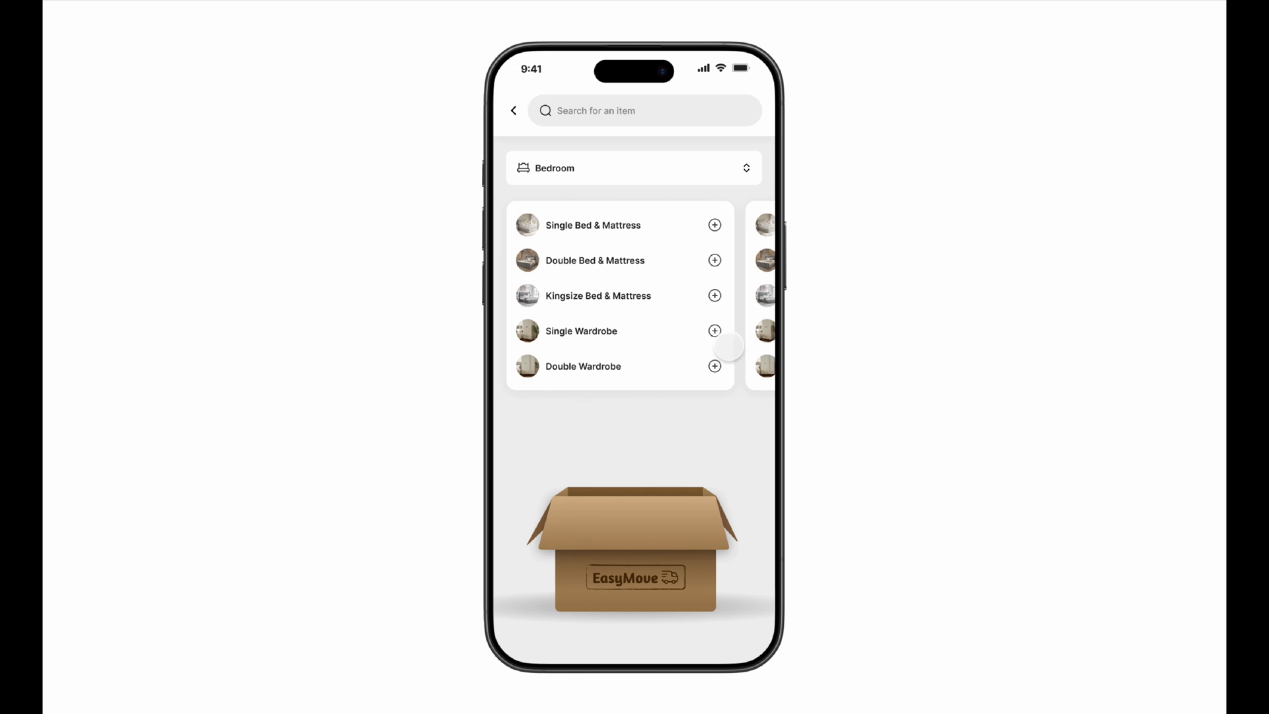
View the item categories in the category chooser and dismiss it with Bedroom still chosen.
click(713, 162)
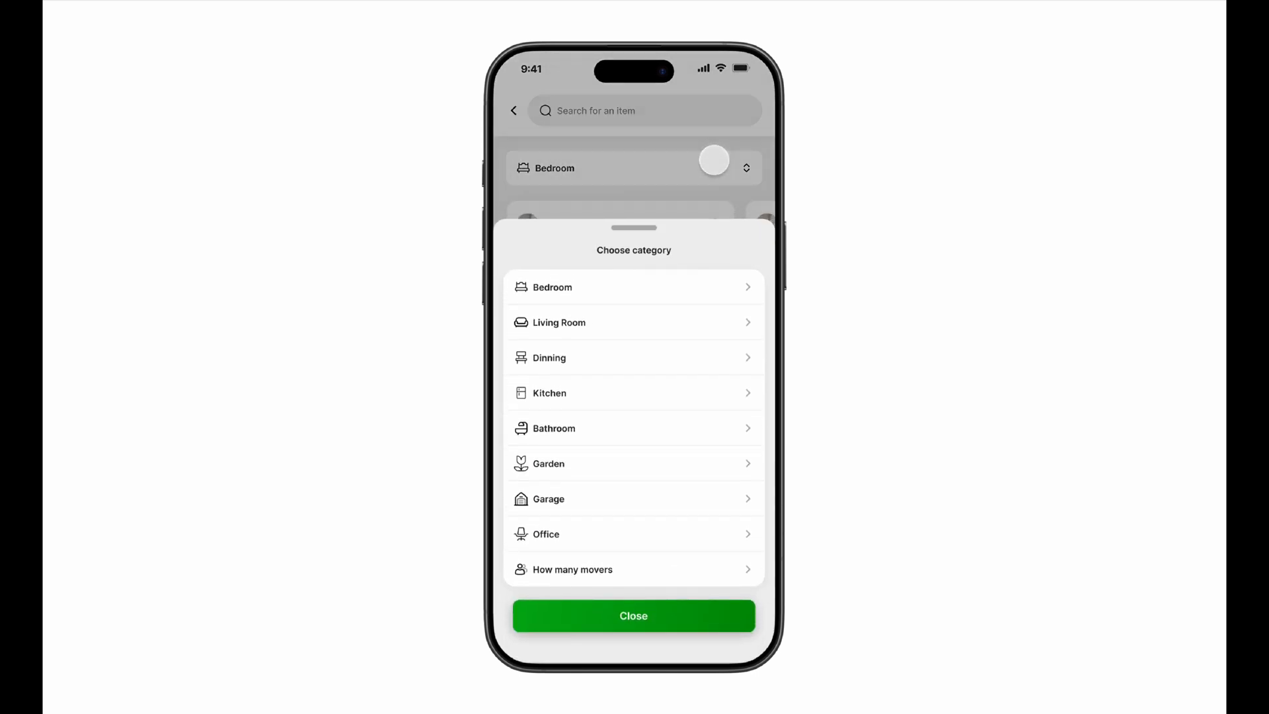
drag(688, 242, 677, 385)
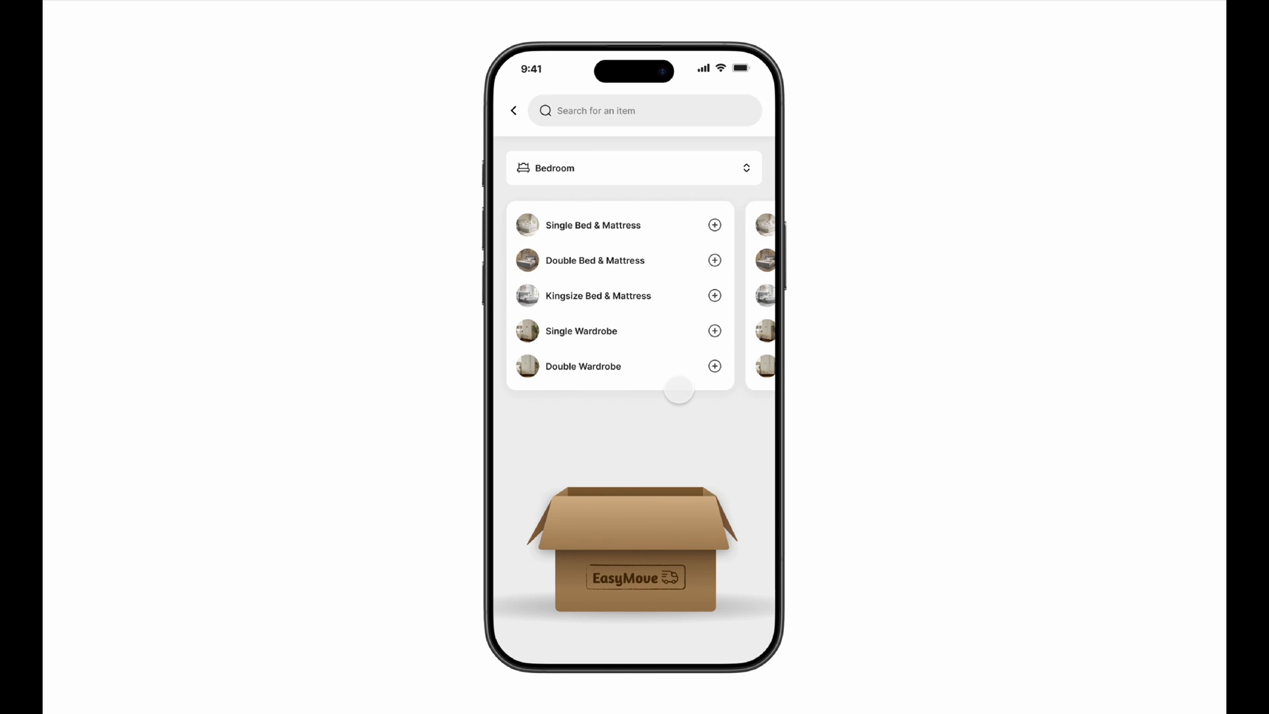
Add one Single Bed & Mattress, one Double Bed & Mattress and two Double Wardrobes to the moving box.
click(714, 224)
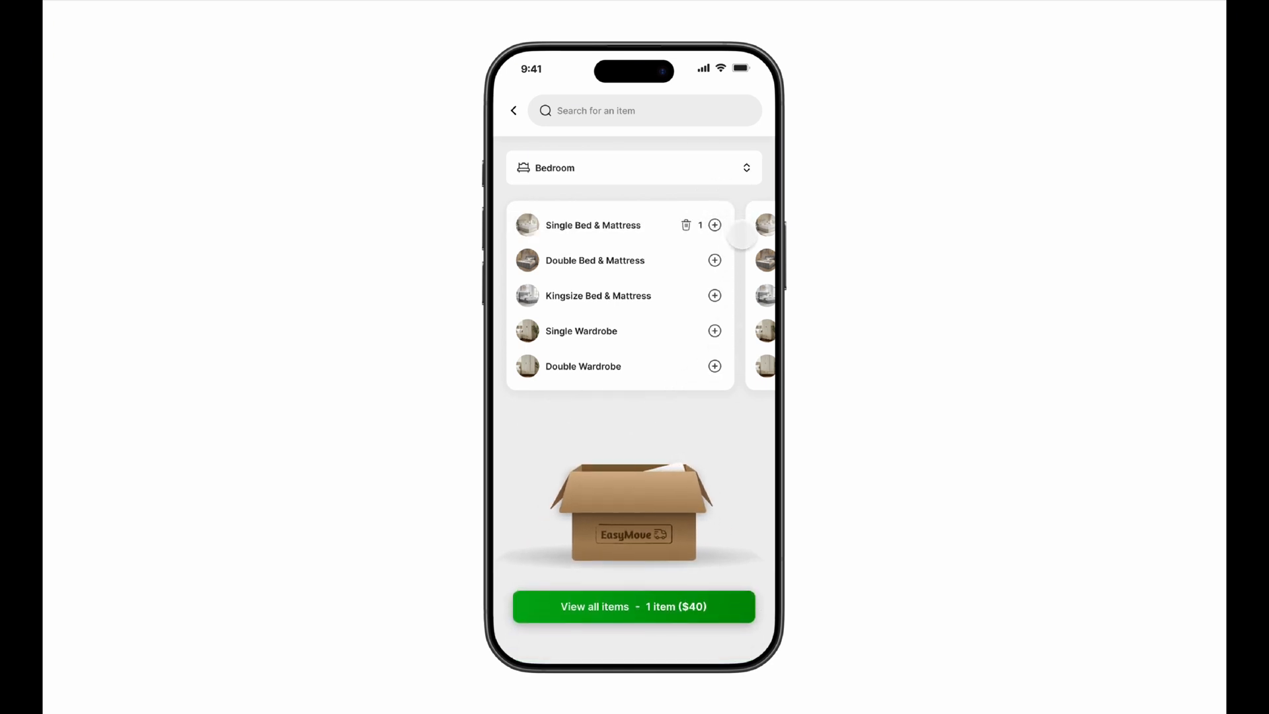
click(713, 259)
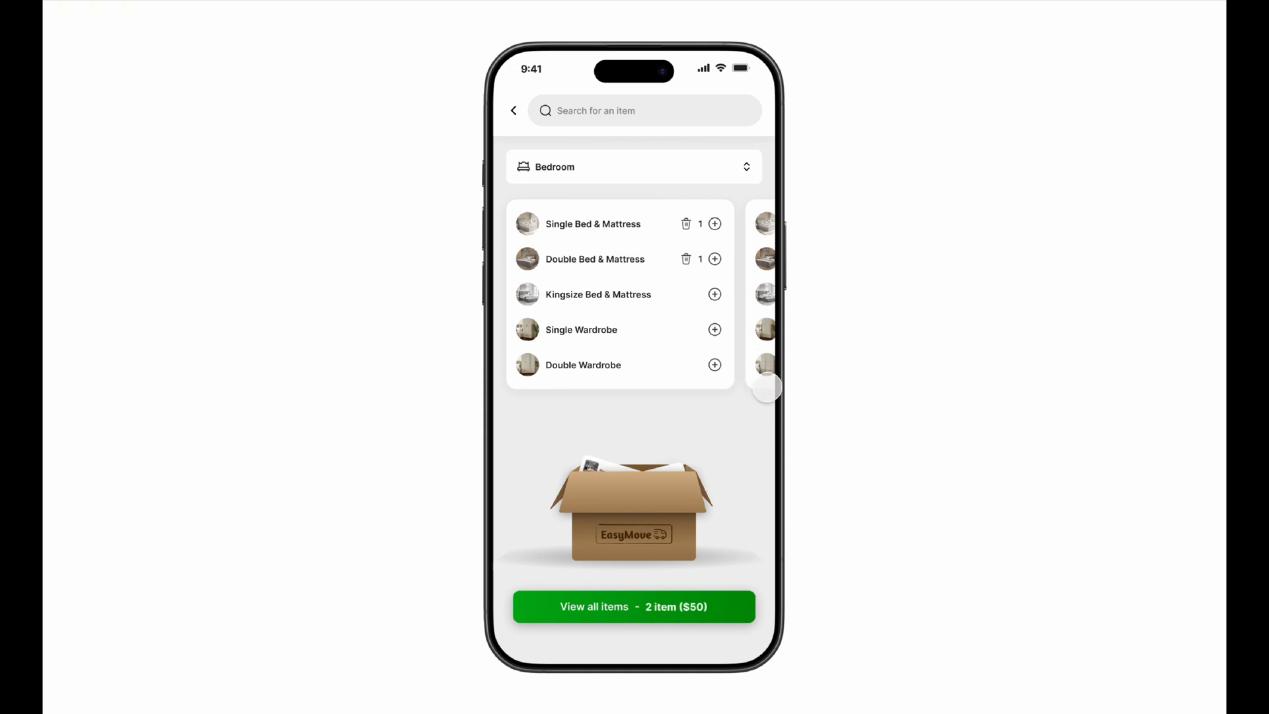
click(715, 365)
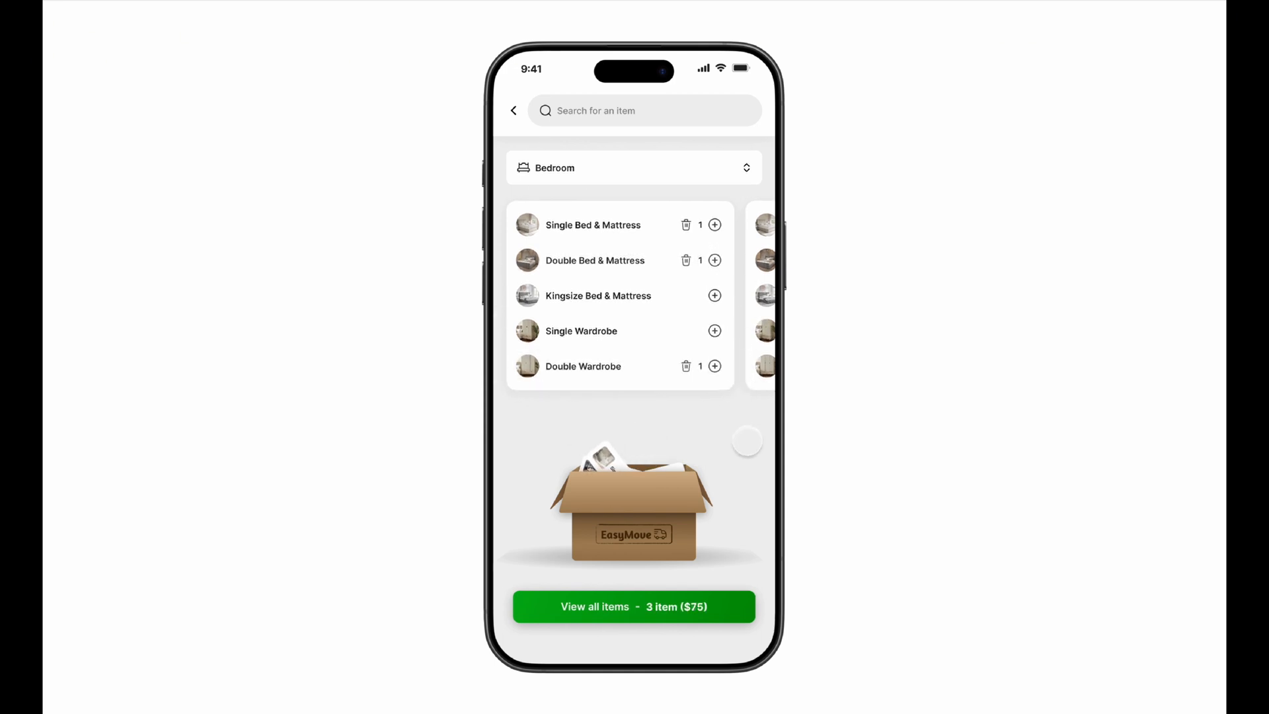
click(714, 365)
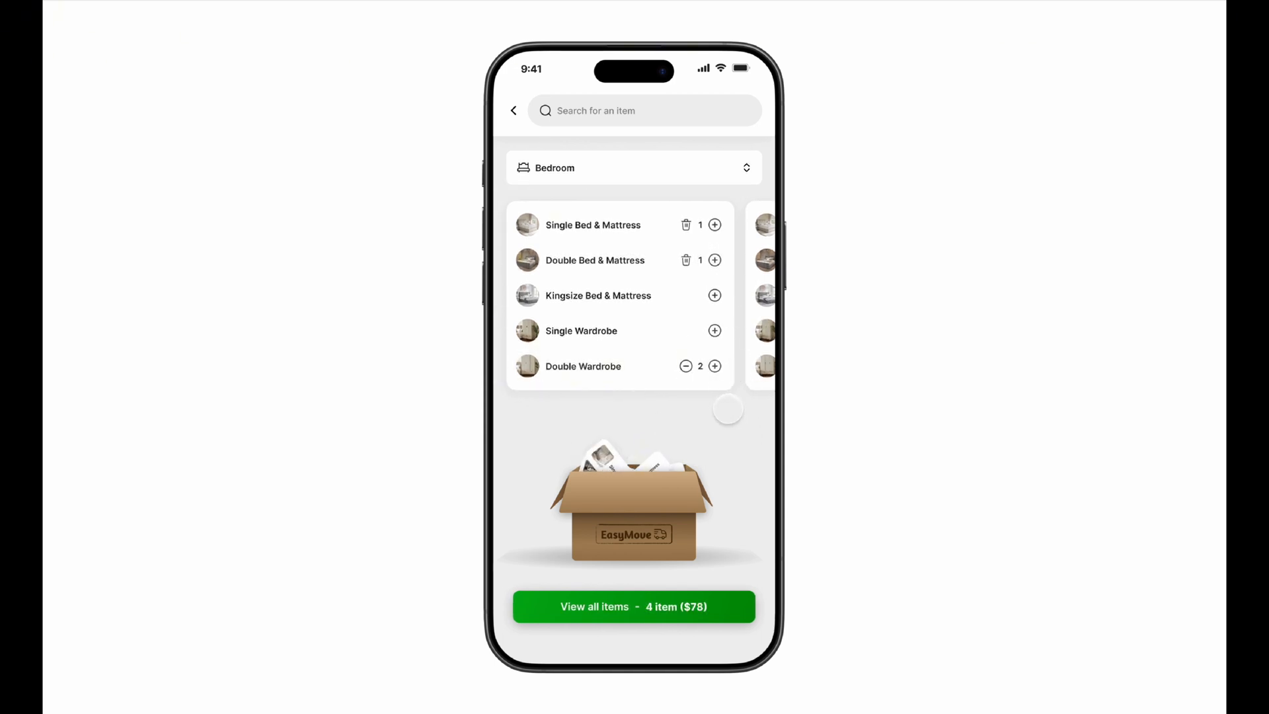
Add one Dressing Table, Television, Side Table and Table Lamp from the remaining Bedroom cards to the moving box.
scroll(705, 347, right, 3)
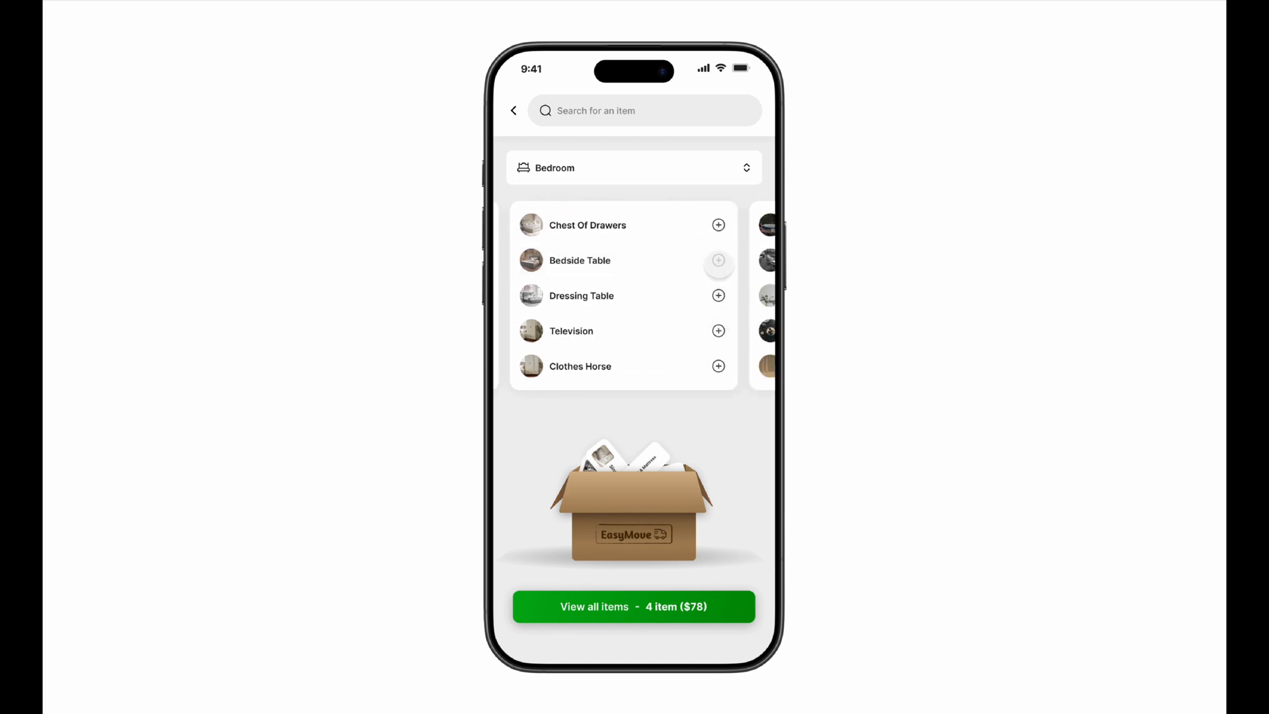
click(718, 296)
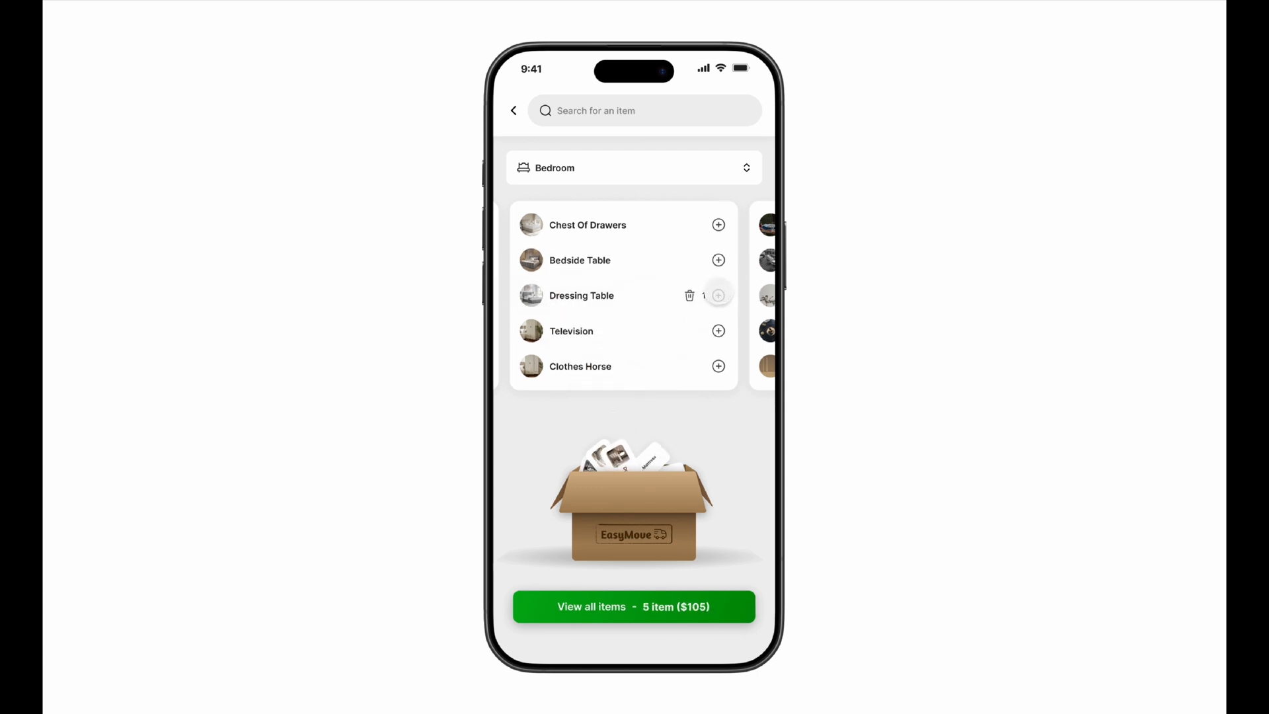
click(718, 331)
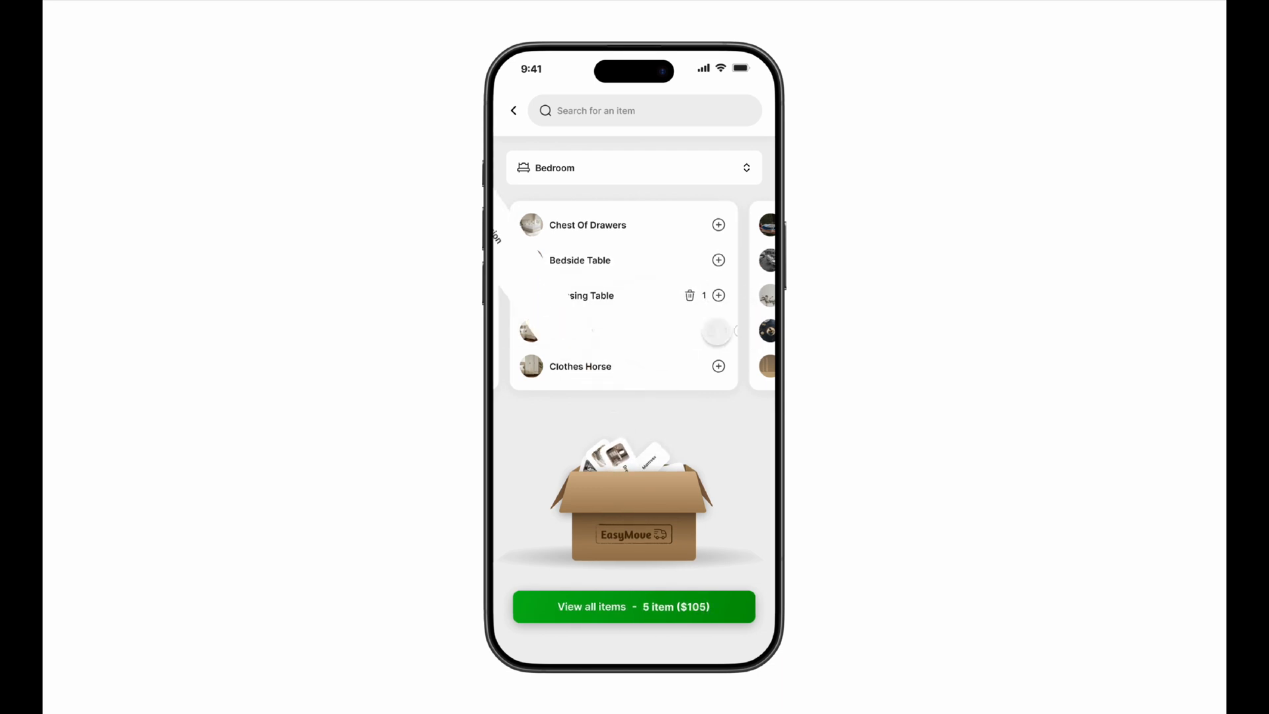
scroll(717, 331, right, 3)
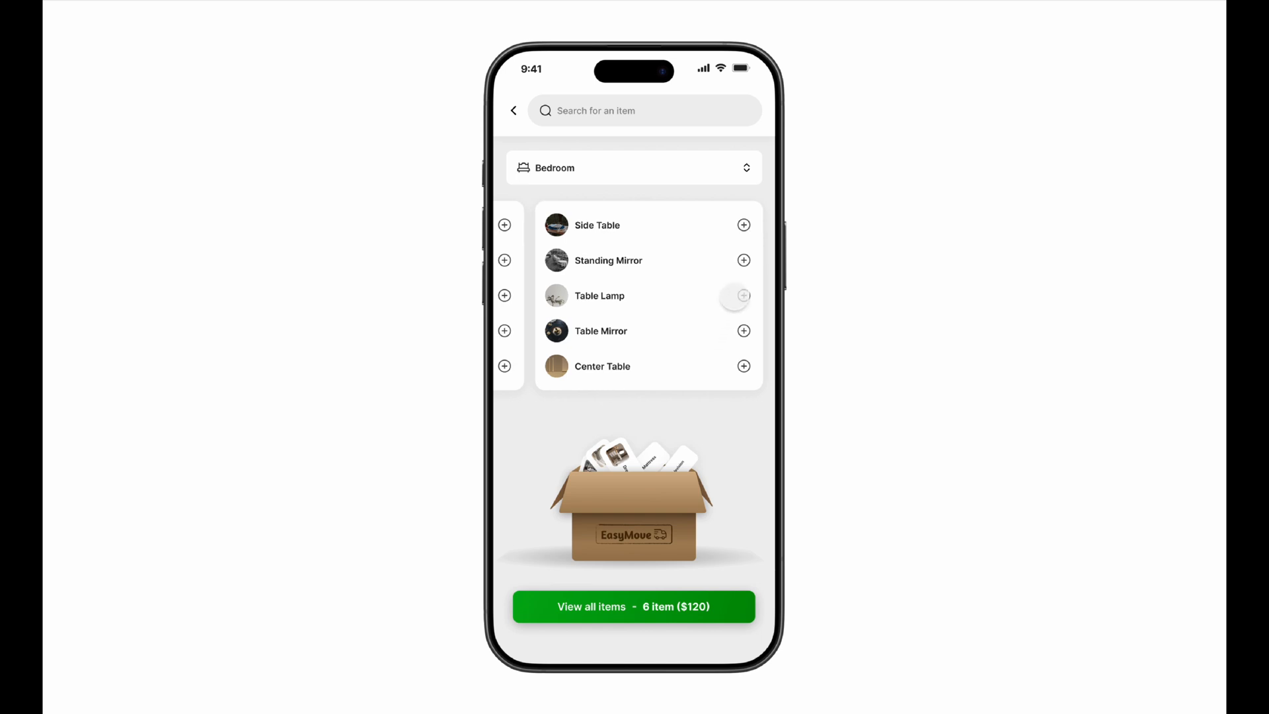
click(743, 225)
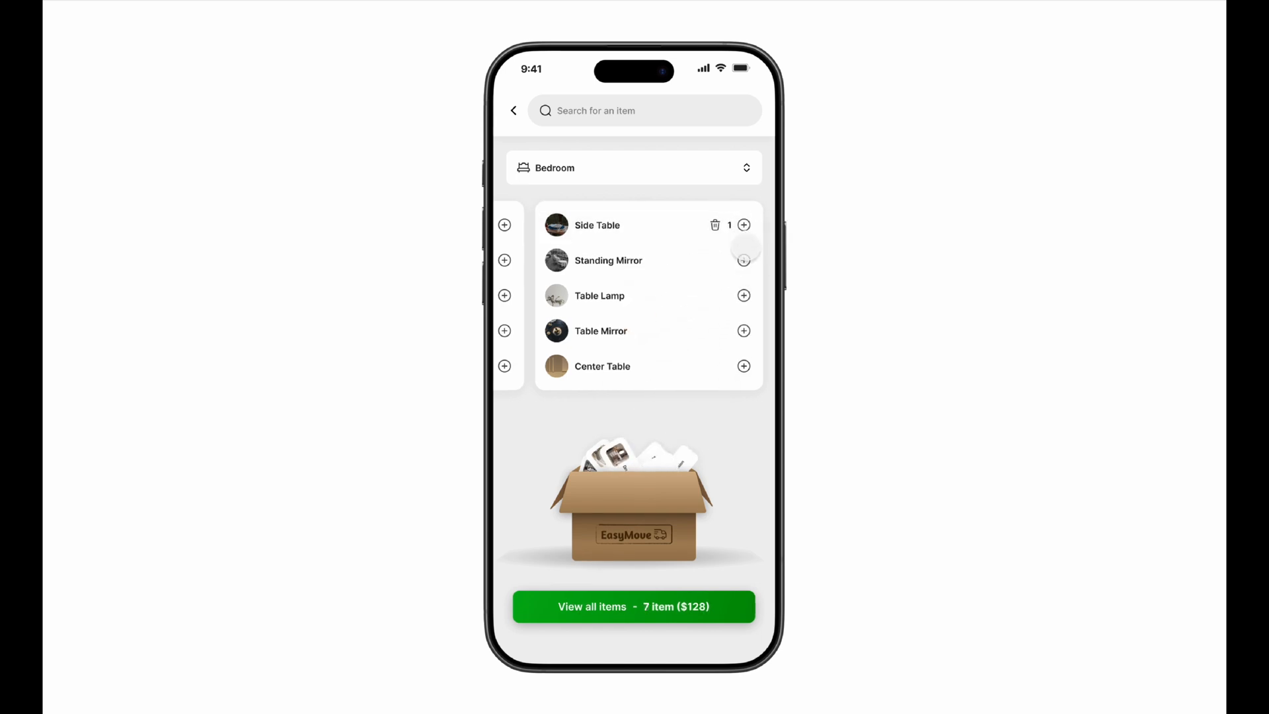
click(744, 295)
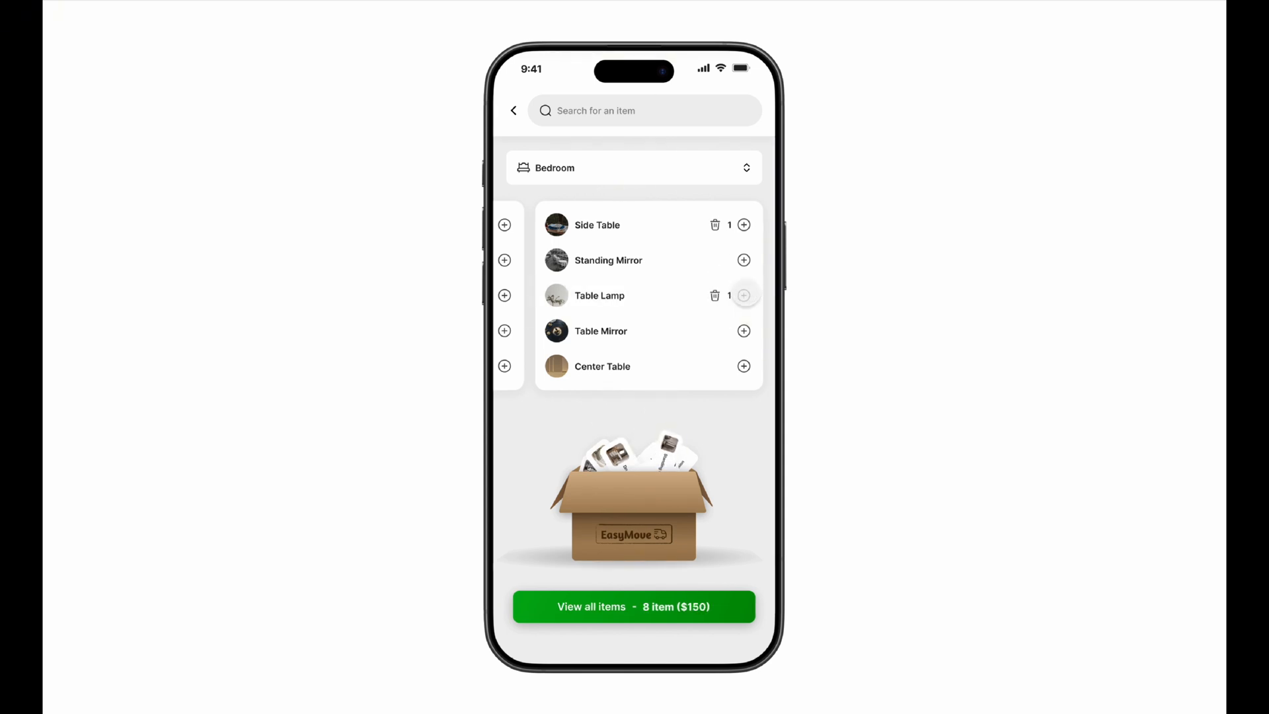
Review the list of added items twice, returning to the packing screen each time.
click(692, 603)
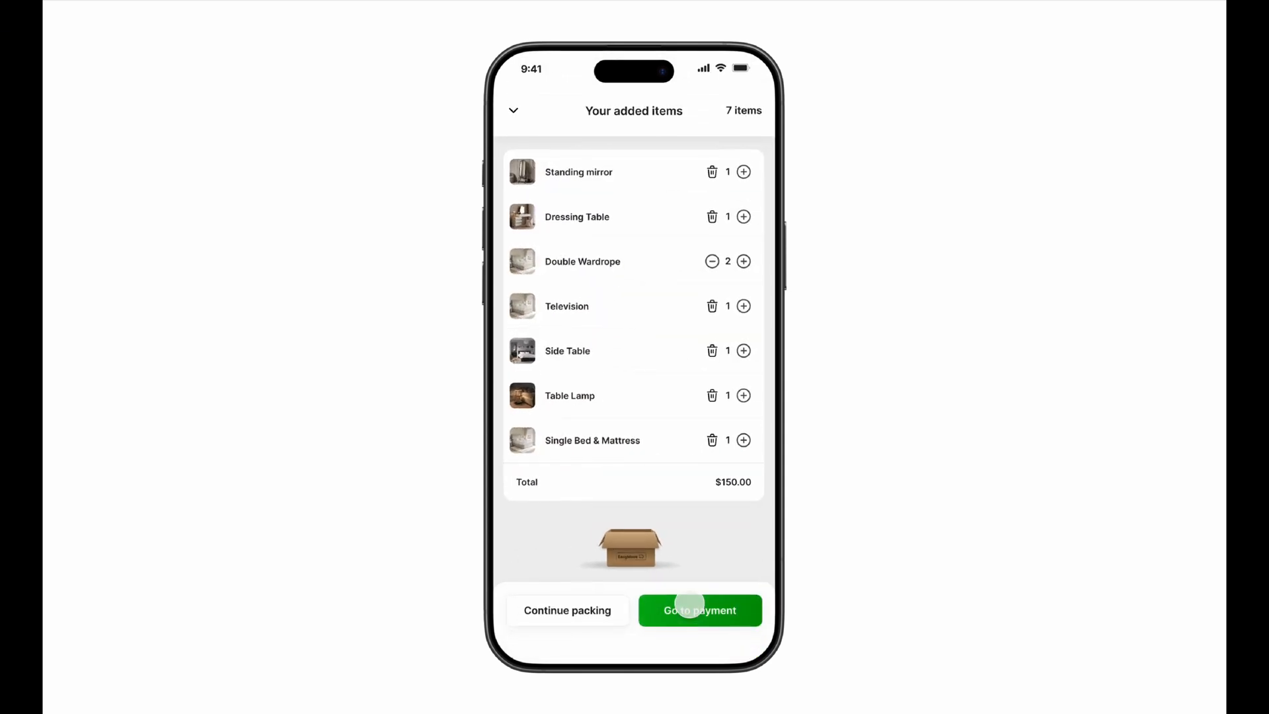
click(600, 609)
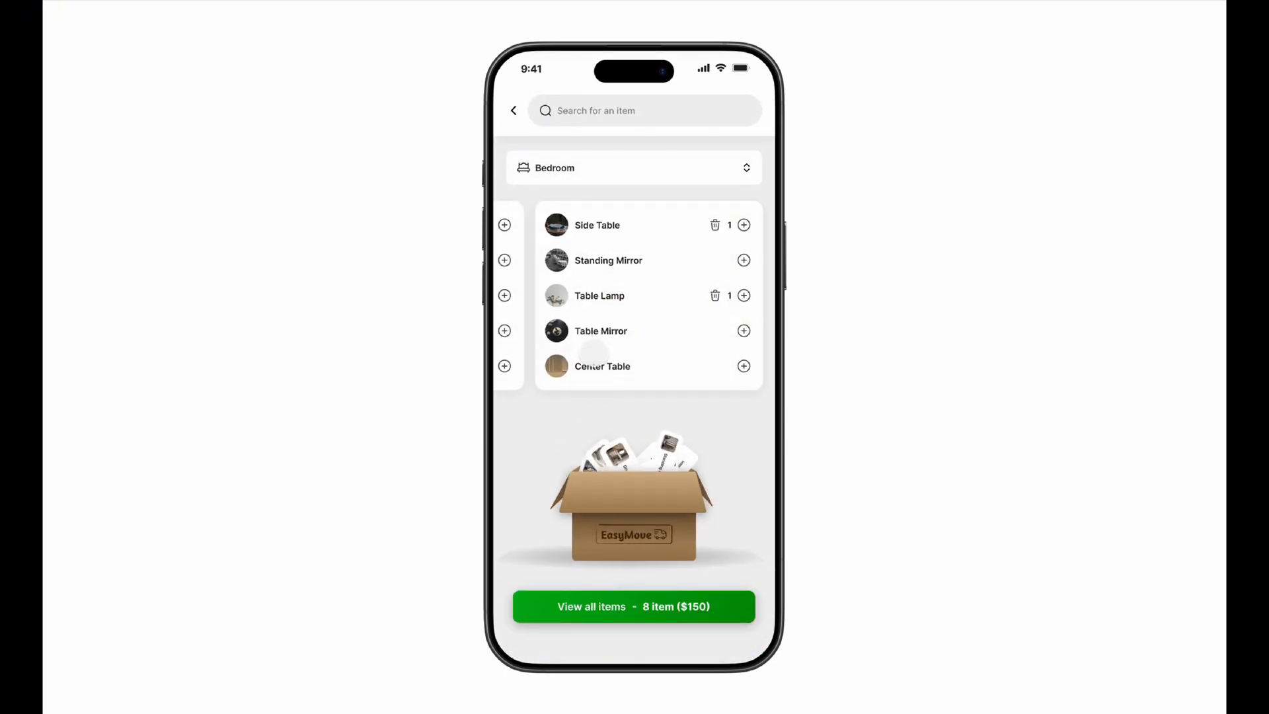
scroll(593, 353, left, 4)
scroll(593, 353, left, 4)
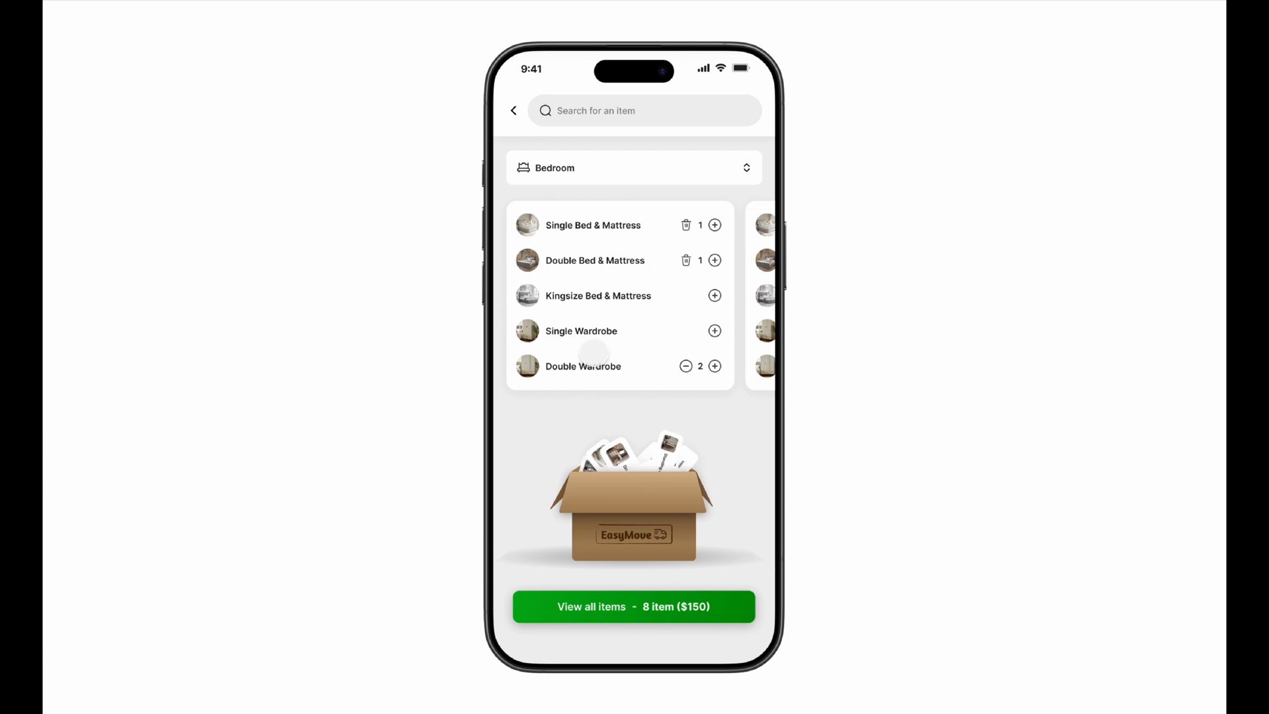
click(563, 605)
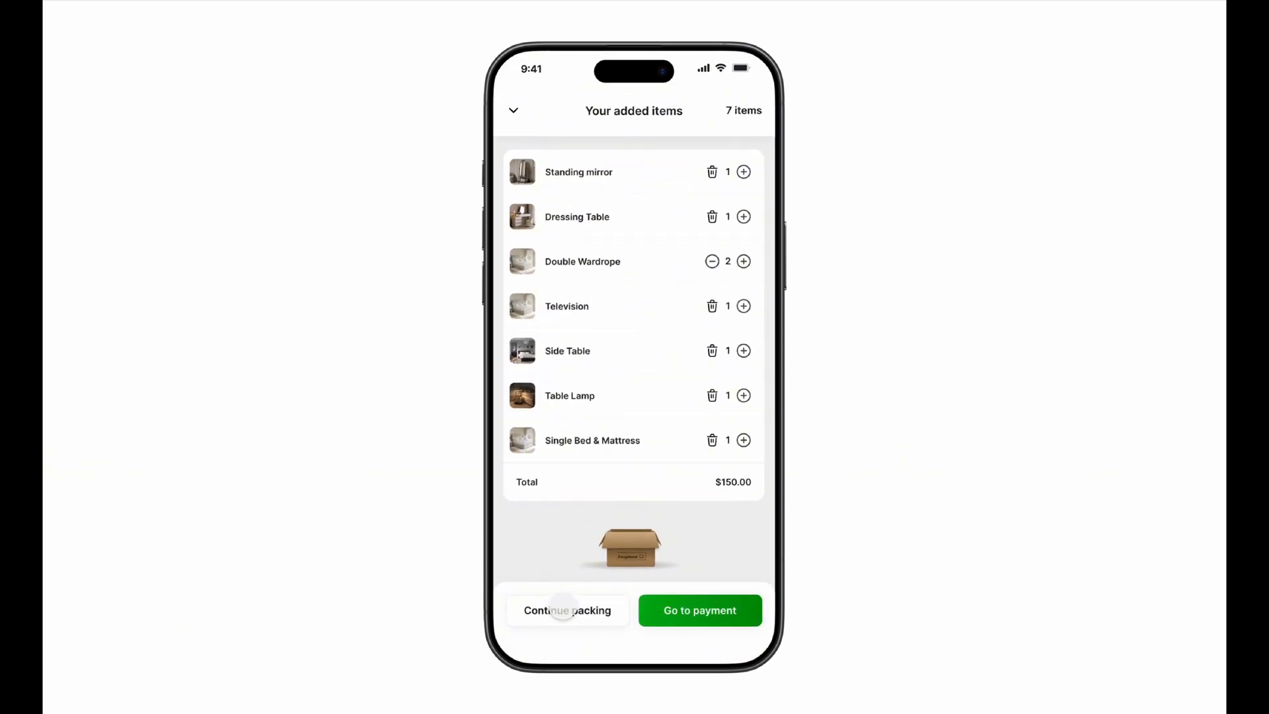
click(562, 608)
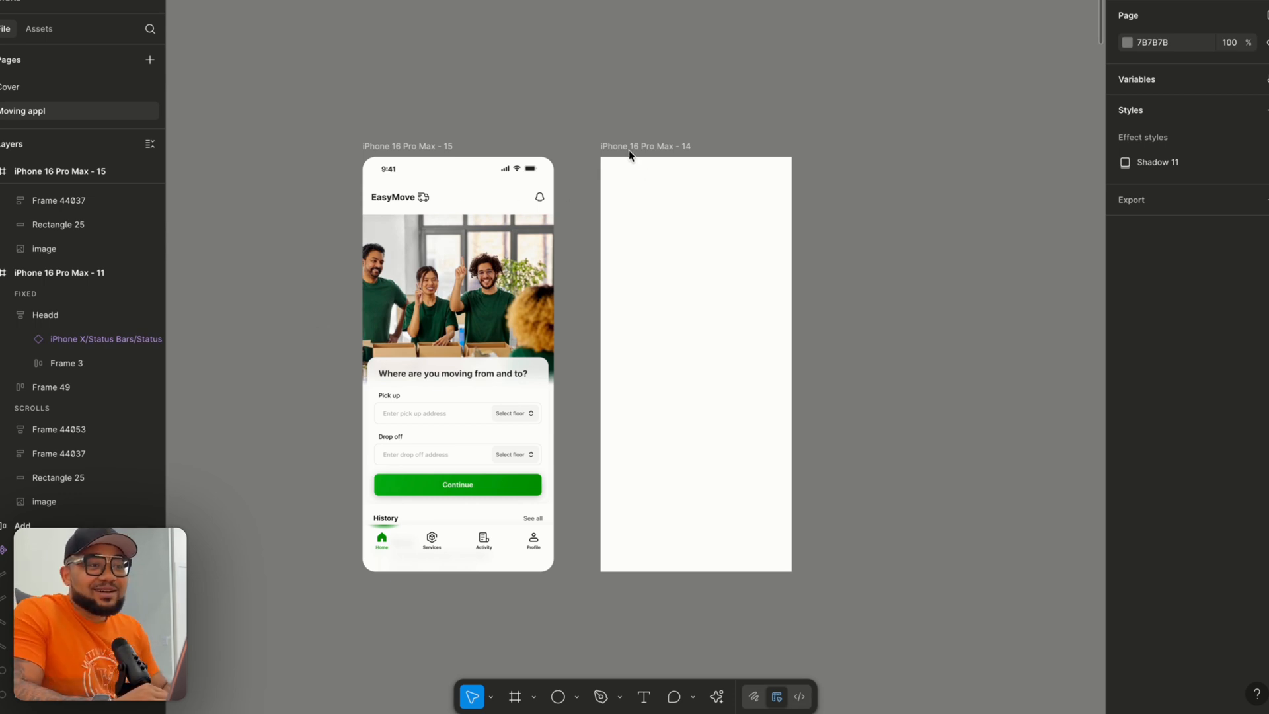
Inspect the properties of the EasyMove home screen frame and the blank iPhone 16 Pro Max - 14 frame.
click(420, 150)
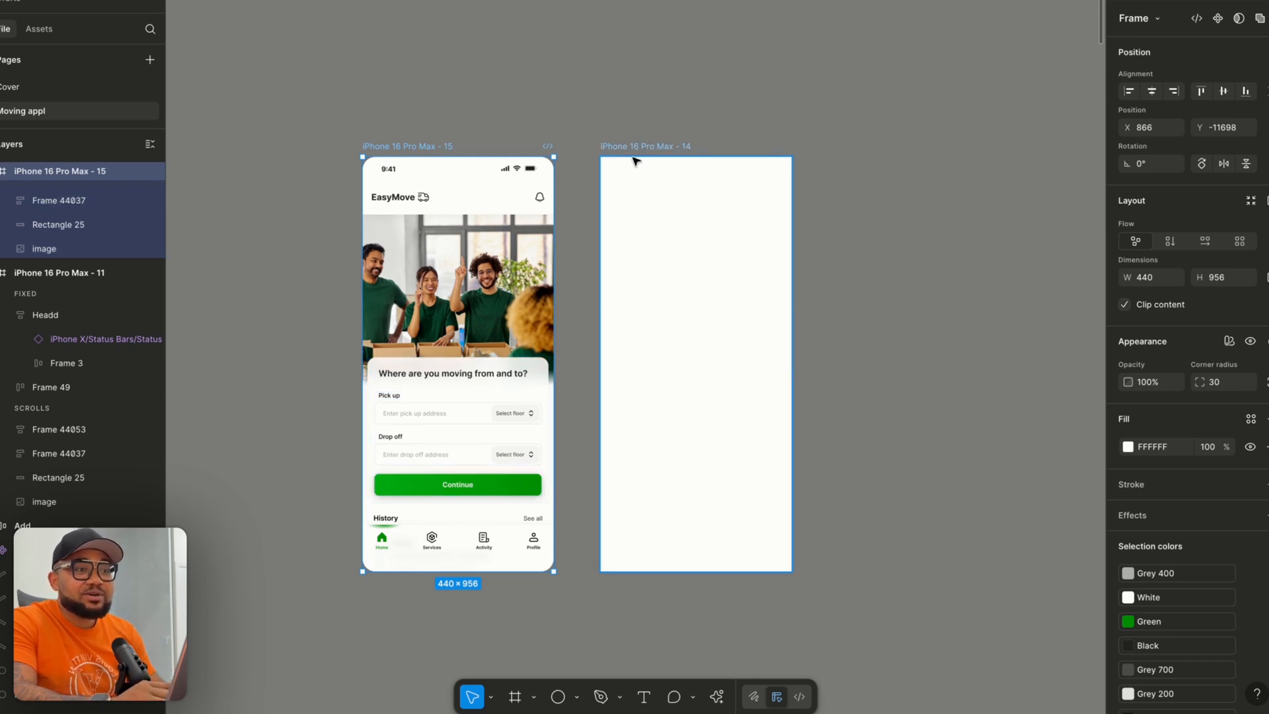
click(633, 147)
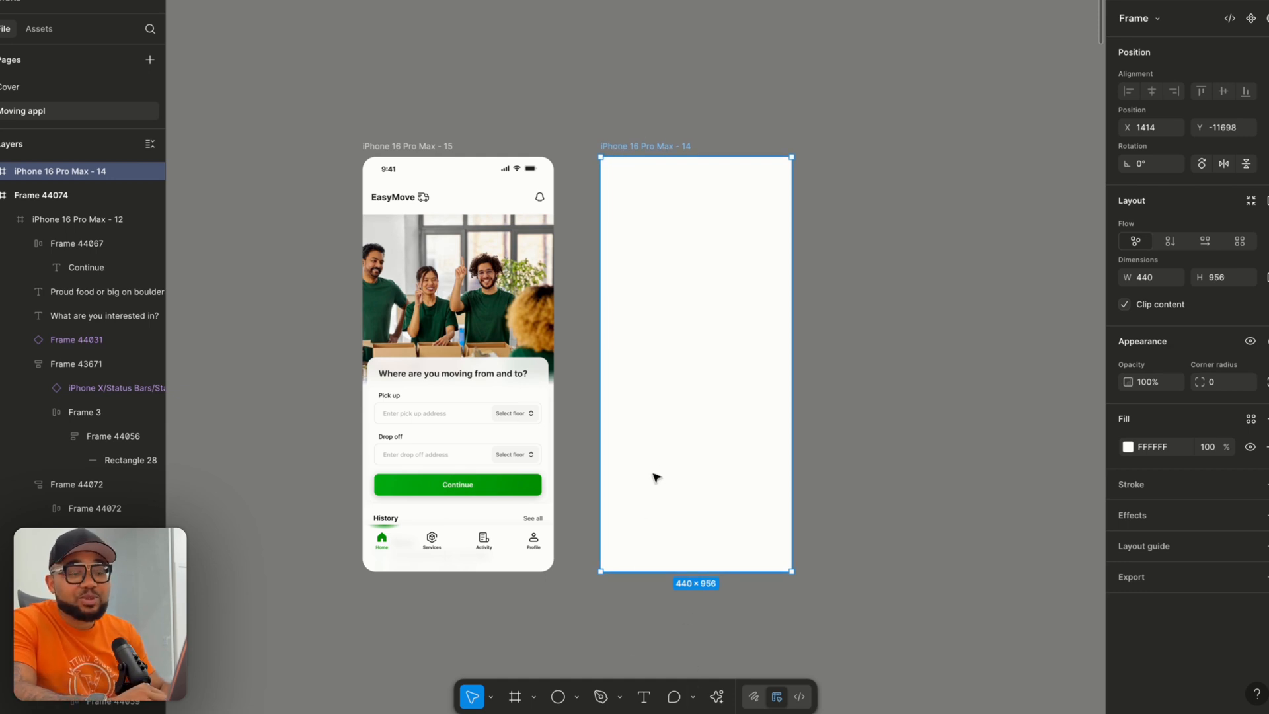
click(595, 617)
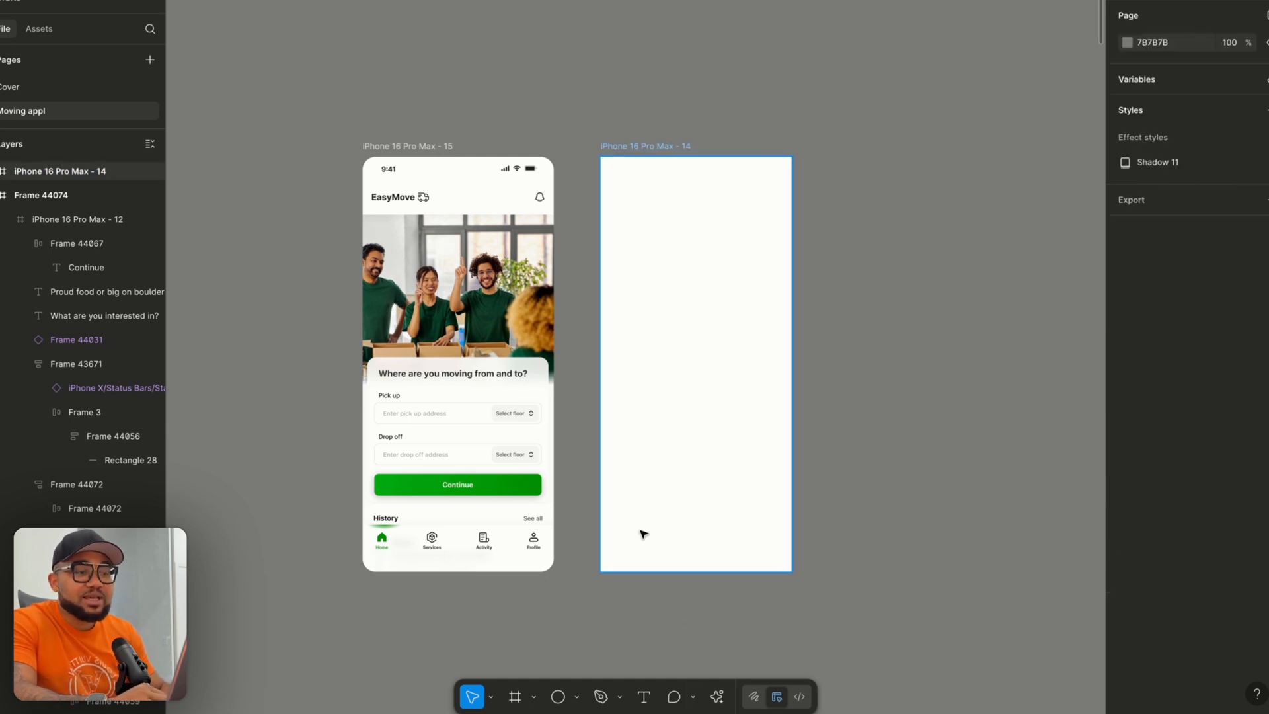
Place an extra iPhone 16 Pro Max frame of 440 × 956 beside the blank frame and delete it.
click(519, 697)
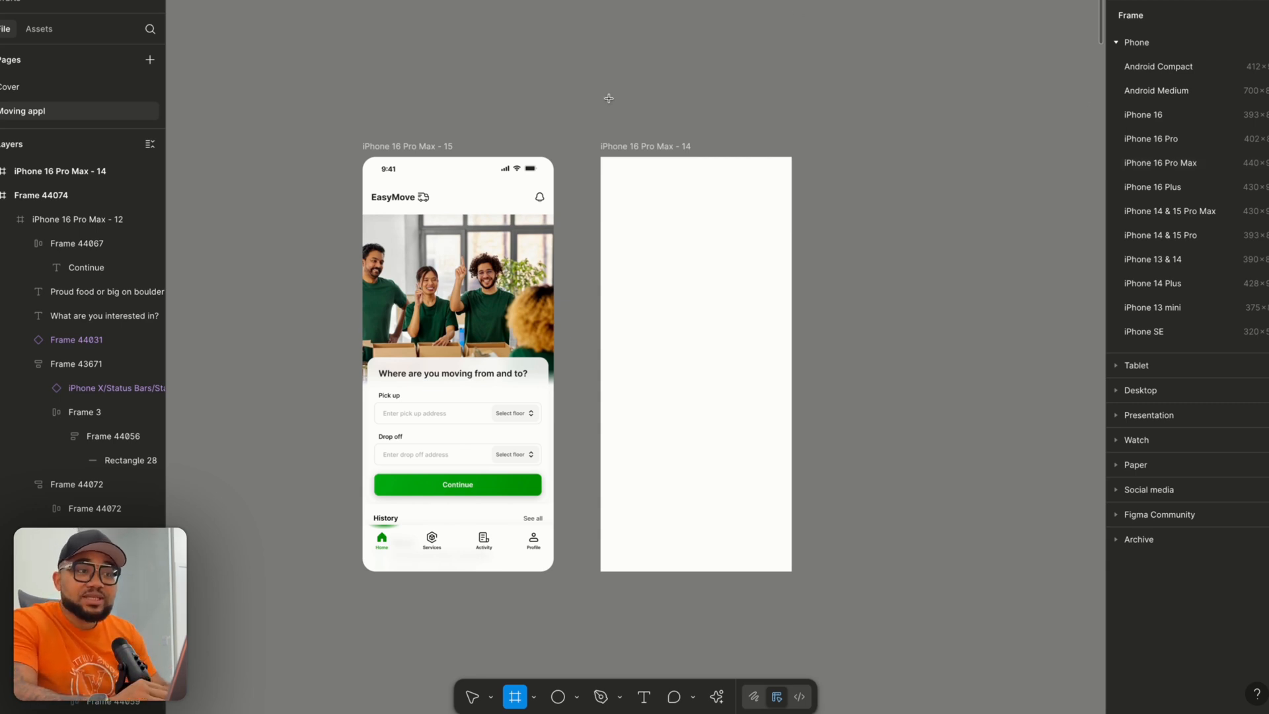
click(630, 153)
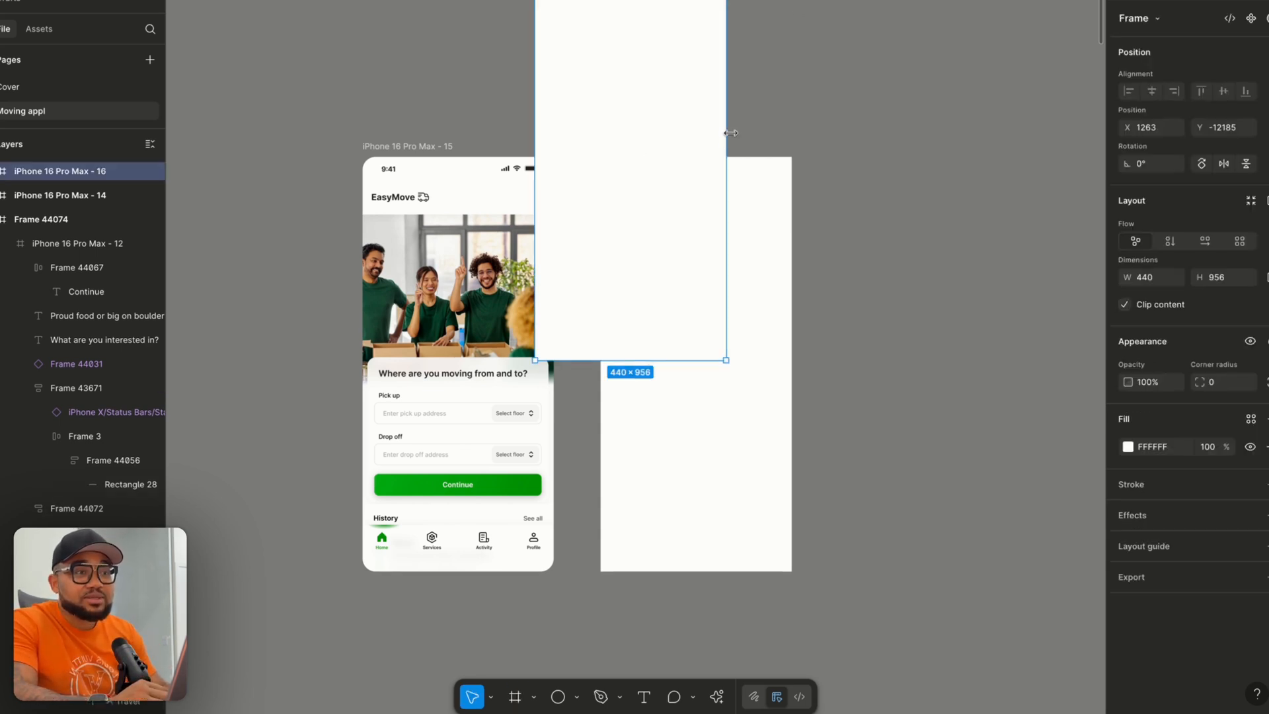
drag(686, 88, 965, 263)
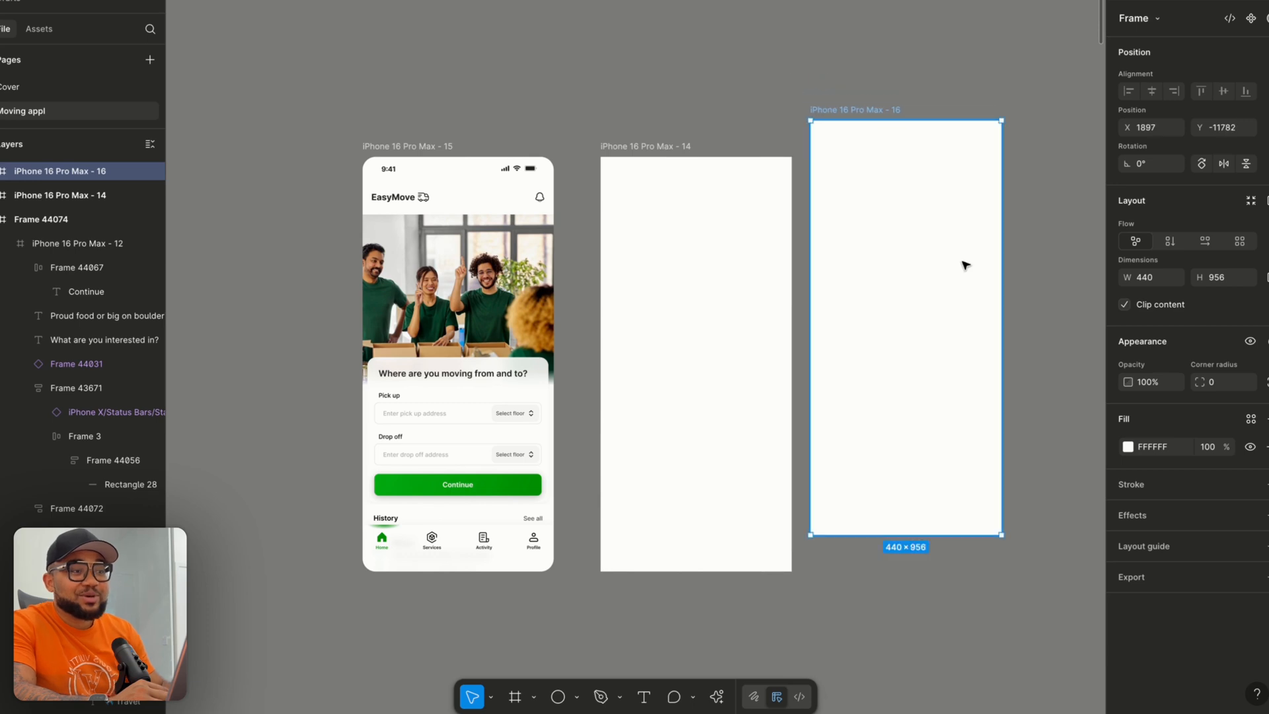
key(Delete)
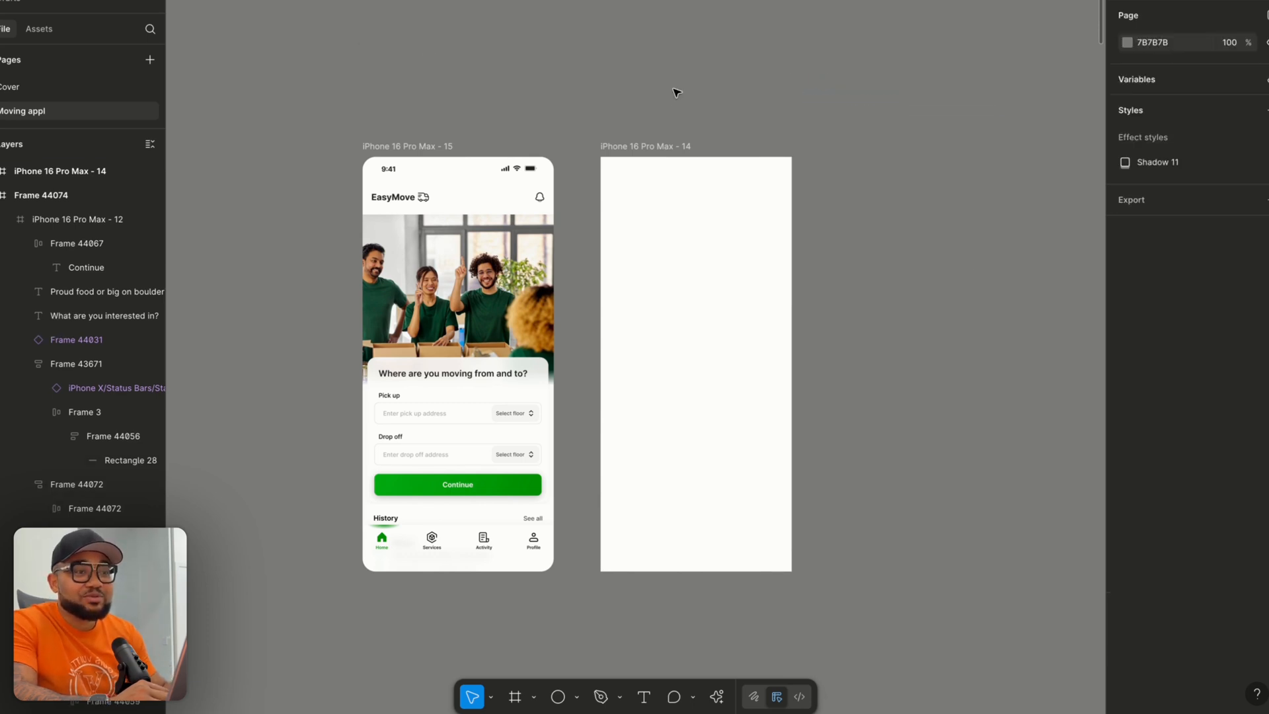
Set the corner radius of the blank iPhone 16 Pro Max - 14 frame to 30.
click(653, 151)
click(1219, 384)
text(30)
key(Return)
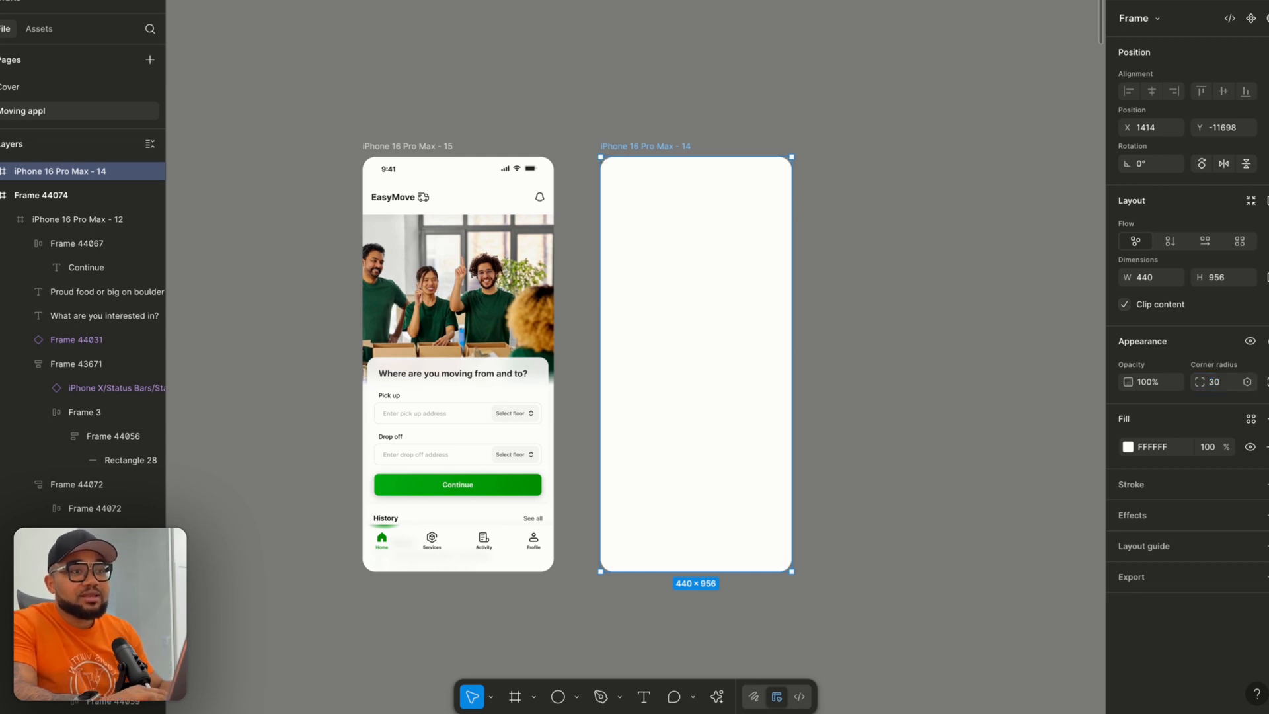
Copy the status bar from the EasyMove home screen into the blank iPhone 16 Pro Max - 14 frame.
double_click(443, 169)
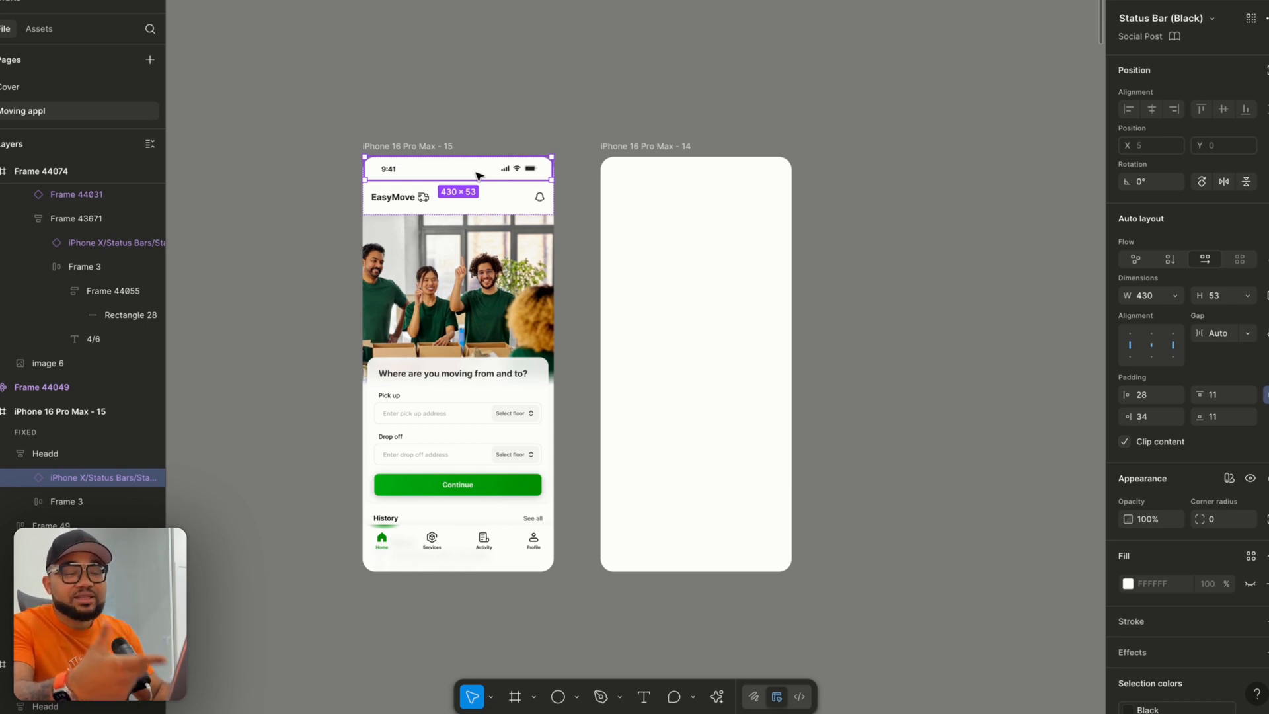
scroll(478, 175, right, 2)
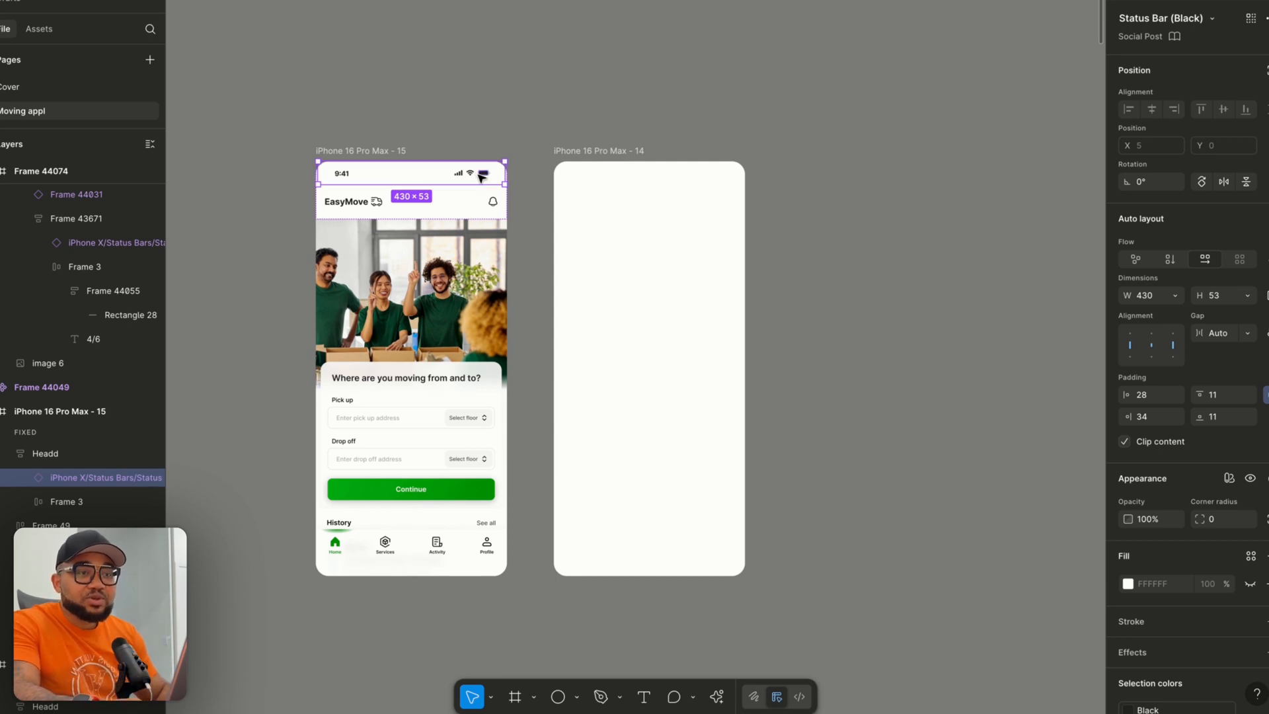
click(609, 157)
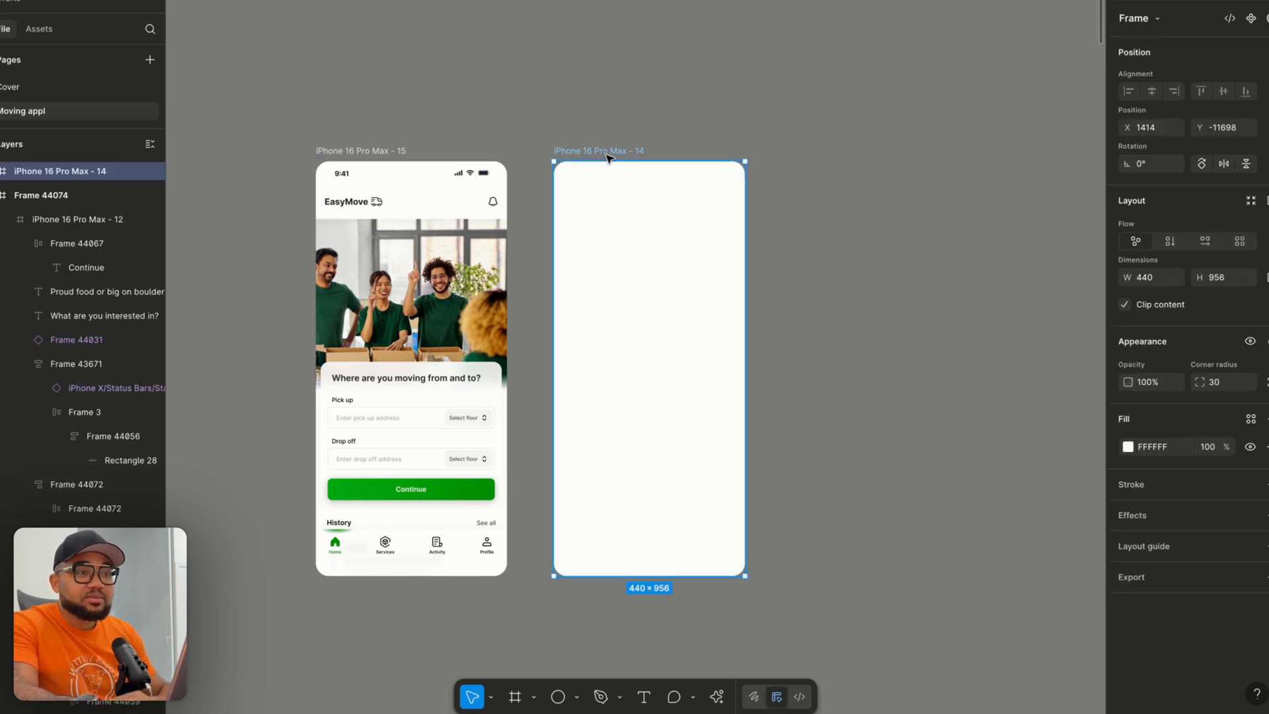
key(ctrl+v)
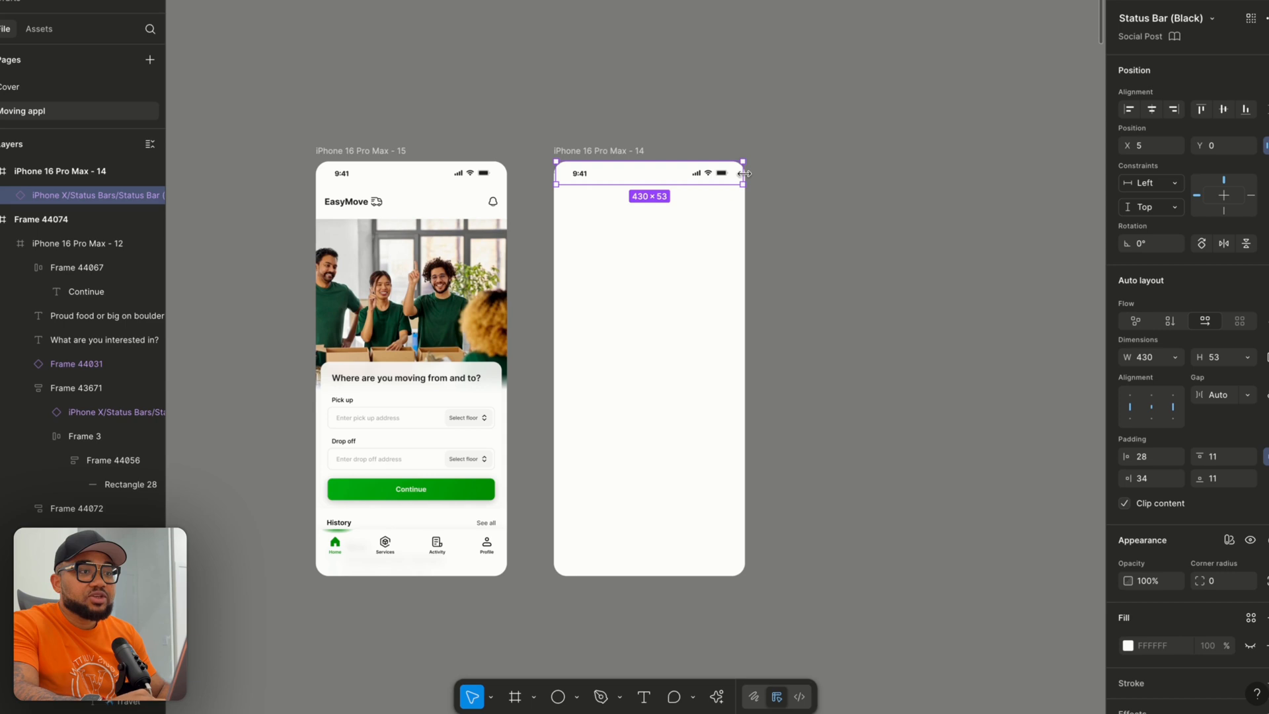
Stretch the copied status bar on both sides to the frame's full width of 440, starting at X 0.
scroll(744, 174, up, 3)
drag(740, 174, 746, 175)
scroll(744, 178, left, 5)
scroll(744, 179, left, 3)
drag(607, 144, 598, 143)
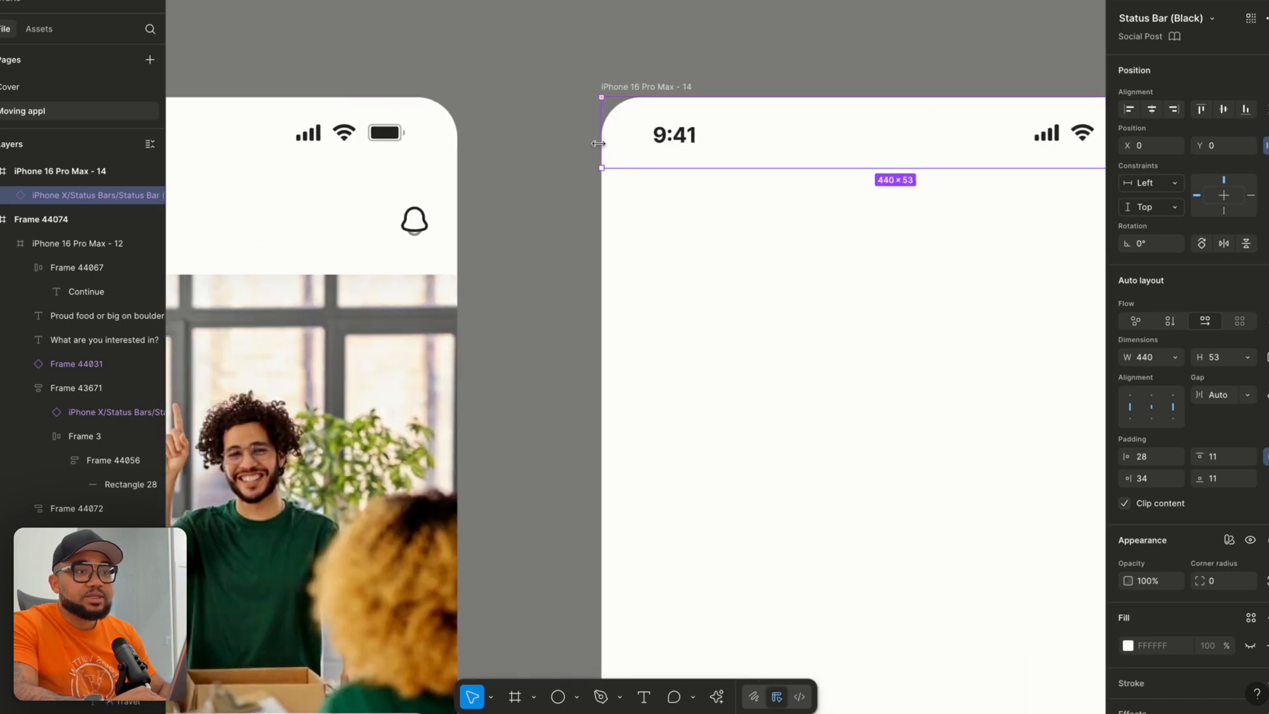
click(555, 177)
Open the Iconify plugin for importing icons.
scroll(555, 178, down, 3)
scroll(555, 177, left, 3)
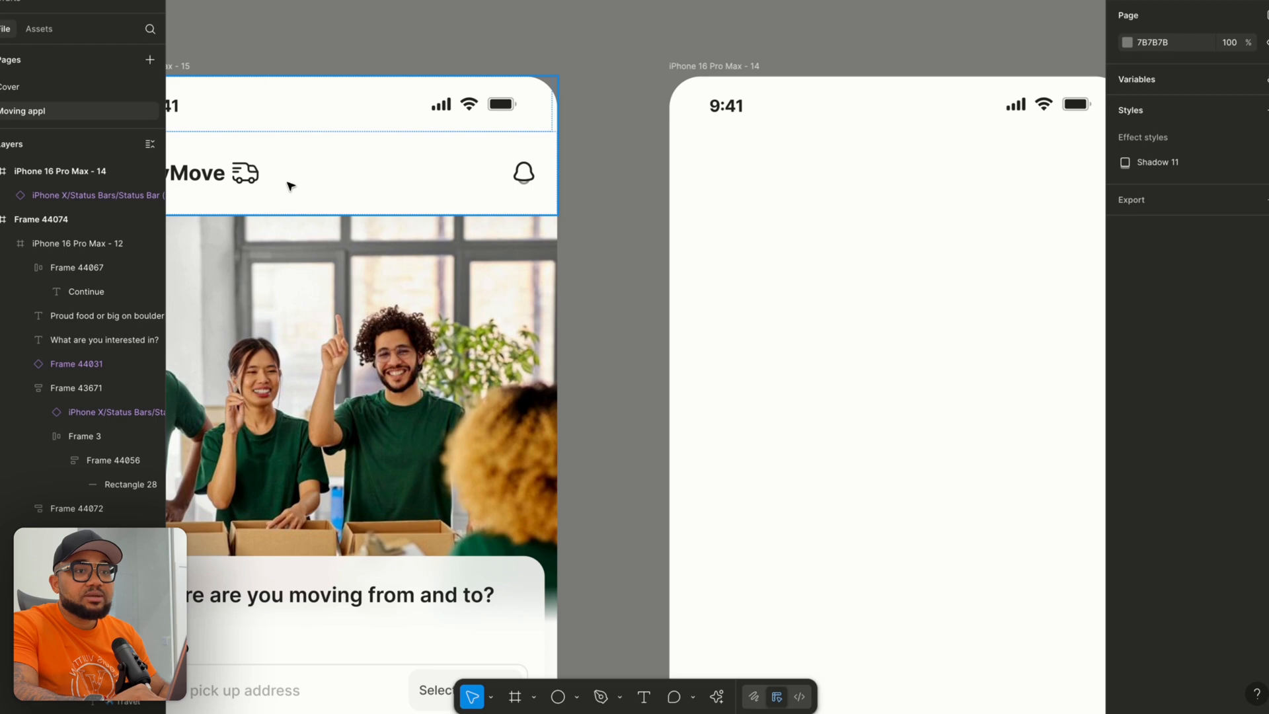
scroll(284, 189, left, 5)
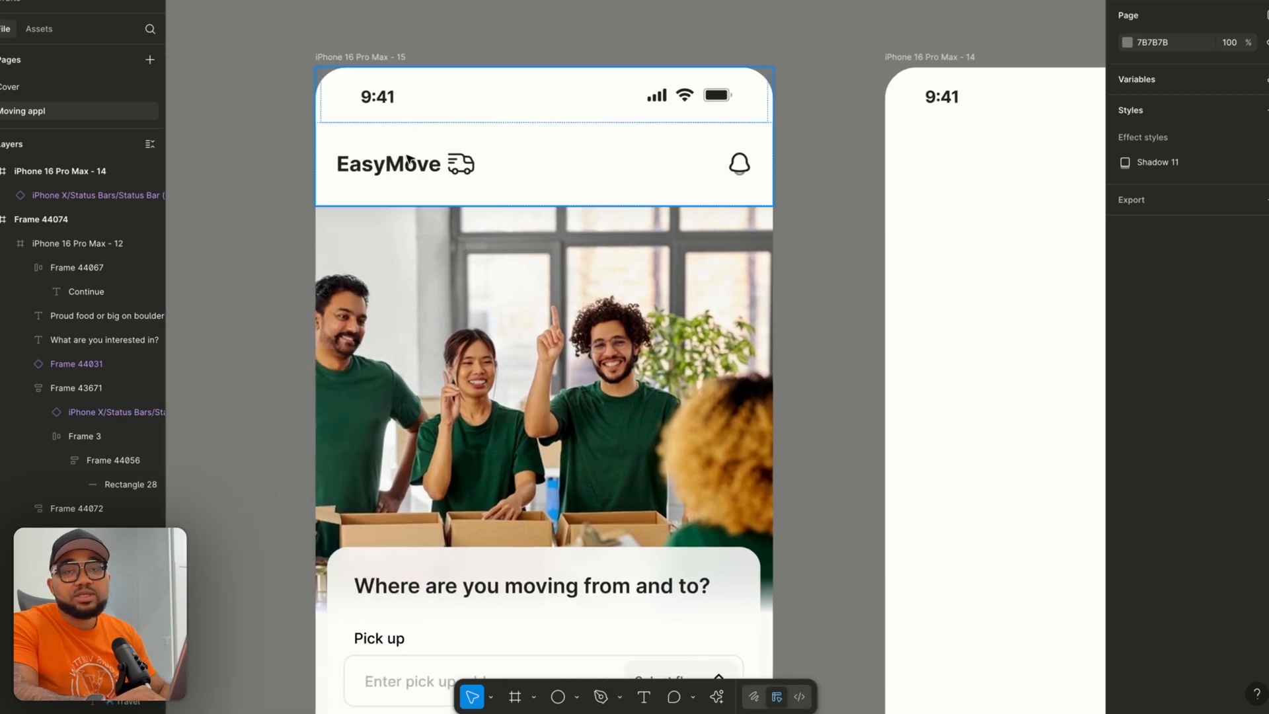
scroll(477, 182, up, 3)
scroll(477, 184, up, 2)
right_click(645, 121)
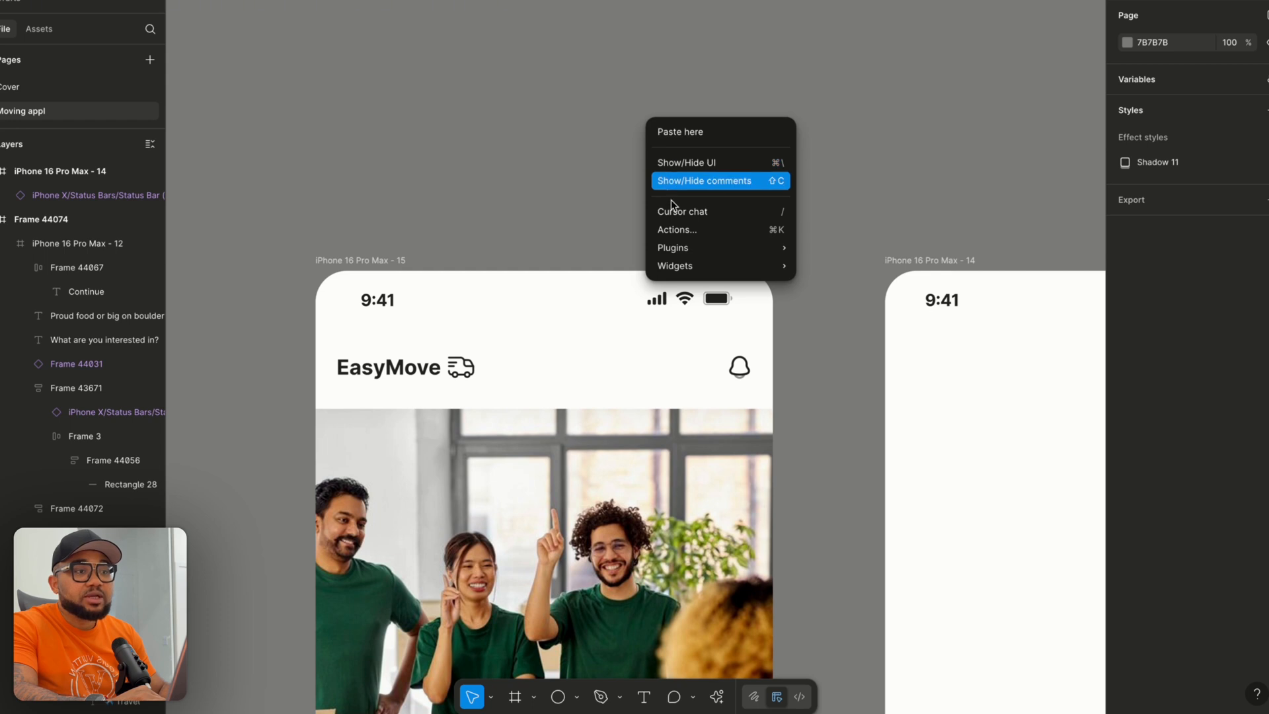
mouse_move(735, 255)
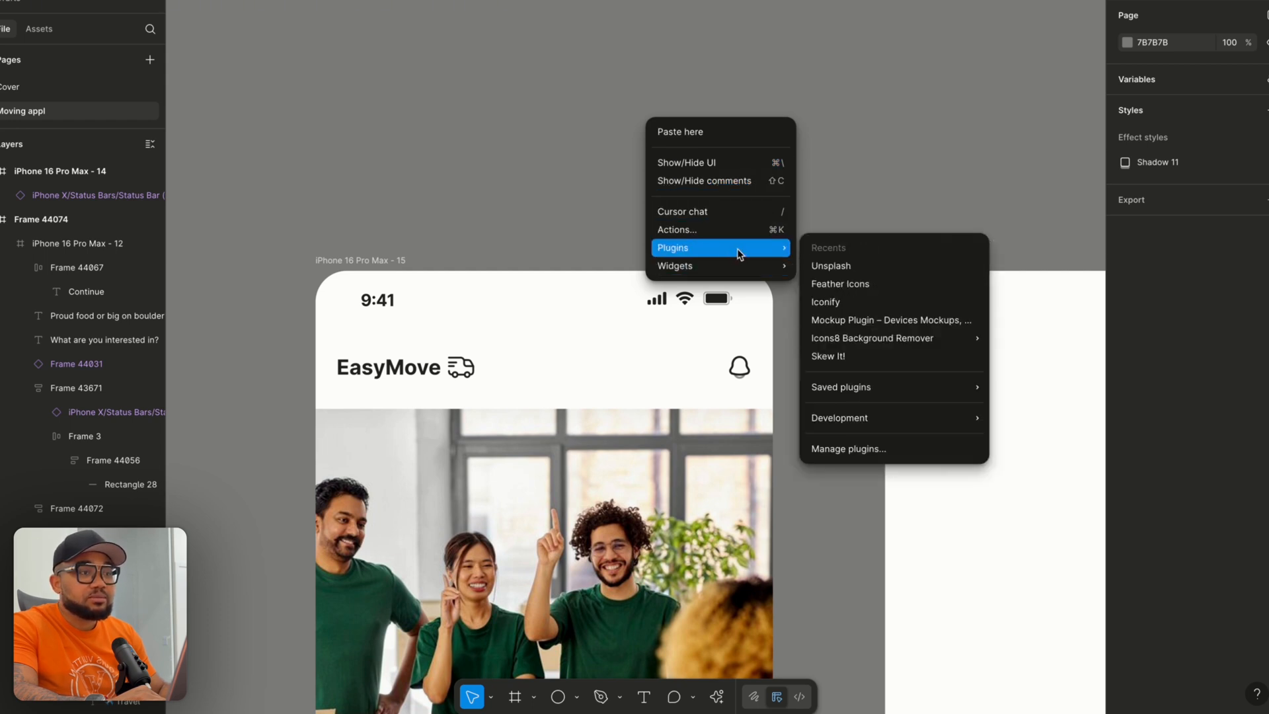
click(845, 304)
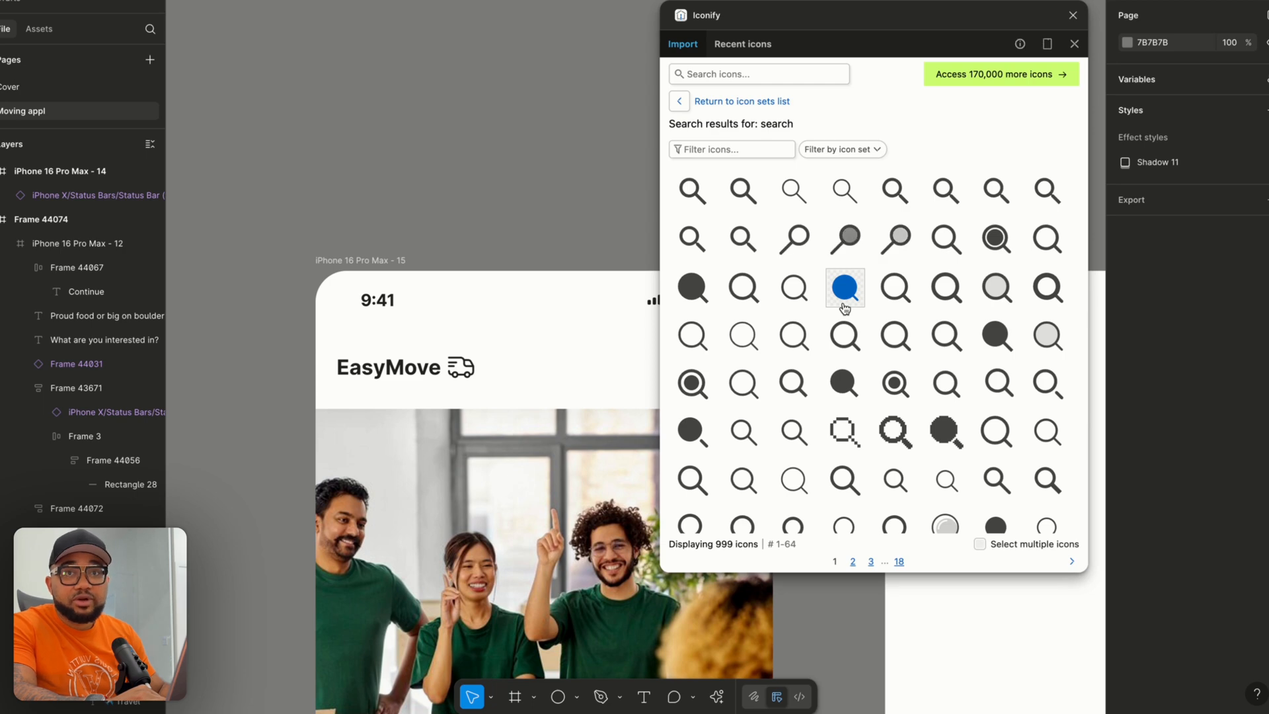
Search Iconify for "delivery" and import the hugeicons:truck-delivery icon onto the canvas above the EasyMove home screen.
click(711, 73)
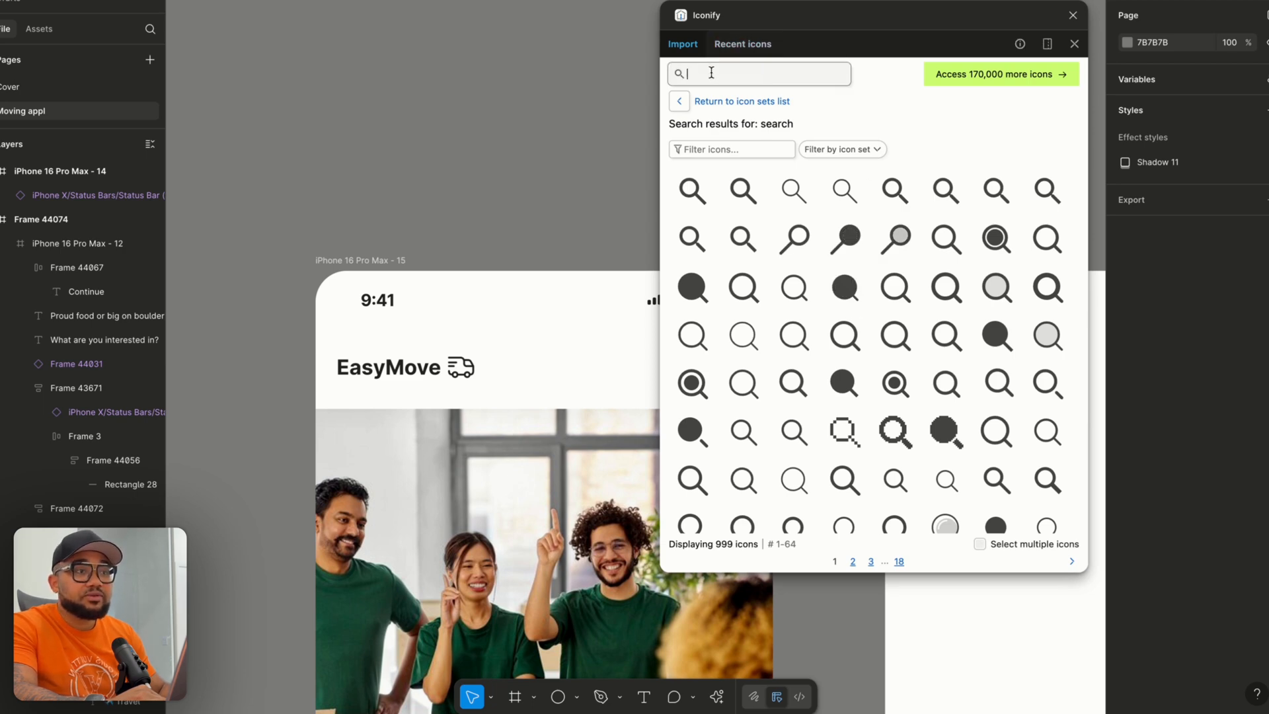
text(d)
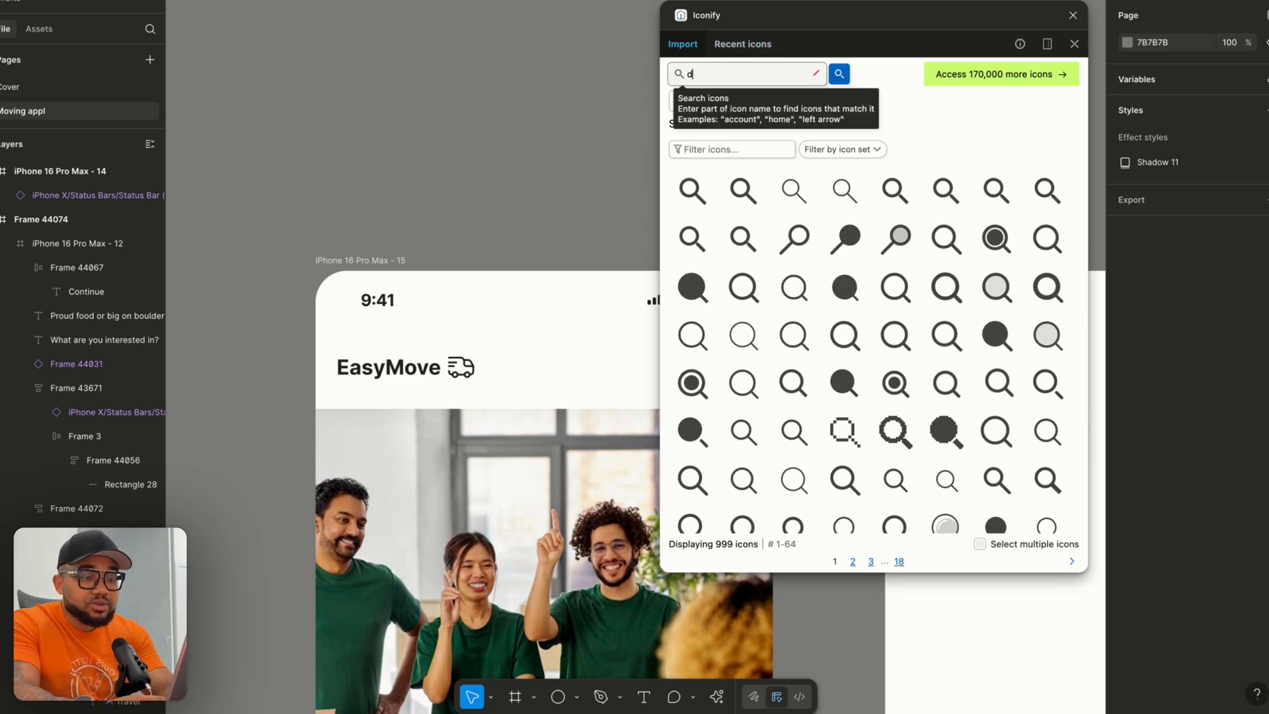
text(elivery)
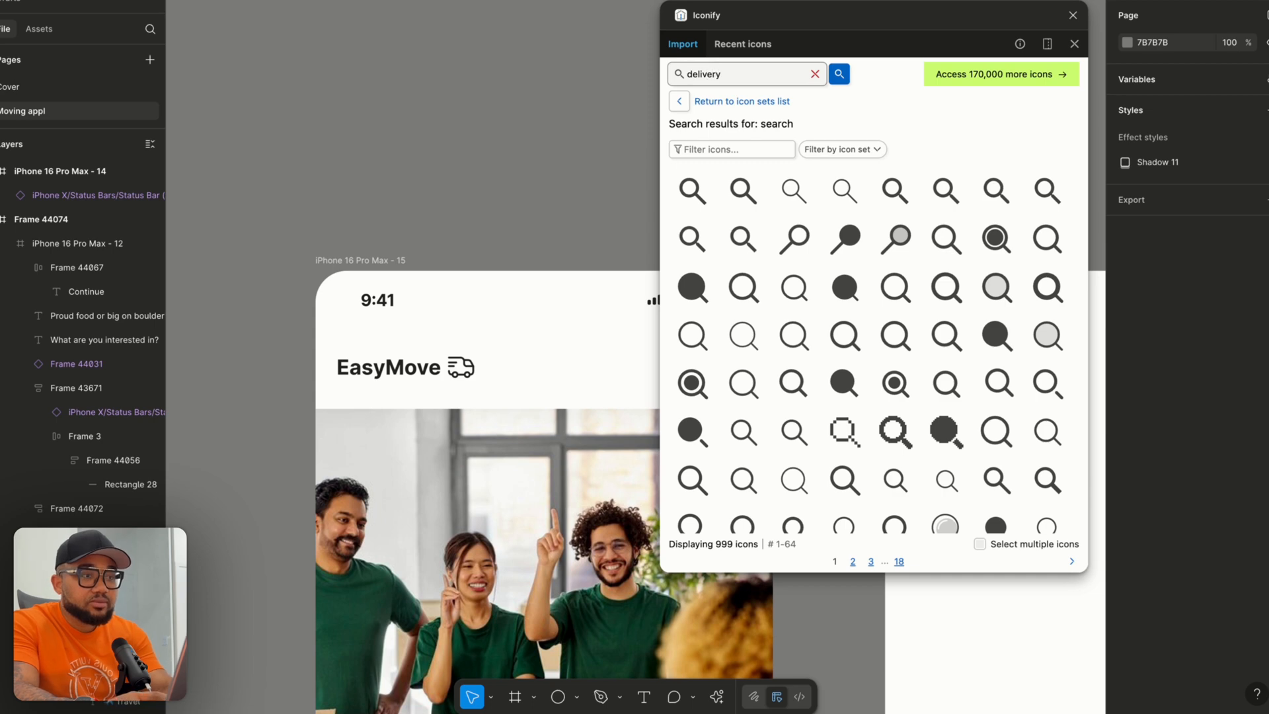
key(Return)
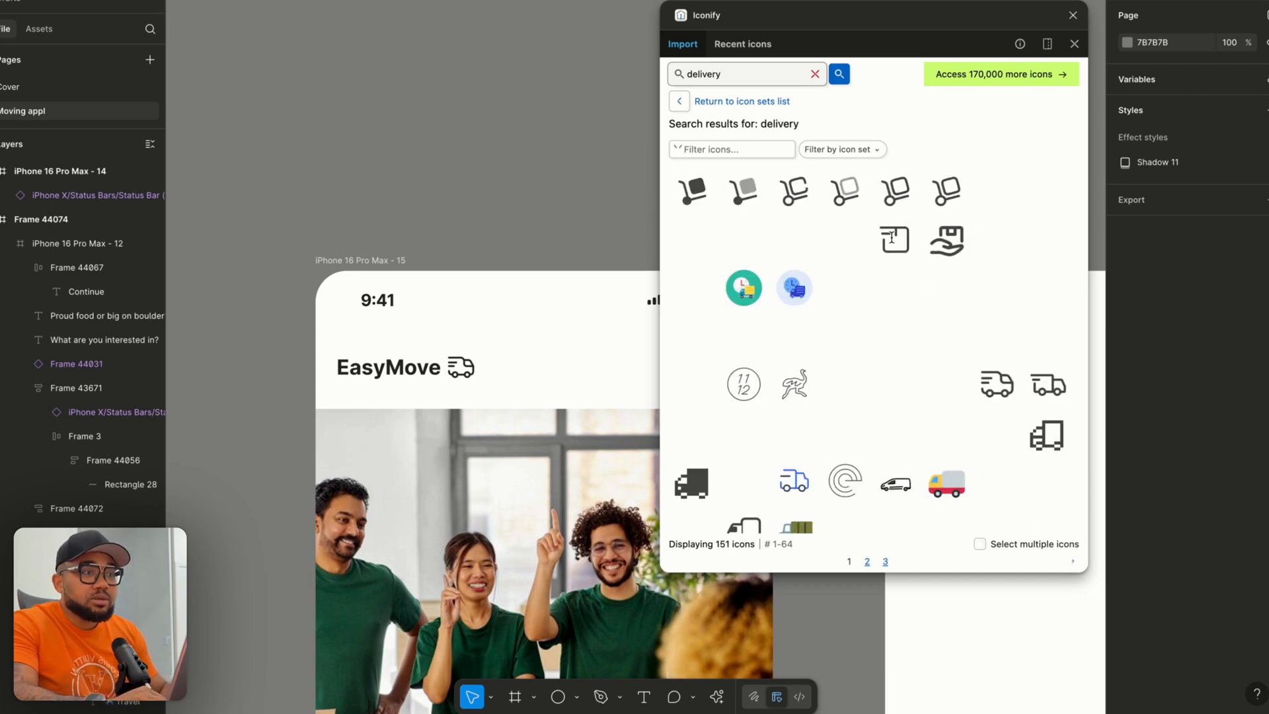
scroll(861, 283, down, 2)
scroll(867, 288, up, 2)
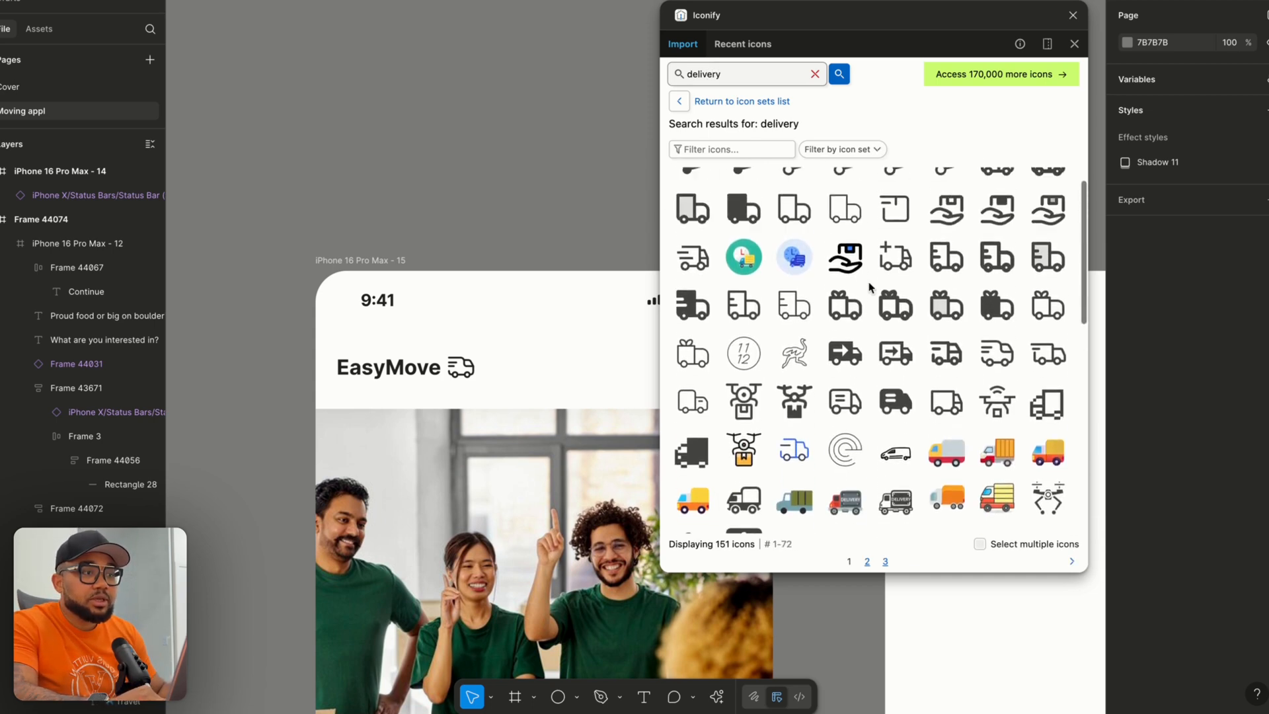
drag(996, 384, 546, 152)
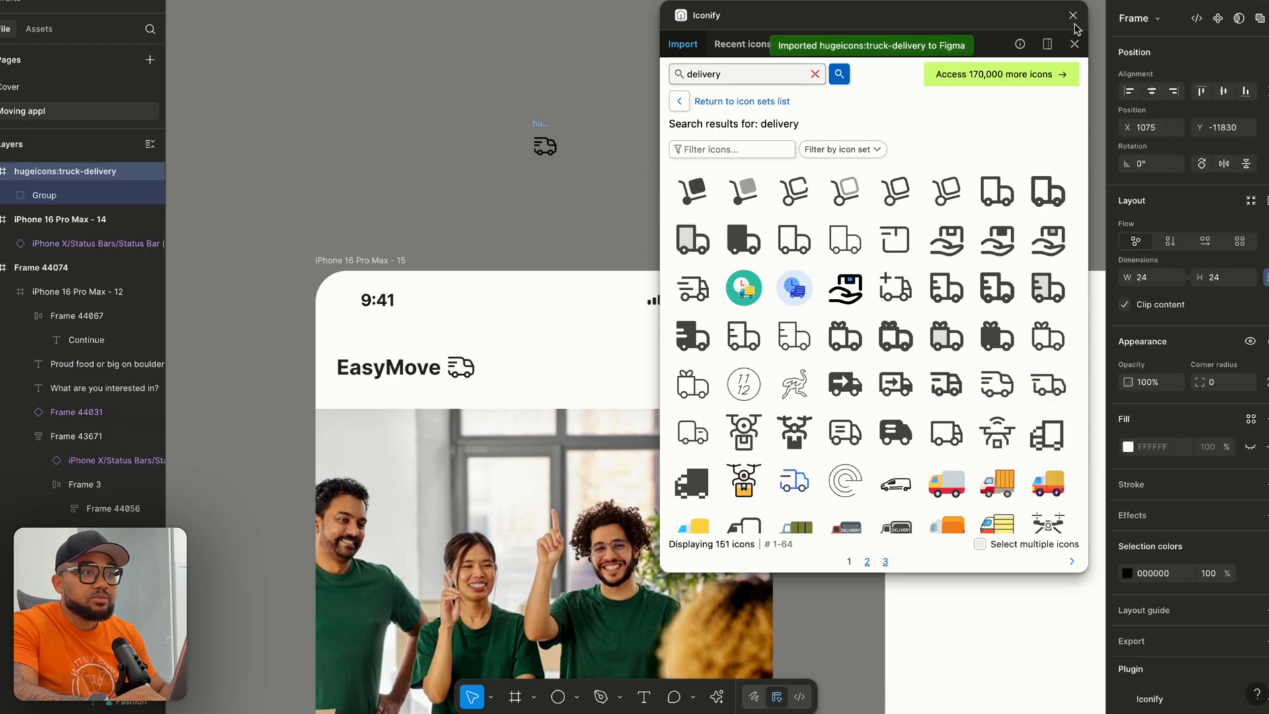
click(1072, 15)
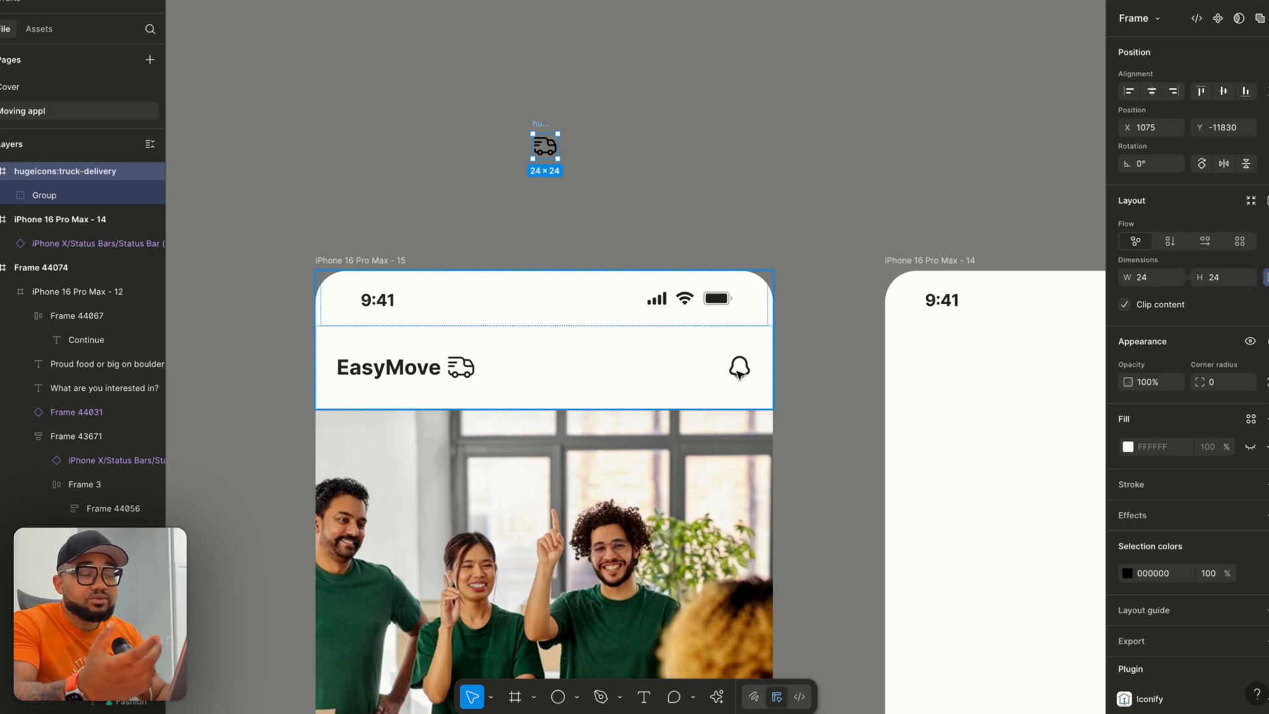
Reopen Iconify, search for "bell" and import the solar:bell-linear icon onto the canvas near the truck icon.
click(621, 163)
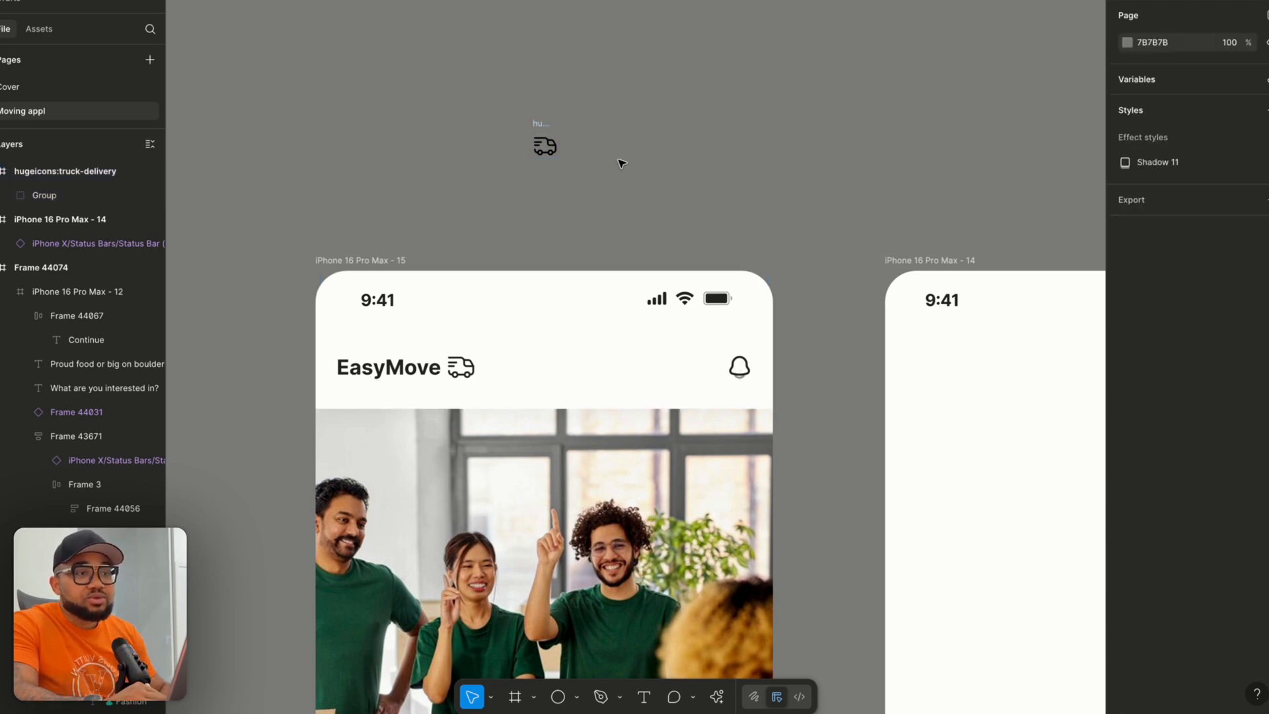
right_click(621, 163)
mouse_move(714, 287)
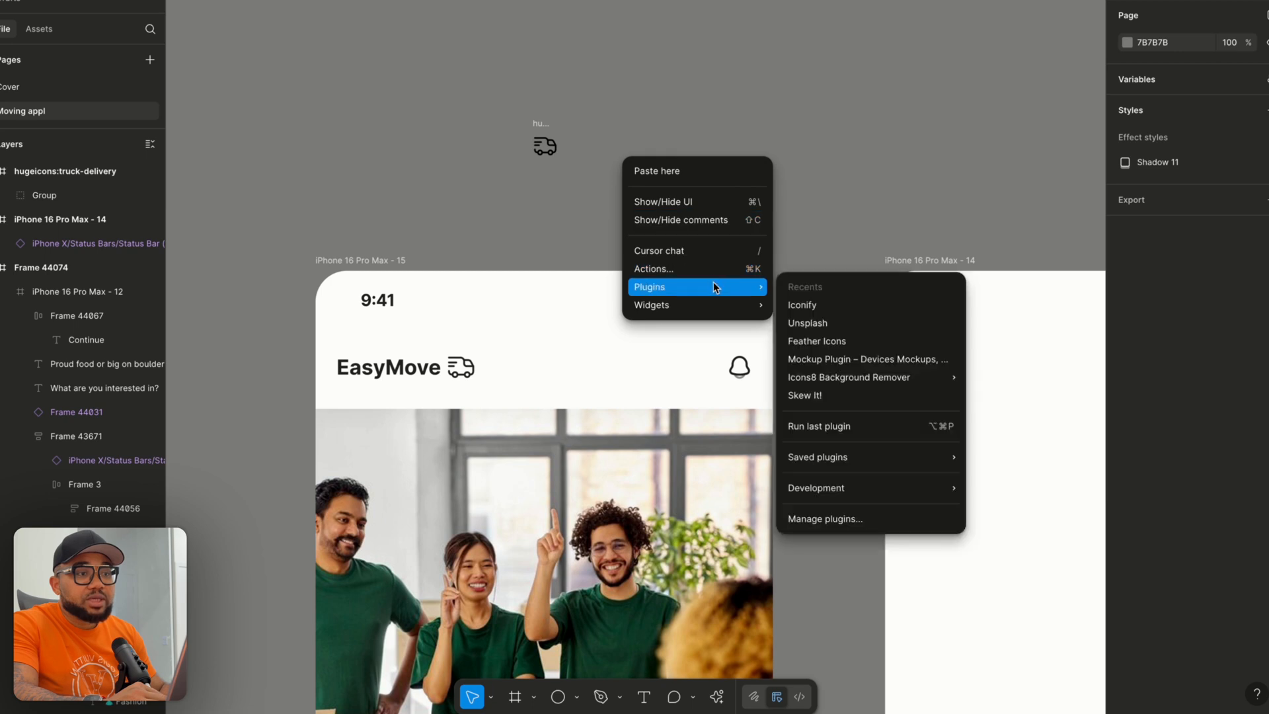
click(843, 305)
click(727, 73)
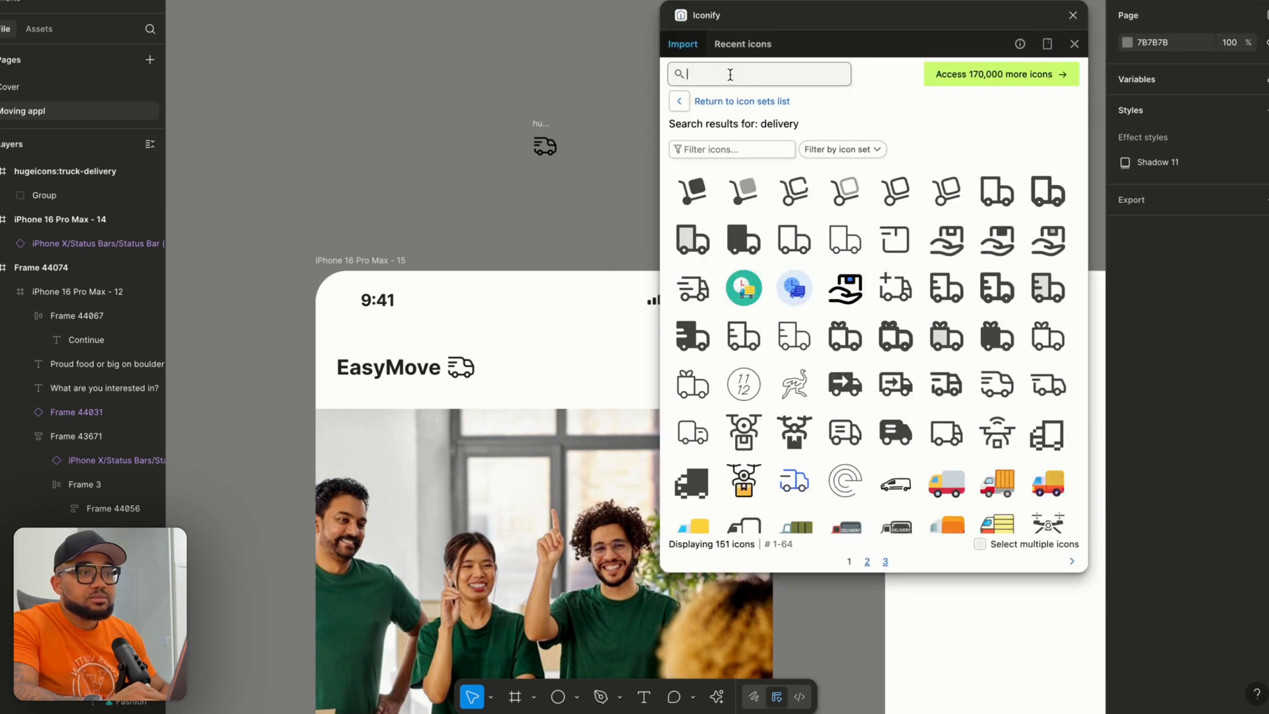
text(bell)
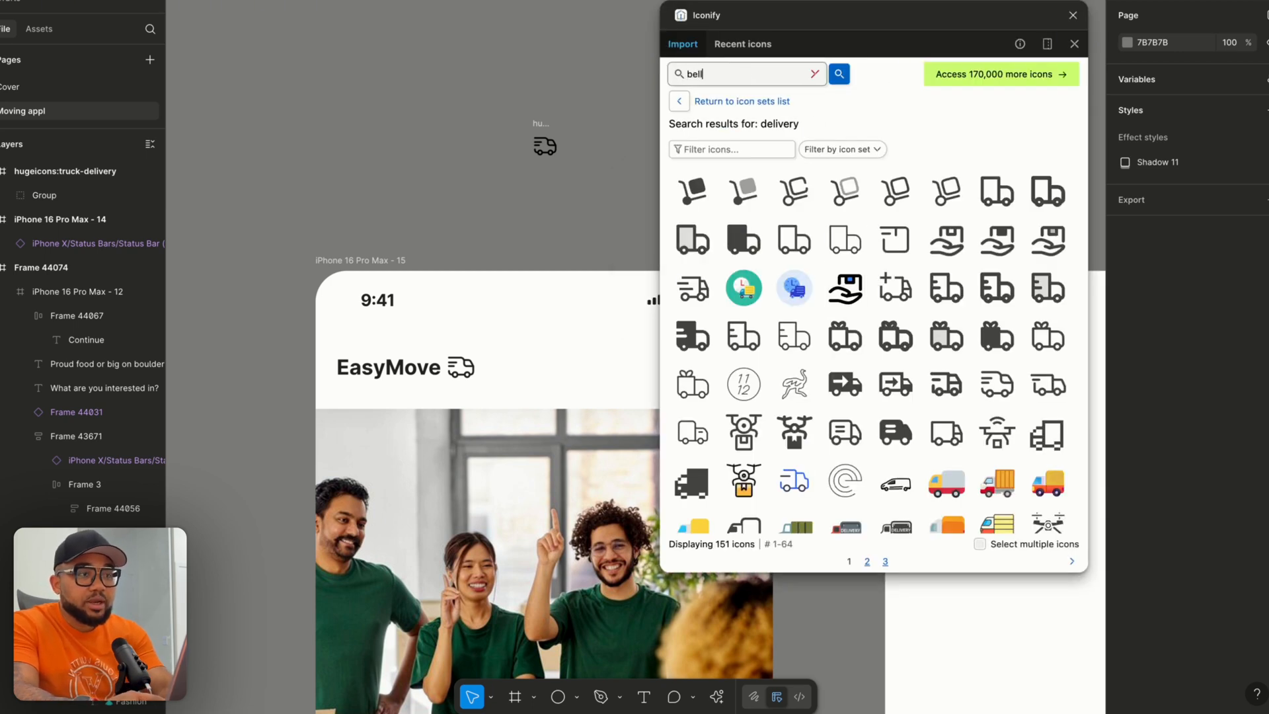
key(Return)
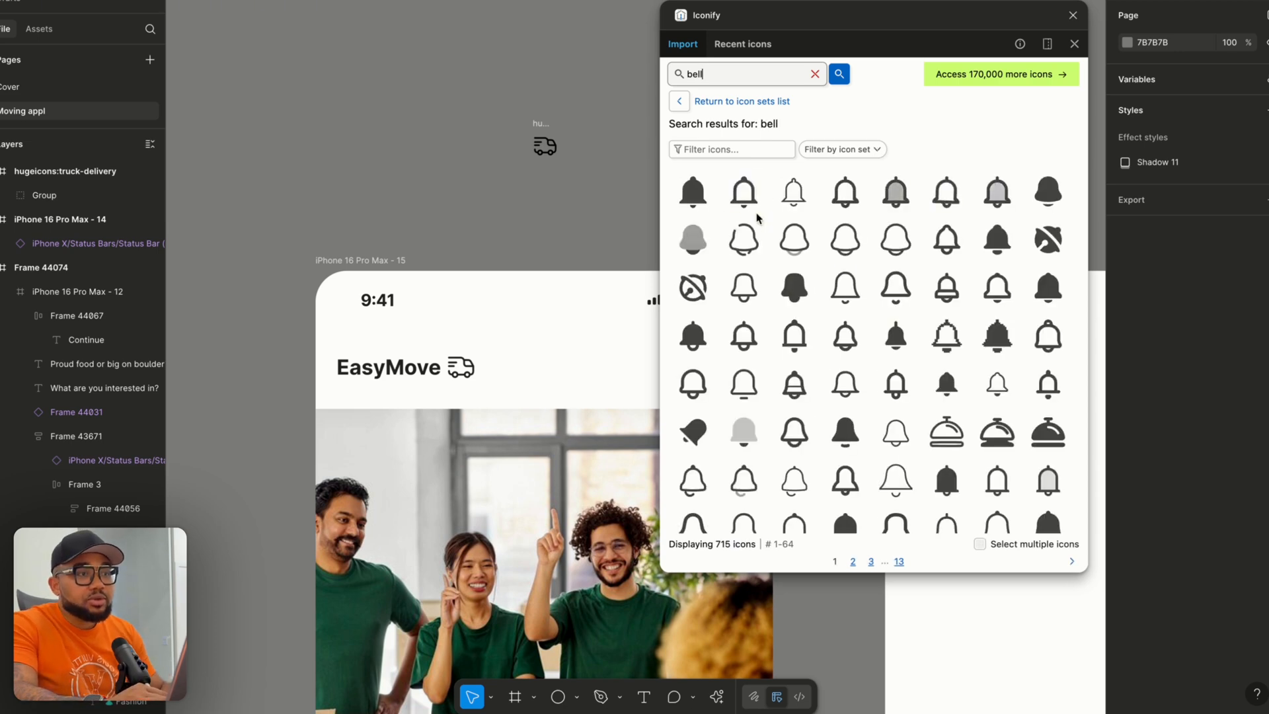
drag(847, 242, 618, 206)
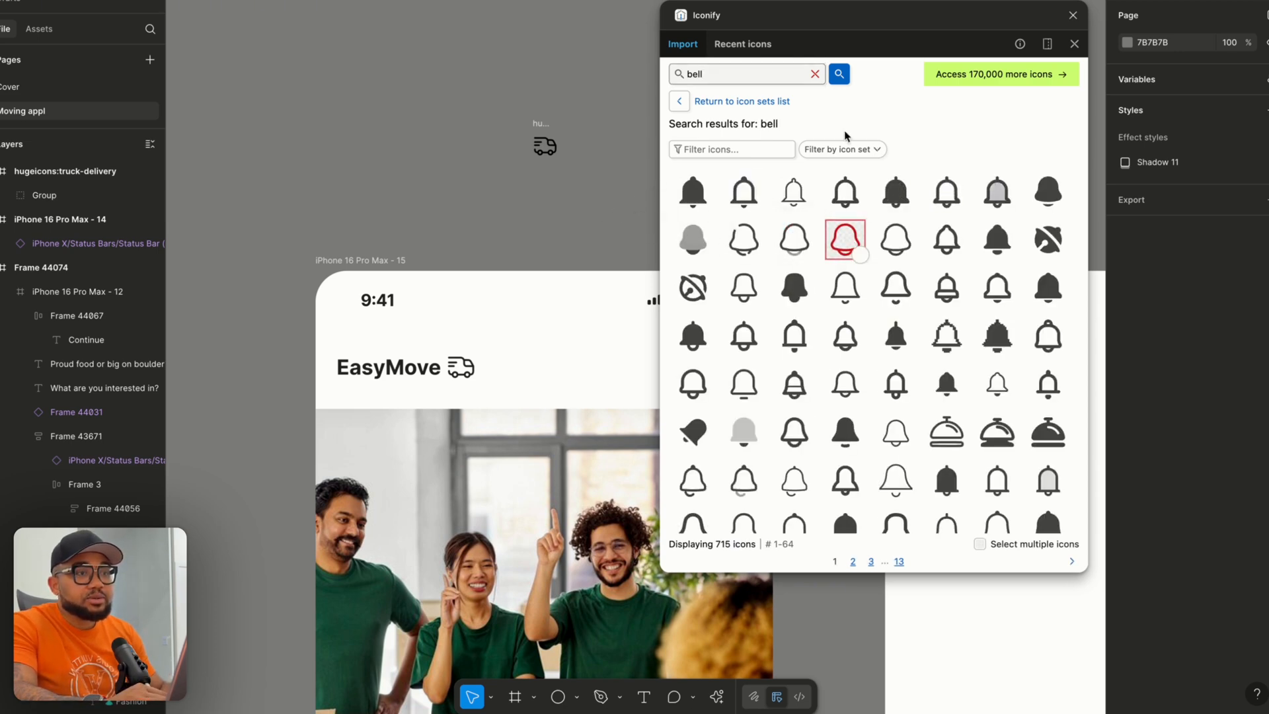
click(1073, 15)
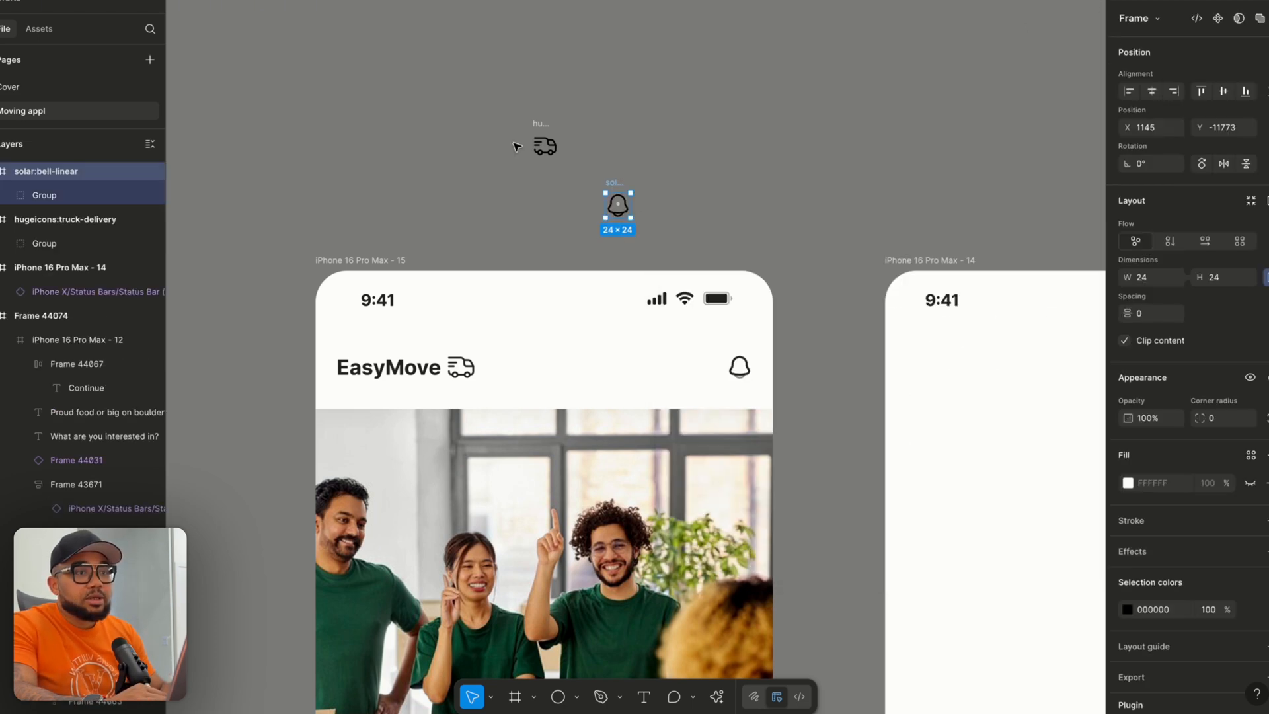
Add the text "EasyMove" on the canvas and place it directly before the truck icon.
click(413, 227)
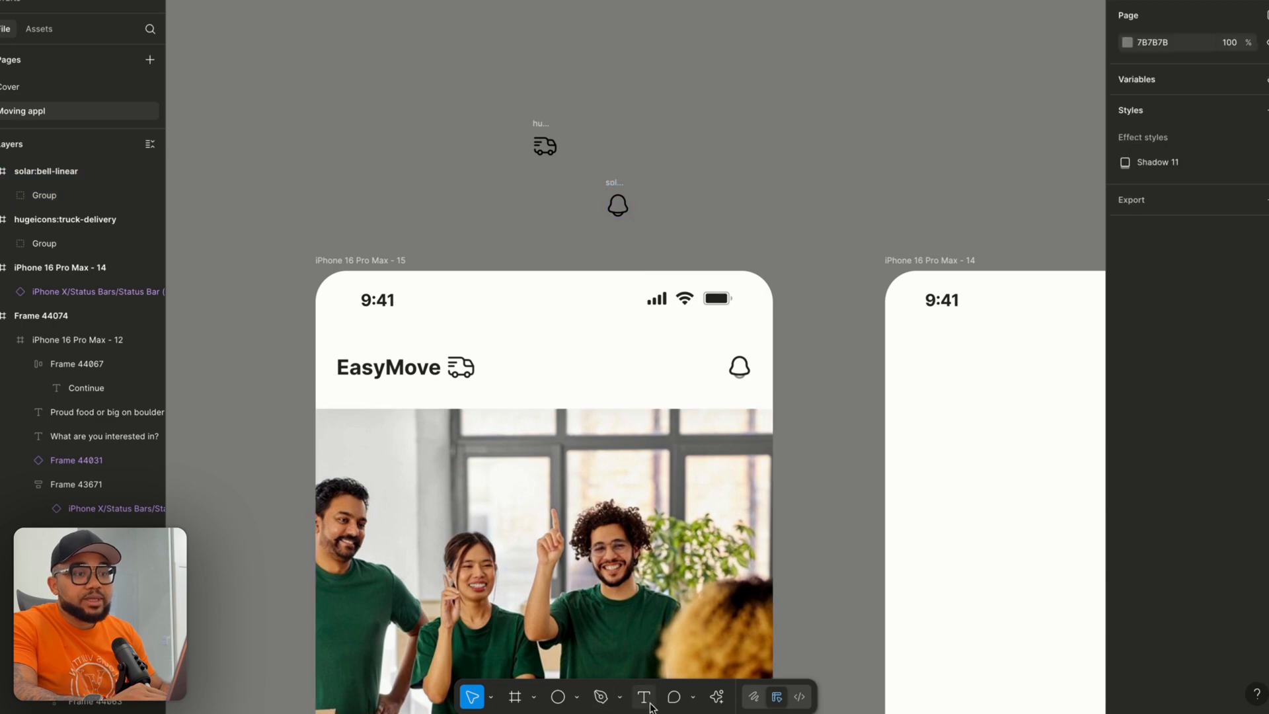
key(t)
click(410, 138)
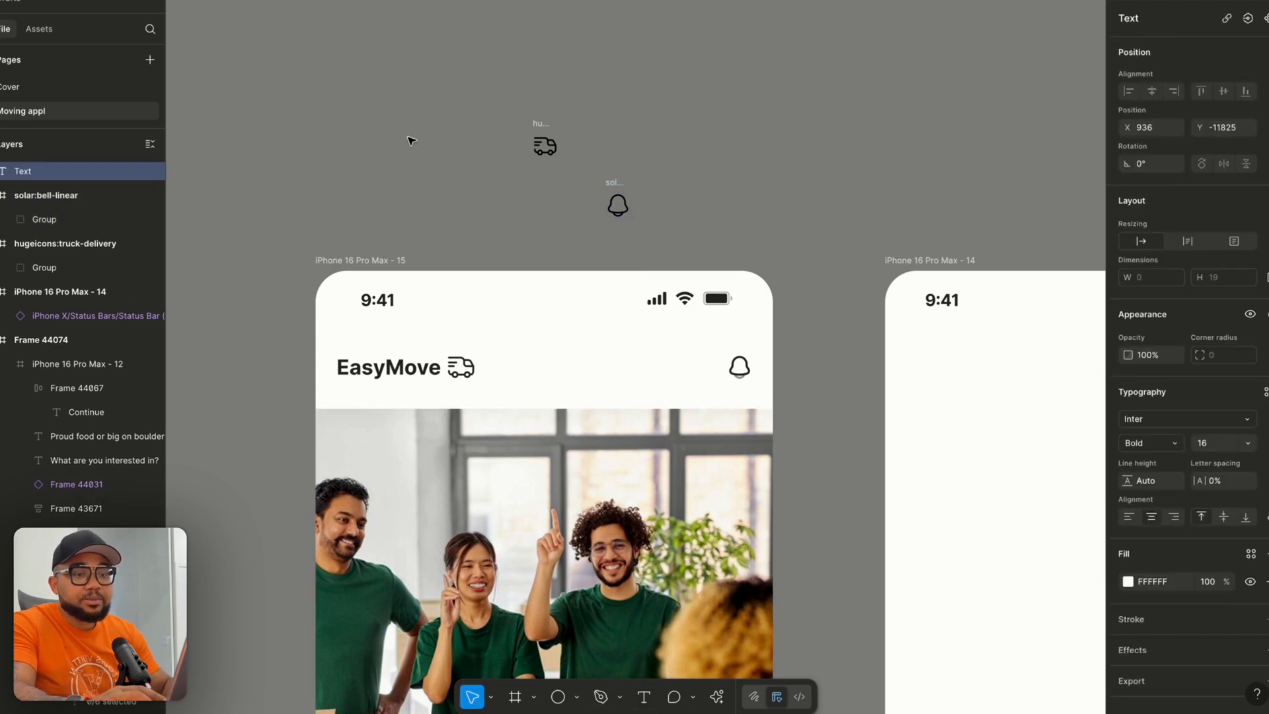
text(Easy)
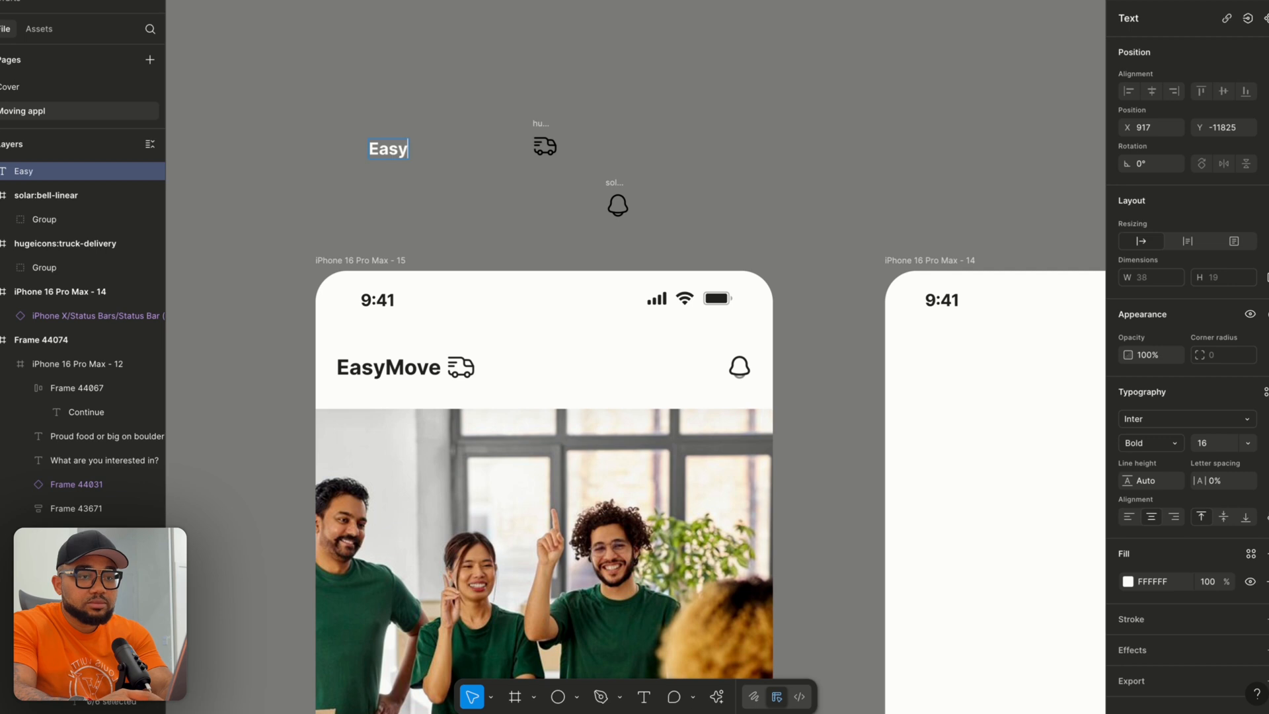
text(Move)
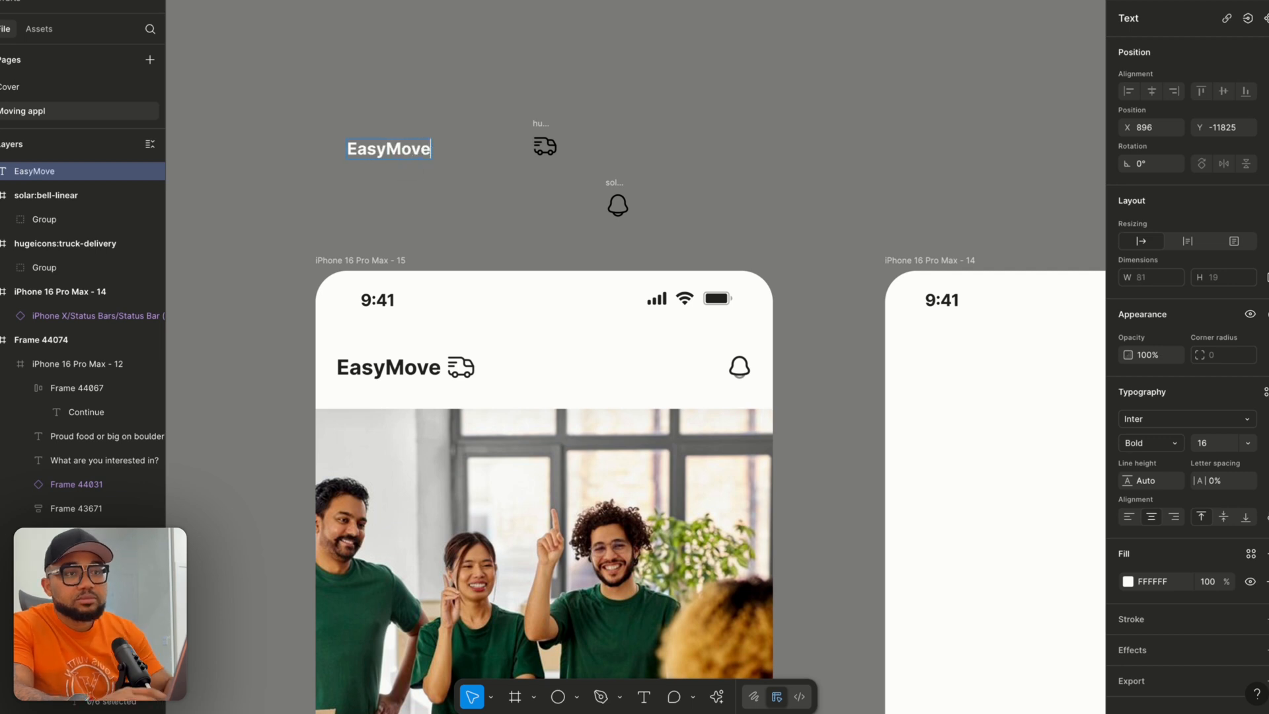
key(Escape)
drag(390, 153, 485, 149)
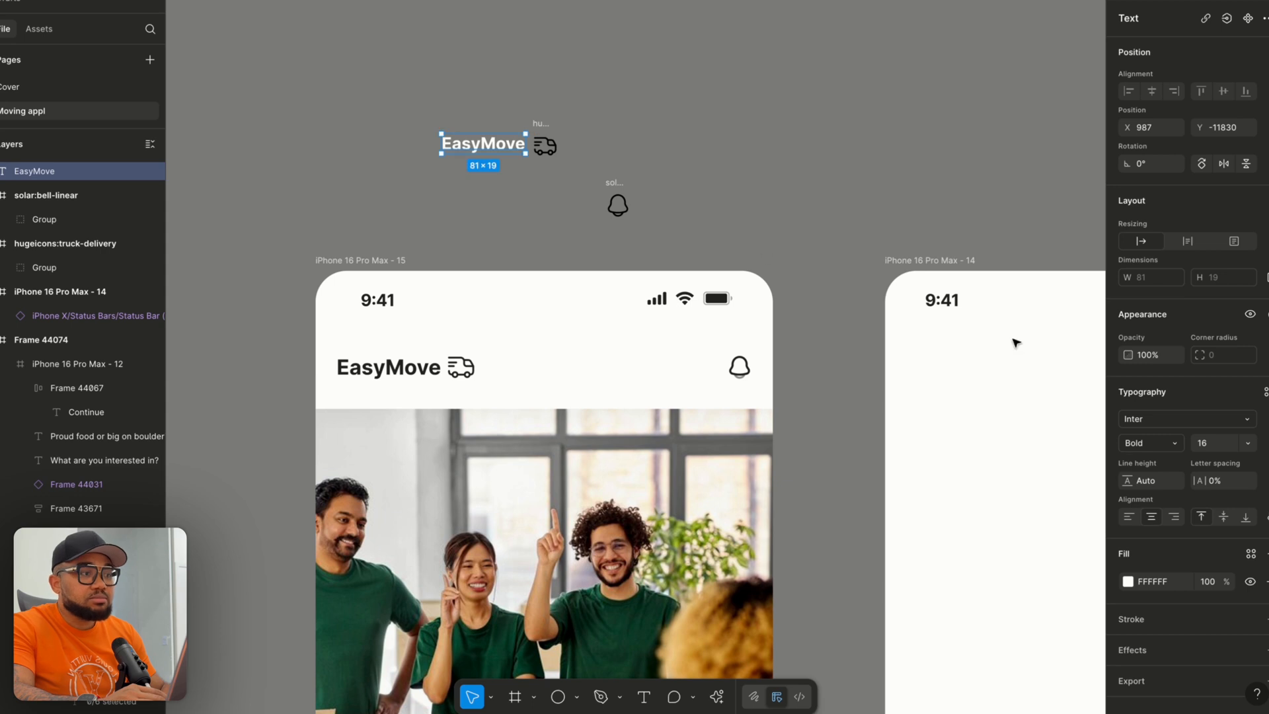
Set the EasyMove text's font size to 20 and reposition it beside the truck icon.
click(1246, 444)
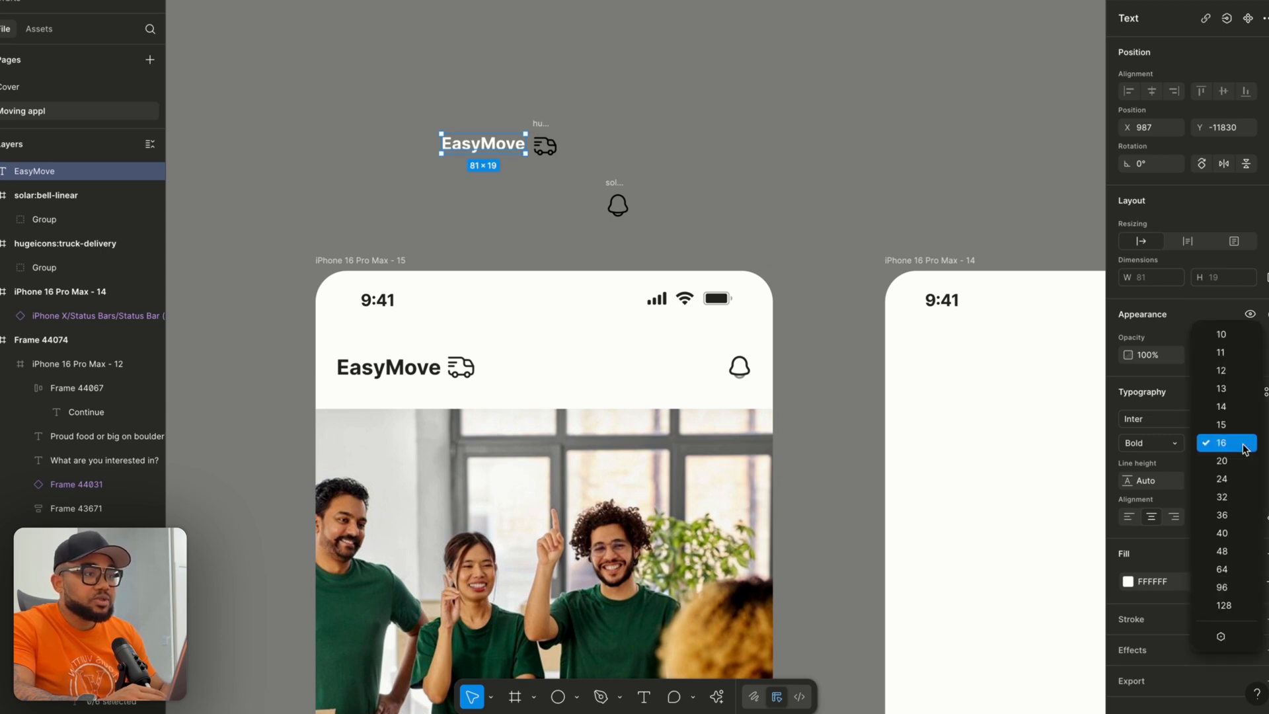
click(1243, 461)
drag(473, 145, 463, 144)
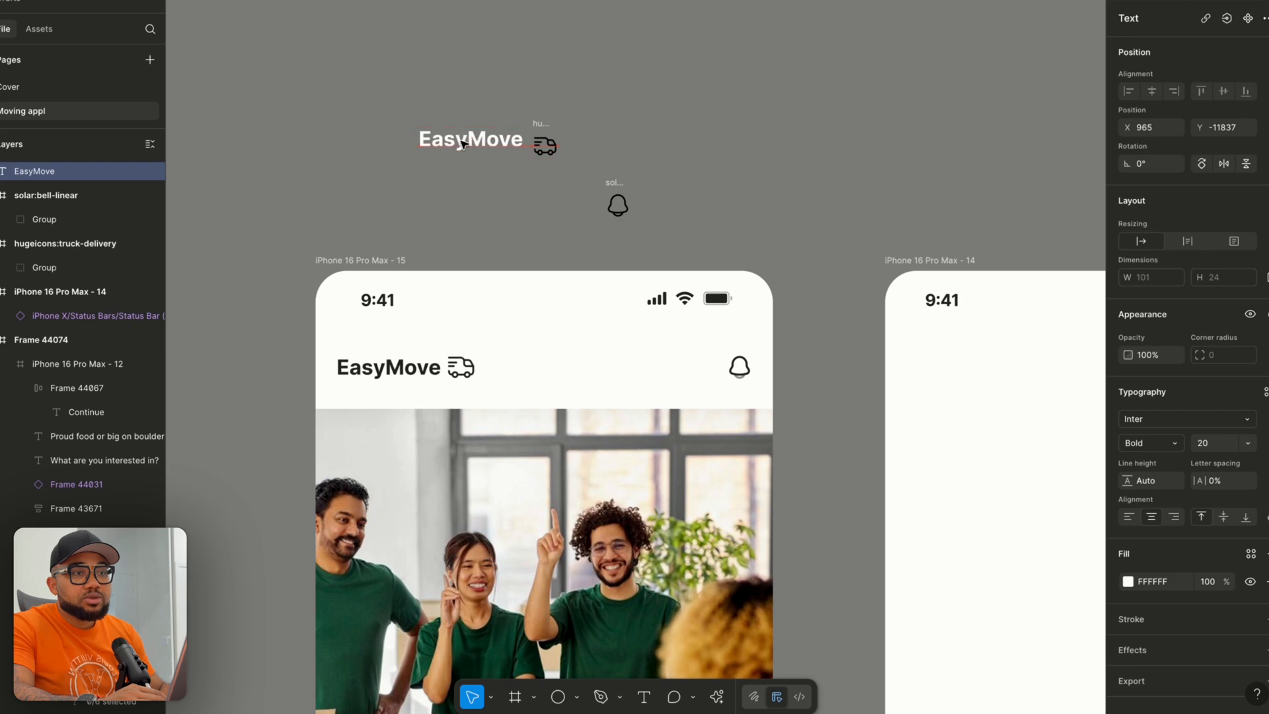
Wrap the EasyMove text and truck icon in a horizontal auto layout and apply the White colour variable to the truck.
drag(352, 86, 594, 173)
key(shift+a)
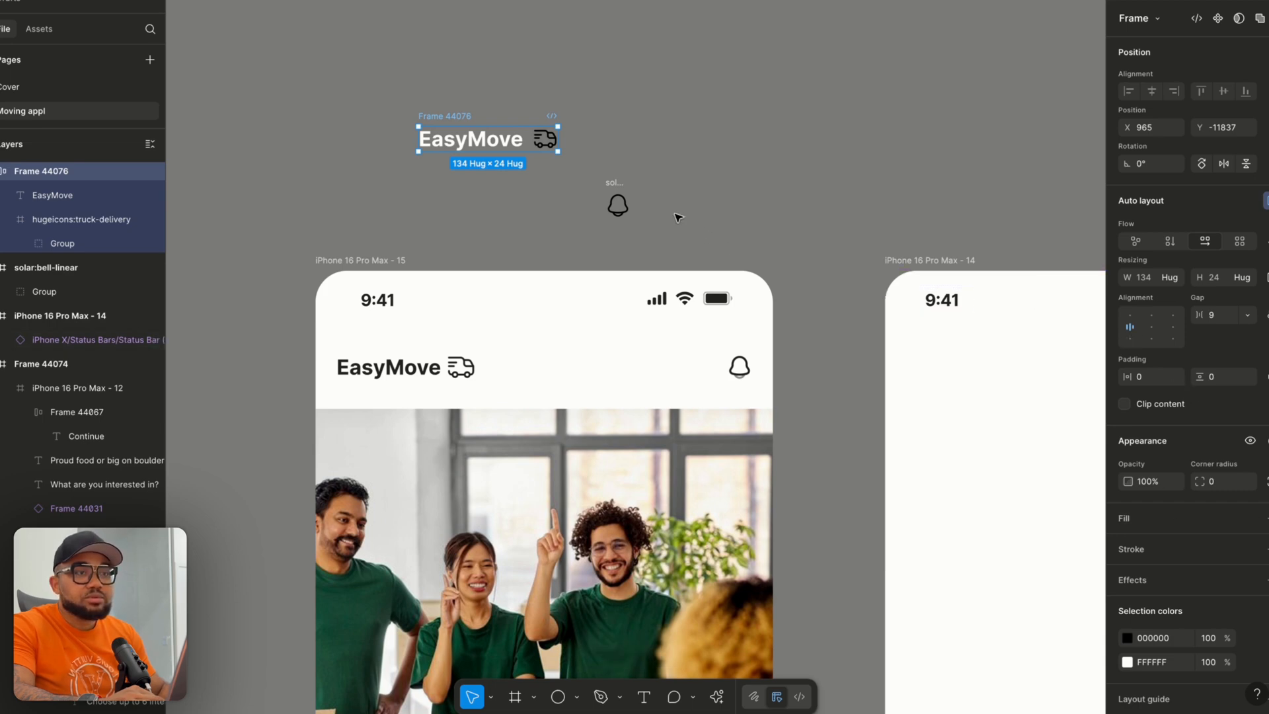
scroll(1179, 592, down, 2)
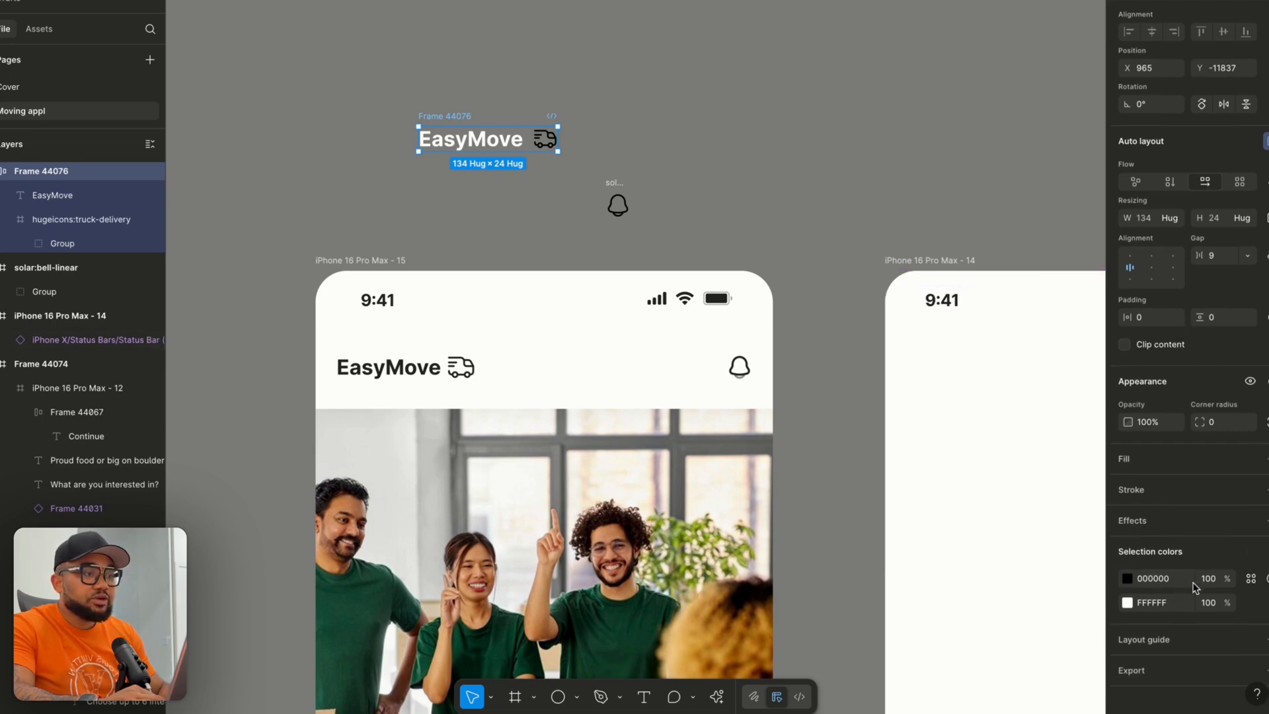
click(1257, 579)
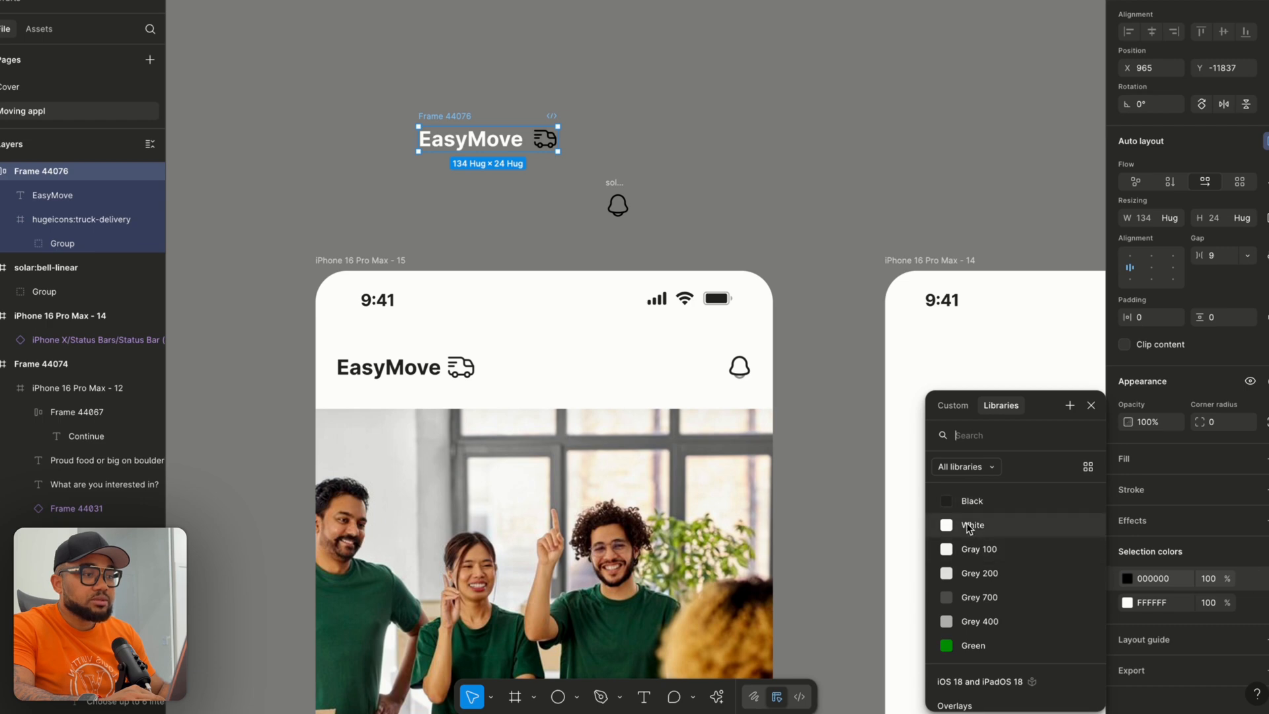
click(967, 525)
click(806, 365)
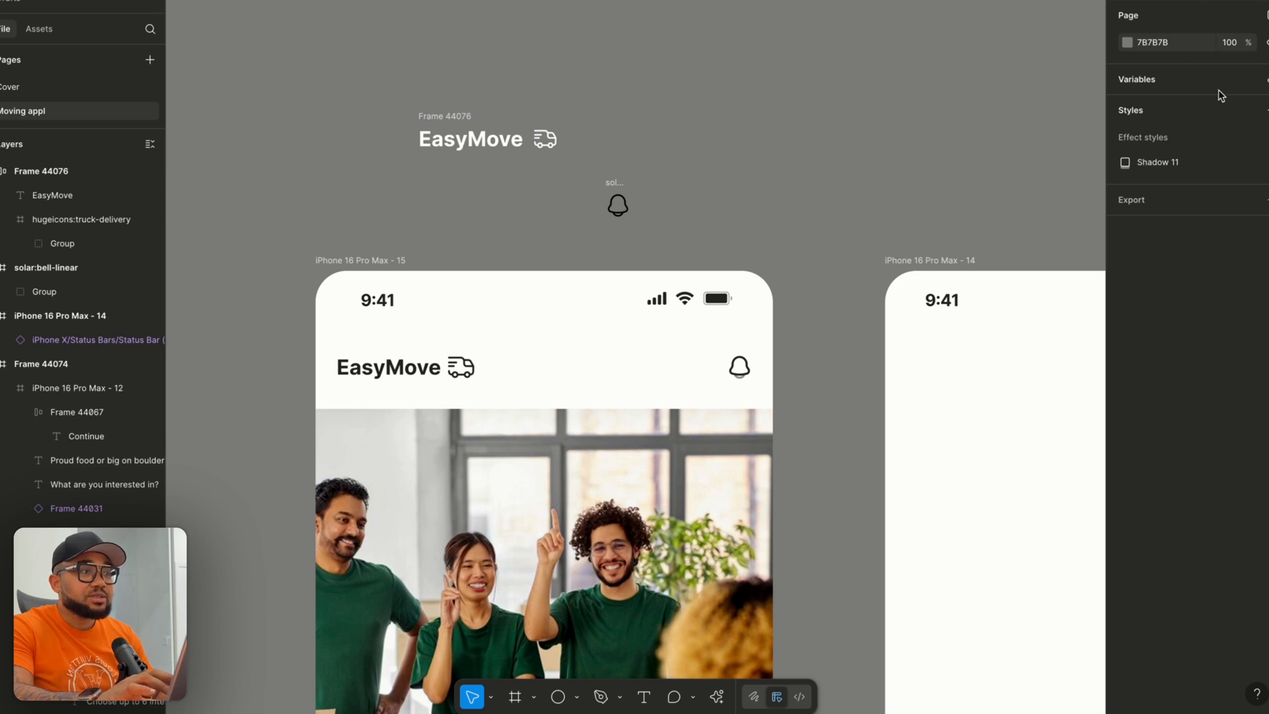
Review the colour variables in the Colours collection and the variable types that can be created.
click(1265, 79)
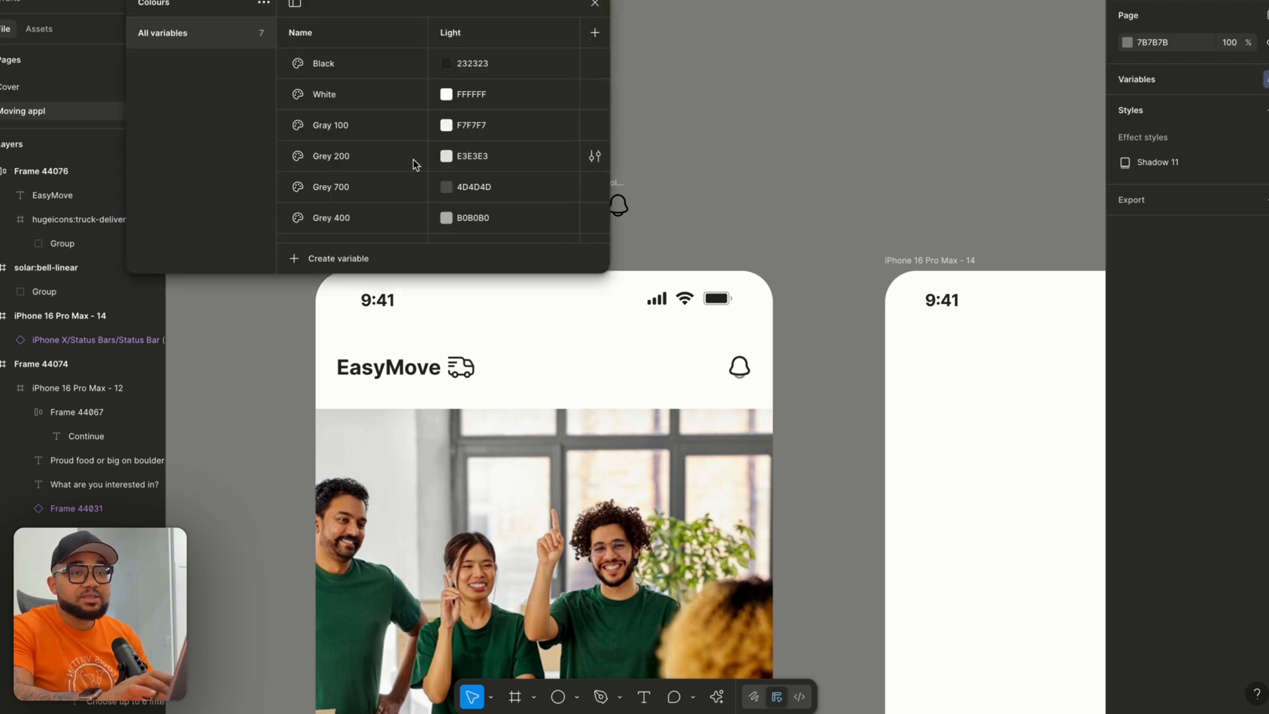
click(335, 259)
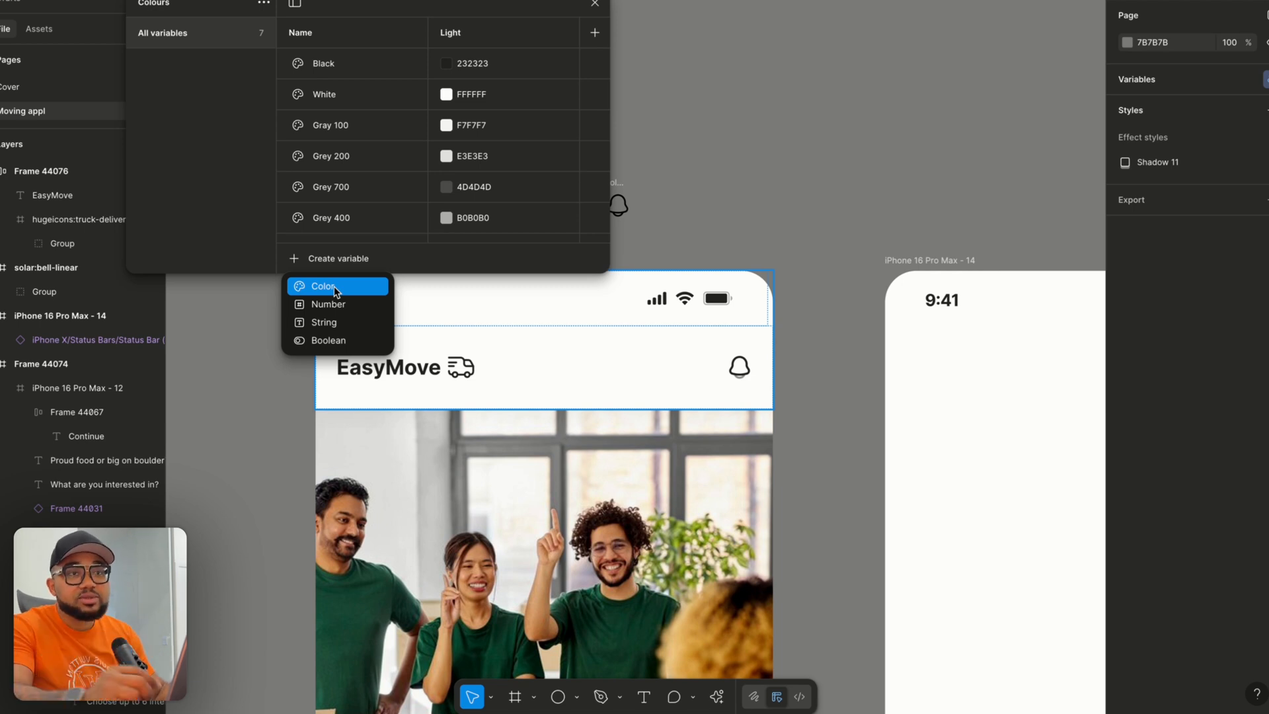
click(595, 7)
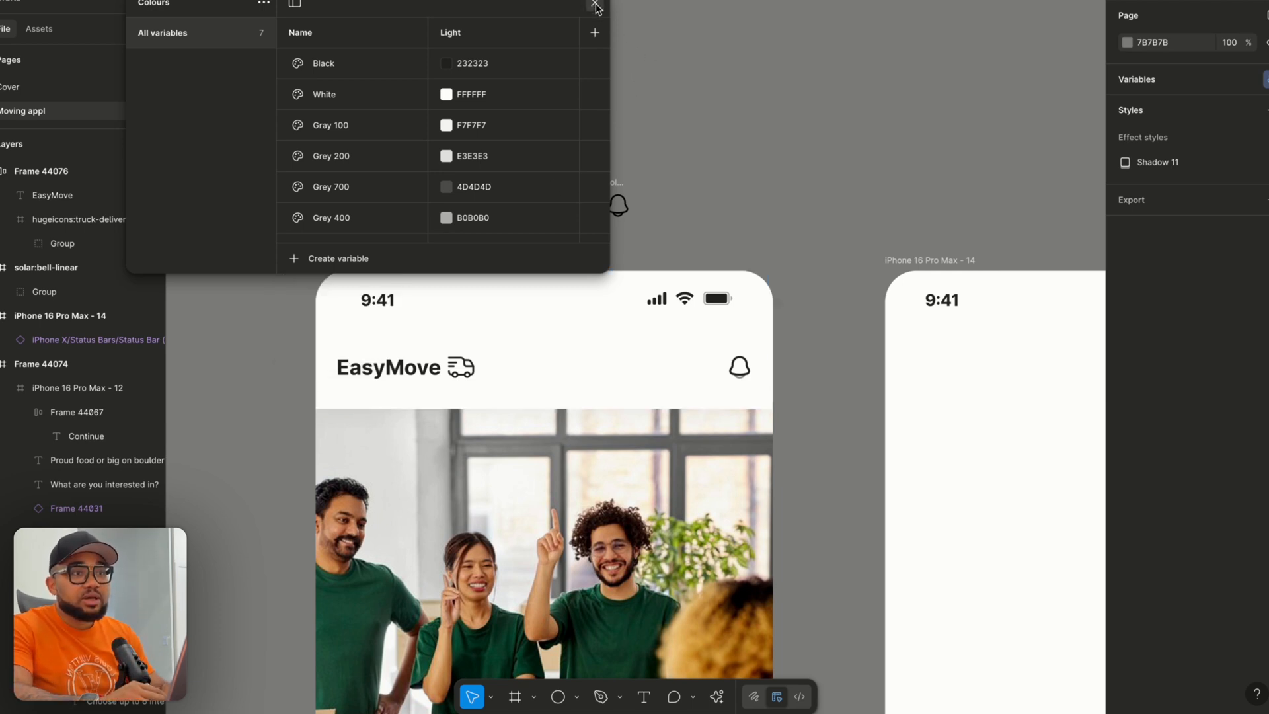
click(596, 7)
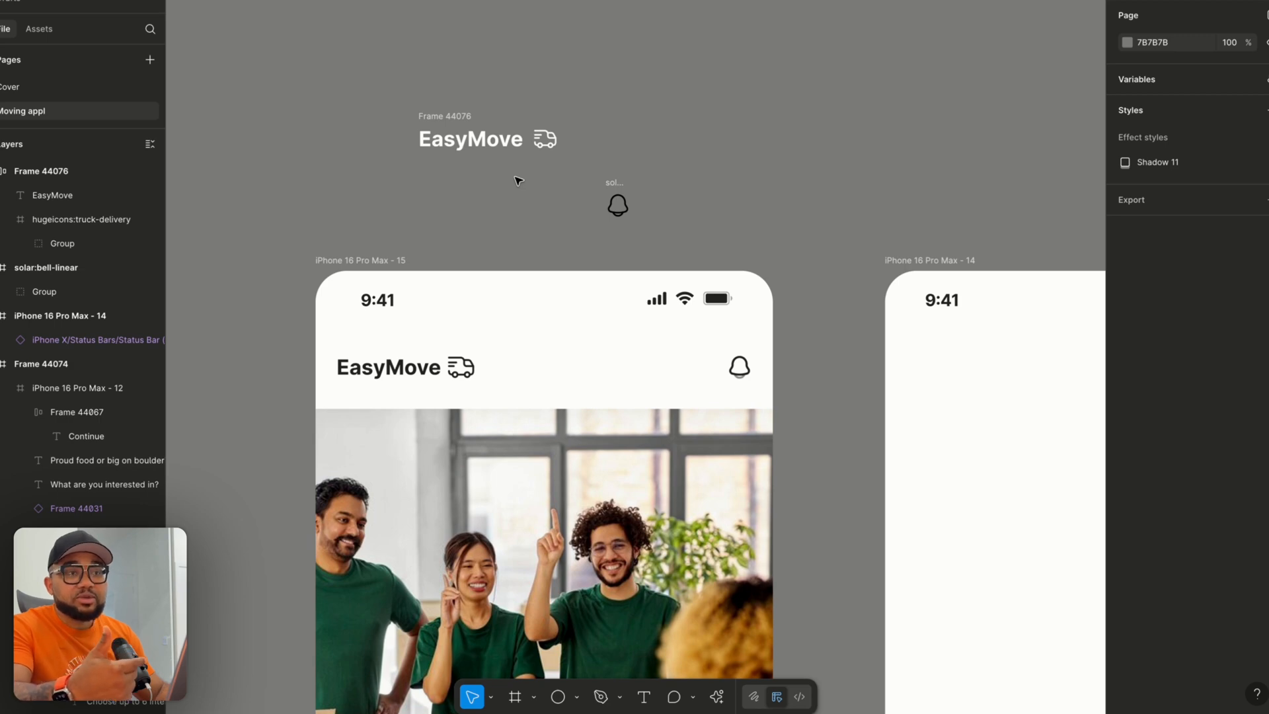
Align the bell icon level with the EasyMove logo, wrap both in an auto layout and stretch it to 345 × 47.
click(448, 117)
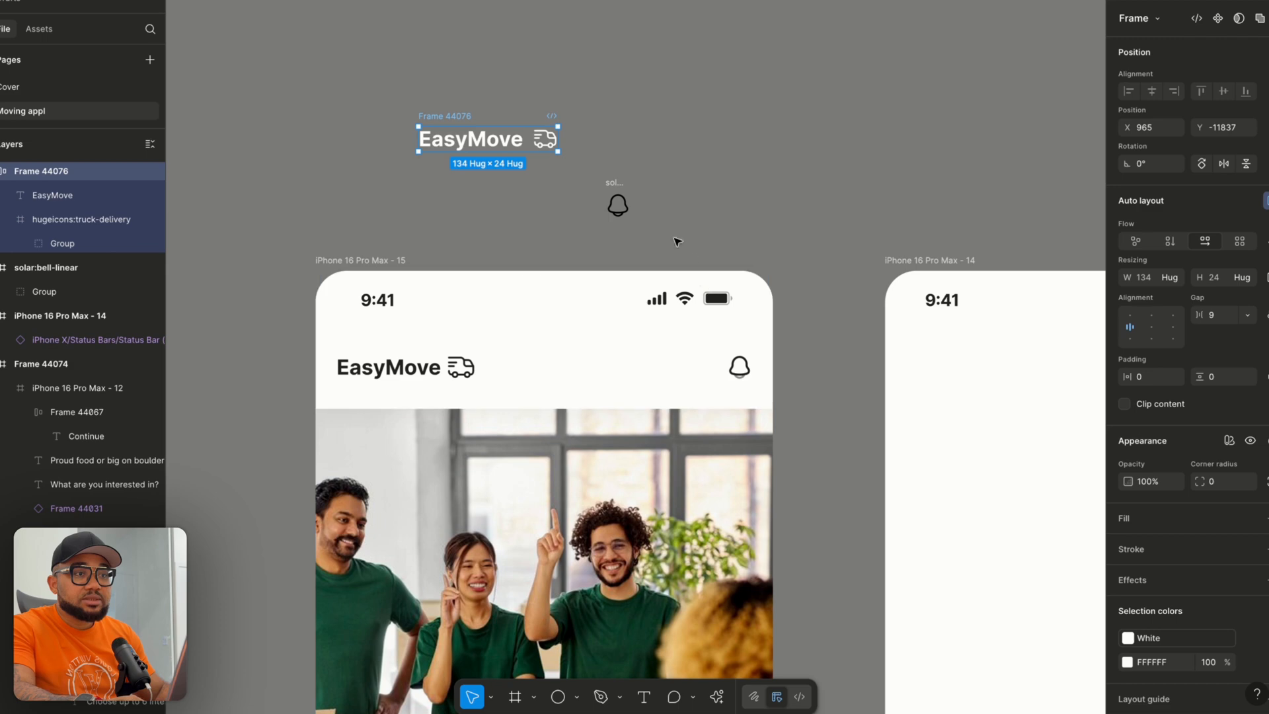
click(616, 192)
drag(615, 187, 763, 120)
drag(360, 86, 875, 192)
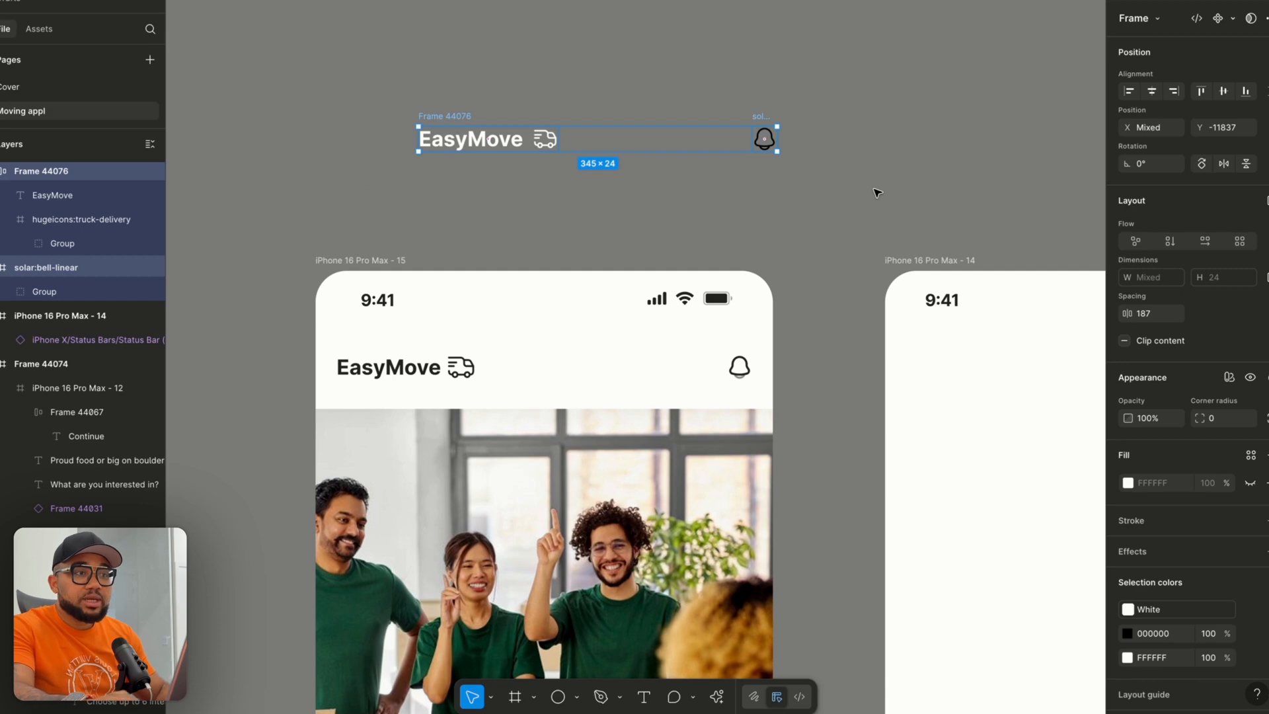
key(shift+a)
drag(635, 153, 636, 175)
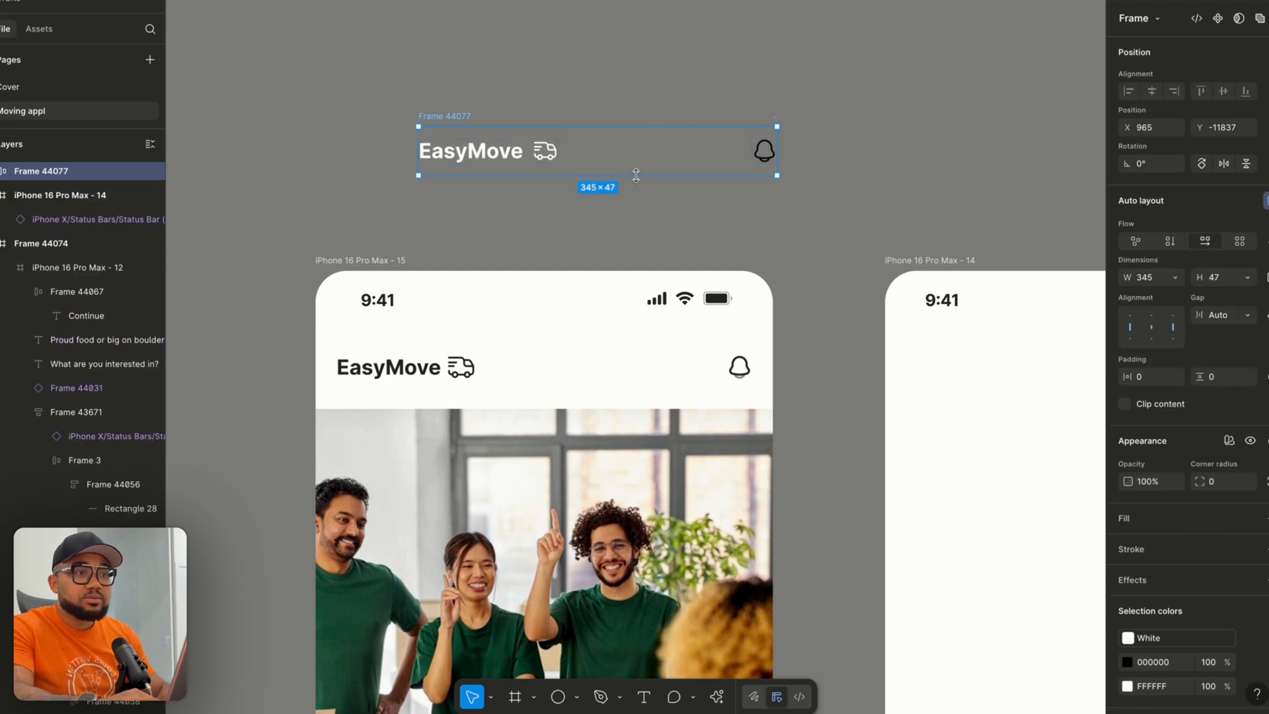
Move the logo-and-bell header row into the iPhone 16 Pro Max - 14 frame, below the status bar at about X 56, Y 101.
drag(444, 116, 747, 198)
click(753, 205)
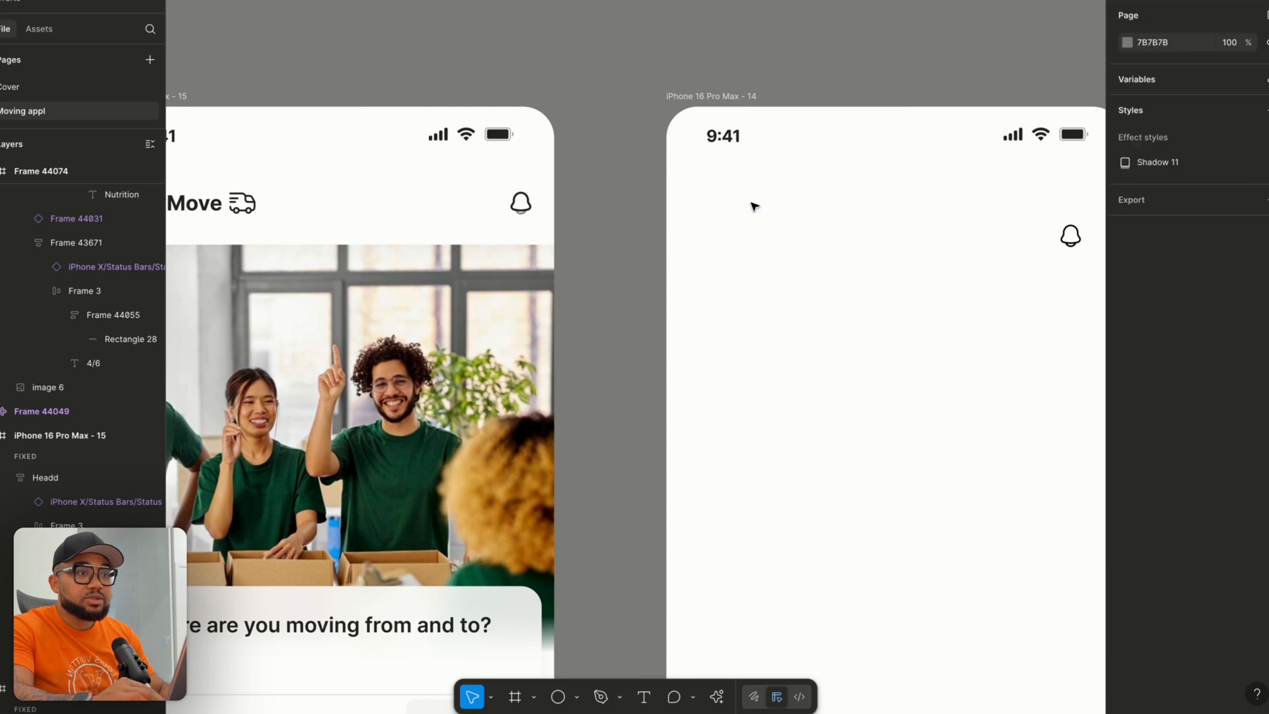
Apply the Black colour variable to the white EasyMove text and truck icon in the iPhone 16 Pro Max - 14 header row.
click(767, 220)
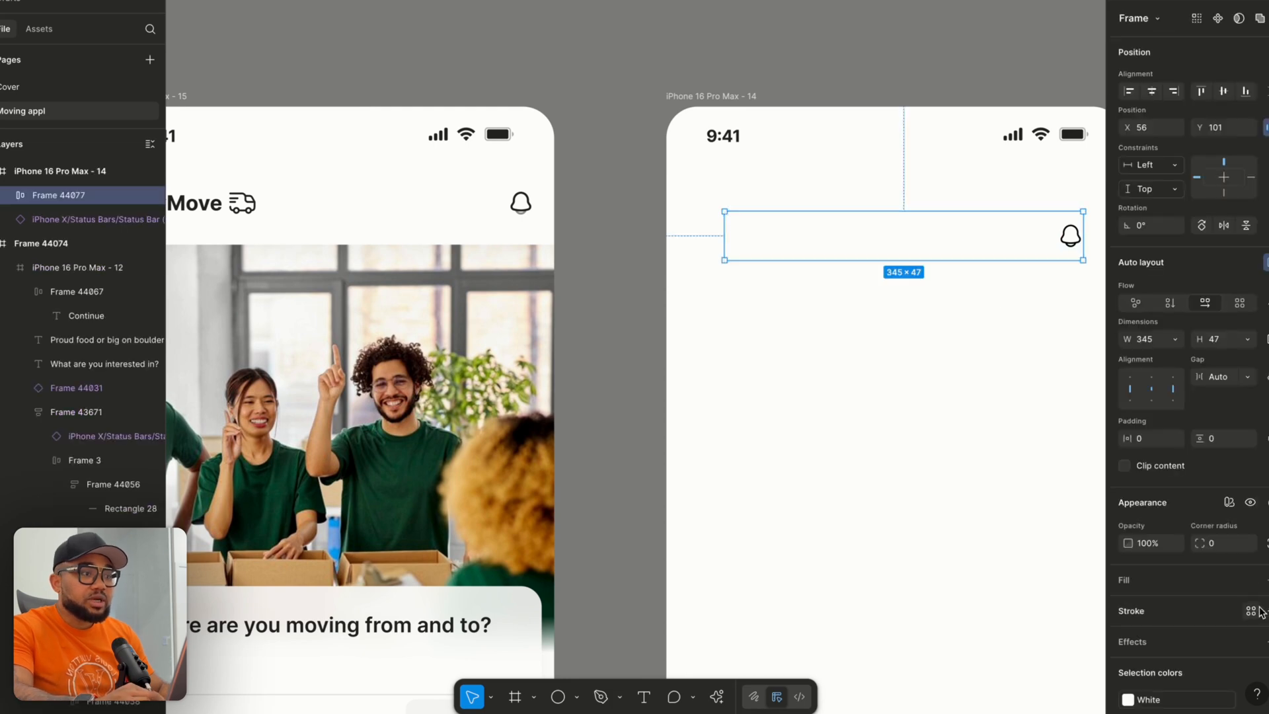
scroll(1249, 608, down, 2)
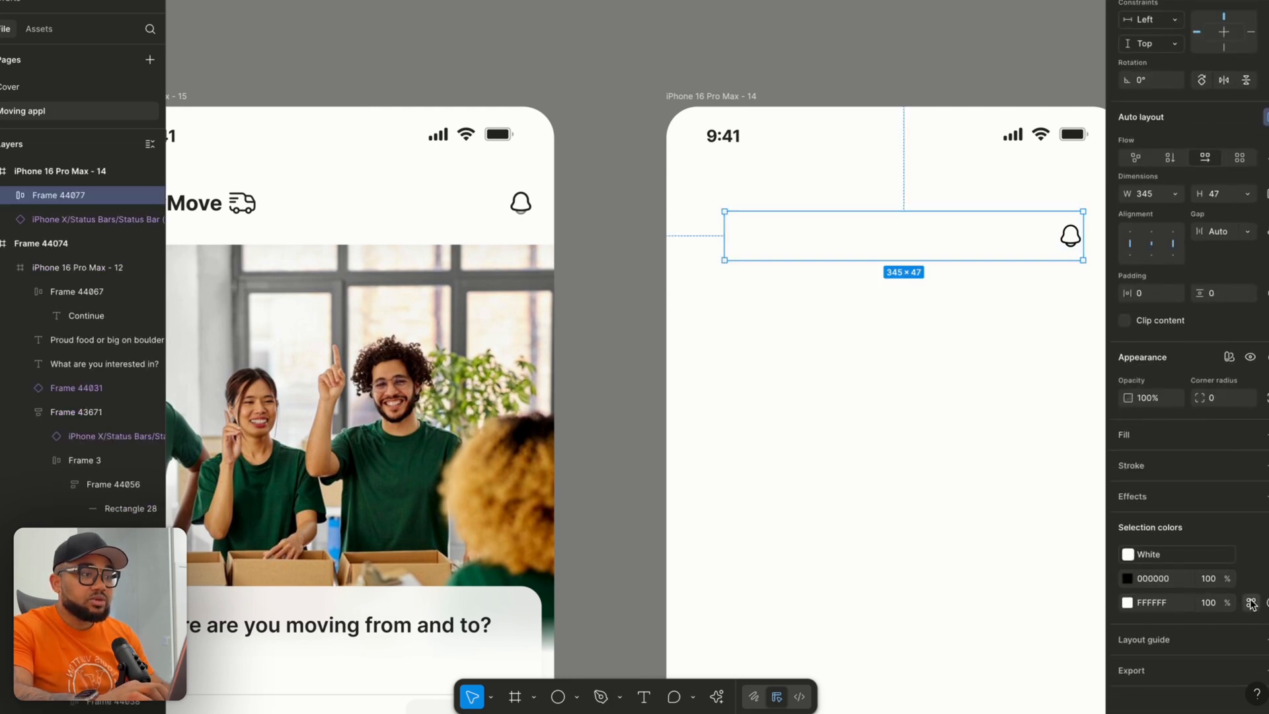
click(1250, 603)
click(981, 500)
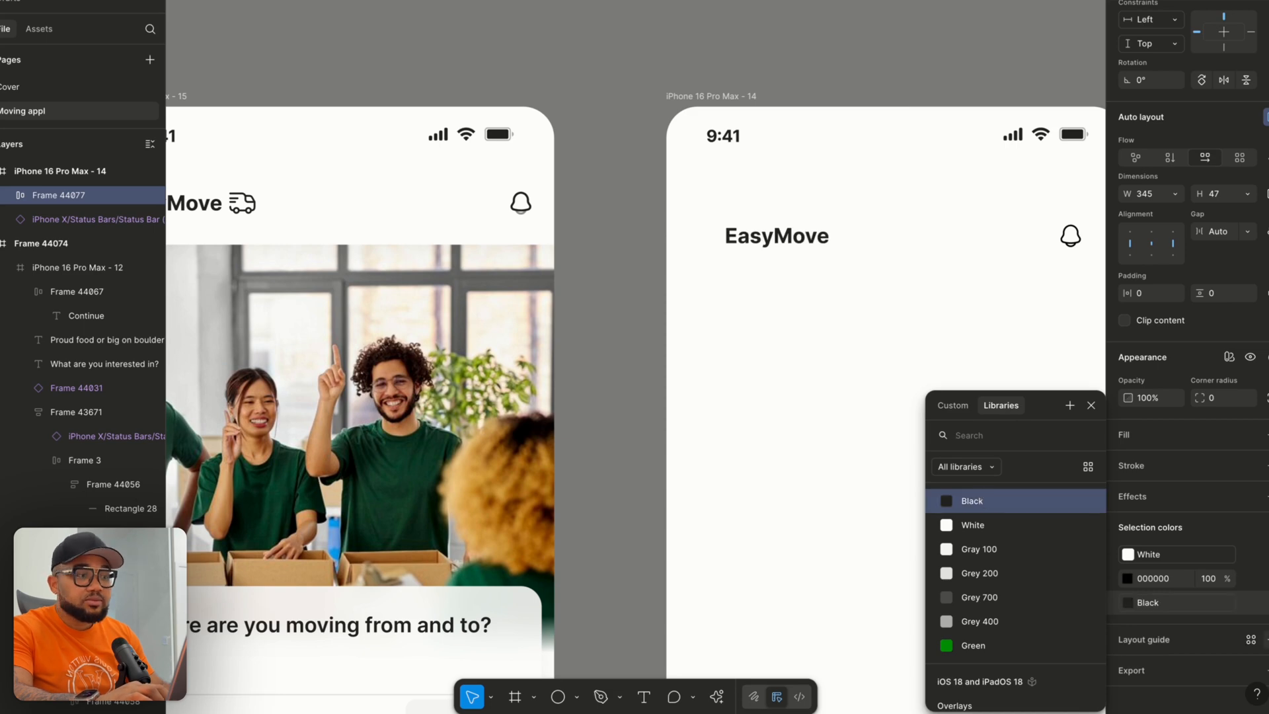
click(1248, 603)
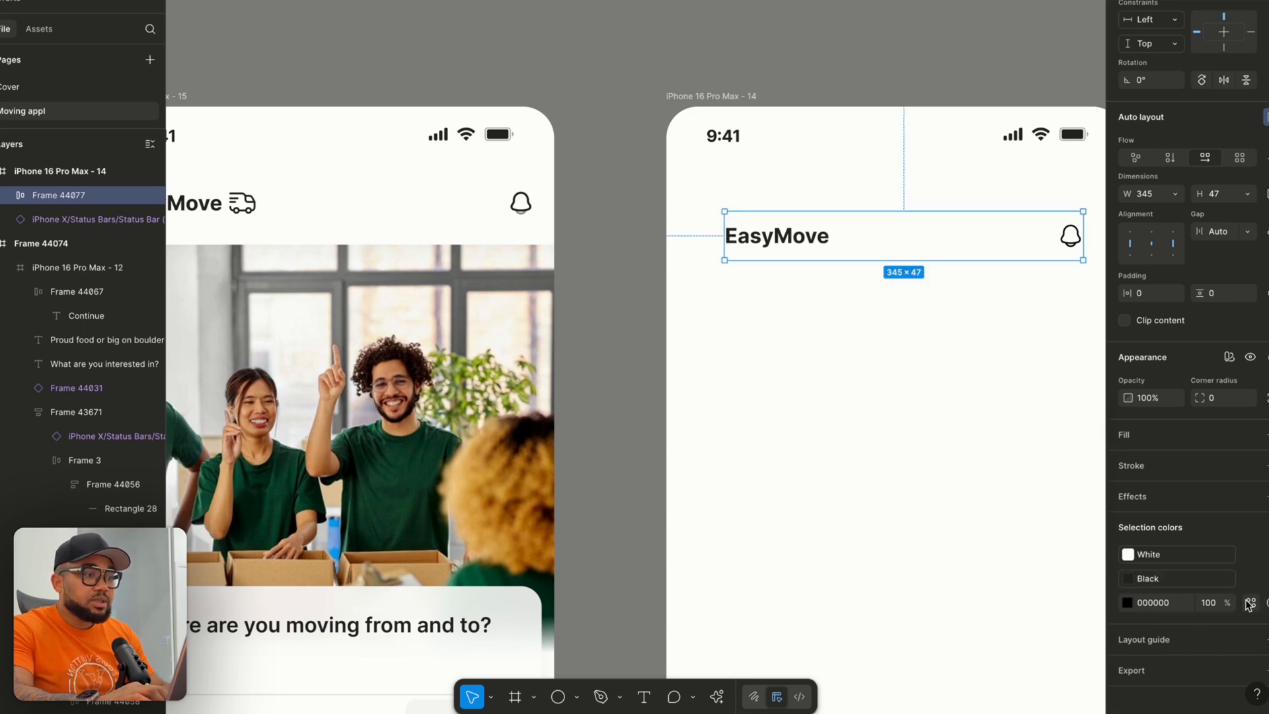
click(1191, 580)
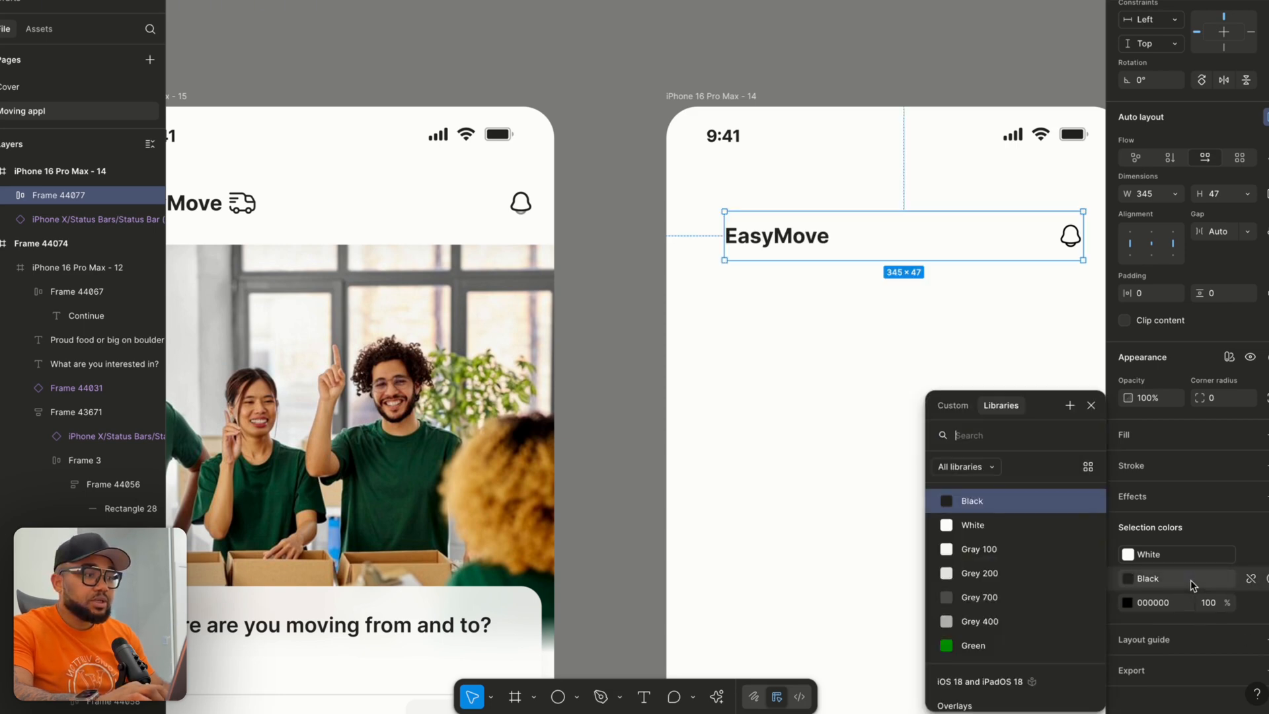
click(1146, 557)
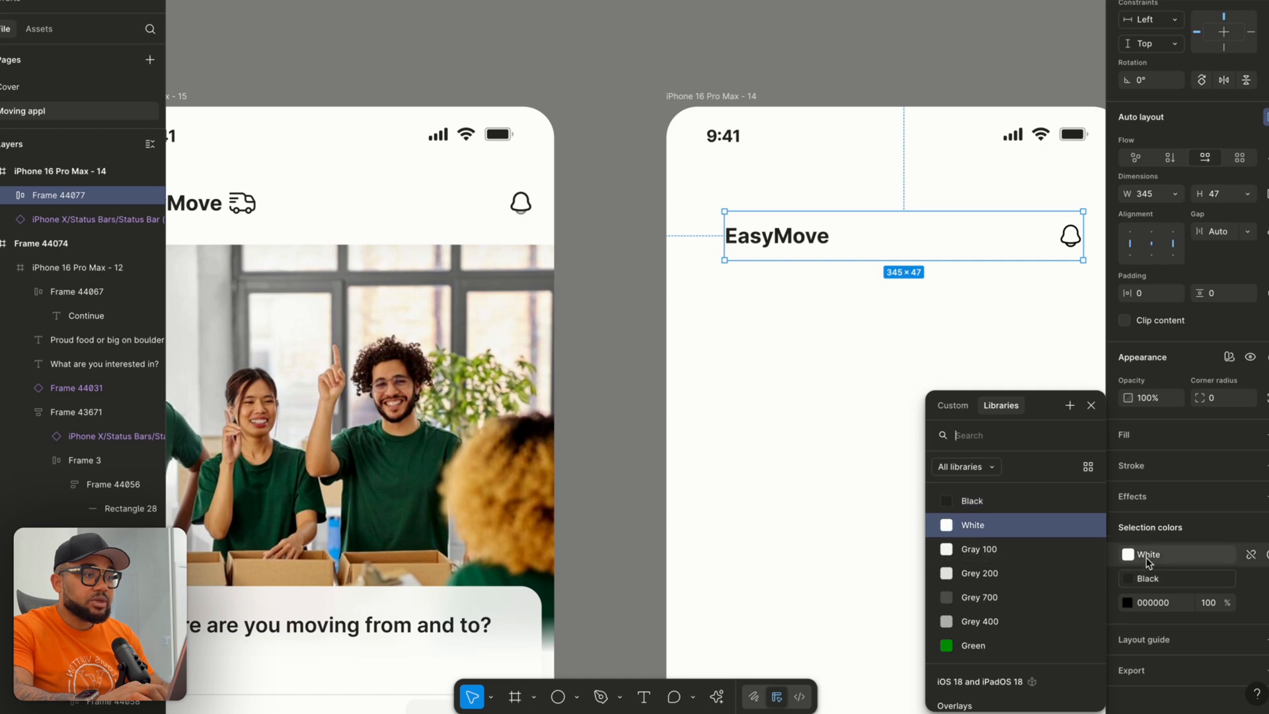
click(953, 502)
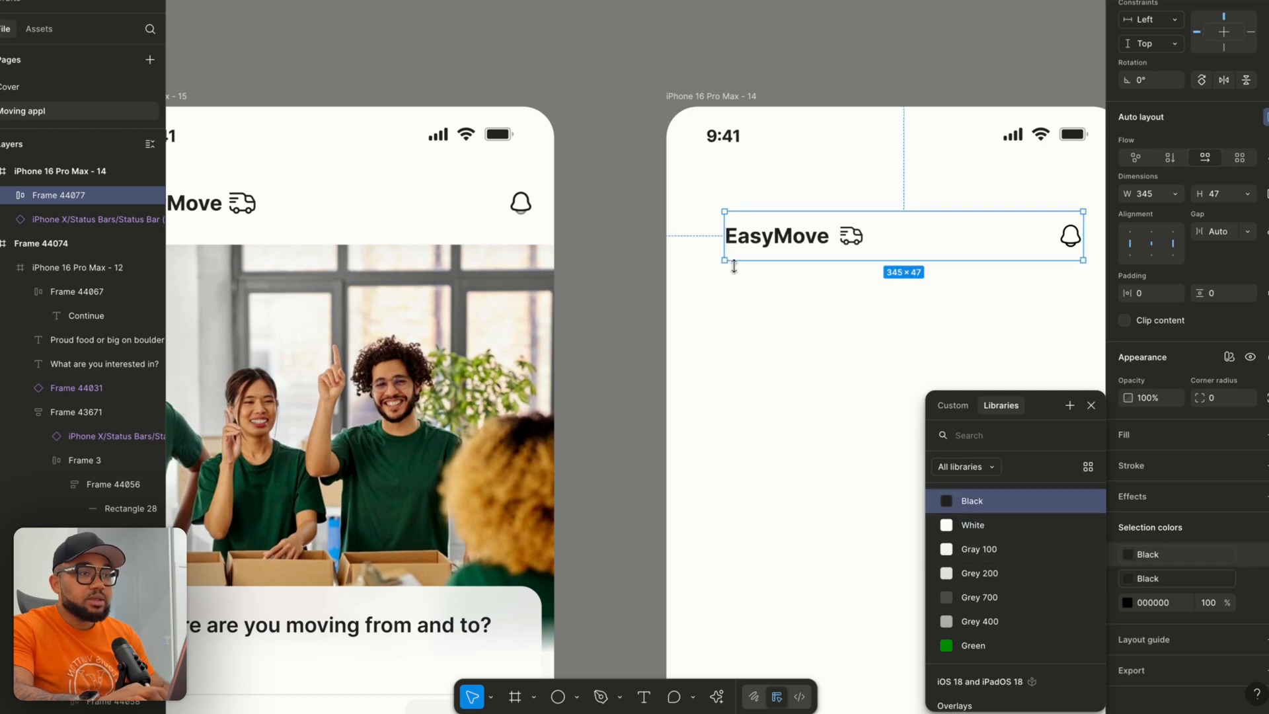
click(730, 289)
Stretch the header row across the full width of the iPhone 16 Pro Max - 14 frame, 440 × 72 at X 0, Y 53.
scroll(713, 277, right, 5)
click(642, 233)
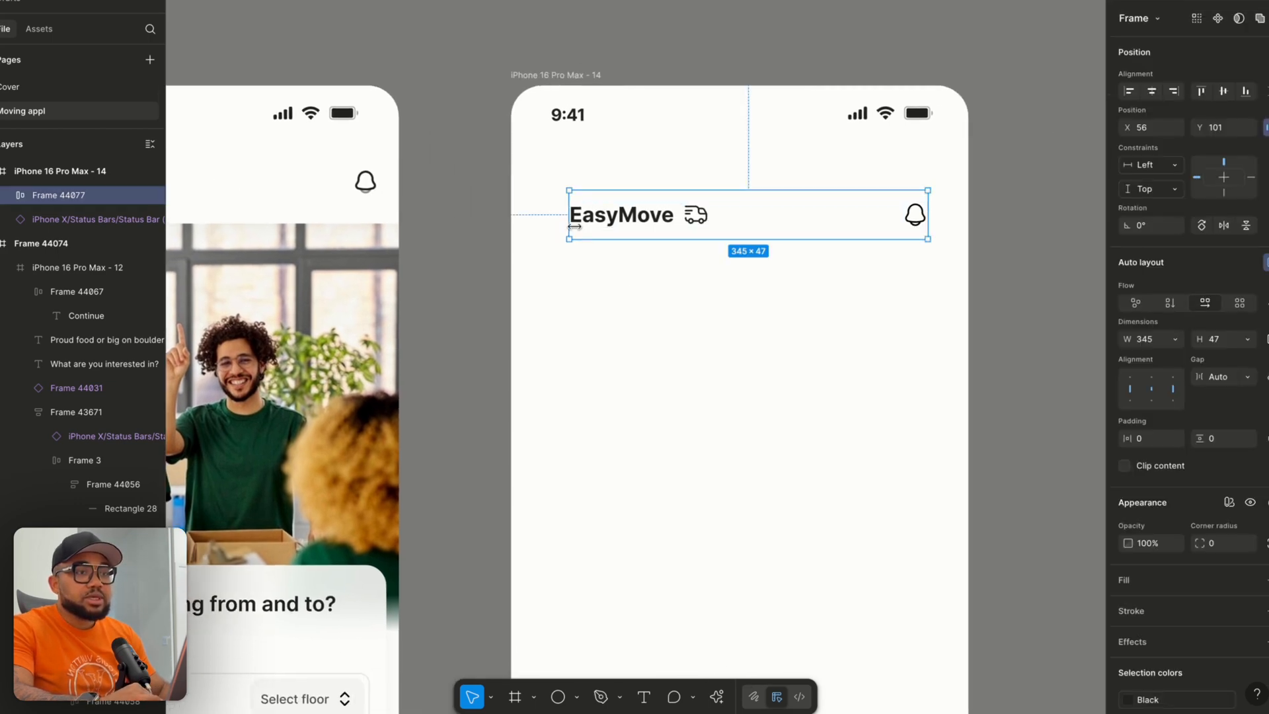
drag(568, 223, 513, 222)
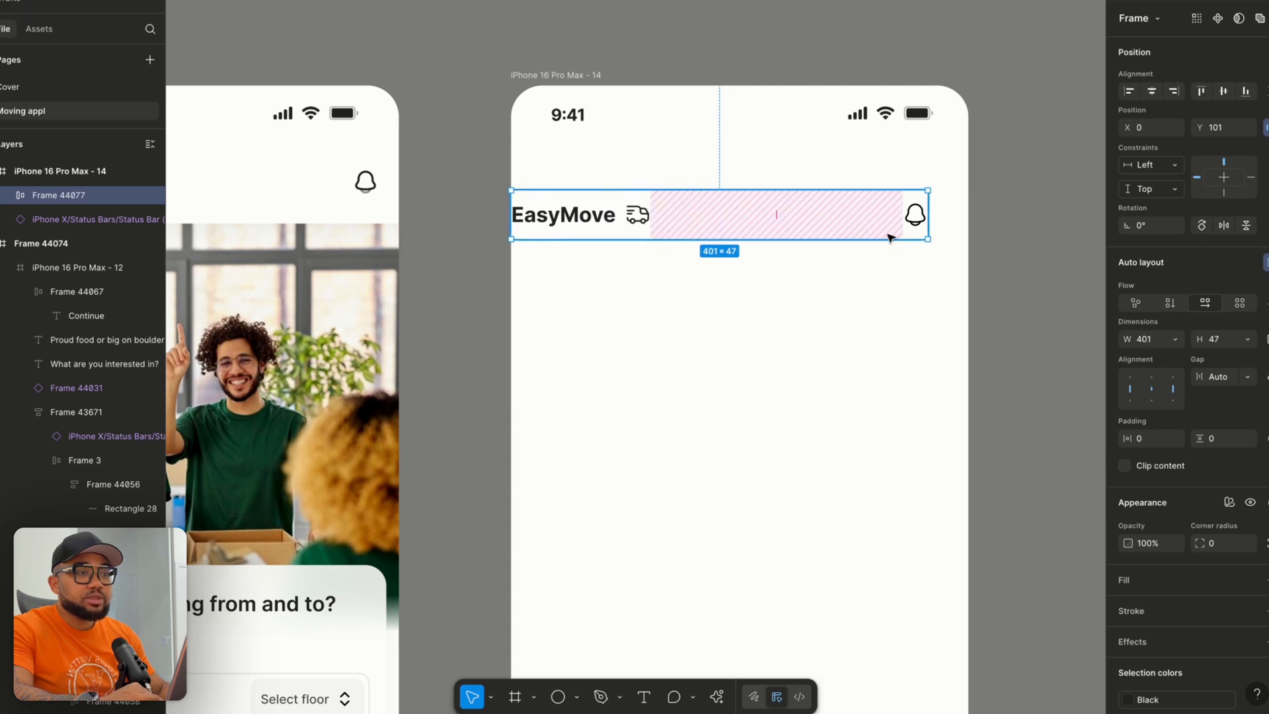
drag(928, 227, 968, 228)
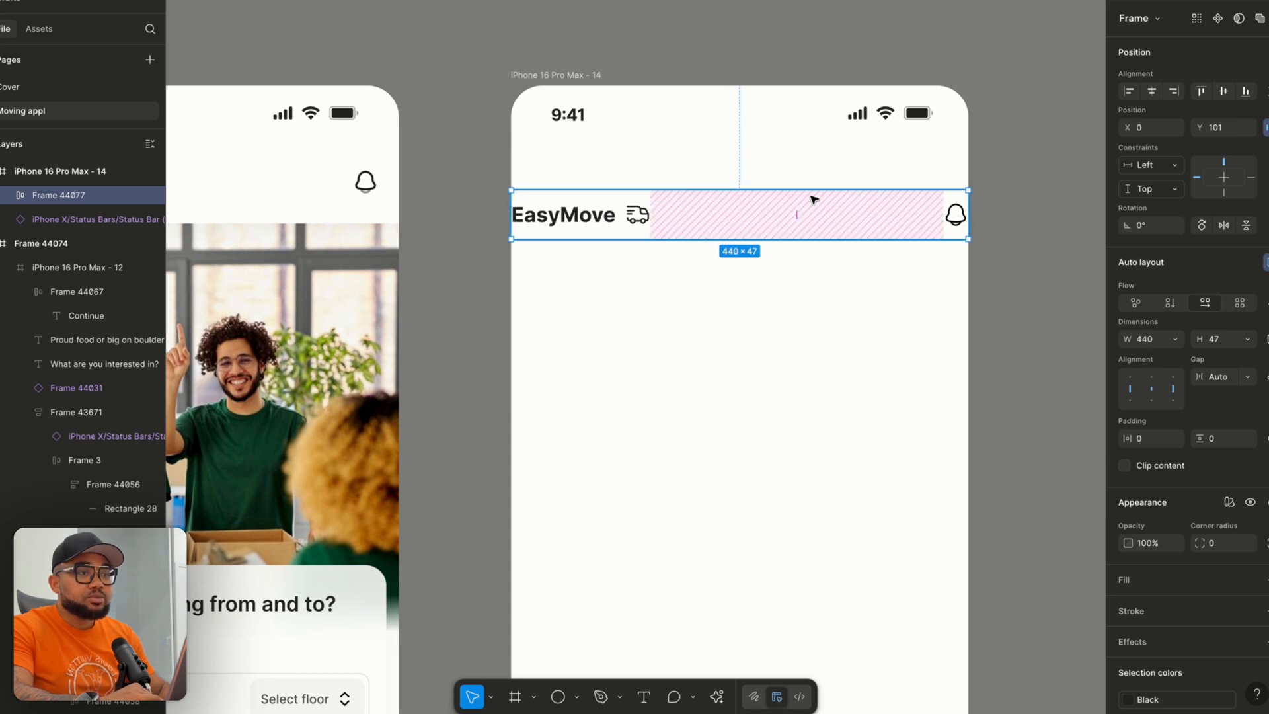
drag(773, 190, 775, 140)
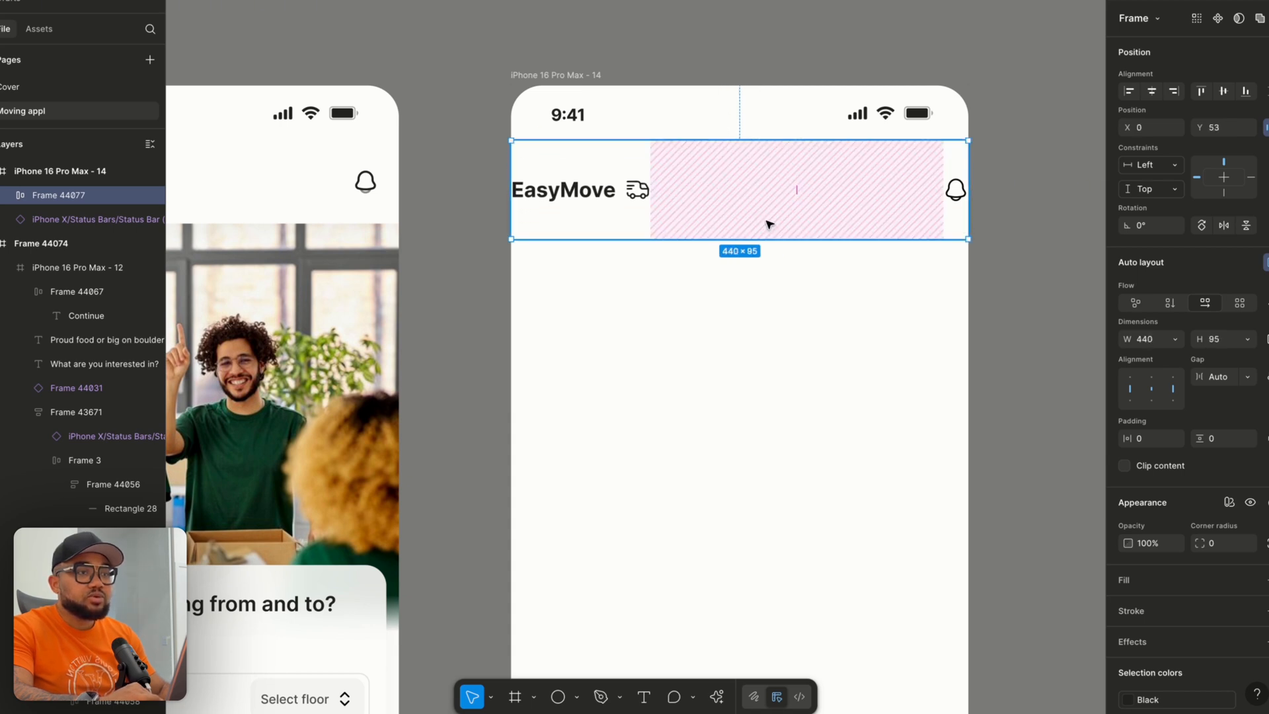
drag(768, 239, 766, 215)
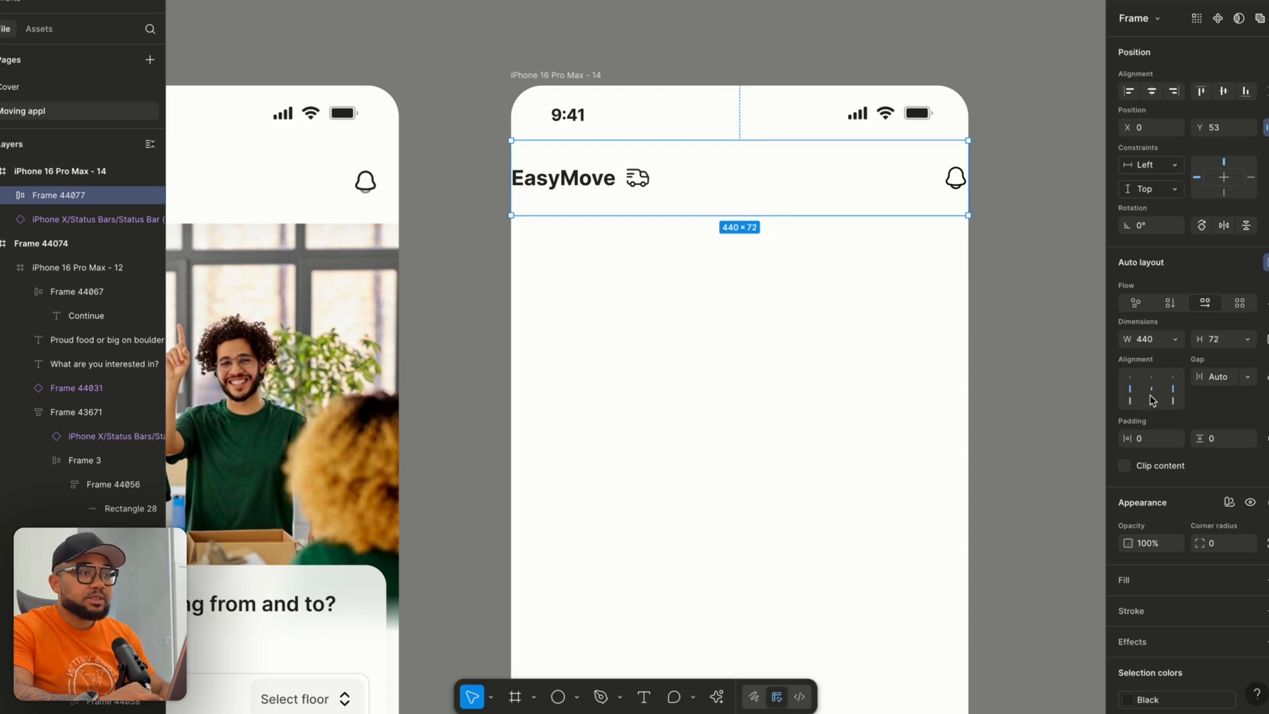
Set the header row's horizontal padding to 16.
click(1152, 438)
text(1)
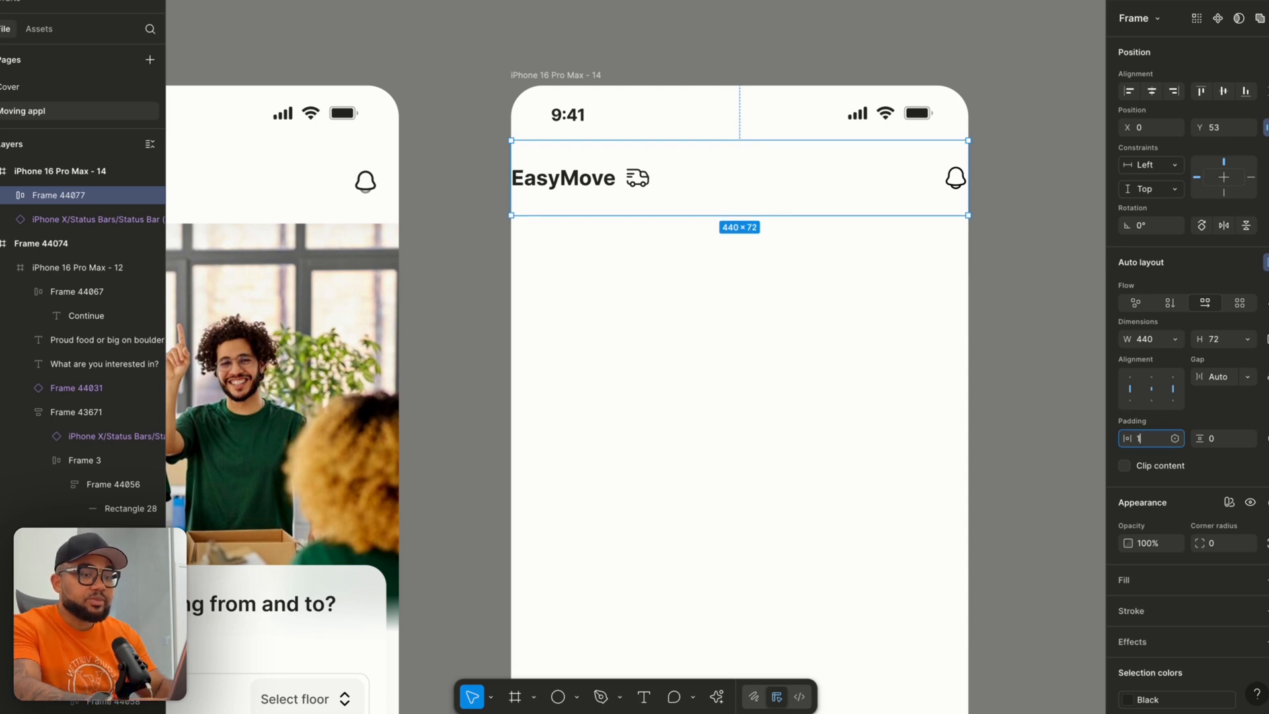
text(6)
key(Return)
scroll(517, 203, left, 2)
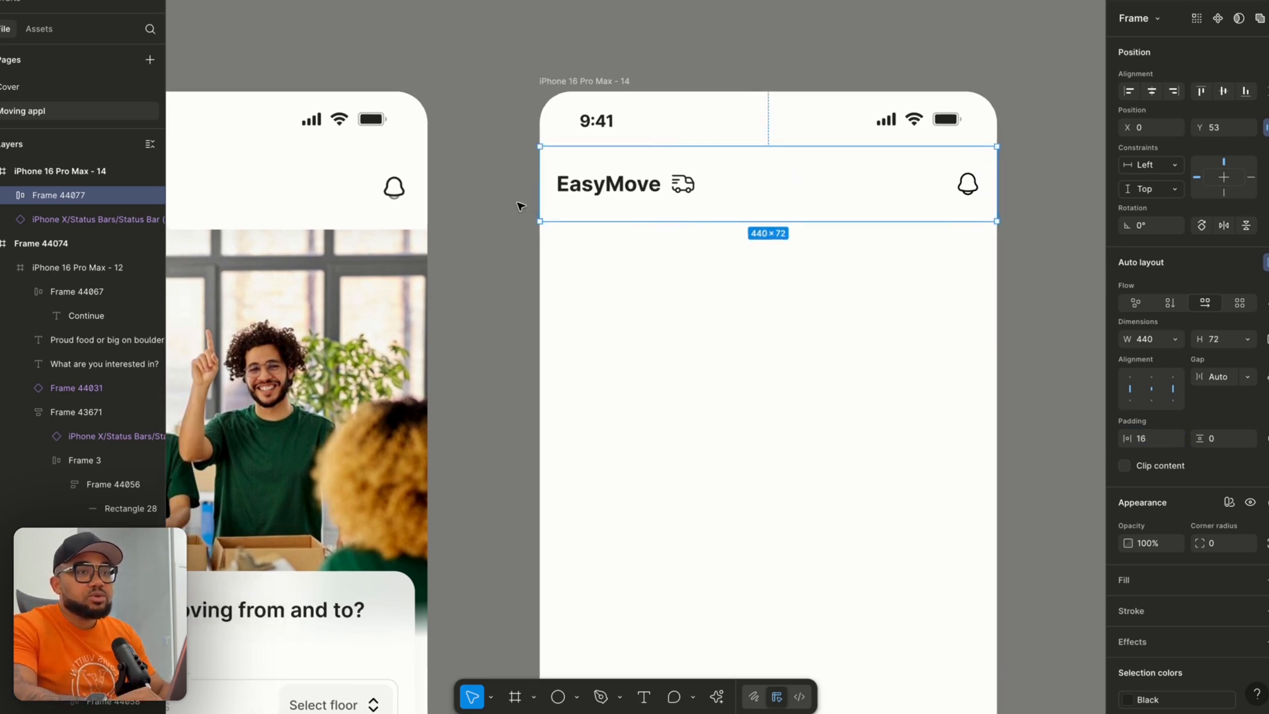
Compare the header row with the reference screen and set its horizontal padding to 20.
scroll(517, 202, up, 2)
scroll(516, 202, left, 5)
scroll(843, 363, right, 8)
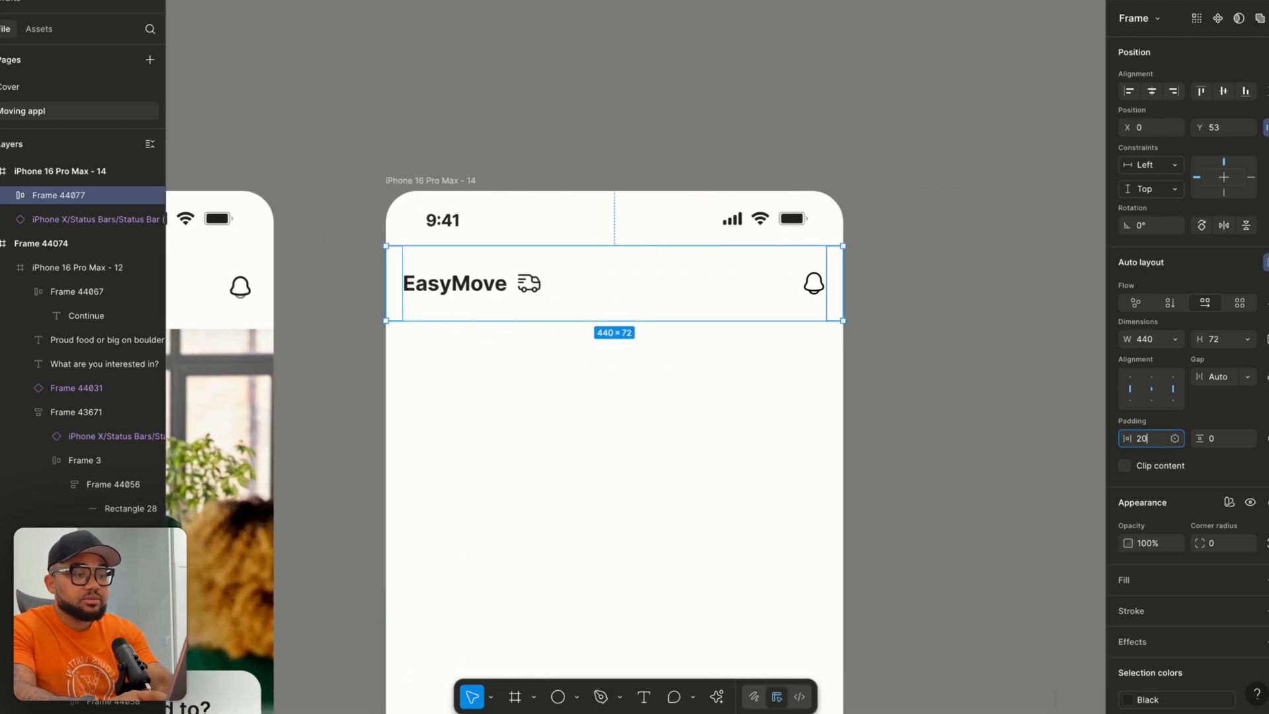
key(Return)
scroll(644, 335, down, 2)
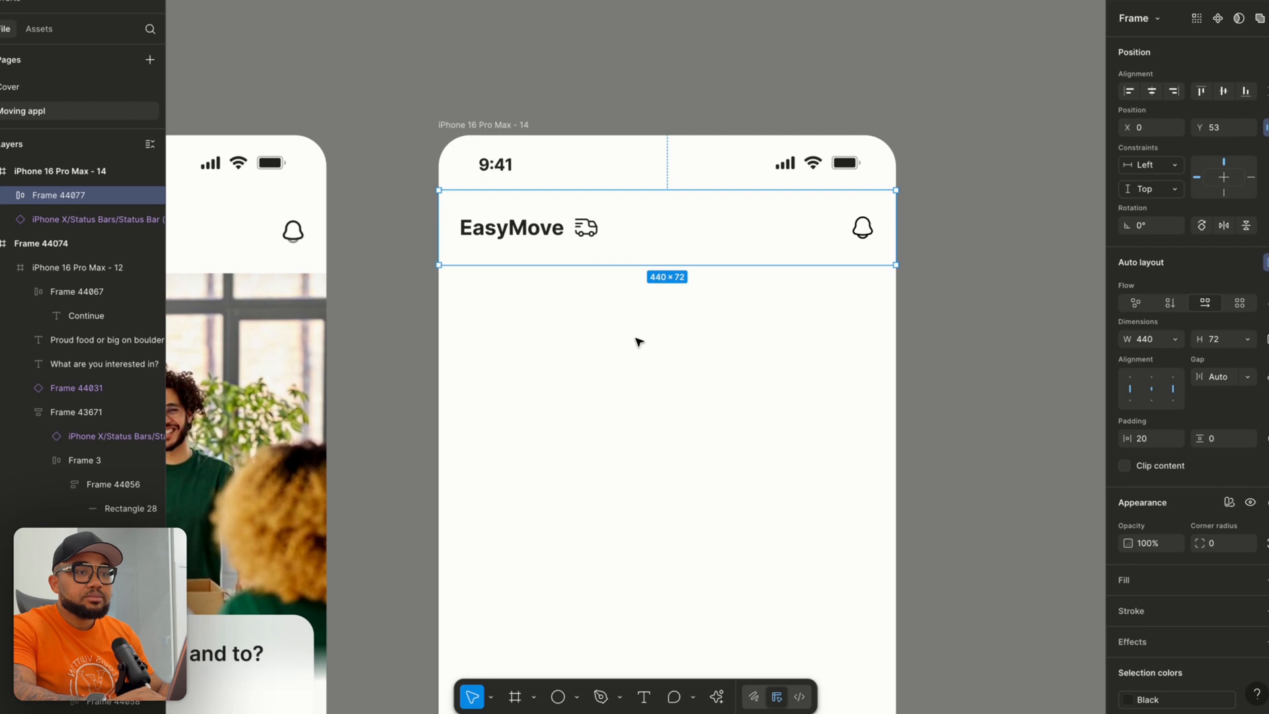
Switch to Freepik, search for "delivery" and browse the image results.
scroll(637, 342, down, 3)
scroll(637, 342, left, 4)
click(438, 282)
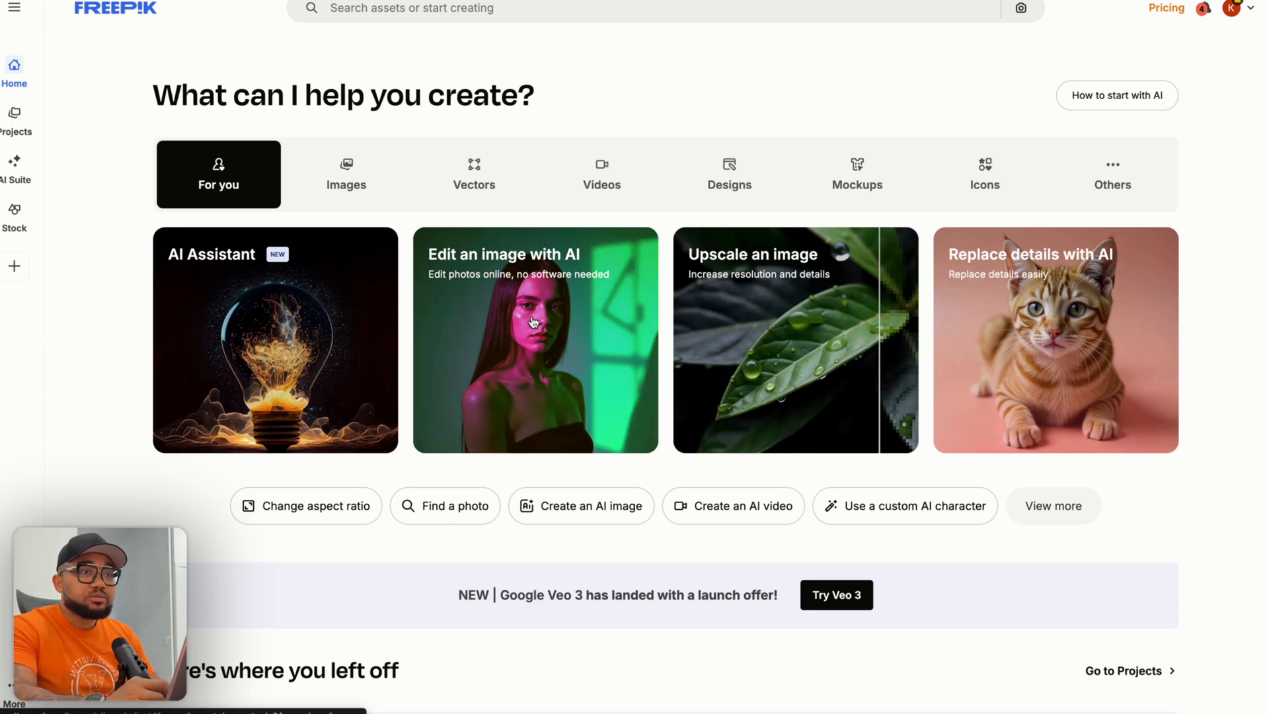
click(369, 11)
text(delivery)
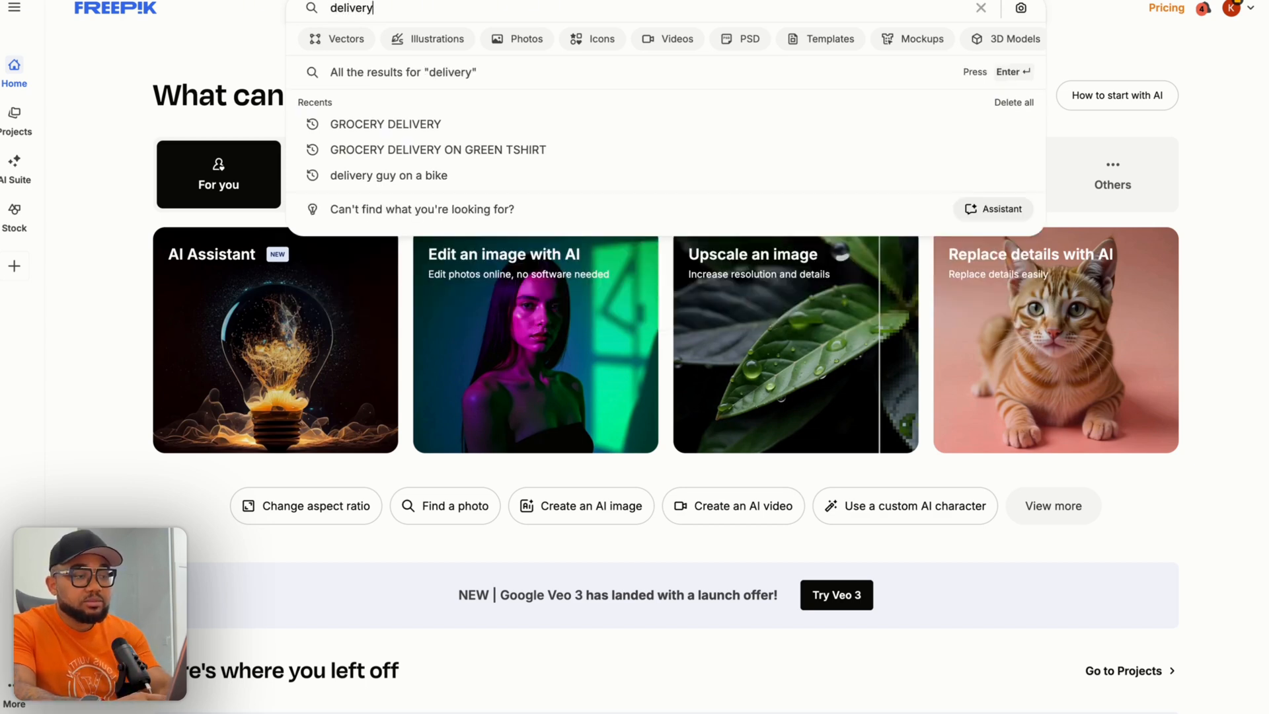
key(Return)
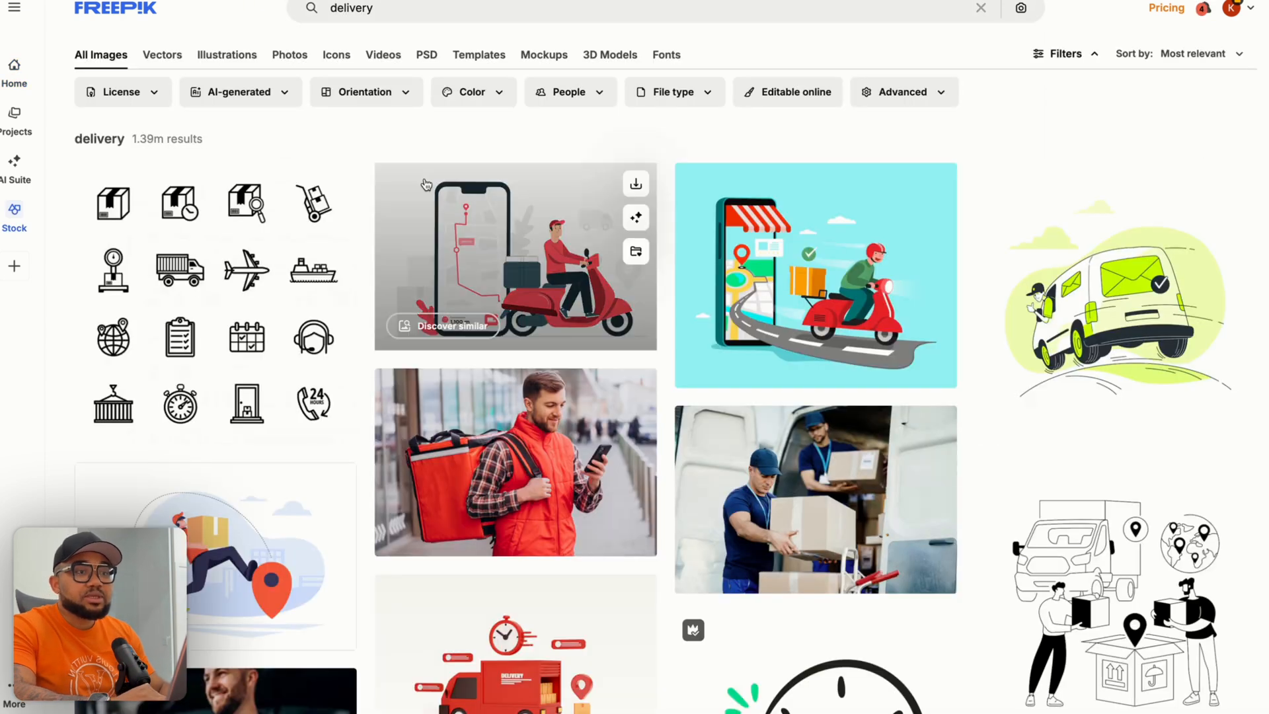
scroll(423, 179, down, 7)
scroll(432, 197, down, 1)
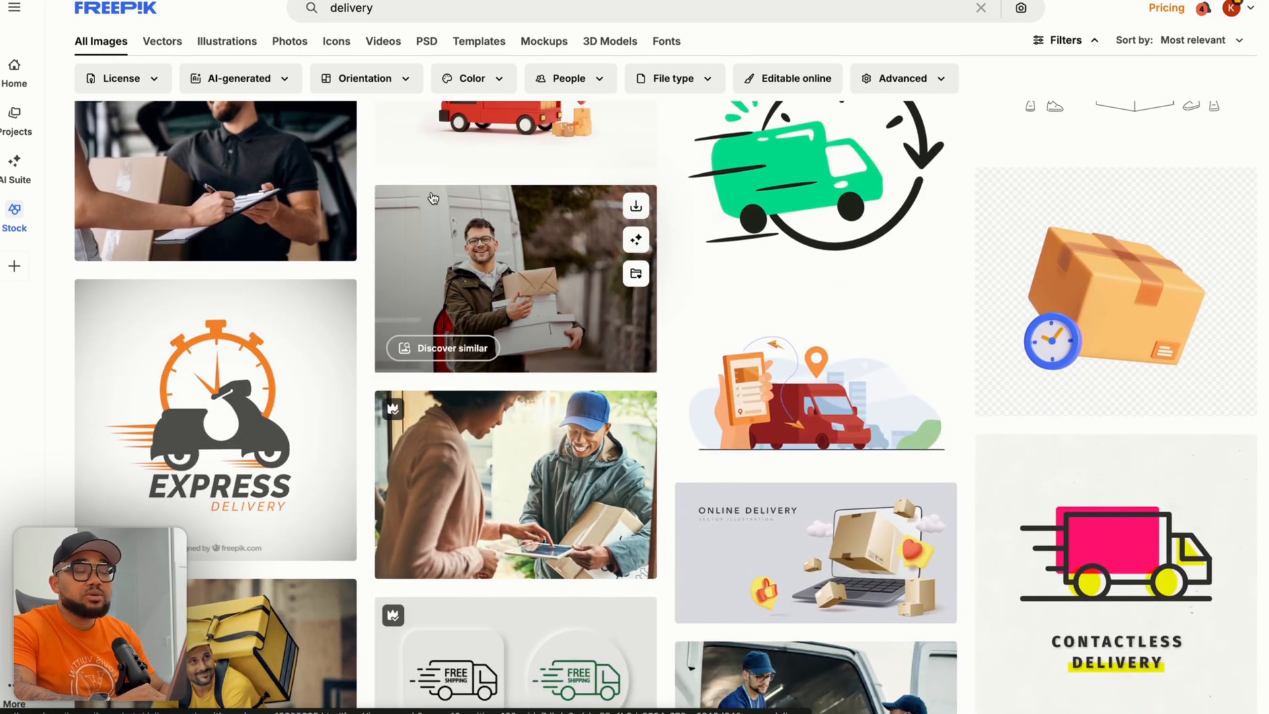
scroll(433, 197, down, 7)
scroll(432, 197, down, 4)
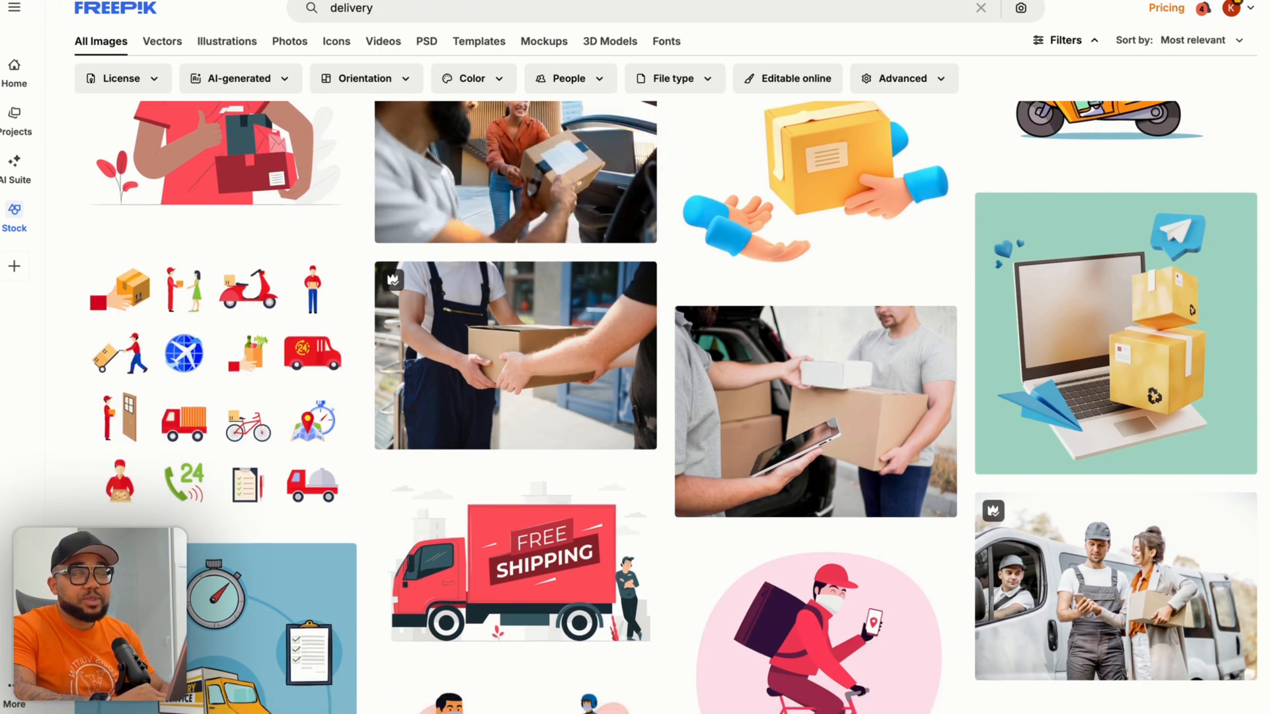
Return to Figma and copy the moving-team photo from iPhone 16 Pro Max - 15 to below the header in iPhone 16 Pro Max - 14.
key(ctrl+Left)
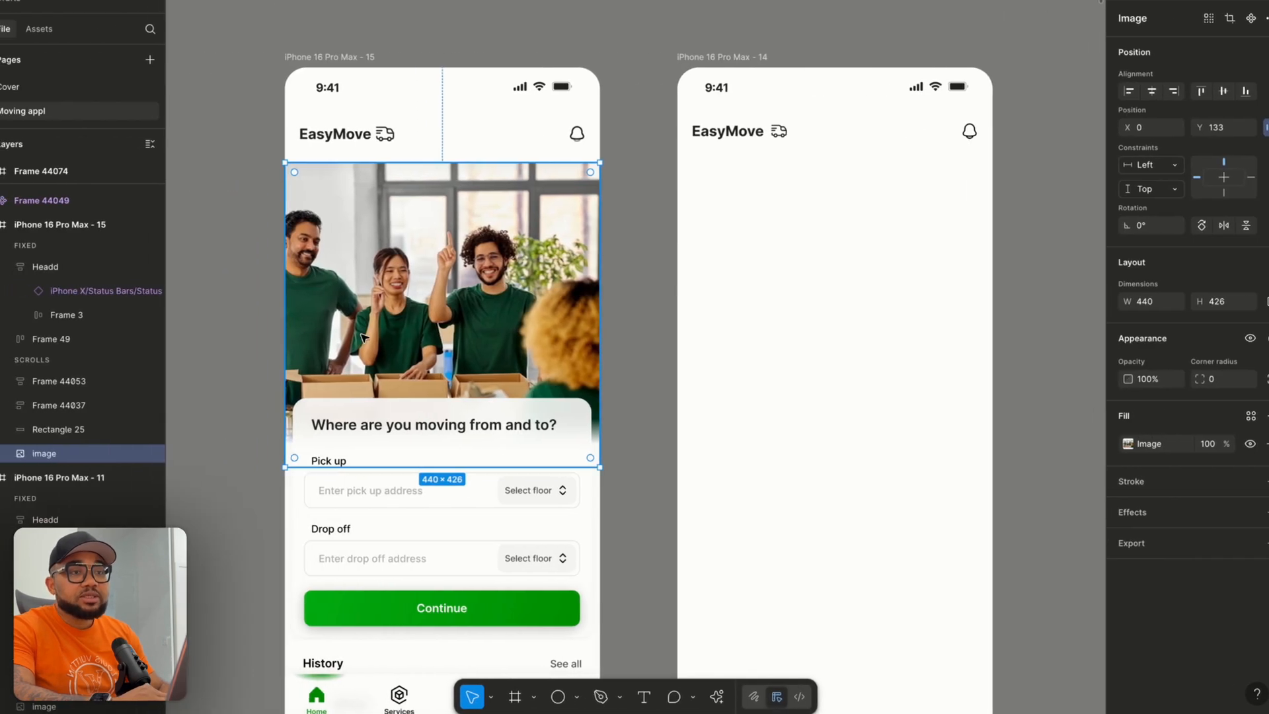
drag(388, 336, 762, 327)
click(614, 363)
Examine the auto layout spacing of the pick-up and drop-off form card in iPhone 16 Pro Max - 15.
scroll(614, 365, down, 3)
scroll(614, 368, down, 1)
scroll(614, 368, left, 1)
click(475, 328)
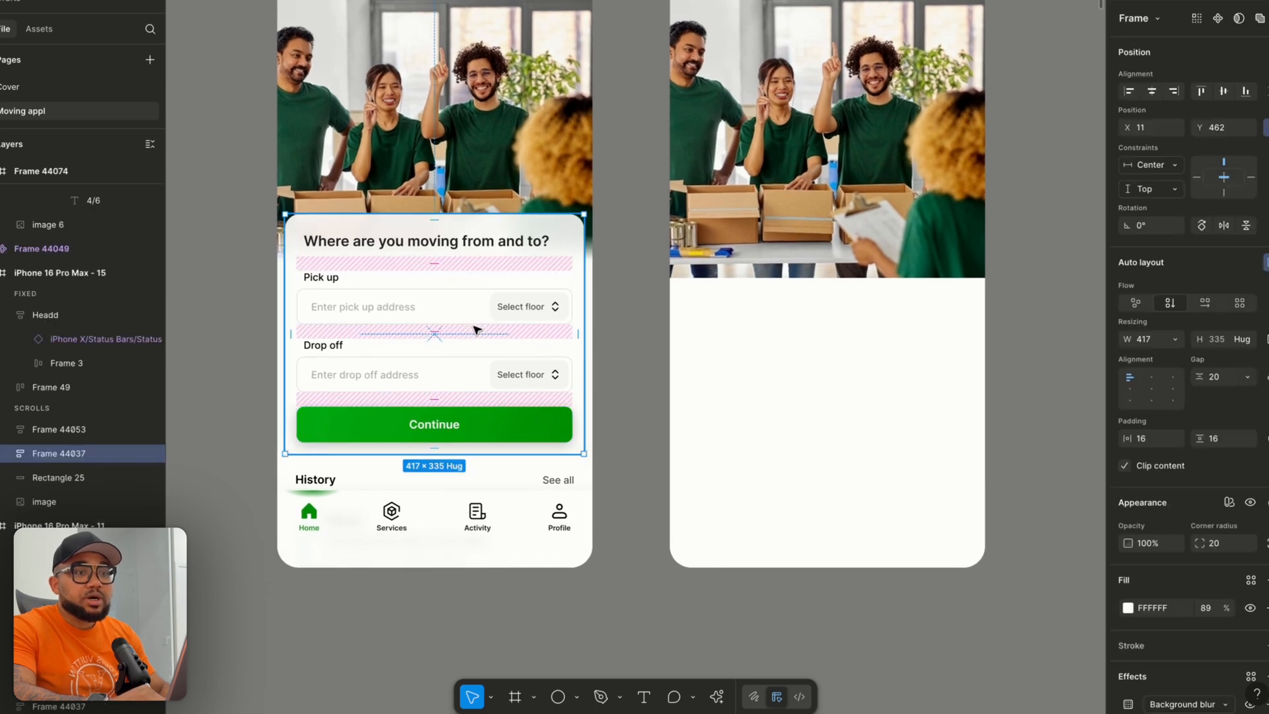
scroll(712, 287, down, 3)
scroll(713, 287, left, 2)
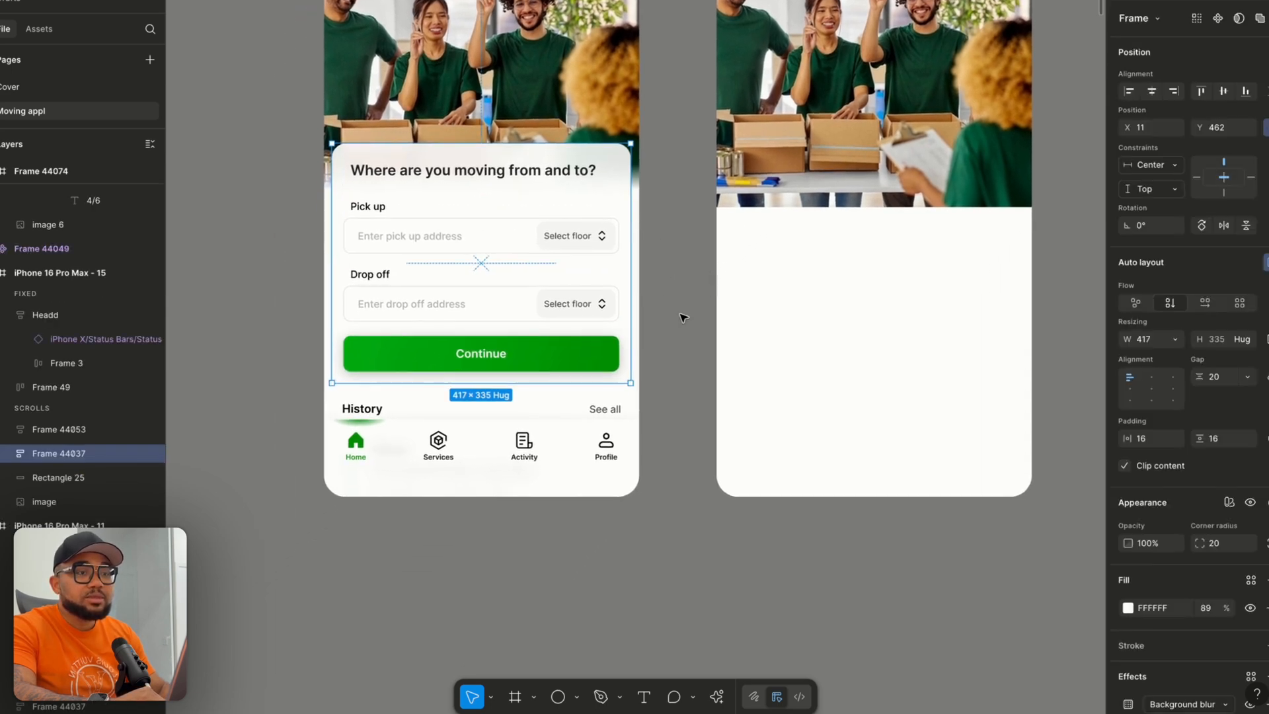
Add the heading text "Where are you moving from and to?" on the empty canvas below the phone frames.
click(645, 697)
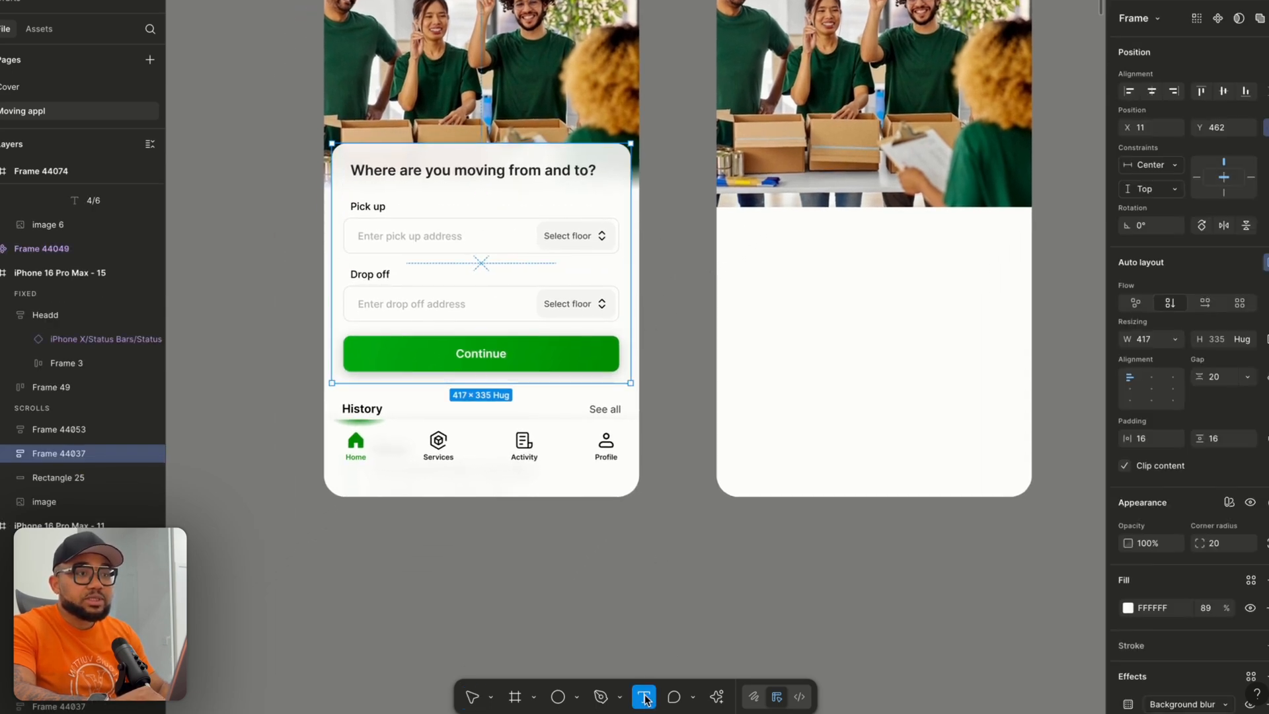
click(711, 581)
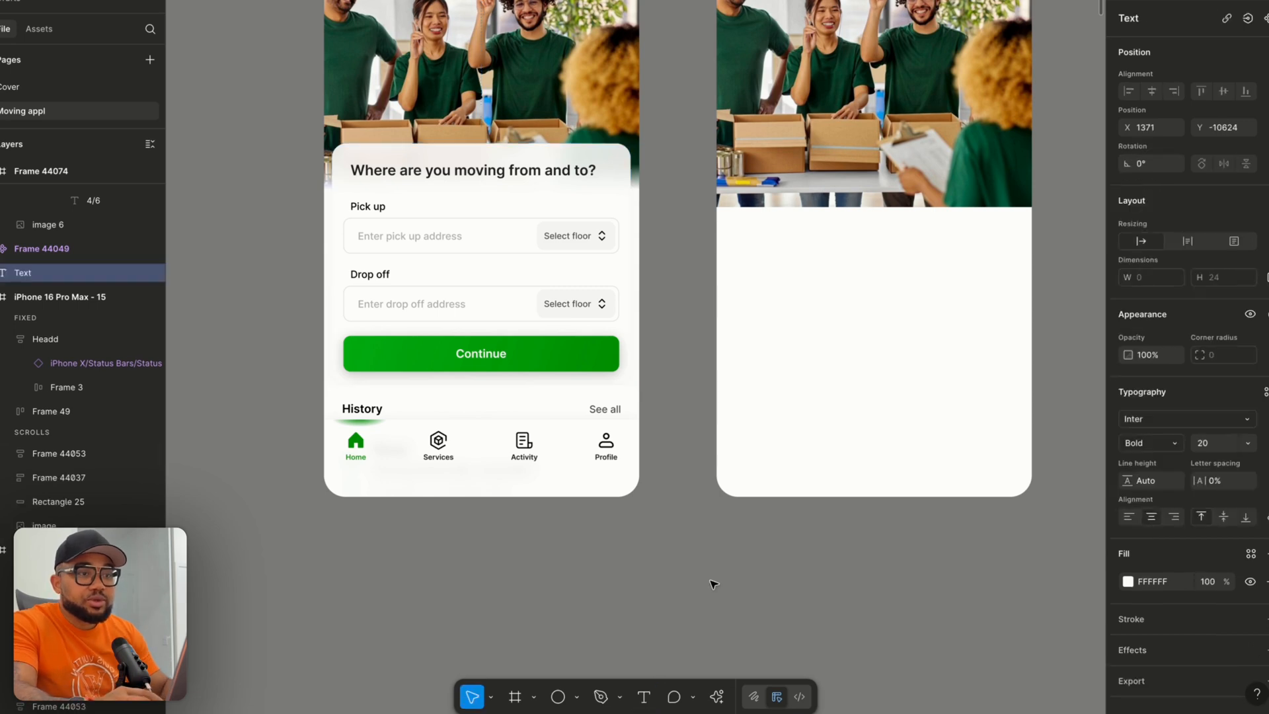
text(Whwe)
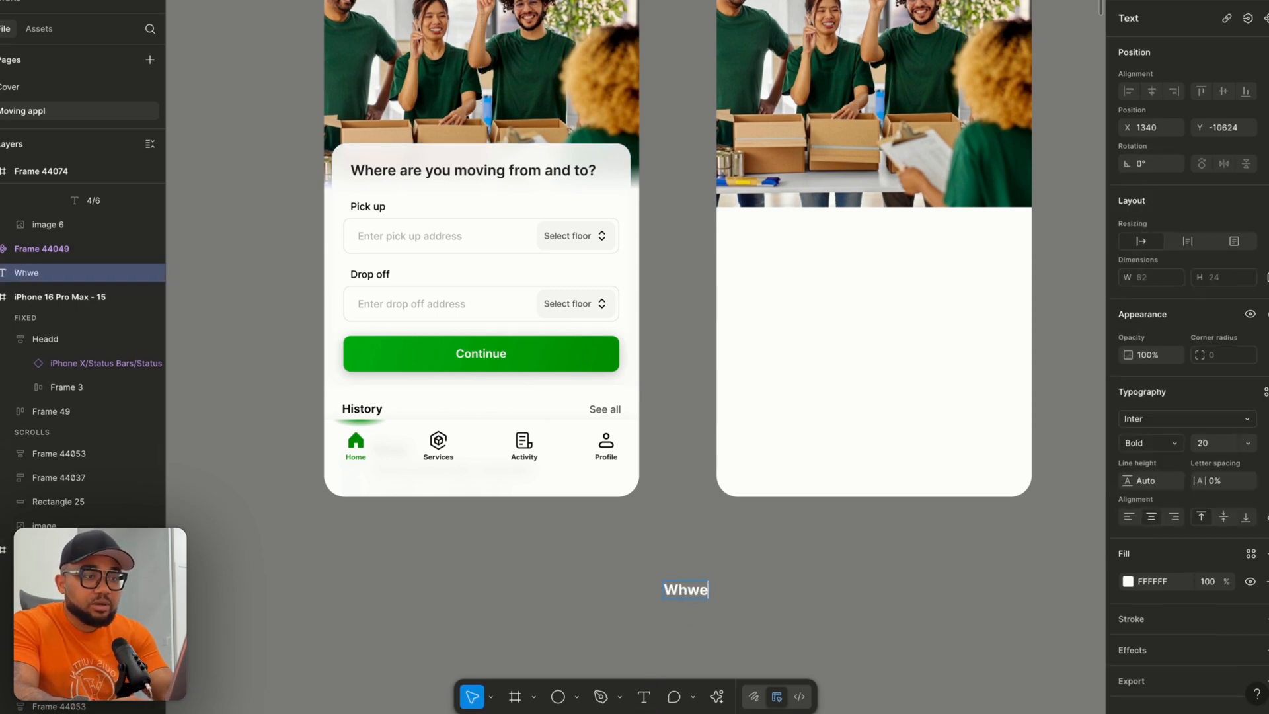
key(BackSpace)
key(BackSpace)
text(ere)
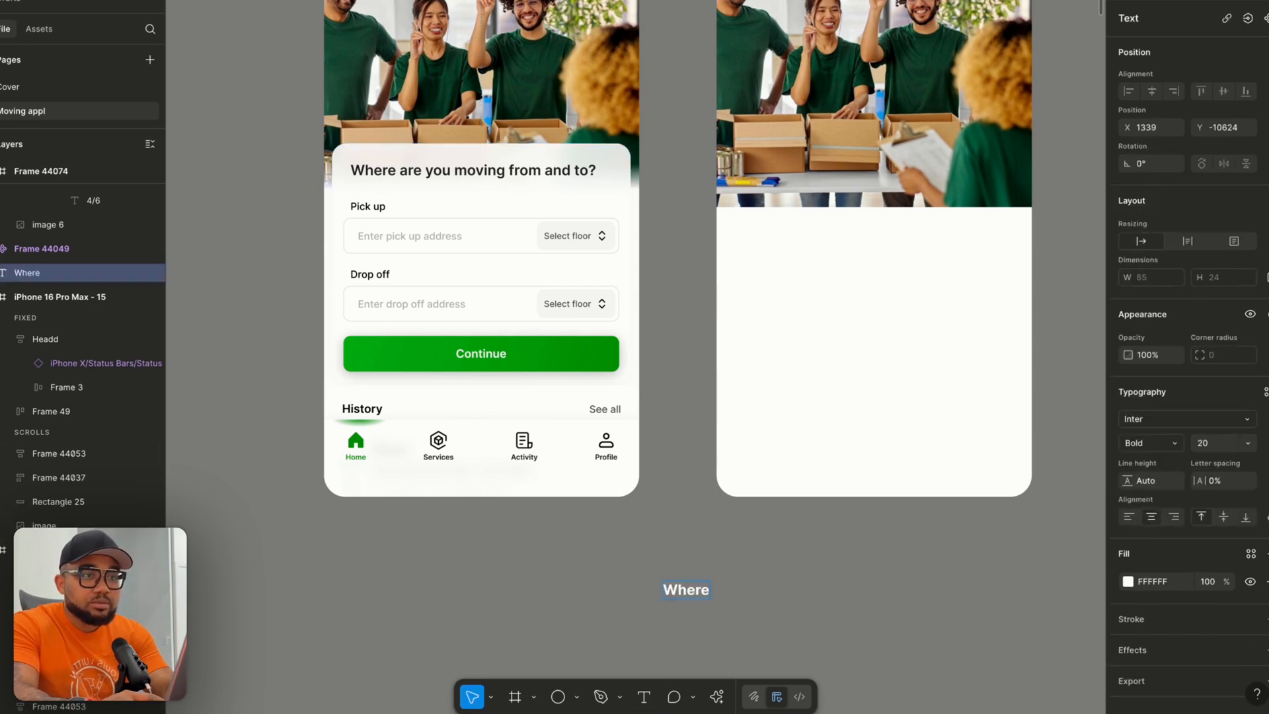
text( are yo)
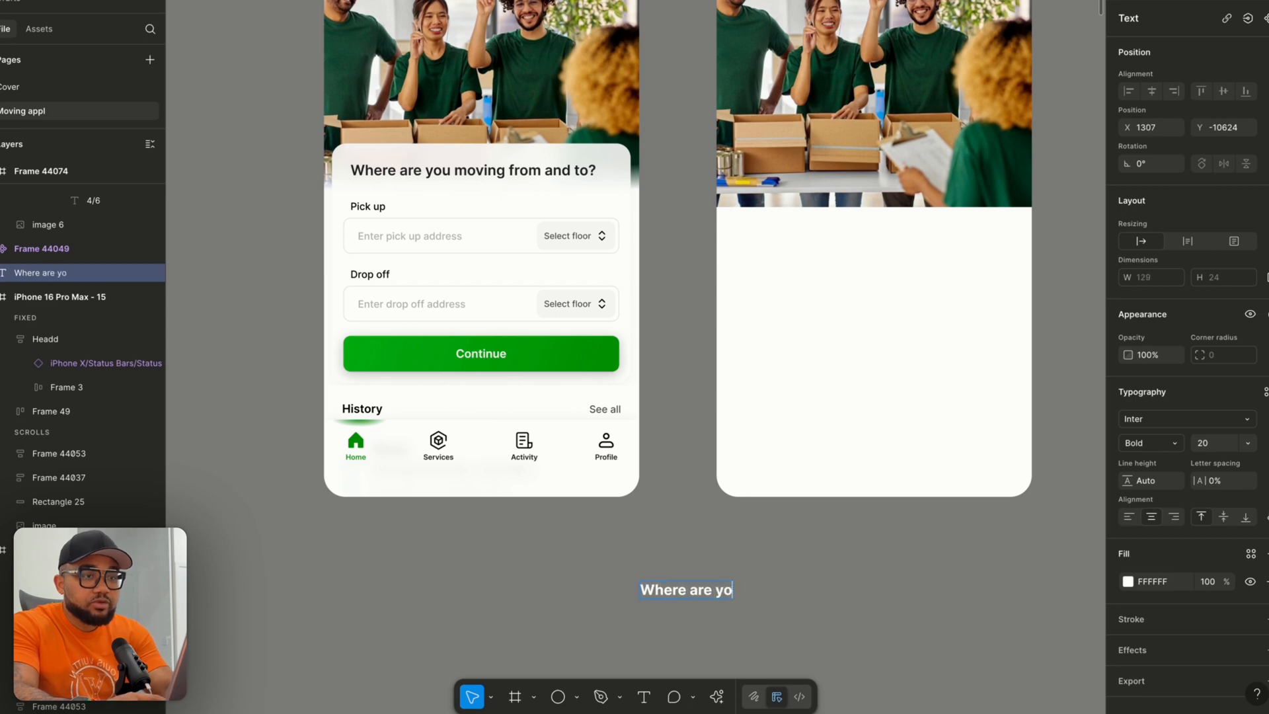
text(u mov)
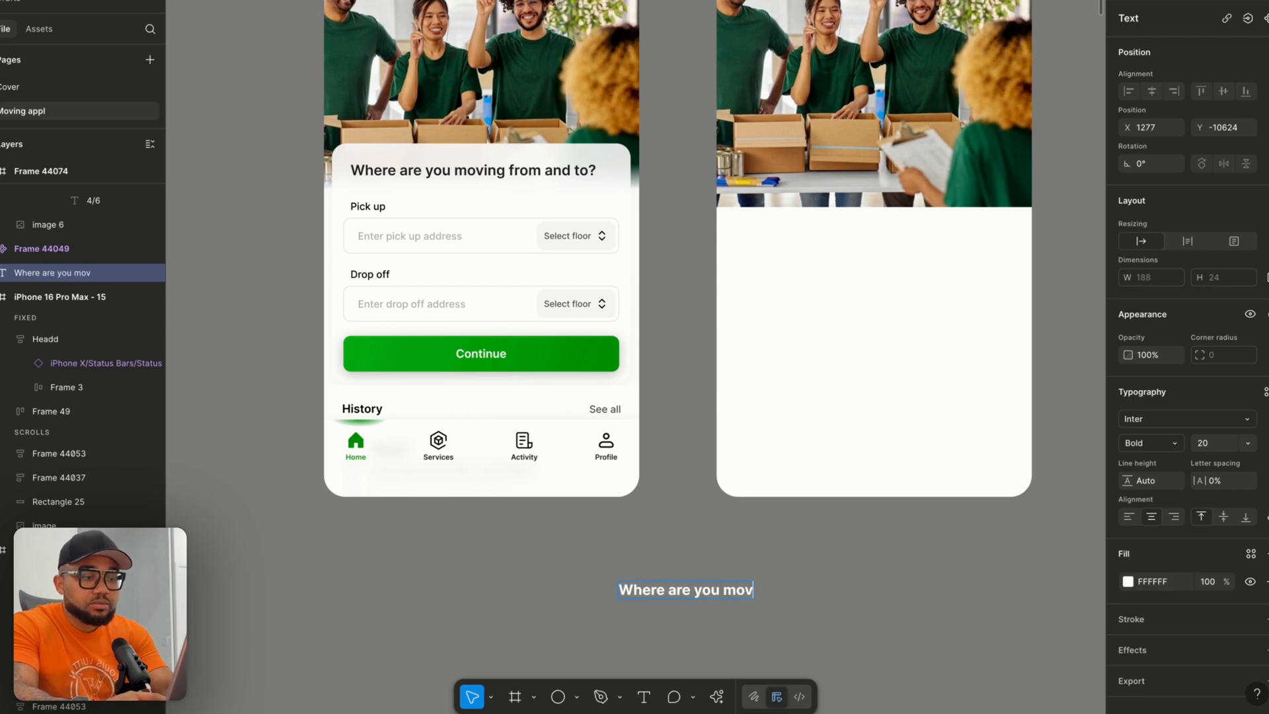
text(ing fro)
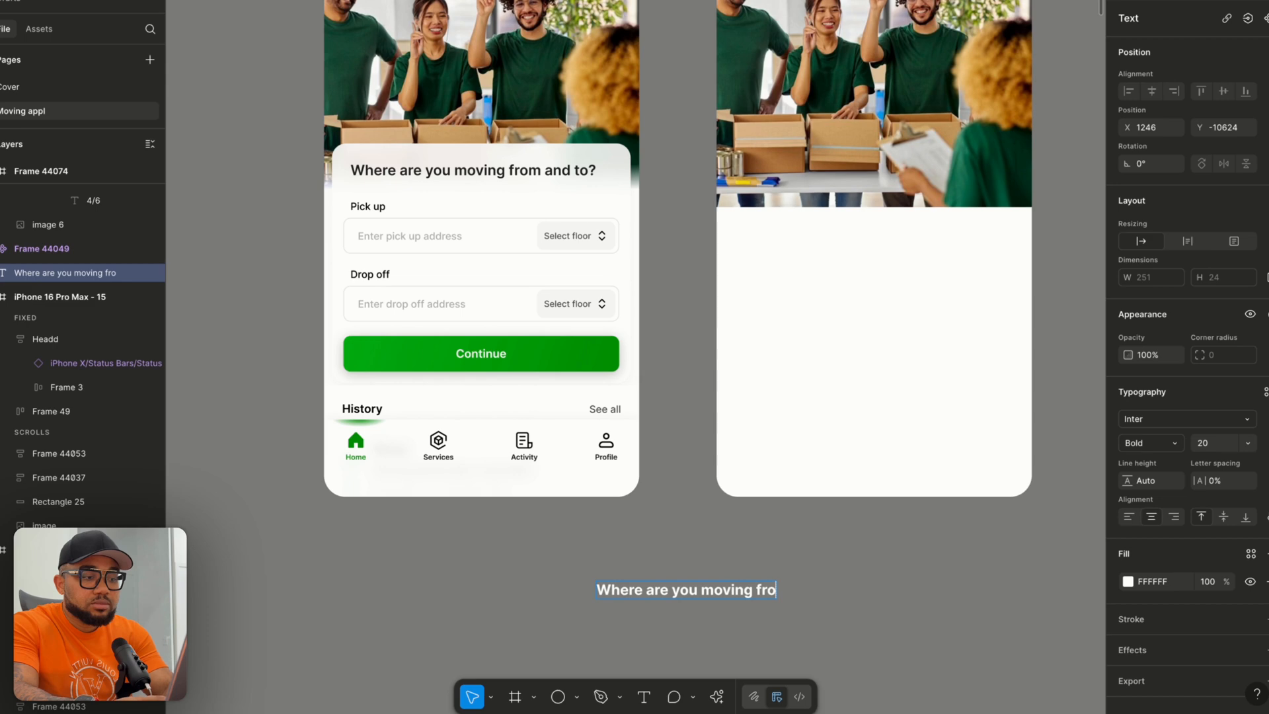
text(m and to?)
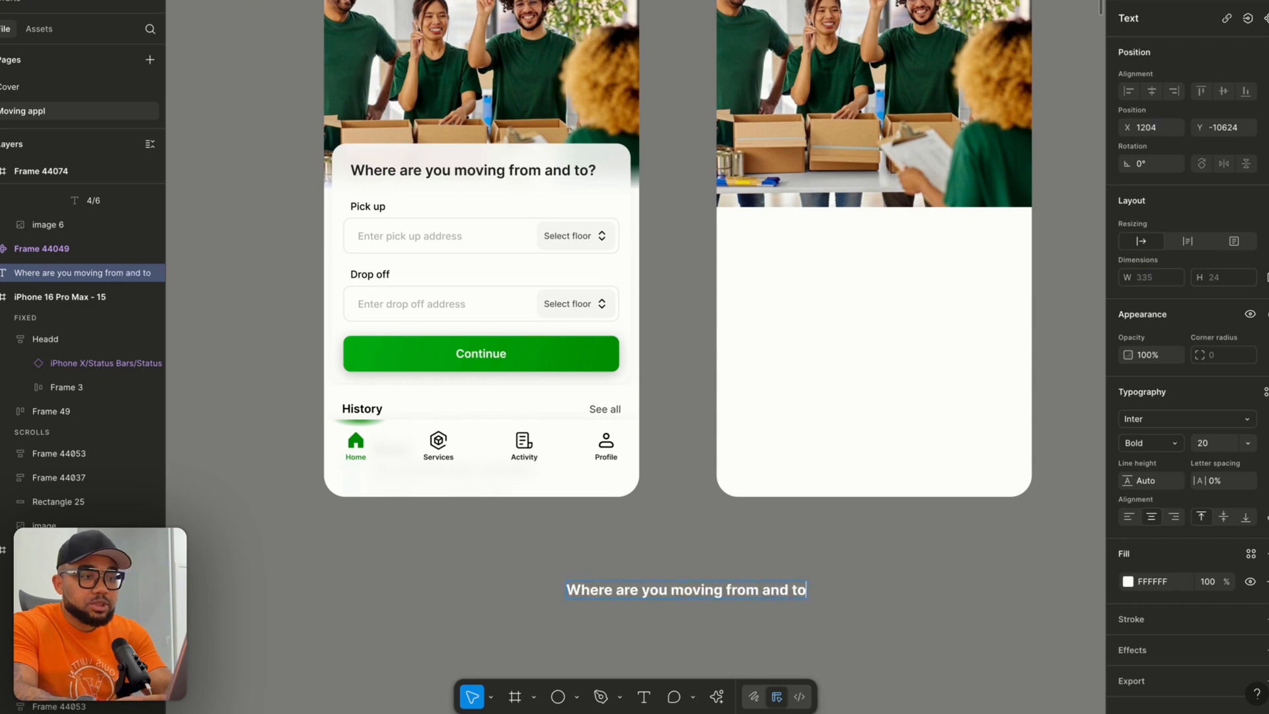
key(Escape)
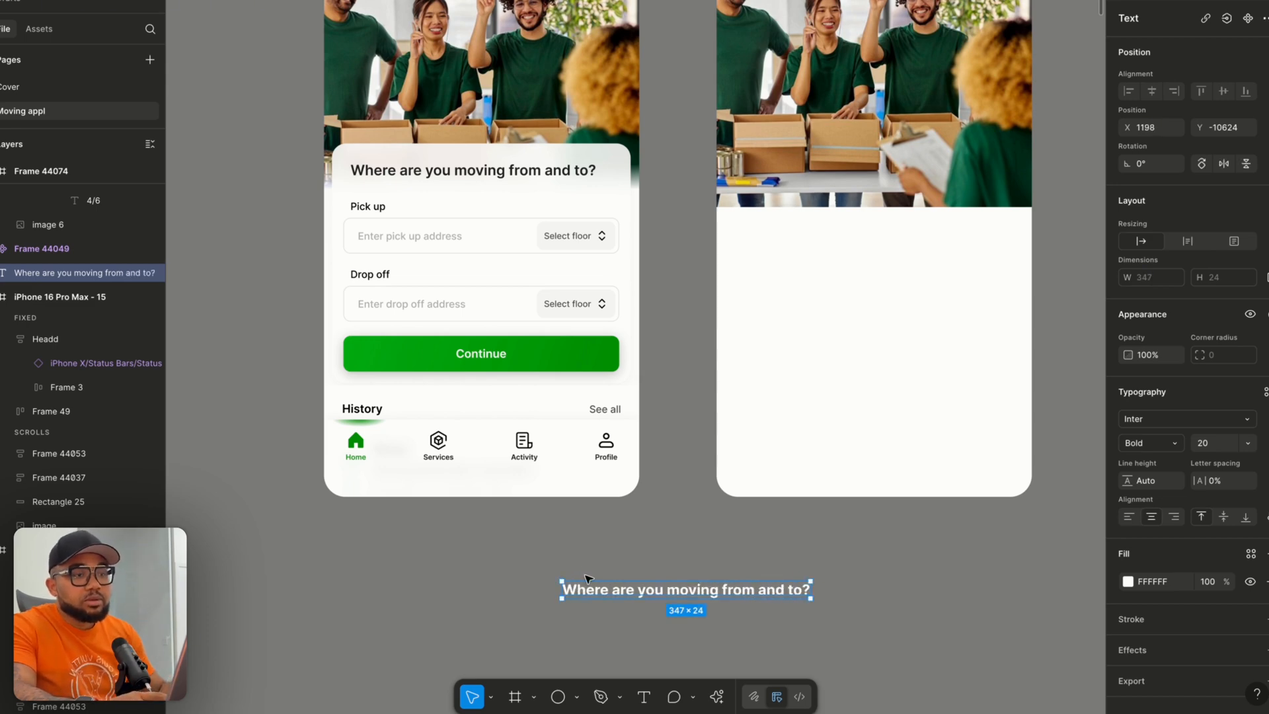
Apply the Black colour variable to the new heading text and inspect the typography of the reference card's matching heading.
click(1251, 554)
click(973, 502)
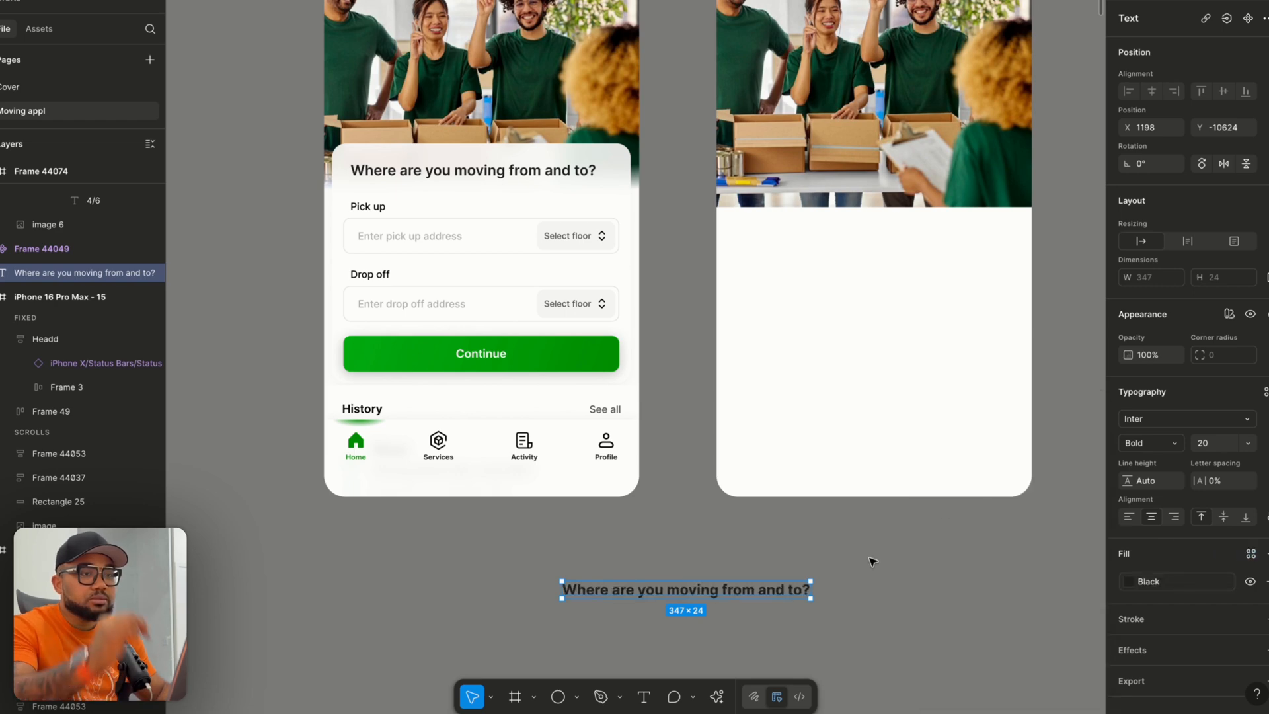
double_click(503, 172)
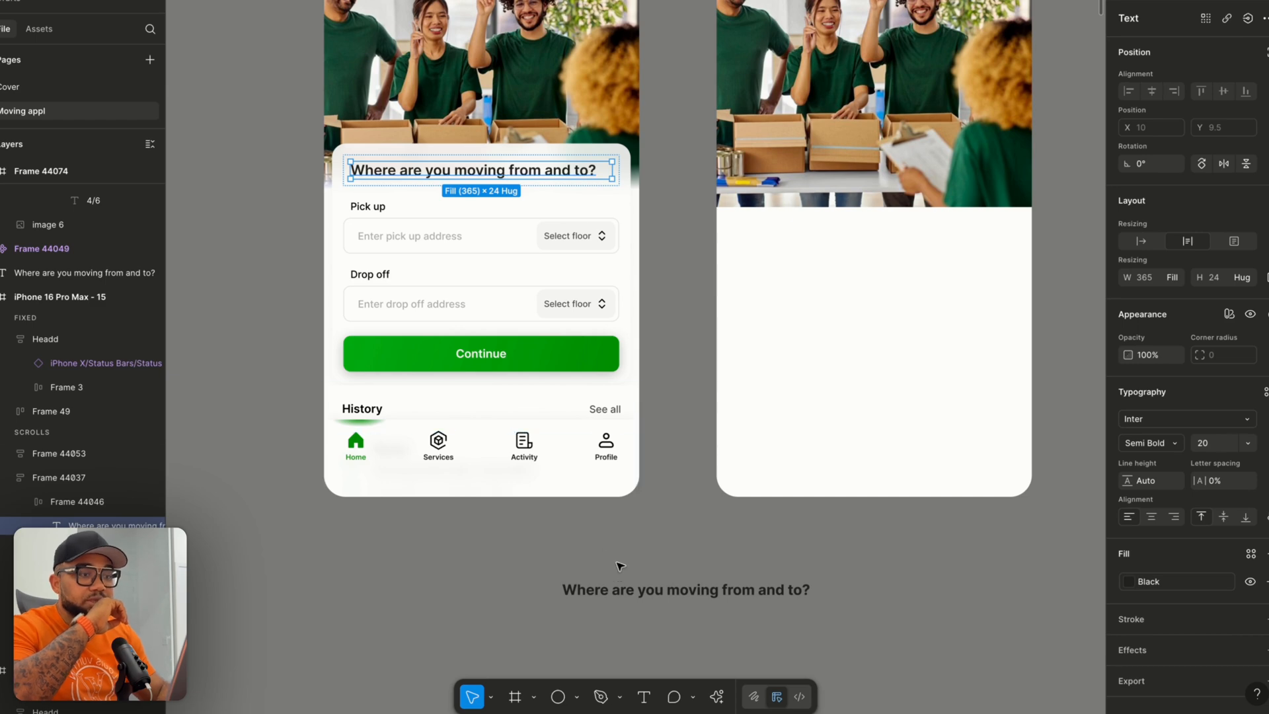
Duplicate the heading text just below itself on the canvas and change the copy's text to "Pick up".
click(706, 591)
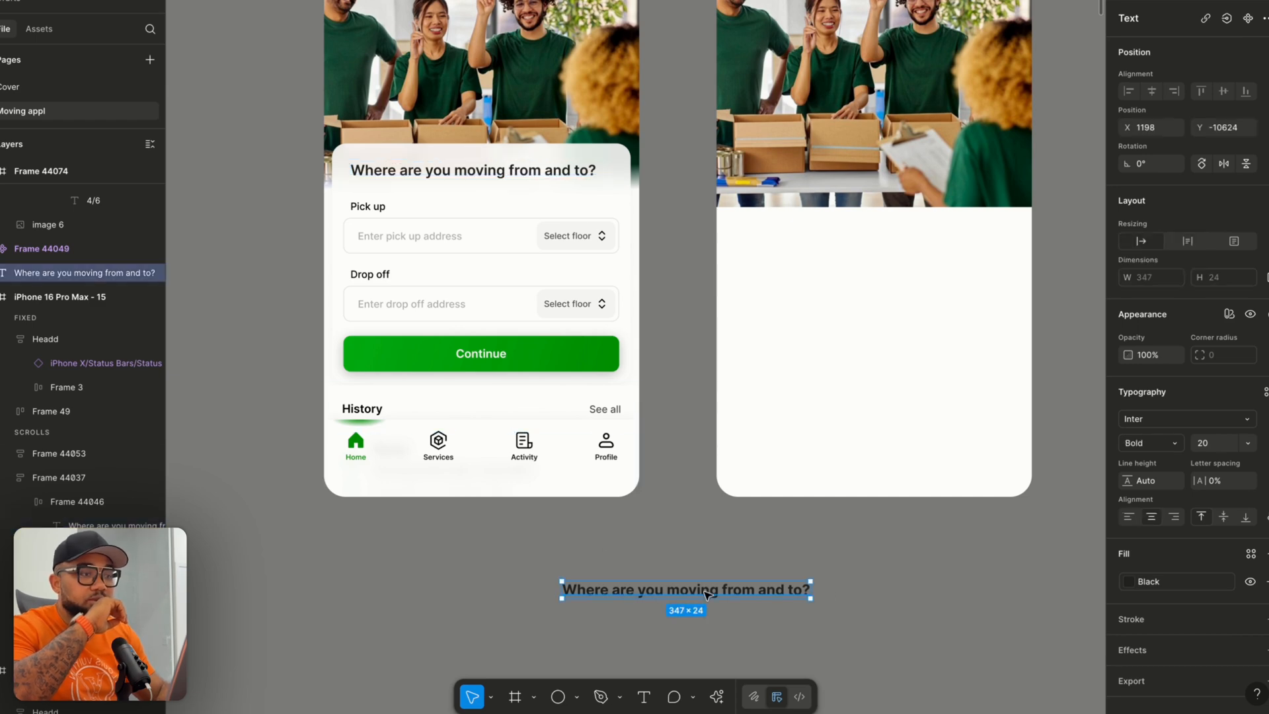
click(884, 561)
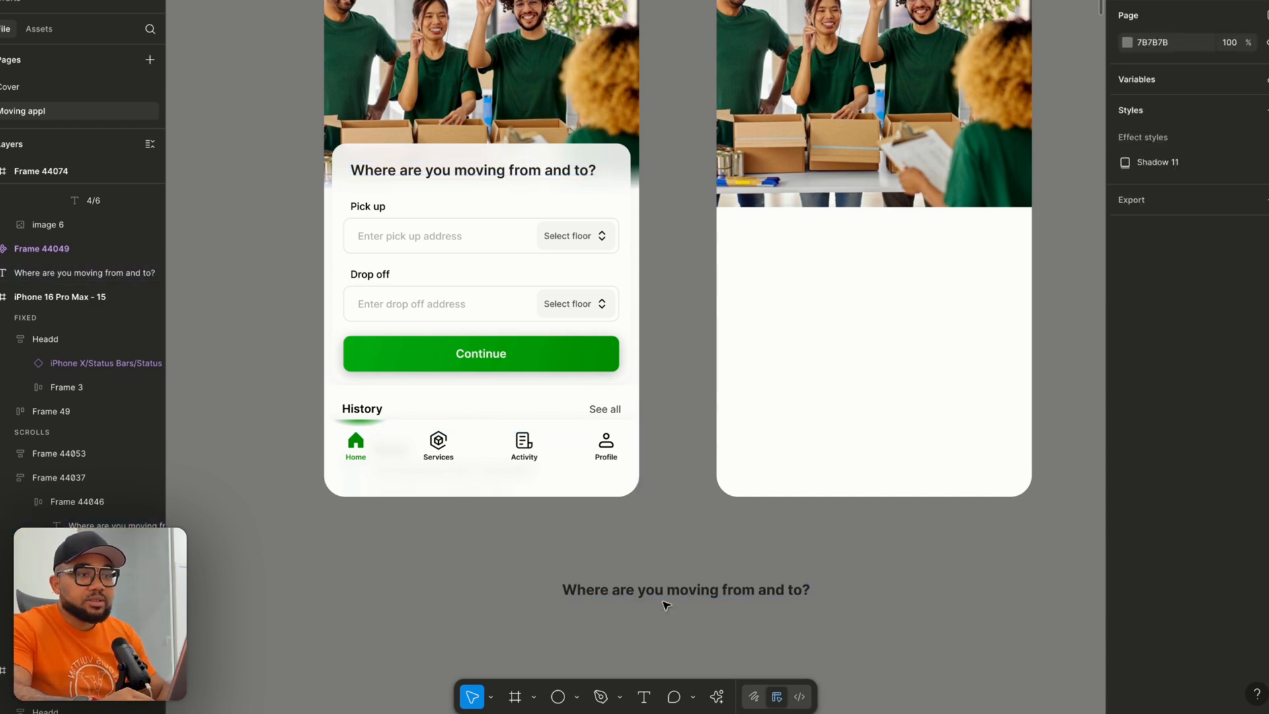
scroll(664, 595, down, 5)
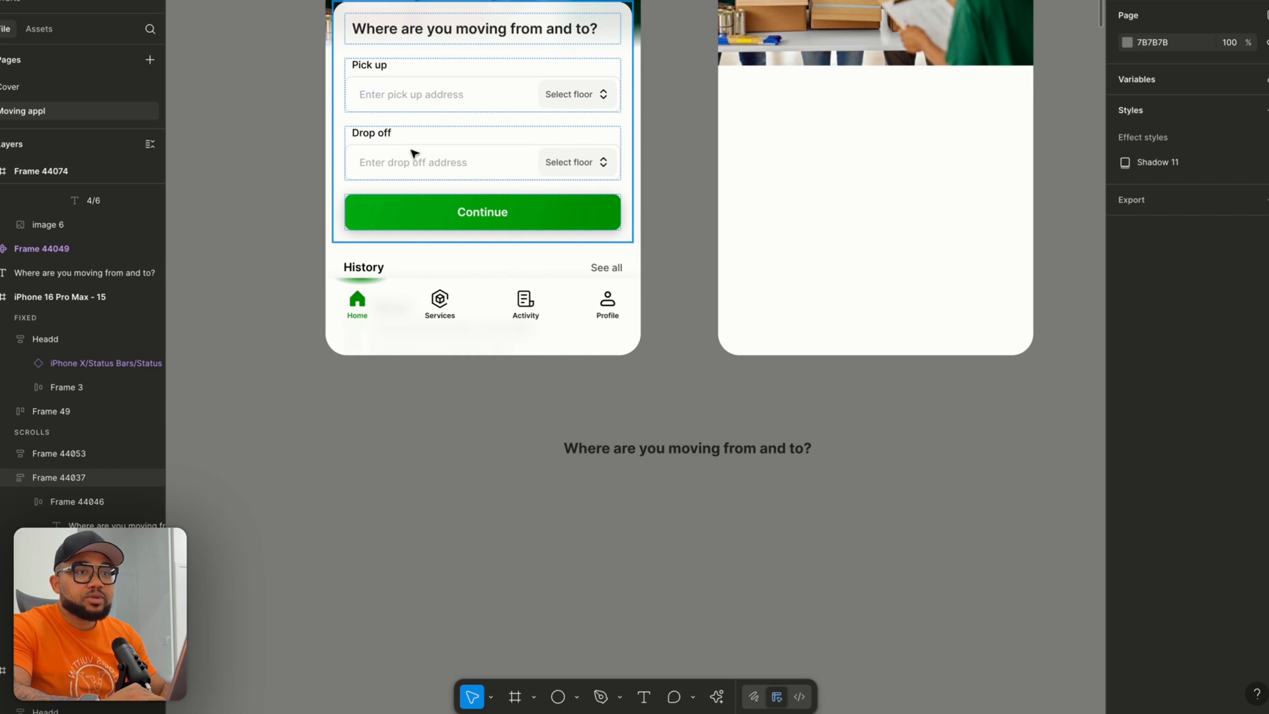
click(620, 453)
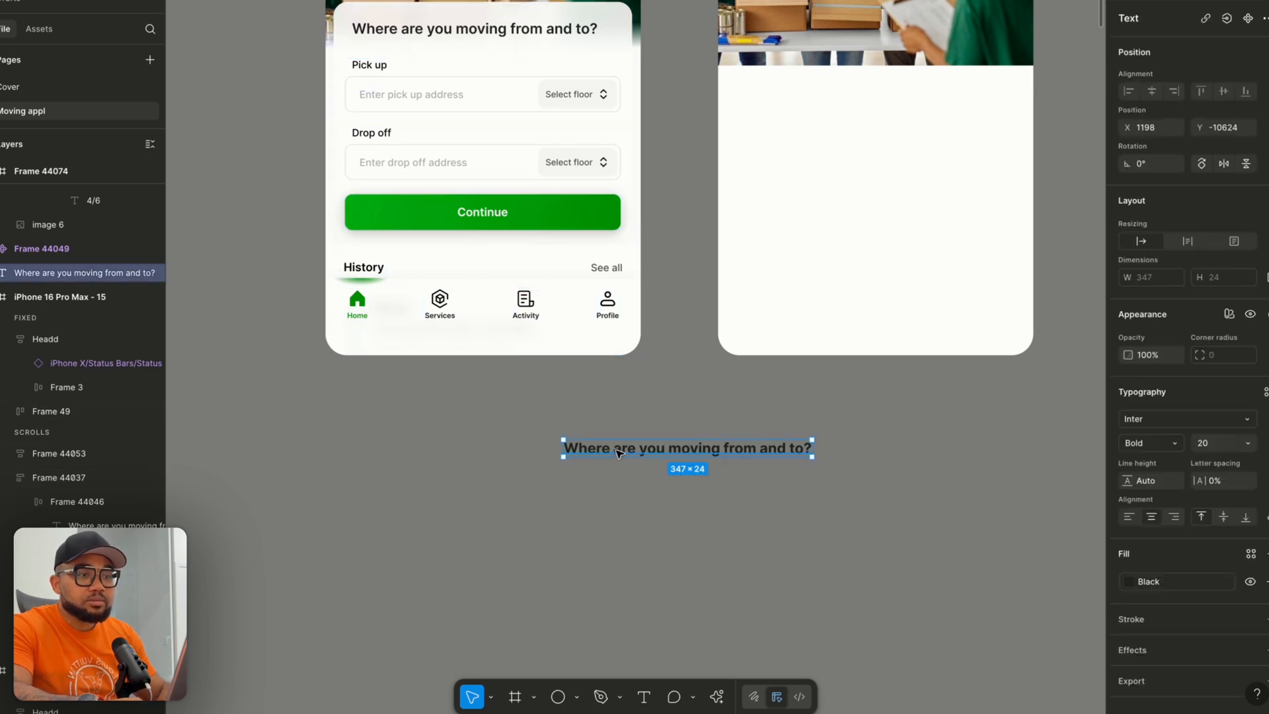
key(ctrl+d)
drag(620, 453, 620, 490)
double_click(618, 488)
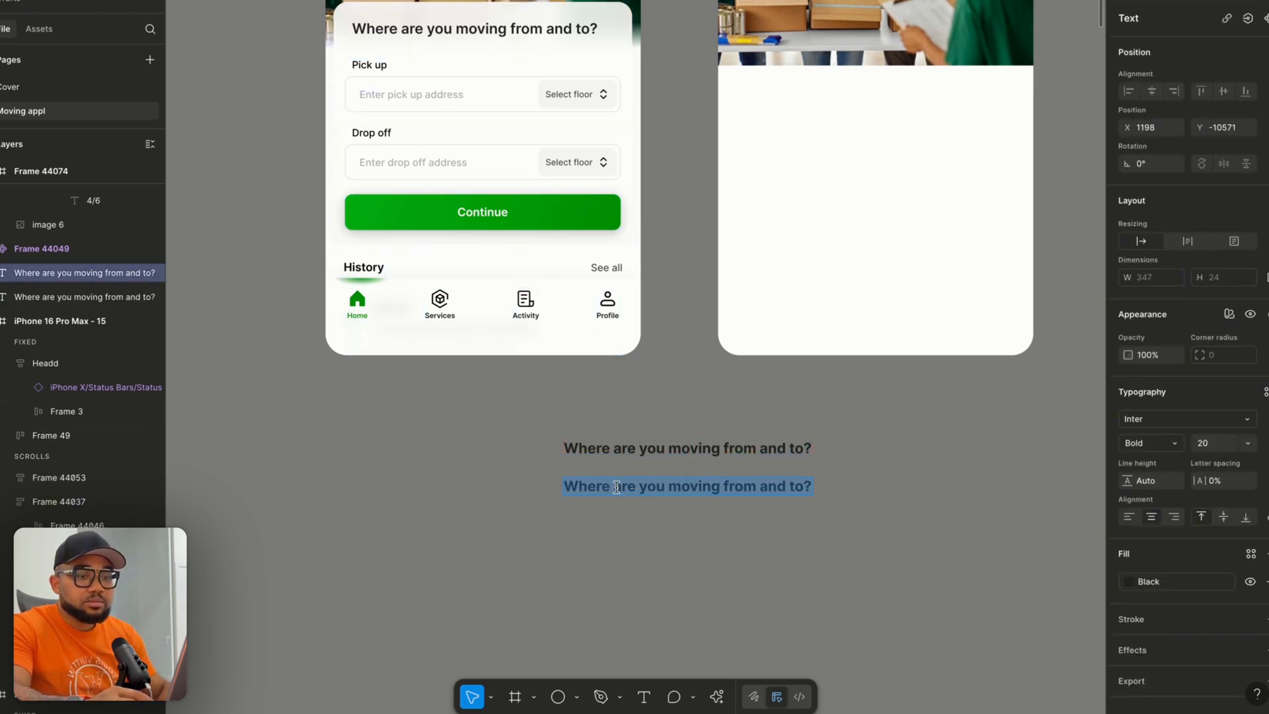
text(Pick)
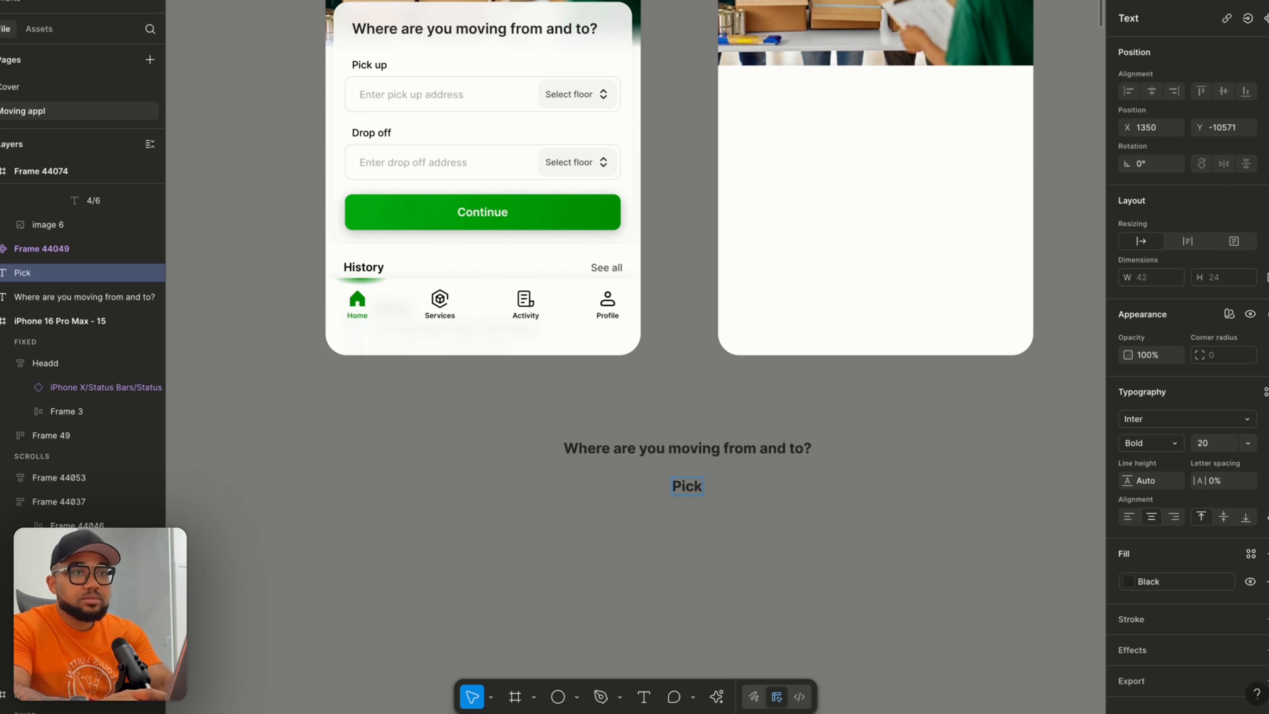
text( up)
key(Escape)
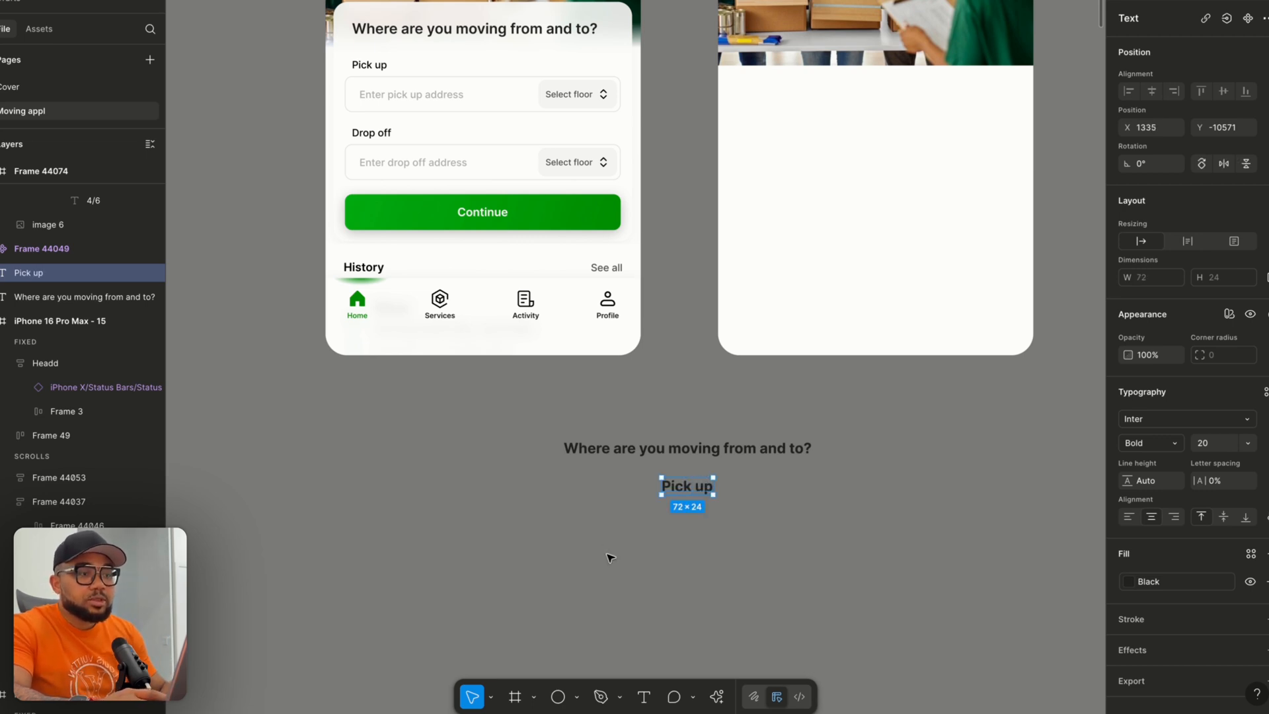
Format the "Pick up" label as 14 Semi Bold and align its left edge with the heading above.
click(1247, 443)
click(1232, 391)
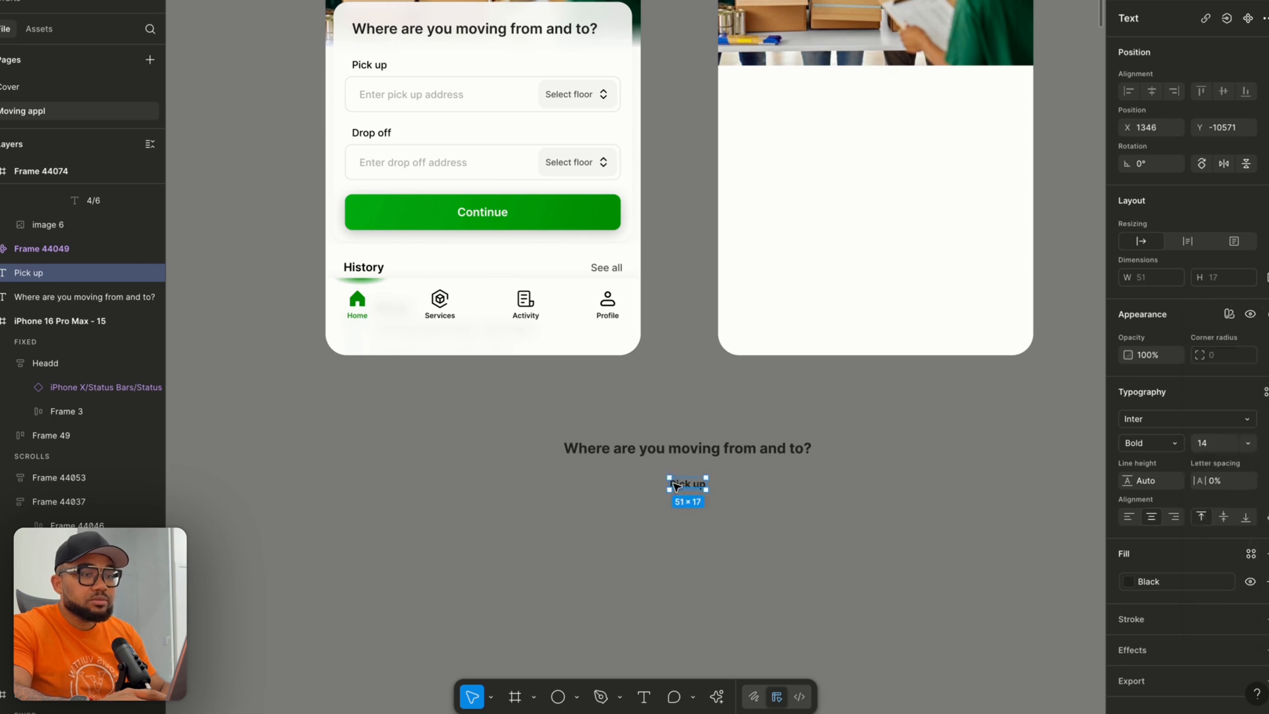
drag(675, 484, 566, 480)
click(1176, 443)
click(1150, 422)
Move the heading and the "Pick up" label together into iPhone 16 Pro Max - 14, below the moving-team photo.
drag(526, 426, 701, 540)
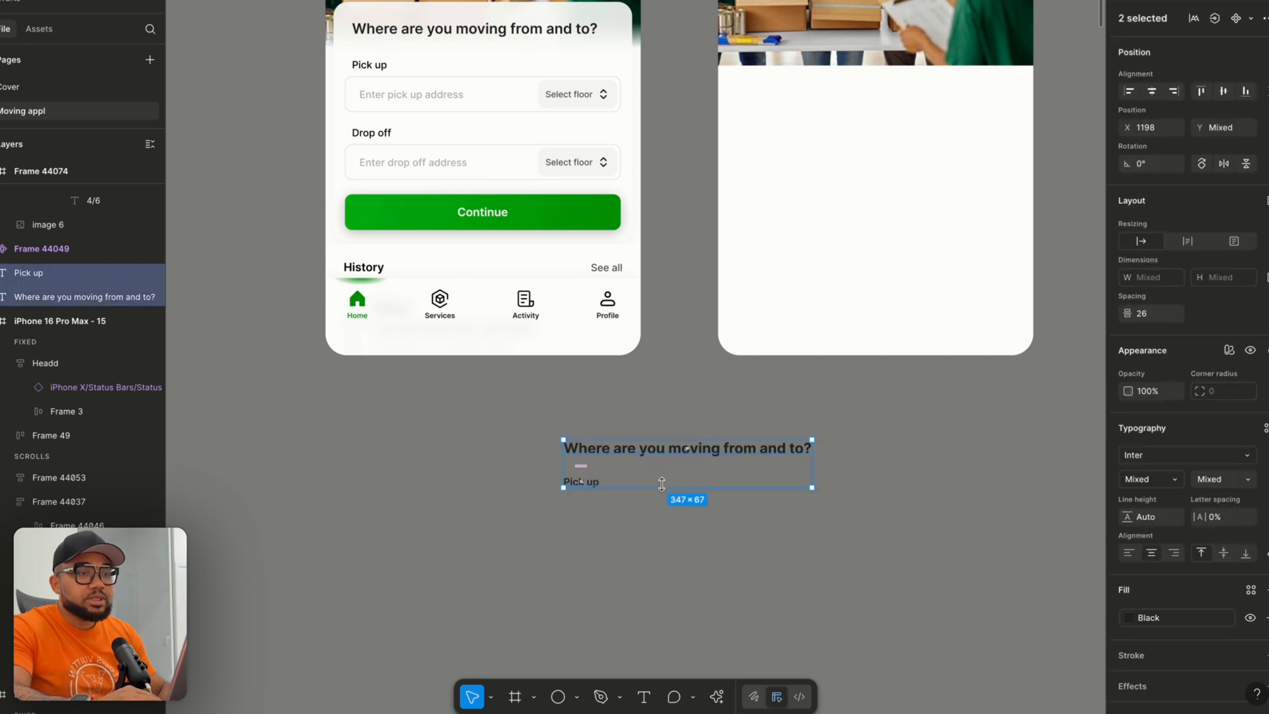
drag(645, 452, 823, 151)
scroll(823, 151, up, 3)
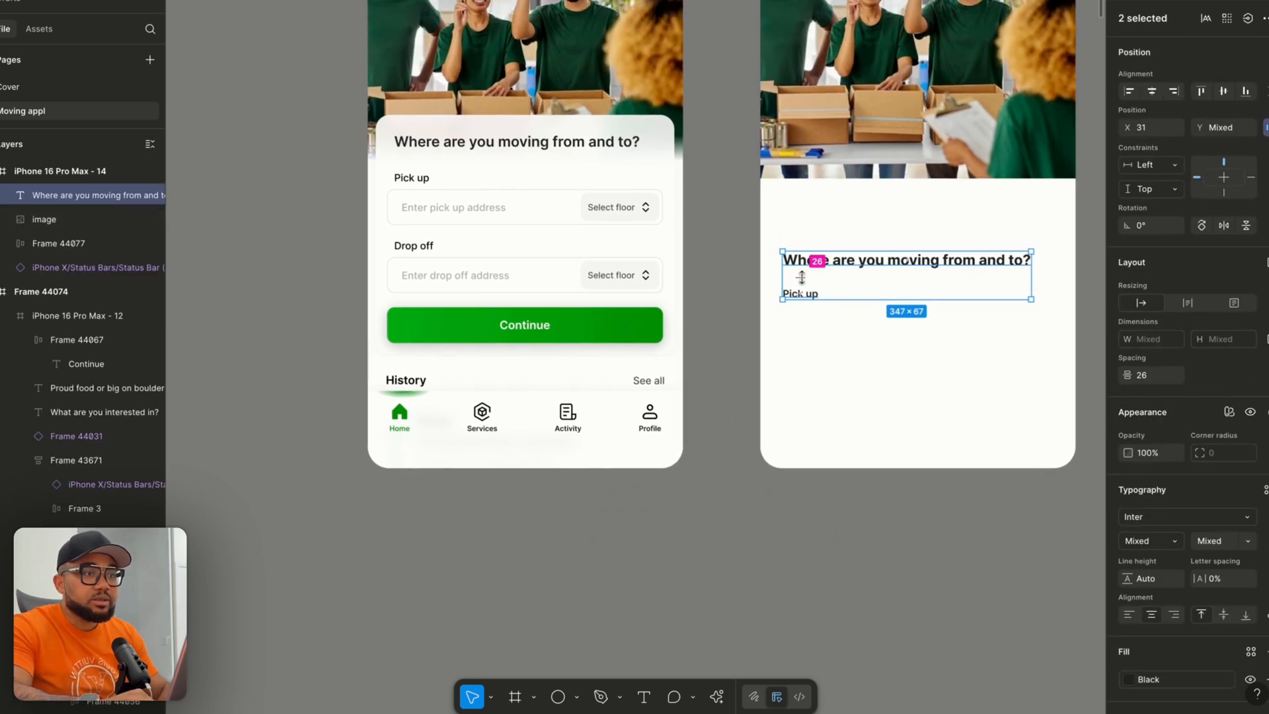
scroll(802, 270, up, 3)
click(830, 365)
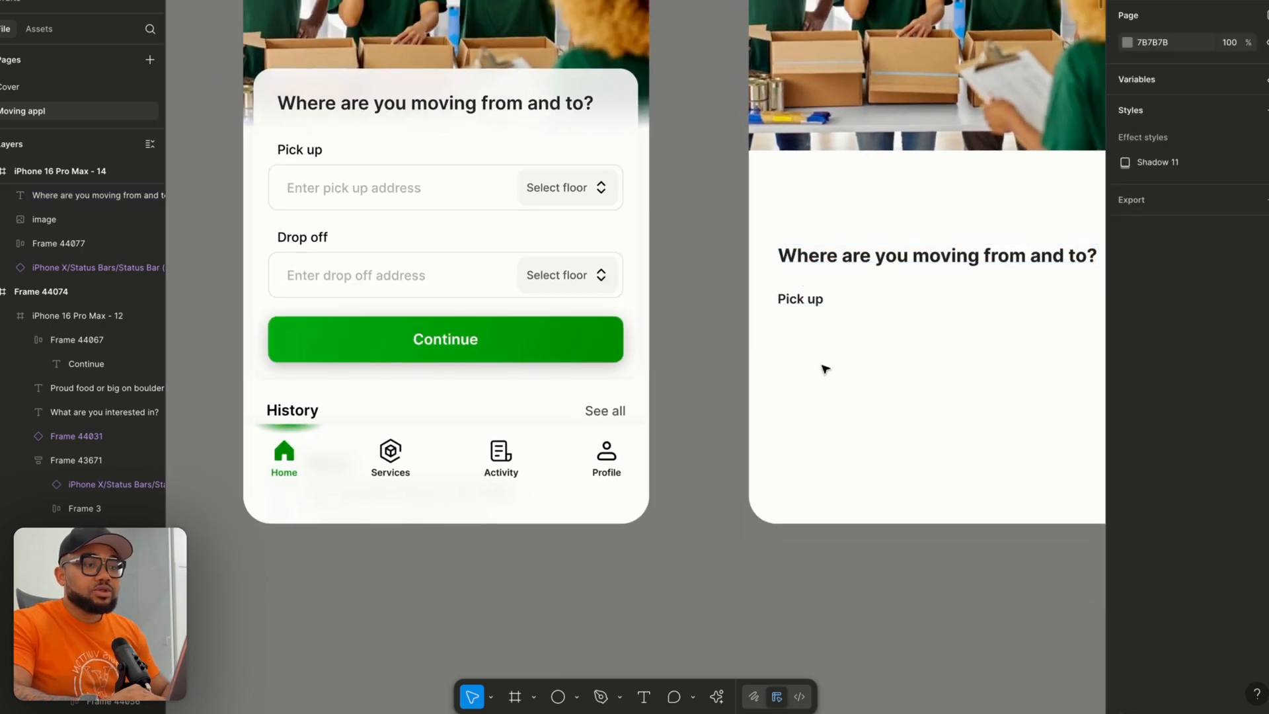
Duplicate the "Pick up" label below itself, change the copy to "Enter pick up address" and left-align it with the label.
click(813, 300)
drag(809, 303, 806, 332)
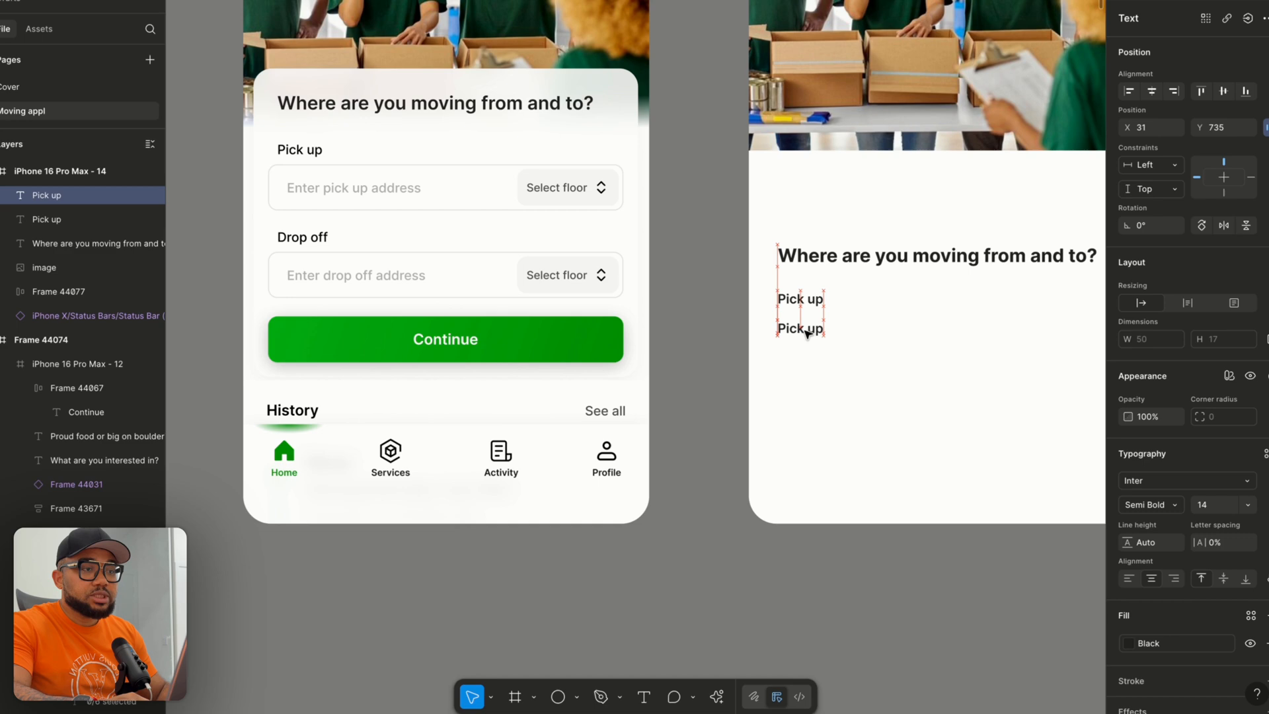
double_click(804, 331)
text(Enter pick u)
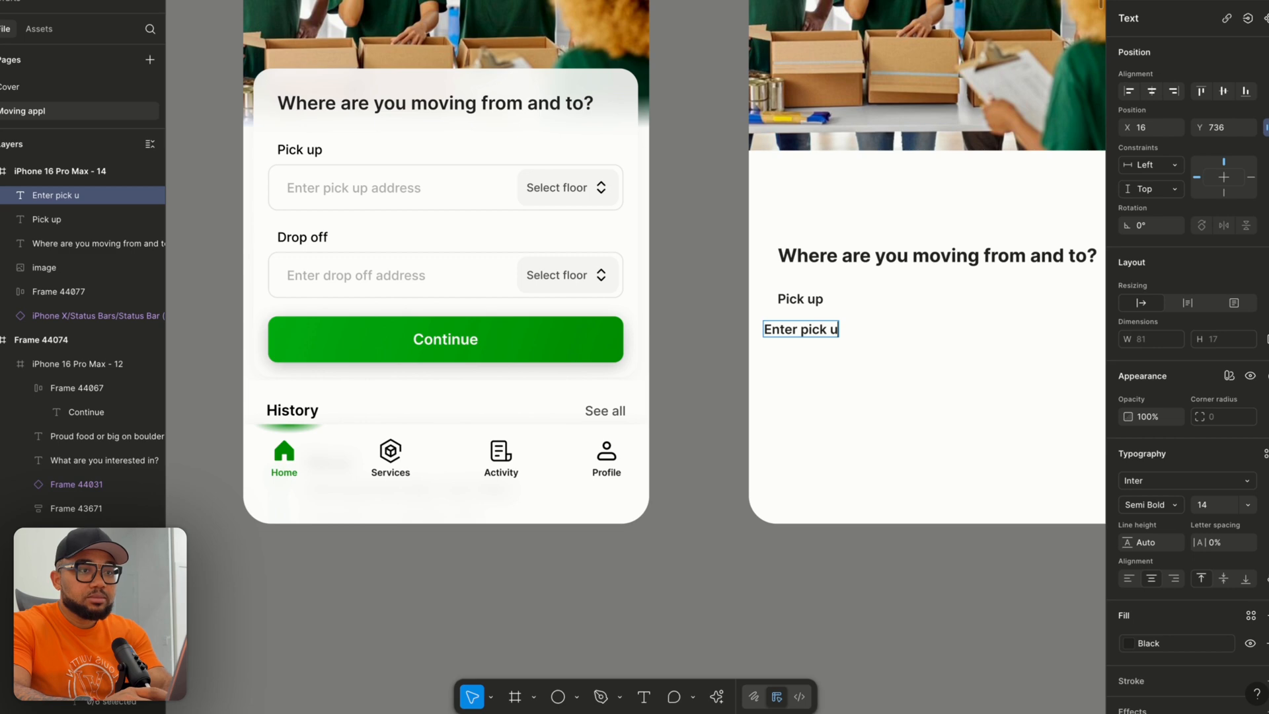
text(p addr)
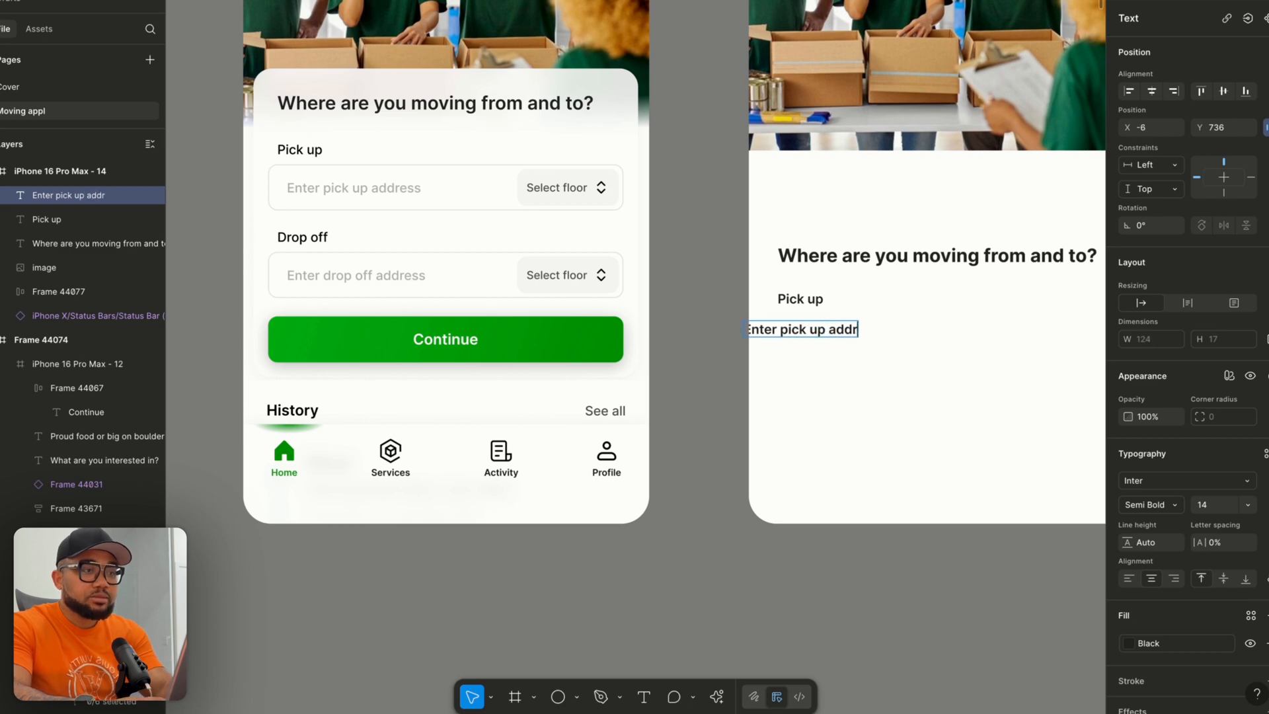
text(ess)
key(Escape)
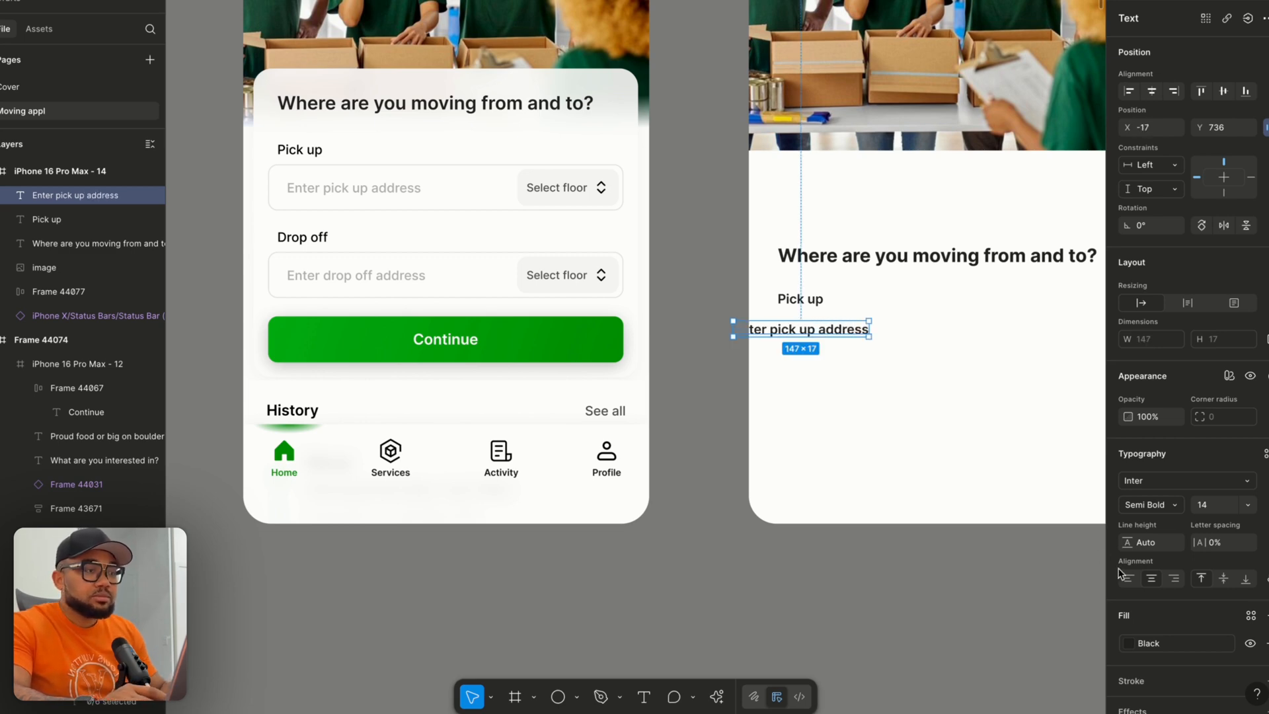
drag(804, 333, 853, 338)
Set the "Enter pick up address" placeholder to Medium weight with the Grey 400 colour variable.
click(1178, 507)
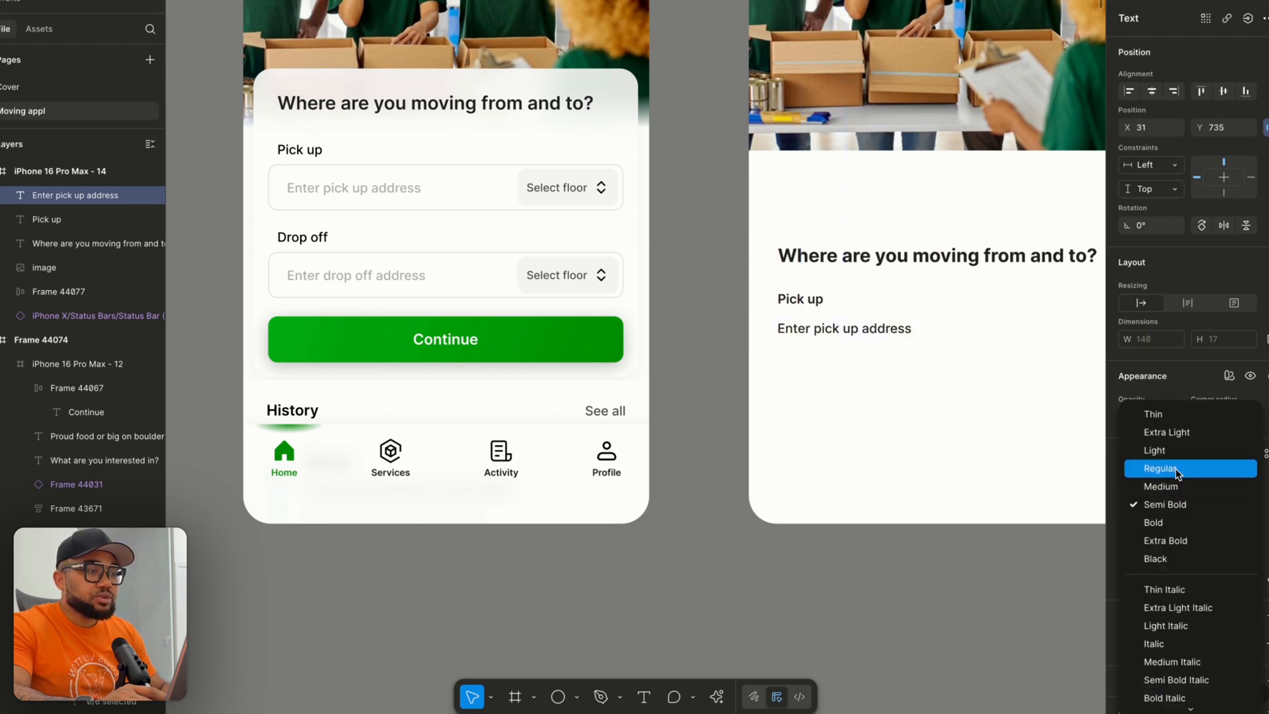
click(1175, 483)
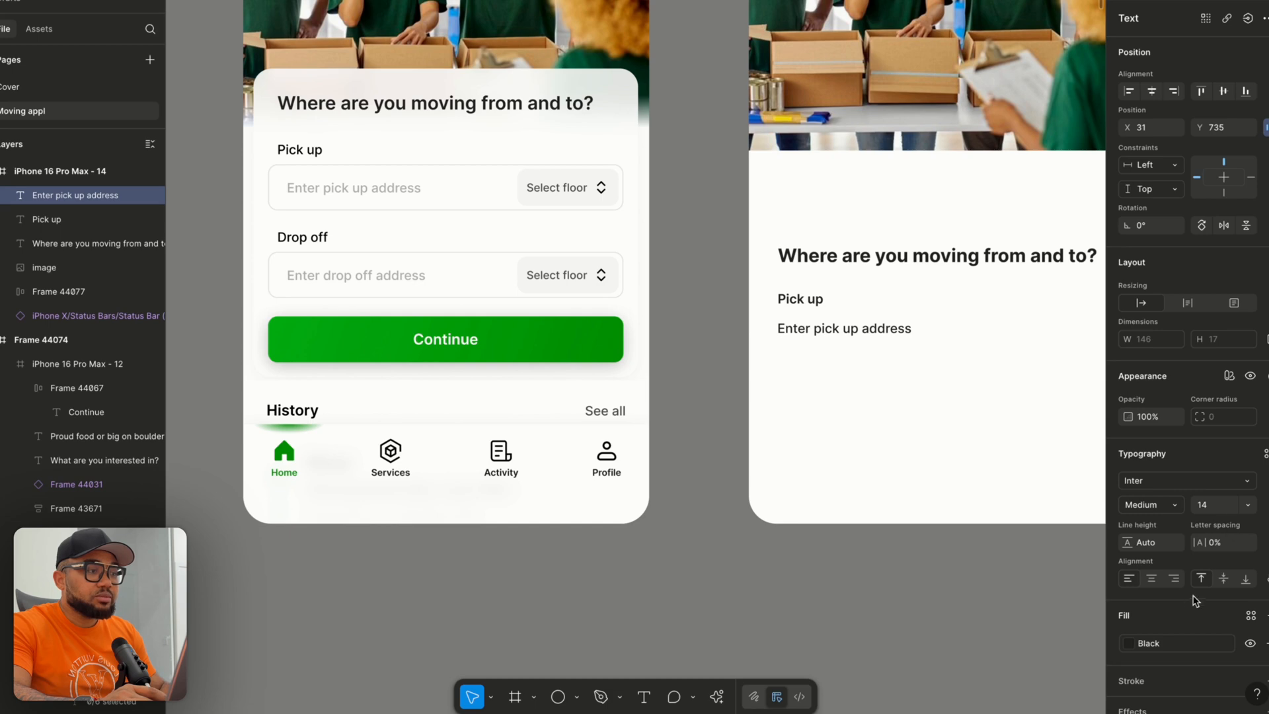
click(1156, 643)
click(998, 597)
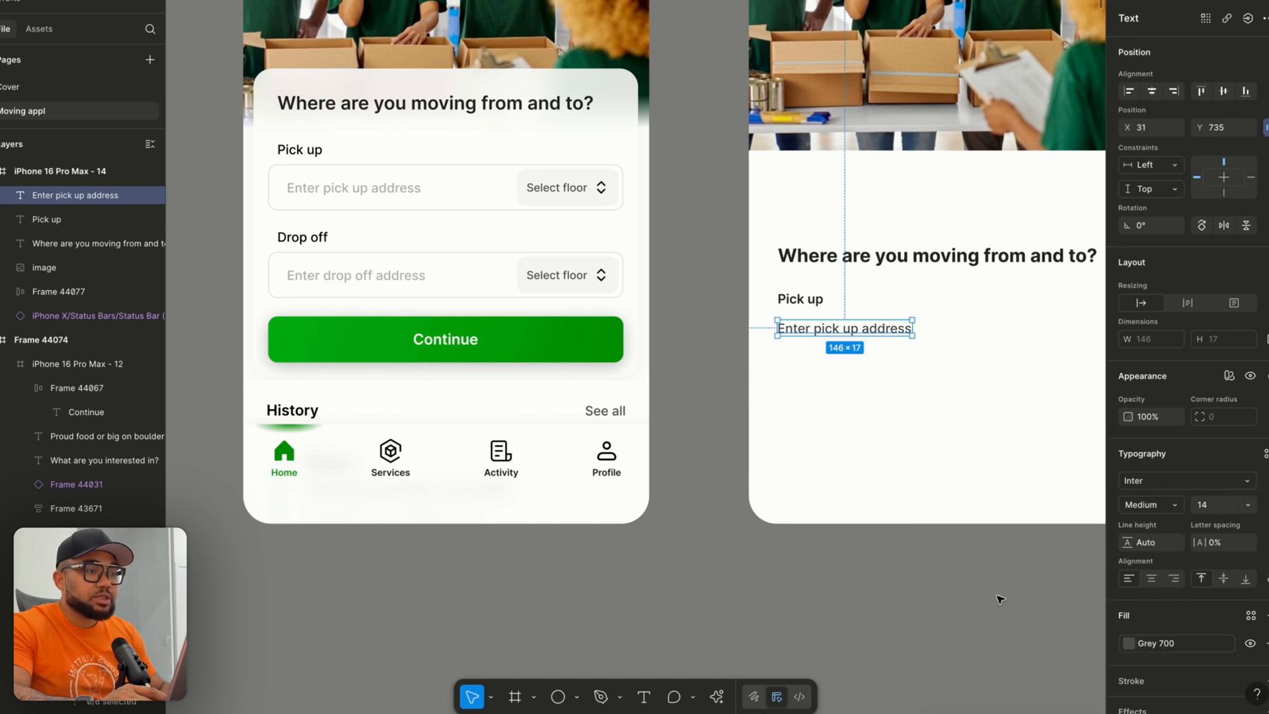
click(1131, 643)
click(1015, 621)
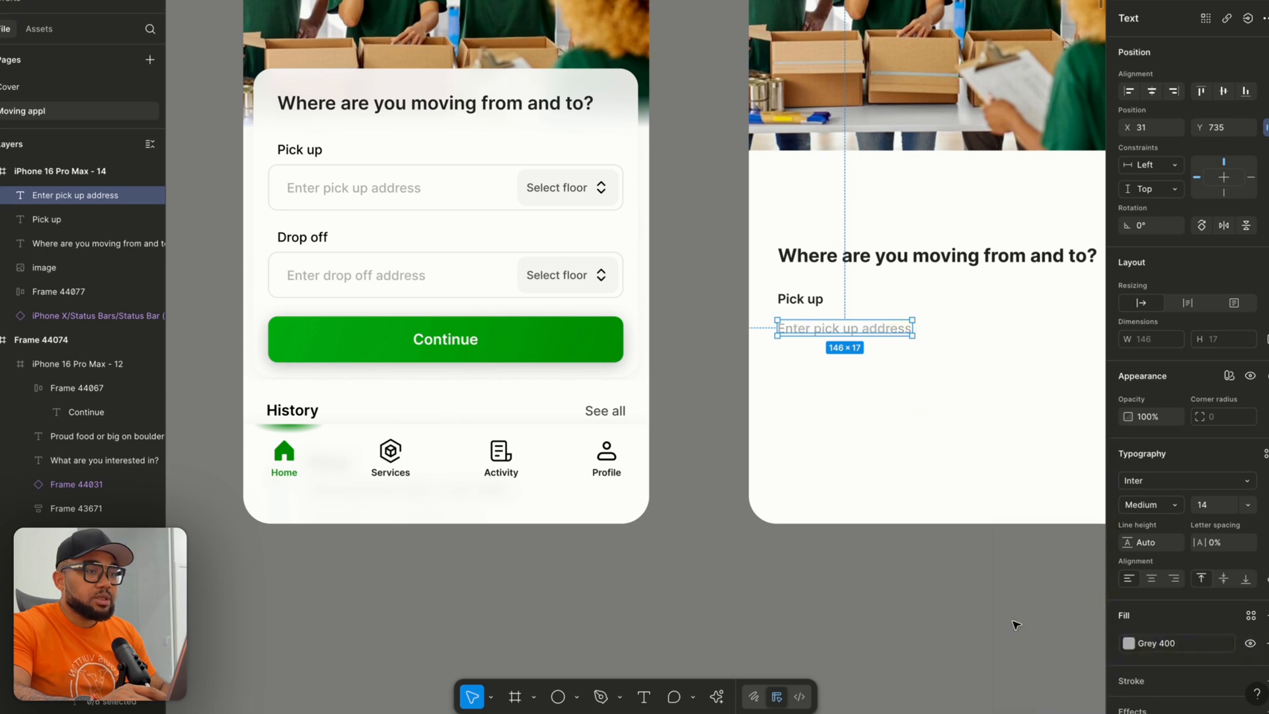
click(871, 395)
Shift the placeholder down slightly, wrap it in an auto layout frame and size that frame to 363 × 50.
drag(833, 328, 832, 338)
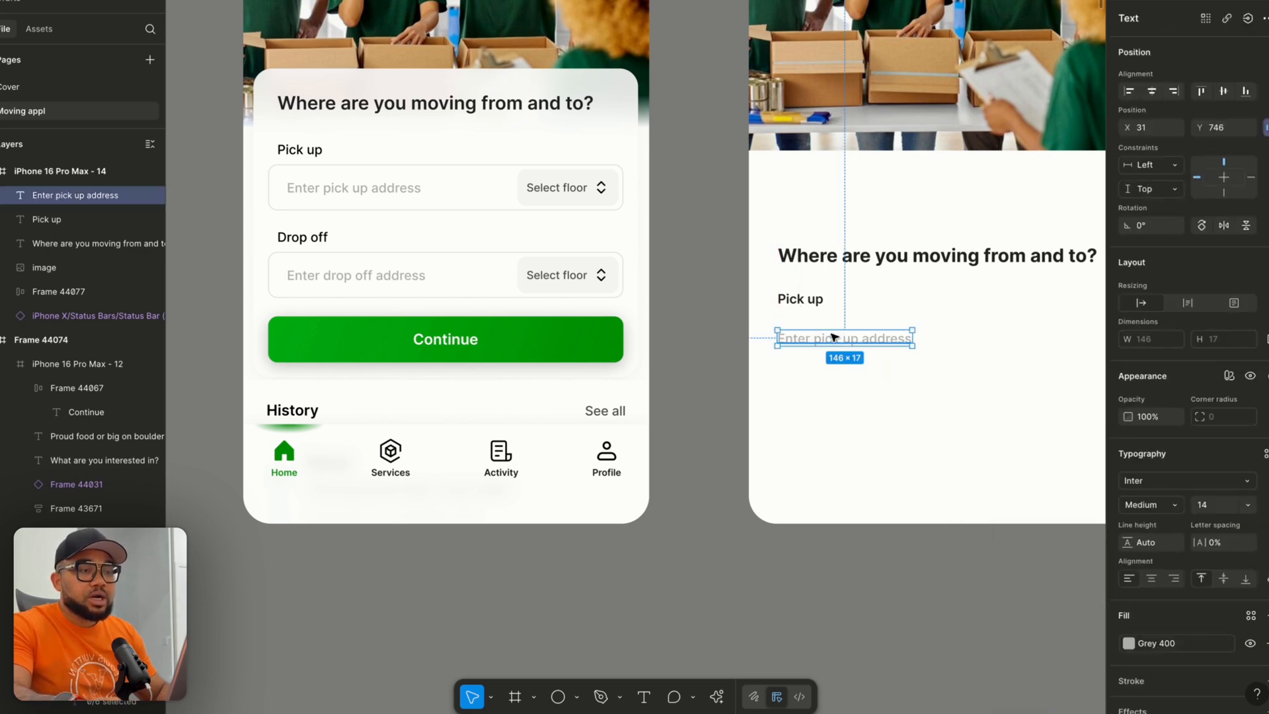
key(shift+a)
scroll(921, 347, right, 4)
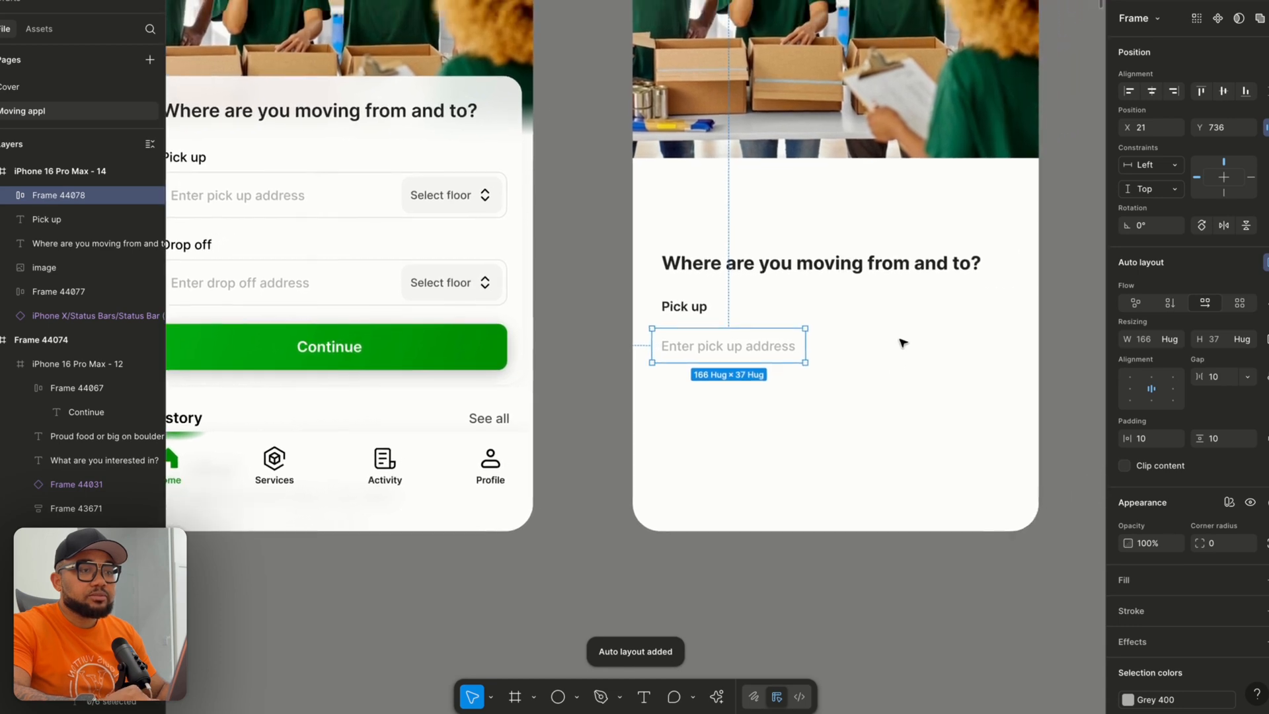
drag(804, 346, 988, 346)
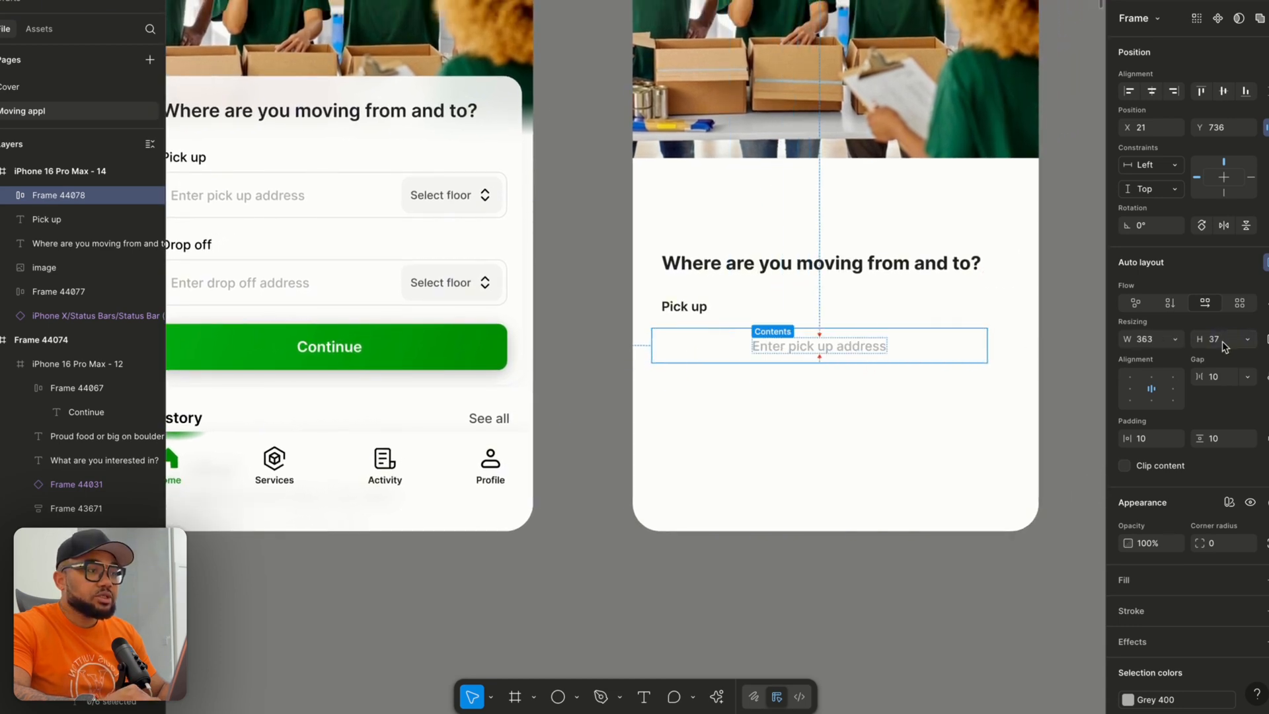
click(1216, 339)
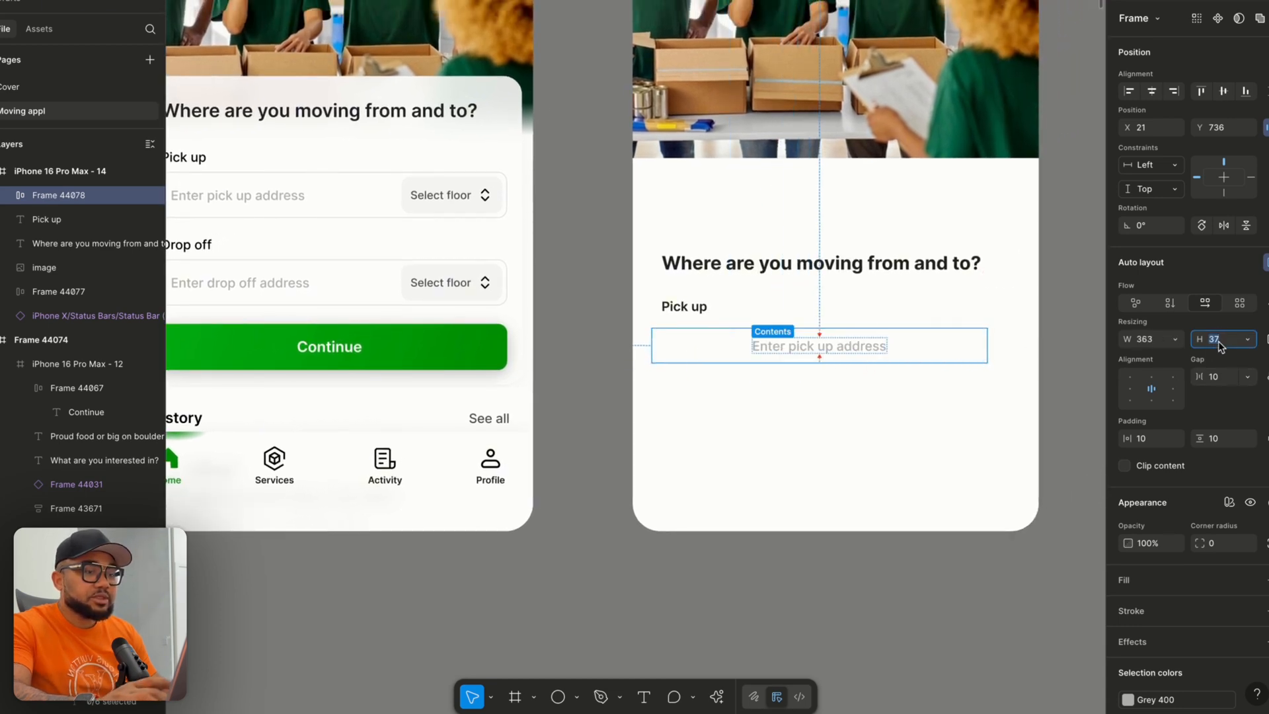
text(50)
key(Return)
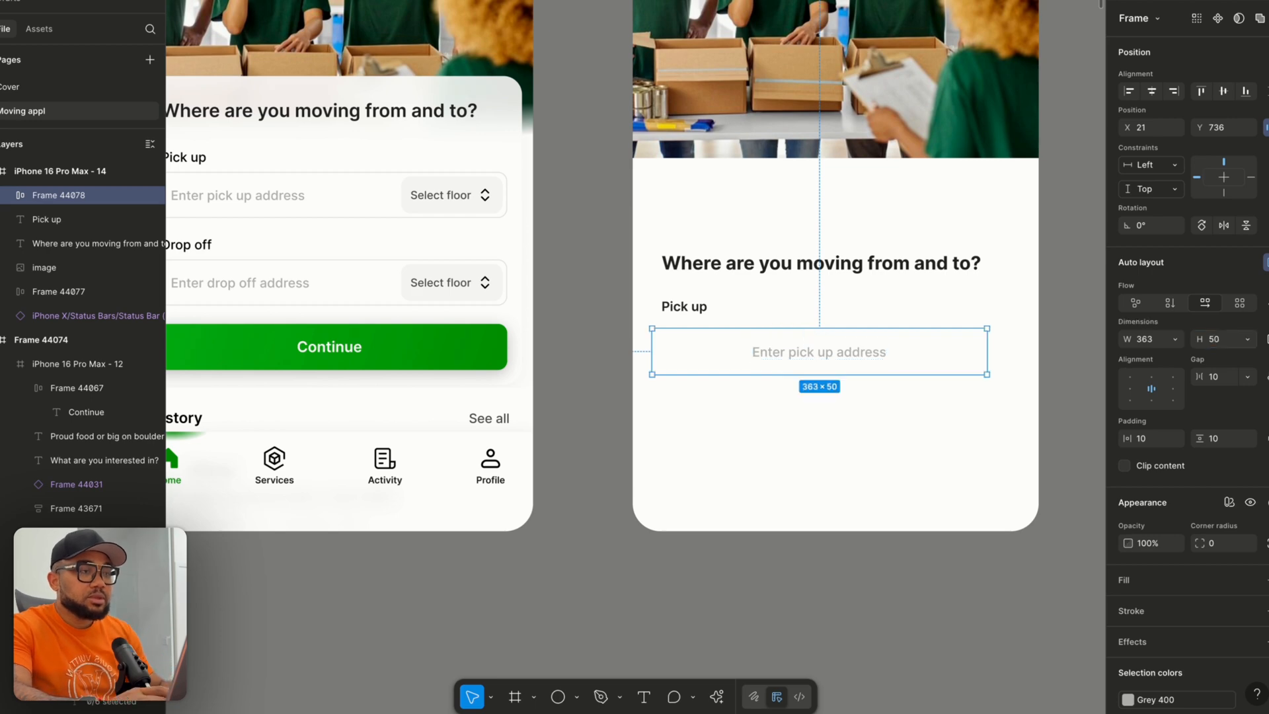
Give the pick-up address field a corner radius of 10 and the White fill variable.
text(10)
key(Return)
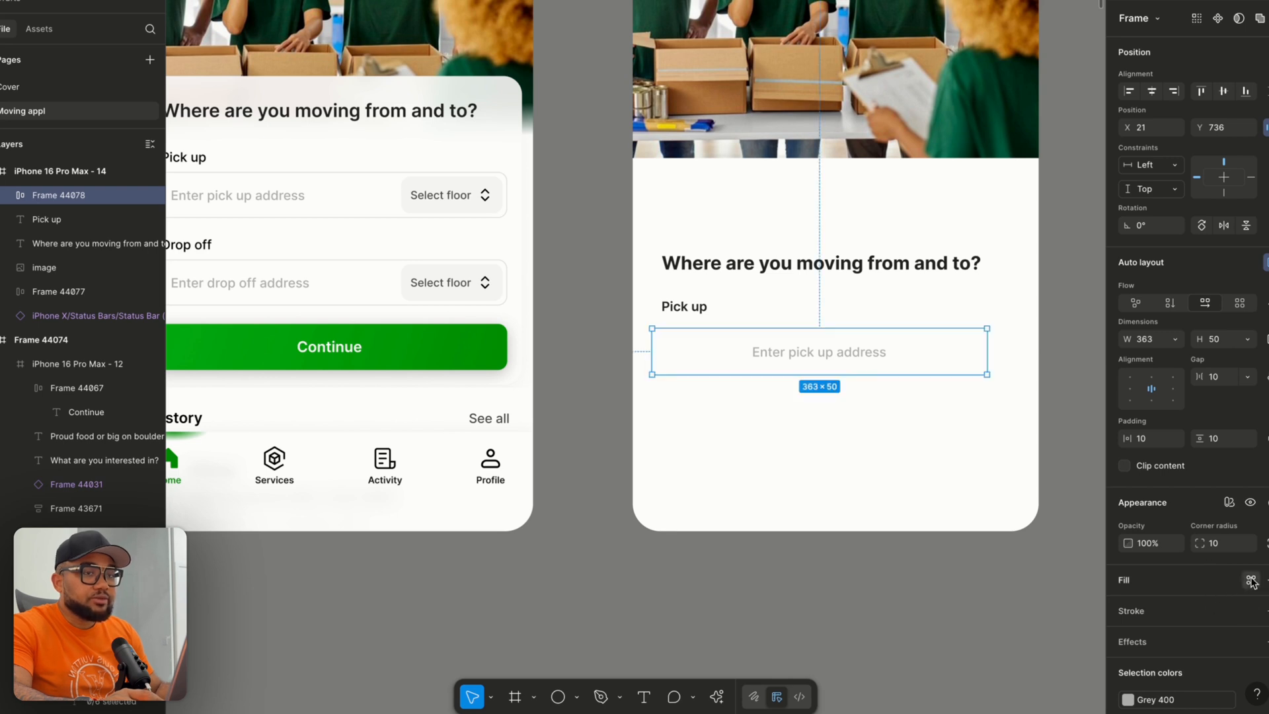
click(1250, 581)
click(984, 522)
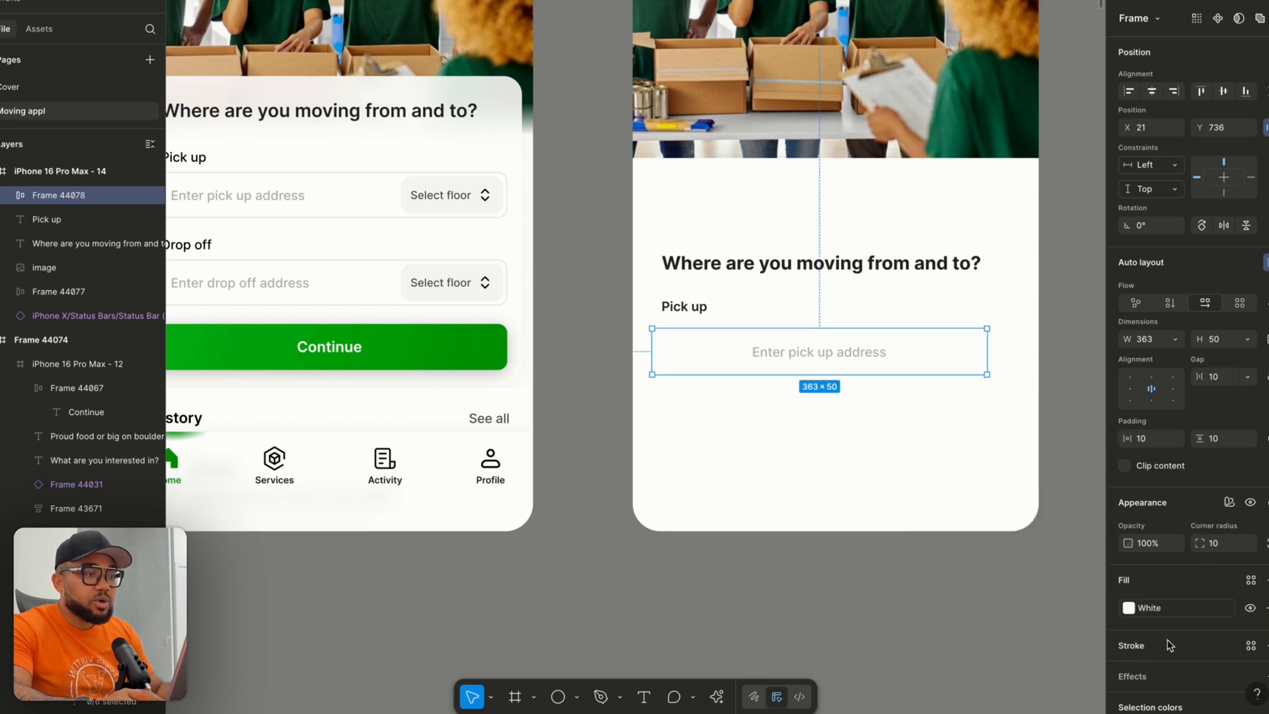
Add an inside stroke of weight 1 to the pick-up address field using the Gray 100 variable.
click(1250, 645)
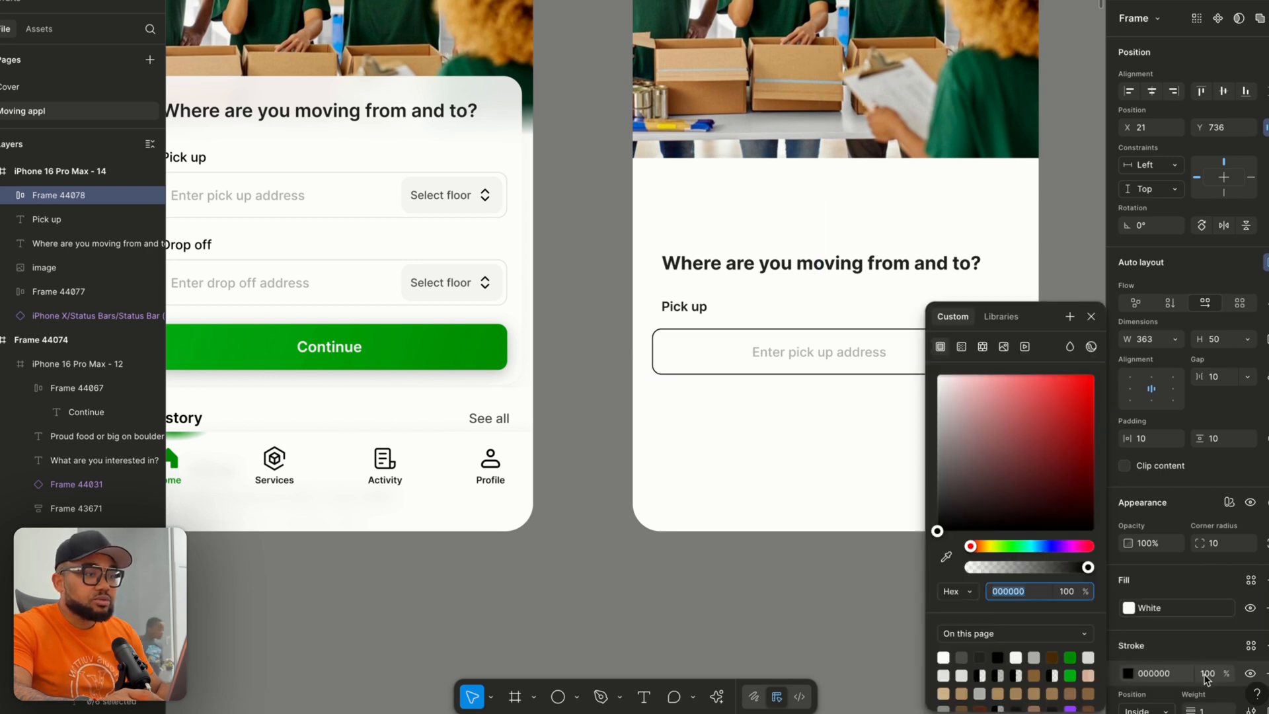
click(1250, 646)
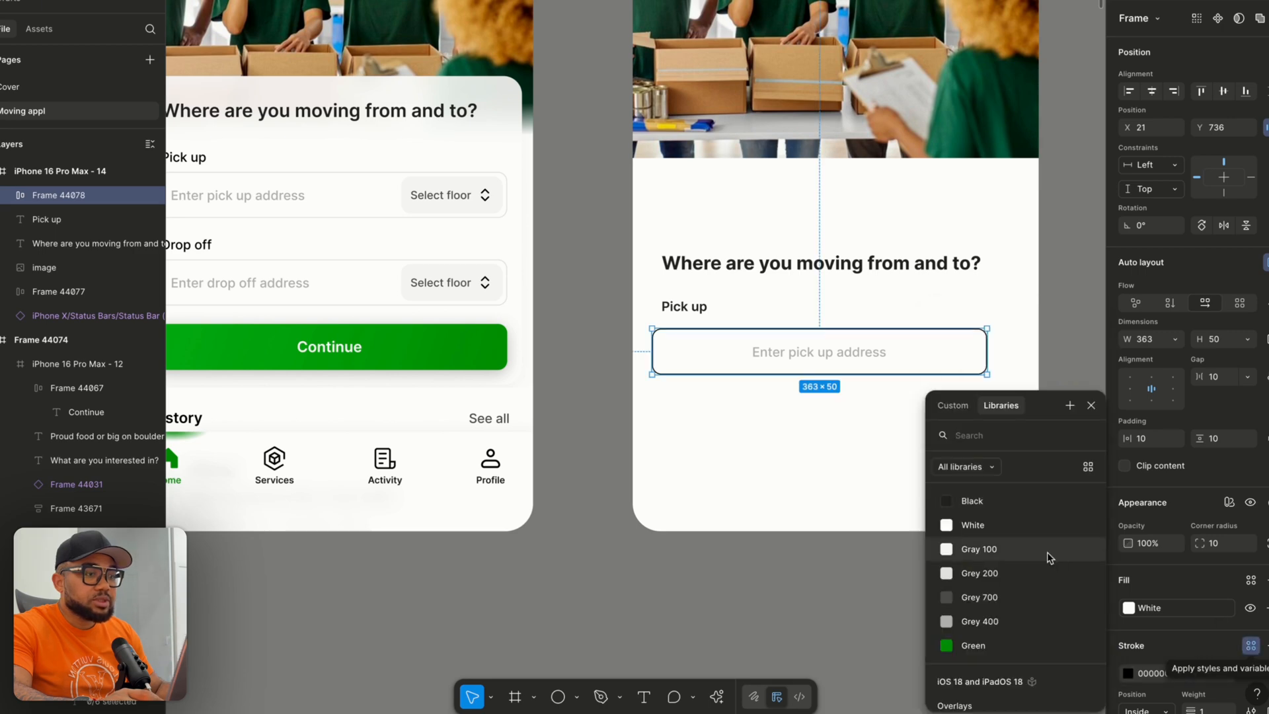
click(1007, 557)
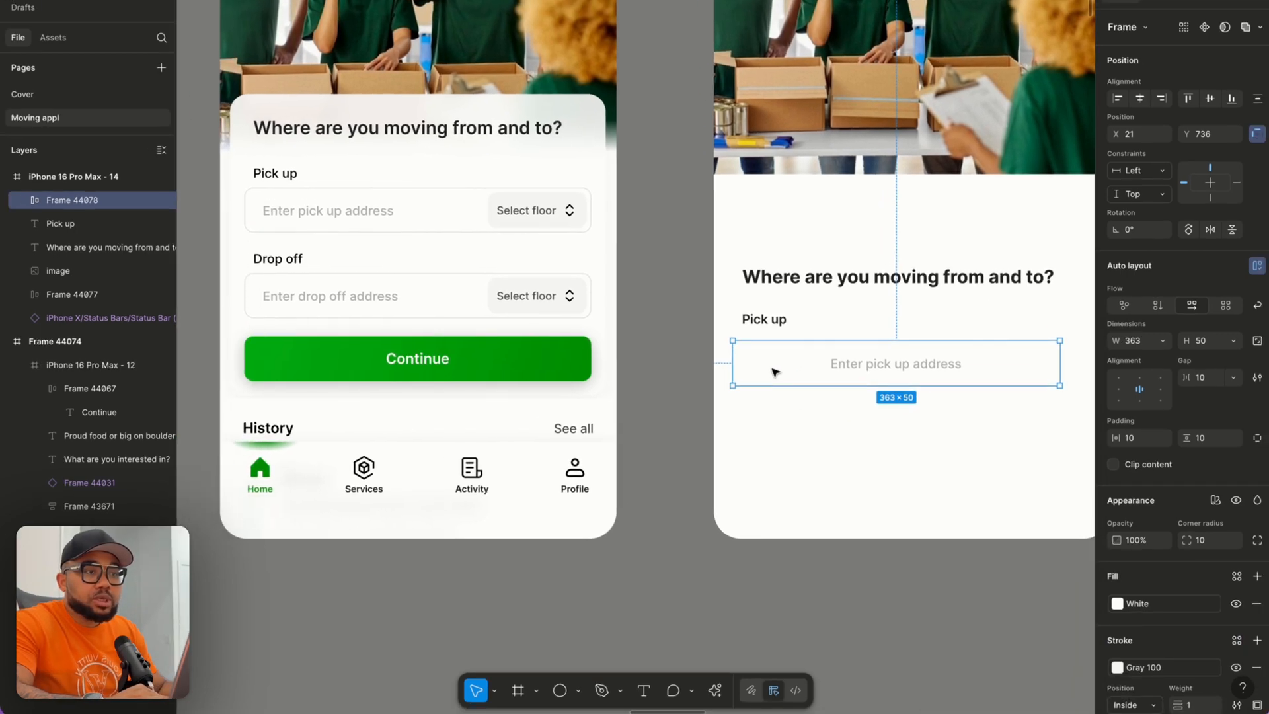
Left-align the placeholder inside the pick-up address field and set the field's horizontal padding to 16.
drag(750, 374, 771, 375)
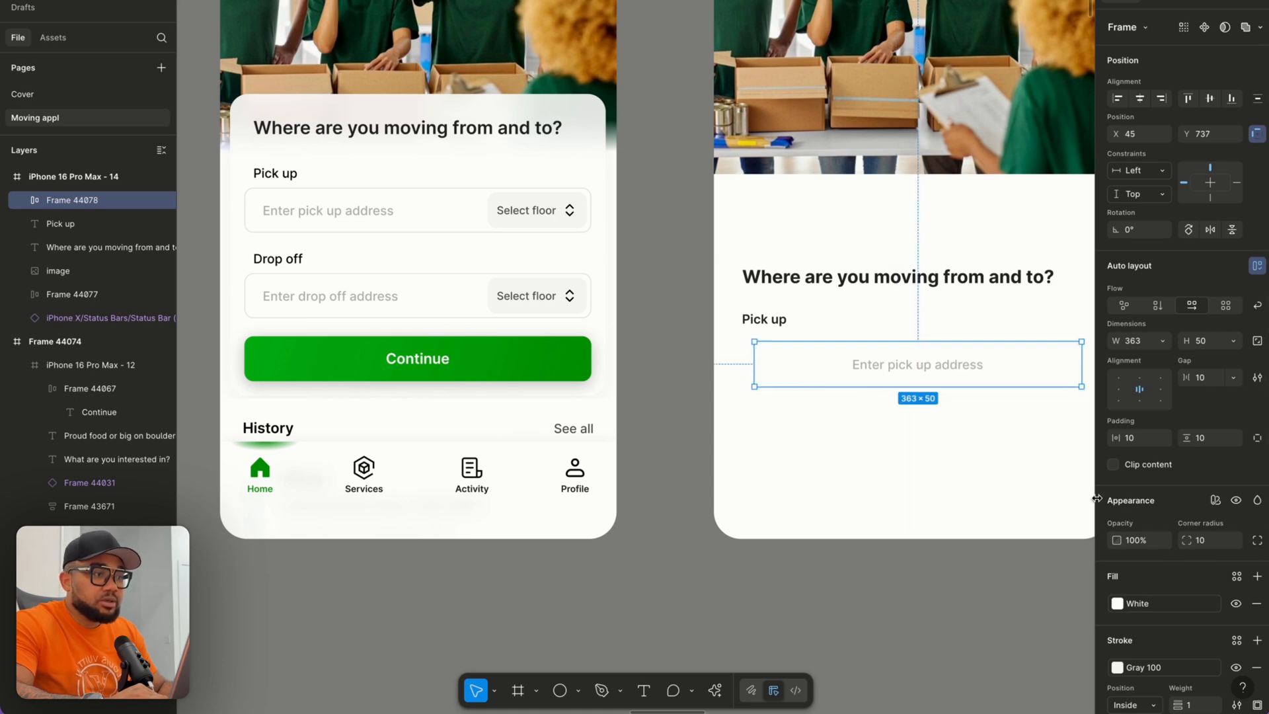
click(1119, 389)
click(1138, 438)
text(16)
key(Return)
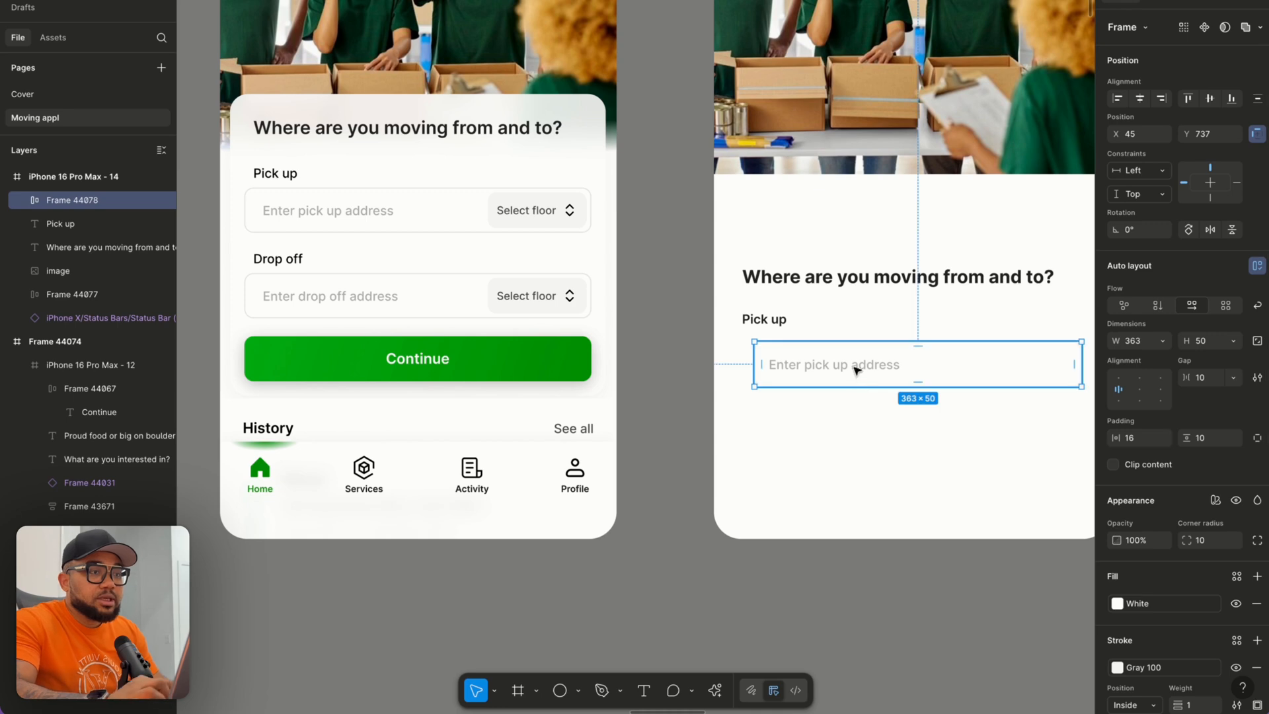
Change the pick-up address field's stroke to Grey 200 and align its left edge with the "Pick up" label.
scroll(854, 373, up, 5)
click(869, 414)
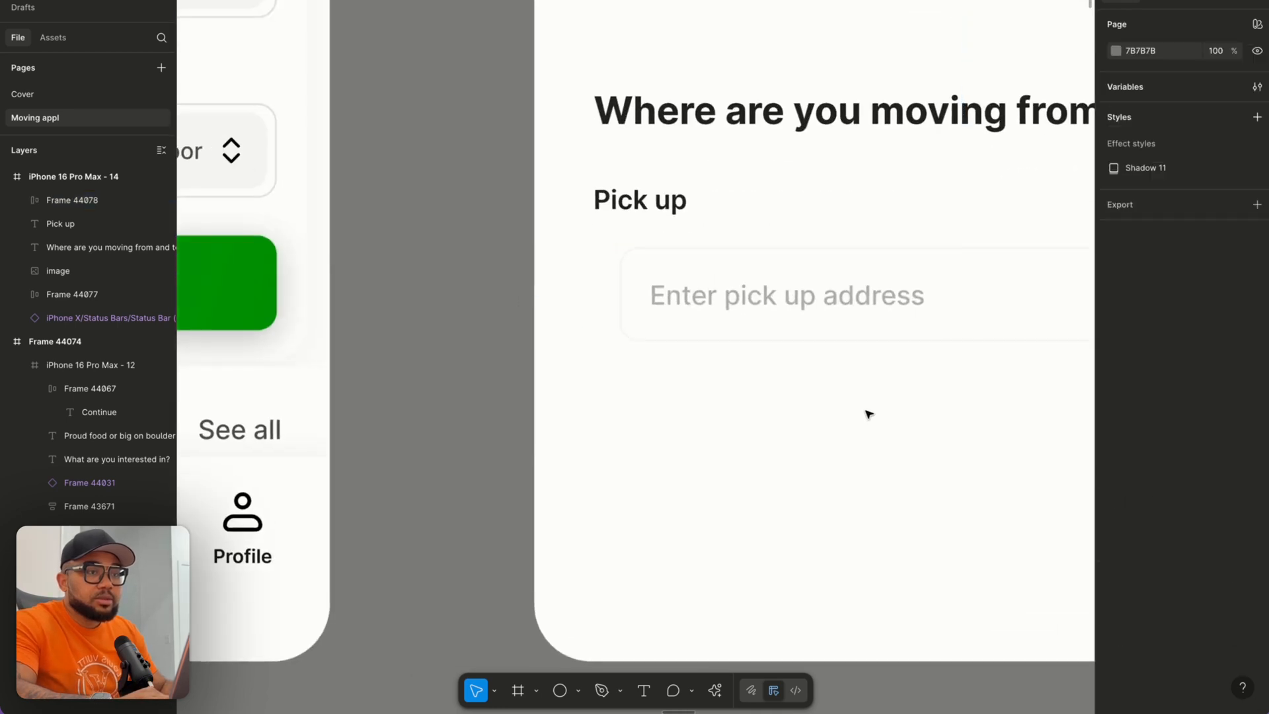
click(851, 337)
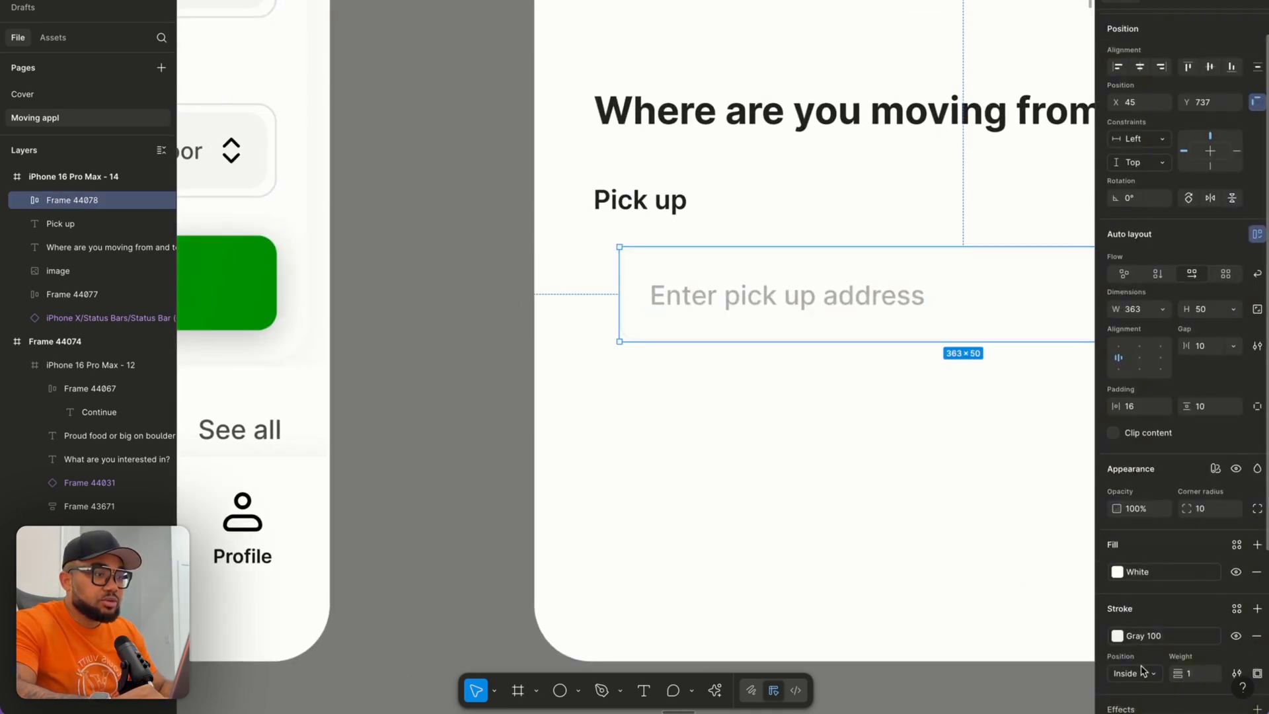
click(1117, 635)
click(991, 574)
scroll(884, 540, down, 2)
click(883, 542)
scroll(883, 544, down, 5)
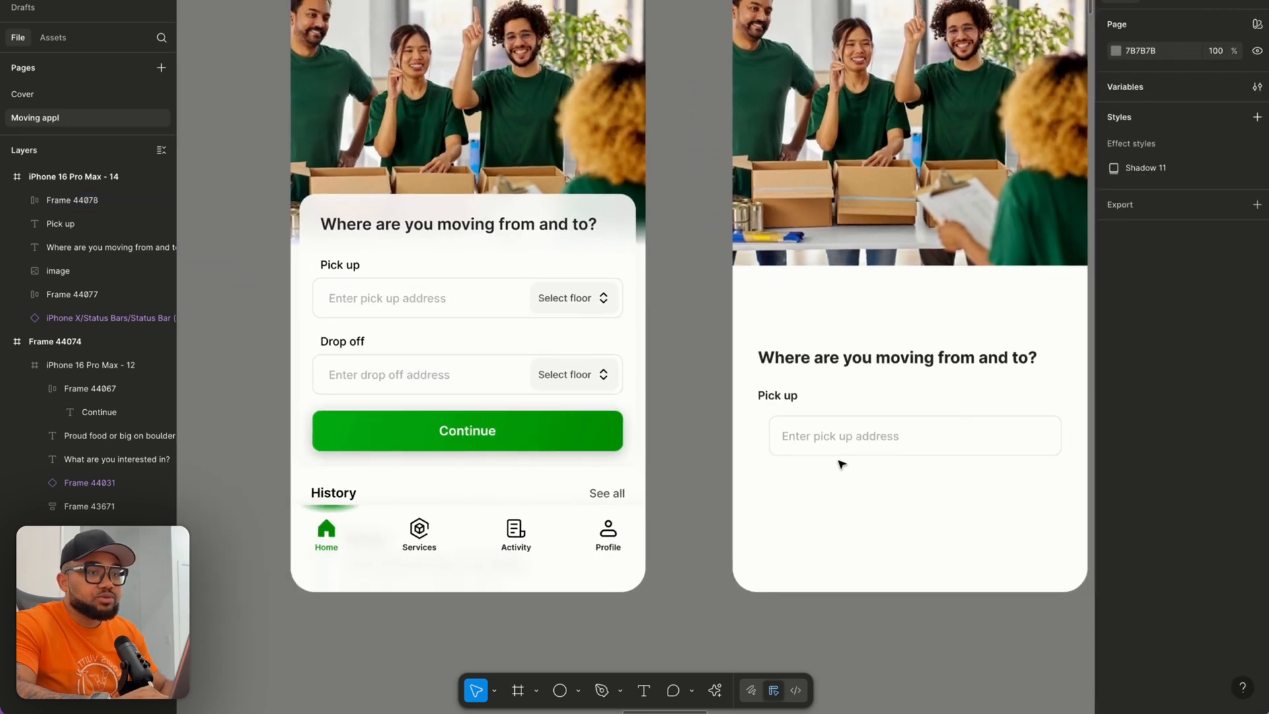
drag(843, 438, 856, 444)
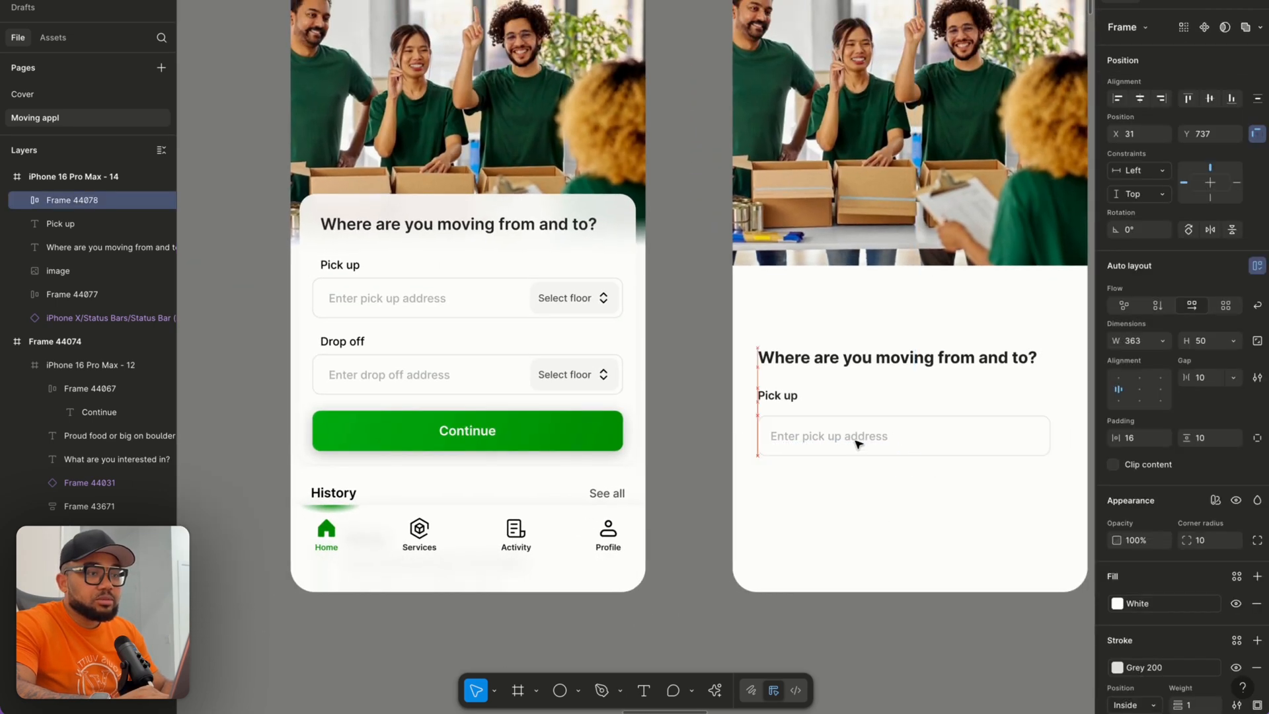
Widen the pick-up address field to about 388.
scroll(857, 444, right, 5)
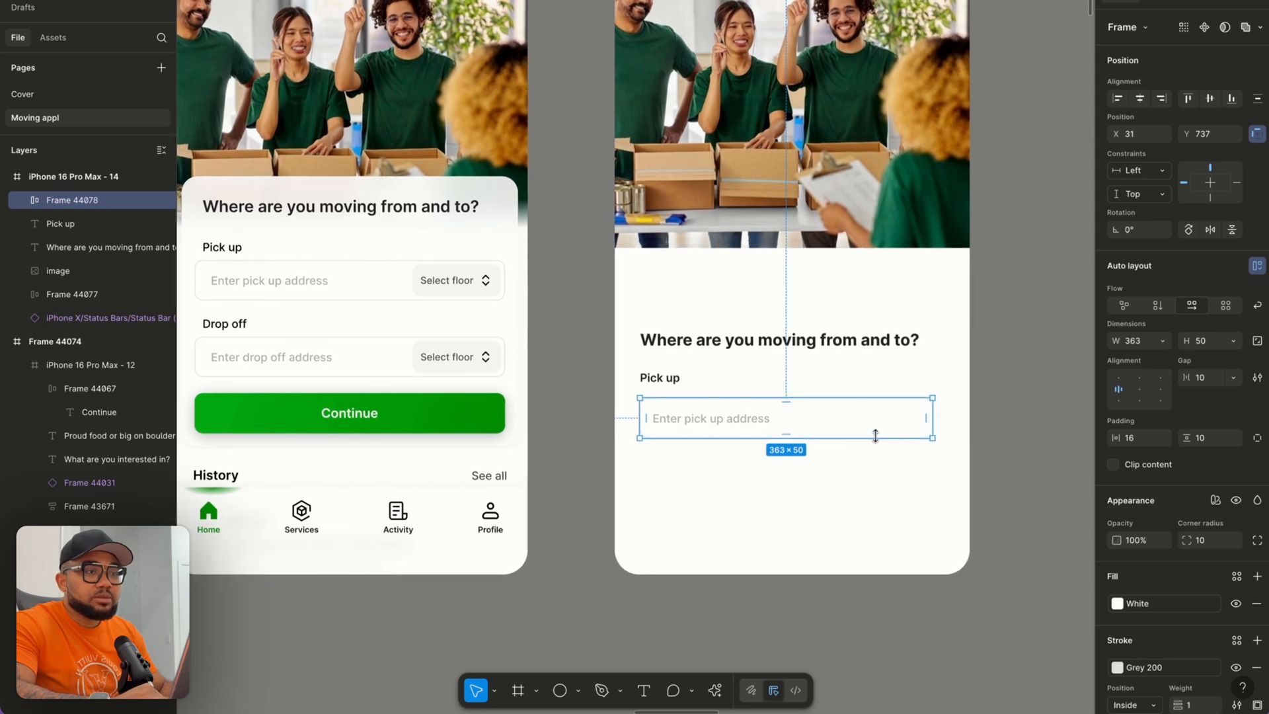
drag(934, 421, 950, 420)
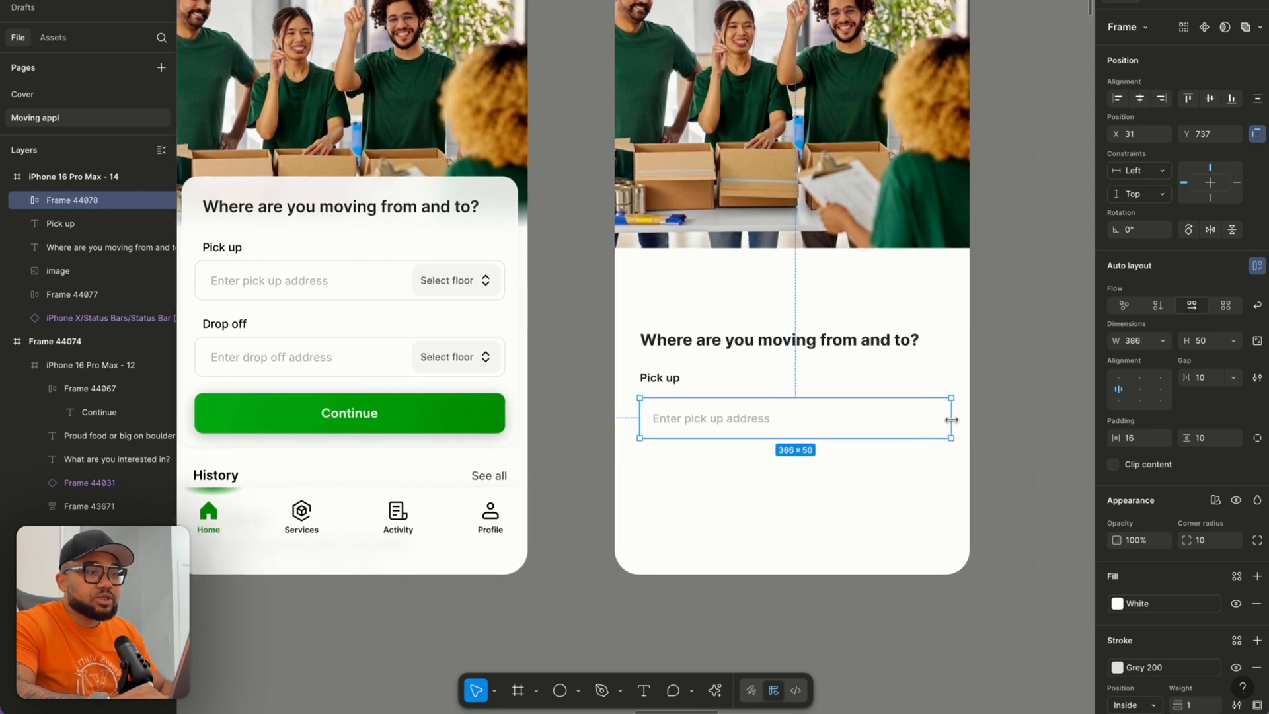
click(861, 497)
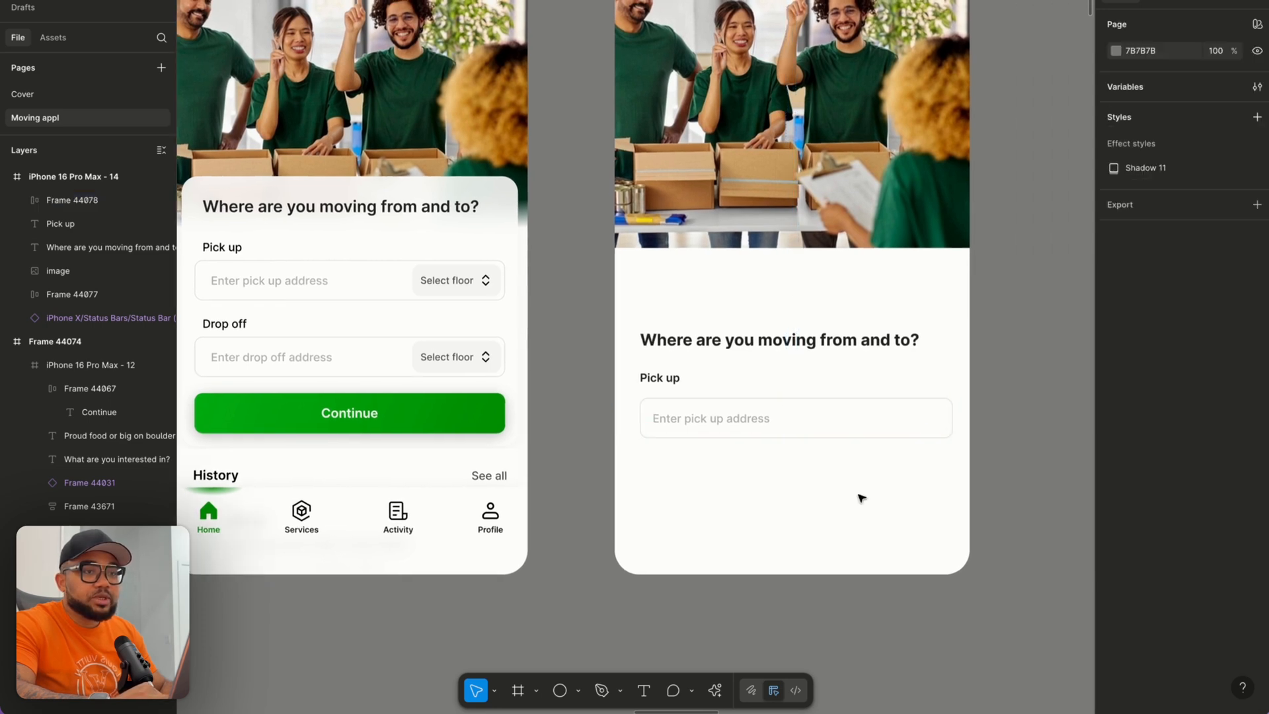
Add a "Select floor" text beside the placeholder in the pick-up address field by duplicating it, using size 12 and the Black fill.
double_click(713, 420)
alt+drag(713, 421, 827, 418)
double_click(828, 418)
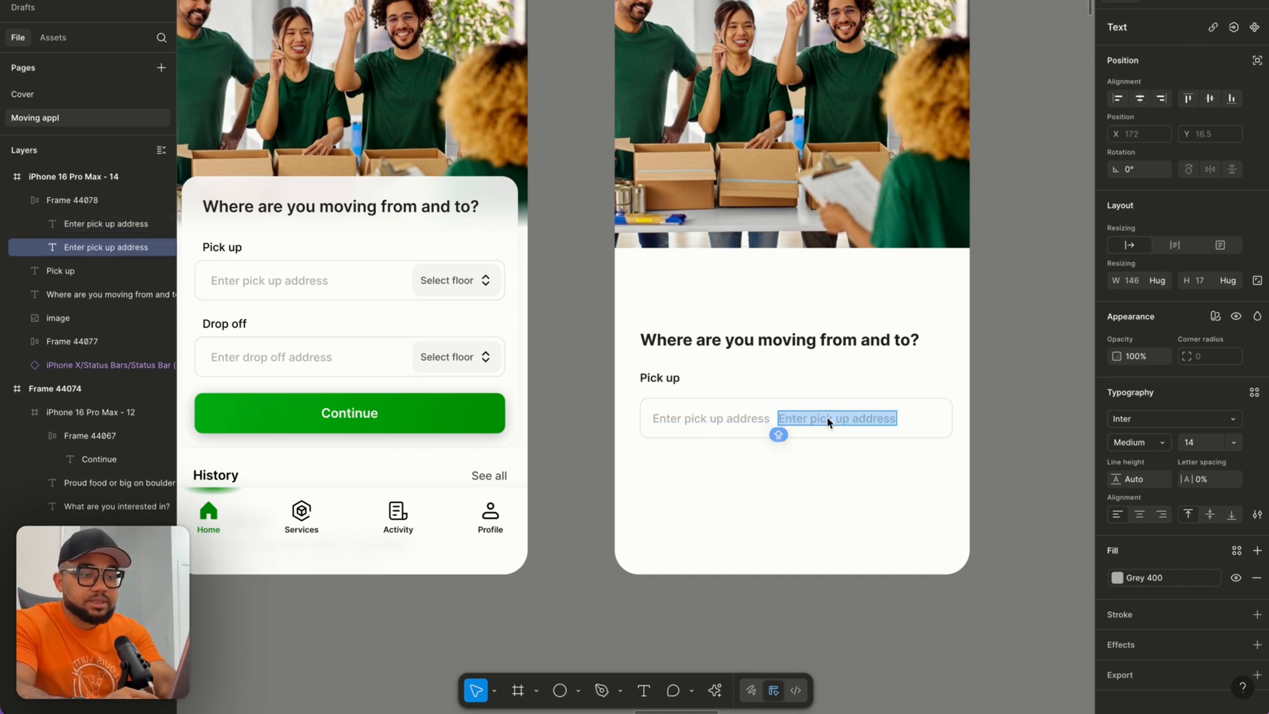
text(Select floor)
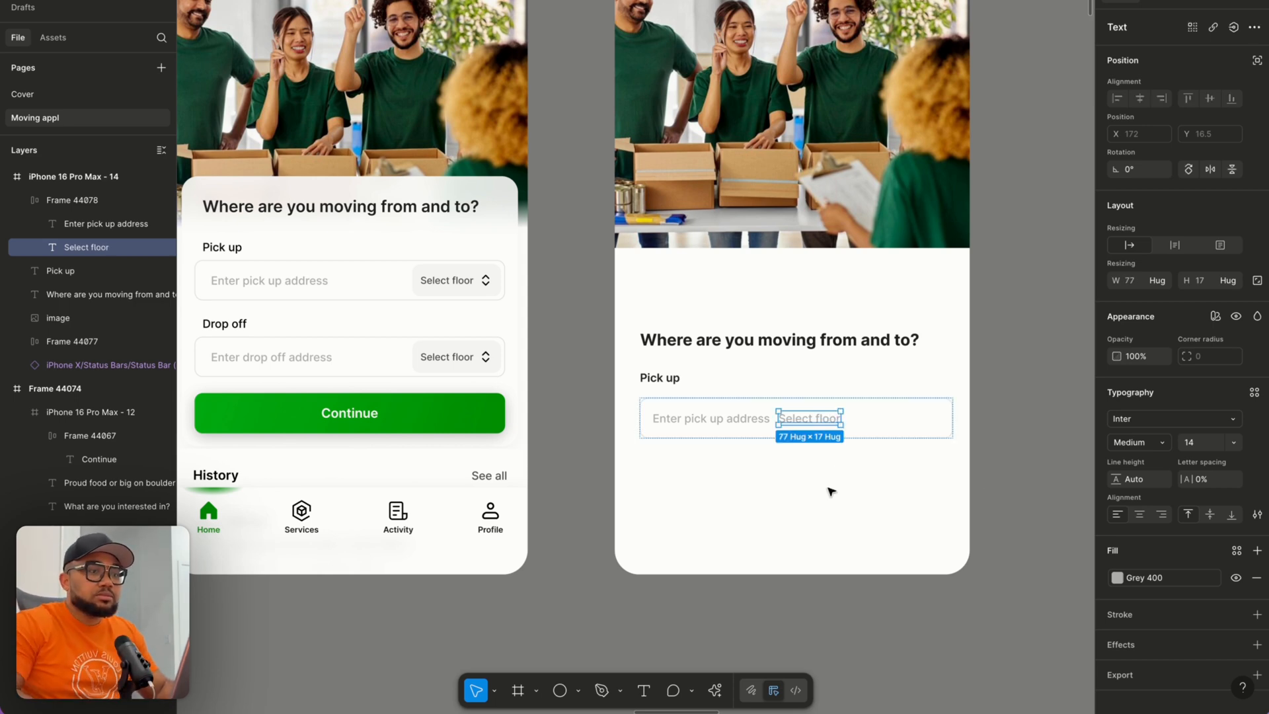
click(1233, 442)
click(1226, 425)
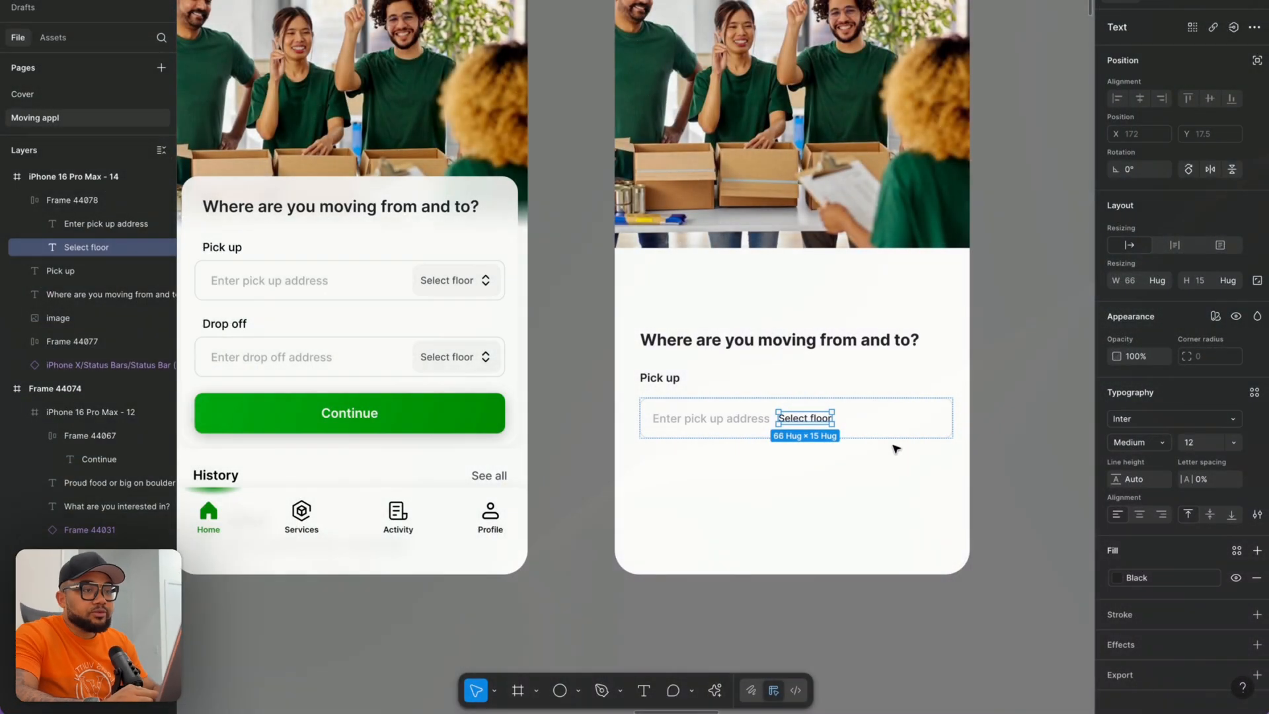
Wrap the "Select floor" text in an auto layout frame whose height fills the container.
key(shift+a)
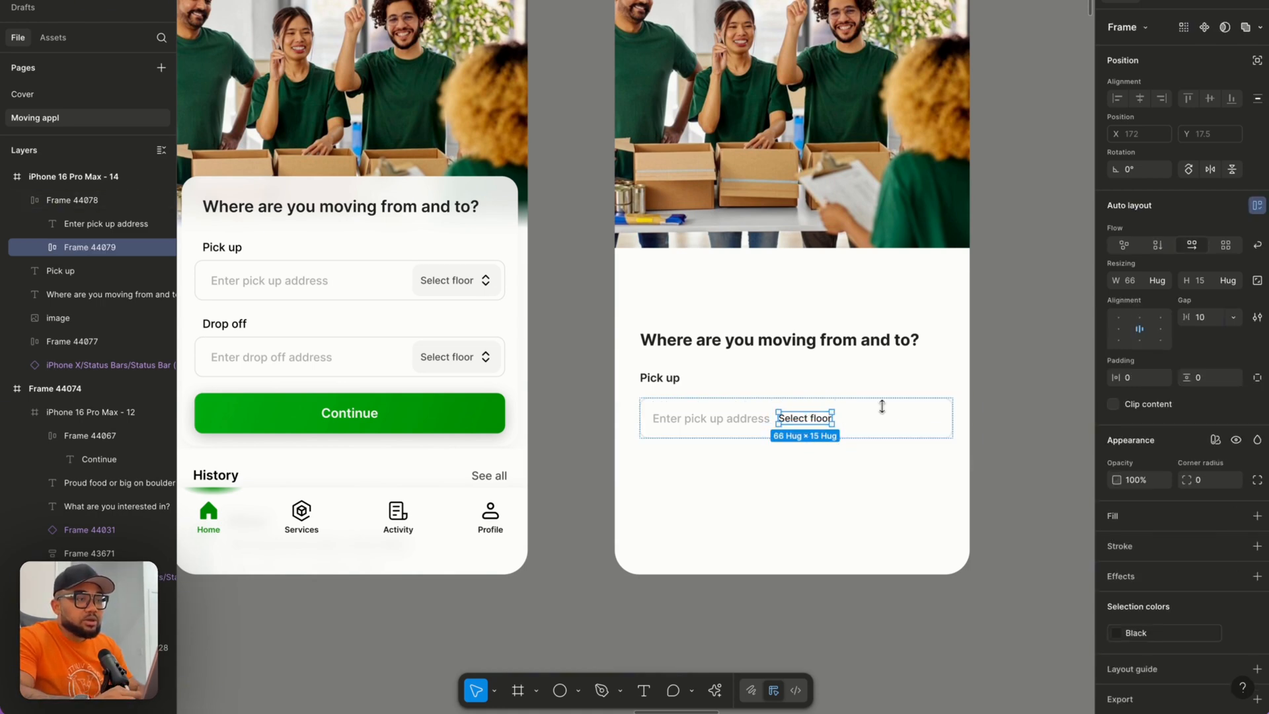
click(1229, 281)
click(1207, 301)
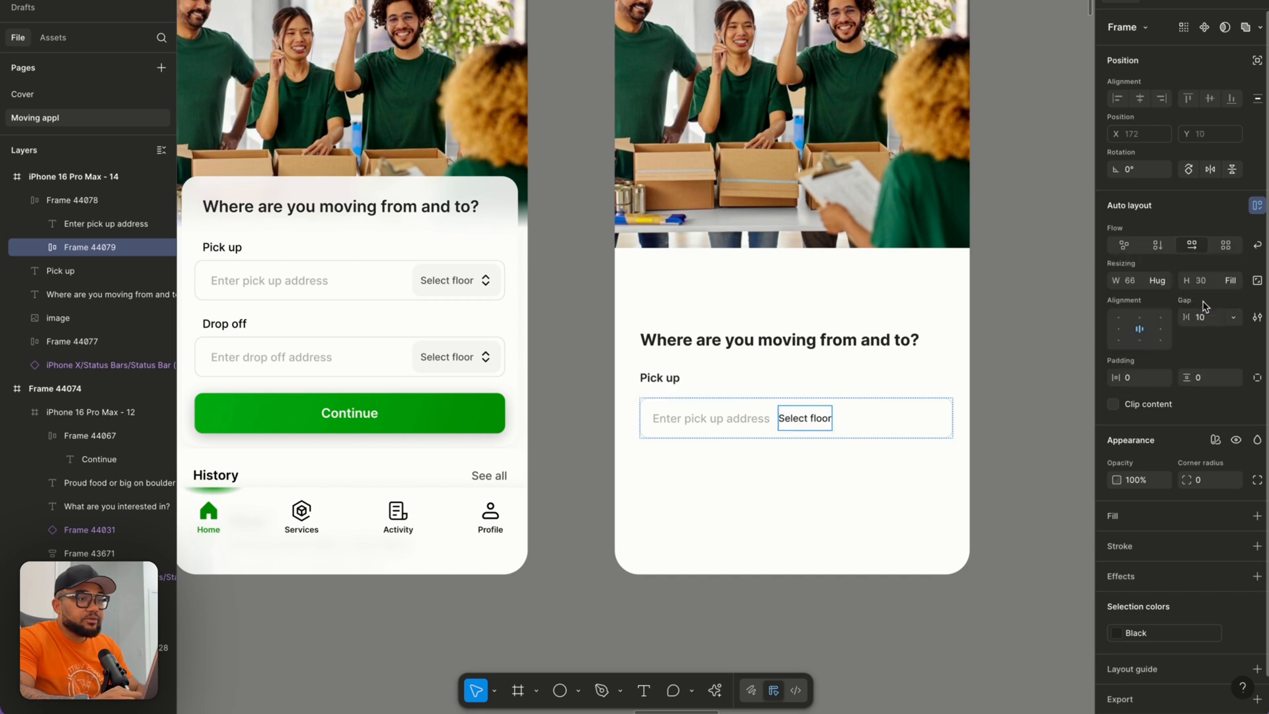
Set the pick-up address field's gap to Auto so the placeholder and "Select floor" spread to opposite ends.
click(874, 430)
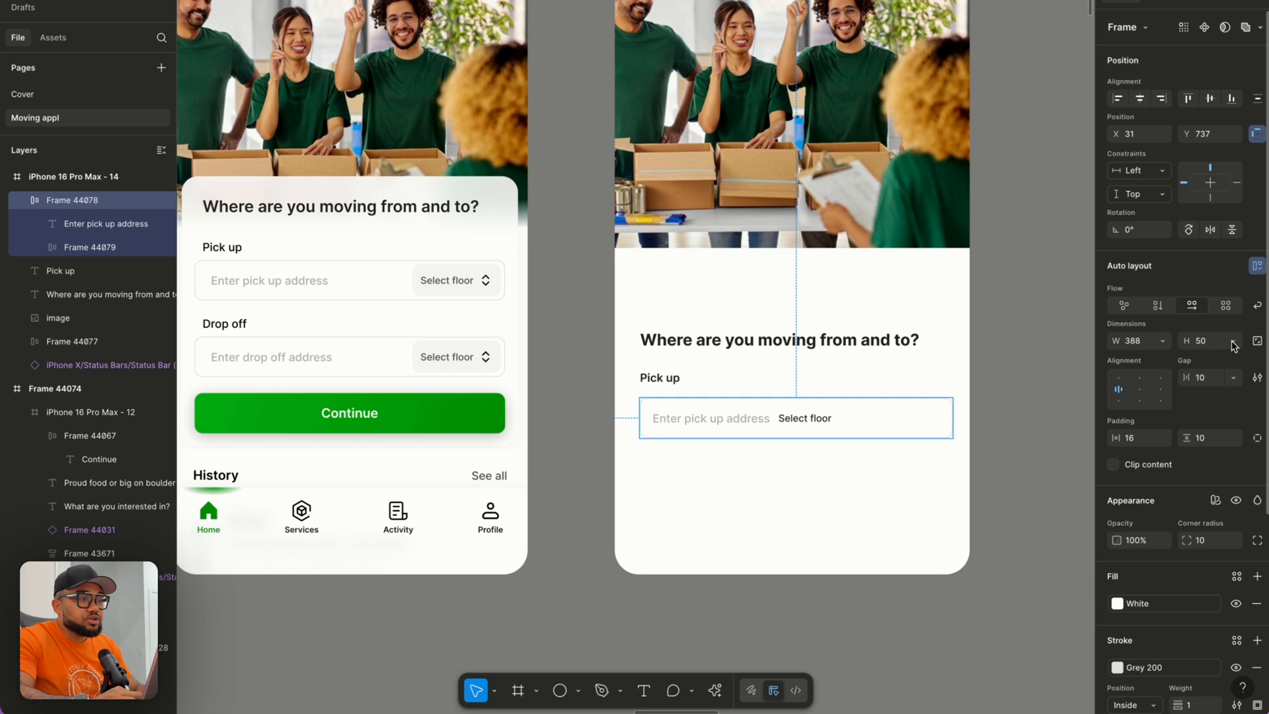
click(1232, 377)
click(1187, 400)
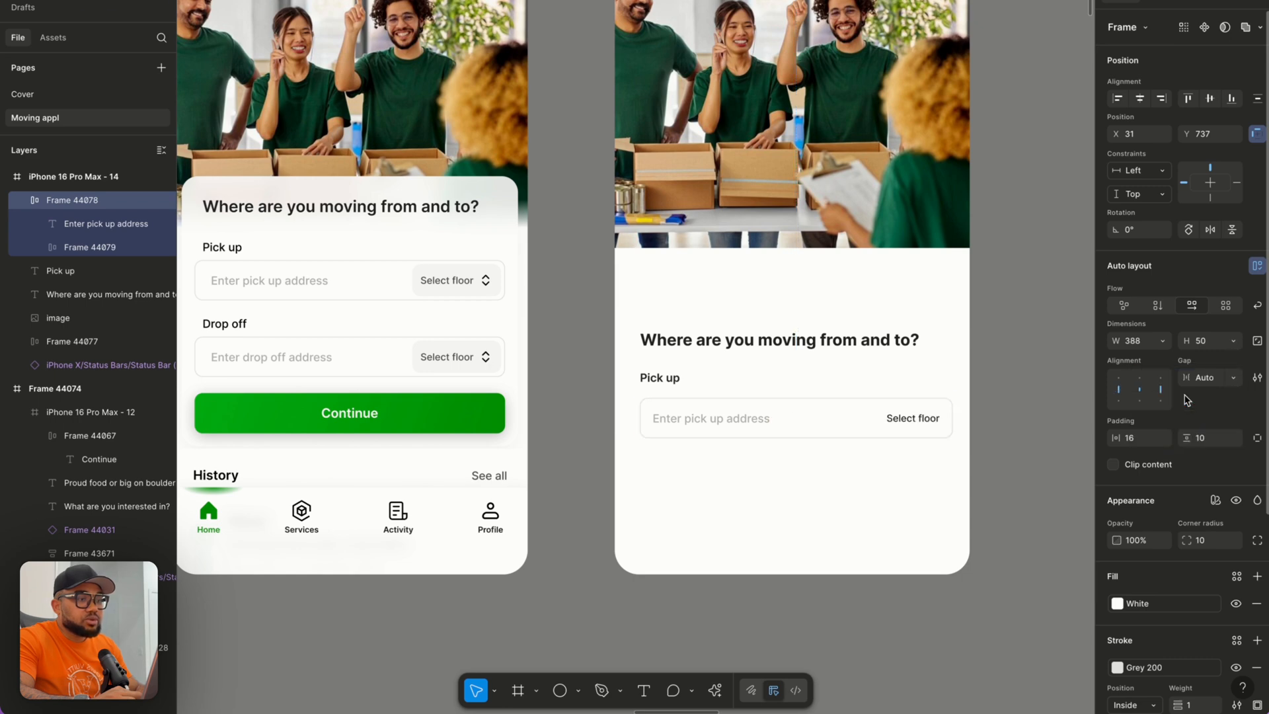
Give the "Select floor" frame the Gray 100 fill variable.
click(920, 428)
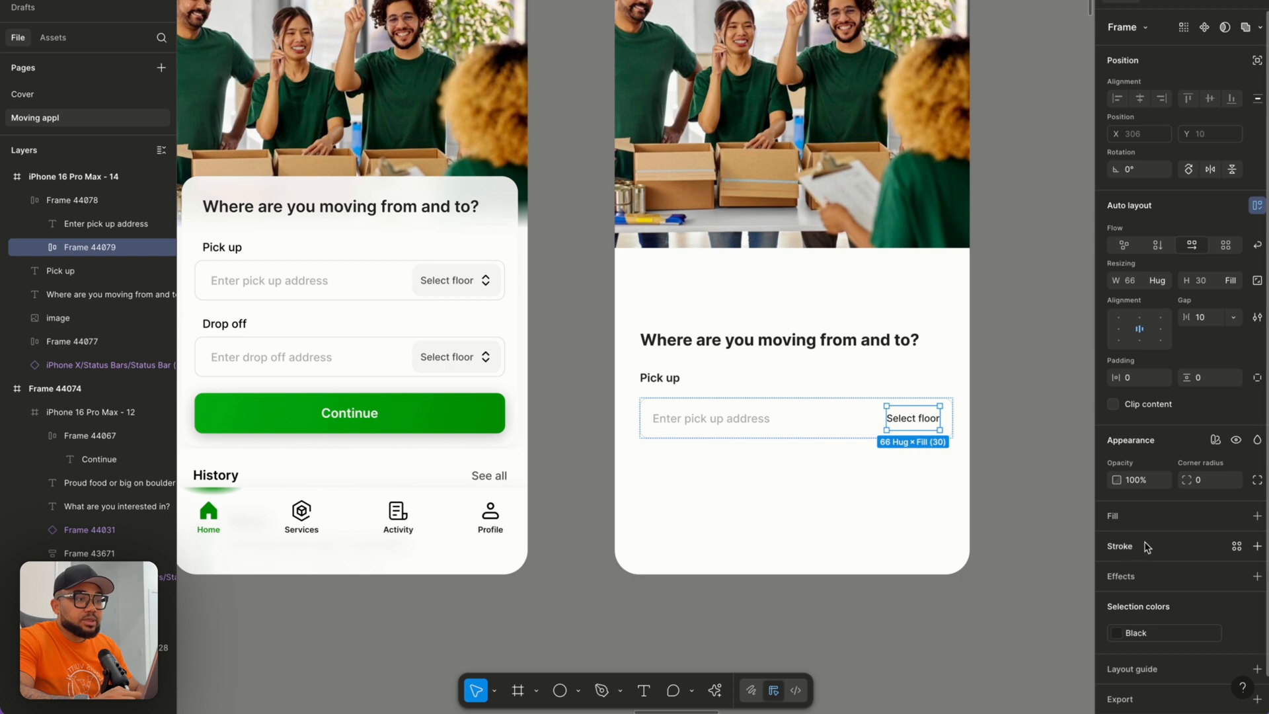
click(1237, 516)
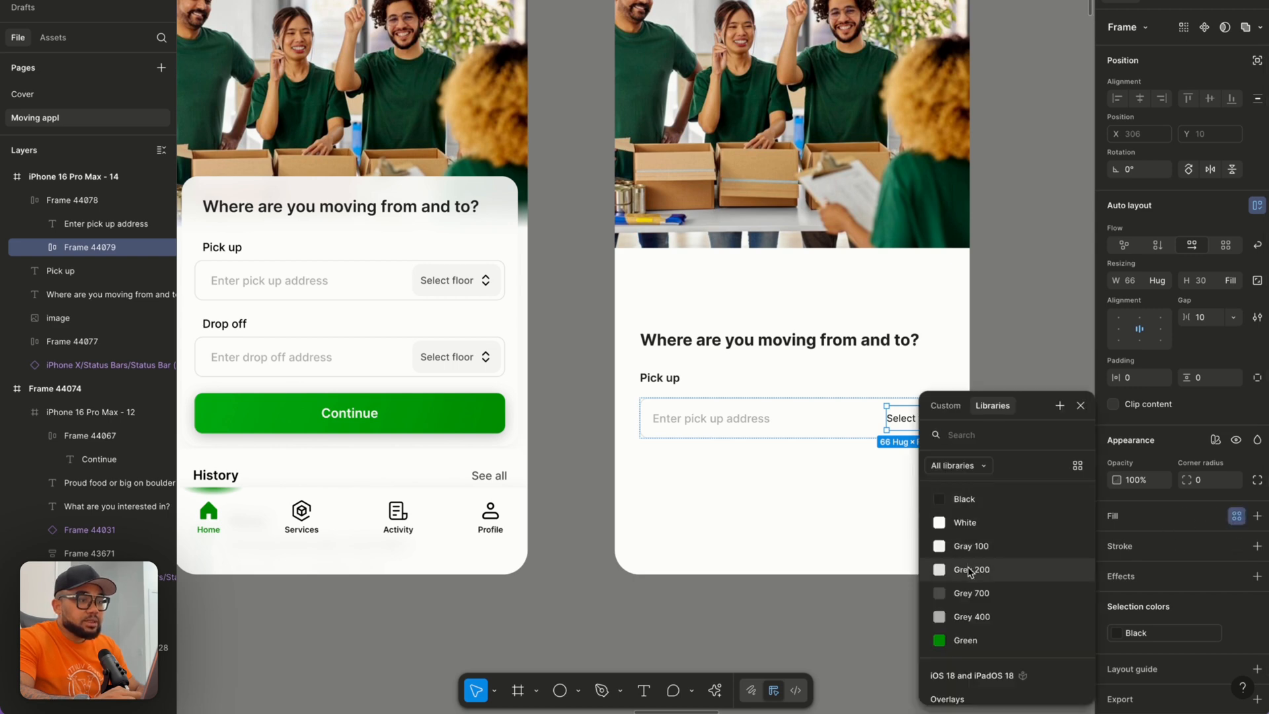
click(966, 547)
click(958, 528)
Widen the "Select floor" frame to about 88 and give it a corner radius of 8.
scroll(899, 428, up, 3)
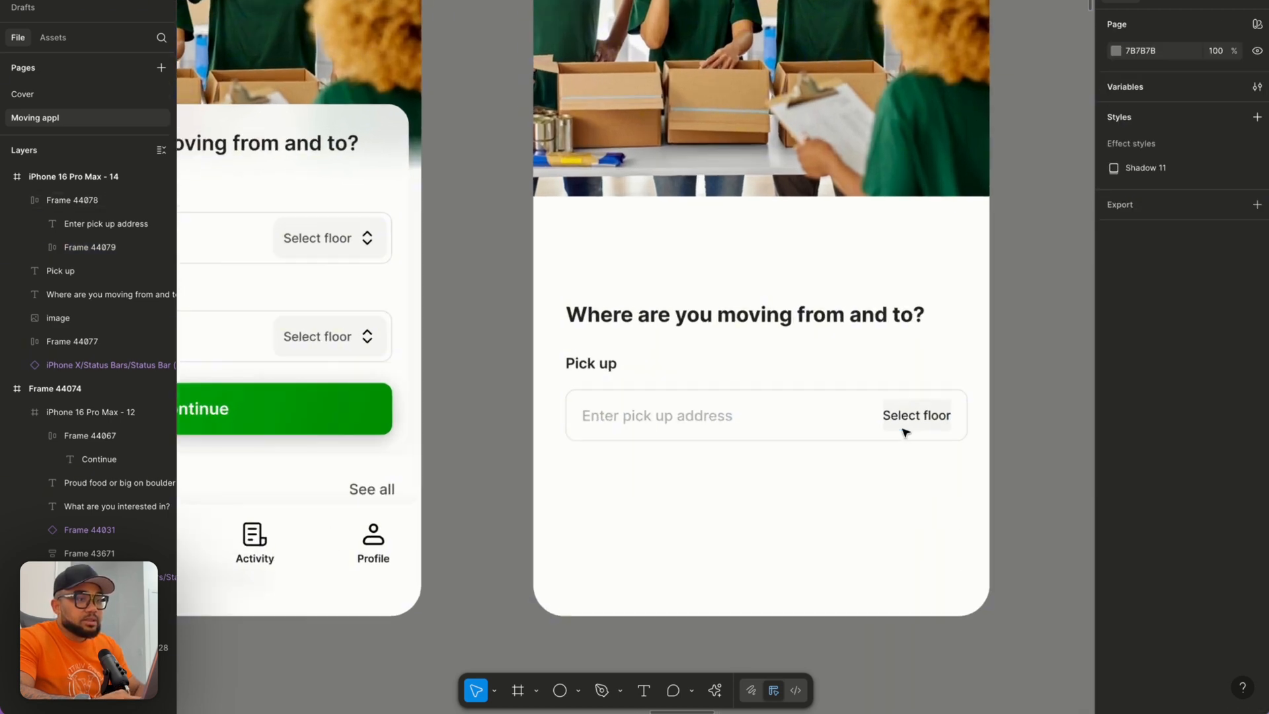
double_click(894, 426)
drag(871, 421, 853, 422)
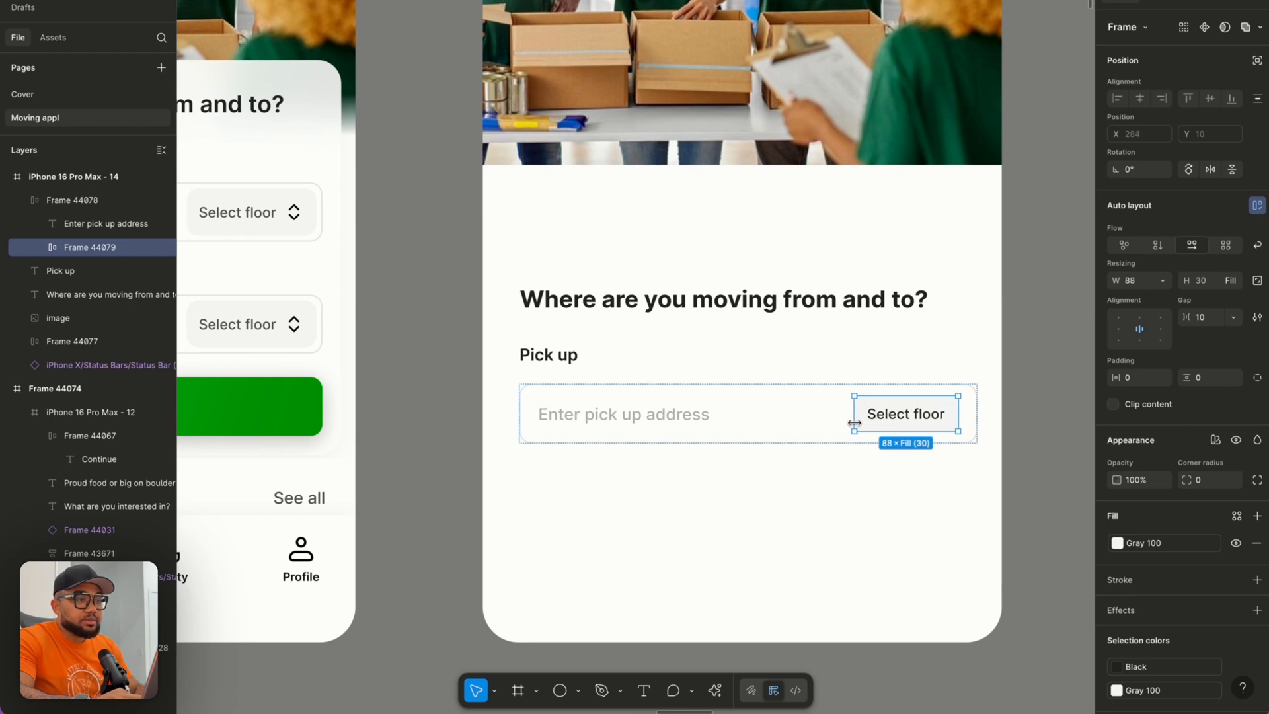
click(1203, 480)
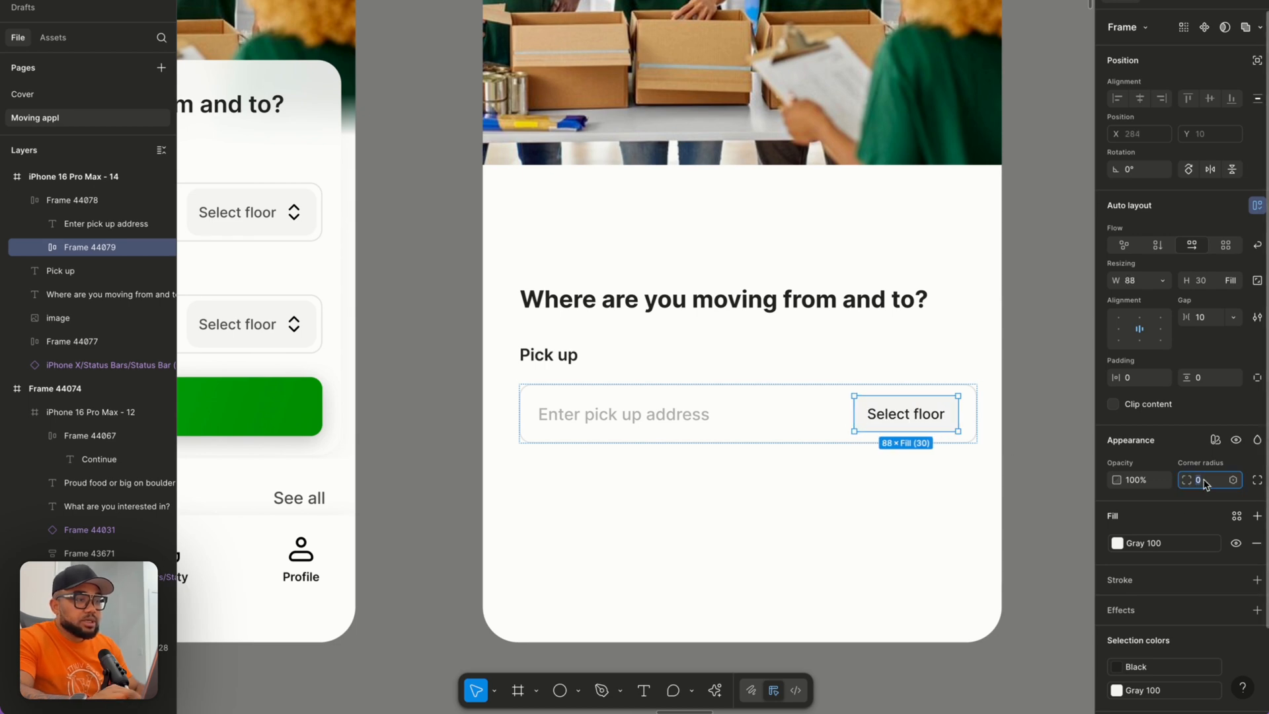
text(8)
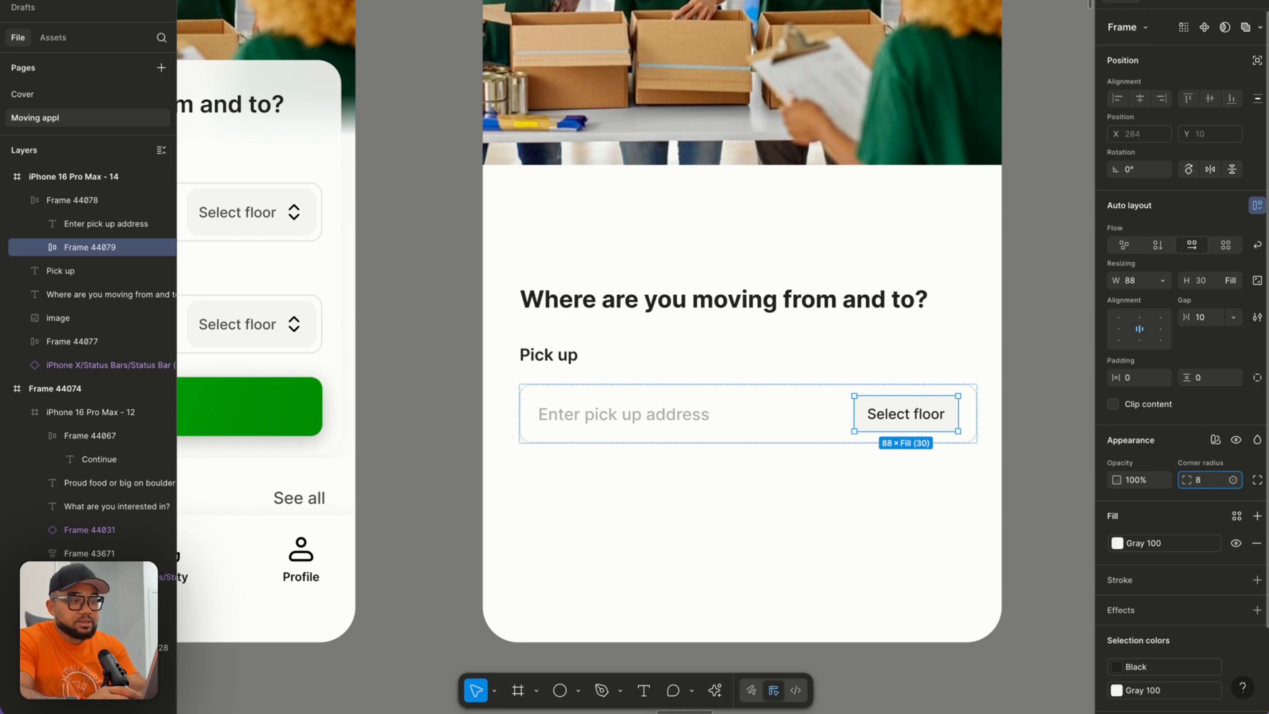
key(Return)
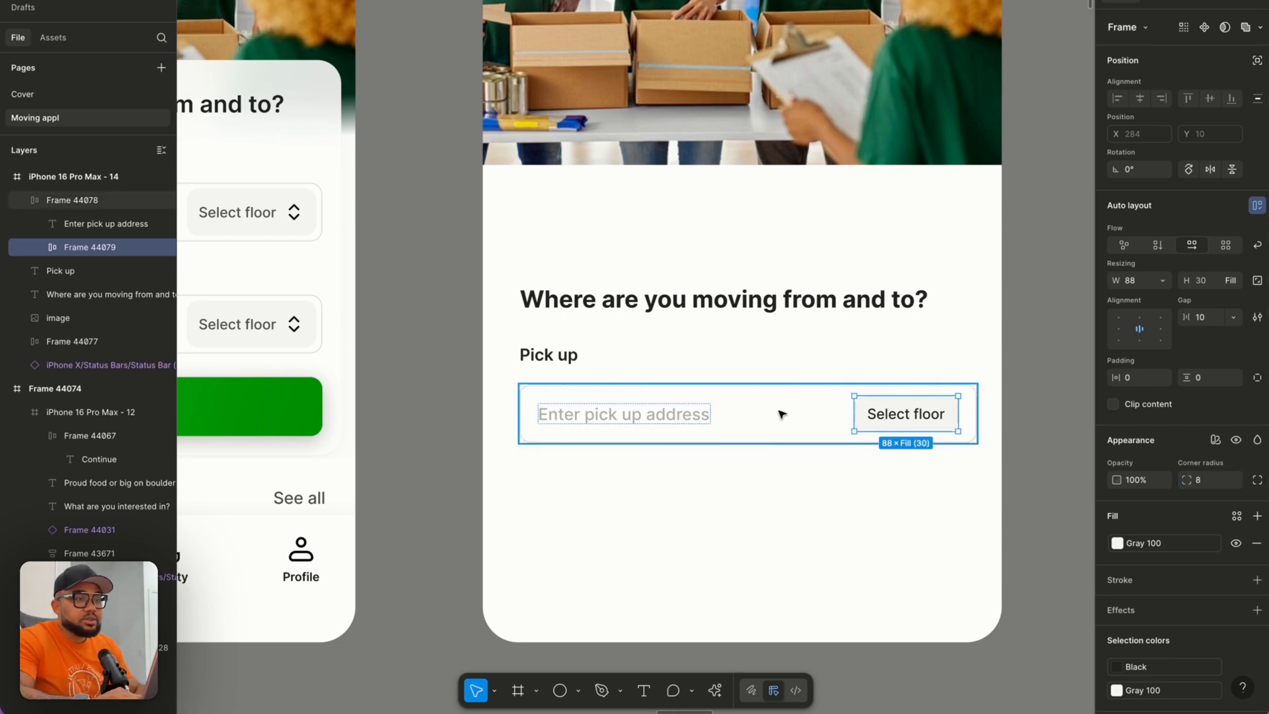
Set the pick-up address field's vertical padding to 5 and its right padding to 5.
click(781, 414)
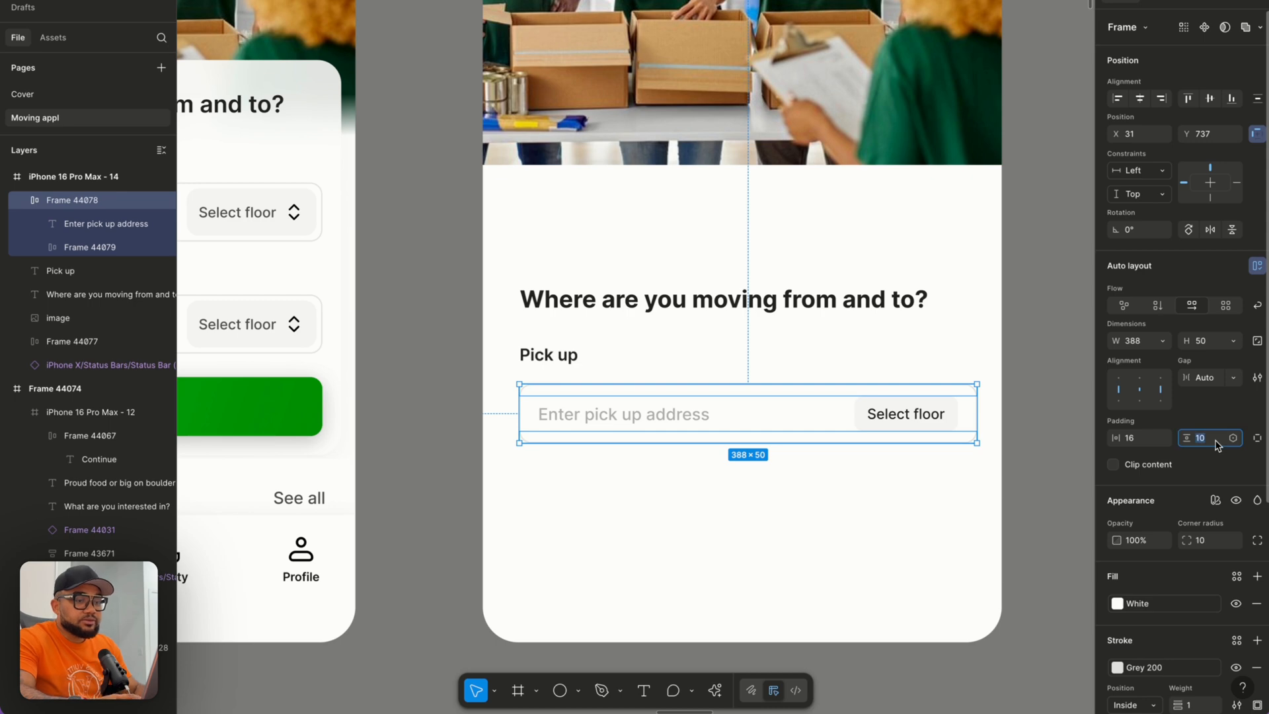
text(5)
key(Return)
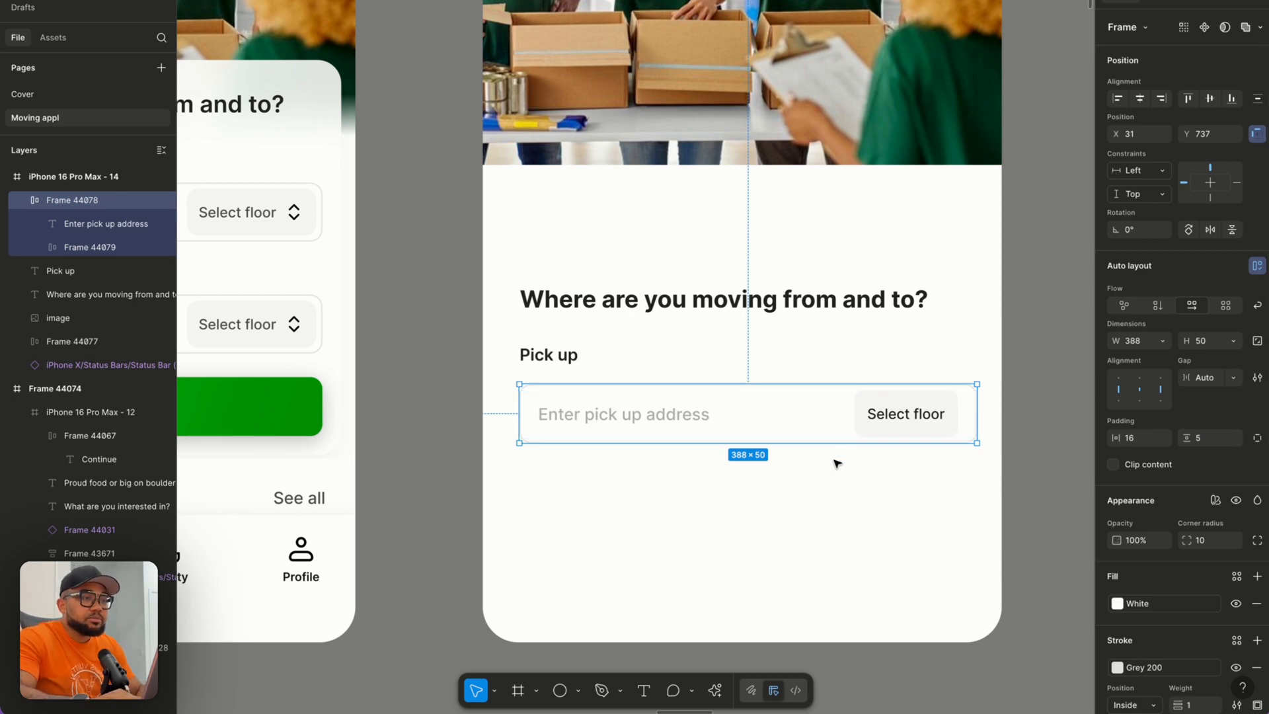
click(1257, 439)
click(1140, 462)
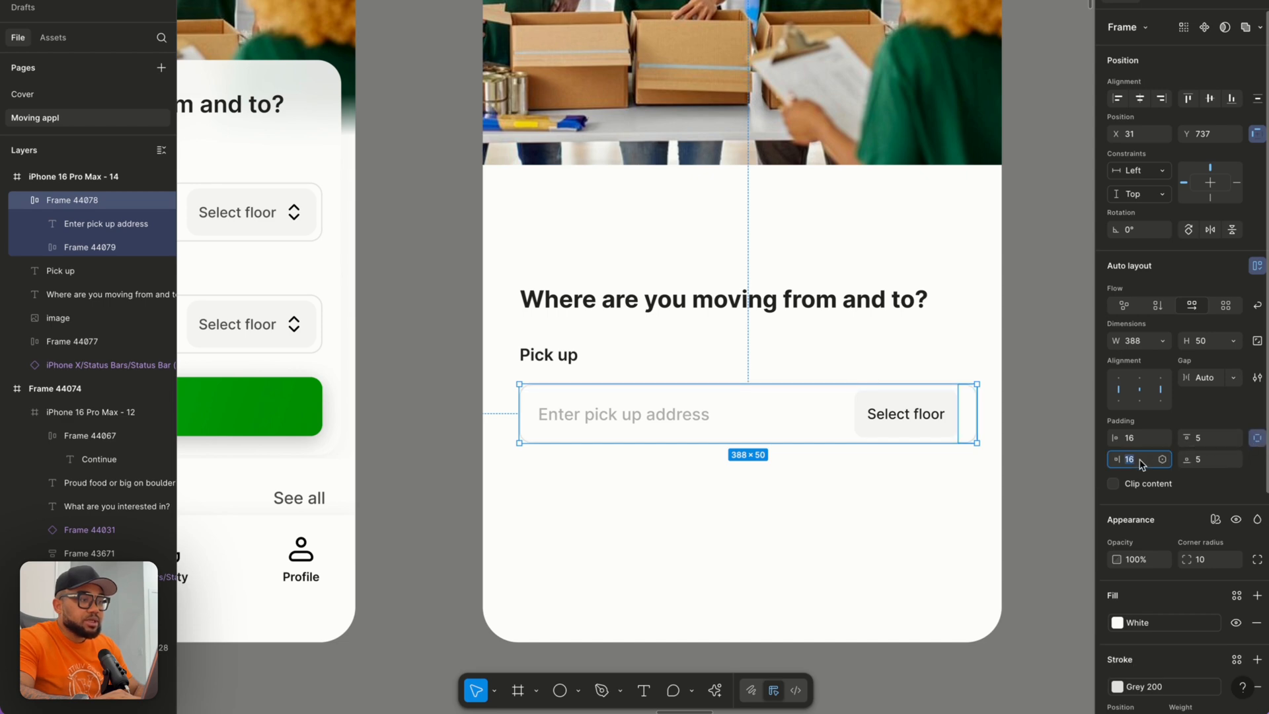
text(5)
key(Return)
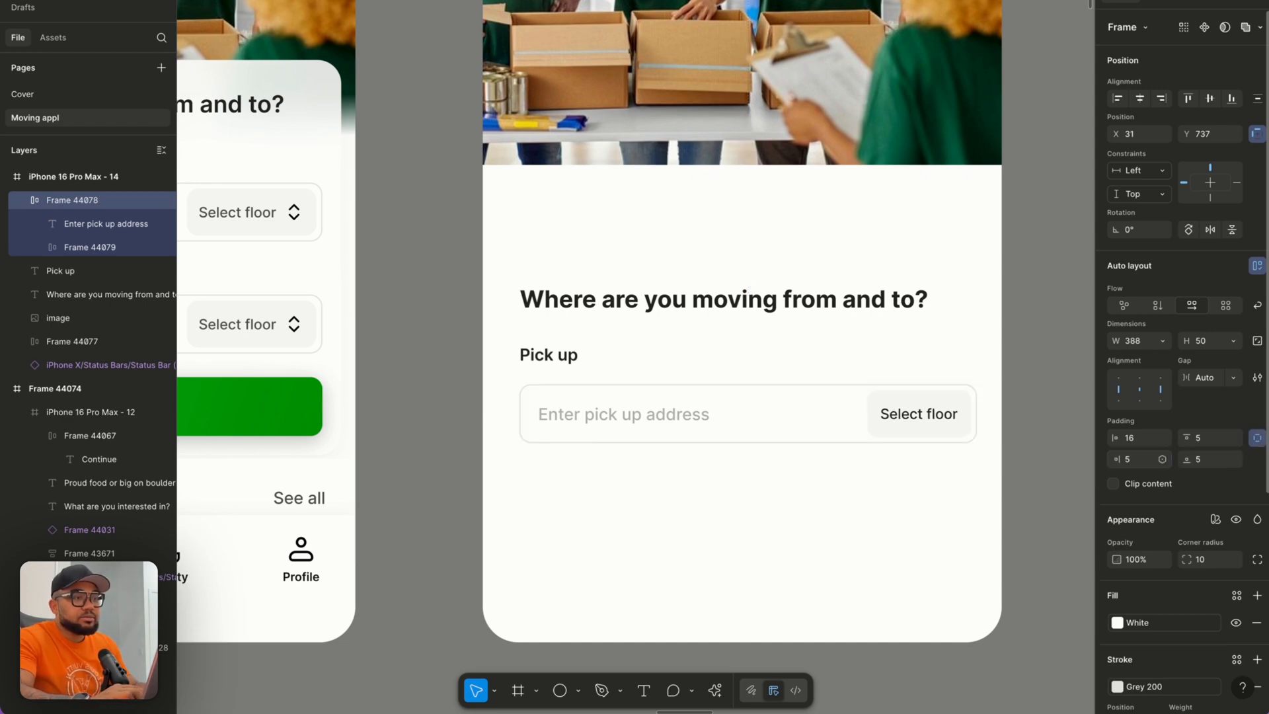
click(927, 348)
Make the "Select floor" frame's width hug its contents and set its horizontal padding to 16.
scroll(982, 398, up, 5)
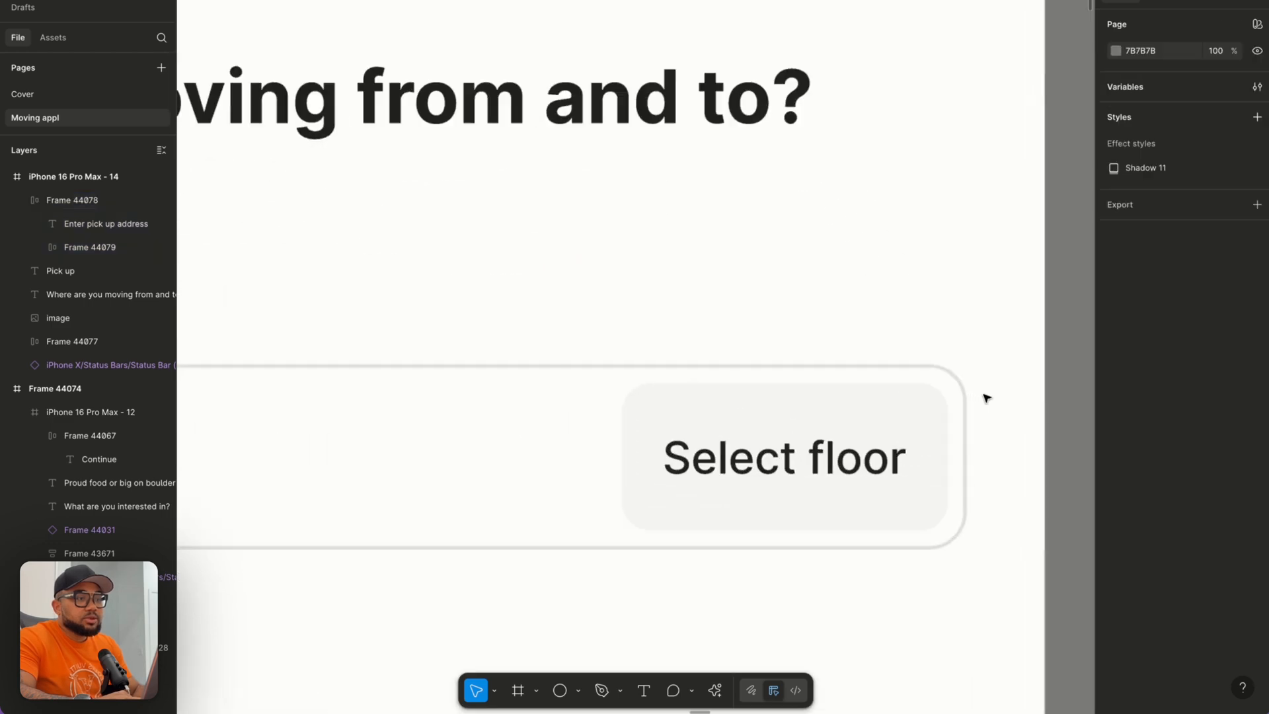
scroll(805, 391, down, 5)
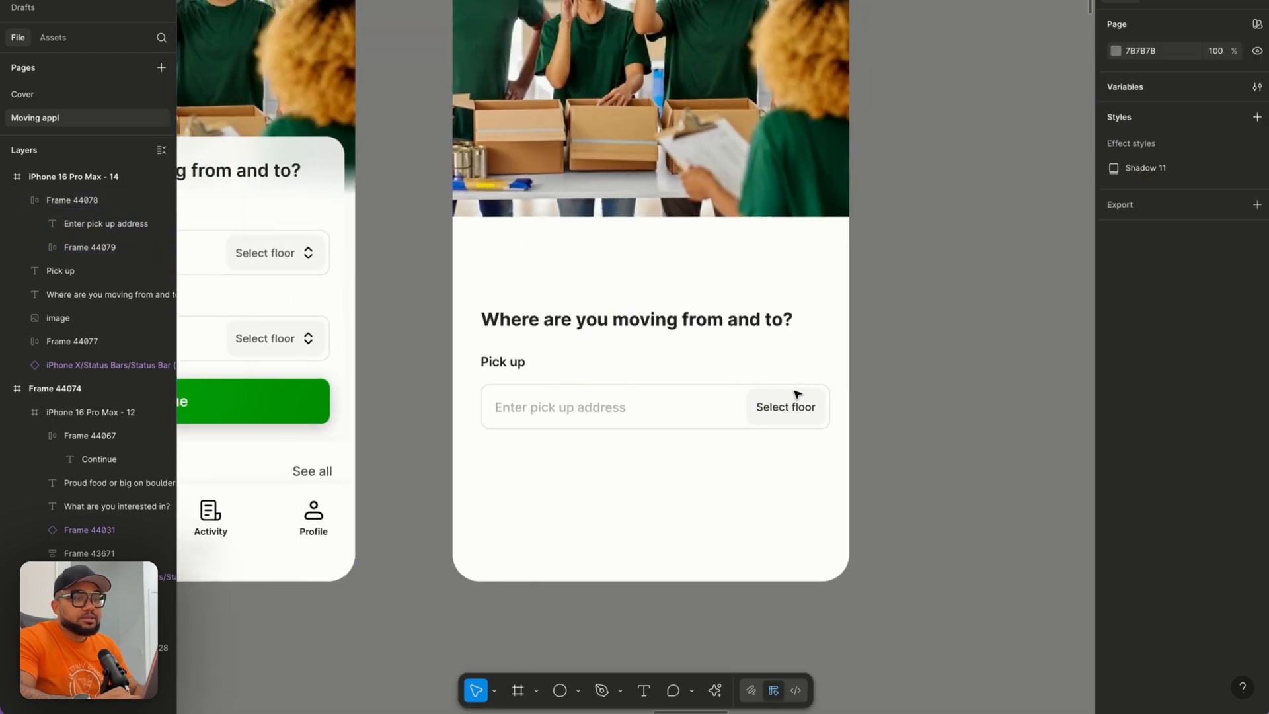
scroll(796, 394, up, 2)
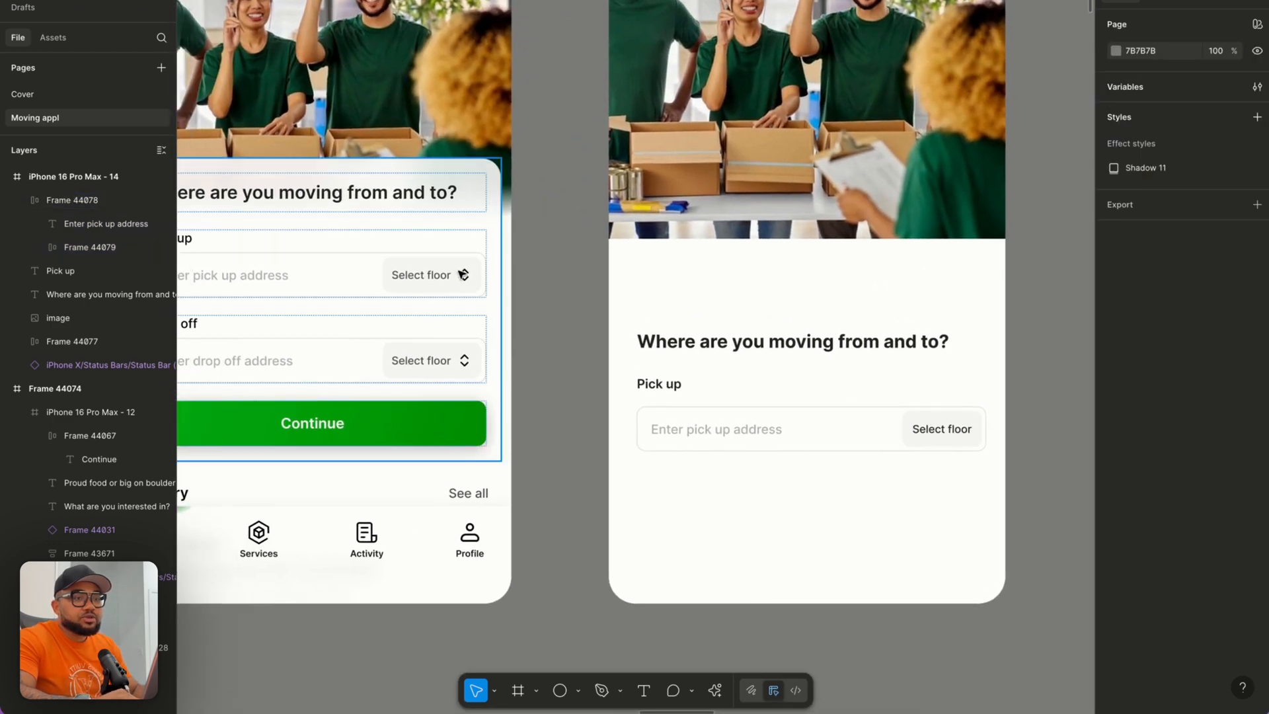
scroll(937, 433, up, 3)
click(937, 434)
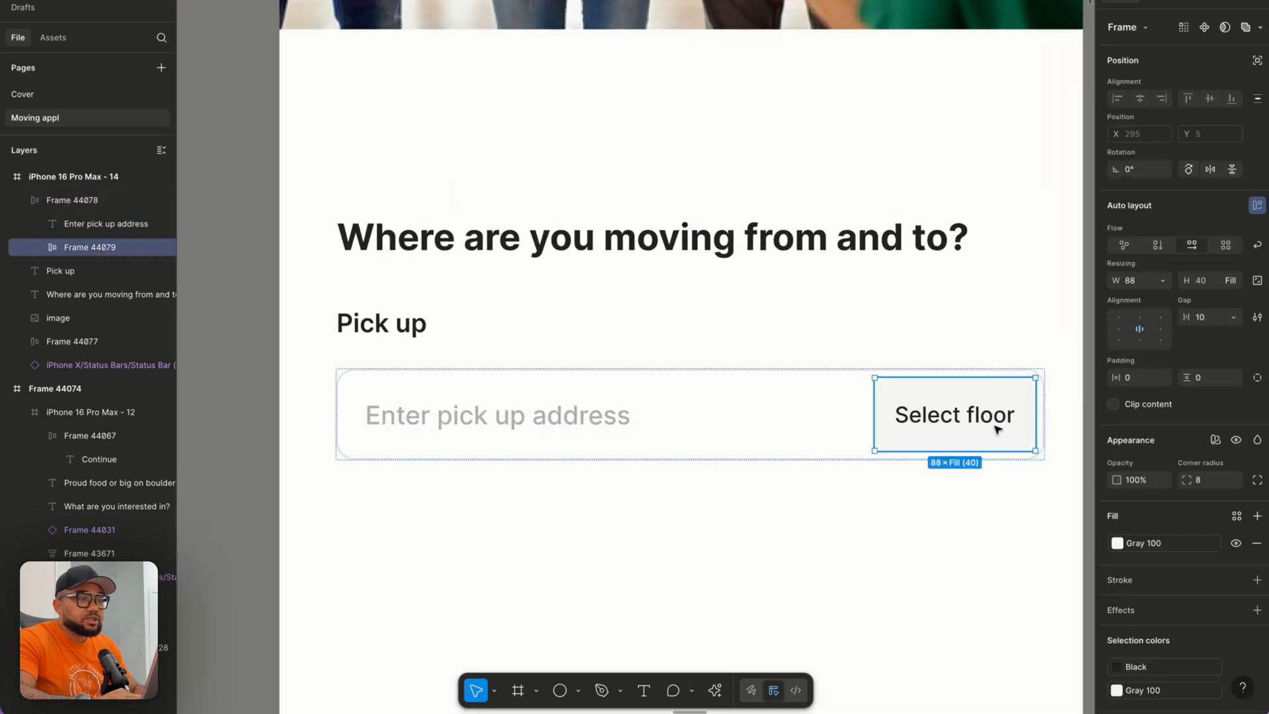
click(1164, 281)
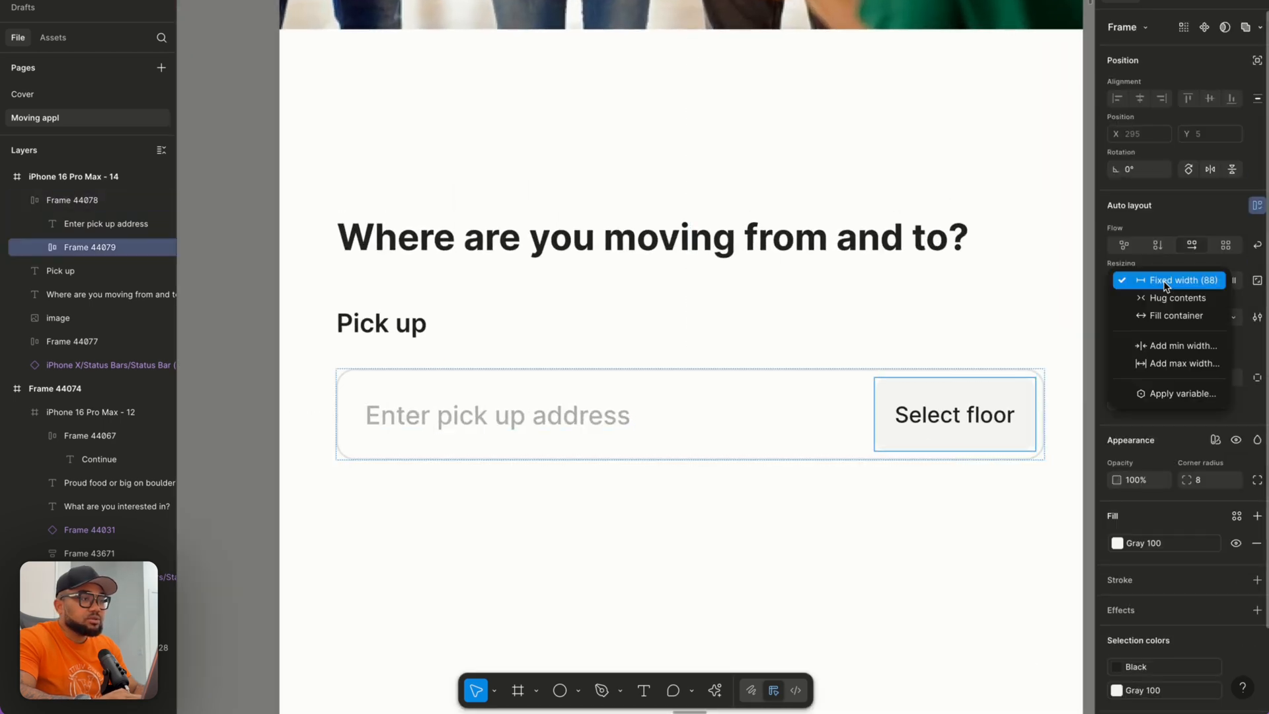
click(1177, 298)
click(1144, 382)
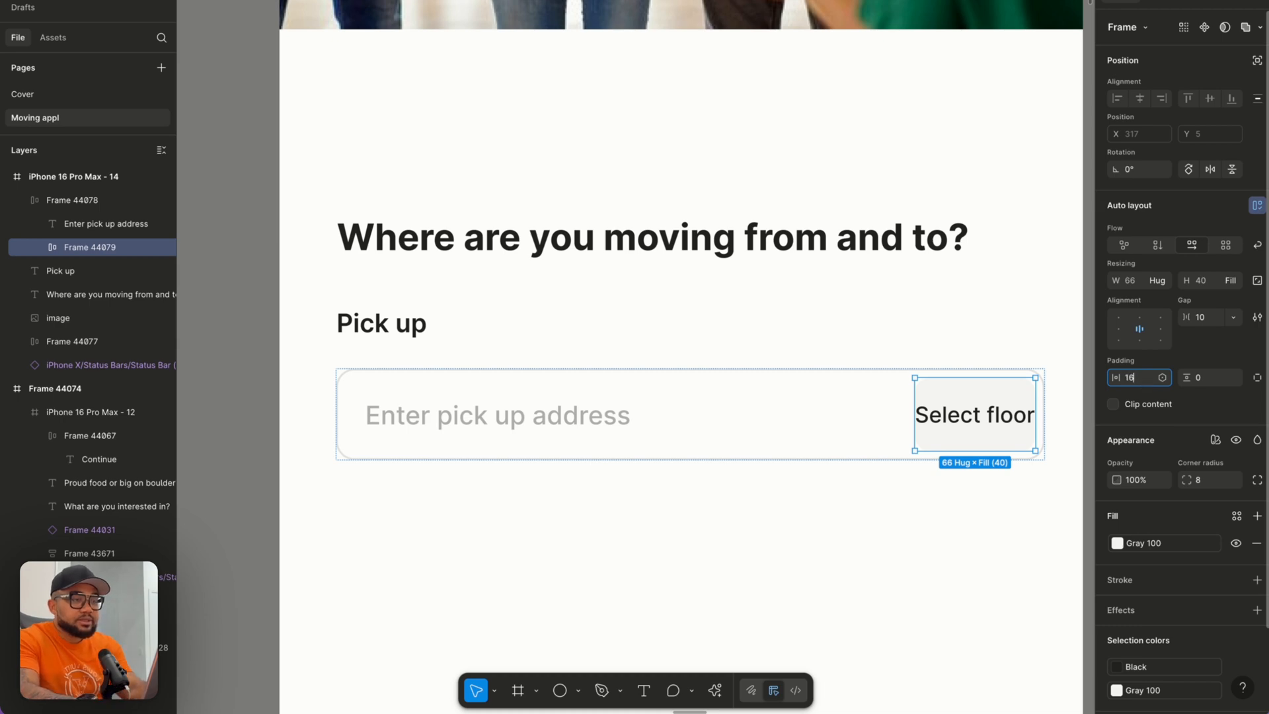
text(16)
key(Return)
click(1004, 534)
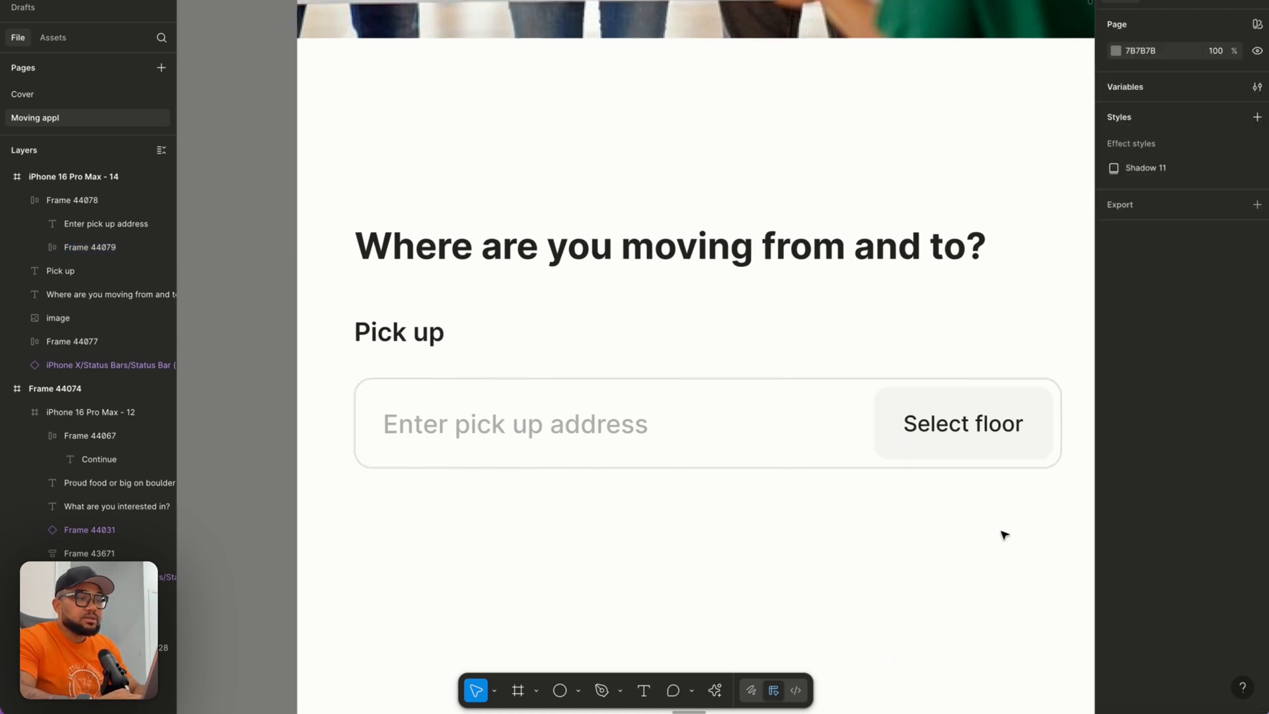
Copy the sort icon from the finished design's pick-up floor selector into the new "Select floor" frame.
scroll(1004, 534, down, 5)
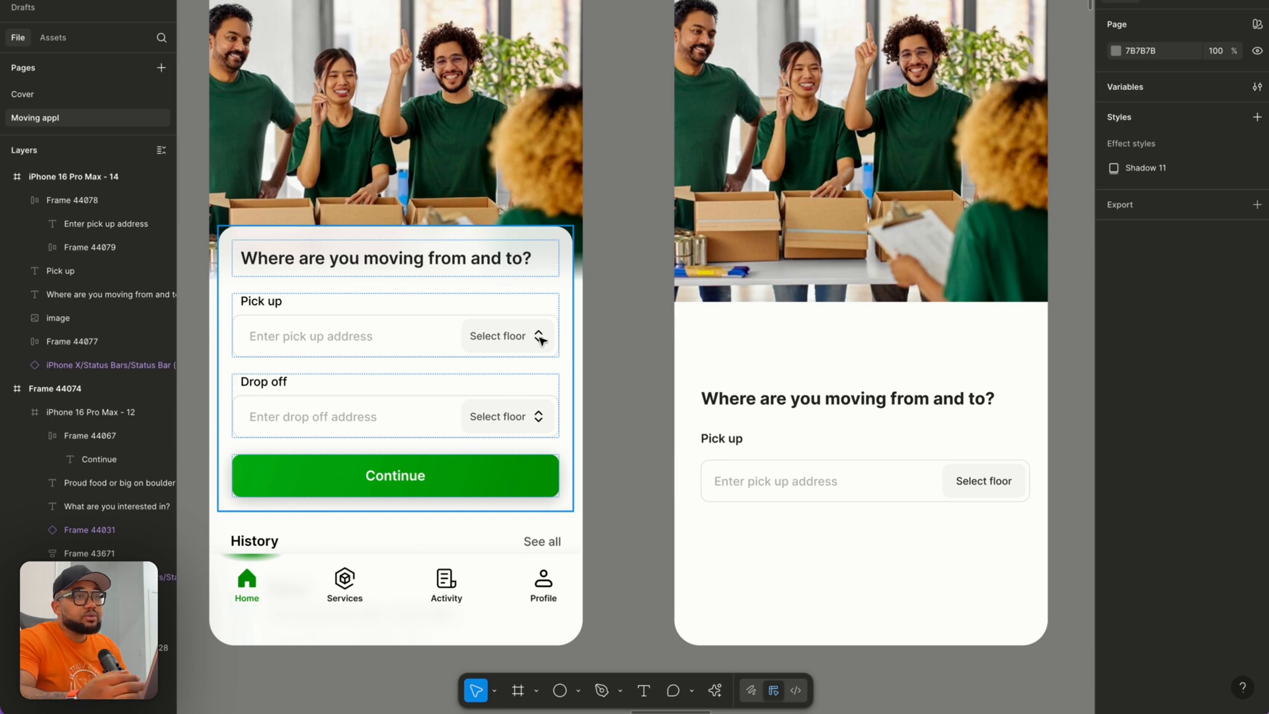
click(540, 338)
double_click(540, 339)
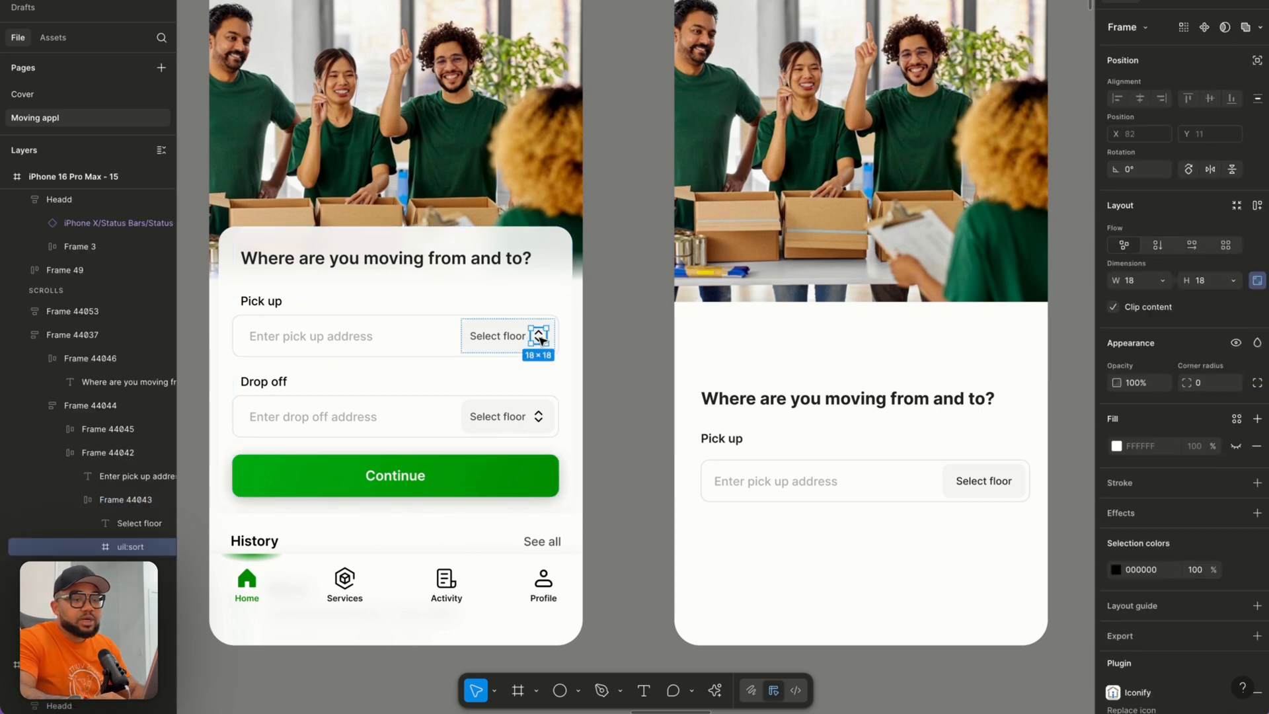
scroll(903, 457, up, 5)
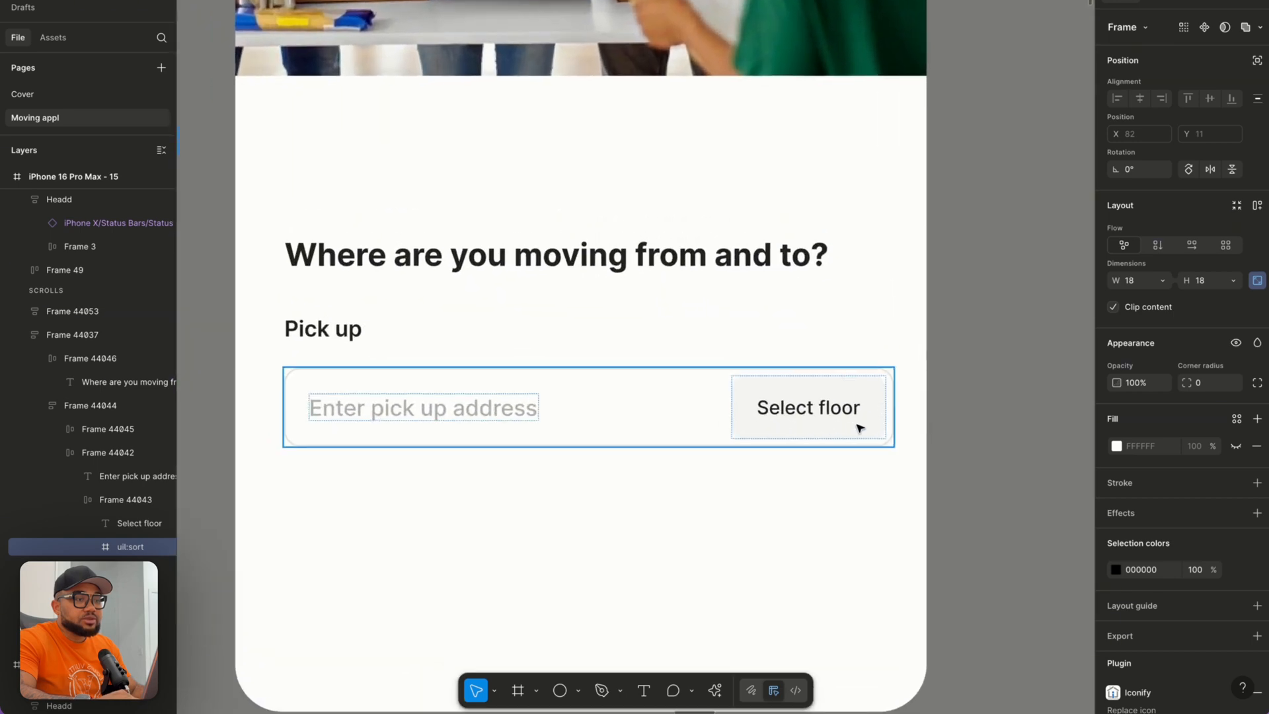
click(859, 428)
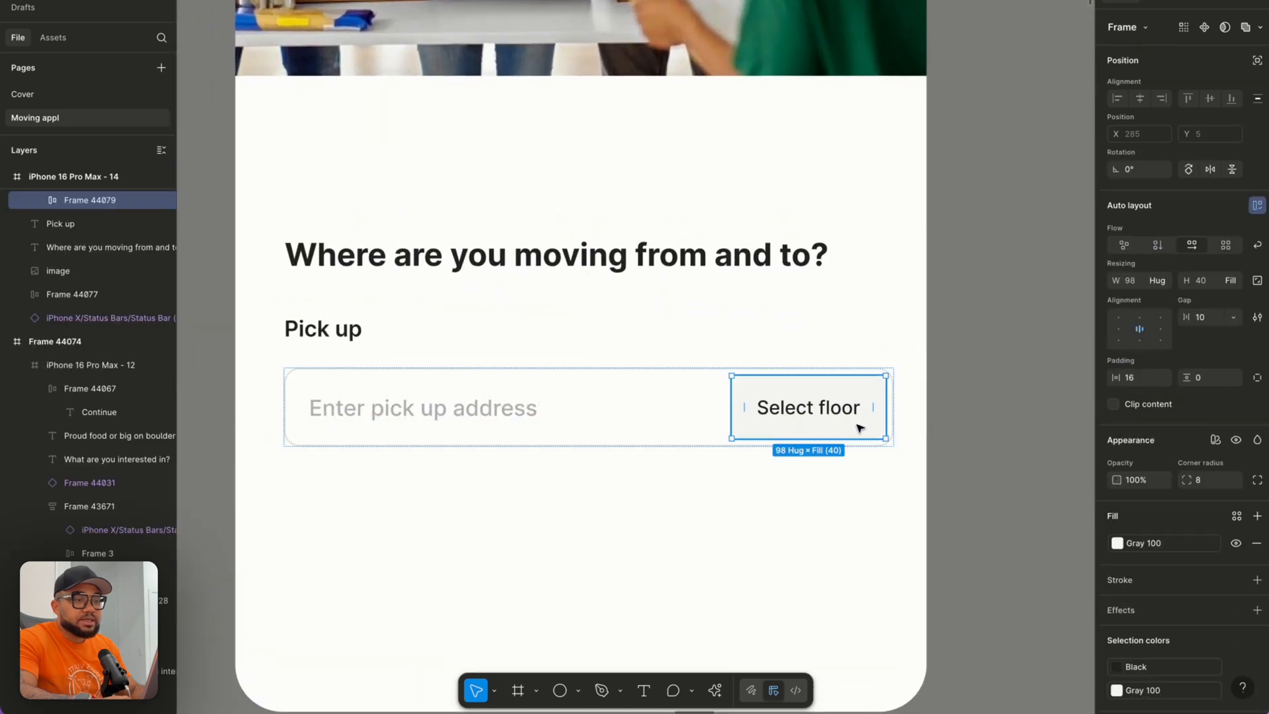
key(ctrl+v)
Open the Iconify plugin and search its icon library for "sort".
right_click(865, 492)
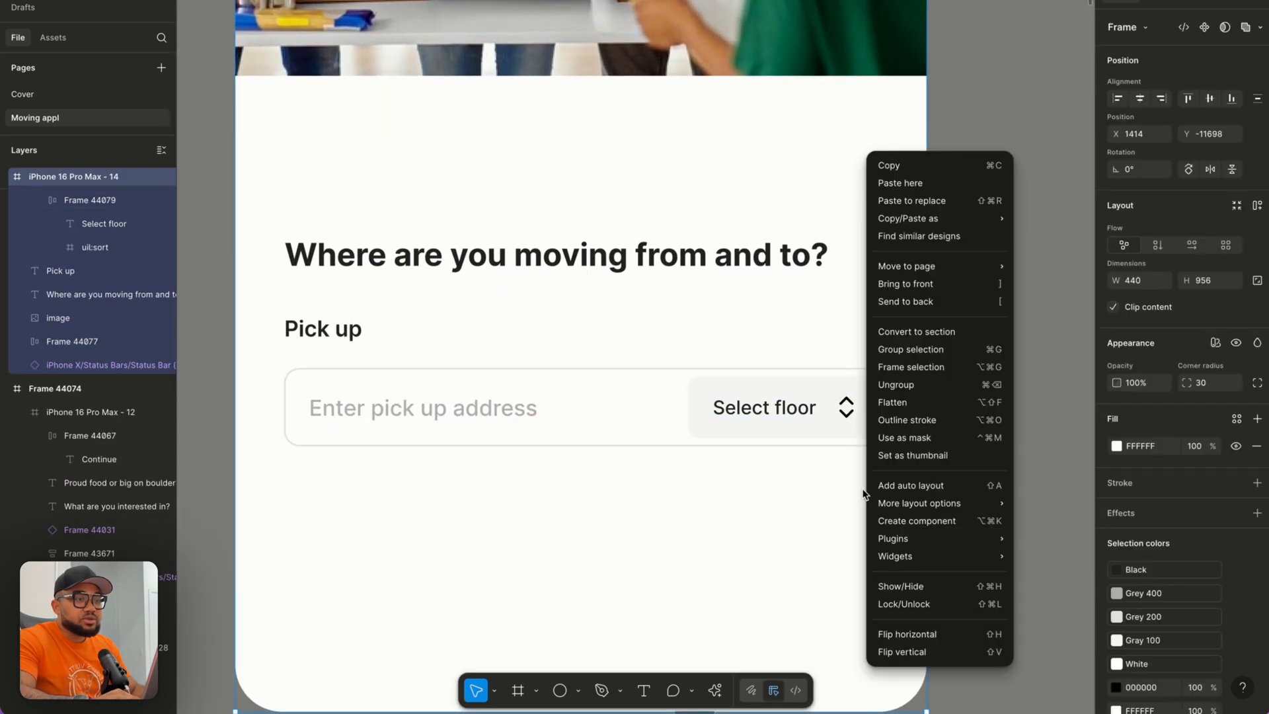
mouse_move(938, 539)
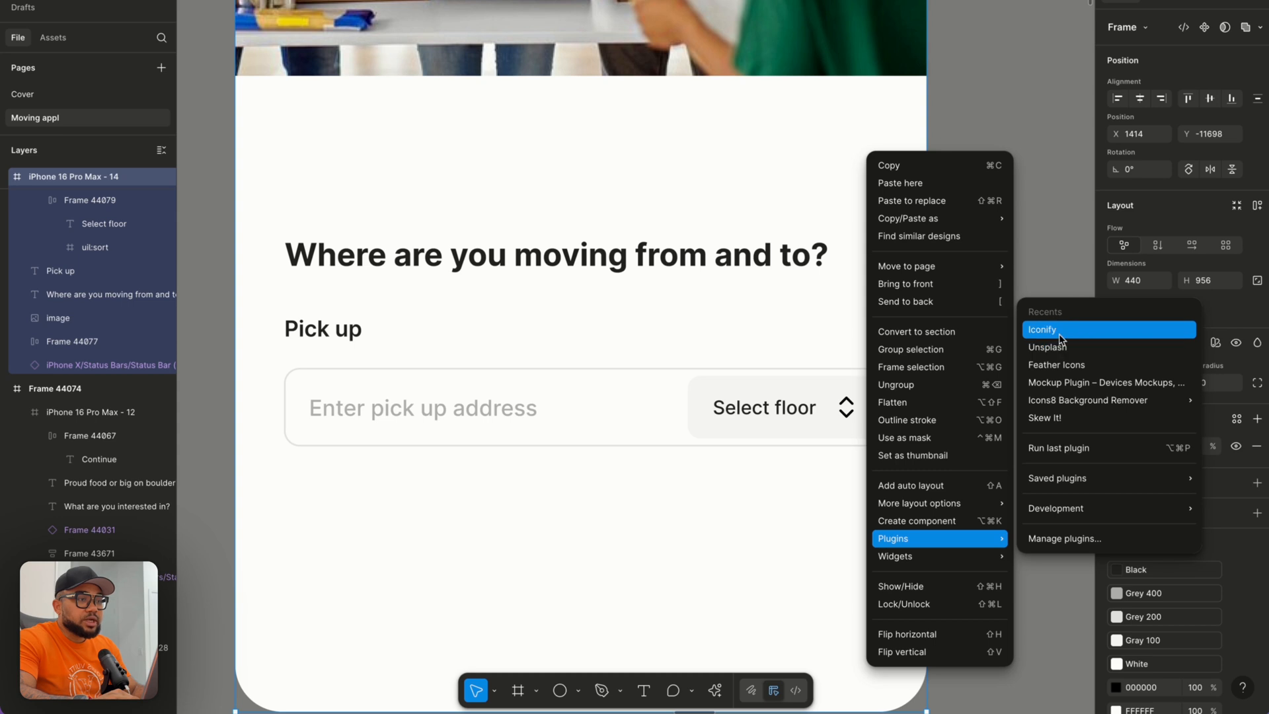
click(1058, 330)
click(760, 90)
text(sort)
key(Return)
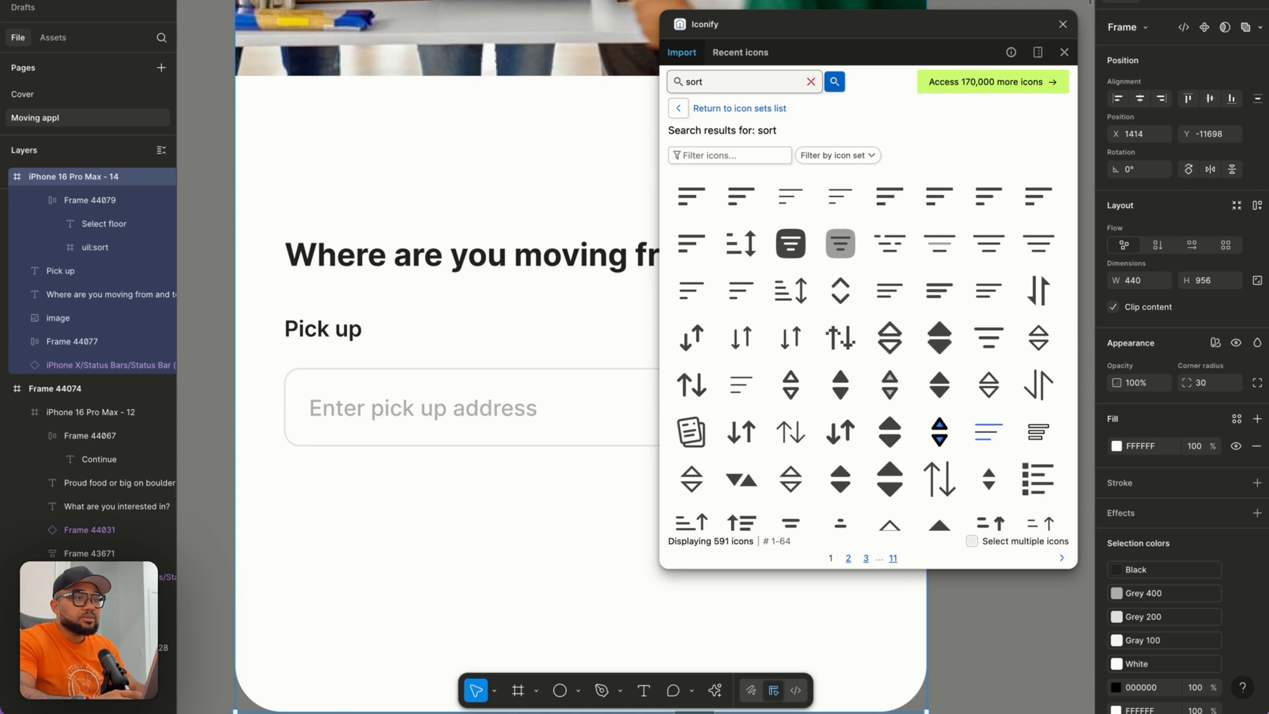
Close the Iconify plugin and set the new "Select floor" frame's horizontal padding to 10.
click(1063, 24)
scroll(949, 247, down, 3)
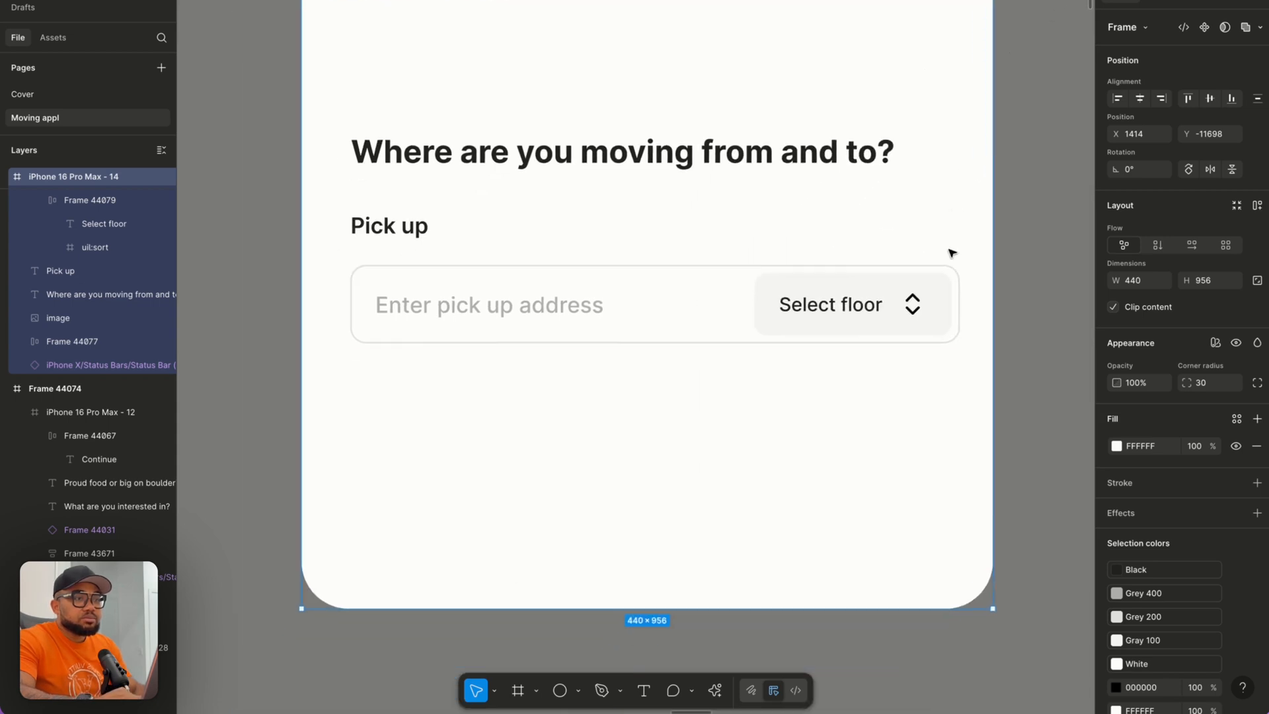
click(906, 315)
click(909, 312)
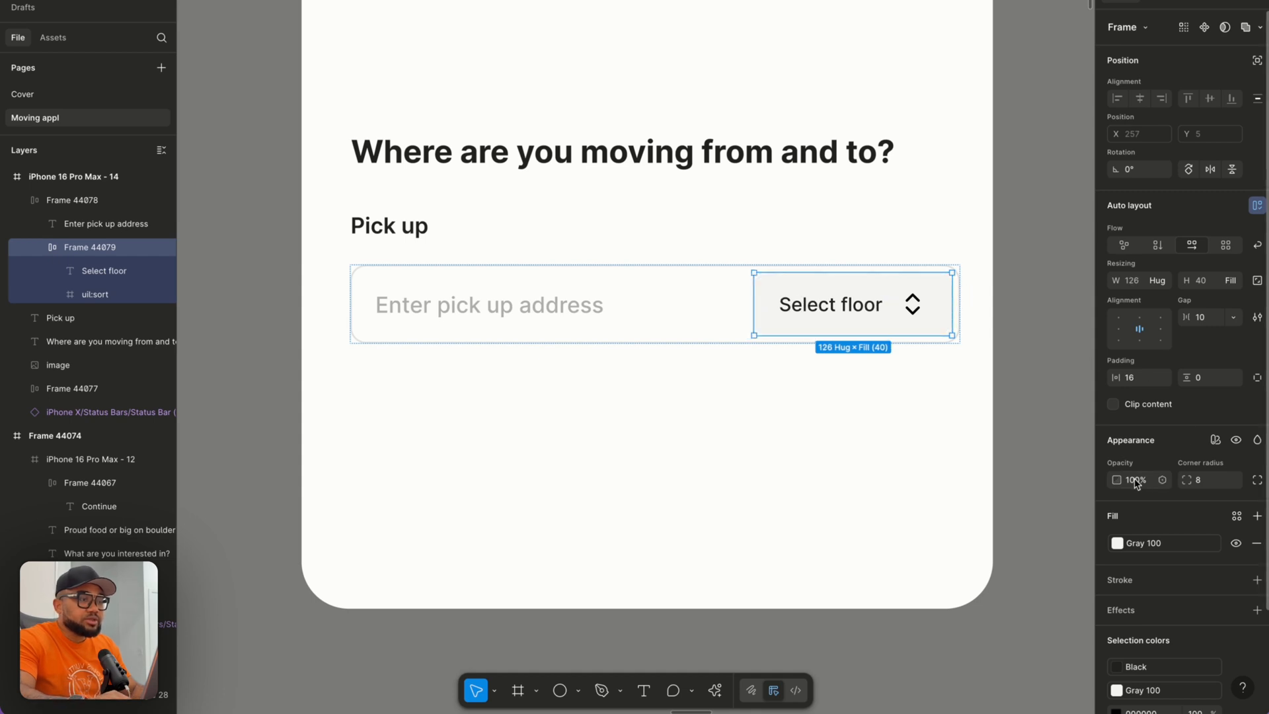
click(1138, 381)
text(1)
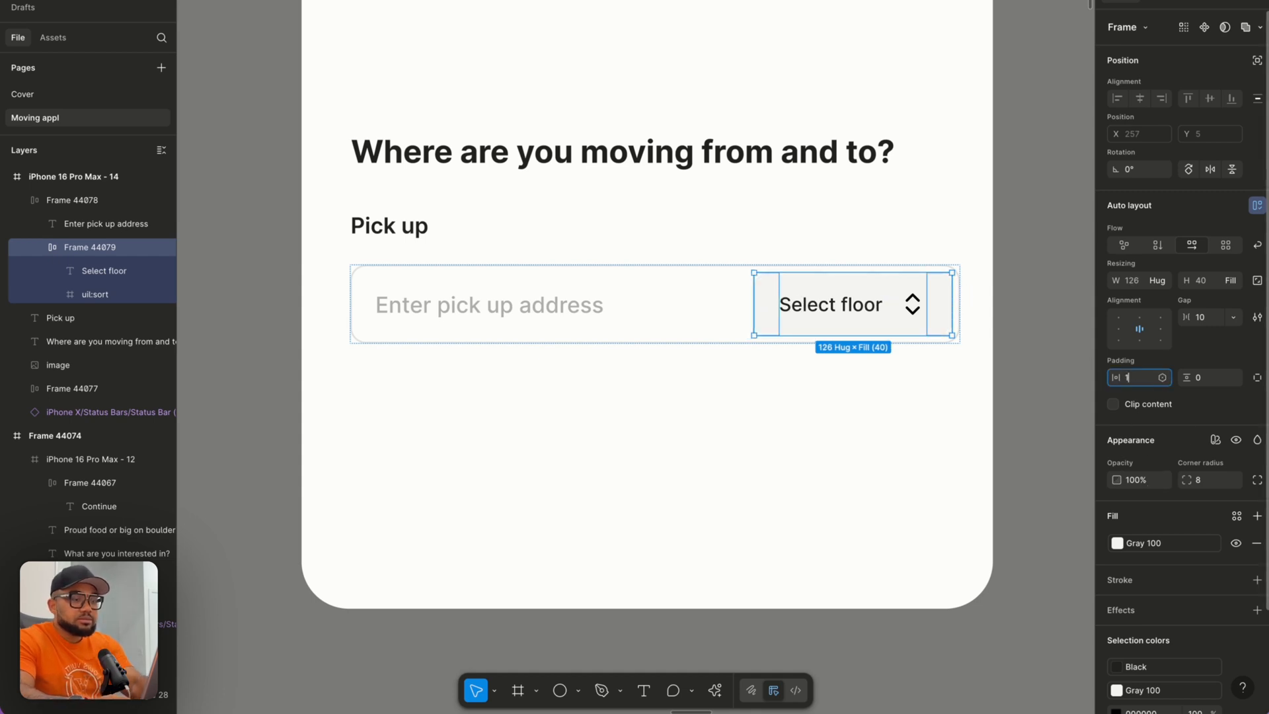
key(Return)
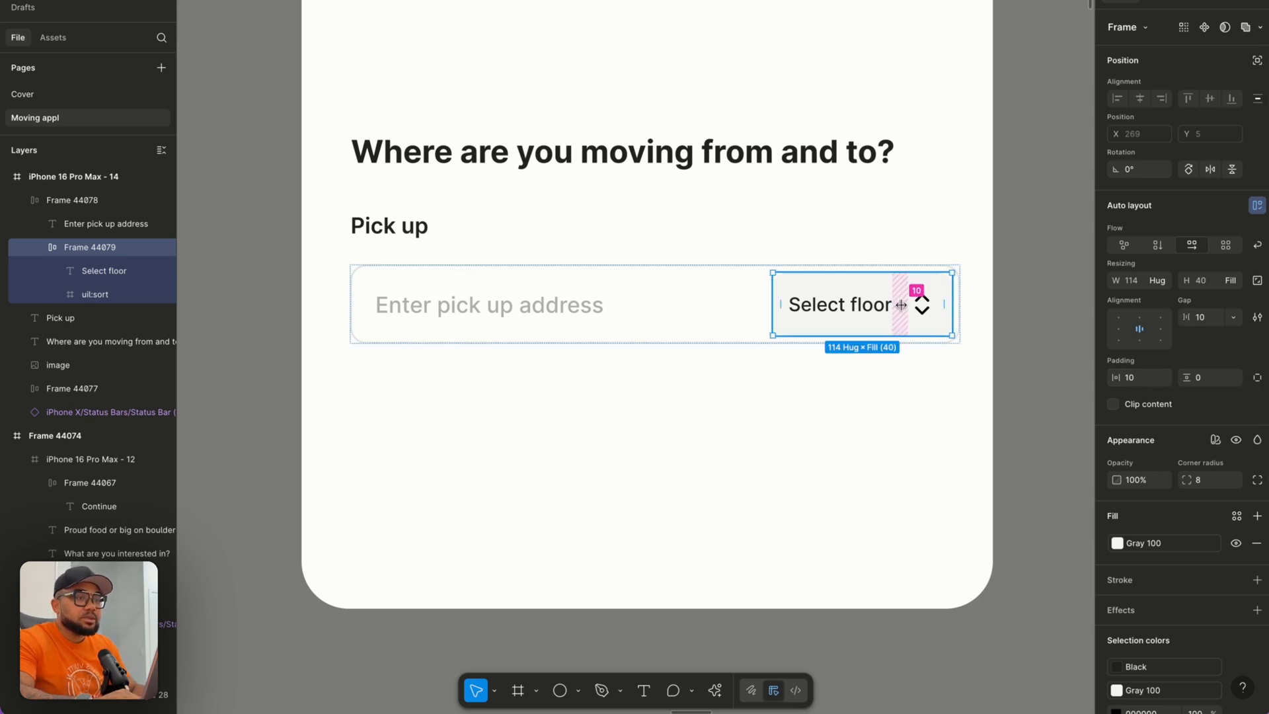
Set the gap between the "Select floor" text and the sort icon to 5.
click(1207, 322)
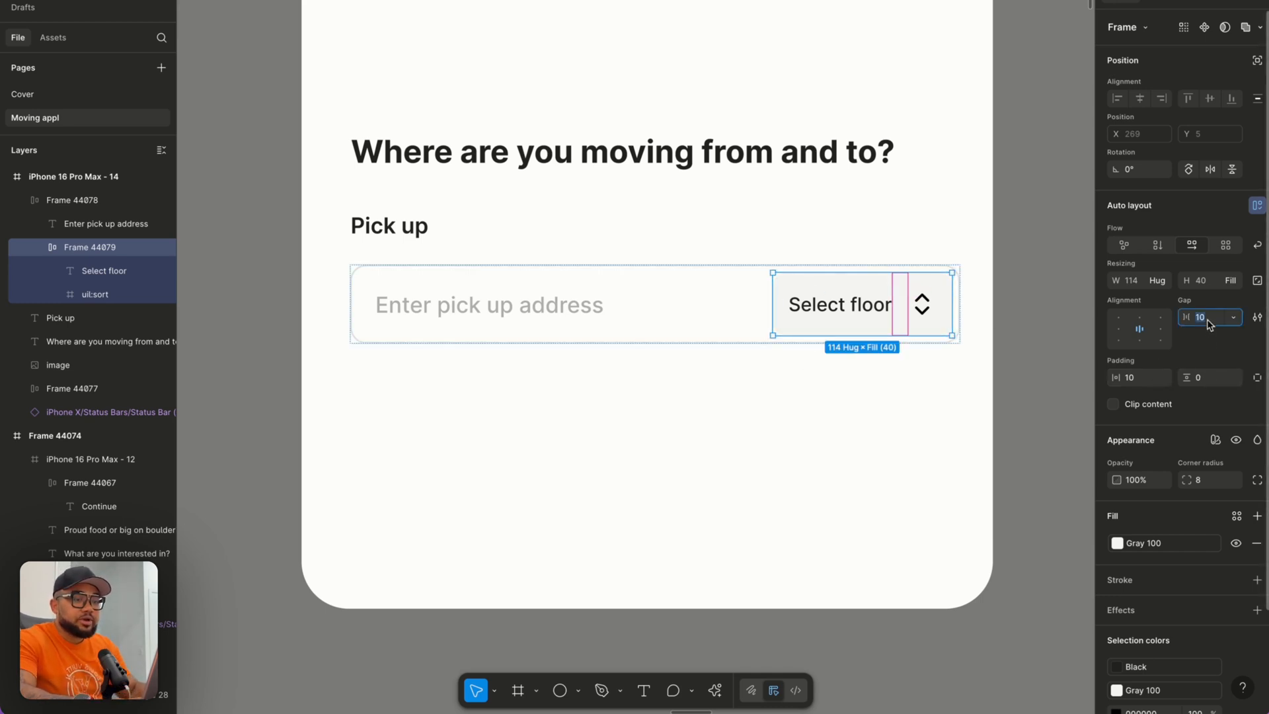
text(5)
key(Return)
click(872, 400)
Check the finished design's pick-up floor selector and set the new "Select floor" frame's gap to 6 to match it.
scroll(872, 399, down, 3)
scroll(872, 400, left, 3)
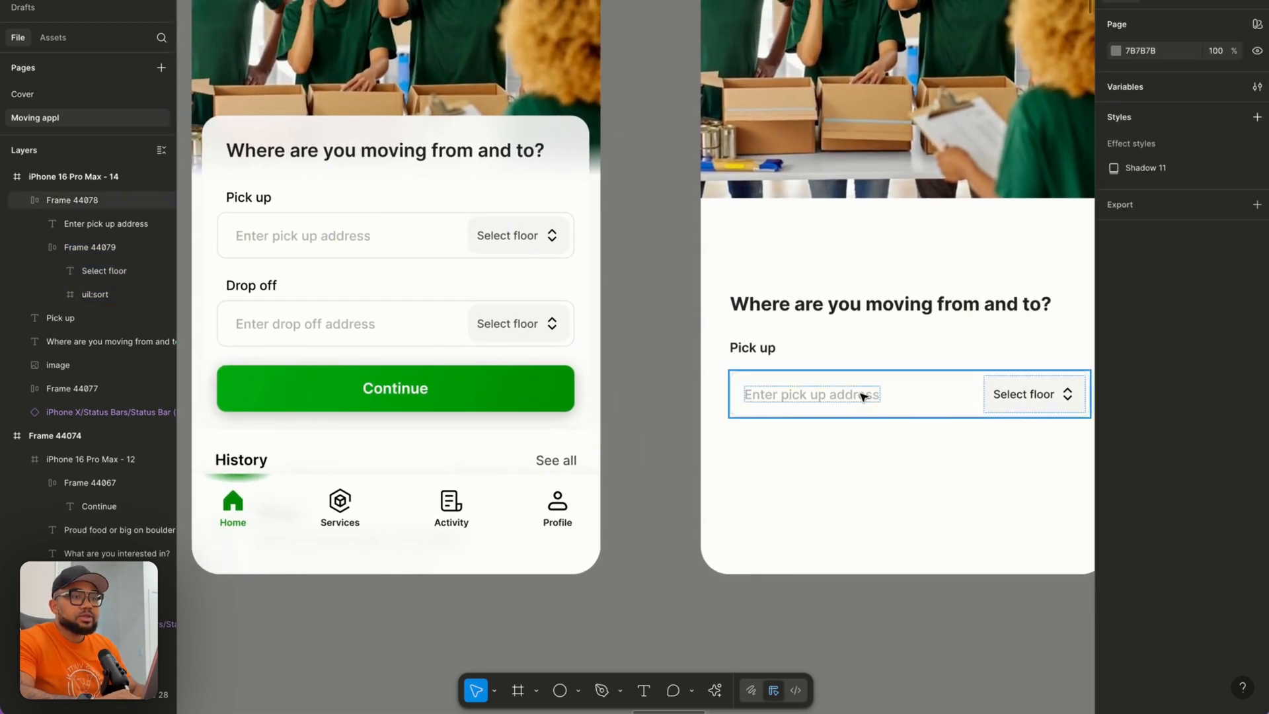
click(489, 239)
double_click(489, 239)
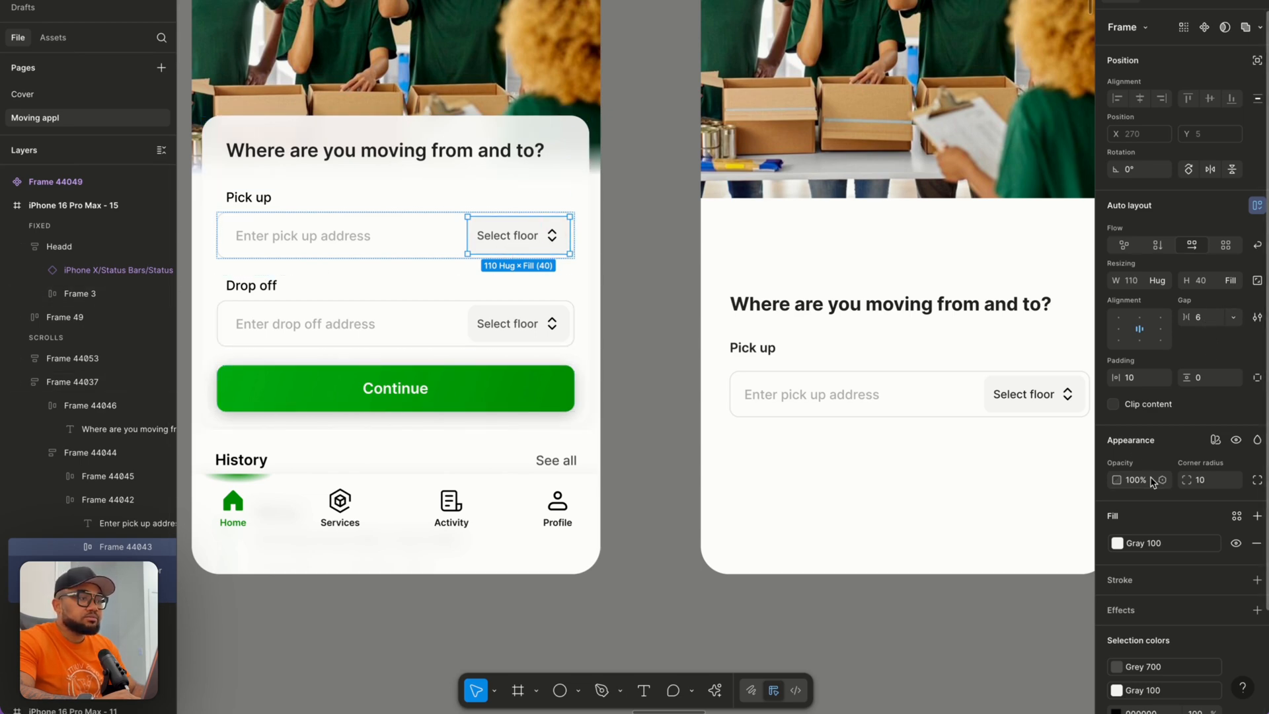
scroll(988, 482, right, 3)
scroll(988, 482, down, 1)
click(962, 363)
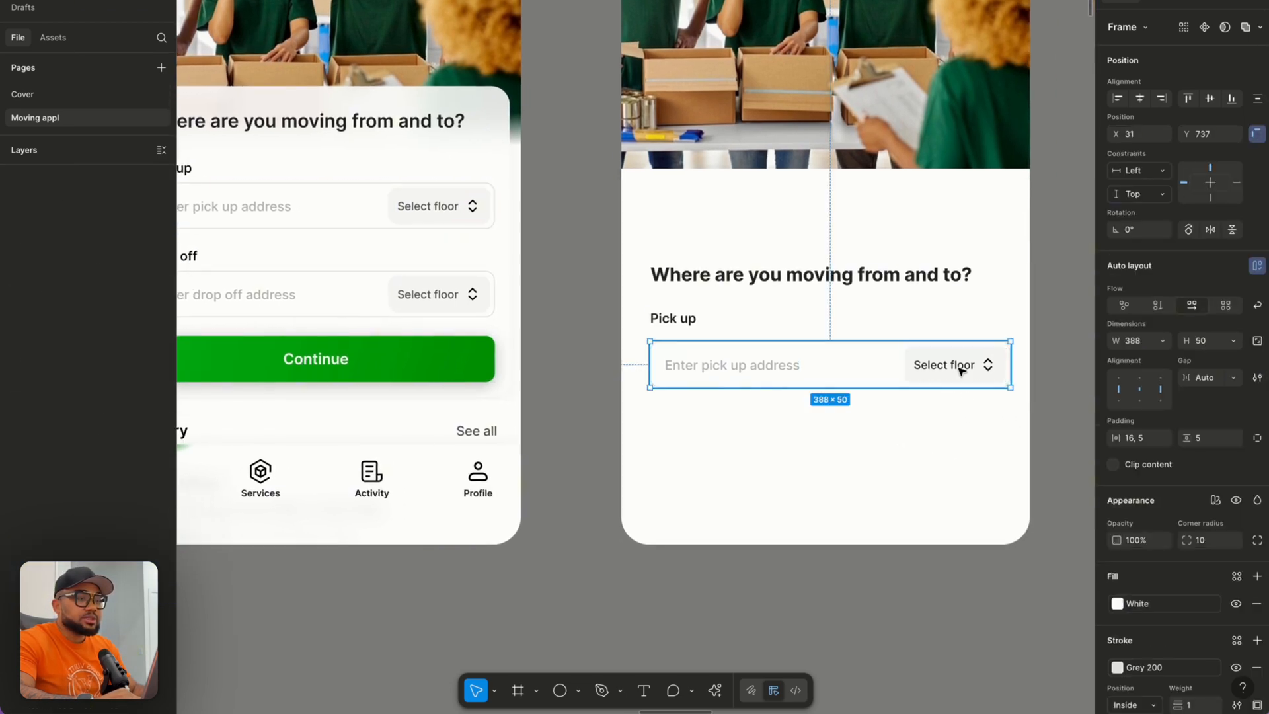
double_click(962, 363)
click(1206, 323)
text(6)
key(Return)
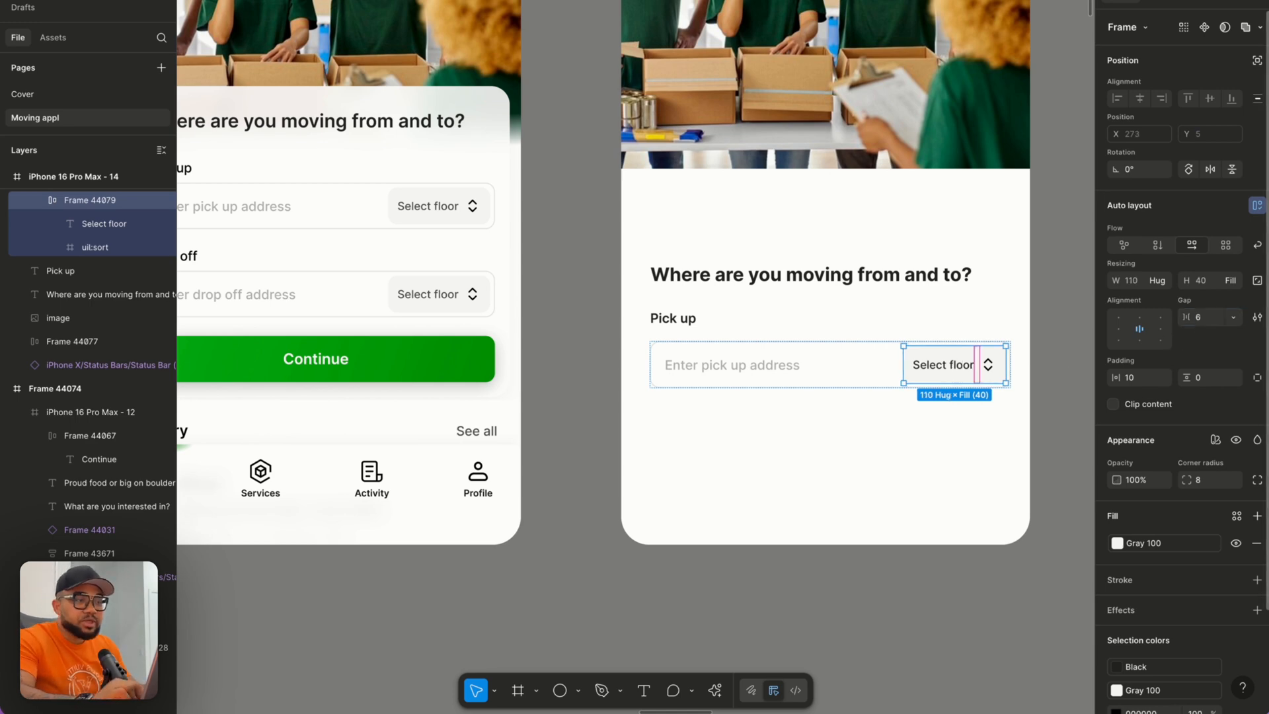
click(918, 485)
Combine the "Pick up" label and the pick-up address field into one vertical auto layout frame.
scroll(919, 484, up, 1)
scroll(720, 360, left, 2)
scroll(720, 359, up, 1)
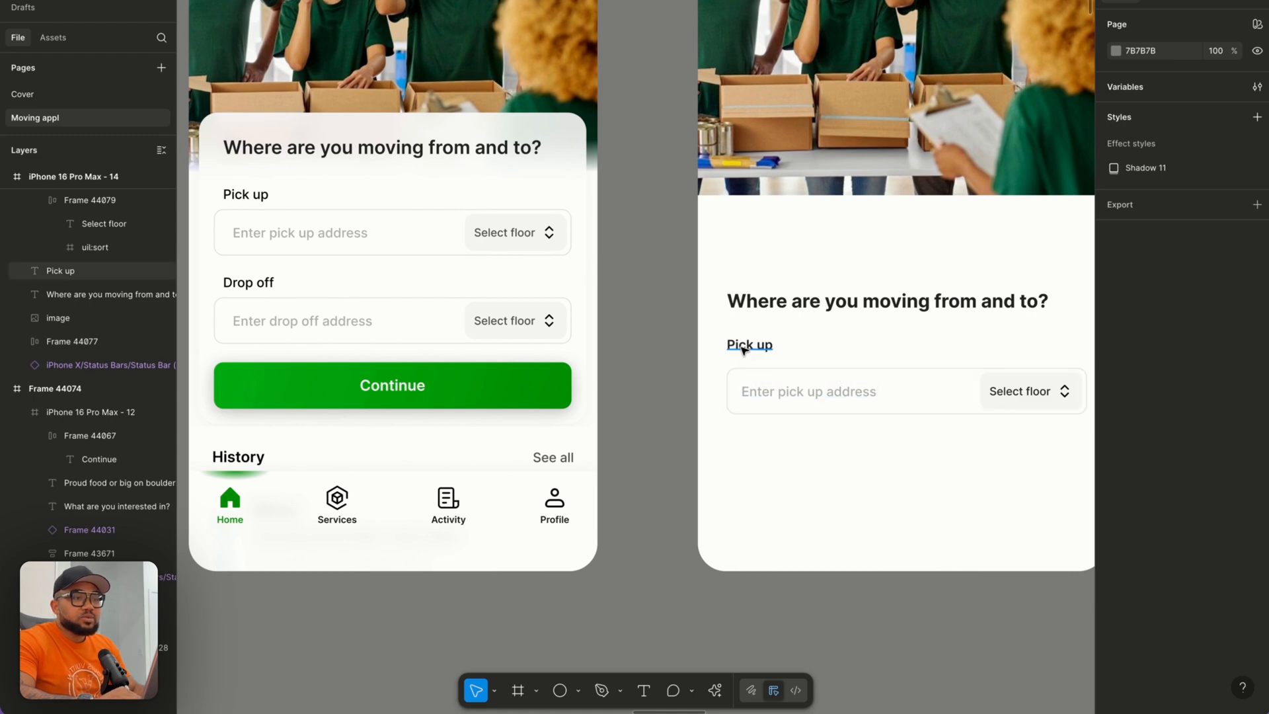
click(744, 350)
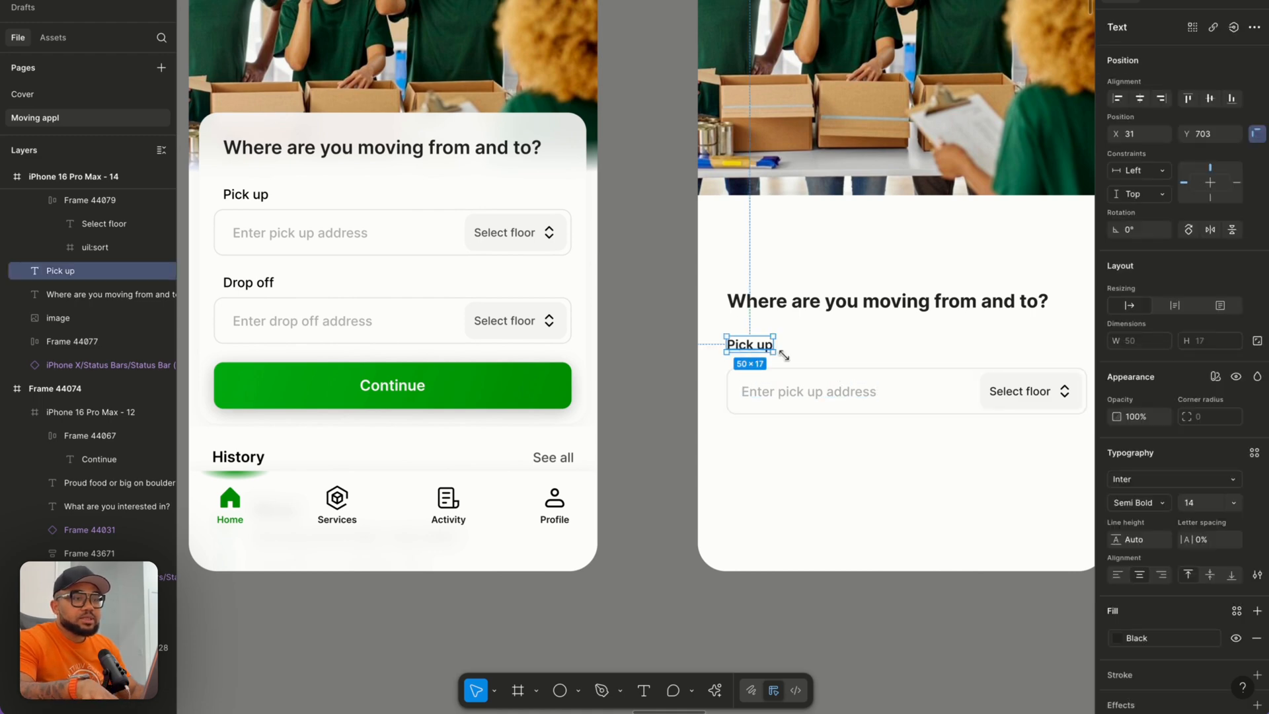
shift+click(917, 391)
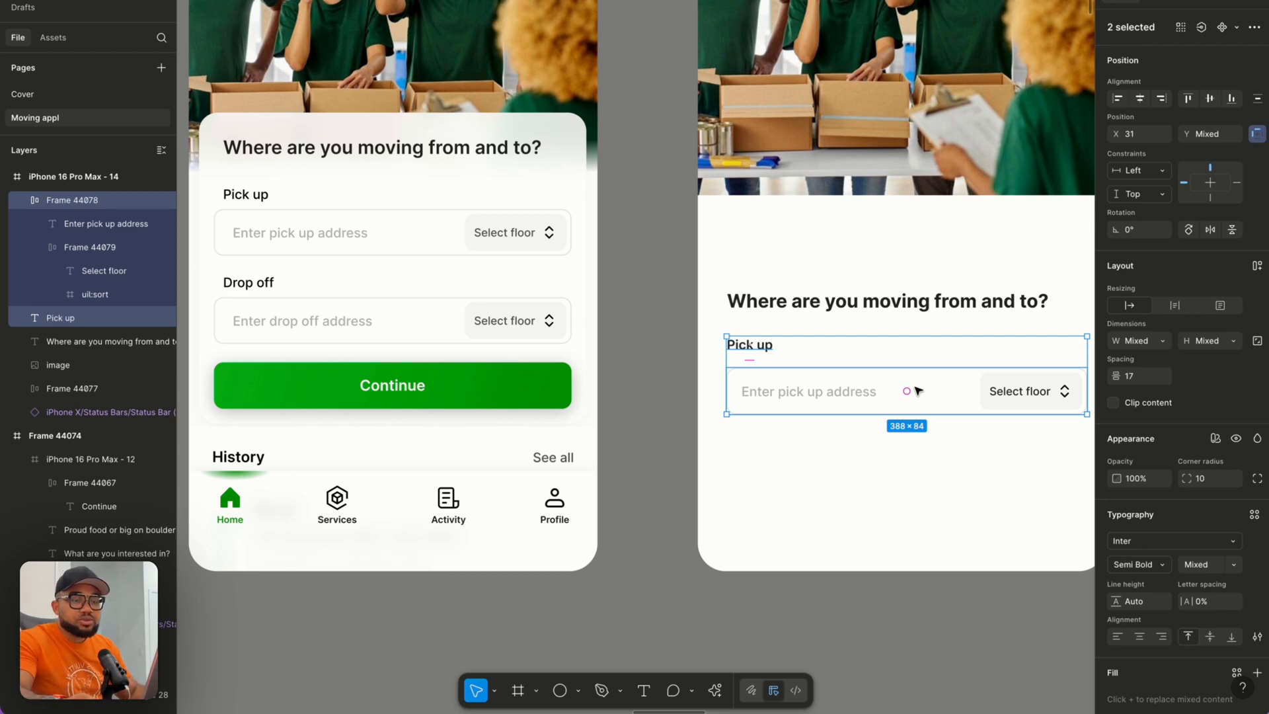
key(shift+a)
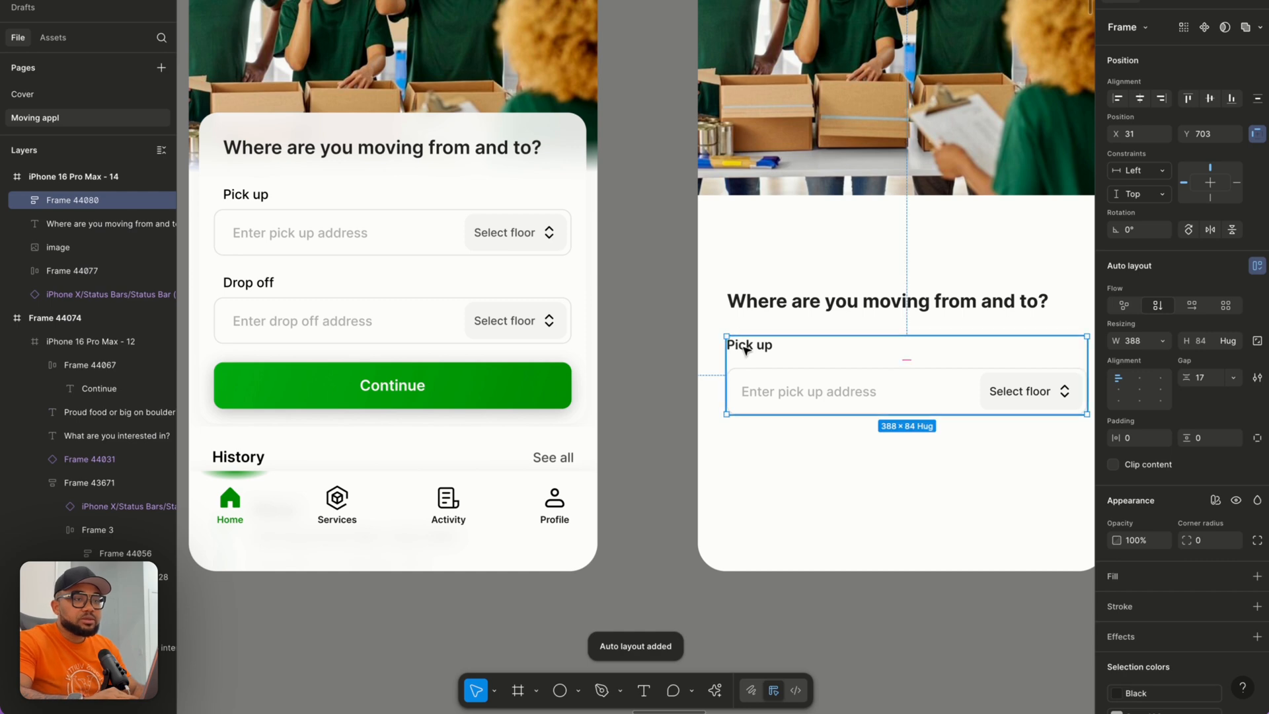
Wrap the "Pick up" label in its own auto layout frame with a horizontal padding of 10.
double_click(748, 349)
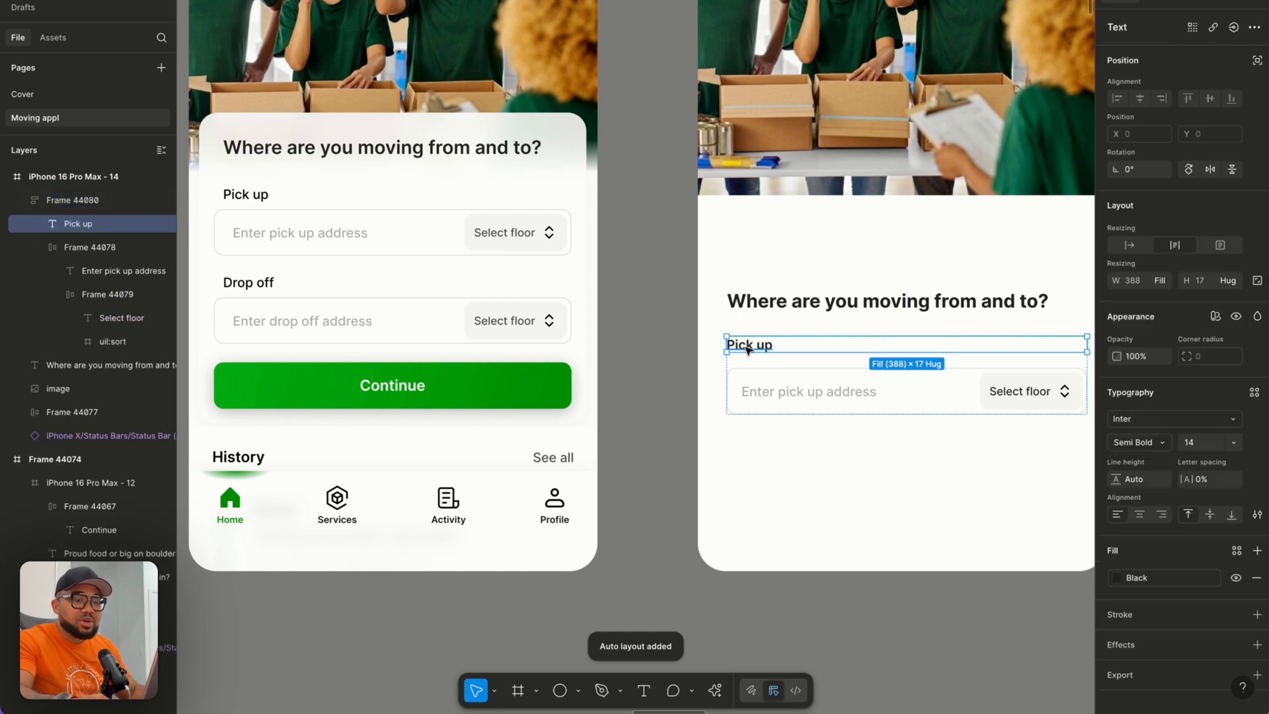
key(shift+a)
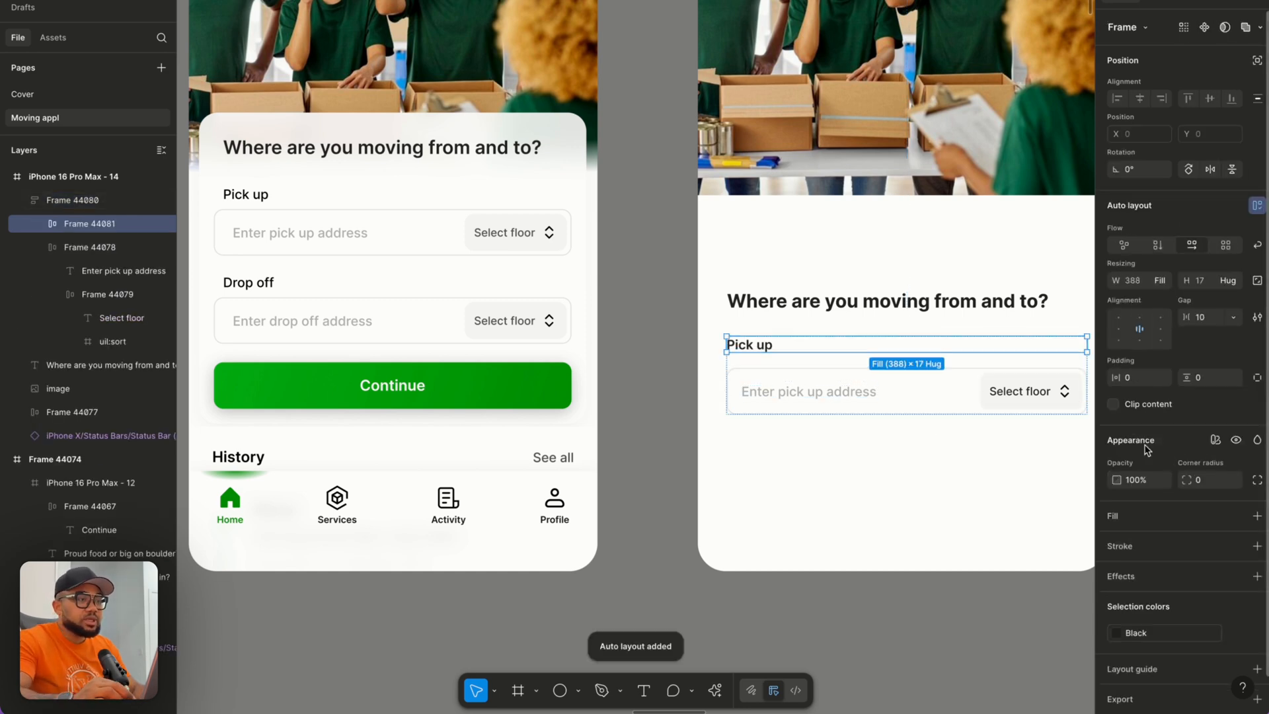
click(1131, 379)
text(10)
key(Return)
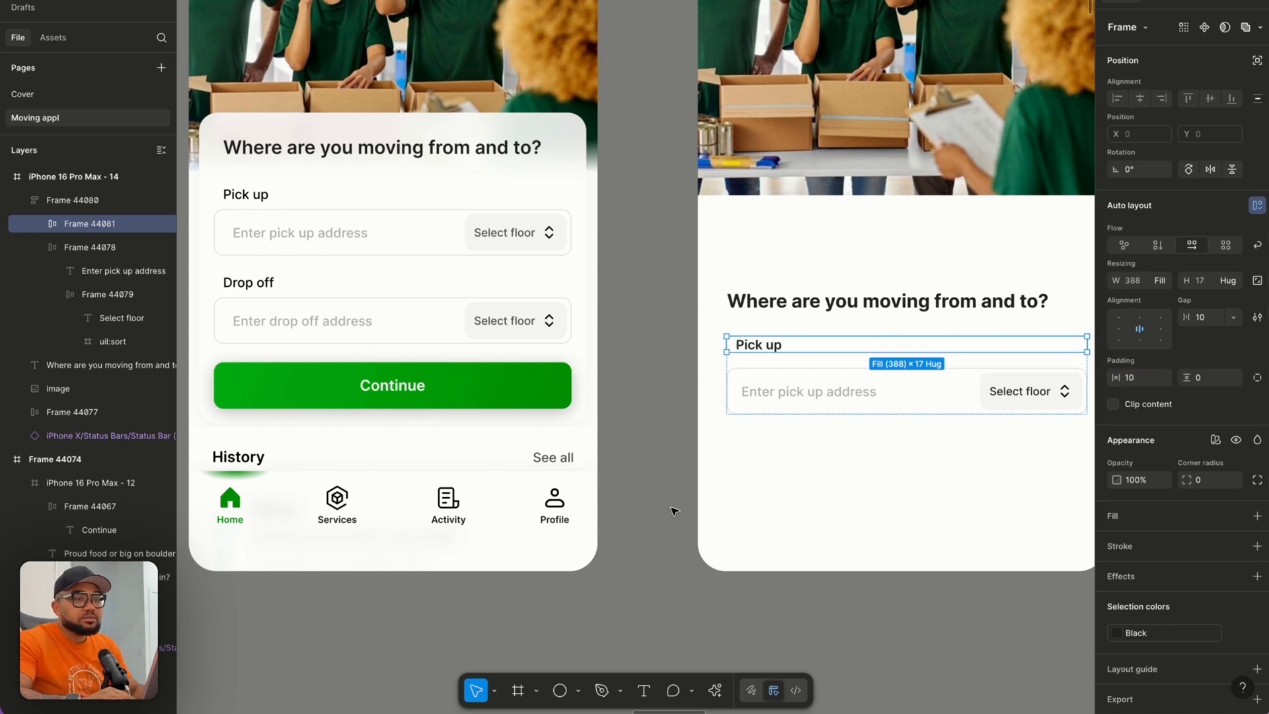
click(742, 449)
Duplicate the pick-up label and field group and place the copy below the original at about Y 828.
scroll(727, 430, left, 5)
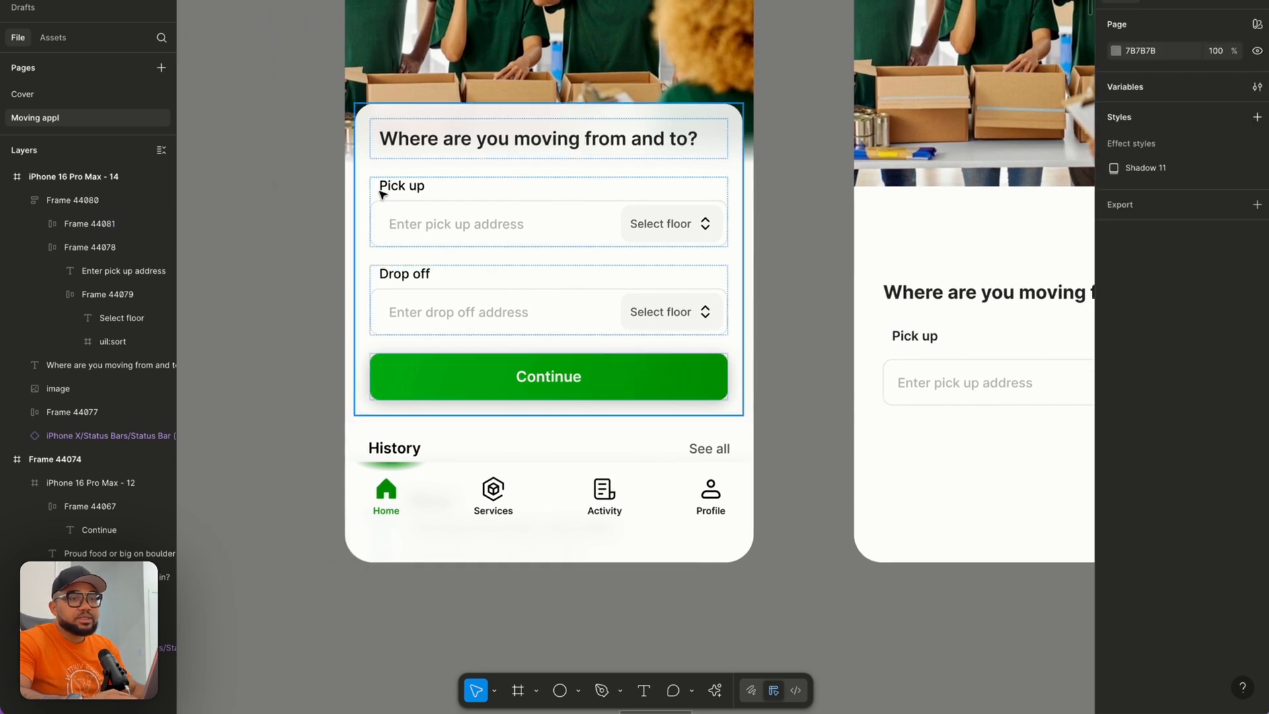
scroll(577, 375, right, 4)
scroll(577, 375, right, 4)
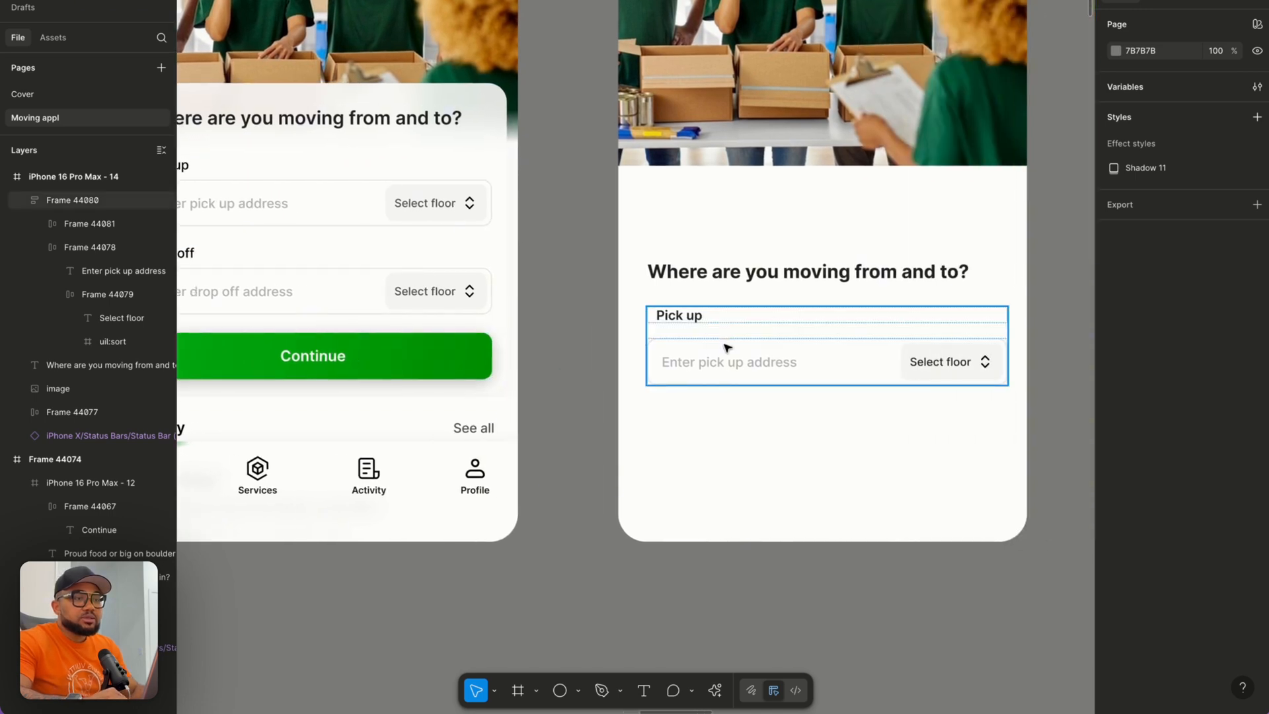
click(727, 356)
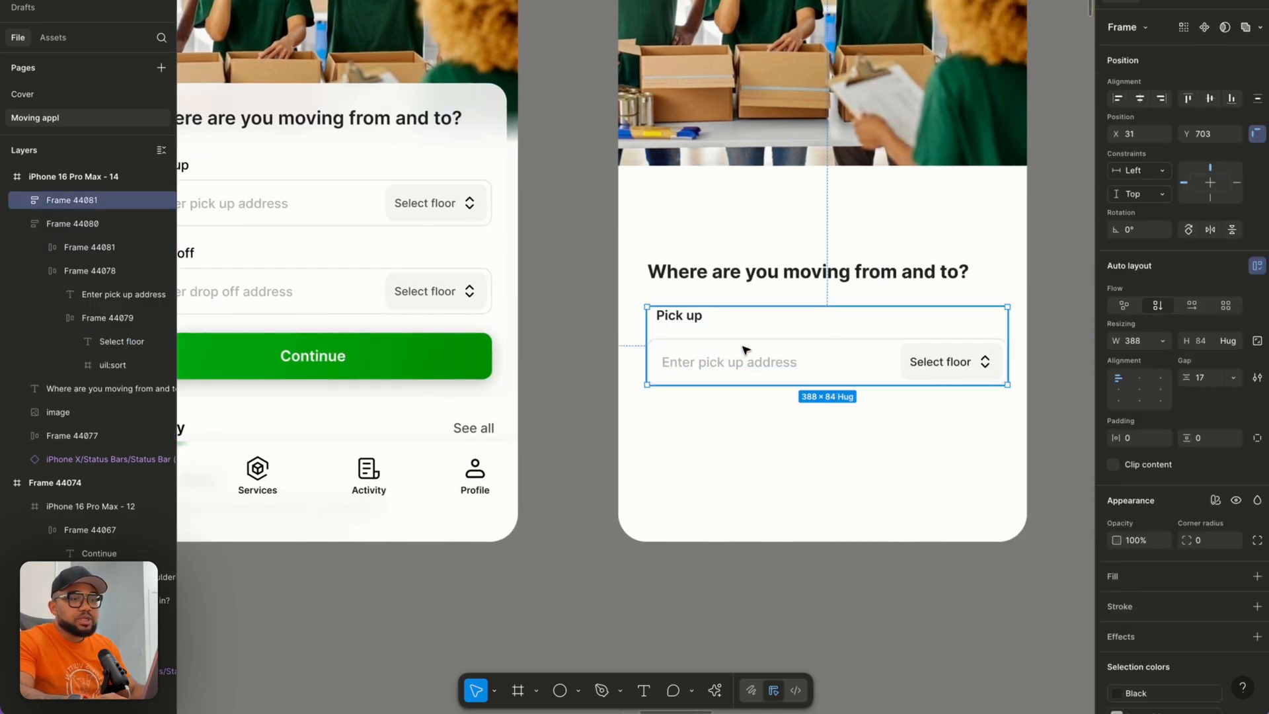
drag(749, 343, 749, 457)
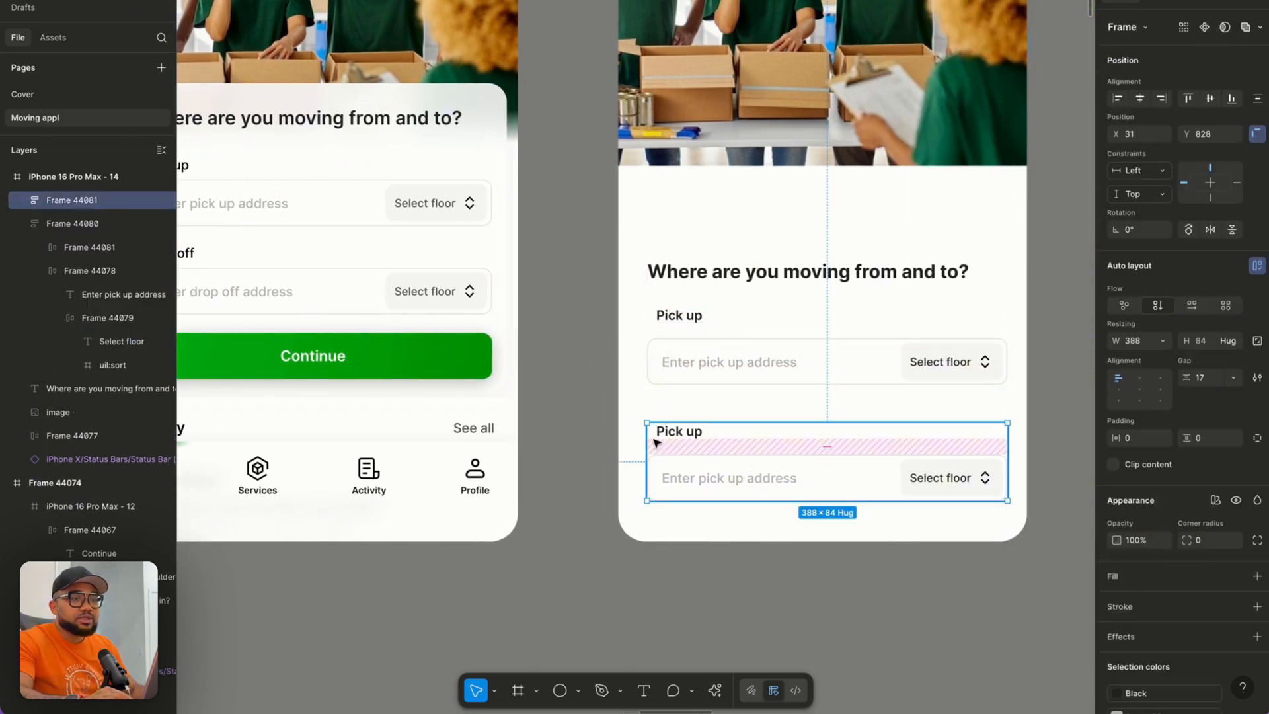
Change the duplicated group's label text to "Drop off".
double_click(674, 433)
scroll(674, 433, left, 5)
scroll(674, 432, down, 2)
text(Drop off)
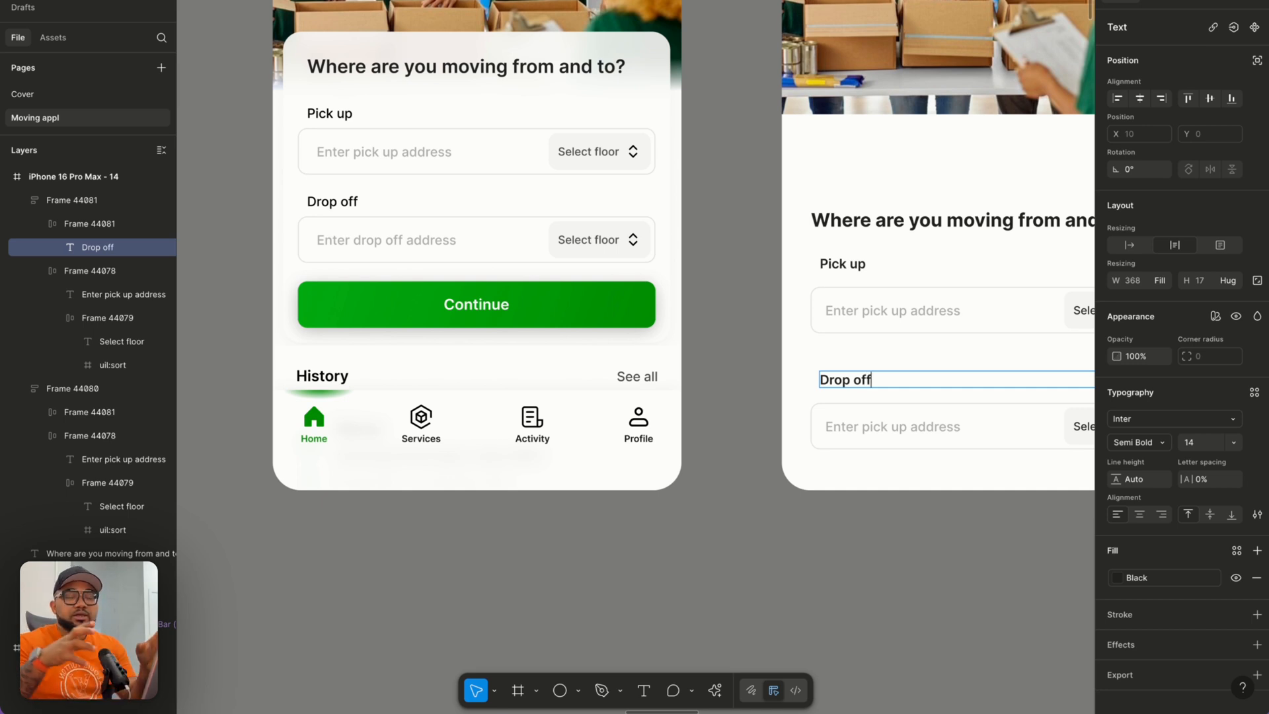
scroll(670, 436, down, 1)
click(733, 388)
click(733, 388)
Move the pick-up group onto the empty canvas below the finished screen and make it a component with a second variant.
click(815, 331)
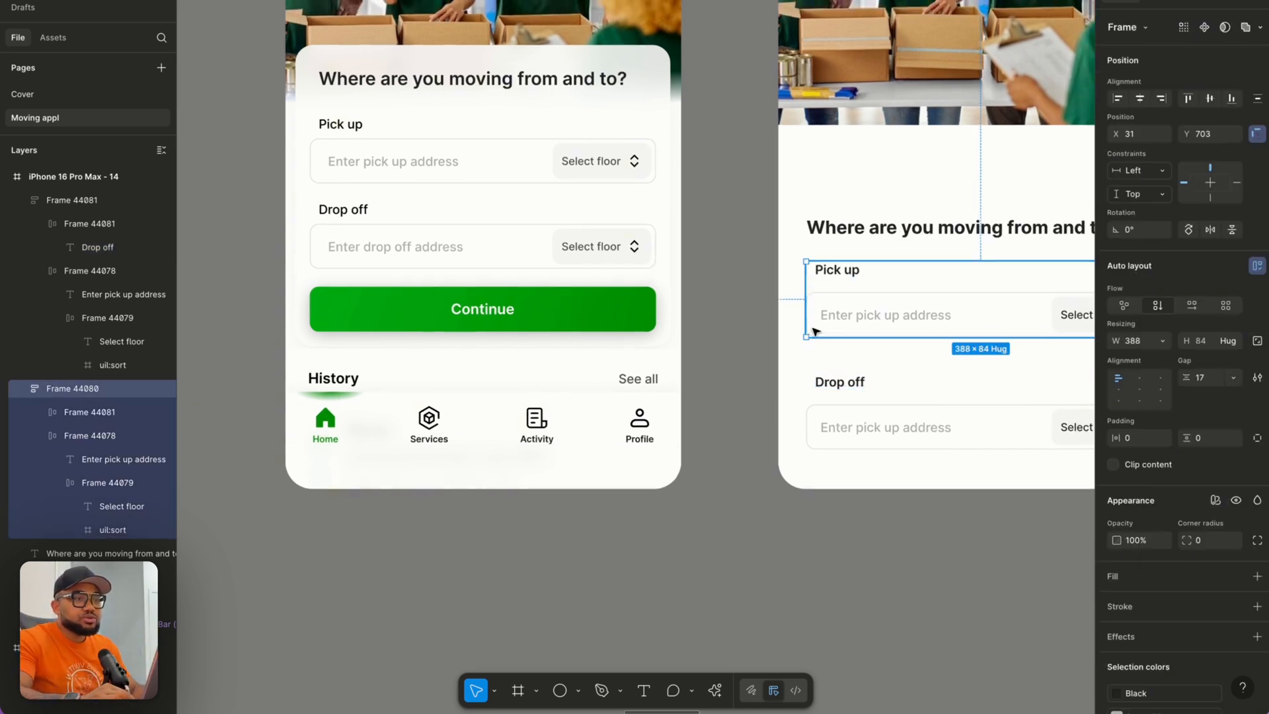
scroll(780, 383, down, 4)
drag(834, 301, 528, 405)
scroll(568, 417, left, 2)
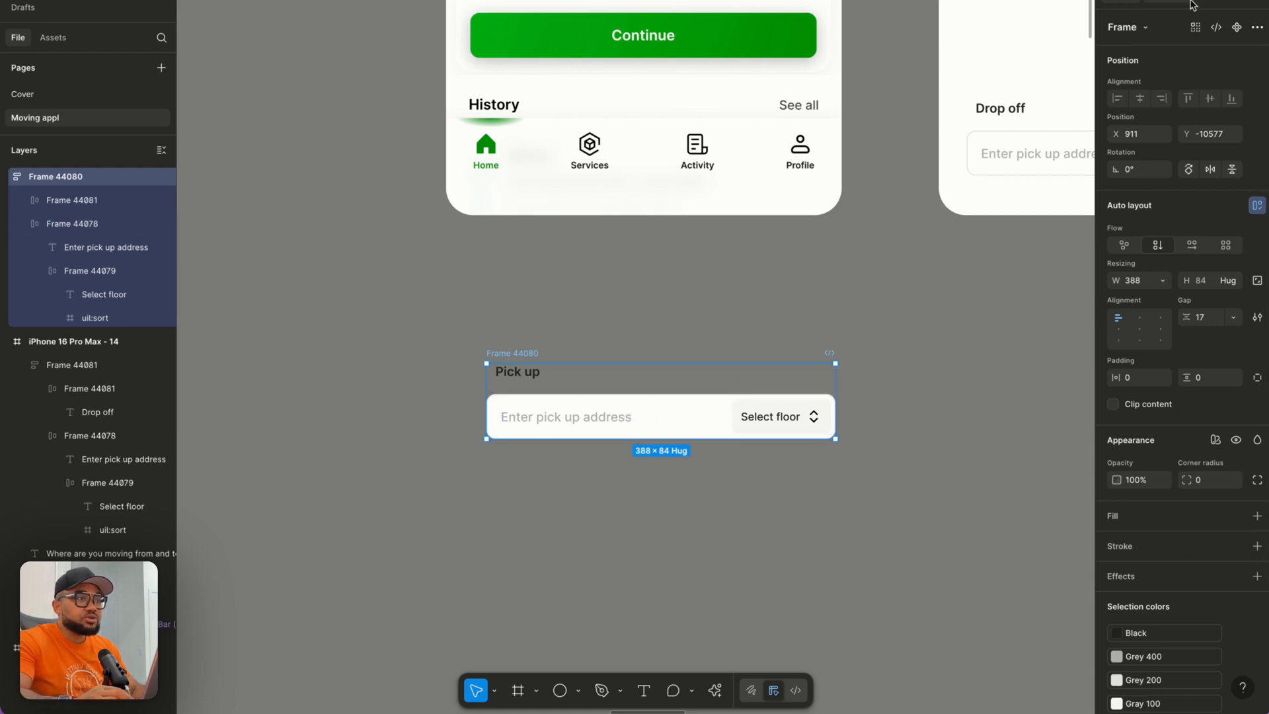
click(1236, 27)
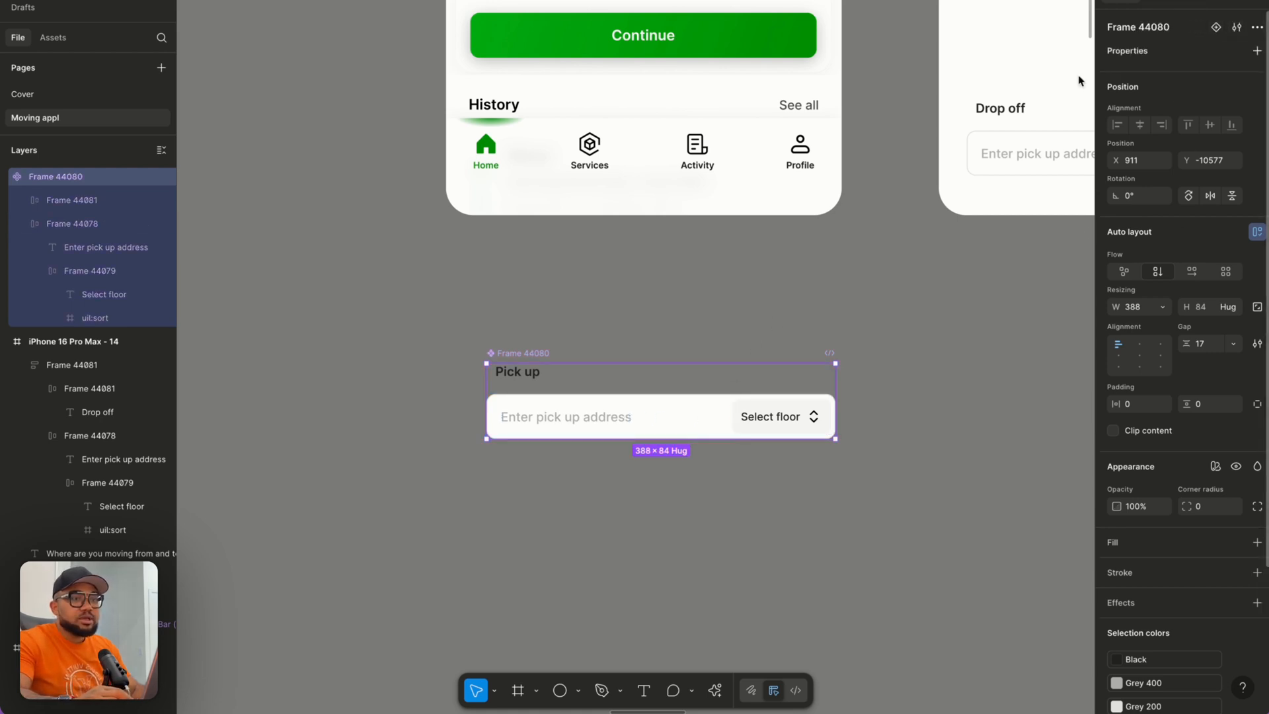
click(1217, 29)
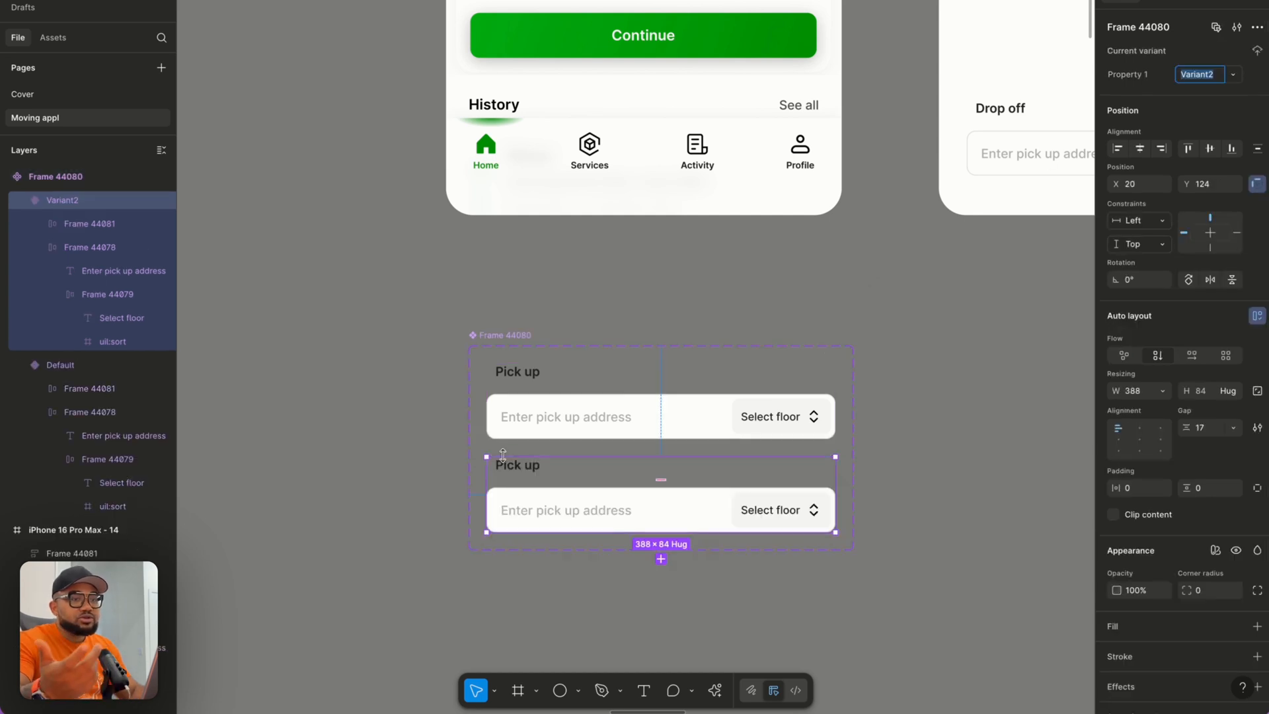
Replace the second variant's address placeholder with a "|" text cursor and set its fill to Grey 700.
double_click(538, 509)
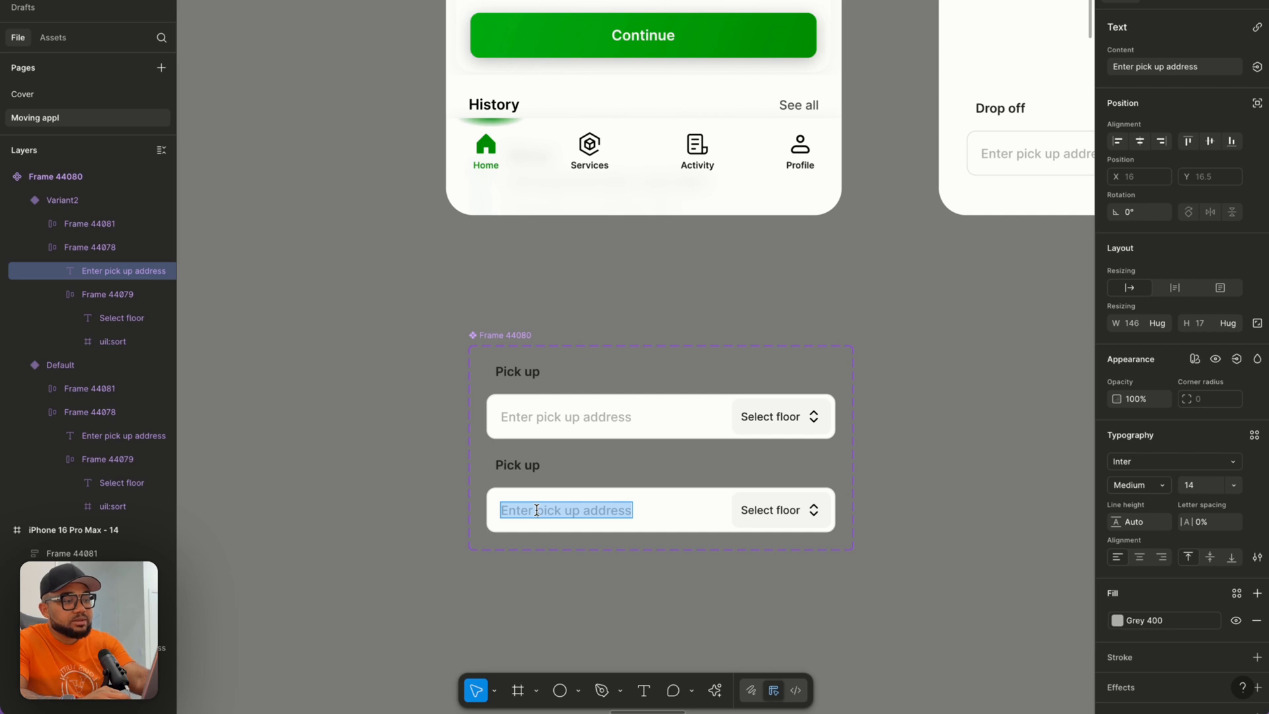
key(BackSpace)
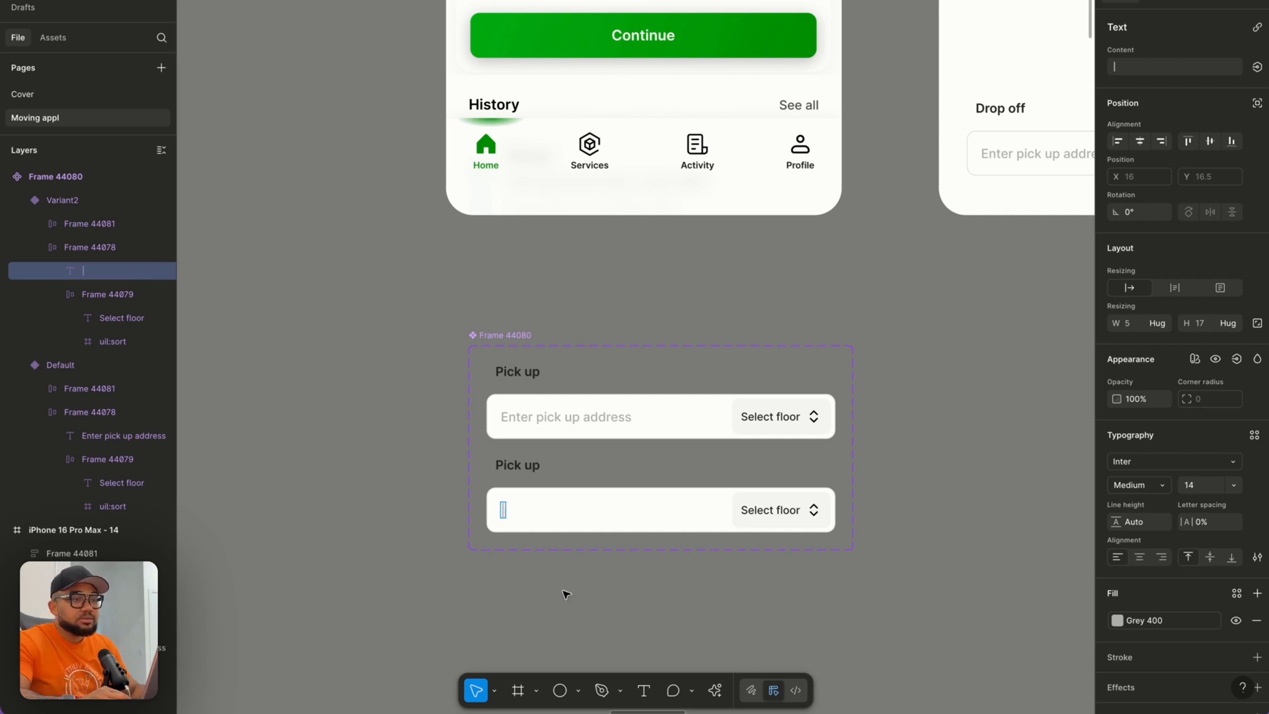
click(1149, 621)
click(970, 586)
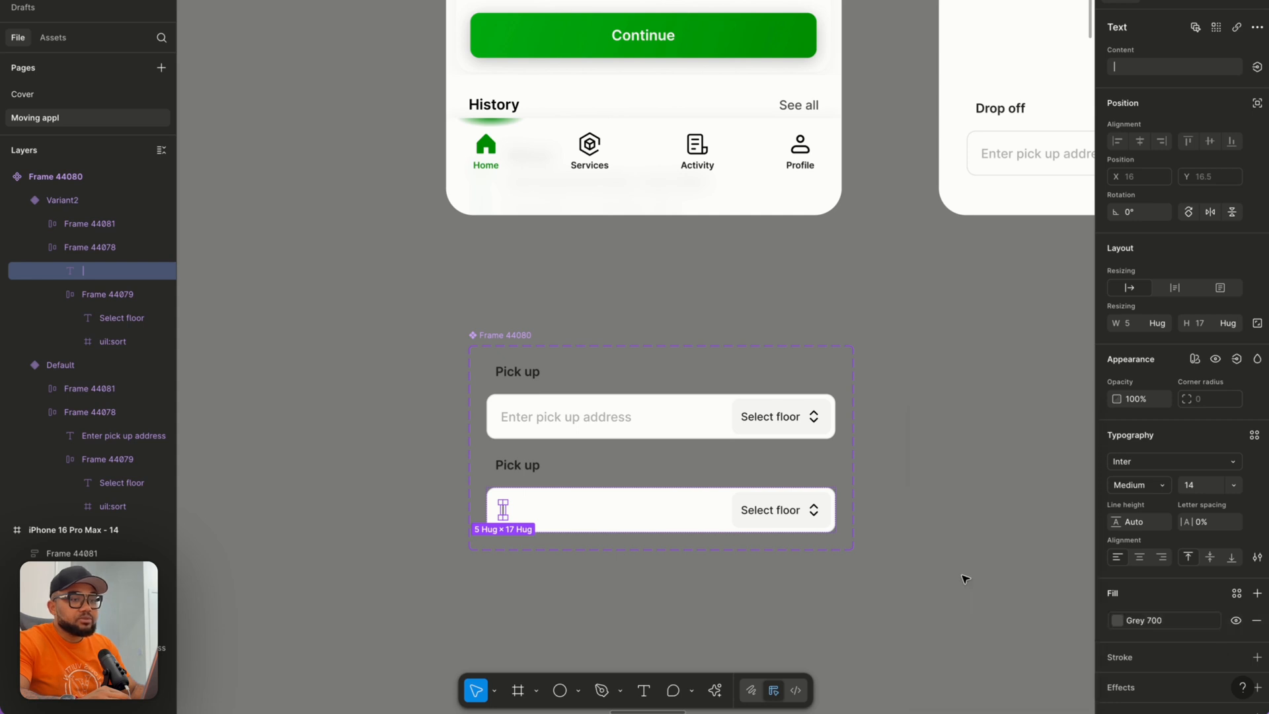
Change the stroke of the second variant's address field to the Grey 700 style.
click(605, 500)
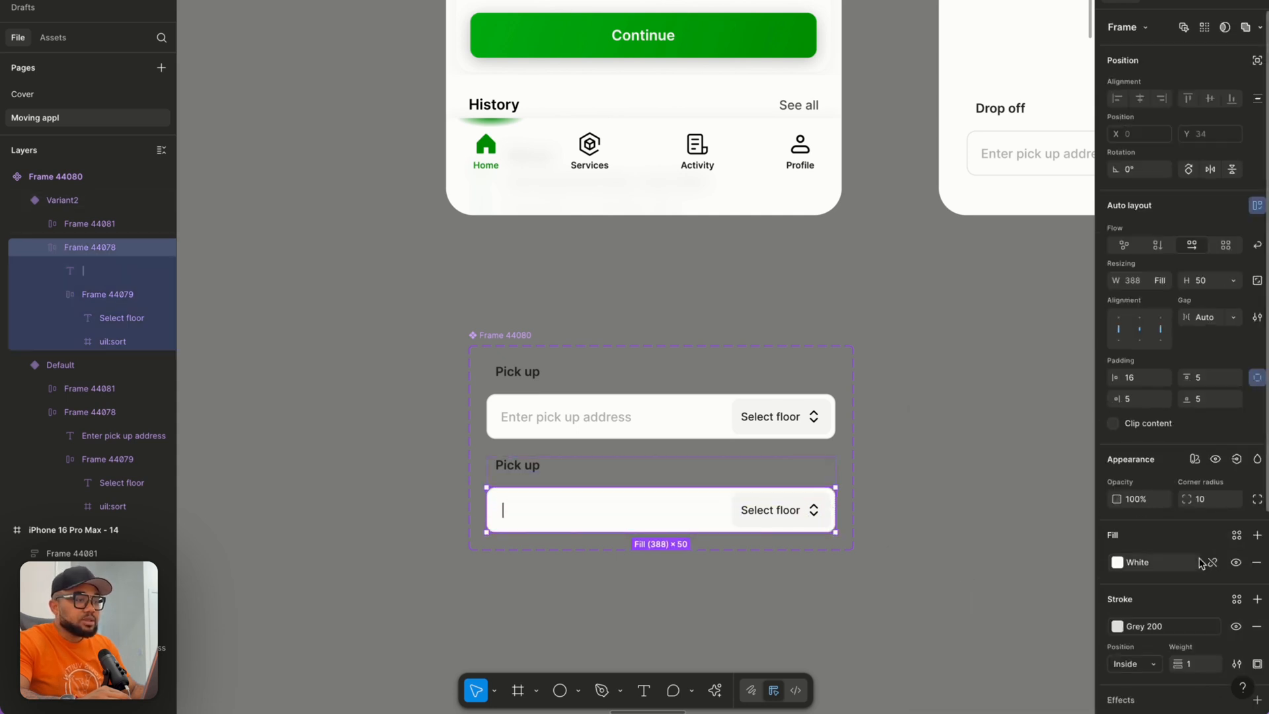
click(1236, 599)
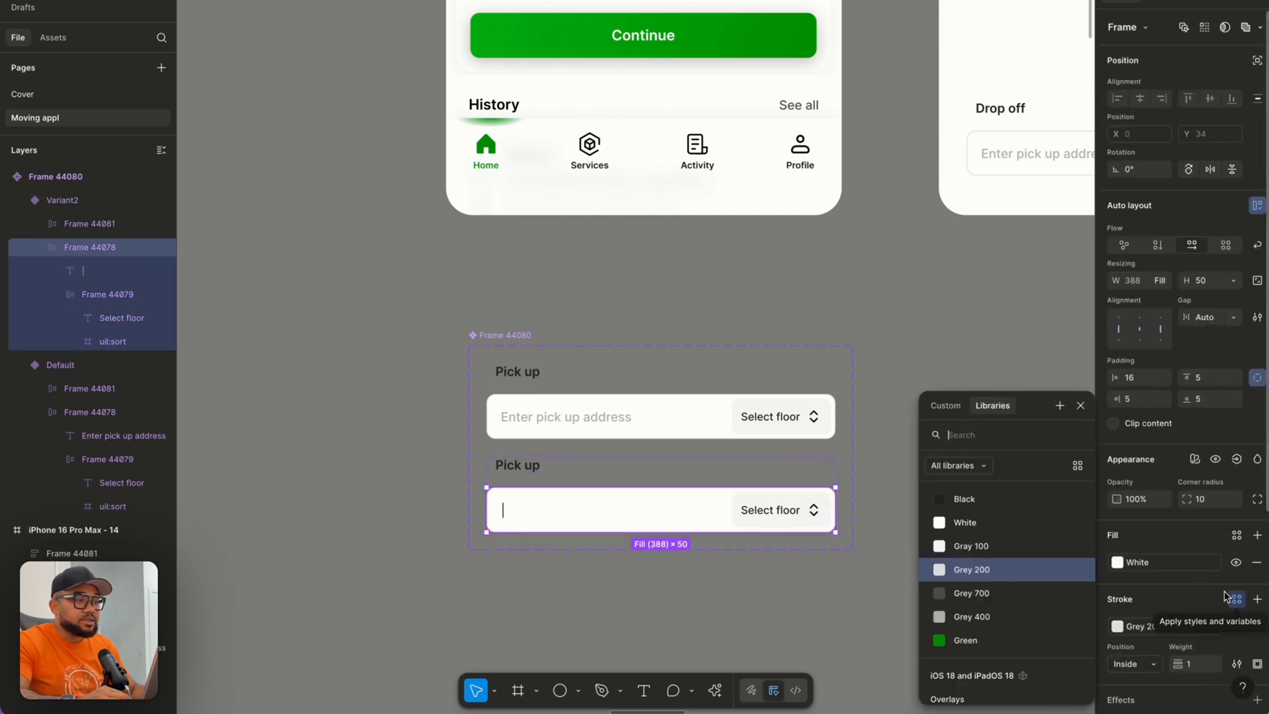
click(972, 594)
click(794, 583)
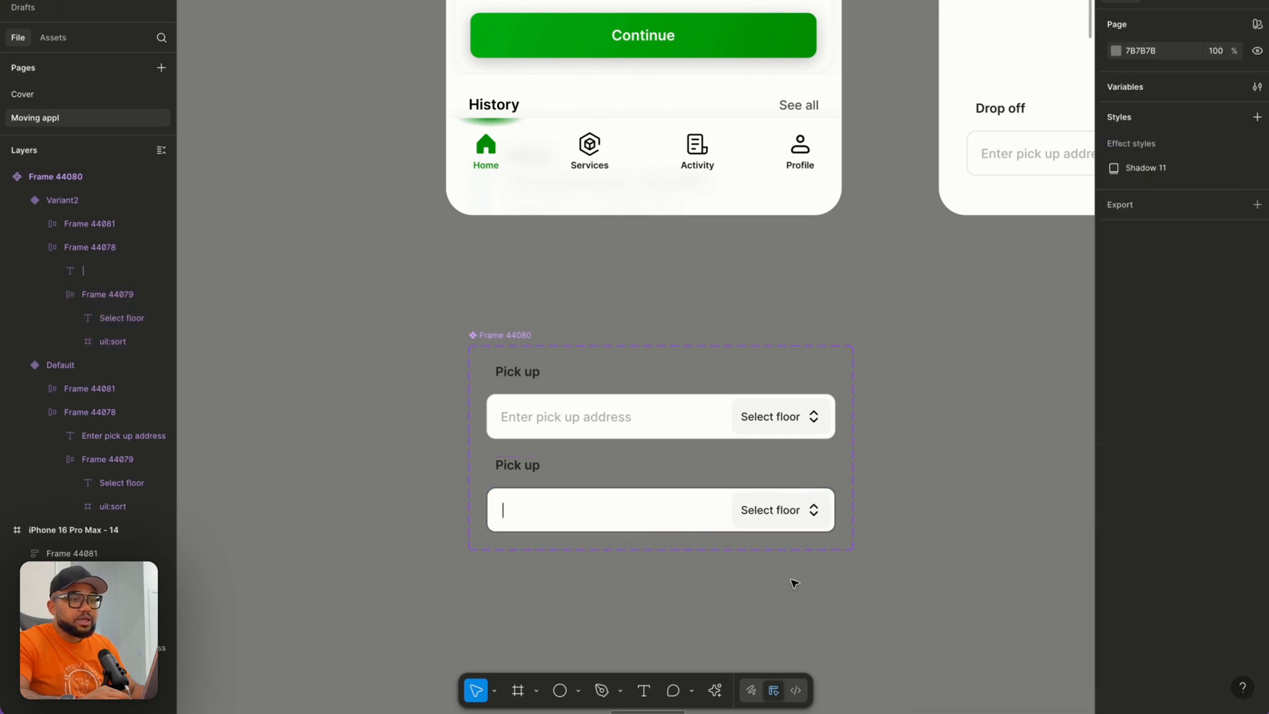
Rename the component set as "Input field".
double_click(518, 336)
text(Input)
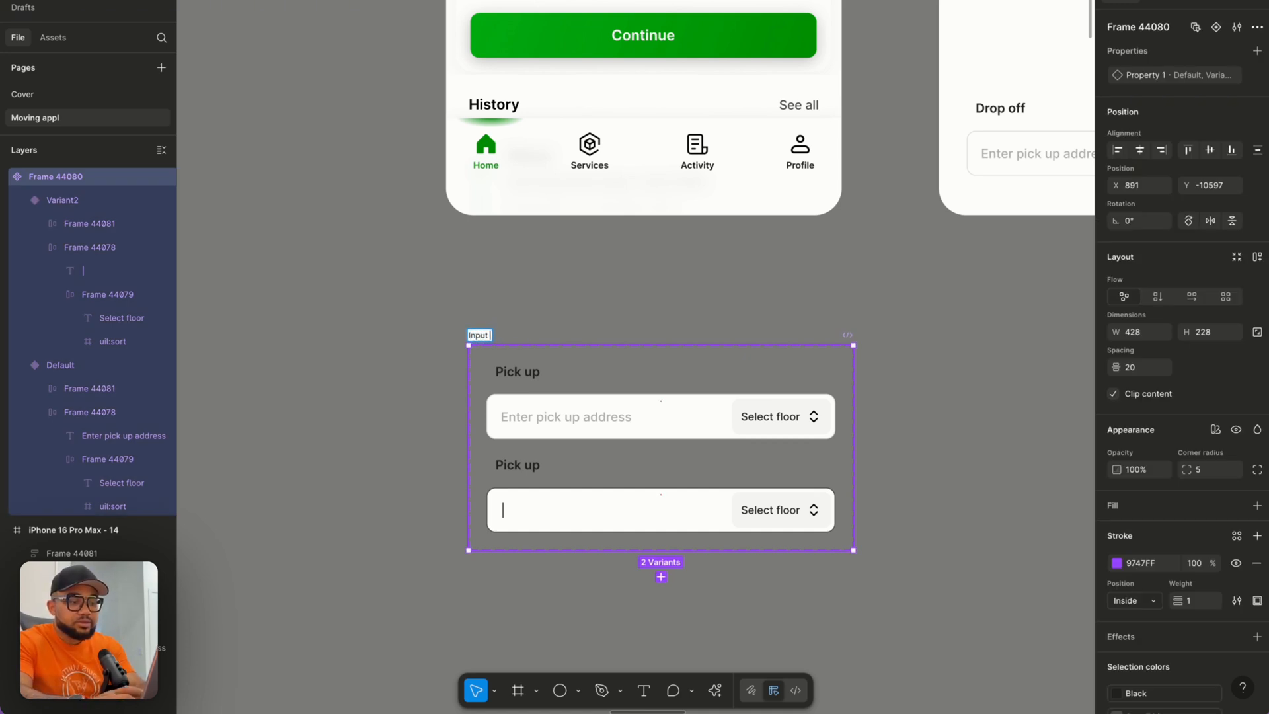
text( field)
key(Return)
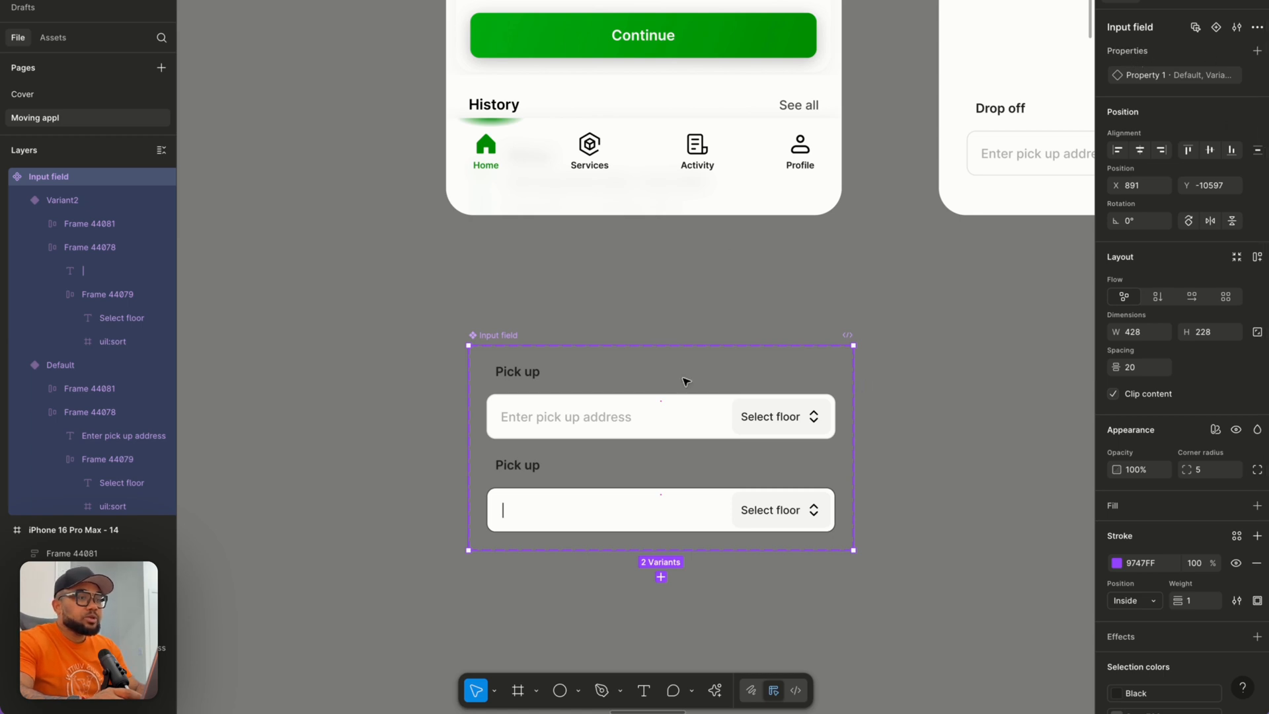
Rename the variant property of the component set as "Input Field", keeping the first variant's value as Default.
click(618, 417)
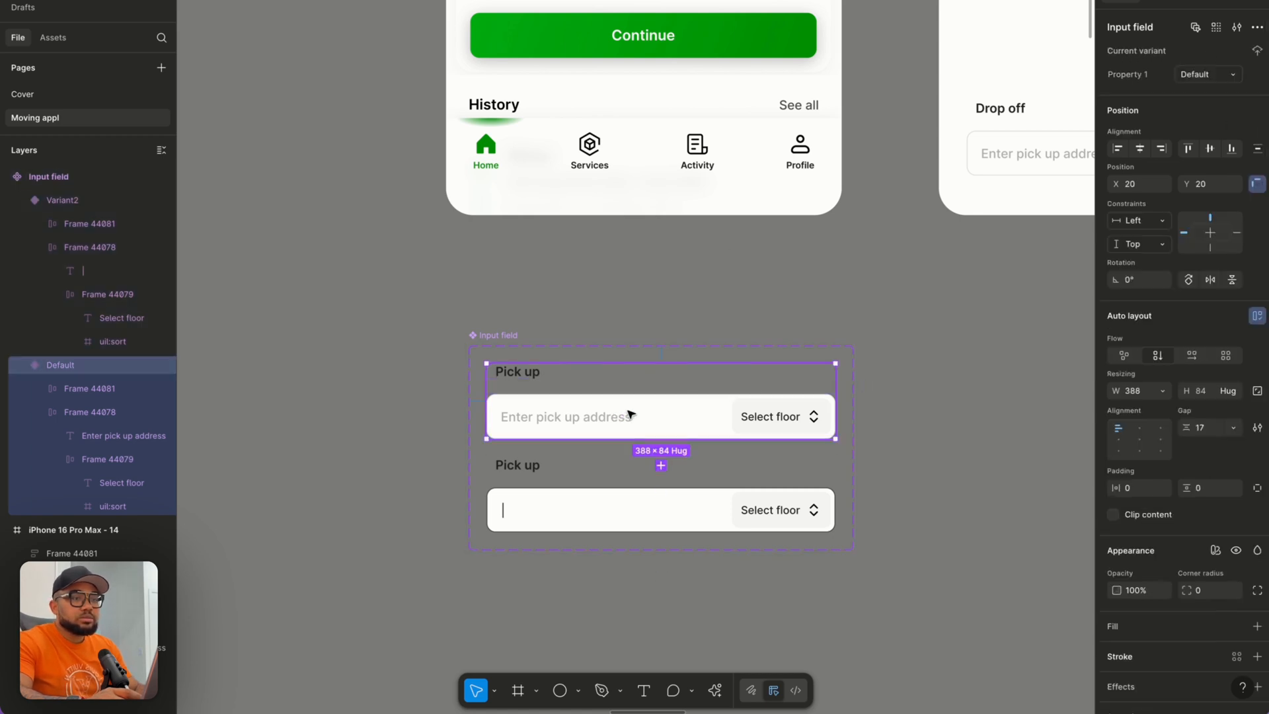
double_click(1134, 75)
key(BackSpace)
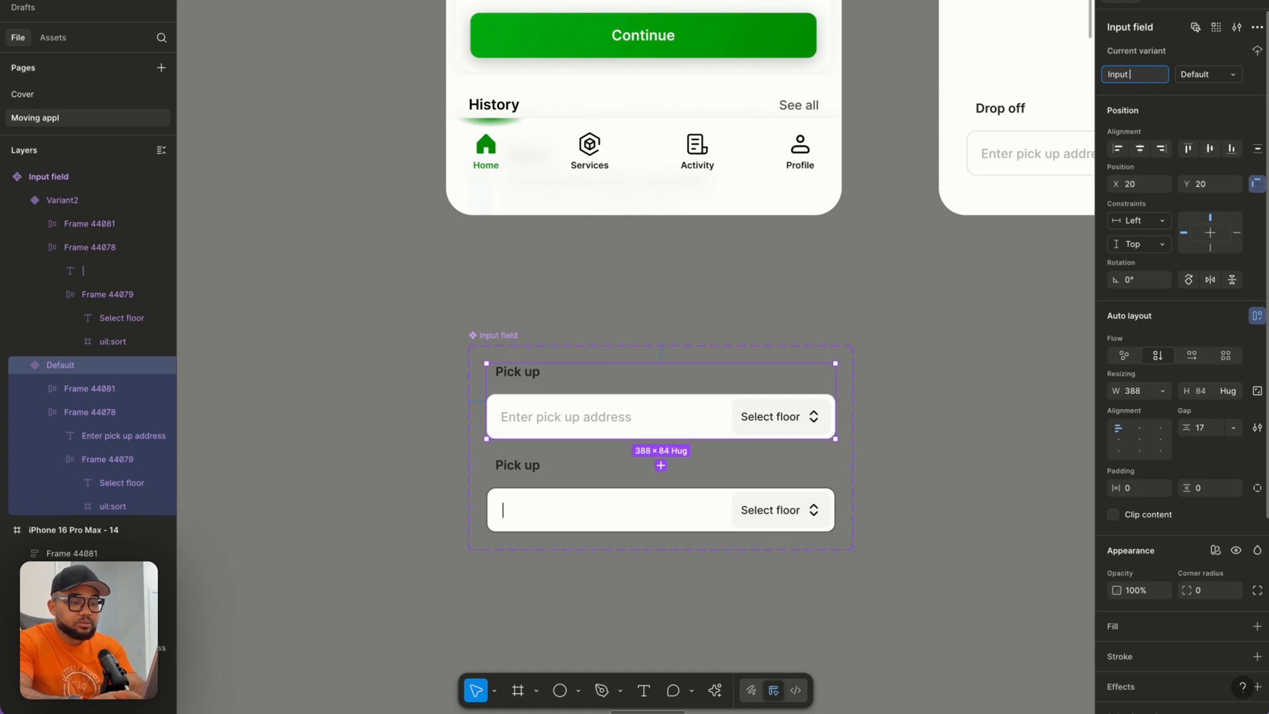
key(Return)
double_click(1195, 74)
key(Caps_Lock)
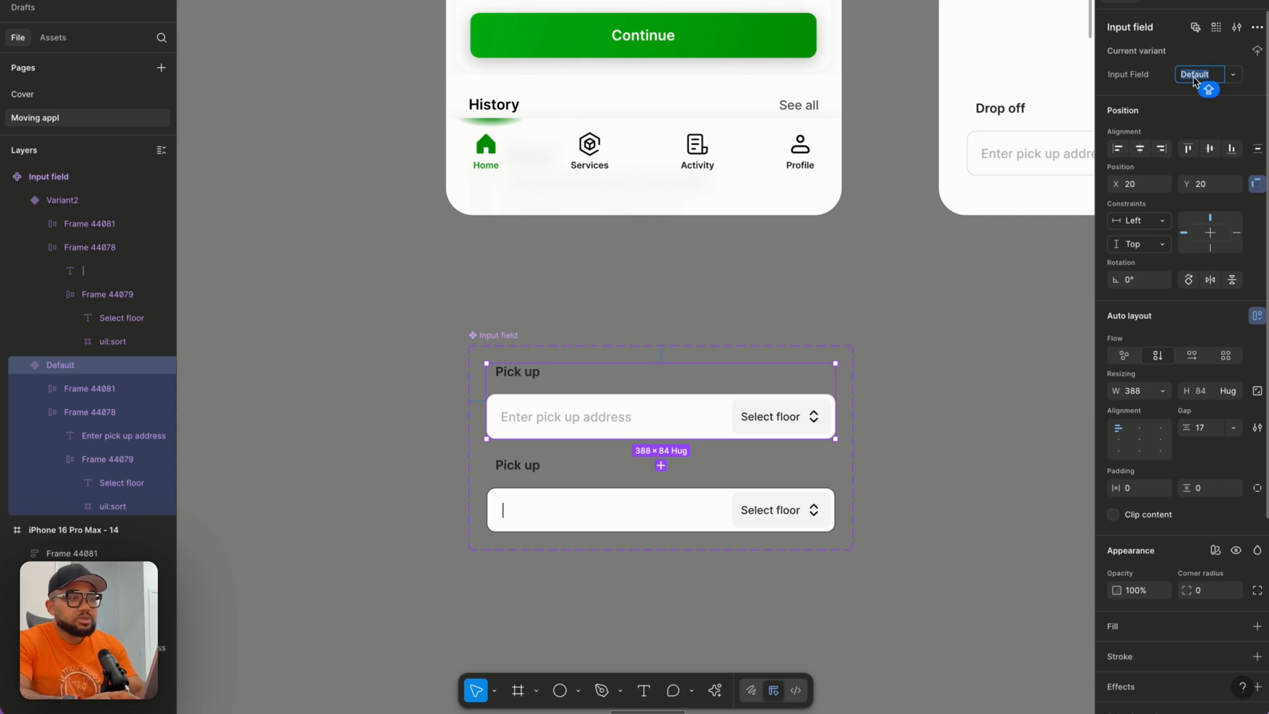
click(1018, 386)
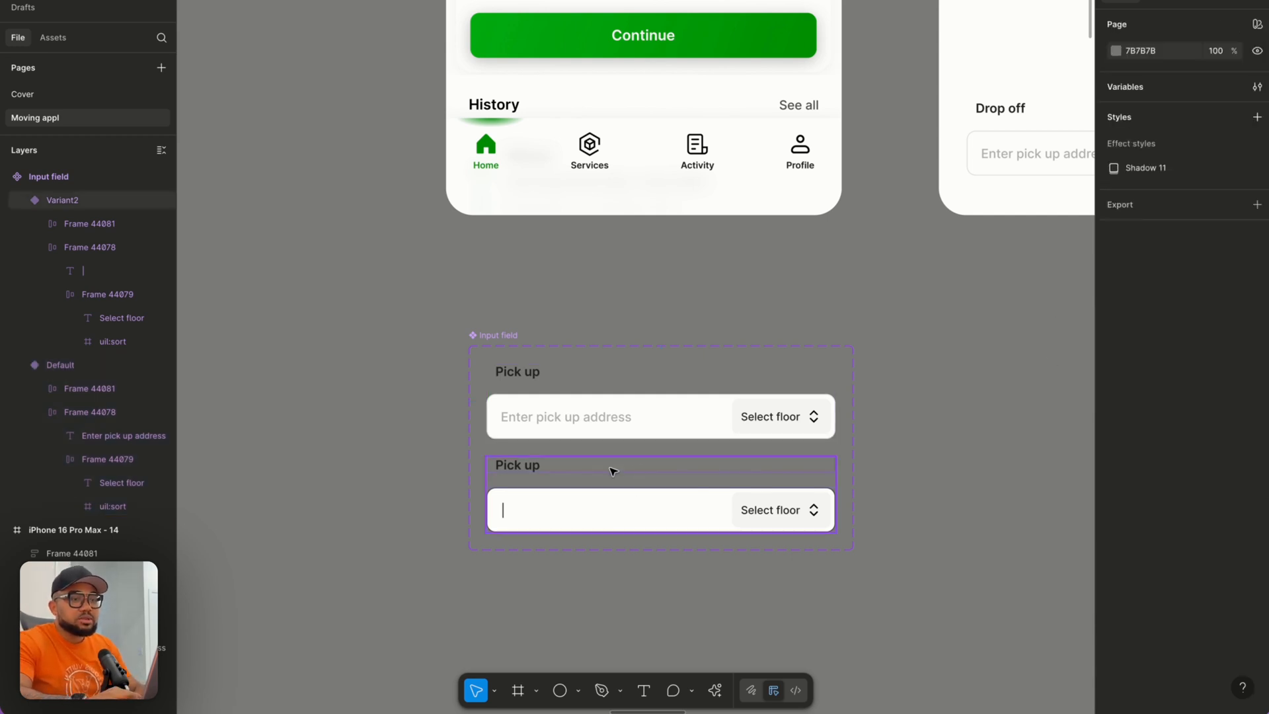
Rename the second variant, the one with the text cursor, as "Active".
click(582, 487)
double_click(1189, 75)
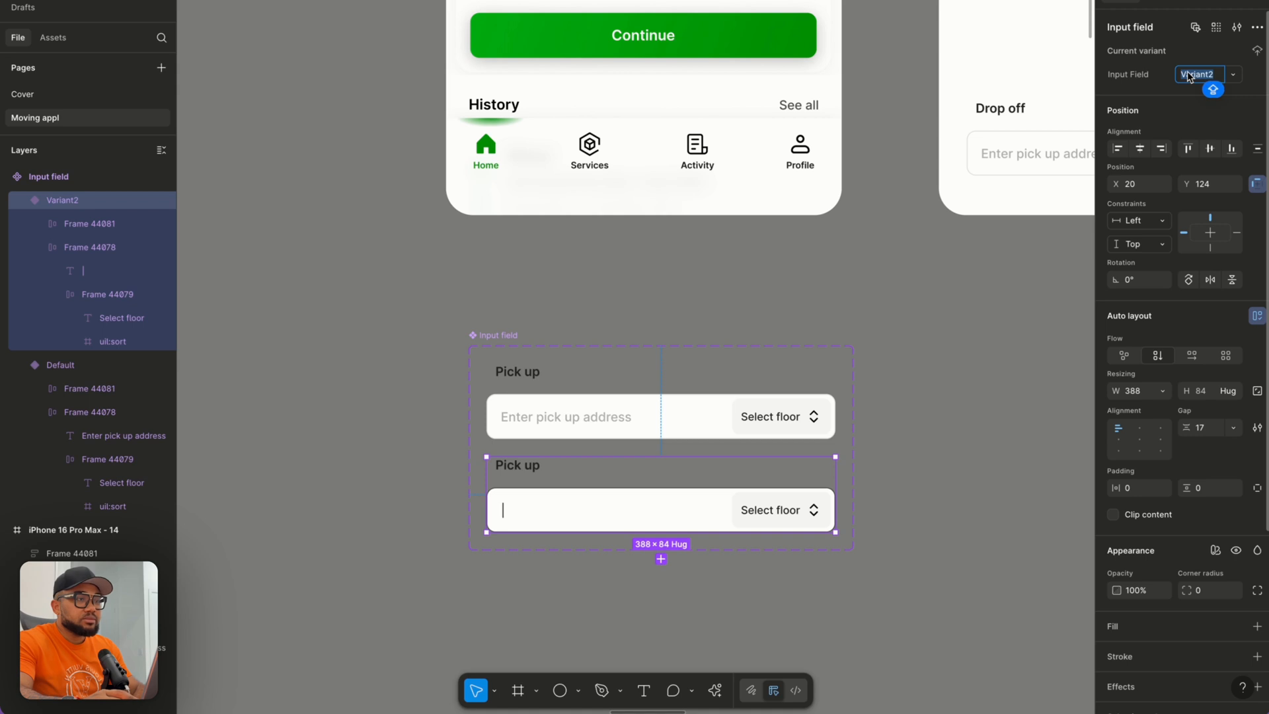
text(a)
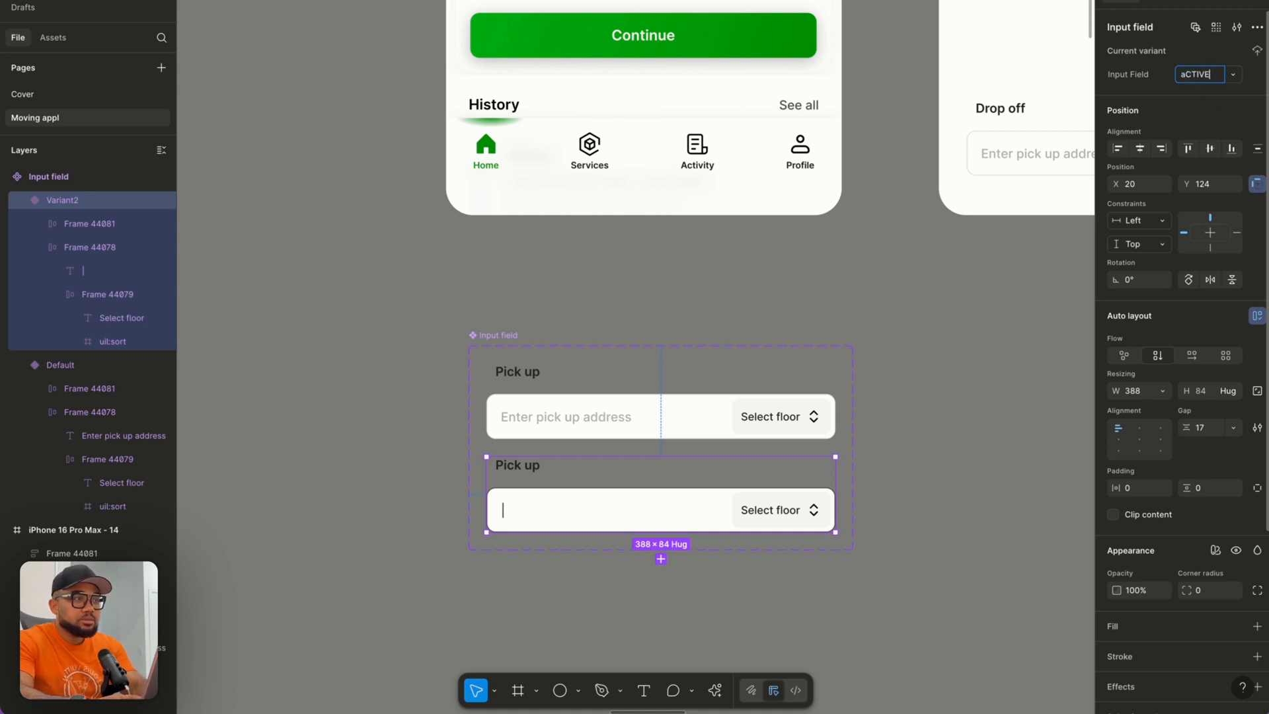
text(CTIVE)
key(BackSpace)
key(BackSpace)
key(BackSpace)
key(BackSpace)
key(BackSpace)
key(BackSpace)
text(Active)
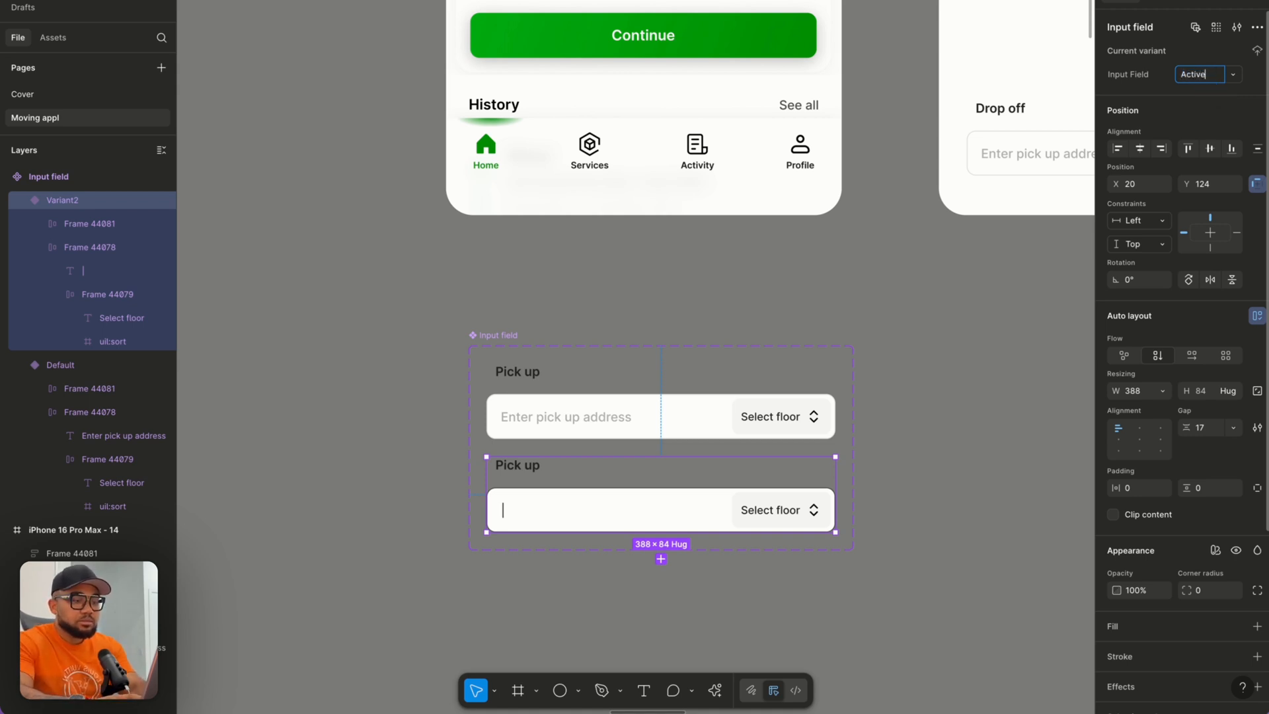
key(Return)
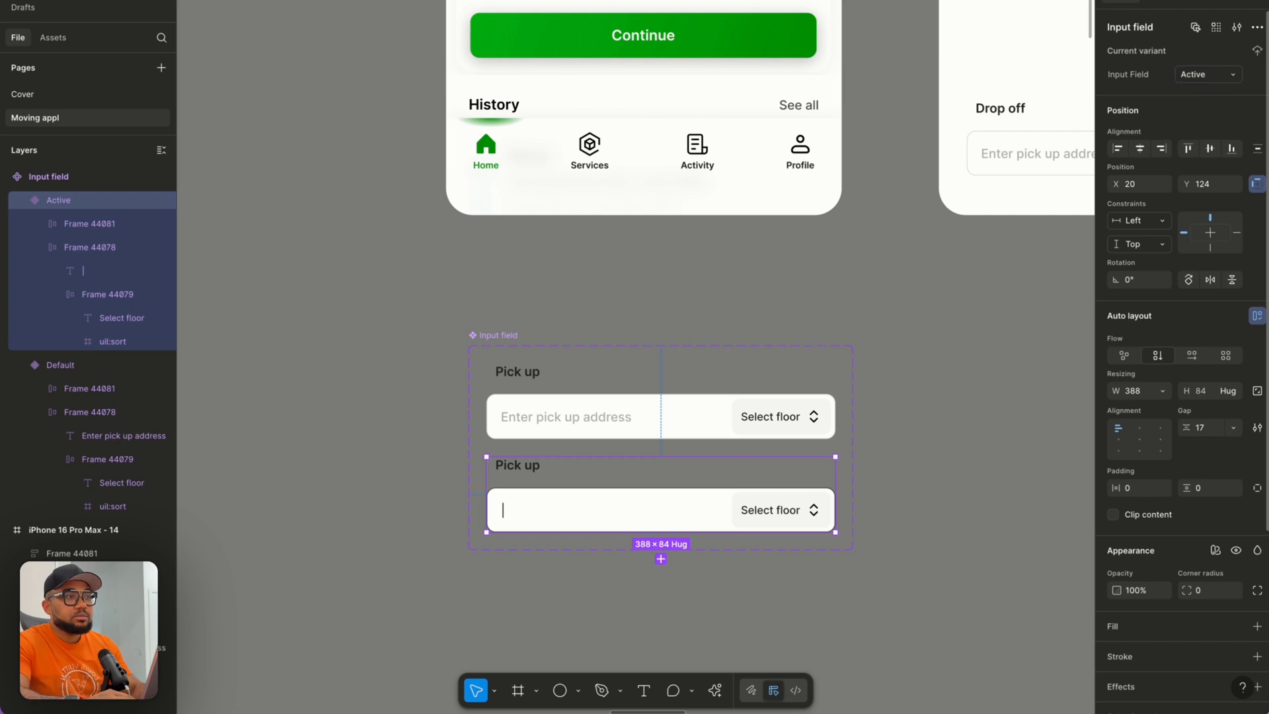
Place an instance of the Default input field under the heading on iPhone 16 Pro Max - 14 and delete the old drop-off group.
click(614, 399)
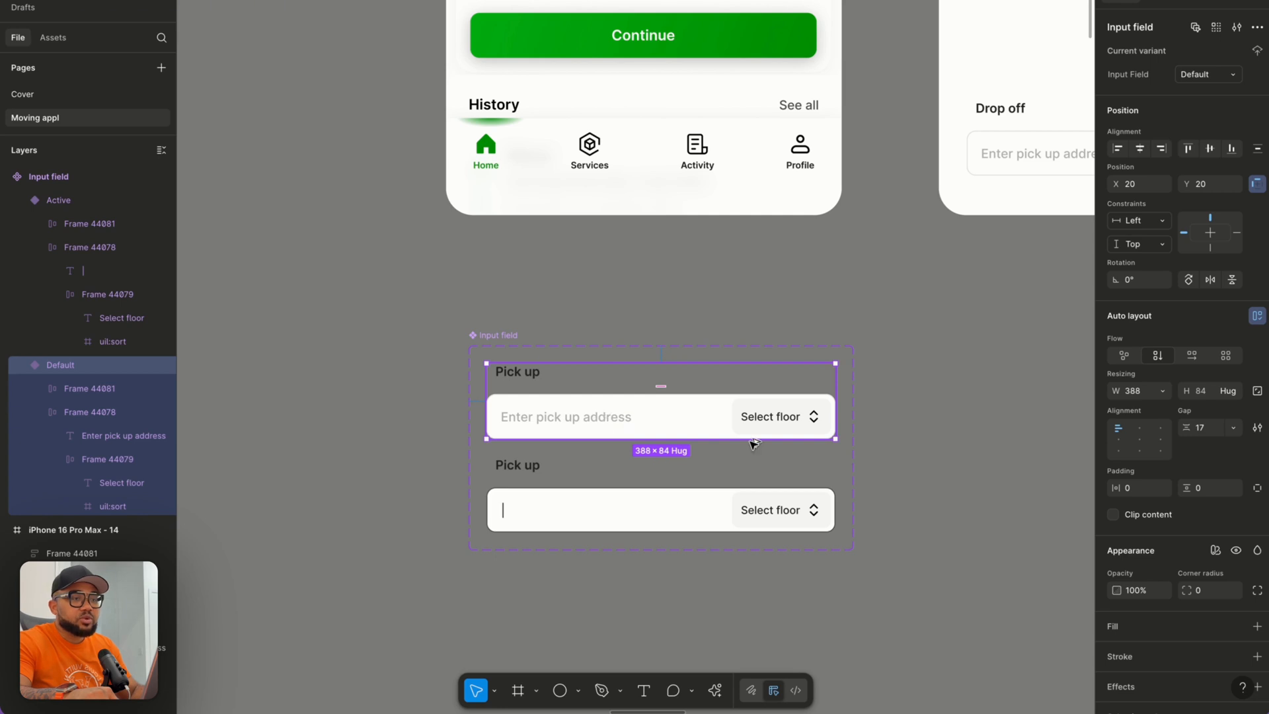
drag(683, 436, 1057, 453)
scroll(991, 456, right, 5)
drag(745, 504, 738, 183)
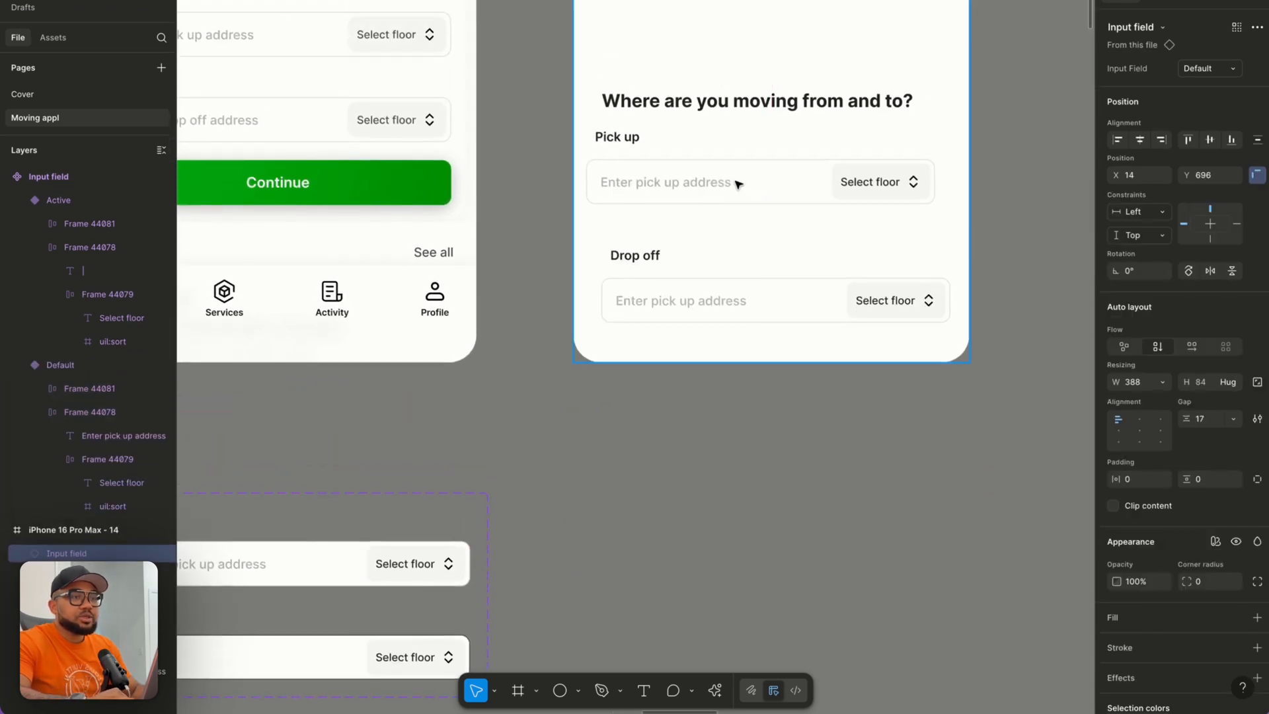
click(721, 263)
key(Delete)
drag(735, 198, 711, 198)
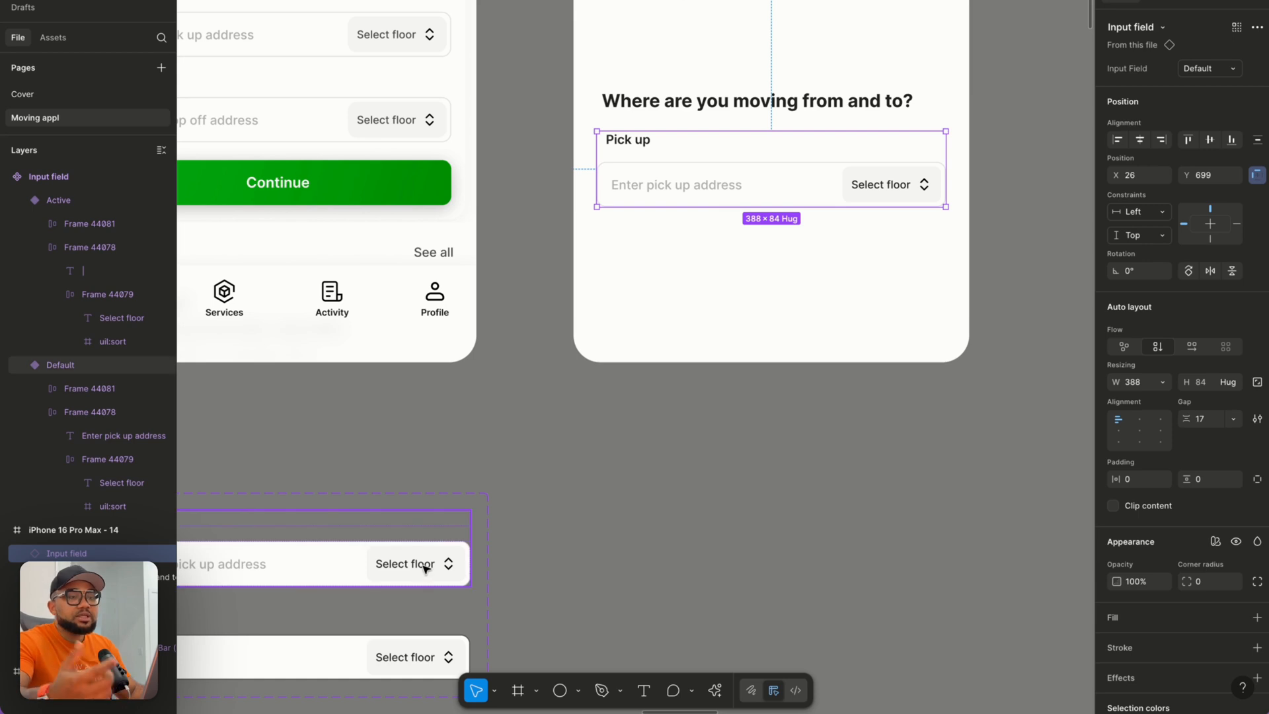
Duplicate the pick-up field directly below itself and change the copy's label to "Drop off".
drag(736, 177, 714, 275)
scroll(714, 275, up, 2)
scroll(713, 275, left, 3)
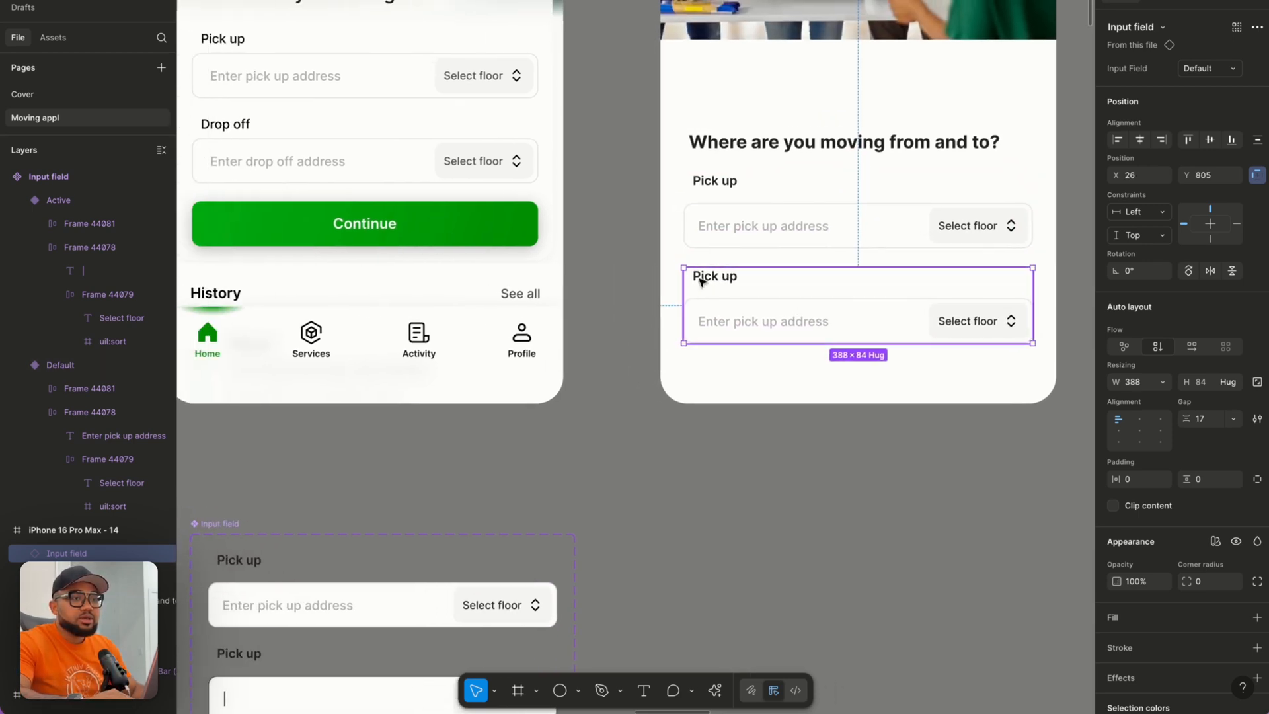
double_click(706, 282)
double_click(706, 281)
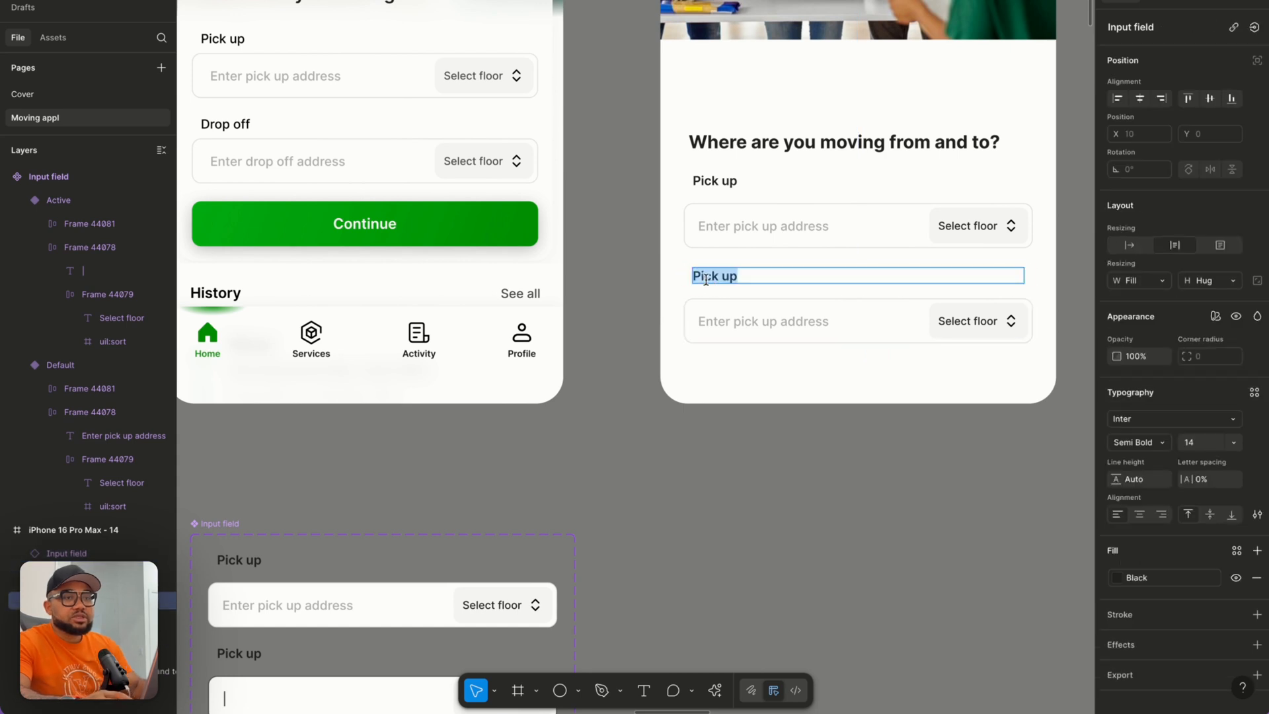
text(Drop off)
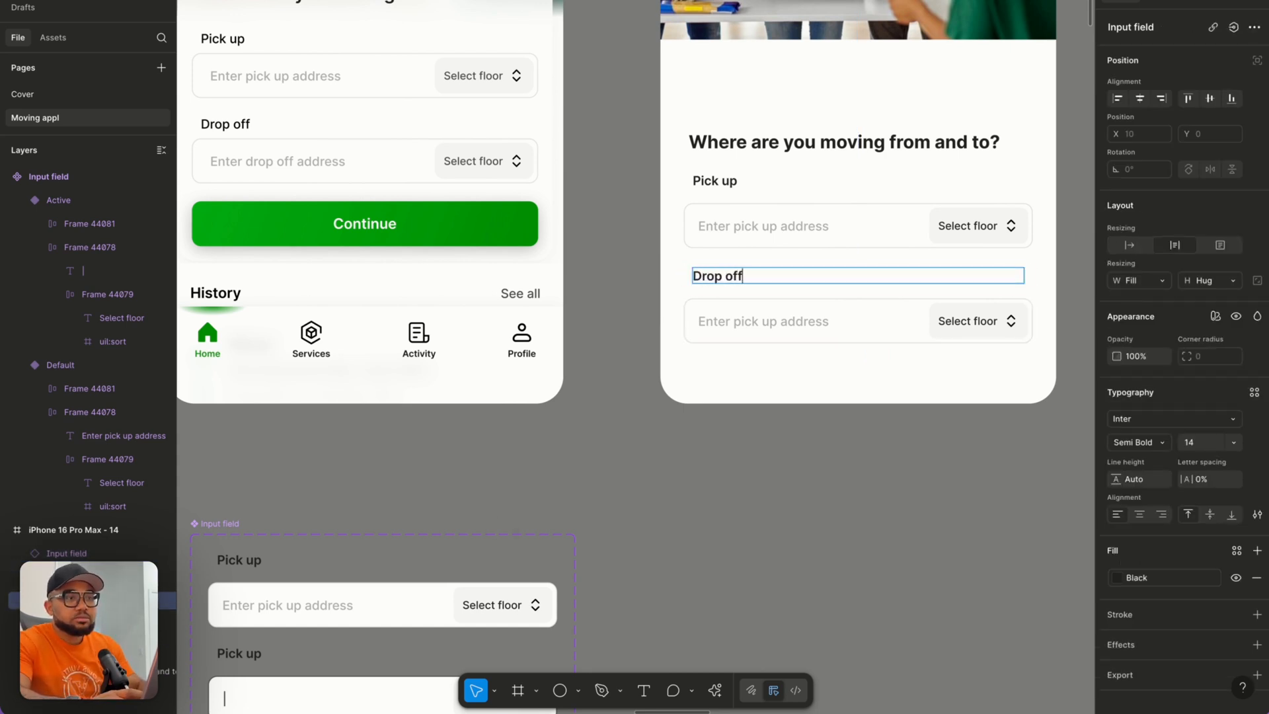
Change the drop-off field's placeholder to "Enter drop off address".
double_click(749, 322)
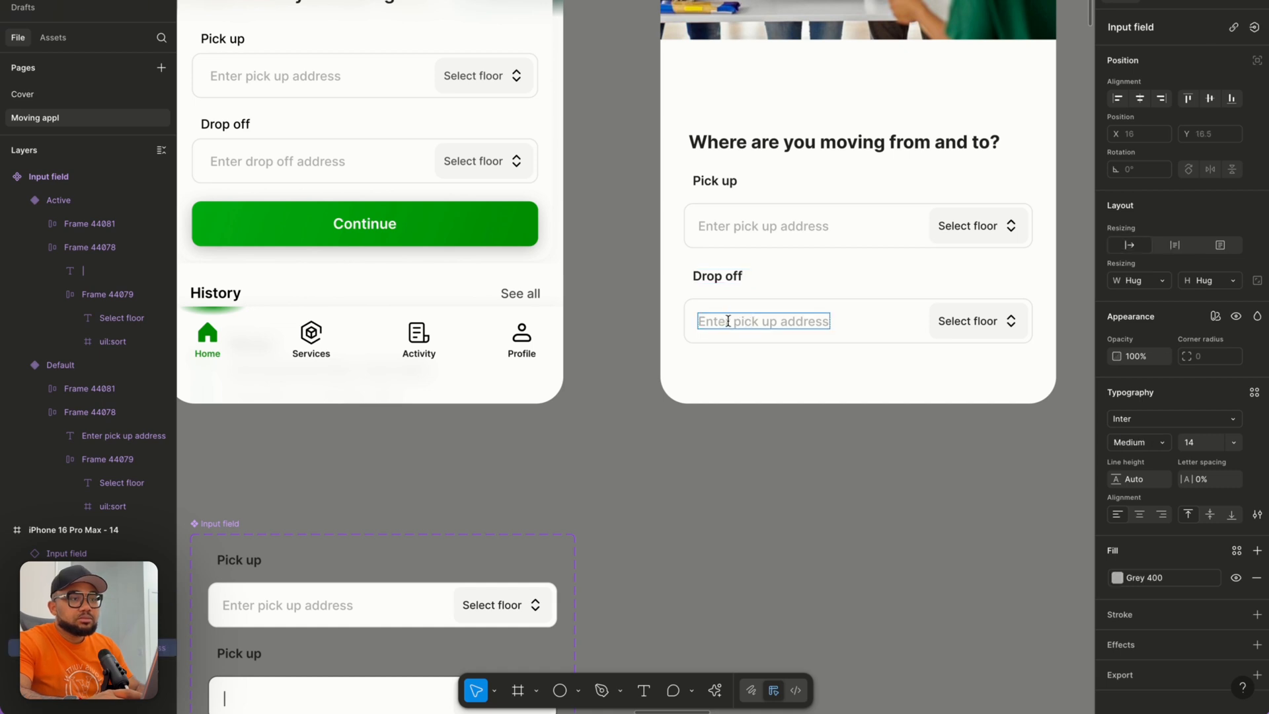
drag(734, 321, 769, 321)
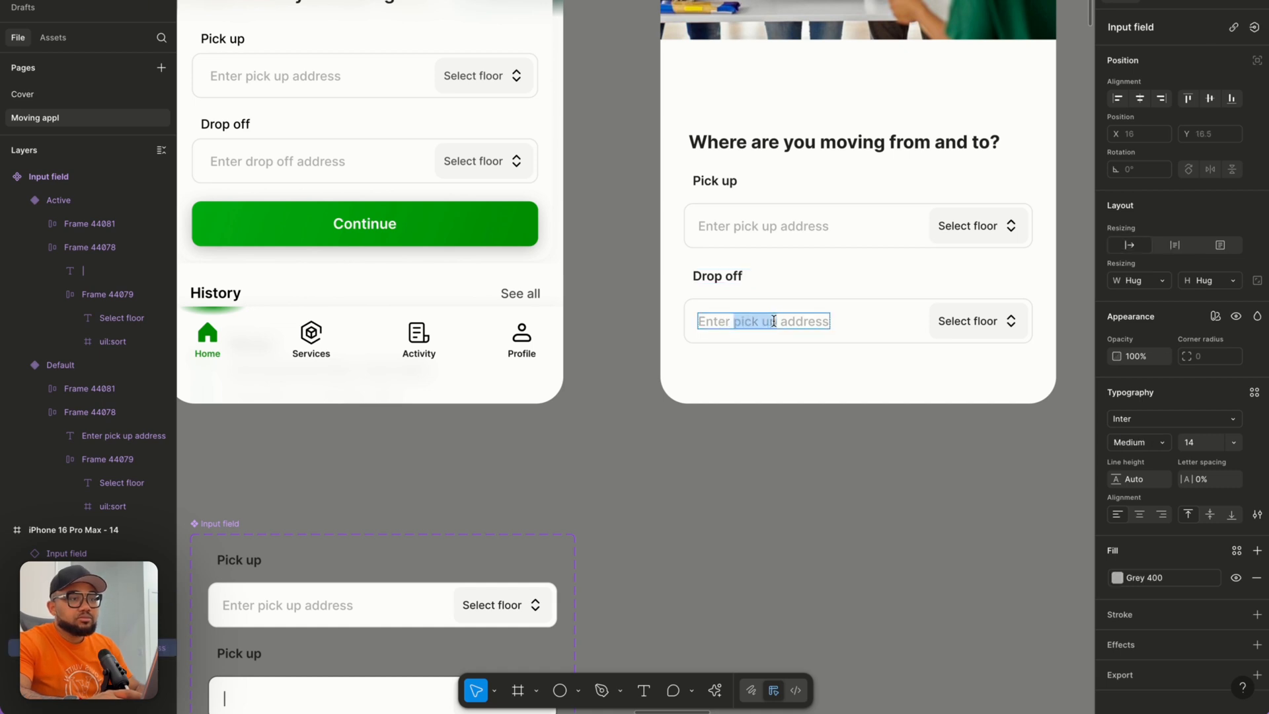
text(drop)
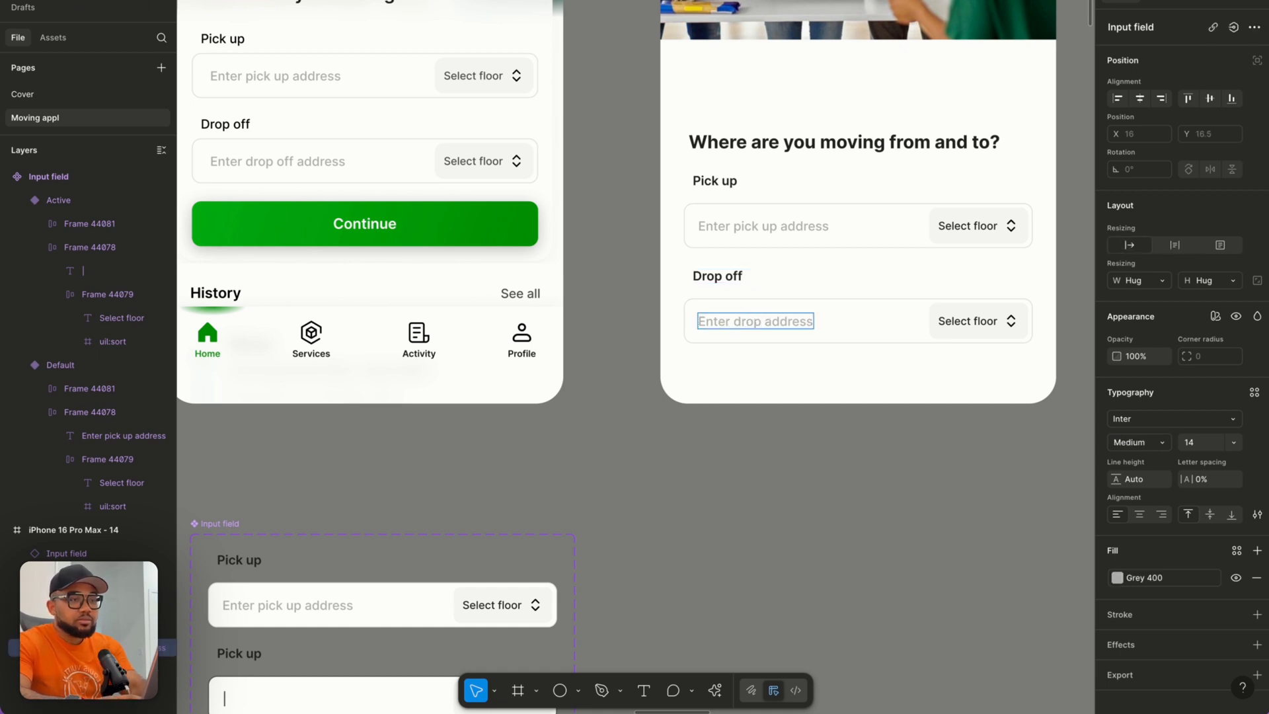
text( off)
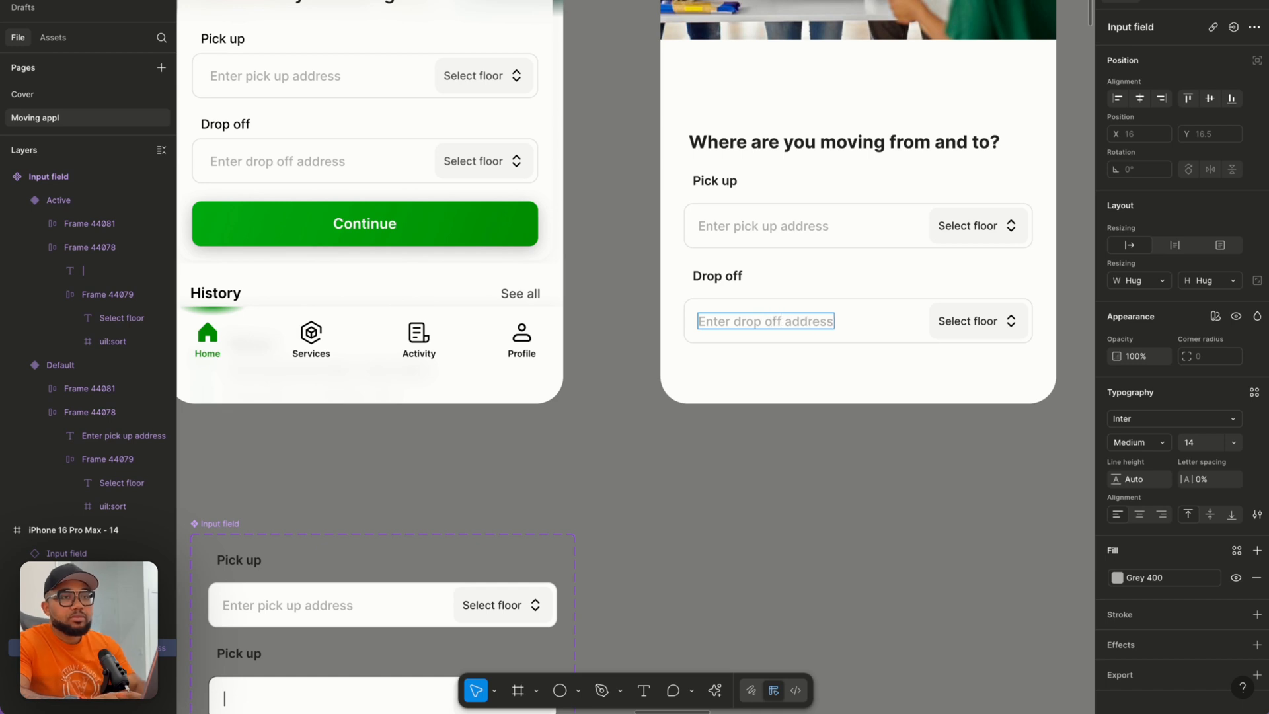
click(787, 431)
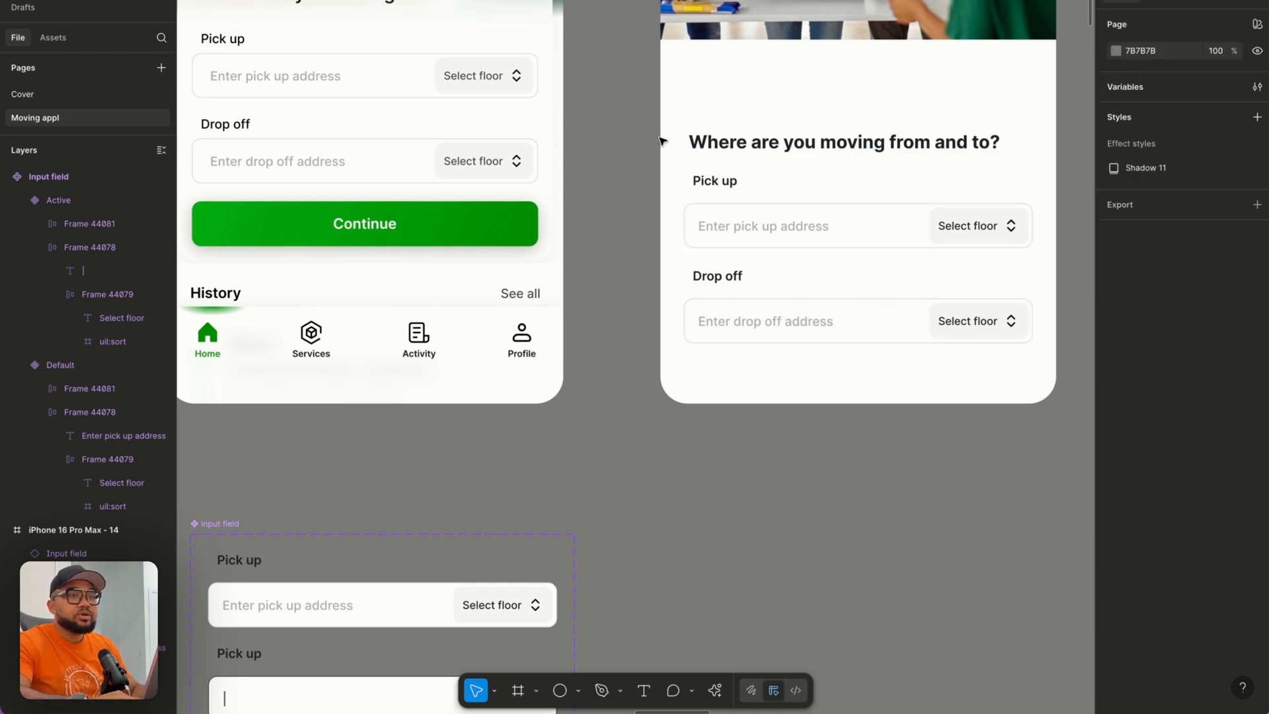
Combine the heading and both fields in a vertical auto layout, and wrap the heading in its own auto layout with 10 horizontal padding.
drag(640, 113, 1051, 386)
key(shift+a)
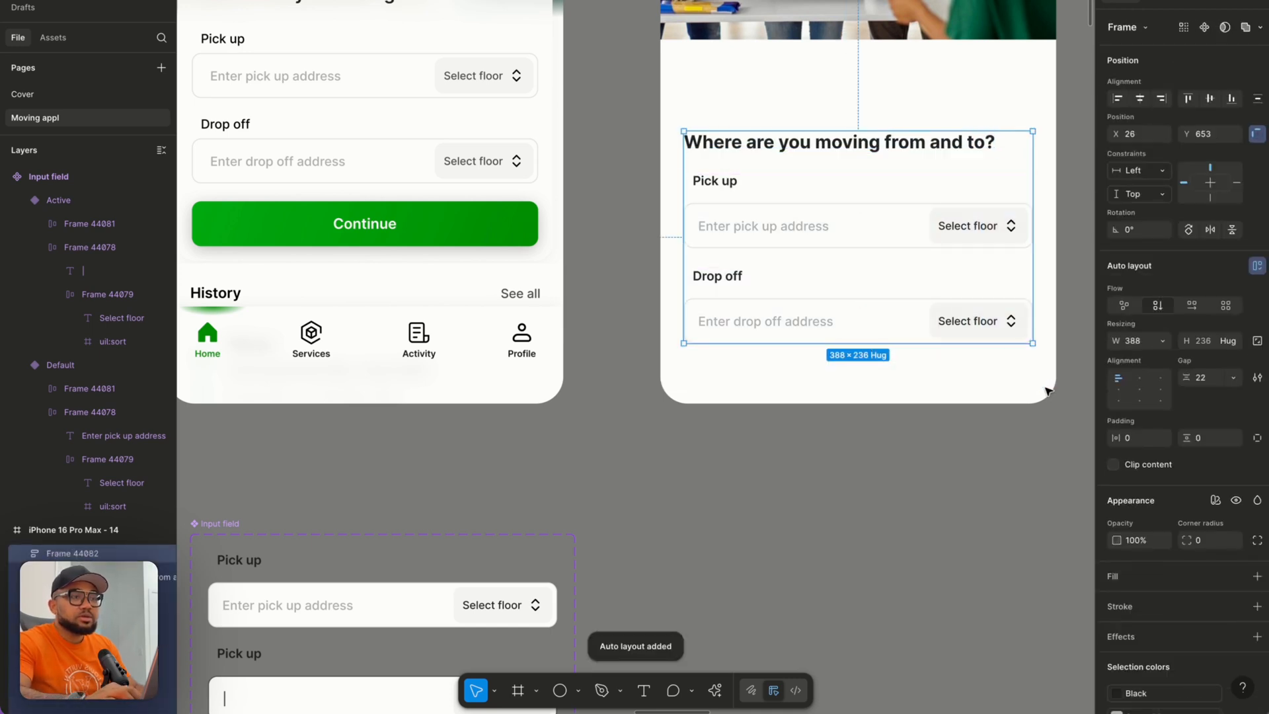
scroll(765, 83, left, 1)
click(826, 146)
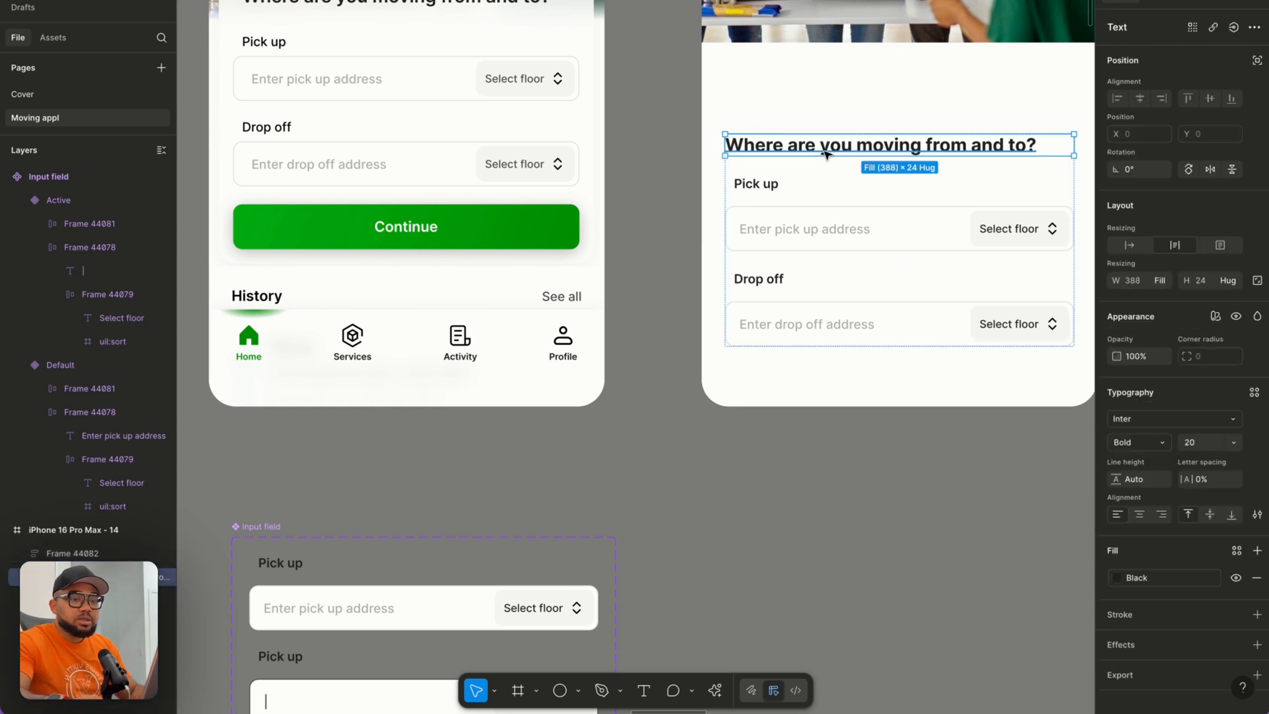
key(shift+a)
click(1133, 378)
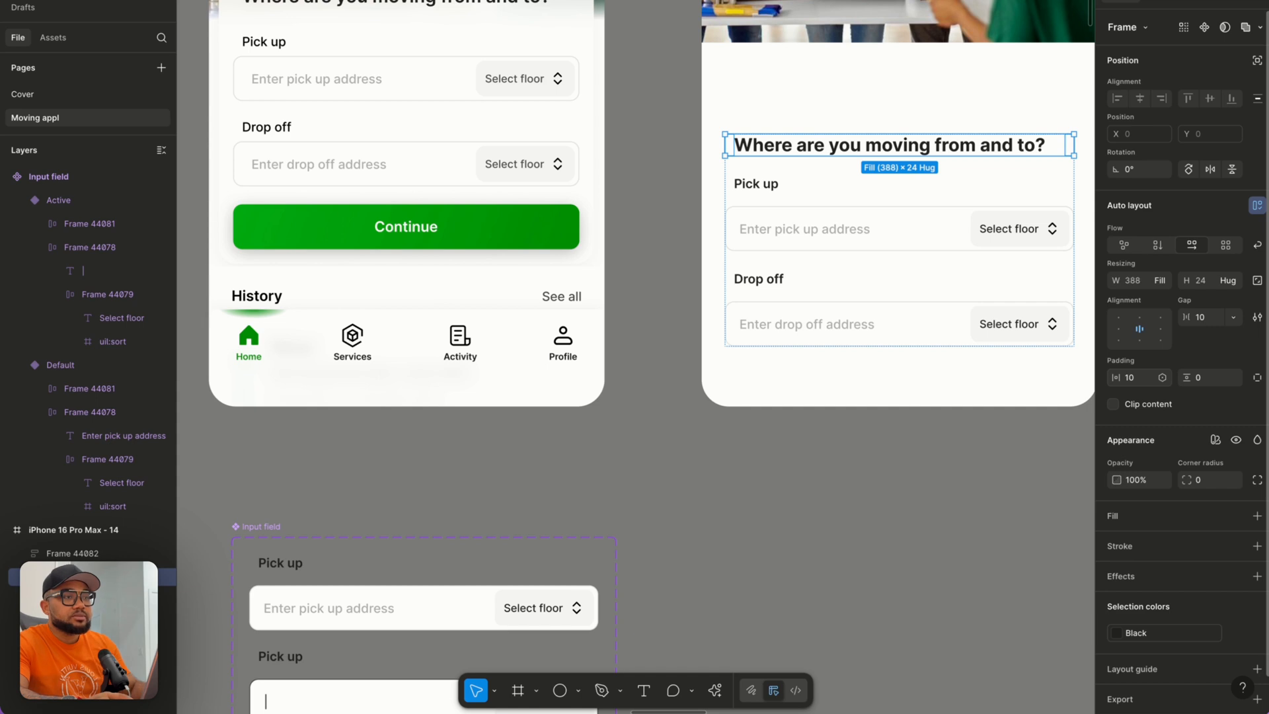
click(778, 436)
Move the form up to overlap the photo at Y 491 and give it an FFFFFF fill at 87% opacity.
scroll(778, 436, down, 2)
scroll(778, 436, up, 2)
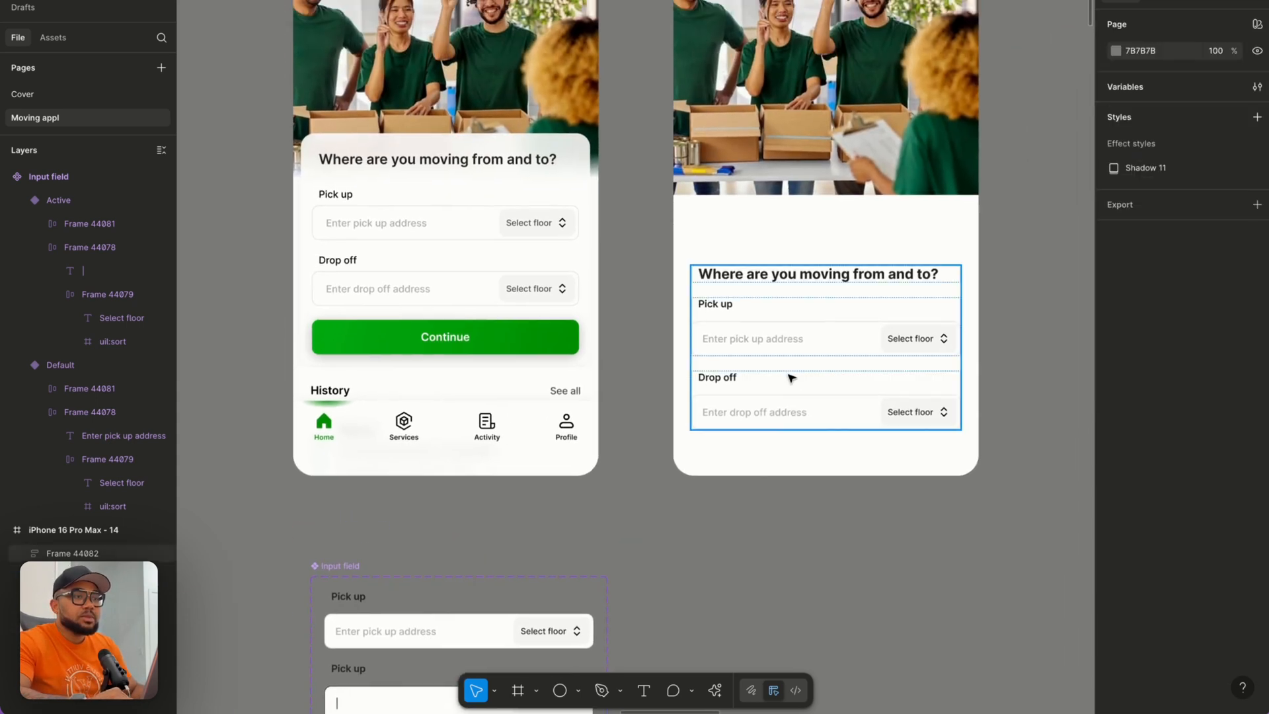
drag(793, 374, 793, 268)
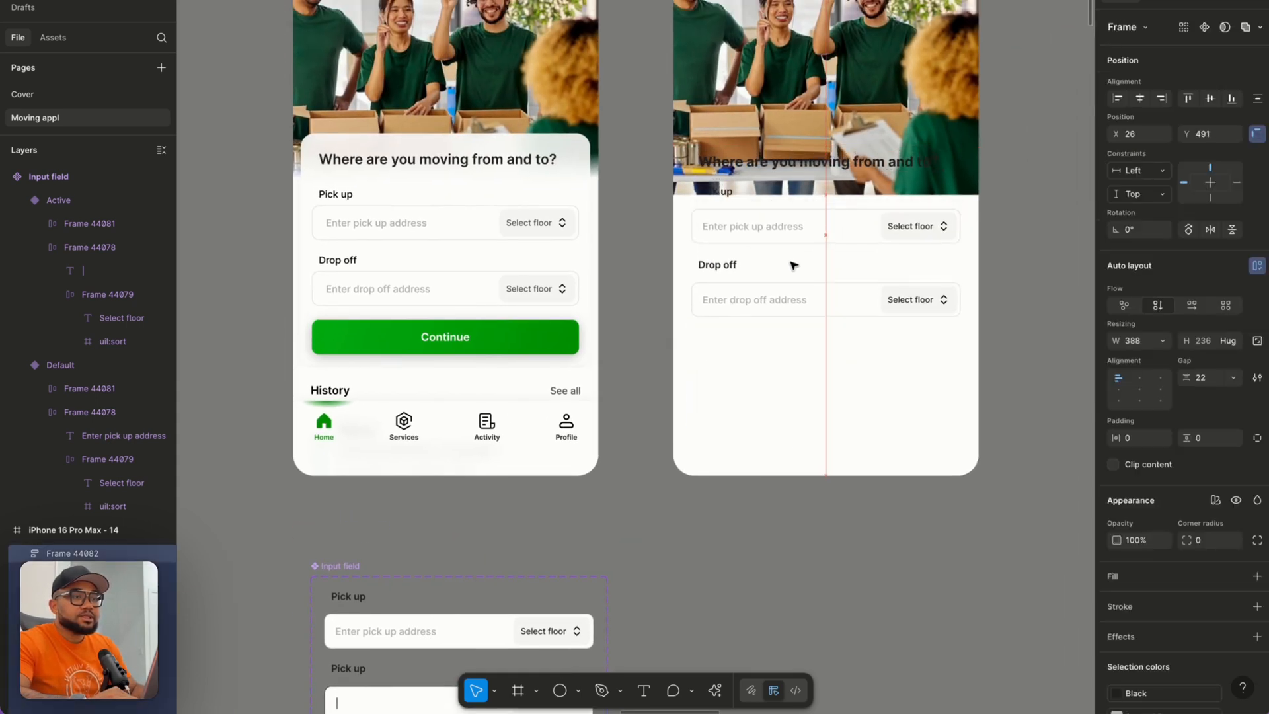
click(1156, 579)
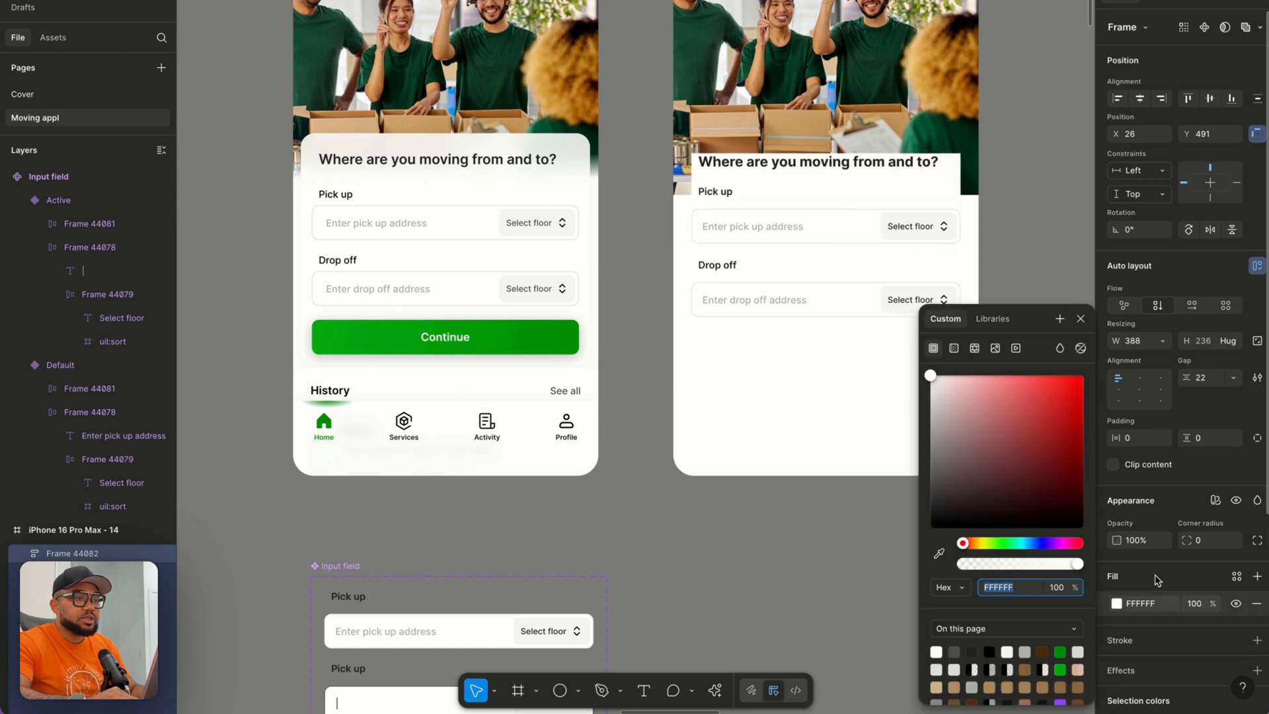
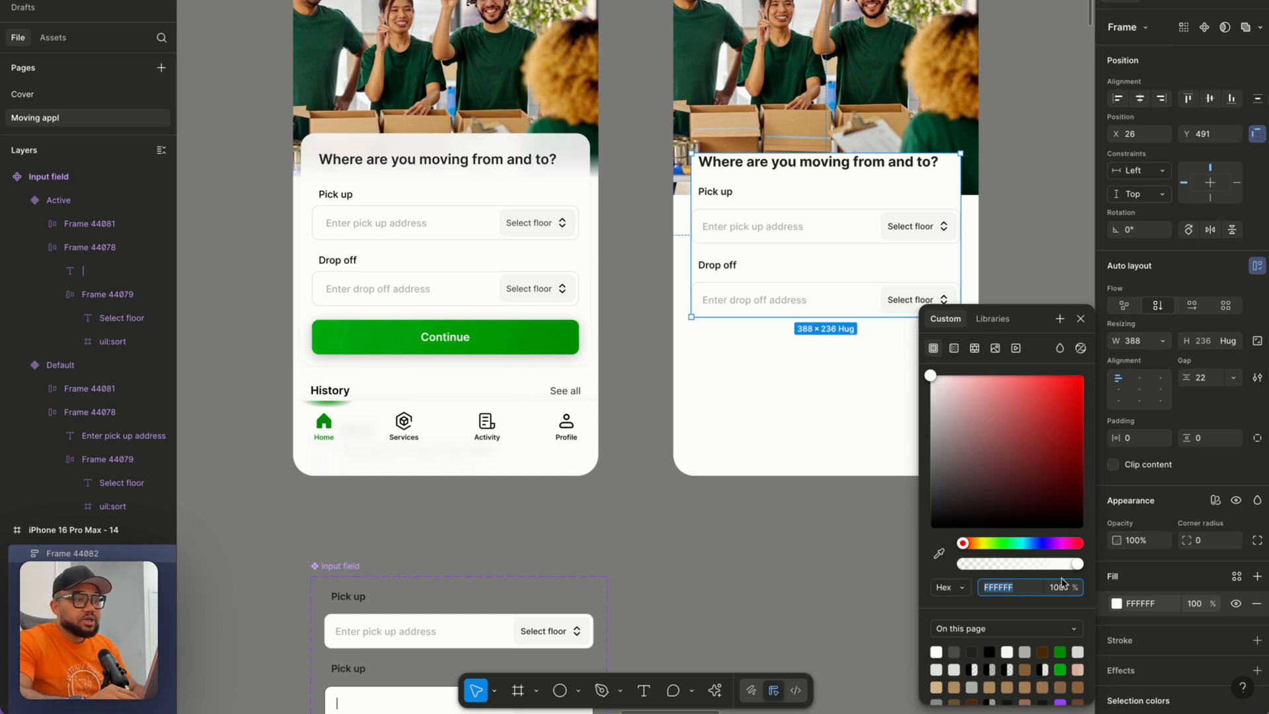
drag(1077, 564, 1064, 568)
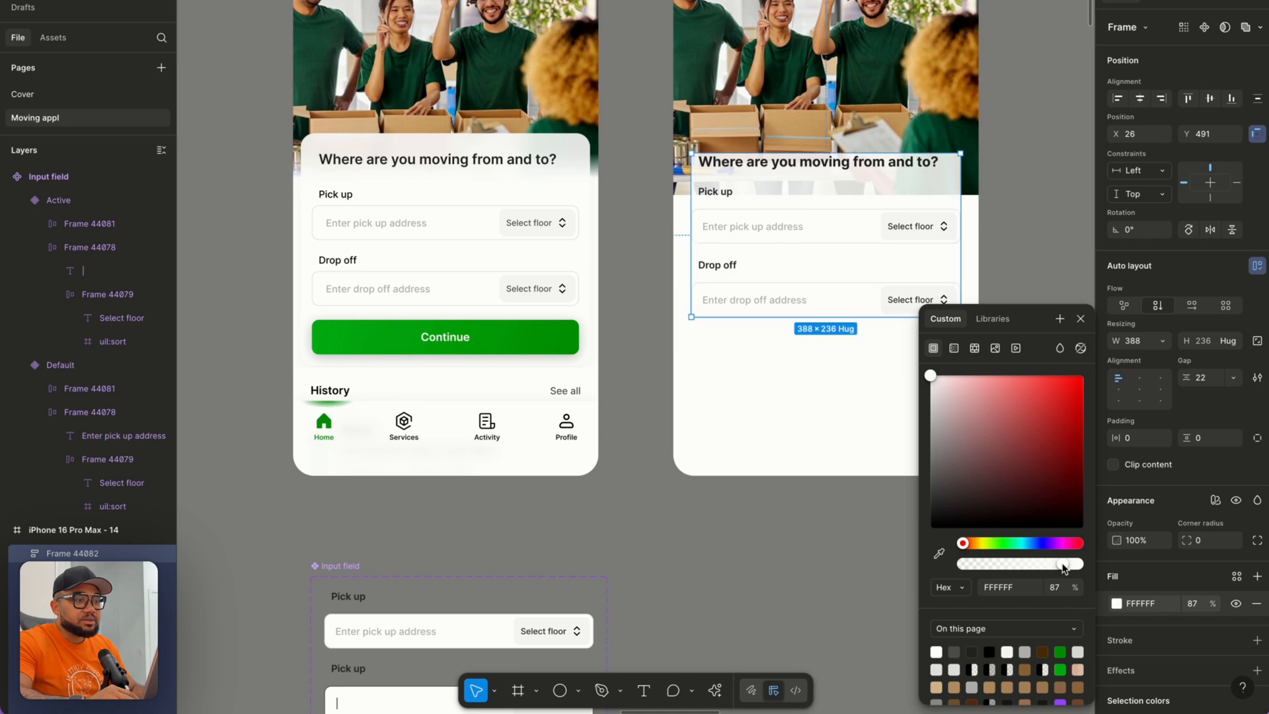
Save the form's fill as a colour variable named "Transparent 1" in the Colours collection and view it among the library colours.
click(1060, 320)
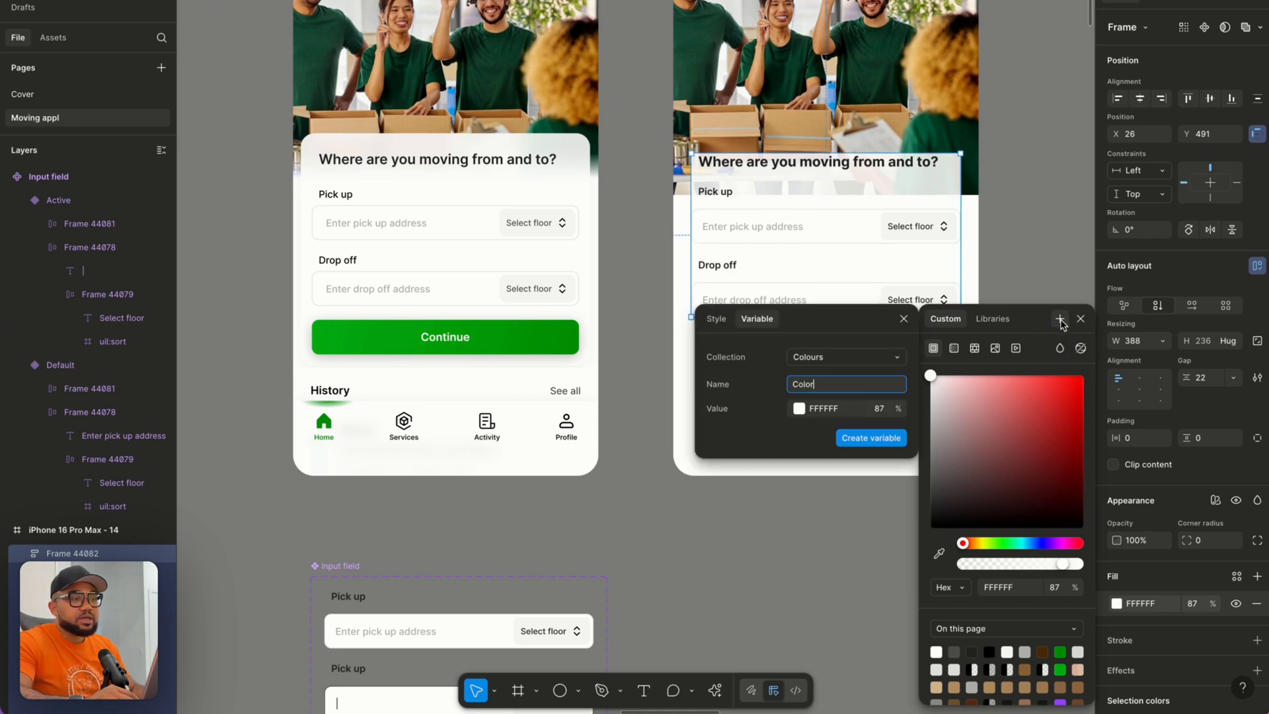
key(BackSpace)
key(BackSpace)
text(Transparent 1)
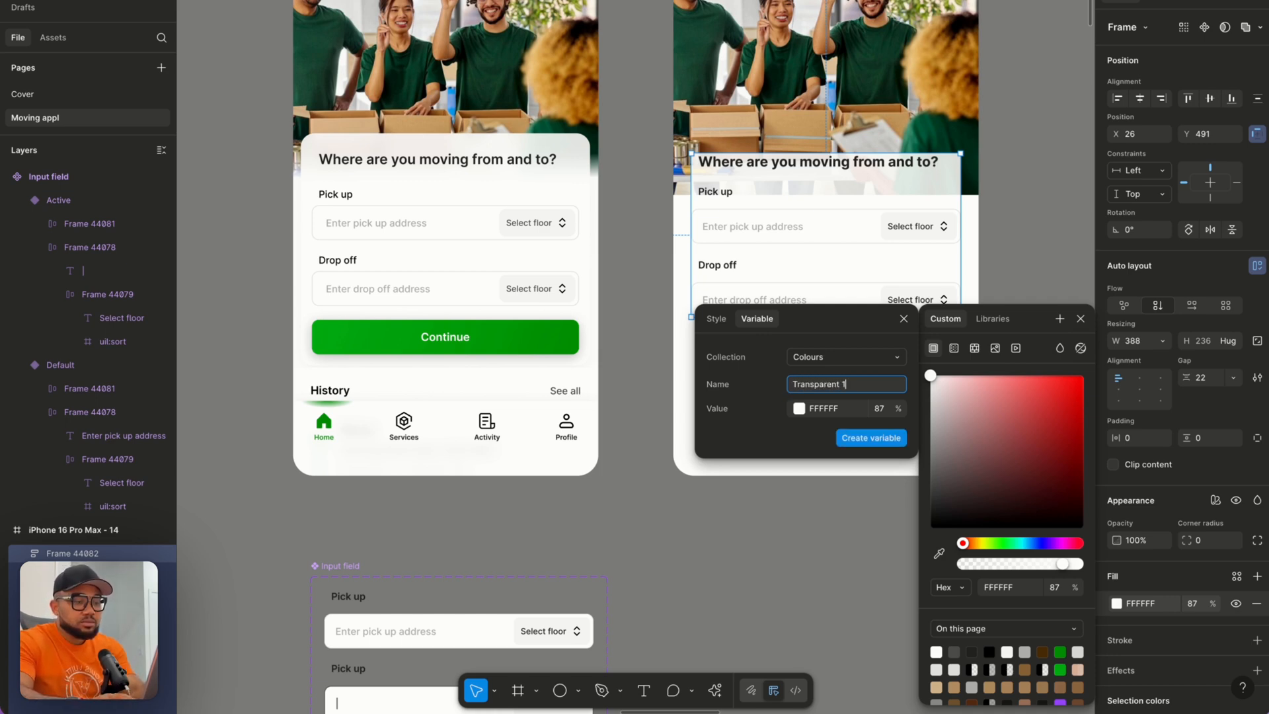
key(Return)
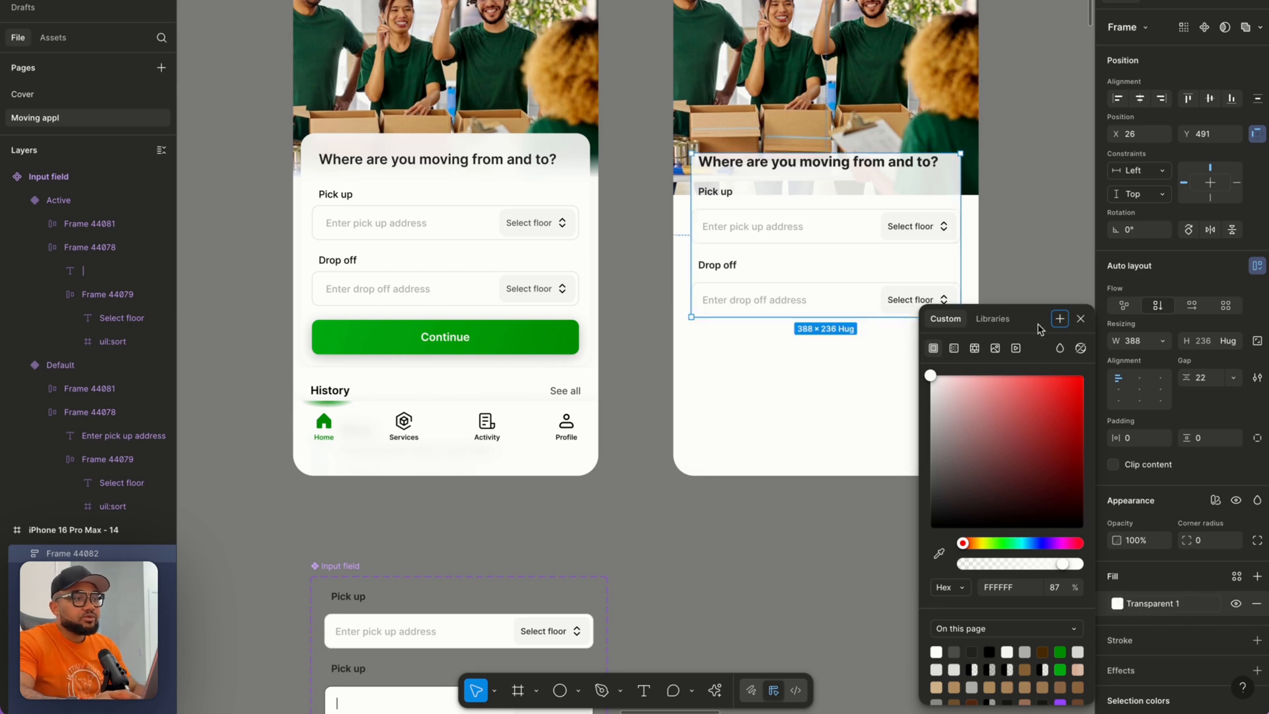
click(1081, 318)
click(1024, 307)
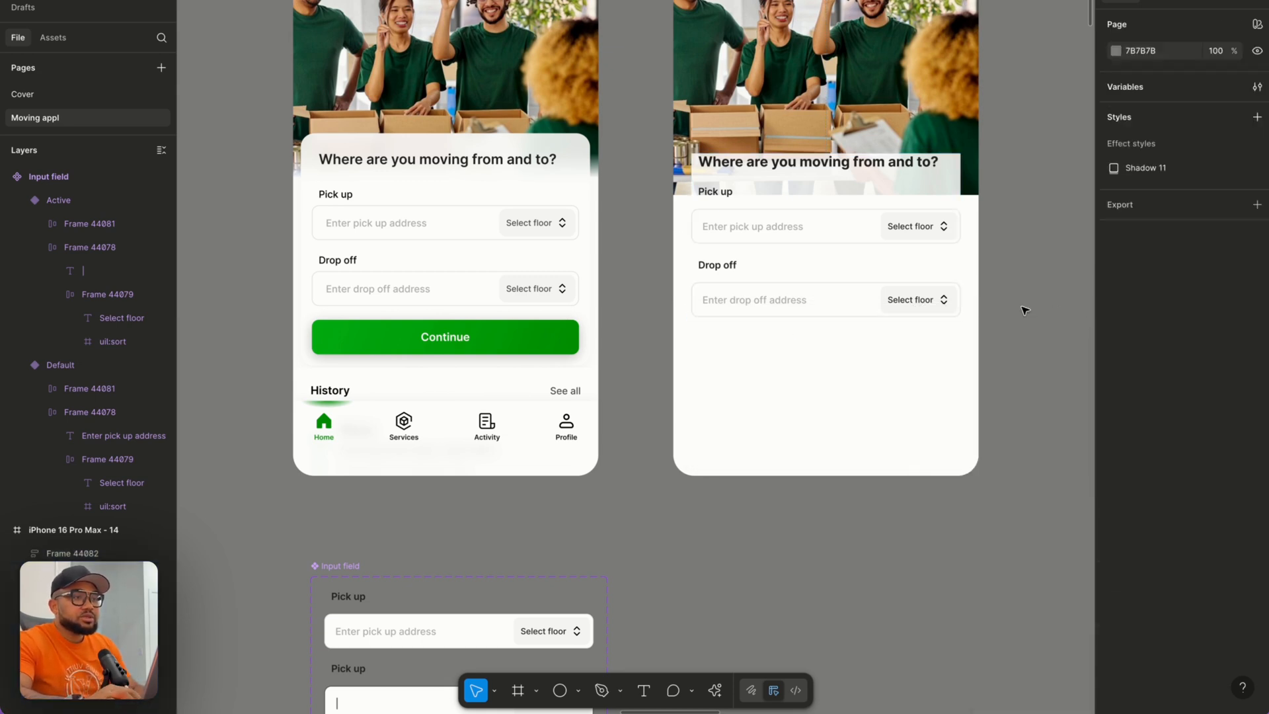
click(897, 246)
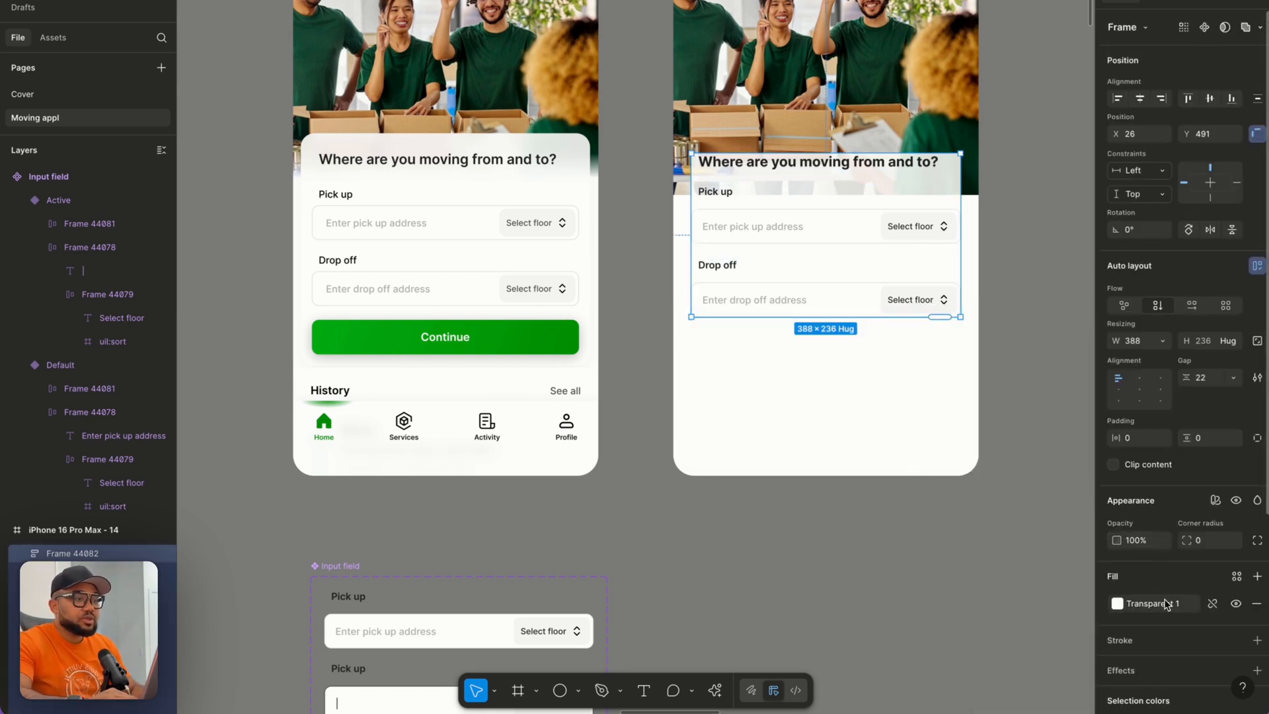
click(1121, 606)
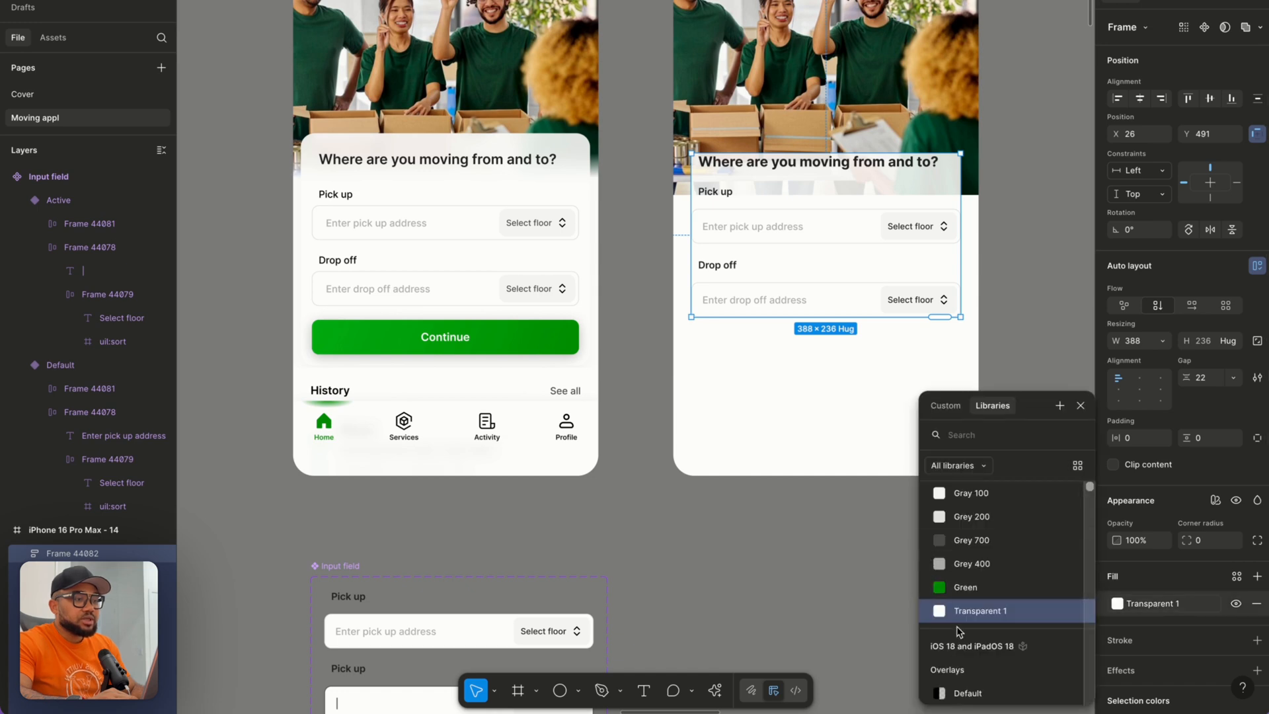
scroll(978, 594, up, 2)
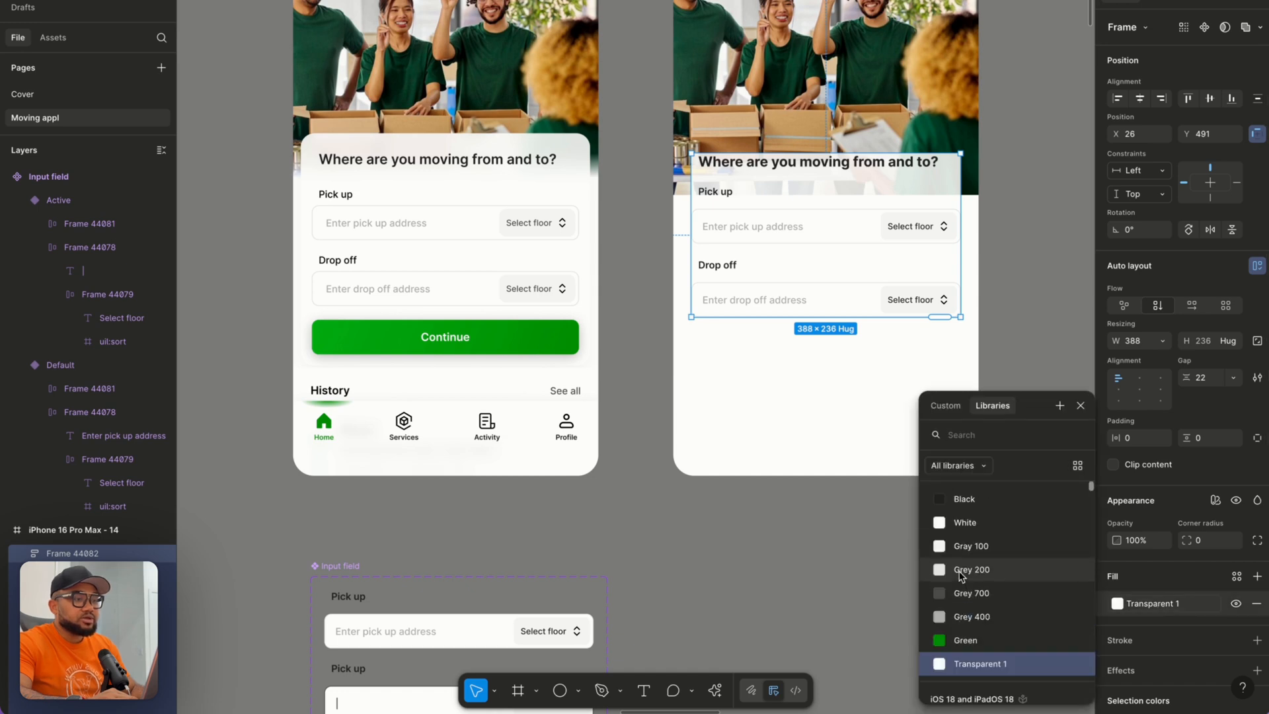
click(1081, 405)
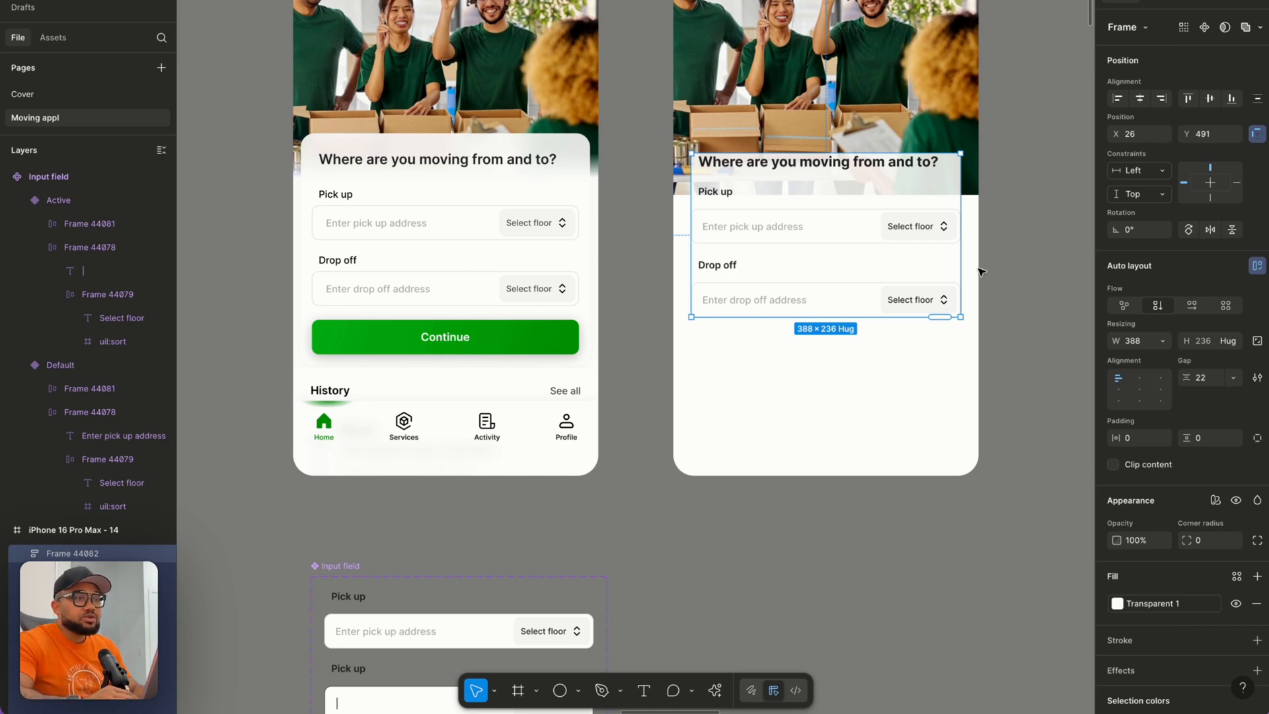
Widen the form card to 404 and give it 16 horizontal and 16 vertical padding.
drag(962, 274, 971, 274)
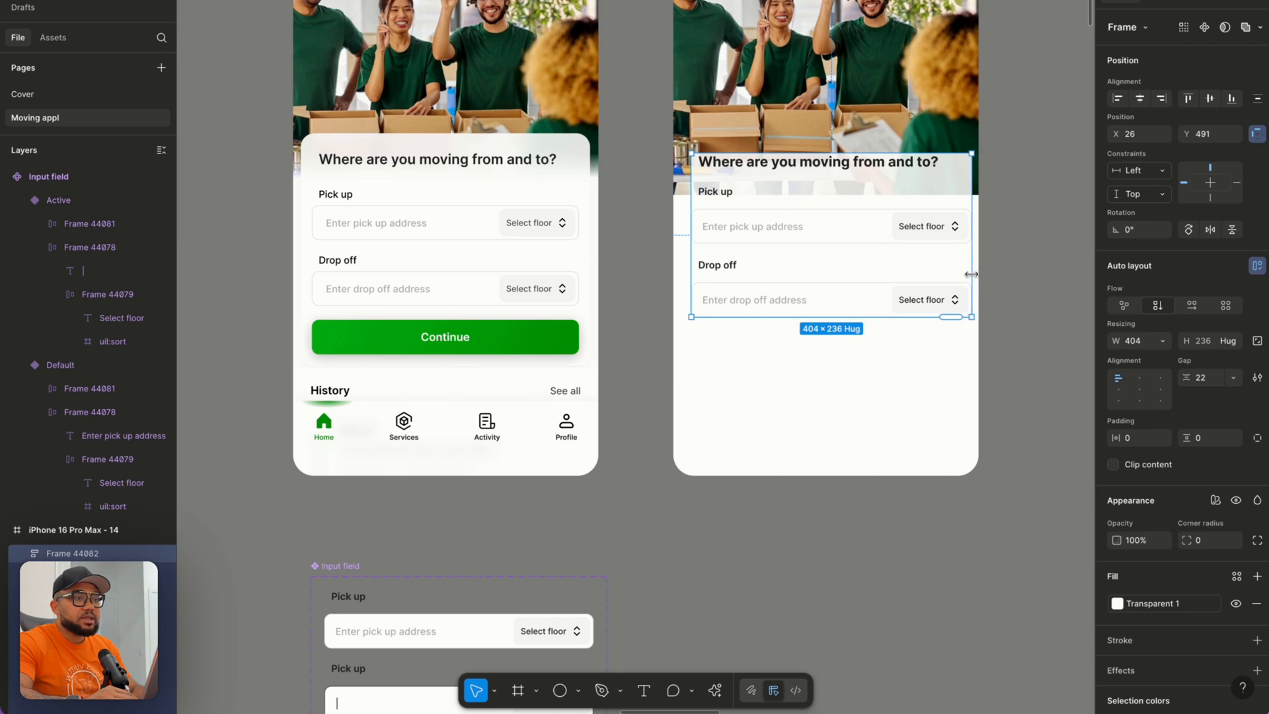
click(1128, 437)
text(16)
key(Return)
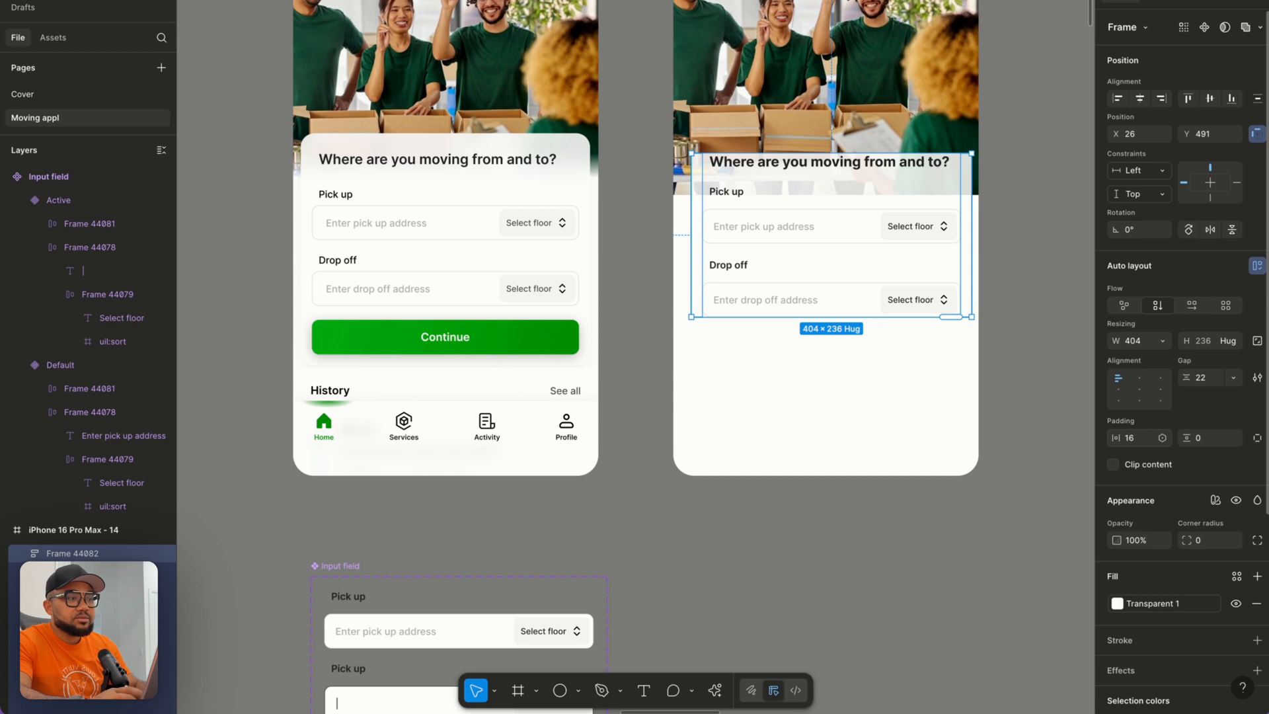
click(1218, 442)
text(16)
key(Return)
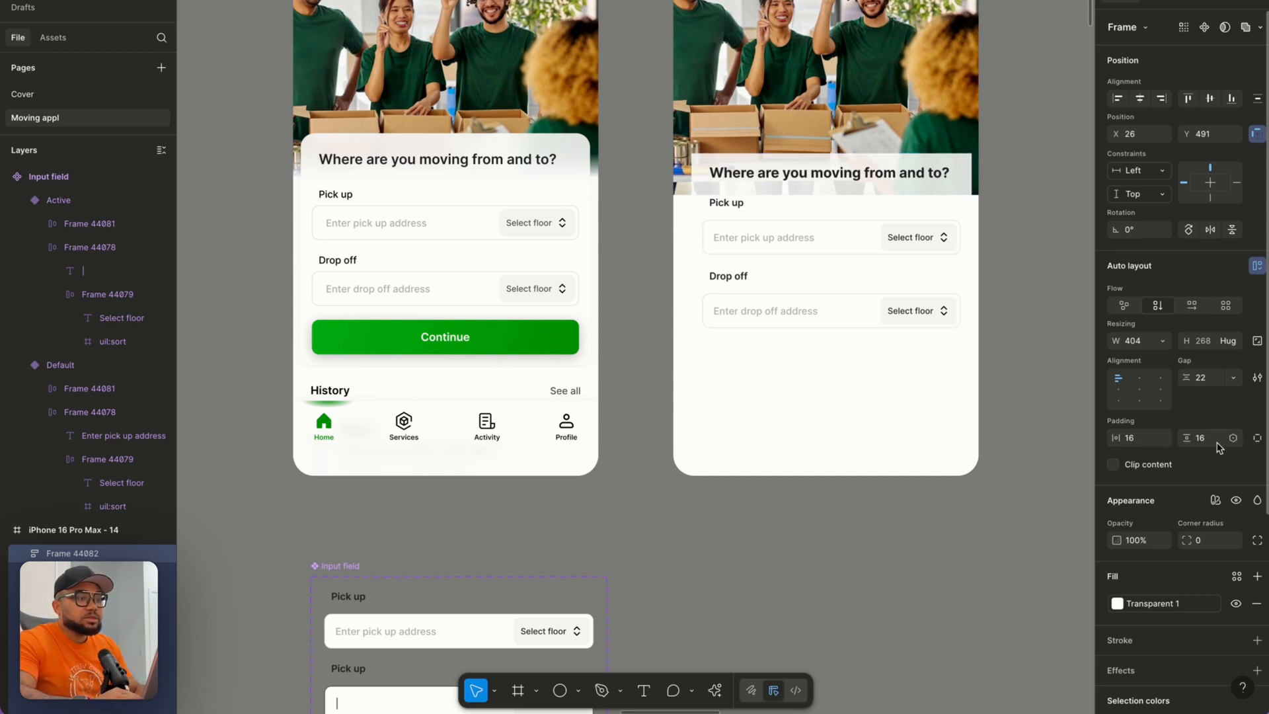
Round the form card's corners with a radius of 16.
click(1207, 540)
text(16)
key(Return)
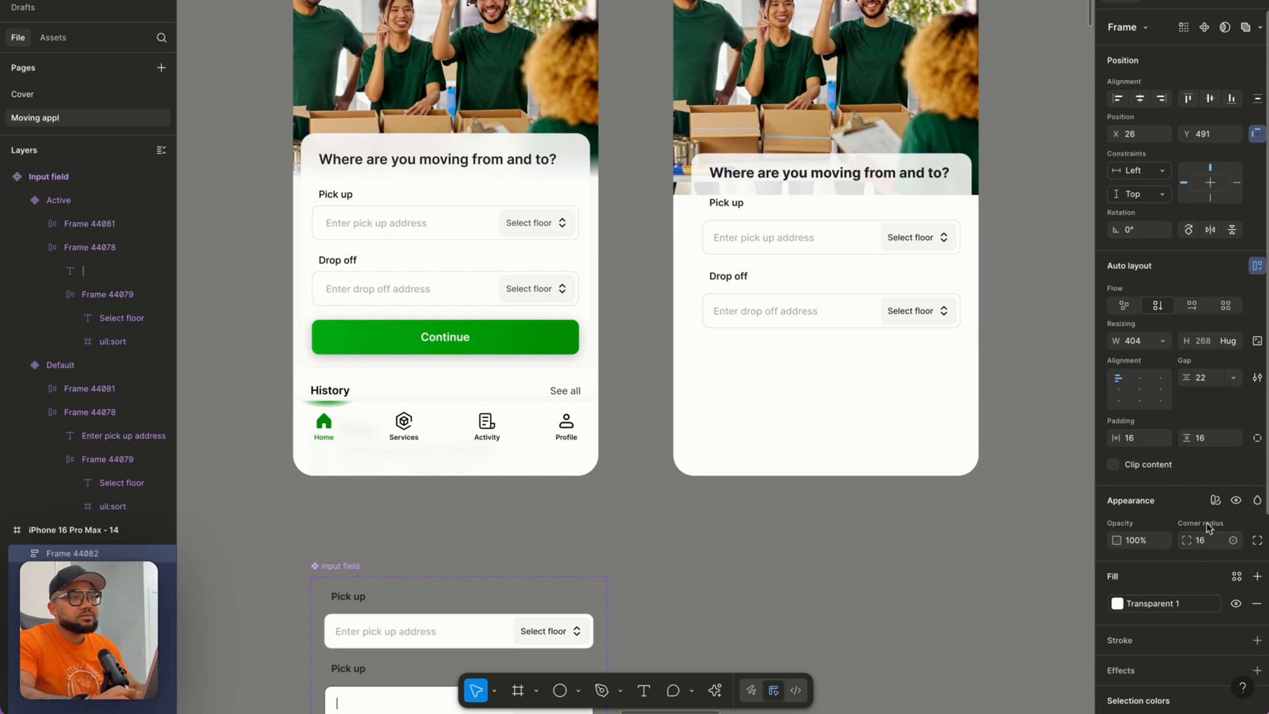
Move the form card up to Y 478, widen it to 418 and centre it horizontally in the screen.
drag(720, 187, 709, 175)
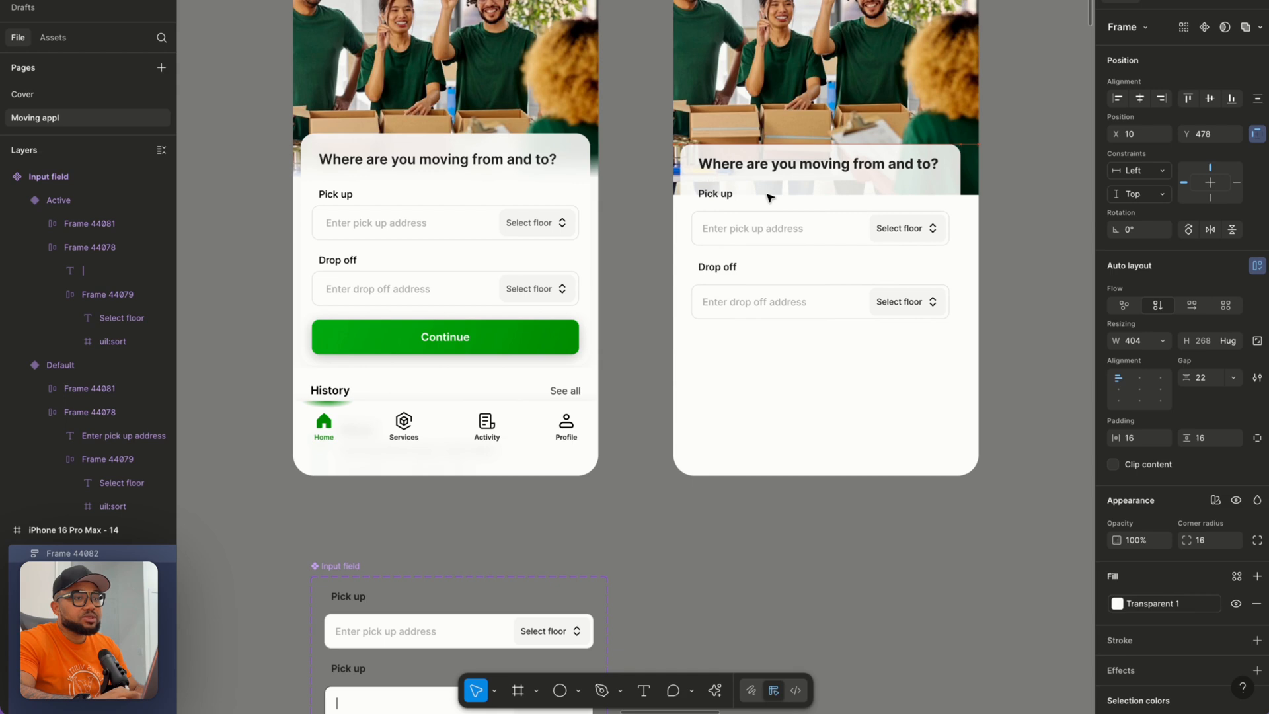
drag(969, 218, 969, 217)
click(1139, 98)
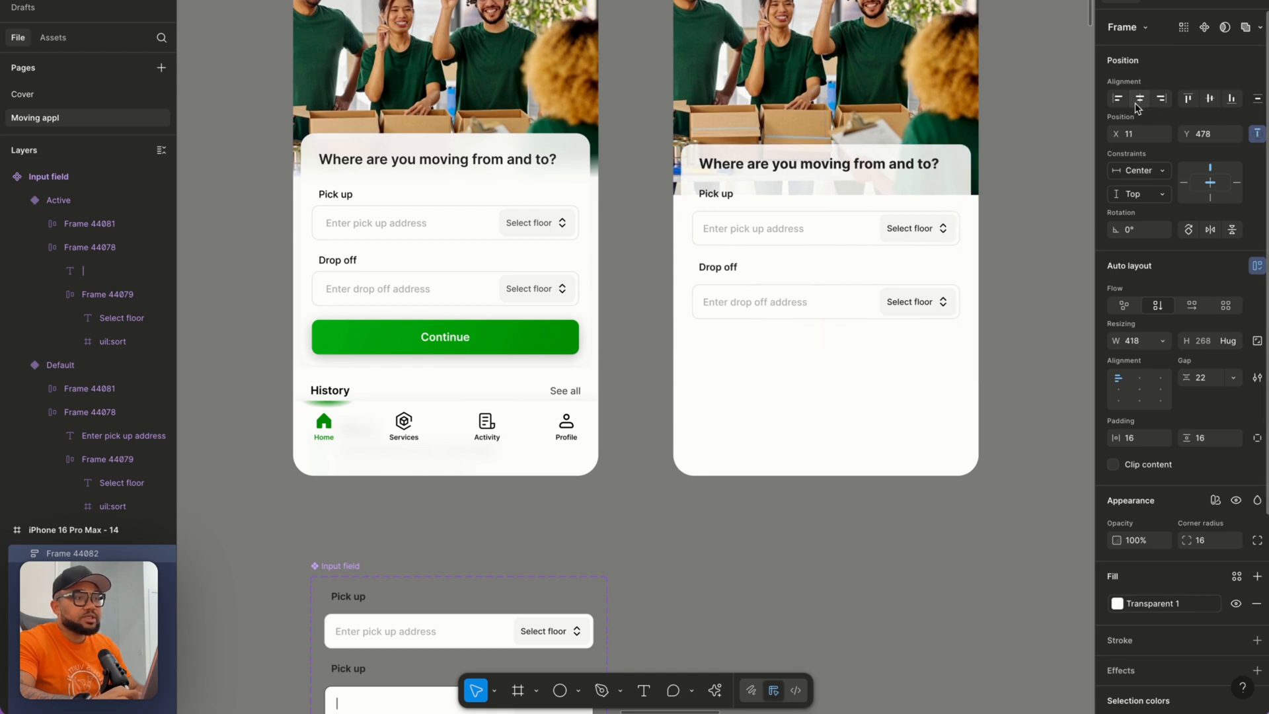
scroll(1150, 463, down, 4)
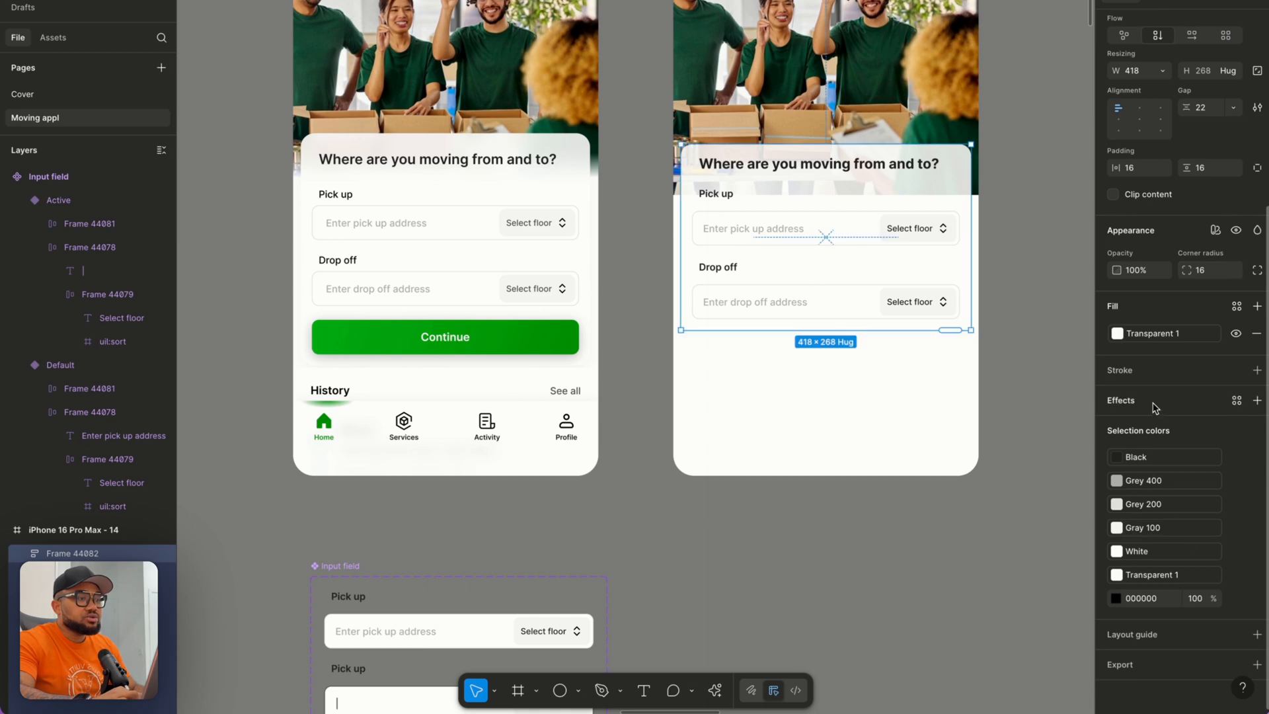
click(1154, 407)
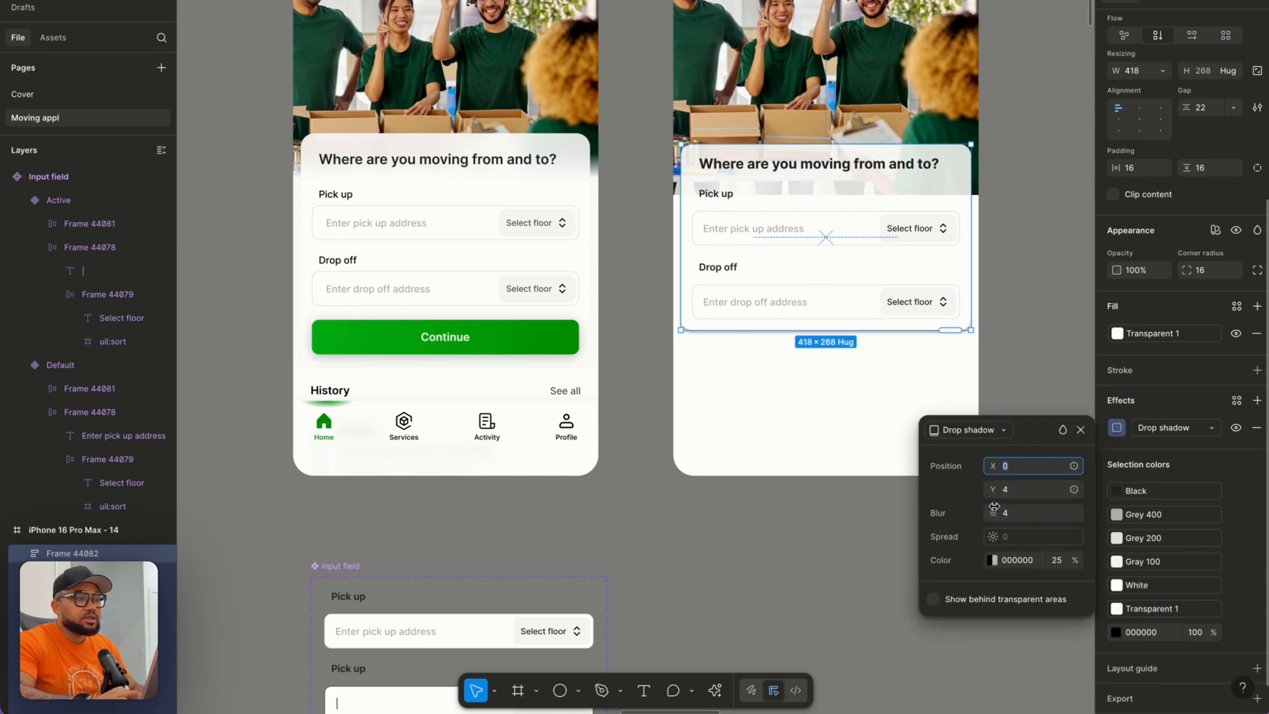
click(1081, 431)
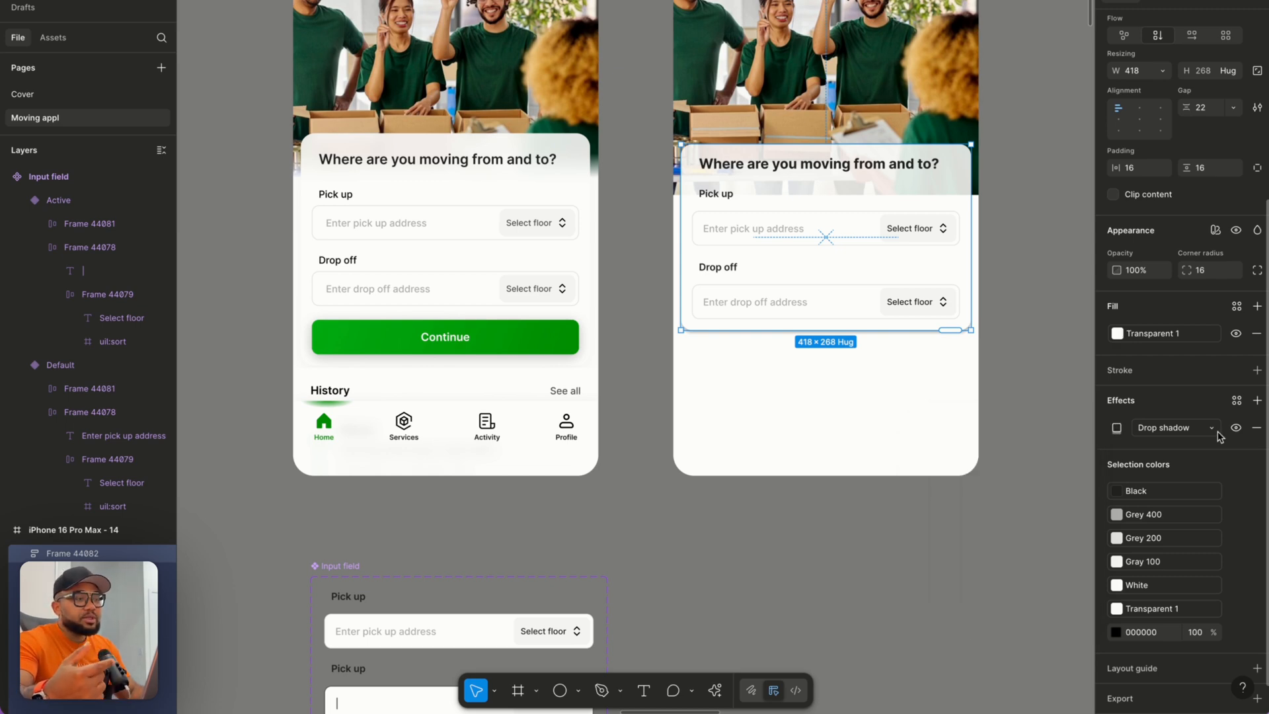
click(1256, 428)
Start a new effect style for the file and set its effect type to Background blur.
click(1067, 278)
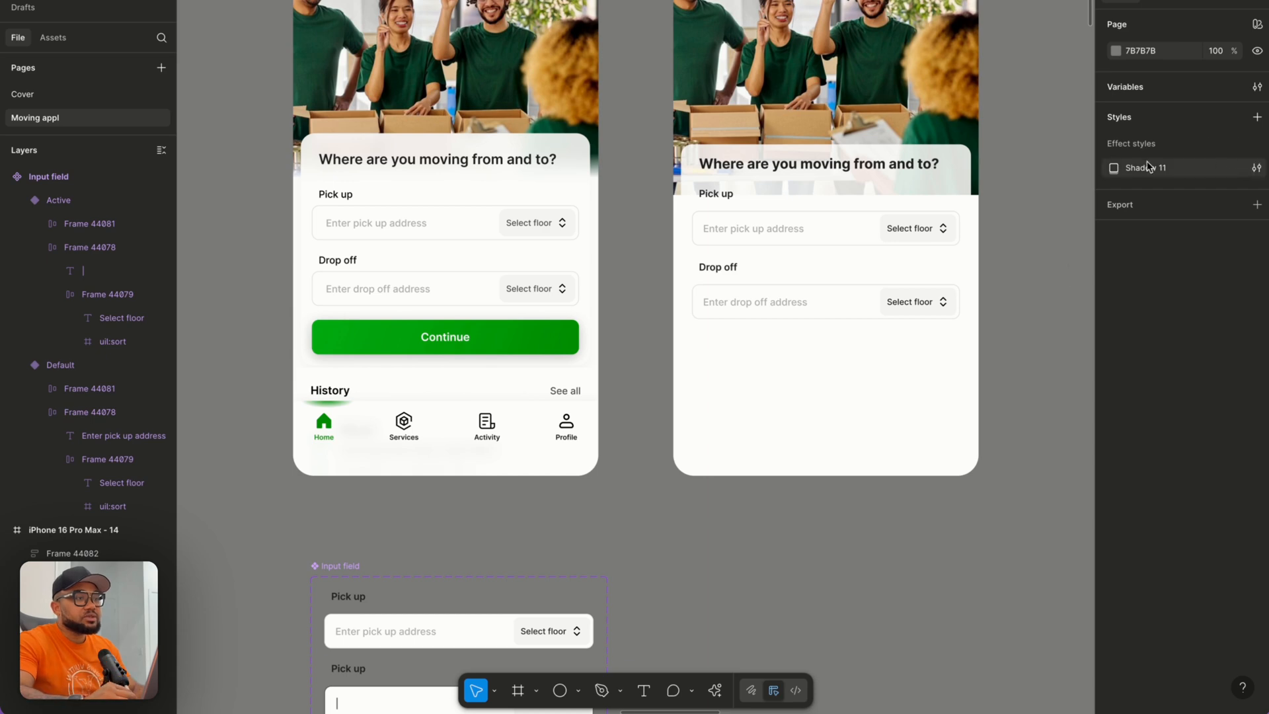
click(1256, 117)
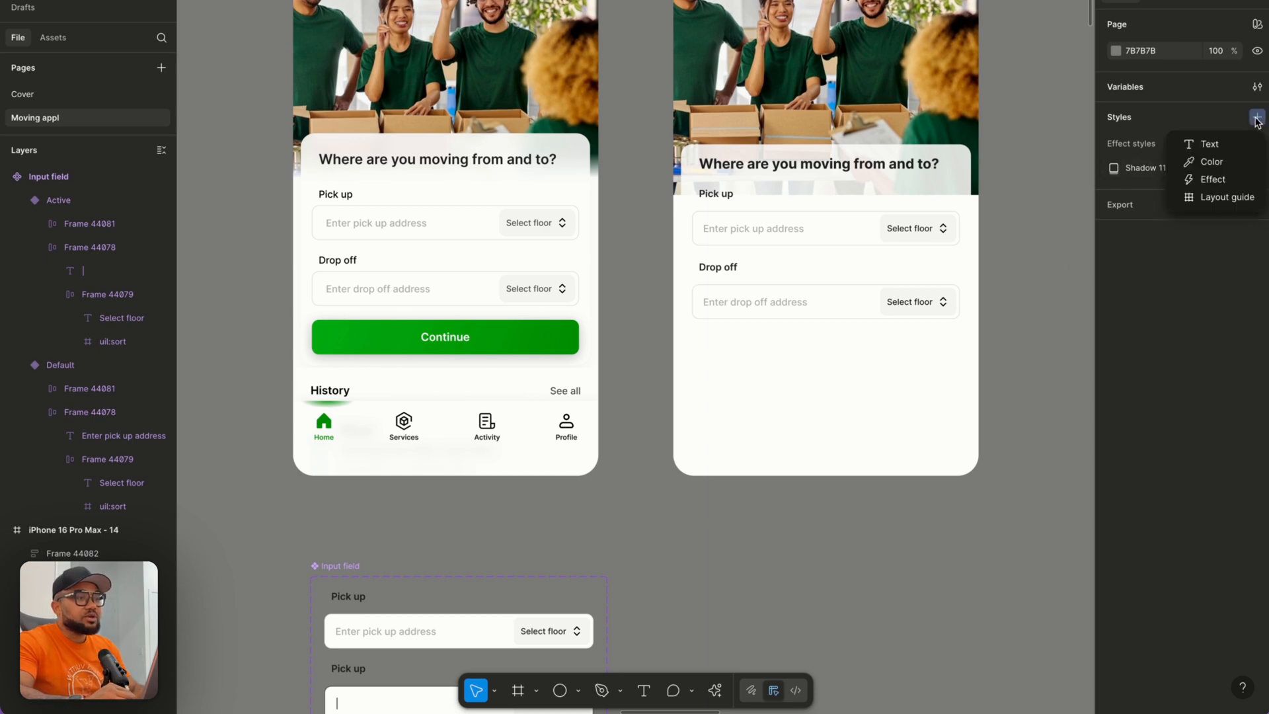
click(1233, 181)
scroll(824, 302, right, 3)
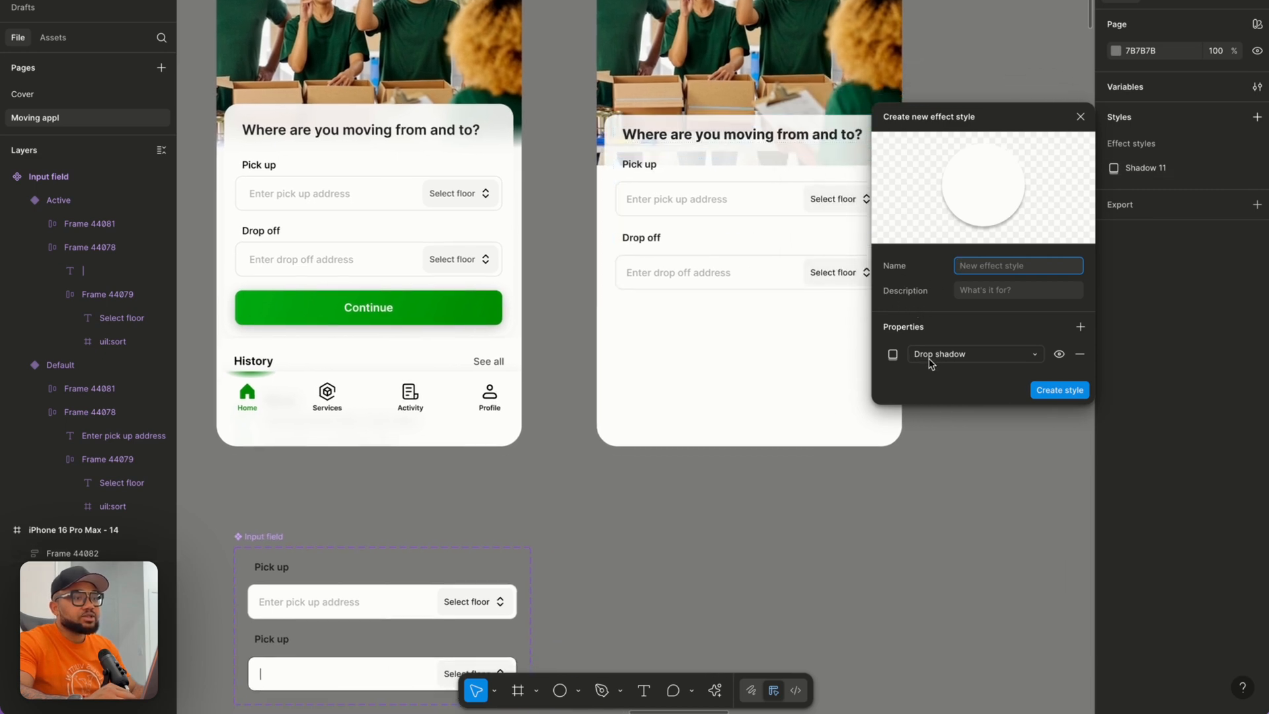
click(892, 354)
click(766, 355)
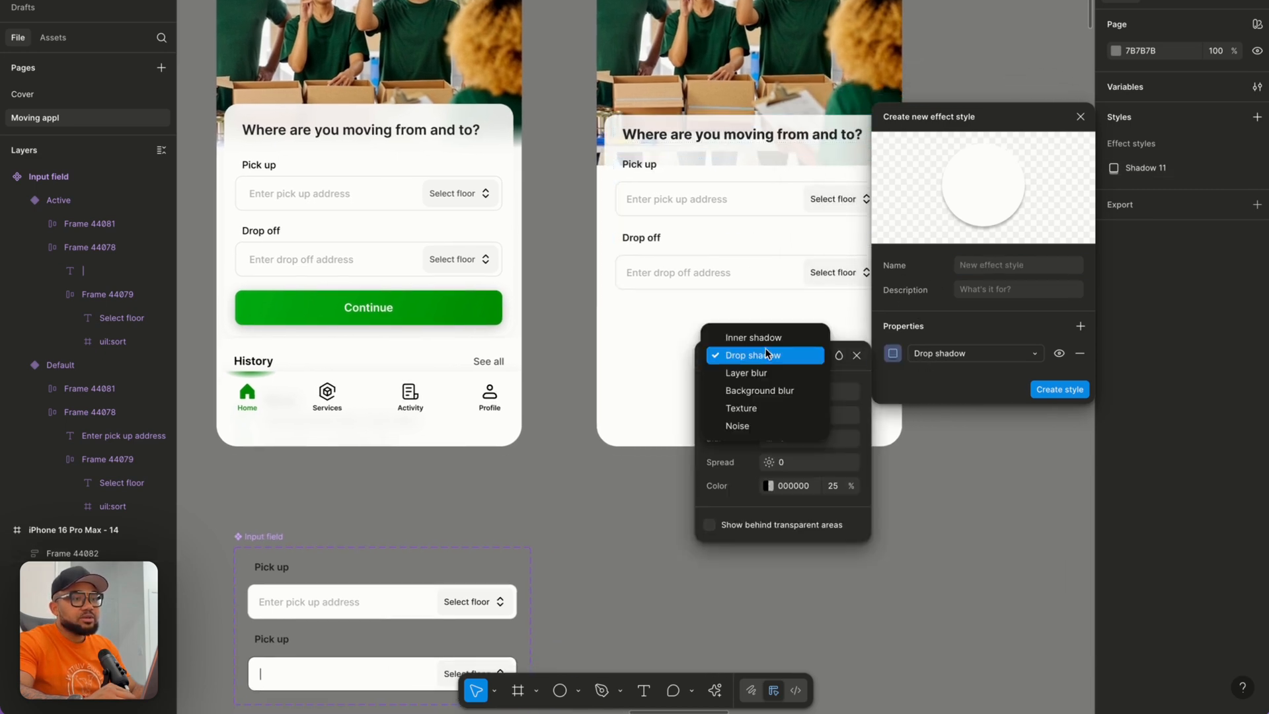
click(760, 390)
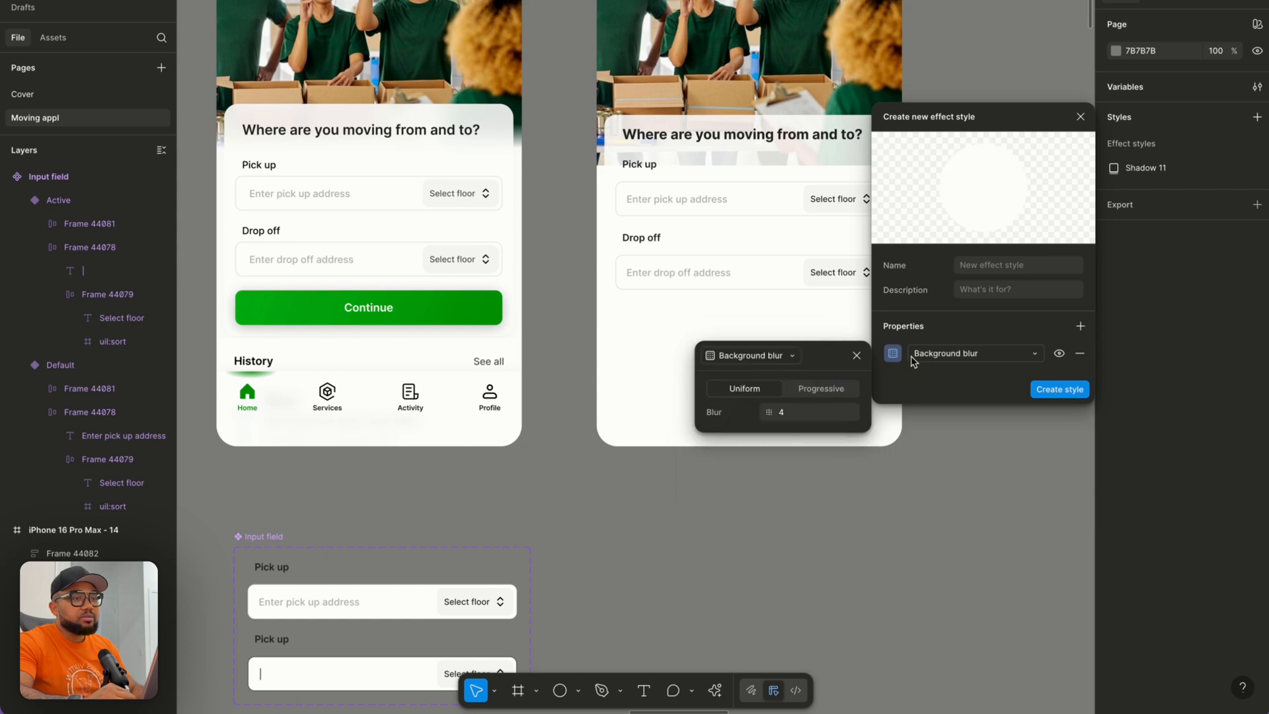
Name the effect style "Background Blur", set its uniform blur to 20 and create the style.
click(983, 266)
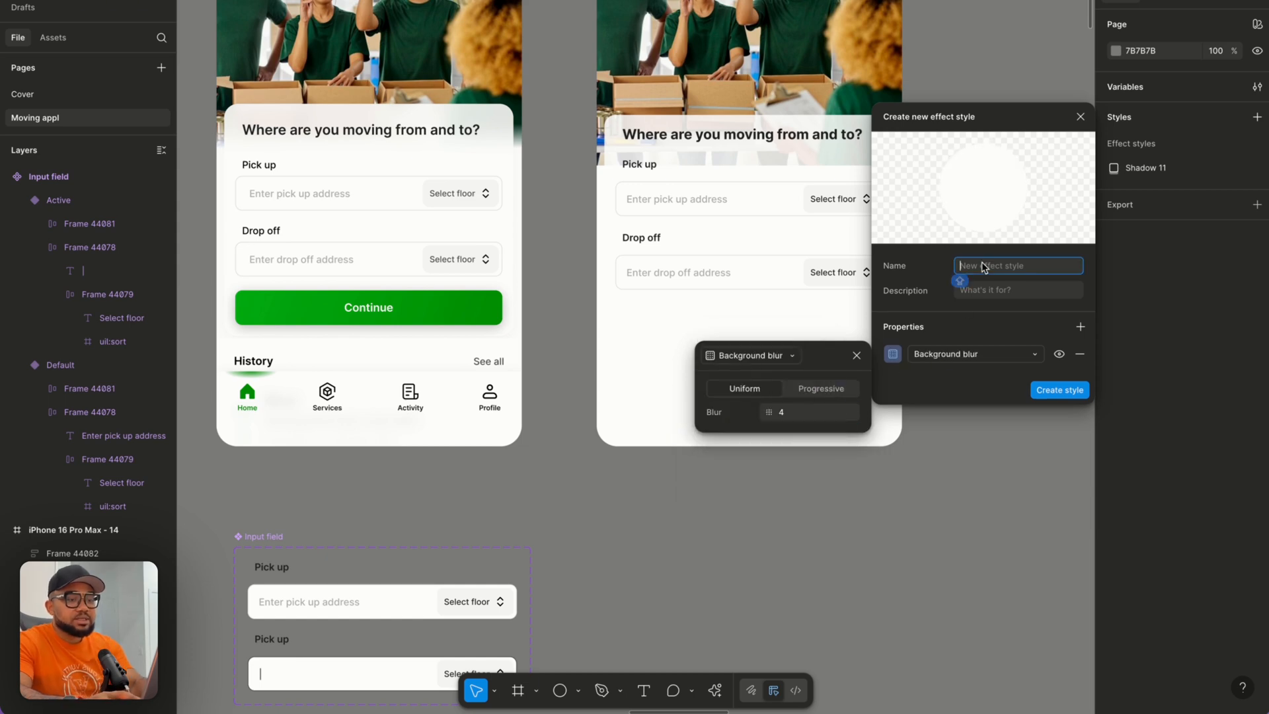
text(Background B)
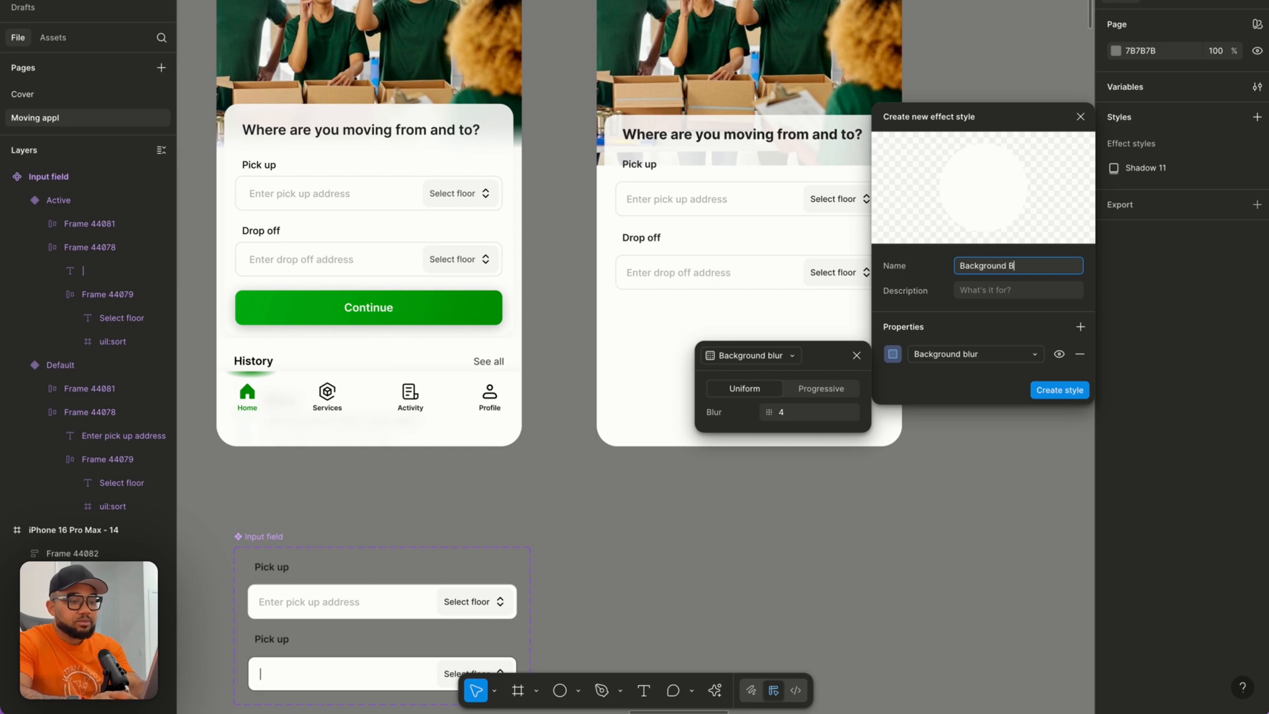
text(L)
key(BackSpace)
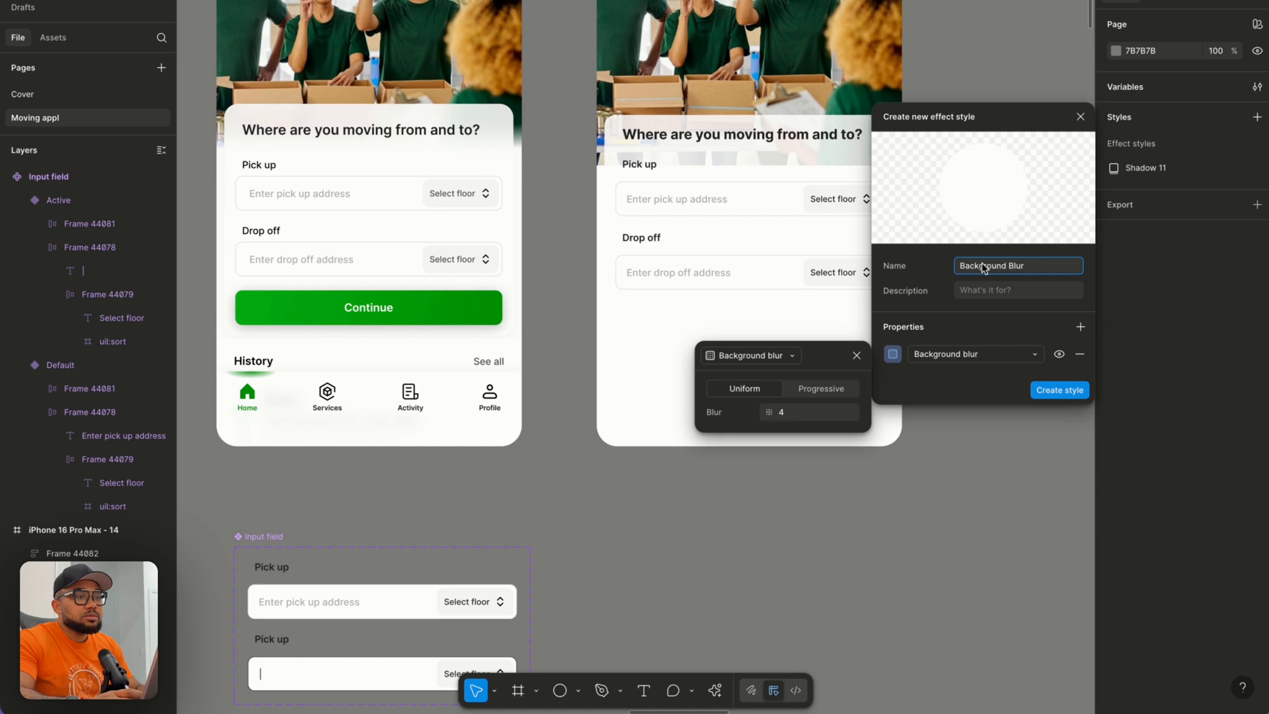
click(787, 411)
text(20)
key(Return)
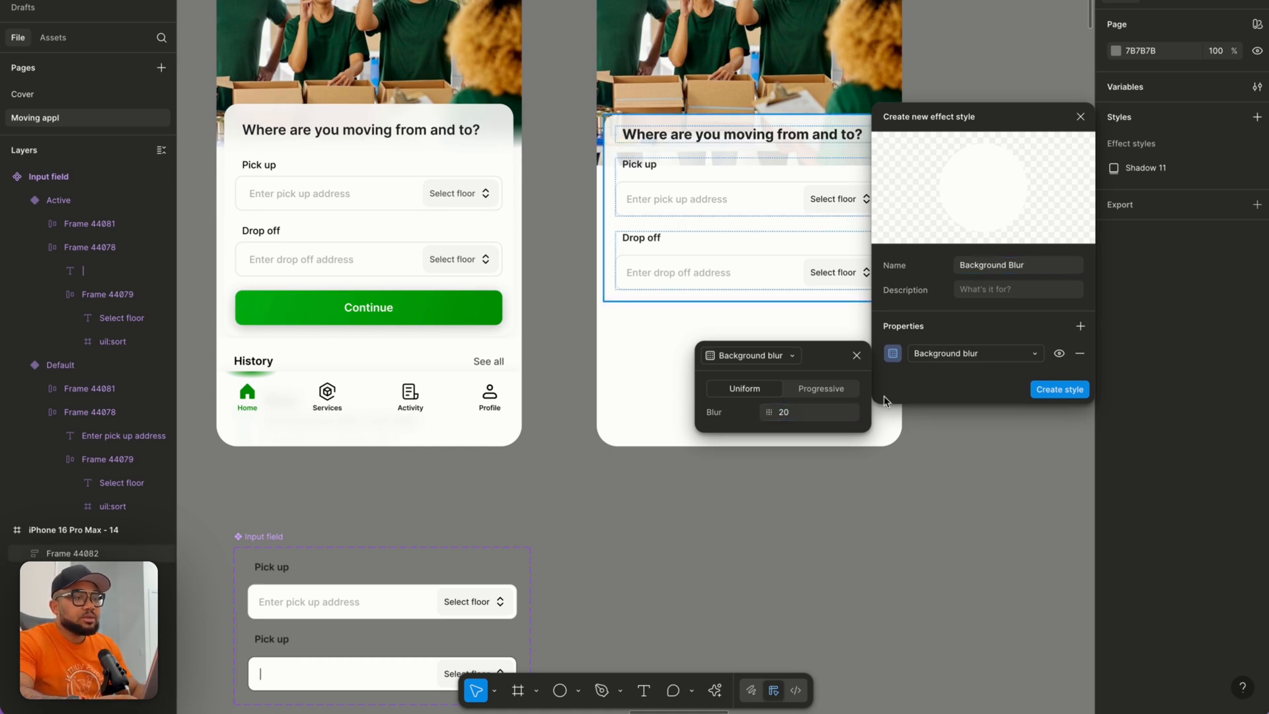
click(856, 355)
click(1057, 389)
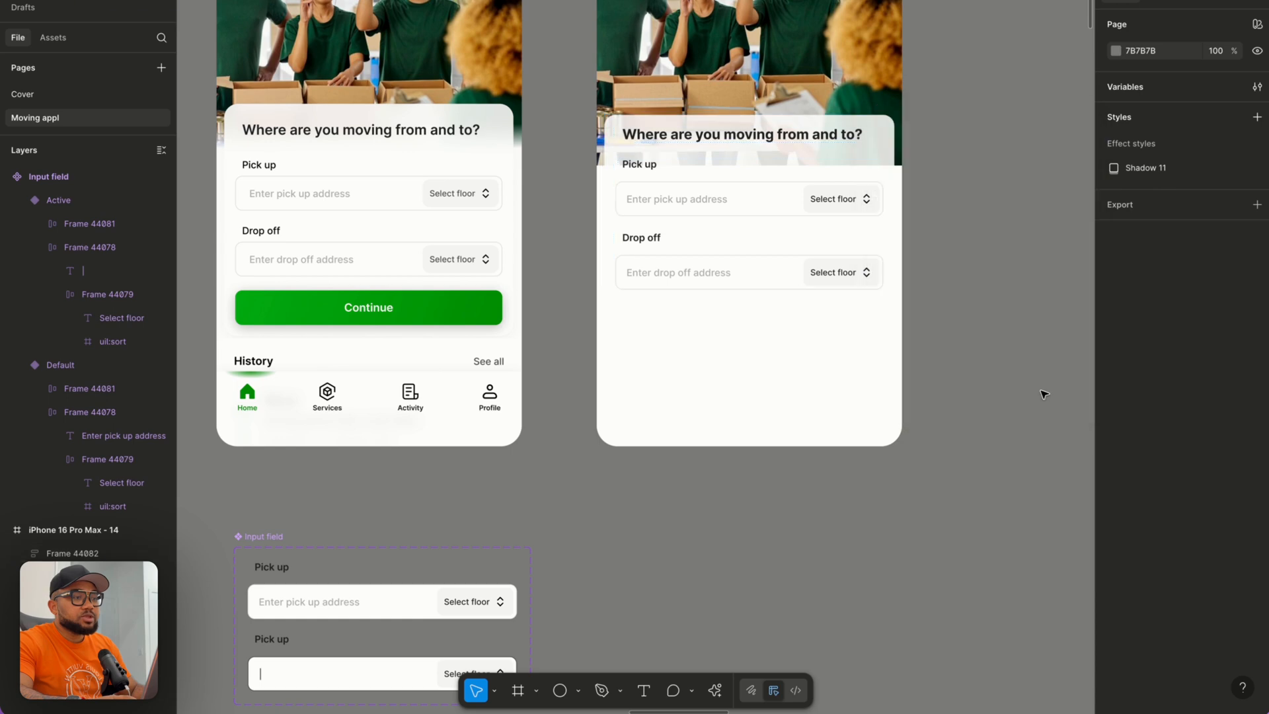
Apply the "Background Blur" effect style to the form card.
click(807, 247)
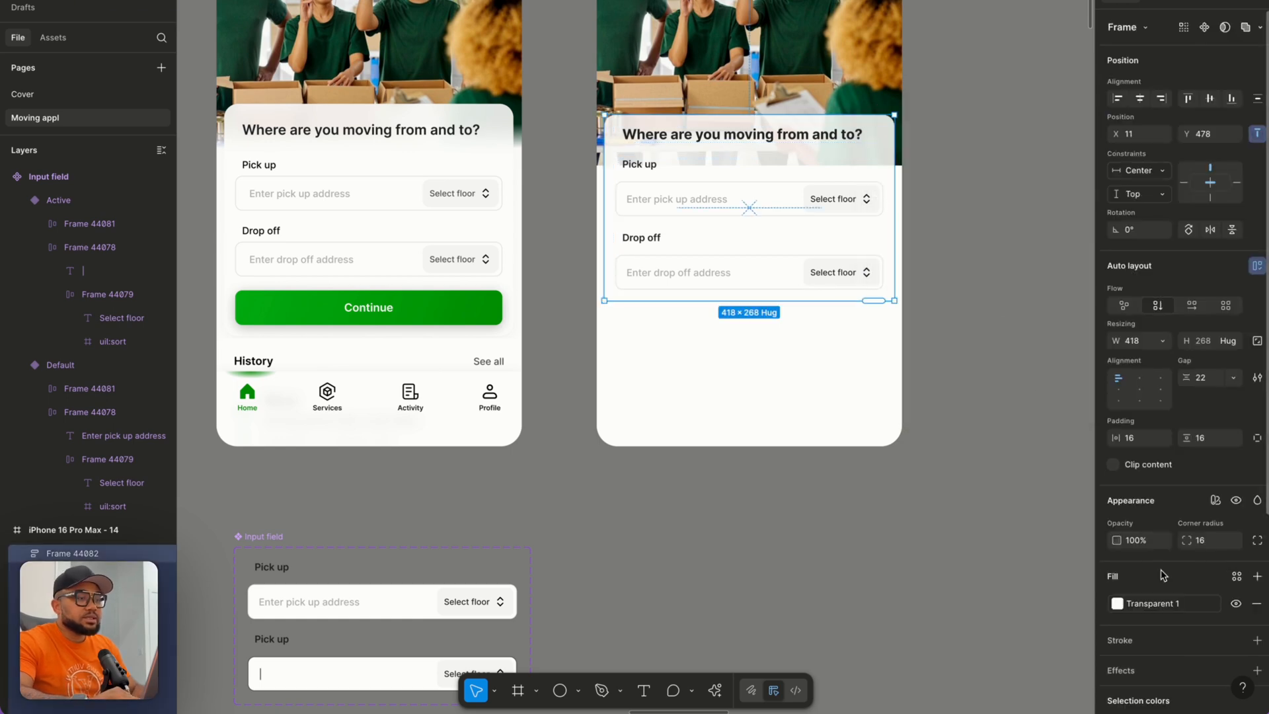
scroll(1185, 588, down, 3)
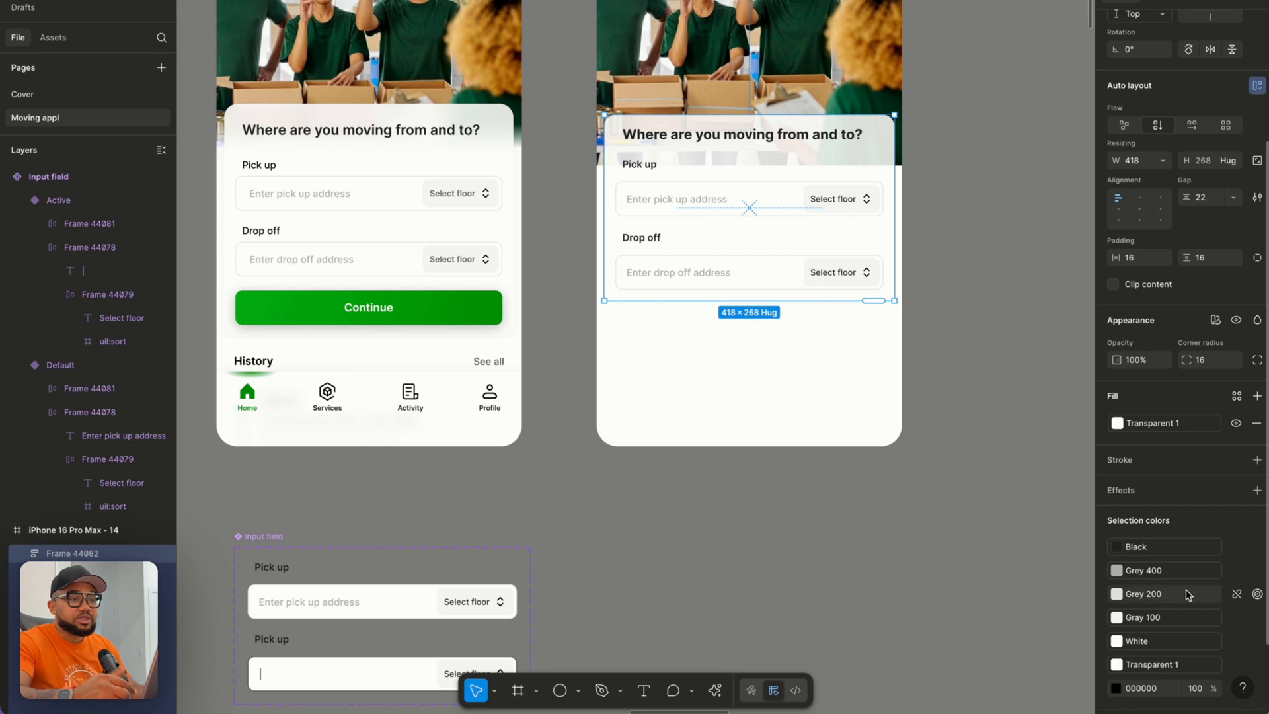
scroll(1185, 588, down, 2)
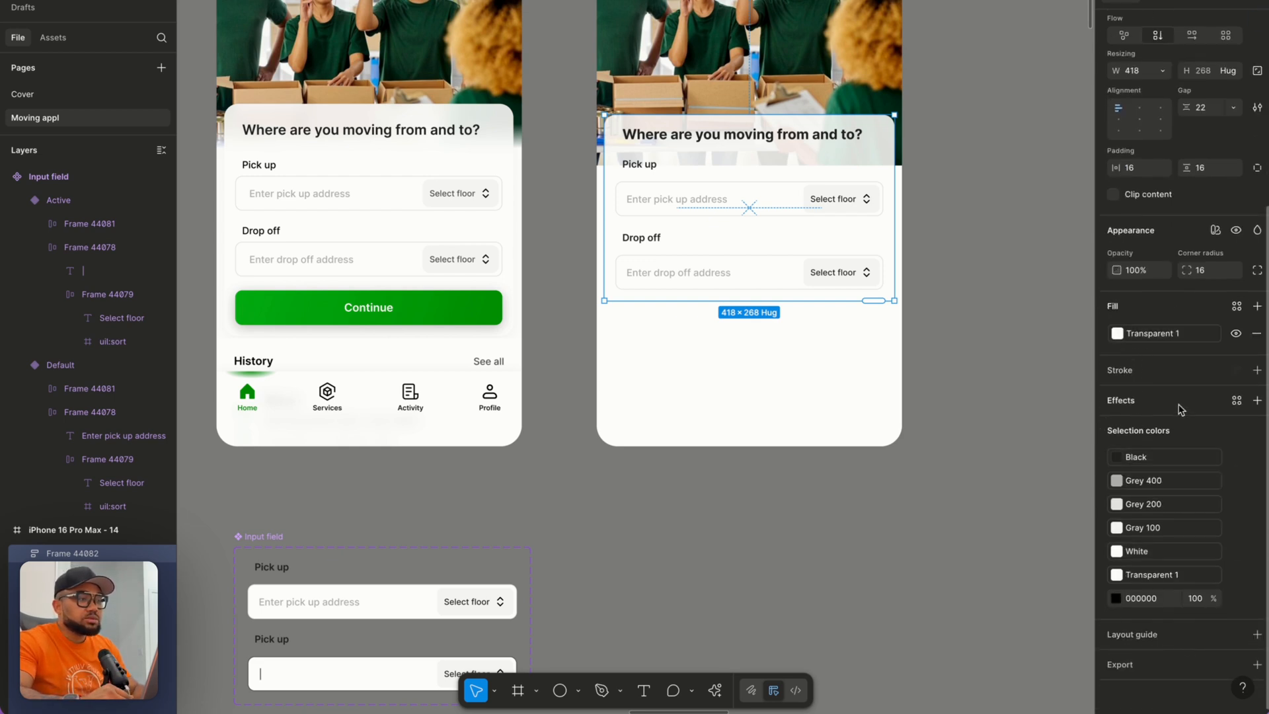
click(1237, 400)
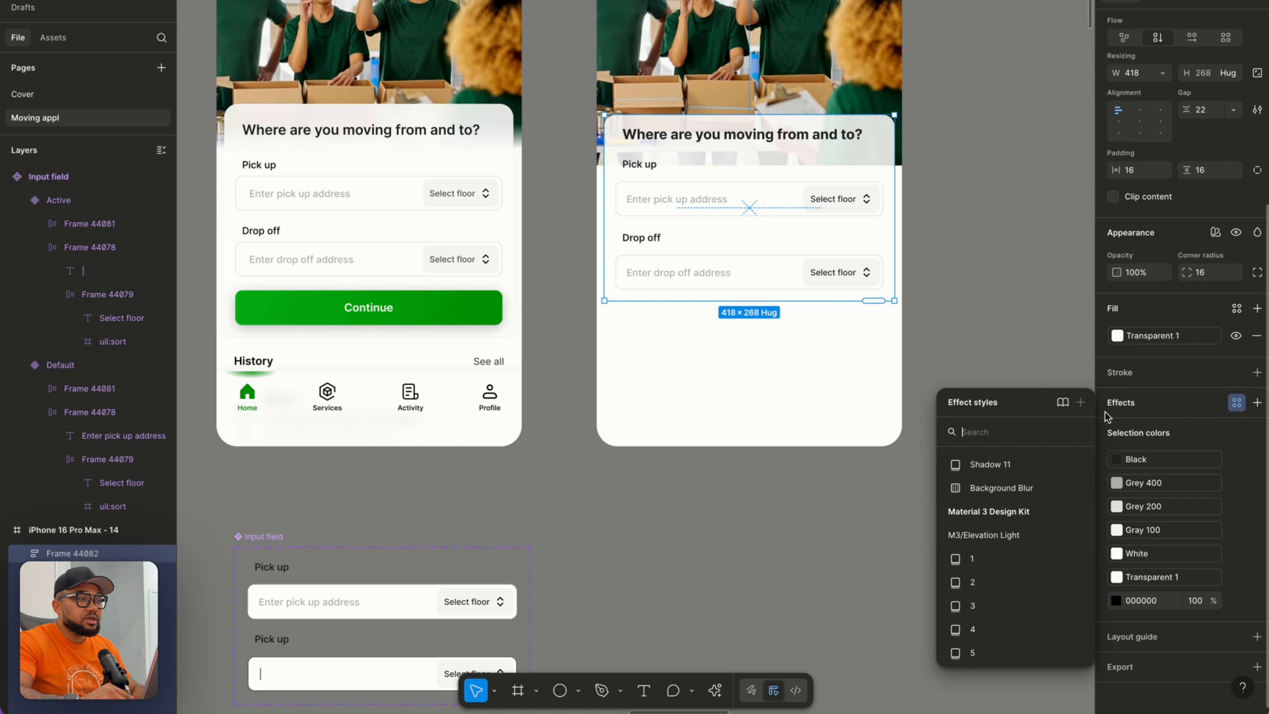
click(1005, 487)
scroll(681, 190, left, 2)
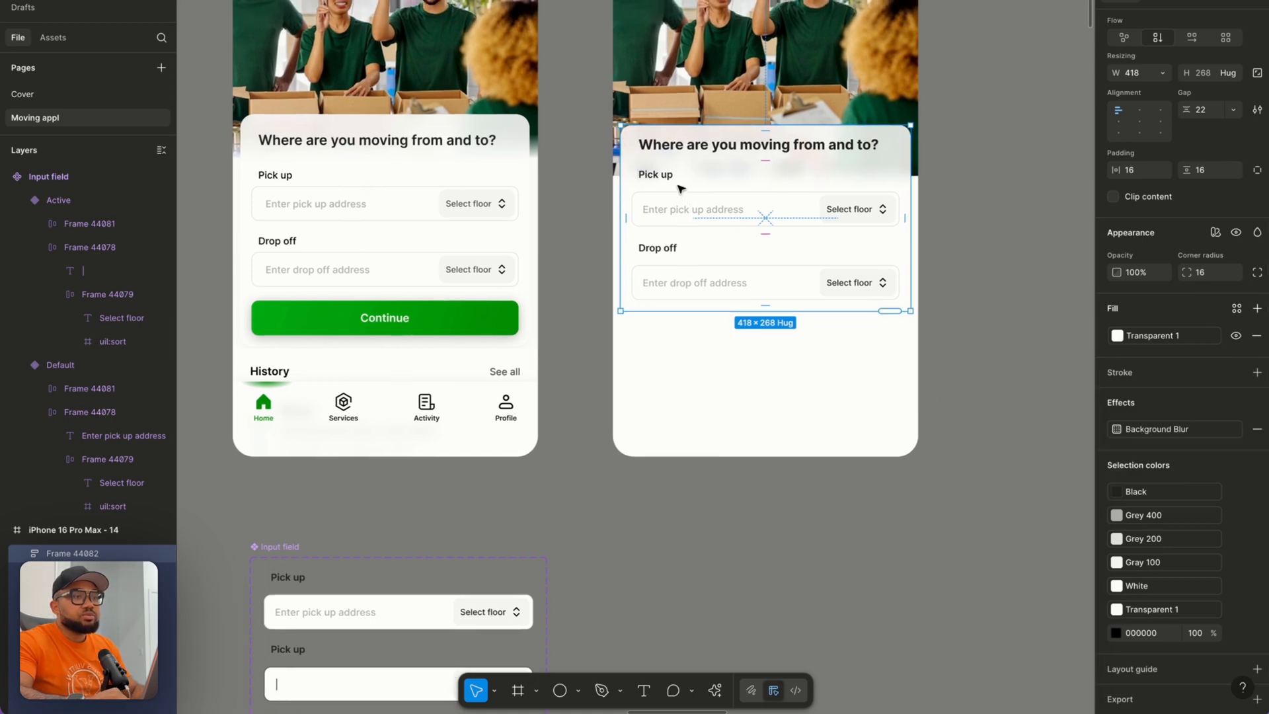
click(957, 203)
Draw a rectangle about 386 × 84 below the new screen and move it inside, under the drop-off field.
scroll(649, 246, up, 3)
scroll(649, 246, left, 4)
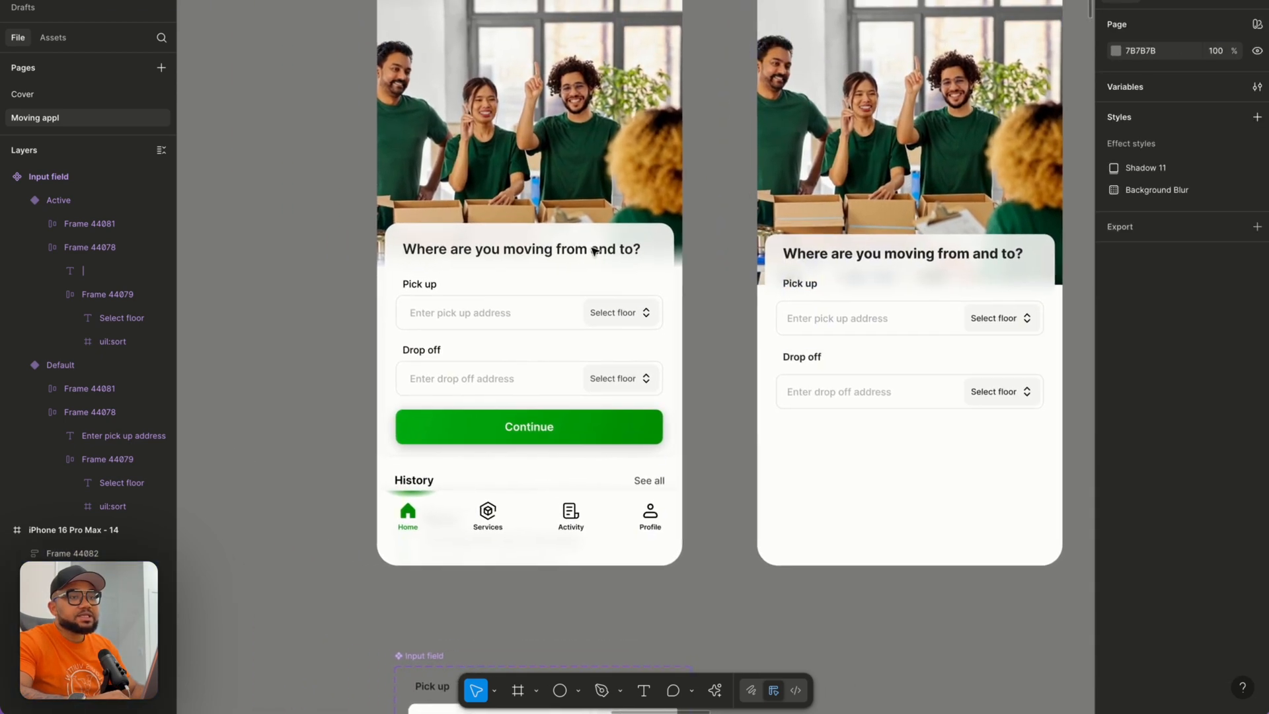
scroll(648, 246, left, 1)
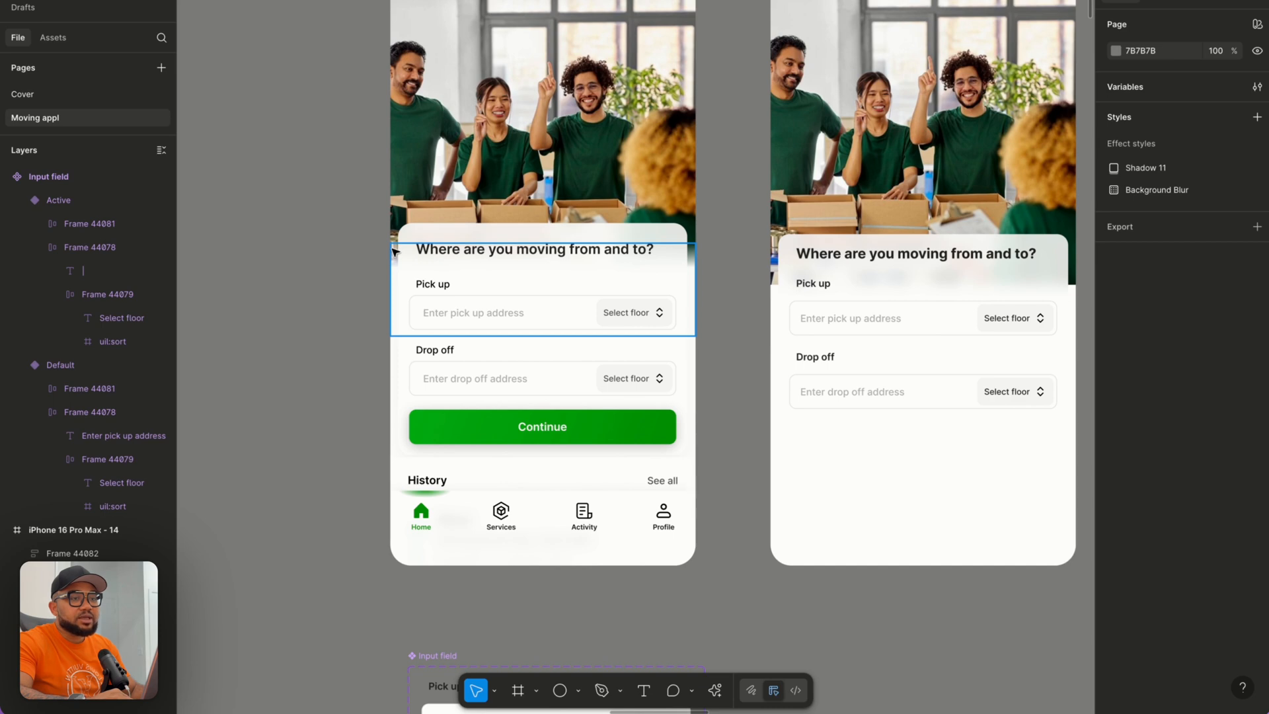
scroll(734, 405, down, 4)
scroll(734, 405, right, 2)
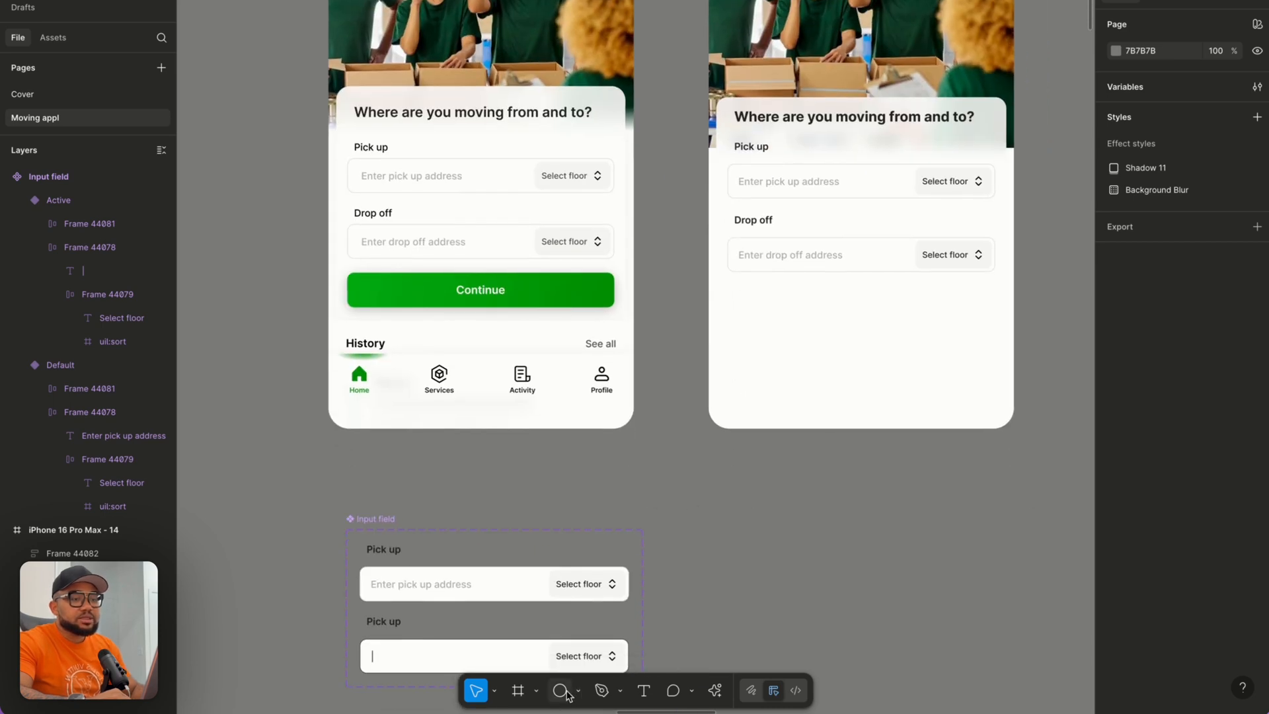
click(567, 695)
click(578, 693)
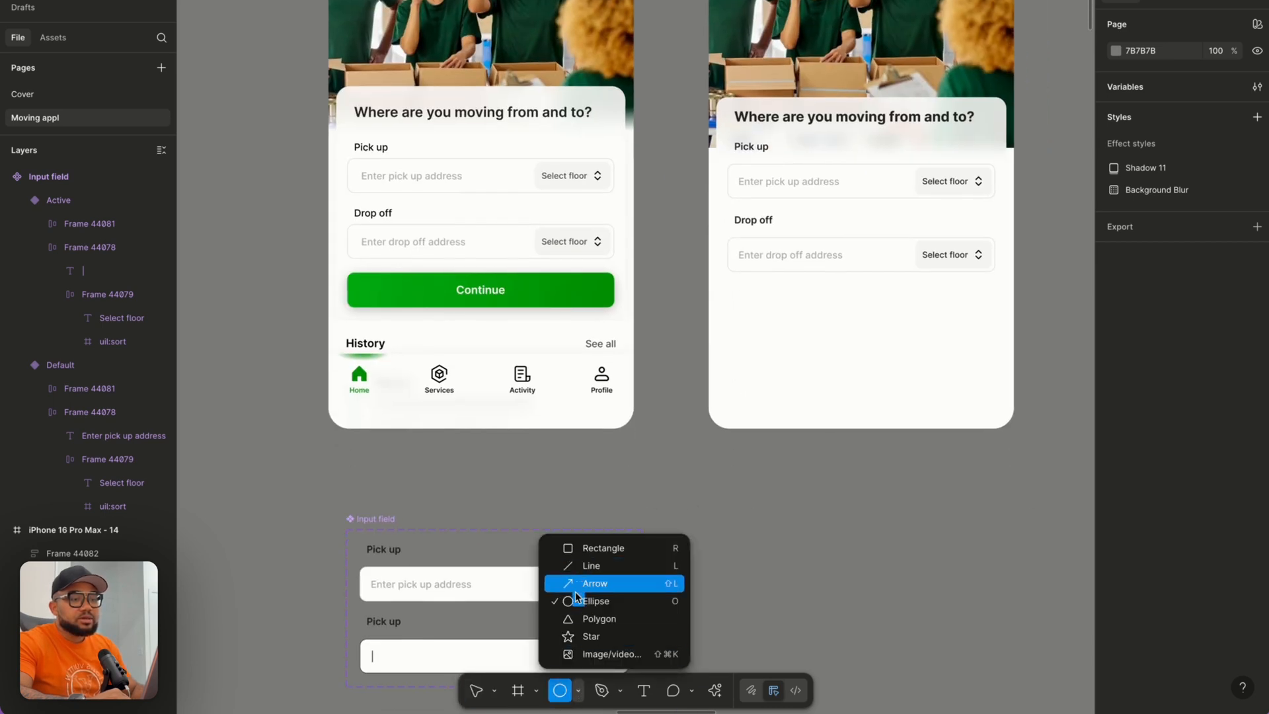
click(568, 547)
drag(724, 467, 978, 527)
mouse_move(912, 504)
mouse_down()
mouse_move(886, 414)
mouse_move(884, 316)
mouse_up()
scroll(807, 314, up, 3)
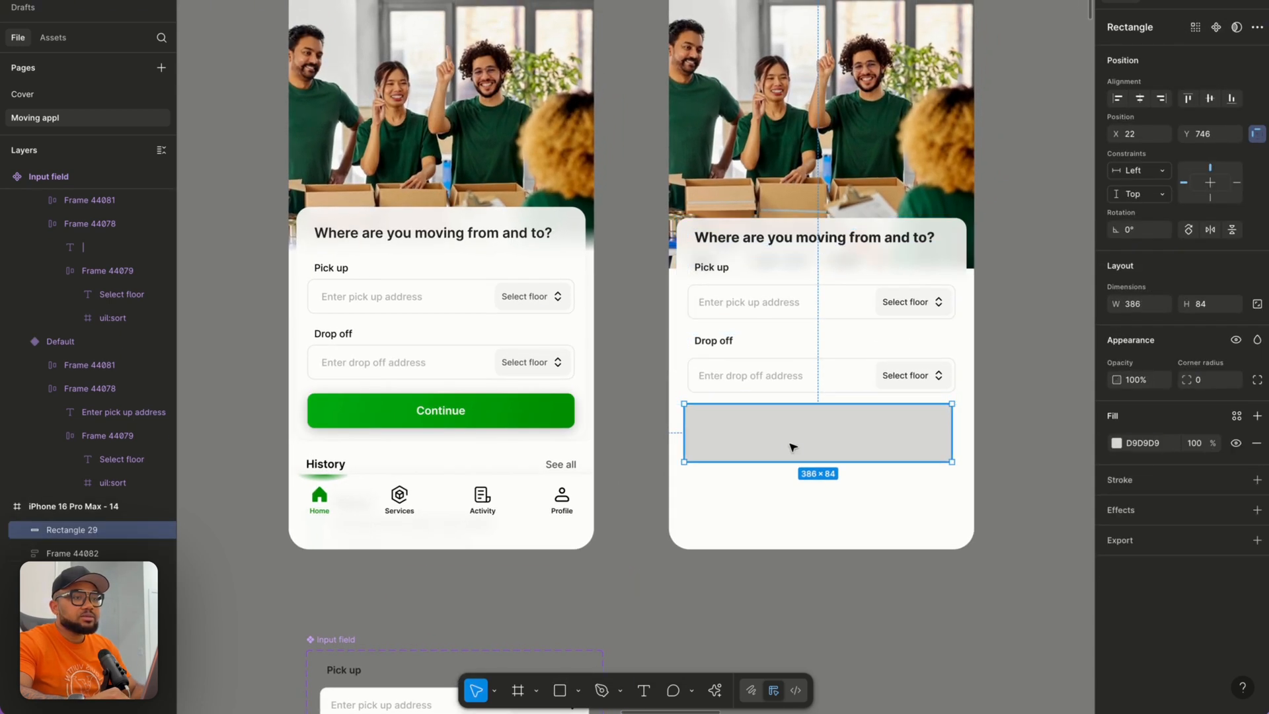
Stretch the rectangle across the full screen width at Y 437, sized 440 × 223, covering the photo's lower part.
drag(789, 406, 789, 189)
drag(684, 275, 666, 278)
drag(951, 274, 974, 274)
drag(885, 462, 884, 345)
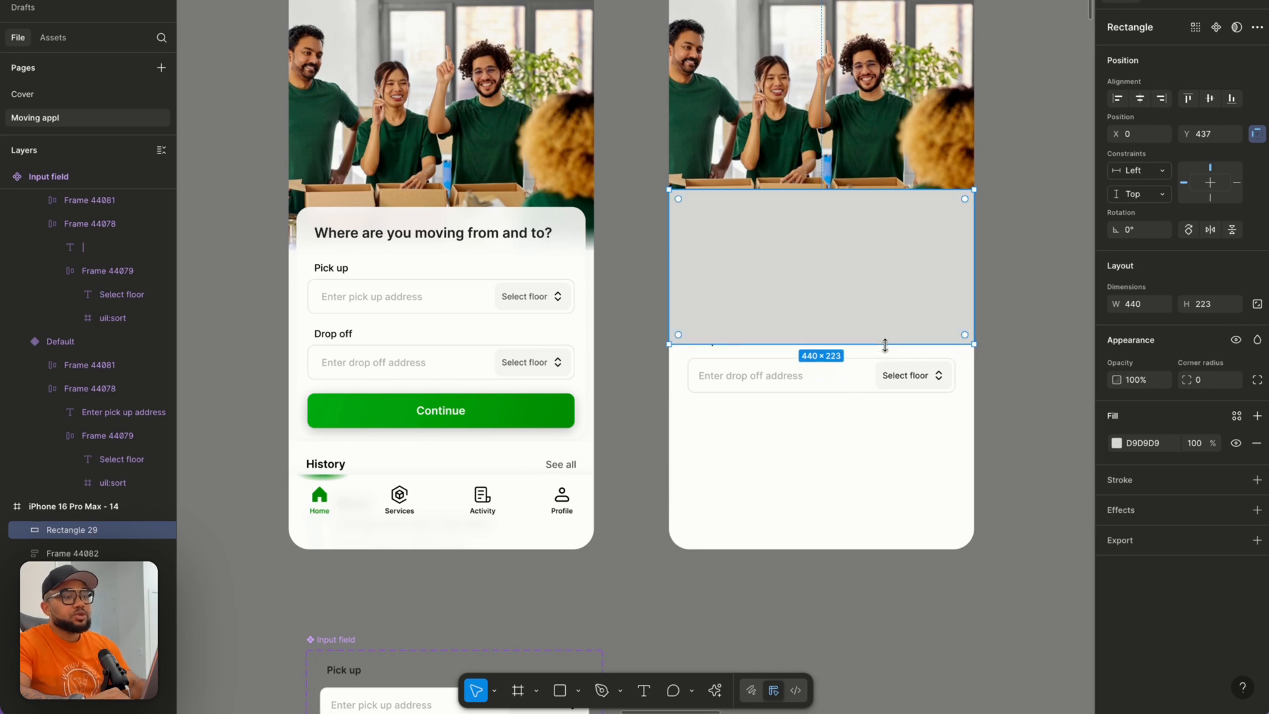
Send the rectangle to the back, and send the photo behind it.
key(ctrl+shift+bracketleft)
click(928, 158)
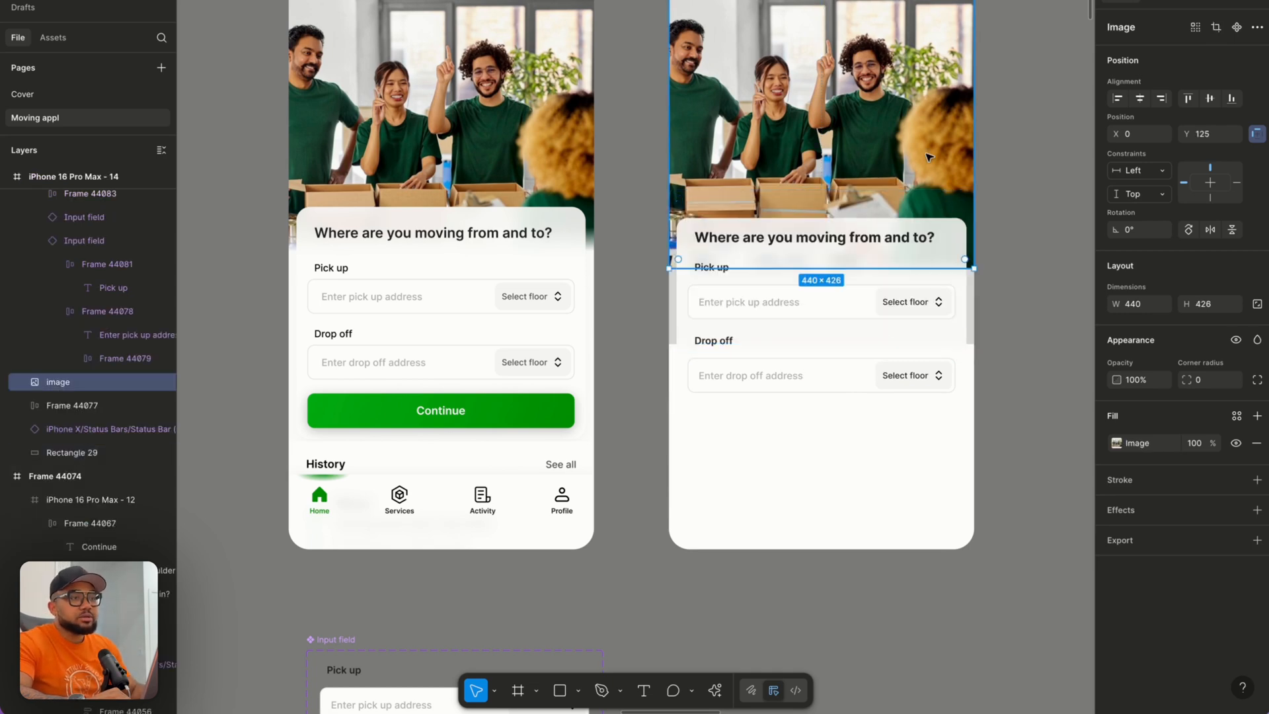
key(ctrl+shift+bracketleft)
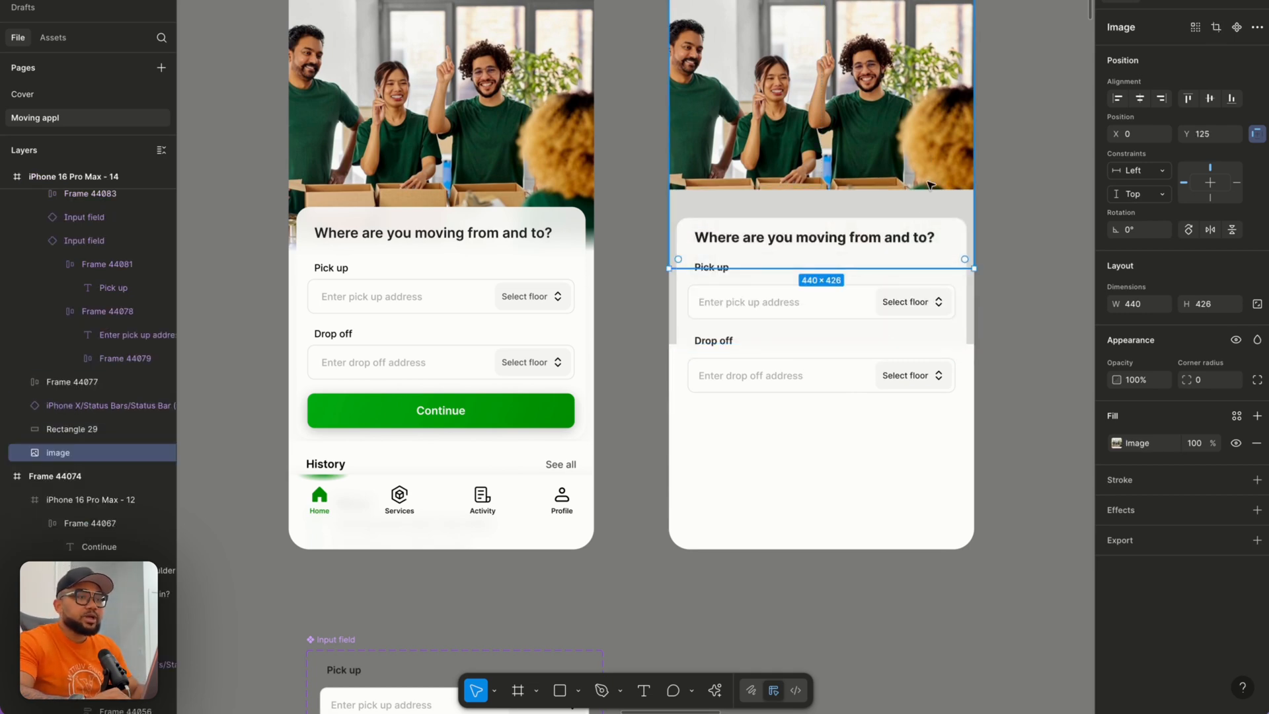
Change the fill of the rectangle over the photo to a linear gradient with the White library colour at the 100% stop.
click(928, 211)
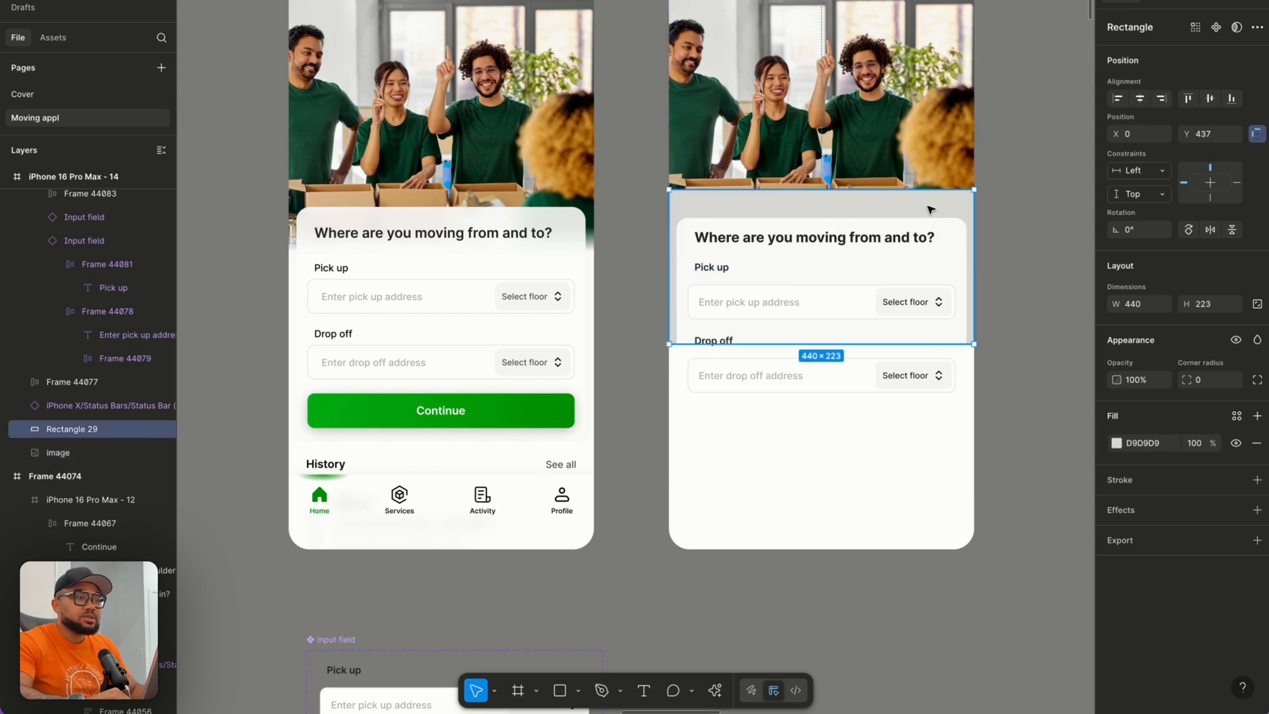
click(1115, 443)
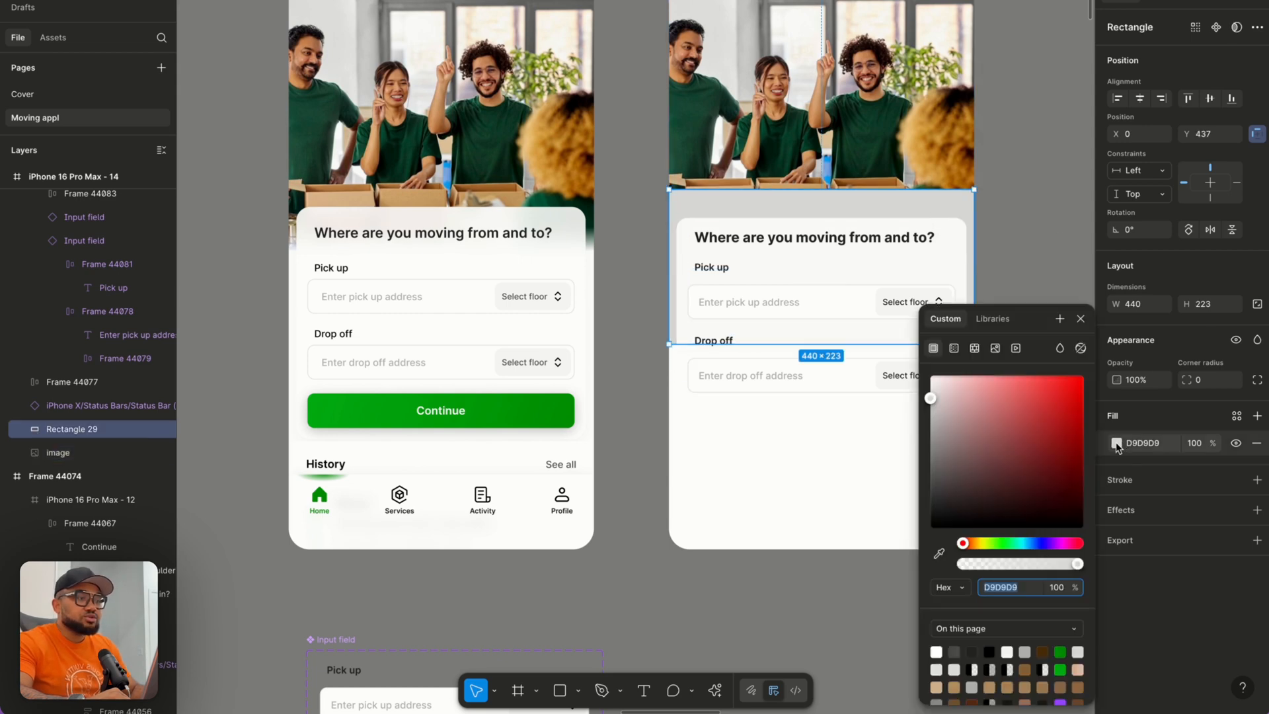
click(954, 349)
click(967, 381)
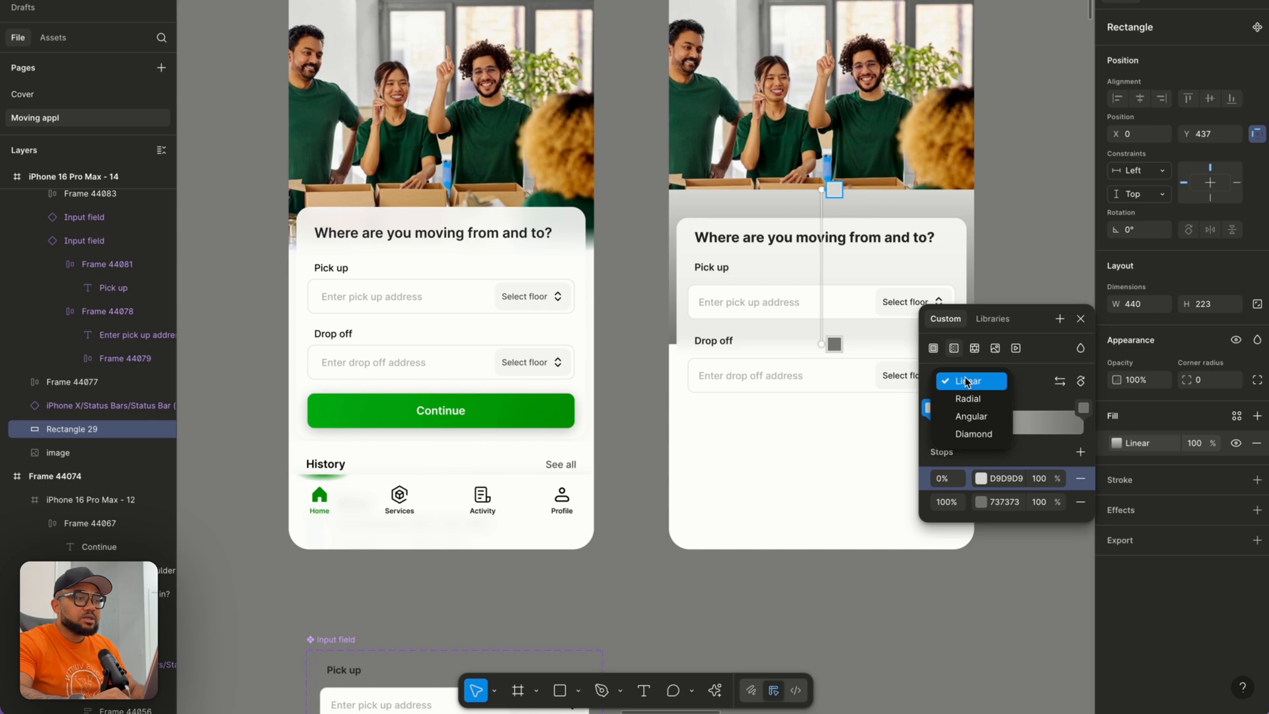
click(967, 381)
click(982, 503)
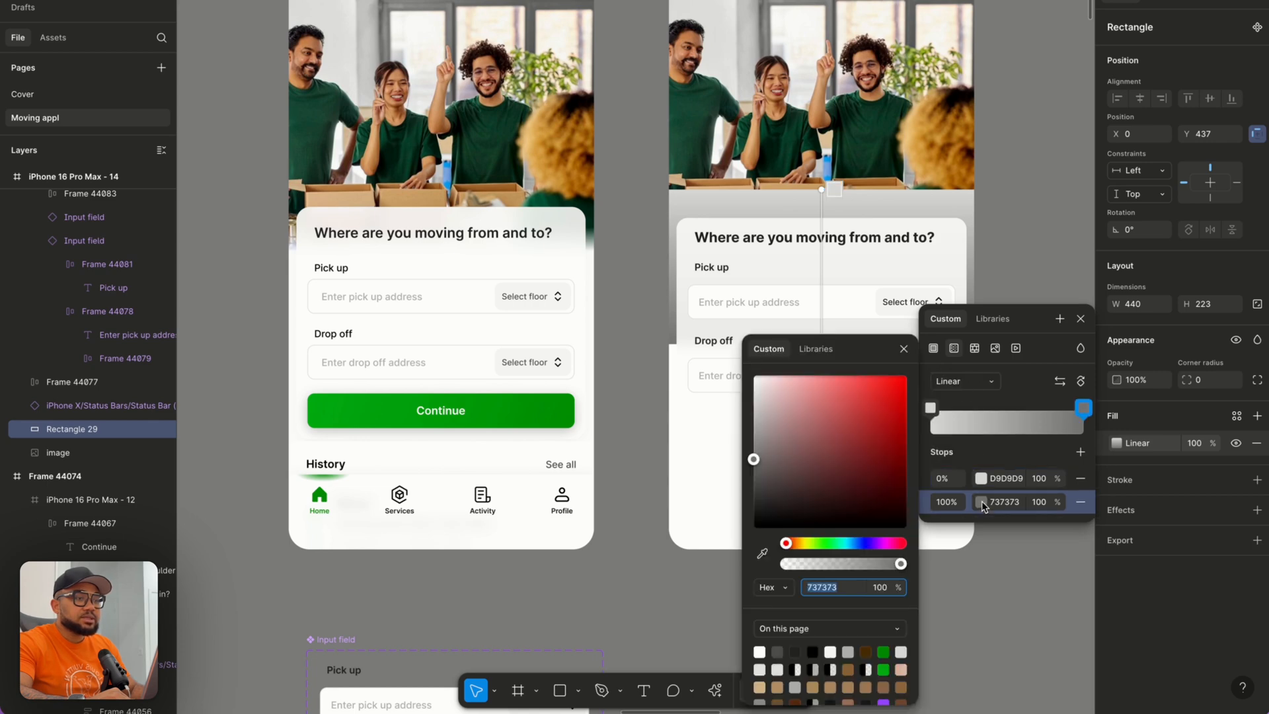
click(809, 353)
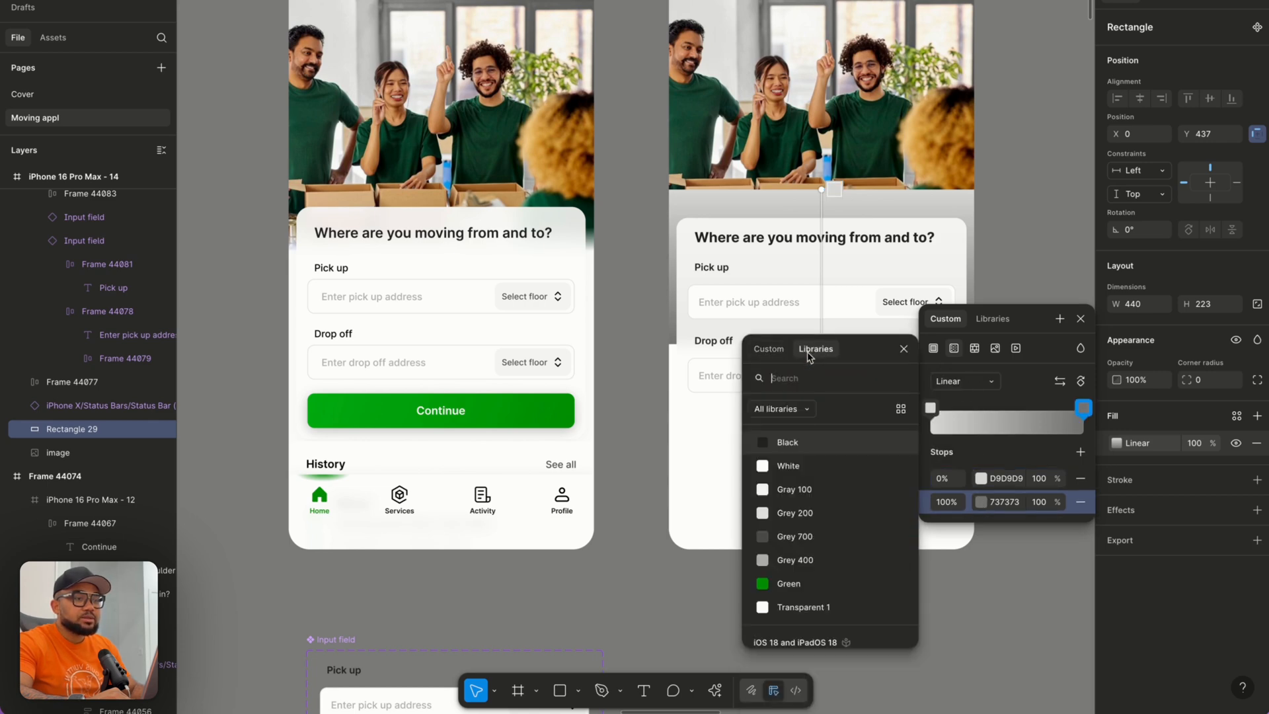
click(784, 467)
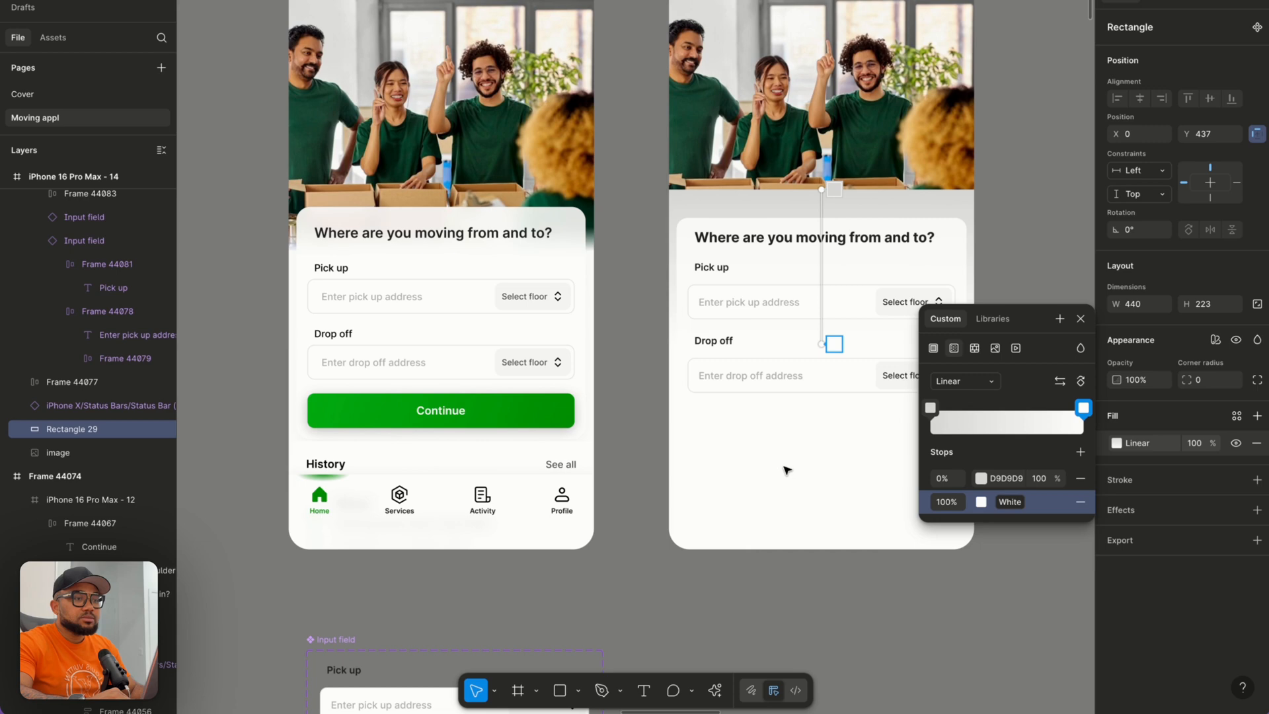
Set the rectangle gradient's 0% stop to FFFFFF with 0% opacity.
click(982, 479)
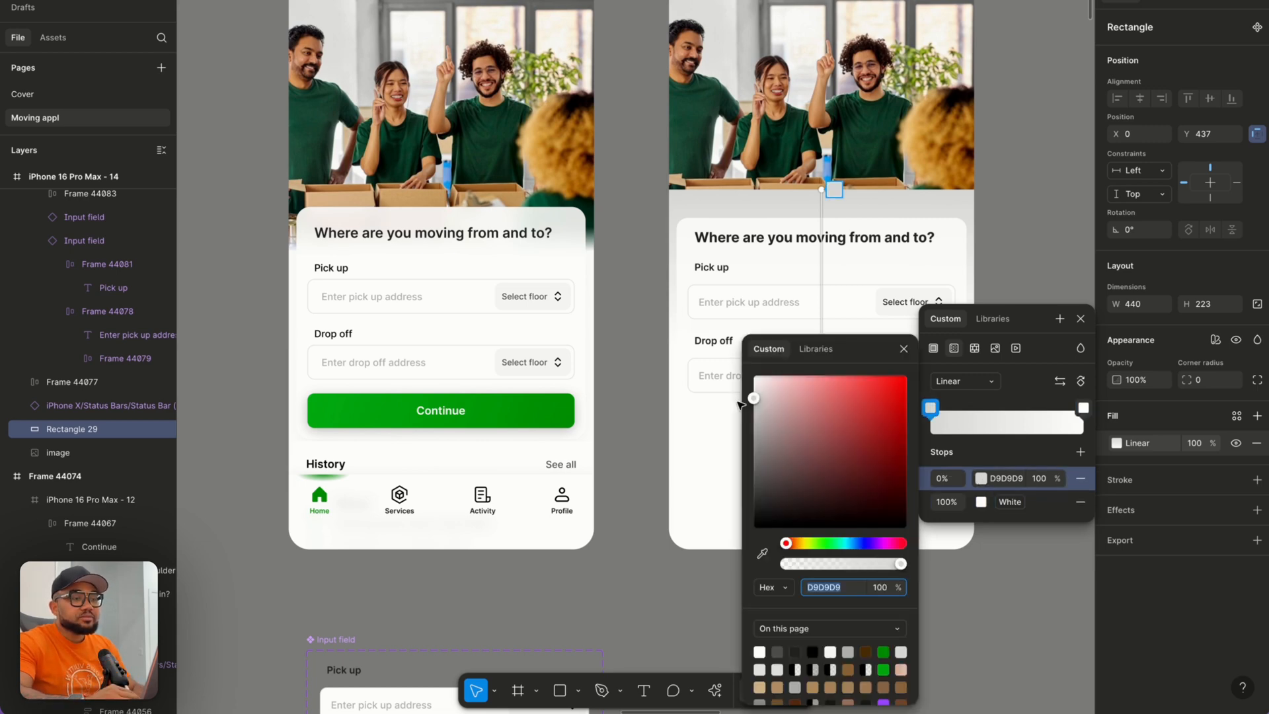
drag(752, 399, 744, 360)
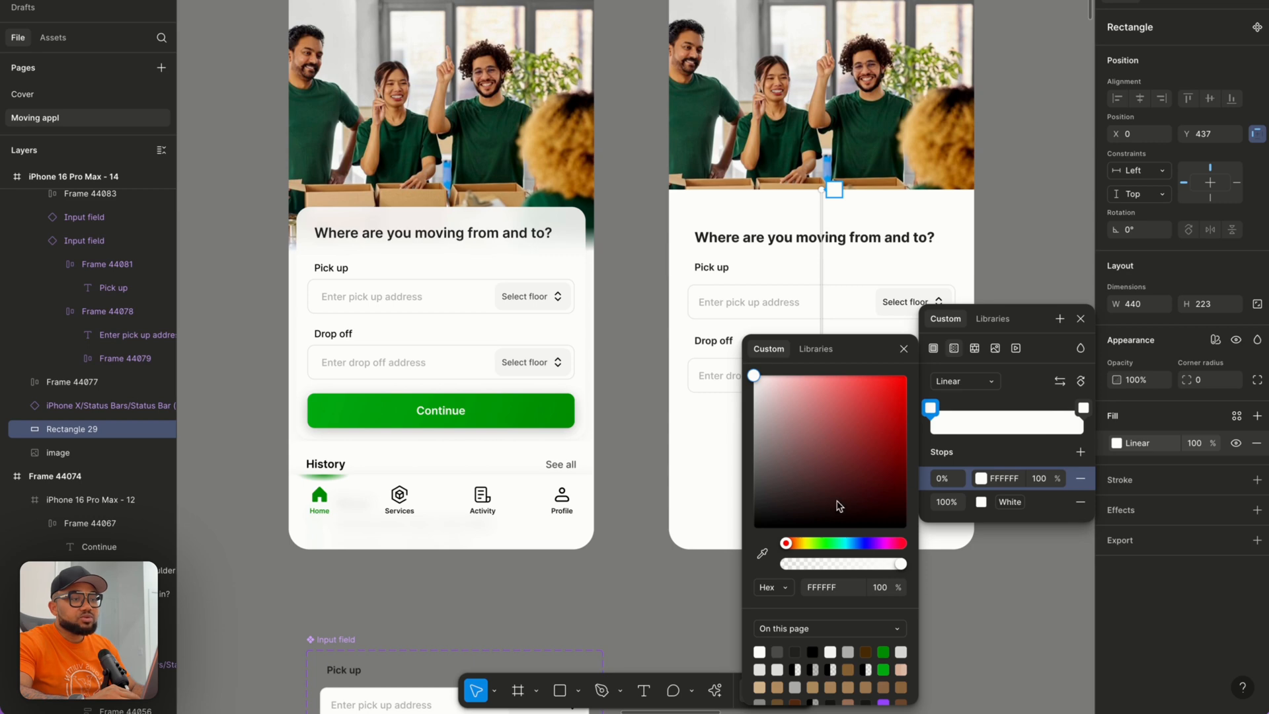
drag(899, 565, 778, 555)
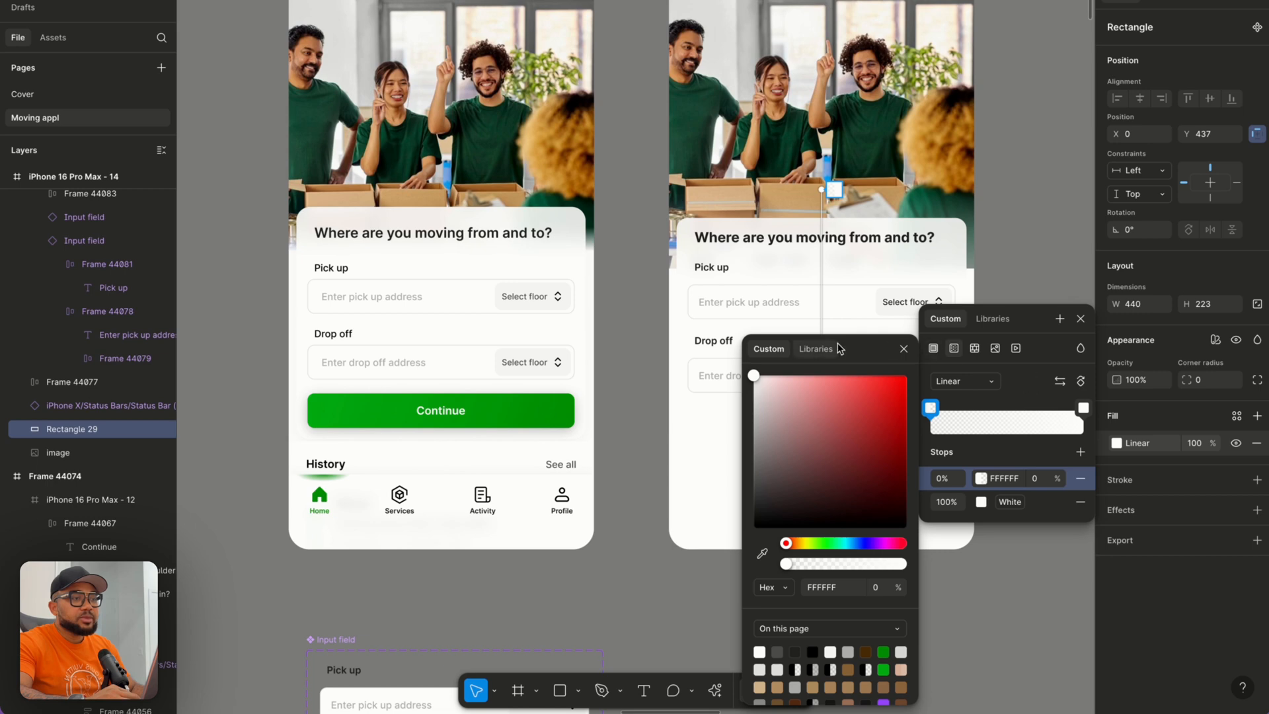
Shorten the rectangle's gradient vertically so it ends about level with the "Pick up" label.
drag(857, 355, 1041, 413)
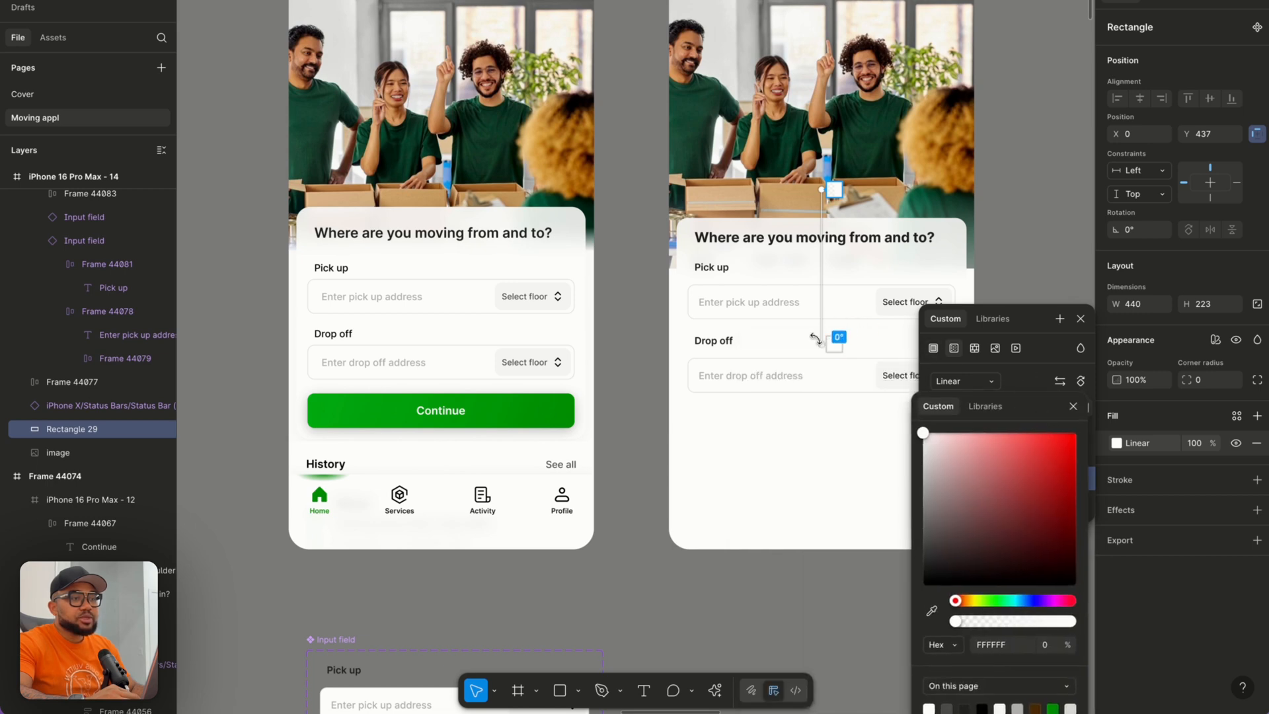
drag(823, 343, 824, 261)
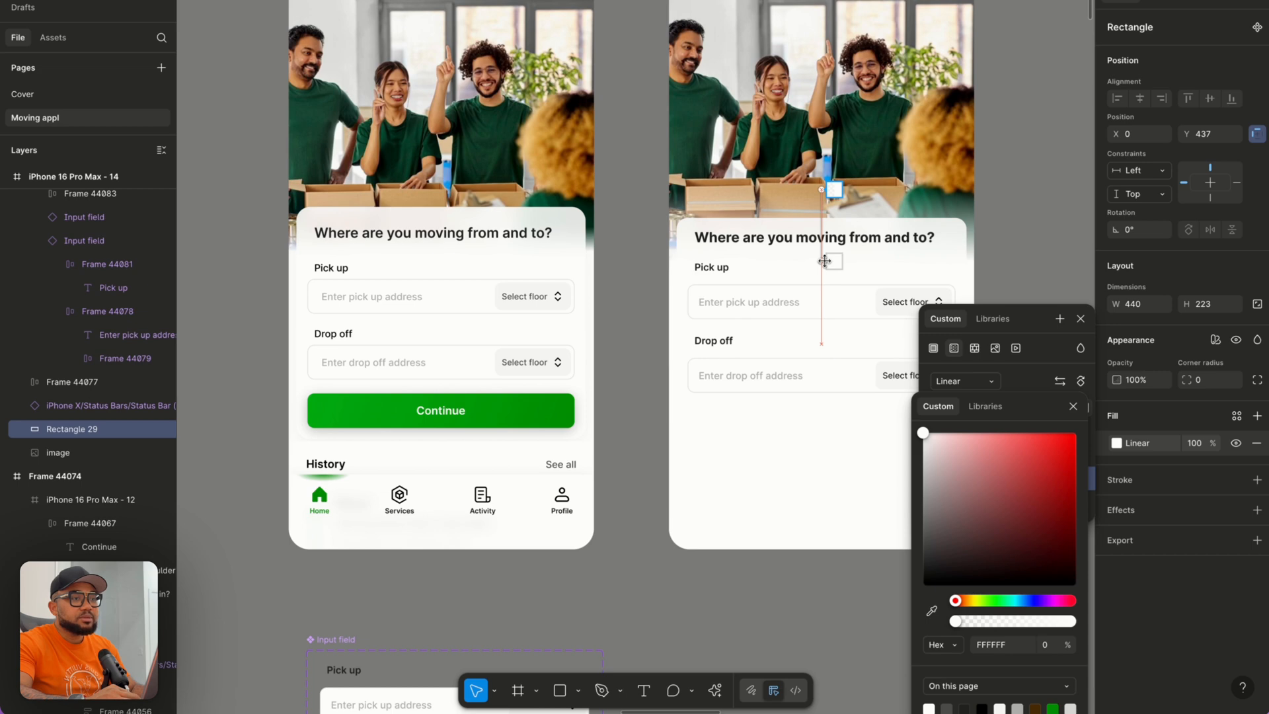
click(1080, 319)
click(1053, 281)
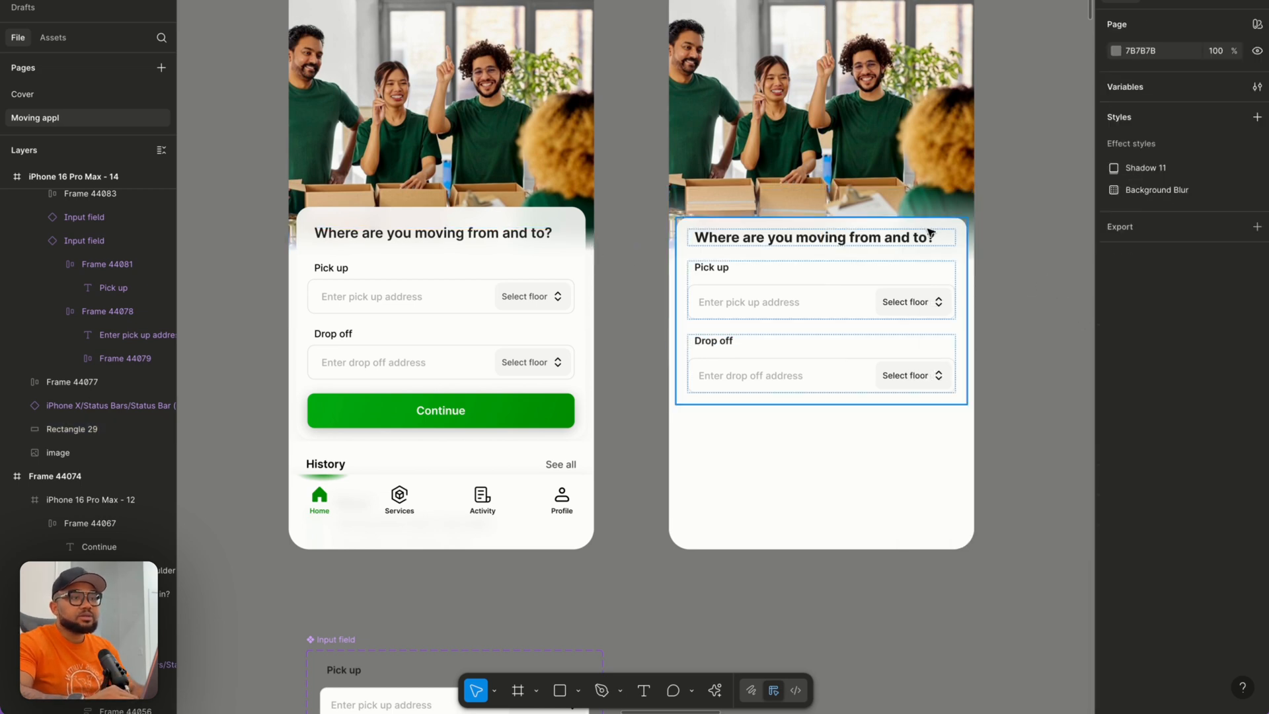
Add the text "Continue" in the empty area of the new screen below the form card.
click(879, 395)
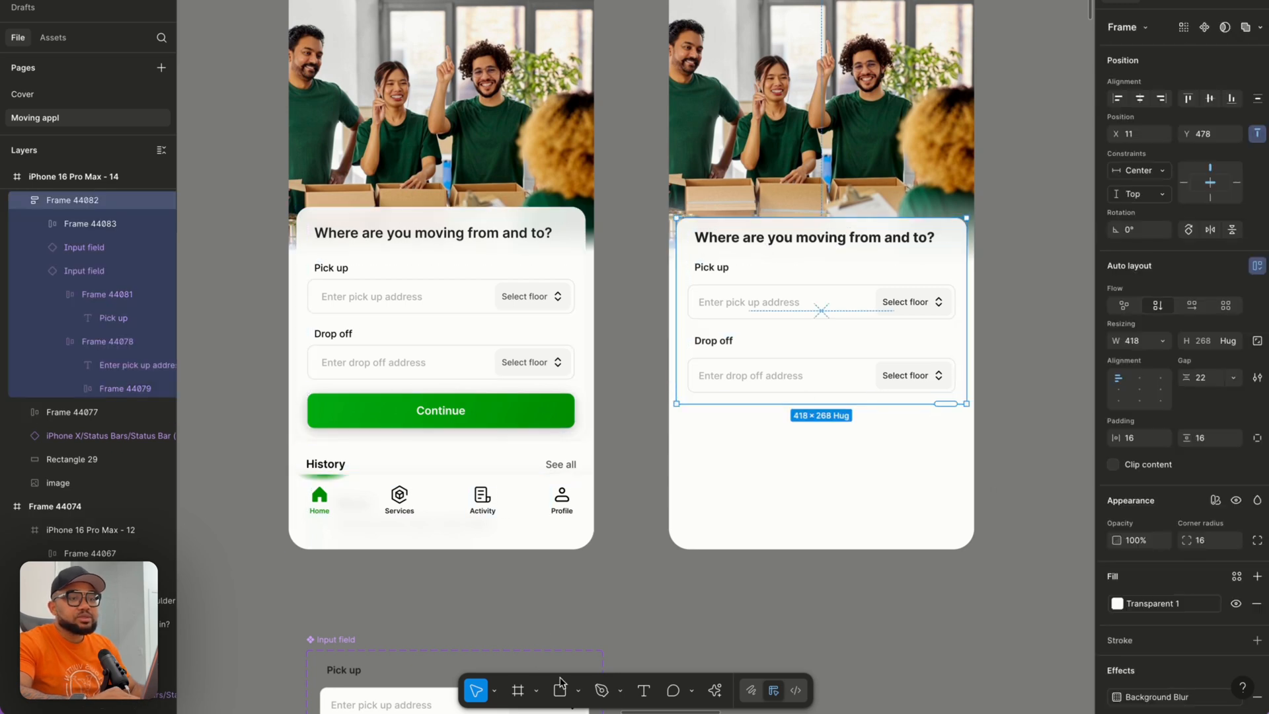
click(643, 690)
click(733, 475)
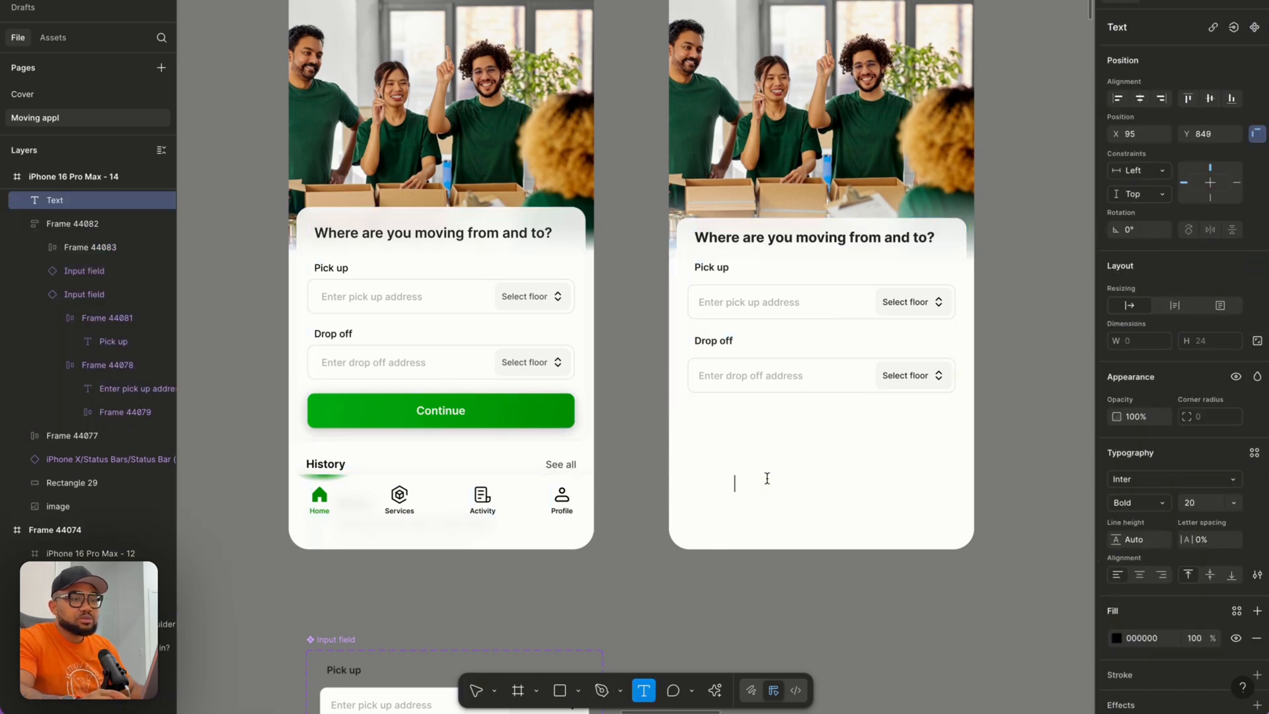
text(C)
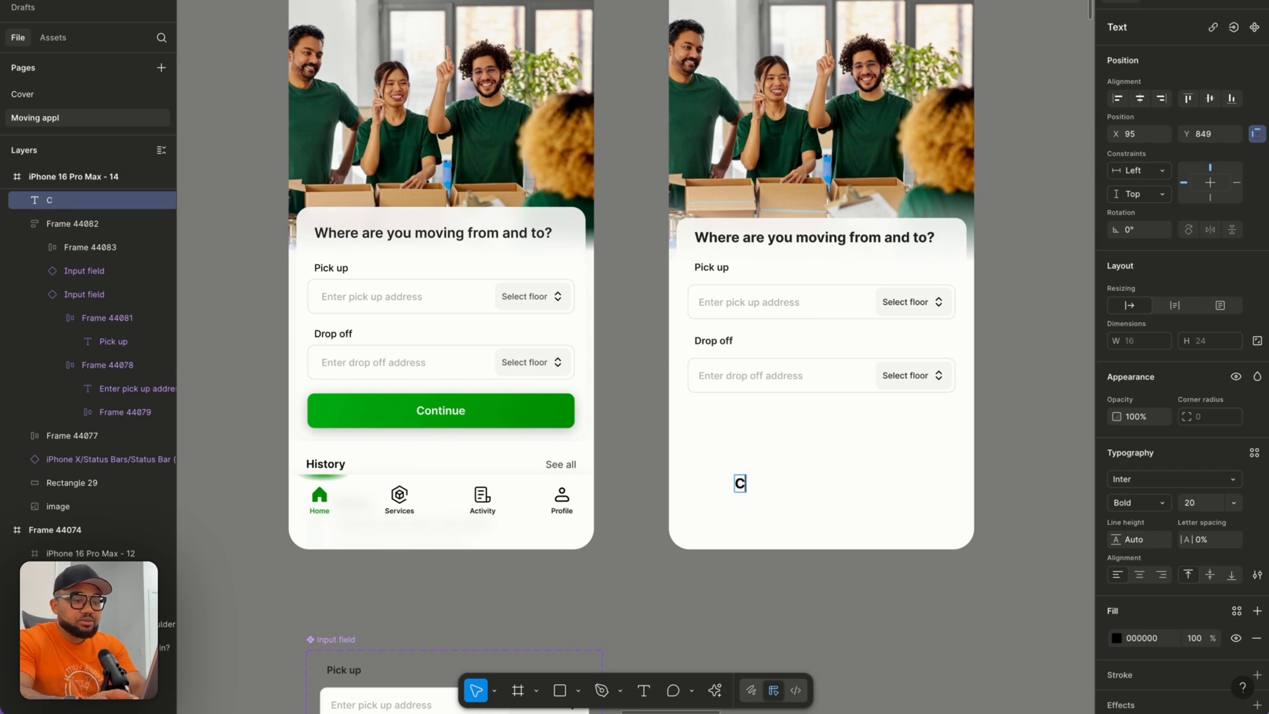
text(ontinue)
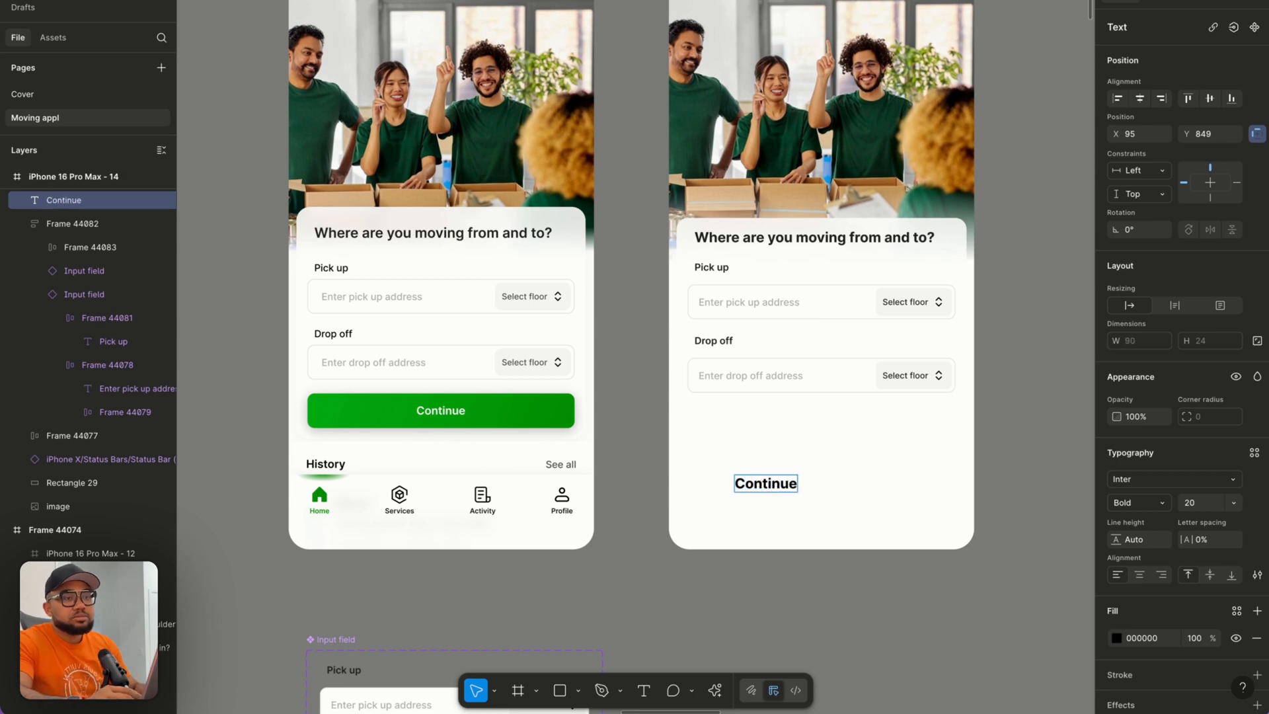
key(Escape)
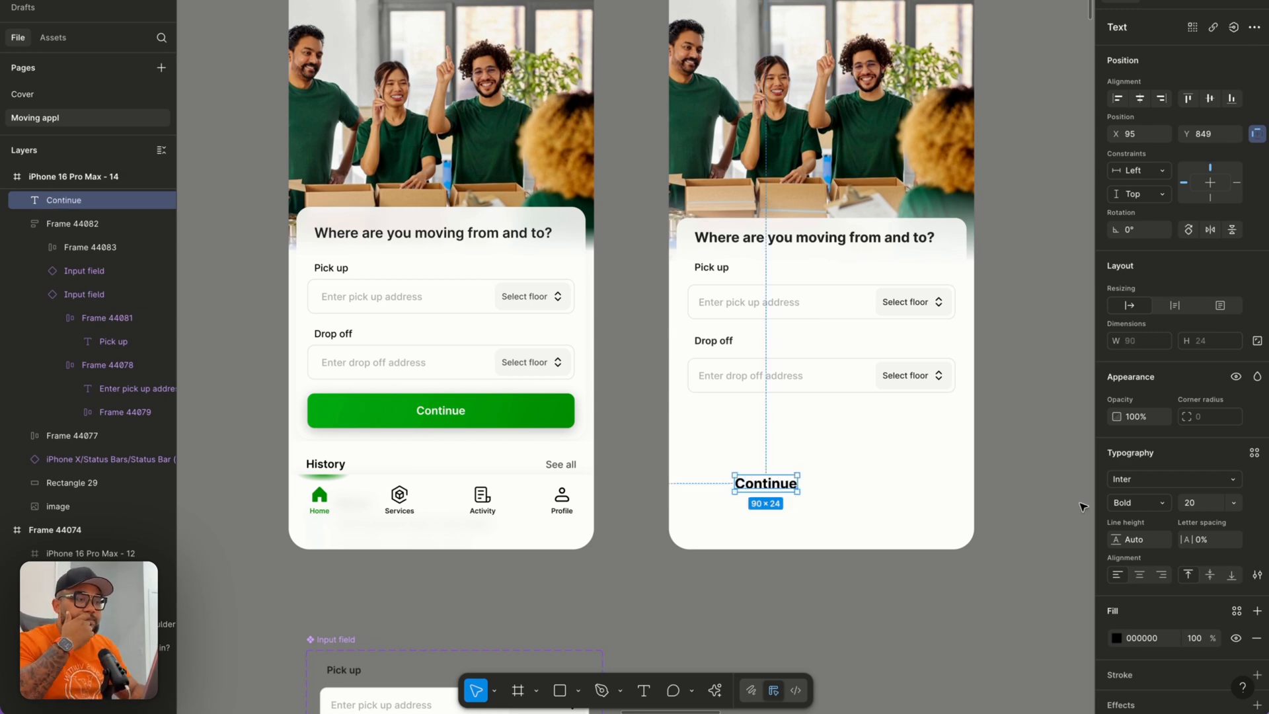
Set the "Continue" text to size 16 and Semi Bold weight.
click(1232, 502)
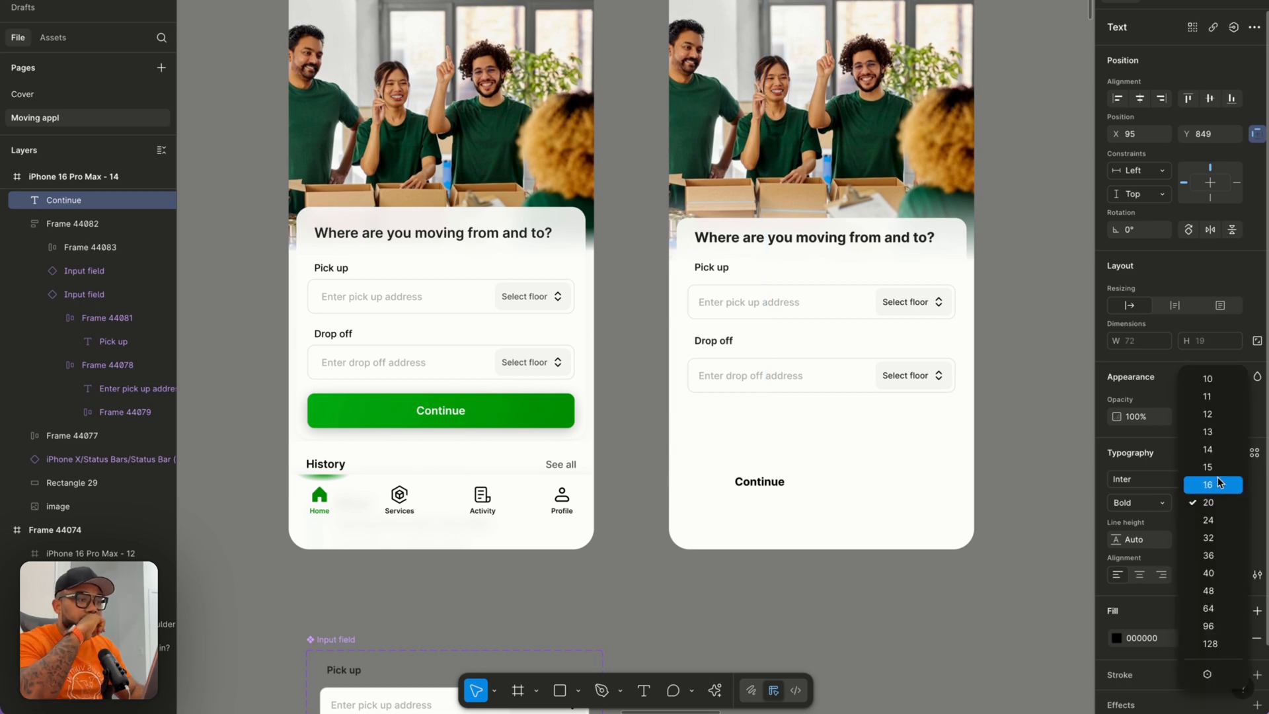
click(1219, 484)
click(1156, 506)
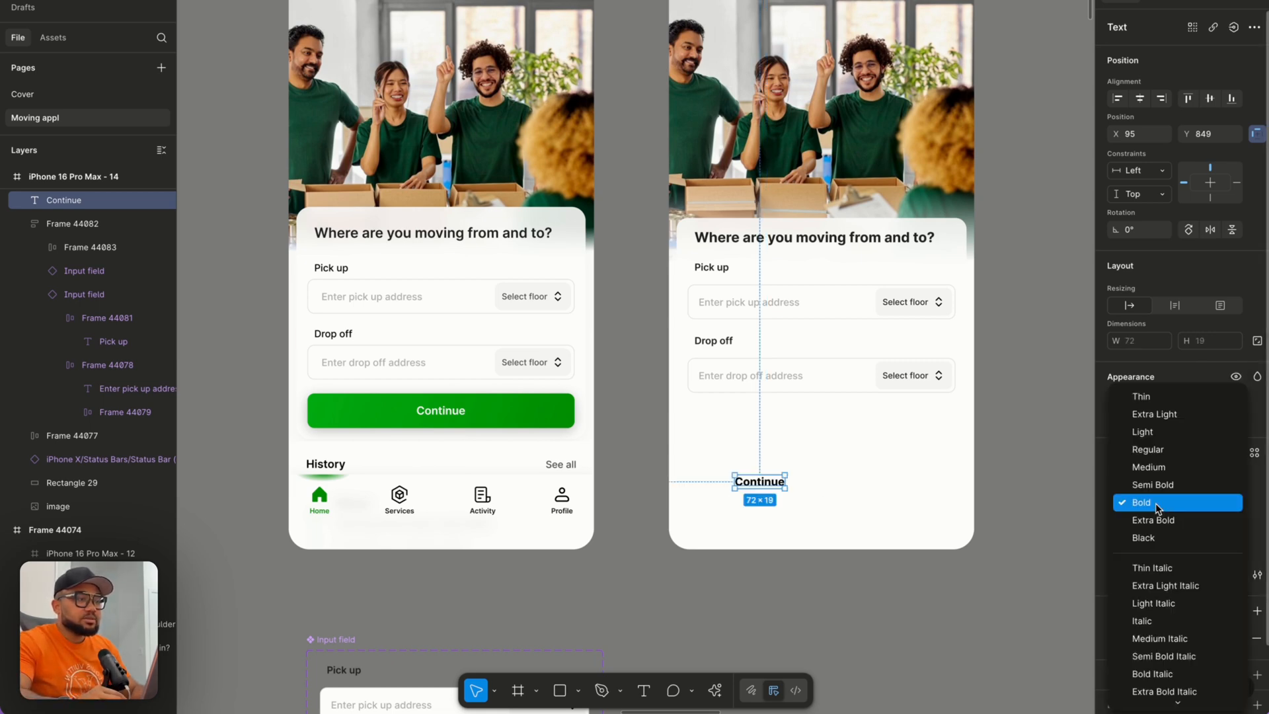
click(1153, 485)
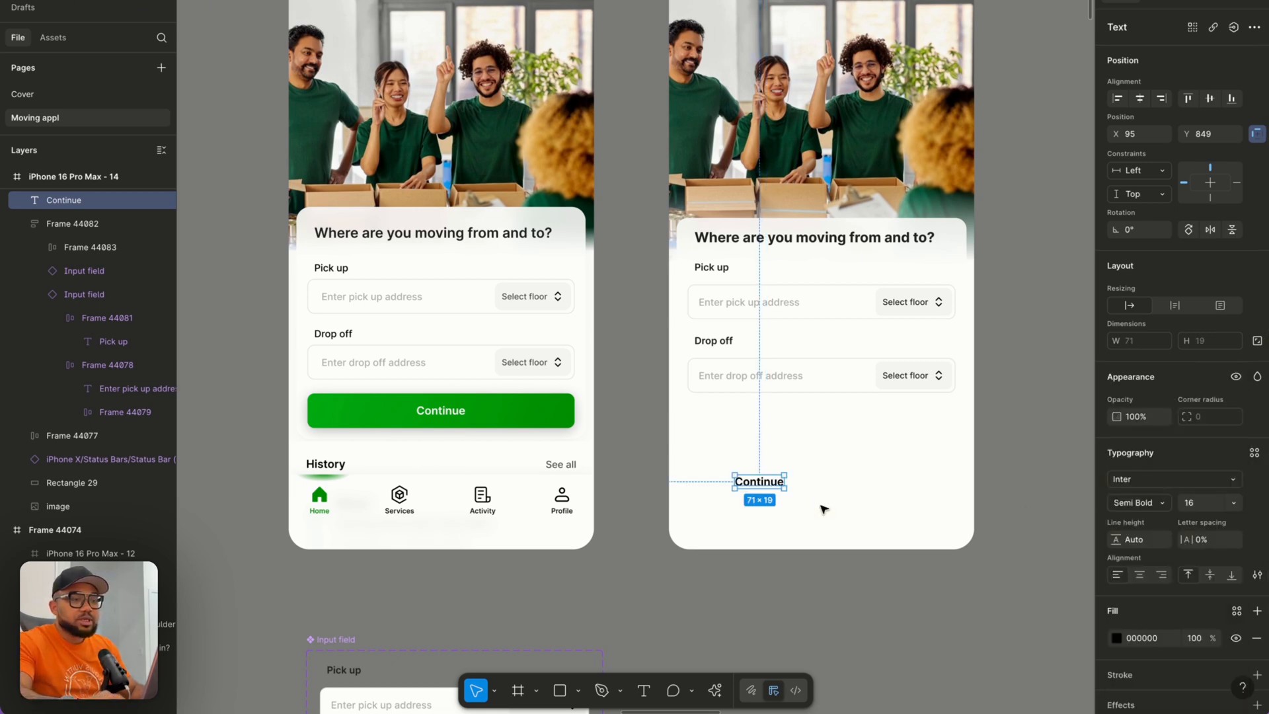
Wrap the "Continue" text in an auto layout frame and size it 277 × 45.
key(shift+a)
drag(794, 487, 920, 487)
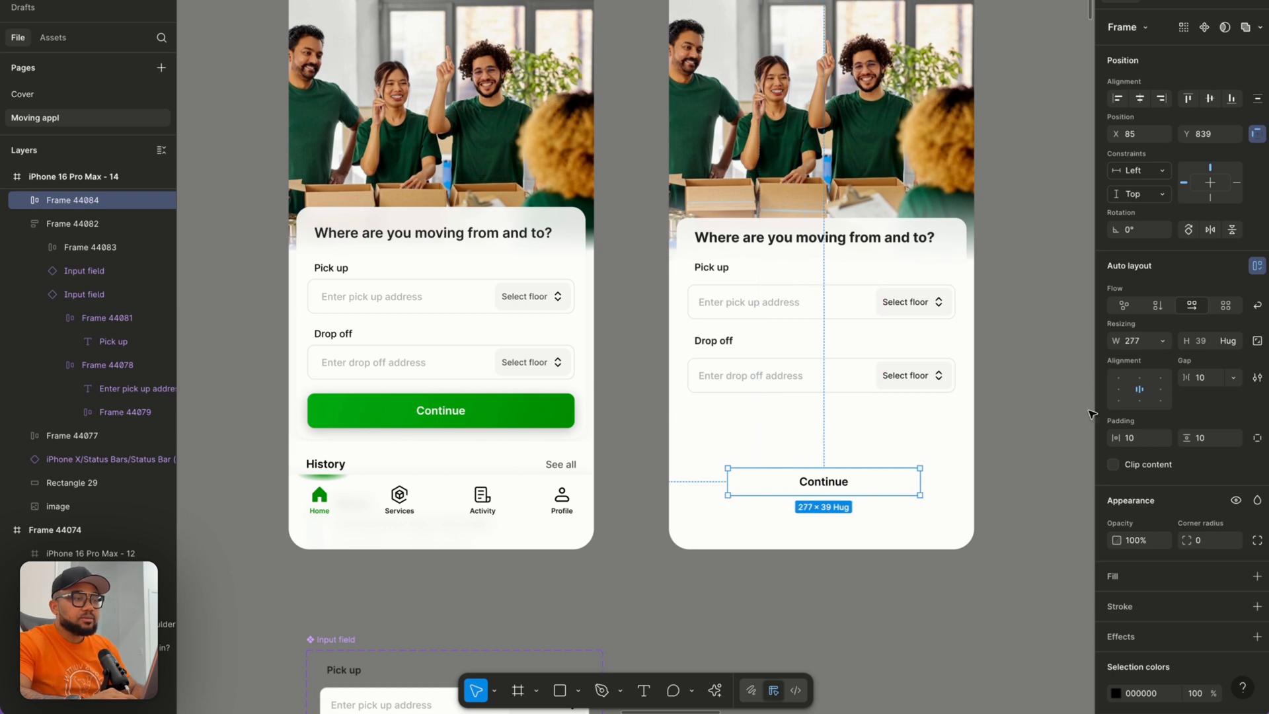
click(1207, 343)
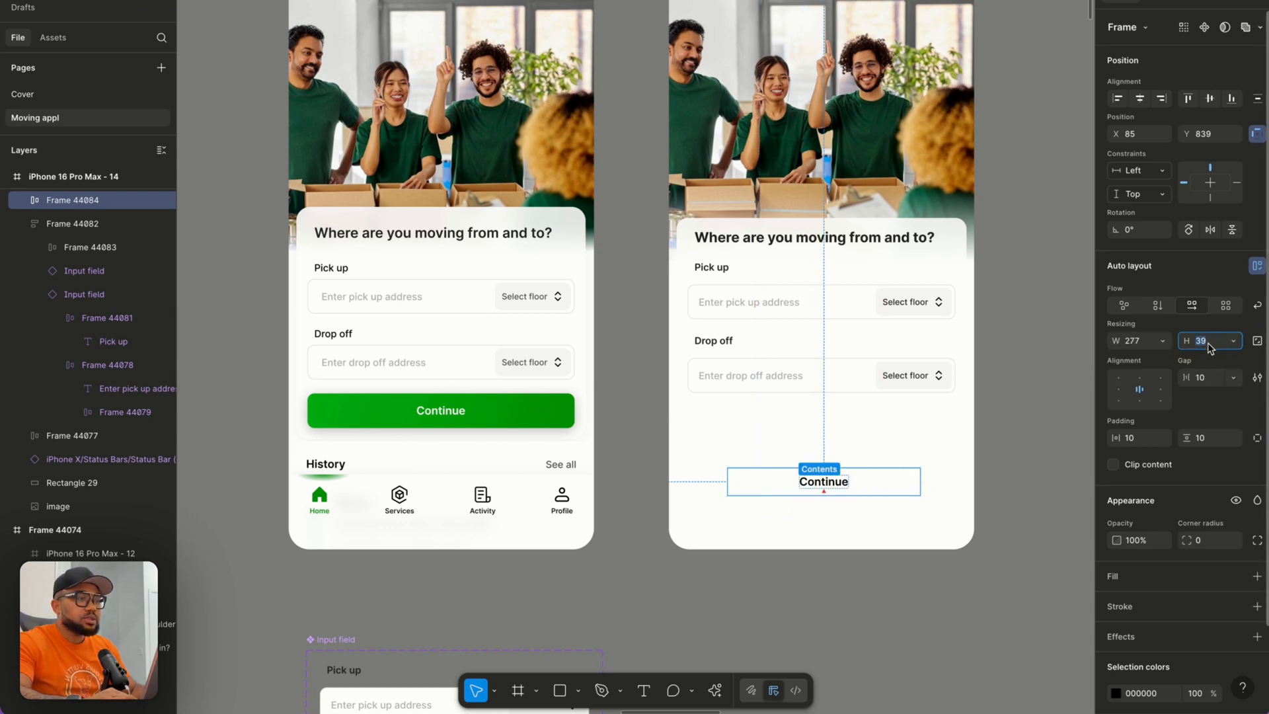
key(Return)
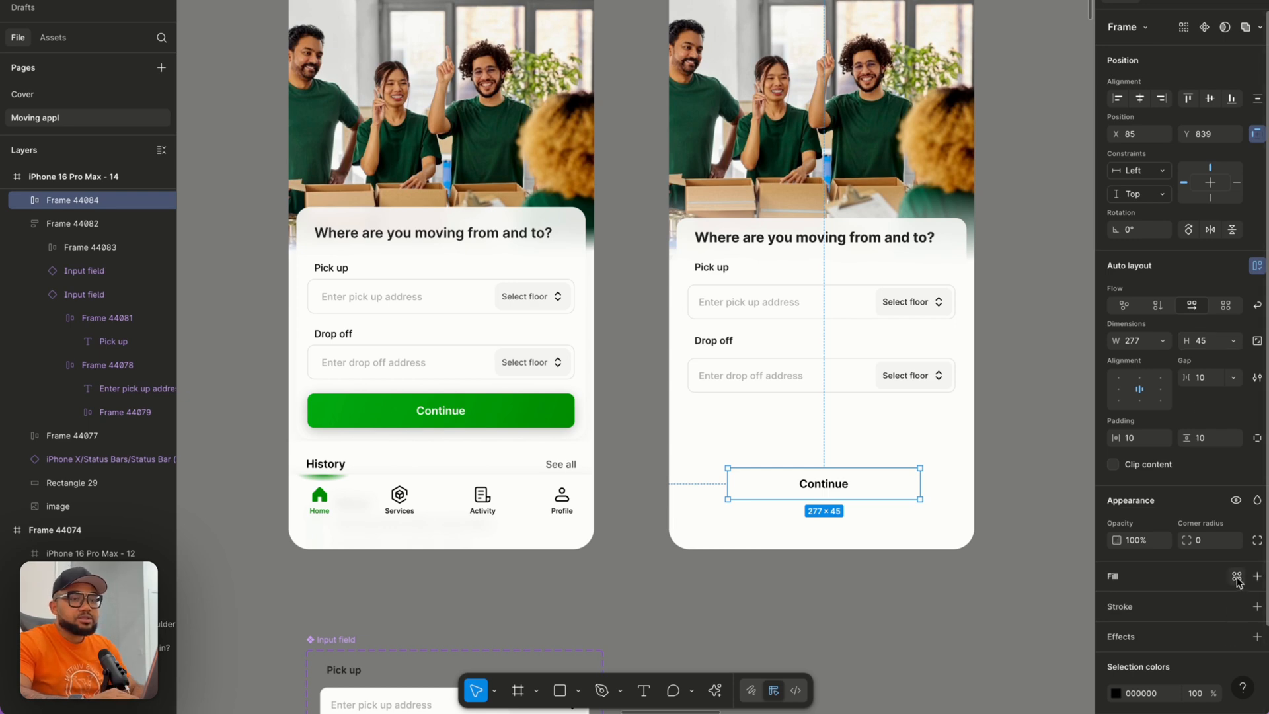
Give the button frame a linear gradient fill with the Green library colour at the 0% stop.
click(1257, 575)
click(1116, 603)
click(1018, 583)
click(954, 348)
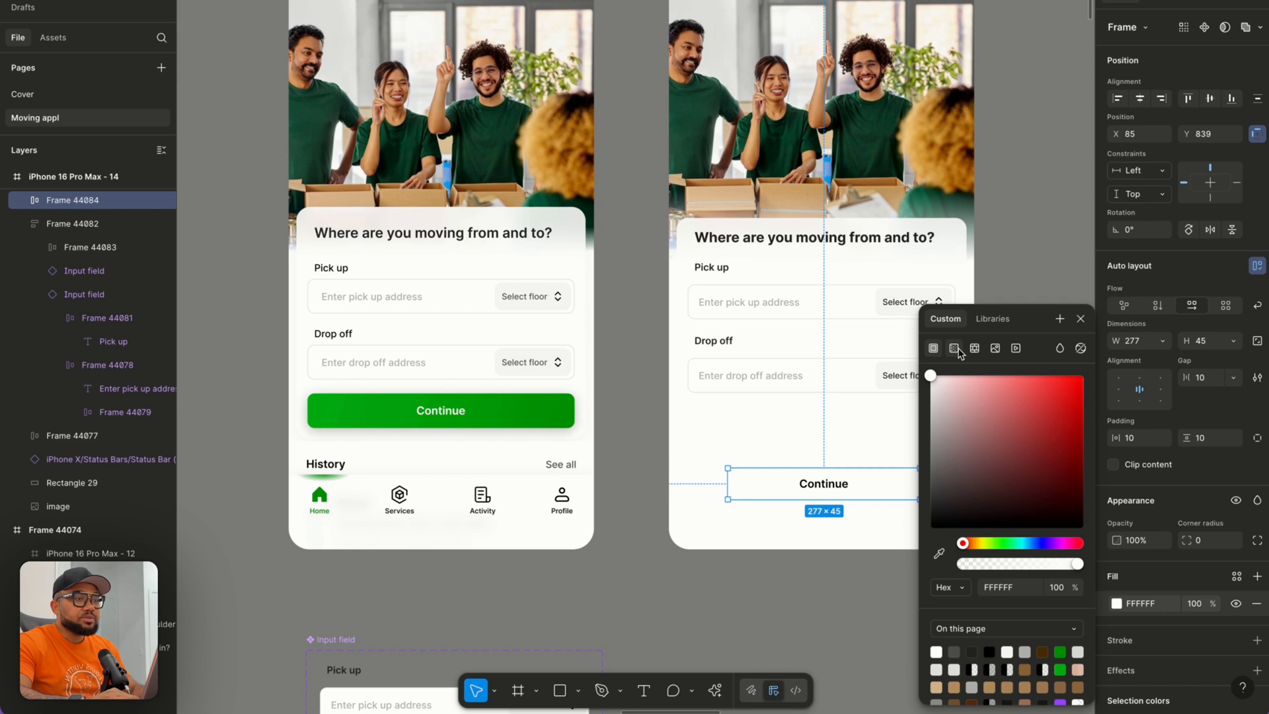
click(981, 478)
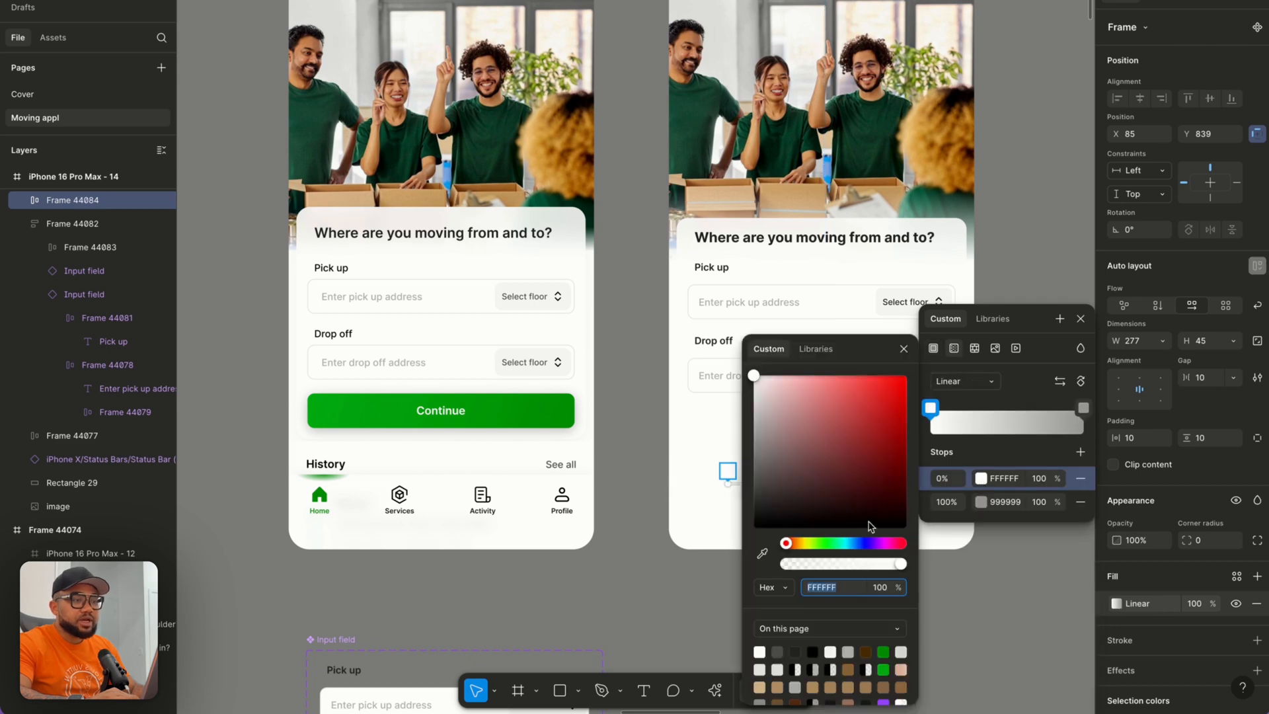
click(815, 349)
scroll(793, 501, down, 3)
click(792, 485)
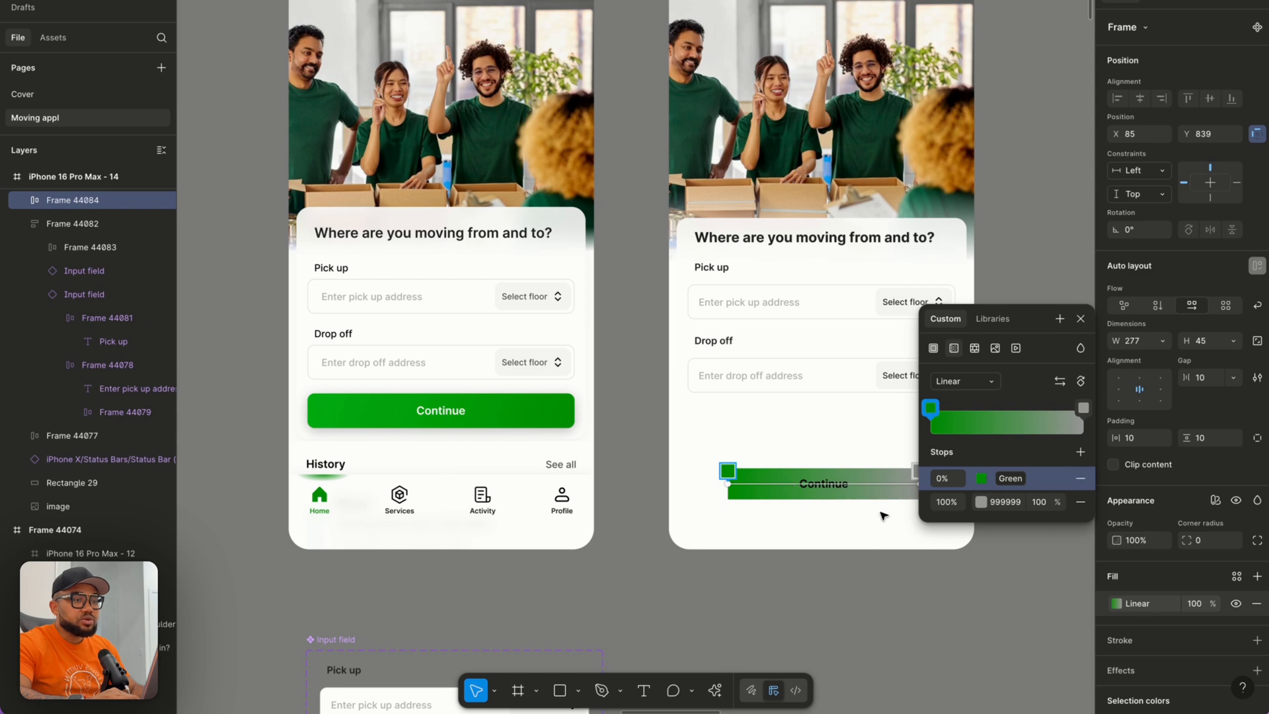
Set the 100% stop of the button's gradient to the page colour 008E05.
scroll(782, 492, right, 3)
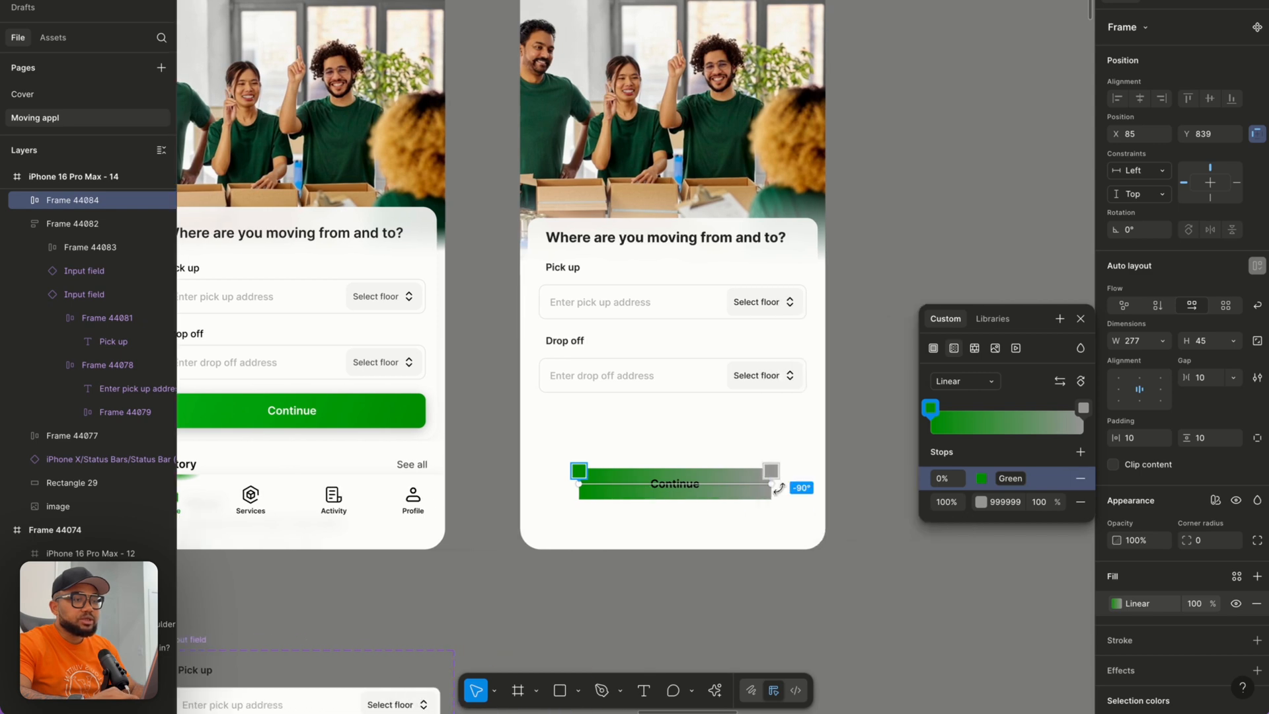
click(979, 504)
click(884, 652)
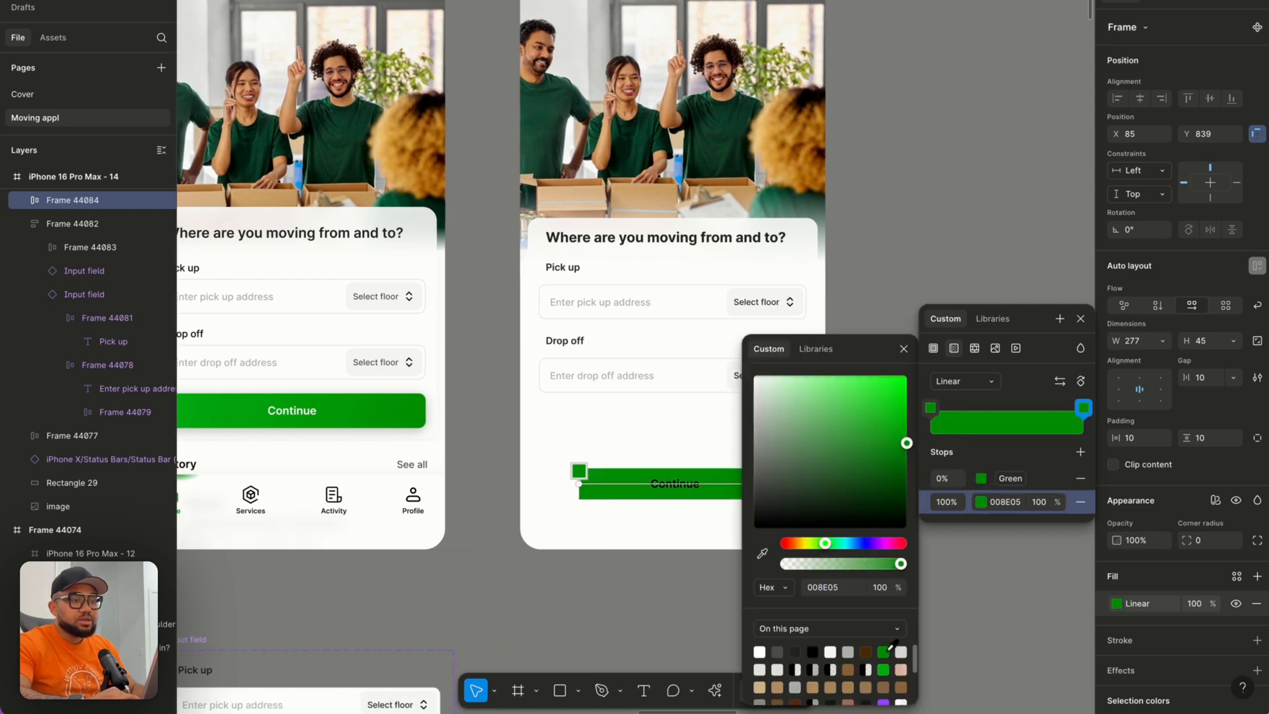
scroll(658, 462, right, 3)
scroll(658, 463, down, 1)
click(904, 348)
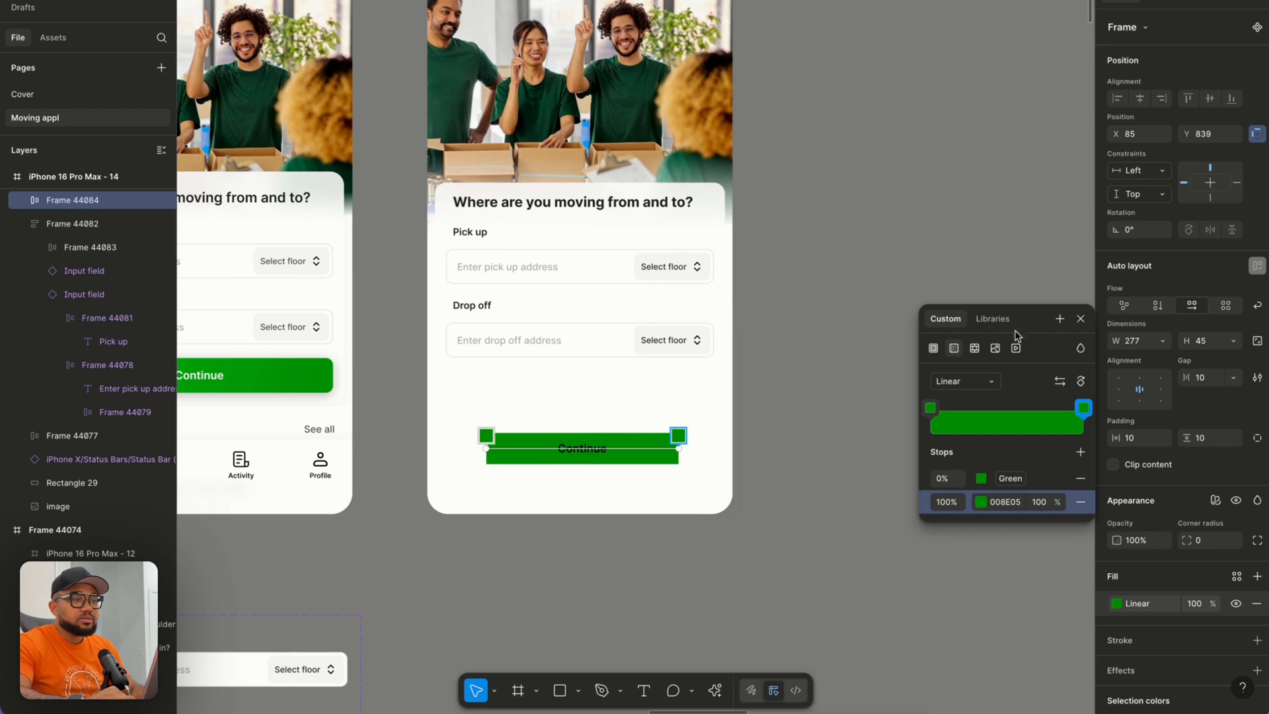
click(1080, 319)
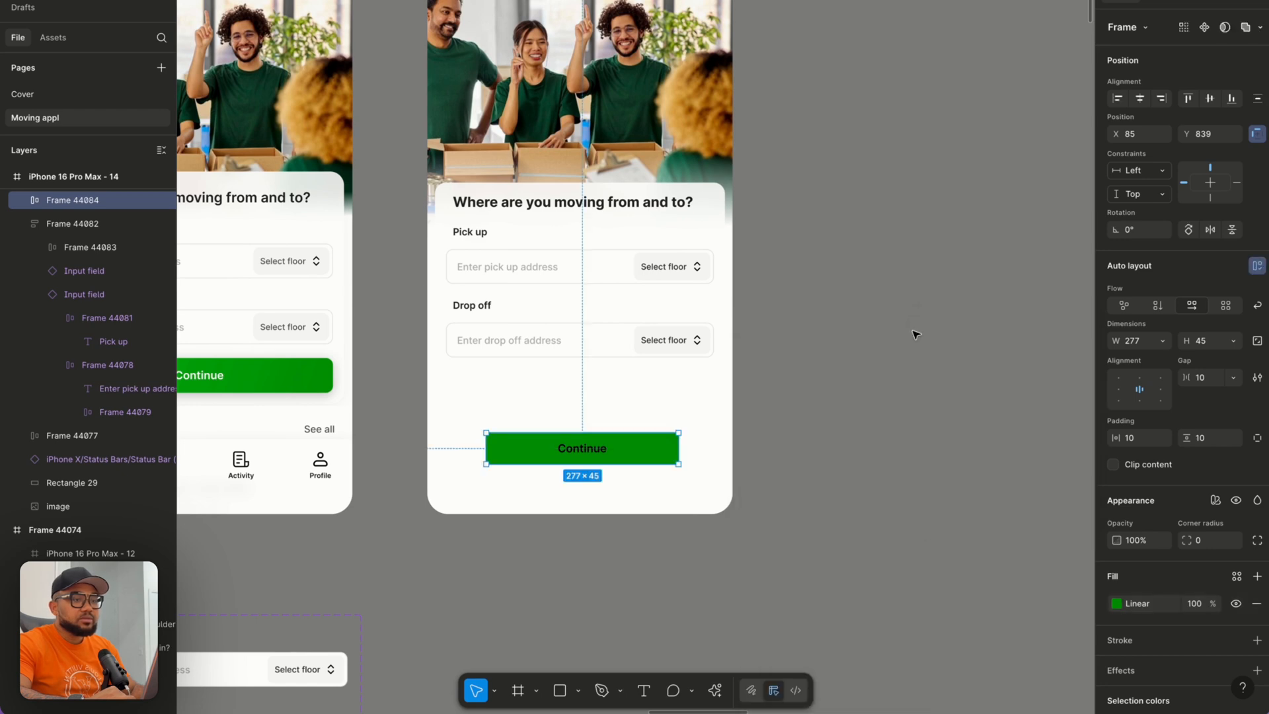
Apply the White colour style to the button's "Continue" label.
double_click(582, 448)
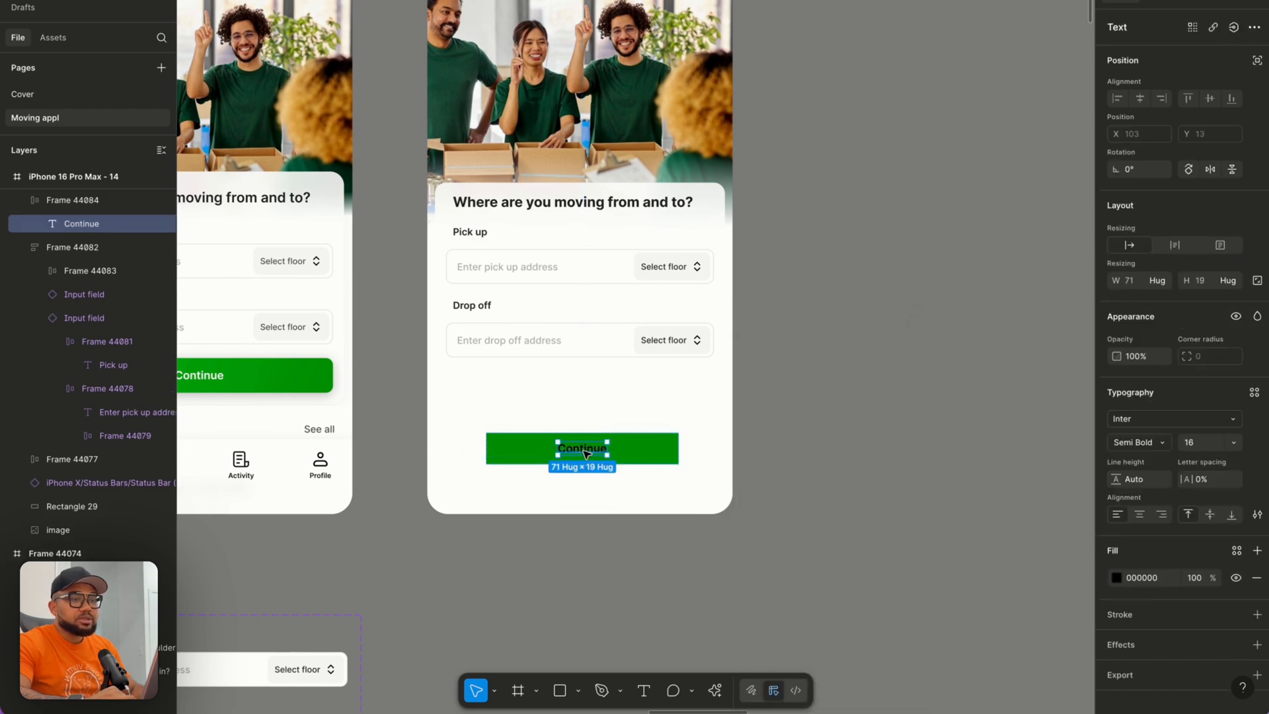
click(1236, 549)
click(957, 527)
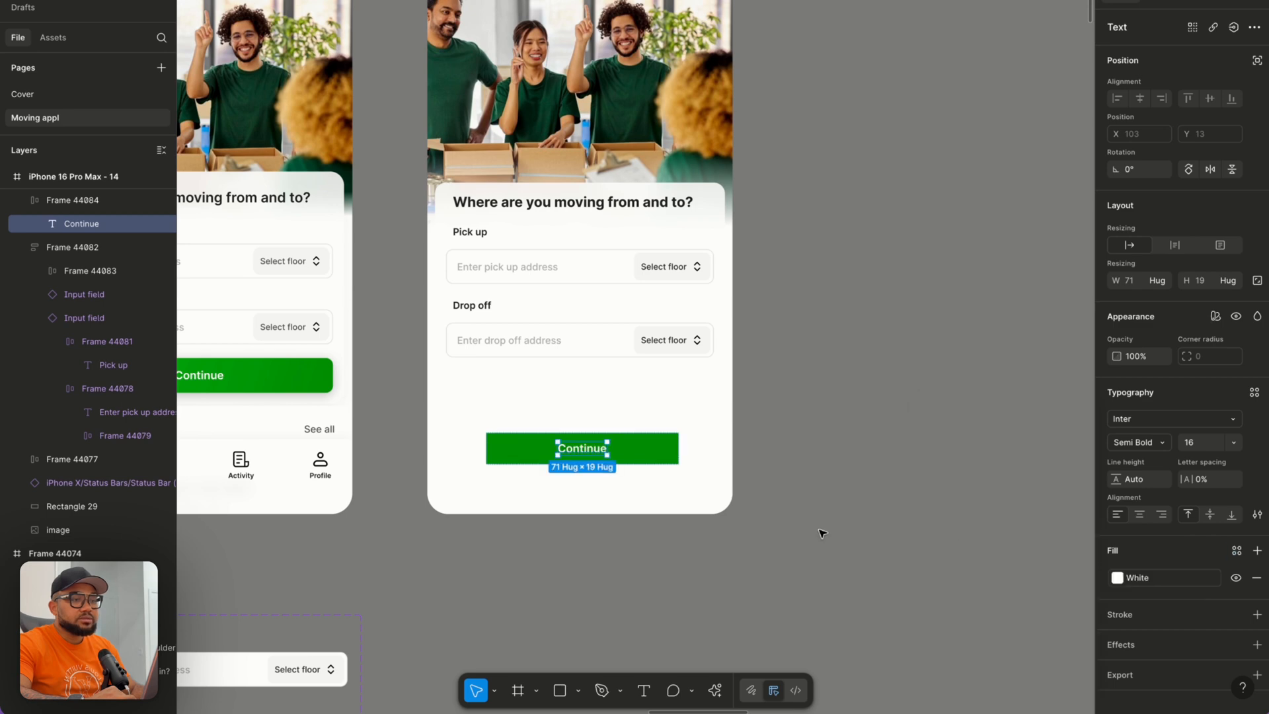
click(820, 531)
Move the Continue button into the form card, beneath the drop-off field.
scroll(819, 531, left, 3)
scroll(819, 530, up, 2)
click(790, 519)
drag(794, 522, 799, 434)
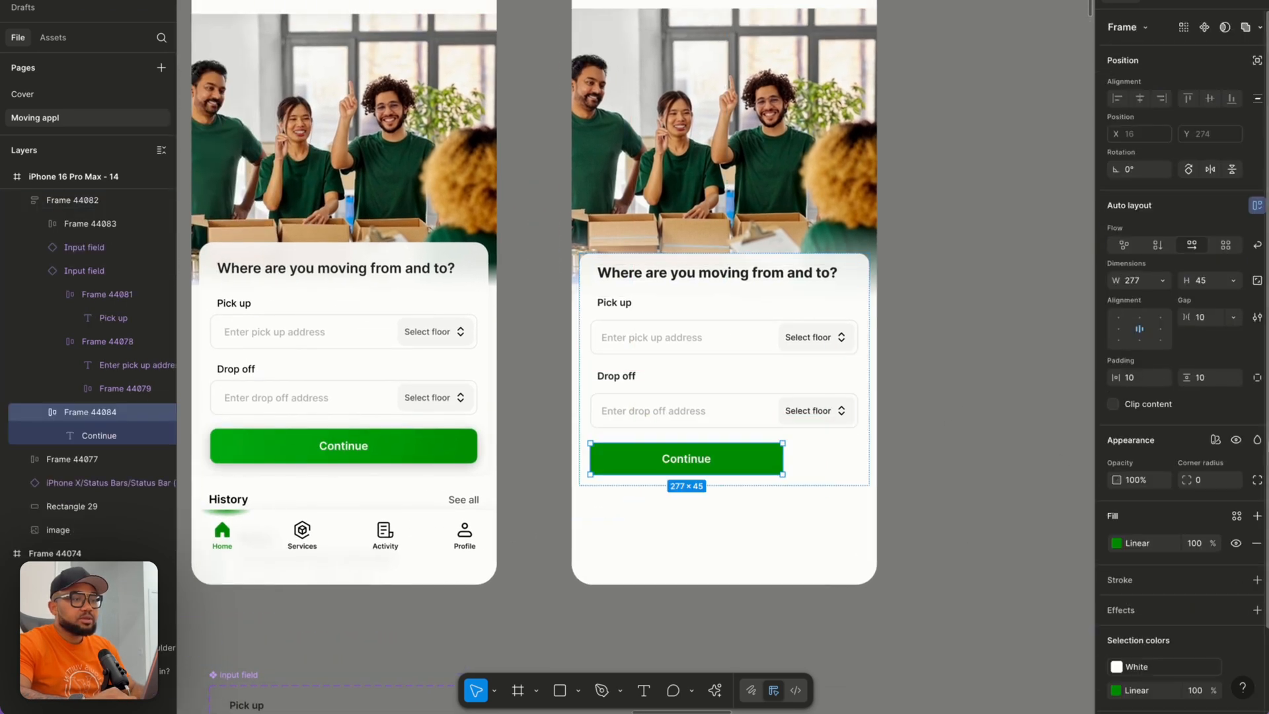
Make the Continue button's width fill its container and set its corner radius to 10.
click(1162, 282)
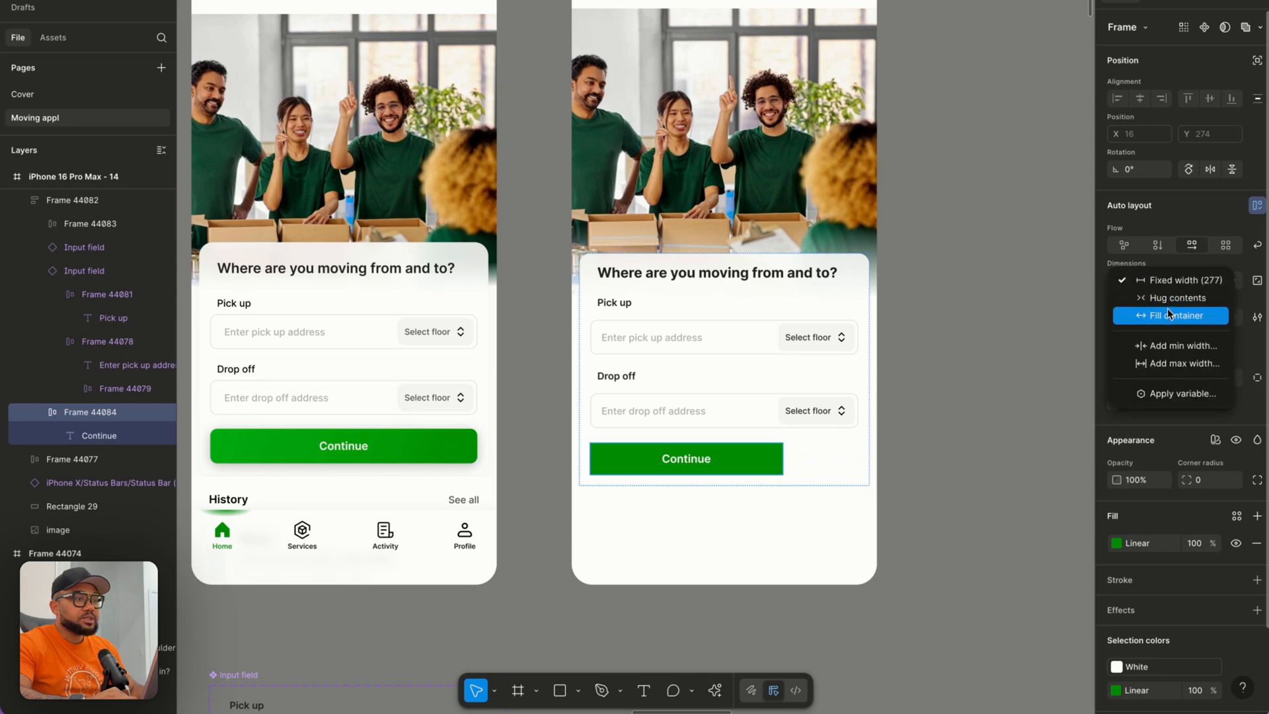
click(1132, 394)
click(1202, 481)
text(10)
key(Return)
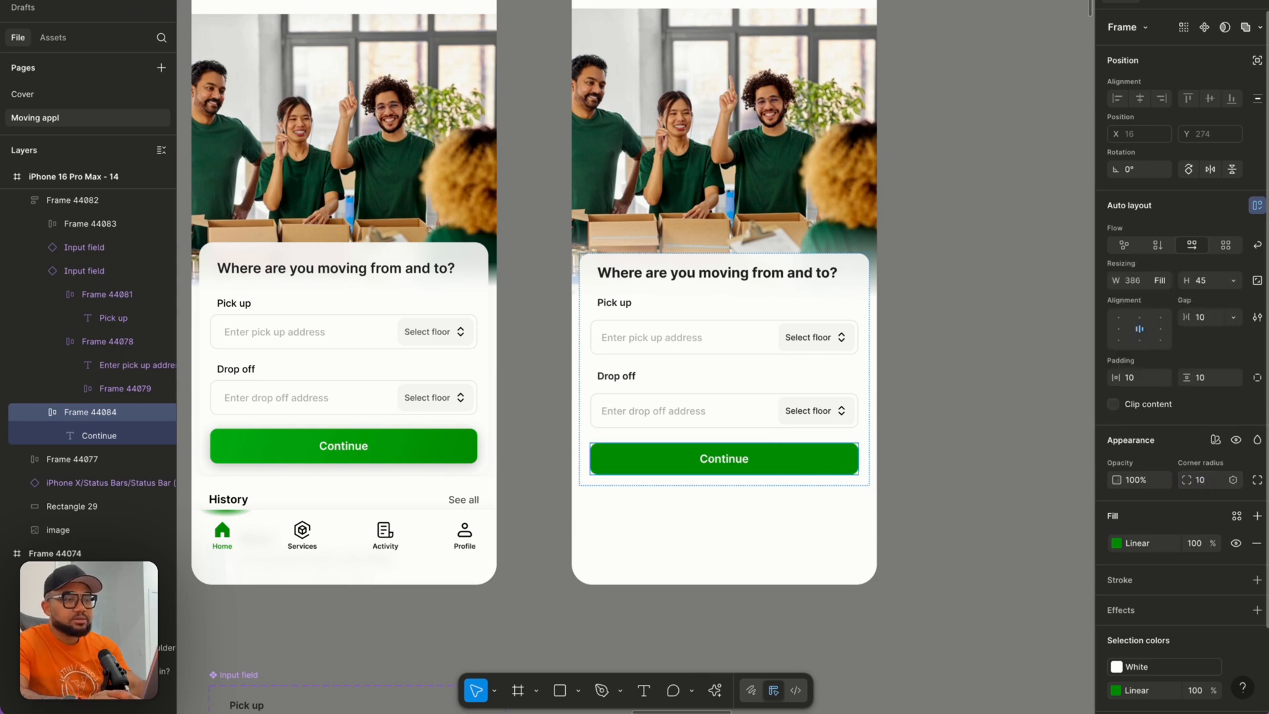
Copy the bottom navigation bar from iPhone 16 Pro Max - 15 into iPhone 16 Pro Max - 14.
click(781, 560)
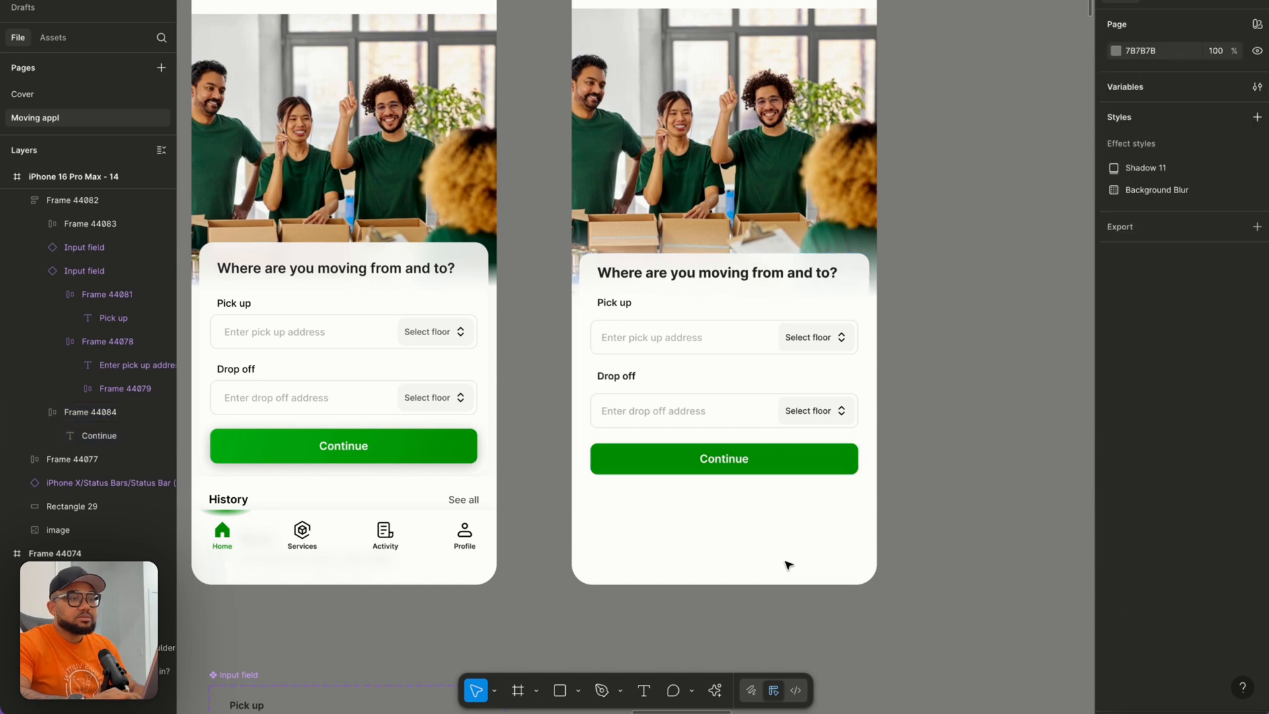
scroll(756, 453, down, 1)
scroll(756, 454, left, 4)
scroll(757, 453, down, 1)
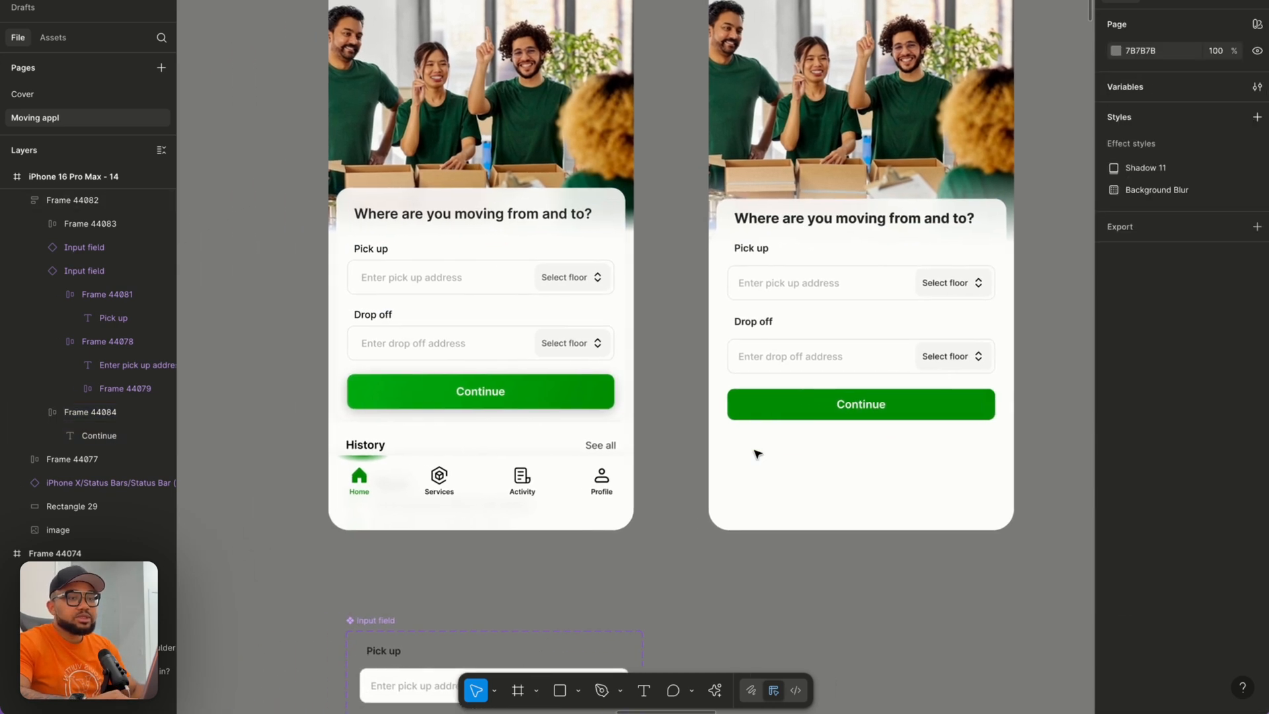
click(514, 495)
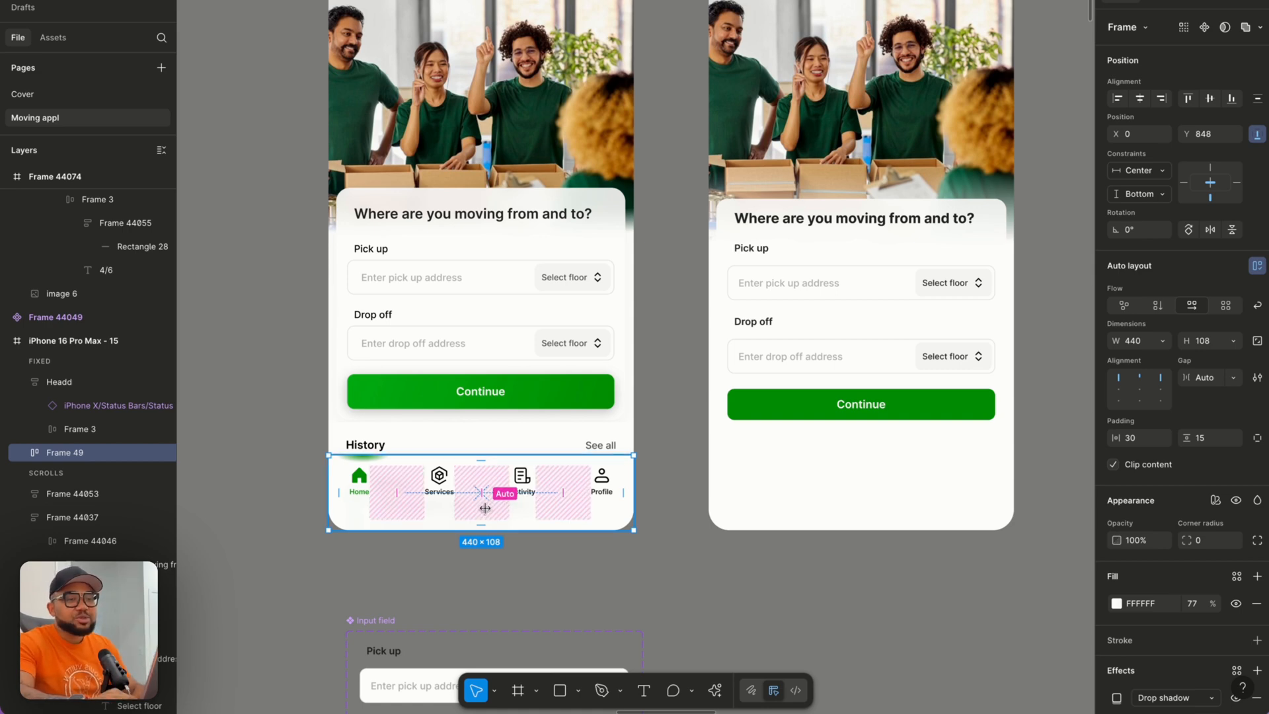
scroll(485, 507, down, 5)
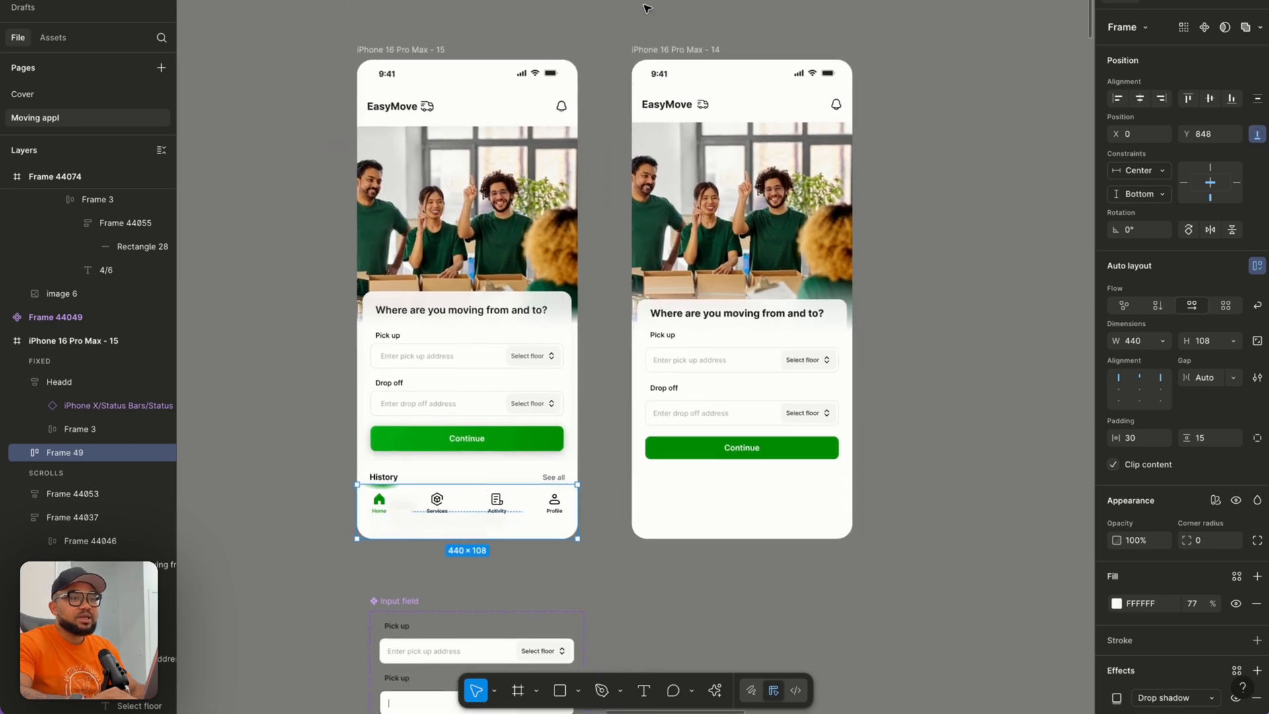
click(649, 50)
key(ctrl+v)
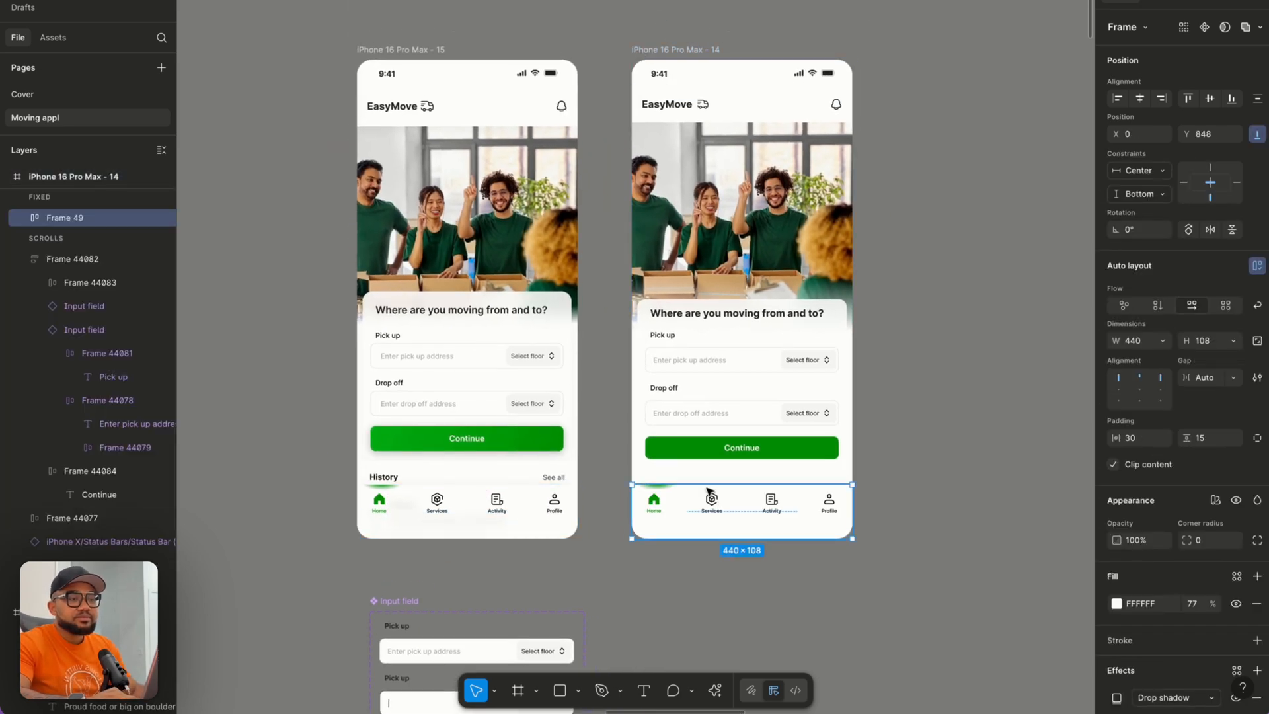
click(623, 569)
Copy the History section from iPhone 16 Pro Max - 15 into iPhone 16 Pro Max - 14.
scroll(567, 527, up, 5)
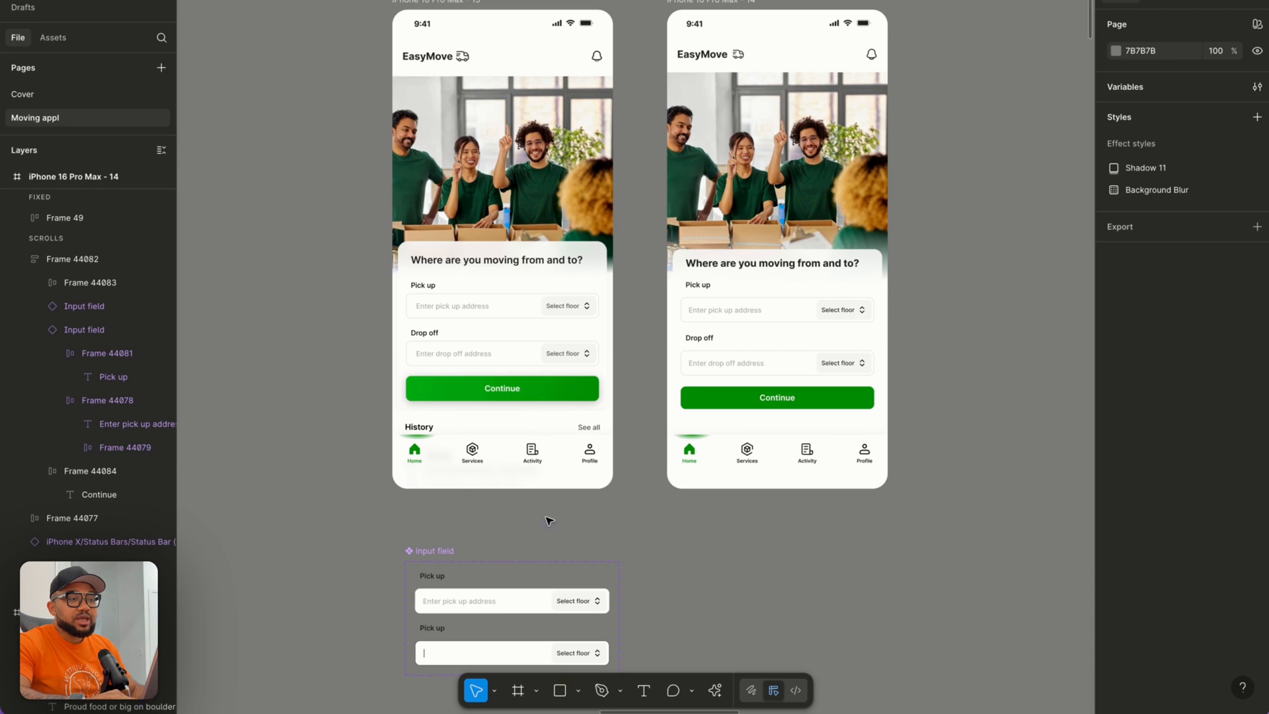
click(453, 388)
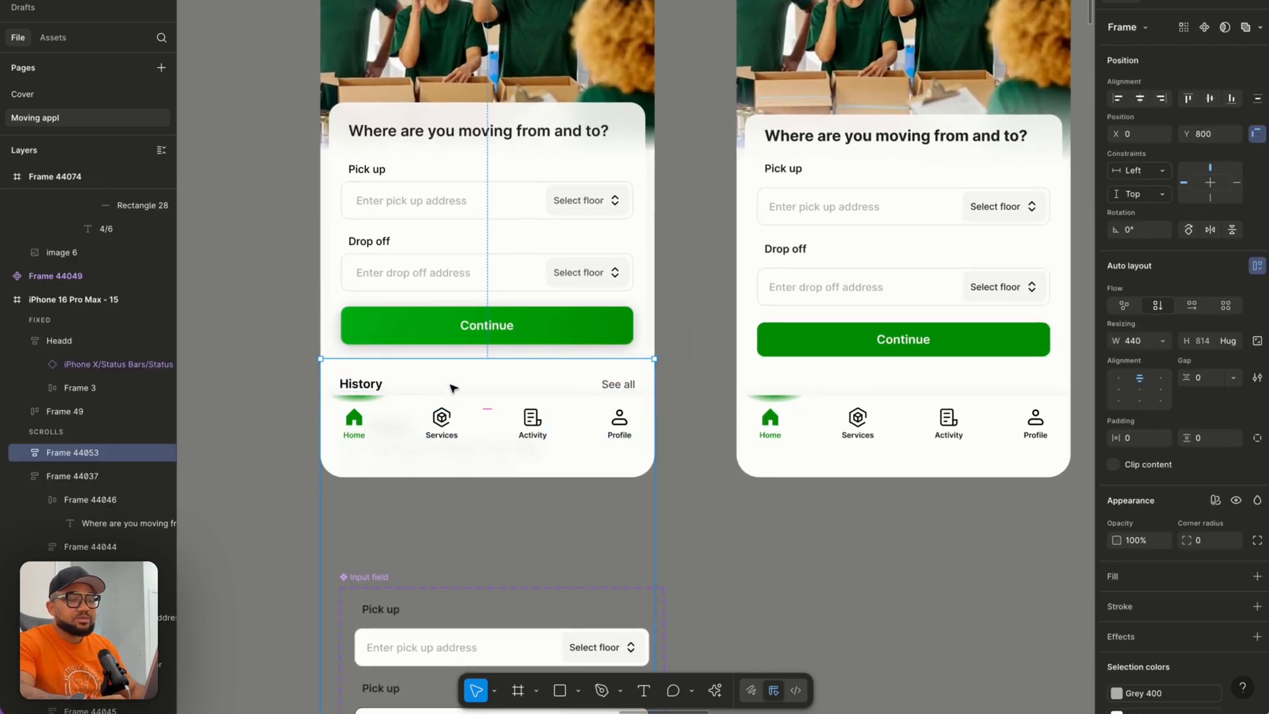
scroll(453, 388, down, 3)
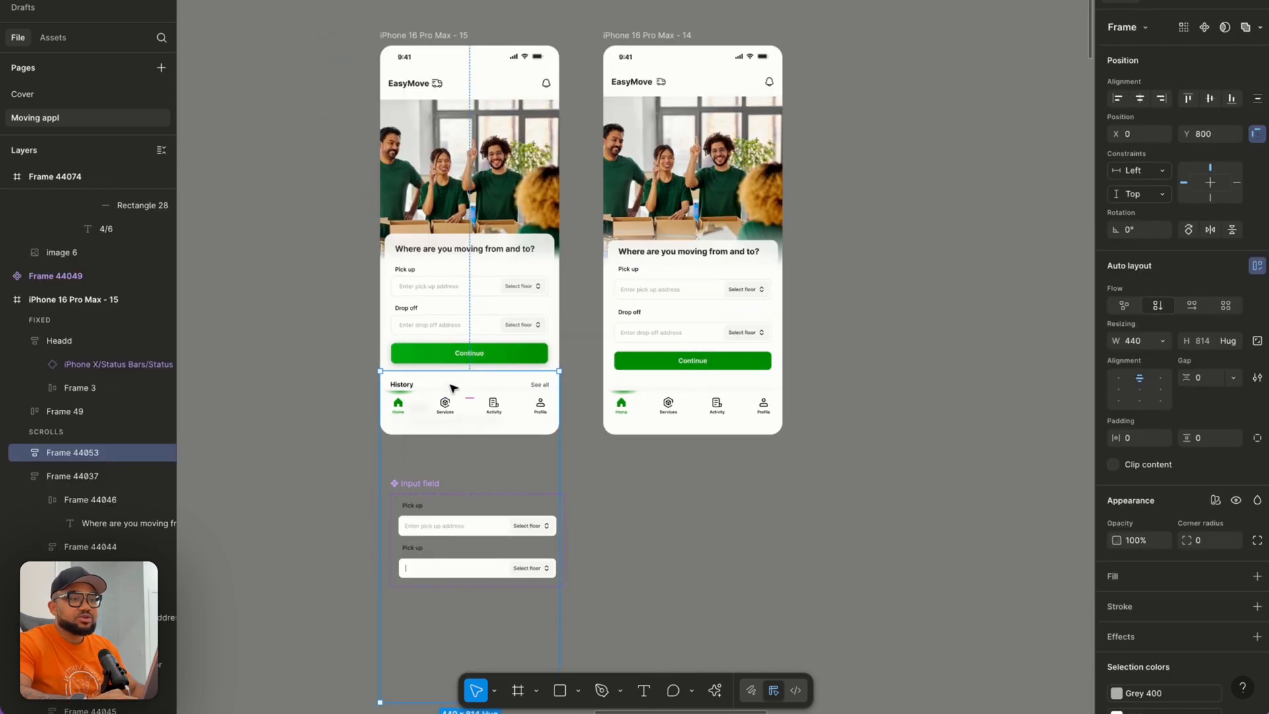
click(639, 35)
key(ctrl+v)
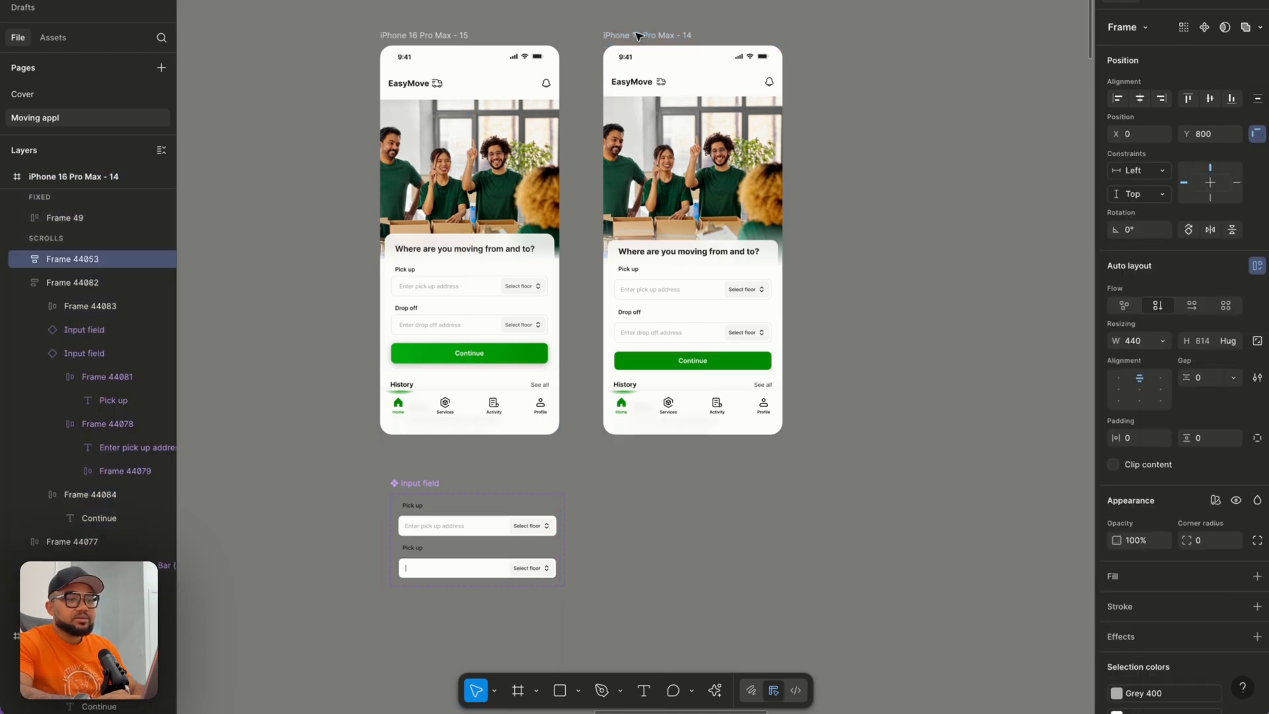
Nudge the pasted History section down to Y 814, leaving more space beneath the form card.
scroll(639, 36, up, 5)
scroll(912, 388, down, 3)
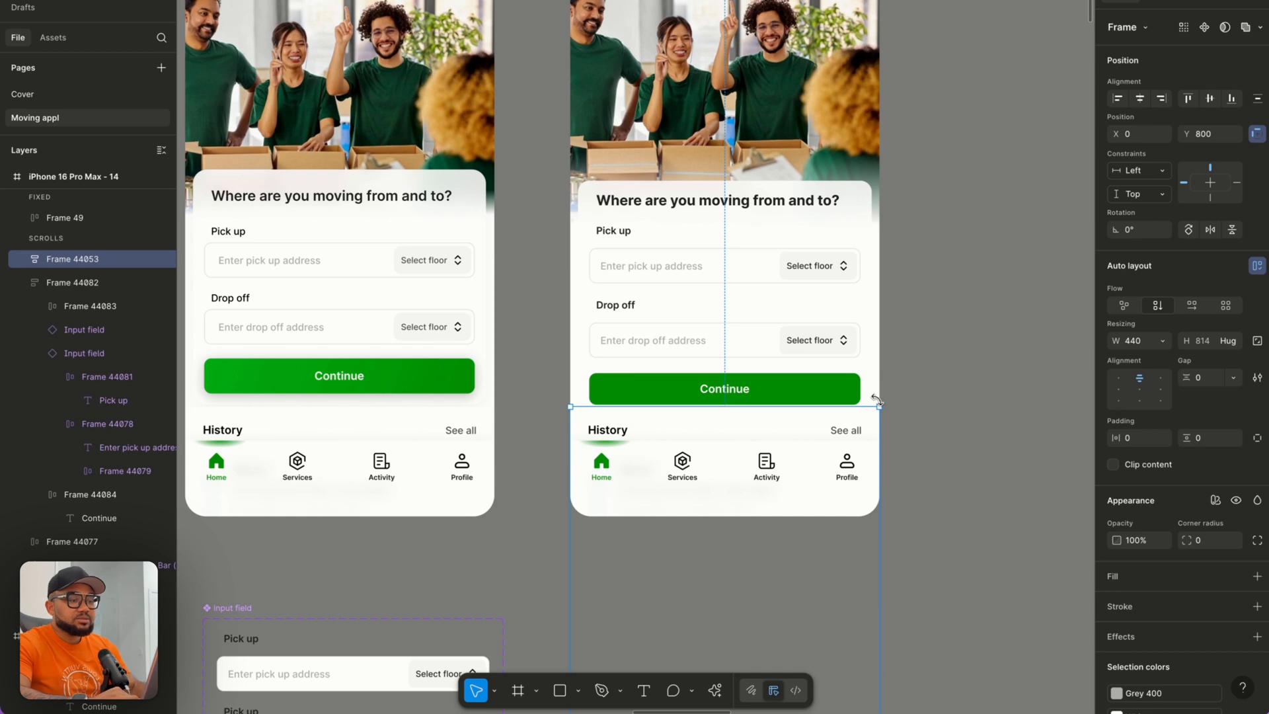
key(Down)
key(Down)
key(Down)
key(Down)
key(Down)
key(Down)
key(Down)
key(Down)
key(Down)
key(Down)
key(Down)
key(Down)
key(Down)
key(Down)
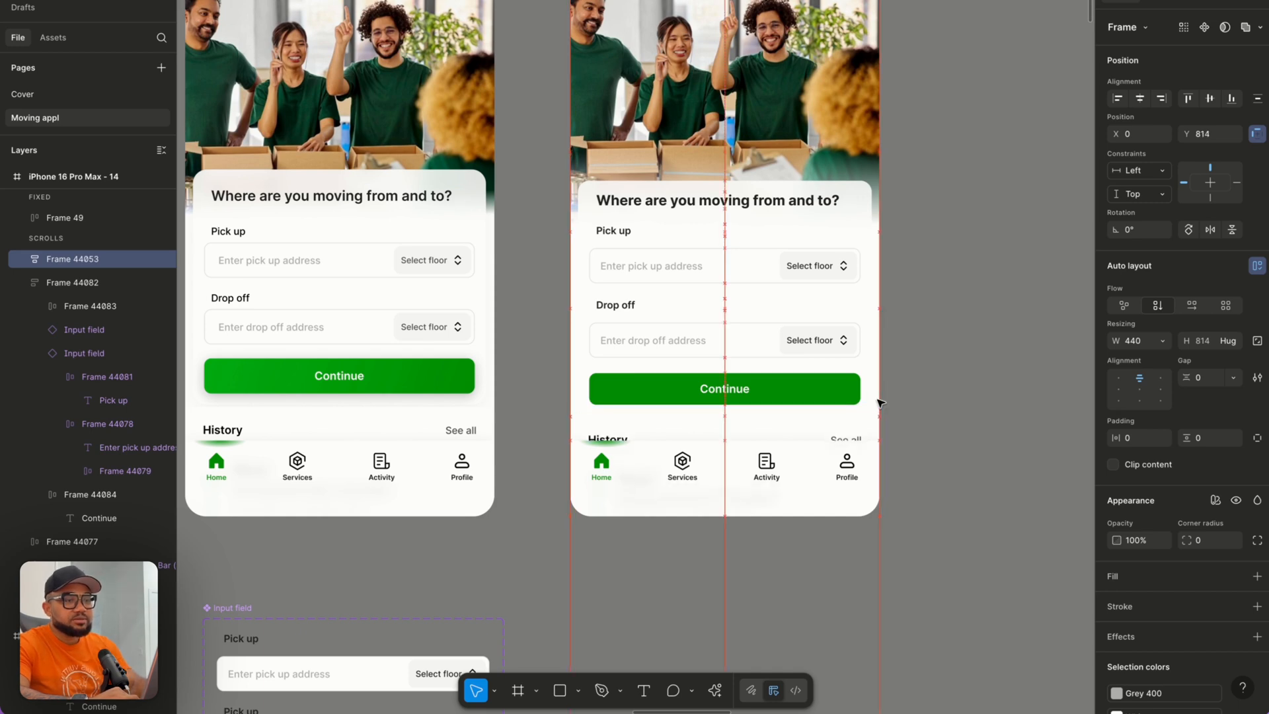
scroll(879, 401, down, 1)
scroll(878, 402, down, 1)
scroll(879, 399, down, 5)
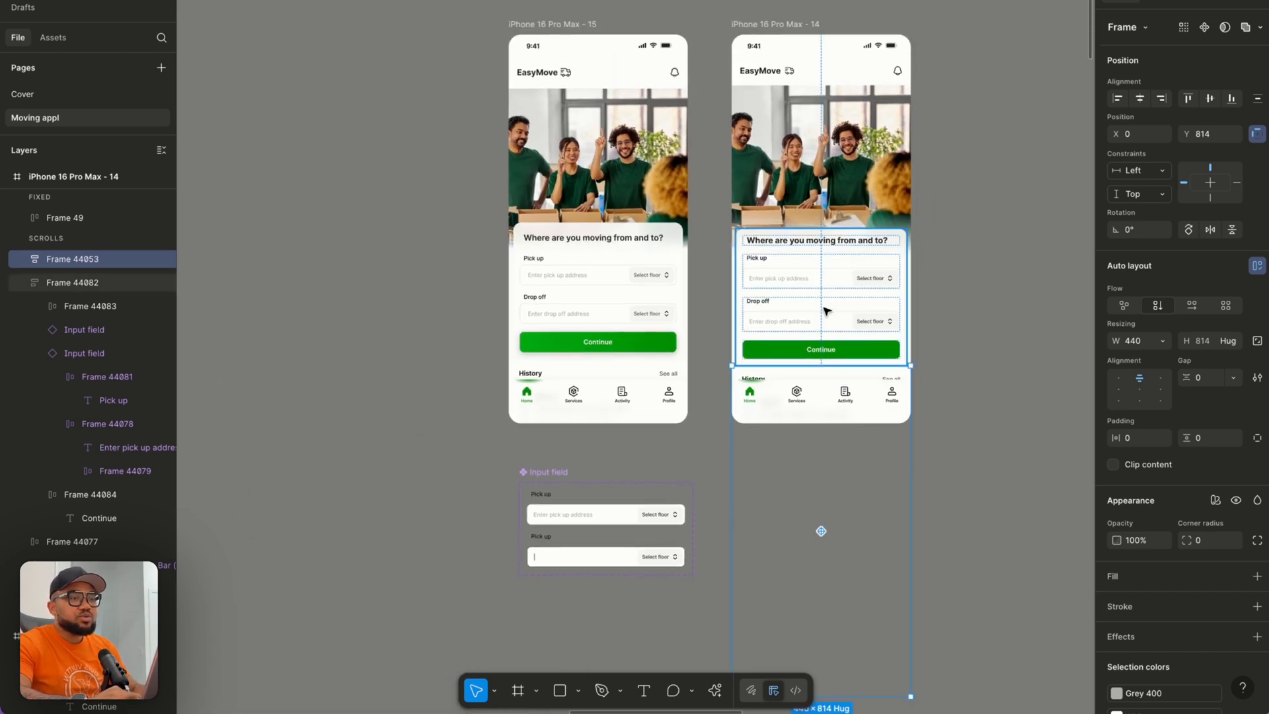
Make the hidden FFFFFF fill of the status bar in iPhone 16 Pro Max - 14 visible.
click(760, 25)
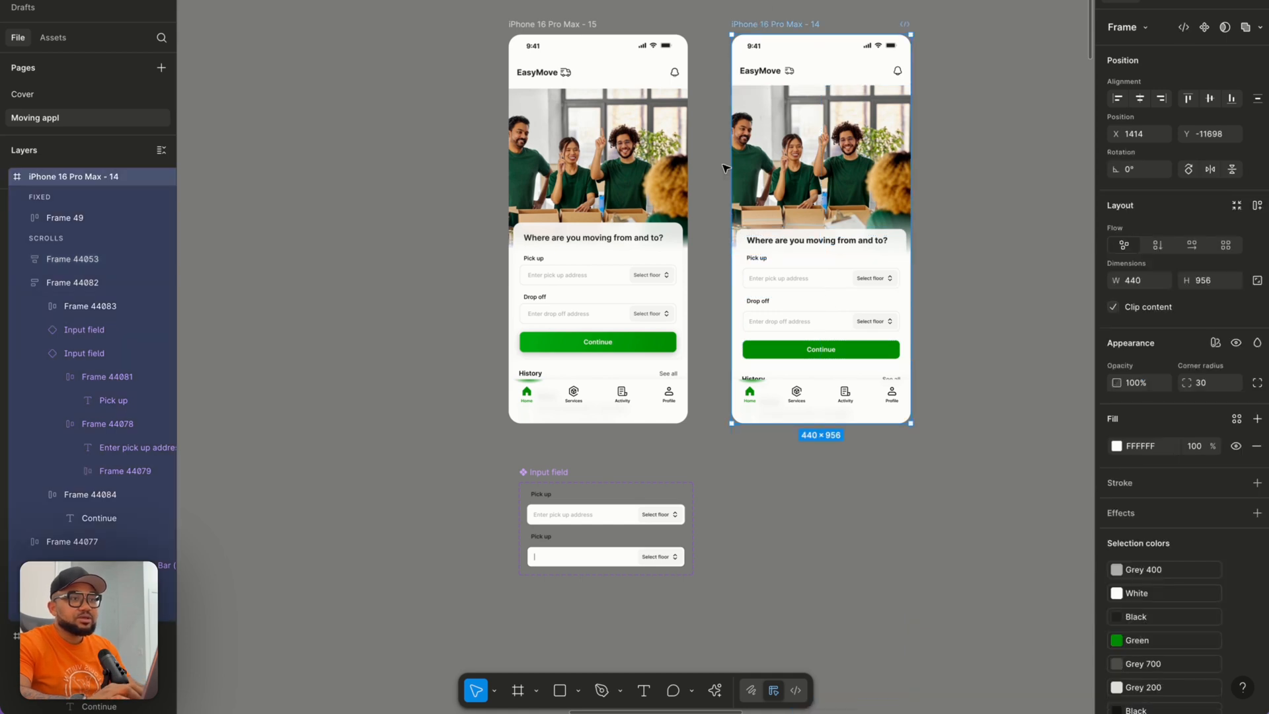
click(793, 49)
scroll(822, 53, up, 5)
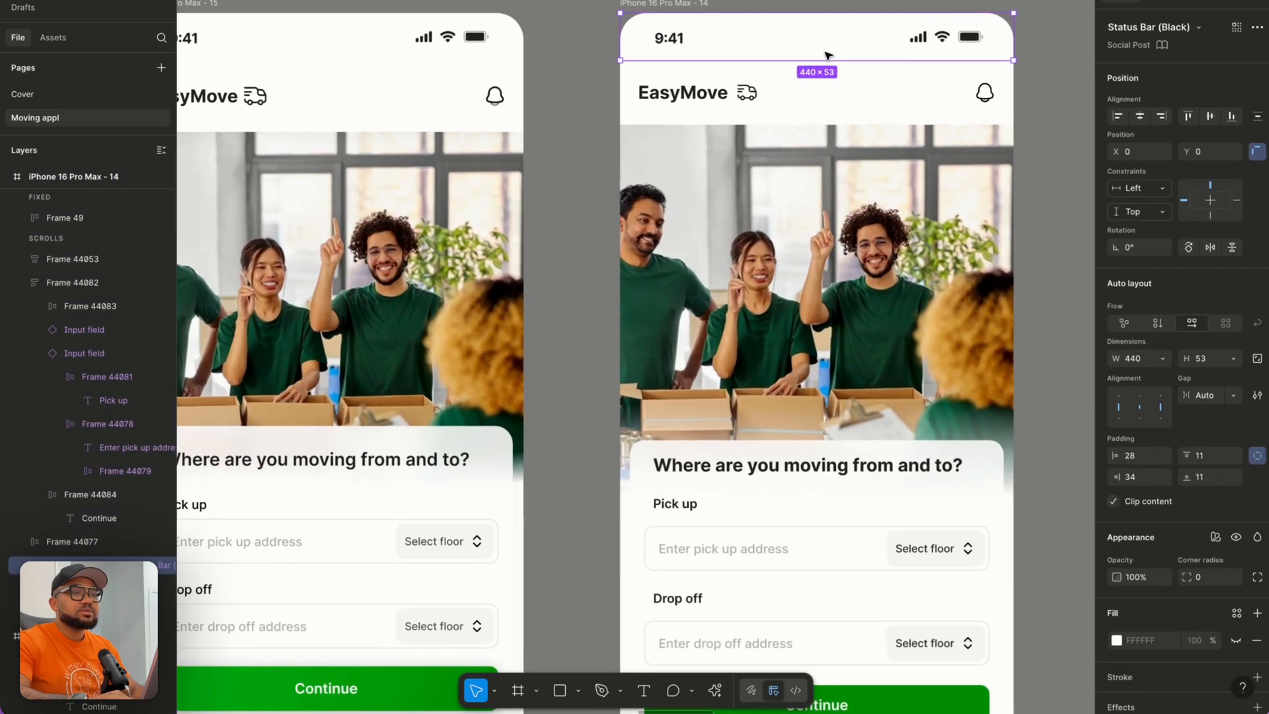
click(852, 92)
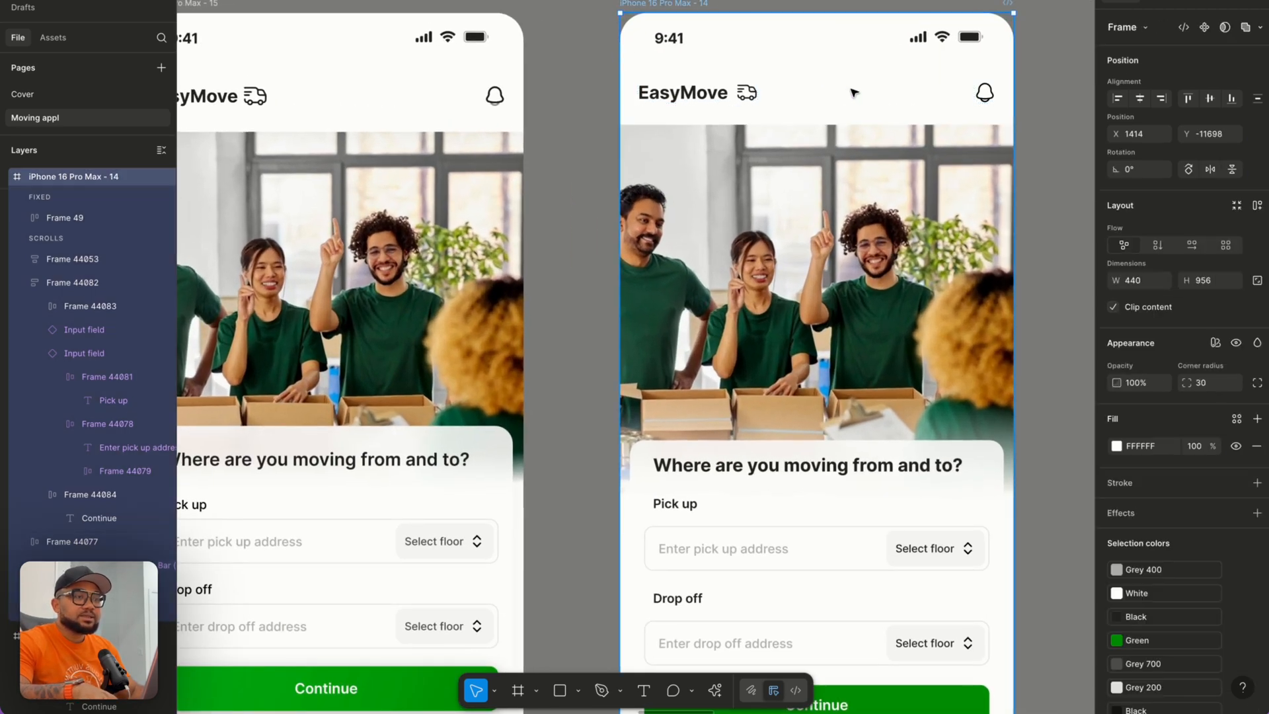
key(Escape)
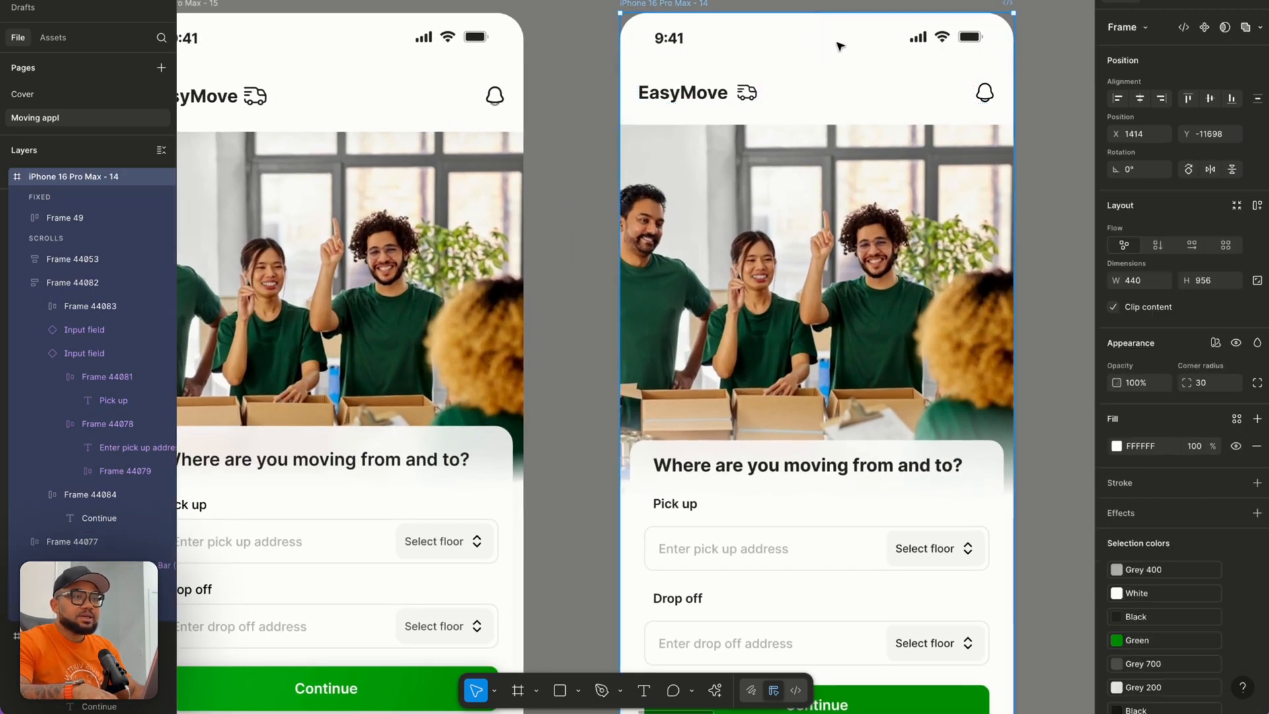
click(819, 46)
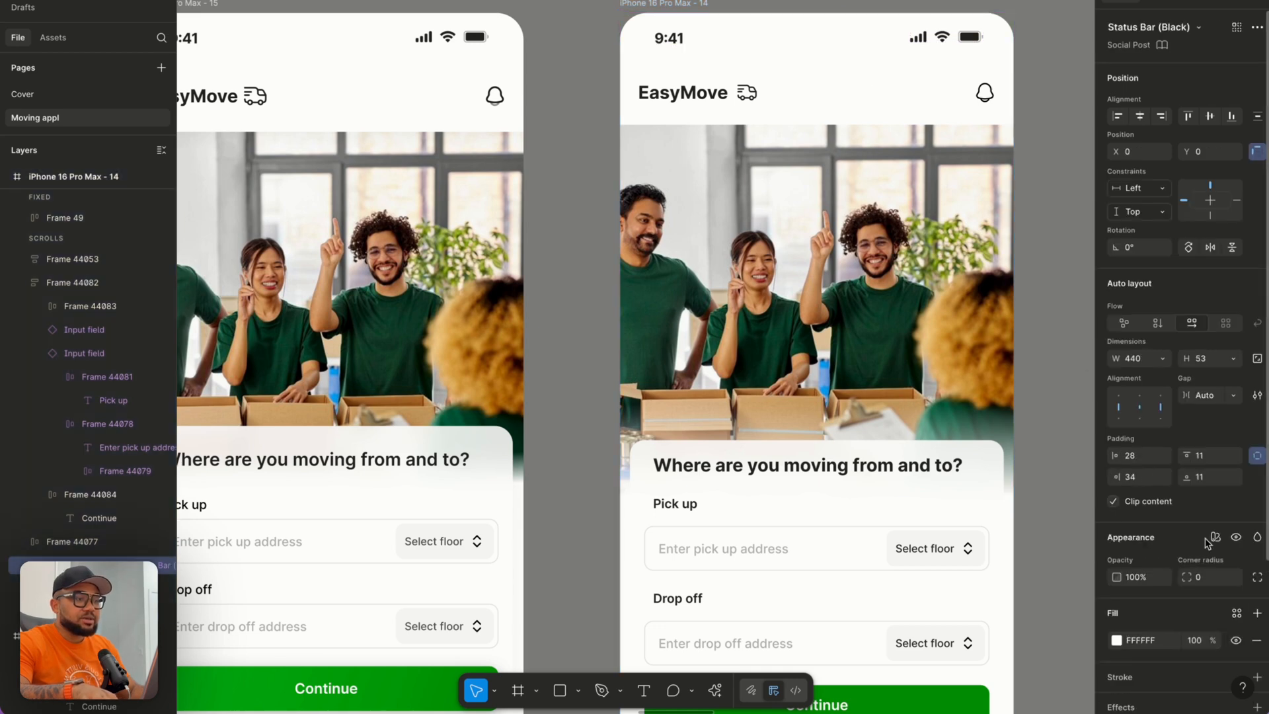
Apply the White colour style as the EasyMove header row's fill and combine the row with the status bar in a vertical auto layout.
click(816, 90)
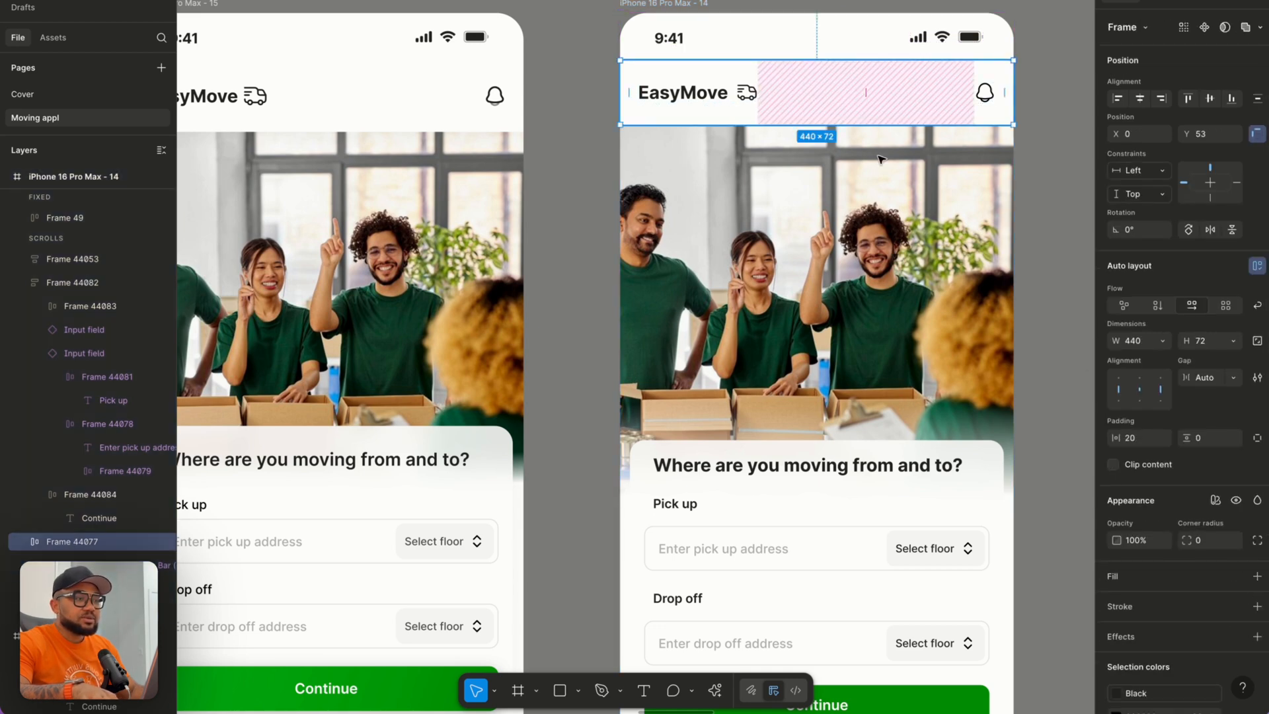
click(1234, 576)
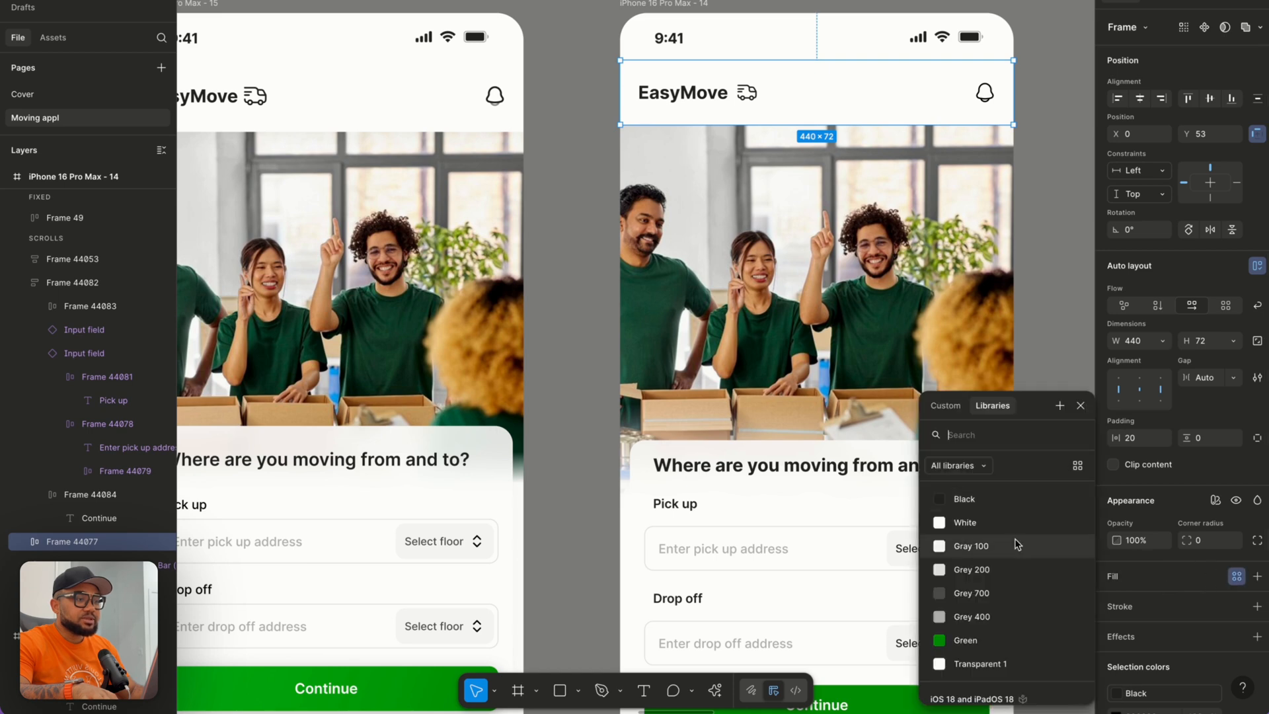
click(991, 522)
shift+click(796, 51)
key(shift+a)
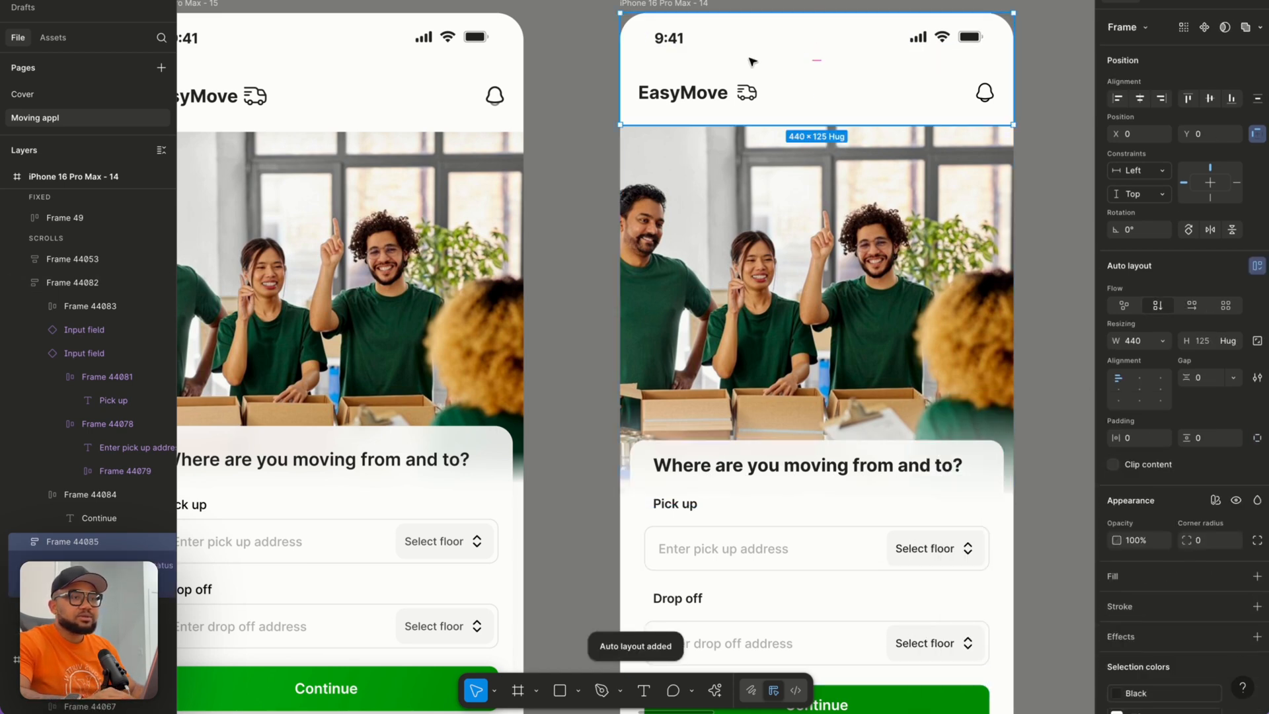
Set the scroll position of the combined status bar and EasyMove header to Fixed (stay in place), like the bottom navigation bar.
scroll(769, 87, down, 3)
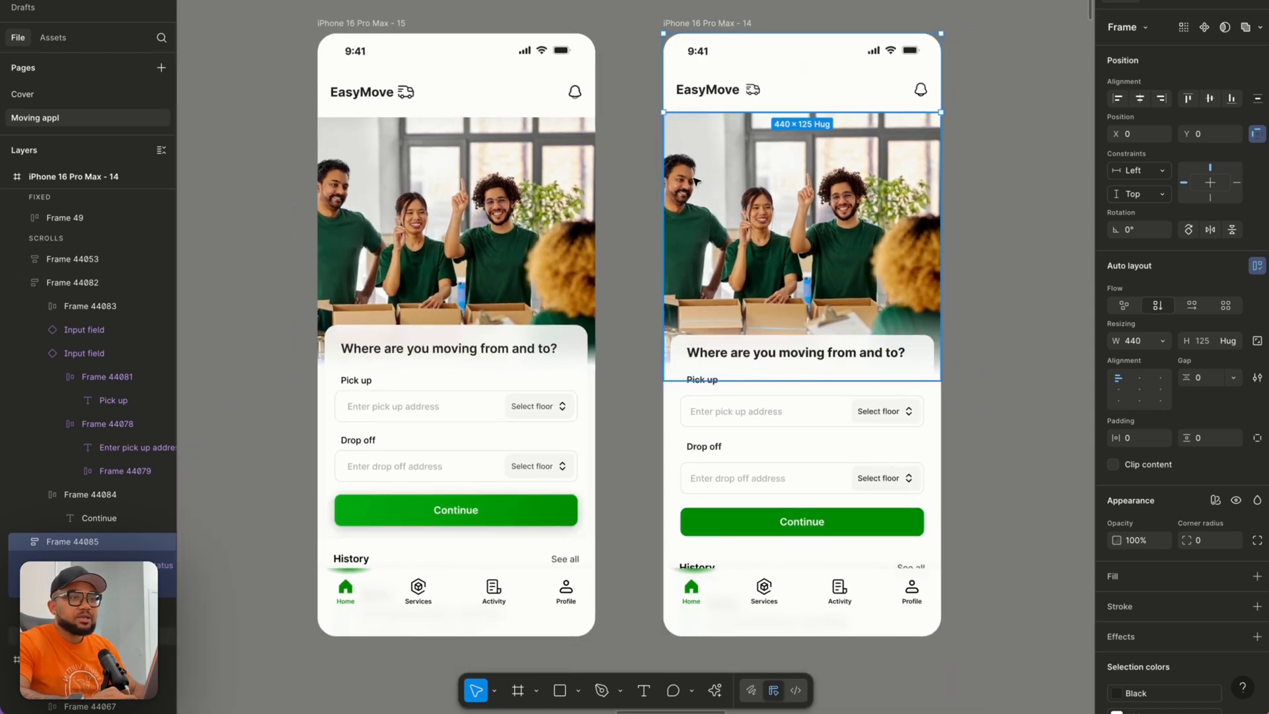
click(771, 621)
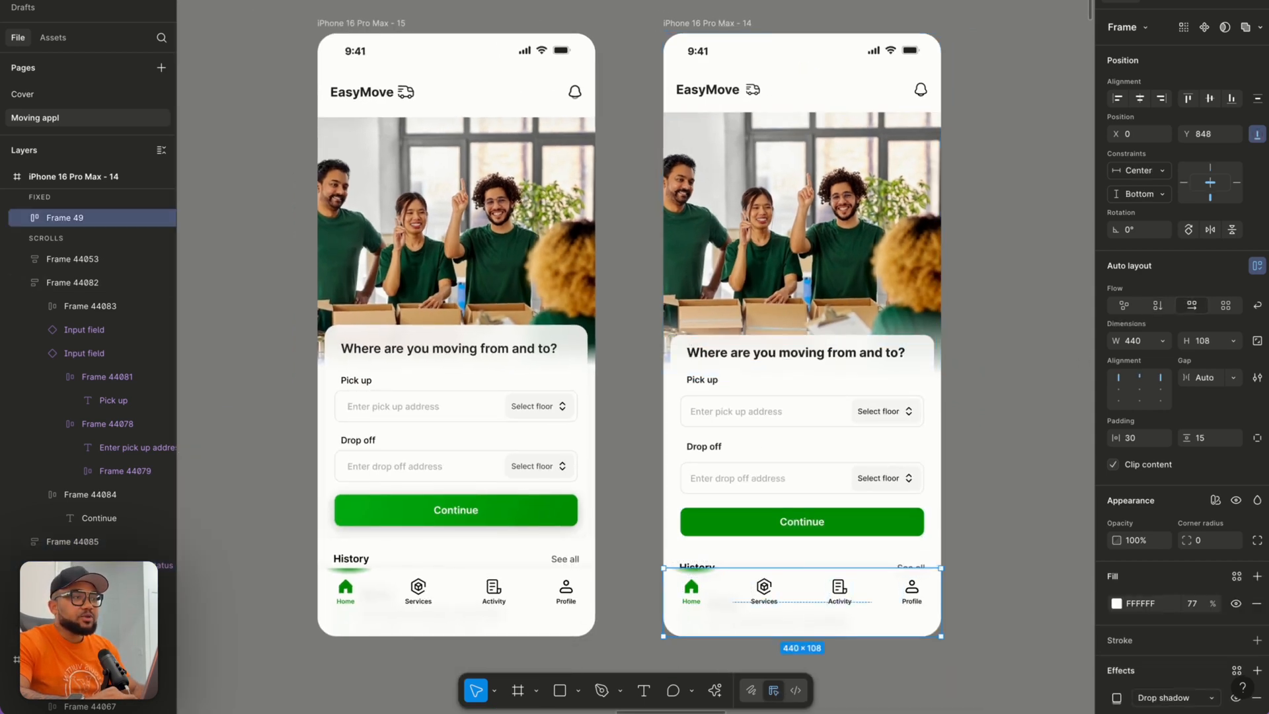
click(1171, 2)
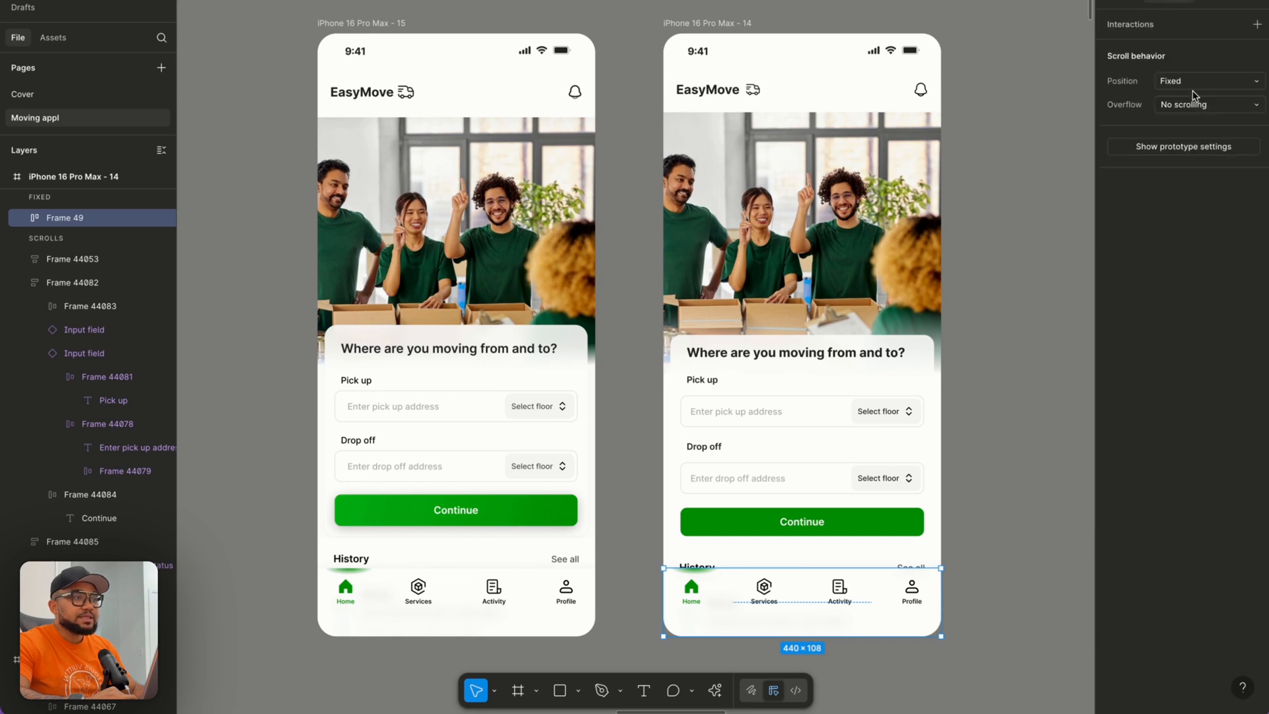
click(836, 78)
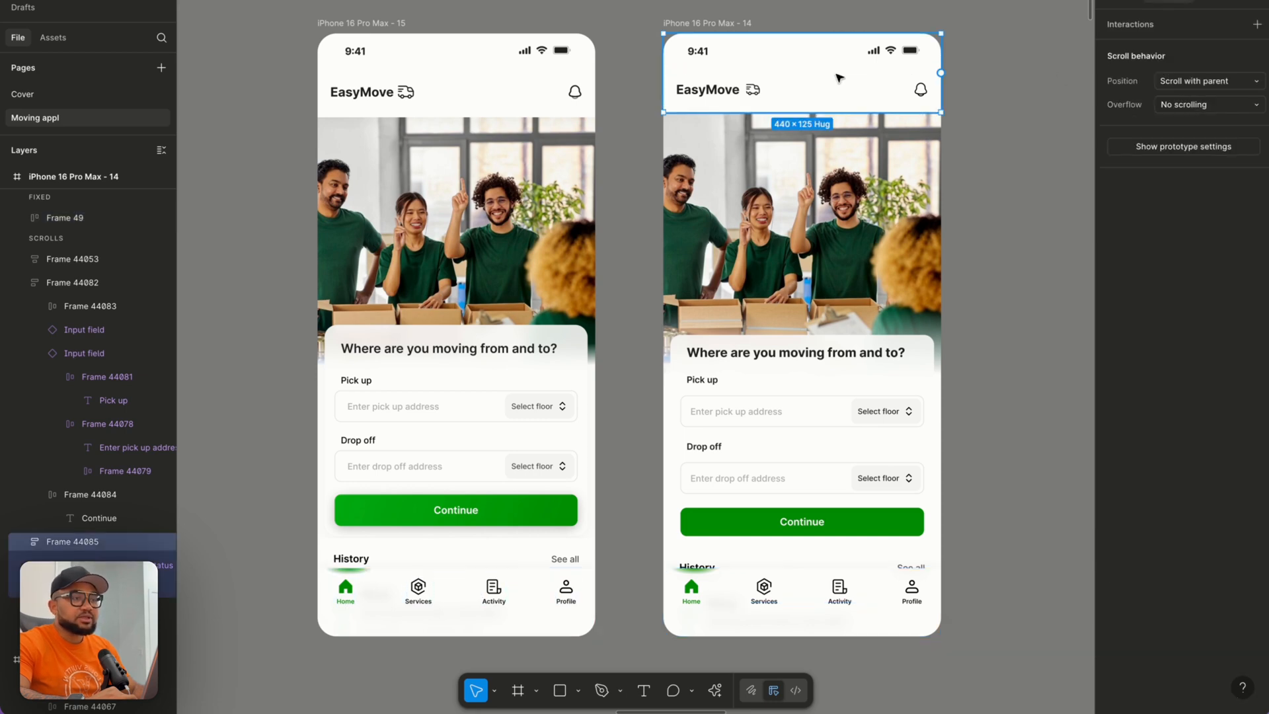
click(1200, 109)
click(1200, 107)
click(1199, 85)
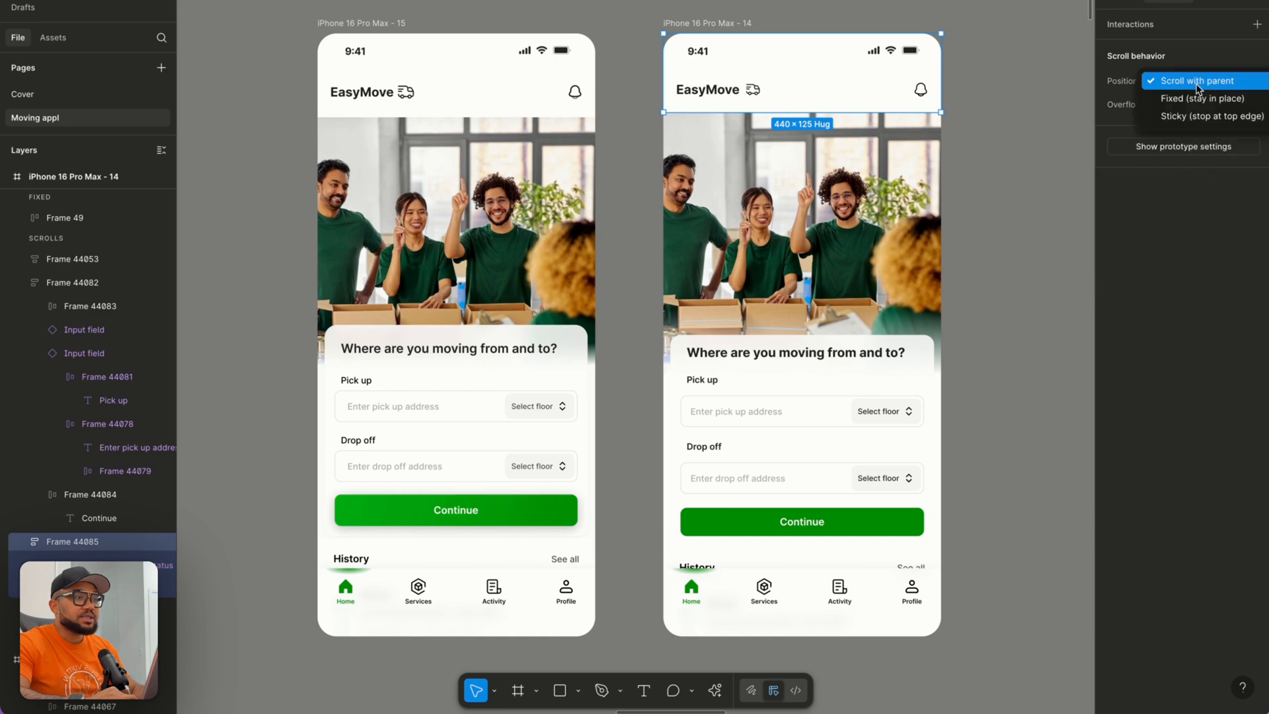
click(1193, 106)
click(1115, 2)
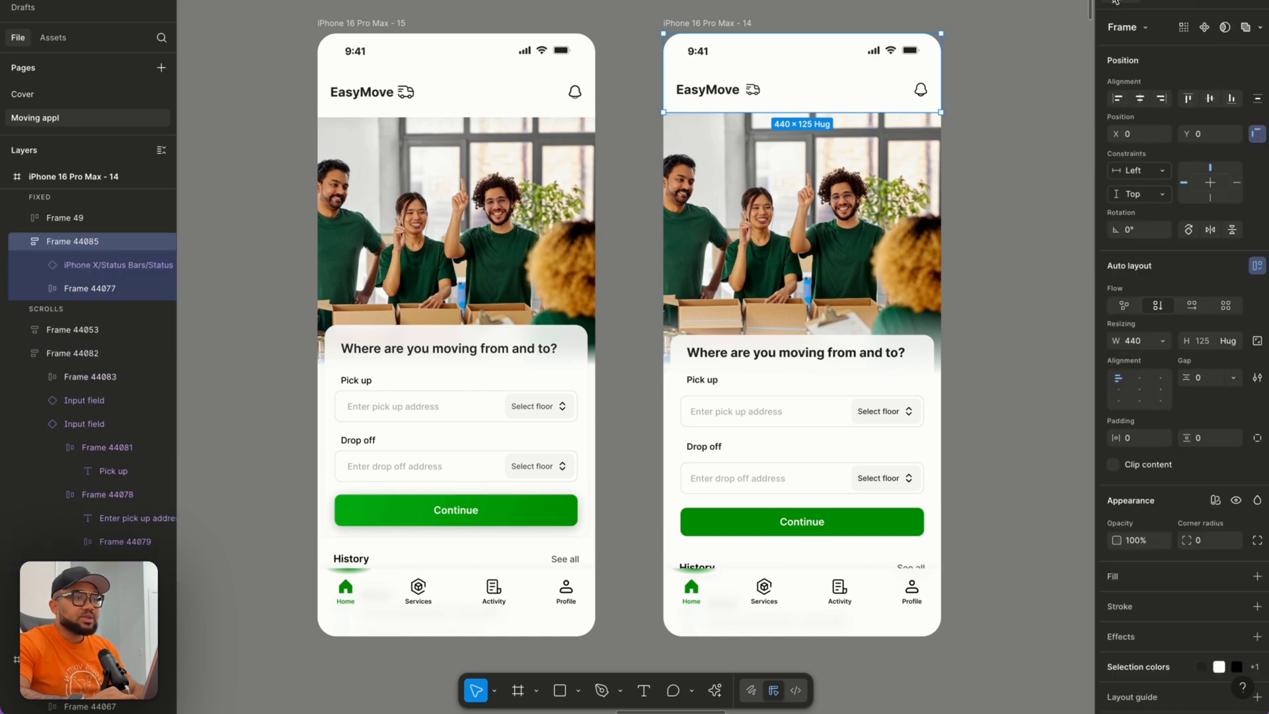
Set the prototype scroll overflow of the iPhone 16 Pro Max - 14 frame to Vertical.
click(603, 47)
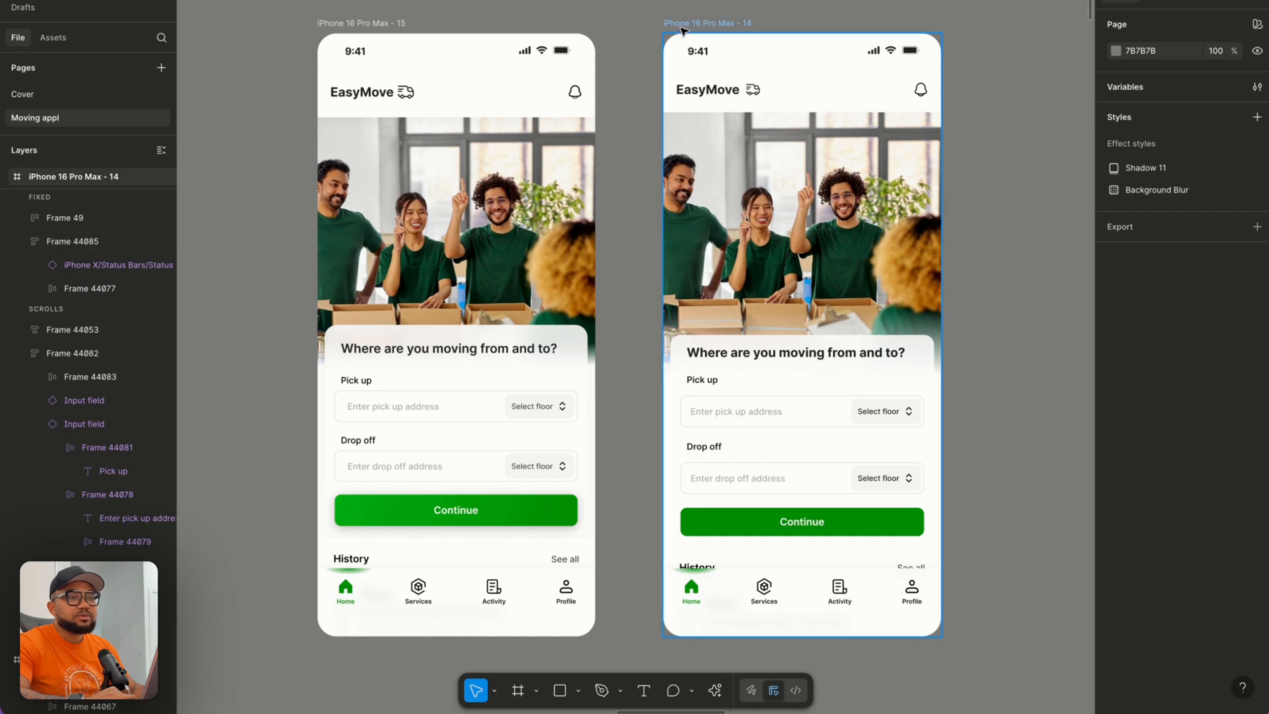
click(681, 26)
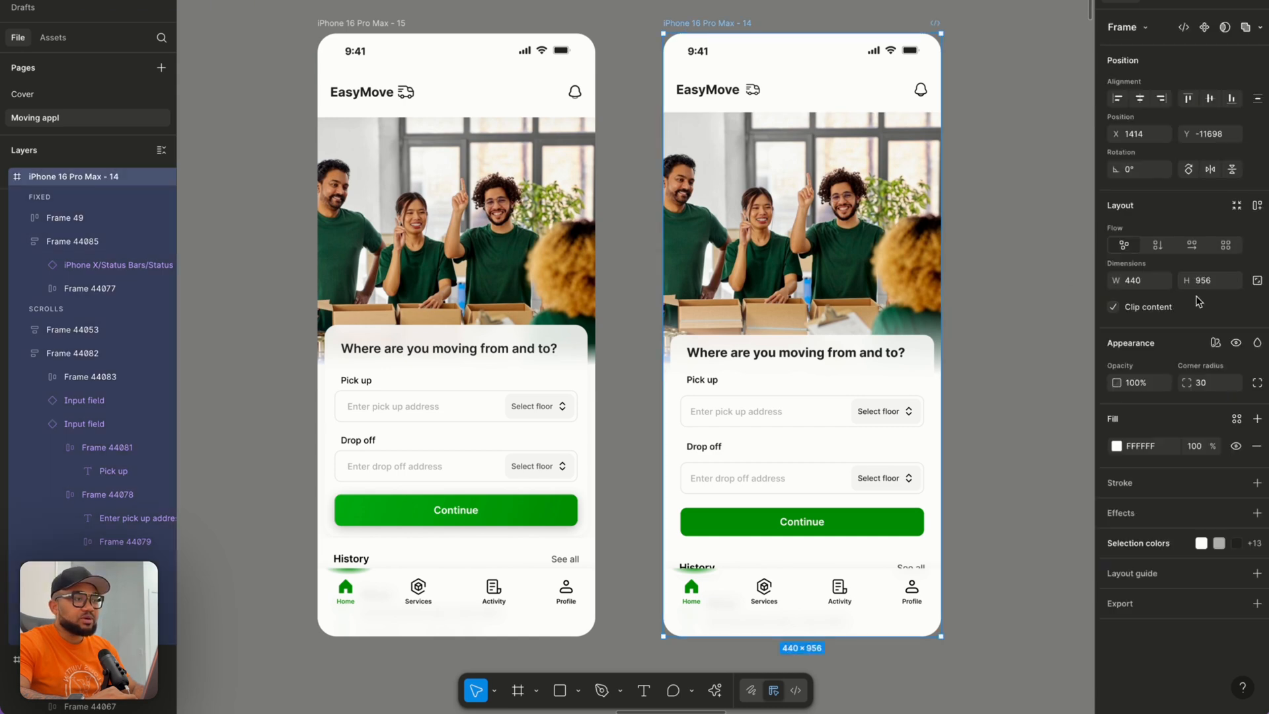
click(1160, 5)
click(1174, 114)
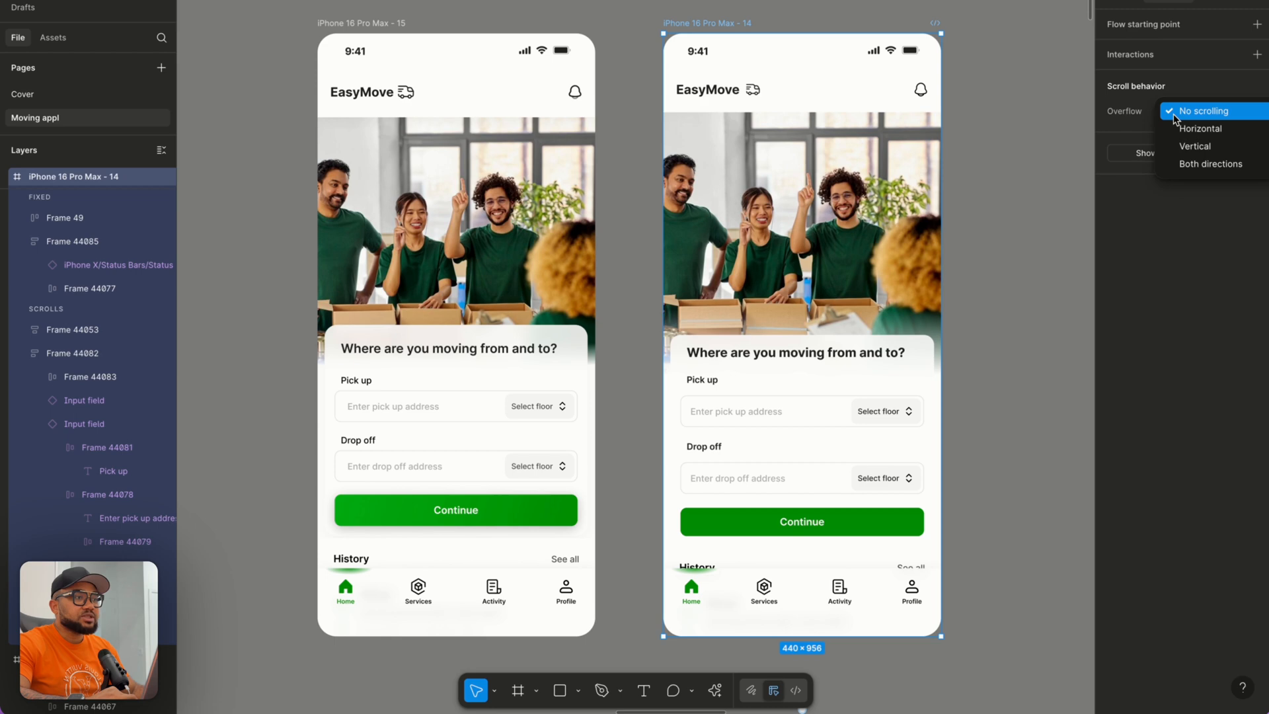
click(1186, 145)
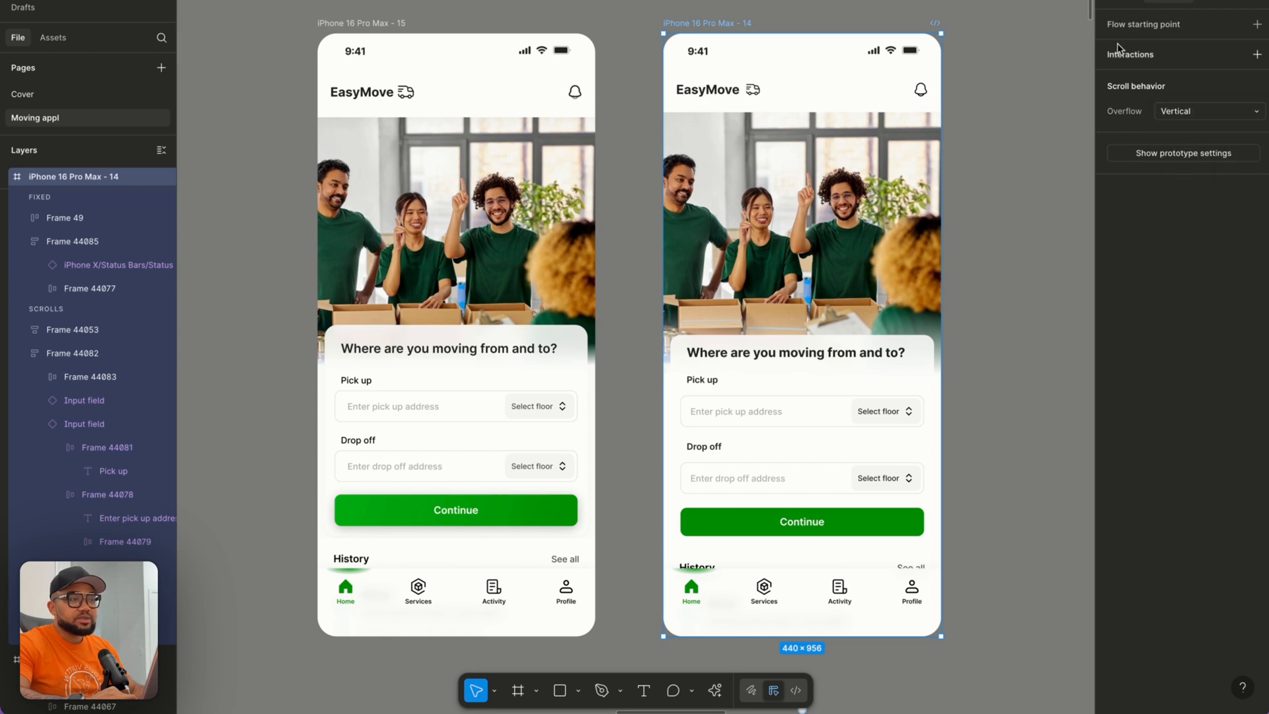
click(1115, 4)
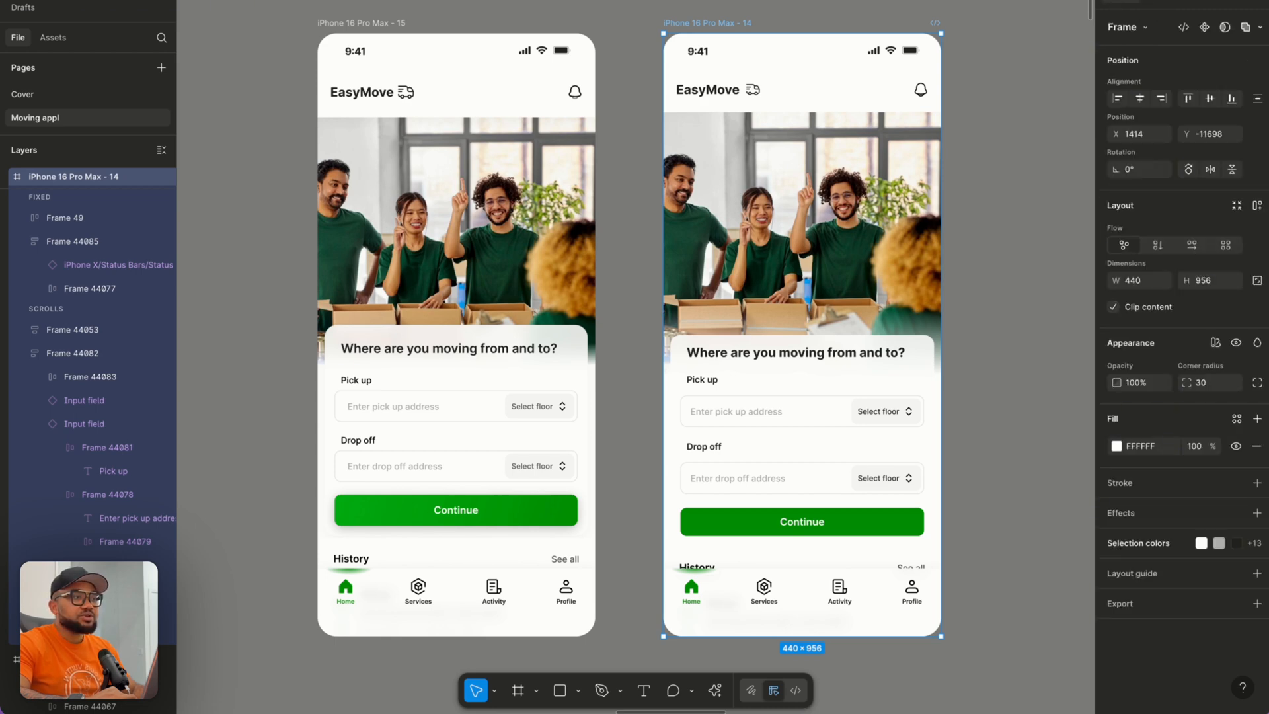
Preview the iPhone 16 Pro Max - 14 prototype and scroll through it to check the fixed header, navigation bar and History cards.
click(1200, 2)
click(1134, 18)
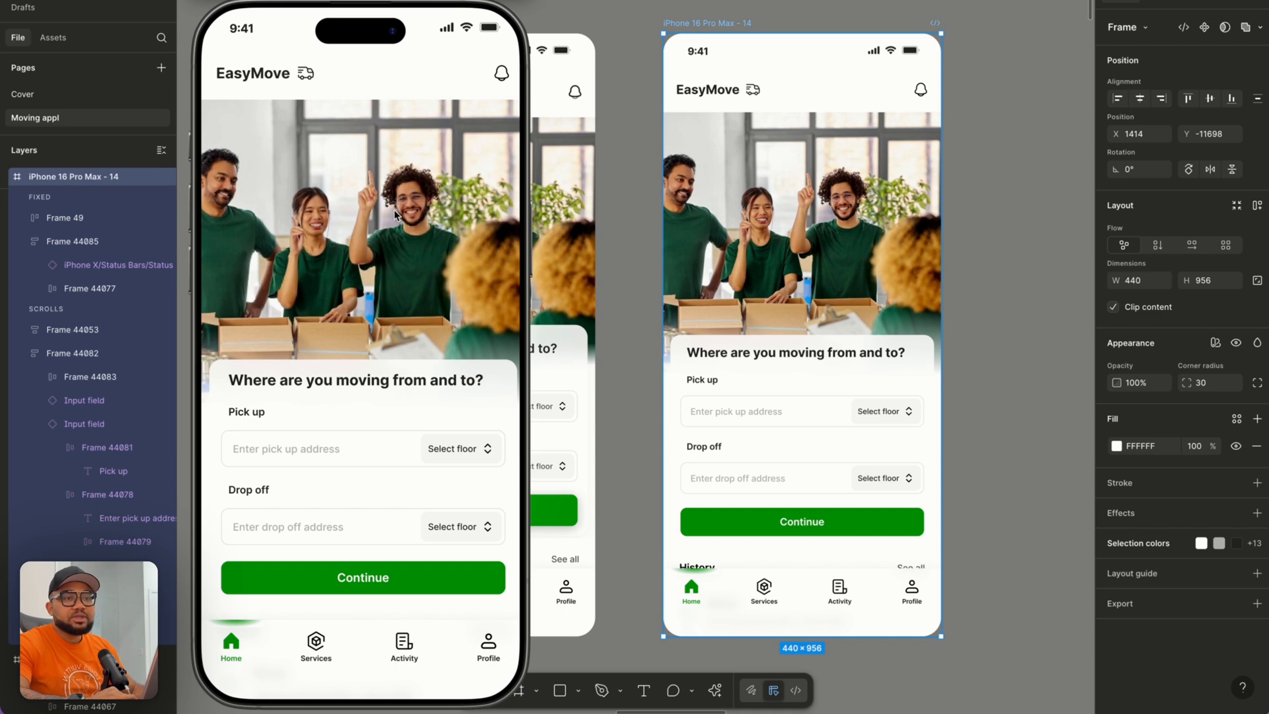
scroll(381, 282, down, 1)
scroll(381, 283, down, 3)
scroll(381, 283, up, 3)
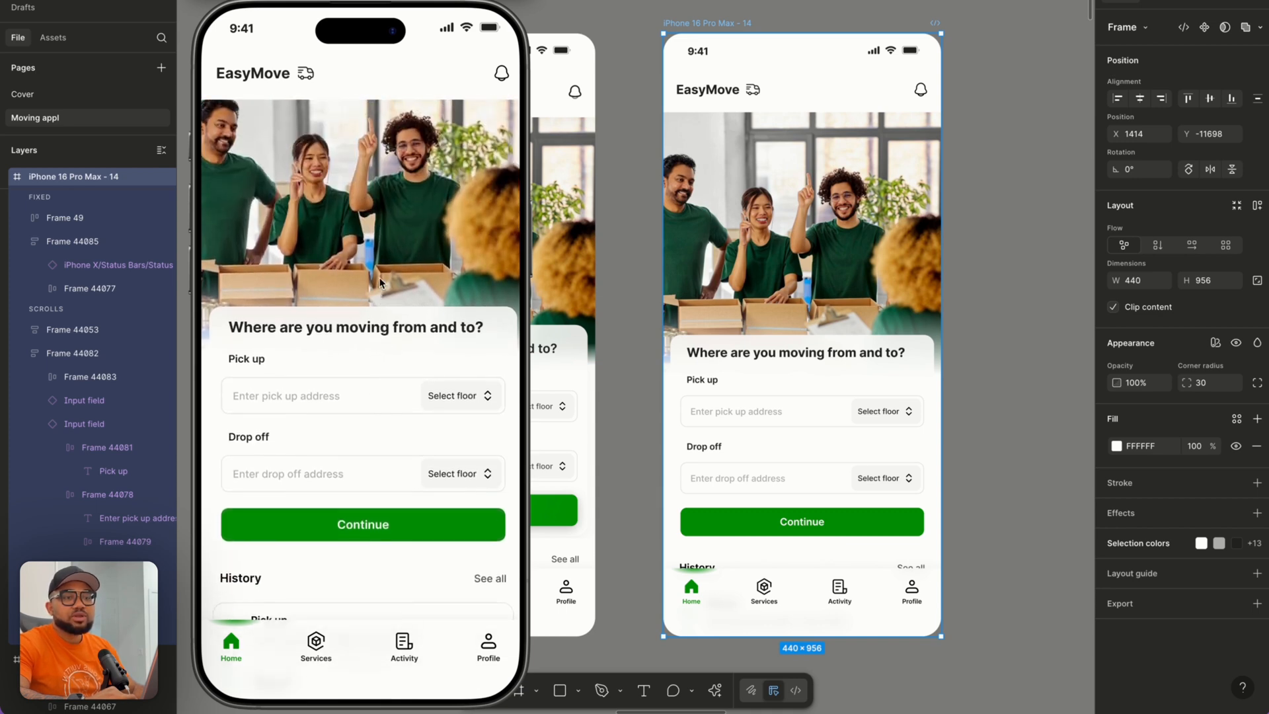
scroll(382, 283, down, 4)
scroll(381, 283, down, 5)
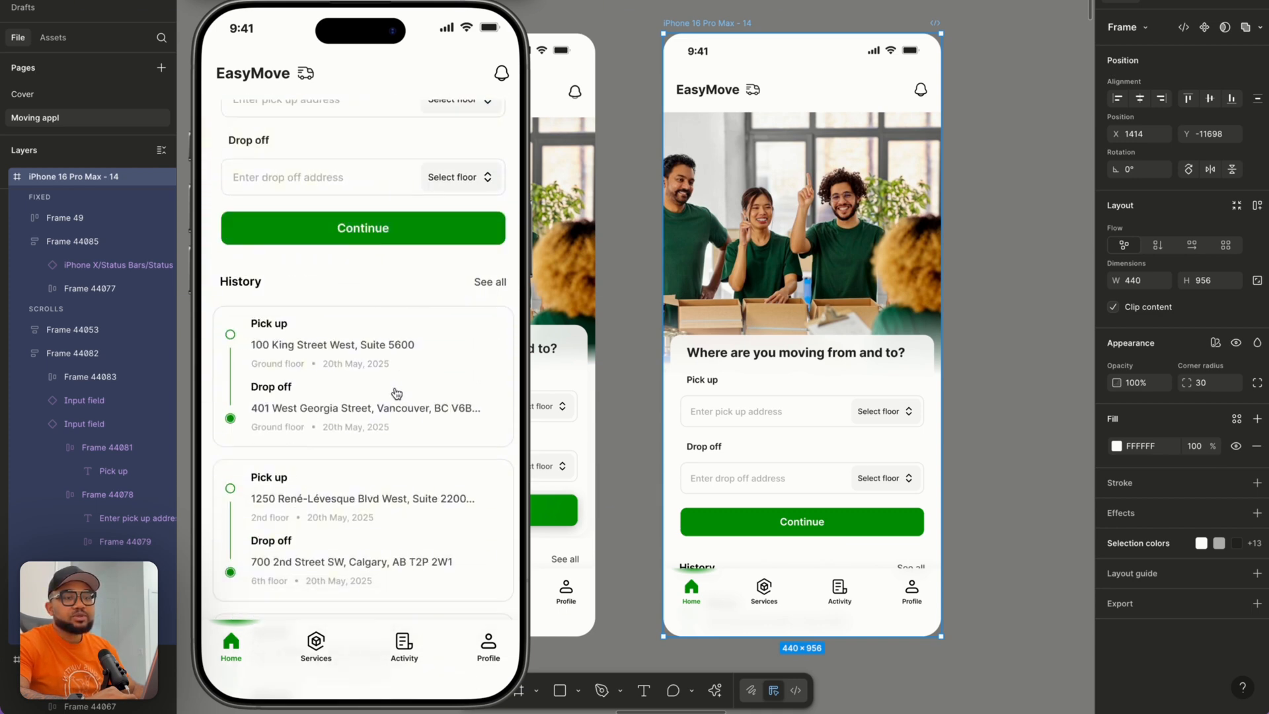
scroll(395, 391, down, 2)
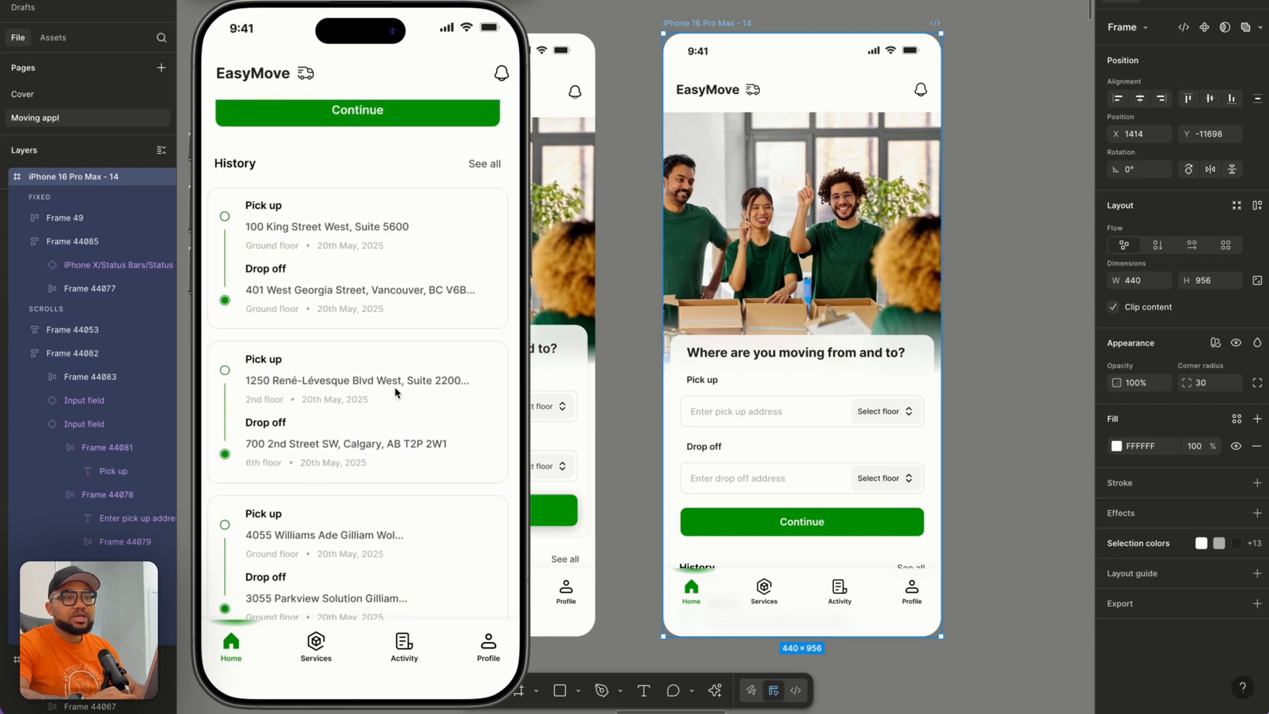
Scroll the prototype preview back up to the top of the home screen and close the preview.
scroll(395, 391, up, 3)
scroll(396, 393, up, 8)
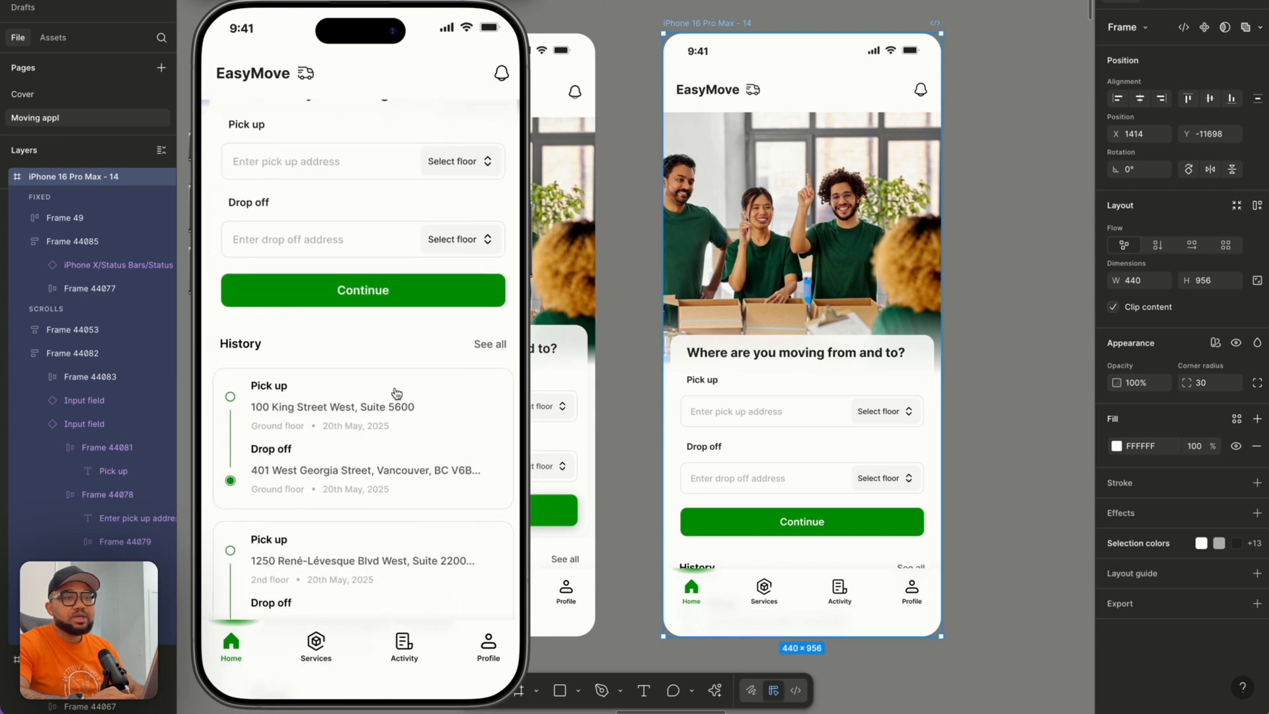
scroll(399, 384, left, 1)
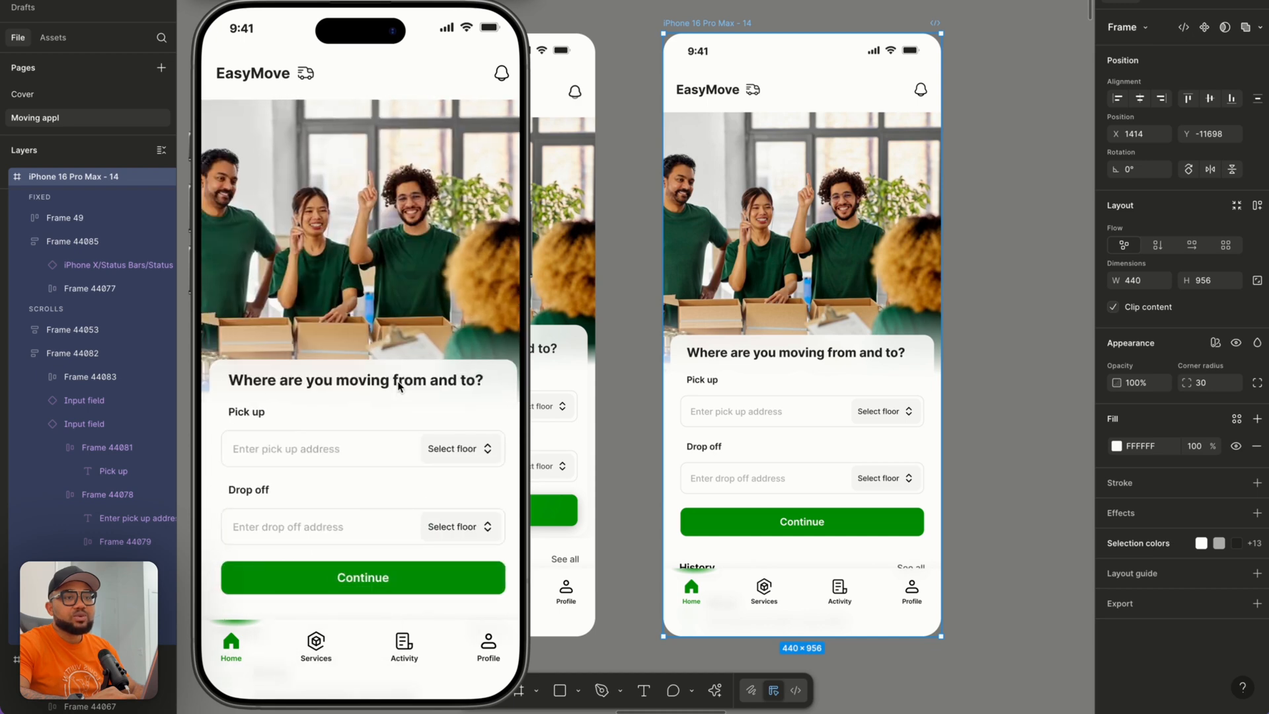
key(Escape)
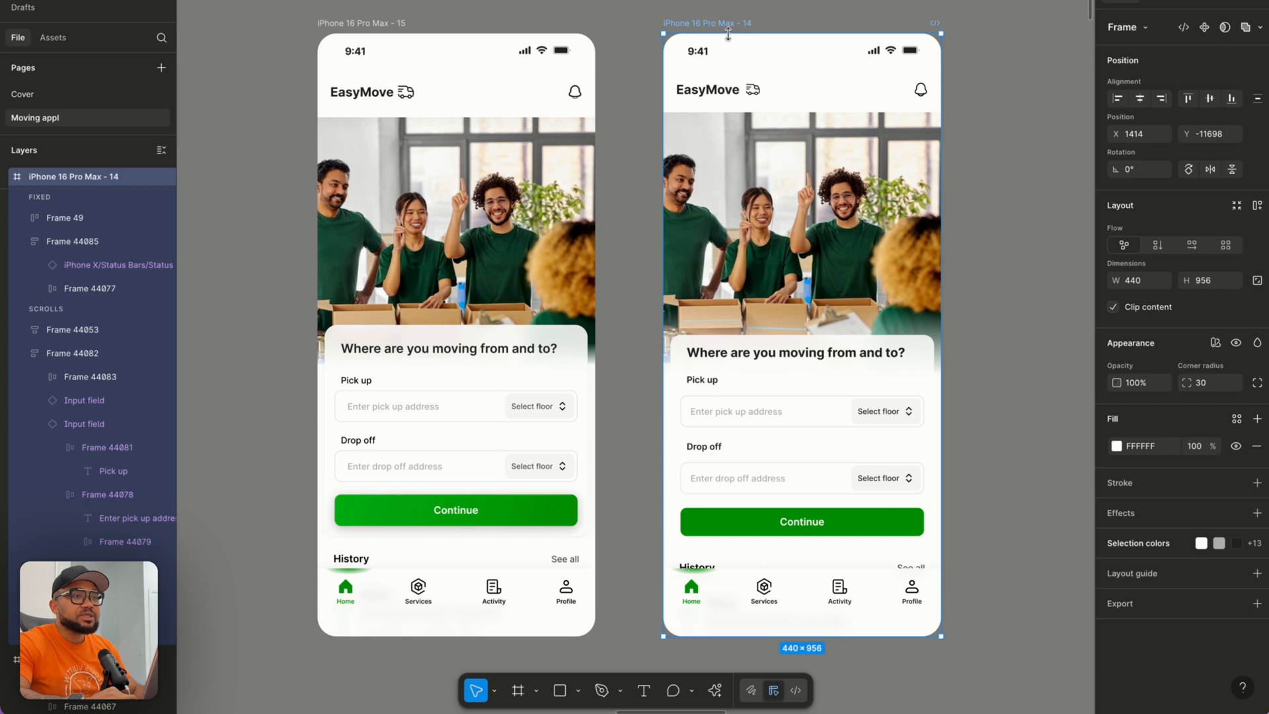
Check the prototype device settings, keeping iPhone 16 Pro Max in Black Titanium, and return to the iPhone 16 Pro Max - 14 frame's design properties.
click(851, 15)
click(730, 29)
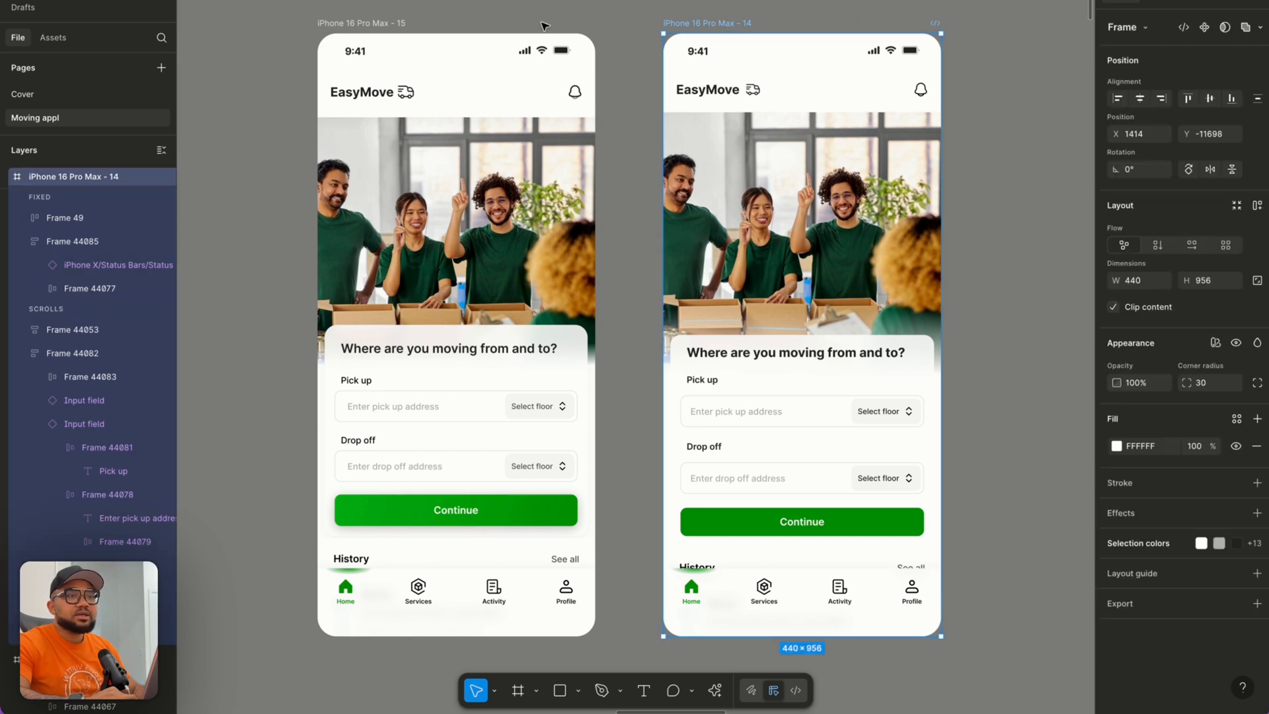
click(1163, 3)
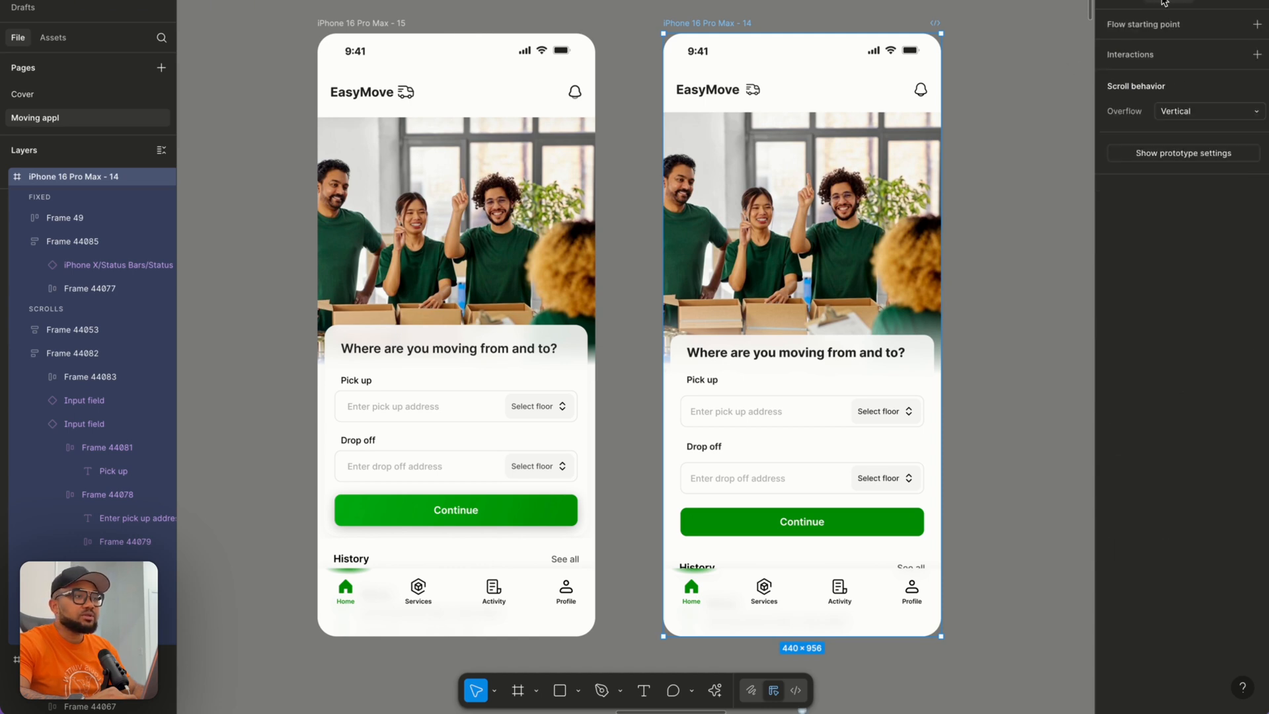
click(1160, 153)
click(1153, 76)
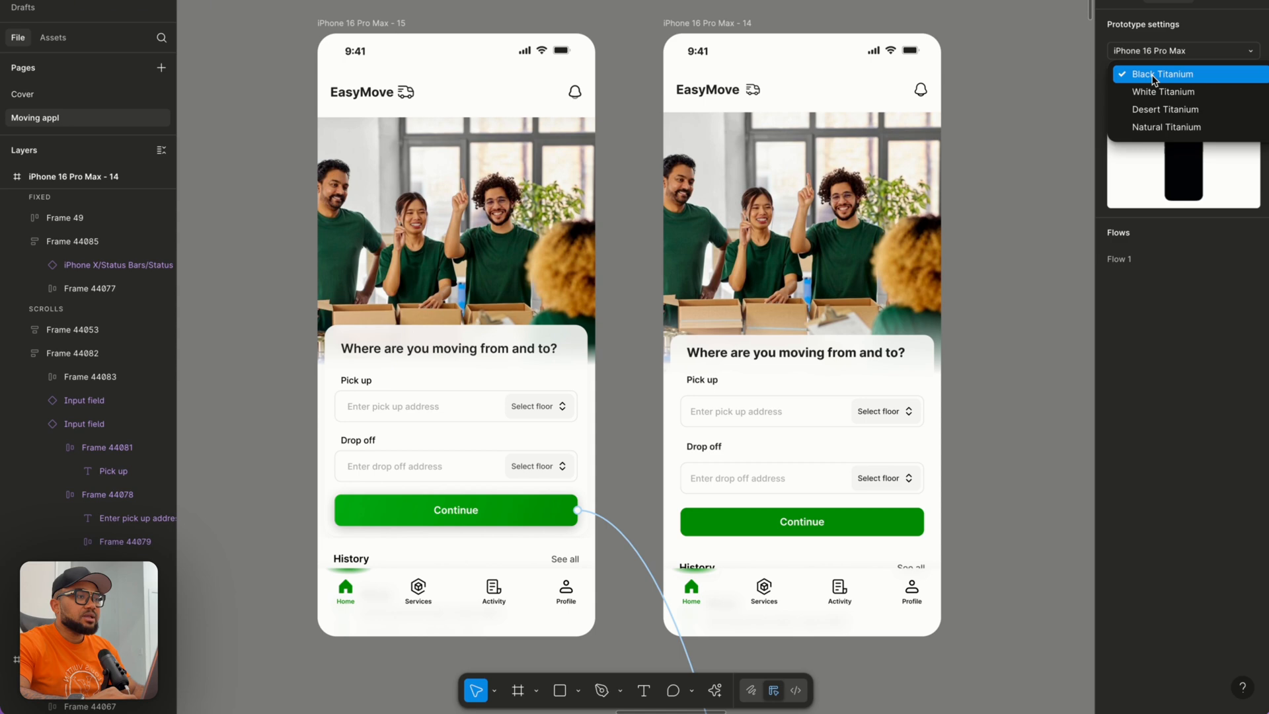
click(1153, 79)
click(1155, 53)
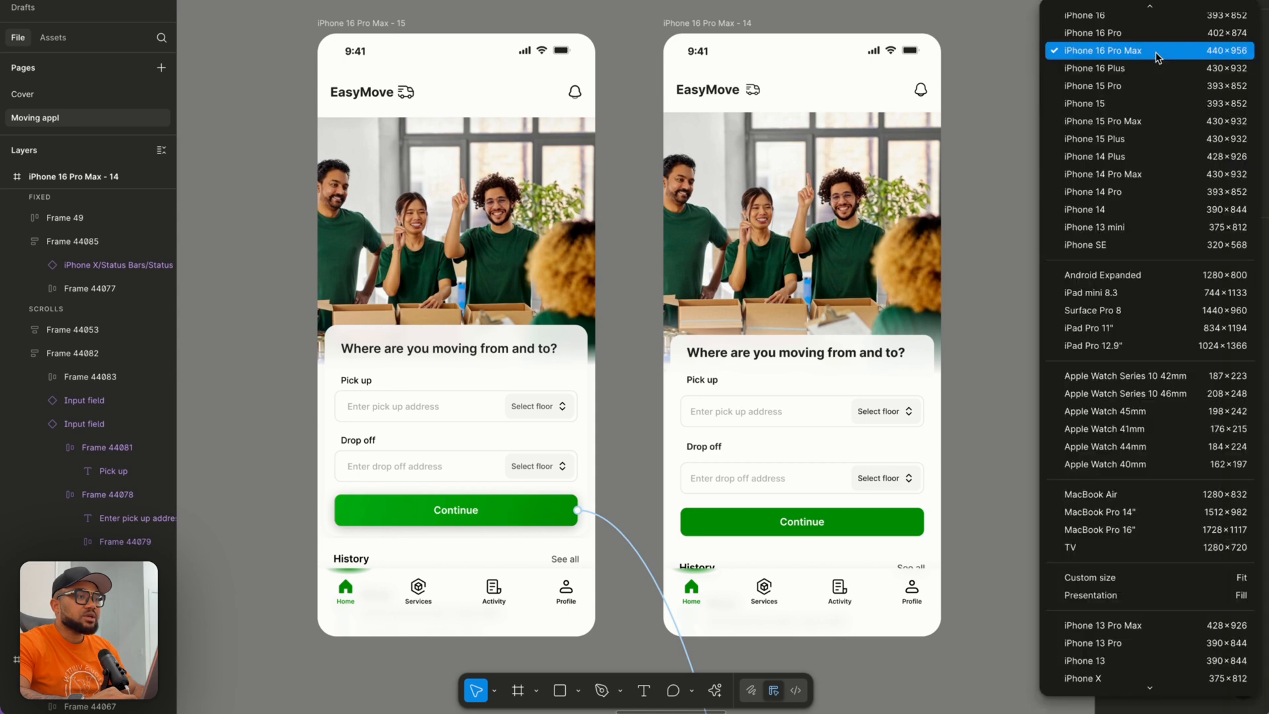
click(1157, 53)
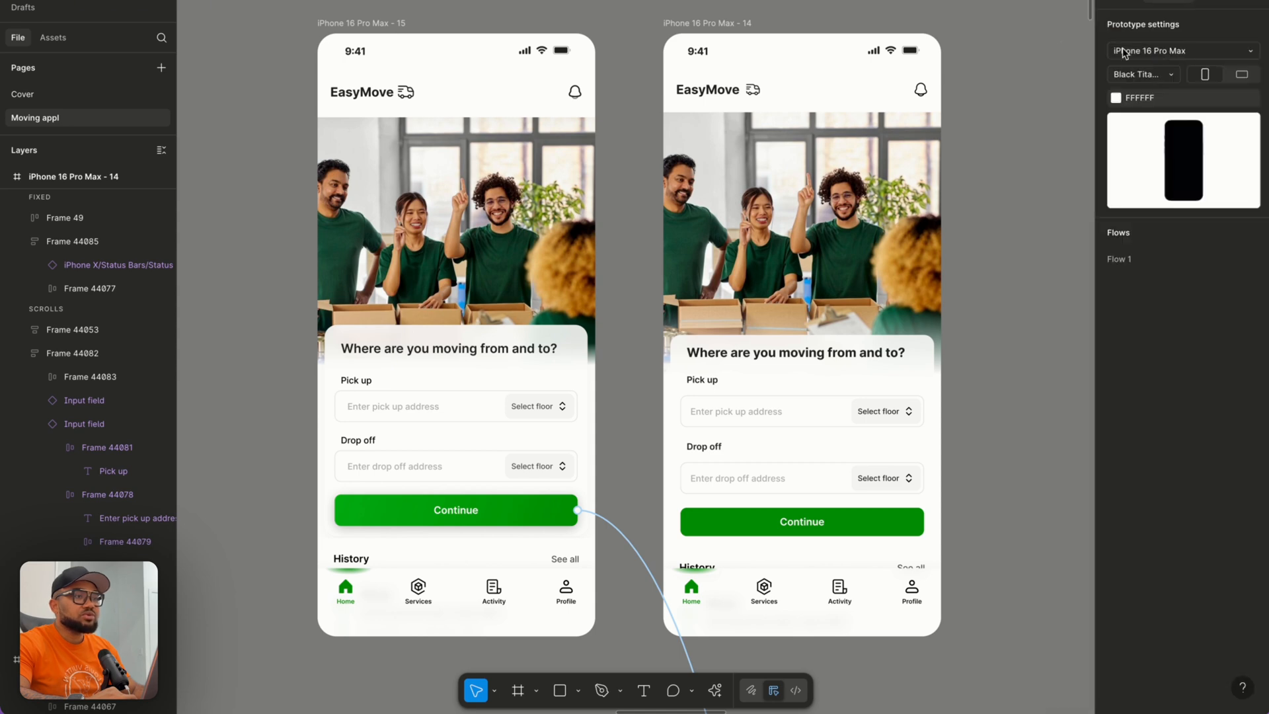
click(738, 26)
click(1126, 2)
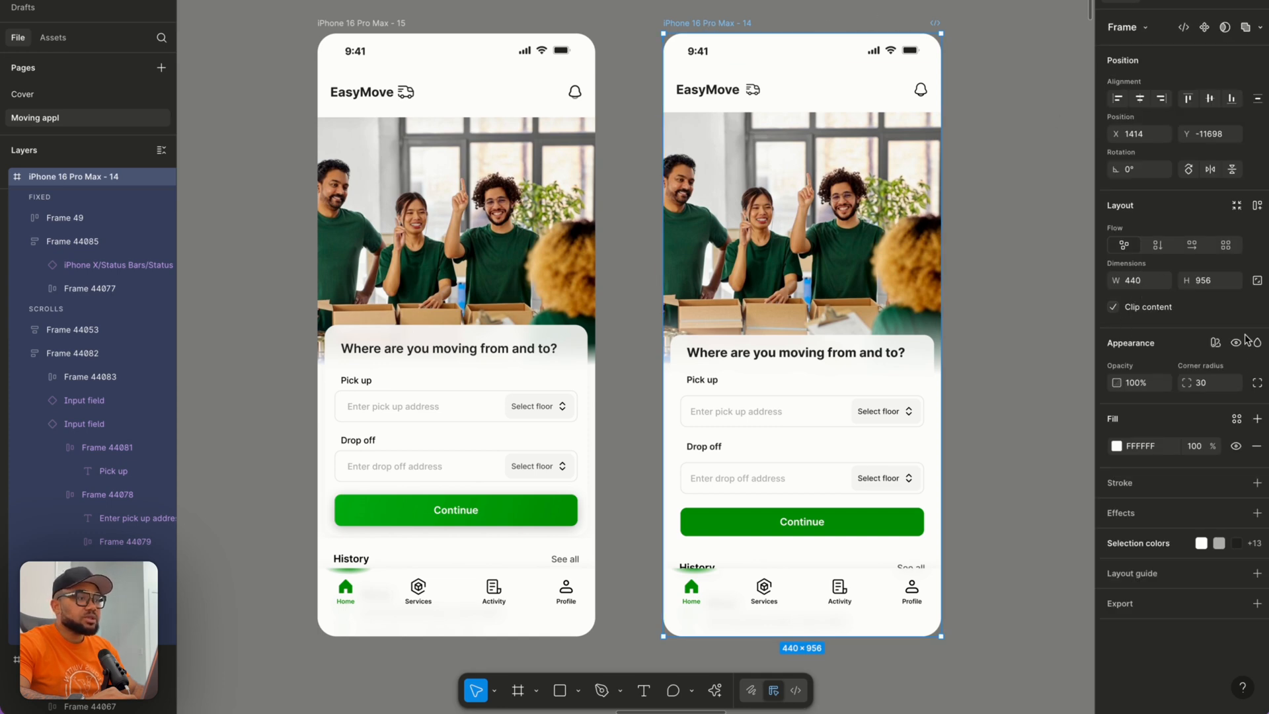
Preview the iPhone 16 Pro Max - 14 home screen and check how its content scrolls.
click(349, 27)
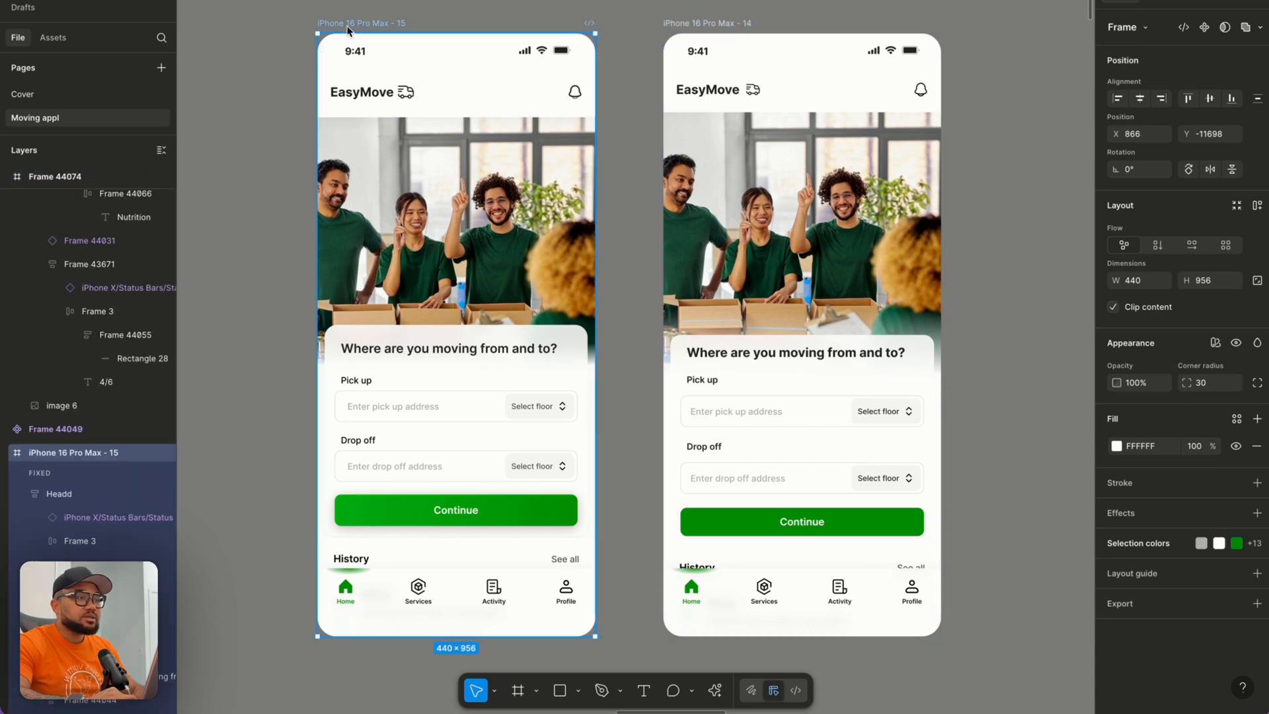
click(707, 23)
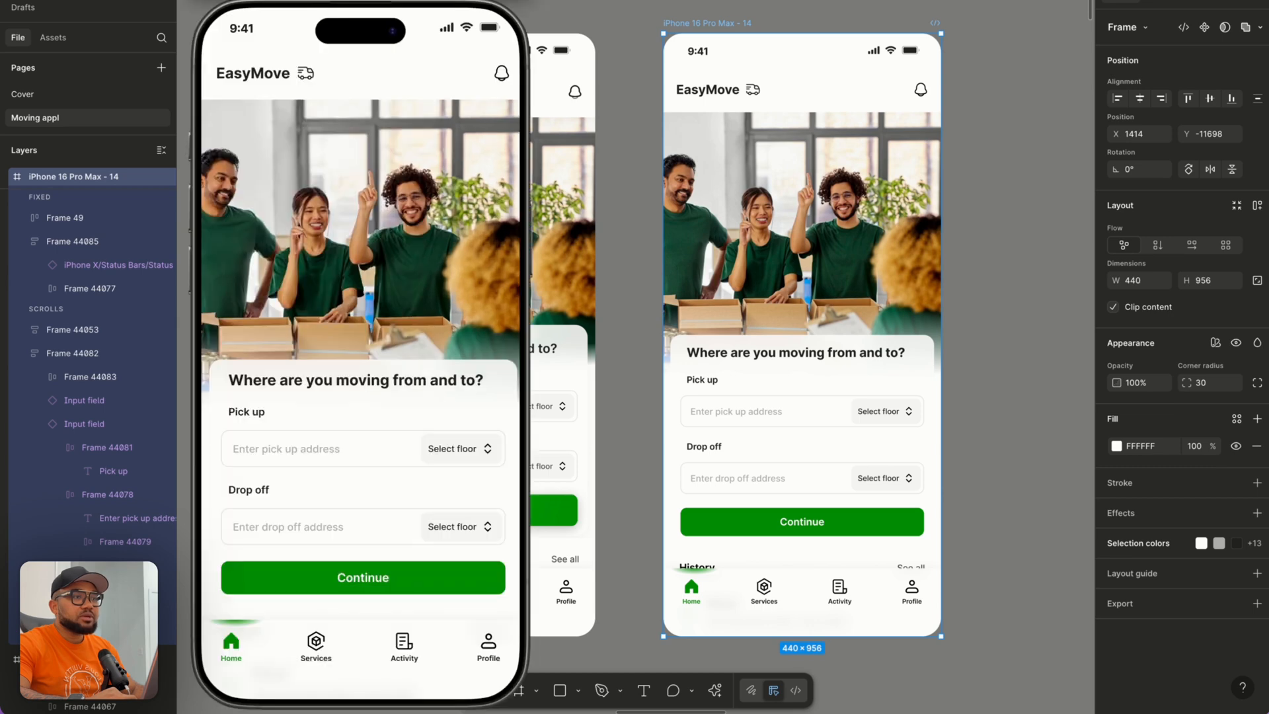
scroll(426, 130, up, 2)
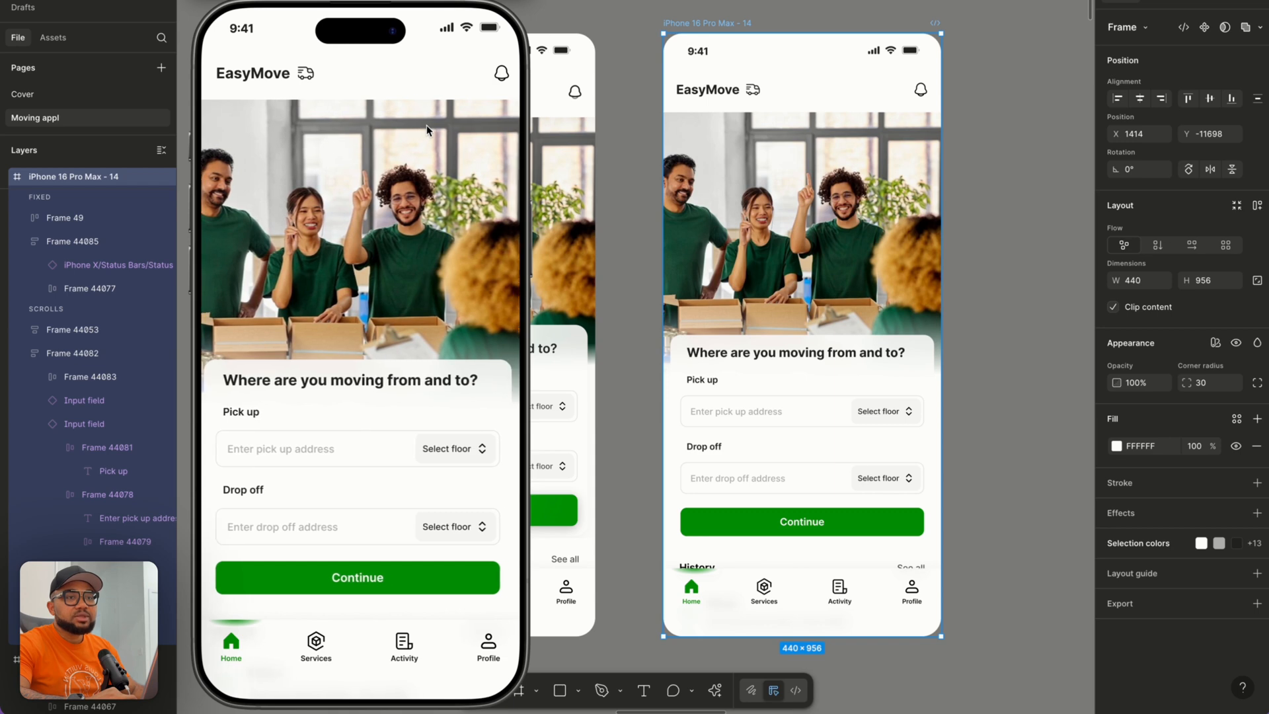
scroll(426, 130, down, 1)
click(736, 170)
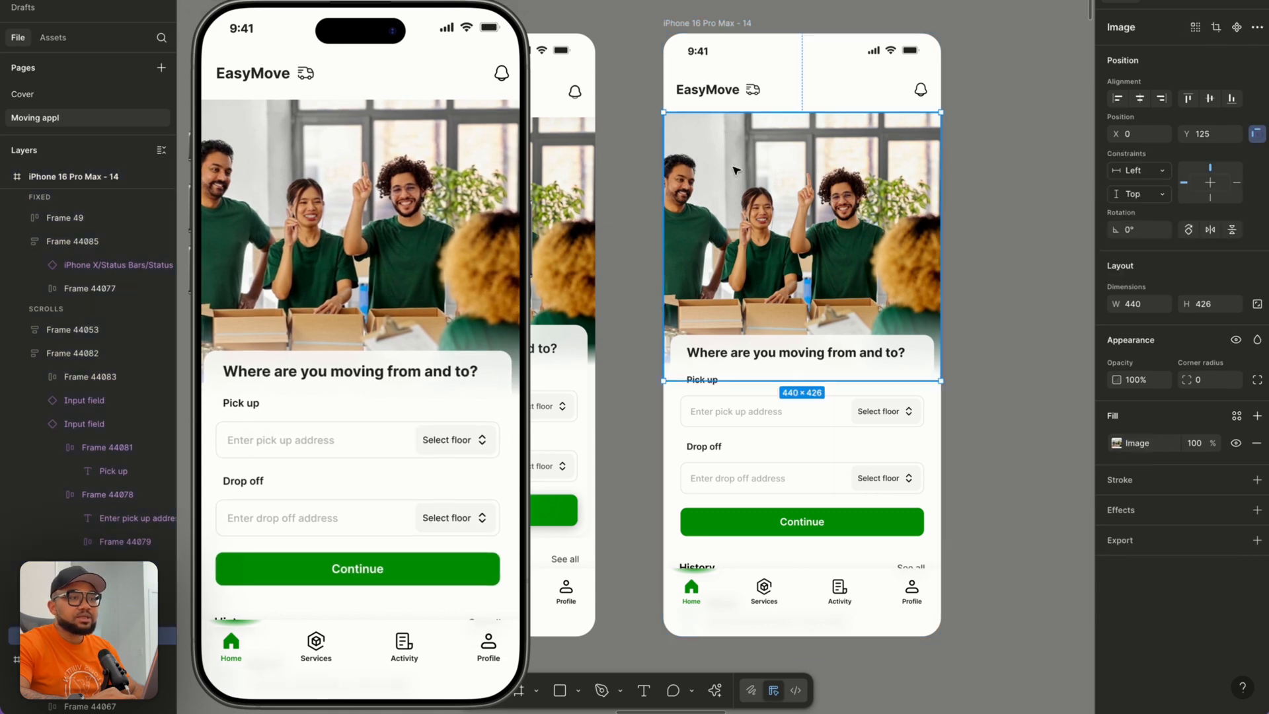
drag(639, 148, 1010, 532)
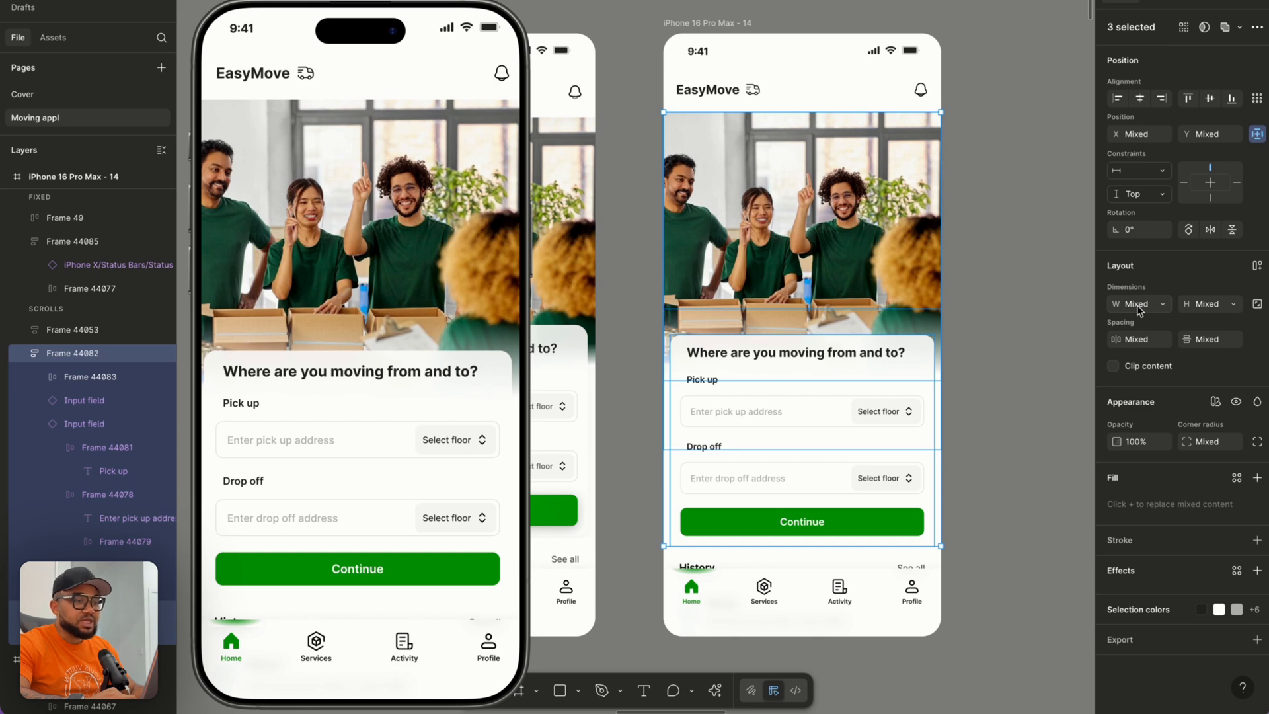
click(976, 328)
key(ctrl+v)
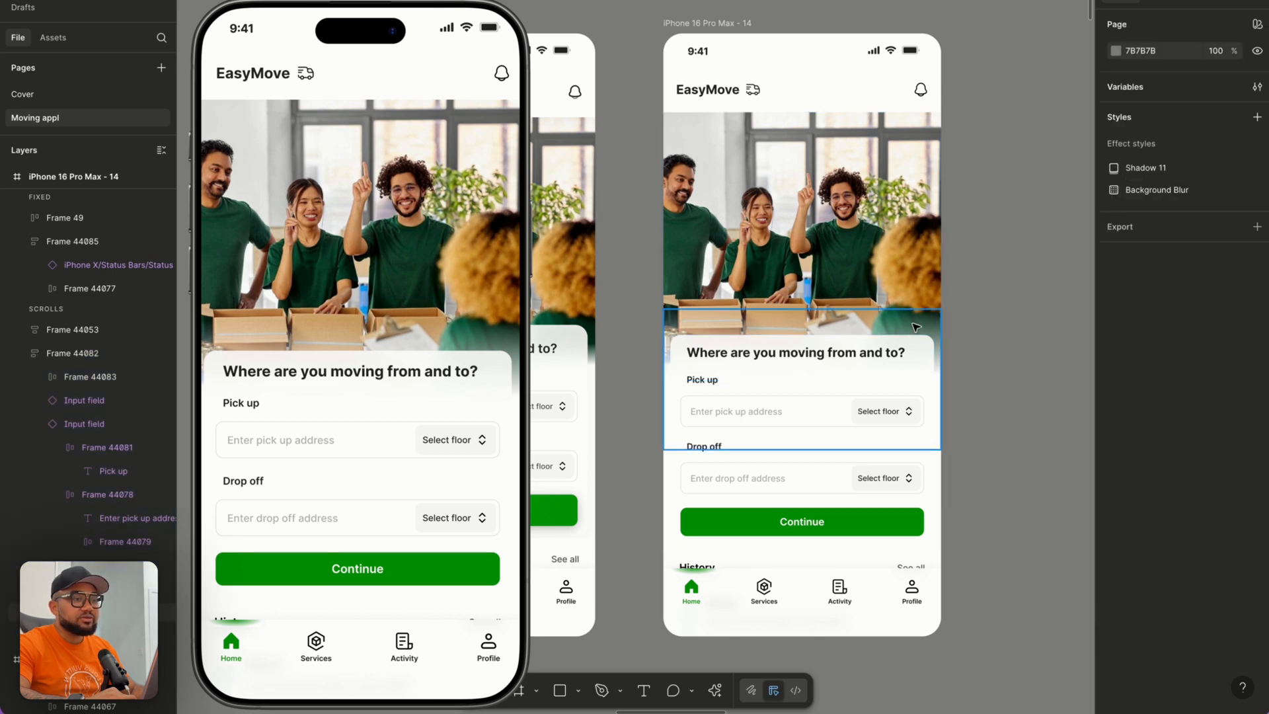
click(914, 507)
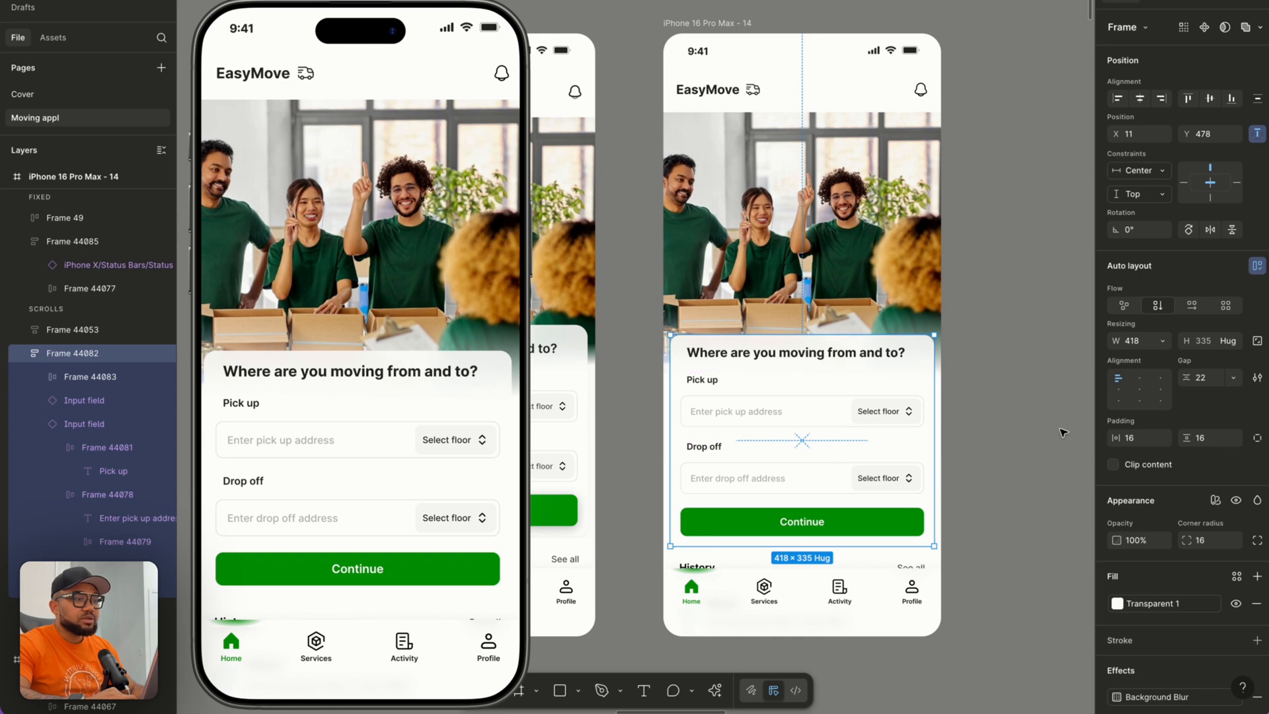
click(1002, 354)
Try to wrap the home screen's hero image, gradient, address form card and history section in a vertical auto layout.
drag(630, 187, 971, 556)
scroll(973, 489, down, 3)
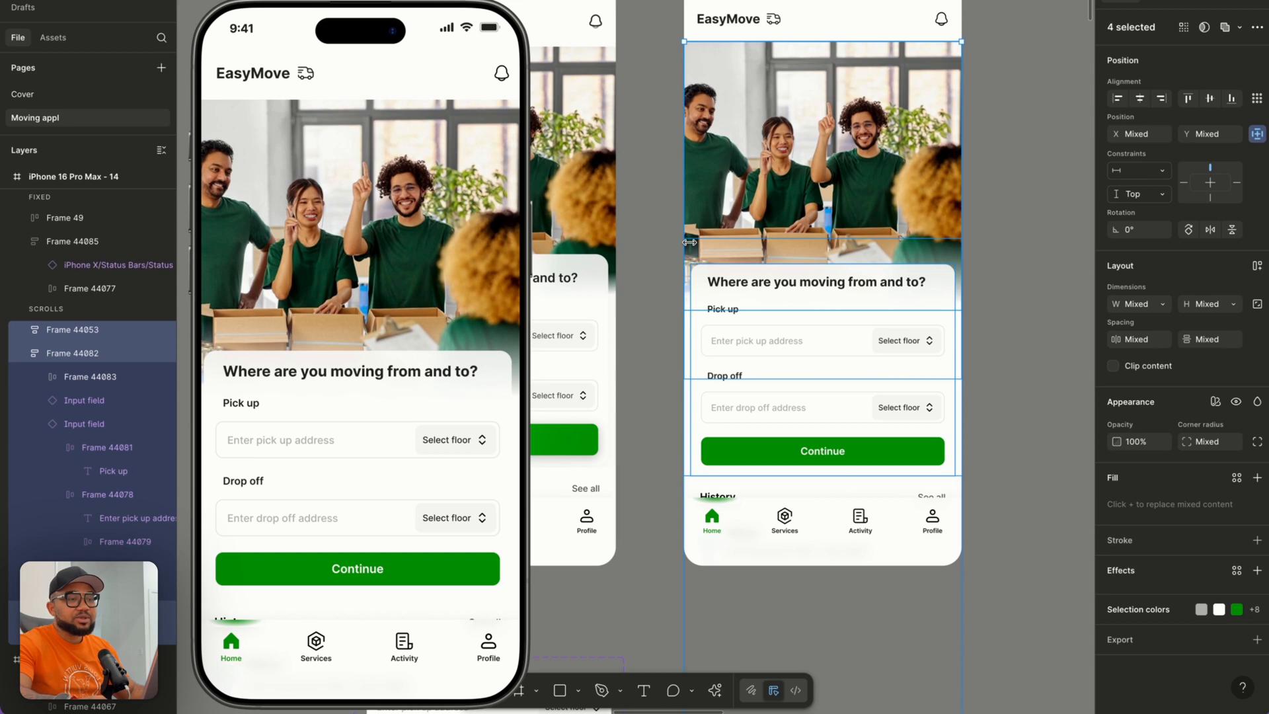
key(shift+a)
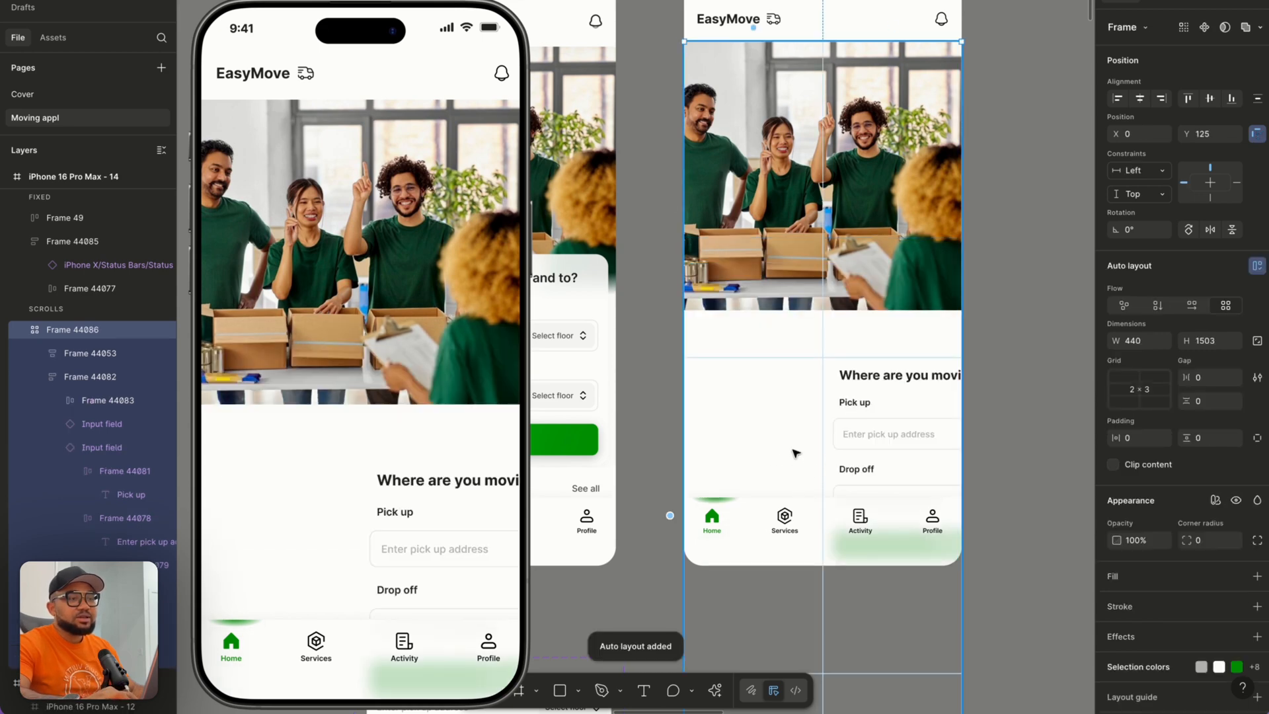
click(1156, 306)
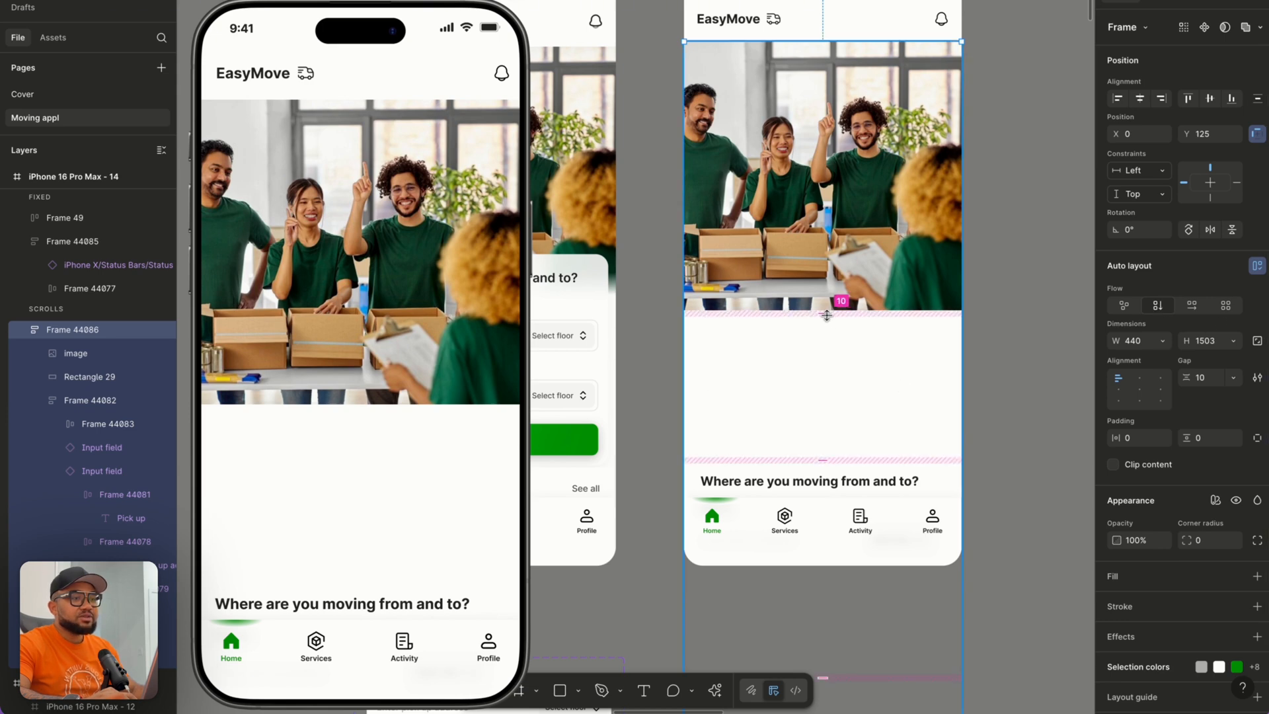
Try to make the white gradient rectangle below the hero image ignore the auto layout.
click(809, 361)
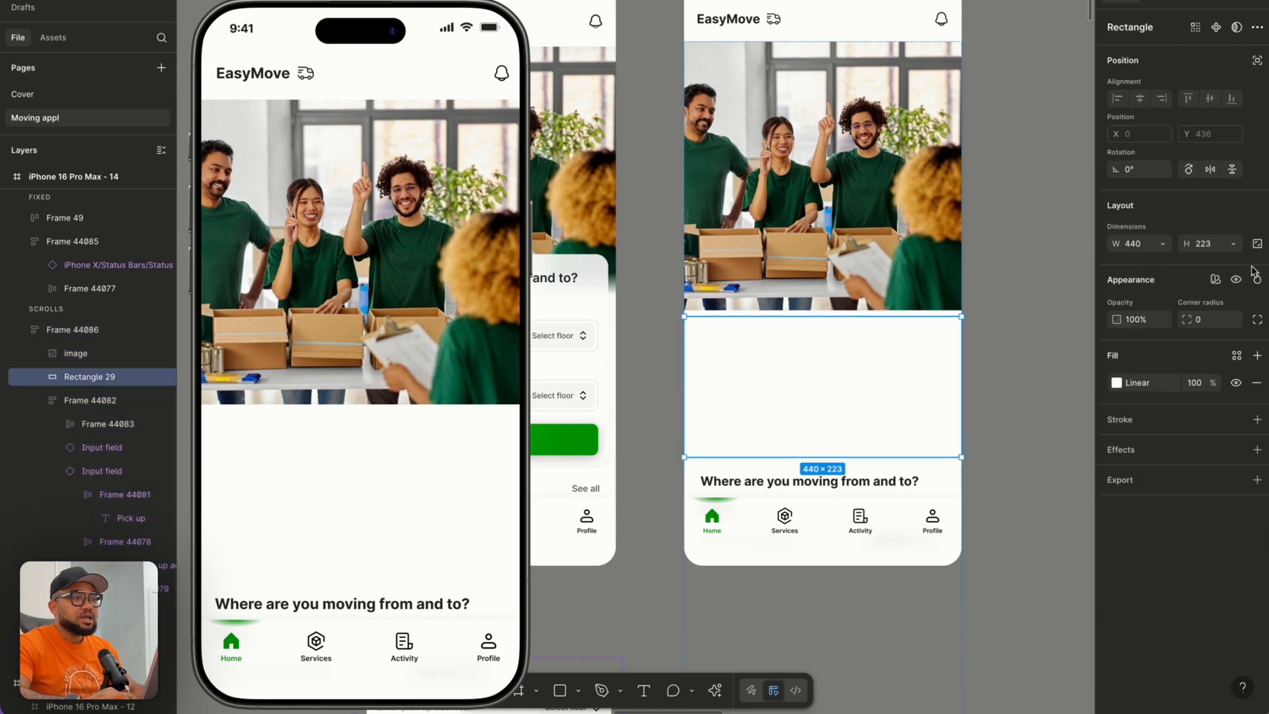
click(1257, 60)
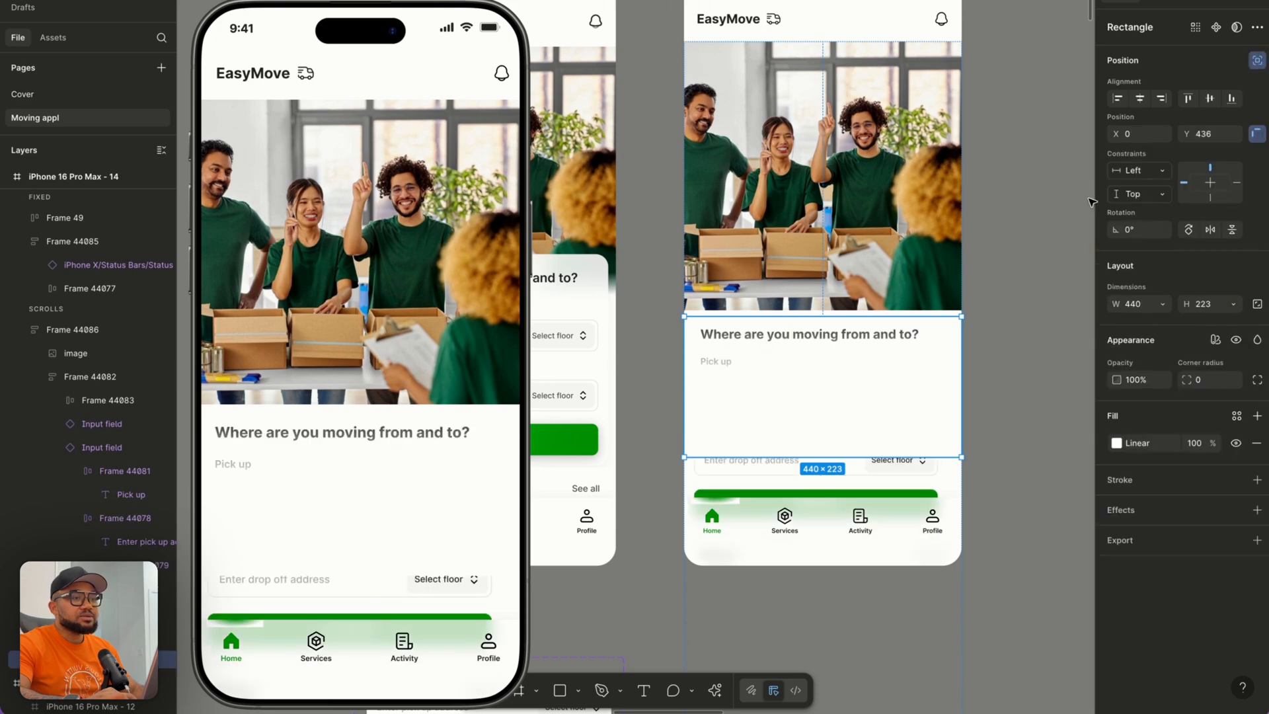
click(843, 484)
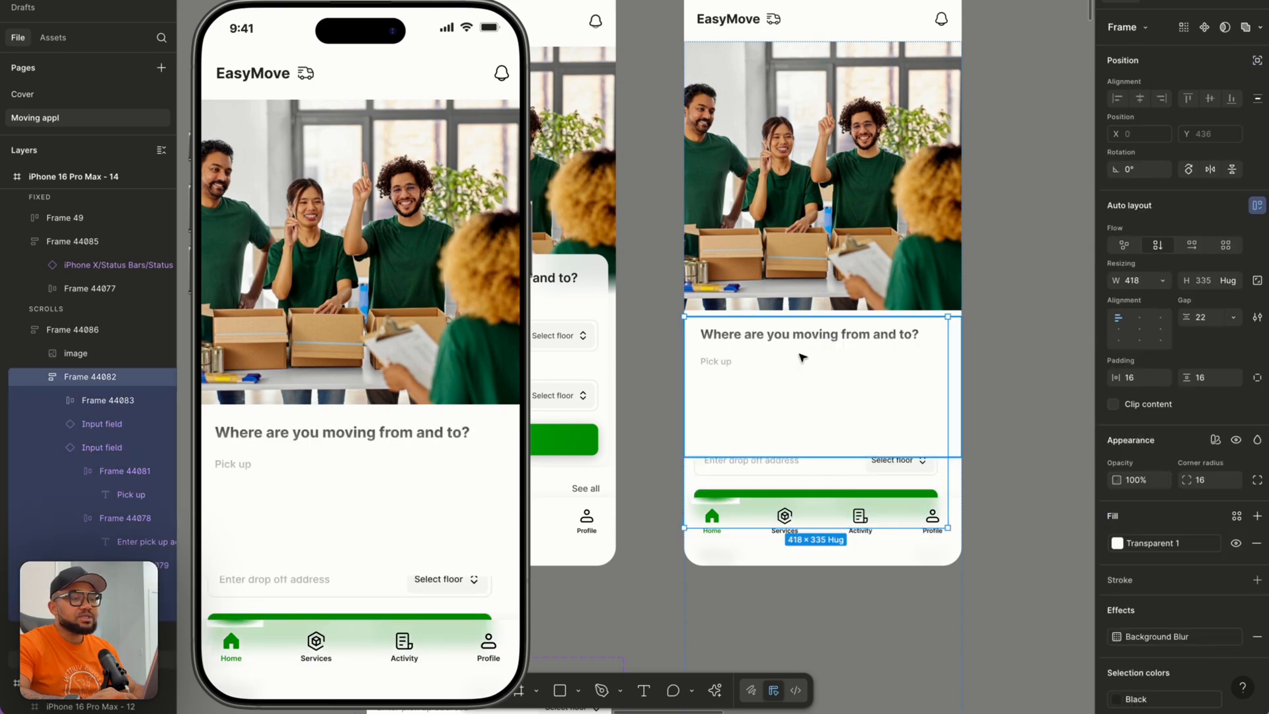
scroll(768, 318, right, 2)
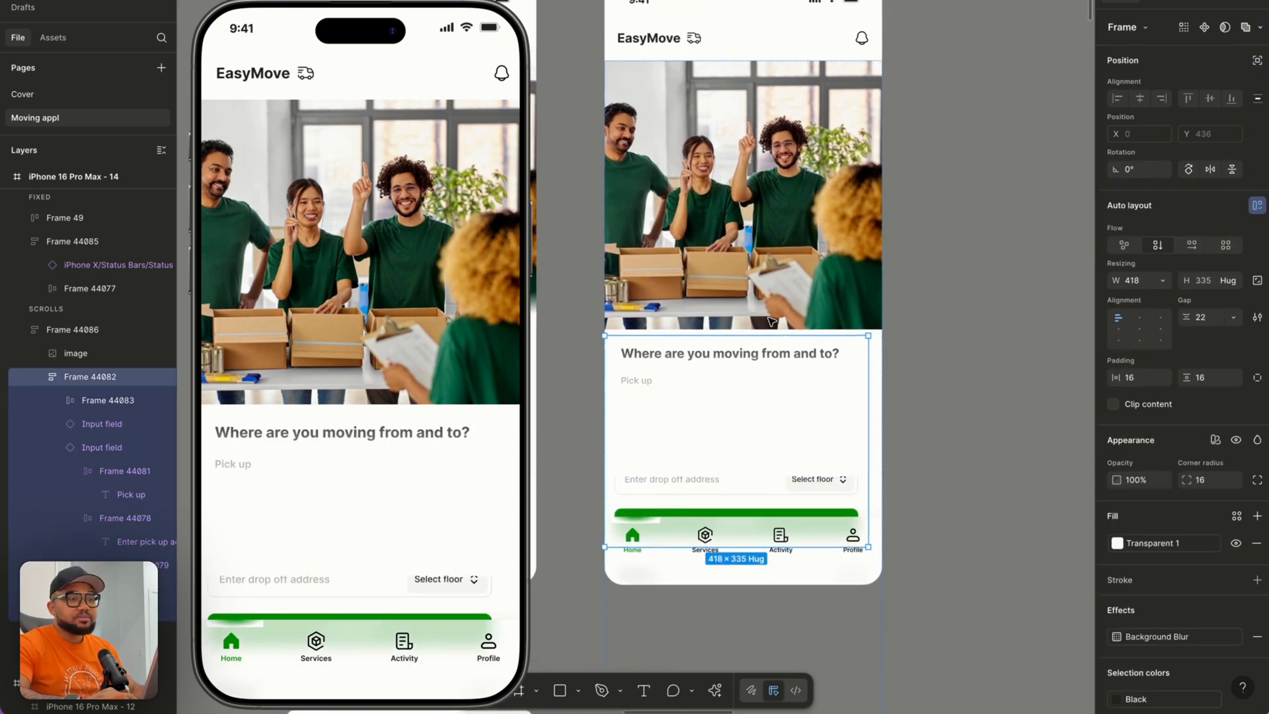
Undo the auto layout changes made to the home screen's content.
key(super+z)
key(super+z)
key(super+z)
key(super+z)
key(super+z)
key(super+z)
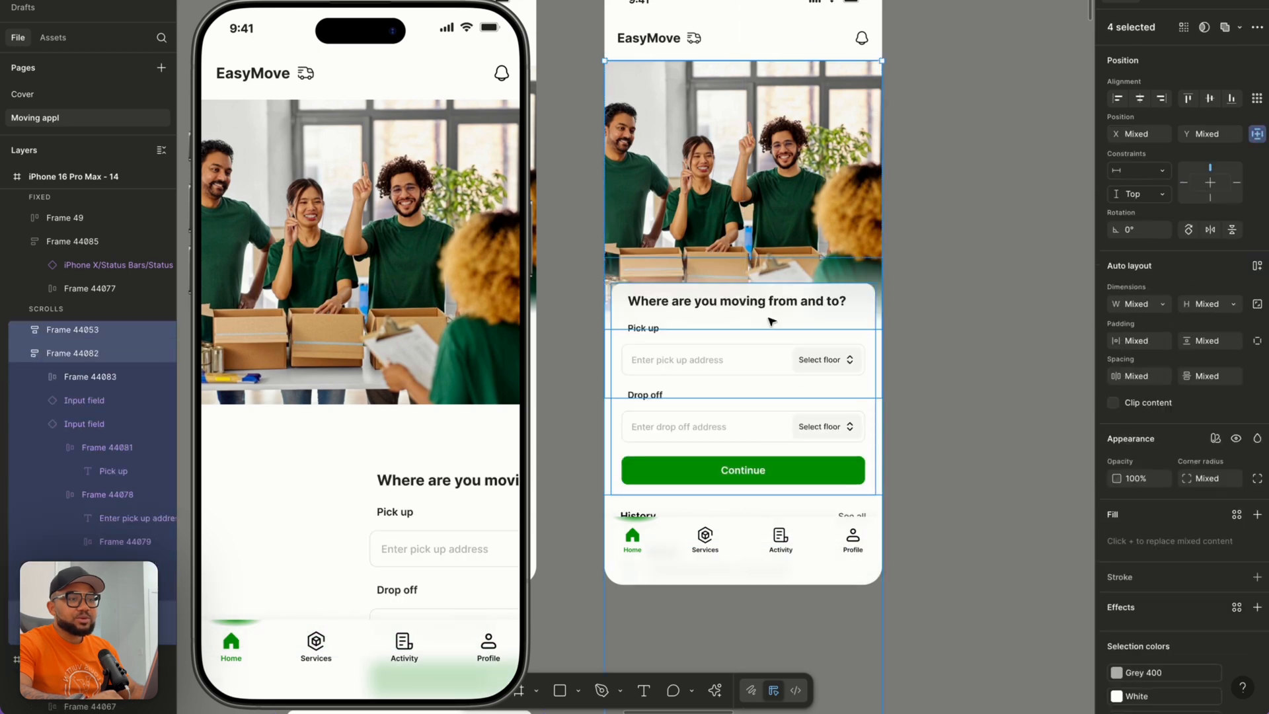
scroll(958, 314, up, 2)
scroll(958, 314, left, 2)
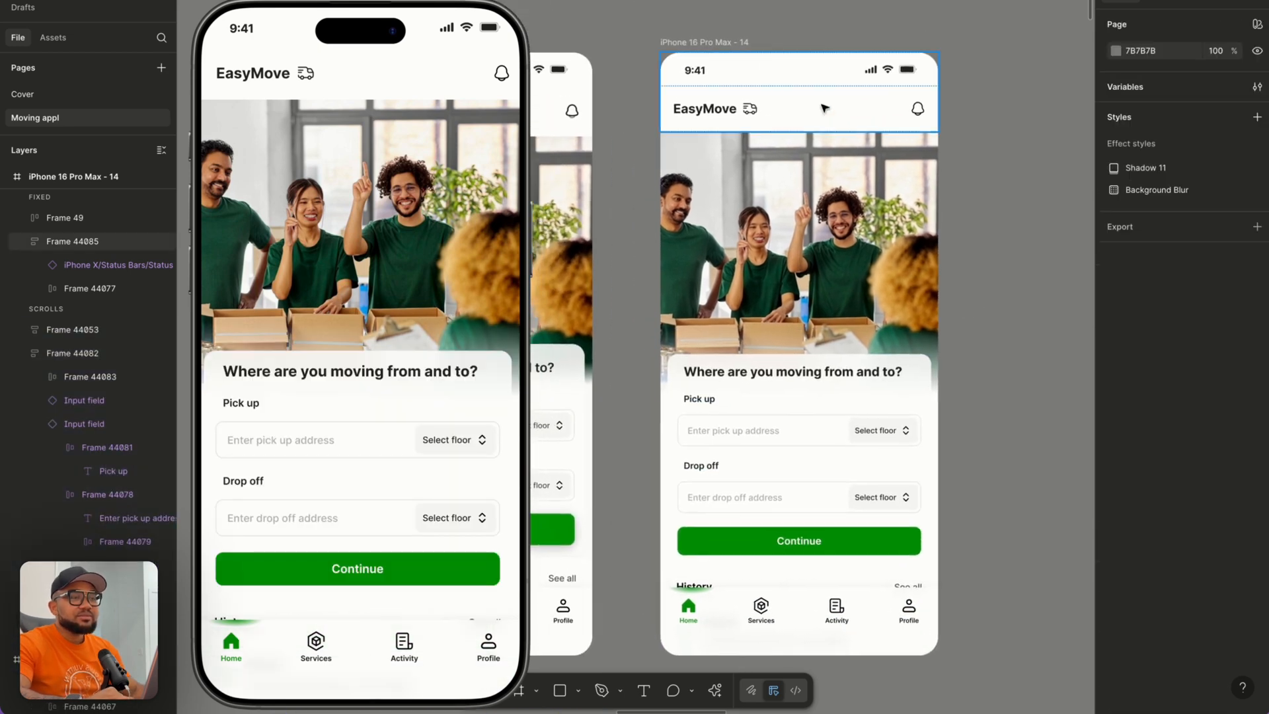
Move the iPhone 16 Pro Max - 14 frame to about X 1354, Y -11690 and delete the iPhone 16 Pro Max - 15 frame.
click(725, 47)
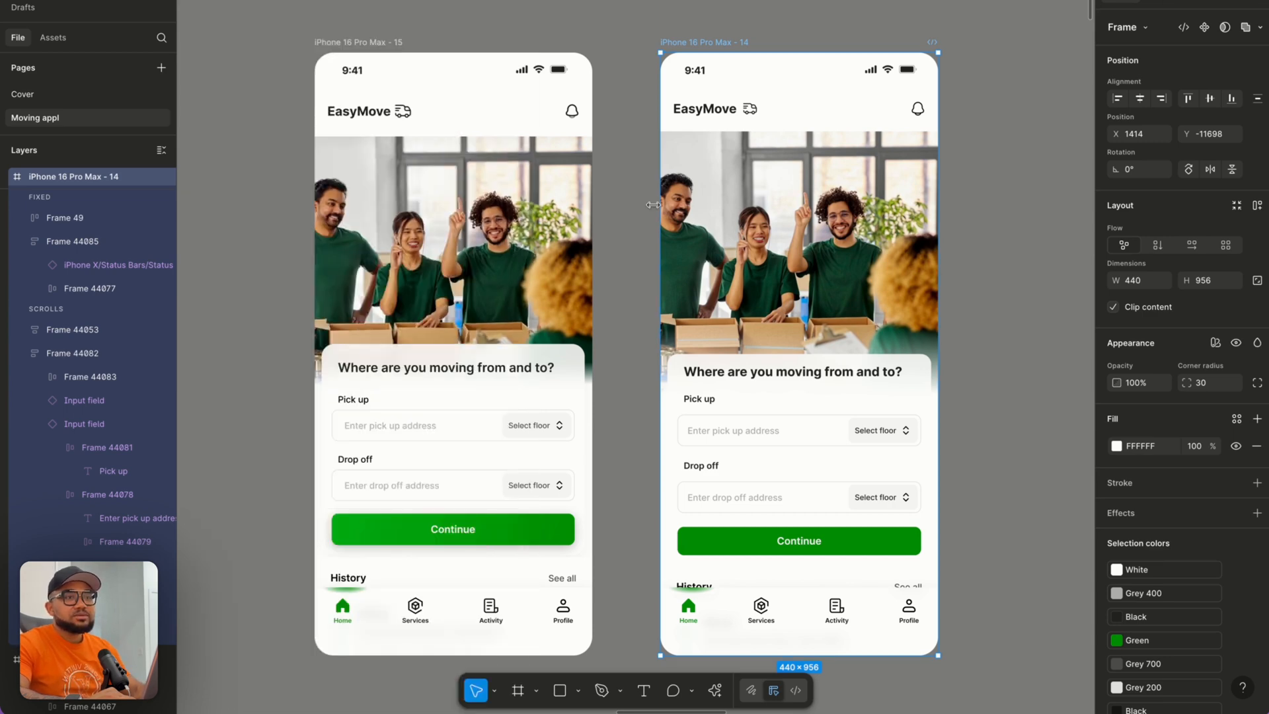
click(649, 240)
drag(719, 48, 681, 53)
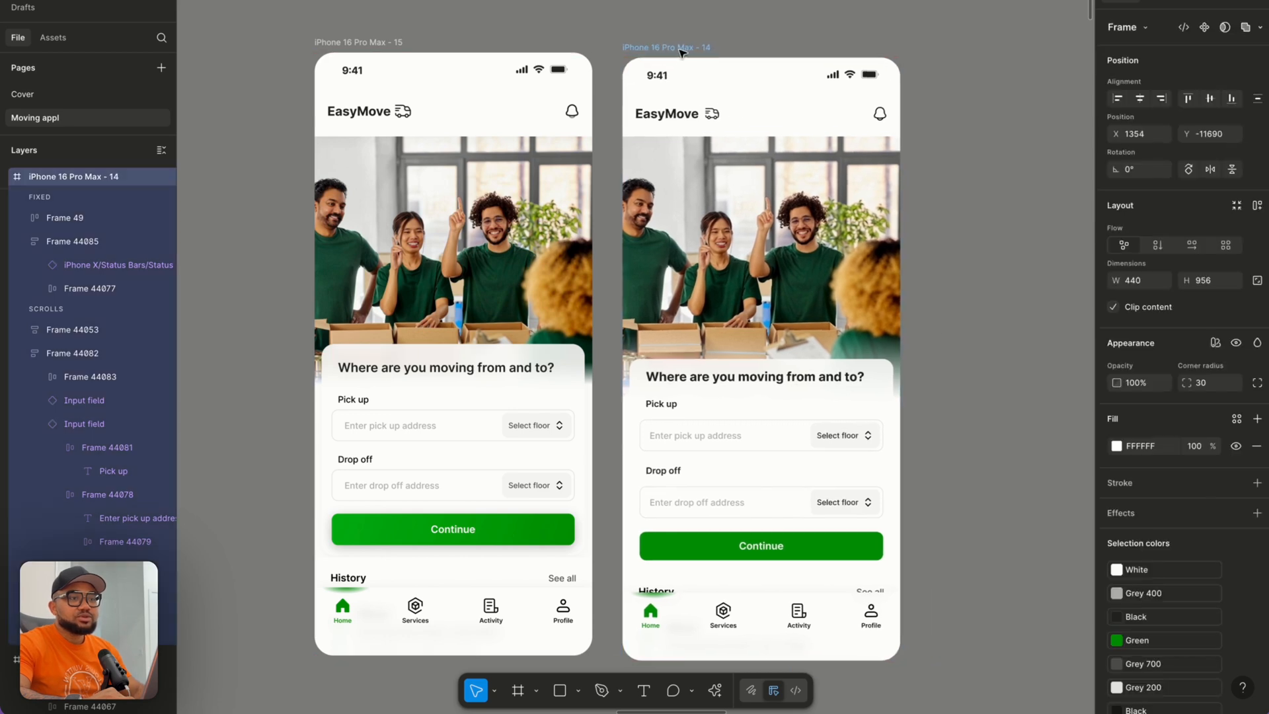
click(376, 44)
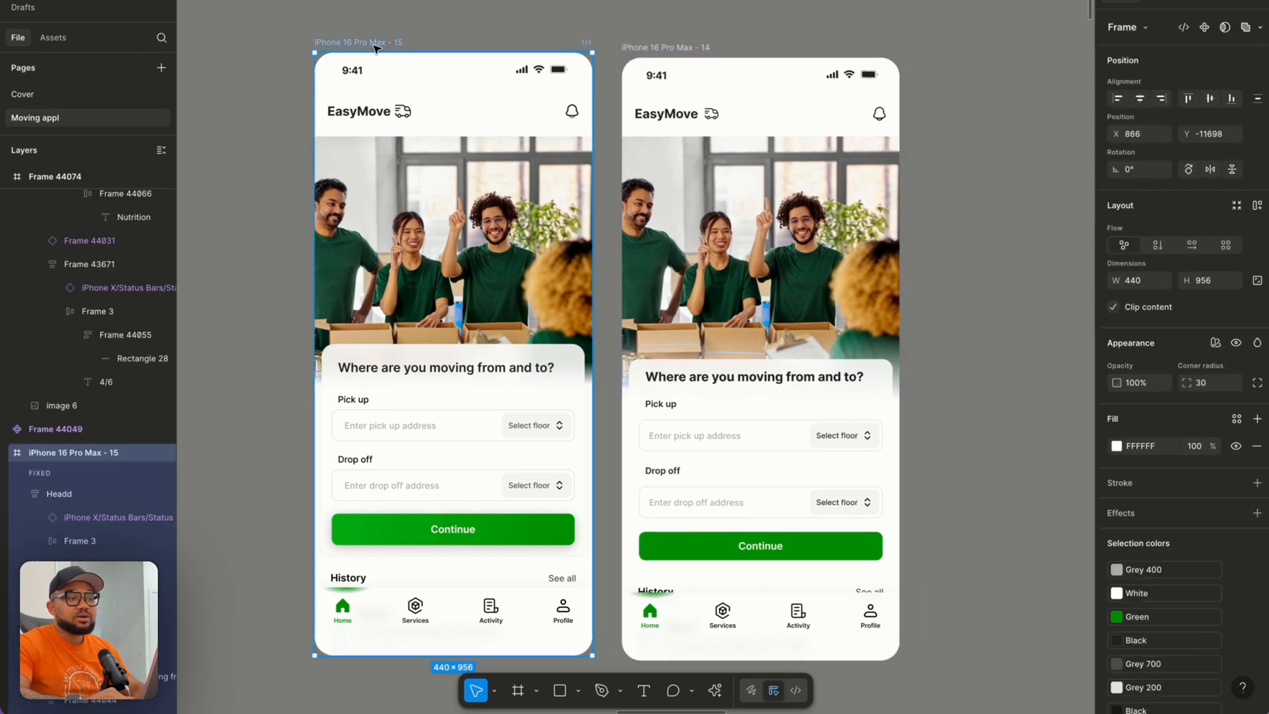
key(Delete)
Duplicate the iPhone 16 Pro Max - 1 item selection frame and place the copy beside the home screen at X 1854, Y -11690.
scroll(390, 40, right, 8)
scroll(390, 40, down, 2)
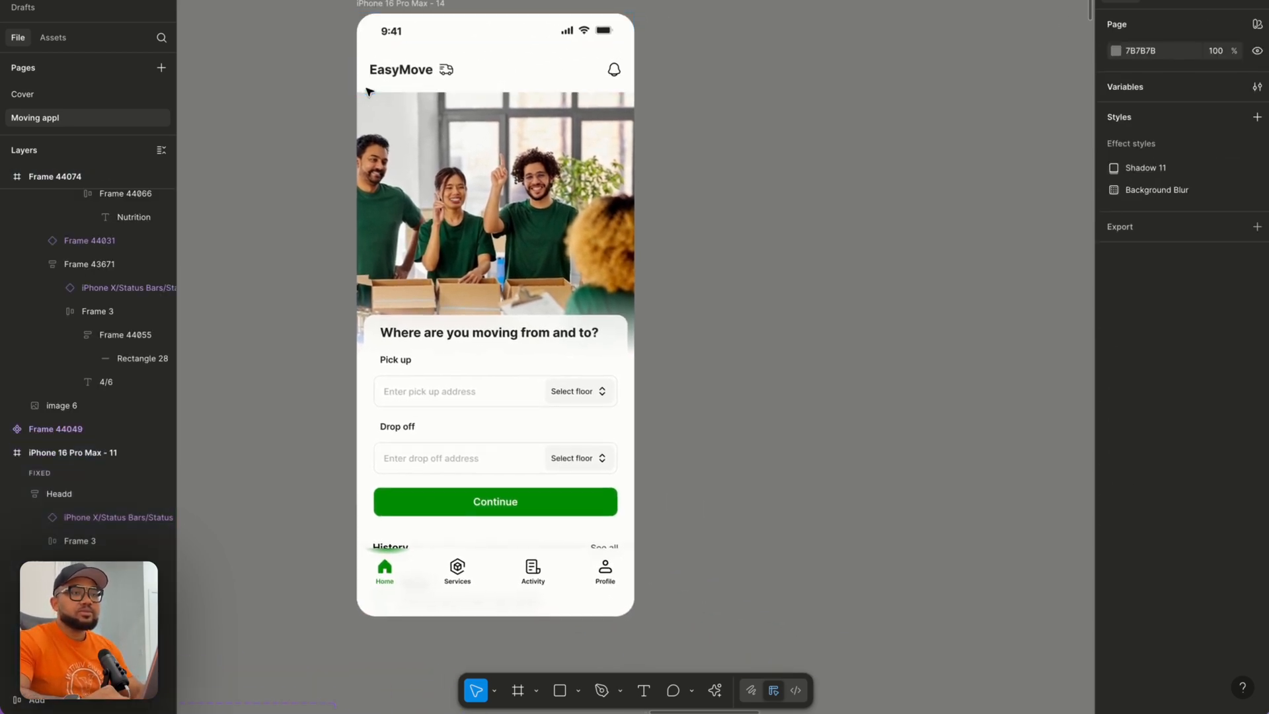
scroll(405, 40, down, 2)
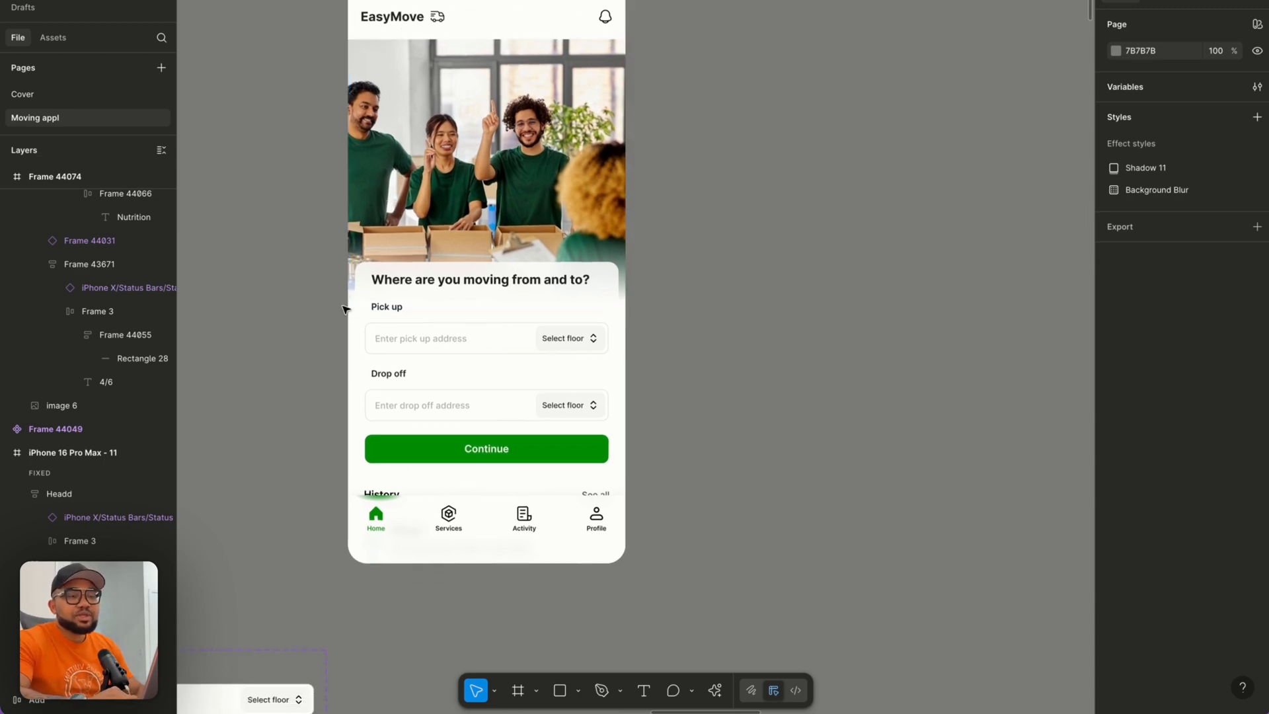
scroll(342, 314, down, 10)
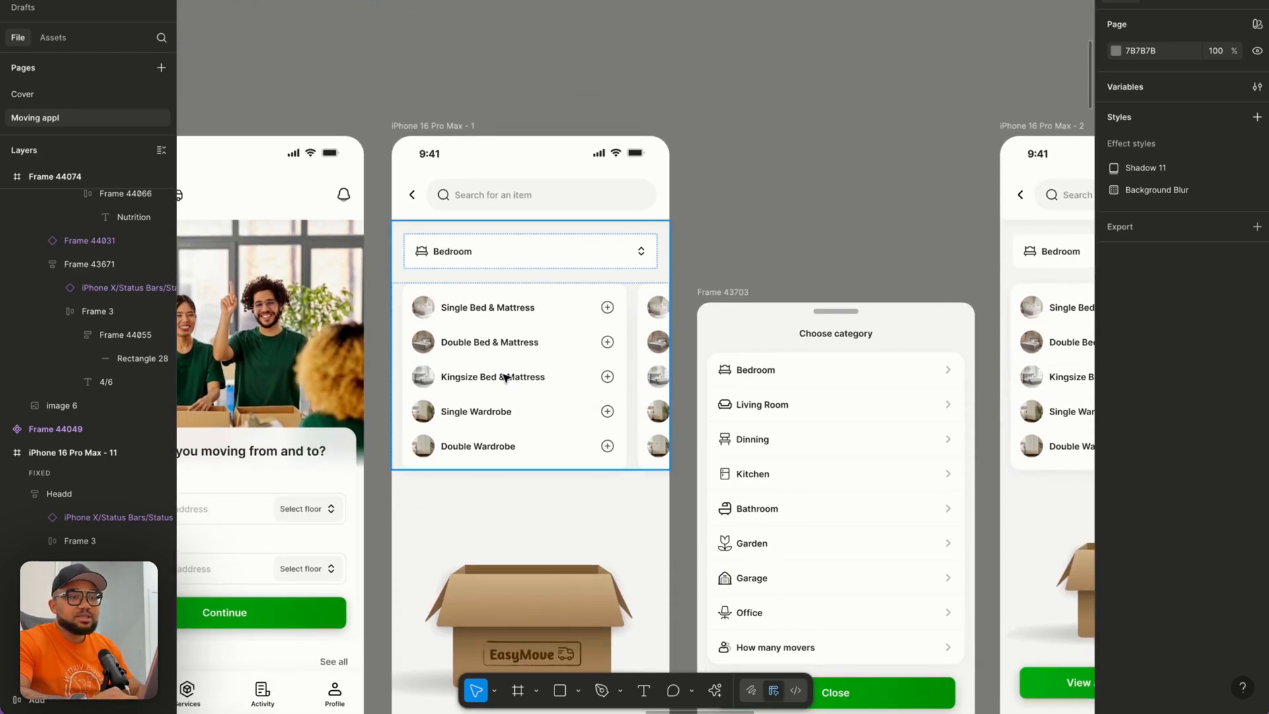
click(418, 124)
scroll(419, 125, up, 2)
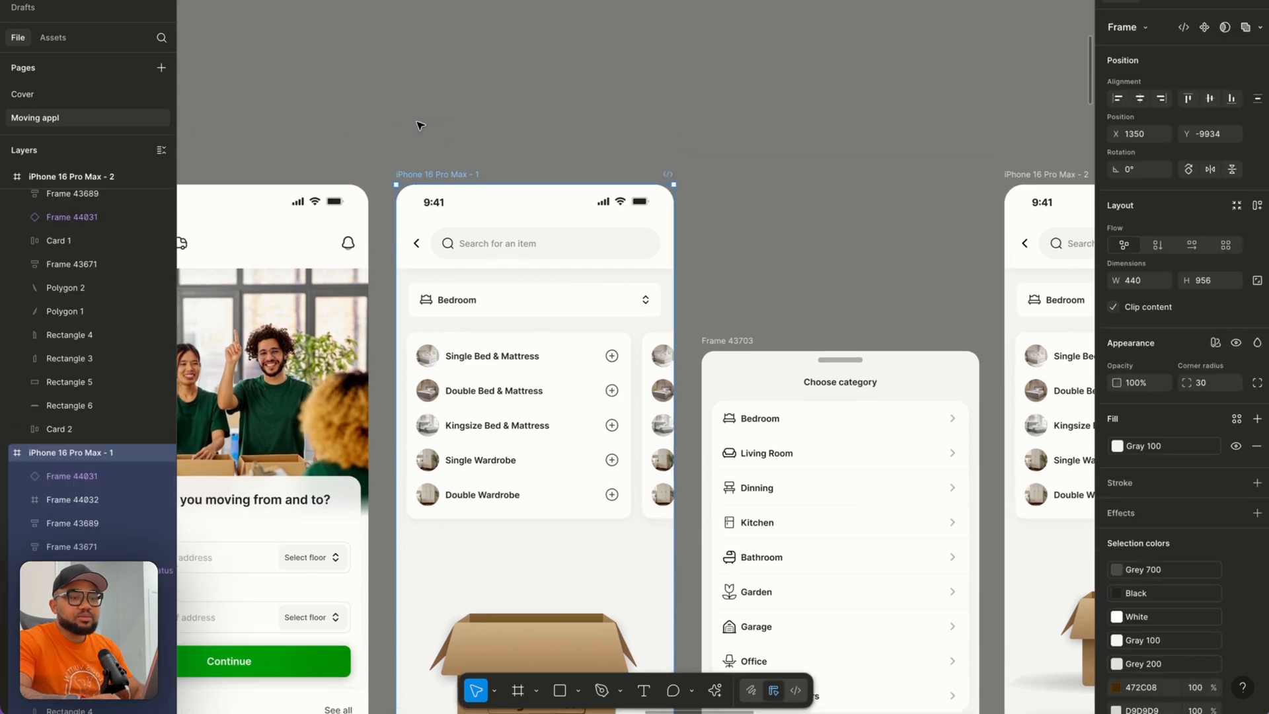
key(ctrl+d)
scroll(419, 125, up, 2)
drag(737, 145, 536, 295)
scroll(741, 99, up, 8)
scroll(740, 100, down, 5)
scroll(742, 99, up, 3)
scroll(534, 294, up, 5)
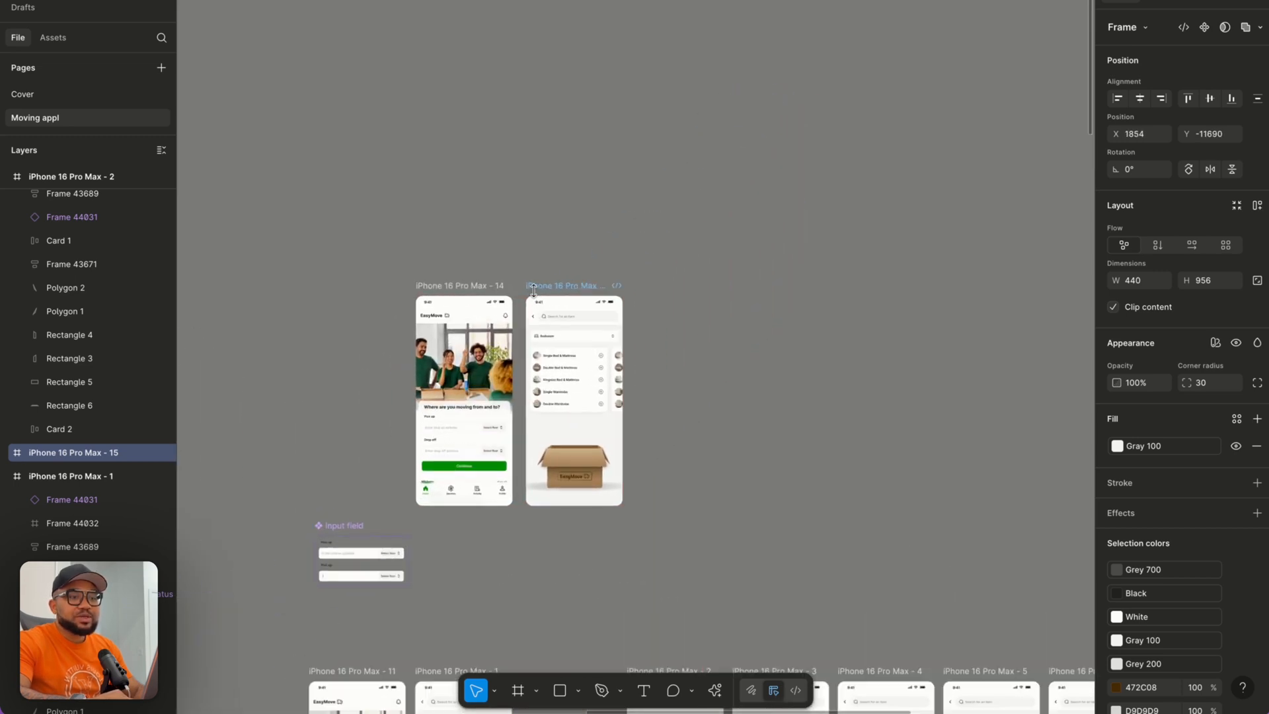
Add an empty iPhone 16 Pro Max frame and align it beside the duplicated item selection screen at X 2328, Y -11690.
scroll(558, 331, up, 4)
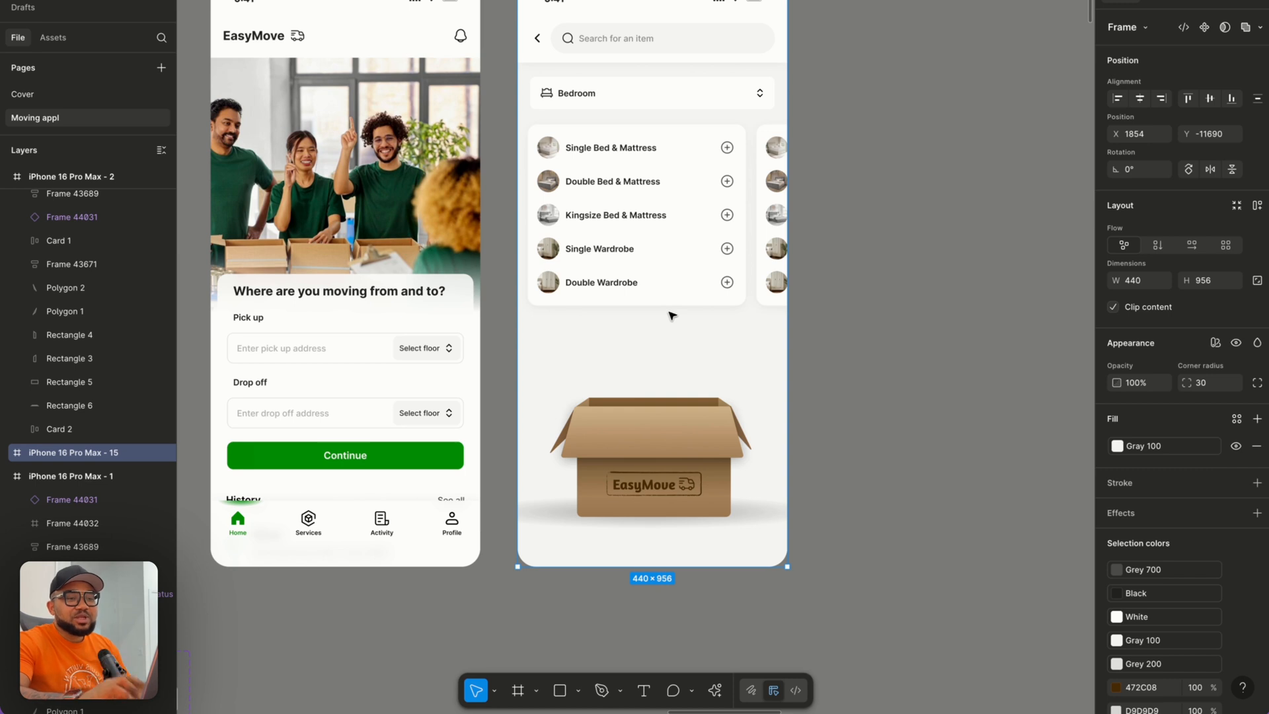
scroll(672, 316, up, 2)
scroll(672, 316, right, 1)
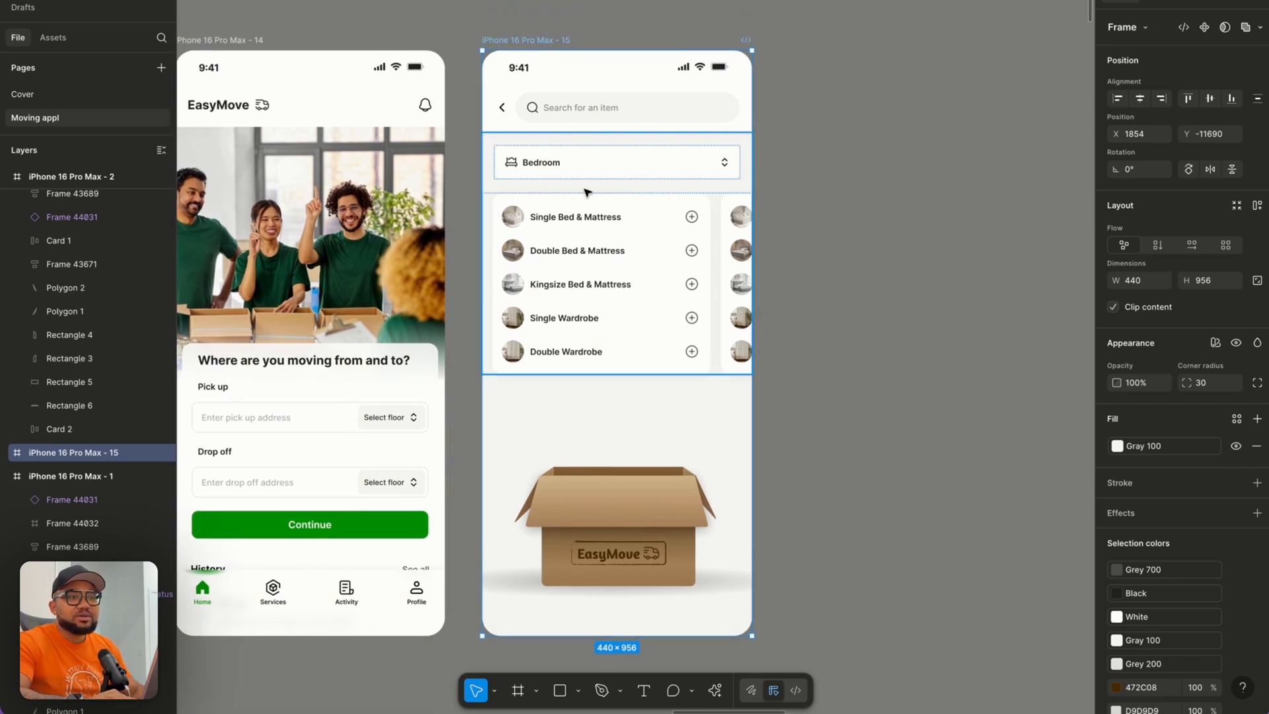
scroll(590, 196, down, 1)
scroll(590, 196, right, 1)
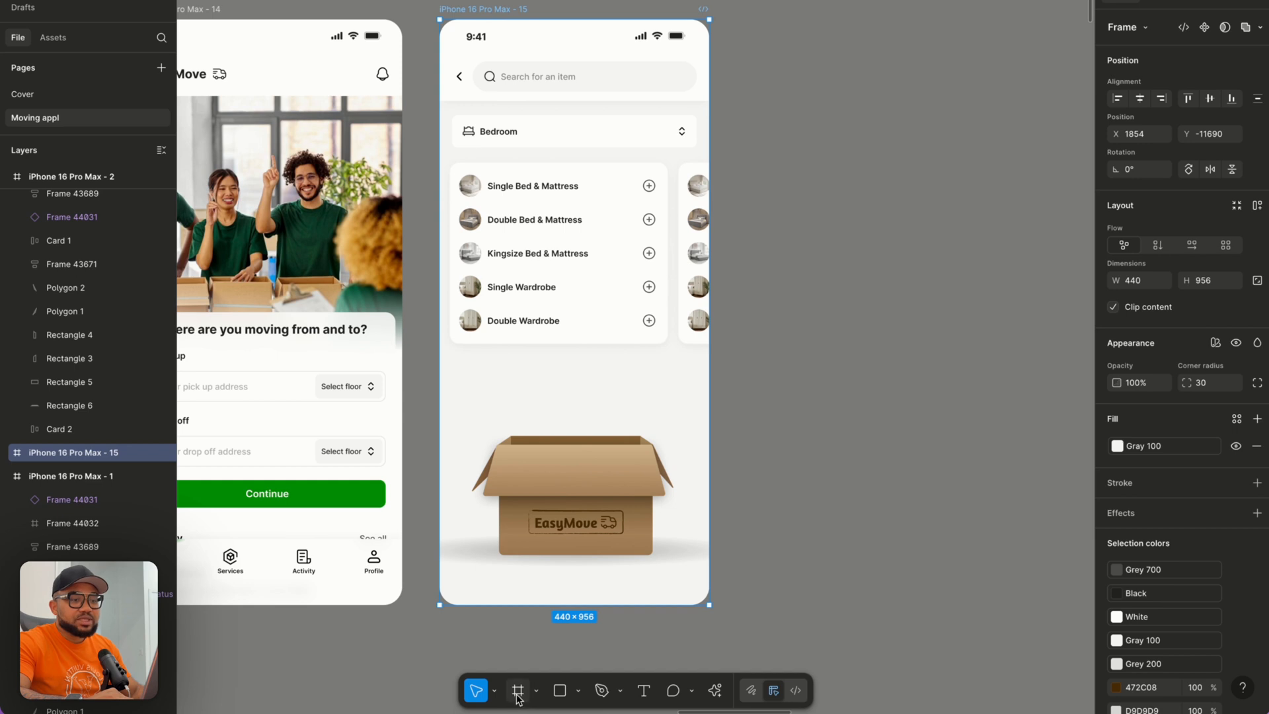
click(518, 690)
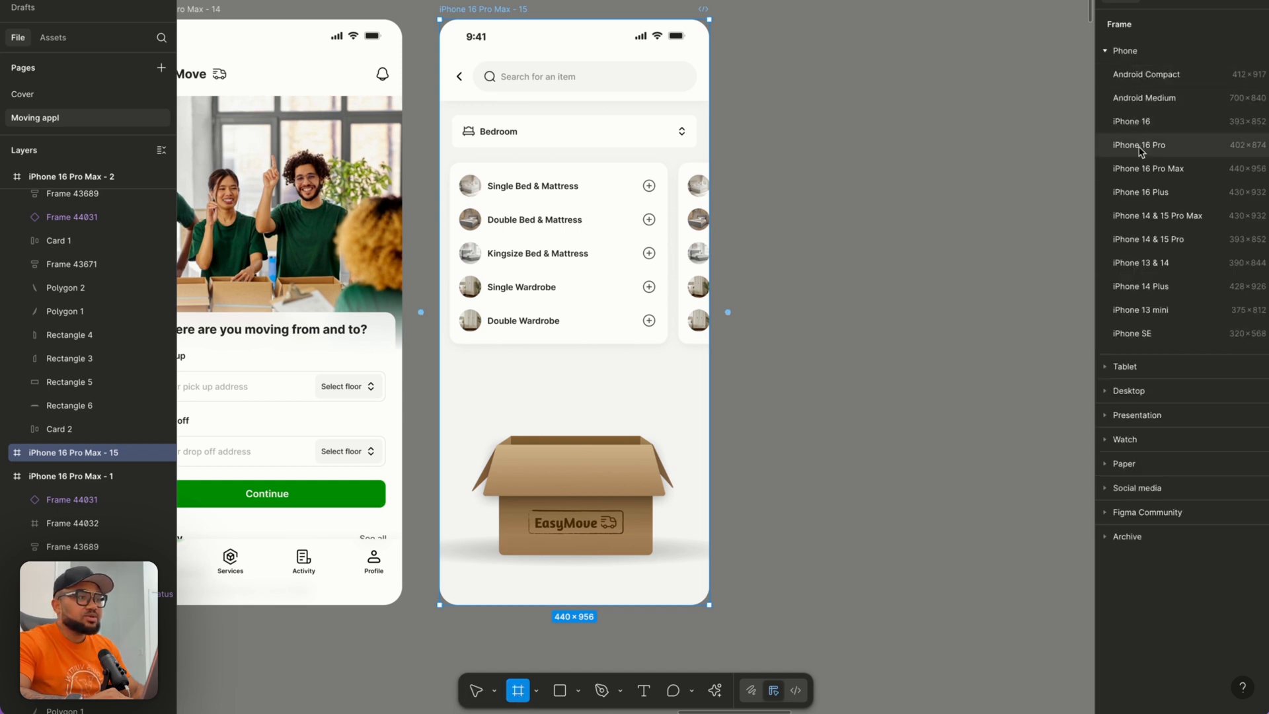
click(1146, 169)
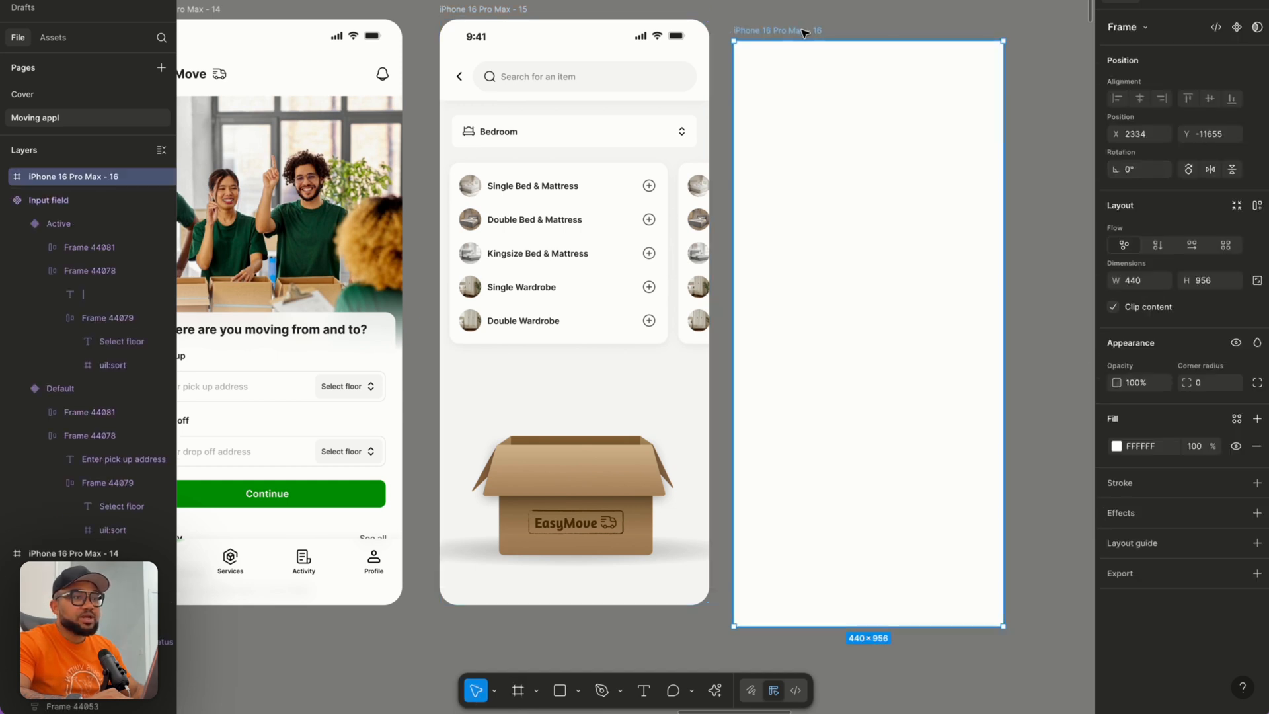
drag(804, 32, 800, 13)
Set the new empty frame's corner radius to 20.
click(1205, 389)
text(20)
key(Return)
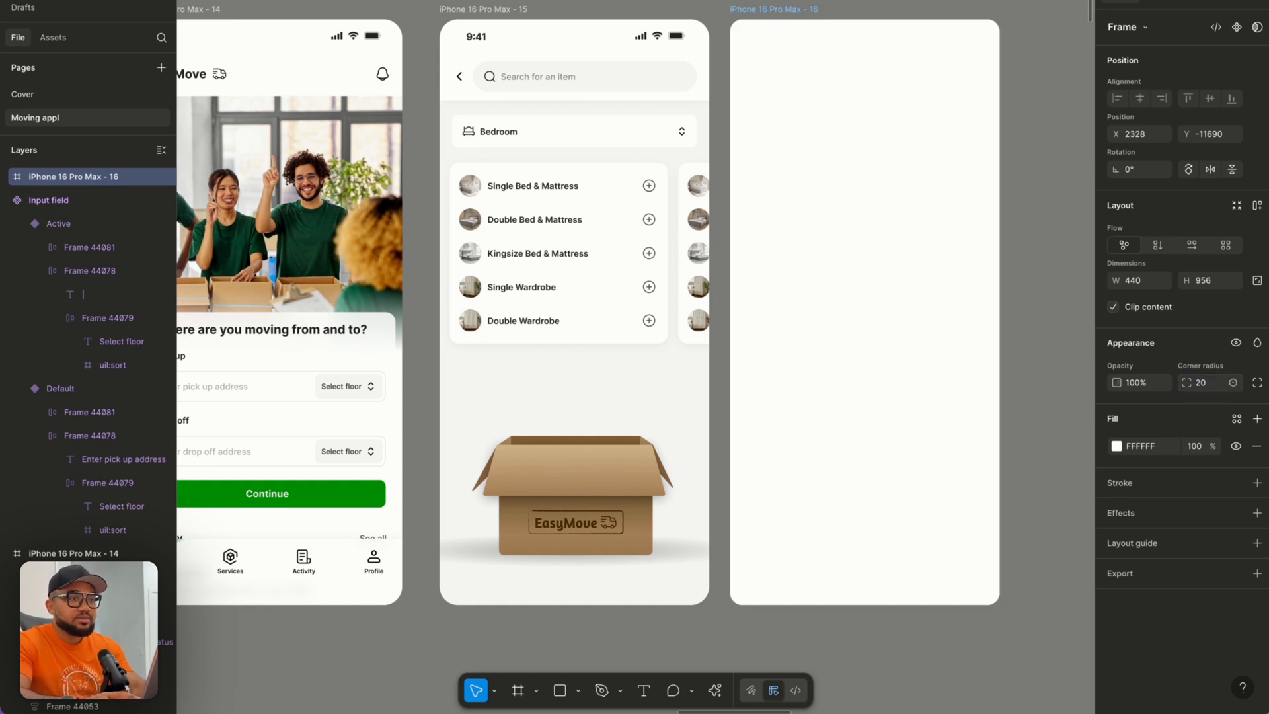
click(799, 79)
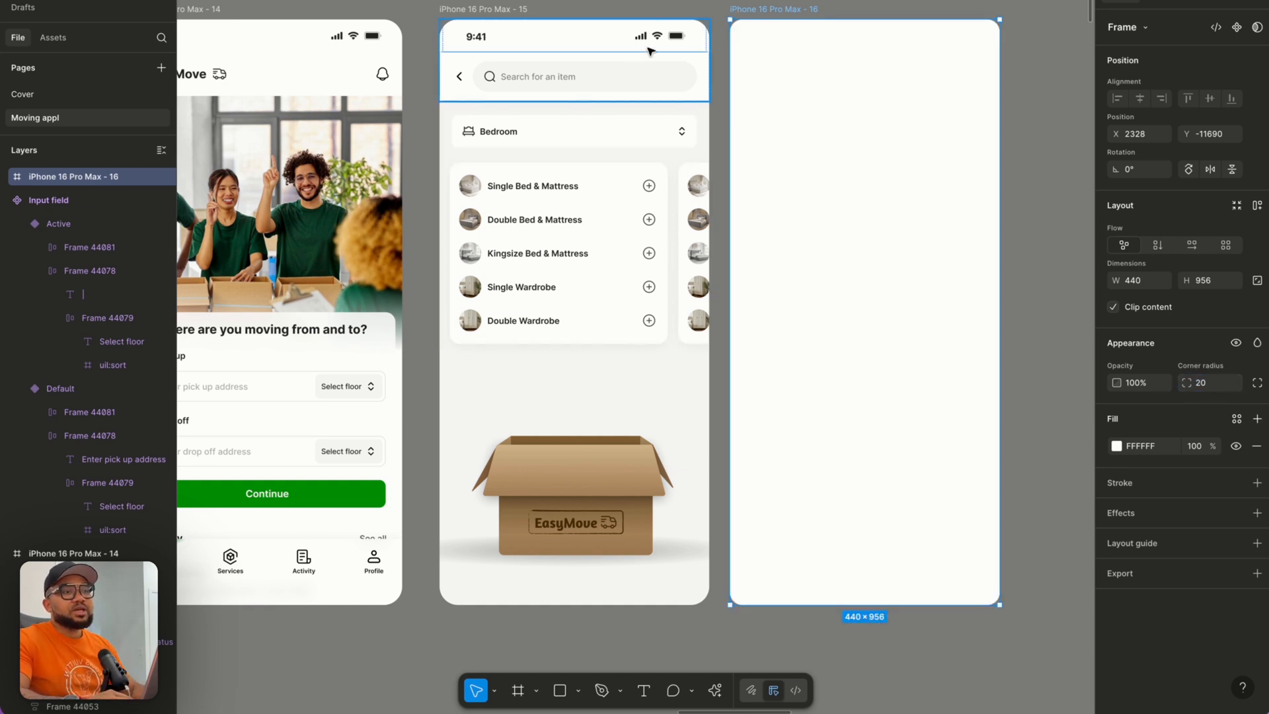
Change the new empty frame's corner radius to 30.
click(1205, 385)
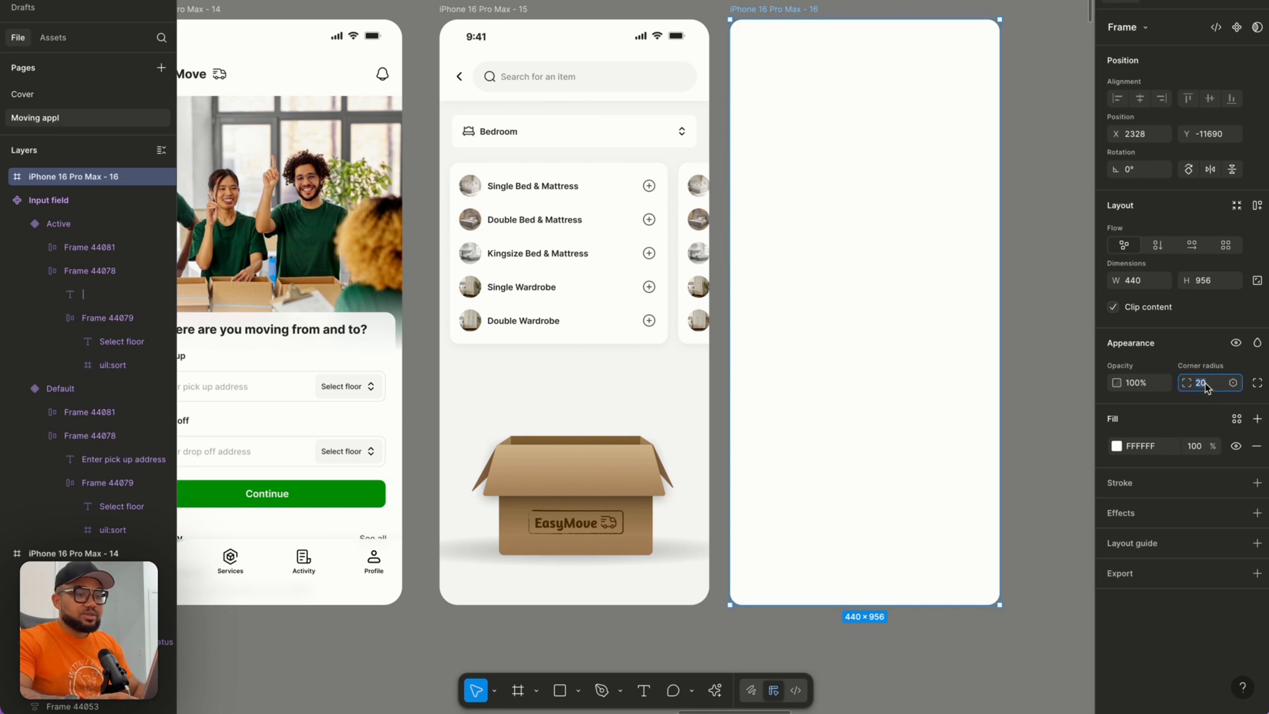
text(30)
key(Return)
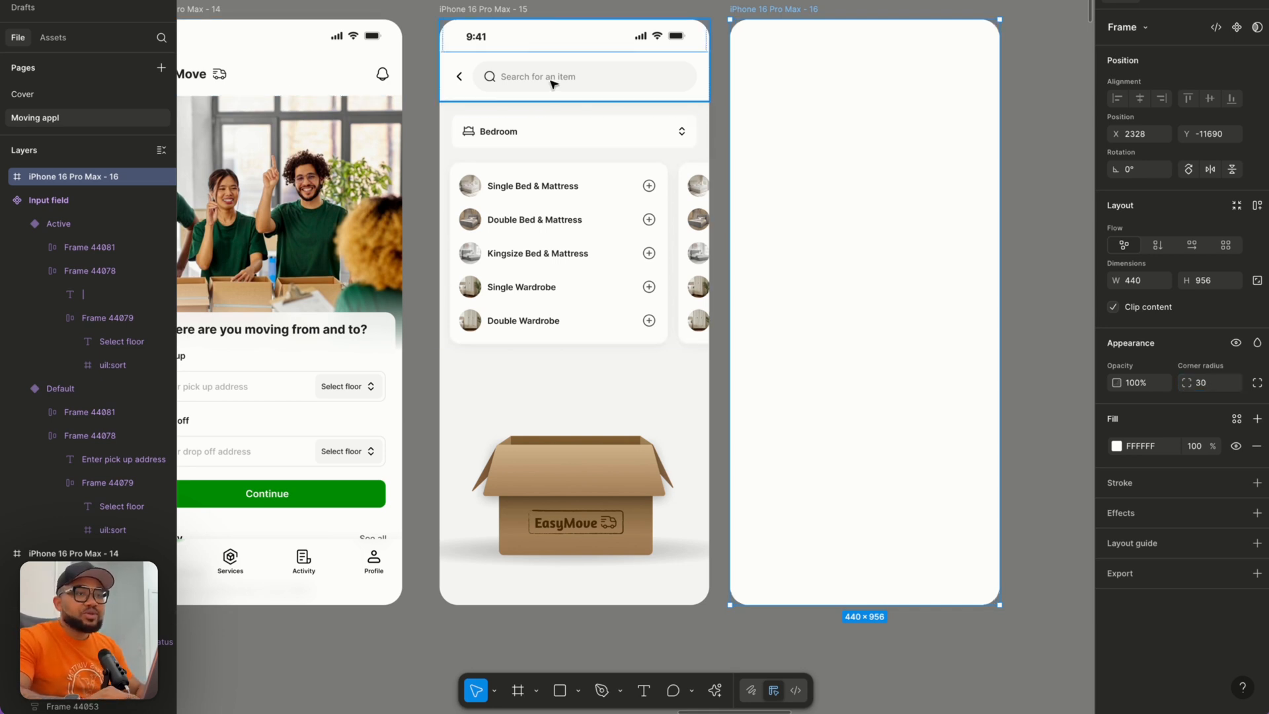
Copy the status bar from the duplicated item selection screen into the new empty frame at X 5, Y 0.
scroll(552, 84, right, 3)
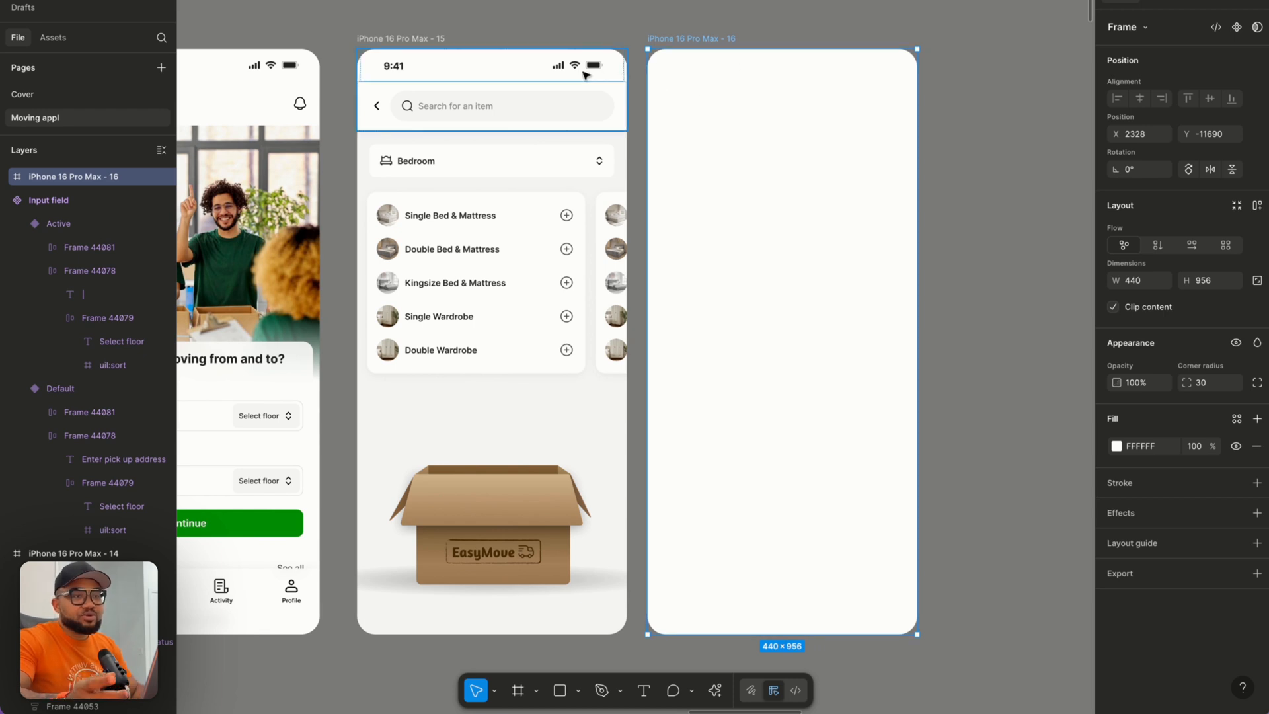
click(585, 75)
double_click(585, 76)
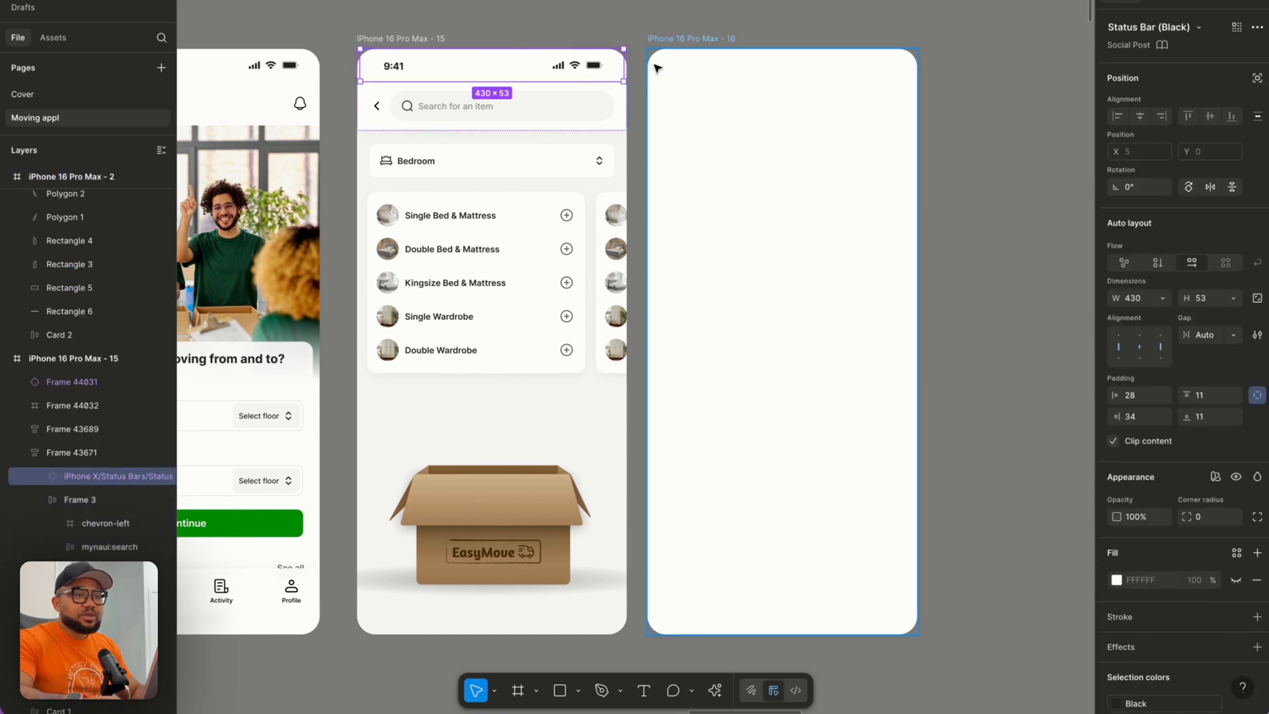
click(673, 40)
key(ctrl+v)
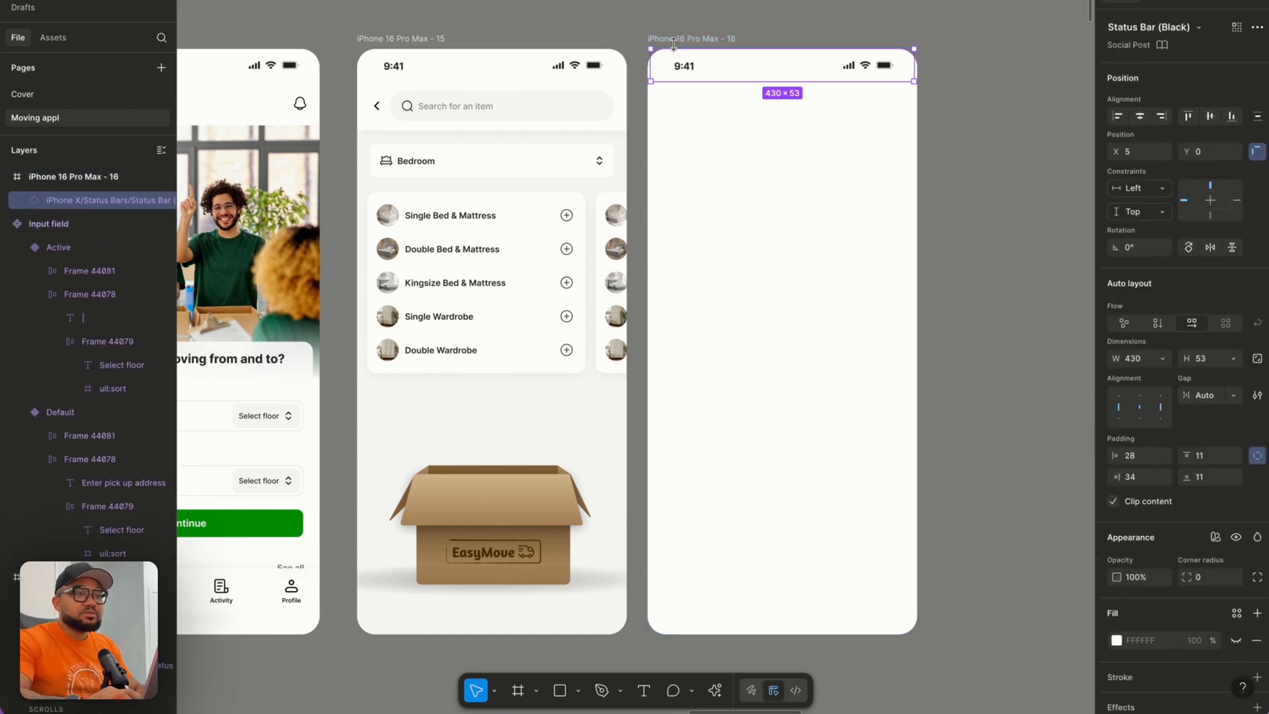
click(712, 16)
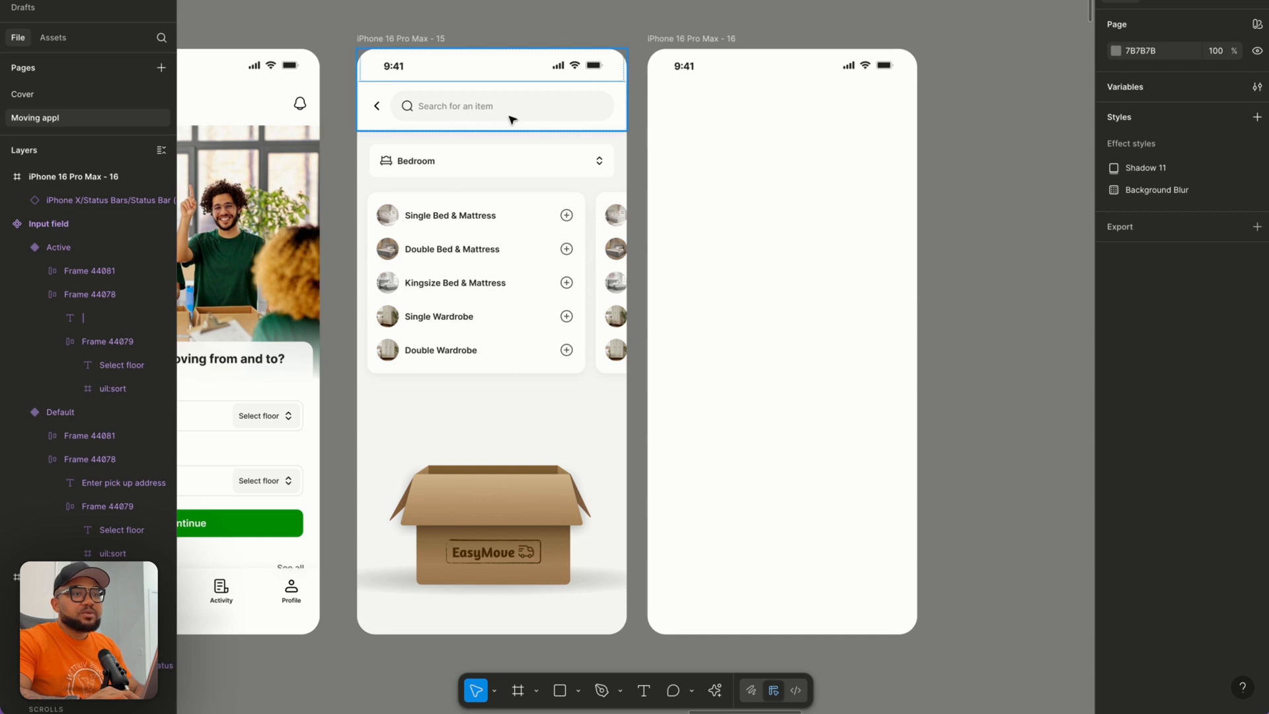
Add the text "Search for an item" below the status bar in the new frame and move it fully inside at X 77, Y 213.
click(643, 690)
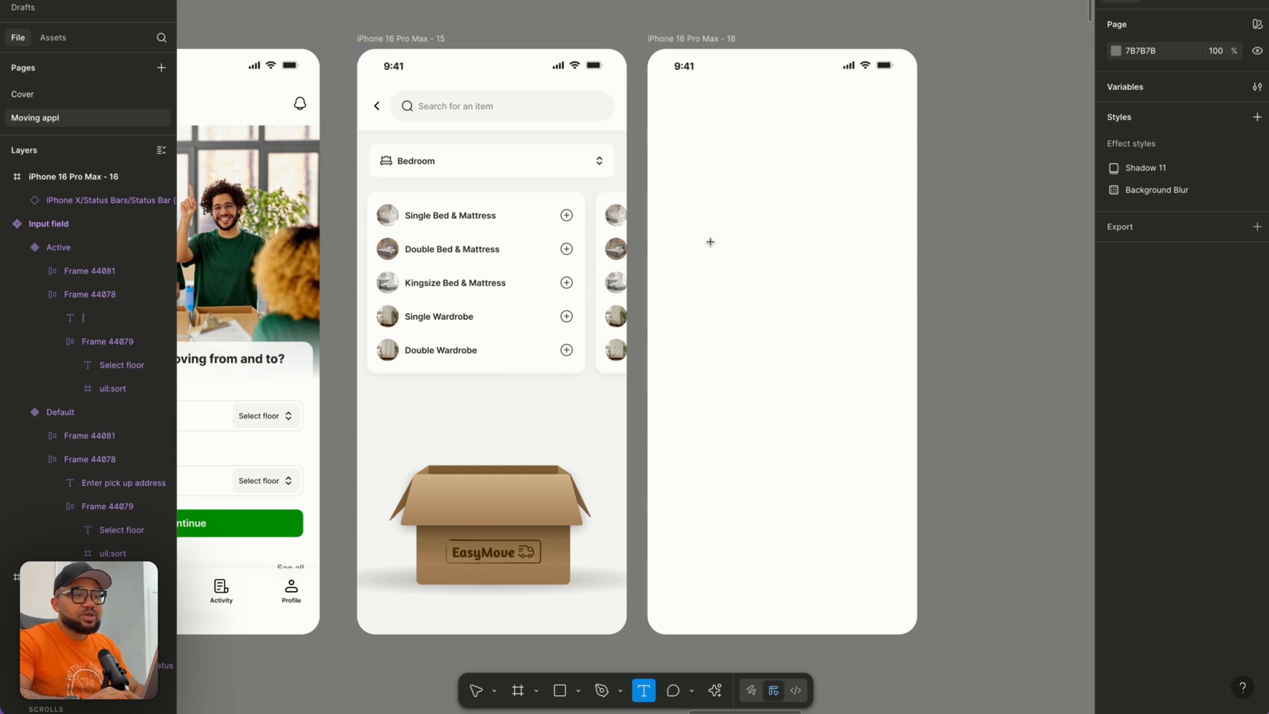
click(699, 180)
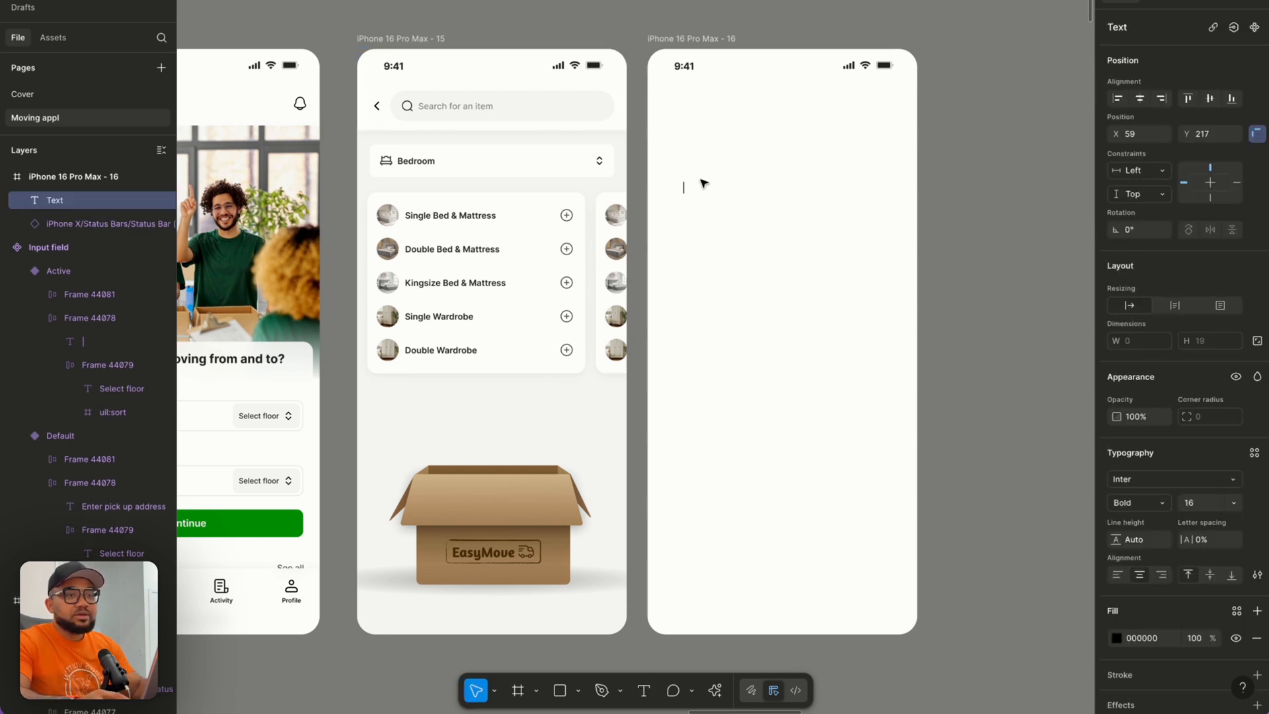
text(Sea)
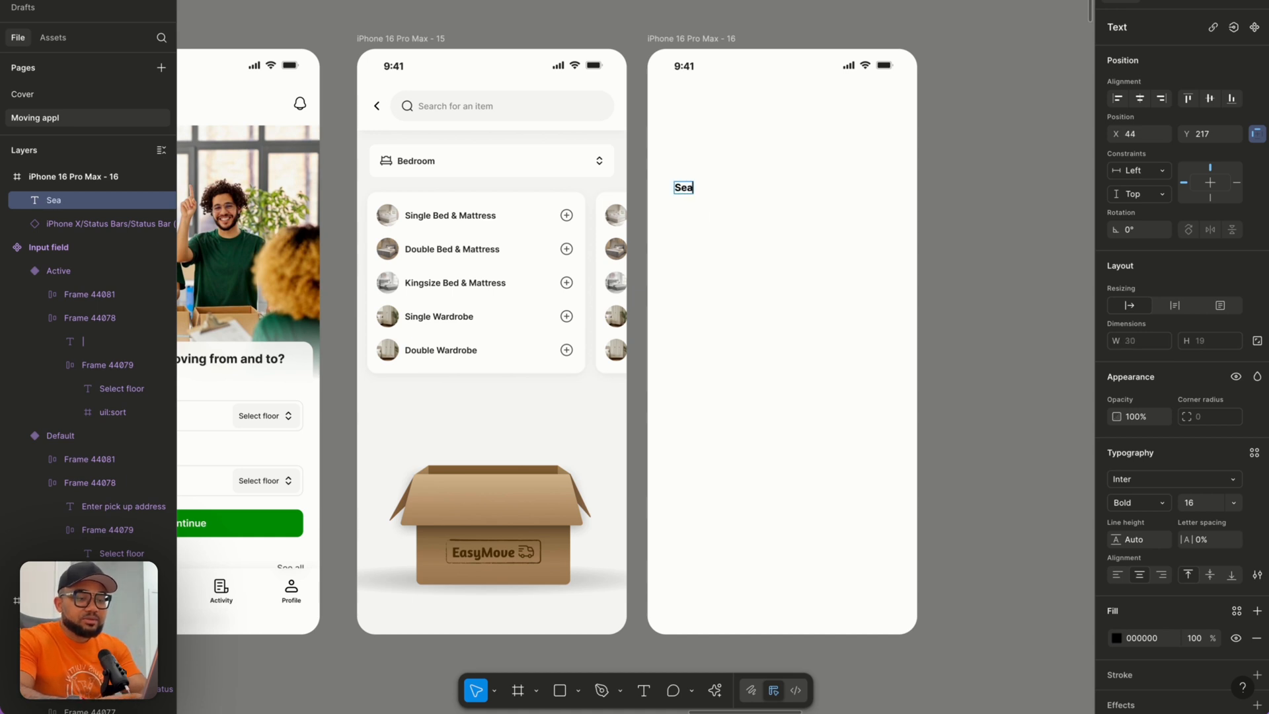
text(rch for)
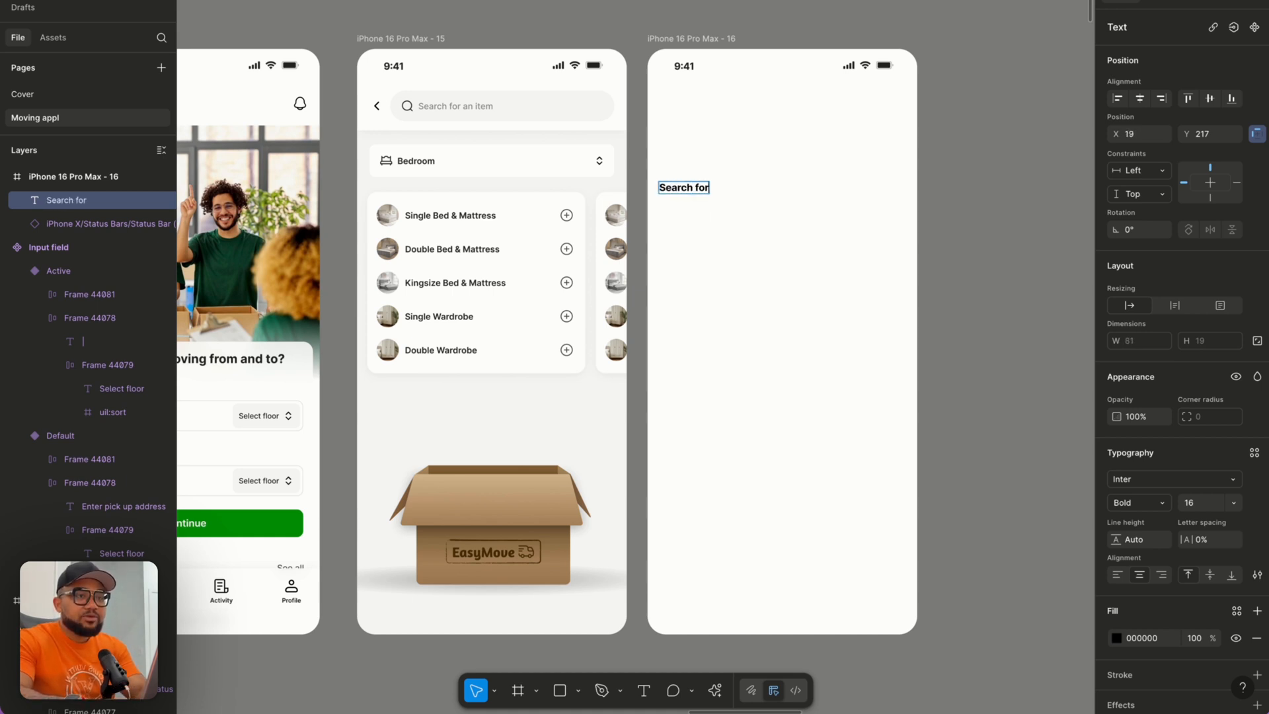
text( an item)
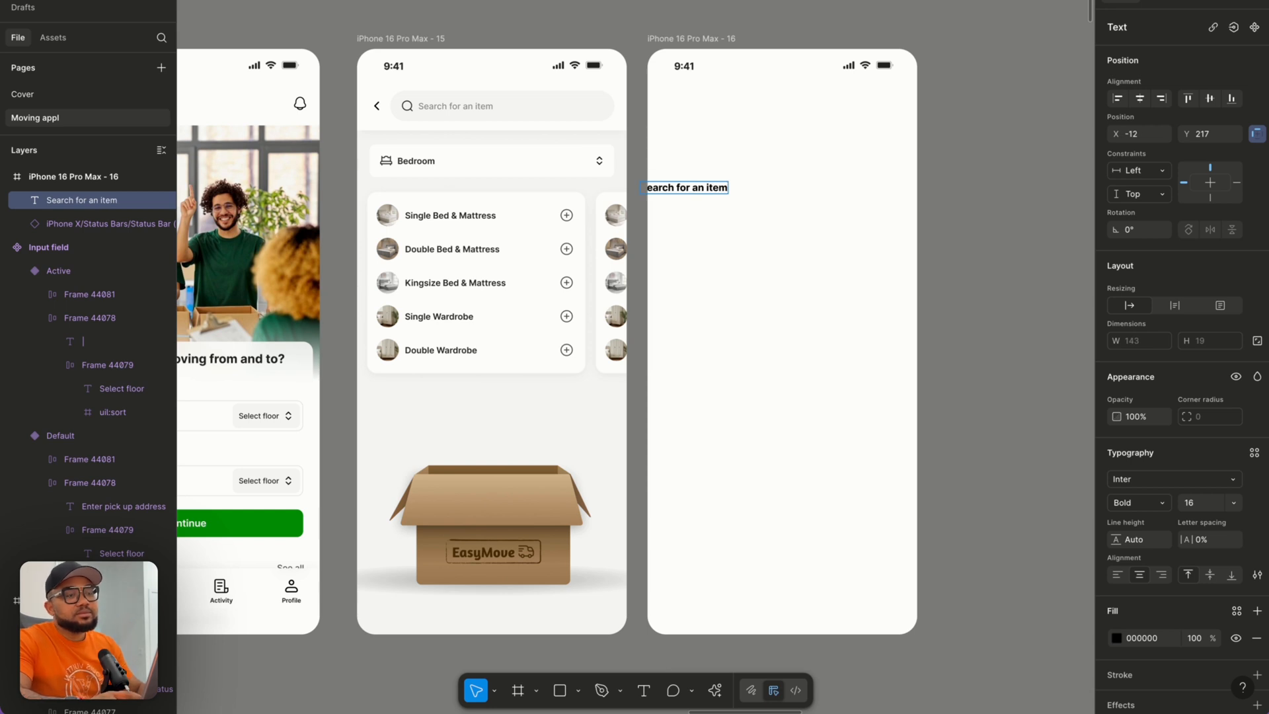
key(Escape)
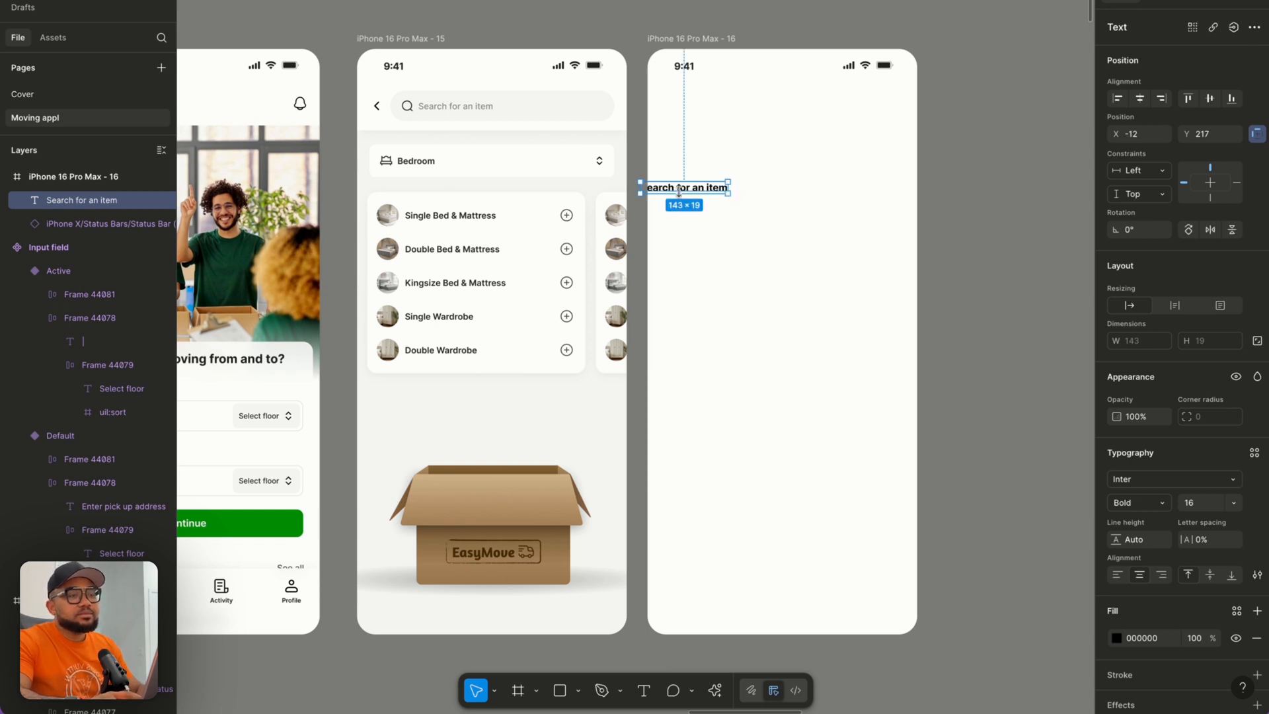
drag(681, 200, 735, 197)
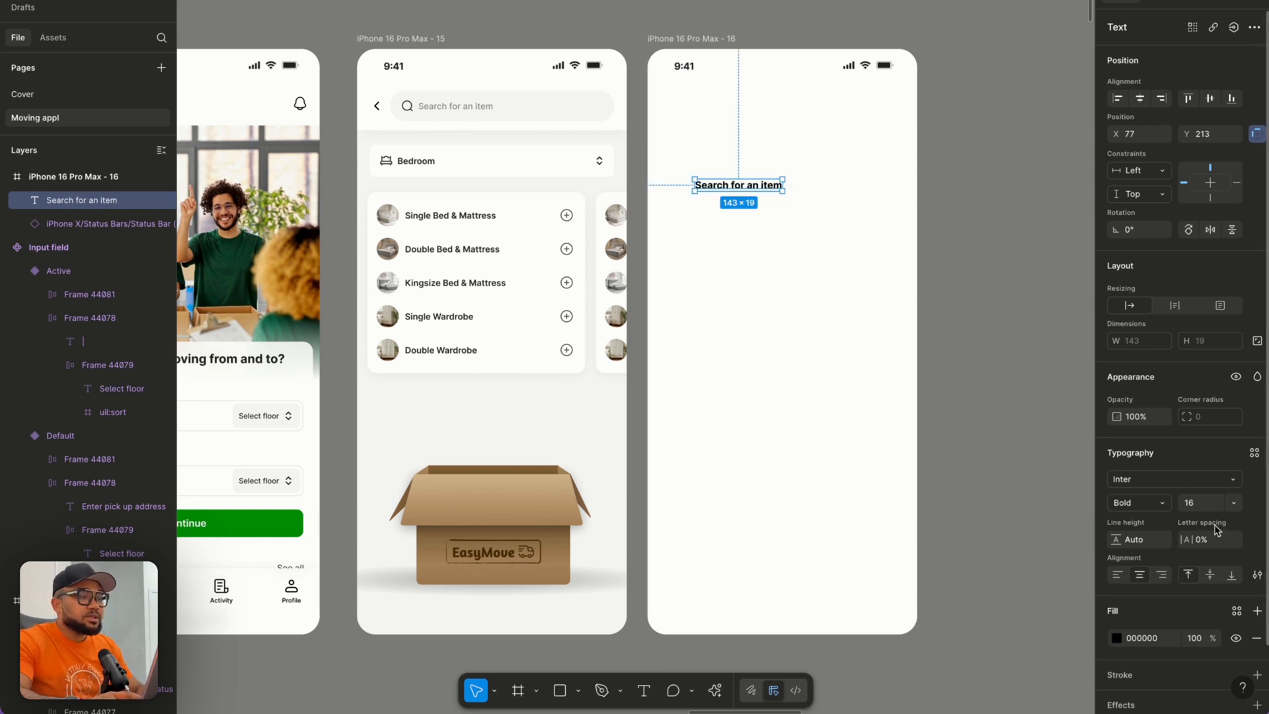
Set the "Search for an item" text to size 14 and Medium weight.
click(1233, 502)
click(1200, 476)
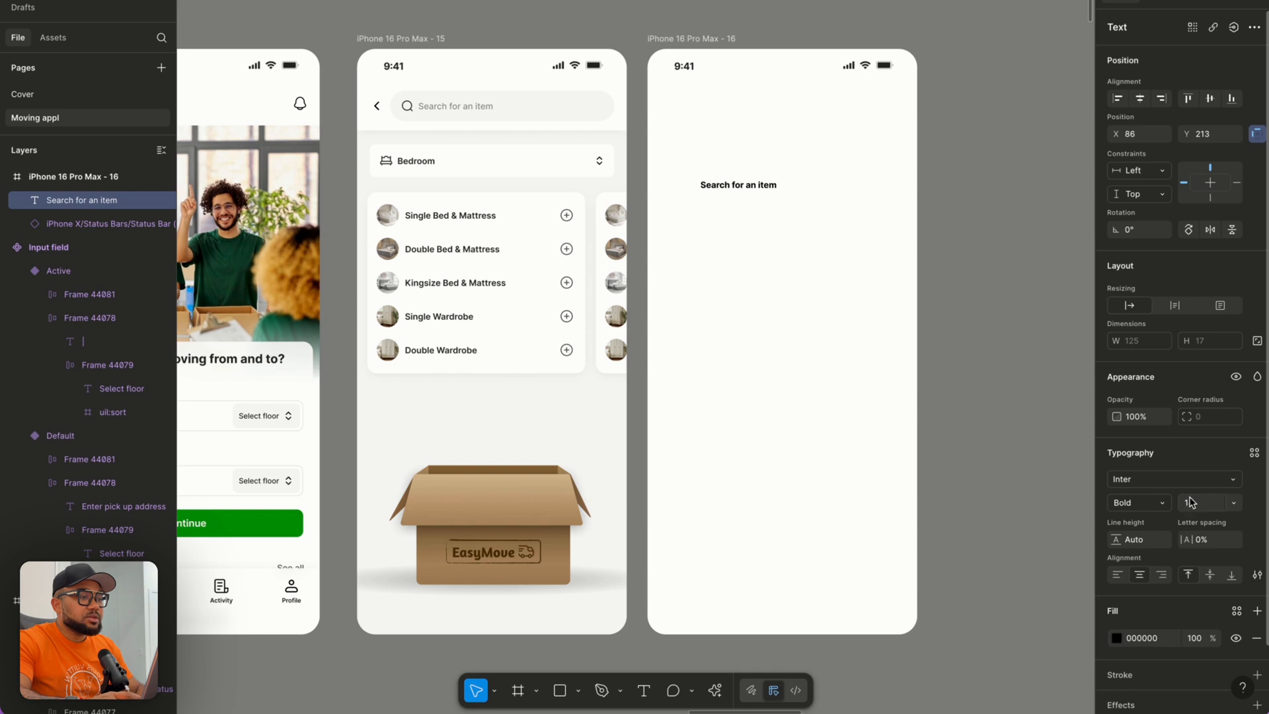
click(1165, 506)
click(1149, 462)
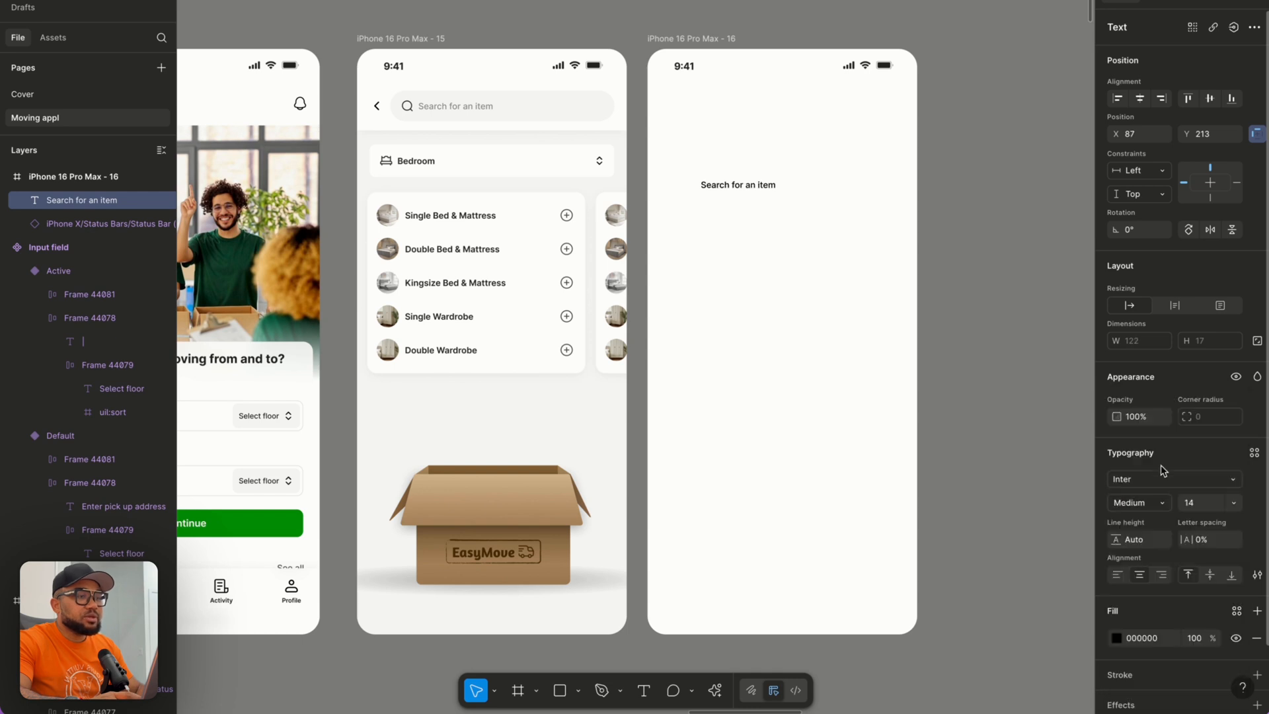
Insert the search icon from the Feather Icons plugin and place it in the new frame below the text.
click(697, 234)
right_click(697, 235)
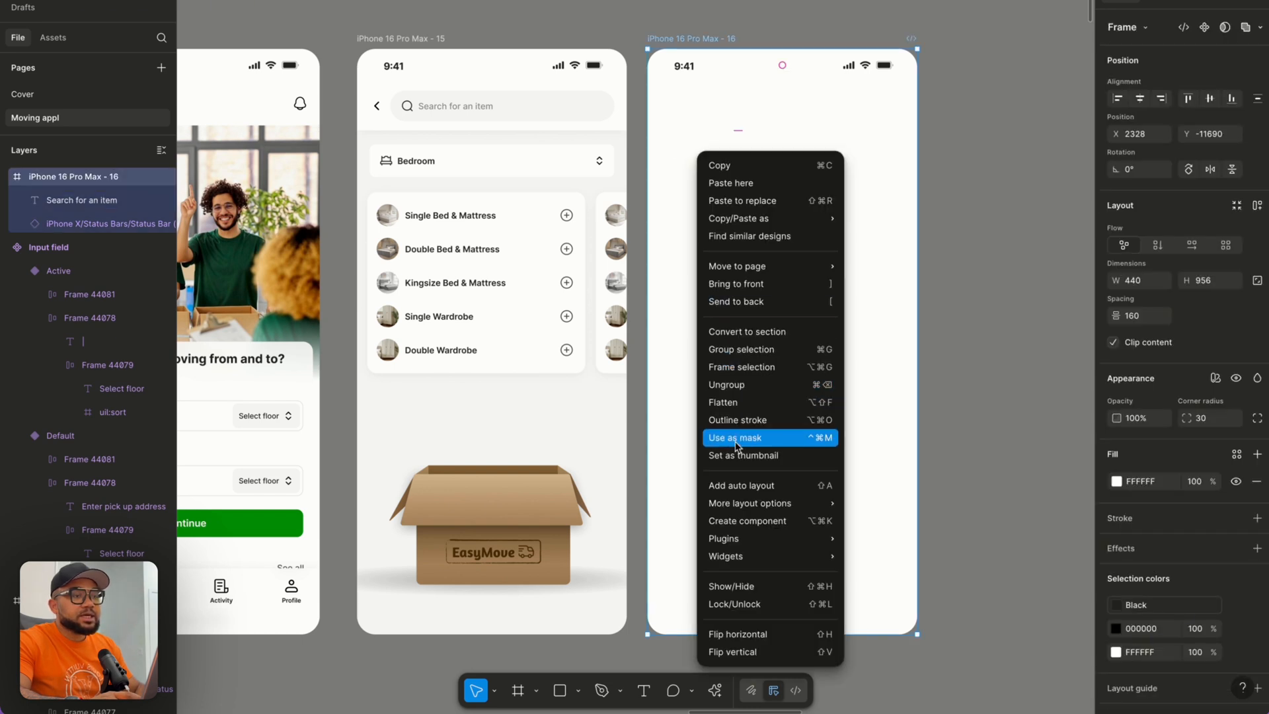
mouse_move(755, 539)
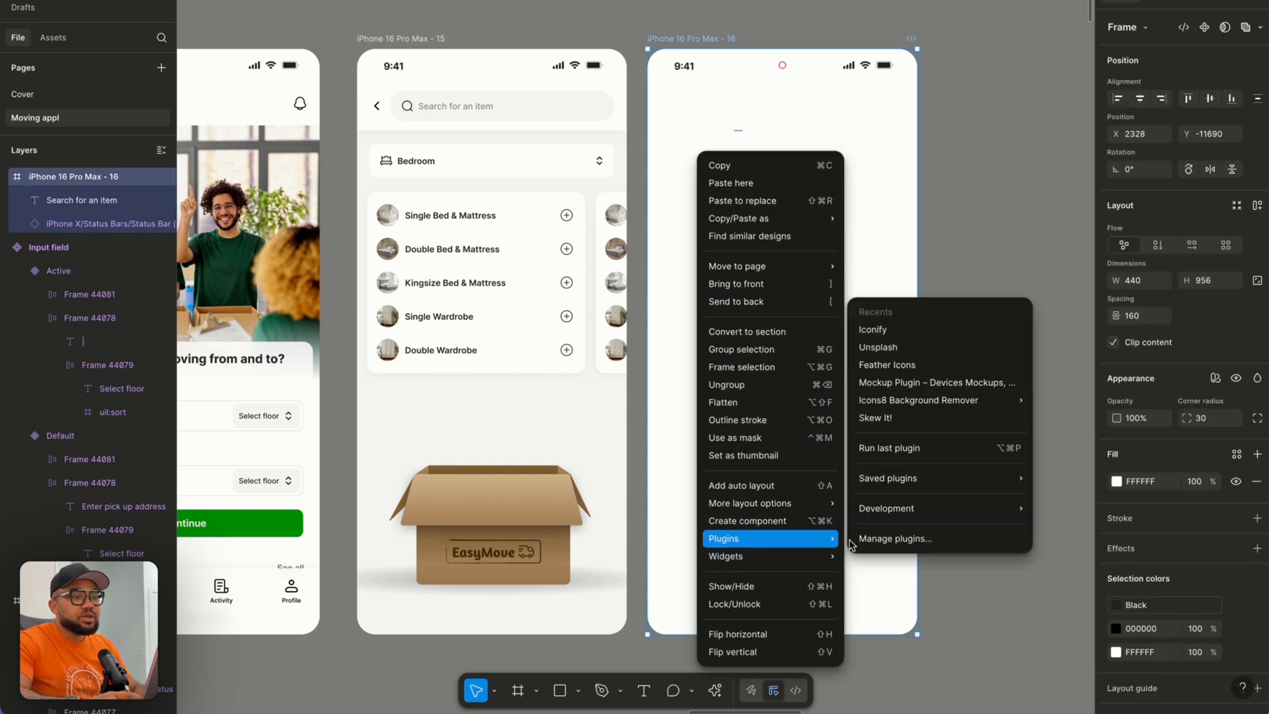
click(919, 364)
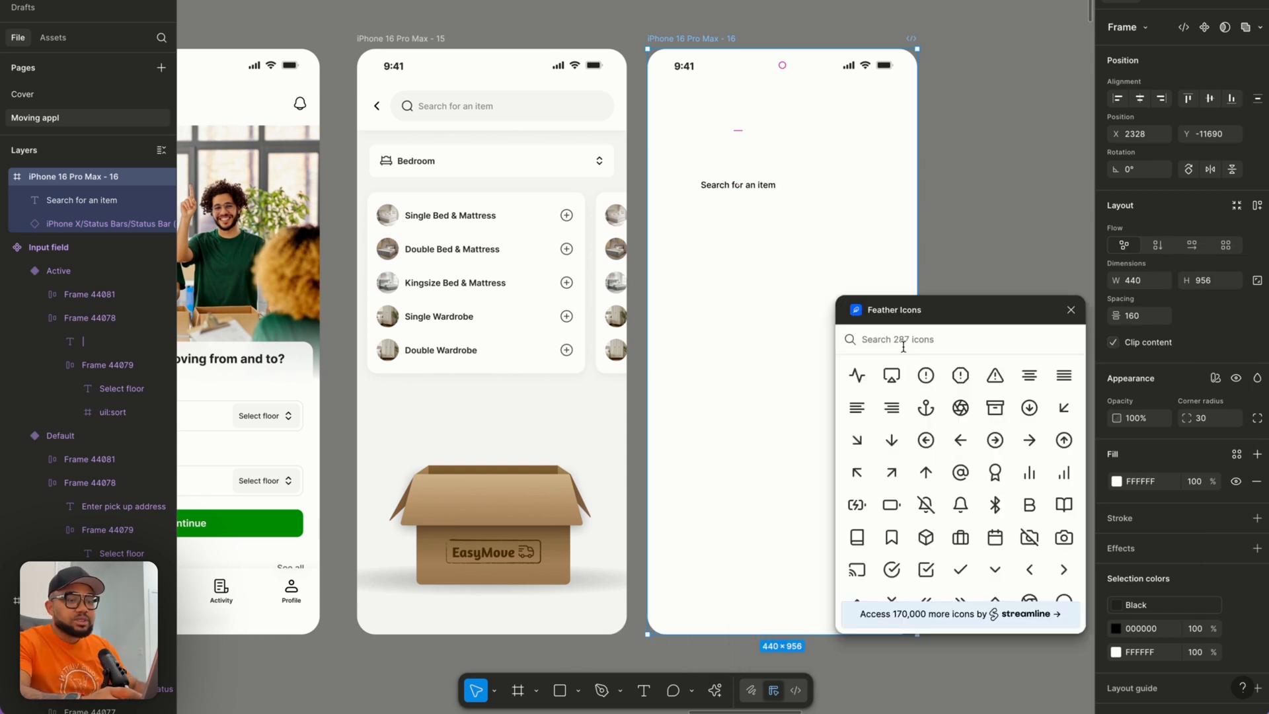
text(sear)
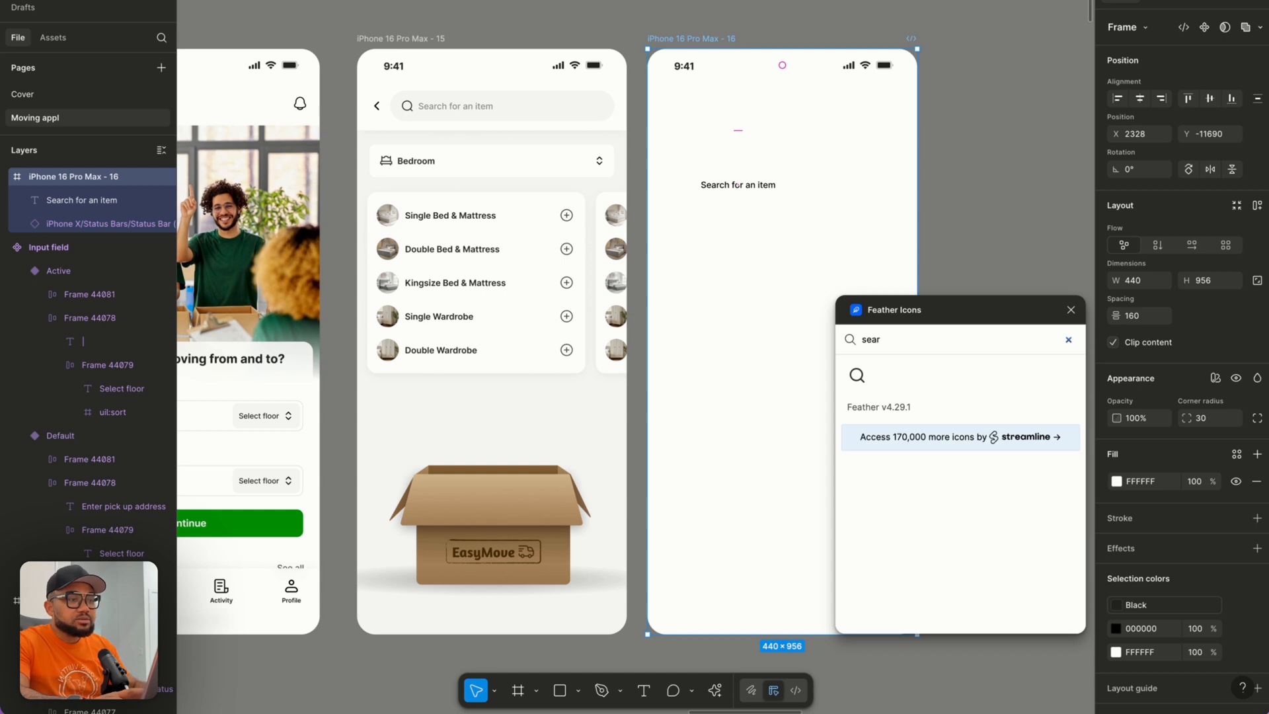
click(857, 374)
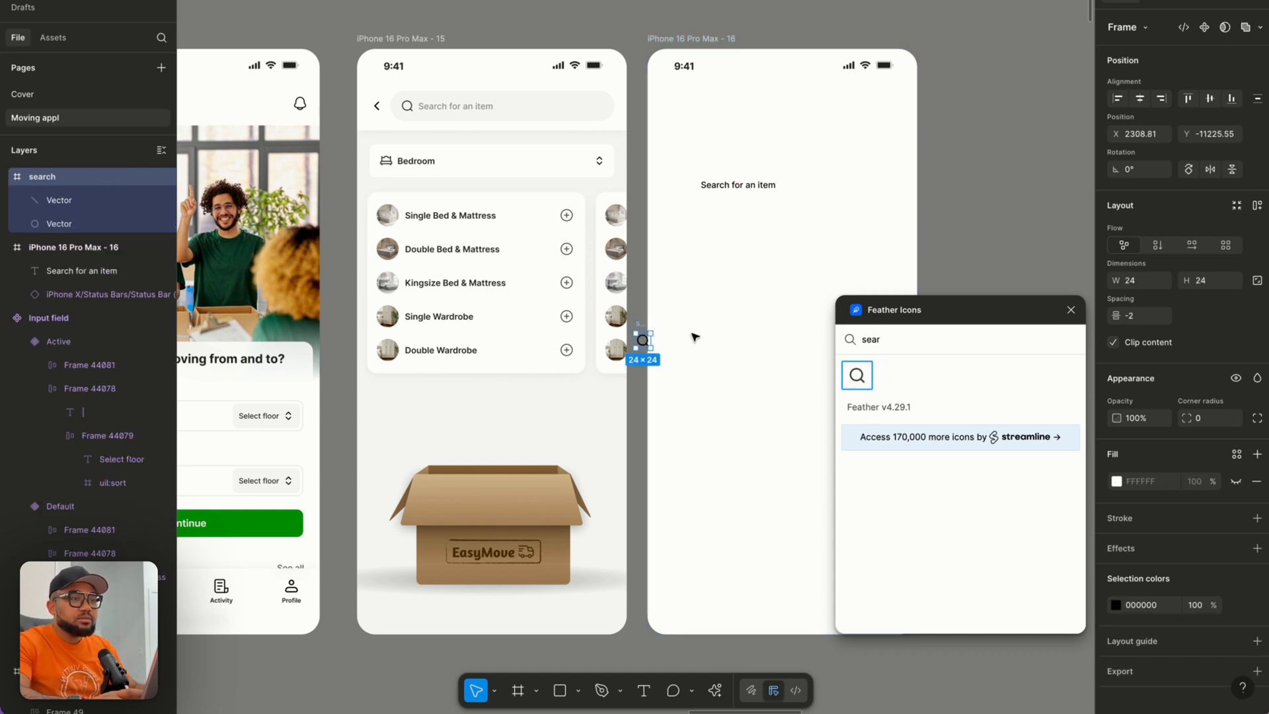
drag(638, 326, 750, 286)
Insert the chevron-left icon from Feather Icons, close the plugin and place the icon near the new frame's left edge beside the text.
click(839, 337)
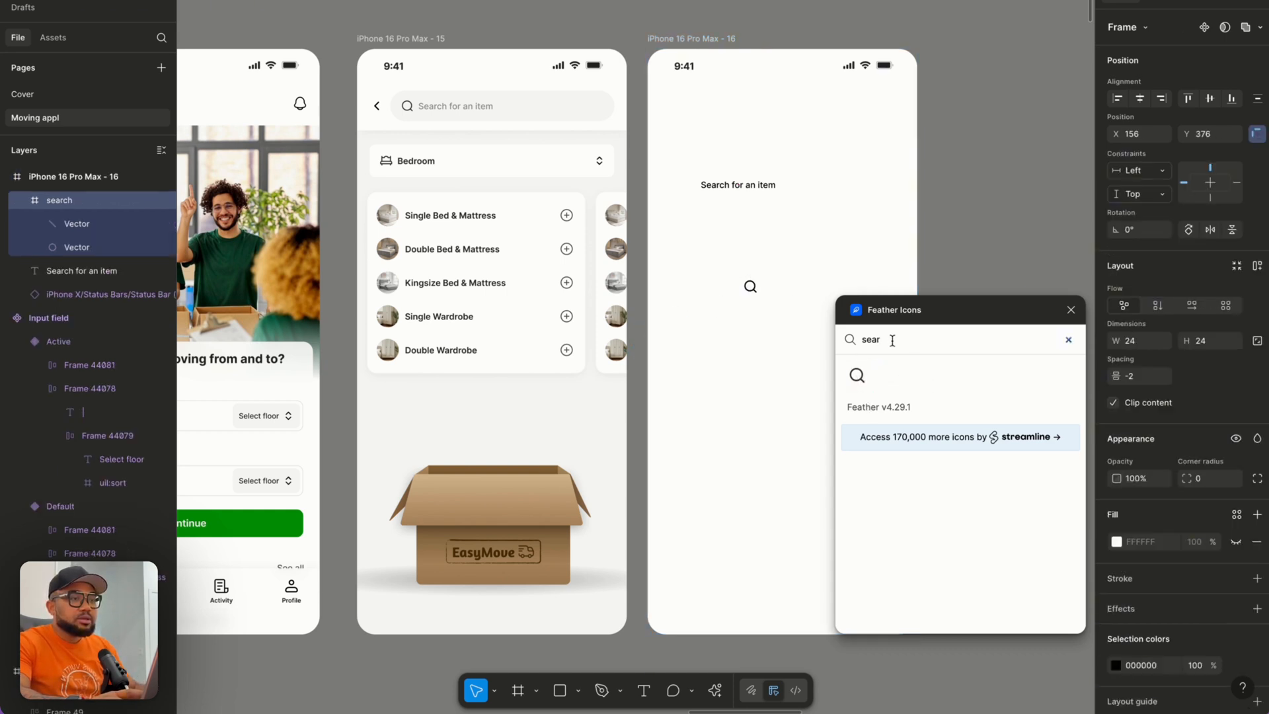
text(back)
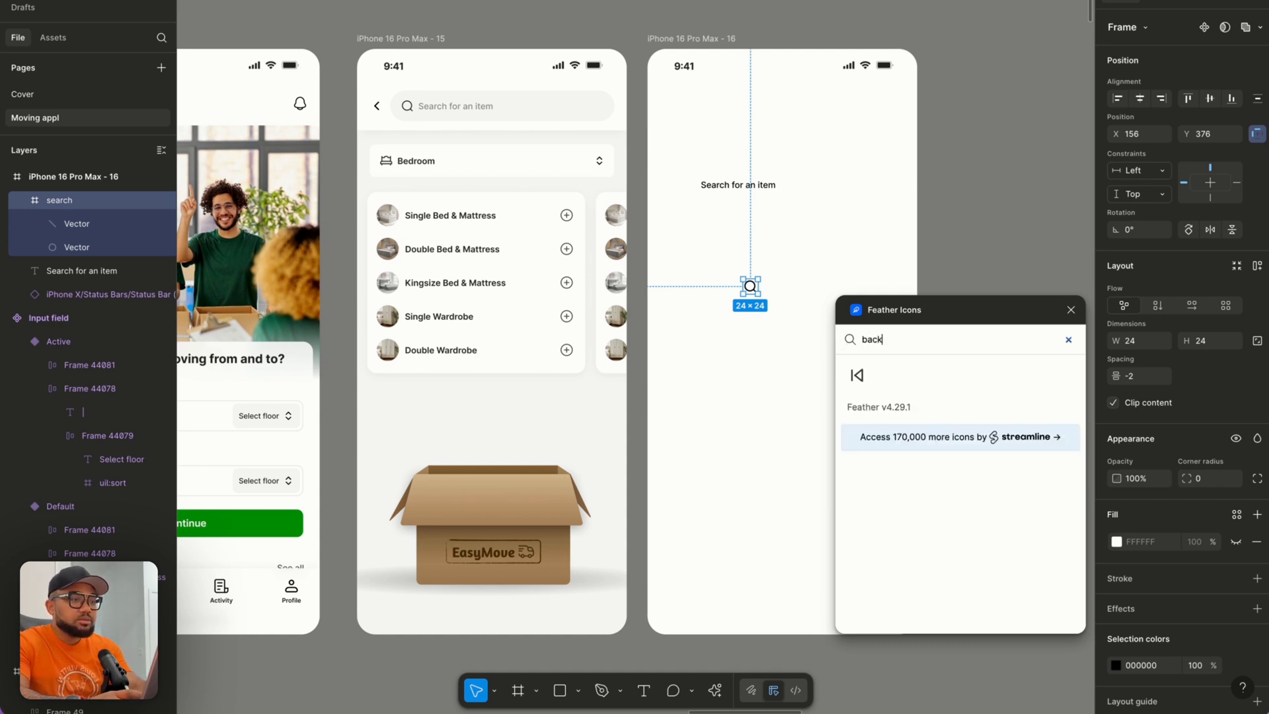
key(BackSpace)
key(BackSpace)
key(BackSpace)
key(BackSpace)
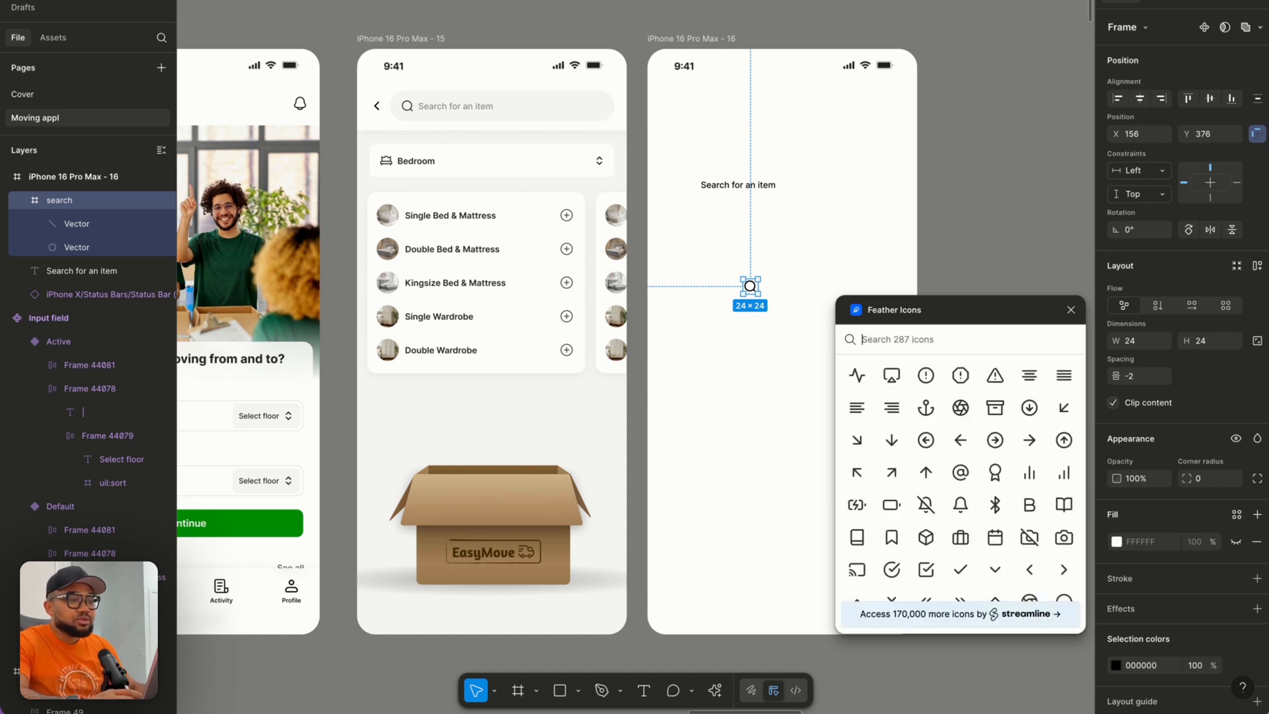
click(1028, 569)
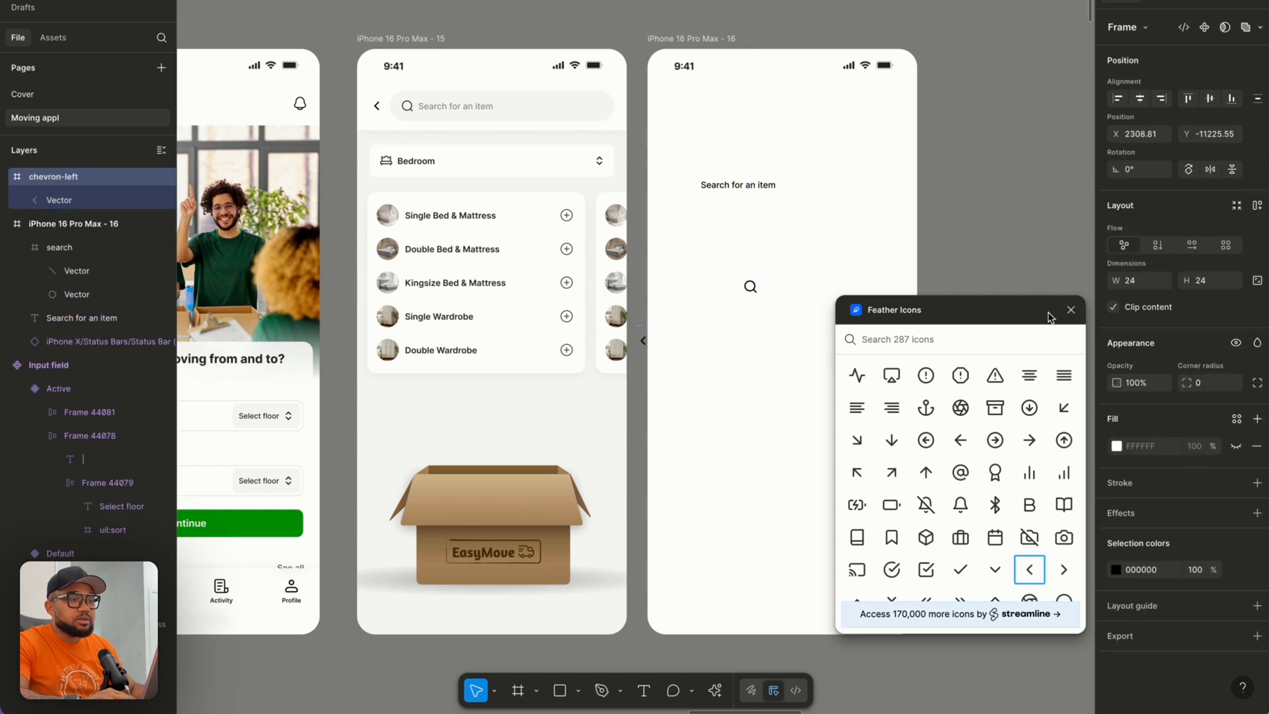
click(1071, 309)
drag(646, 324, 670, 173)
Arrange the search icon and the "Search for an item" text in a row after the chevron.
click(750, 286)
drag(750, 286, 691, 187)
scroll(740, 162, up, 5)
click(687, 217)
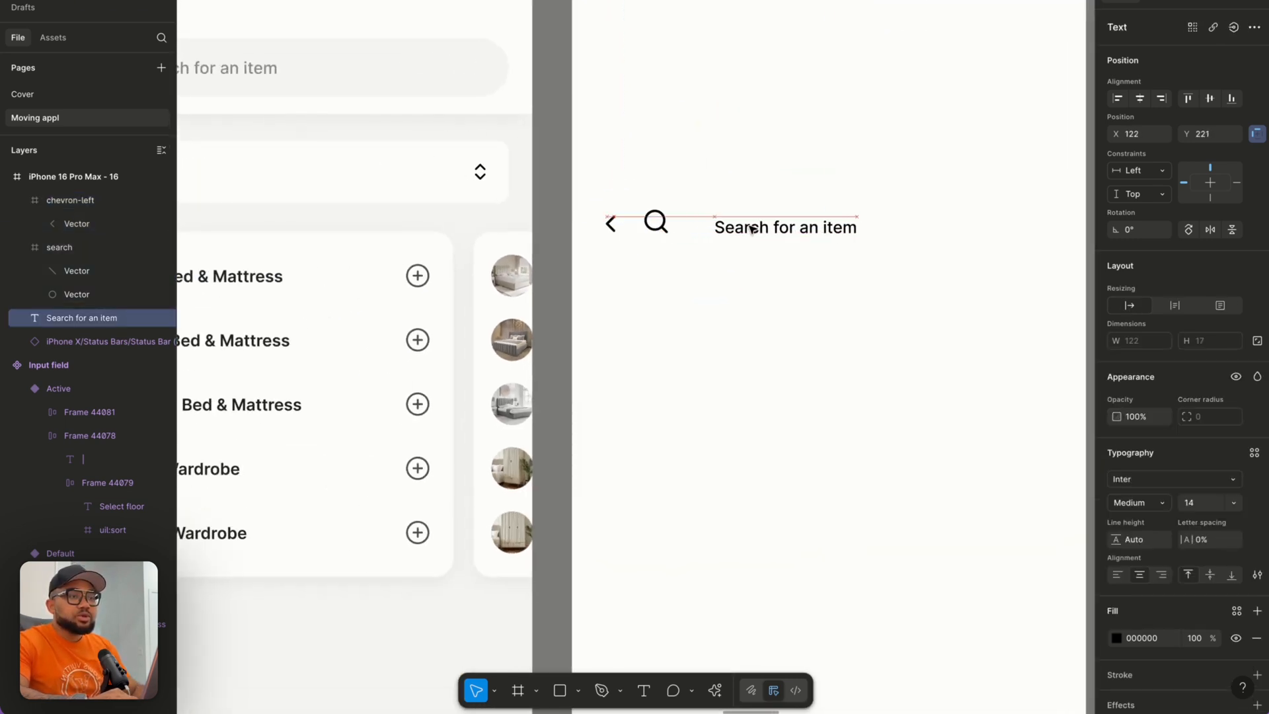
Wrap the search icon and text in an auto layout frame and enlarge it to about 319 × 45.
drag(656, 221, 917, 283)
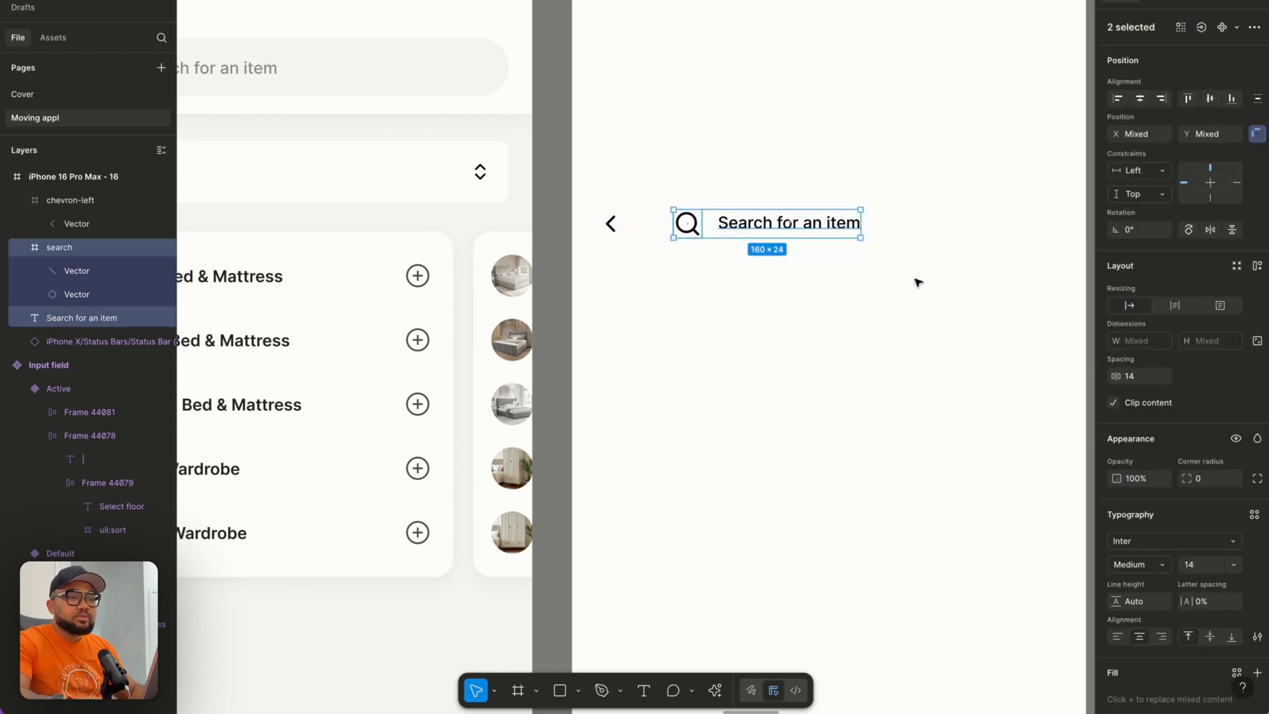
key(shift+a)
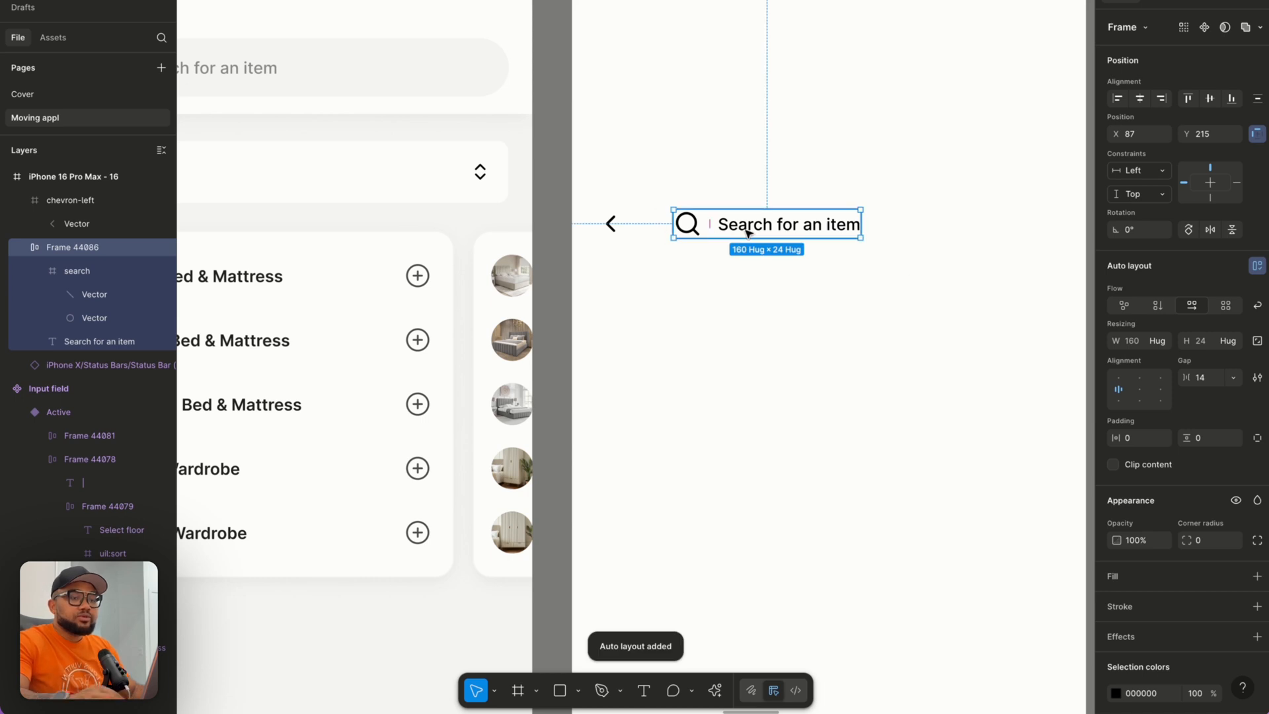
drag(860, 224, 1046, 224)
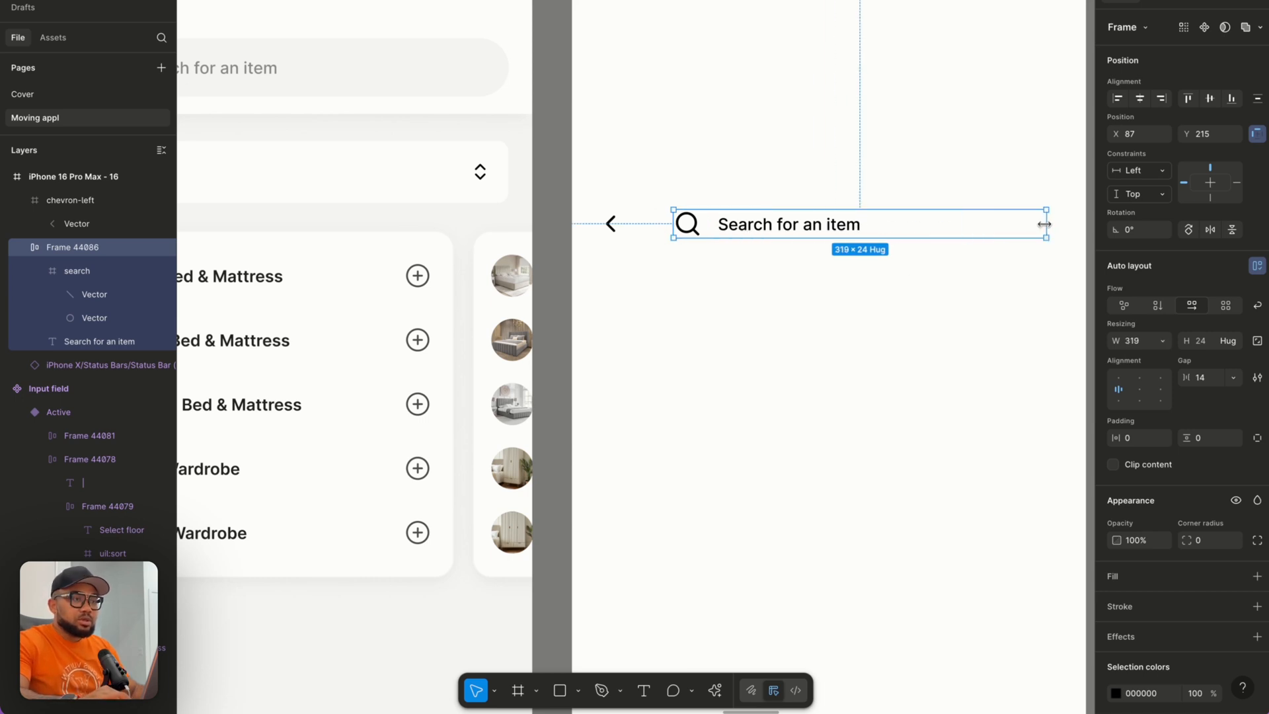
drag(923, 247, 923, 263)
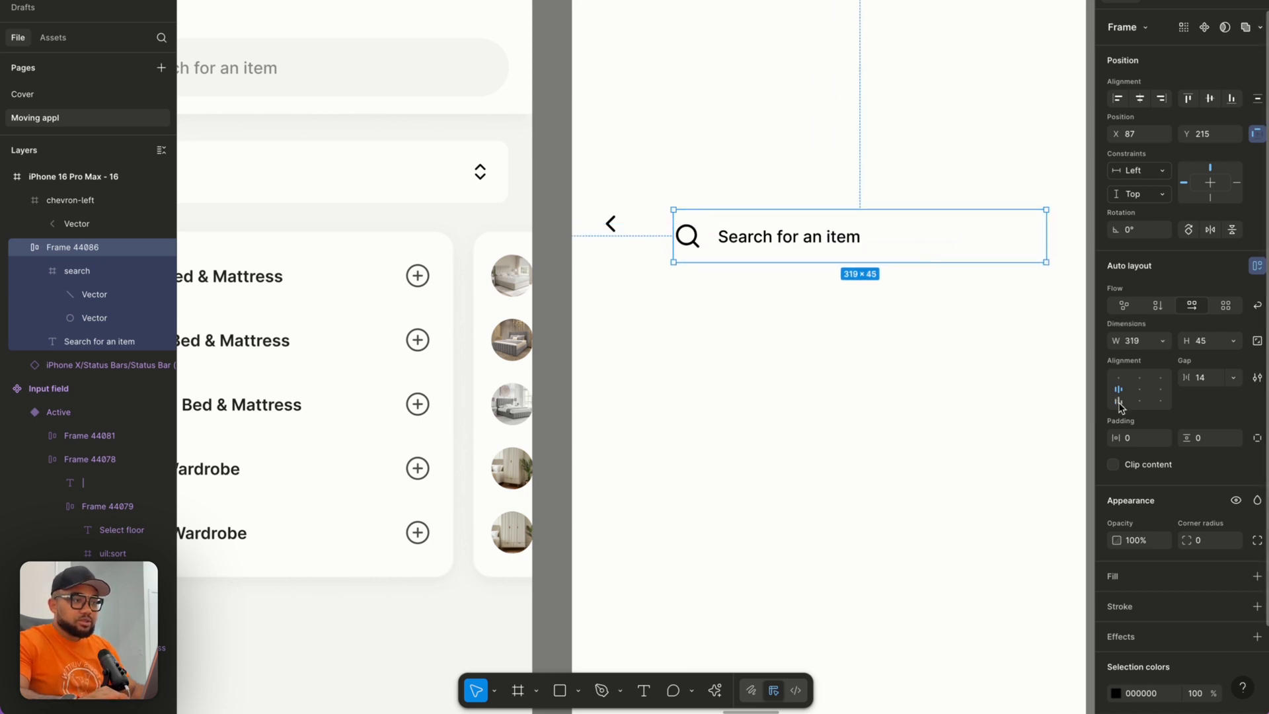
Give the search bar frame a horizontal padding of 16 and a Gray 100 fill.
text(1)
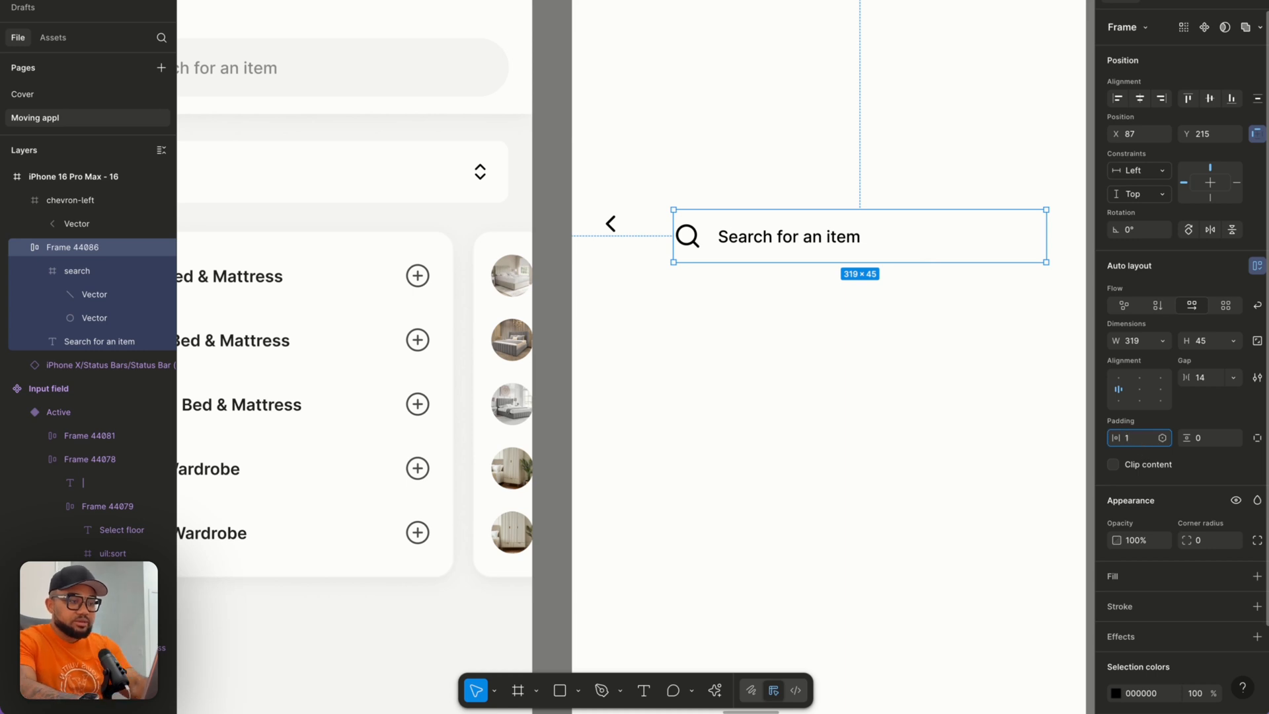
text(6)
key(Return)
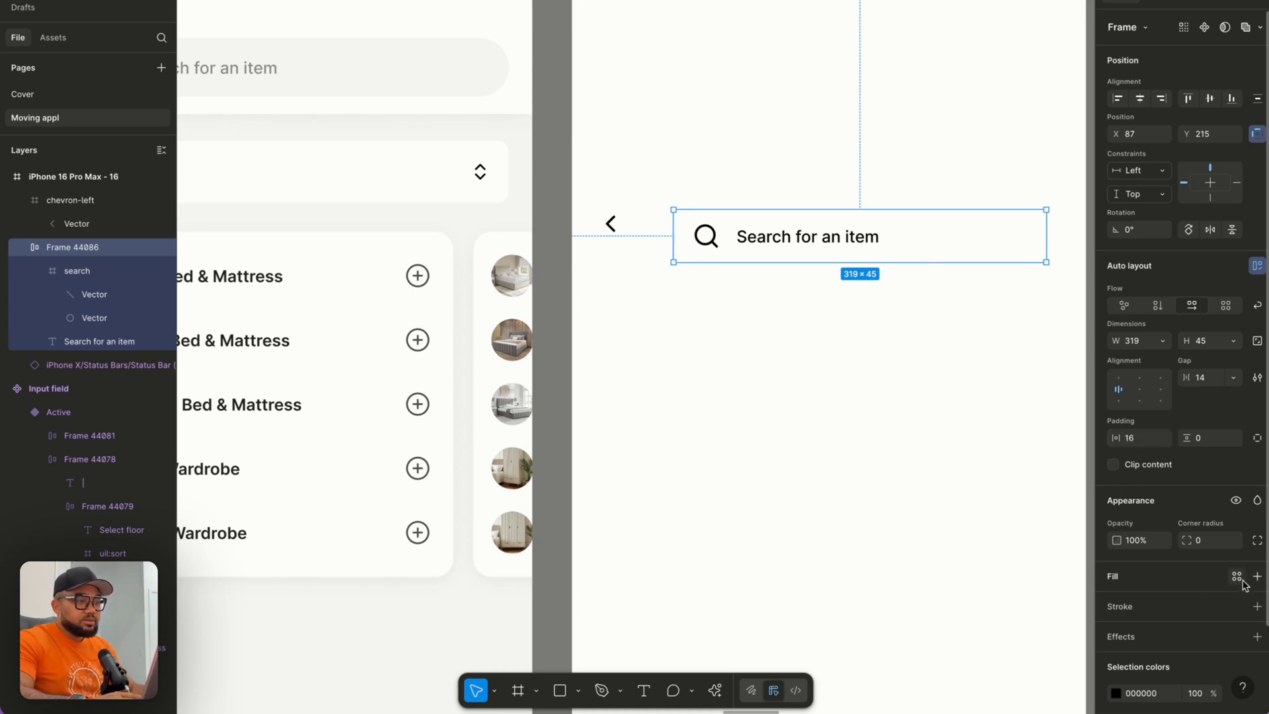
click(1236, 576)
click(971, 546)
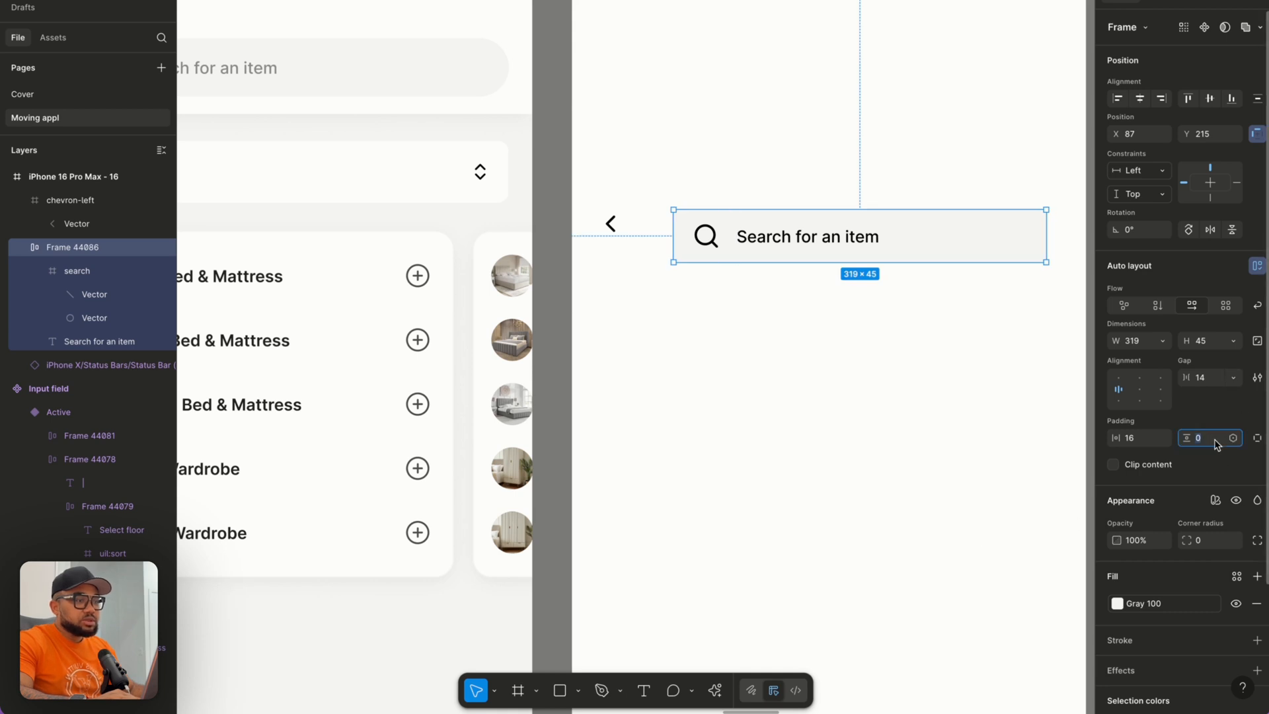
Set the search bar's corner radius to 60 and its height to 50.
click(1205, 542)
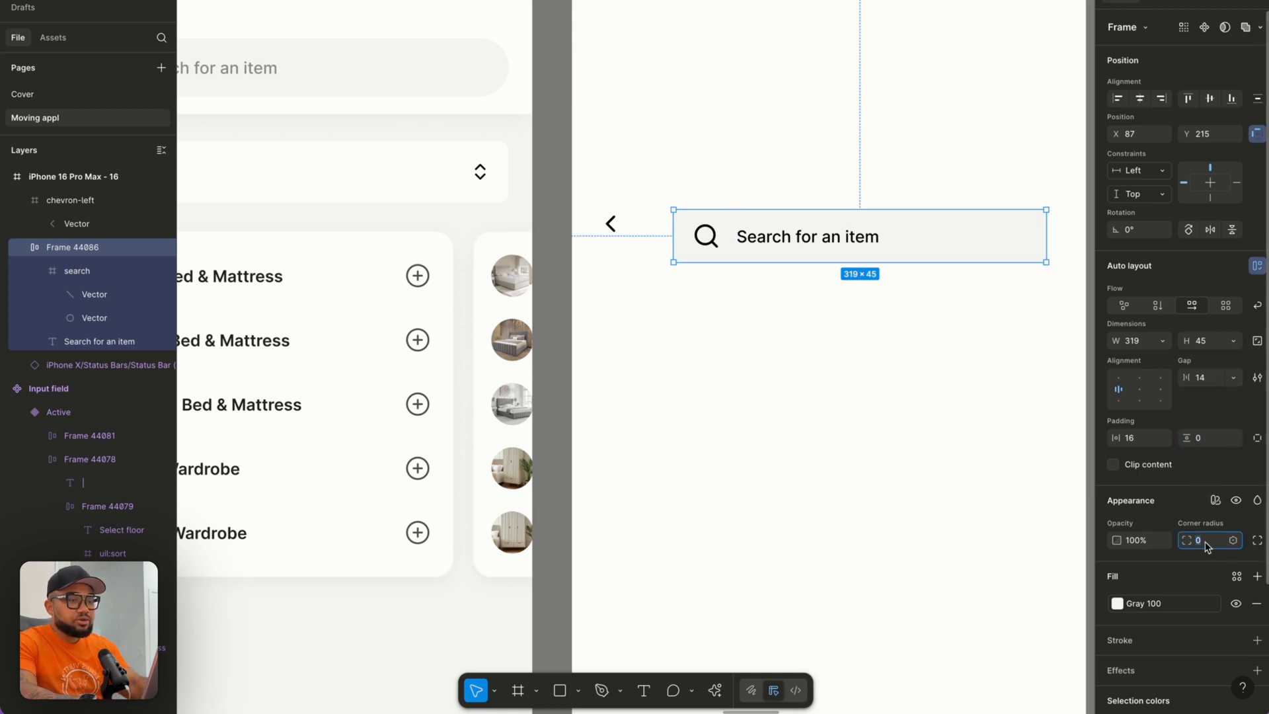
key(Return)
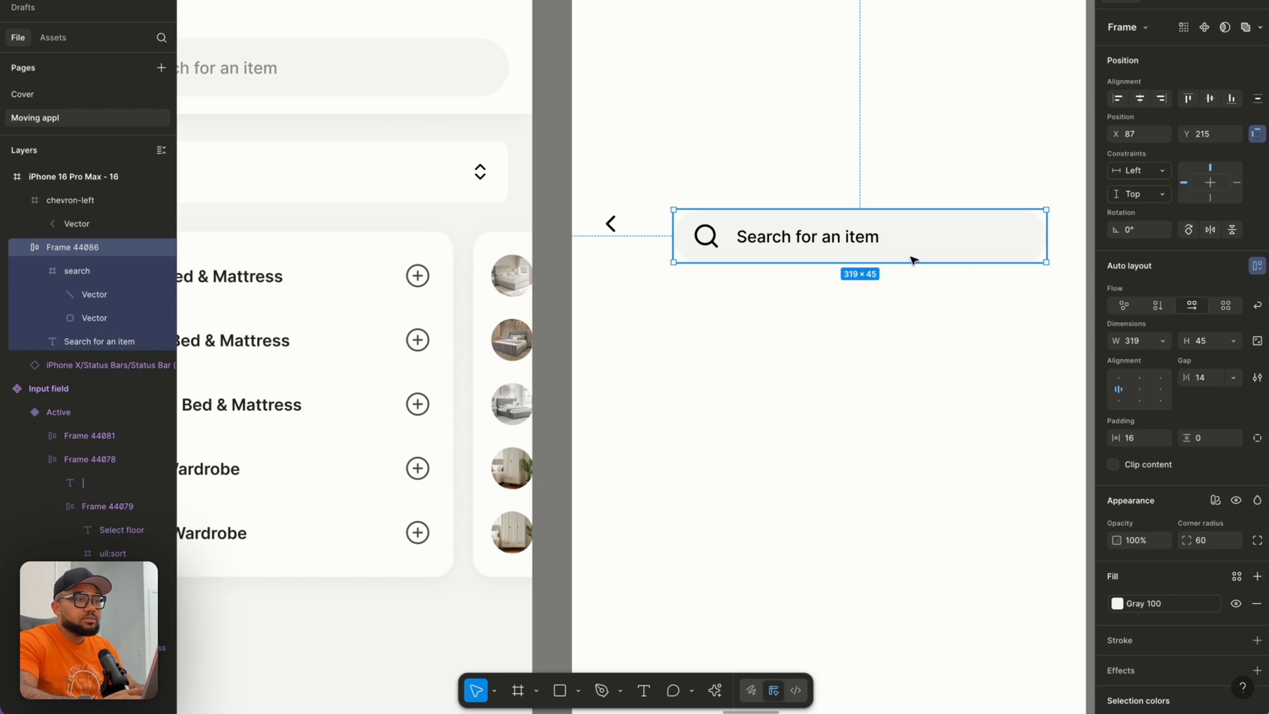
click(1213, 346)
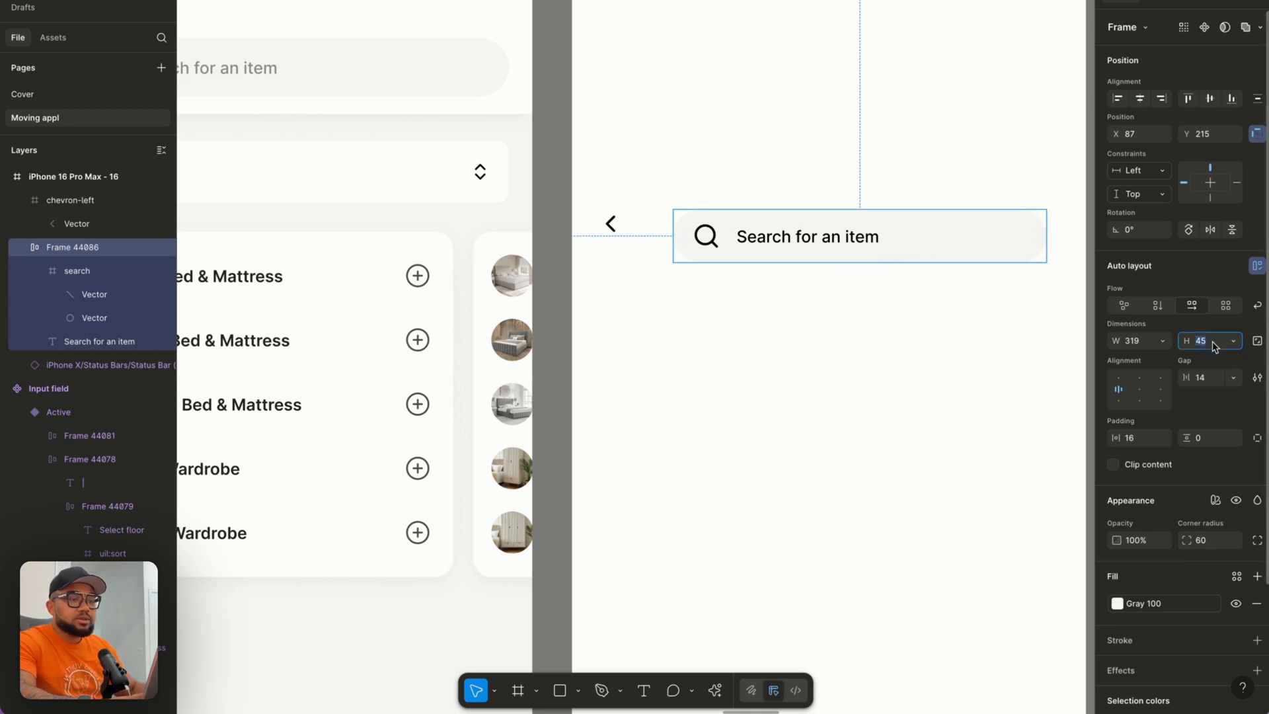
key(Return)
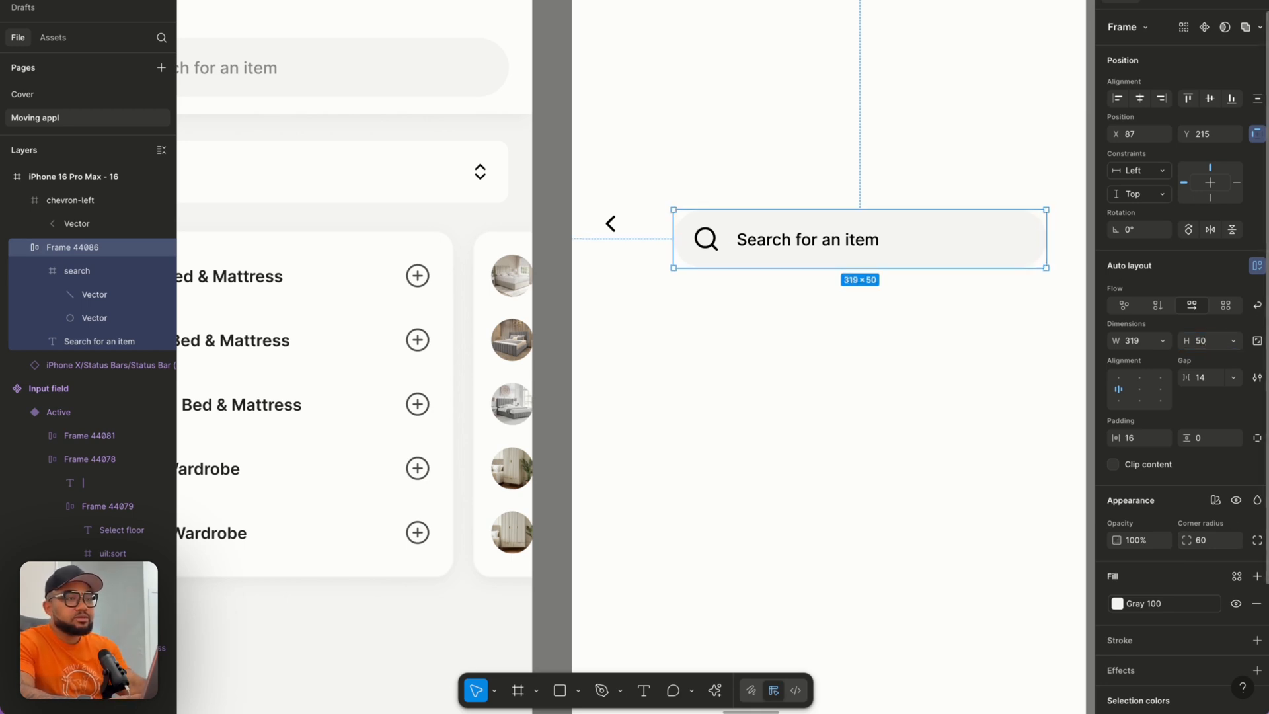
click(637, 201)
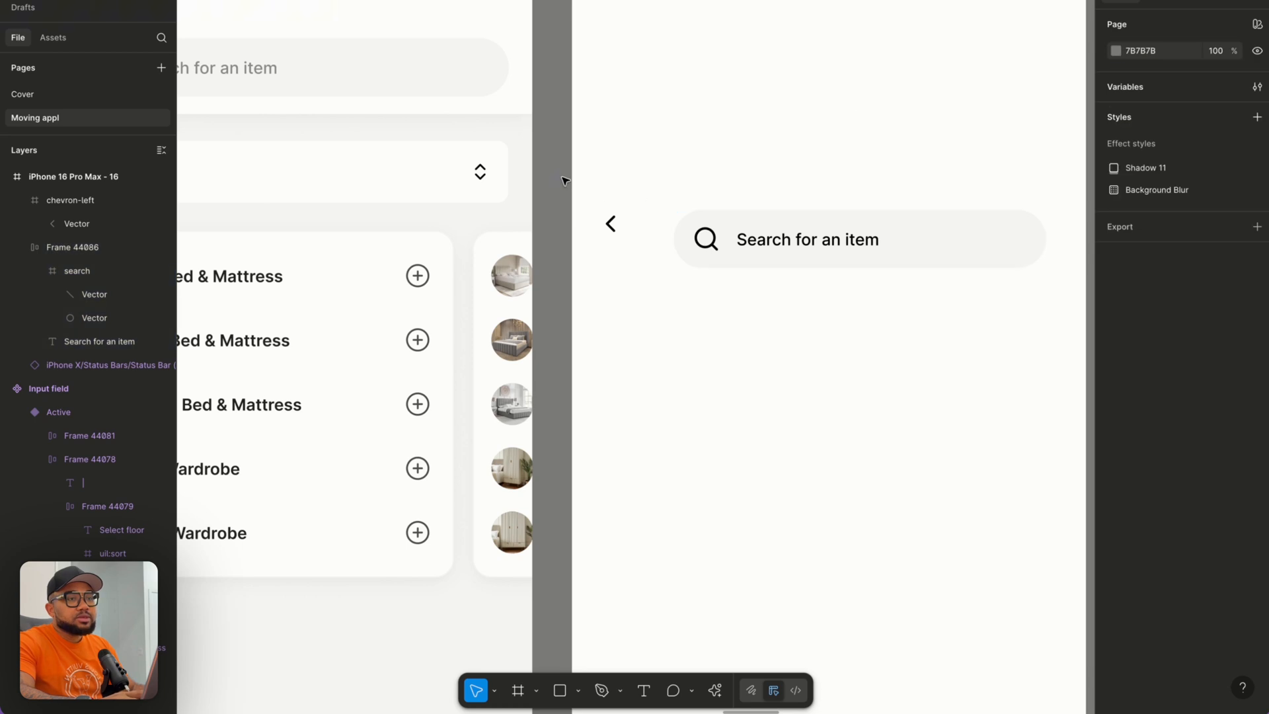
Wrap the chevron and search bar in a horizontal auto layout row, centre them vertically, and reduce their gap to 11.
drag(747, 318, 1059, 327)
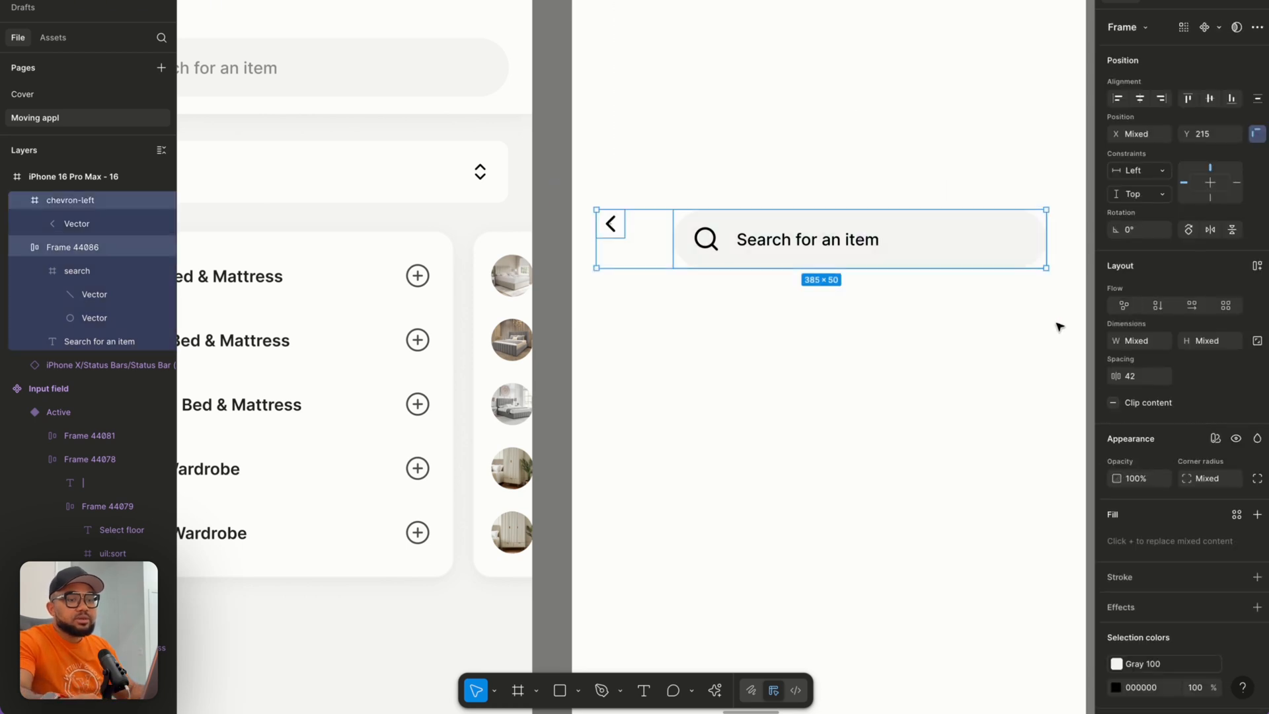
key(shift+a)
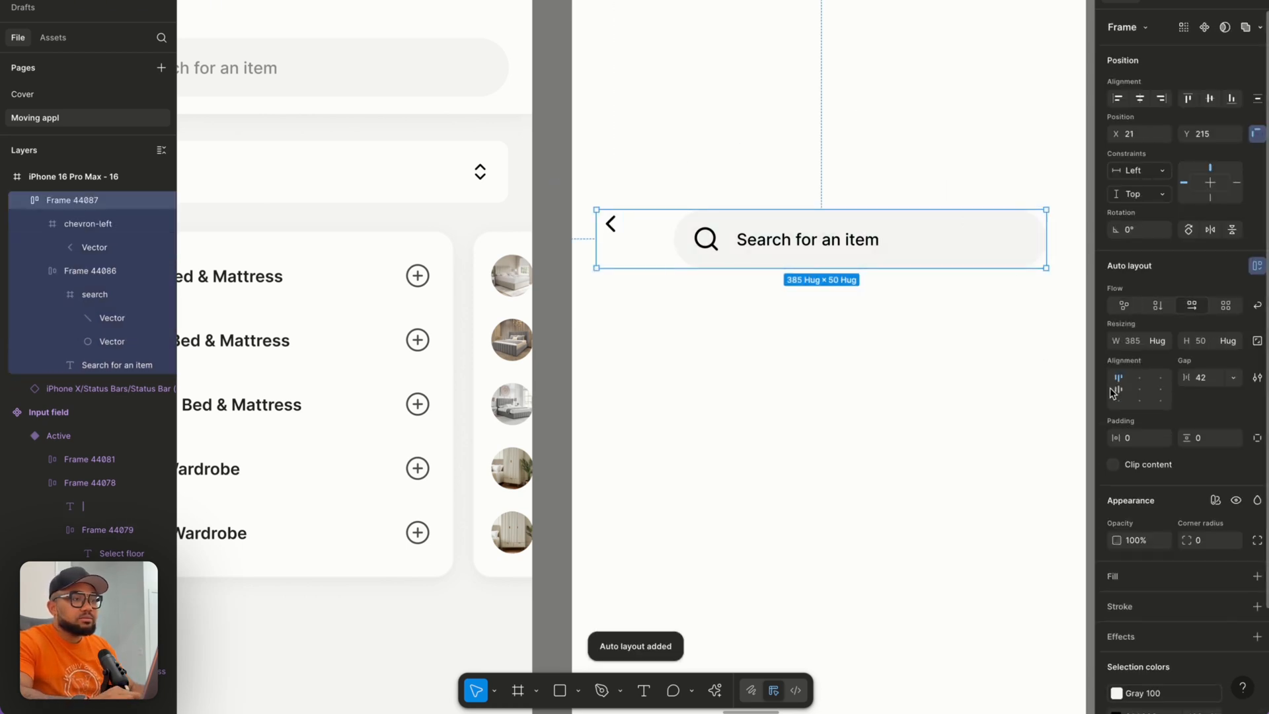
click(1119, 389)
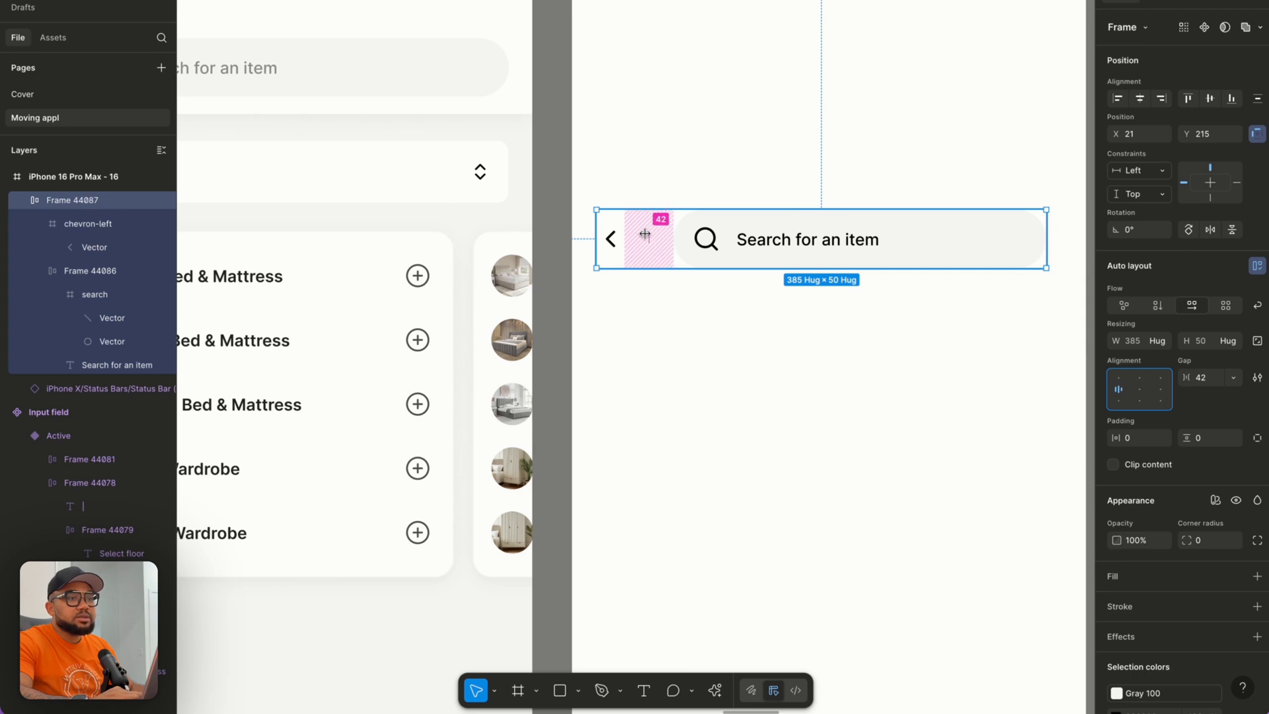
drag(651, 235, 615, 235)
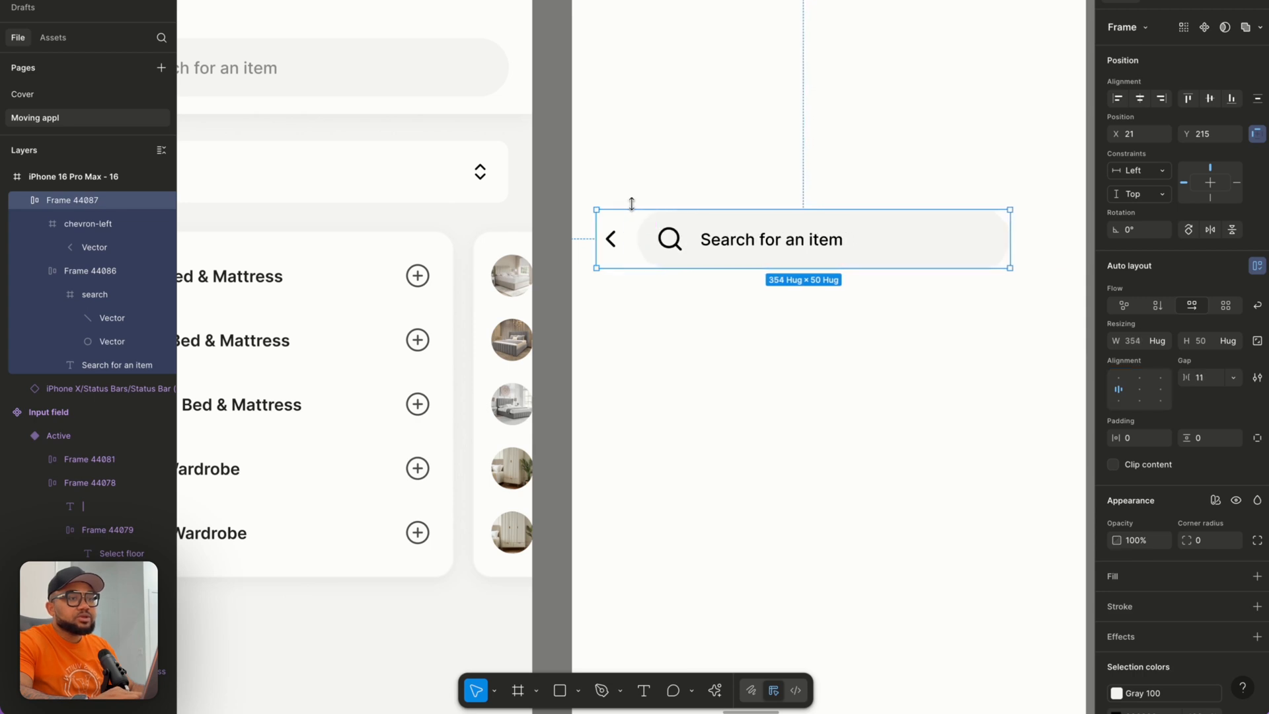
Set the search bar's width to fill its container row.
click(647, 225)
double_click(648, 237)
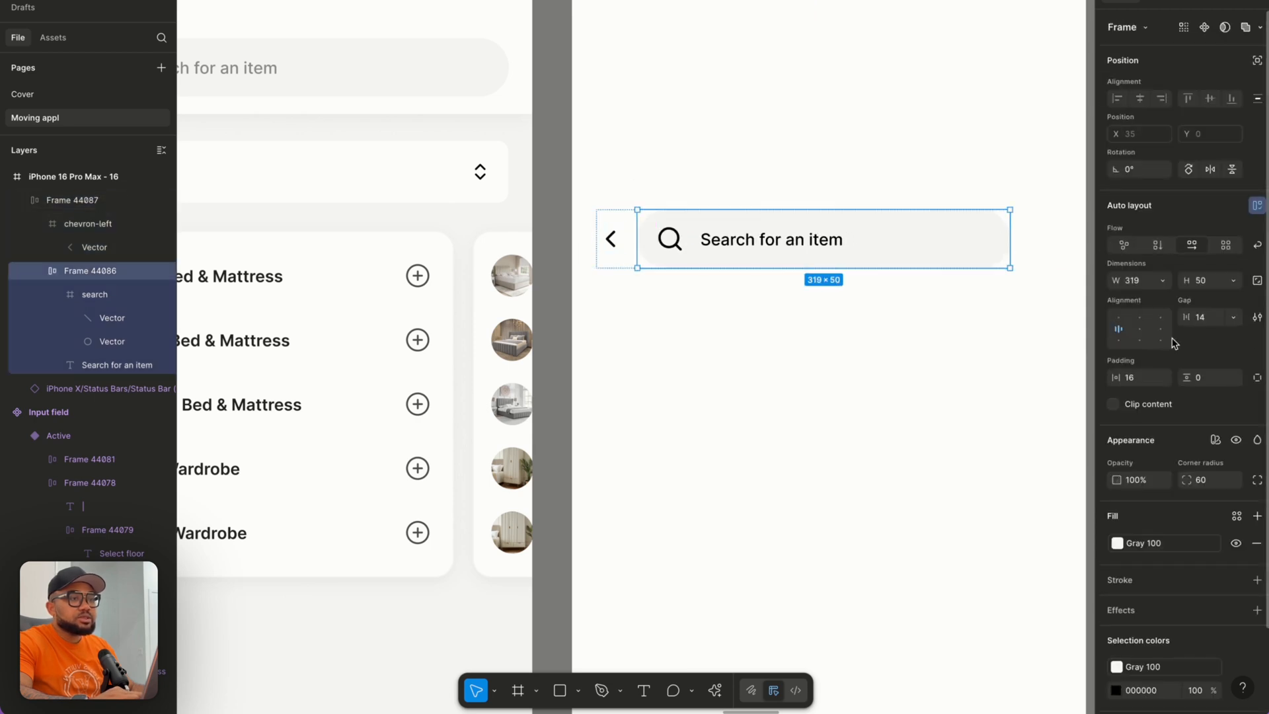
click(1159, 281)
click(1143, 394)
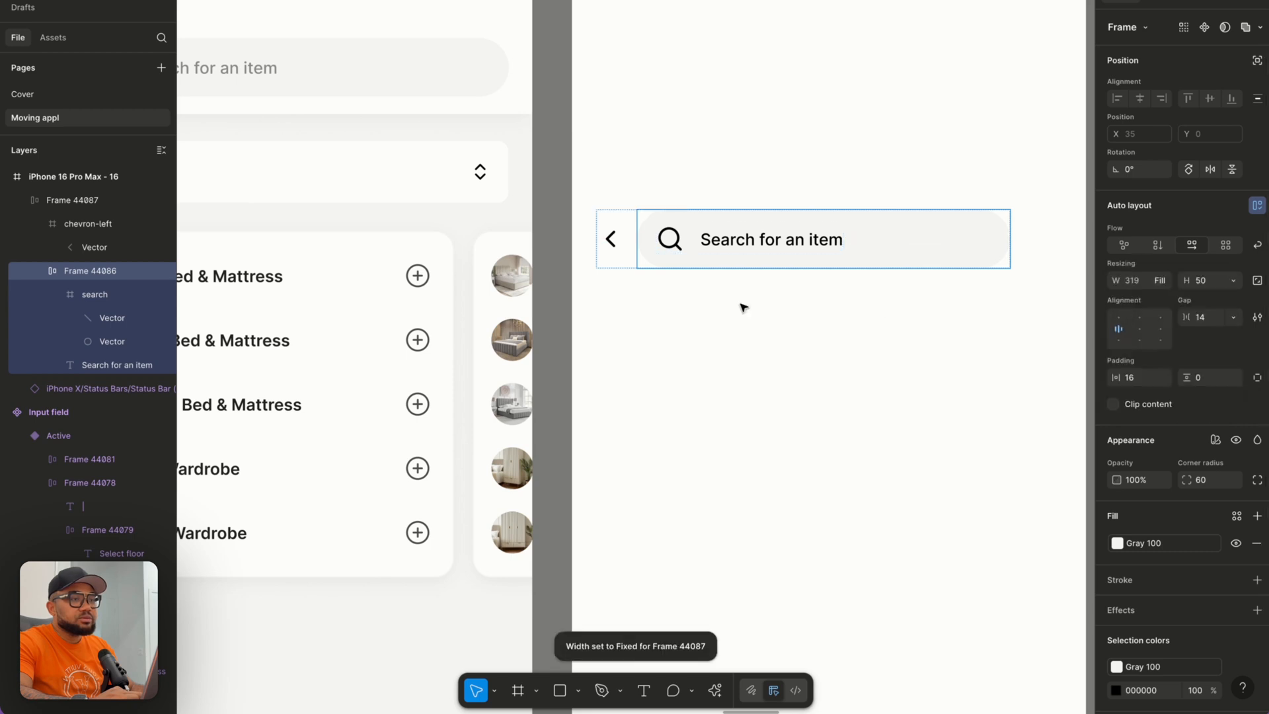
click(742, 306)
Move the back icon and search row directly beneath the status bar and enlarge it to about 439 × 81.
drag(687, 233, 665, 68)
scroll(664, 66, up, 2)
scroll(663, 66, right, 2)
scroll(663, 65, up, 1)
scroll(664, 66, right, 1)
drag(903, 141, 934, 190)
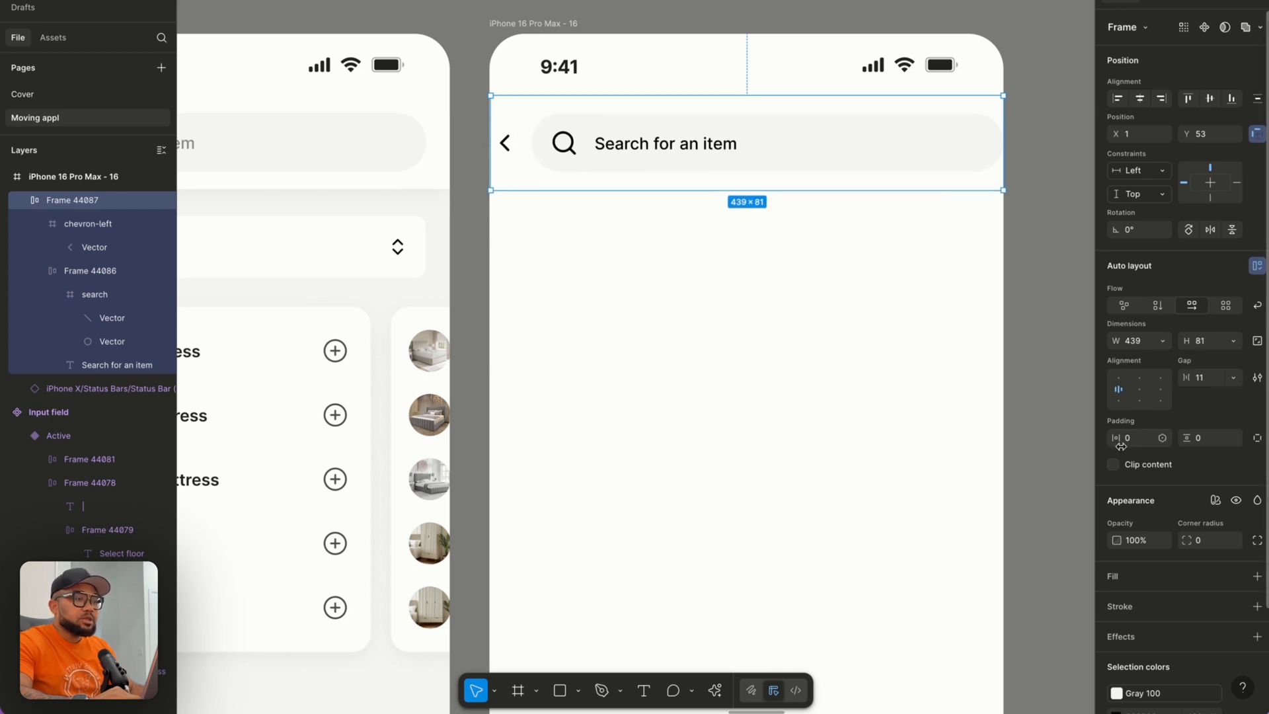
Give the back icon and search row a horizontal padding of 16.
click(1143, 446)
text(1)
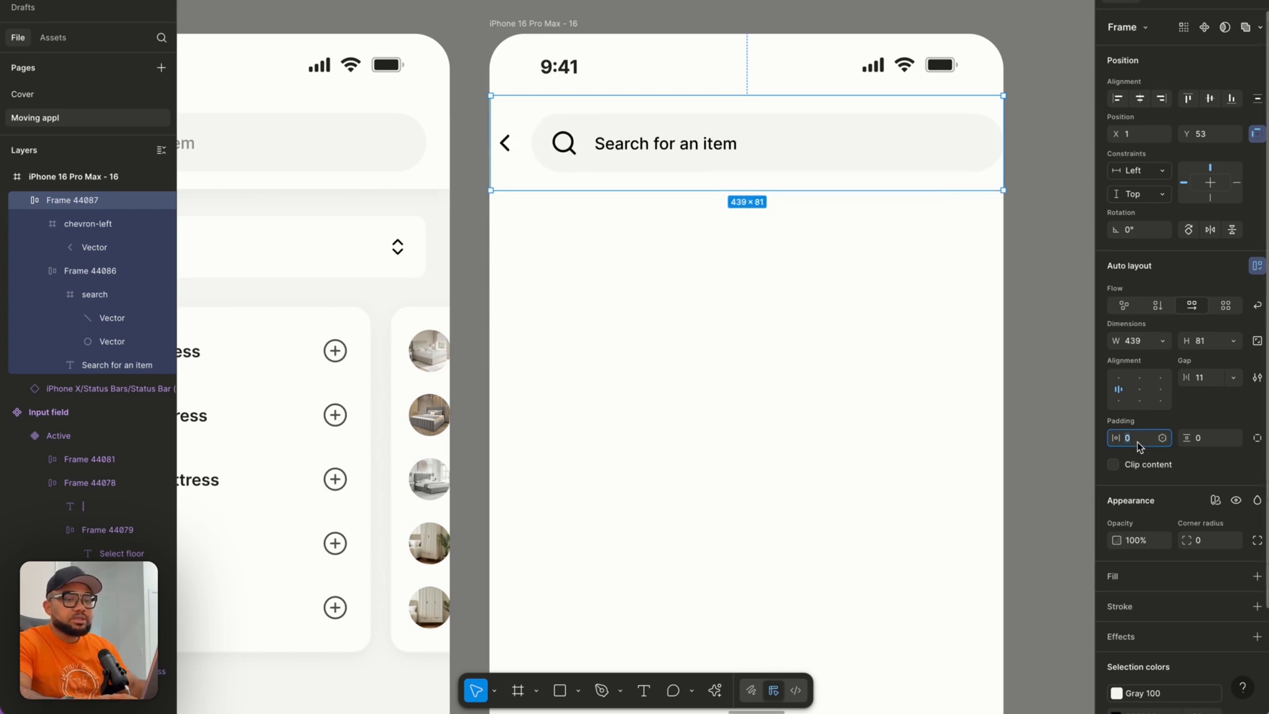
text(6)
key(Return)
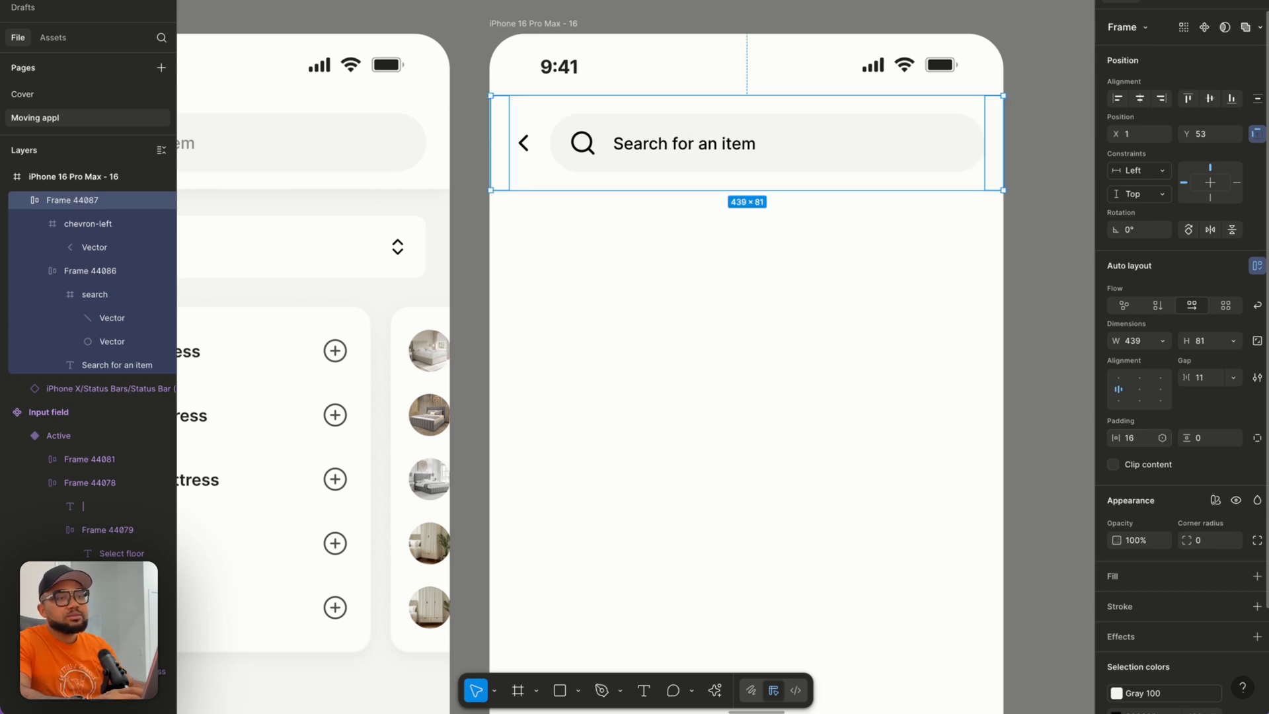
click(1006, 304)
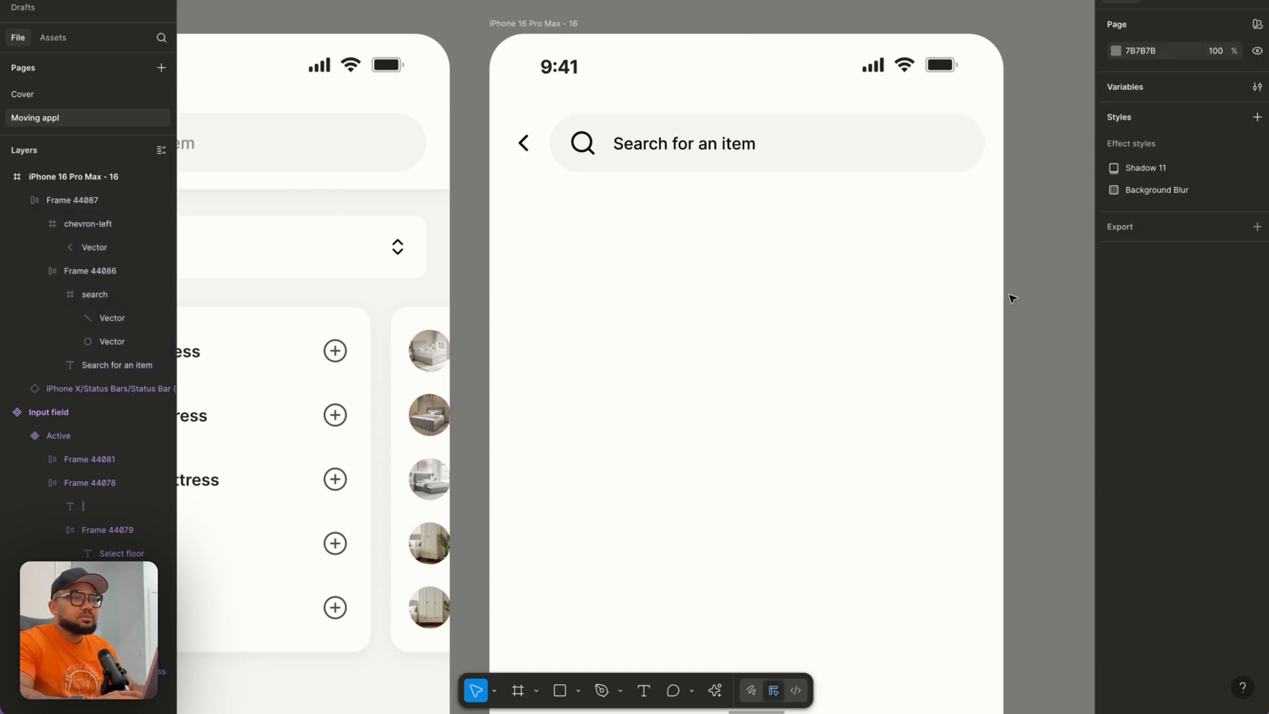
Try a height of 45 for the search bar and compare it with the neighbouring screen's search header.
double_click(856, 147)
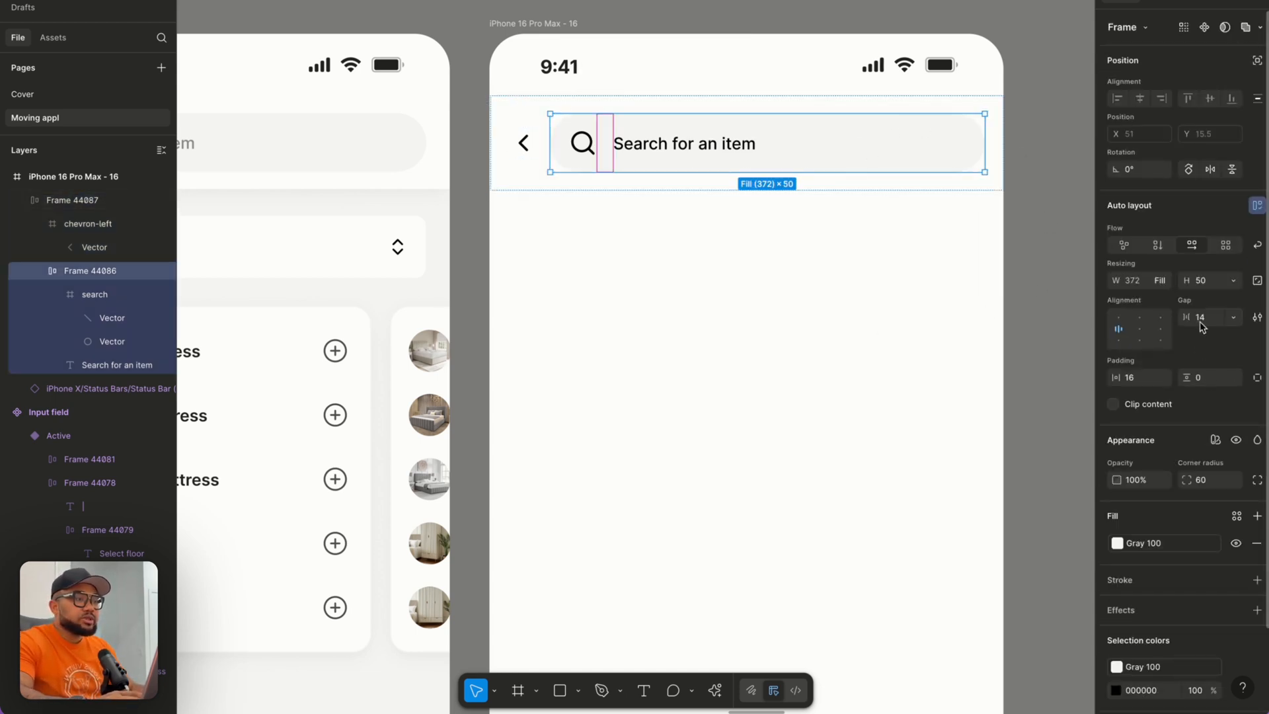
click(1211, 284)
text(45)
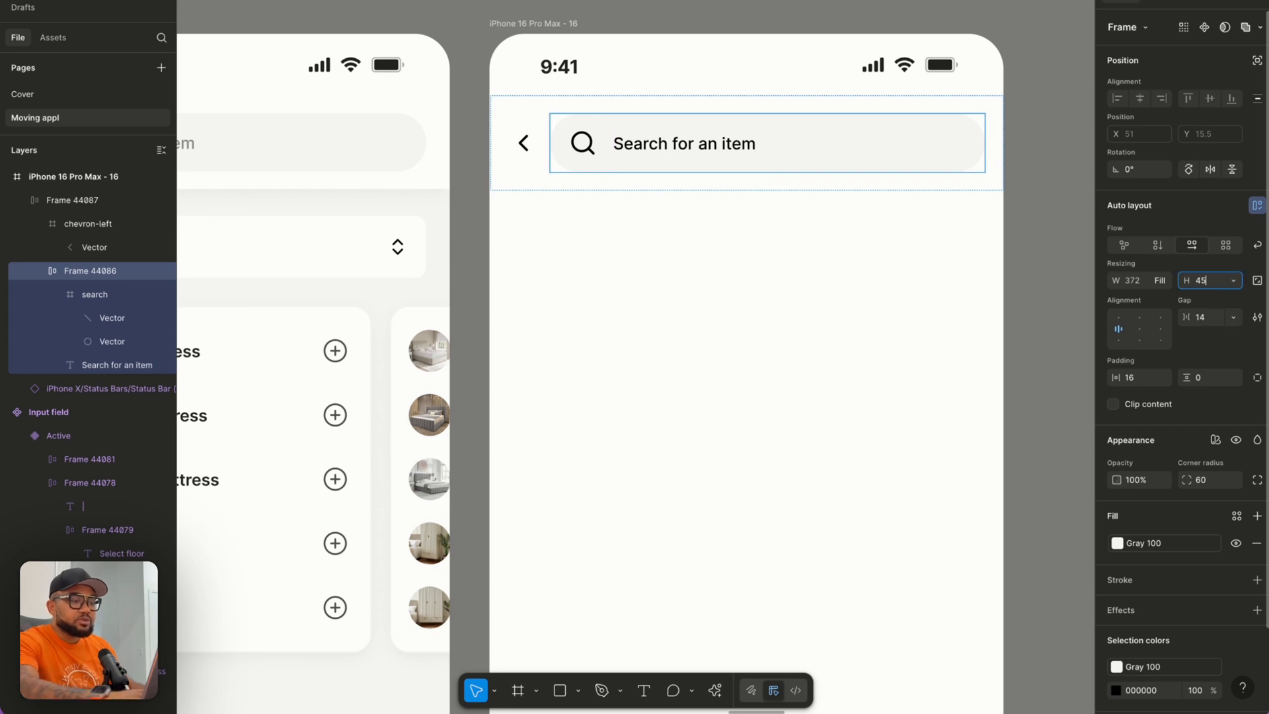
key(Return)
double_click(343, 162)
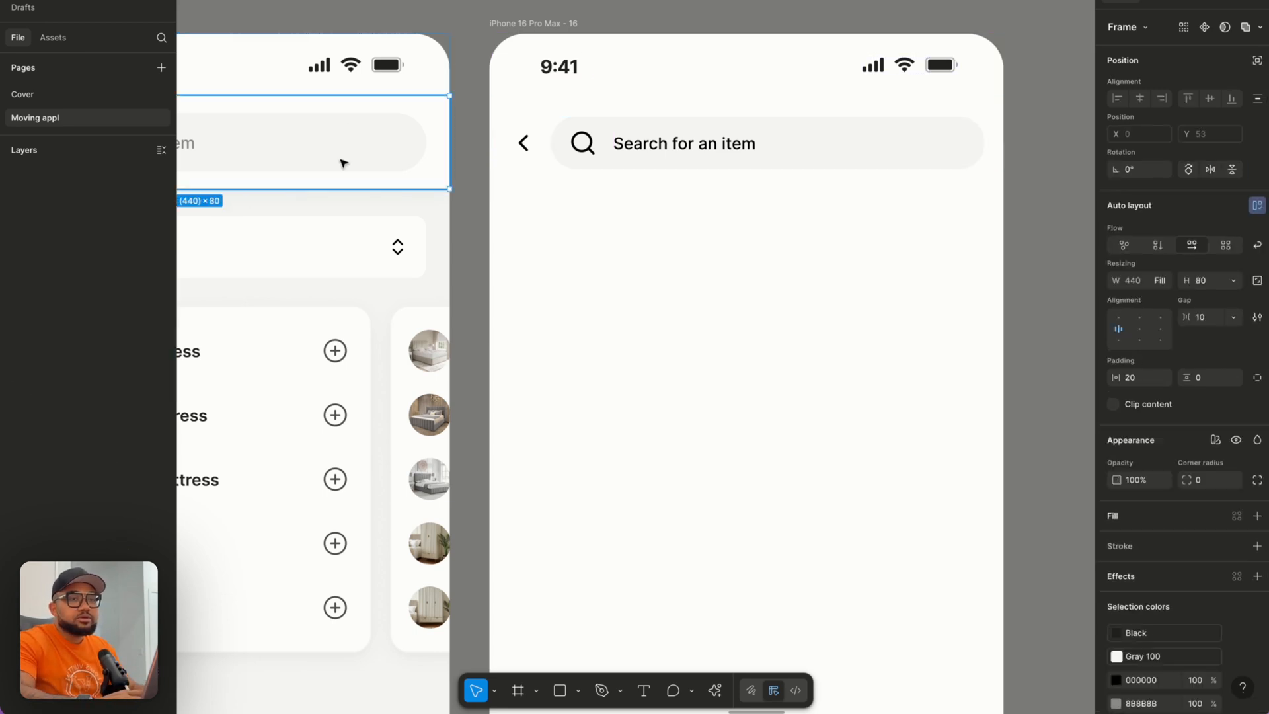
Set the search bar's height to 50 and the gap between its icon and text to 8.
double_click(739, 144)
click(1210, 282)
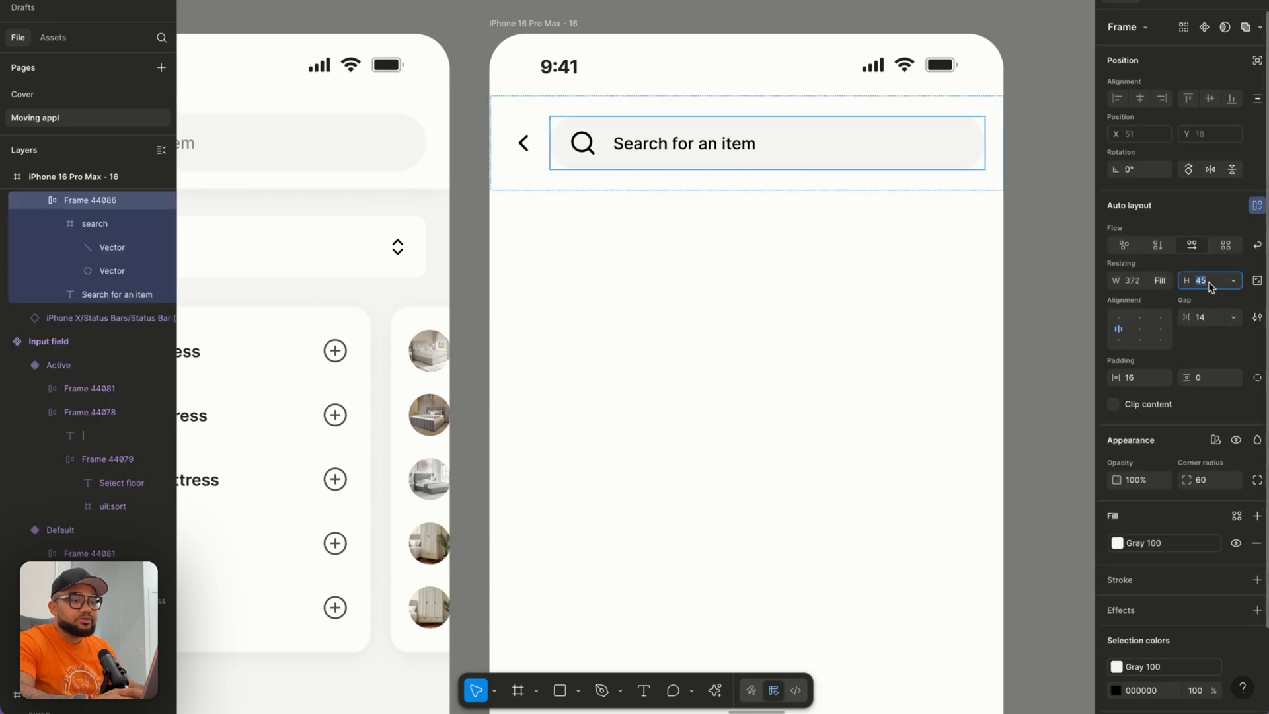
text(50)
key(Return)
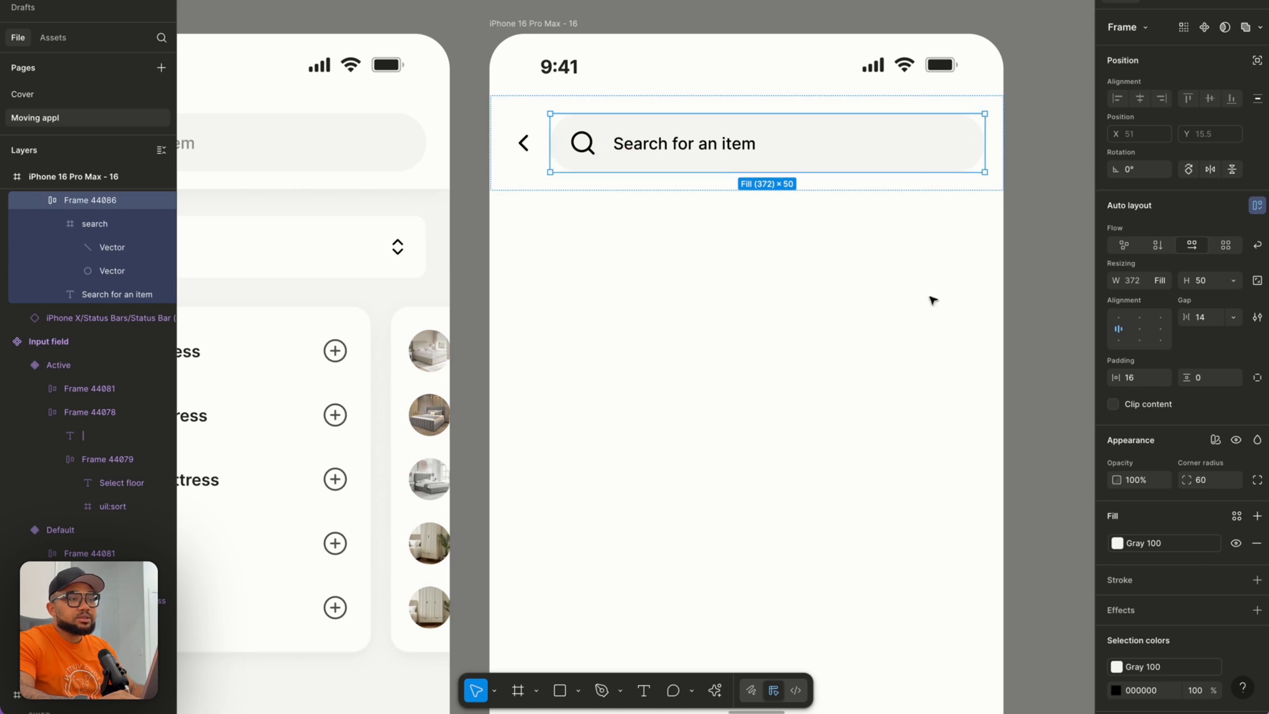
click(1211, 323)
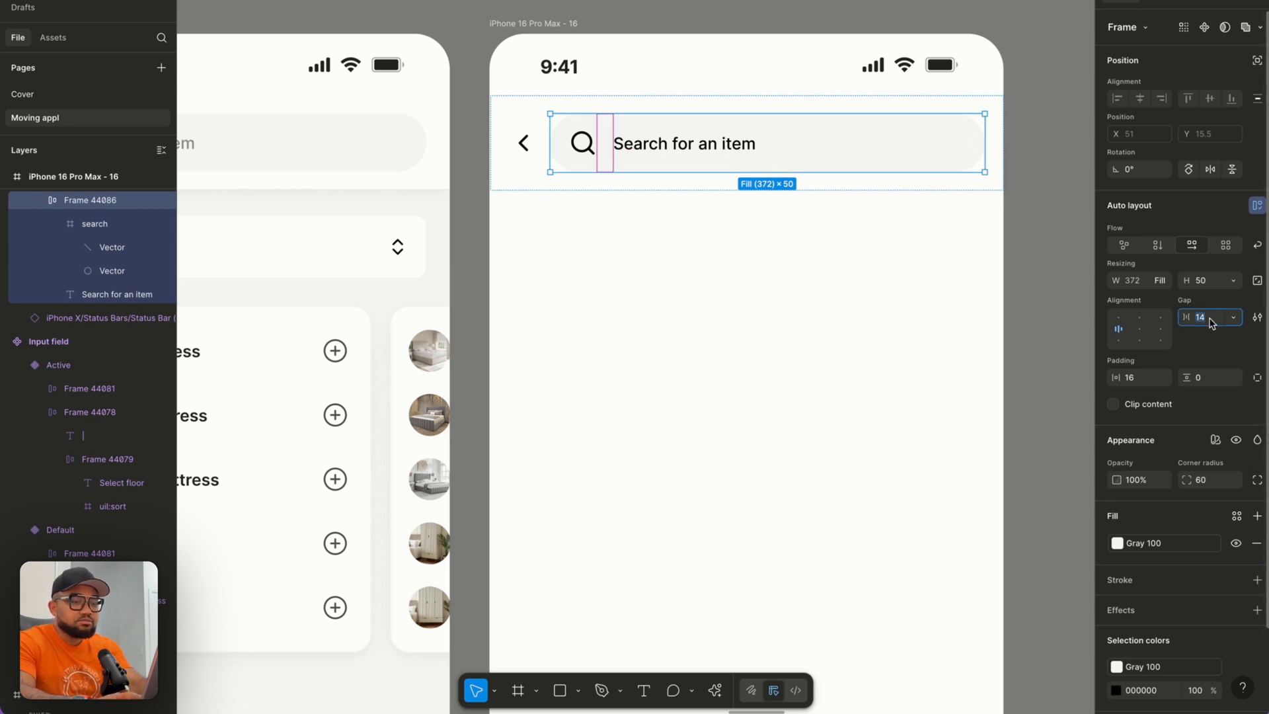
key(Return)
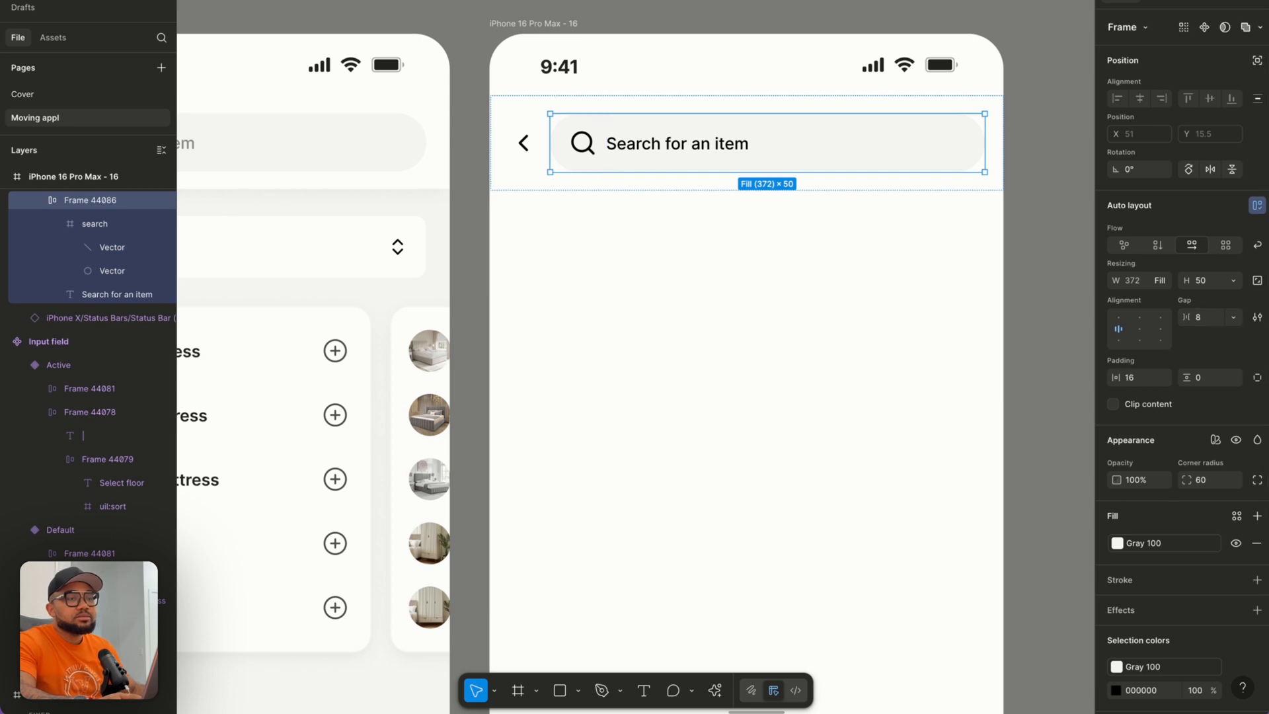
Lock the search icon's aspect ratio and resize it to 18 × 18.
double_click(590, 148)
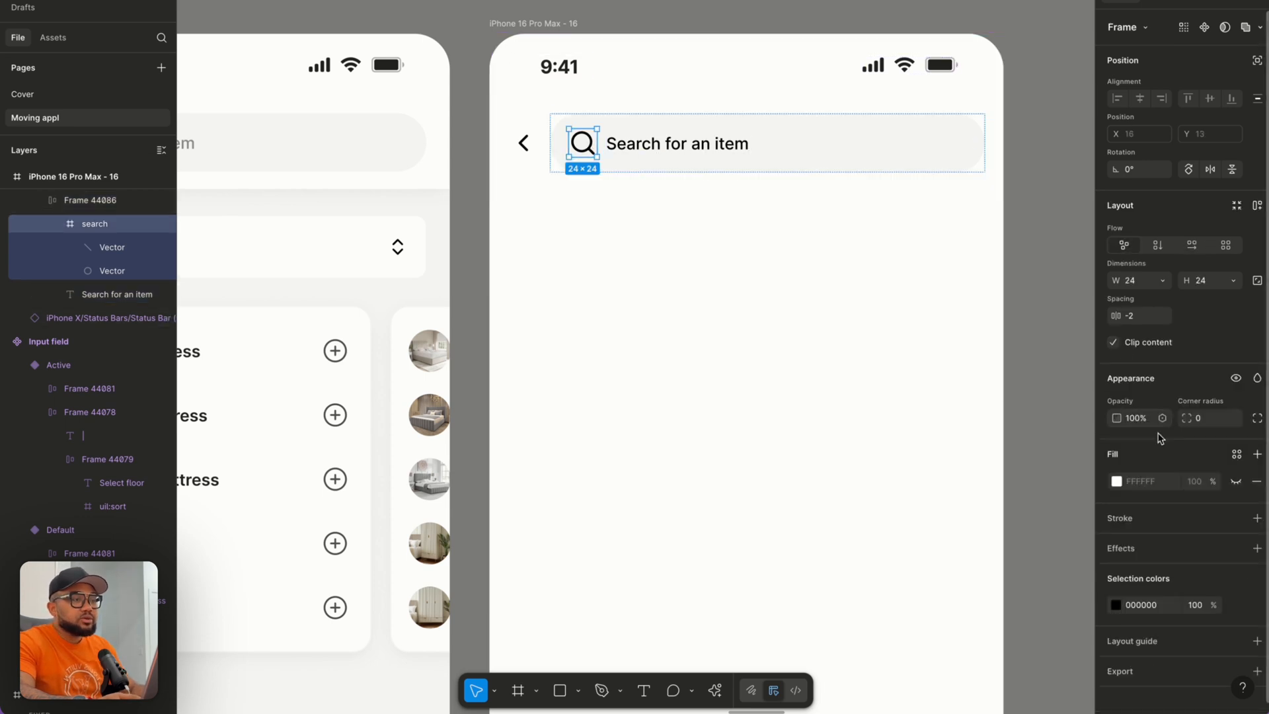
click(1256, 280)
click(1216, 283)
text(1)
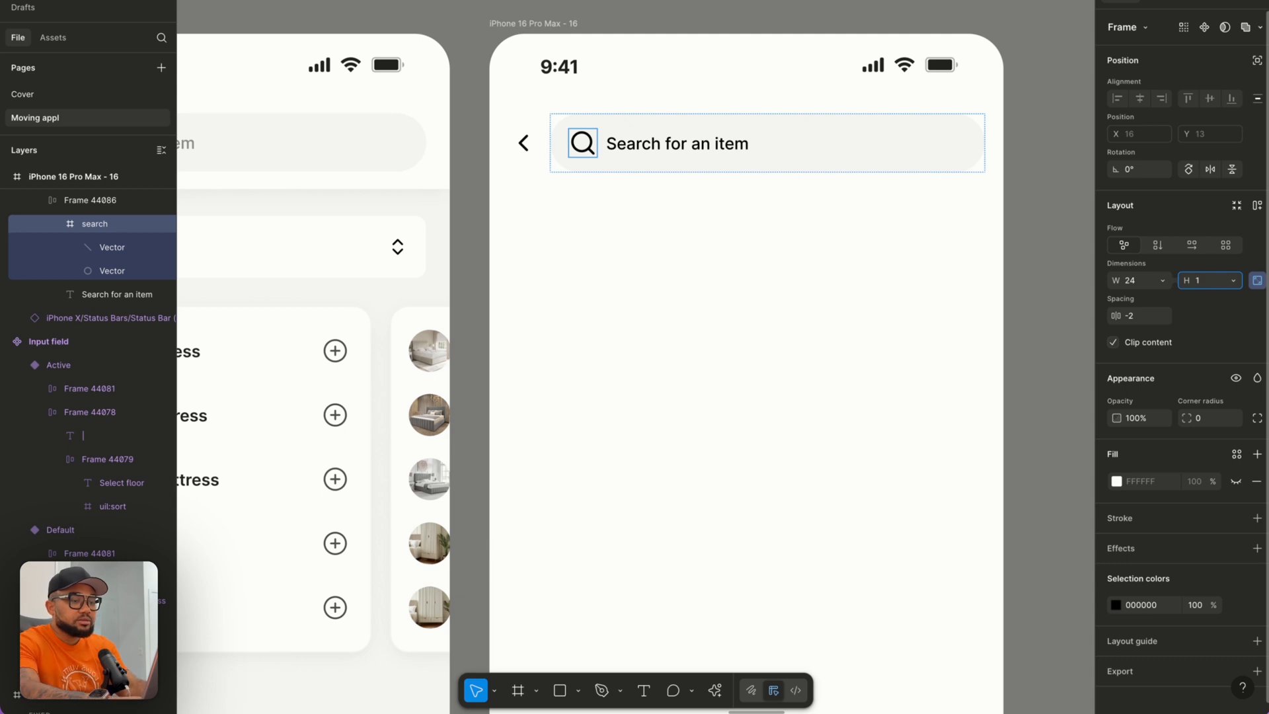
text(8)
key(Return)
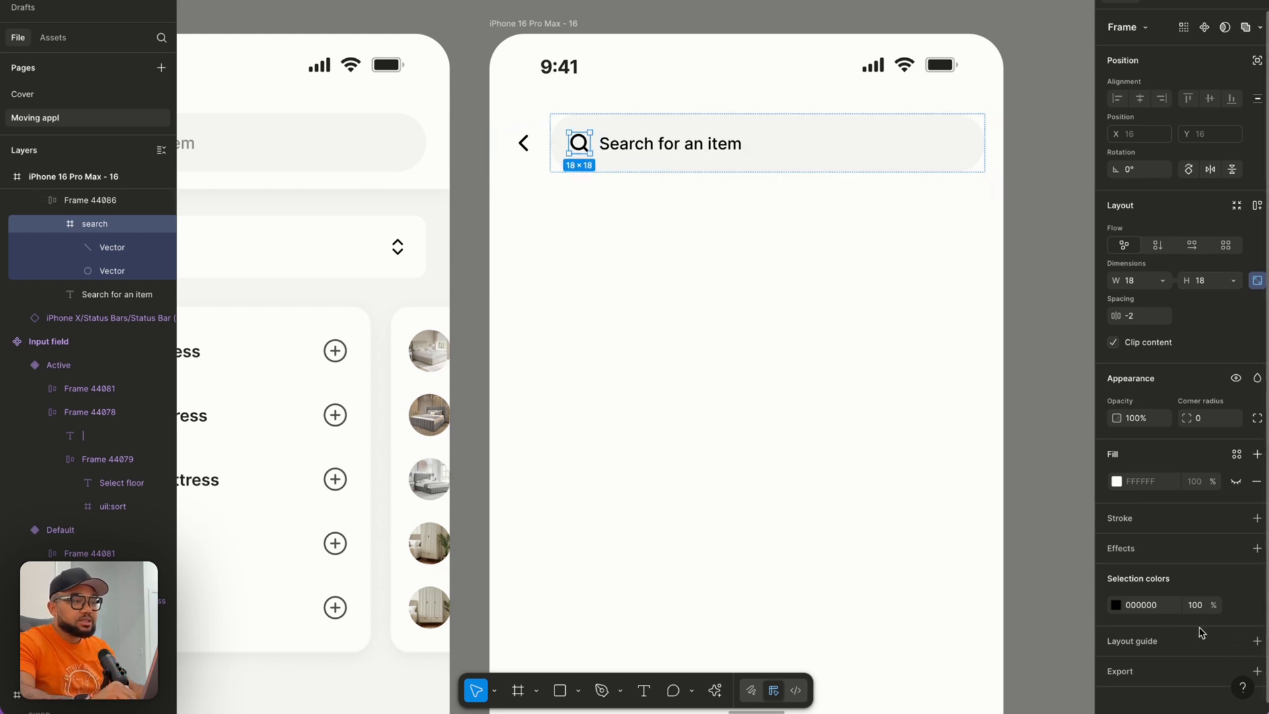
Set the stroke weight of both search icon vectors to 1.5.
double_click(580, 148)
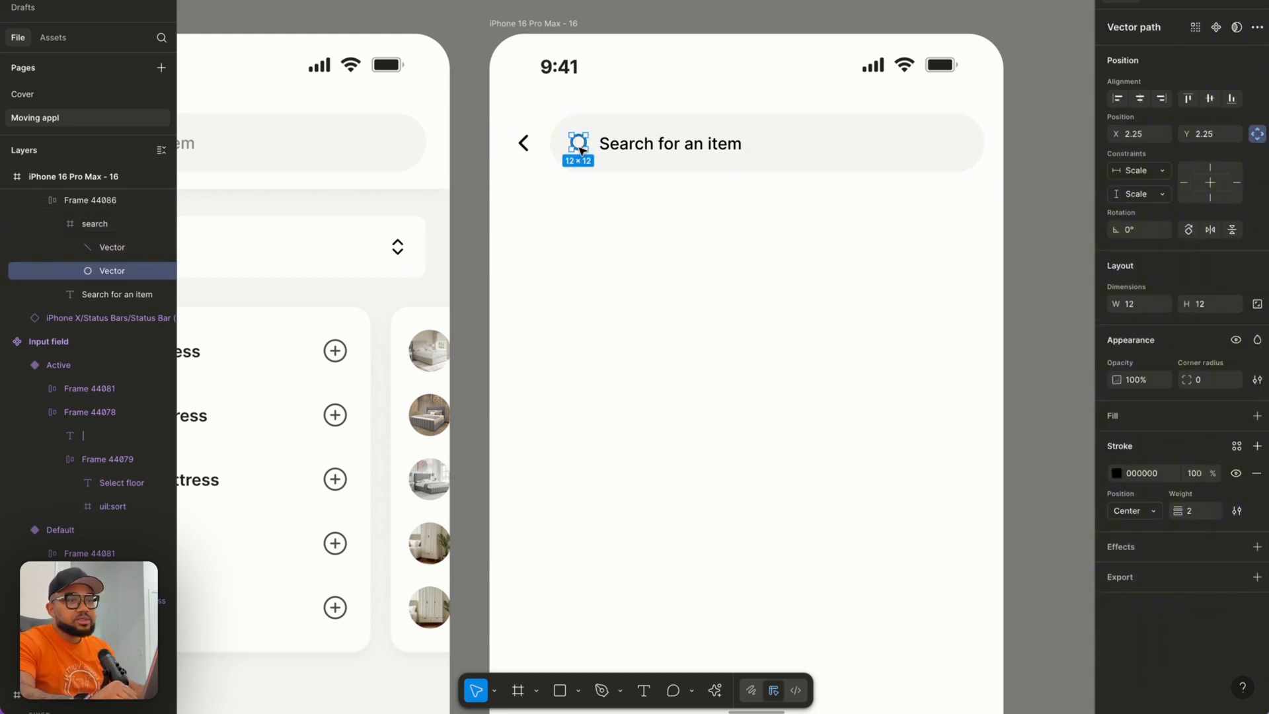
shift+click(109, 250)
click(1194, 547)
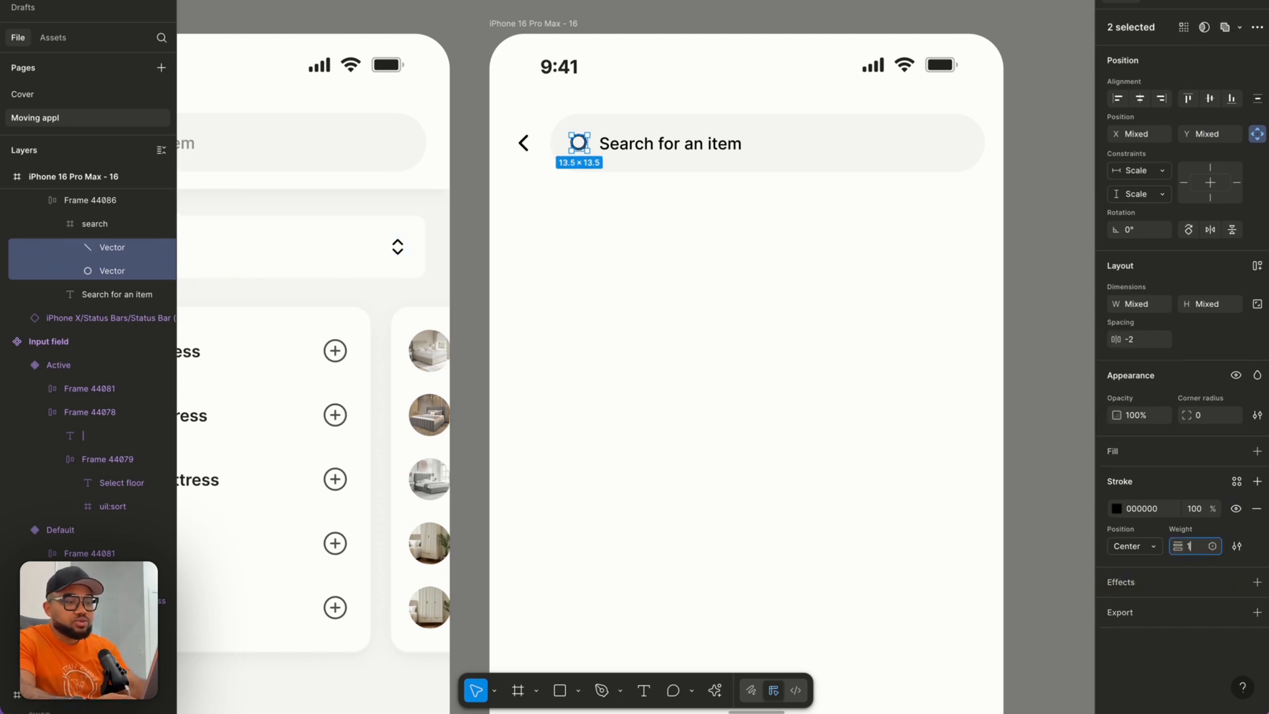
key(Return)
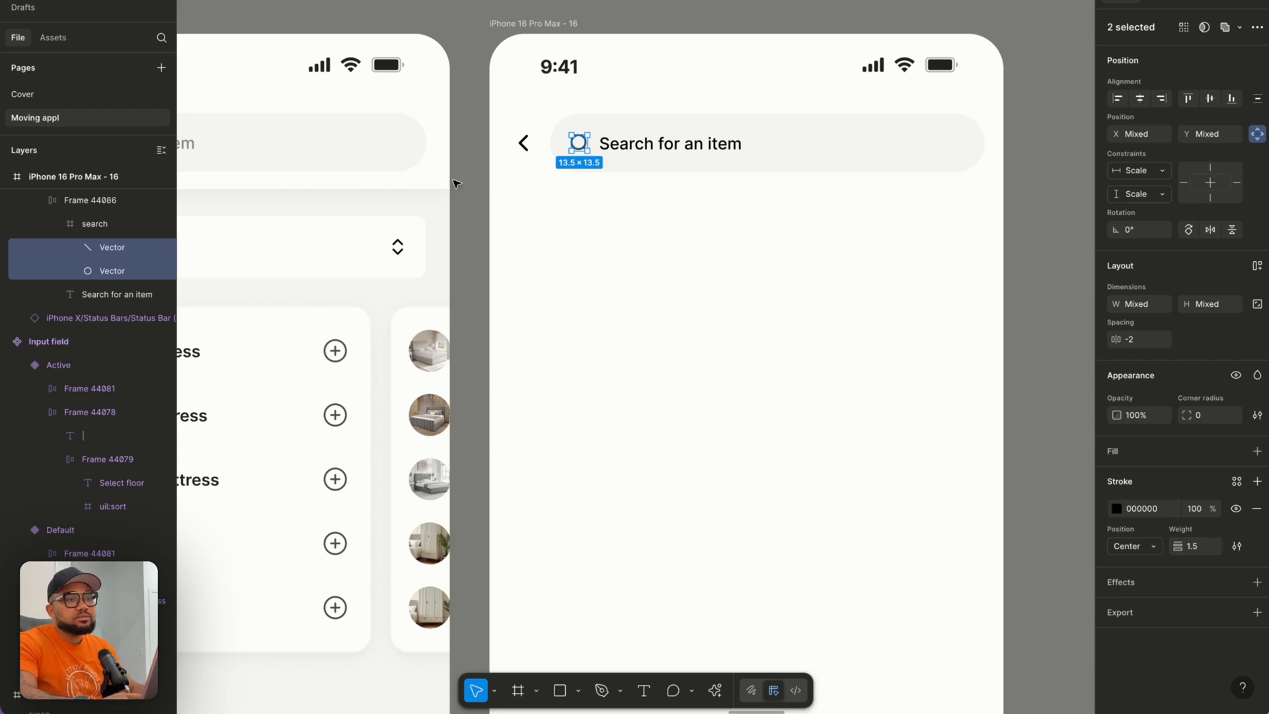
click(555, 202)
Recolour the search bar's black icon and text with the Grey 400 library style.
double_click(595, 164)
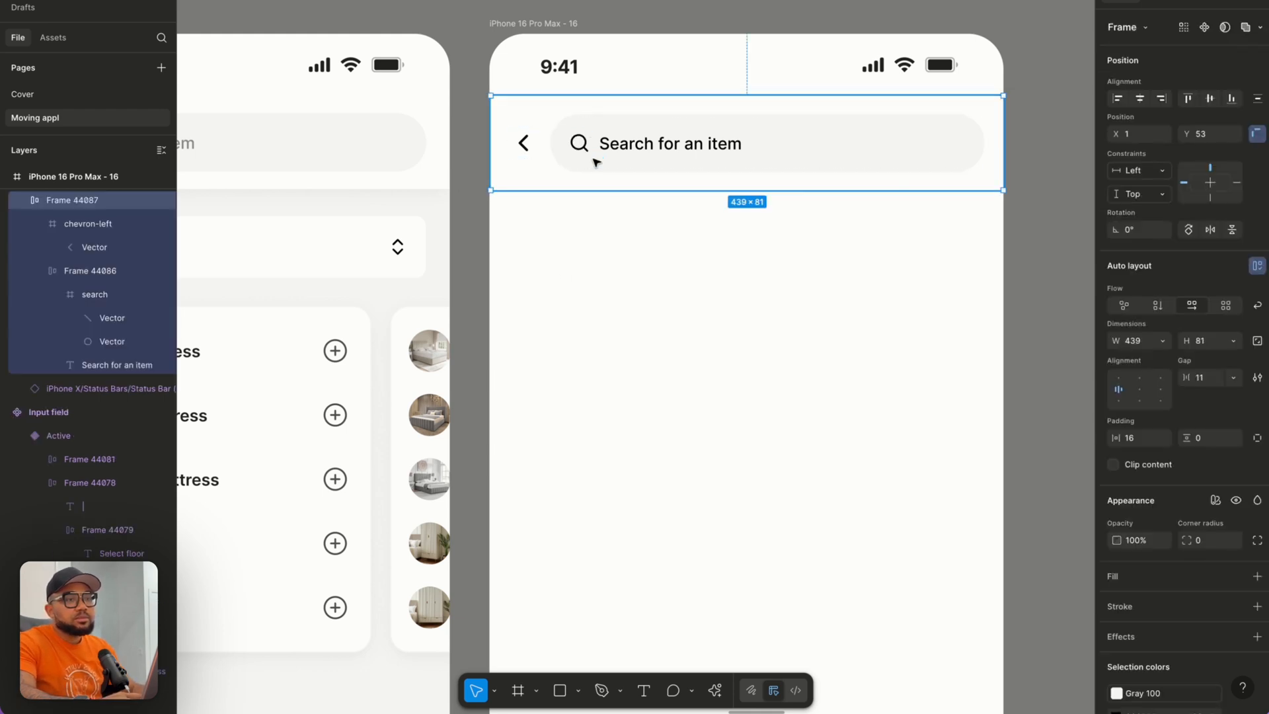
scroll(1183, 581, down, 3)
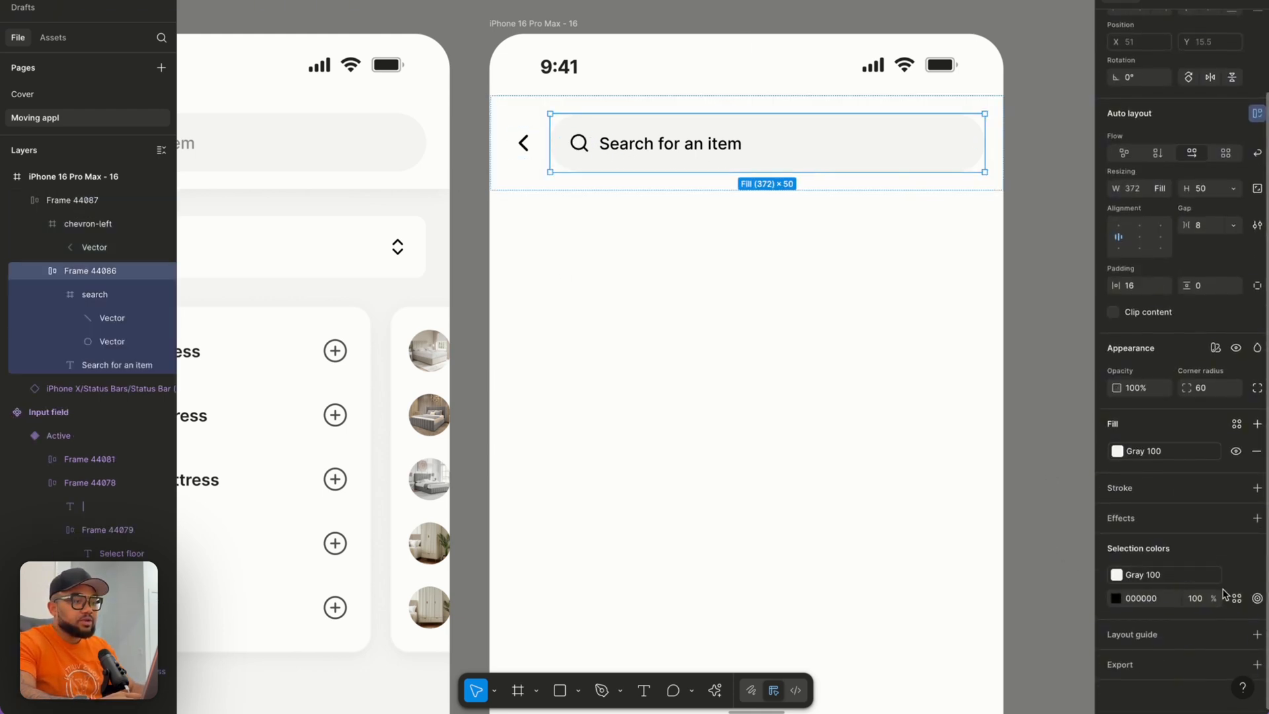
click(1236, 599)
click(993, 595)
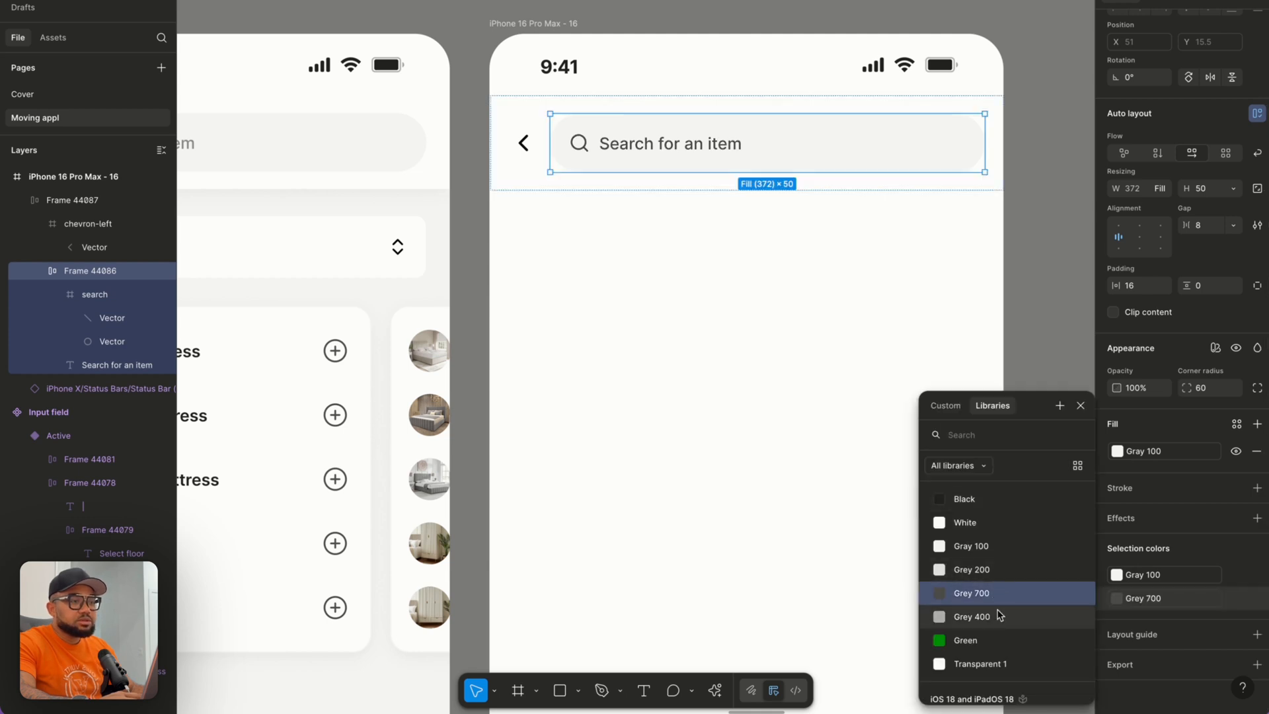
click(997, 616)
click(818, 402)
Wrap the status bar and search row in a vertical auto layout header frame and fill it with the White style.
scroll(816, 400, down, 3)
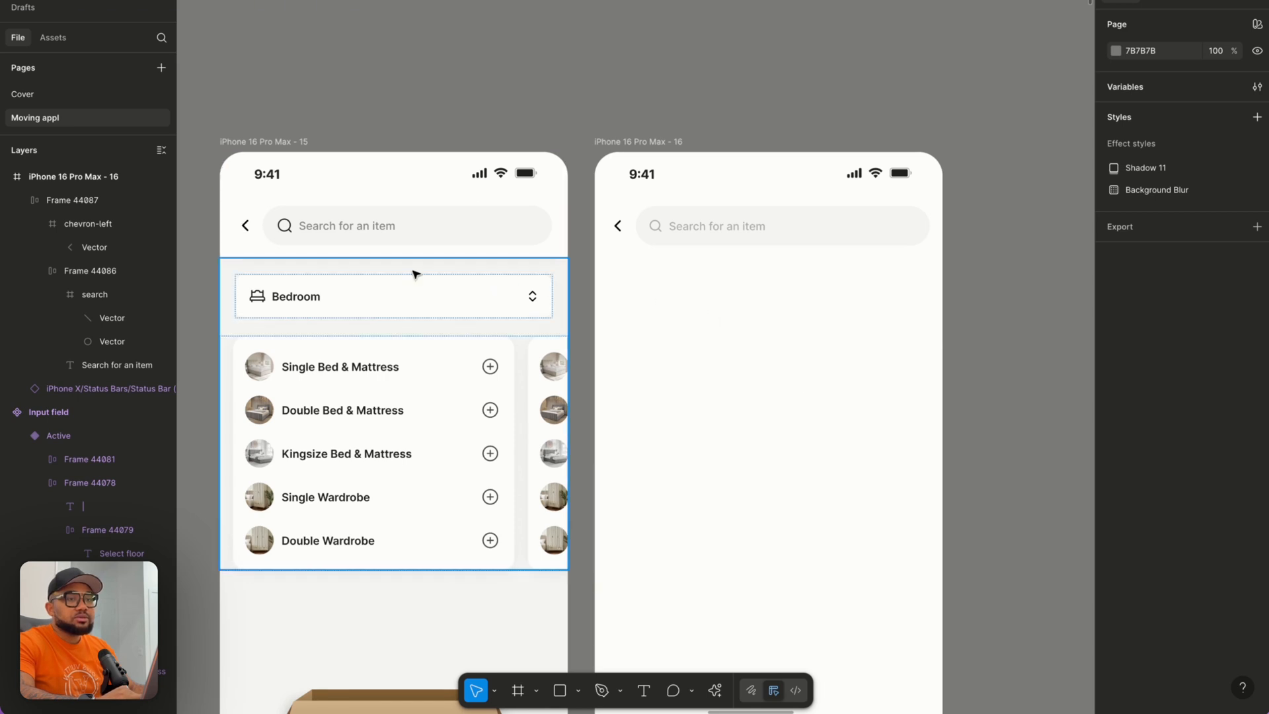
click(623, 229)
scroll(680, 106, down, 1)
scroll(680, 106, left, 1)
drag(716, 71, 784, 255)
key(shift+a)
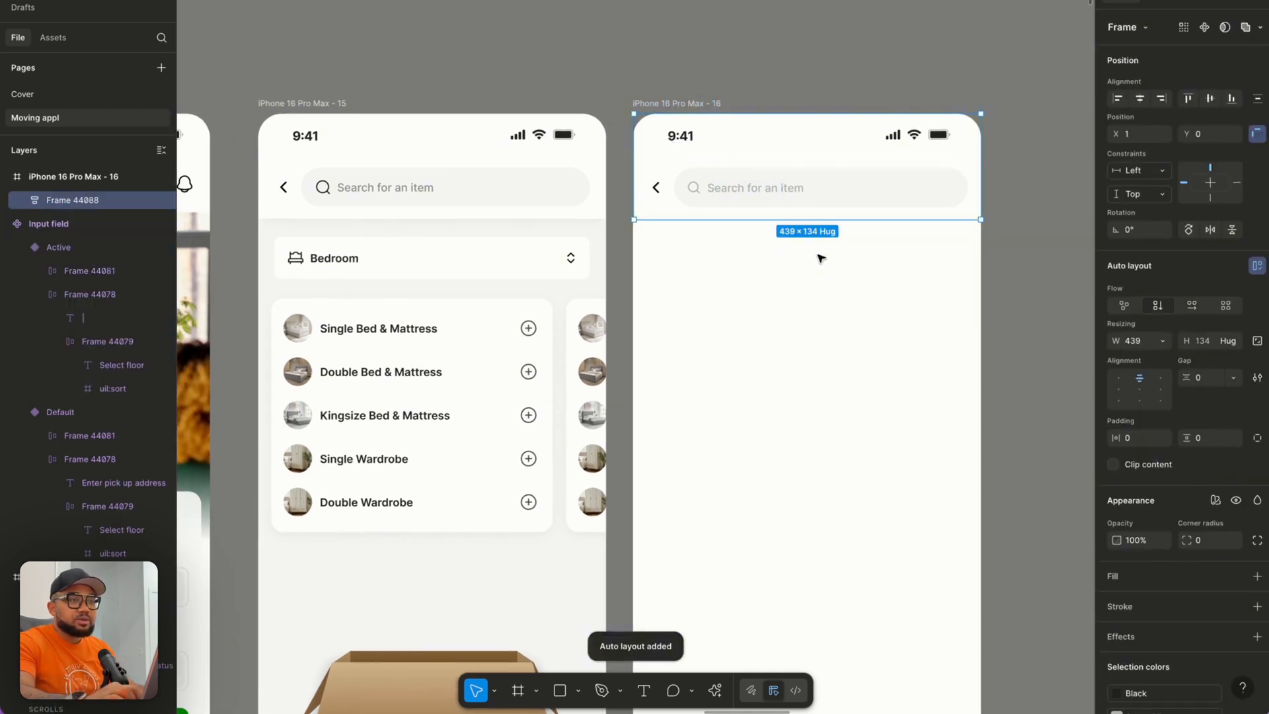
click(1234, 577)
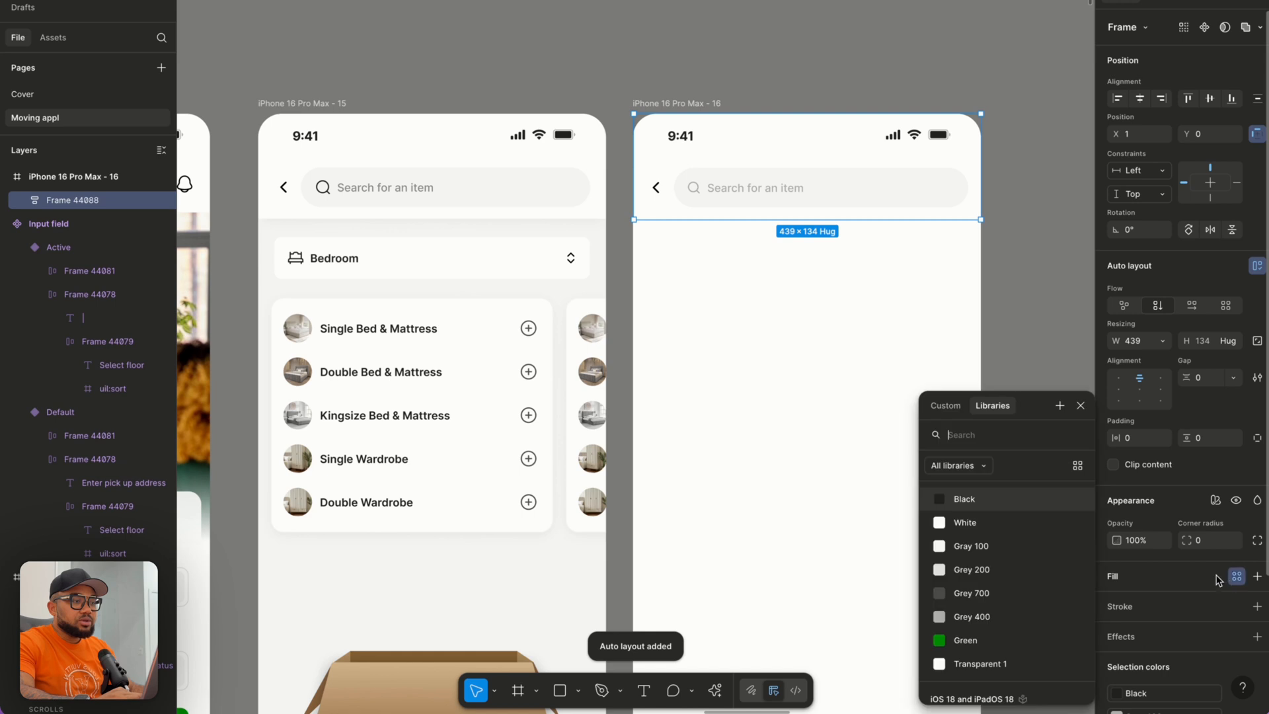
click(974, 522)
Add a black drop shadow to the header frame with a blur of 20 and 5% opacity.
scroll(1132, 603, down, 4)
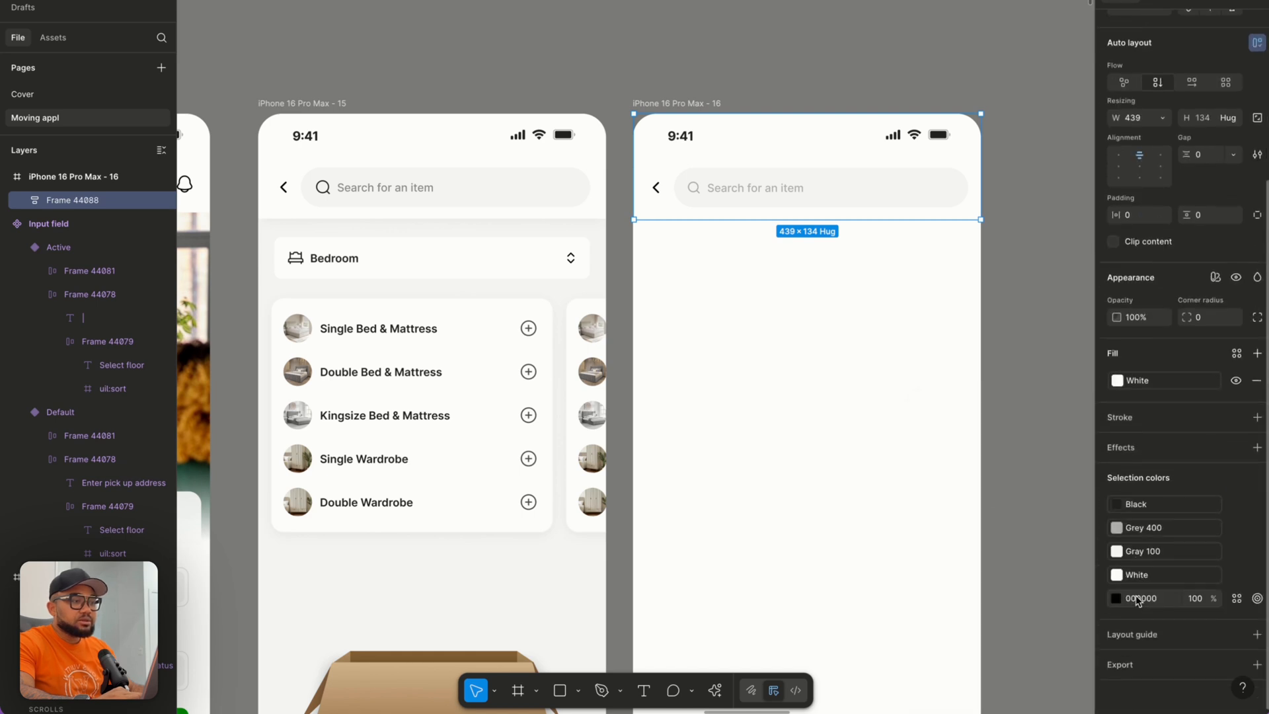
click(1155, 448)
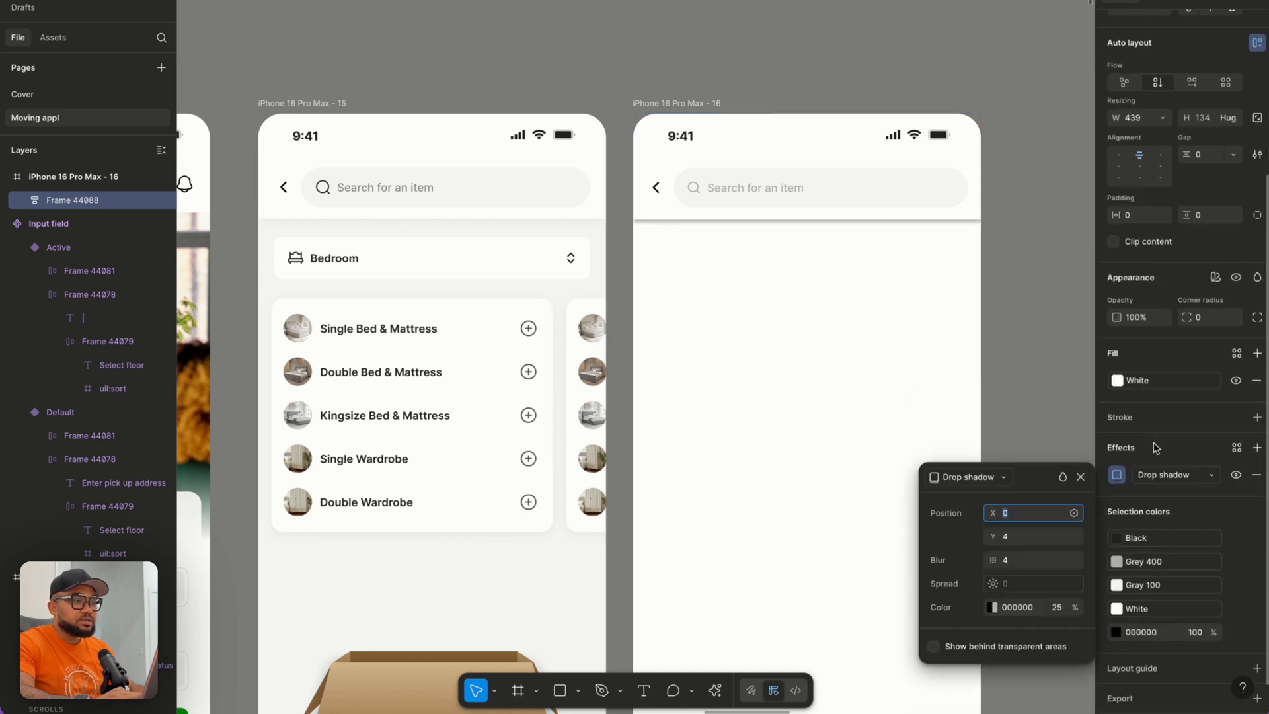
click(1023, 562)
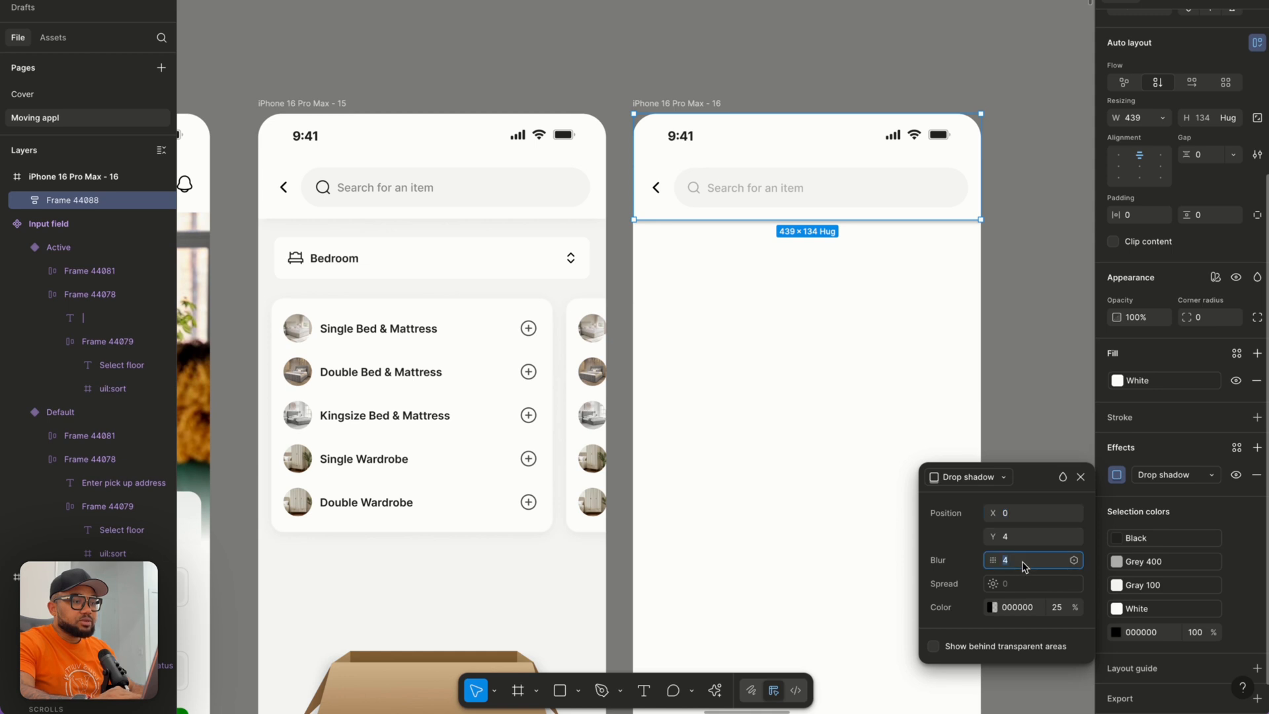
text(20)
key(Return)
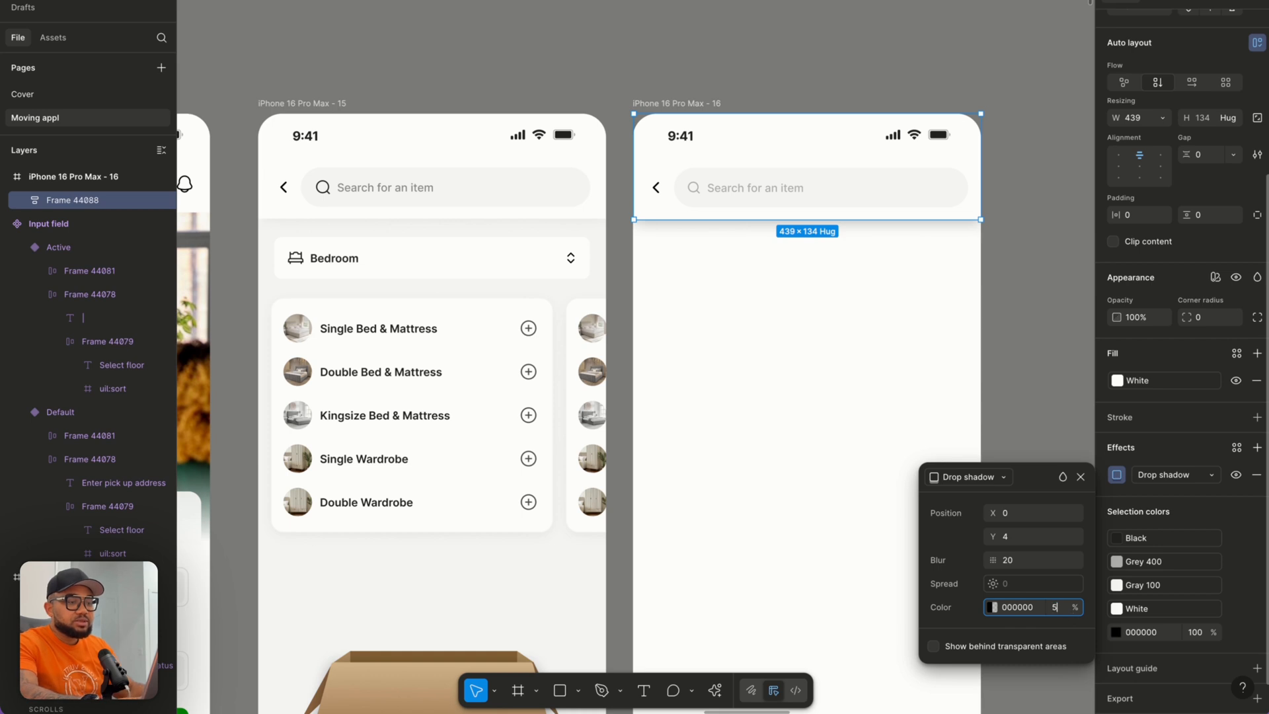
text(5)
key(Return)
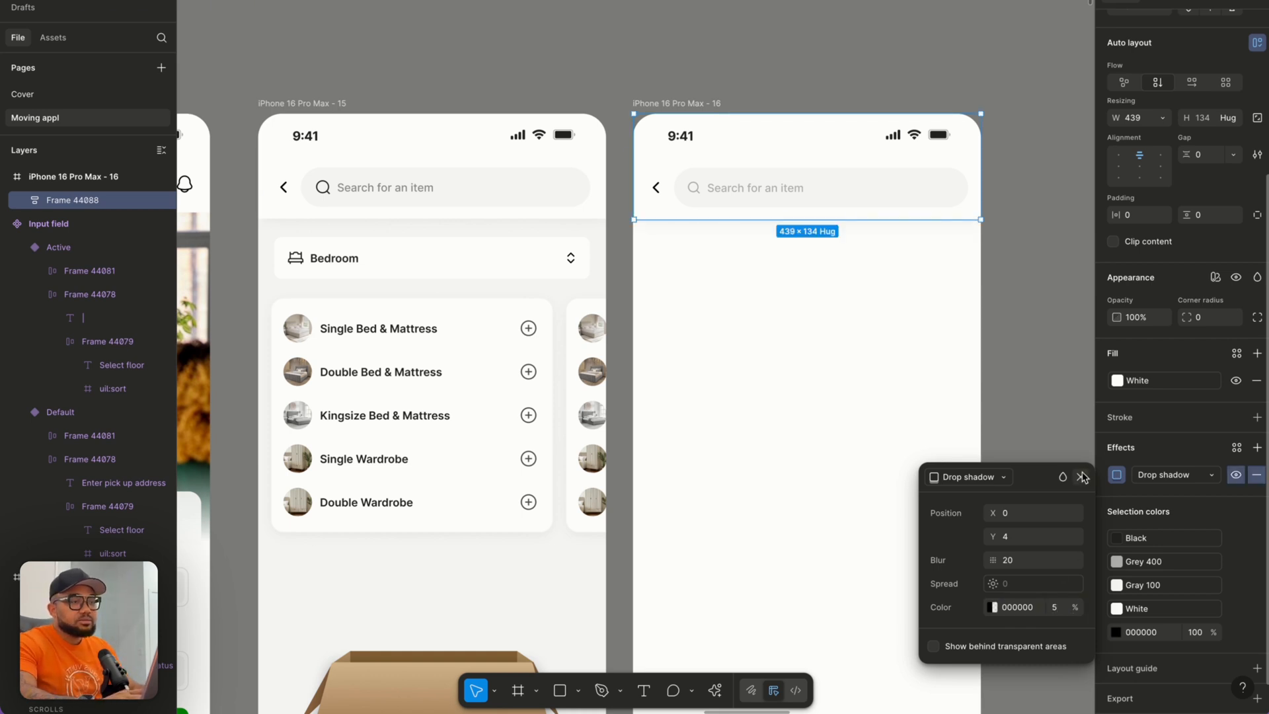
click(1086, 477)
click(1060, 446)
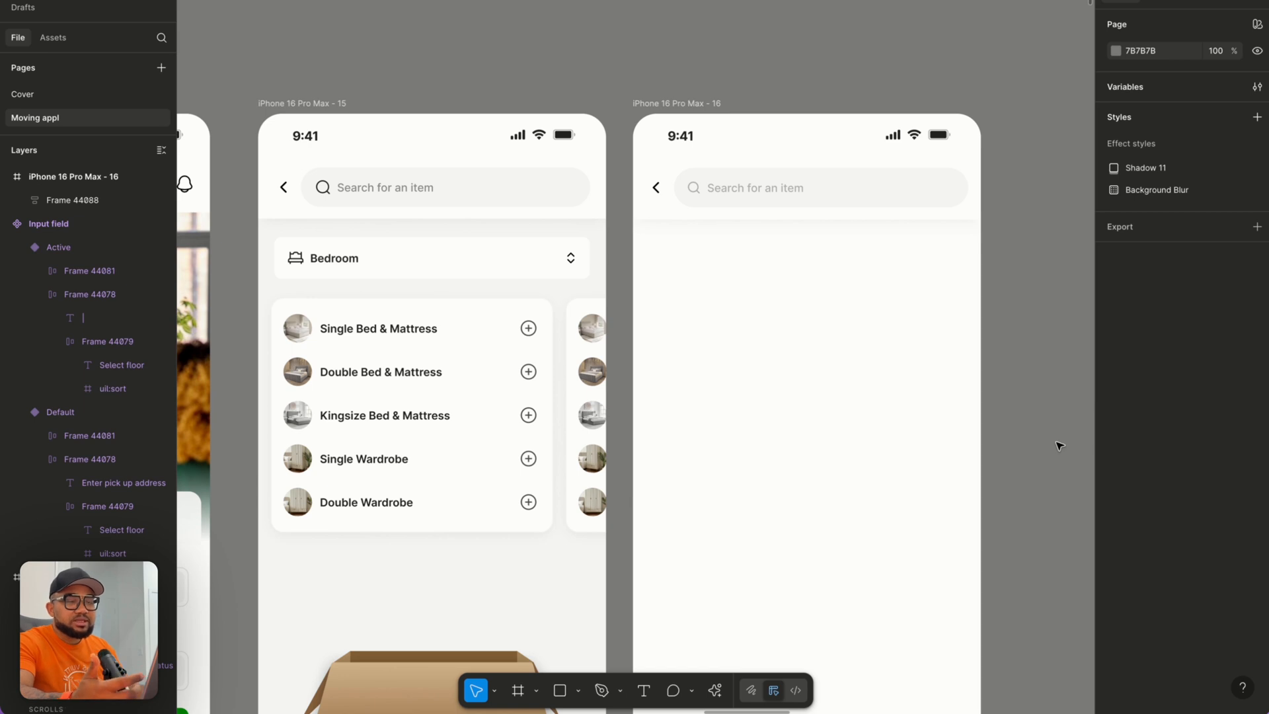
Fill the iPhone 16 Pro Max - 16 frame with the Gray 100 library style.
click(687, 107)
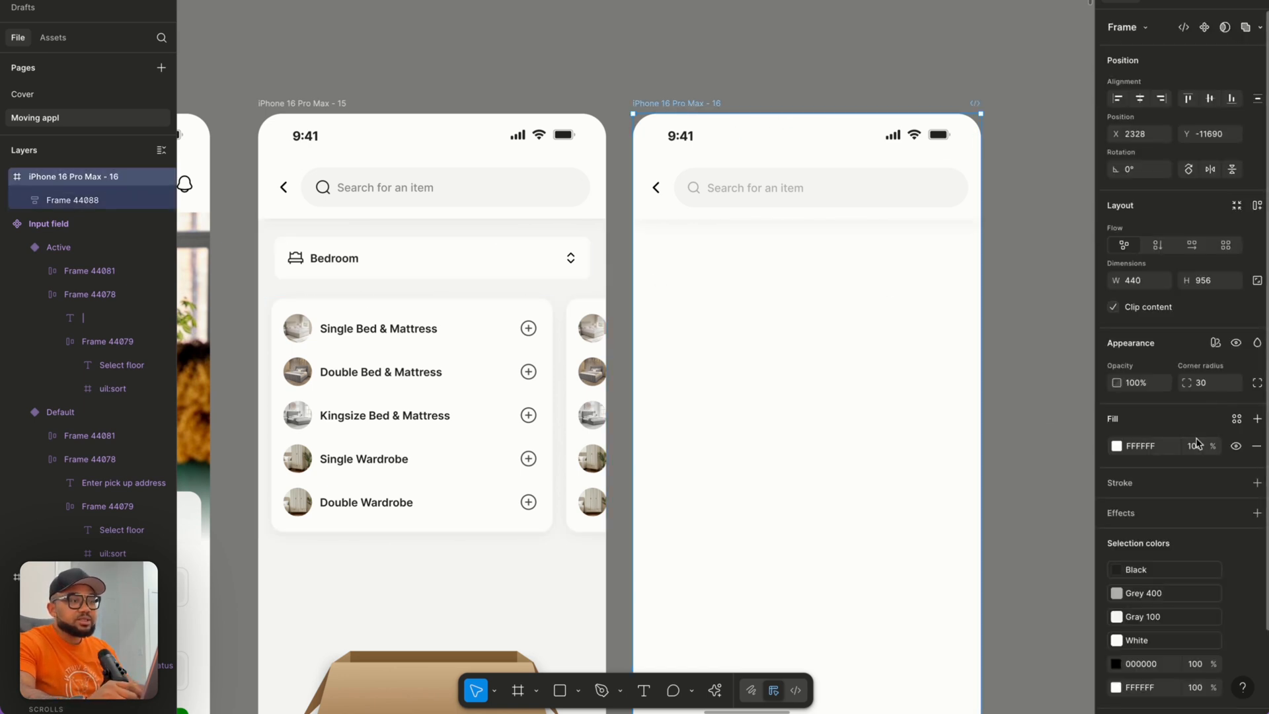
click(1232, 420)
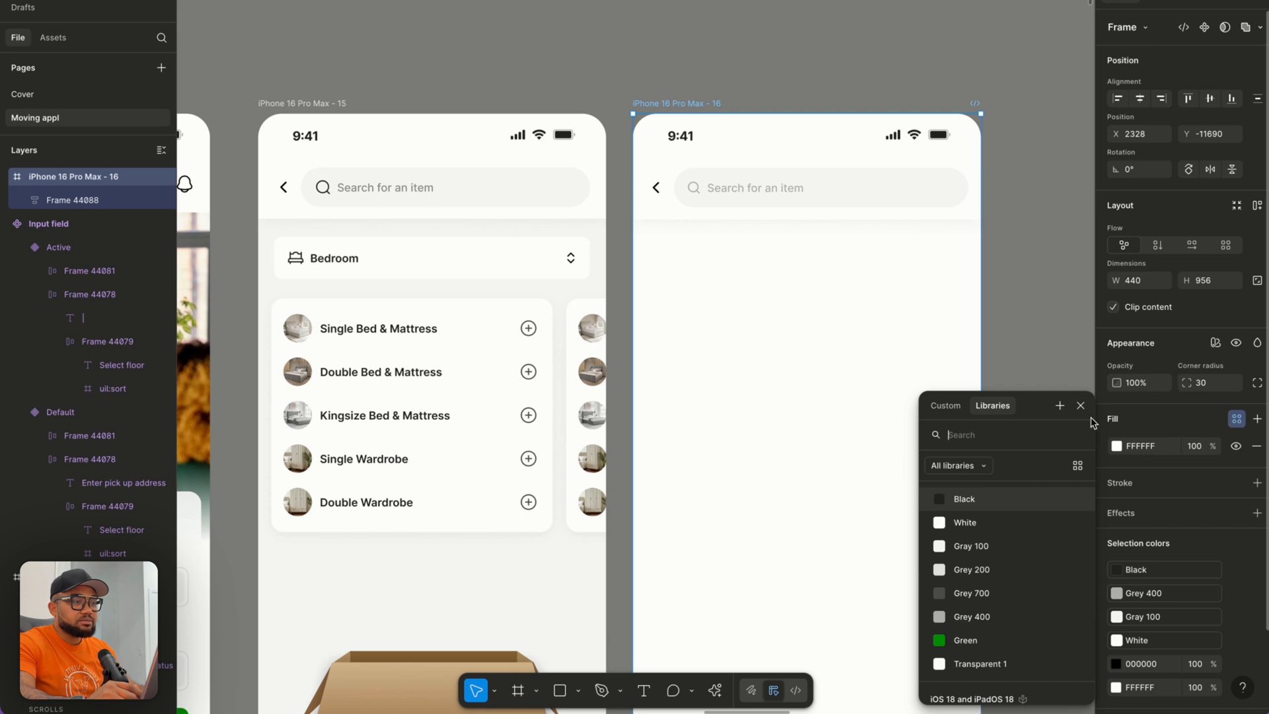
click(973, 545)
click(1009, 459)
Draw a rectangle of about 276 × 165 in the lower part of the new frame as the moving box's body.
scroll(1008, 459, down, 5)
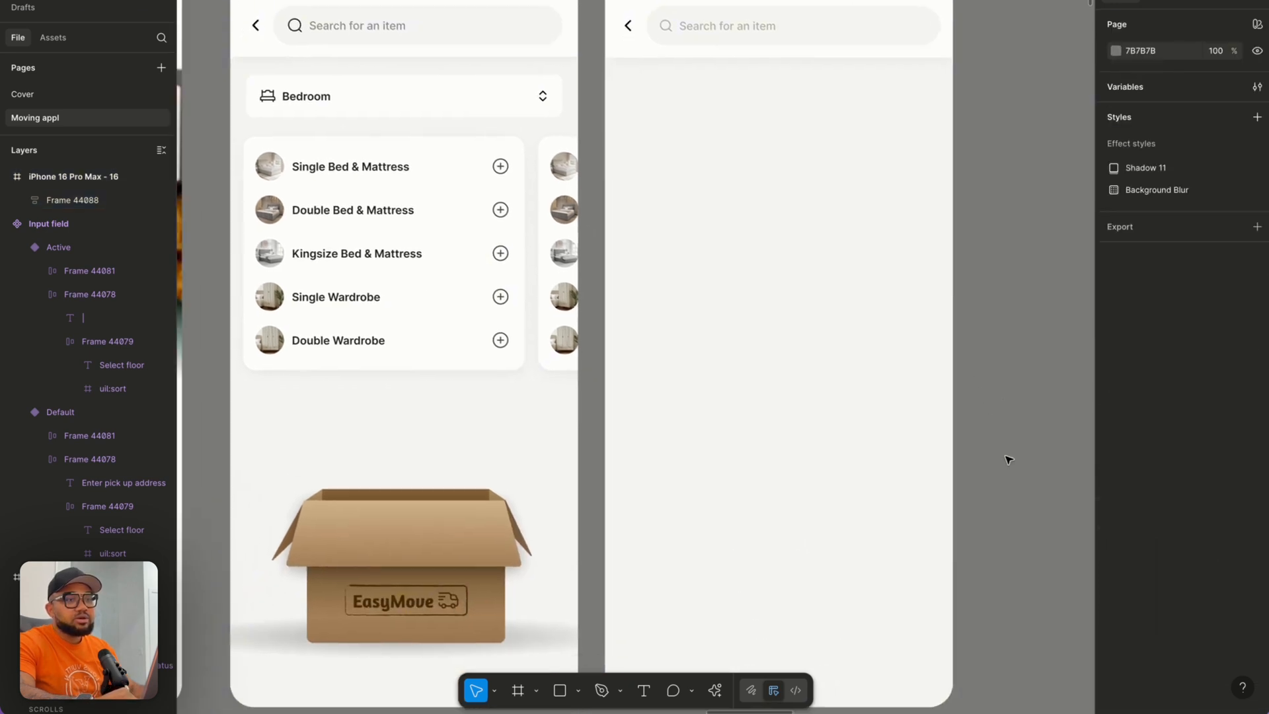
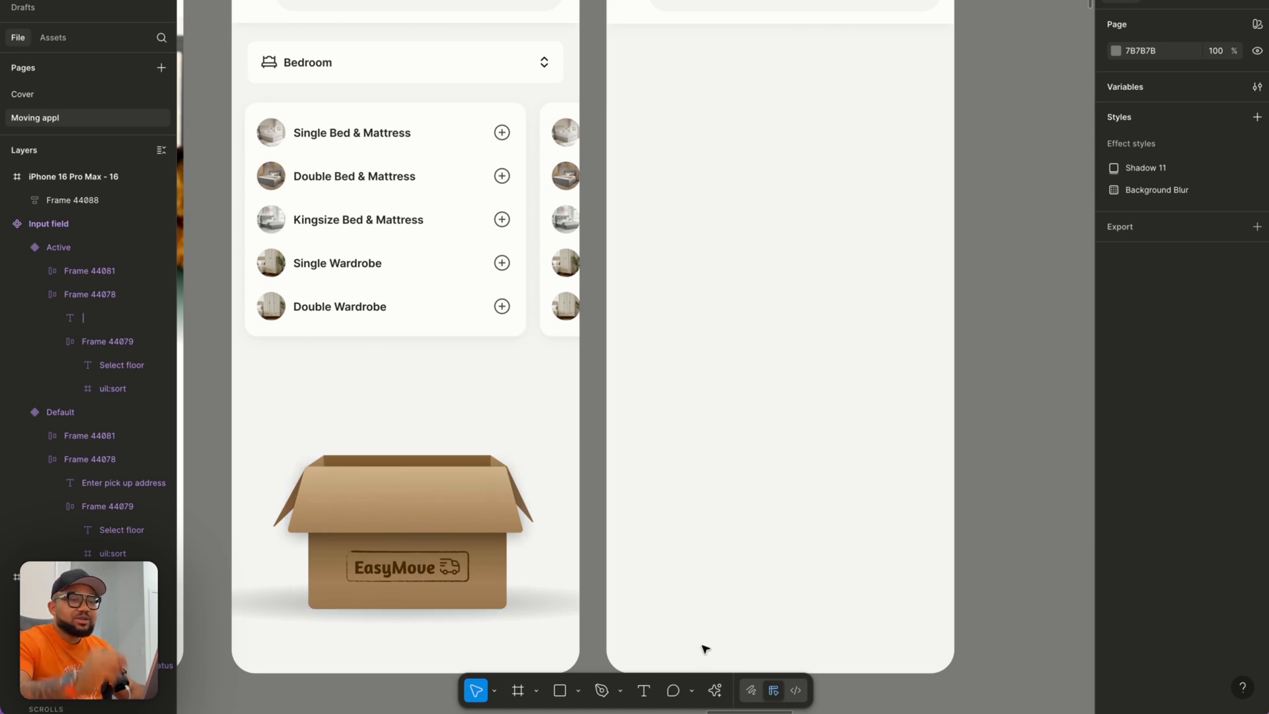
scroll(696, 647, down, 3)
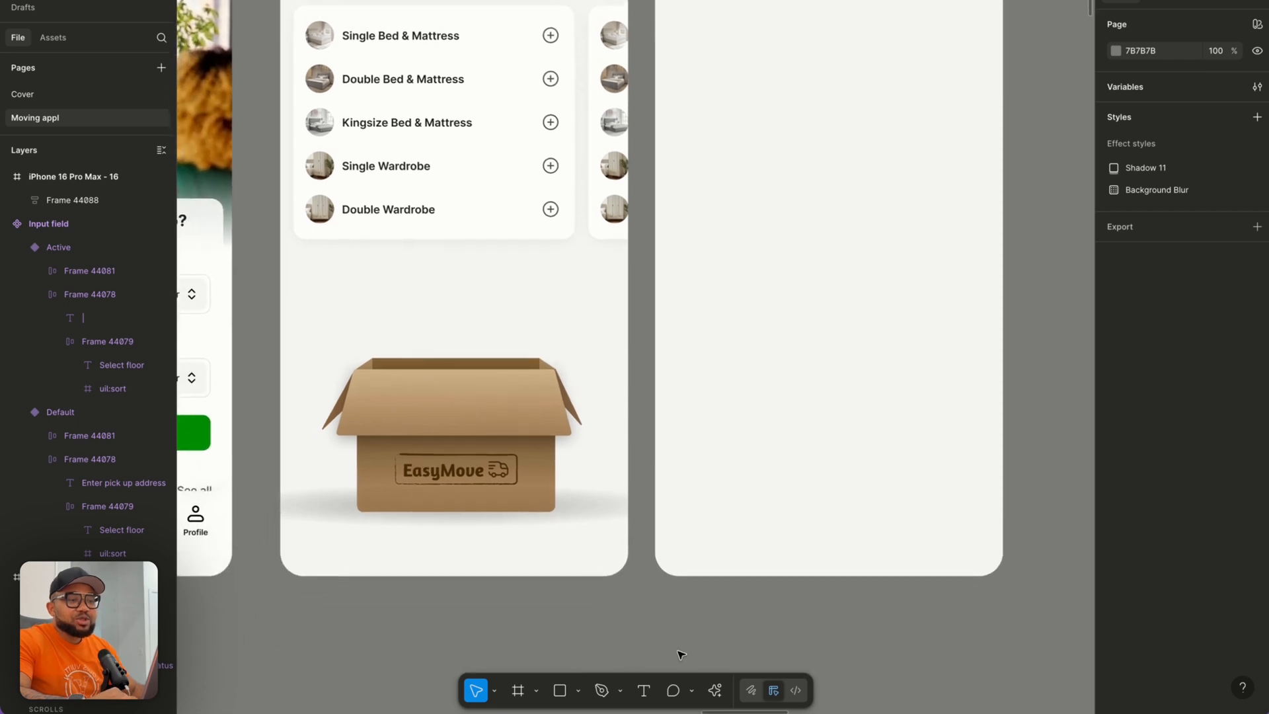
click(559, 691)
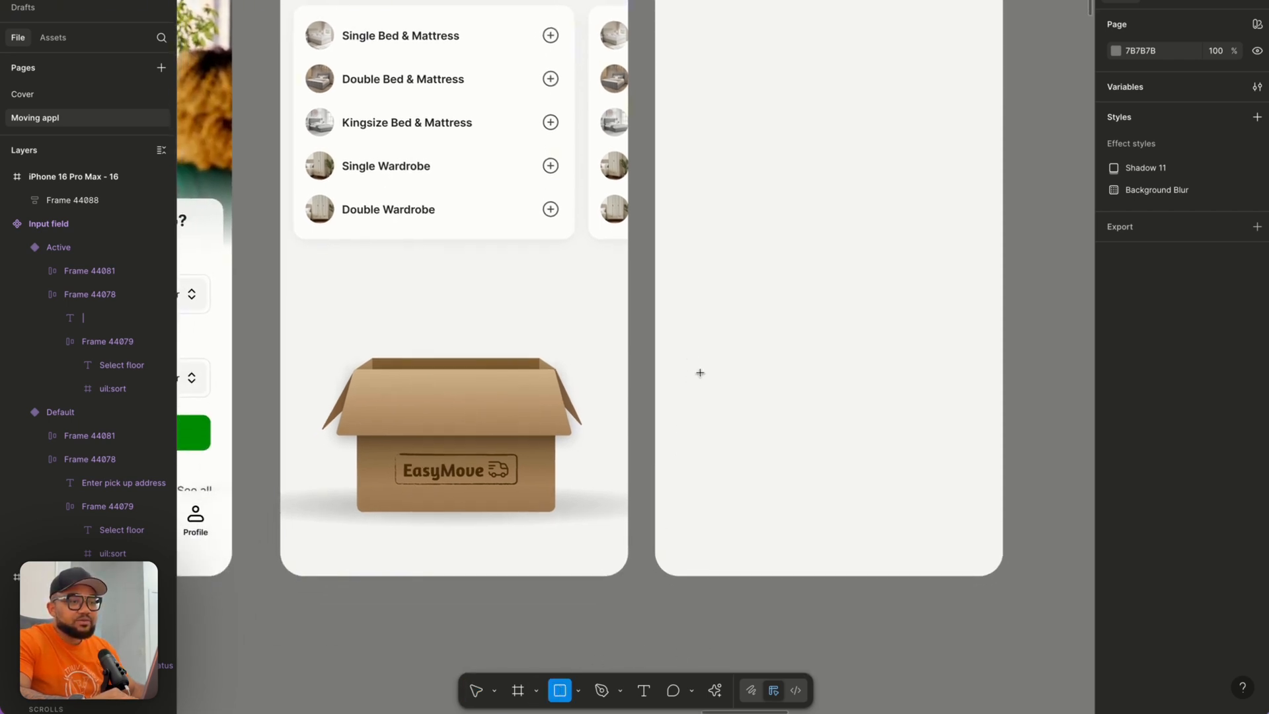
drag(724, 364, 937, 493)
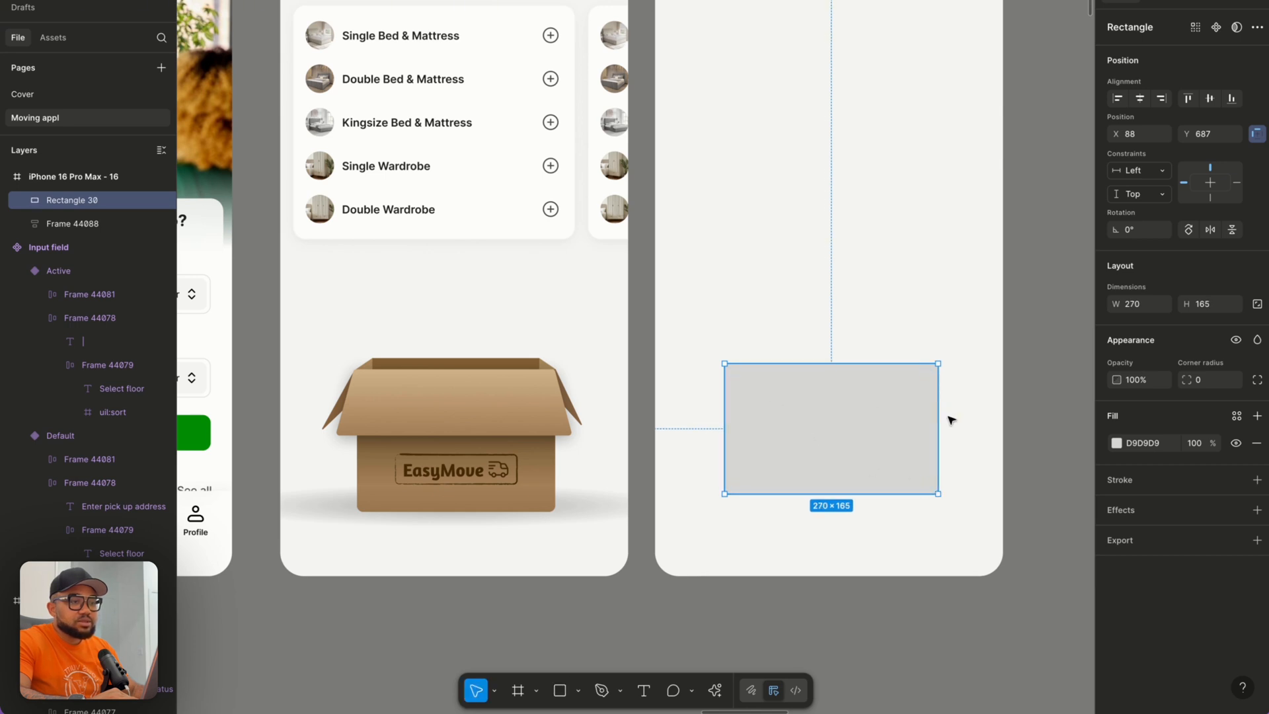
drag(938, 419, 942, 419)
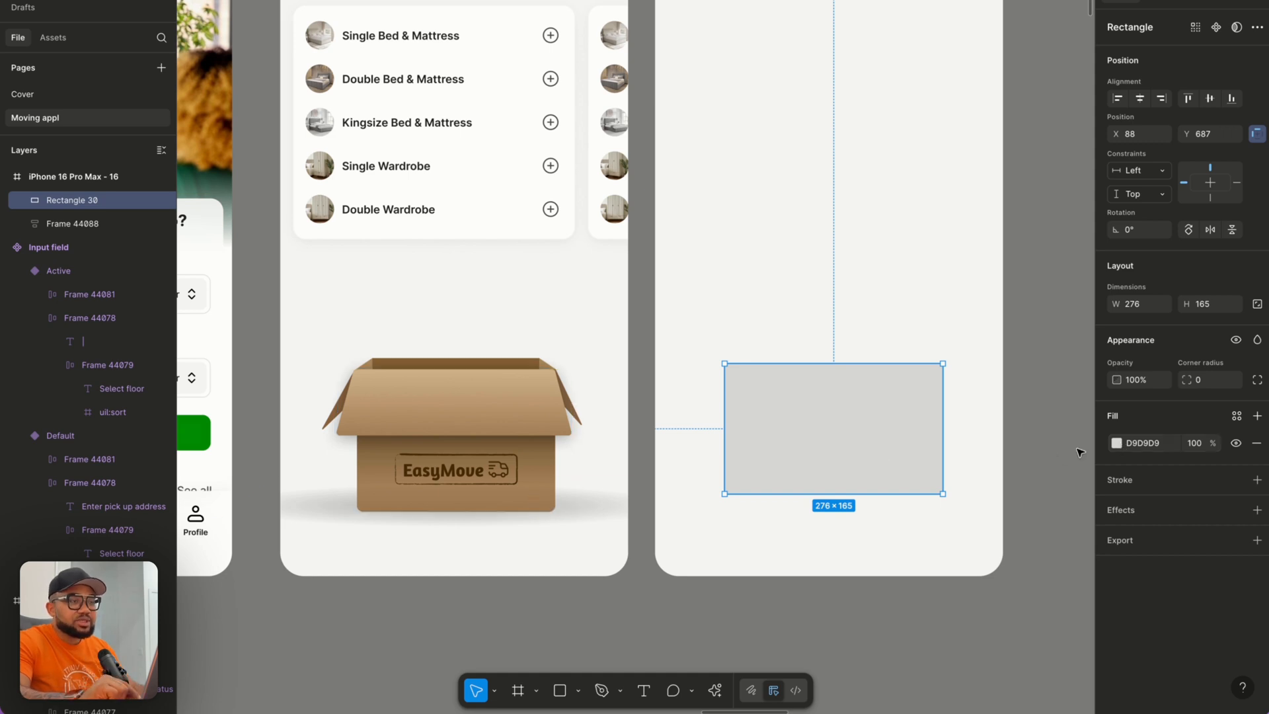
Change the rectangle's fill to a linear gradient and add a single middle stop at 49%.
click(1117, 444)
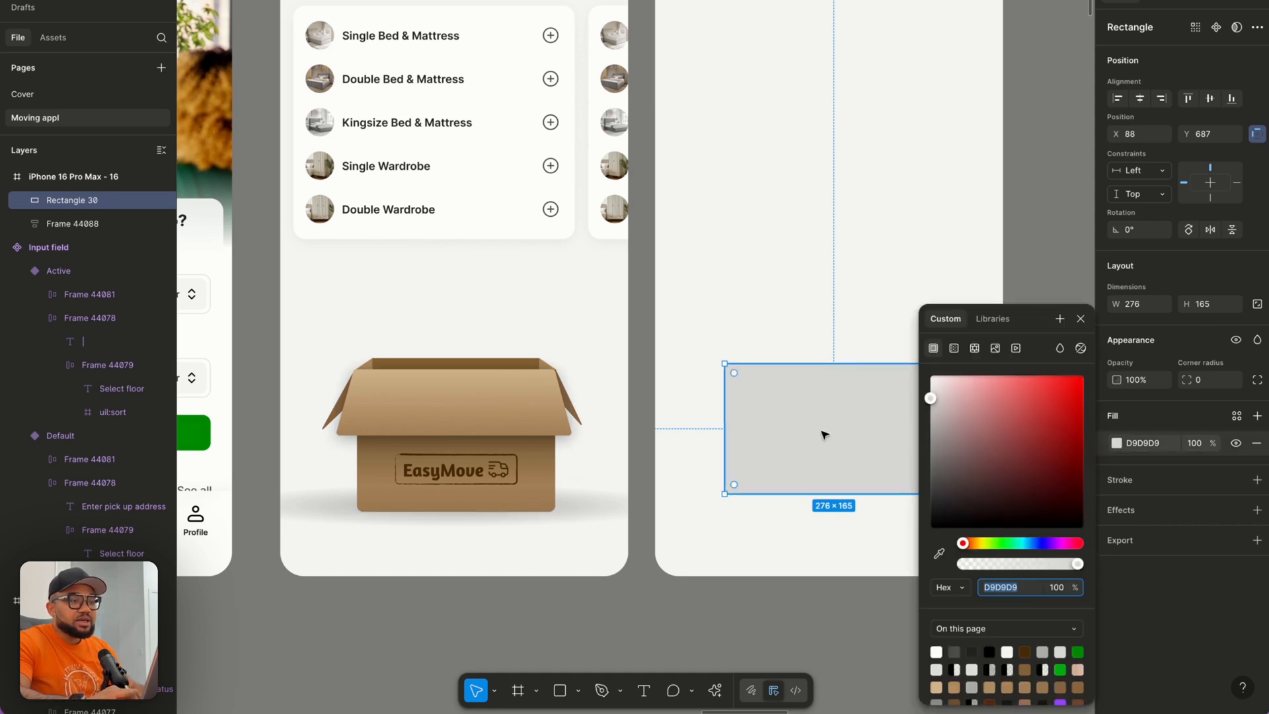
scroll(823, 435, down, 1)
scroll(823, 434, right, 2)
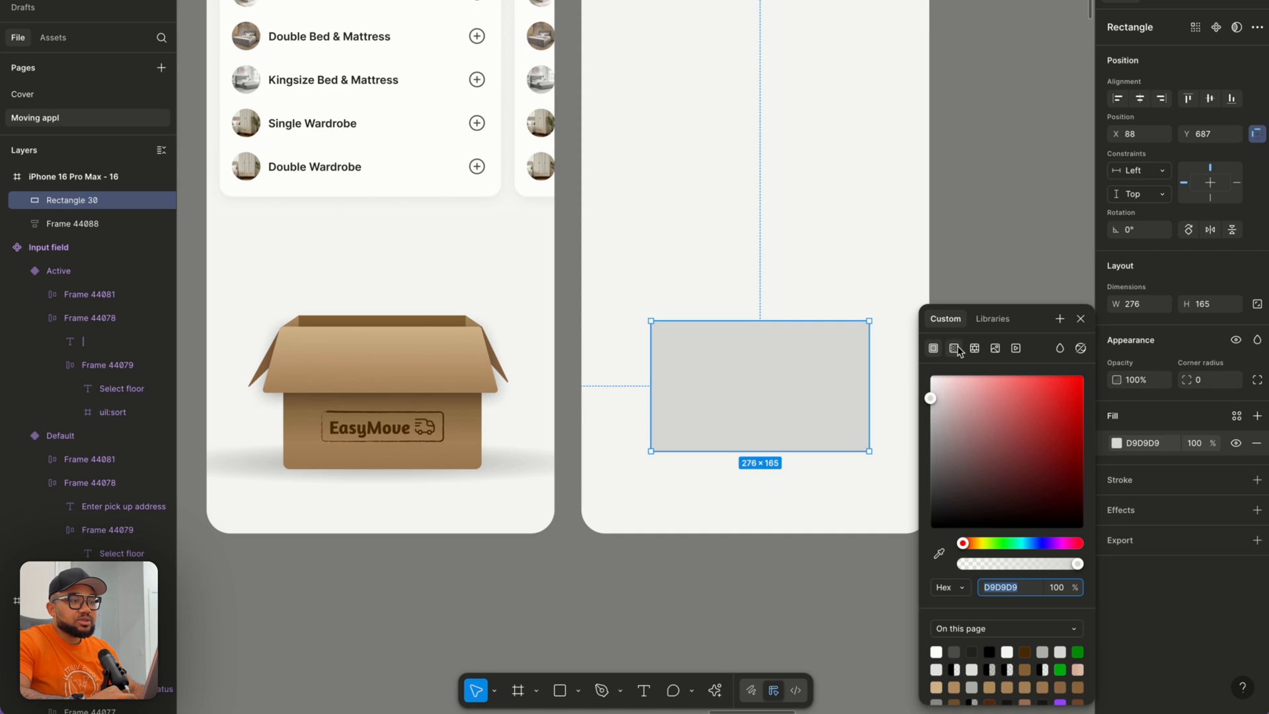
click(953, 349)
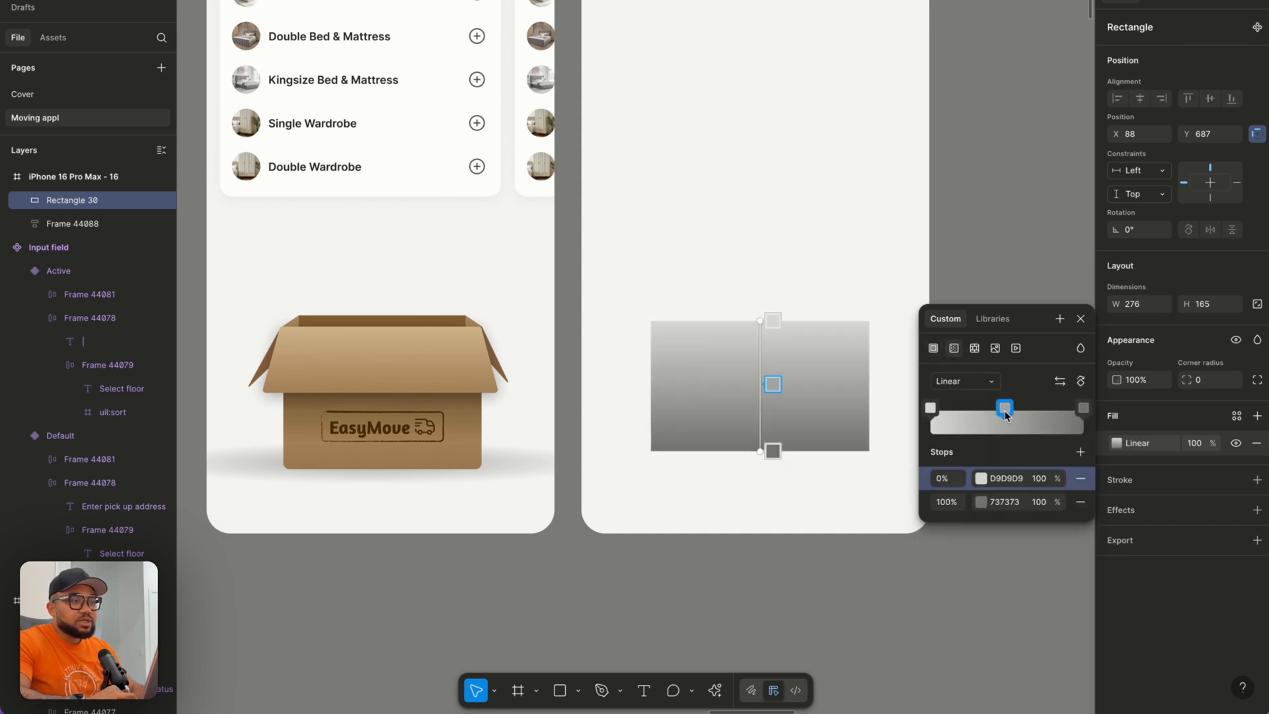
click(1005, 415)
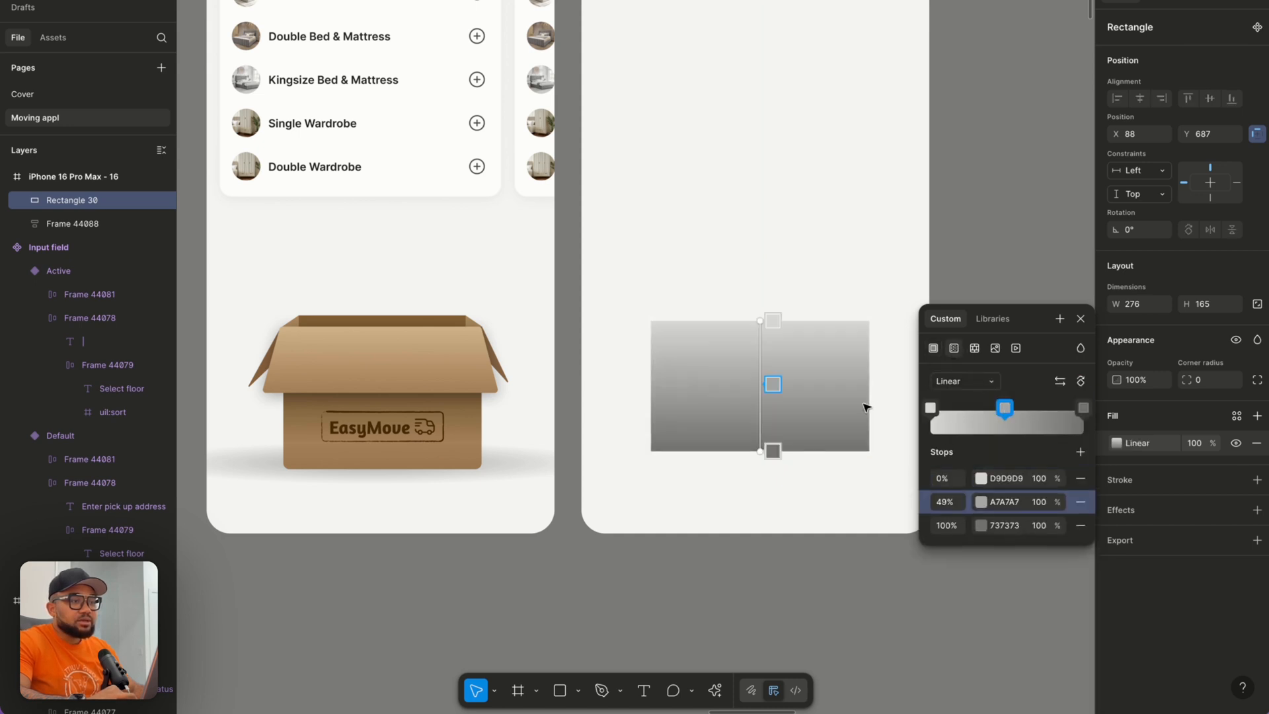
click(1005, 409)
click(969, 420)
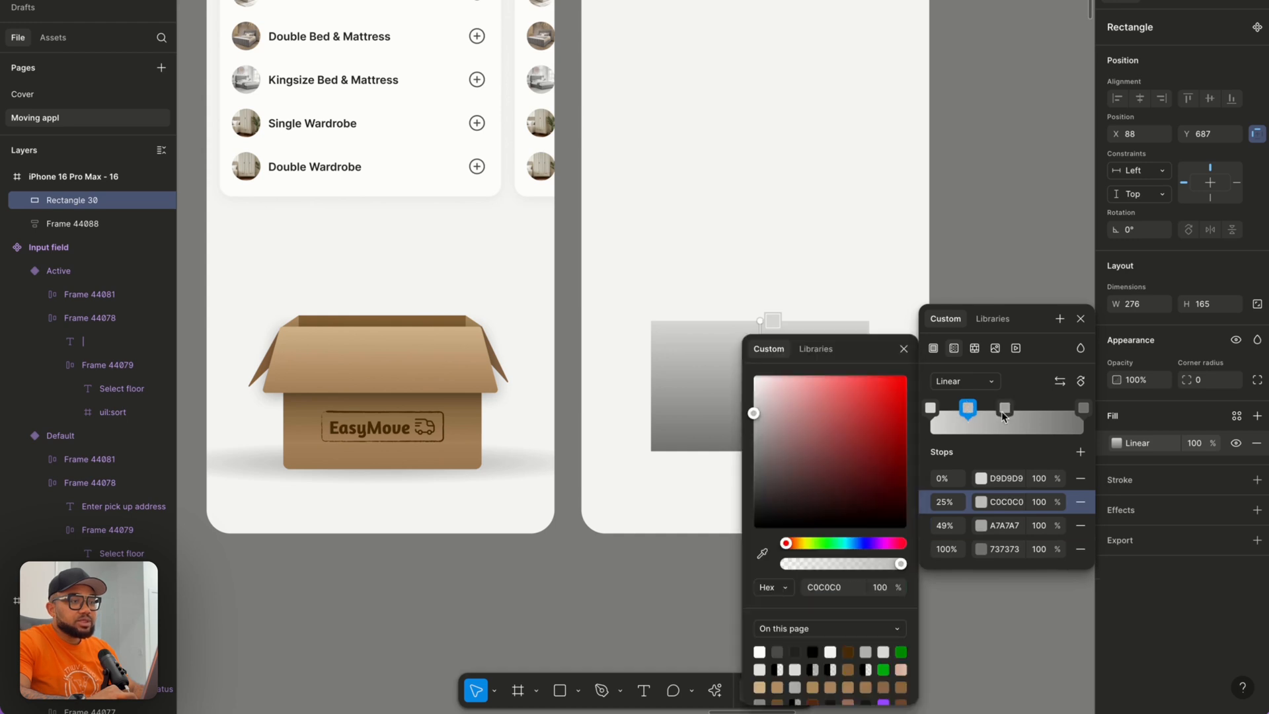
key(Delete)
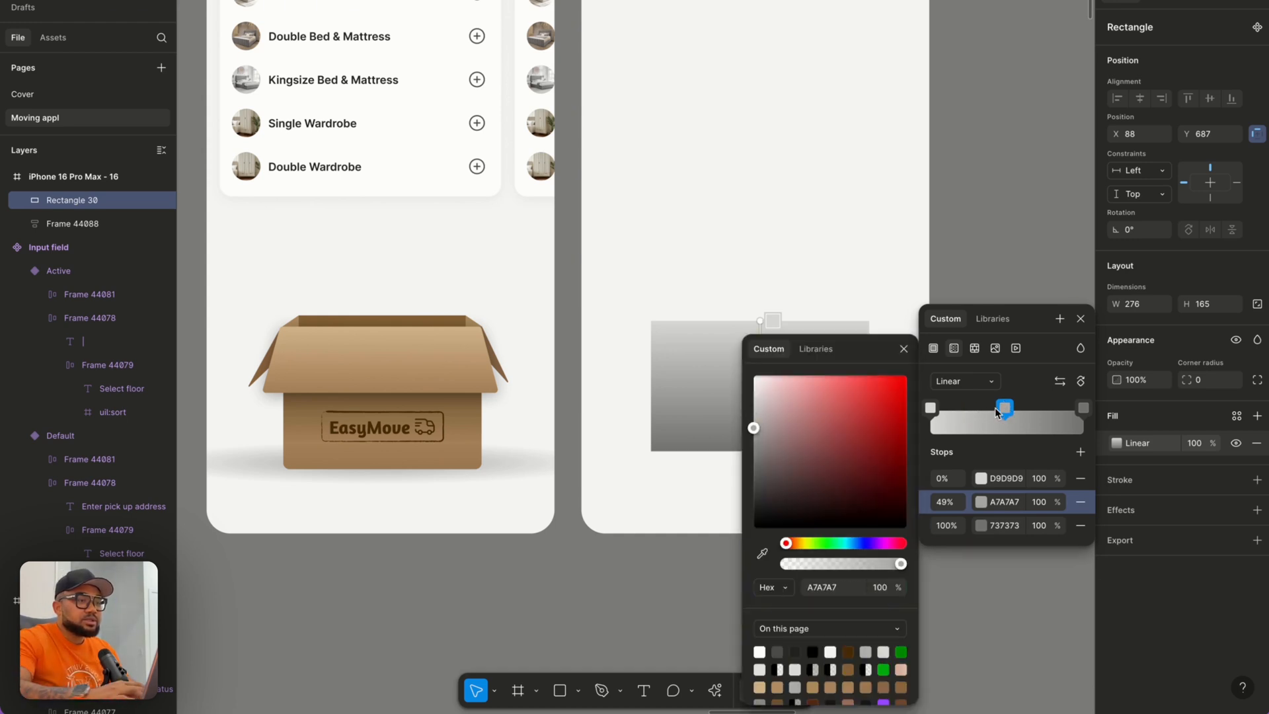
Sample the reference box's browns for the gradient stops: 96754E in the middle, 6A5032 at the start and A17E56 at the end.
click(1003, 410)
click(1000, 413)
click(762, 553)
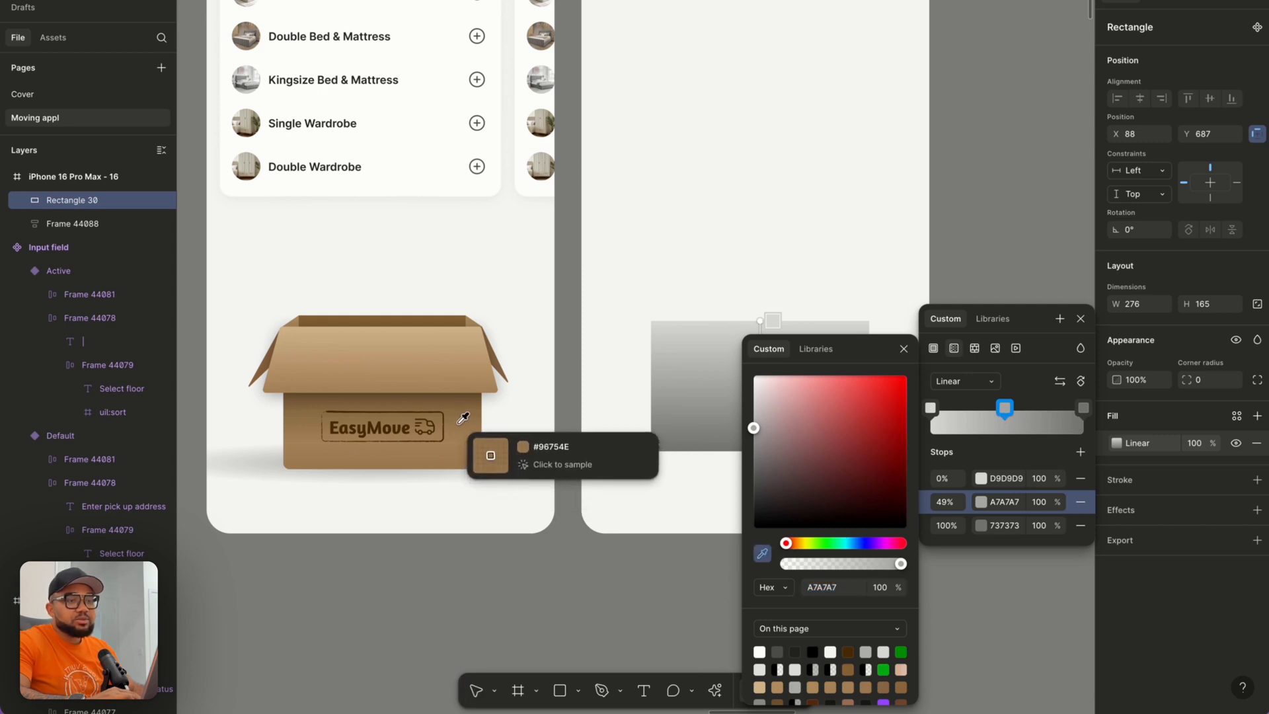
click(461, 420)
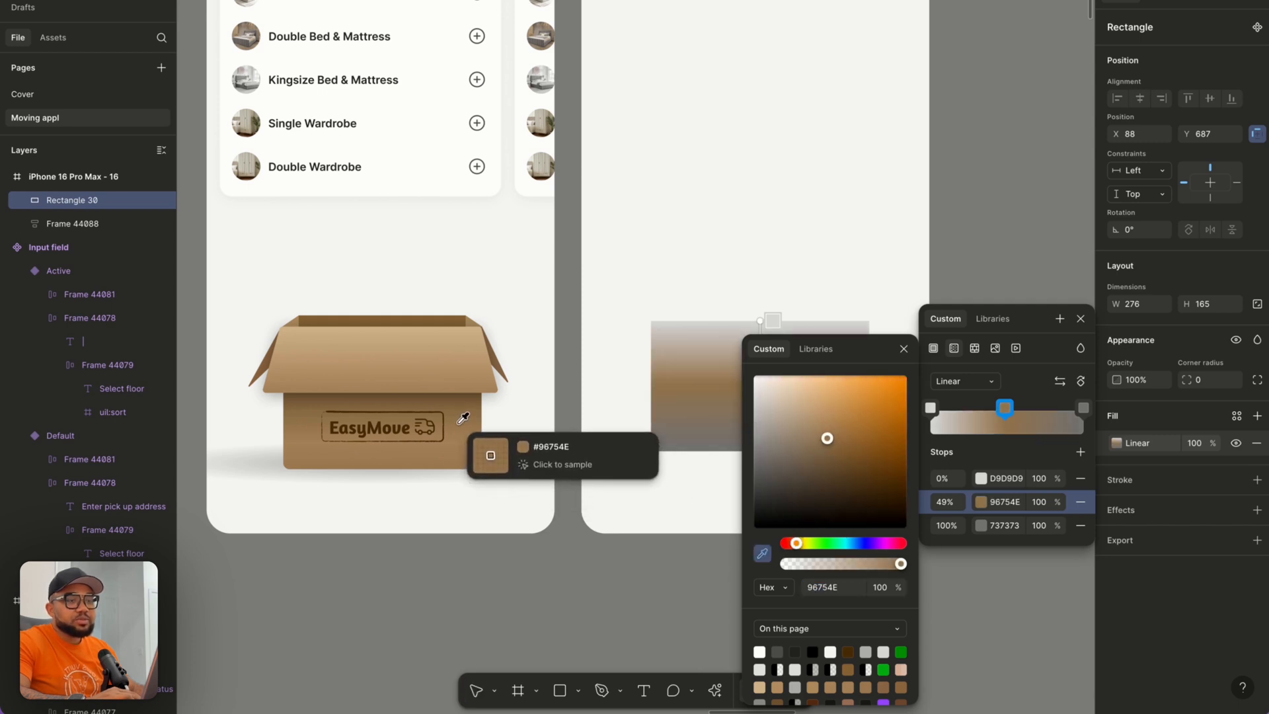
click(979, 480)
click(762, 553)
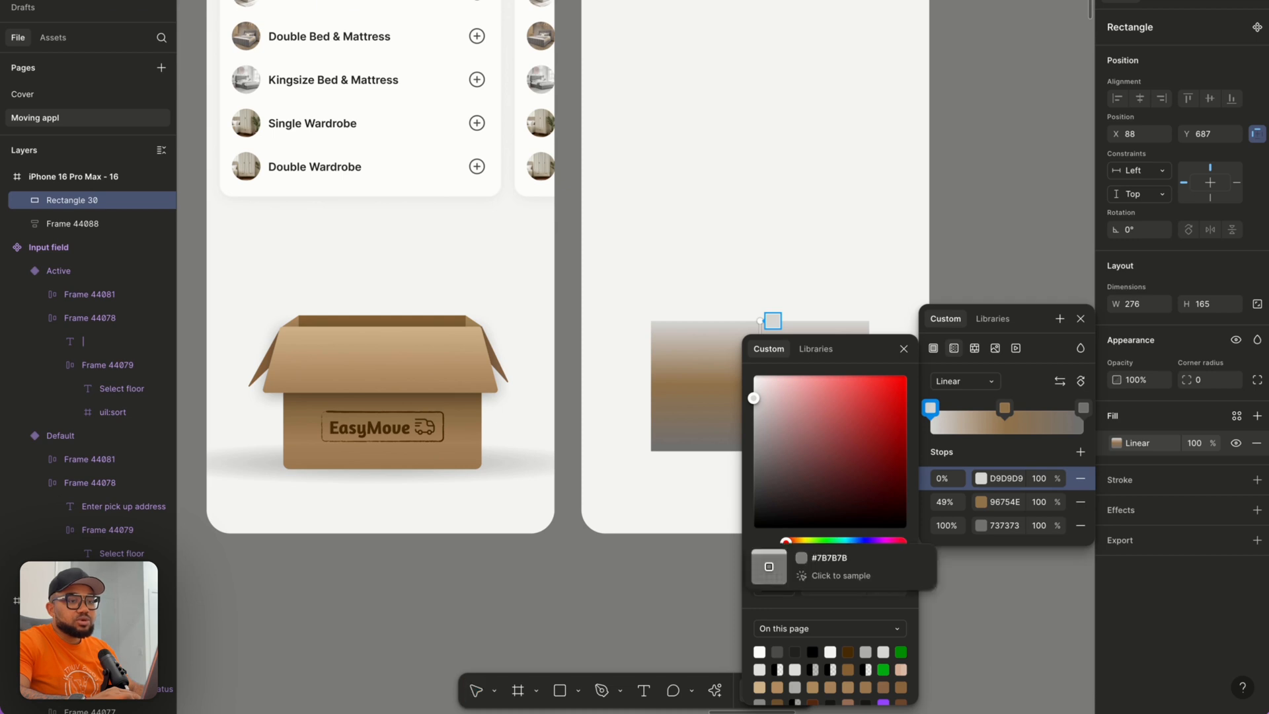
click(472, 392)
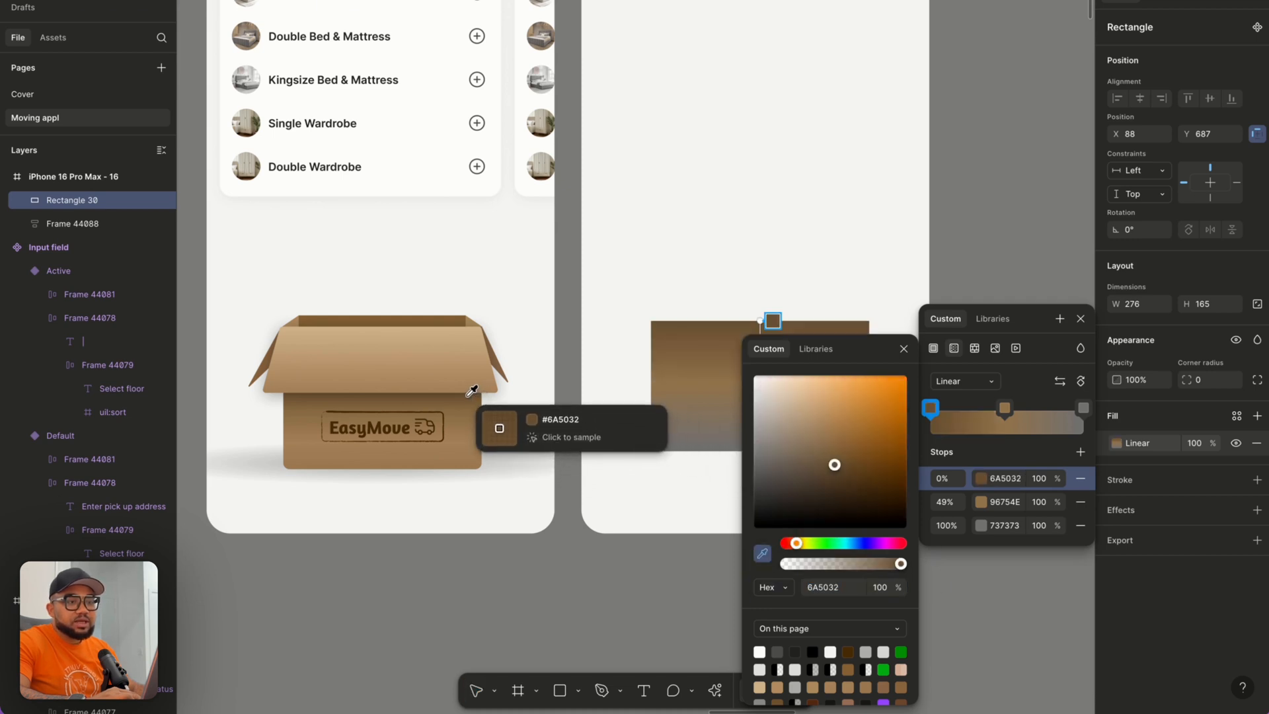
click(983, 528)
click(762, 553)
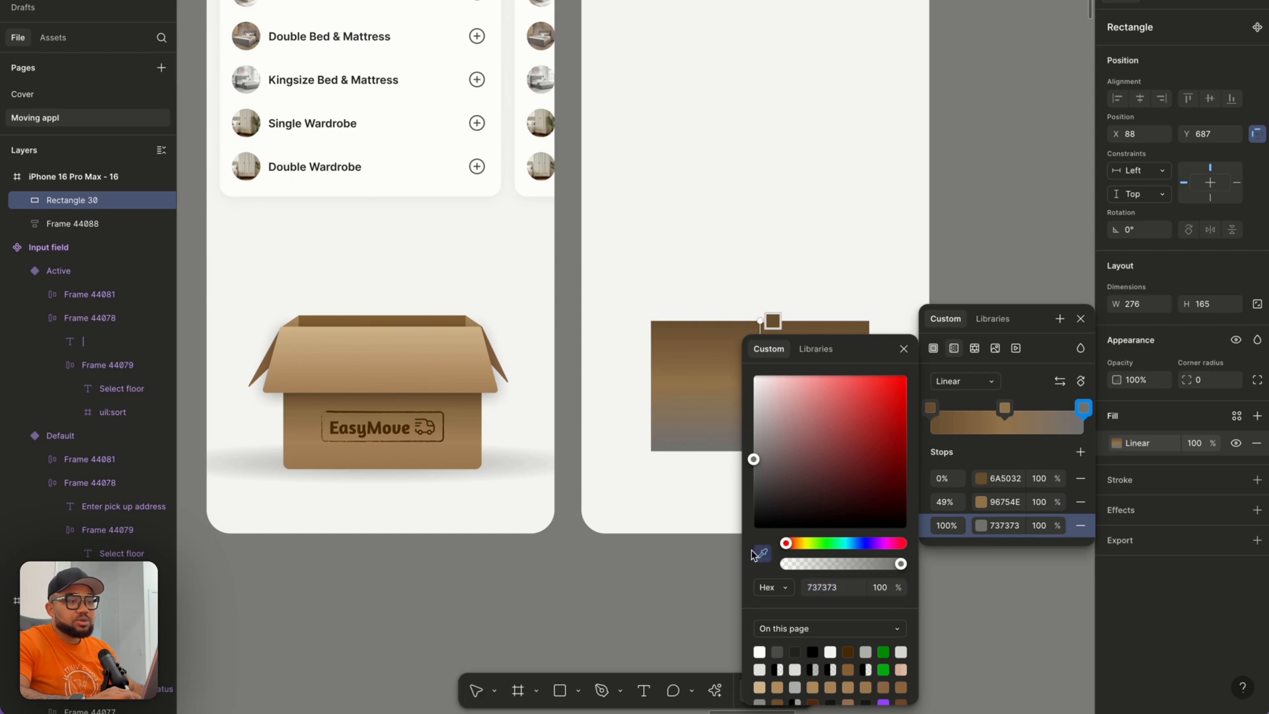
click(438, 456)
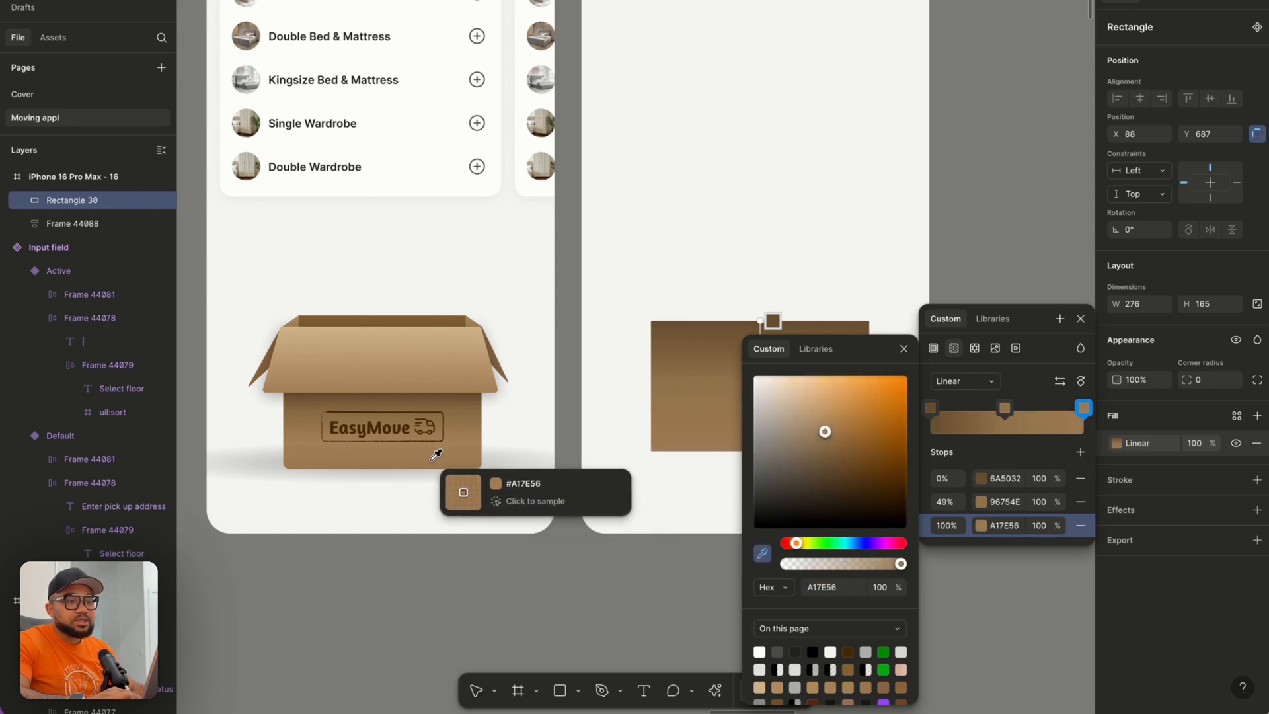
click(903, 349)
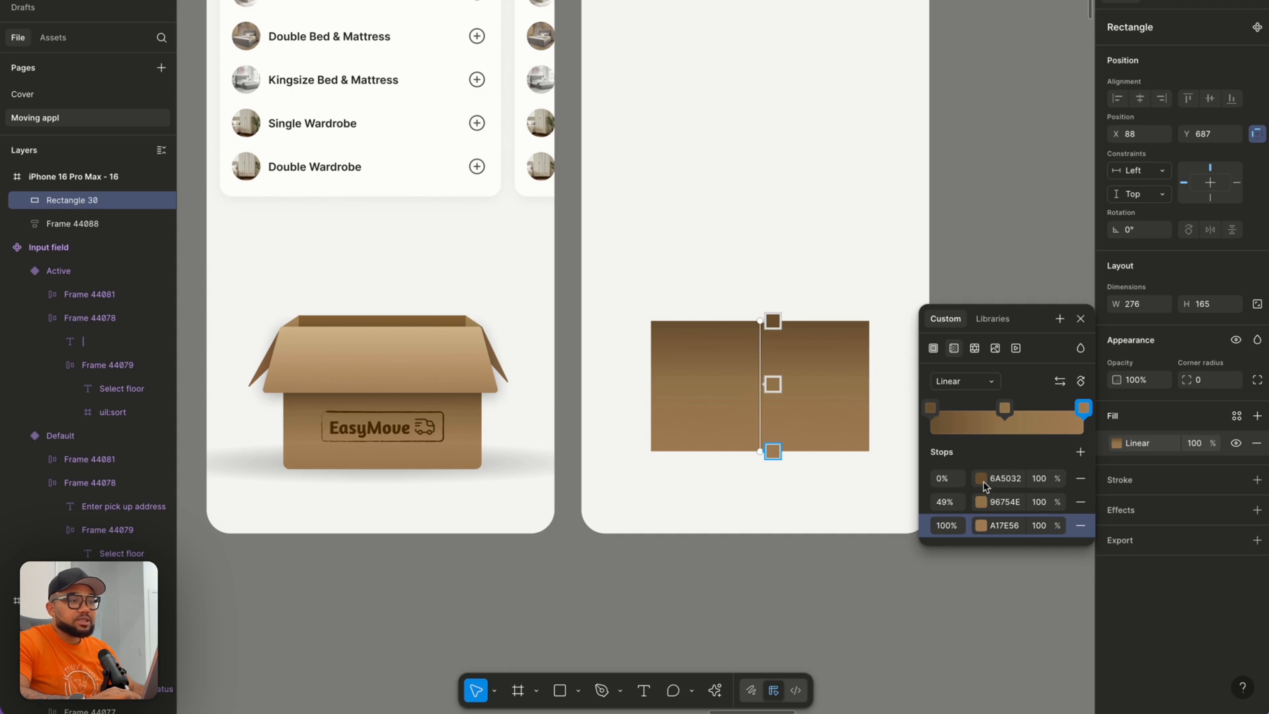
Lighten the gradient's start stop to 8B673D and its middle stop to B58348.
click(982, 481)
drag(835, 467, 839, 445)
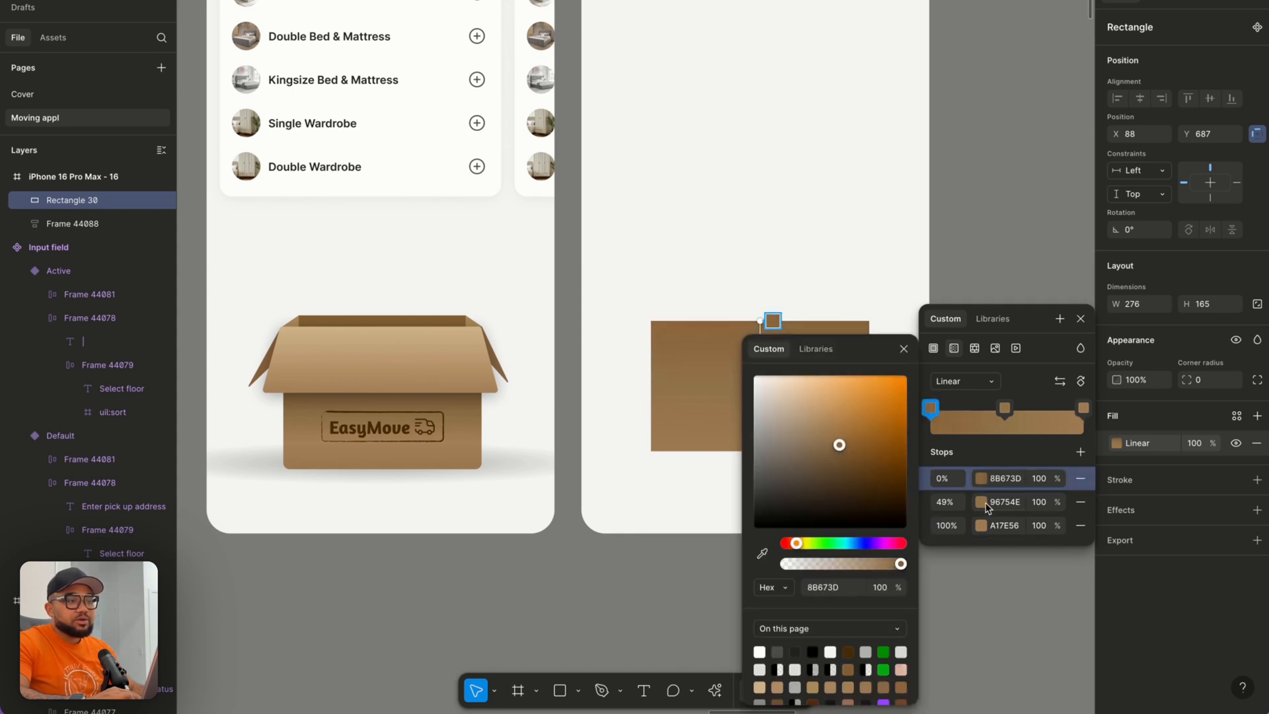
click(984, 503)
click(834, 436)
drag(834, 435, 839, 422)
drag(846, 424, 847, 425)
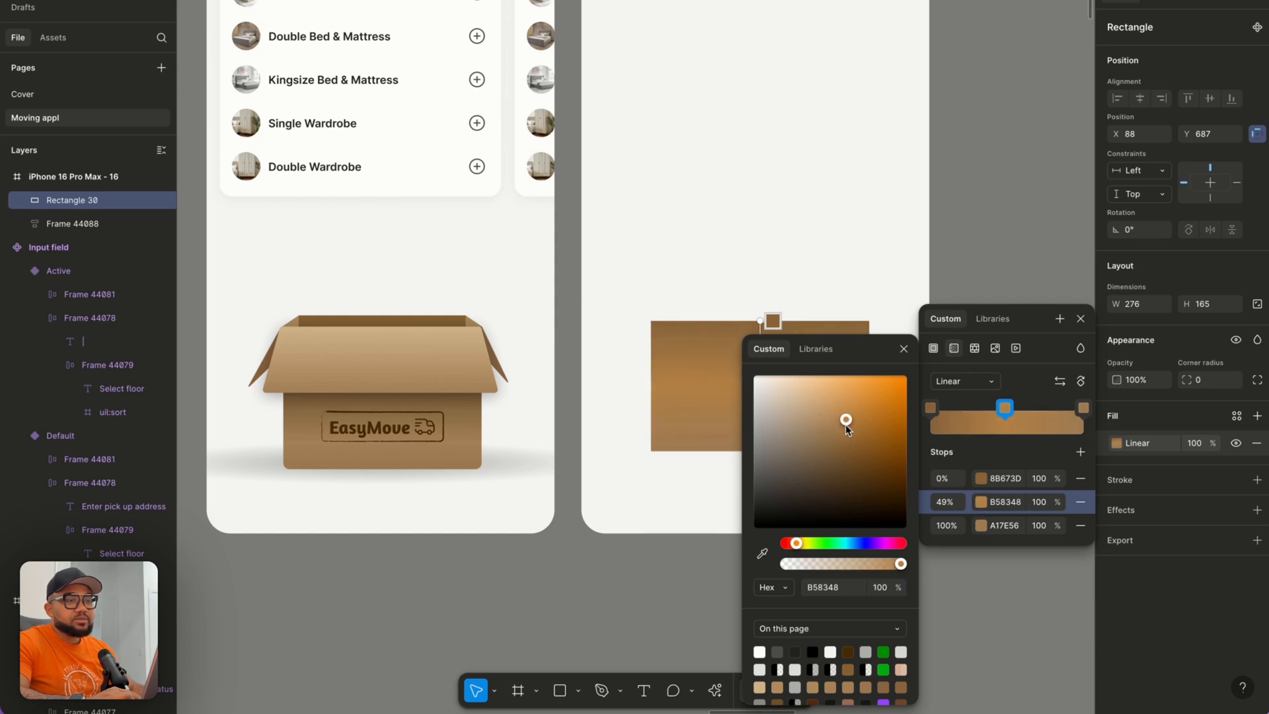
click(1081, 319)
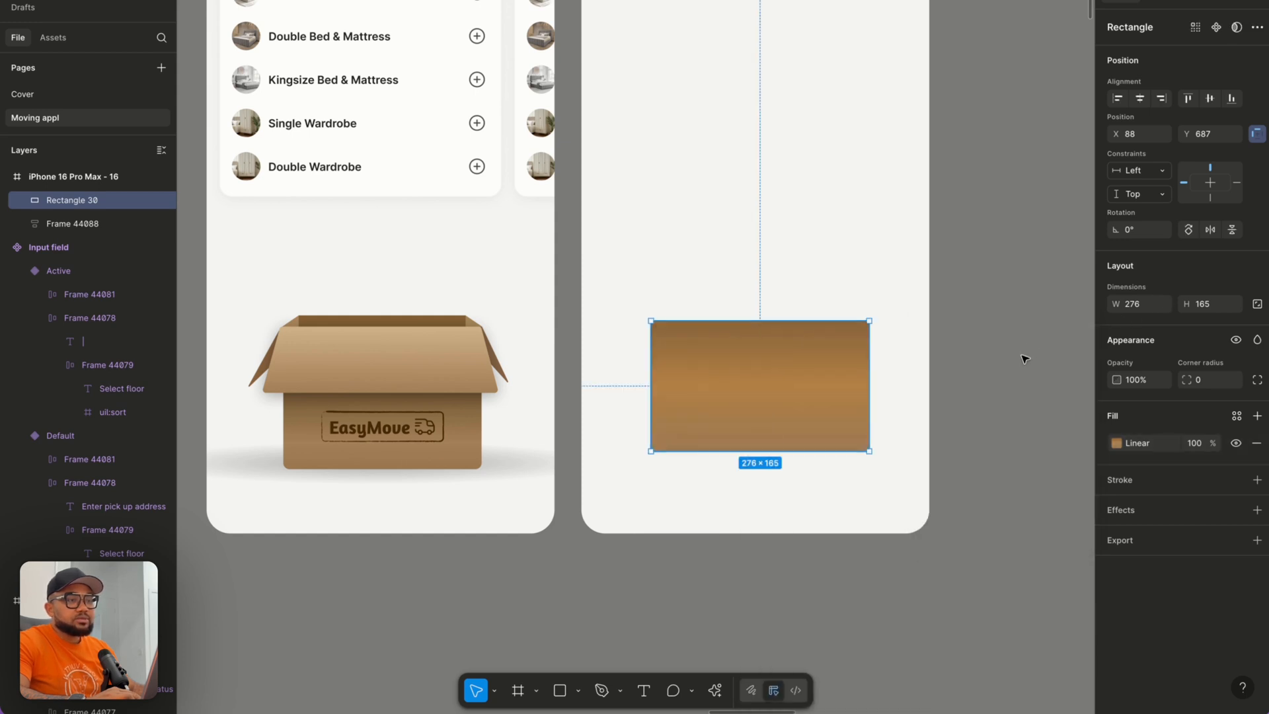
click(1023, 358)
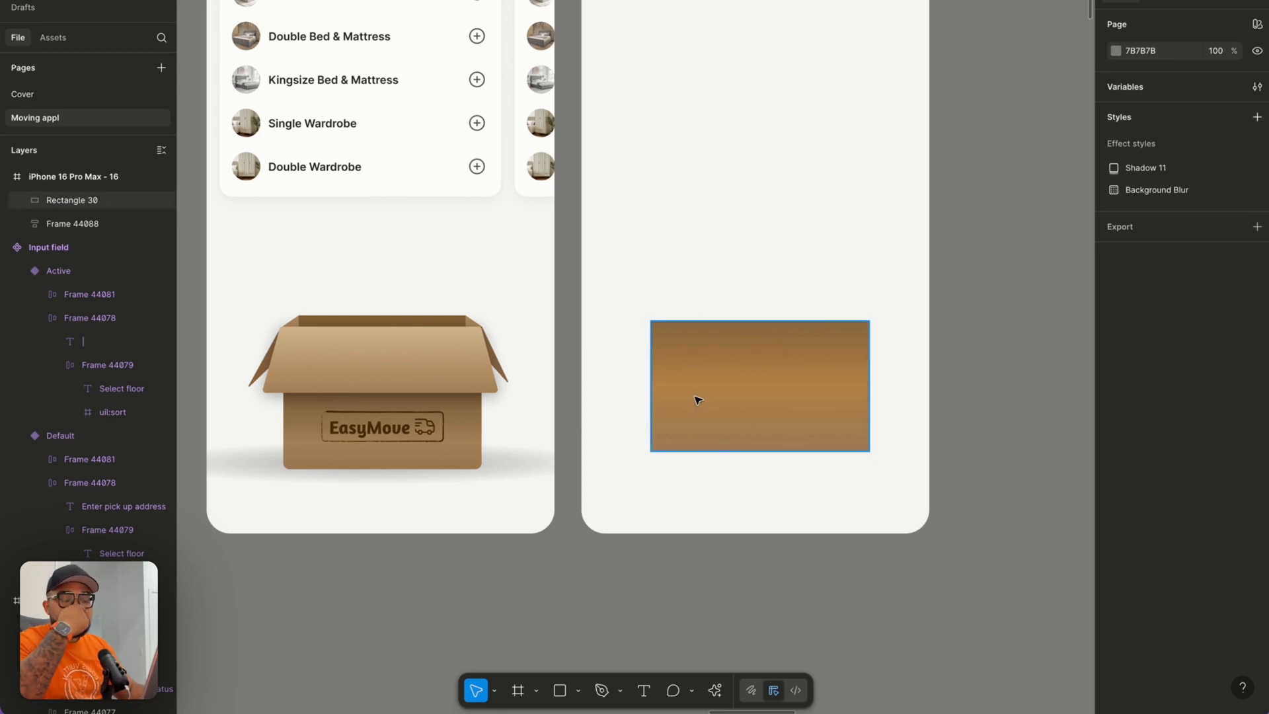
Duplicate the brown rectangle in place and shorten the copy from below to a height of about 81.
click(715, 424)
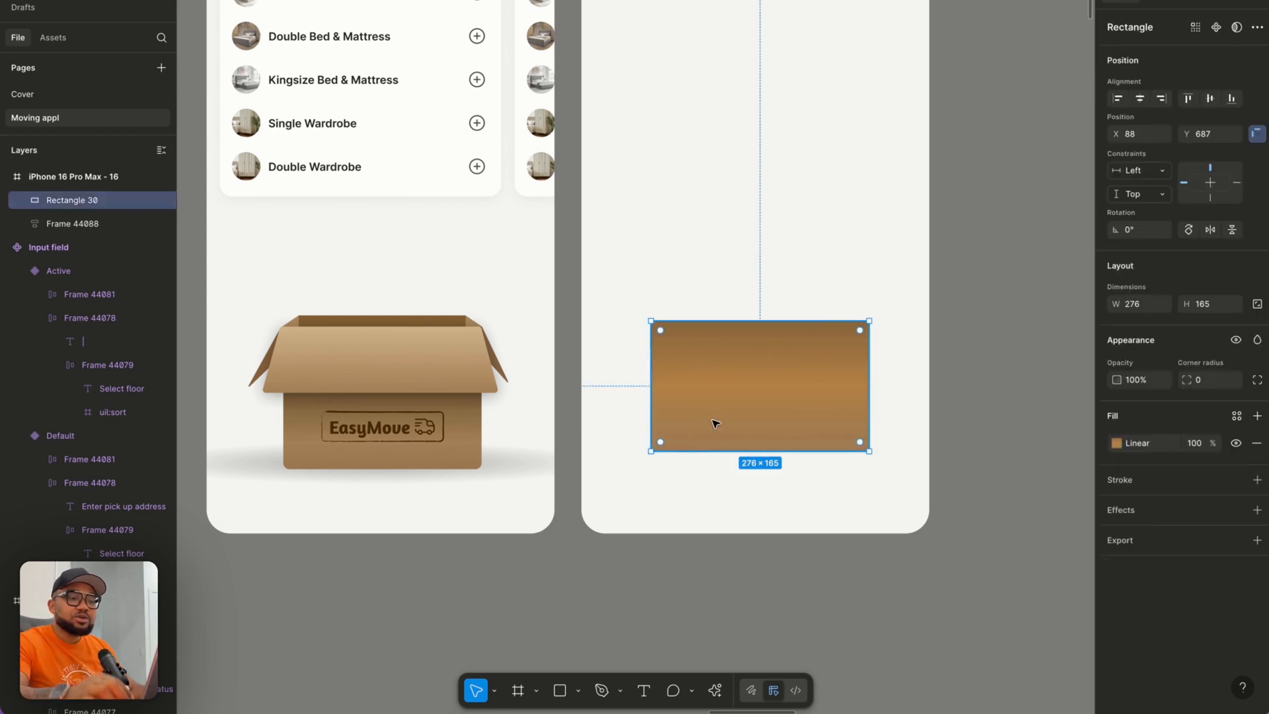
key(ctrl+d)
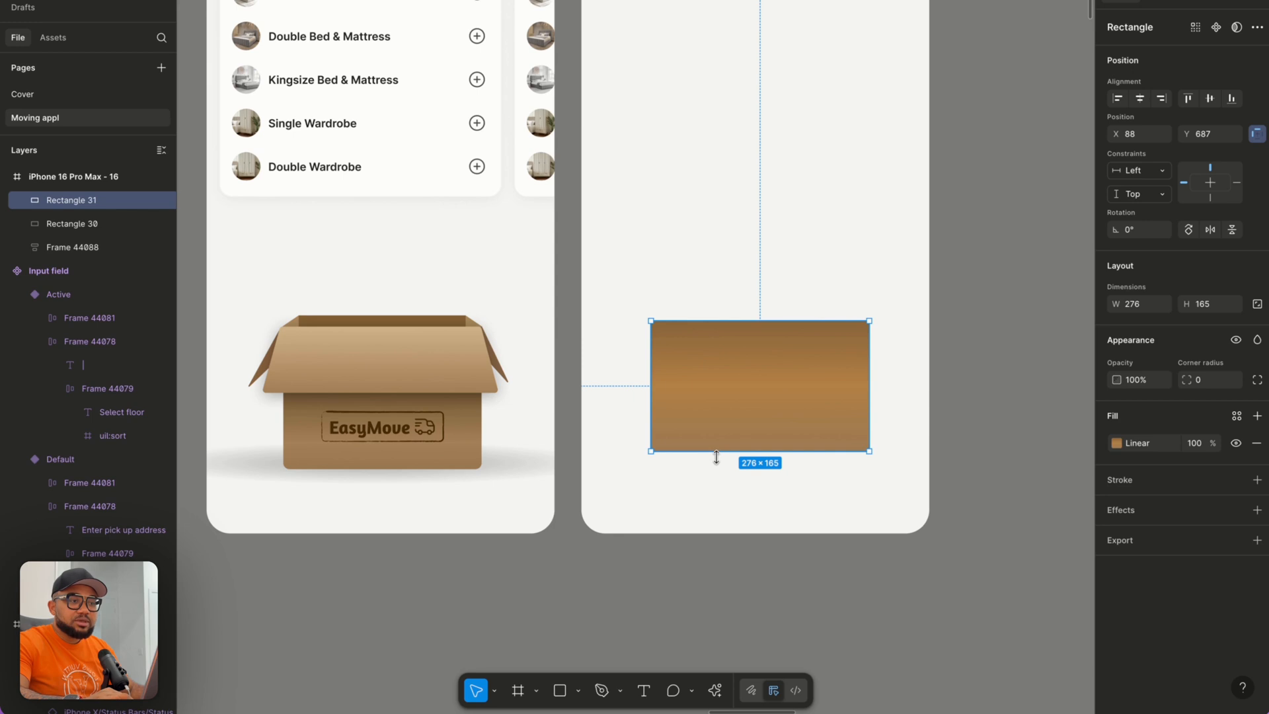
drag(716, 455, 716, 383)
Move the shortened copy's two lower corner points outward to form a trapezoid flap about 358 wide.
double_click(719, 367)
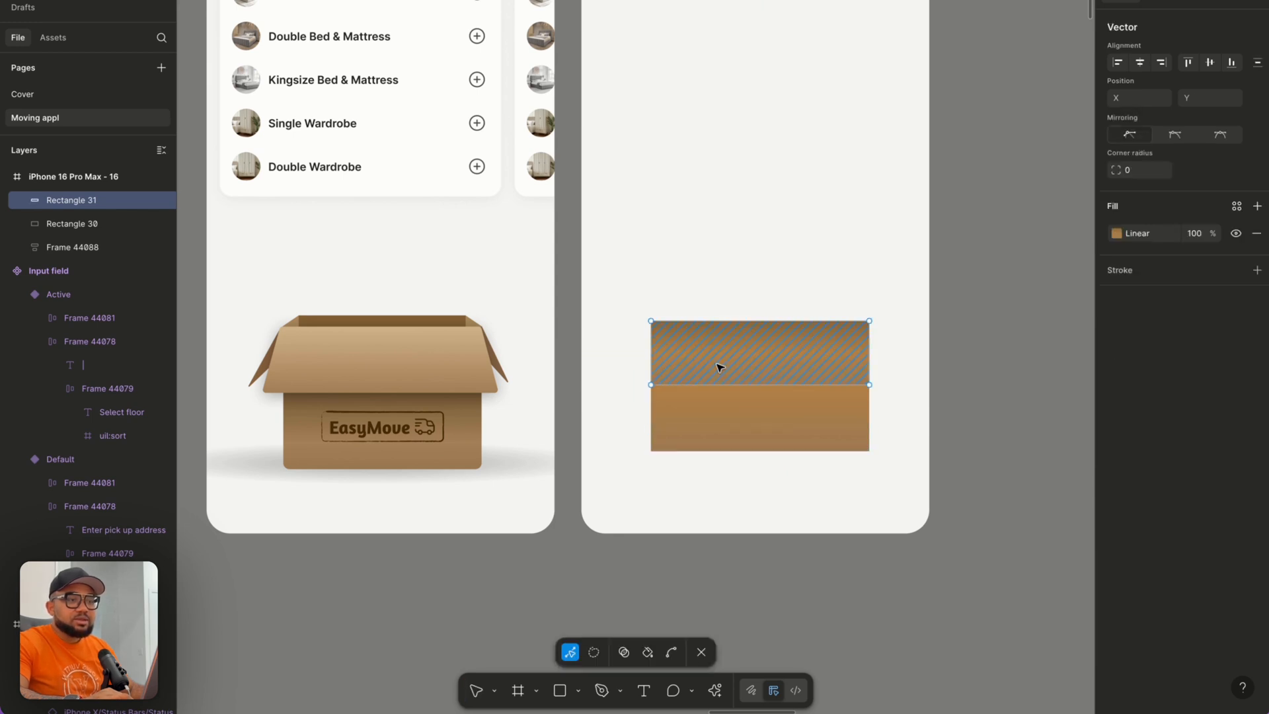
drag(652, 385, 622, 383)
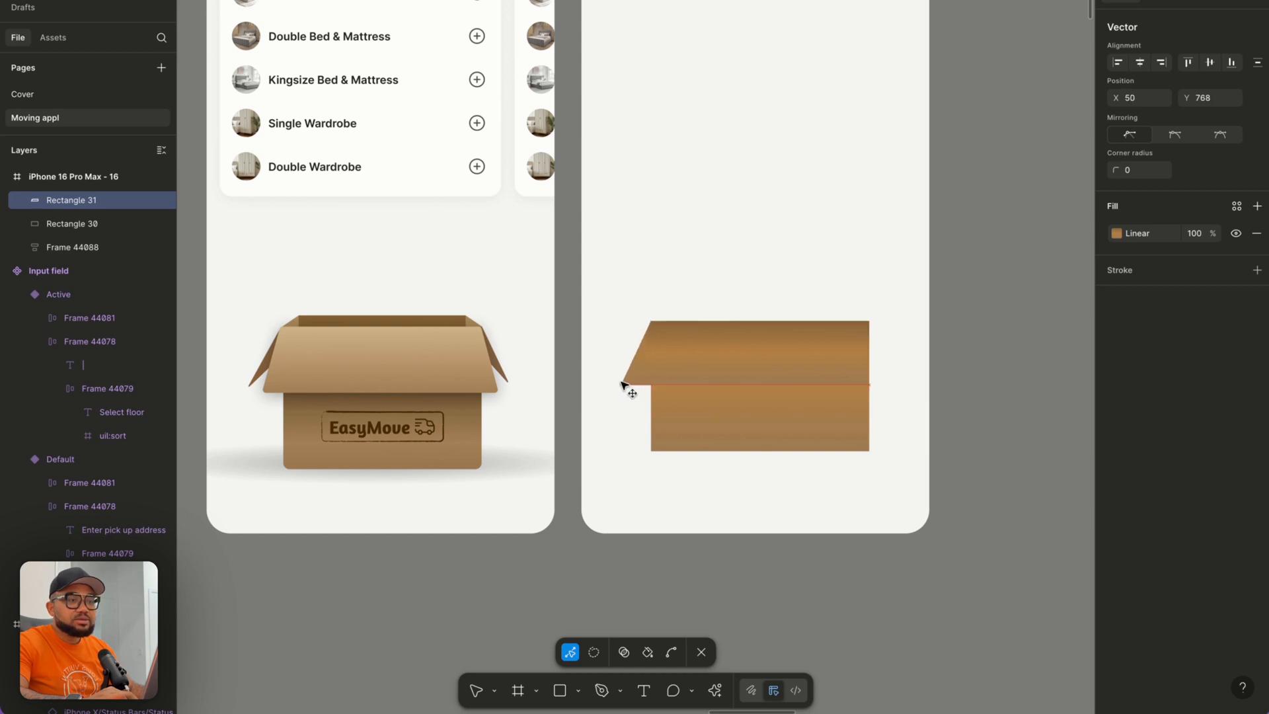
drag(871, 384, 904, 386)
key(Escape)
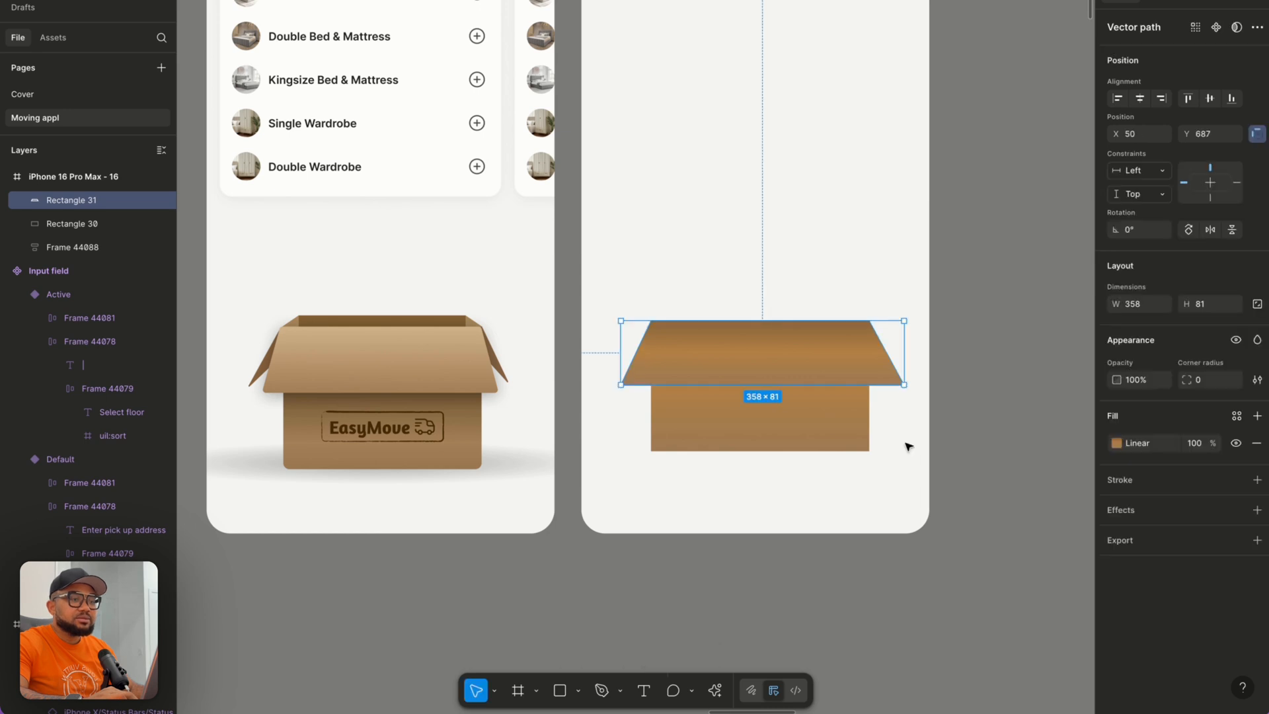
key(Escape)
Set the trapezoid flap's corner radius to 5.
click(829, 365)
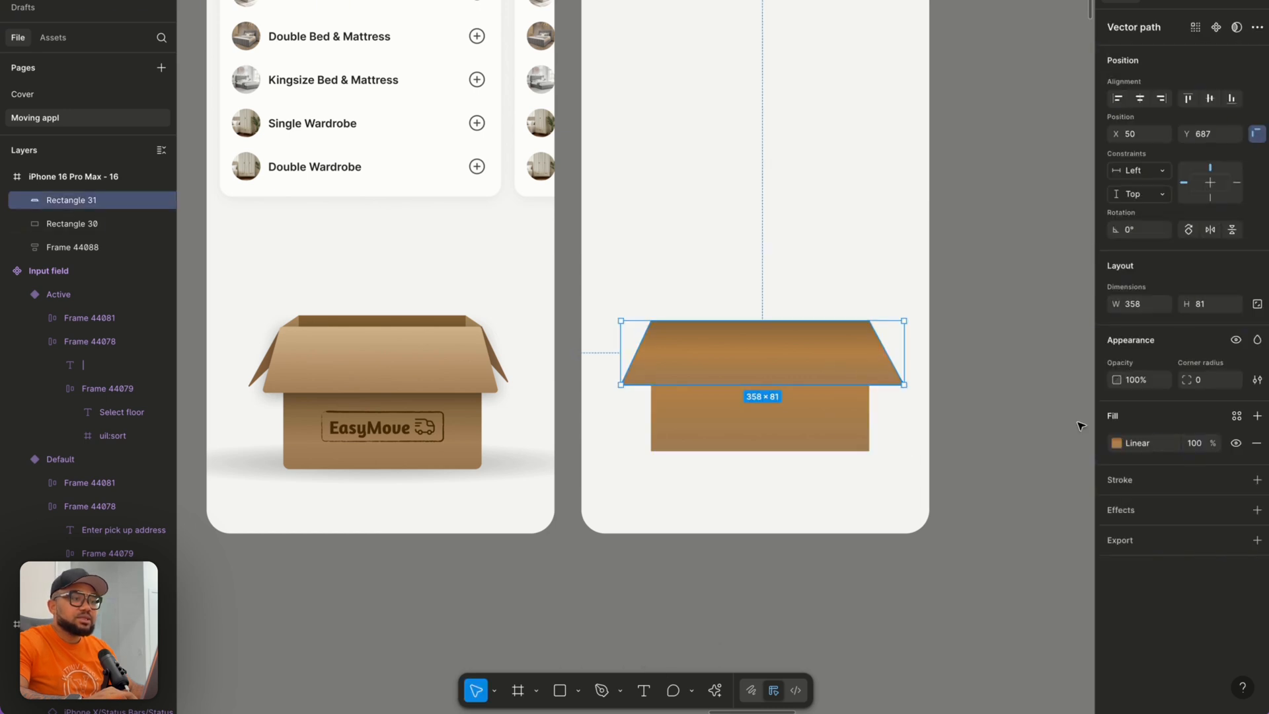
click(1208, 386)
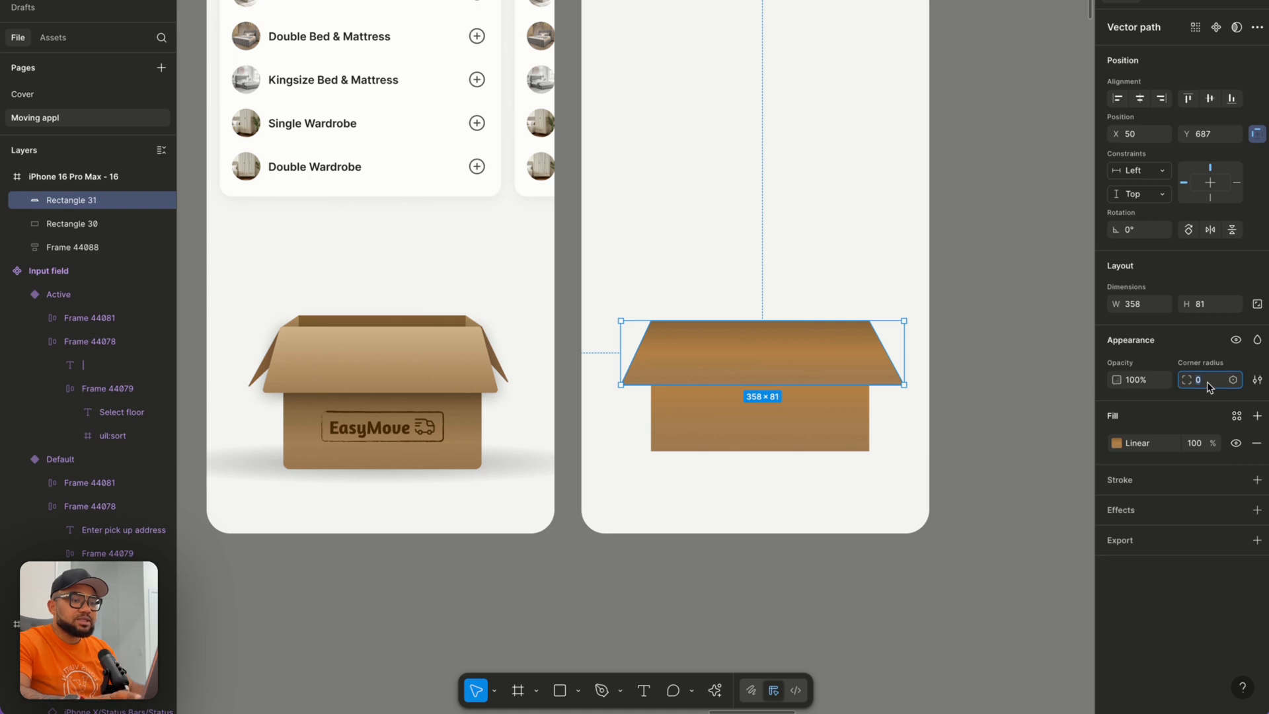
text(5)
key(Return)
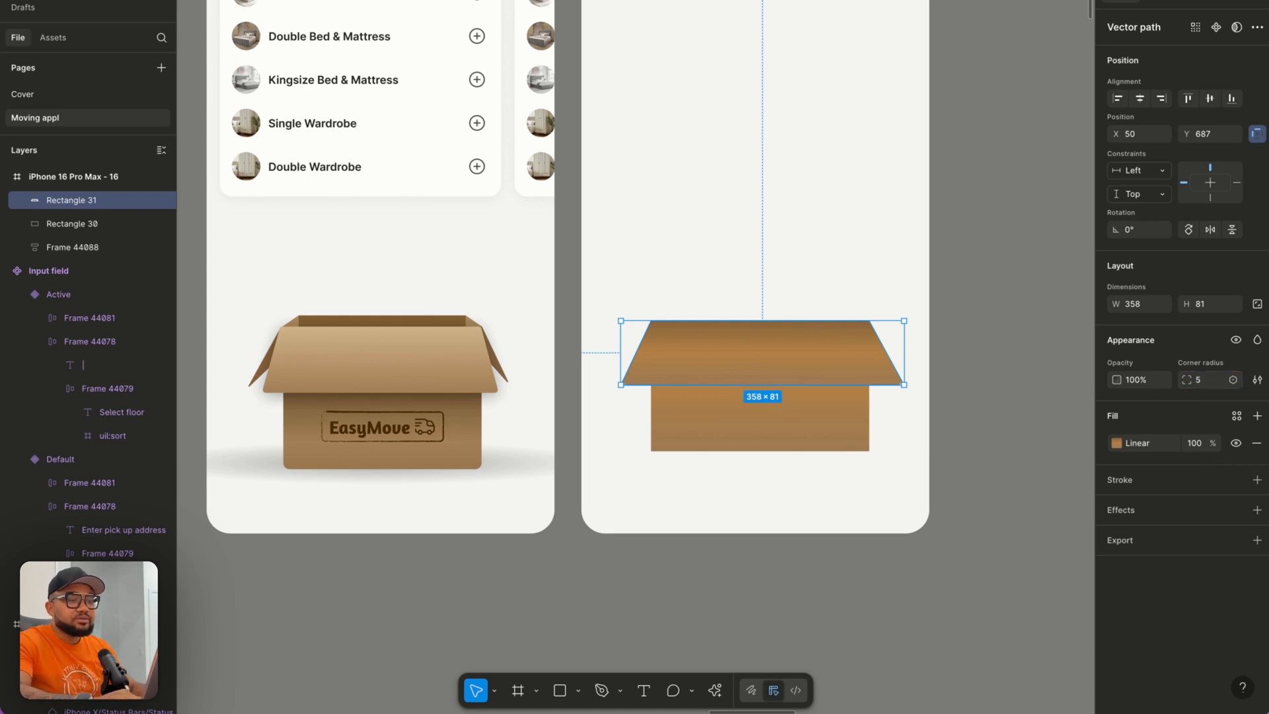
Move the trapezoid flap's two lower corner points slightly inward, narrowing it to about 348 wide.
scroll(852, 350, up, 5)
double_click(800, 398)
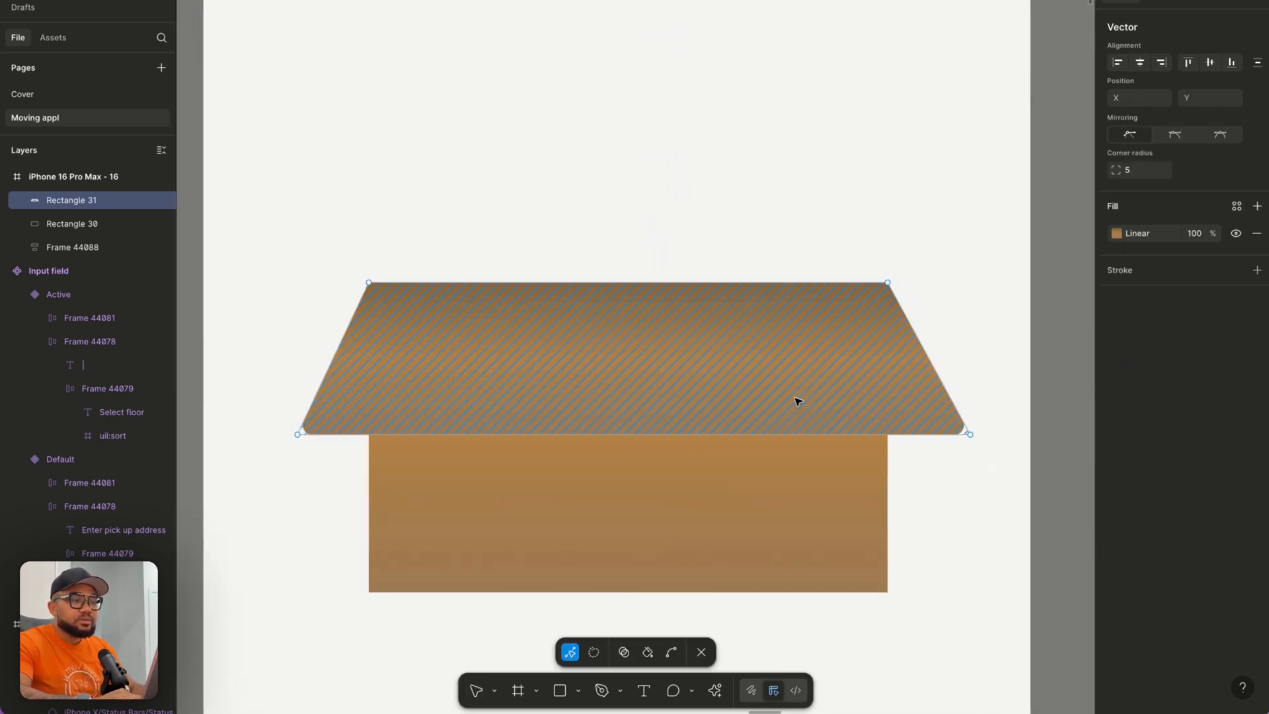
drag(971, 436, 959, 434)
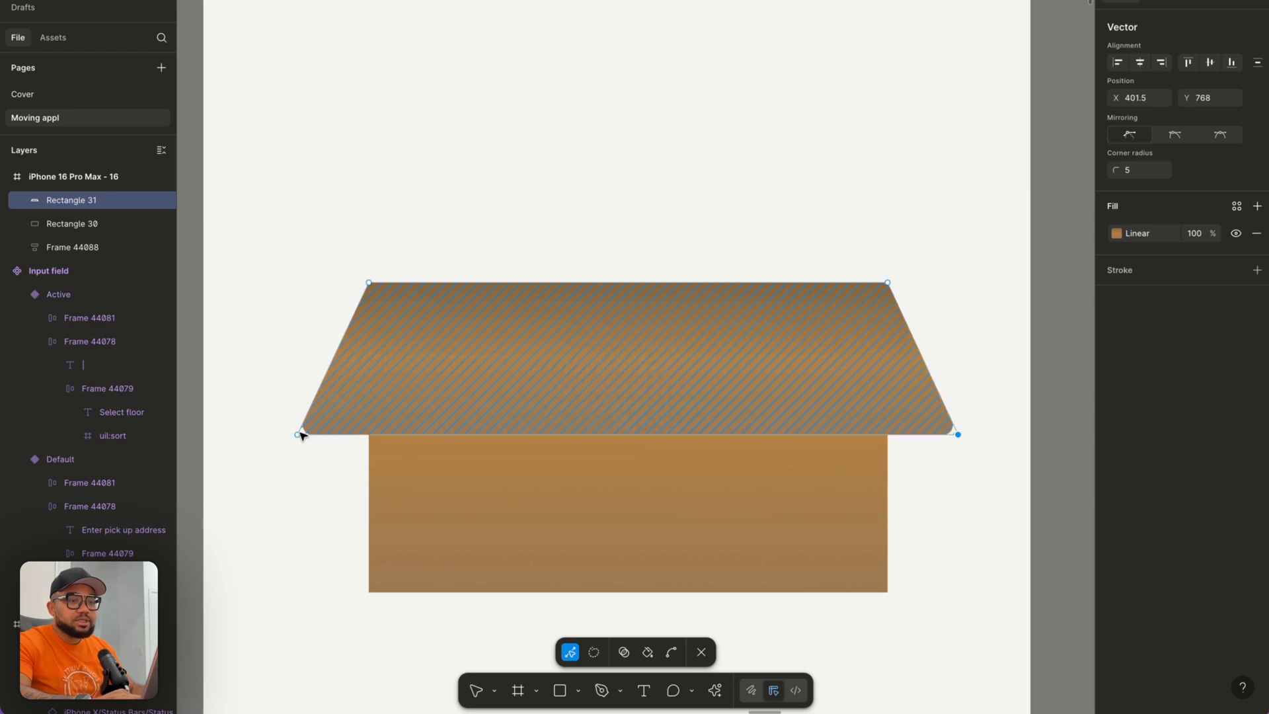
drag(298, 437, 307, 436)
click(301, 486)
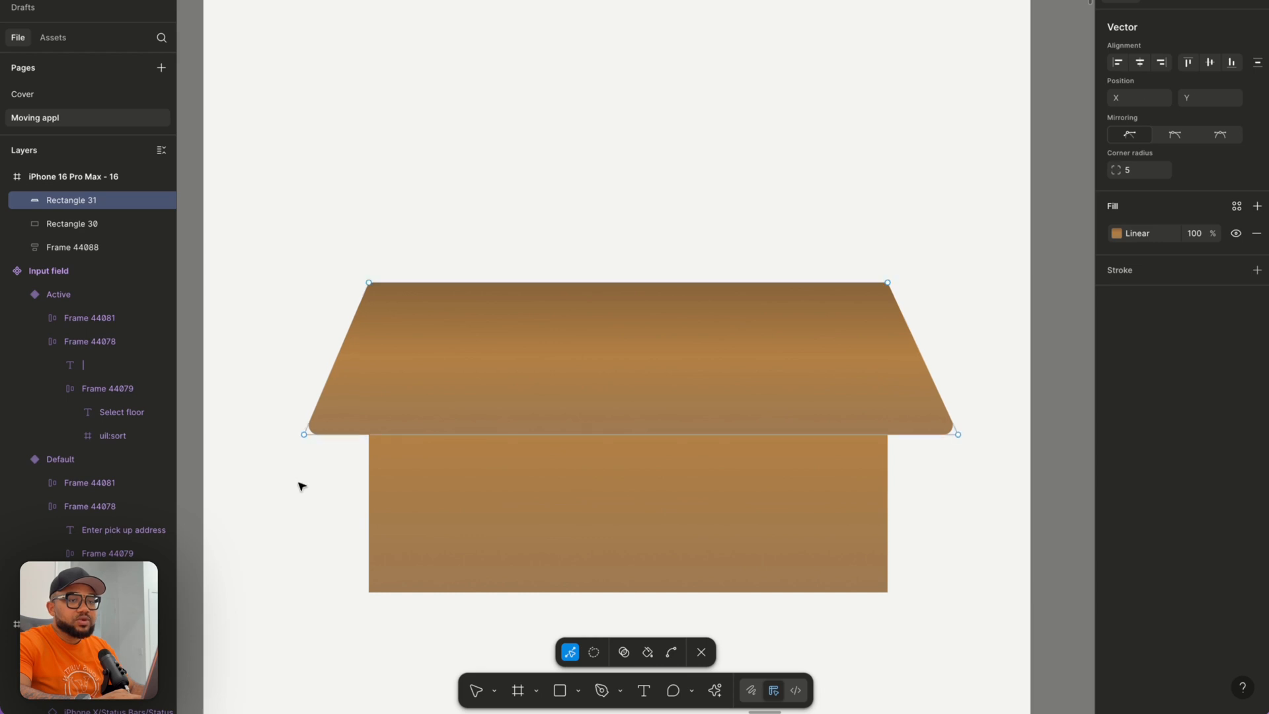
key(Escape)
Set the box body rectangle's corner radius to 5 and extend it downward to a height of about 191.
click(492, 522)
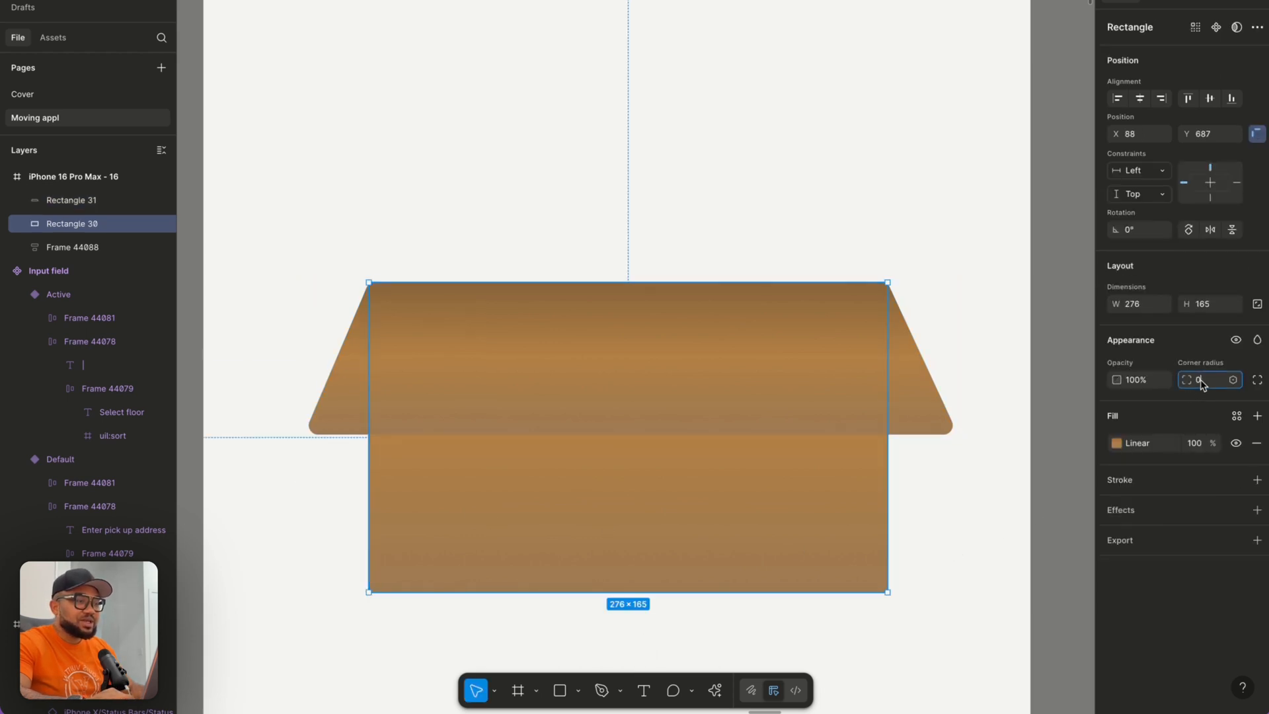
text(5)
key(Return)
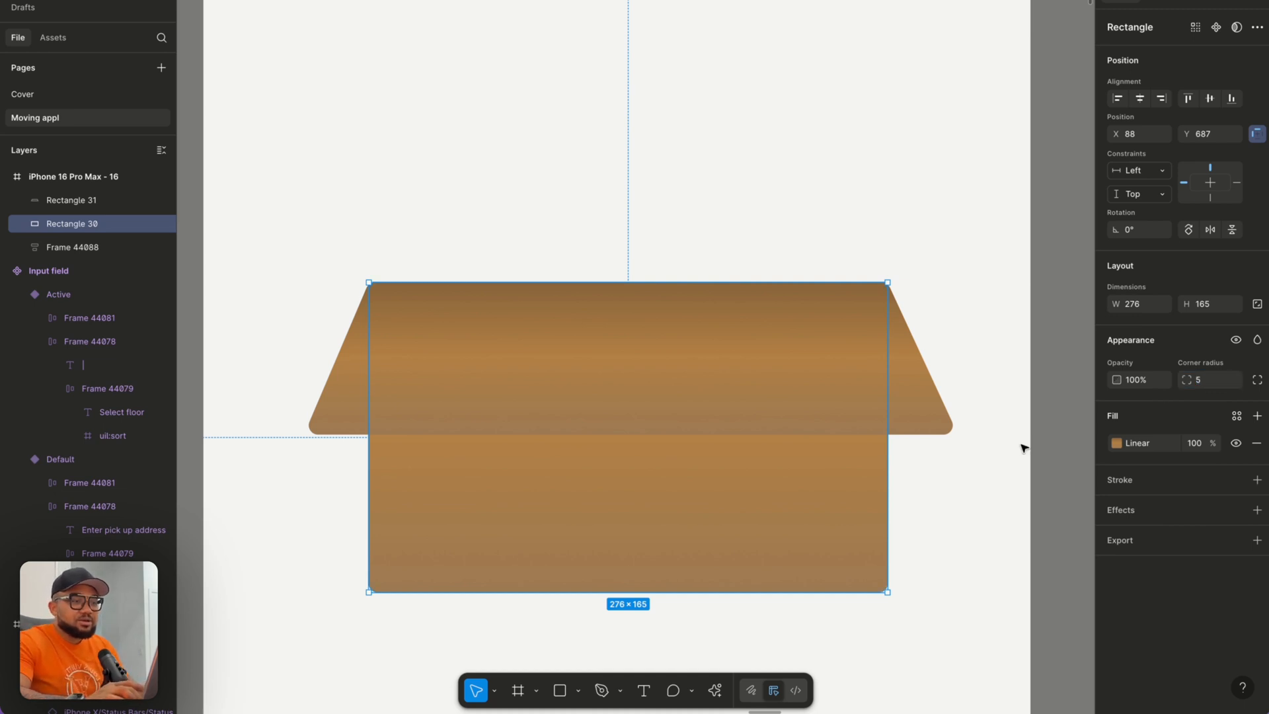
drag(739, 594, 737, 642)
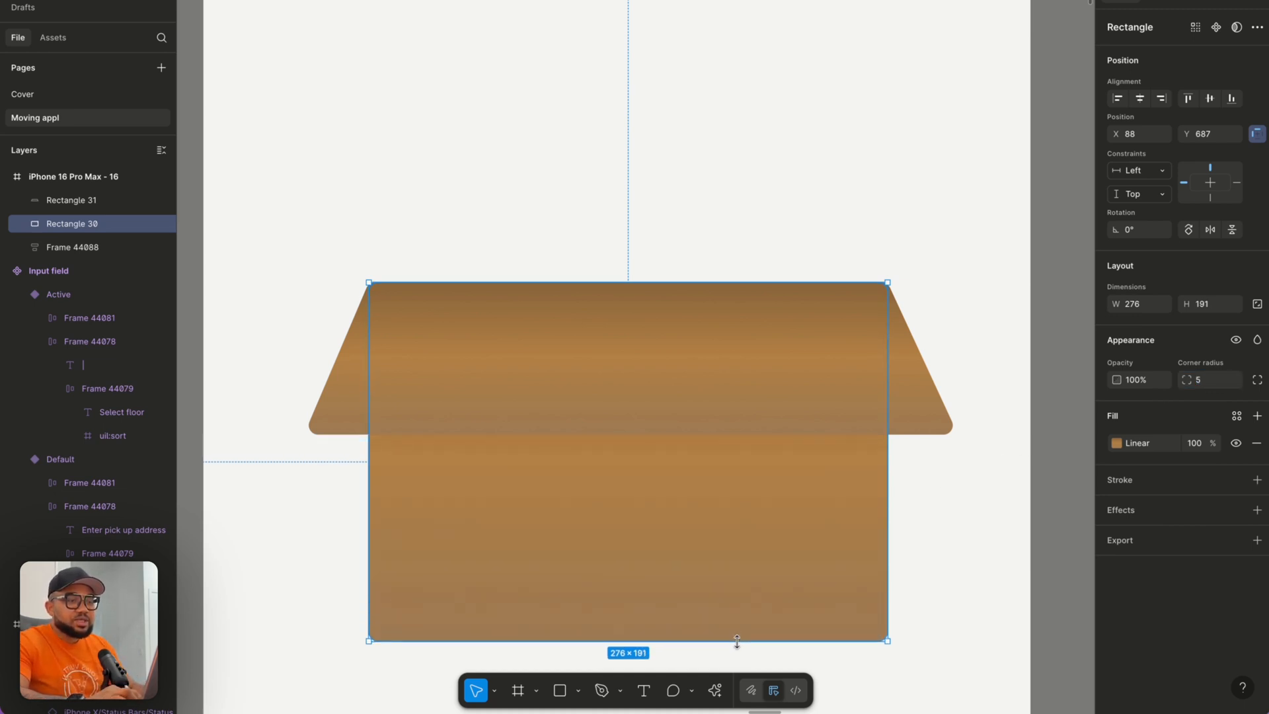
click(975, 529)
scroll(974, 529, down, 5)
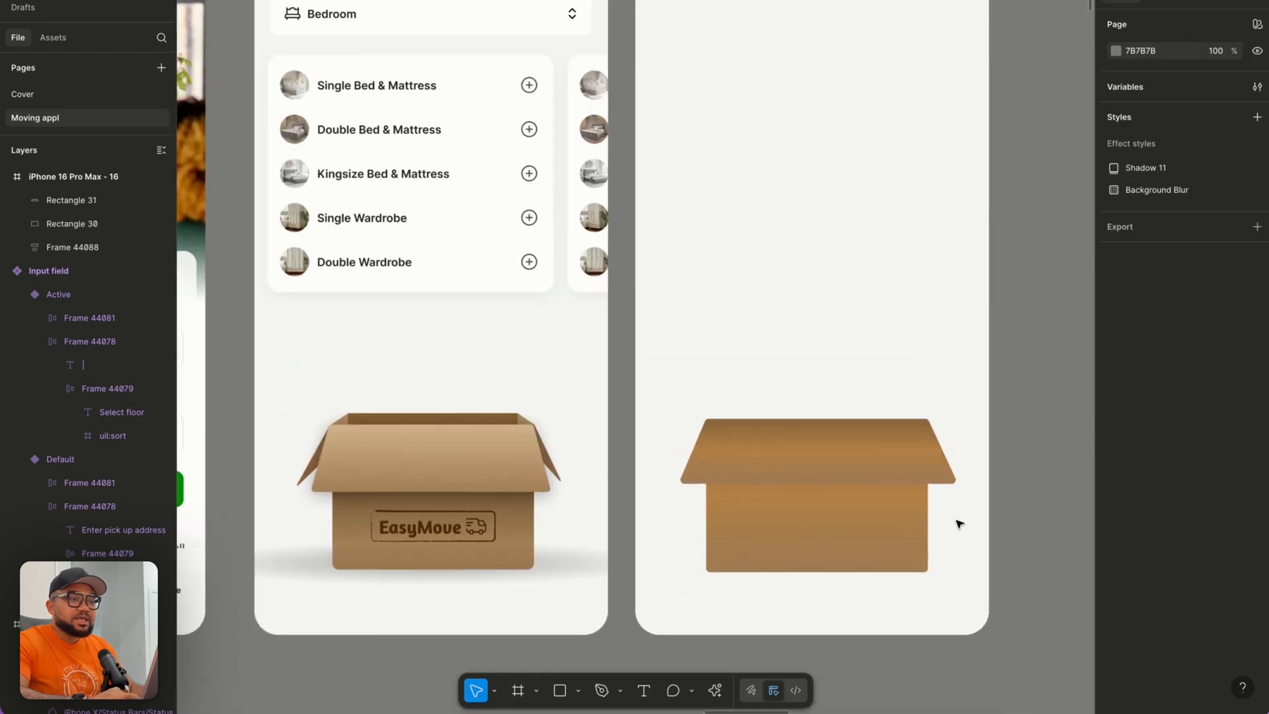
Remove the middle 49% stop from the trapezoid flap's linear gradient fill.
click(876, 474)
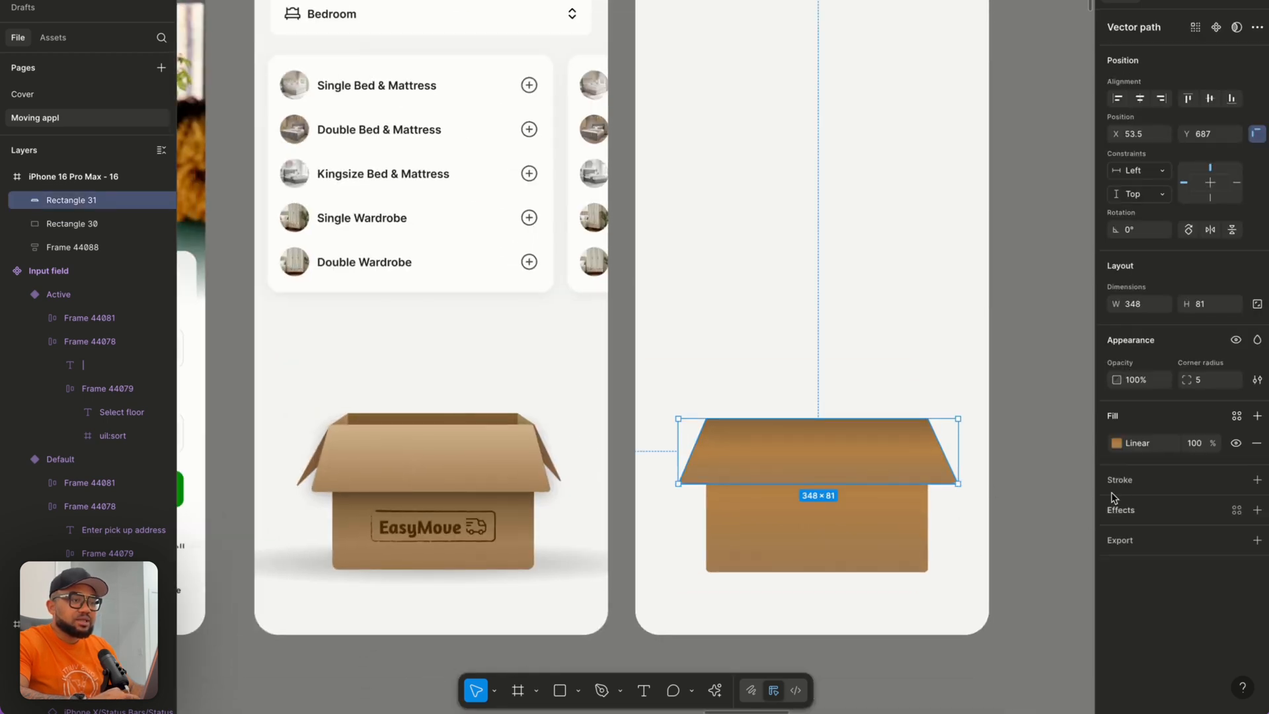
click(1116, 444)
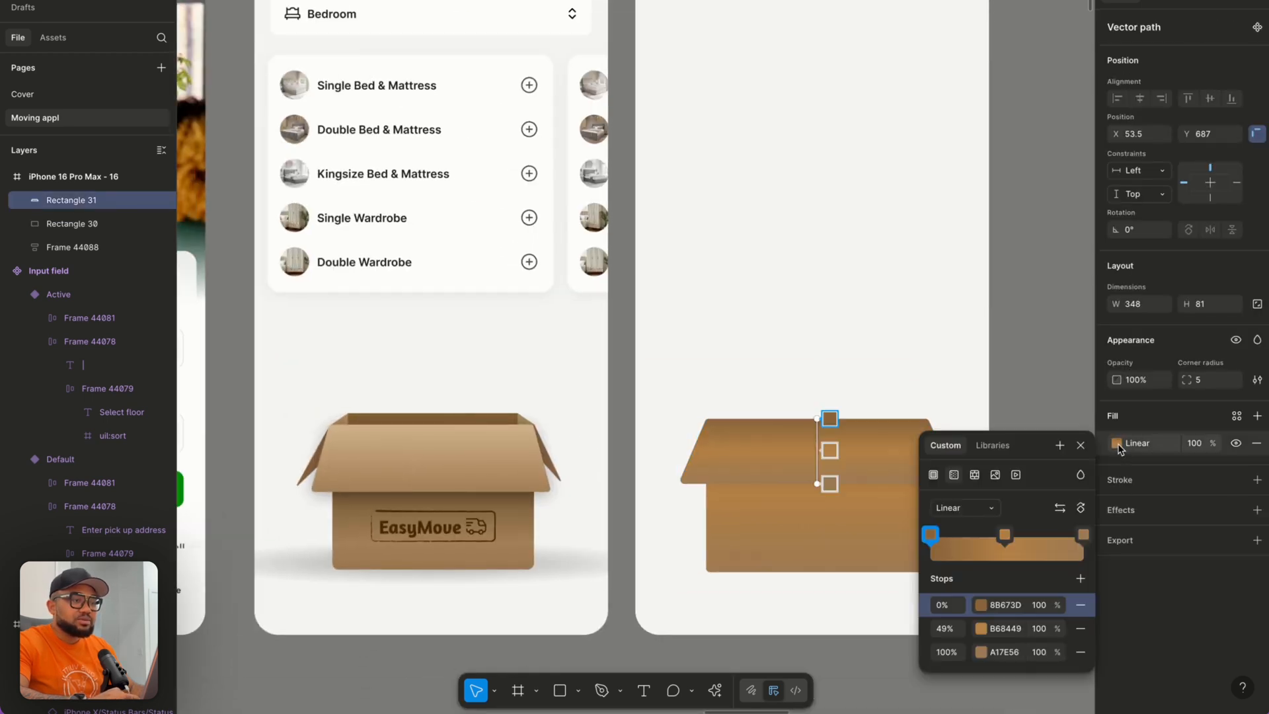
click(933, 474)
click(953, 474)
click(1005, 535)
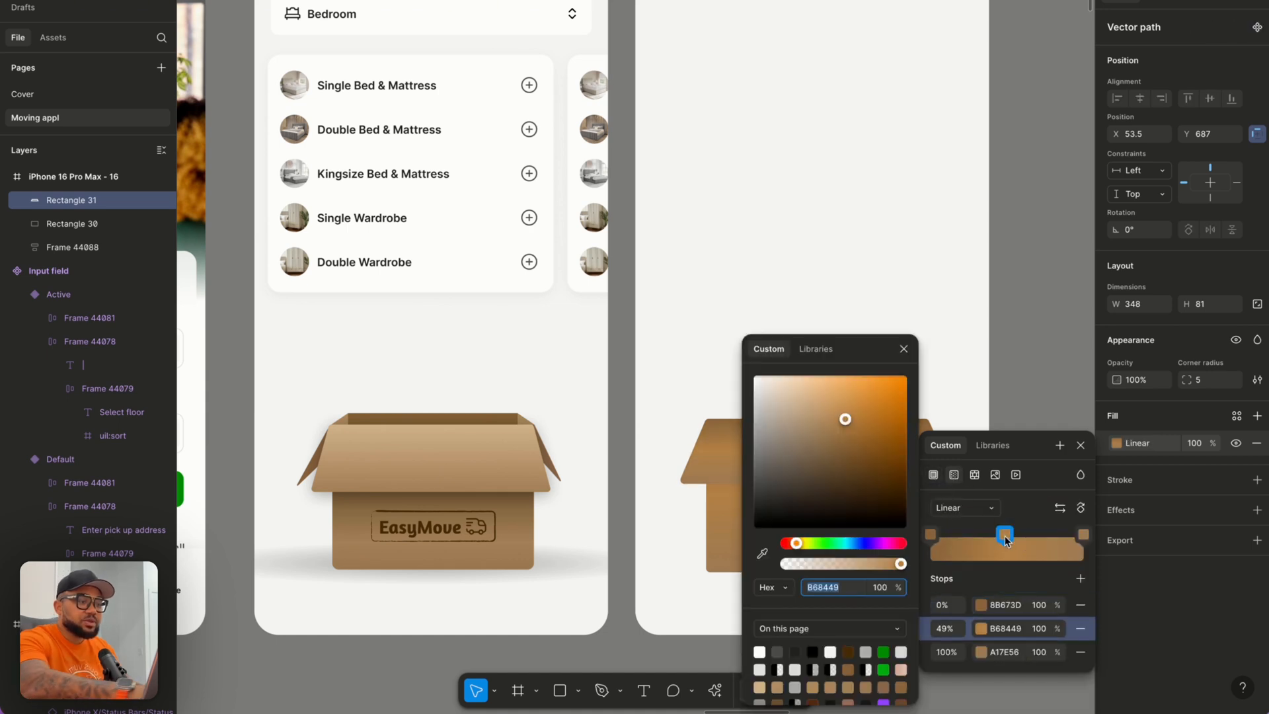
click(1005, 535)
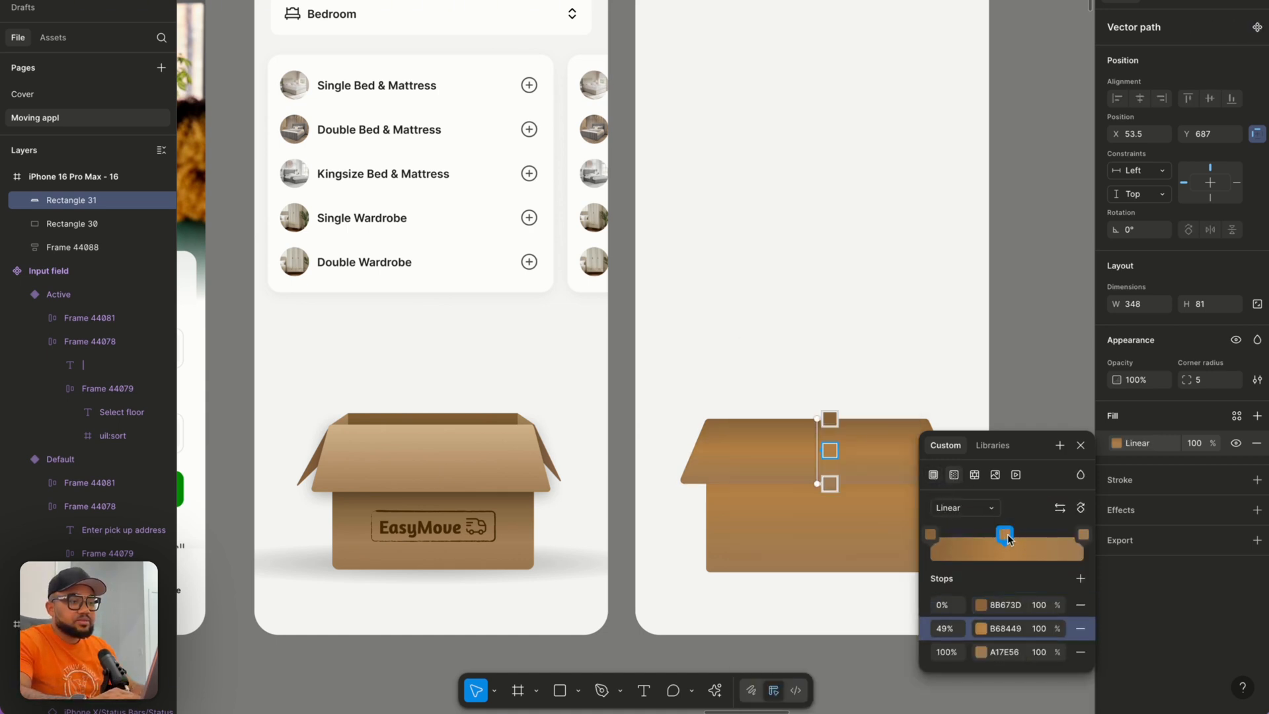
key(Delete)
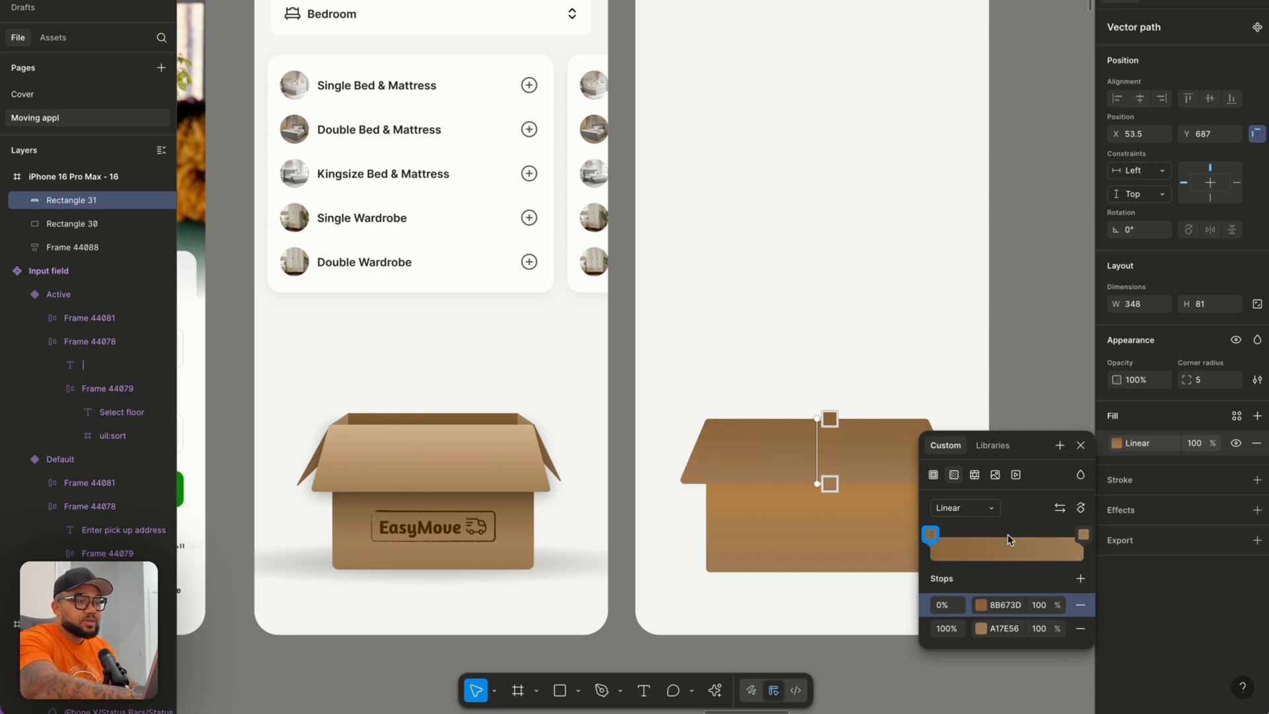
Sample the reference box's front flap to set the trapezoid gradient's start stop to D3B38B and its end stop to AD8A61.
click(930, 535)
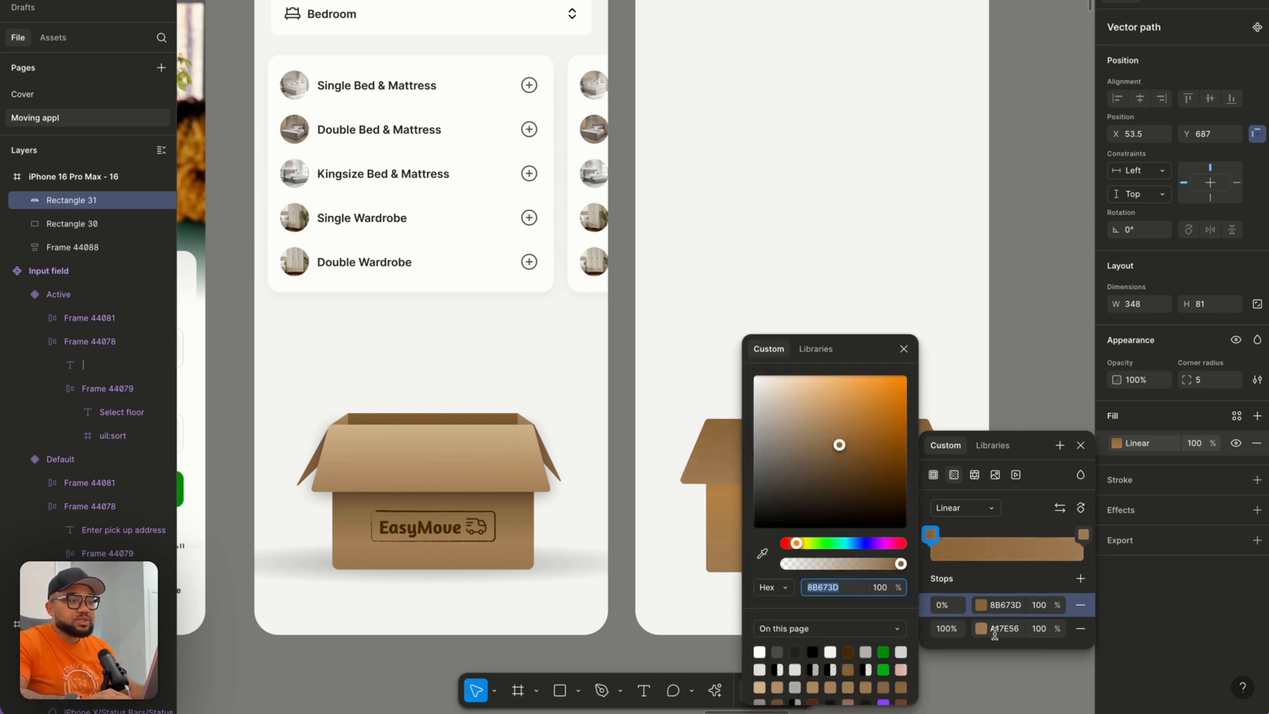
click(762, 553)
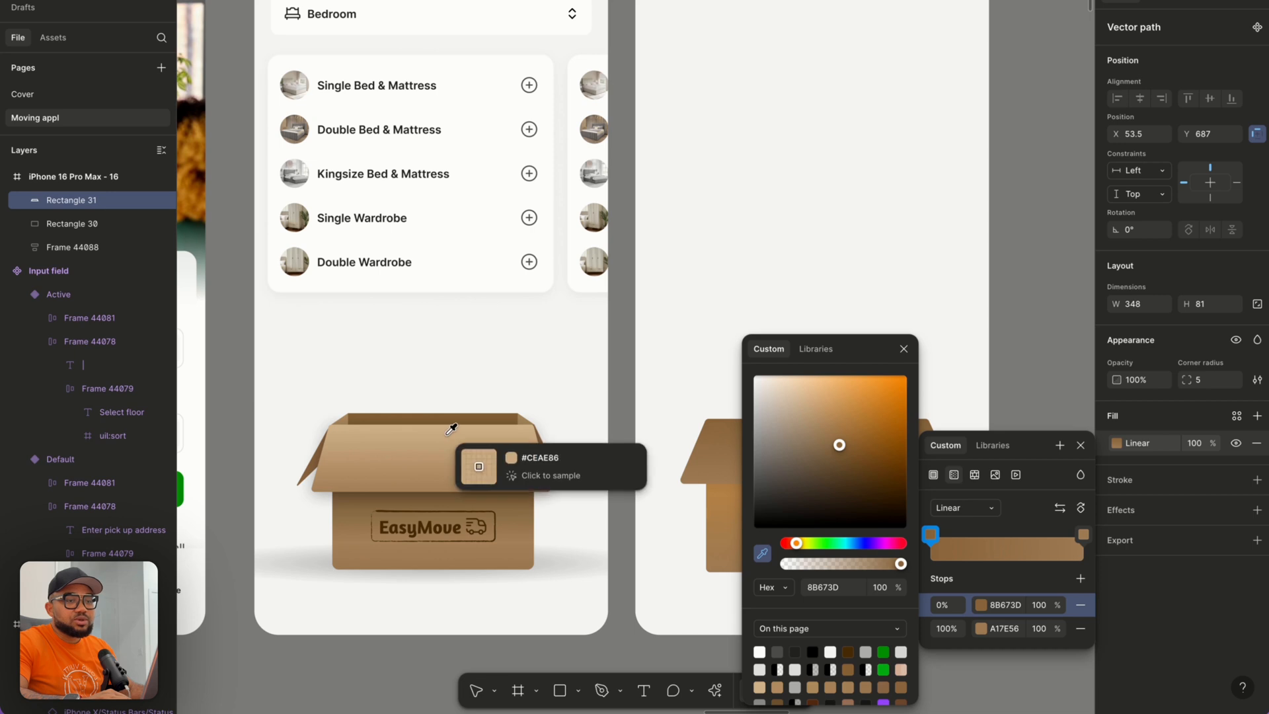
click(406, 421)
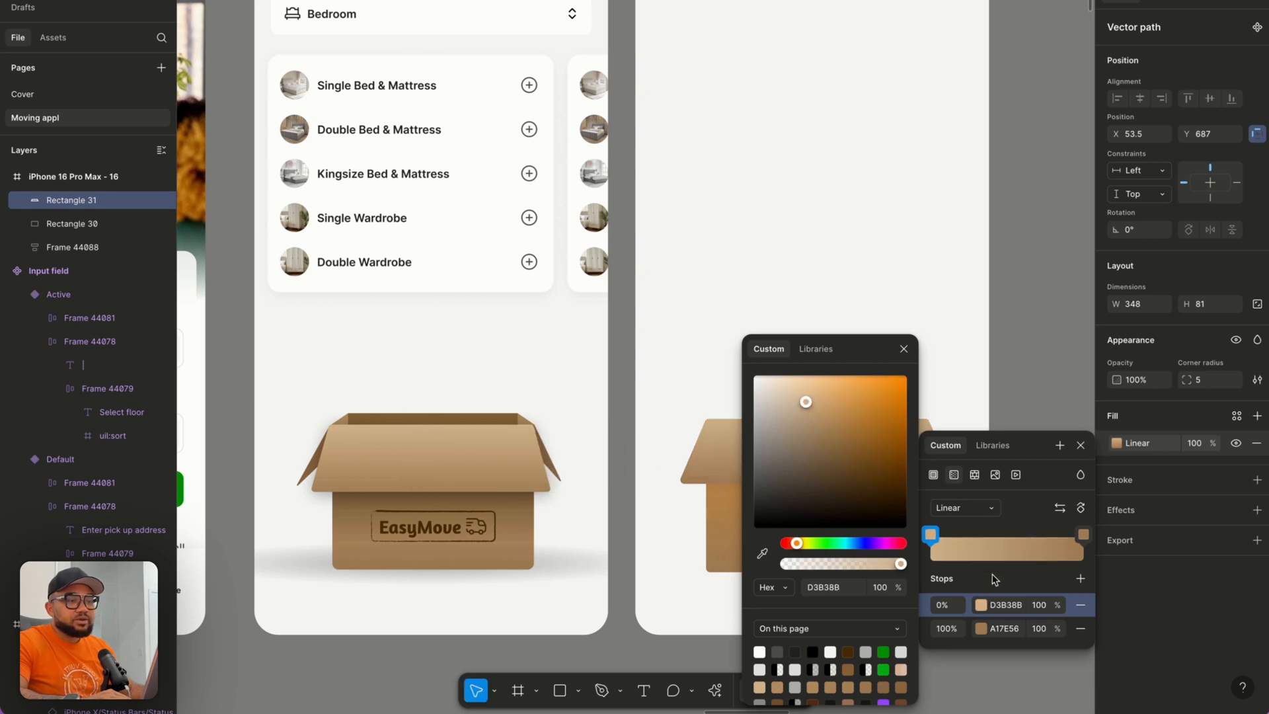
click(1081, 537)
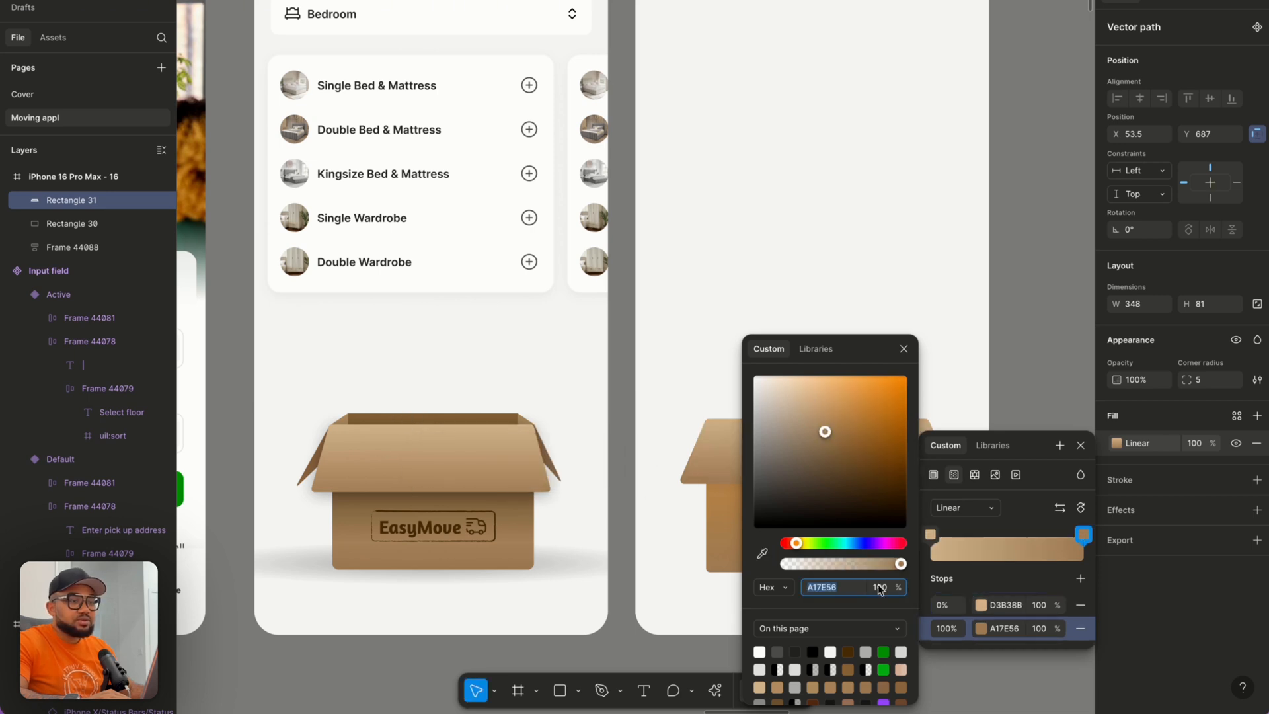
click(763, 555)
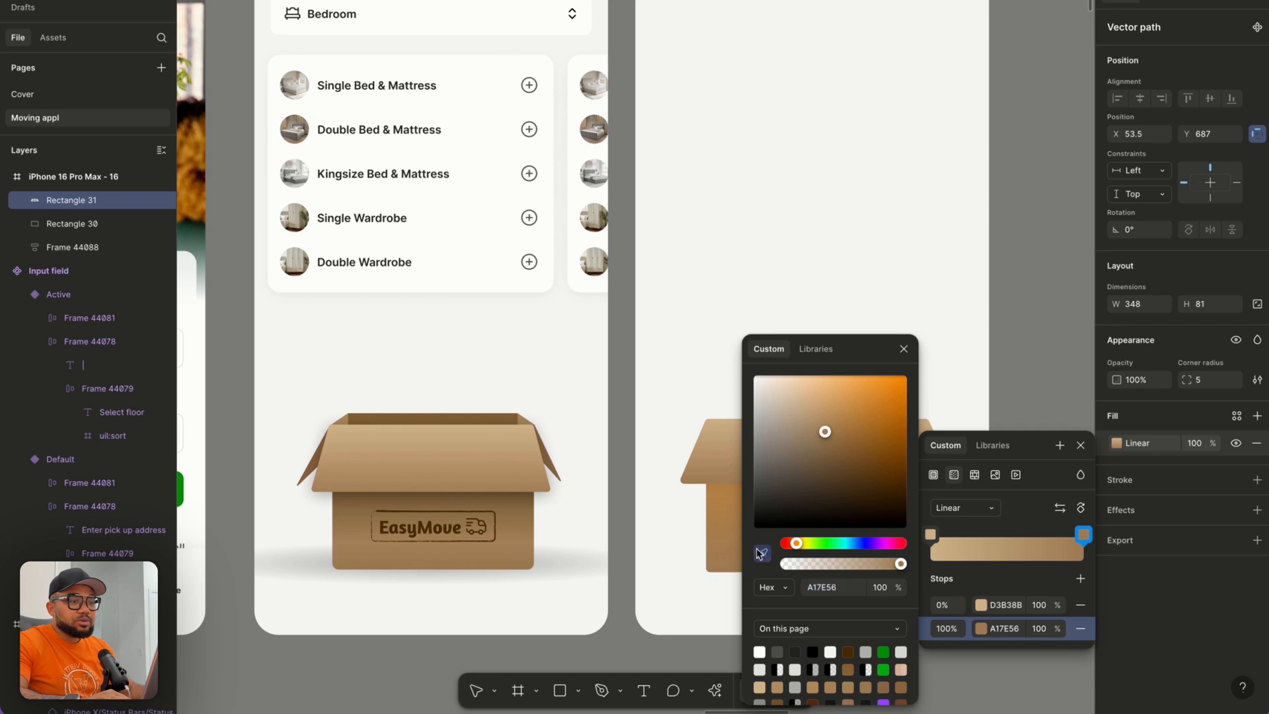
click(499, 477)
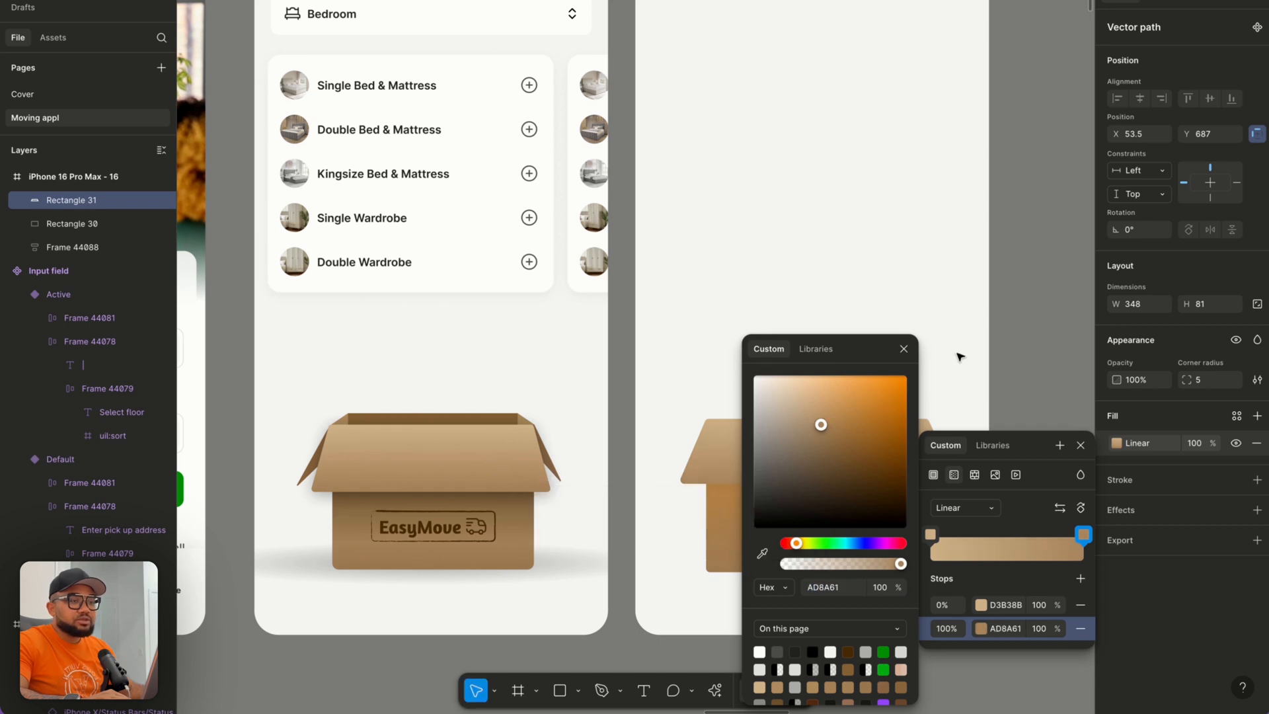
click(903, 349)
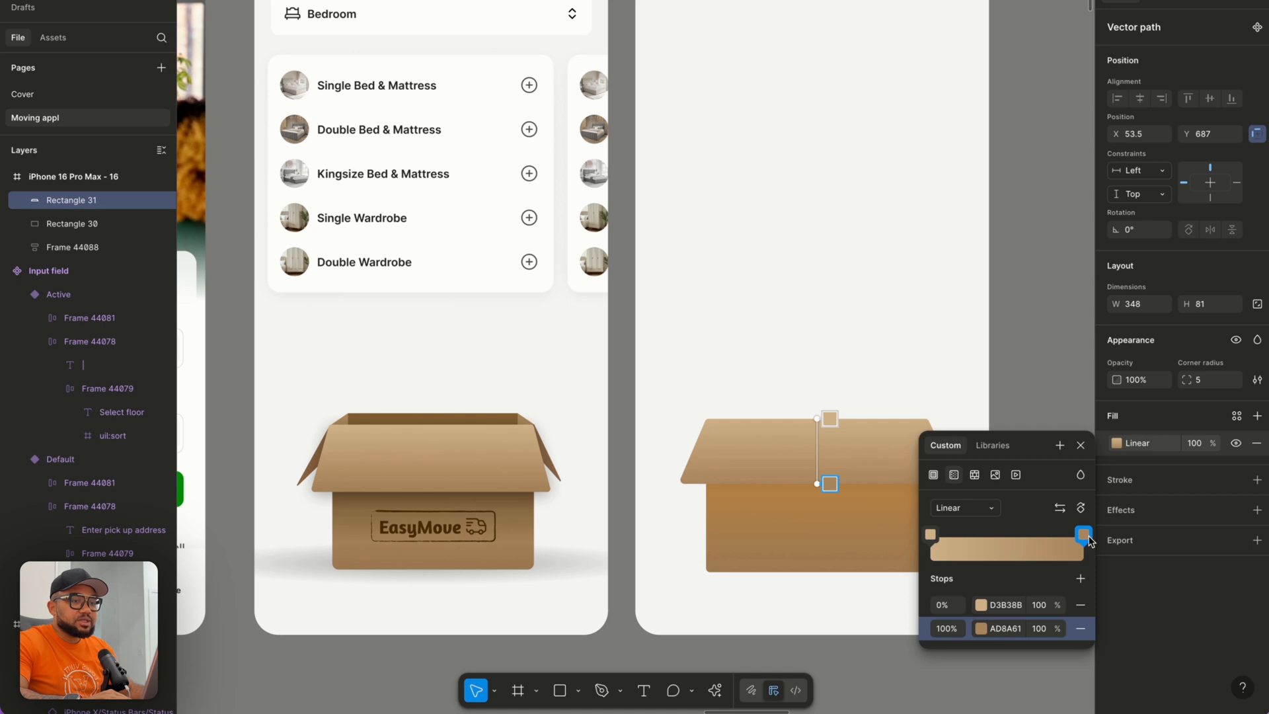
click(840, 517)
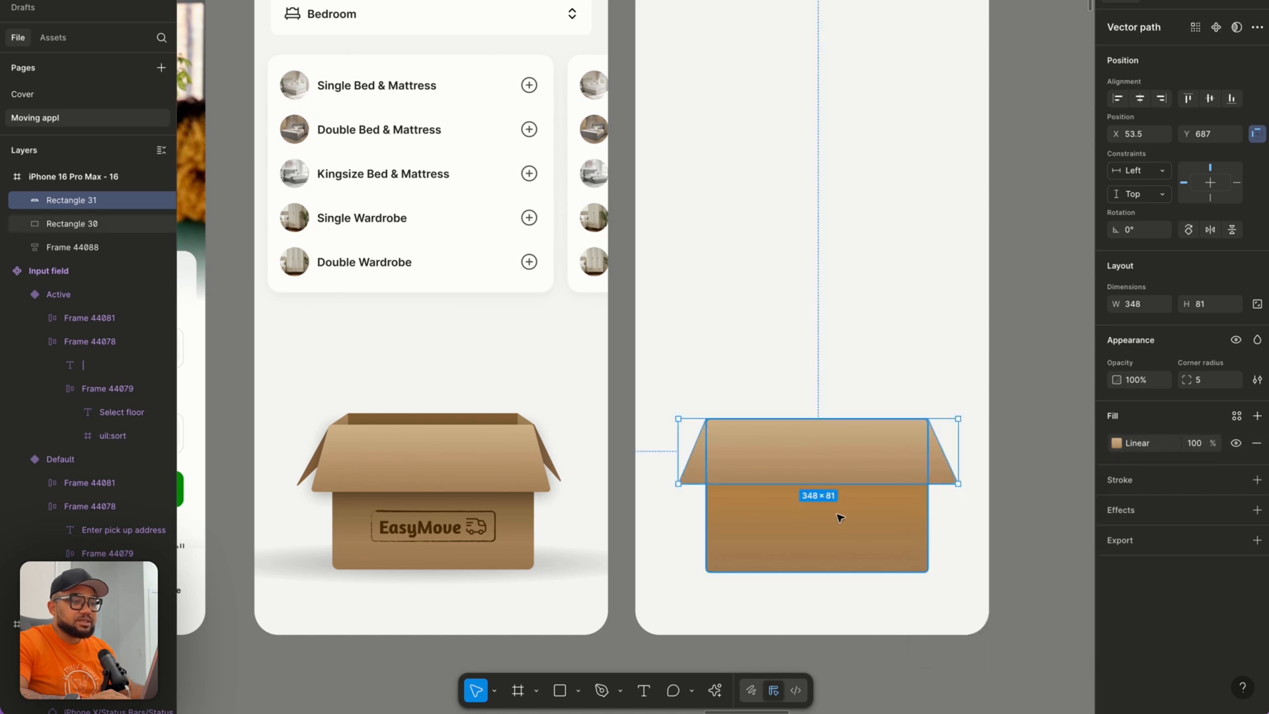
Set the middle gradient stop of the box body rectangle to CBAB83, sampled from the top of the new flap.
click(841, 518)
click(1116, 445)
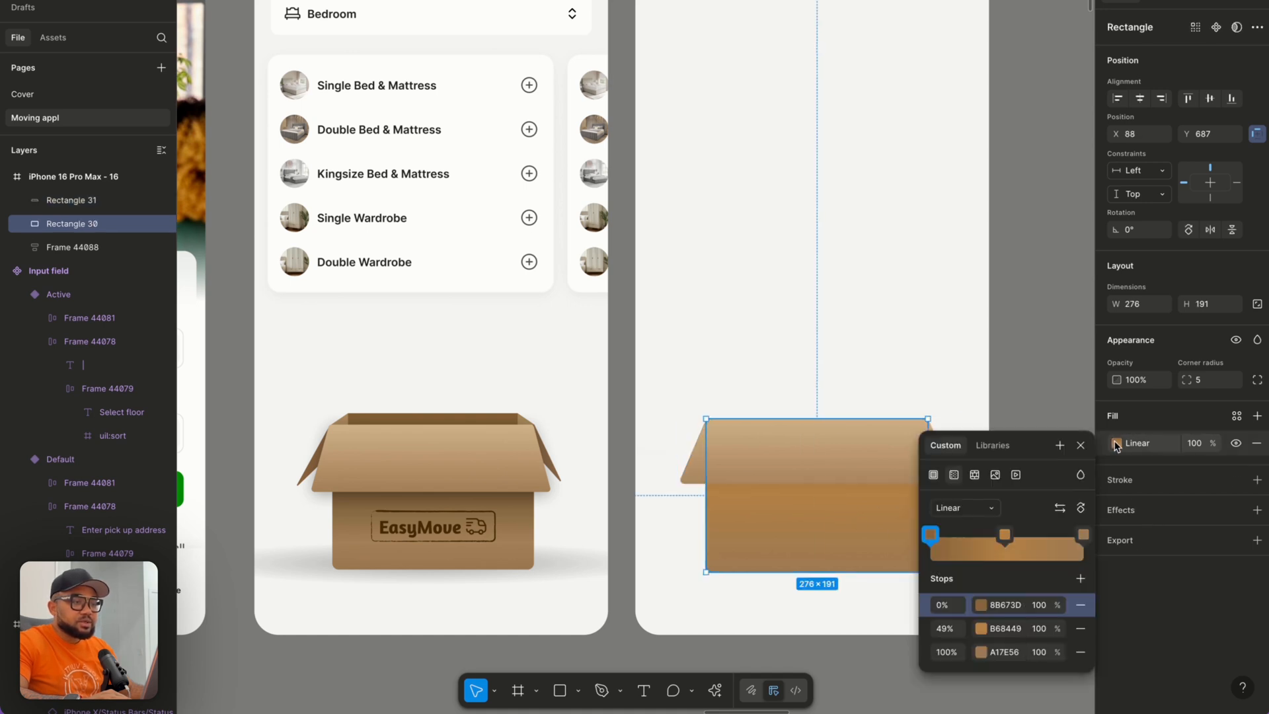
click(983, 633)
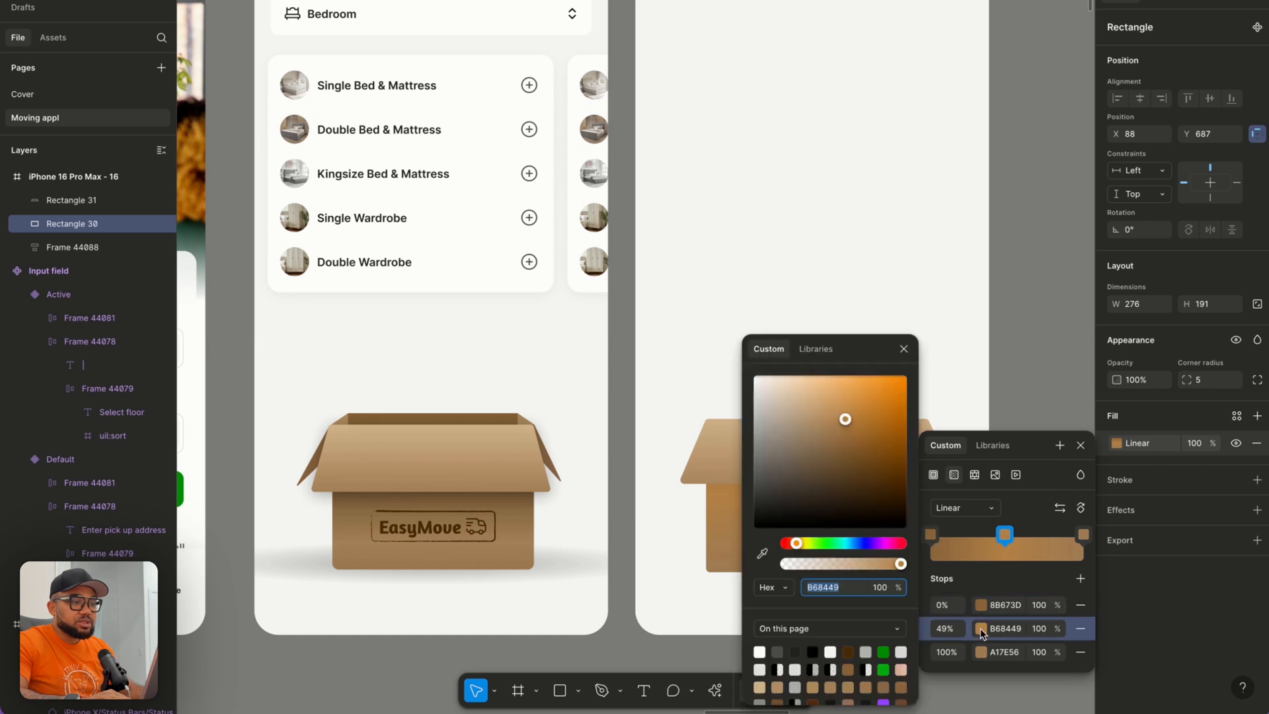
scroll(726, 555, right, 5)
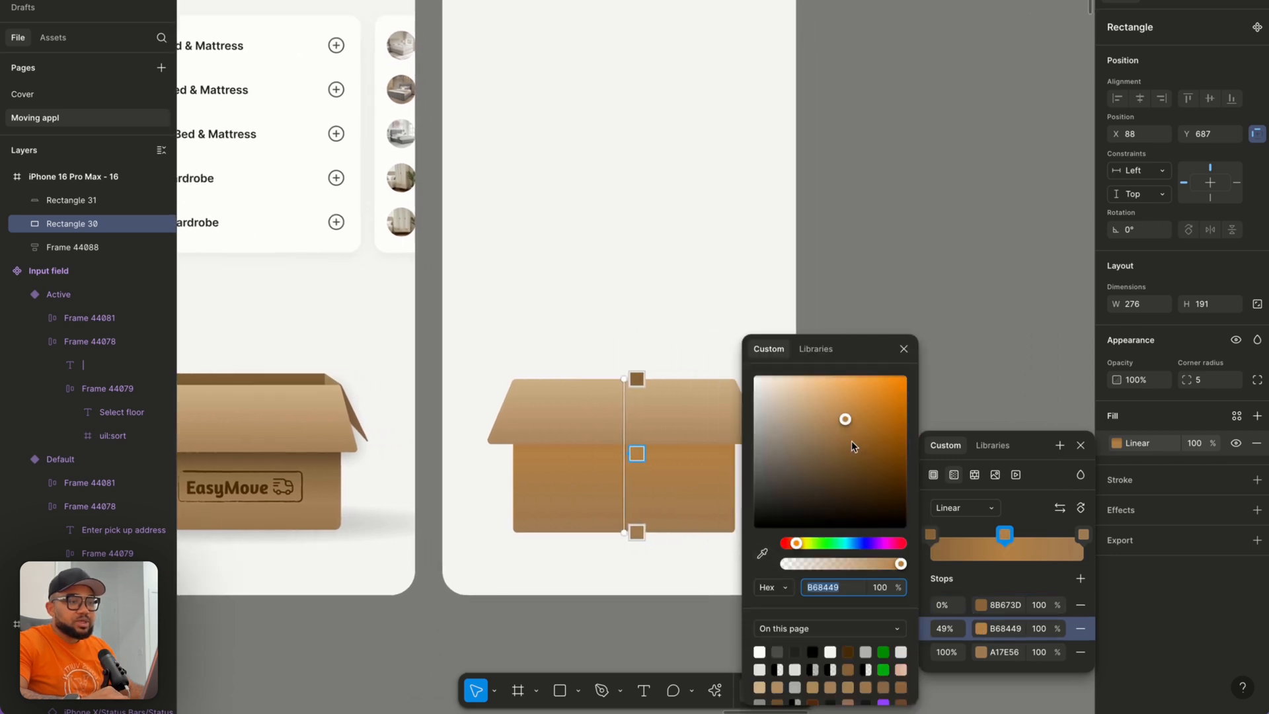
click(763, 554)
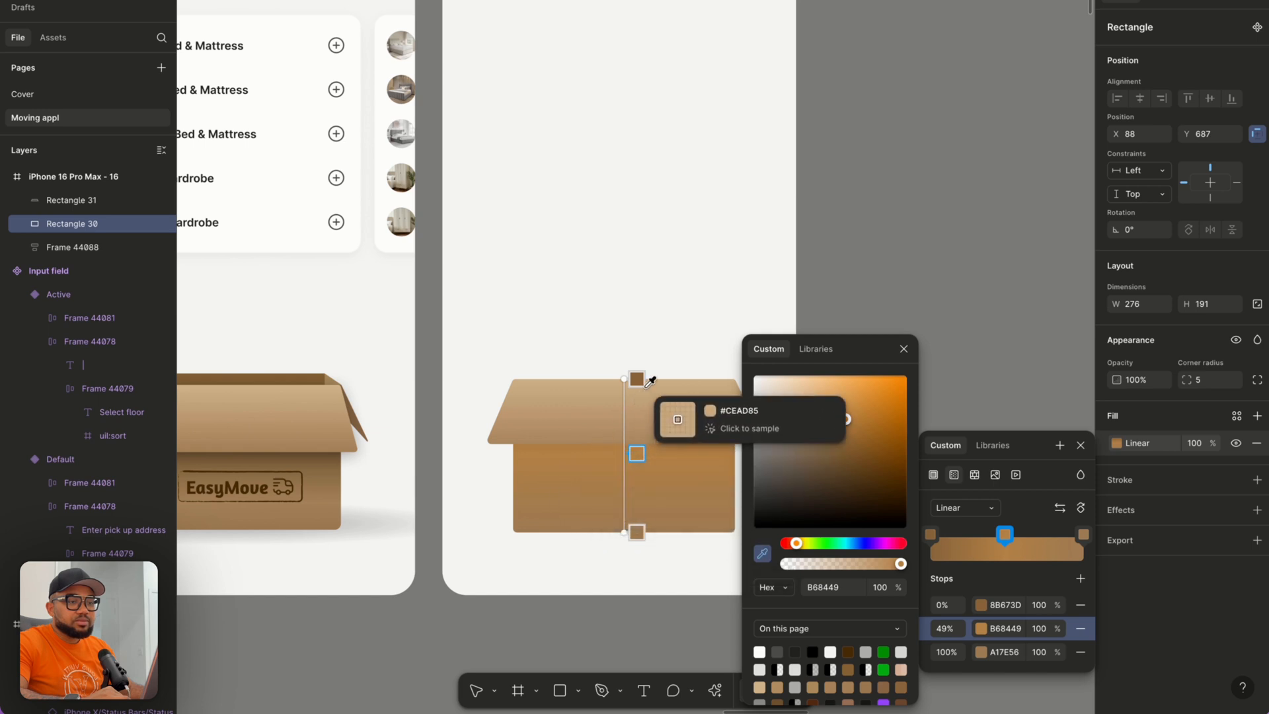
click(665, 387)
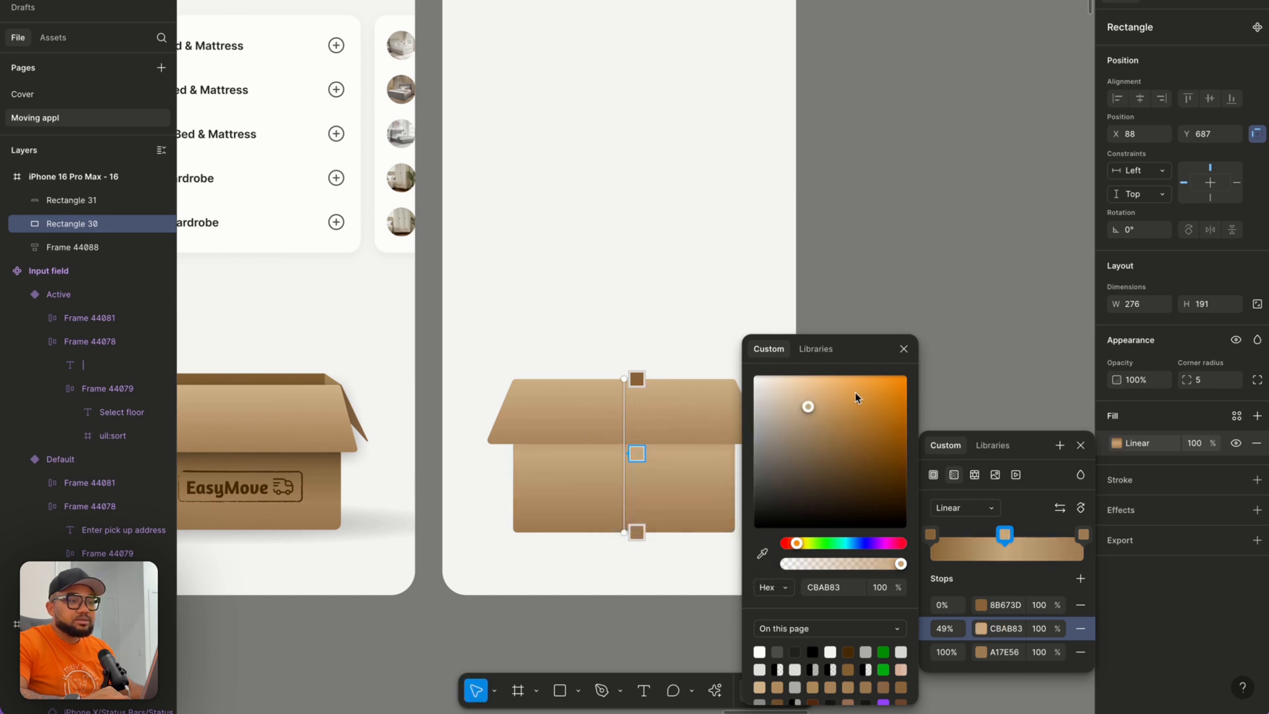
click(903, 348)
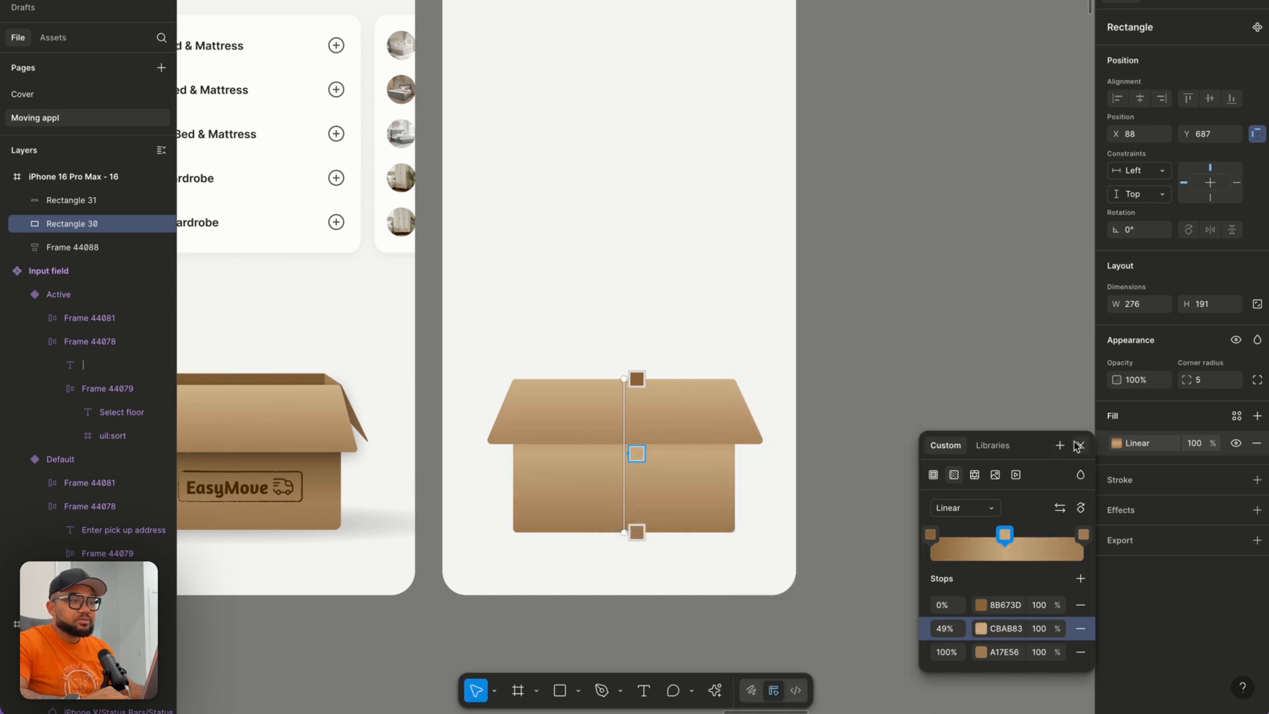
click(973, 430)
scroll(925, 432, left, 5)
scroll(825, 451, down, 1)
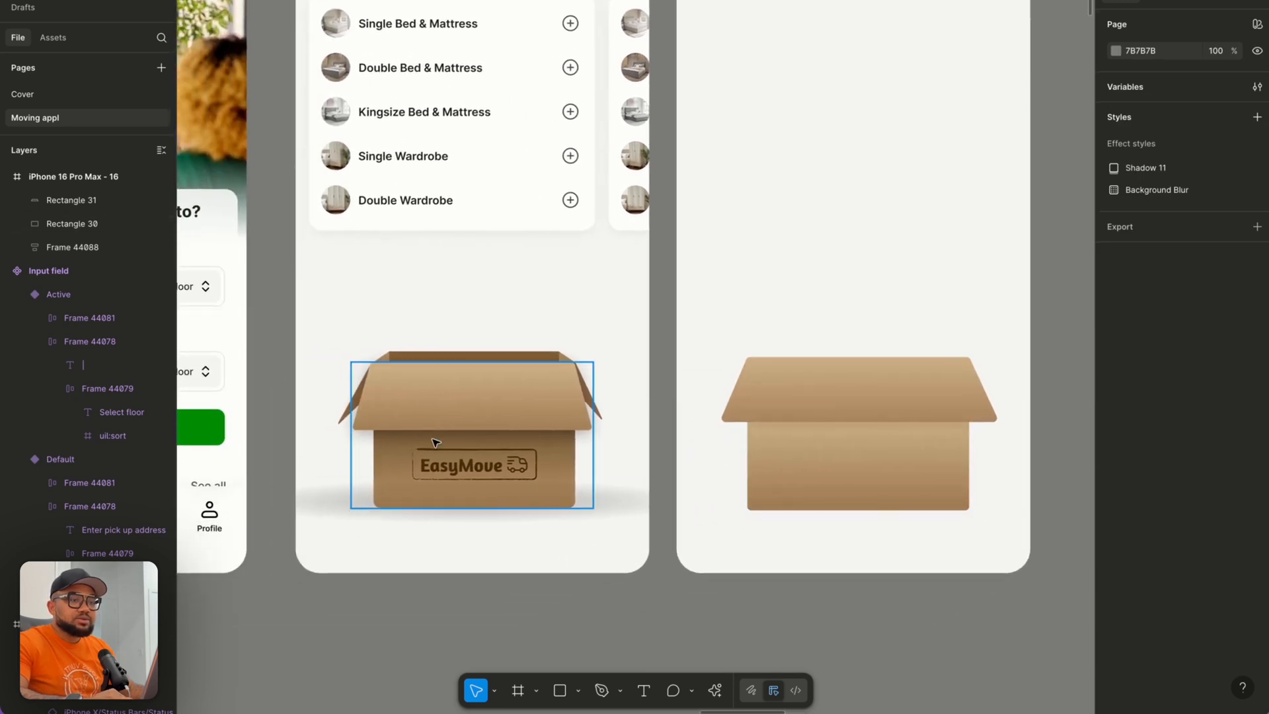
Add a drop shadow to the trapezoid flap with a blur of 40 and 30% opacity.
click(840, 405)
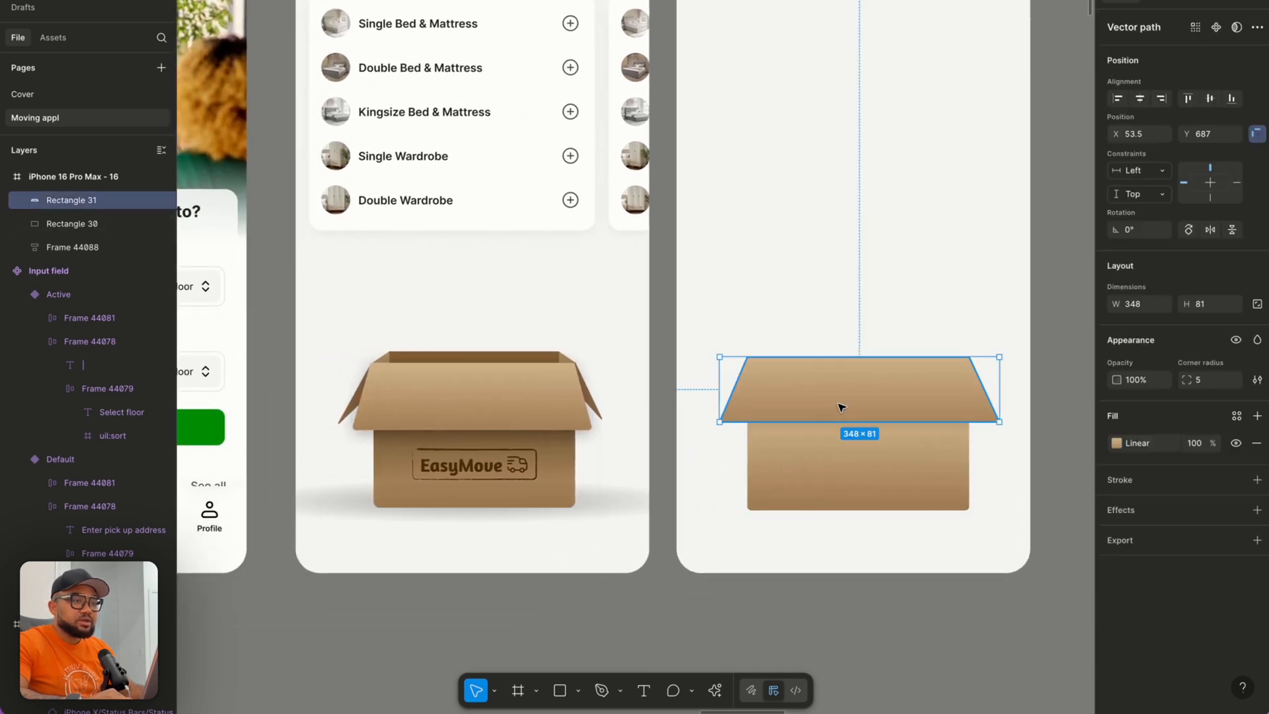
click(1151, 513)
click(1016, 625)
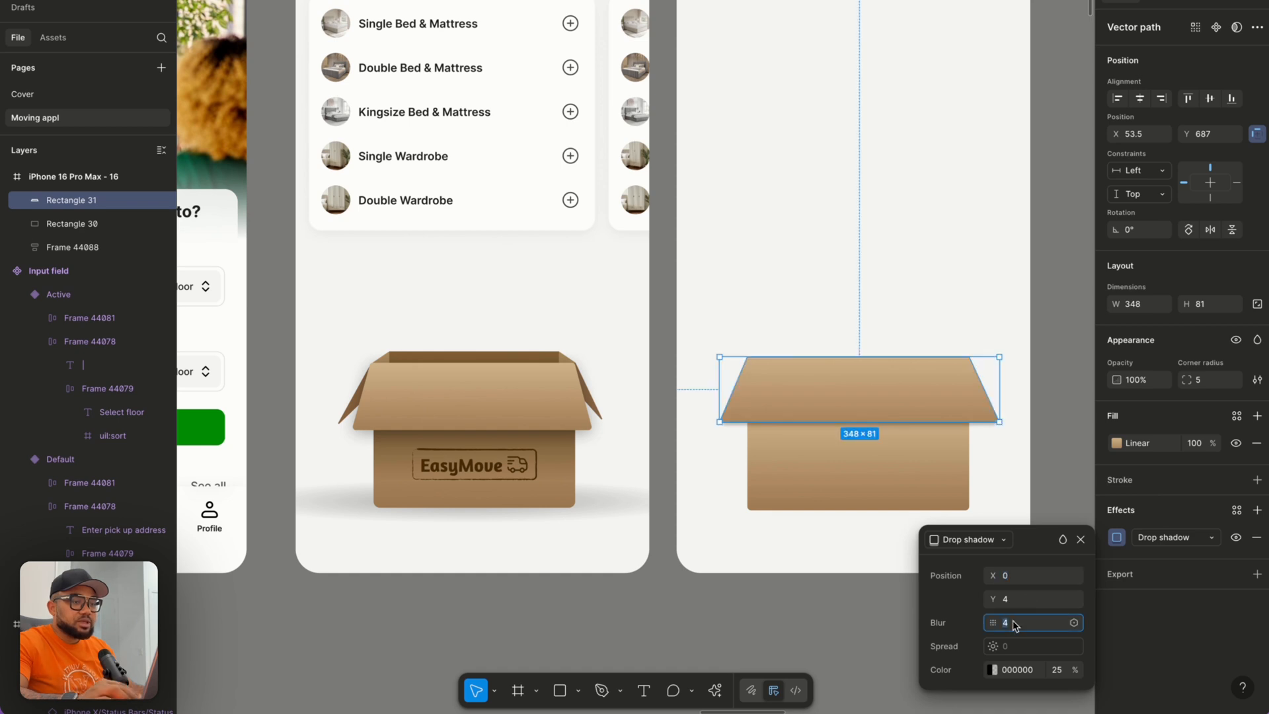
text(40)
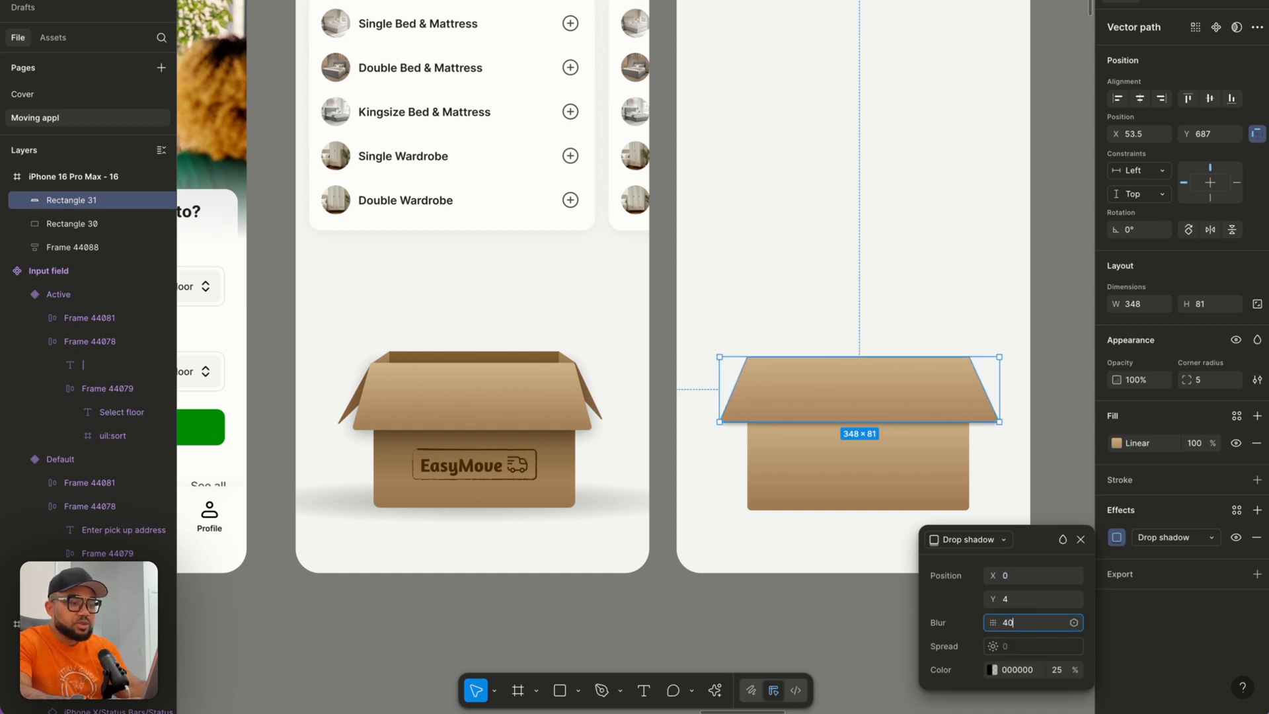
key(Return)
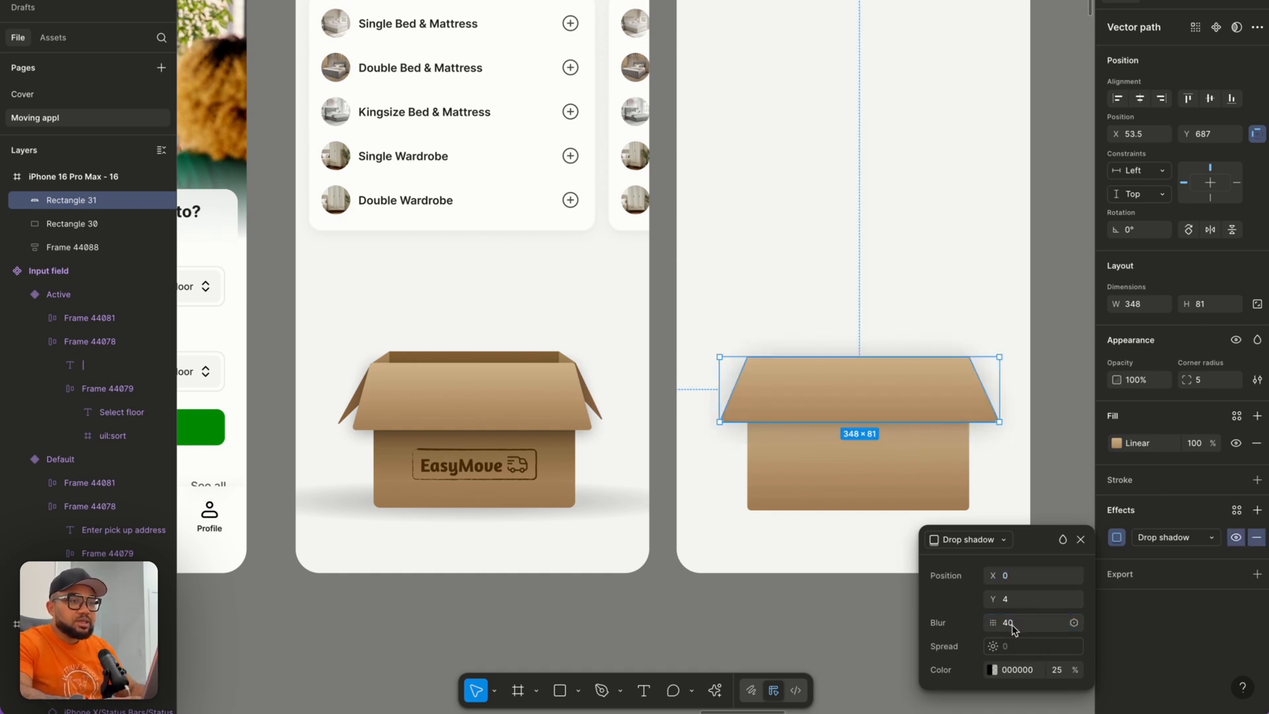
click(1056, 670)
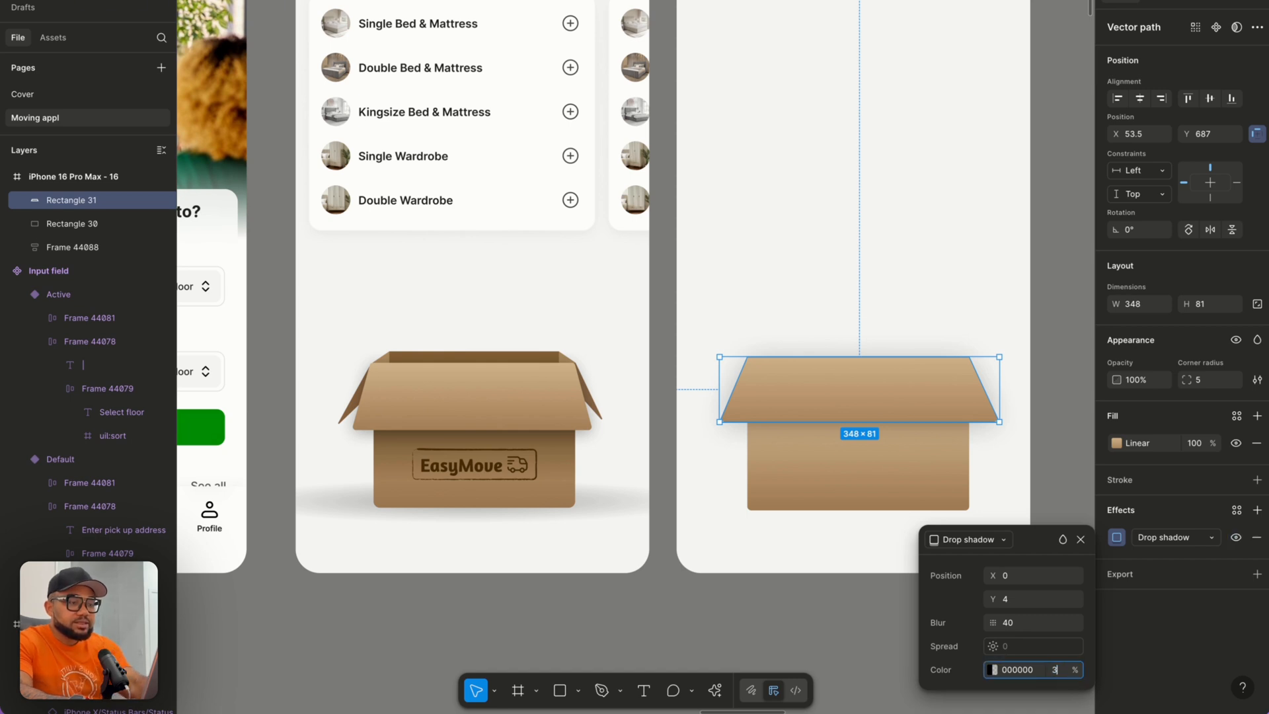
text(30)
key(Return)
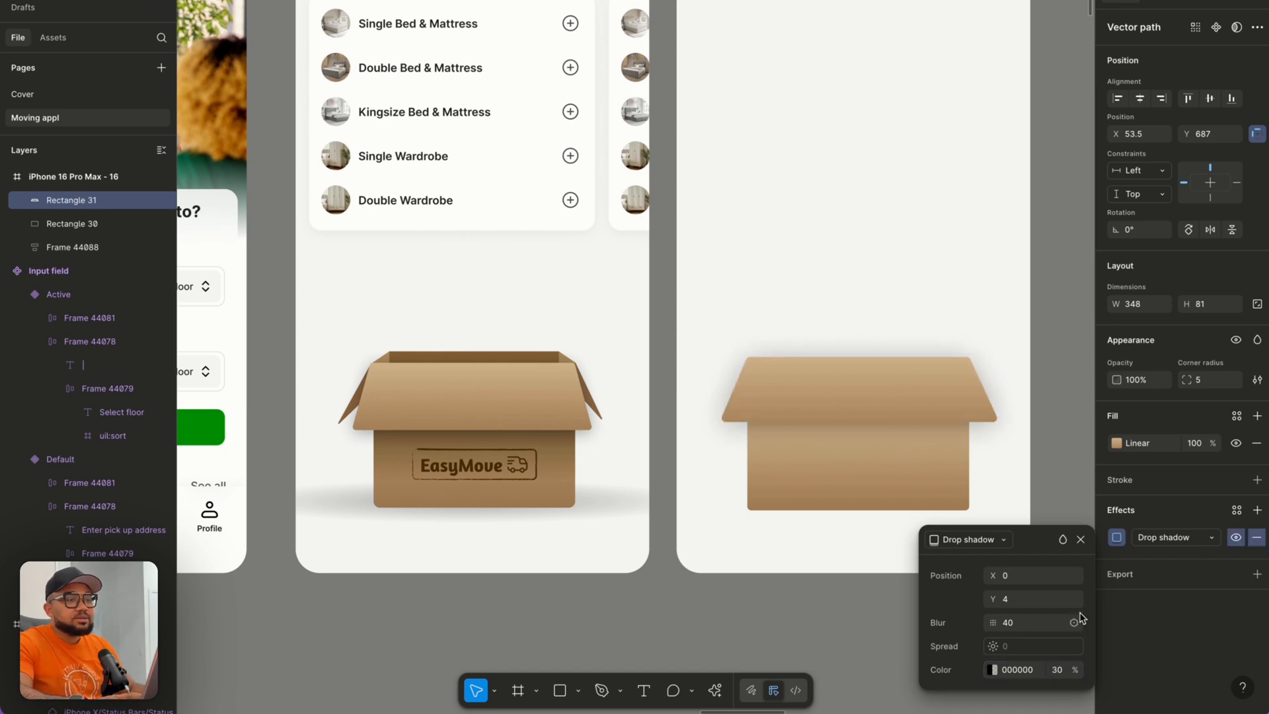
click(1080, 539)
click(1005, 525)
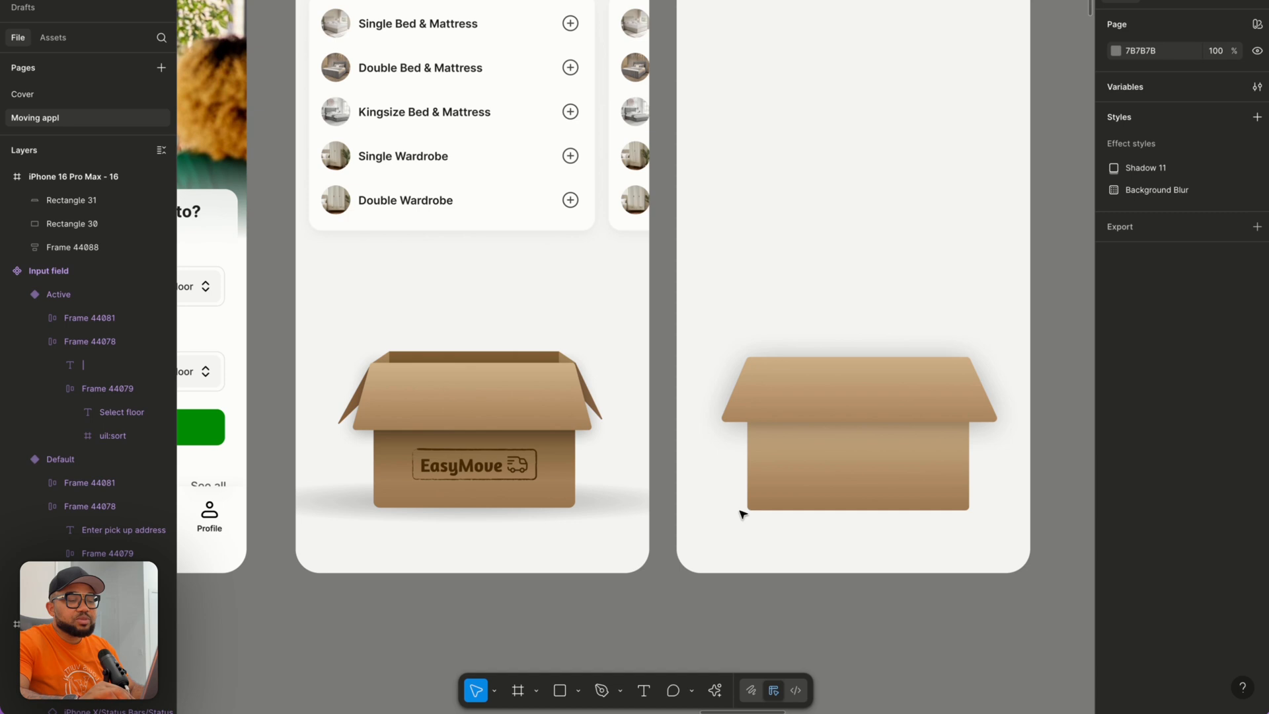
Duplicate the box body rectangle and reshape the copy into a 55 by 226 strip along its left edge, rising above the flap.
click(862, 492)
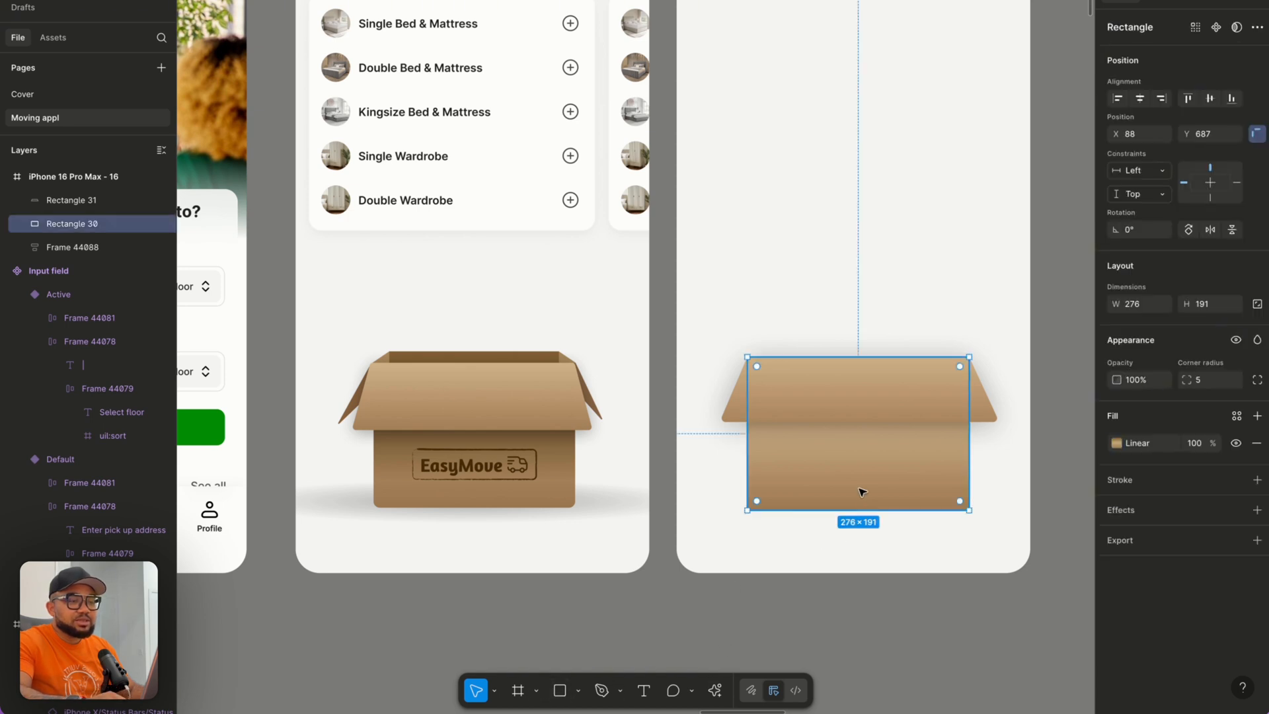
key(ctrl+d)
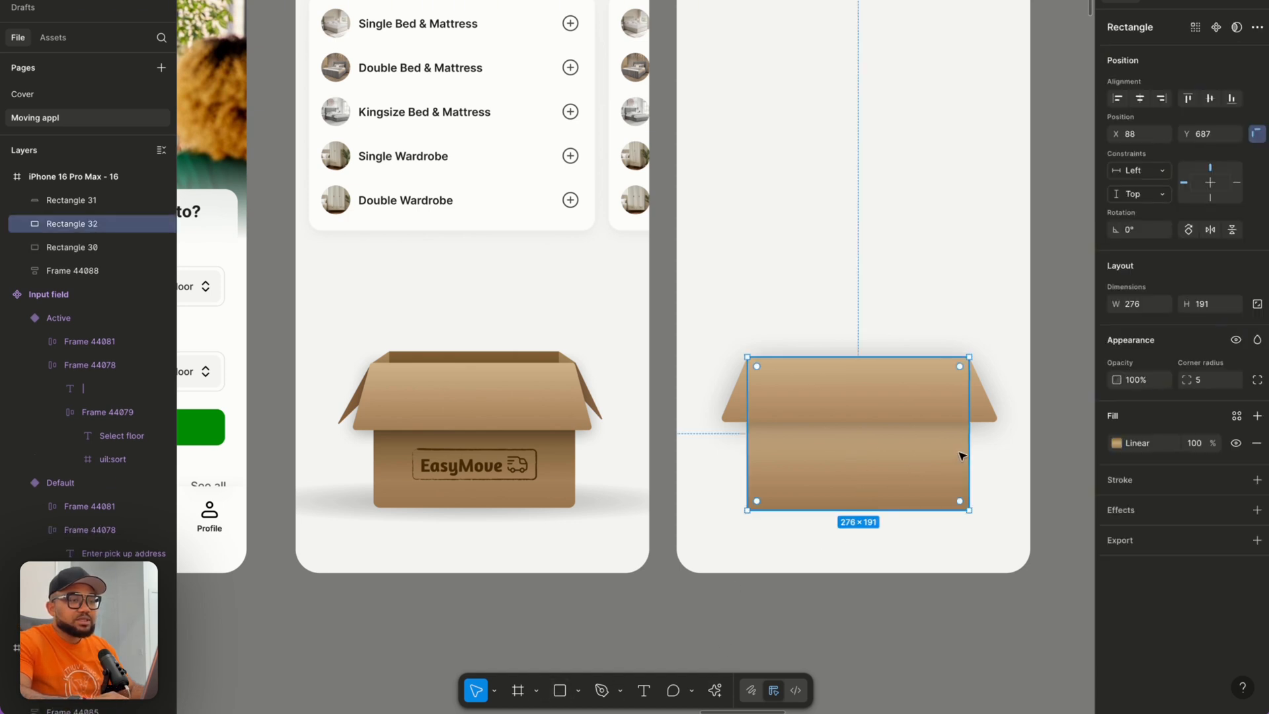
drag(968, 452, 792, 453)
drag(767, 357, 770, 329)
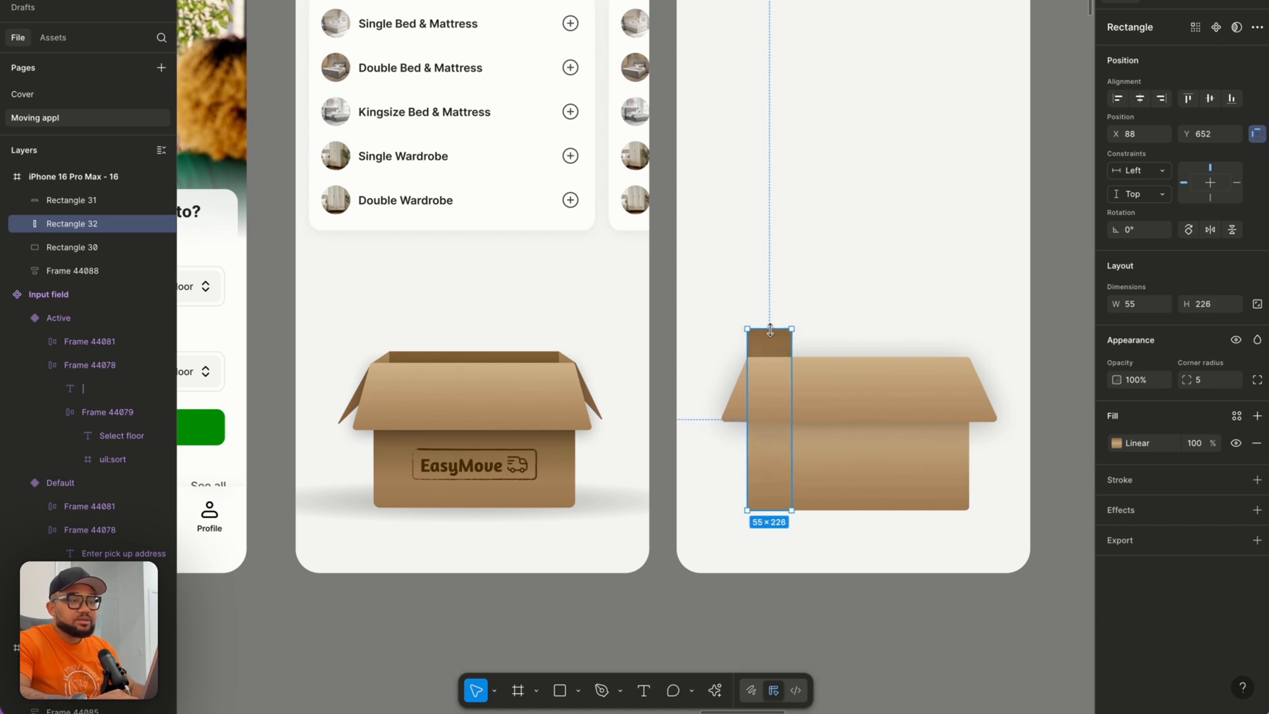
Edit the narrow strip's vector points, lowering its top-left corner to the flap's upper edge to slope the top.
scroll(769, 330, up, 5)
double_click(768, 356)
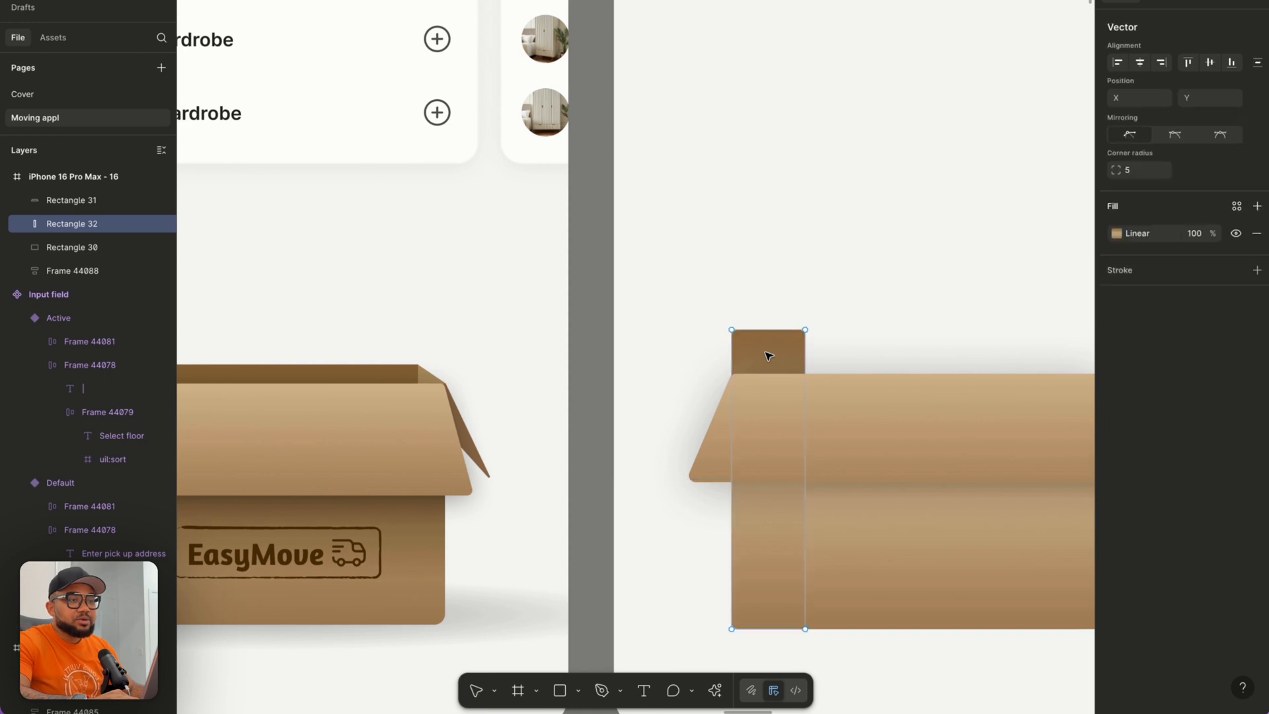
drag(731, 329, 732, 372)
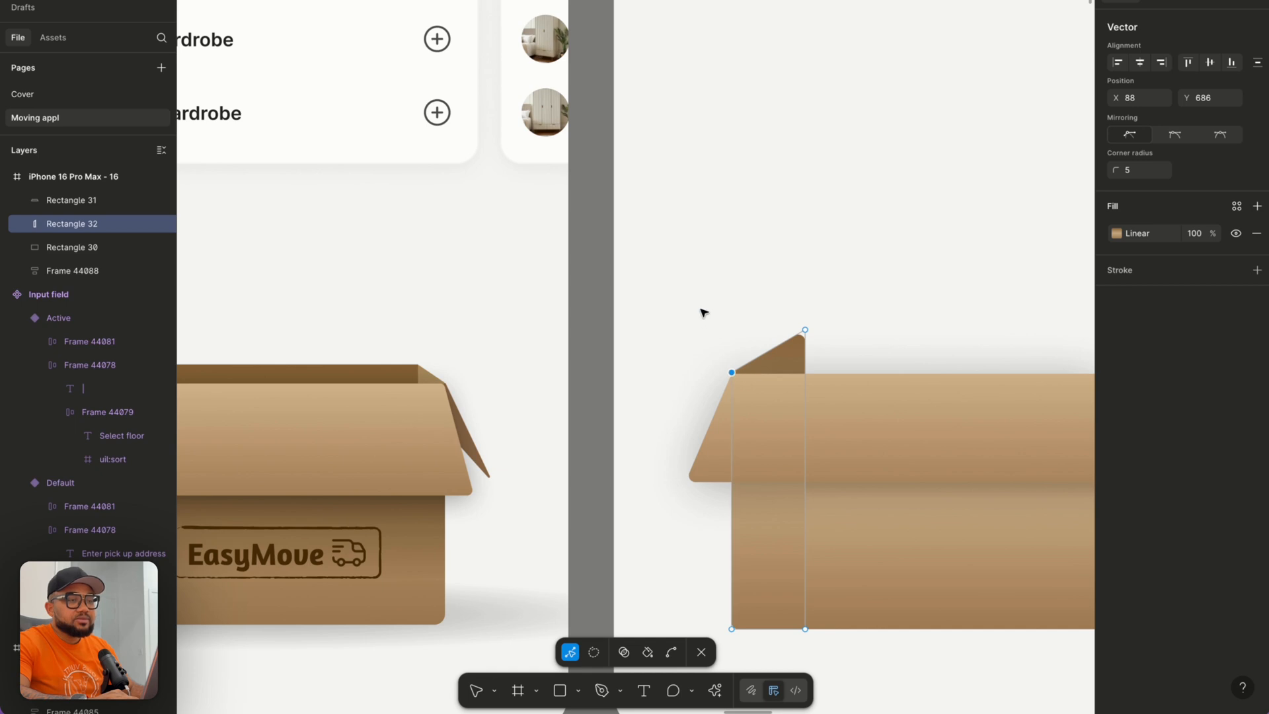
key(Escape)
key(Escape)
Duplicate the slanted strip and align the copy with the right edge of the box body.
click(765, 345)
key(ctrl+d)
drag(783, 358, 723, 336)
scroll(813, 360, right, 5)
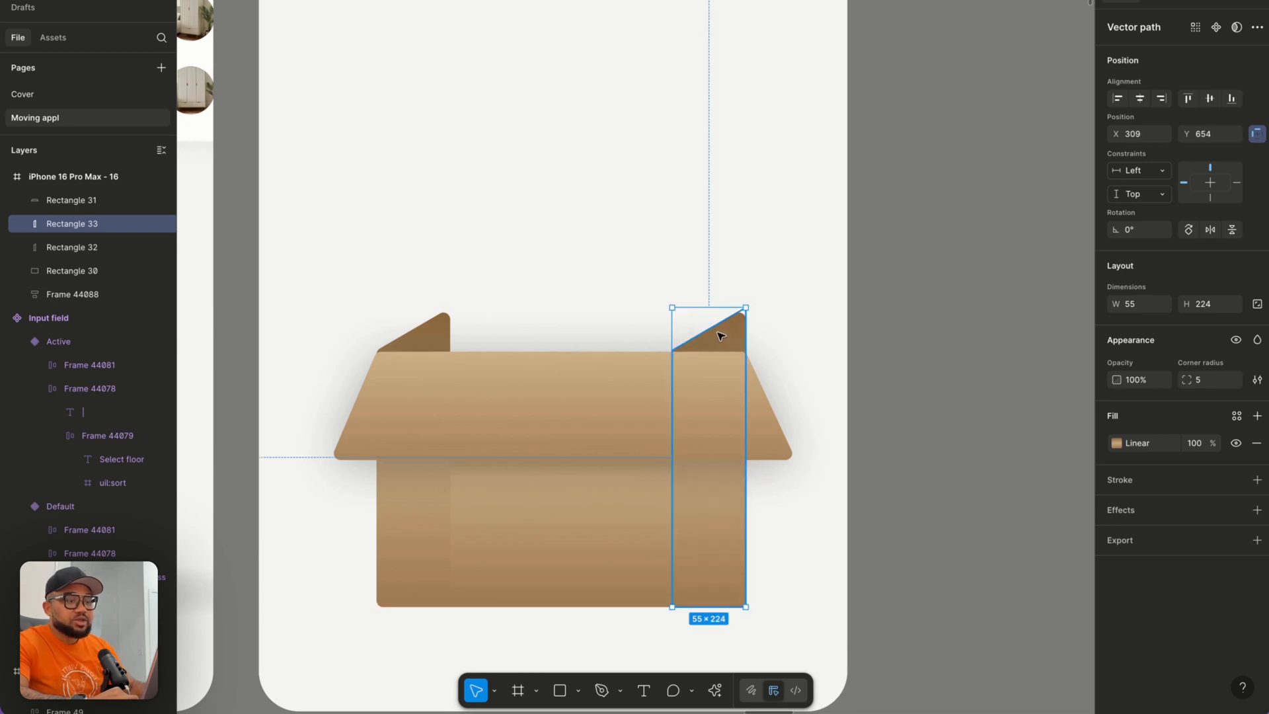
Send both slanted strips to the back, behind the box body and flap.
key(ctrl+shift+bracketleft)
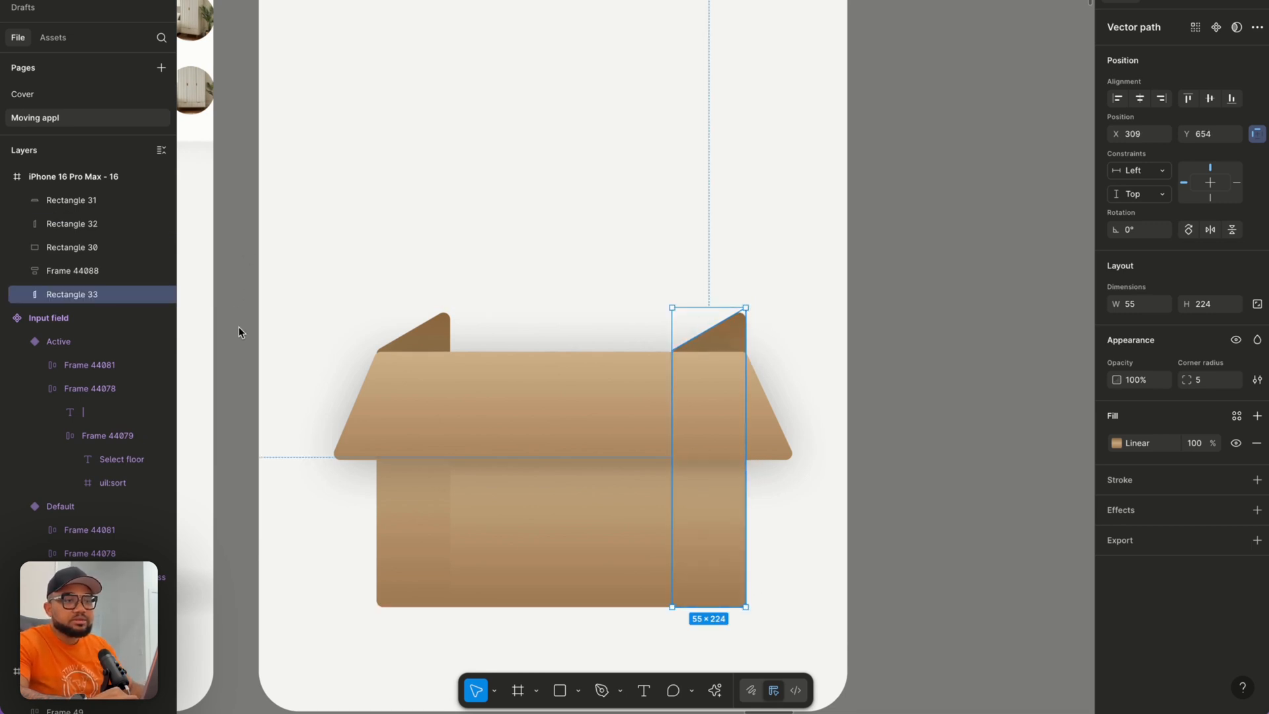
click(414, 333)
key(ctrl+shift+bracketleft)
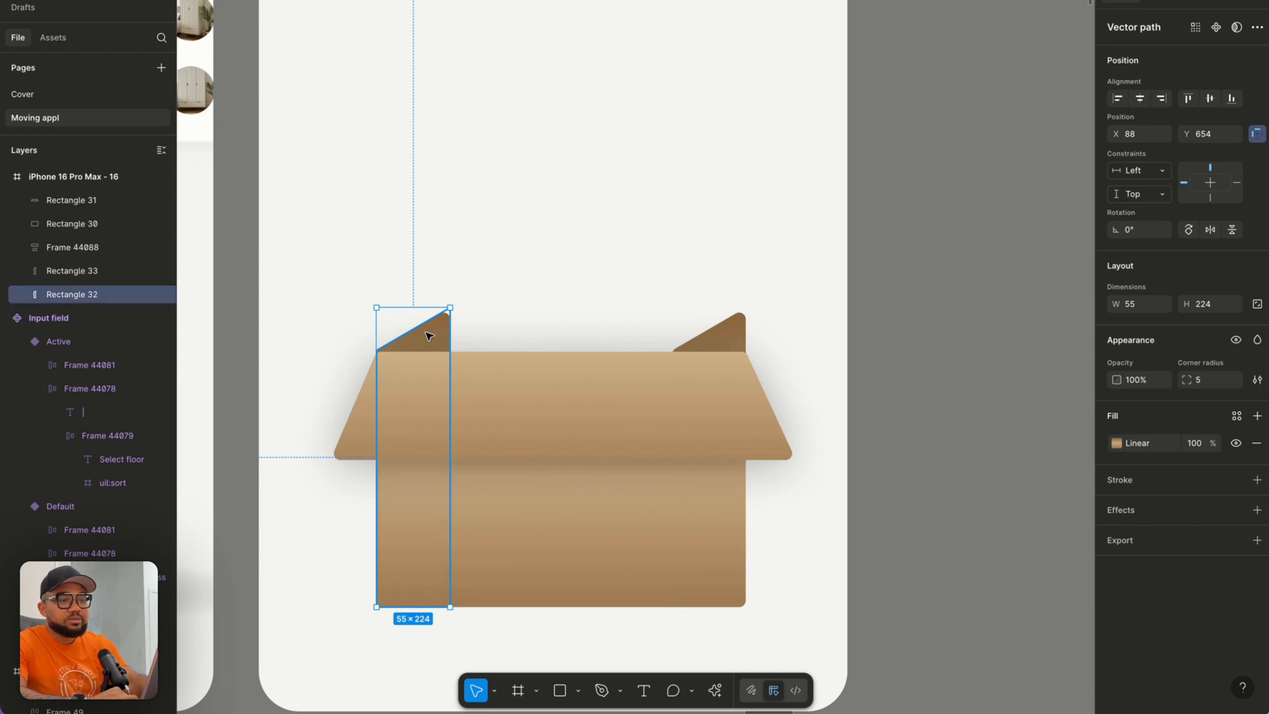
Mirror the right strip so it slopes down toward the box's right edge, at 55 wide like the left one.
click(715, 332)
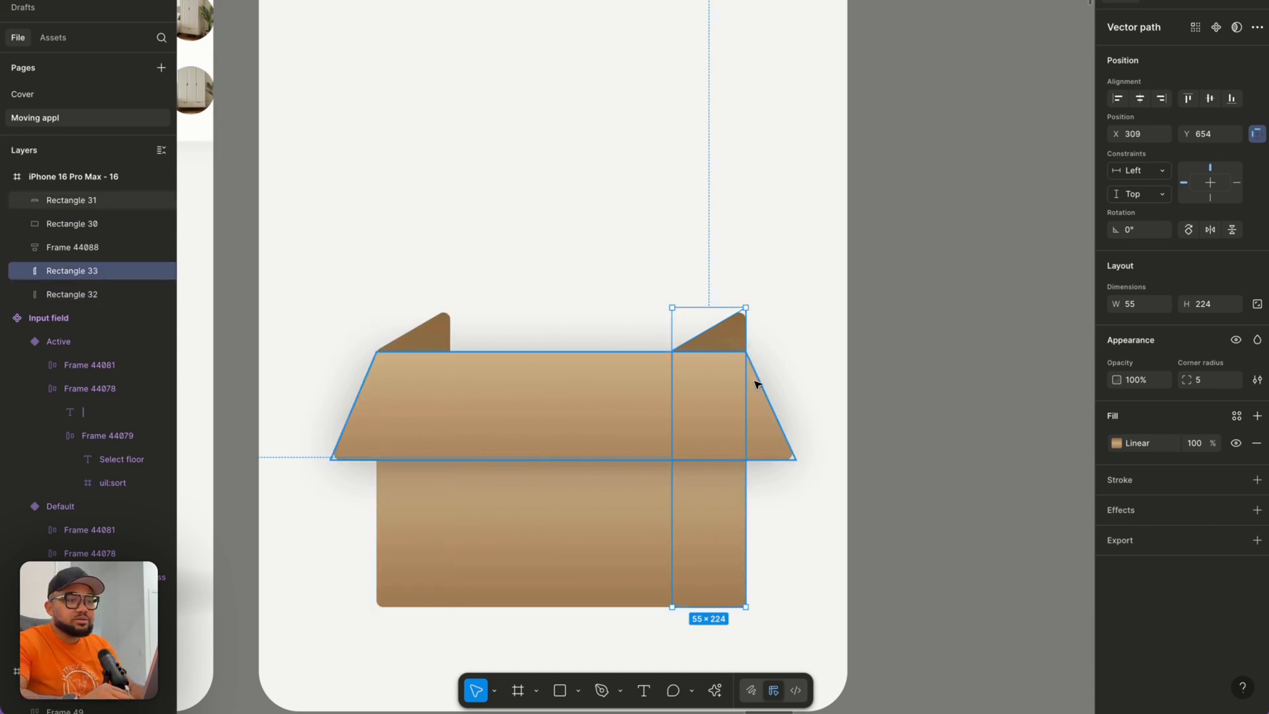
drag(746, 382, 608, 382)
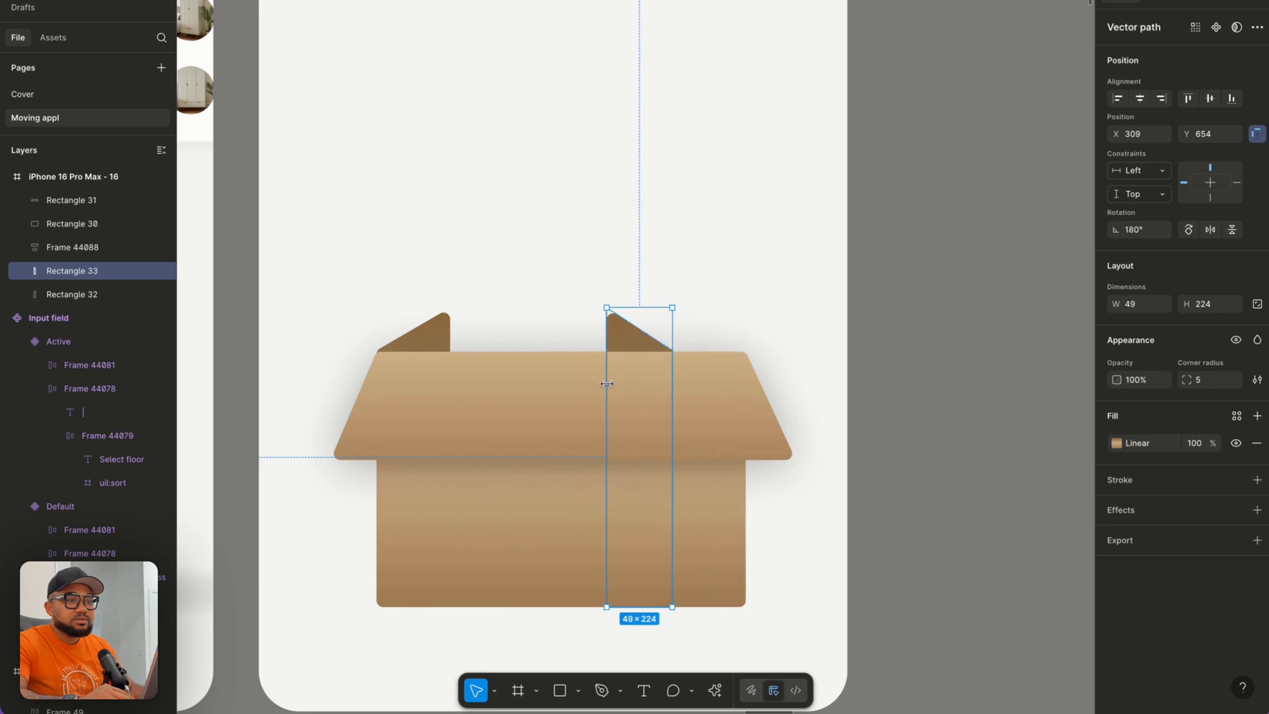
drag(626, 333, 672, 331)
click(432, 345)
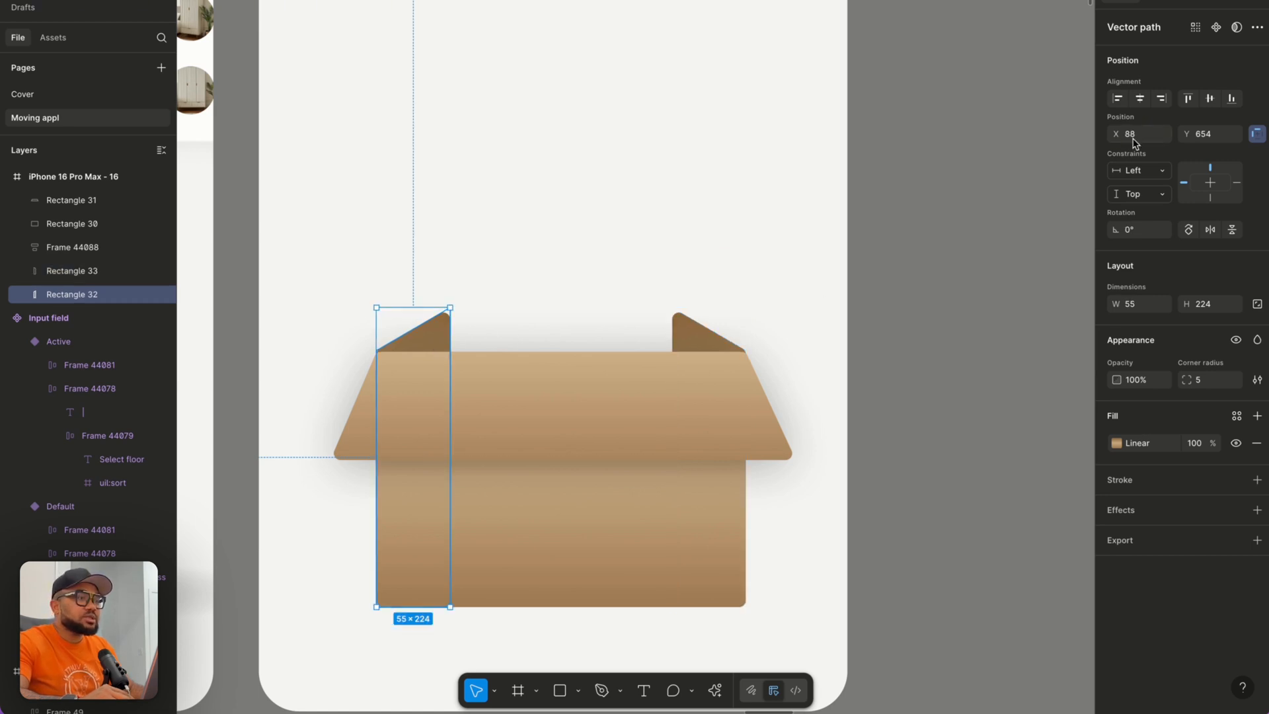
click(704, 328)
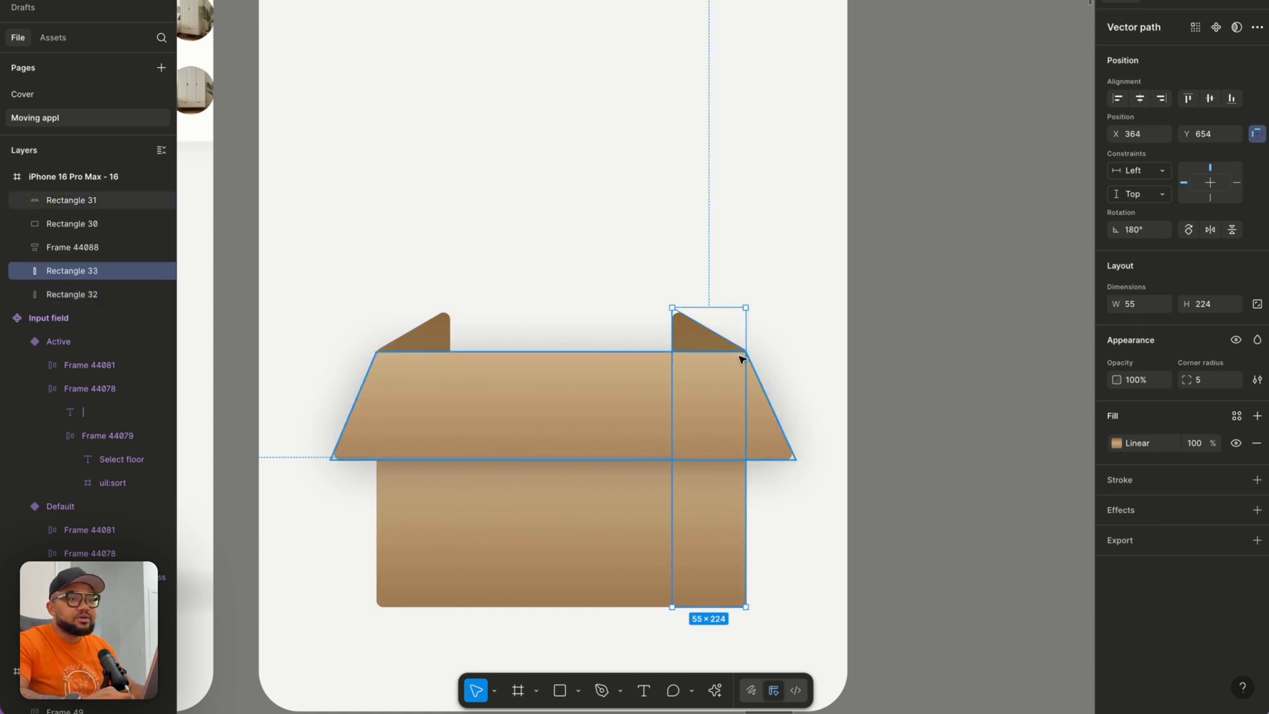
Set the corner radius of both slanted strips to 0.
scroll(739, 357, left, 10)
scroll(734, 364, down, 1)
scroll(736, 368, left, 5)
scroll(736, 368, down, 2)
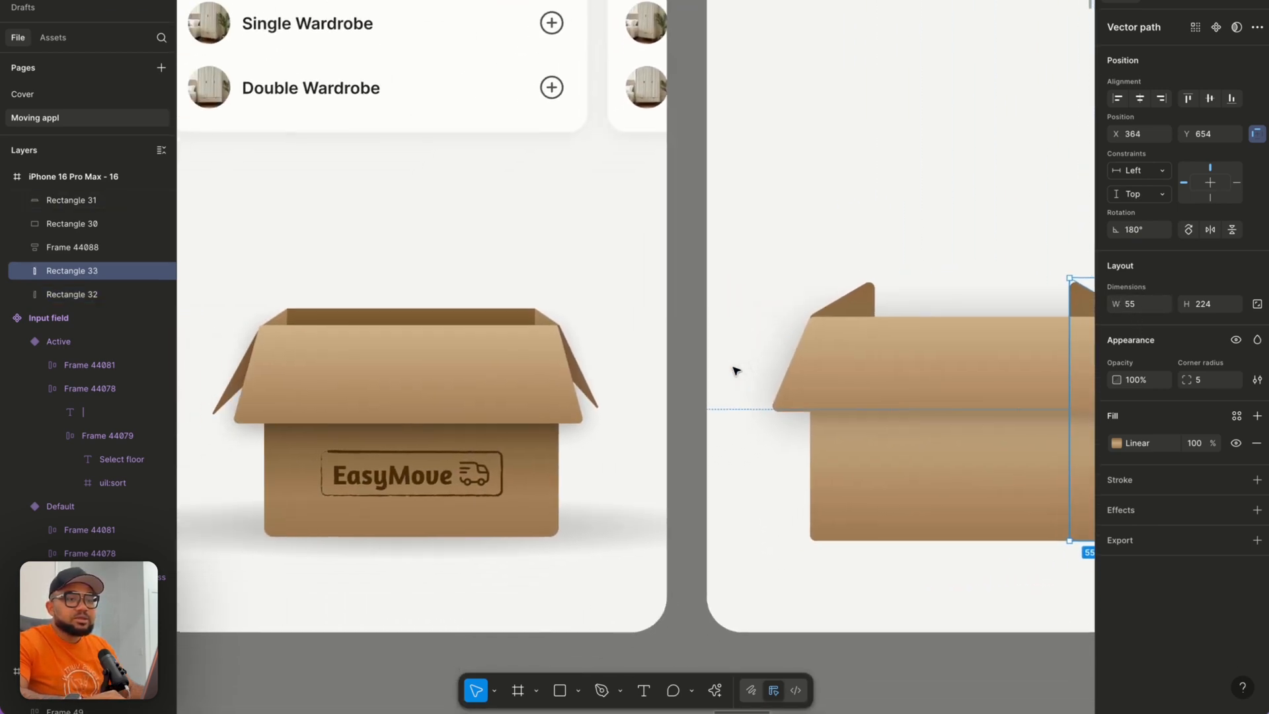
click(883, 291)
scroll(883, 290, right, 3)
scroll(883, 290, down, 1)
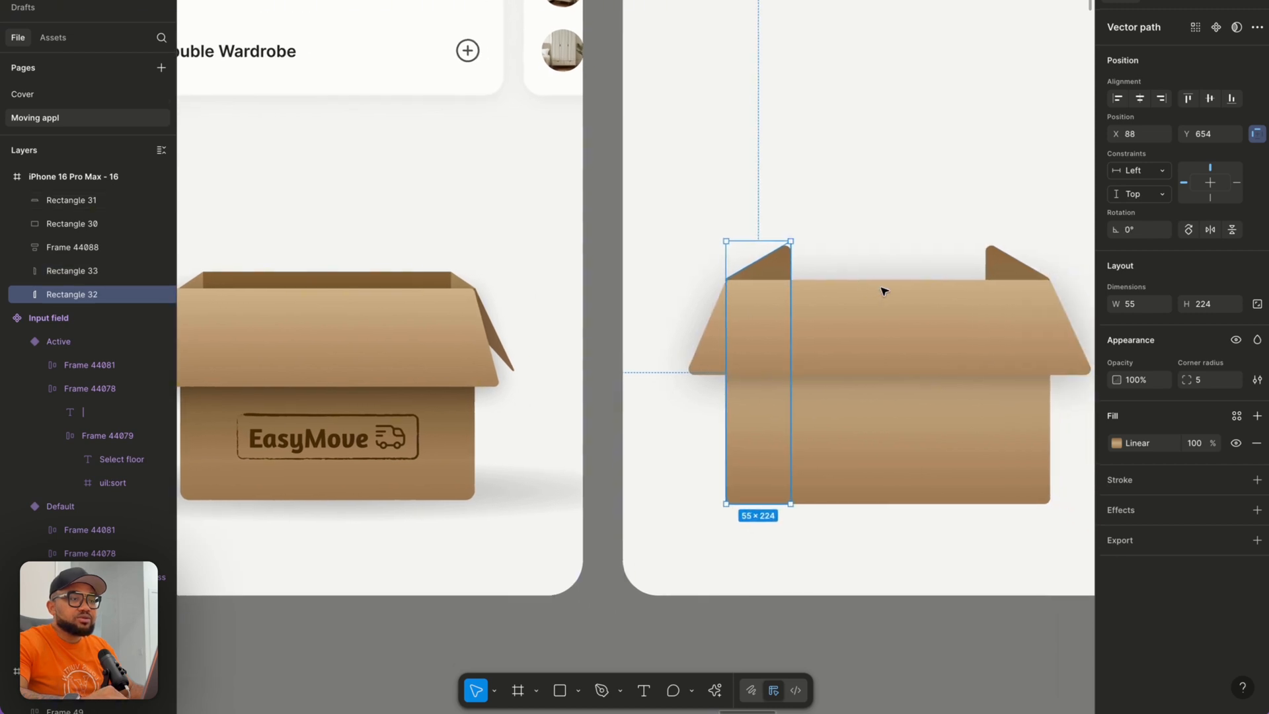
shift+click(991, 258)
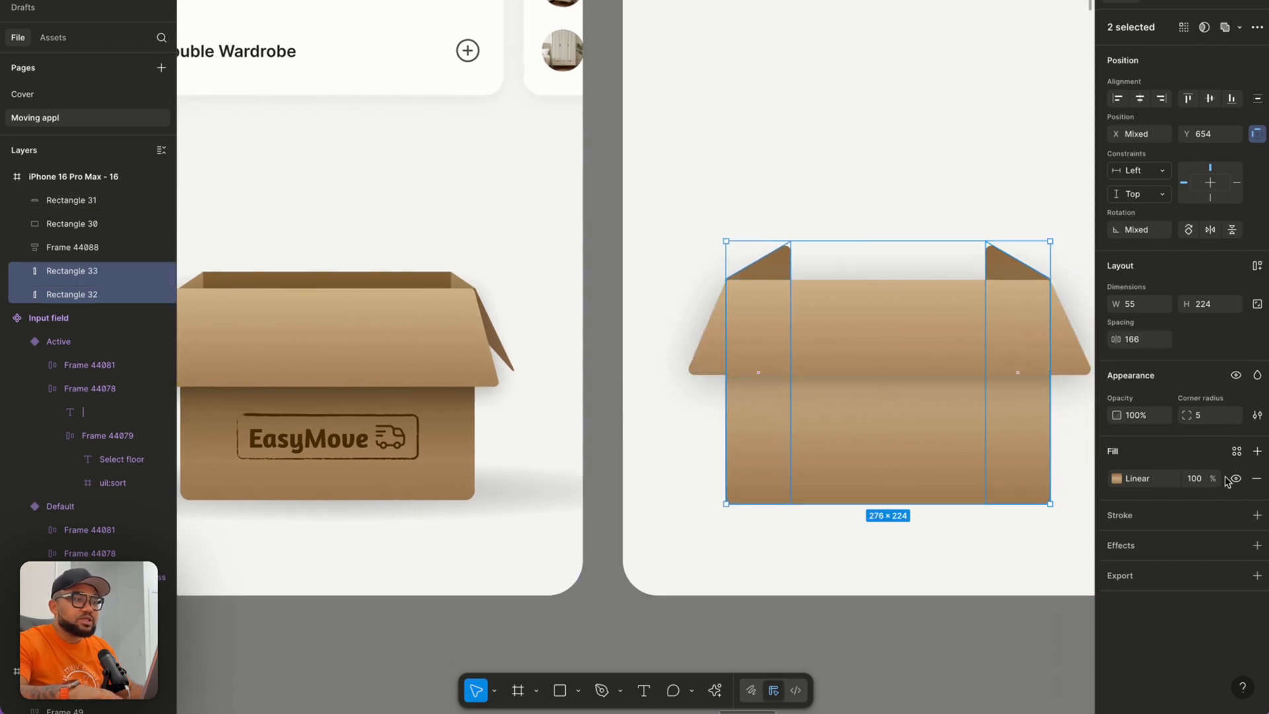
click(1201, 416)
text(0)
key(Return)
click(906, 227)
scroll(904, 227, down, 3)
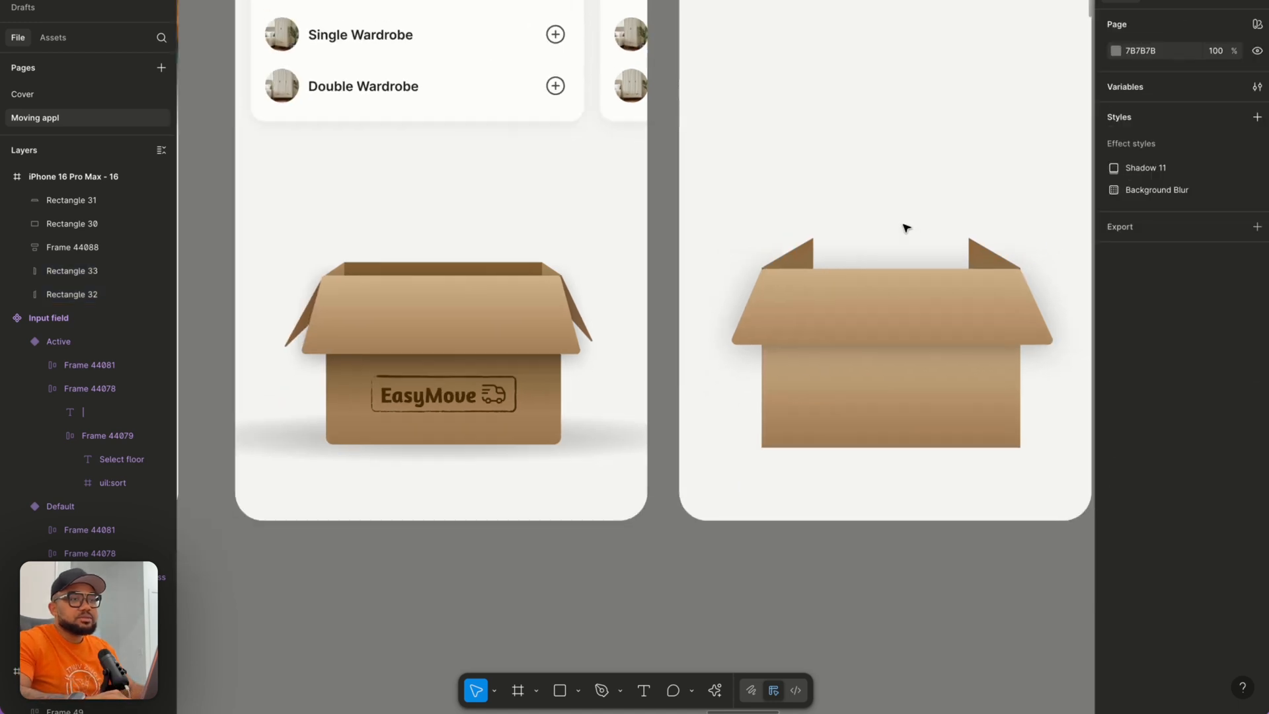
Narrow the left slanted strip to 34 wide from its inner edge, and undo a trial reduction of its height.
click(887, 391)
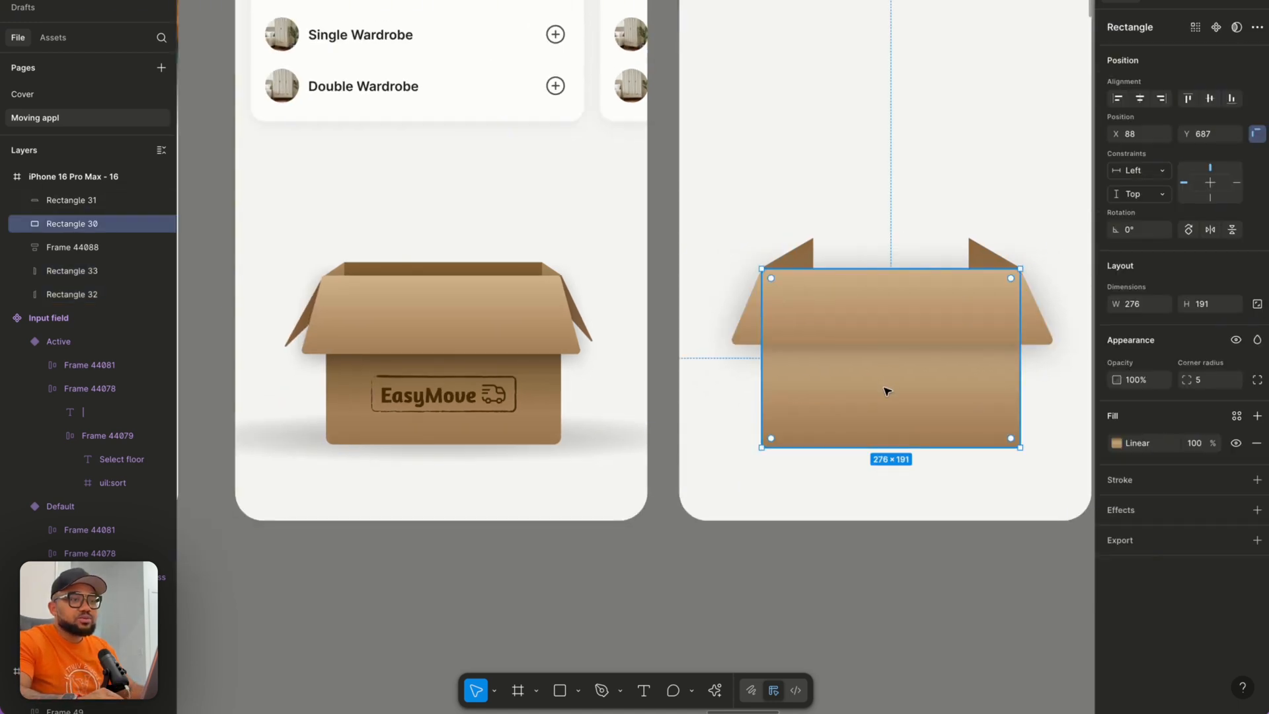
scroll(859, 221, up, 5)
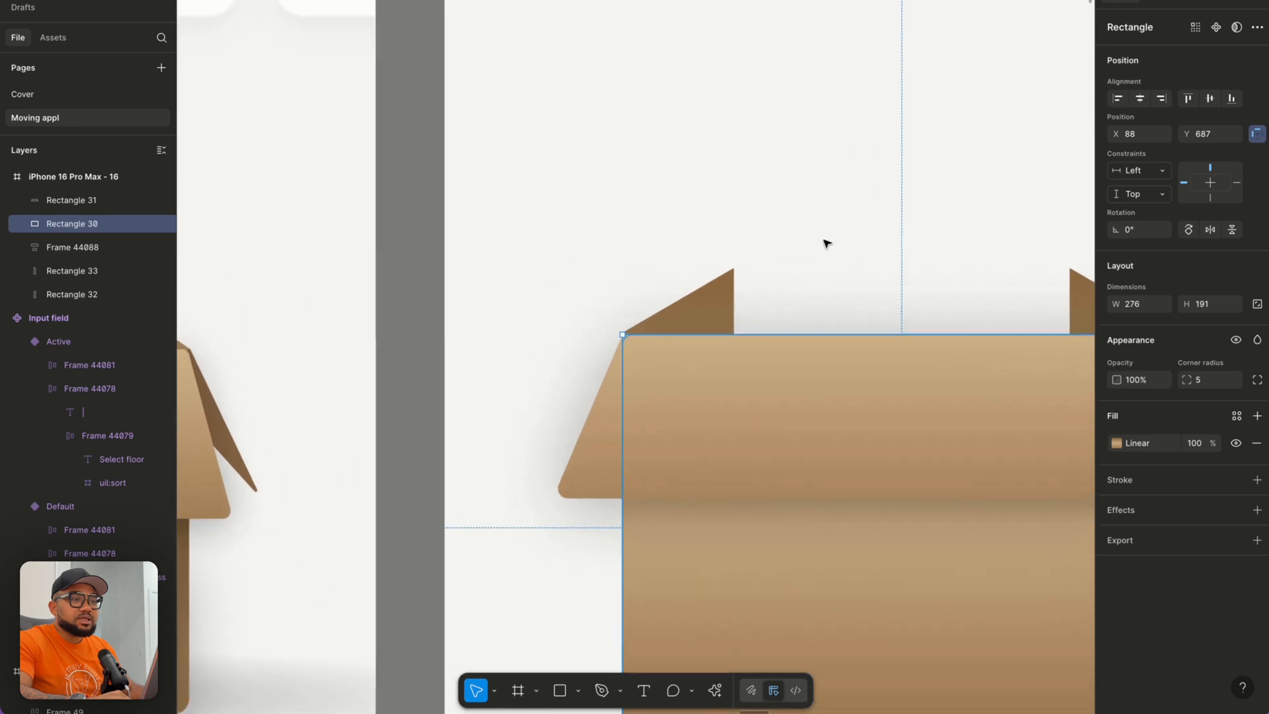
click(700, 310)
drag(724, 311, 684, 312)
drag(663, 268, 663, 295)
key(ctrl+z)
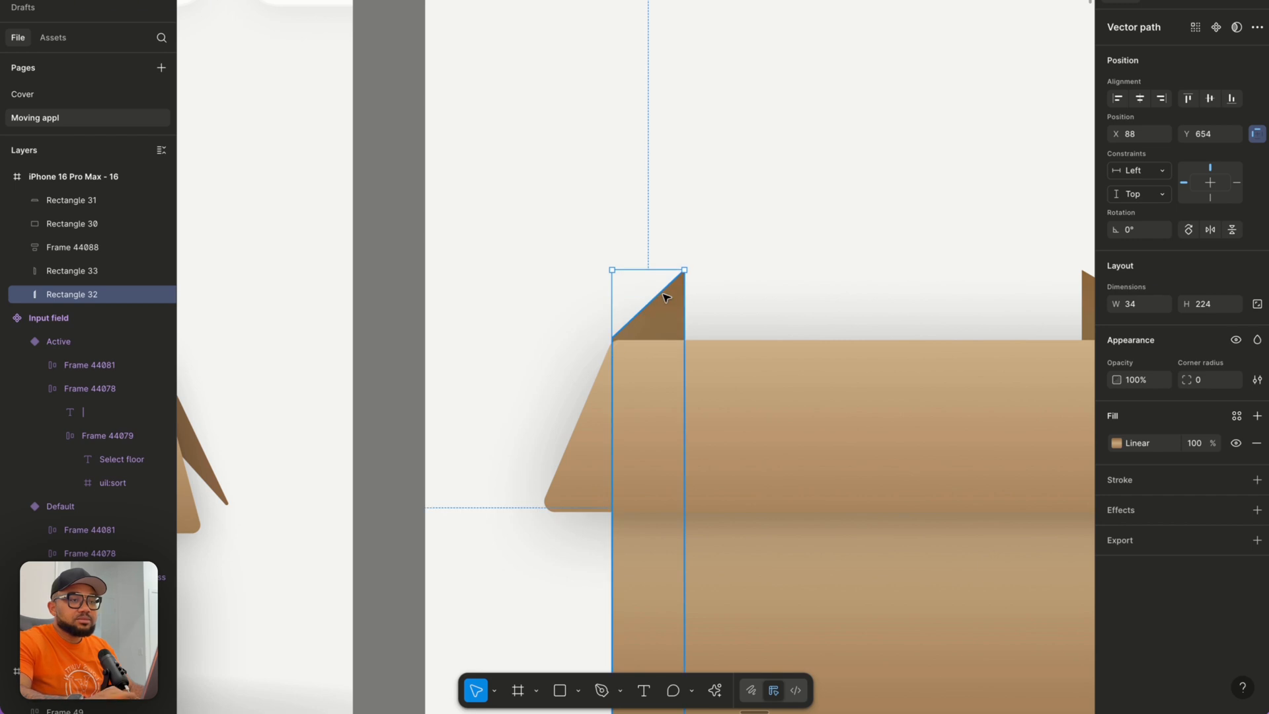
Lower the left strip's top-right vector point to give a shallower slope, making the shape about 35.5 by 213.
double_click(672, 305)
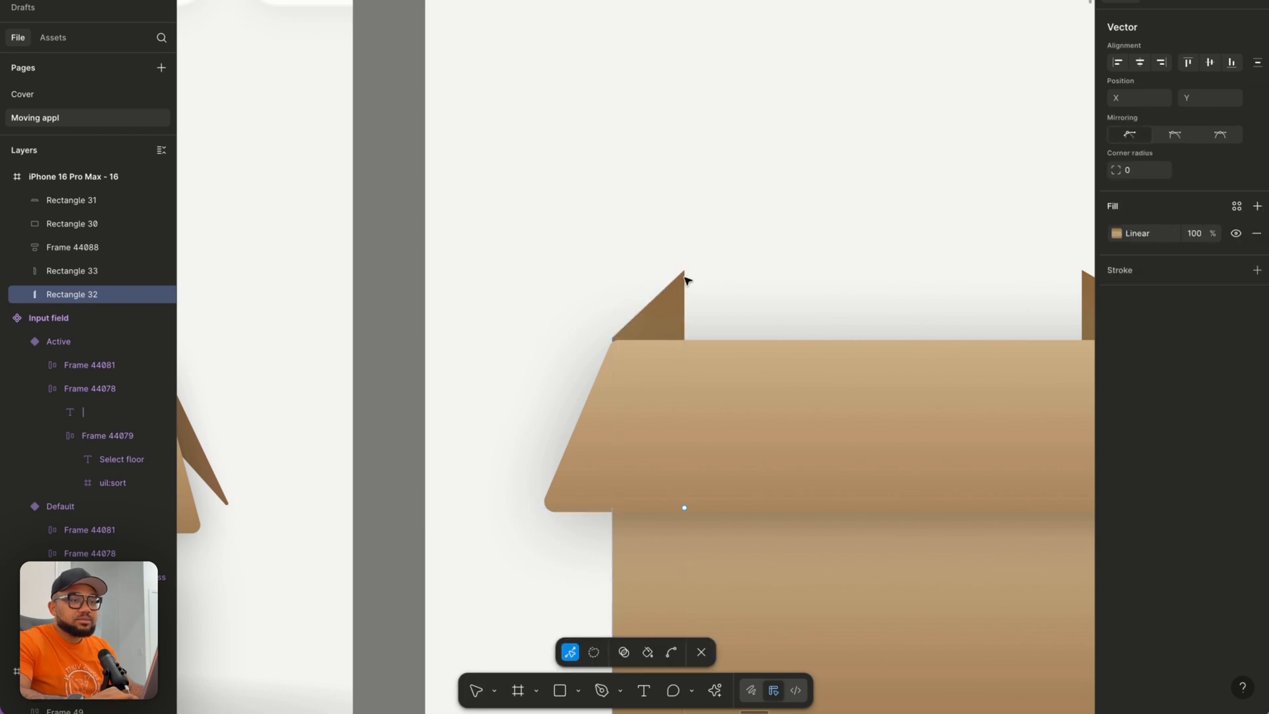
scroll(686, 280, up, 3)
drag(686, 267, 660, 360)
scroll(661, 357, down, 5)
key(Escape)
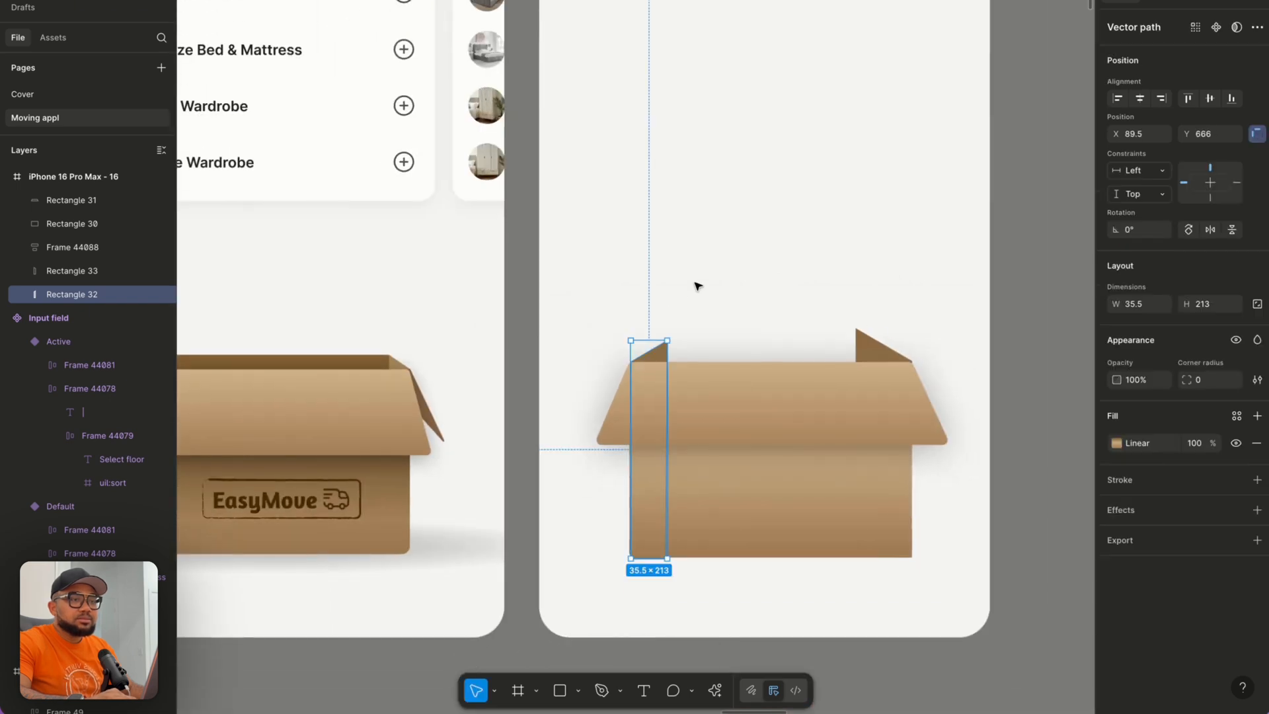
Delete the right slanted strip and replace it with a mirrored duplicate of the left one at the box's right edge.
key(Escape)
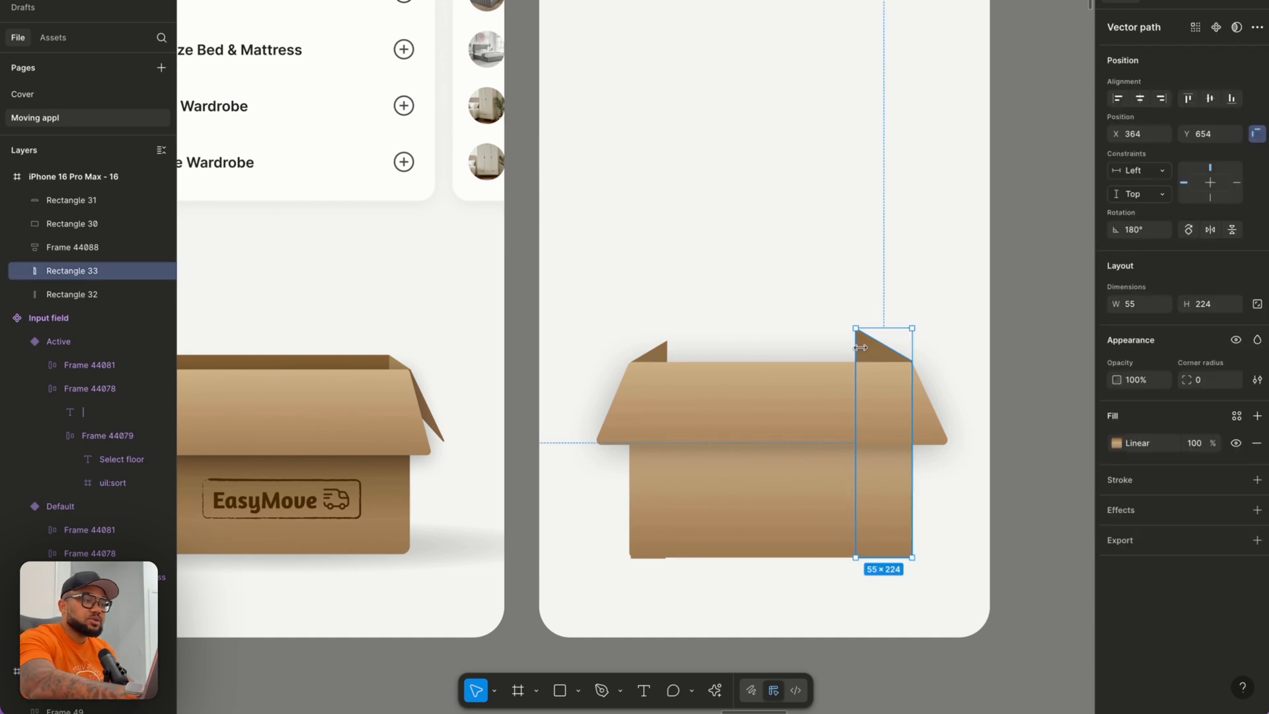
key(Delete)
click(660, 355)
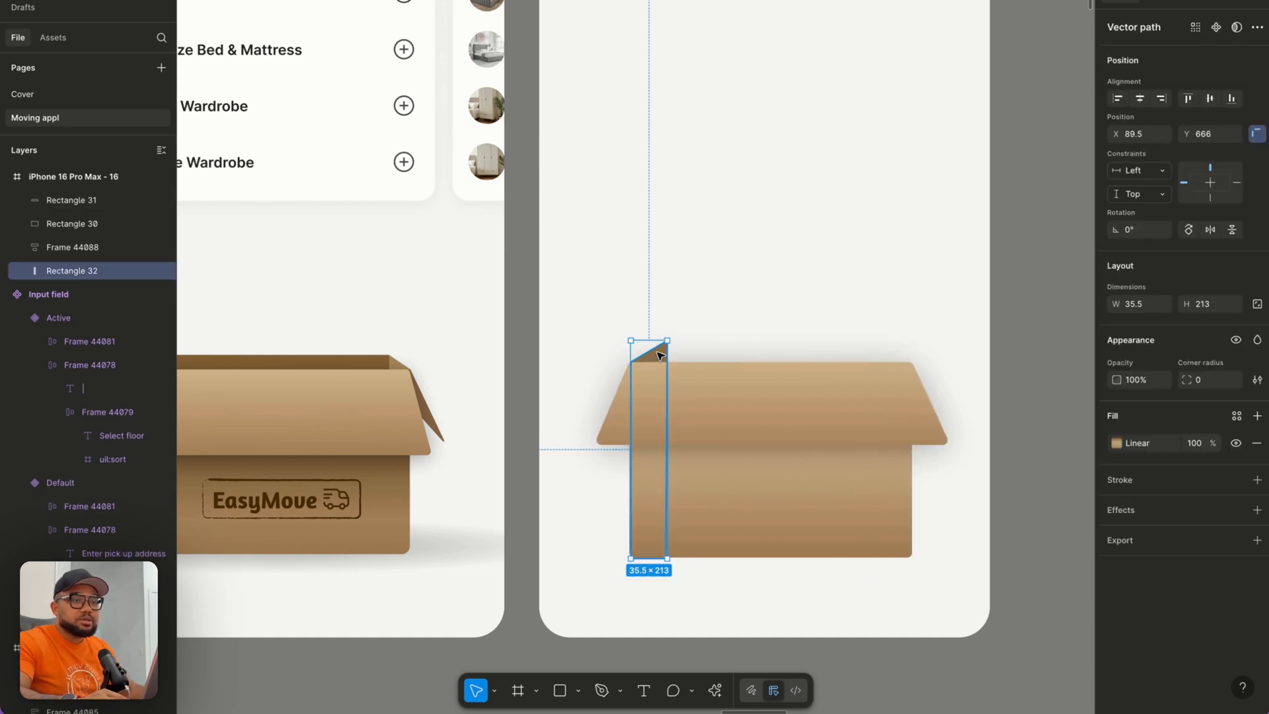
key(ctrl+d)
drag(660, 355, 892, 362)
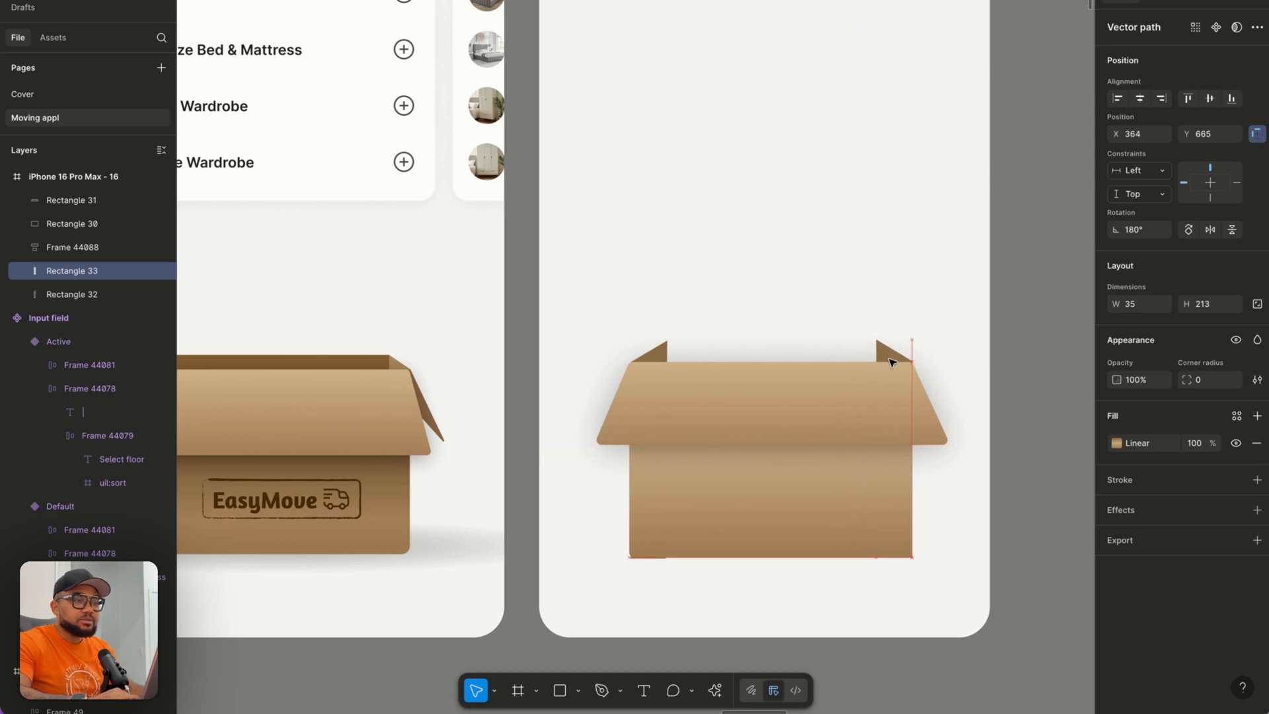
Set the left slanted strip's width to 35 to match the right one.
click(659, 355)
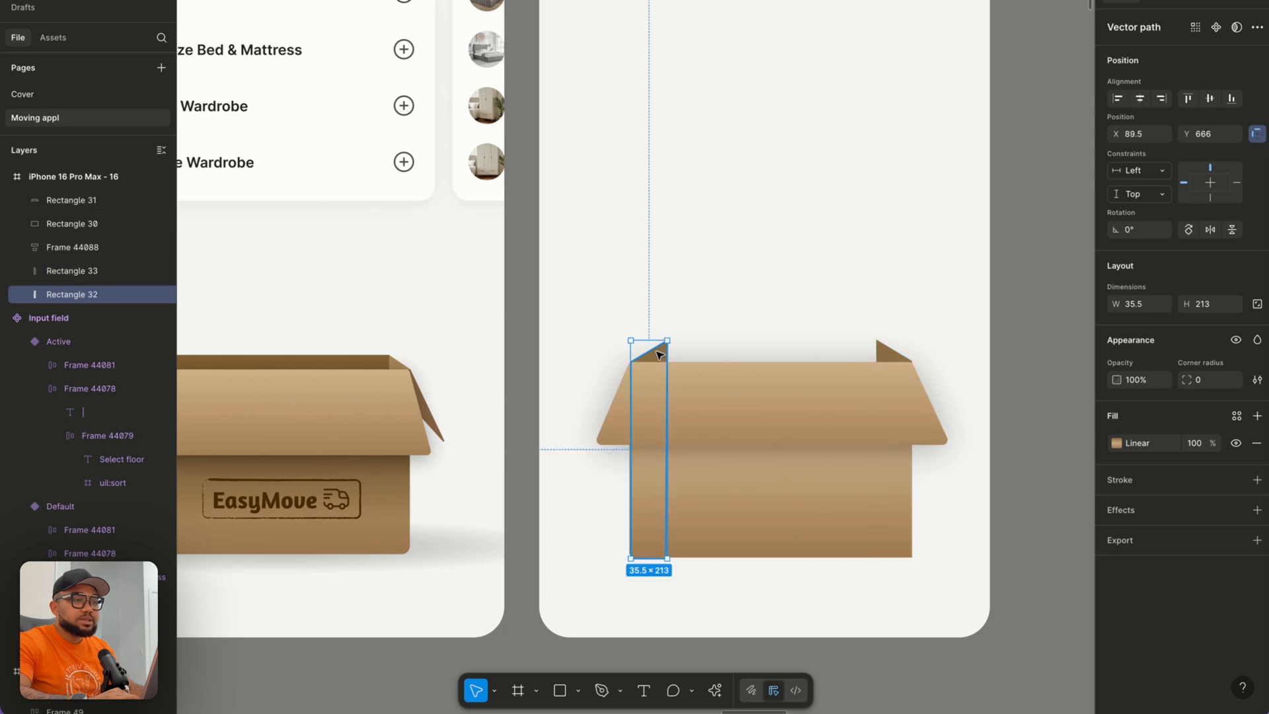
click(1135, 306)
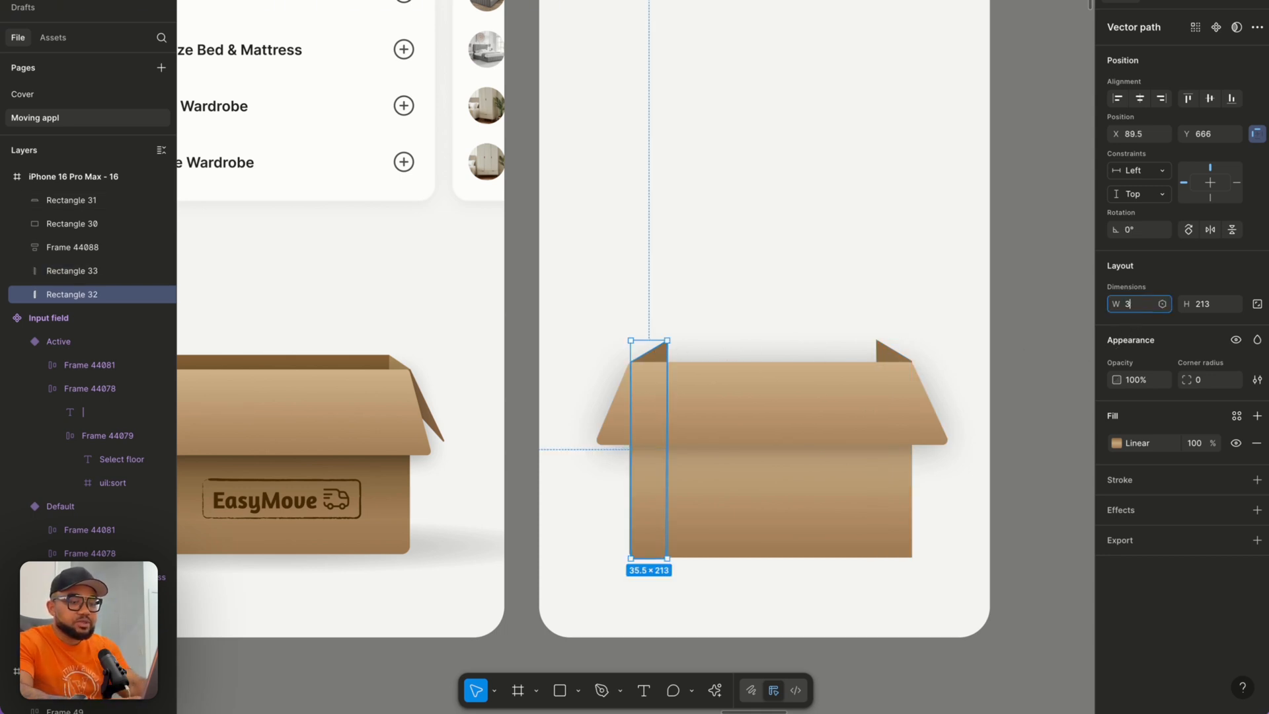
key(Return)
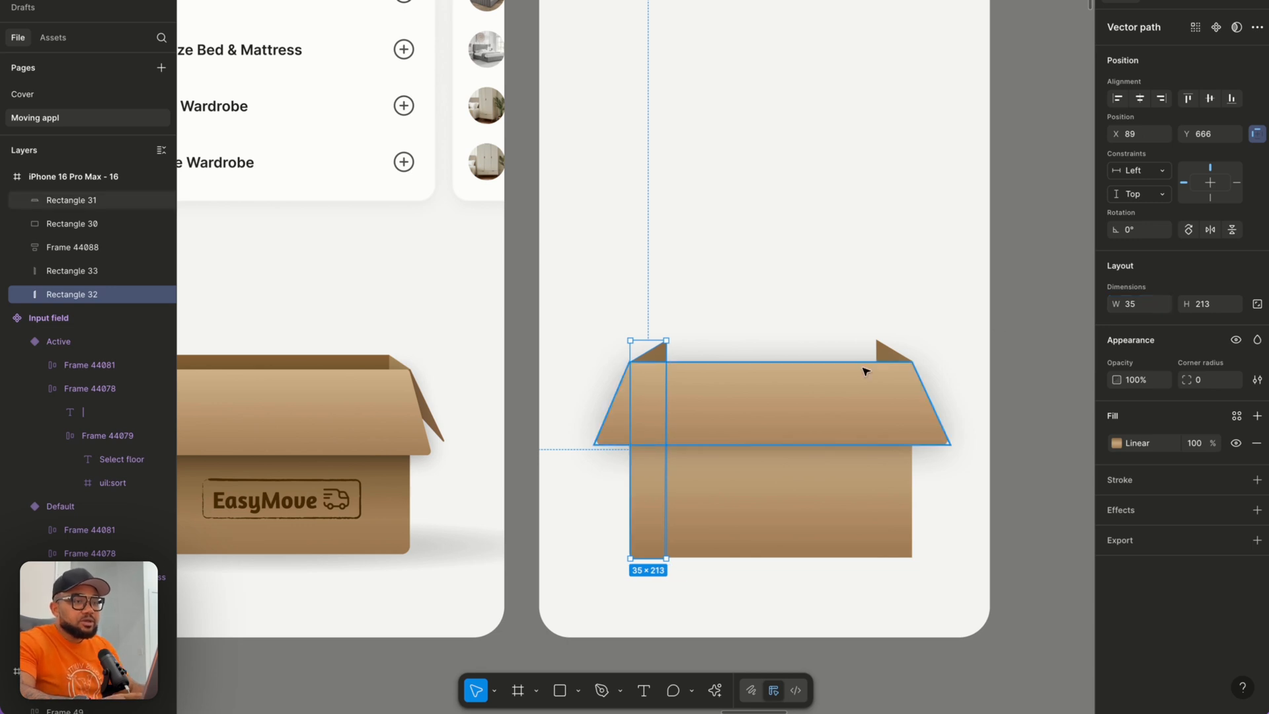
click(893, 352)
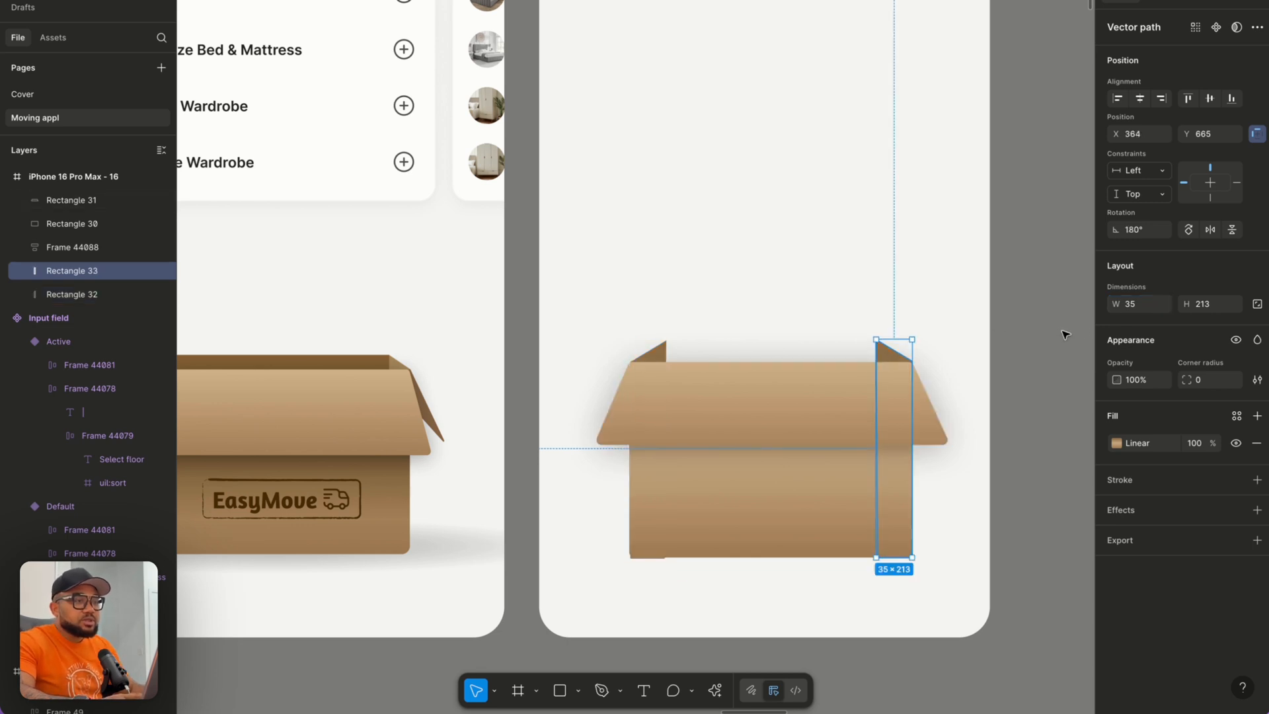
Duplicate the box body rectangle, pull the copy's left edge inward to about 236 wide, and send it to the back.
click(863, 304)
scroll(733, 359, left, 3)
click(774, 437)
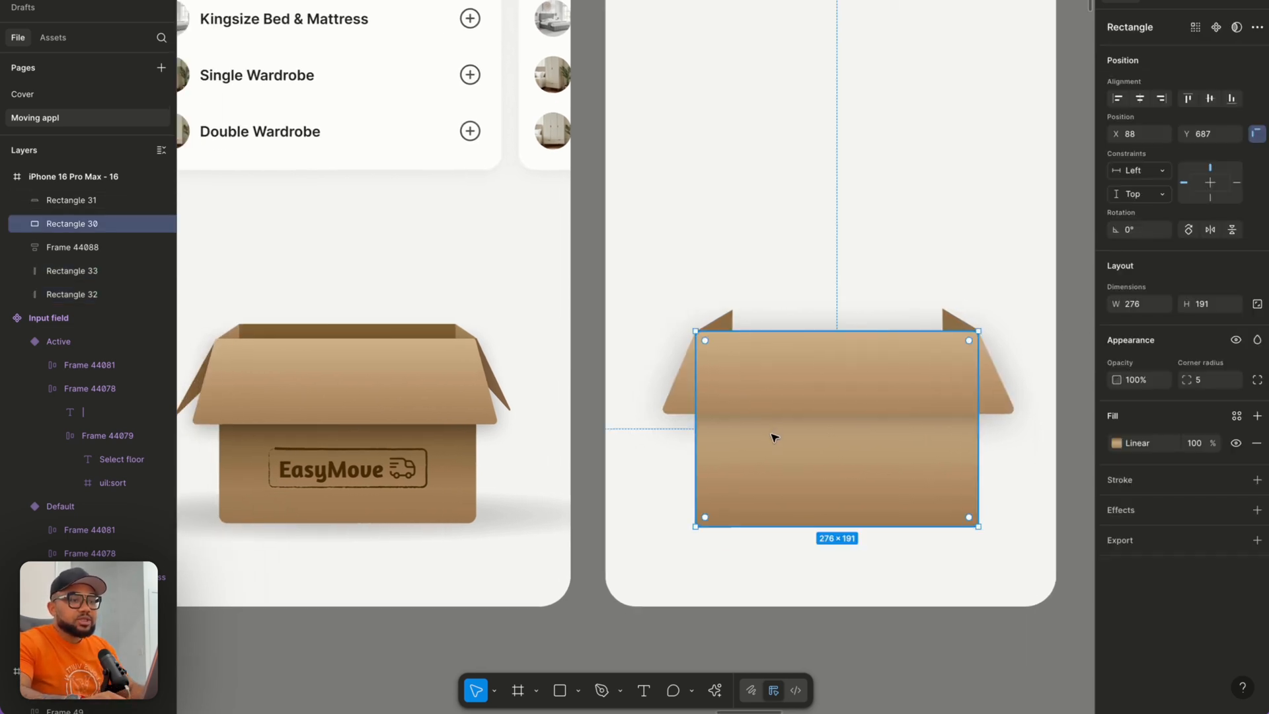
key(ctrl+d)
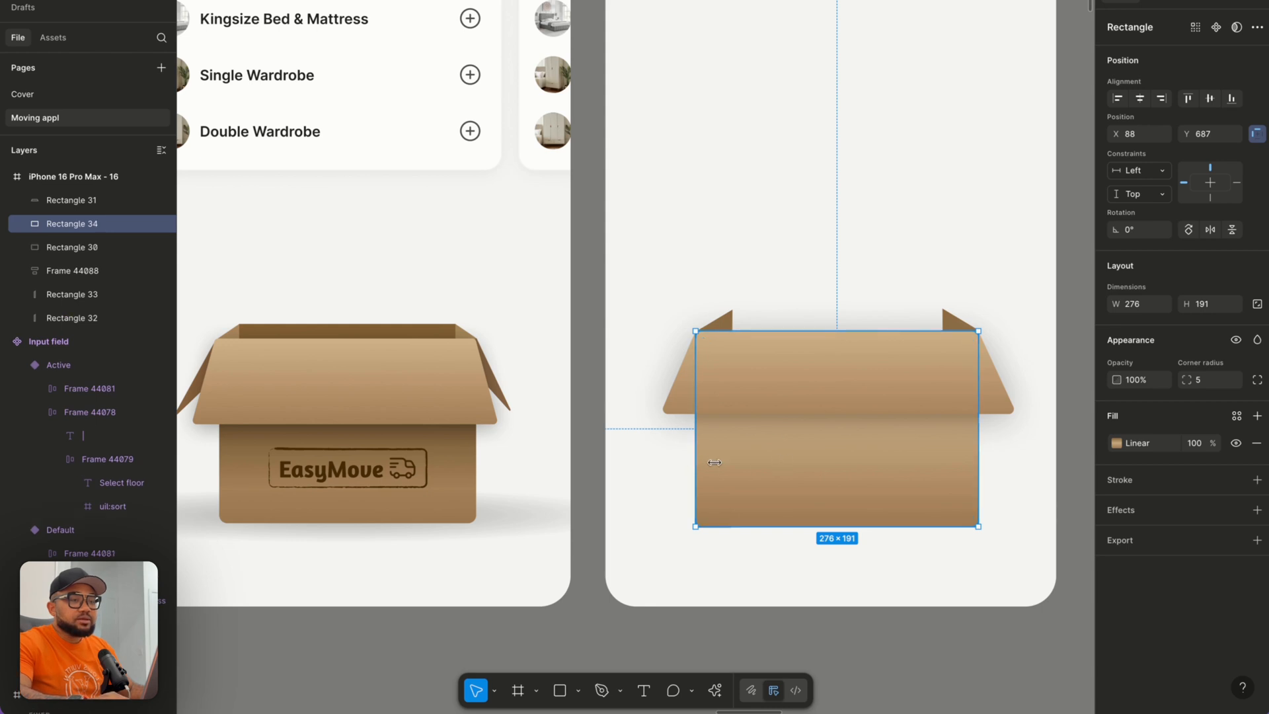
drag(711, 462, 736, 462)
key(bracketleft)
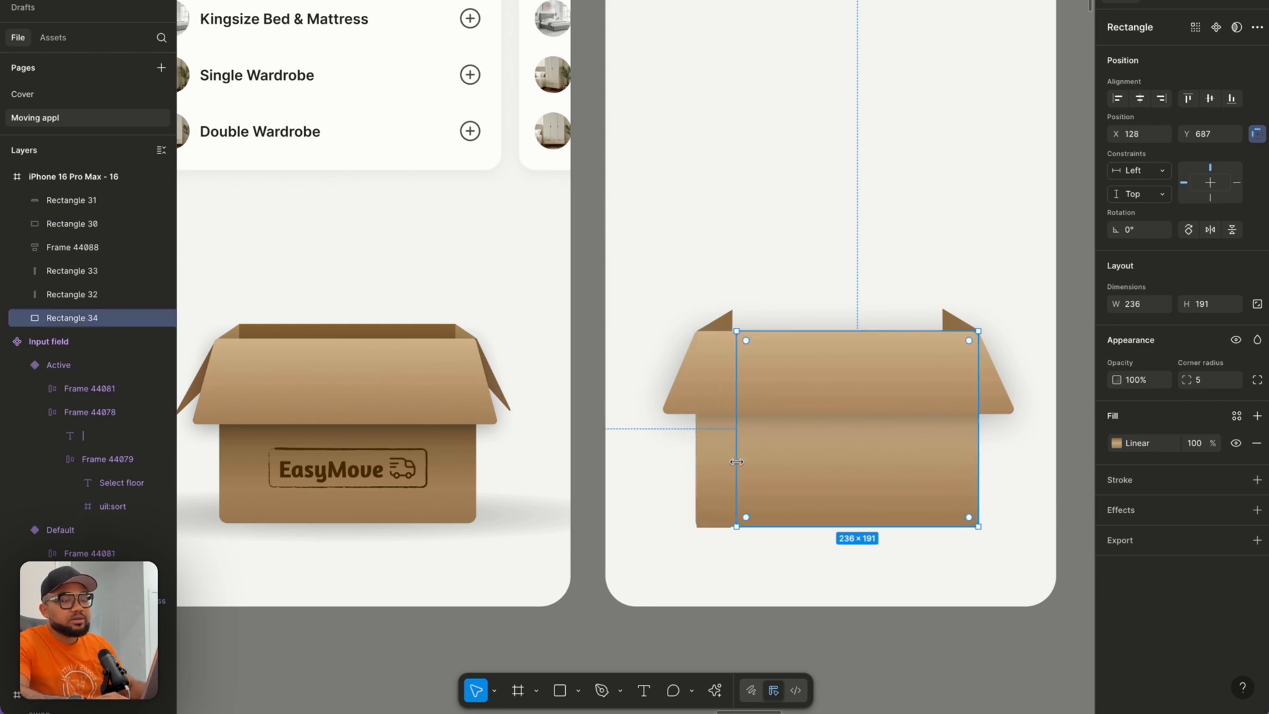
Resize the back rectangle to 207 by 212 at X 124, Y 666 so it spans between the two slanted strips' peaks.
scroll(746, 326, up, 5)
drag(745, 333, 701, 316)
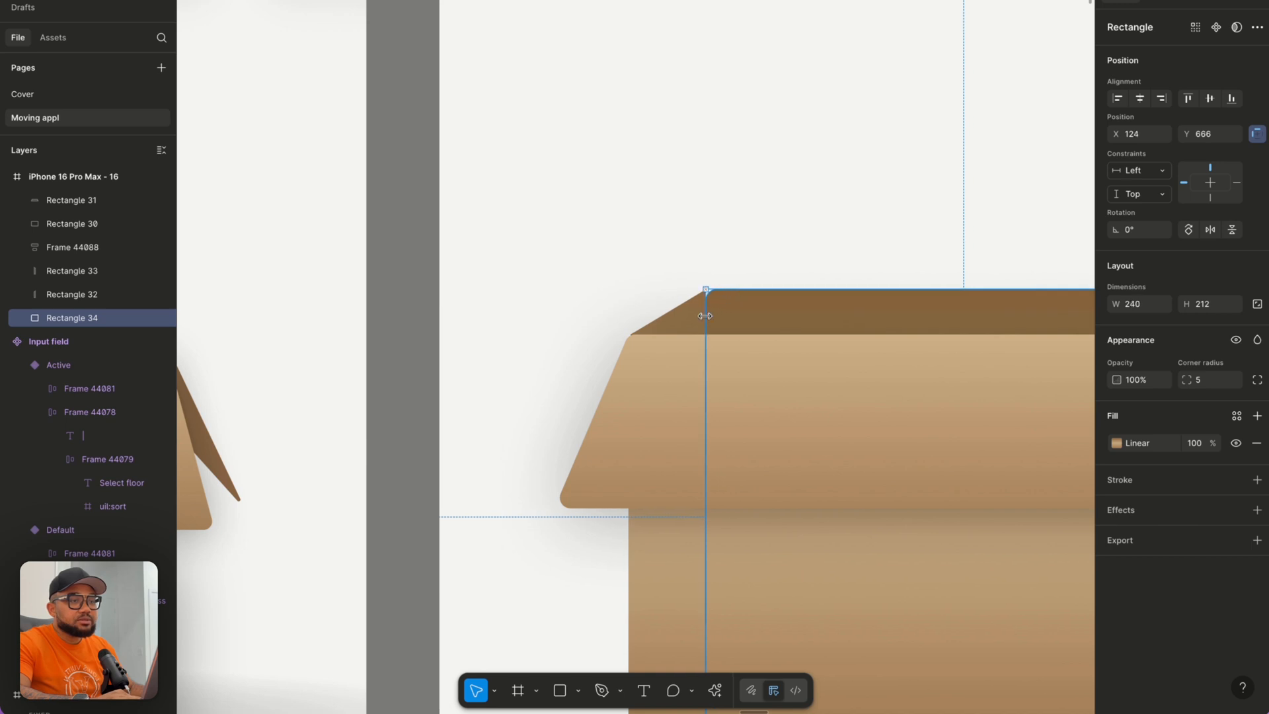
scroll(742, 326, down, 5)
drag(927, 311, 857, 310)
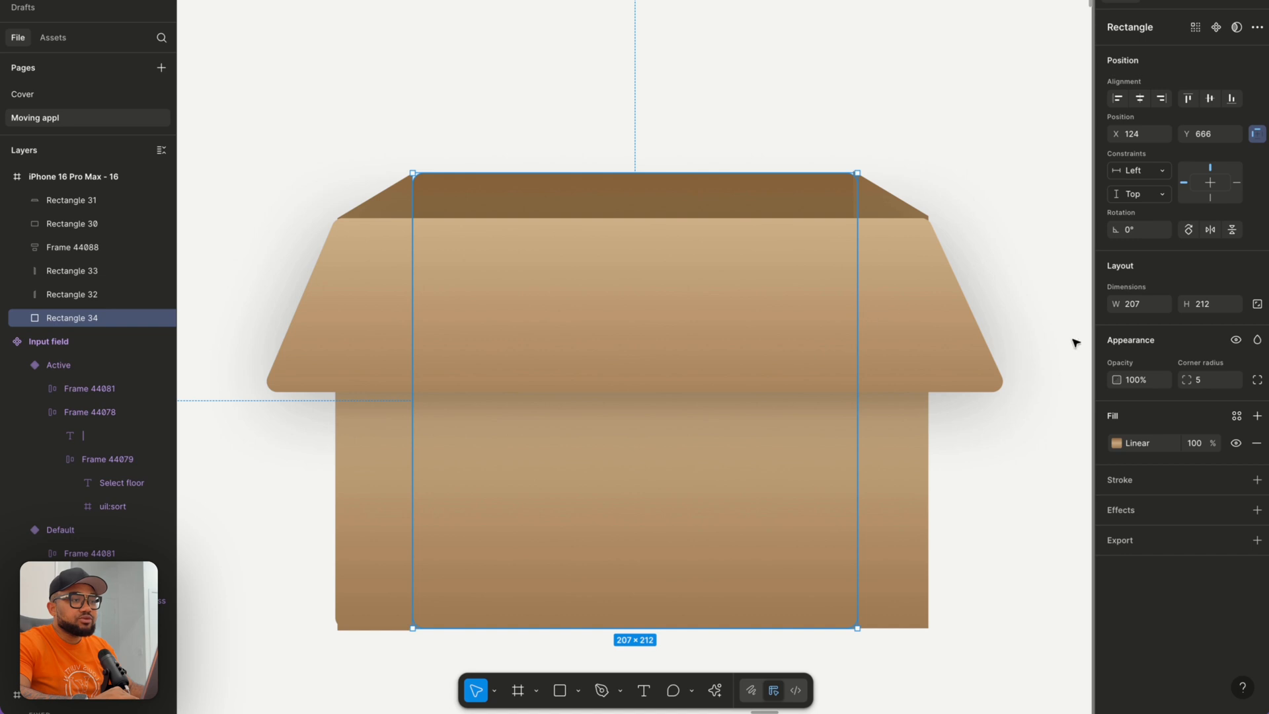
Set the back rectangle's corner radius to 0 and adjust its side edges to meet the slanted strips' peaks.
text(0)
key(Return)
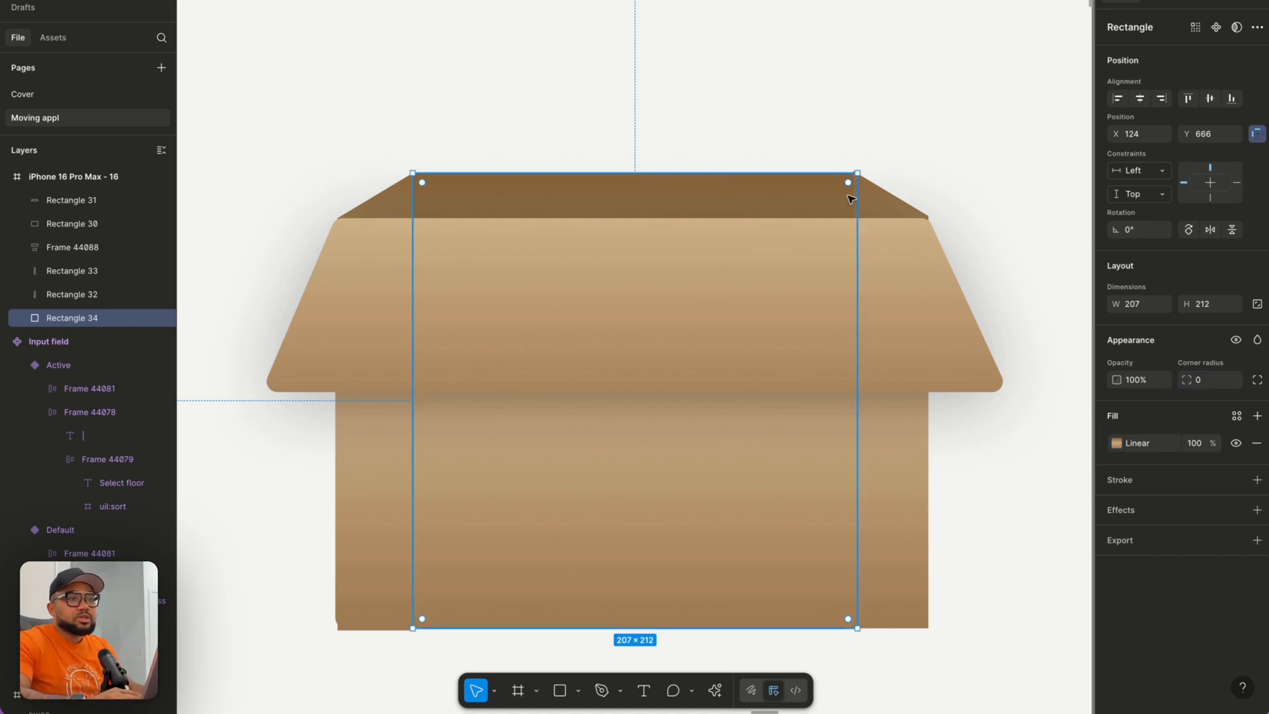
drag(857, 210, 852, 211)
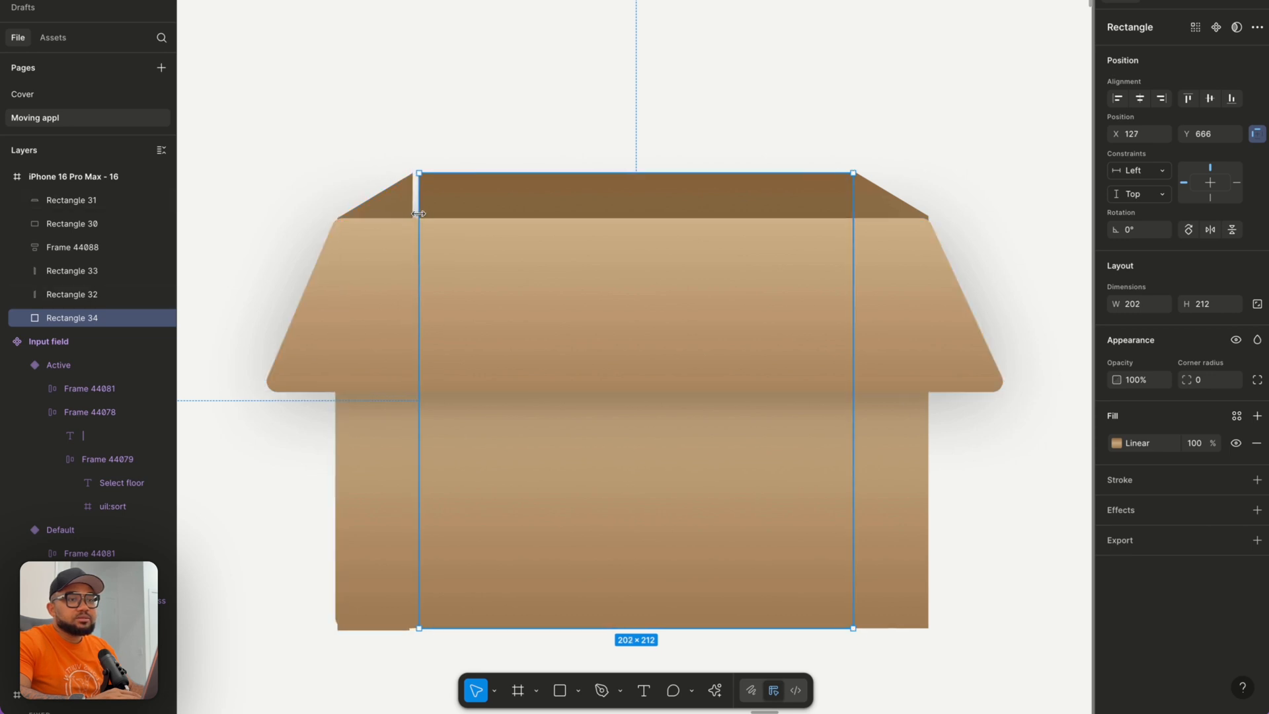
click(486, 87)
scroll(485, 86, down, 5)
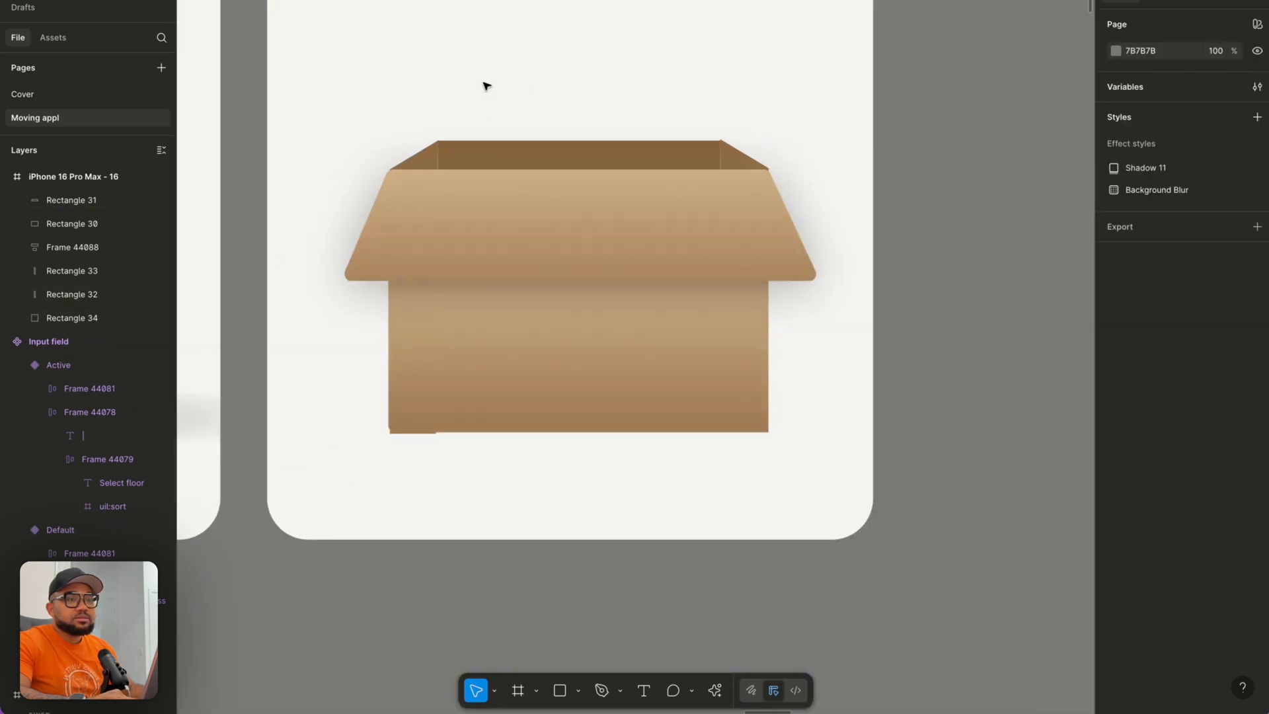
Lower the right slanted strip's top edge to Y 666 so the strip is 212 high.
scroll(486, 86, left, 4)
scroll(477, 93, left, 2)
scroll(340, 176, up, 5)
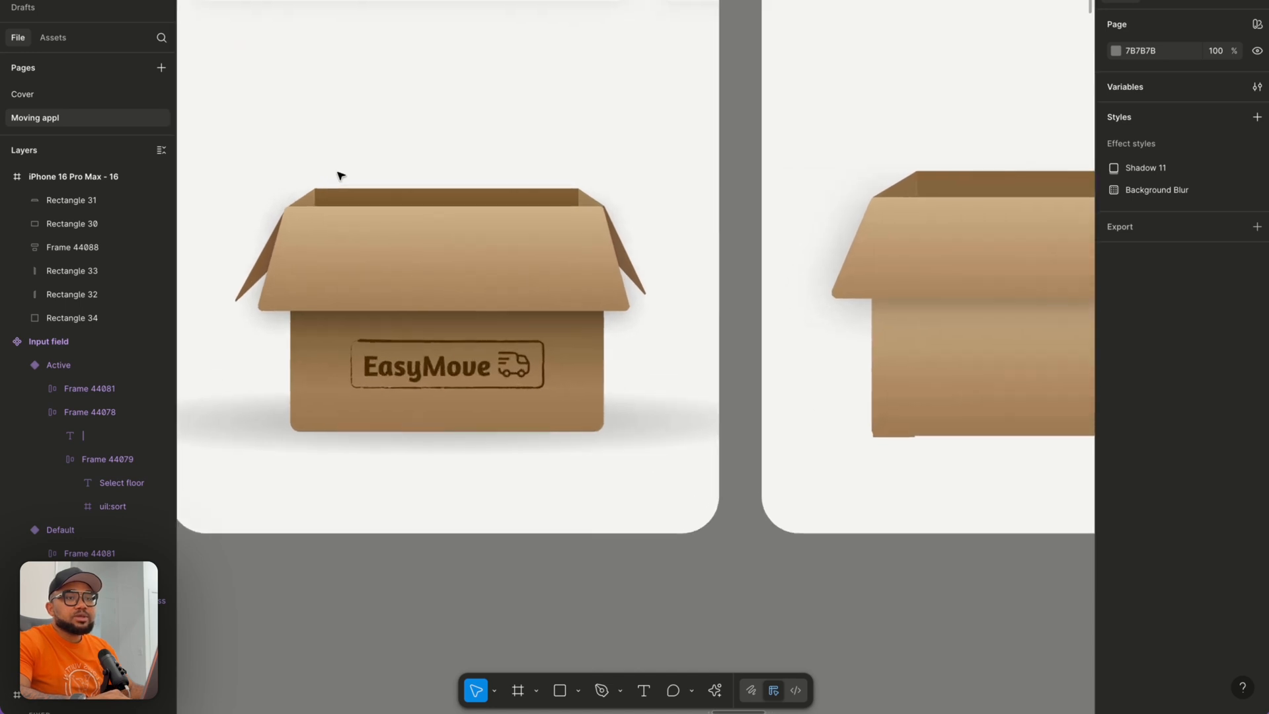
scroll(339, 178, right, 10)
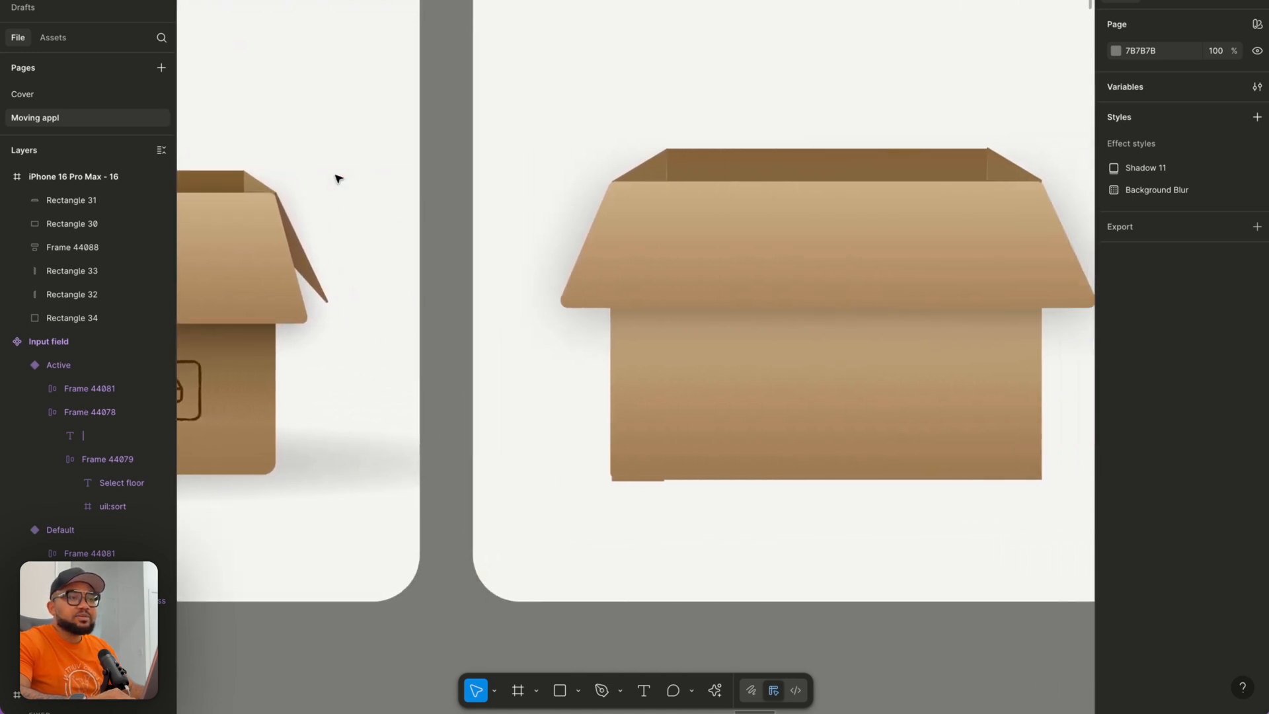
scroll(468, 178, up, 1)
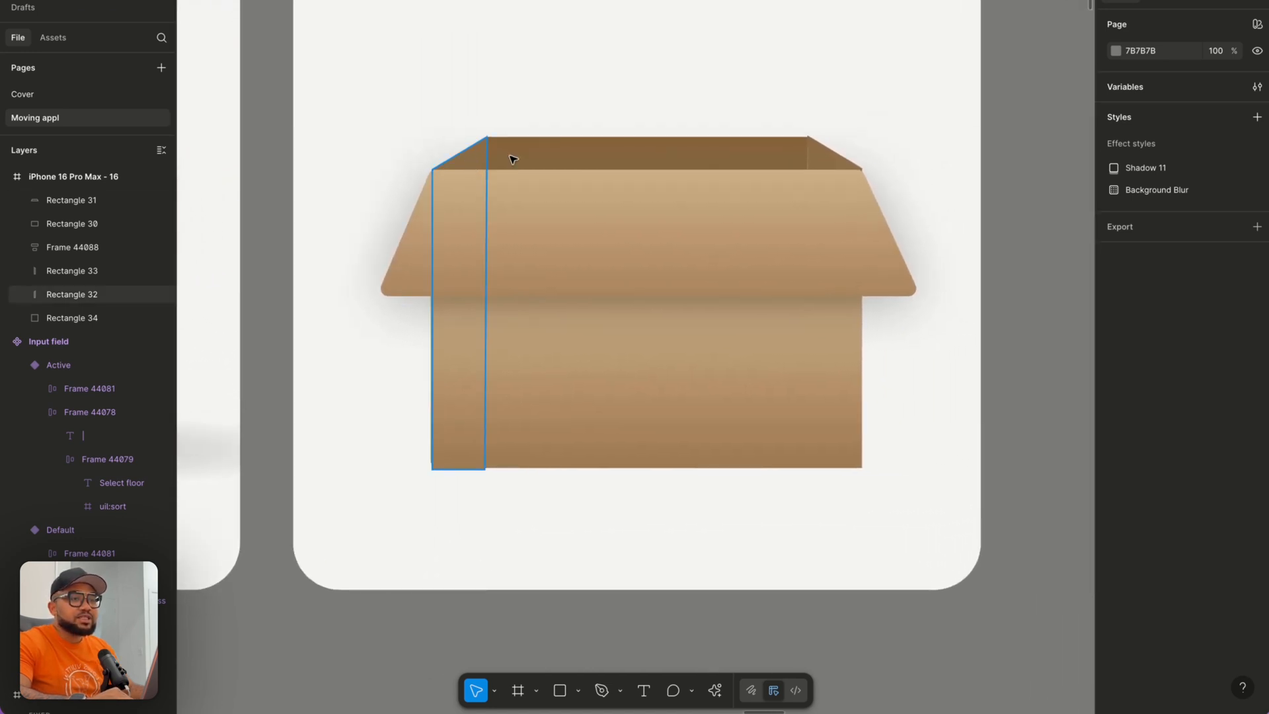
click(819, 148)
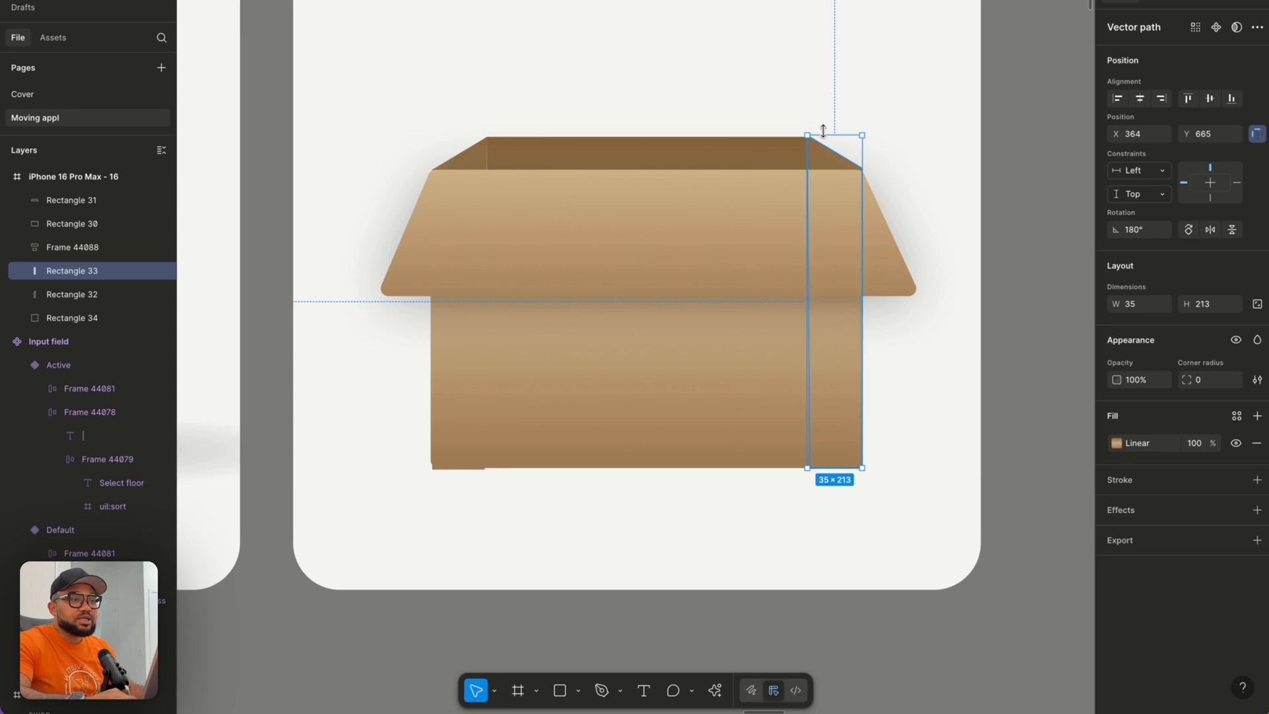
drag(822, 132, 823, 135)
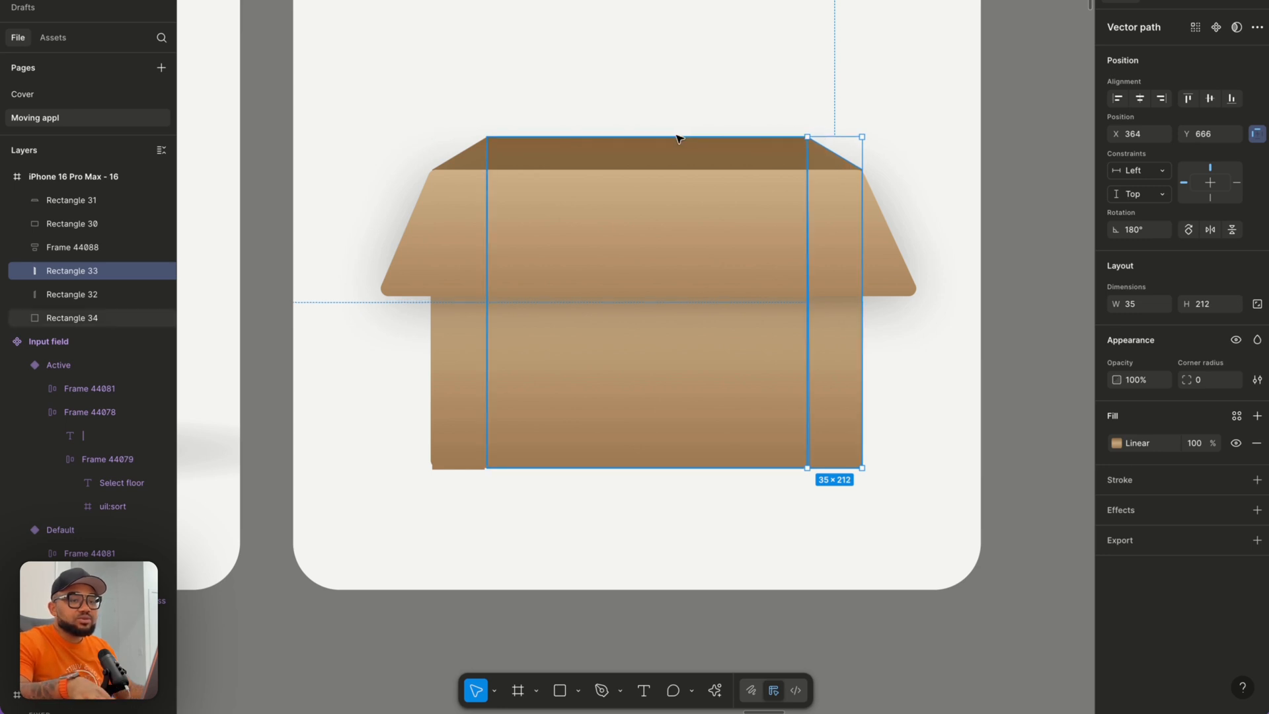
shift+click(463, 158)
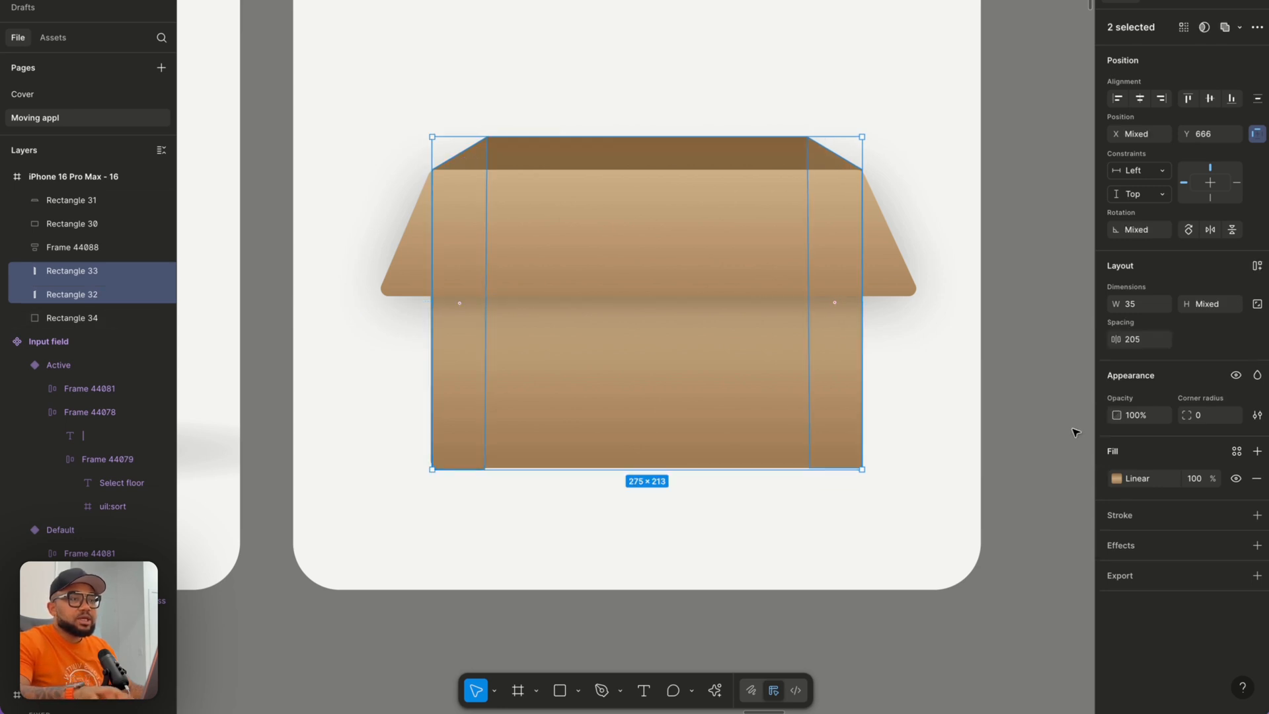
click(1115, 478)
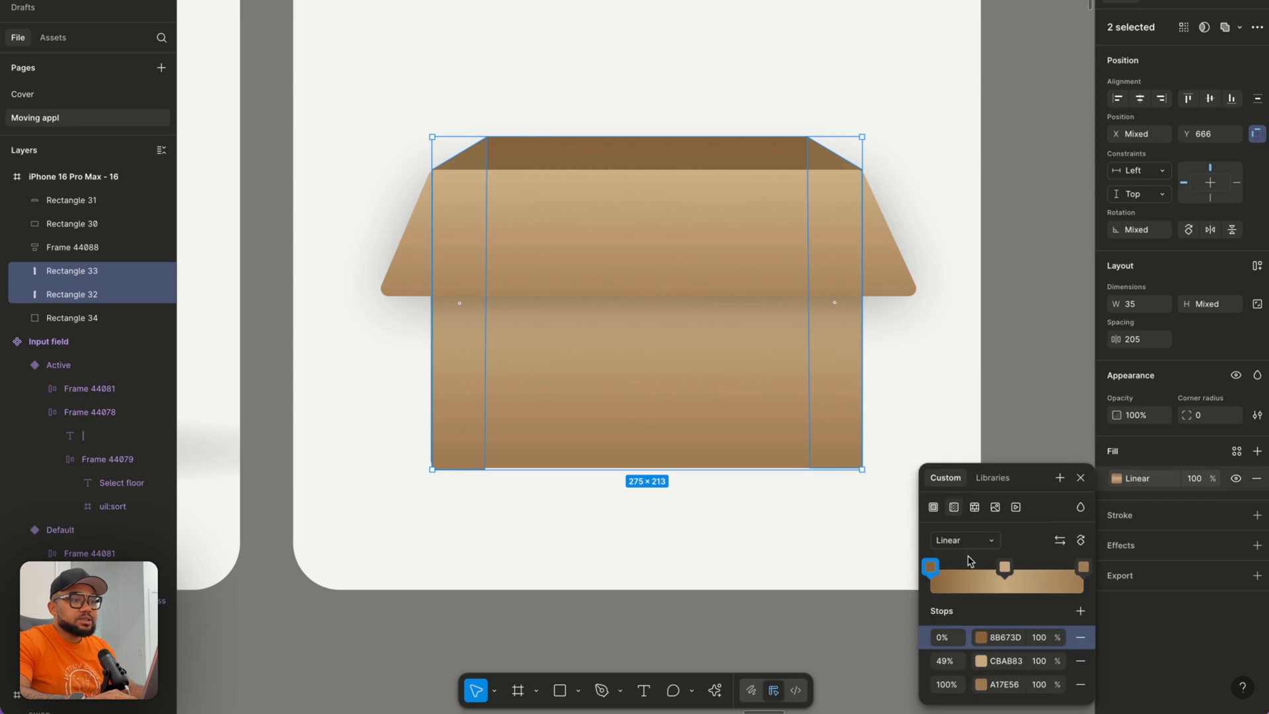
click(883, 110)
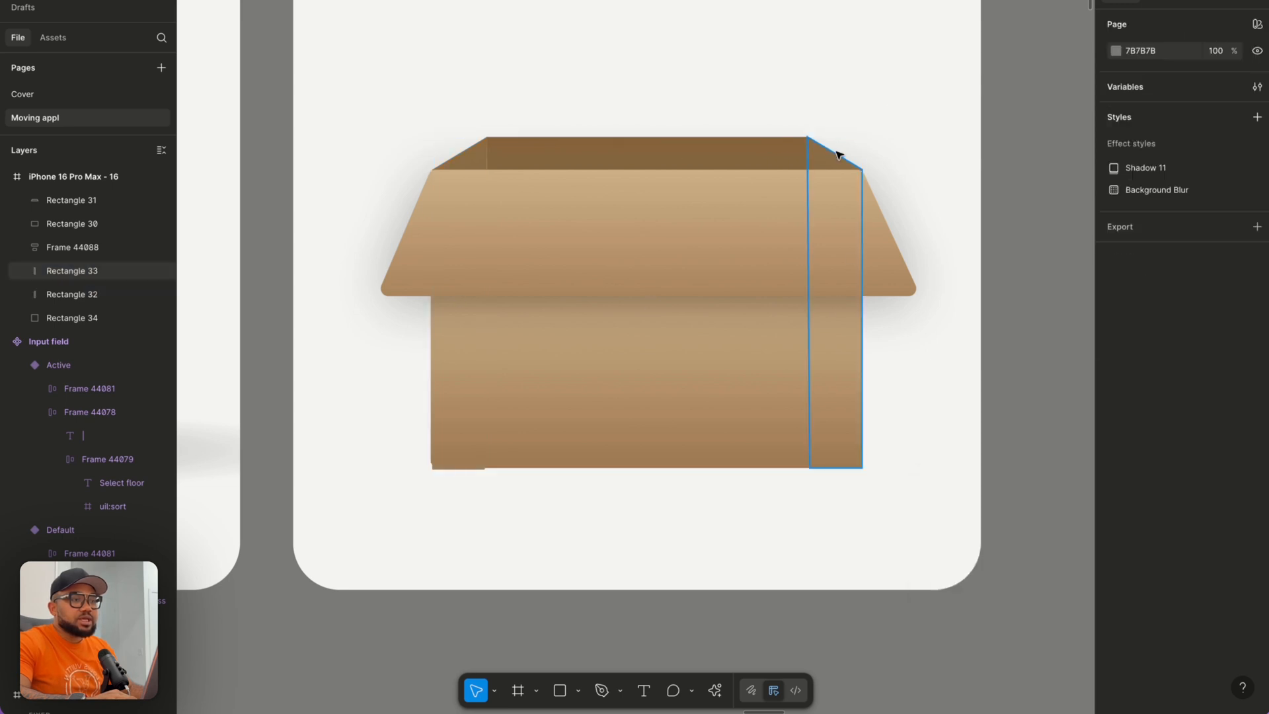
Shorten the right slanted strip's linear gradient and angle it diagonally down toward the box's centre.
click(826, 153)
click(1115, 442)
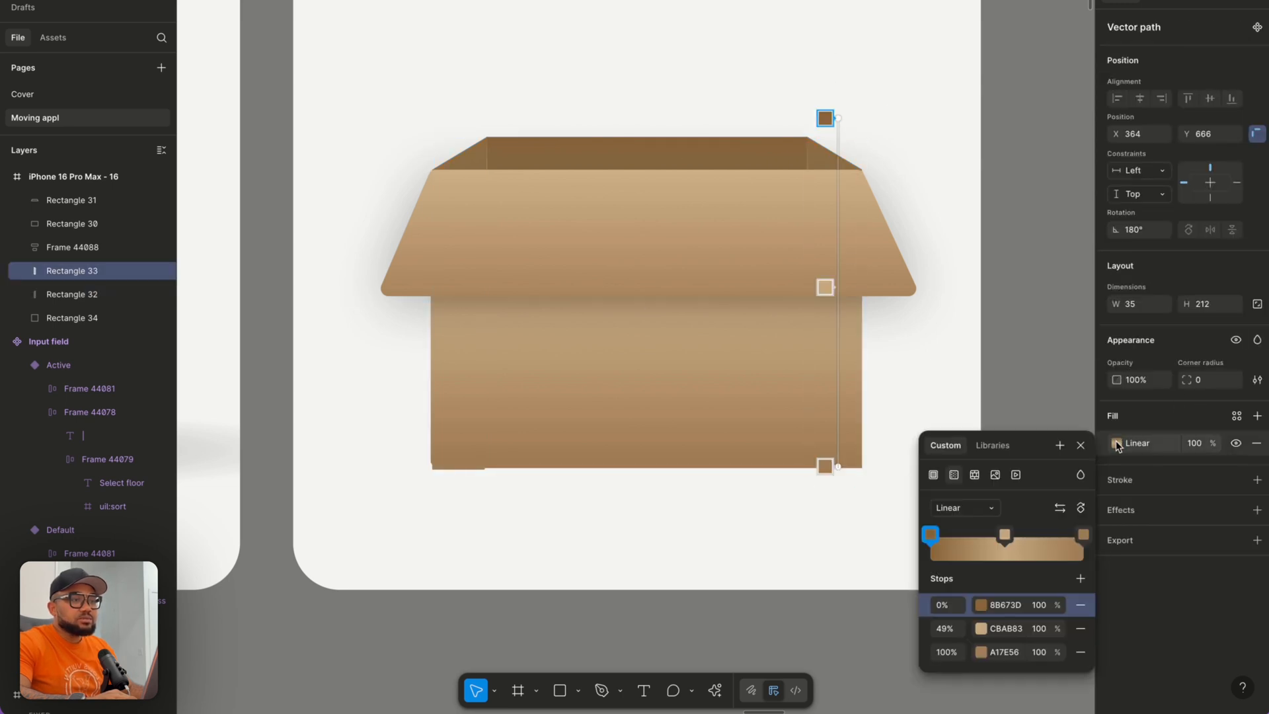
drag(828, 472, 690, 227)
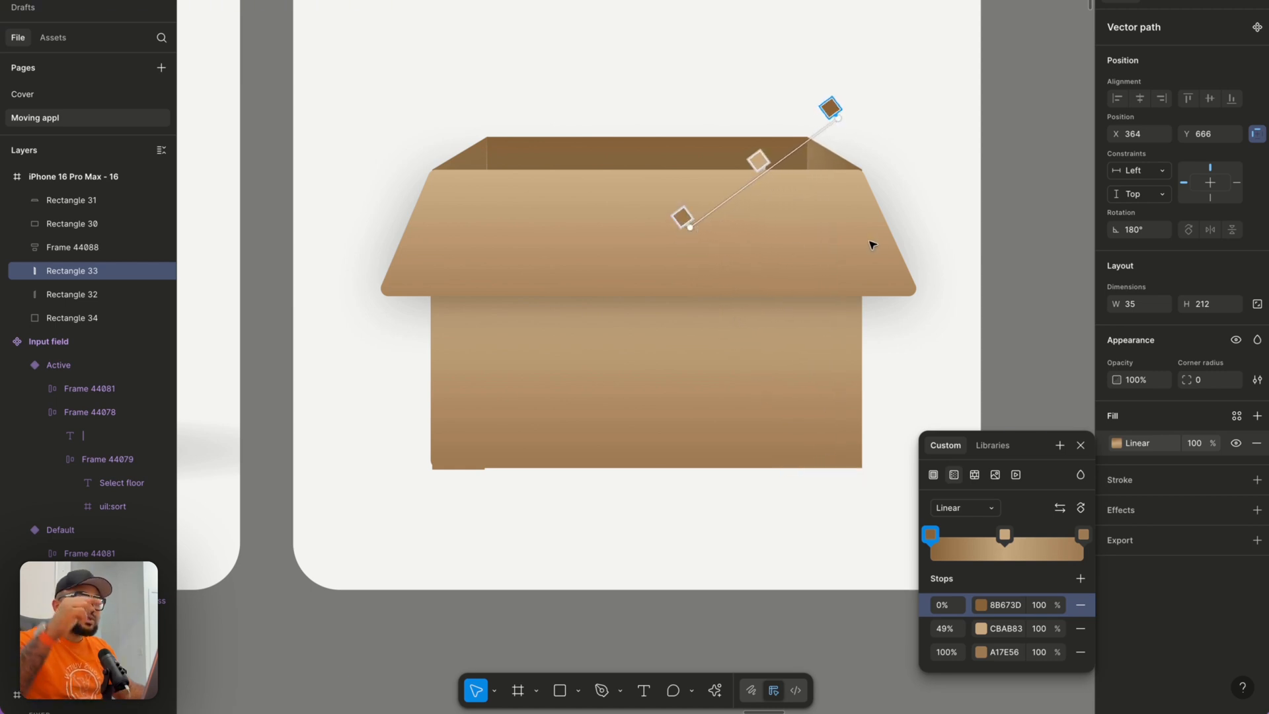
key(Escape)
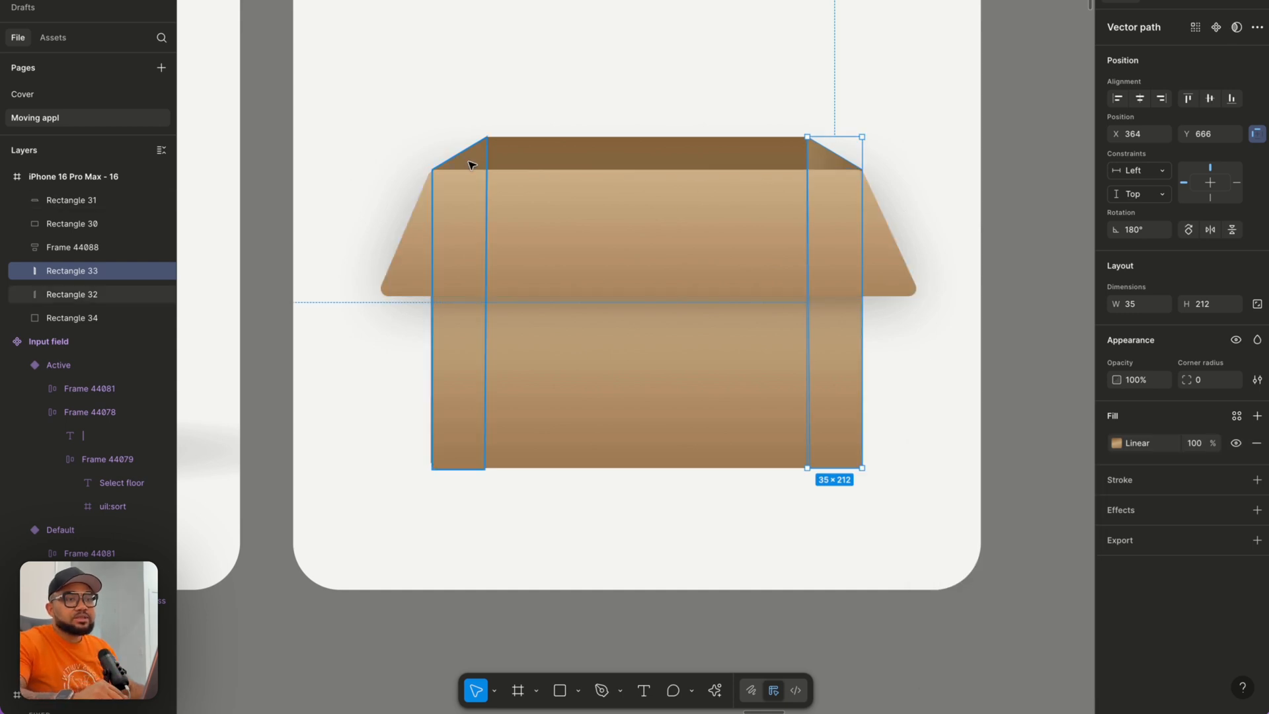
Shorten the left slanted strip's linear gradient and angle it diagonally inward across the box opening.
click(469, 164)
click(1116, 443)
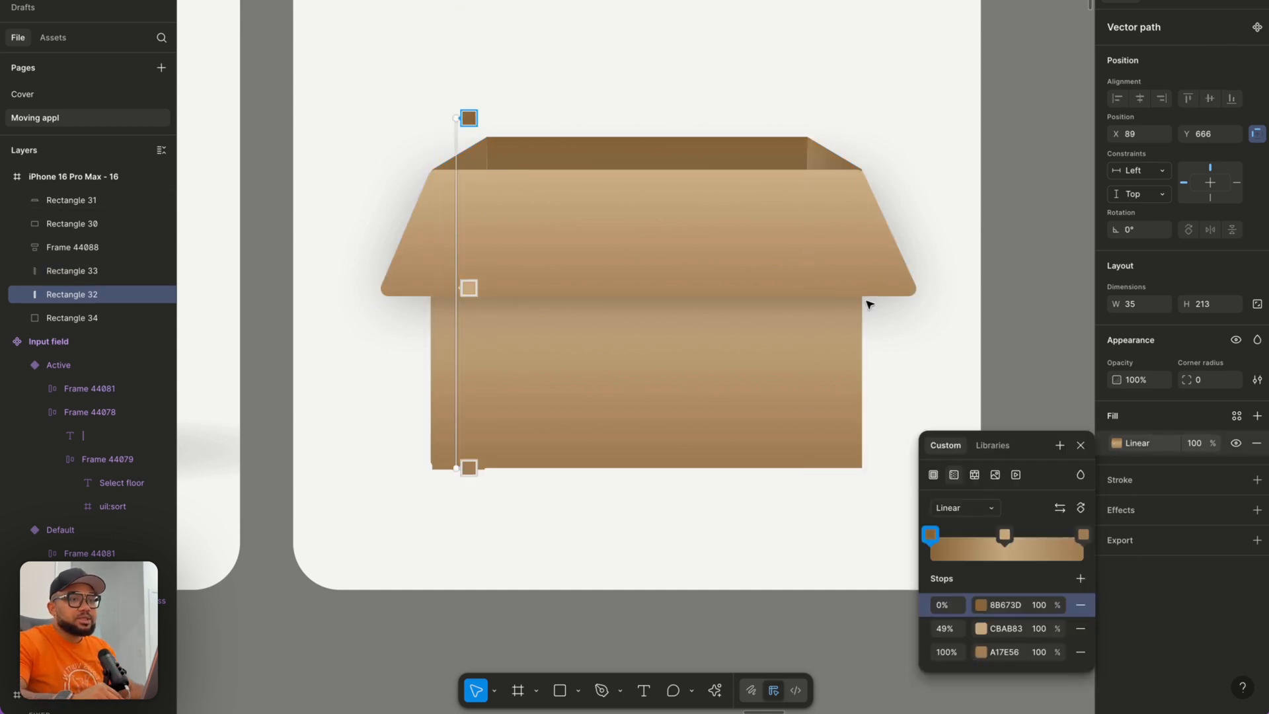
drag(457, 470, 574, 162)
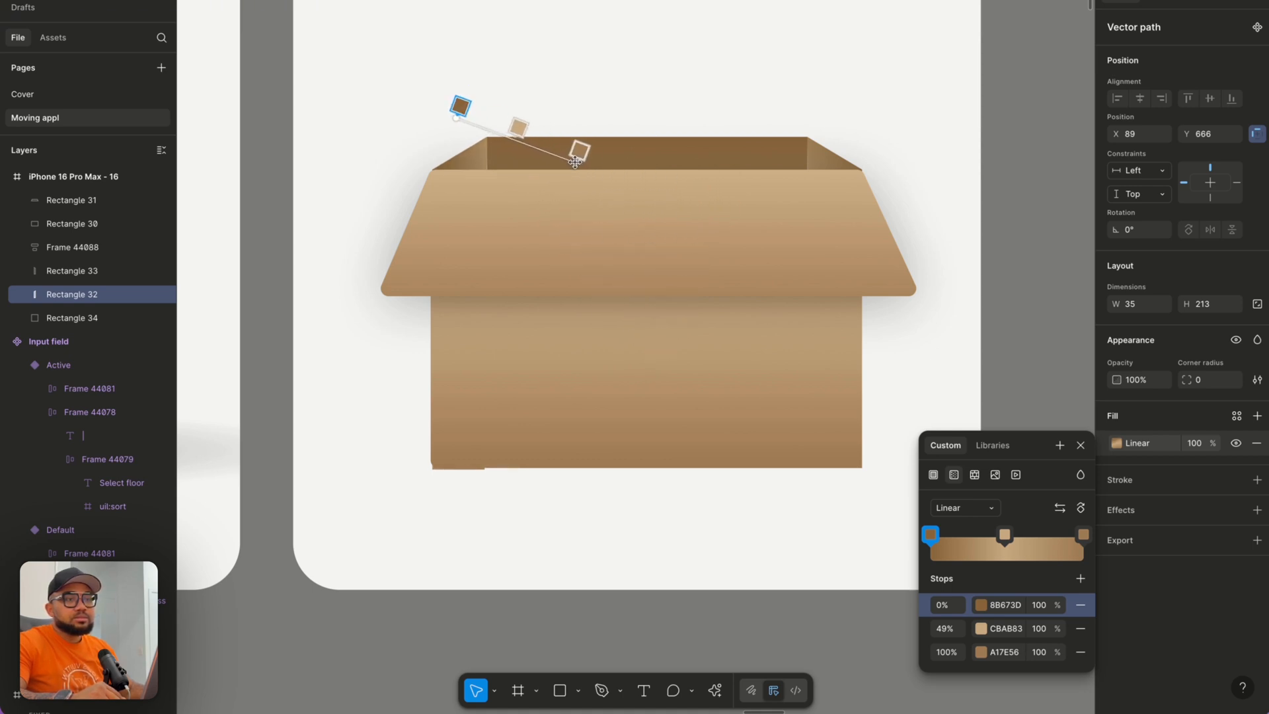
click(628, 74)
Compare the rebuilt box with the reference box, examining the reference's folded side flaps.
scroll(629, 74, down, 3)
scroll(628, 74, up, 2)
scroll(628, 74, left, 2)
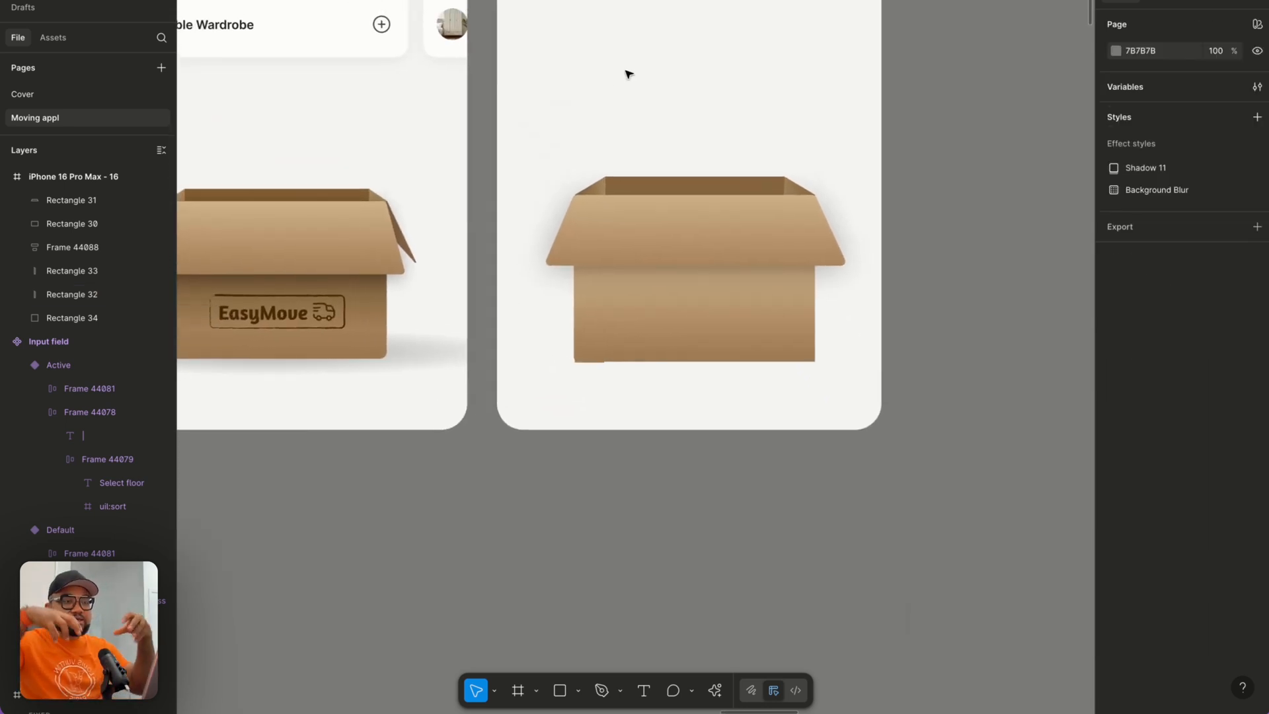
scroll(624, 75, left, 3)
click(868, 338)
scroll(753, 226, up, 2)
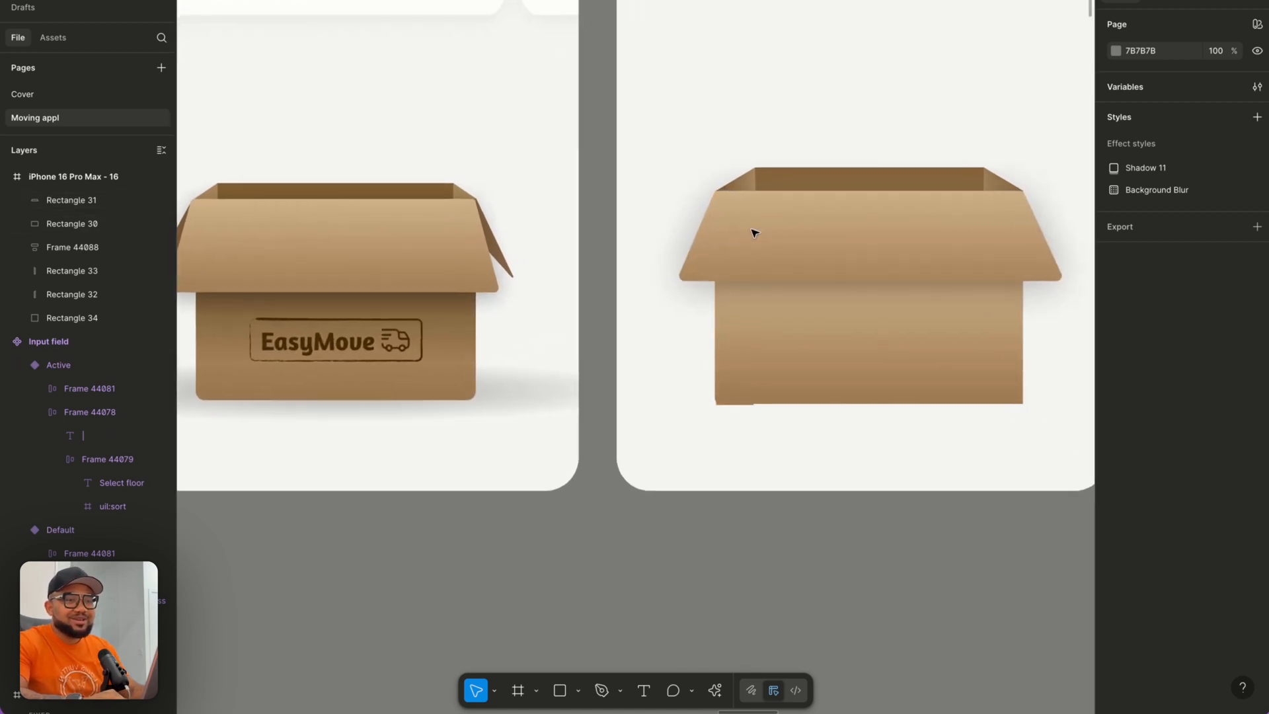
scroll(753, 232, left, 3)
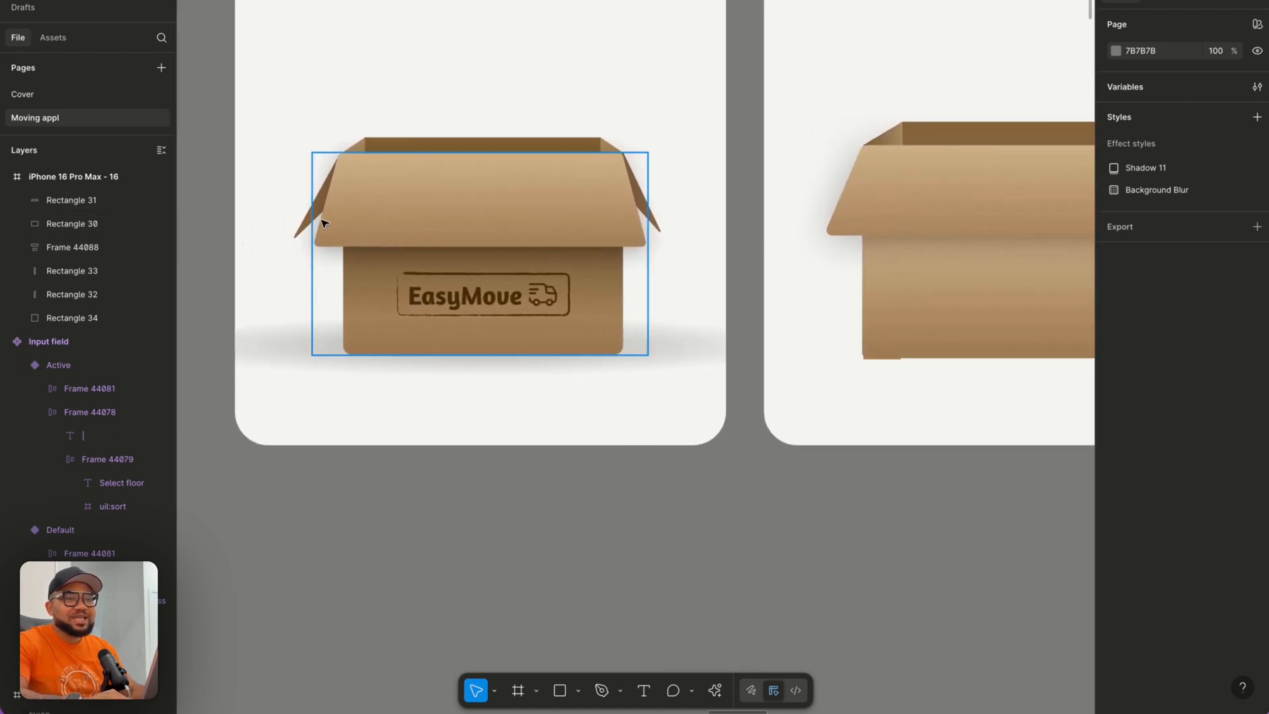
scroll(317, 228, right, 3)
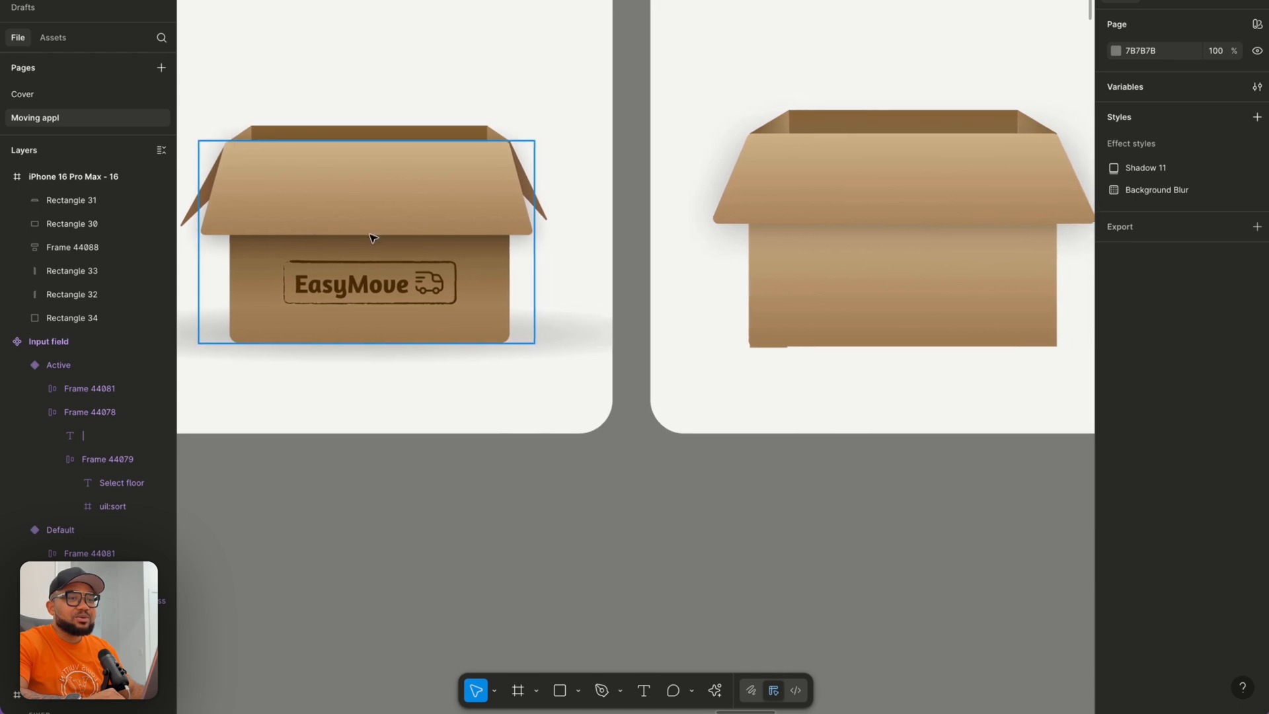
click(560, 690)
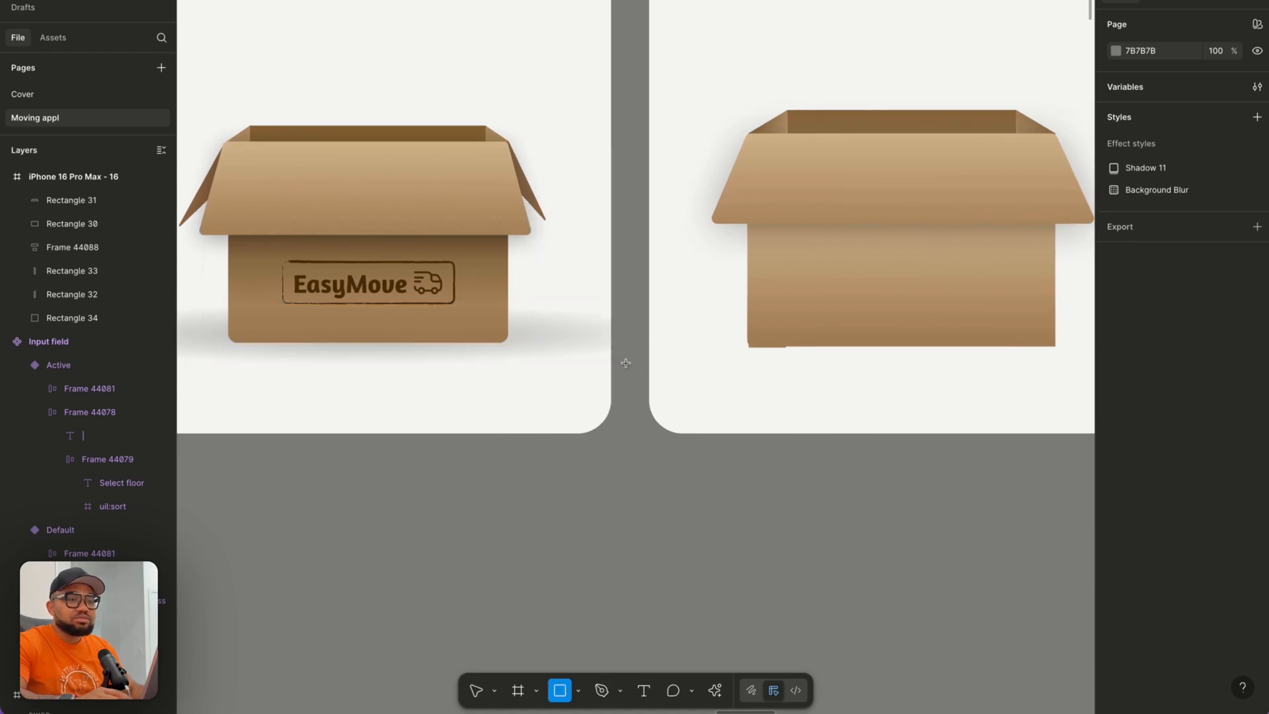
click(475, 690)
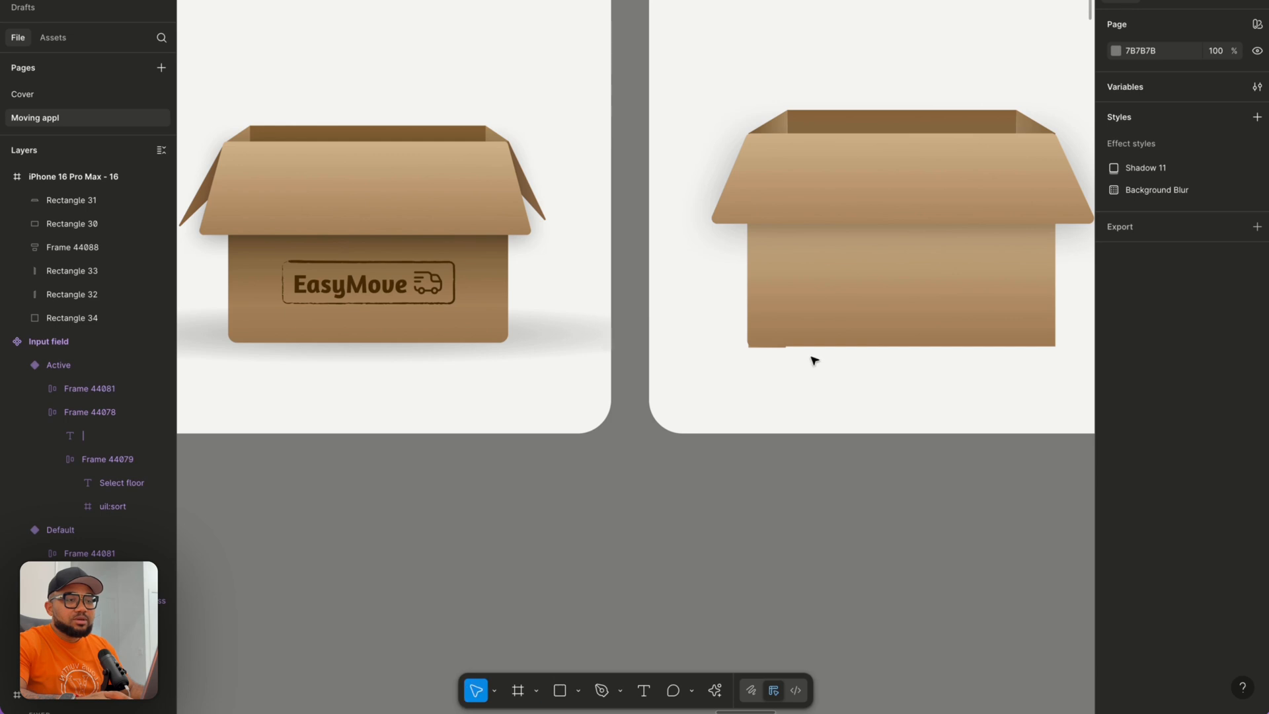
Duplicate the box body rectangle and resize the copy to 44 by 81, extending outward beside the body's upper left edge.
click(807, 331)
key(ctrl+d)
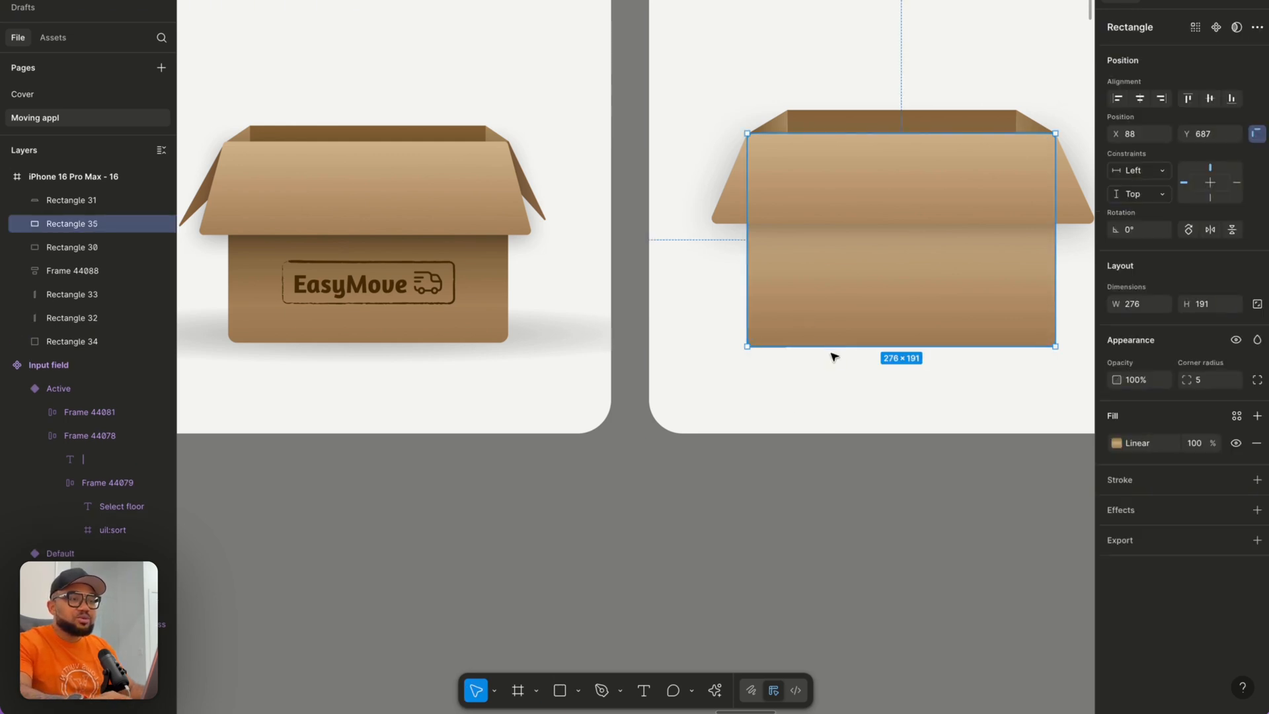
drag(830, 346, 827, 239)
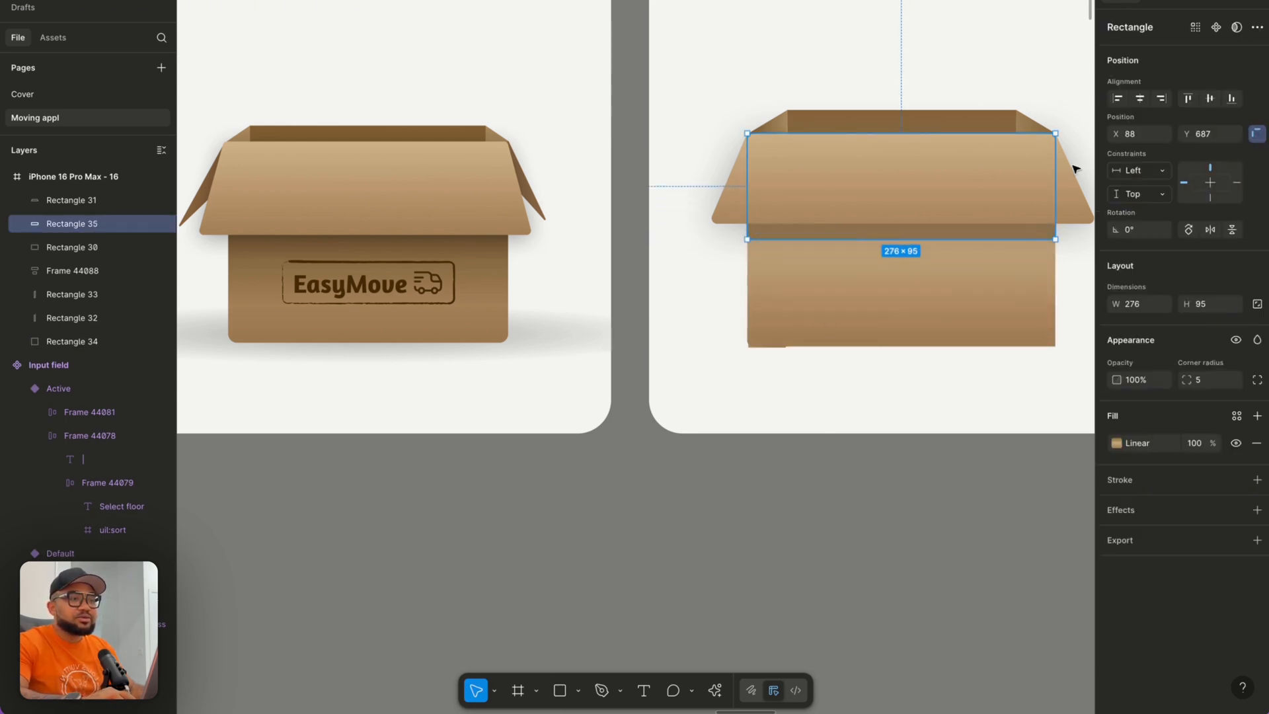
drag(1056, 174, 698, 176)
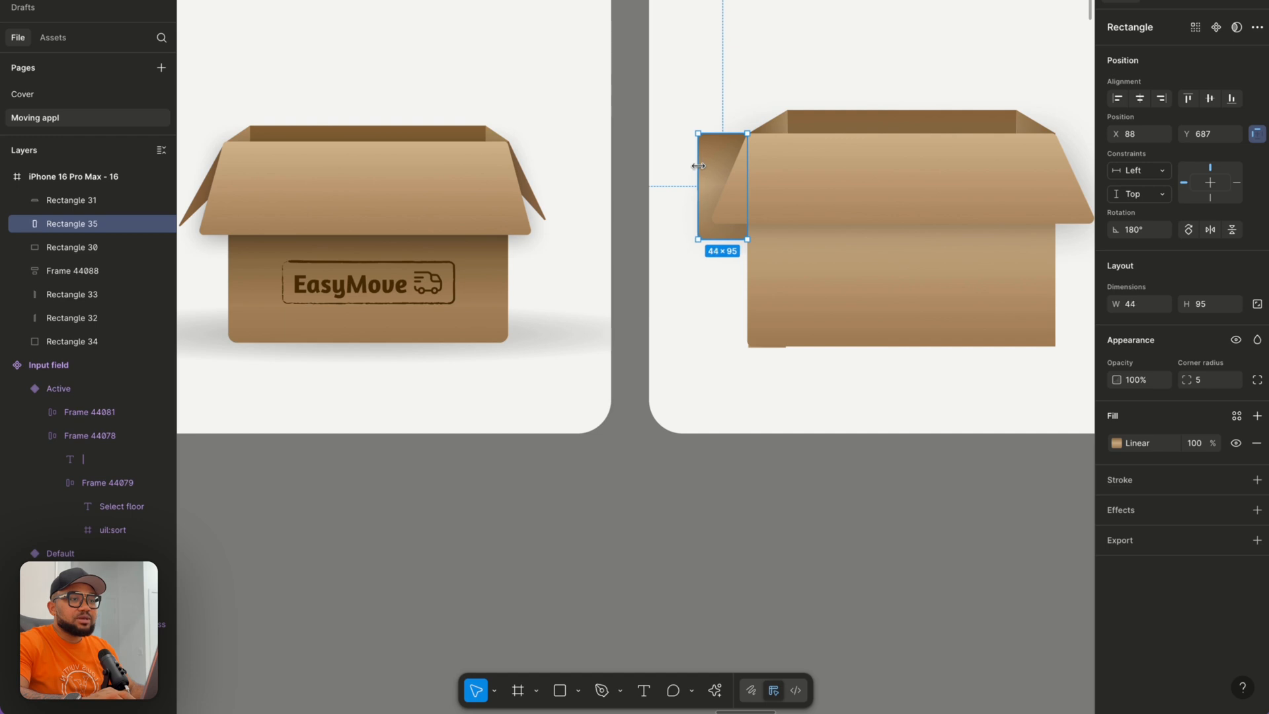
drag(723, 235, 724, 223)
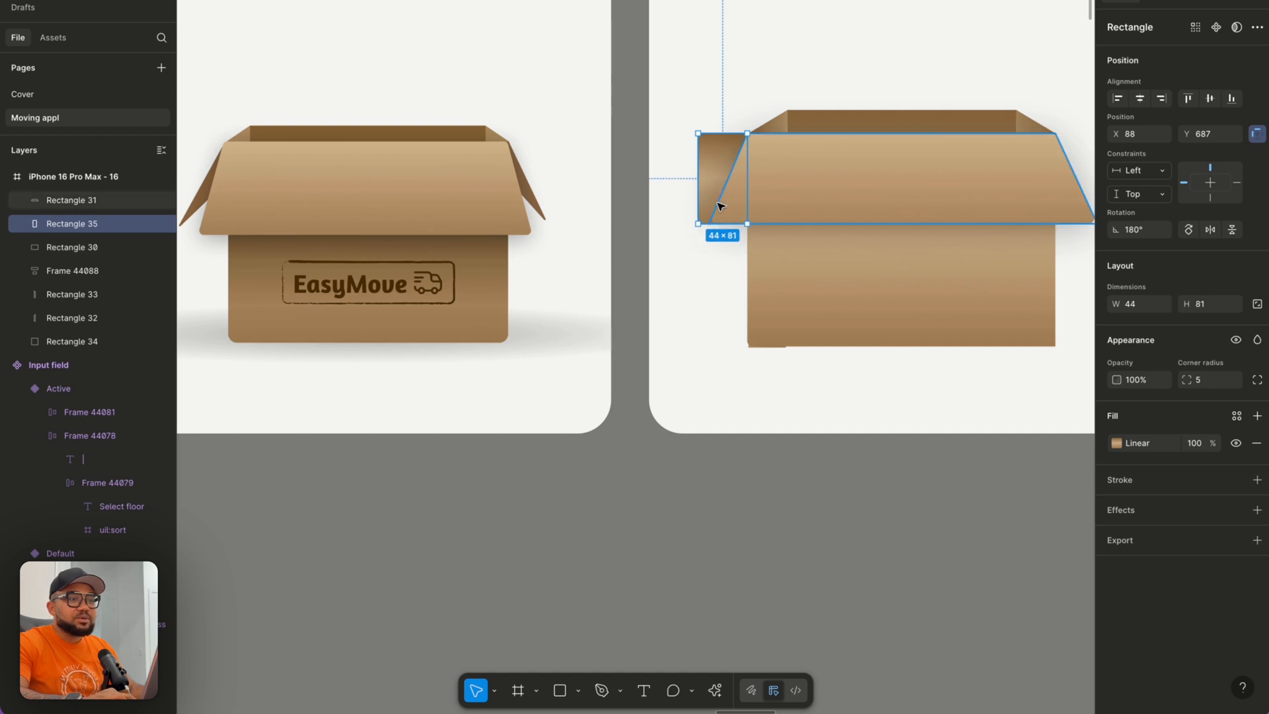
Try to move the side flap rectangle's lower inner corner outward along the front flap's slanted edge.
scroll(720, 195, up, 3)
scroll(720, 198, left, 10)
scroll(720, 198, up, 1)
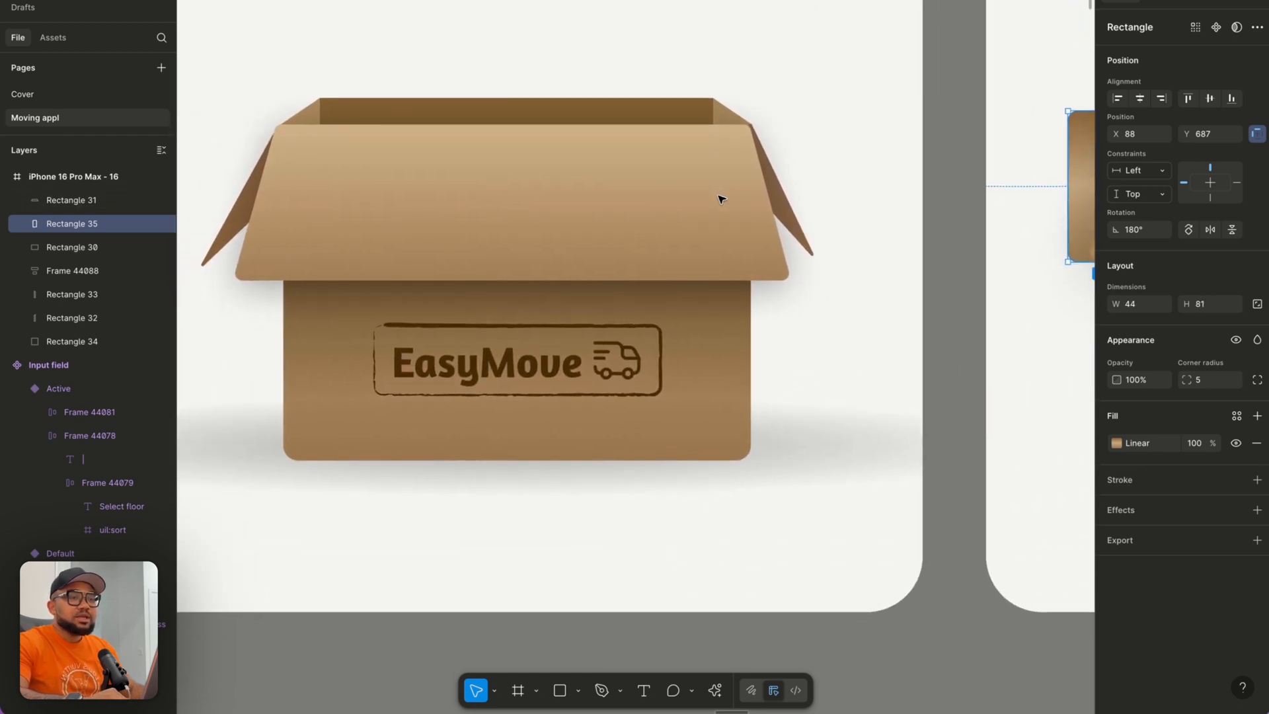
scroll(803, 202, right, 5)
scroll(803, 201, down, 2)
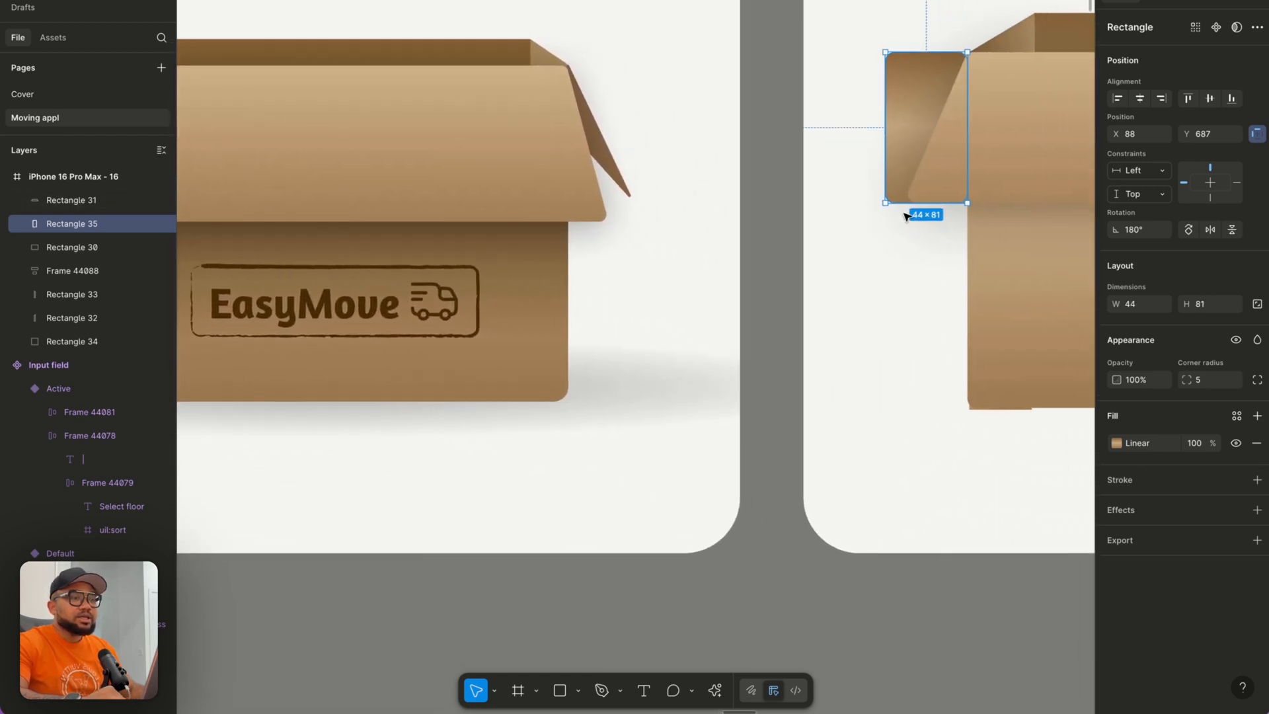
double_click(903, 172)
drag(966, 203, 904, 198)
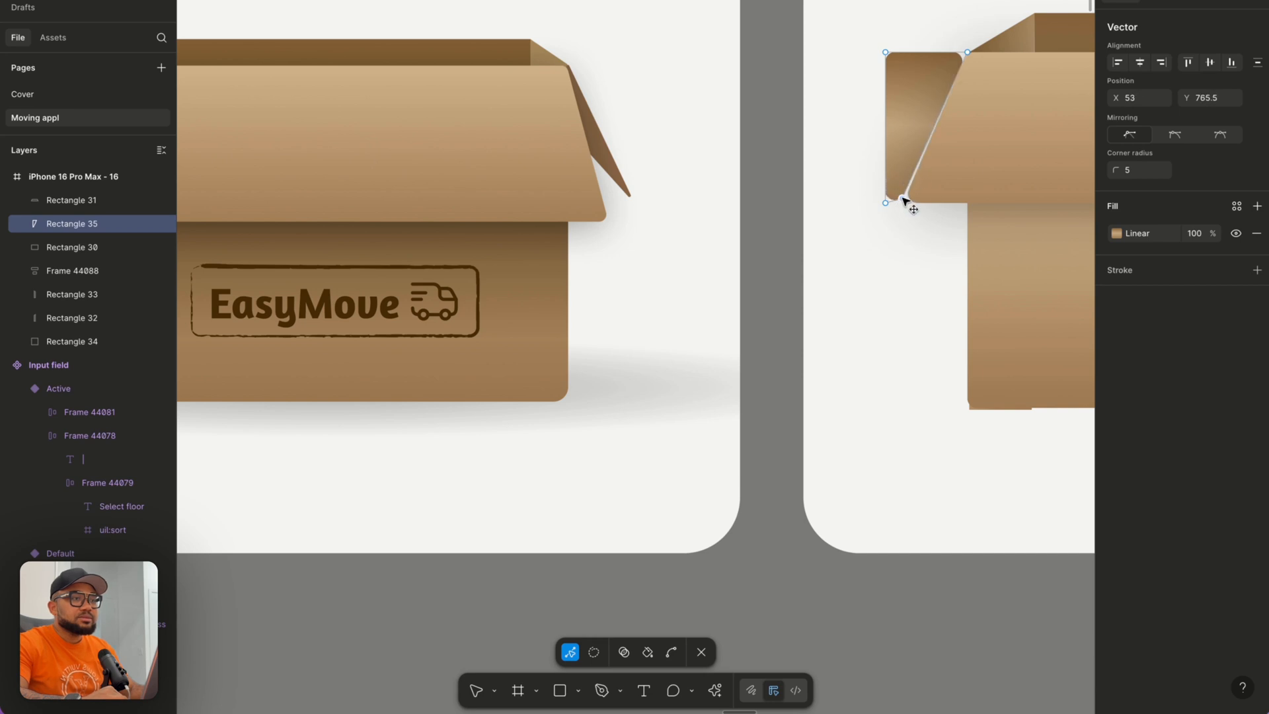
key(Escape)
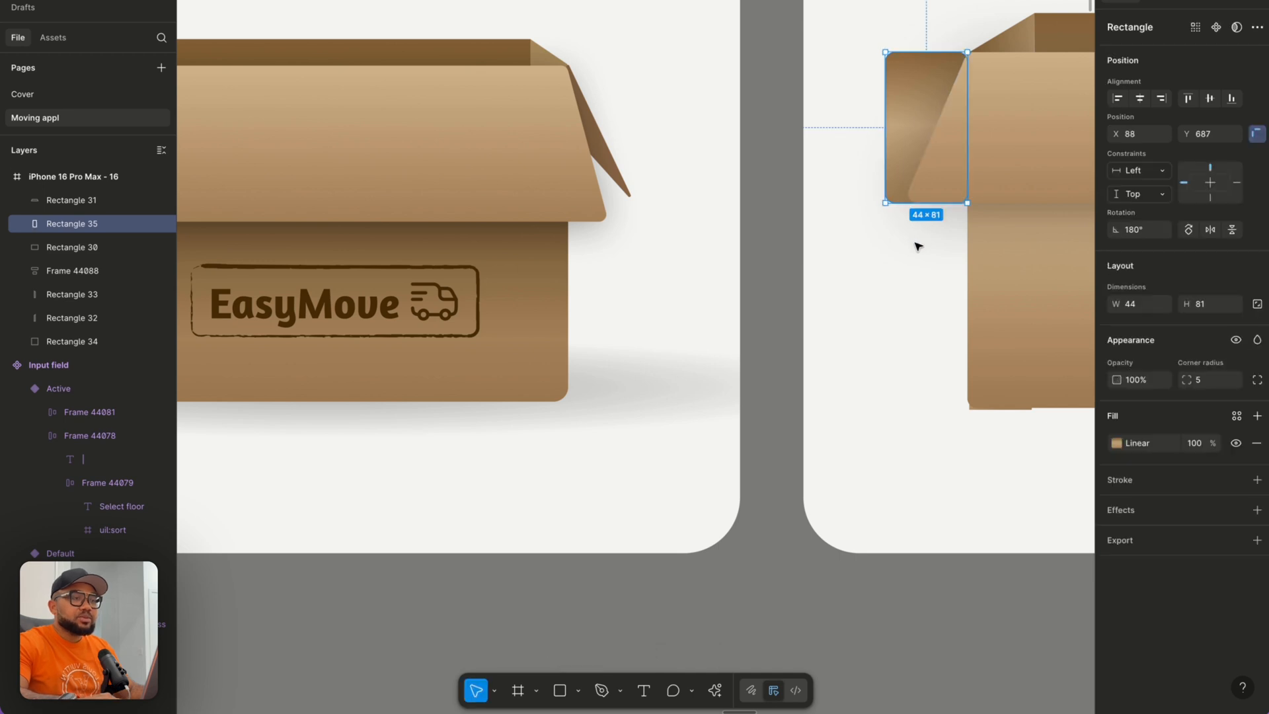
Set the side flap rectangle's corner radius to 0 and move its lower inner corner to about X 76, Y 721.
click(1207, 381)
text(0)
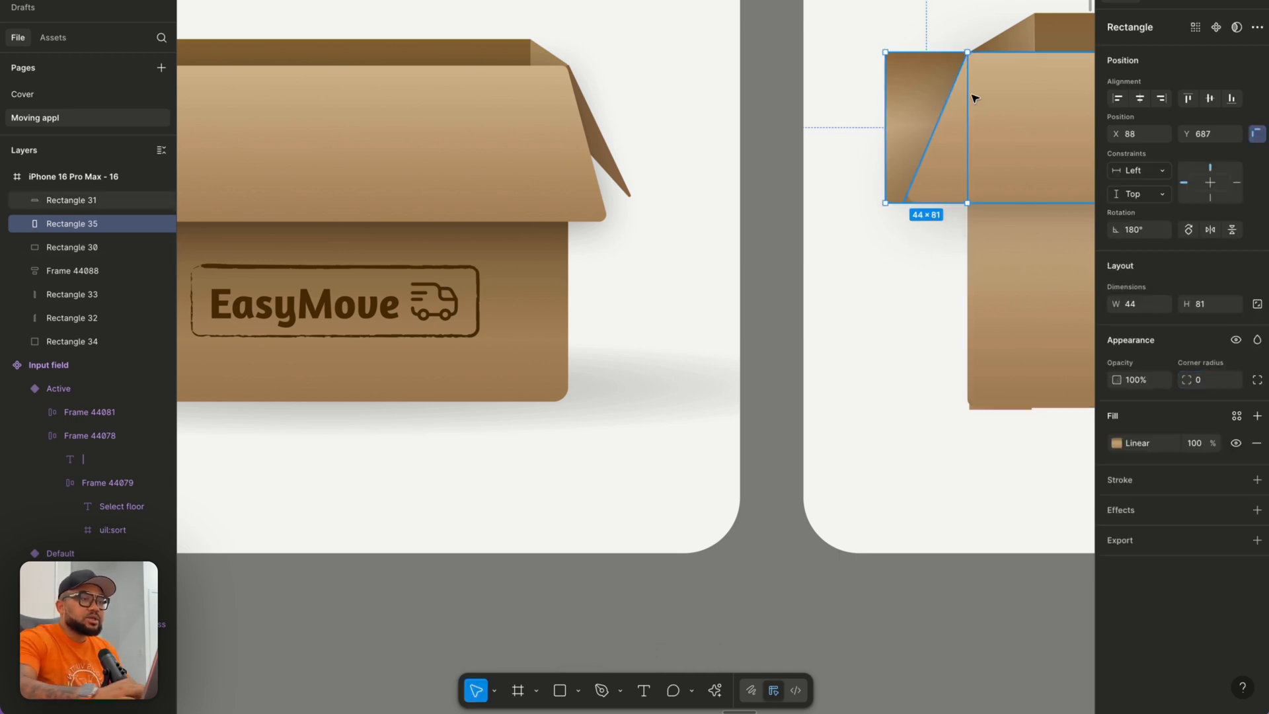
double_click(916, 134)
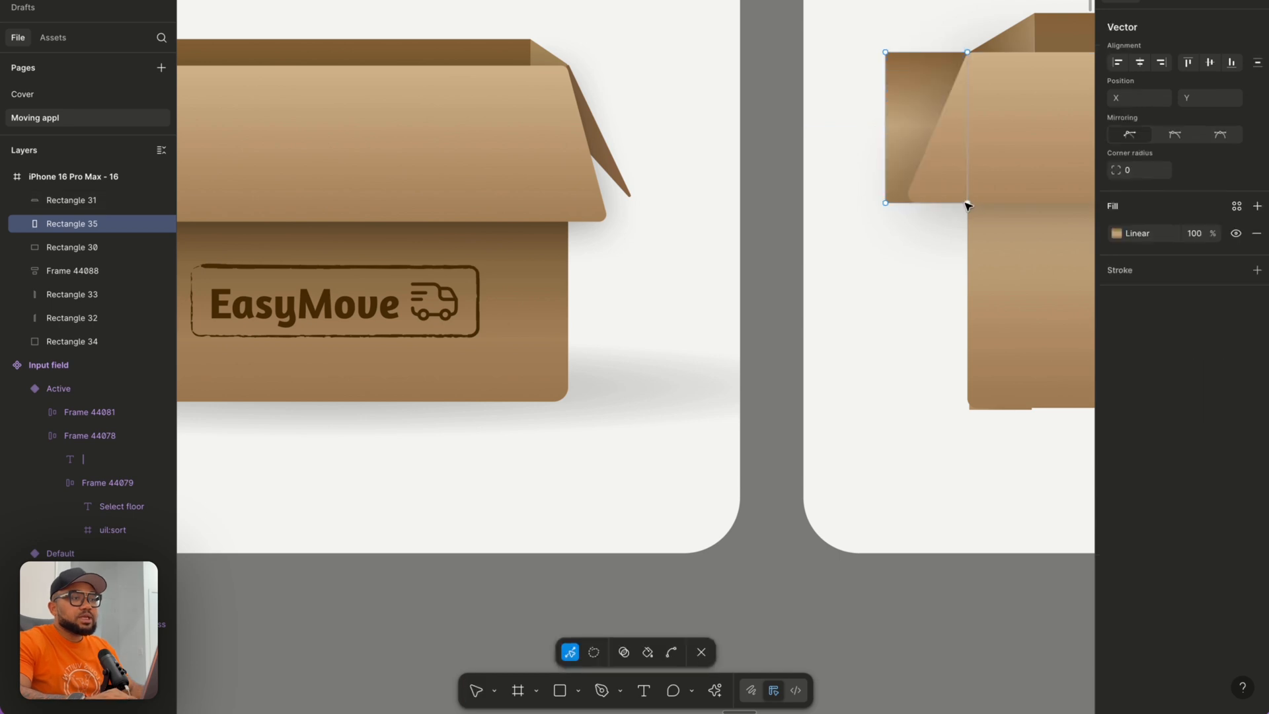
drag(966, 204, 886, 201)
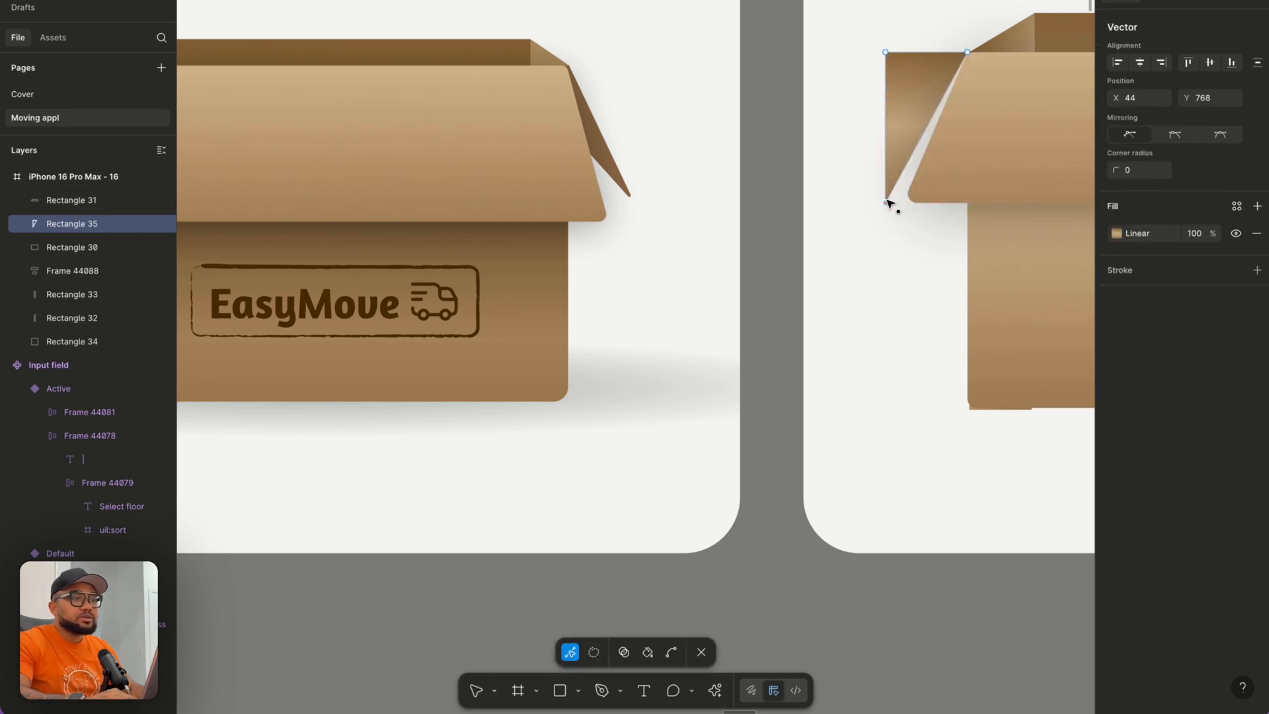
scroll(886, 200, left, 2)
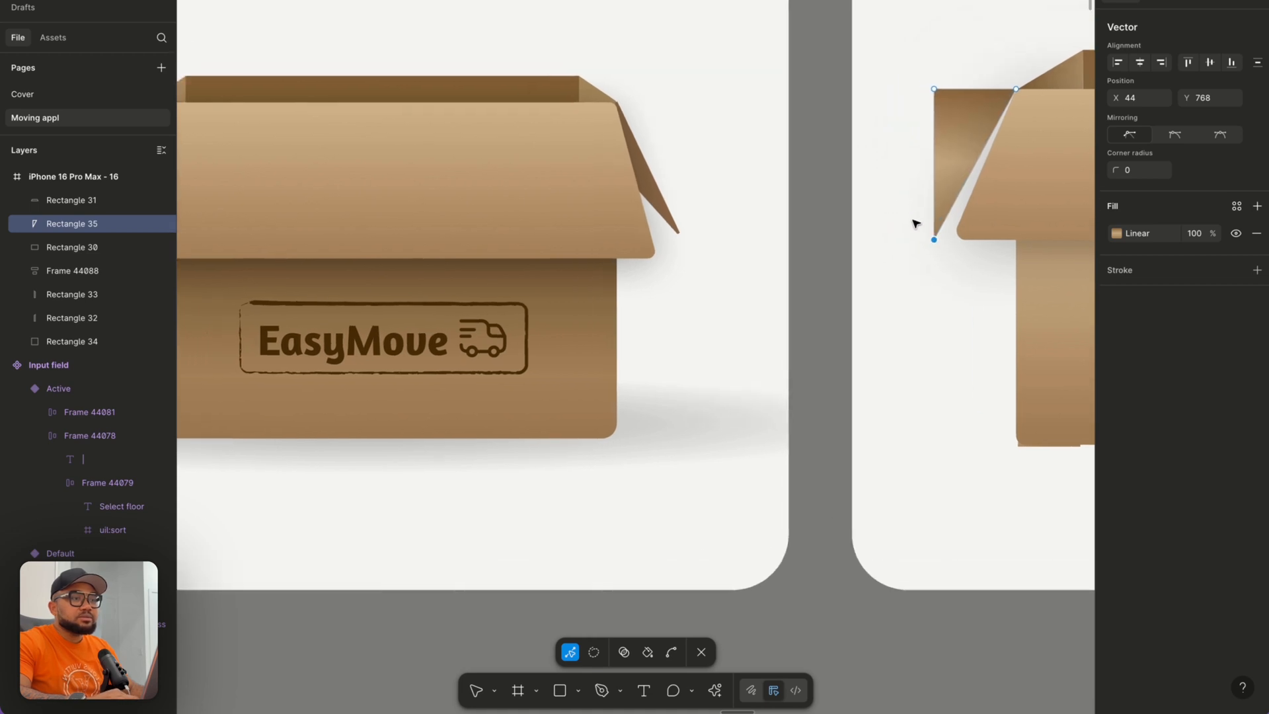
mouse_move(933, 239)
mouse_down()
mouse_move(953, 224)
mouse_move(1013, 236)
mouse_move(963, 201)
mouse_move(993, 152)
mouse_up()
key(ctrl+z)
key(ctrl+z)
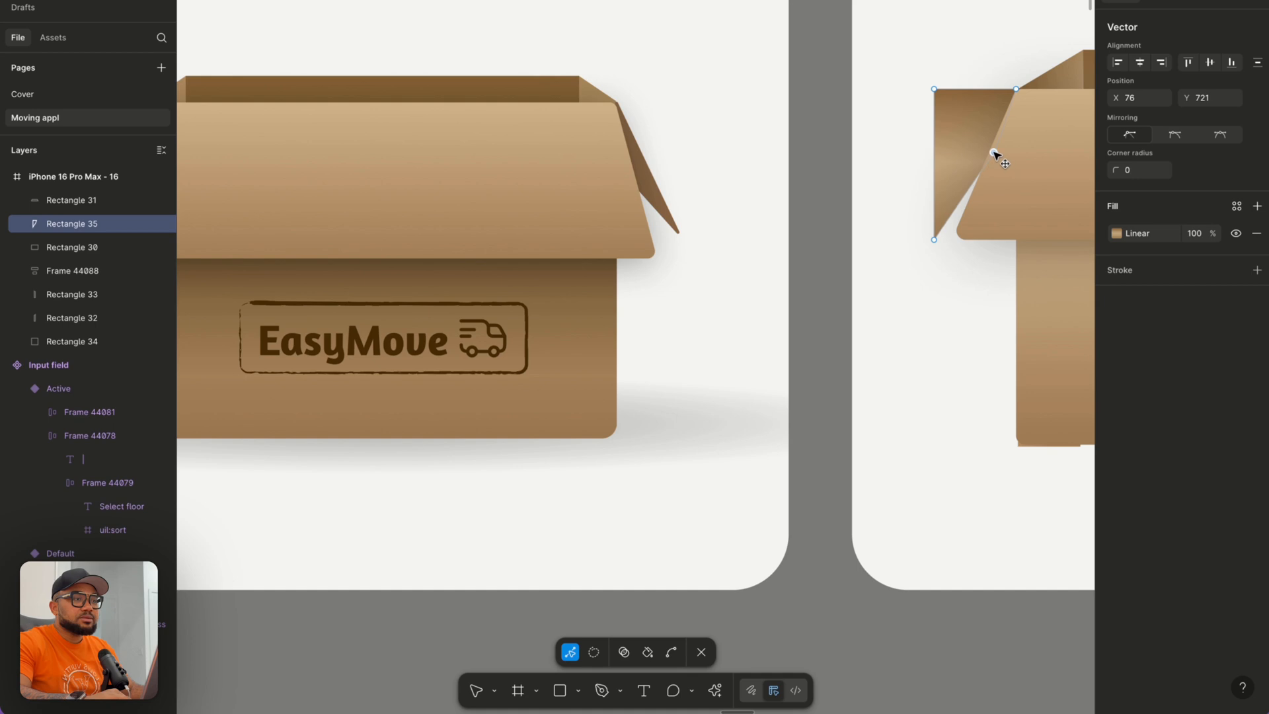
Move the left side flap's outer upper corner to X 88, Y 687 and its lower tip to X 39.5, Y 764.
scroll(993, 154, down, 3)
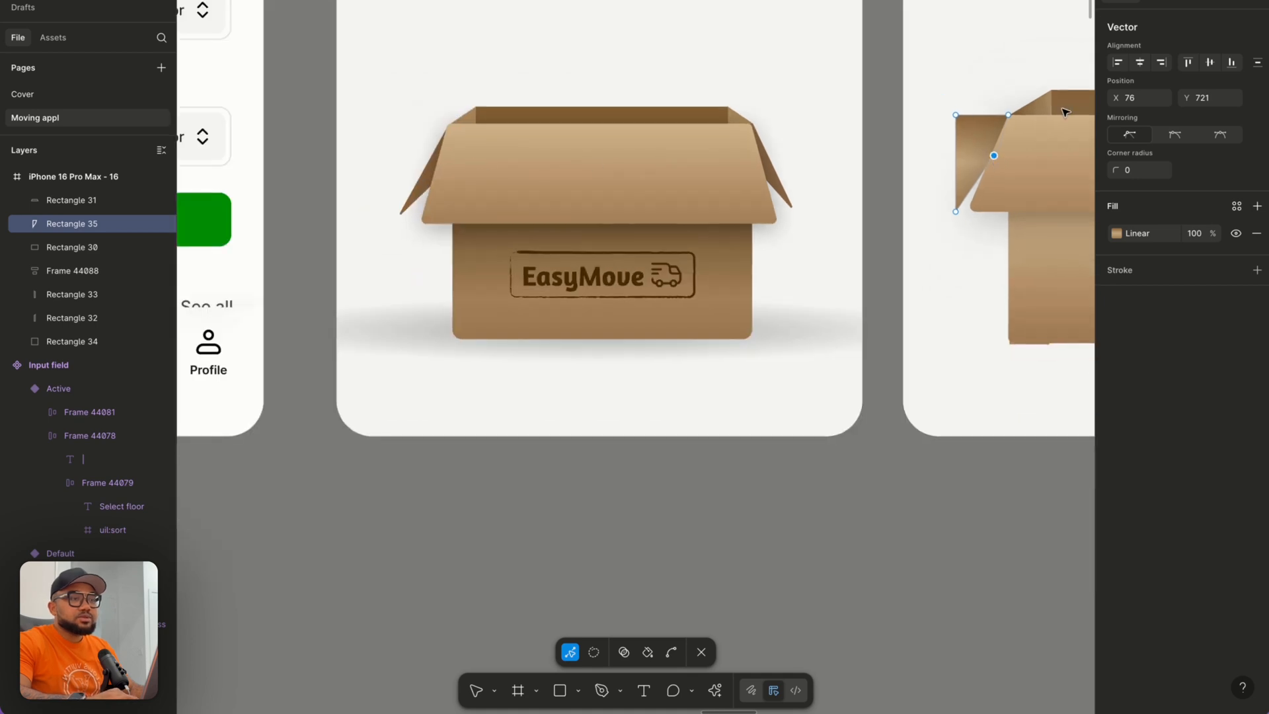
drag(959, 117, 1009, 116)
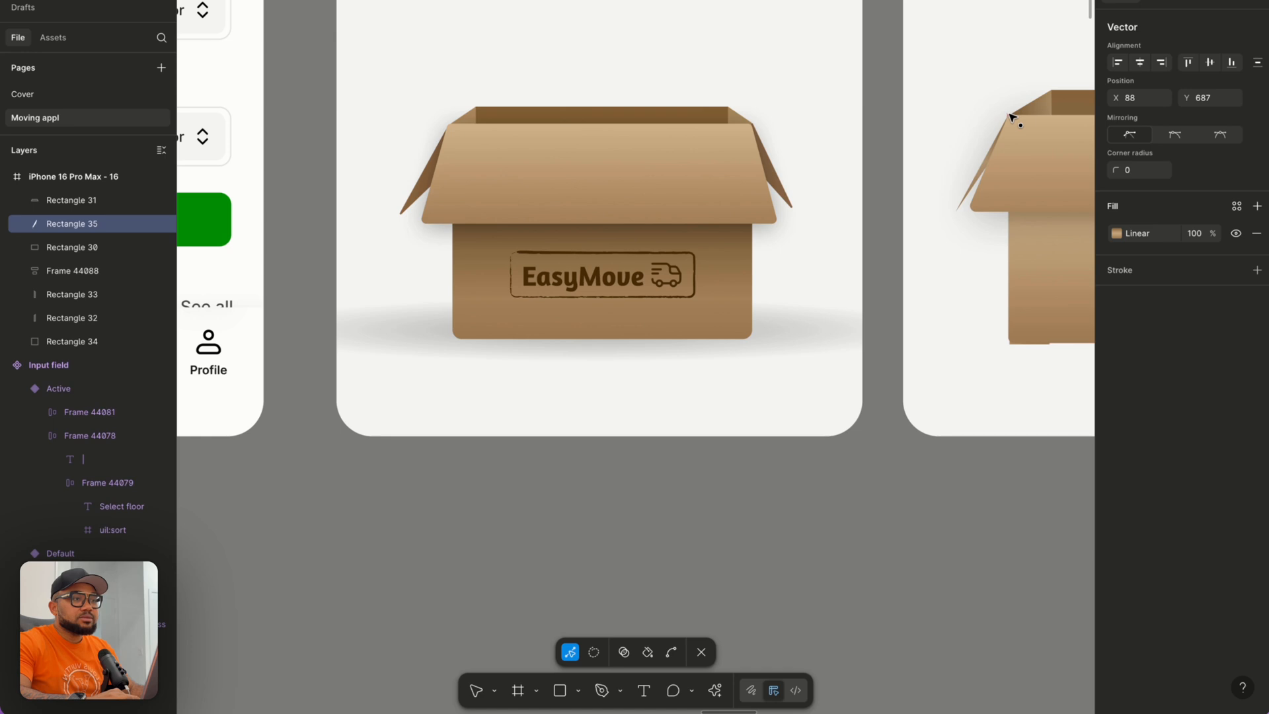
scroll(972, 190, up, 4)
click(945, 212)
drag(946, 212, 933, 203)
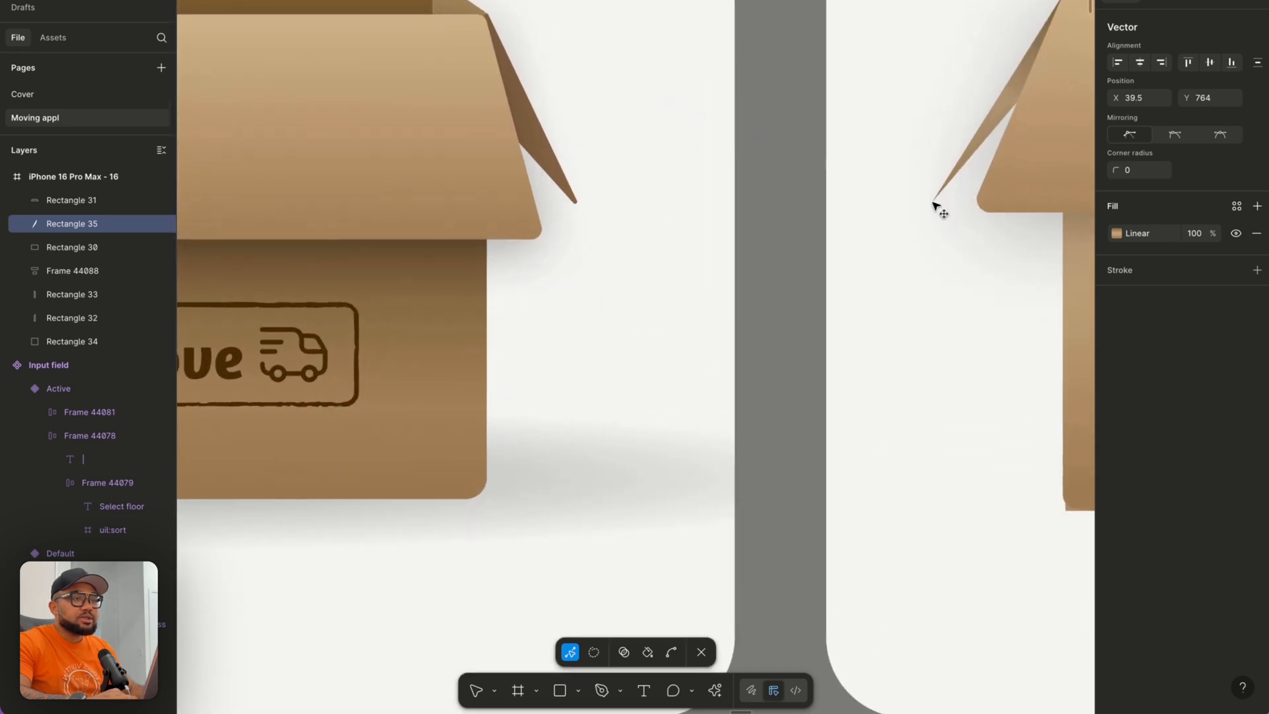
scroll(934, 205, down, 3)
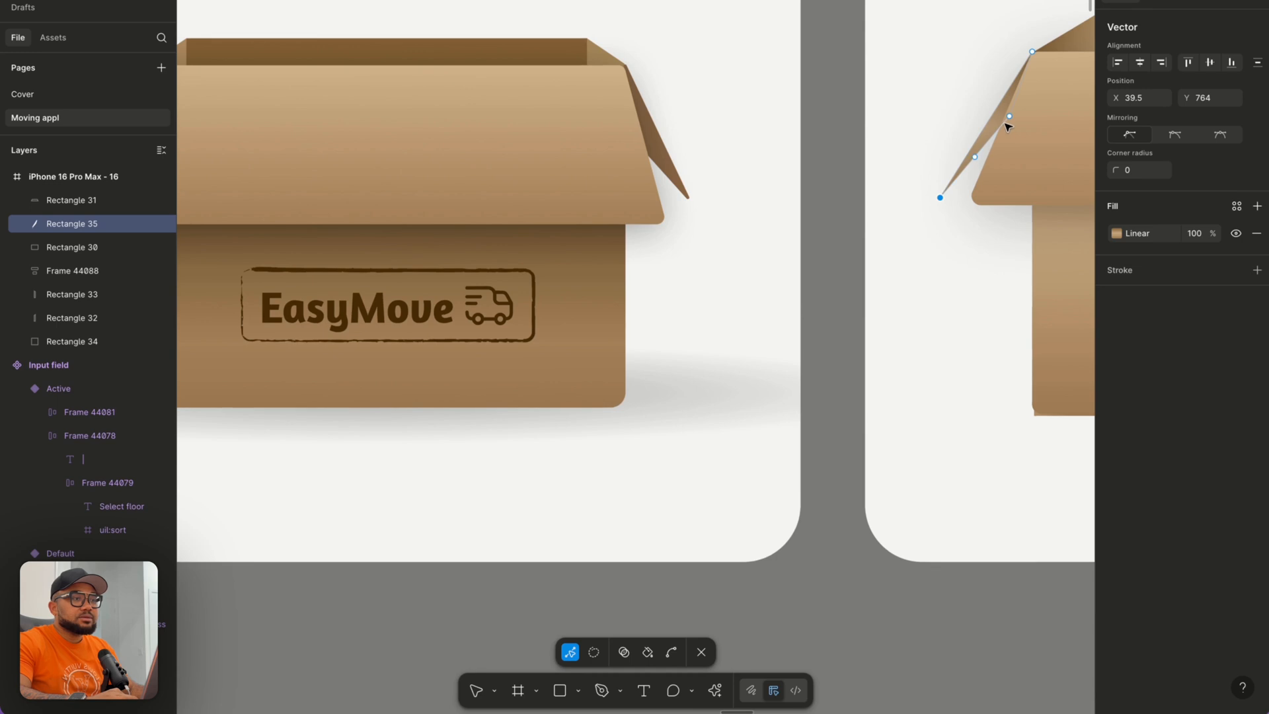
Move the left side flap's inner corner, tucked behind the front flap, to X 75, Y 731.5.
drag(1009, 119, 1006, 128)
click(948, 238)
scroll(949, 238, down, 5)
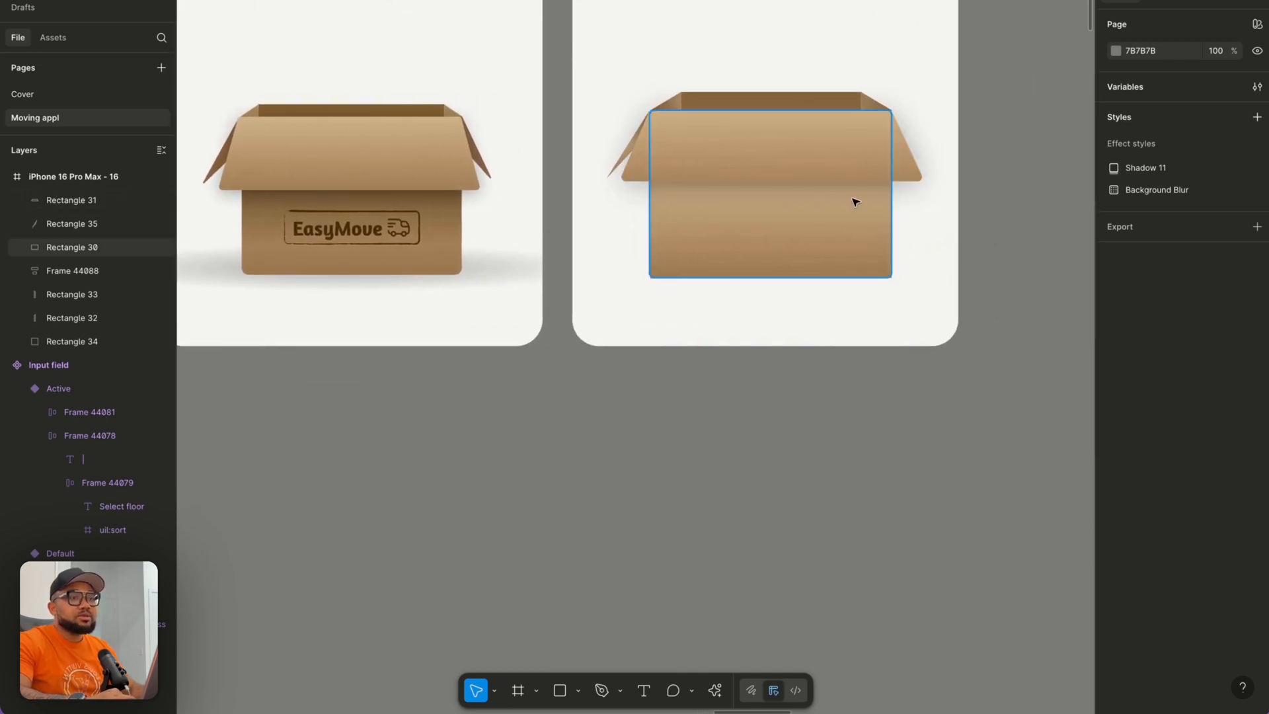
scroll(687, 177, up, 1)
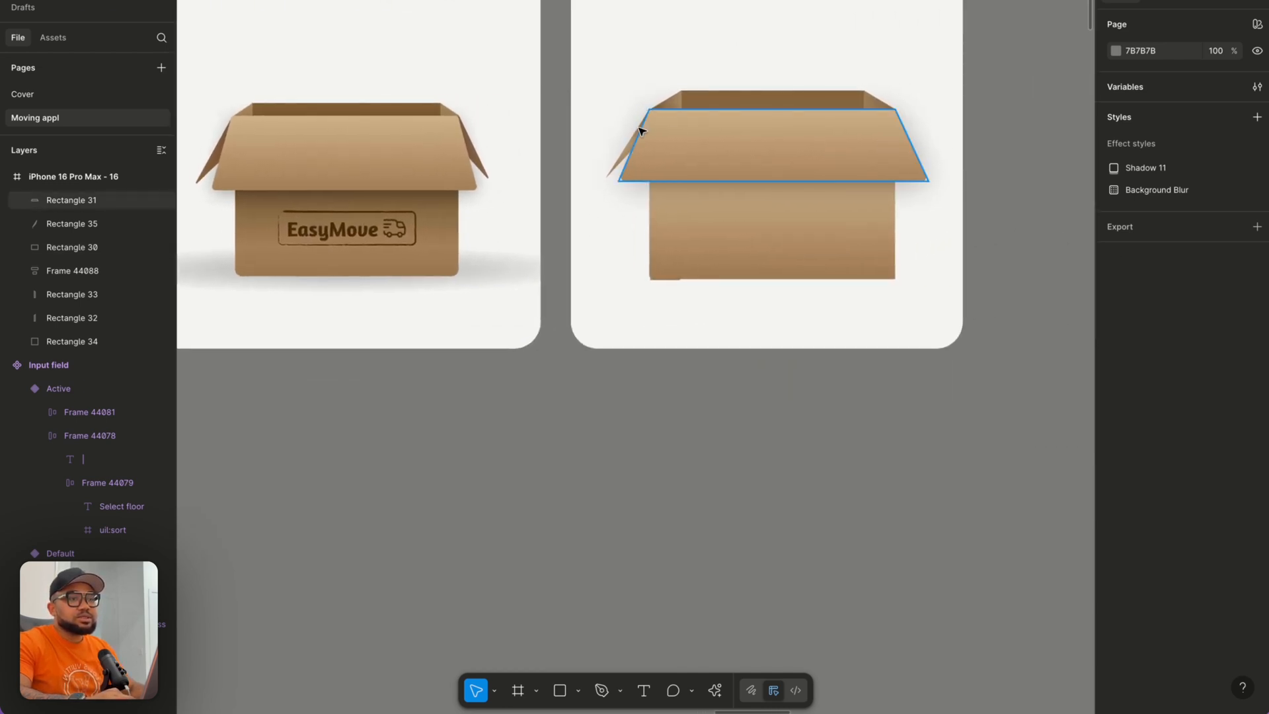
scroll(618, 164, up, 5)
scroll(618, 164, up, 3)
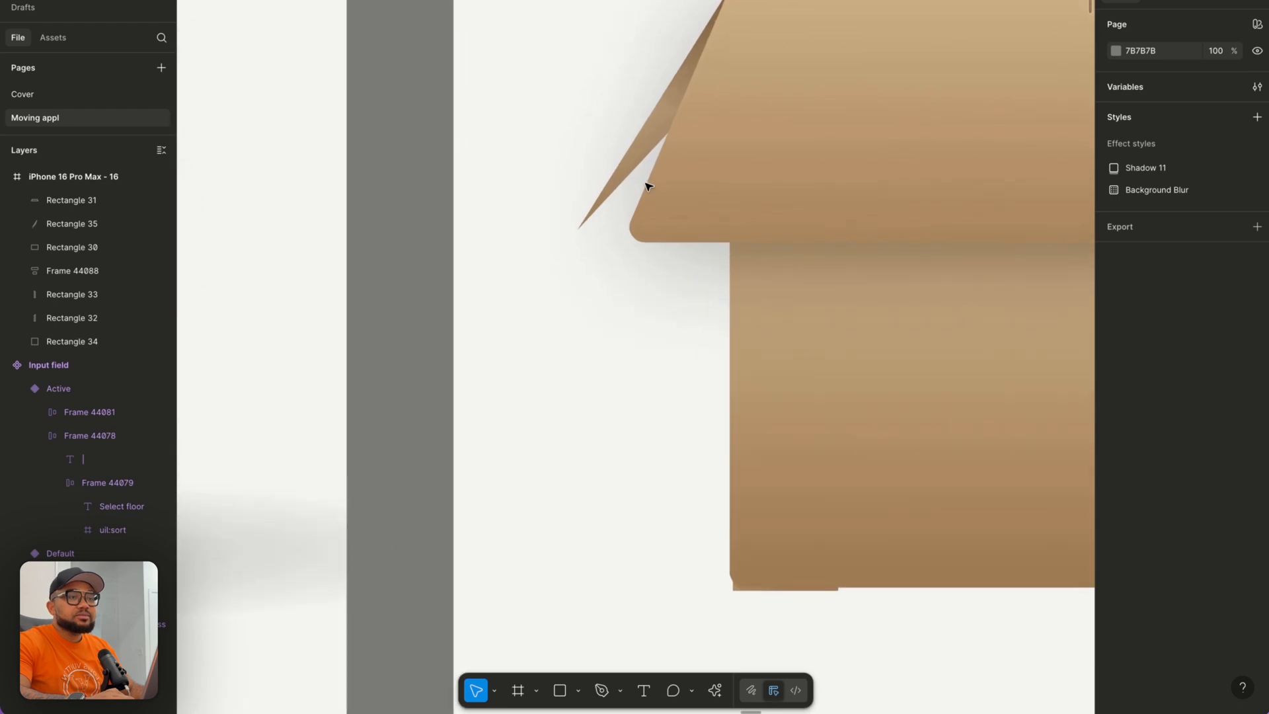
double_click(650, 136)
scroll(654, 152, up, 2)
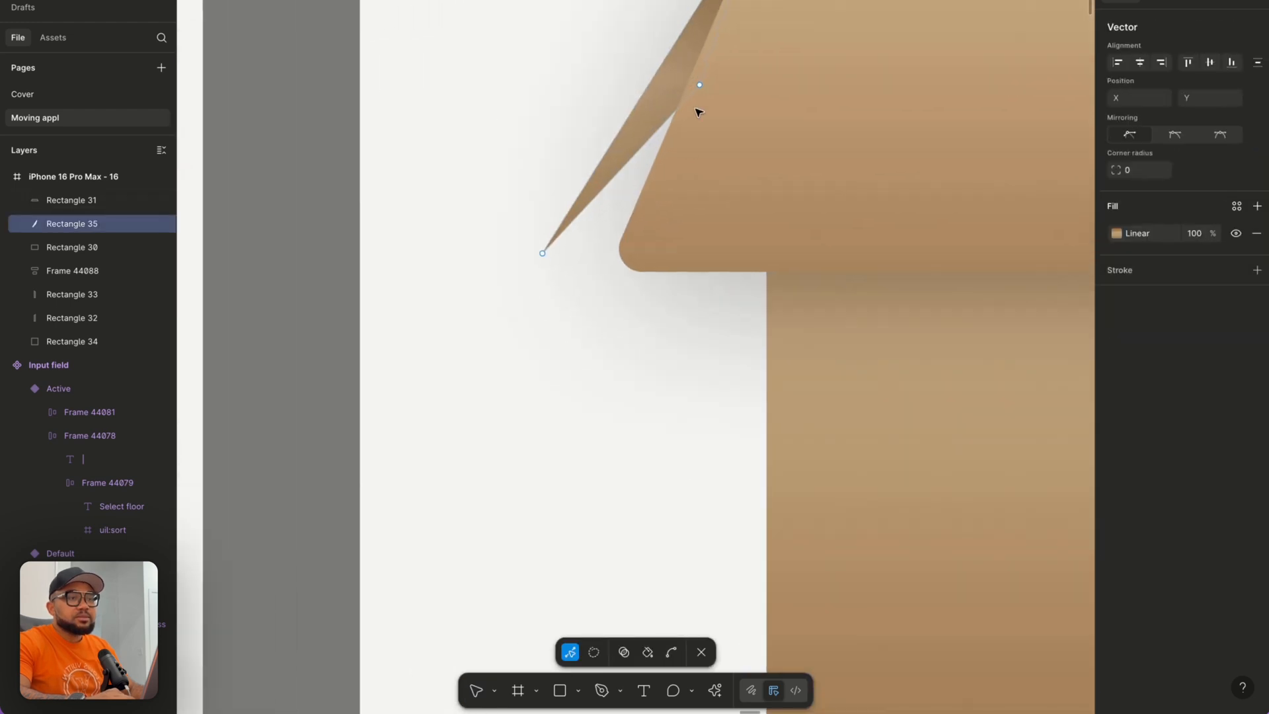
drag(700, 85, 707, 104)
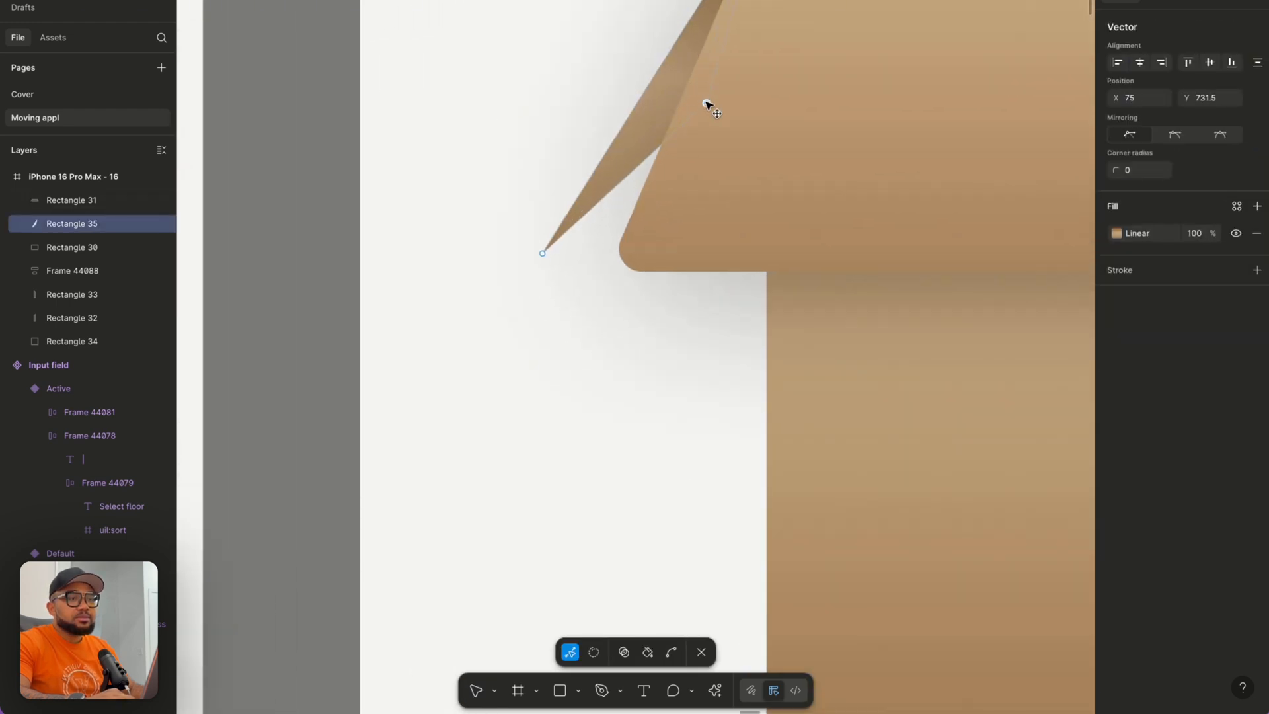
key(Escape)
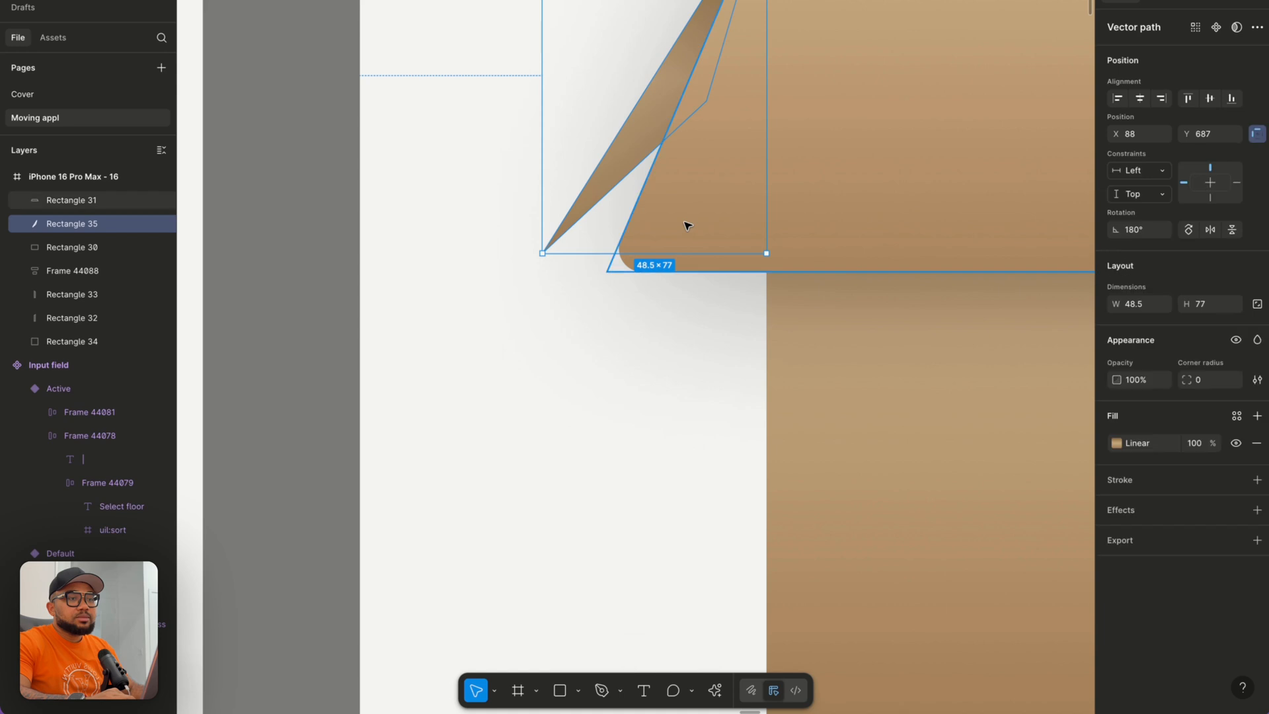
Move the front flap's lower left corner to X 55.5, Y 769.
click(845, 259)
key(Return)
click(606, 272)
drag(609, 276, 619, 277)
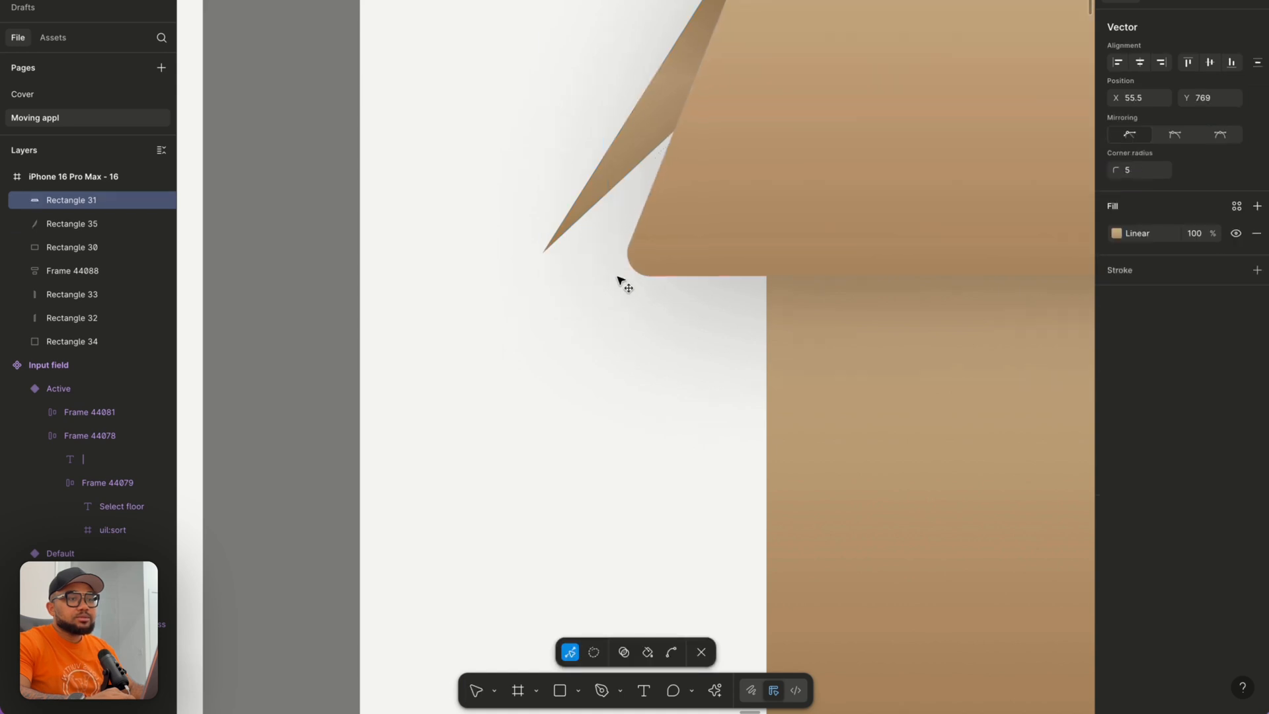
key(Escape)
key(Escape)
Set the left side flap's corner radius to 1.
scroll(562, 339, down, 2)
scroll(561, 338, down, 2)
click(567, 295)
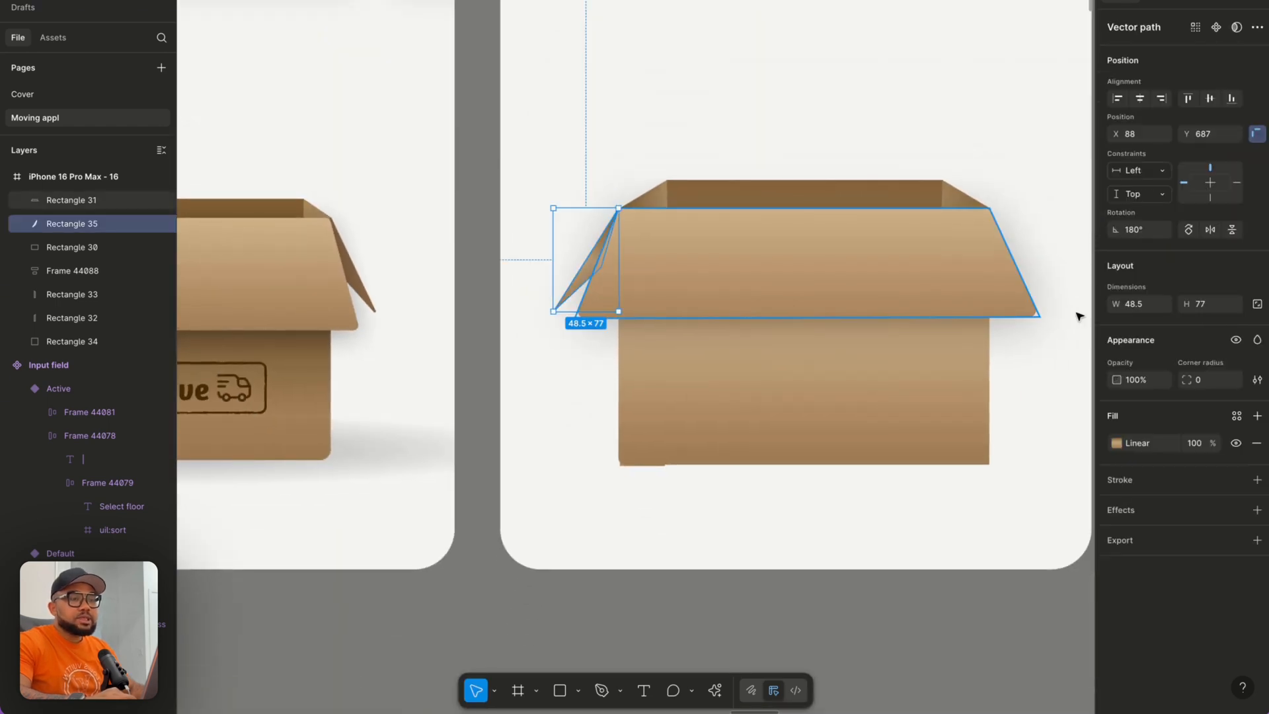
text(2)
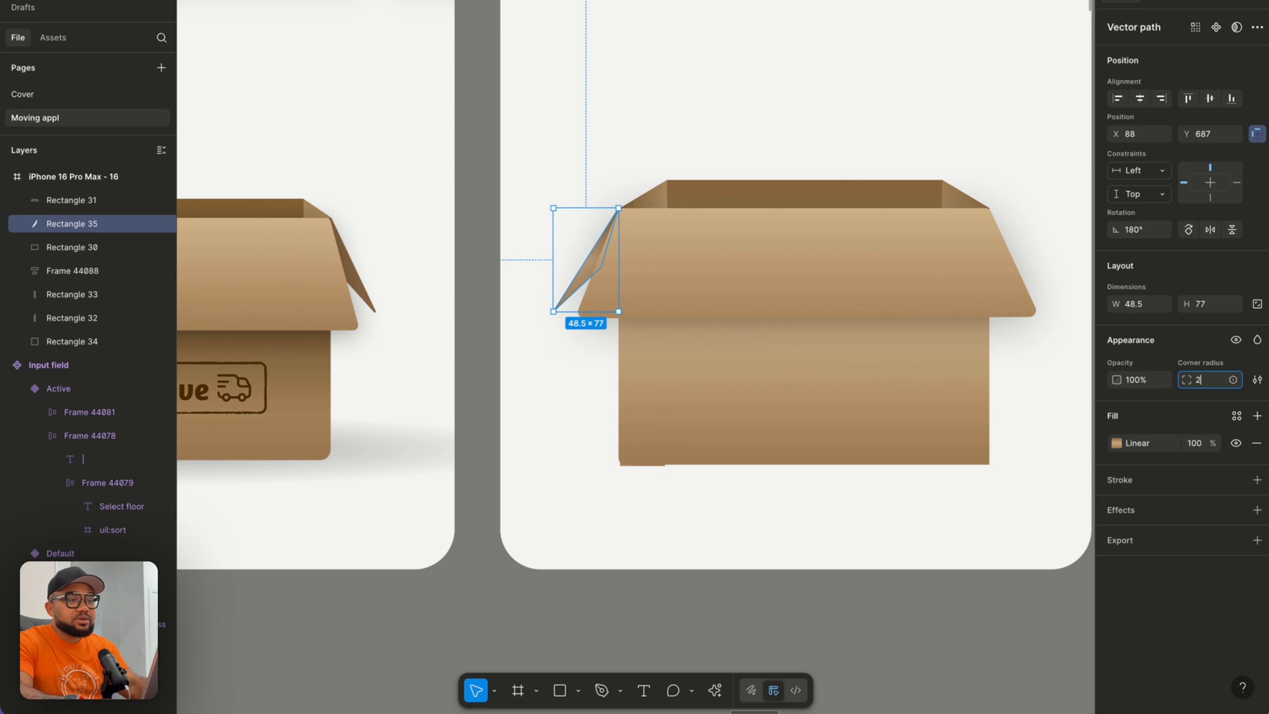
key(Return)
click(1204, 384)
text(1)
key(Return)
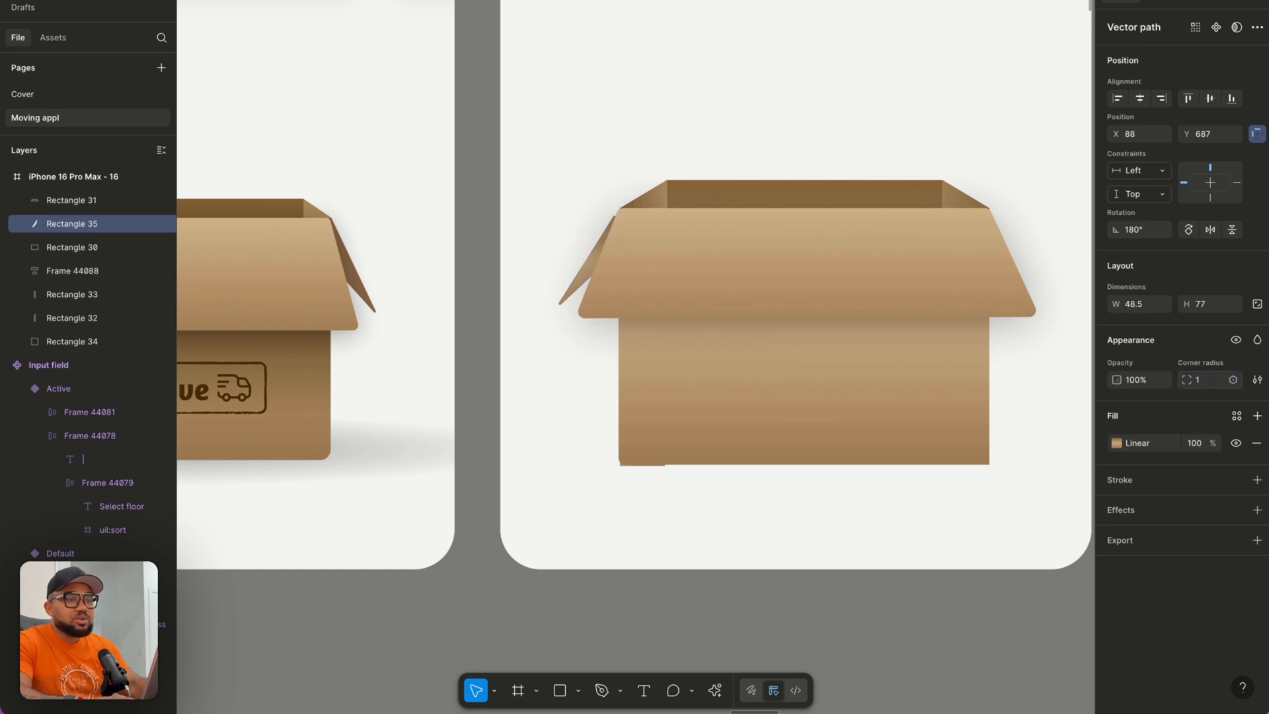
click(562, 428)
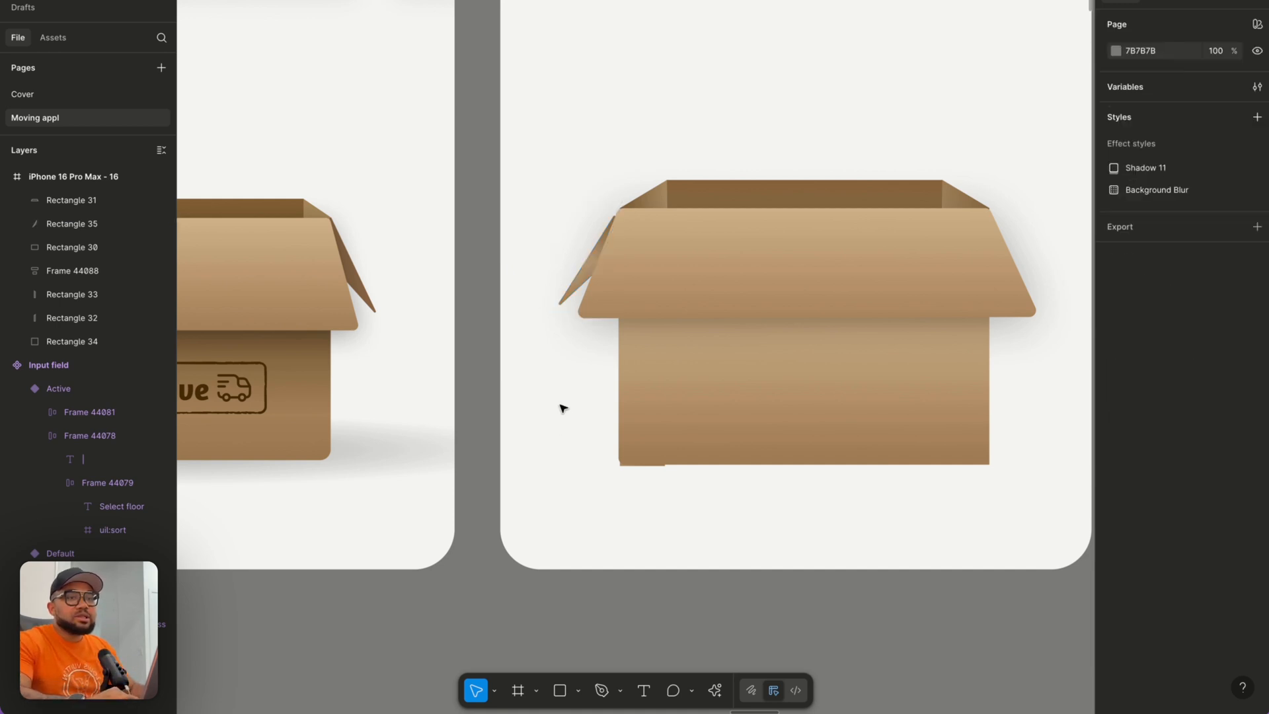
Remove the 8B673D stop from the left side flap's linear gradient and shift the CBAB83 stop closer to the gradient's start.
scroll(582, 275, up, 5)
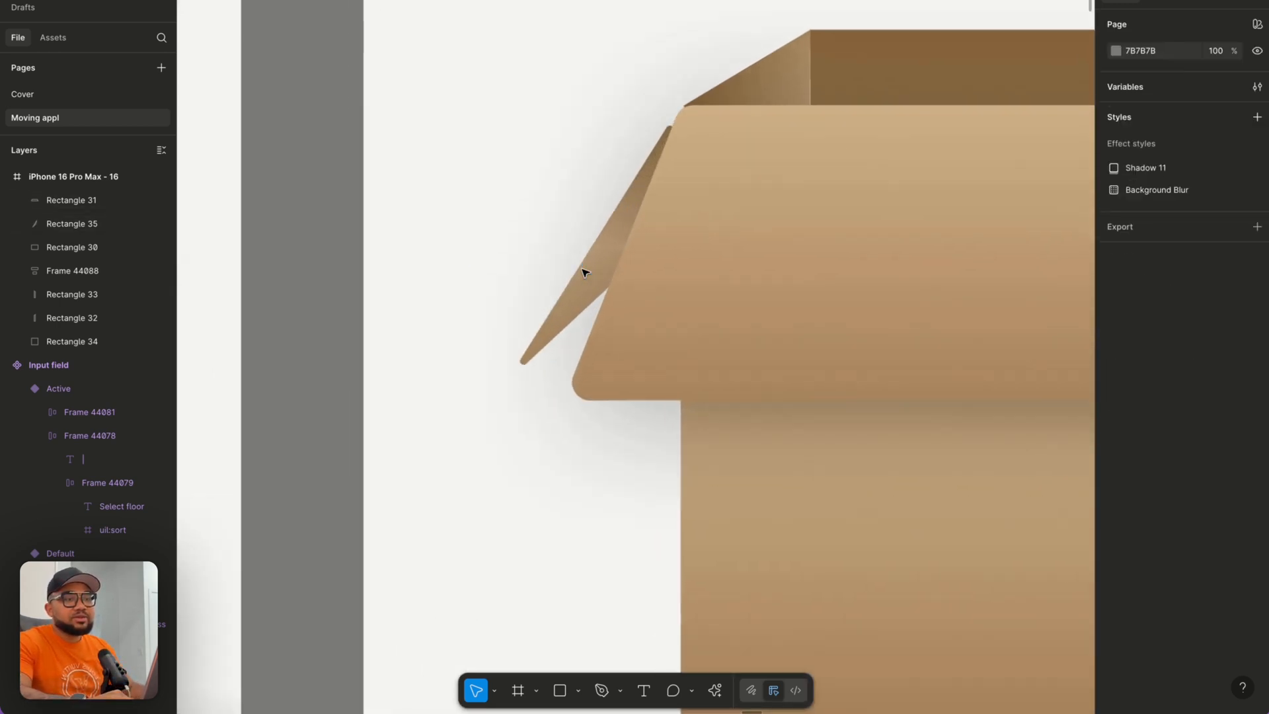
click(595, 257)
click(1116, 443)
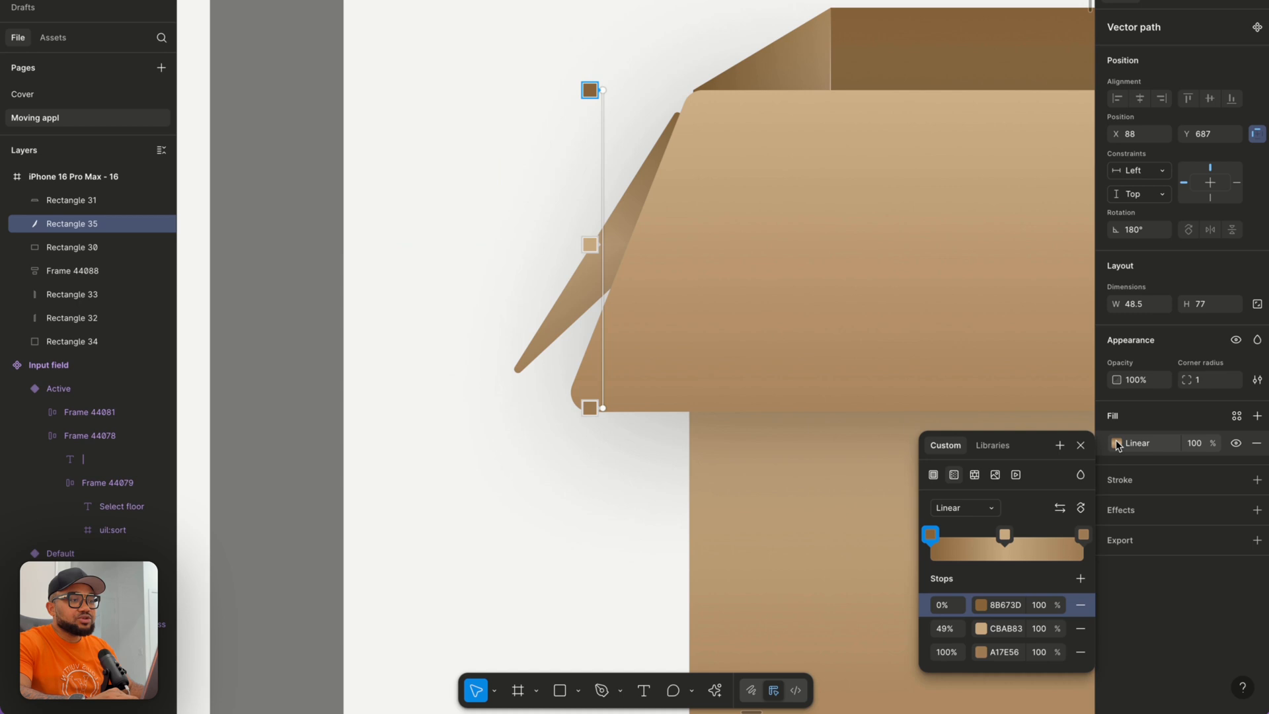
click(1006, 535)
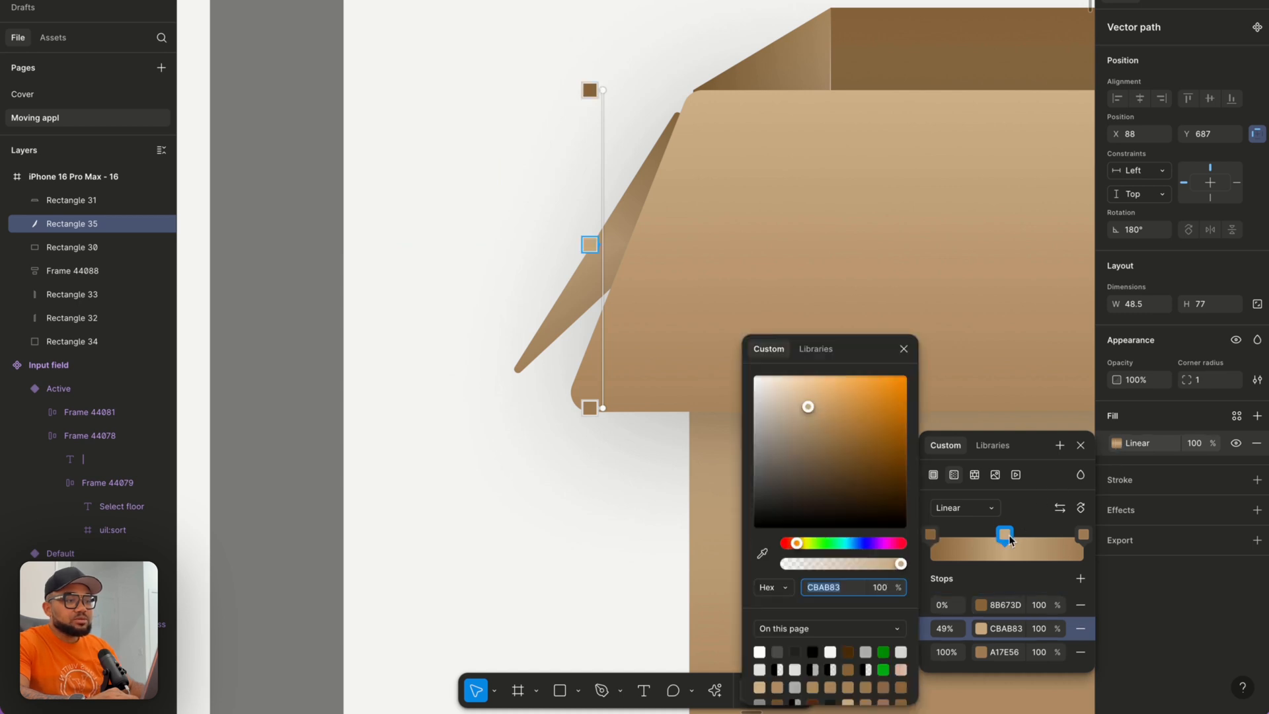
key(BackSpace)
key(Escape)
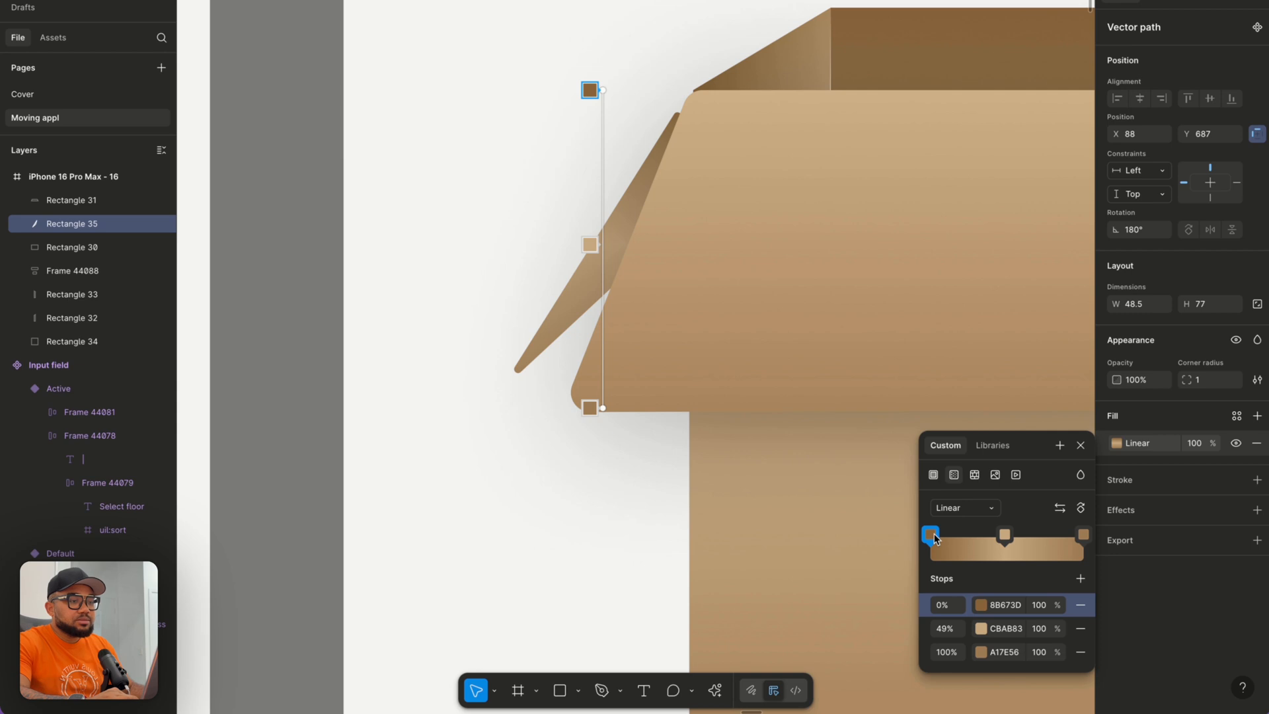
key(Delete)
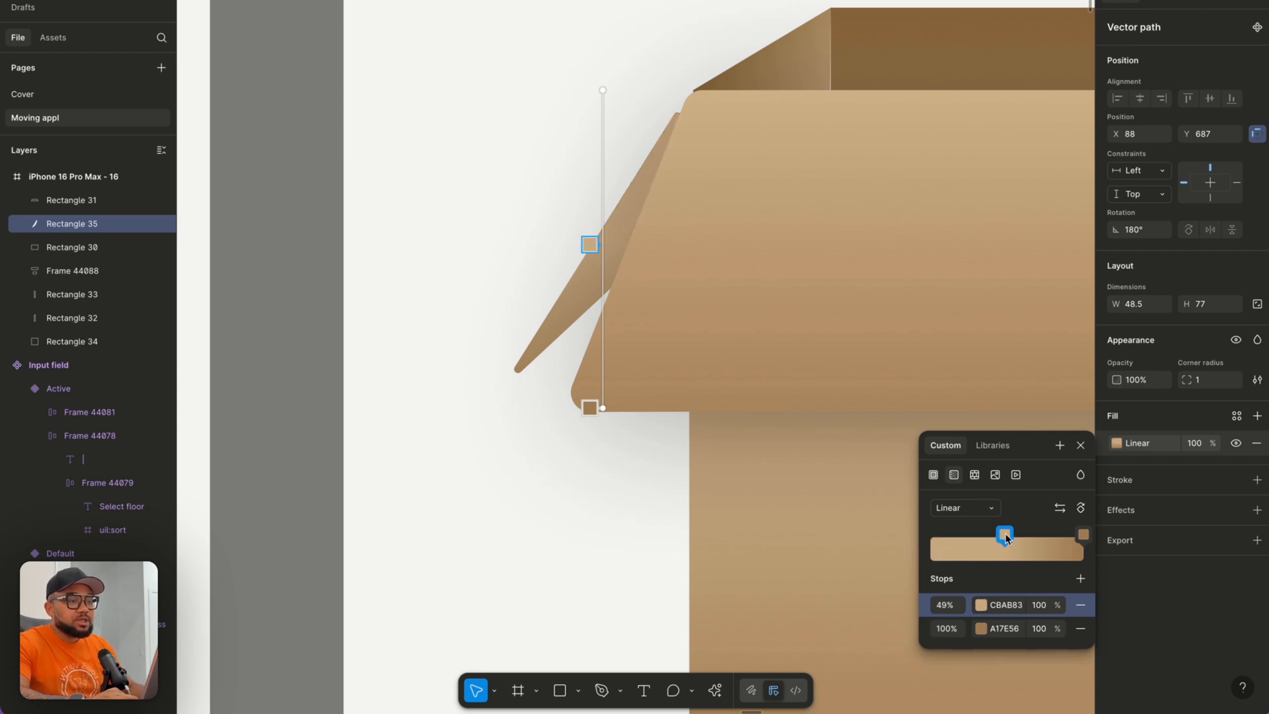
drag(1004, 534, 951, 534)
key(Escape)
key(Escape)
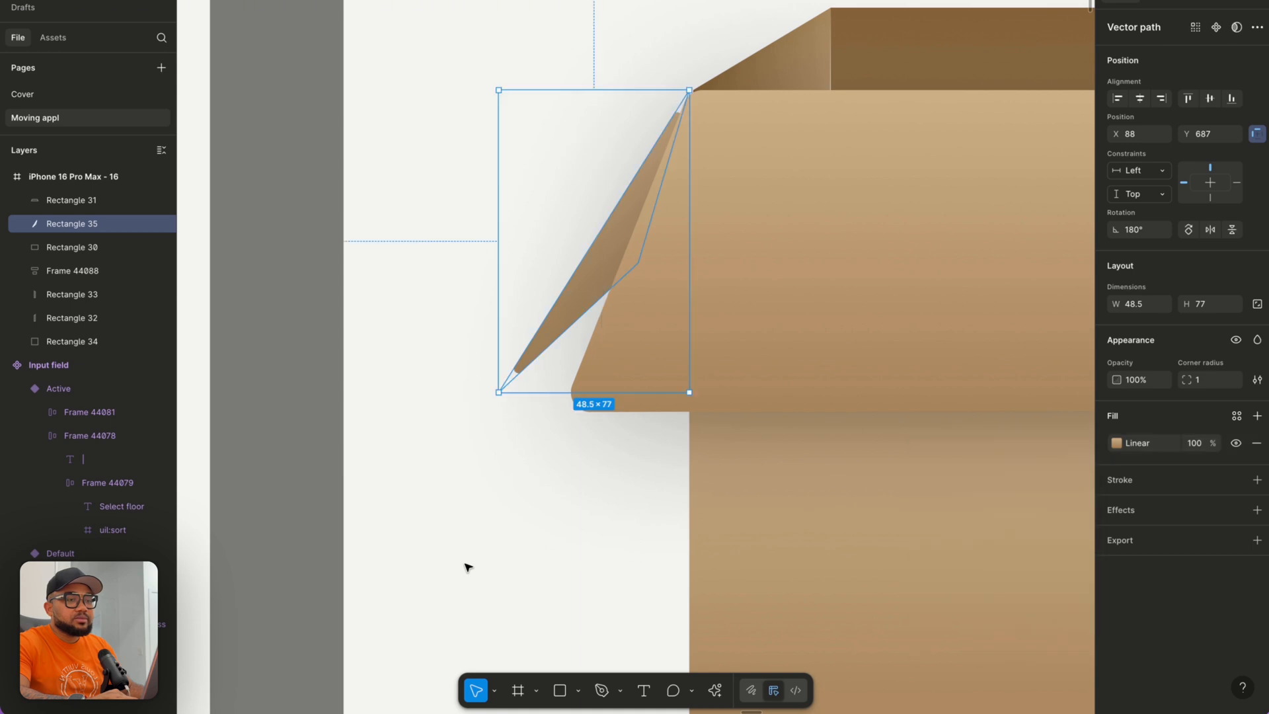
Extend the left side flap's upper corner behind the front flap to X 93, Y 680.5.
scroll(467, 567, down, 4)
scroll(541, 335, up, 6)
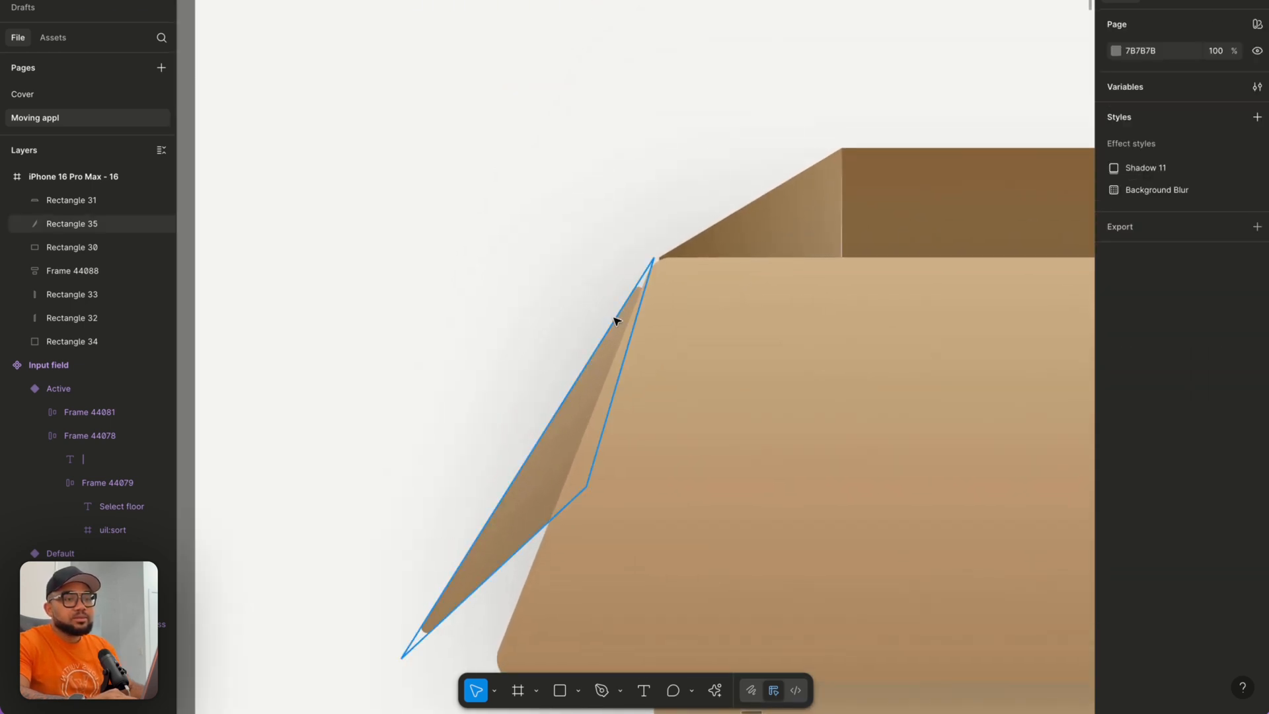
double_click(615, 320)
drag(654, 261, 680, 222)
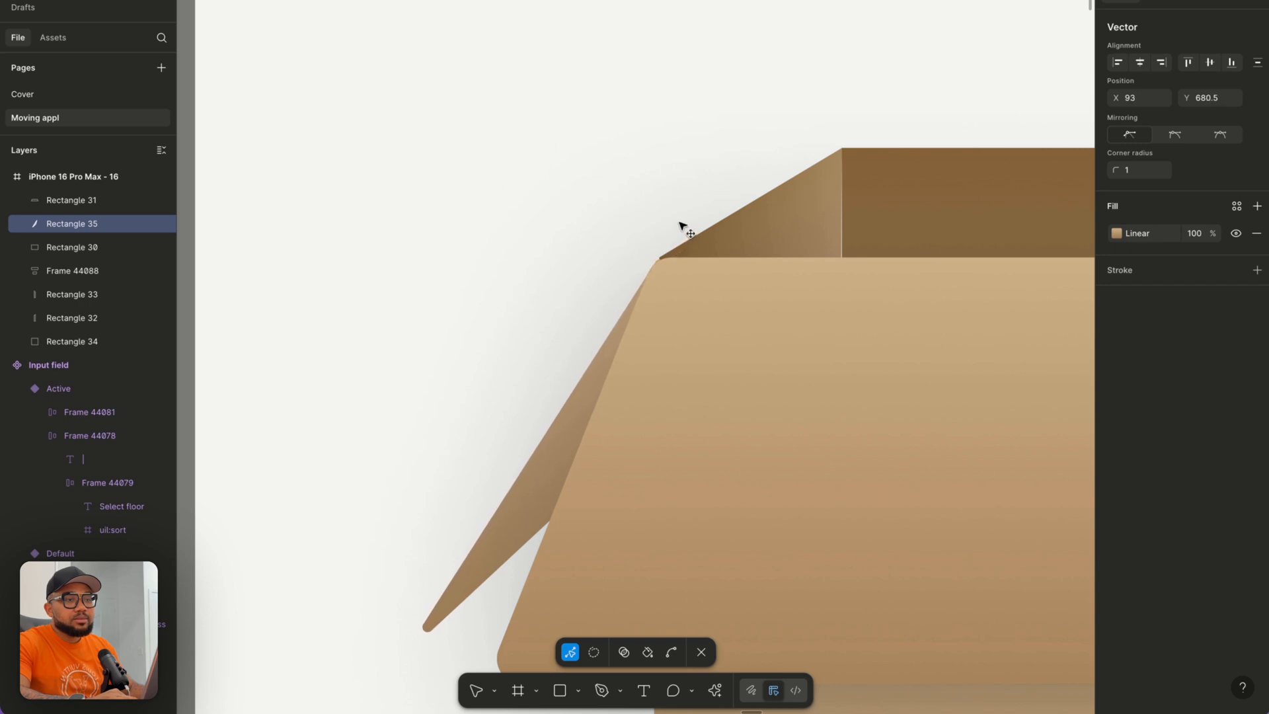
key(Escape)
key(Escape)
Duplicate the left side flap and place a horizontally mirrored copy on the box's right side at X 360, Y 680, sized 48 by 84.
scroll(553, 266, down, 5)
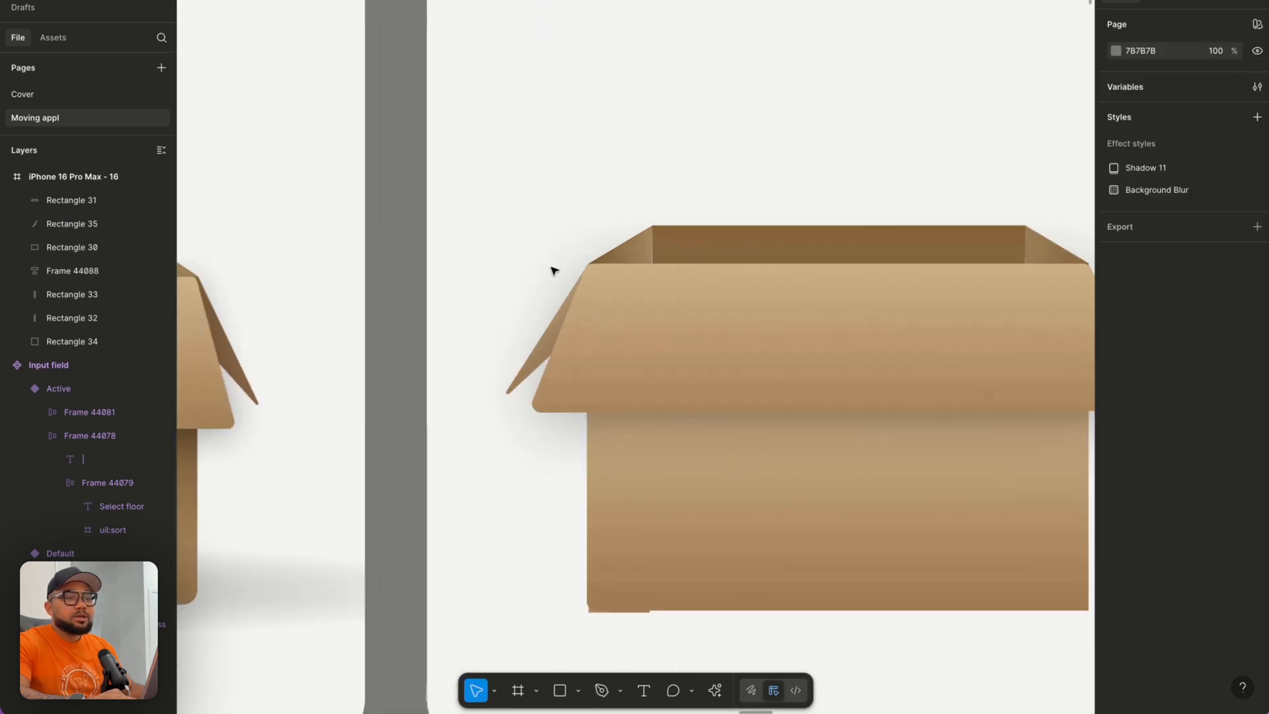
scroll(553, 271, down, 3)
click(546, 325)
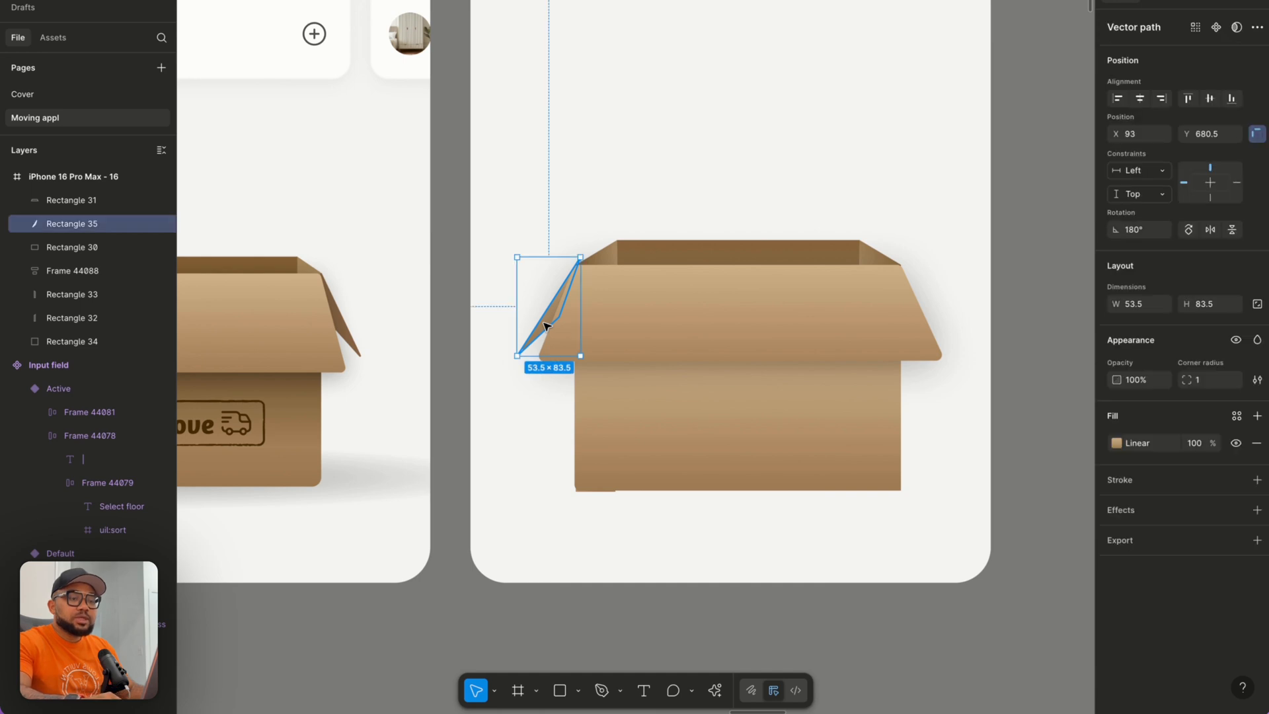
key(ctrl+d)
drag(546, 325, 810, 303)
scroll(942, 306, up, 6)
scroll(926, 286, up, 3)
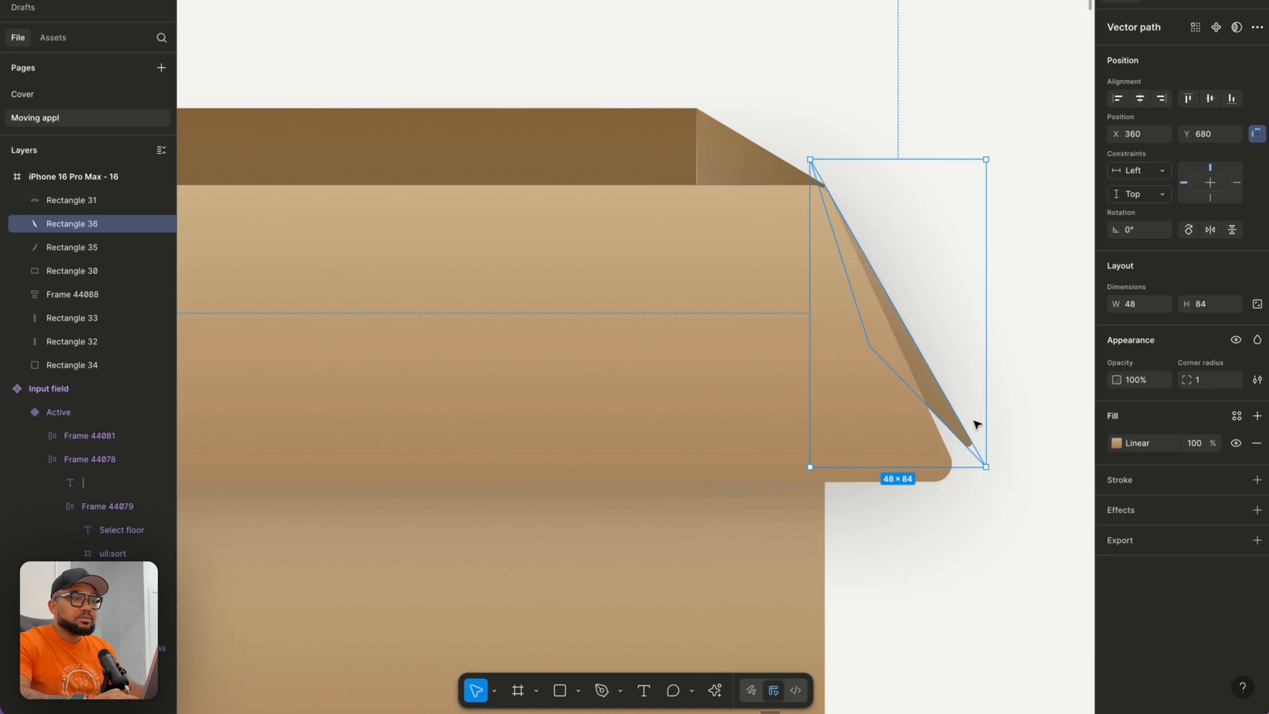
Widen the mirrored right side flap to 53 so it projects beyond the front flap.
drag(986, 438, 1019, 419)
click(1045, 429)
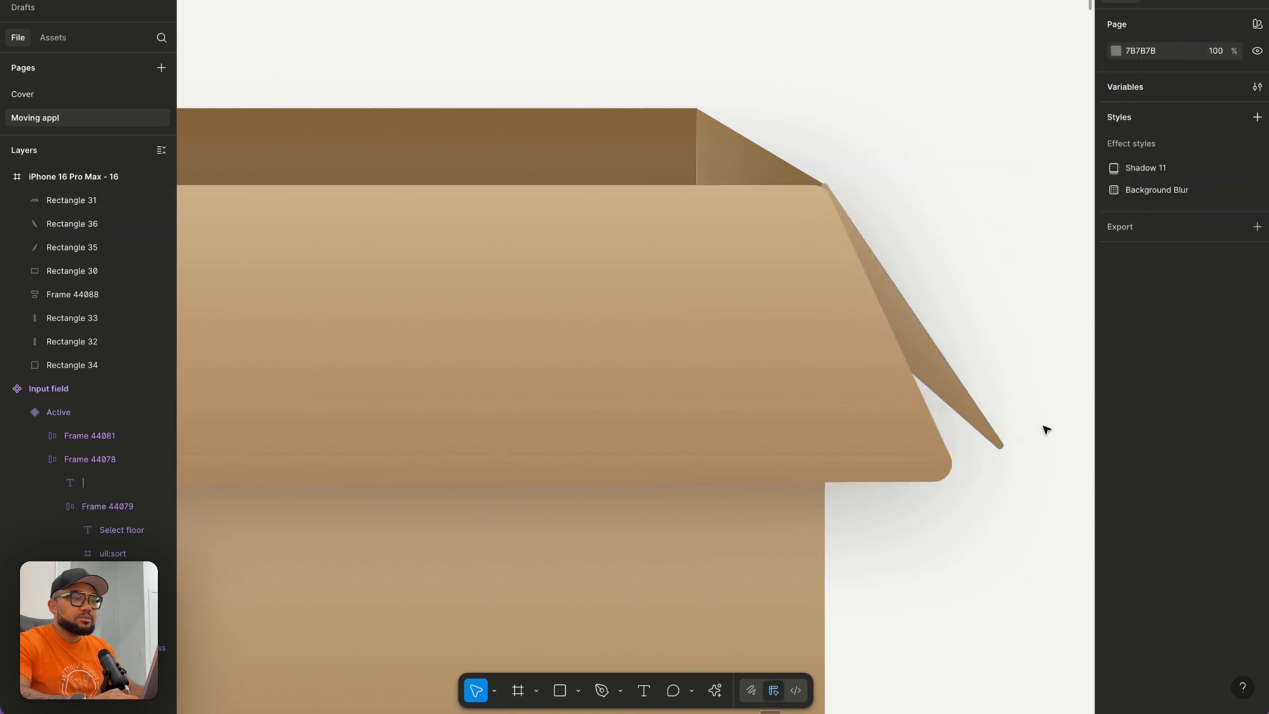
scroll(1044, 428, down, 5)
scroll(1041, 427, up, 3)
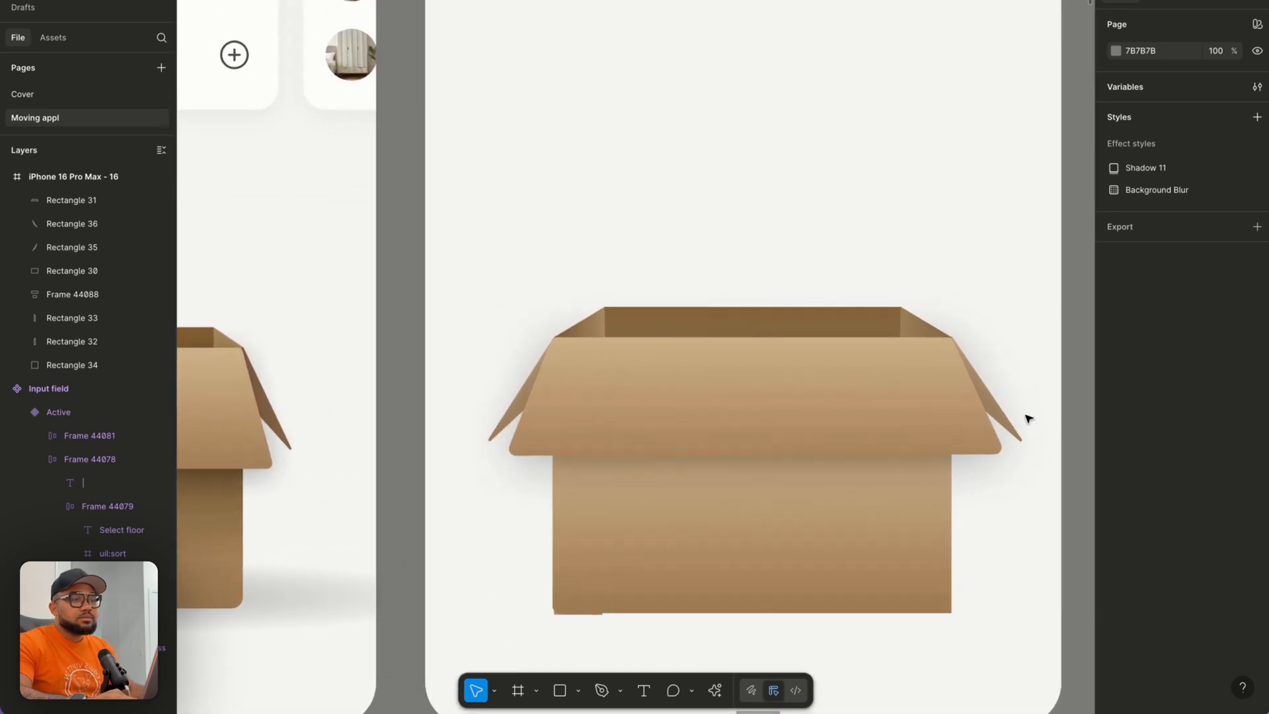
click(1001, 423)
double_click(1003, 420)
scroll(1021, 415, up, 2)
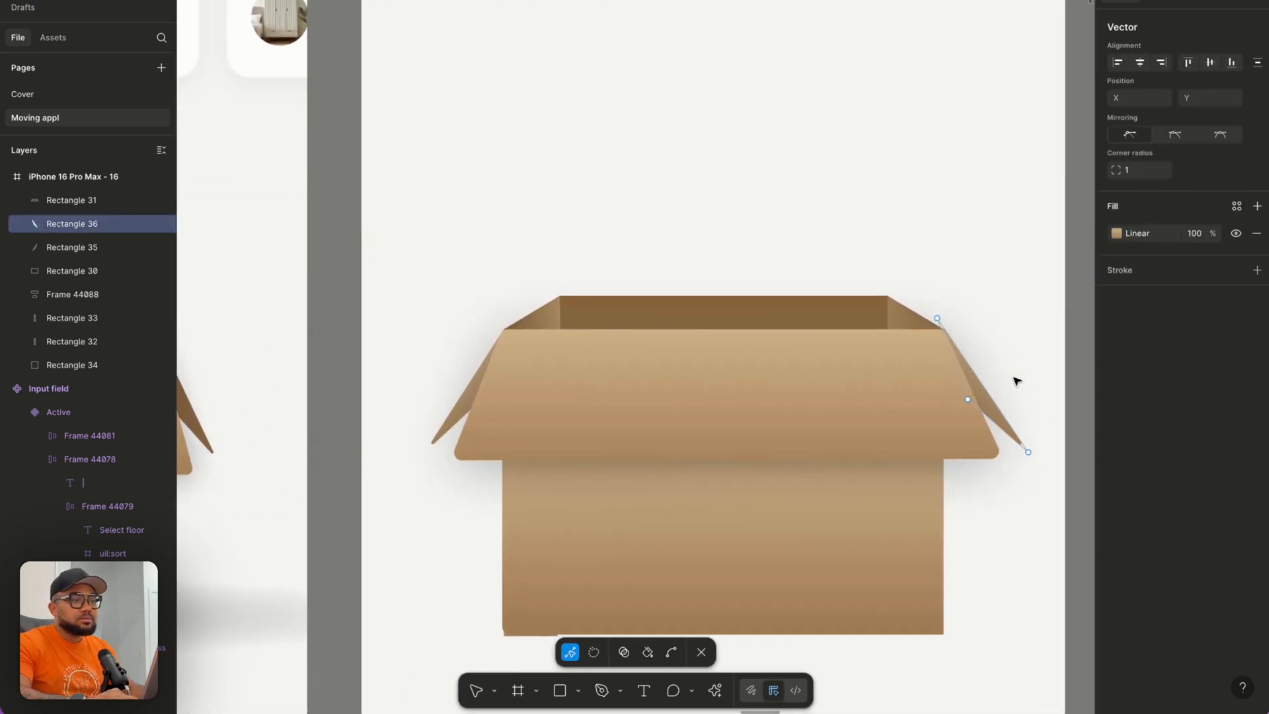
key(Escape)
drag(1028, 385, 1022, 385)
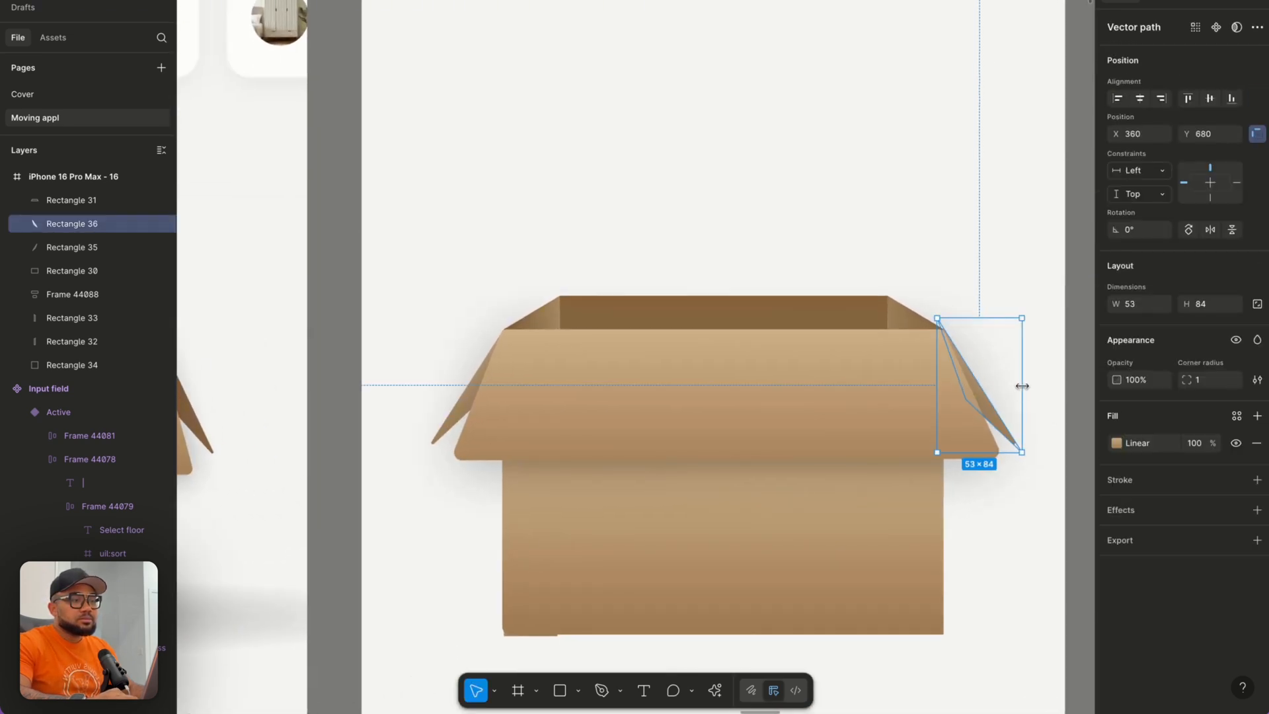
click(1021, 584)
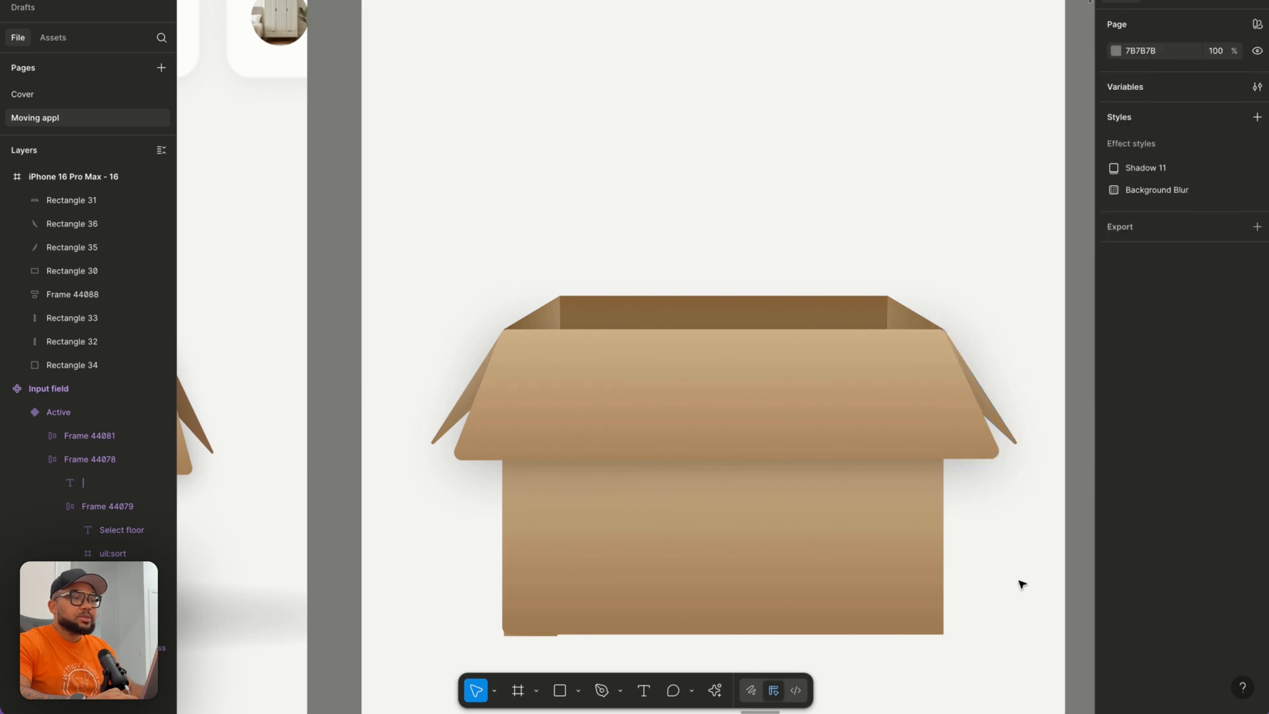
Copy the EasyMove text and the delivery truck icon from the reference box onto the front of the rebuilt box.
scroll(1021, 584, down, 4)
scroll(1021, 584, down, 2)
scroll(1021, 584, right, 2)
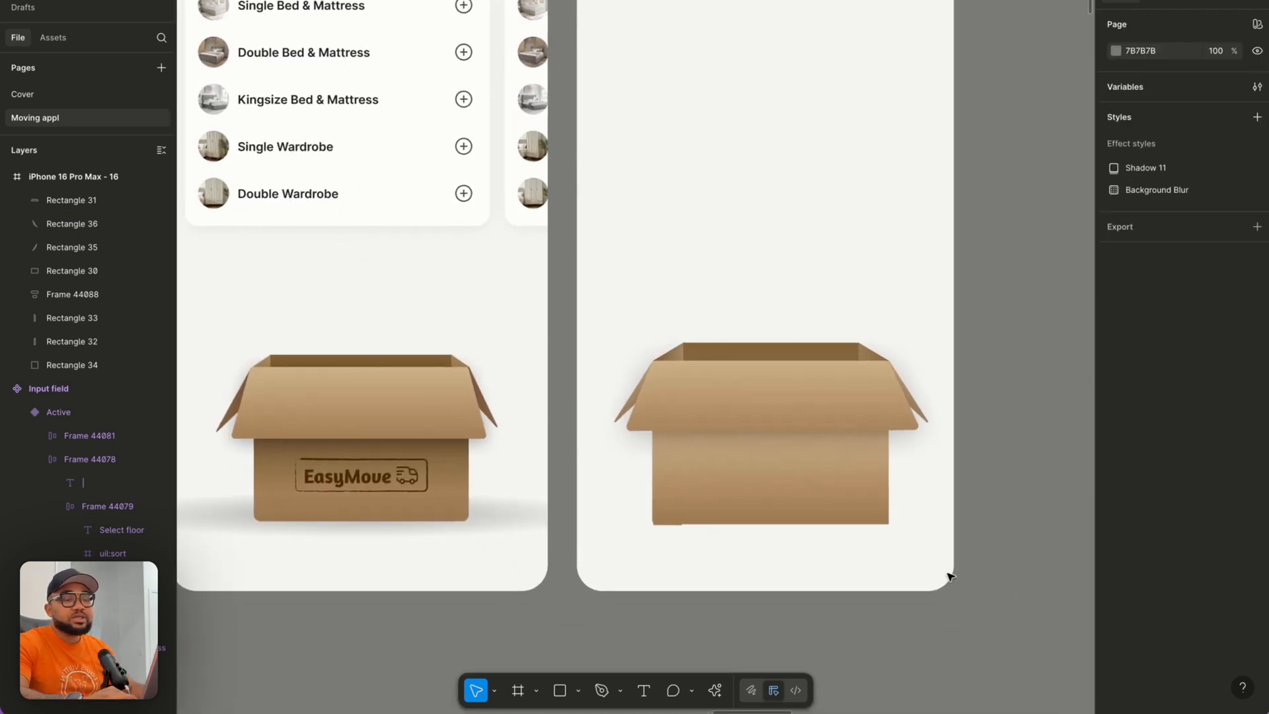
scroll(948, 578, down, 2)
scroll(948, 577, left, 2)
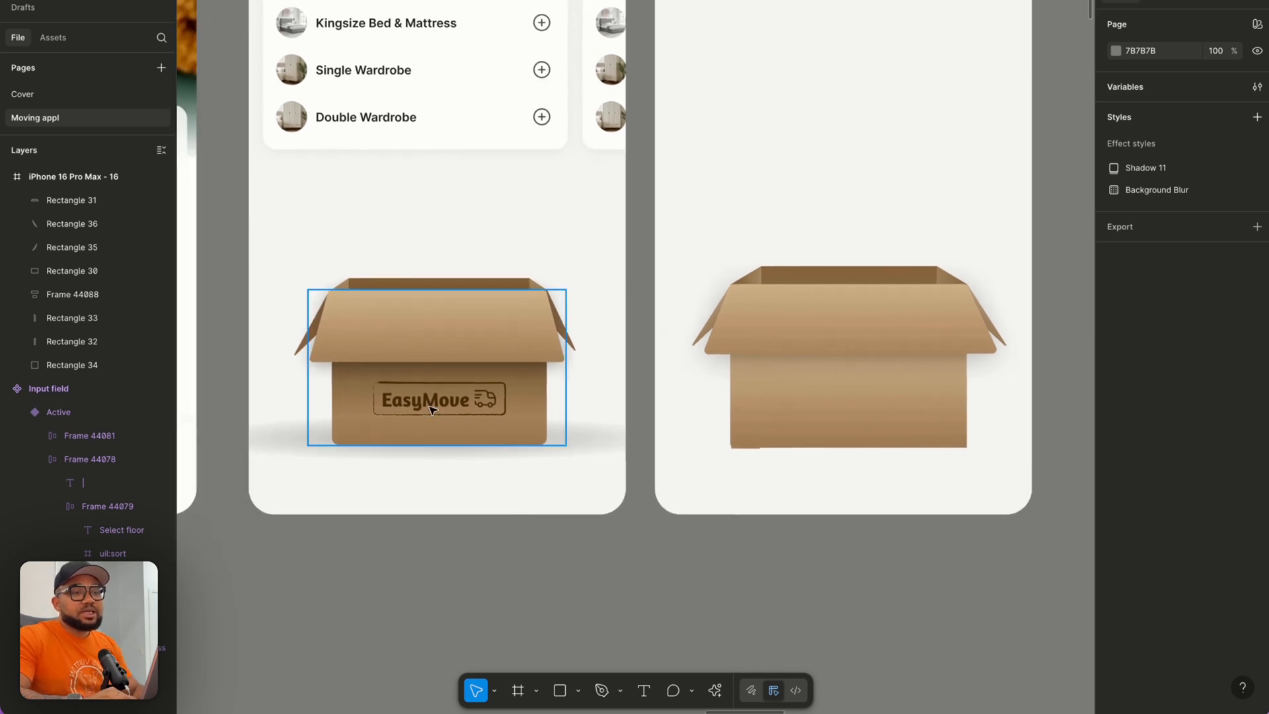
click(430, 404)
double_click(429, 402)
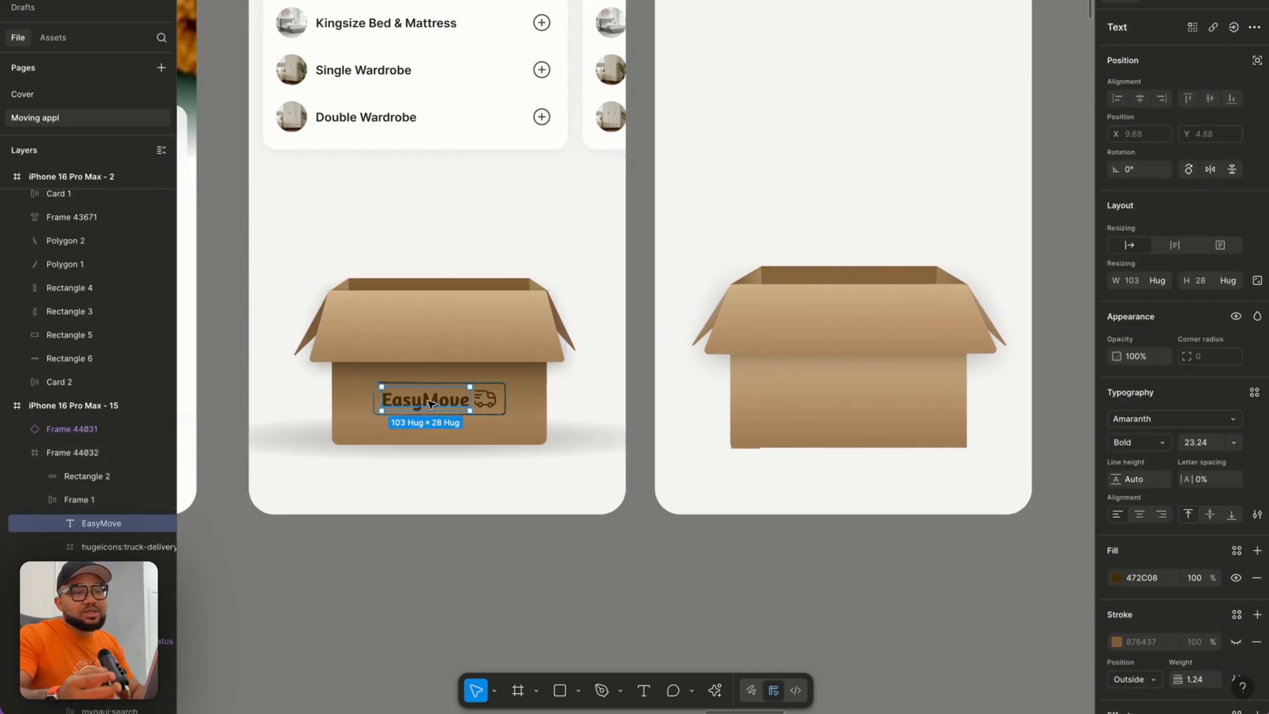
click(497, 404)
shift+click(460, 406)
drag(461, 406, 888, 406)
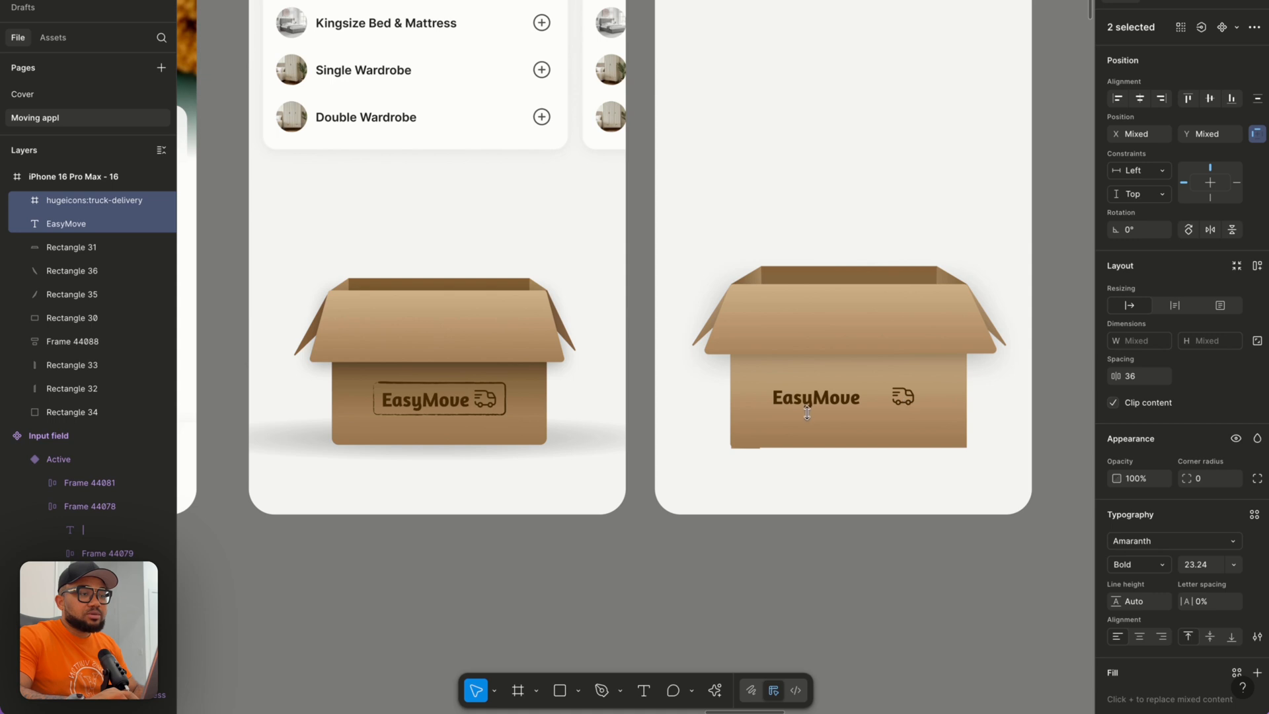
Shift the EasyMove text and truck icon slightly on the box front, and bring the truck within 7 px of the text.
drag(808, 406, 816, 401)
click(917, 405)
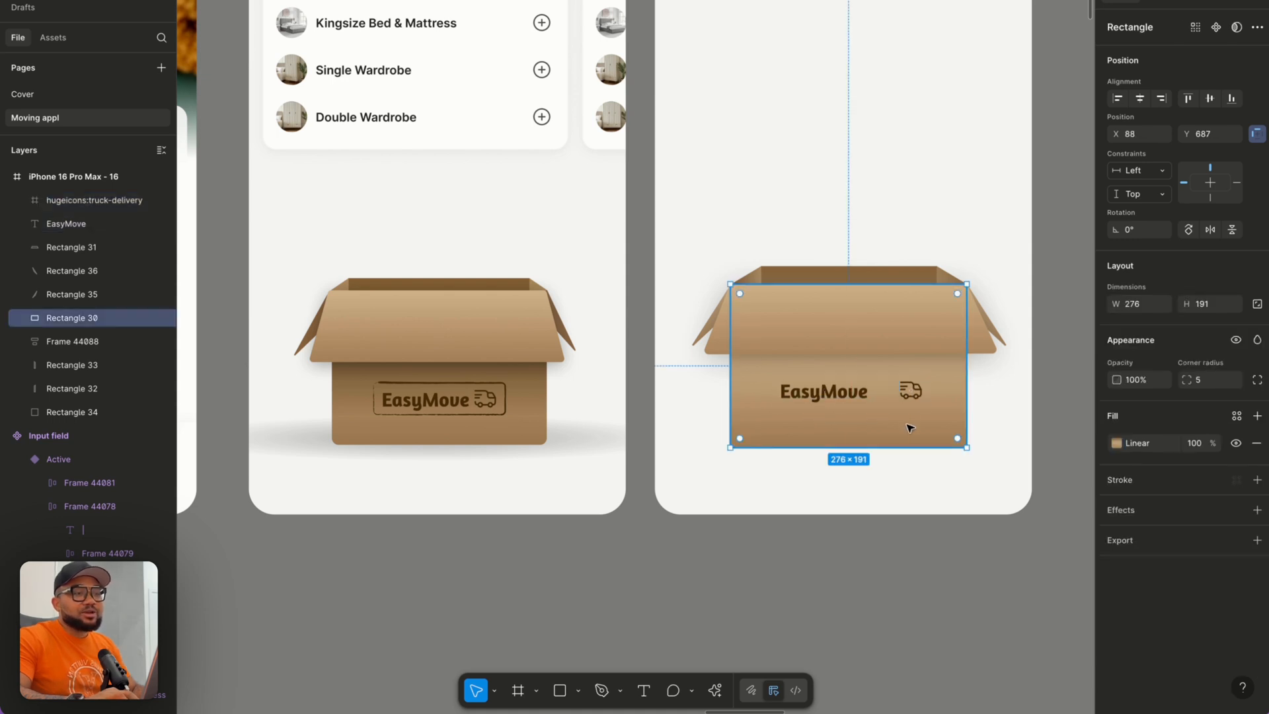
click(911, 393)
drag(893, 395, 890, 397)
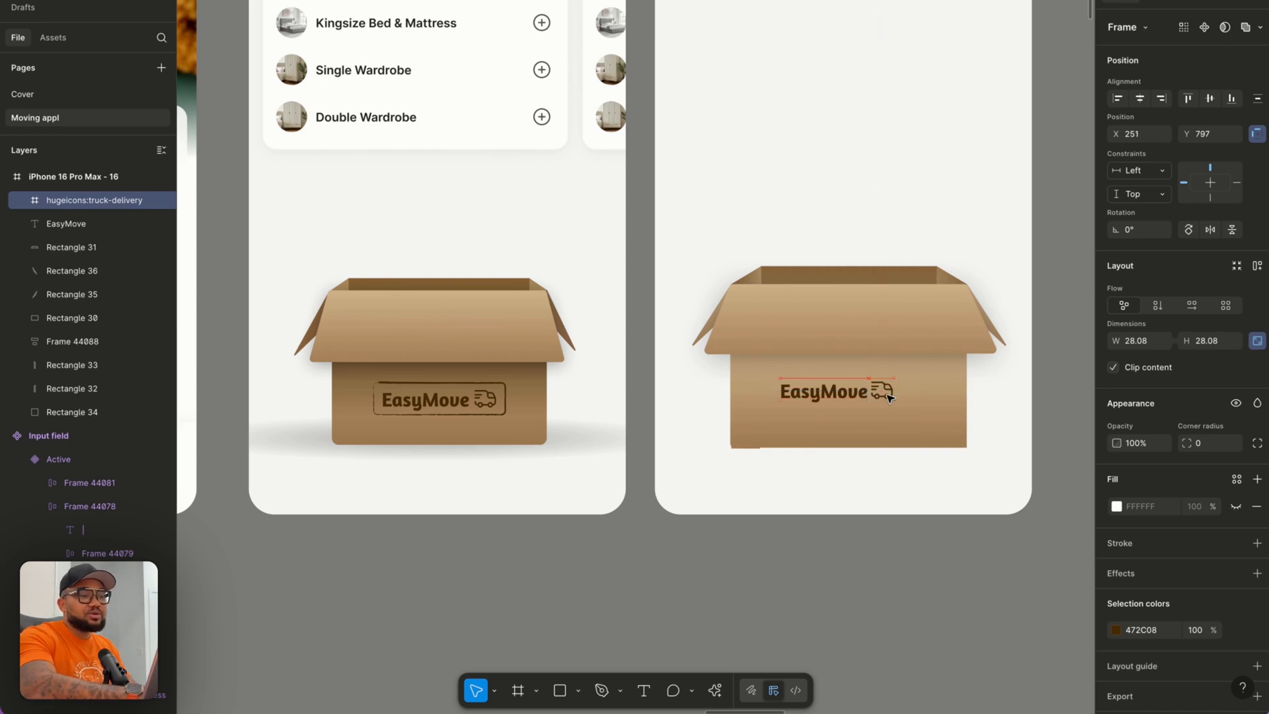
Combine the EasyMove text and truck icon in a horizontal auto layout, vertically centred, and place it at X 160, Y 799.
shift+click(839, 397)
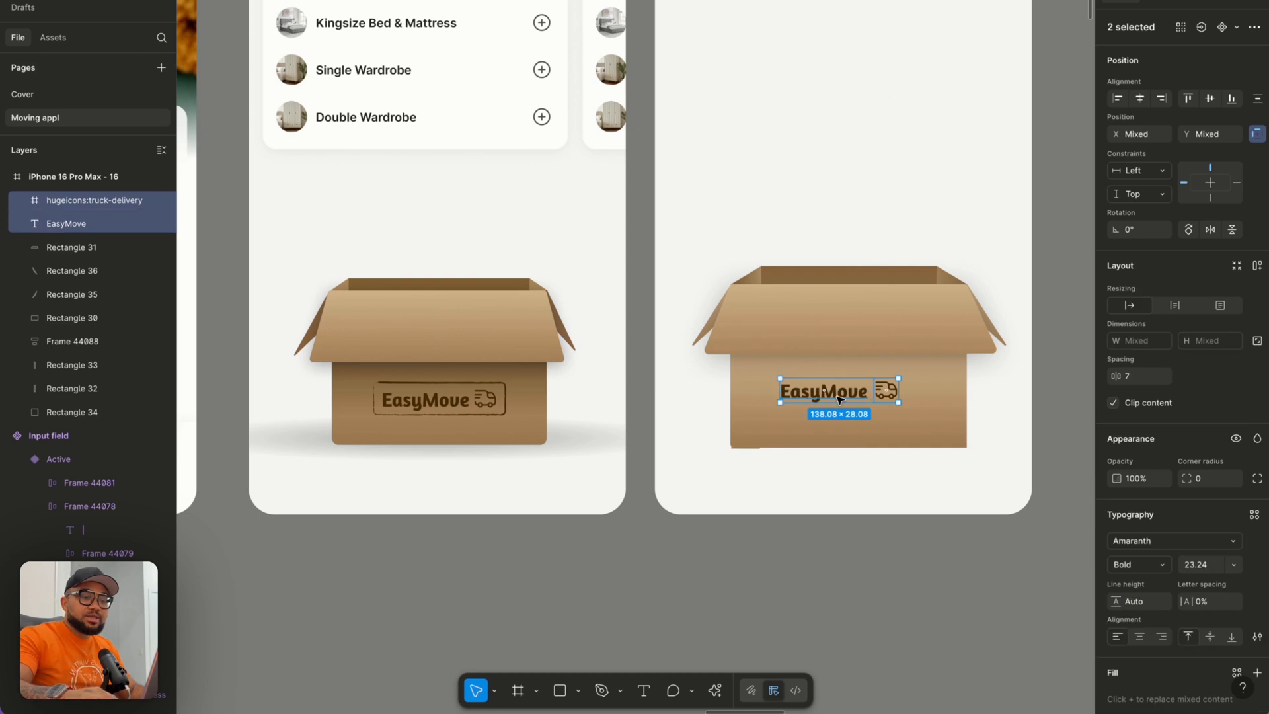
key(shift+a)
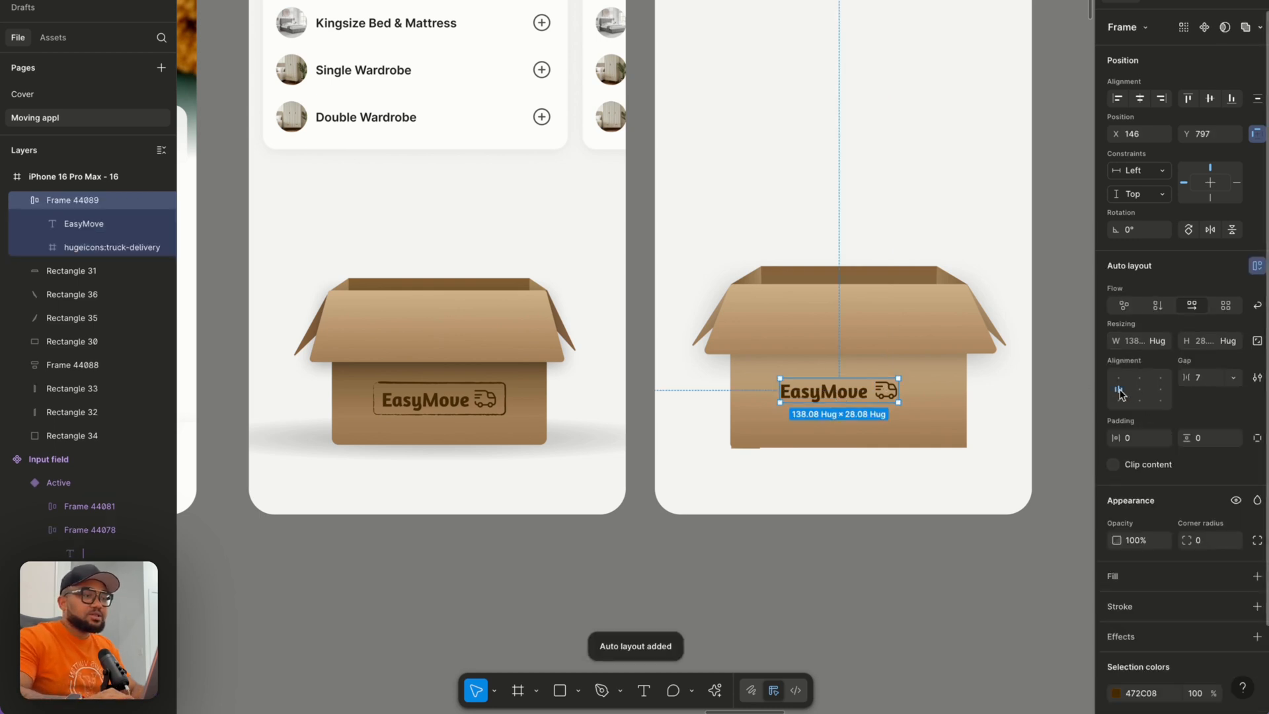
click(867, 431)
click(824, 395)
drag(821, 395, 834, 397)
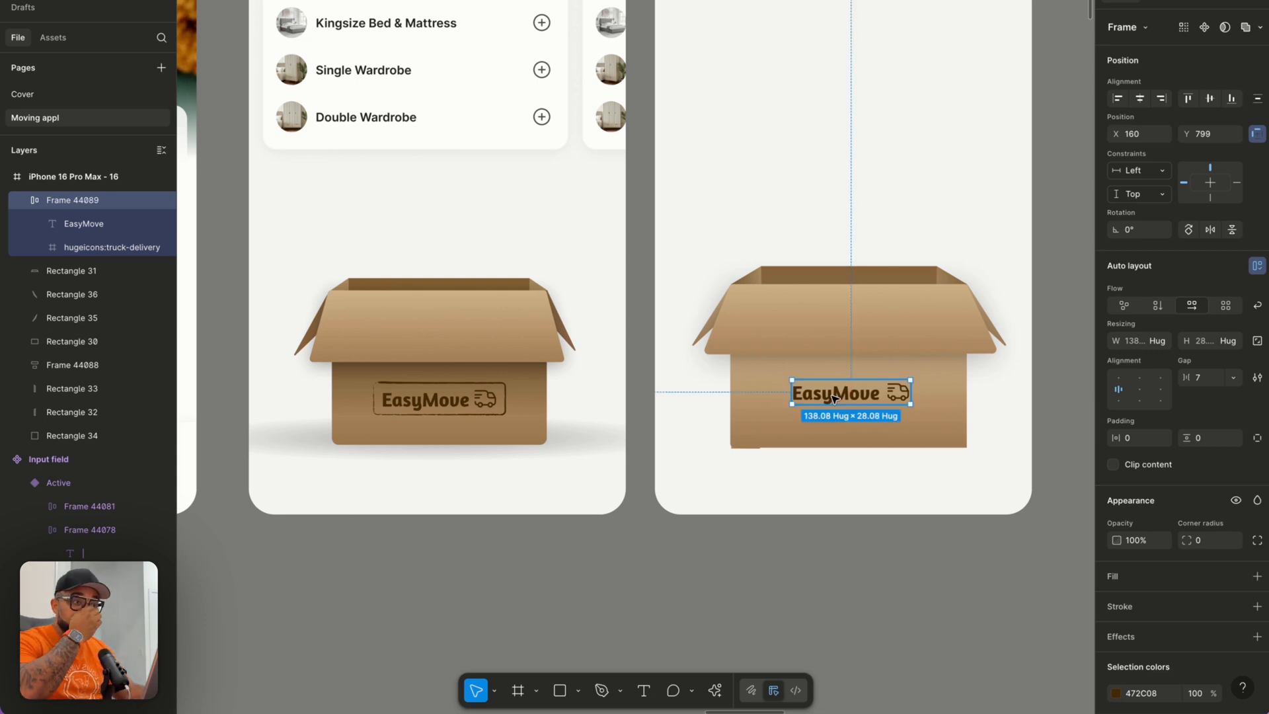
click(810, 509)
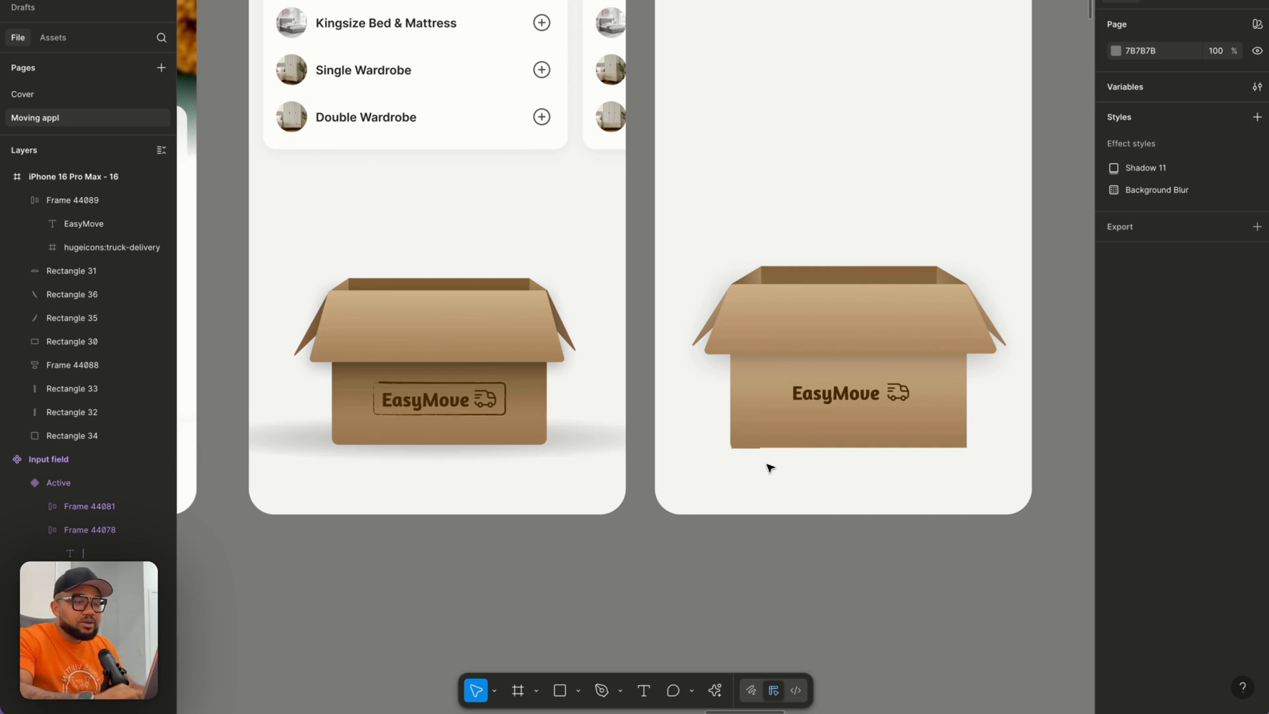
Shorten the box's left inner panel to a height of 207 so it stays hidden behind the front face.
scroll(766, 463, up, 5)
click(749, 409)
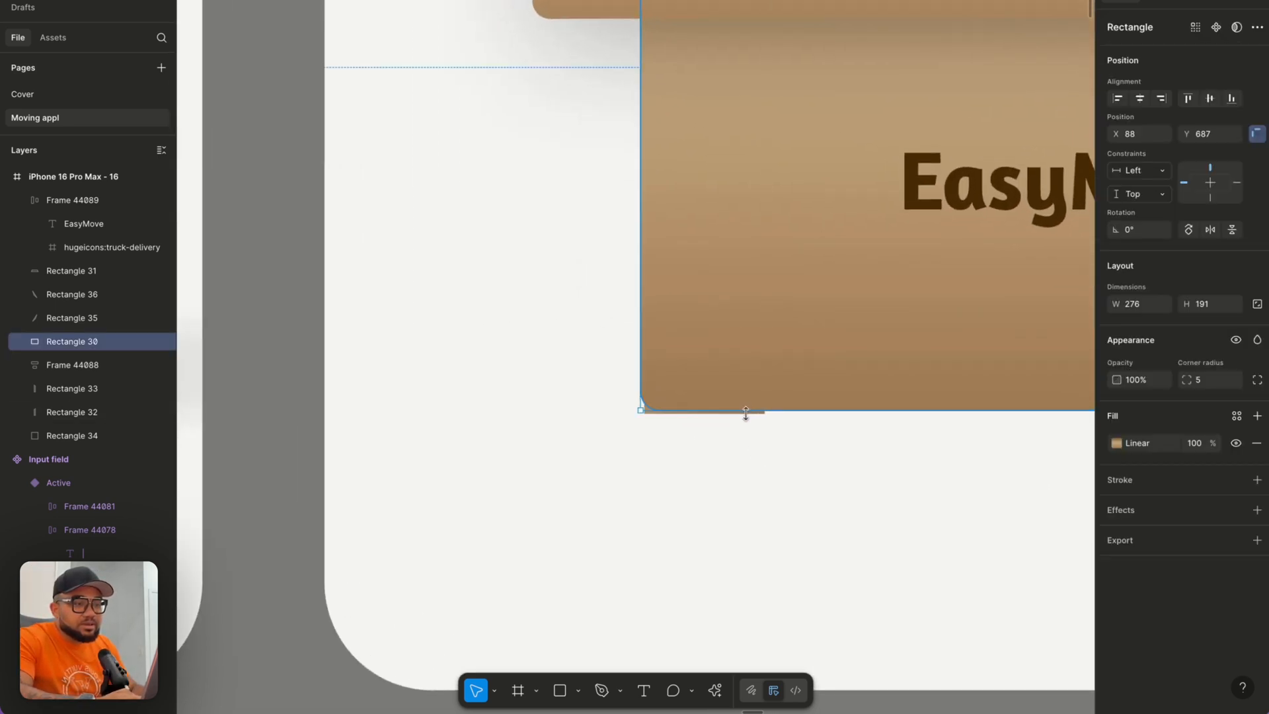
click(747, 423)
click(742, 414)
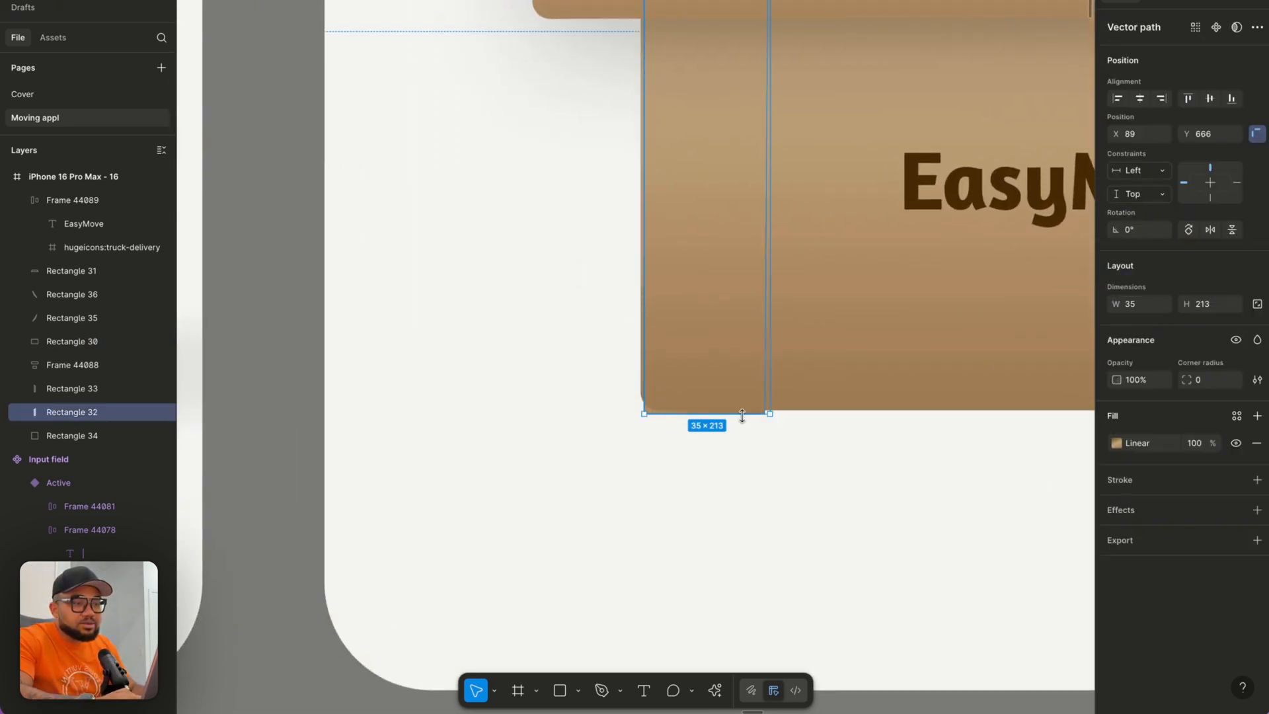
drag(742, 413, 742, 393)
Shorten the box's right inner panel to a height of 202 so it clears the front face's lower corner.
scroll(747, 396, right, 10)
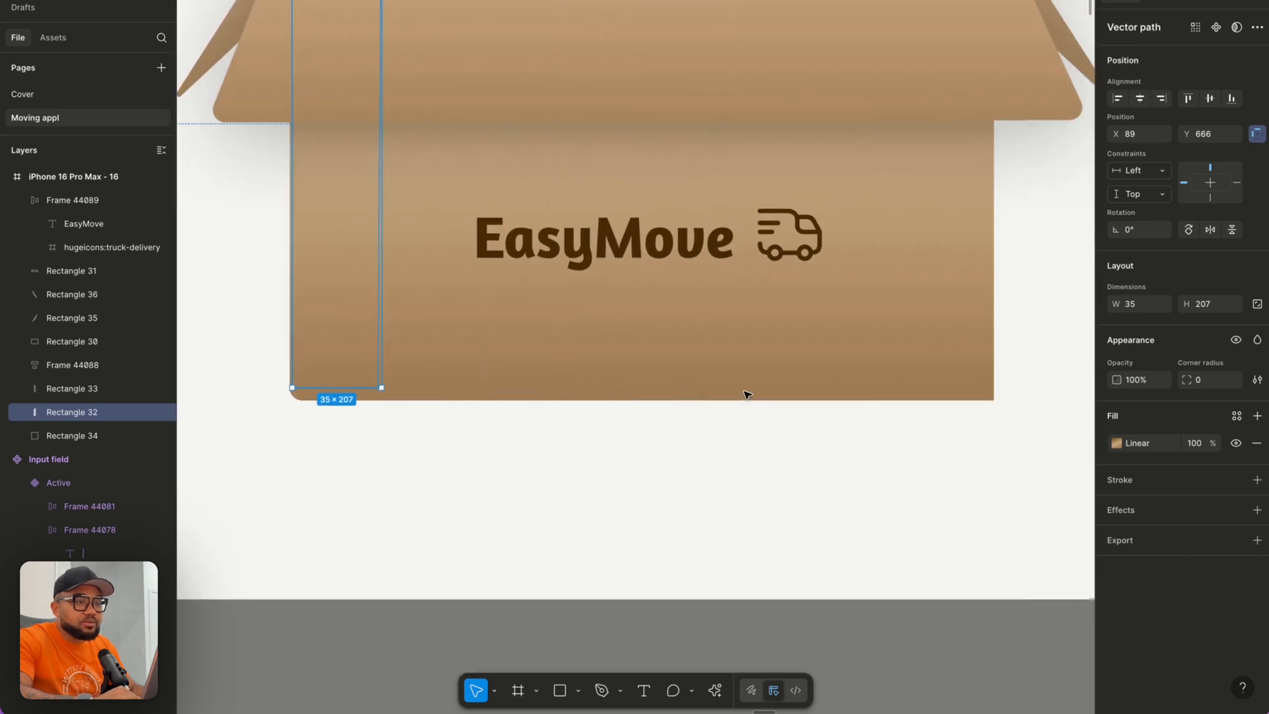
click(812, 399)
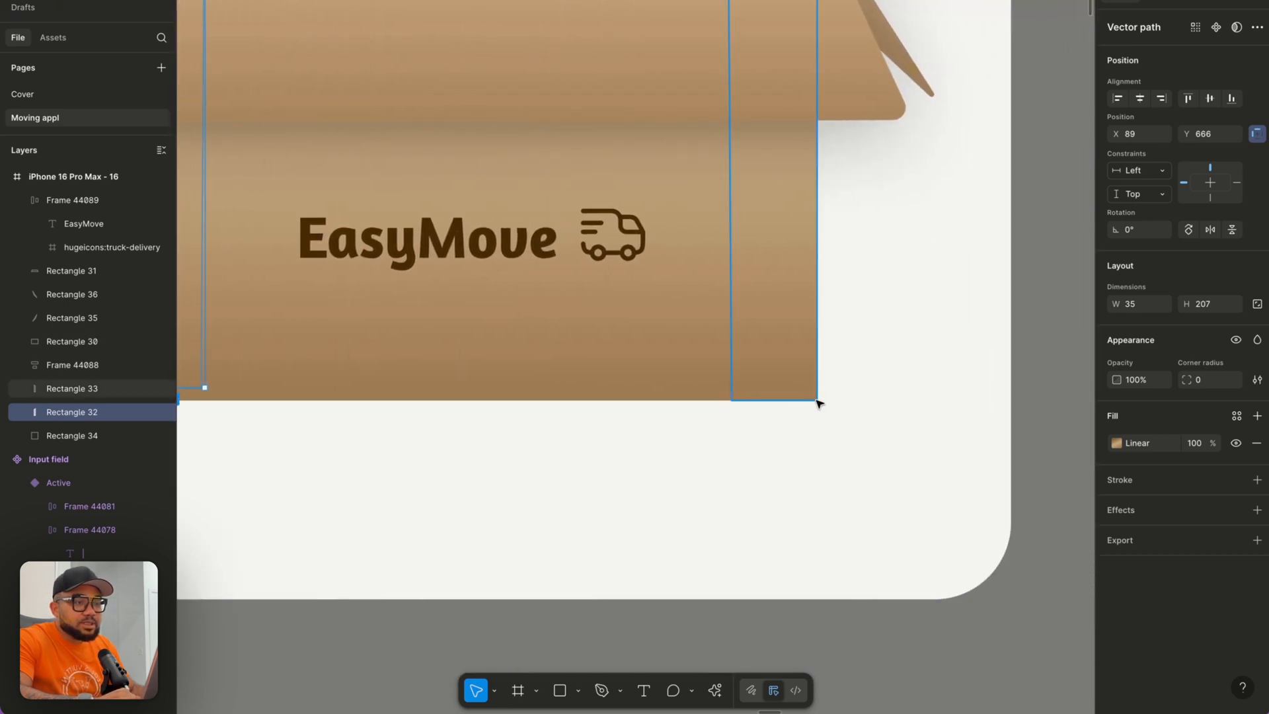
drag(785, 399, 784, 374)
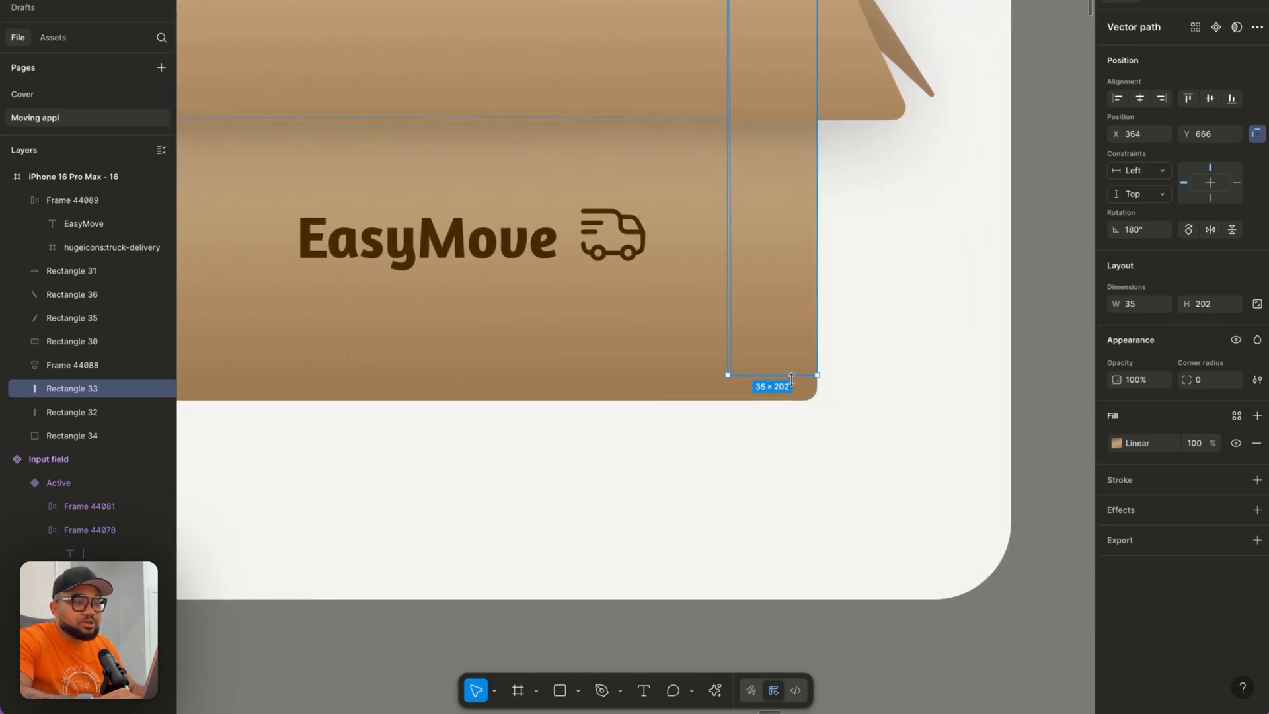
click(824, 425)
scroll(824, 426, down, 5)
scroll(664, 426, up, 5)
scroll(664, 426, up, 4)
scroll(664, 426, down, 5)
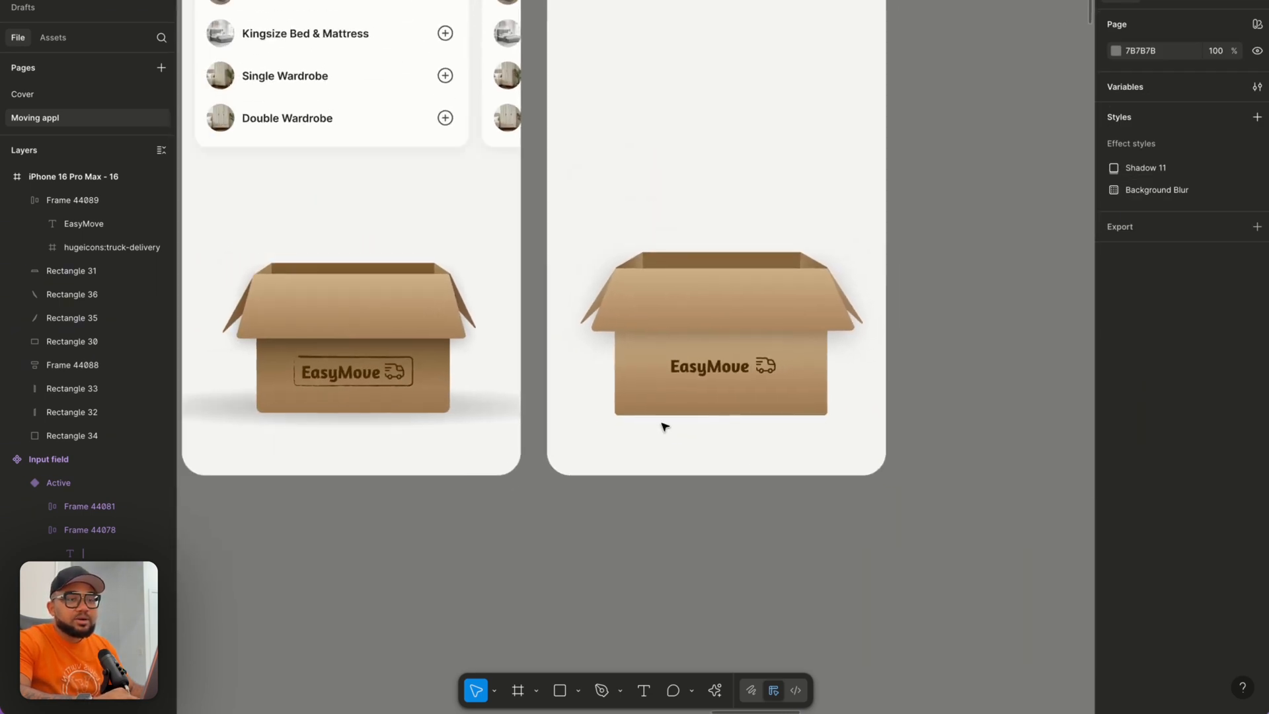
Set the corner radius of the box's front face to 10.
click(672, 412)
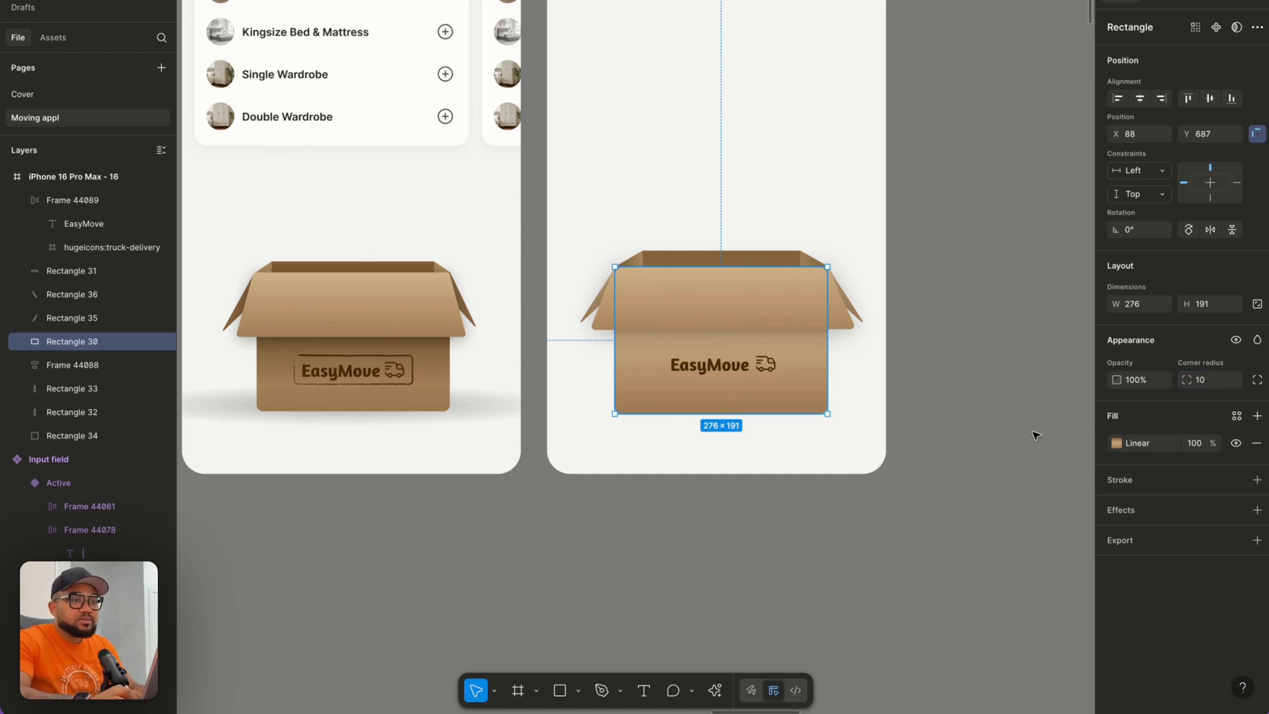
click(932, 473)
scroll(934, 473, left, 5)
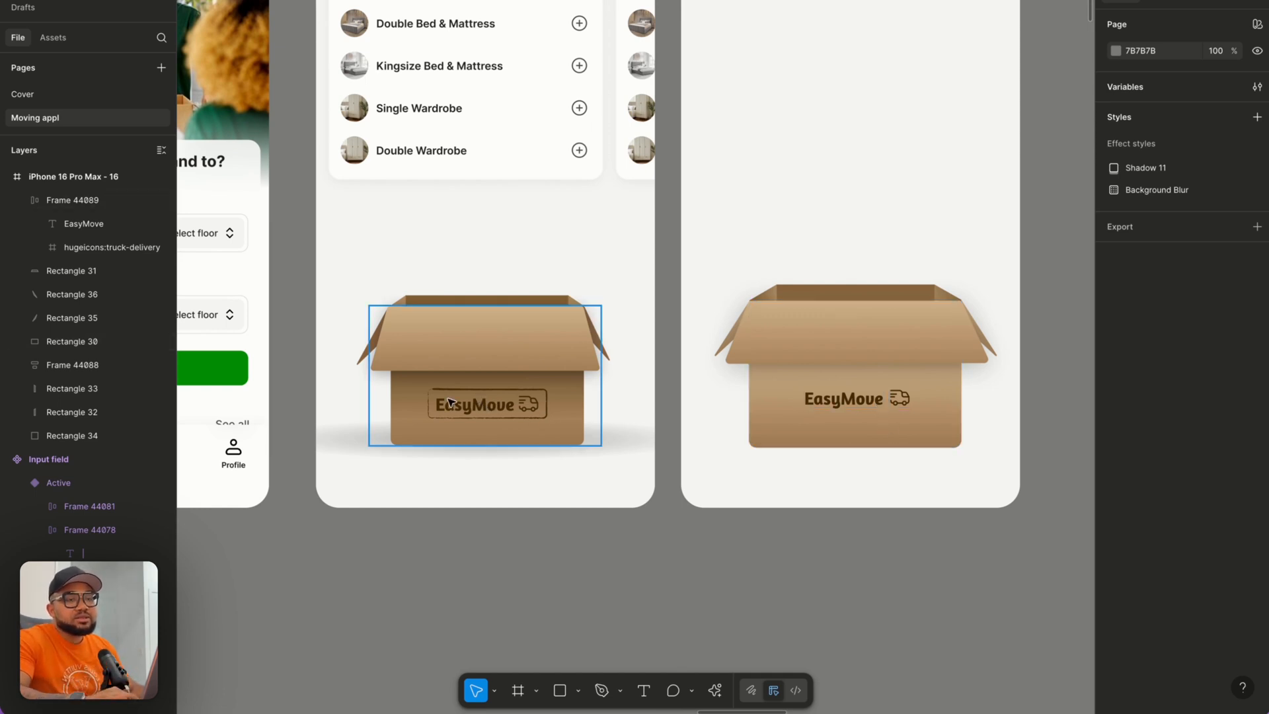
Give the EasyMove logo frame 10 horizontal and 10 vertical padding, and move it to X 141, Y 787.
scroll(449, 402, up, 5)
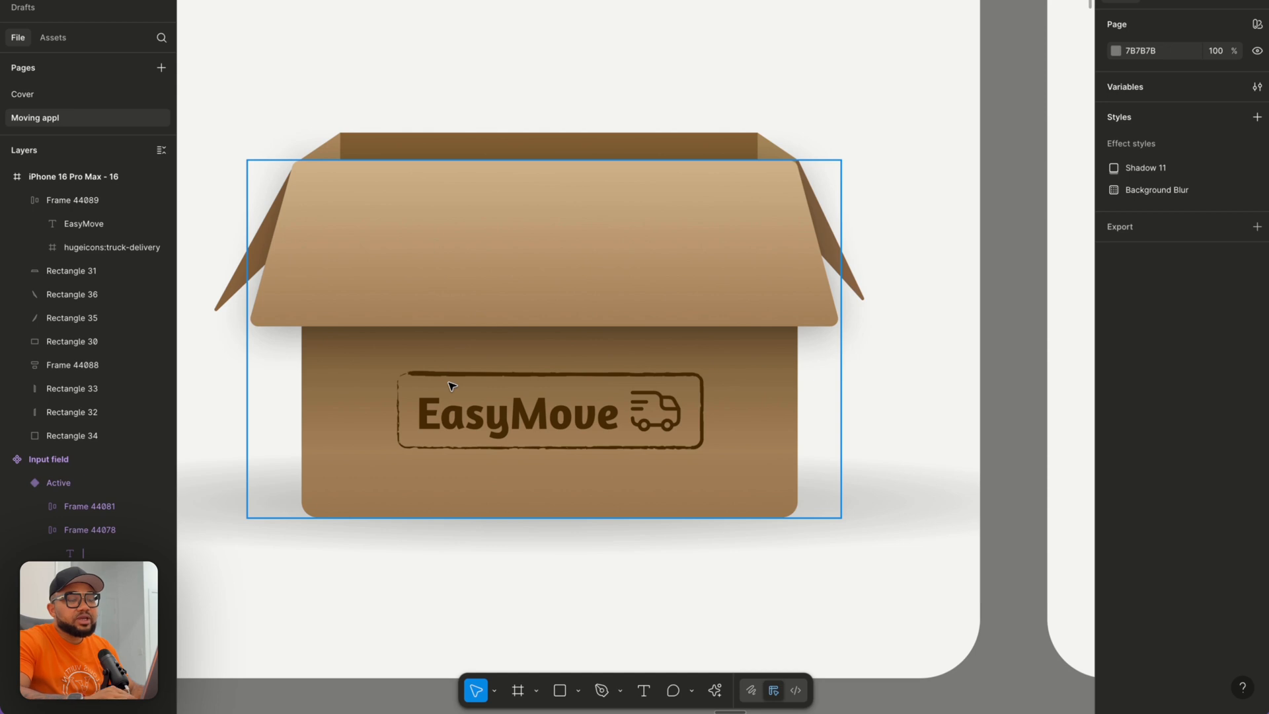
scroll(463, 385, down, 4)
scroll(502, 384, right, 5)
click(654, 405)
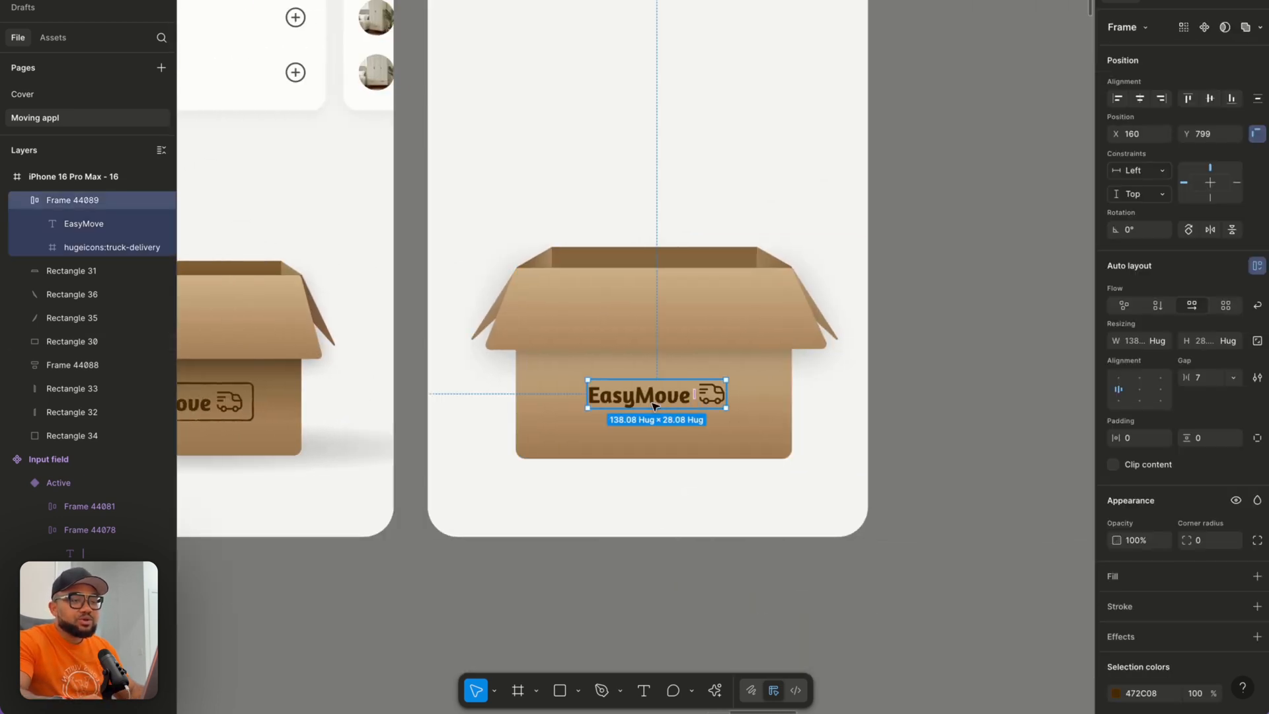
click(1215, 440)
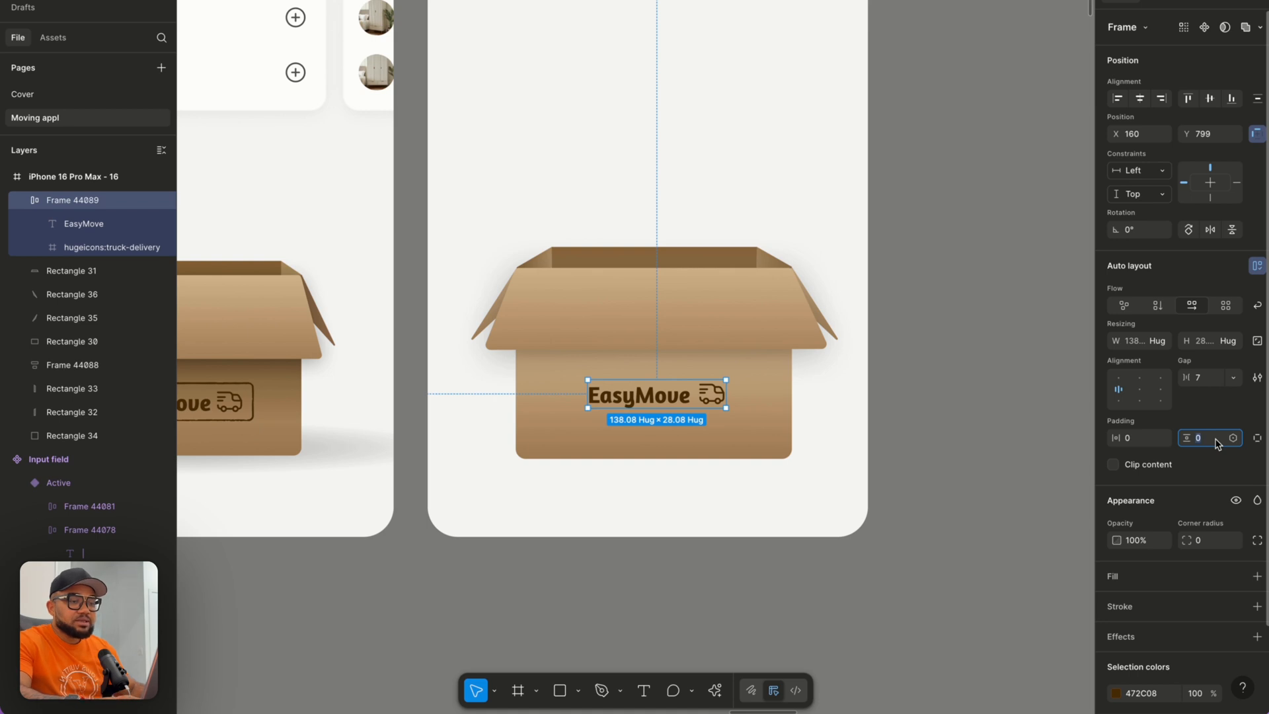
text(10)
key(Return)
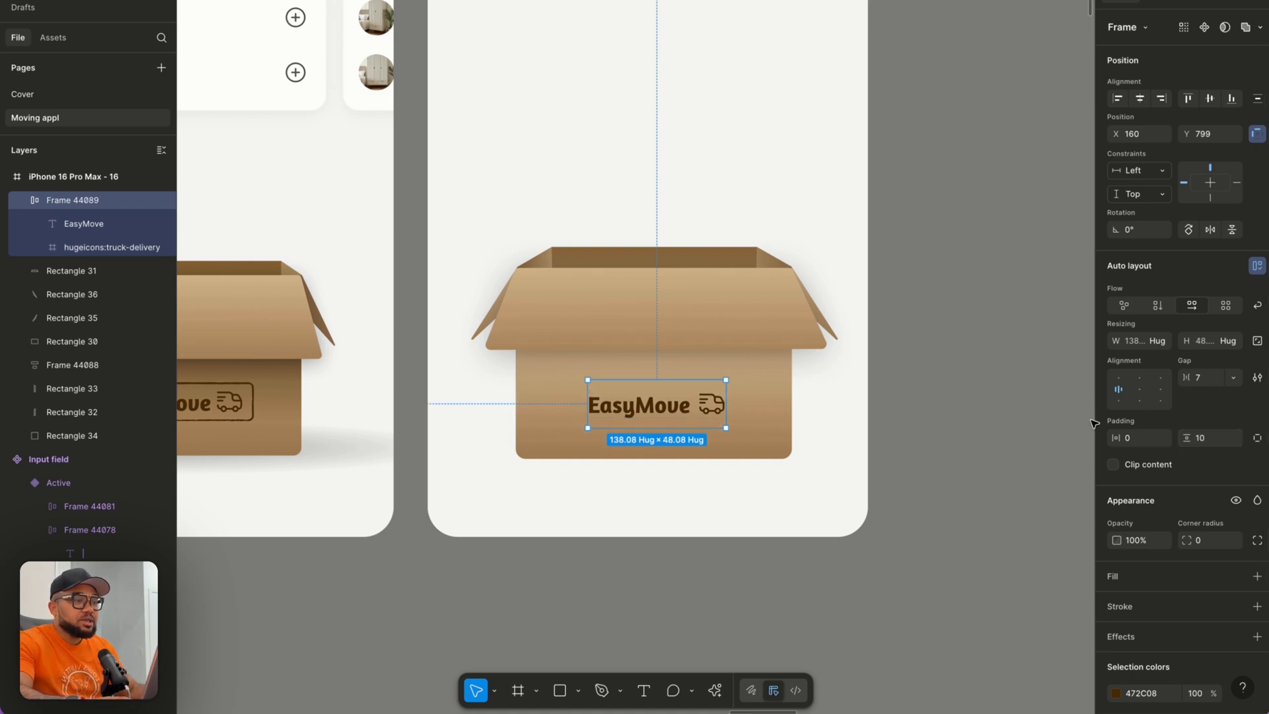
click(1142, 444)
text(10)
key(Return)
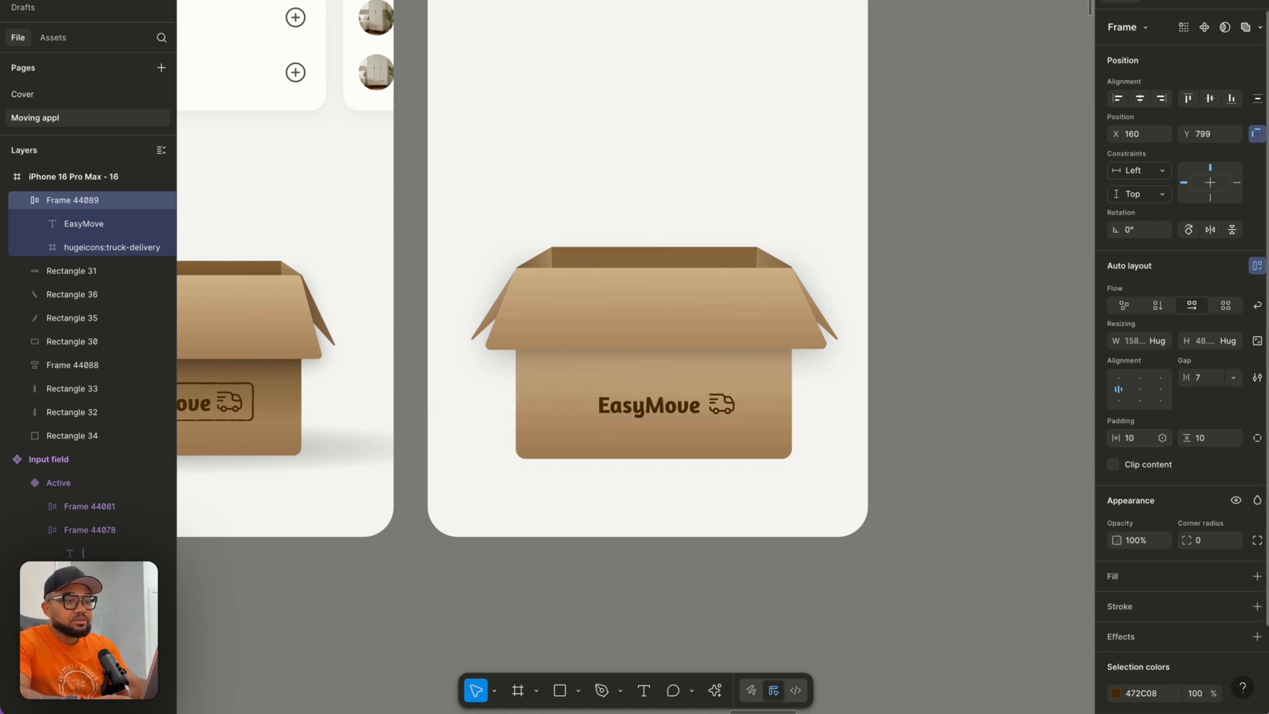
mouse_move(646, 413)
mouse_down()
mouse_move(629, 401)
mouse_move(647, 406)
mouse_up()
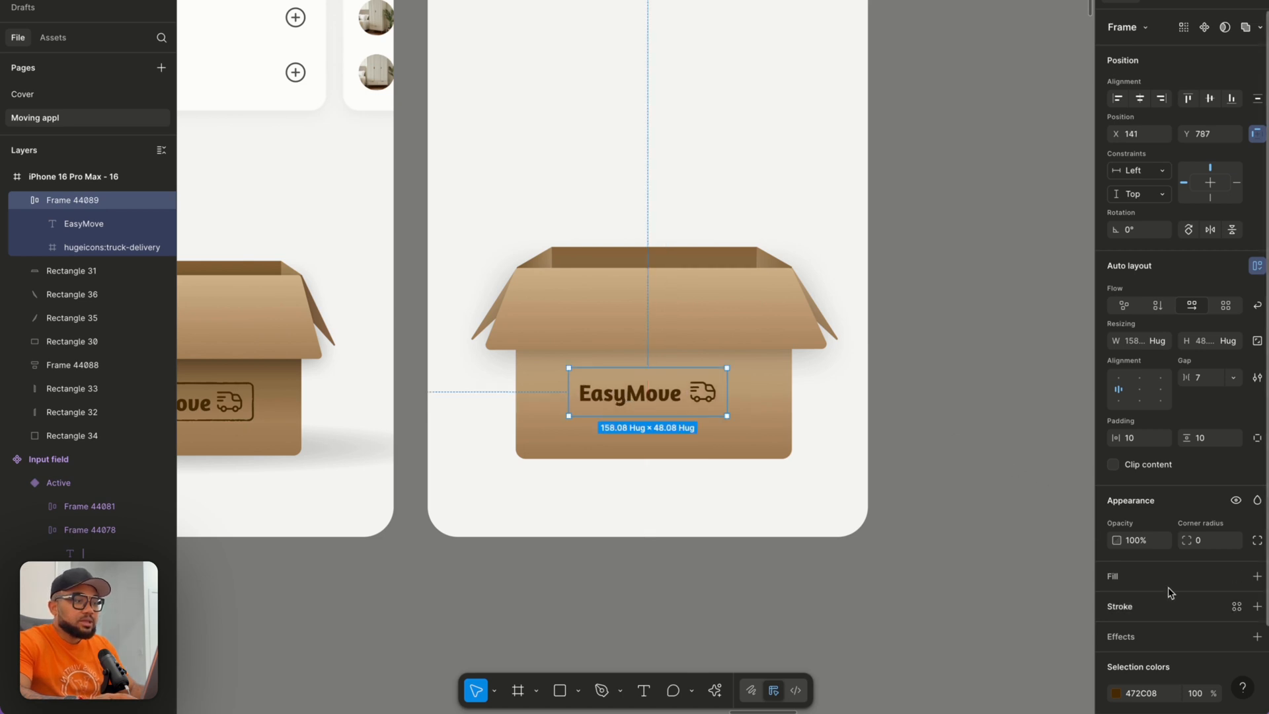
Add an inside stroke to the EasyMove logo frame and round its corners to 10.
click(1256, 606)
click(1116, 633)
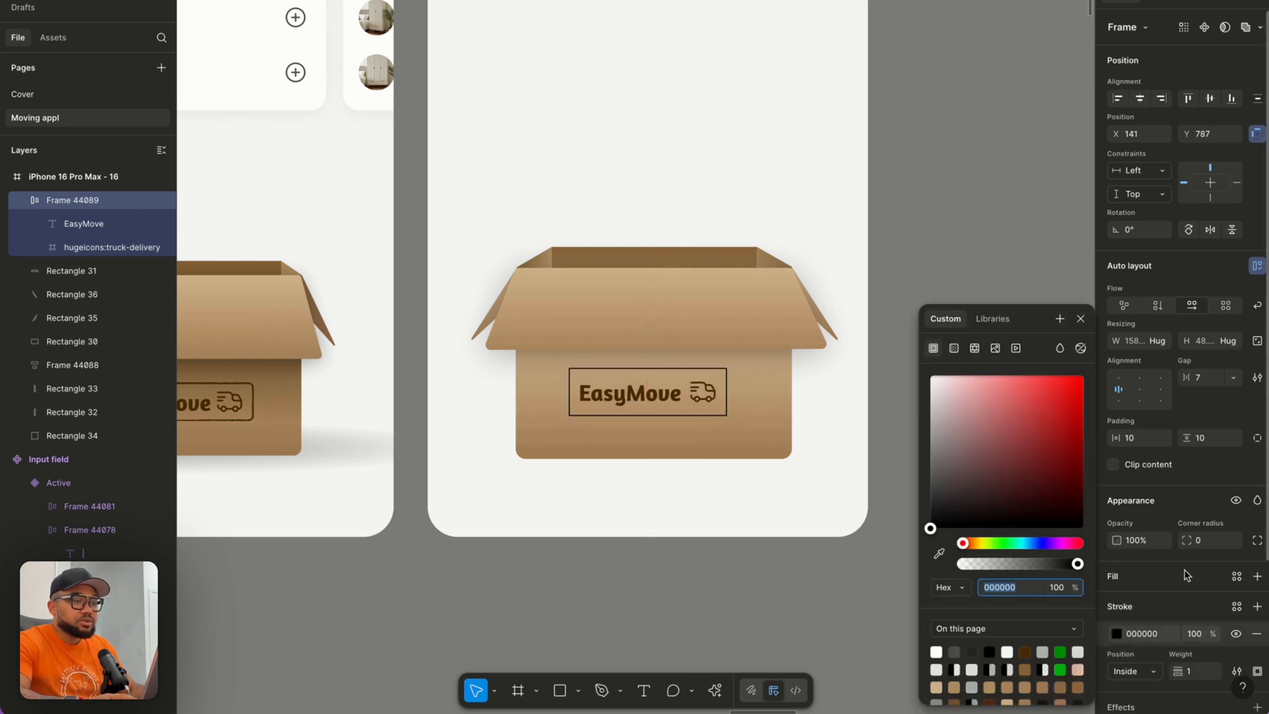
click(1213, 540)
key(Return)
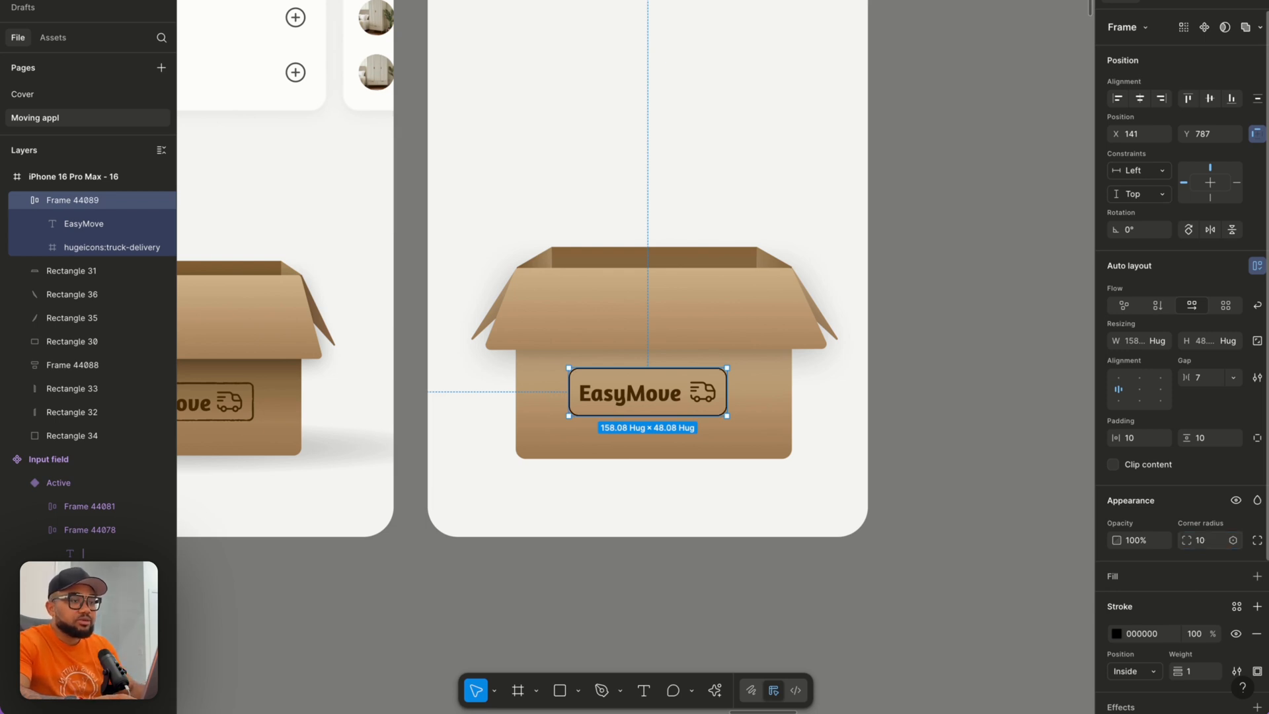
Set the logo frame's stroke to brown 876437 with a weight of 2.
click(1116, 633)
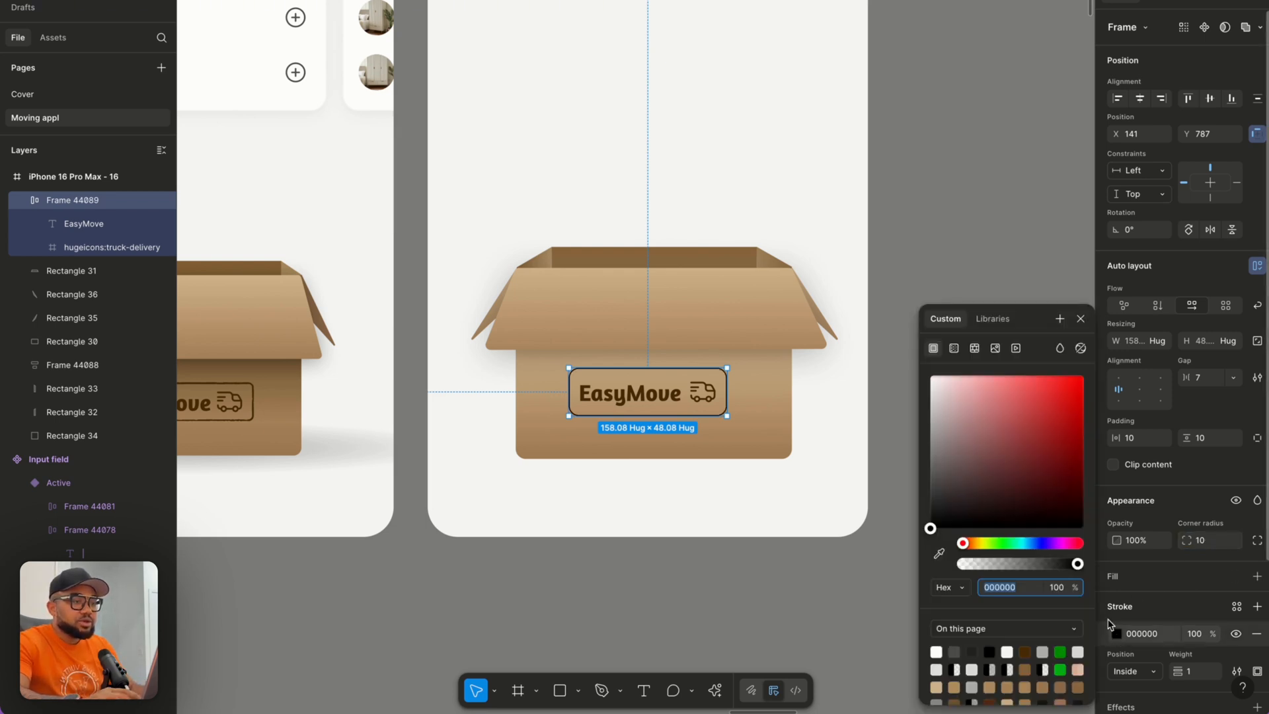
click(1030, 666)
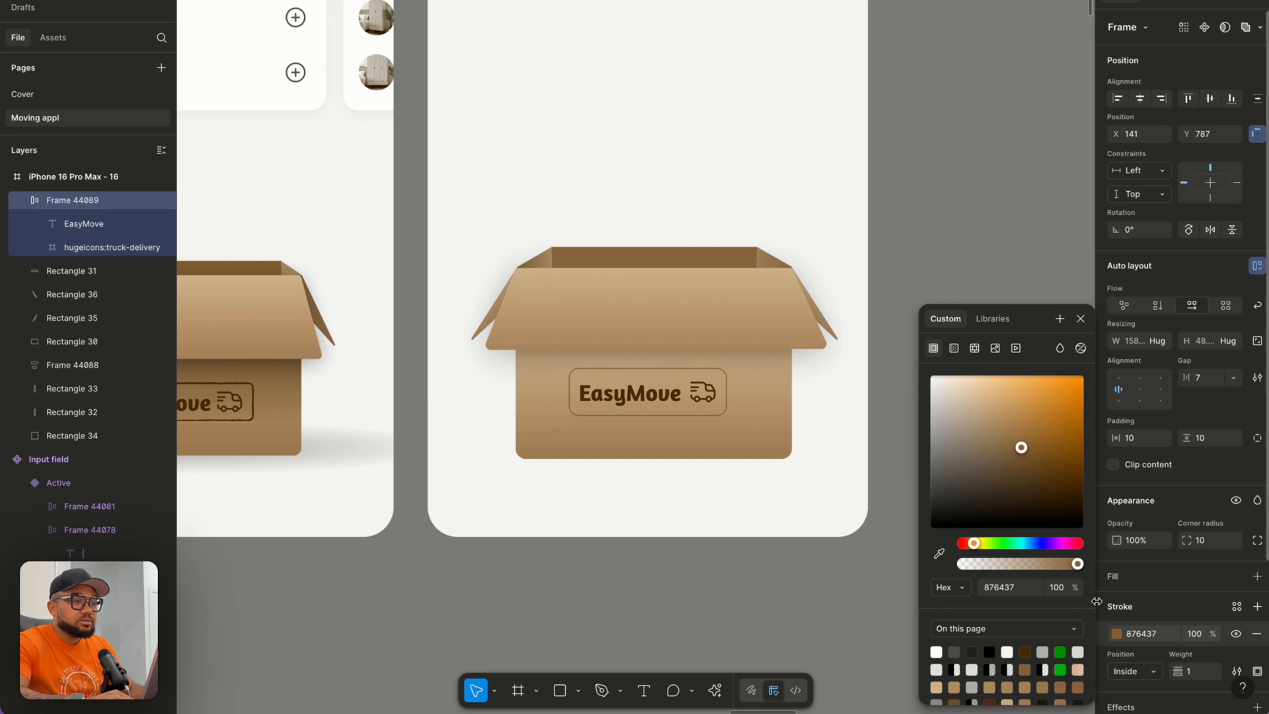
click(1193, 677)
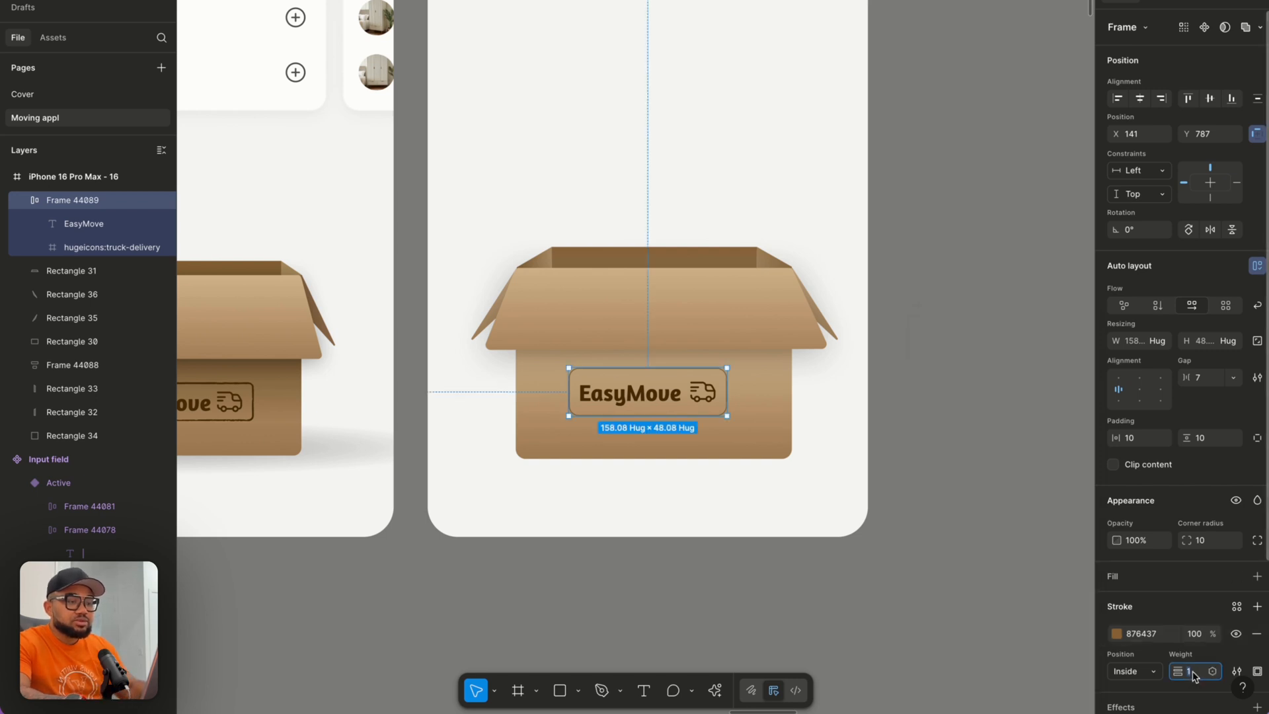
text(2)
key(Return)
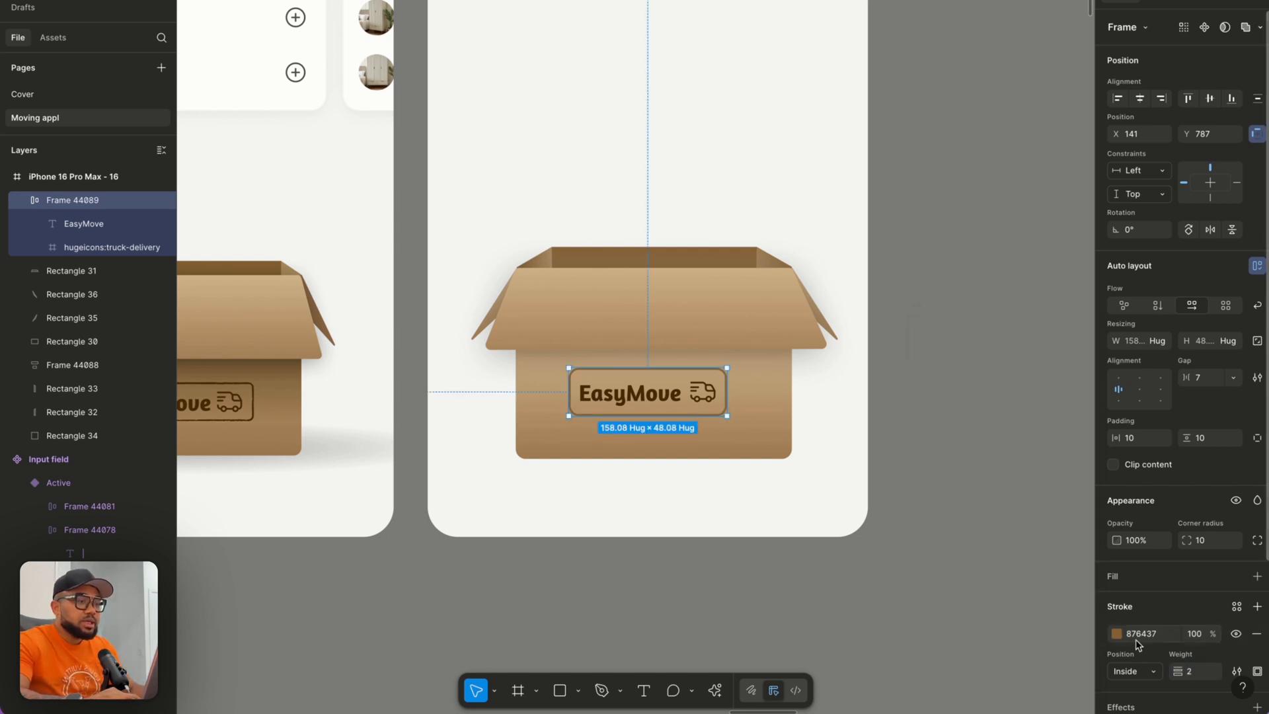
Try the Dynamic stroke style on the logo frame's border.
click(1116, 633)
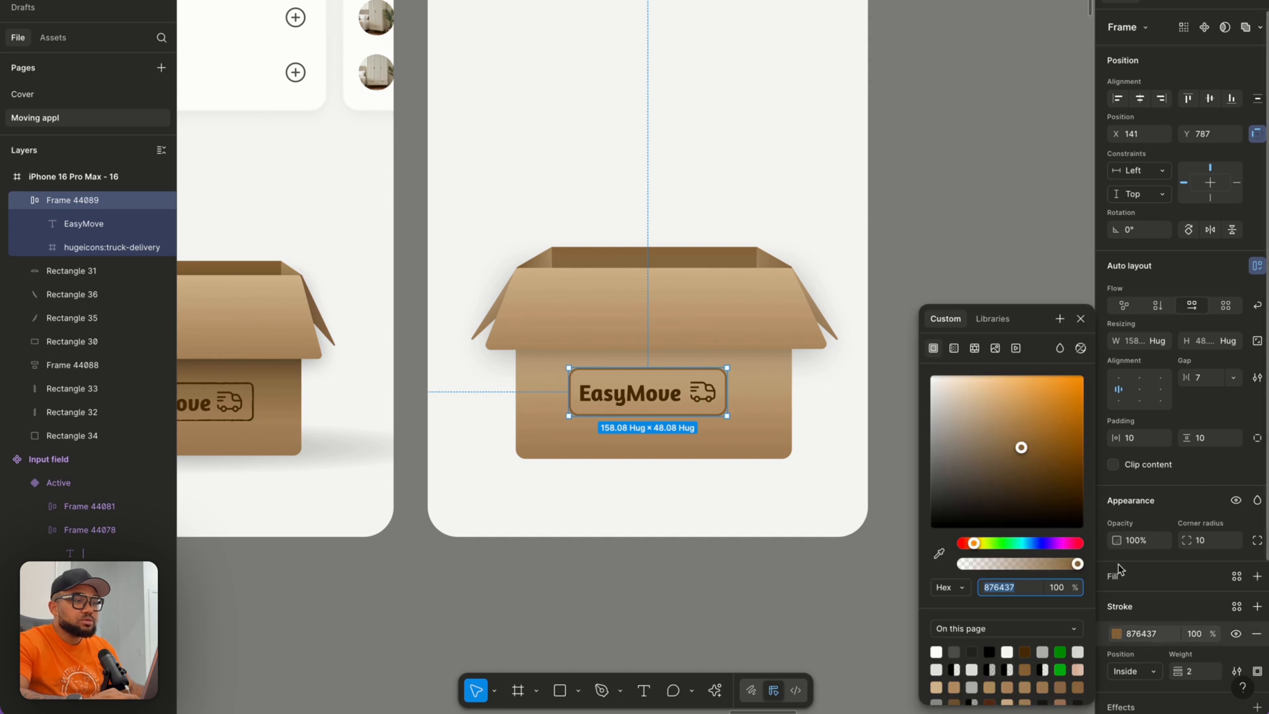
click(1117, 635)
scroll(1122, 595, down, 3)
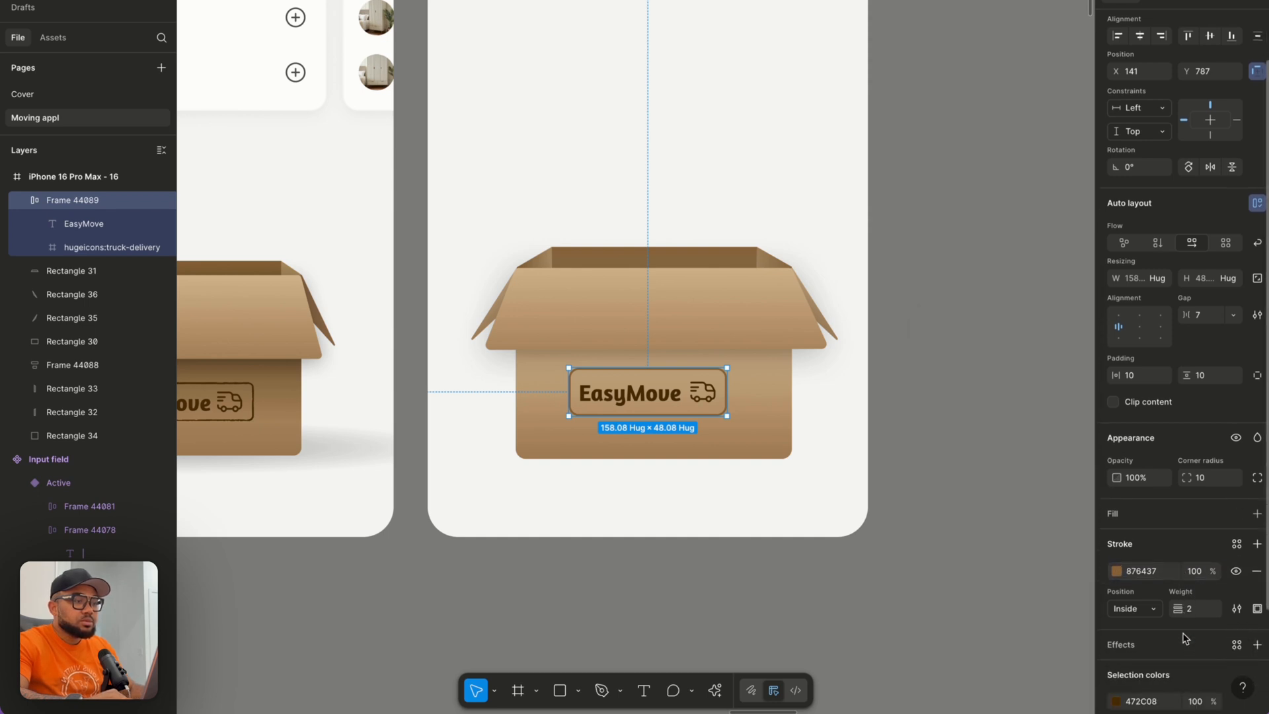
click(1117, 534)
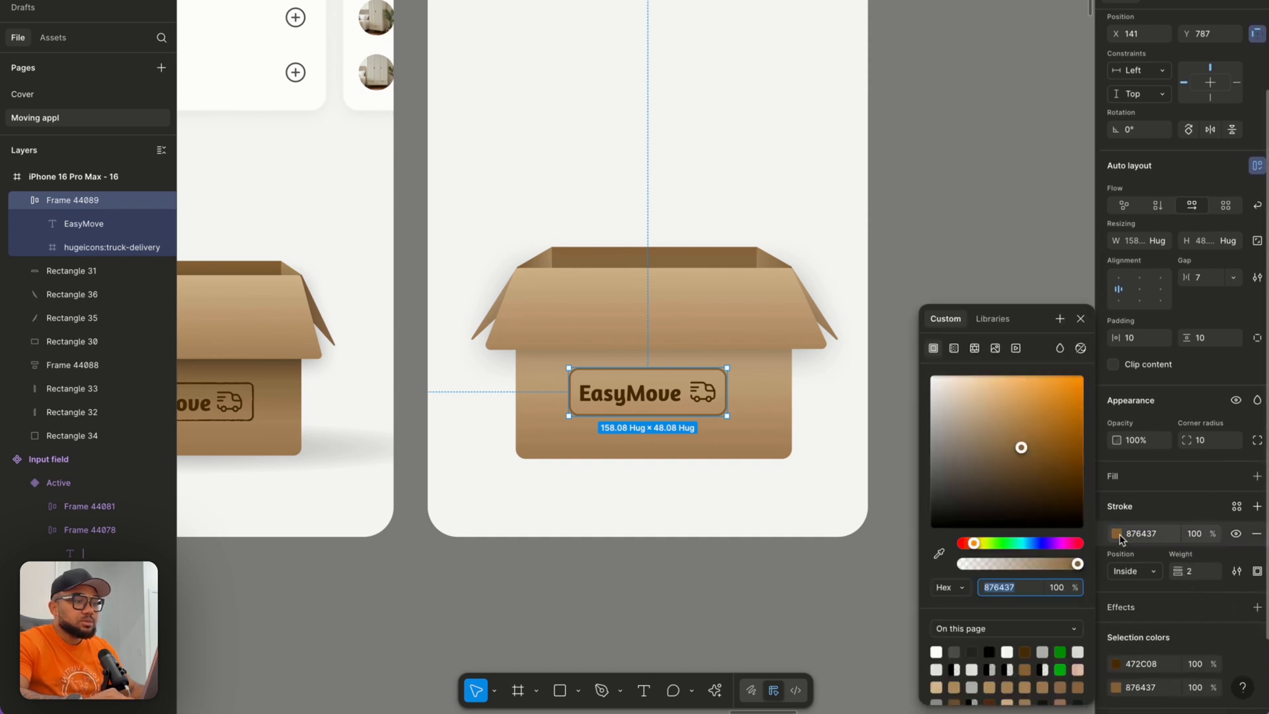
click(1257, 571)
click(1236, 571)
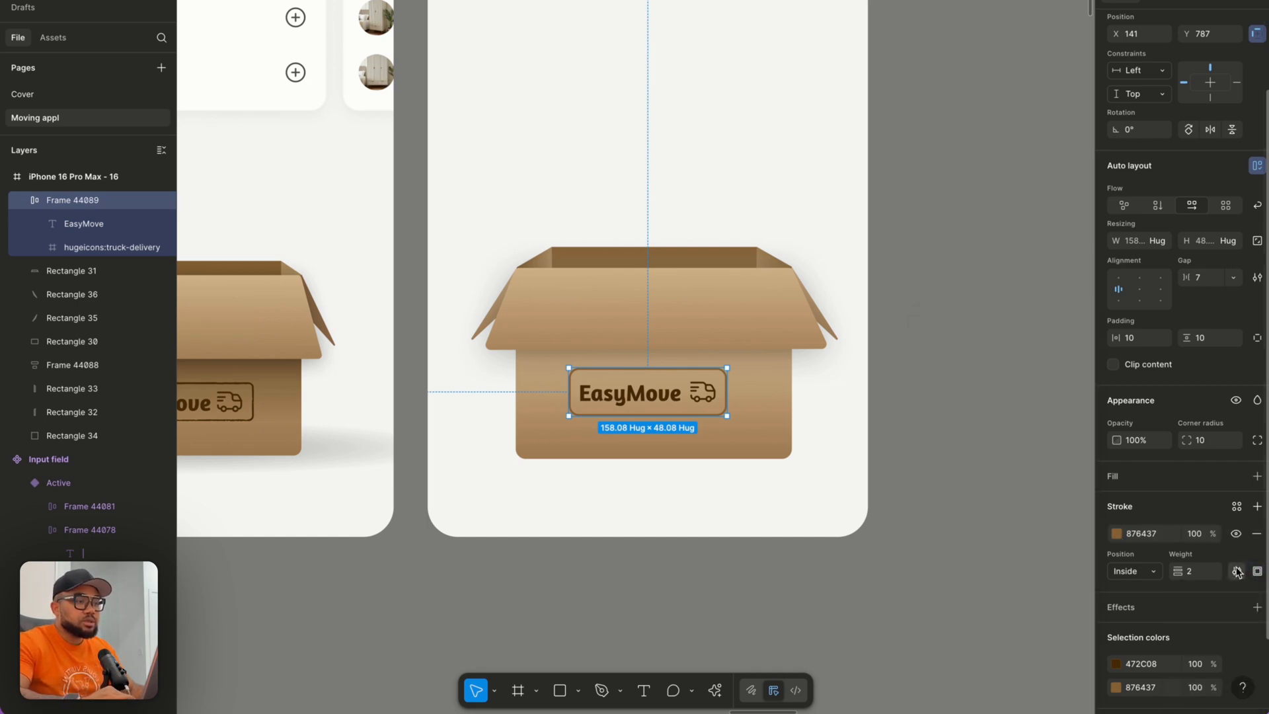
click(1236, 571)
click(1007, 563)
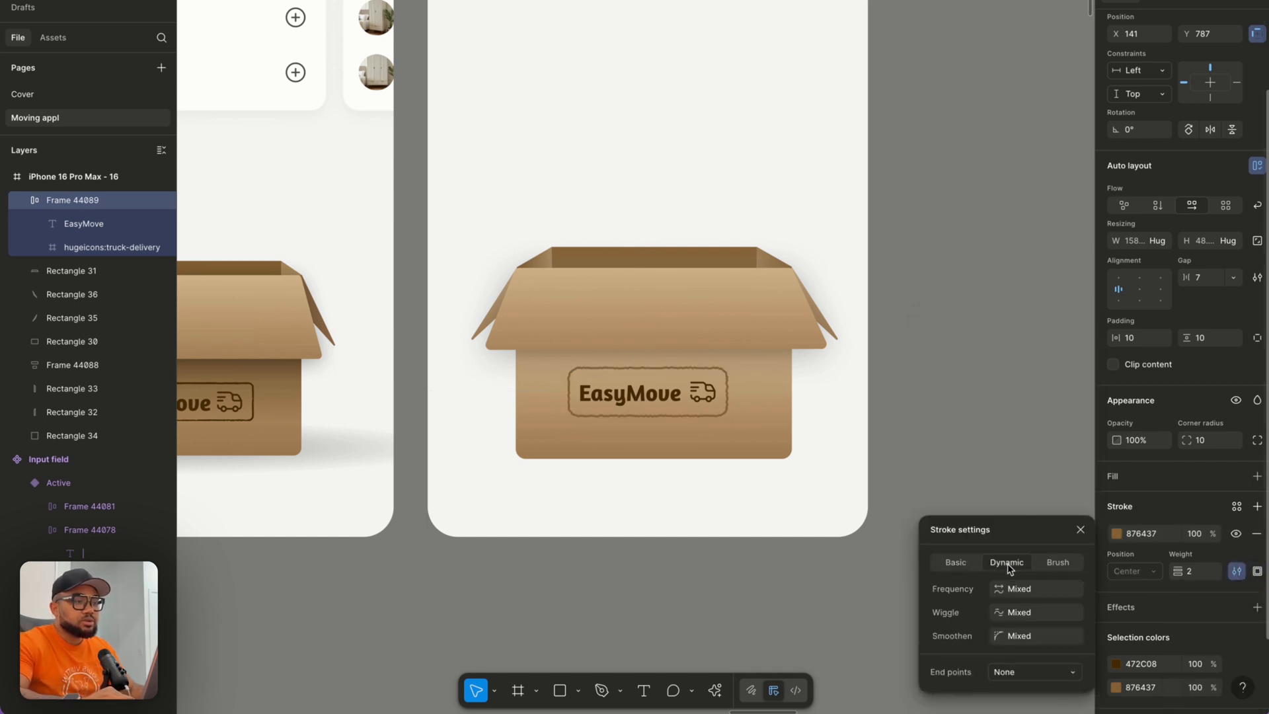
scroll(733, 425, up, 10)
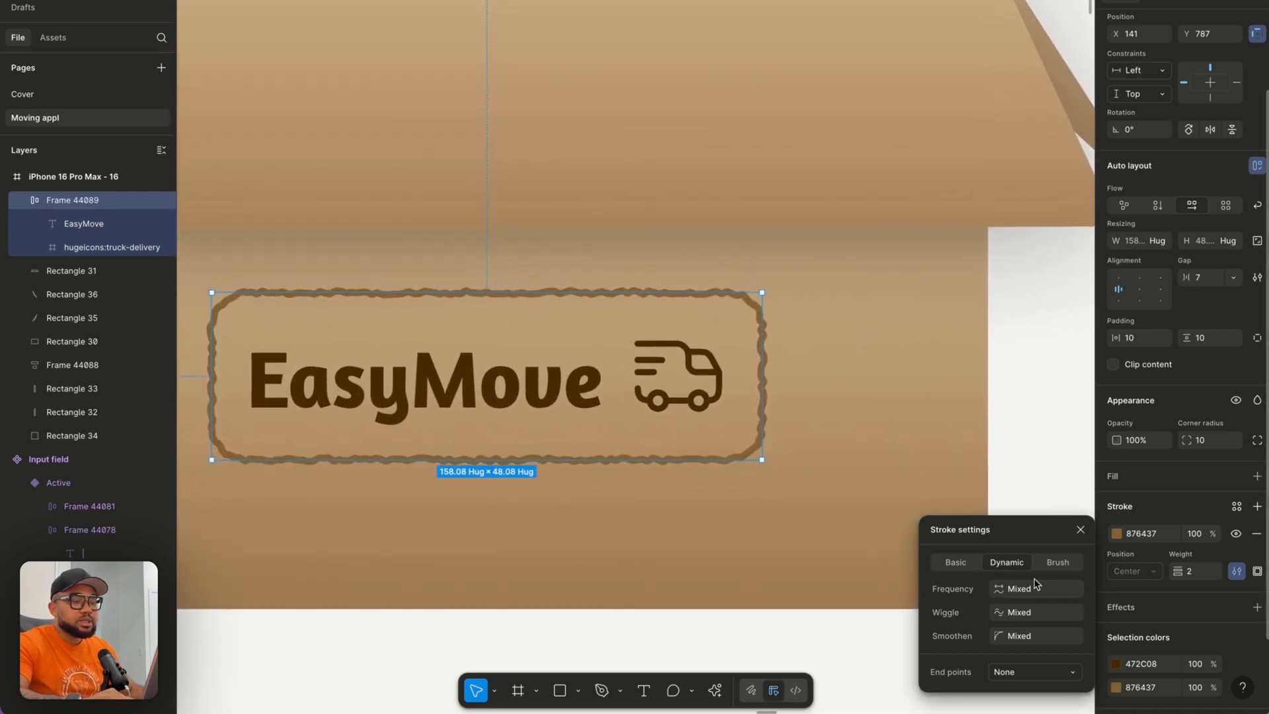
Apply the Propaganda brush stroke to the EasyMove logo frame's border.
click(1050, 565)
scroll(661, 492, down, 3)
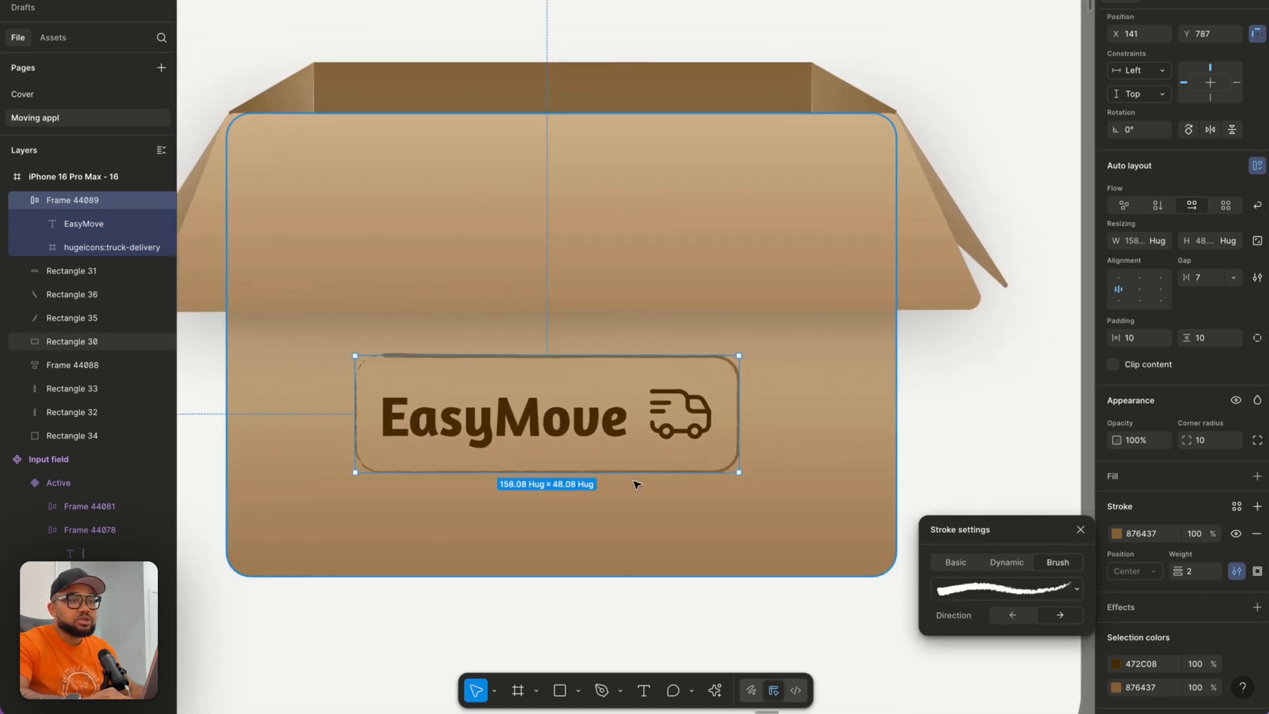
click(1015, 588)
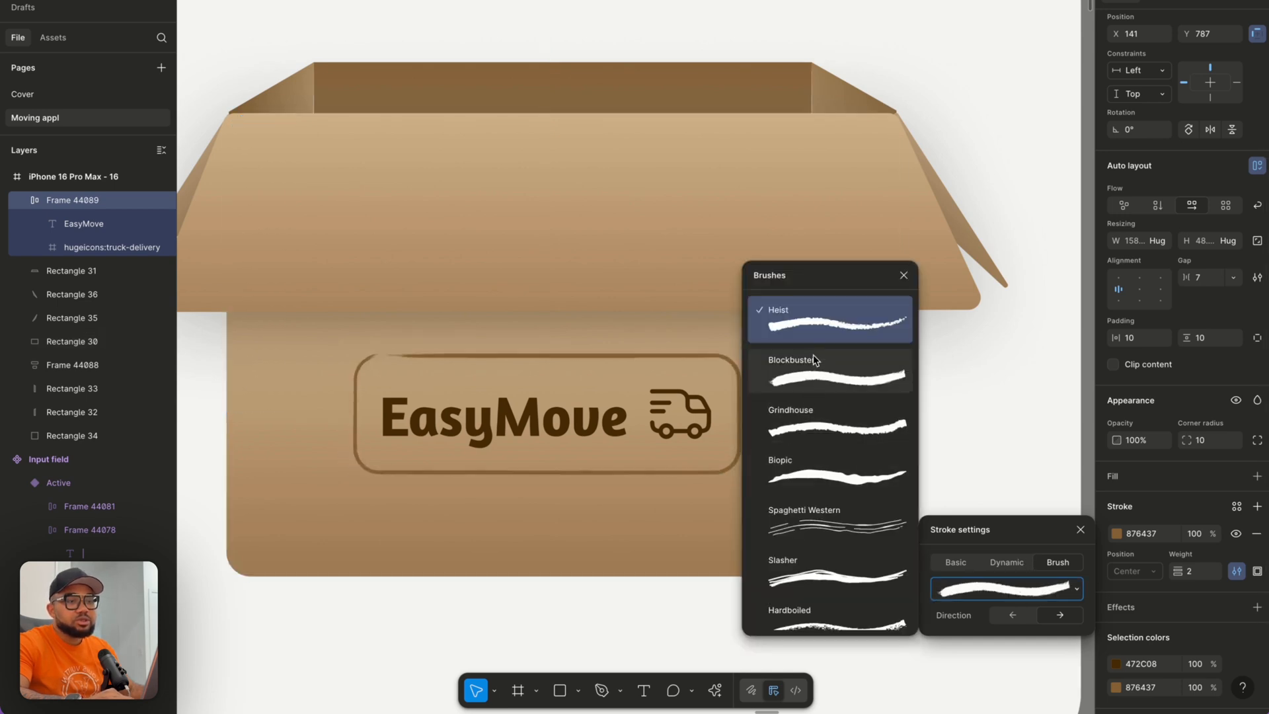
scroll(807, 513, down, 6)
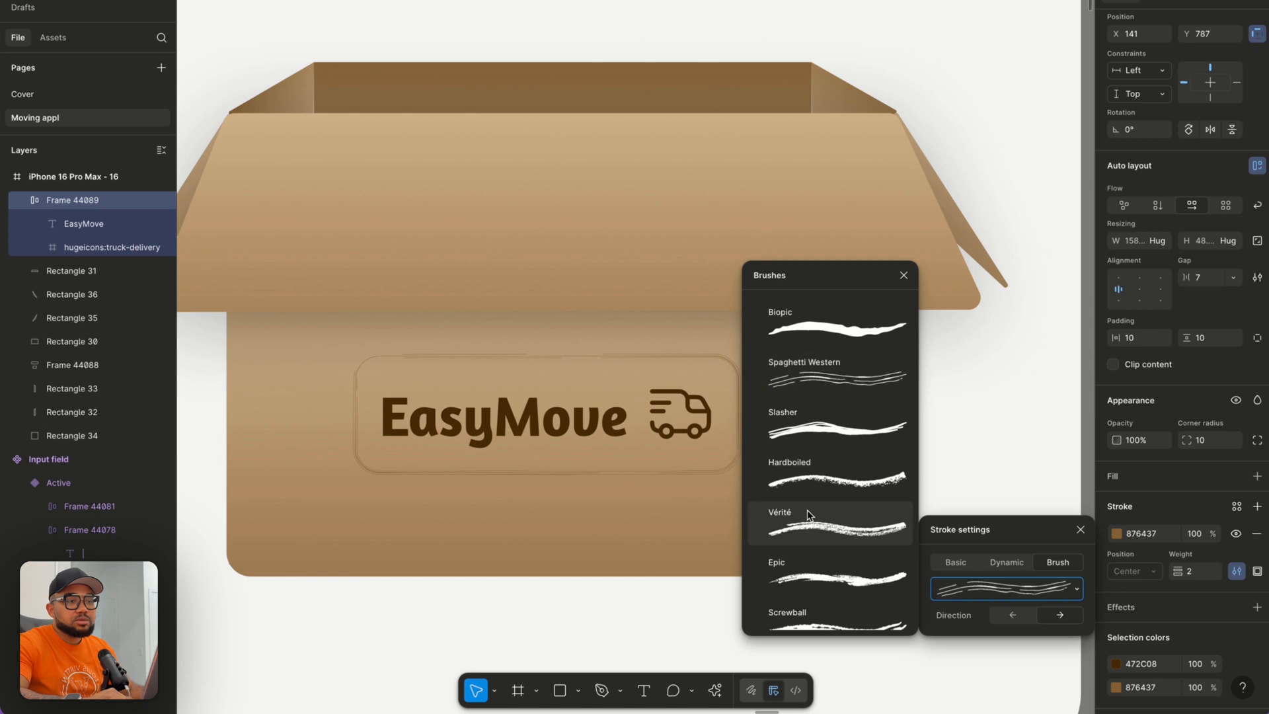
scroll(807, 514, down, 1)
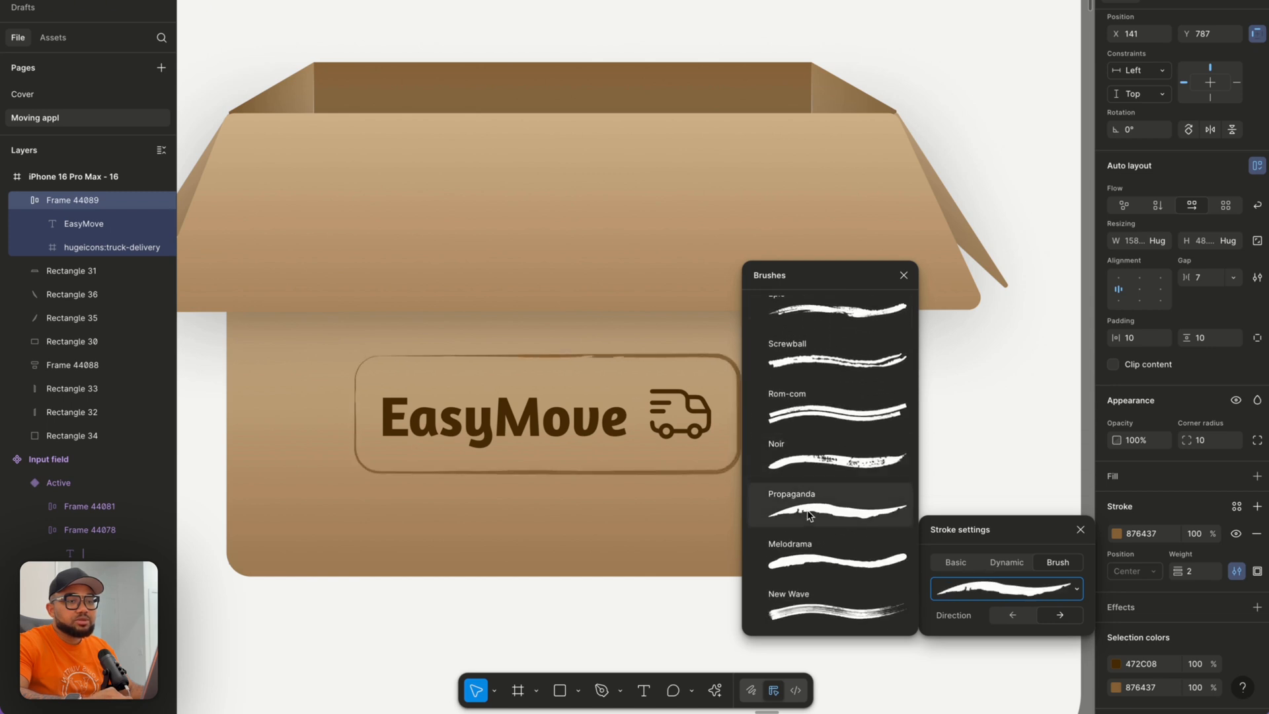
click(808, 513)
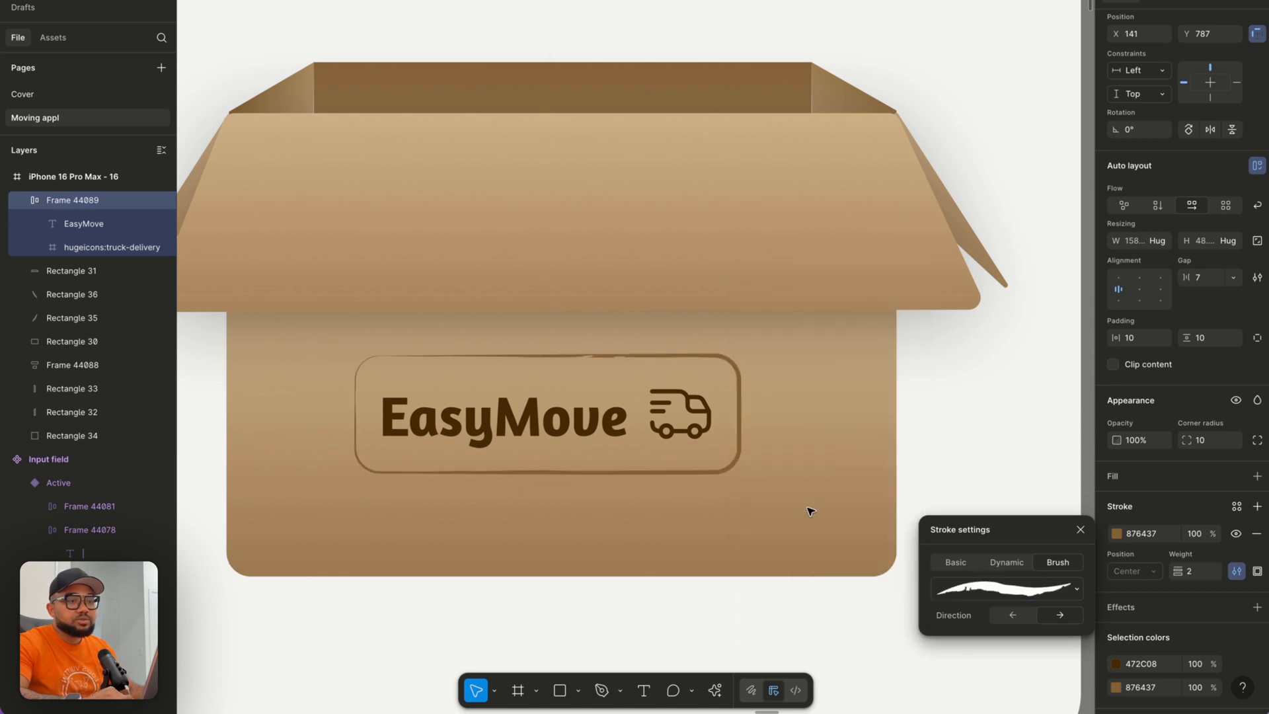
click(1077, 528)
click(1020, 481)
Reduce the EasyMove logo frame's vertical padding to 5 and shift the frame down to Y 793.
scroll(1020, 480, down, 6)
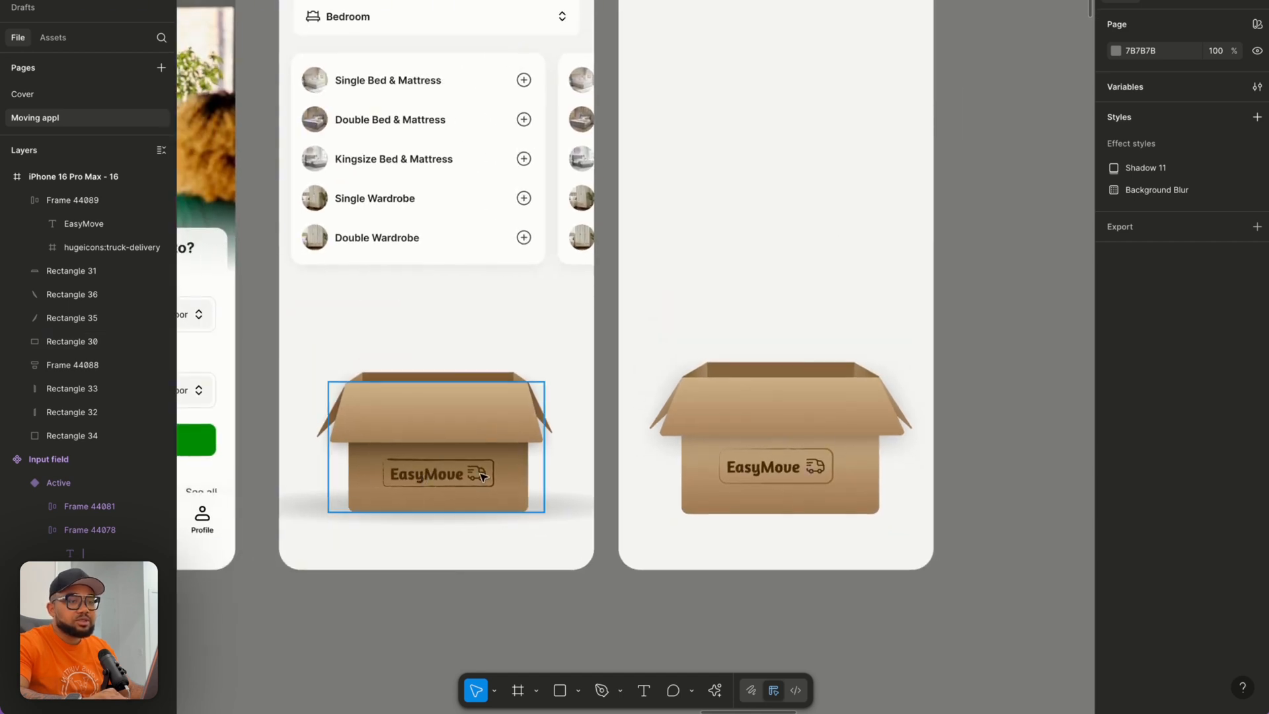
scroll(614, 473, up, 2)
scroll(615, 473, up, 3)
scroll(617, 473, right, 4)
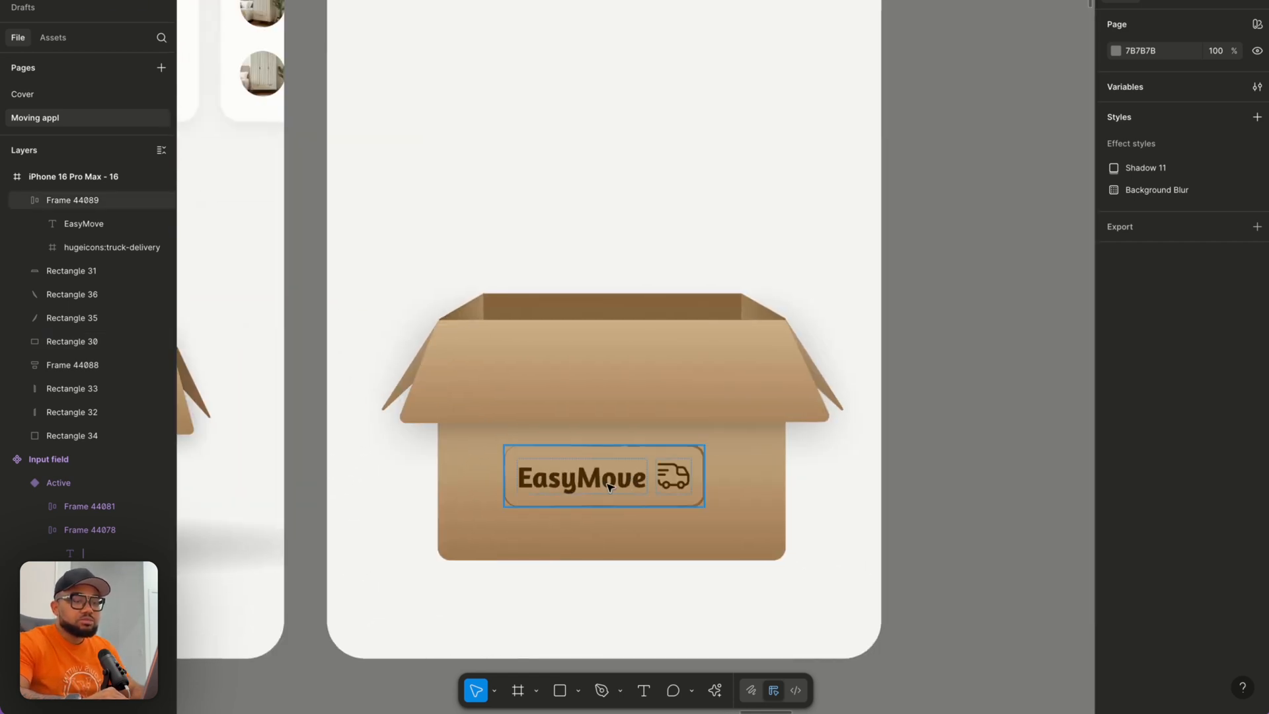
click(609, 487)
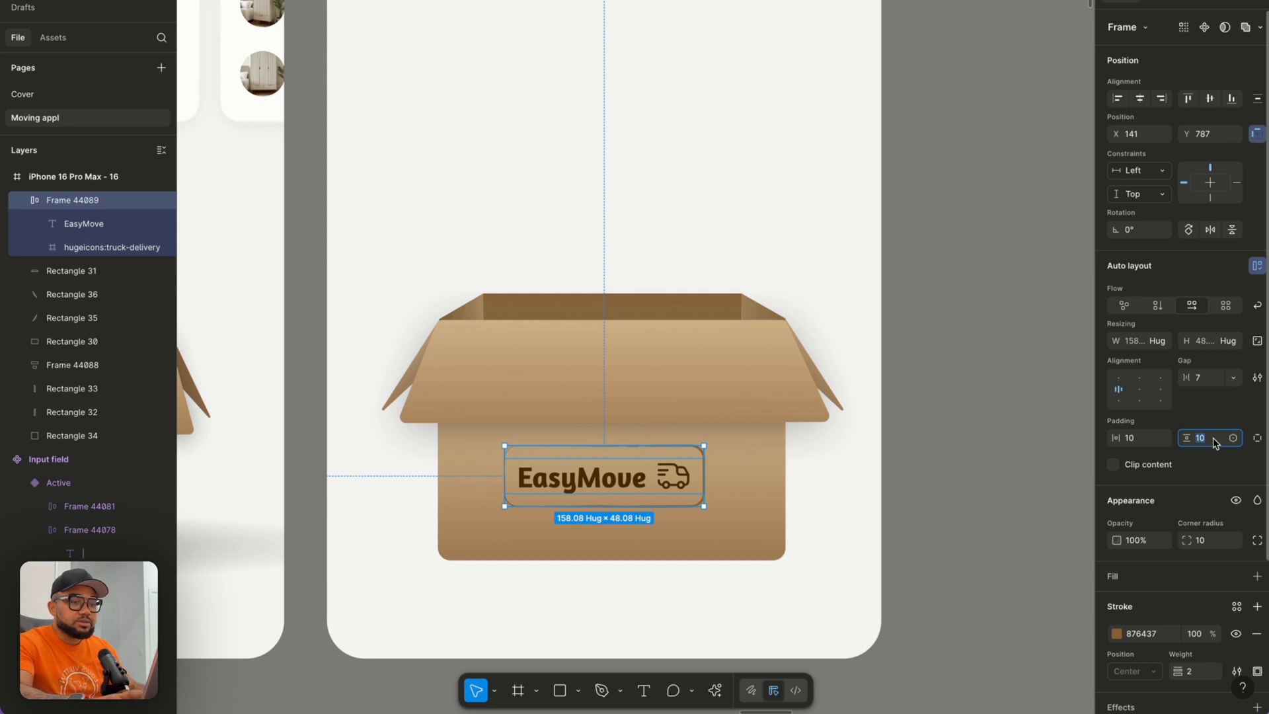
text(5)
key(Return)
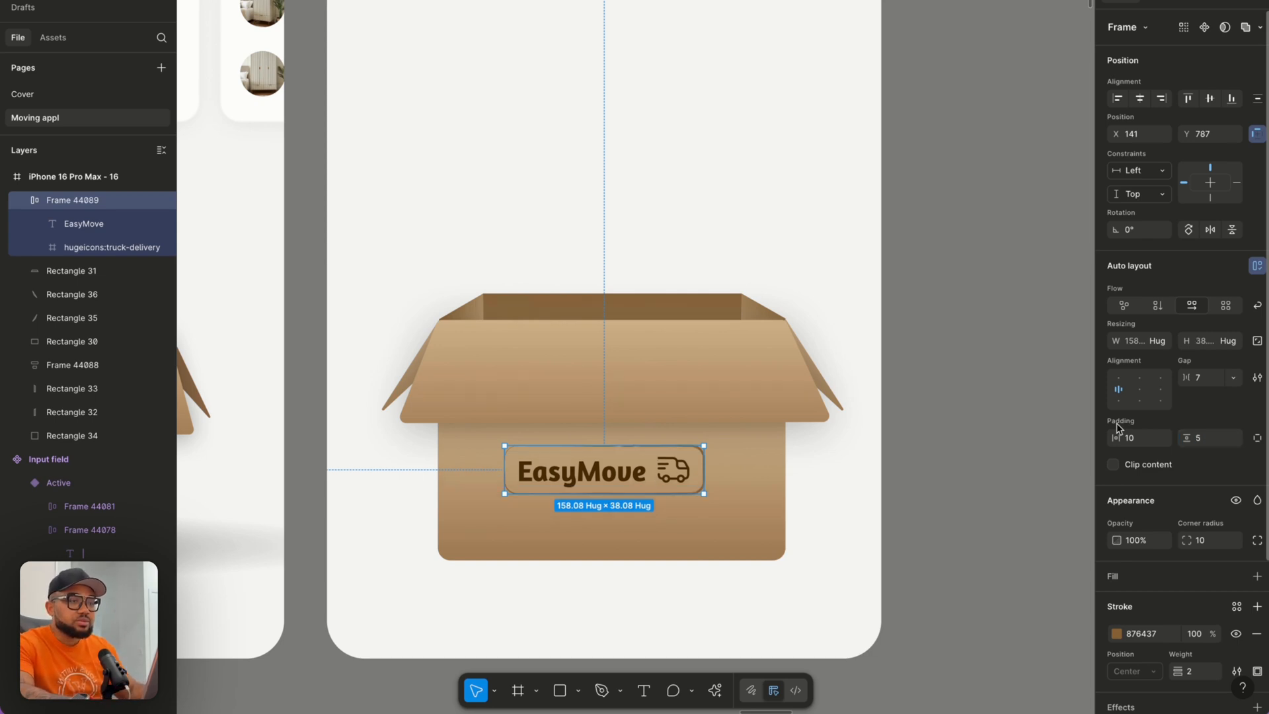
drag(550, 483, 552, 491)
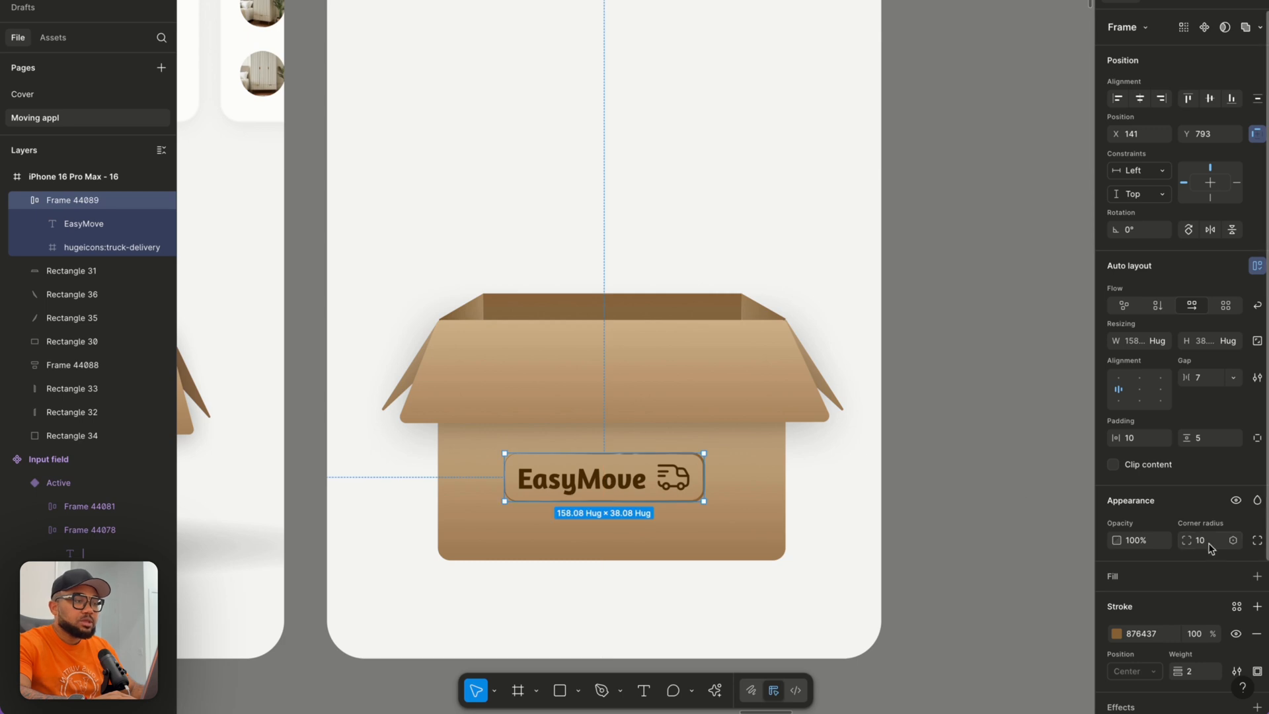
Set the logo frame's corner radius to 5 and move it to X 150, Y 792 on the box front.
key(Return)
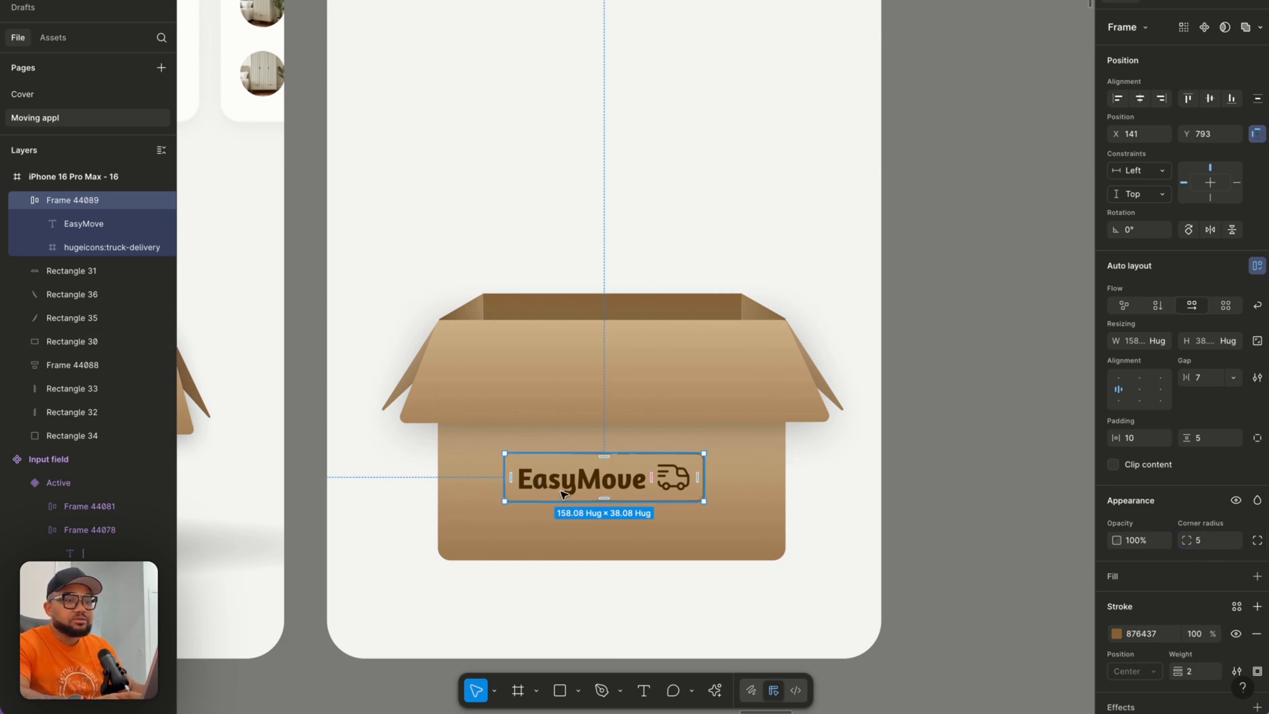
drag(570, 489, 581, 489)
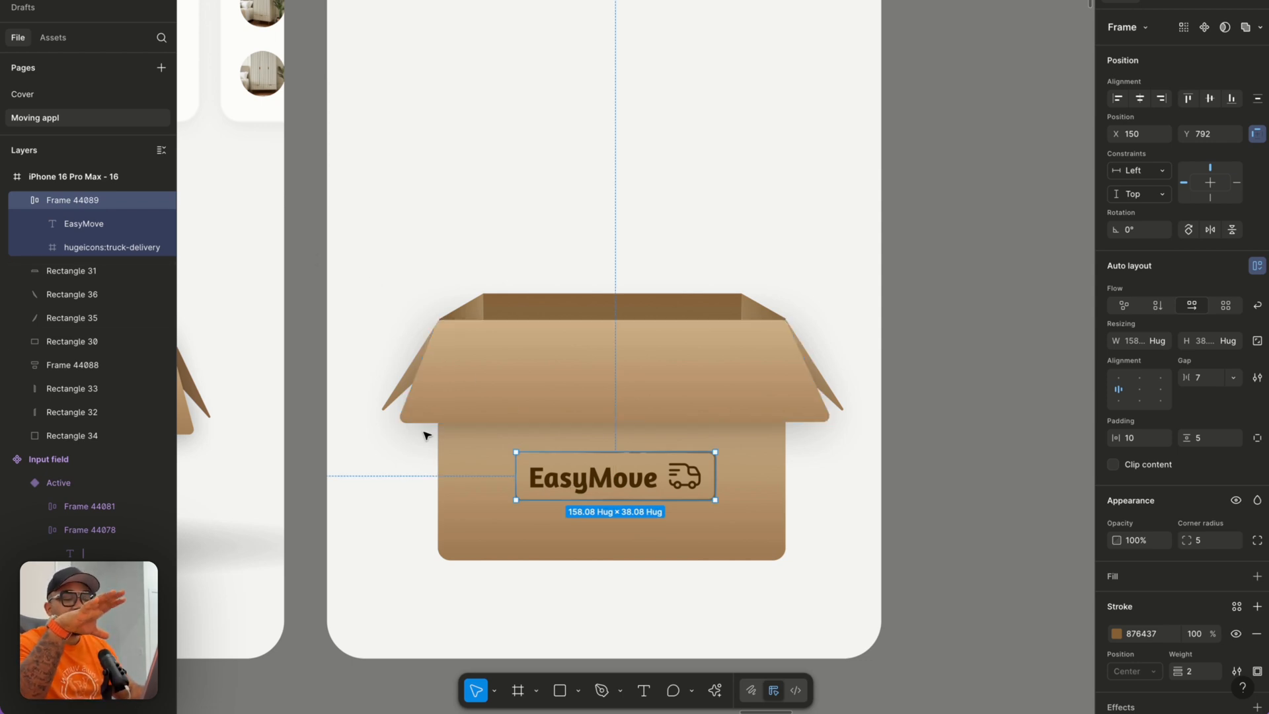
click(430, 593)
Draw a flat ellipse about 388 × 44 across the base of the new cardboard box, at about X 32, Y 851.
scroll(430, 594, down, 5)
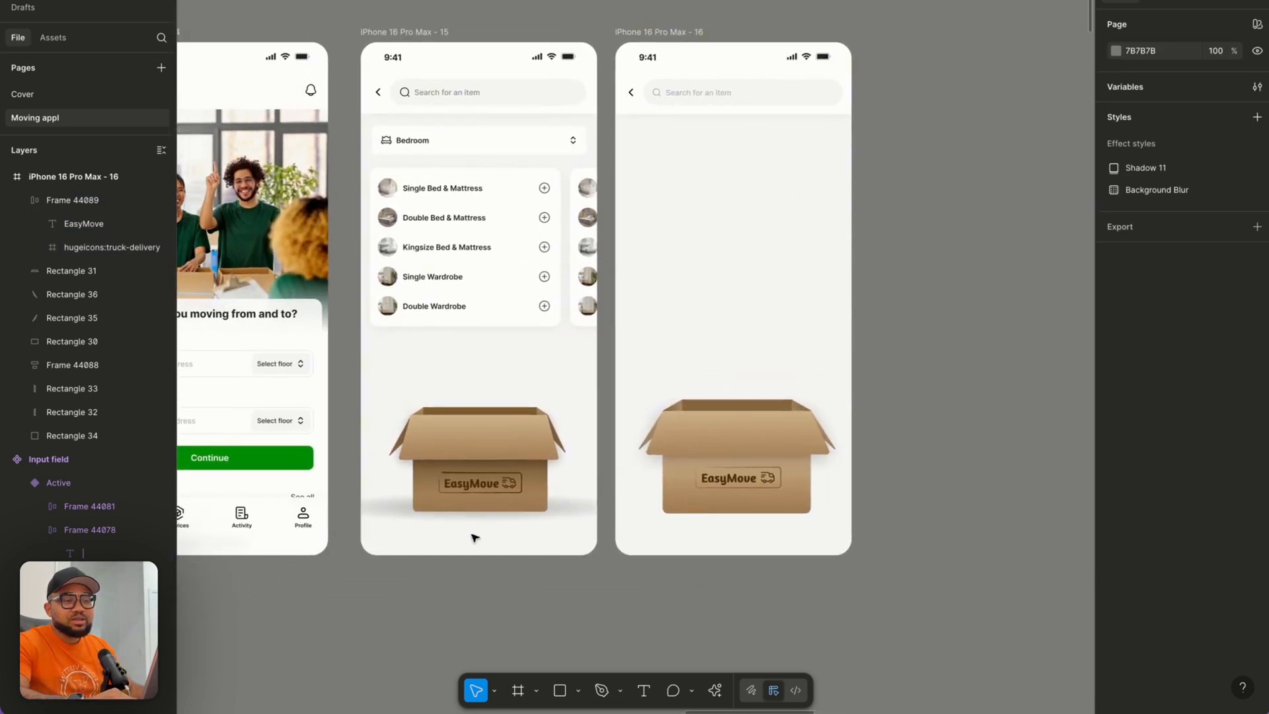
click(560, 690)
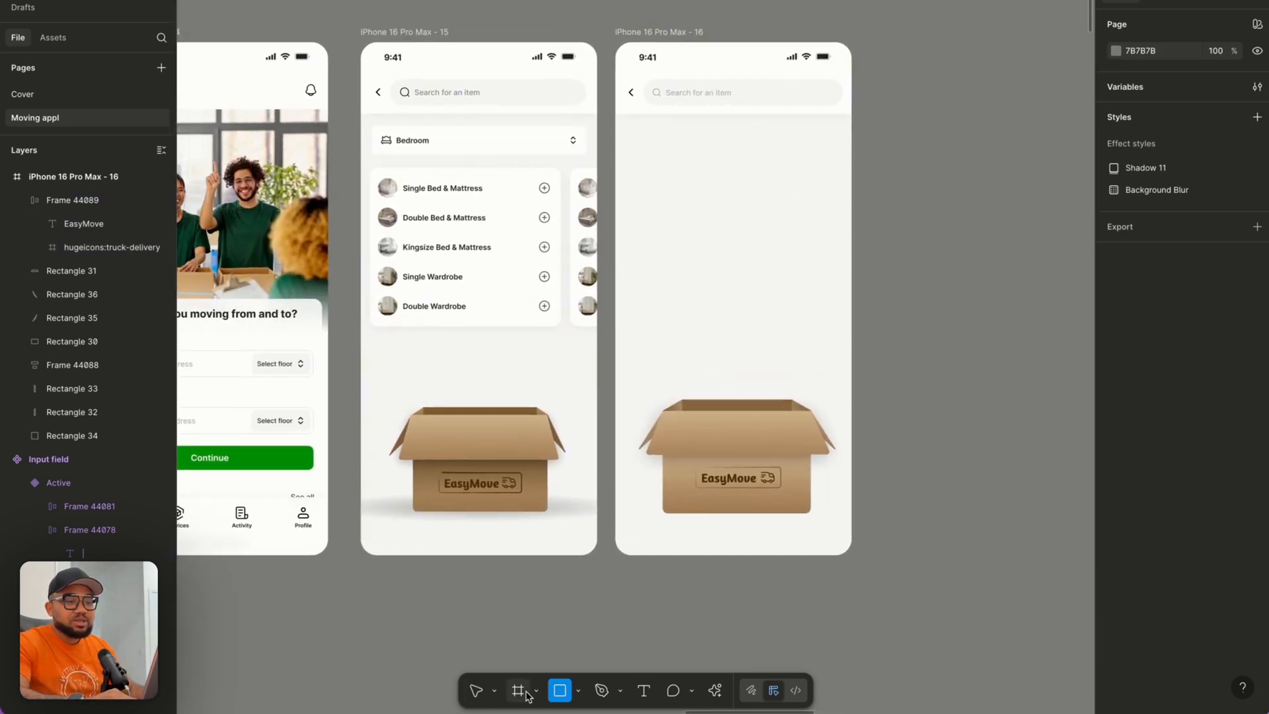
click(579, 687)
click(595, 600)
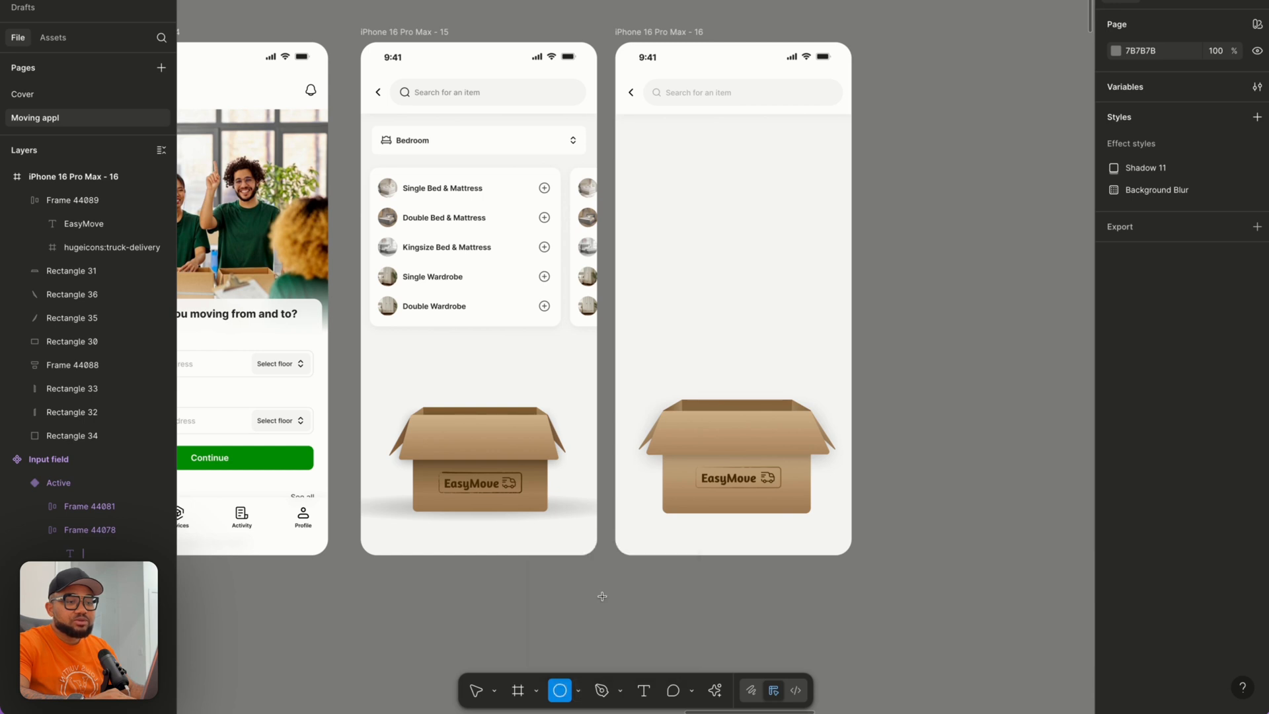
mouse_move(642, 518)
mouse_down()
mouse_move(851, 543)
mouse_move(819, 516)
mouse_up()
scroll(539, 526, up, 3)
scroll(542, 526, up, 2)
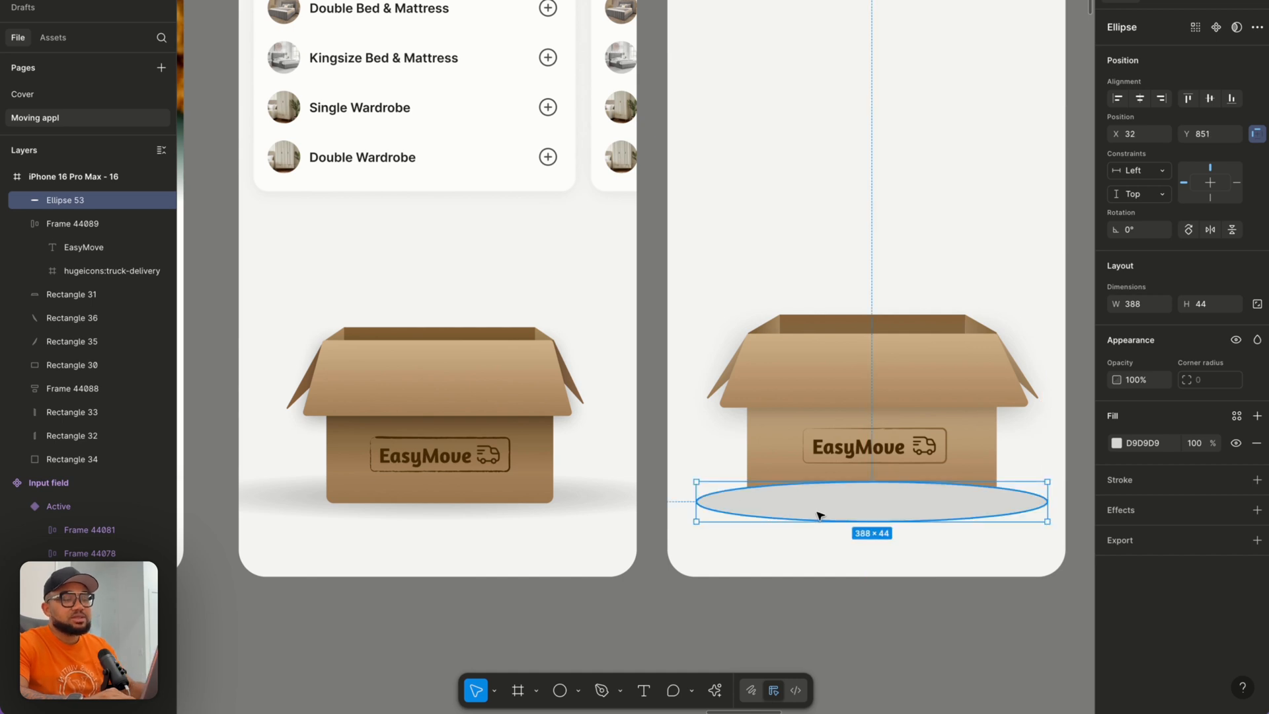
Change the ellipse's solid fill to a radial gradient.
click(1116, 444)
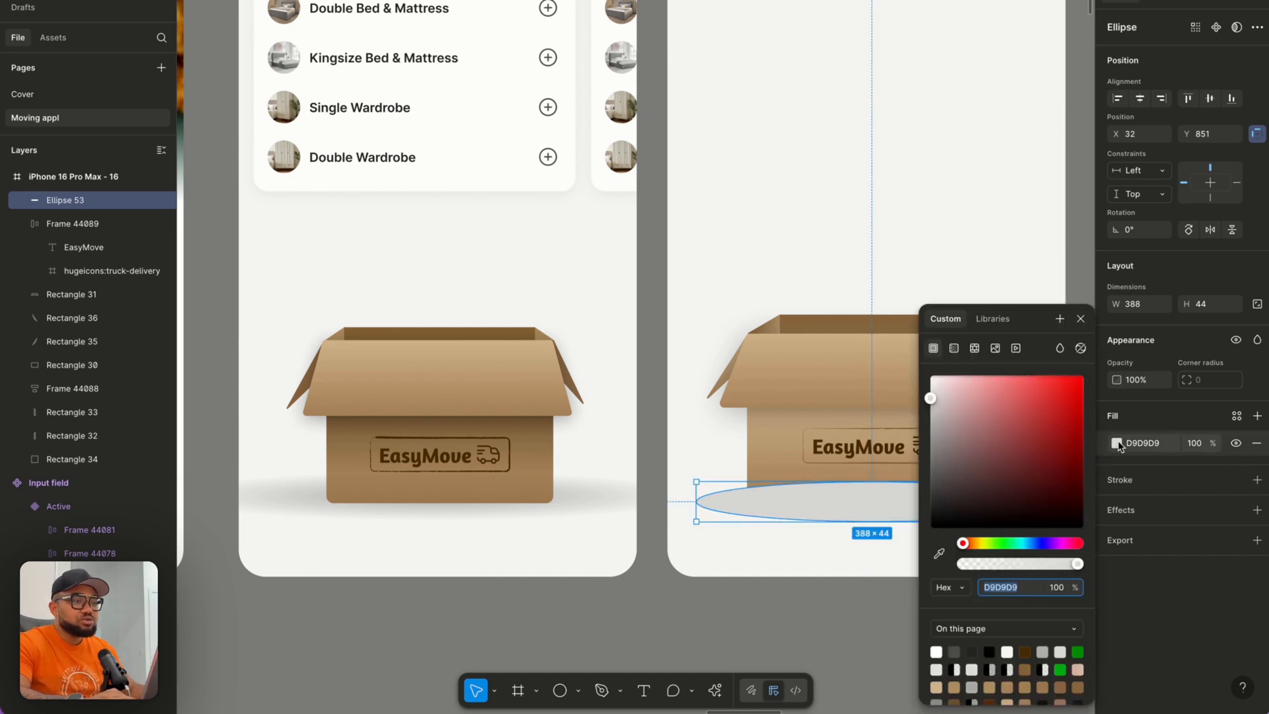
click(953, 350)
click(958, 381)
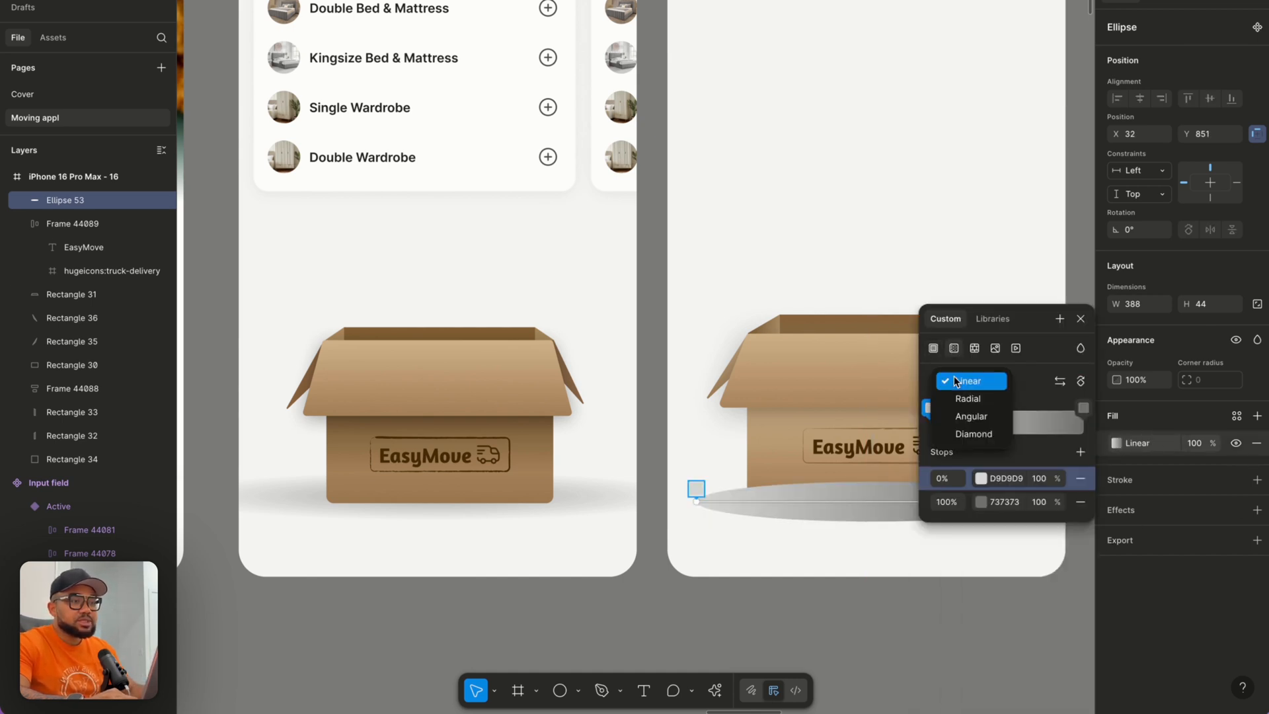
click(966, 399)
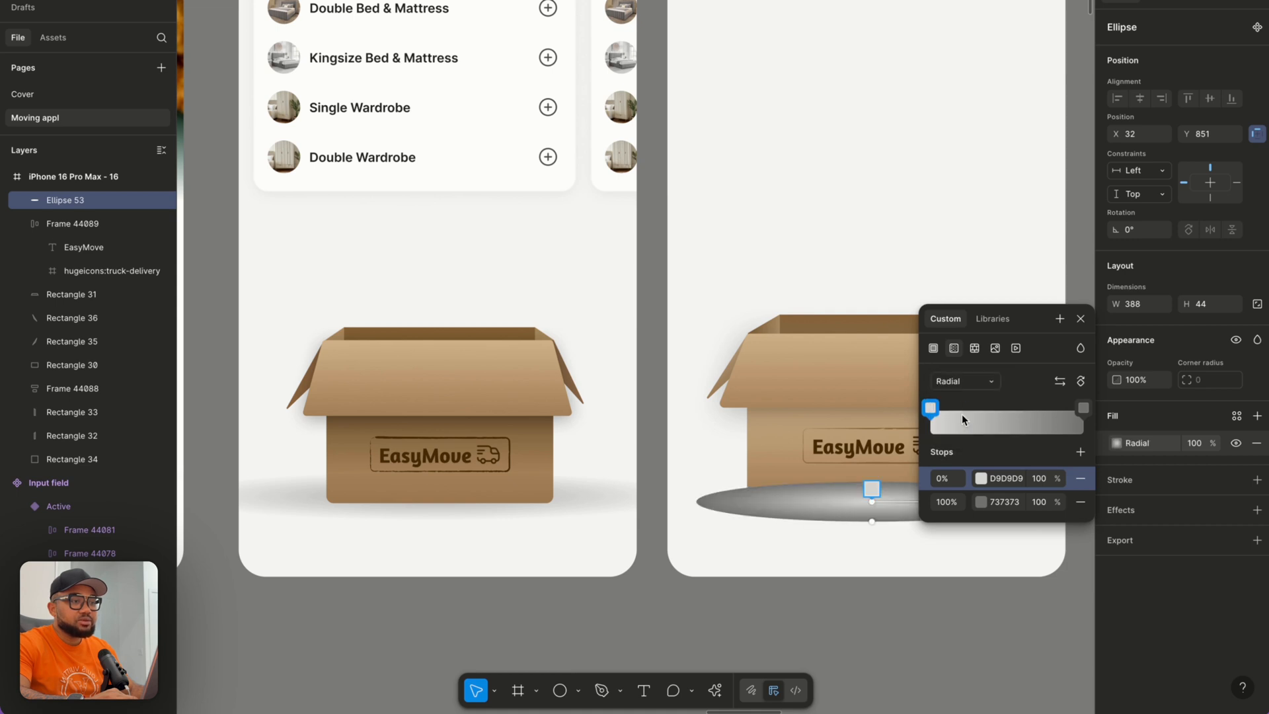
Try rotating the ellipse's radial gradient.
click(981, 481)
click(981, 480)
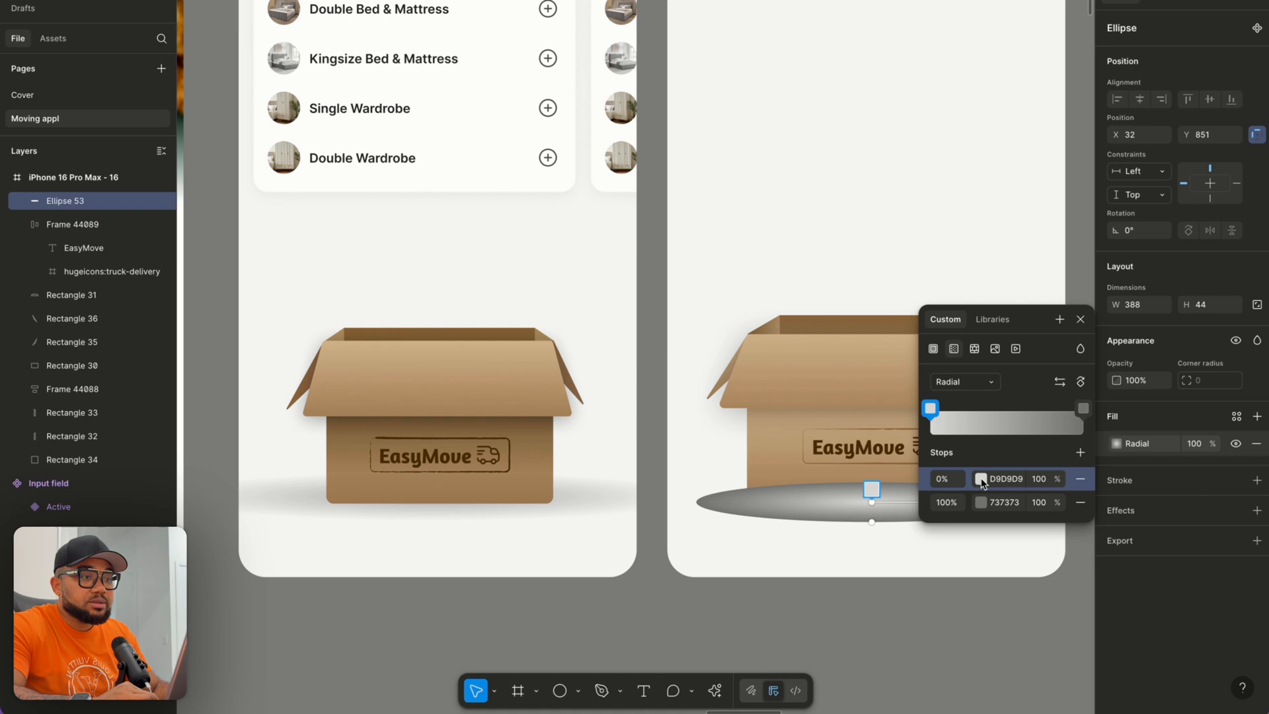
click(970, 510)
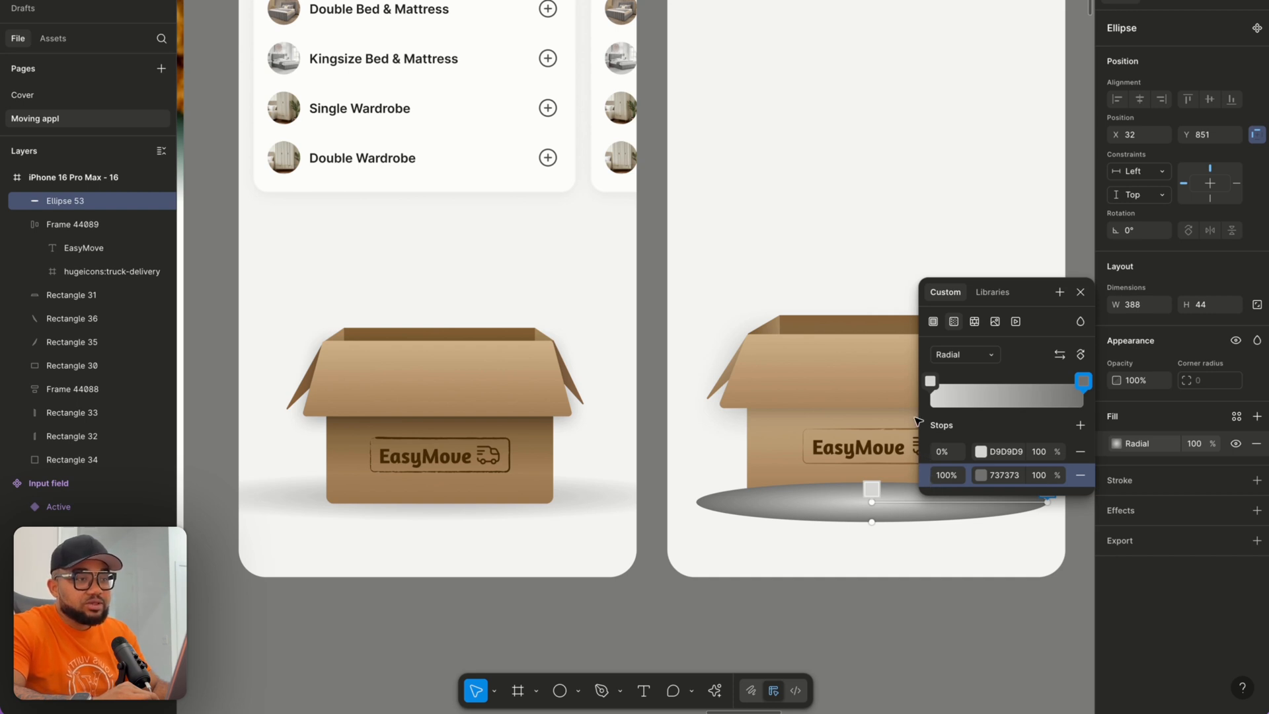
click(981, 452)
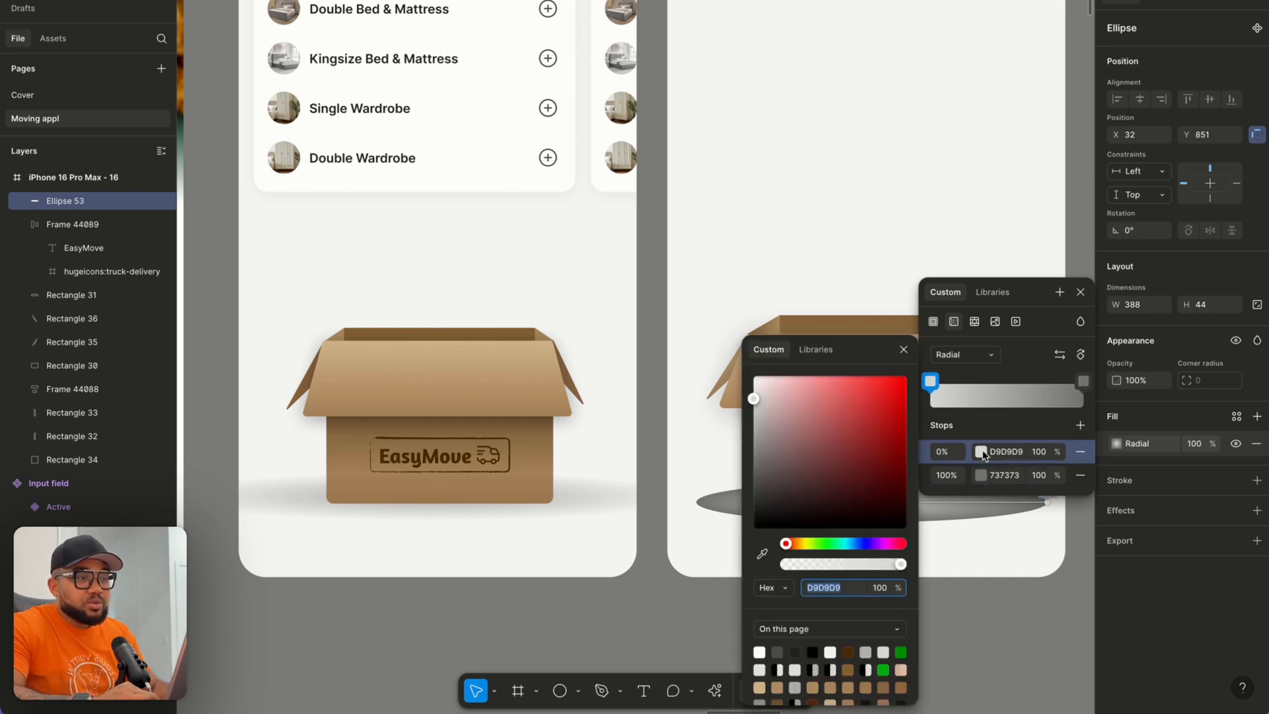
click(983, 452)
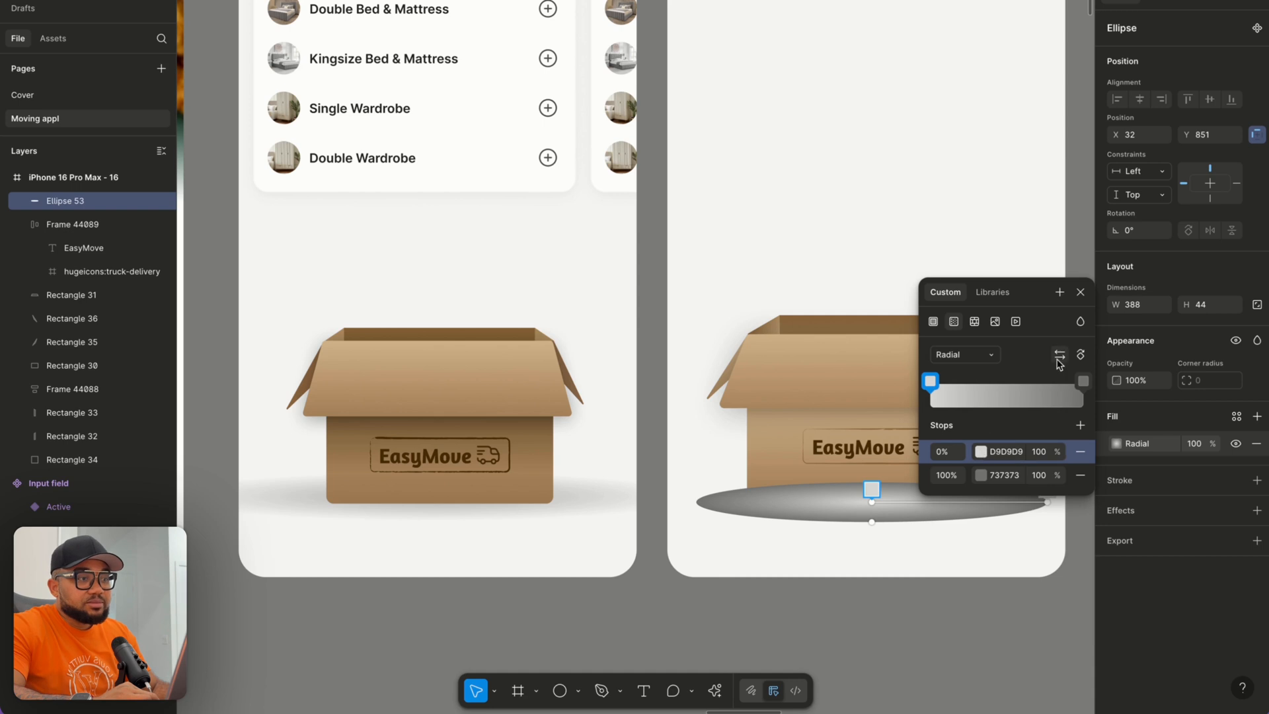
click(1080, 356)
click(1080, 356)
click(1080, 355)
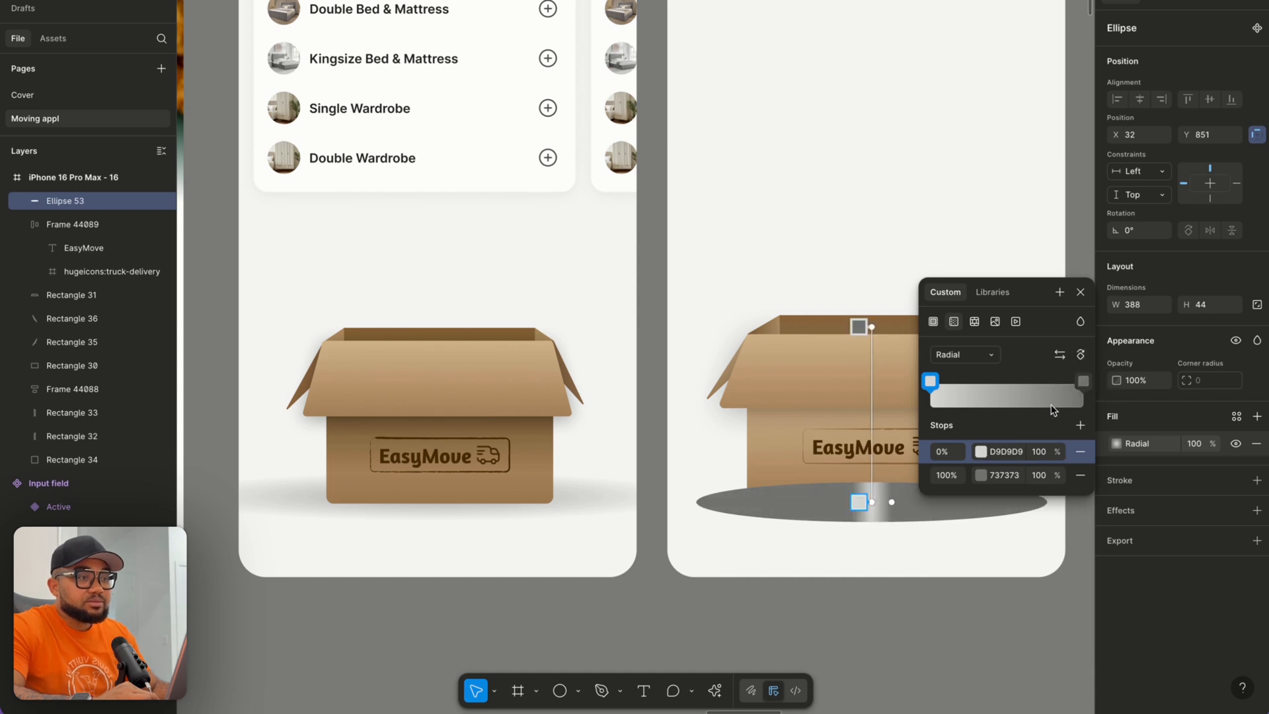
click(1081, 356)
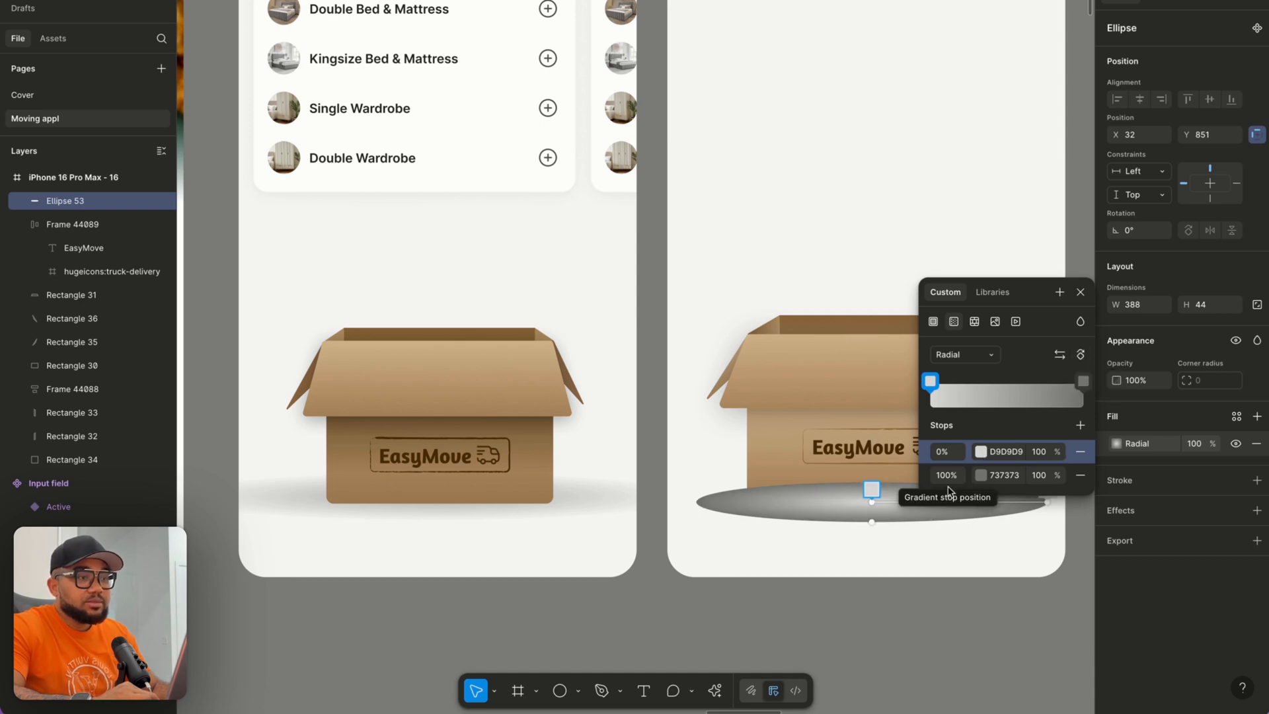
Set the ellipse's radial gradient to run from dark grey 343434 at 0% to white FFFFFF at 100%.
click(981, 453)
drag(752, 400, 753, 500)
scroll(626, 499, right, 5)
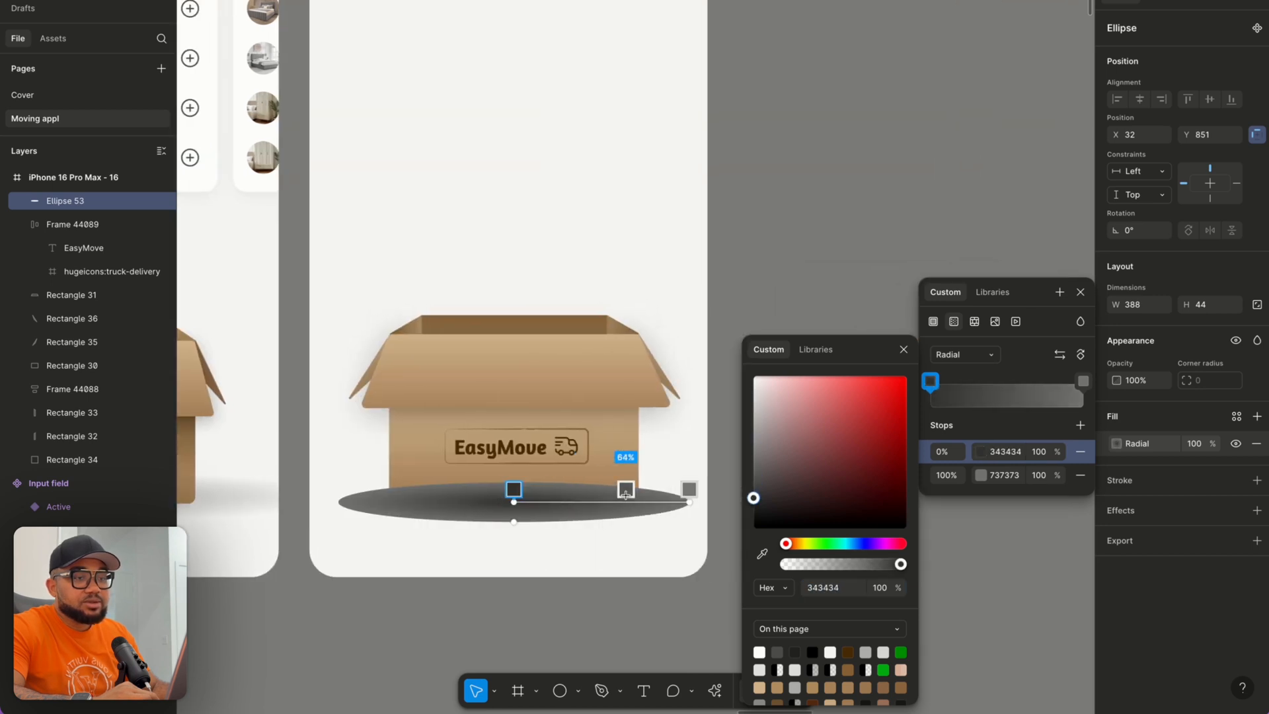
click(981, 475)
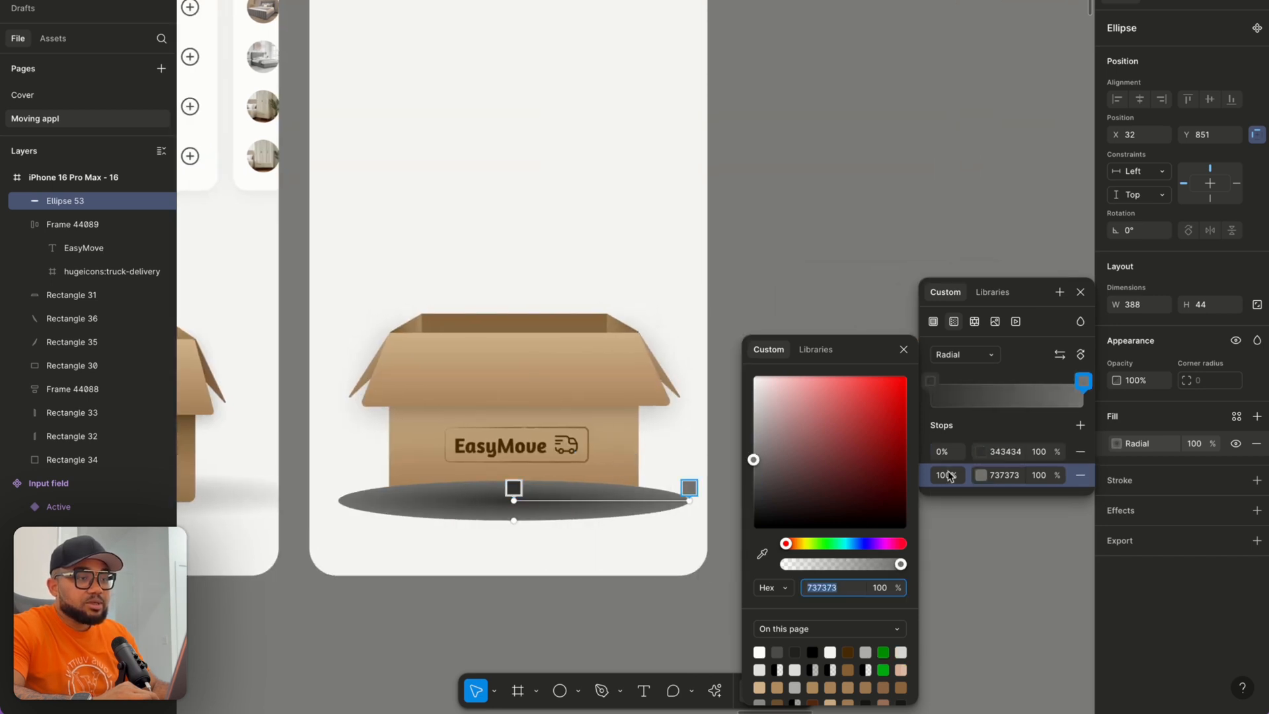
drag(752, 461, 740, 357)
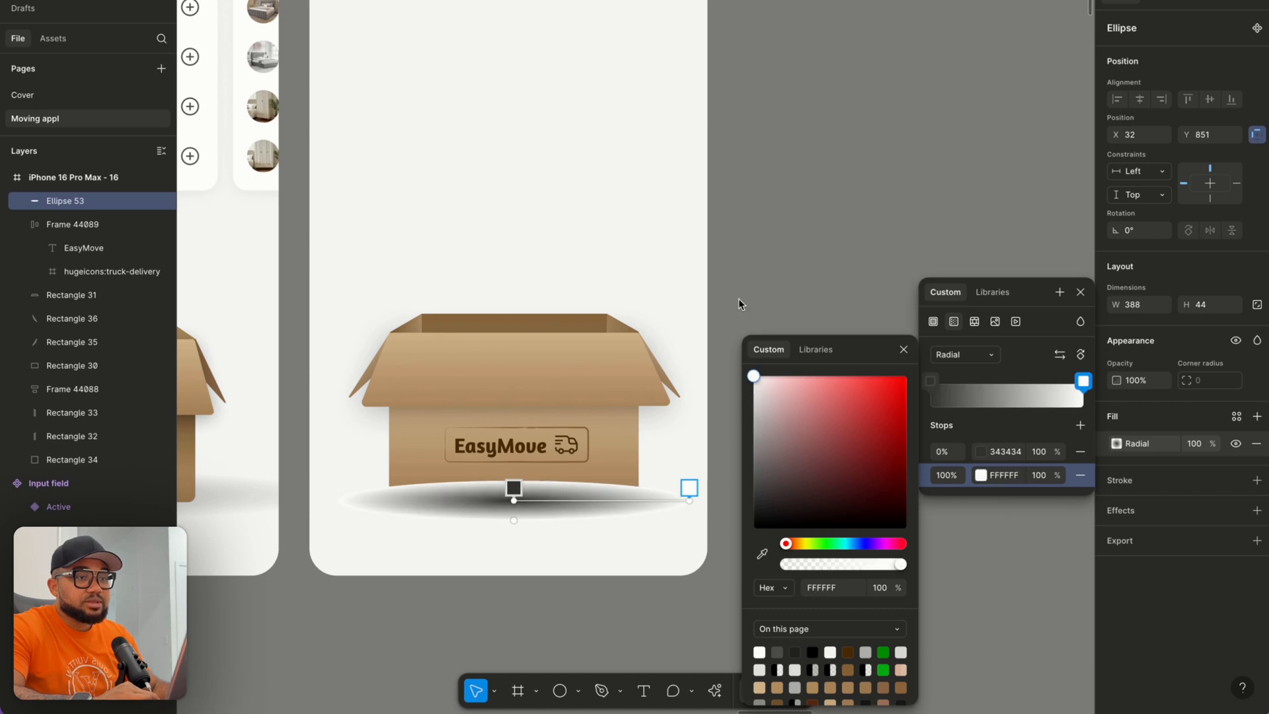
click(1080, 292)
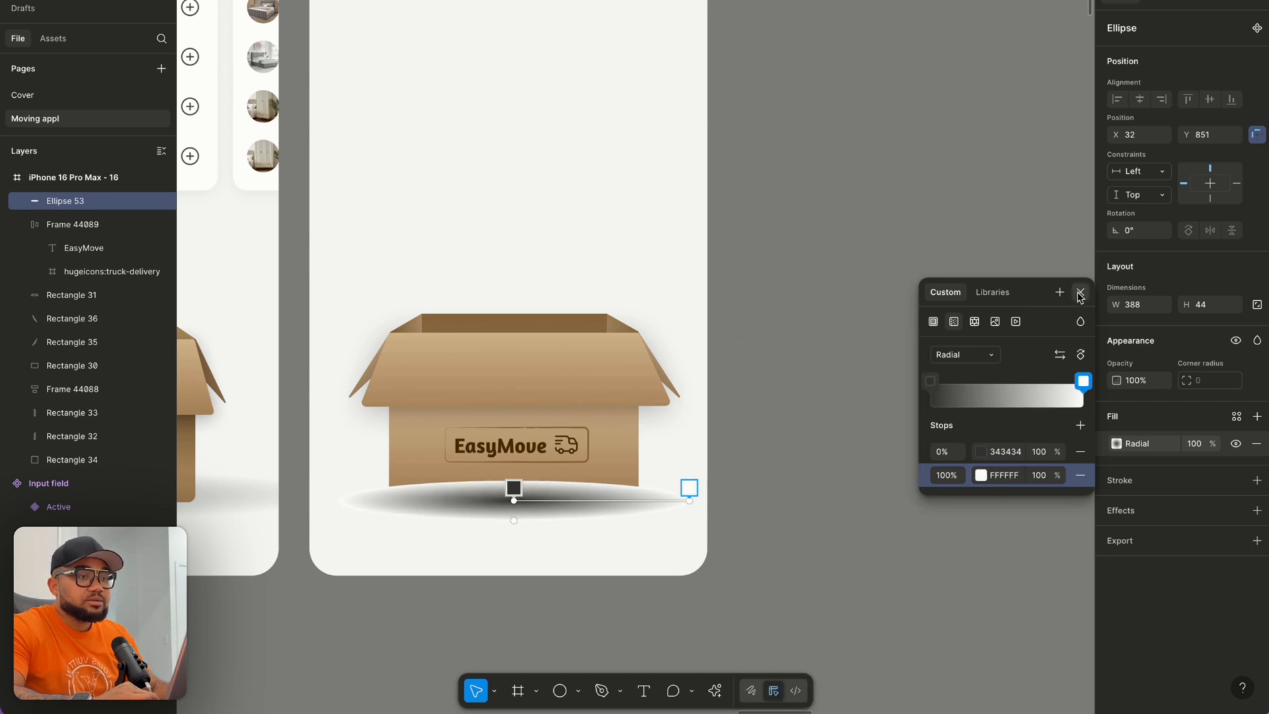
click(1080, 291)
Move the gradient ellipse to X 26, Y 846 and send it behind all the box layers.
drag(487, 509, 487, 504)
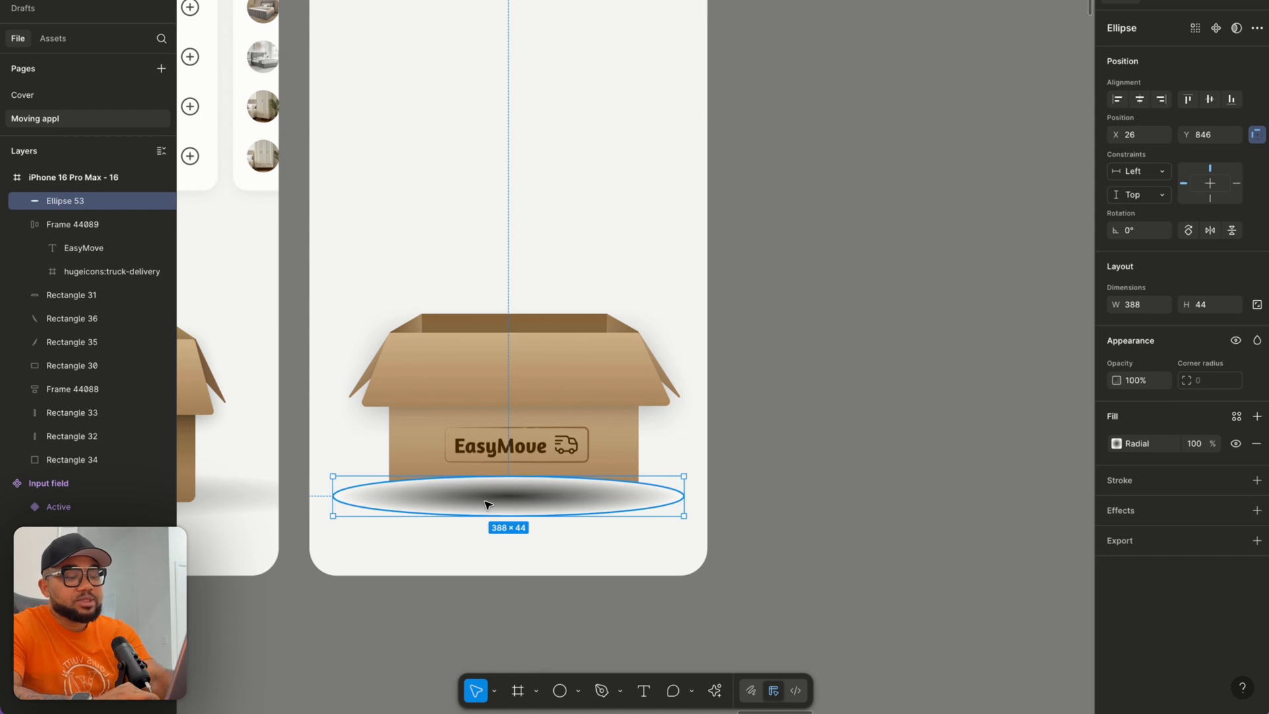
key(ctrl+shift+bracketleft)
scroll(486, 500, left, 3)
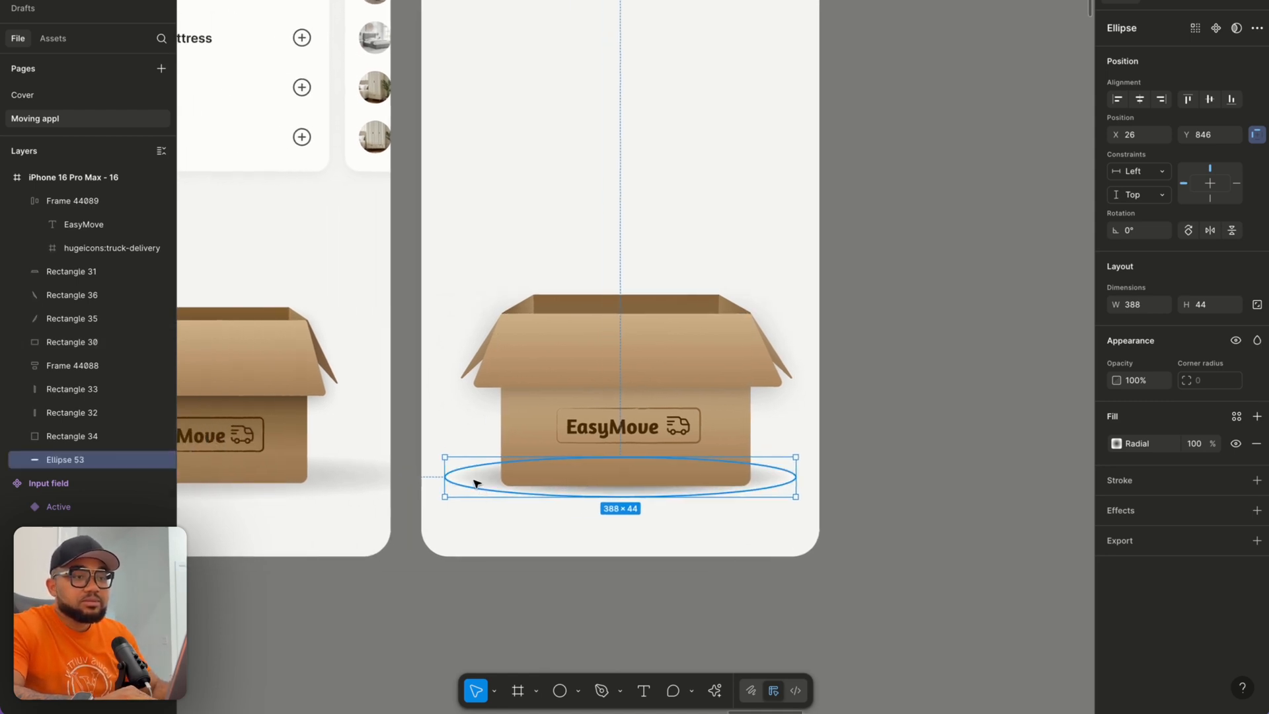
Widen the shadow ellipse to 438 by extending its left end to X -24.
drag(444, 479, 399, 479)
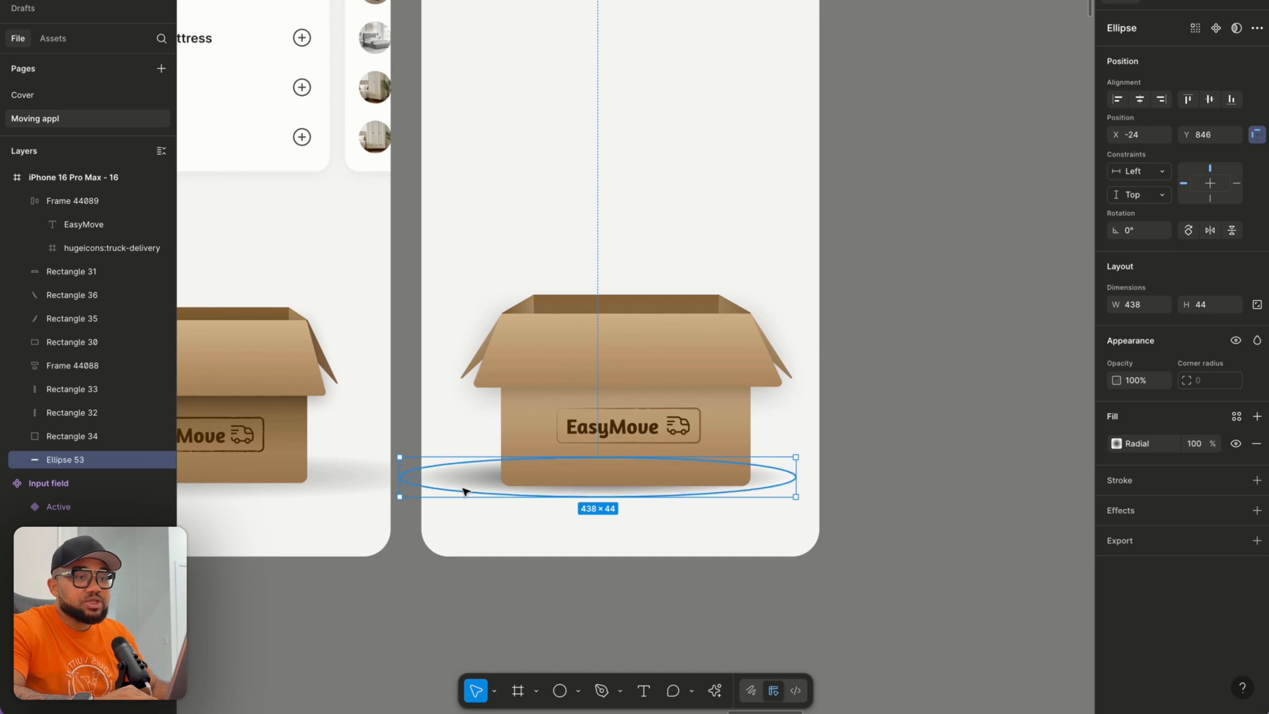
click(888, 495)
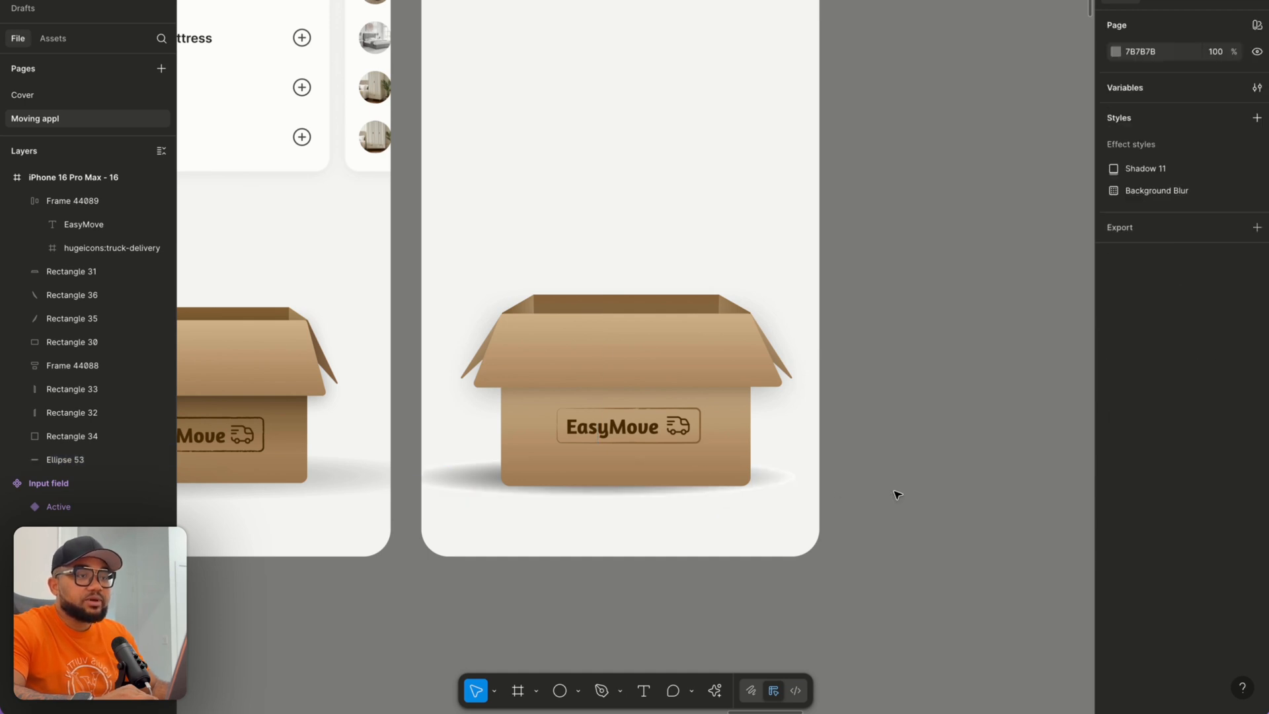
Lighten the shadow ellipse's 0% gradient stop to AAAAAA and set its white 100% stop to 0% opacity.
click(487, 482)
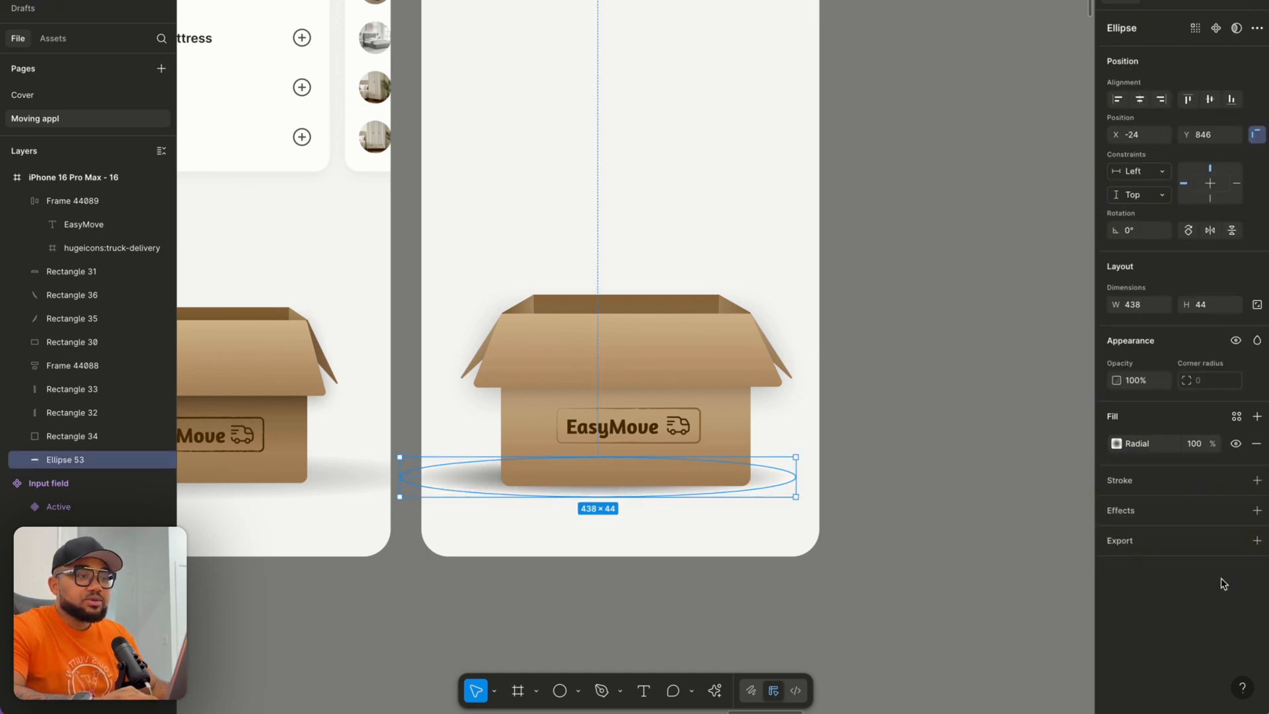
click(1116, 444)
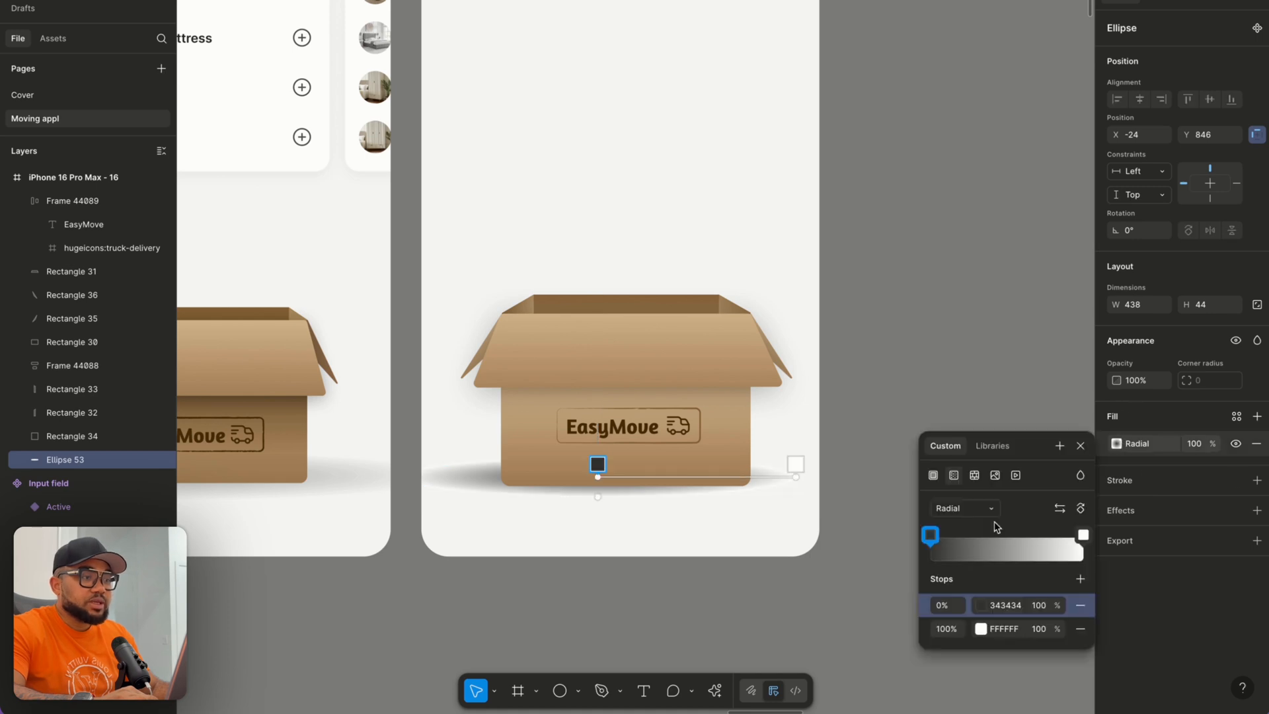
click(977, 606)
drag(753, 498, 749, 428)
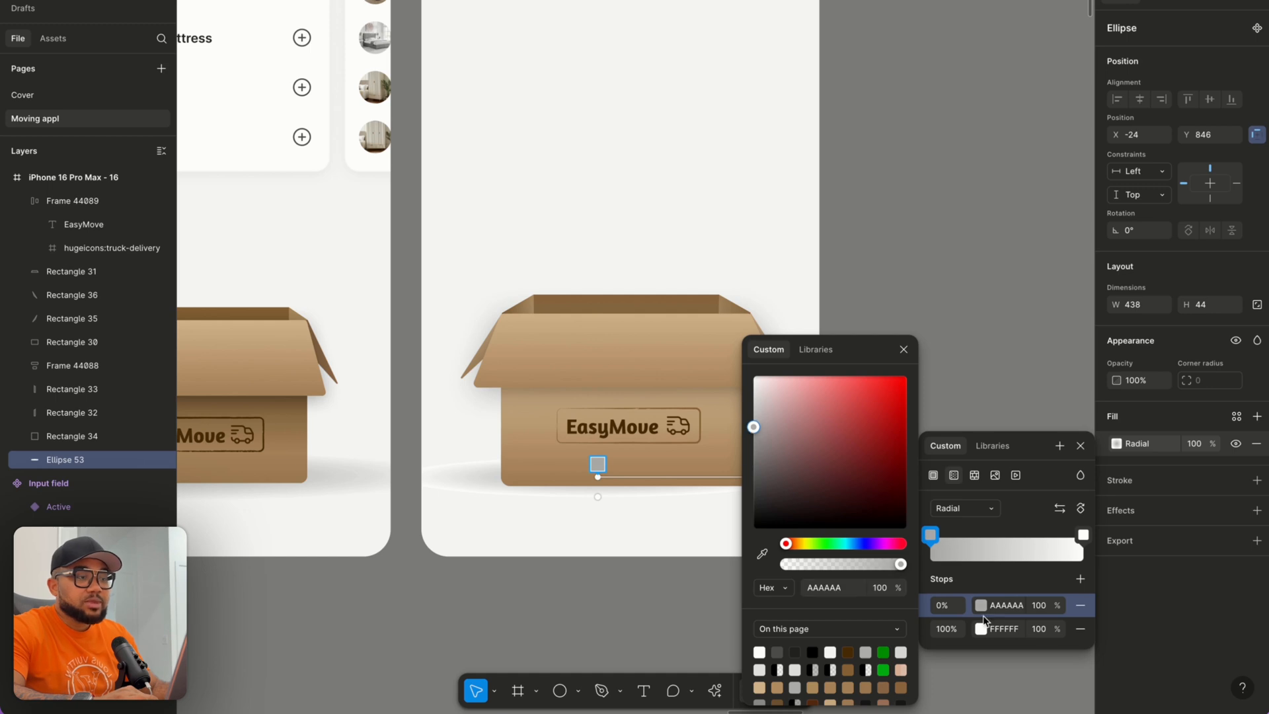
click(981, 630)
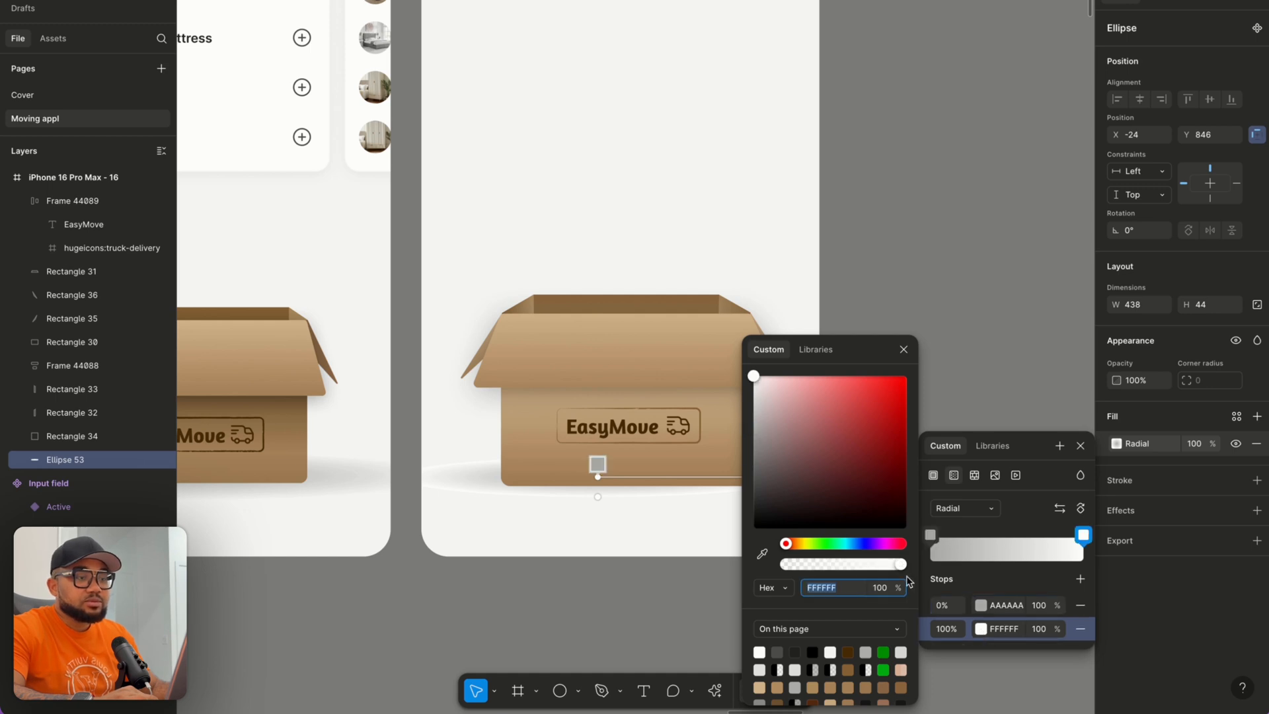
drag(900, 566, 606, 552)
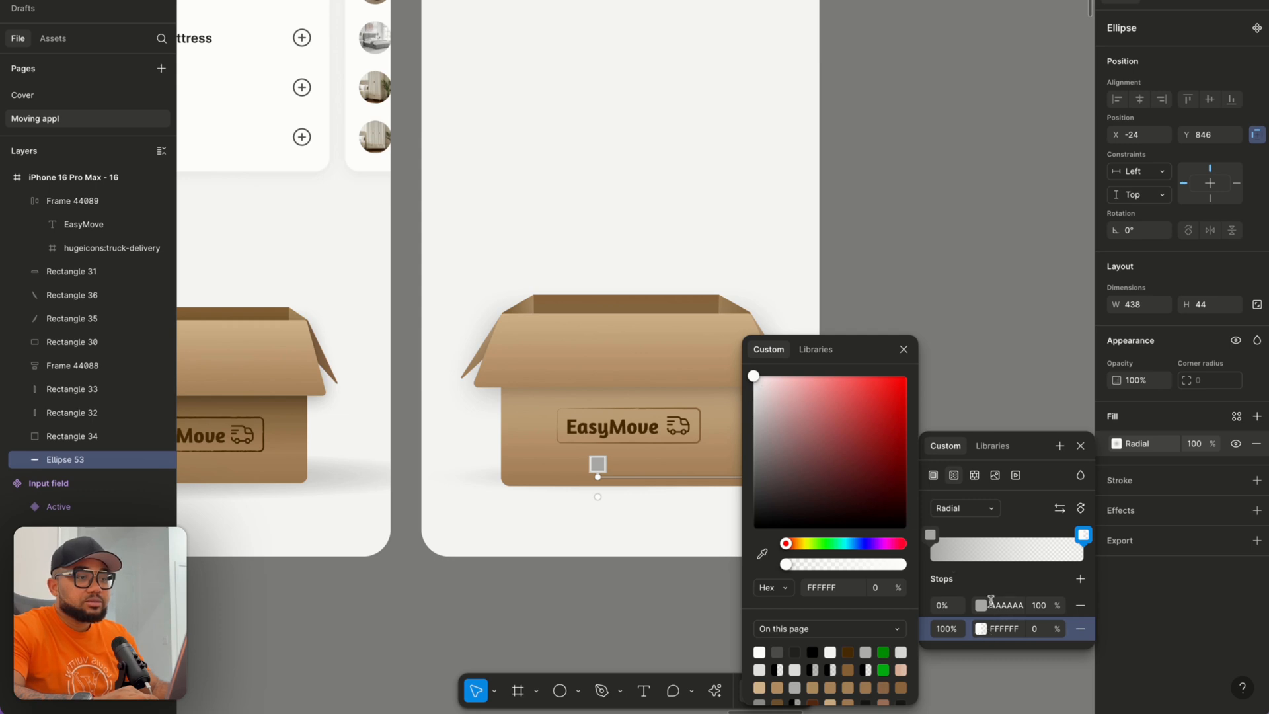
click(1080, 445)
click(1080, 446)
Enlarge the shadow ellipse to 558 × 54, stretching it past both sides of the phone frame with its left end at X -65.
drag(676, 497, 676, 506)
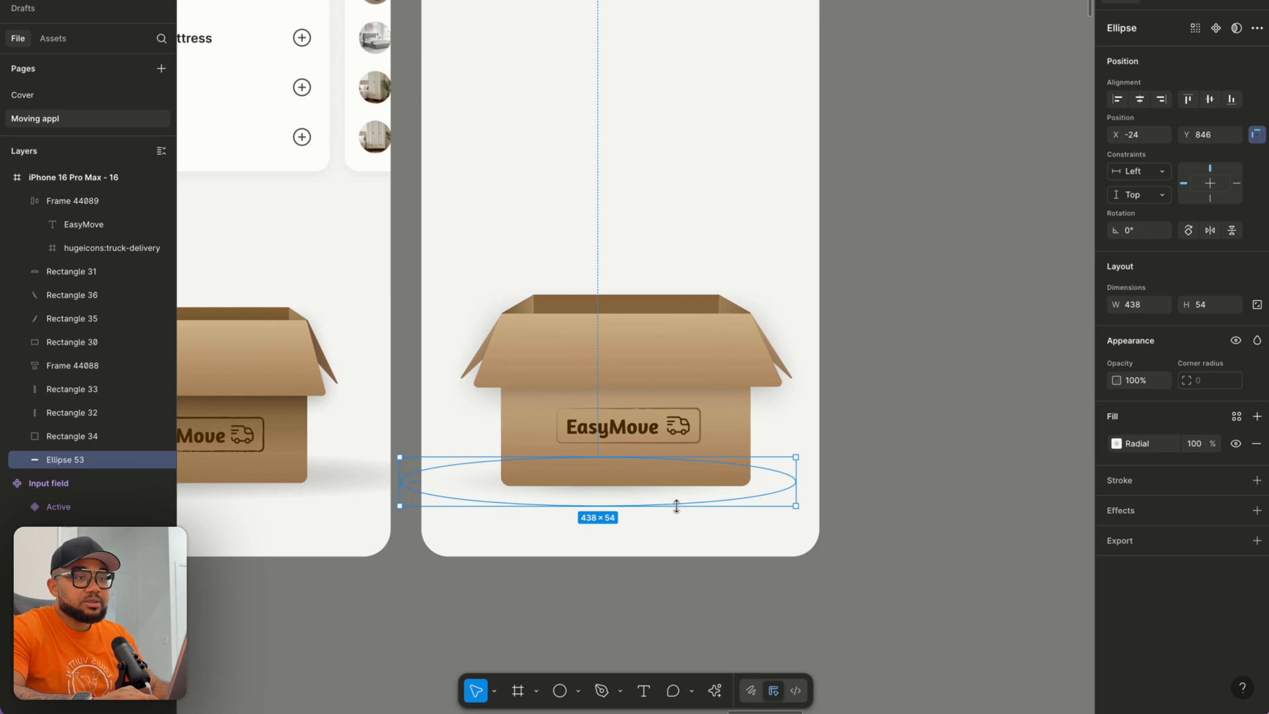
drag(794, 480, 867, 481)
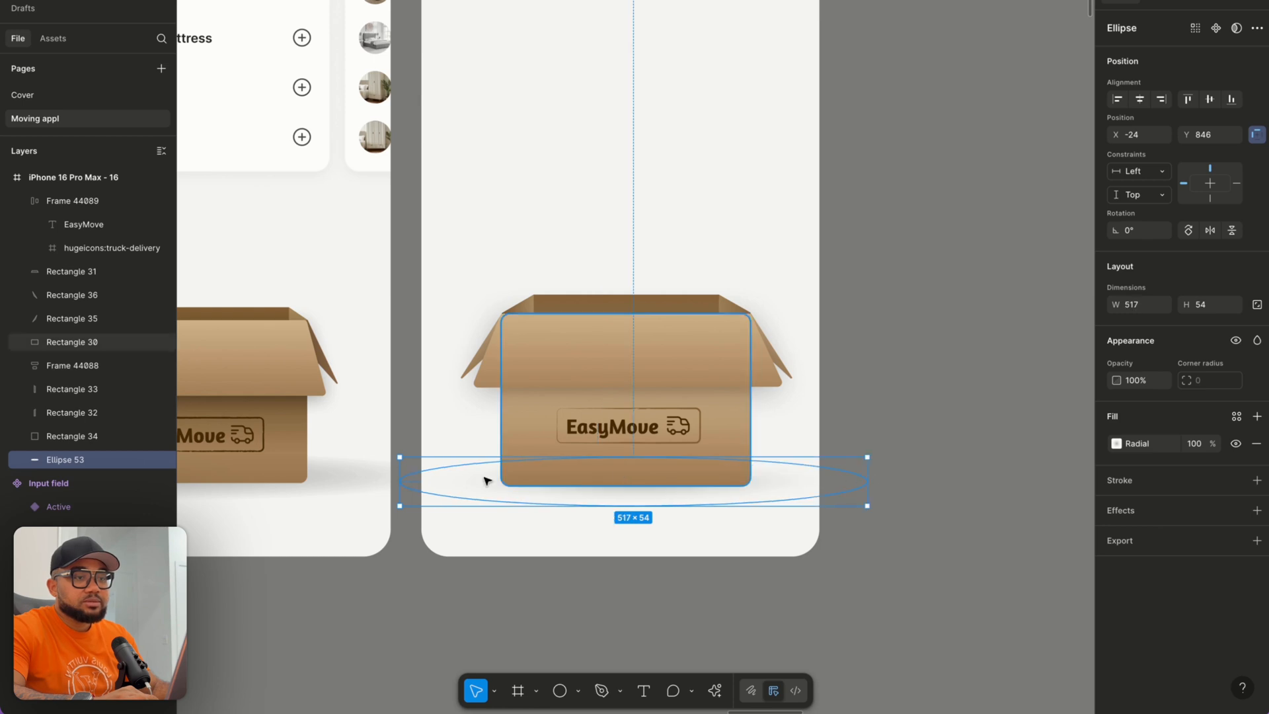
click(543, 617)
scroll(543, 617, down, 4)
scroll(545, 621, down, 1)
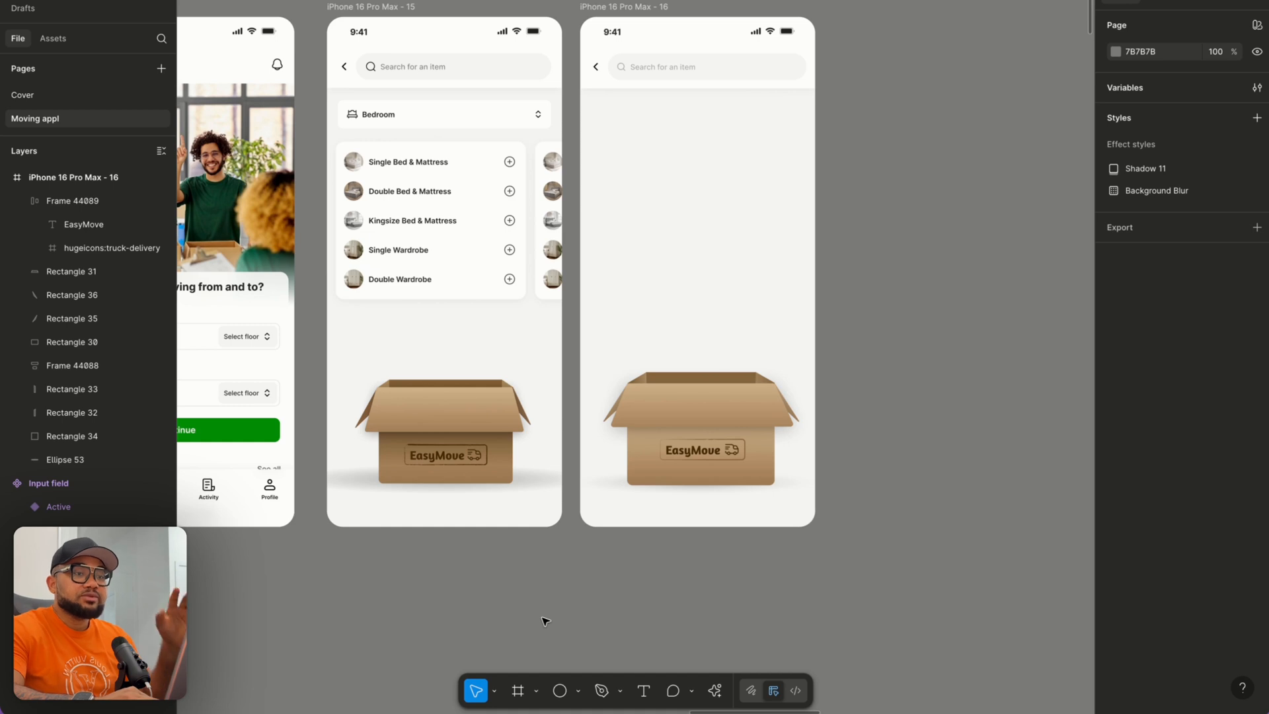
Darken the shadow ellipse's 0% radial gradient stop to 767676.
scroll(587, 547, up, 3)
click(657, 417)
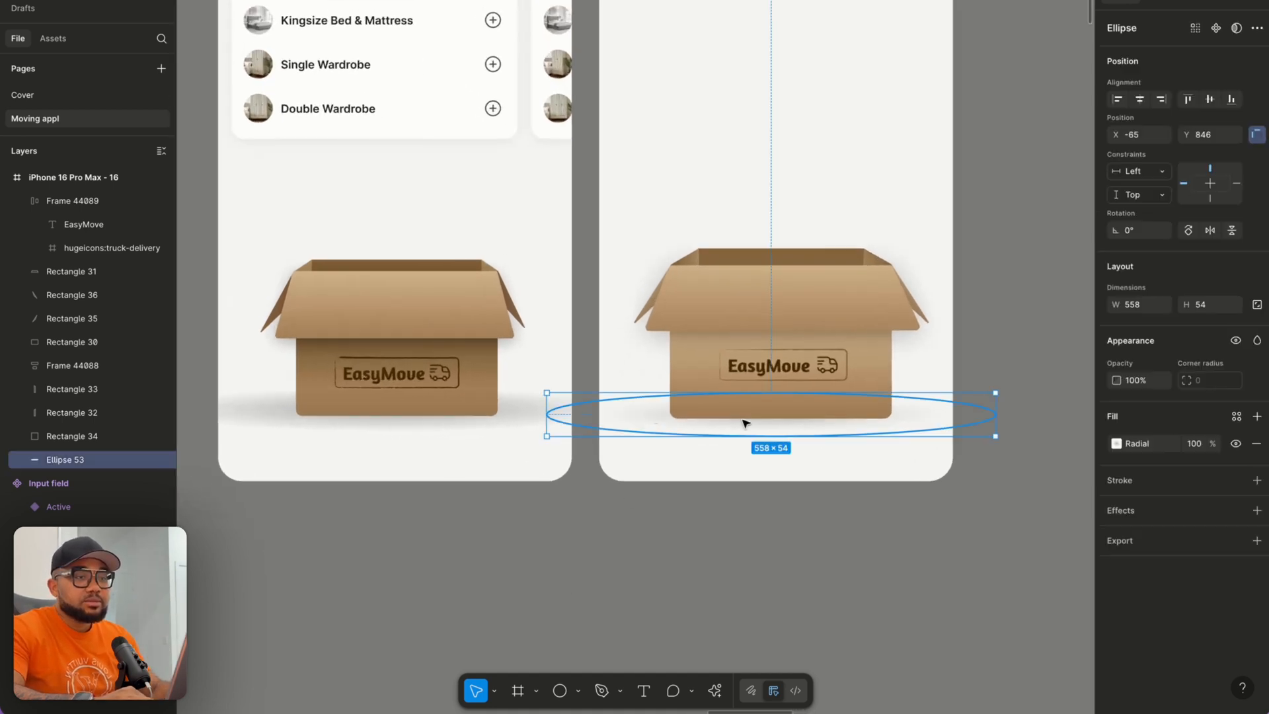
click(1116, 444)
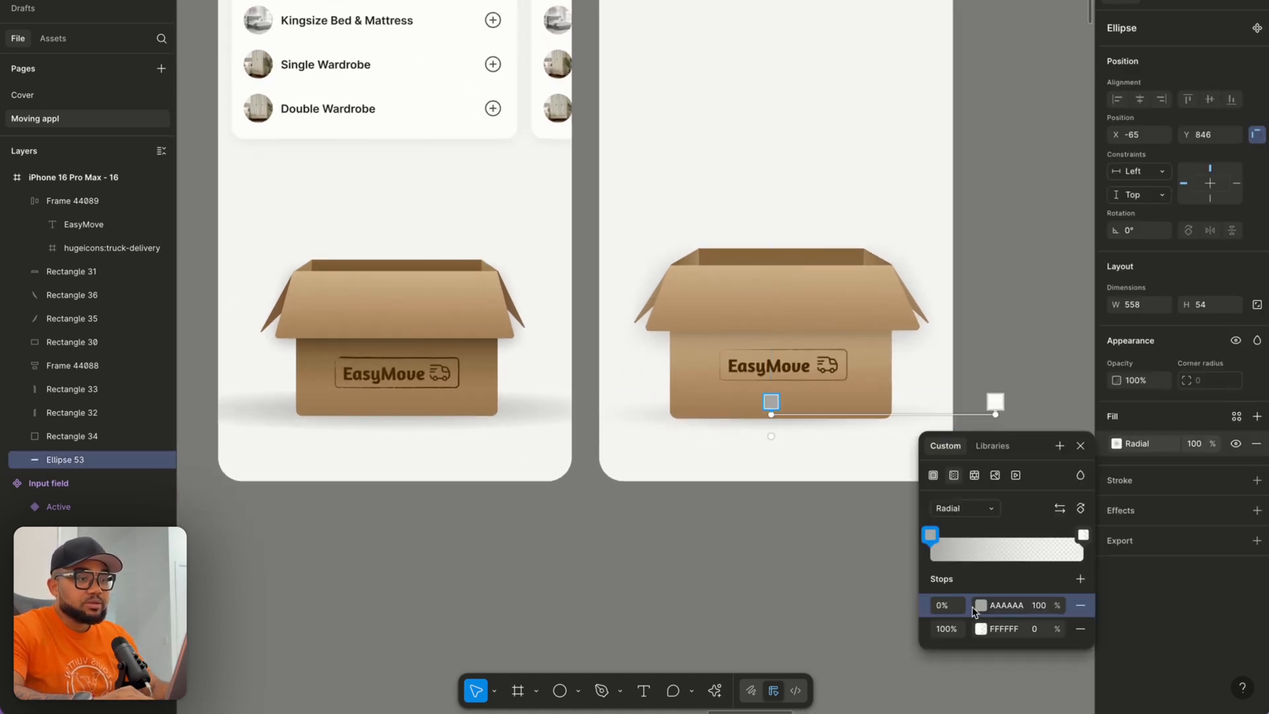
click(980, 606)
drag(754, 430, 746, 467)
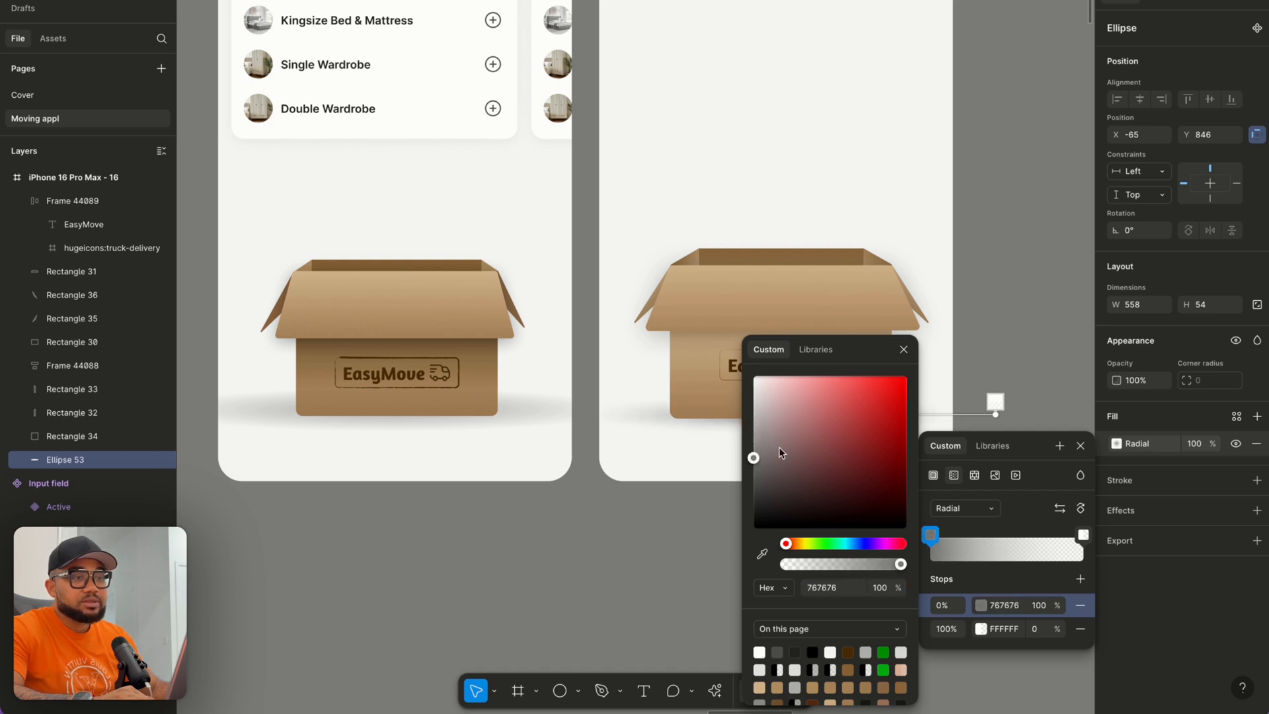
click(1080, 445)
click(1067, 449)
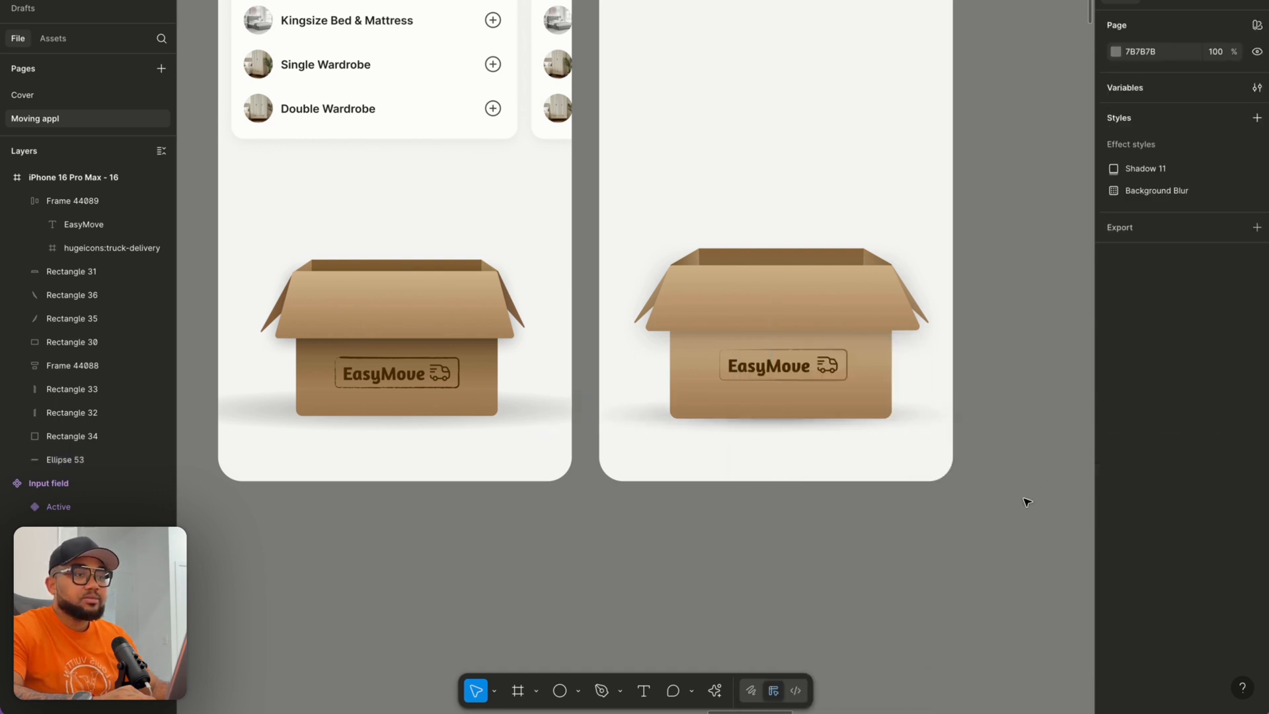
scroll(1024, 498, right, 2)
scroll(1024, 498, up, 2)
scroll(1024, 498, down, 3)
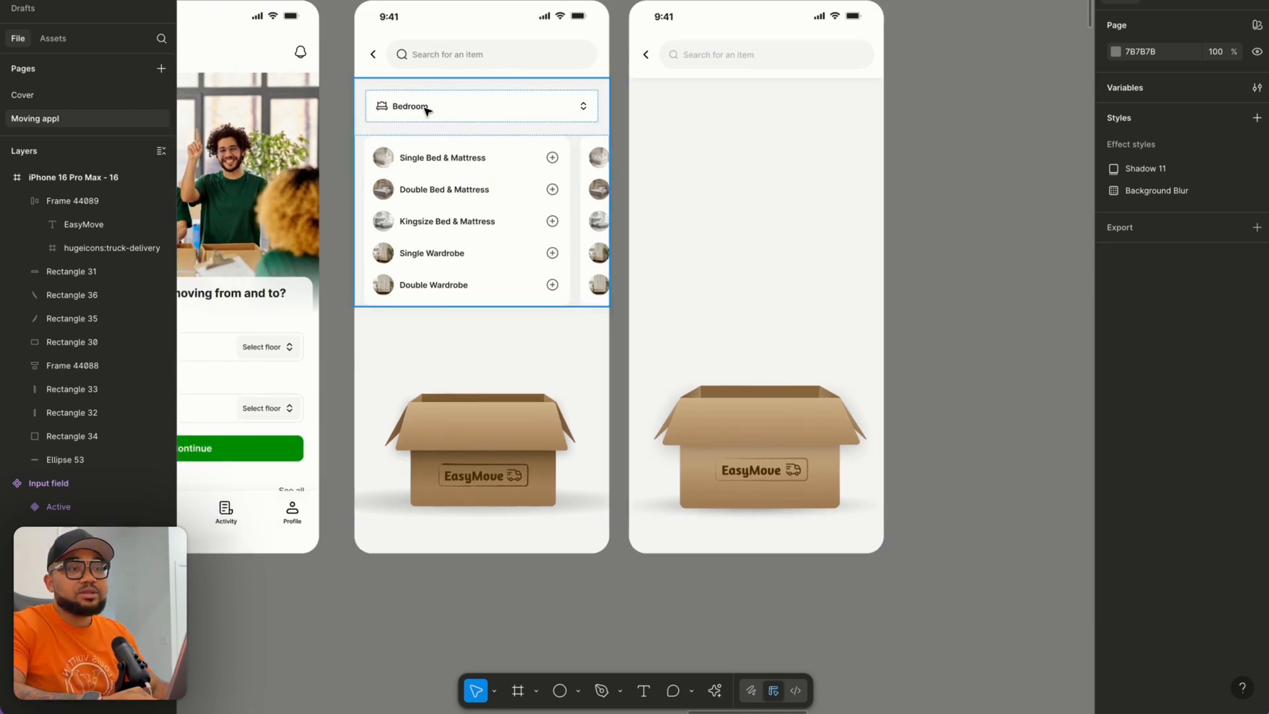
Copy the Bedroom dropdown from the item list screen into the empty screen and place it just below the search header.
scroll(427, 110, up, 3)
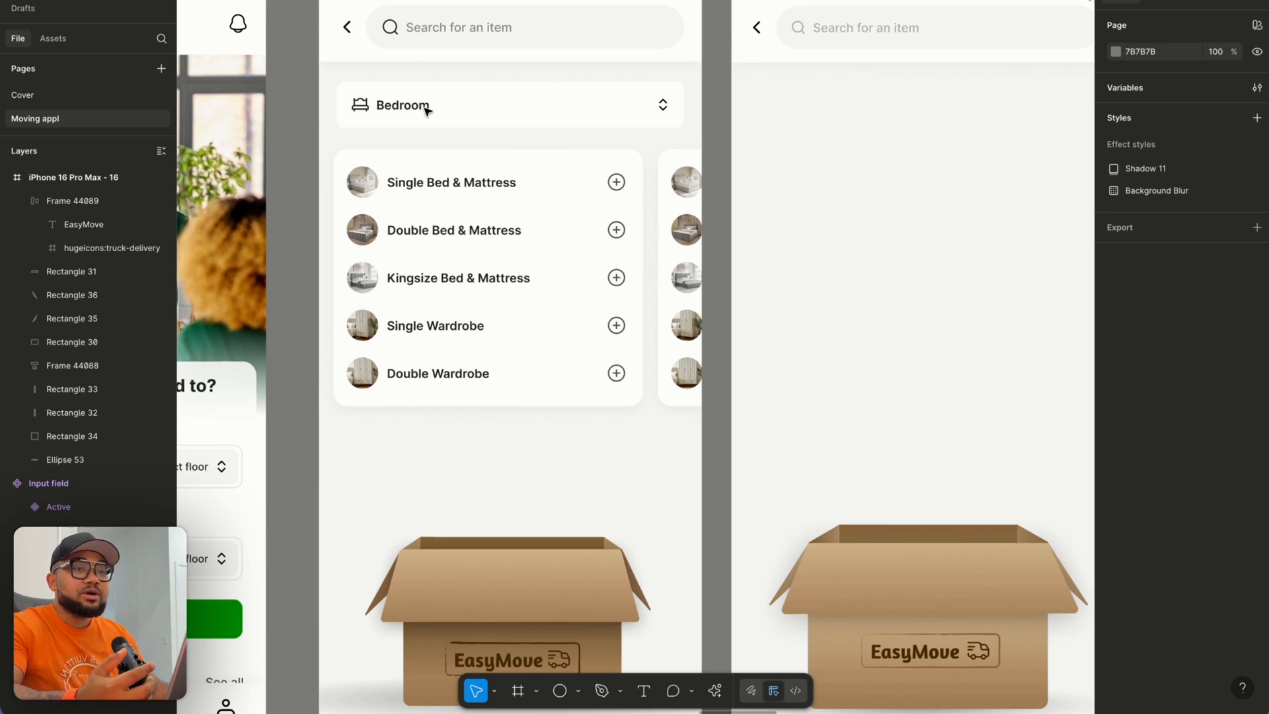
double_click(399, 109)
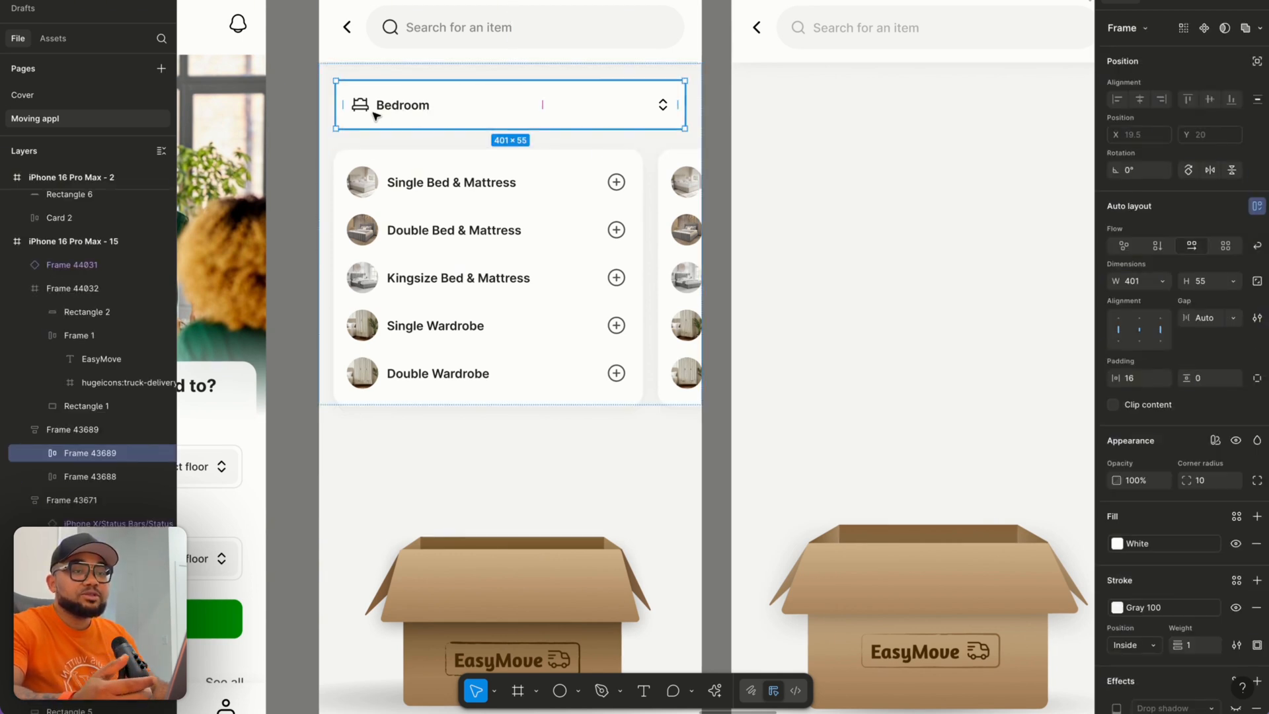
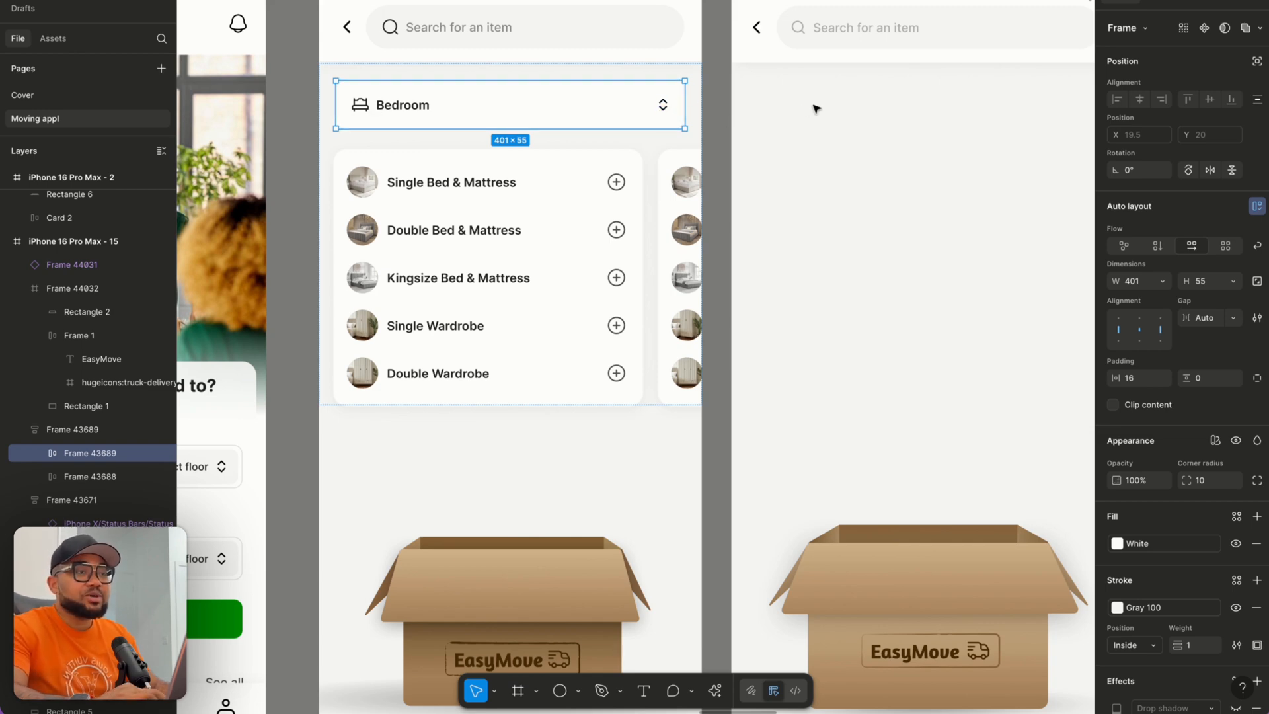
scroll(817, 108, right, 3)
click(739, 55)
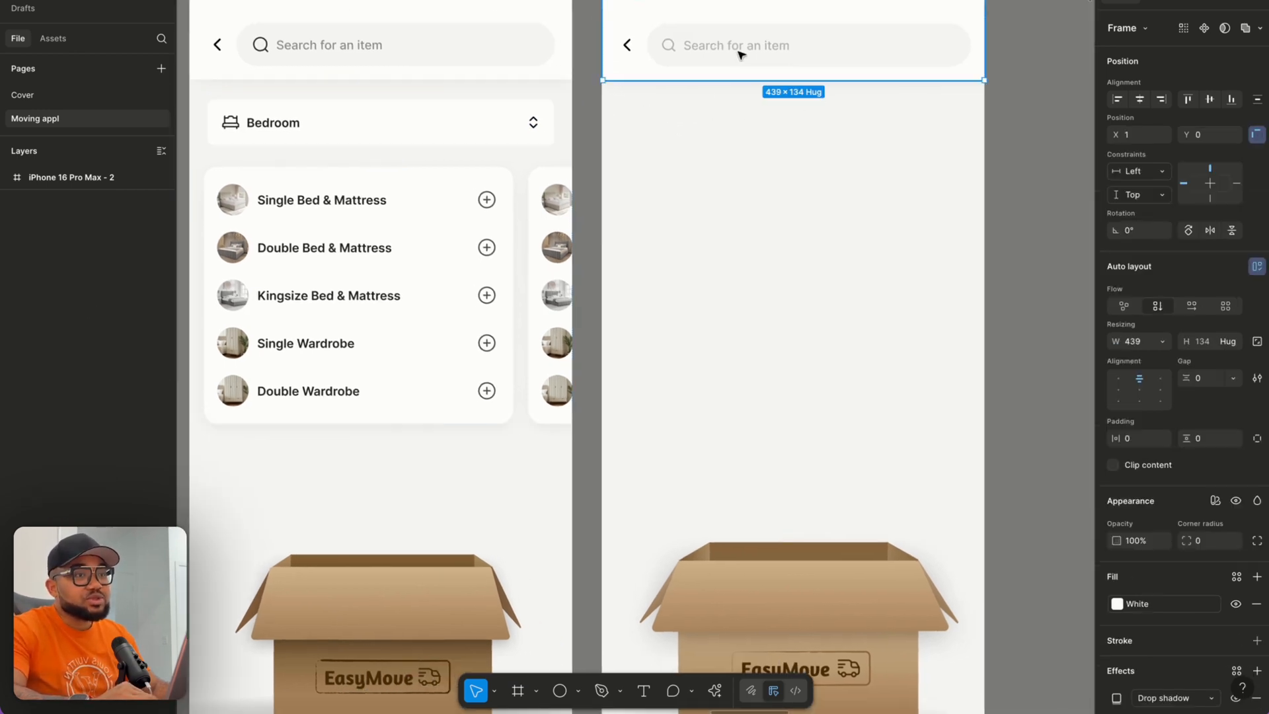
click(738, 54)
click(657, 136)
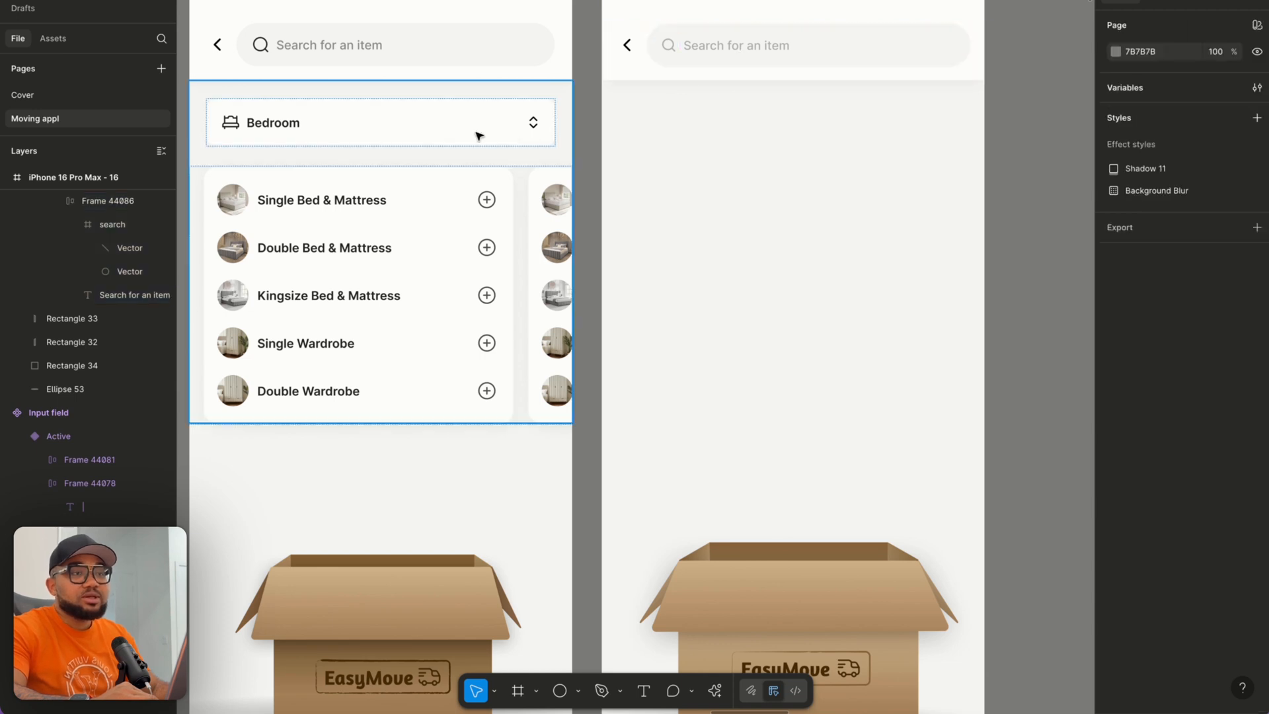
double_click(479, 135)
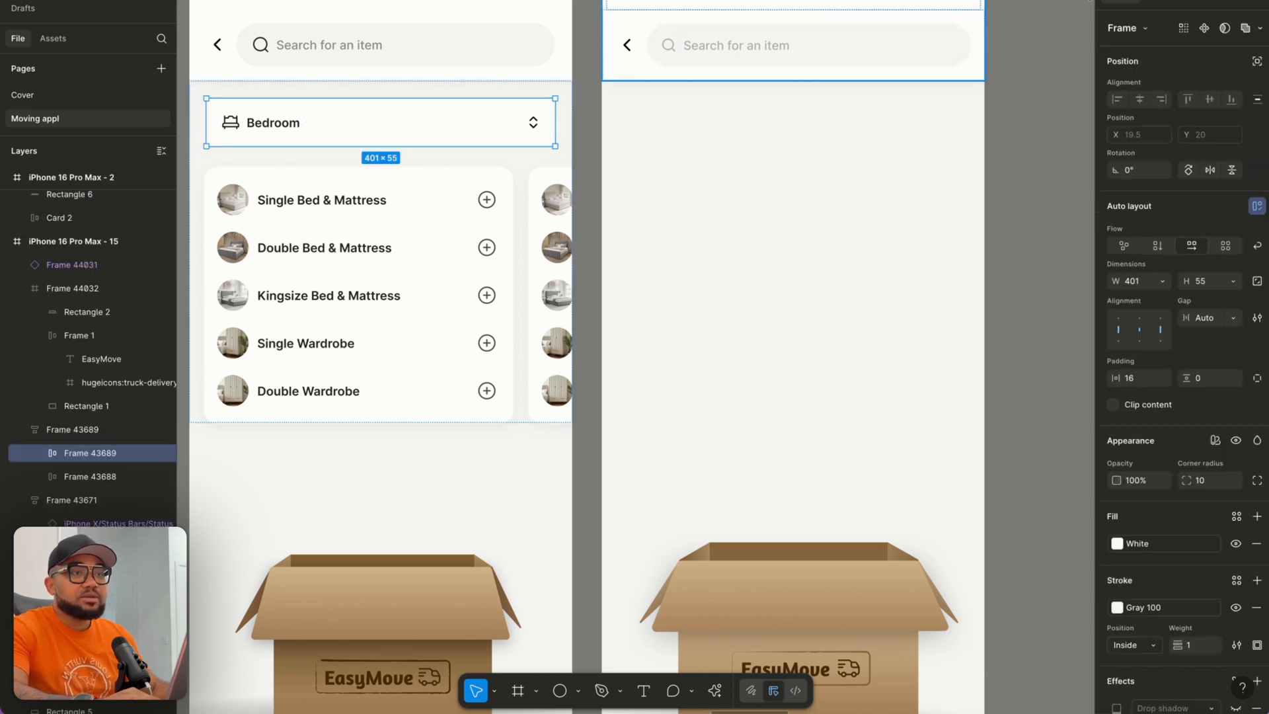
click(612, 2)
key(ctrl+v)
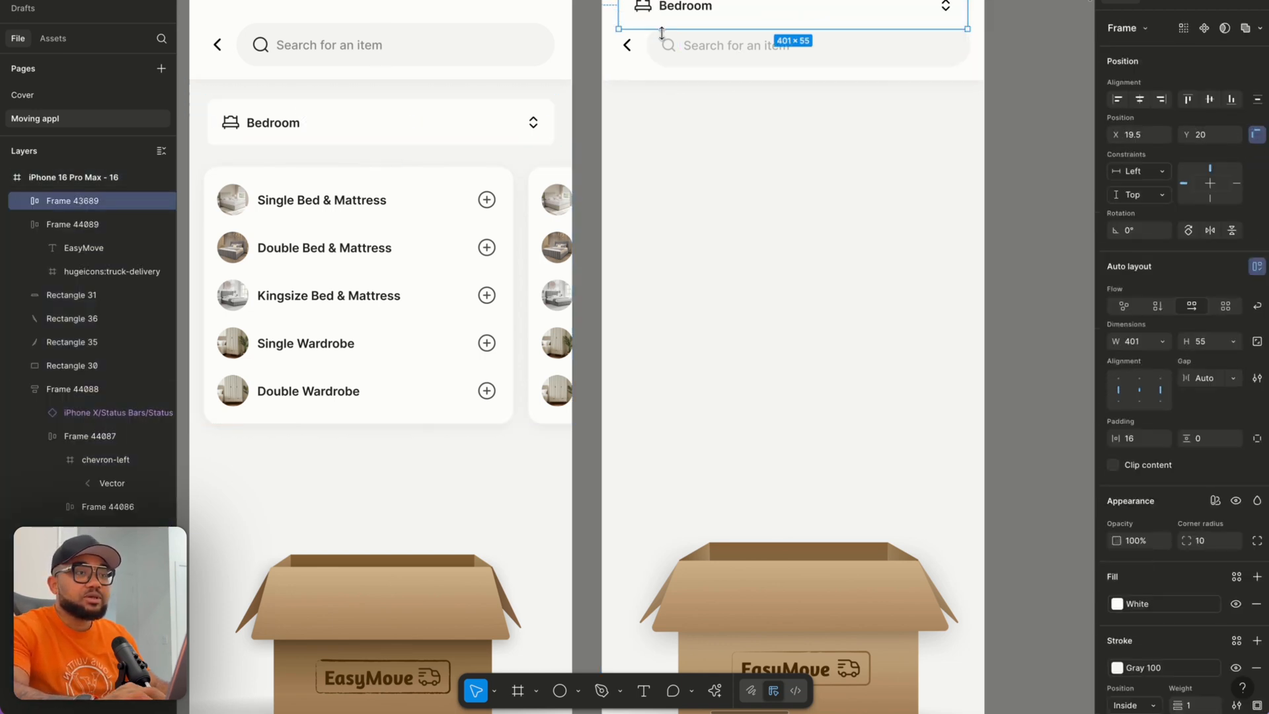
drag(677, 16, 675, 138)
Centre the copied Bedroom dropdown horizontally within its screen.
click(1053, 180)
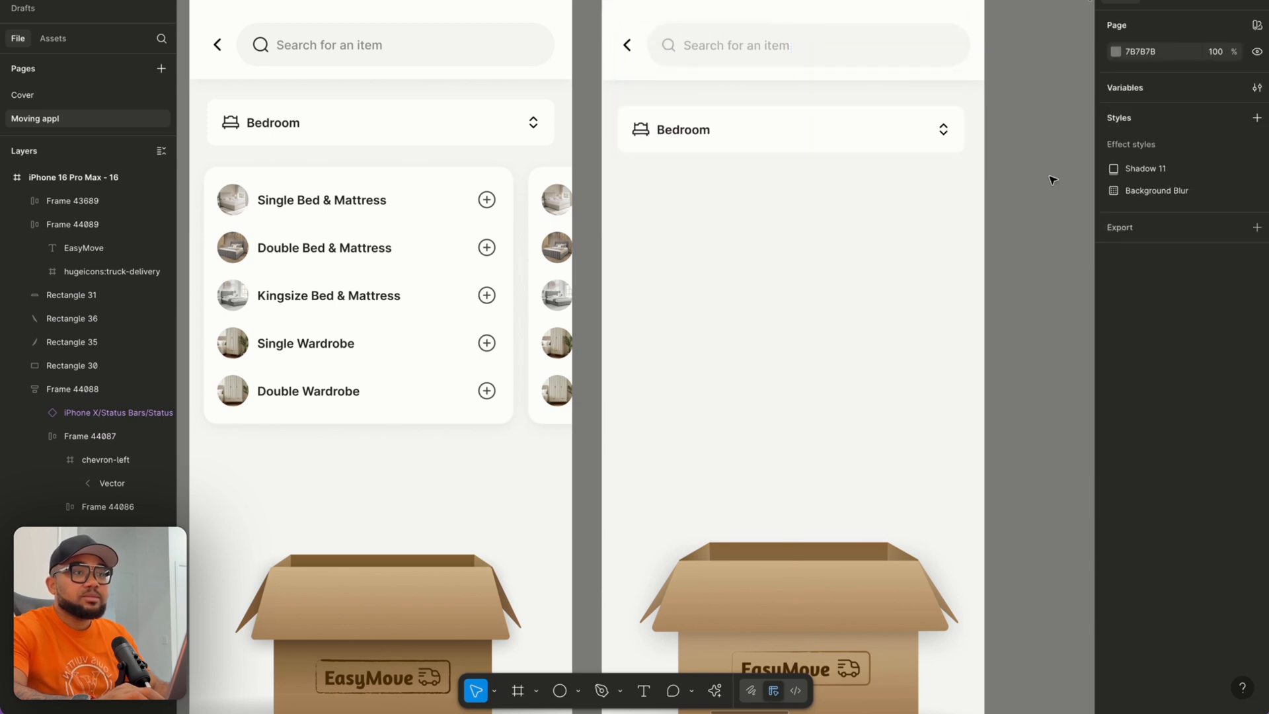
click(906, 136)
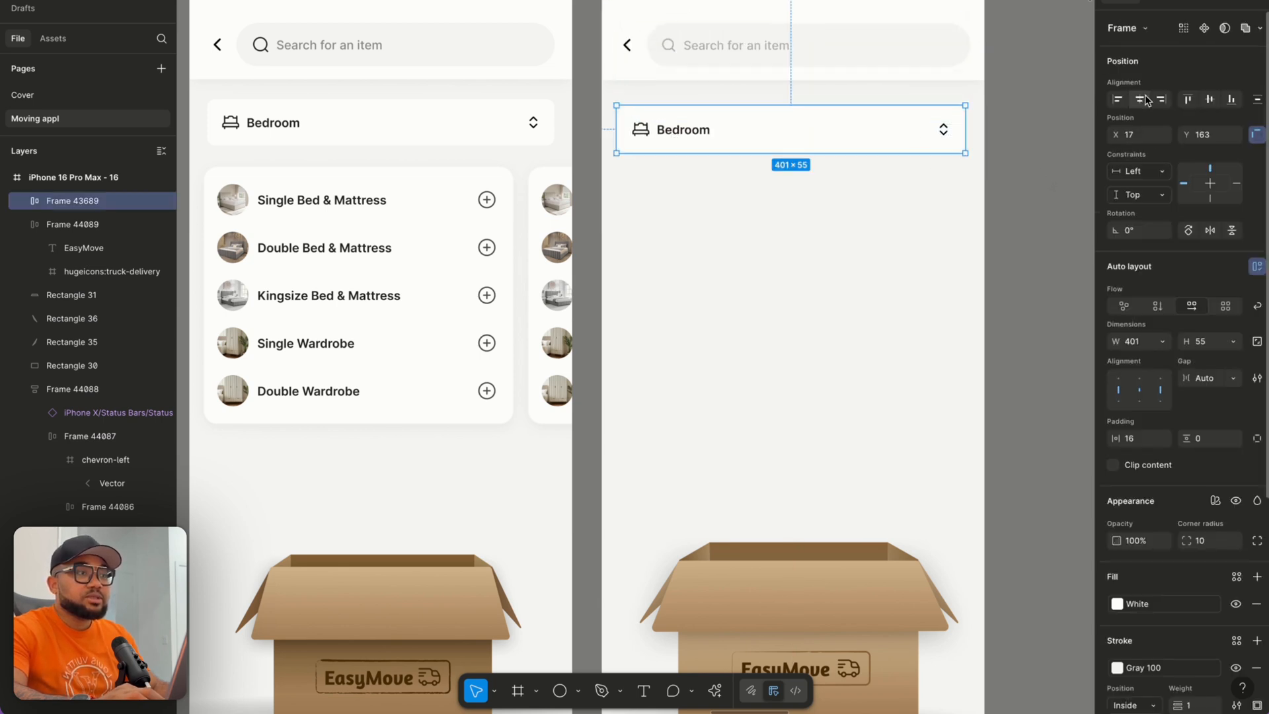
click(1008, 185)
Duplicate the Single Bed & Mattress row and place the copy on the empty canvas beside the phone screens.
scroll(463, 200, left, 2)
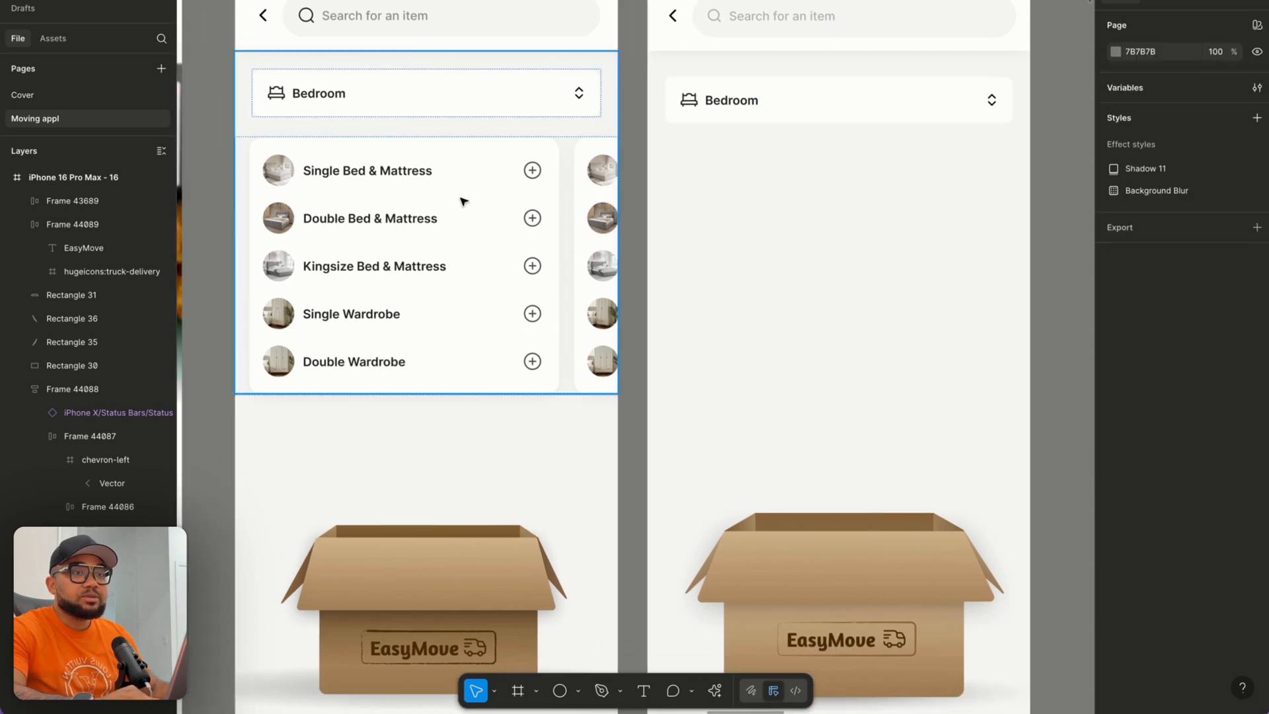
click(410, 191)
click(408, 189)
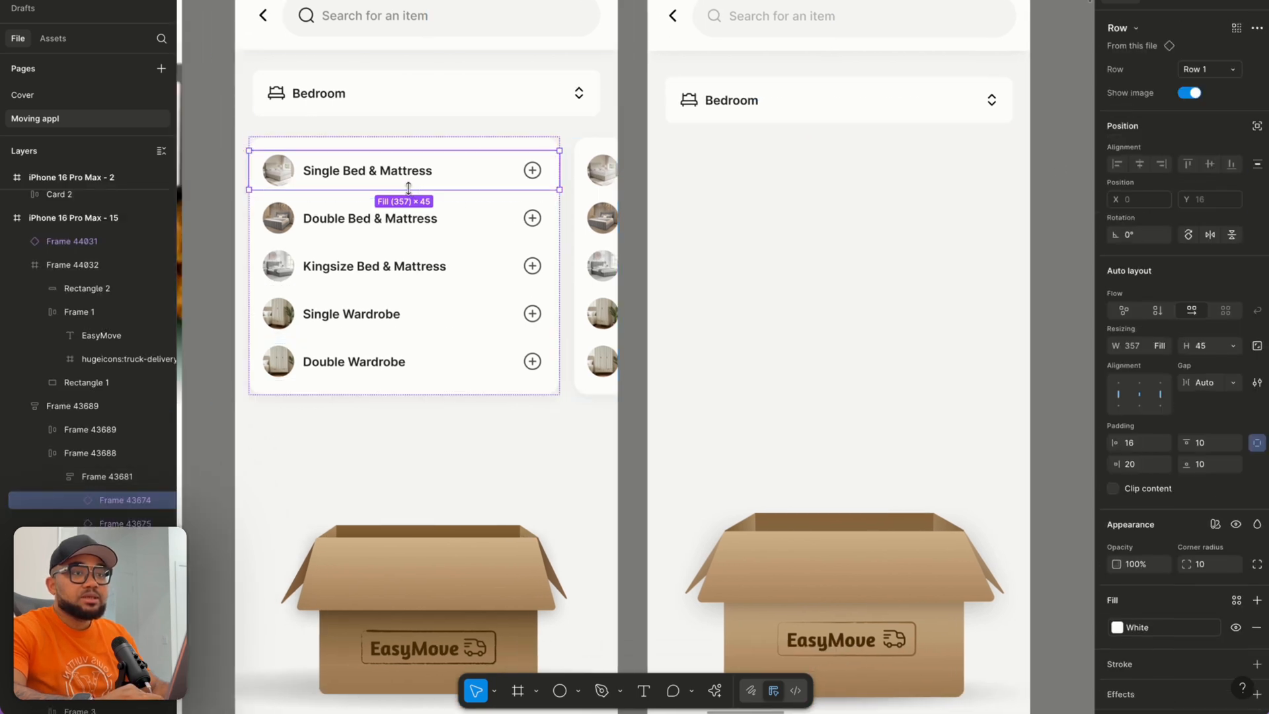
click(846, 235)
double_click(418, 246)
double_click(418, 245)
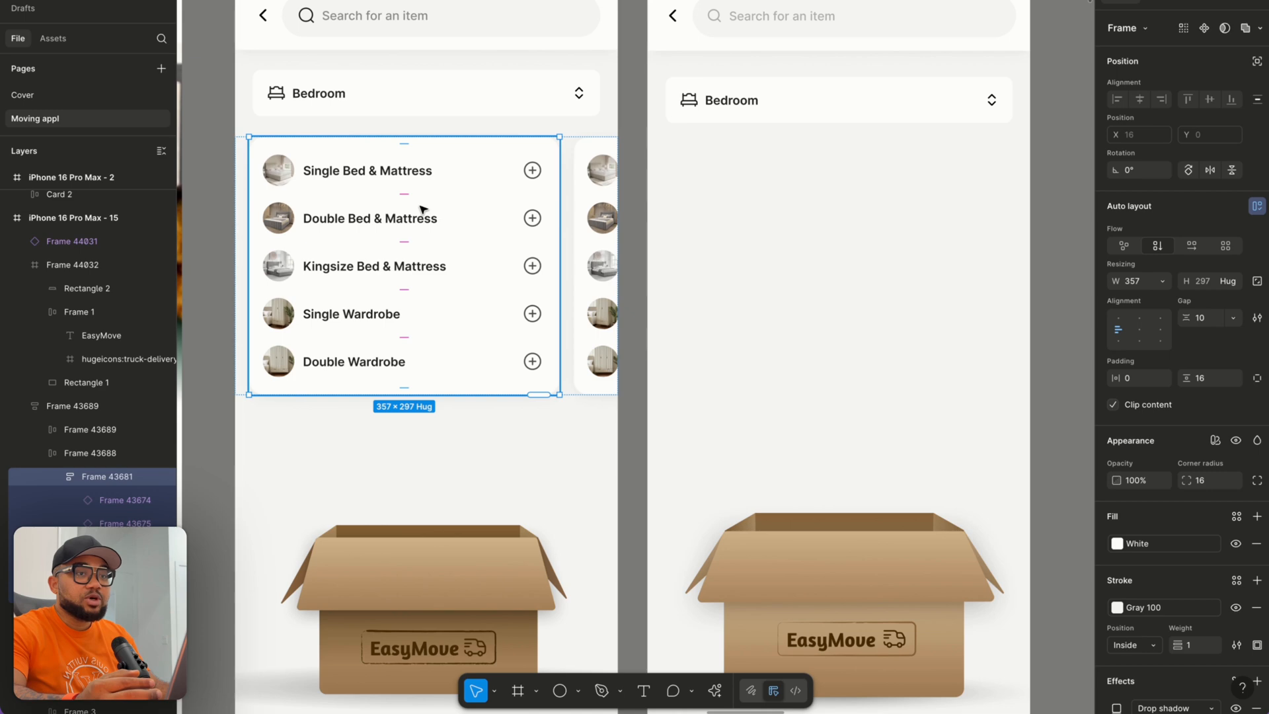
click(442, 169)
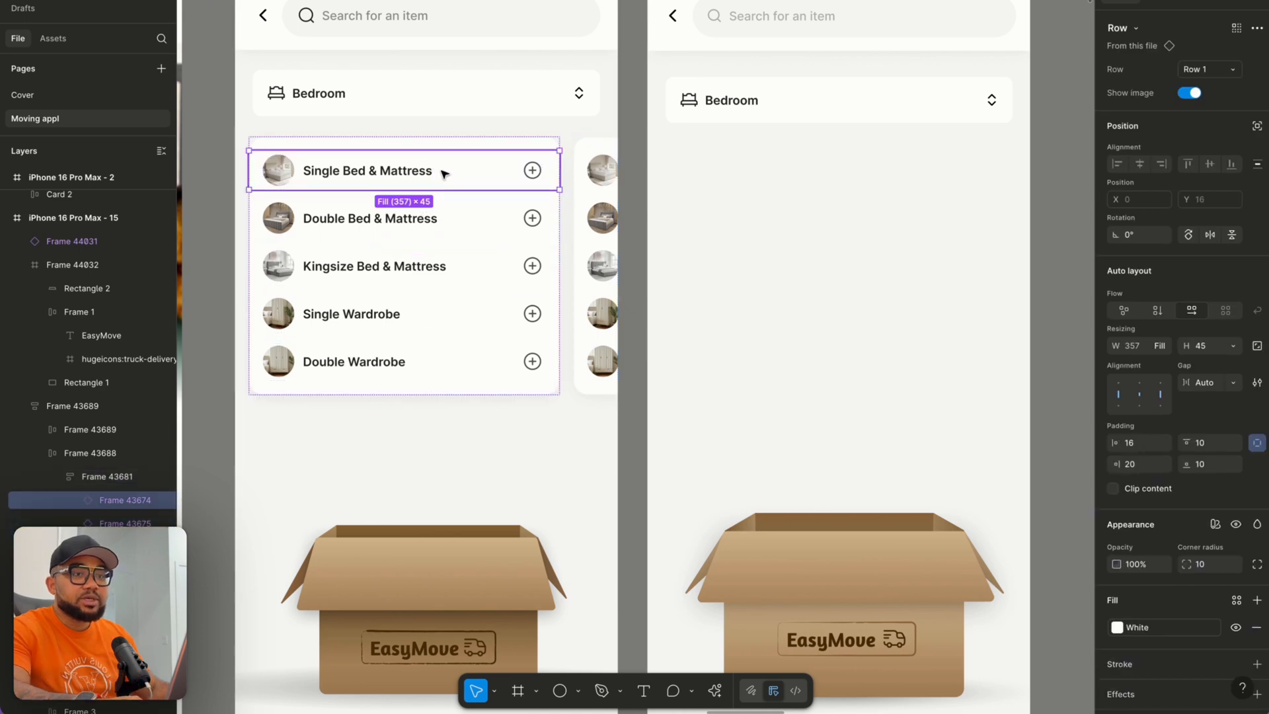
key(ctrl+d)
drag(430, 217, 690, 201)
scroll(872, 356, right, 5)
scroll(873, 356, right, 3)
scroll(690, 202, up, 2)
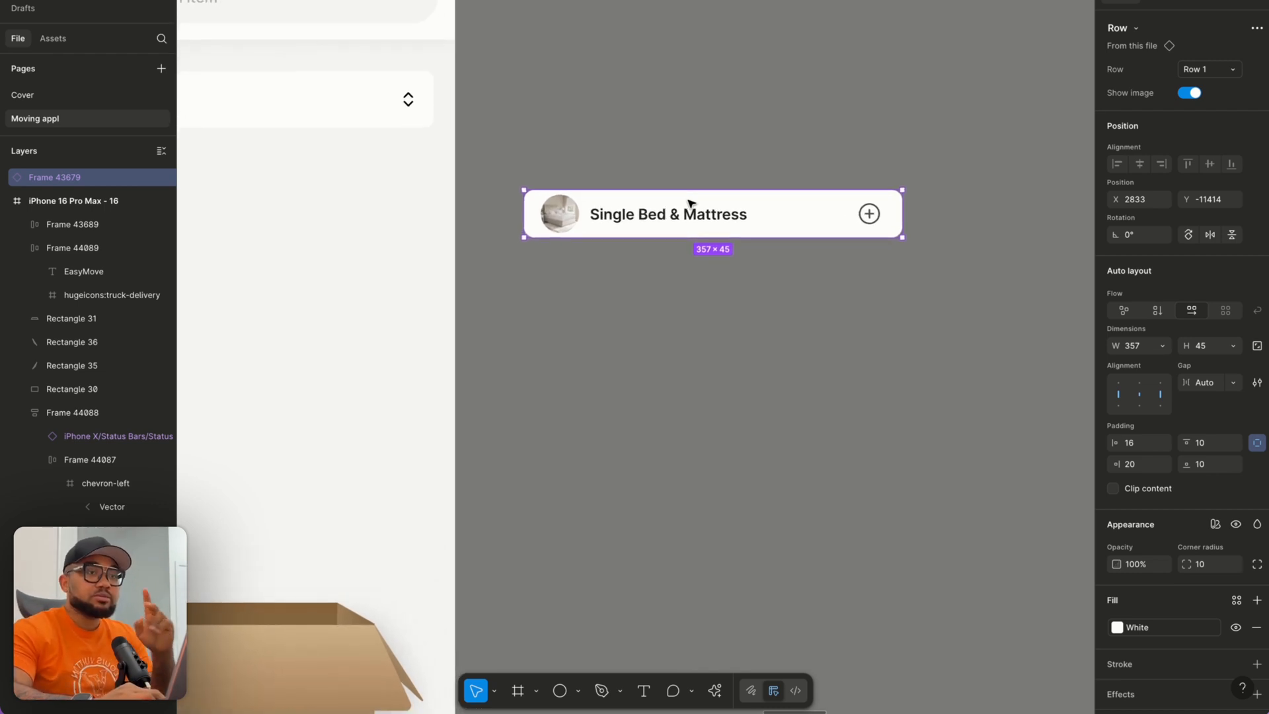
Add a 100 × 100 circle below the copied row and scale it down to 38 × 38.
click(559, 691)
click(547, 359)
scroll(548, 358, up, 3)
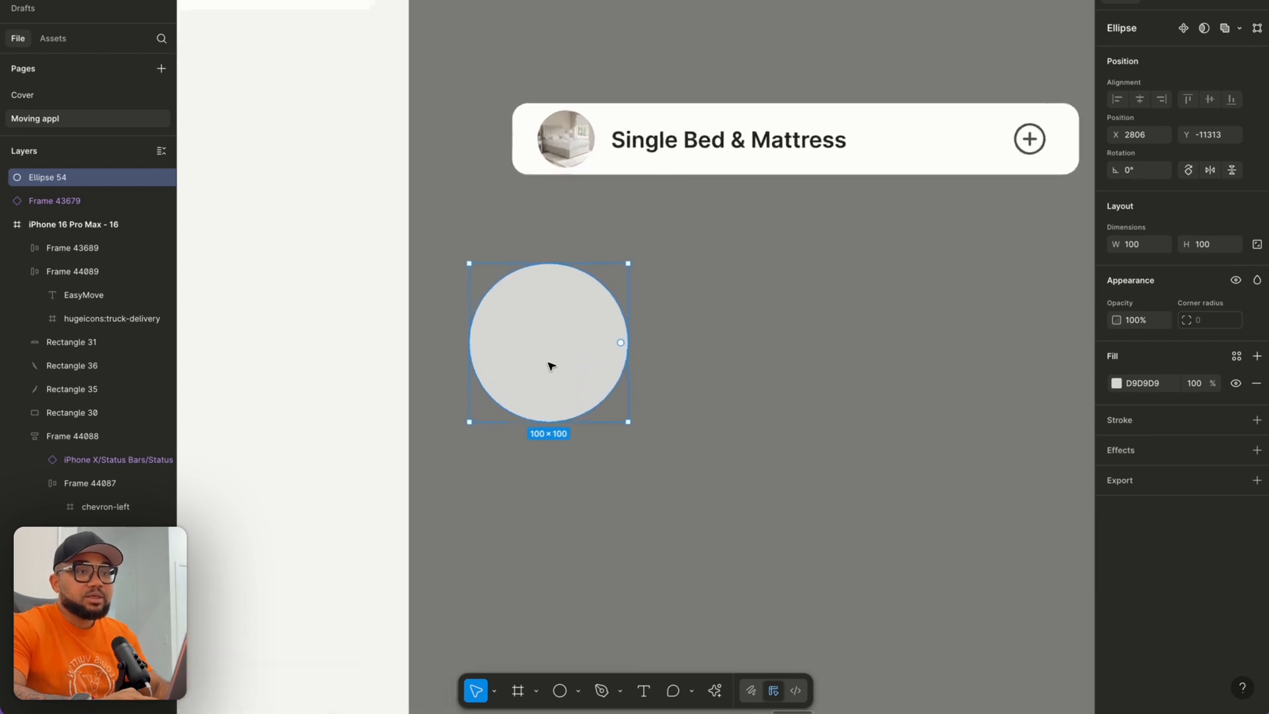
key(k)
drag(551, 431, 551, 320)
scroll(557, 323, up, 1)
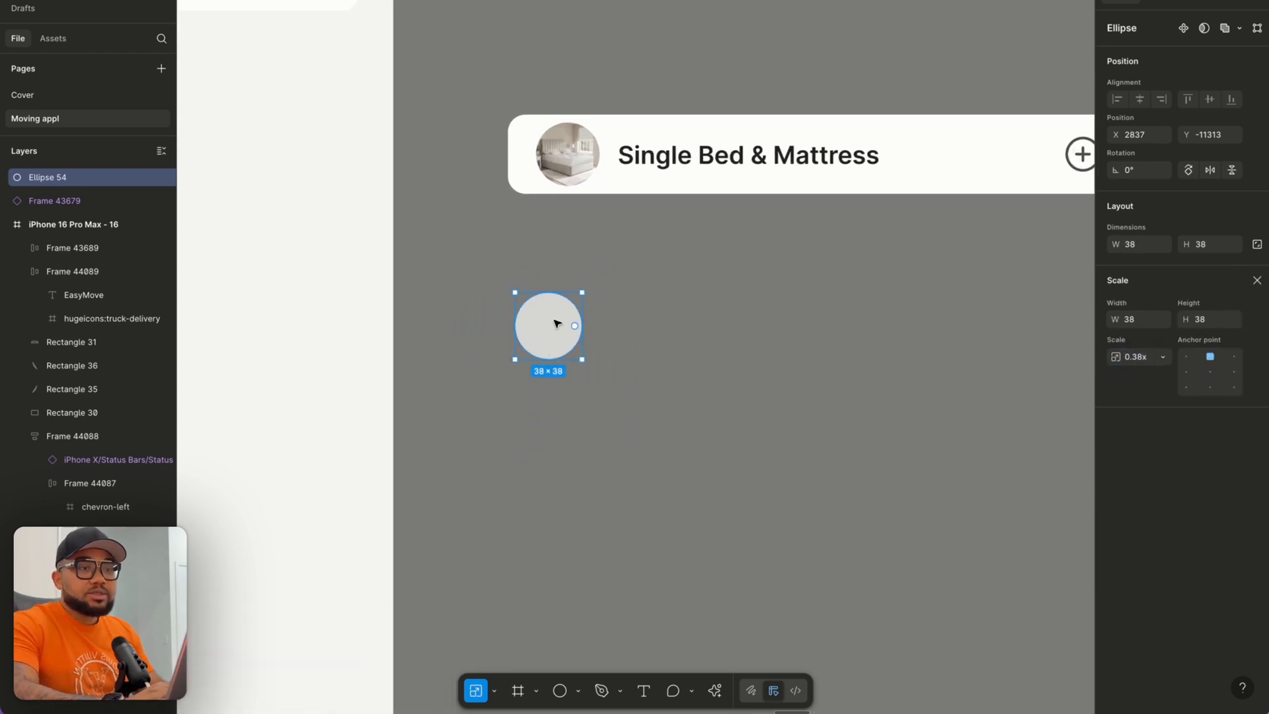
Lock the circle's proportions and set its size to 36 × 36, matching the row's bed thumbnail.
click(579, 173)
click(579, 173)
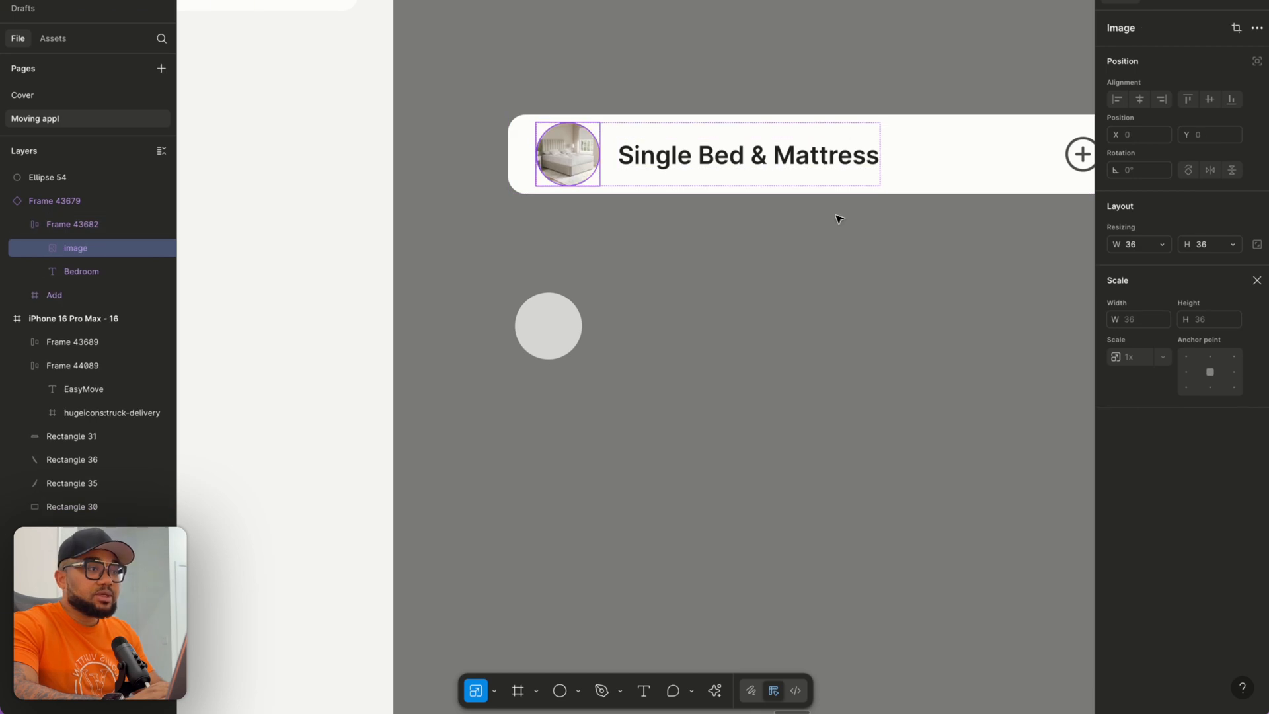
click(569, 329)
click(1258, 245)
click(1212, 246)
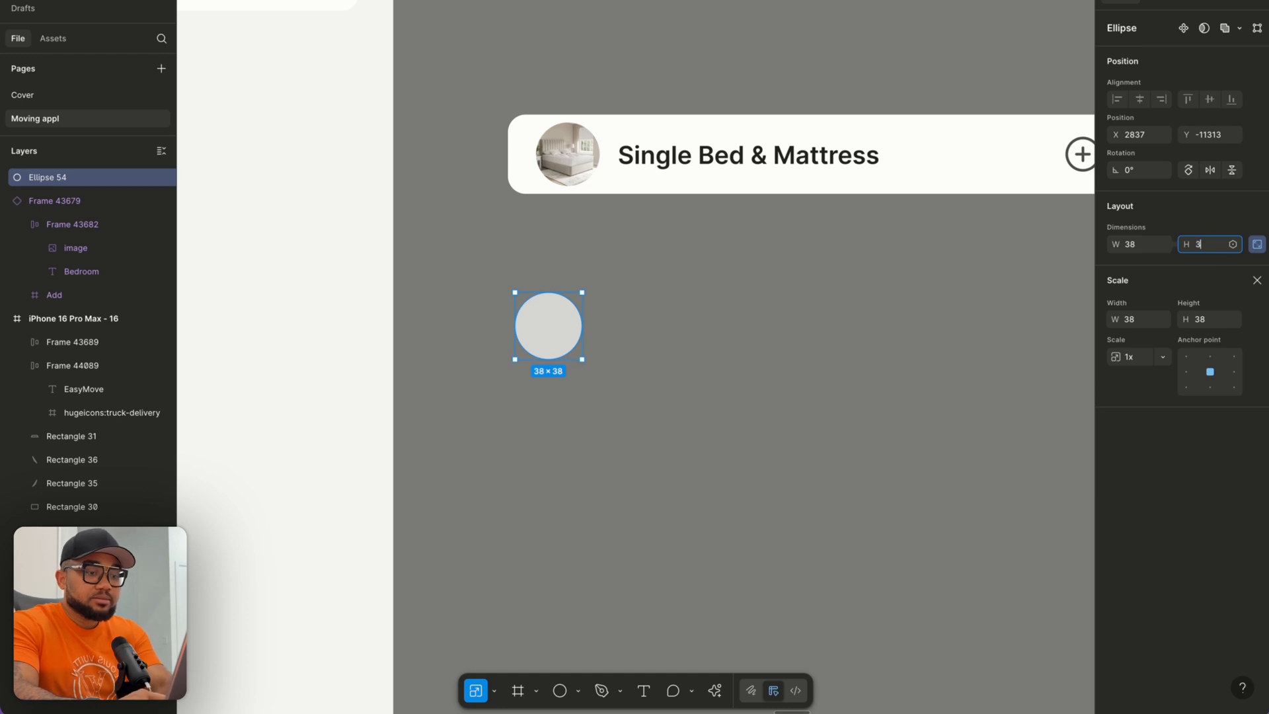
key(Return)
key(v)
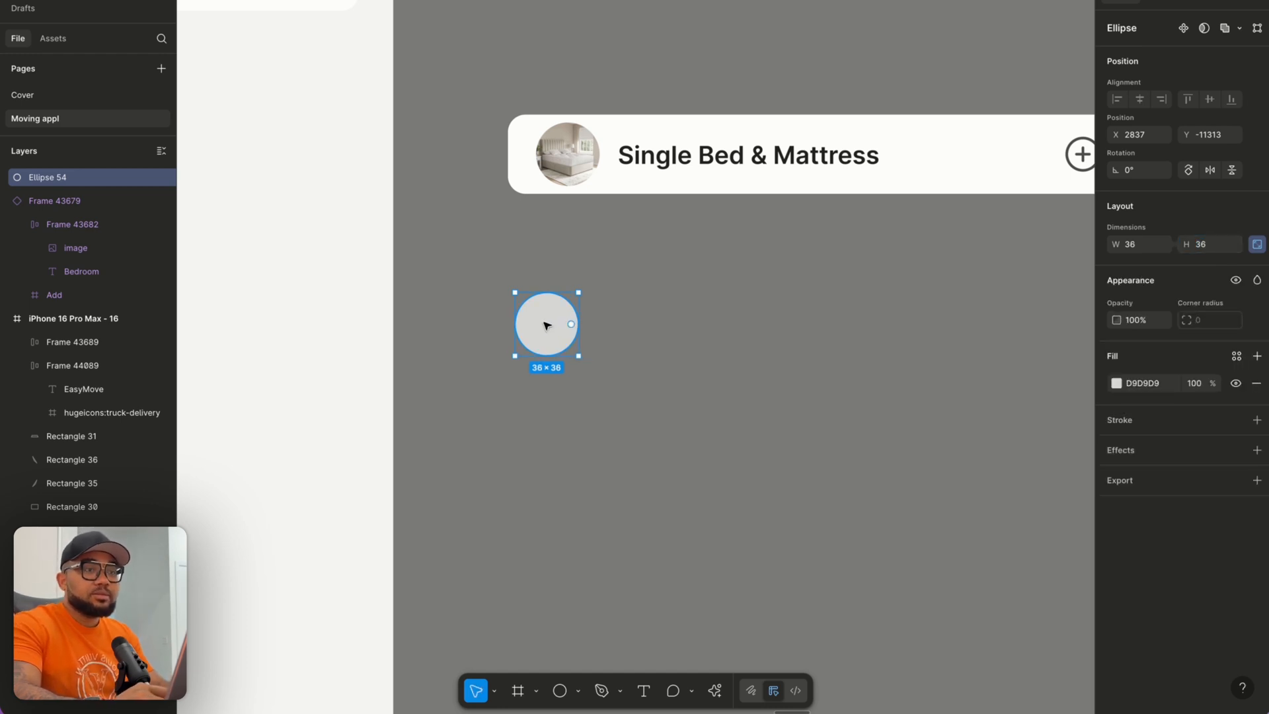
click(620, 323)
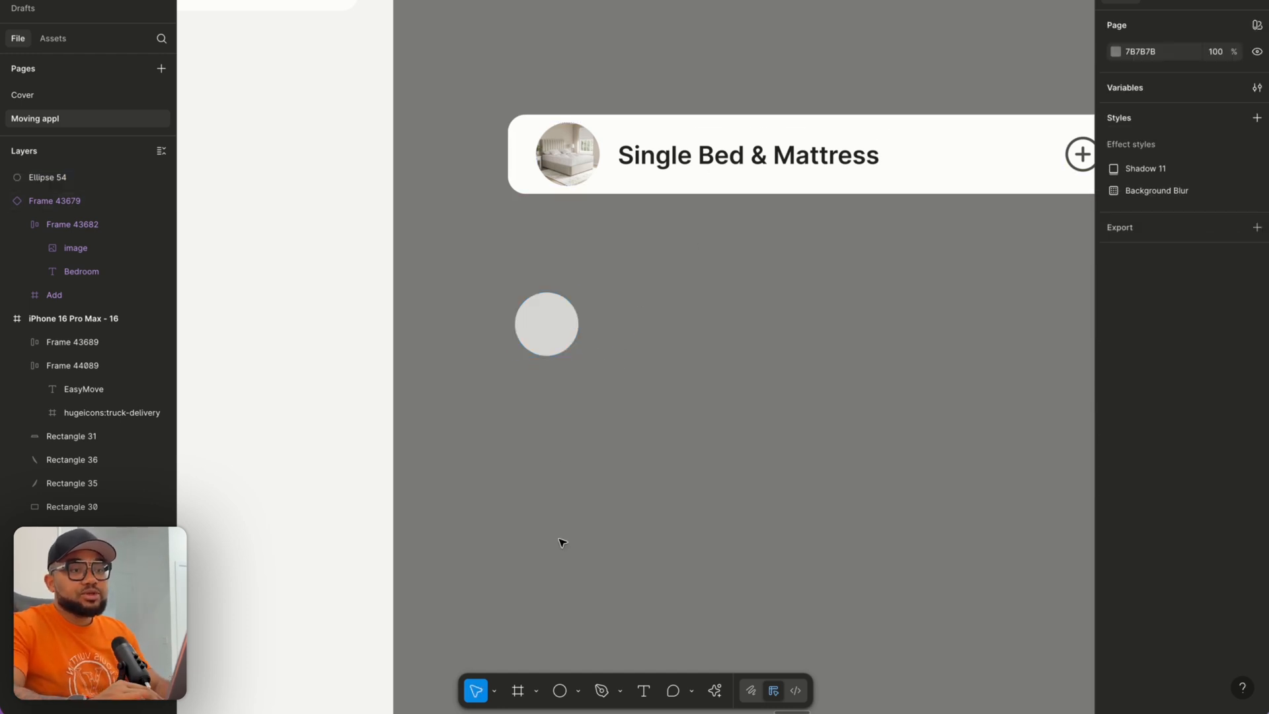
Add the text "Label" beside the circle, vertically centred on it, and apply the Black colour style.
click(643, 690)
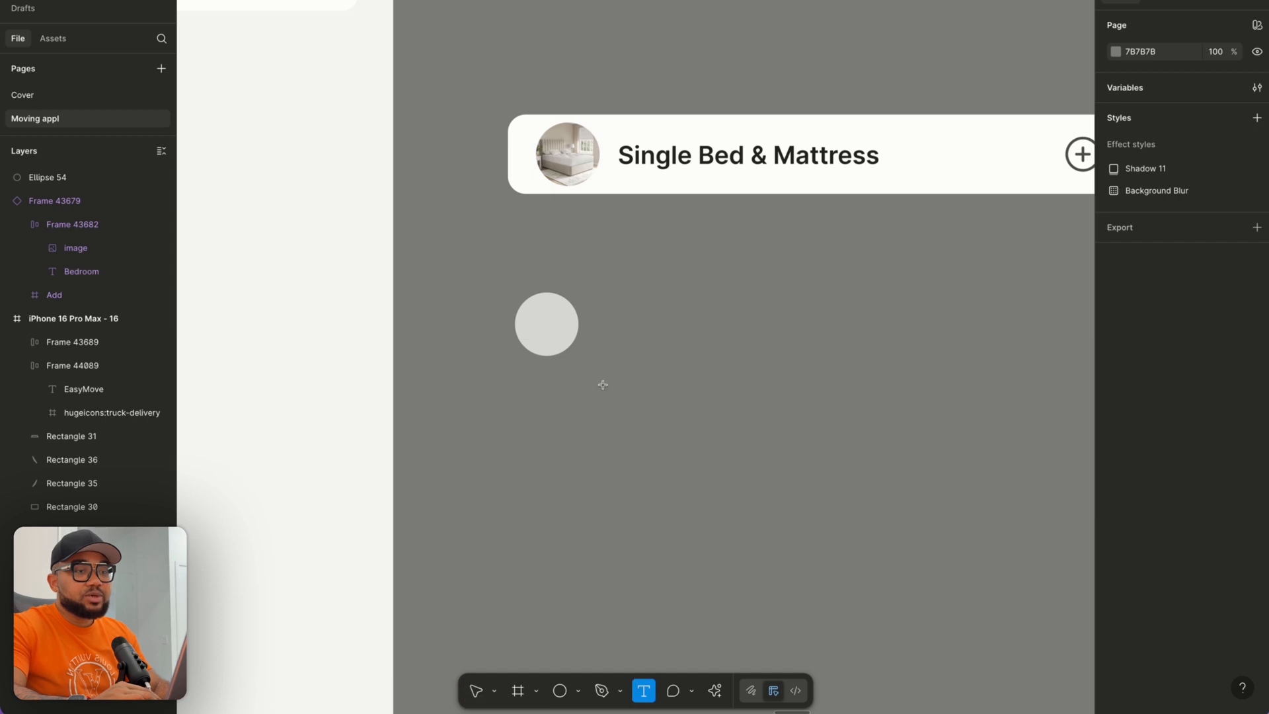
click(603, 324)
text(Lab)
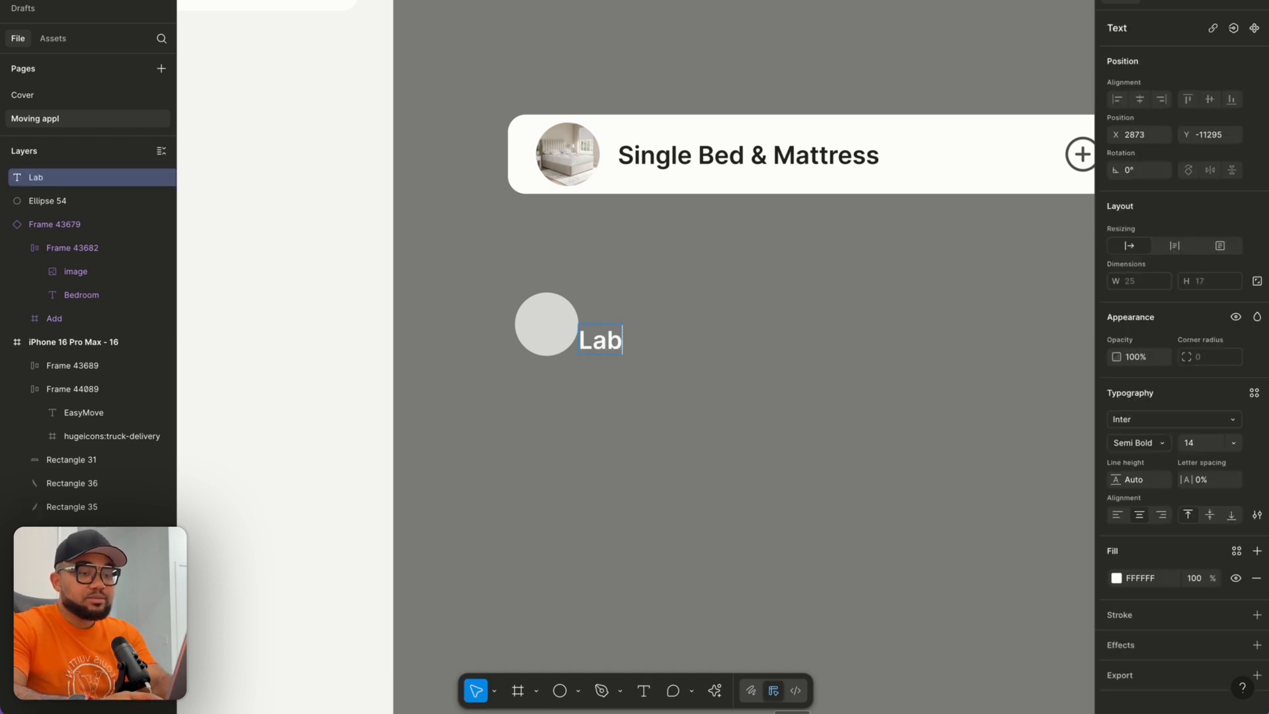
text(el)
key(Escape)
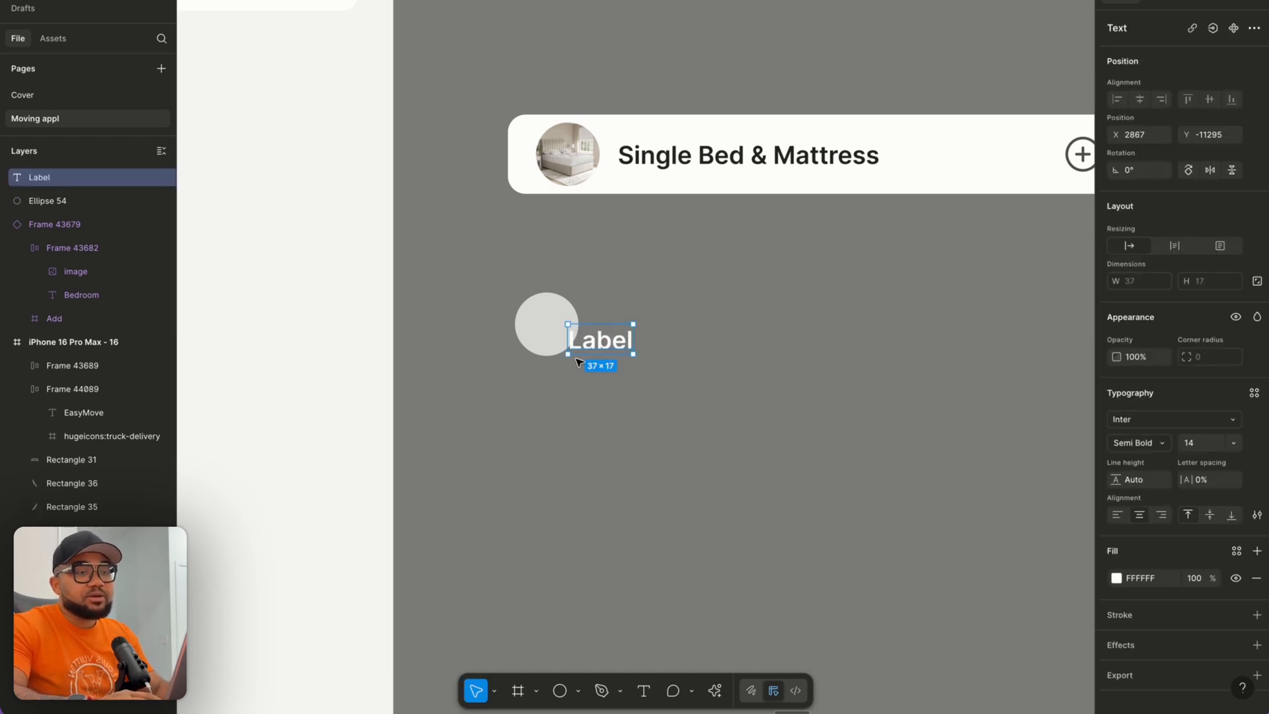
drag(606, 344, 646, 331)
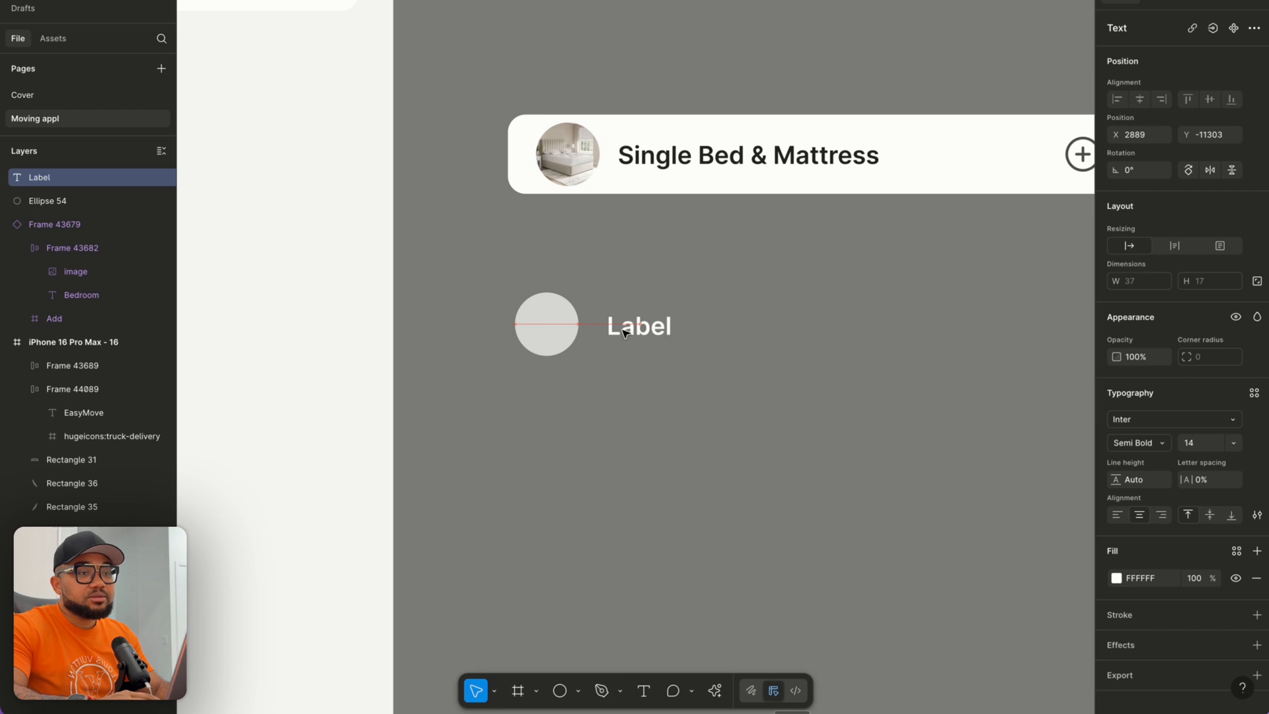
click(1236, 550)
click(962, 500)
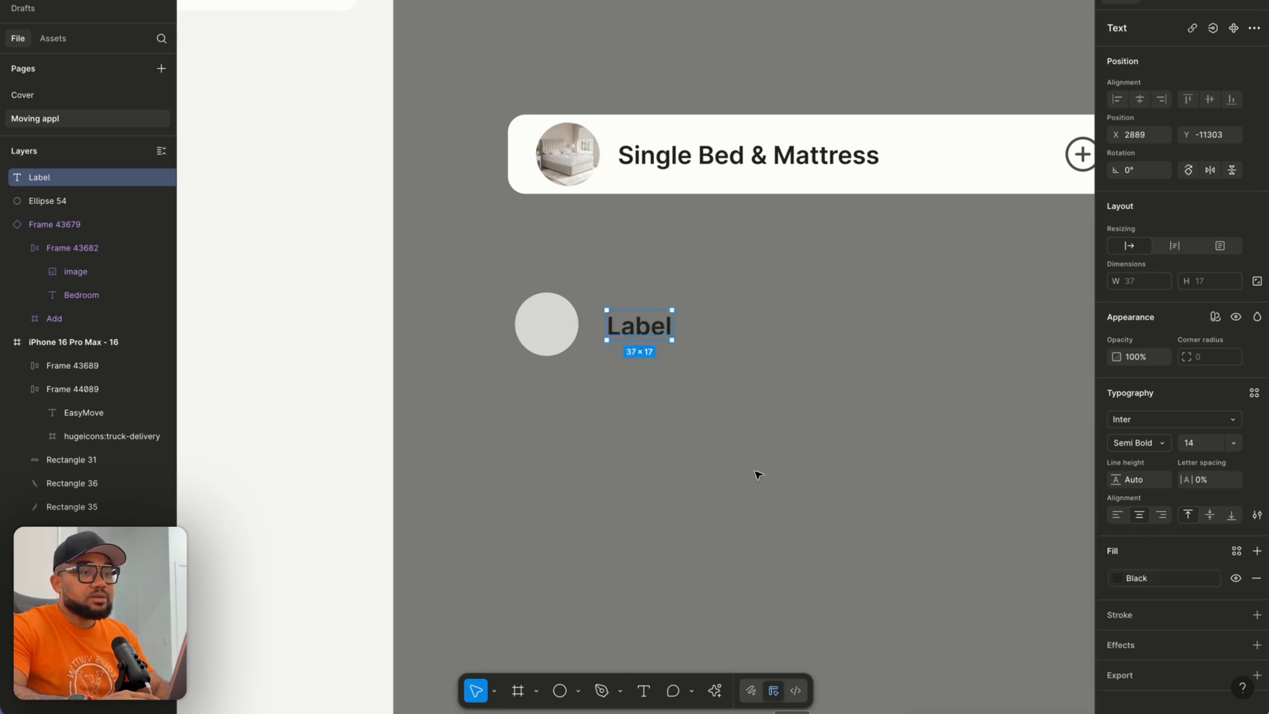
Wrap the circle and the Label text together in an auto layout frame.
click(447, 324)
drag(483, 269, 798, 418)
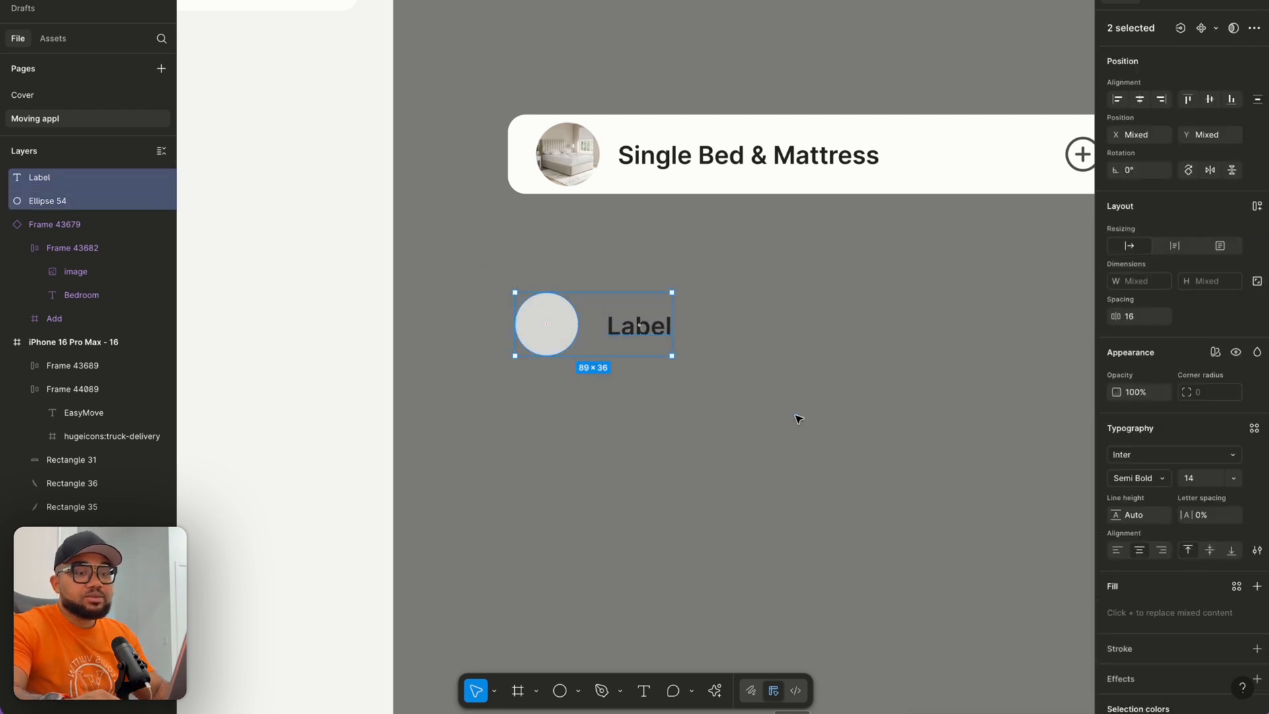
key(shift+a)
click(651, 332)
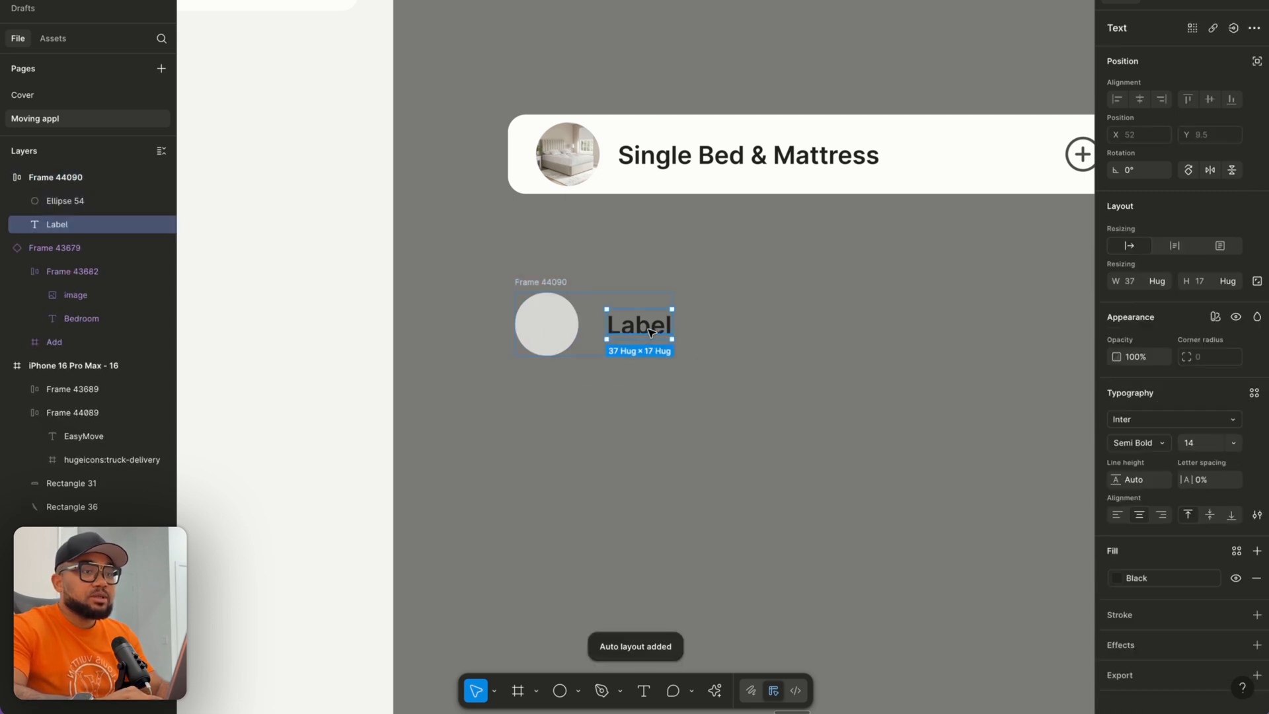
triple_click(697, 163)
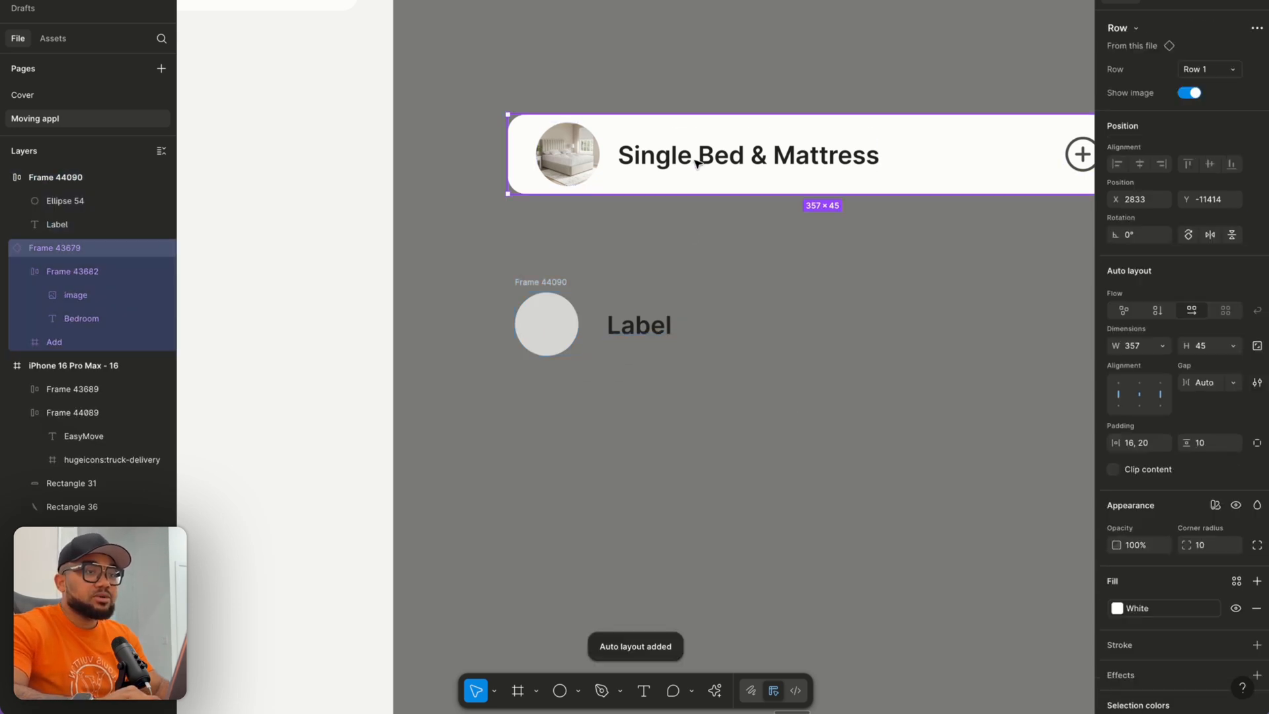
click(816, 386)
Copy the plus icon from the Single Bed & Mattress row and place it in line with the Label text, some distance away.
scroll(812, 388, right, 3)
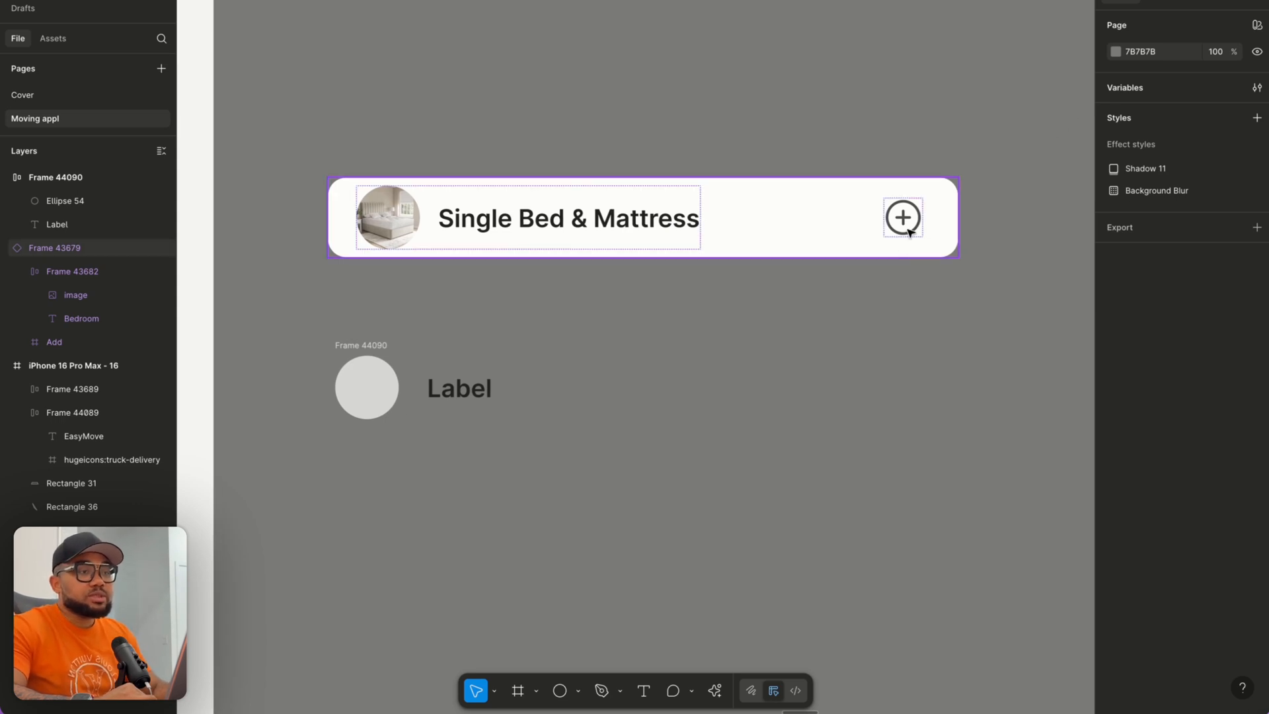
click(910, 232)
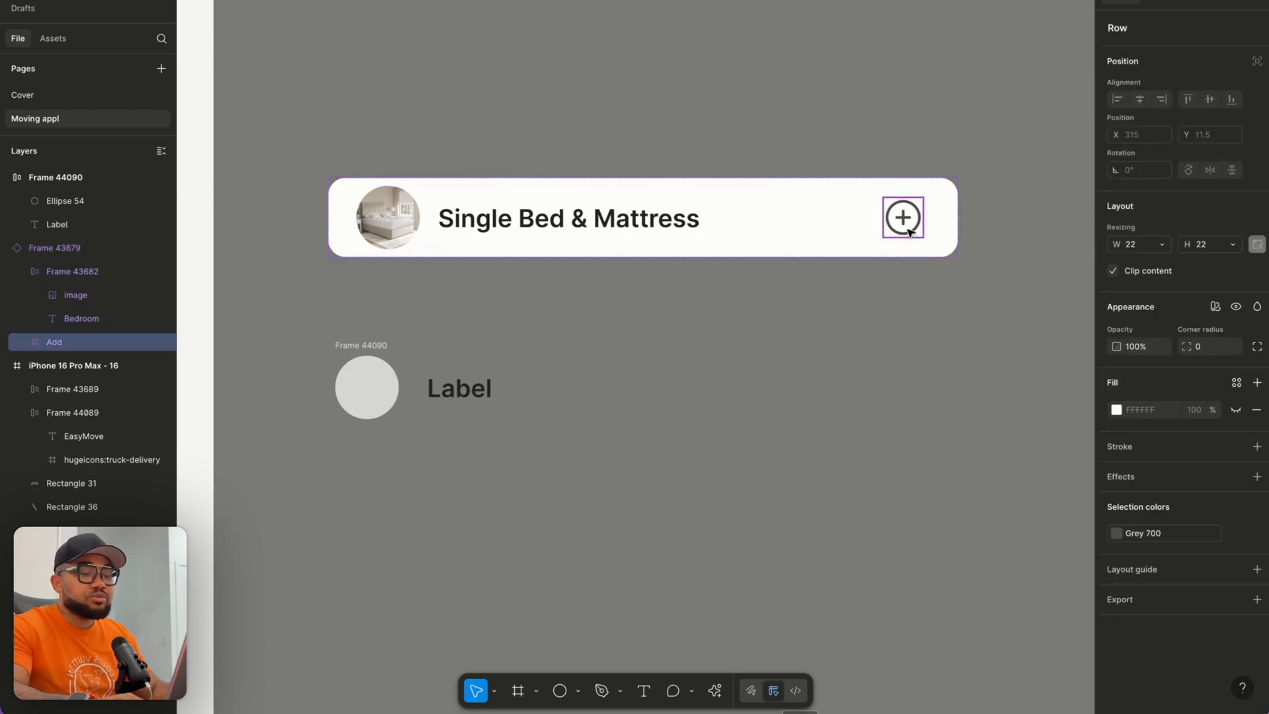
alt+drag(910, 231, 788, 350)
scroll(787, 350, left, 1)
scroll(788, 350, down, 1)
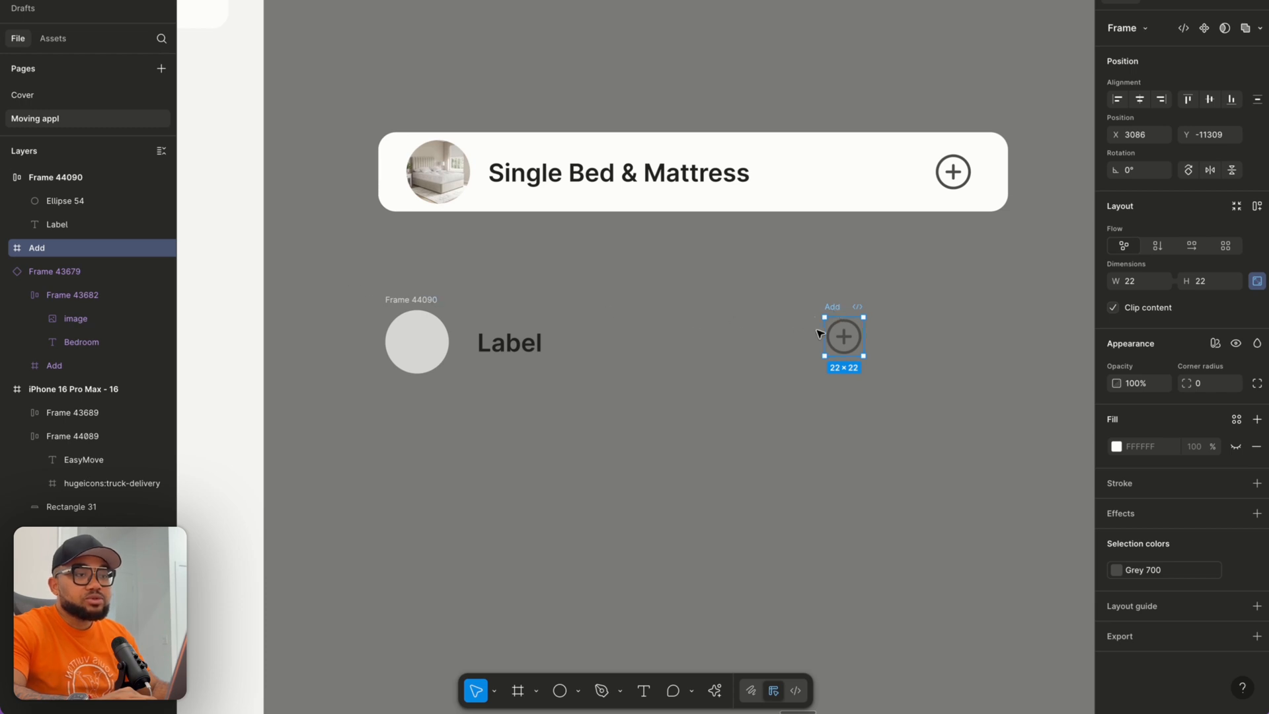
Wrap the circle-and-label frame and the plus icon together in a horizontal auto layout frame with 16 horizontal padding.
drag(324, 272, 991, 448)
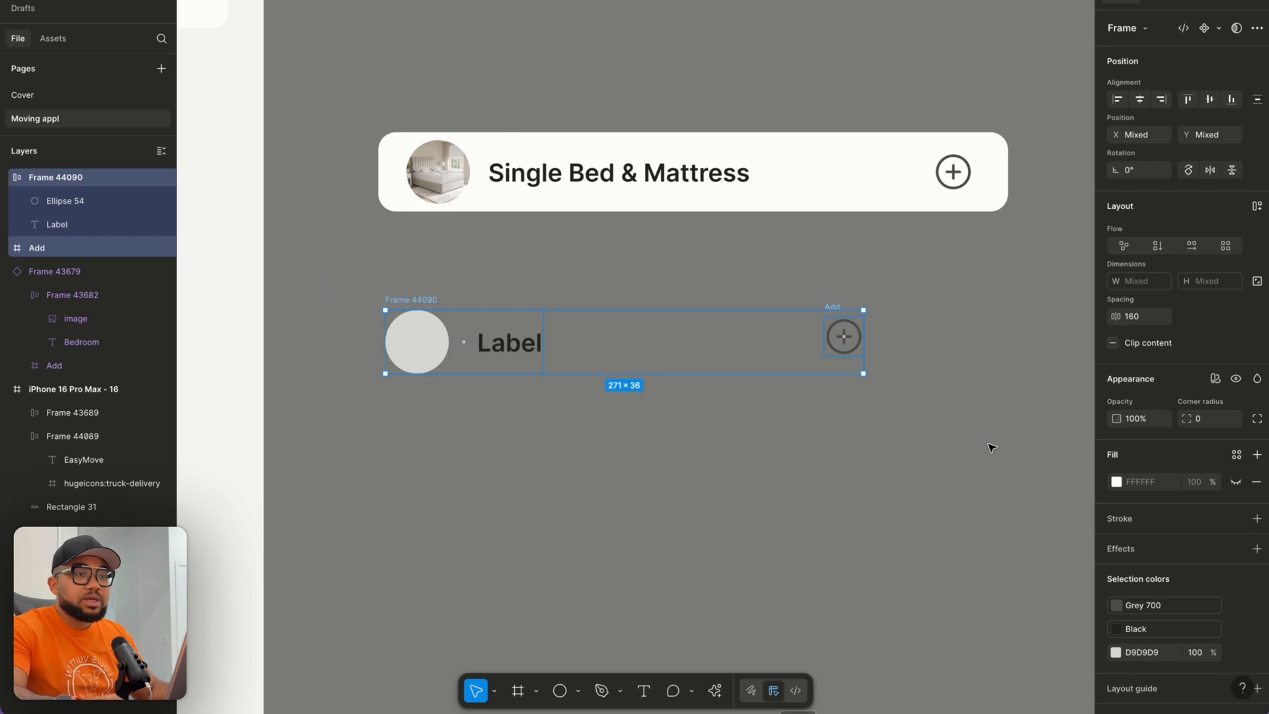
key(shift+a)
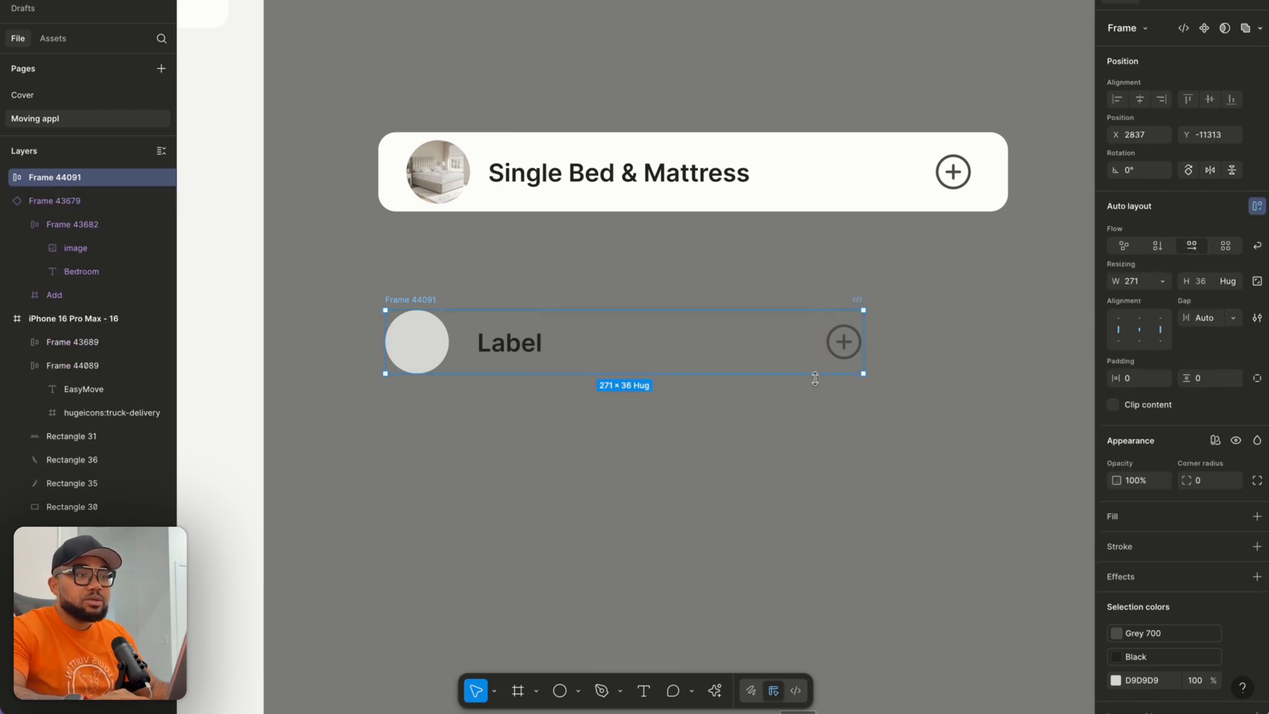
click(1131, 384)
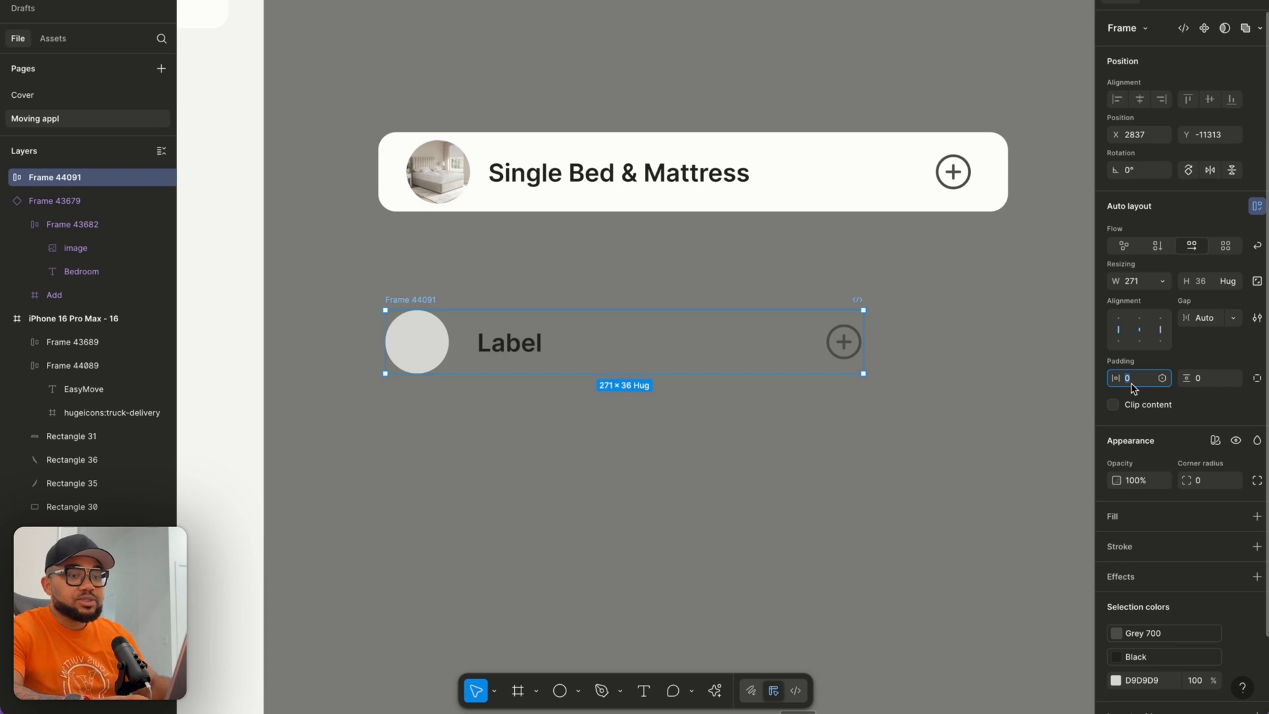
text(1)
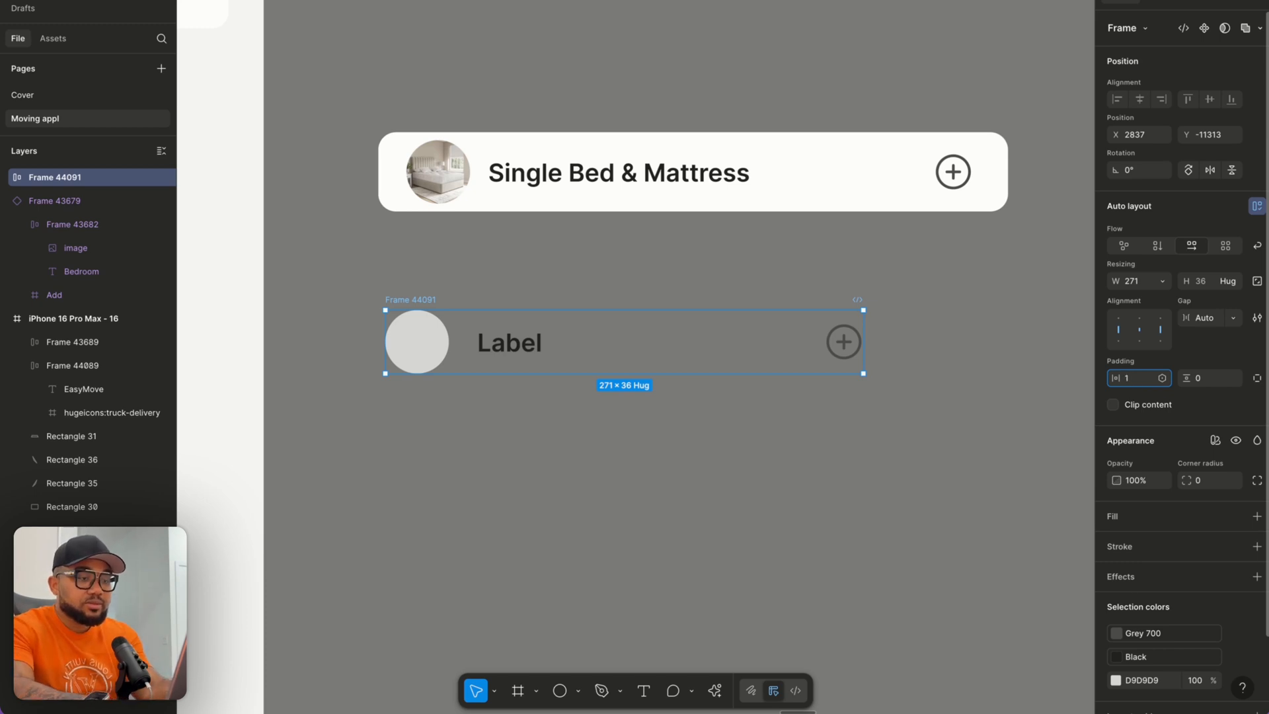
text(6)
key(Return)
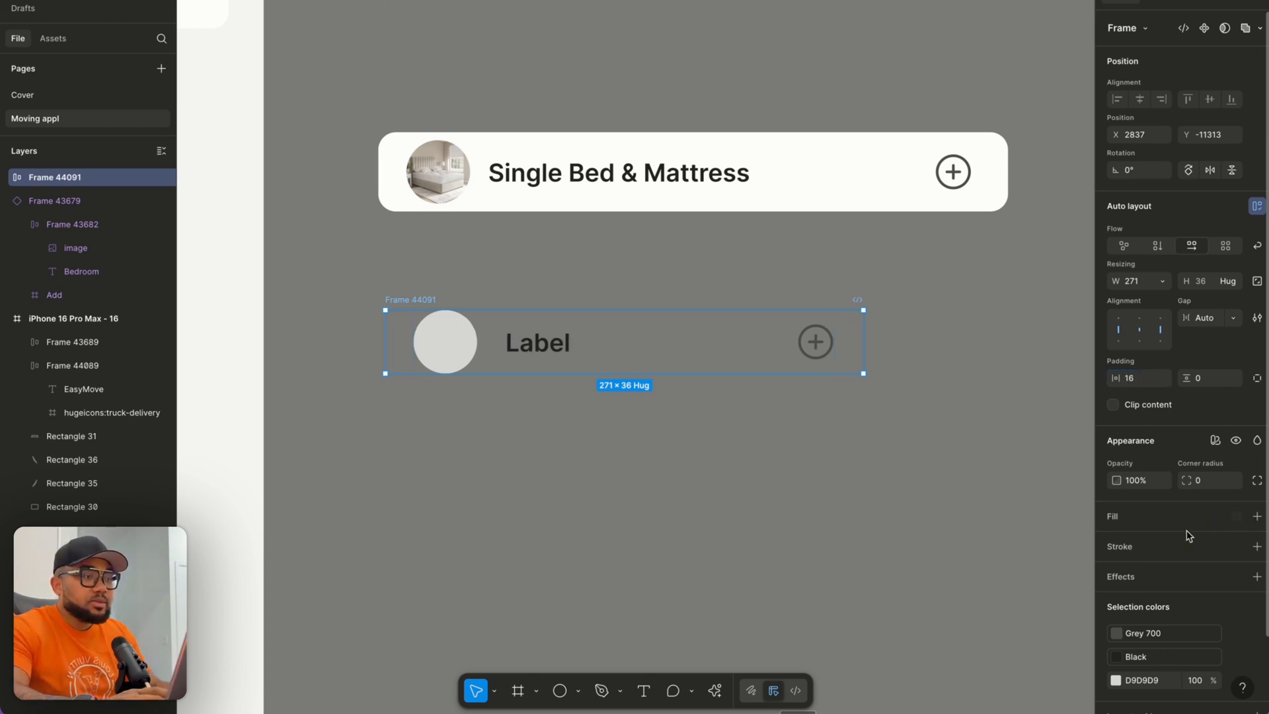
Give the new row frame the White fill style, a height of 54 and a corner radius of 10.
click(1235, 516)
click(987, 522)
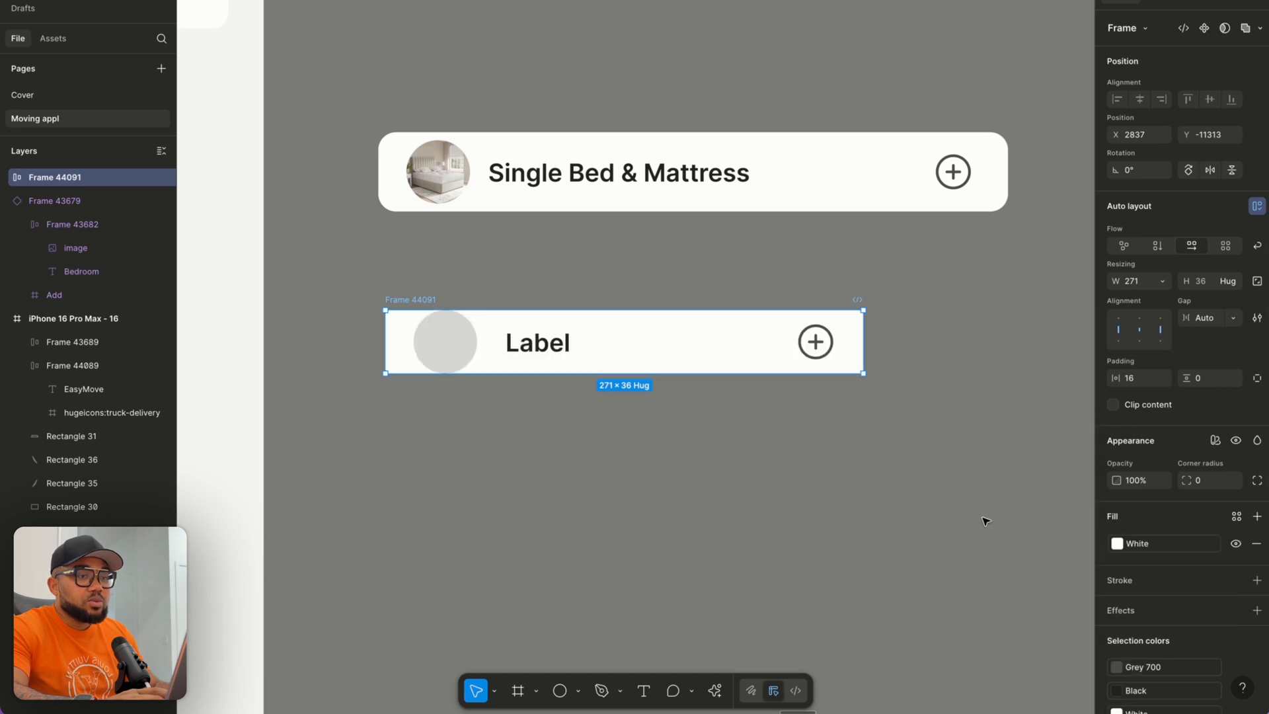
drag(724, 374, 723, 405)
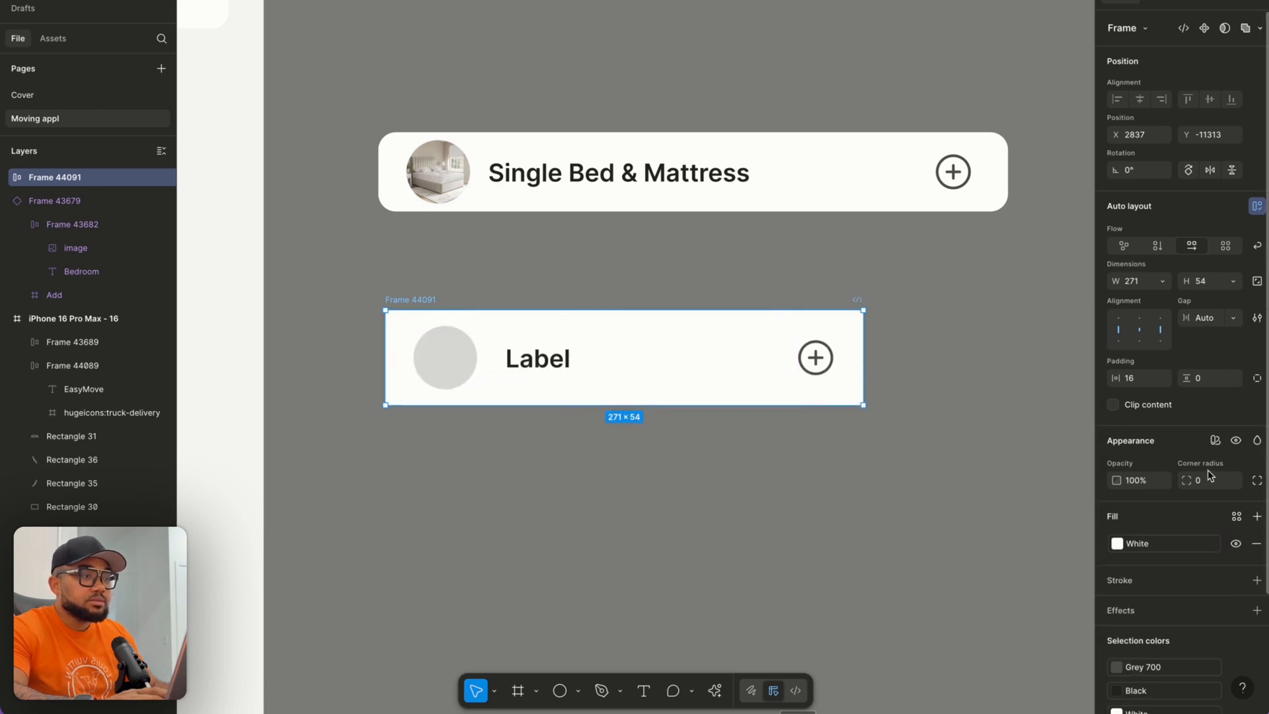
key(Return)
click(857, 489)
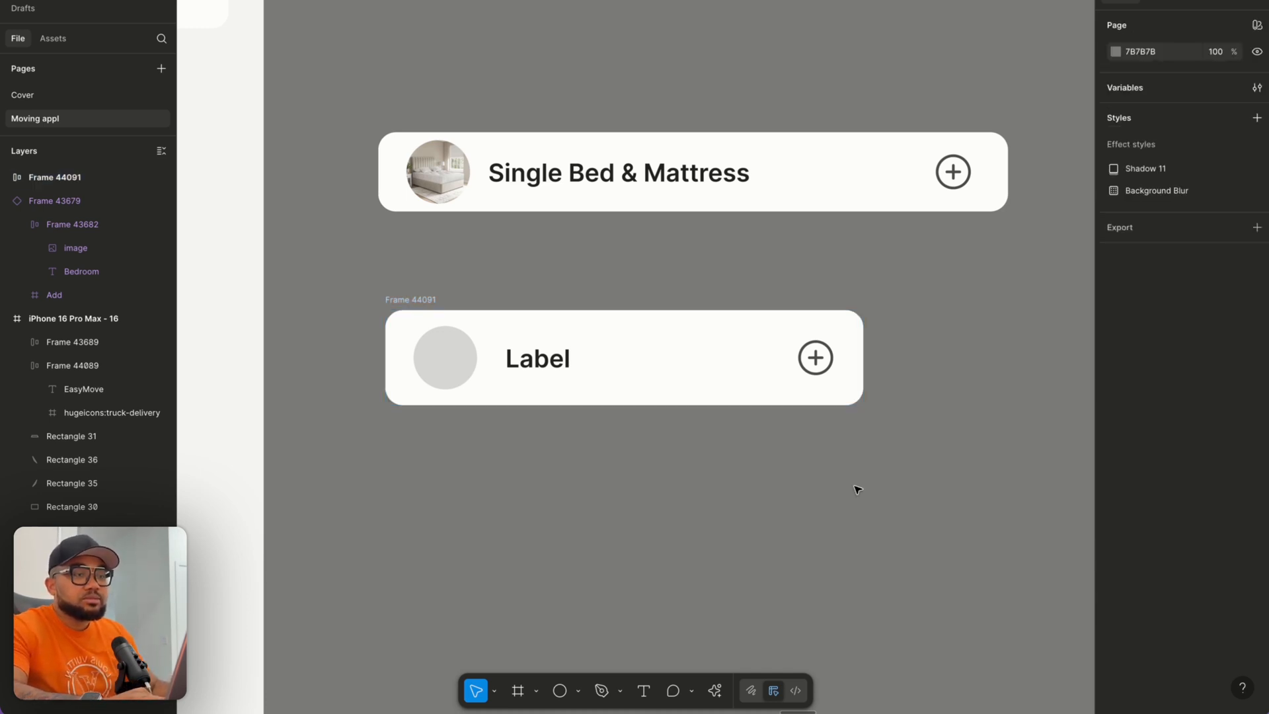
Widen the Label row frame to 353, about as wide as the Single Bed & Mattress row above it.
scroll(857, 489, down, 5)
scroll(857, 489, left, 5)
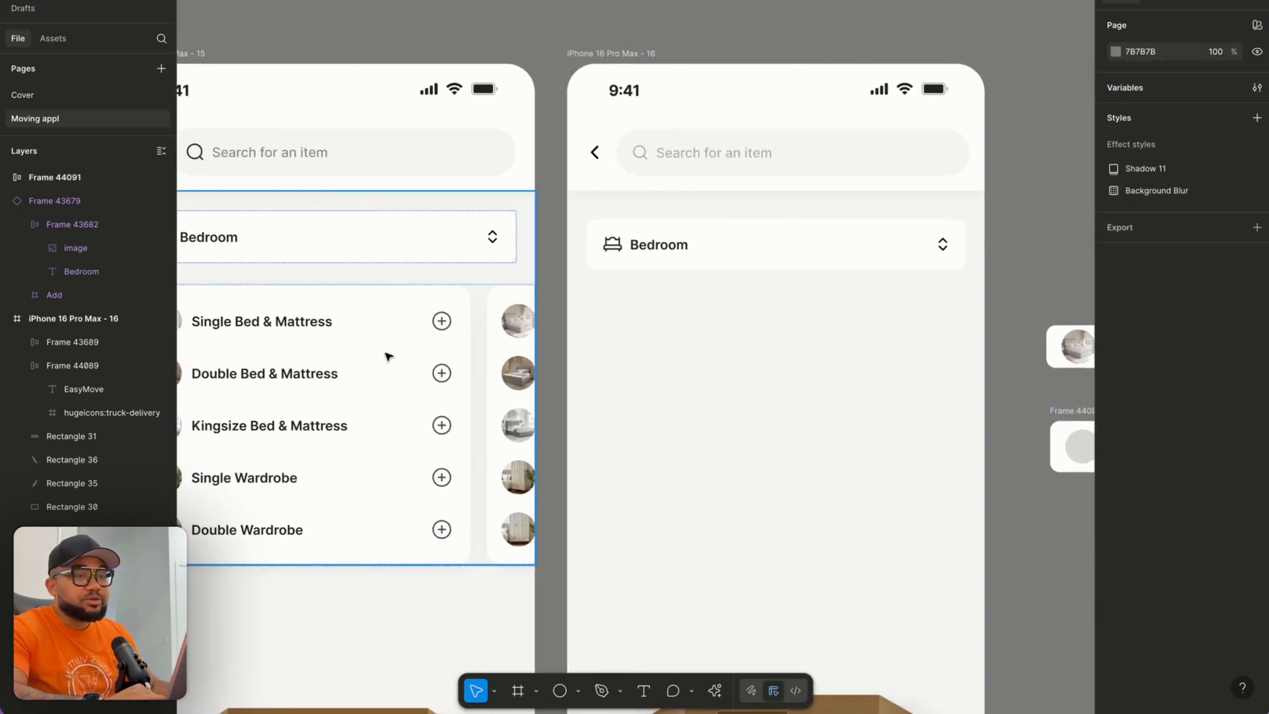
scroll(388, 361, right, 10)
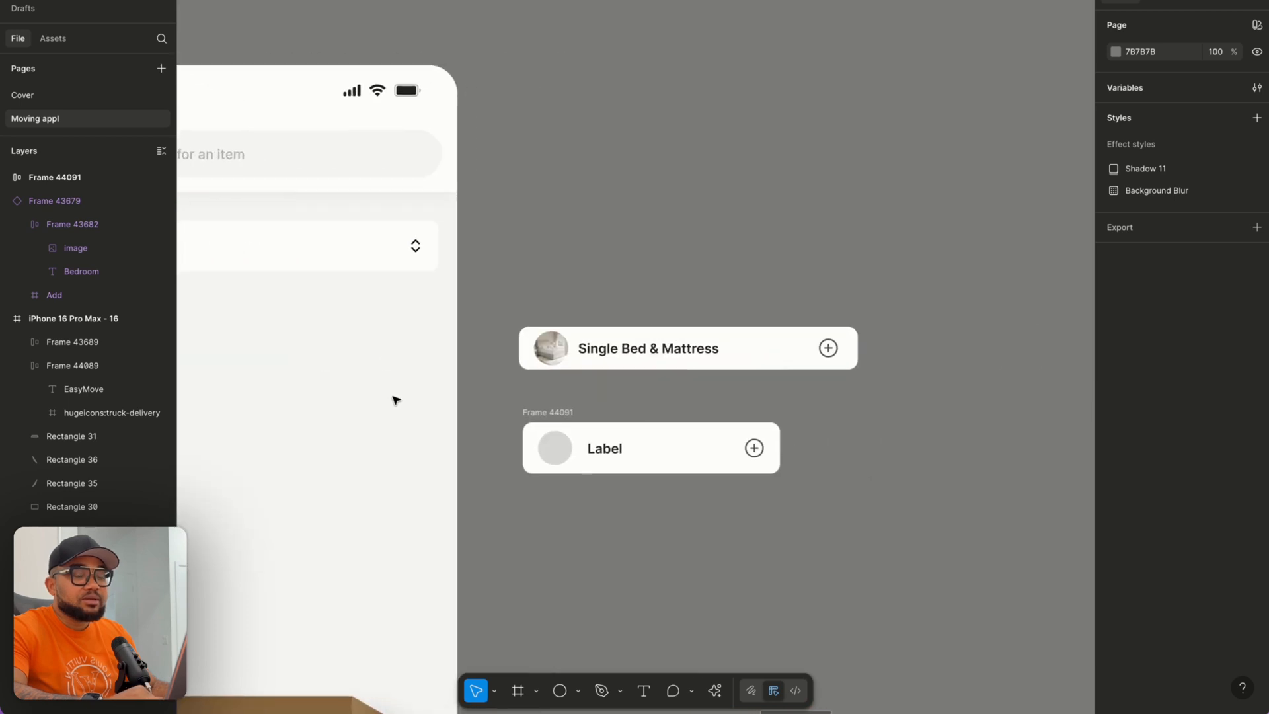
click(740, 467)
drag(744, 467, 824, 467)
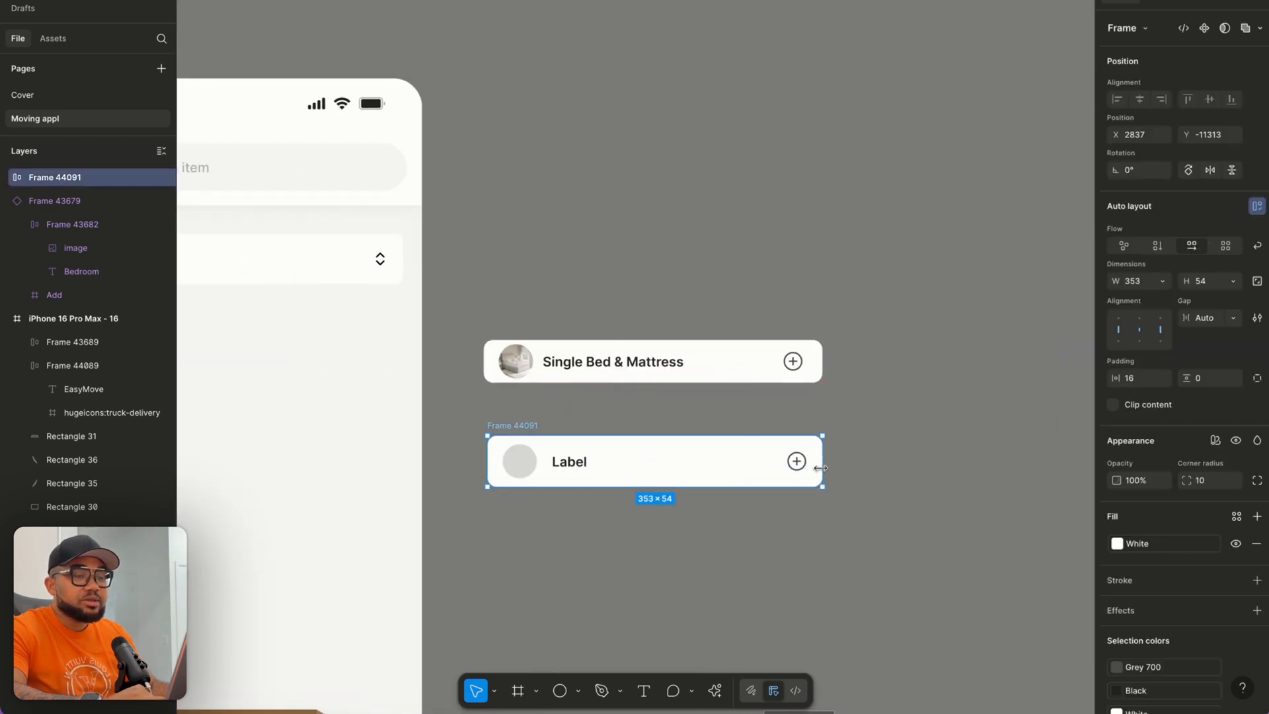
scroll(800, 466, down, 3)
scroll(800, 466, left, 2)
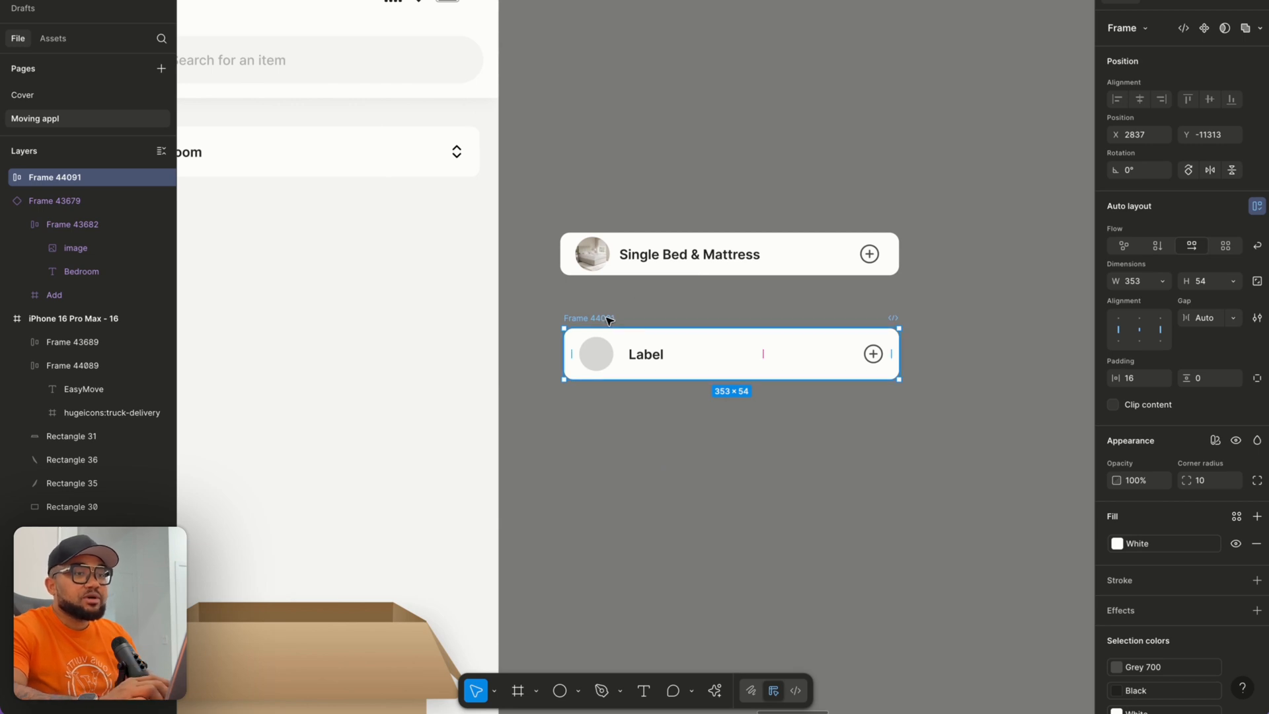
Delete the Single Bed & Mattress reference row and rename the Label row frame "Row".
click(618, 243)
key(Delete)
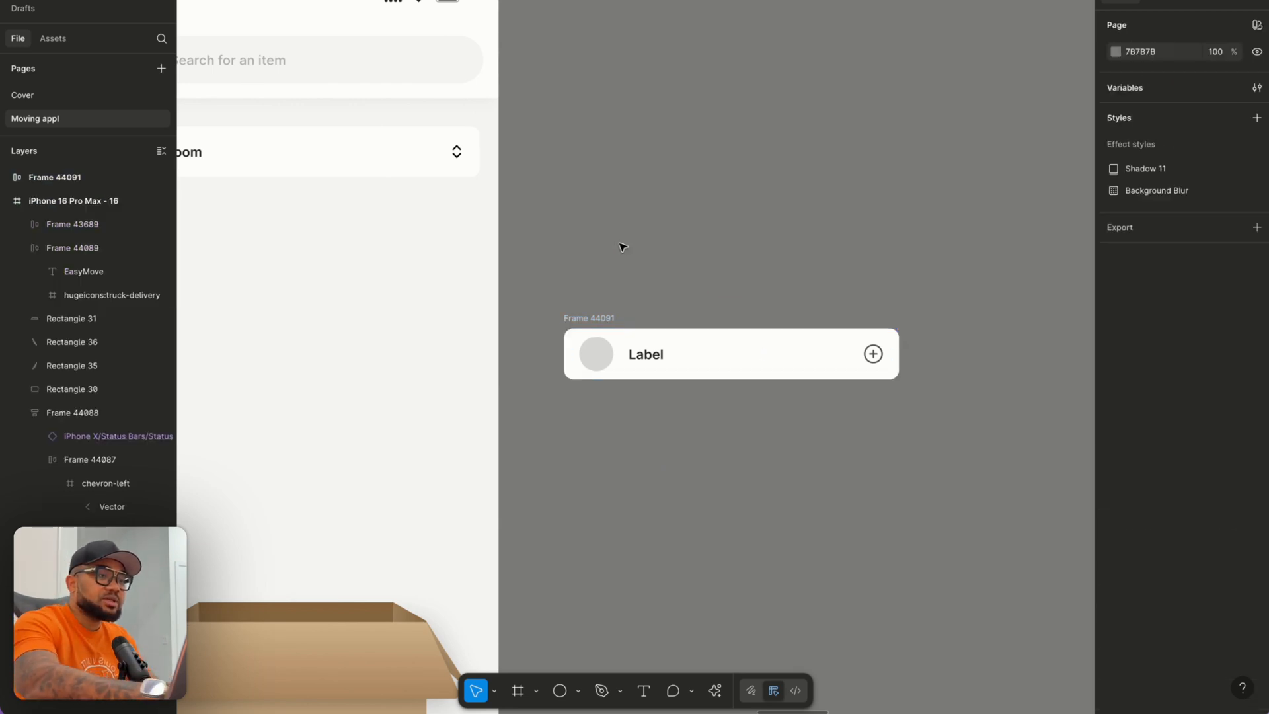
click(574, 319)
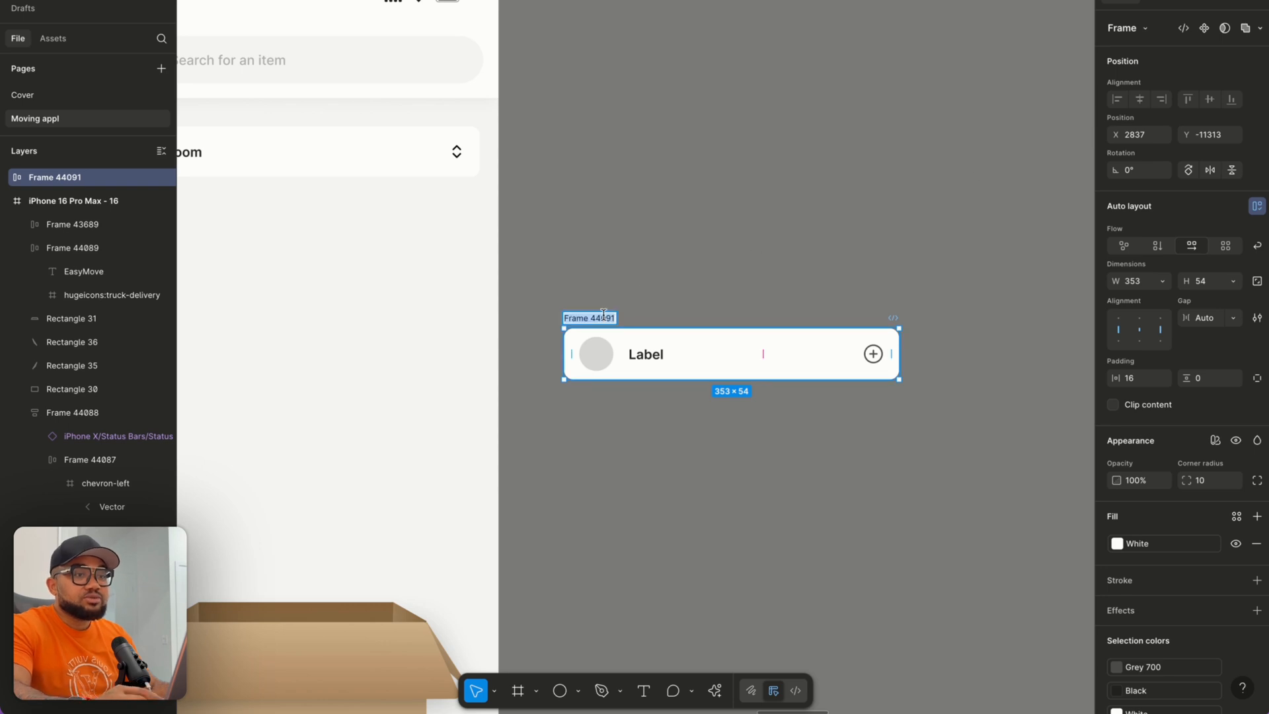
text(Row)
key(Return)
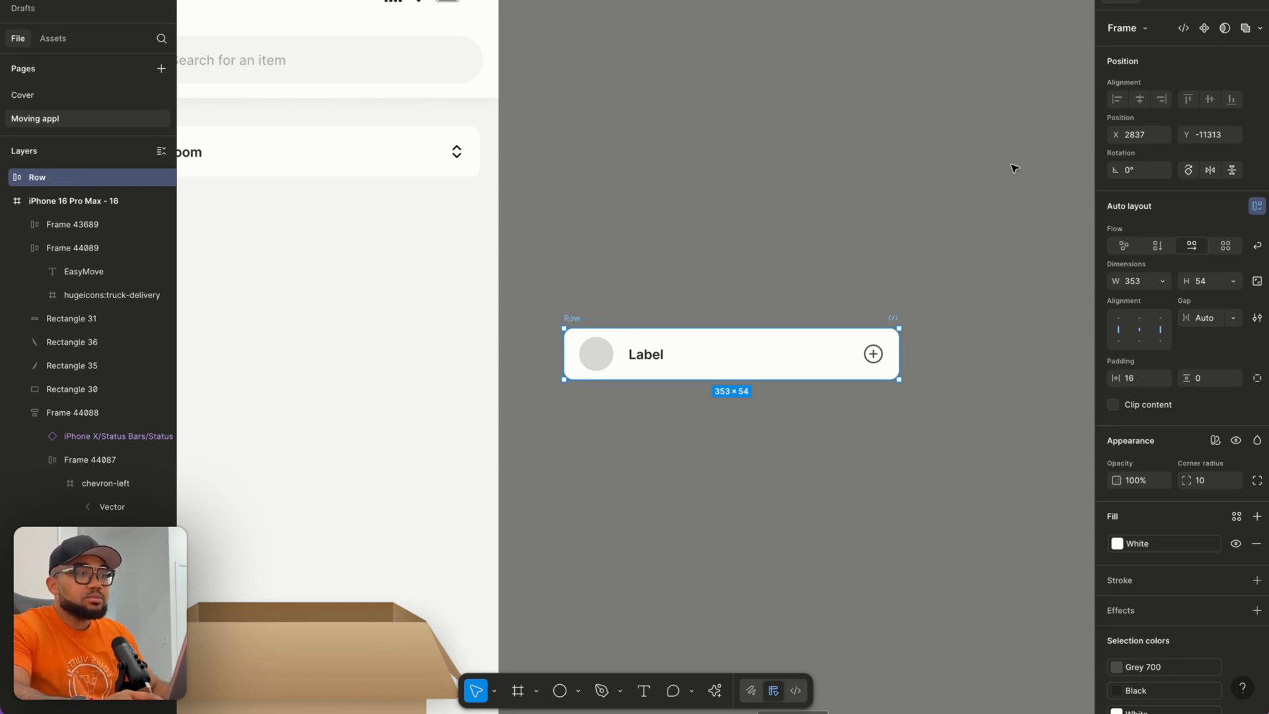
Turn the Row frame into a component with a second variant and rename the variant property to "Row".
click(1203, 28)
click(1215, 27)
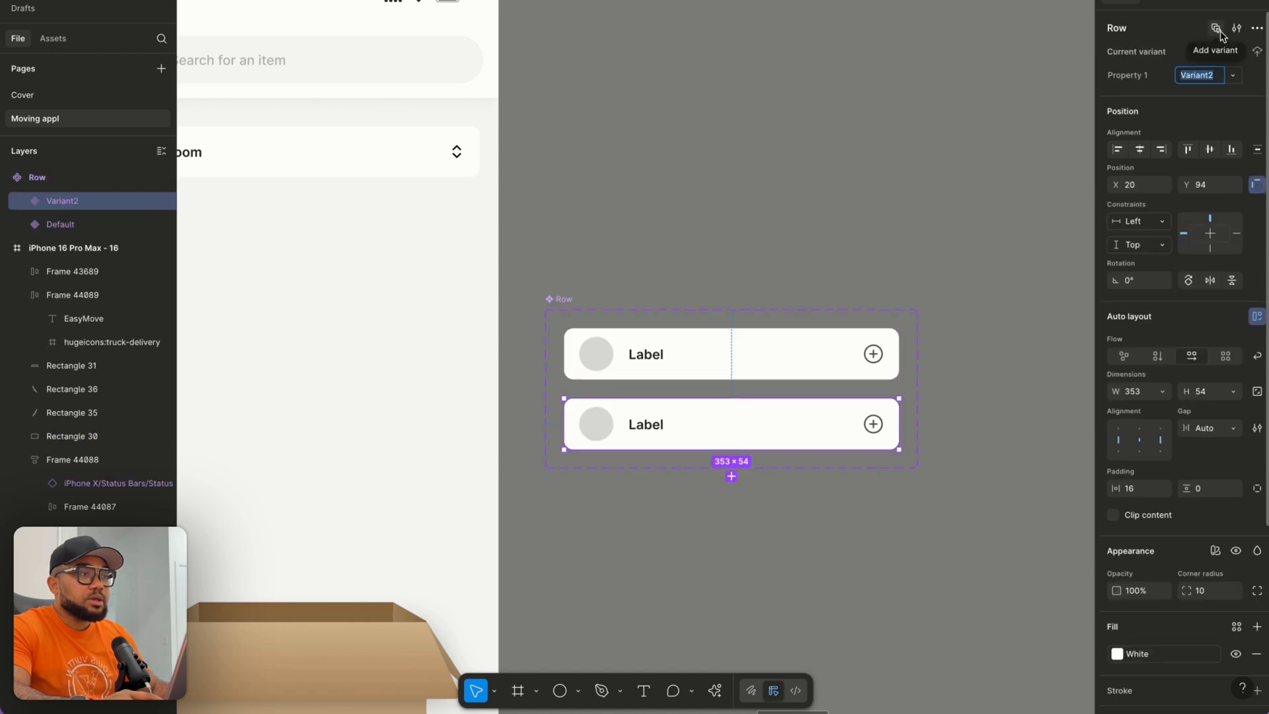
click(1131, 76)
text(Row)
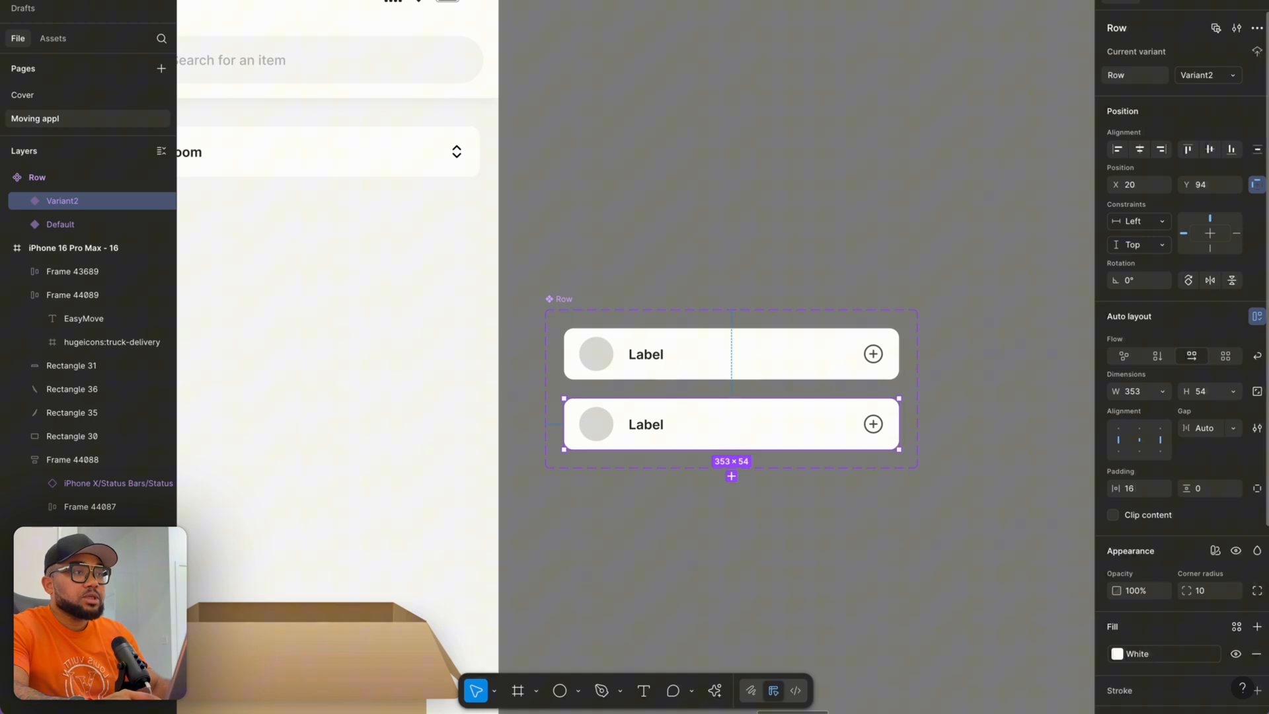
Name the lower variant "Row 2" and the upper, default variant "Row 1".
click(1196, 75)
text(Row 2)
key(Return)
click(851, 341)
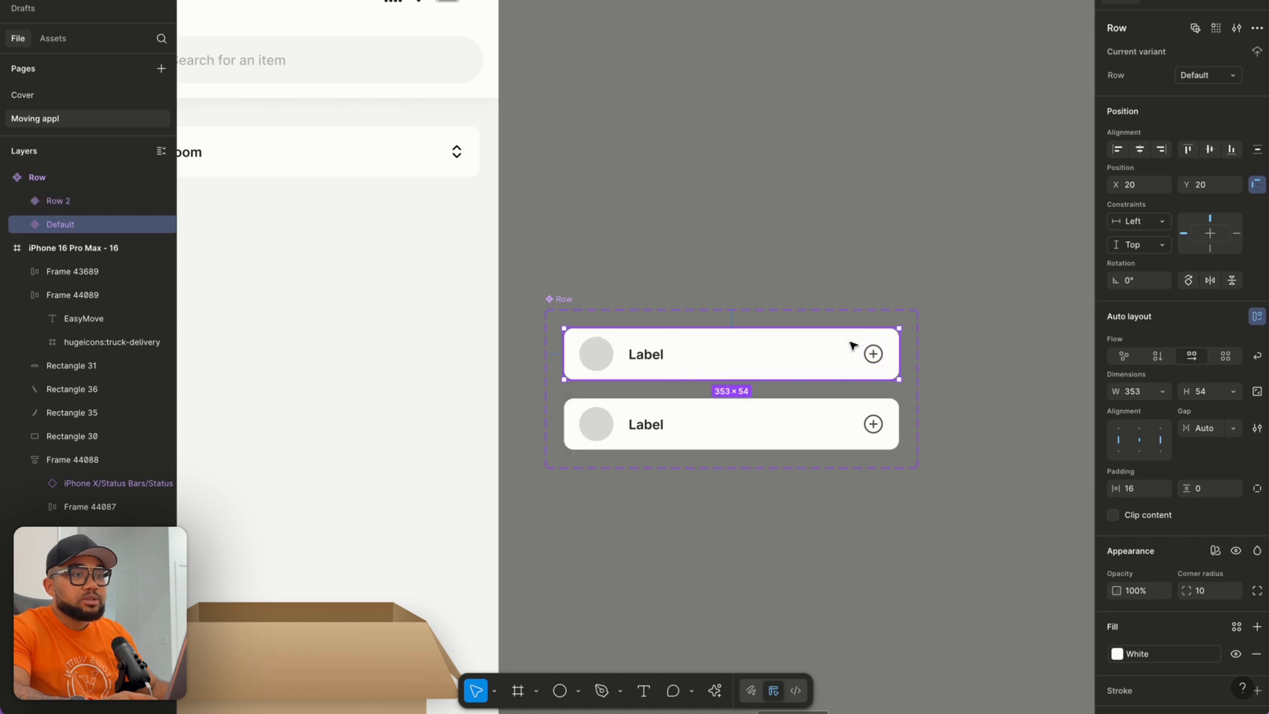
click(1204, 78)
text(Row 1)
key(Return)
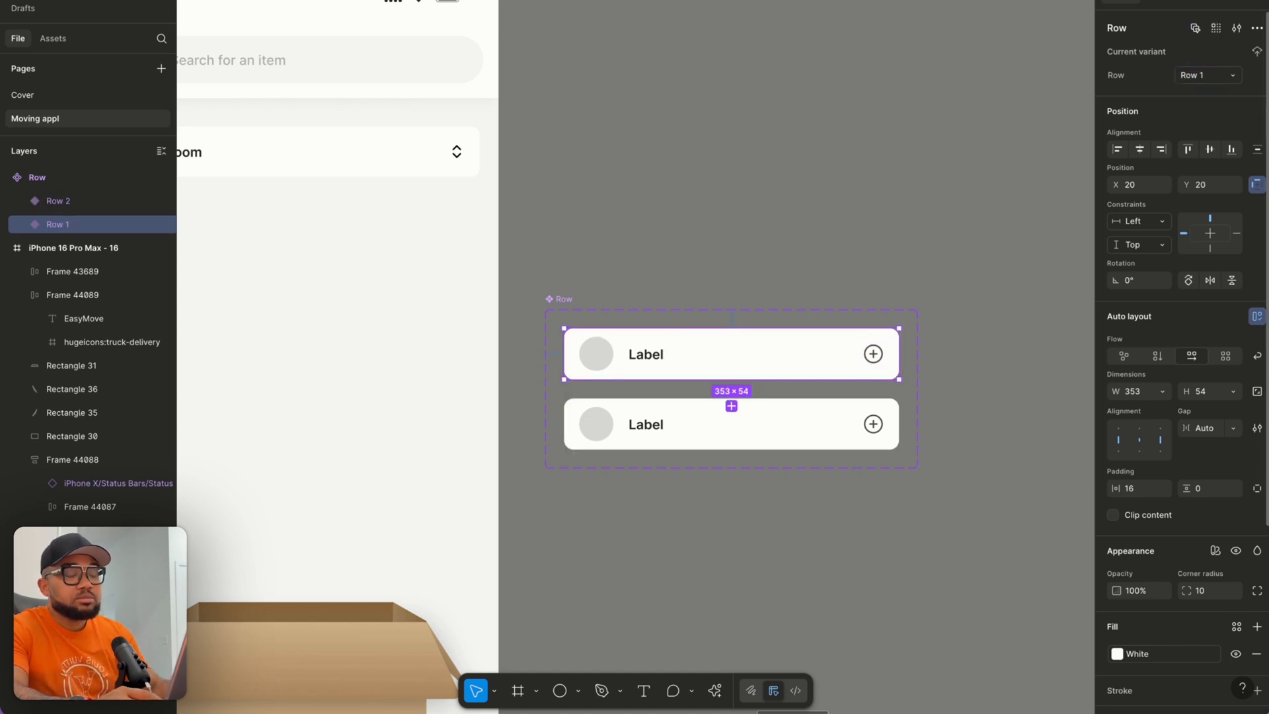
Duplicate the plus icon inside the Row 2 variant.
ctrl+scroll(859, 423, up, 3)
ctrl+scroll(859, 428, up, 2)
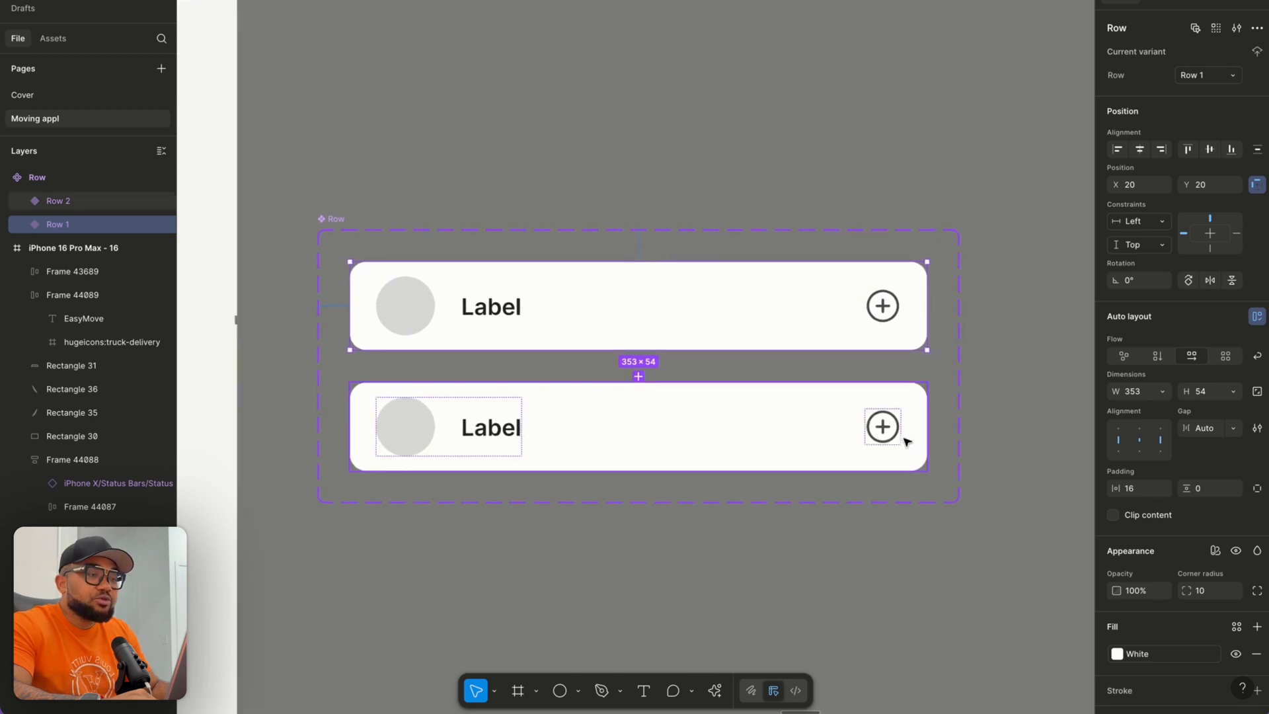
click(881, 428)
click(881, 436)
scroll(881, 442, up, 2)
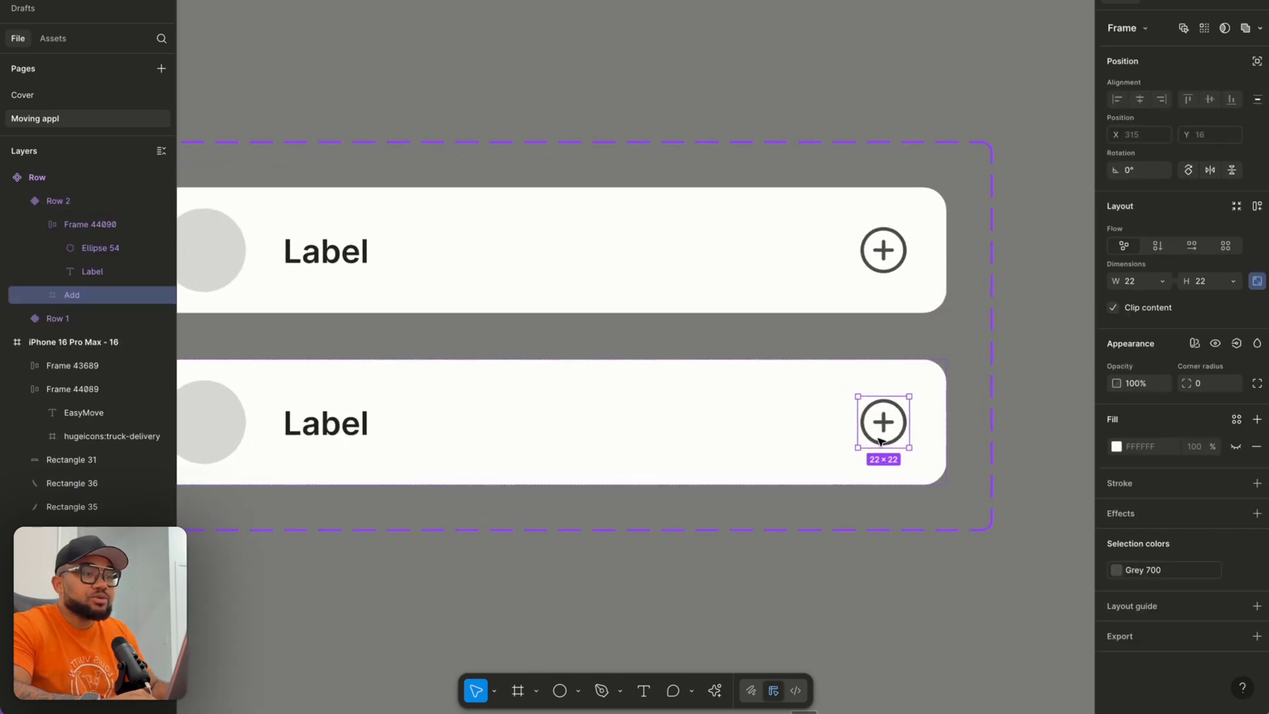
key(ctrl+d)
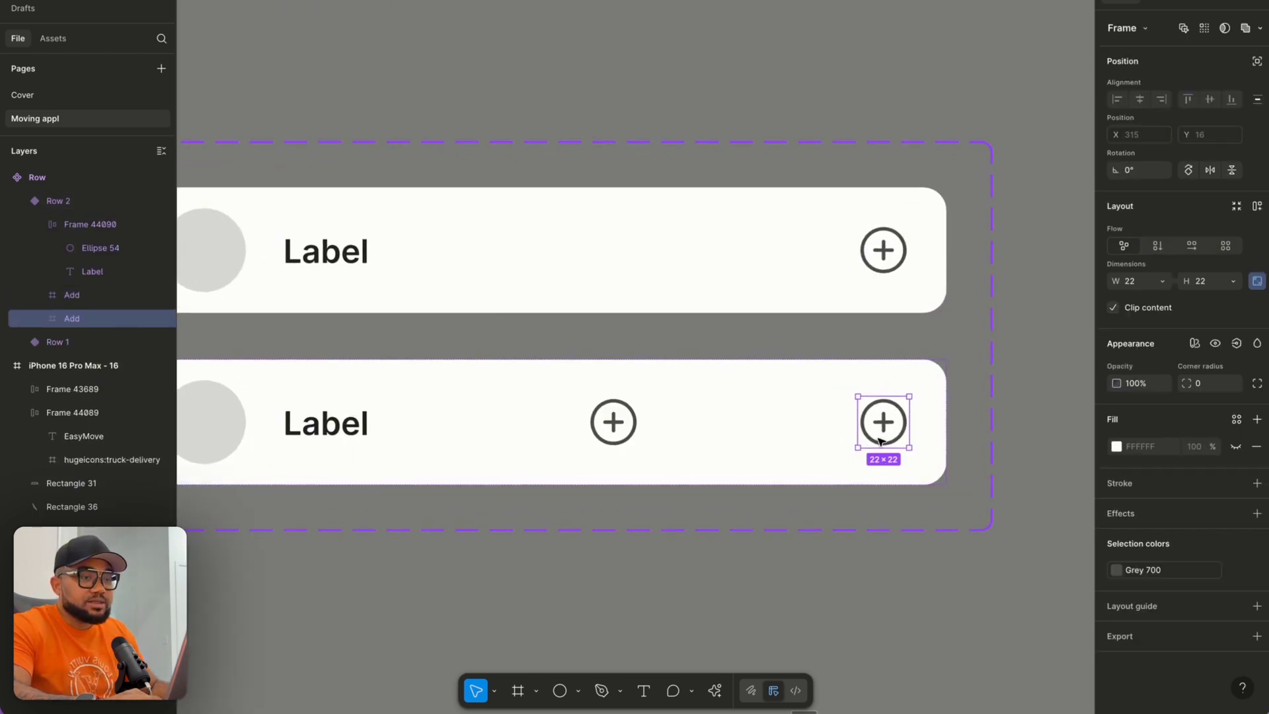
Wrap both plus icons of Row 2 in an auto layout frame and narrow that frame to 61 wide.
click(612, 430)
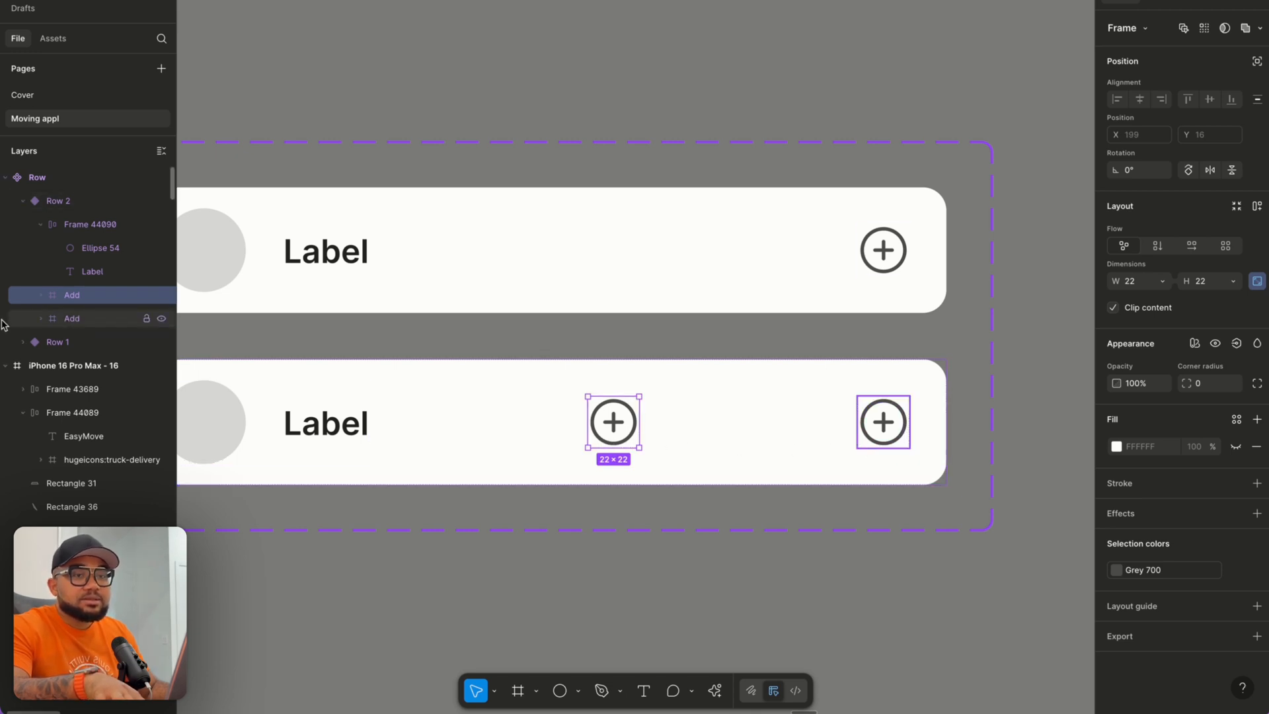
click(883, 440)
click(631, 436)
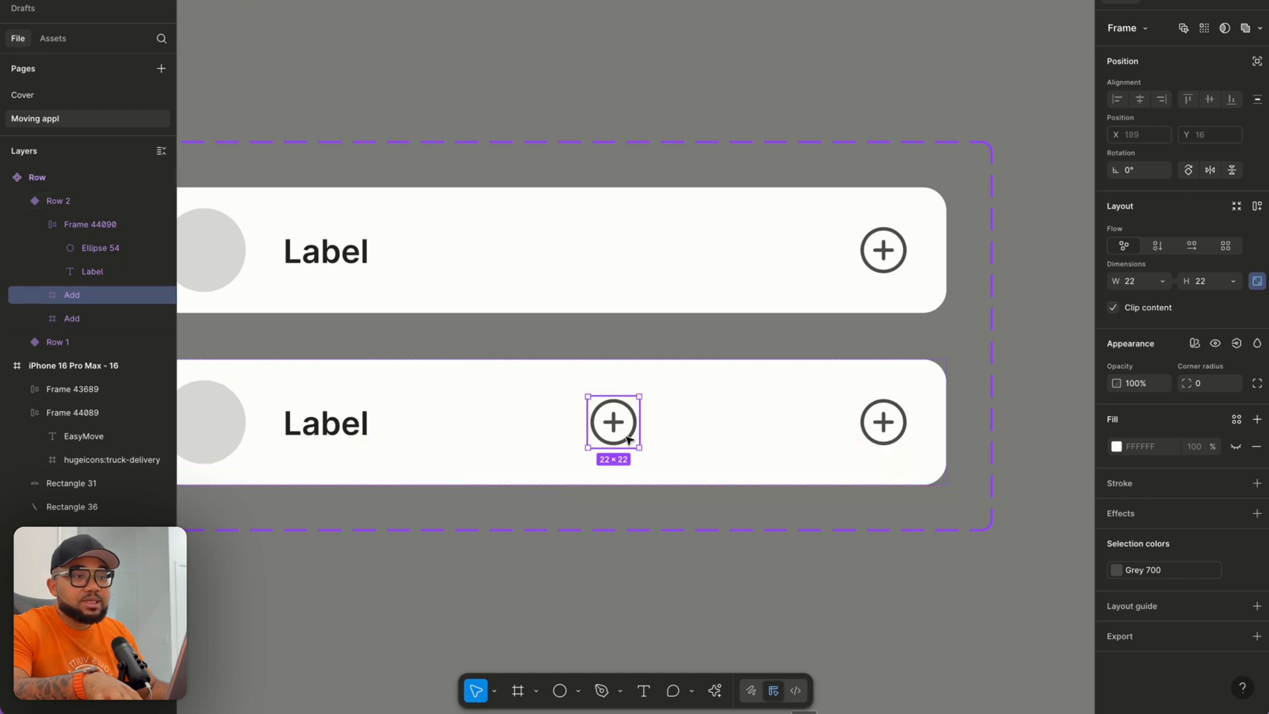
shift+click(71, 320)
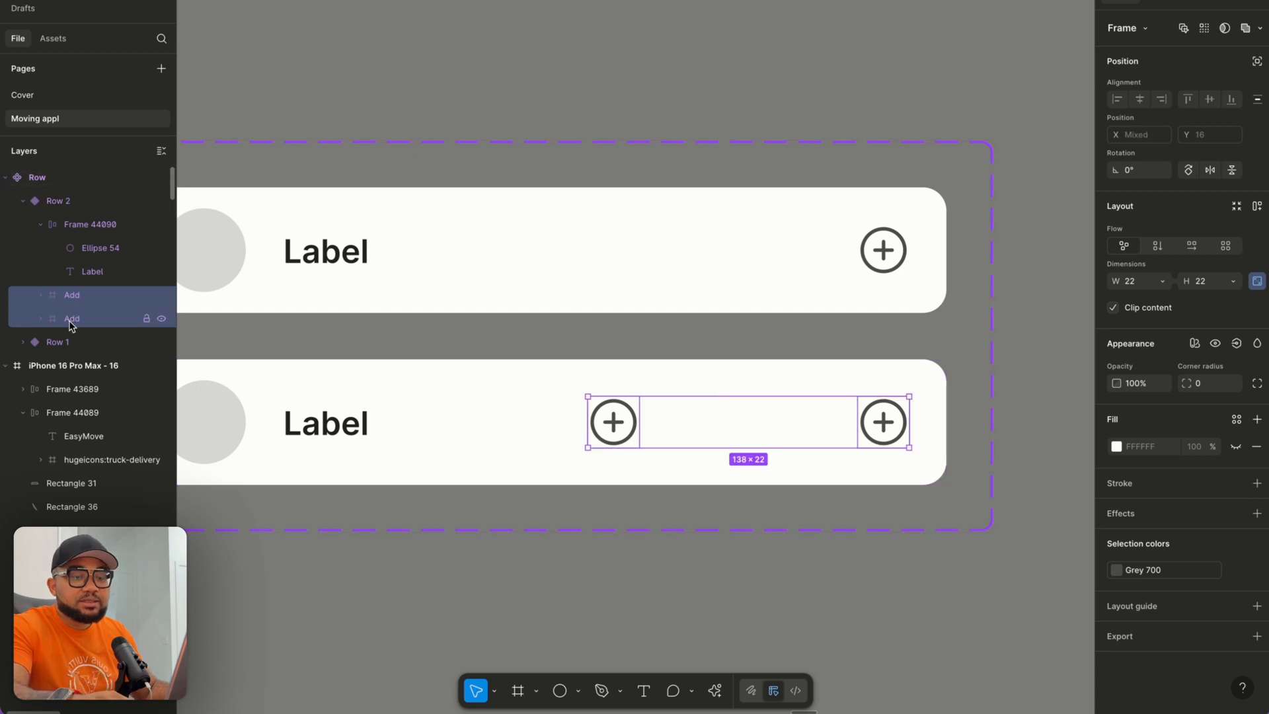
key(shift+a)
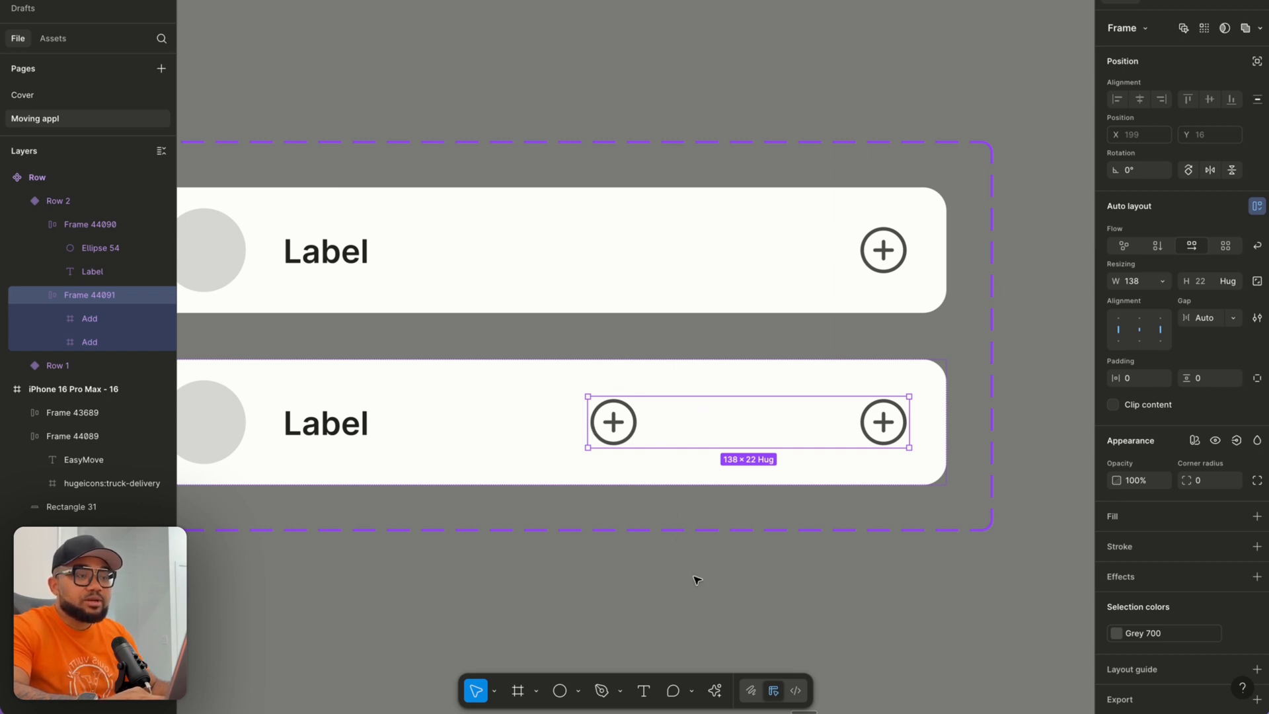
drag(588, 430, 767, 436)
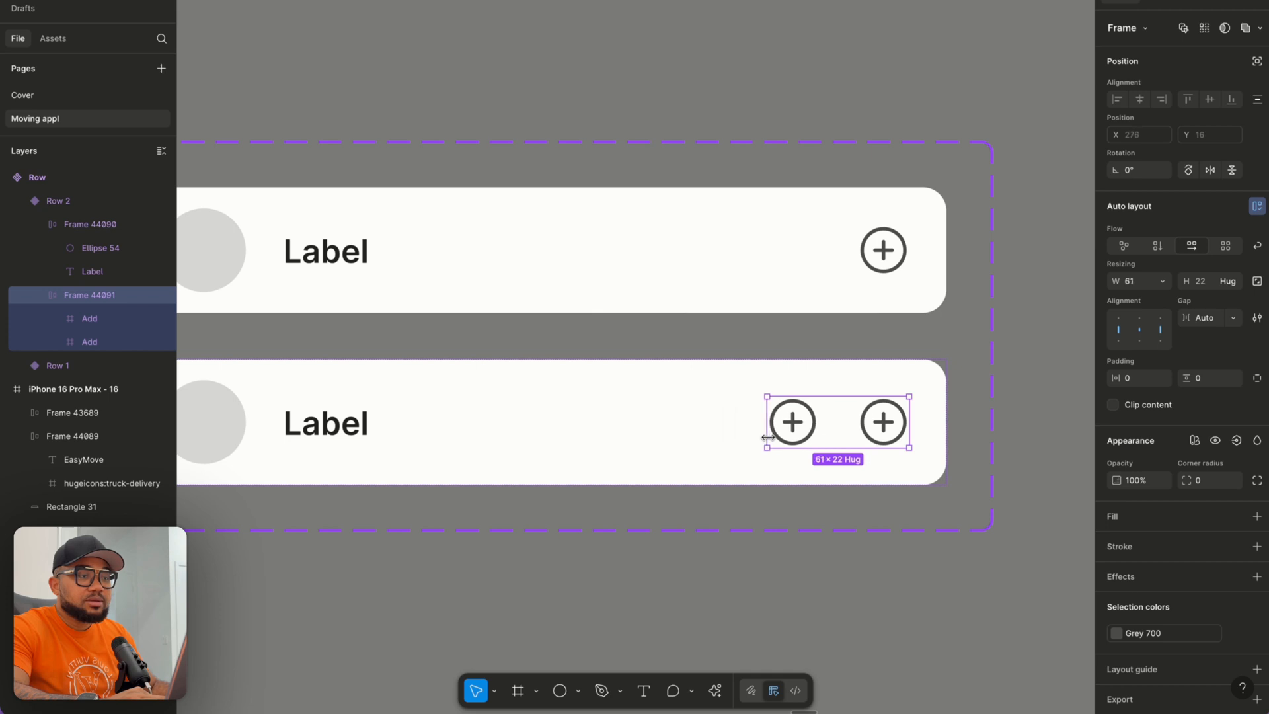
Add the text "1" between the two plus icons in Row 2 and apply the Black colour style to it.
click(765, 572)
click(643, 690)
click(708, 622)
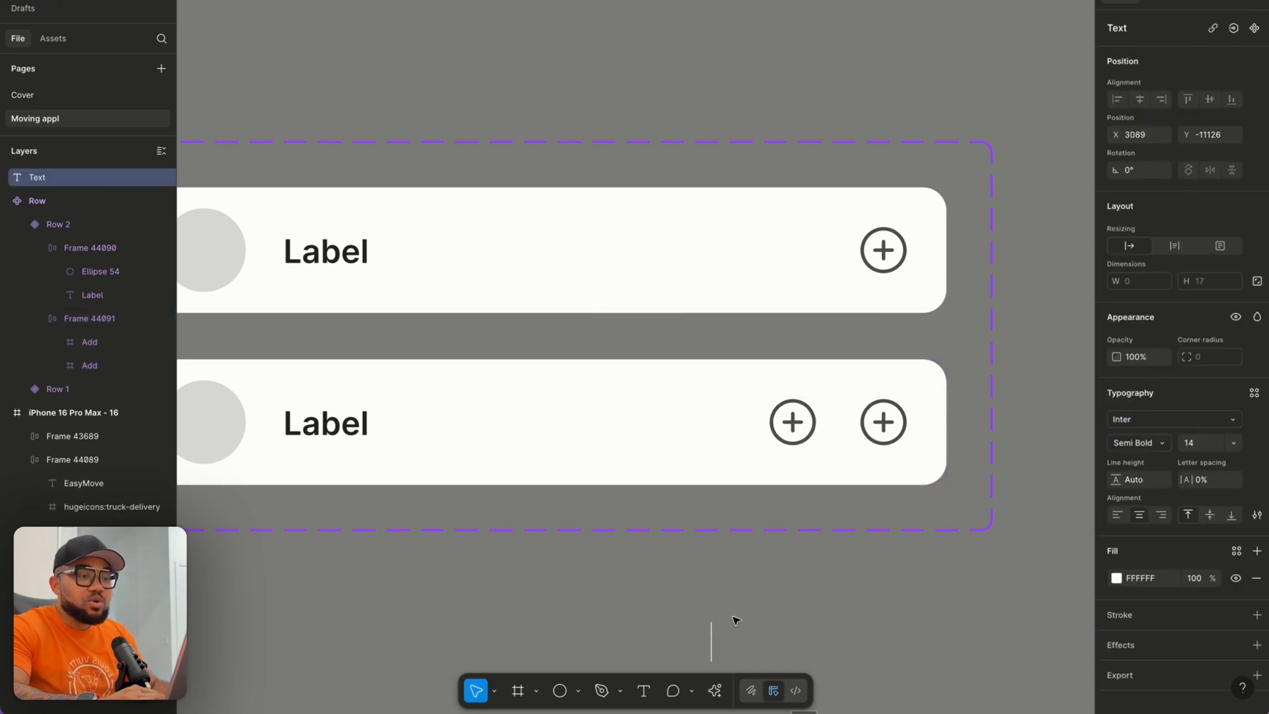
text(1)
key(Escape)
drag(712, 648, 839, 436)
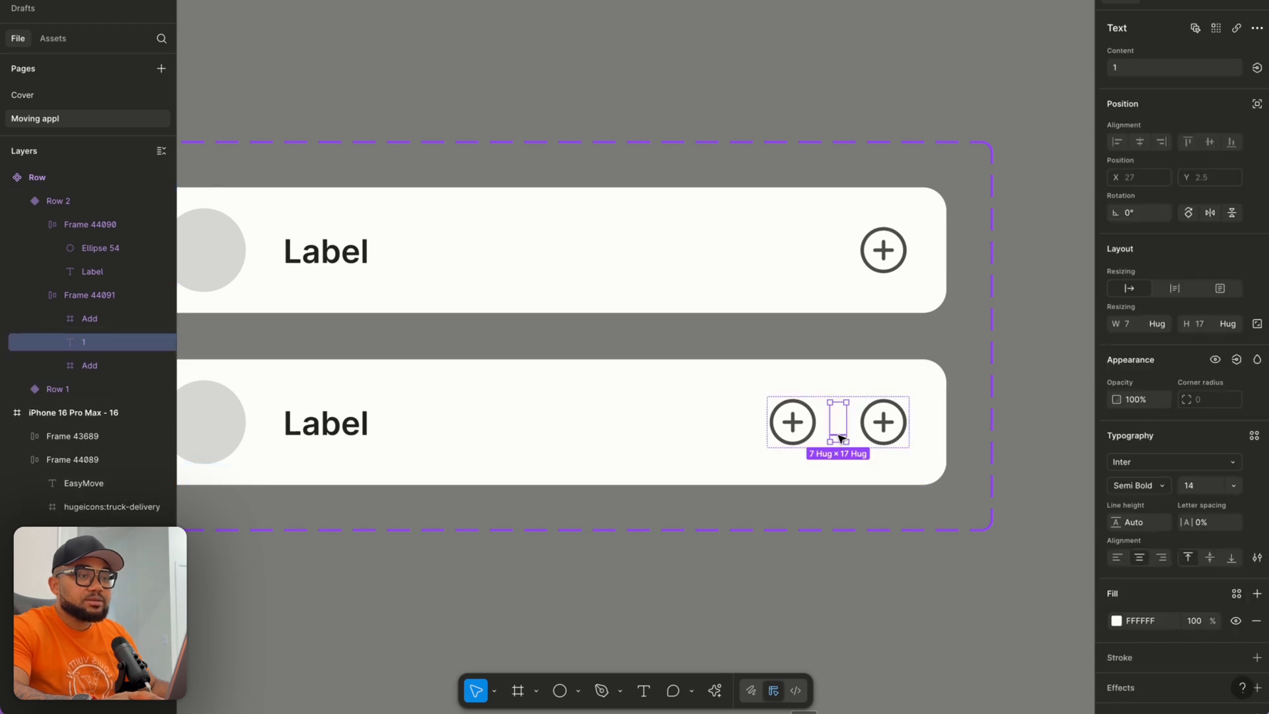
click(1236, 594)
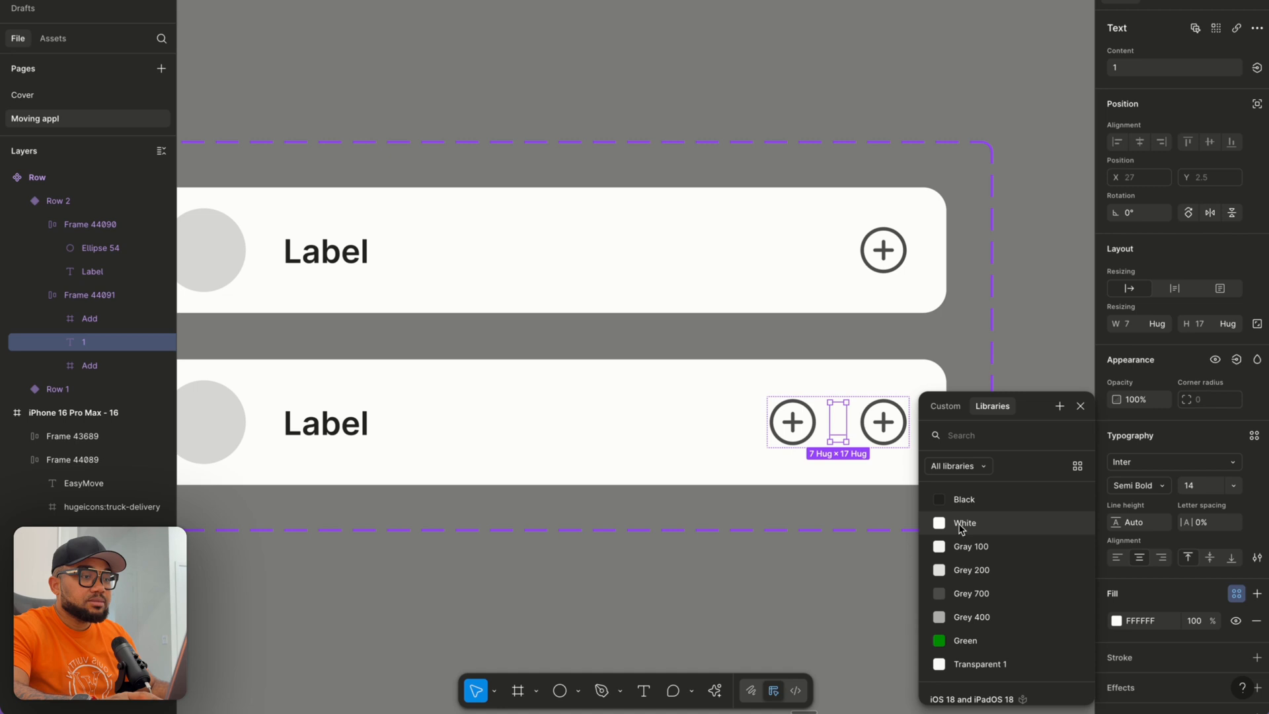
click(963, 499)
click(926, 547)
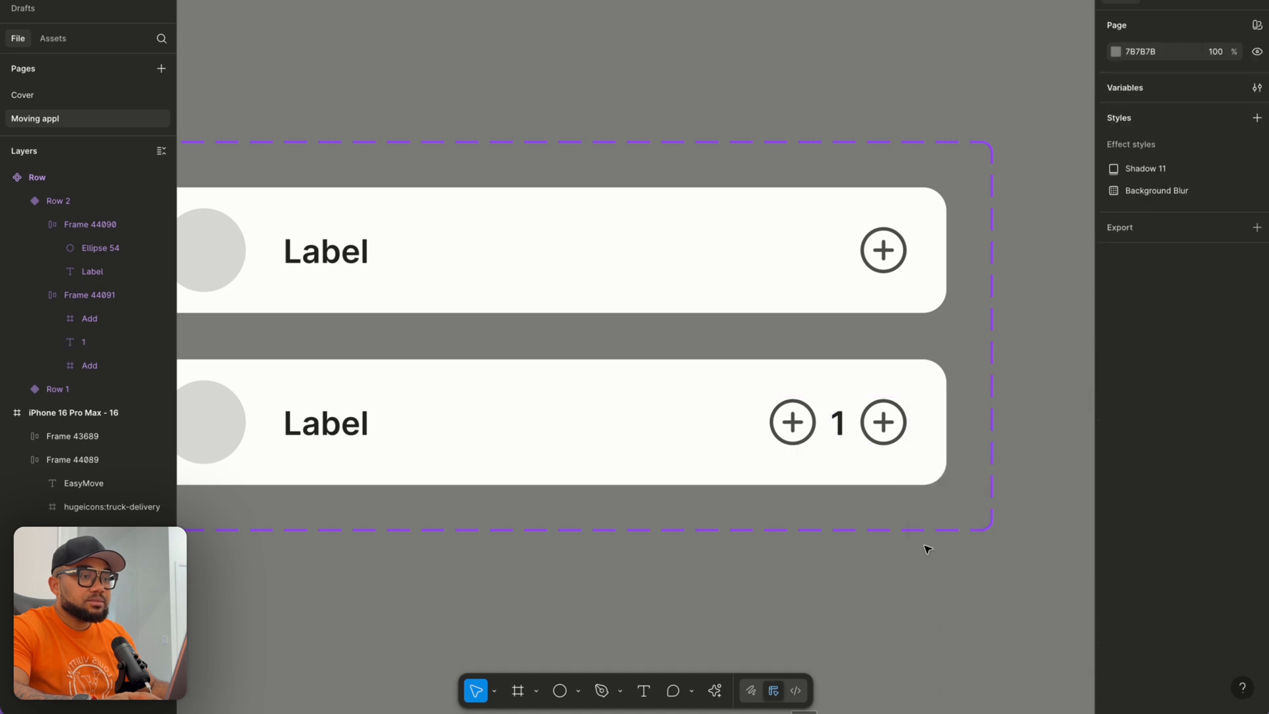
Widen the counter frame in Row 2 to 68 and delete the first plus icon's vertical line to make a minus icon.
click(824, 415)
click(824, 415)
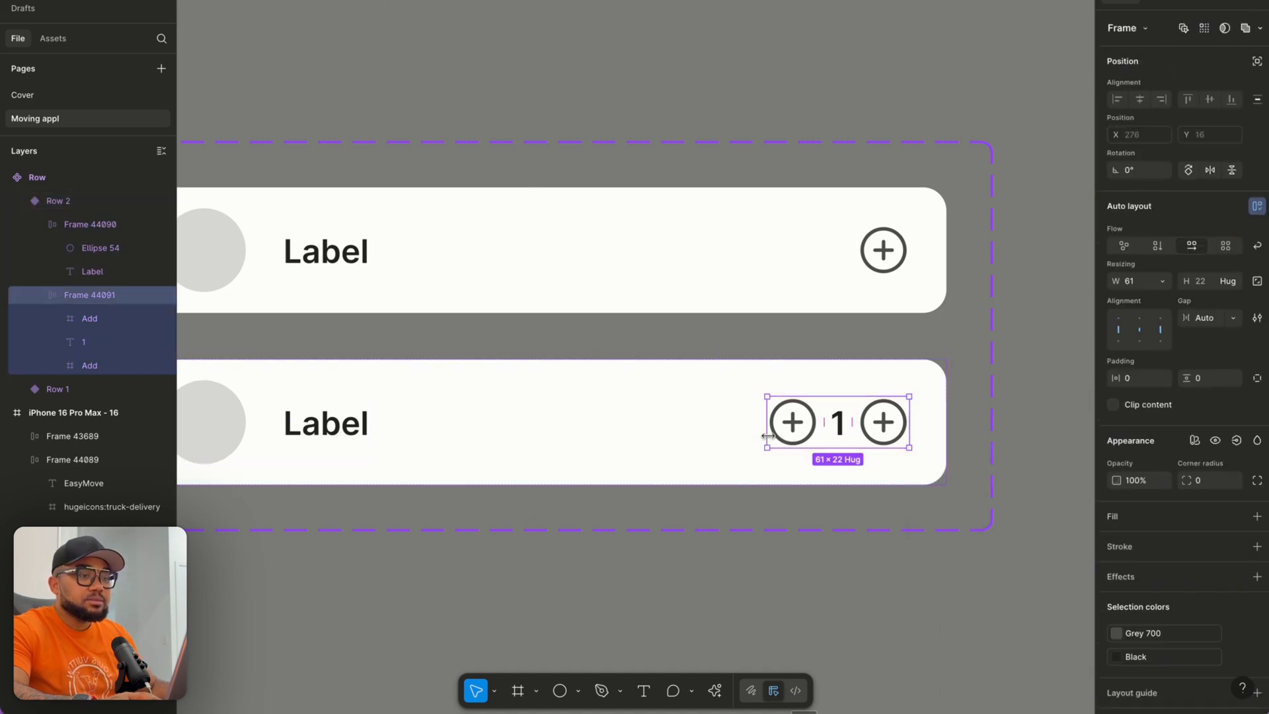
mouse_move(736, 436)
mouse_down()
mouse_move(669, 436)
mouse_move(749, 438)
mouse_up()
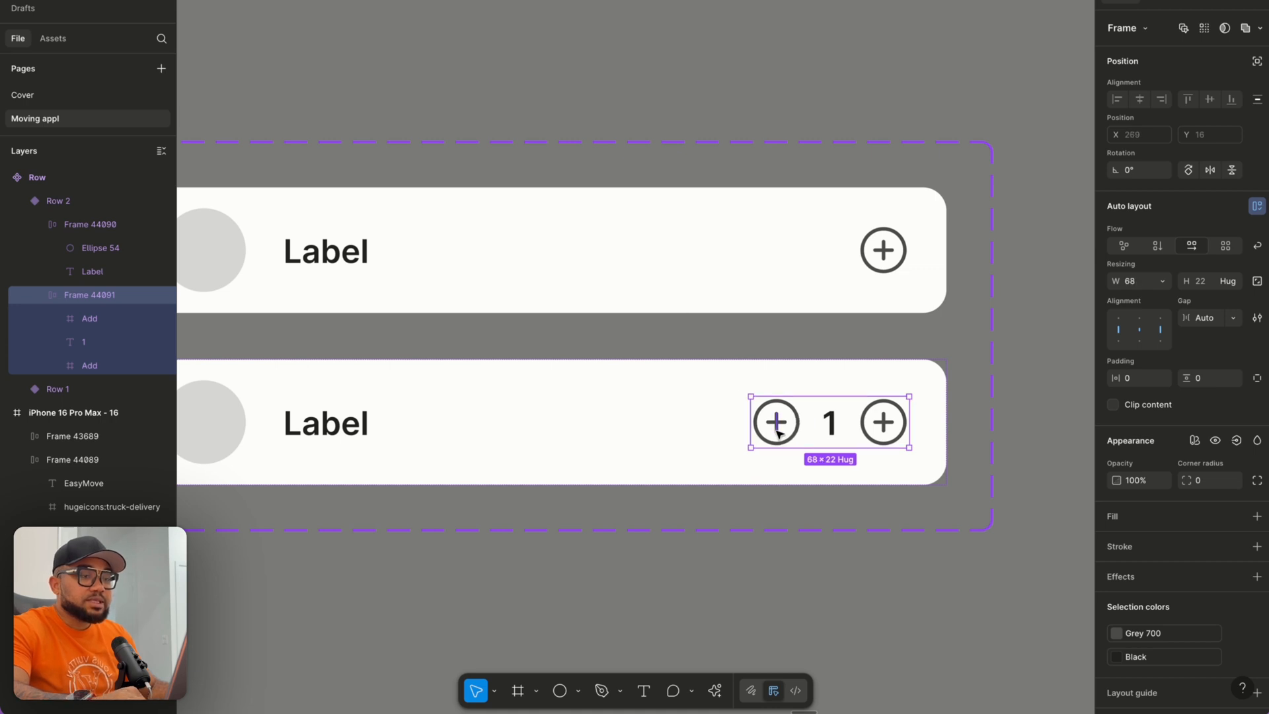
click(777, 426)
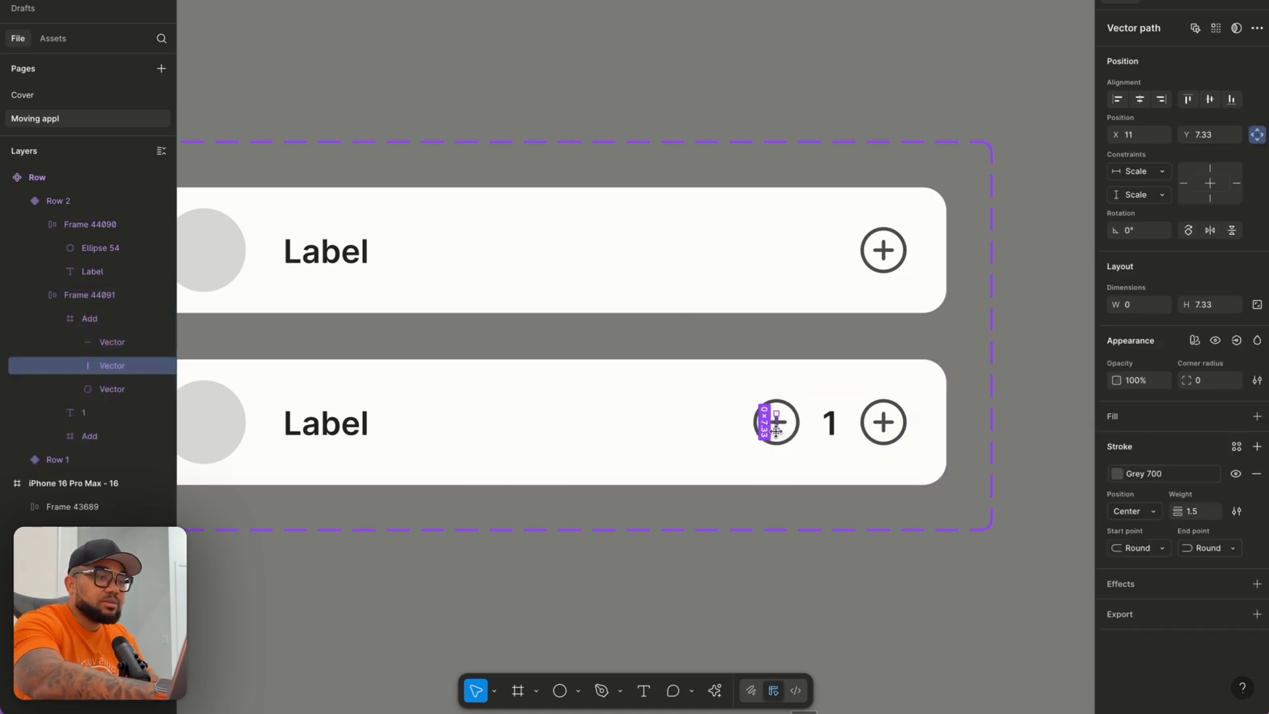
key(Delete)
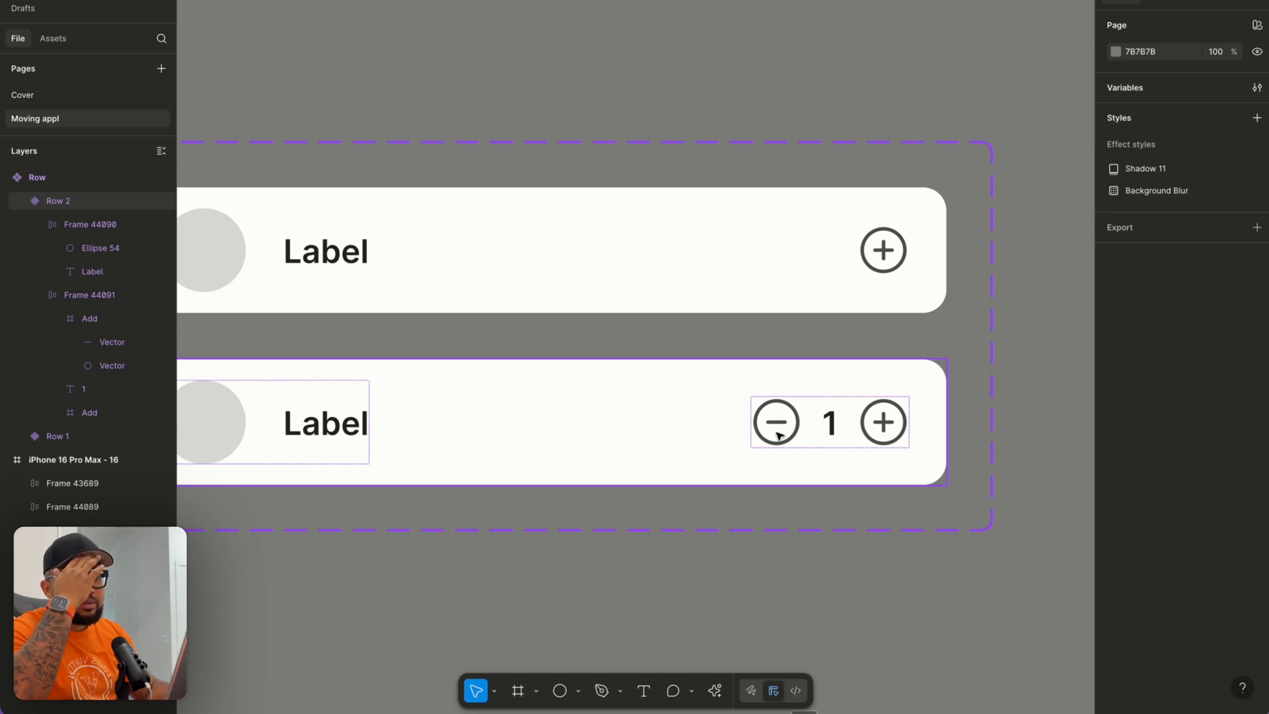
click(833, 433)
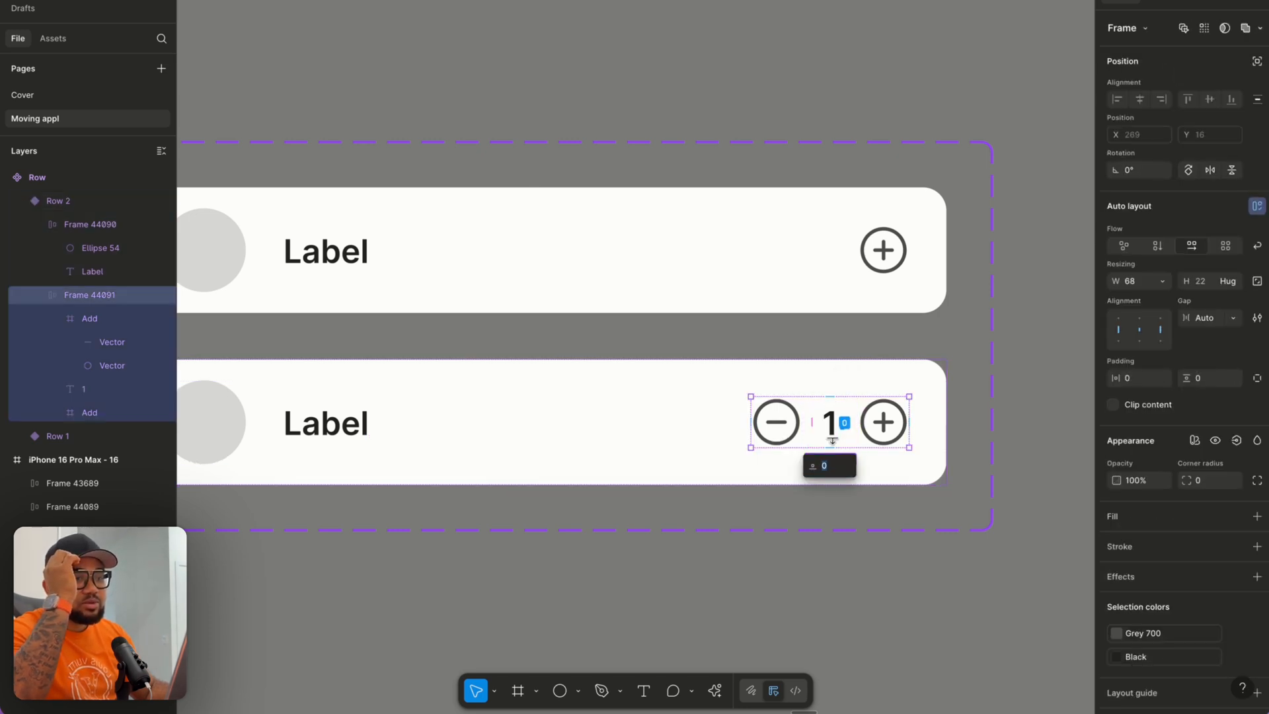
click(862, 574)
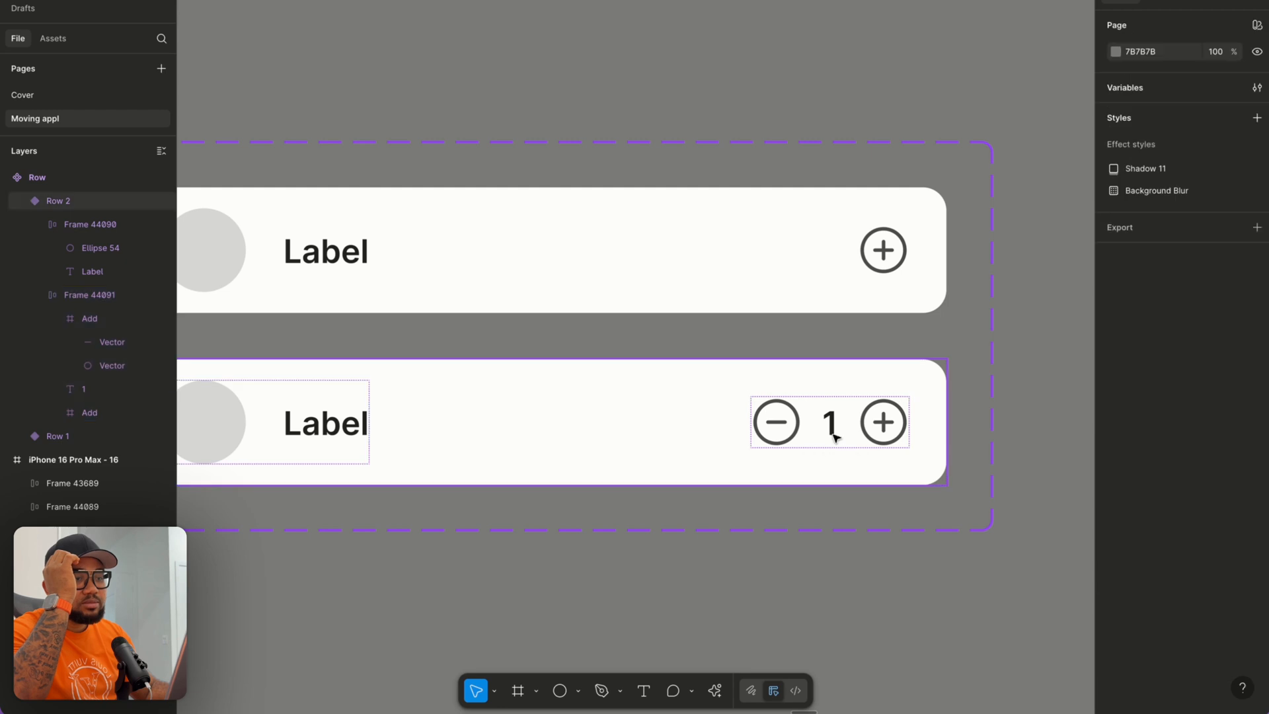
click(830, 423)
click(830, 424)
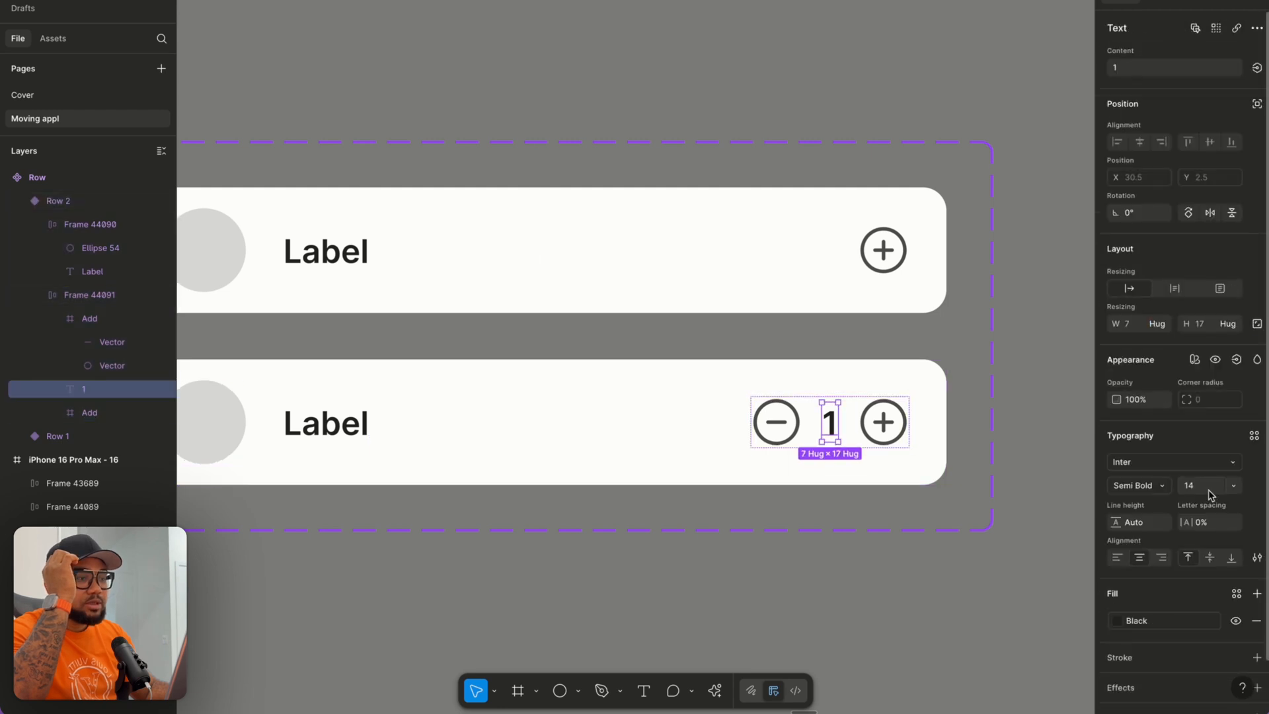
click(885, 581)
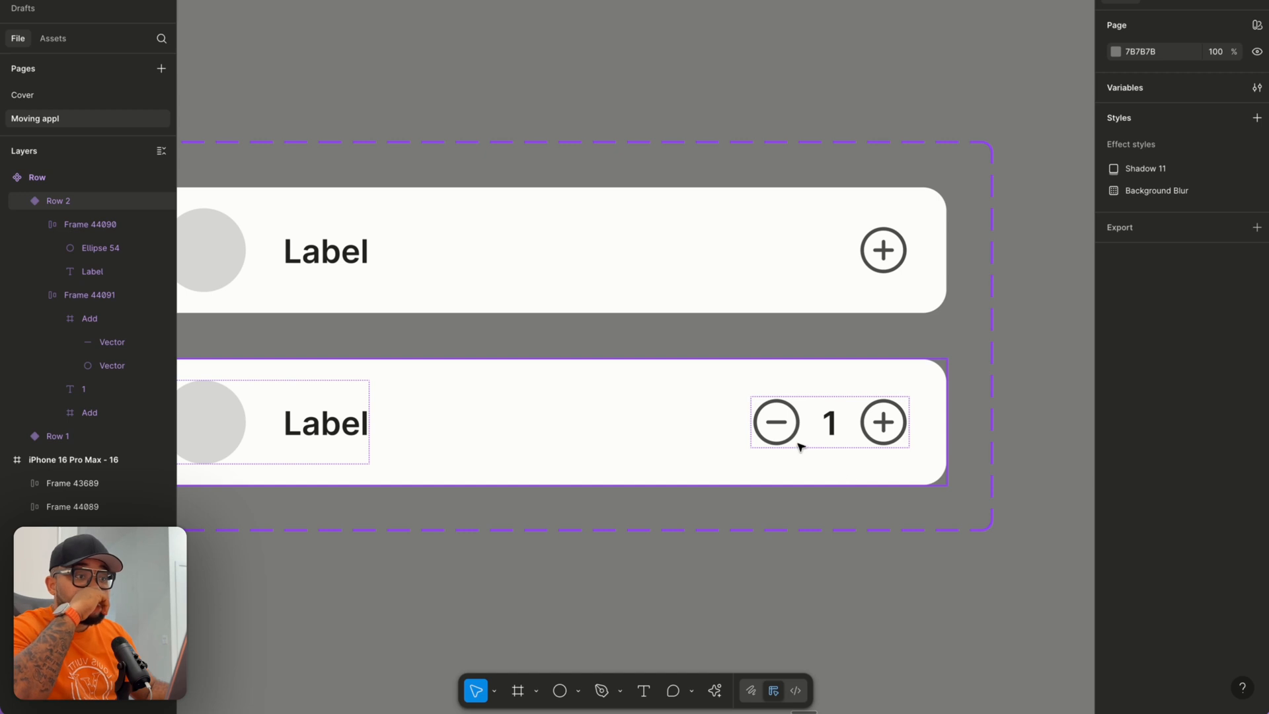
Add a third variant to the Row component and change its quantity text to "2".
click(602, 471)
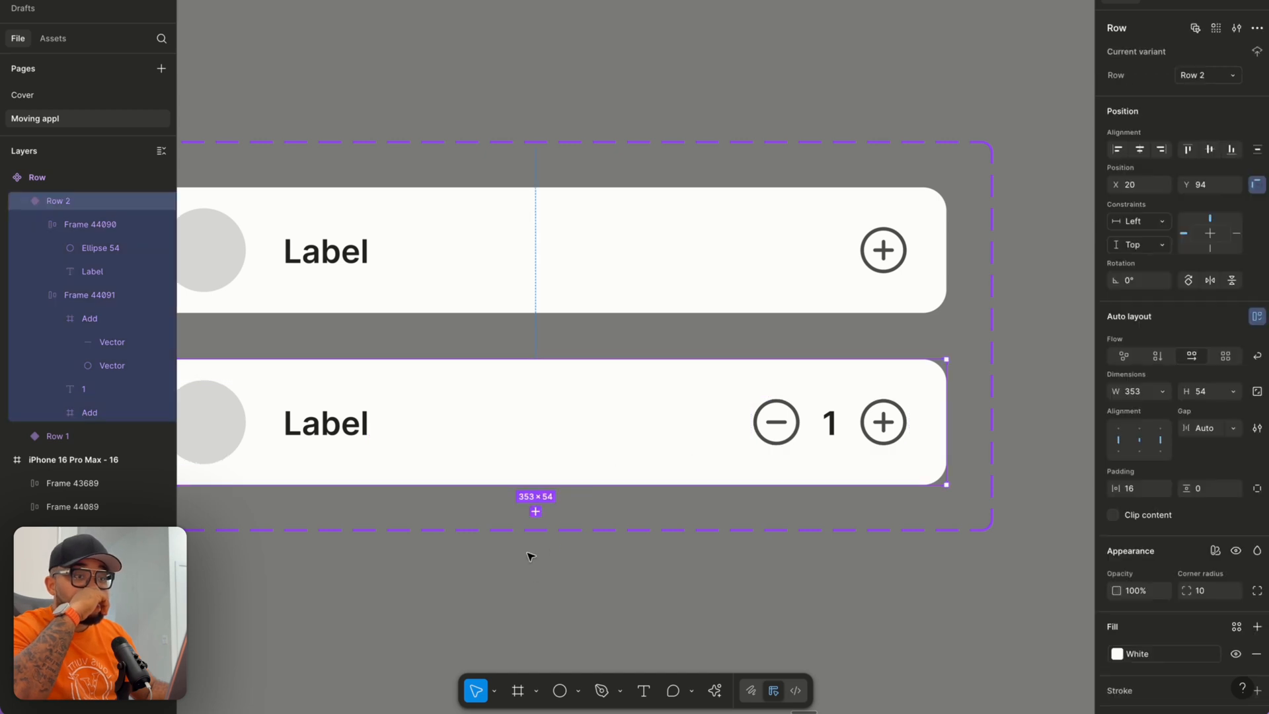
click(535, 512)
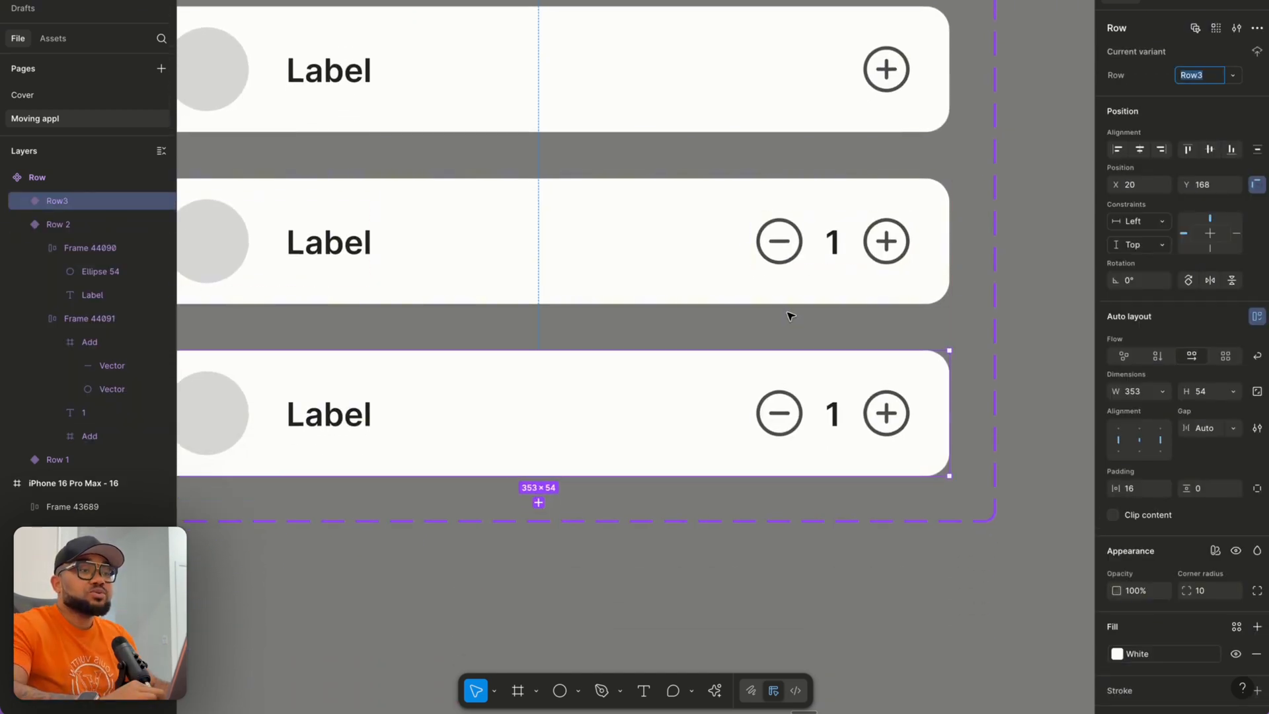
click(834, 416)
double_click(834, 418)
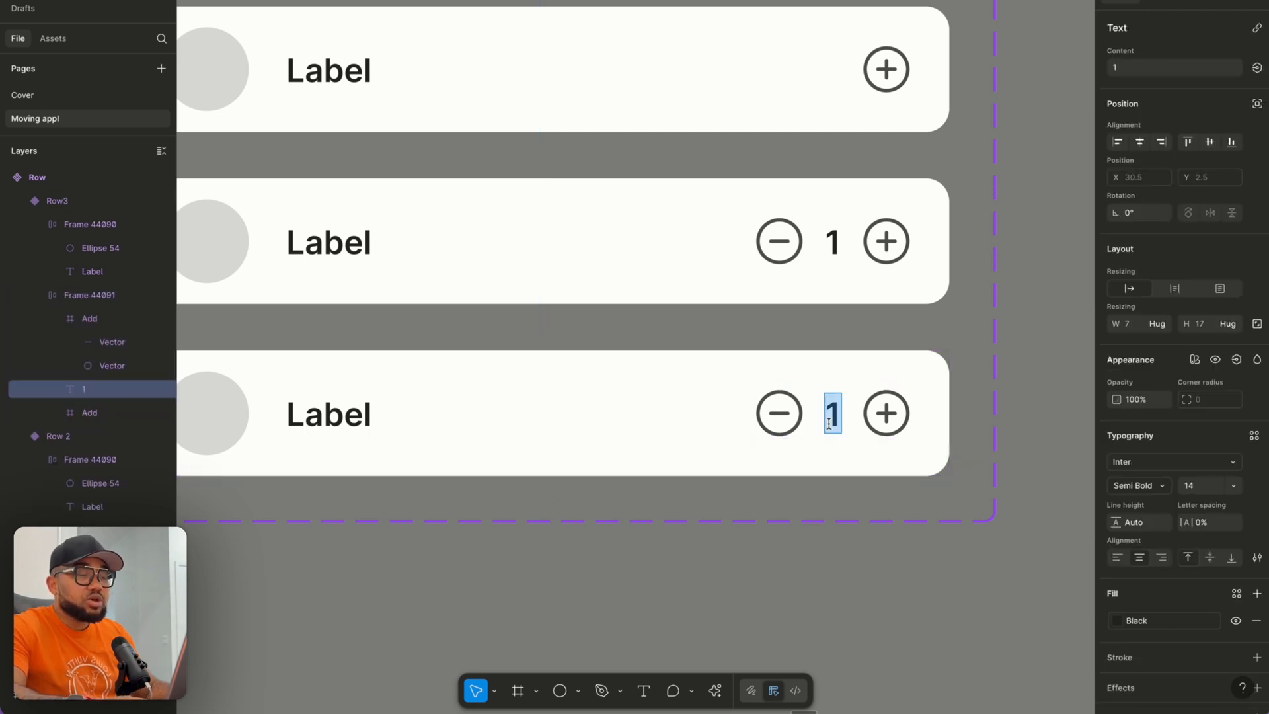
click(1037, 434)
scroll(741, 567, down, 2)
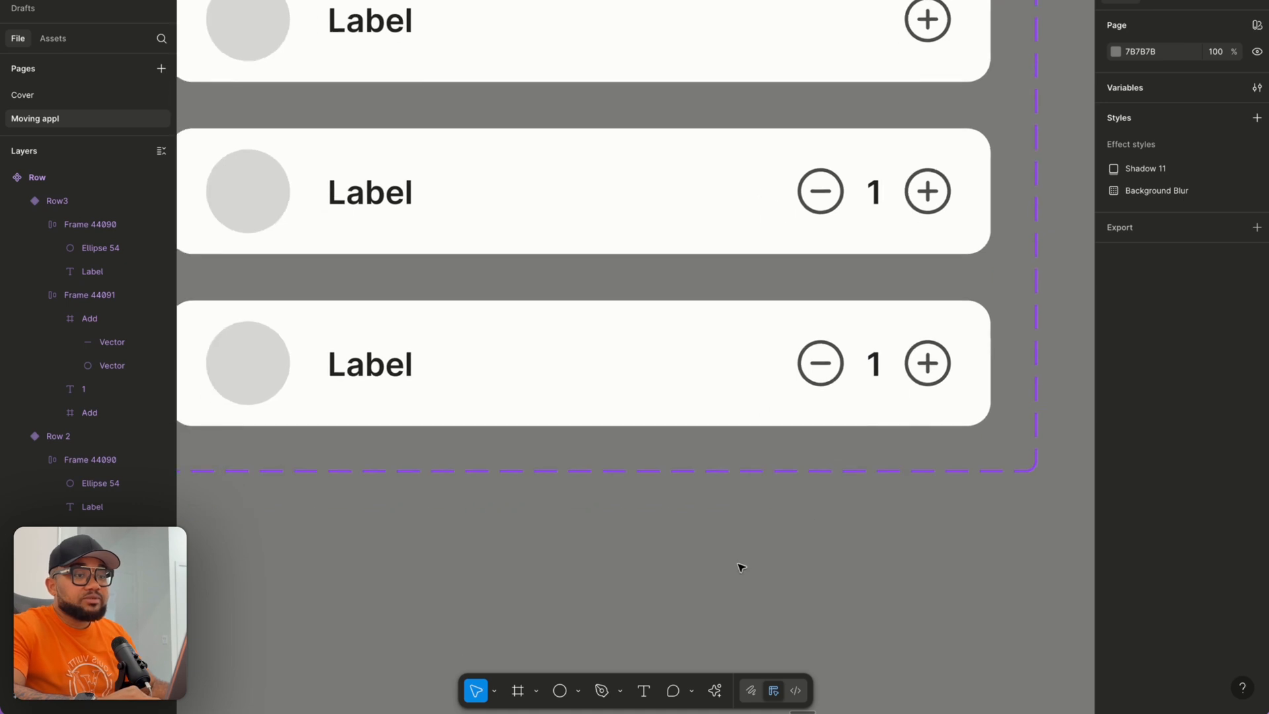
double_click(874, 369)
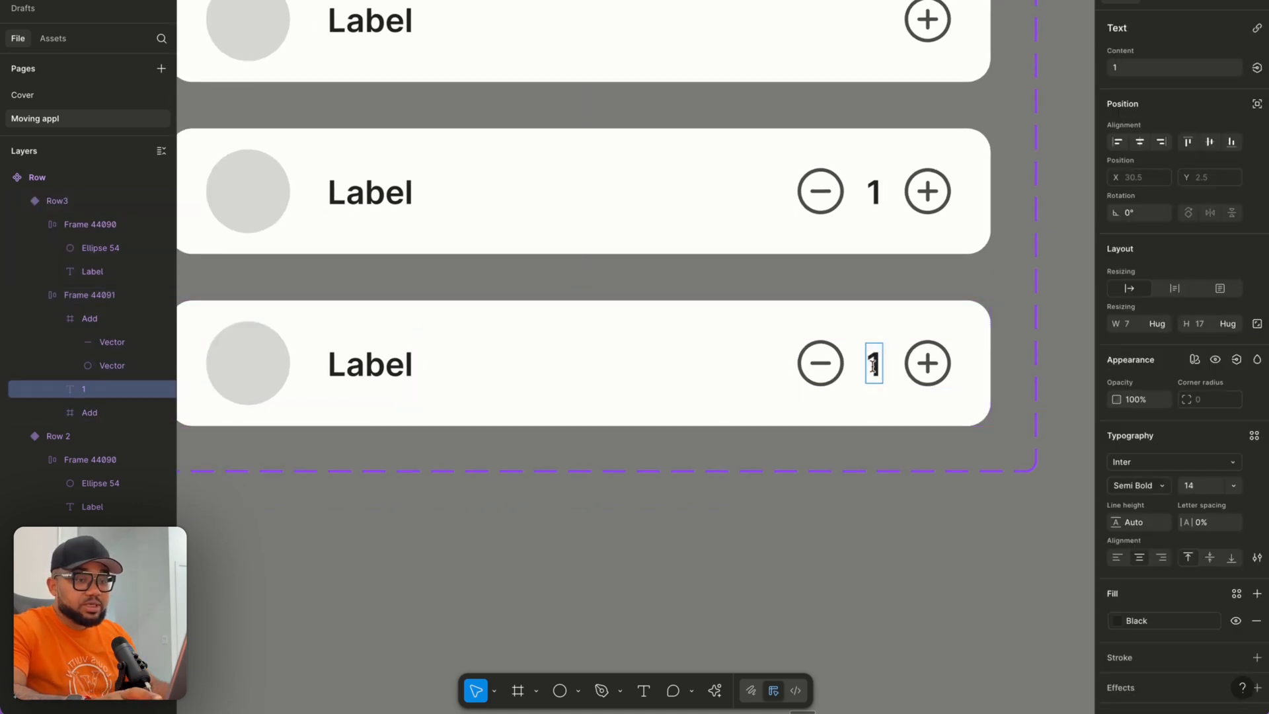
text(2)
key(Escape)
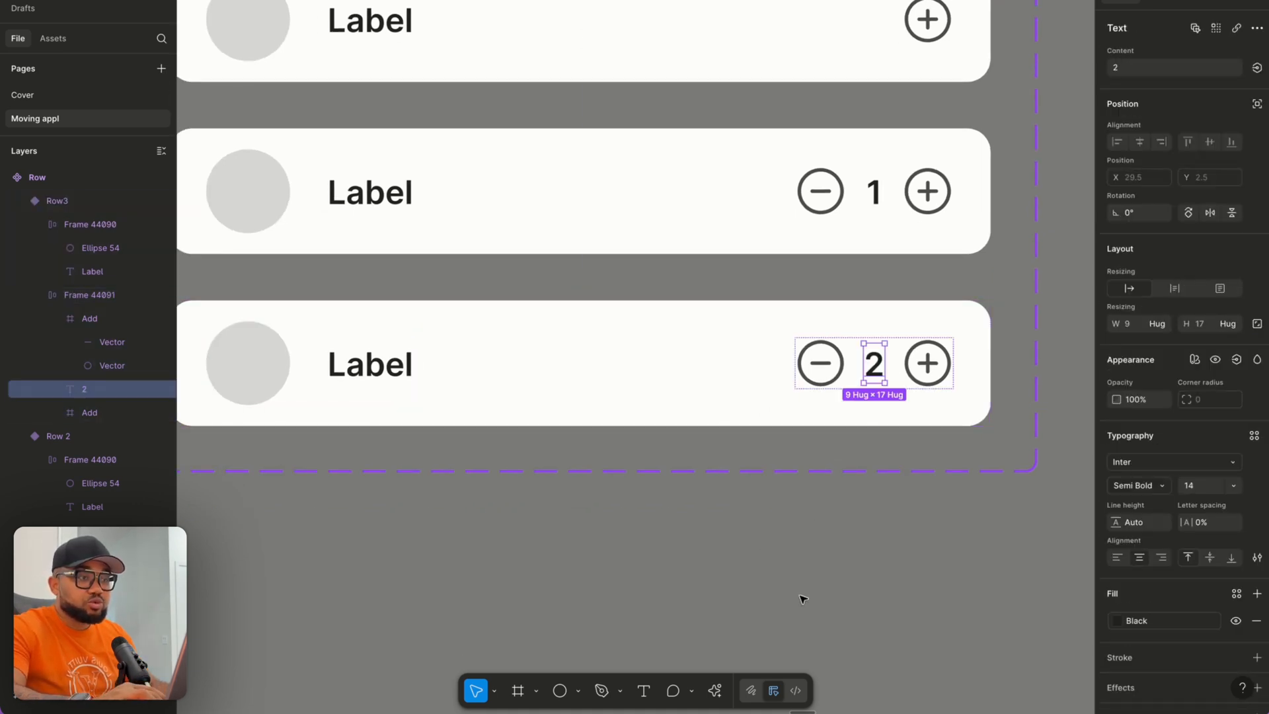
click(790, 592)
Run the Iconify plugin and search its icons for "trash".
right_click(792, 594)
mouse_move(826, 636)
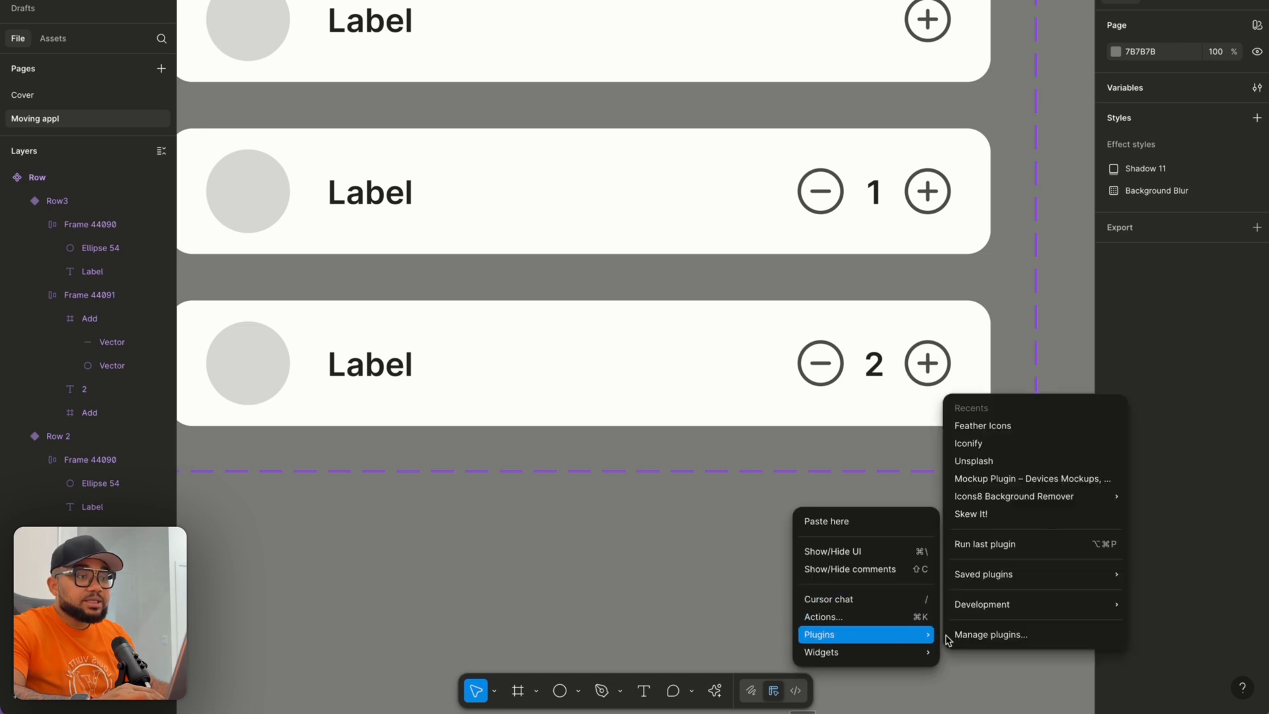
click(985, 444)
click(781, 81)
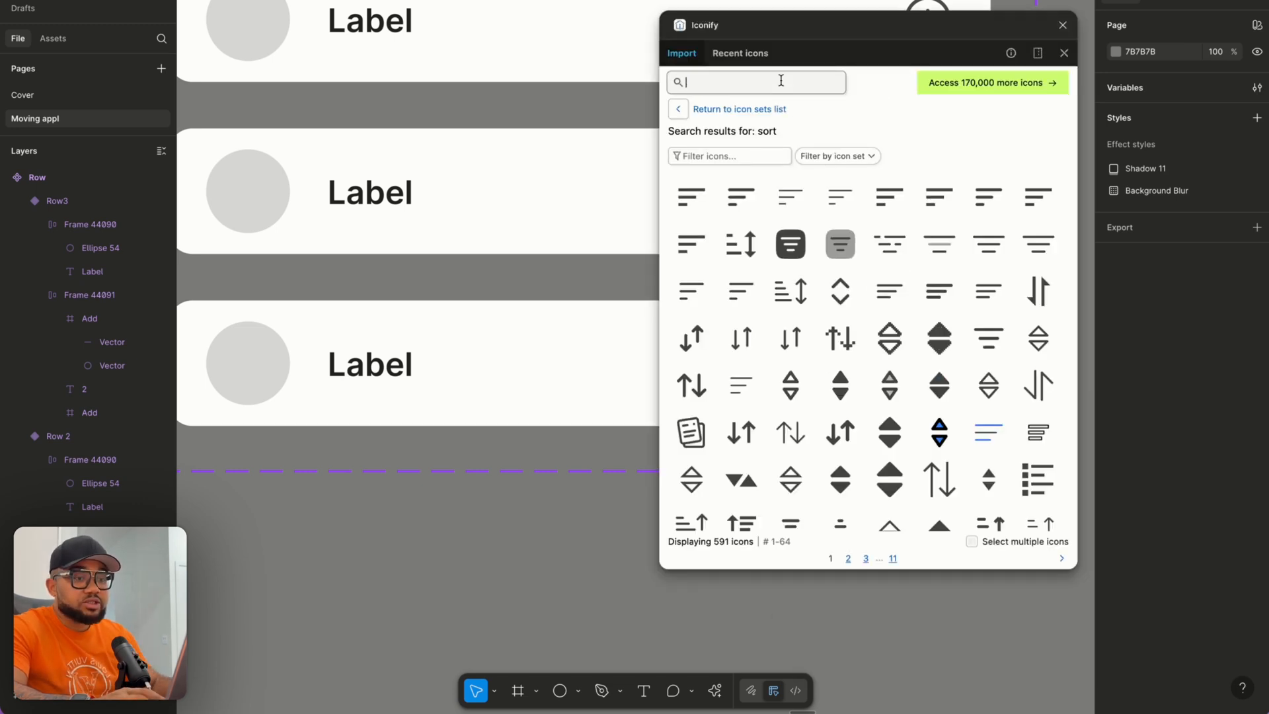
text(trash)
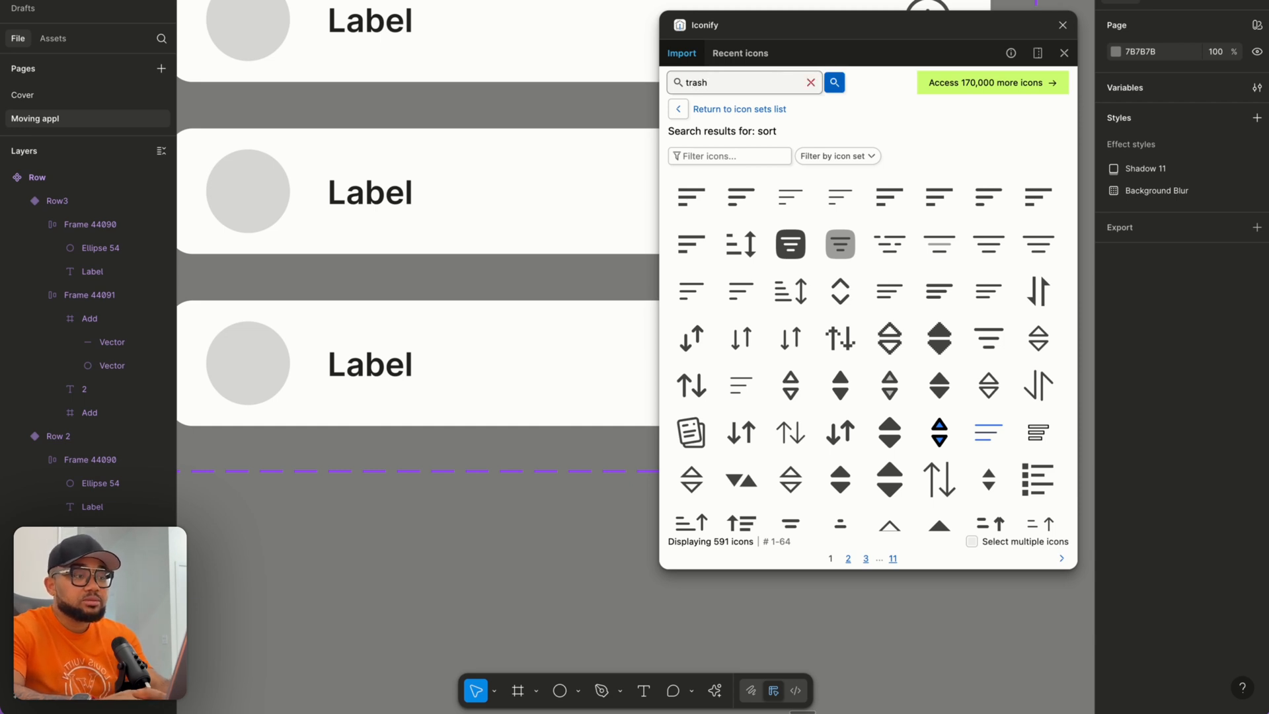
key(Return)
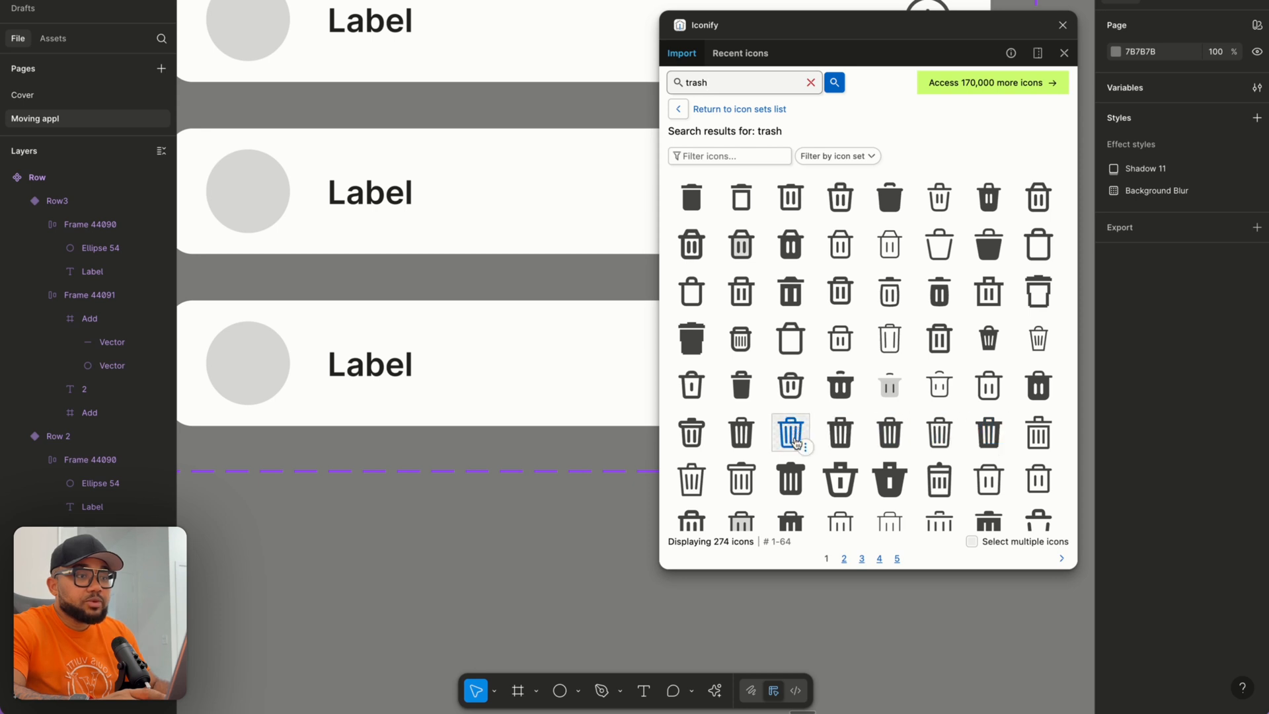
Place the outlined octicon trash-24 icon on the empty canvas below the Row component set and close the plugin.
scroll(984, 509, down, 2)
mouse_move(984, 509)
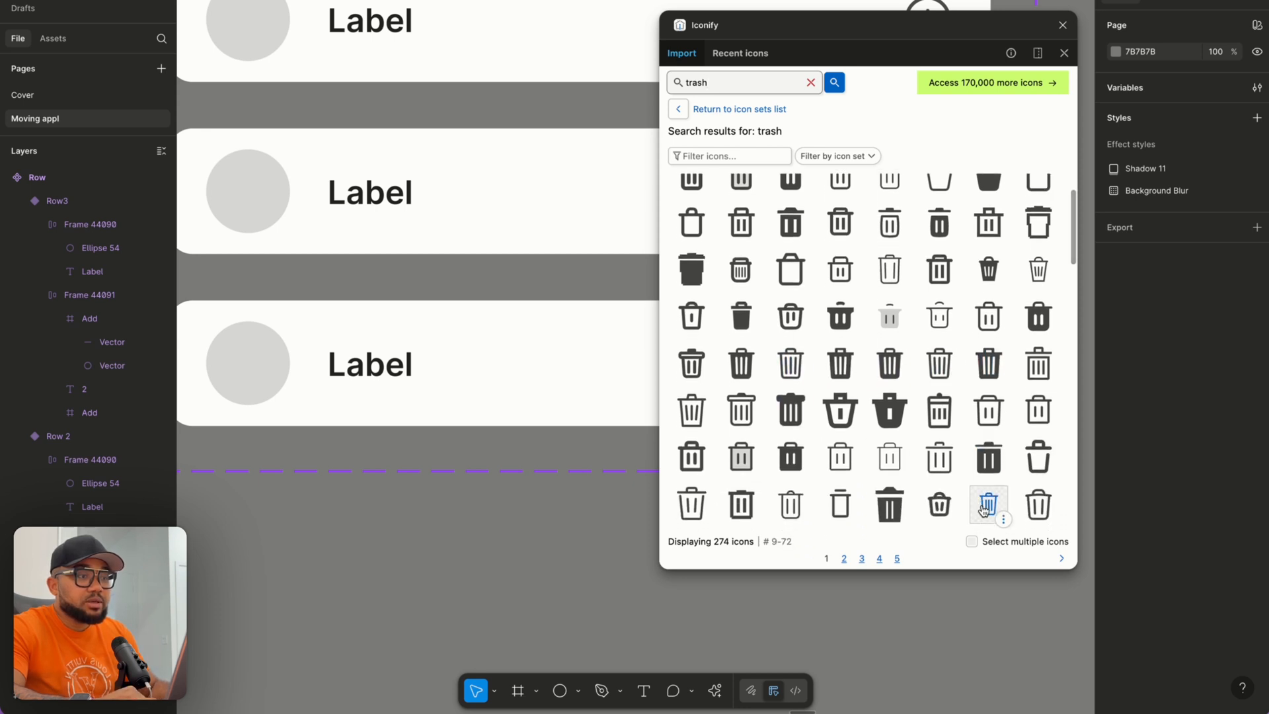
drag(691, 504, 462, 515)
scroll(845, 364, up, 2)
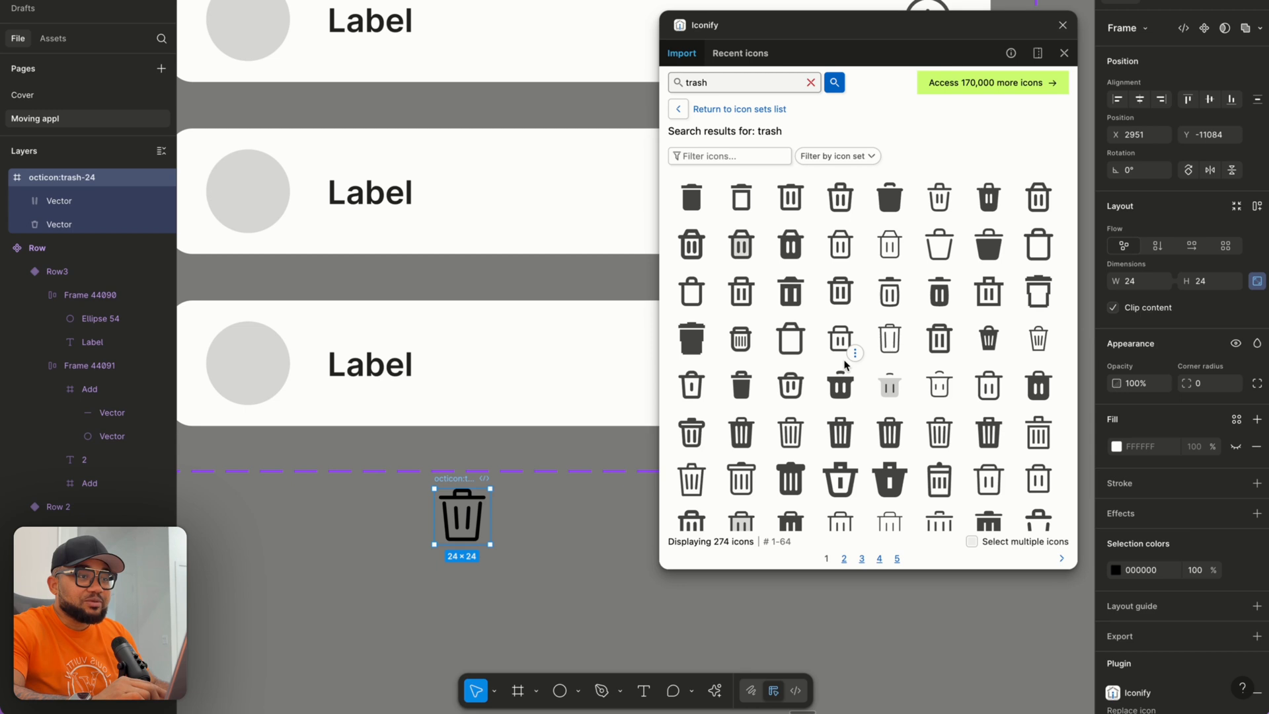
scroll(845, 364, down, 1)
scroll(845, 365, down, 6)
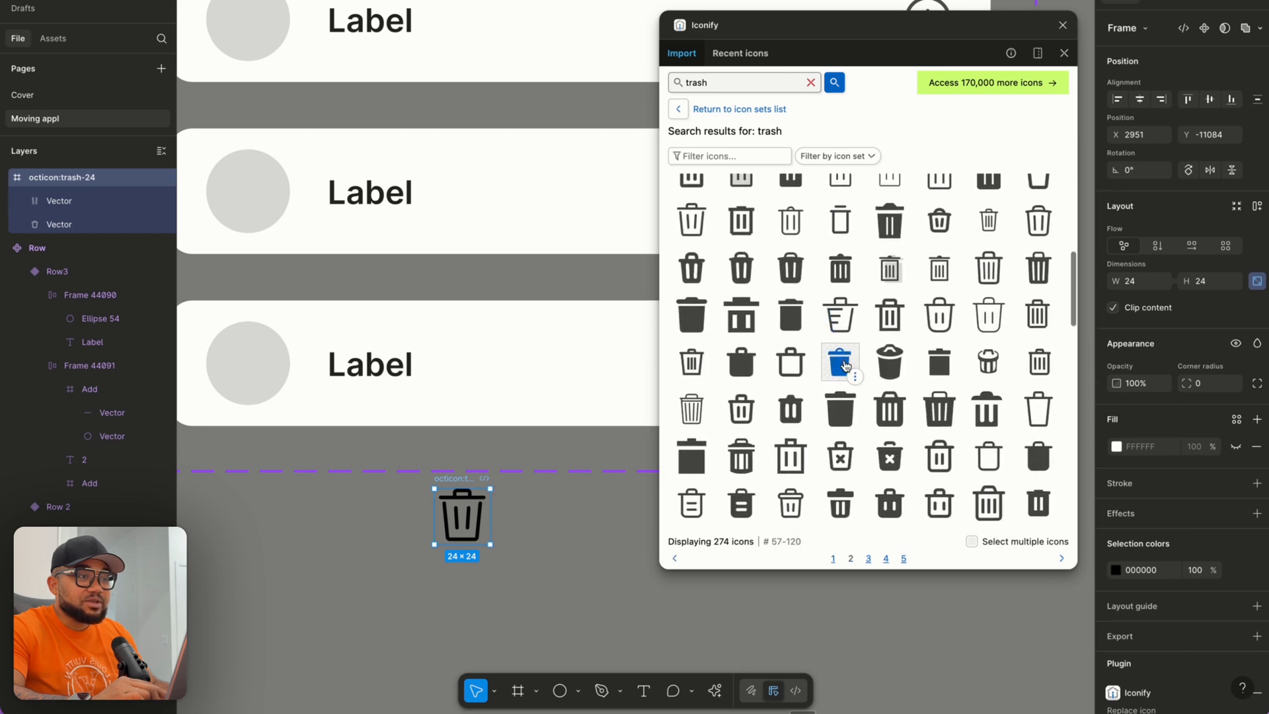
scroll(942, 350, down, 5)
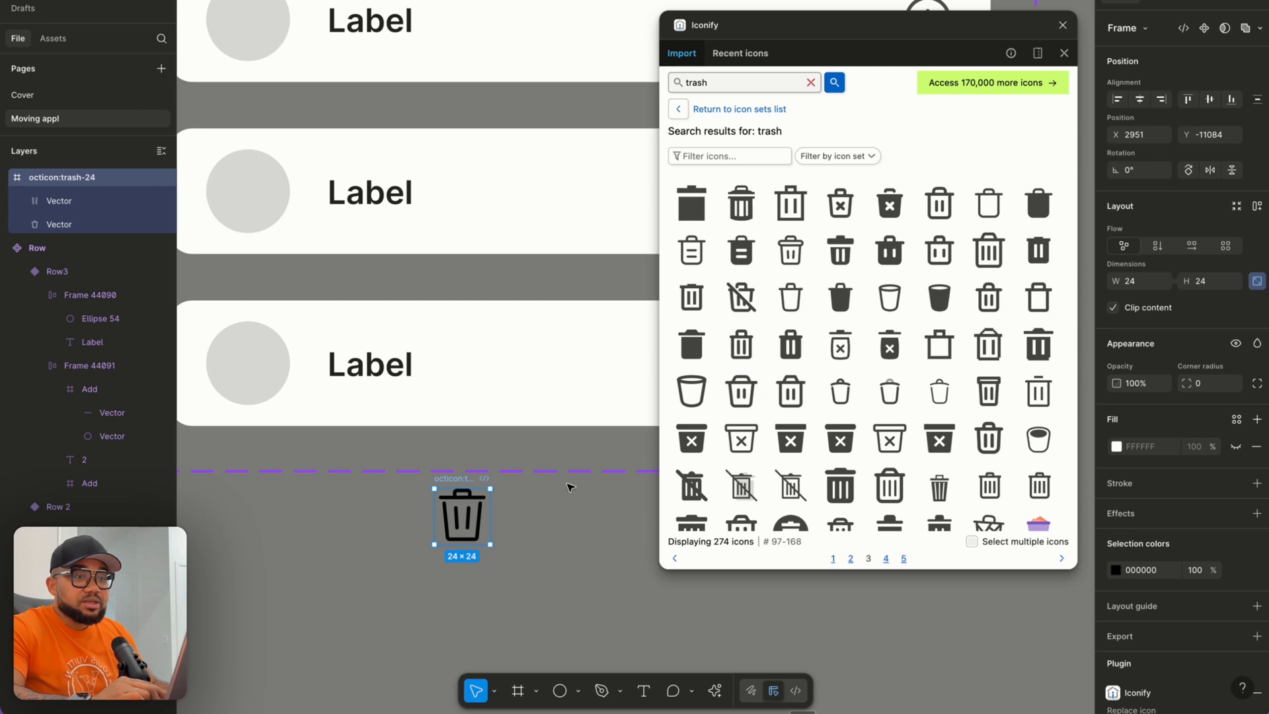
click(1064, 26)
Move the trash icon beneath the Row3 counter and resize it to 22 × 22 to match the plus icon.
drag(453, 483, 825, 501)
double_click(929, 375)
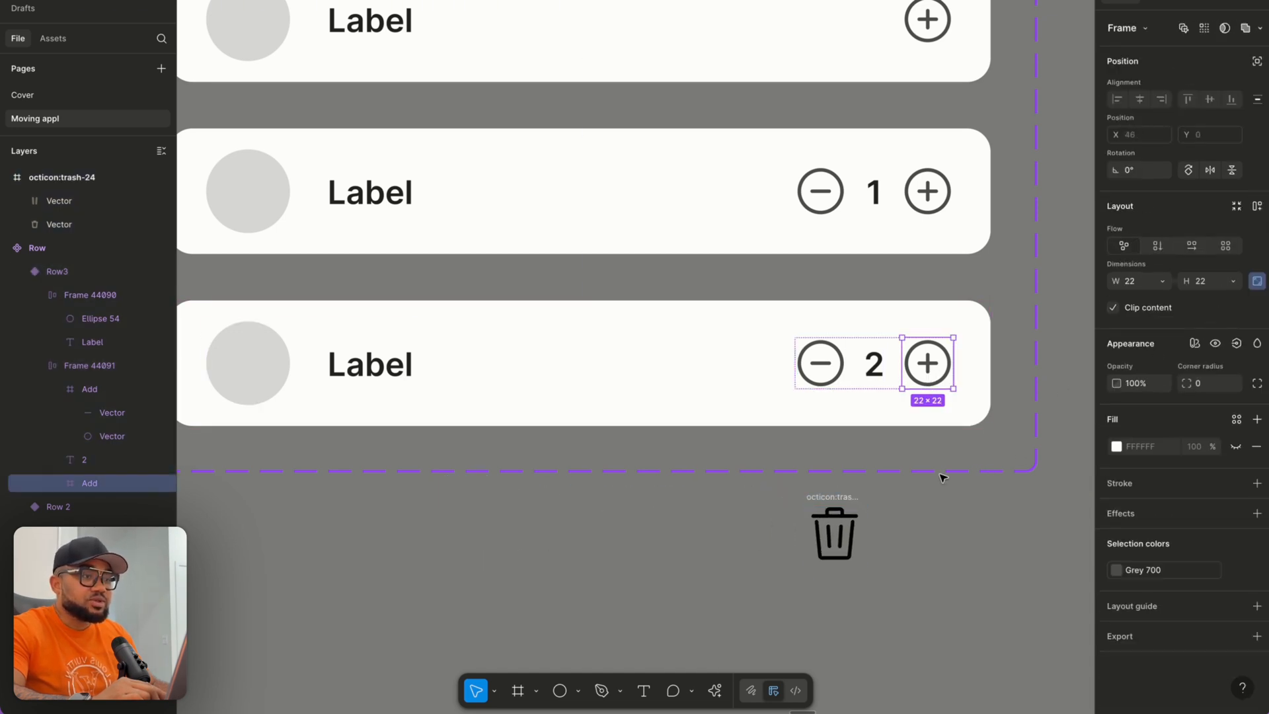
click(845, 515)
click(1214, 289)
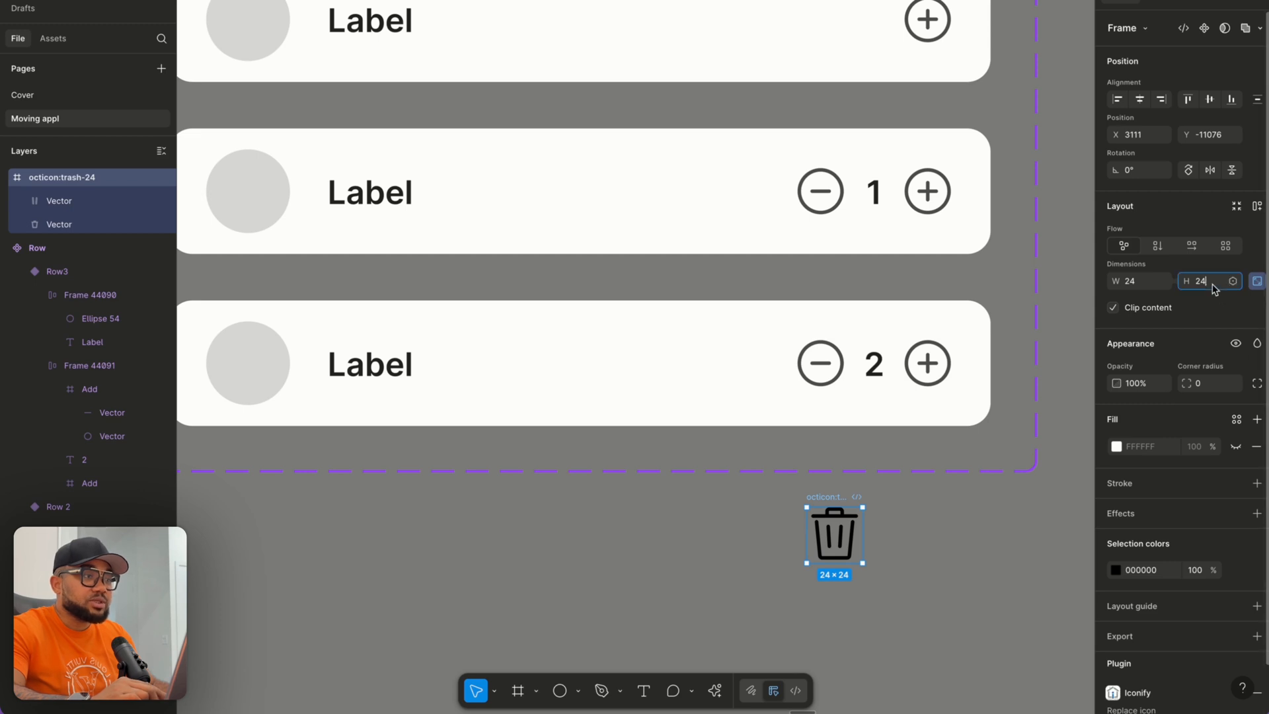
key(BackSpace)
key(BackSpace)
text(22)
key(Return)
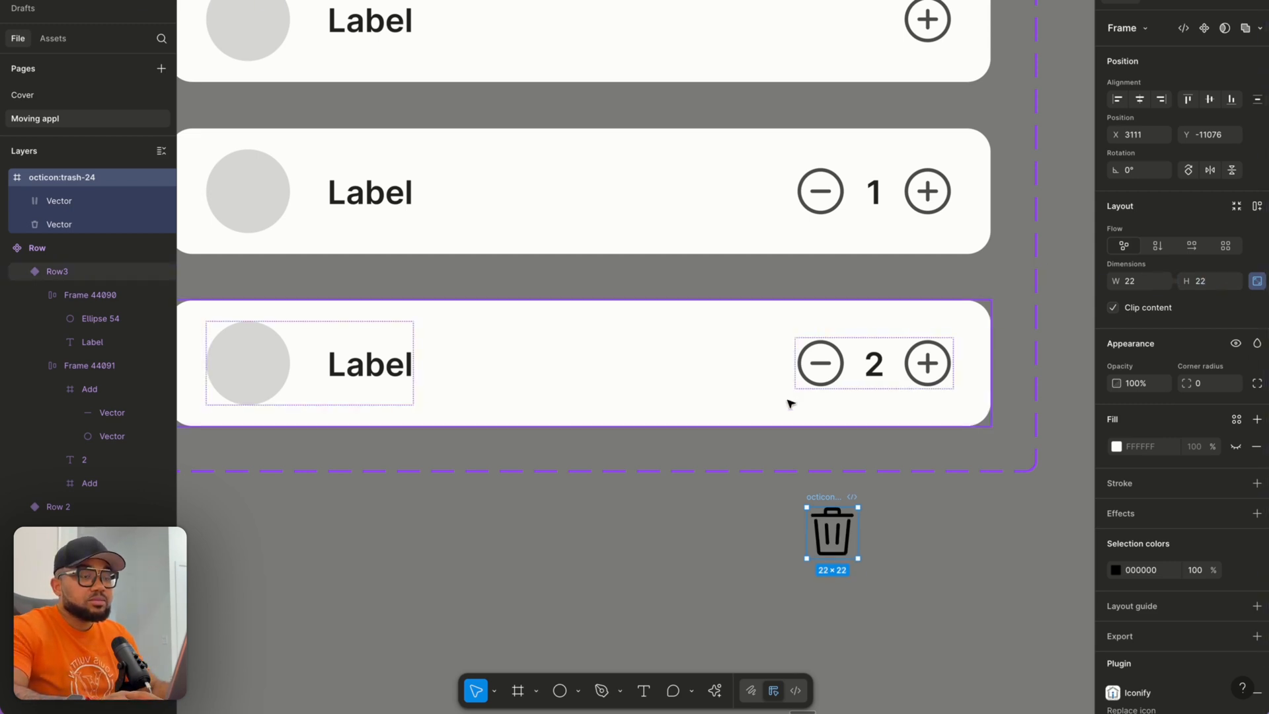
Replace the minus icon in the Row 2 counter with the trash icon.
scroll(825, 517, up, 2)
drag(823, 557, 867, 250)
click(834, 253)
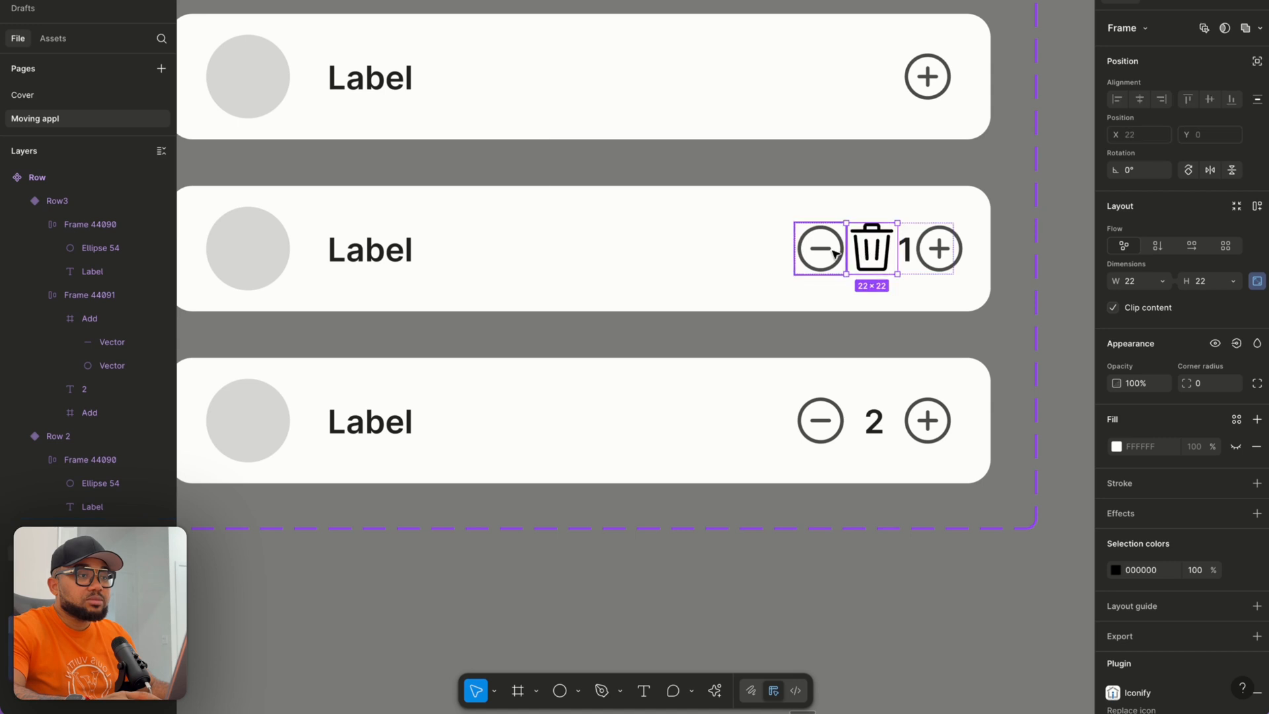
key(Delete)
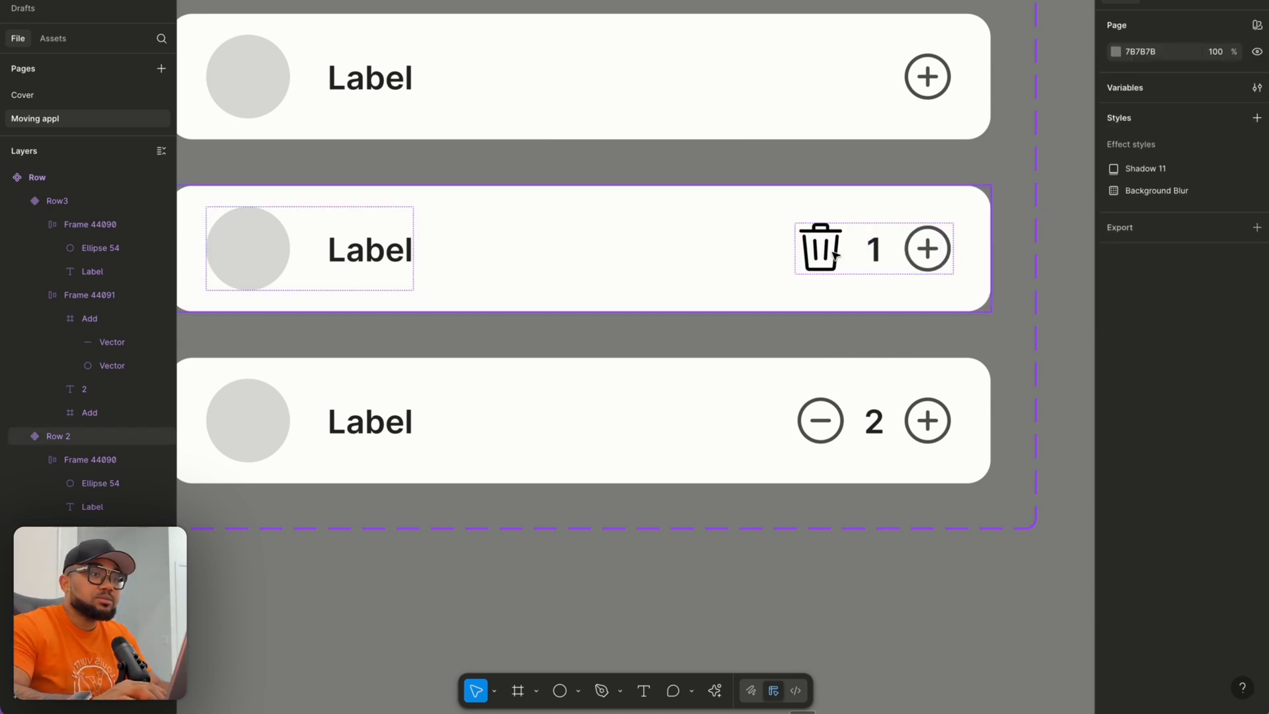
Resize the trash icon in the Row 2 counter to 20 × 20.
click(834, 253)
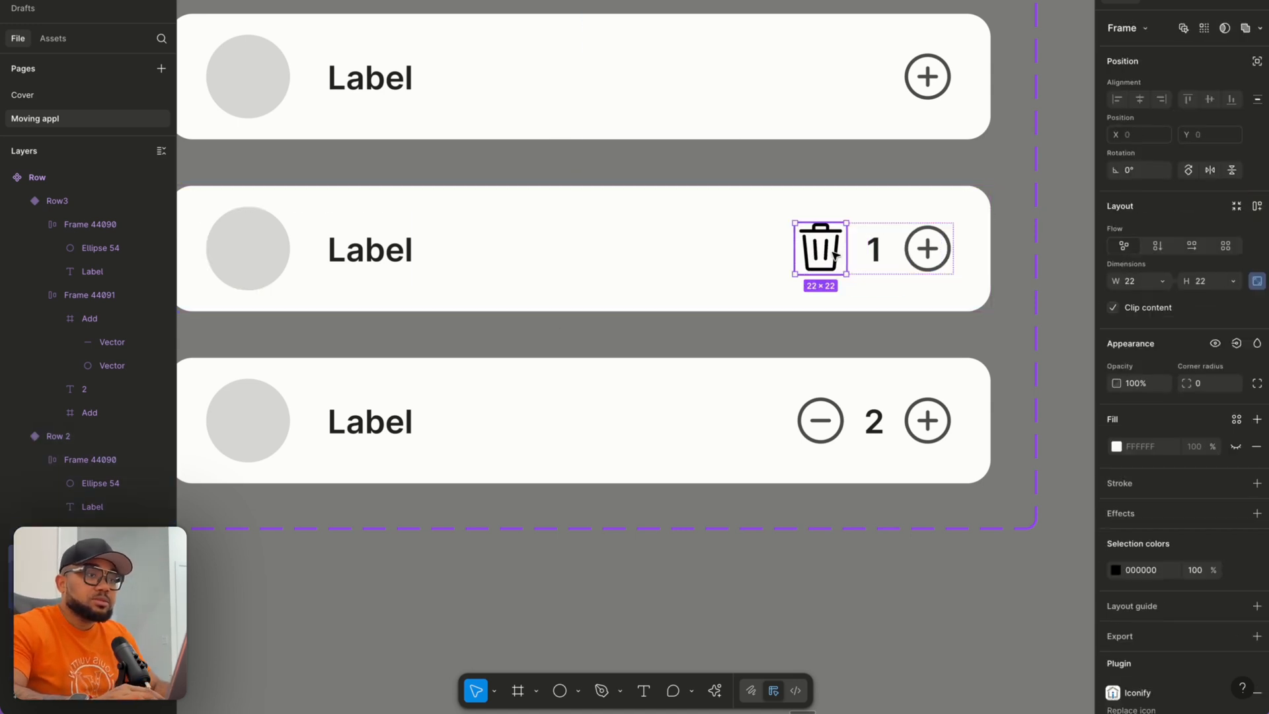
click(1217, 283)
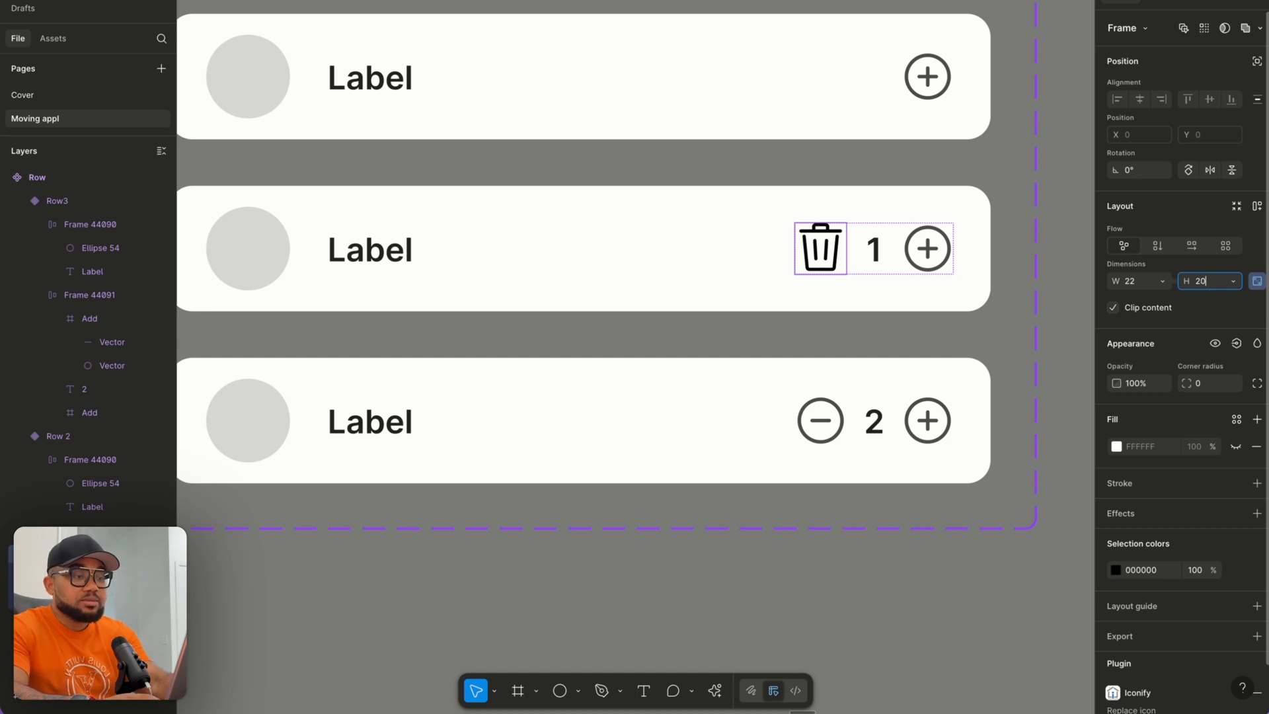
key(Return)
scroll(985, 207, down, 1)
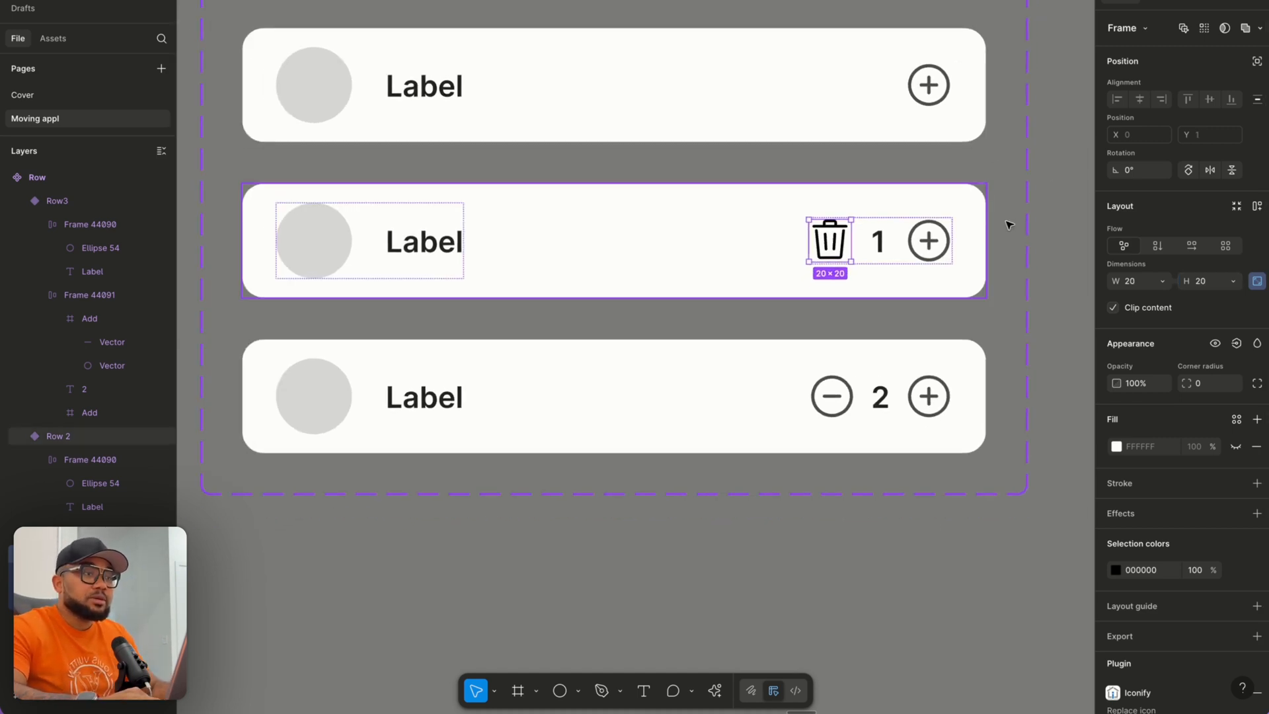
click(1040, 228)
Create an instance of the Row 1 variant on the empty canvas below the Row component set.
scroll(1041, 228, down, 3)
scroll(1041, 227, right, 2)
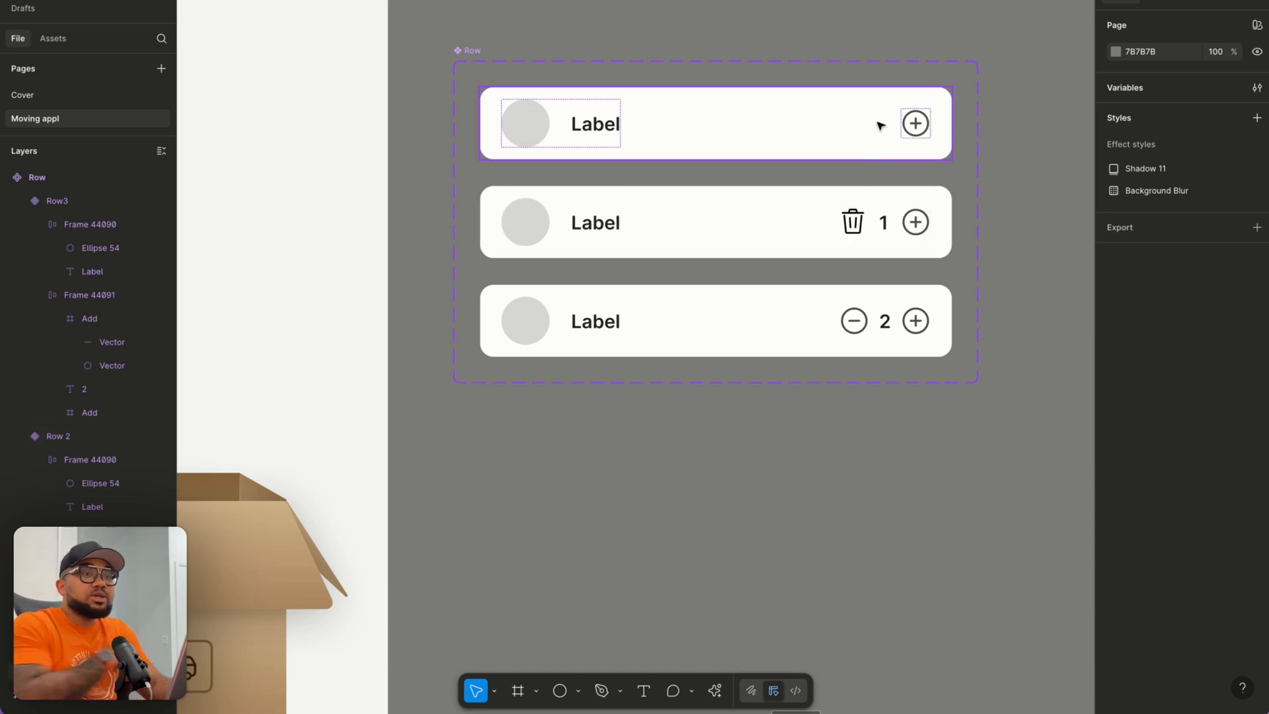
scroll(637, 193, down, 3)
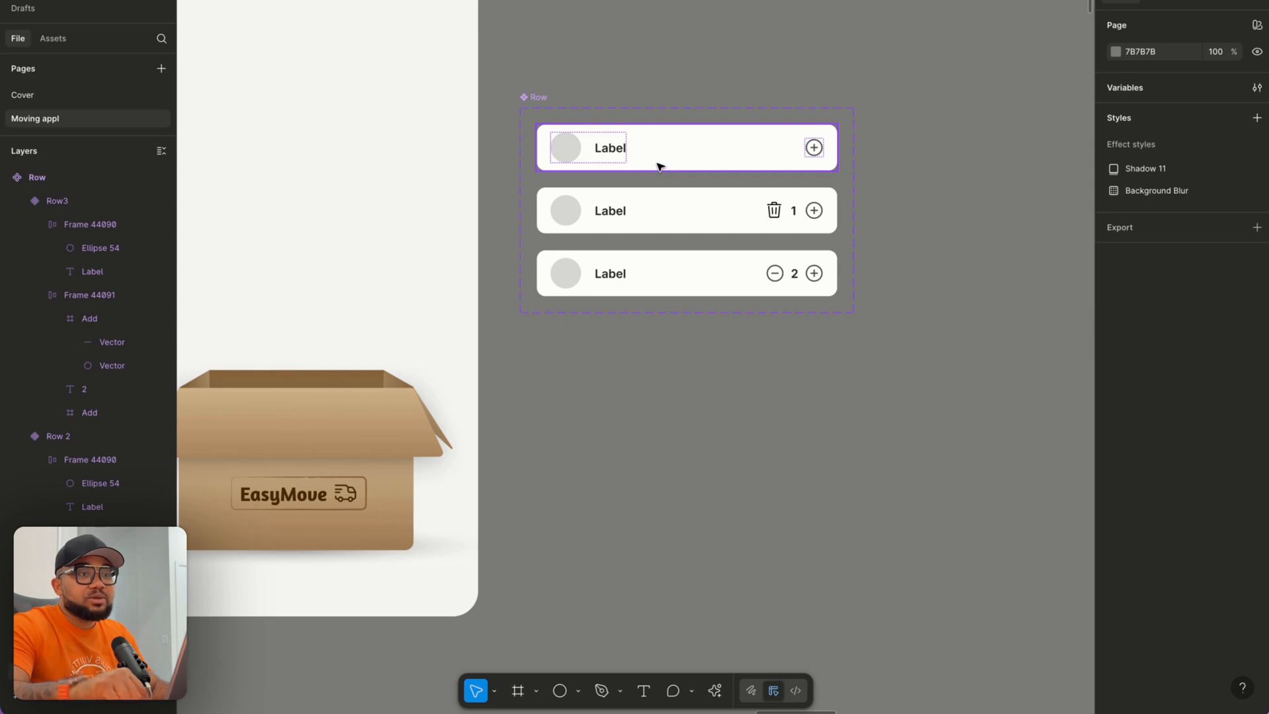
click(660, 166)
drag(669, 132, 710, 468)
scroll(706, 455, down, 1)
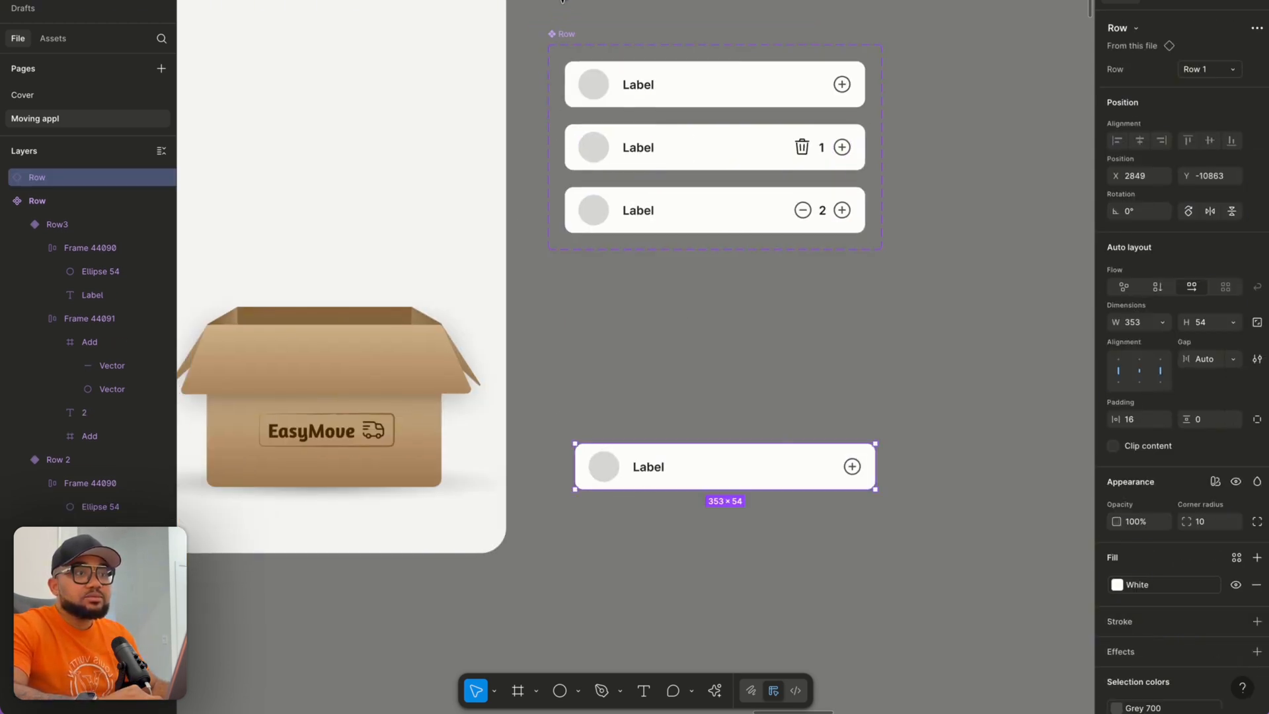
Move the Row component set away from the app screens to the free area above the Input field component set.
click(565, 33)
scroll(684, 46, down, 3)
scroll(595, 89, left, 6)
drag(687, 50, 374, 35)
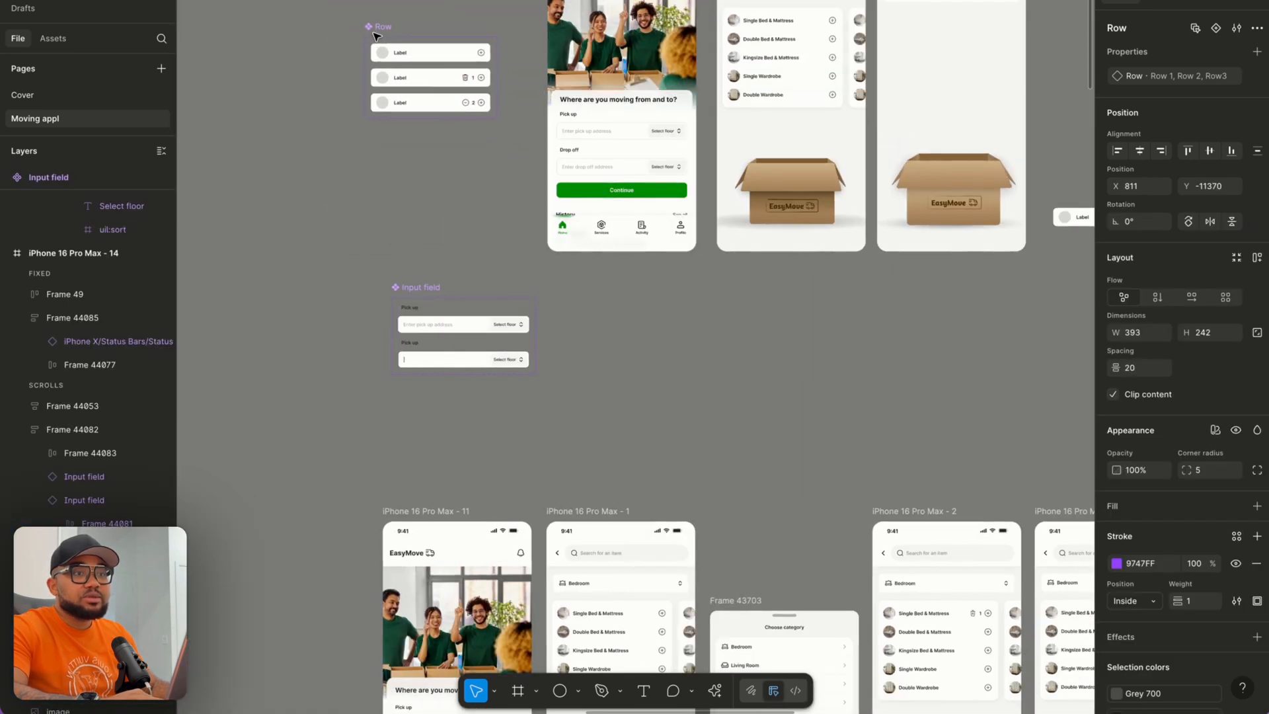
Arrange the Input field and Row component sets side by side on empty canvas away from the app screens.
scroll(396, 57, right, 3)
scroll(441, 198, left, 6)
drag(687, 304, 842, 304)
scroll(518, 40, right, 6)
scroll(532, 51, left, 5)
scroll(519, 75, left, 5)
drag(666, 185, 488, 103)
scroll(488, 103, left, 4)
click(583, 638)
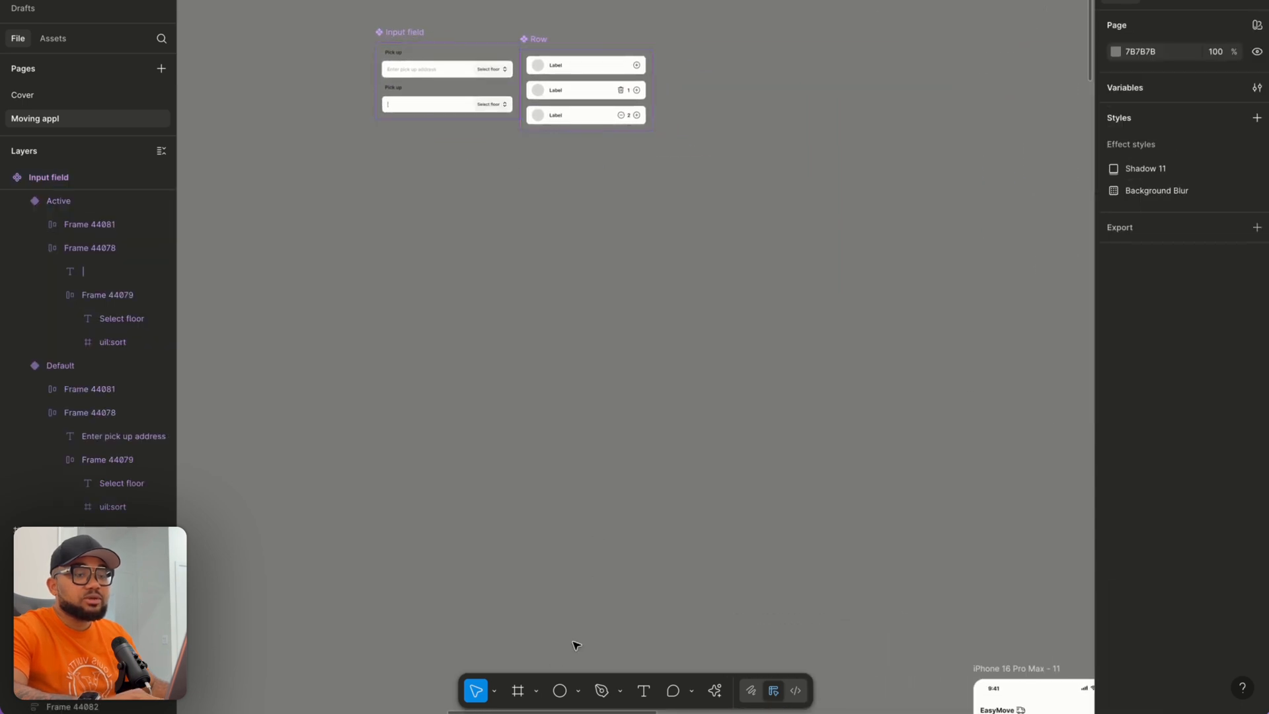
Draw a section of about 1718 × 1587 around the Input field and Row component sets.
click(536, 690)
click(568, 635)
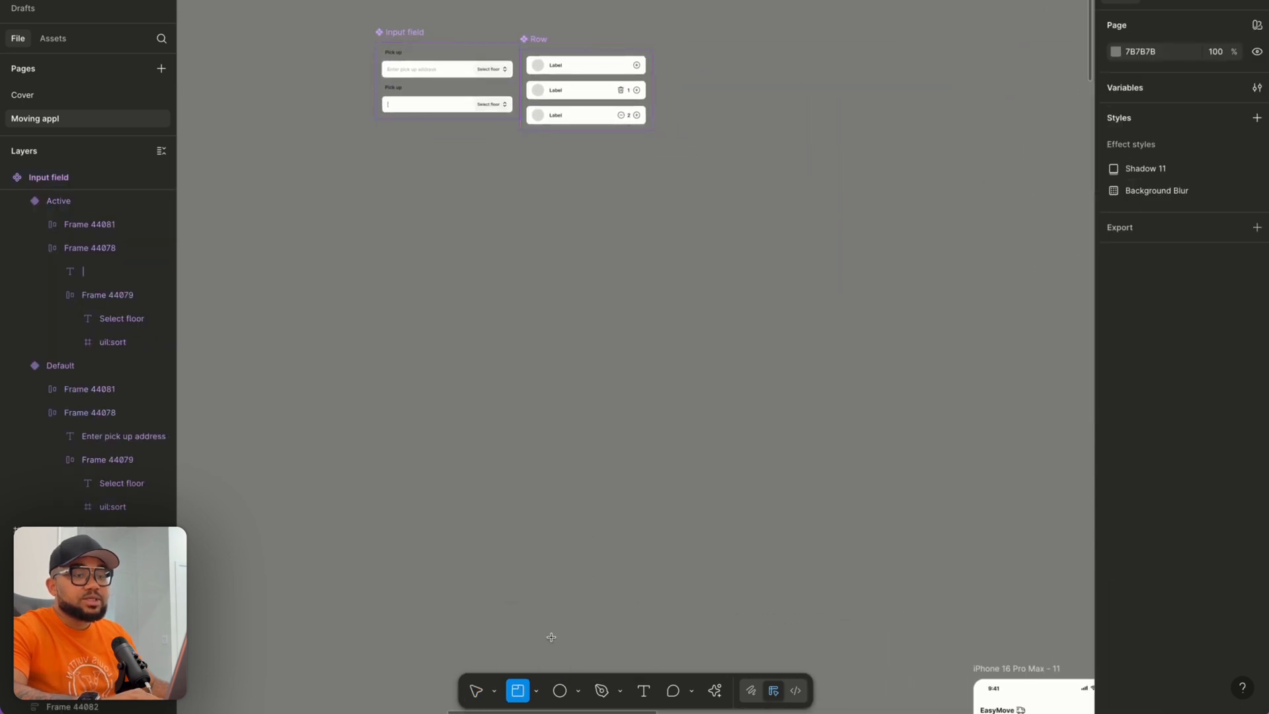
scroll(433, 296, up, 4)
scroll(433, 296, left, 2)
drag(353, 33, 933, 569)
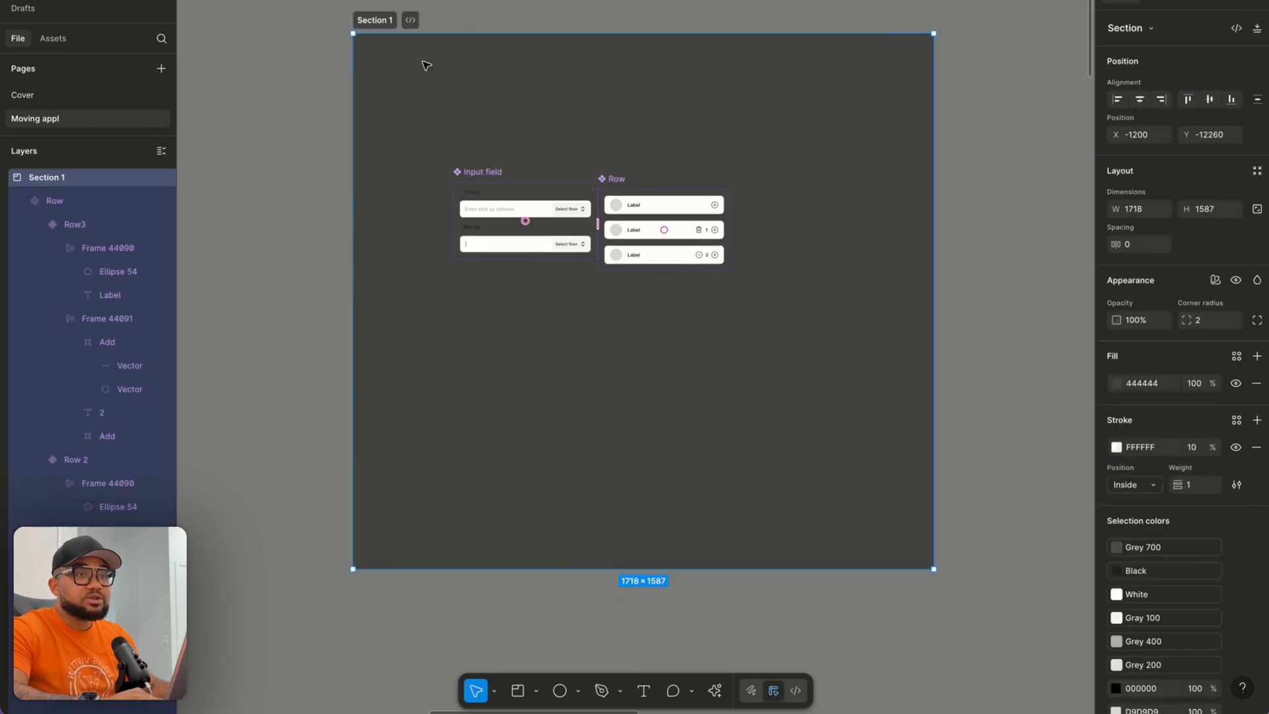
Rename the new section "Components".
double_click(372, 21)
text(q)
text(omponents)
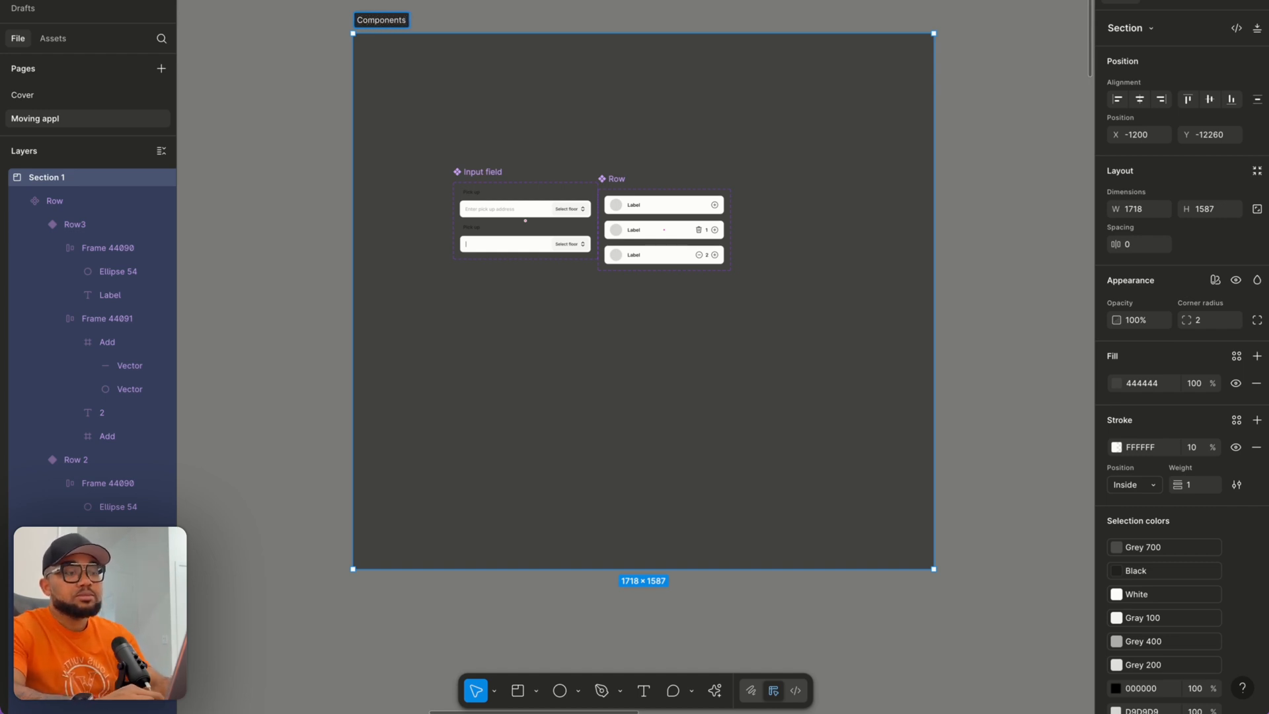
key(Return)
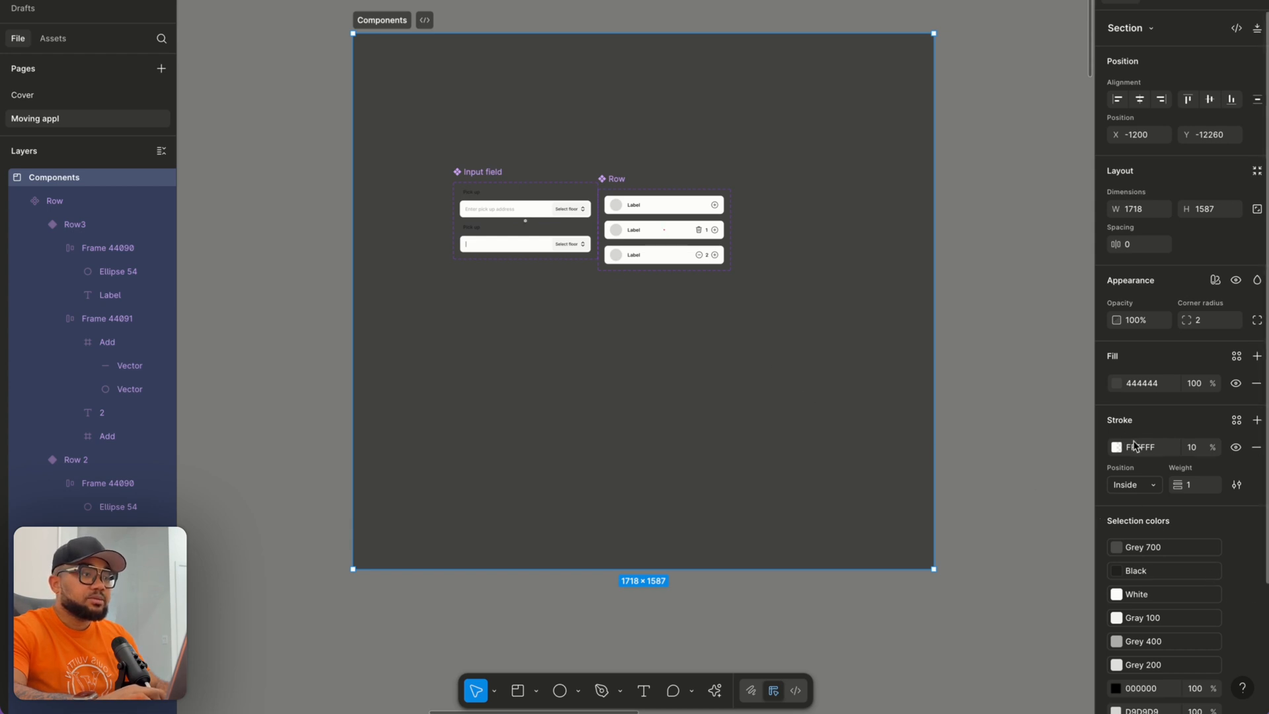
Fill the Components section with the Grey 200 colour style.
click(1236, 357)
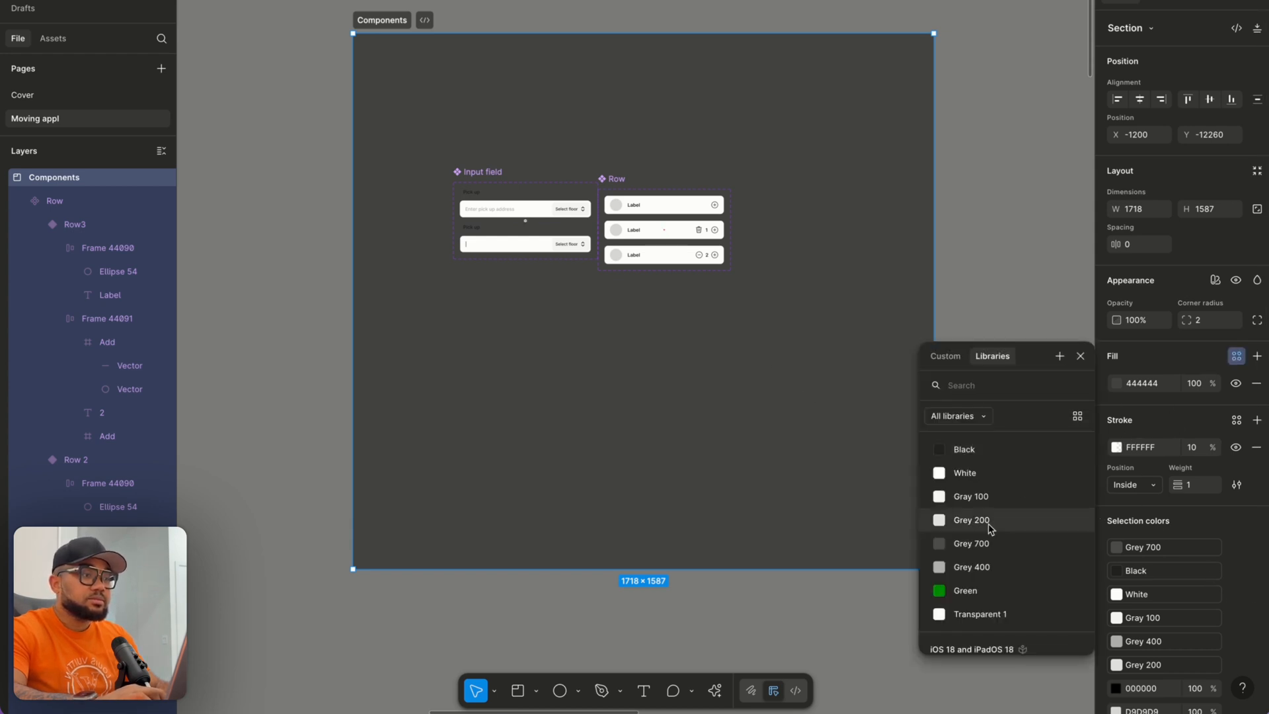
click(985, 521)
click(958, 526)
Move the loose Row instance upward beside the last app screen and view its variant options.
scroll(958, 527, right, 12)
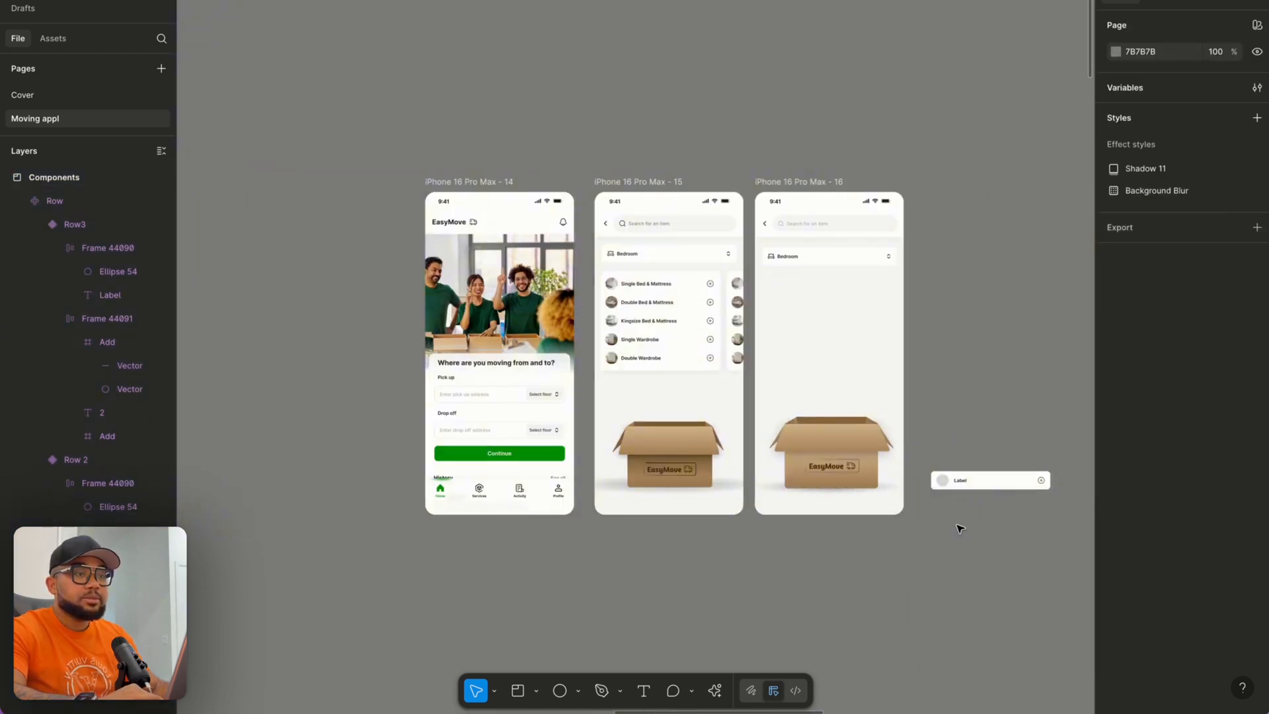
scroll(716, 547, up, 6)
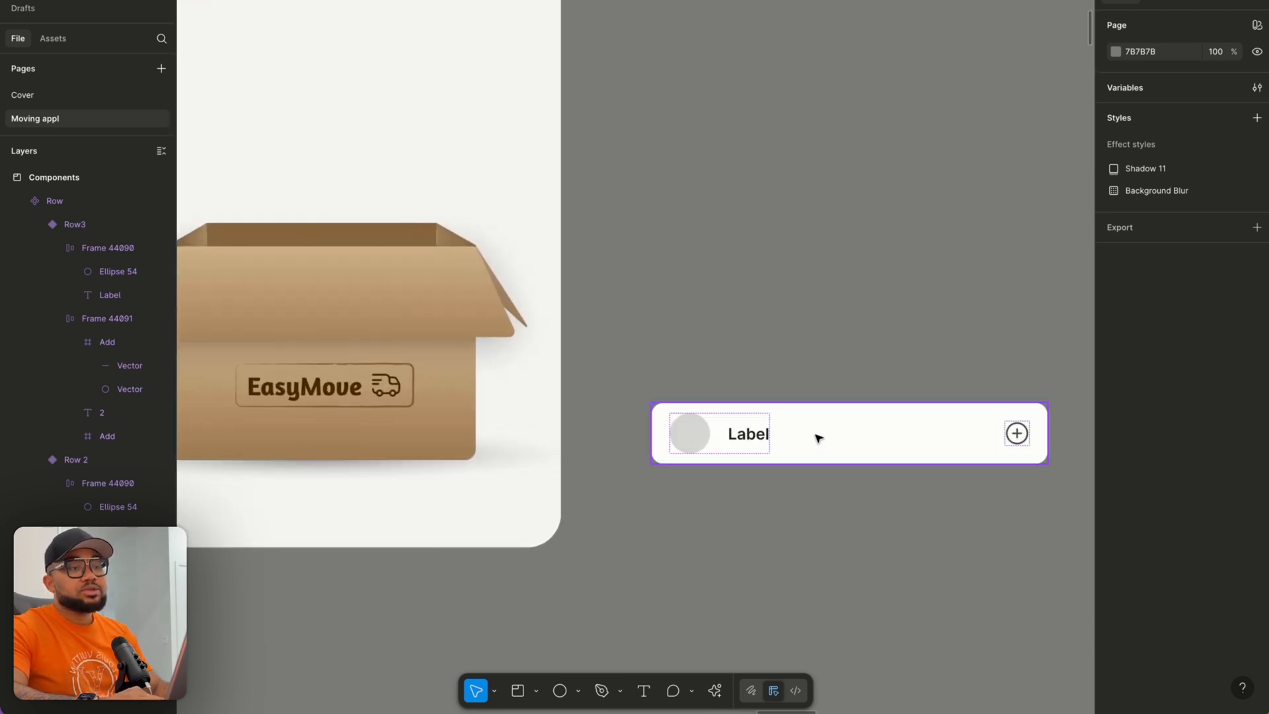
click(820, 437)
drag(825, 246, 827, 243)
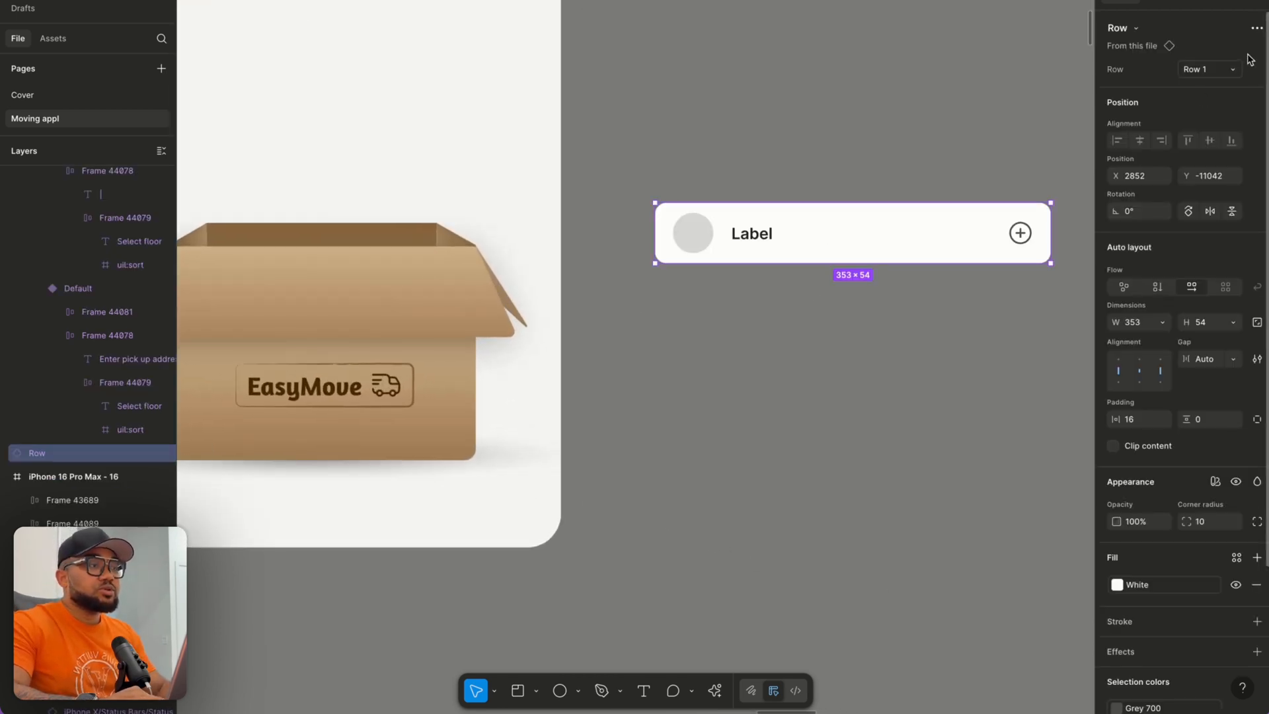
click(1232, 69)
click(982, 105)
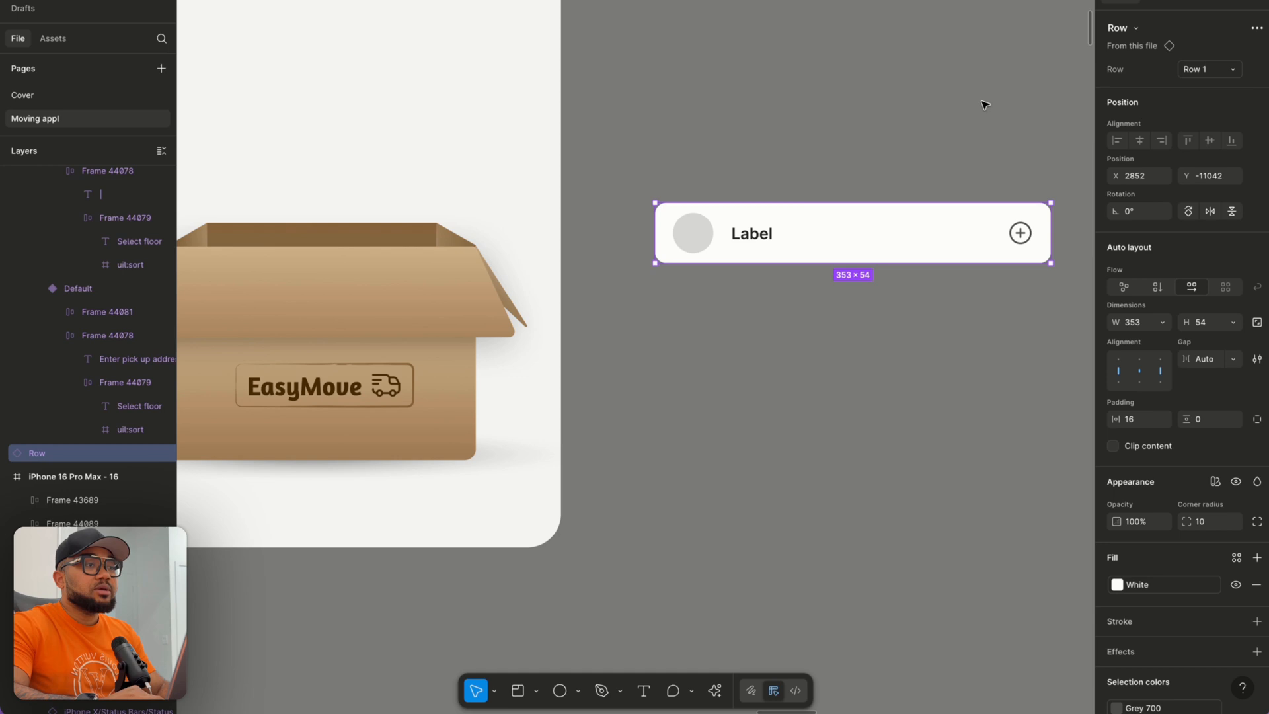
Move the loose Row instance into the iPhone 16 Pro Max - 16 screen, below the Bedroom selector at X 26, Y 258.
scroll(982, 103, left, 7)
scroll(982, 103, up, 3)
scroll(964, 263, right, 1)
drag(984, 350, 768, 199)
scroll(875, 263, left, 6)
scroll(875, 263, up, 3)
scroll(799, 236, right, 1)
scroll(799, 235, up, 3)
scroll(793, 205, right, 2)
scroll(793, 204, up, 1)
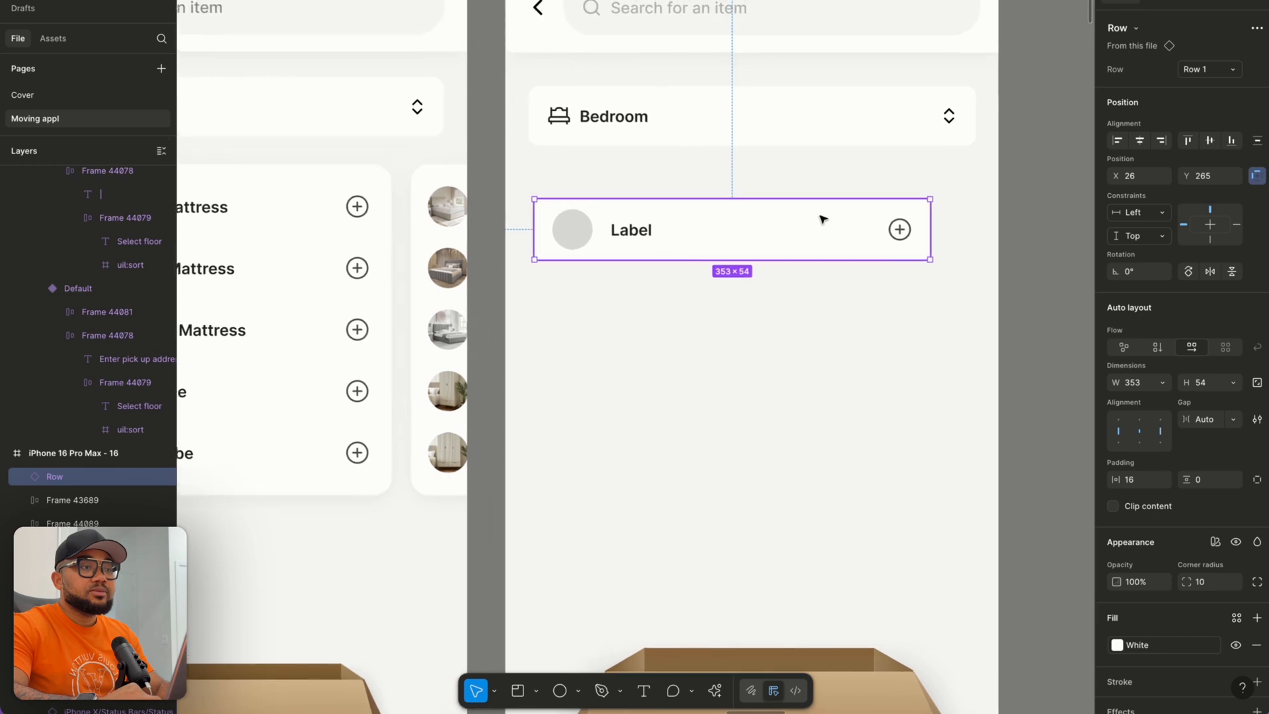
drag(773, 244, 773, 236)
Duplicate the Row instance four times, stacking the copies directly beneath it at 54 px intervals.
scroll(773, 236, left, 4)
scroll(772, 236, left, 2)
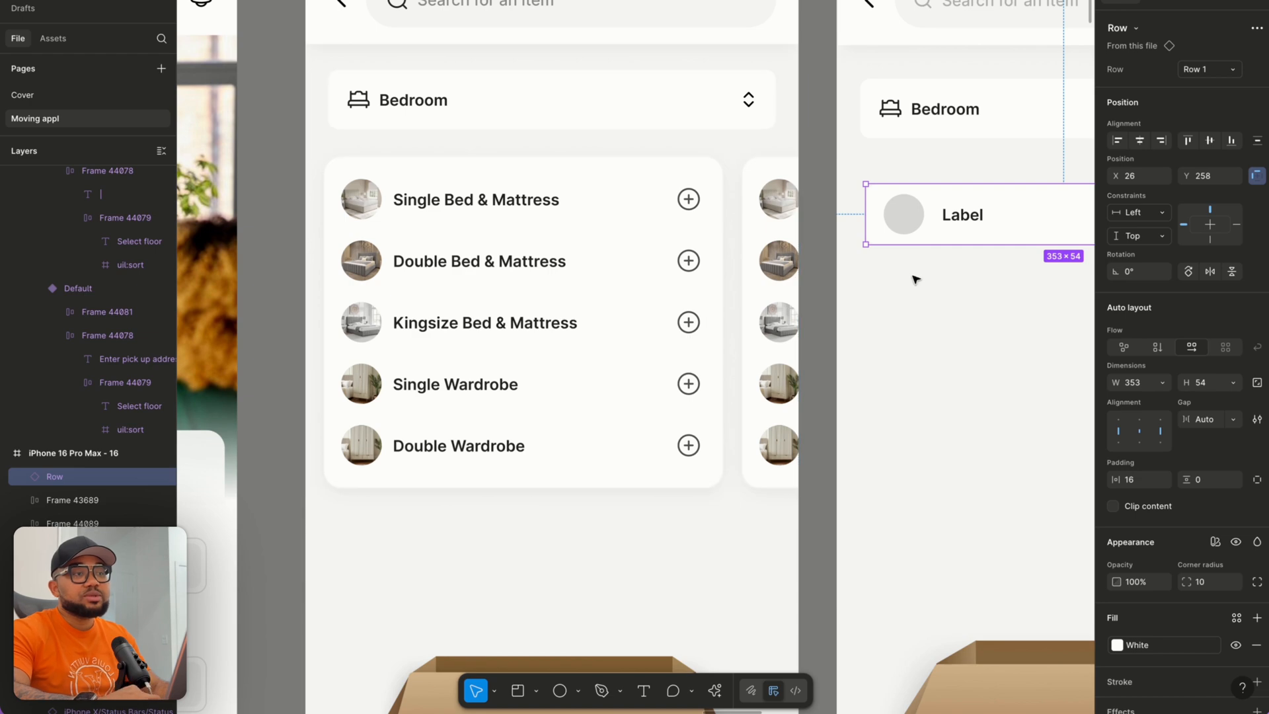
scroll(912, 278, right, 6)
scroll(911, 277, down, 1)
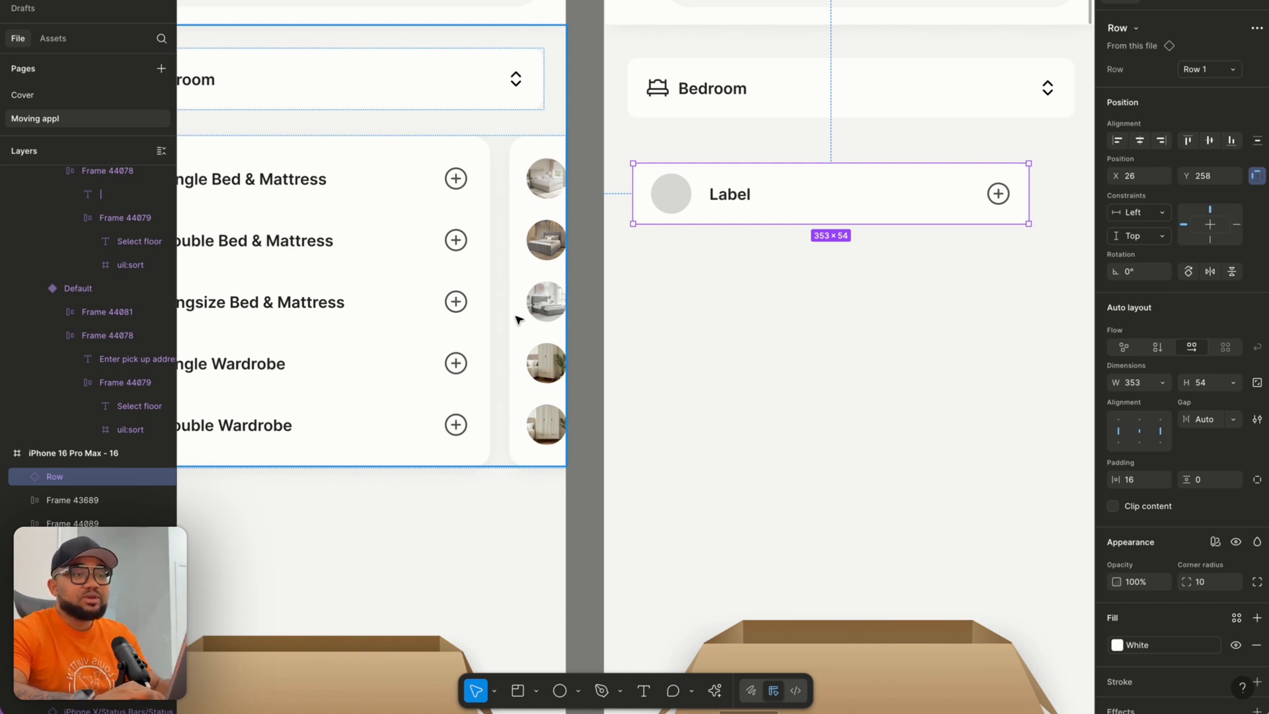
scroll(518, 320, right, 3)
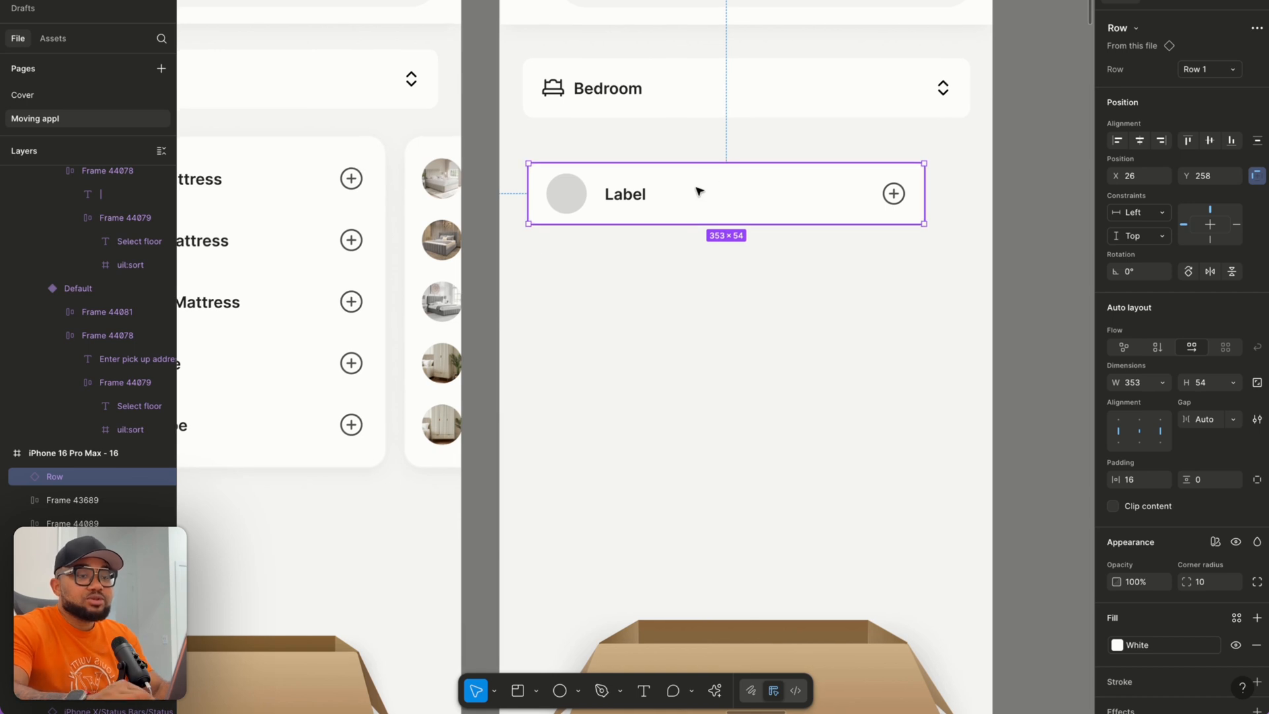
drag(691, 198, 691, 262)
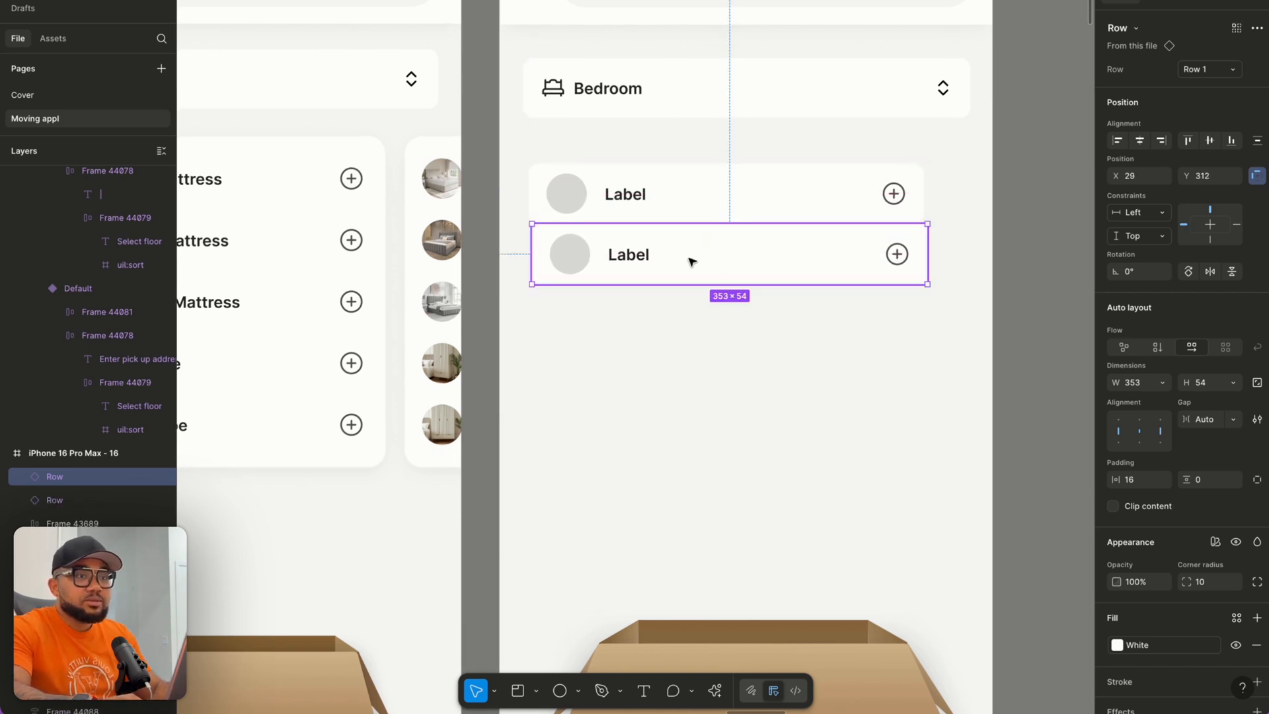
key(super+d)
key(super+d)
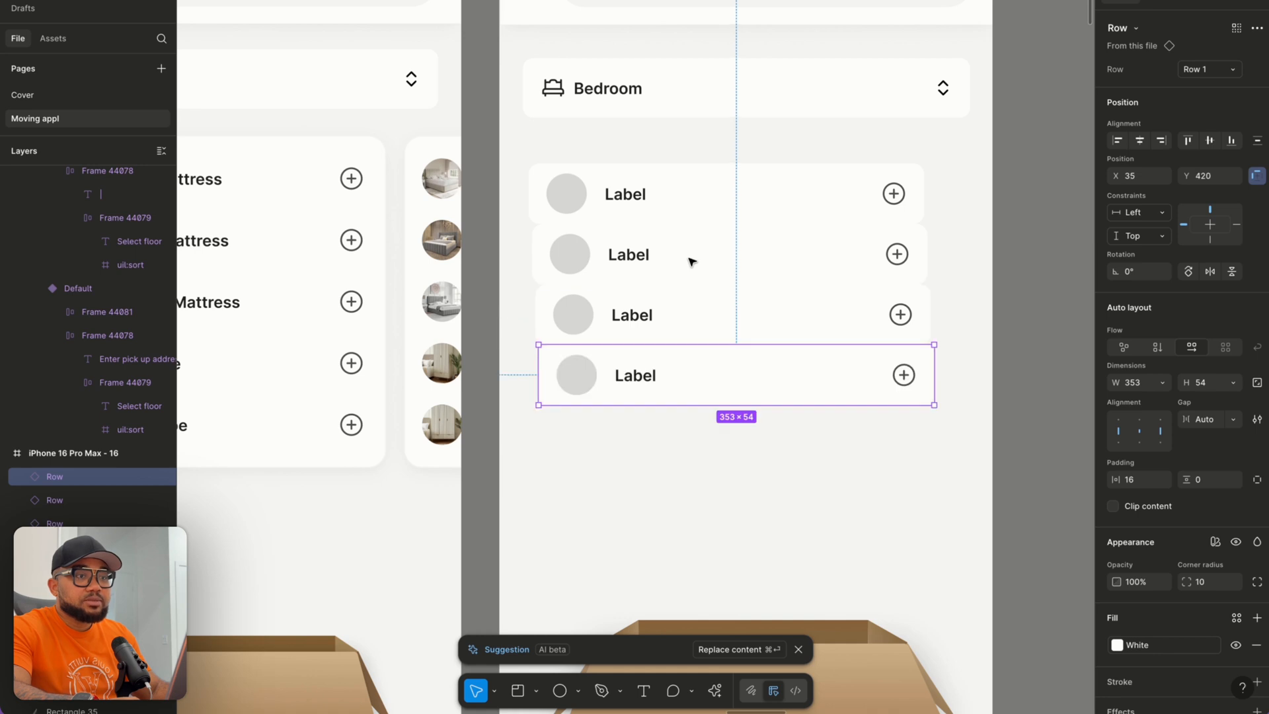
key(super+d)
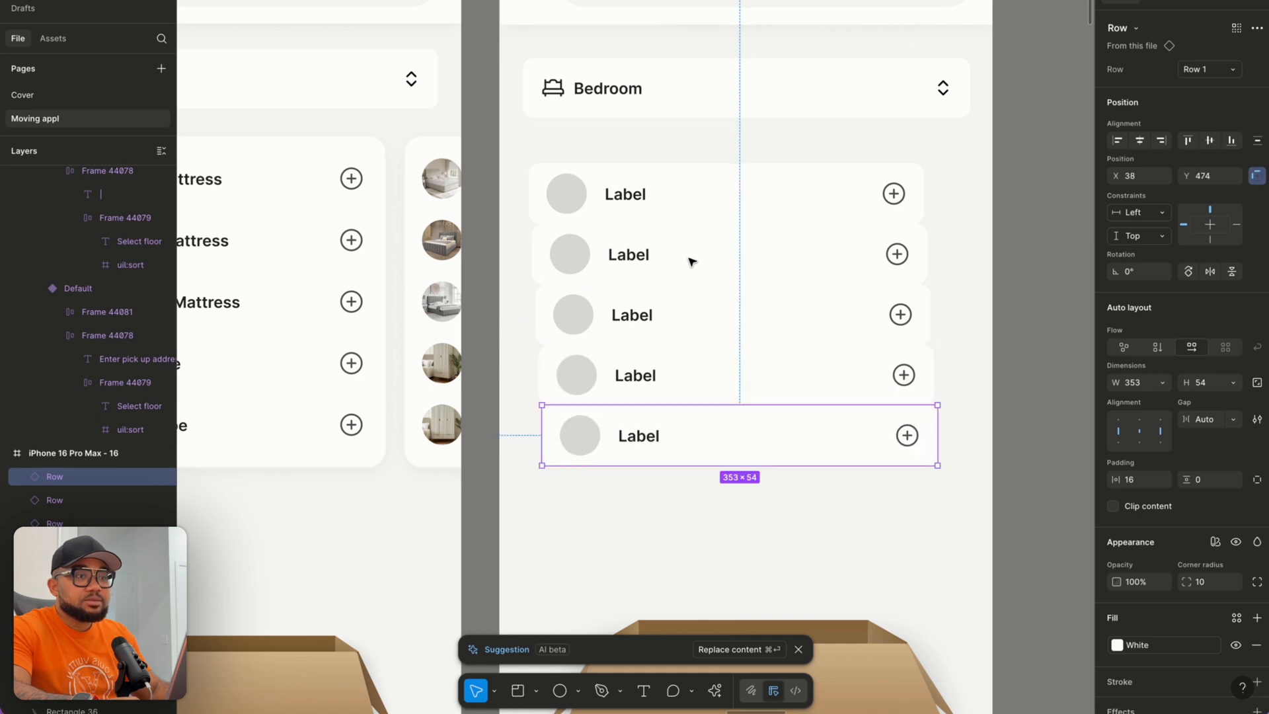
Wrap the five Row instances in a vertical auto layout frame and move it to X 11, Y 257.
drag(502, 156, 982, 518)
key(shift+a)
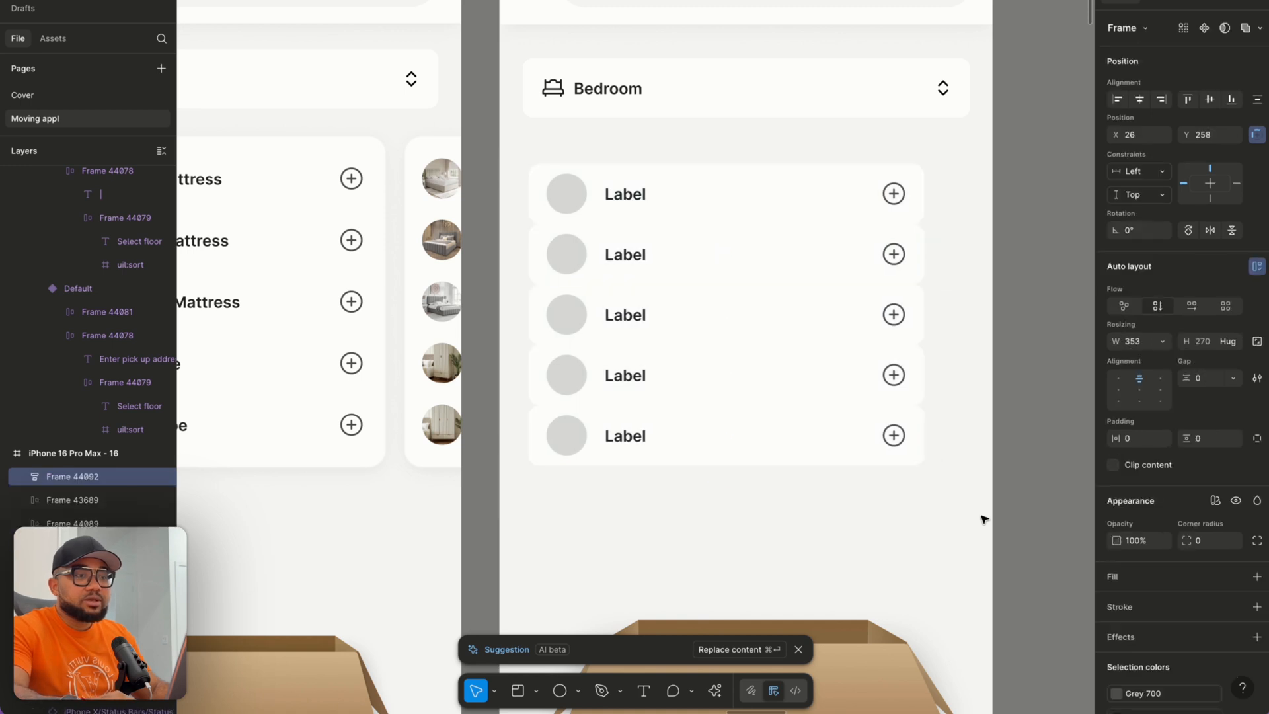
drag(654, 296, 637, 294)
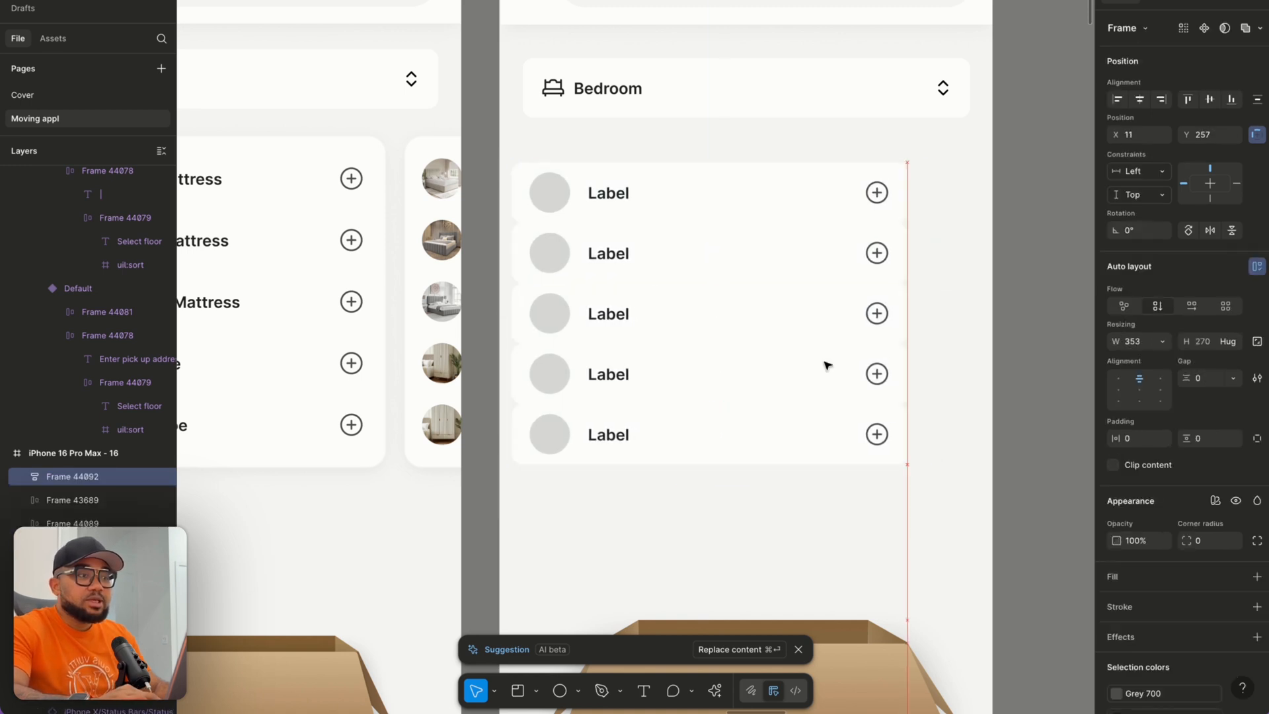
drag(709, 321, 710, 322)
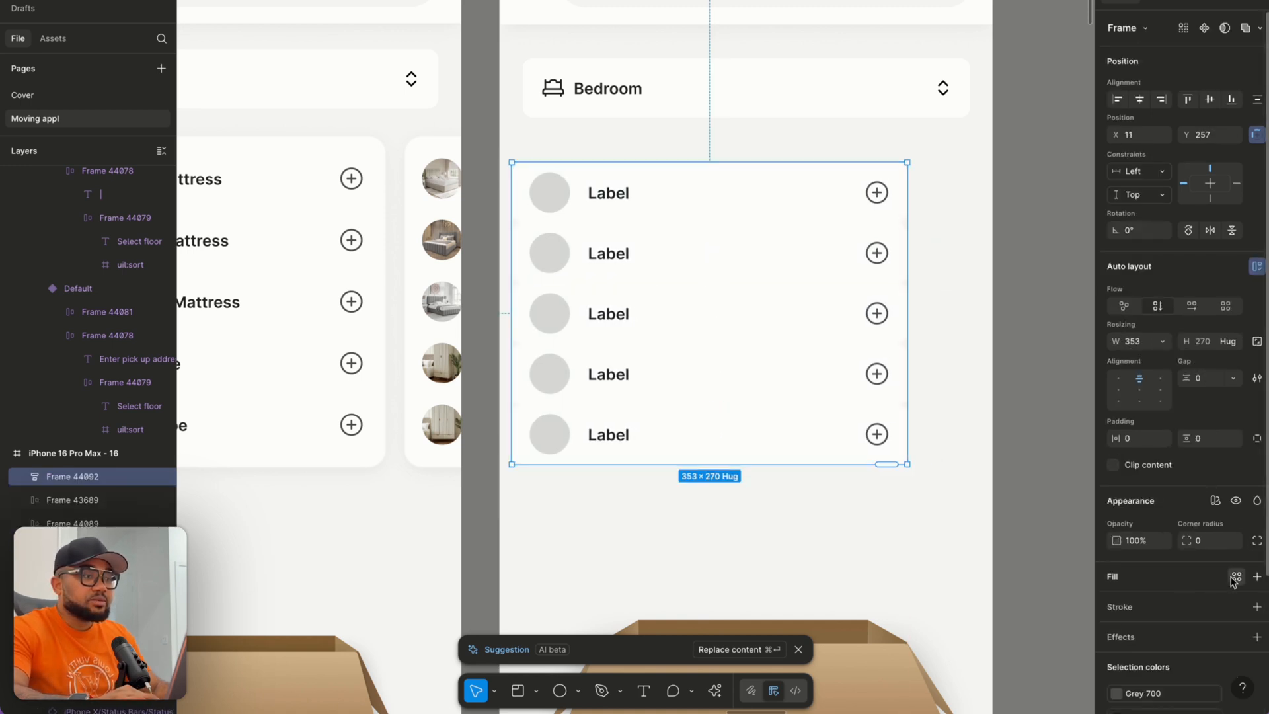
Give the item list frame a White fill style and a corner radius of 10.
click(1235, 577)
click(971, 526)
click(1217, 540)
key(Return)
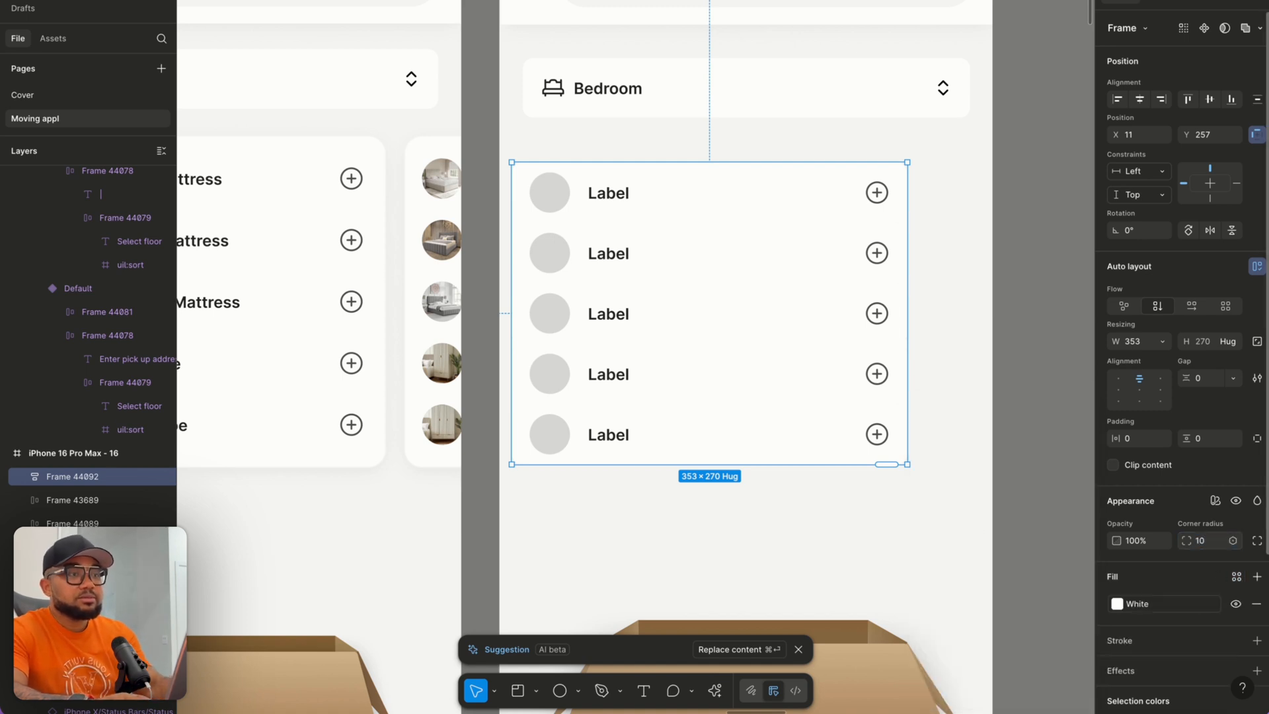
click(957, 425)
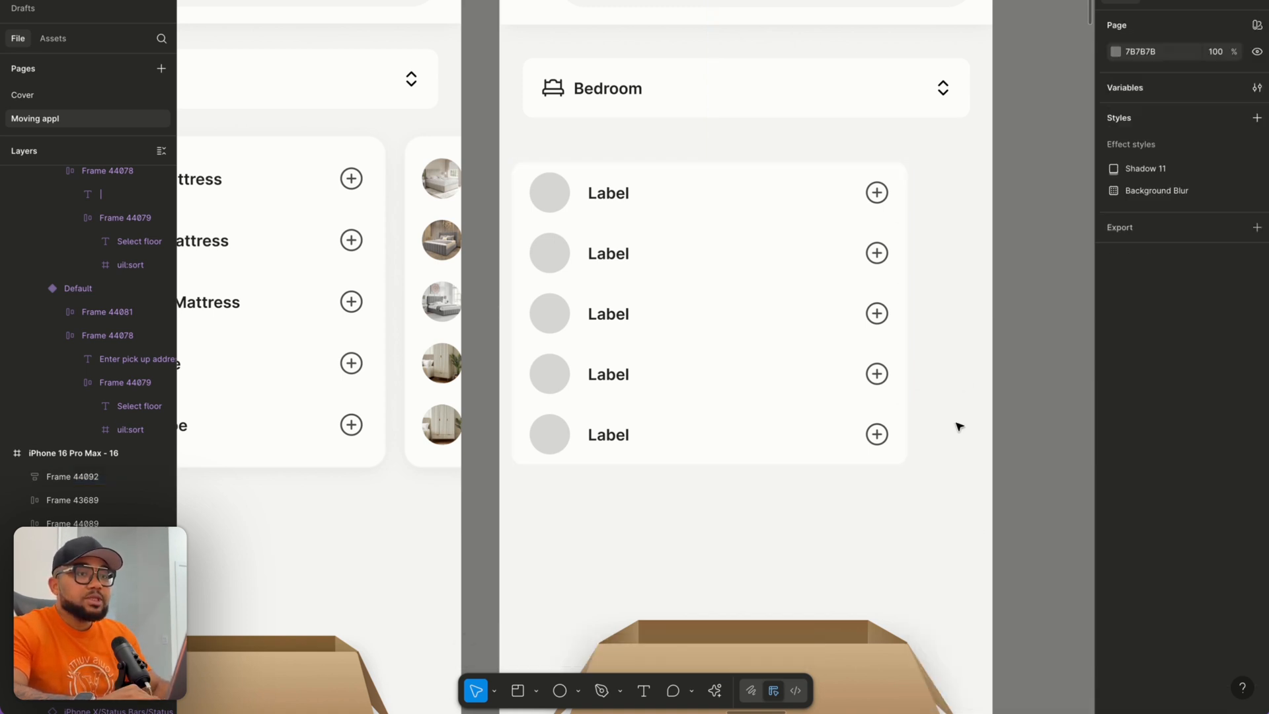
Set the list frame's vertical padding to 10 and move it closer under the Bedroom selector, to X 17, Y 237.
click(831, 426)
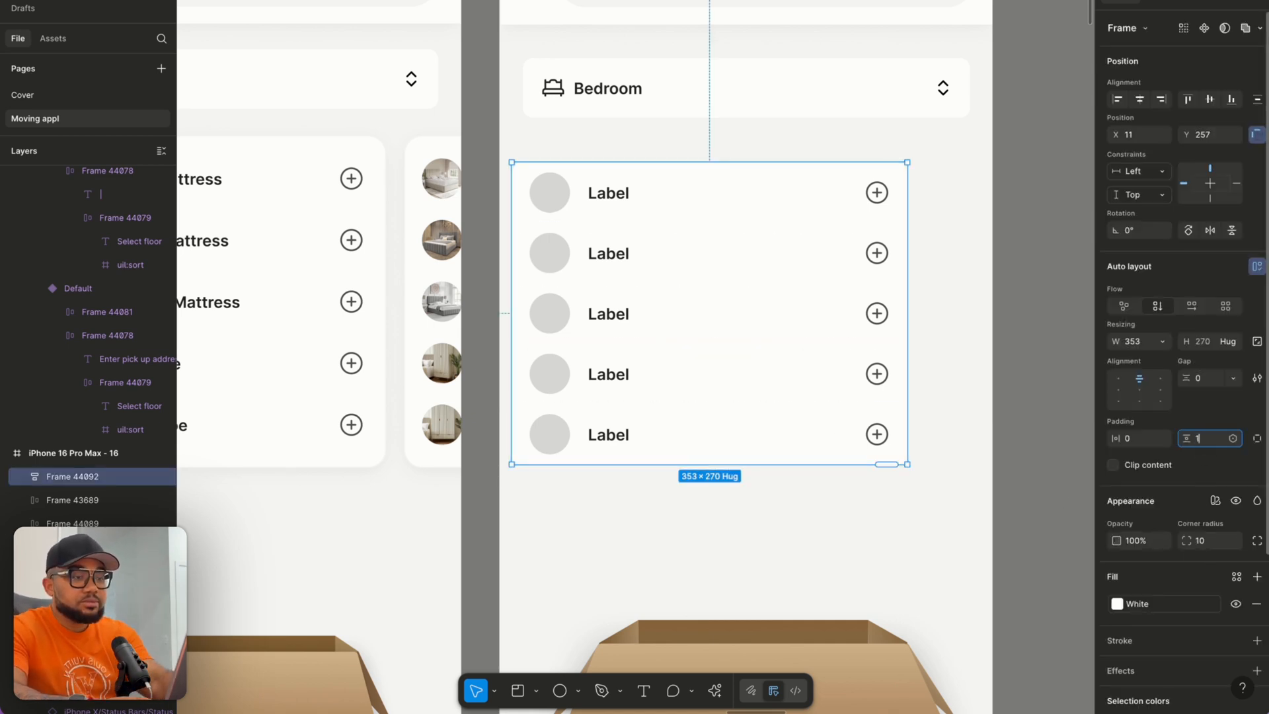
text(10)
key(Return)
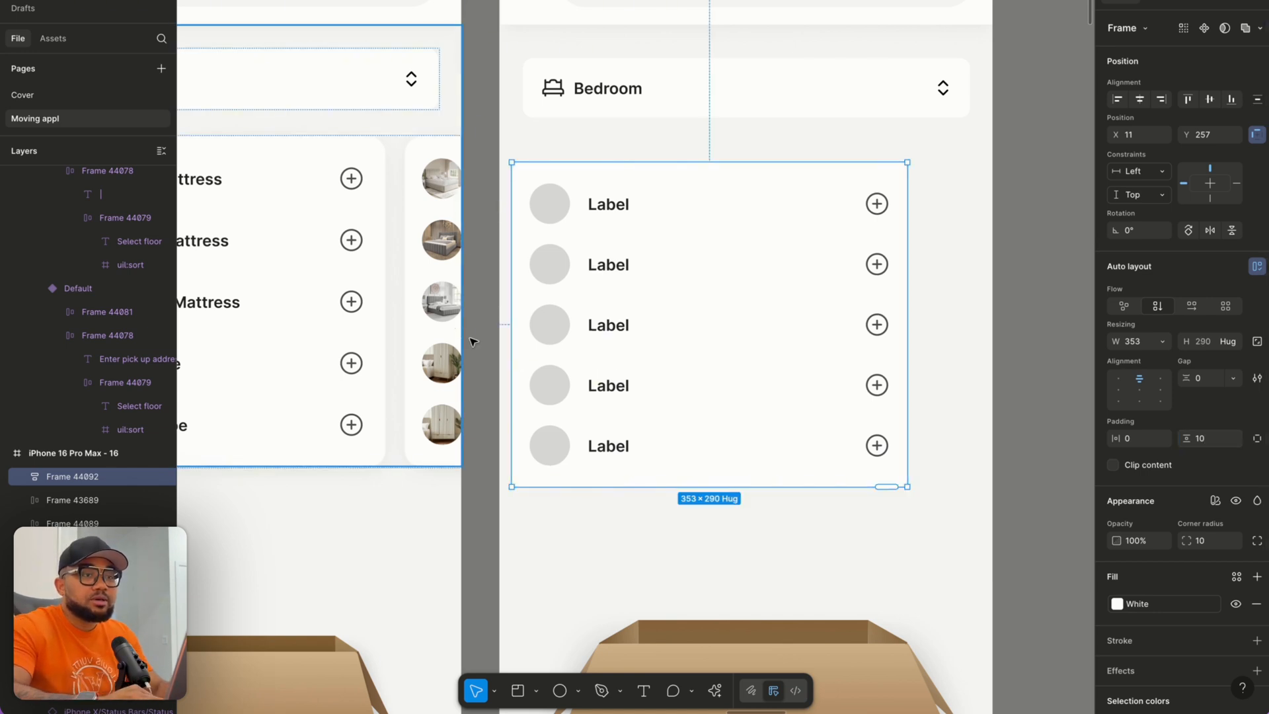
drag(598, 424, 606, 401)
scroll(639, 308, left, 5)
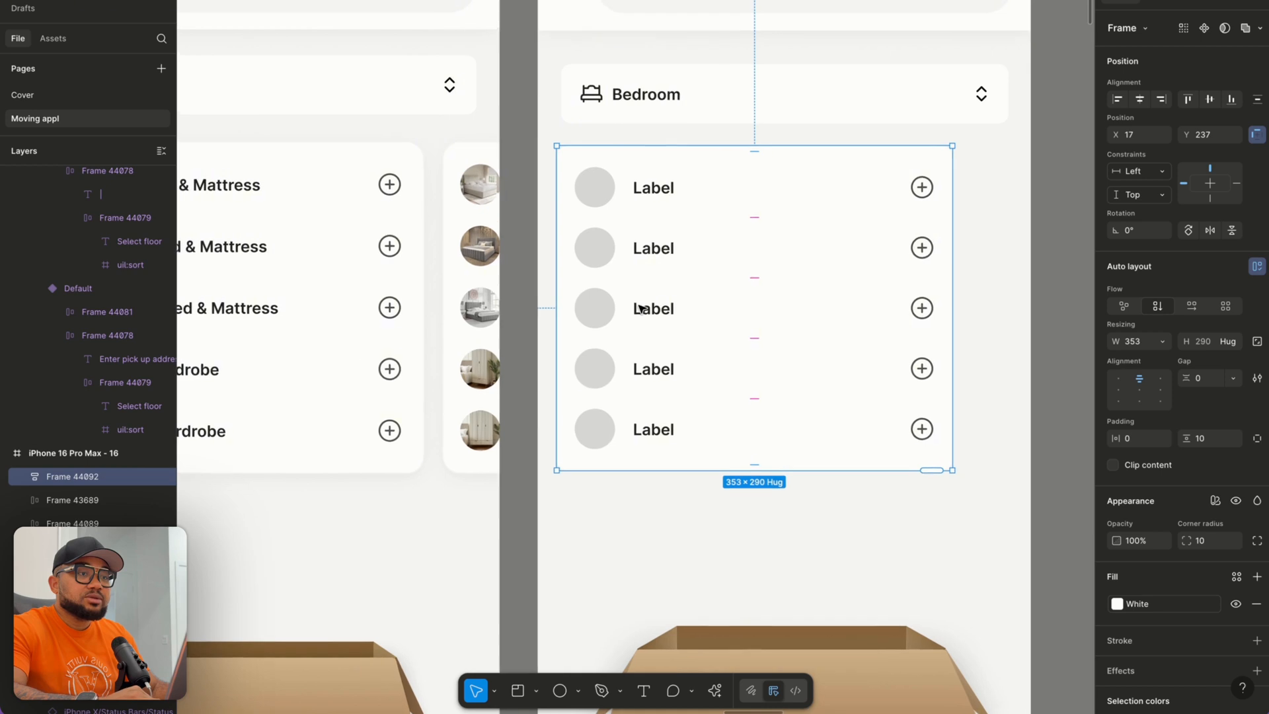
scroll(640, 308, down, 3)
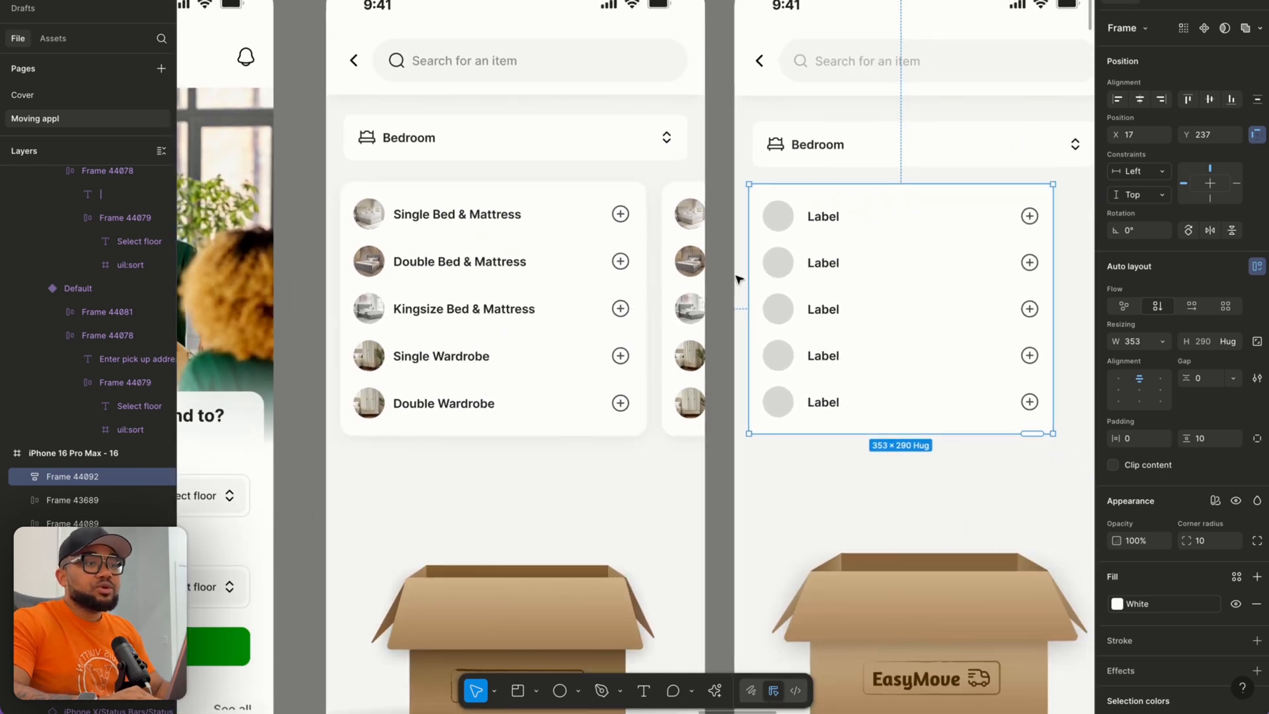
Go to the main component of the first Row instance in the list.
click(823, 225)
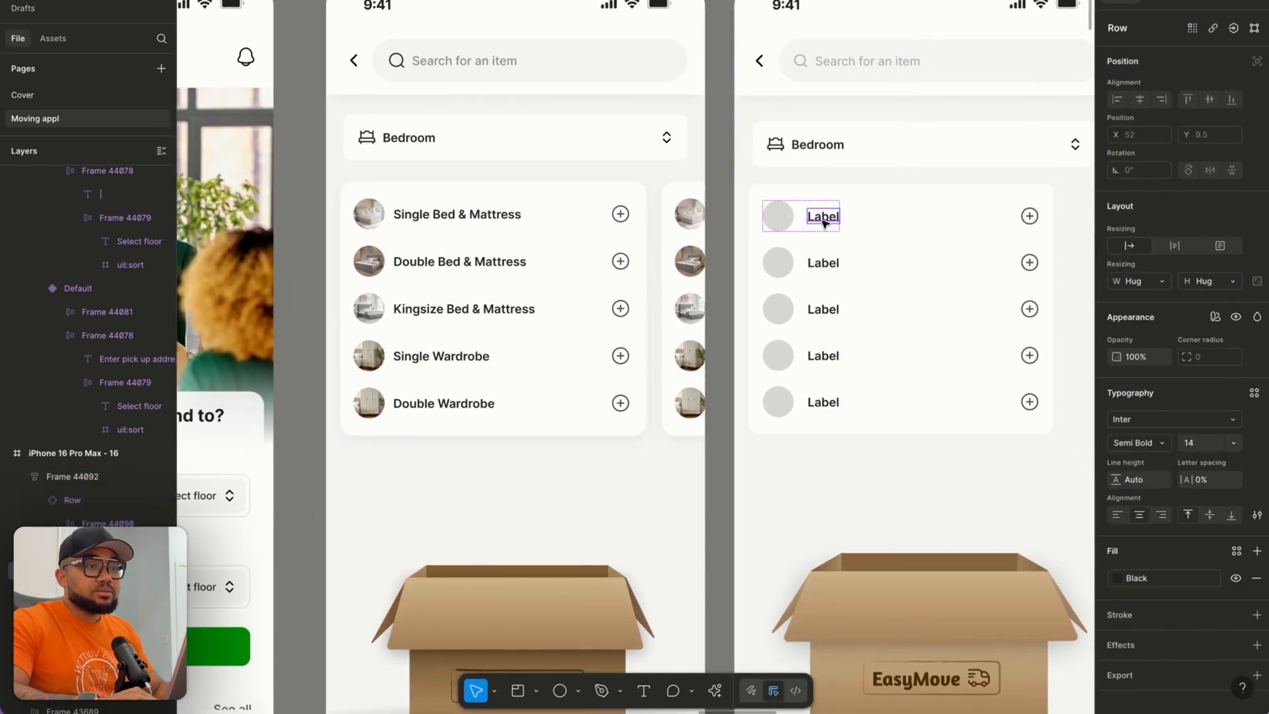
click(817, 481)
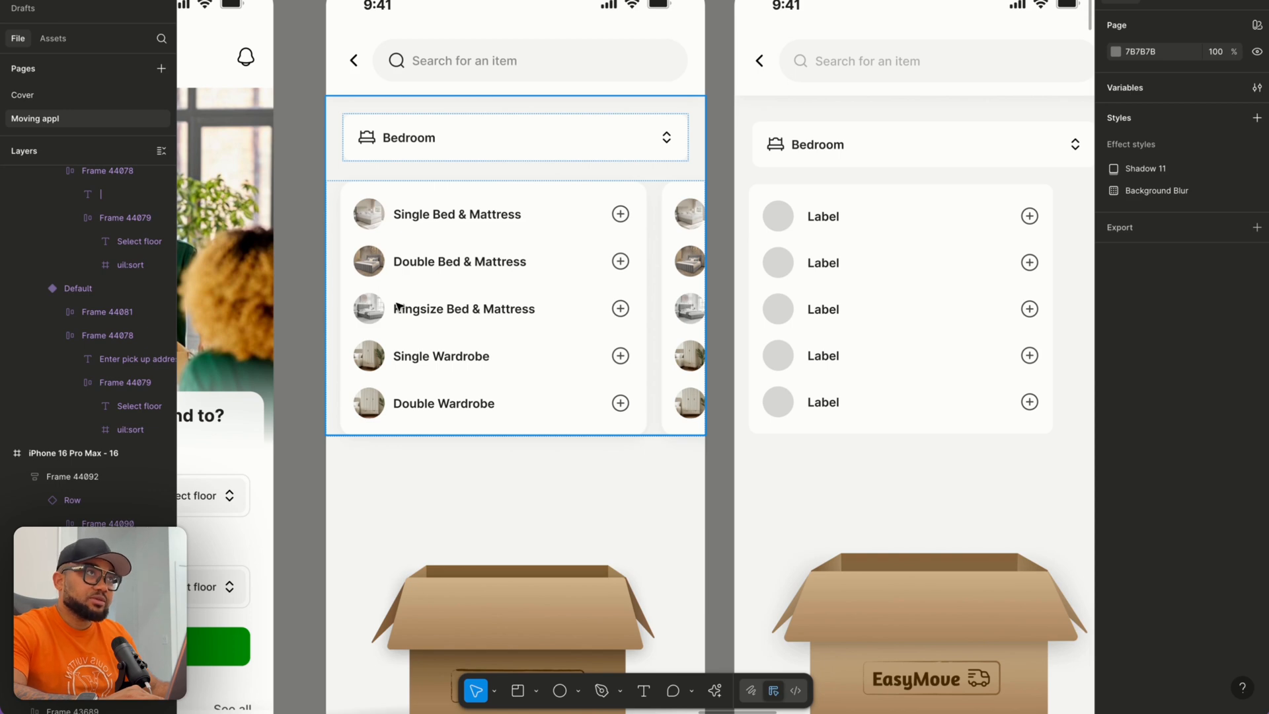
double_click(872, 230)
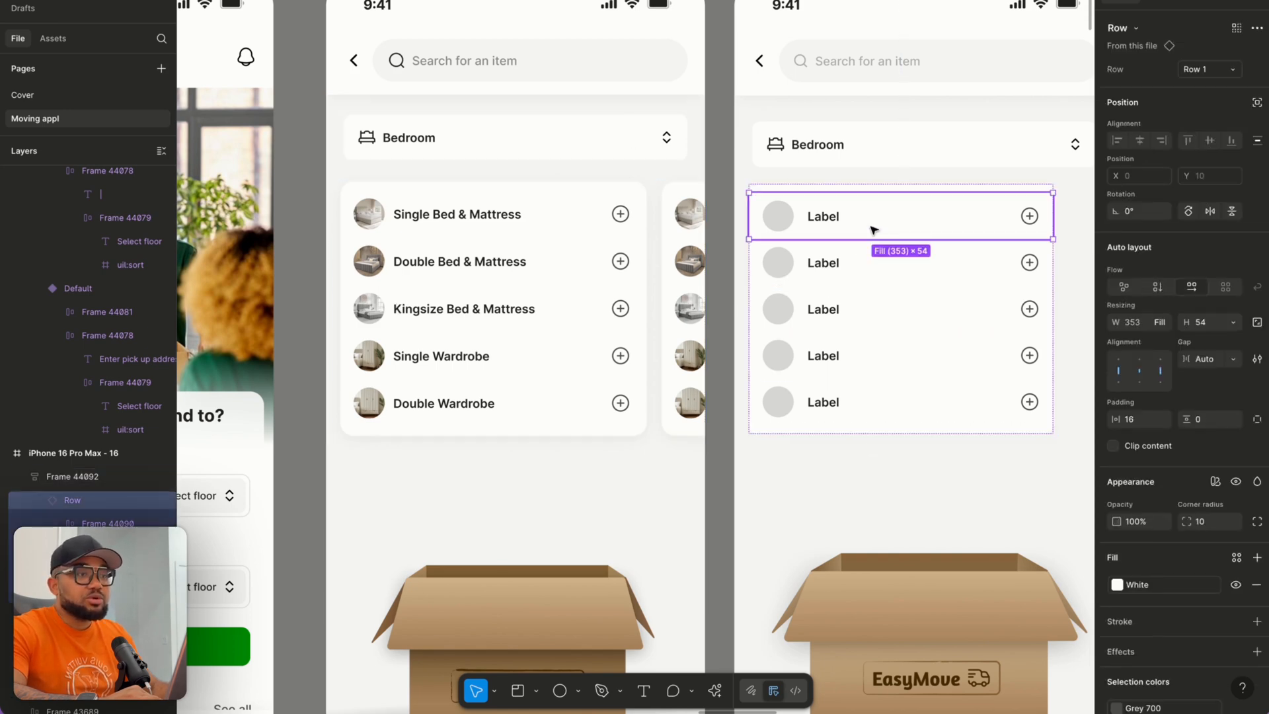
right_click(873, 230)
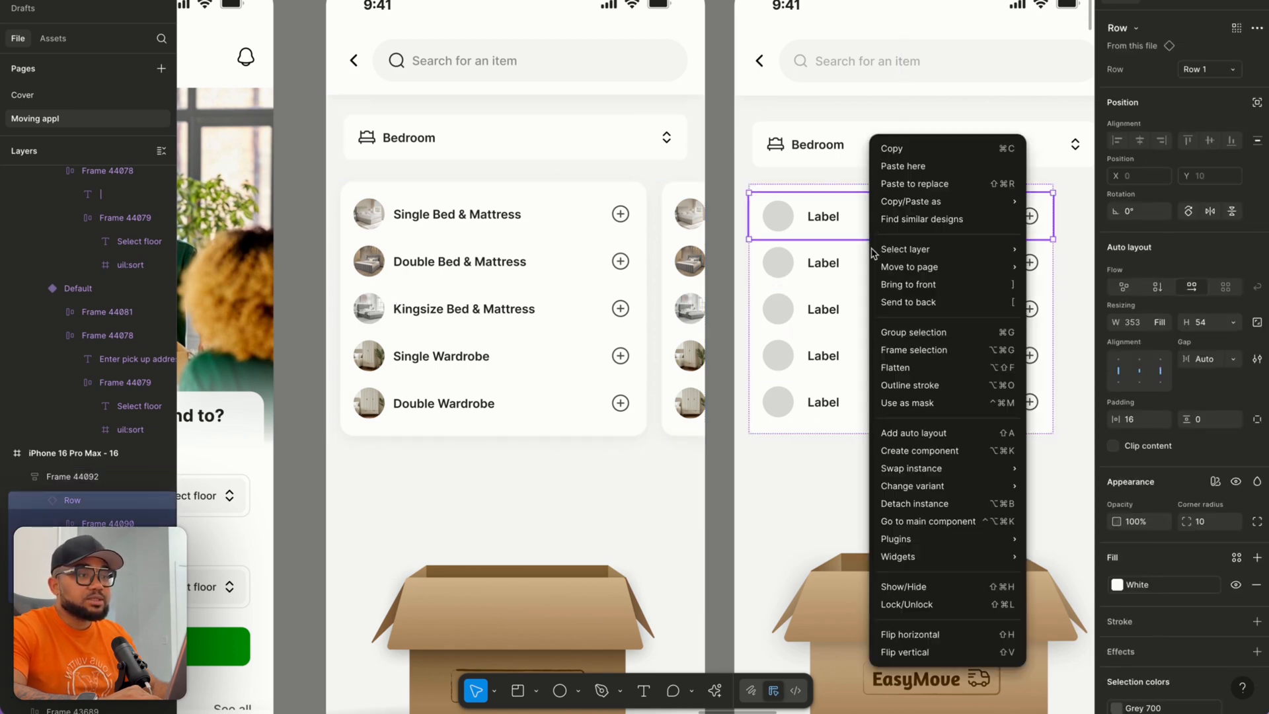
click(923, 522)
Create a visibility property named "Show Image" with value True for the image ellipse in the Row 1 variant.
click(522, 317)
click(521, 316)
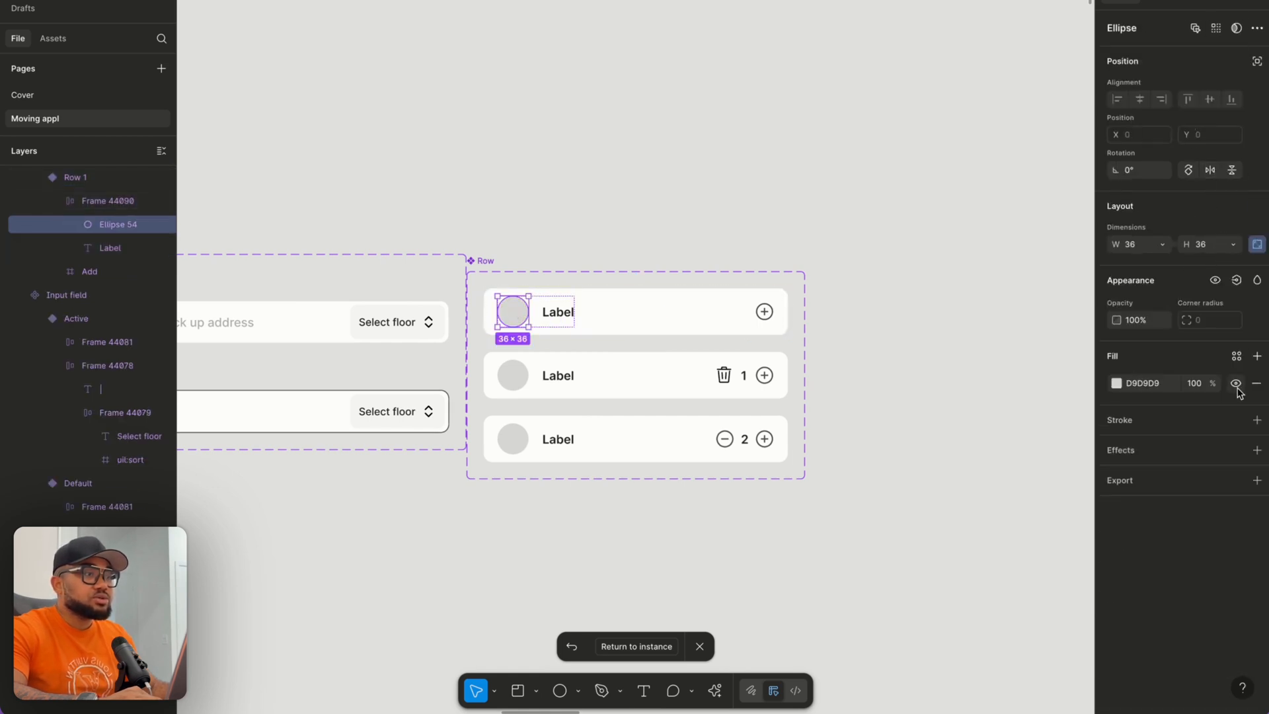
click(1234, 281)
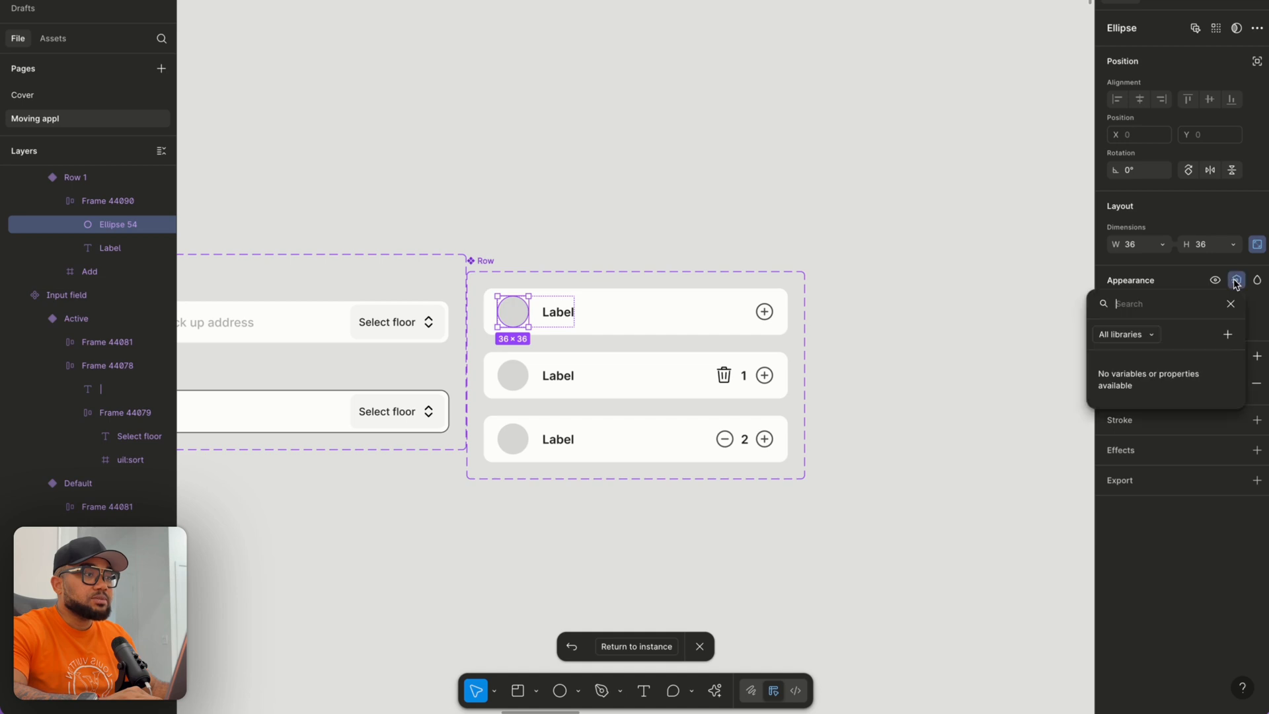
click(1227, 335)
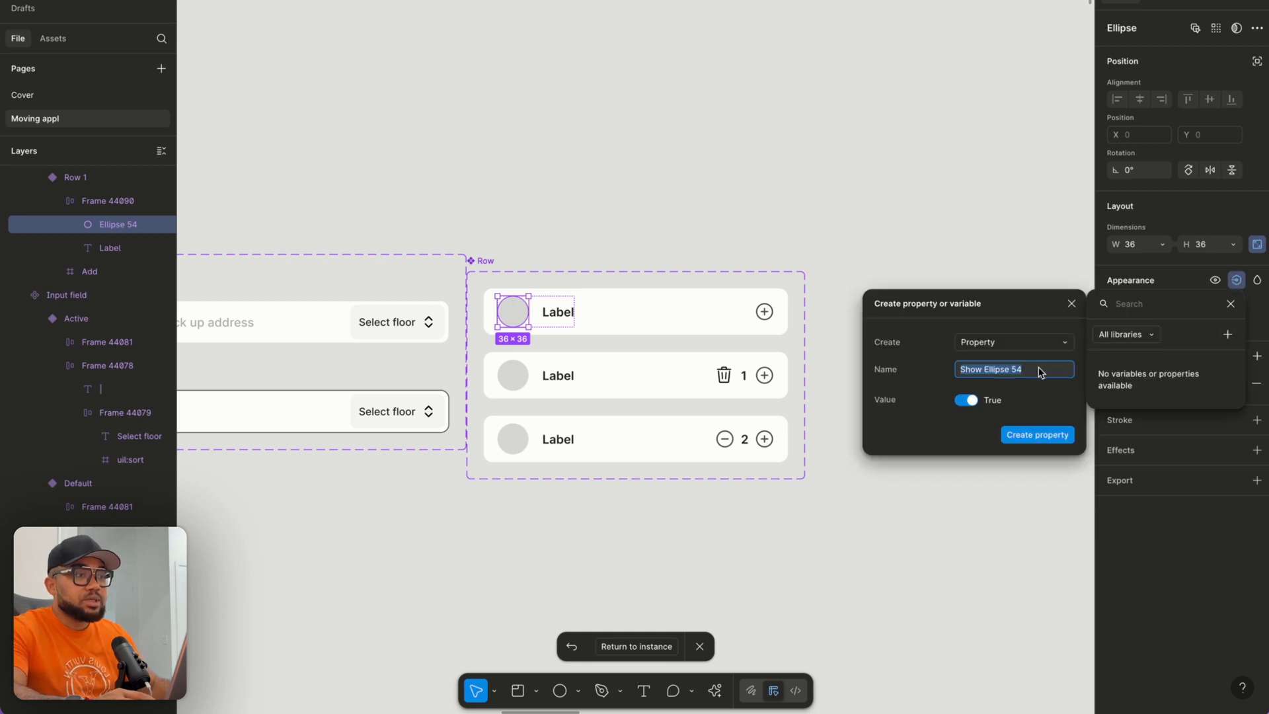
text(Show Image)
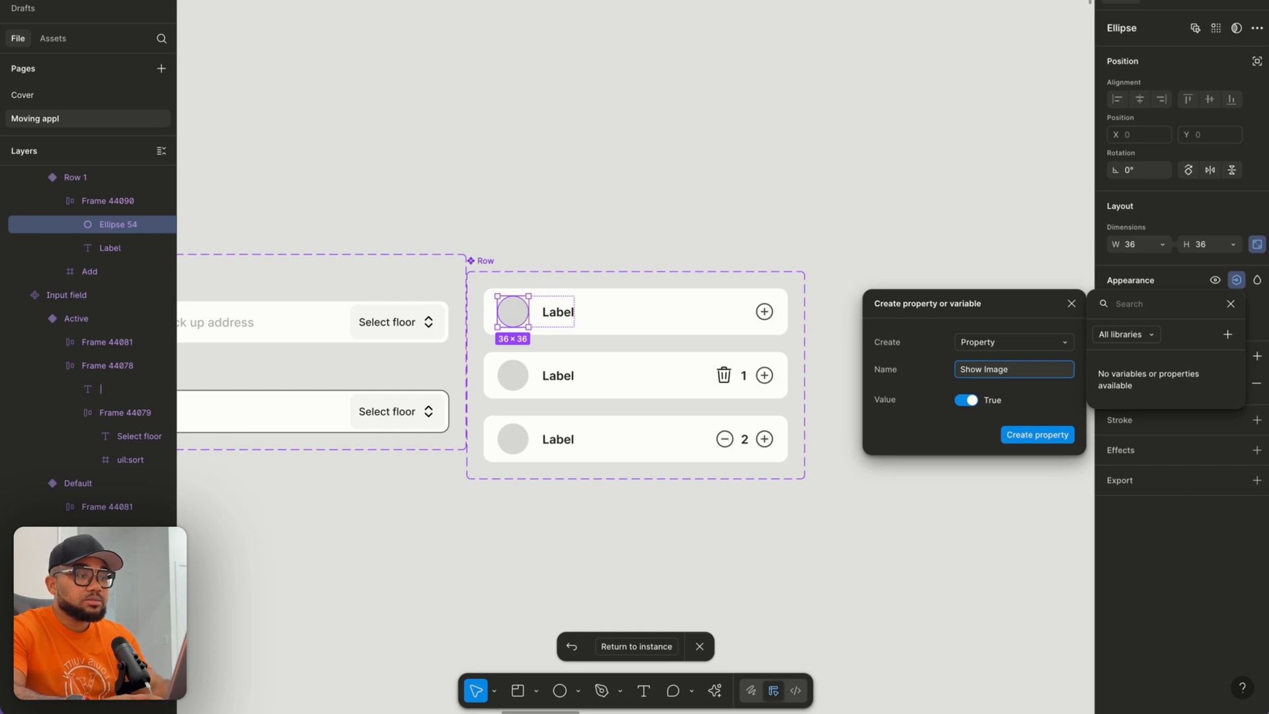
key(Return)
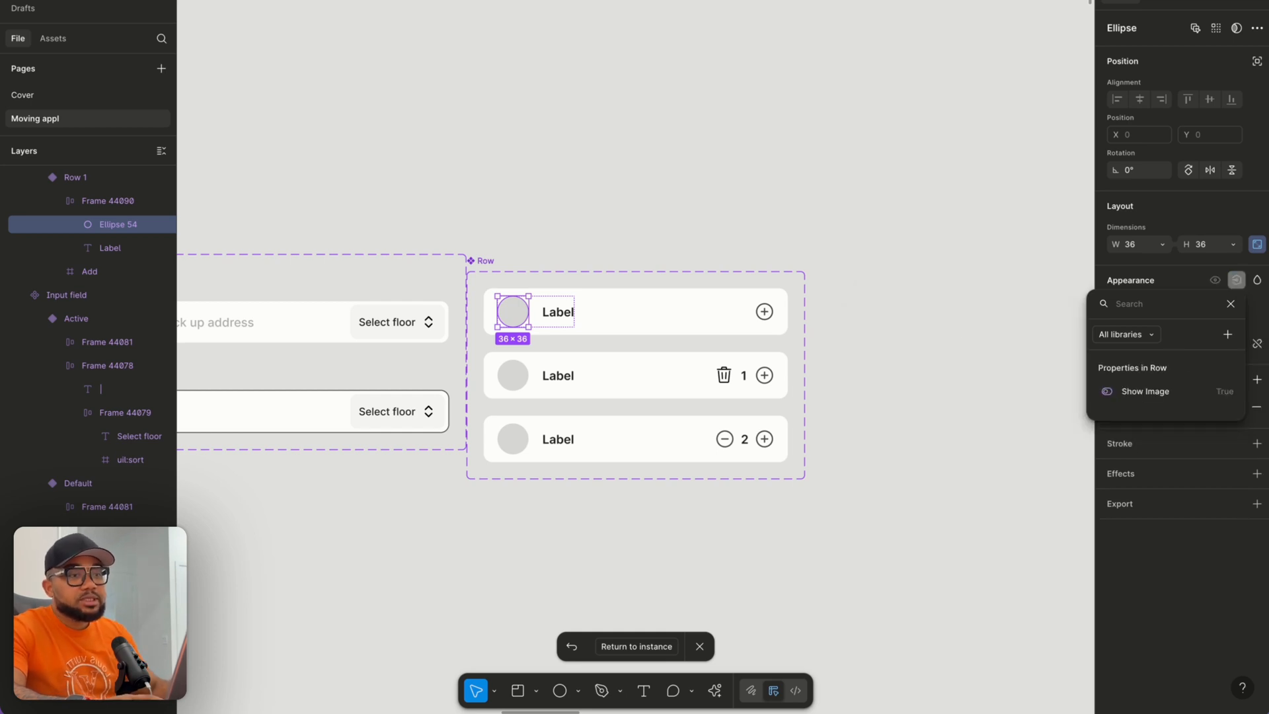
Apply the Show Image property to the visibility of the image ellipse in the Row 2 variant.
click(515, 382)
double_click(516, 383)
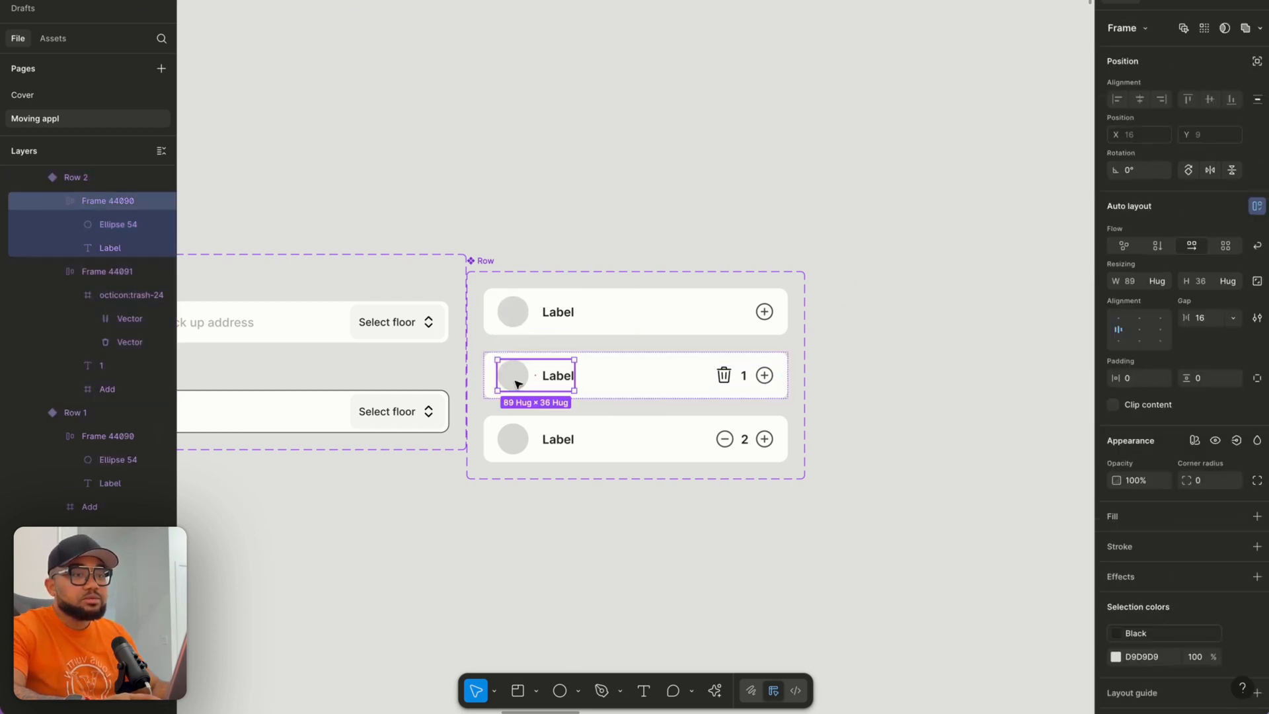
click(516, 383)
click(1238, 284)
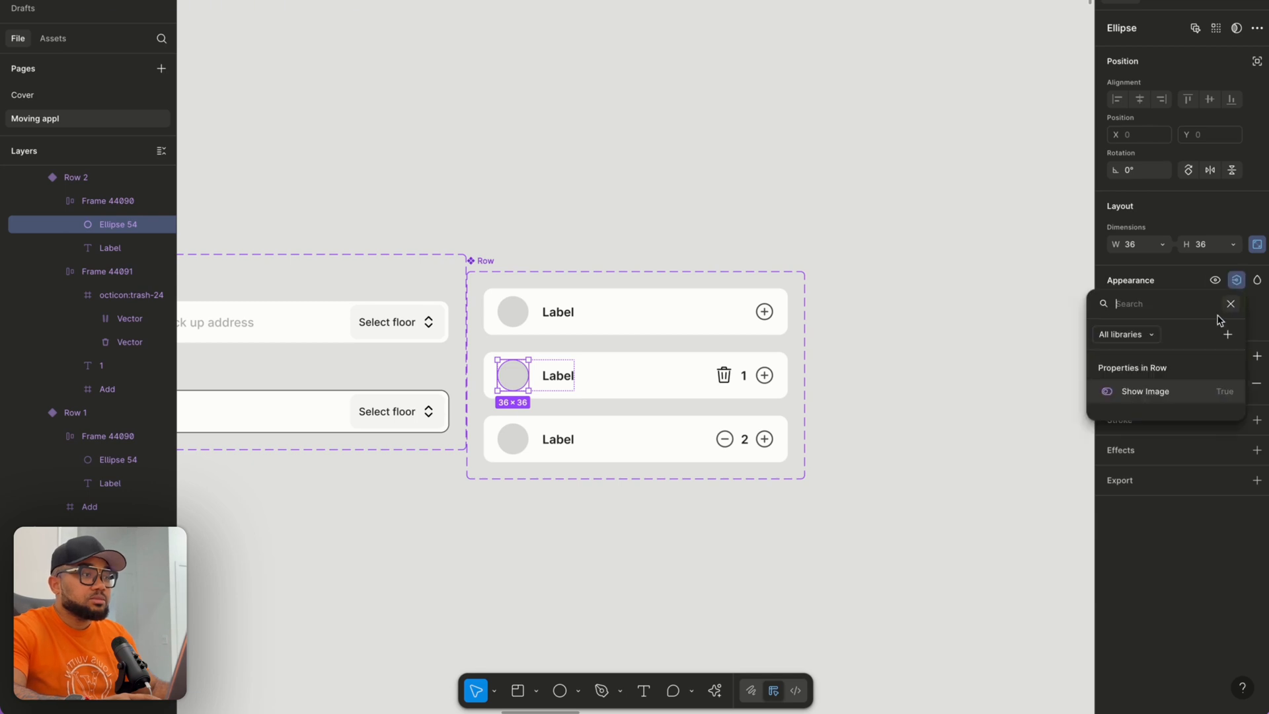
click(1168, 390)
Link the image ellipse's visibility in the Row3 variant to the Show Image property.
click(523, 447)
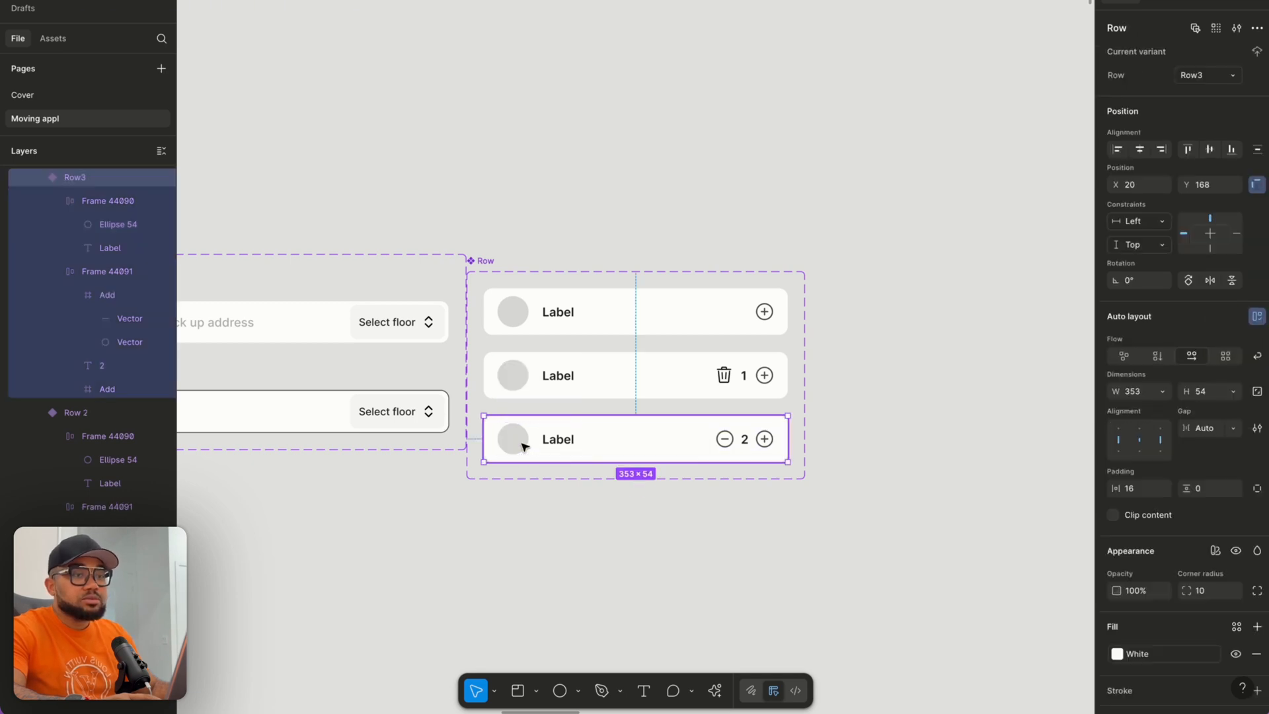
double_click(523, 447)
click(523, 447)
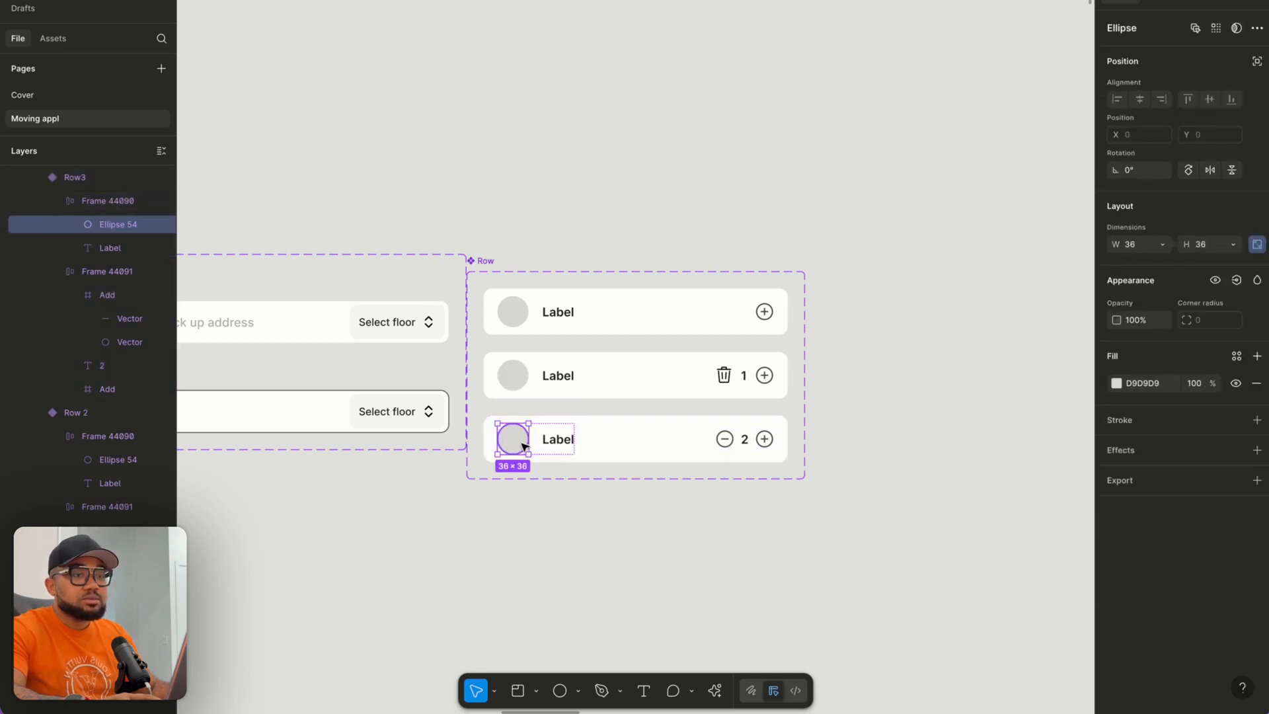
click(1237, 281)
click(1135, 391)
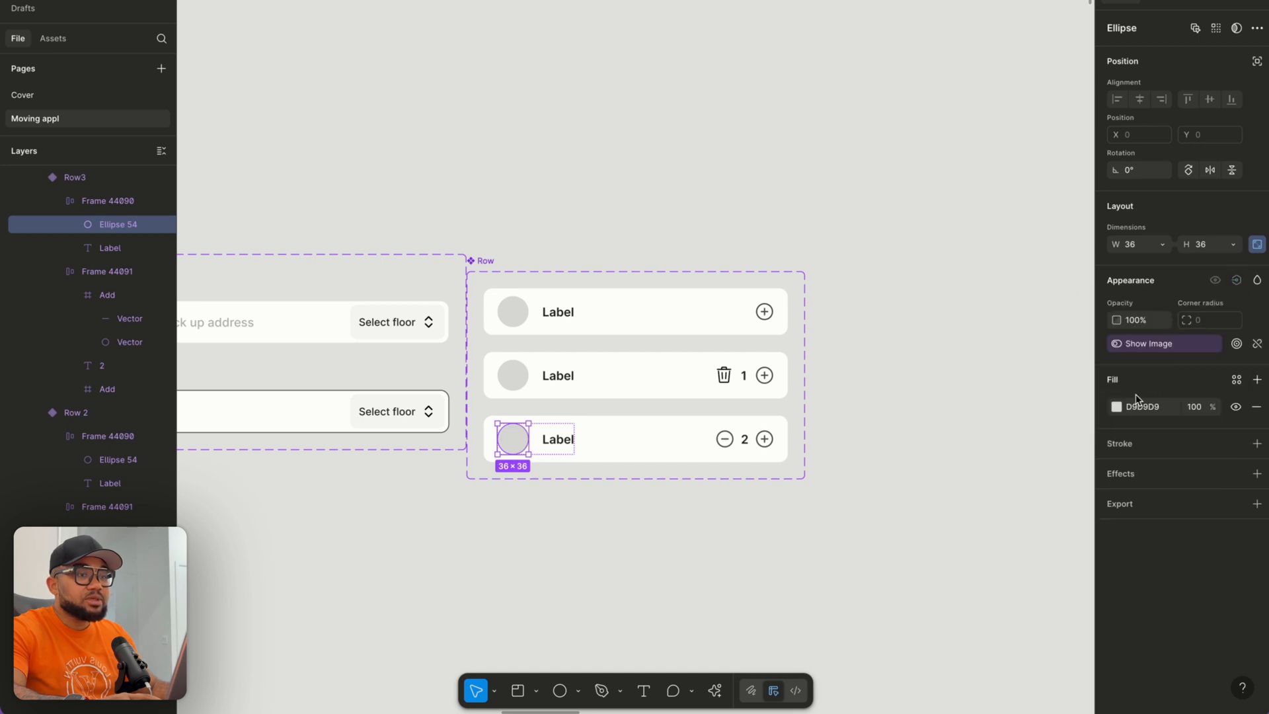
Try hiding the first Row instance's image on iPhone 16 Pro Max - 16 with Show Image, and undo the change.
click(983, 442)
scroll(535, 406, down, 5)
scroll(535, 407, right, 15)
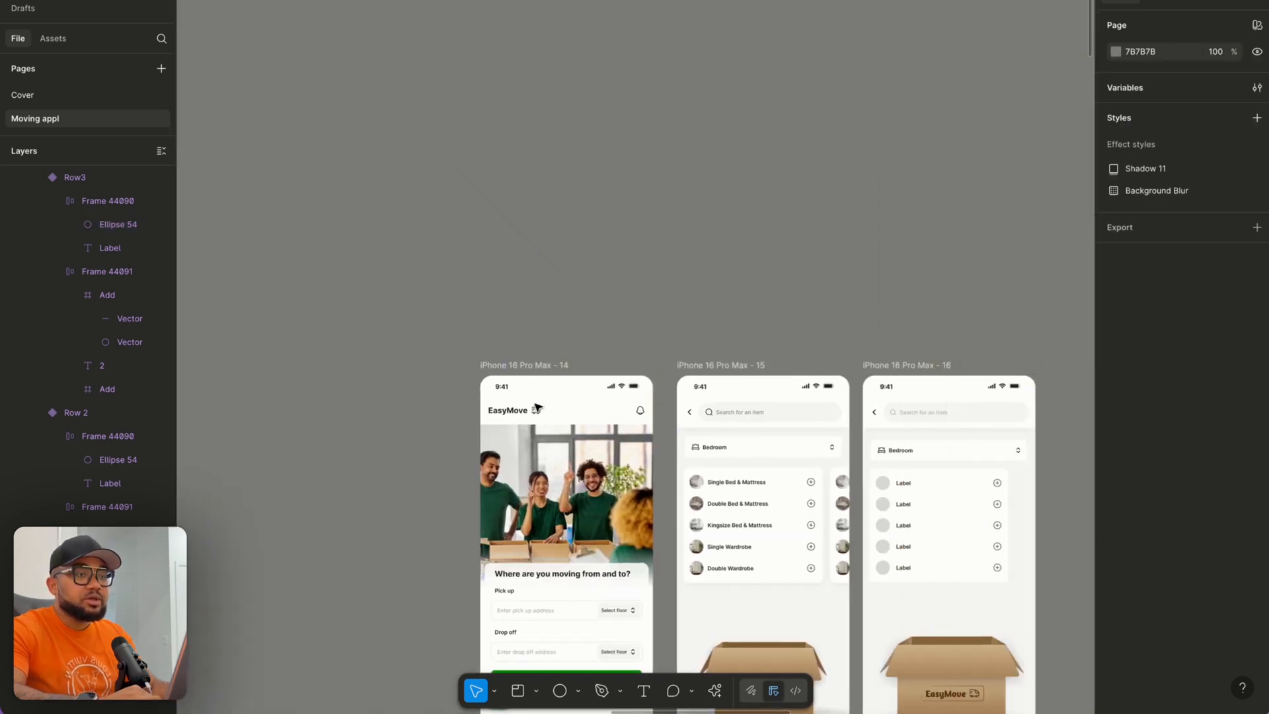
scroll(537, 407, down, 3)
scroll(537, 407, left, 4)
scroll(537, 407, left, 3)
scroll(544, 269, up, 5)
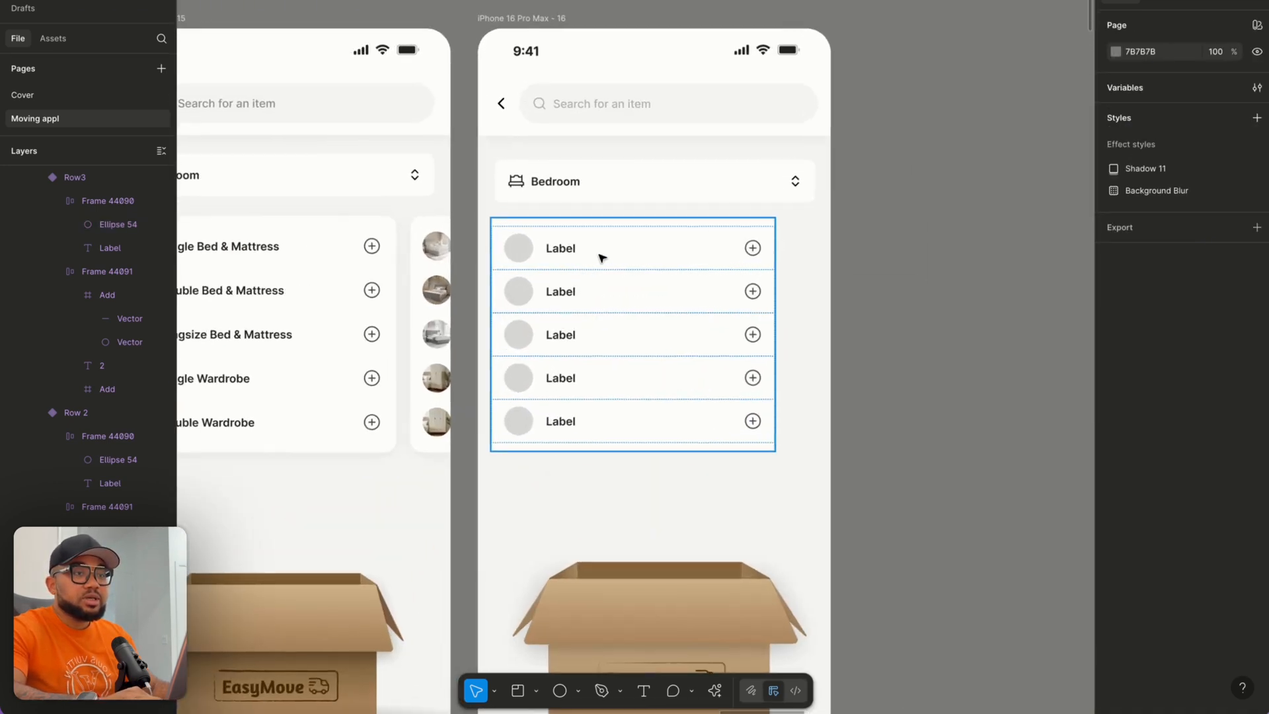
double_click(601, 258)
click(1189, 93)
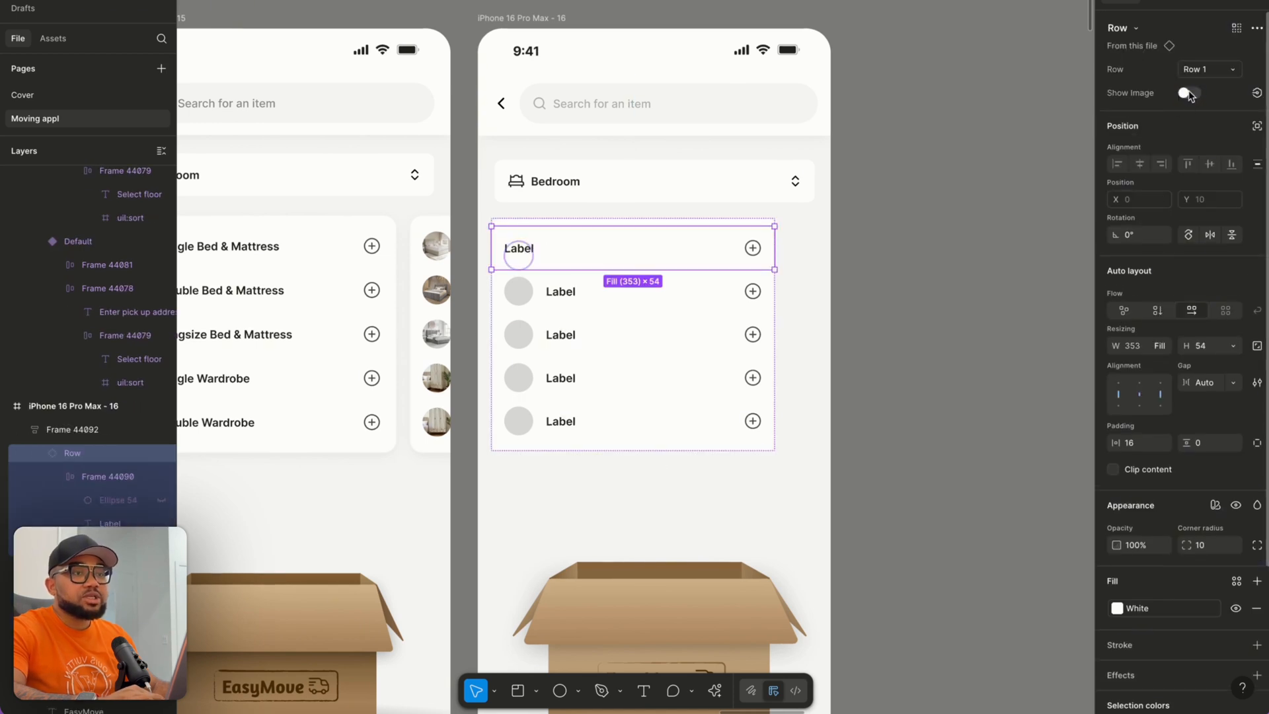
click(939, 257)
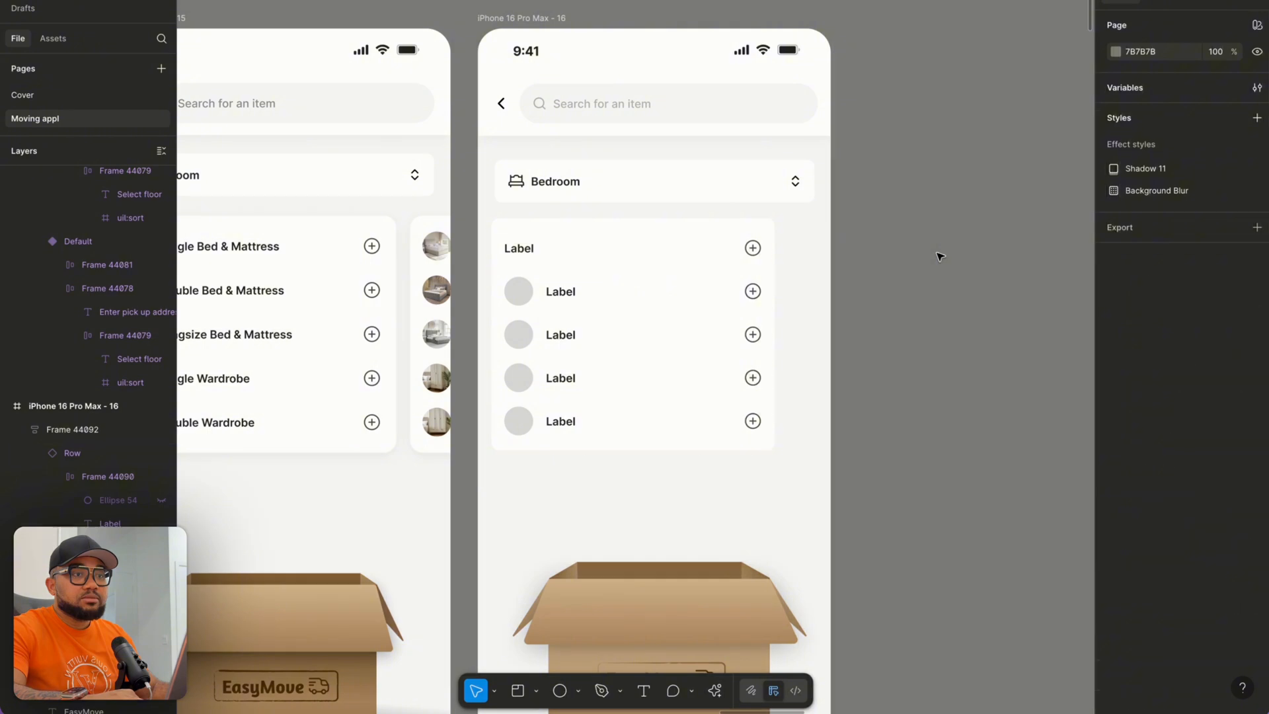
key(ctrl+z)
click(874, 261)
scroll(874, 261, left, 5)
scroll(874, 261, down, 2)
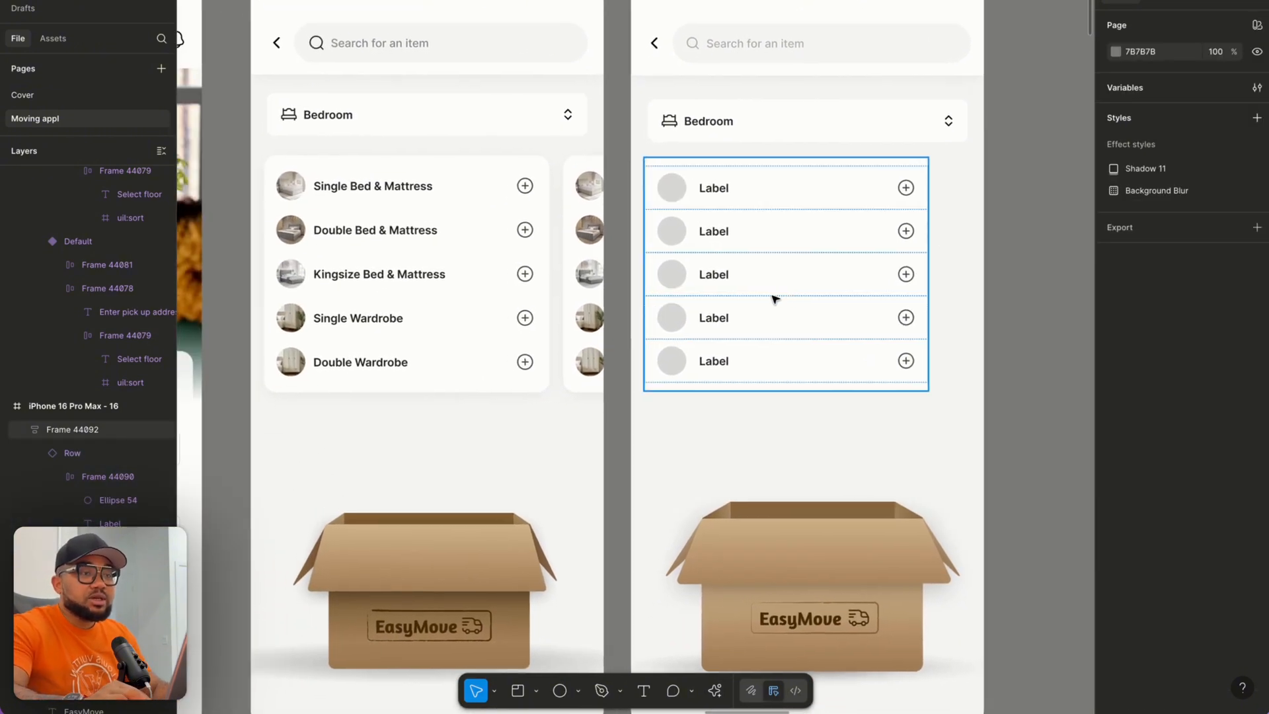
click(751, 224)
click(727, 190)
click(727, 190)
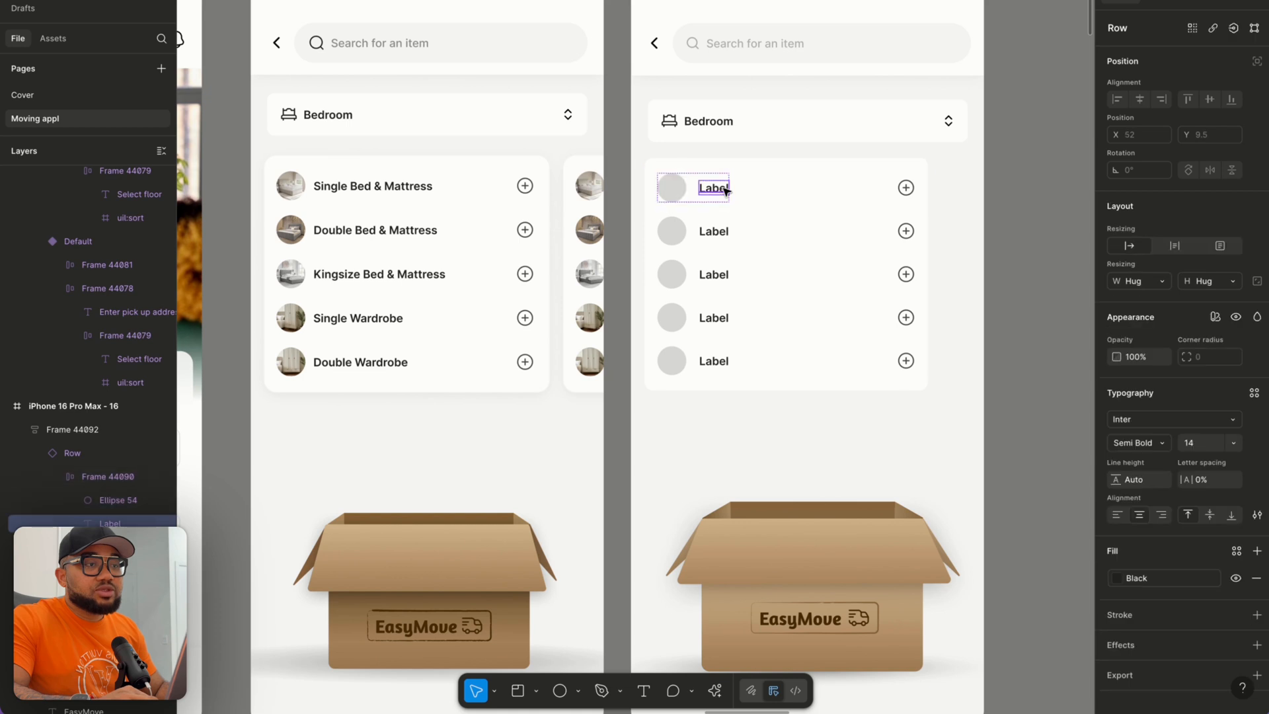
click(780, 462)
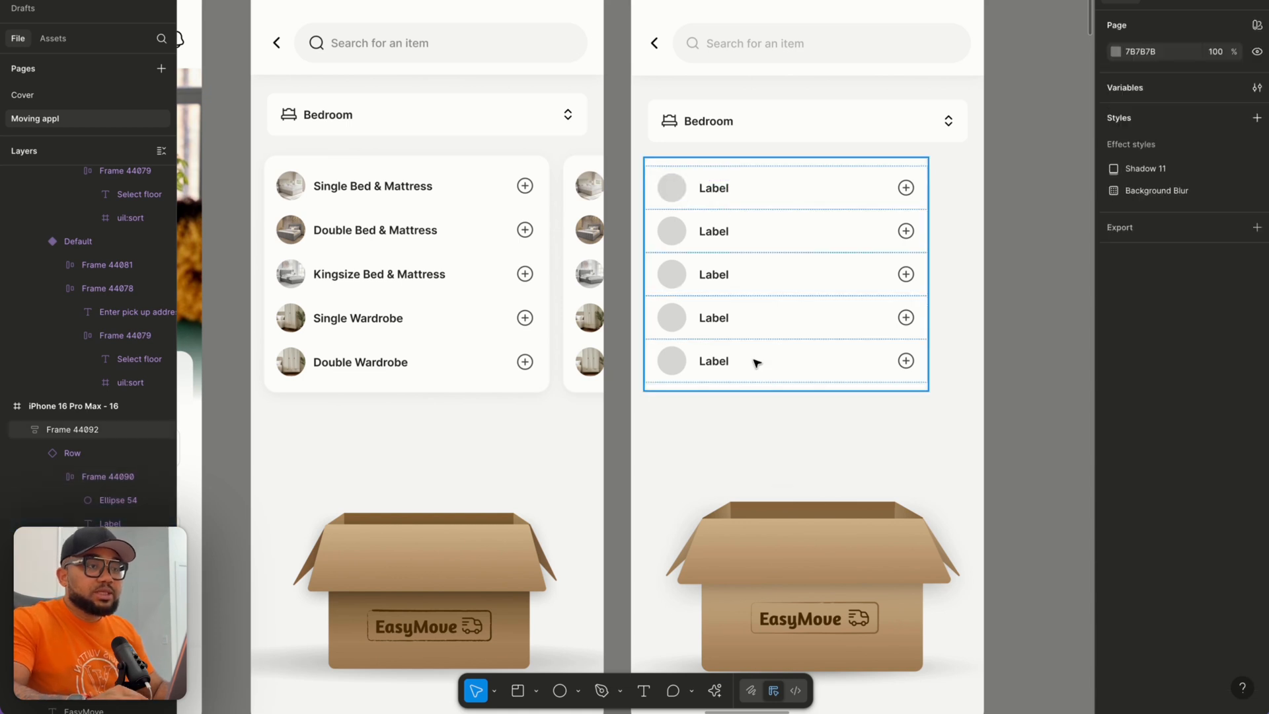
Duplicate the five-row list card on iPhone 16 Pro Max - 16 and place the copy beside it with a gap of about 16.
click(757, 363)
key(shift+a)
drag(706, 333, 960, 294)
click(622, 172)
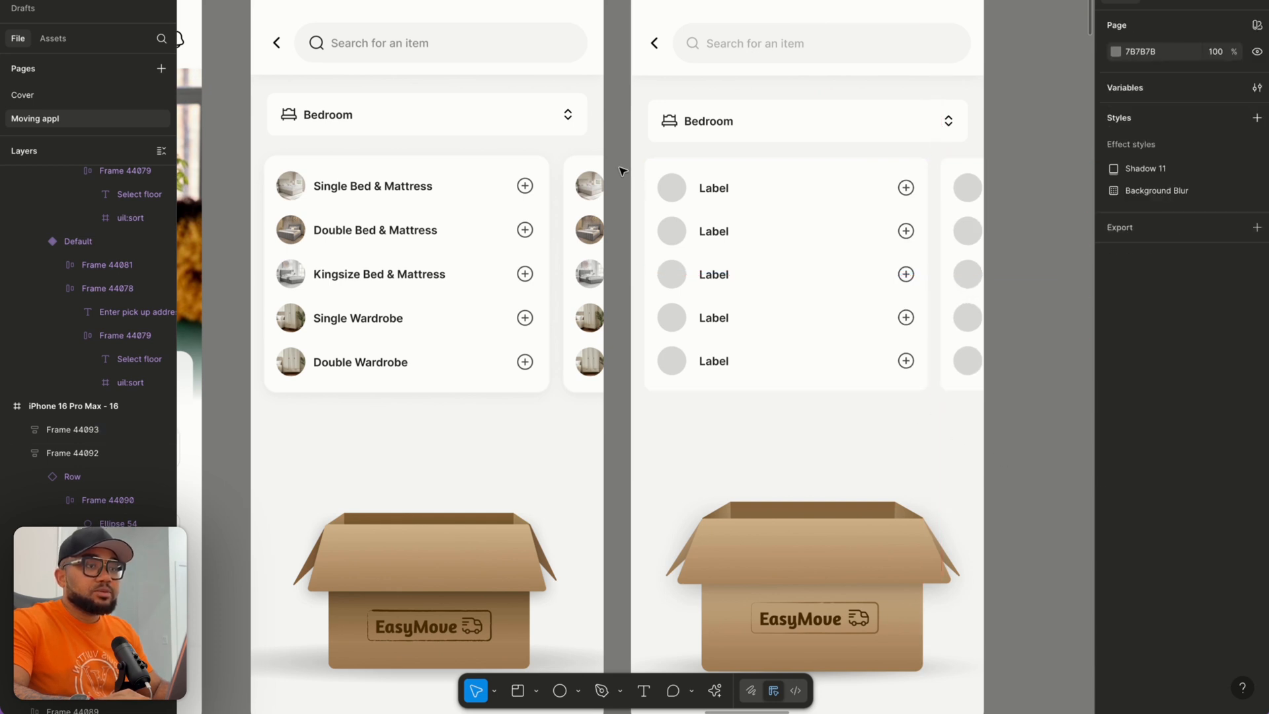
Wrap the two list cards in a horizontal auto layout frame and set its width to 440.
drag(632, 150, 1051, 430)
key(shift+a)
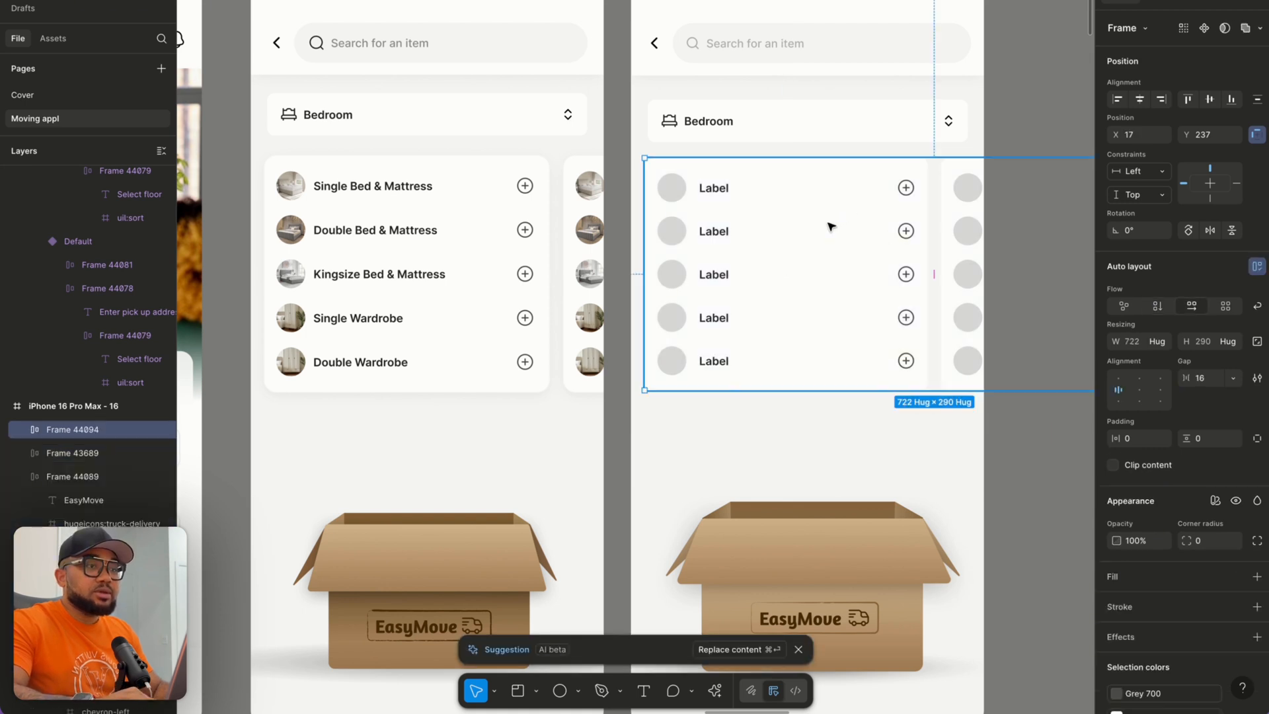
scroll(836, 227, right, 3)
click(1137, 346)
text(440)
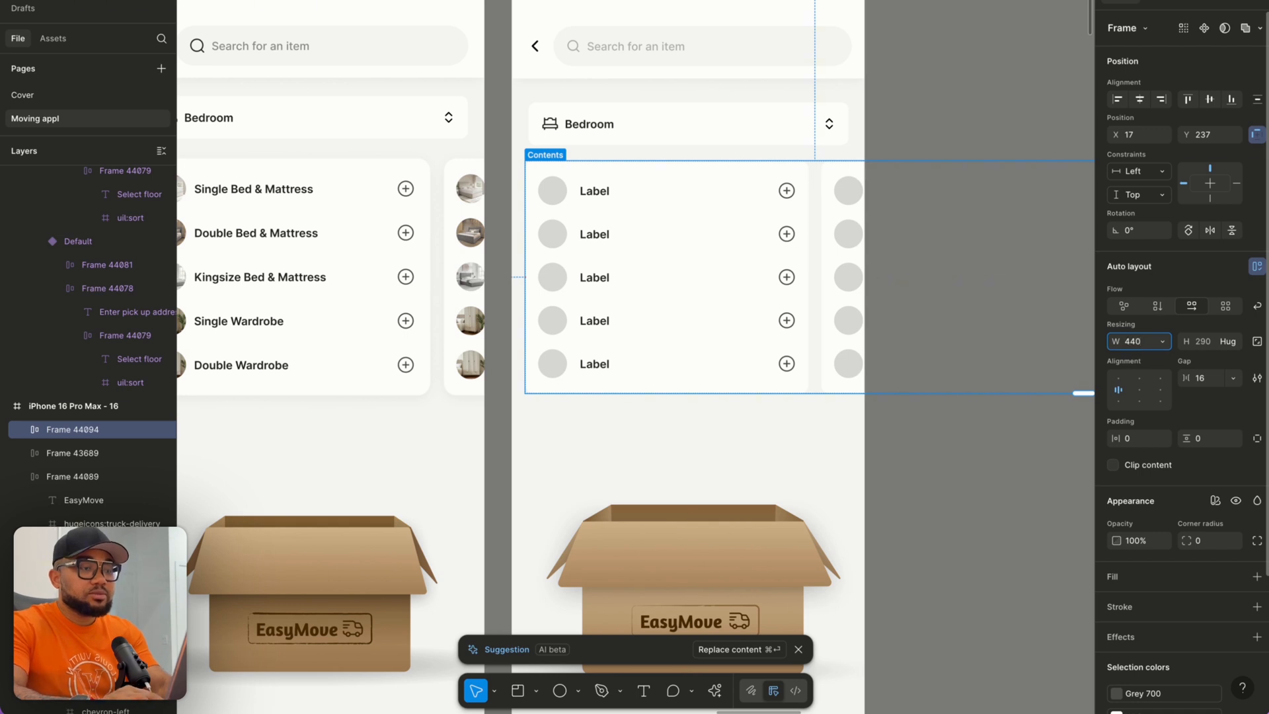
key(Return)
scroll(652, 280, up, 1)
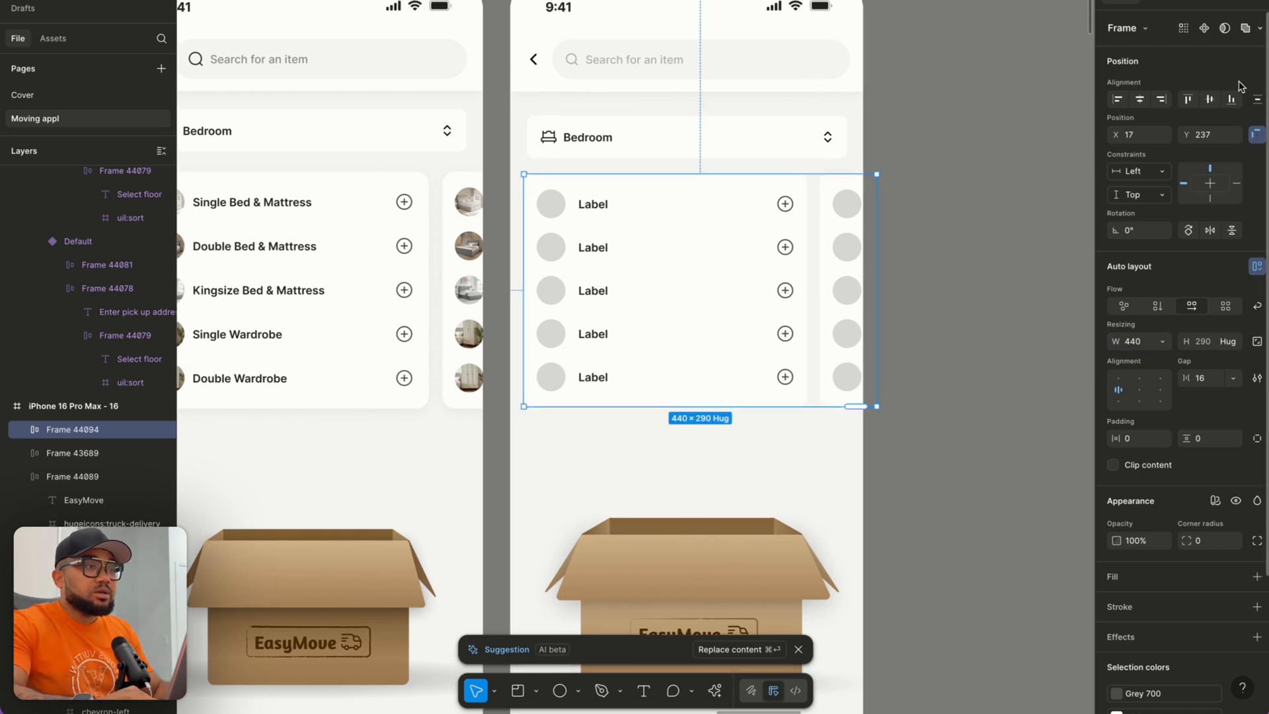
Center the two-card frame horizontally on the phone screen and set its horizontal padding to 16.
click(1138, 101)
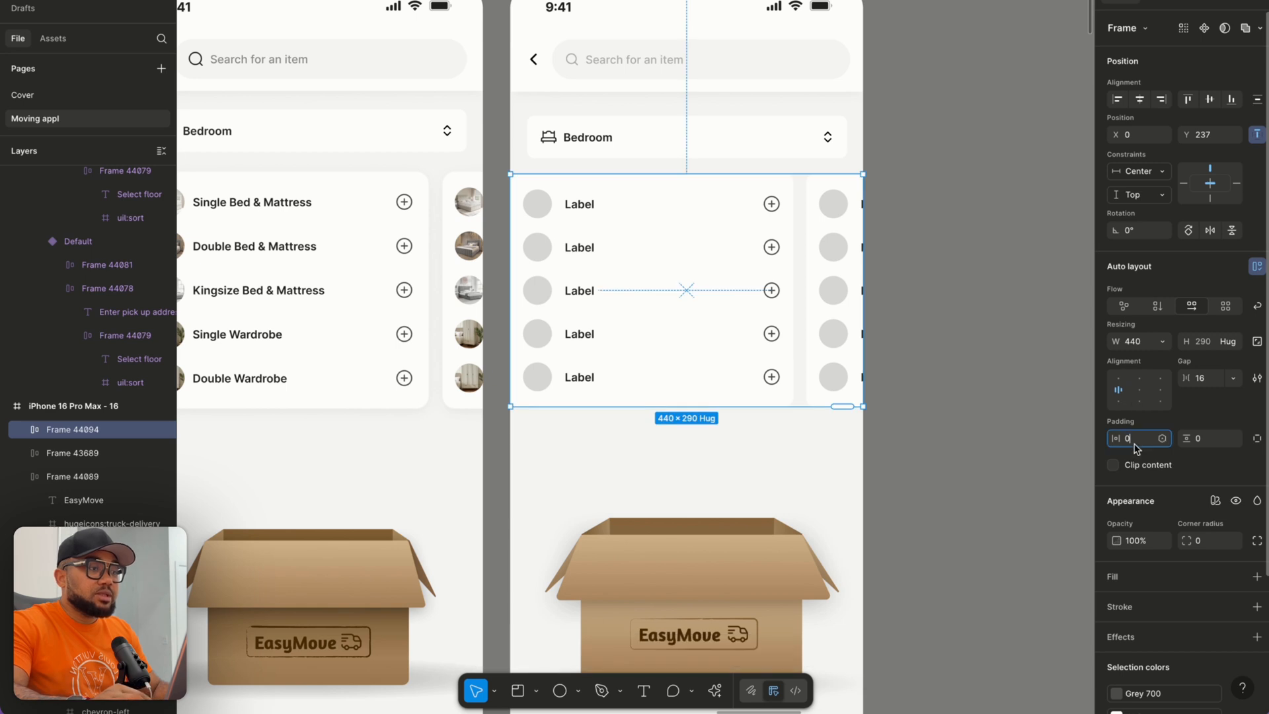
key(Return)
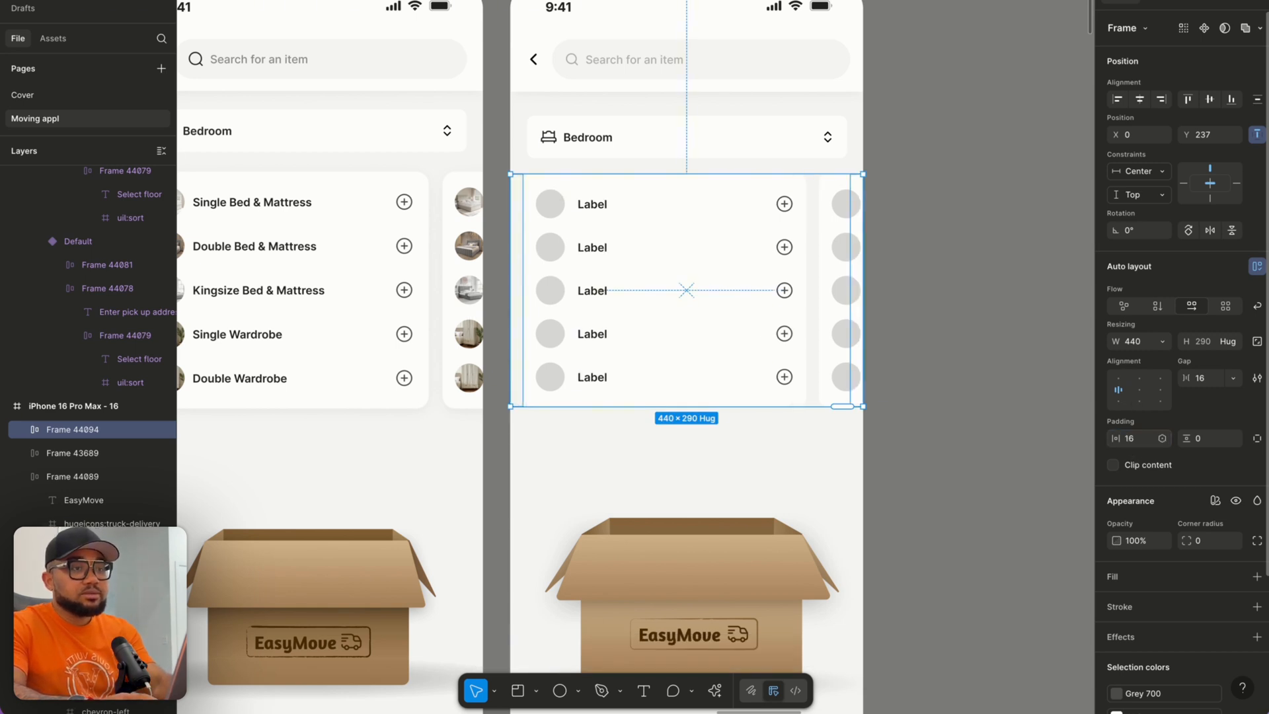
scroll(501, 150, left, 3)
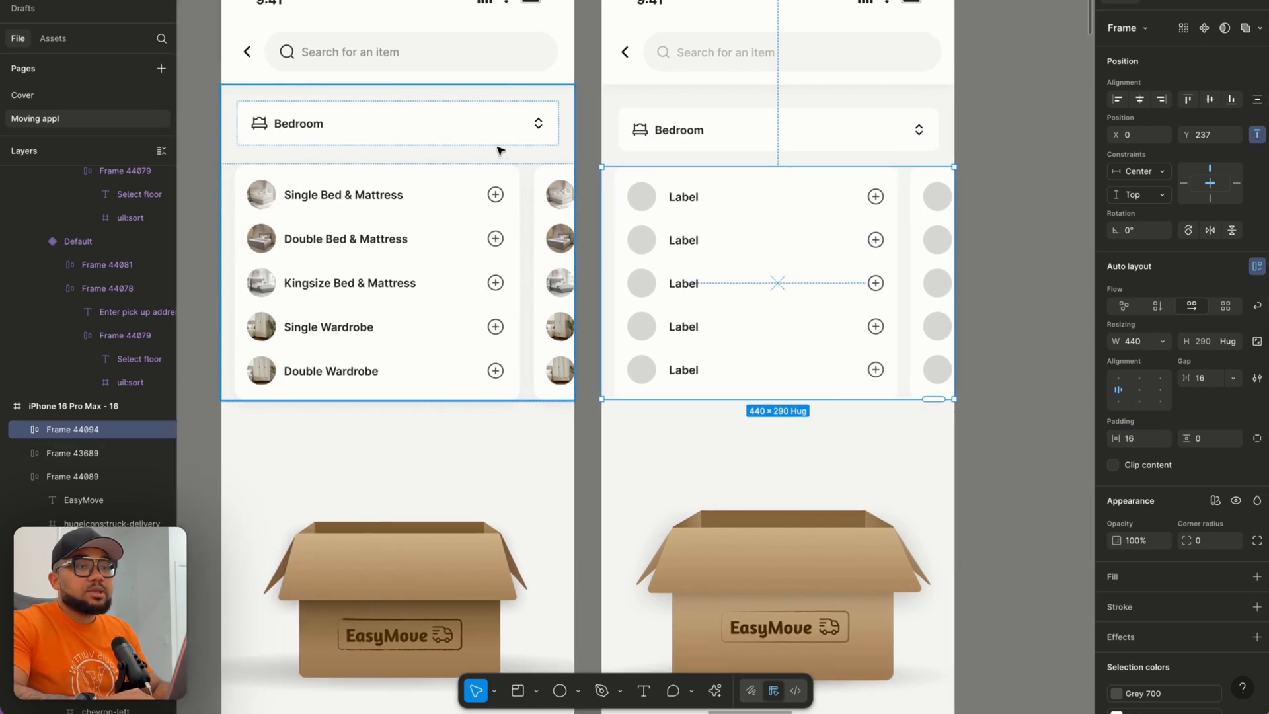
click(1007, 456)
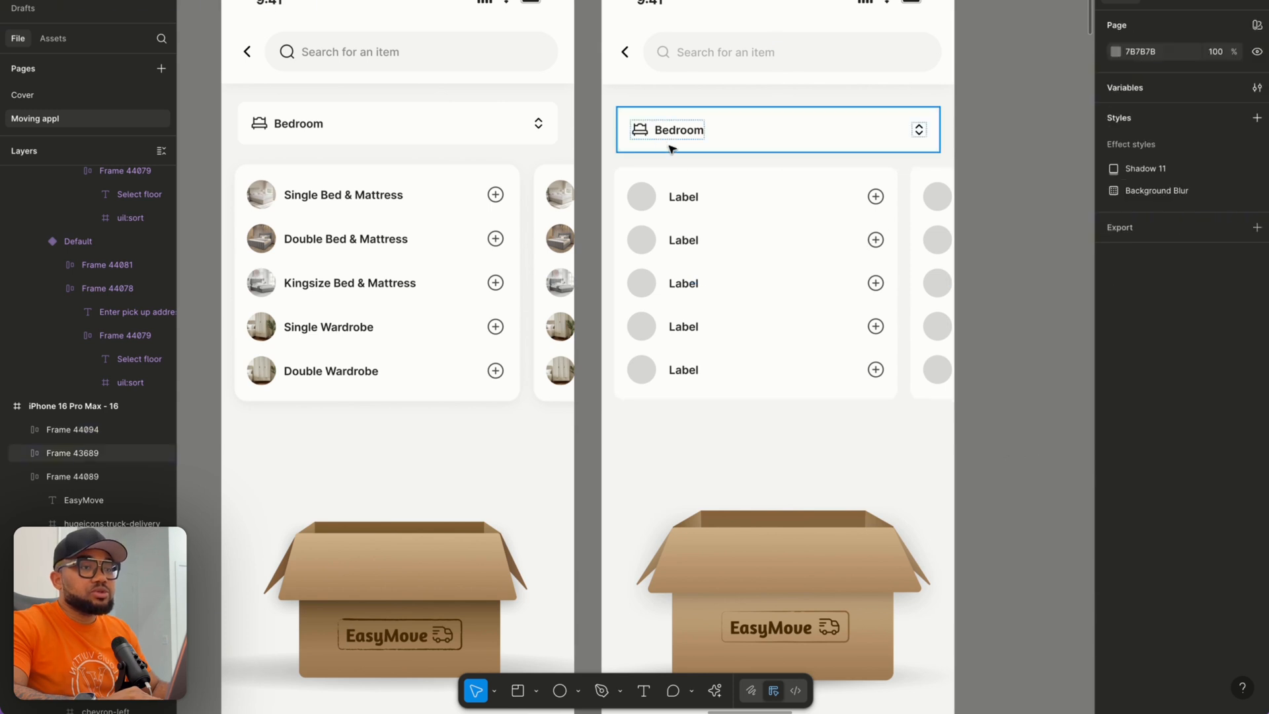
Wrap the Bedroom dropdown and the card frame in a vertical auto layout and extend its top edge up to the search header.
drag(605, 97, 1002, 443)
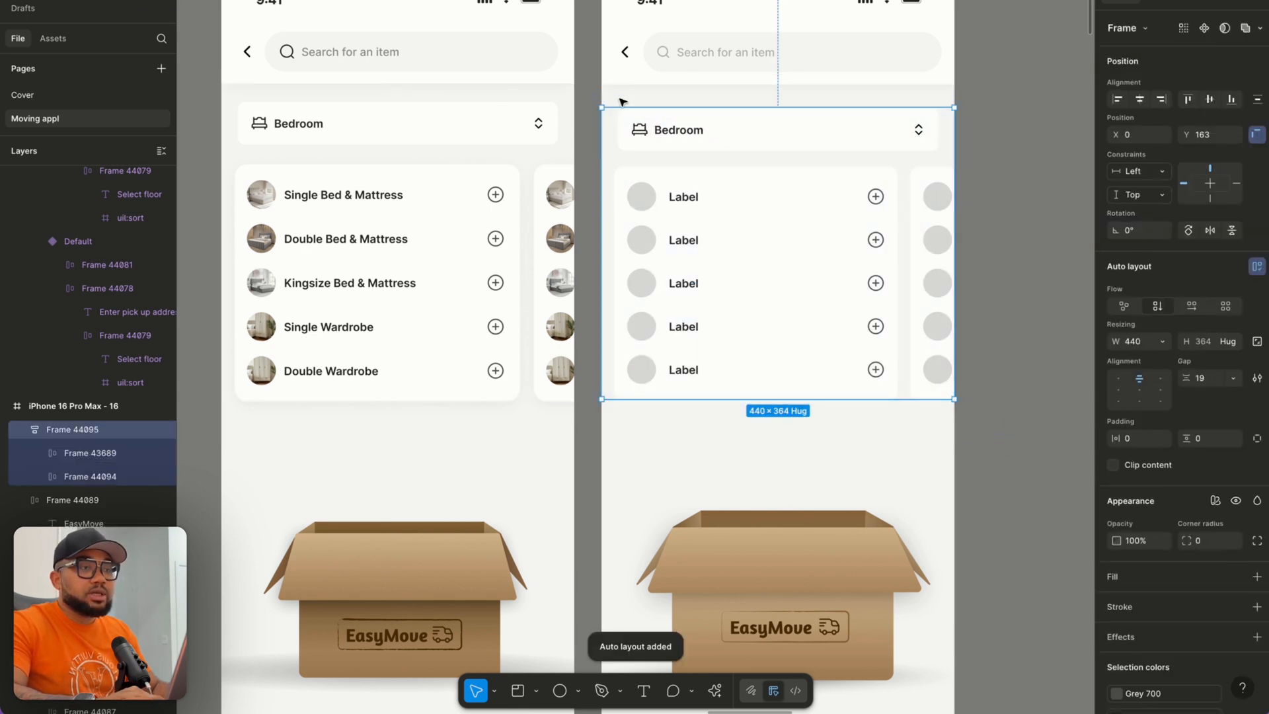
drag(629, 98, 628, 84)
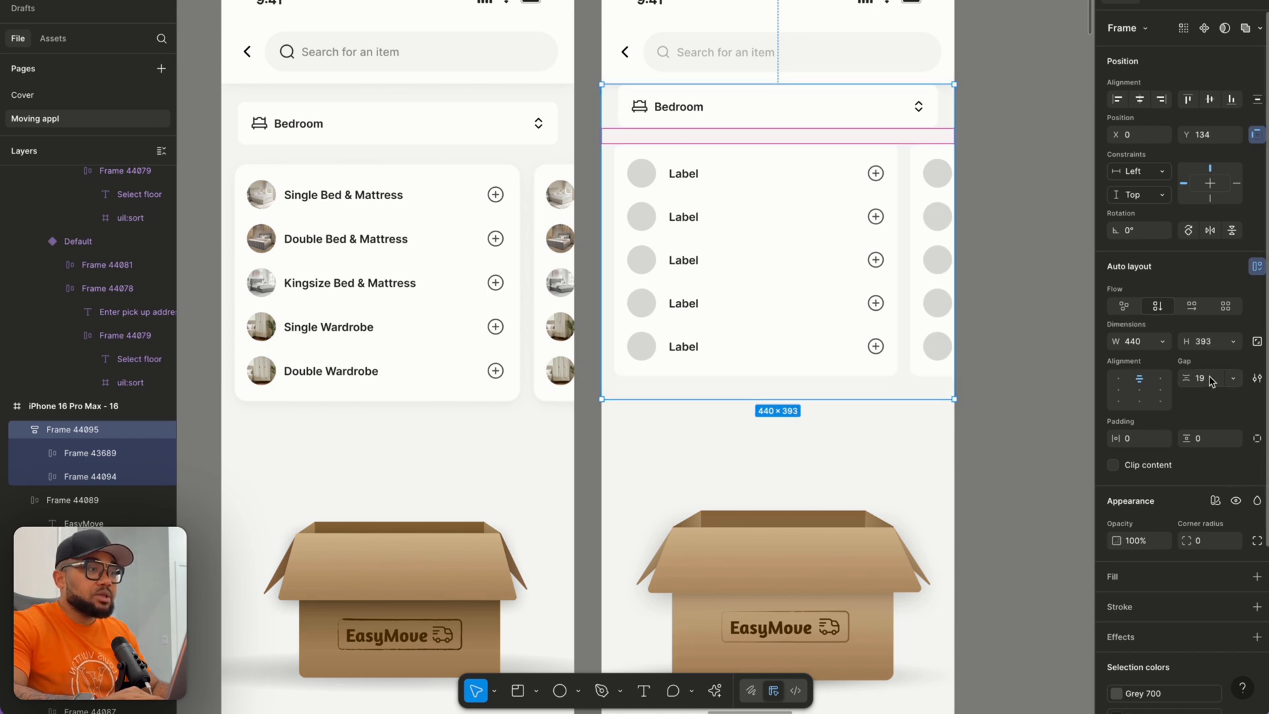
click(1139, 390)
click(1208, 381)
click(1140, 379)
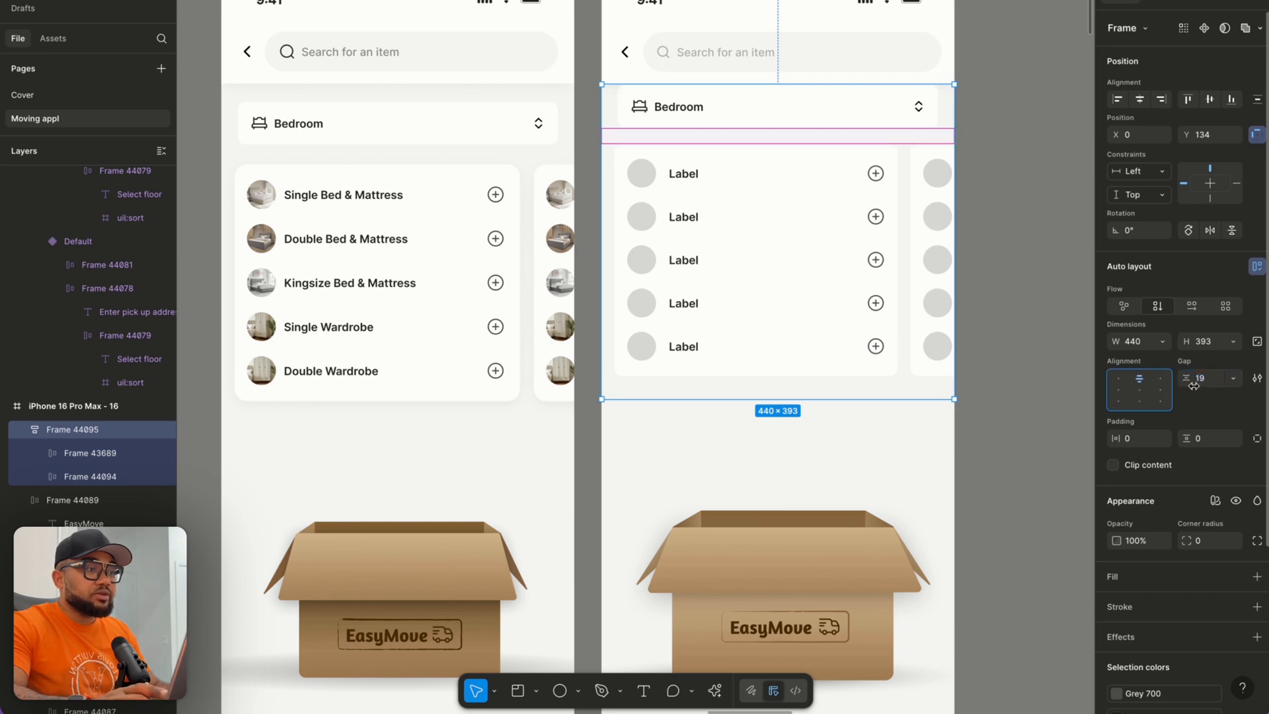
Set the new vertical frame's vertical padding to 20 and its height to Hug contents.
click(1213, 441)
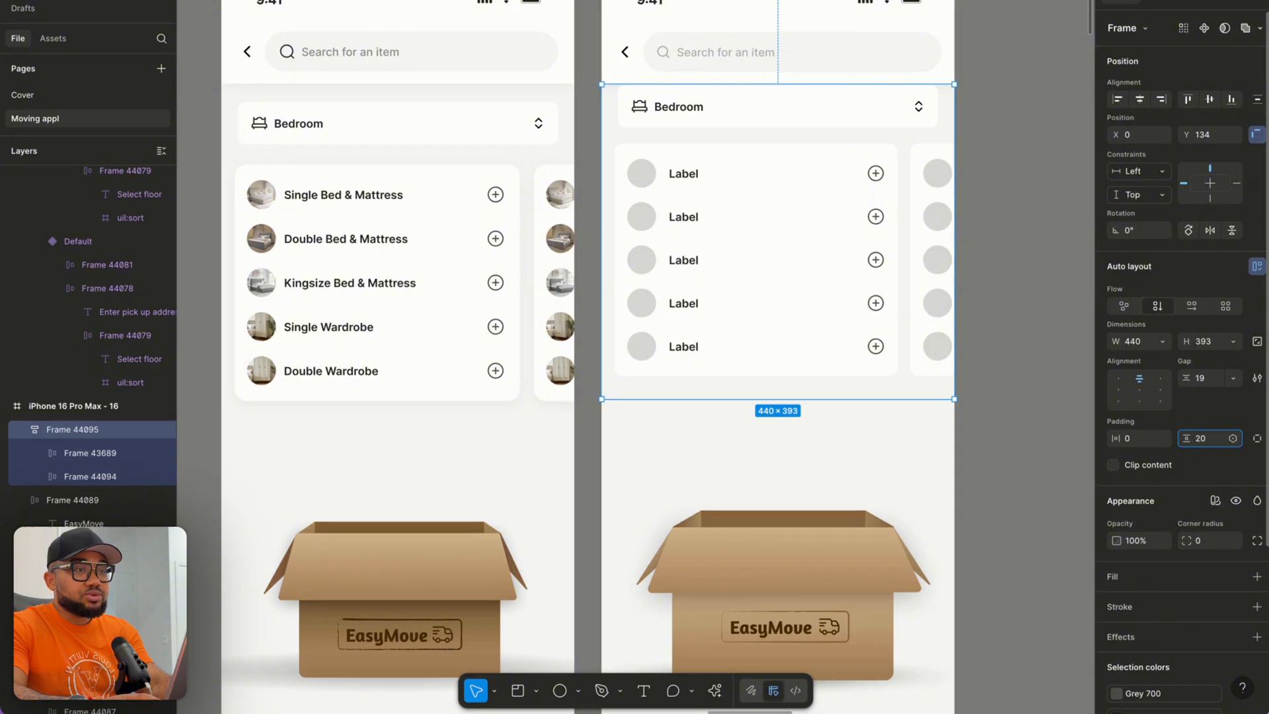
key(Return)
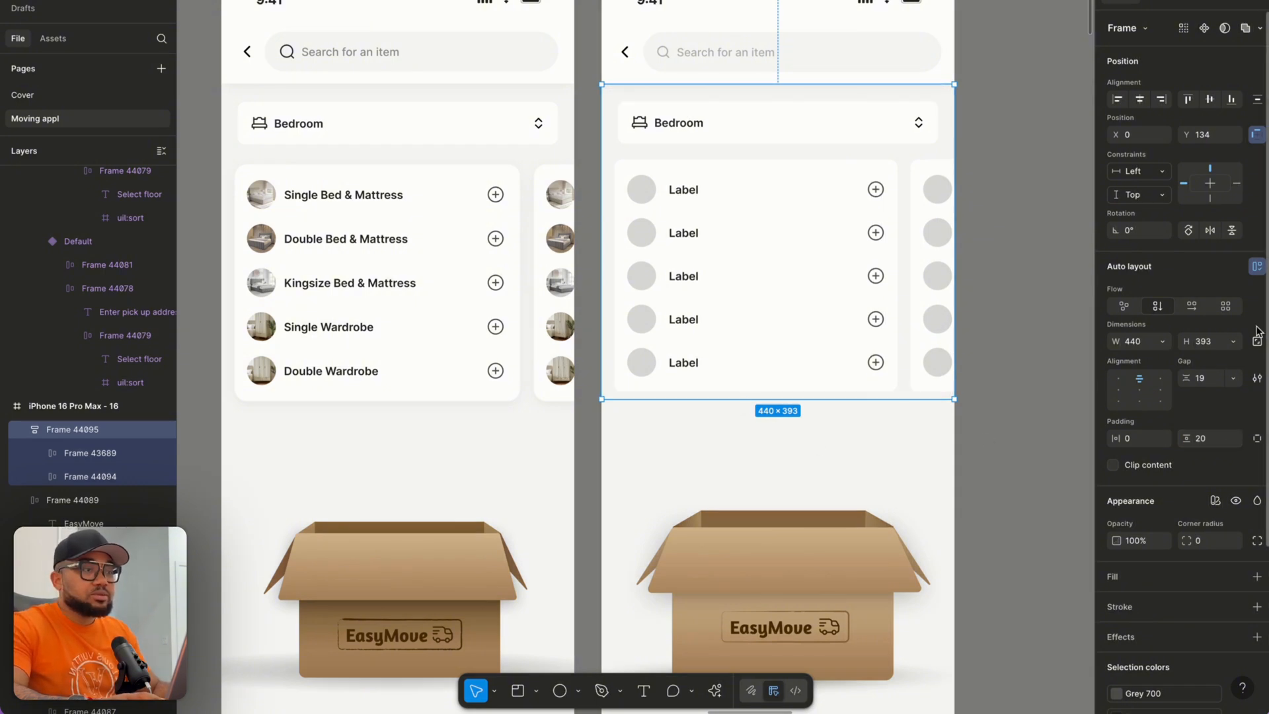
click(1227, 341)
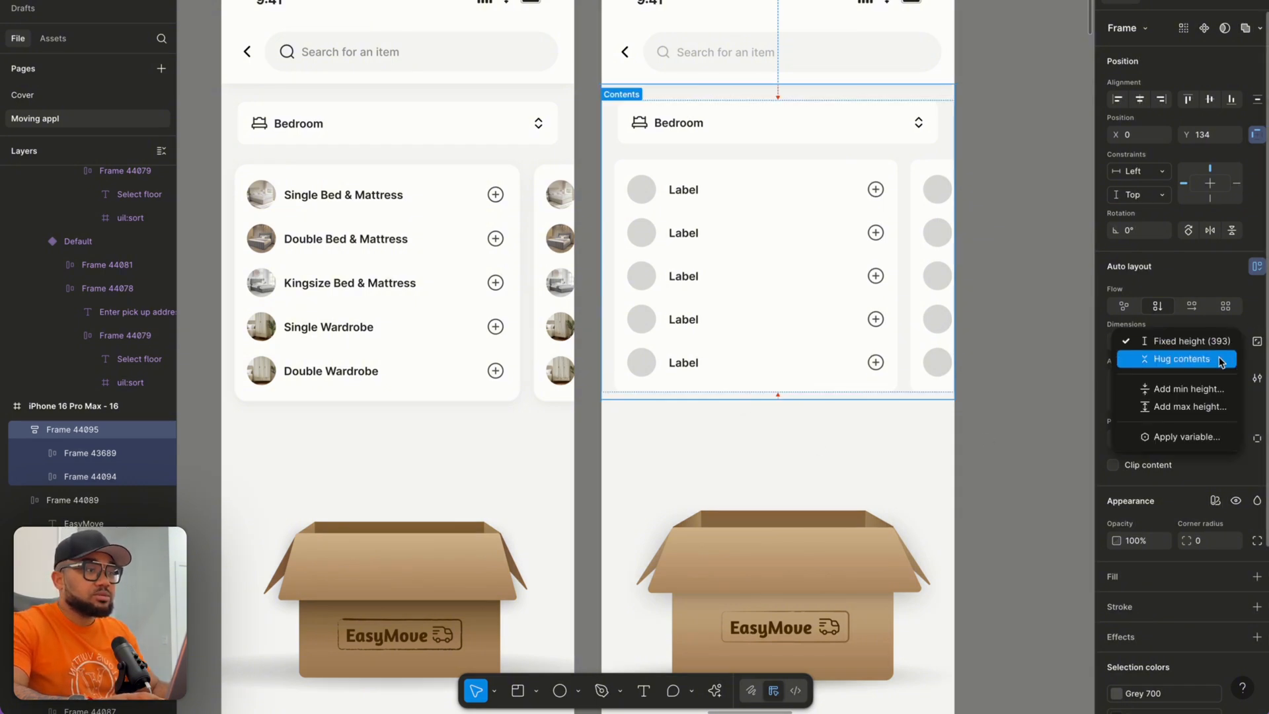
click(1195, 361)
click(1079, 356)
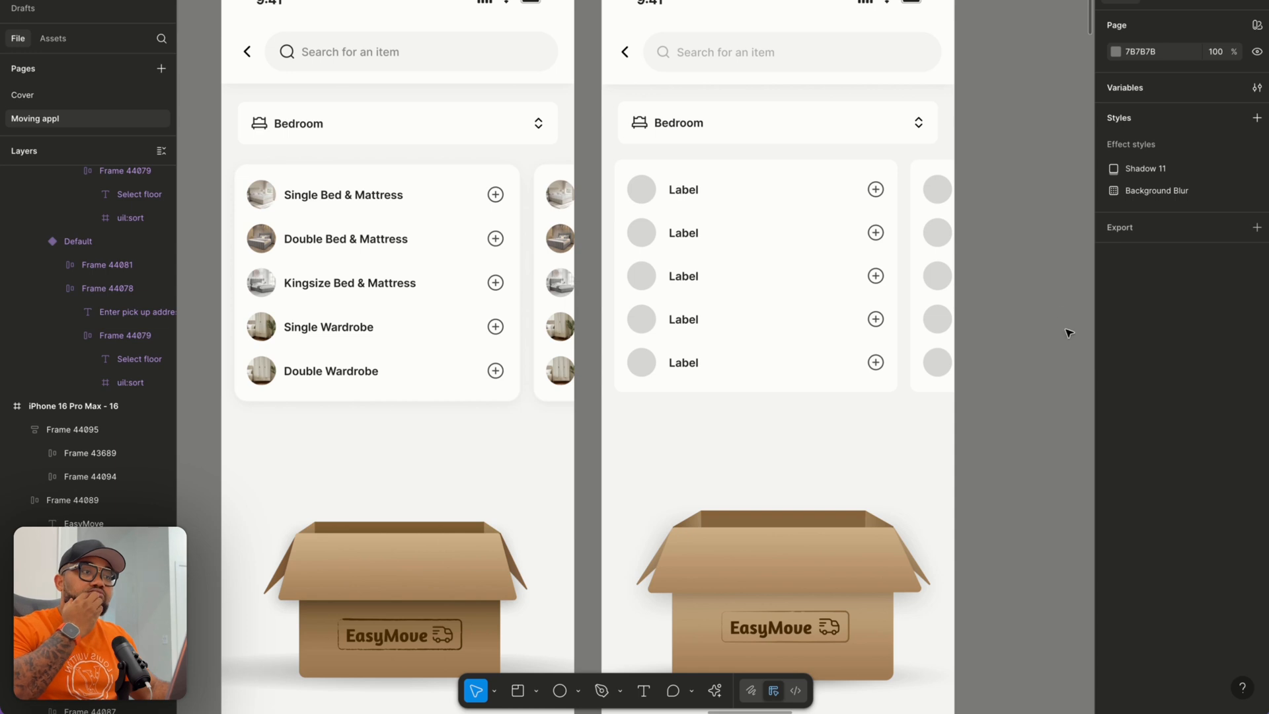
click(806, 260)
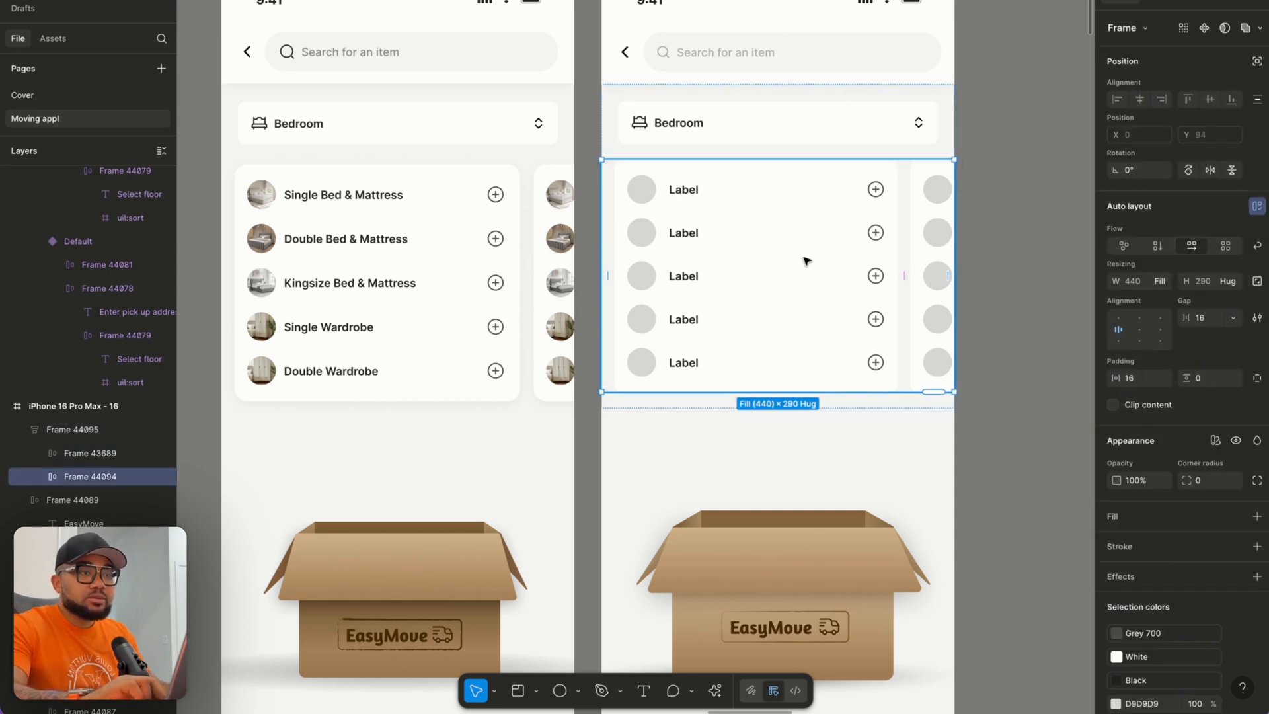
click(806, 261)
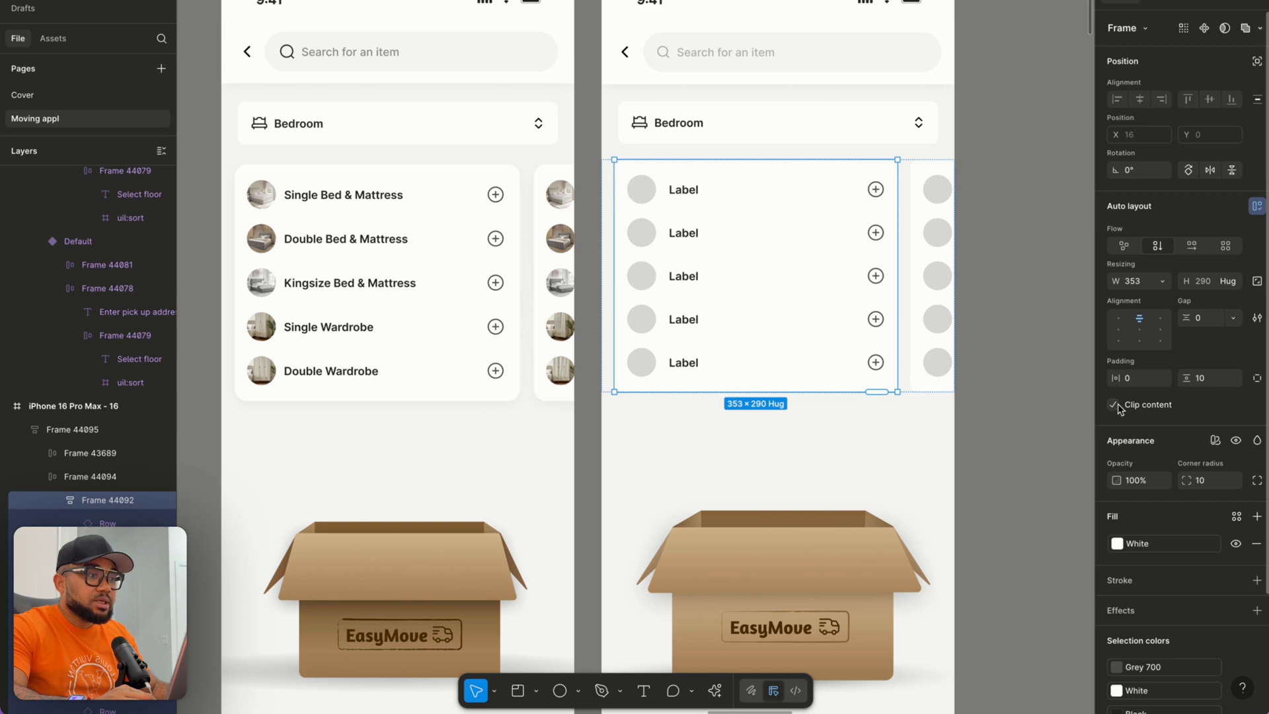
click(936, 318)
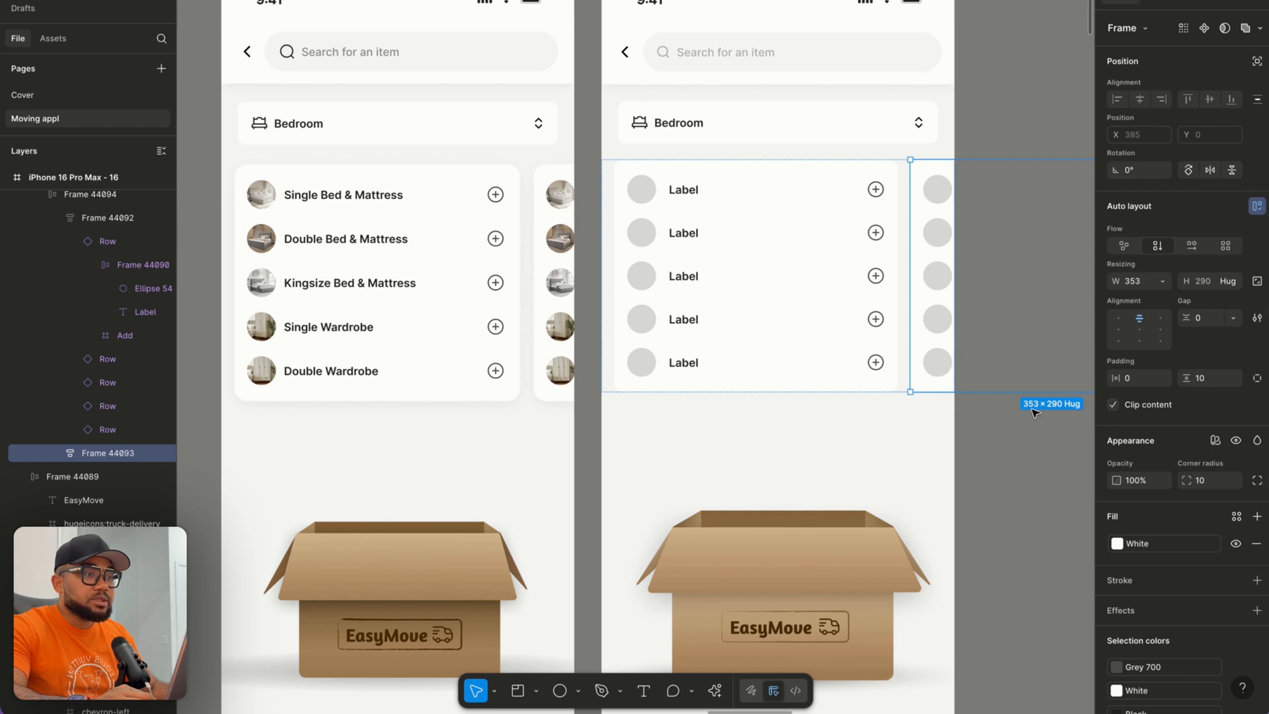
click(1018, 442)
Apply the Shadow 11 effect style to the first list card.
click(799, 335)
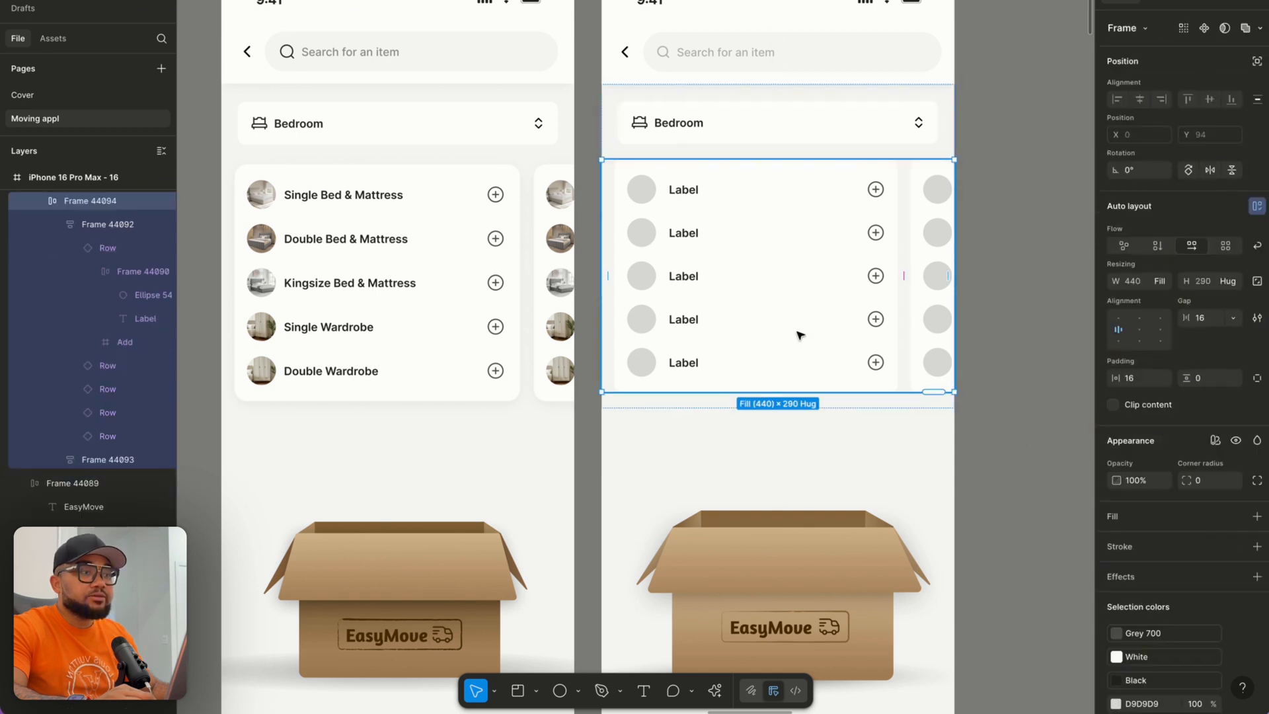
click(800, 335)
scroll(1147, 495, down, 3)
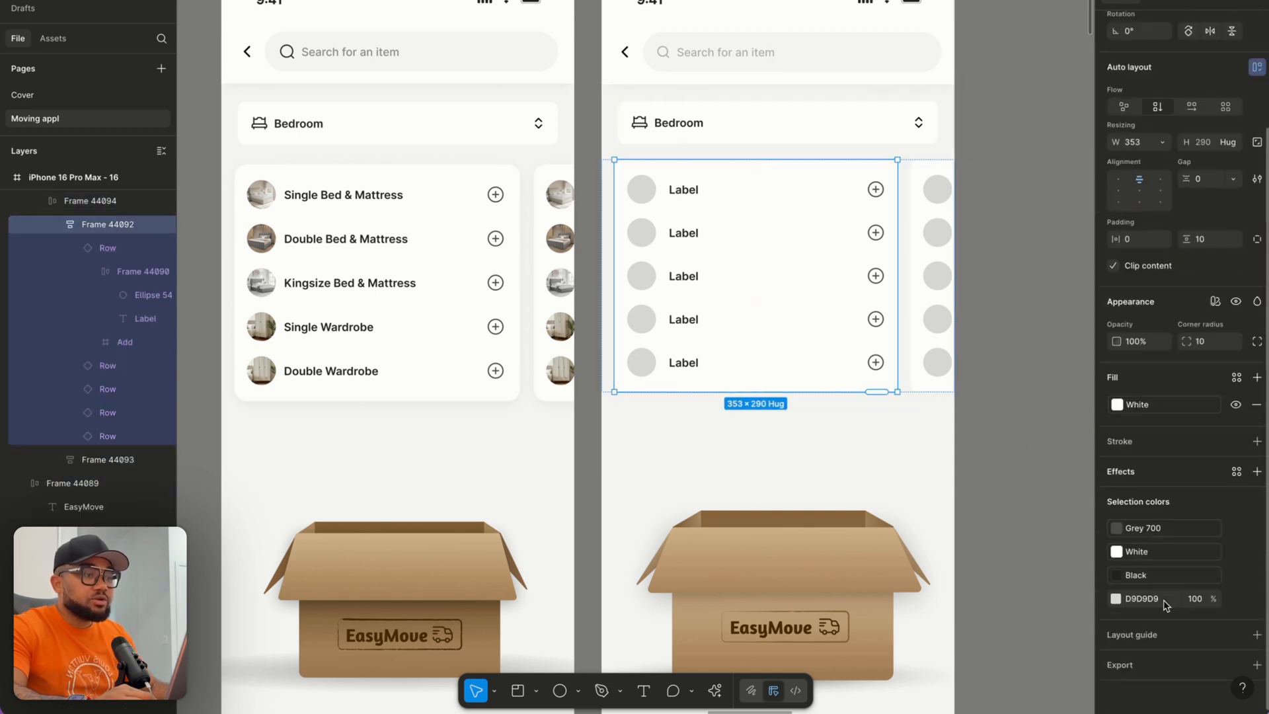
click(1147, 471)
click(1236, 472)
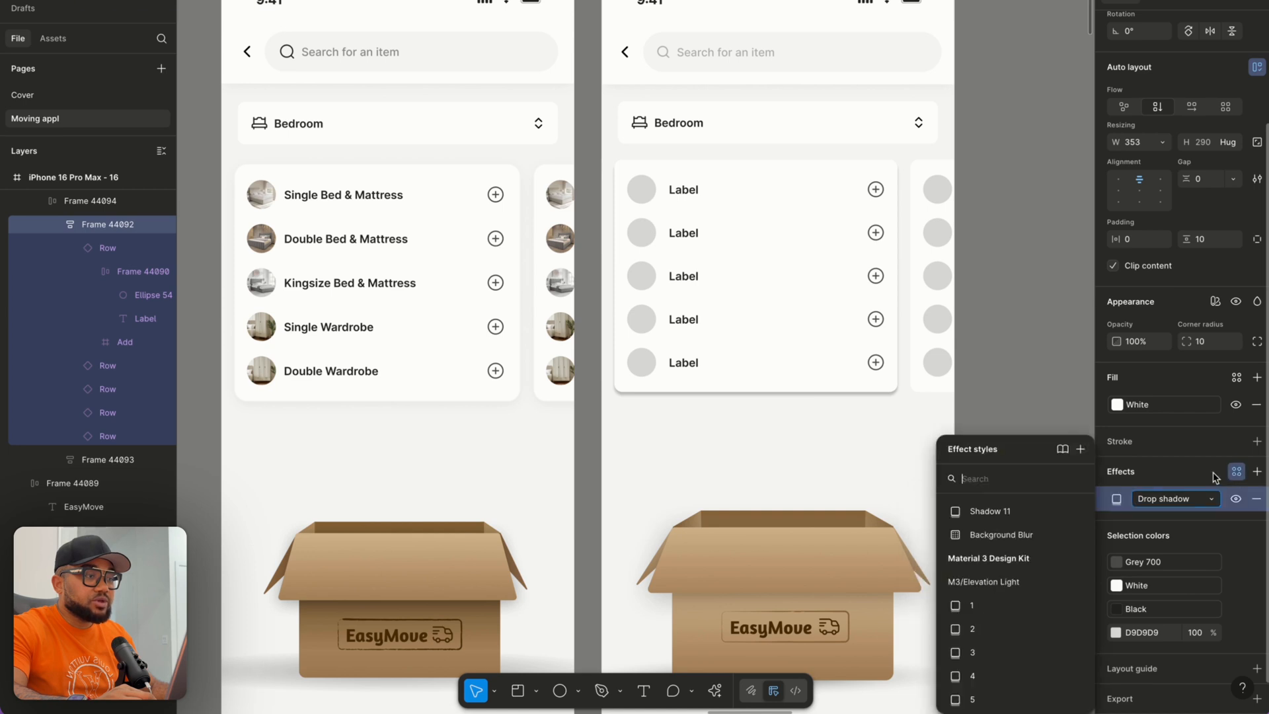
click(983, 511)
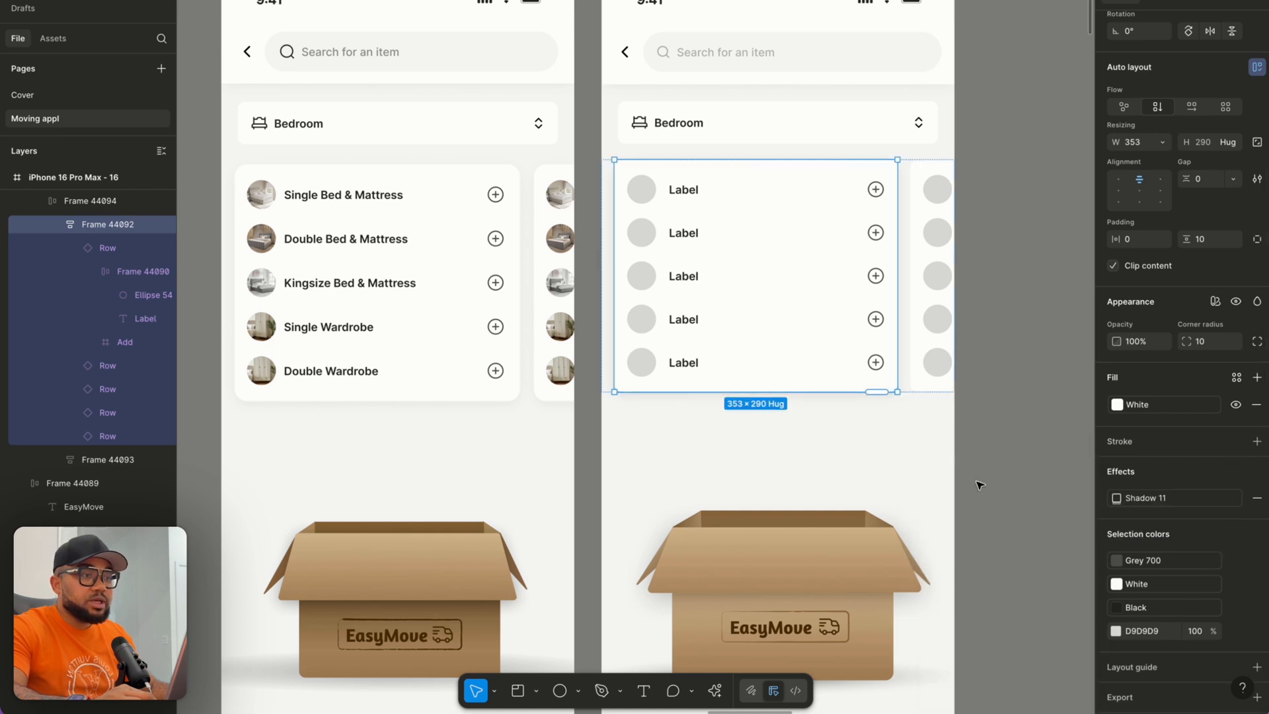
click(978, 485)
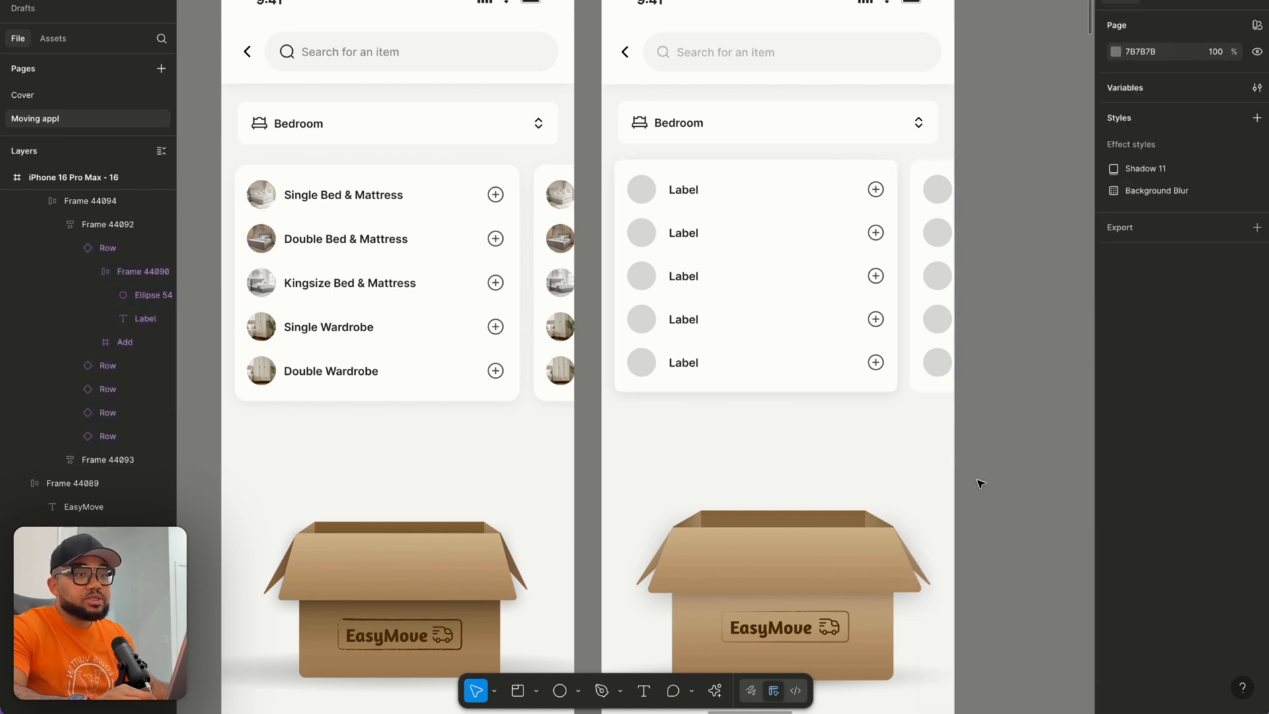
Edit the Shadow 11 effect style and set its drop shadow color opacity to 7%.
click(787, 327)
click(1017, 109)
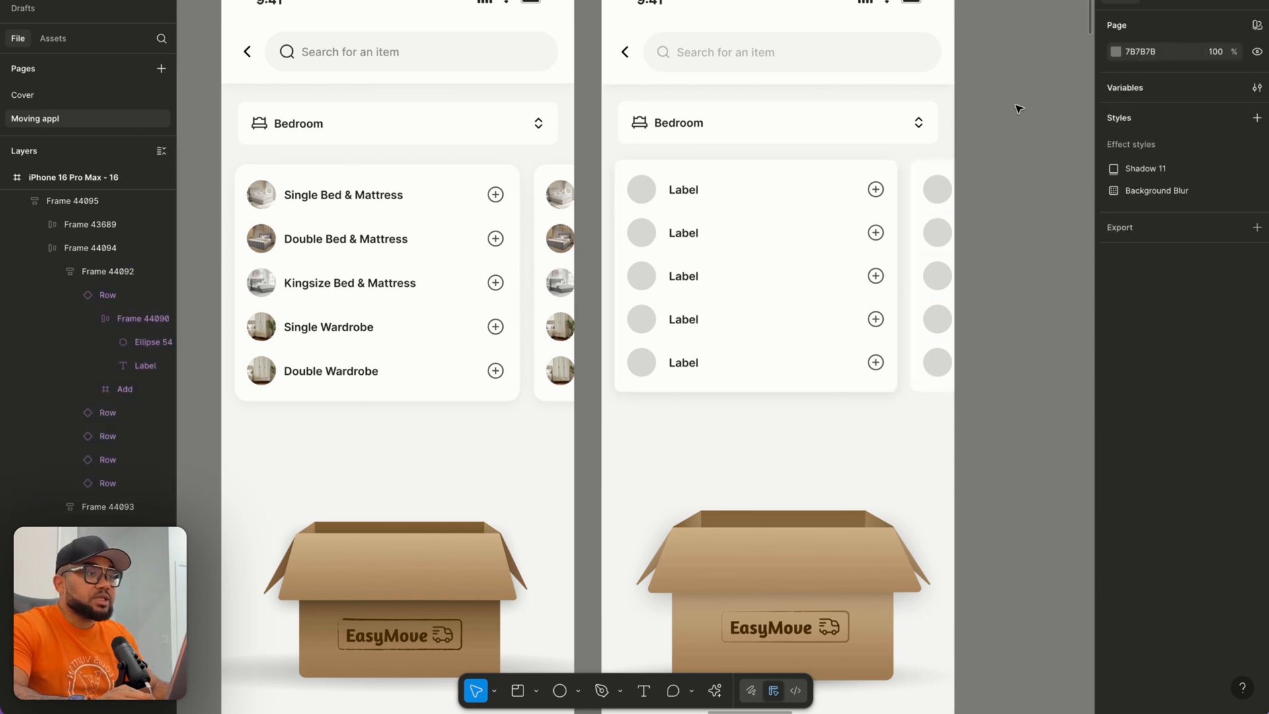
click(1256, 169)
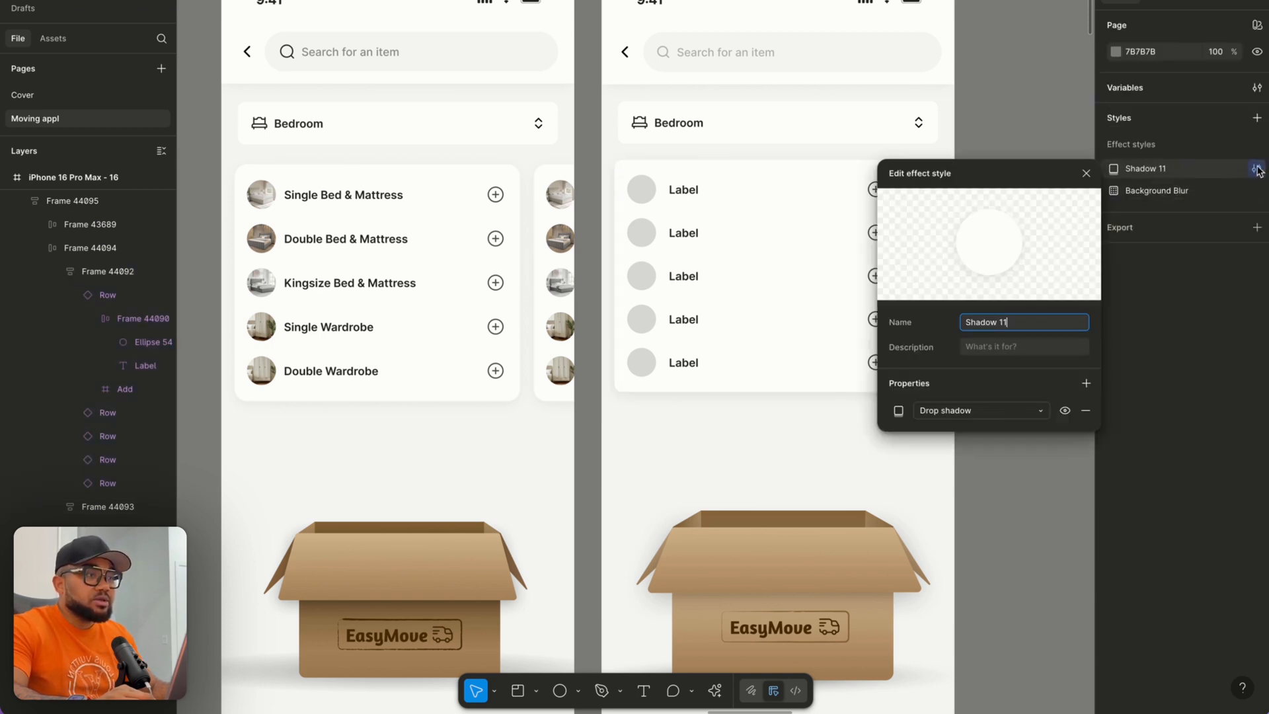
click(898, 410)
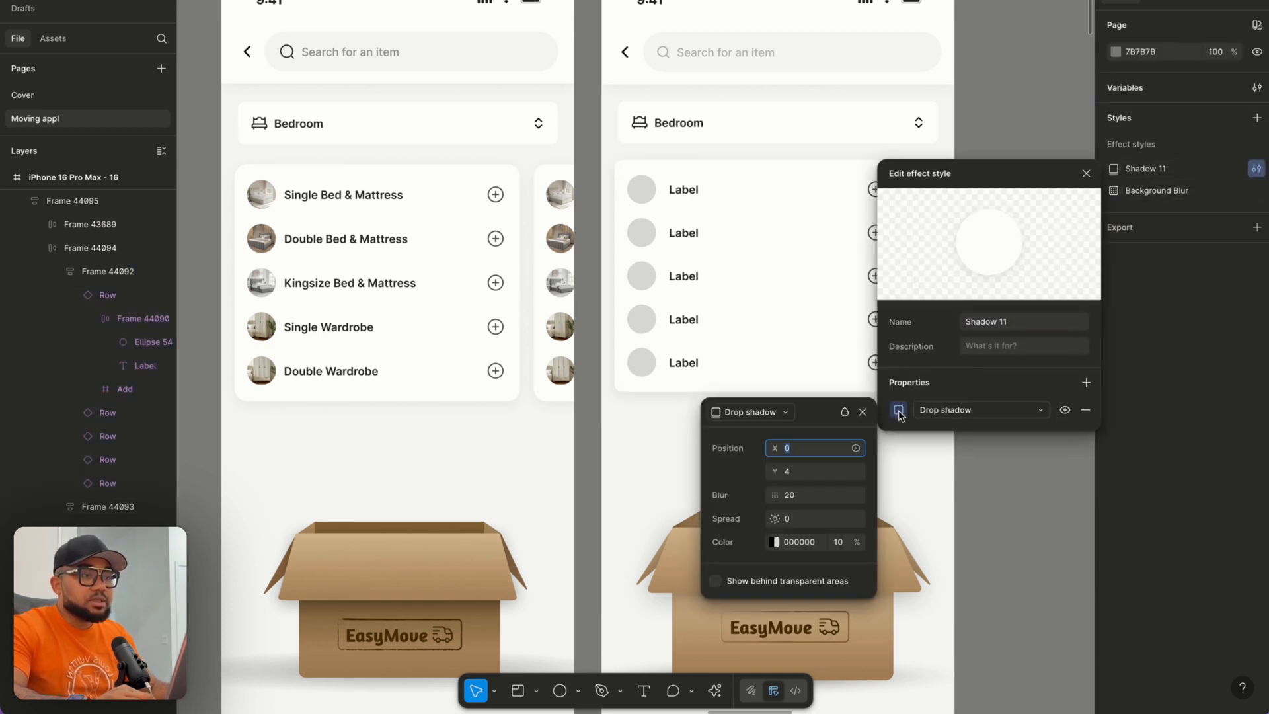
click(838, 545)
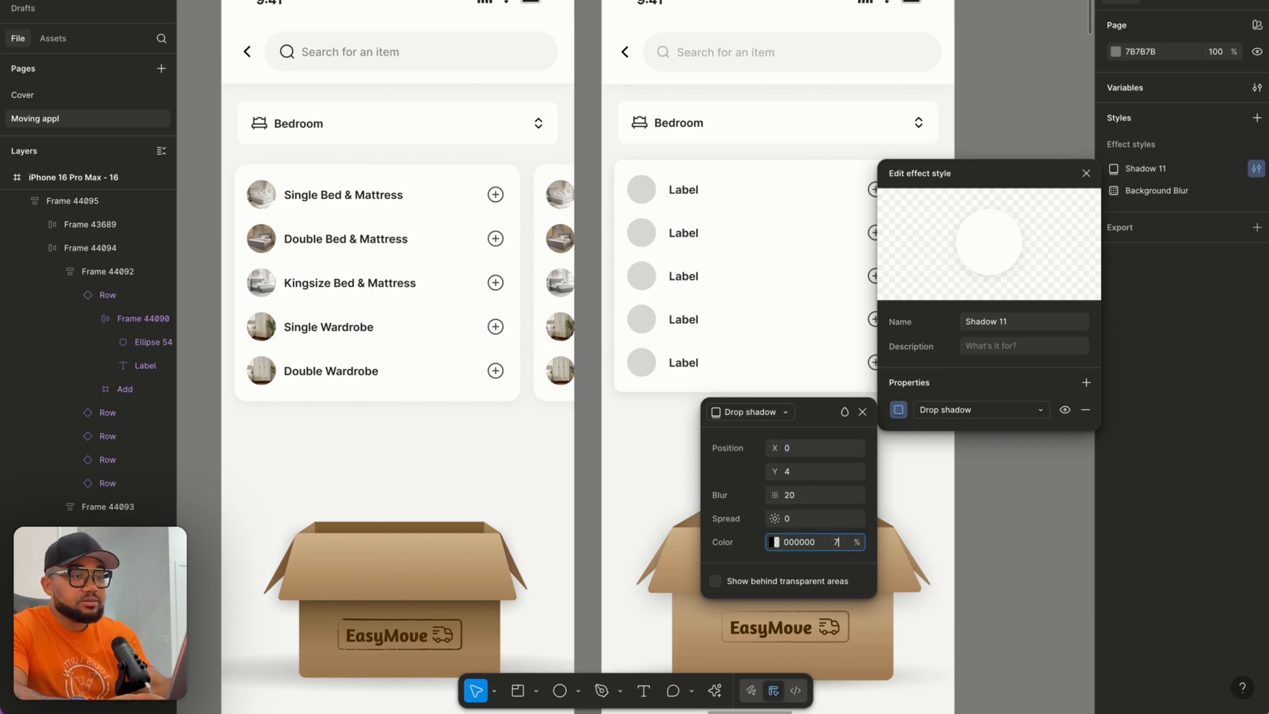
key(Return)
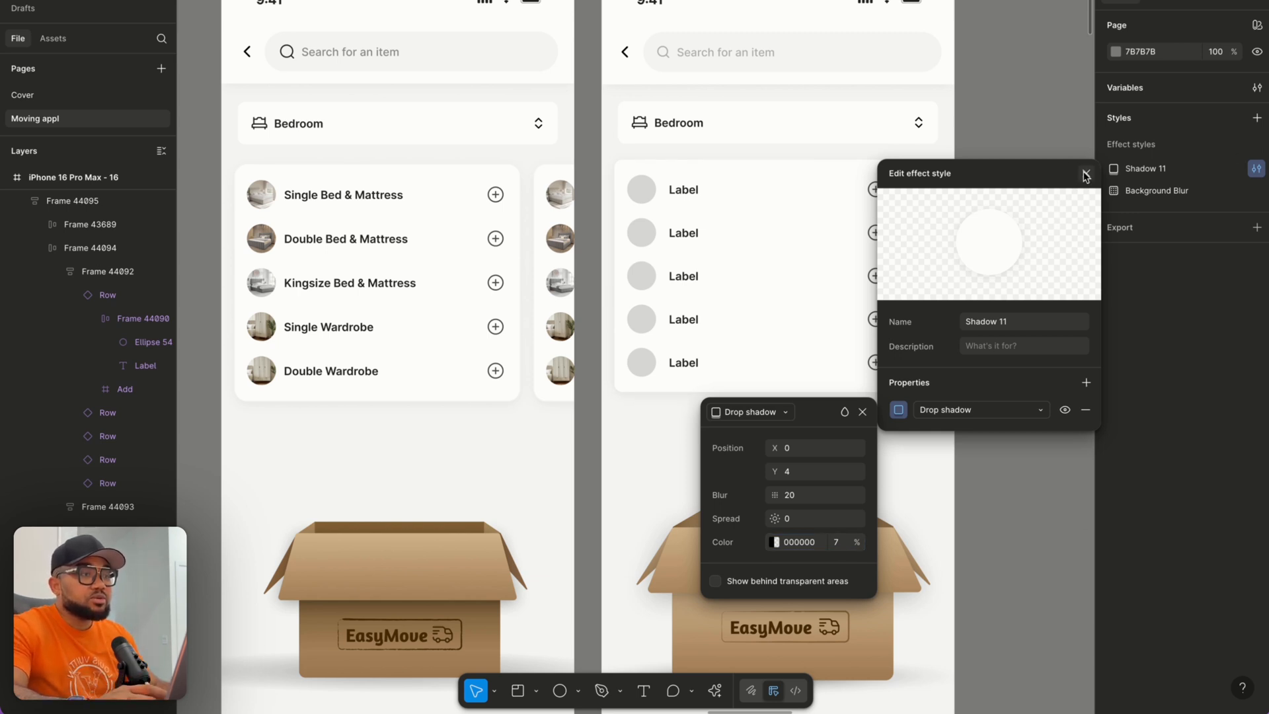
Set the blur of the Shadow 11 style's drop shadow to 25 and close the style editor.
click(797, 497)
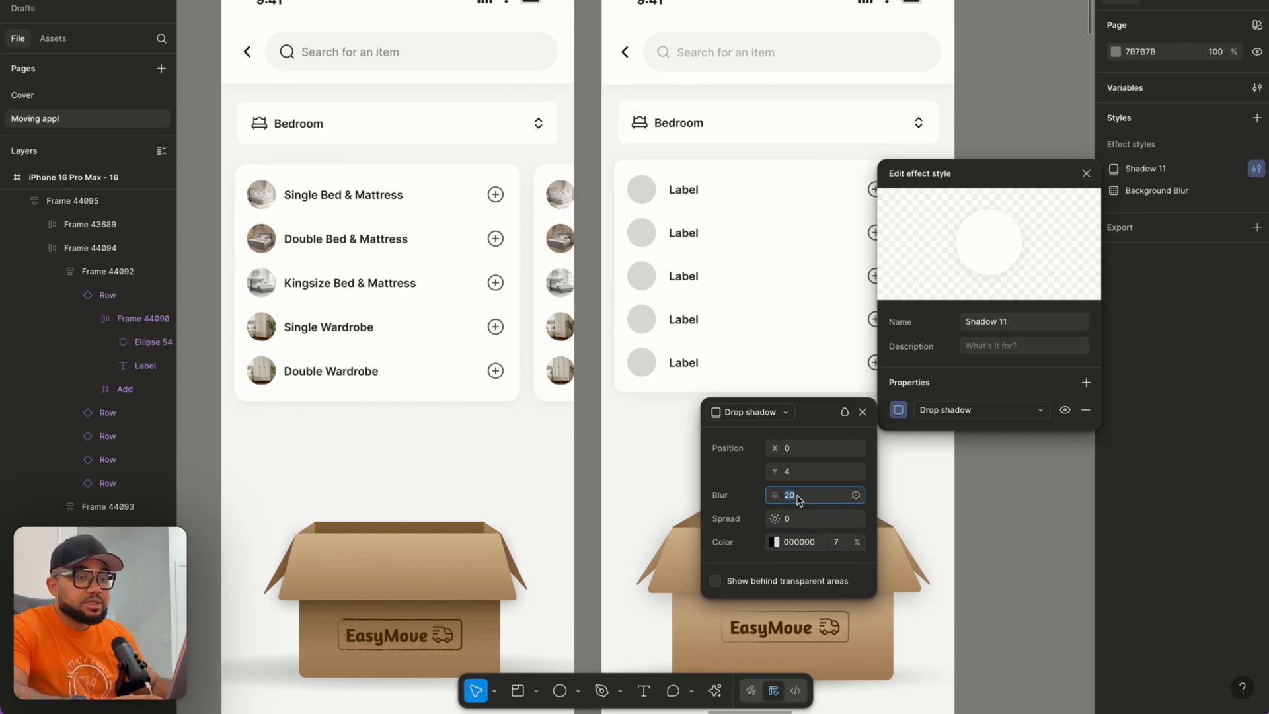
text(25)
key(Return)
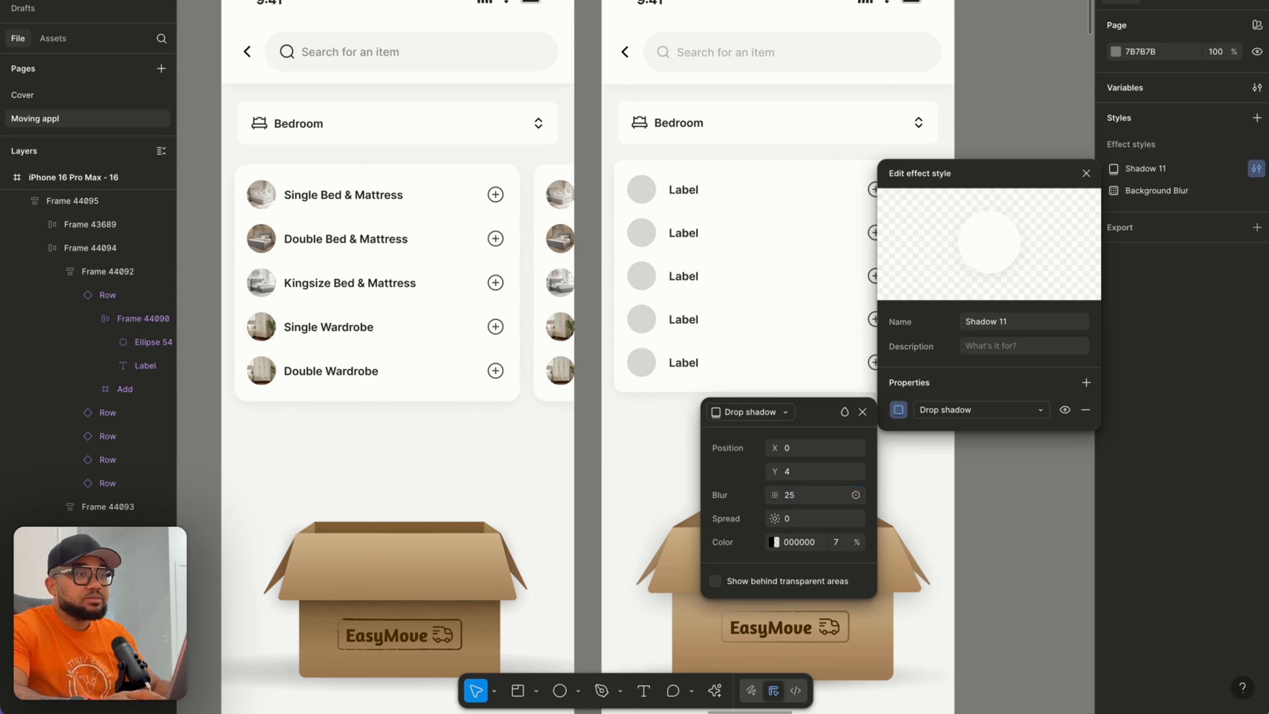
click(1085, 174)
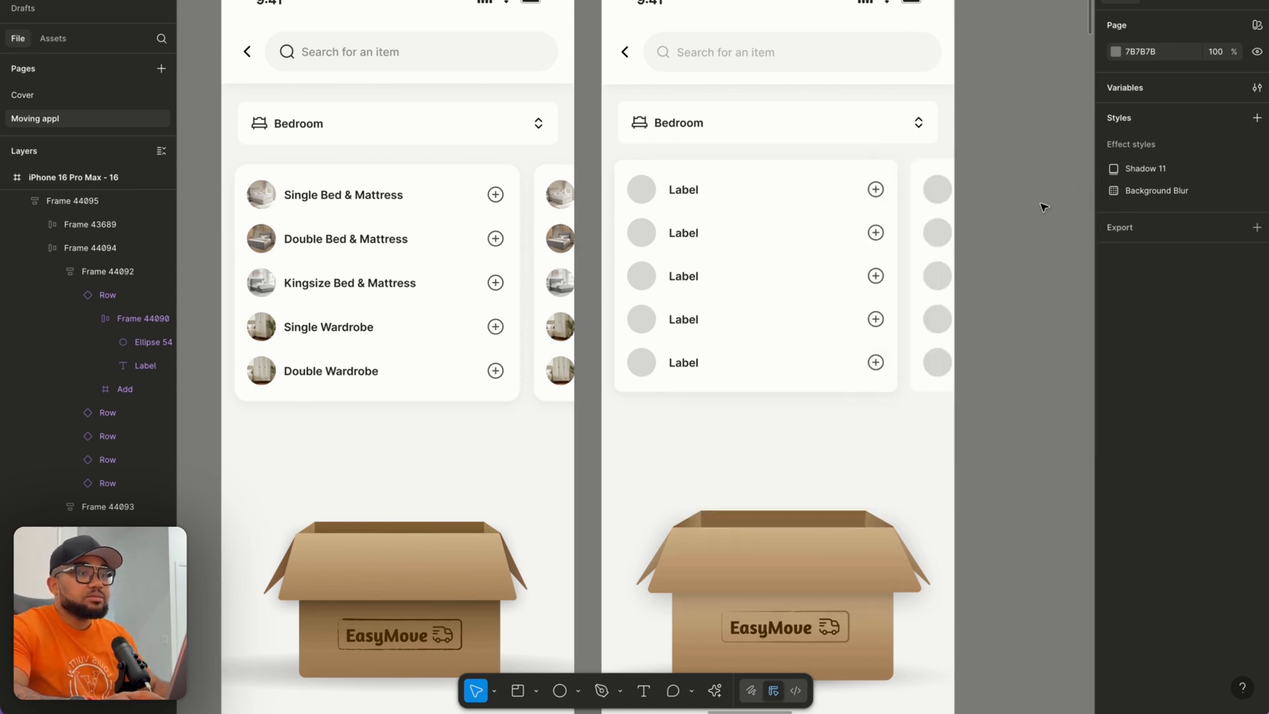
Apply the Shadow 11 effect style to the second list card.
double_click(933, 365)
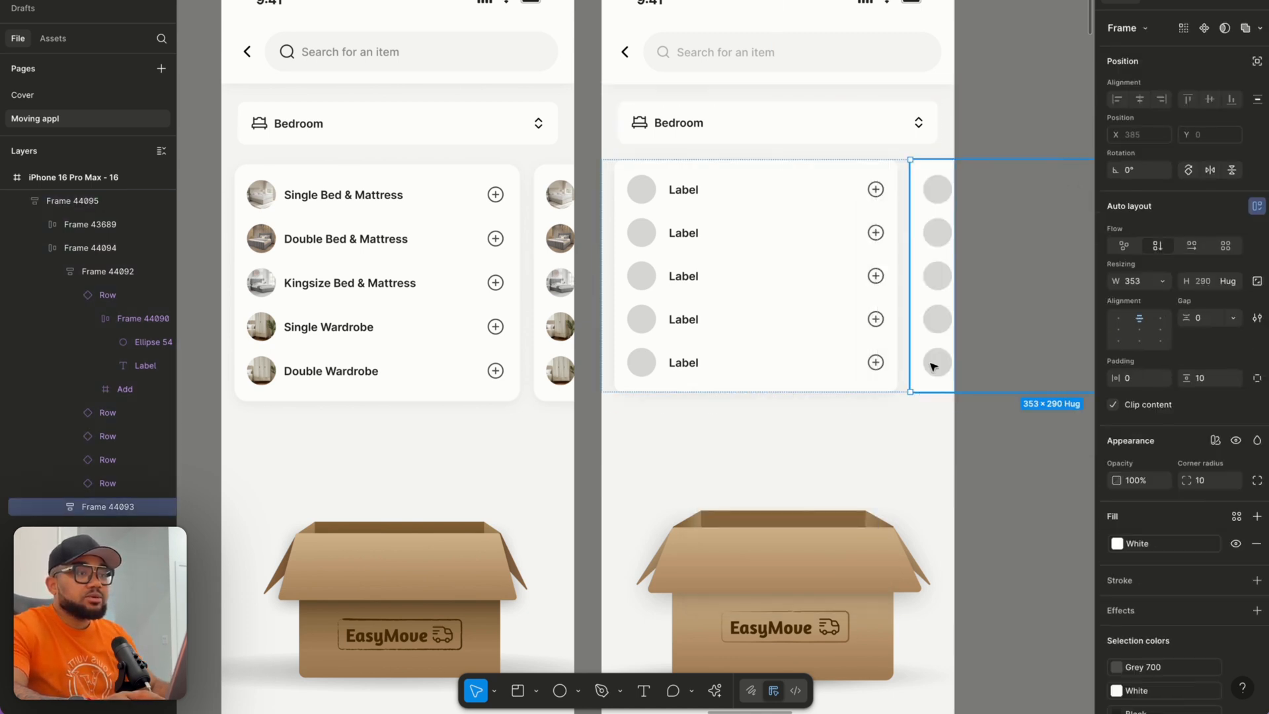
scroll(1170, 605, down, 3)
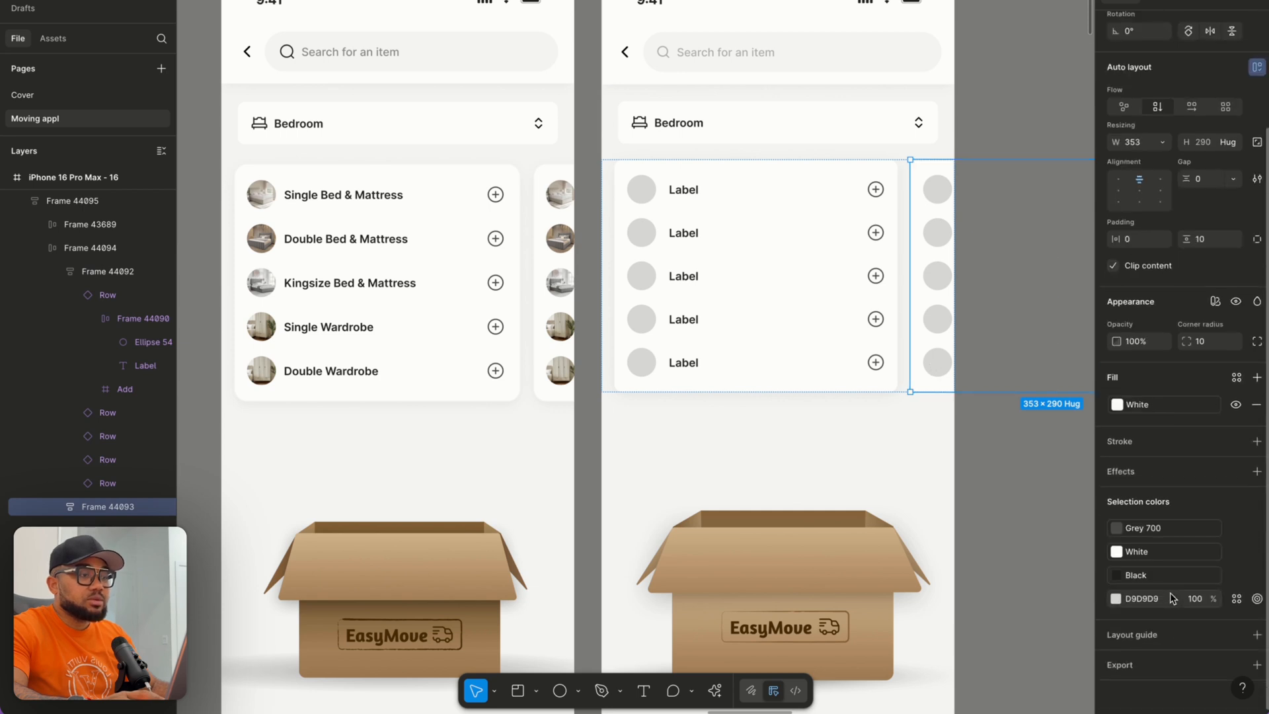
click(1236, 471)
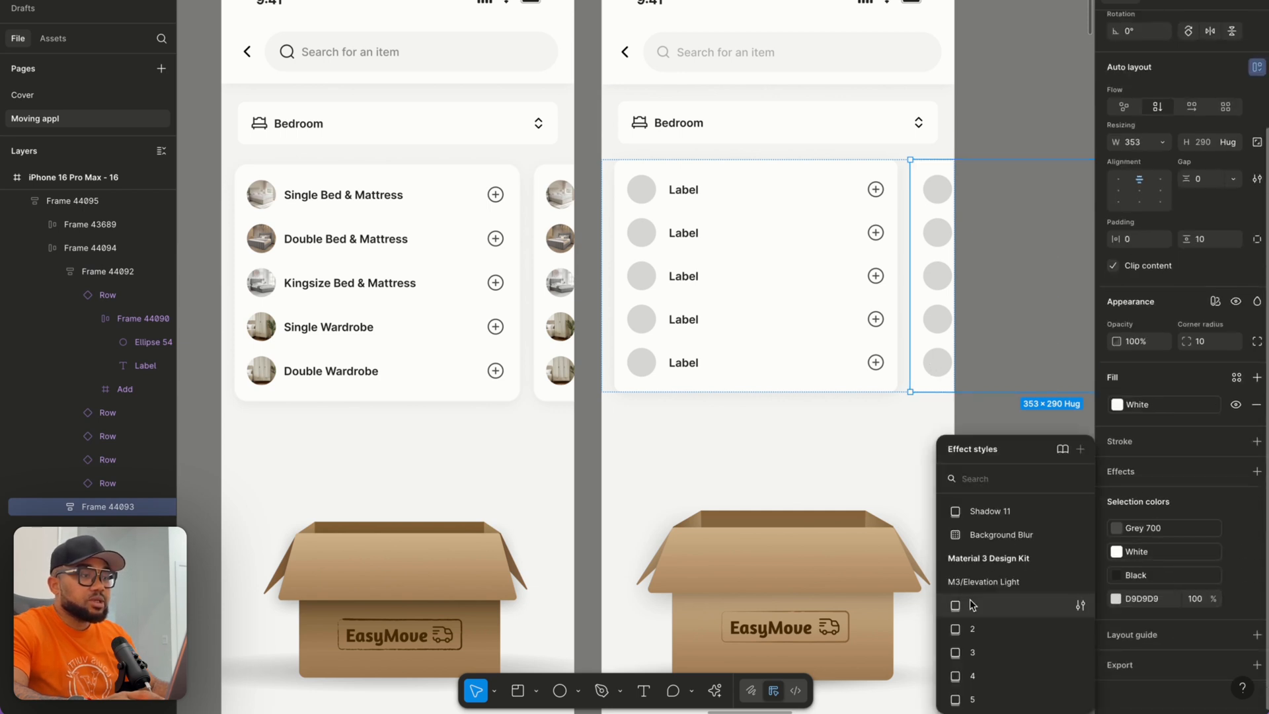
click(977, 512)
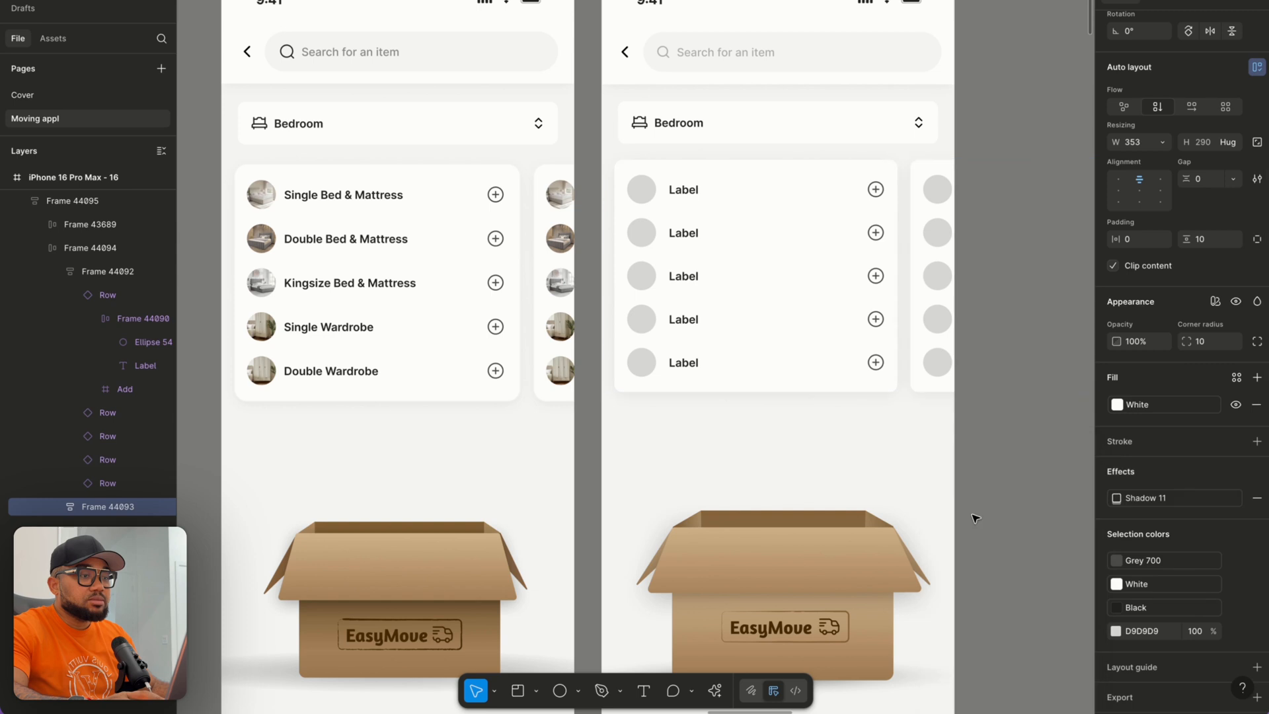
click(978, 518)
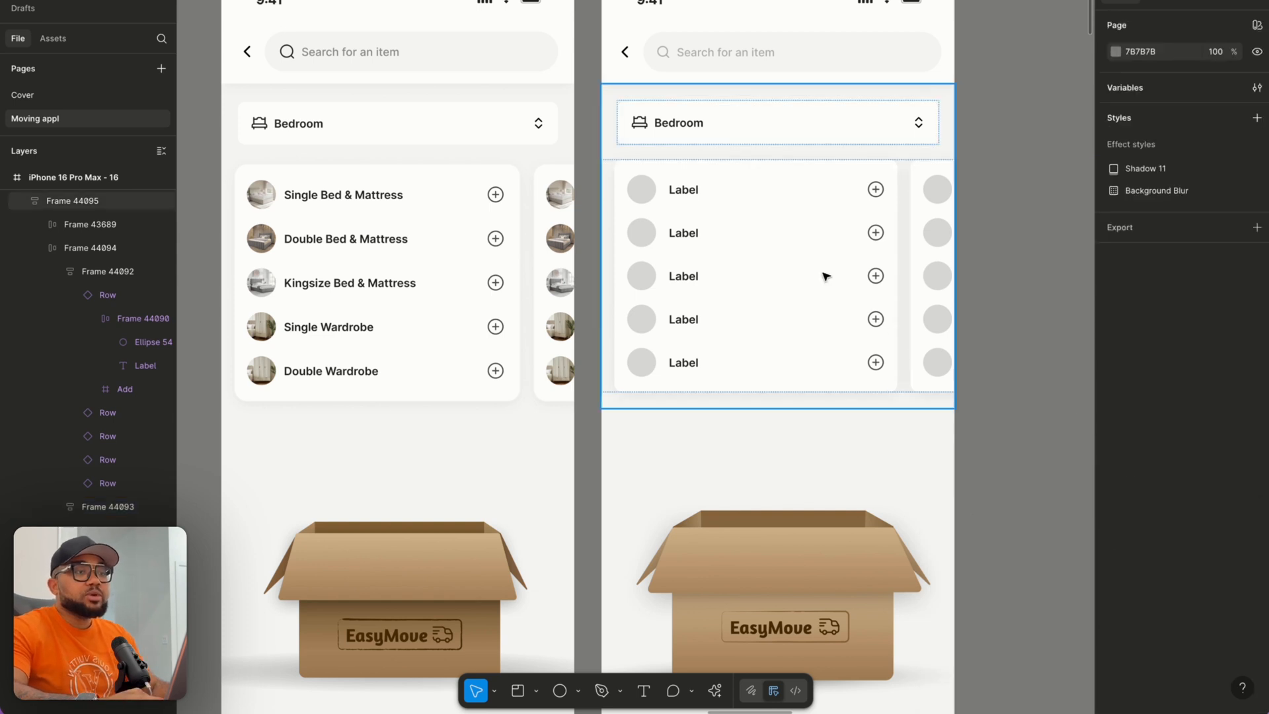
Duplicate the first list card inside the horizontal card frame.
double_click(825, 276)
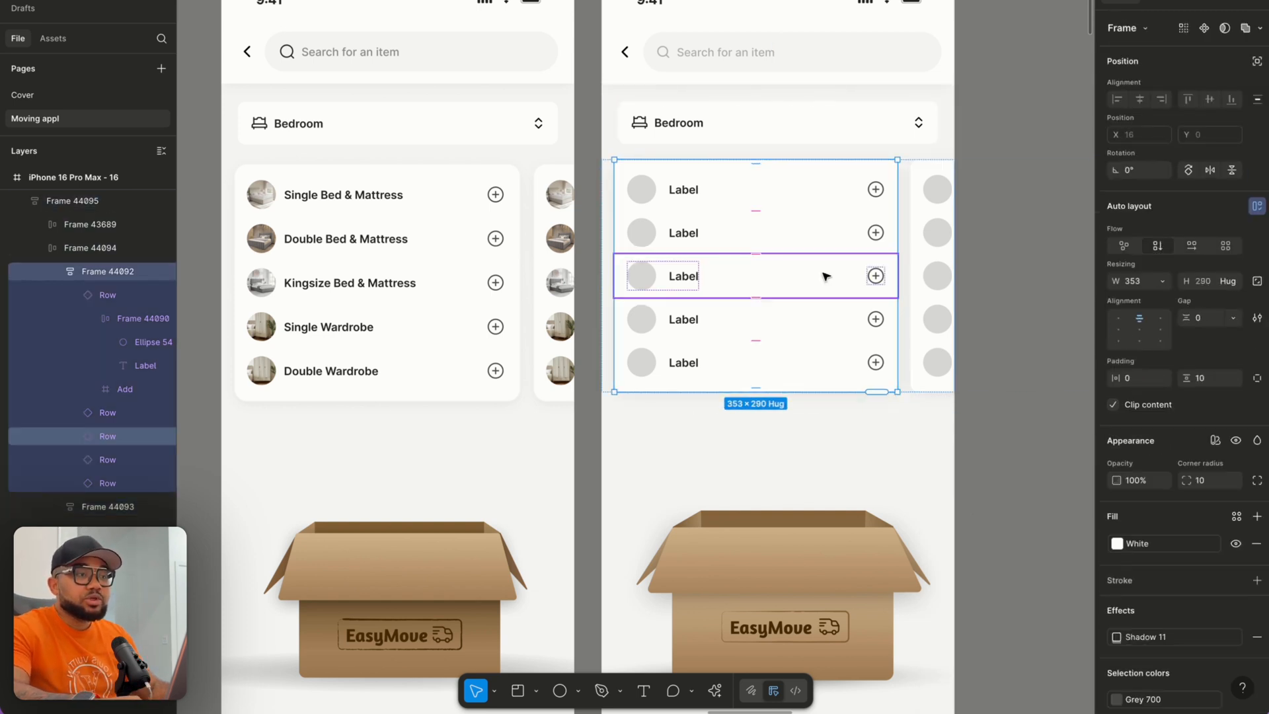
key(super+d)
click(1012, 457)
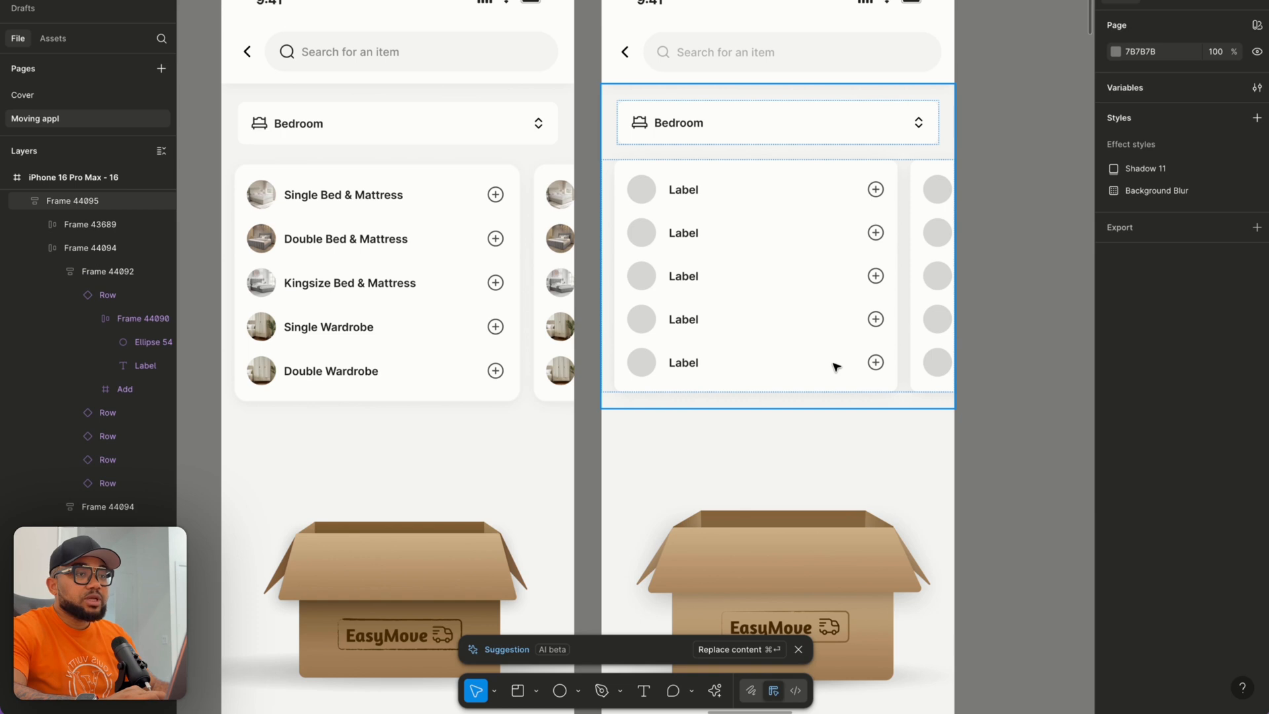
Change the first row's label in the first rebuilt card to "Single Bed & Mattress".
double_click(835, 362)
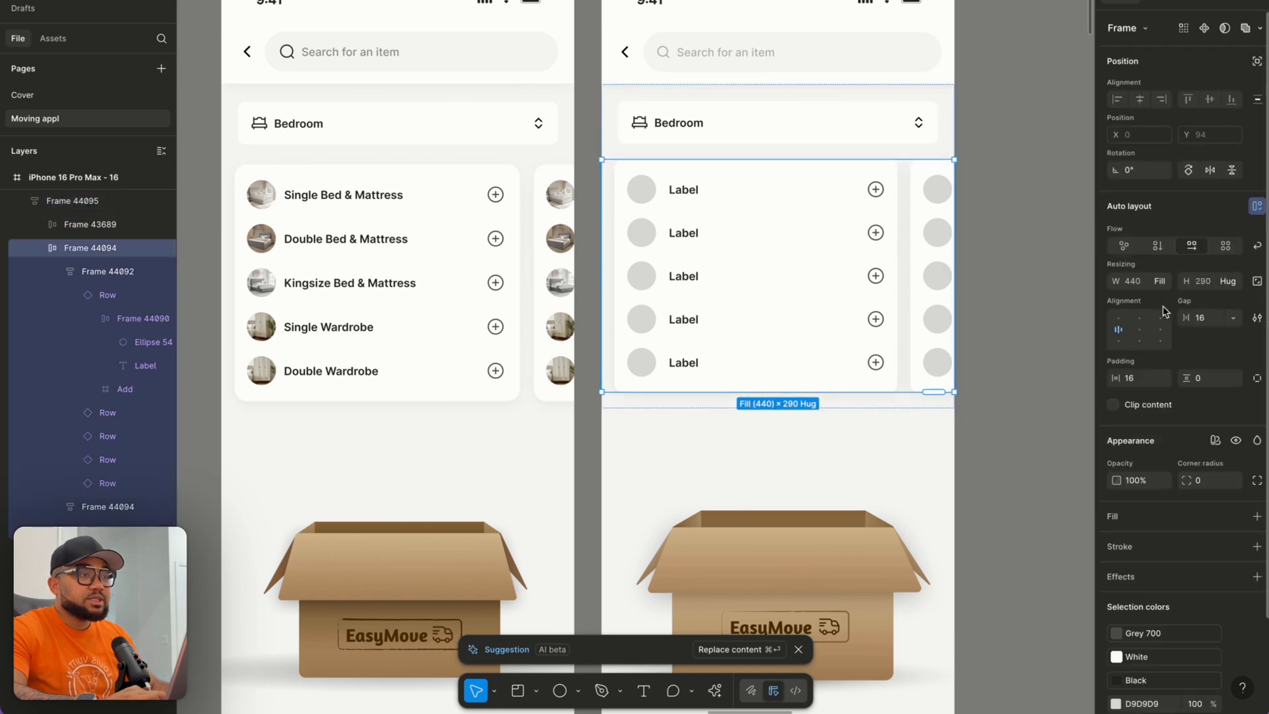
scroll(743, 339, left, 4)
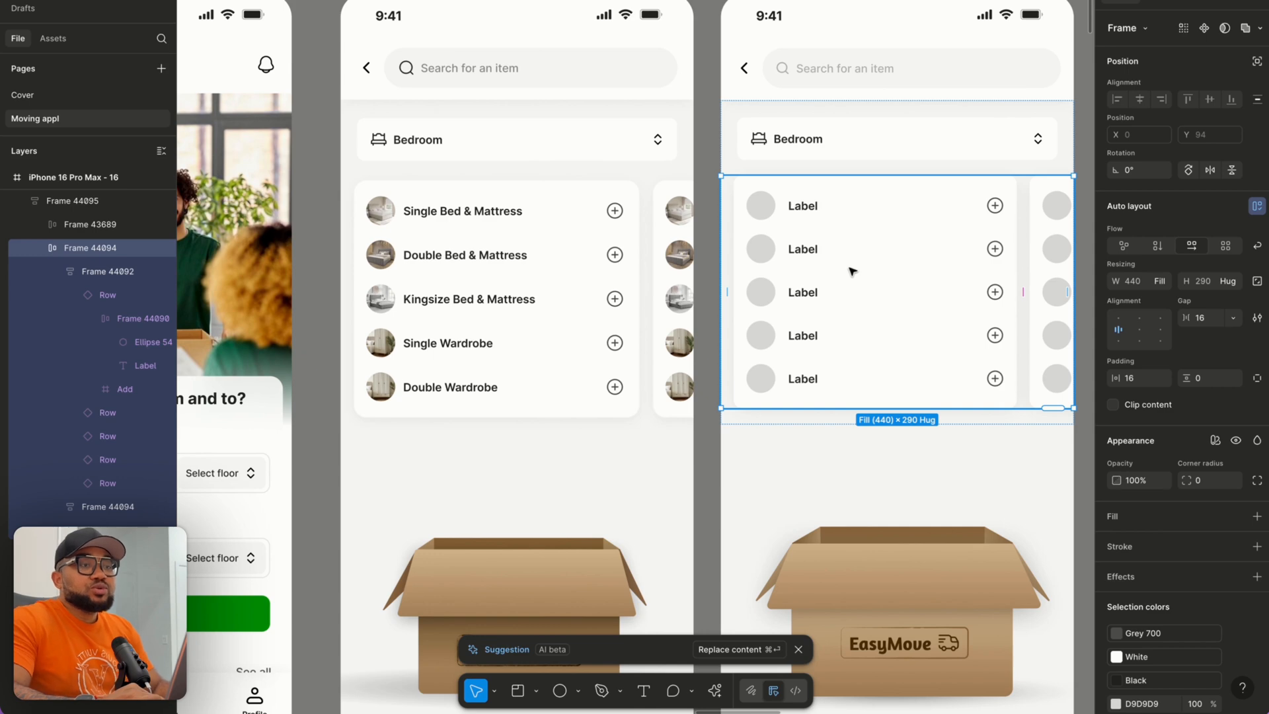
double_click(806, 213)
double_click(805, 212)
double_click(805, 213)
double_click(805, 212)
double_click(804, 210)
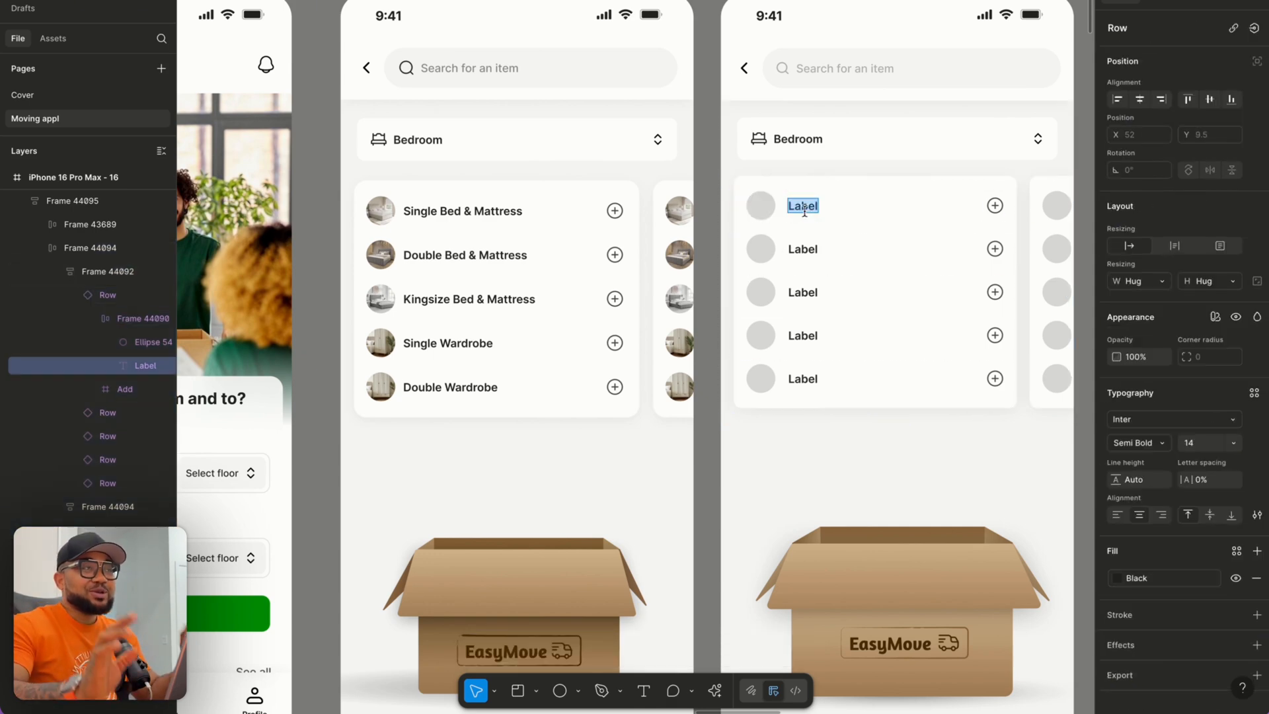
text(Sin)
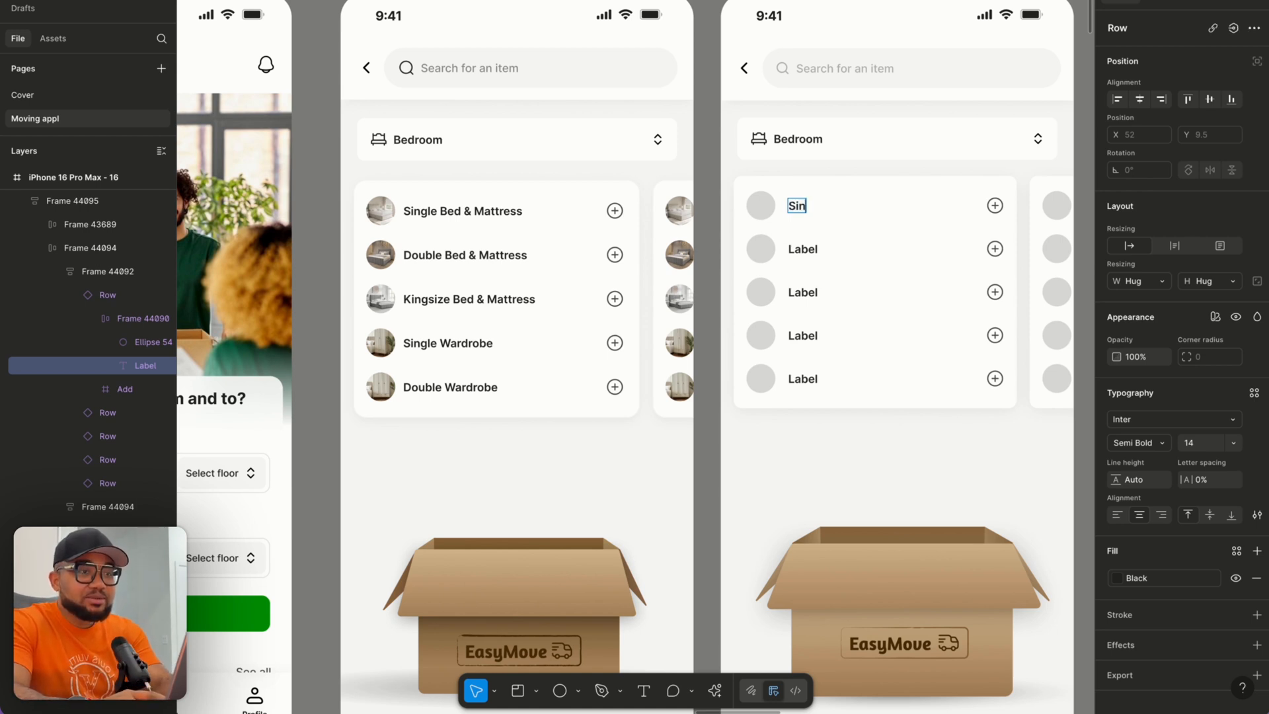
text(gle)
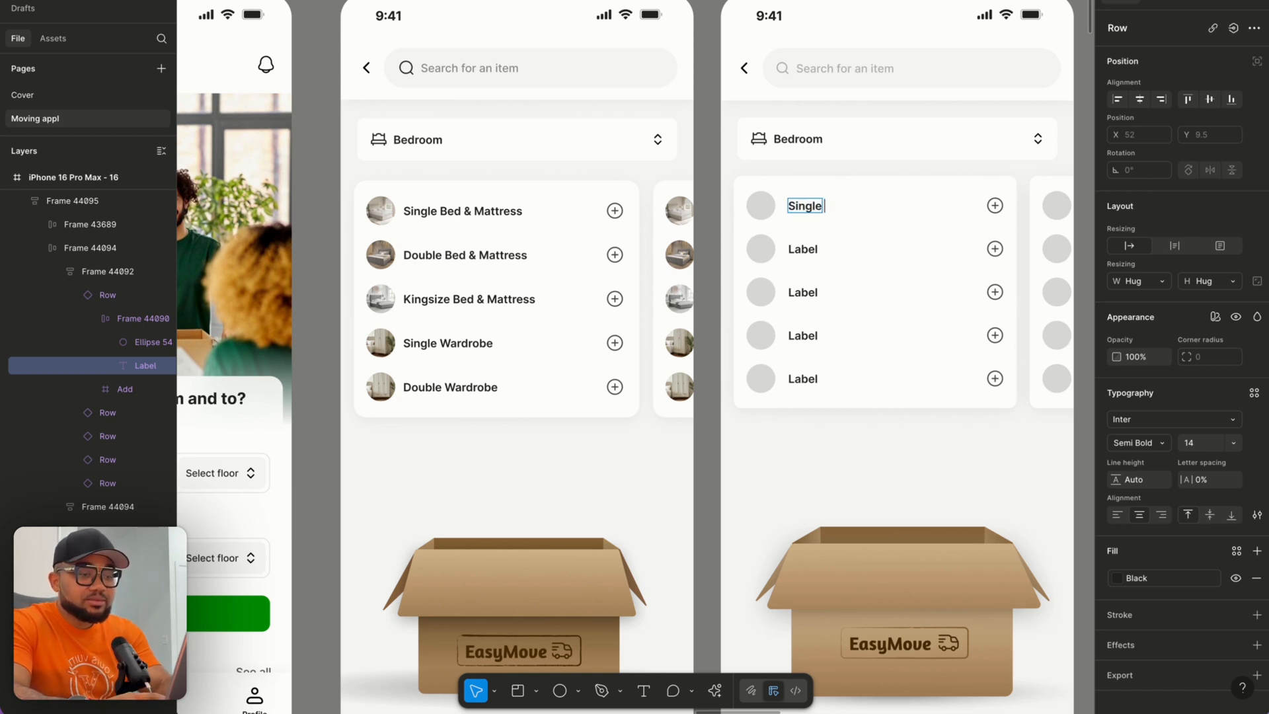
text( Bed)
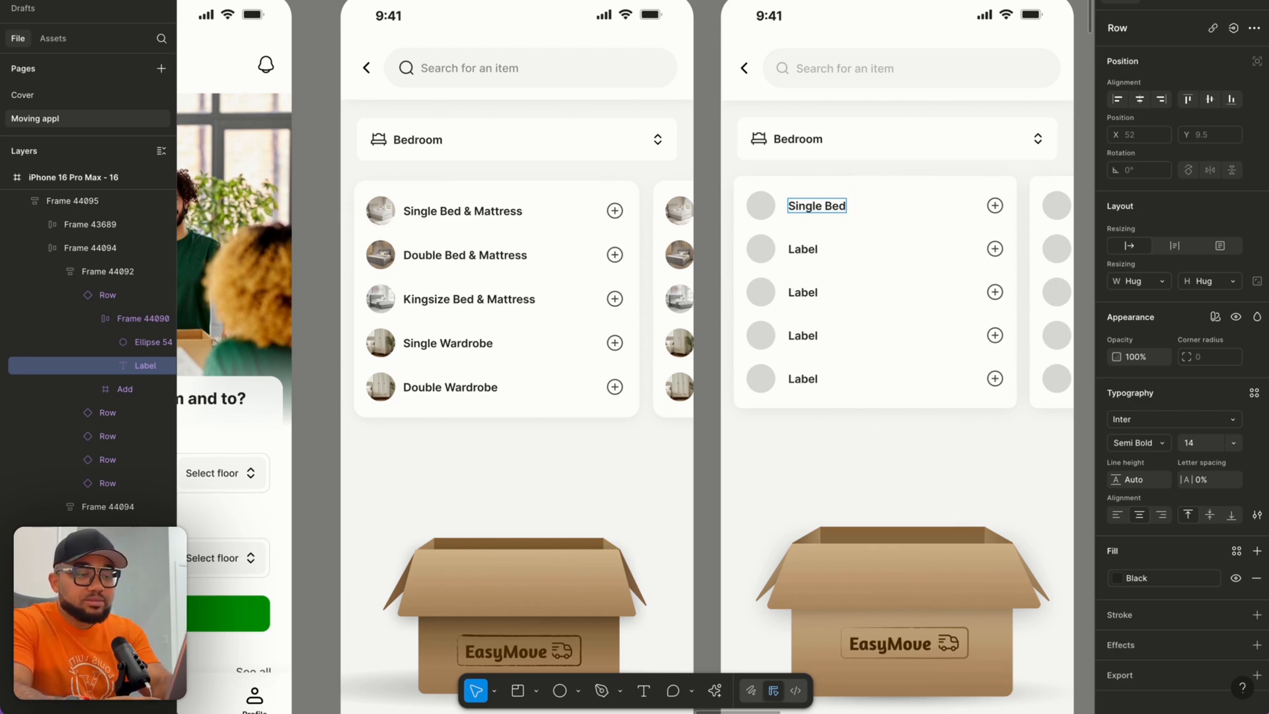
text(& Mattress)
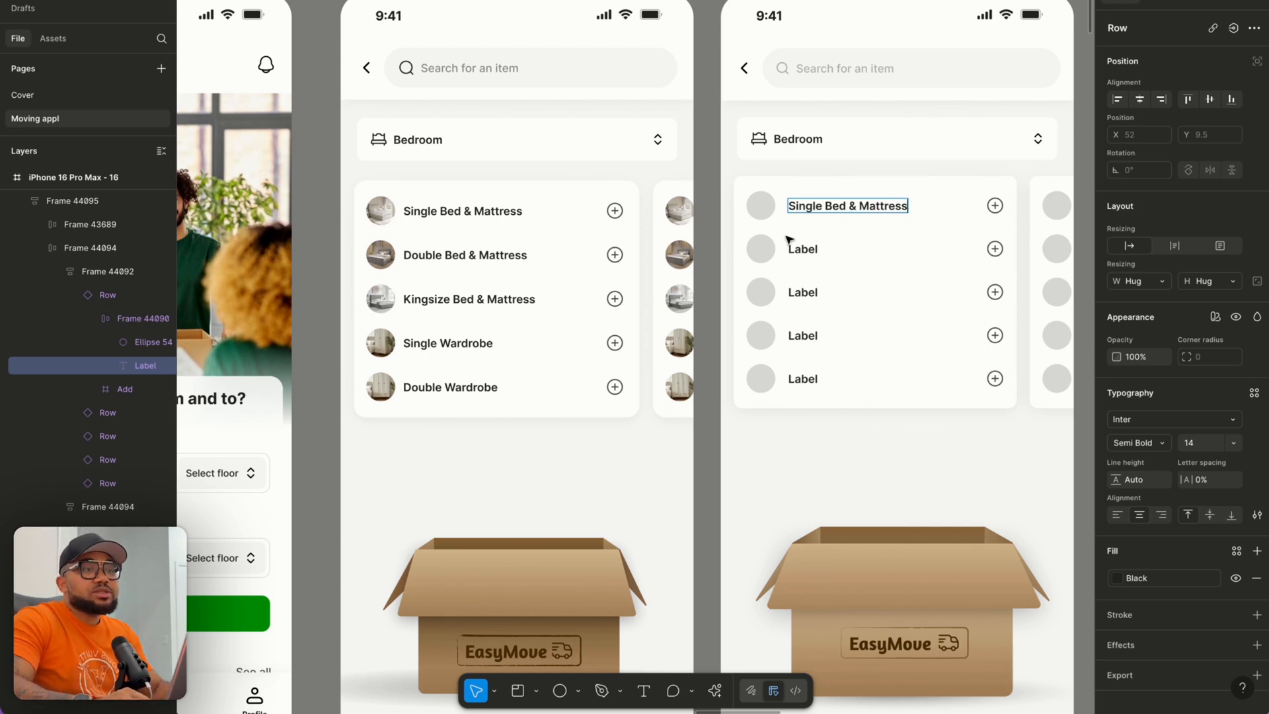
Copy "Double Bed & Mattress" and "Kingsize Bed & Mattress" from the reference screen into the second and third row labels of the first rebuilt card.
double_click(496, 253)
key(ctrl+c)
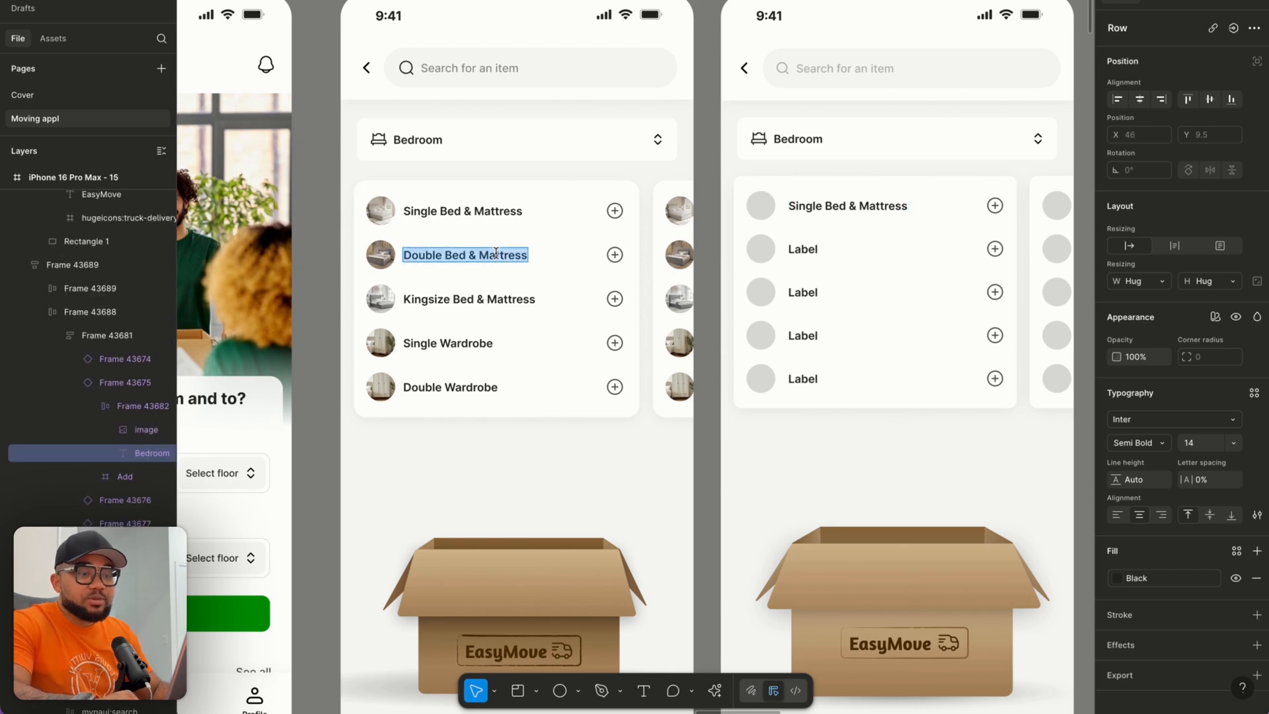
double_click(801, 250)
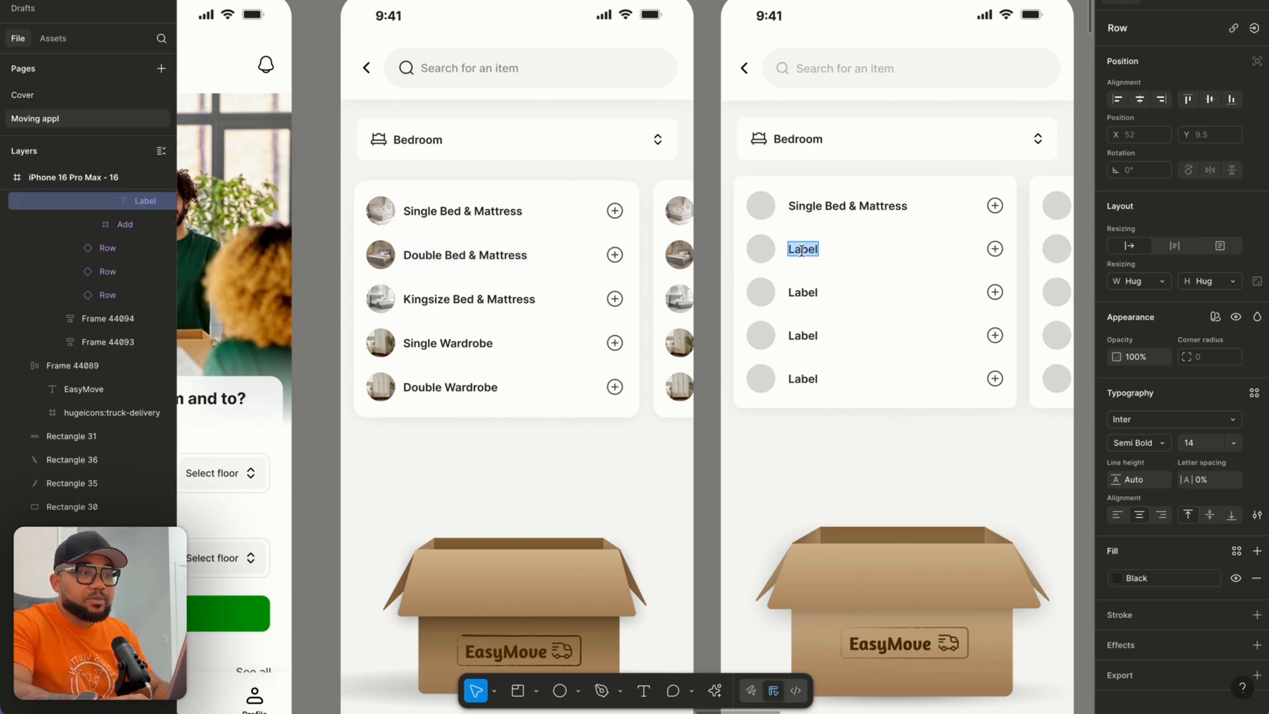
key(ctrl+v)
double_click(516, 294)
key(ctrl+c)
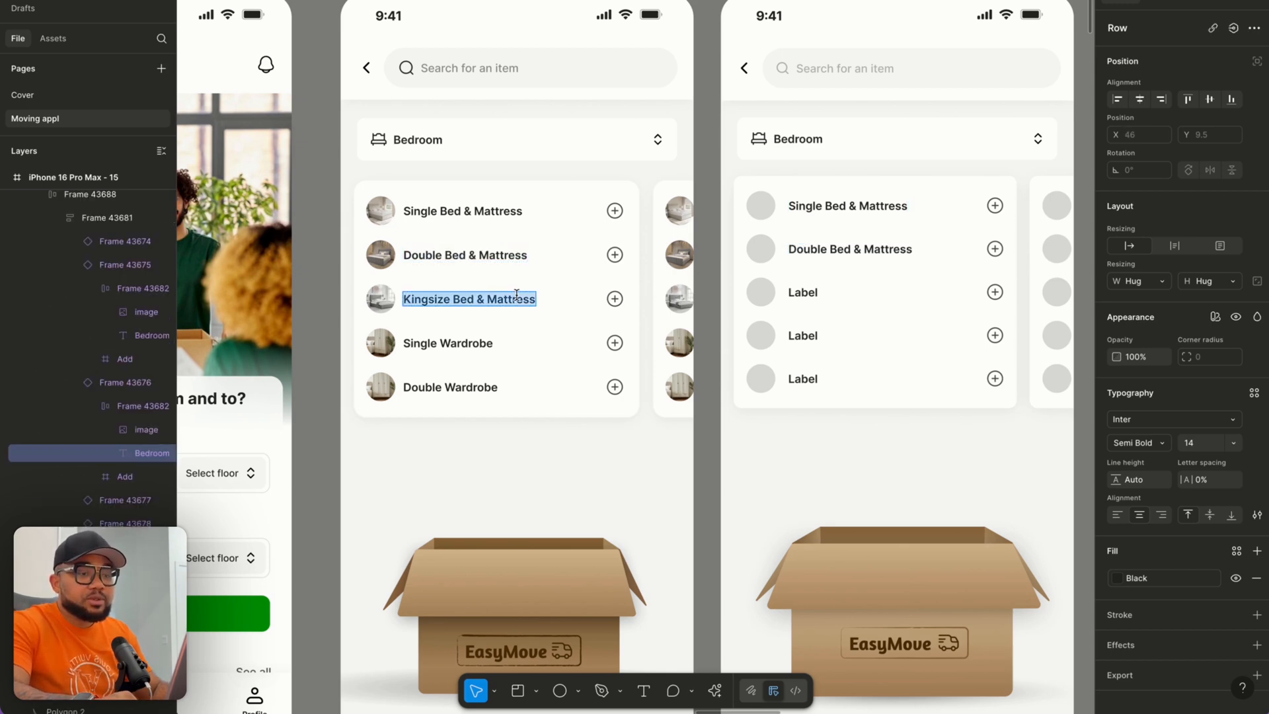
click(796, 292)
double_click(798, 288)
key(ctrl+v)
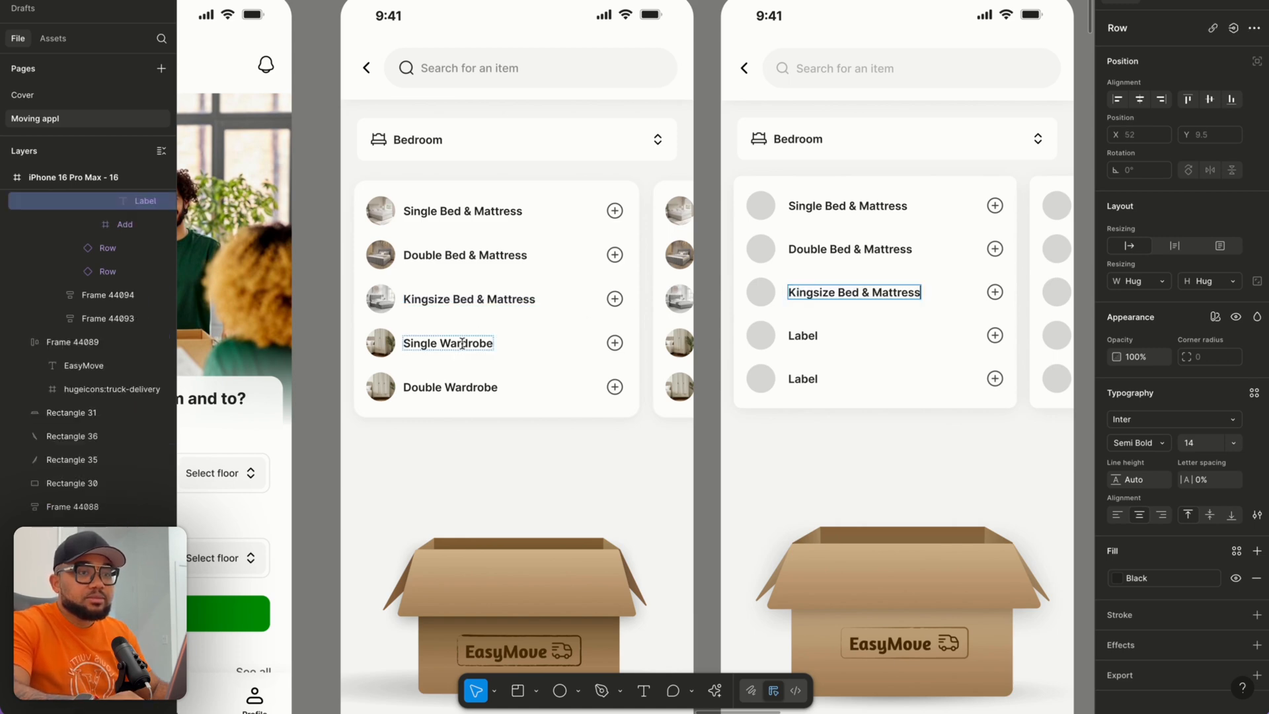
Copy "Single Wardrobe" and "Double Wardrobe" from the reference screen into the fourth and fifth row labels of the first rebuilt card.
double_click(462, 345)
key(ctrl+c)
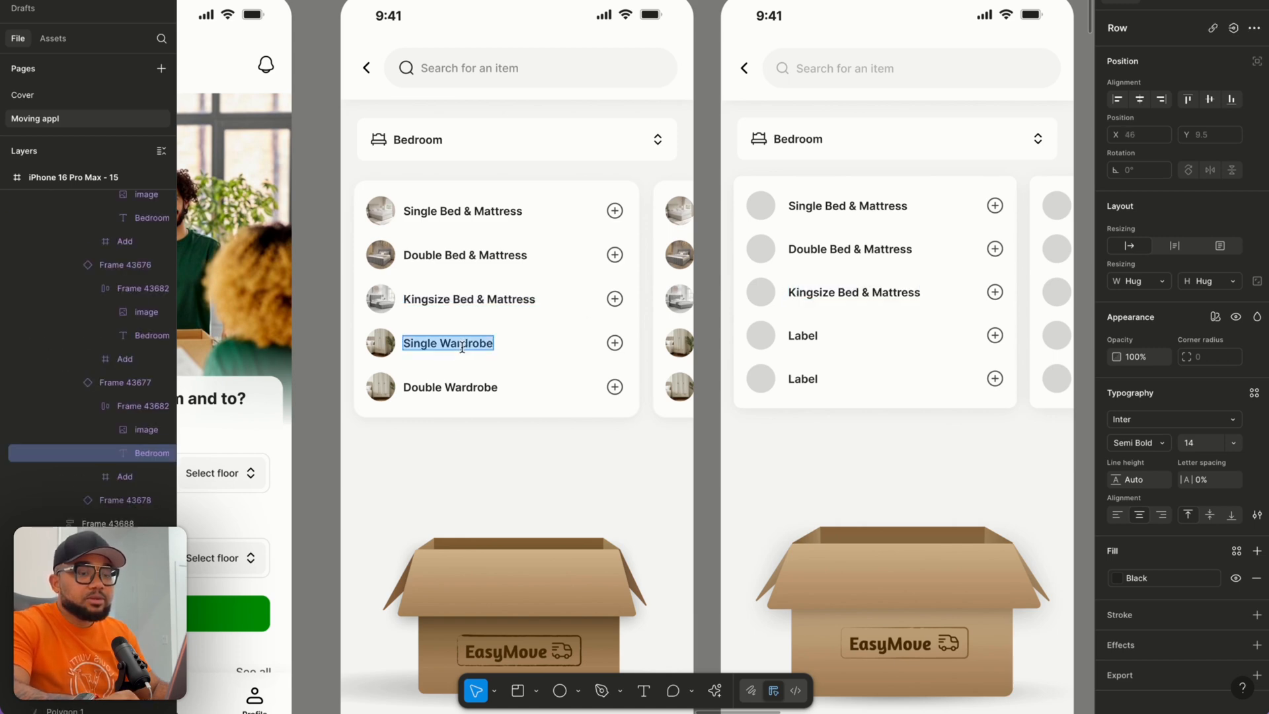
double_click(795, 336)
key(ctrl+v)
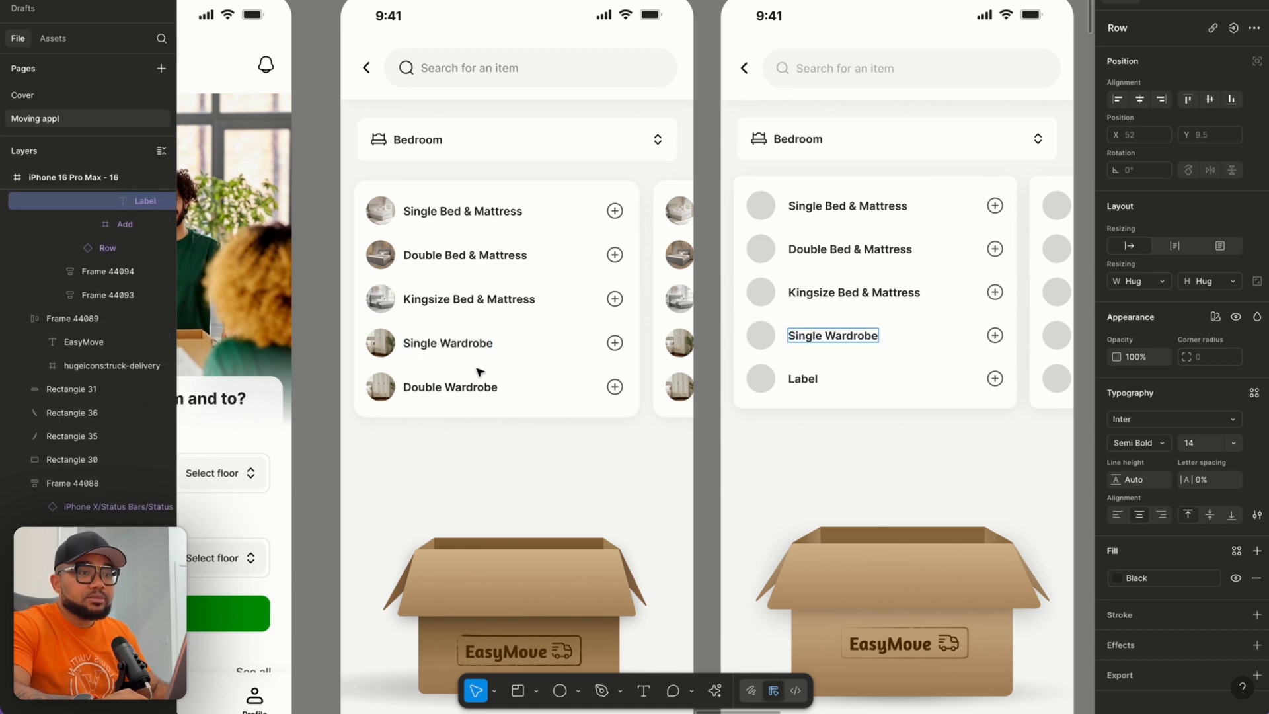
double_click(455, 388)
key(ctrl+c)
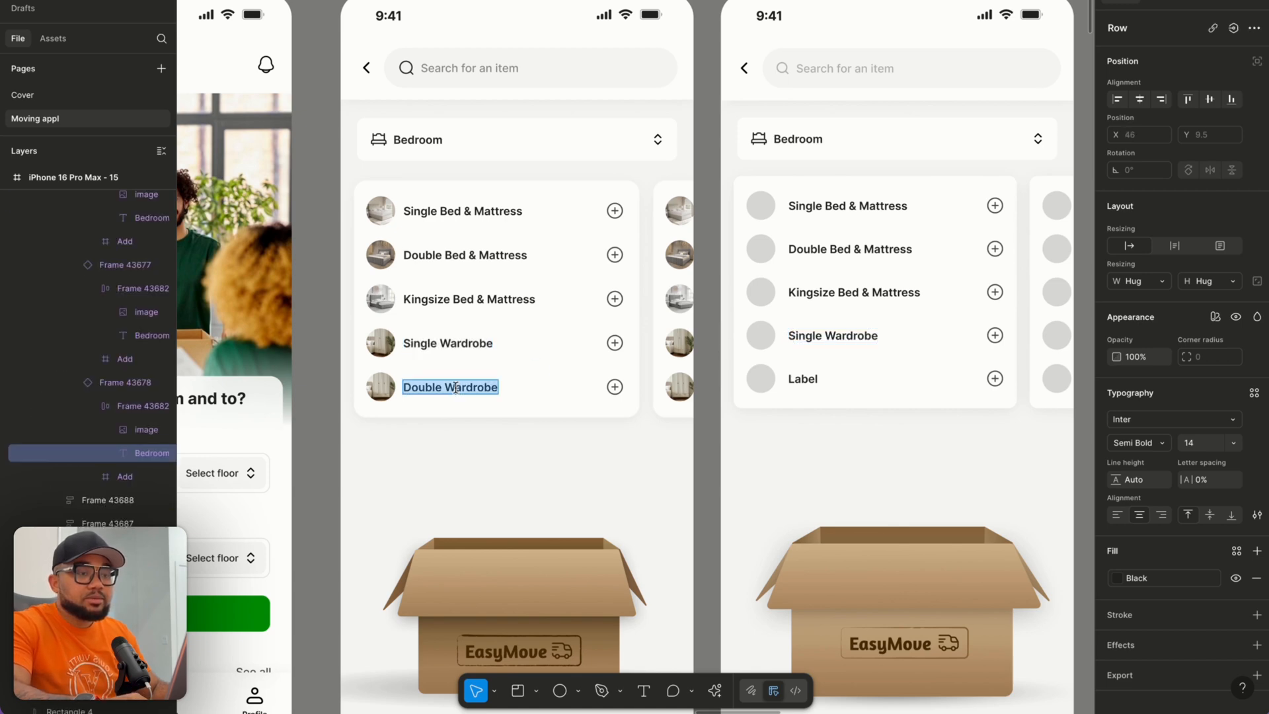
double_click(800, 379)
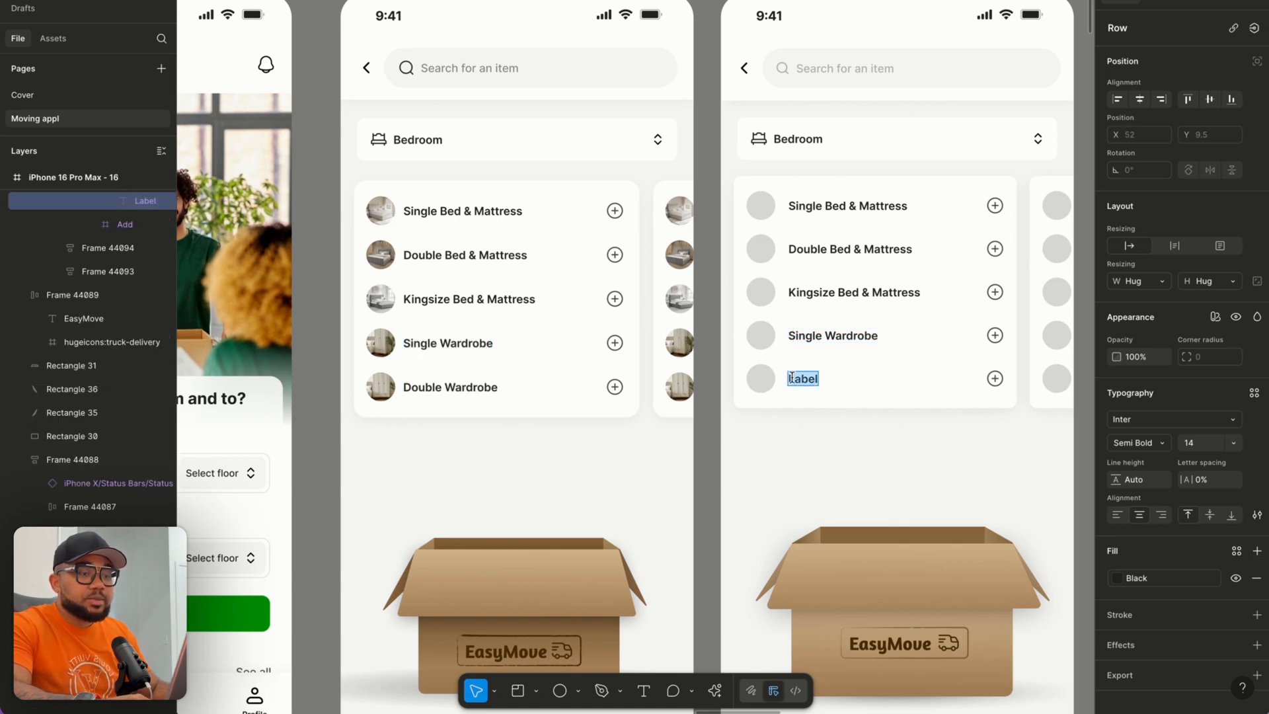
key(ctrl+v)
key(Escape)
click(879, 489)
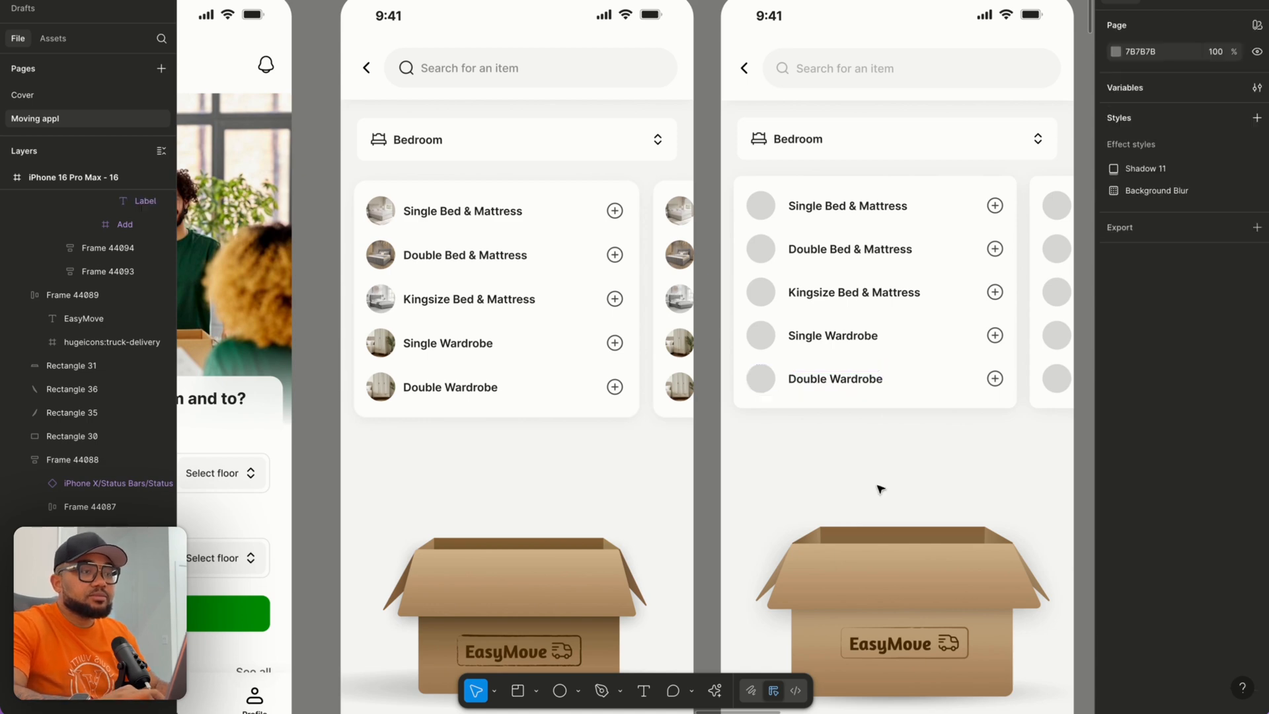
Set the auto layout alignment to center on the card frames of both the reference screen and the rebuilt screen.
click(631, 372)
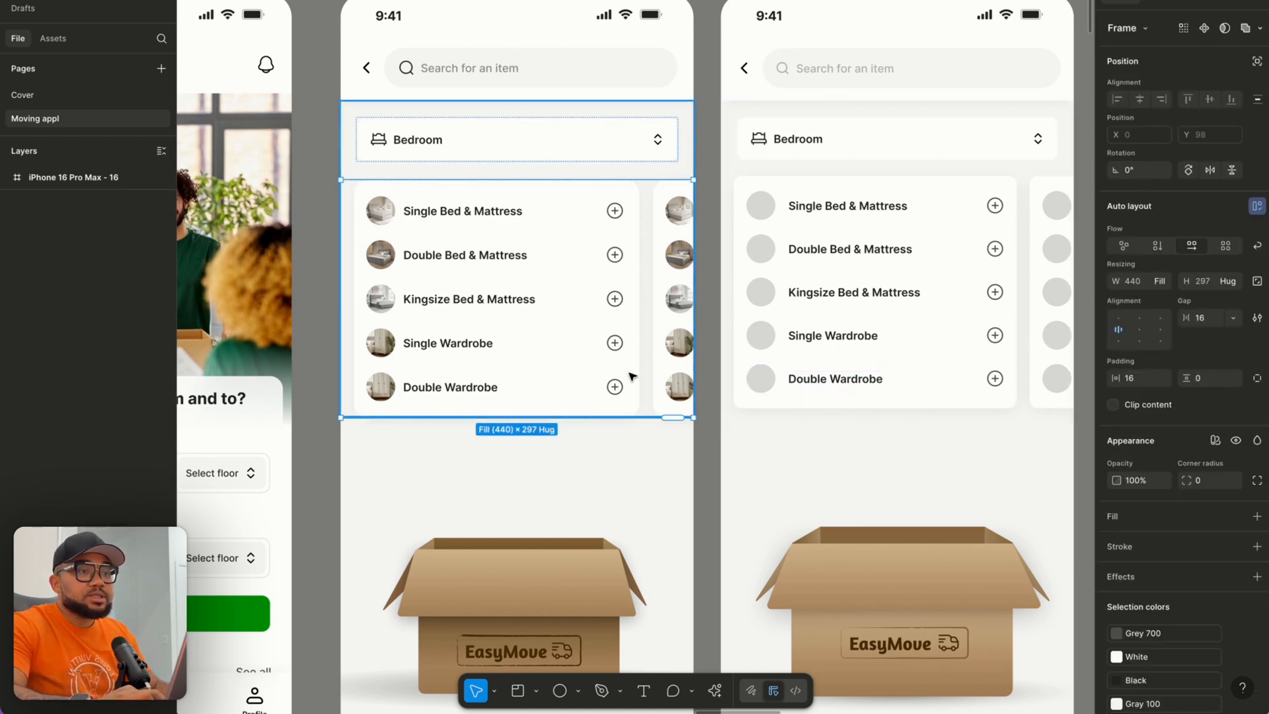
click(1141, 332)
click(995, 331)
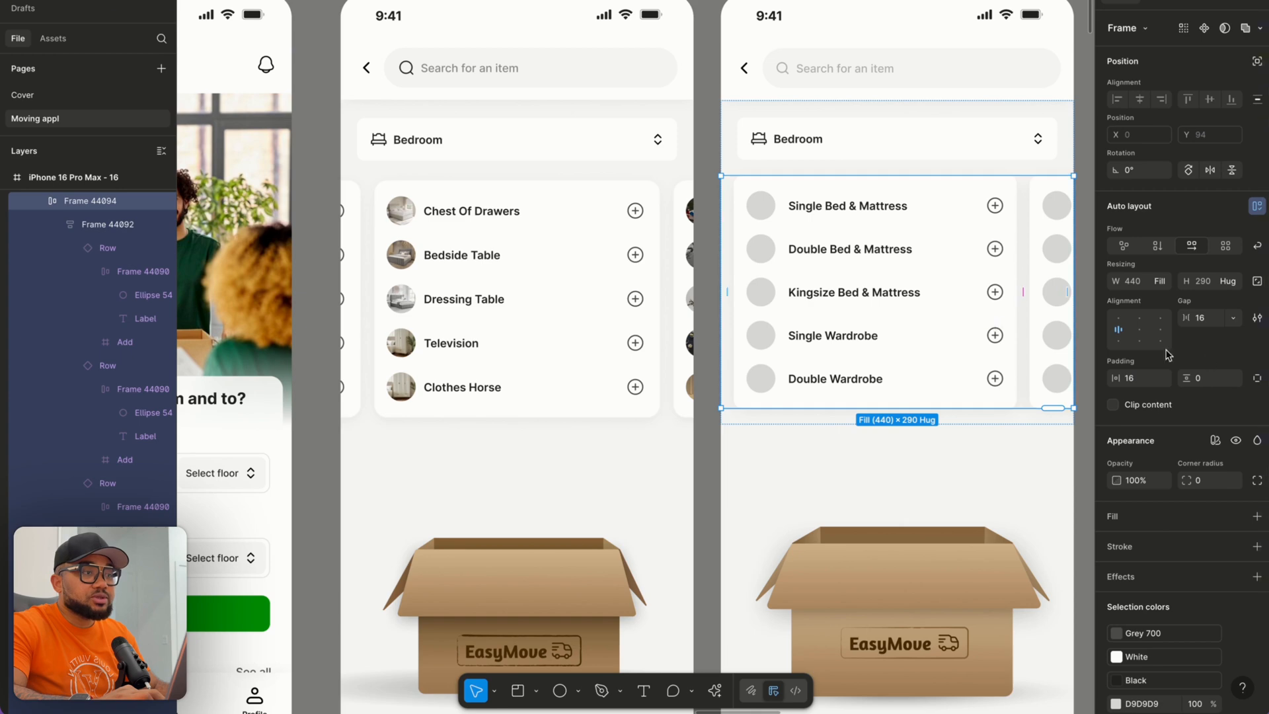
click(1134, 331)
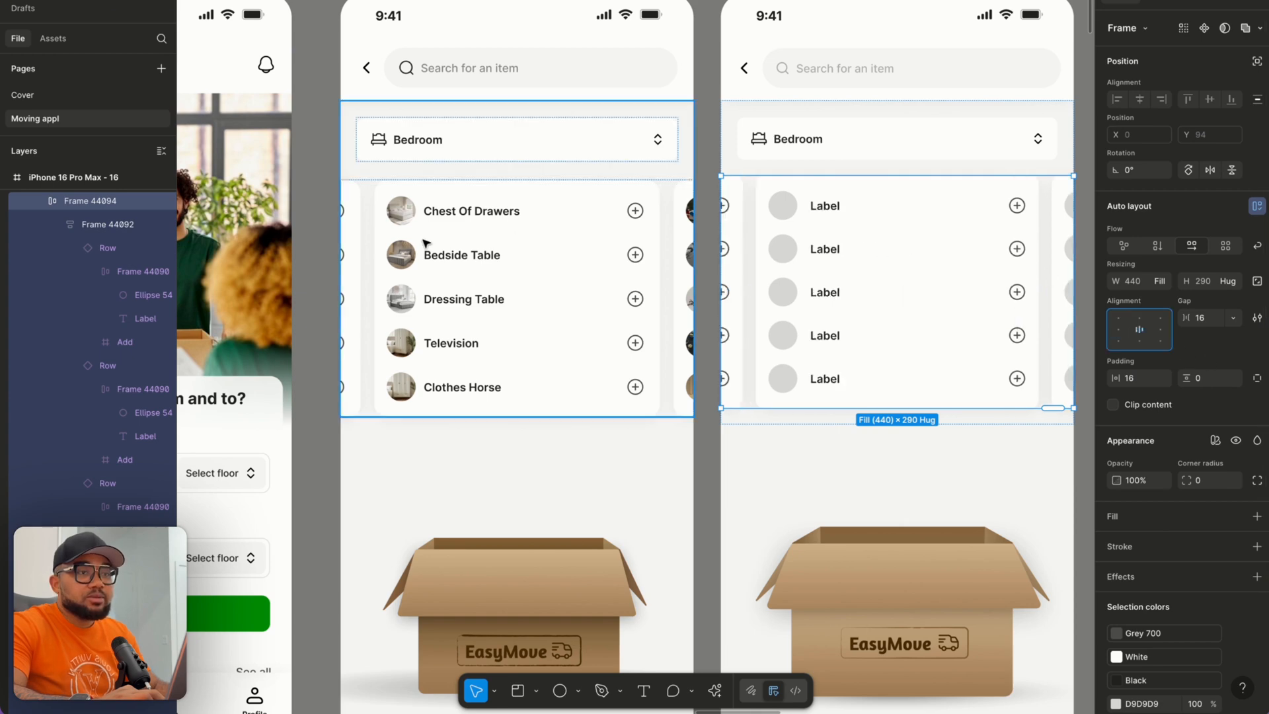
Copy "Chest Of Drawers" from the reference middle card into the first row label of the rebuilt middle card.
double_click(462, 214)
double_click(462, 214)
double_click(462, 214)
double_click(465, 215)
key(super+c)
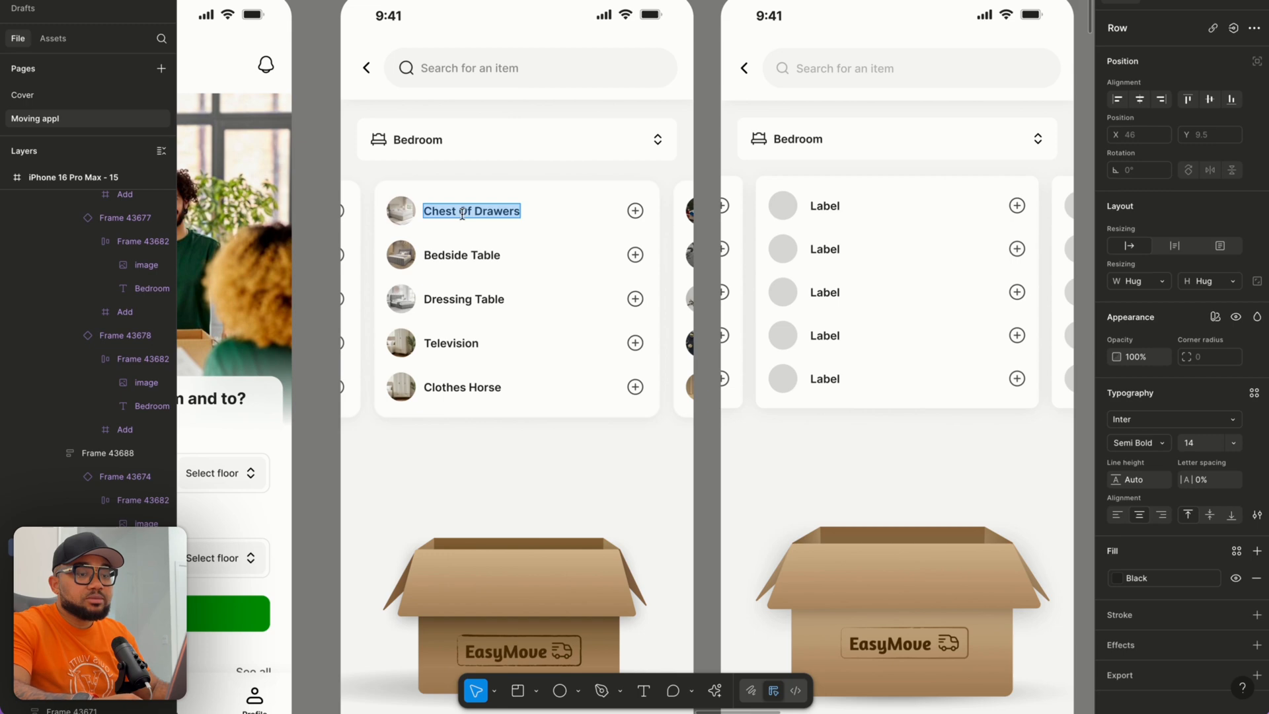
click(824, 208)
double_click(825, 208)
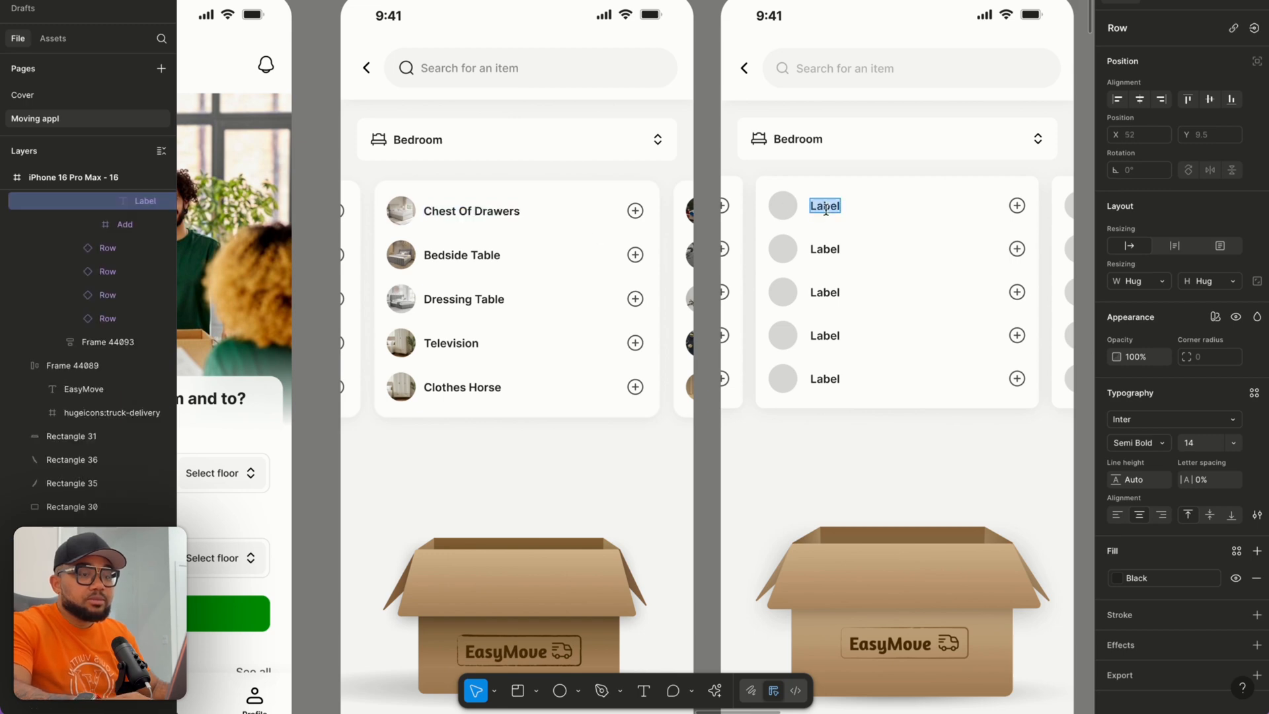
key(super+v)
Copy "Bedside Table" from the reference middle card into the second row label of the rebuilt middle card.
click(483, 257)
double_click(483, 257)
key(super+c)
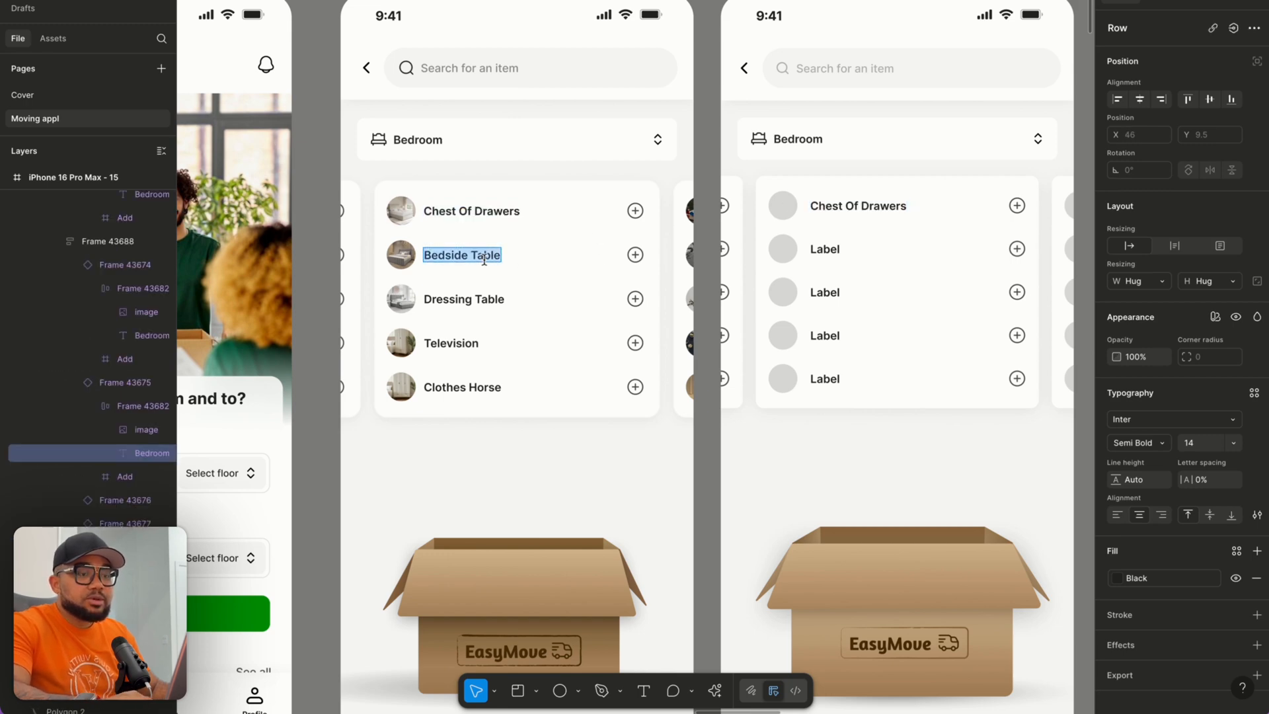
double_click(825, 249)
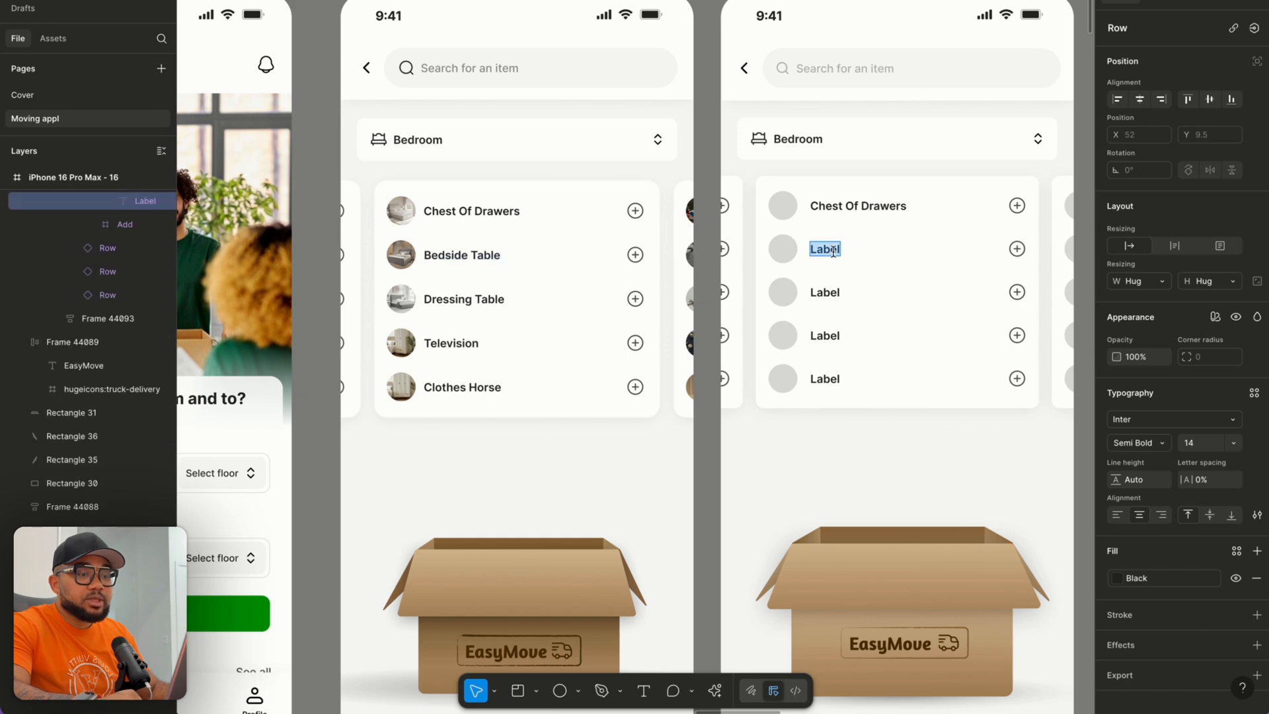
key(super+v)
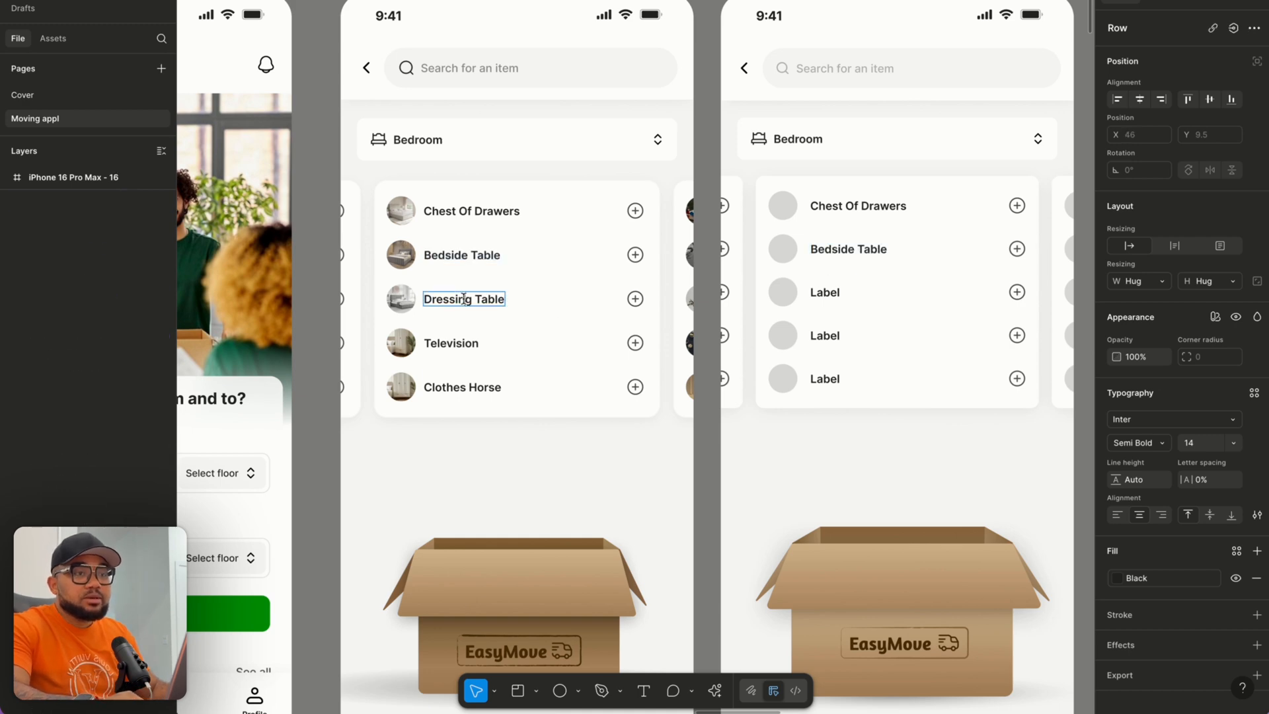
Copy "Dressing Table" and "Television" from the reference middle card into the third and fourth row labels of the rebuilt middle card.
double_click(463, 299)
key(super+c)
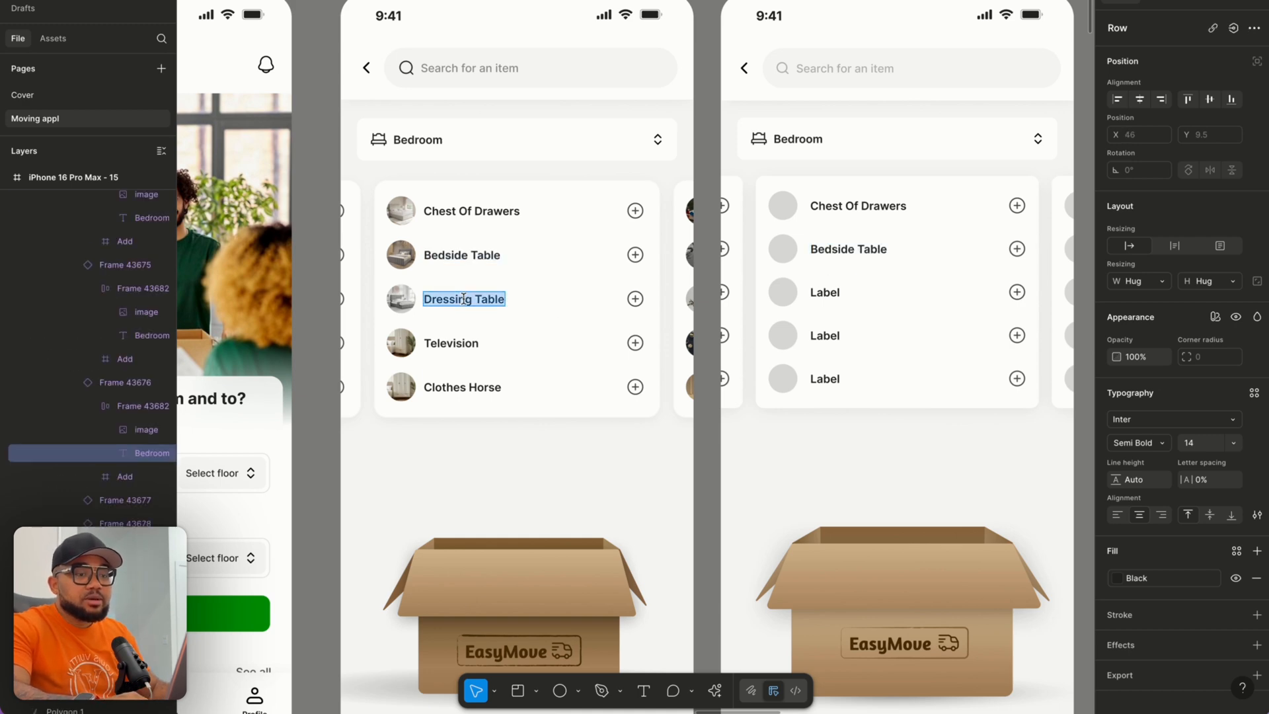
double_click(826, 292)
key(super+v)
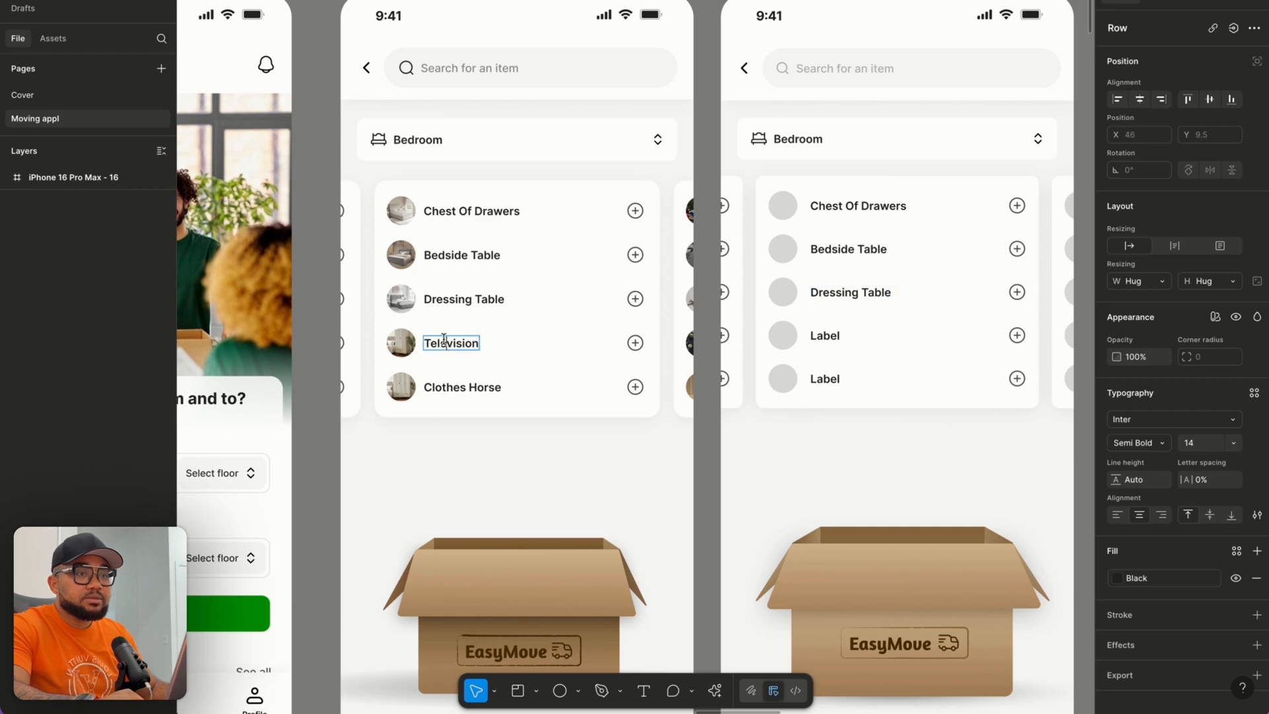
double_click(444, 339)
key(super+c)
click(837, 335)
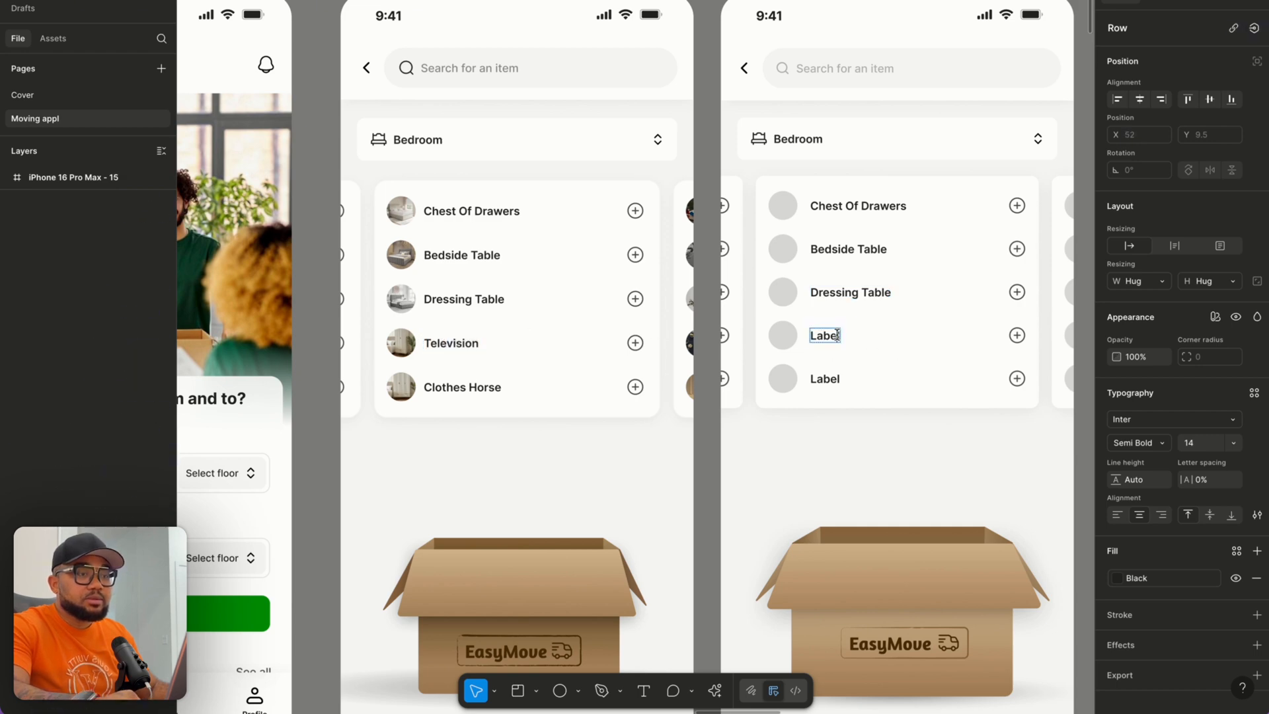
double_click(837, 335)
key(super+v)
key(Escape)
key(Escape)
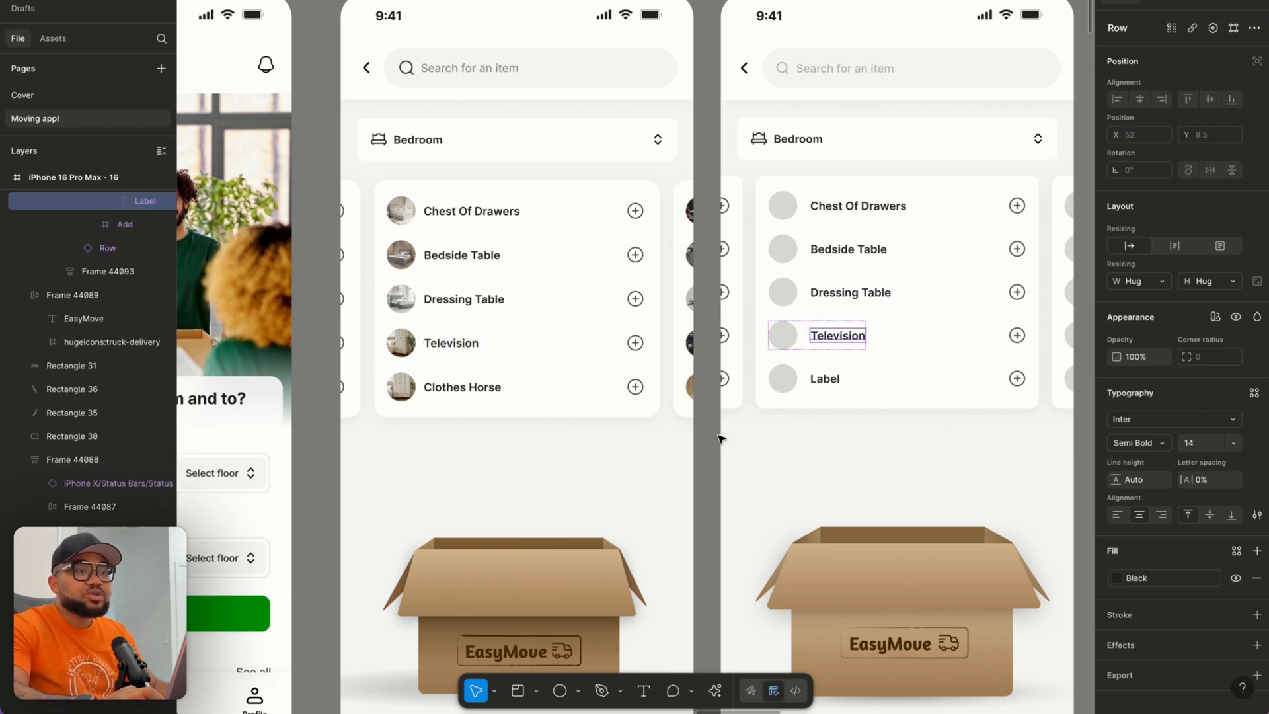
Set the auto layout alignment to right on the card frames of both the rebuilt screen and the reference screen.
scroll(727, 433, right, 3)
scroll(727, 432, down, 1)
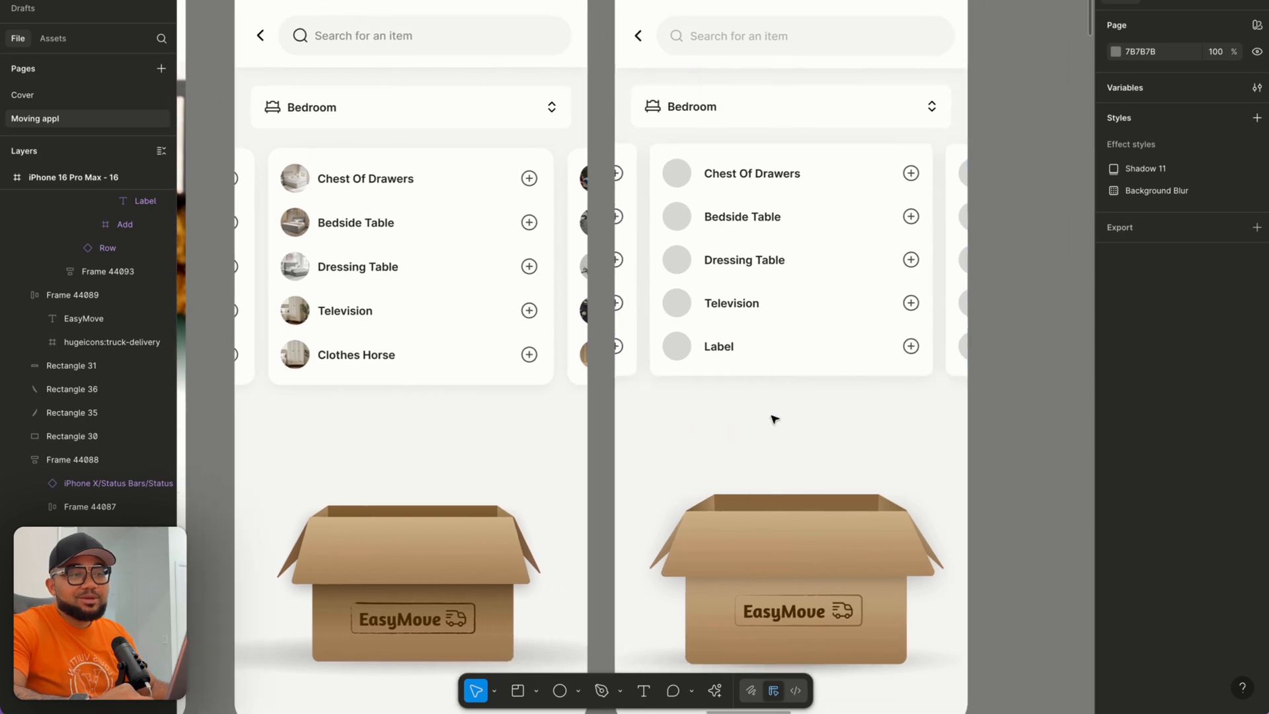
click(877, 300)
click(1159, 329)
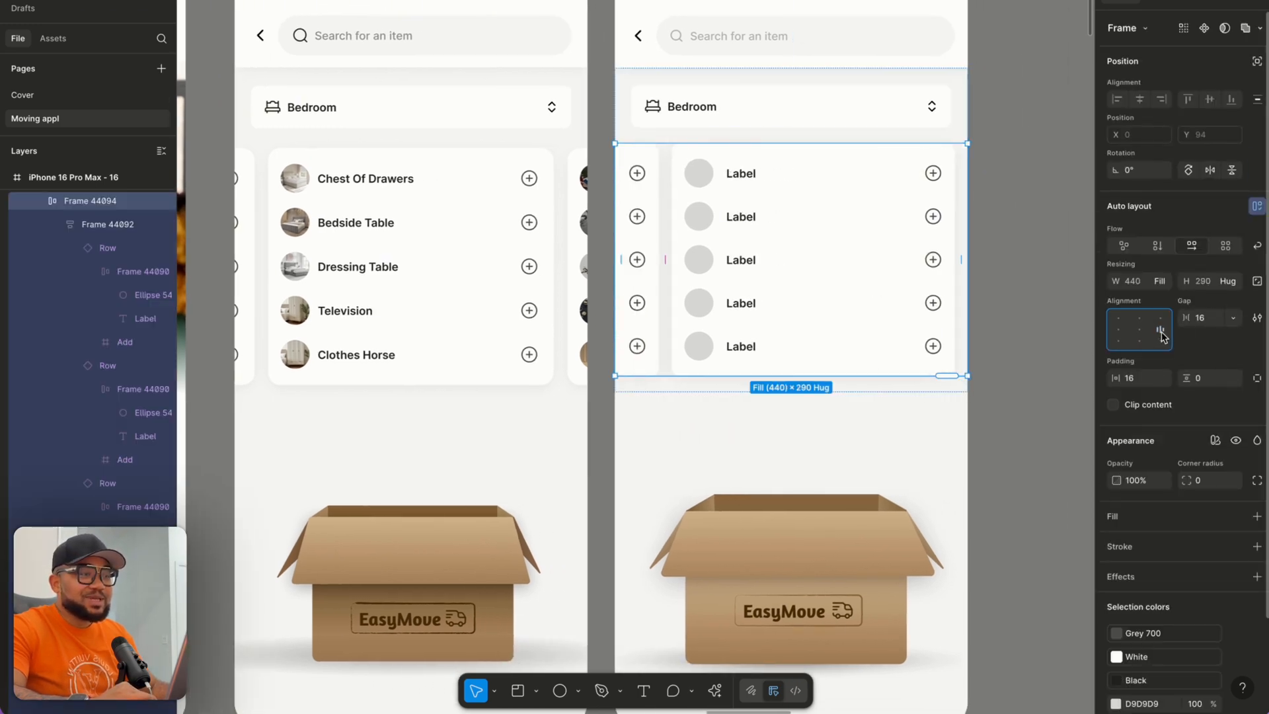
double_click(411, 264)
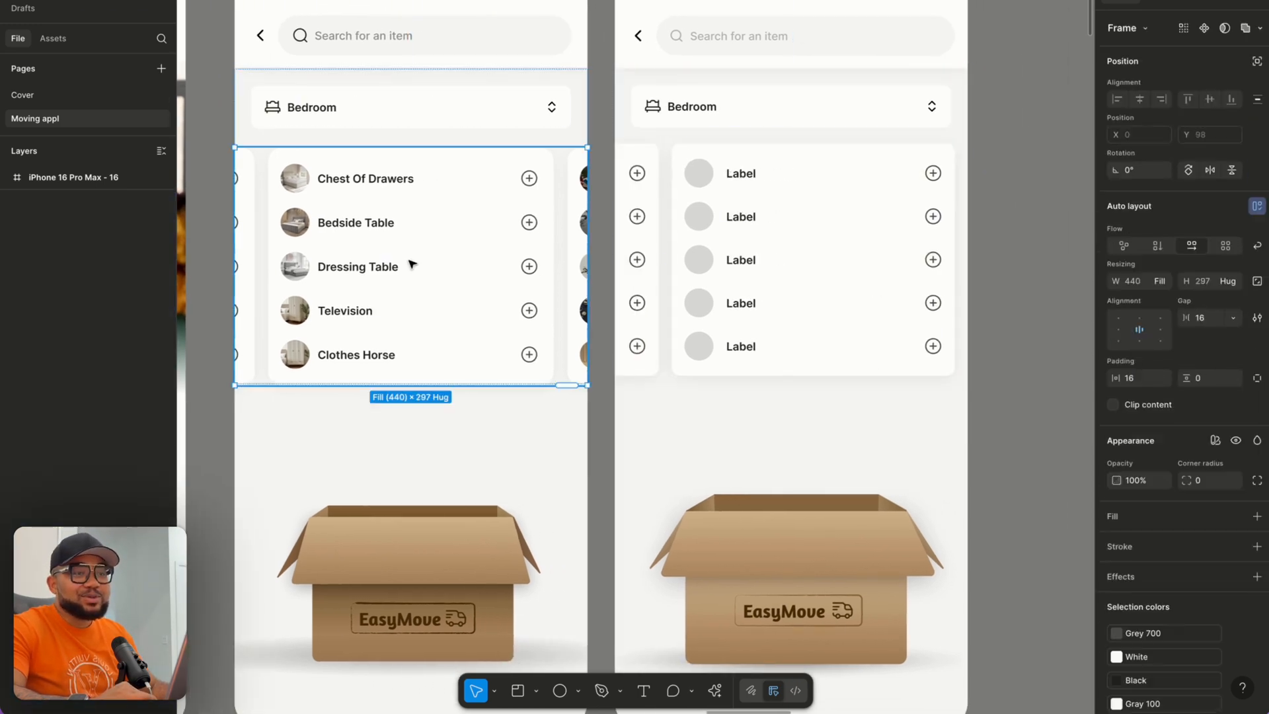
click(1159, 329)
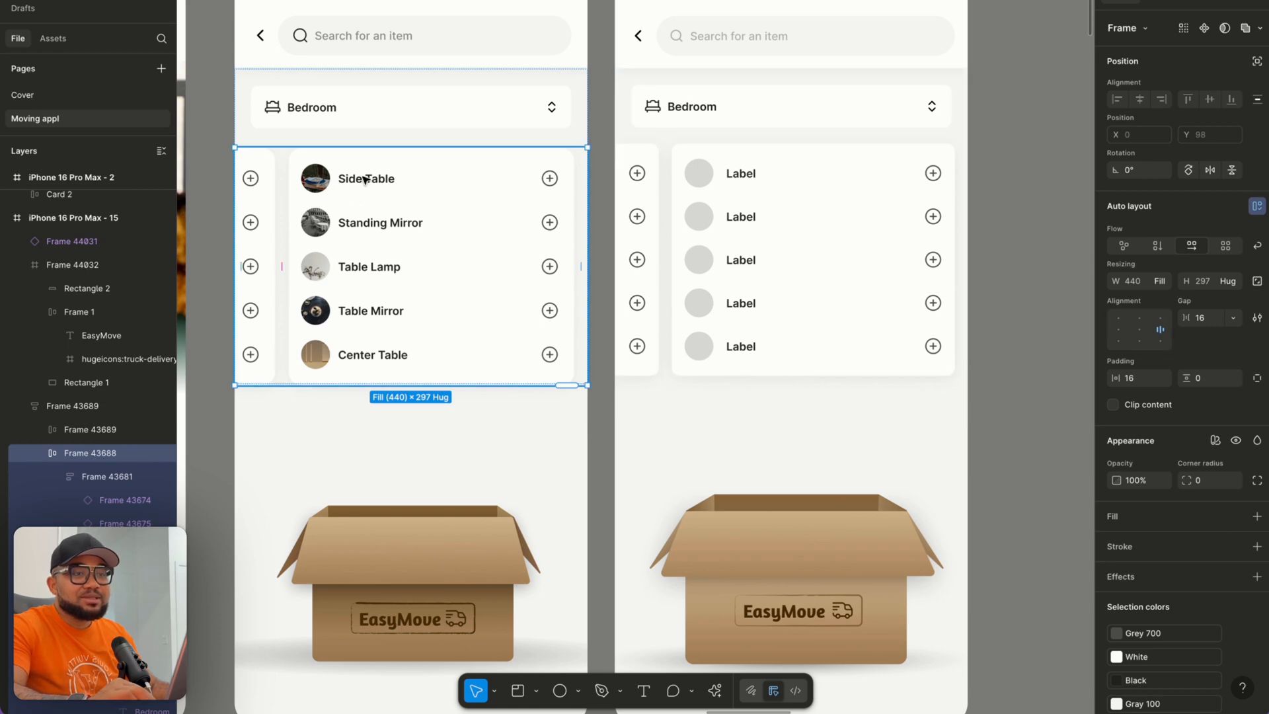
Copy "Side Table" and "Standing Mirror" from the reference third card into the first and second row labels of the rebuilt third card.
double_click(342, 182)
double_click(362, 177)
key(ctrl+c)
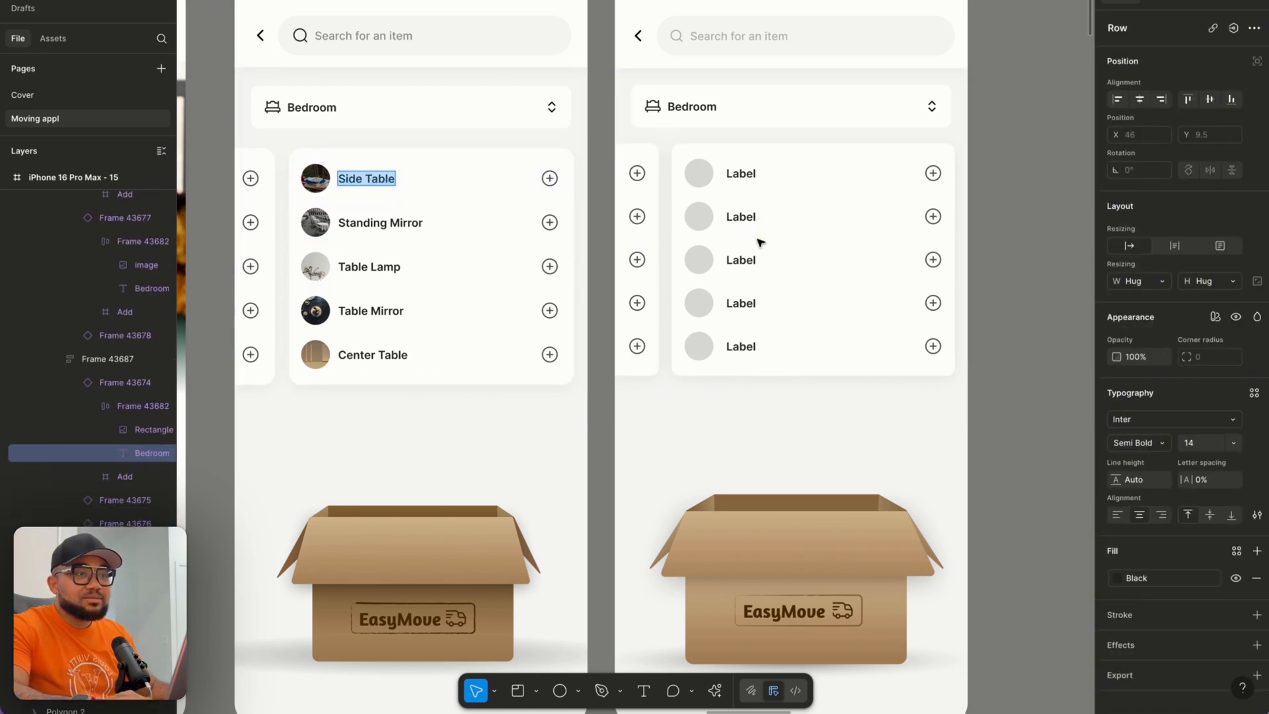
double_click(745, 173)
key(ctrl+v)
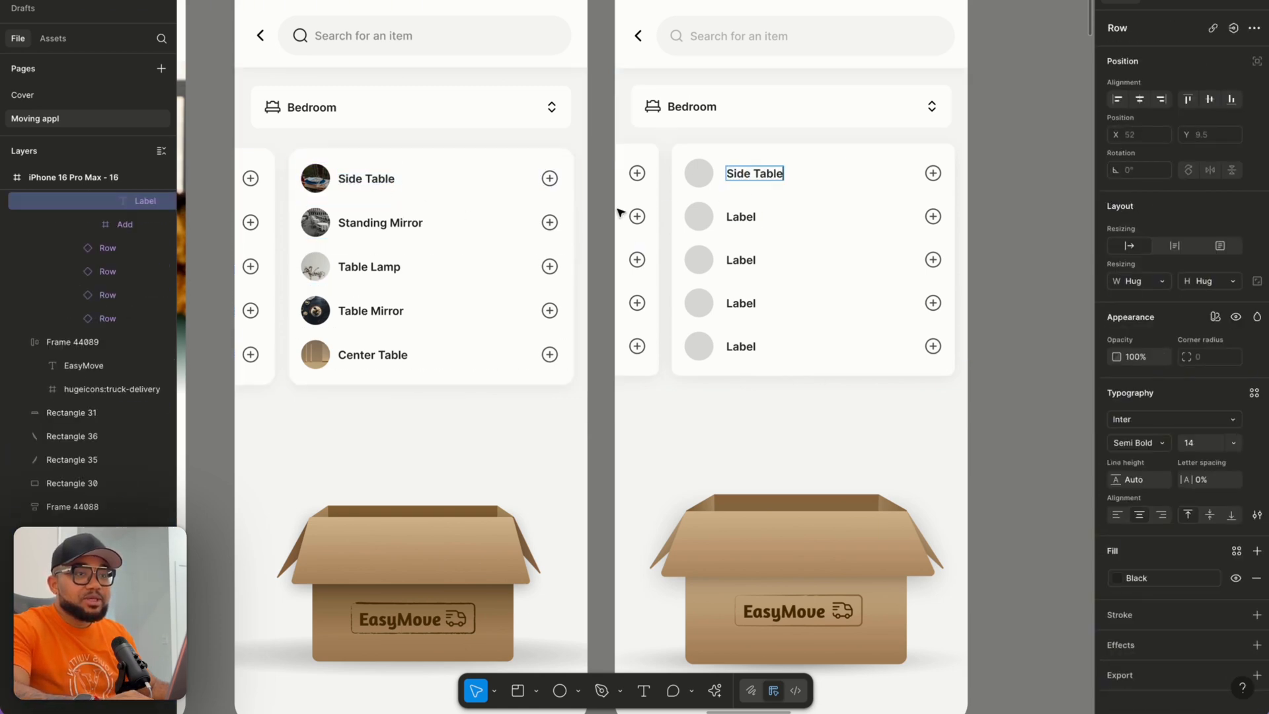
double_click(384, 223)
key(ctrl+c)
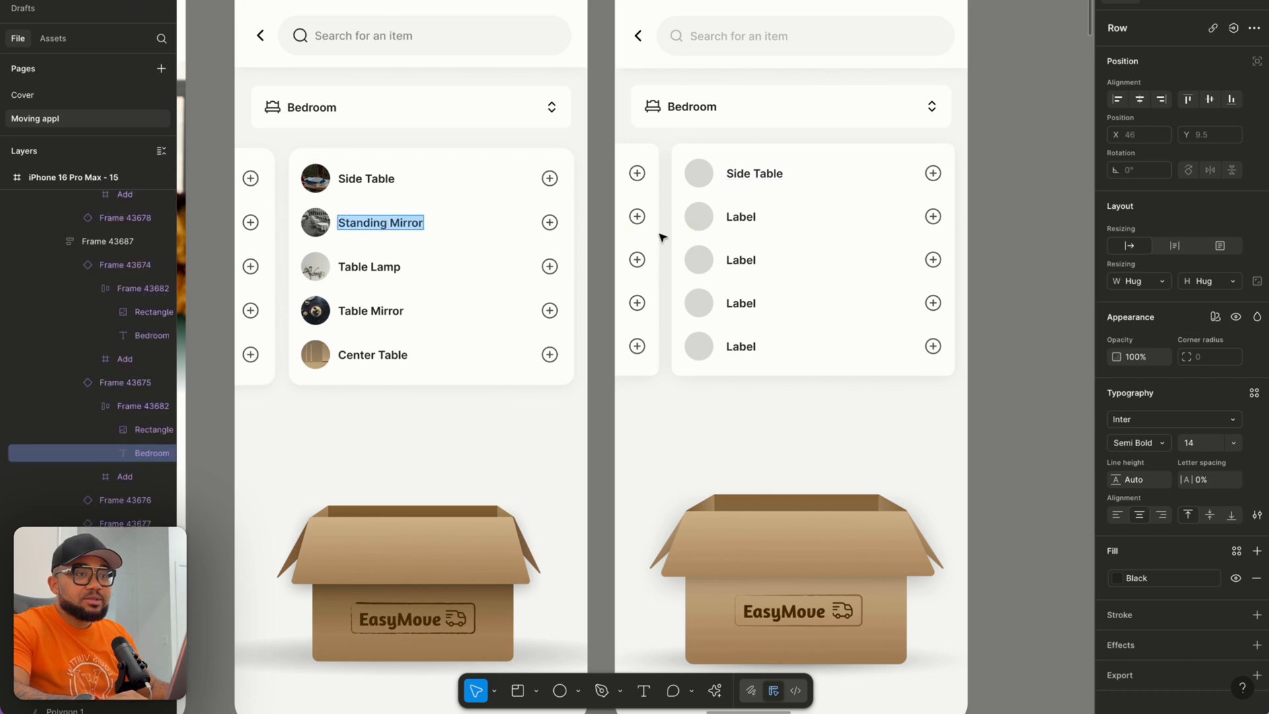
double_click(740, 217)
key(ctrl+v)
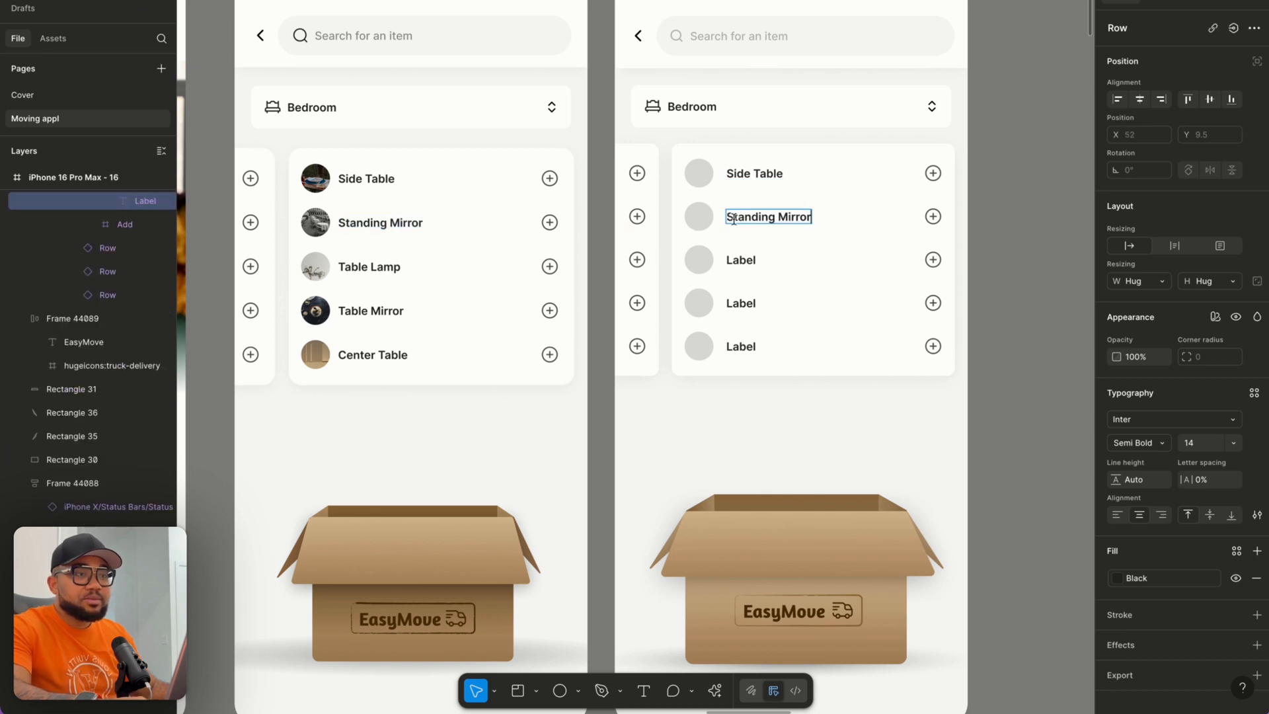
Copy "Table Lamp" and "Table Mirror" from the reference third card into the third and fourth row labels of the rebuilt third card.
double_click(370, 266)
key(ctrl+c)
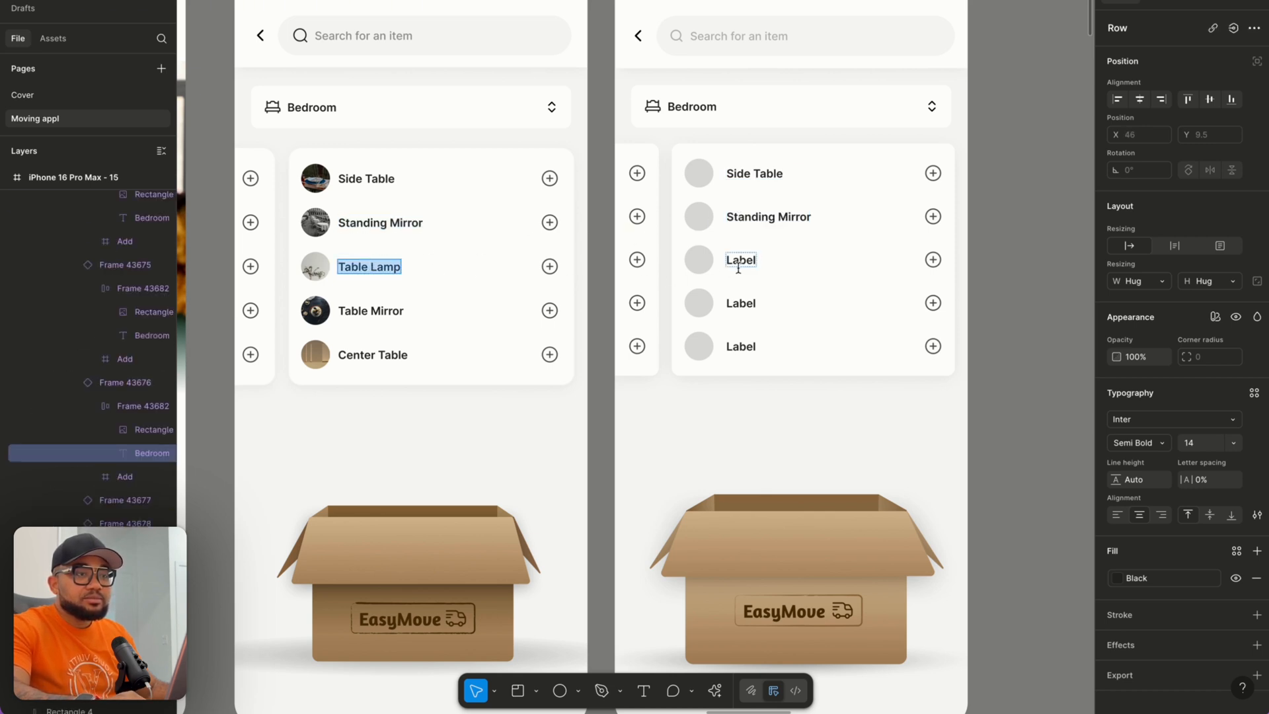
double_click(741, 260)
key(ctrl+v)
double_click(372, 310)
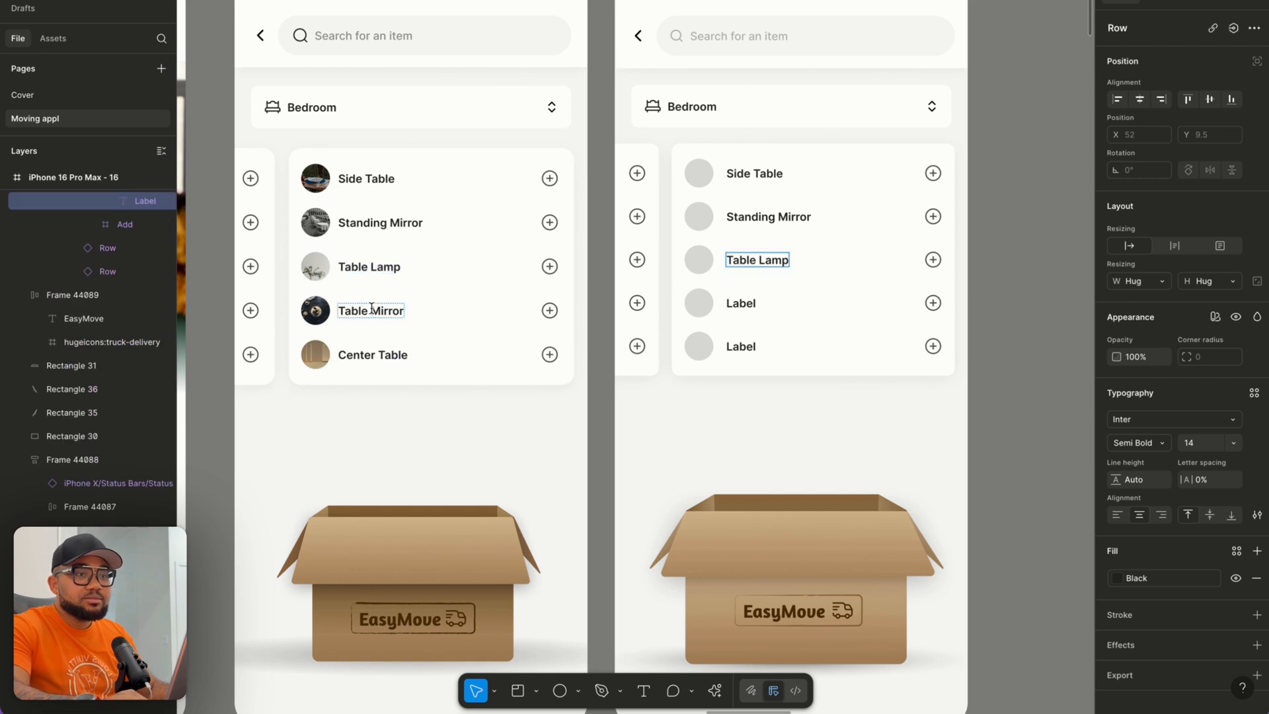
double_click(740, 302)
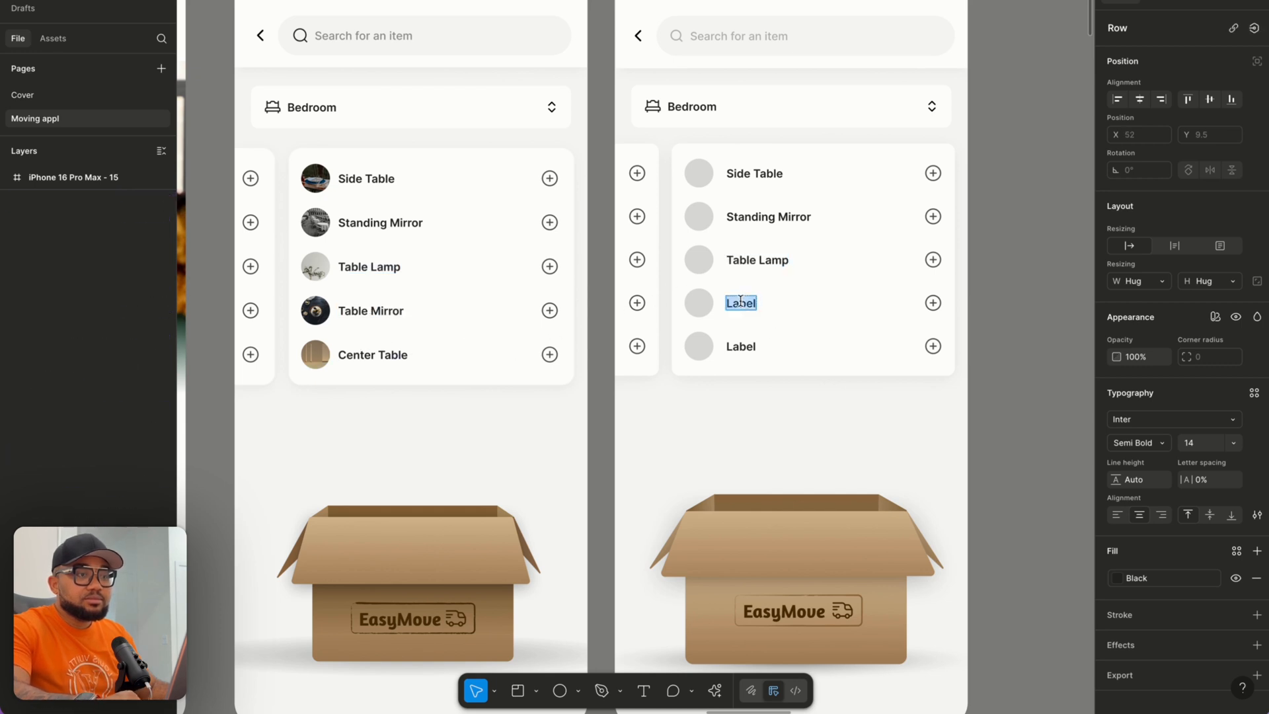
text(Table Mirror)
Copy "Center Table" from the reference third card into the fifth row label of the rebuilt third card.
double_click(373, 355)
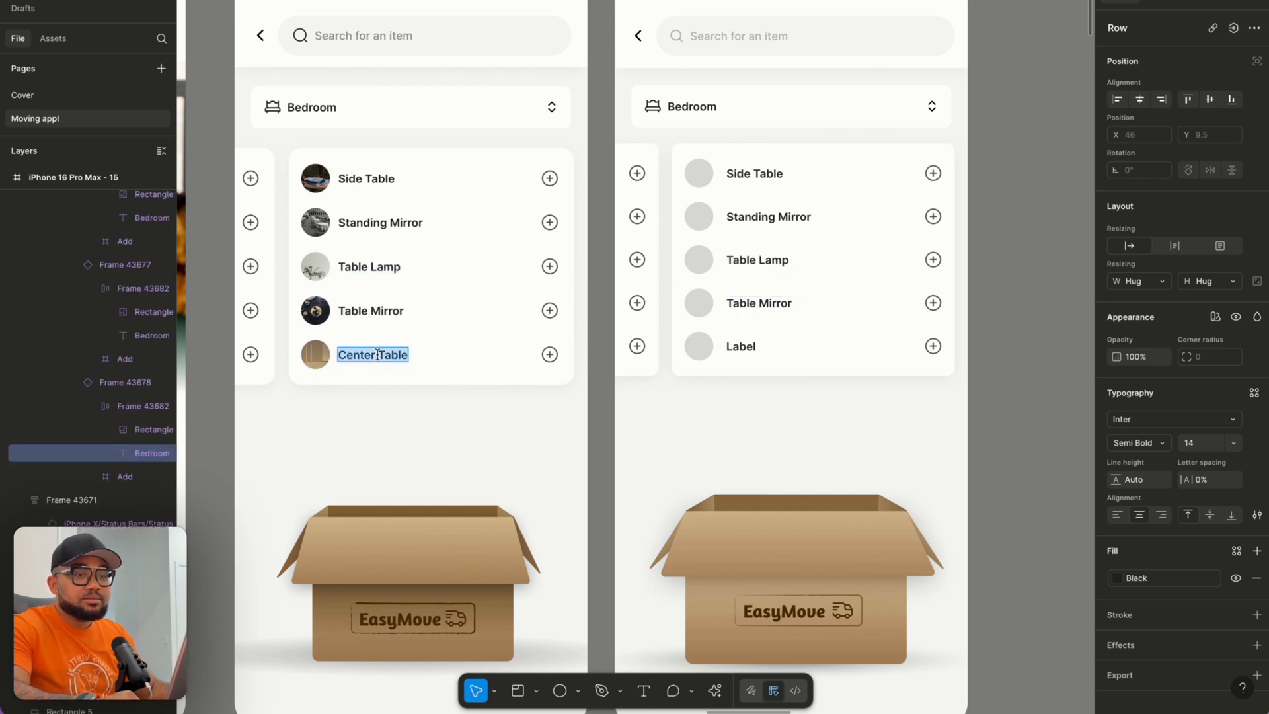
double_click(740, 346)
text(Center Table)
click(1077, 403)
Set the auto layout alignment to left on the card frames of both the rebuilt screen and the reference screen.
click(849, 319)
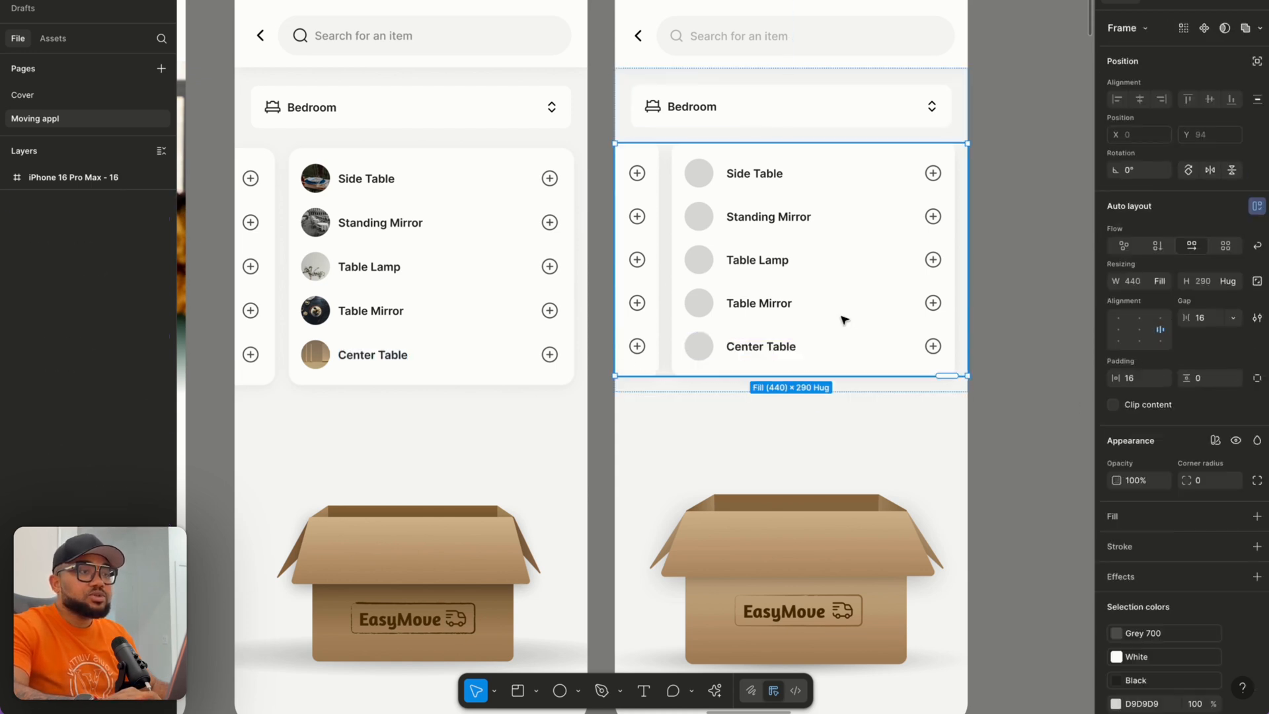
click(1118, 335)
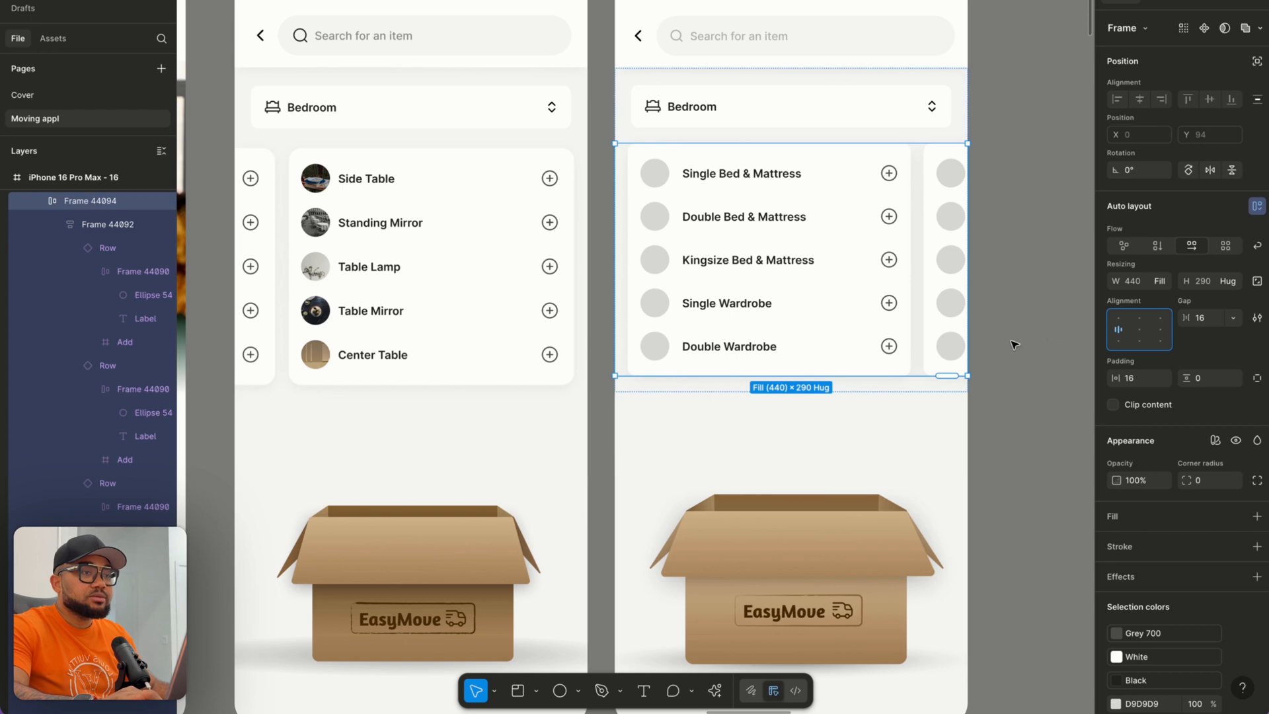
click(1013, 344)
scroll(1014, 344, down, 1)
double_click(796, 273)
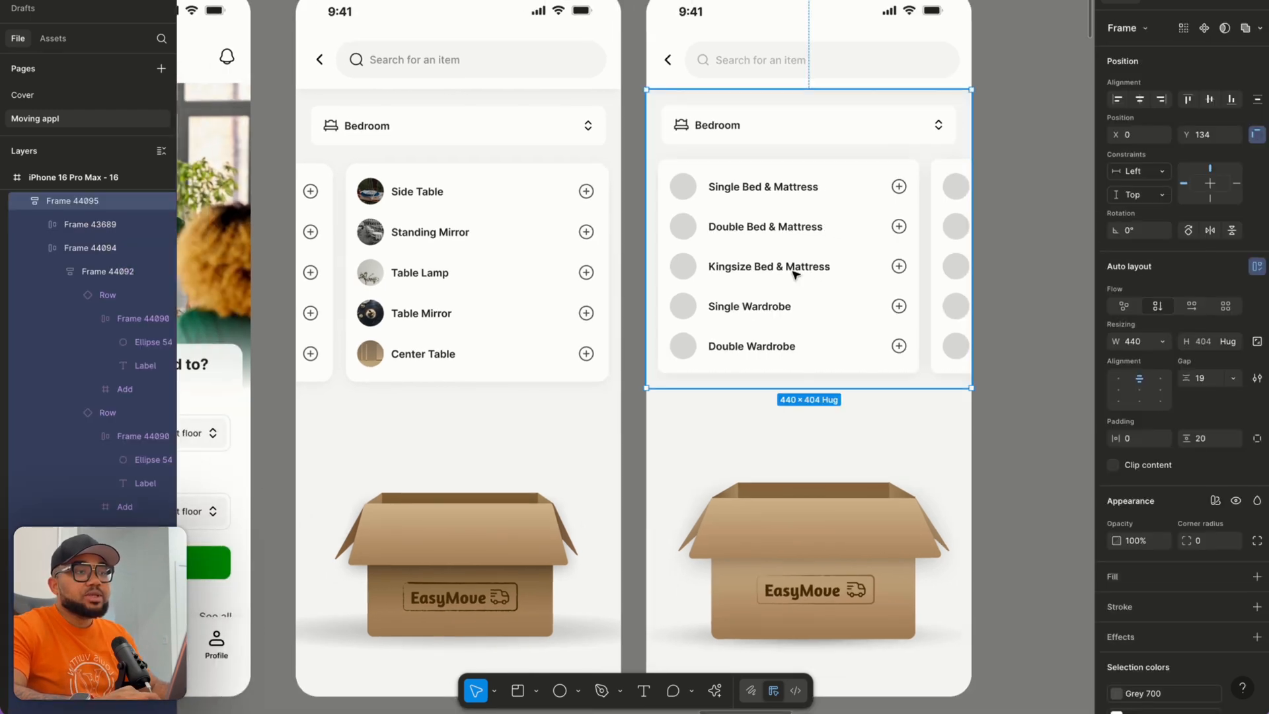
scroll(794, 274, left, 2)
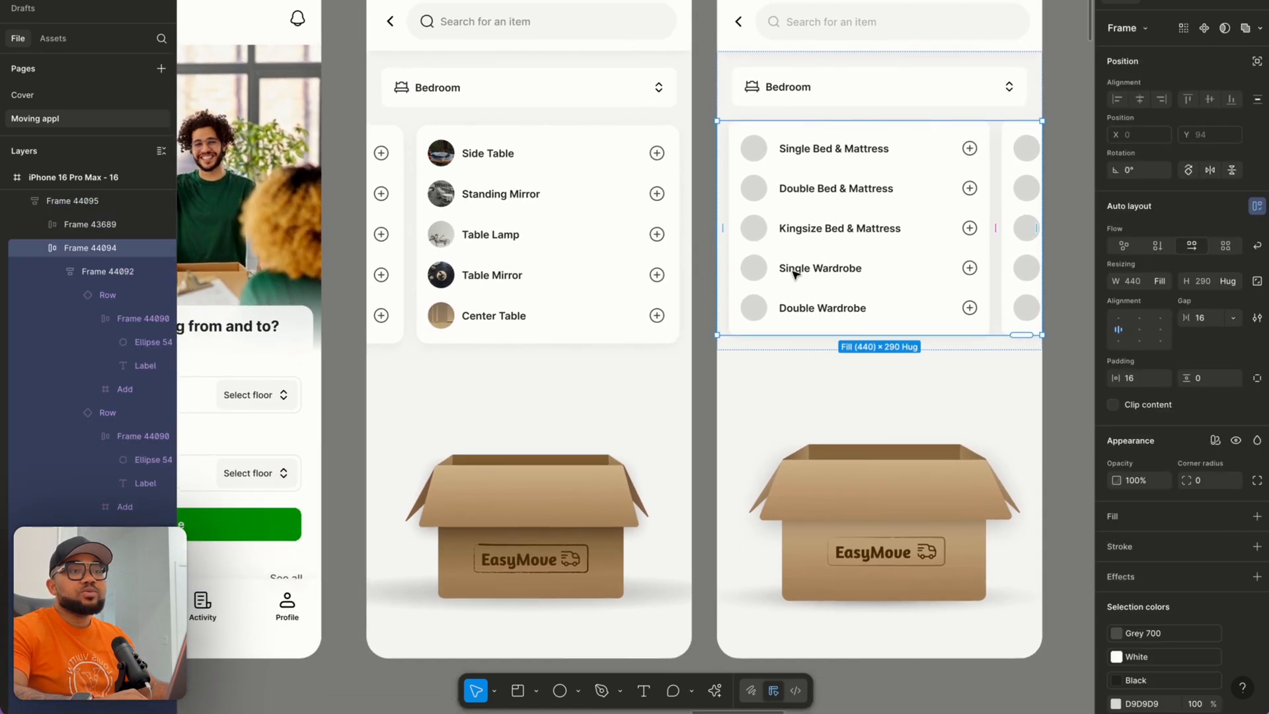
double_click(440, 202)
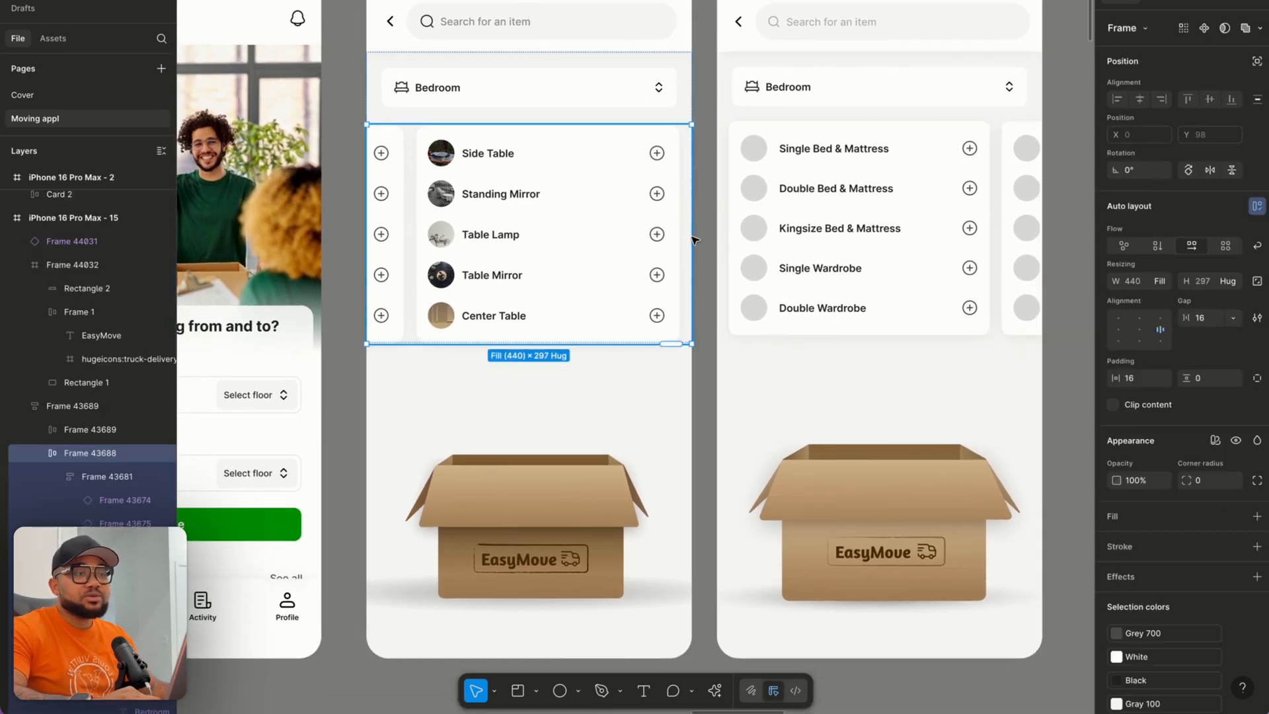
click(1114, 335)
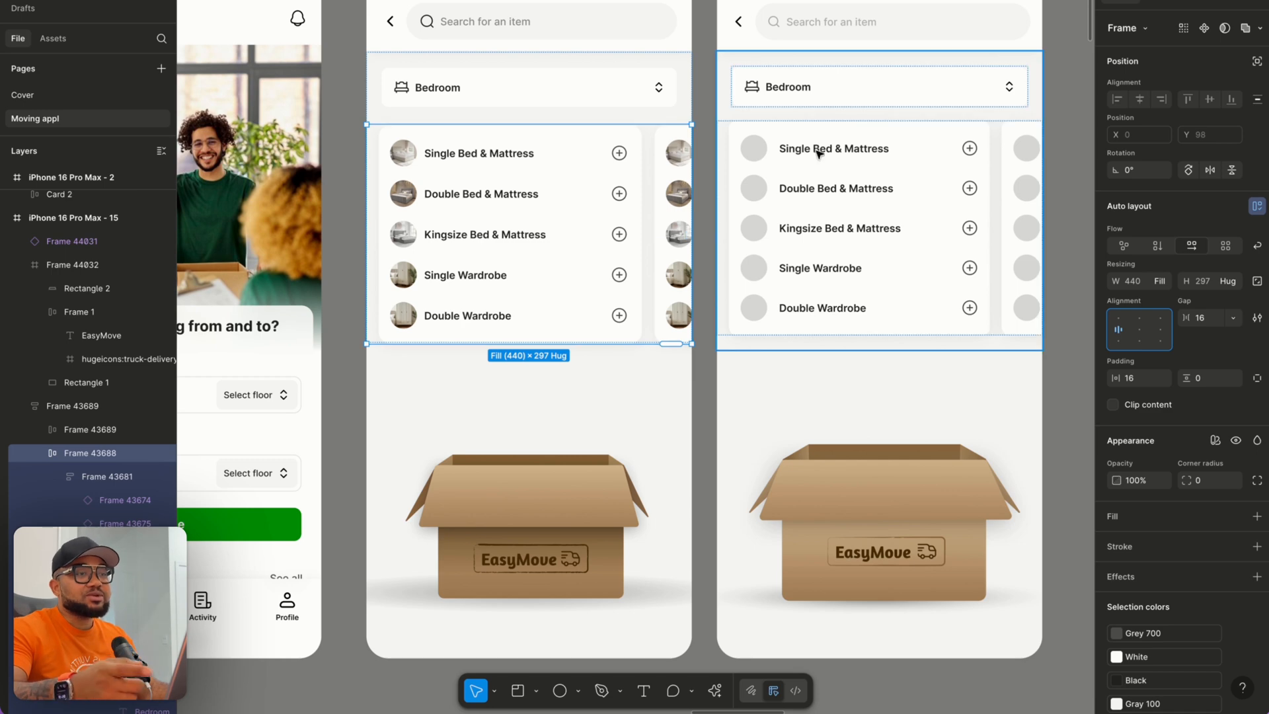
Switch to Pinterest, search for "bed" and copy the image of the beige upholstered bed with brown patterned cushions.
key(ctrl+Right)
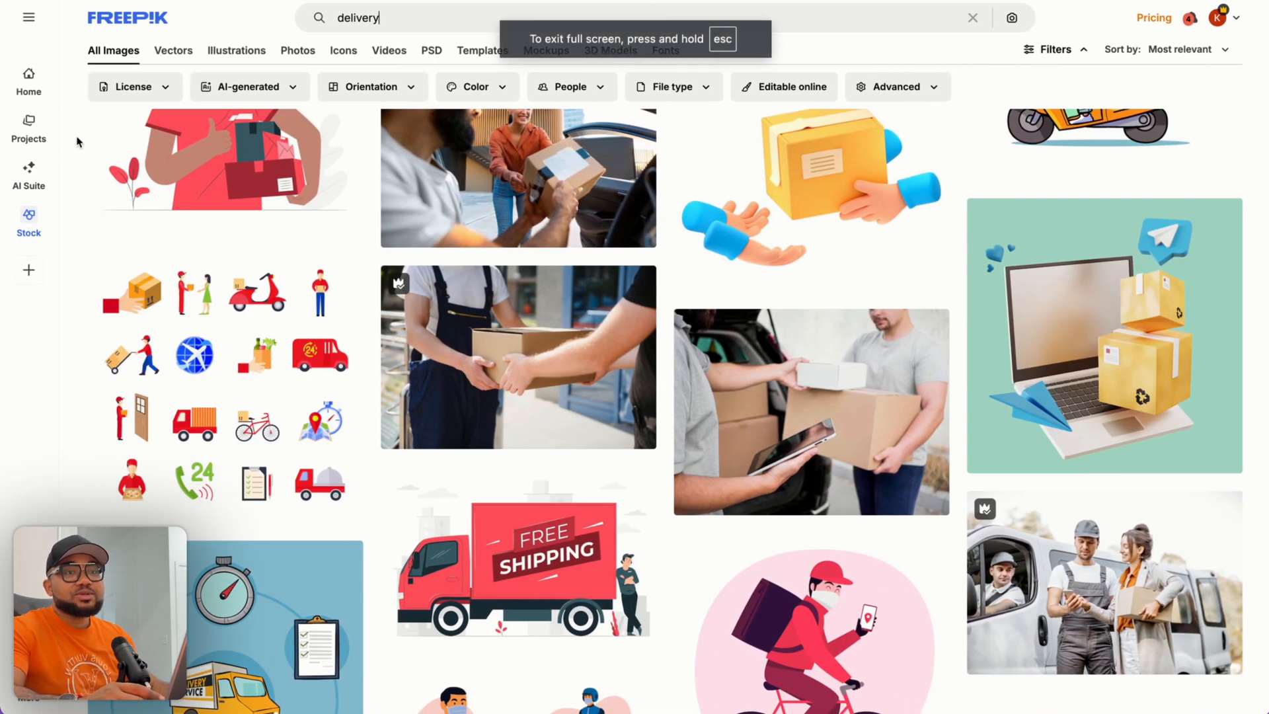
key(ctrl+Right)
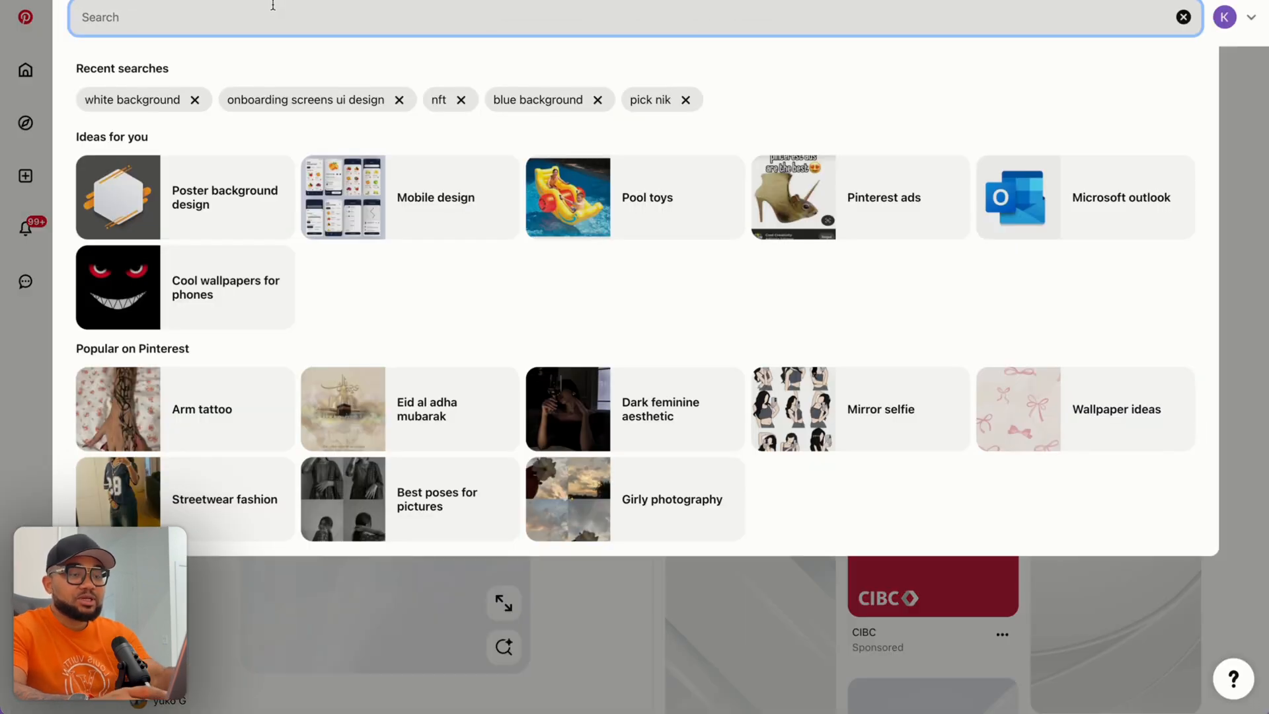
text(bed)
key(Return)
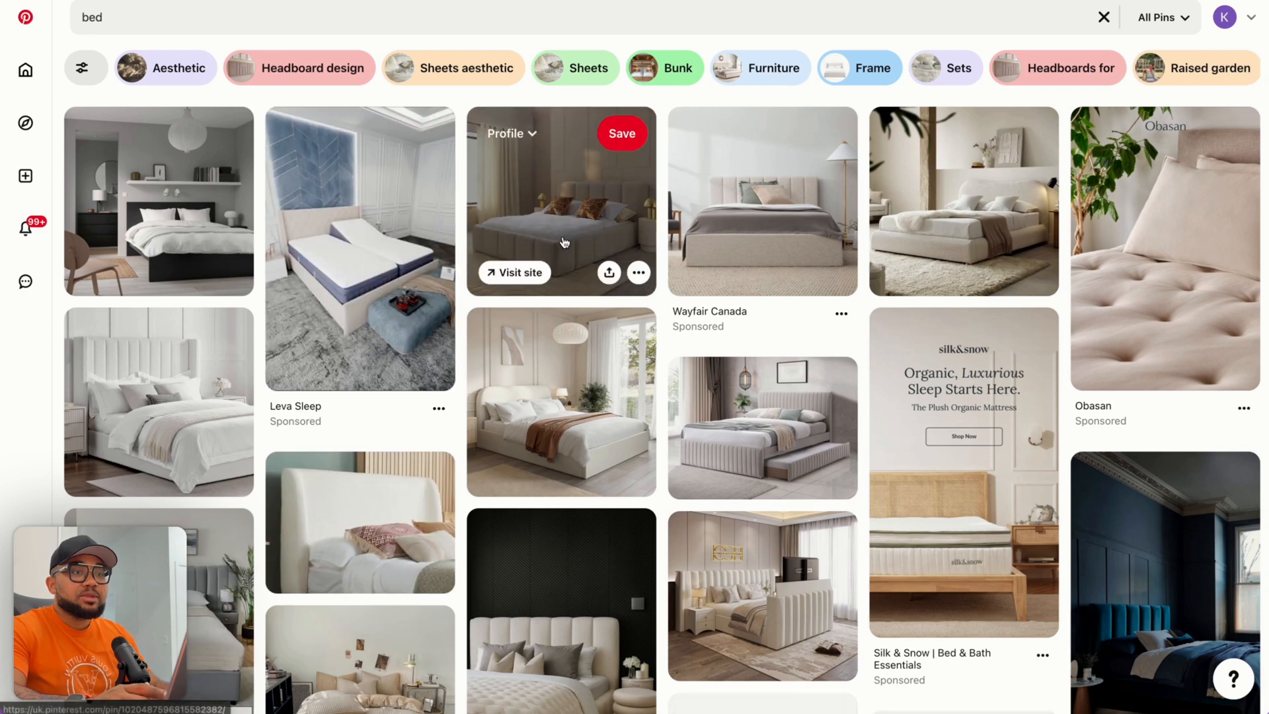
click(561, 236)
right_click(469, 271)
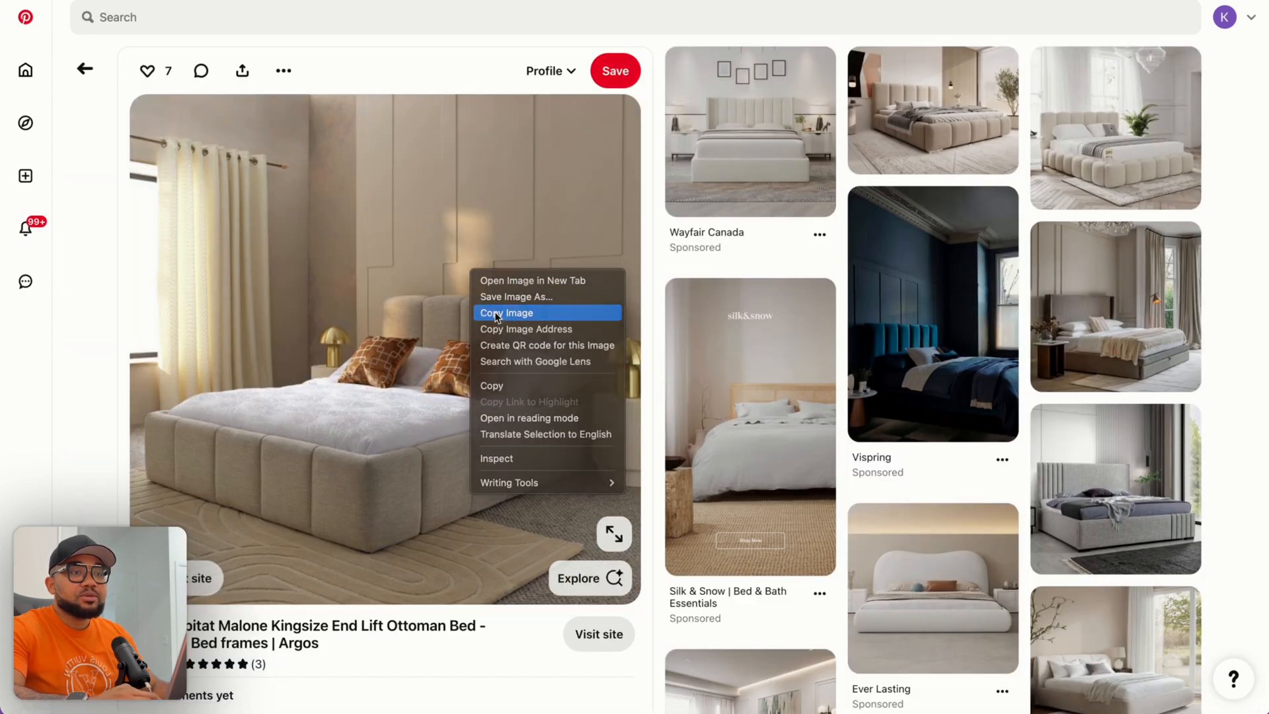
click(495, 313)
Switch back to Figma and replace the grey circle in the rebuilt "Single Bed & Mattress" row with the copied bed image.
key(ctrl+Left)
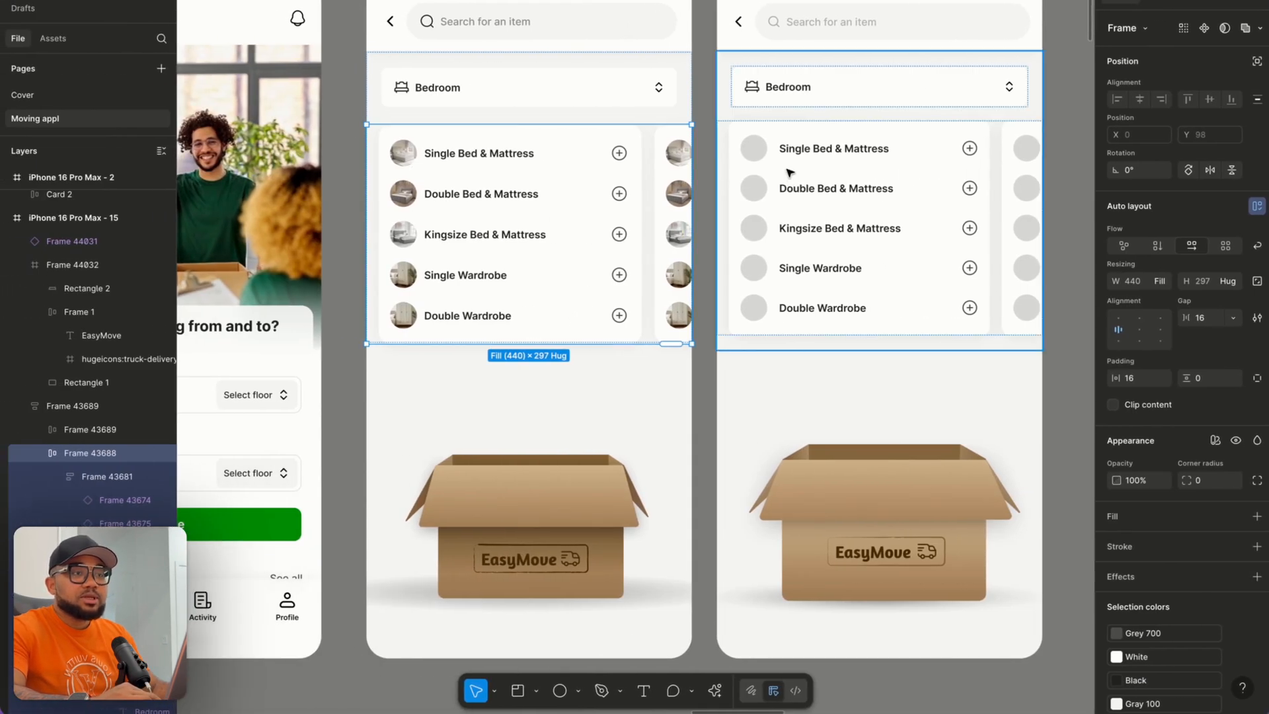
click(764, 161)
click(764, 161)
click(764, 158)
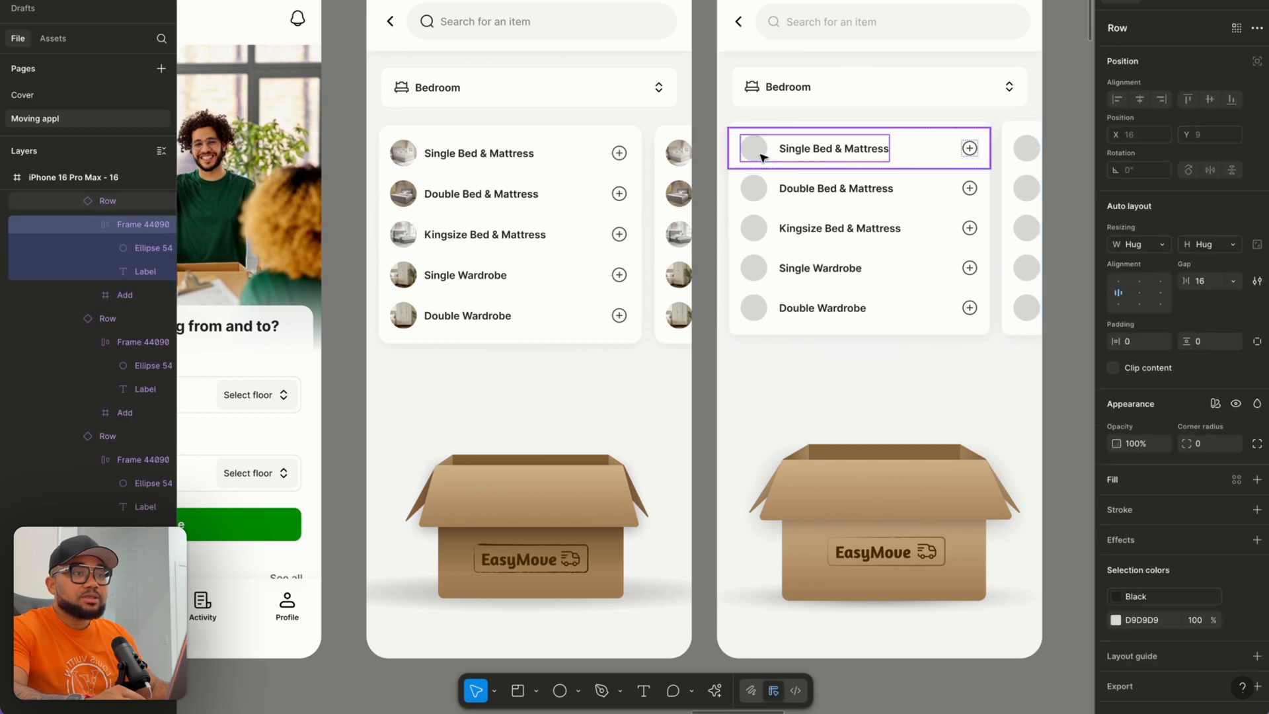
click(764, 158)
key(ctrl+shift+r)
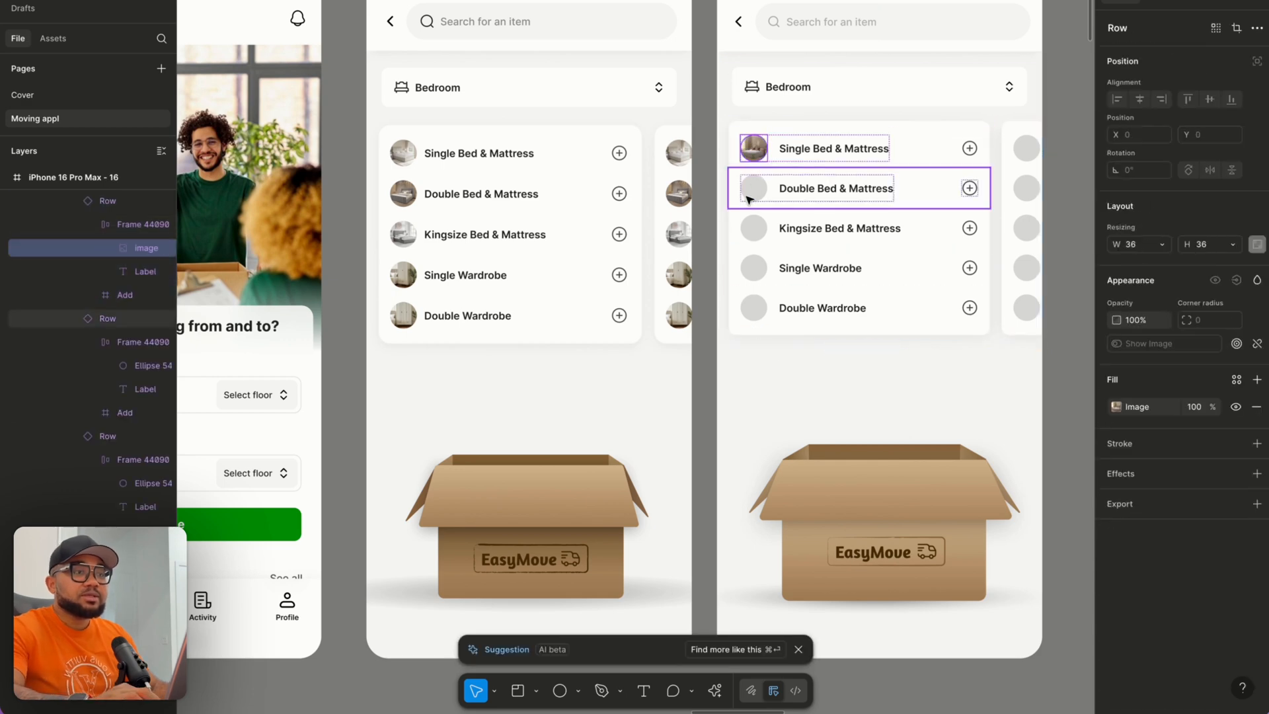
click(713, 254)
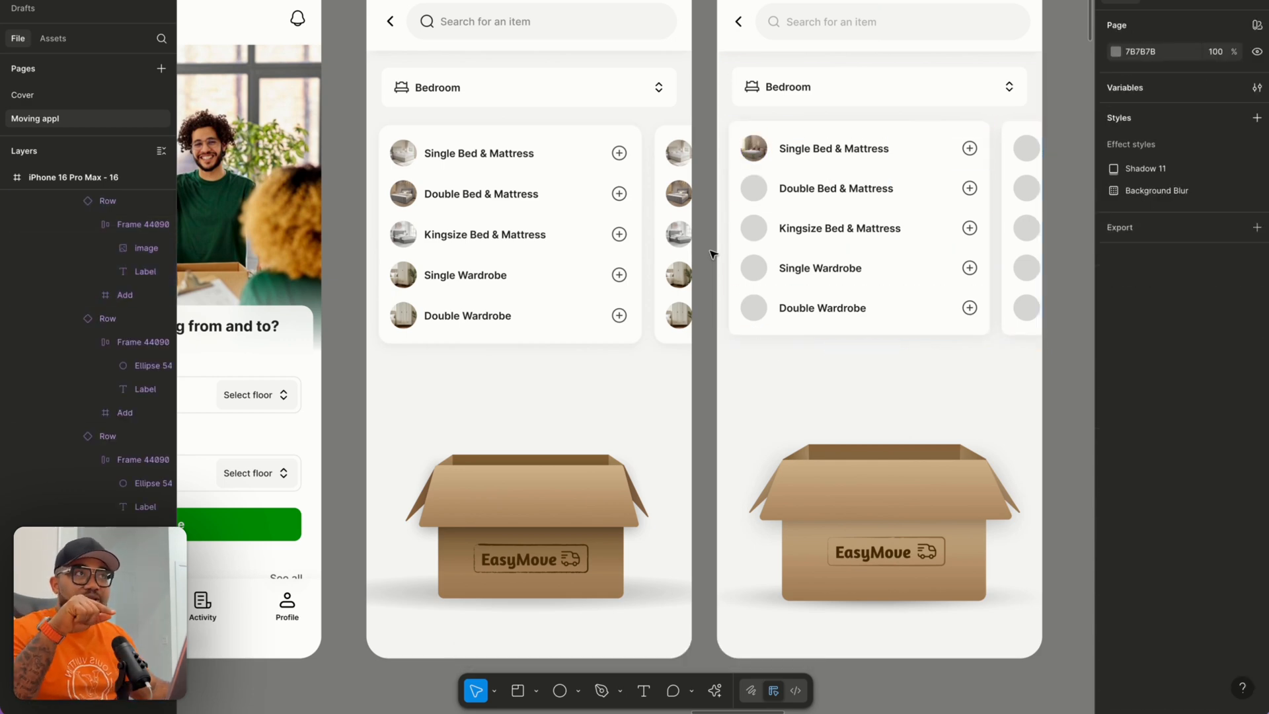
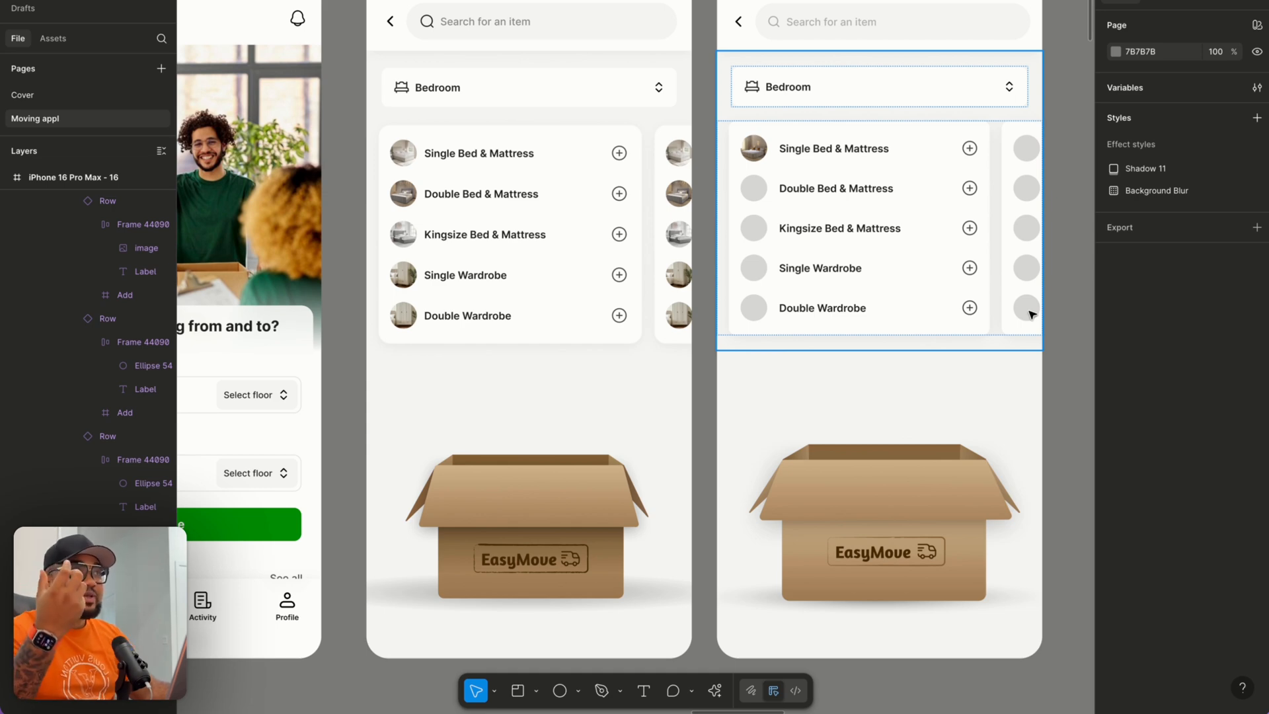
Select the card frame on the rebuilt screen and open the Unsplash plugin.
click(647, 285)
click(821, 265)
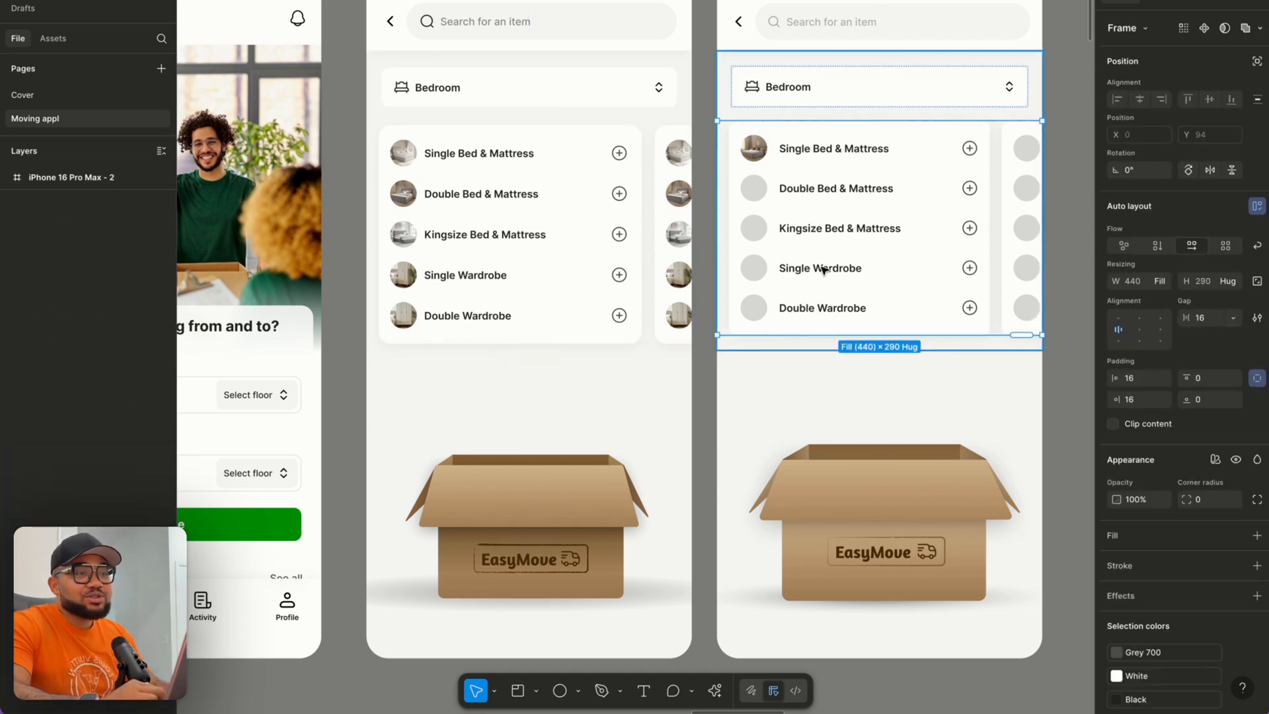
scroll(823, 269, right, 5)
scroll(824, 270, down, 1)
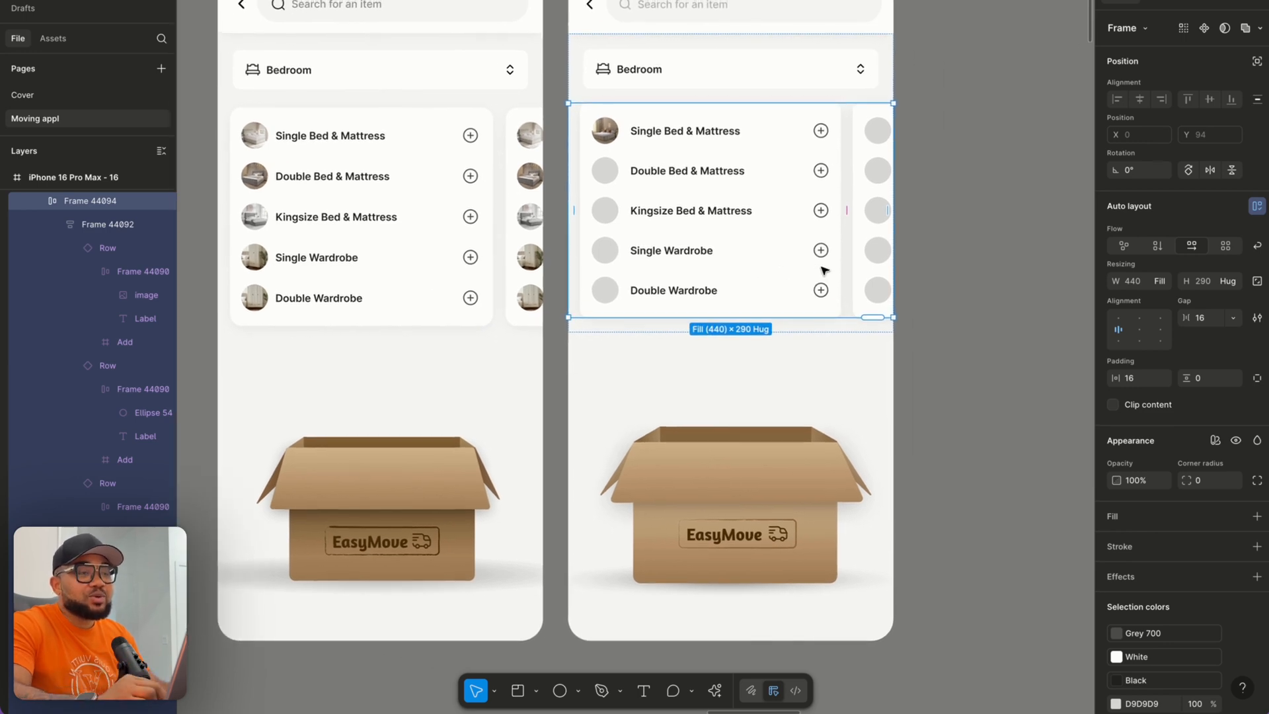
right_click(823, 269)
mouse_move(884, 541)
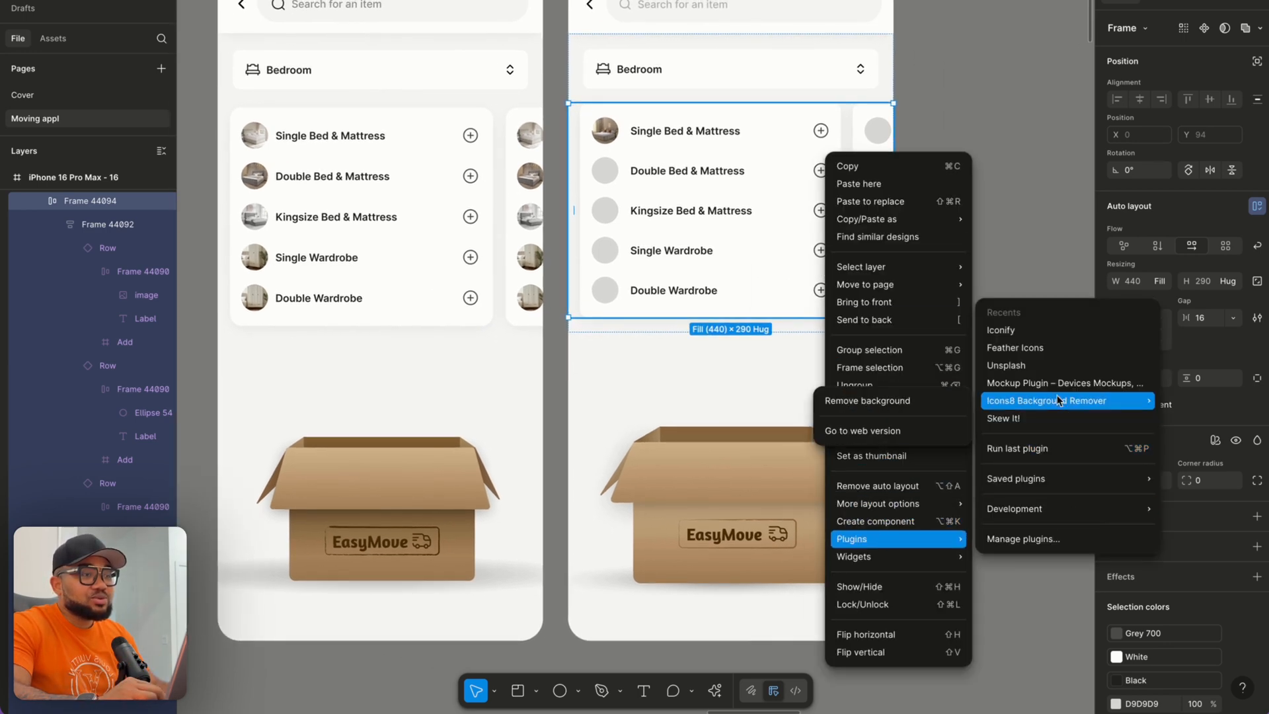
click(1005, 364)
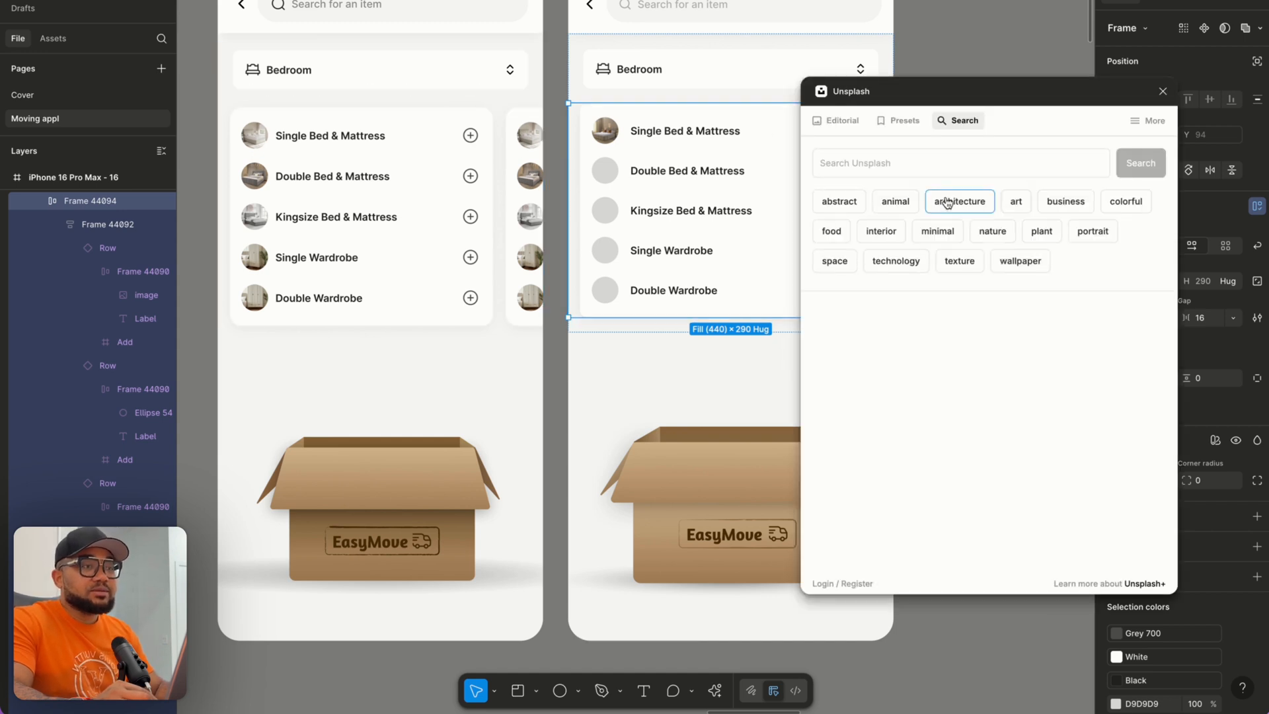
Search Unsplash for "bed" and fill the "Double Bed & Mattress" circle with the rumpled white bedding photo and "Kingsize Bed & Mattress" with the wooden bedroom photo.
click(919, 166)
text(bed)
key(Return)
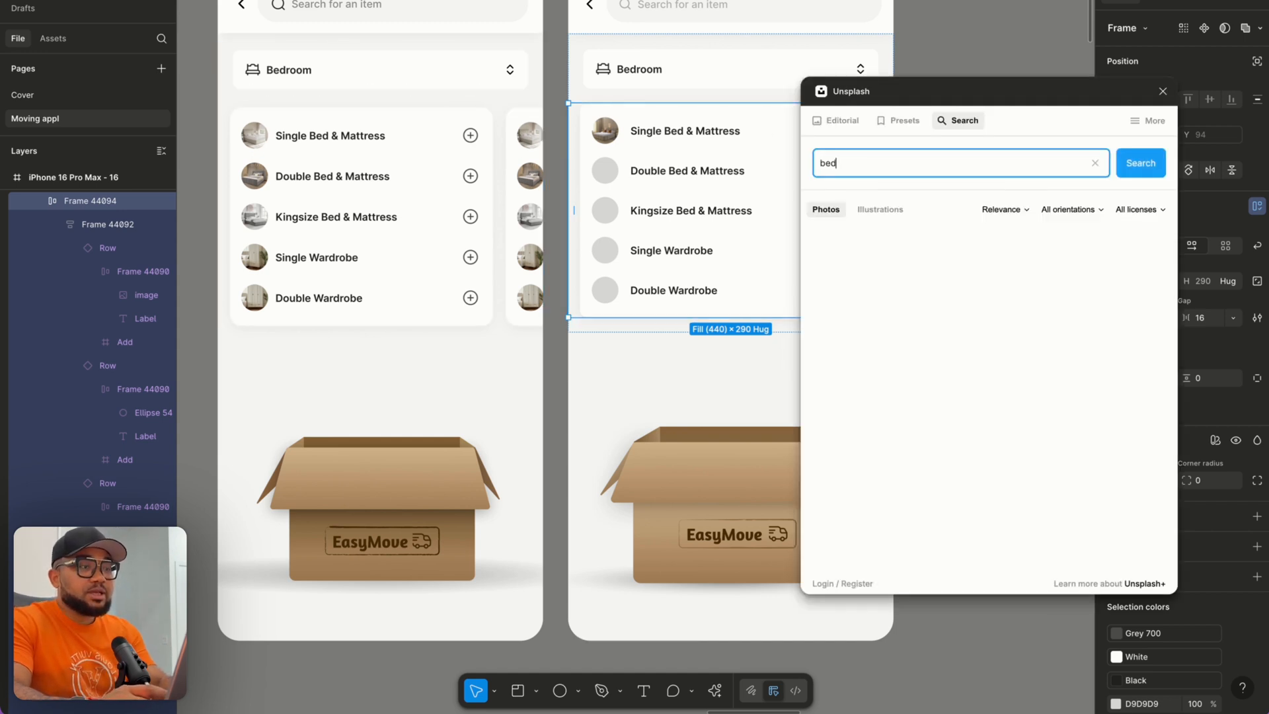
click(604, 171)
click(1079, 443)
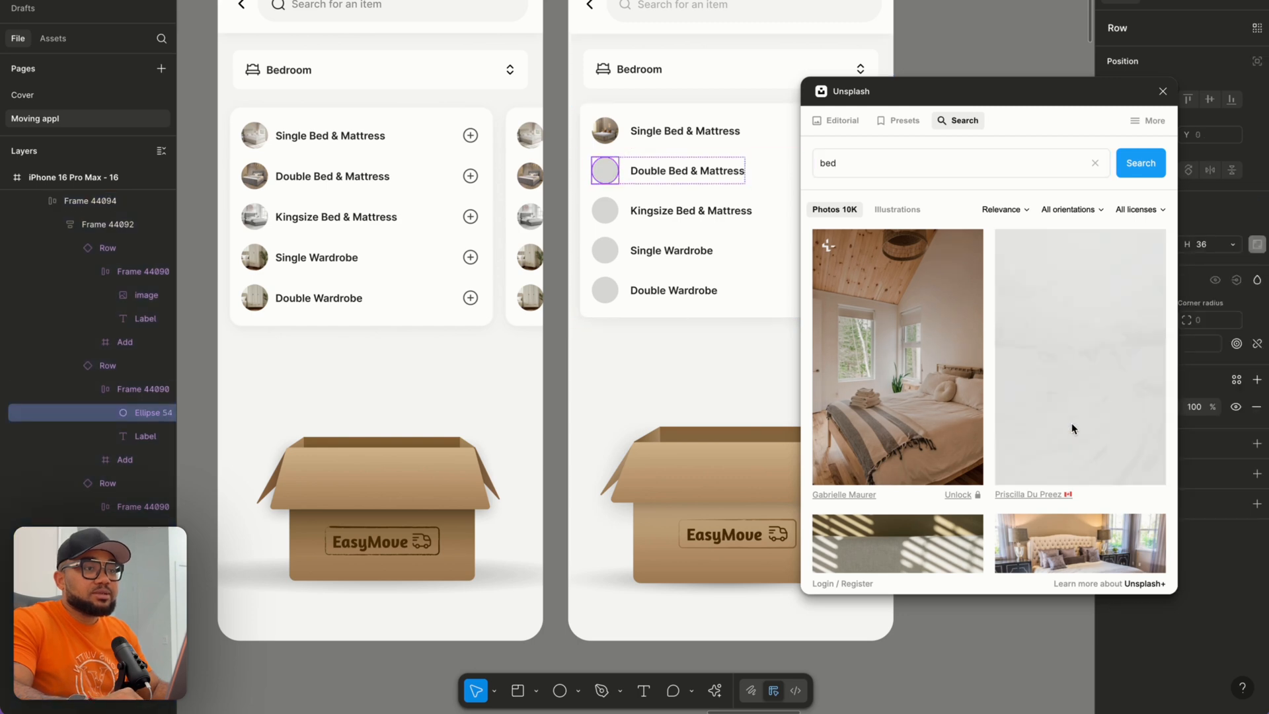
click(604, 210)
click(918, 424)
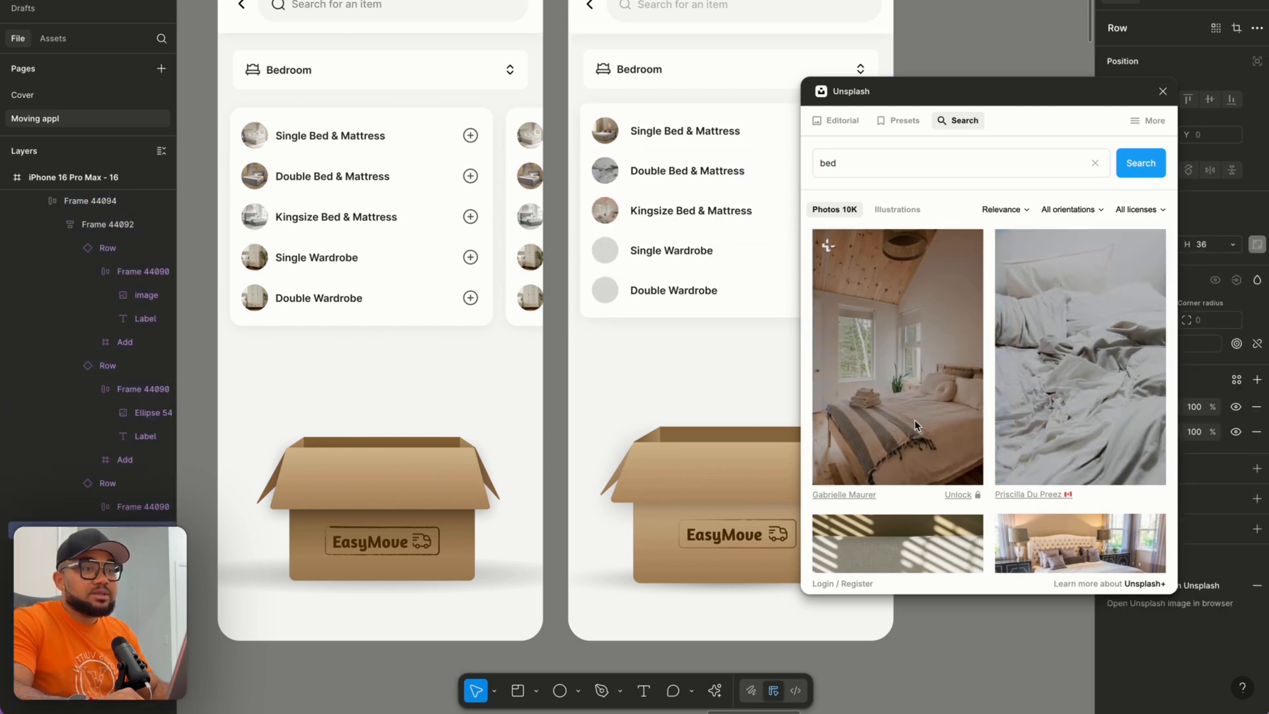
Search Unsplash for "wardrope" and fill the "Single Wardrobe" circle with the dressing room photo and "Double Wardrobe" with the wooden open closet photo.
click(605, 249)
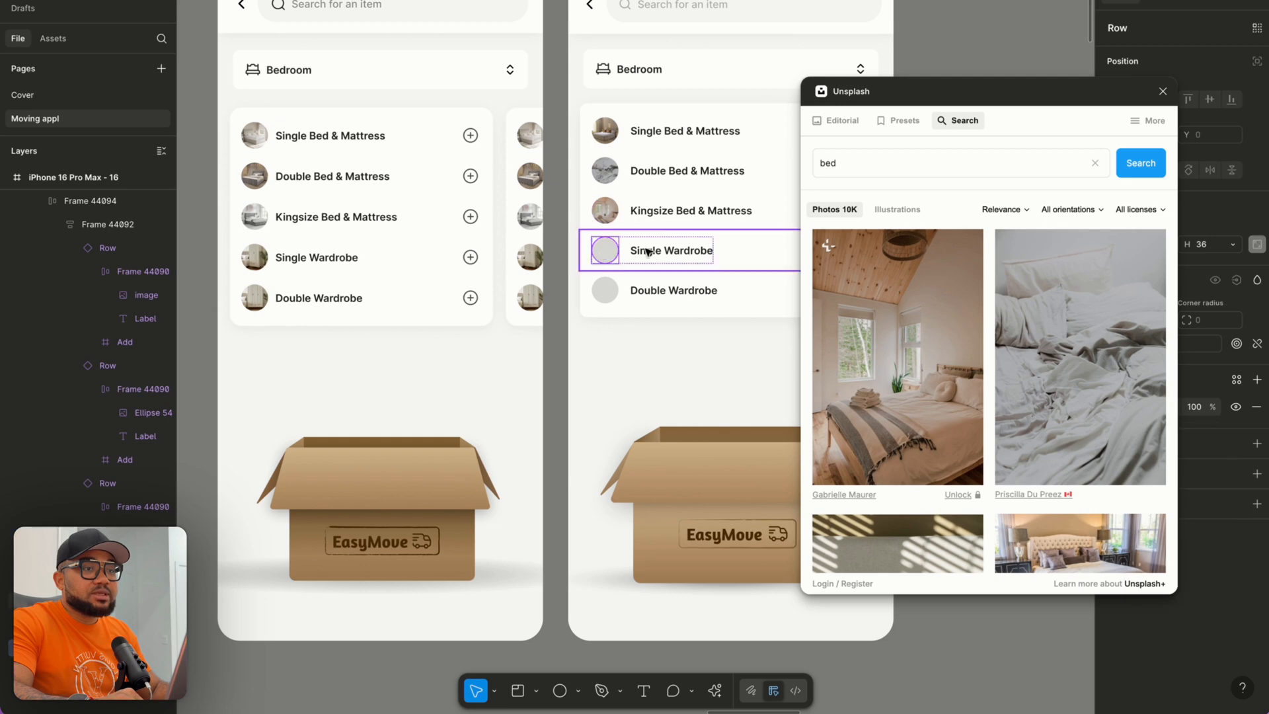
click(851, 172)
key(BackSpace)
text(wardrope)
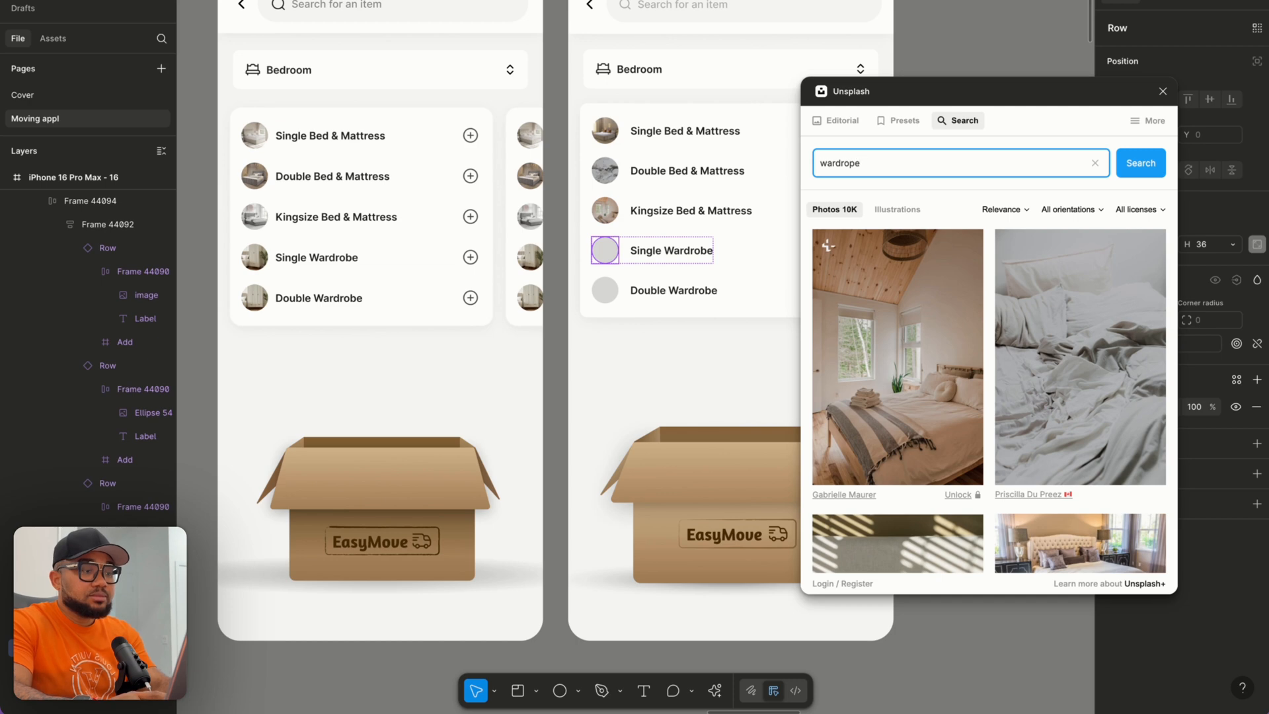
key(Return)
click(912, 315)
click(604, 292)
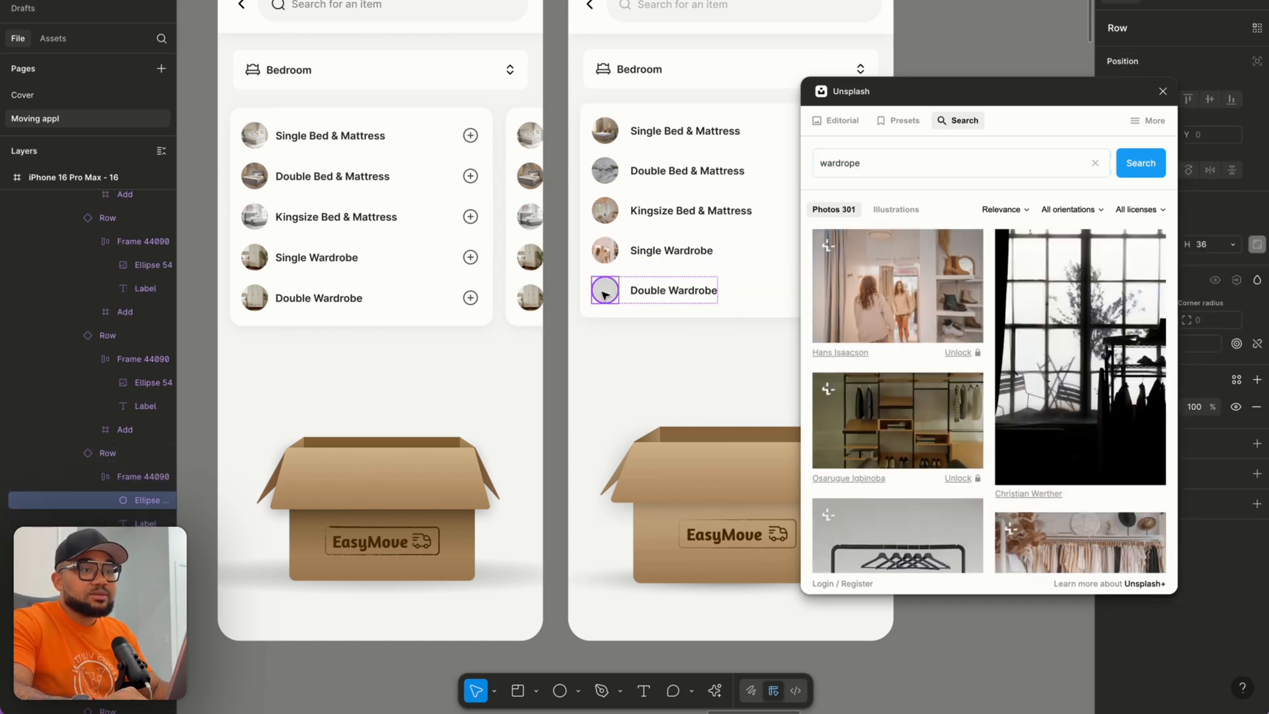
click(915, 401)
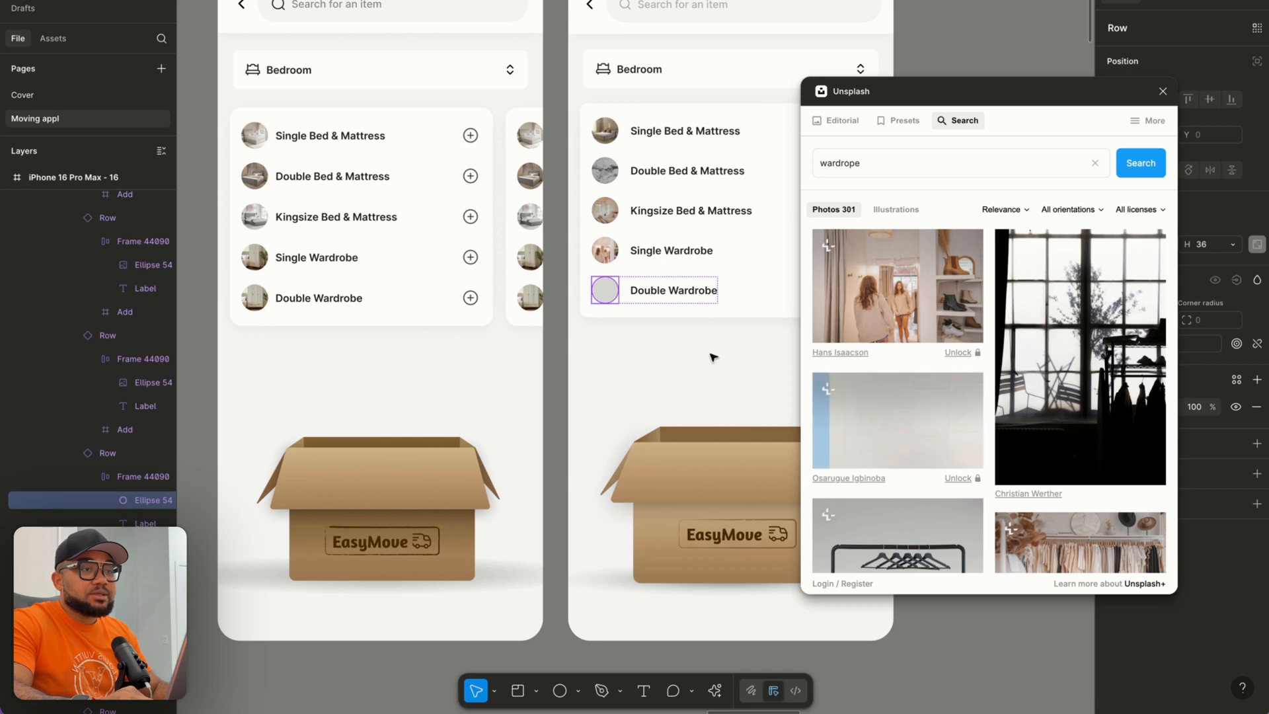
Set the auto layout alignment of the rebuilt screen's card frame to center to bring its second card into view.
scroll(712, 357, right, 3)
click(723, 257)
click(731, 343)
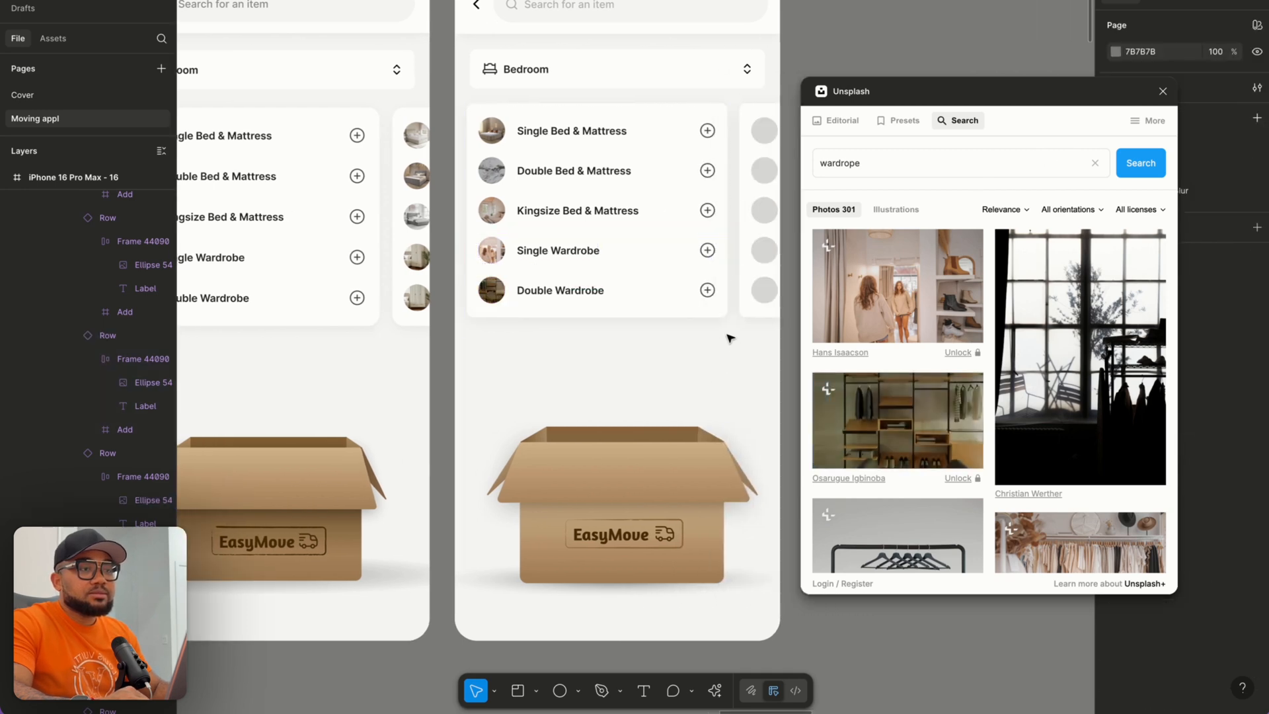
double_click(715, 310)
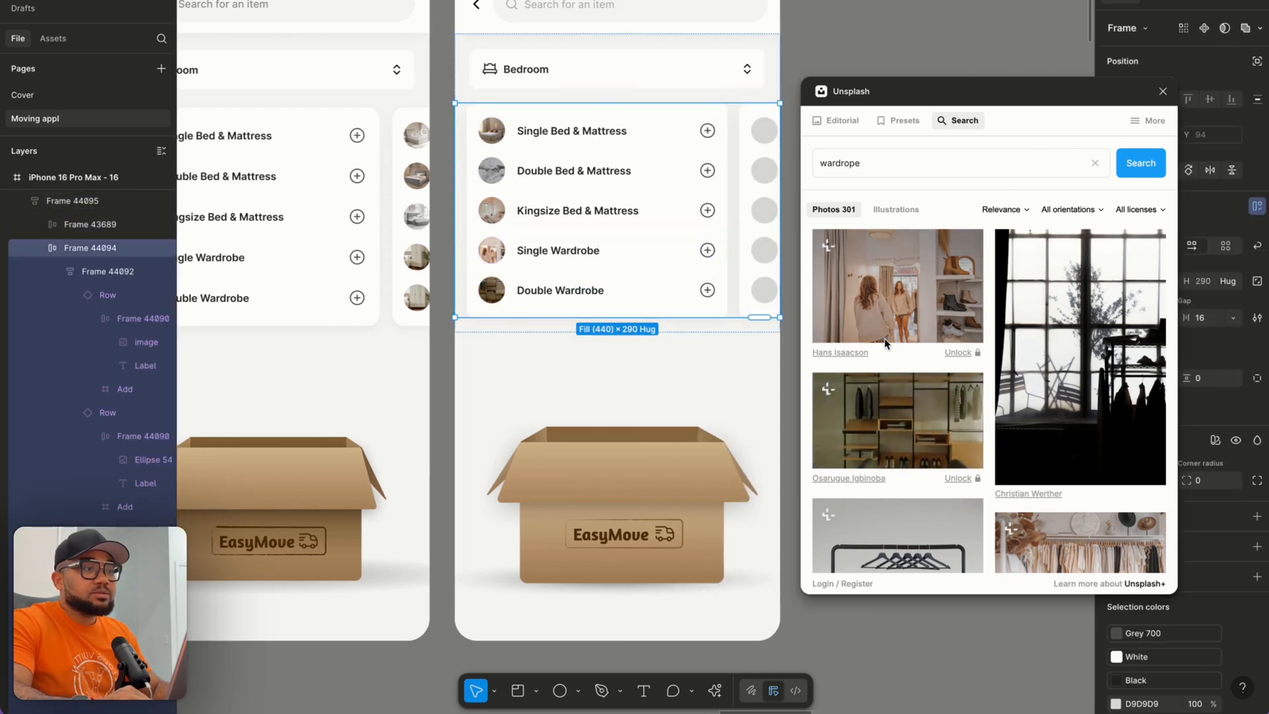
drag(1059, 113, 938, 107)
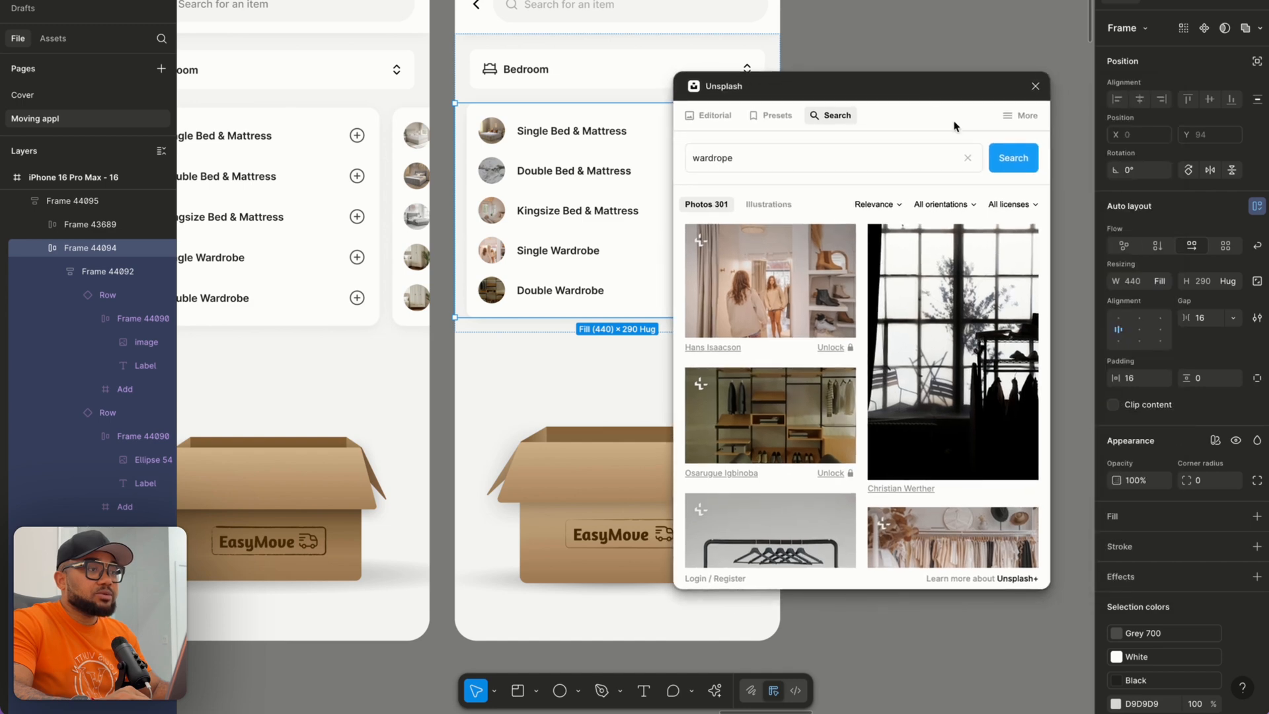
click(1139, 329)
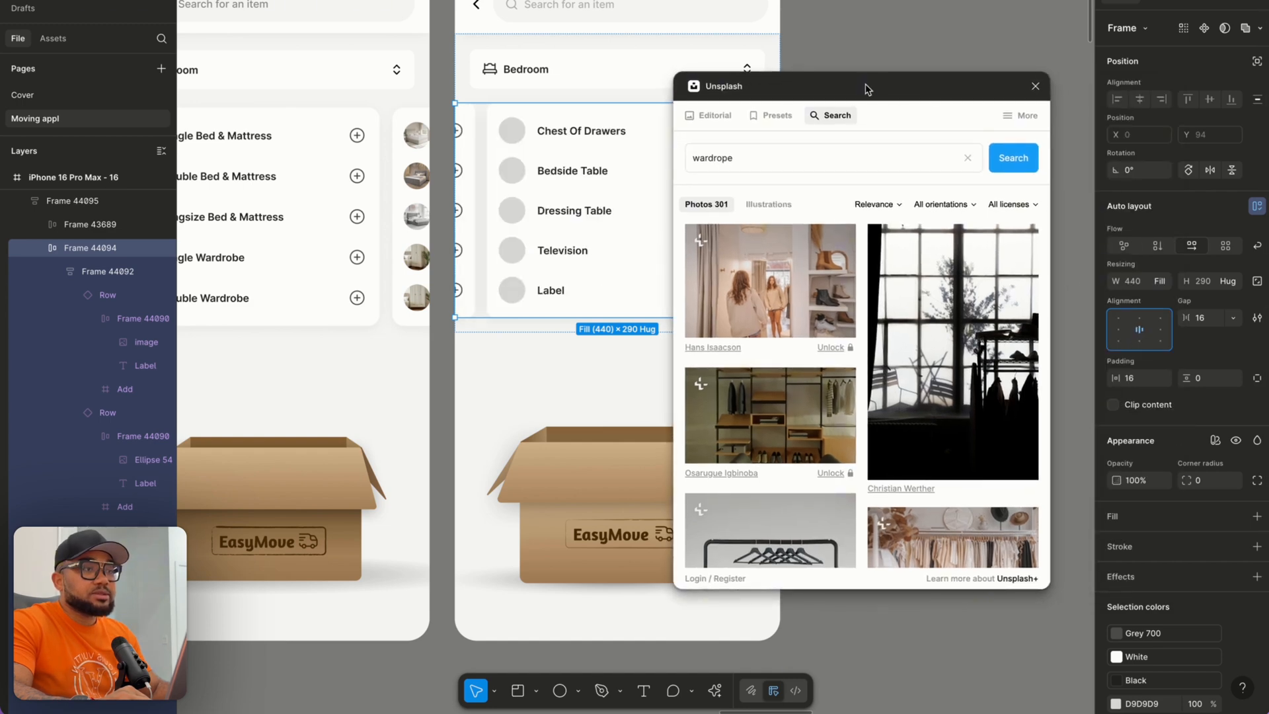
Search Unsplash for "drawers" and fill the "Chest Of Drawers", "Bedside Table" and "Dressing Table" circles with open drawers, grey cabinet and white dresser photos.
drag(871, 88, 1009, 86)
double_click(908, 162)
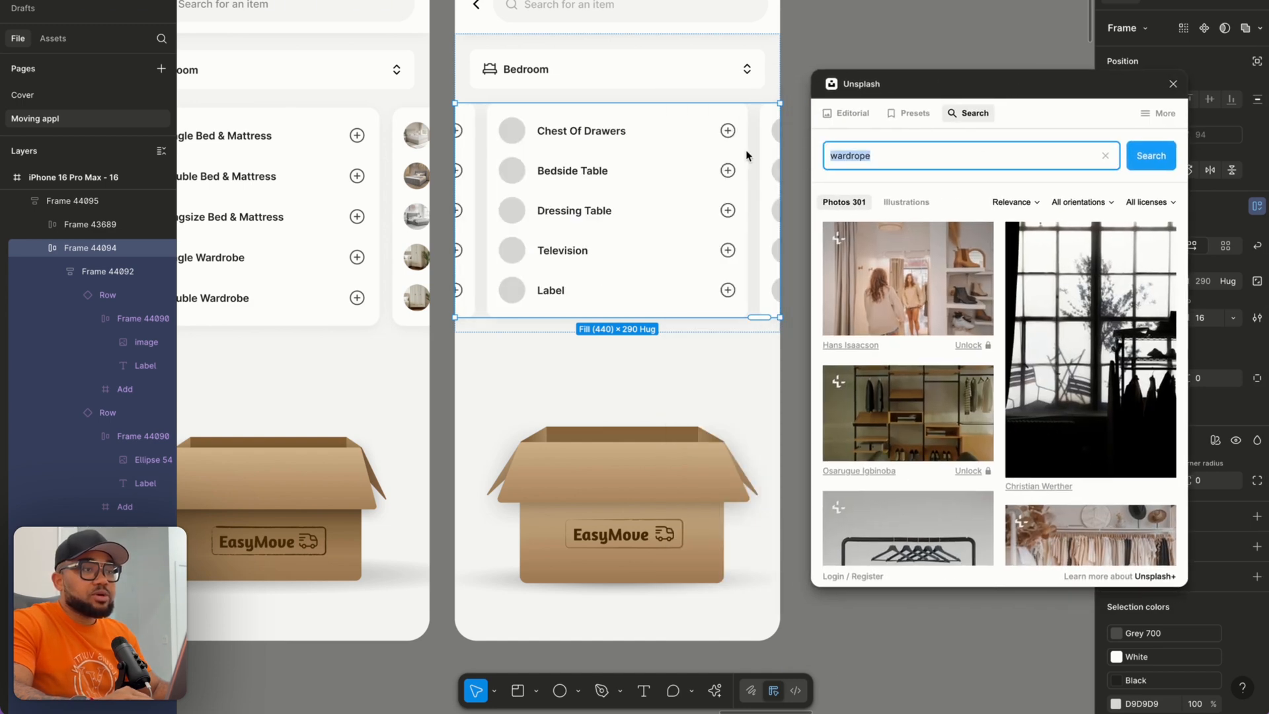
text(drawers)
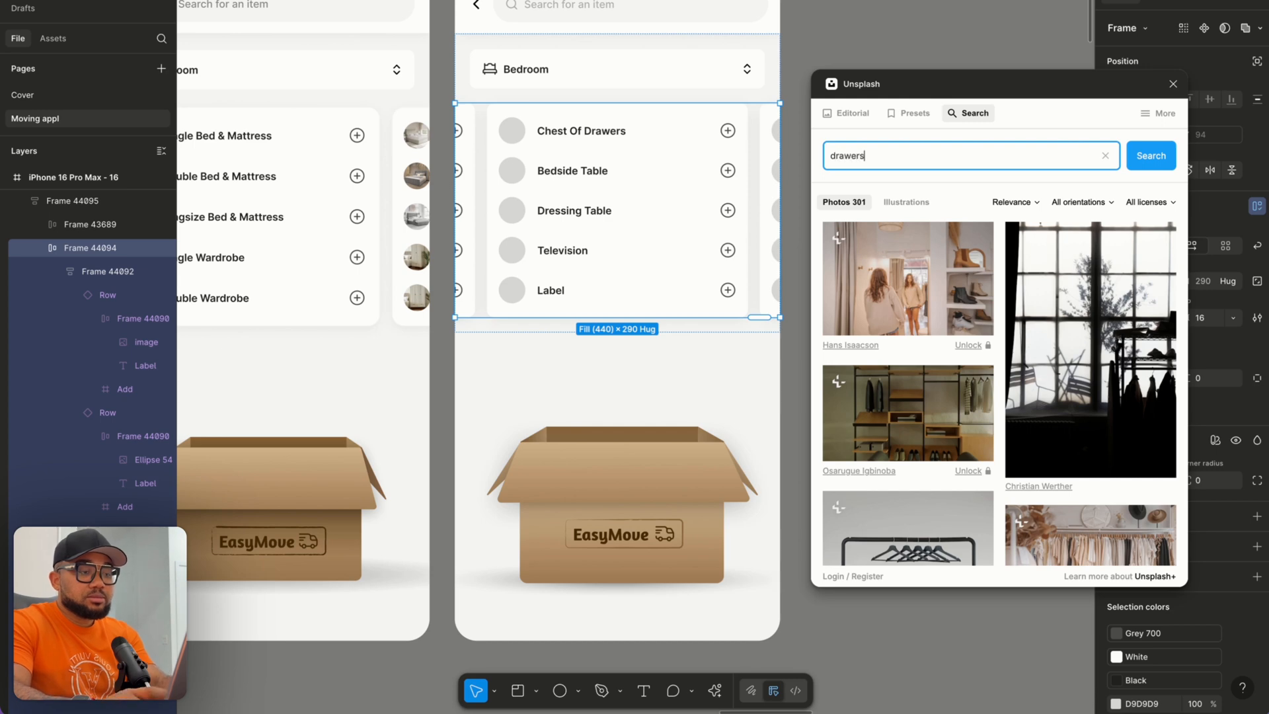
click(510, 138)
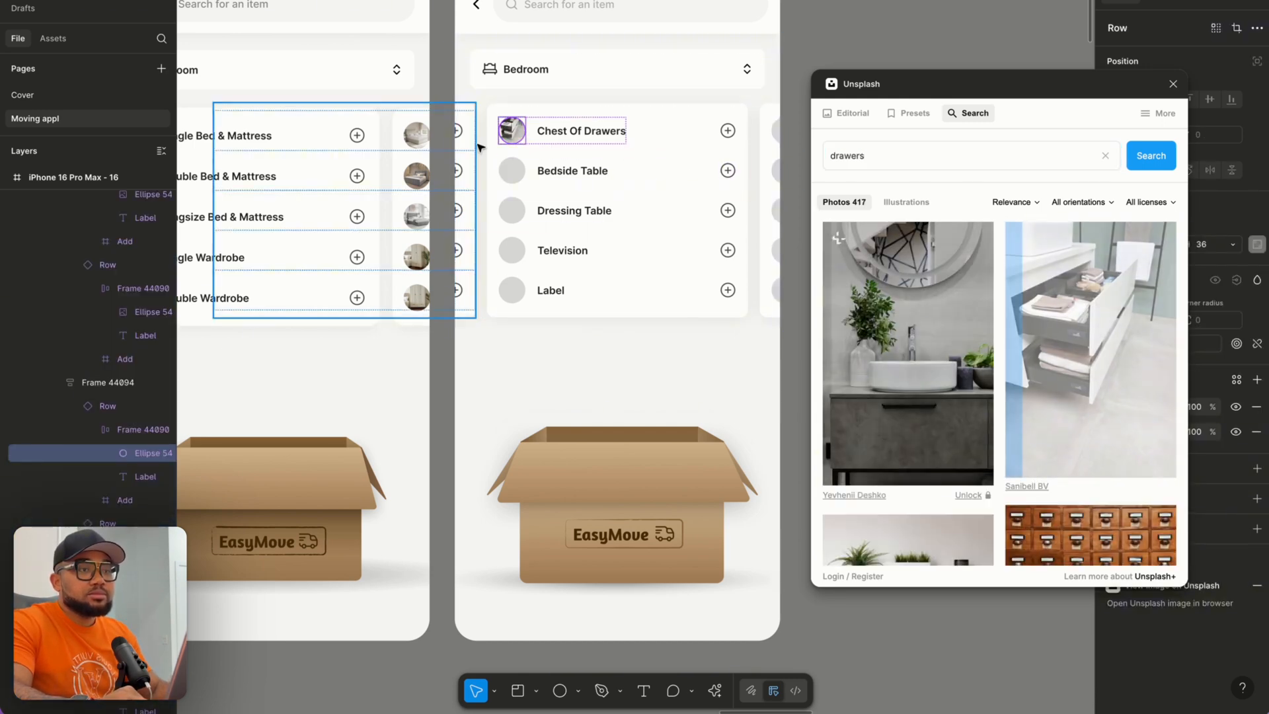
click(510, 170)
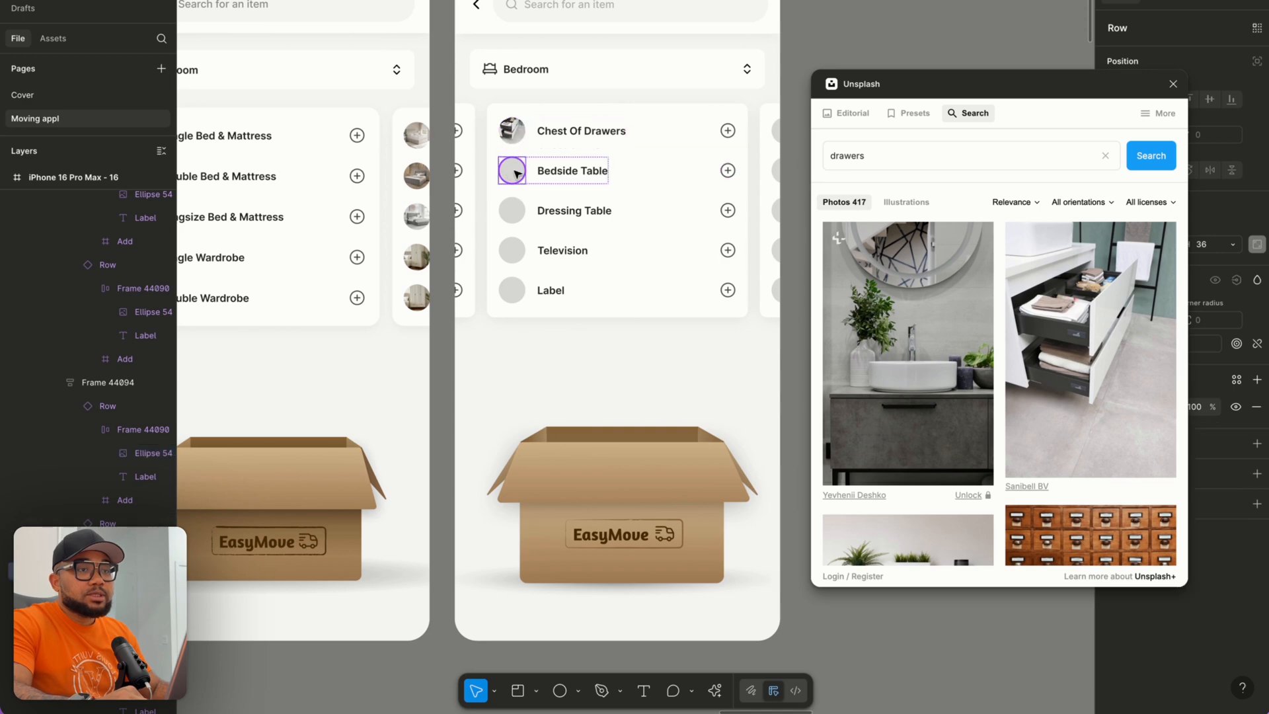
click(847, 372)
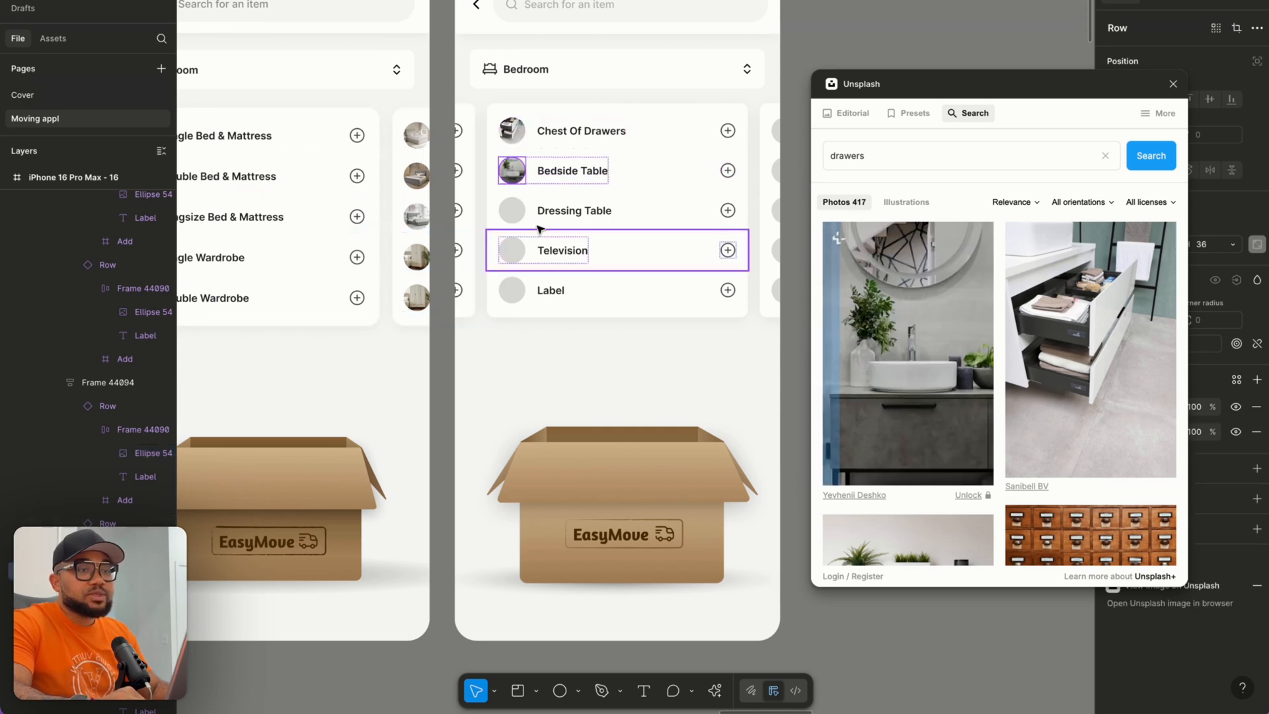
super+click(518, 217)
scroll(859, 297, down, 5)
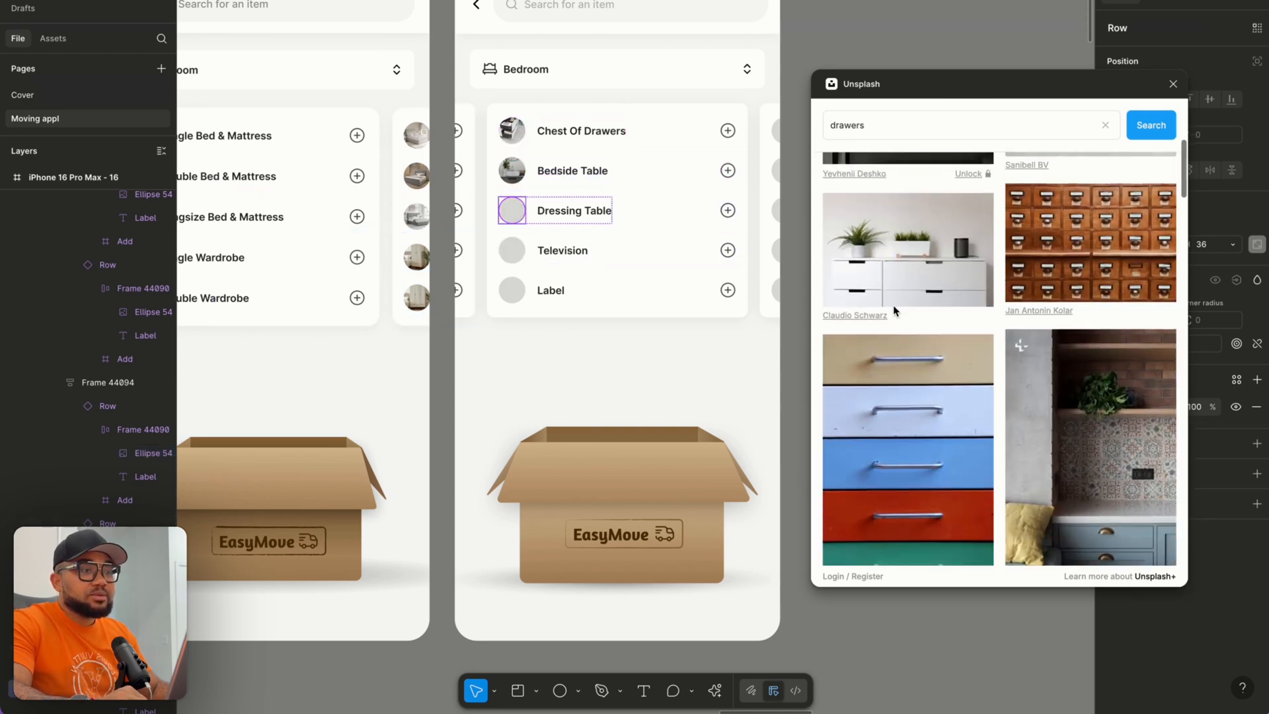
Search Unsplash for "televison" and fill the "Television" row's circle with the photo of a TV above a wooden console.
super+click(515, 254)
double_click(821, 122)
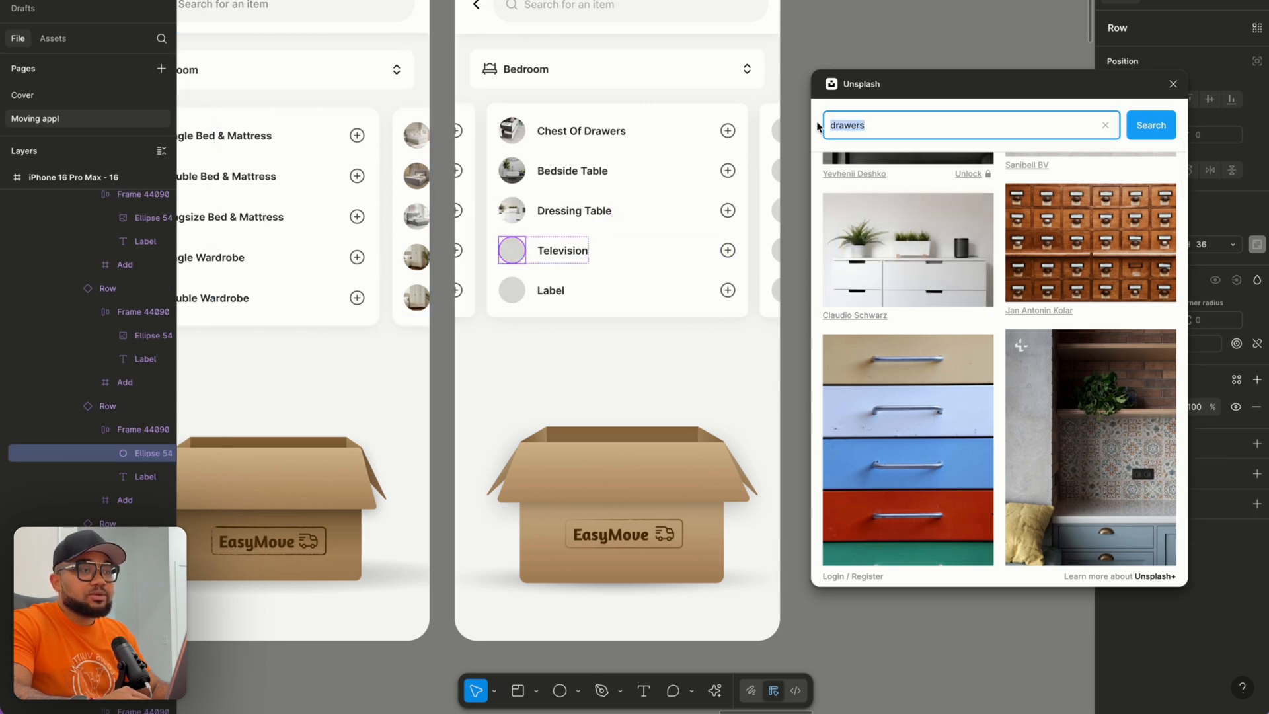
text(telev)
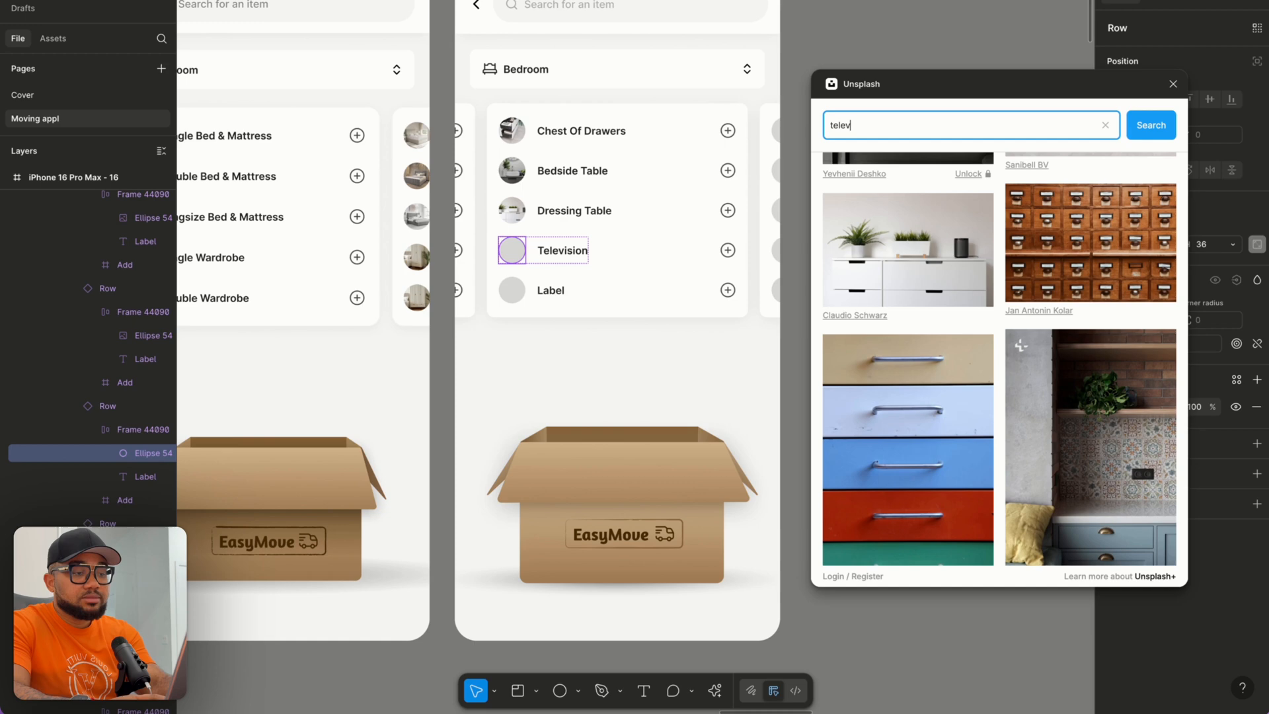
text(ison)
key(Return)
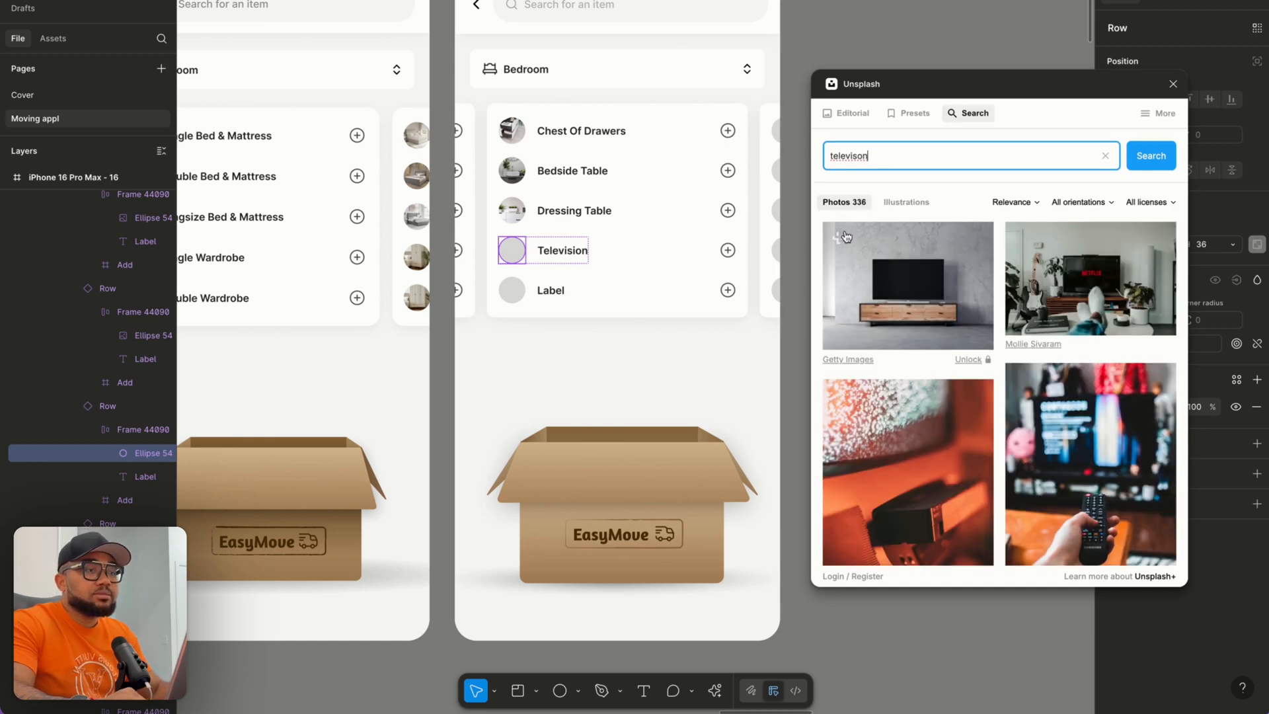
click(917, 316)
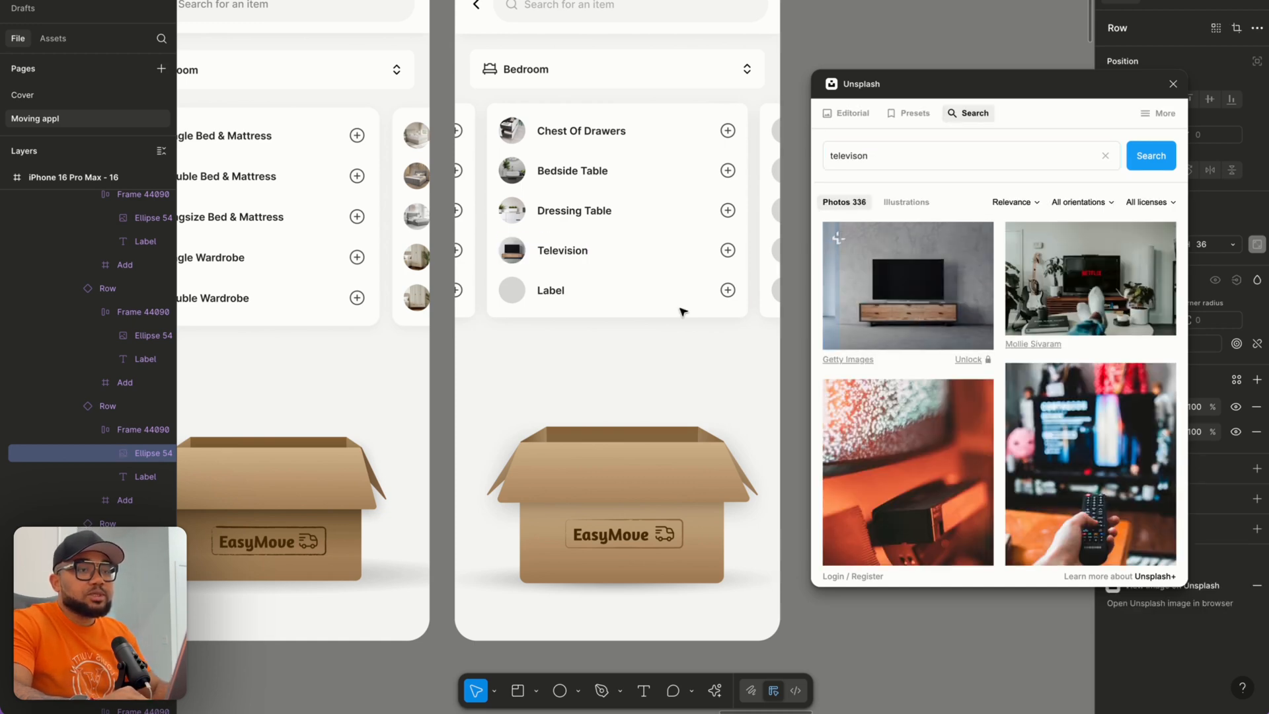
Set the auto layout alignment of the reference screen's card frame to center to bring its second card into view.
click(516, 298)
scroll(517, 298, left, 5)
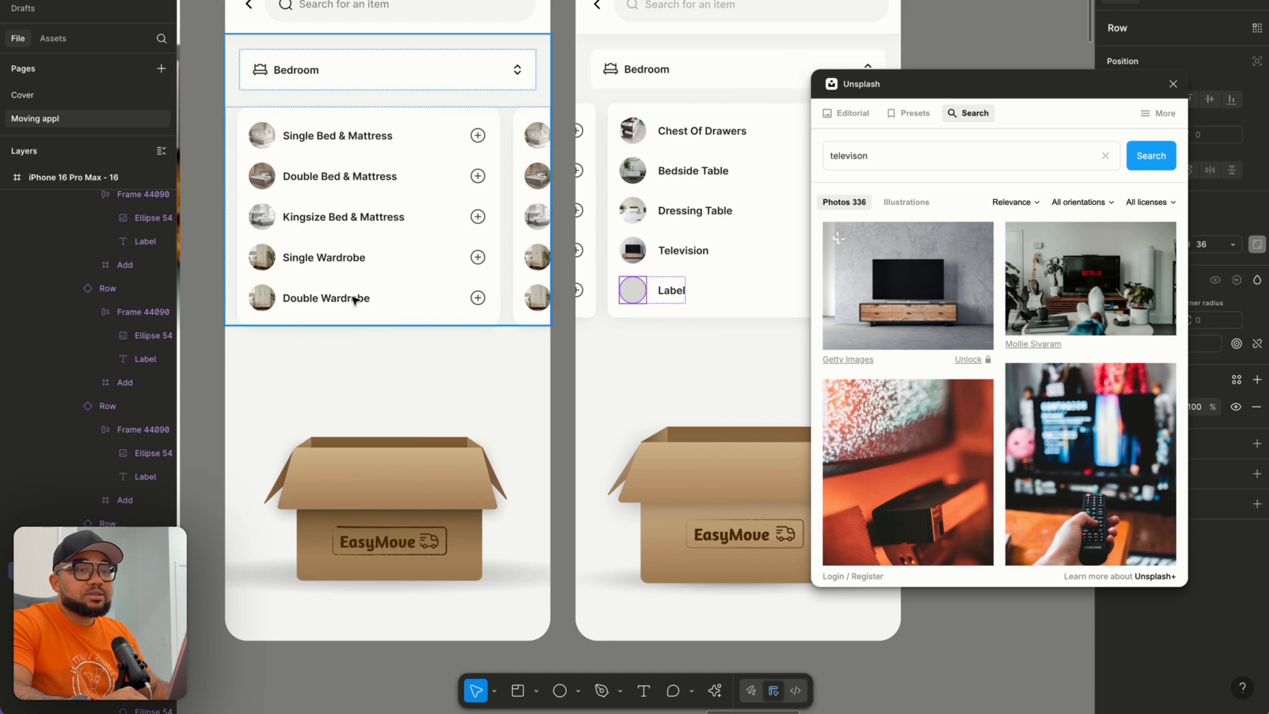
click(344, 304)
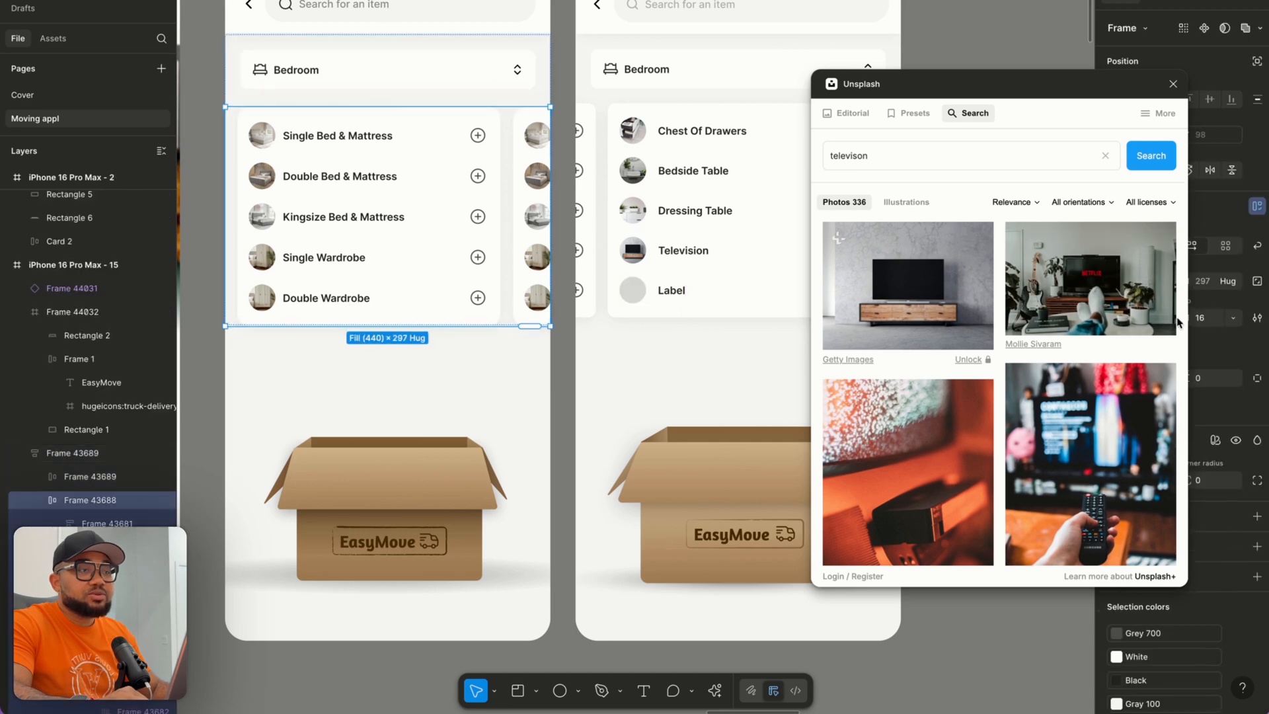
drag(1019, 81, 950, 82)
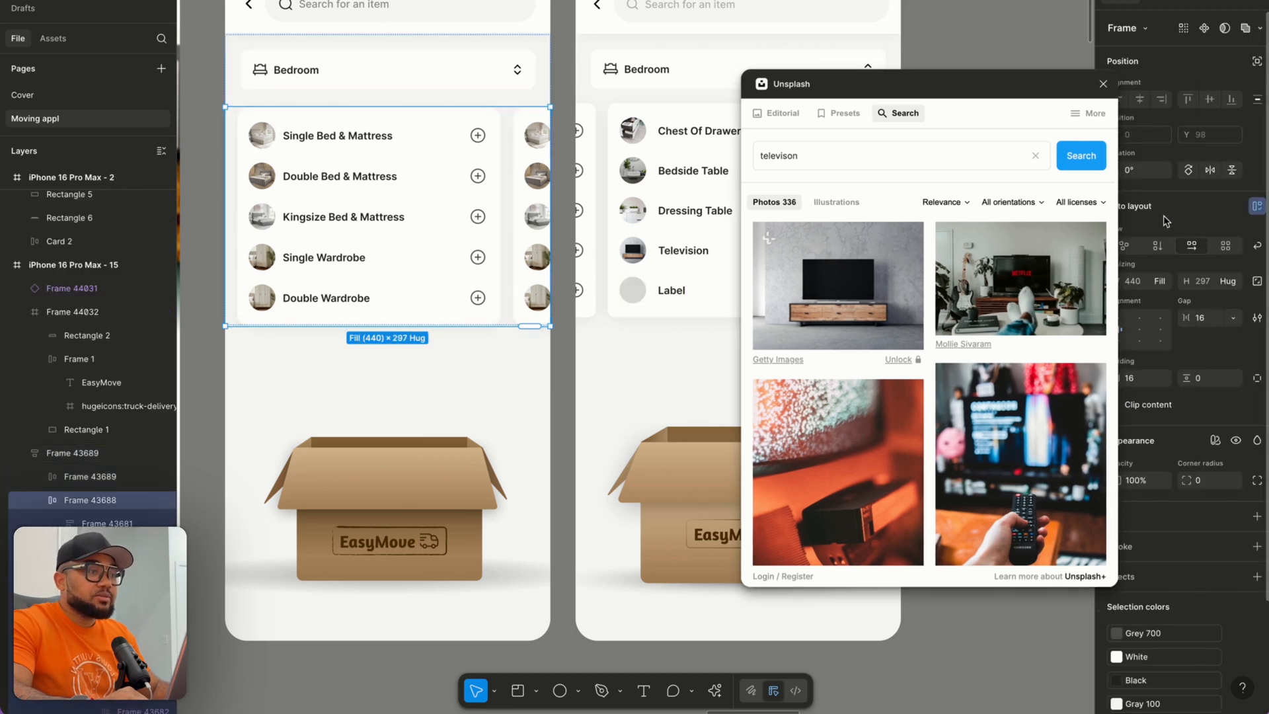
click(1141, 328)
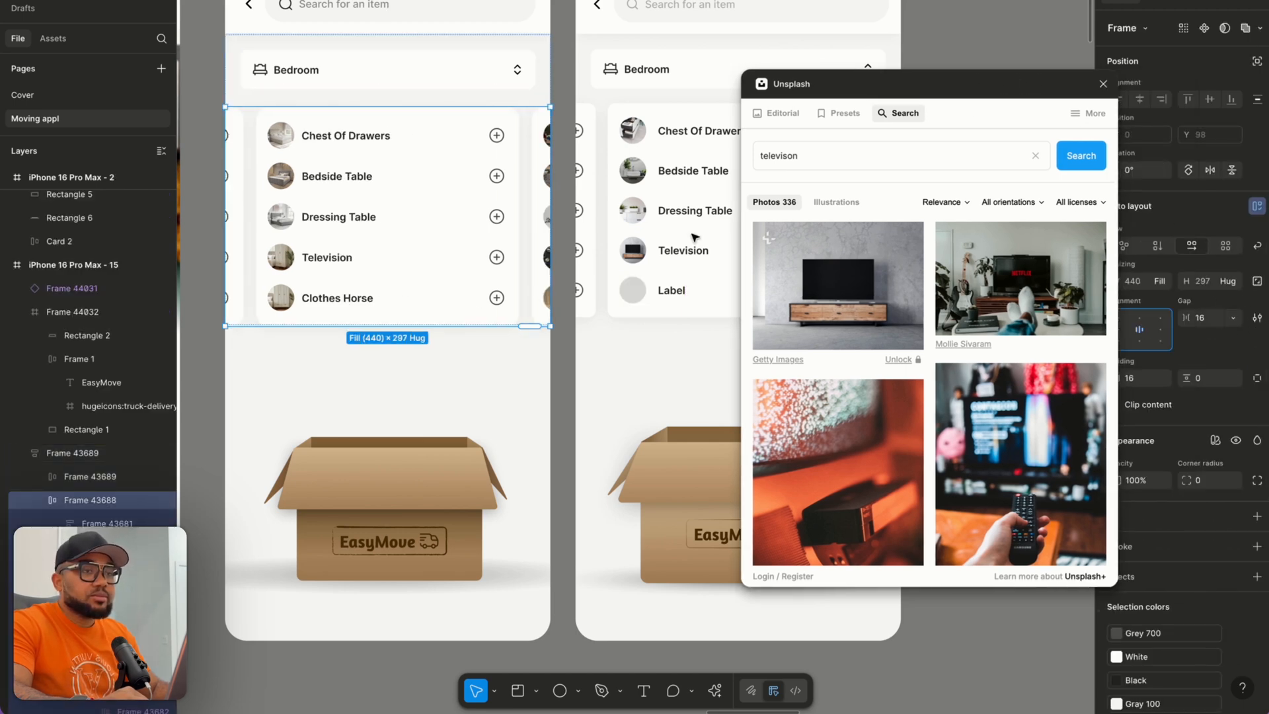
Copy the "Clothes Horse" text from the reference card and paste it over the last row's placeholder label on the rebuilt card.
double_click(338, 299)
double_click(338, 298)
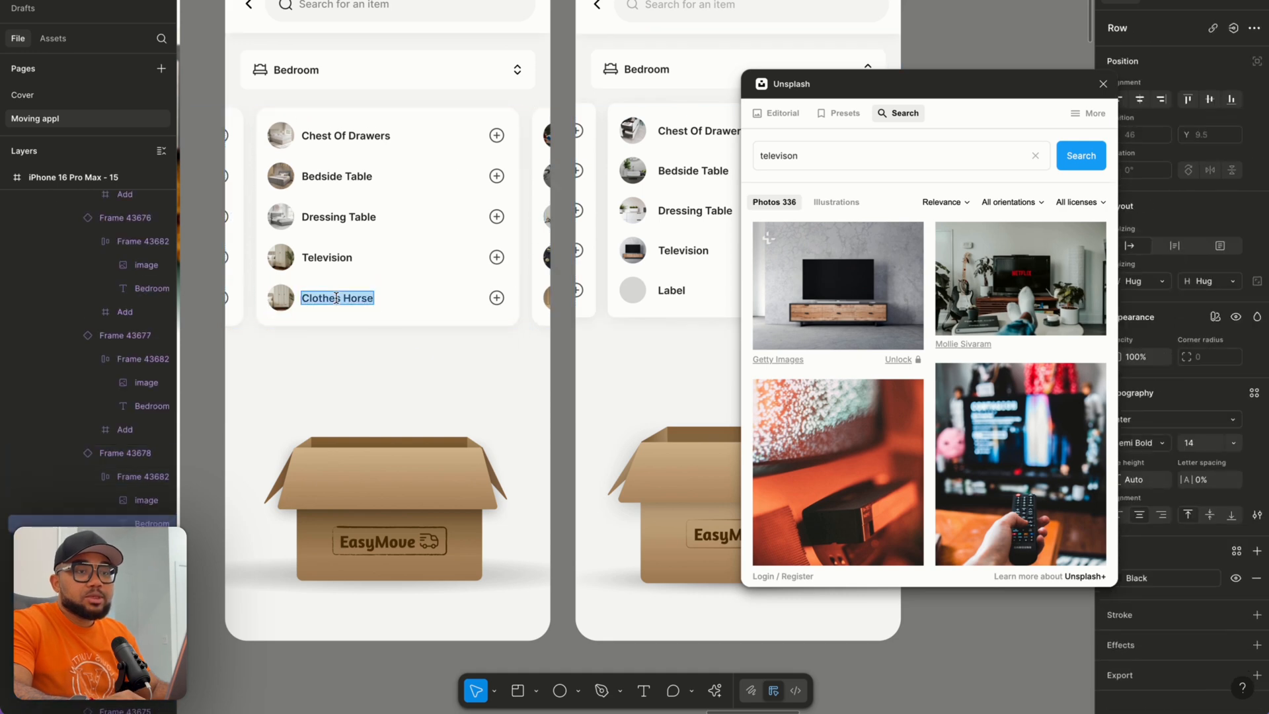
key(ctrl+c)
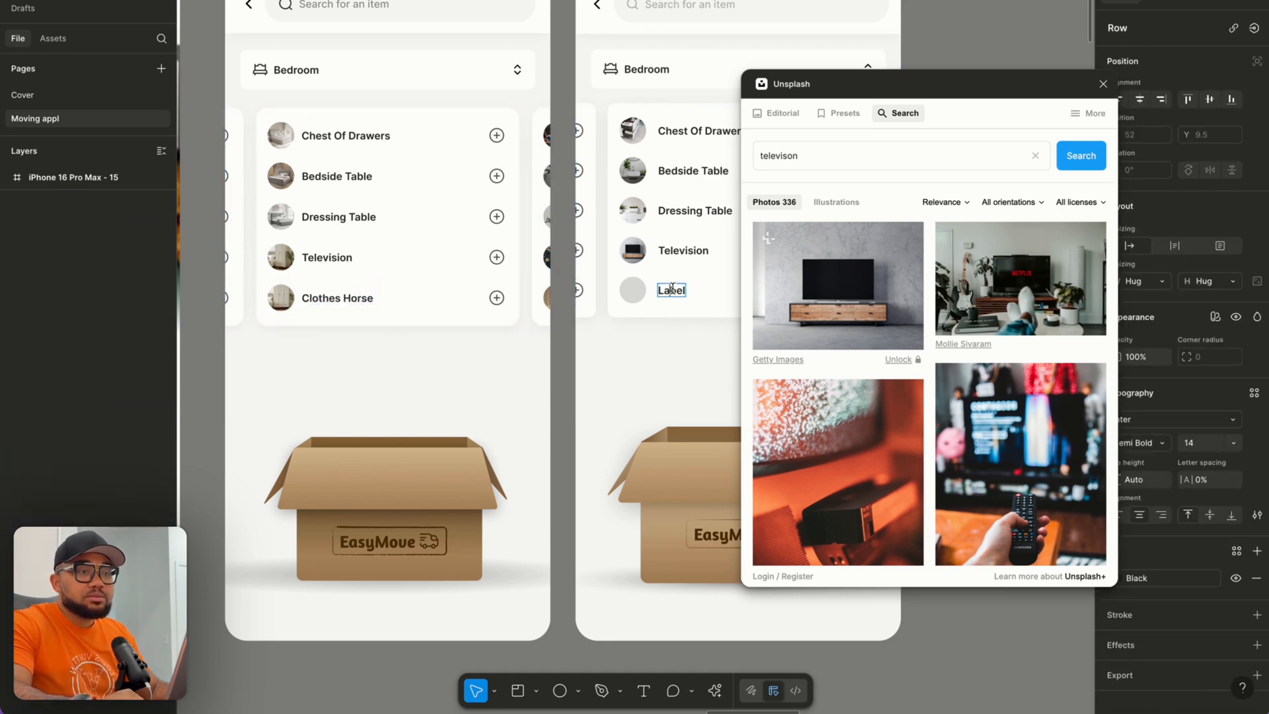
double_click(673, 290)
key(ctrl+v)
scroll(641, 291, right, 5)
scroll(628, 298, left, 1)
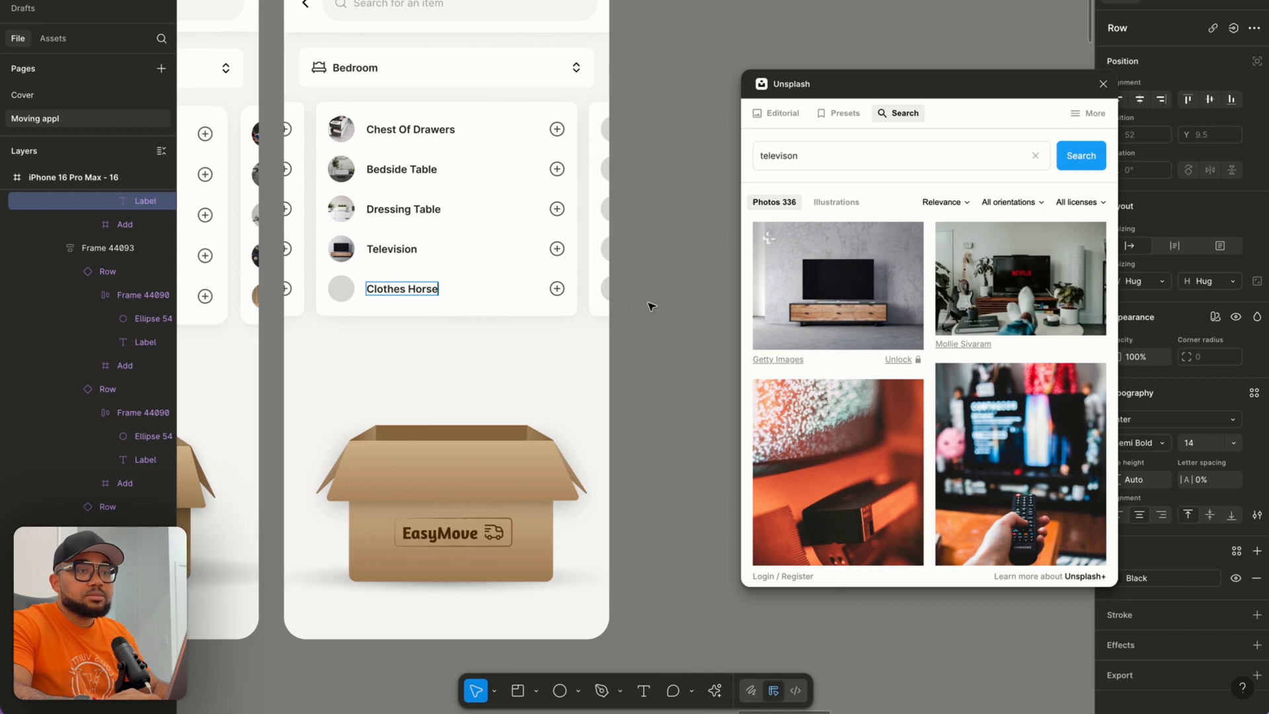
click(648, 303)
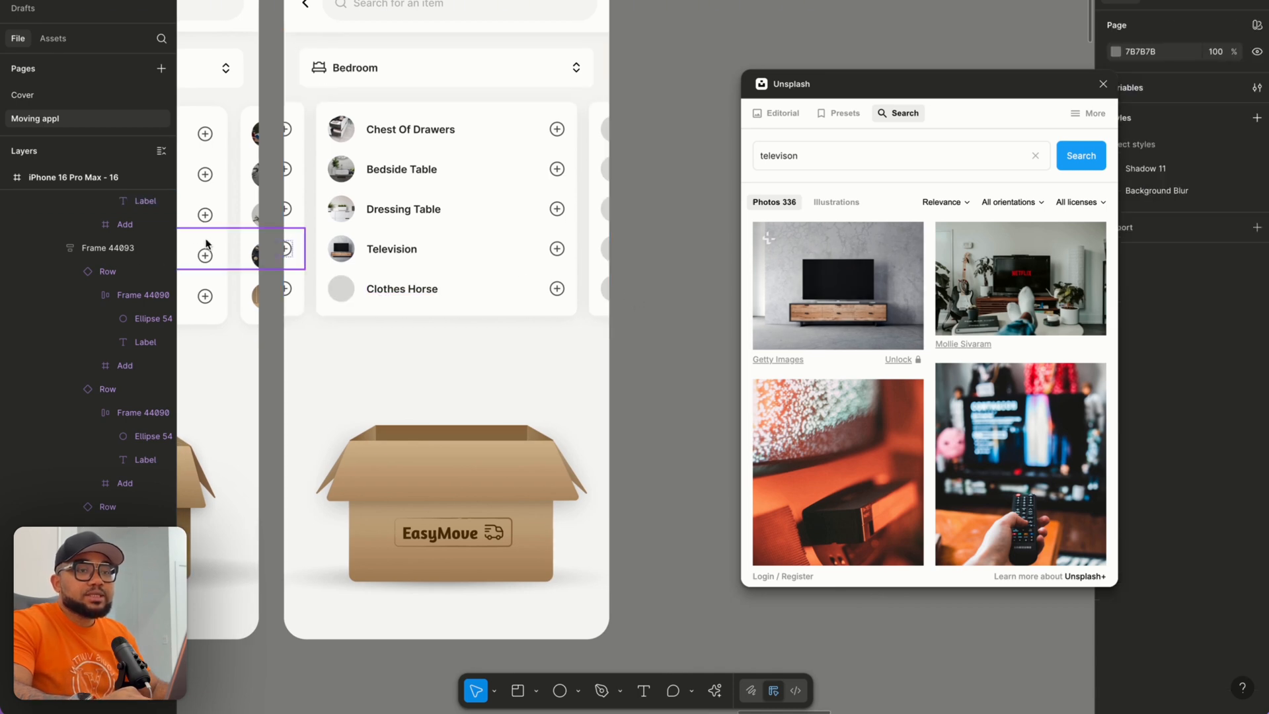
Fill the "Clothes Horse" row's circle with the Unsplash photo of a TV on a white console beside a plant, and close the plugin.
click(342, 288)
click(844, 157)
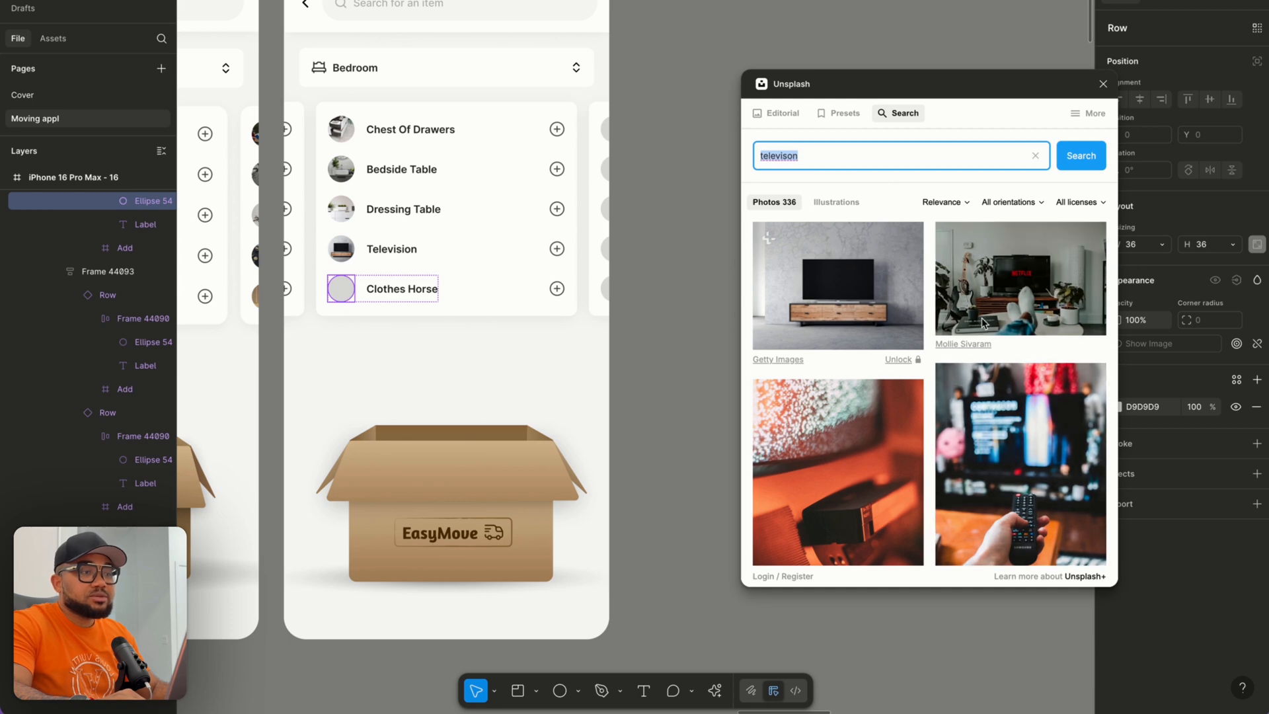
scroll(867, 360, down, 4)
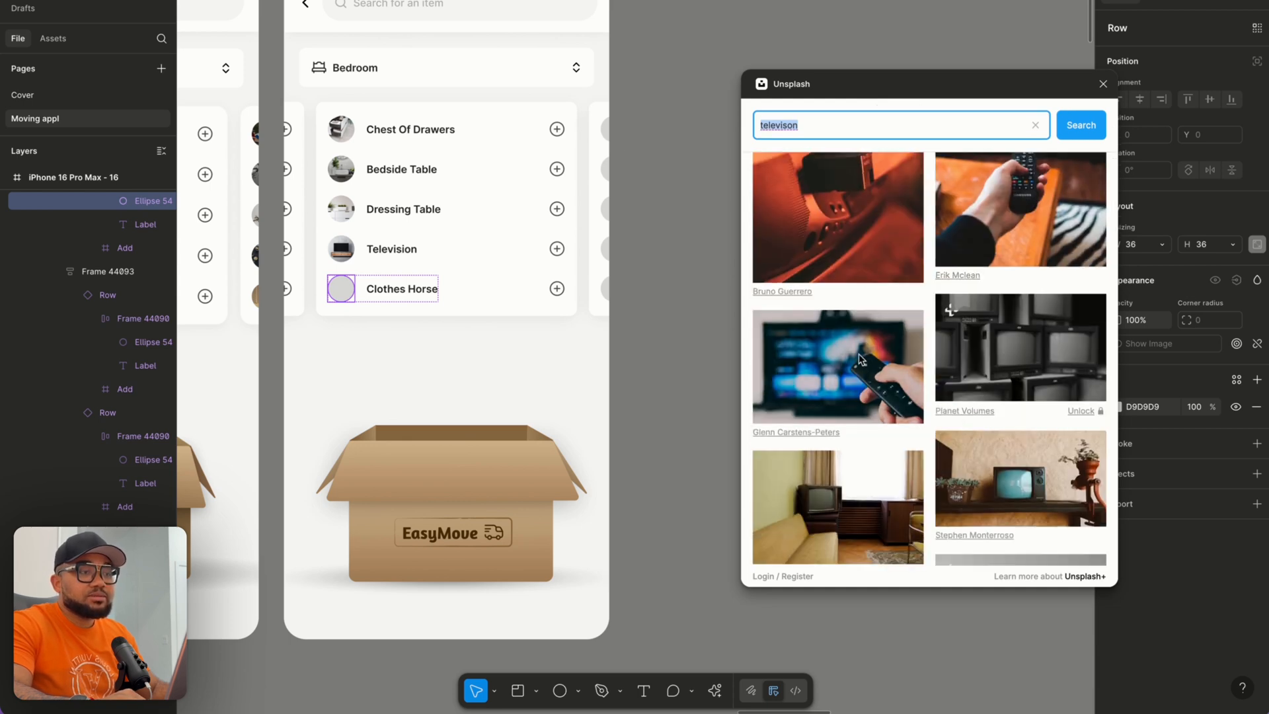
scroll(872, 487, down, 5)
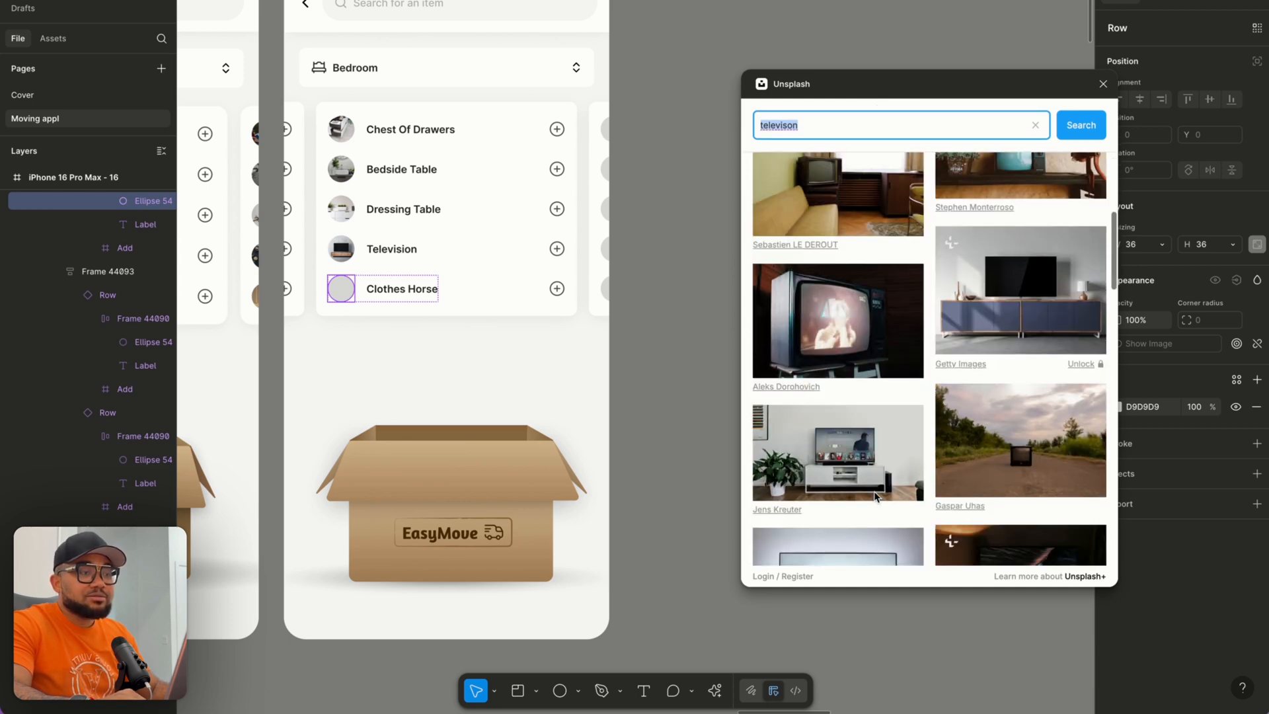
click(869, 472)
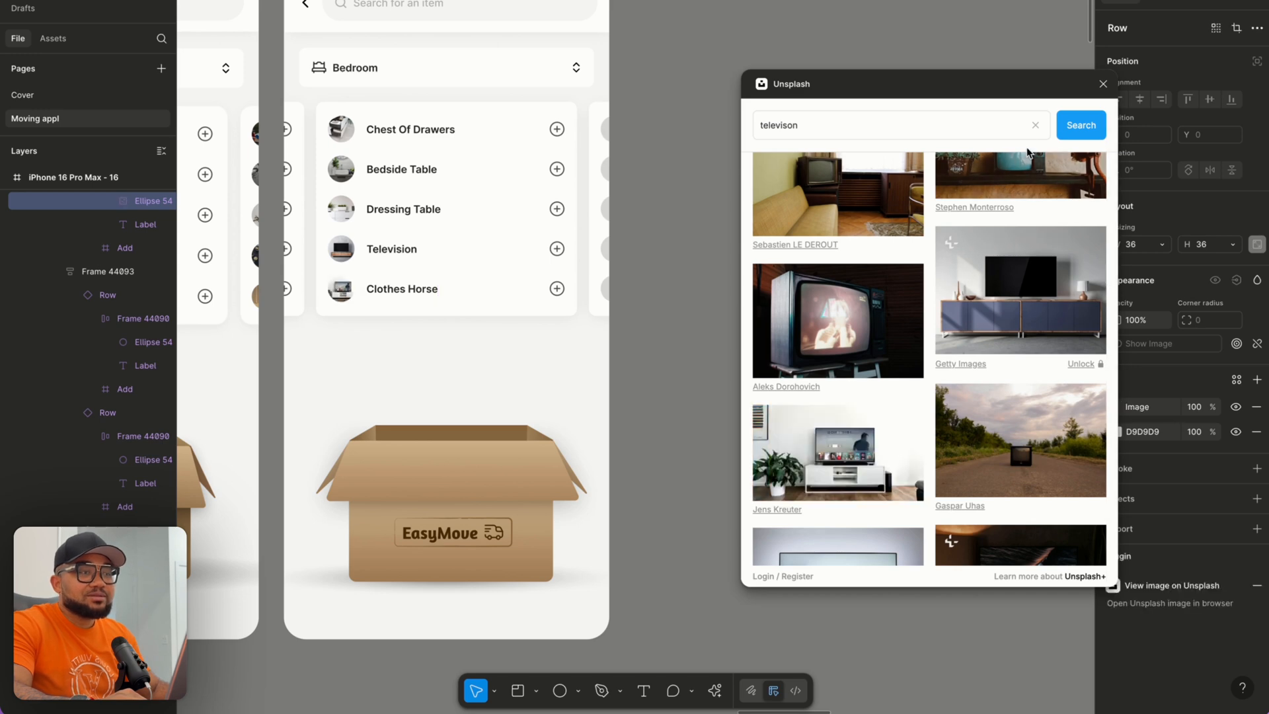
click(1102, 85)
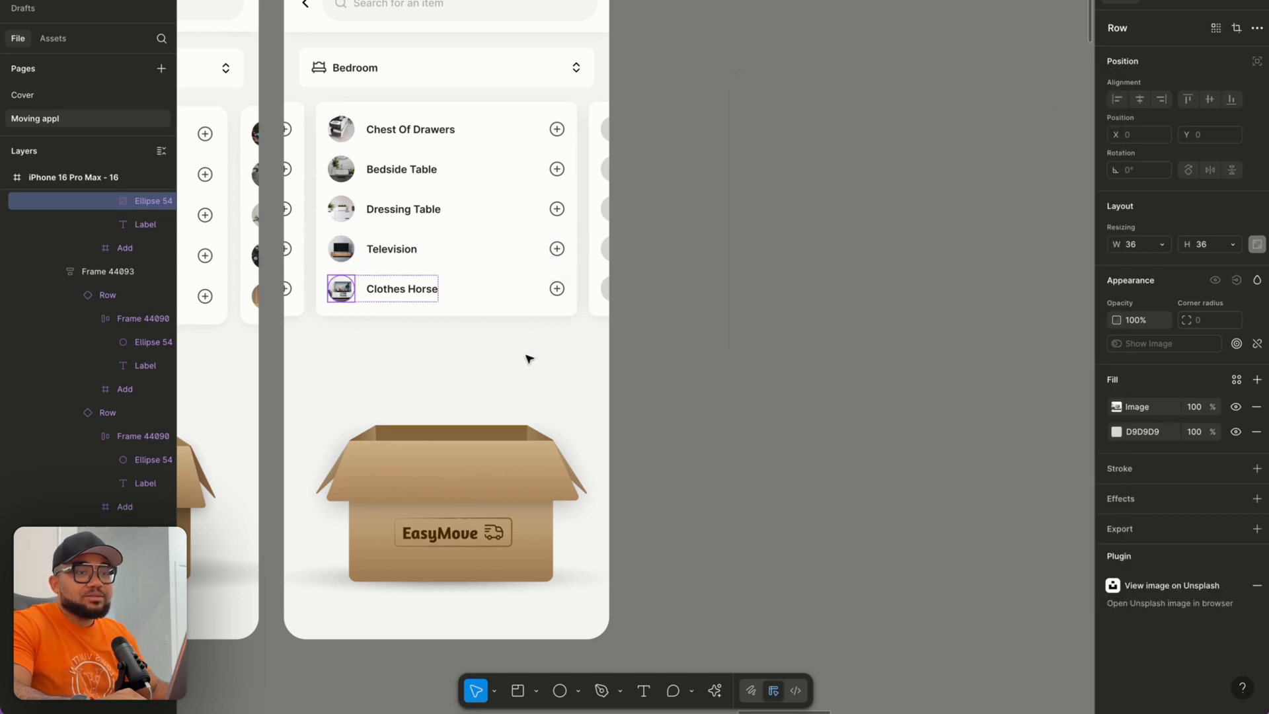
Set the auto layout alignment of the rebuilt screen's card frame to right to bring its third card into view.
click(538, 264)
double_click(538, 264)
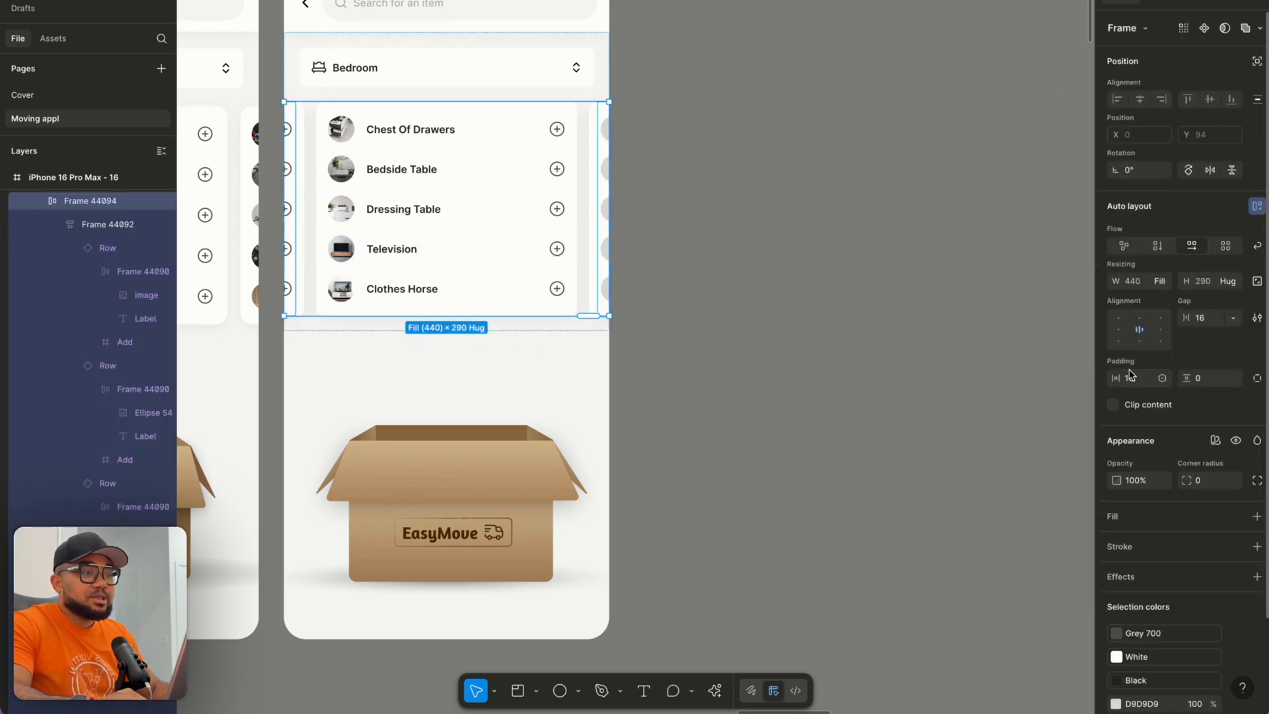
click(1161, 330)
click(719, 221)
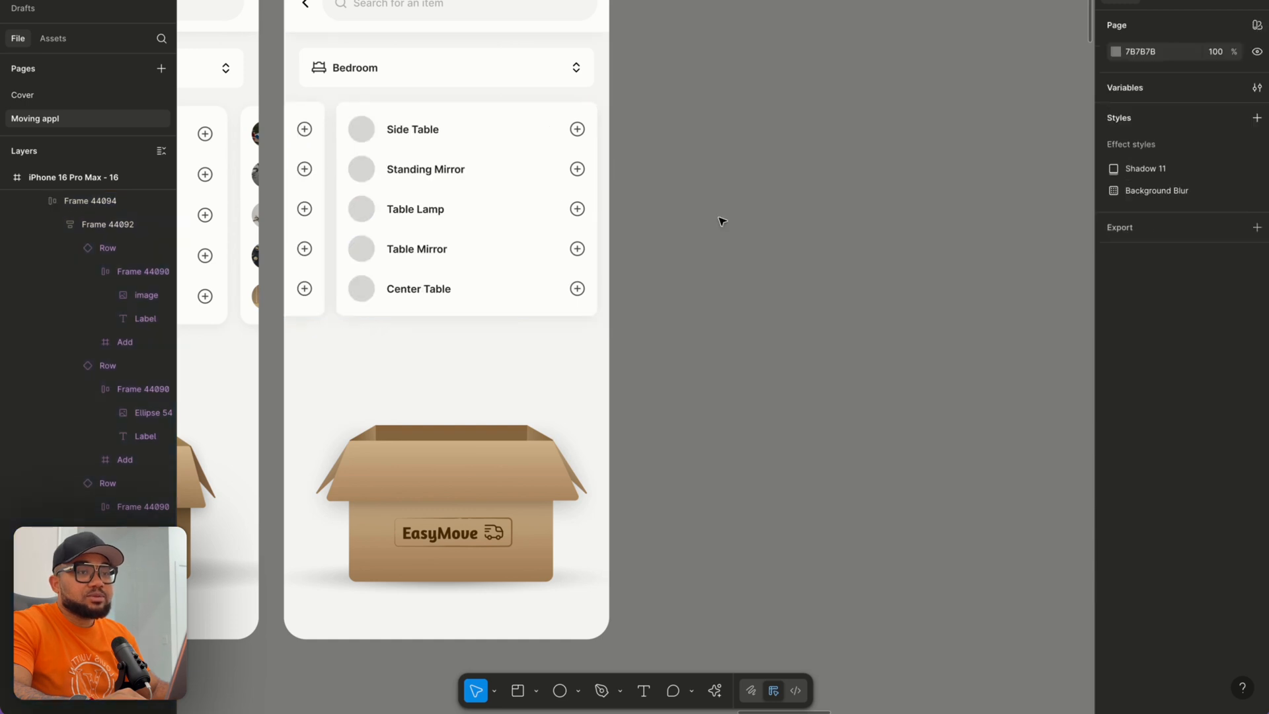
Search Unsplash for "table" and fill the "Side Table" row's circle with the photo of white vases on a table.
right_click(722, 218)
mouse_move(852, 341)
click(888, 359)
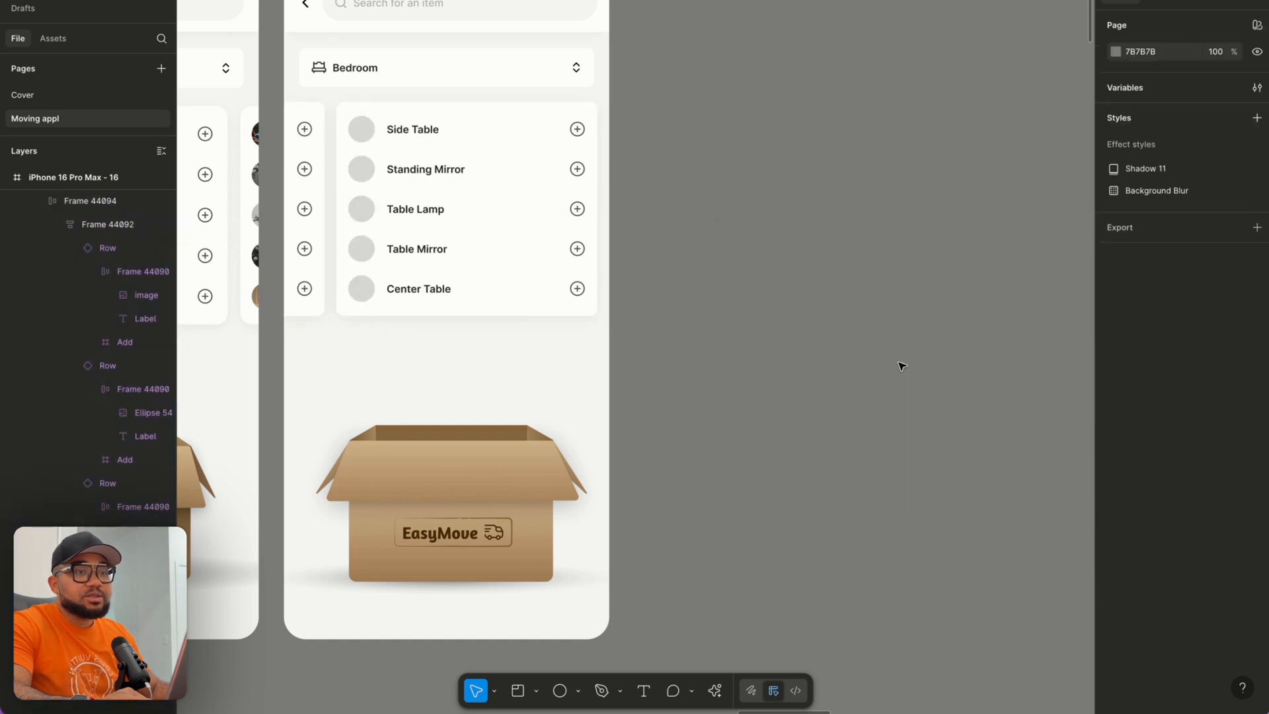
click(824, 151)
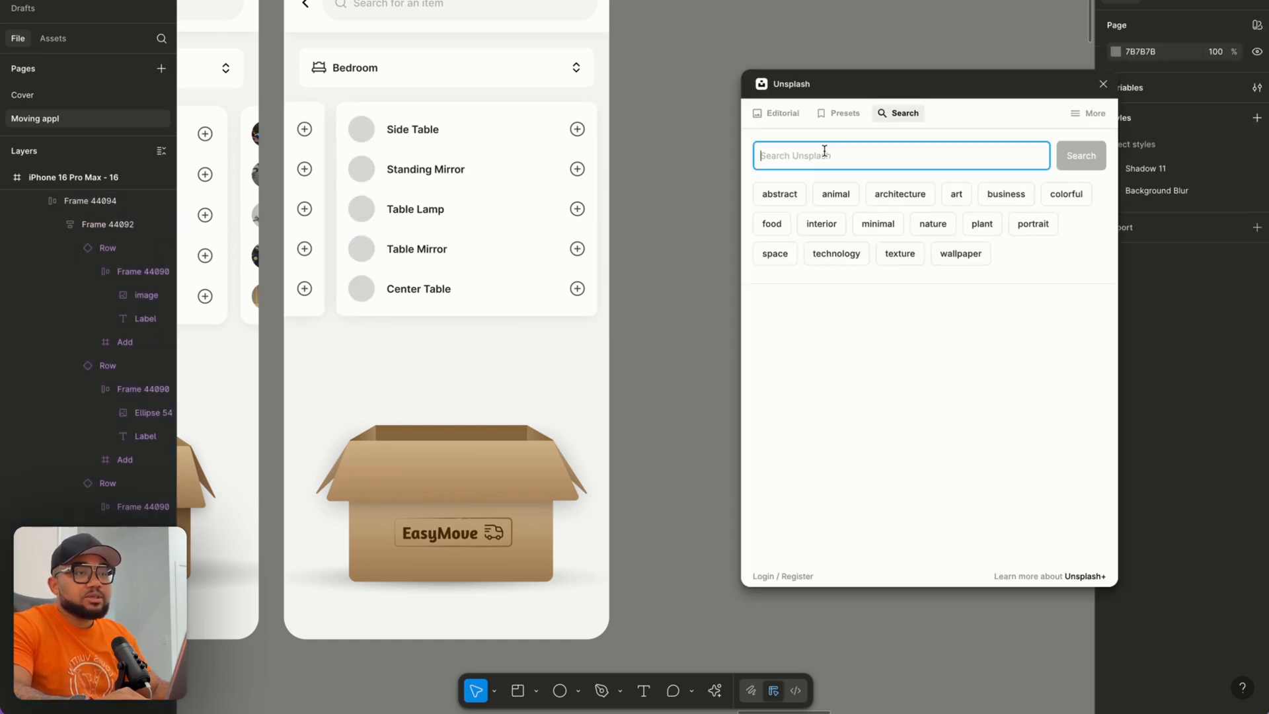
text(table)
key(Return)
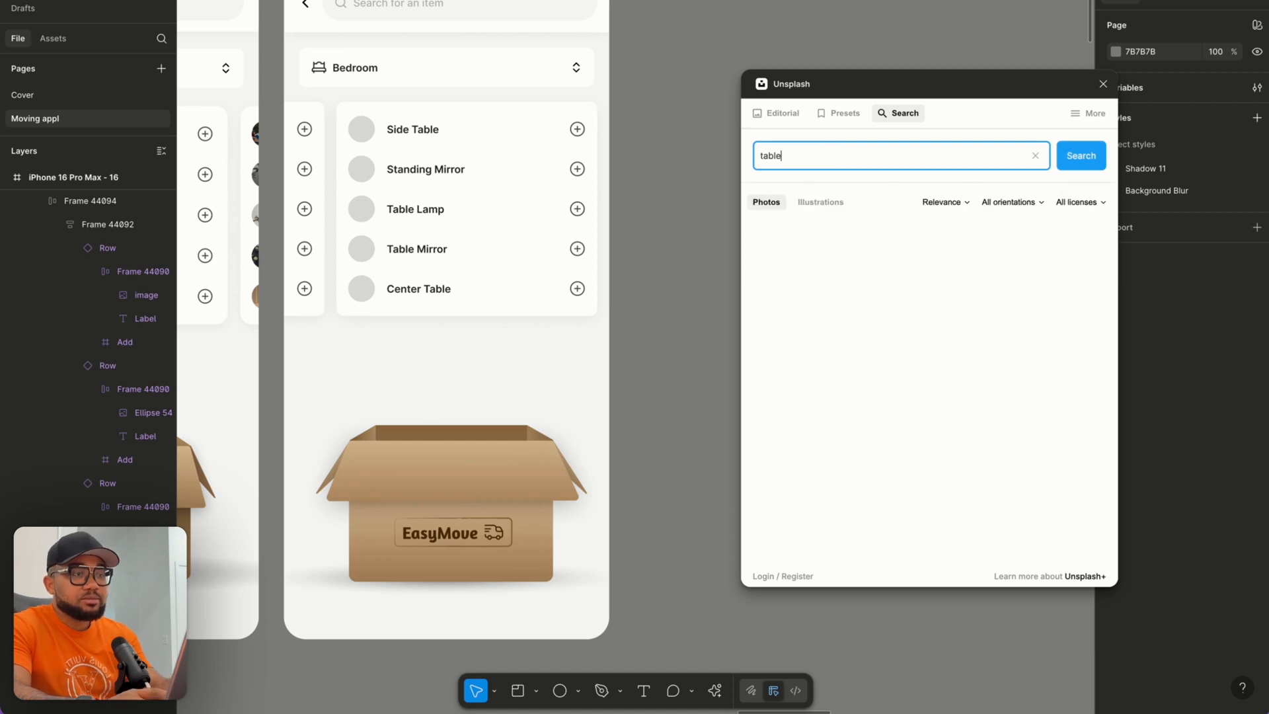
super+click(368, 123)
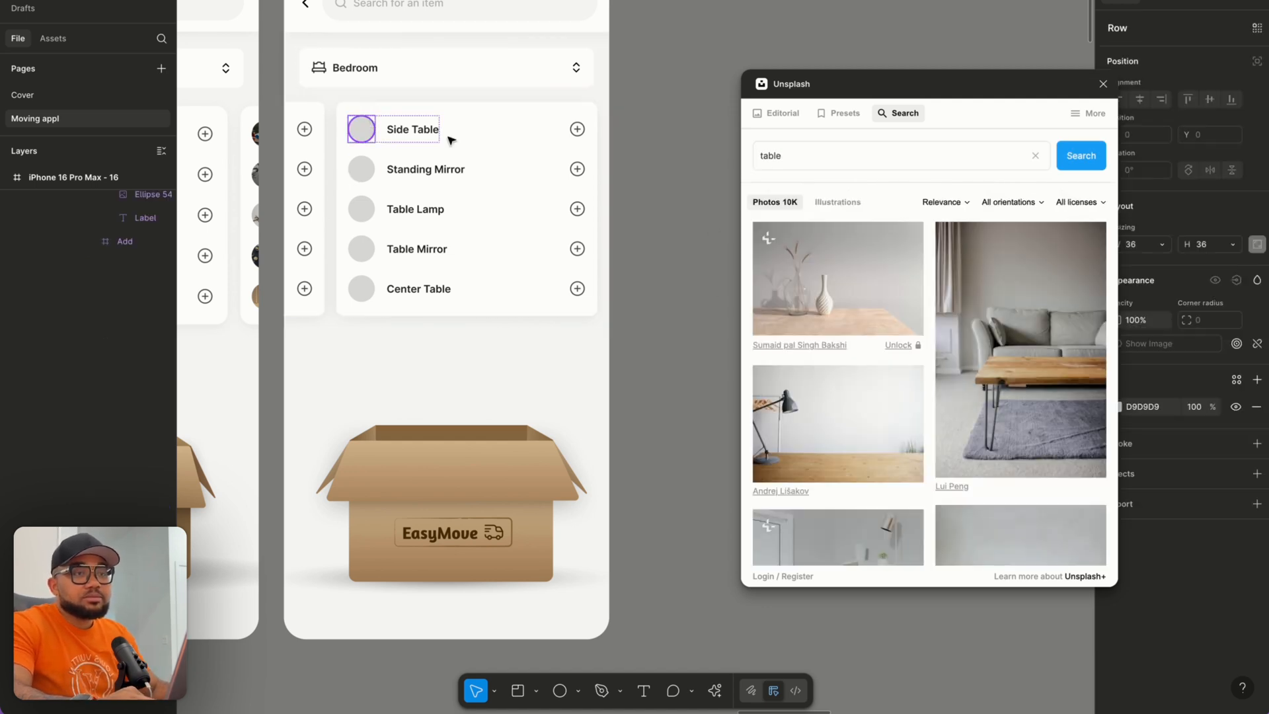
click(839, 279)
Fill the "Table Lamp" row's circle with the Unsplash photo of a black desk lamp on a wooden table.
super+click(367, 173)
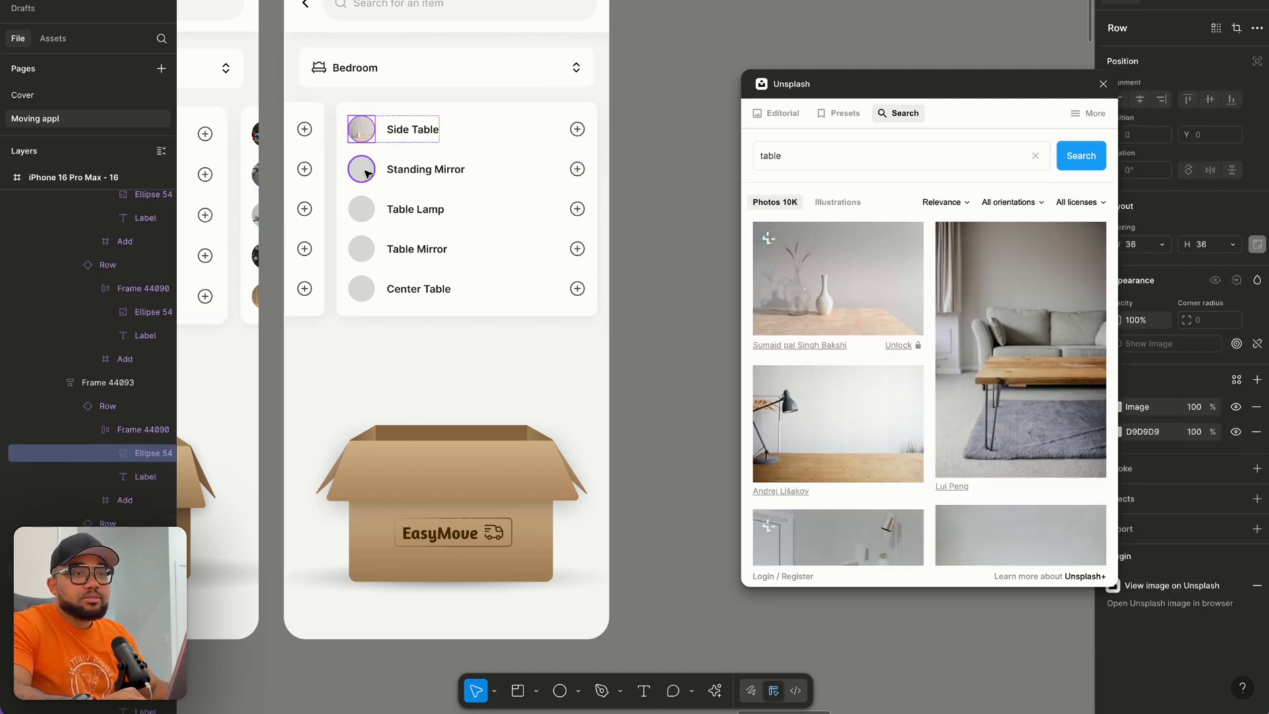
double_click(788, 162)
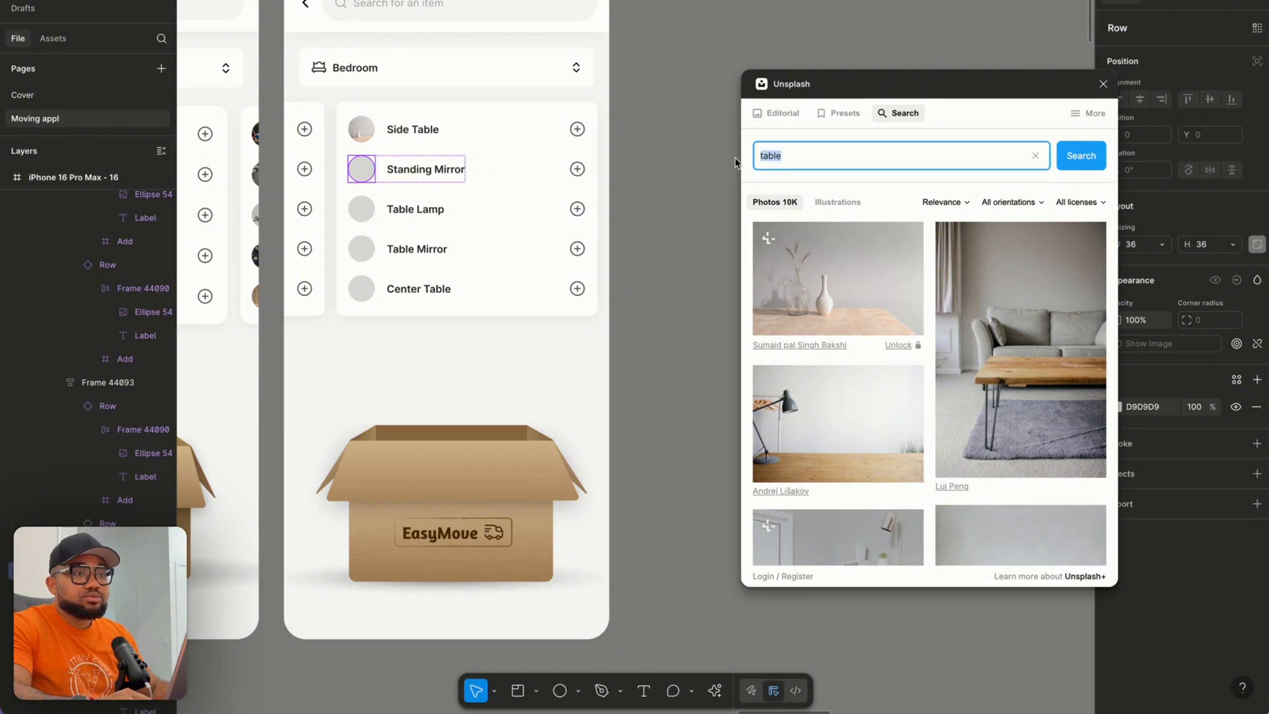
super+click(362, 209)
click(797, 403)
Search Unsplash for "mirror" and fill the "Standing Mirror" row's circle with the photo of a seated woman holding a round mirror.
double_click(787, 156)
text(mirror)
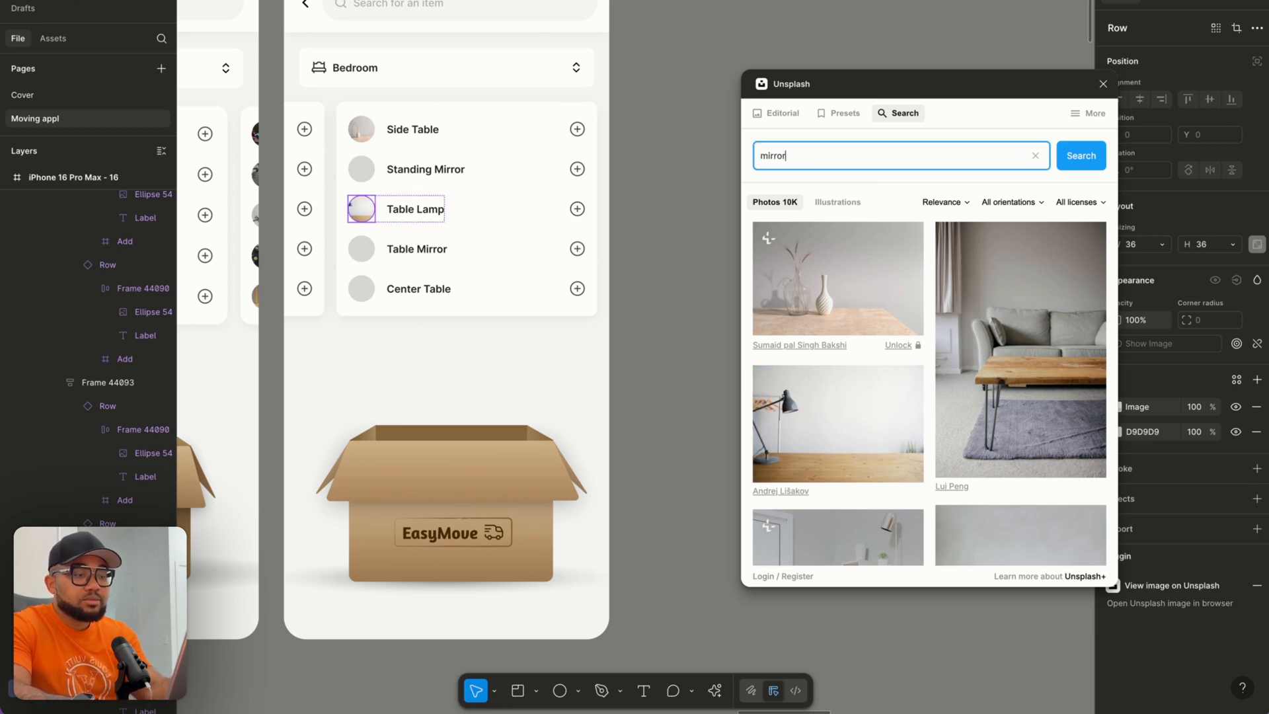
key(Return)
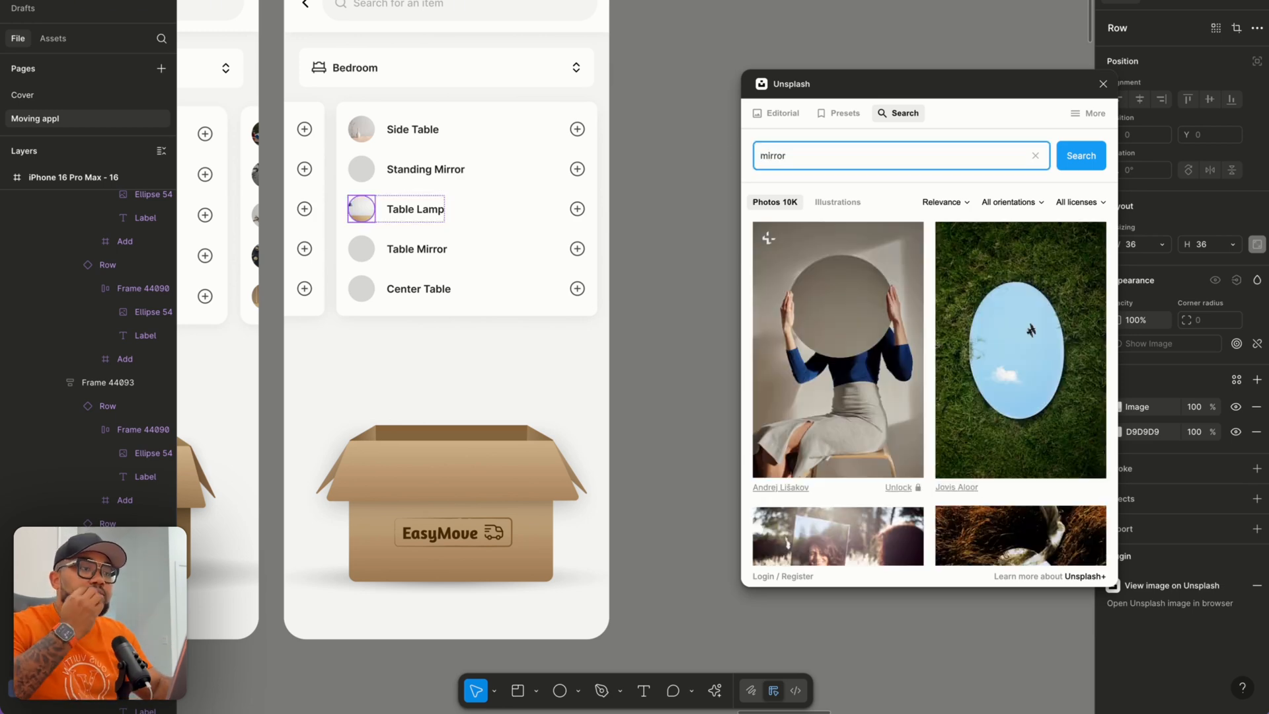
click(363, 173)
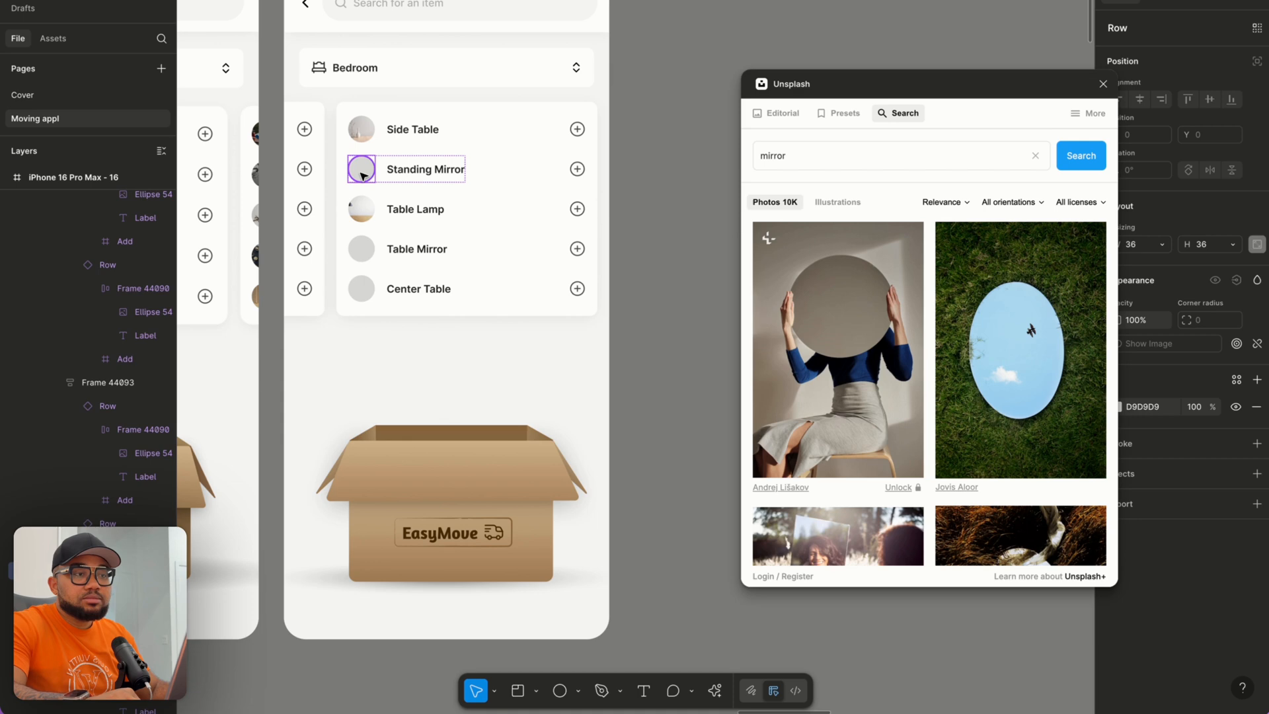
click(850, 344)
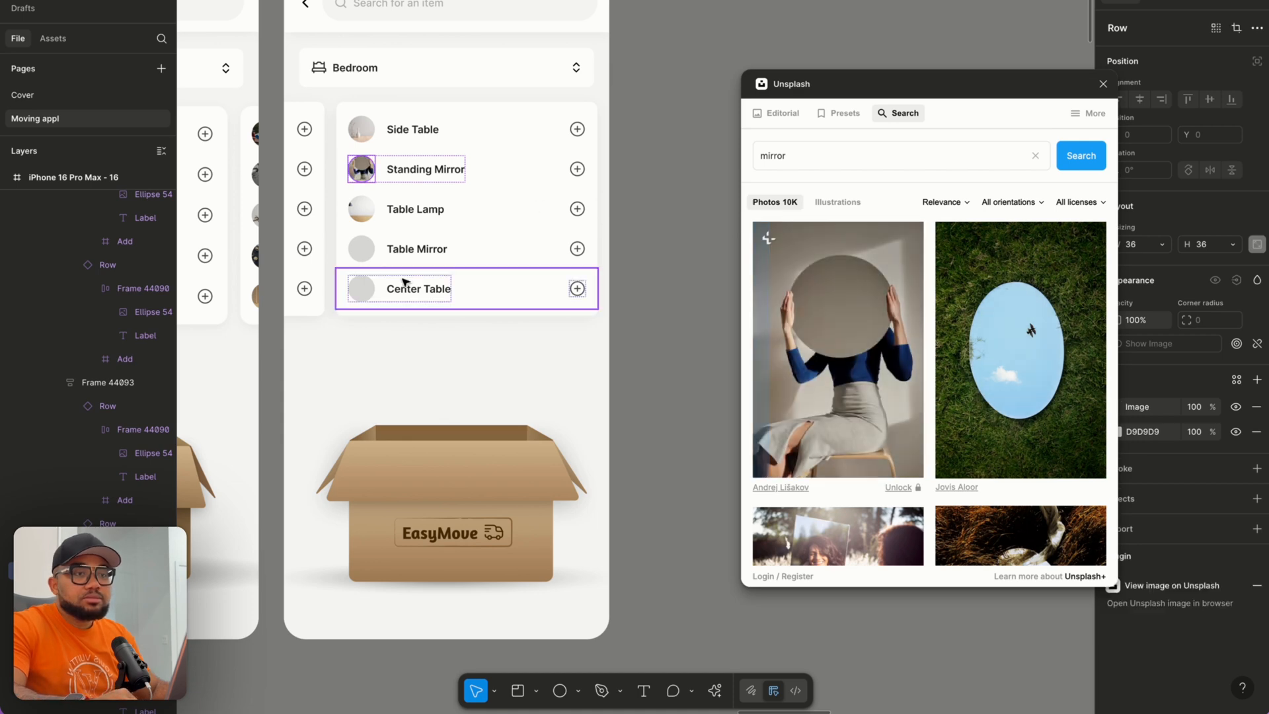
Fill the "Table Mirror" row's circle with the Unsplash photo of a rectangular mirror on a wooden box.
click(361, 248)
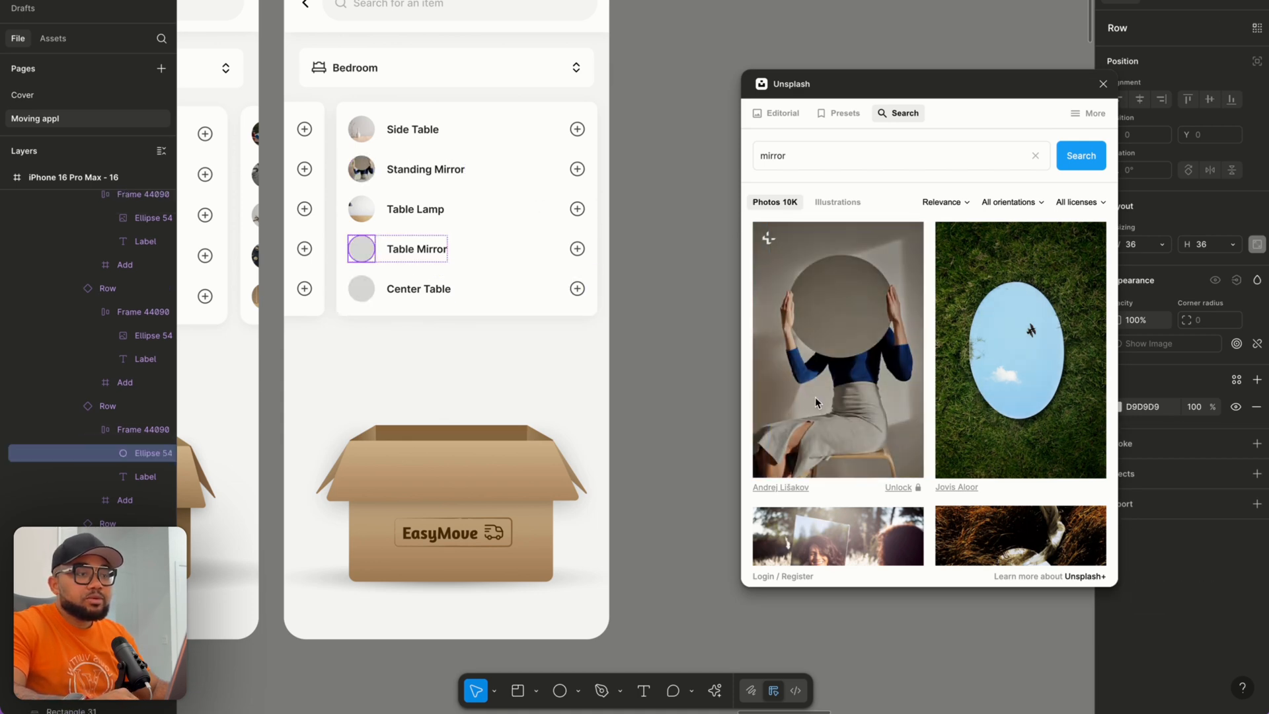
scroll(814, 395, down, 5)
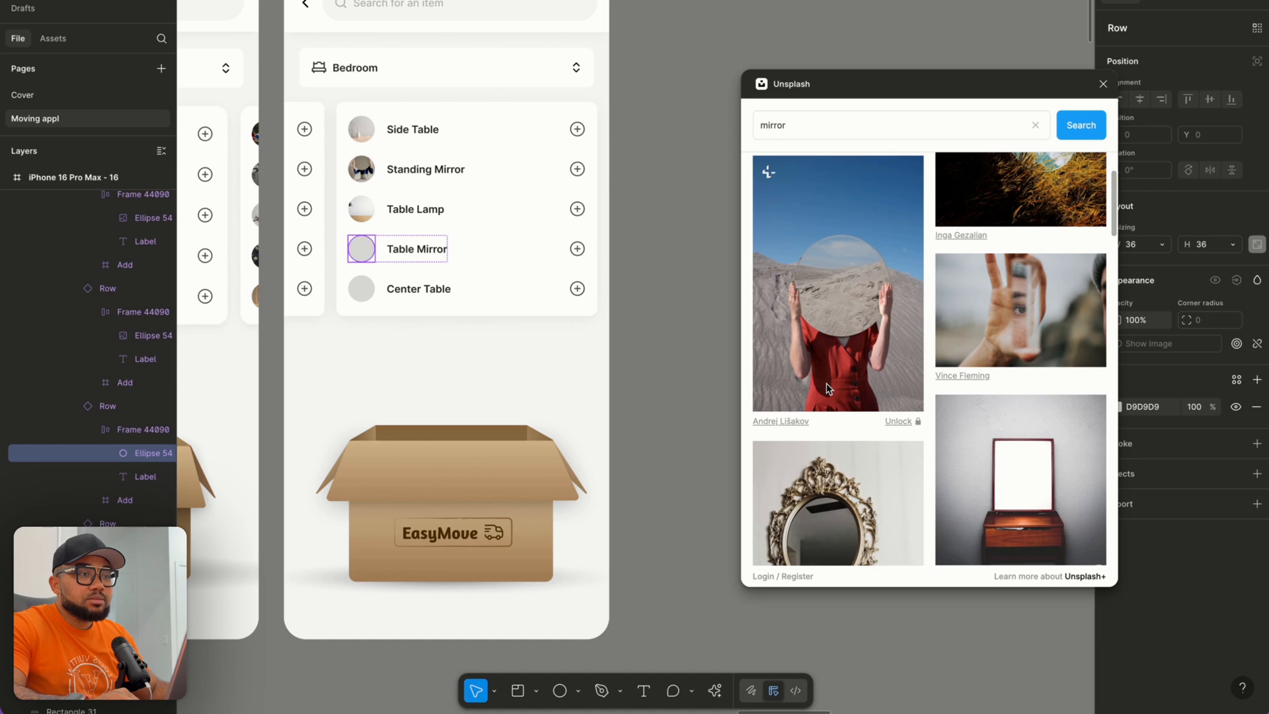
scroll(1001, 378, down, 3)
click(1031, 363)
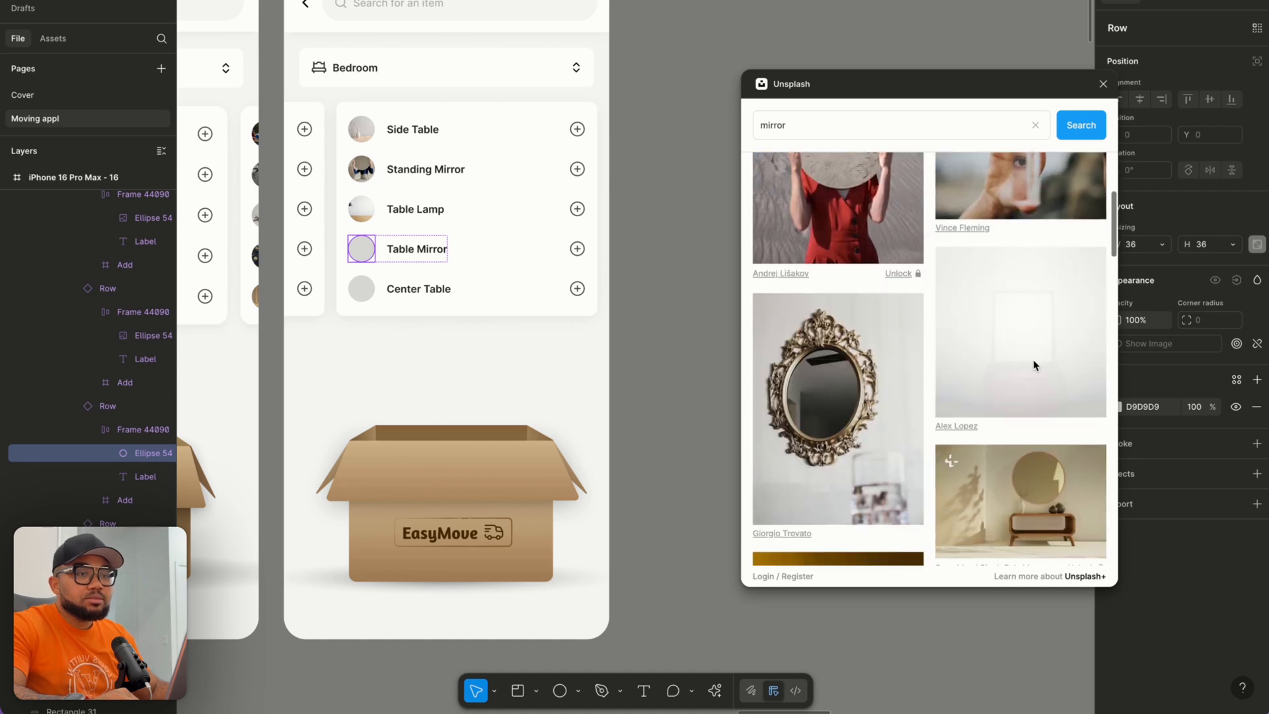
Search Unsplash for "center table", fill the "Center Table" row's circle with the round wooden table photo, and close the plugin.
click(363, 290)
double_click(363, 291)
drag(810, 135, 730, 126)
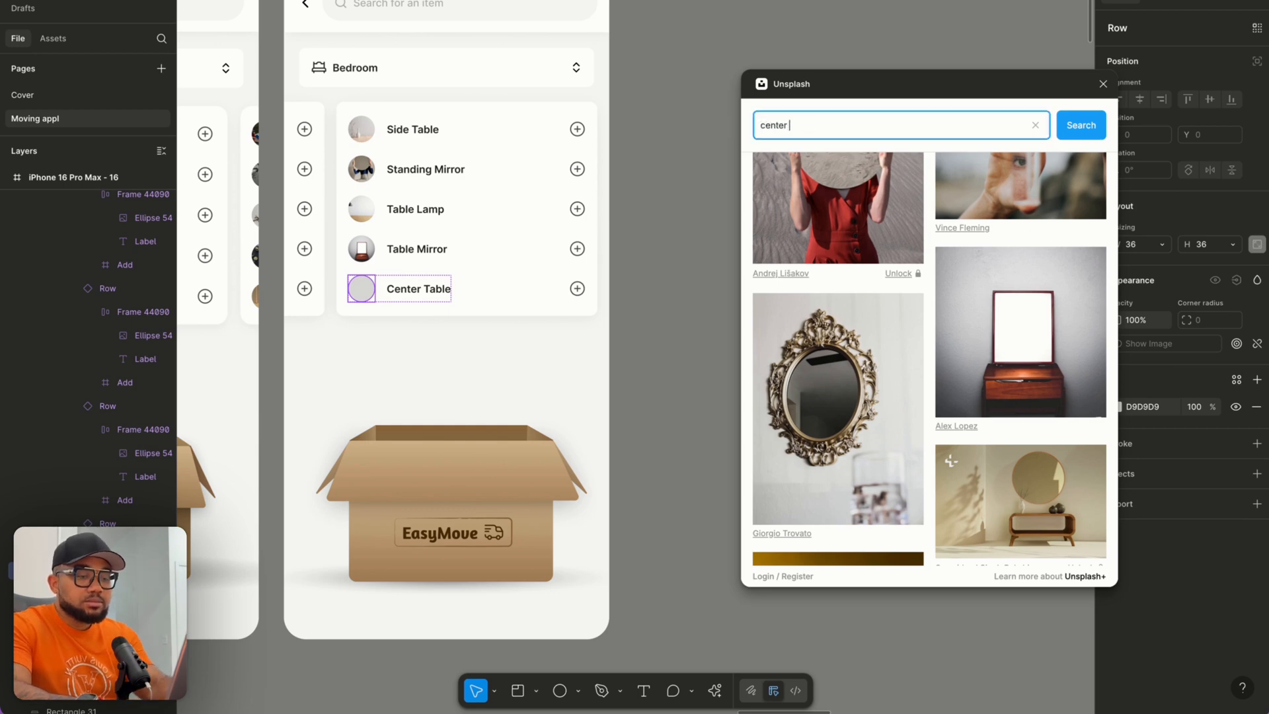
text(center table)
key(Return)
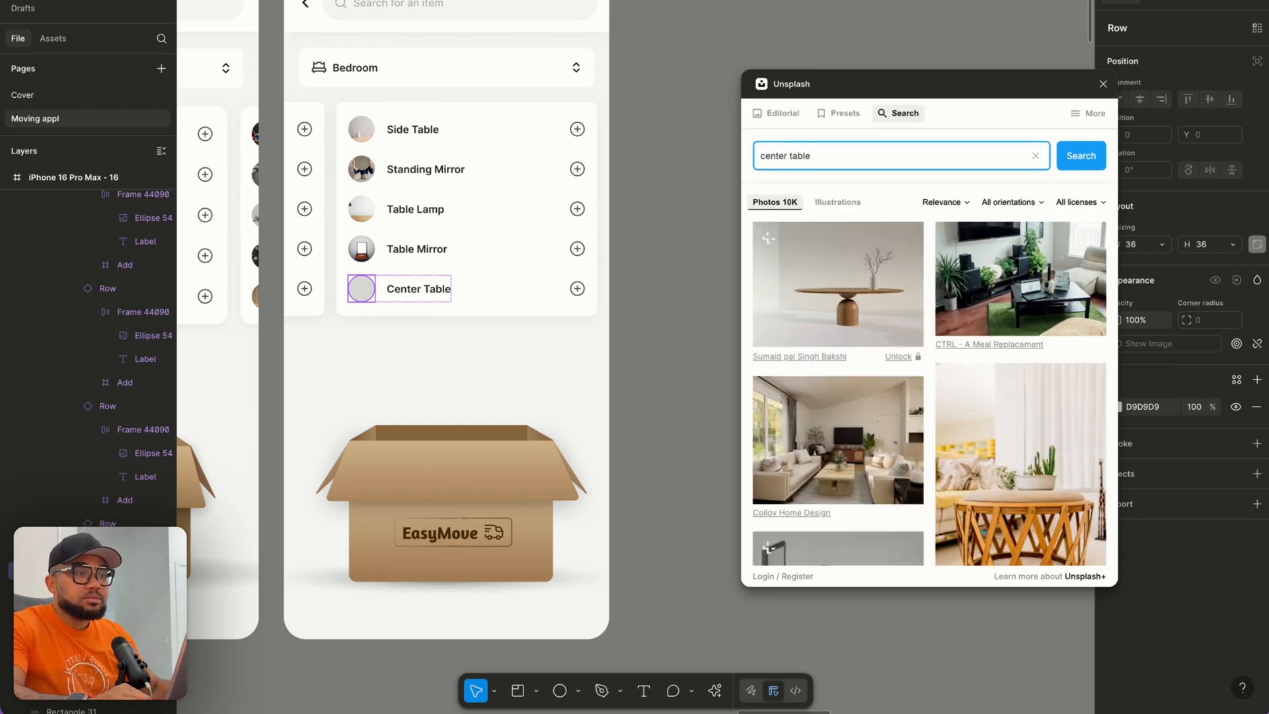
click(878, 275)
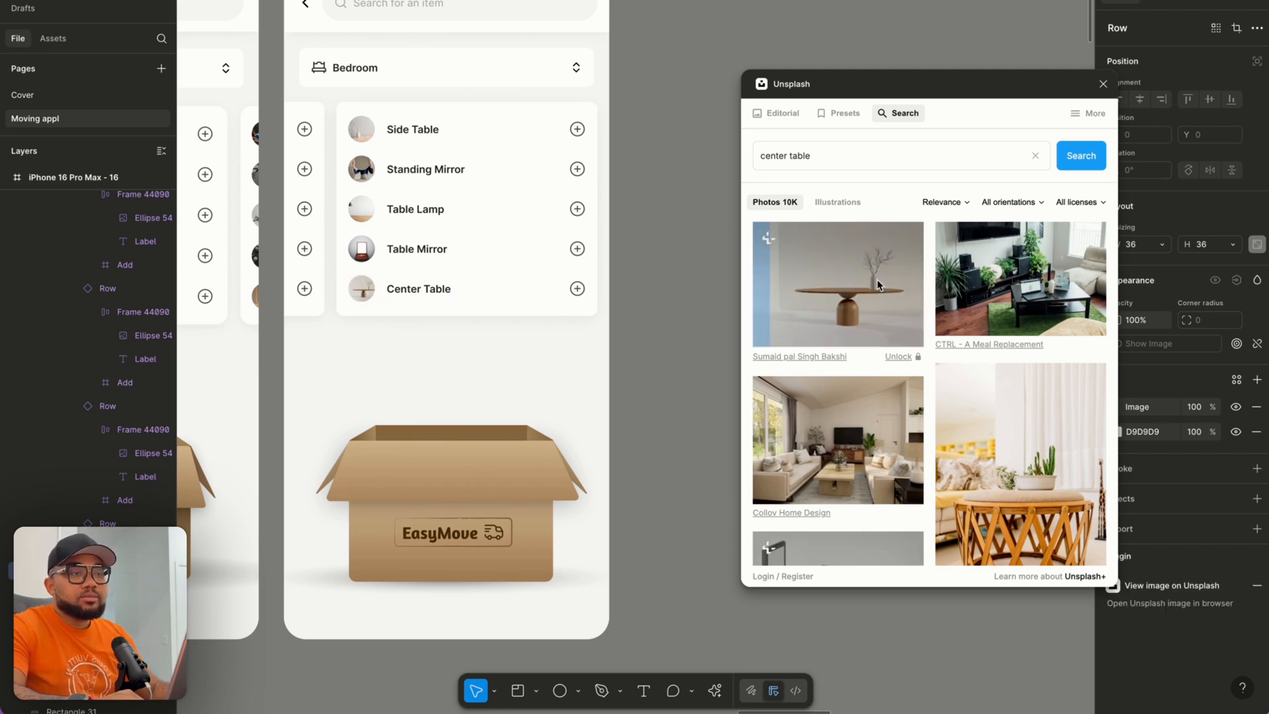
click(1104, 82)
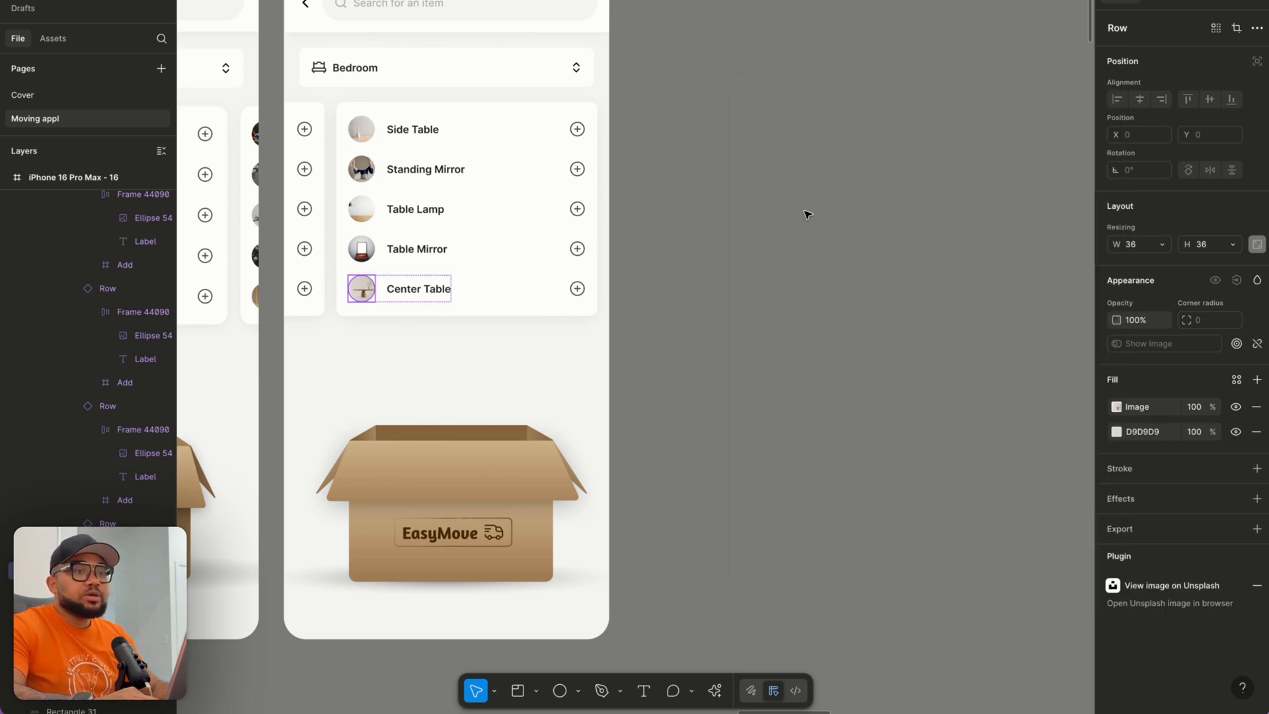
Set the auto layout alignment of the rebuilt screen's card frame back to left so the first card shows.
click(807, 215)
scroll(808, 215, down, 4)
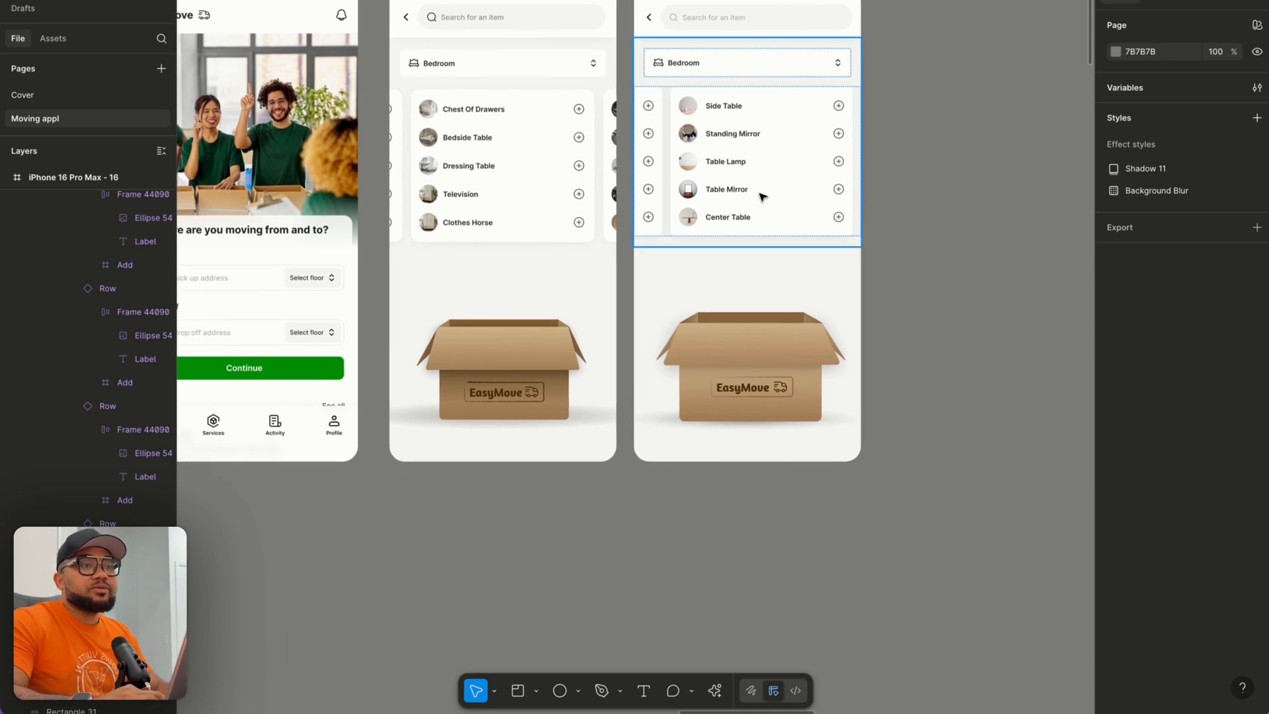
click(761, 197)
click(1120, 332)
click(925, 312)
scroll(927, 312, up, 2)
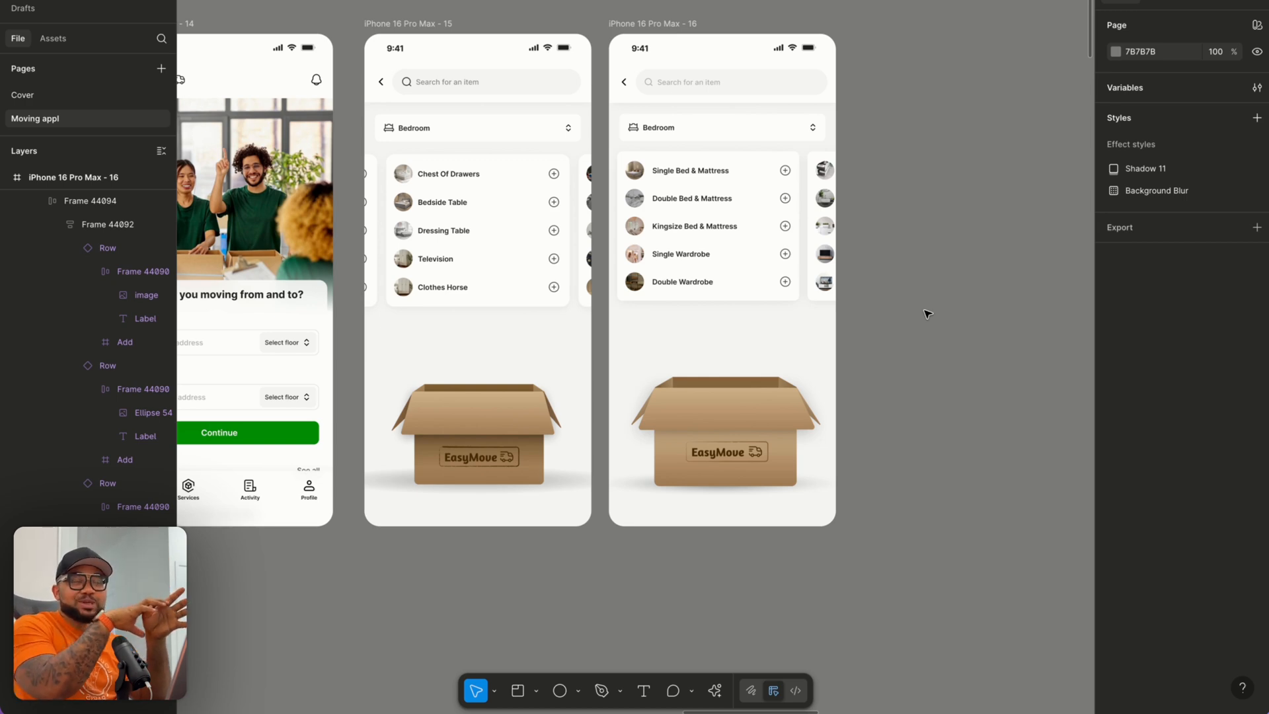
Duplicate the "Choose category" frame from the original screens and place it beside the rebuilt item selection screen, with its bottom edge aligned.
scroll(759, 354, down, 4)
scroll(759, 354, left, 4)
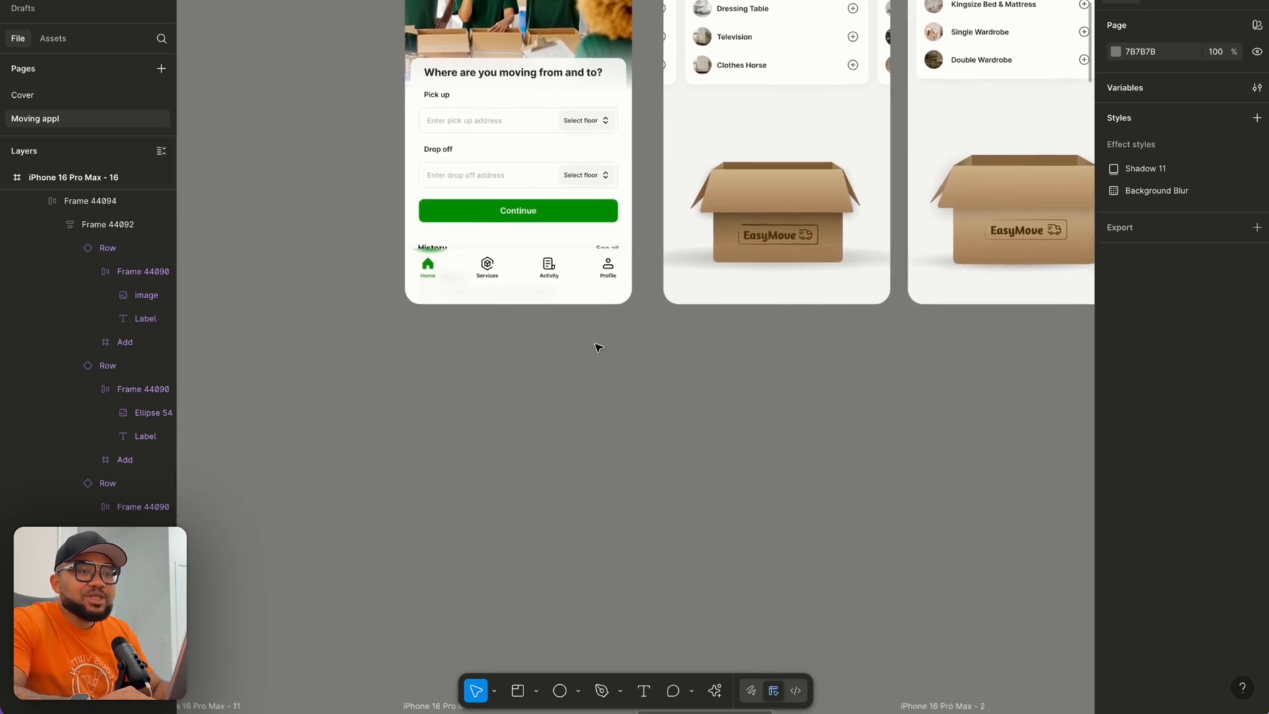
scroll(564, 281, down, 2)
scroll(564, 281, down, 8)
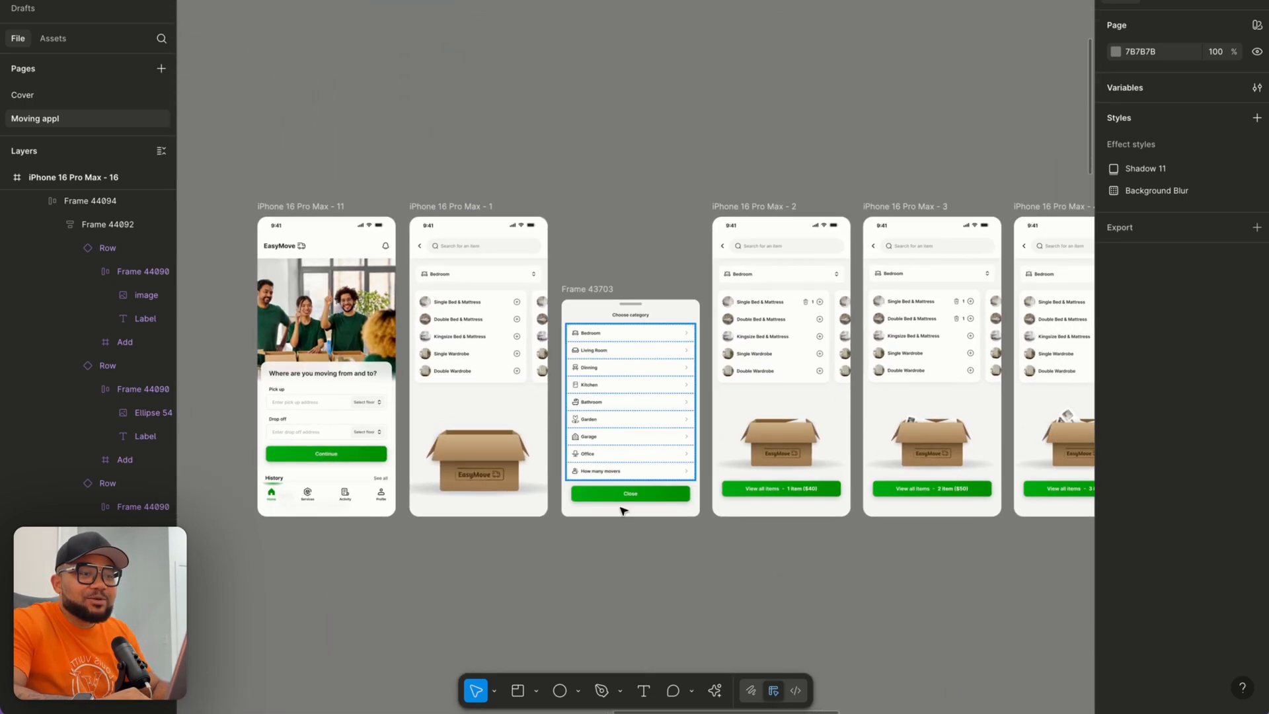
scroll(813, 500, up, 5)
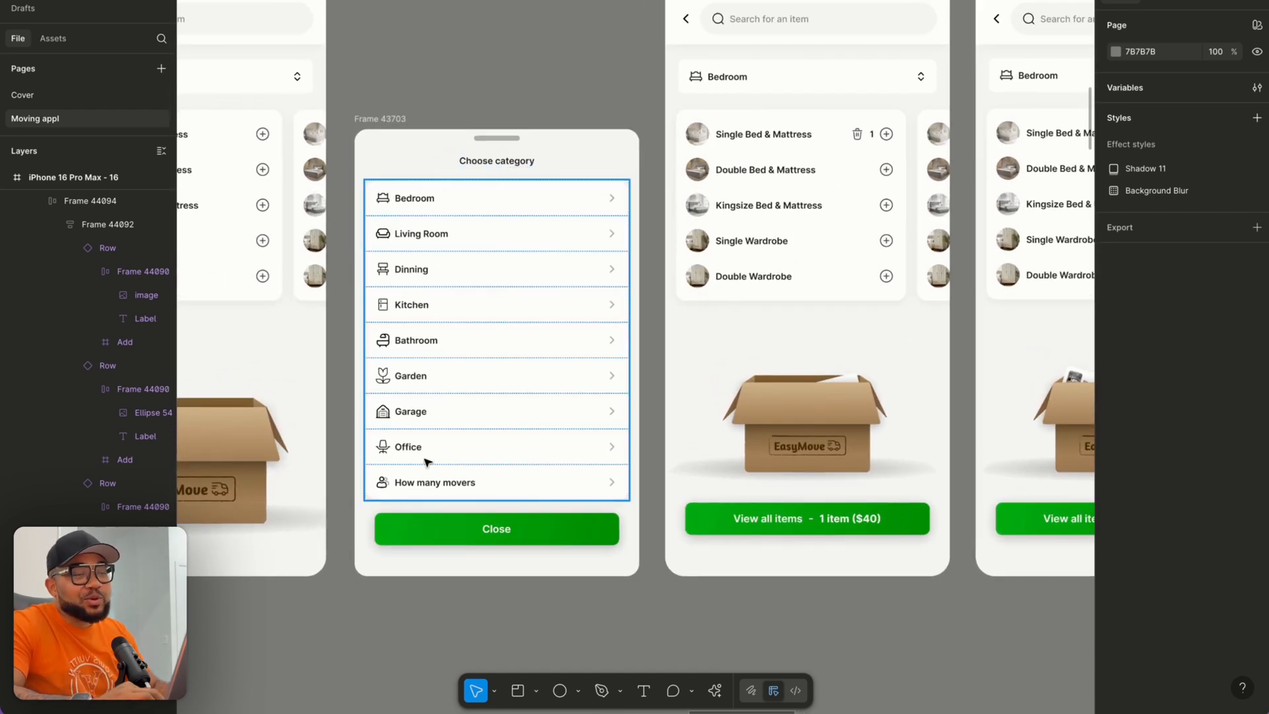
click(385, 126)
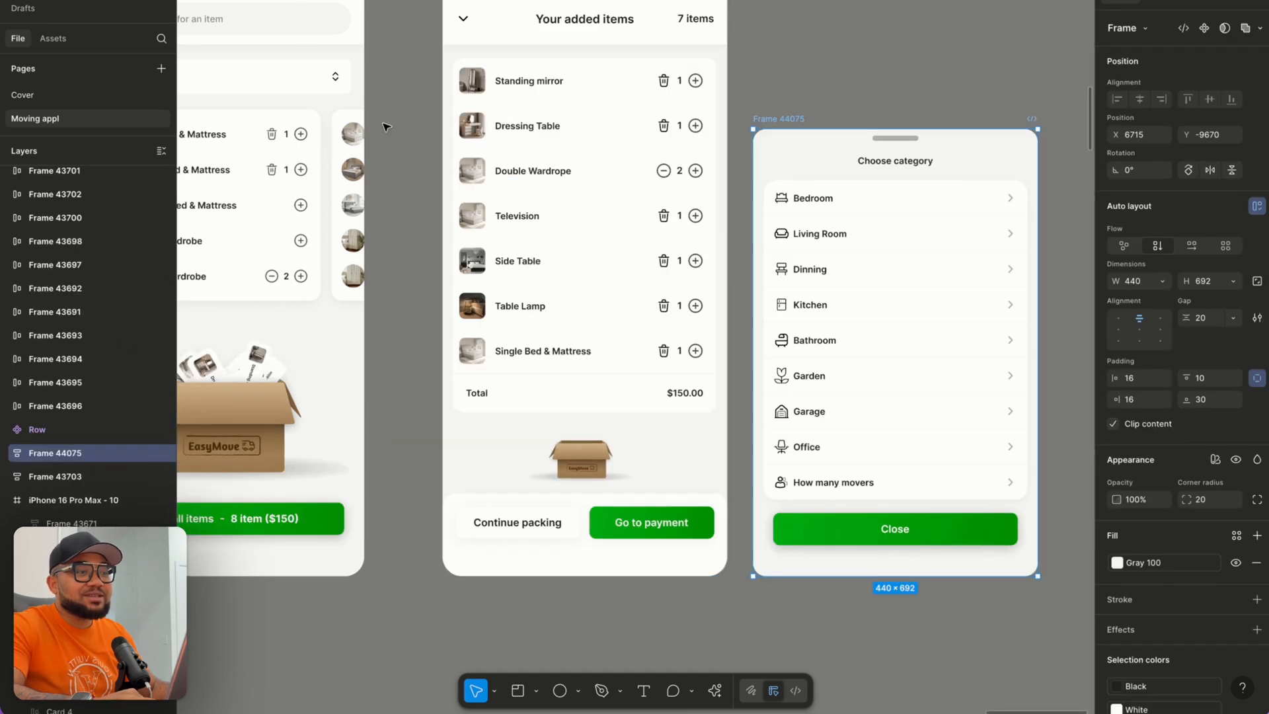
scroll(383, 128, down, 3)
scroll(704, 70, up, 6)
drag(662, 116, 621, 246)
scroll(742, 56, down, 5)
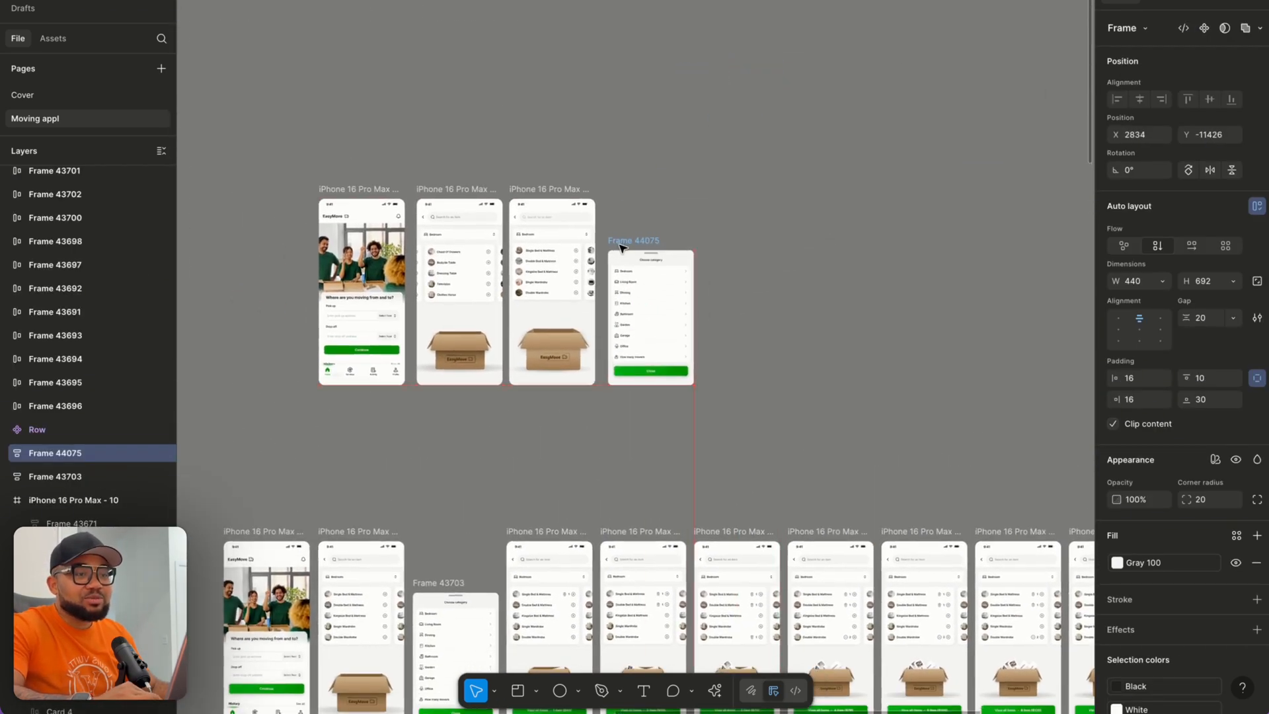
Clear the "Choose category" copy's drag-to-close-overlay prototype interaction by setting its trigger to None.
click(1167, 2)
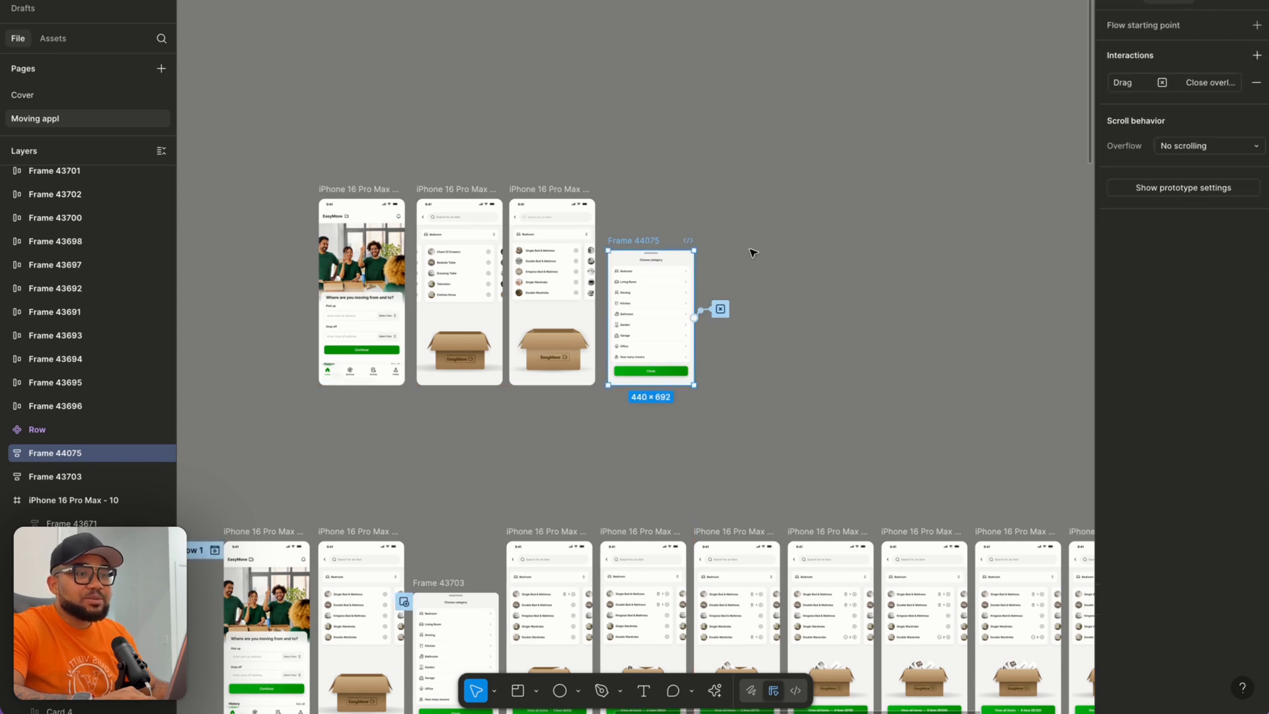
scroll(687, 337, up, 5)
click(729, 288)
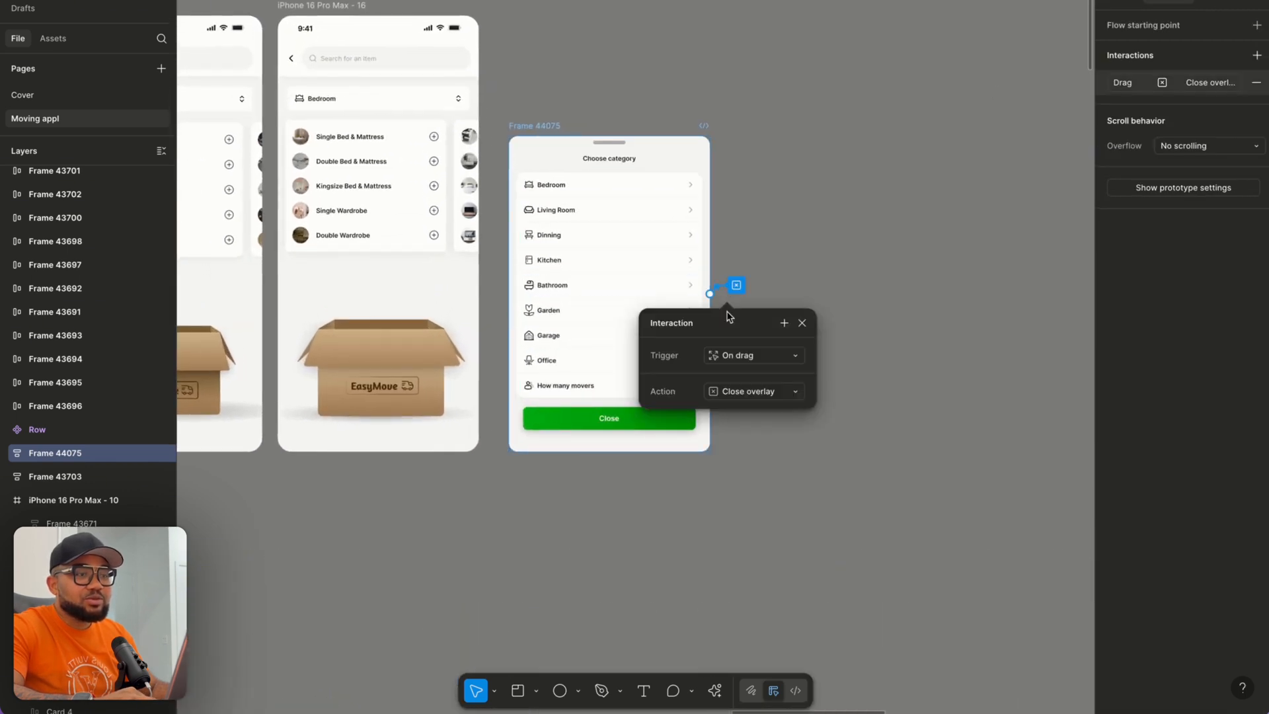
click(729, 363)
click(735, 303)
click(803, 269)
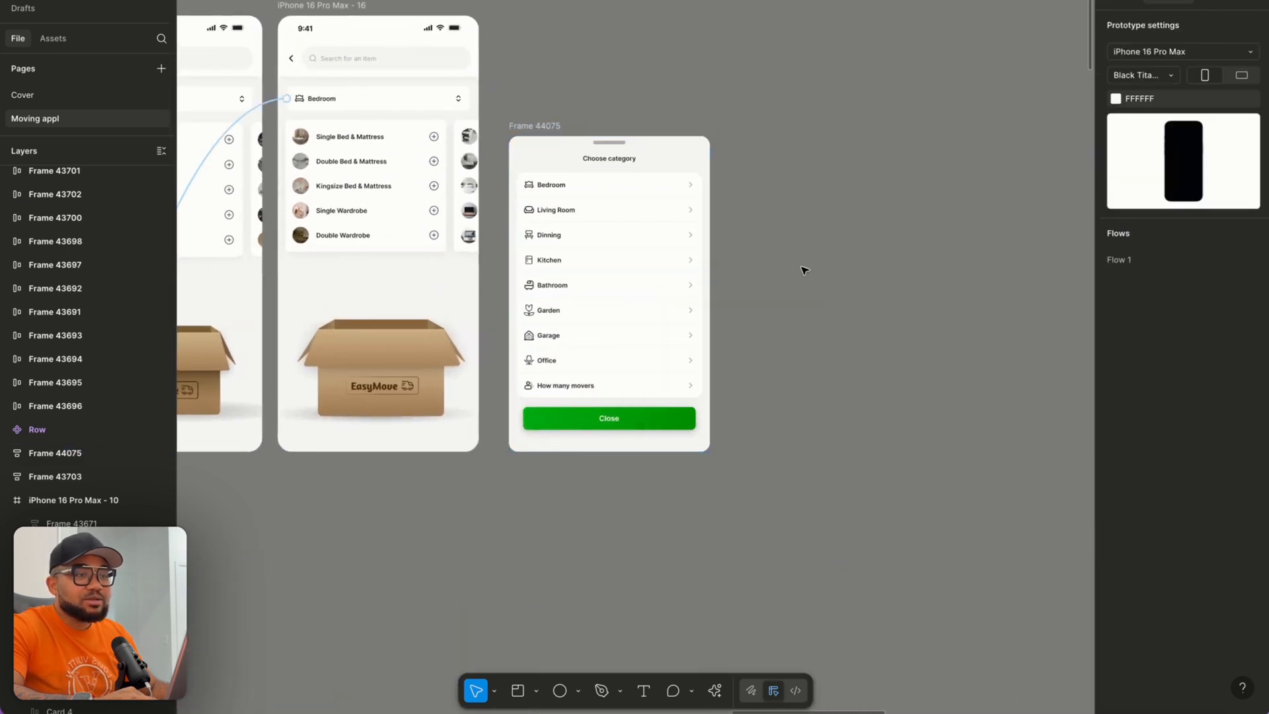
click(573, 131)
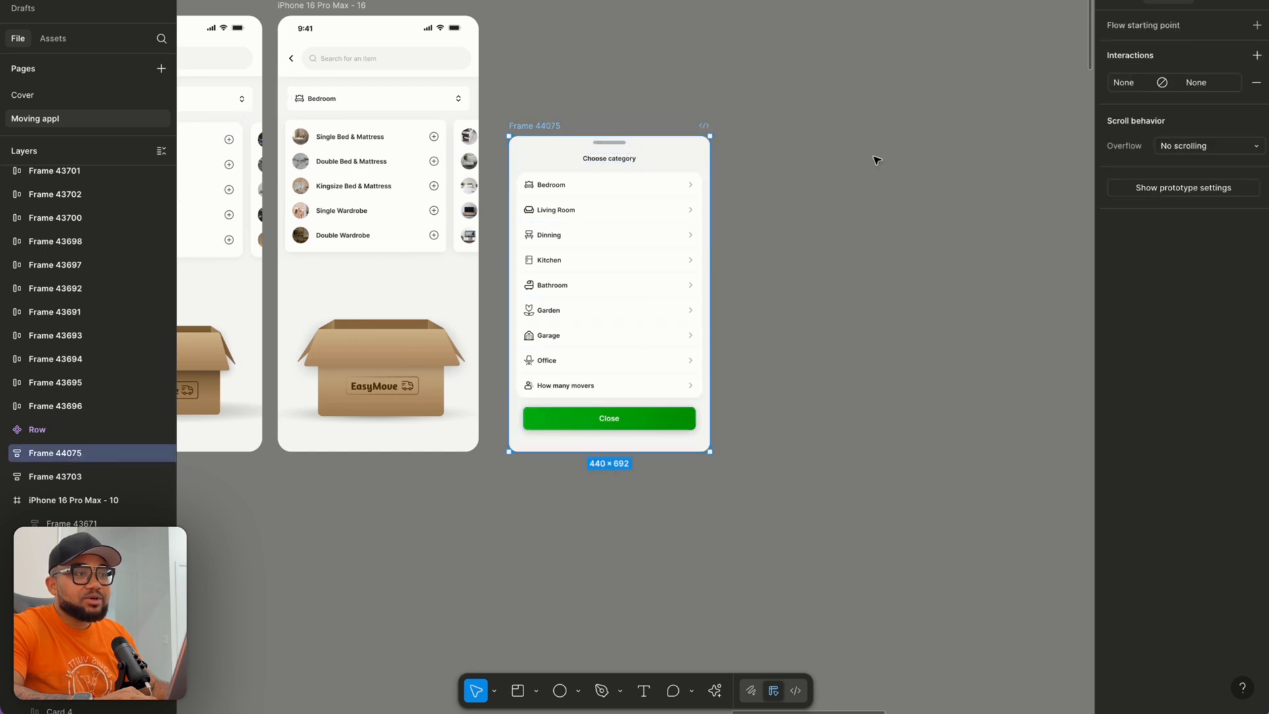
Return to design mode and move the "Choose category" copy closer to the rebuilt screen, at X 2802.
click(1121, 4)
scroll(725, 137, left, 3)
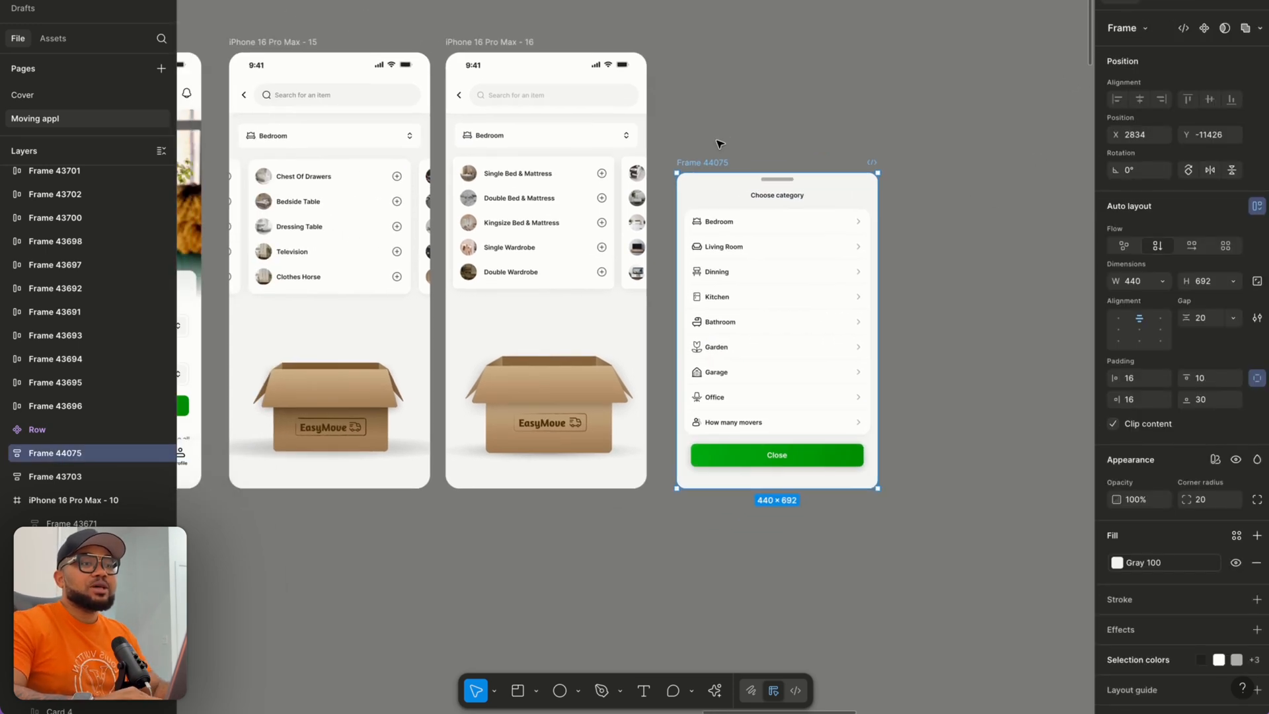
click(690, 164)
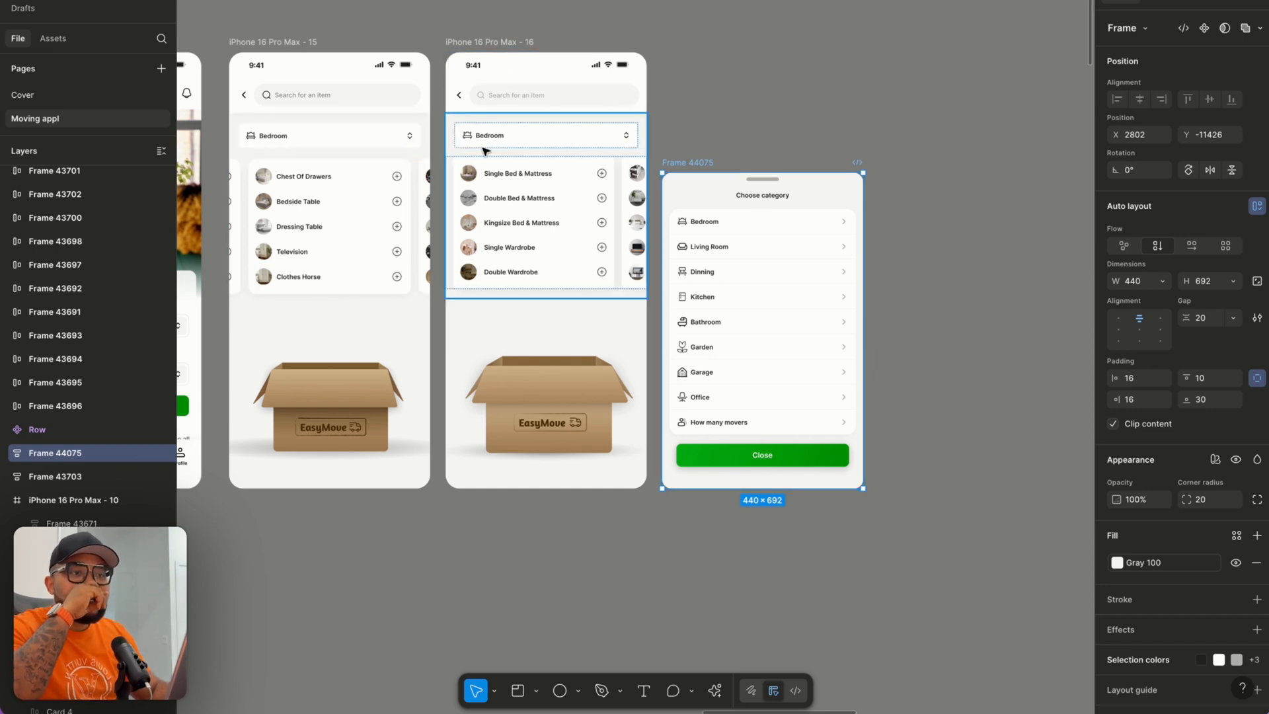
Delete the reference screen "iPhone 16 Pro Max - 15" between the home screen and the rebuilt screen.
scroll(485, 150, left, 6)
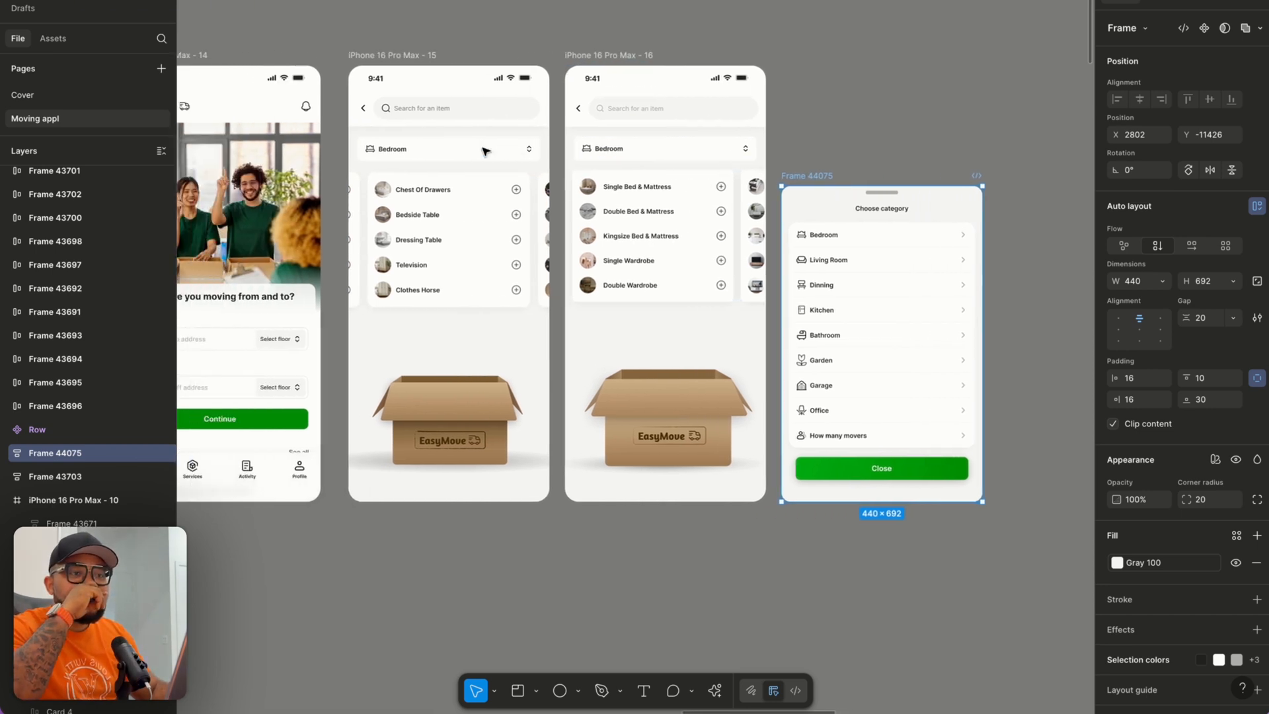
click(485, 58)
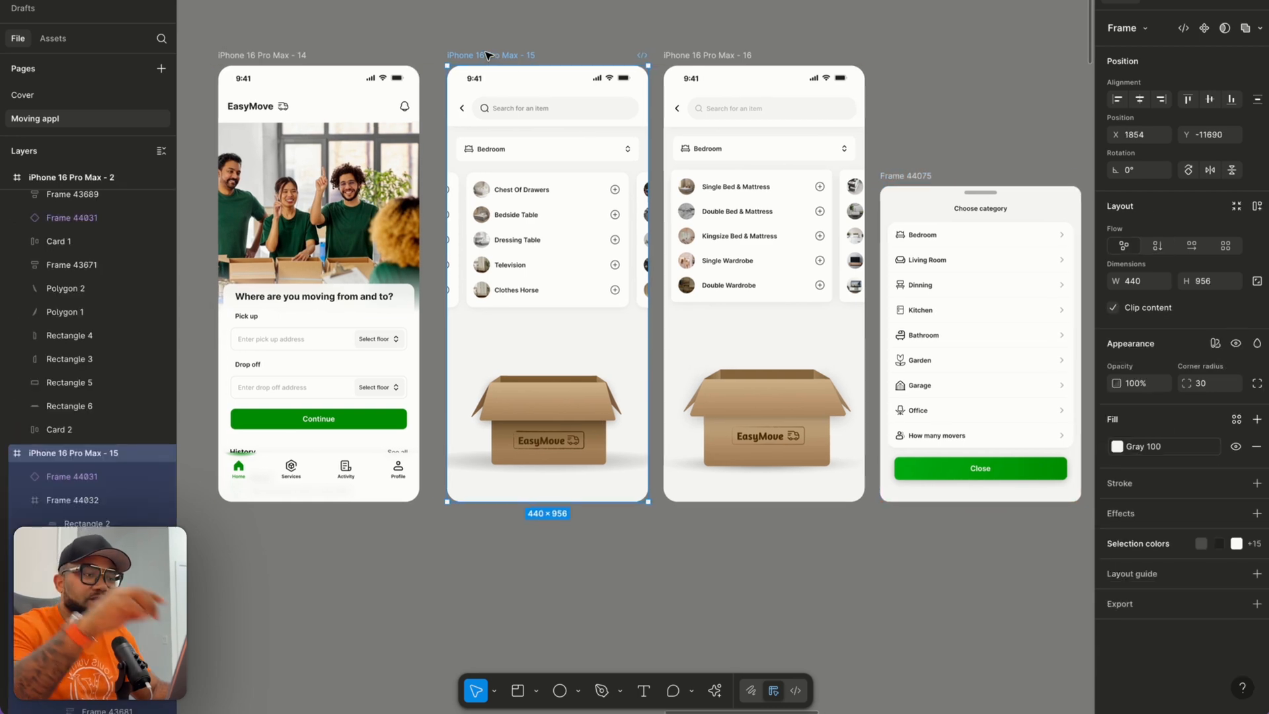
key(Delete)
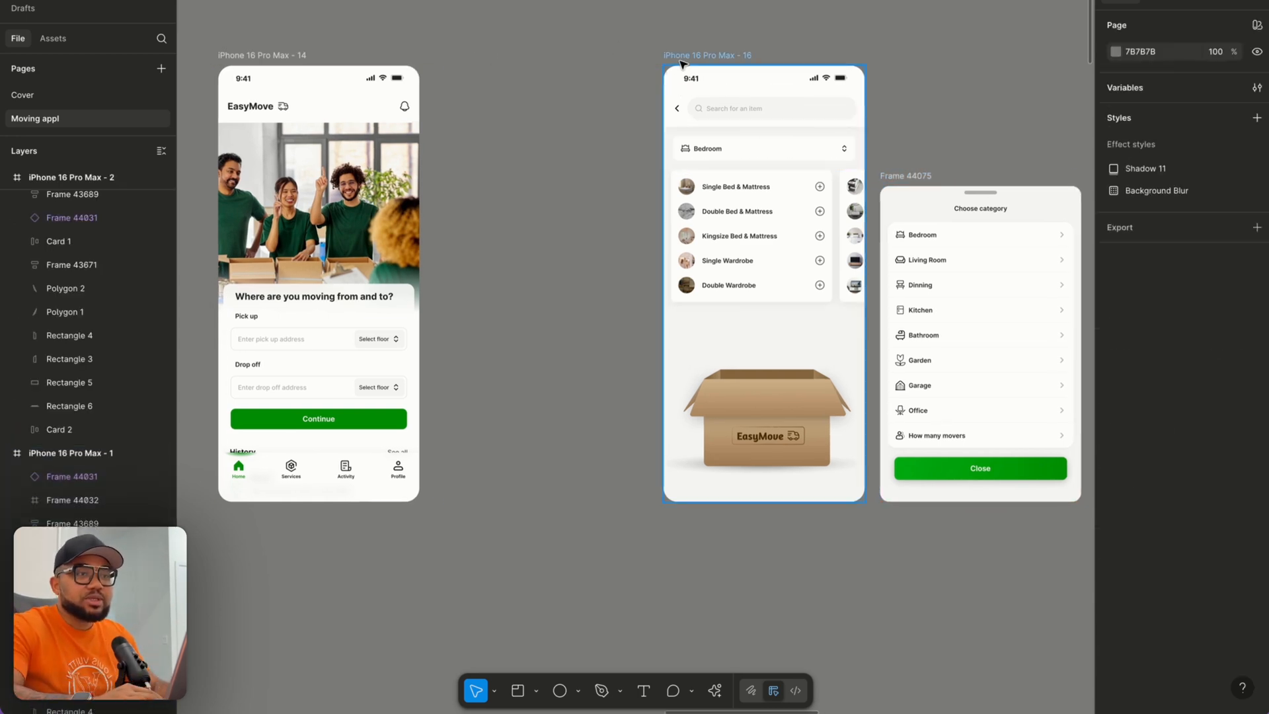
Move the rebuilt item selection screen beside the home screen at X 1839, and the "Choose category" frame beside it at X 2312.
drag(692, 63, 469, 64)
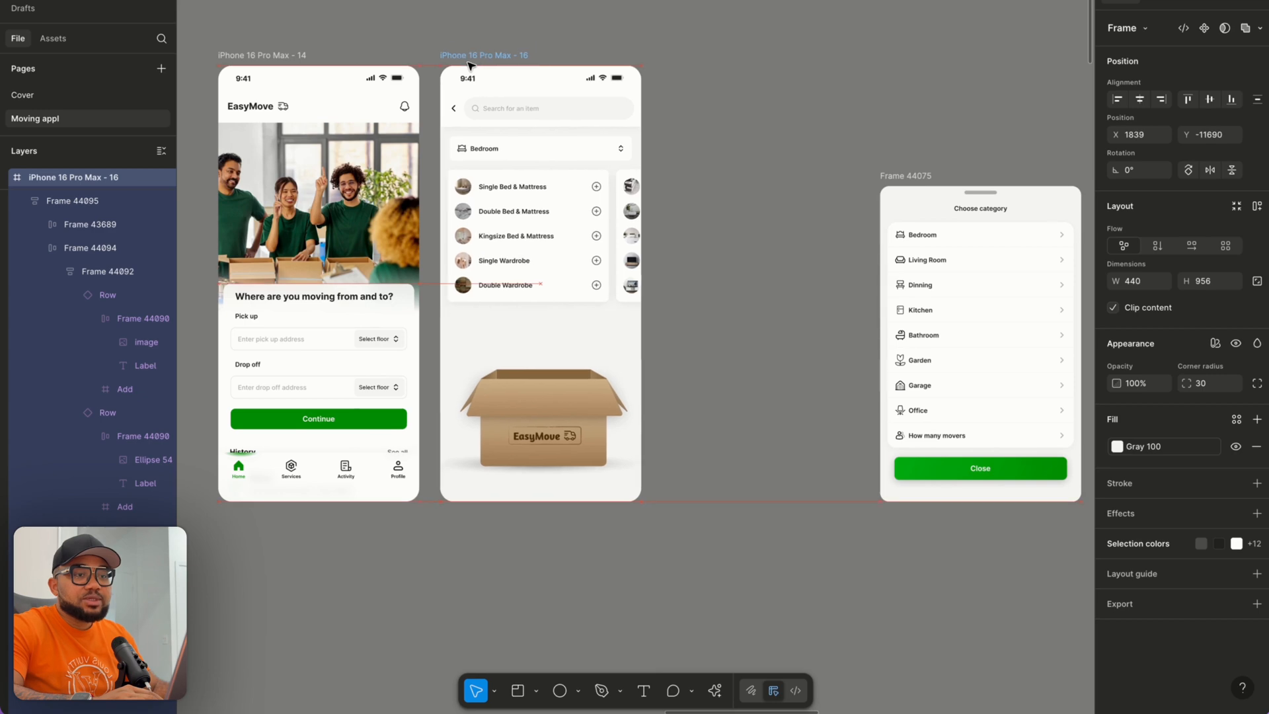
click(899, 176)
drag(895, 181, 672, 181)
scroll(672, 181, up, 5)
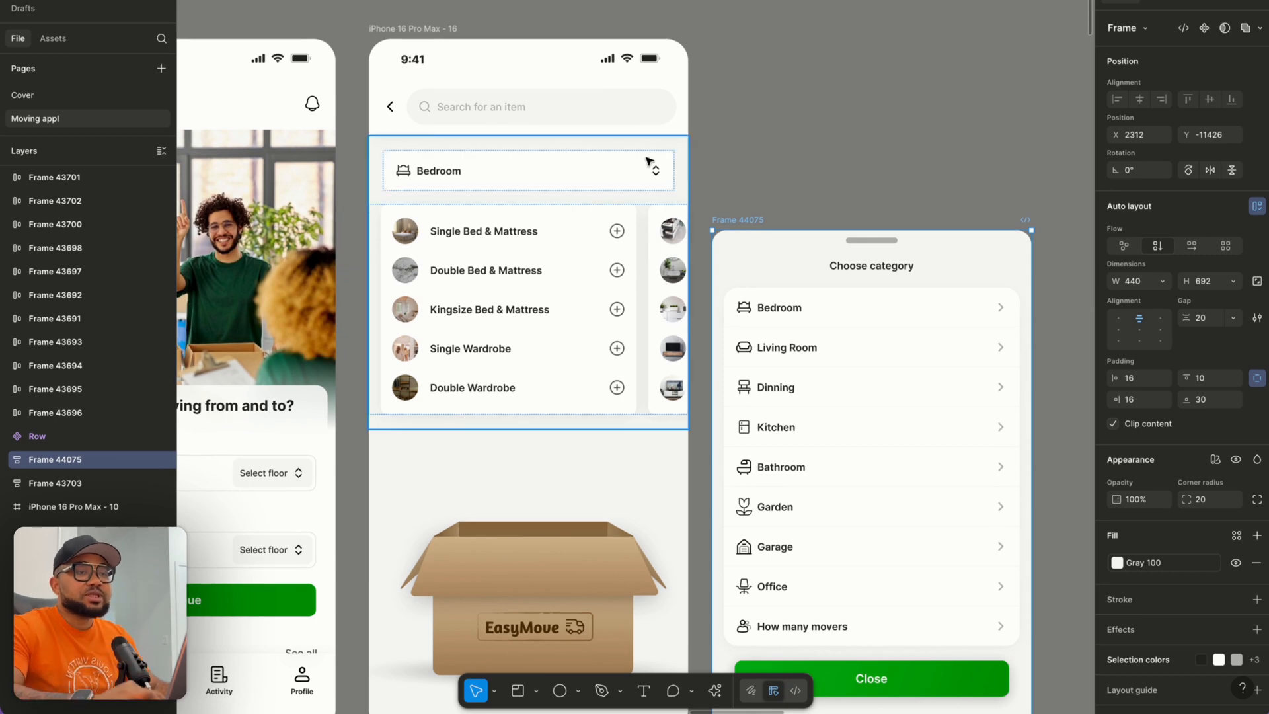
scroll(787, 331, down, 3)
scroll(787, 331, down, 2)
scroll(518, 19, down, 1)
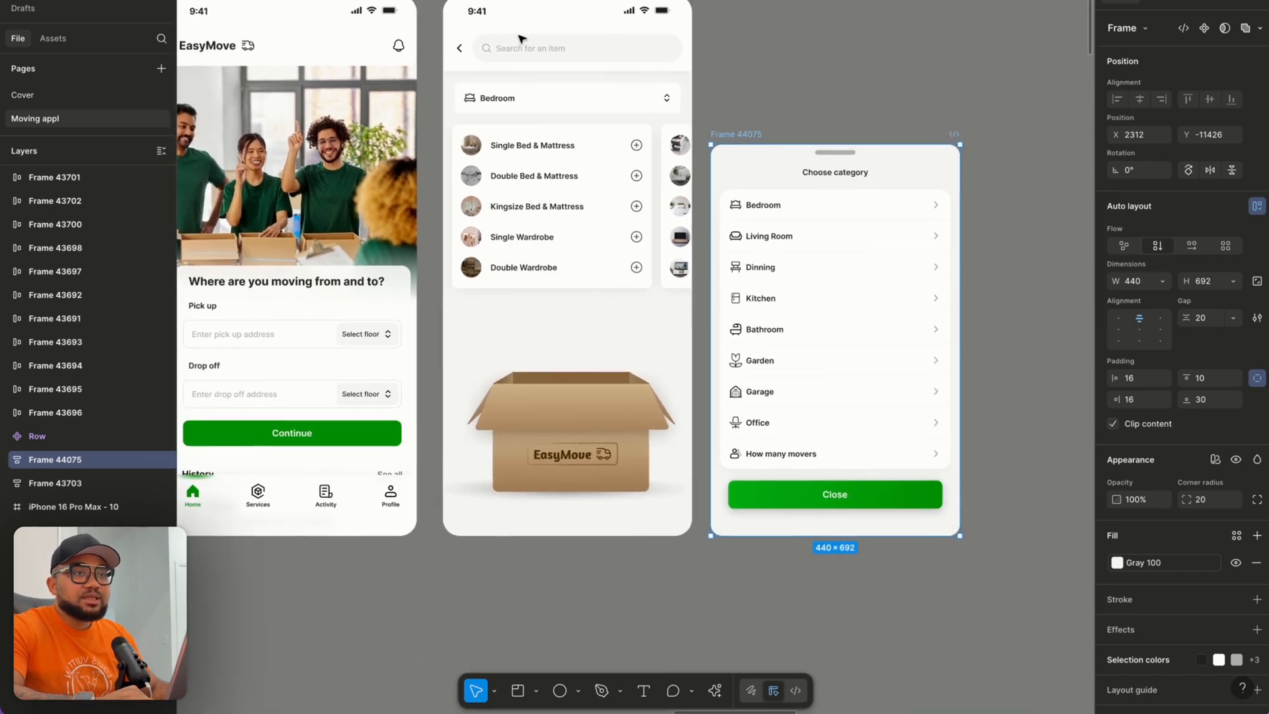
Clear the Bedroom selector's old overlay link in prototype mode by setting its tap interaction's action to None.
scroll(546, 122, up, 2)
click(546, 121)
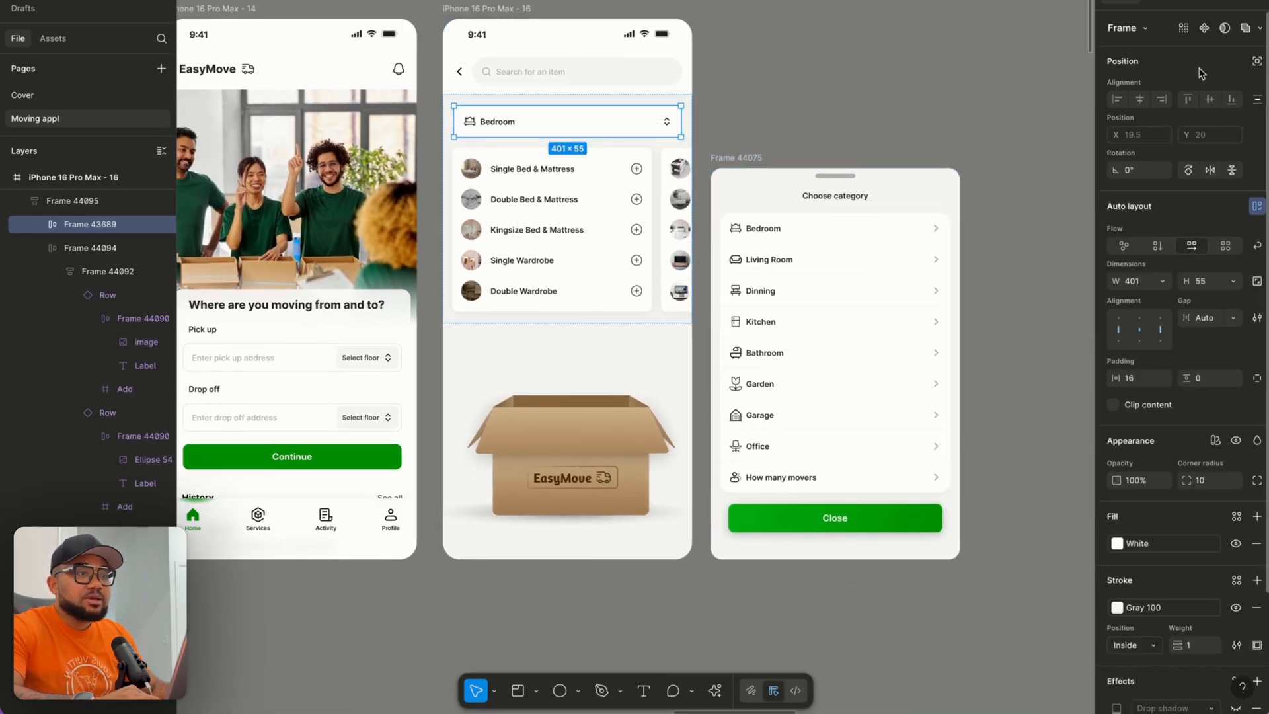
click(1168, 3)
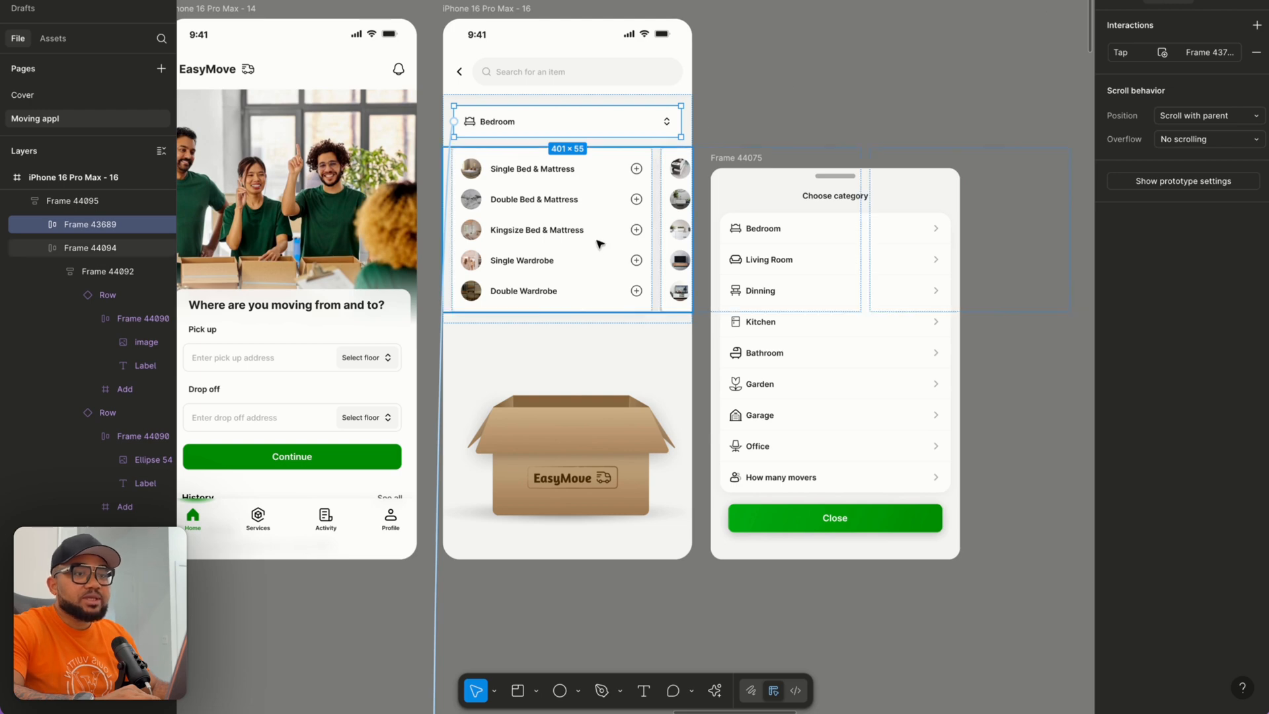
click(436, 621)
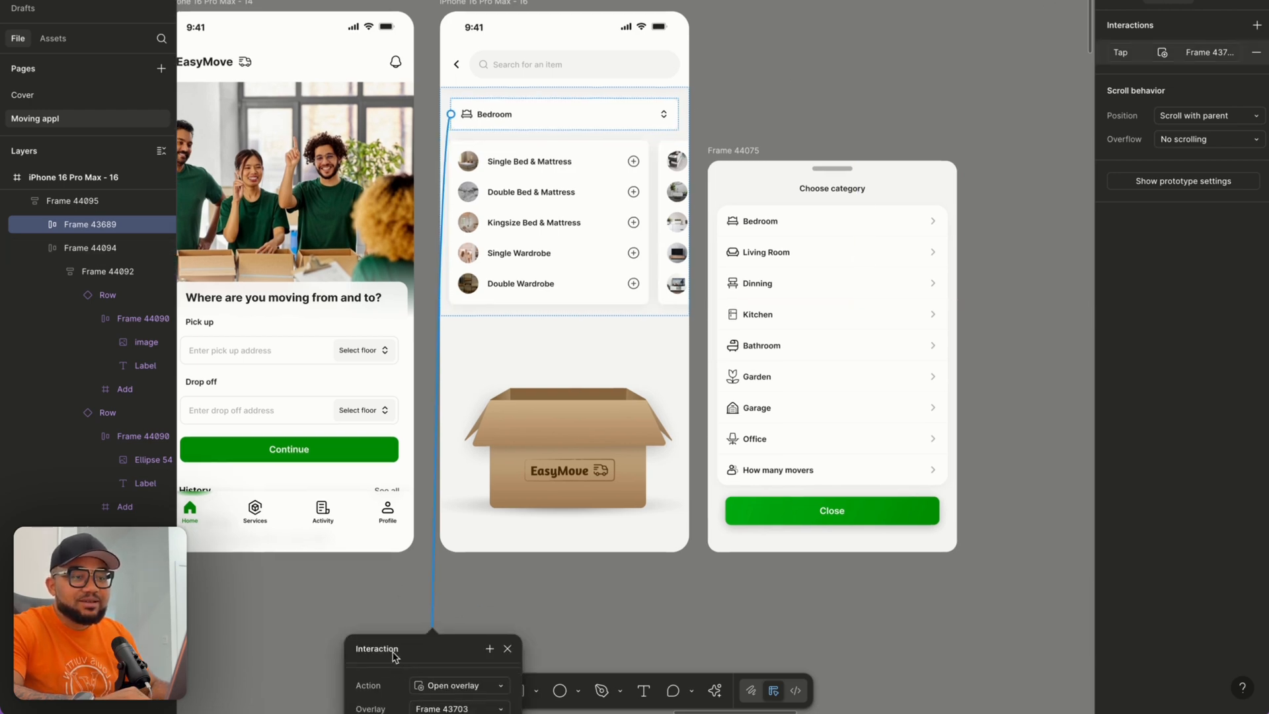
click(426, 669)
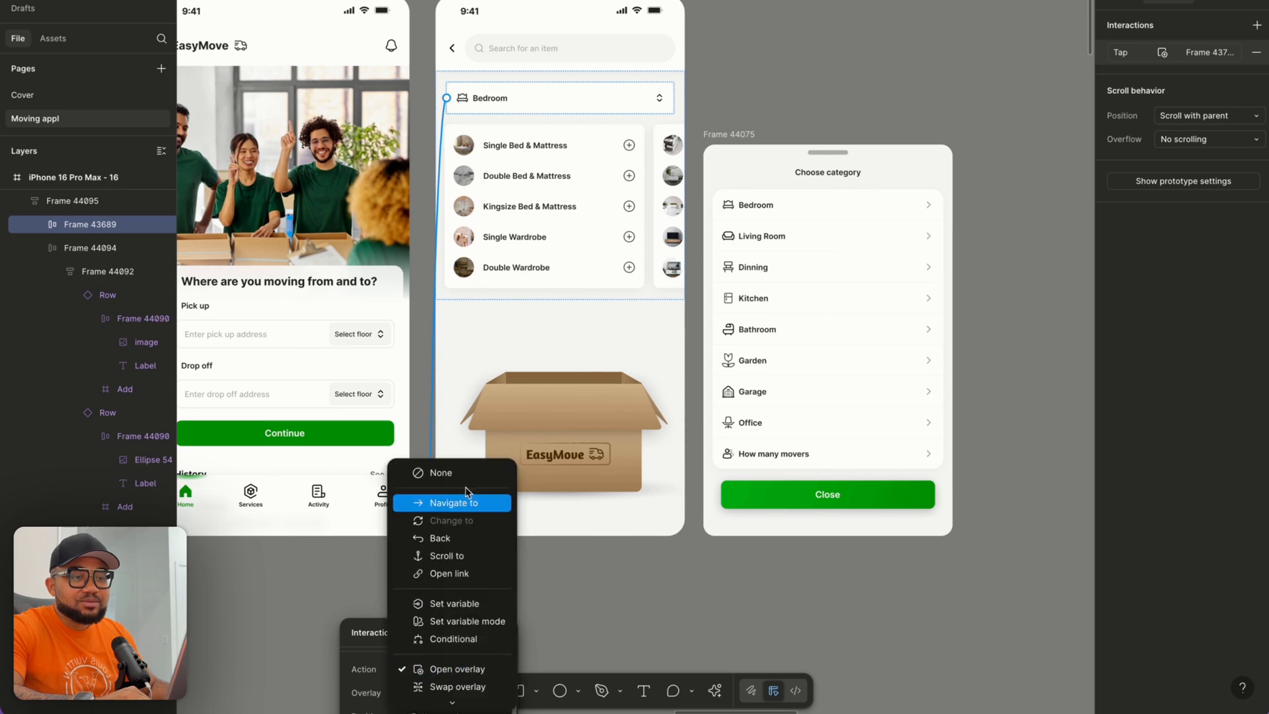
click(436, 472)
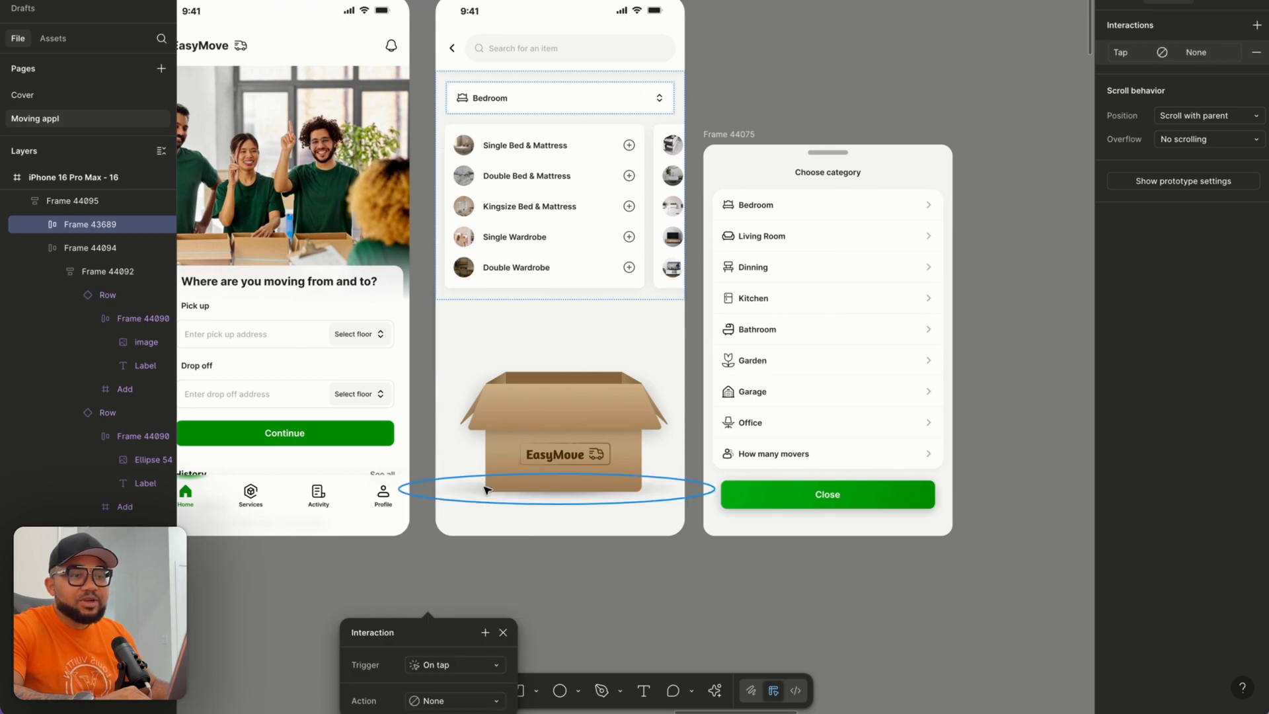
click(503, 633)
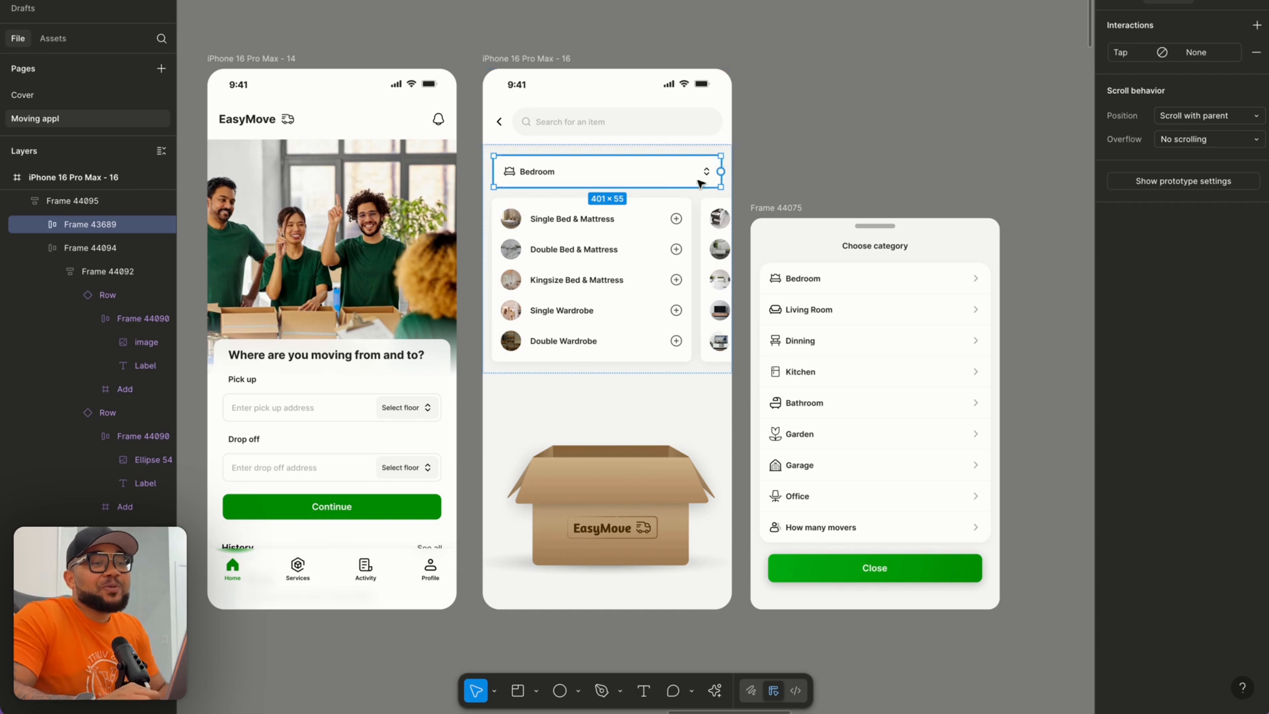
Link the Bedroom selector to the "Choose category" frame and review the resulting interaction's overlay settings.
scroll(792, 187, up, 3)
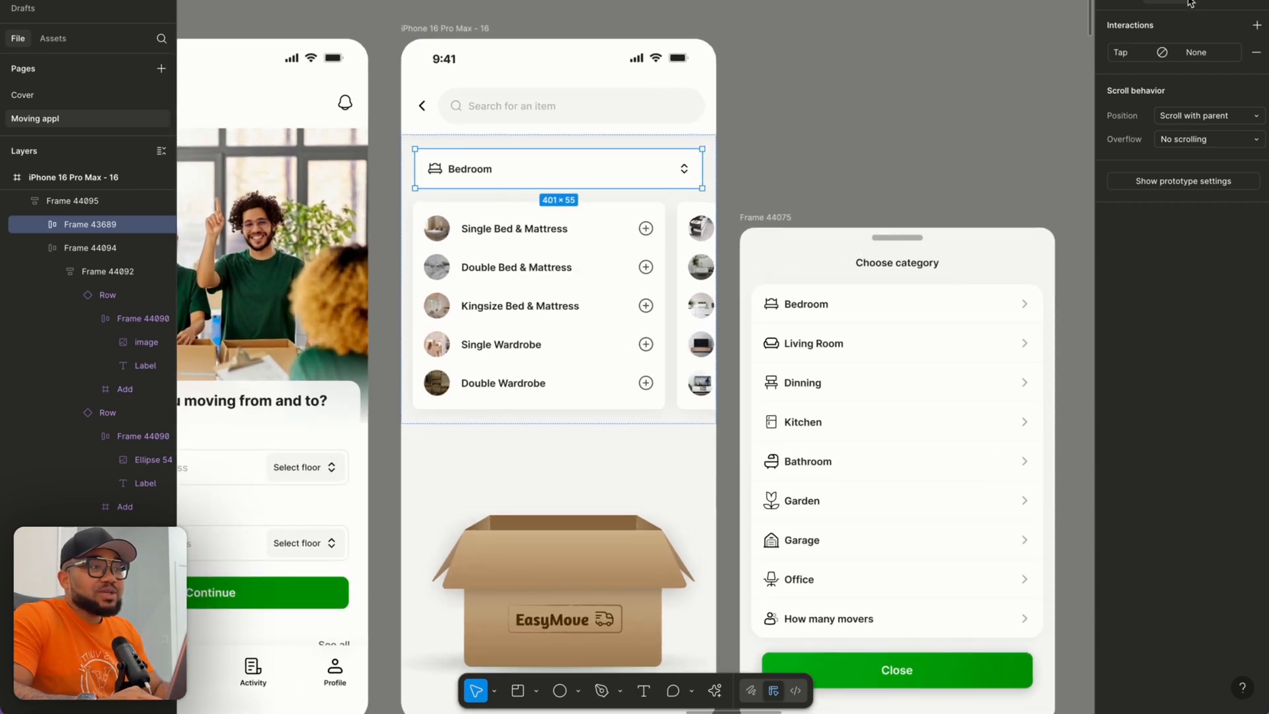
drag(701, 168, 920, 261)
scroll(919, 261, down, 2)
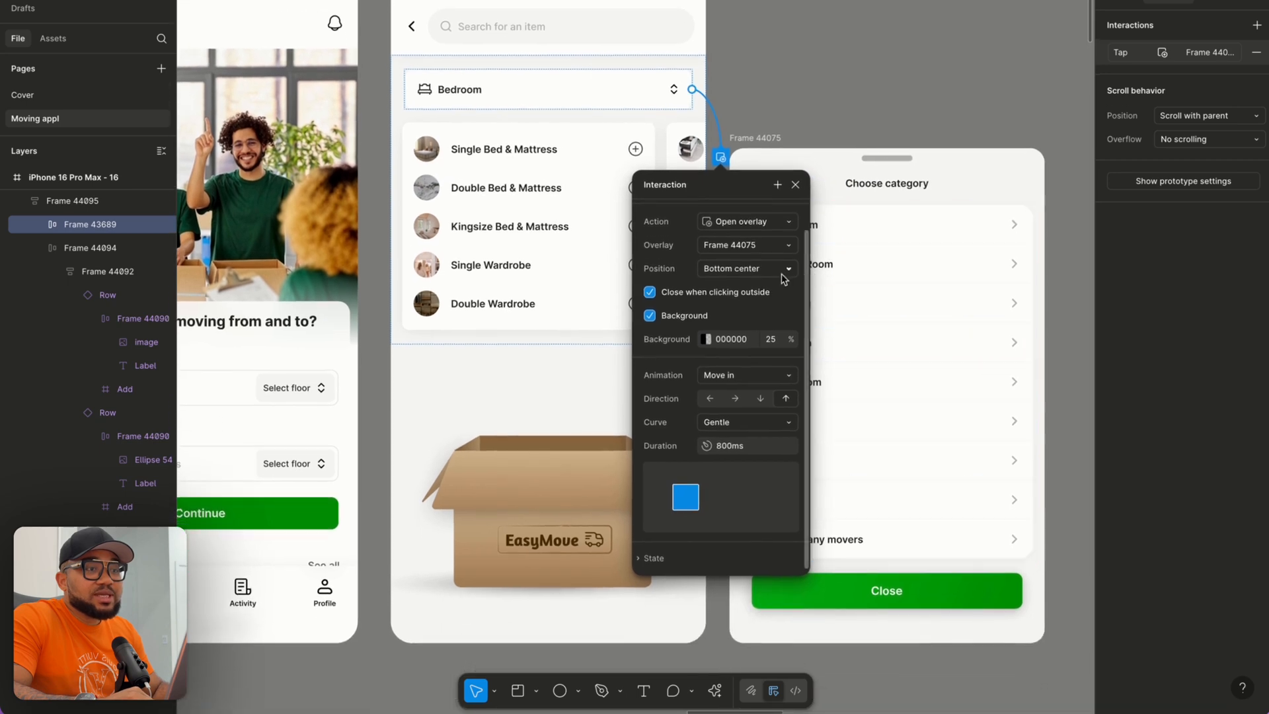
click(739, 225)
click(738, 221)
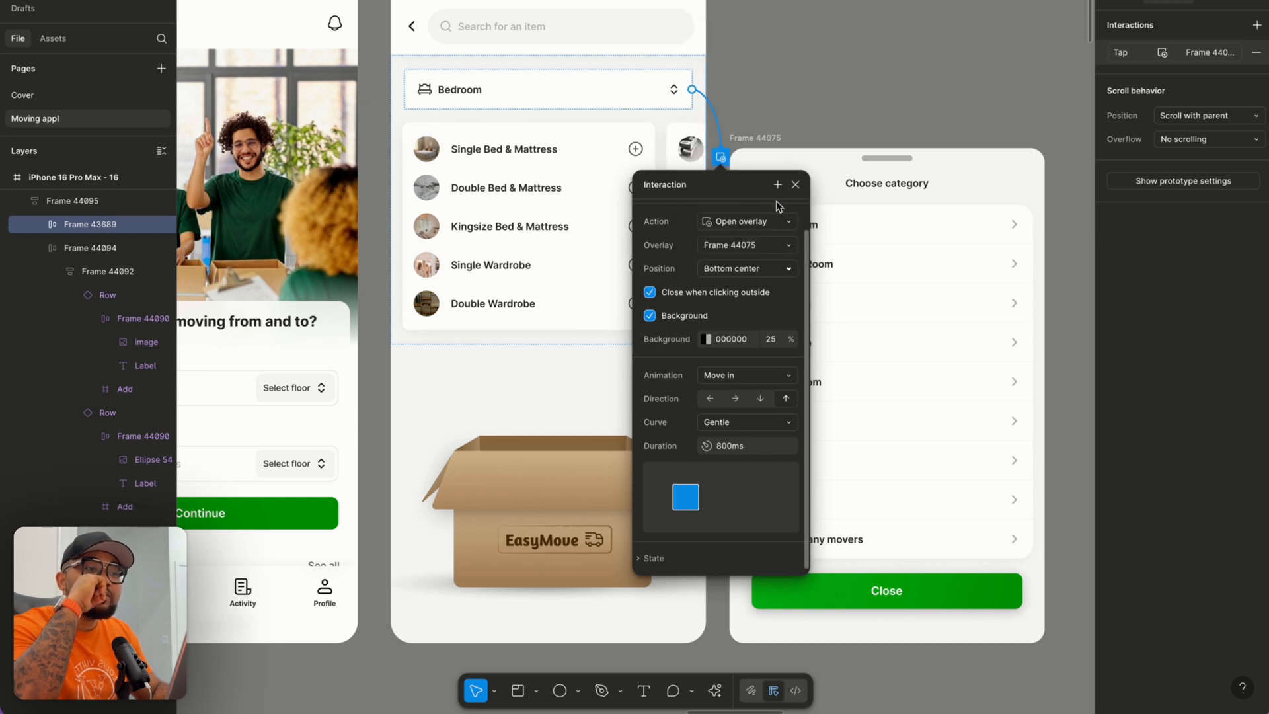
click(795, 184)
click(715, 125)
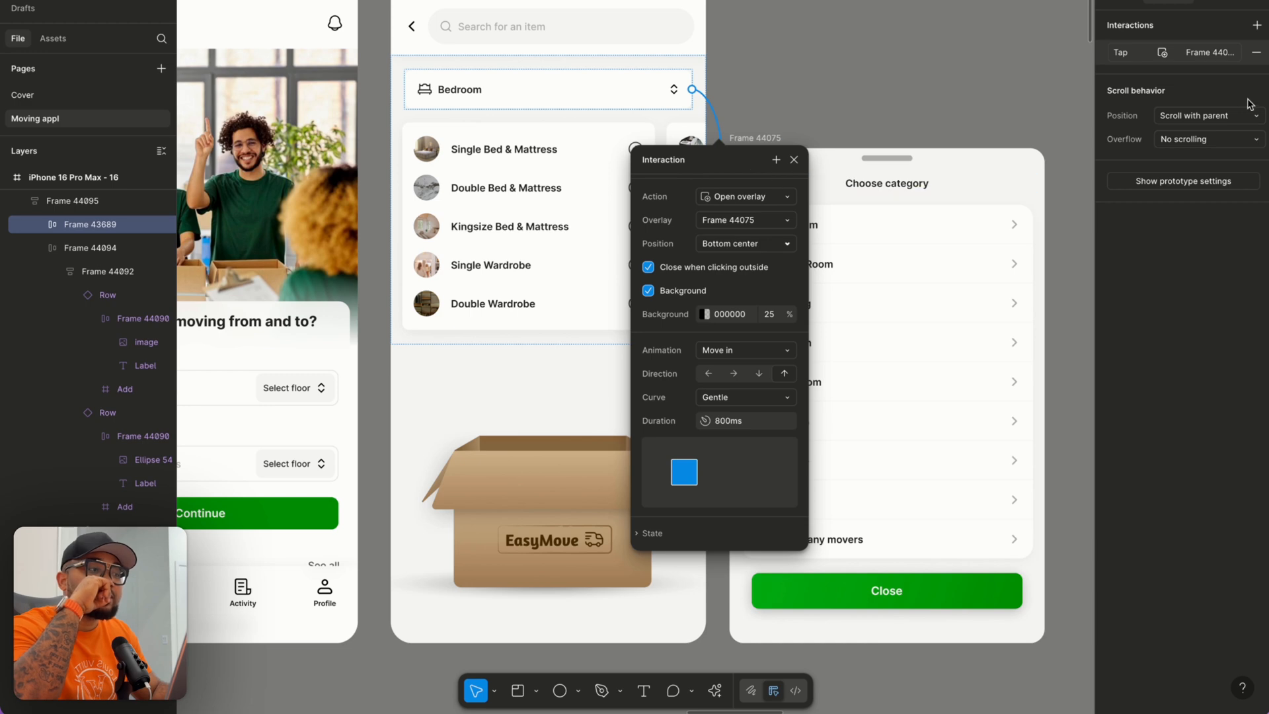
Remove the existing prototype interactions from the Bedroom selector and from the "Choose category" frame.
click(1256, 53)
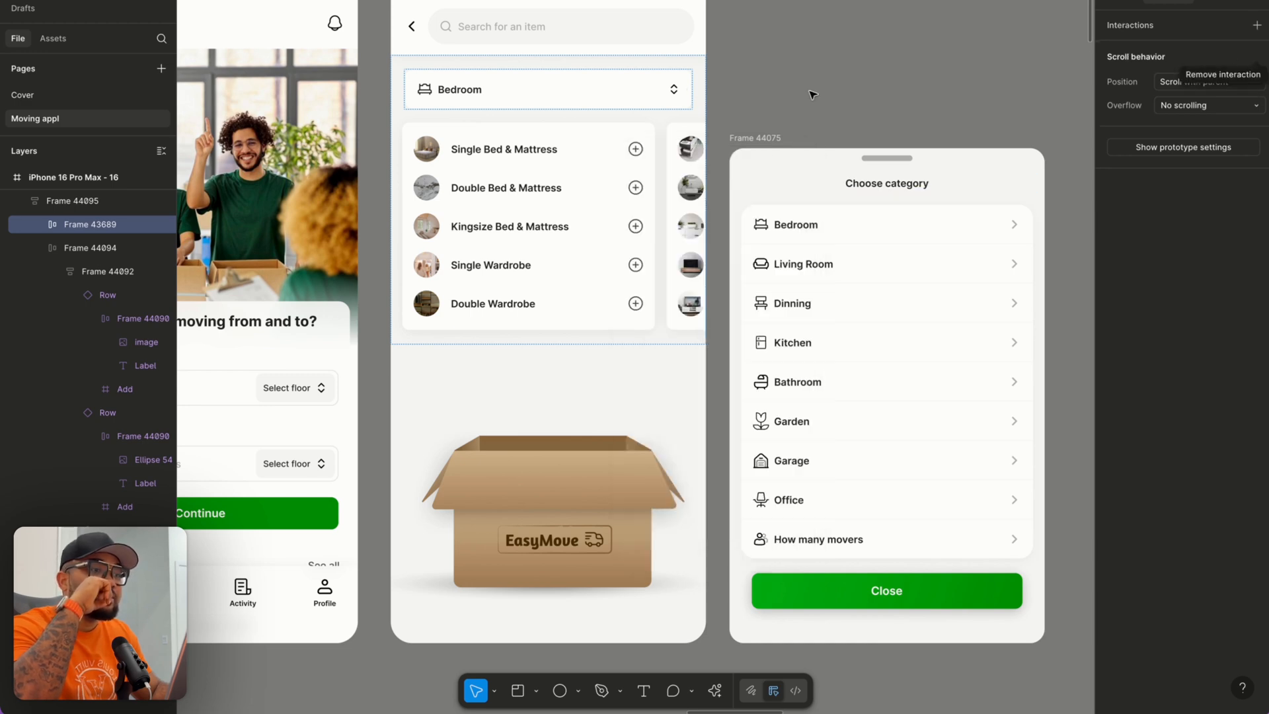
click(770, 138)
click(1256, 82)
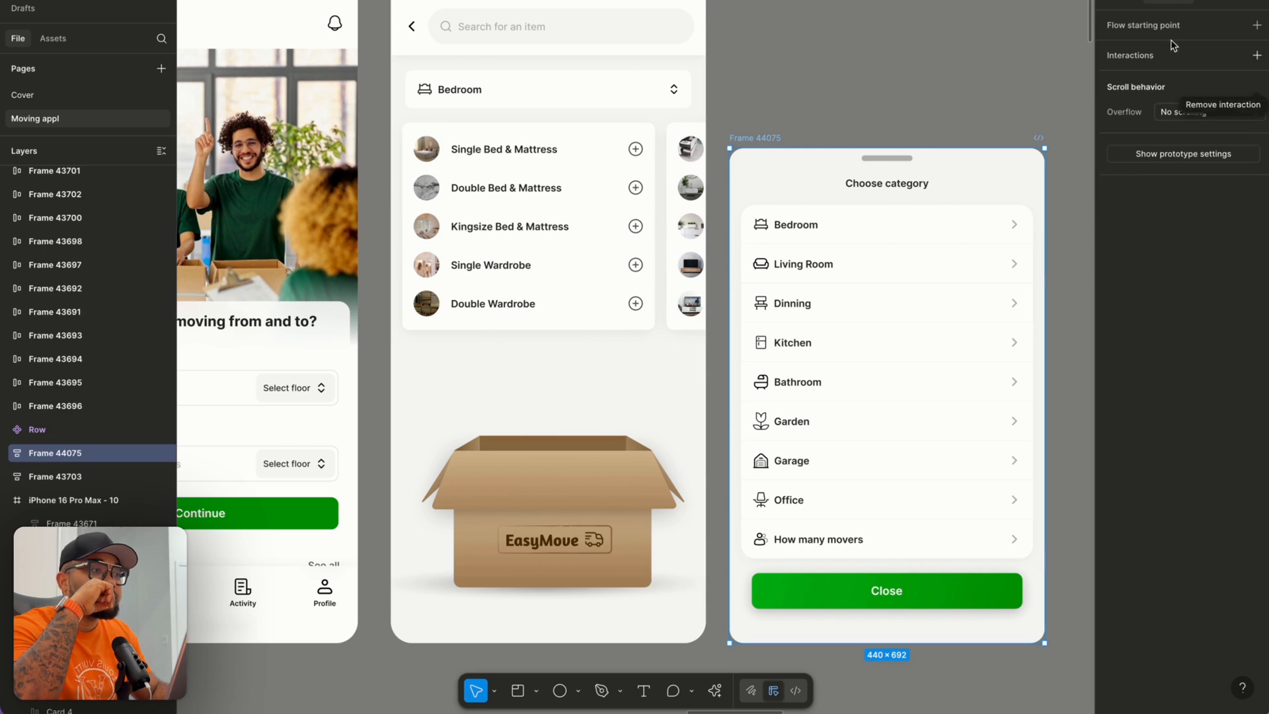
click(818, 106)
Connect the Bedroom selector to the "Choose category" frame with an on-tap interaction that uses the Open overlay action.
double_click(627, 92)
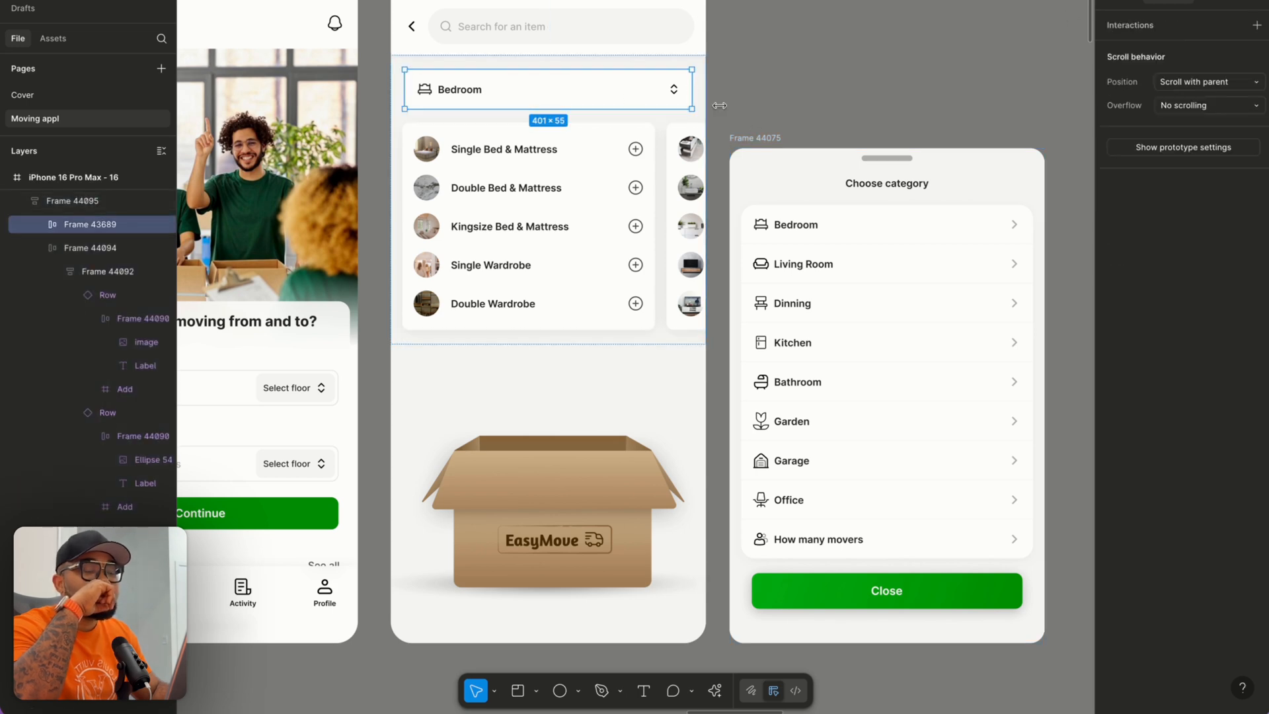
drag(692, 89, 812, 174)
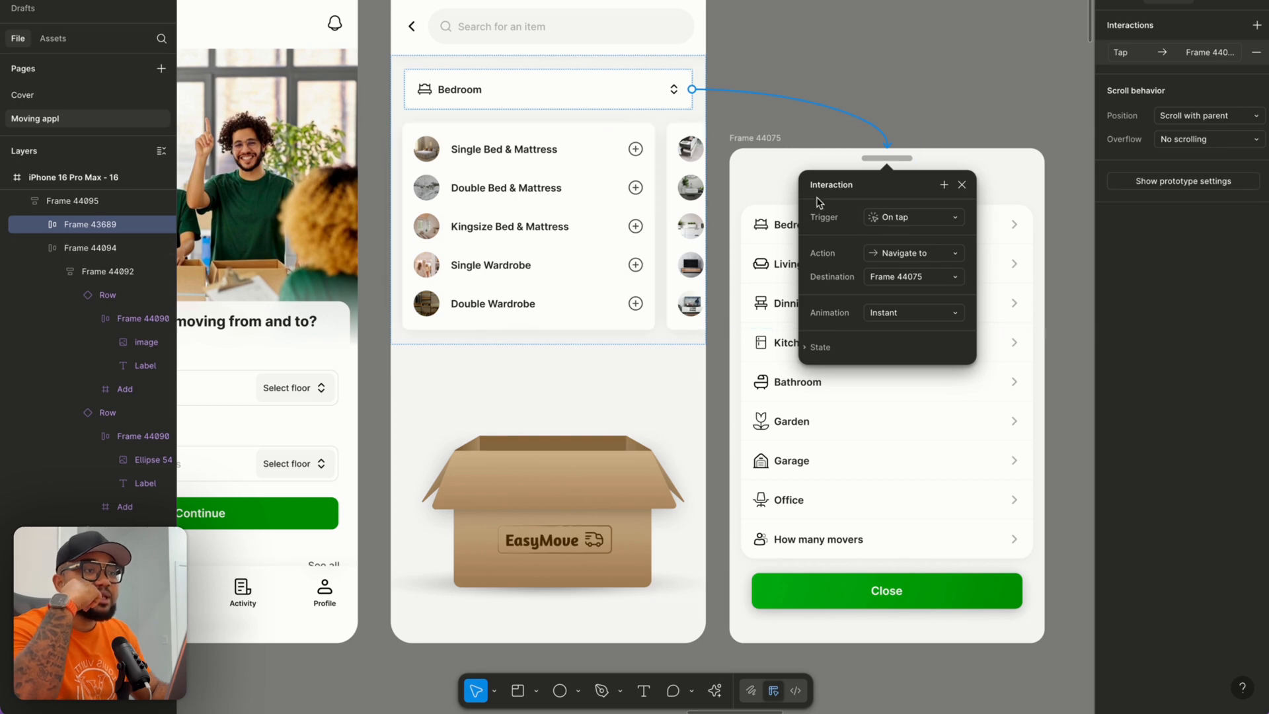
click(906, 259)
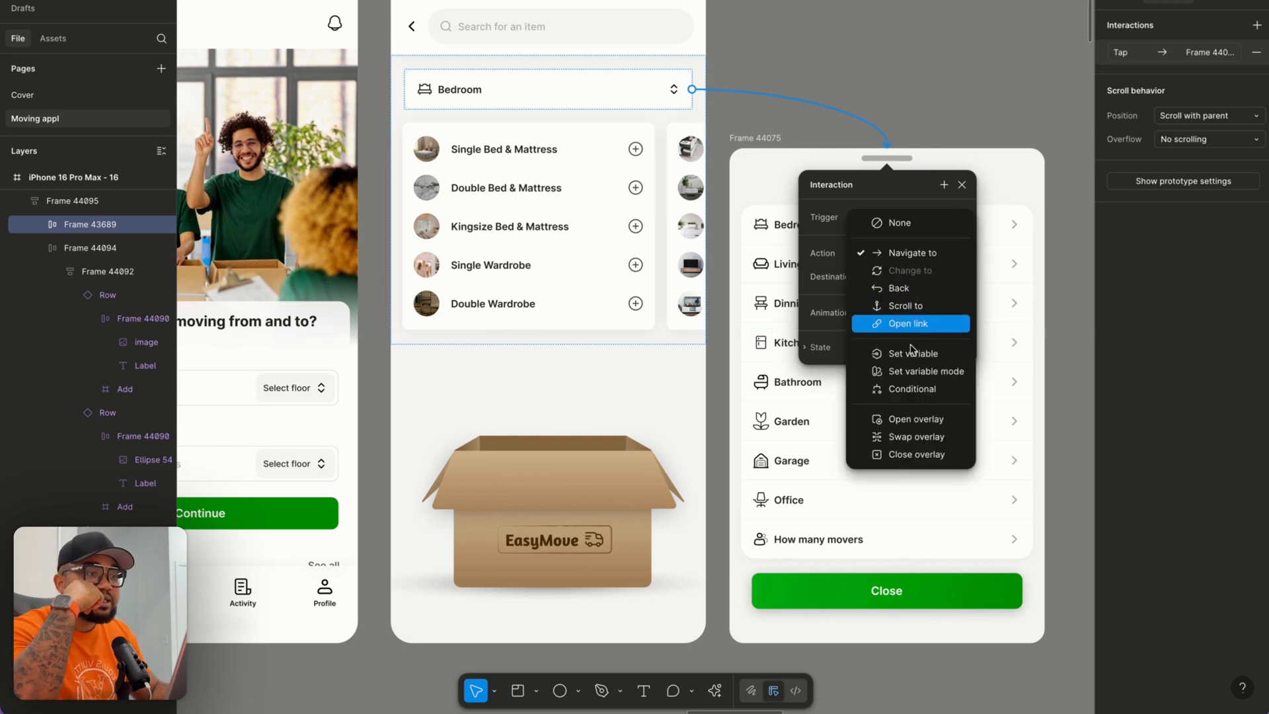
click(914, 419)
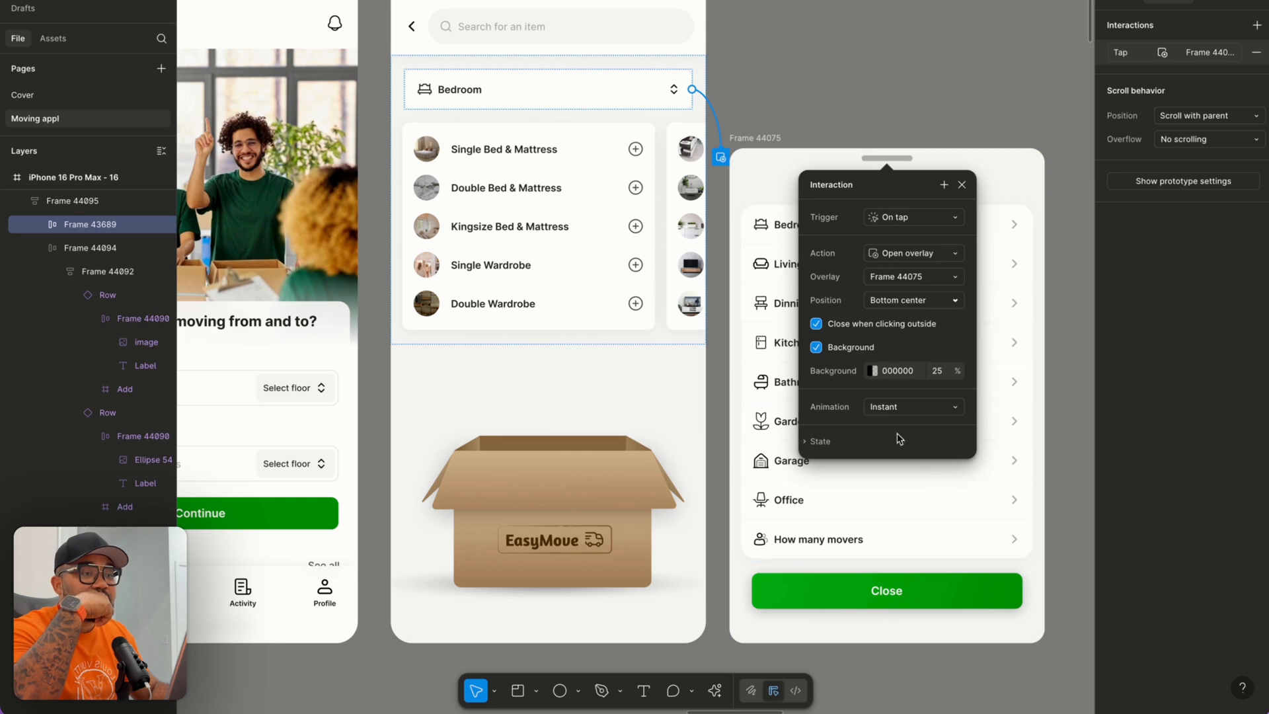
Set the overlay's animation to Move in with an upward direction and a Gentle curve.
click(891, 409)
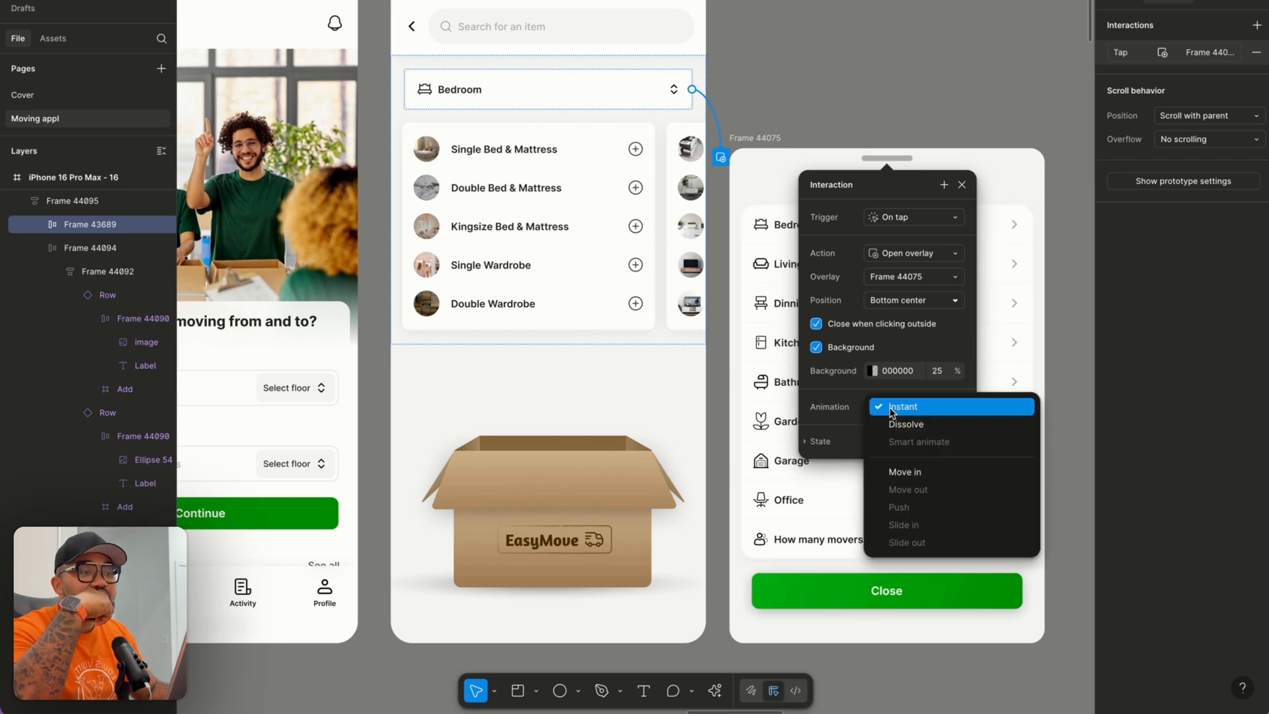
click(905, 470)
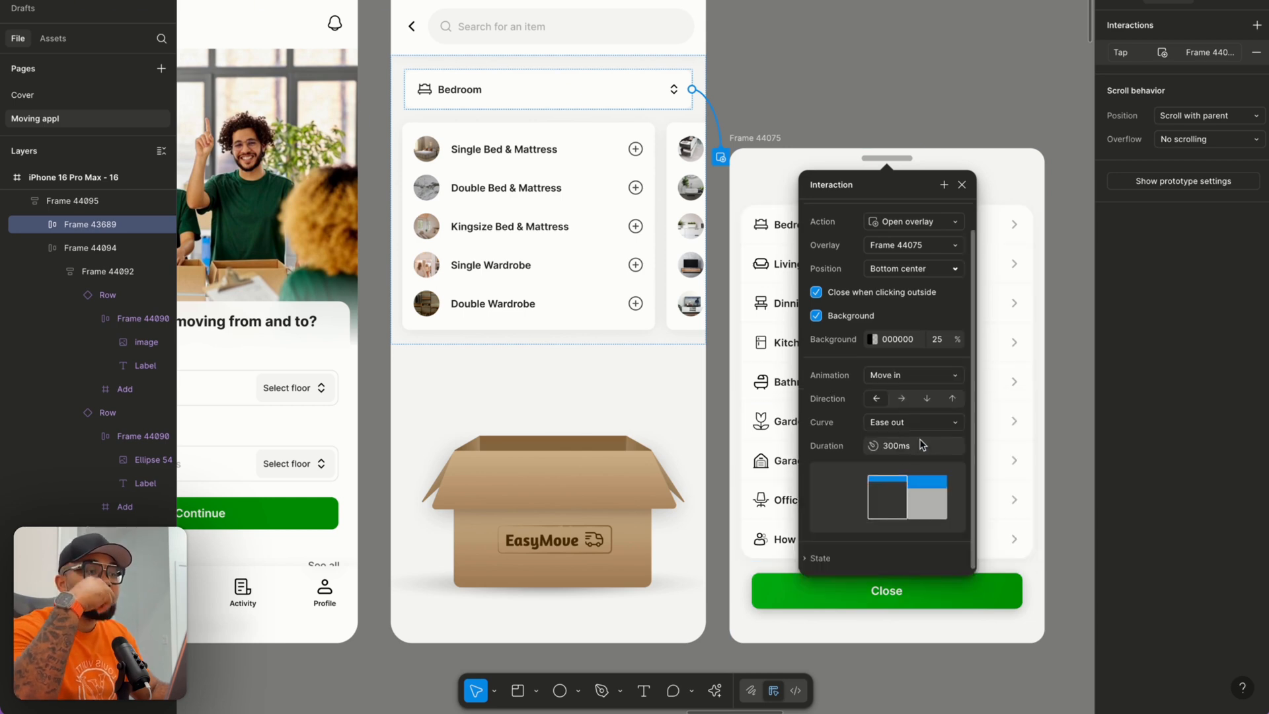
click(952, 400)
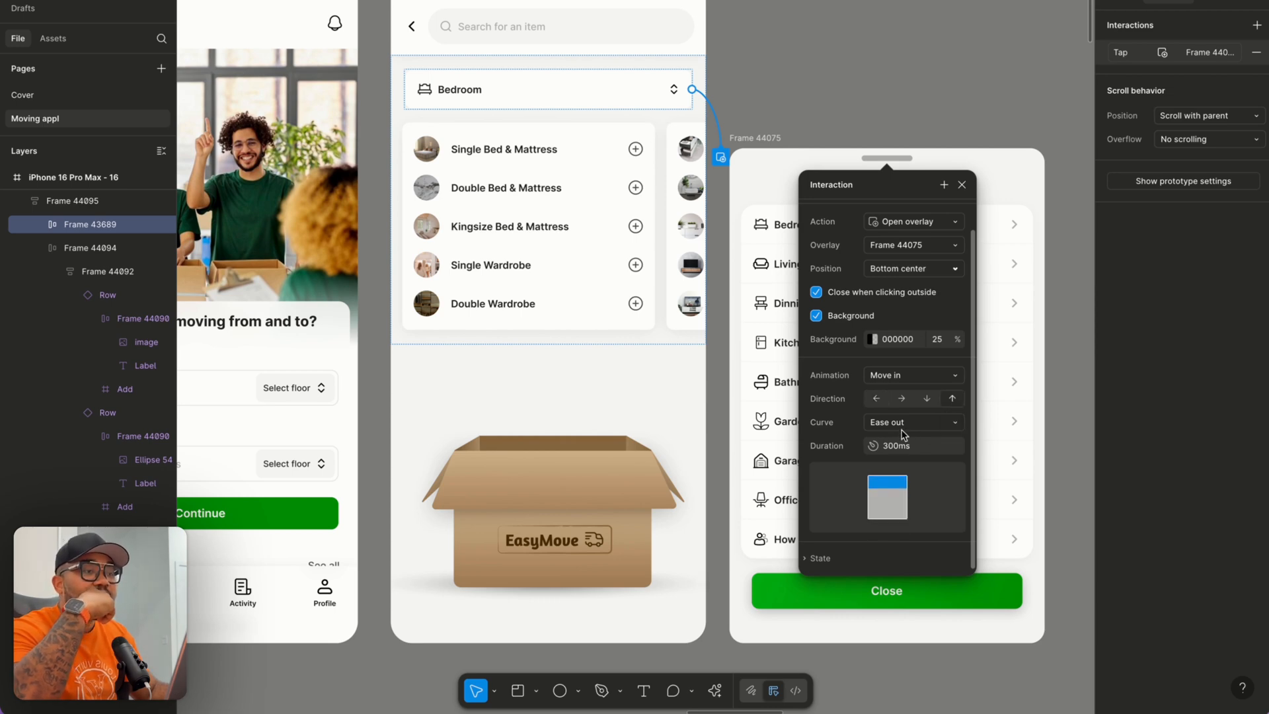
click(959, 424)
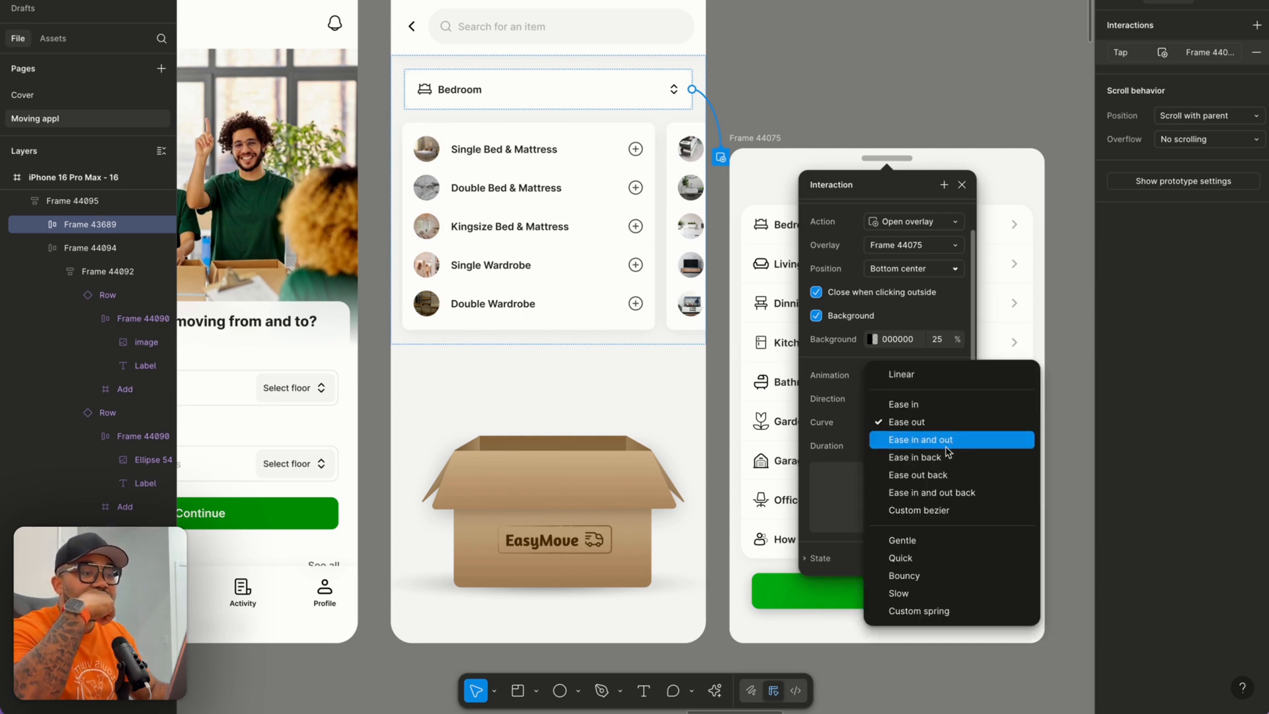
click(926, 540)
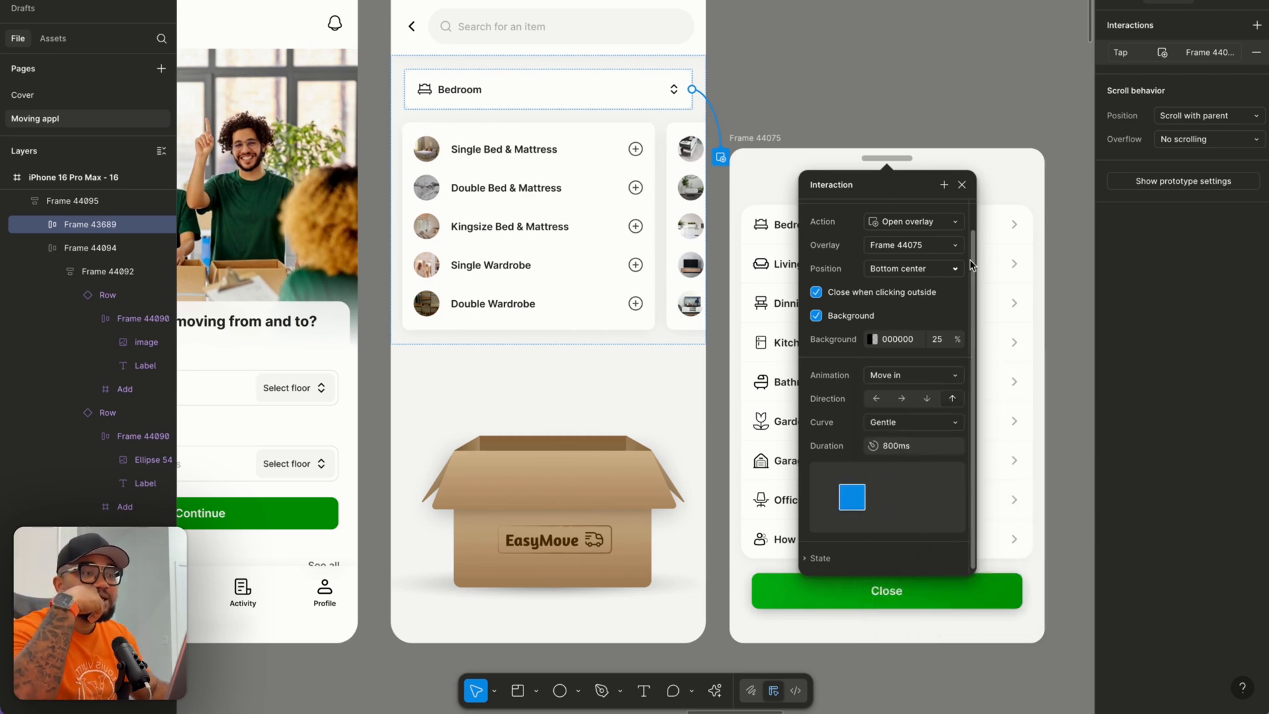
click(961, 187)
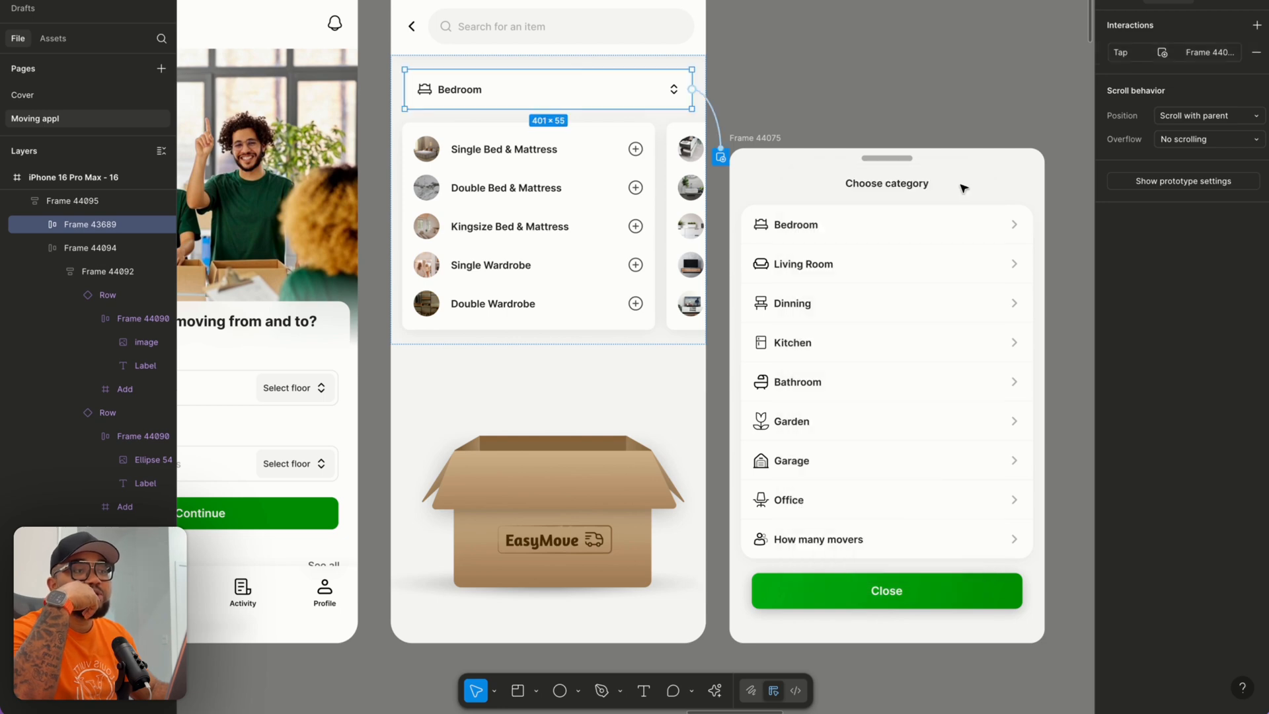
Preview the rebuilt item selection screen and test opening the category sheet from the Bedroom selector.
scroll(820, 141, up, 4)
click(462, 71)
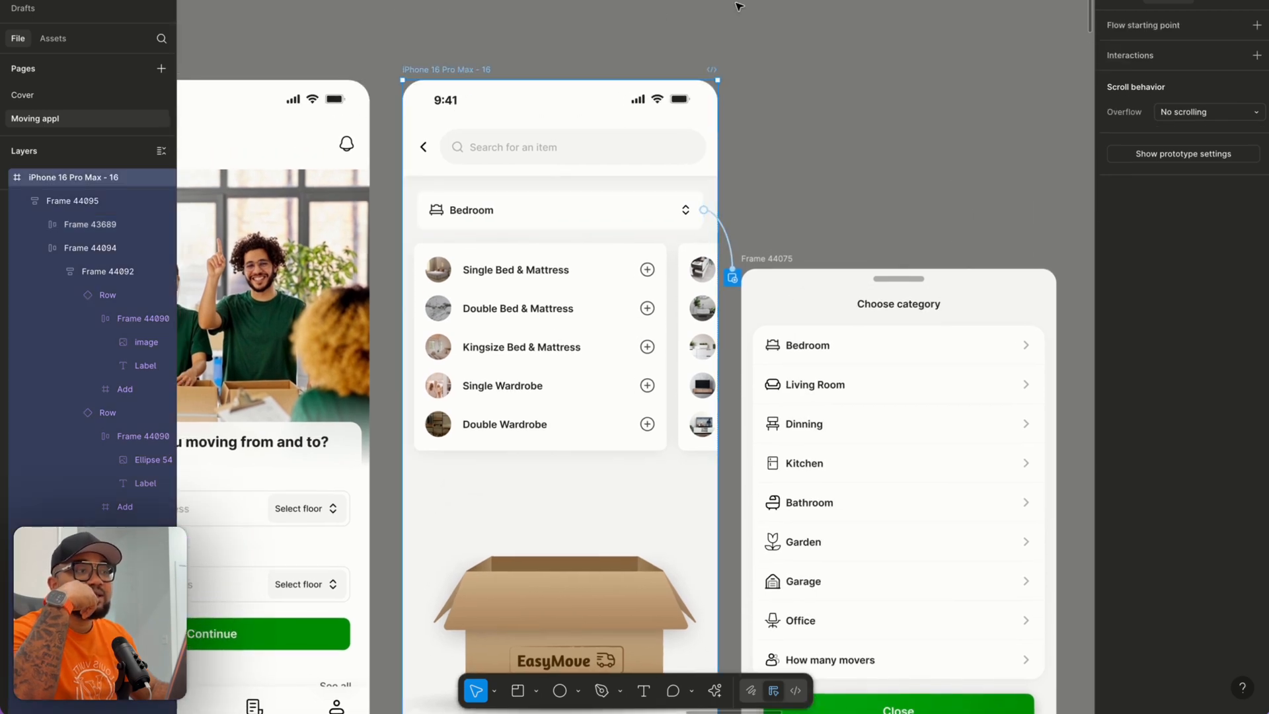
key(shift+space)
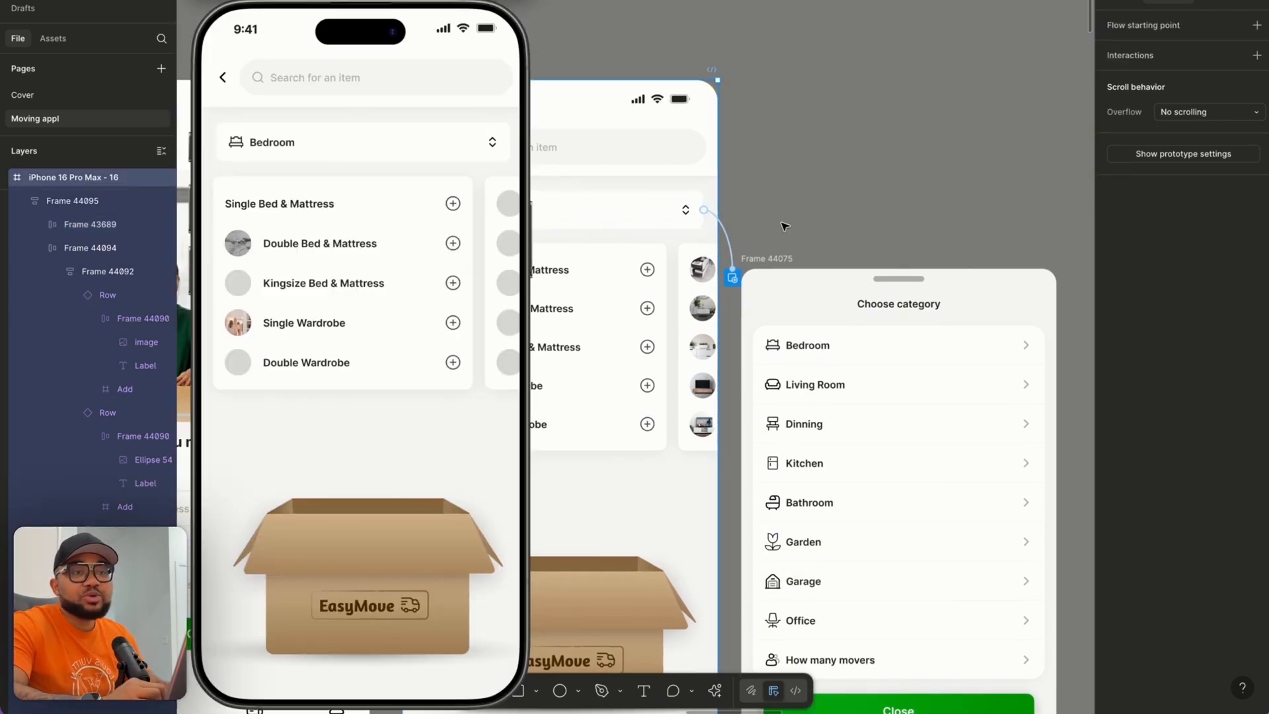
click(362, 142)
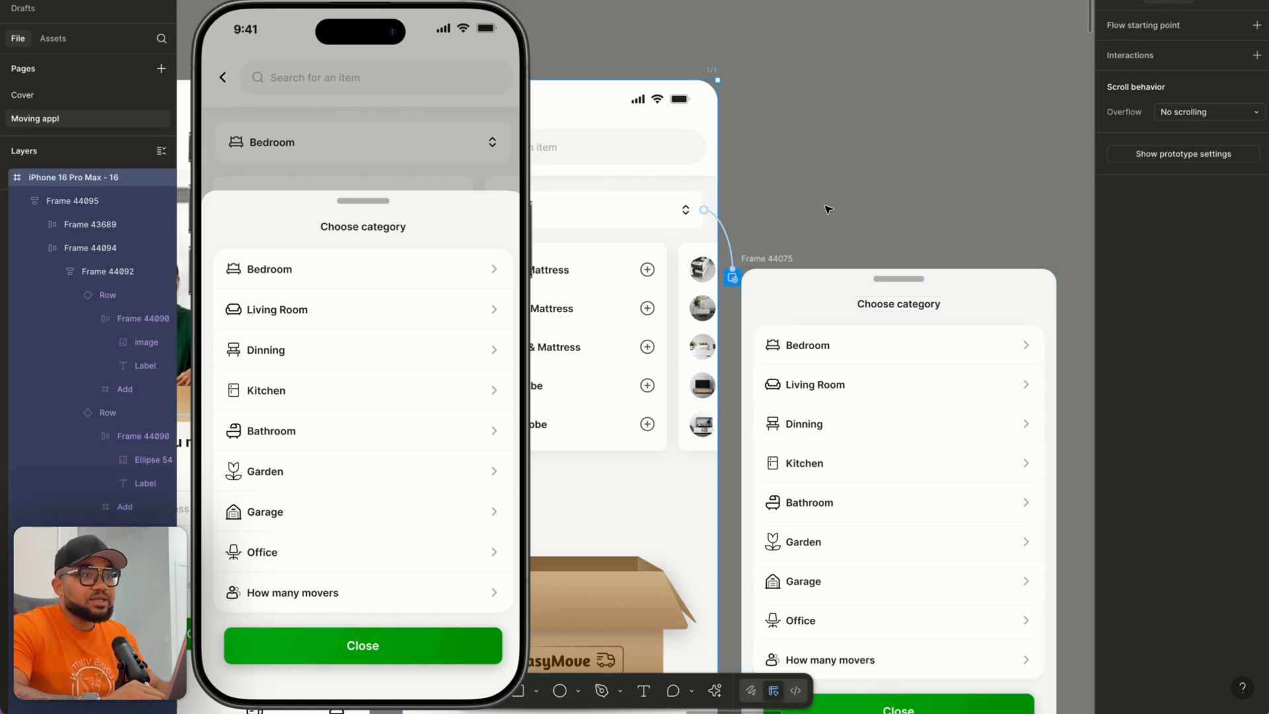
Switch the Bedroom selector's overlay animation to Instant and test it in the preview.
click(736, 251)
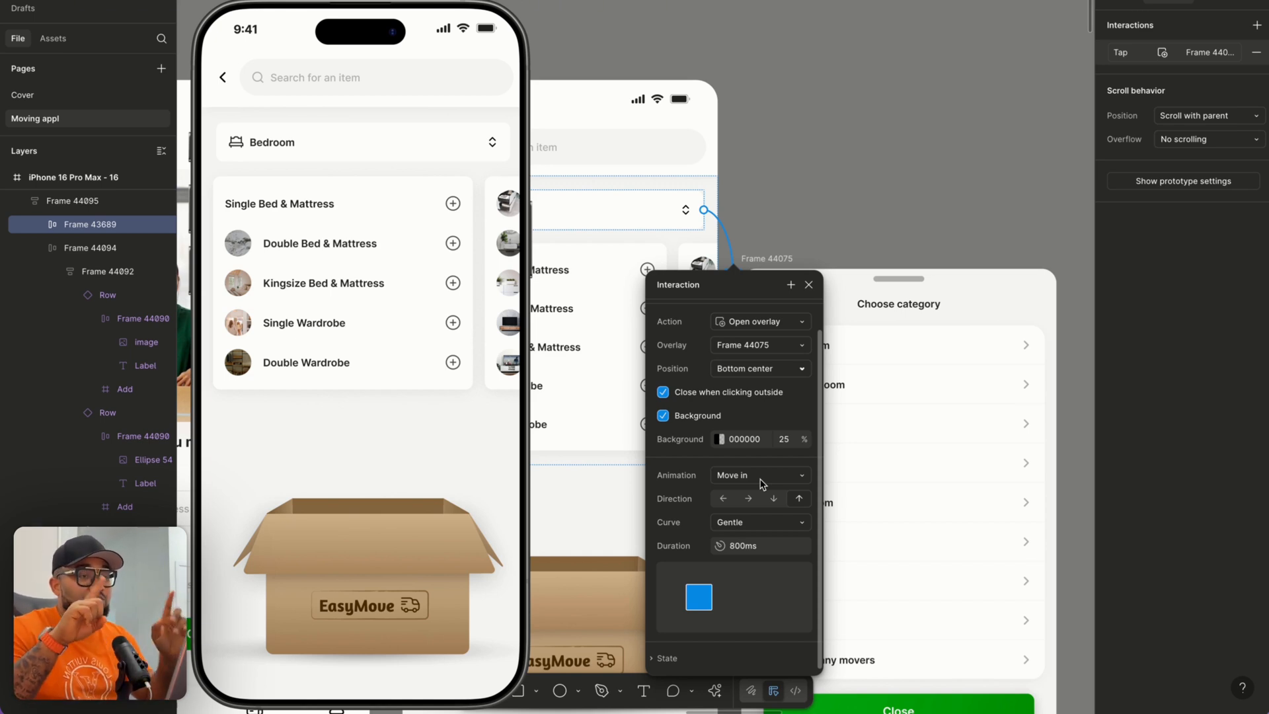
click(761, 482)
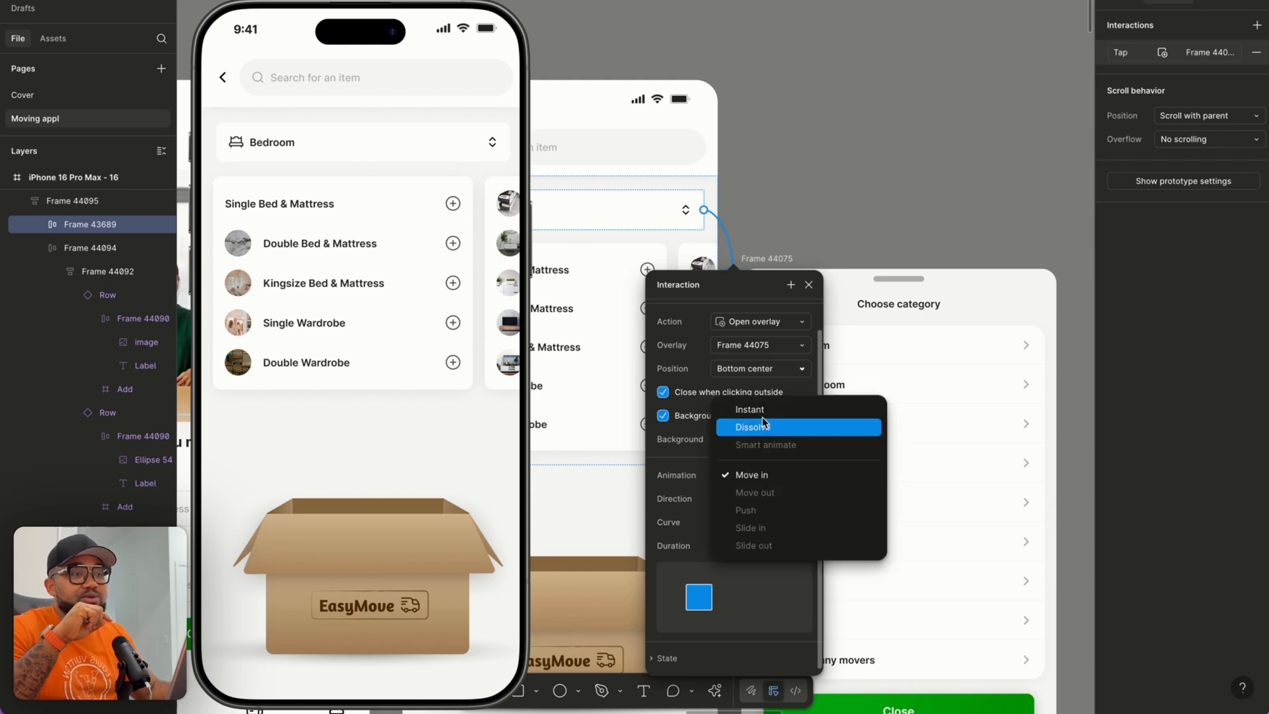
click(763, 411)
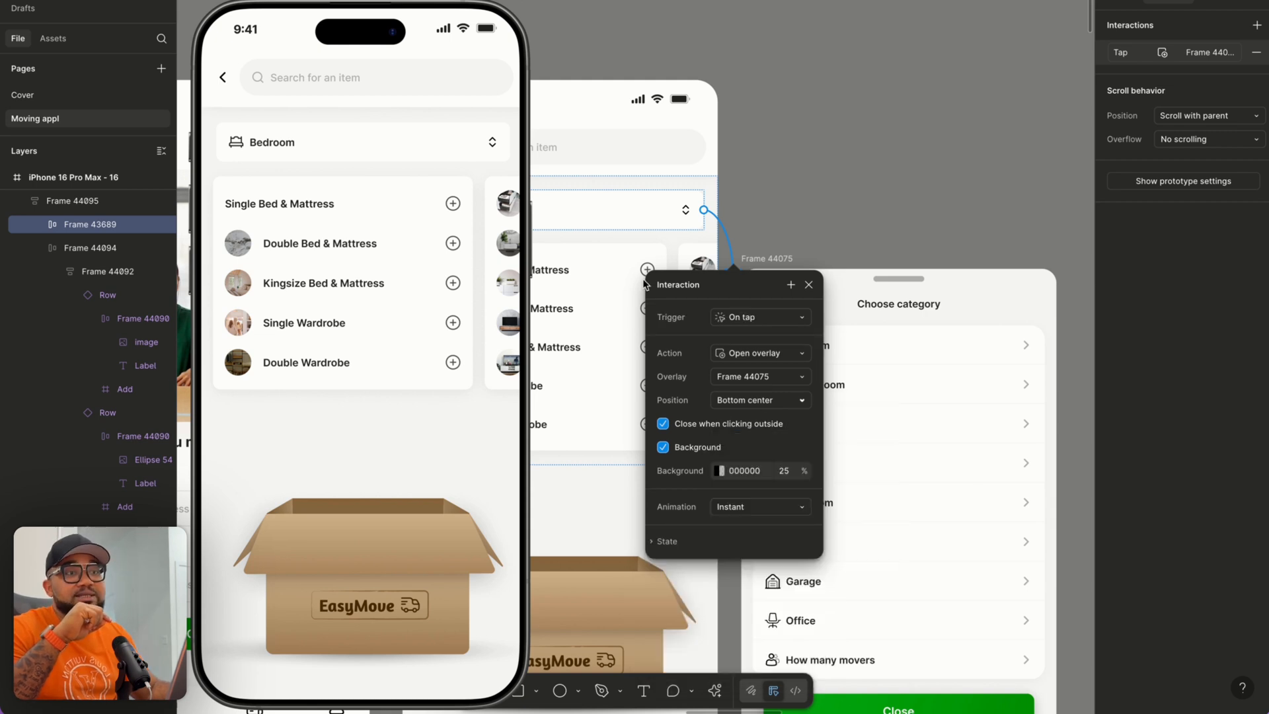
click(374, 154)
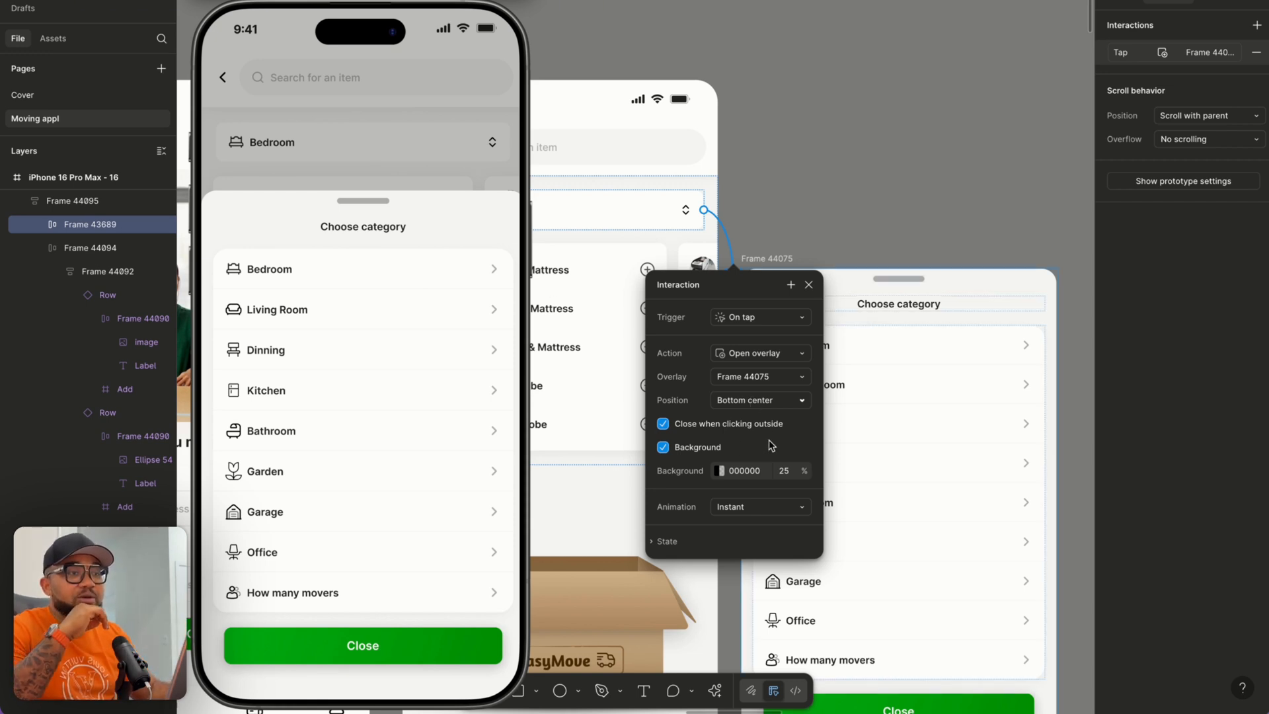
Set the overlay animation back to Move in with an upward direction.
click(760, 507)
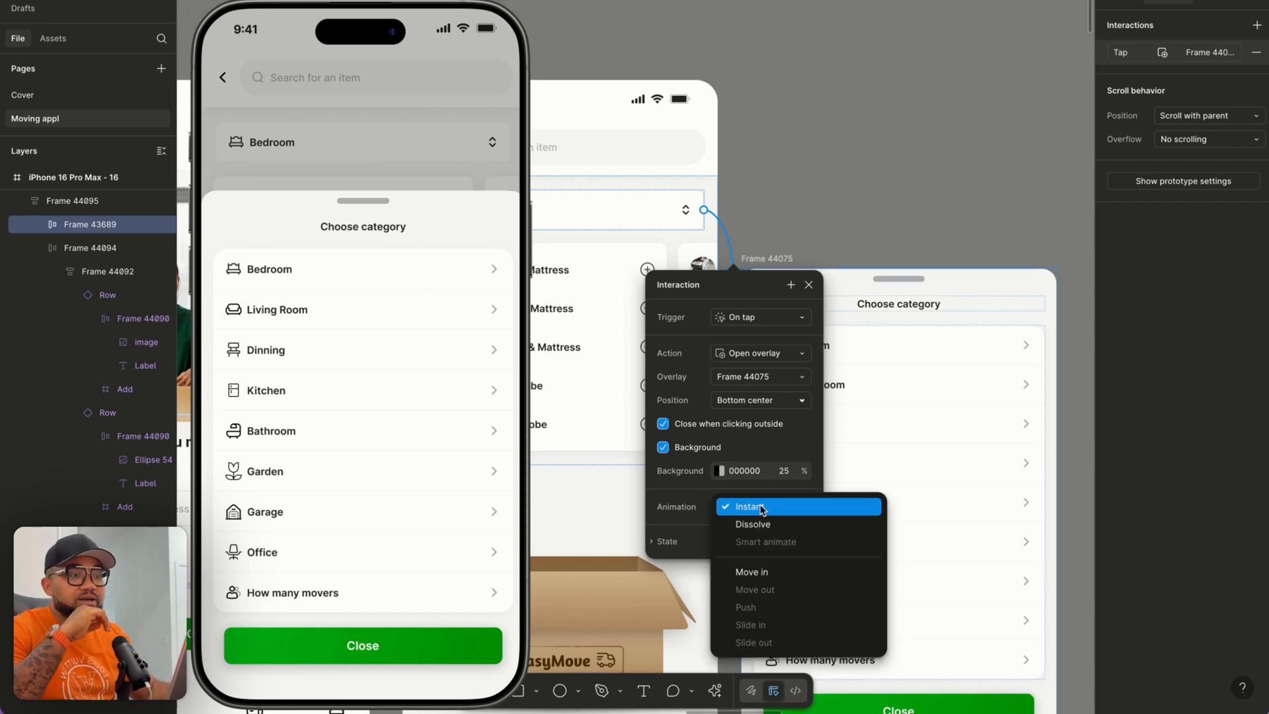
click(761, 573)
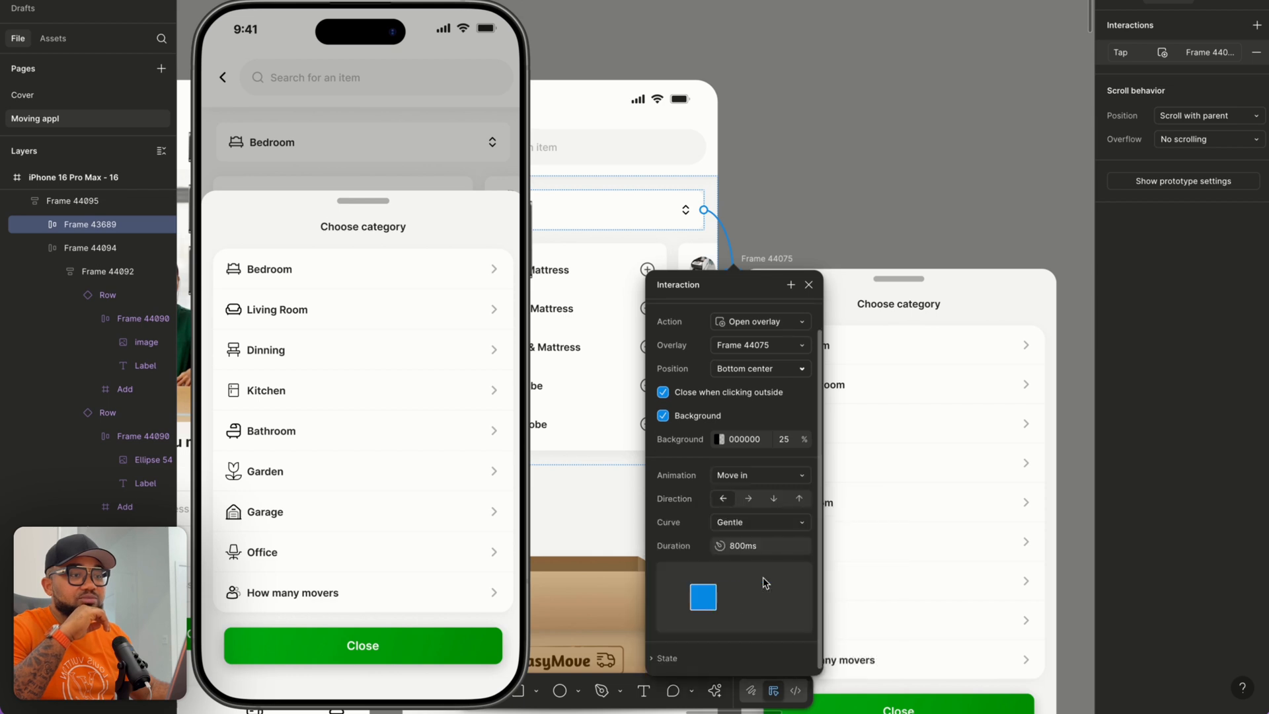
click(798, 499)
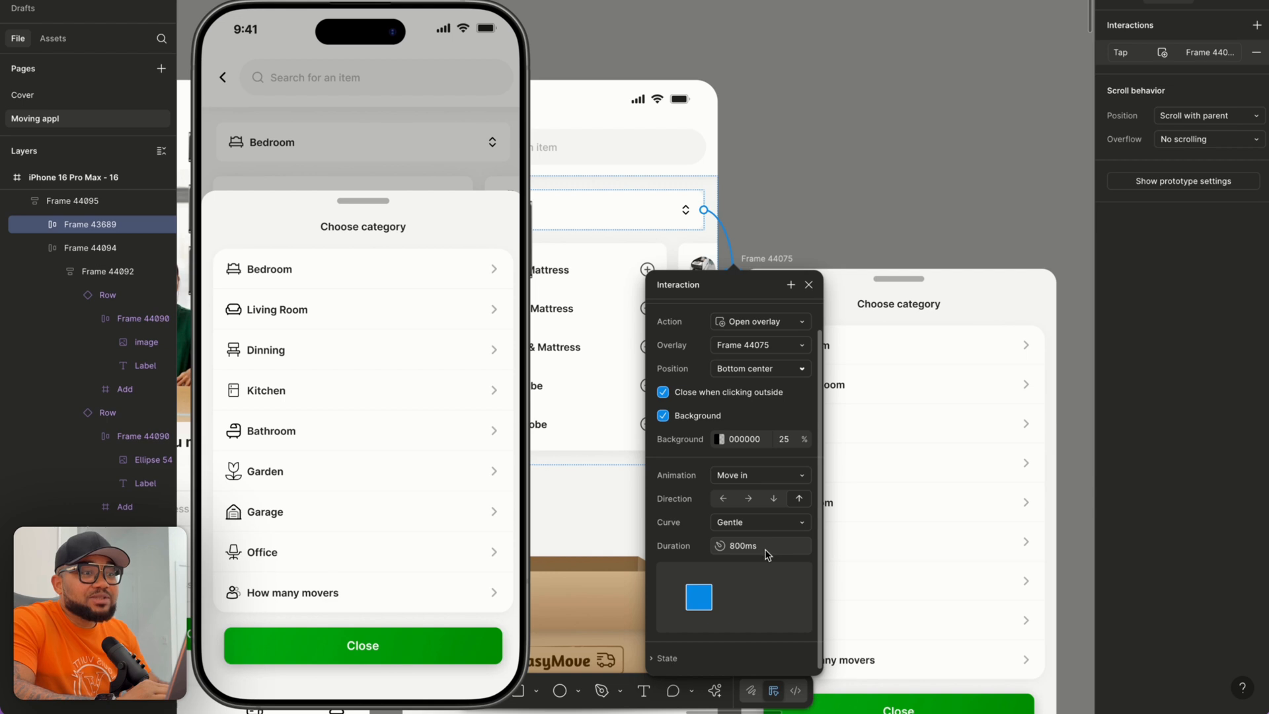
Test dismissing the category sheet by tapping outside it in the preview, and review the Bedroom selector's overlay interaction settings.
click(809, 285)
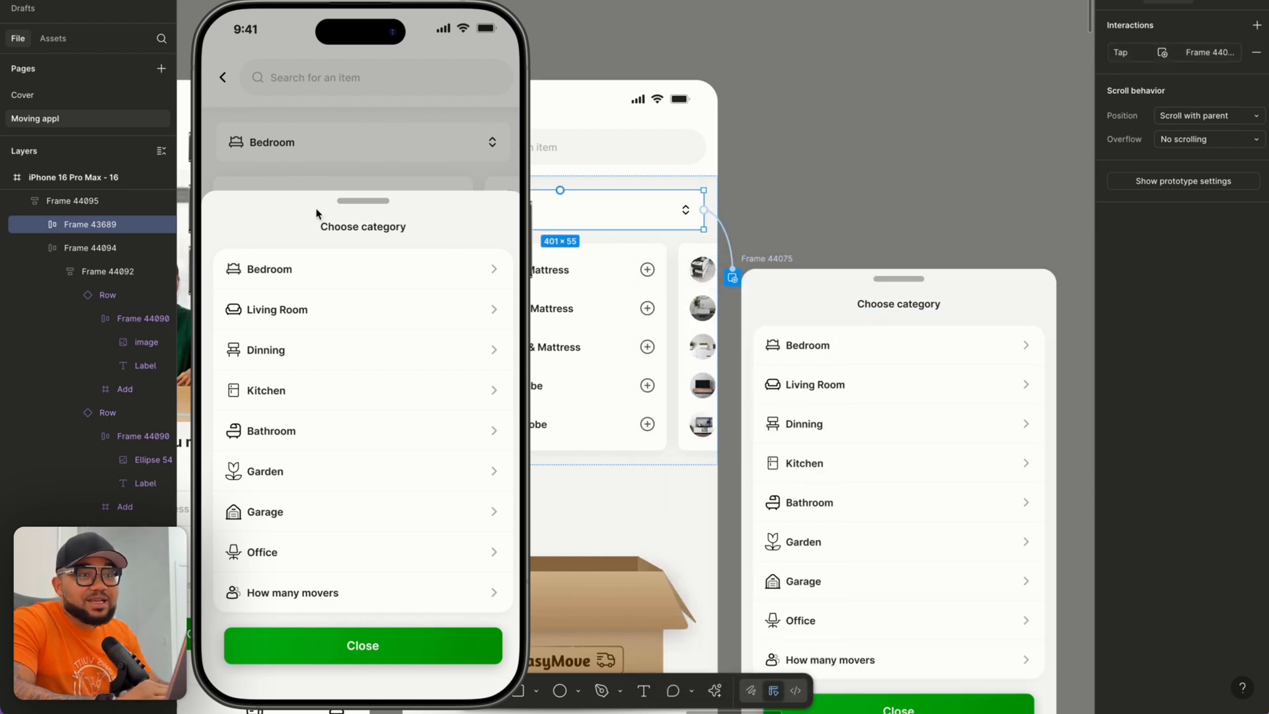
click(446, 164)
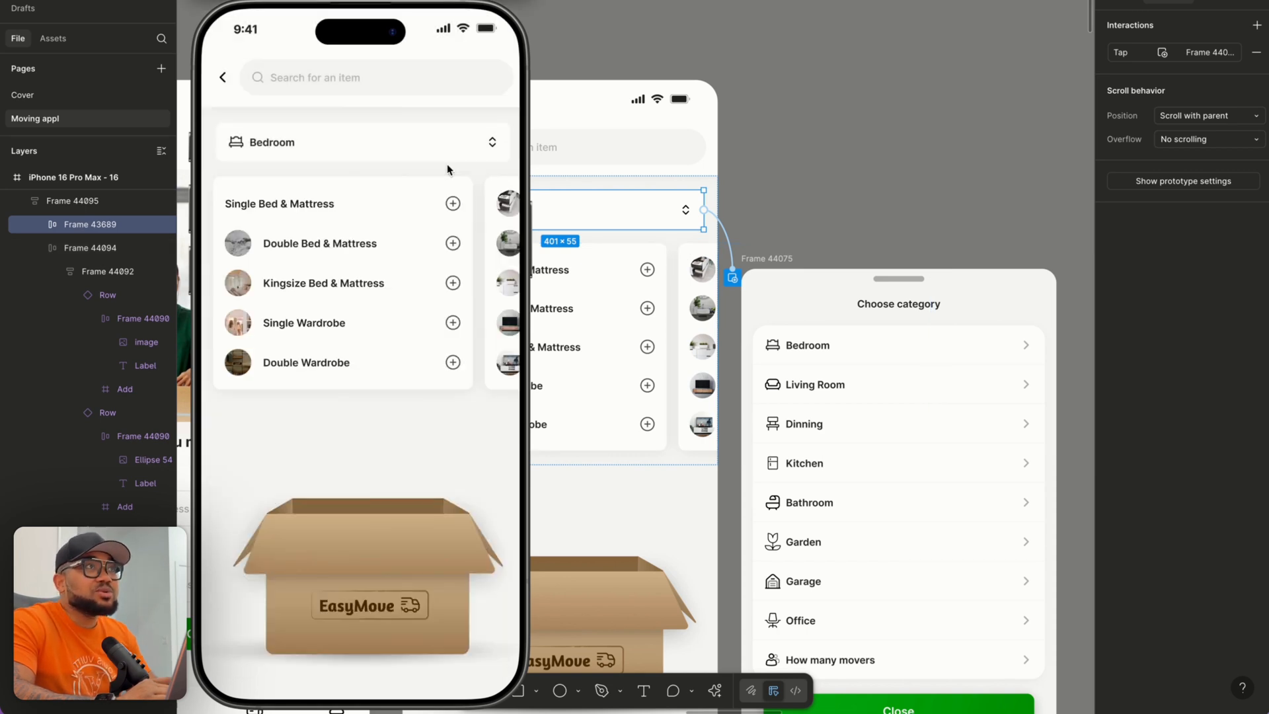
click(729, 250)
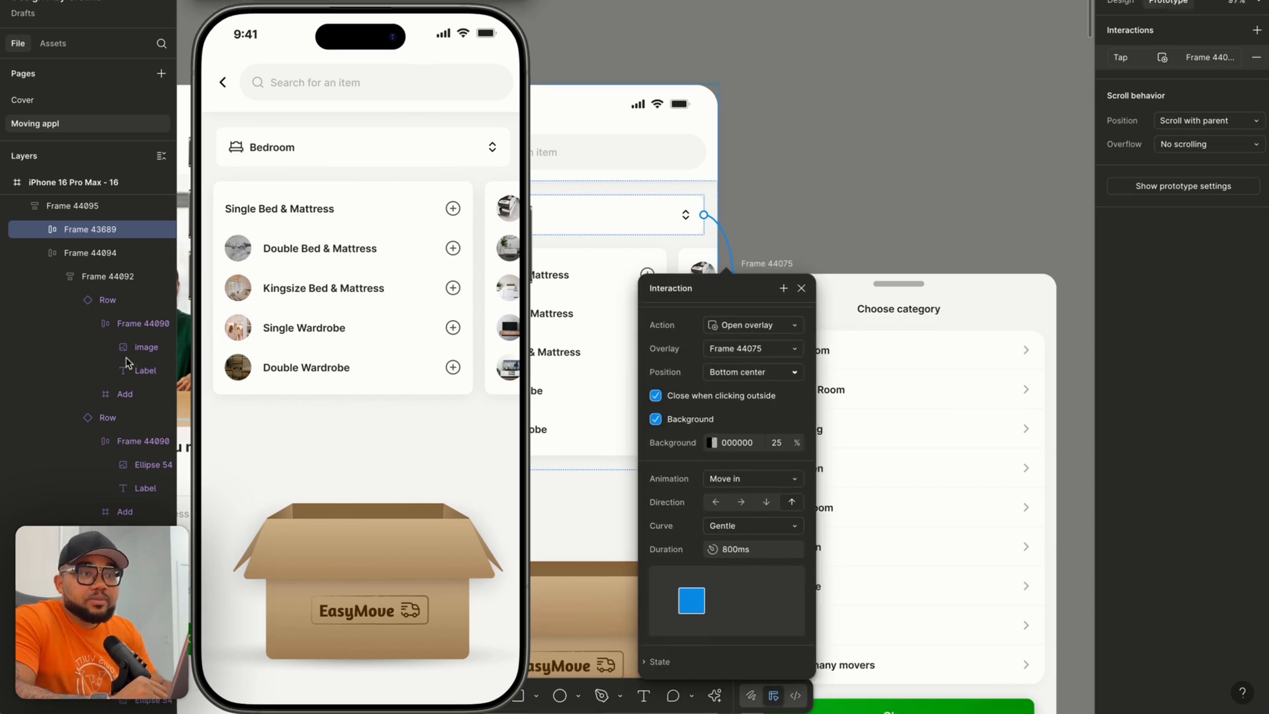
click(802, 288)
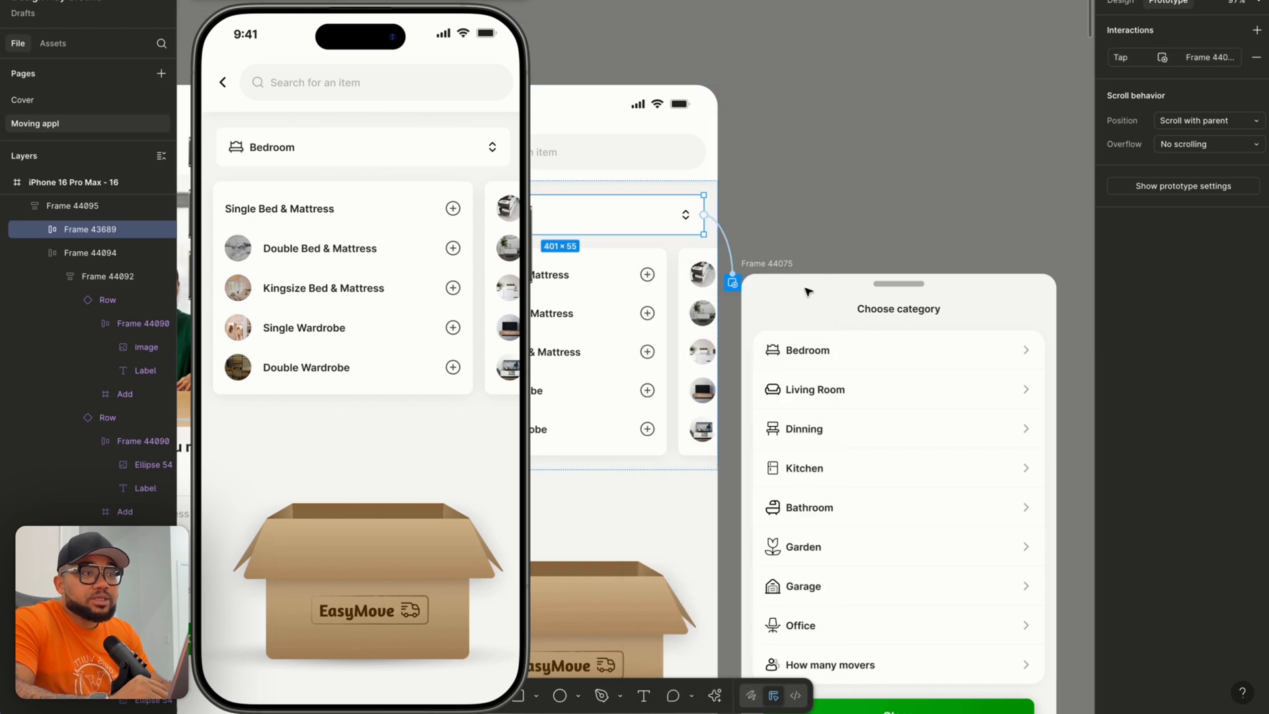
Link the Choose category sheet back to the iPhone 16 Pro Max - 16 screen with a Drag trigger and open its destination choices.
click(786, 267)
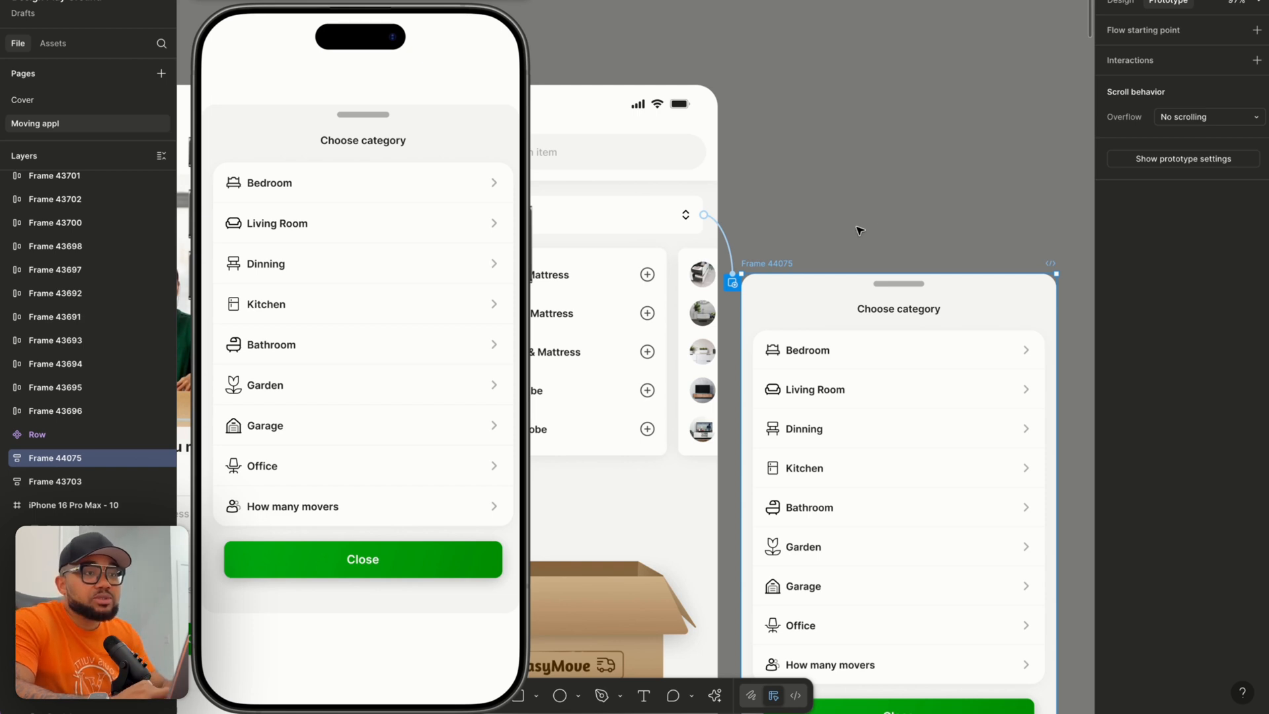
scroll(882, 227, down, 3)
scroll(1035, 333, right, 1)
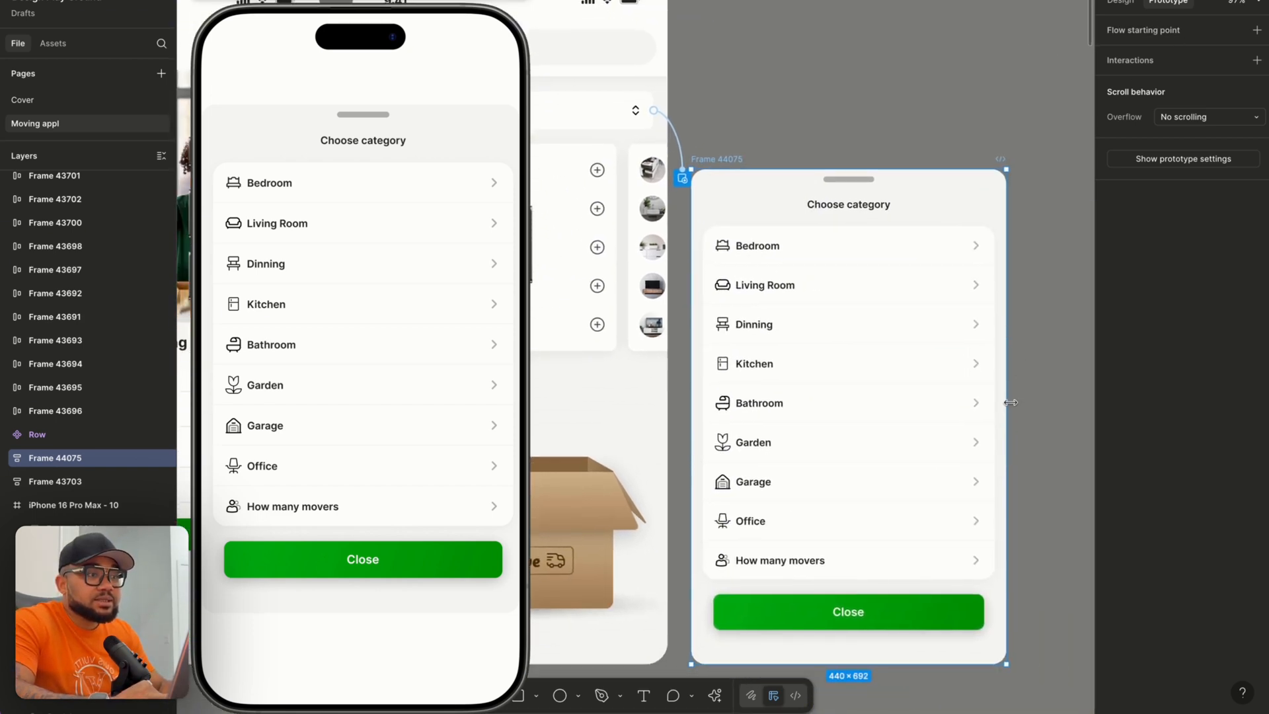
drag(1005, 416, 659, 375)
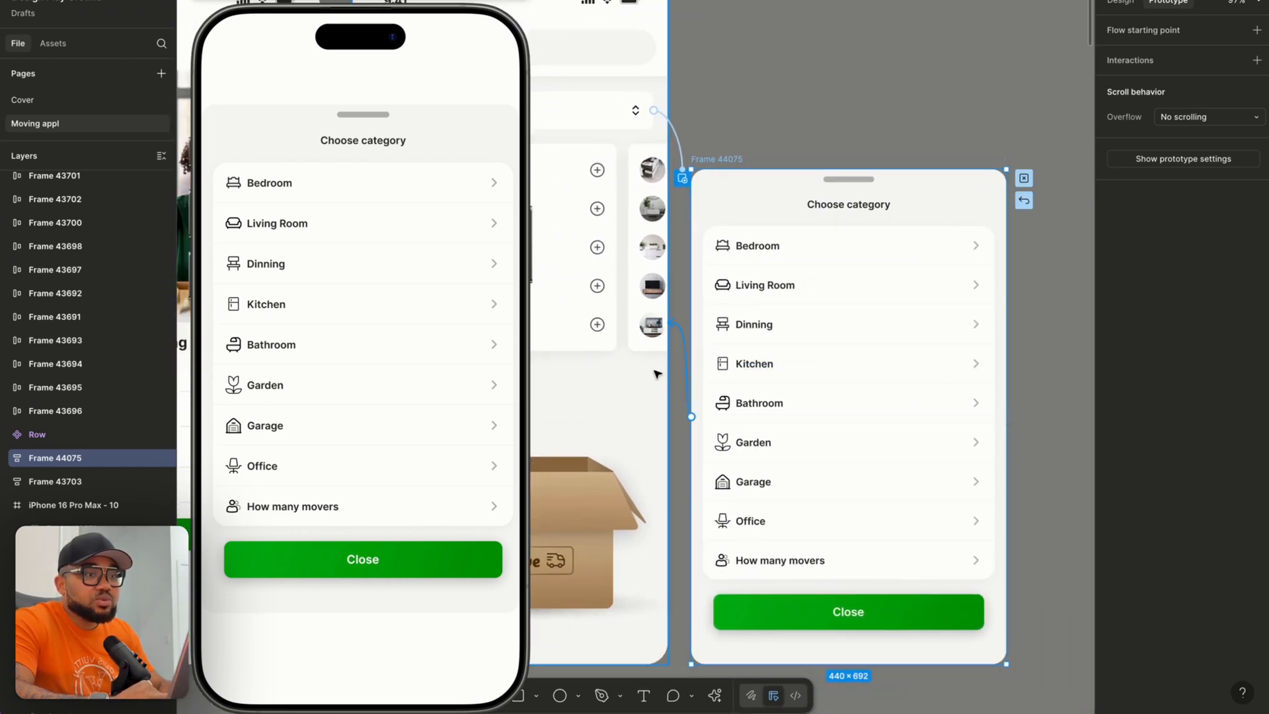
click(677, 396)
click(679, 409)
click(688, 453)
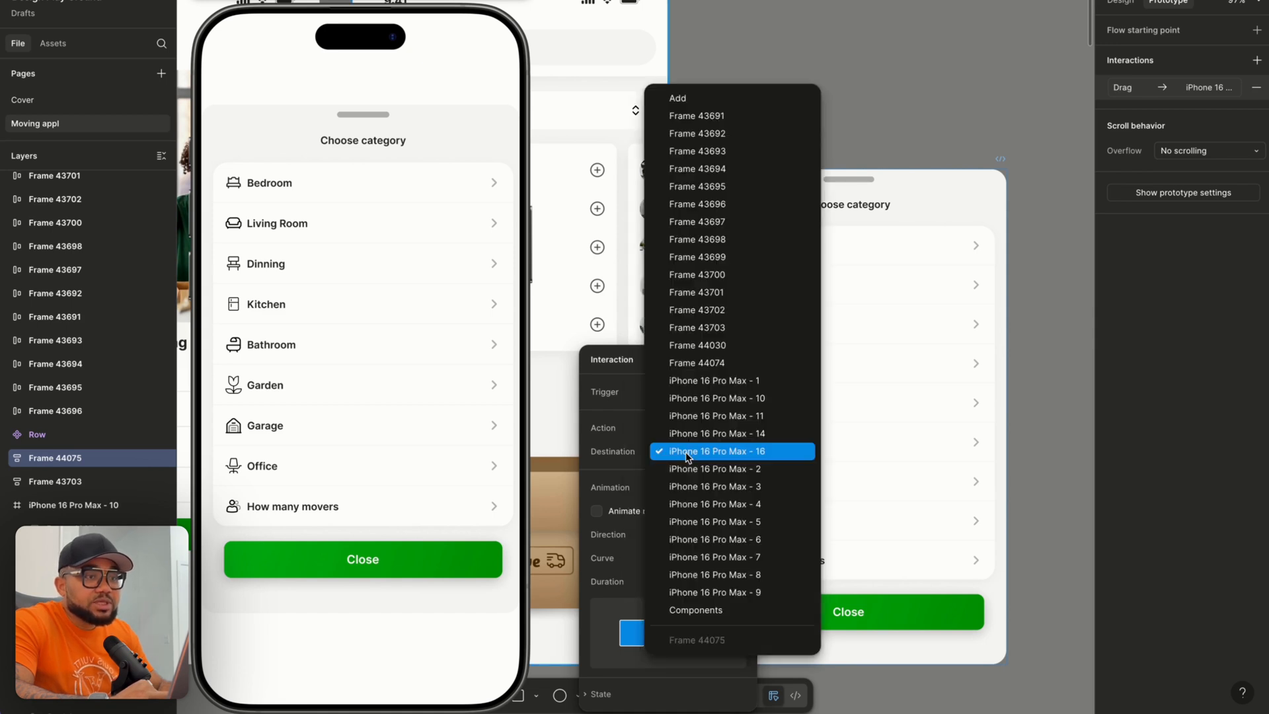
Change the drag interaction of the Choose category sheet to the Close overlay action.
click(688, 454)
click(689, 430)
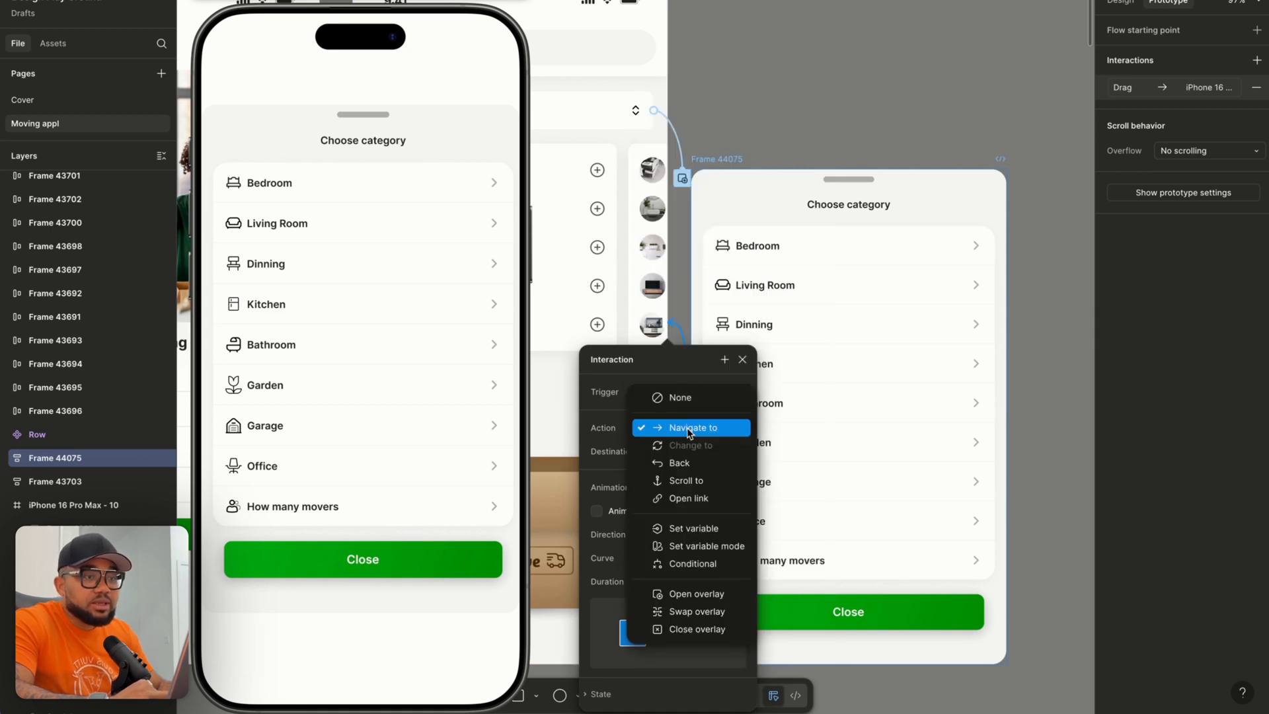
click(695, 630)
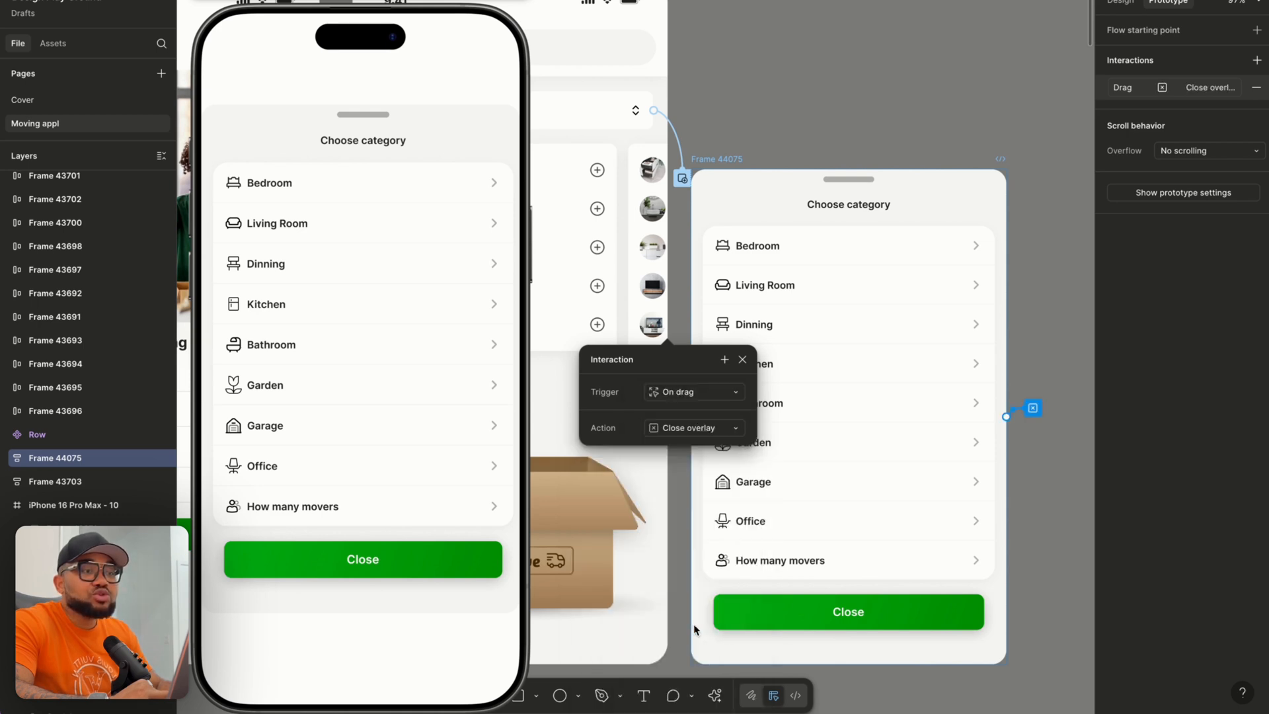
click(742, 363)
Preview the iPhone 16 Pro Max - 16 frame, open the category sheet from the Bedroom selector and swipe it down.
scroll(717, 320, left, 5)
scroll(717, 321, up, 2)
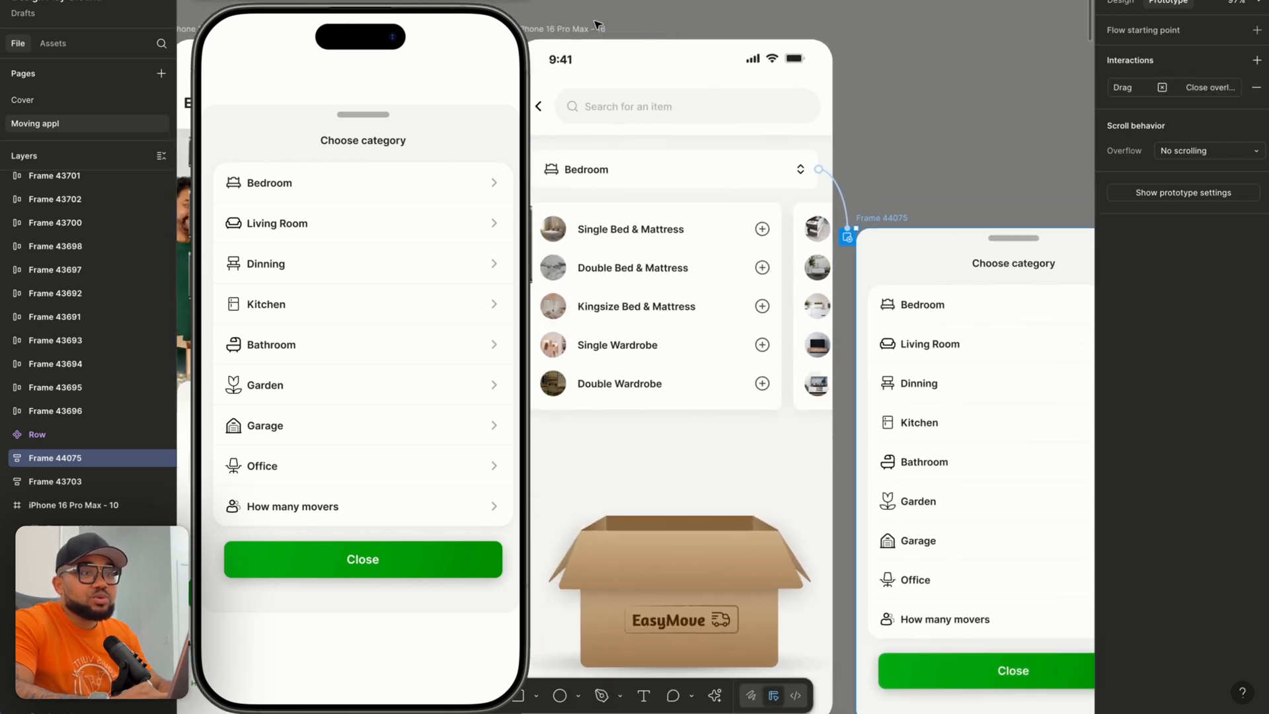
click(598, 28)
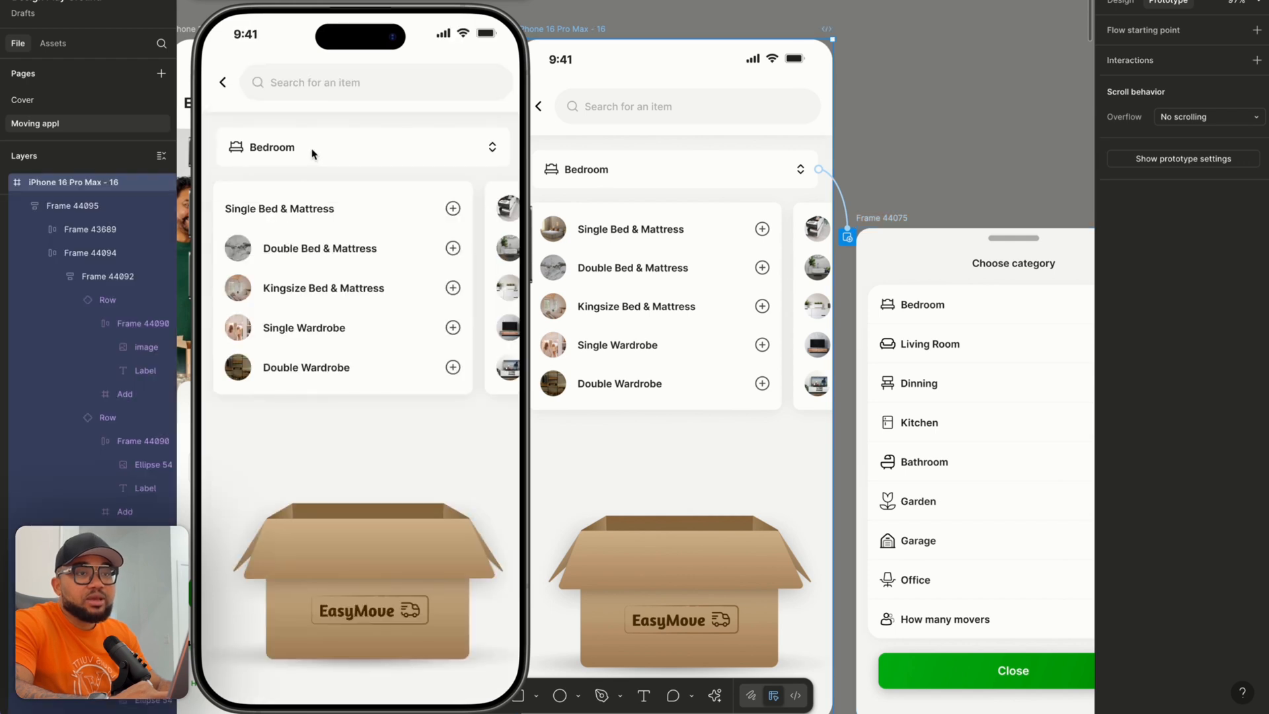
click(313, 155)
drag(353, 218, 338, 622)
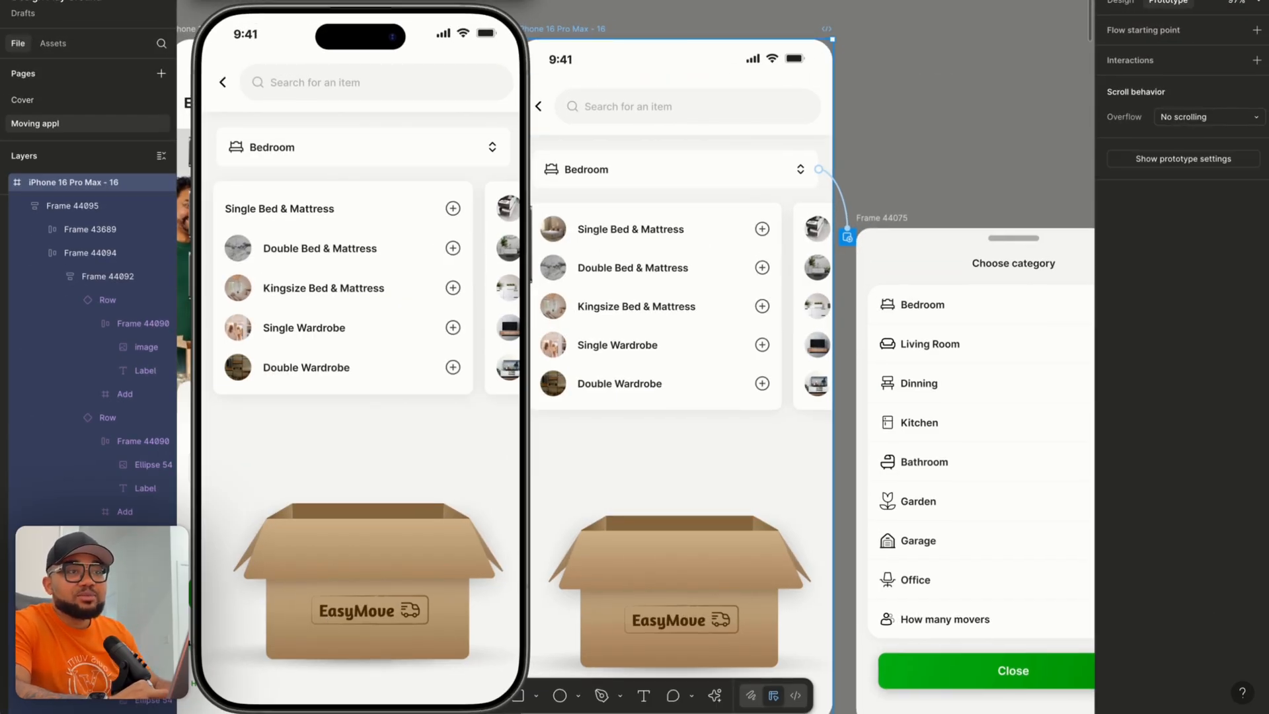
key(shift+space)
Add an on-tap interaction with the Close overlay action to the Choose category sheet's Close button.
scroll(951, 73, right, 3)
click(1127, 3)
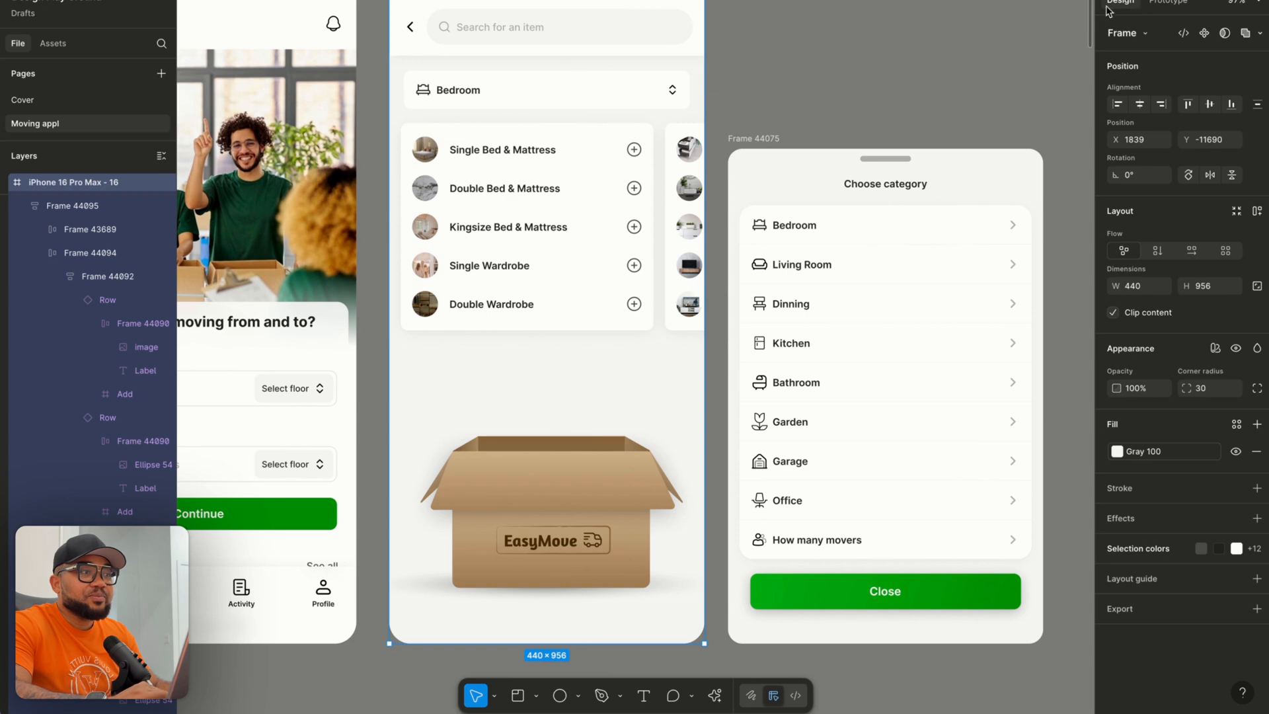
scroll(942, 86, right, 4)
scroll(943, 86, down, 2)
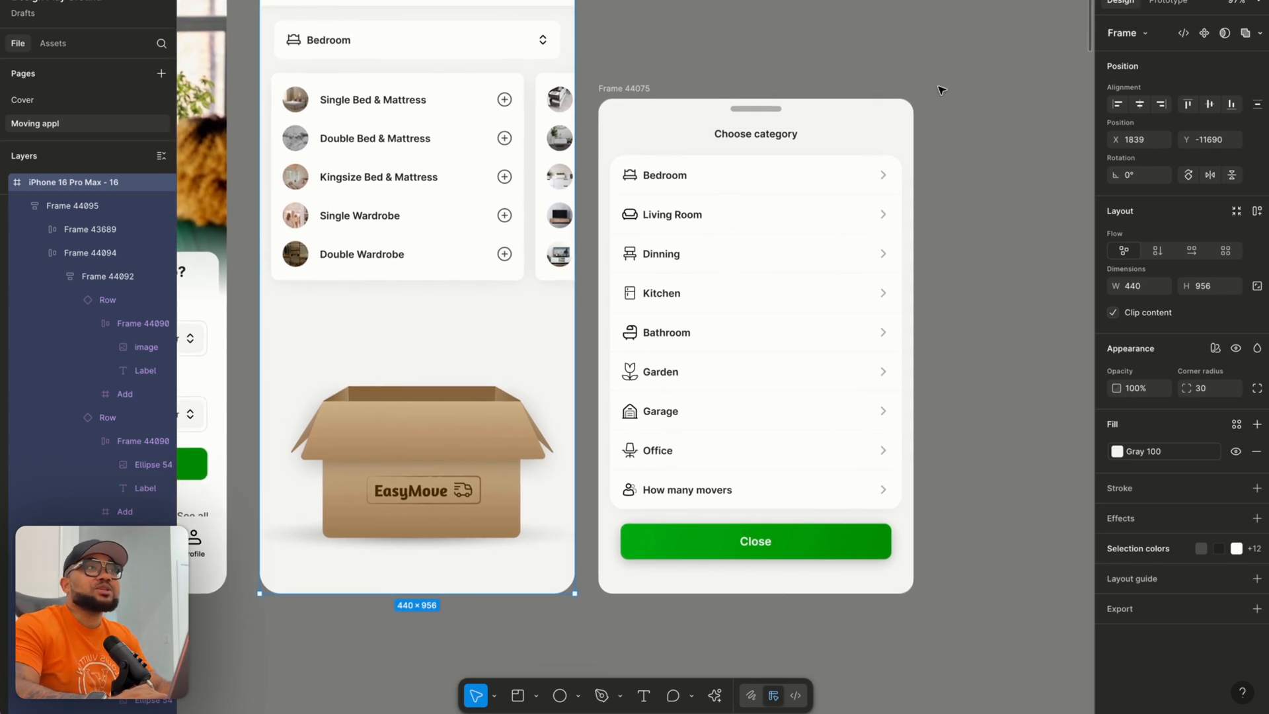
click(747, 557)
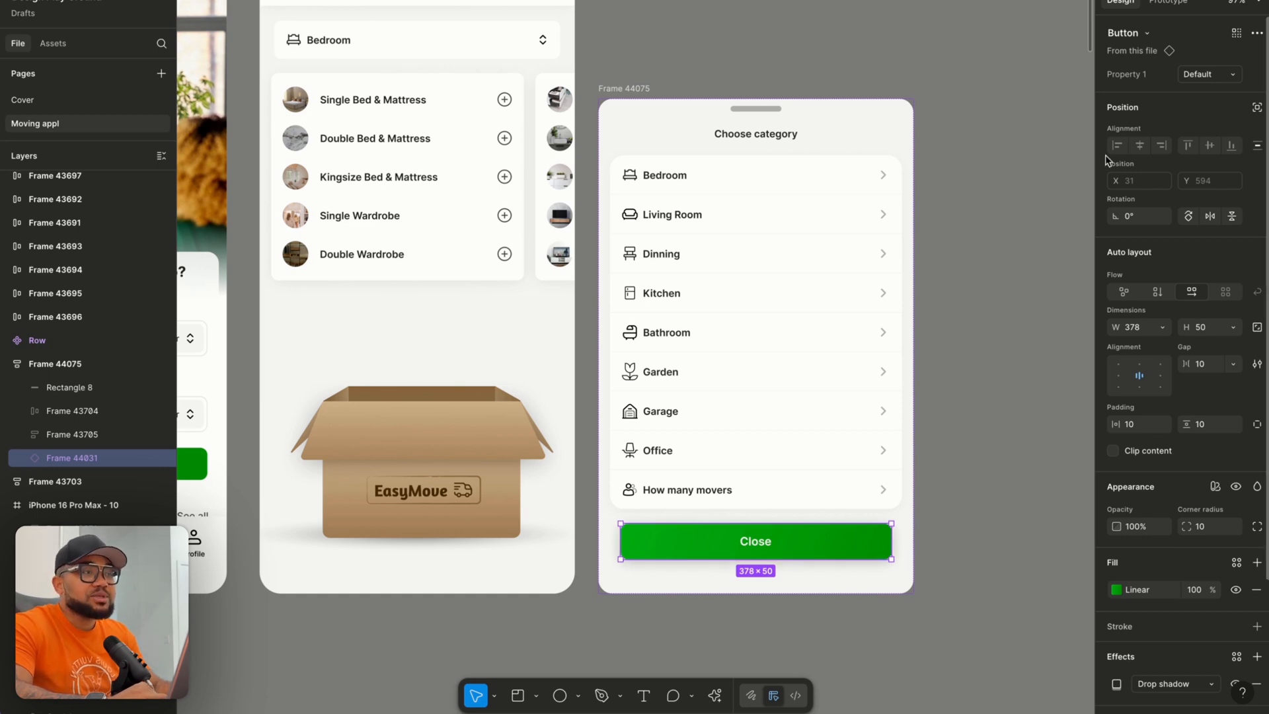
click(1165, 3)
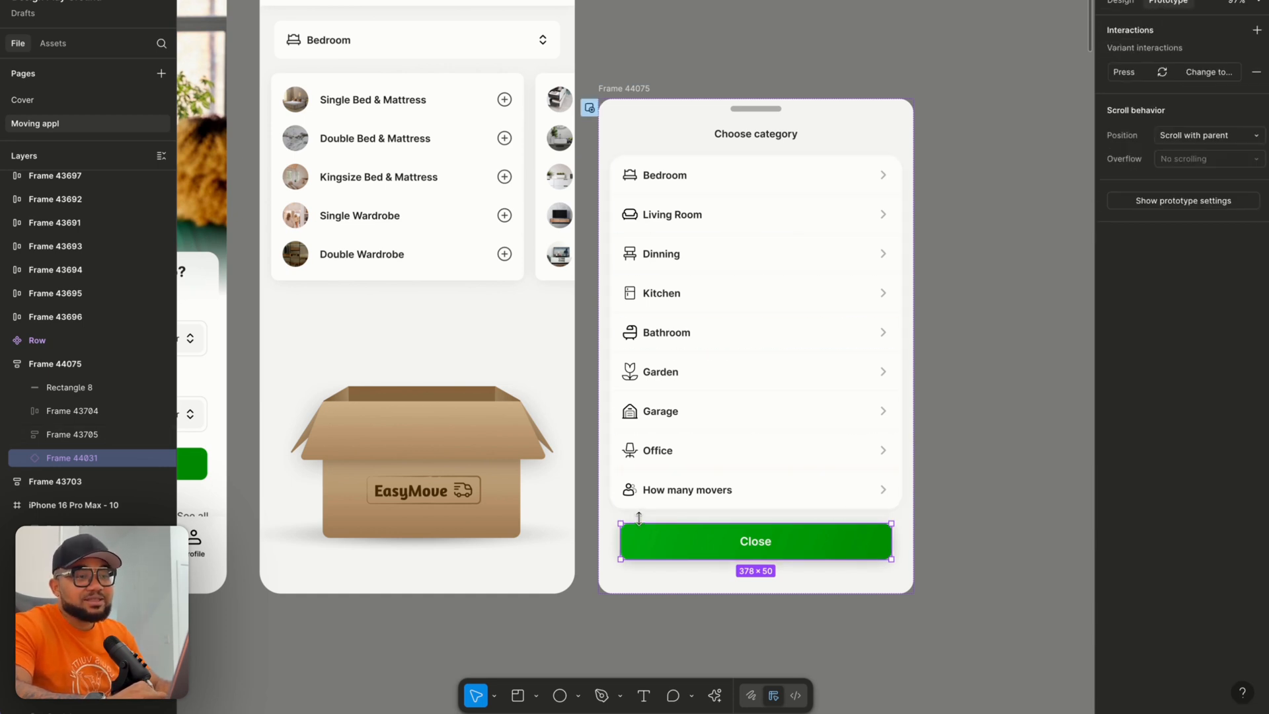
drag(620, 541, 580, 318)
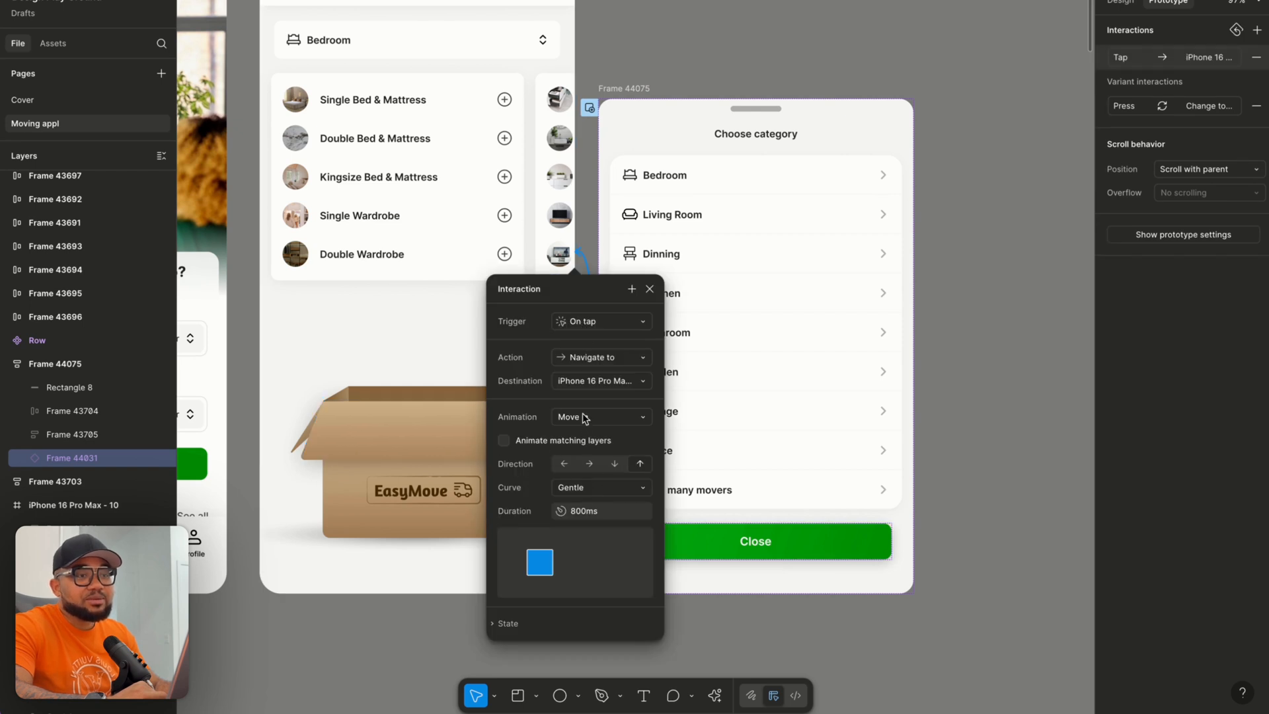
click(589, 385)
click(589, 386)
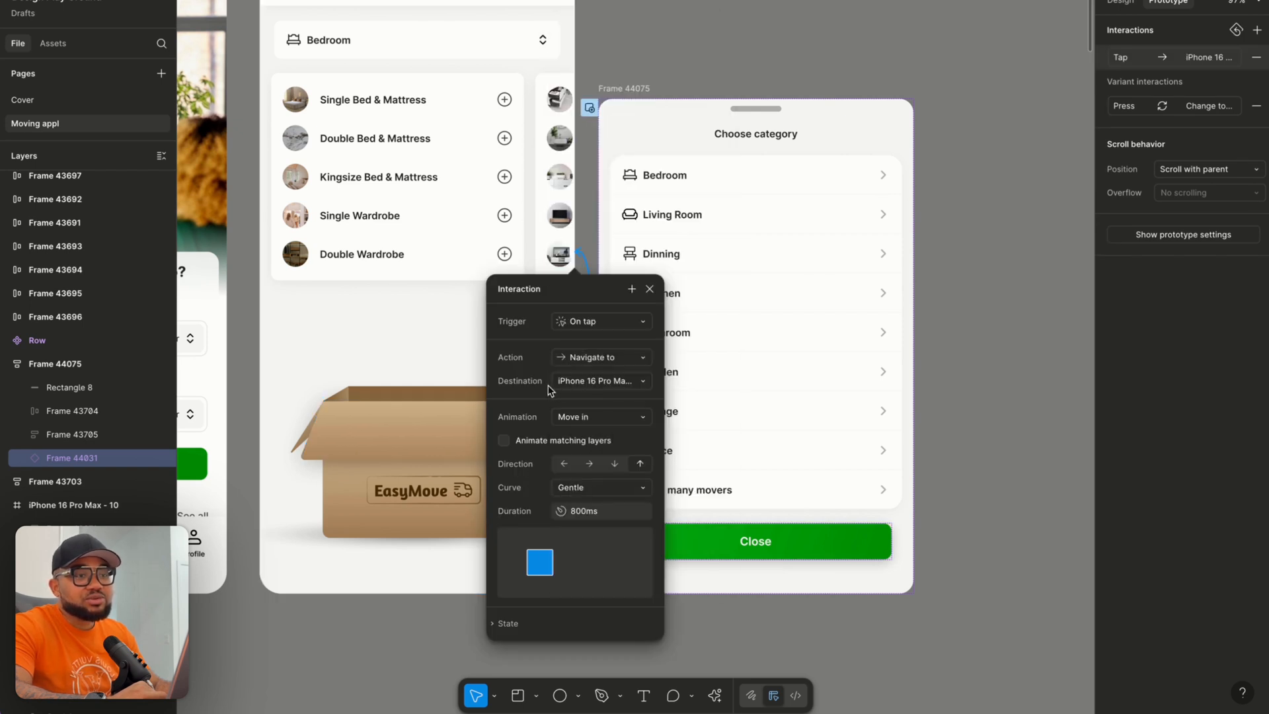
click(620, 364)
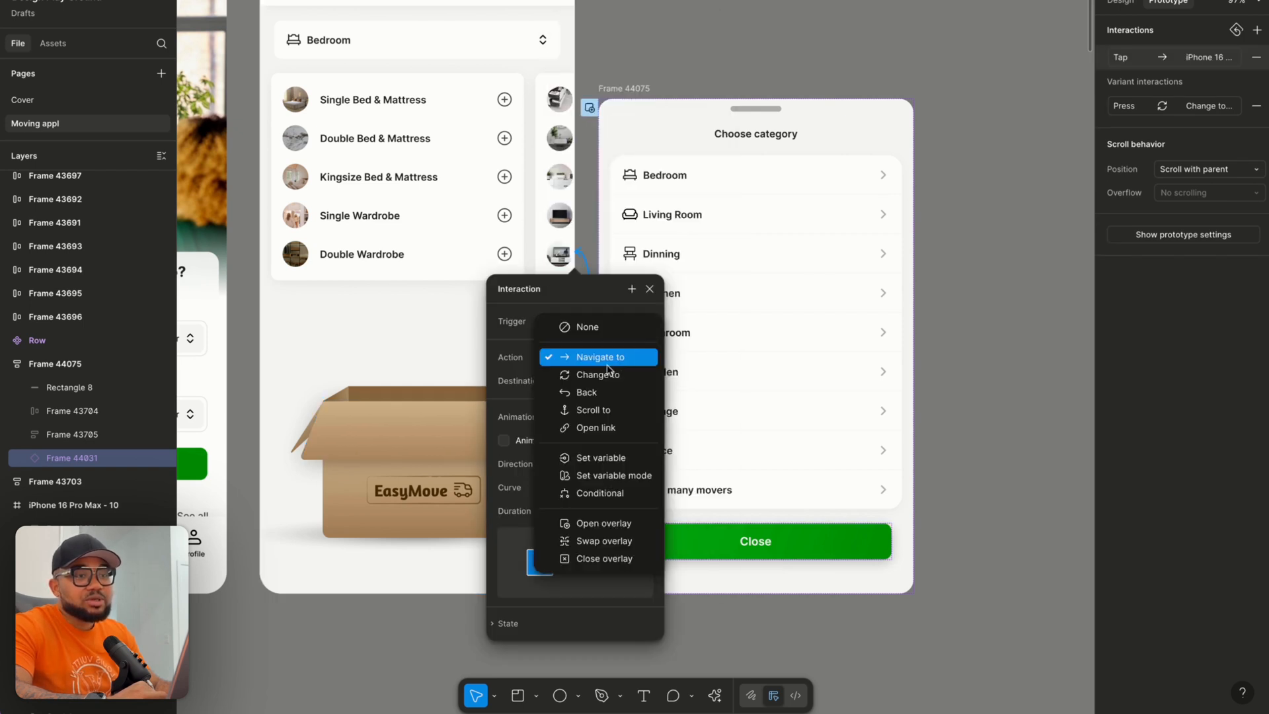
click(602, 558)
click(650, 289)
Preview the iPhone 16 Pro Max - 16 frame and test closing the category sheet with its Close button.
scroll(654, 292, up, 2)
scroll(653, 291, left, 2)
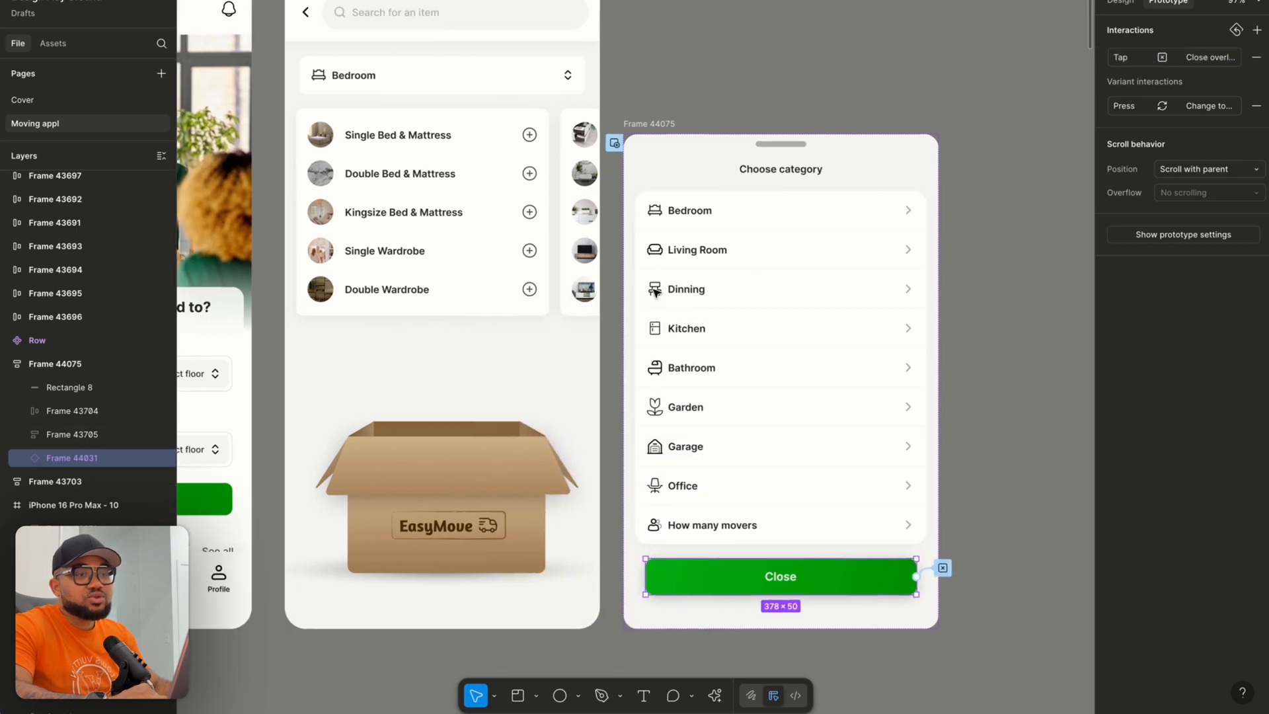
click(408, 20)
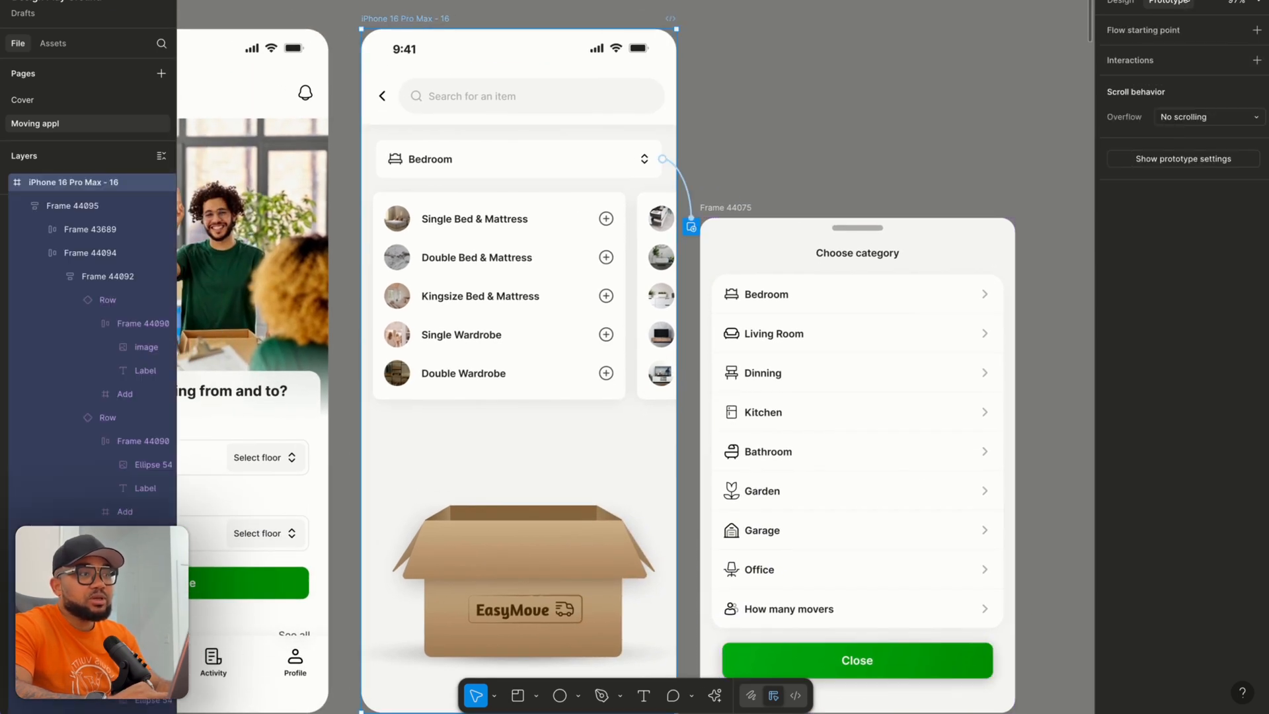
key(shift+space)
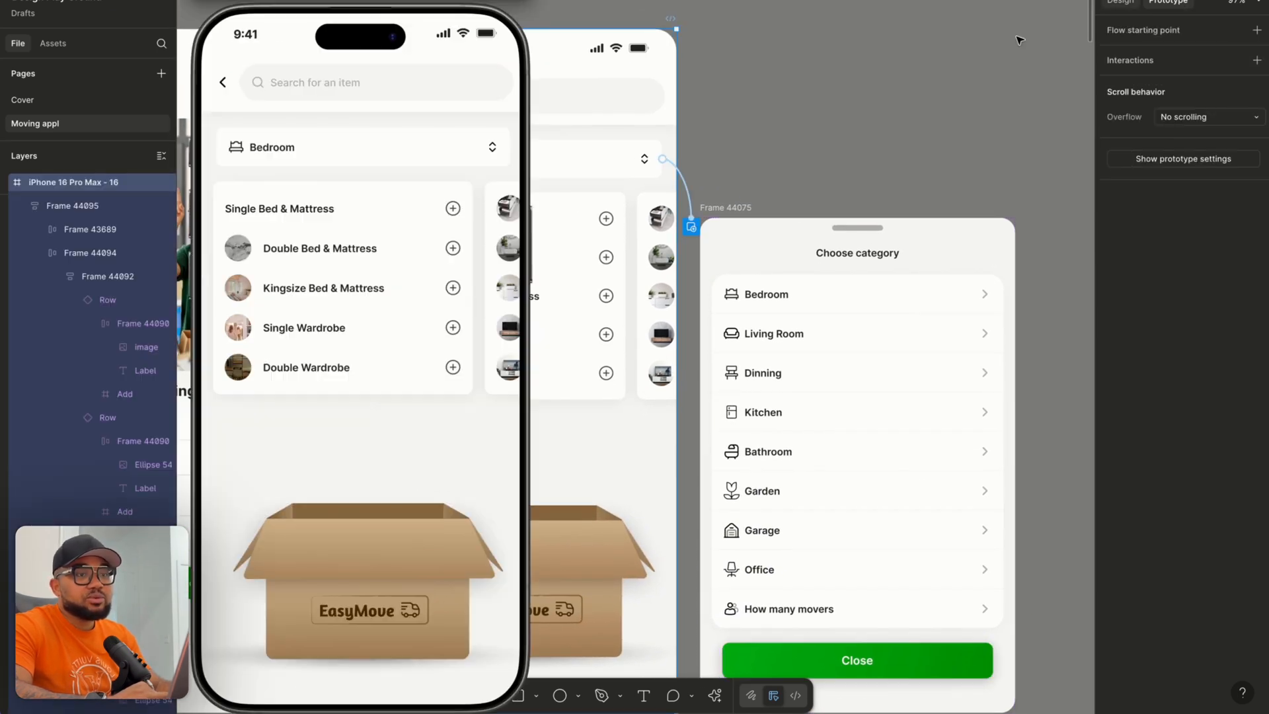
click(332, 159)
click(335, 650)
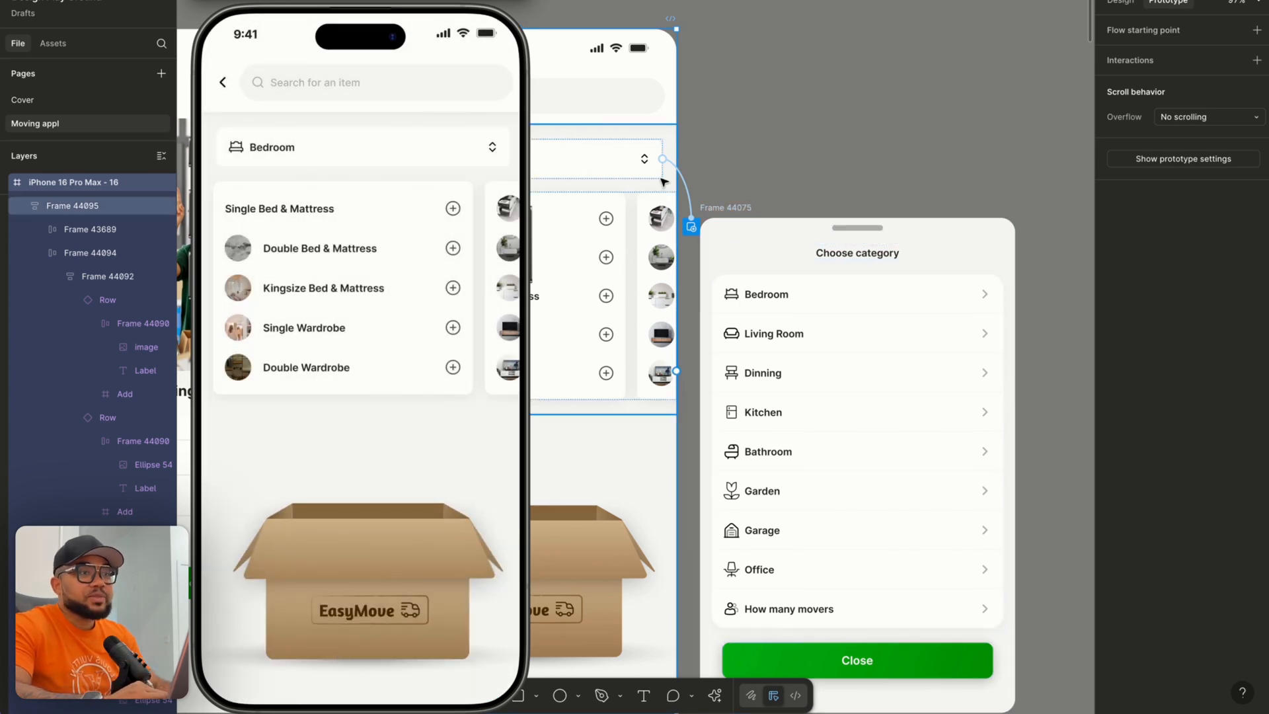
key(shift+space)
Duplicate the category sheet's Close button and place the copy on the empty canvas outside the sheet.
scroll(594, 357, right, 2)
scroll(594, 357, down, 1)
click(1114, 4)
scroll(751, 390, right, 3)
scroll(751, 390, down, 2)
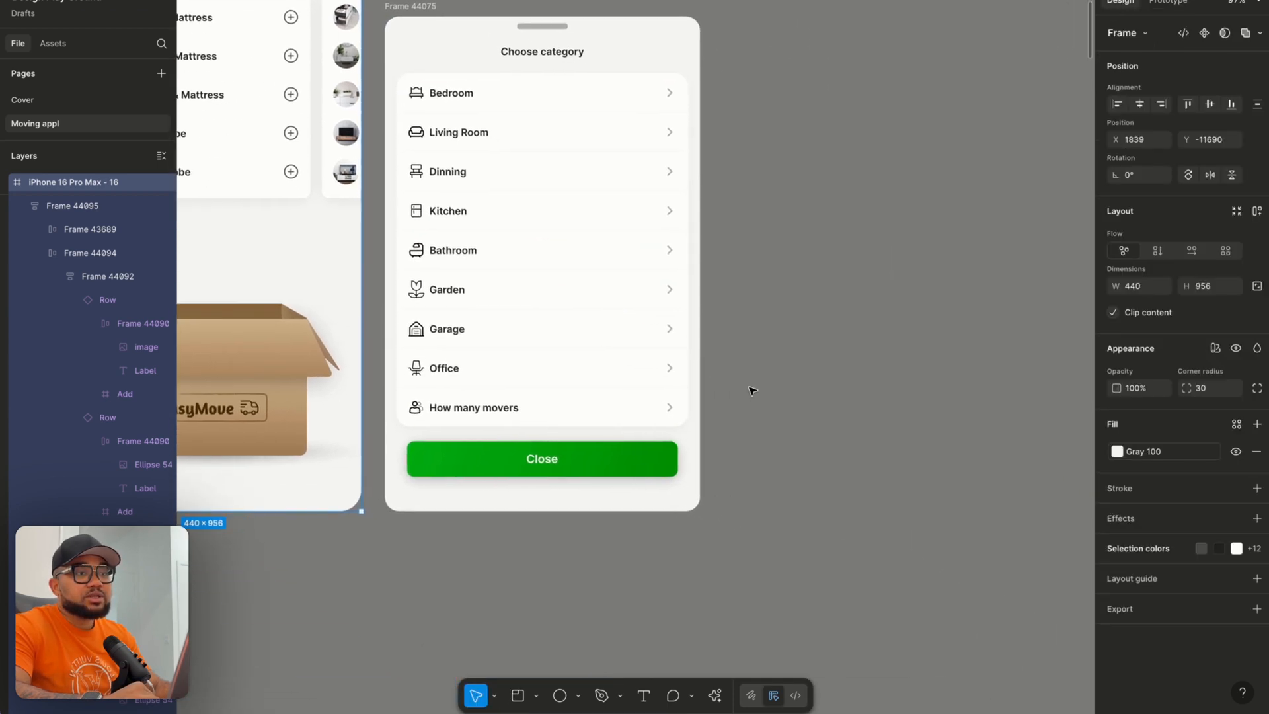
click(614, 472)
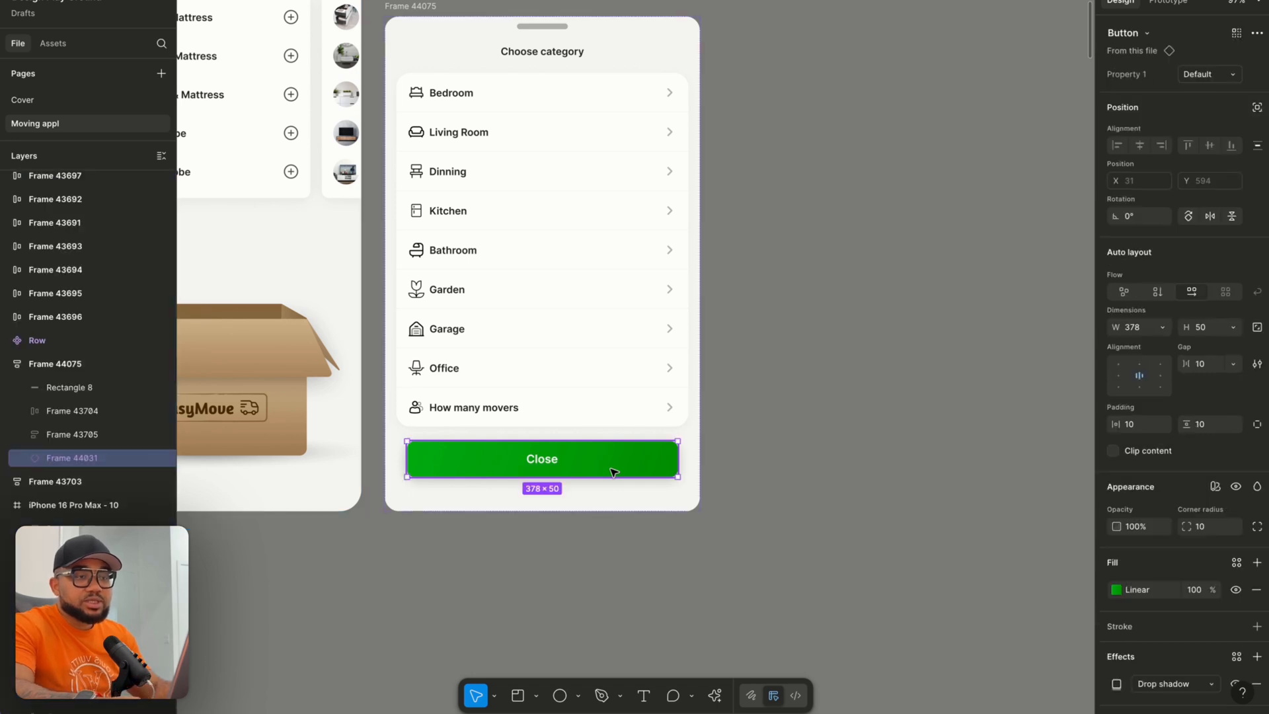
key(ctrl+d)
drag(589, 470, 812, 536)
scroll(834, 537, down, 2)
scroll(834, 537, right, 3)
scroll(892, 556, up, 3)
scroll(892, 557, up, 1)
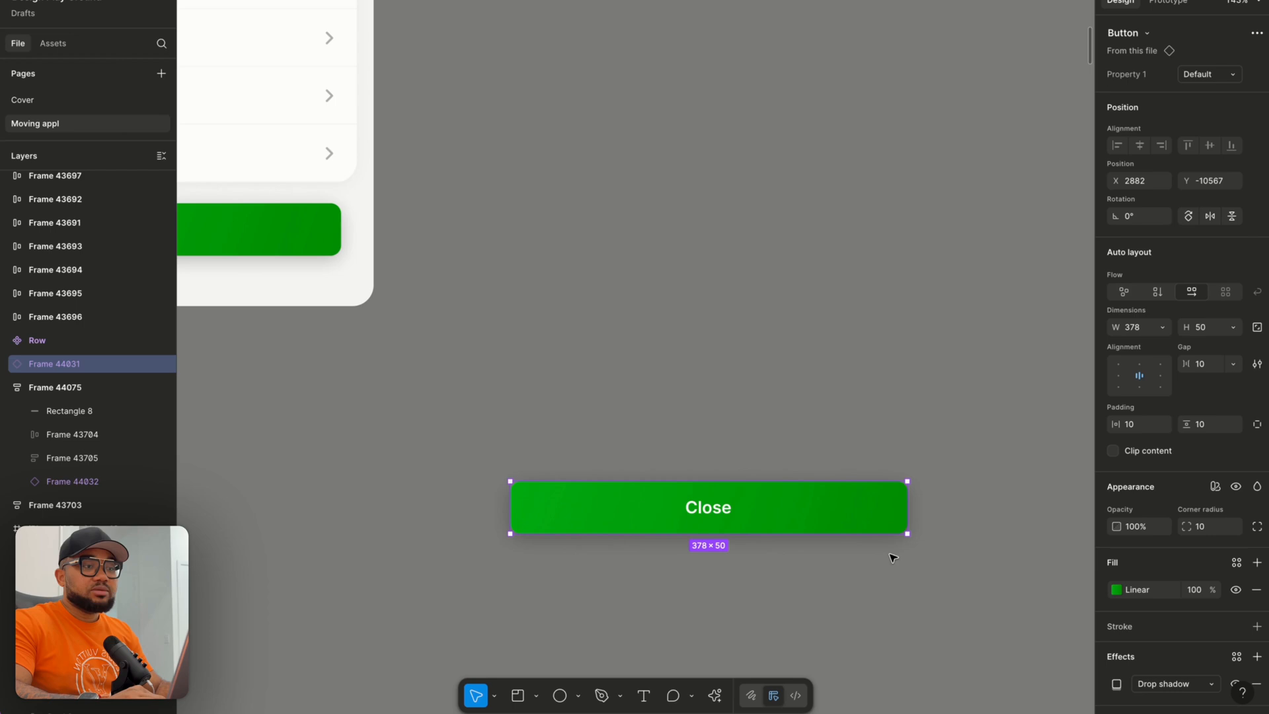
right_click(821, 525)
click(782, 510)
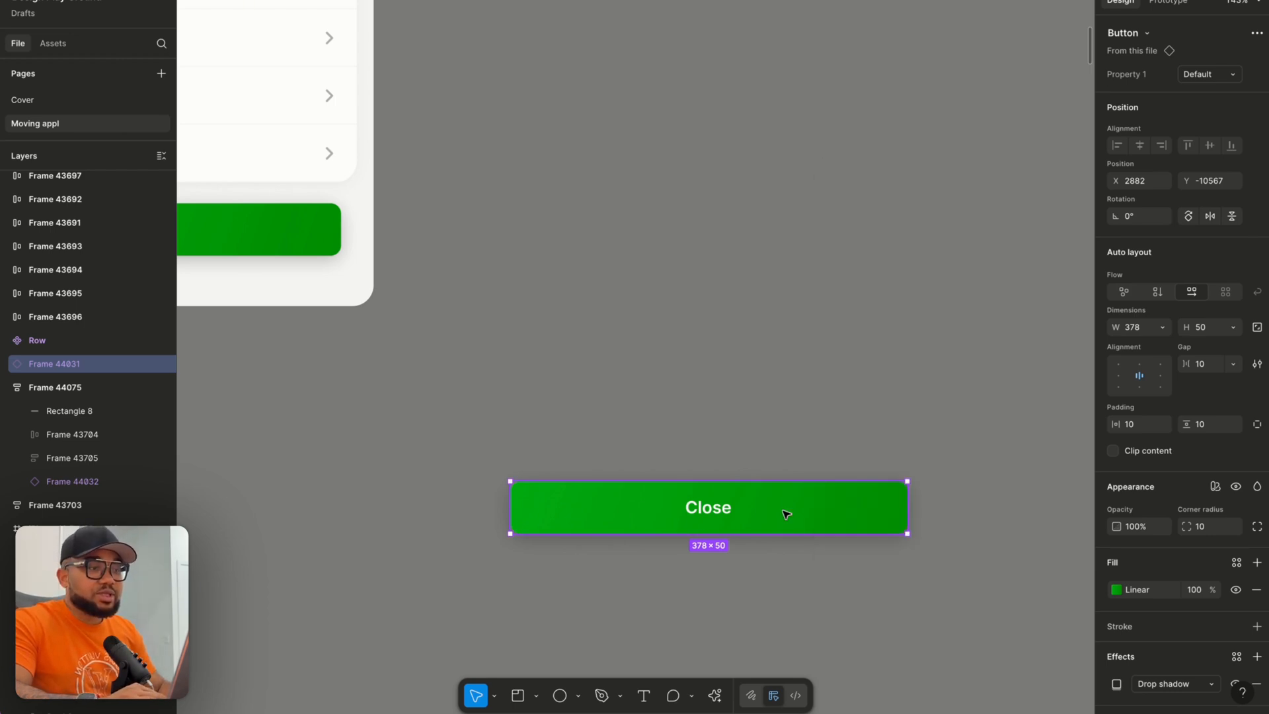
Duplicate the loose Close button directly above itself and switch the upper copy to Variant2.
drag(794, 513, 787, 425)
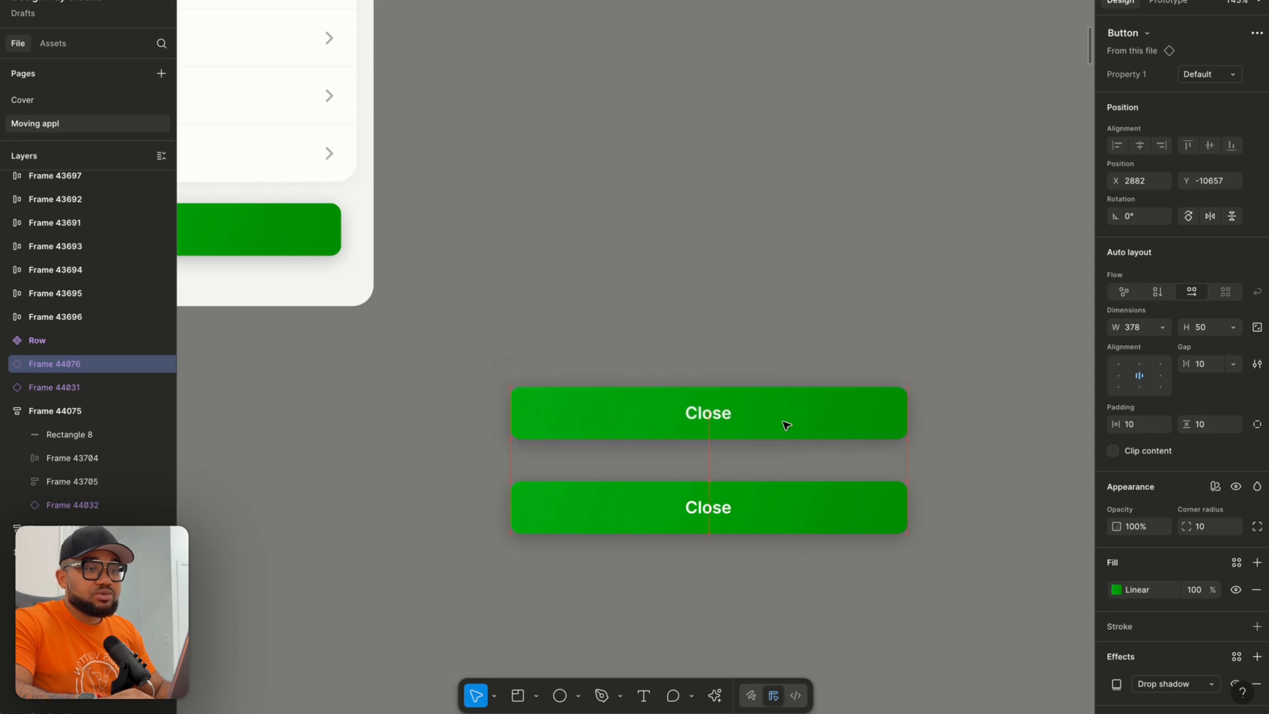
click(1221, 74)
click(1196, 93)
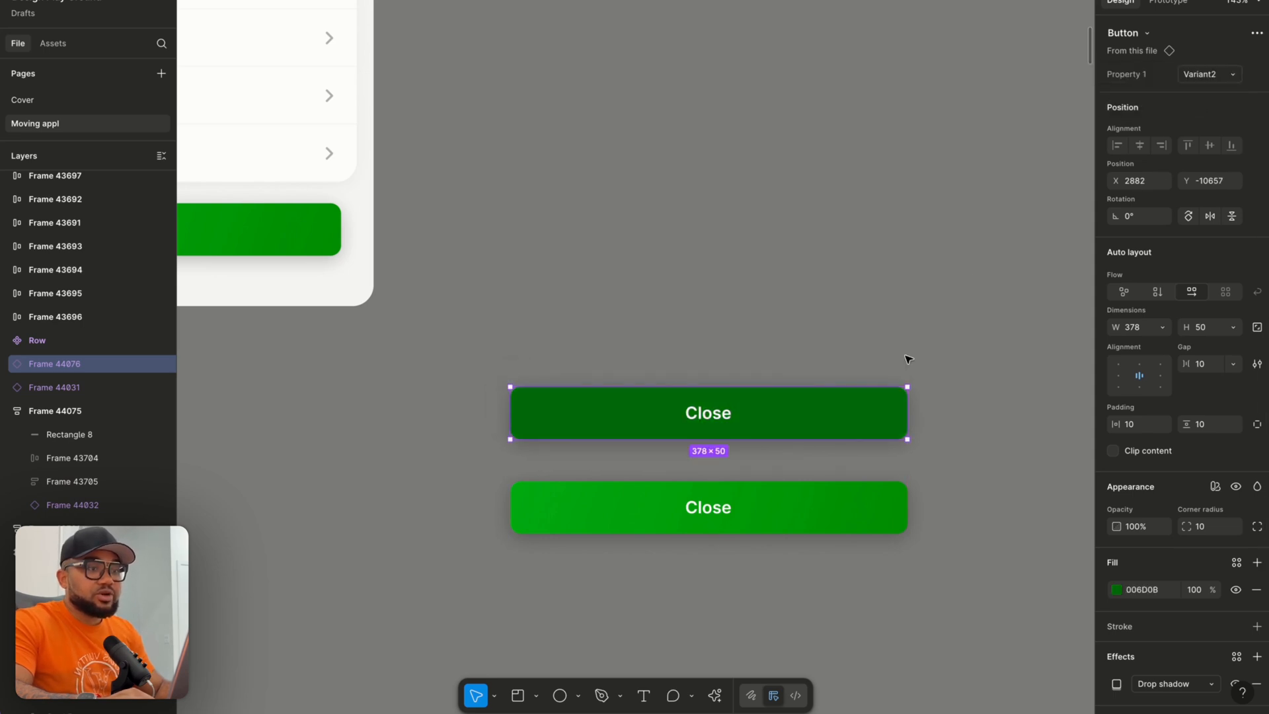
click(797, 502)
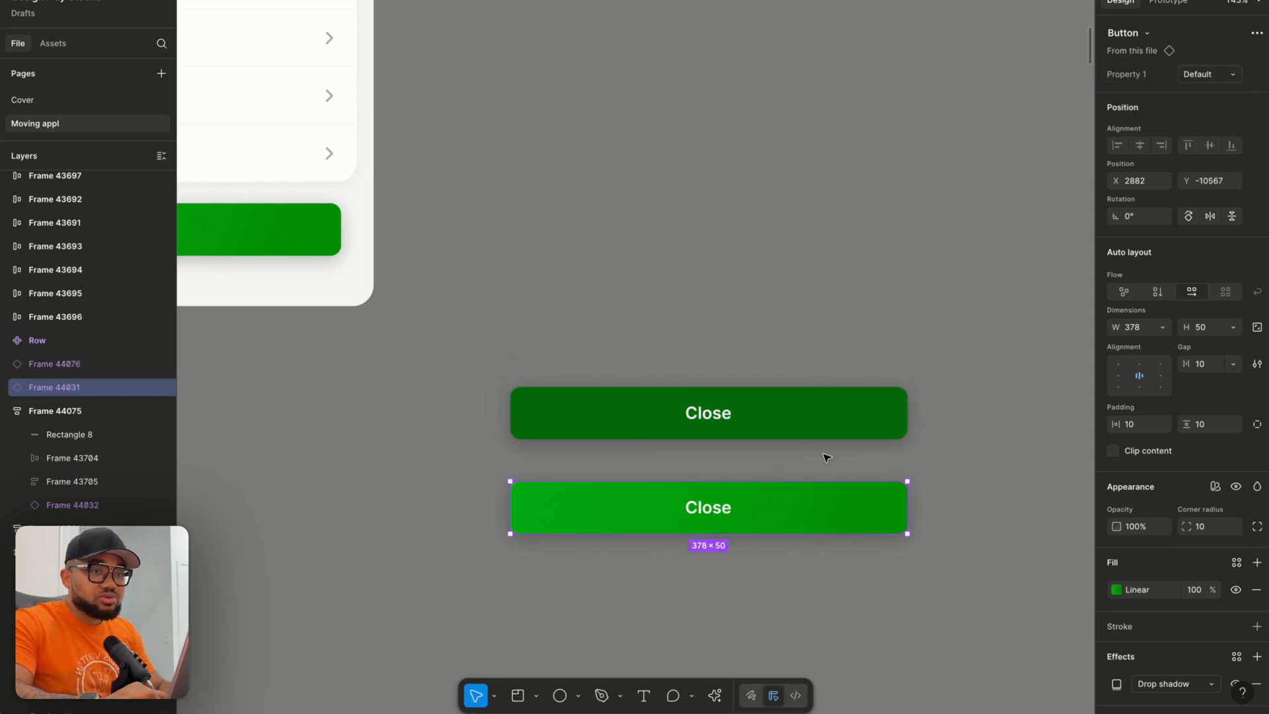
Preview the Choose category sheet and test the pressed state of its Close button.
scroll(827, 456, down, 5)
scroll(763, 378, left, 2)
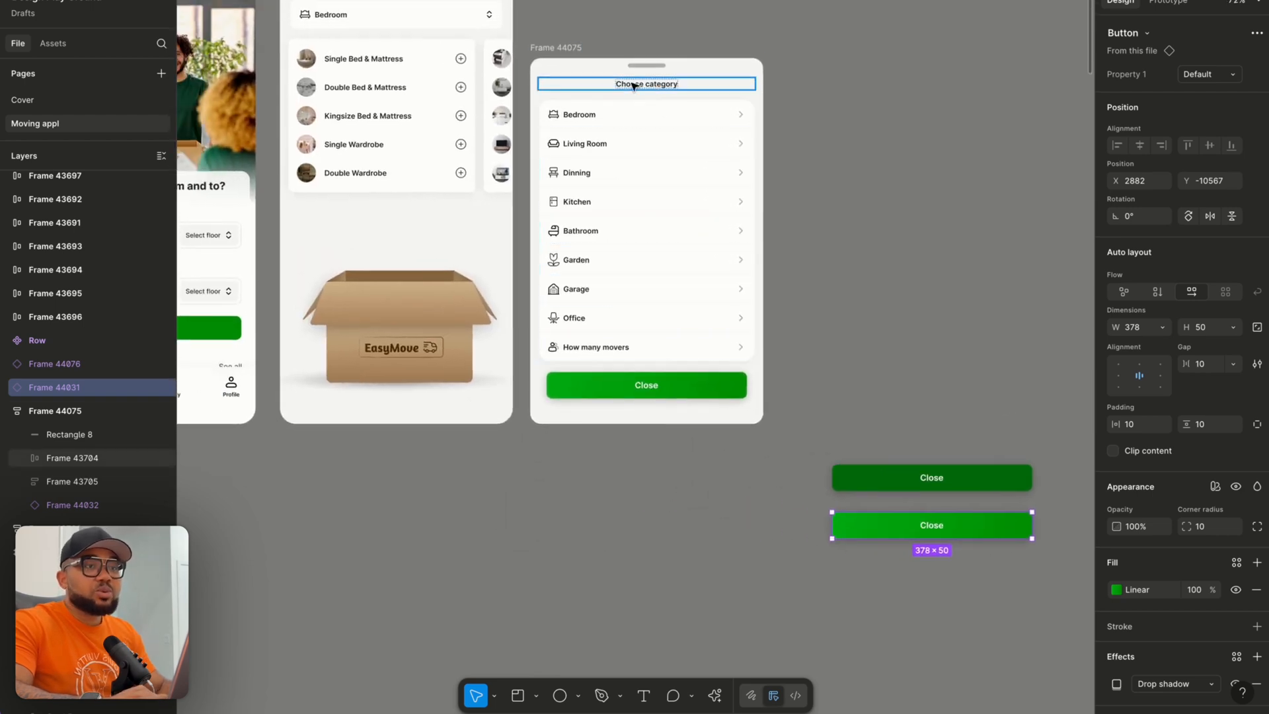
click(552, 53)
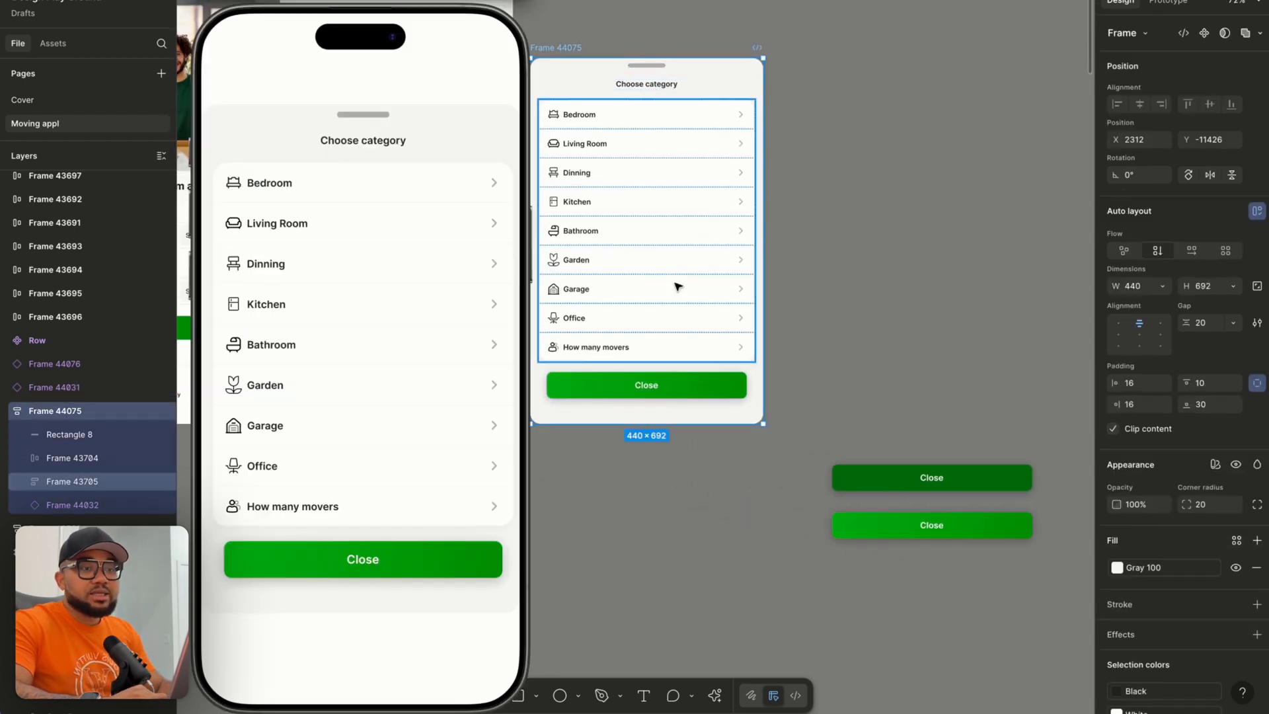
click(365, 569)
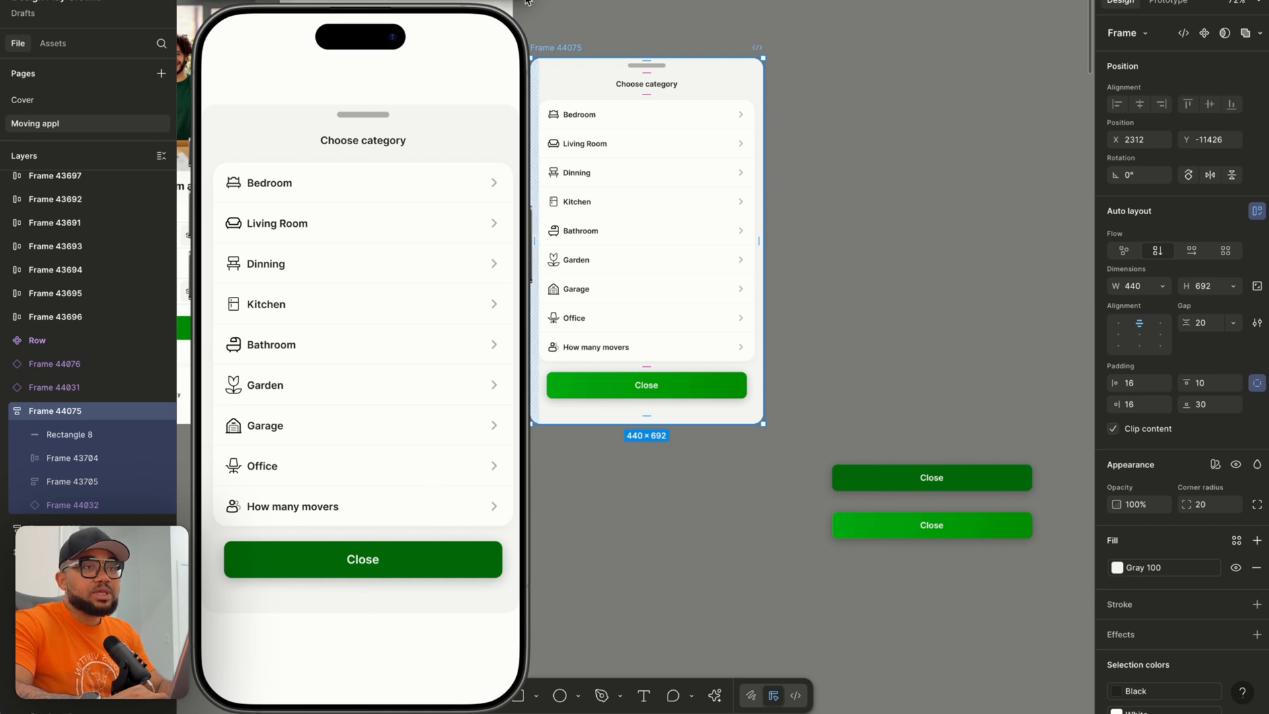
scroll(617, 164, right, 6)
scroll(617, 164, down, 3)
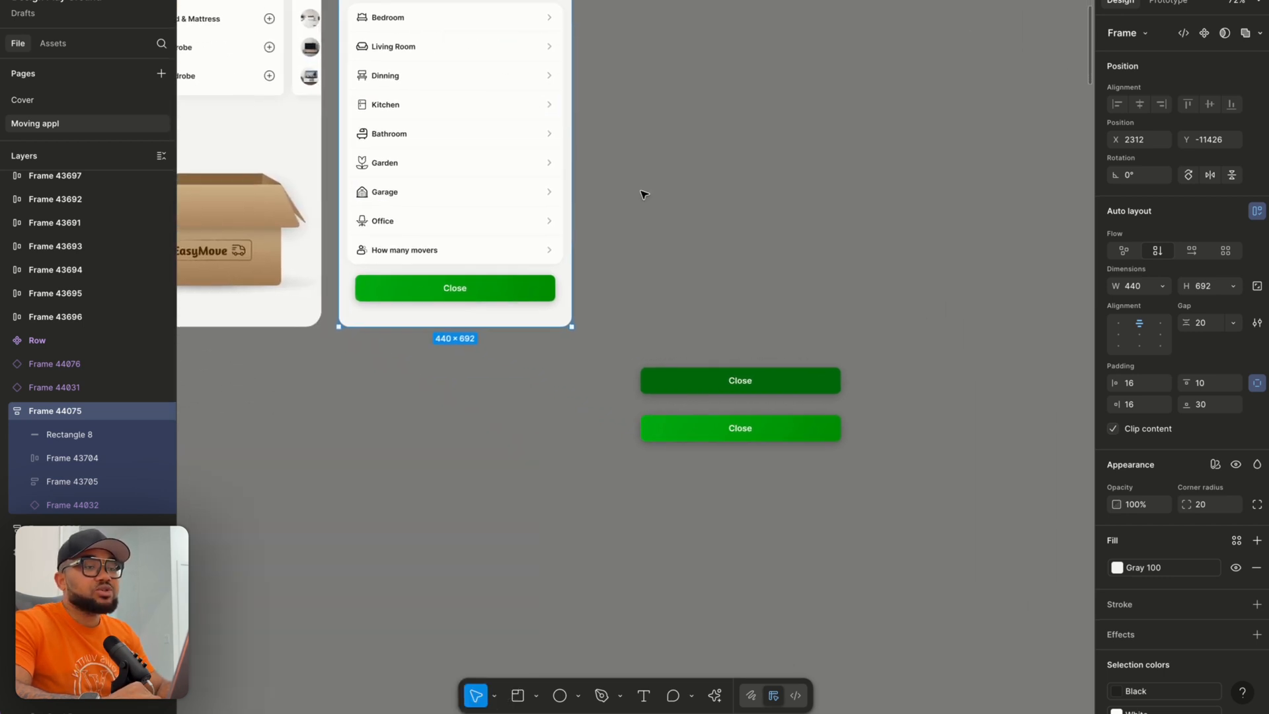
Detach both loose Close button copies from their main component.
scroll(717, 356, up, 5)
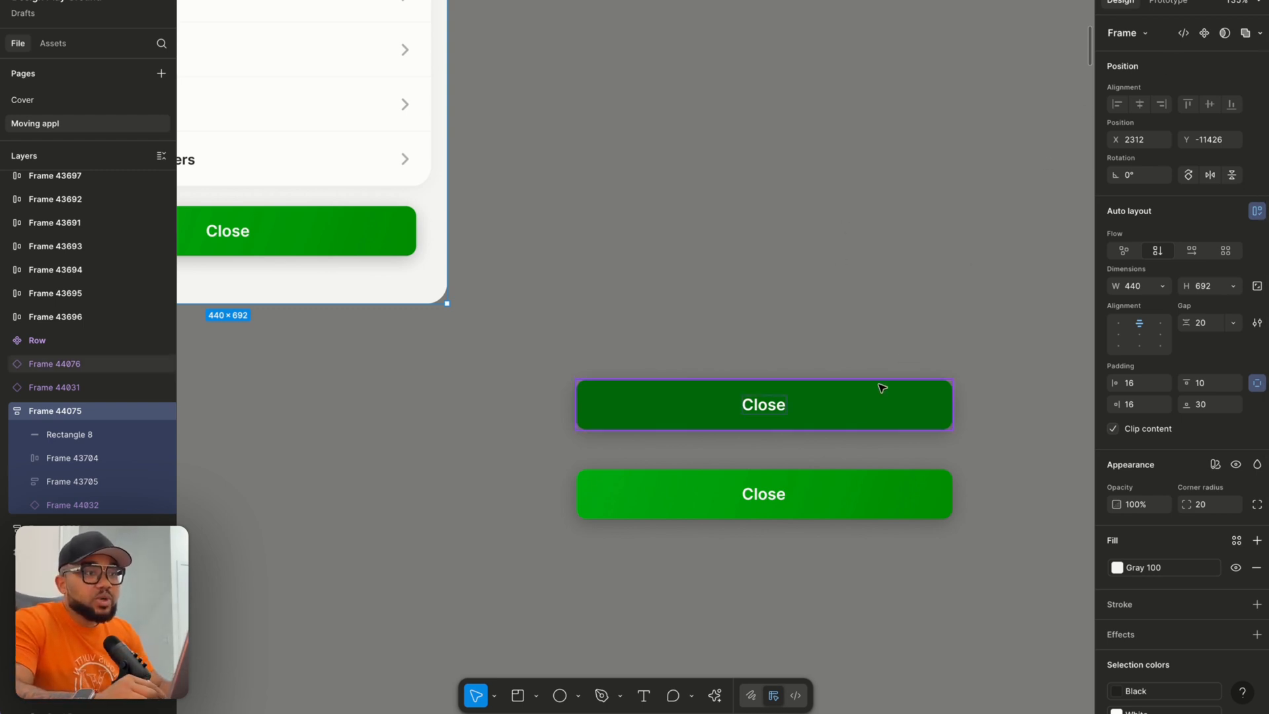
click(767, 420)
right_click(767, 420)
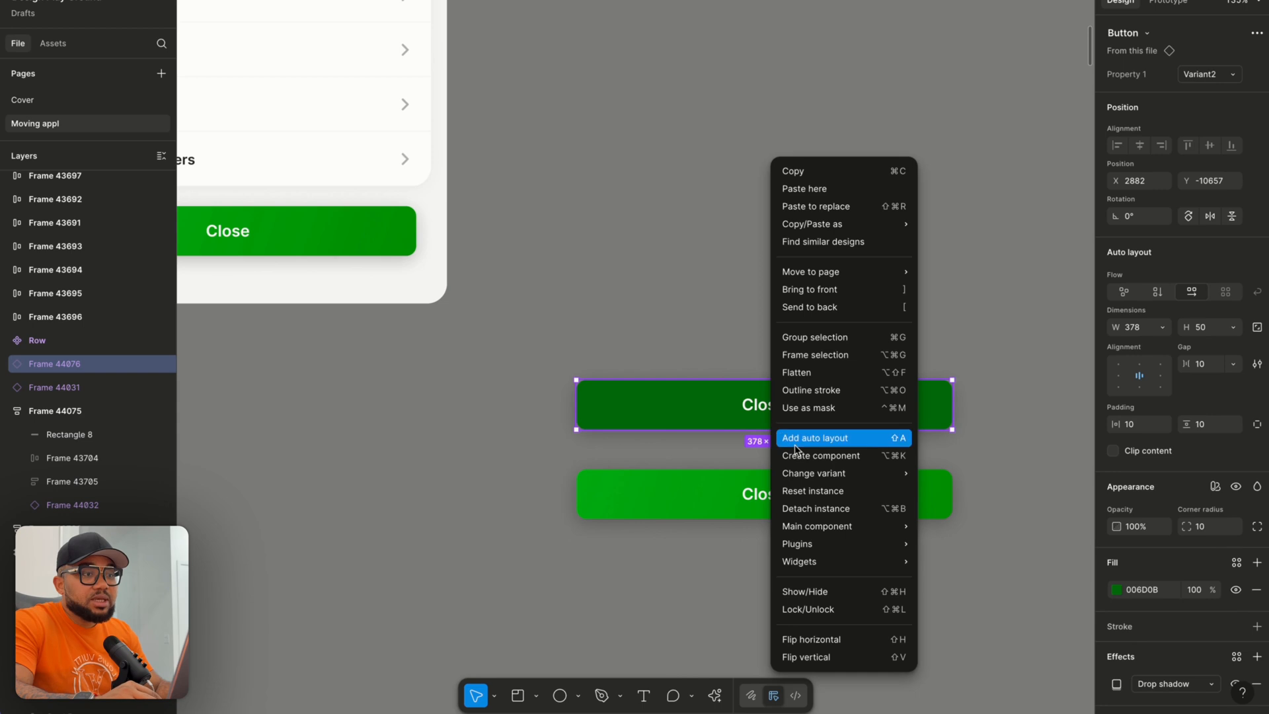
click(809, 508)
click(669, 497)
right_click(669, 497)
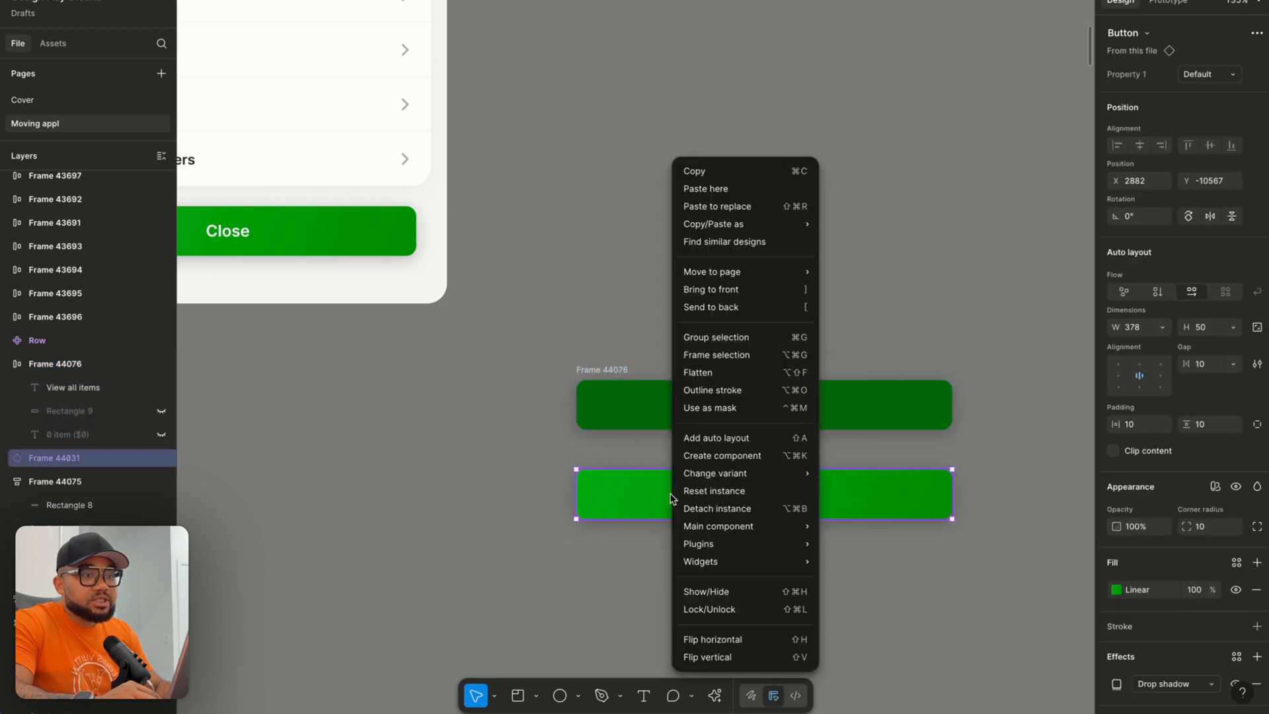
click(687, 508)
Combine the two detached Close buttons into a component set.
drag(507, 317, 1050, 628)
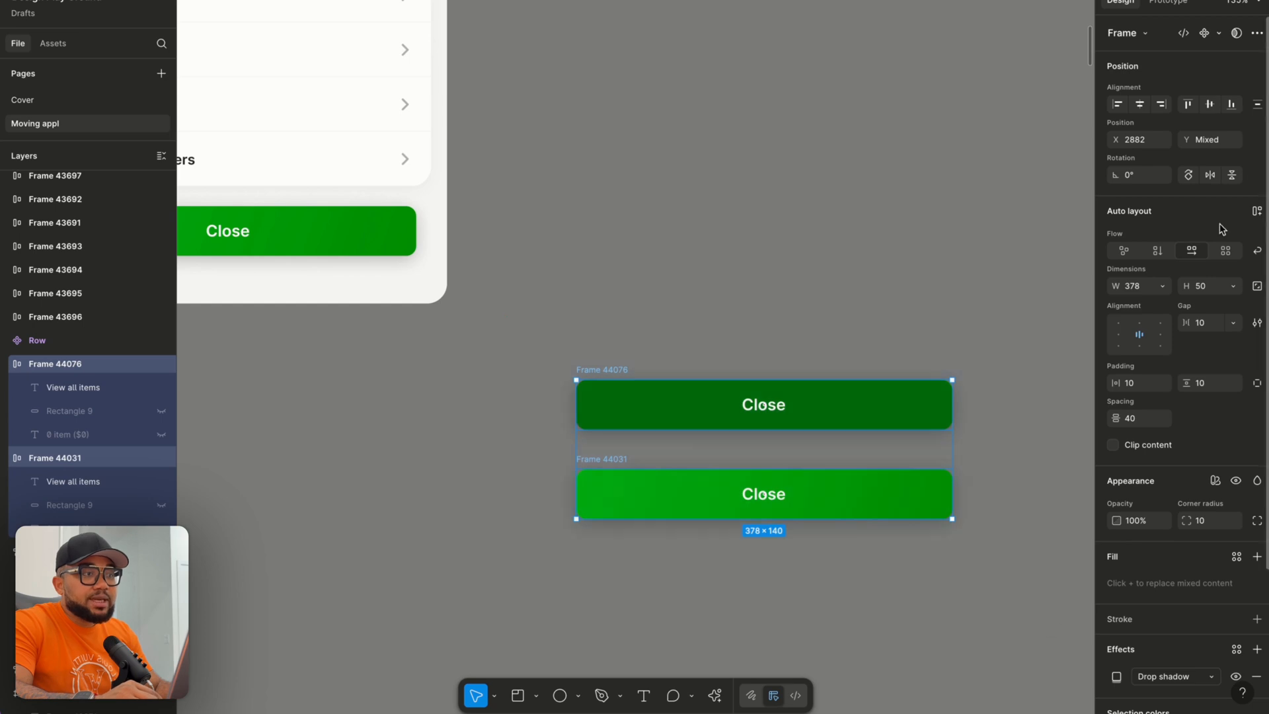
click(1218, 33)
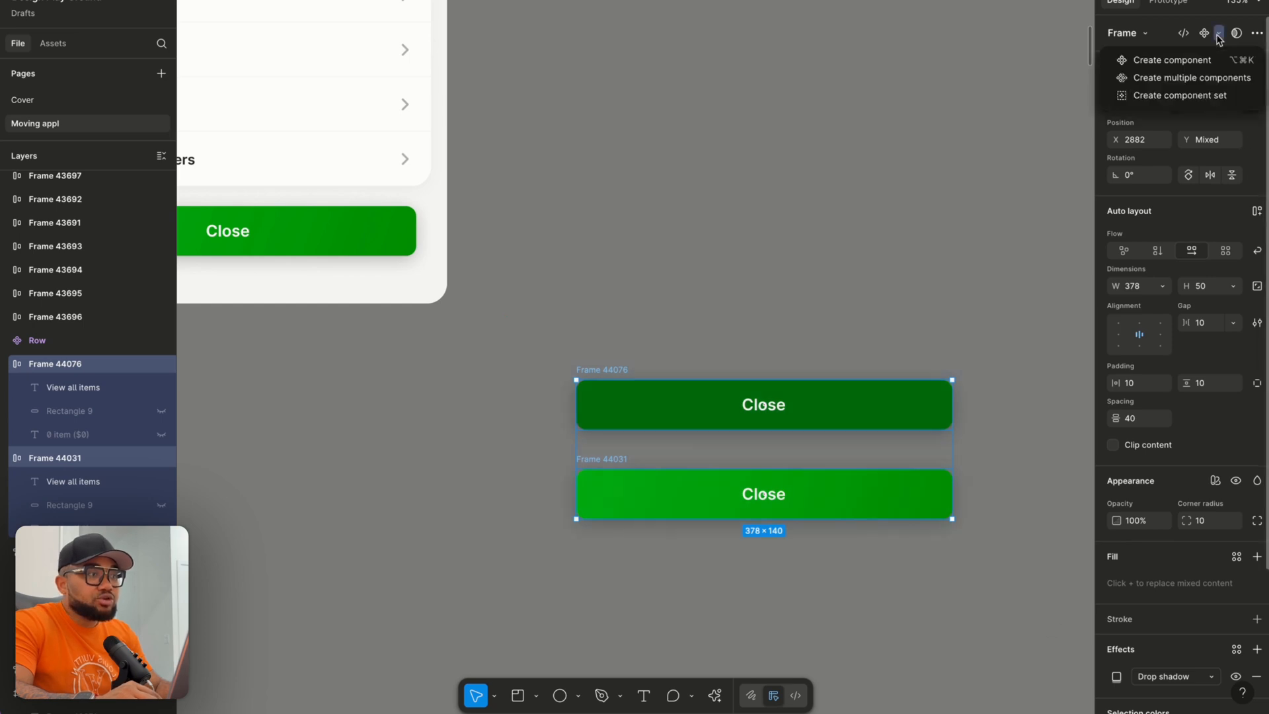
click(1204, 96)
Clear the tap-to-close-overlay interaction from the light green variant in the new Close button component set.
click(758, 513)
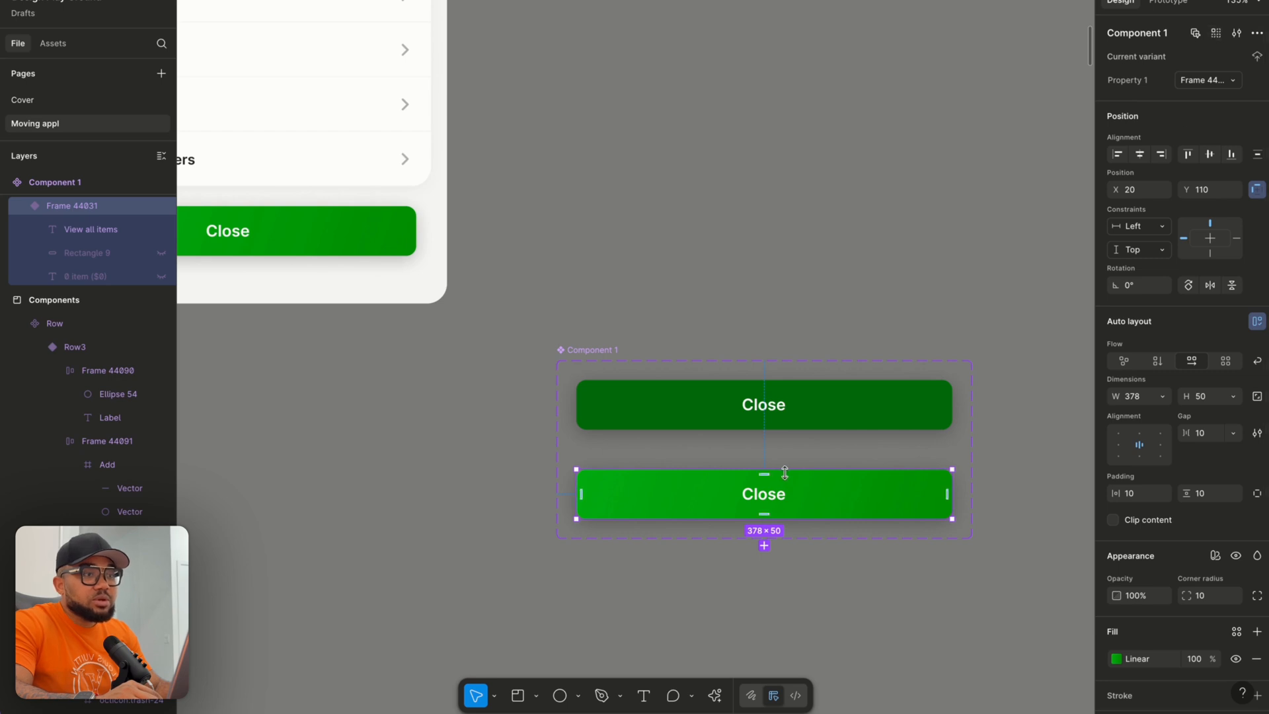
click(1158, 5)
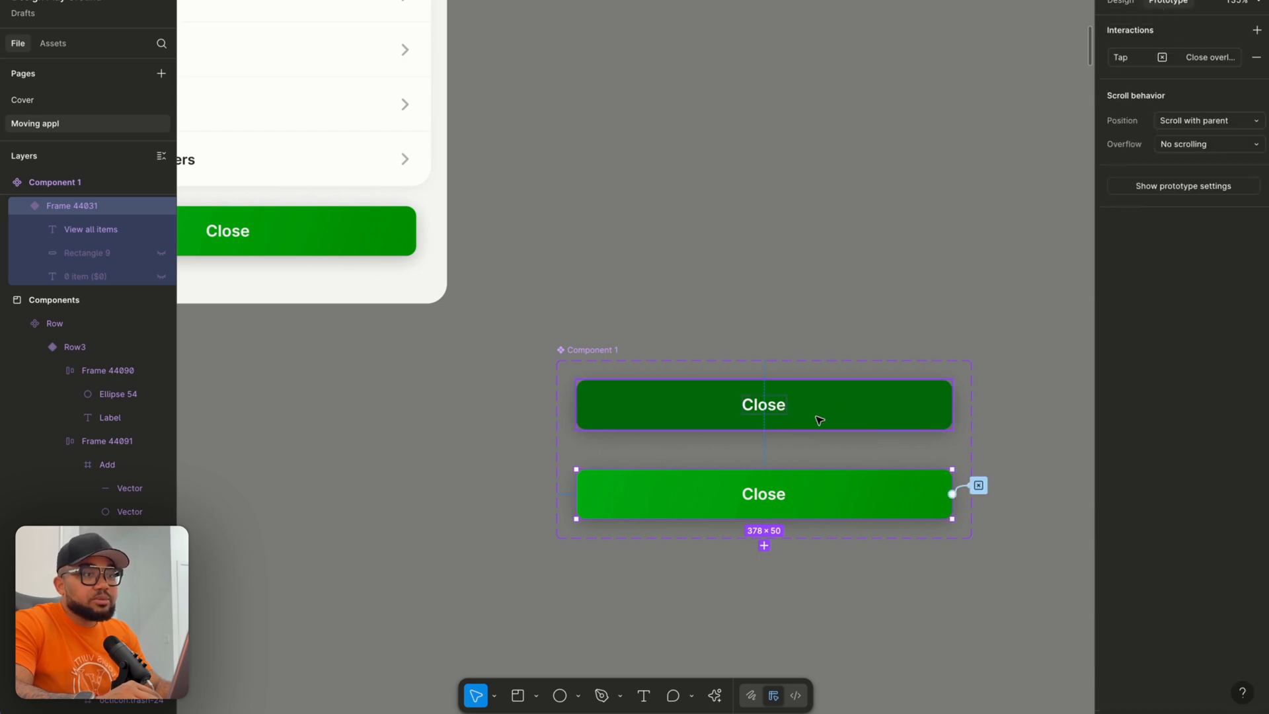
click(977, 485)
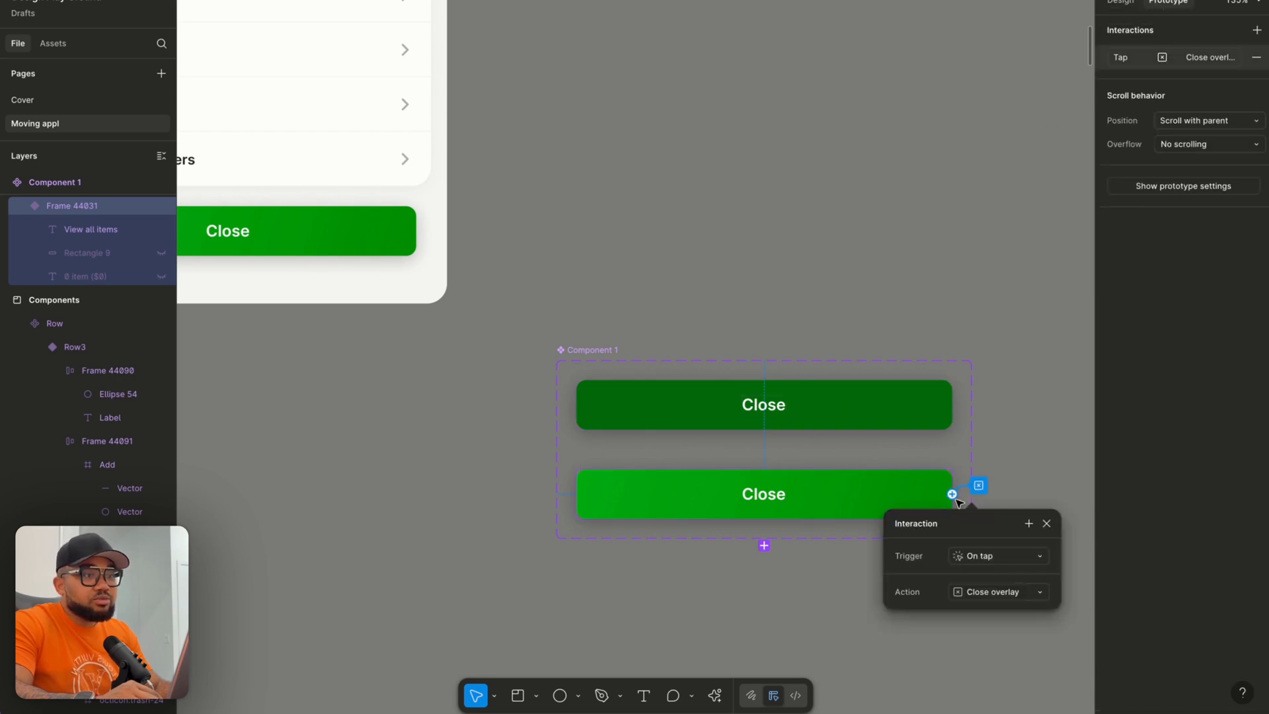
click(973, 559)
click(974, 528)
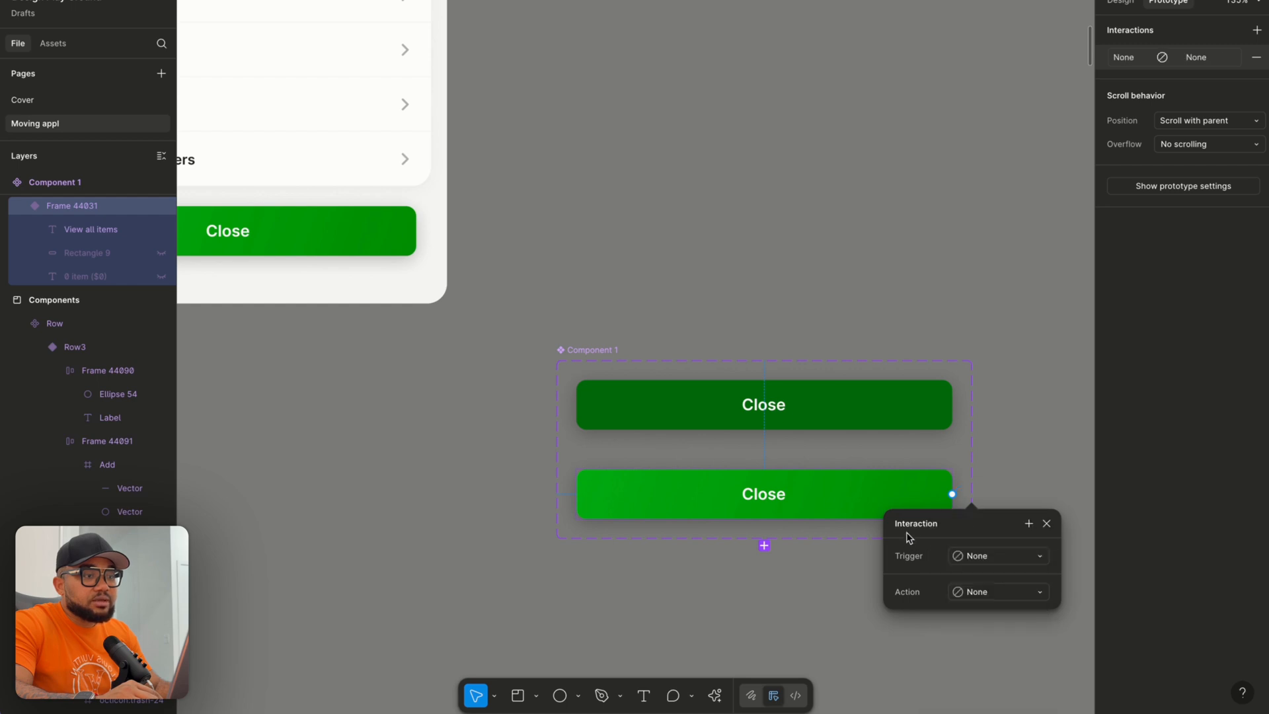
Link the light green Close variant to the dark green one with a While pressing trigger and Change to action.
drag(951, 493, 723, 401)
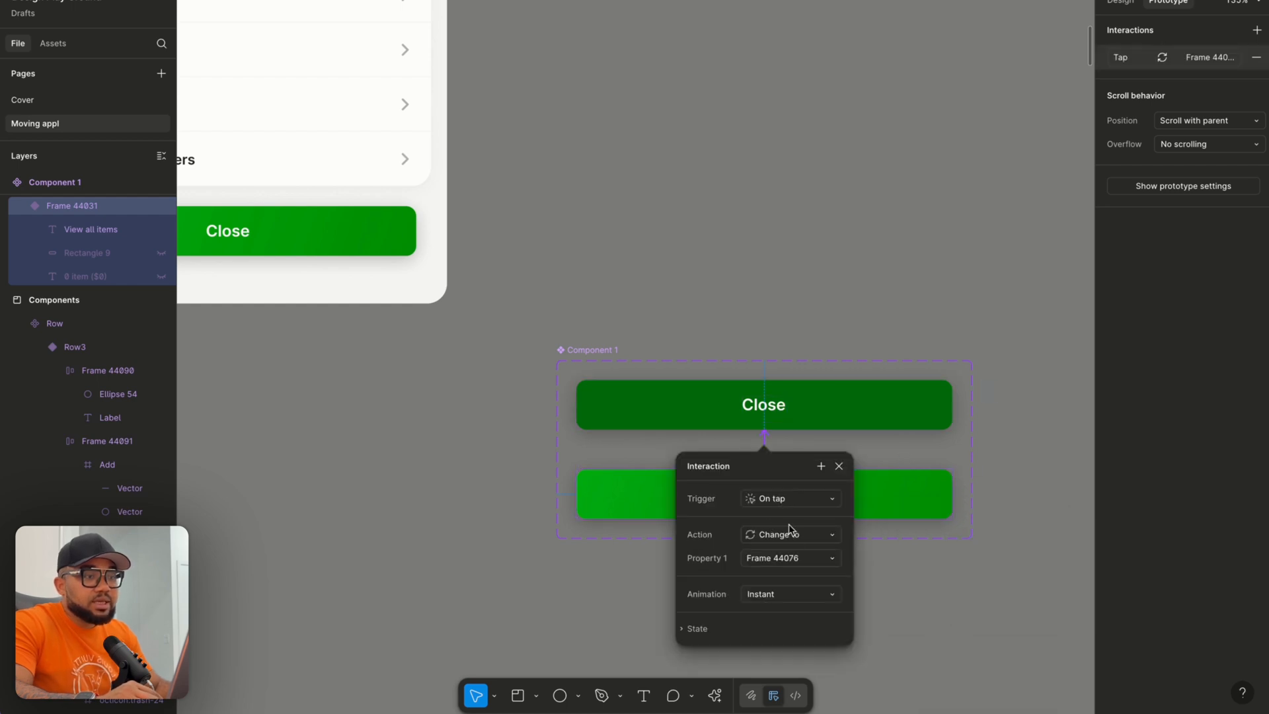
click(787, 499)
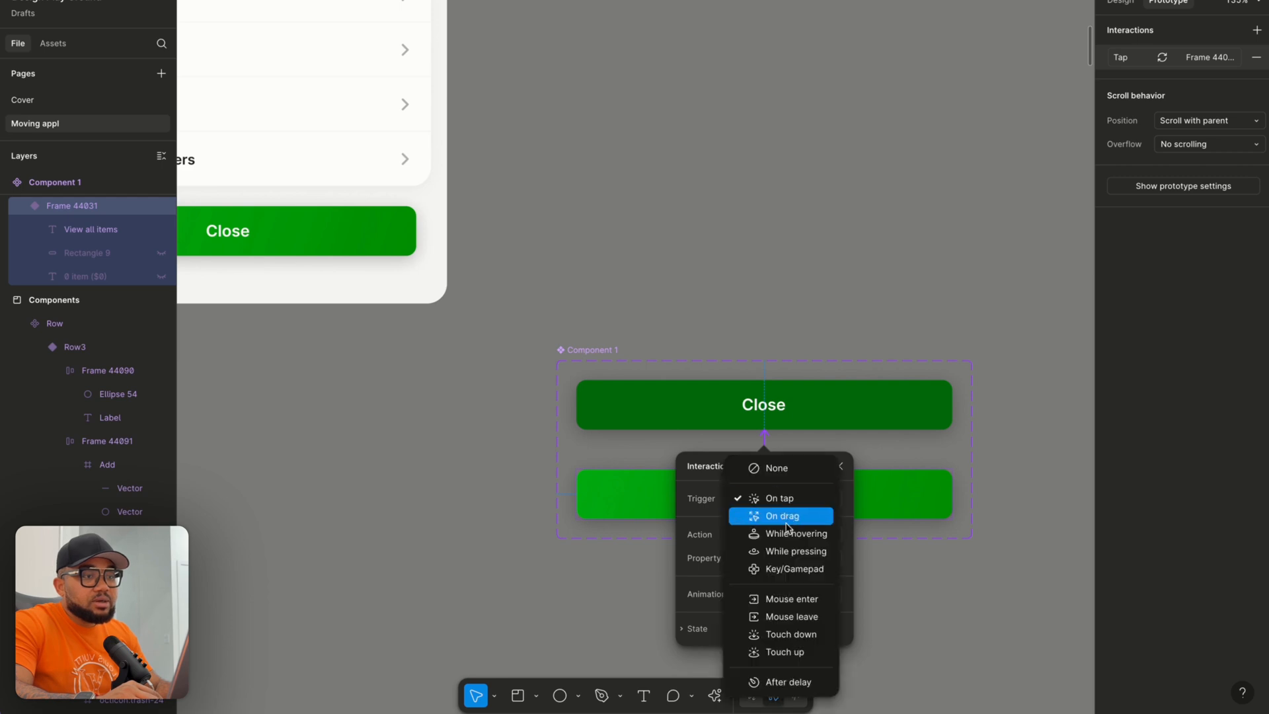
click(786, 549)
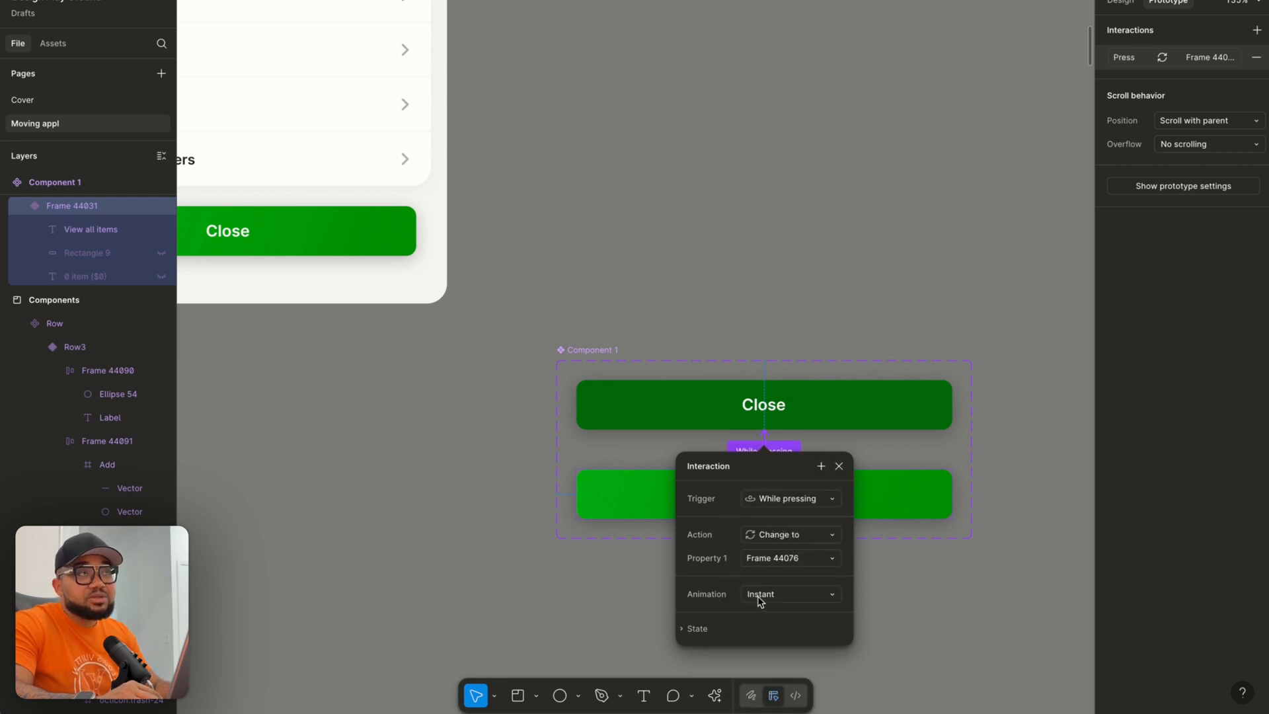
click(838, 466)
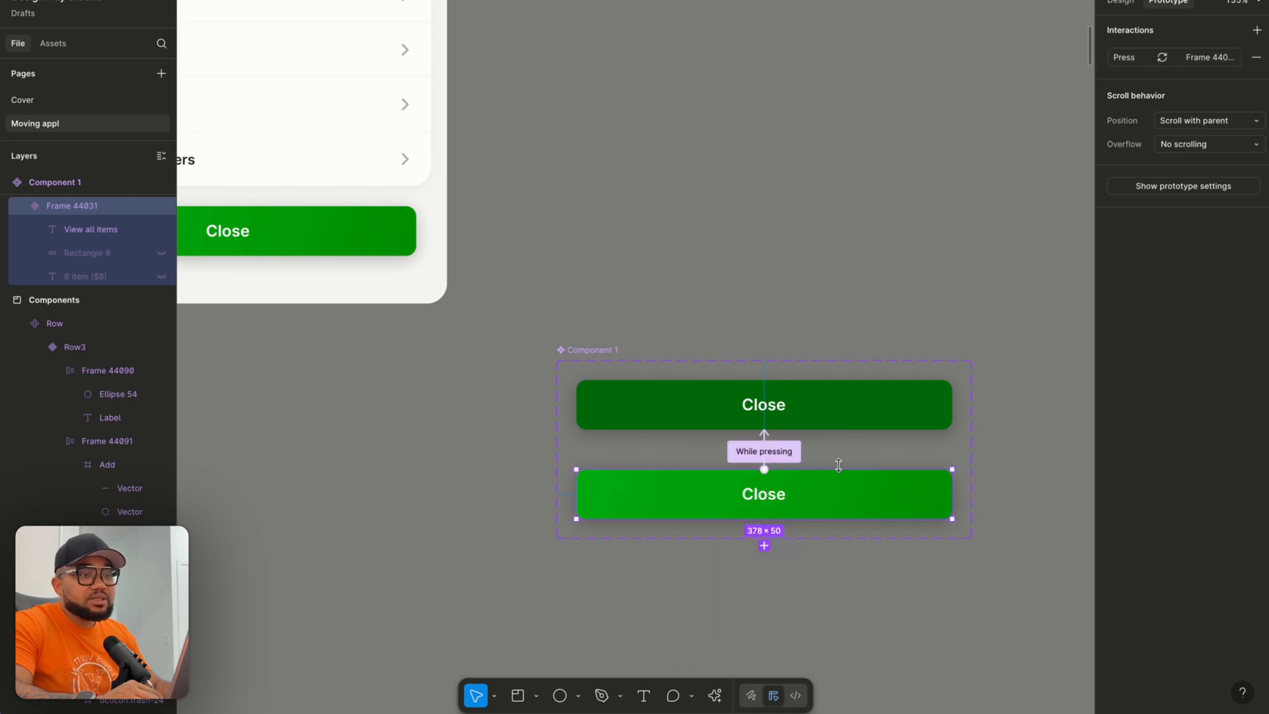
Replace the Choose category sheet's Close button with an instance of the new component set's light green variant.
click(1125, 3)
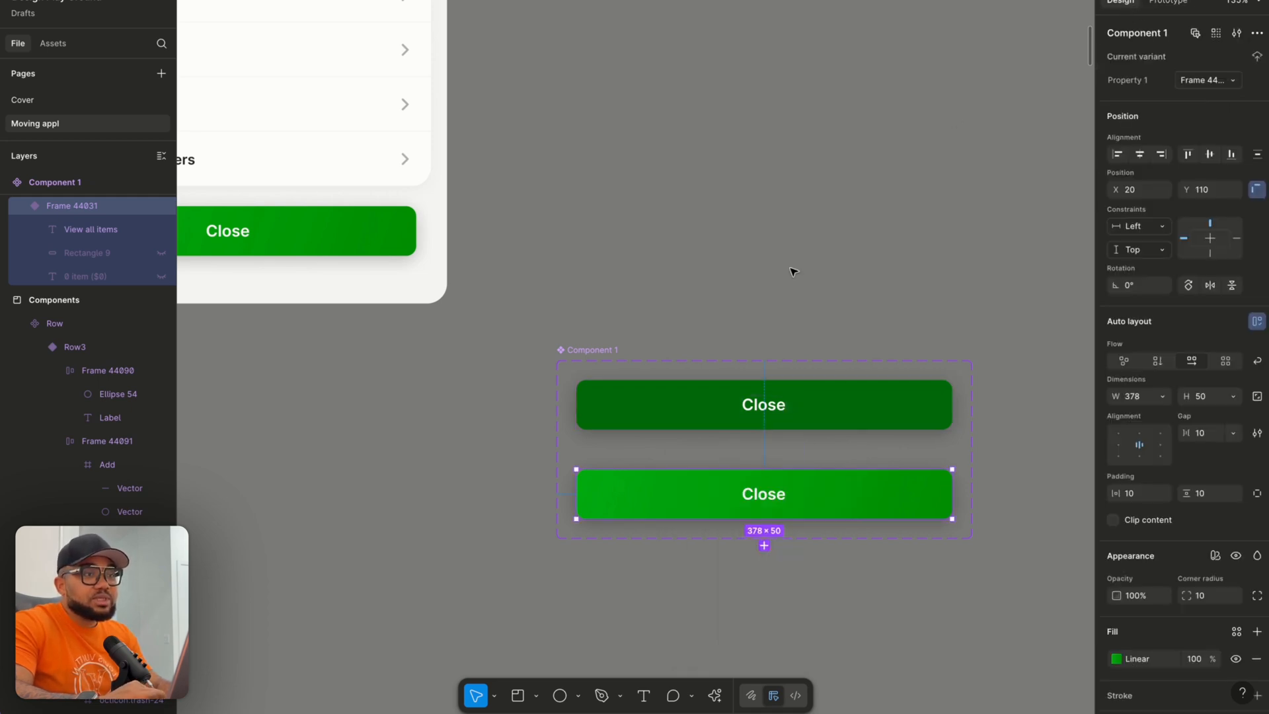
click(746, 413)
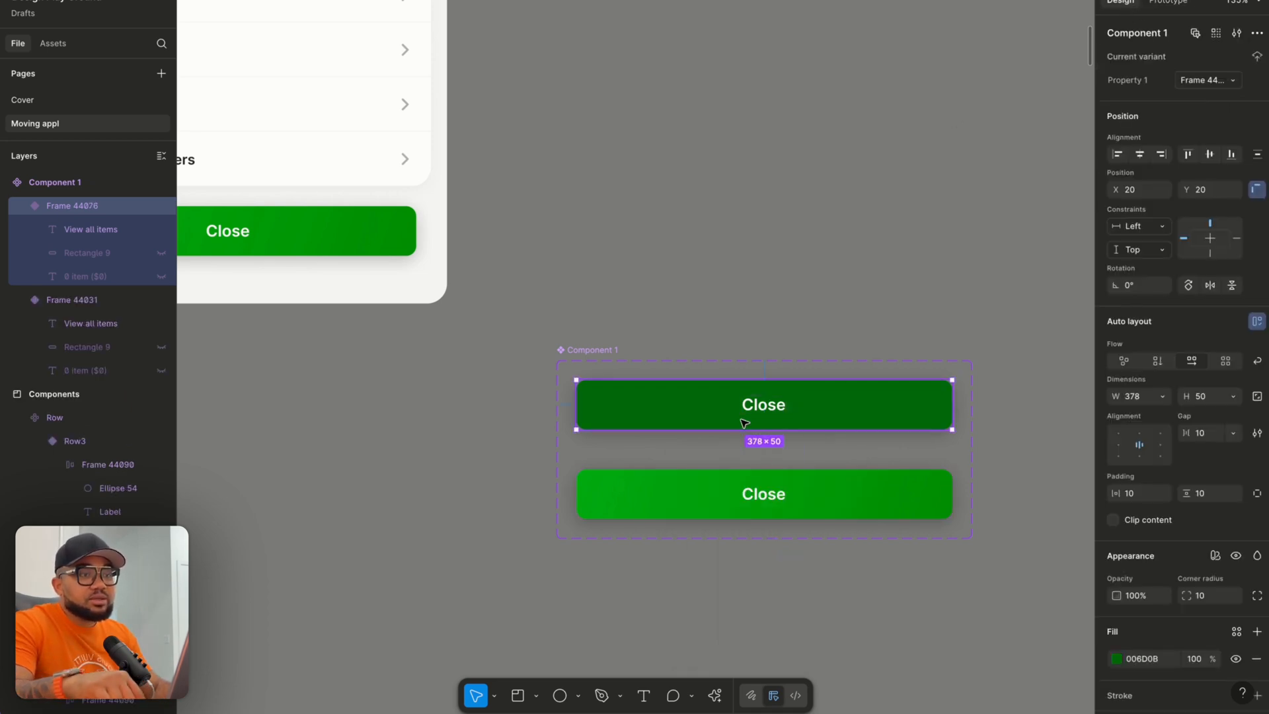
click(681, 514)
drag(680, 516, 453, 197)
key(Delete)
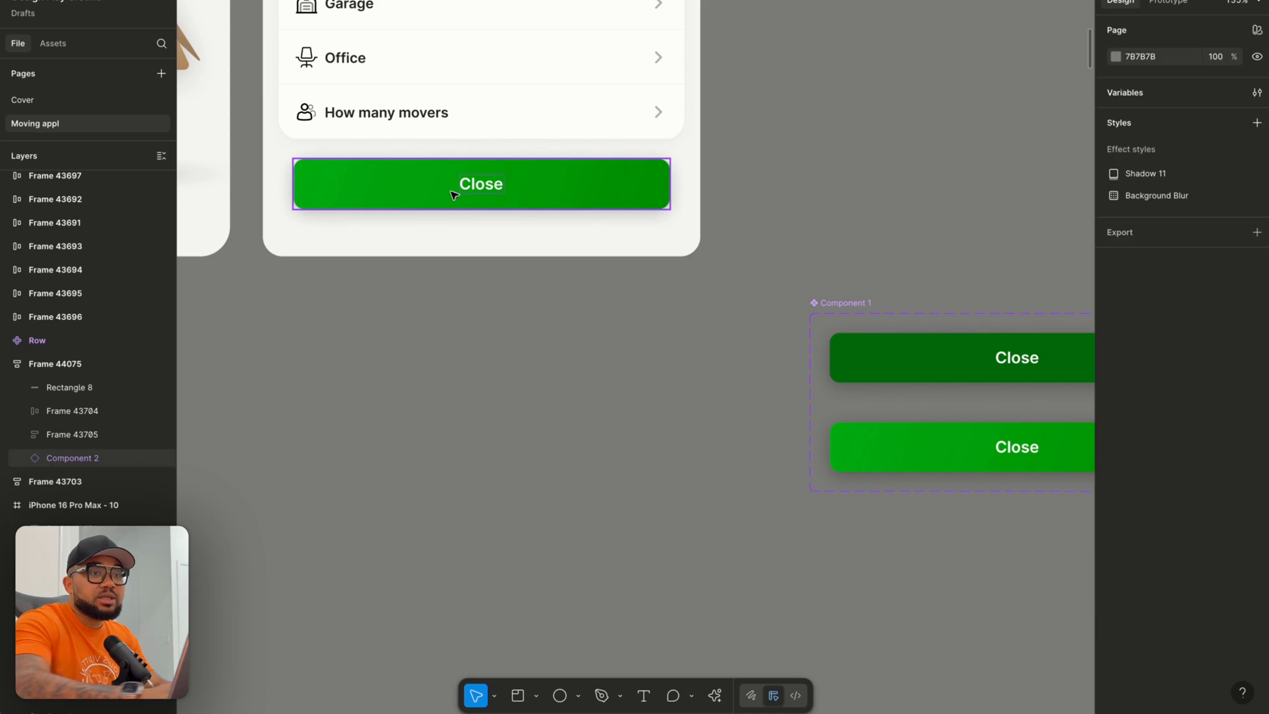
Preview the prototype starting from the iPhone 16 Pro Max - 16 screen, and close the preview.
scroll(453, 197, down, 1)
scroll(454, 196, down, 5)
click(605, 17)
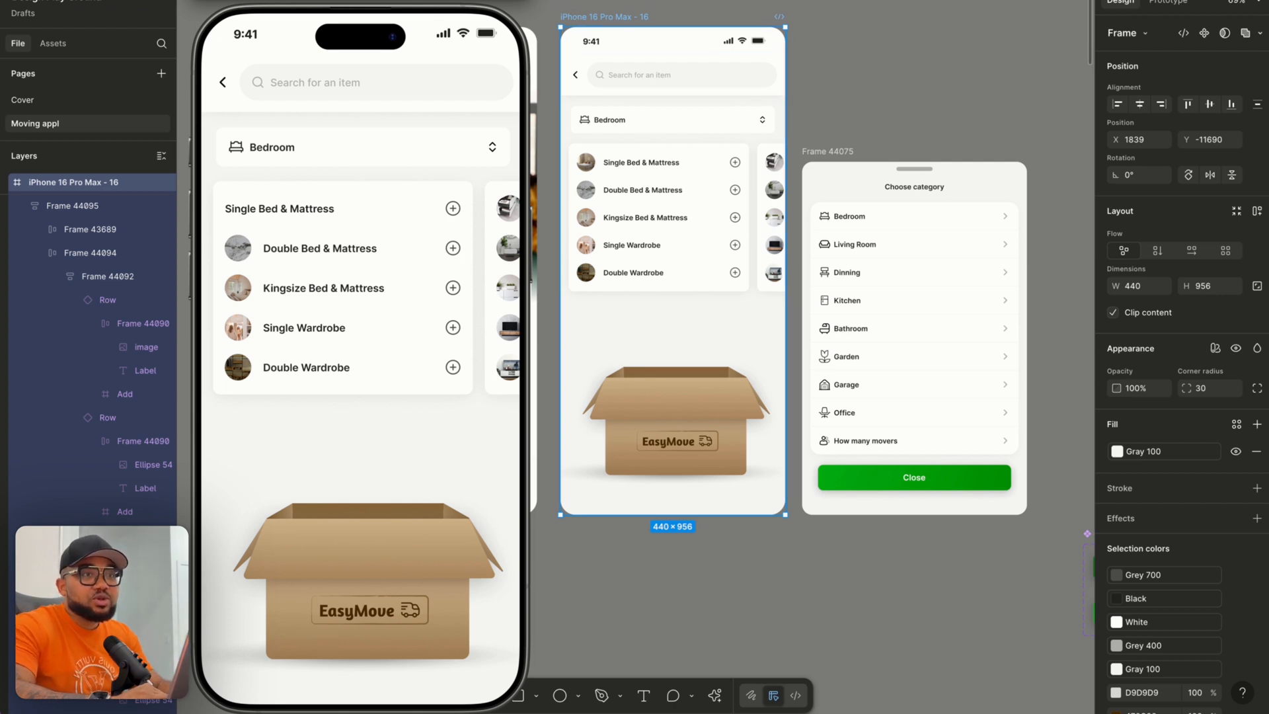
key(shift+space)
Move the Component 1 Close button set from beside the app screens into the Components frame.
scroll(883, 170, right, 4)
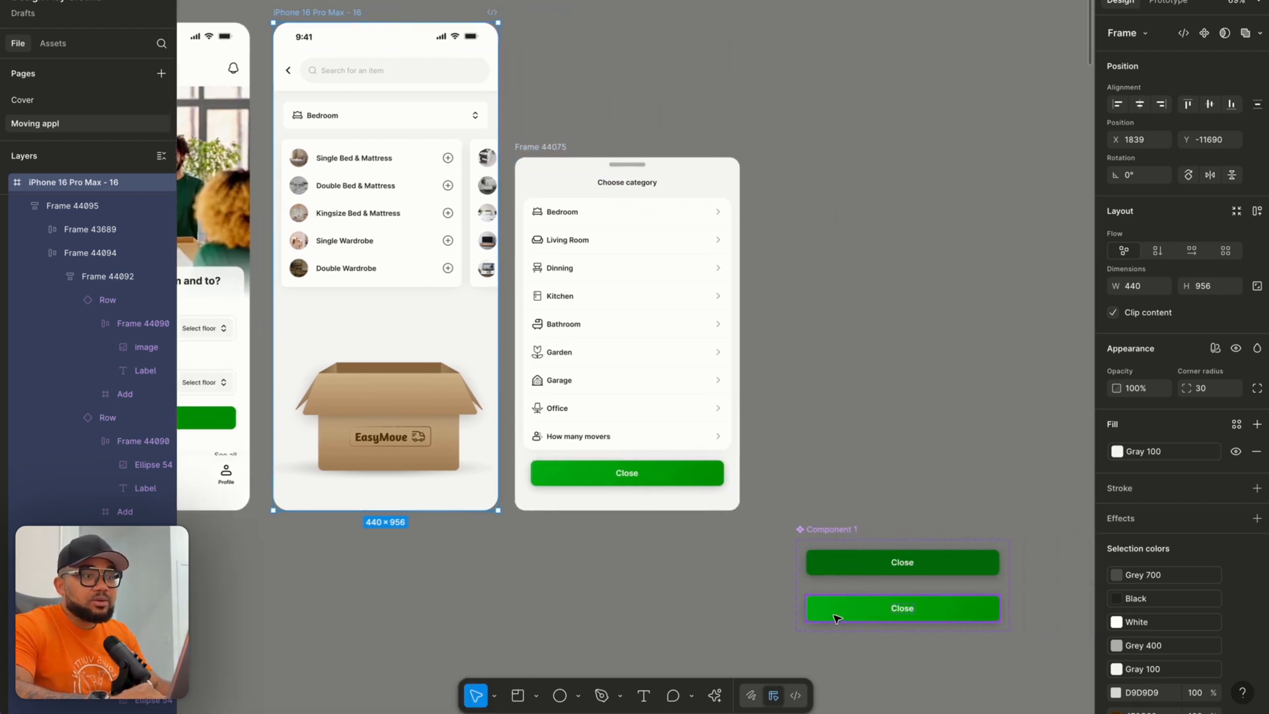
click(821, 532)
scroll(719, 586, down, 6)
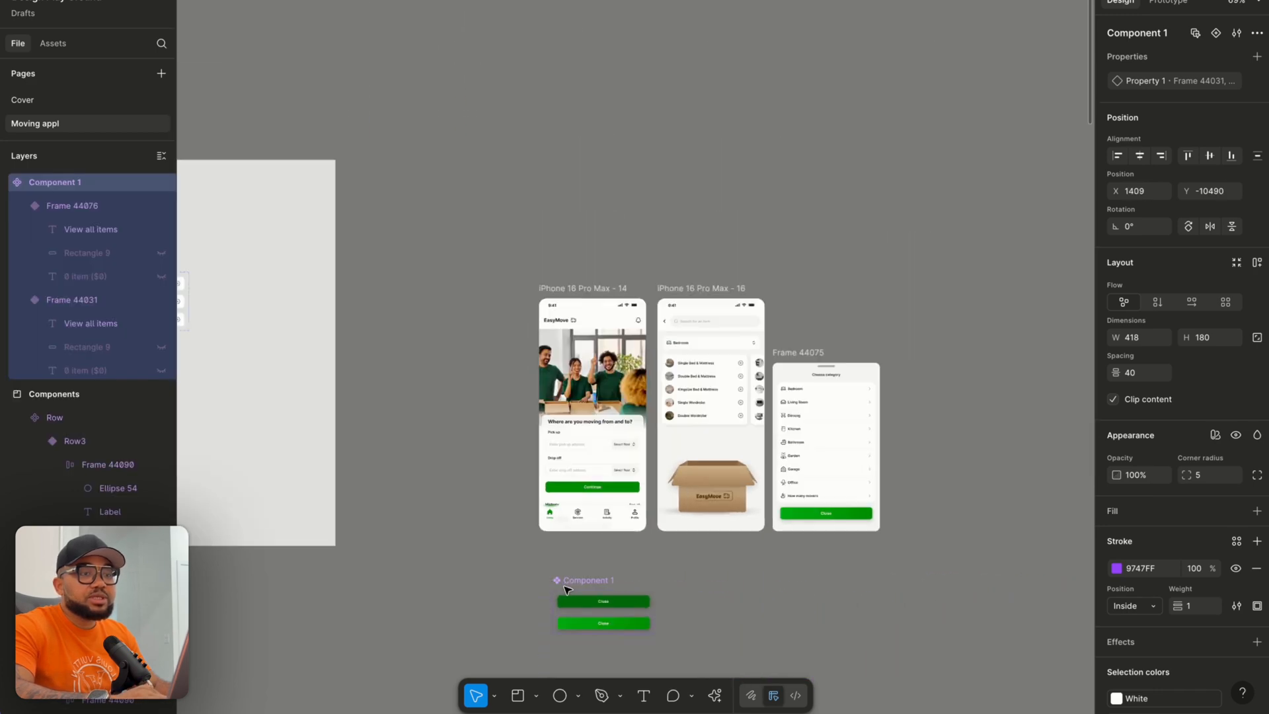
drag(565, 588, 415, 537)
scroll(522, 568, right, 6)
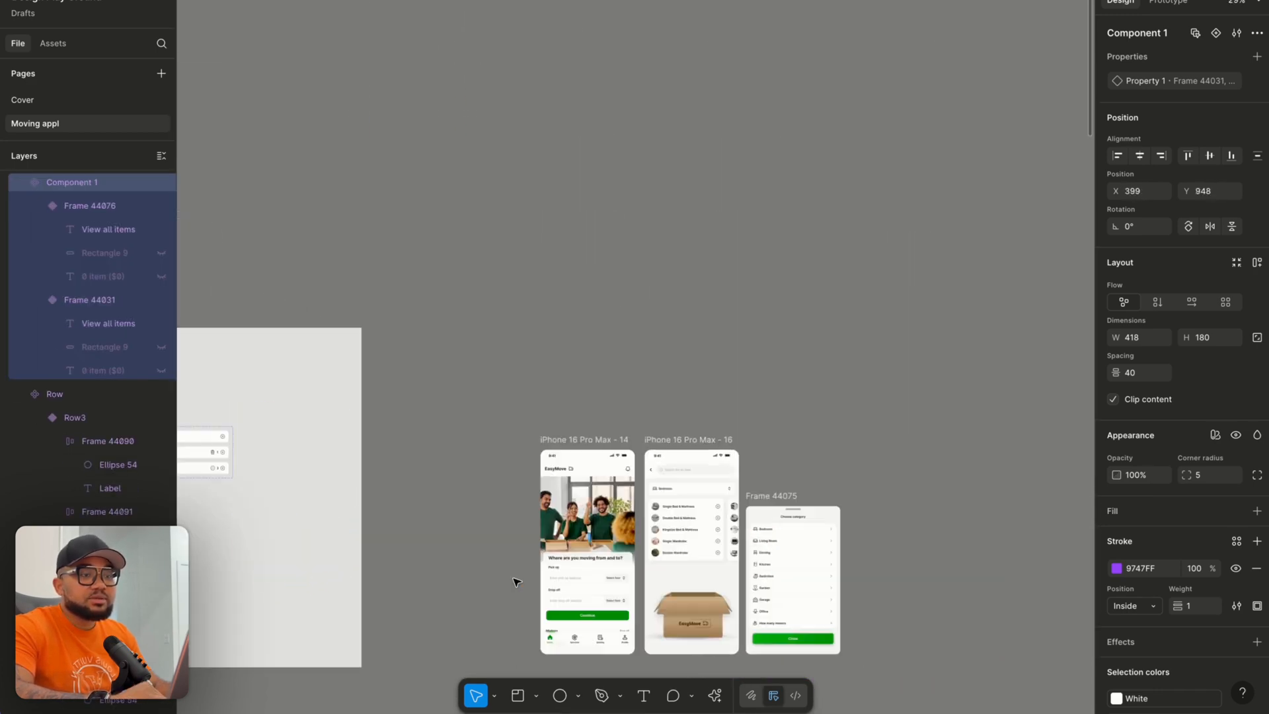
Rename the Choose category frame as "Bottom Modal".
scroll(539, 572, up, 5)
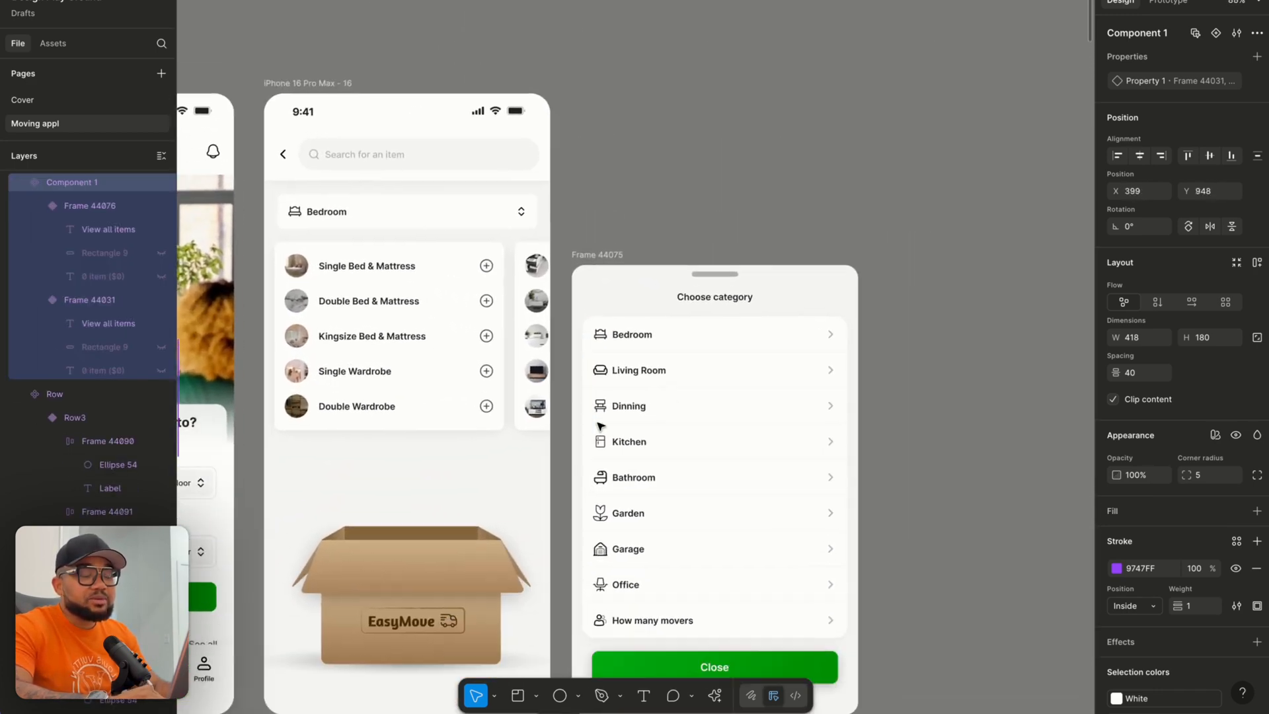
double_click(585, 215)
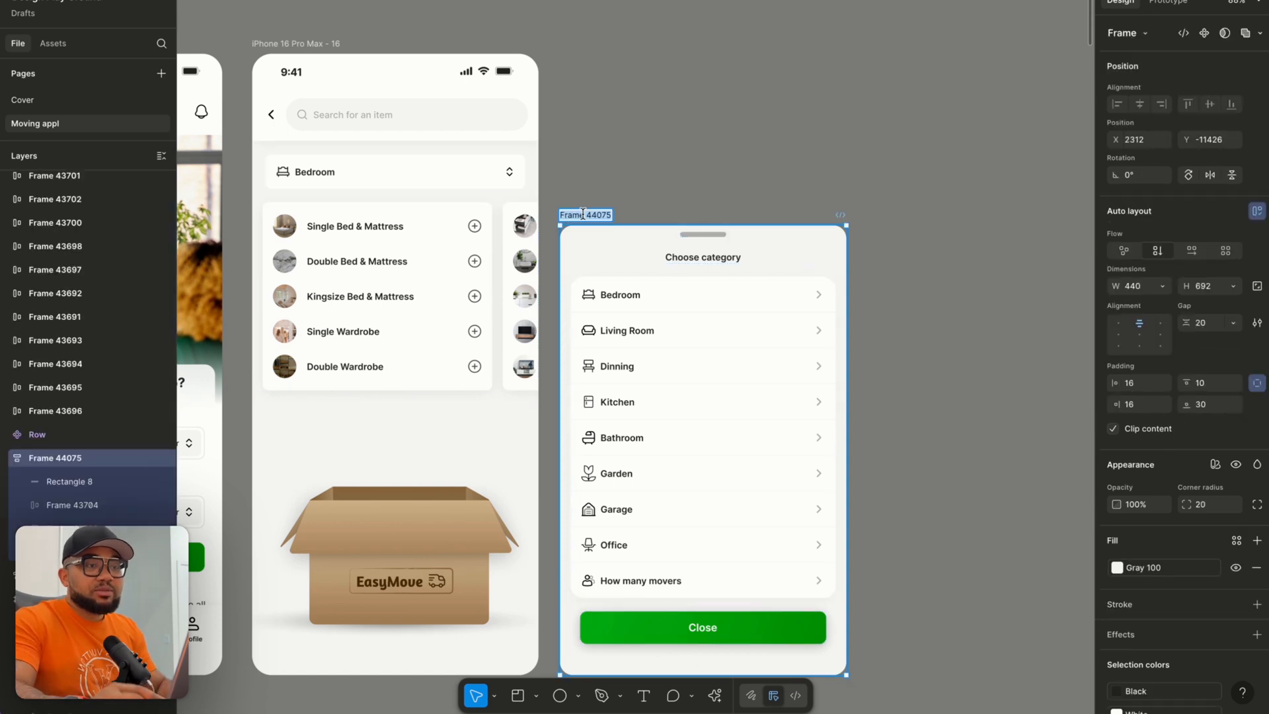
text(Bottom Mod)
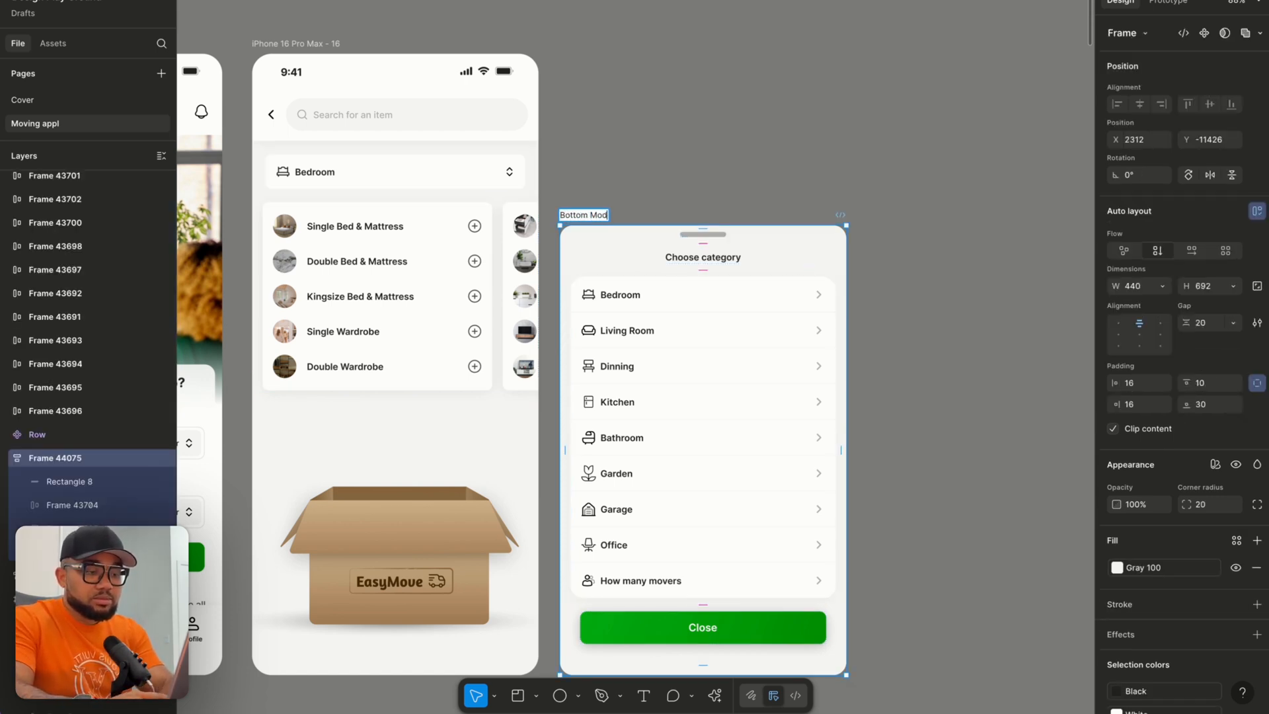
text(al)
key(Return)
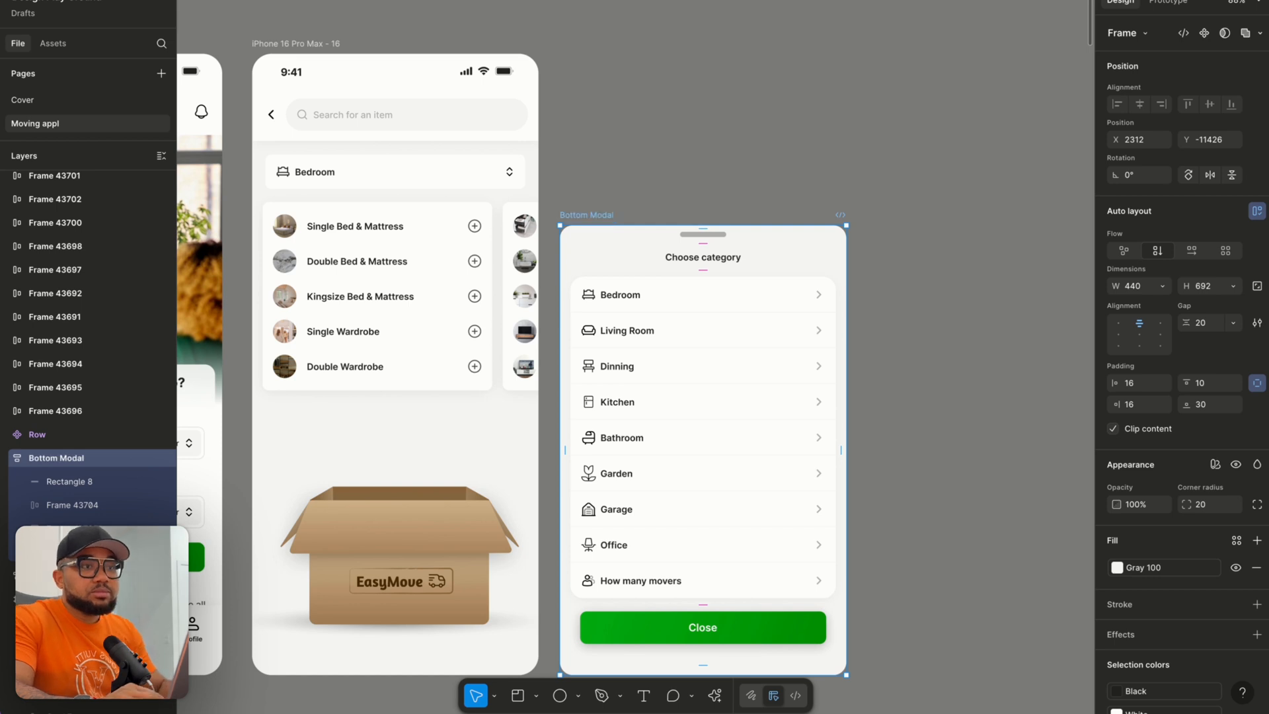
scroll(848, 325, down, 2)
click(849, 330)
Duplicate the iPhone 16 Pro Max - 16 screen.
scroll(850, 330, down, 3)
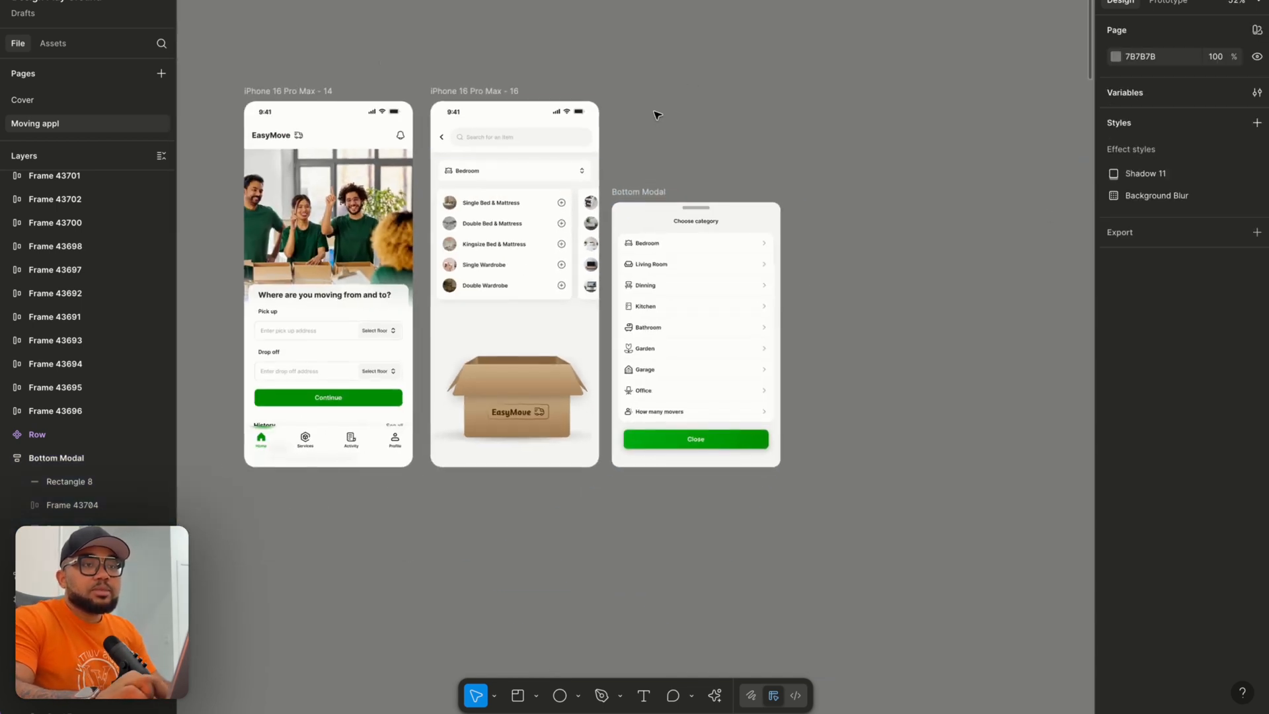
click(497, 88)
key(ctrl+d)
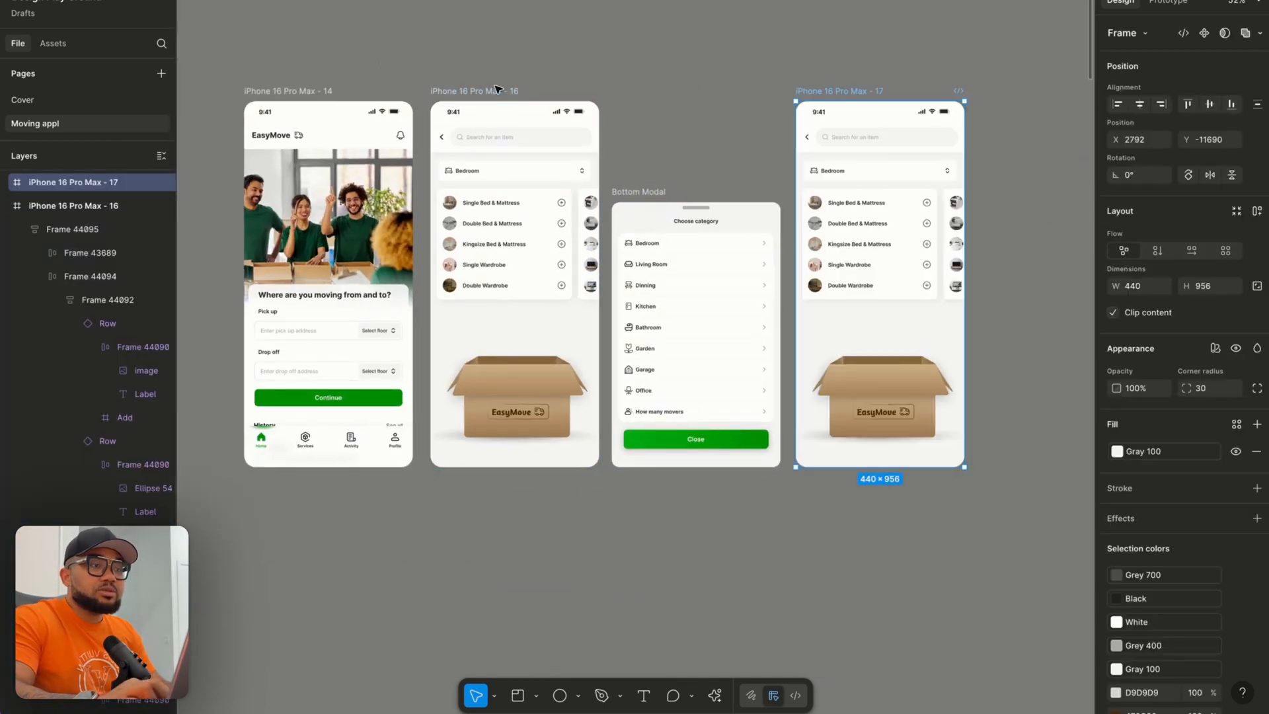
Duplicate the Bottom Modal's Close button and place one copy on the empty canvas below the modal.
scroll(943, 211, up, 5)
scroll(940, 215, up, 1)
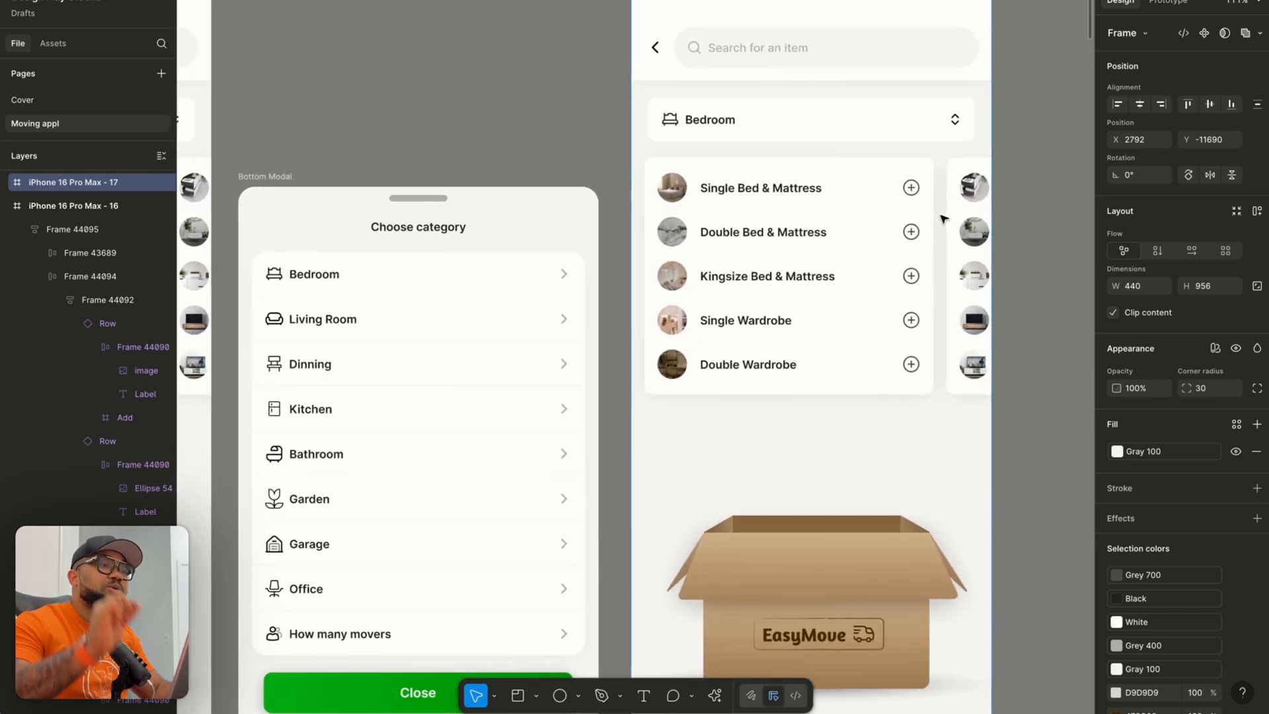
scroll(876, 232, left, 4)
scroll(878, 235, down, 3)
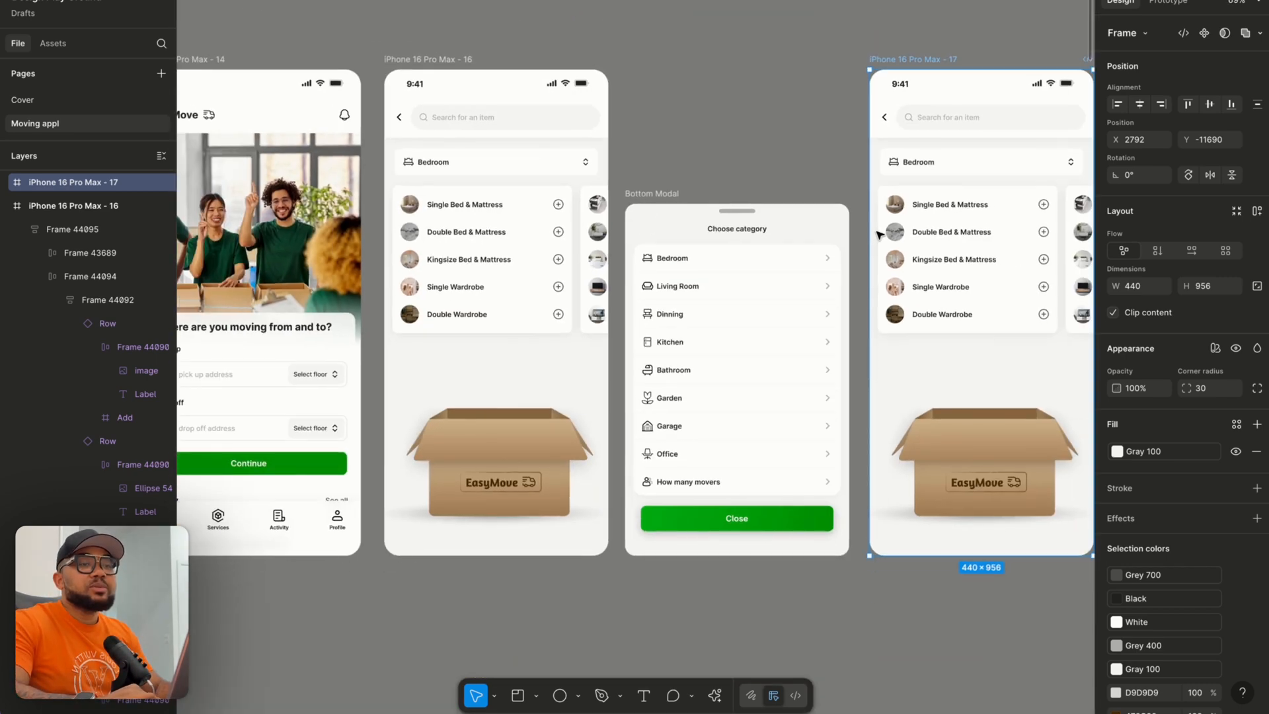
scroll(879, 235, up, 1)
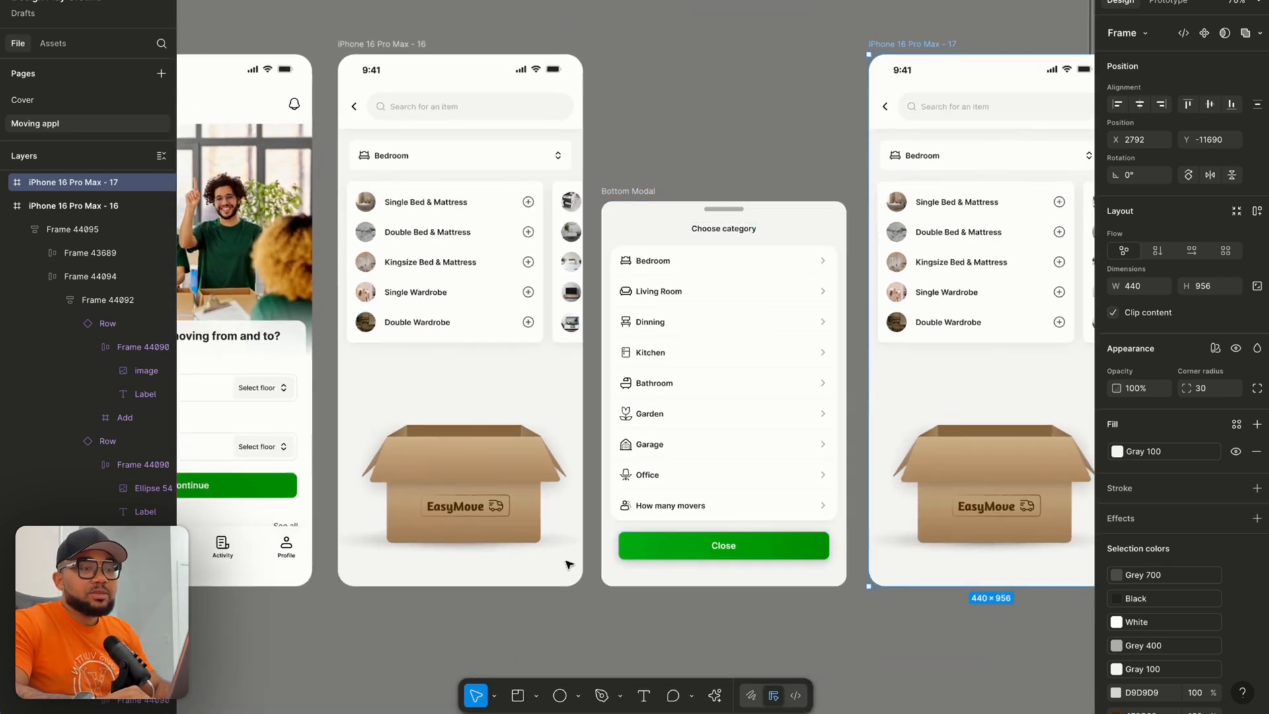
click(674, 551)
scroll(674, 551, down, 3)
scroll(674, 550, left, 2)
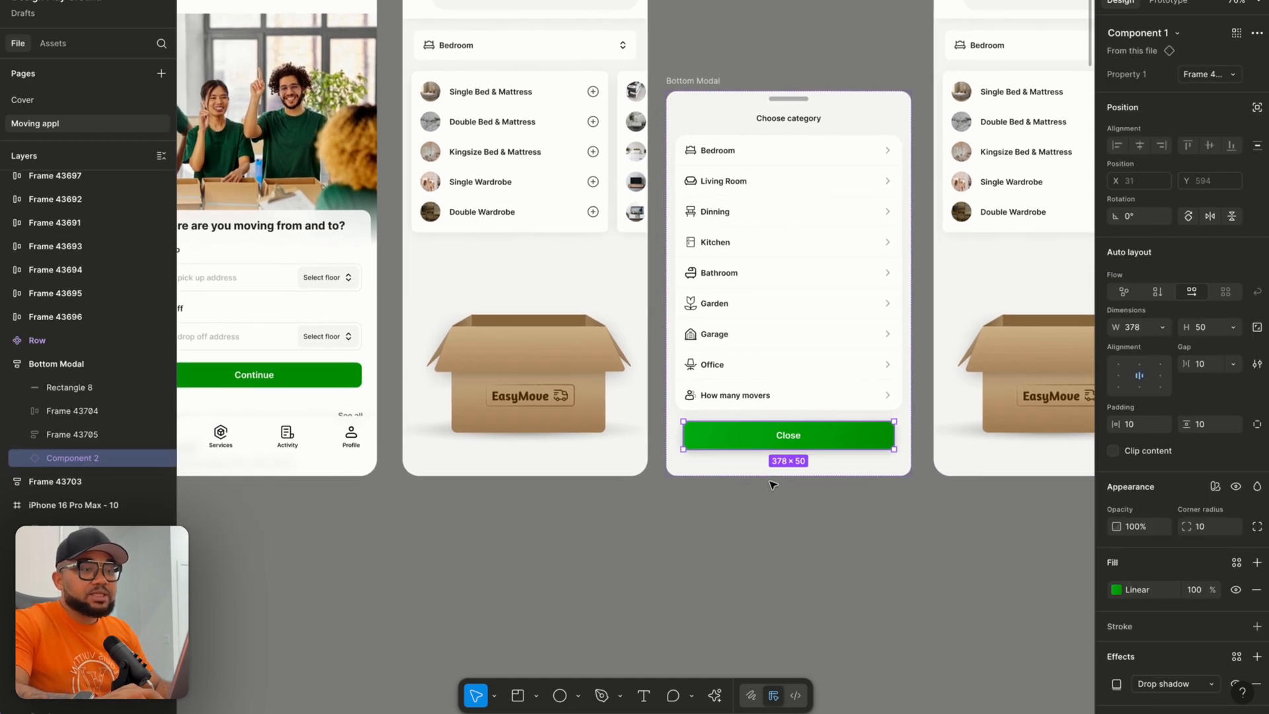
key(super+d)
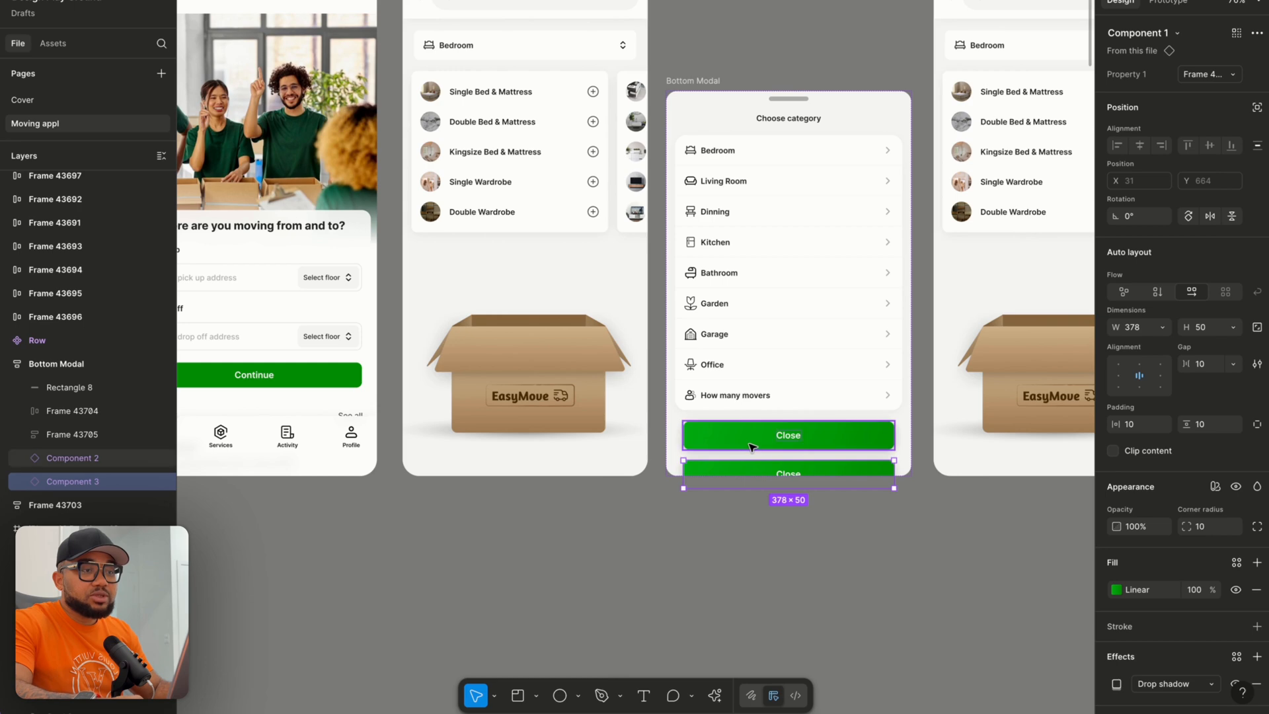
drag(745, 438, 801, 568)
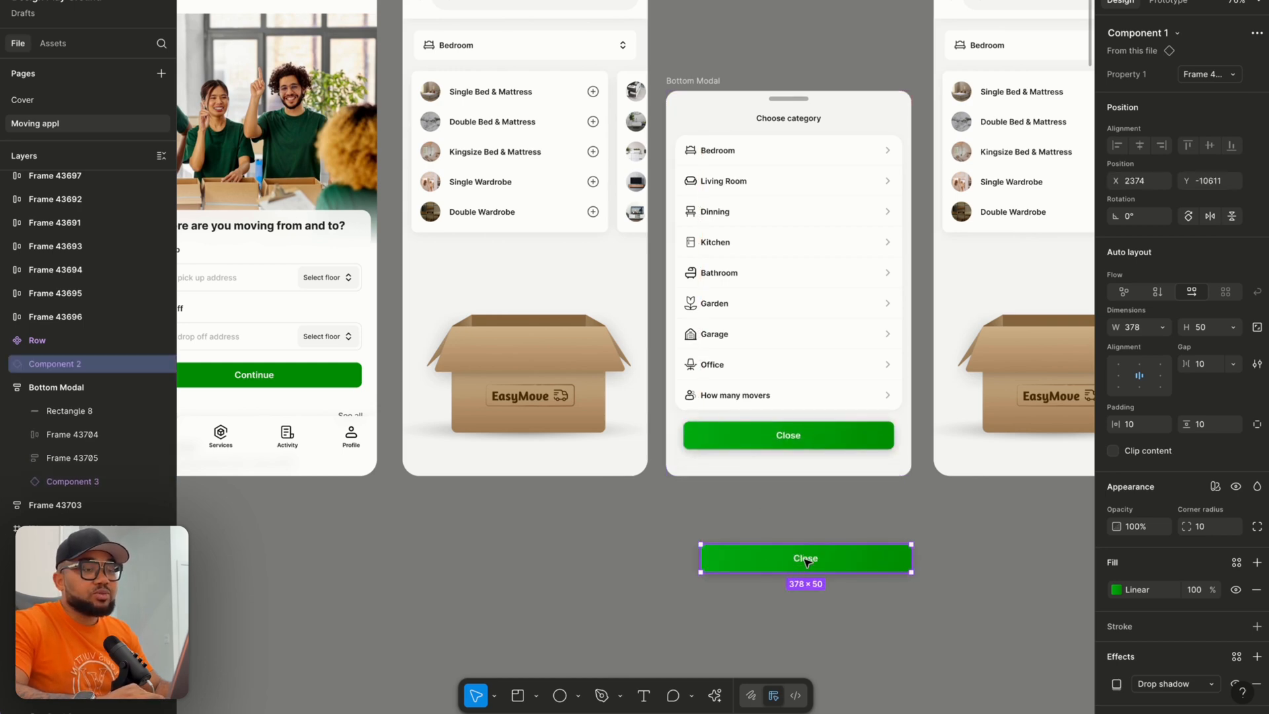
Change the label of the Close button copy below the Bottom Modal to "View all items - ".
double_click(805, 559)
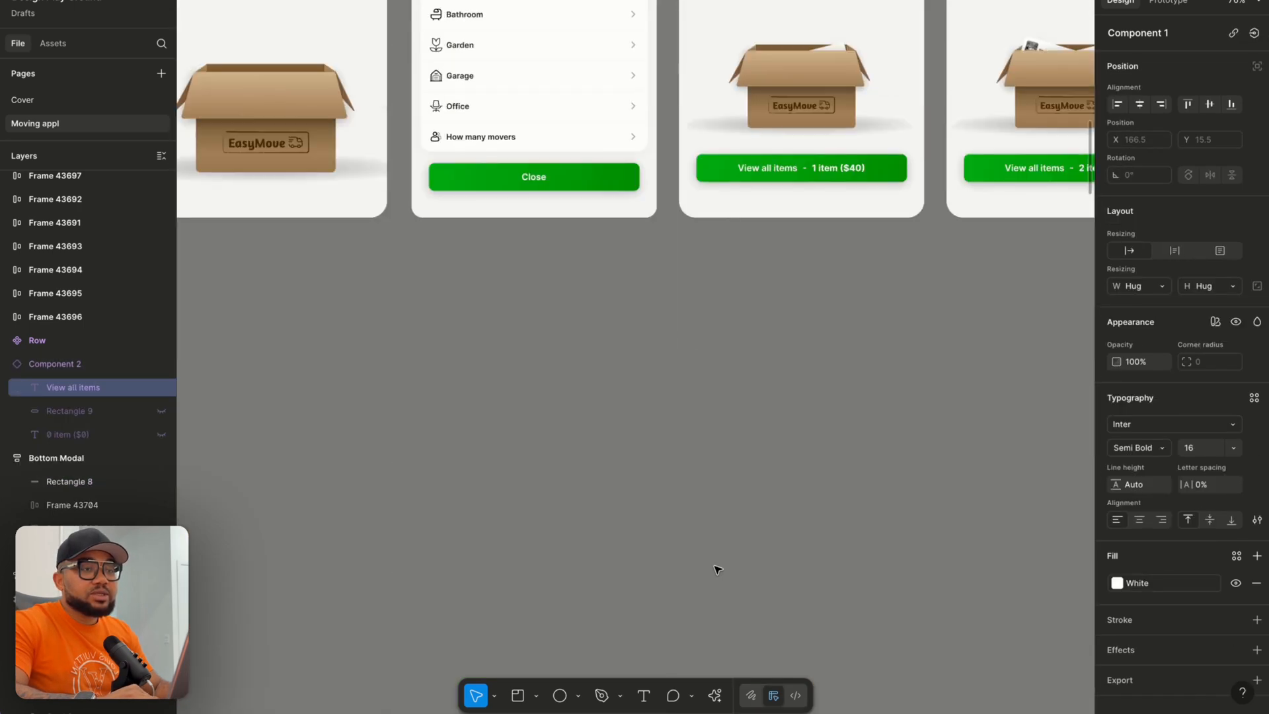
scroll(708, 487, up, 2)
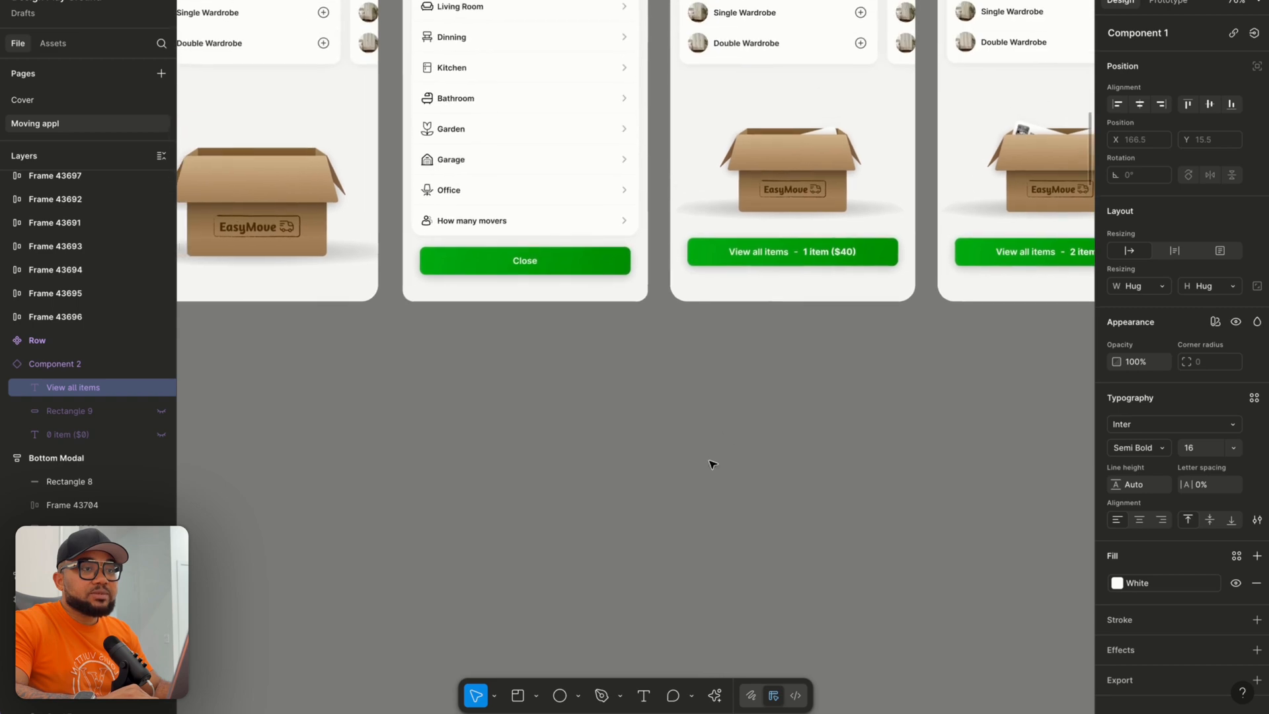
scroll(765, 271, up, 3)
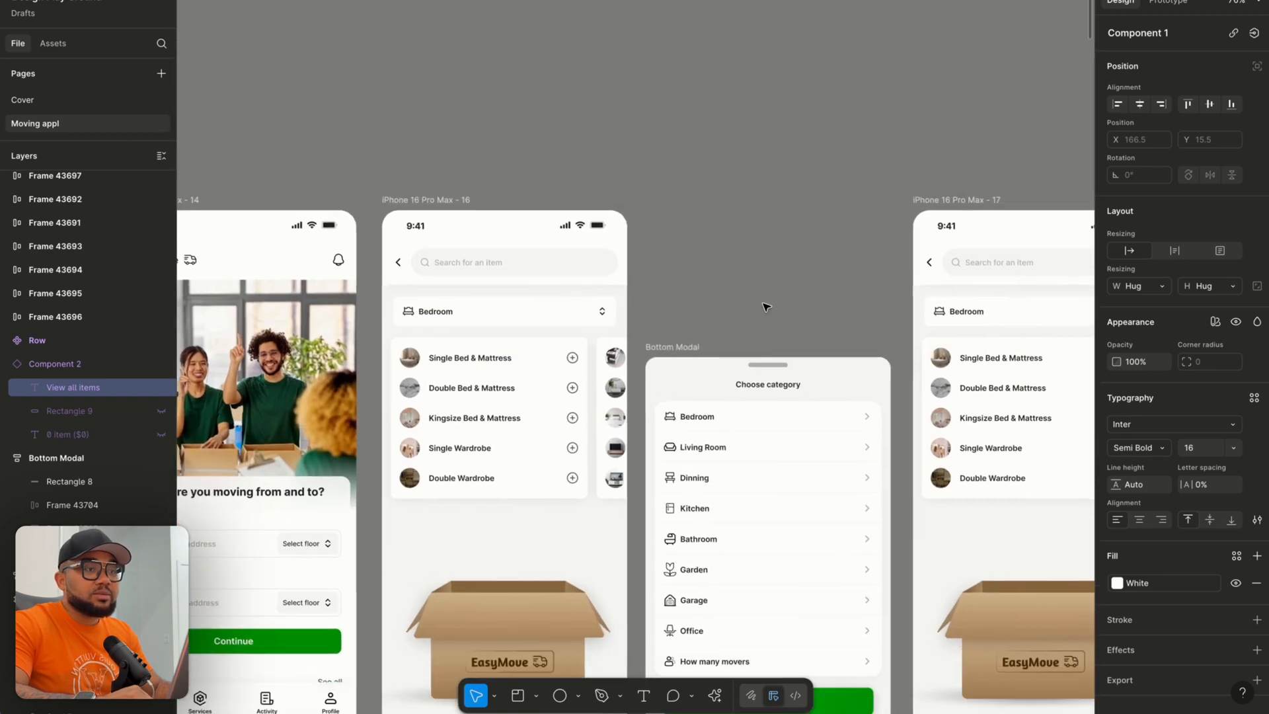
scroll(703, 561, down, 2)
scroll(758, 587, up, 3)
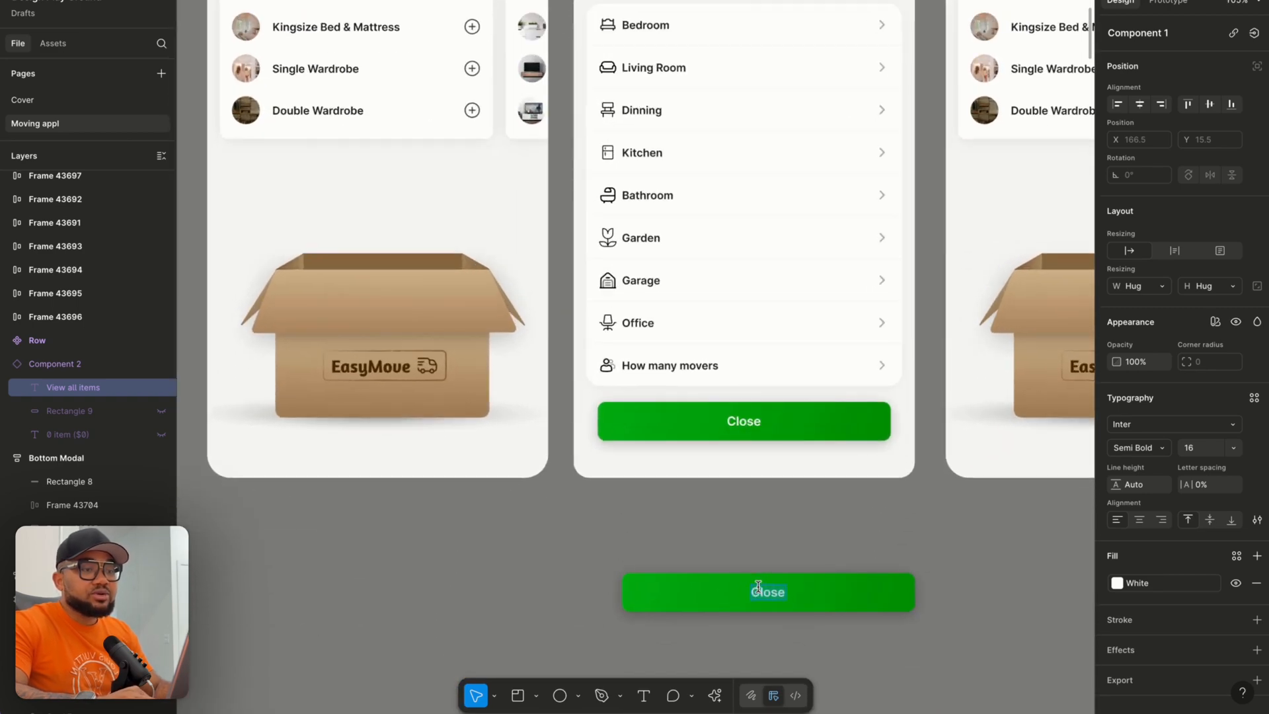
text(B)
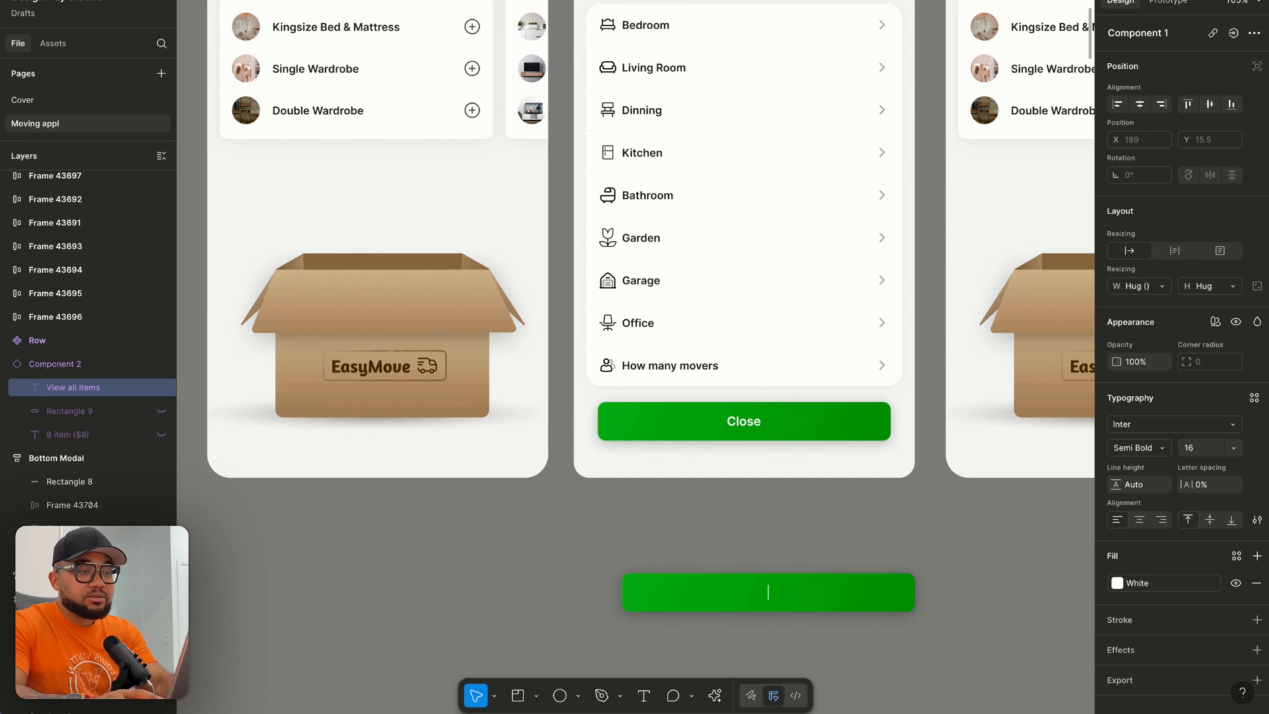
text(iew A)
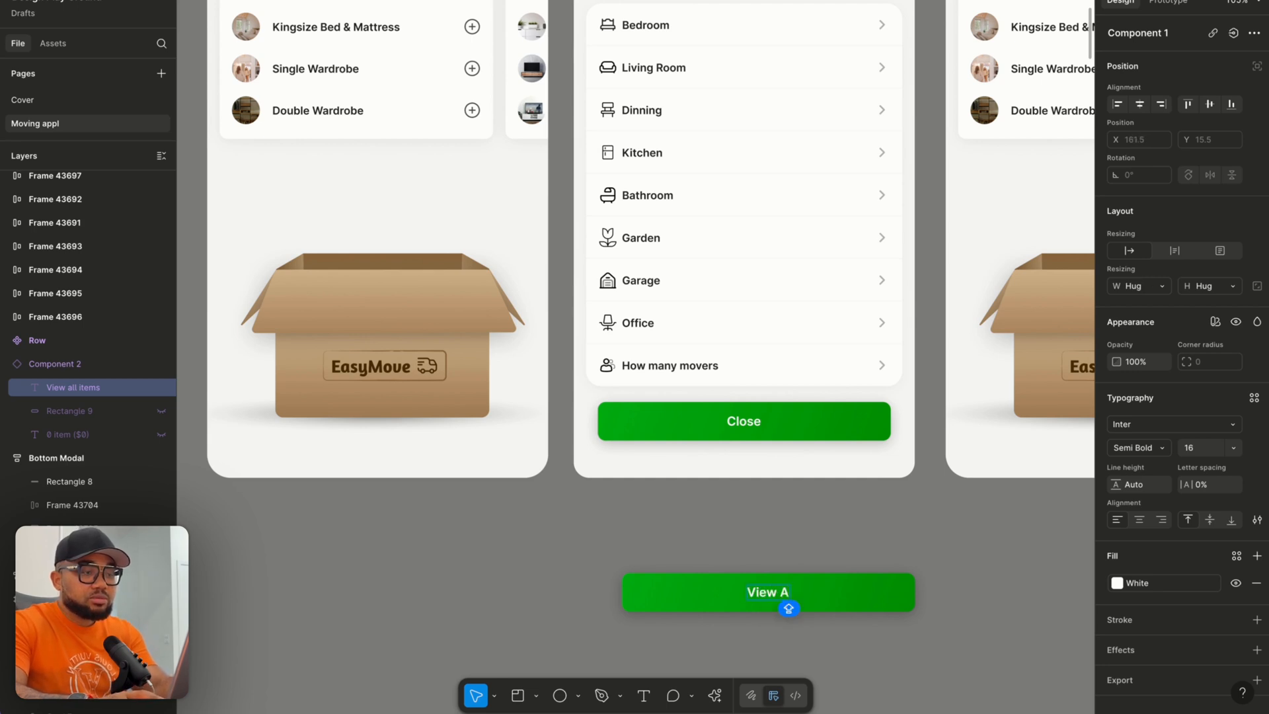
key(BackSpace)
text(ALL)
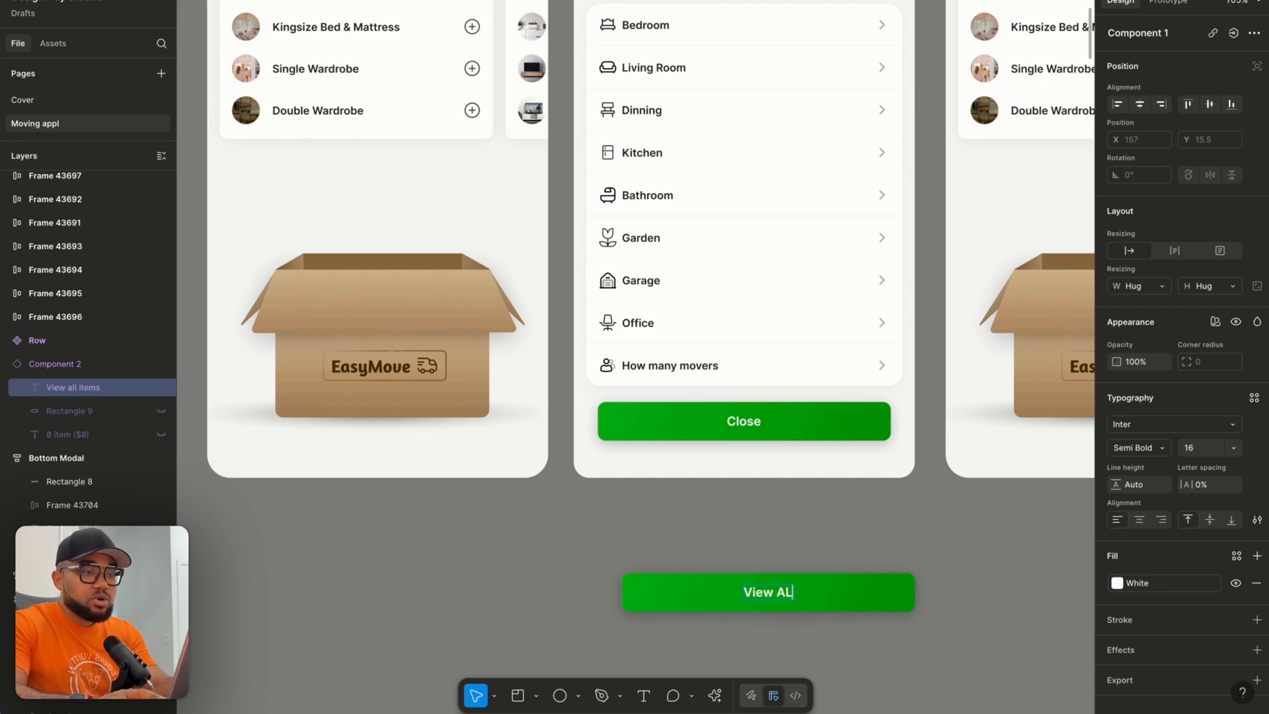
key(BackSpace)
key(BackSpace)
key(BackSpace)
text(all it)
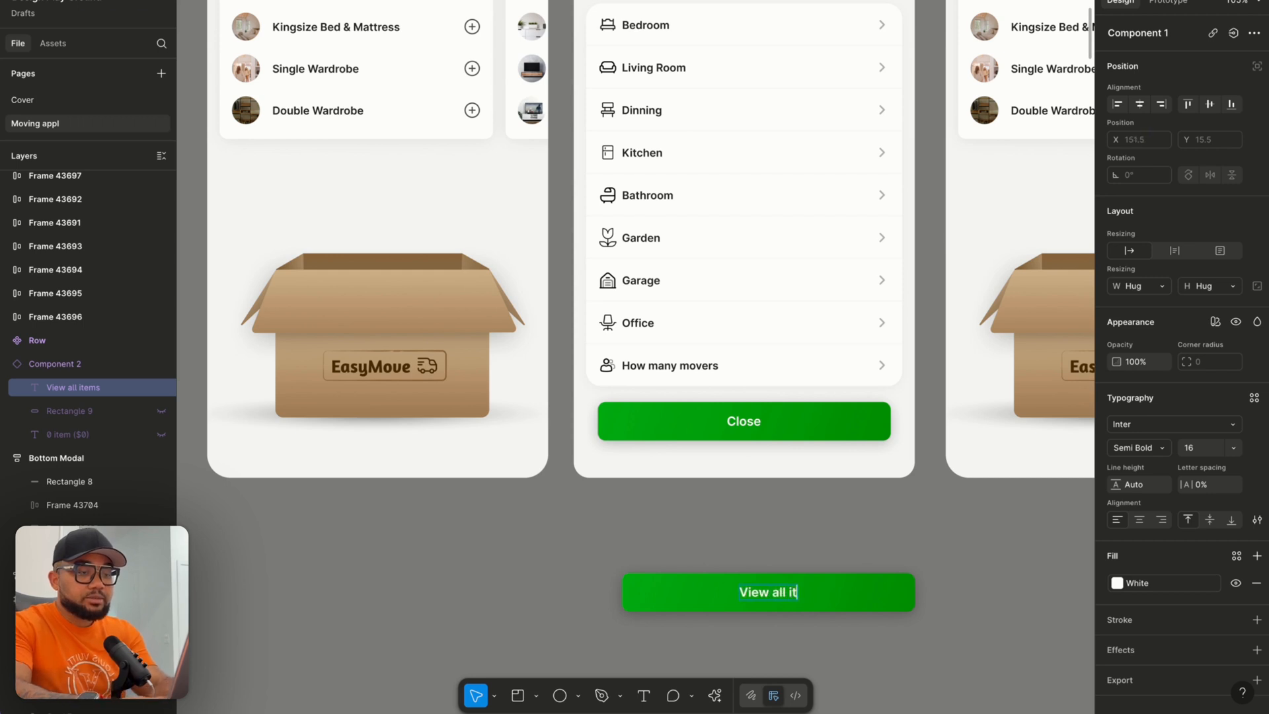
text(ems - )
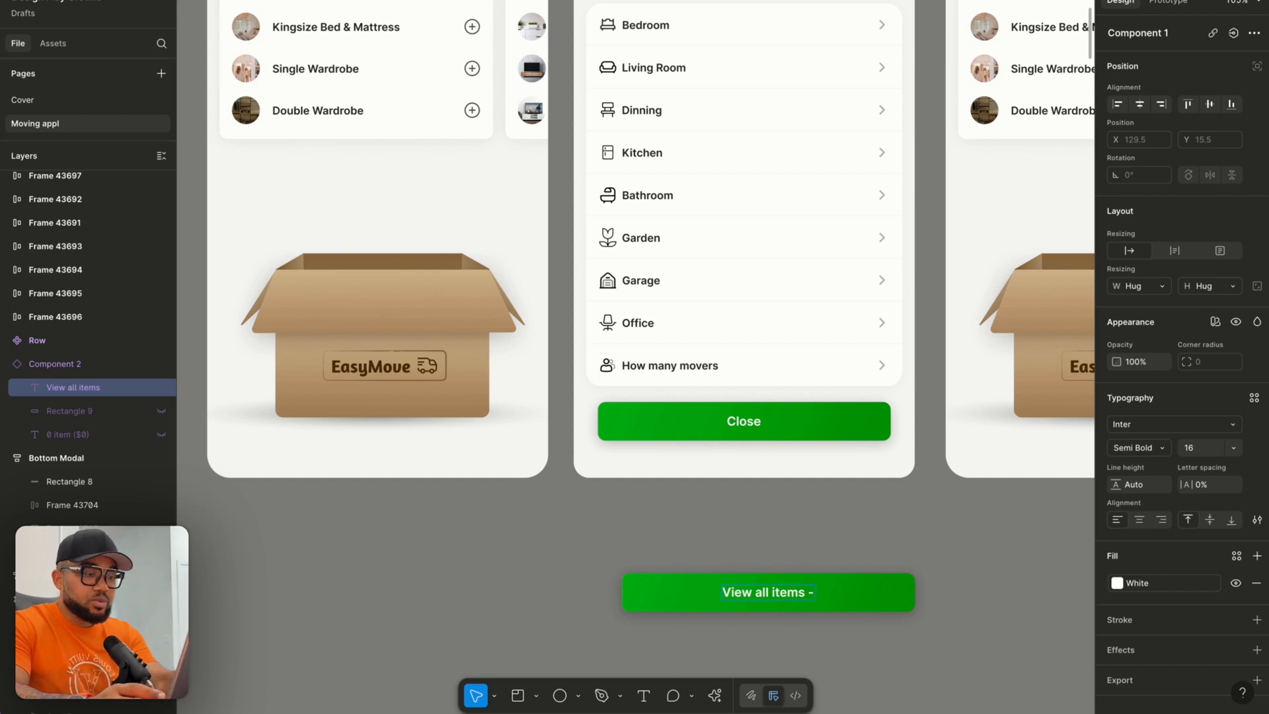
Append "(0 items)" to the label of the button copy below the modal.
text((0items)
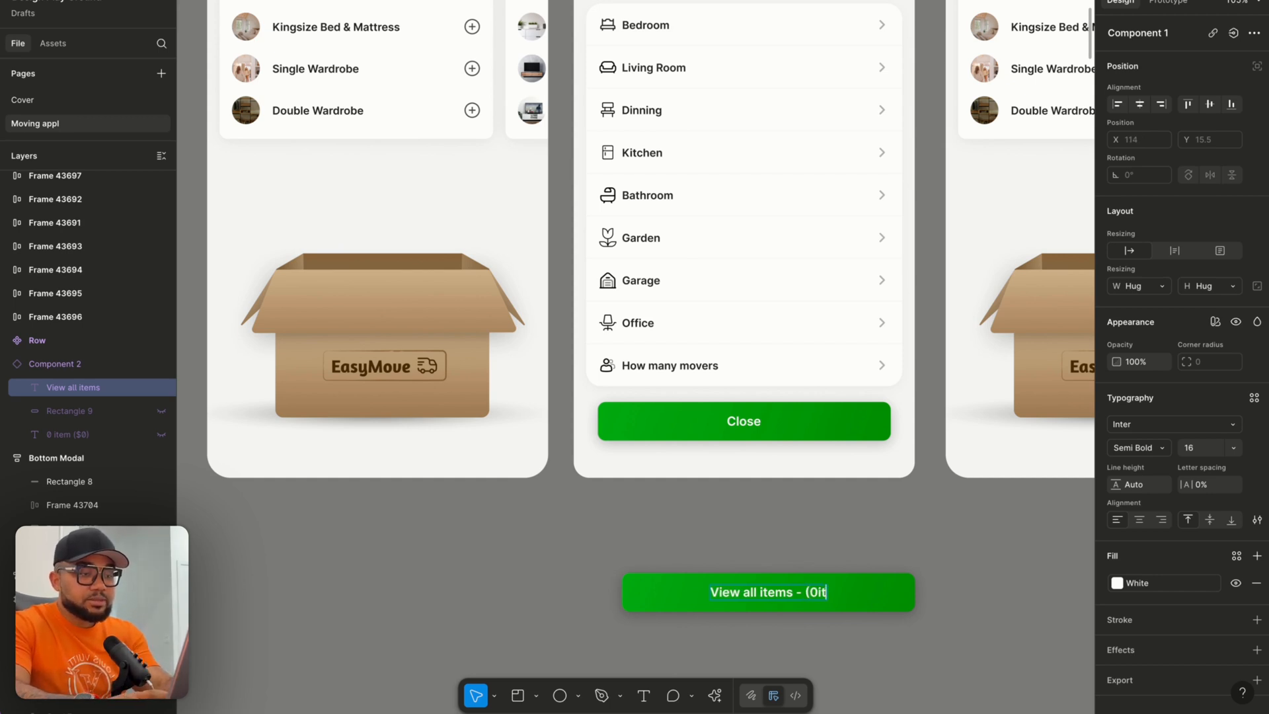
click(803, 591)
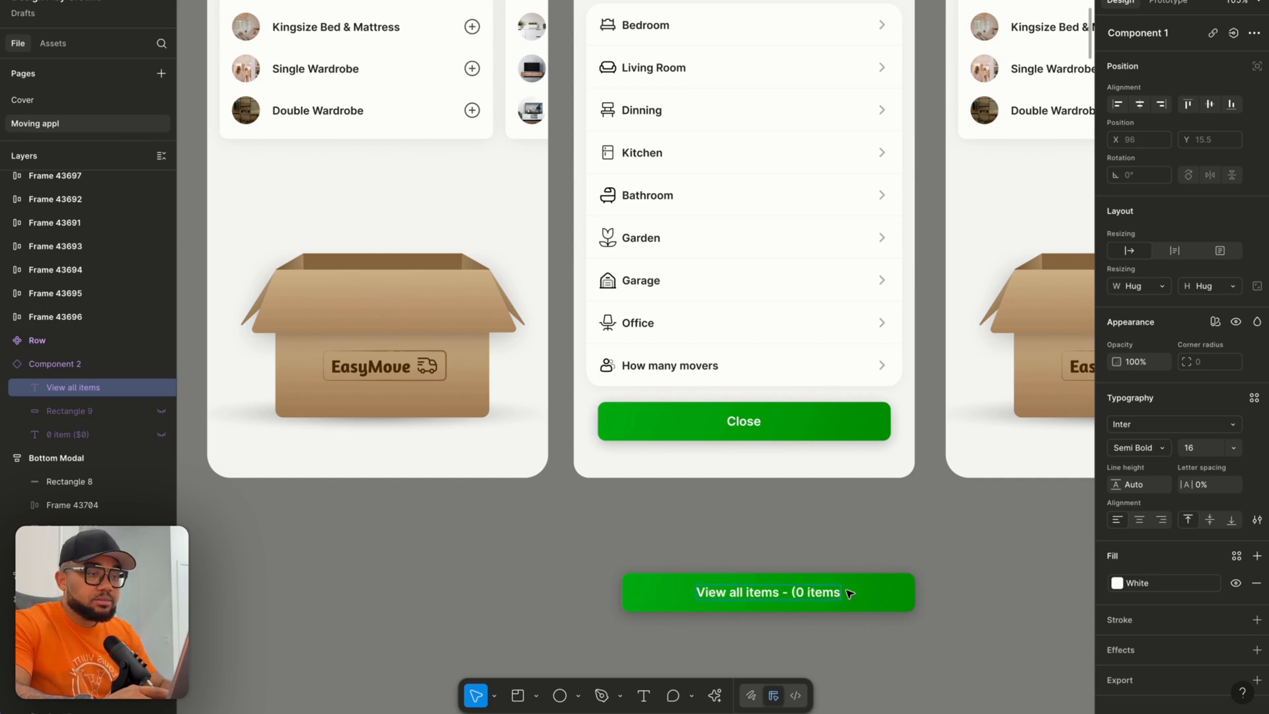
key(ctrl+a)
click(837, 593)
text())
Duplicate the finished reference screen's "View all items - 1 item ($40)" button and place the copy beneath the new button on the canvas.
scroll(836, 595, down, 5)
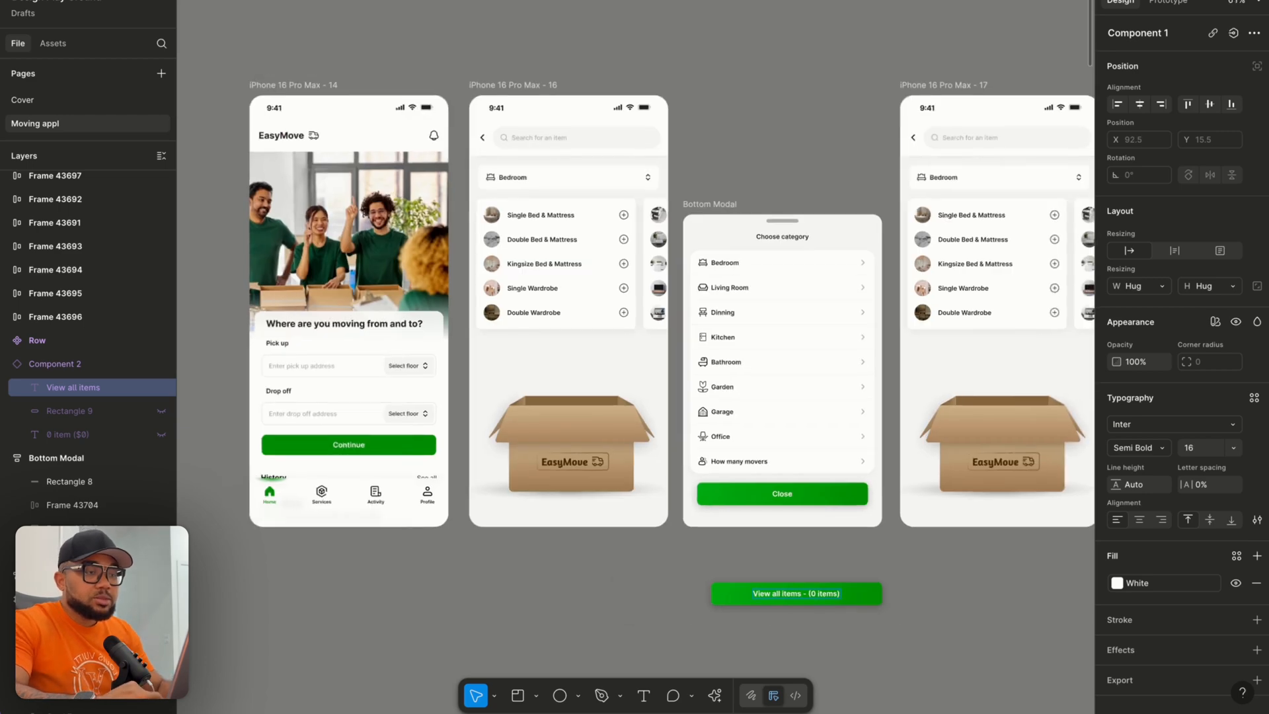
scroll(837, 595, down, 8)
scroll(859, 356, up, 5)
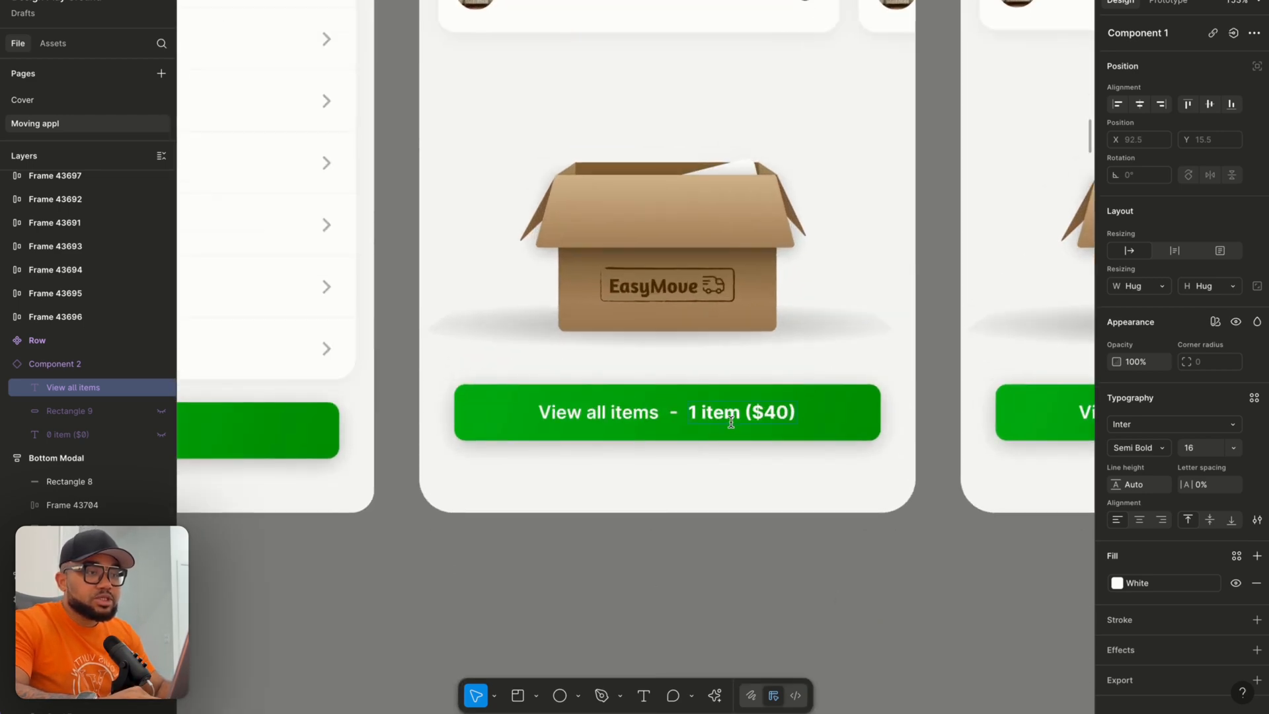
scroll(731, 422, down, 2)
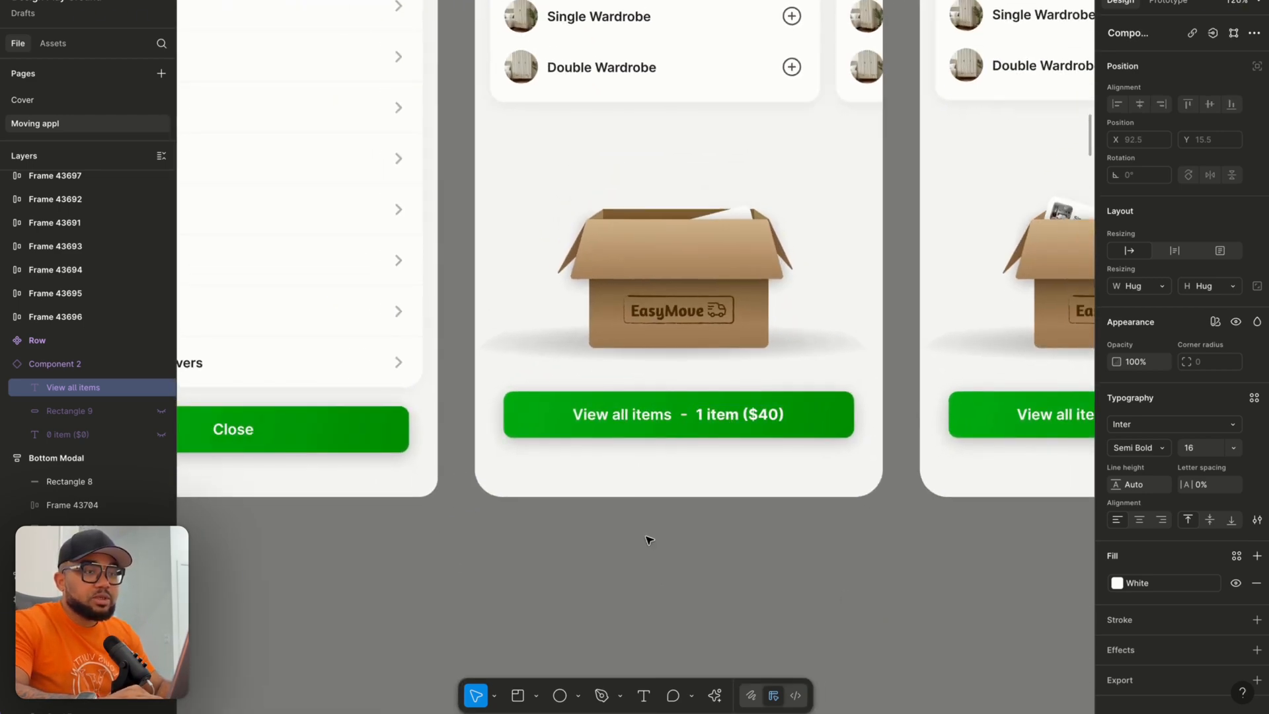
click(634, 432)
alt+drag(654, 426, 696, 299)
scroll(663, 584, up, 8)
scroll(727, 318, up, 10)
scroll(727, 294, up, 5)
Replace "(0 items)" in the new button's label with "1 item ($40)".
double_click(831, 295)
double_click(806, 291)
drag(792, 289, 933, 288)
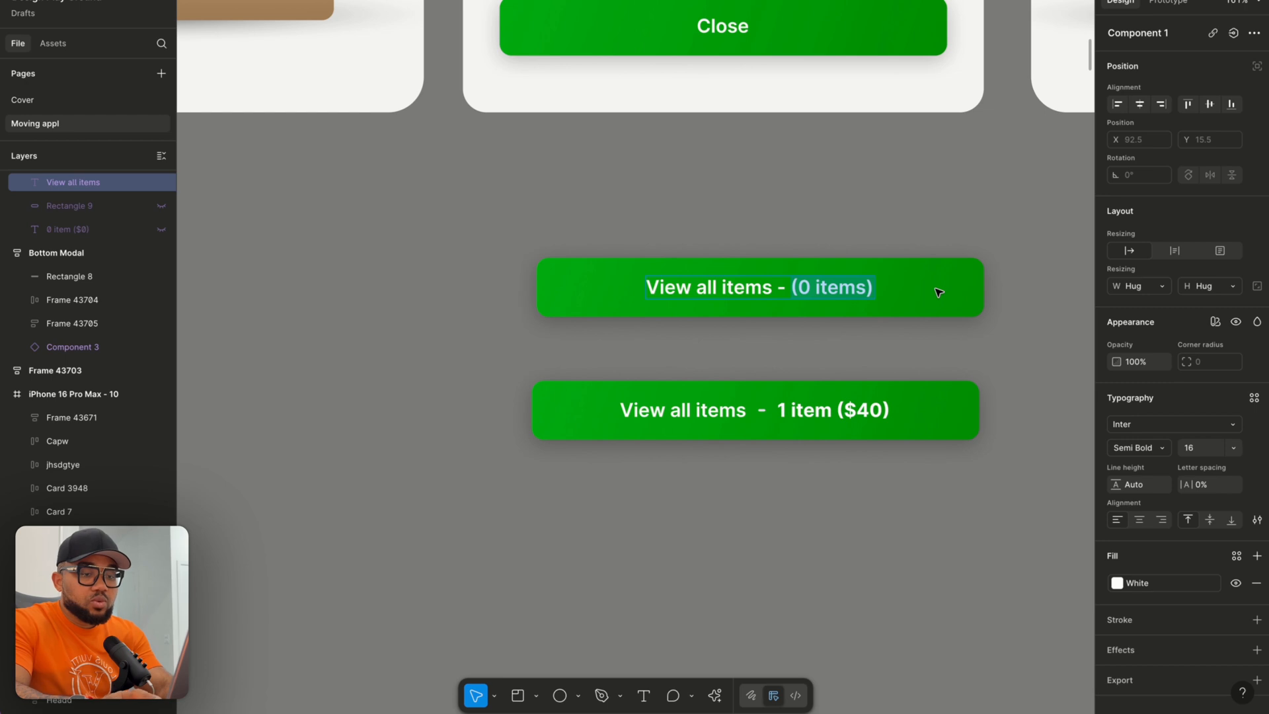
text(1 ite,)
key(BackSpace)
text(m)
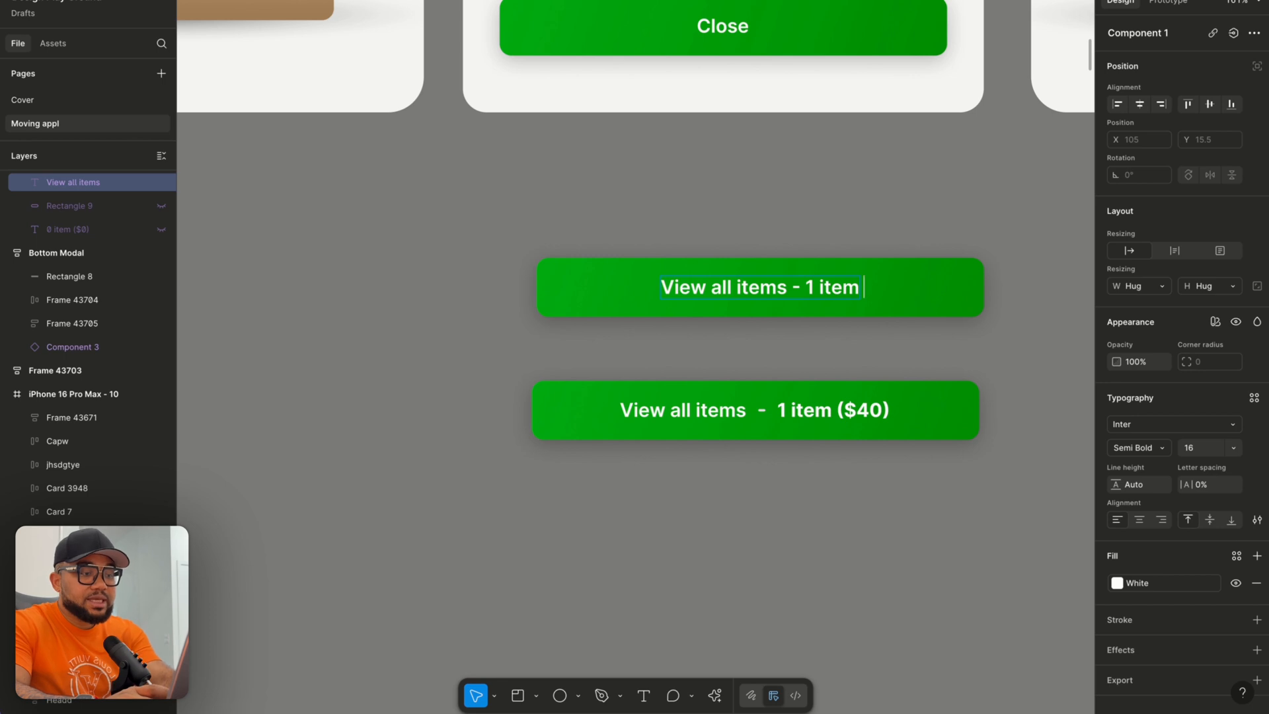
text( ($)
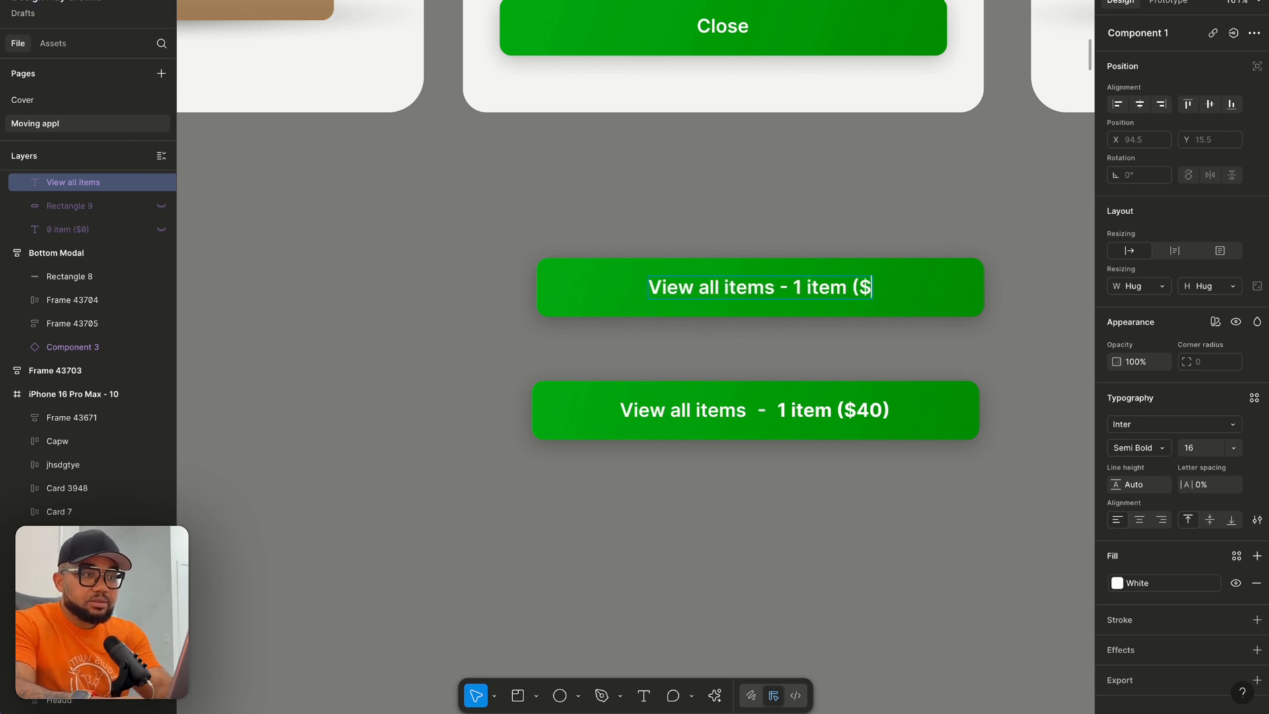
text(40)
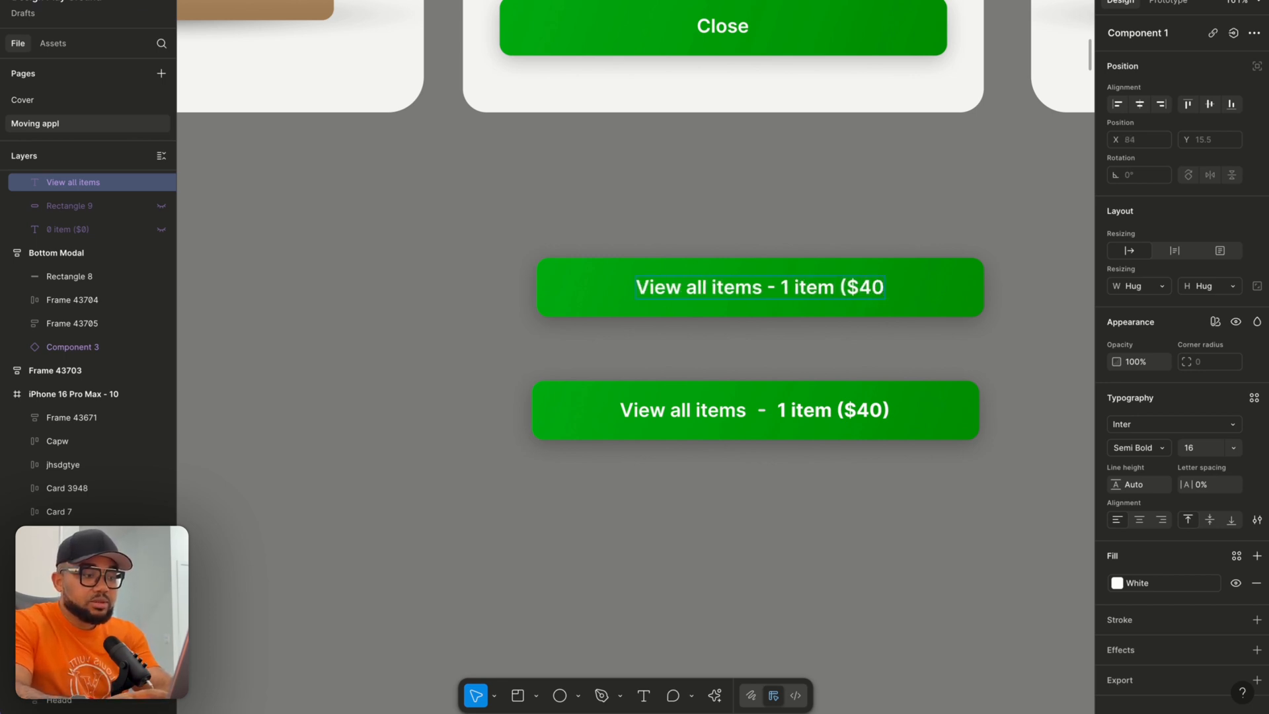
text())
click(488, 359)
Delete the reference button copy beneath the new View all items button.
click(592, 413)
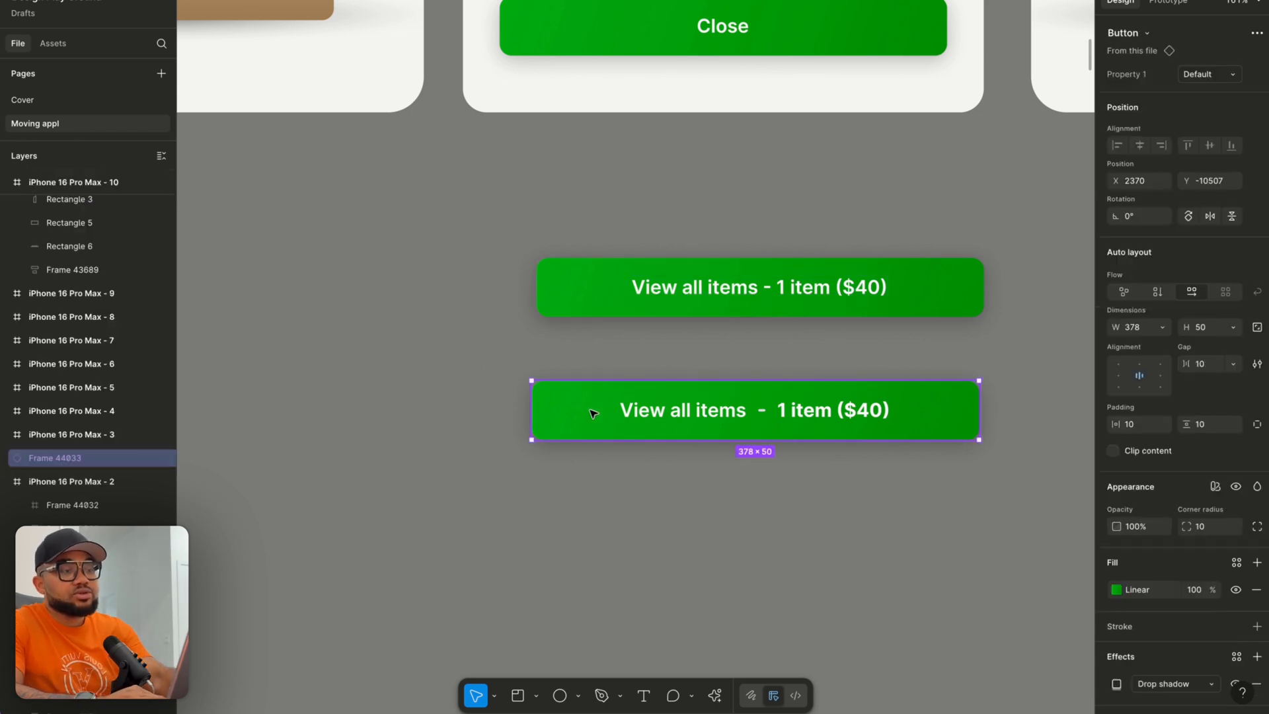
key(Delete)
Move the View all items button into the lower edge of the iPhone 16 Pro Max - 16 screen.
scroll(593, 412, down, 2)
scroll(592, 413, down, 2)
drag(607, 363, 474, 399)
scroll(766, 403, right, 2)
scroll(766, 403, up, 1)
scroll(664, 401, down, 2)
scroll(661, 408, left, 3)
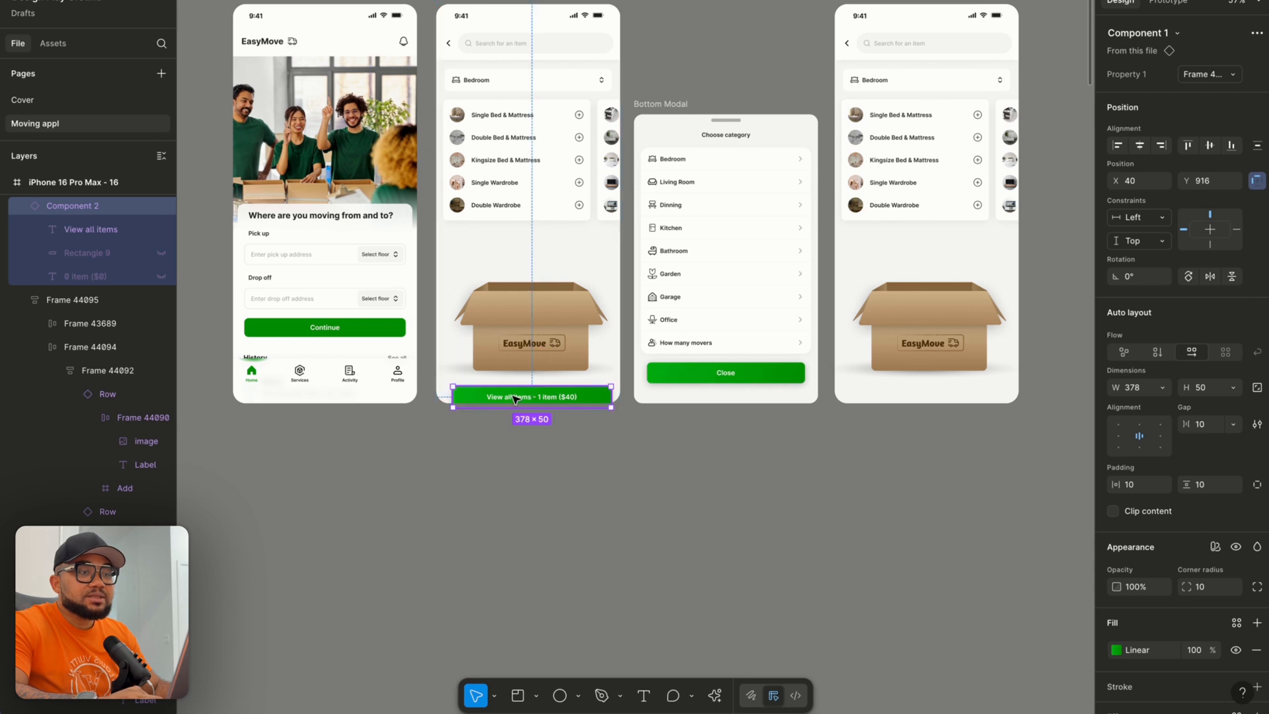
Lower the View all items button out of sight beneath the iPhone 16 Pro Max - 16 screen to Y 980 and center it horizontally.
scroll(513, 398, up, 3)
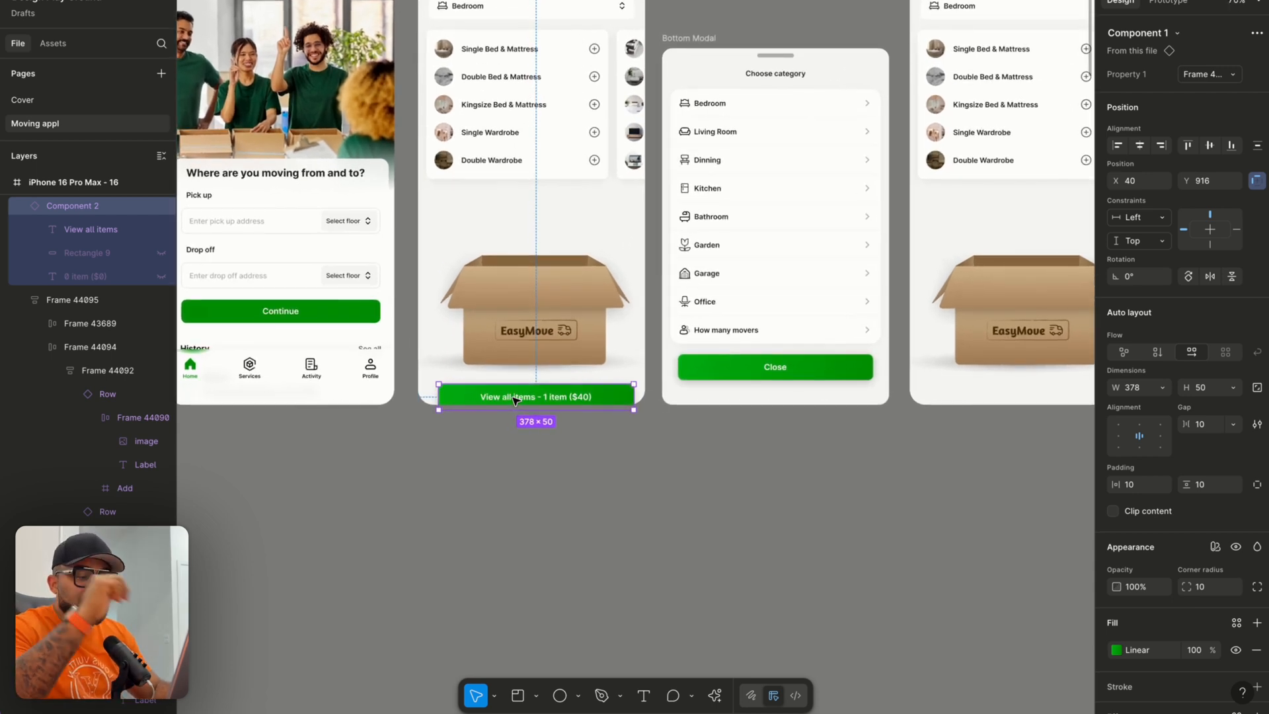
drag(514, 400, 514, 401)
key(Down)
key(Down)
key(Down)
key(Down)
key(Down)
key(Down)
key(Down)
key(Down)
key(Down)
key(Down)
key(Down)
key(Down)
key(Down)
key(Down)
key(Down)
key(Down)
key(Down)
key(Down)
key(Down)
key(Down)
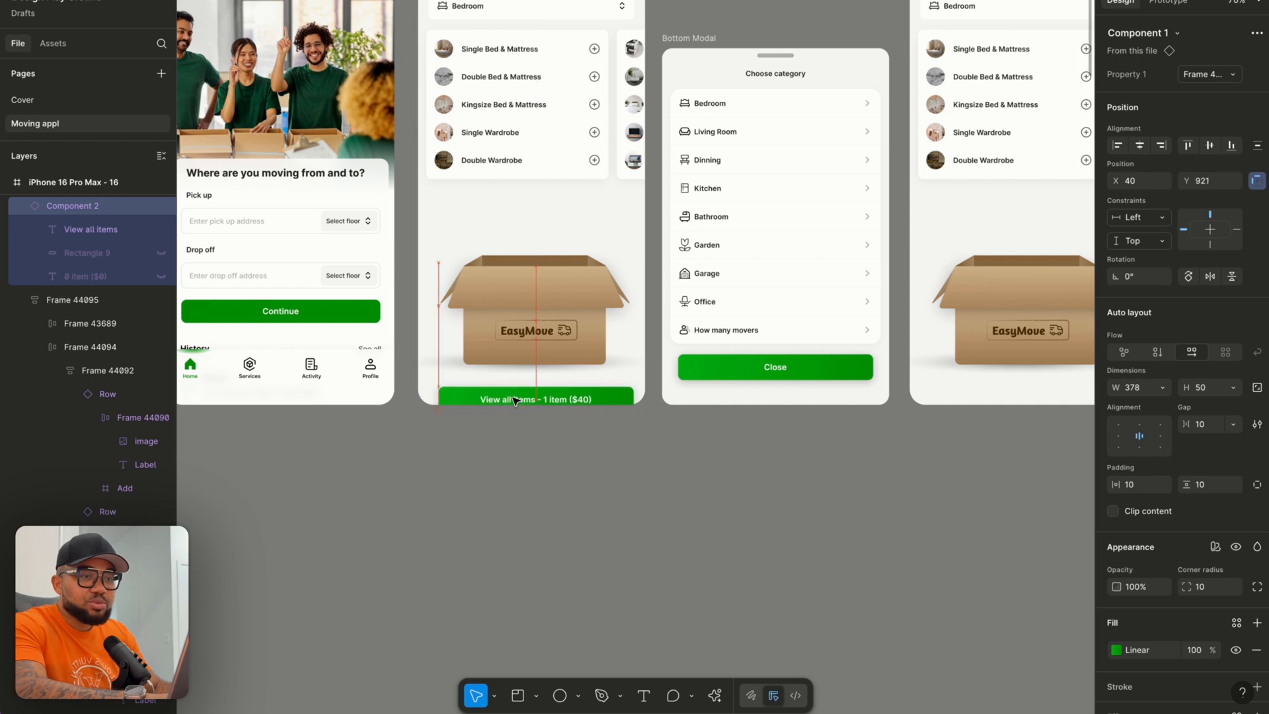
key(Down)
key(Down)
key(Down)
key(Down)
key(Down)
key(Down)
key(Down)
key(Down)
key(Down)
key(Down)
key(Down)
key(Down)
key(Down)
key(Down)
key(Down)
key(Down)
key(Down)
key(Down)
key(Down)
key(Down)
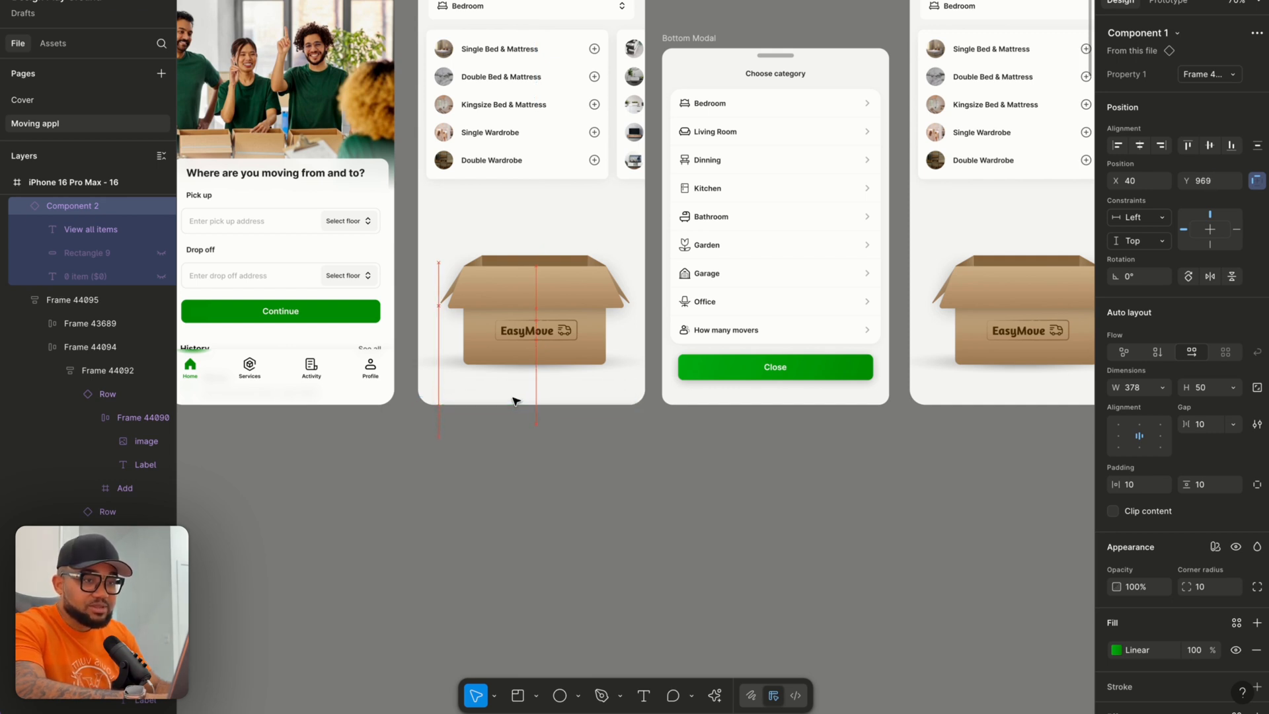
key(Down)
key(Down)
key(Down)
key(Down)
key(Down)
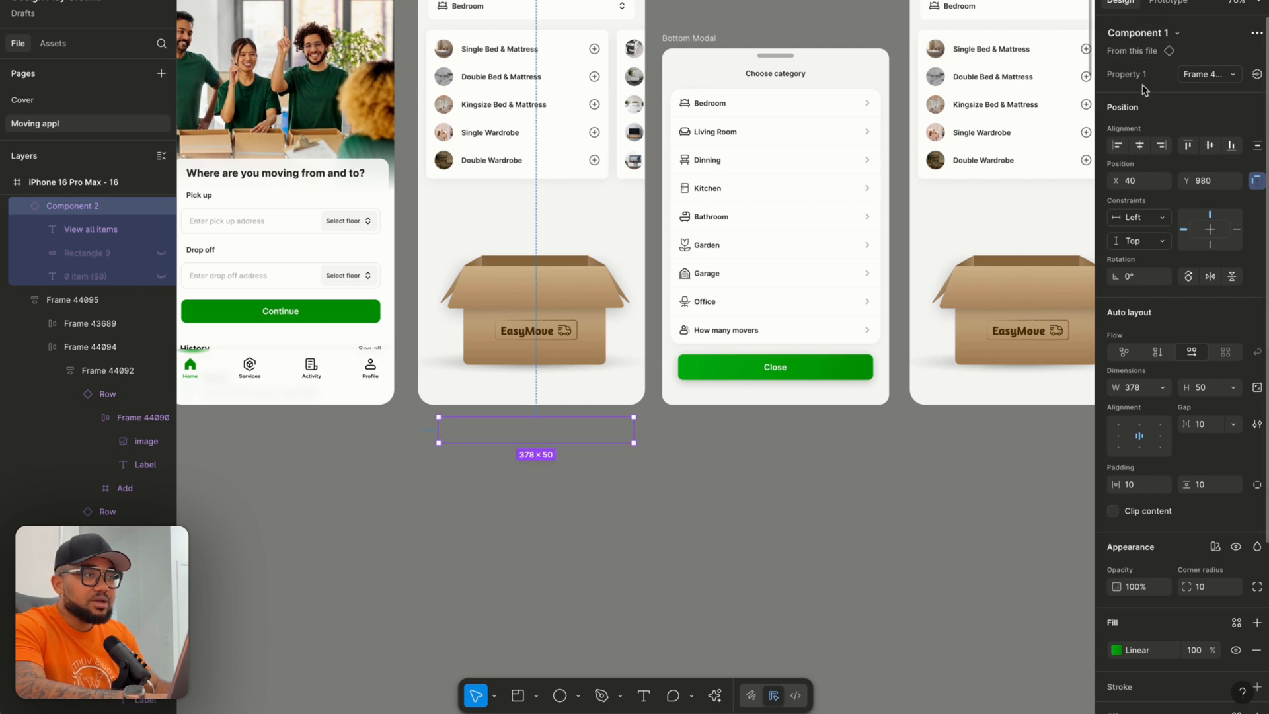
click(1139, 146)
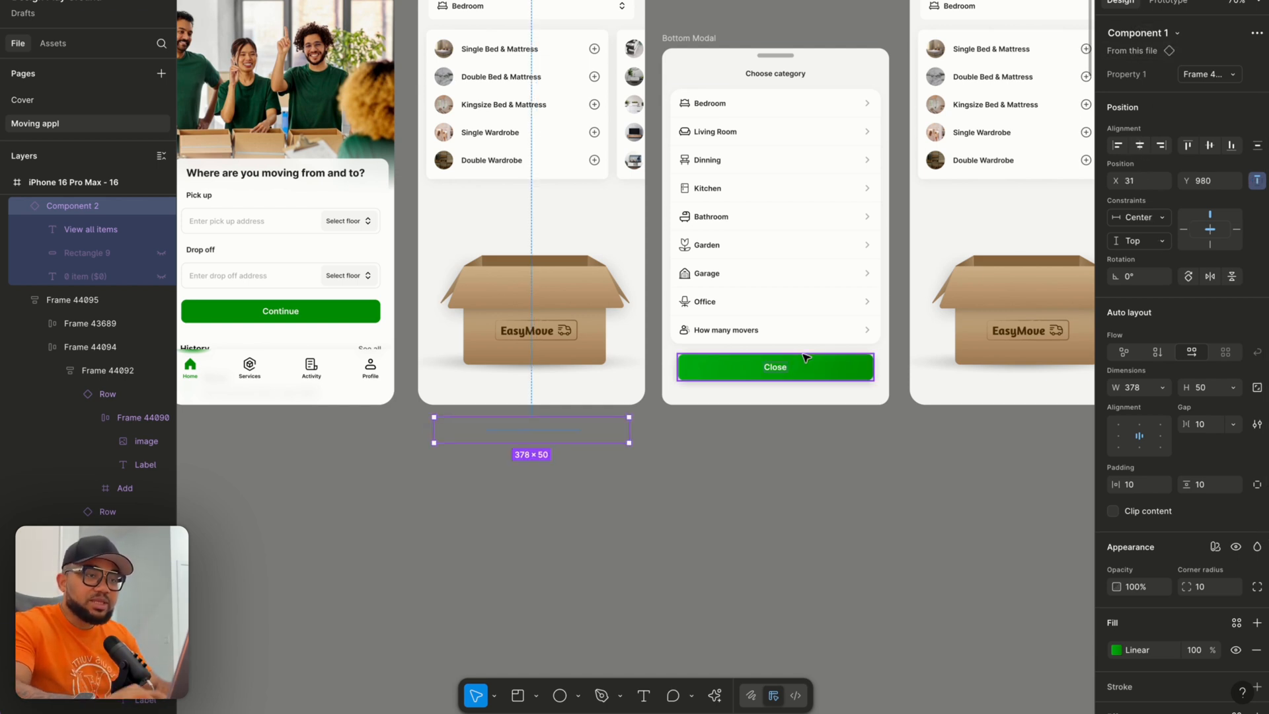
Copy the View all items button into the iPhone 16 Pro Max - 17 screen and align it to the screen's bottom edge.
scroll(819, 356, right, 5)
scroll(820, 357, up, 2)
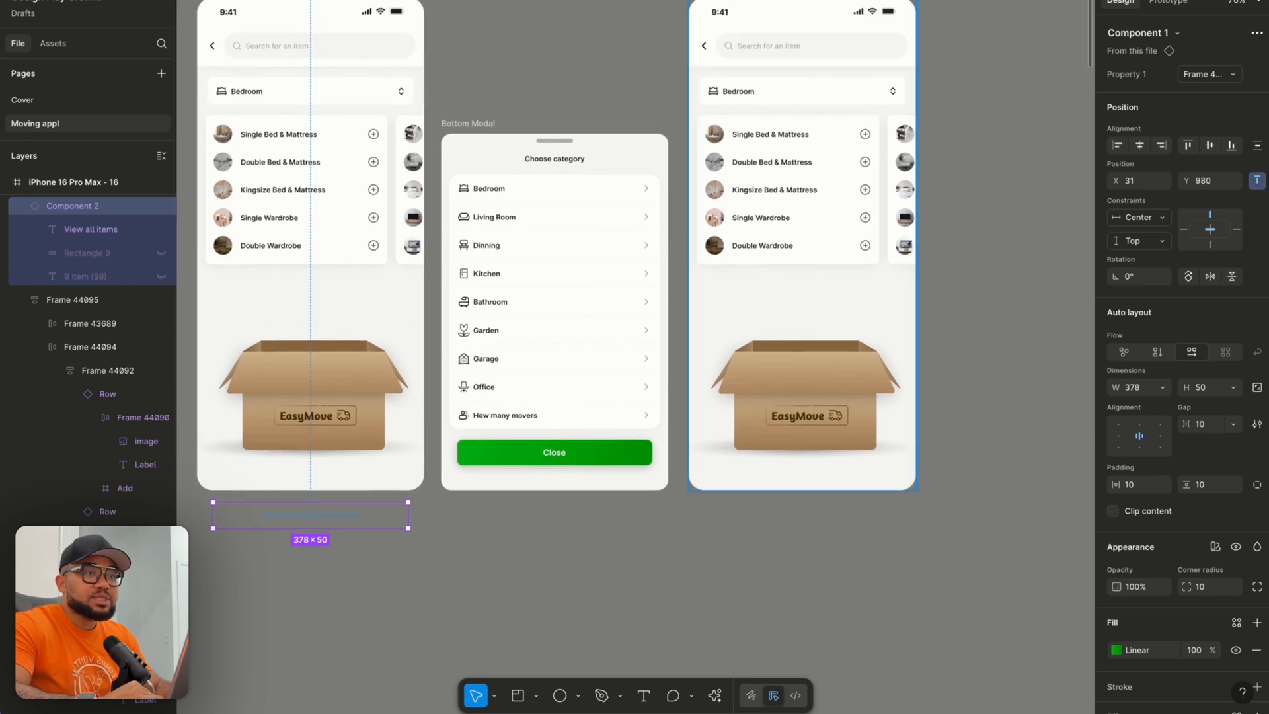
click(823, 231)
key(ctrl+v)
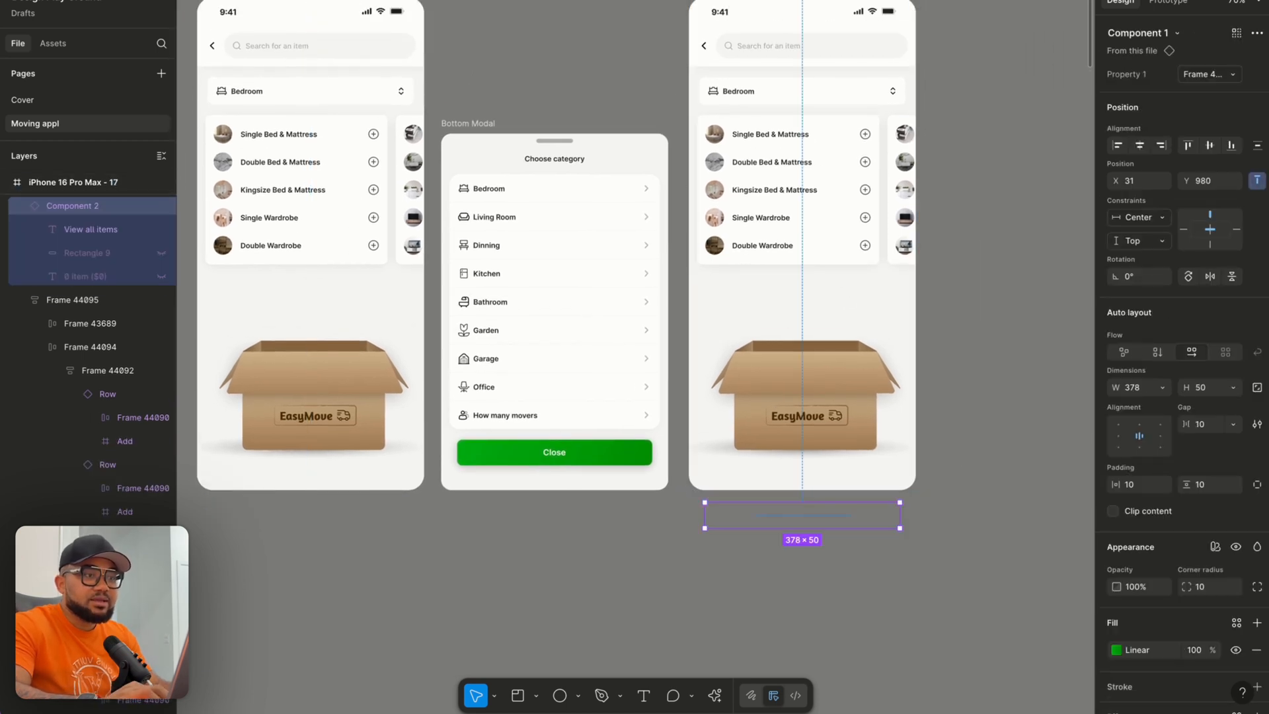
click(1231, 145)
scroll(887, 372, up, 3)
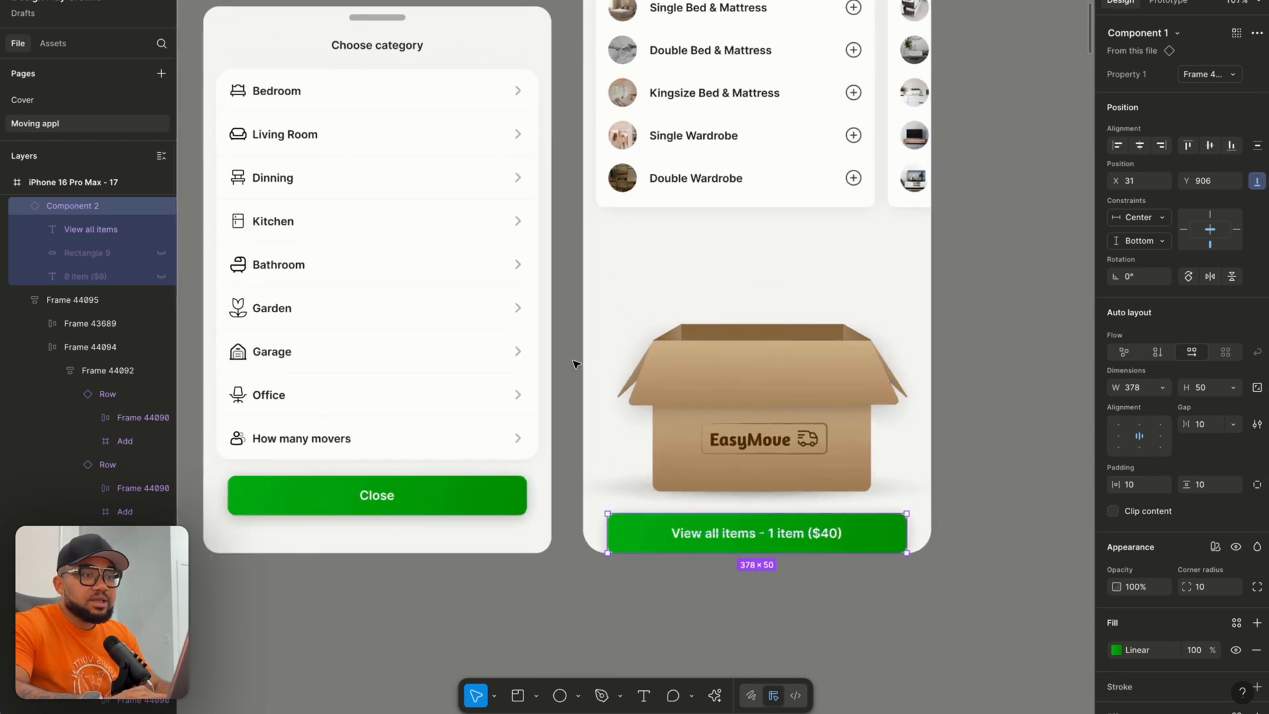
drag(568, 337, 772, 458)
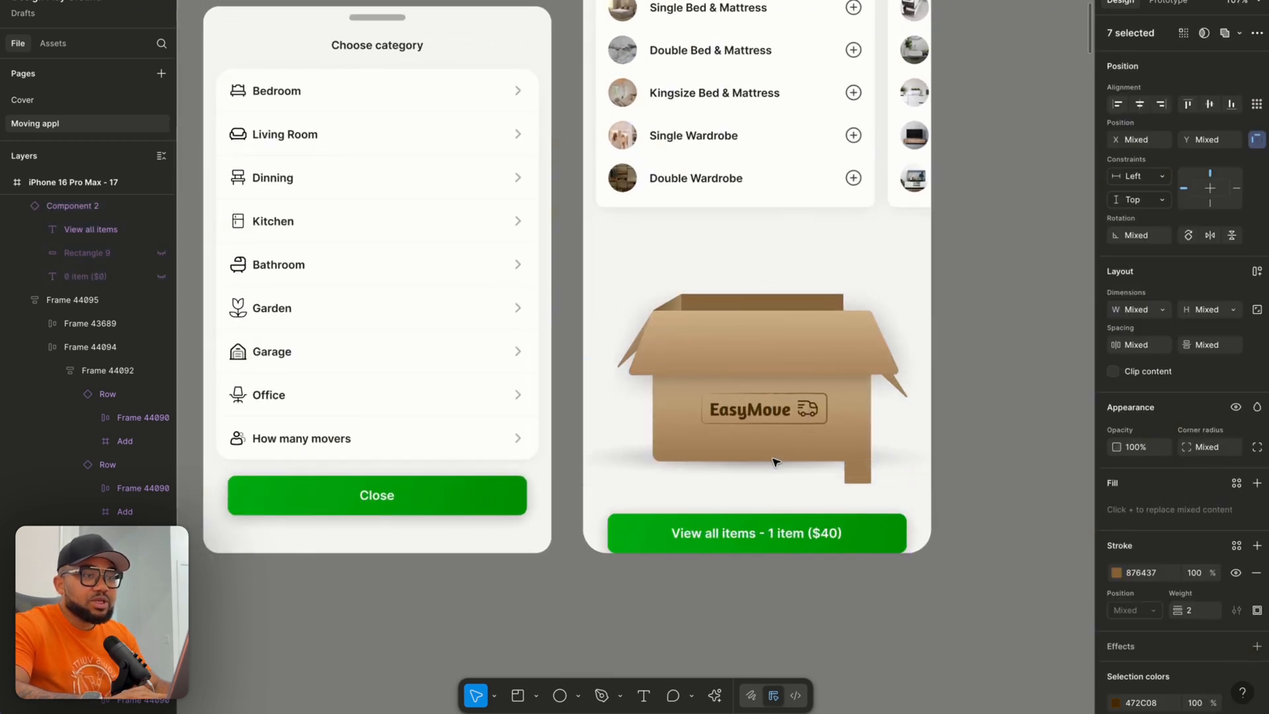
key(ctrl+z)
click(992, 391)
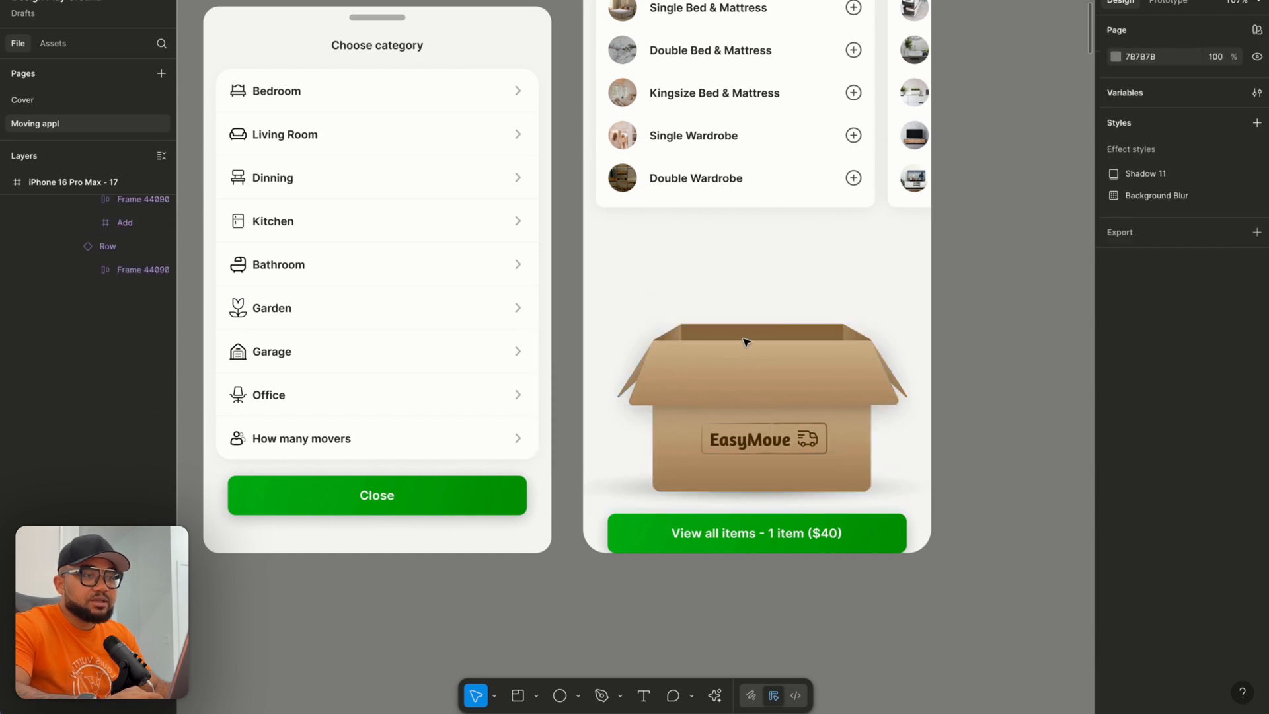
Shift the whole EasyMove box illustration up on the iPhone 16 Pro Max - 17 screen and raise the View all items button off the bottom edge.
drag(574, 299, 997, 501)
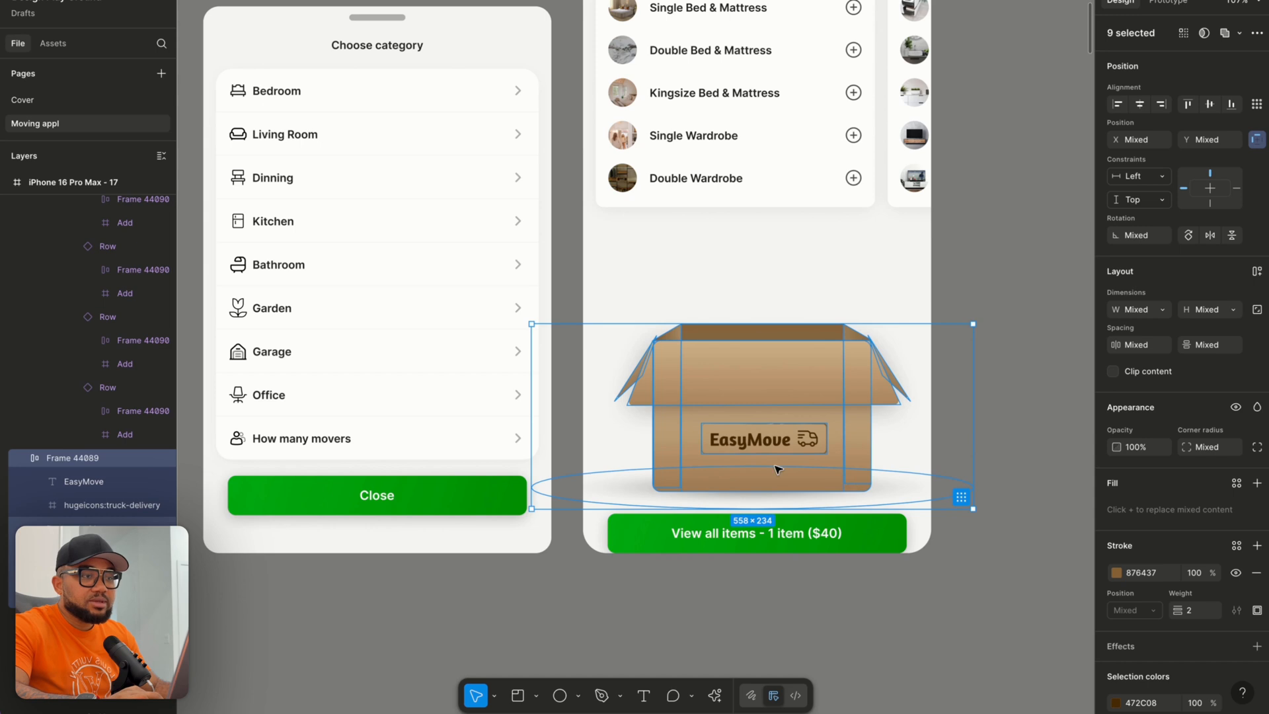
drag(749, 464, 745, 410)
click(727, 544)
drag(744, 542, 746, 502)
click(764, 602)
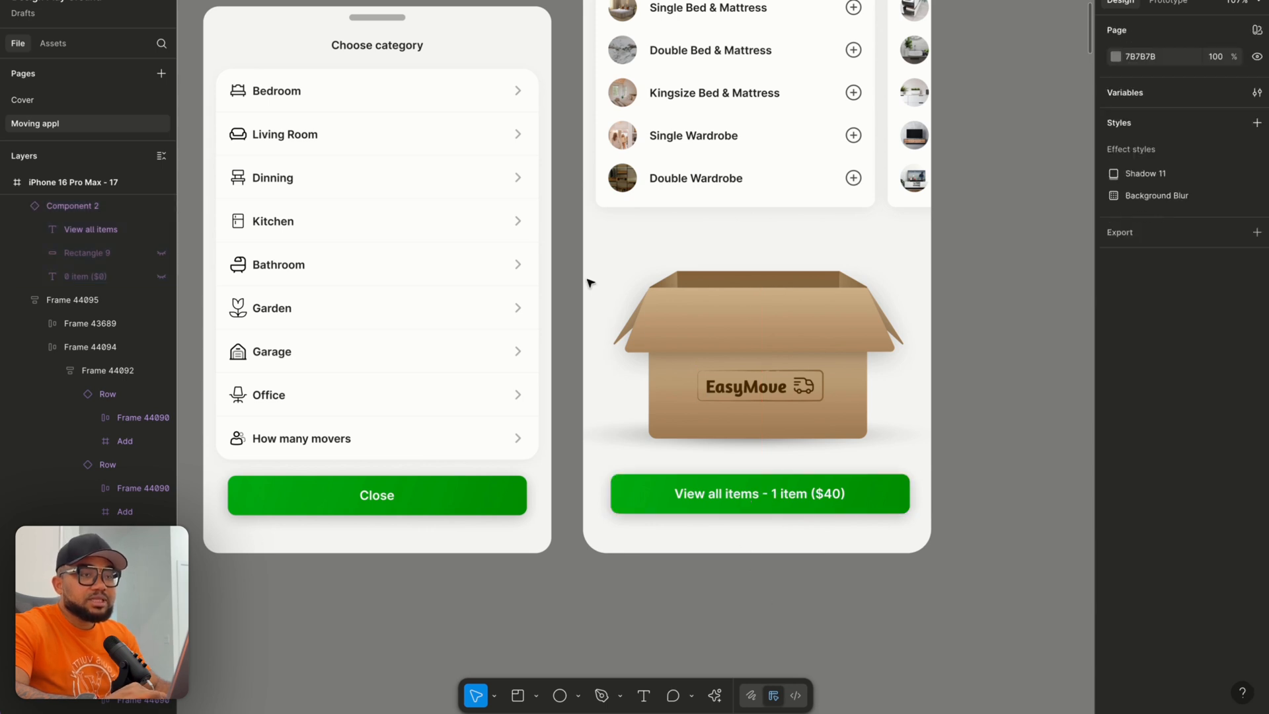
Scale the complete box illustration to about 472 × 198 (0.85x) and move it slightly down towards the View all items button.
drag(572, 252, 982, 460)
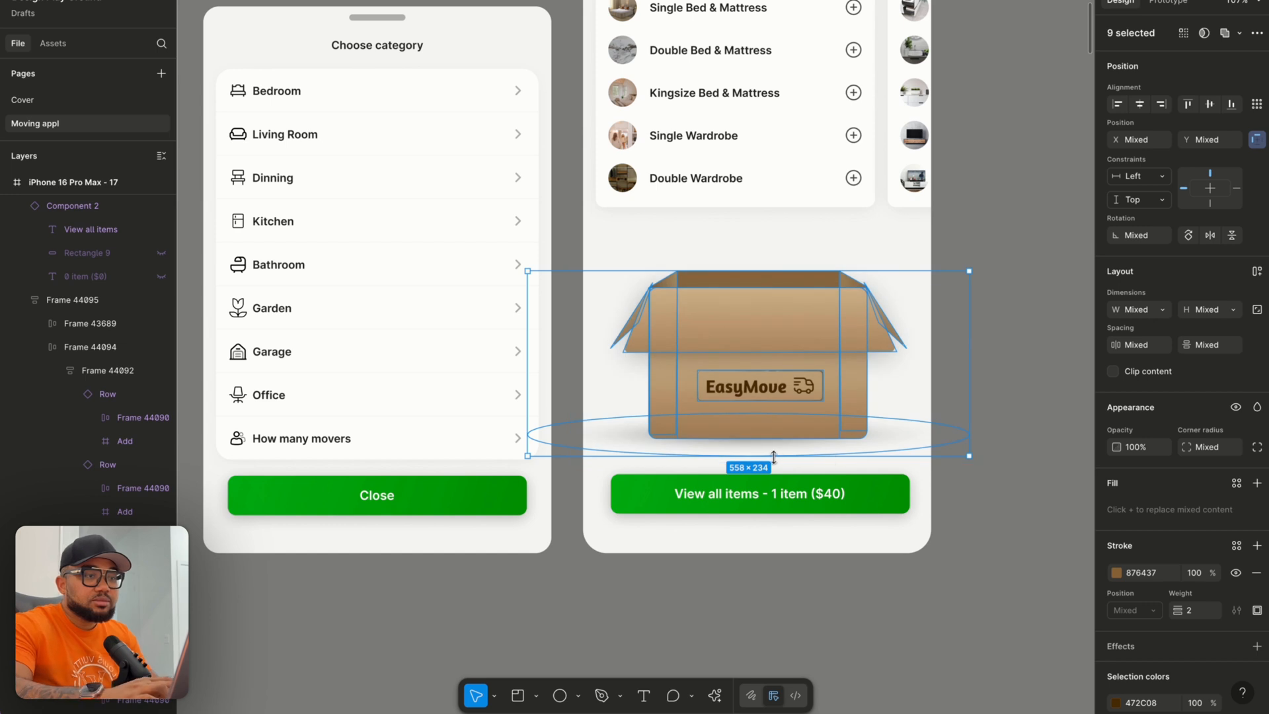
key(k)
drag(771, 456, 770, 423)
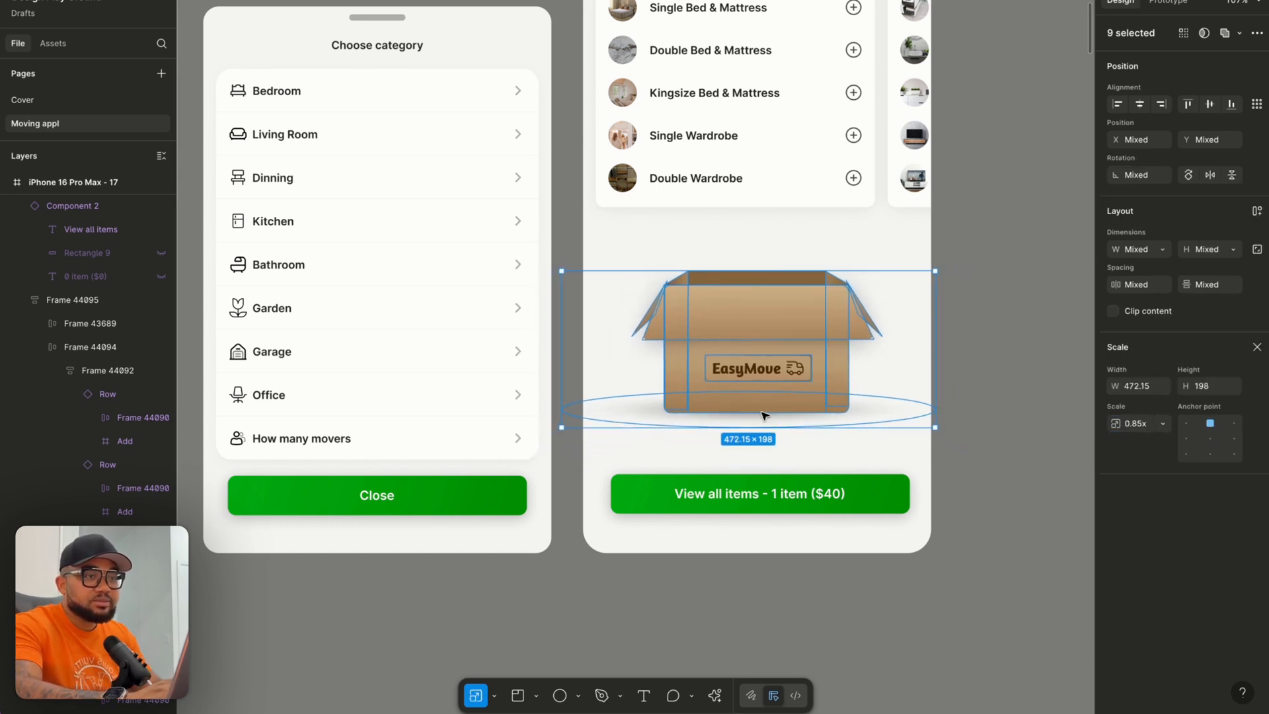
drag(748, 360, 749, 376)
key(v)
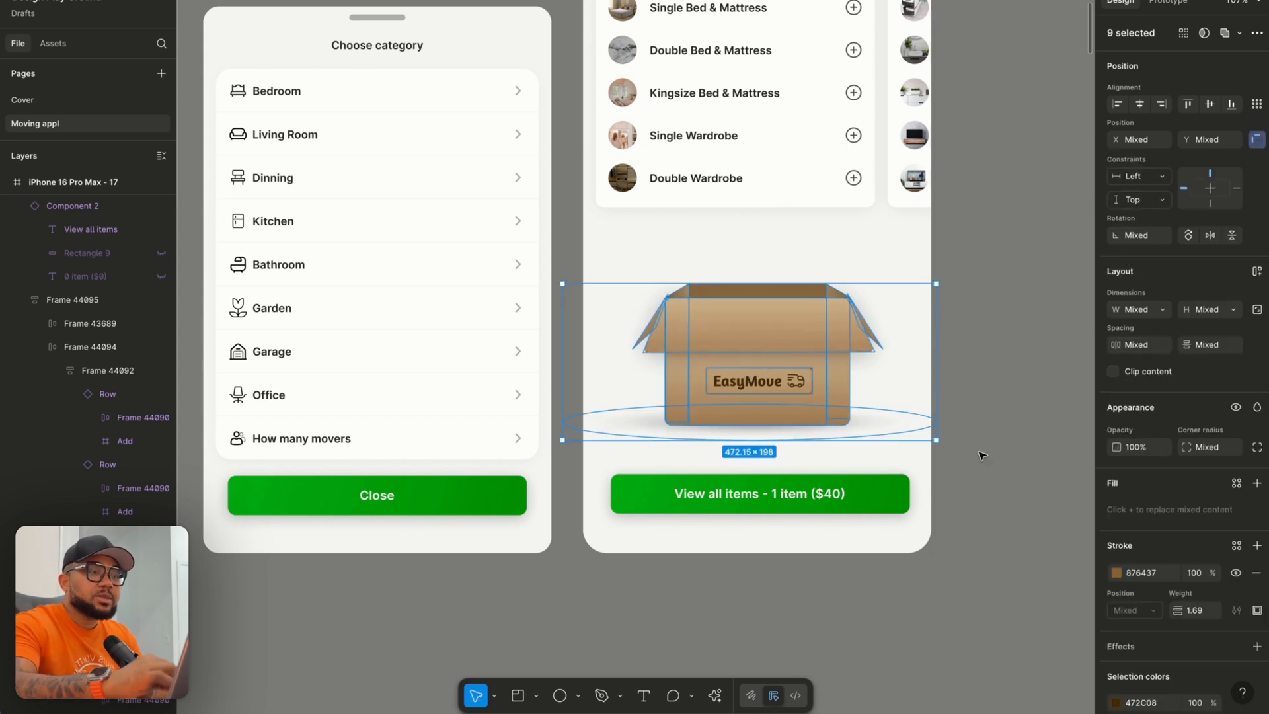
Link the Single Bed & Mattress row on the iPhone 16 Pro Max - 16 screen to the iPhone 16 Pro Max - 17 screen with an on-tap interaction.
click(980, 454)
scroll(981, 453, down, 5)
scroll(594, 259, left, 1)
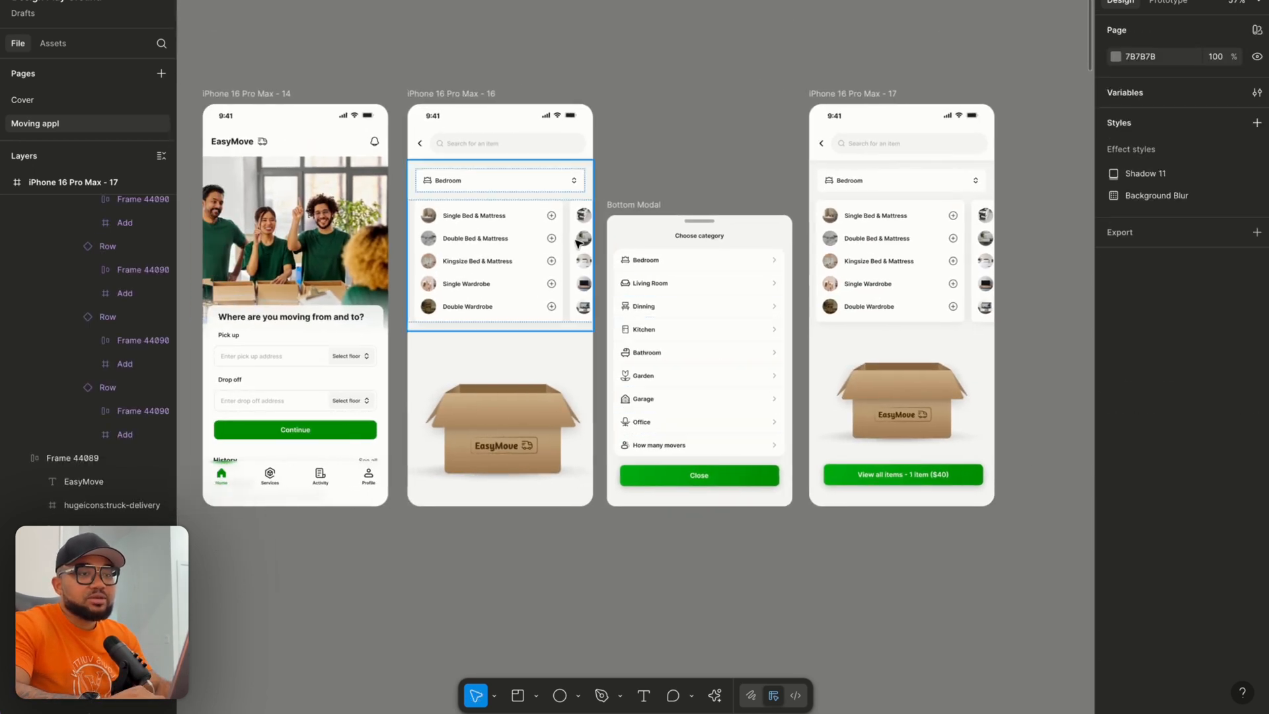
click(509, 215)
scroll(509, 215, up, 5)
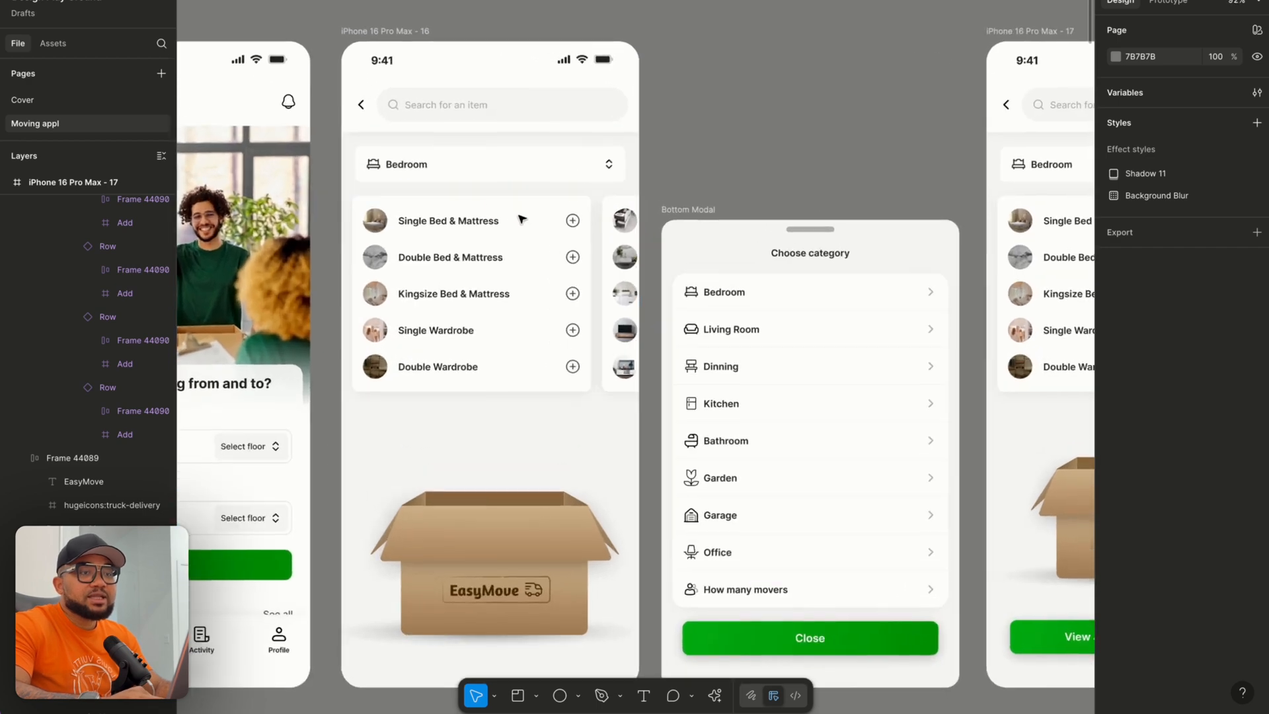
double_click(524, 218)
double_click(523, 218)
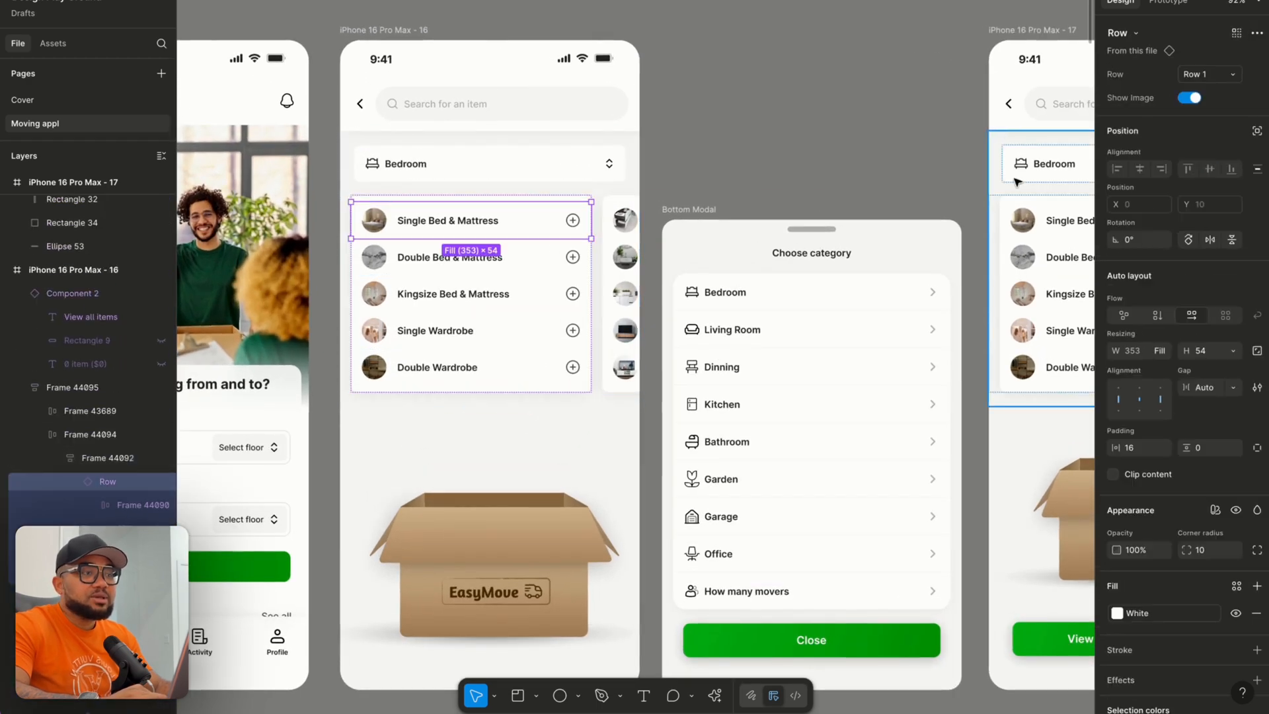
scroll(1028, 165, right, 3)
click(1168, 3)
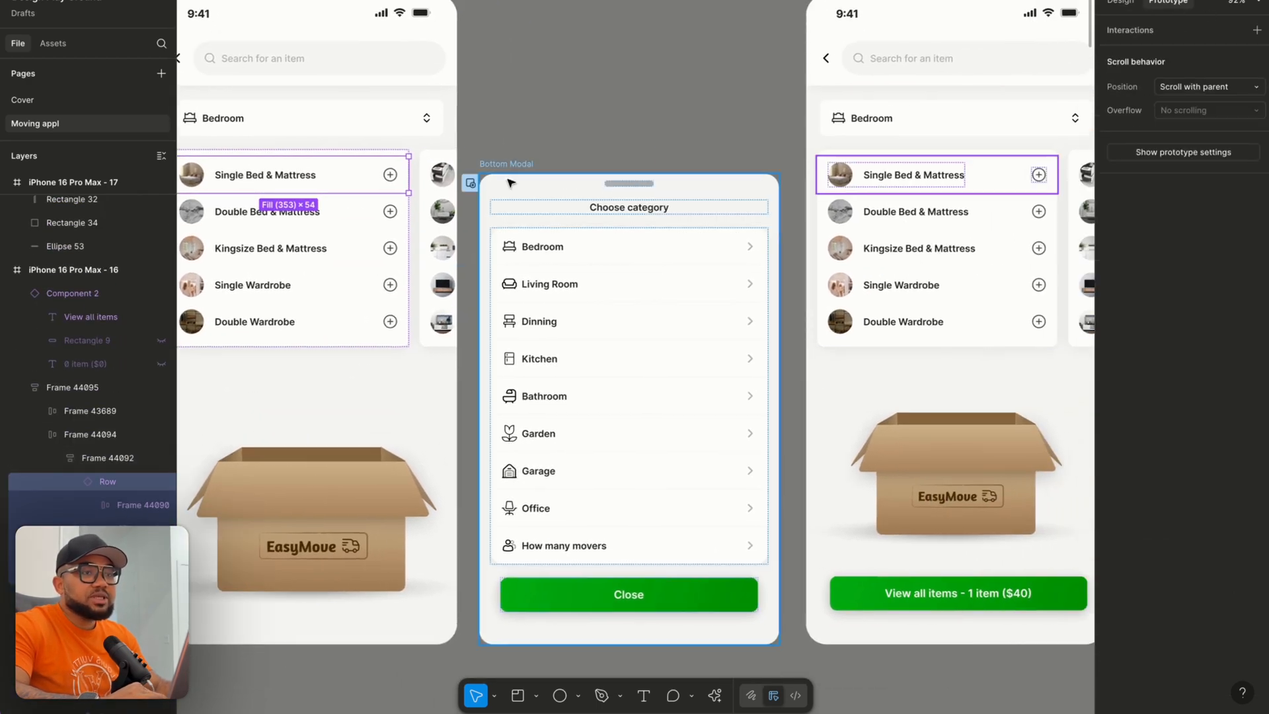
drag(408, 174, 855, 365)
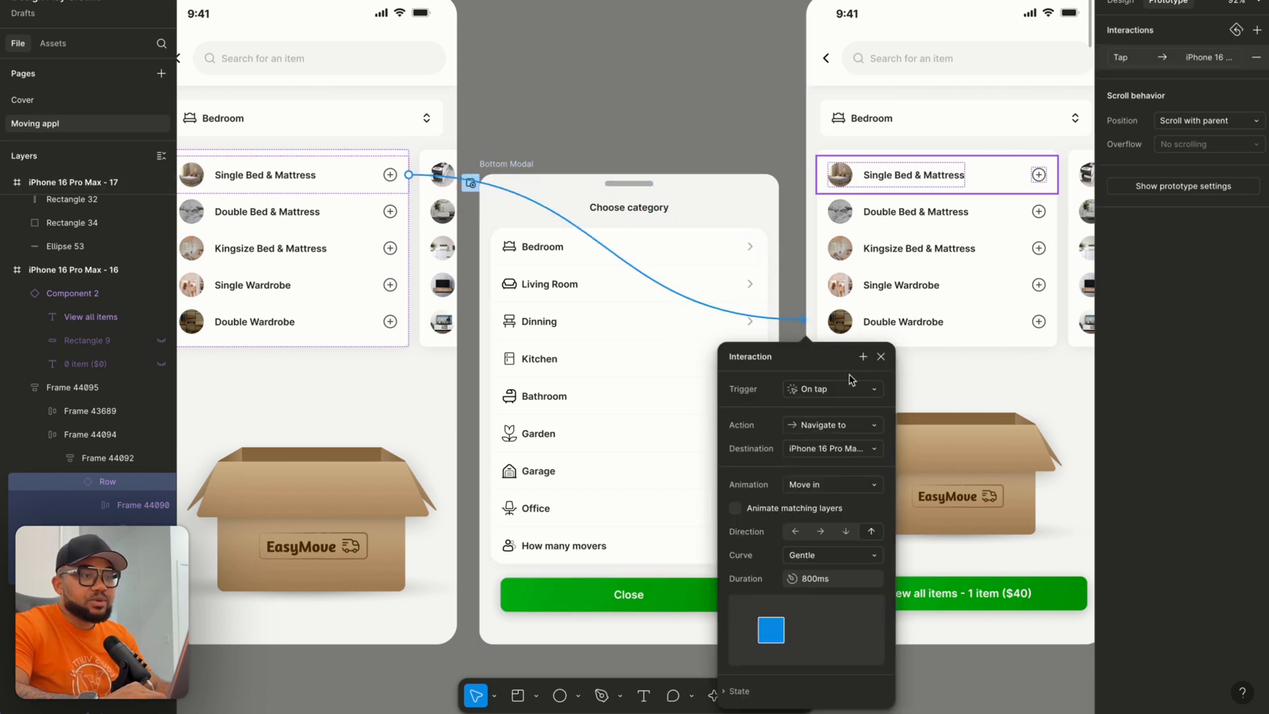
Set the new interaction's animation to Smart animate and close its settings.
click(826, 488)
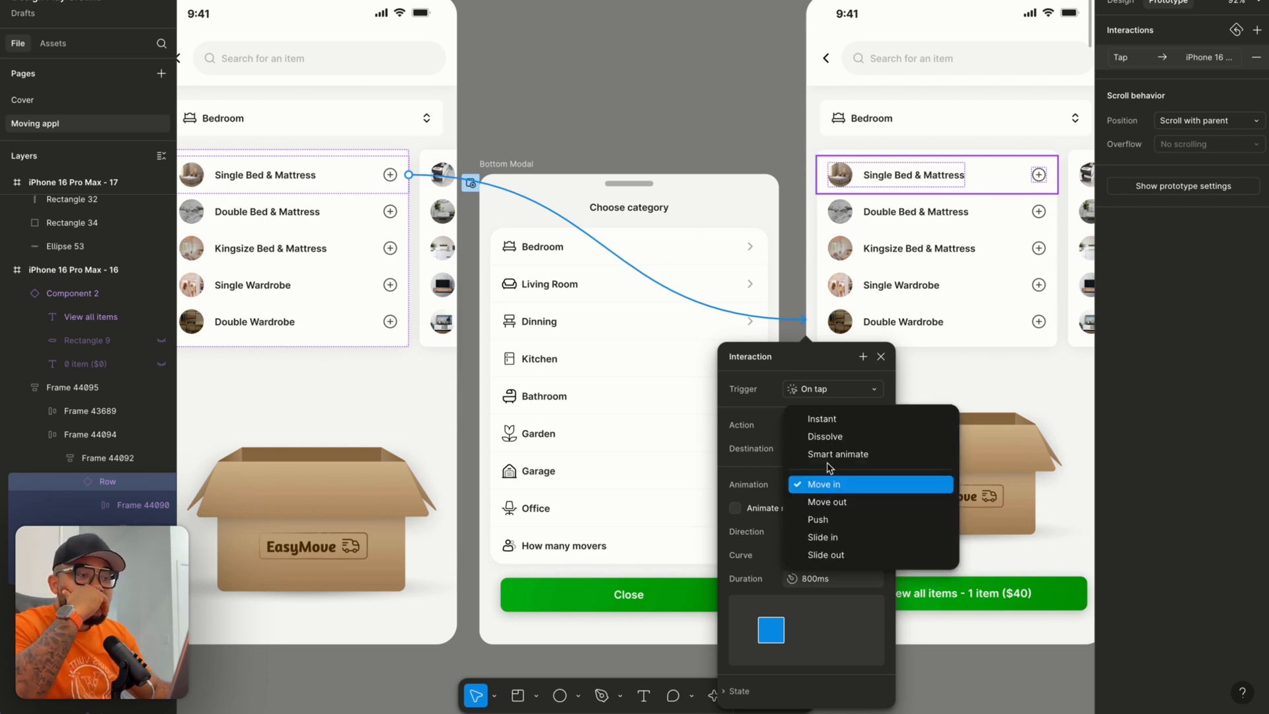
click(830, 454)
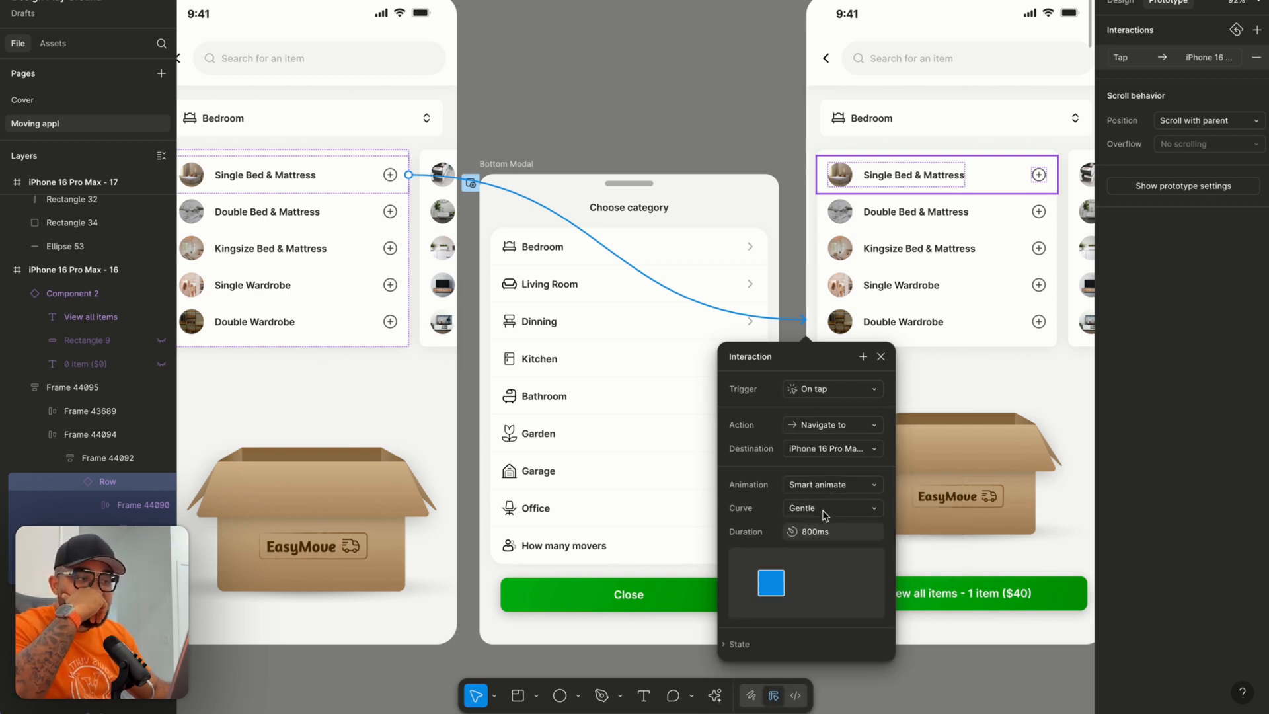
click(881, 357)
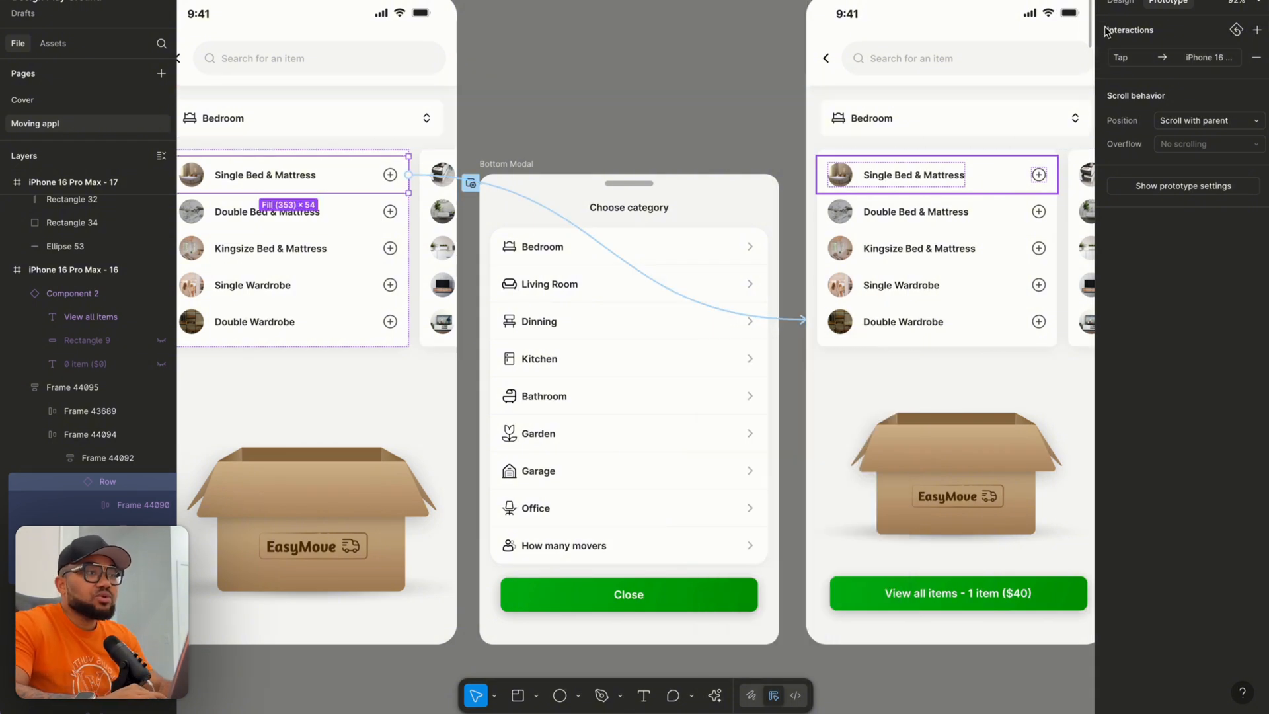
Switch the Single Bed & Mattress row on the iPhone 16 Pro Max - 17 screen to the Row 2 variant.
click(1121, 4)
scroll(912, 212, right, 3)
scroll(913, 213, up, 5)
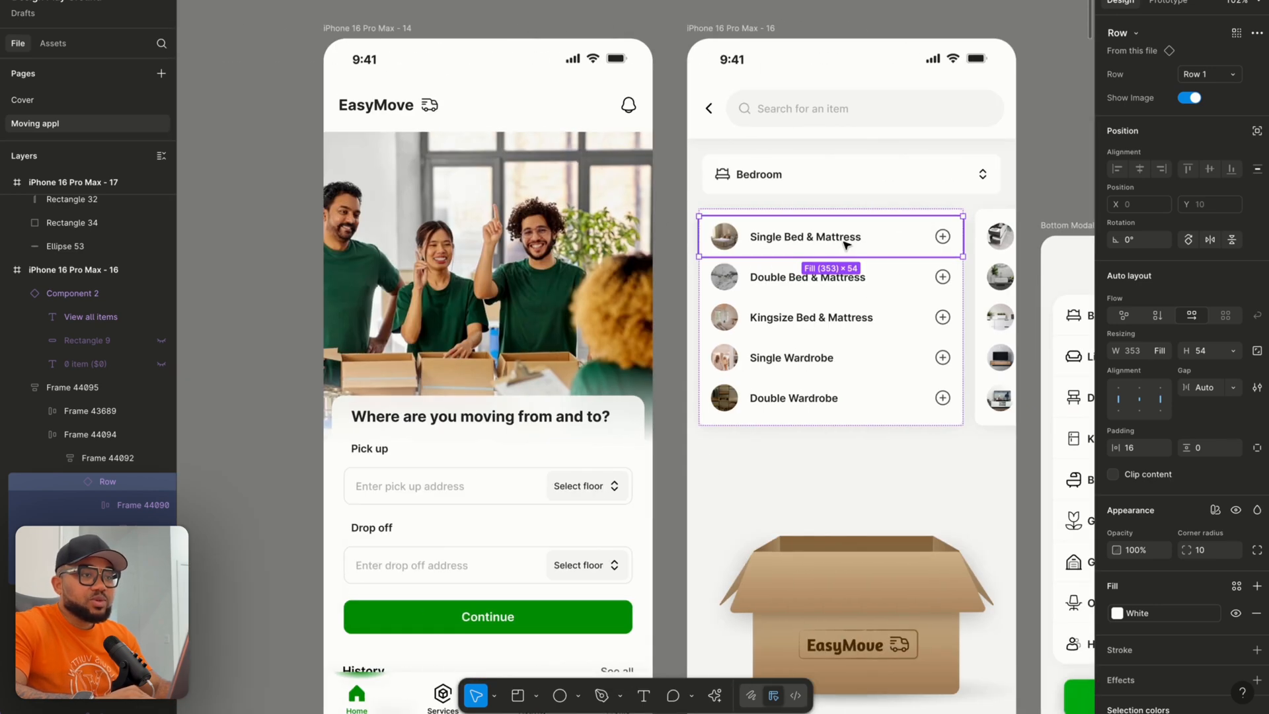
scroll(846, 245, right, 10)
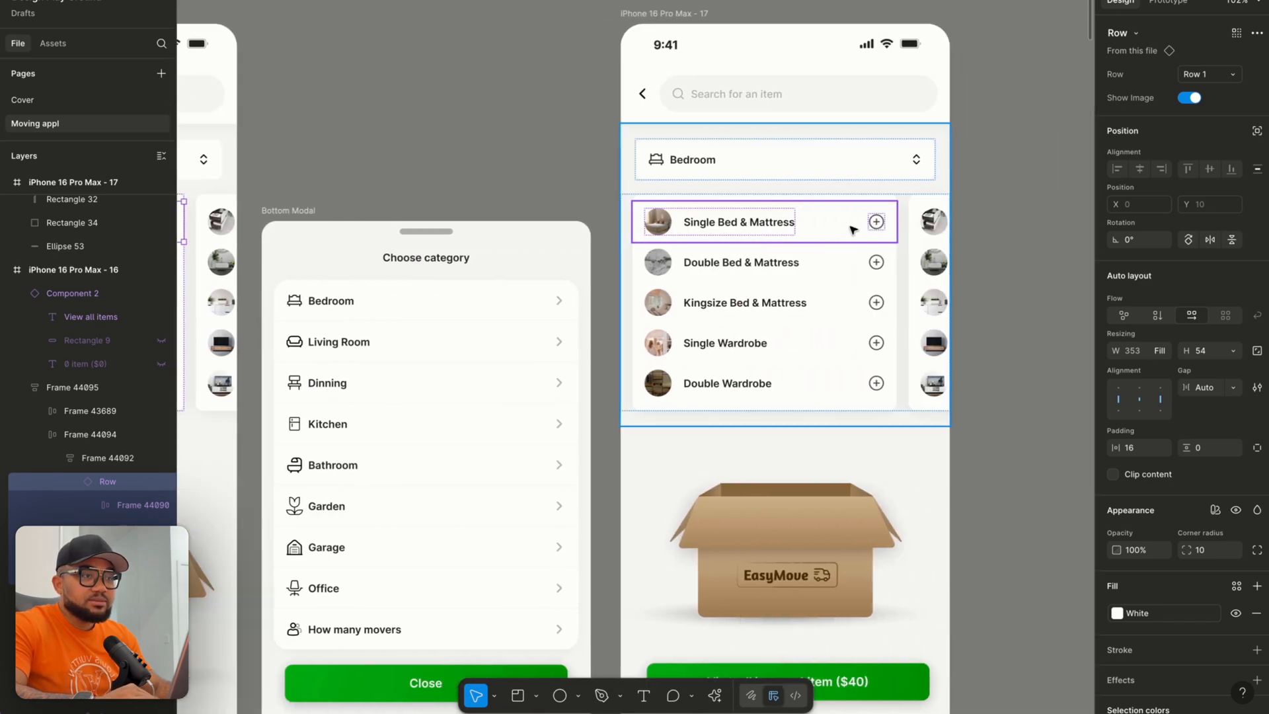
click(852, 229)
click(848, 230)
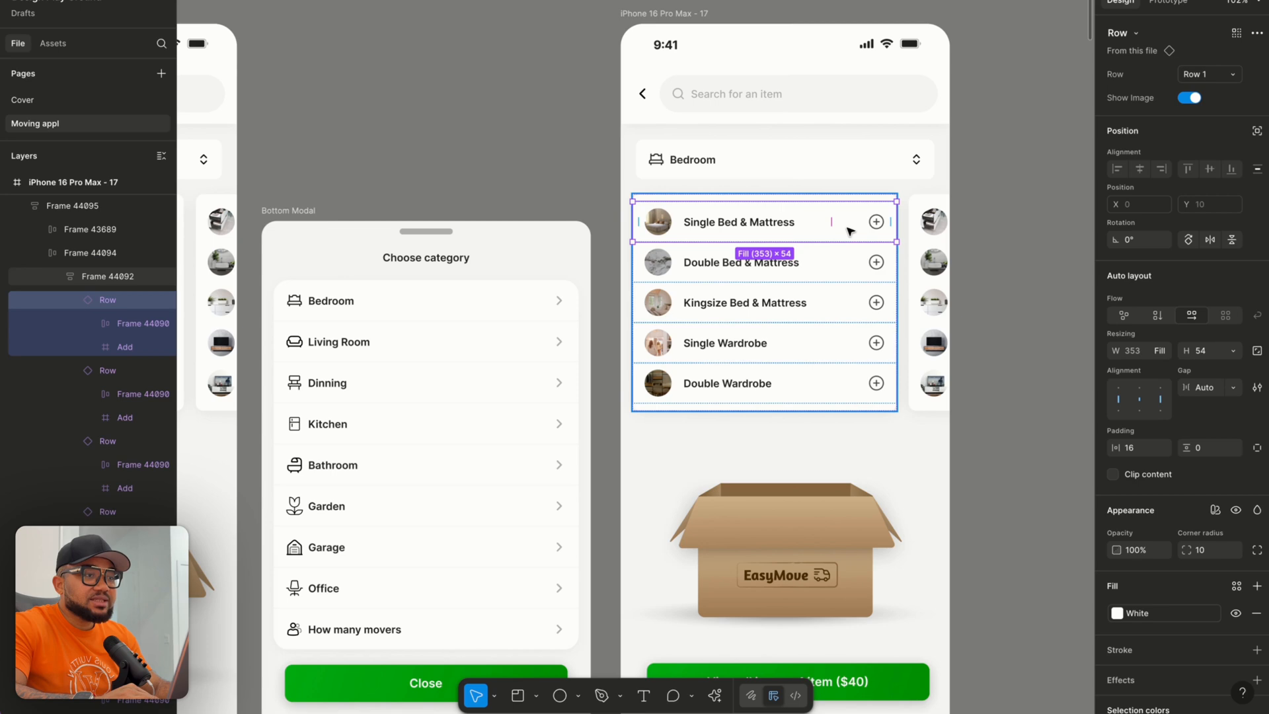
click(1182, 78)
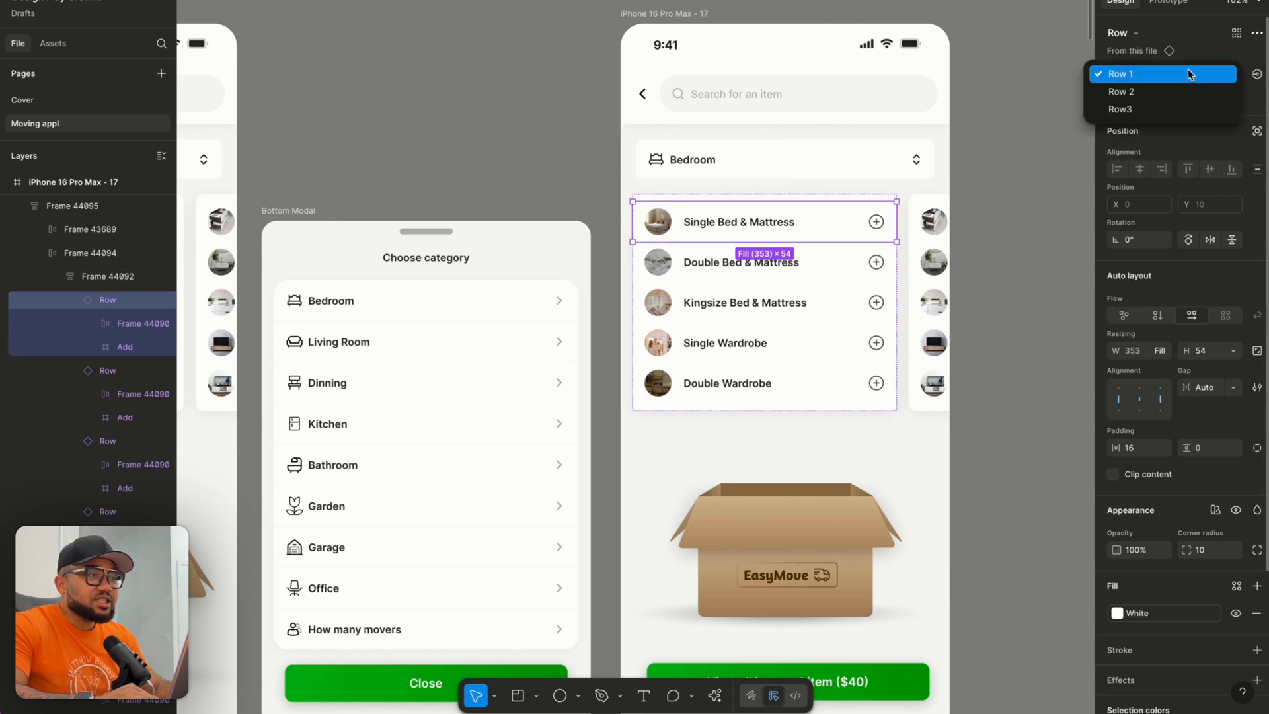
click(1172, 94)
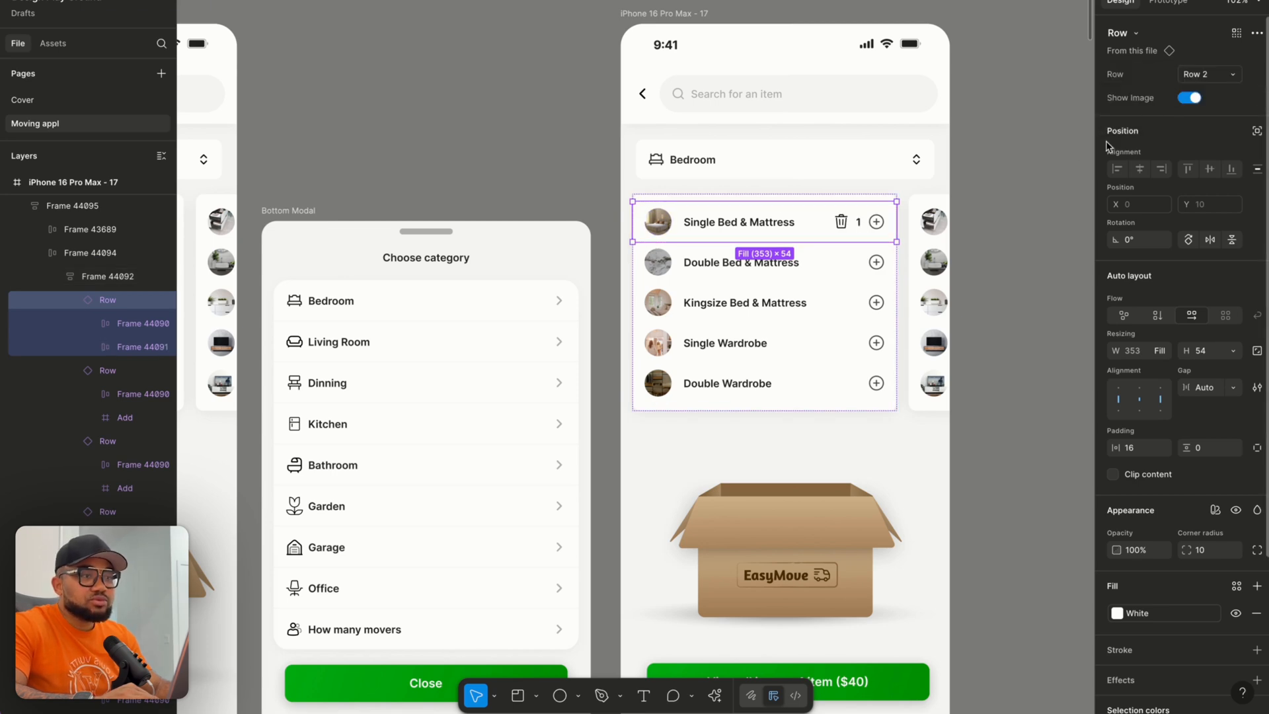
click(1034, 212)
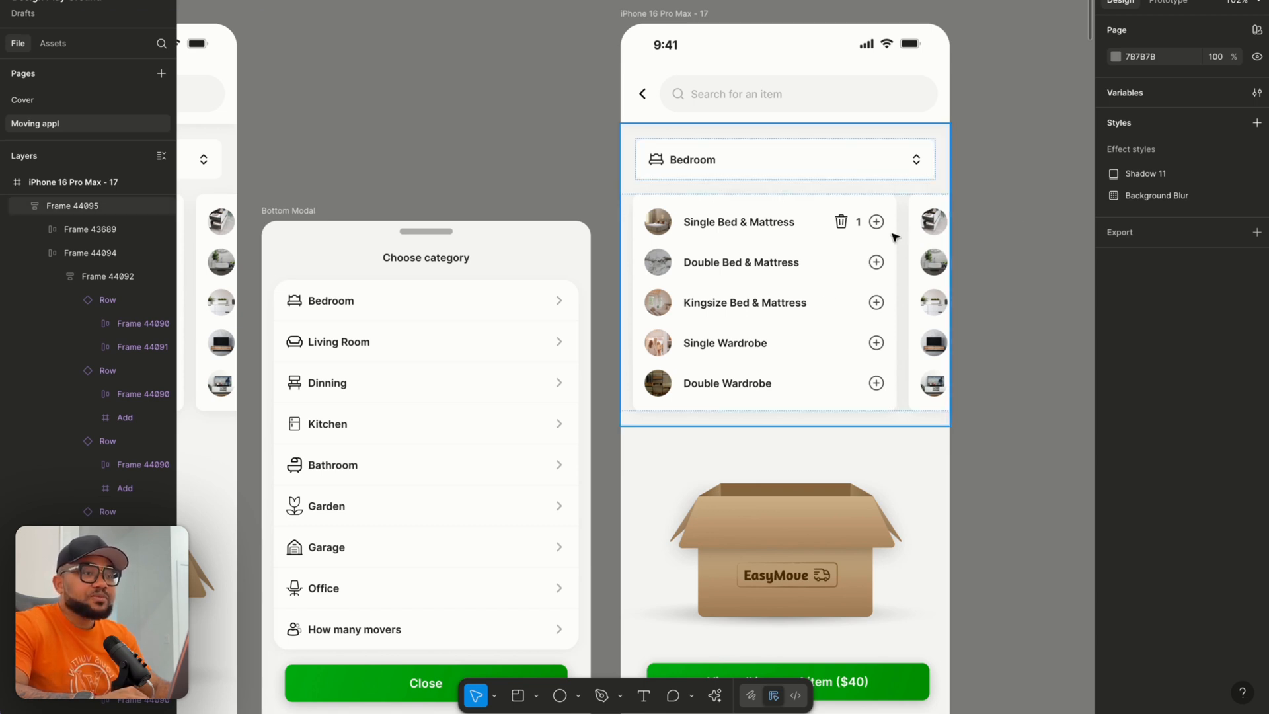
Duplicate the Single Bed & Mattress row on the iPhone 16 Pro Max - 17 screen and place the copy on the empty canvas beside it.
scroll(783, 503, down, 2)
scroll(783, 502, right, 2)
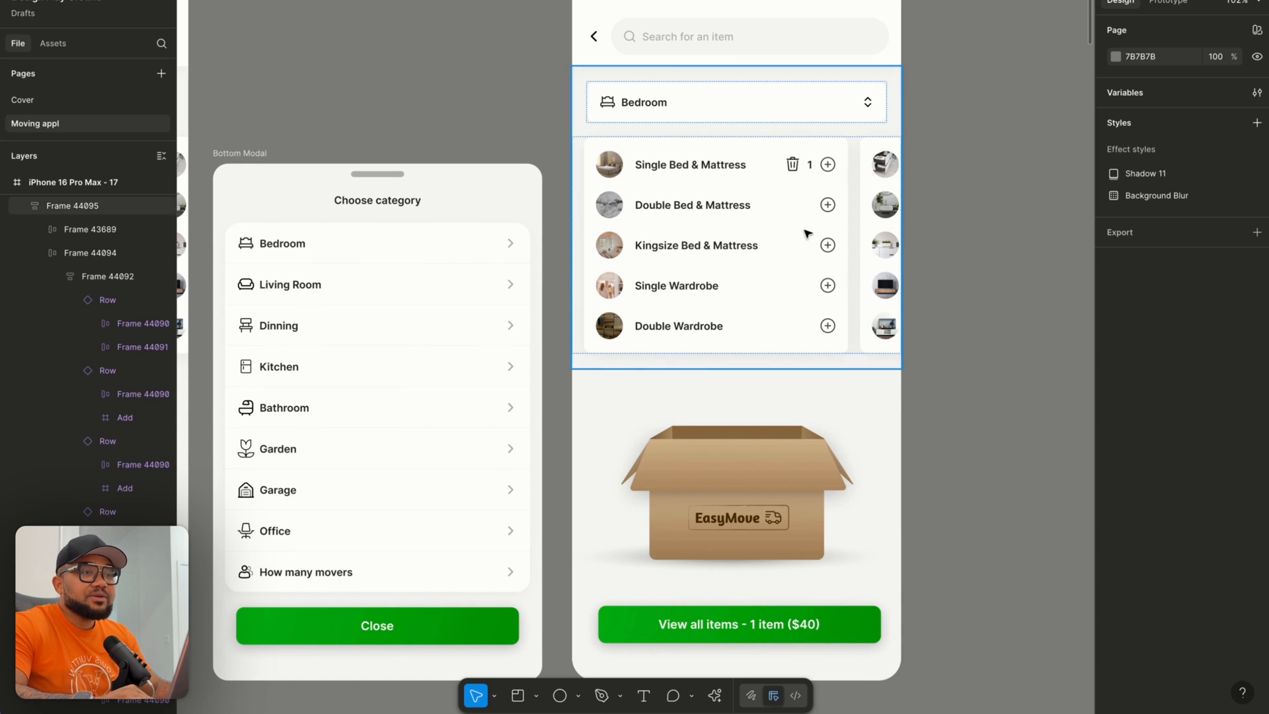
double_click(760, 174)
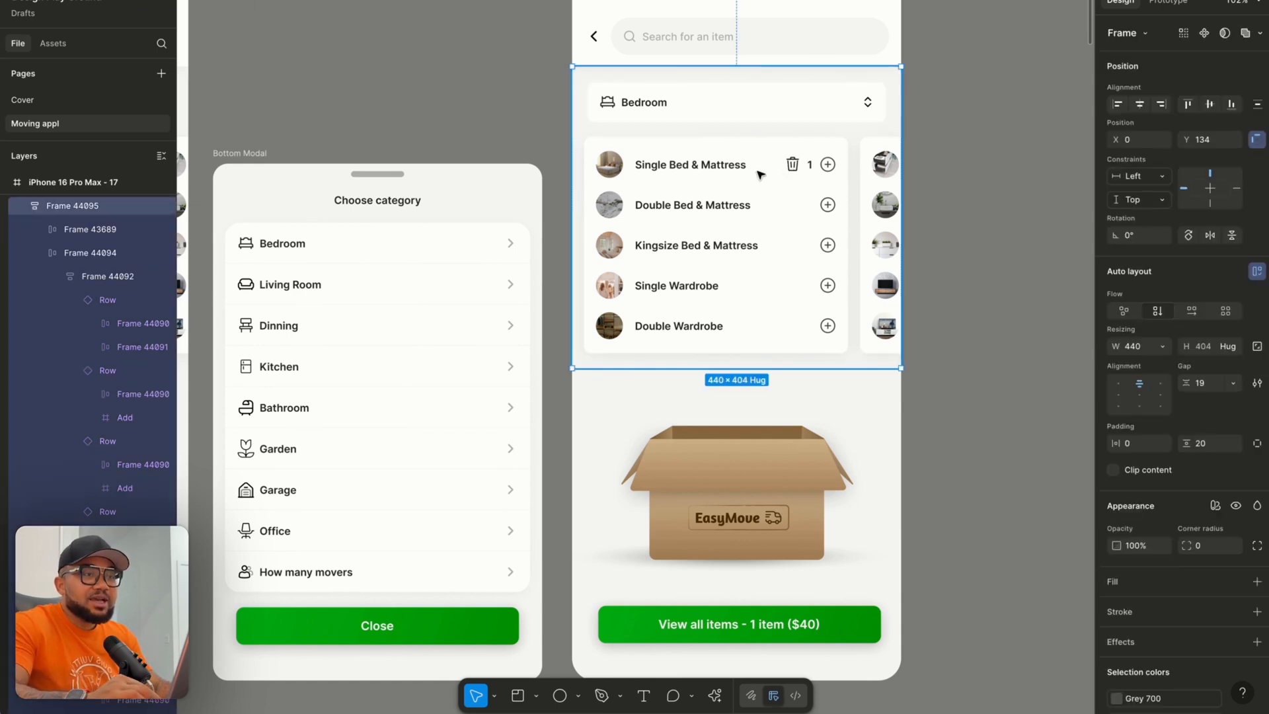
click(760, 173)
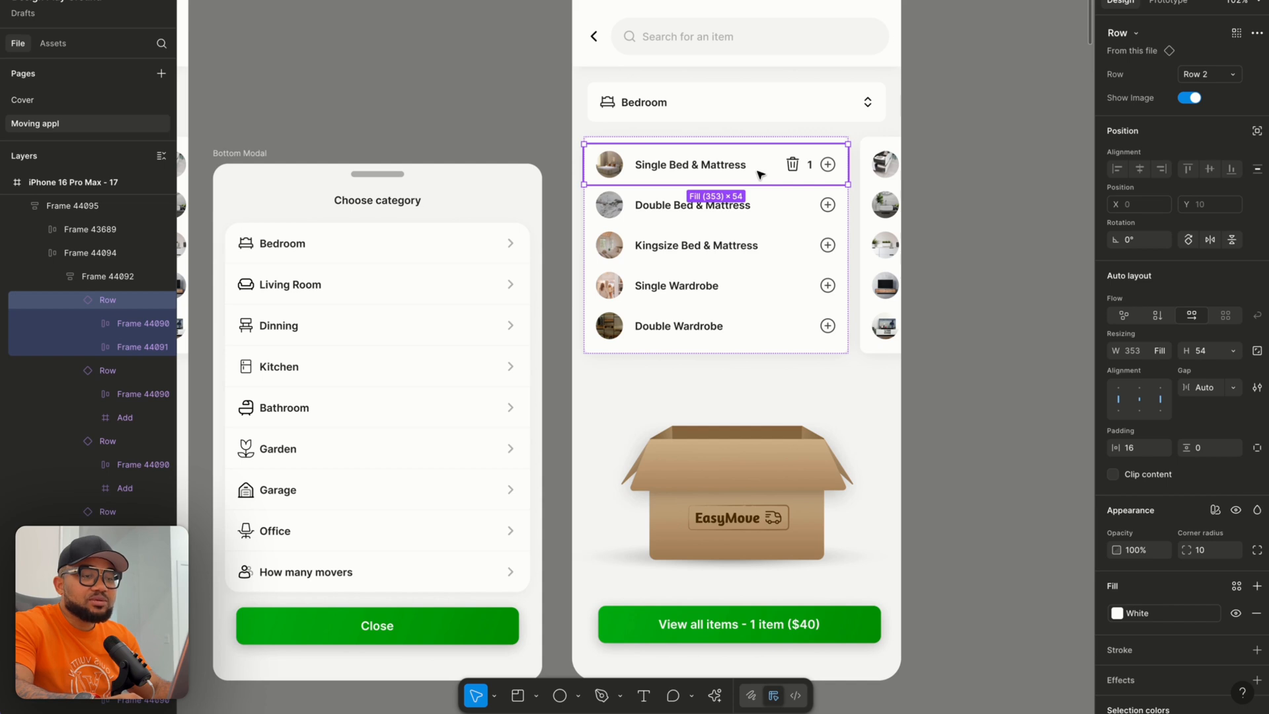
key(ctrl+d)
click(709, 208)
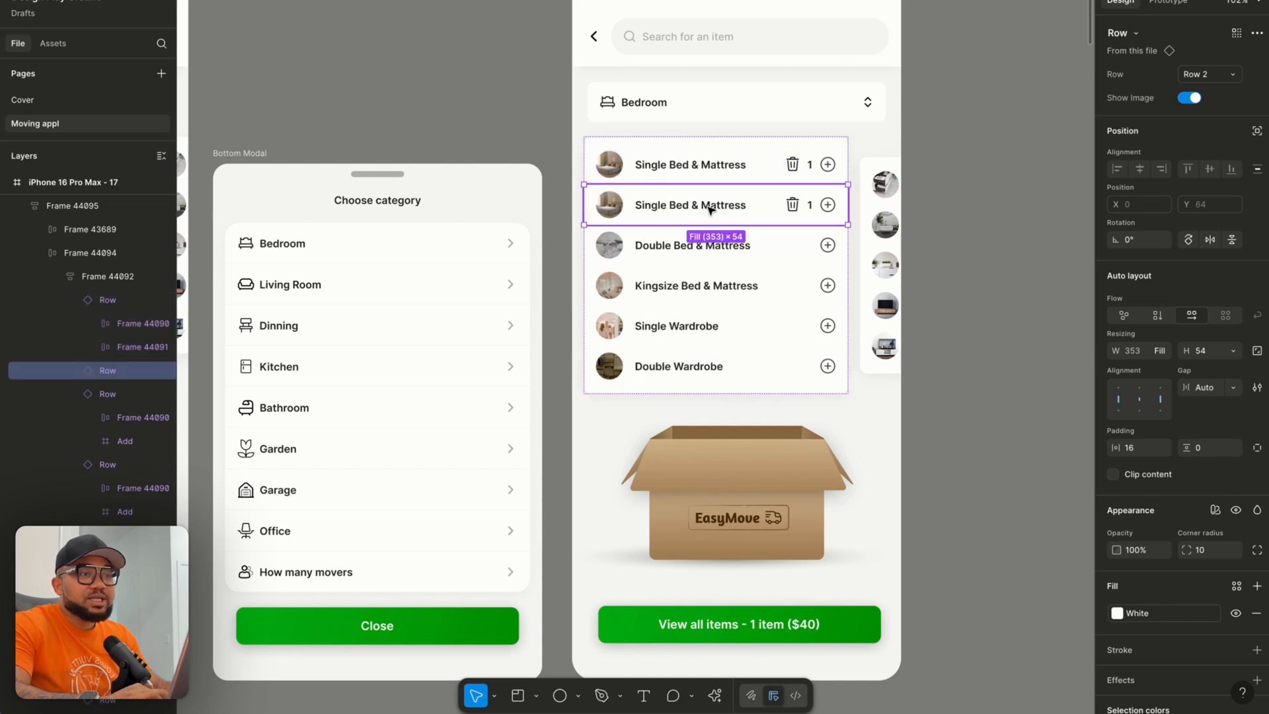
drag(709, 209, 921, 286)
Switch the loose row copy to the Row 1 variant and back to Row 2.
click(1192, 74)
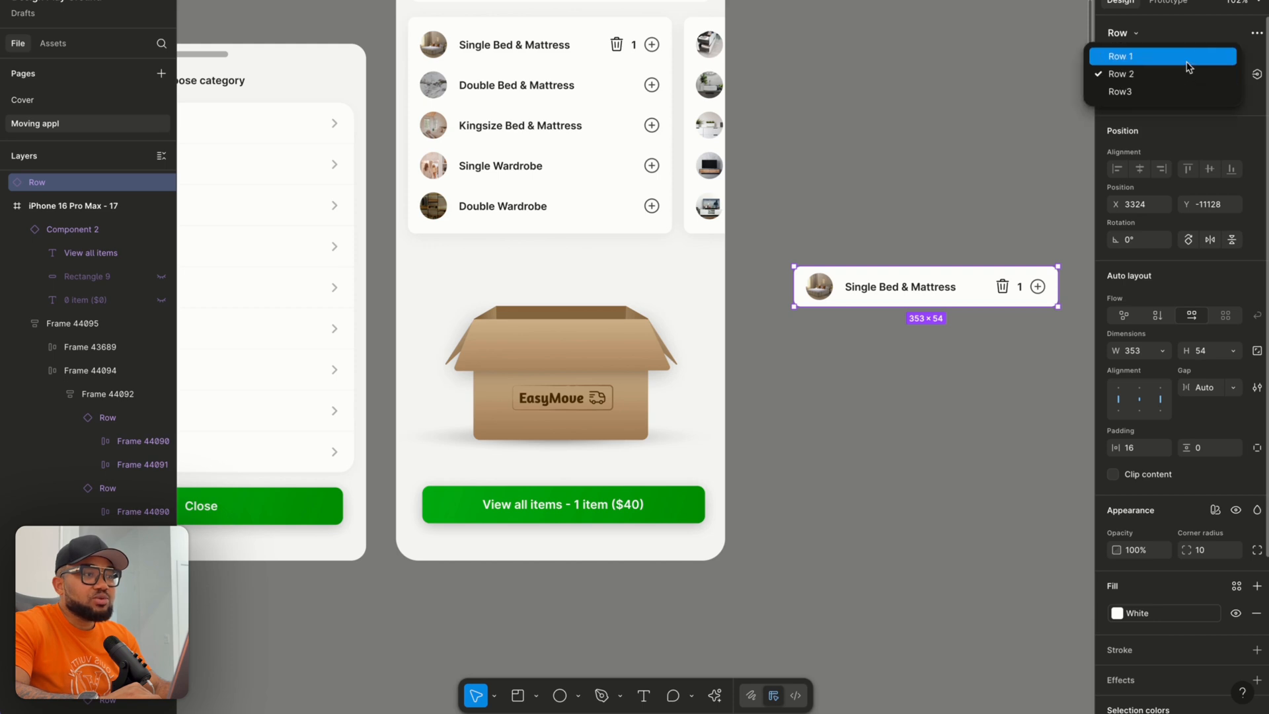
click(1192, 54)
click(1004, 378)
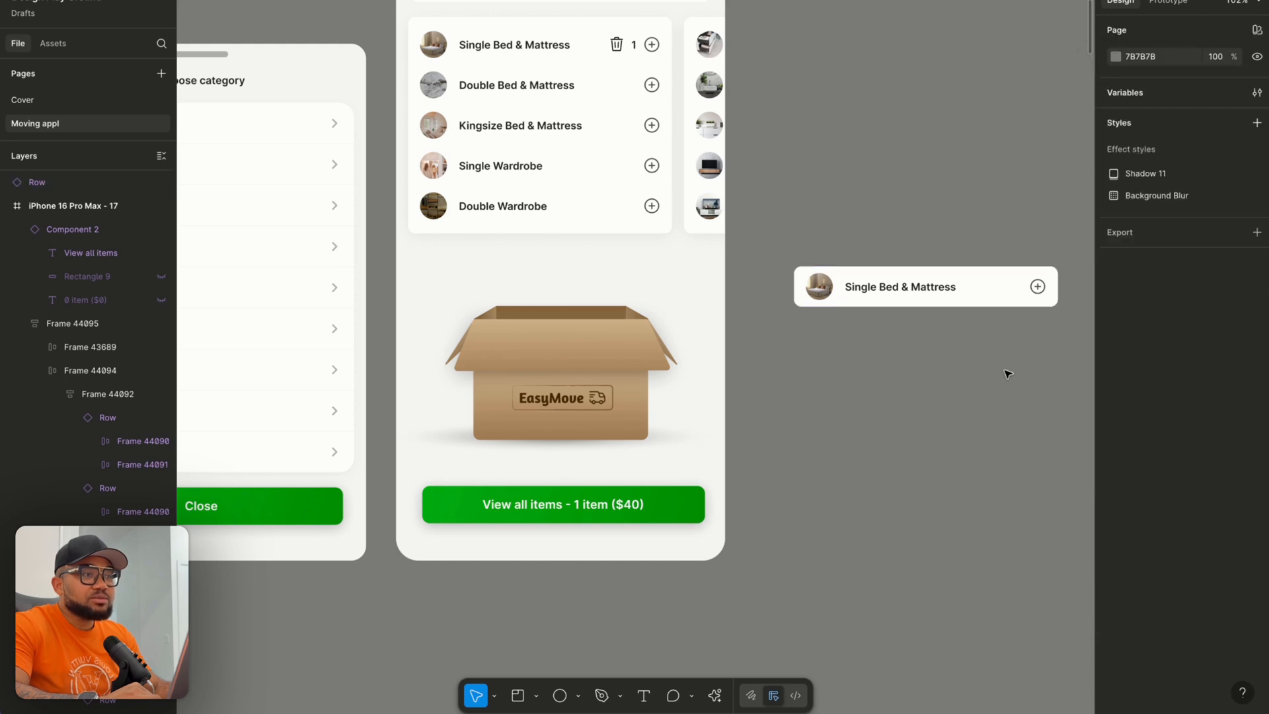
click(1036, 291)
click(963, 362)
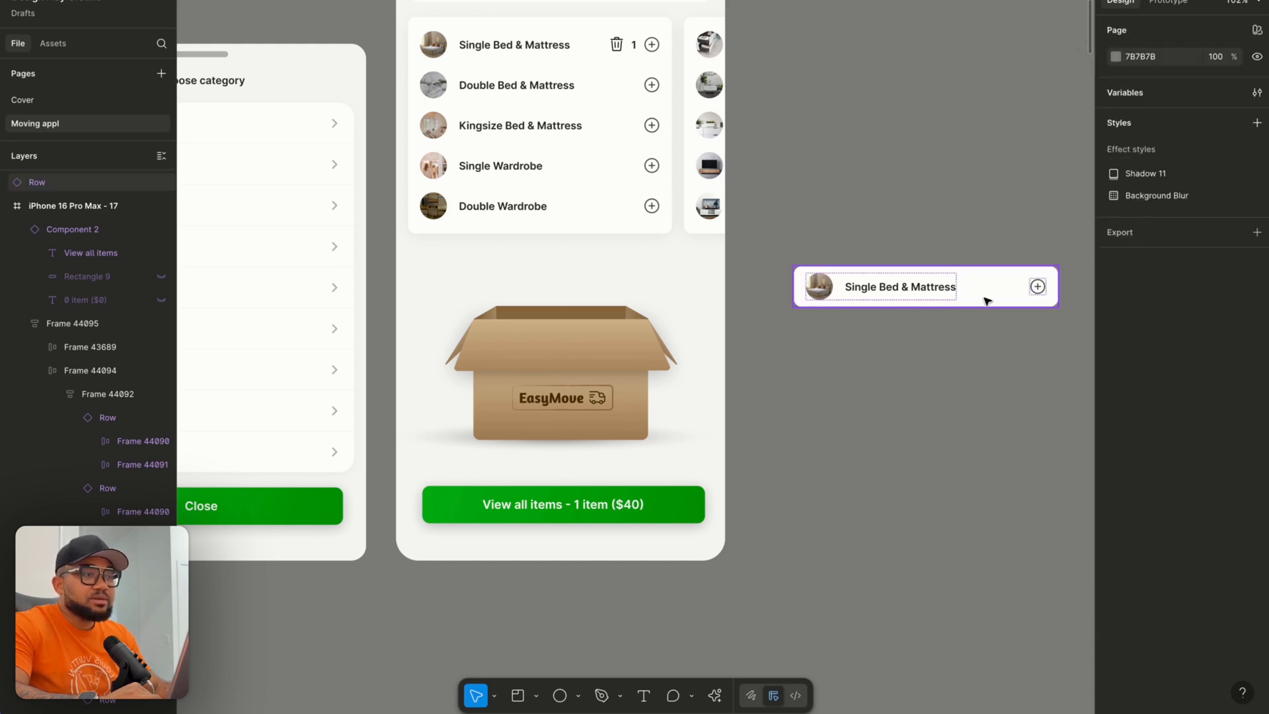
click(989, 294)
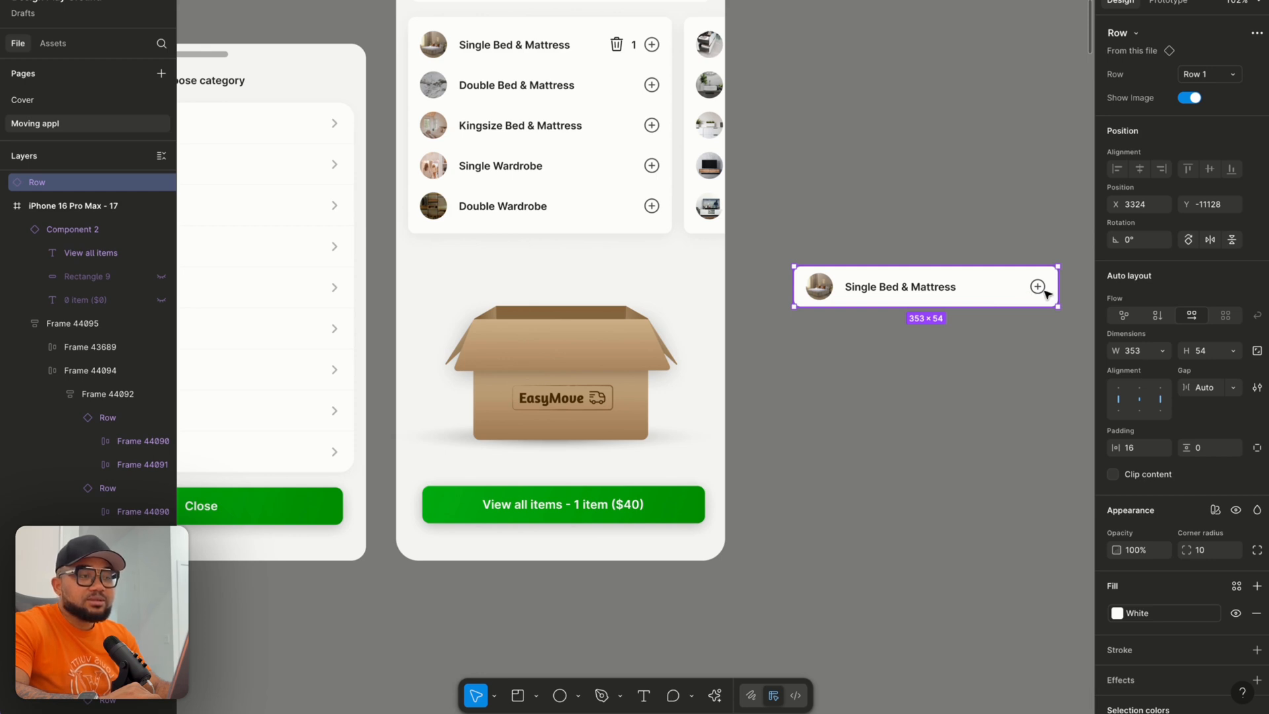
click(1207, 74)
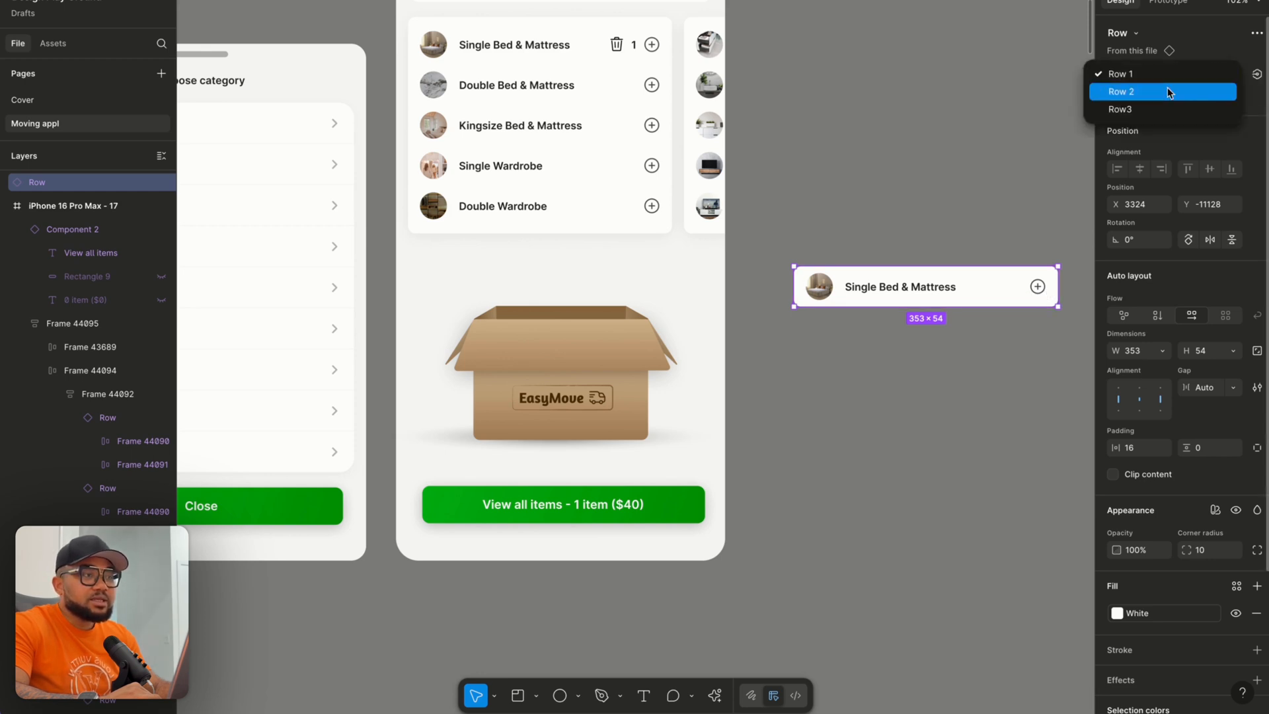
click(1166, 94)
click(970, 339)
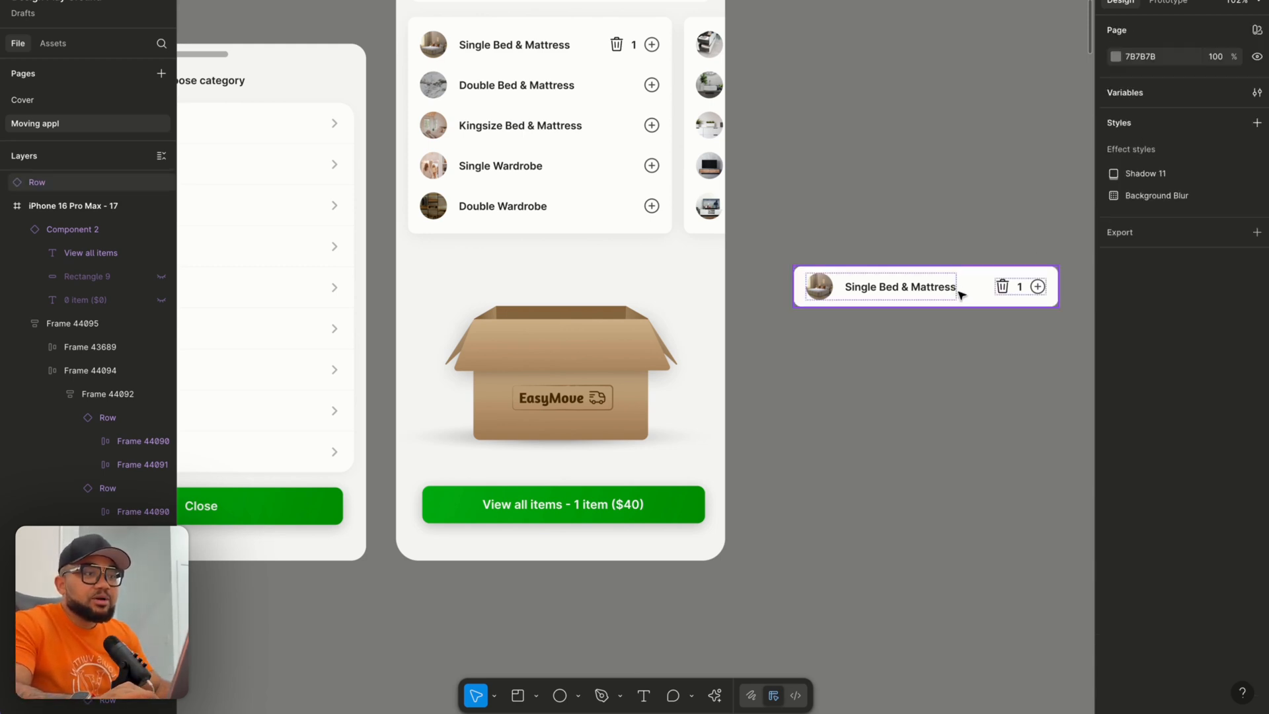
Nudge the loose Single Bed & Mattress copy slightly on the canvas and rename its layer Row 11.
drag(959, 285, 961, 295)
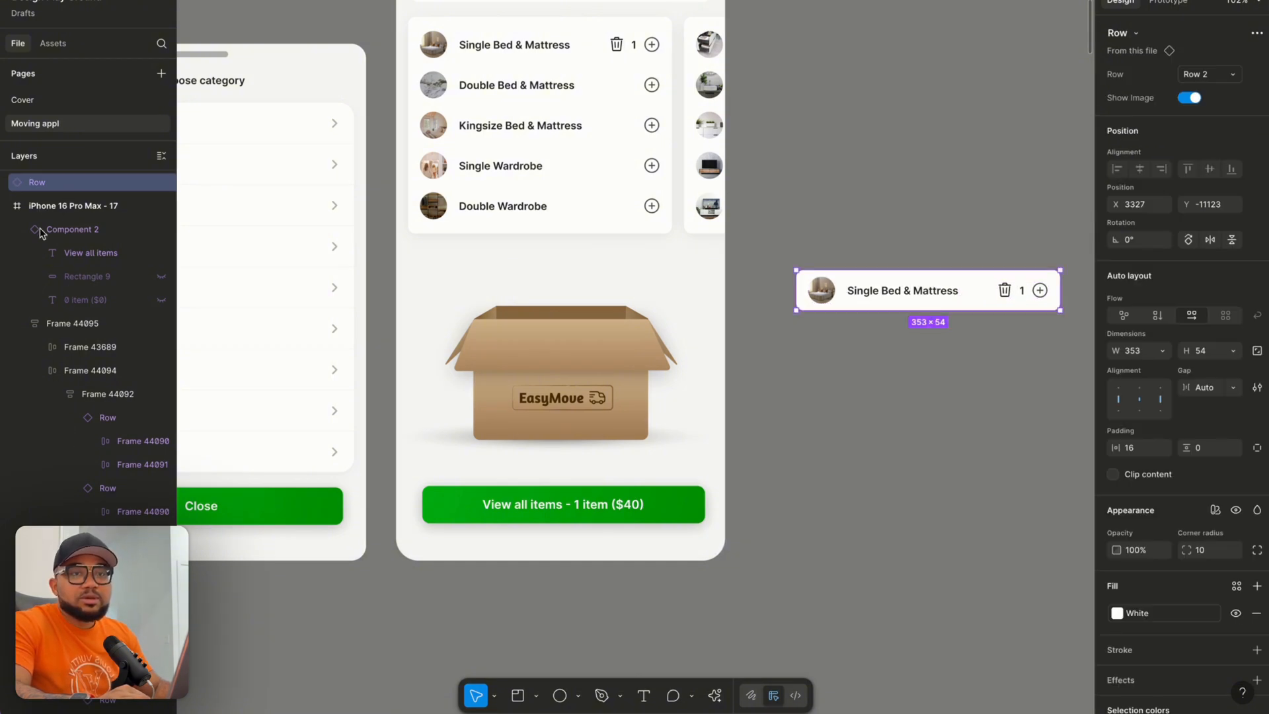
double_click(40, 182)
click(57, 188)
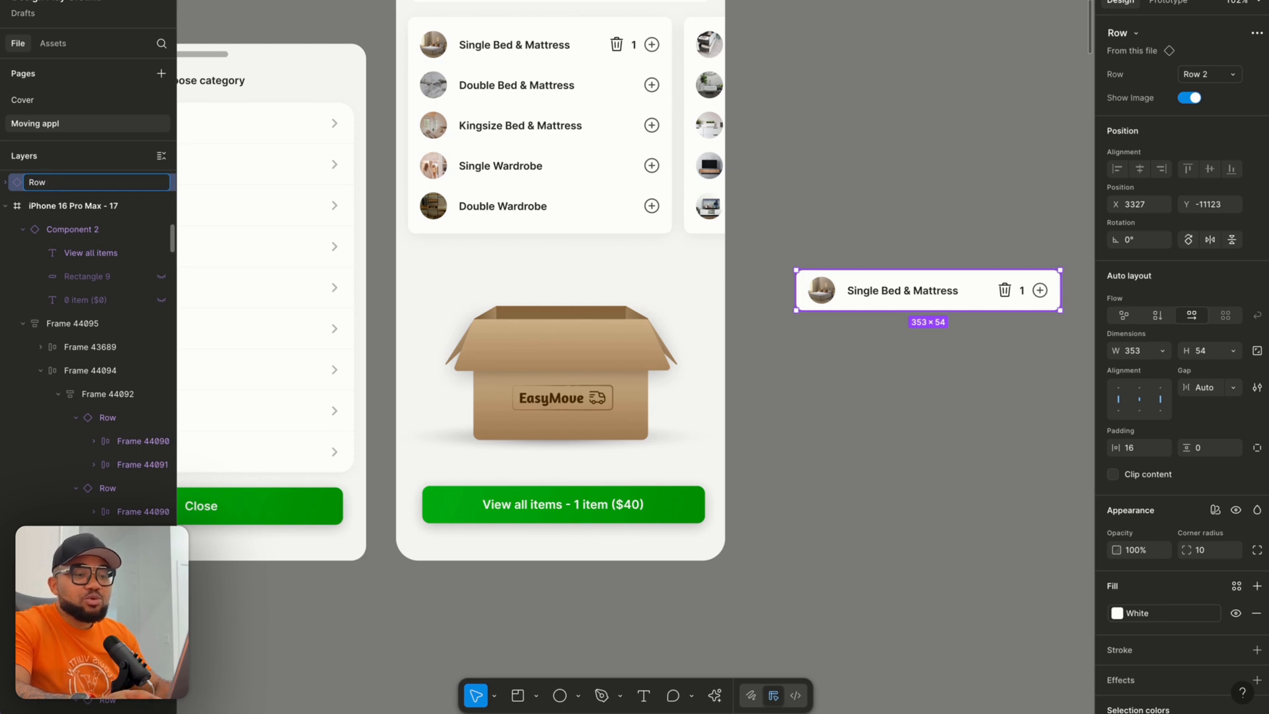
text(11)
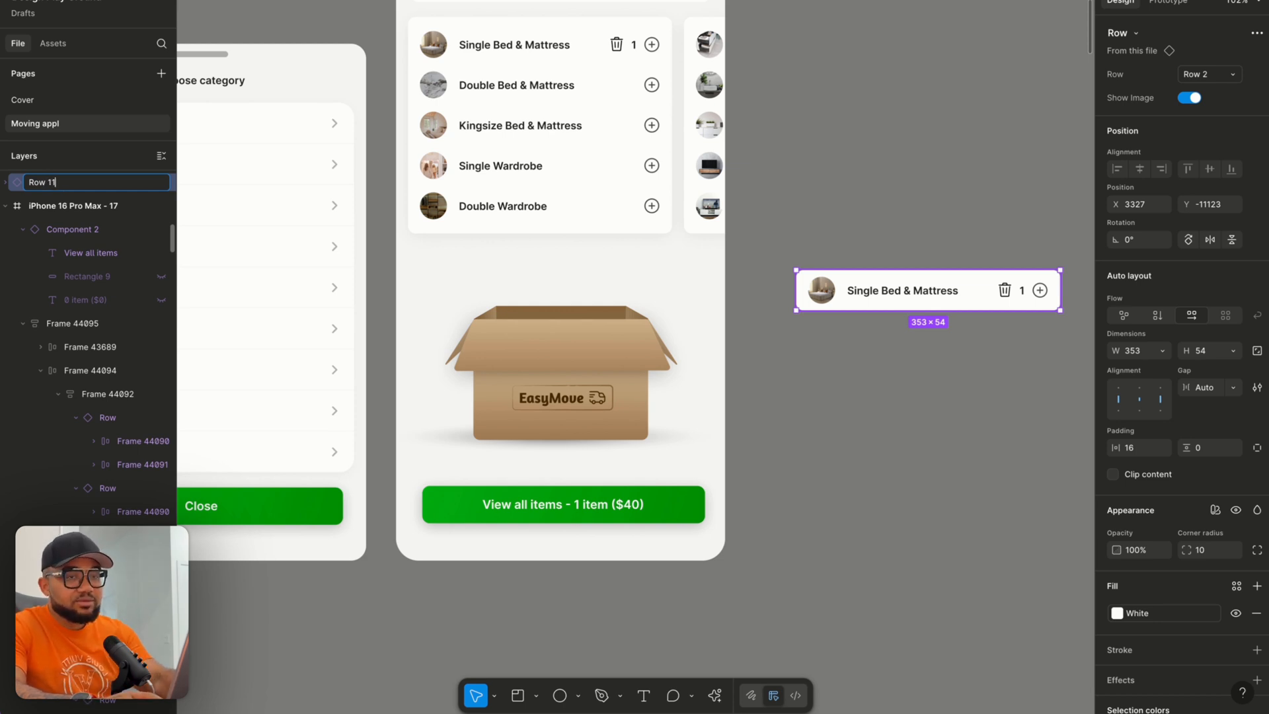
key(Return)
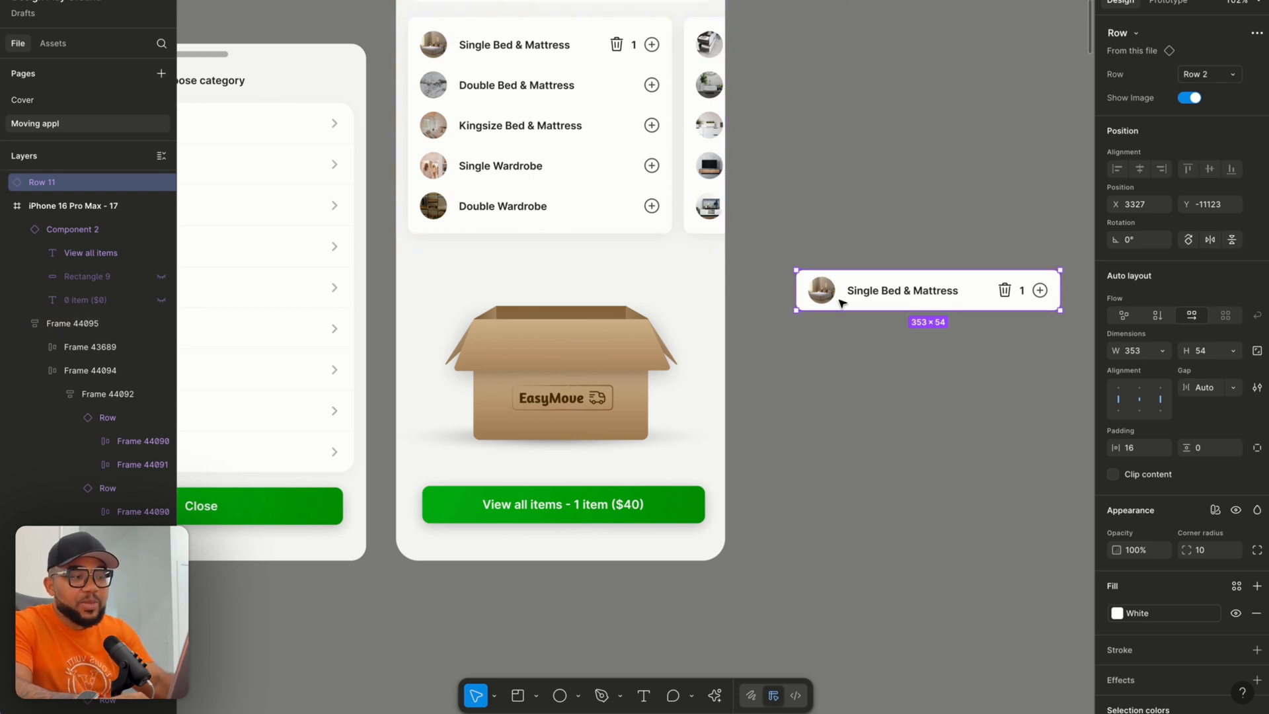
Move Row 11 from the canvas into the iPhone 16 Pro Max - 16 screen by cutting and pasting it.
key(Delete)
key(shift+1)
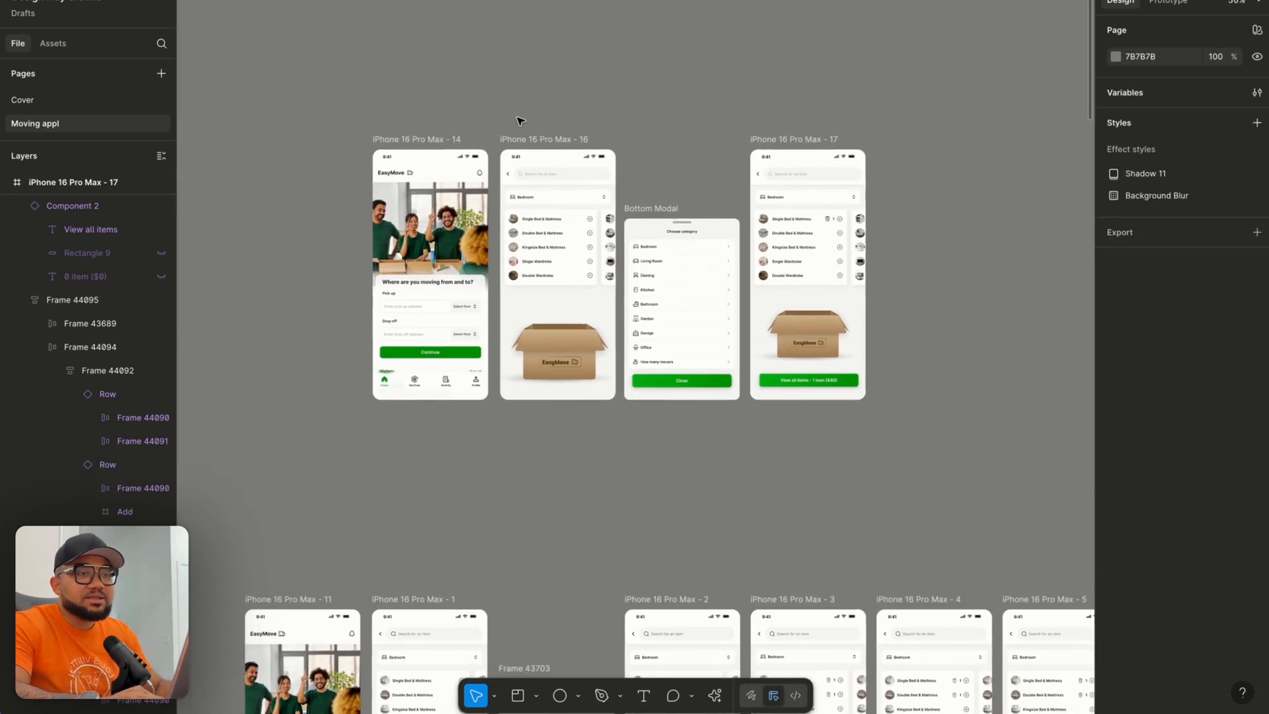
click(509, 139)
key(ctrl+z)
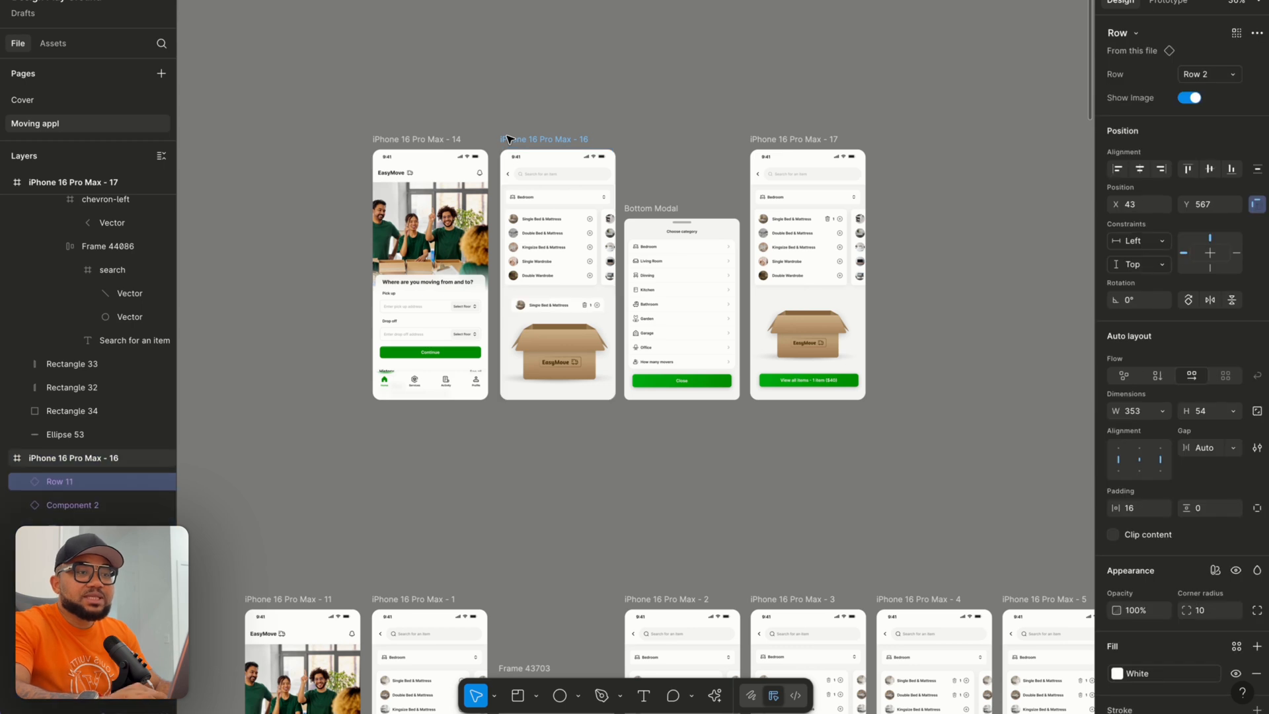
Rotate Row 11 to about 53° and move it up across the lower part of the item list.
scroll(509, 138, up, 5)
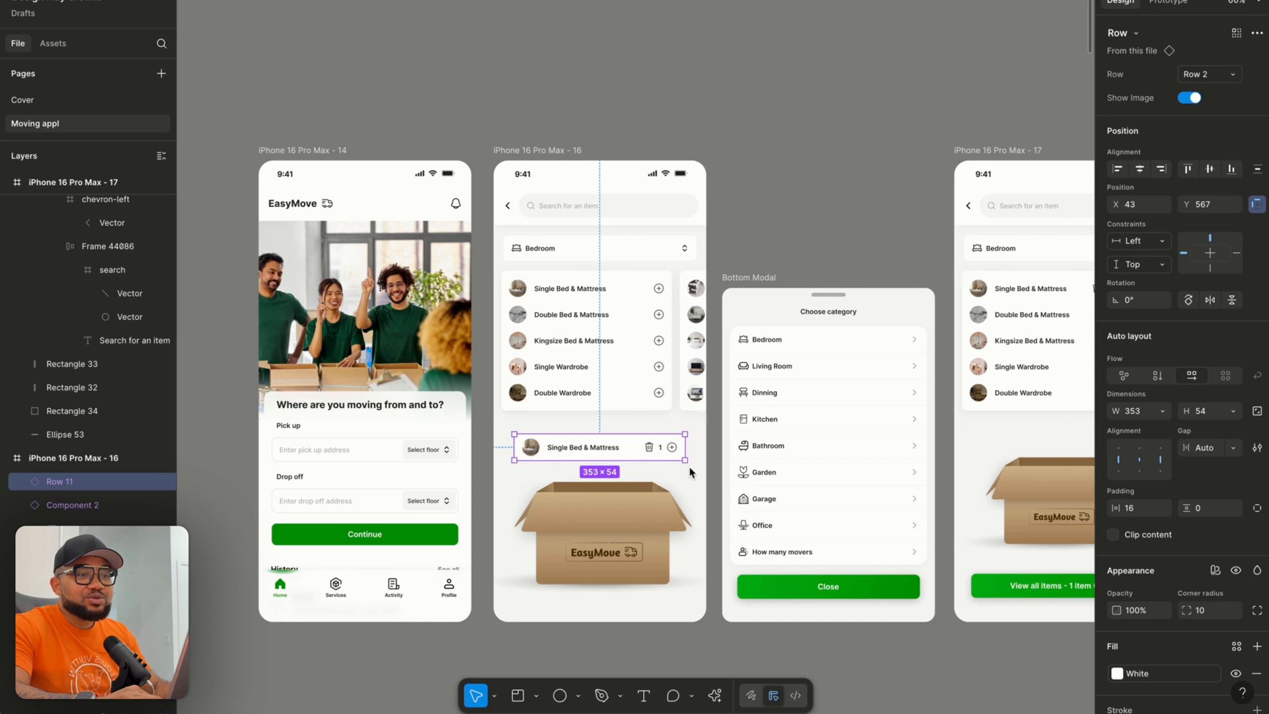
drag(688, 465, 649, 396)
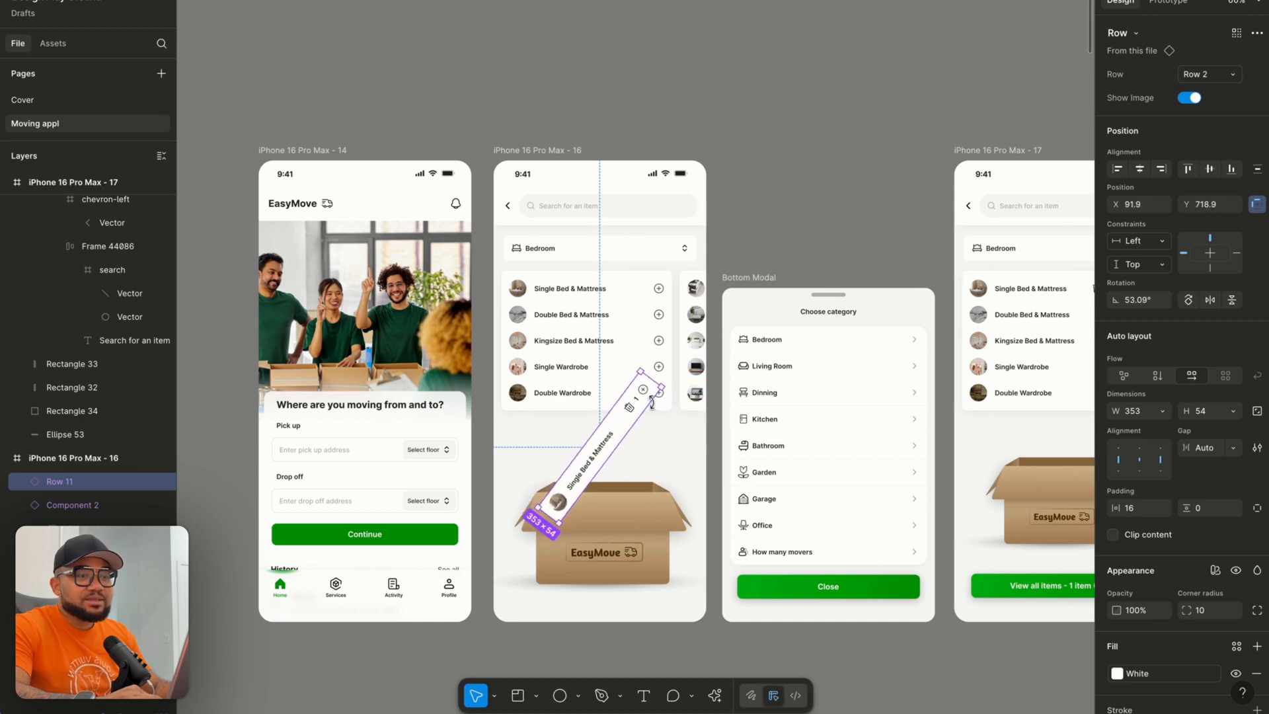
drag(570, 472, 541, 430)
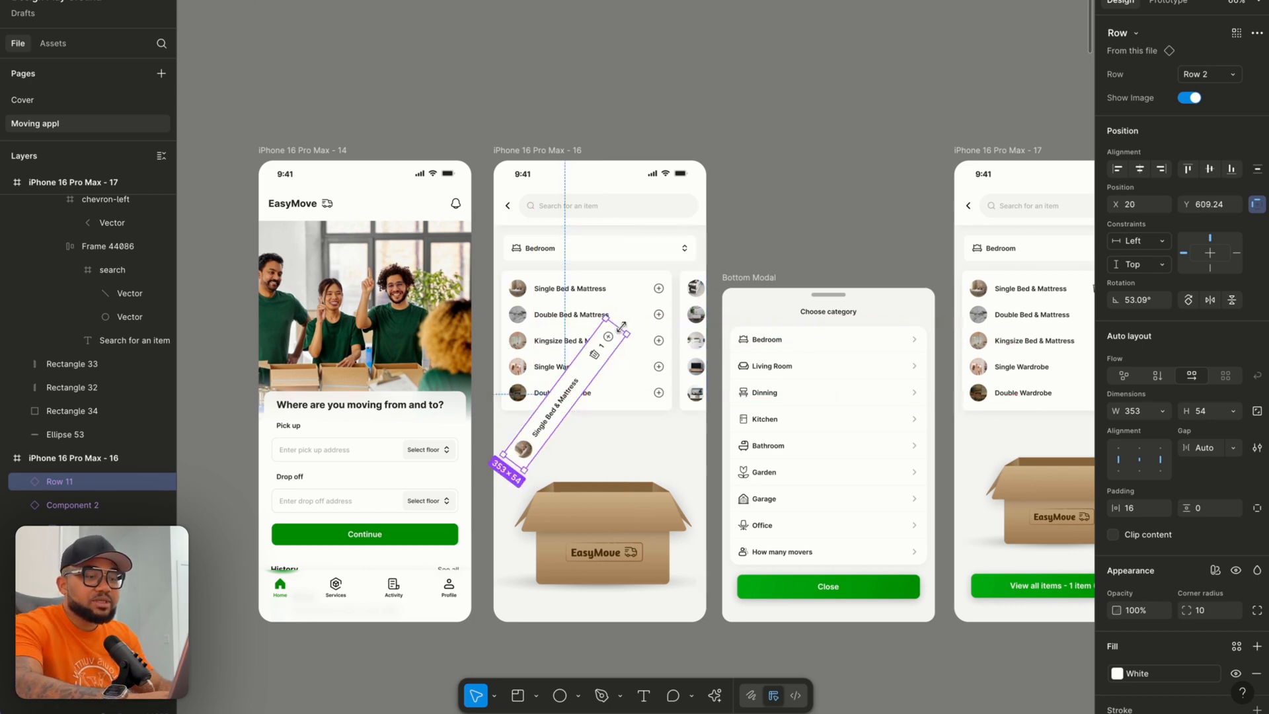
Enlarge Row 11 to about 493 × 75 and place it behind the item list in iPhone 16 Pro Max - 16.
key(k)
drag(621, 326, 655, 245)
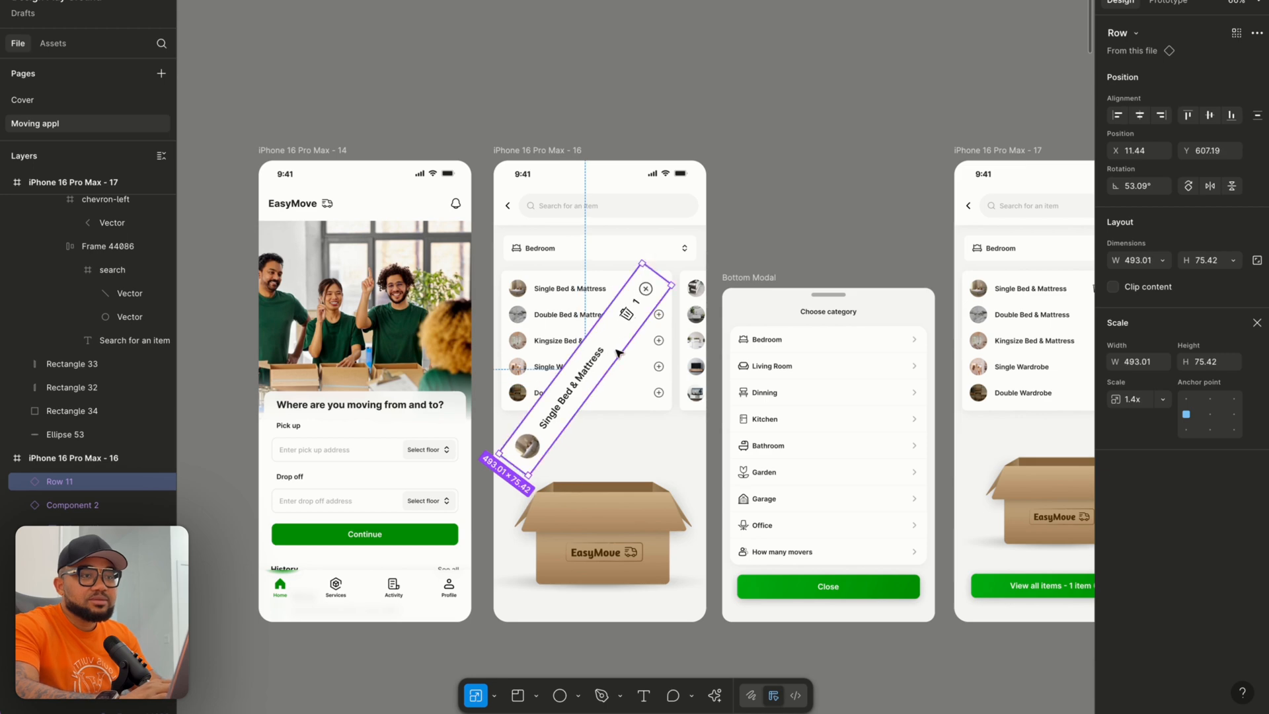
drag(615, 349, 598, 266)
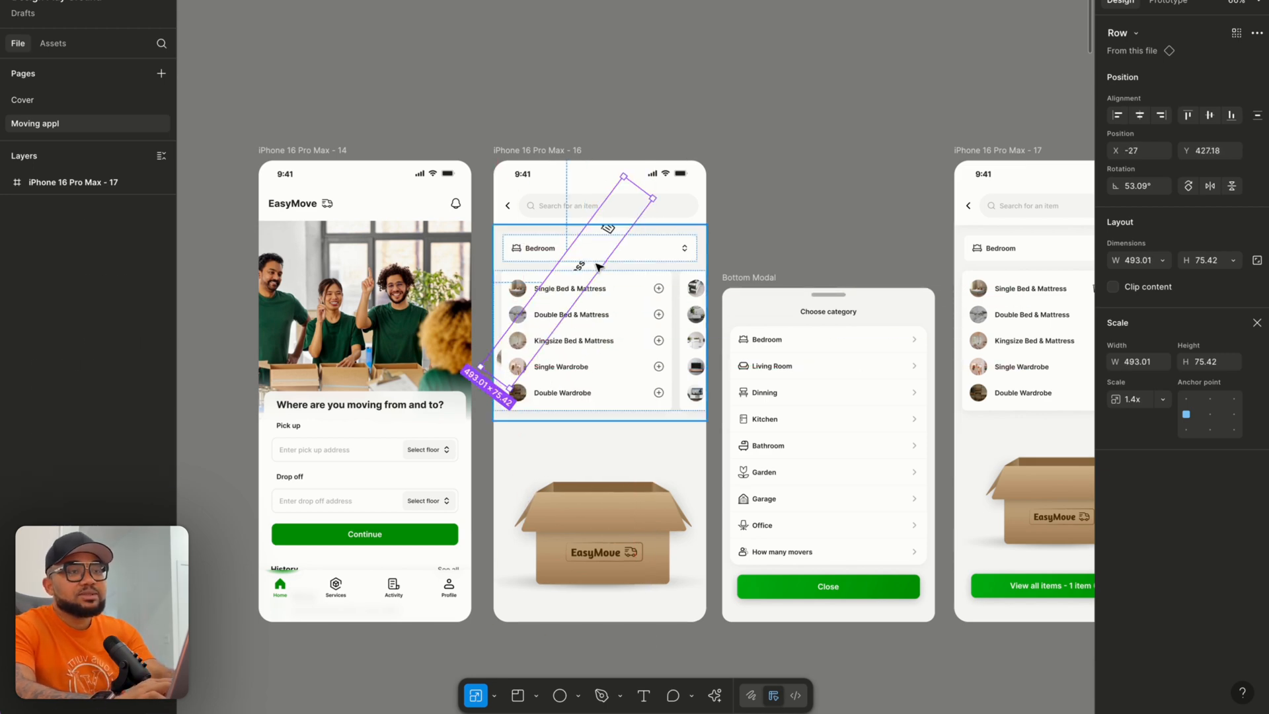
key(v)
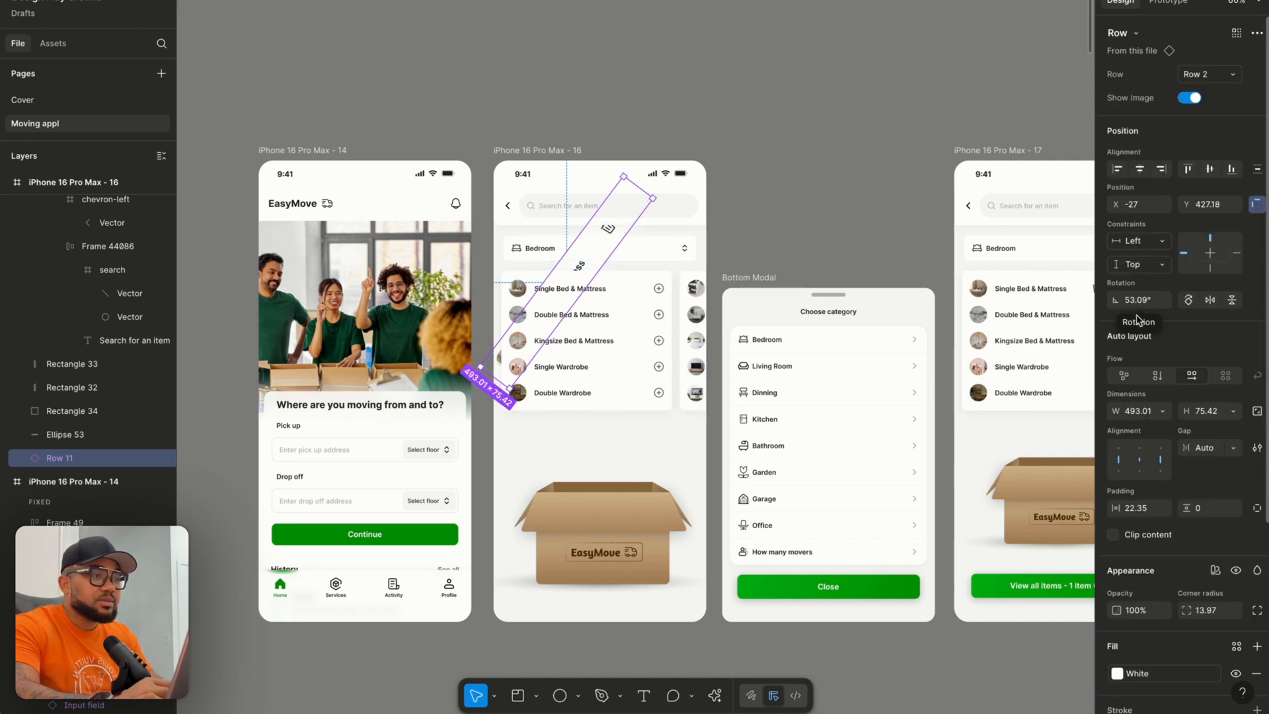
Set the opacity of Row 11 in iPhone 16 Pro Max - 16 to 0%.
scroll(1150, 441, down, 5)
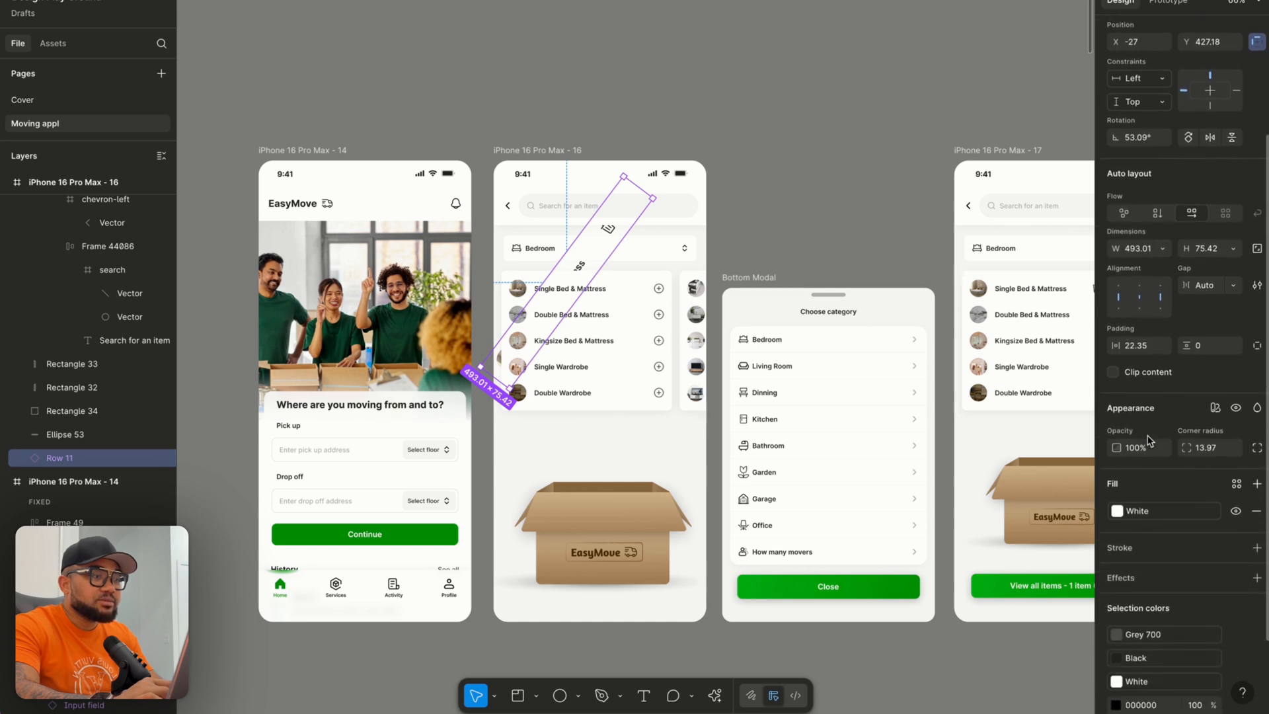
text(0)
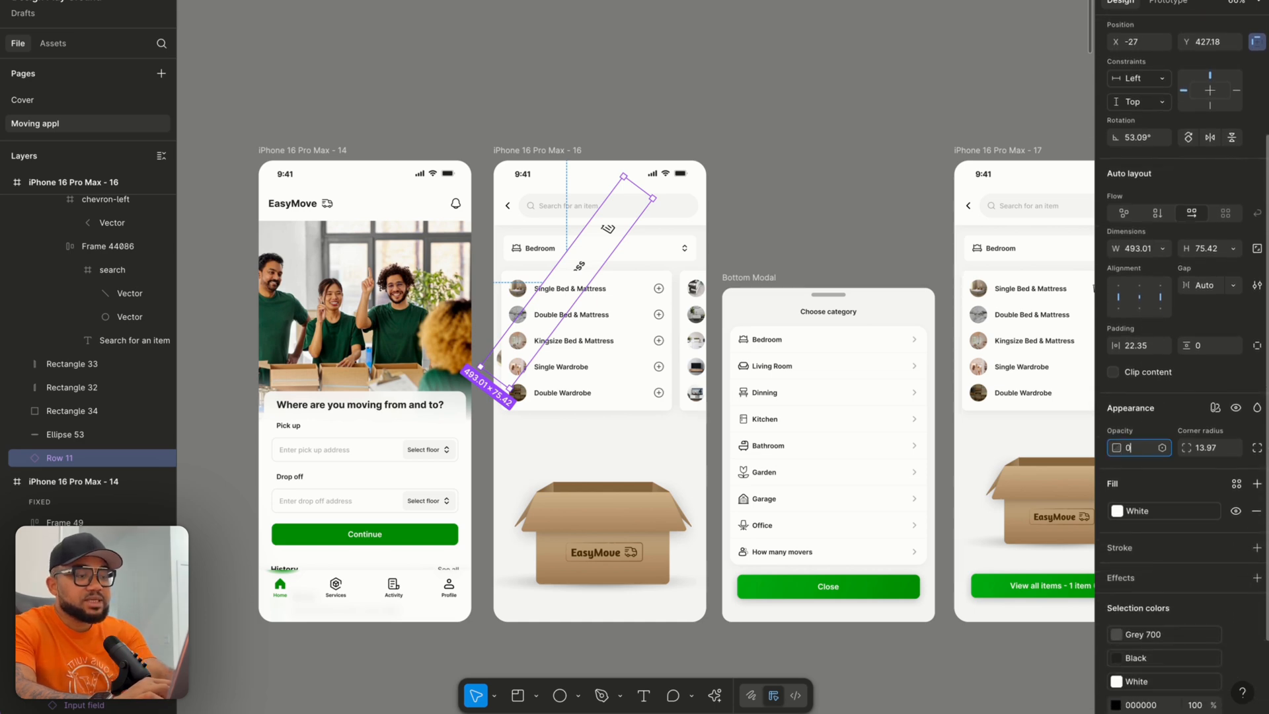
click(691, 51)
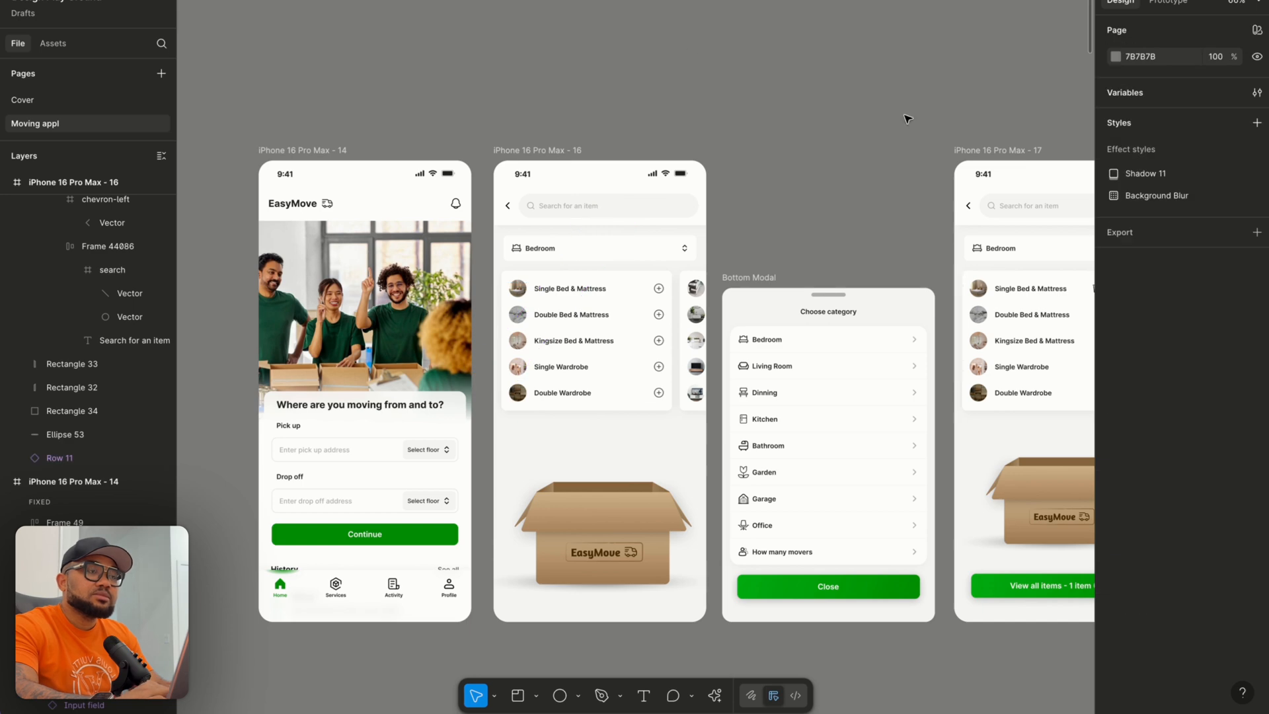
Paste the unrotated Row 11 into the iPhone 16 Pro Max - 17 screen and rotate it to about -41°.
click(984, 150)
scroll(987, 153, right, 5)
scroll(987, 154, down, 2)
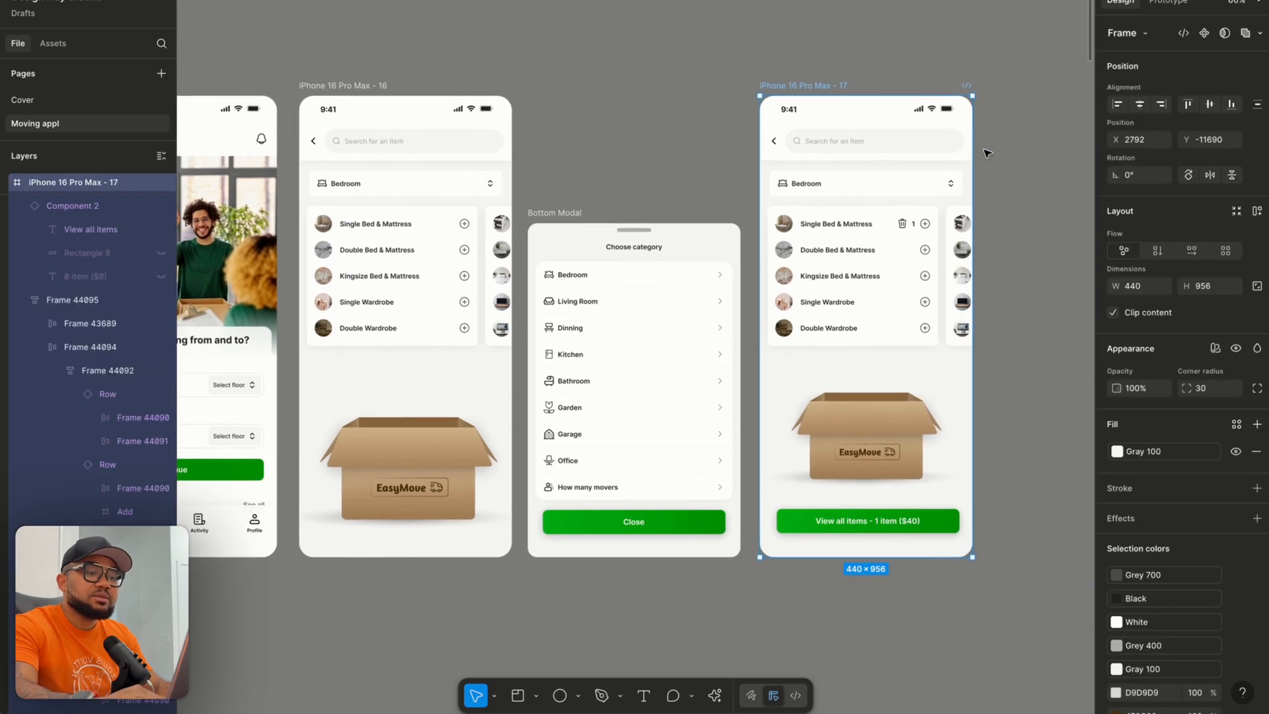
key(ctrl+z)
scroll(1021, 372, up, 3)
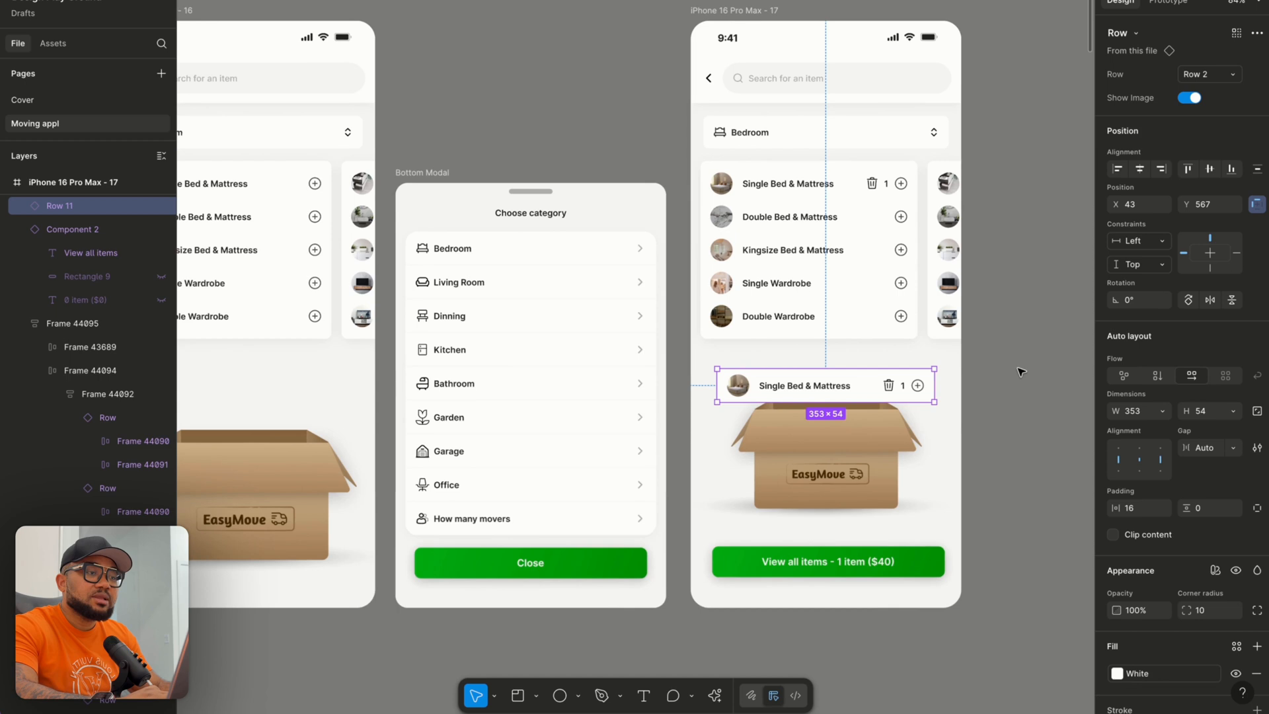
scroll(1020, 372, up, 1)
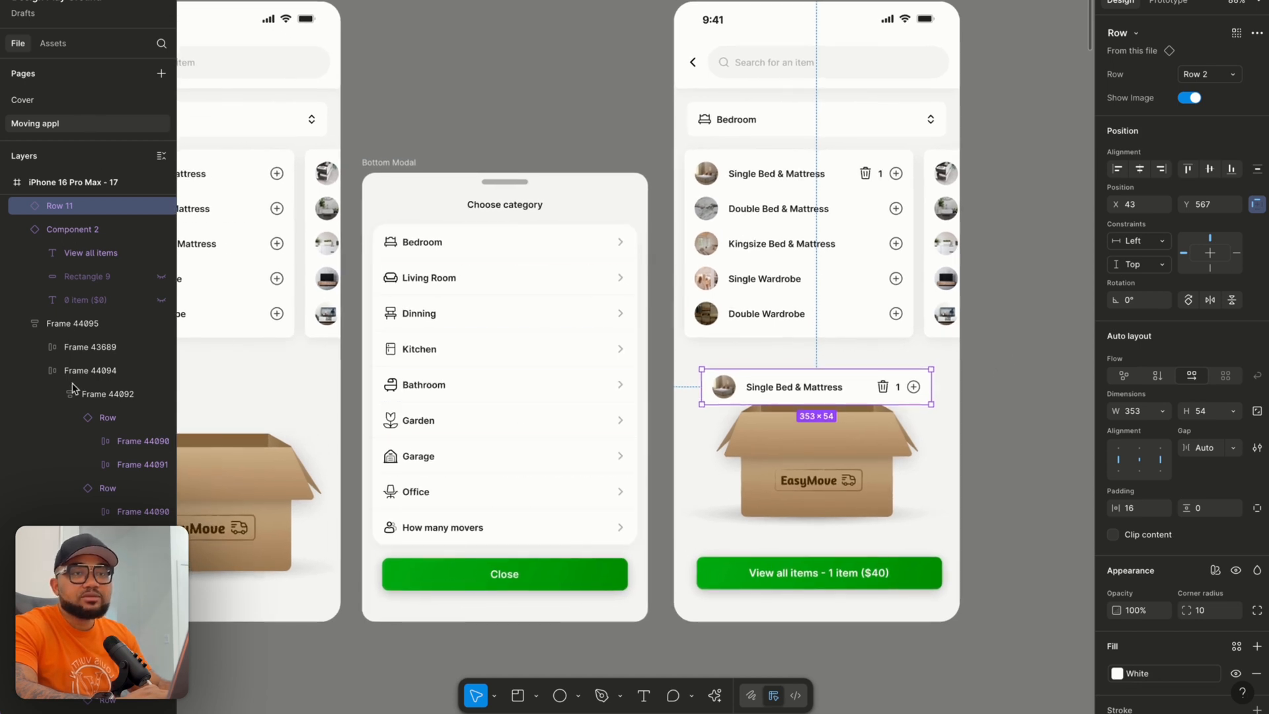
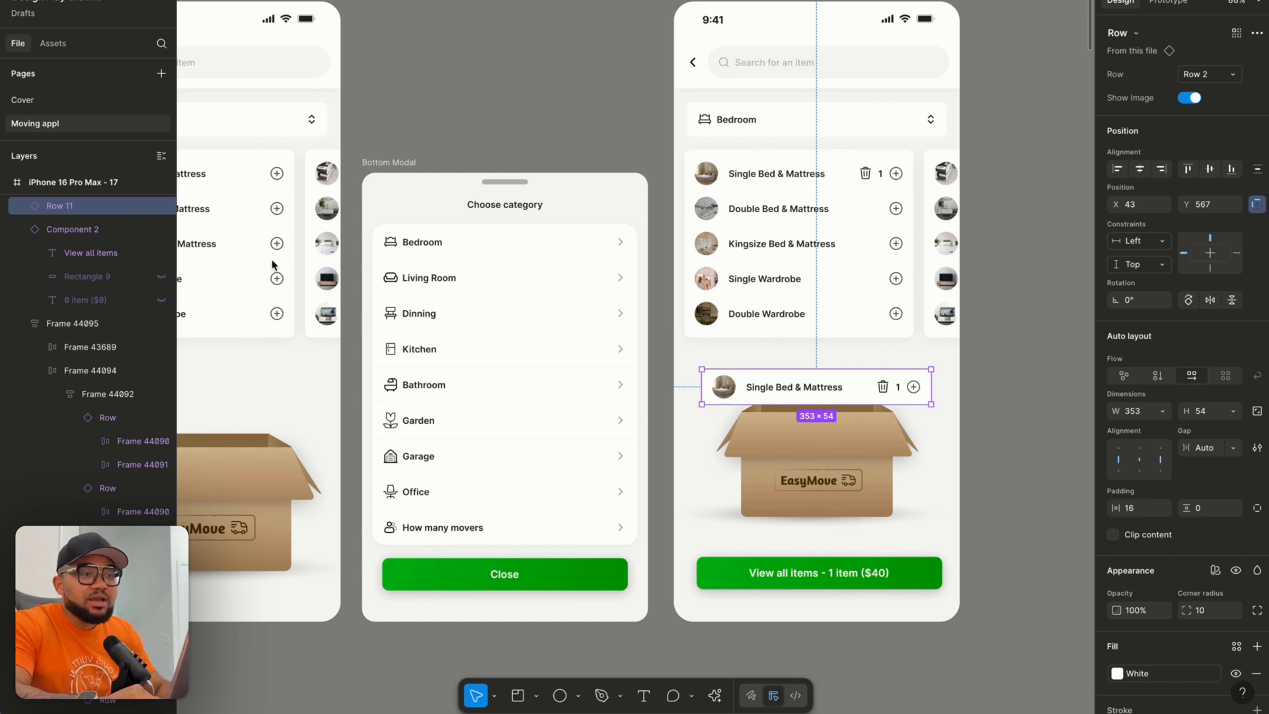
scroll(584, 371, right, 5)
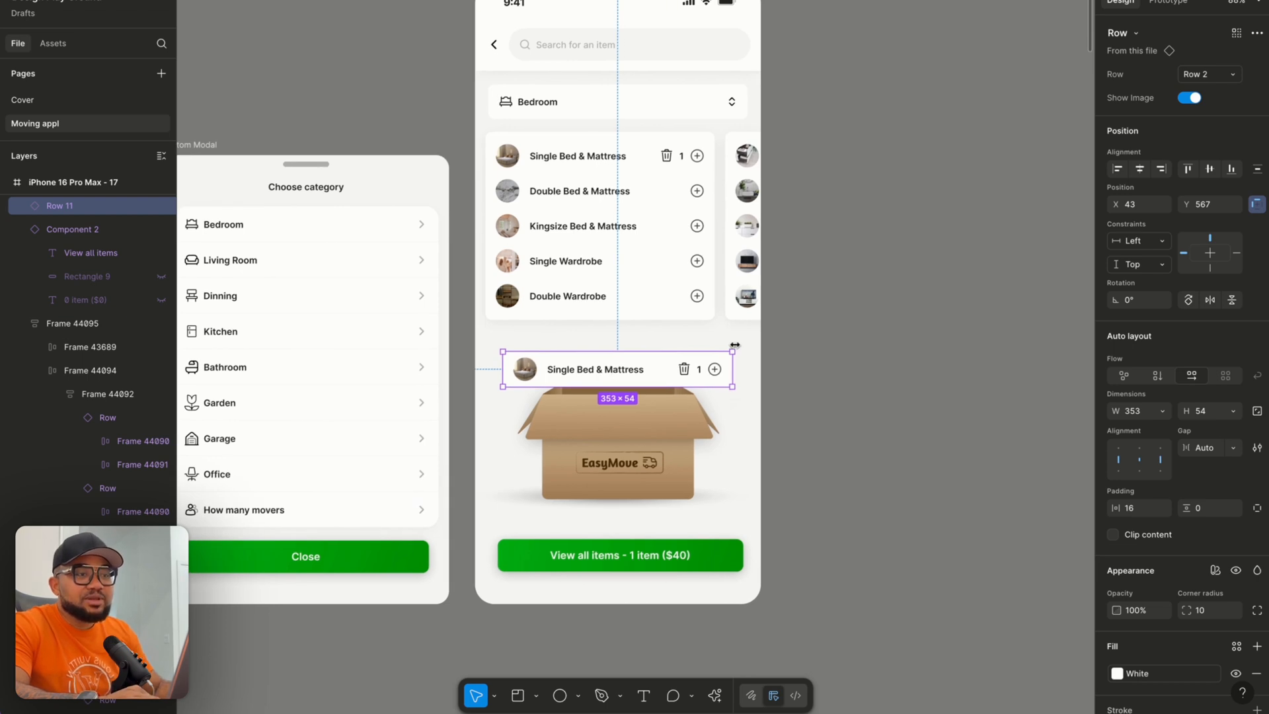
drag(735, 346, 747, 437)
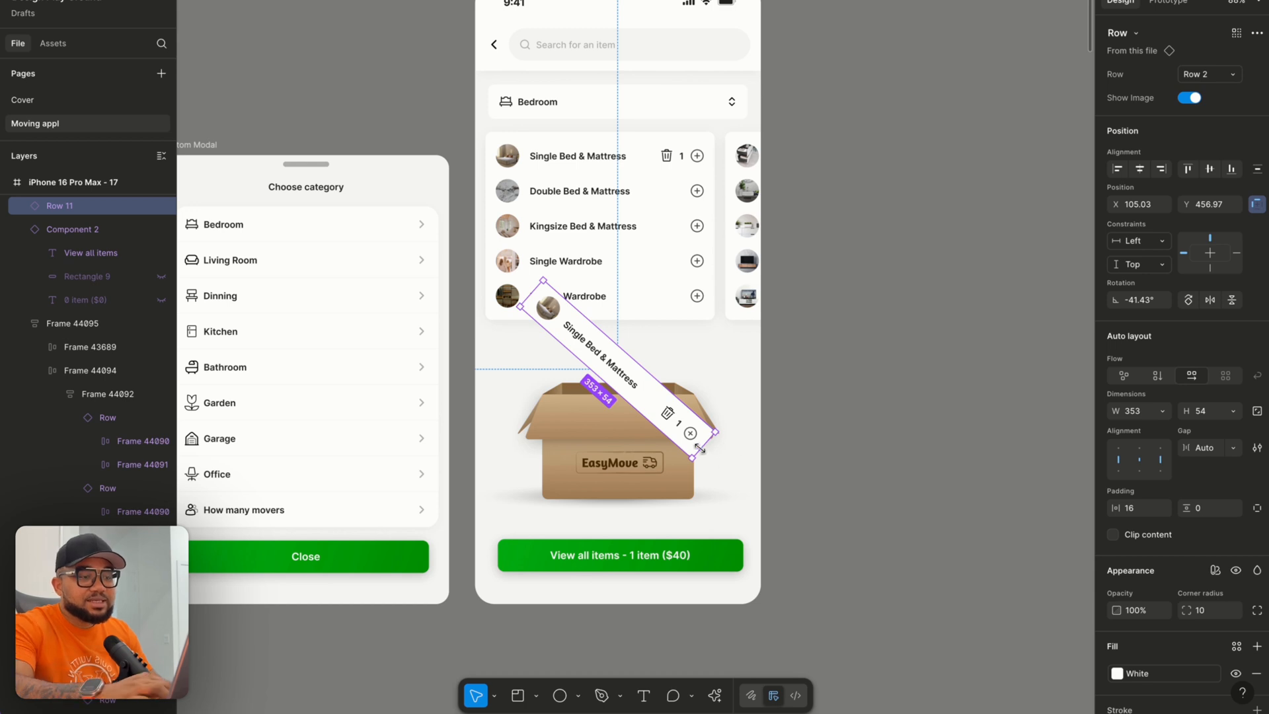
Shrink the rotated Row 11 to about 190 × 33 and move it down over the open box.
key(k)
drag(699, 448, 640, 380)
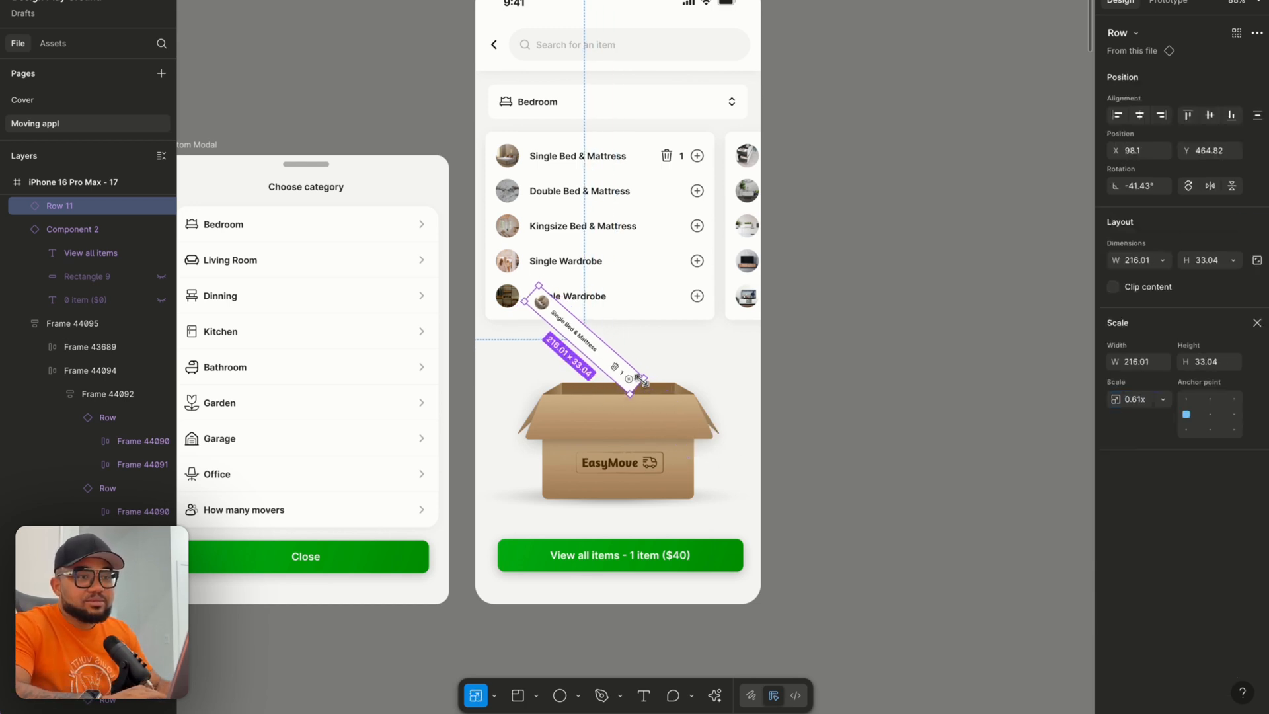
ctrl+scroll(641, 379, up, 5)
key(v)
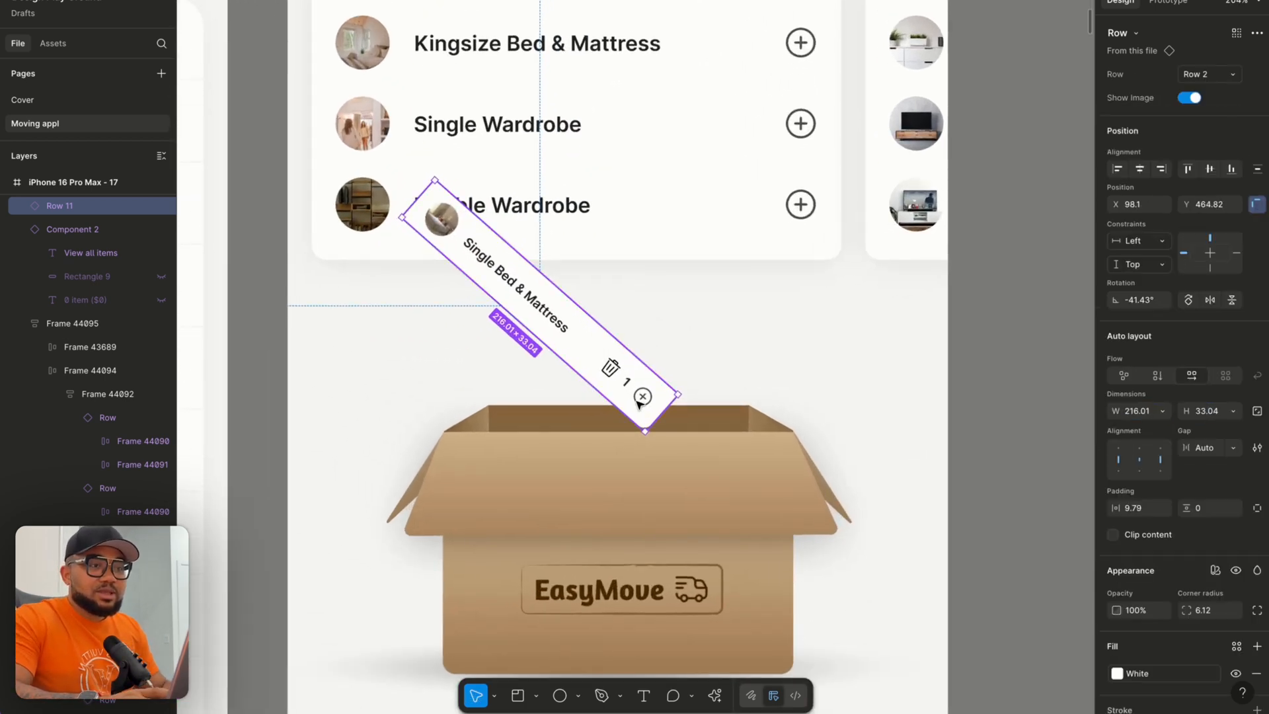
drag(663, 411, 632, 387)
drag(450, 233, 492, 397)
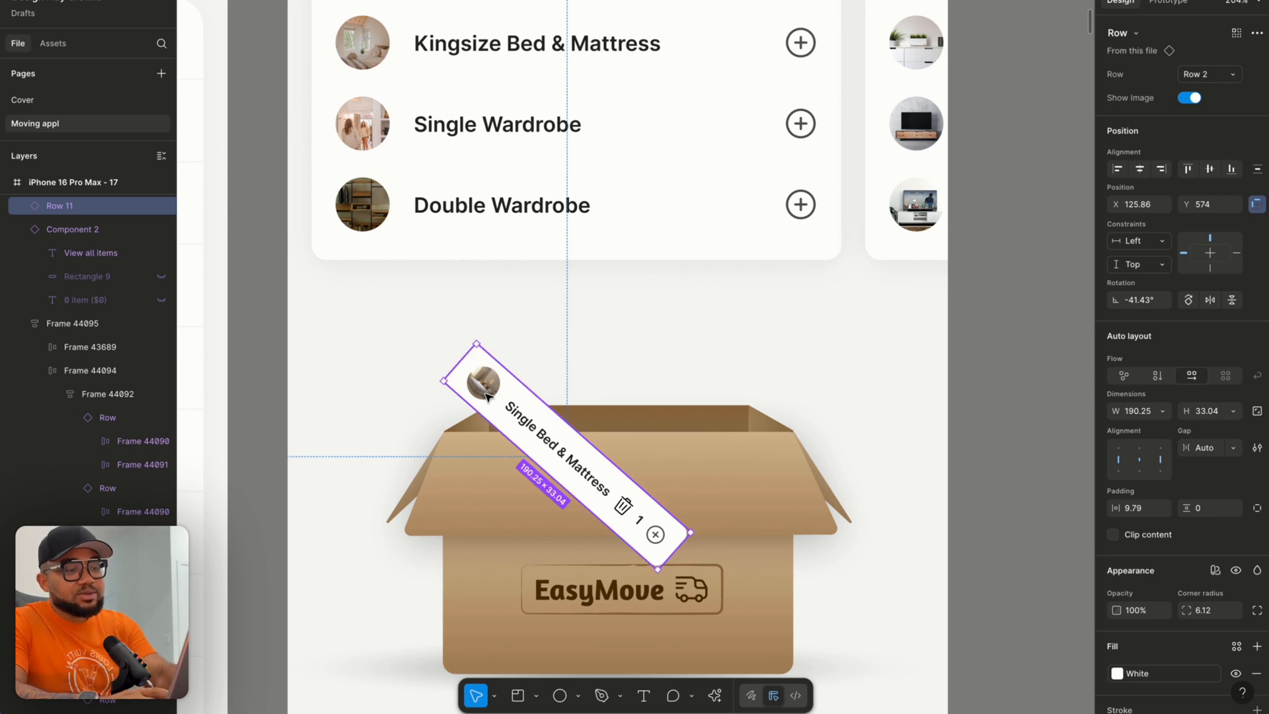
Layer Row 11 behind the box front but above Rectangle 34, and shift it right to about X 140, Y 575.
key(ctrl+shift+bracketleft)
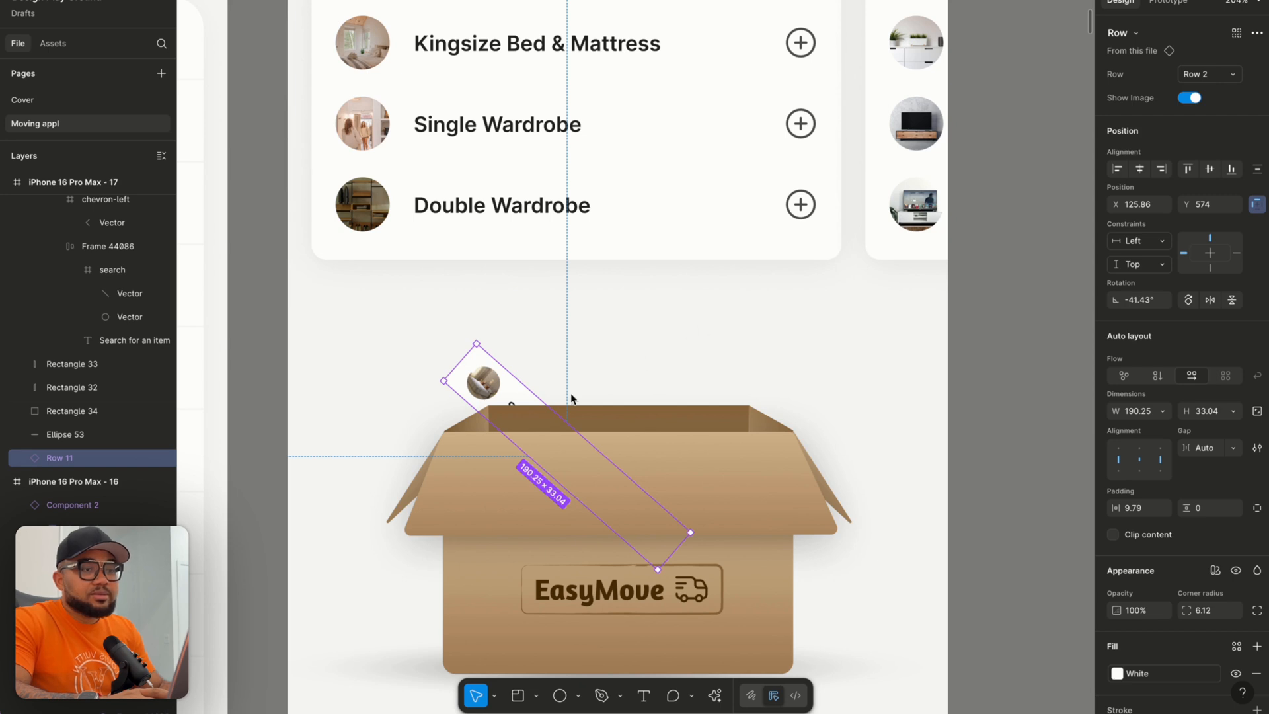
click(592, 415)
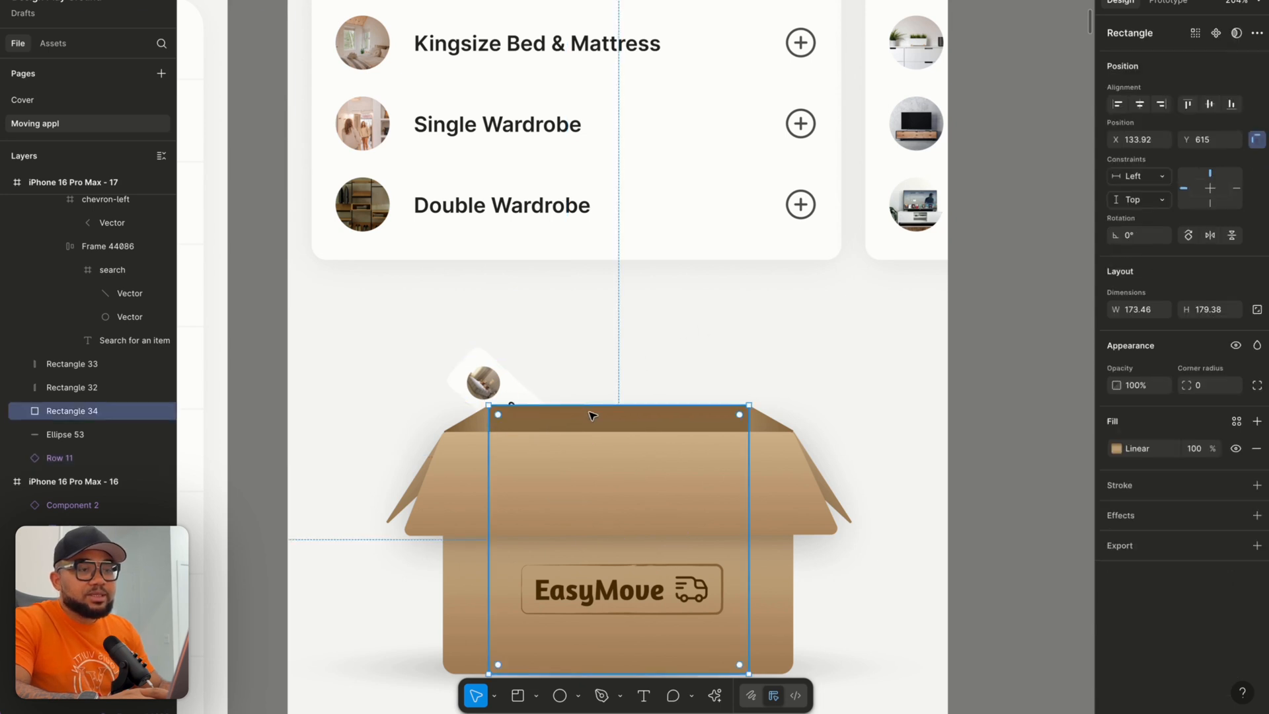
key(ctrl+shift+bracketleft)
scroll(491, 403, right, 1)
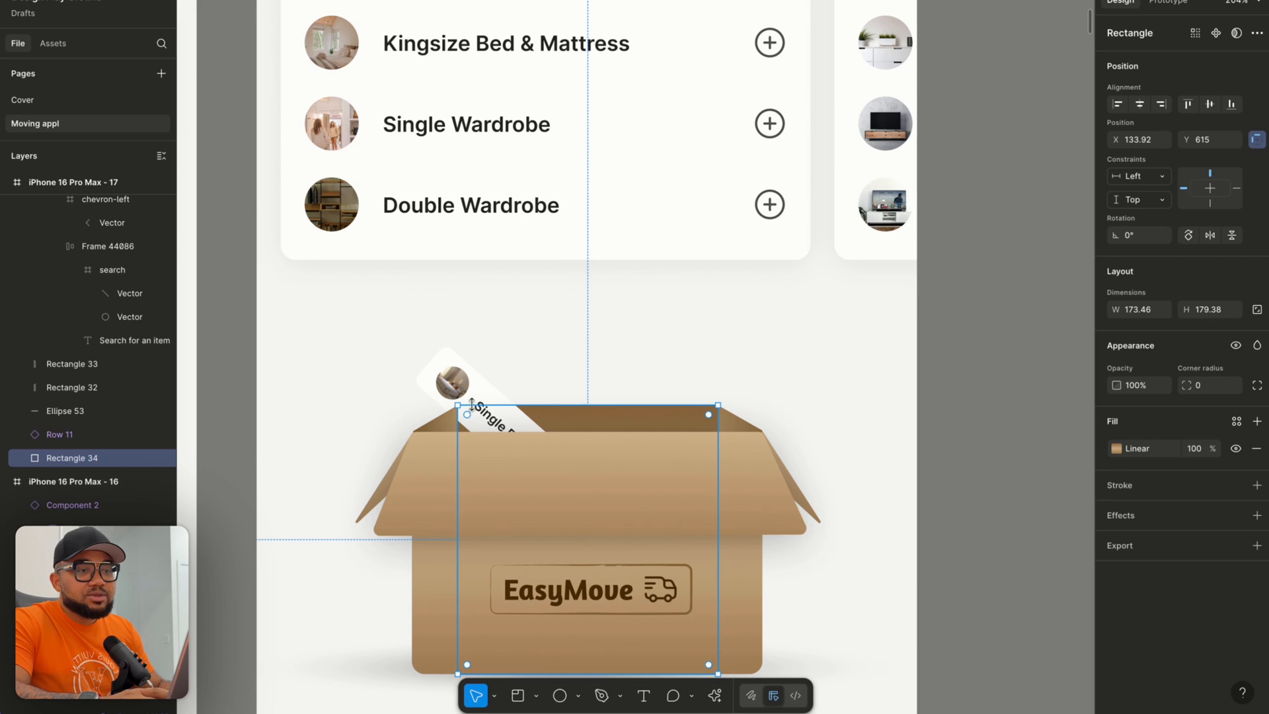
click(439, 425)
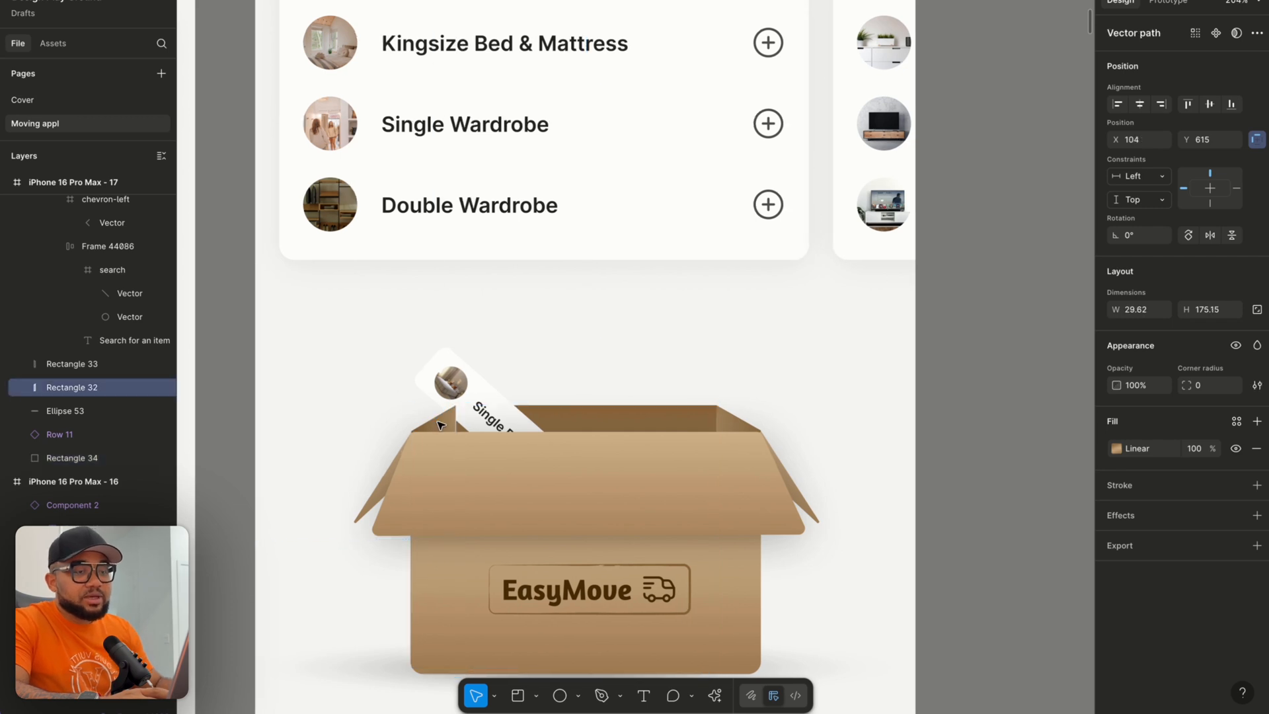
drag(438, 394, 464, 395)
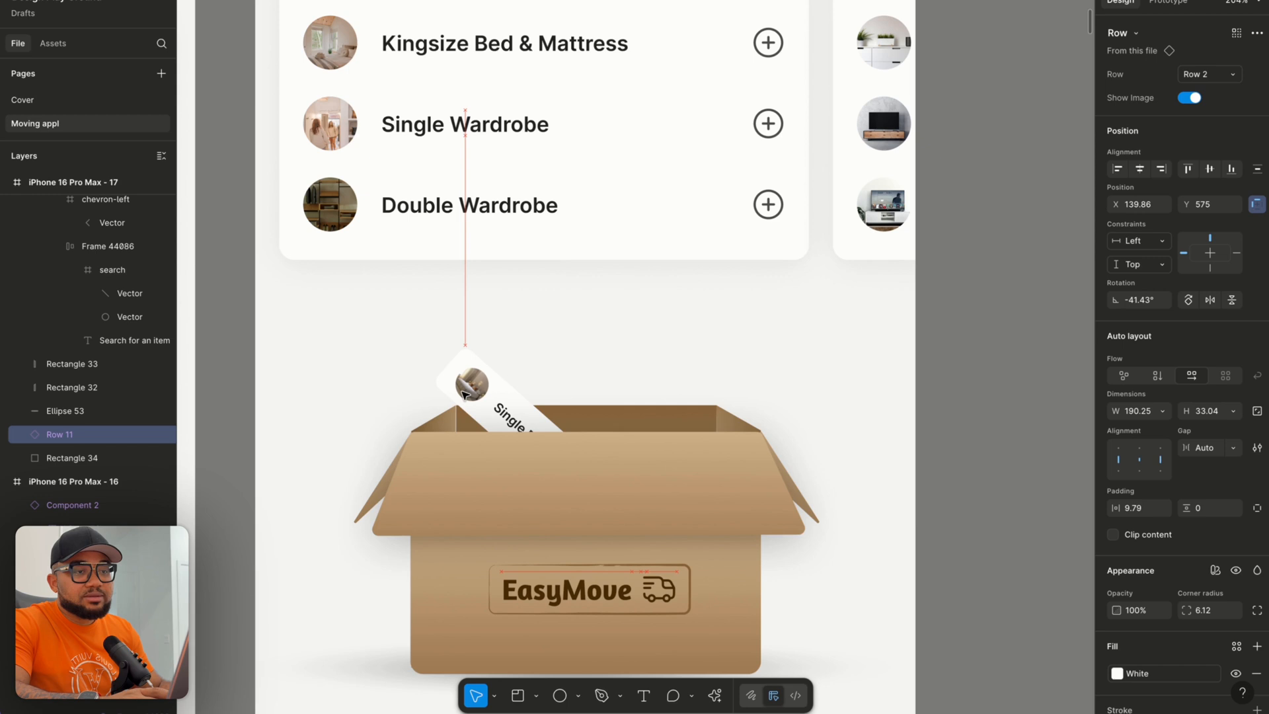
click(359, 371)
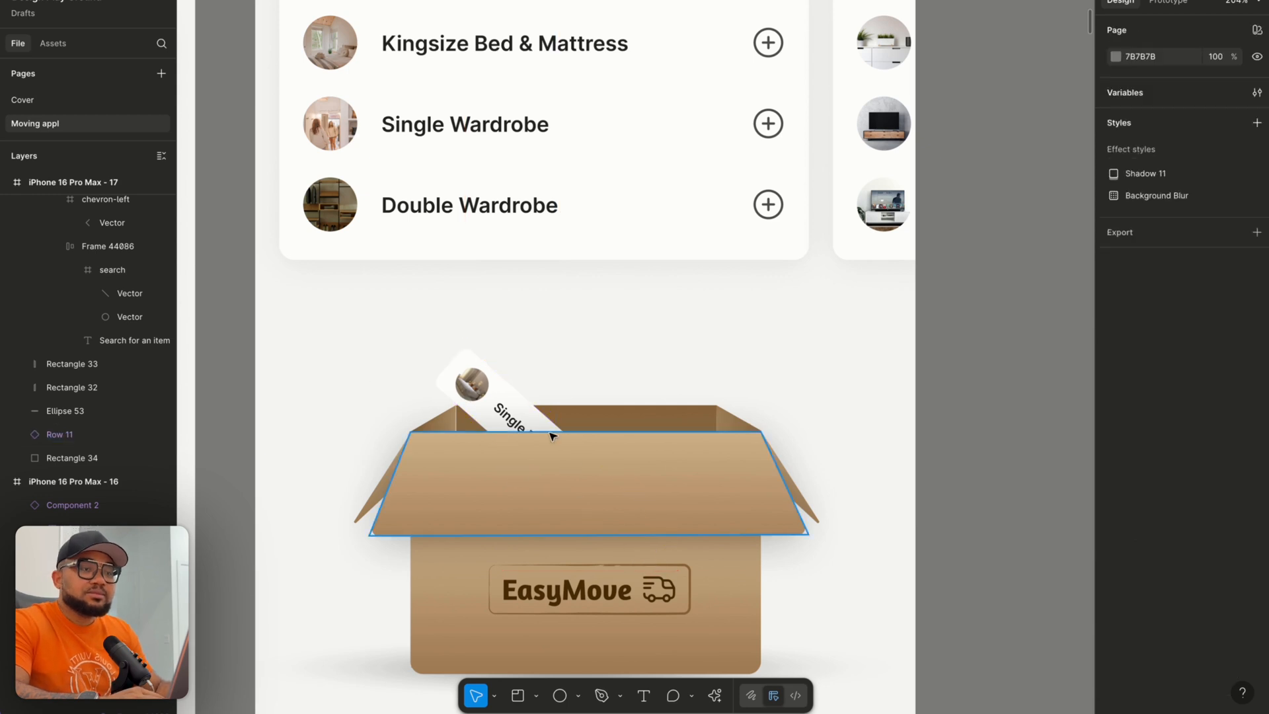
Add a drop shadow with a blur of 20 to Row 11 in the box.
click(505, 402)
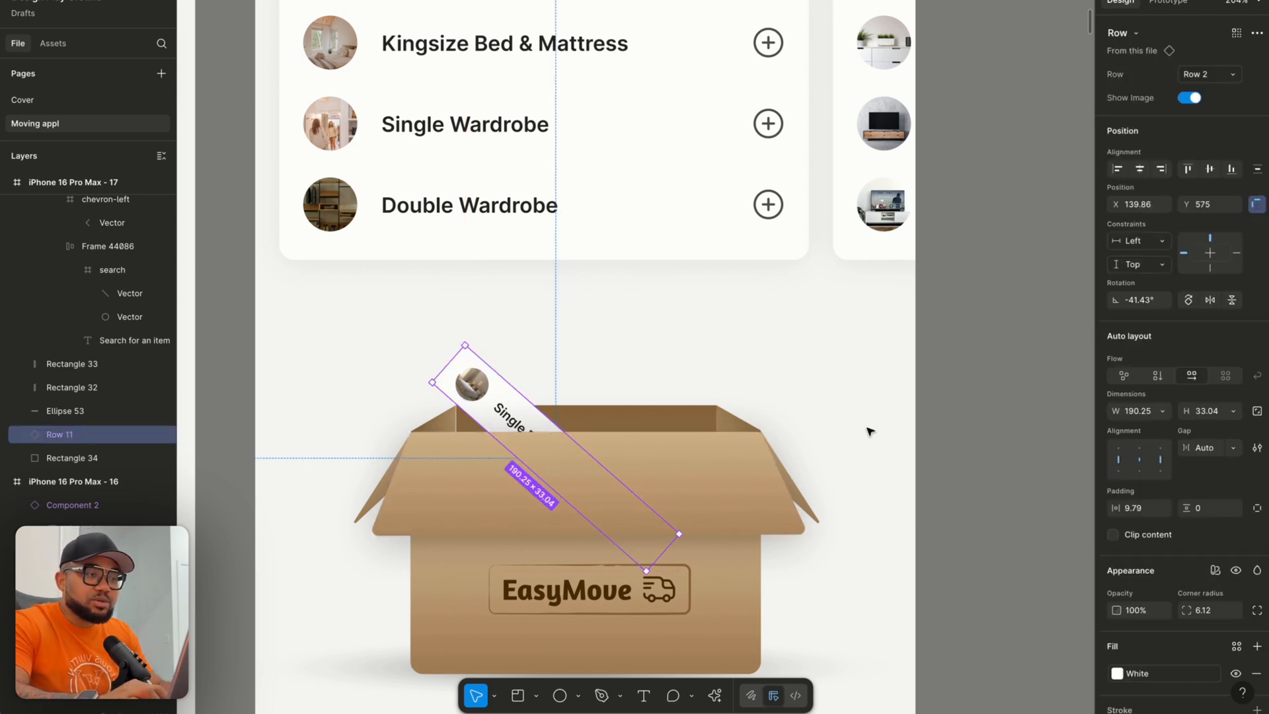
scroll(1147, 545, down, 3)
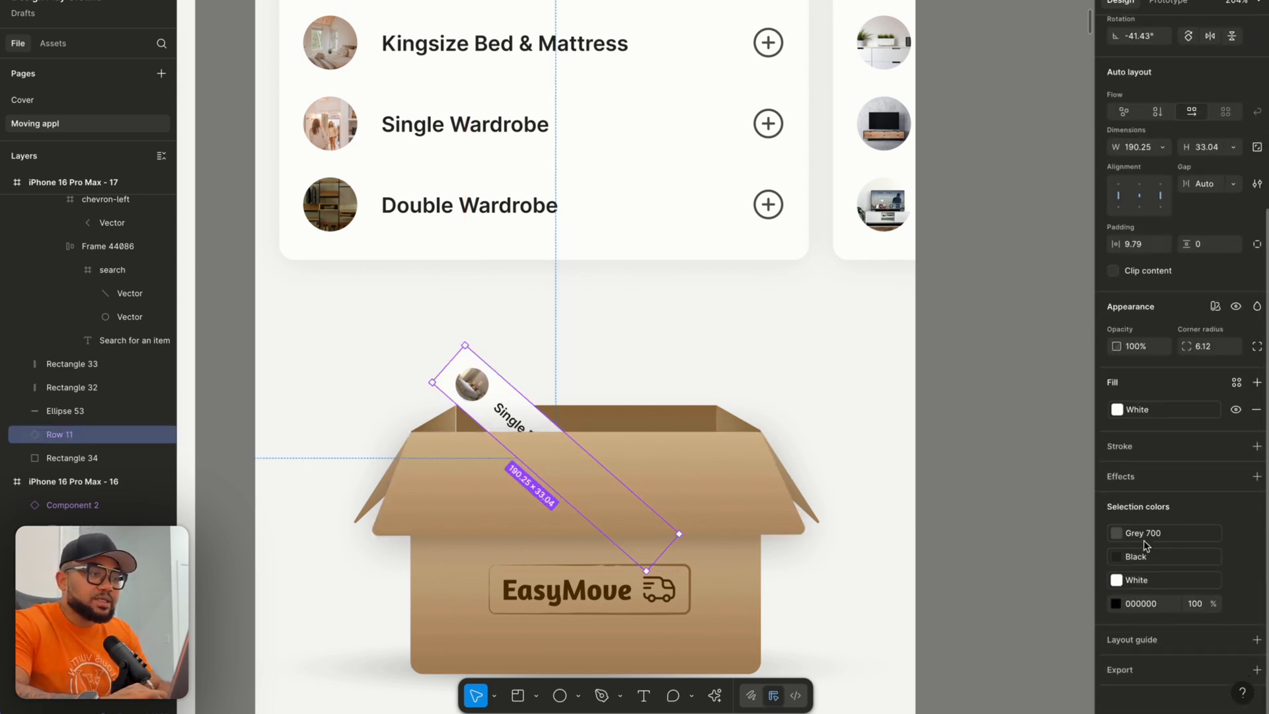
click(1167, 475)
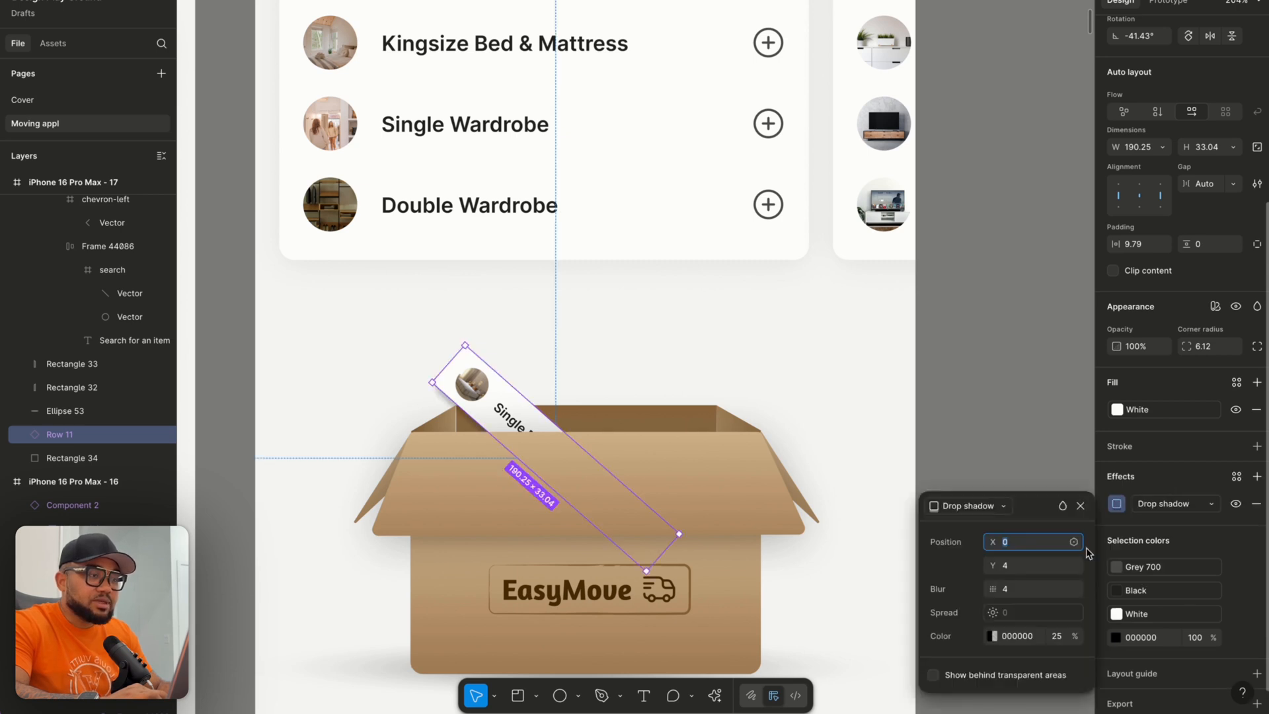
click(1029, 589)
text(20)
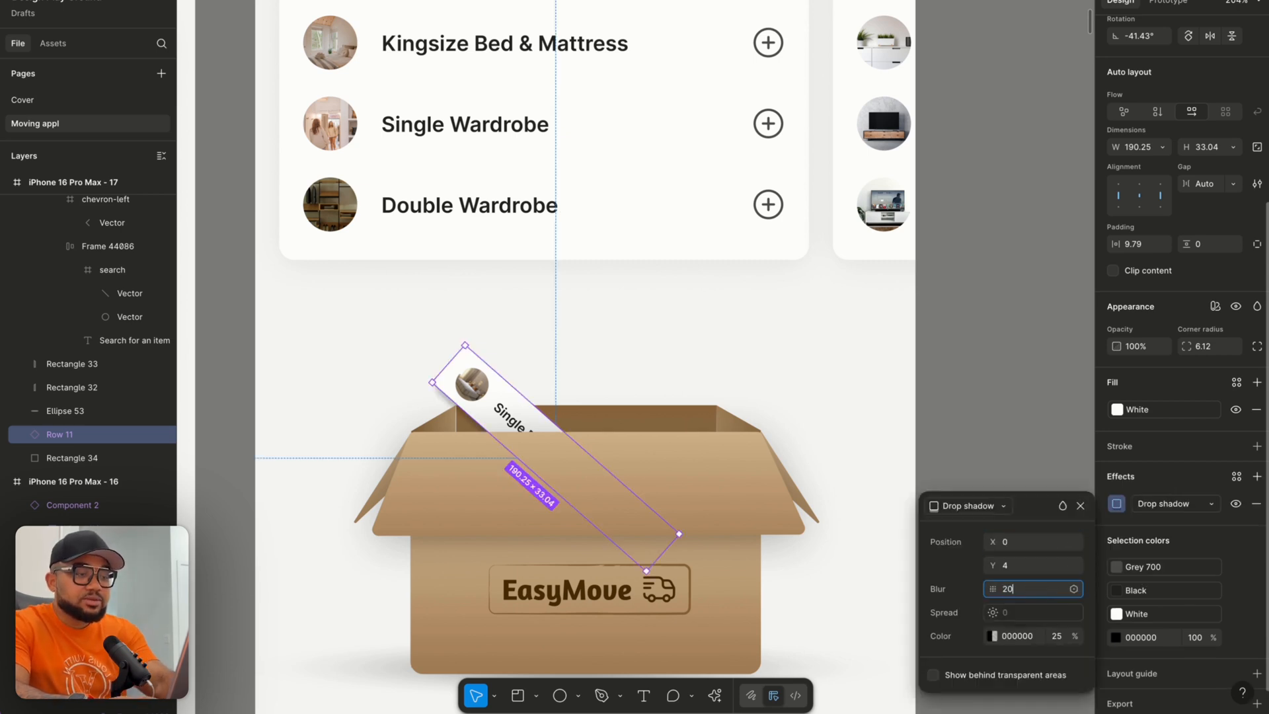
key(Return)
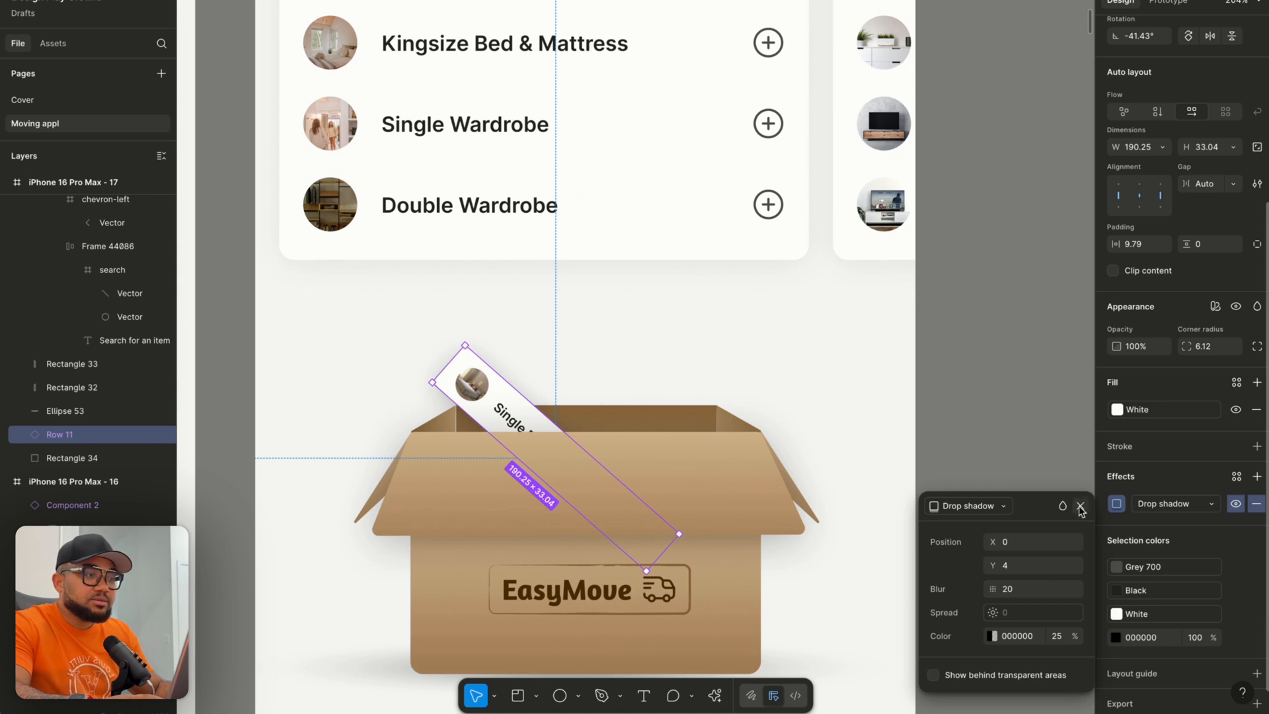
Apply the Shadow 11 effect style to Row 11 in the box.
click(1237, 477)
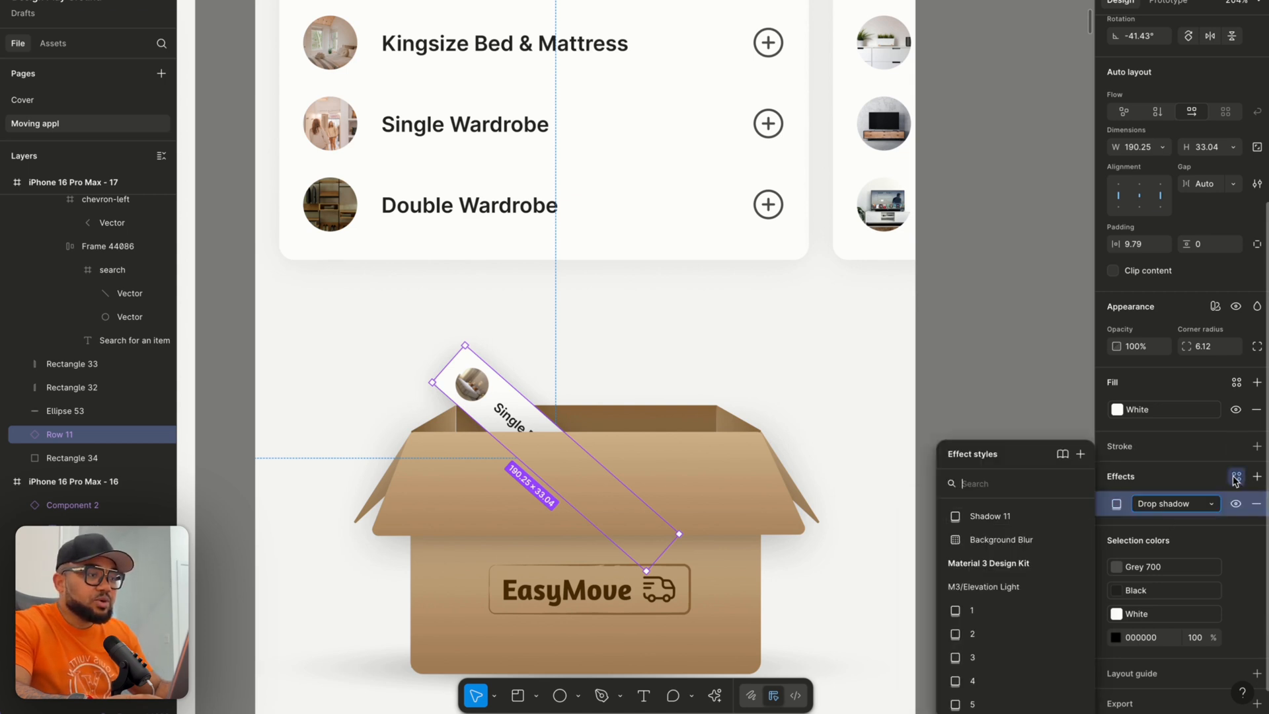
click(983, 517)
click(951, 459)
scroll(952, 462, down, 5)
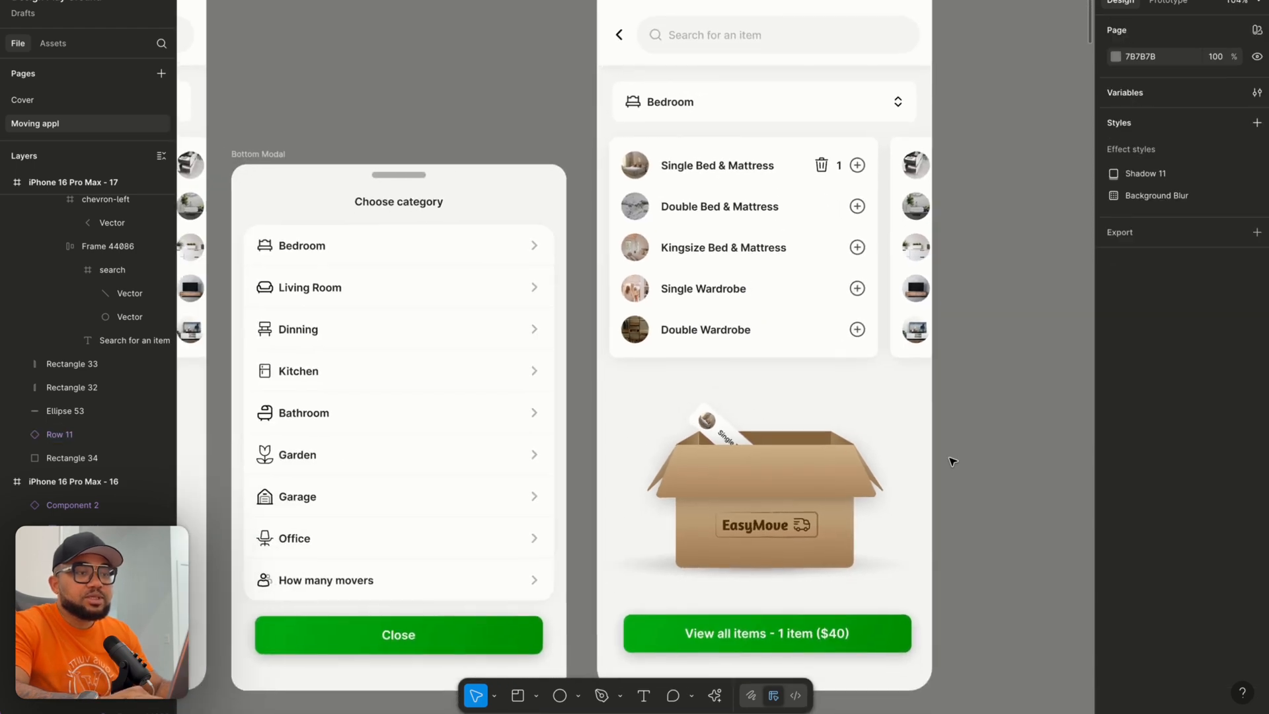
Review the tap interaction and its animation settings linking Single Bed & Mattress to iPhone 16 Pro Max - 17.
scroll(951, 460, down, 4)
scroll(952, 245, up, 2)
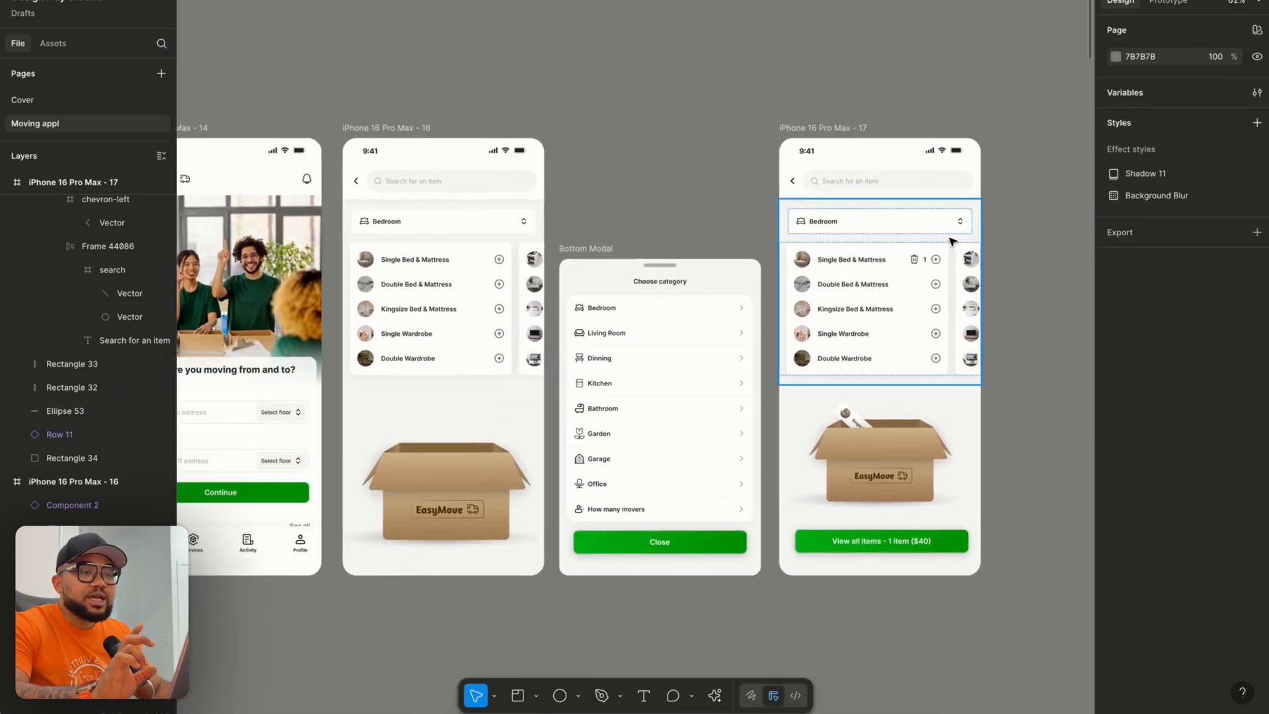
click(1167, 3)
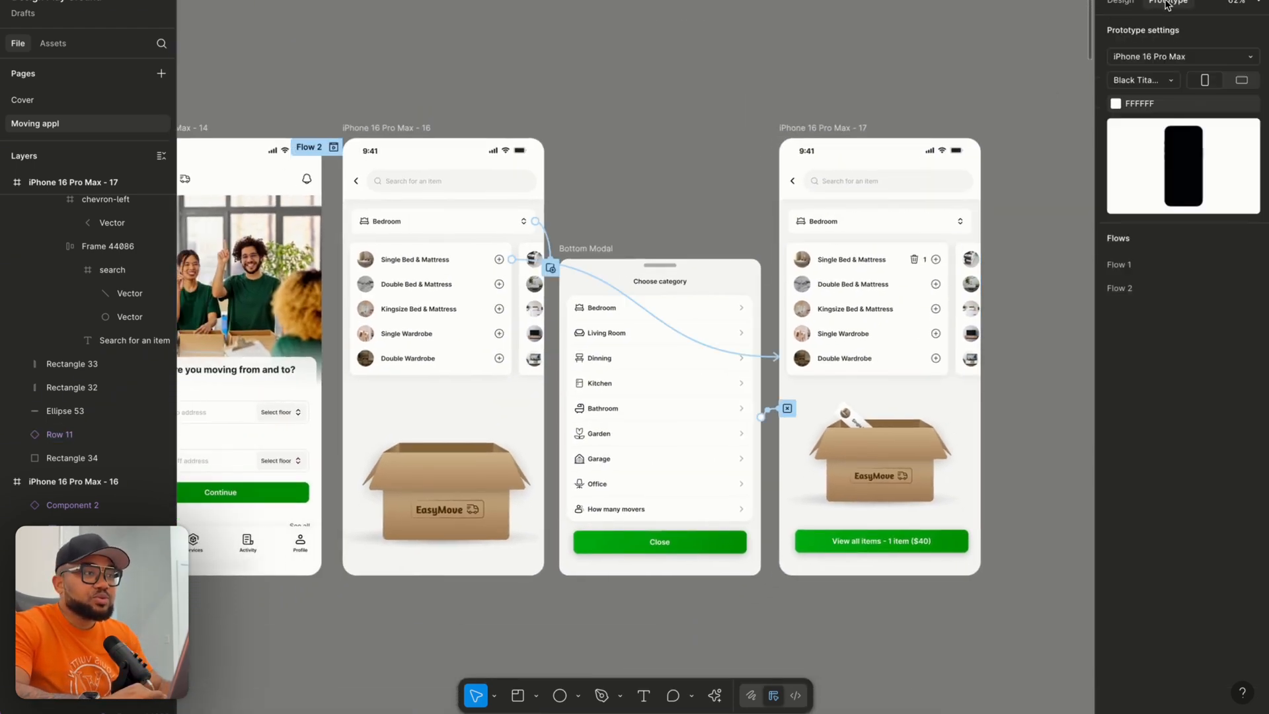
click(584, 272)
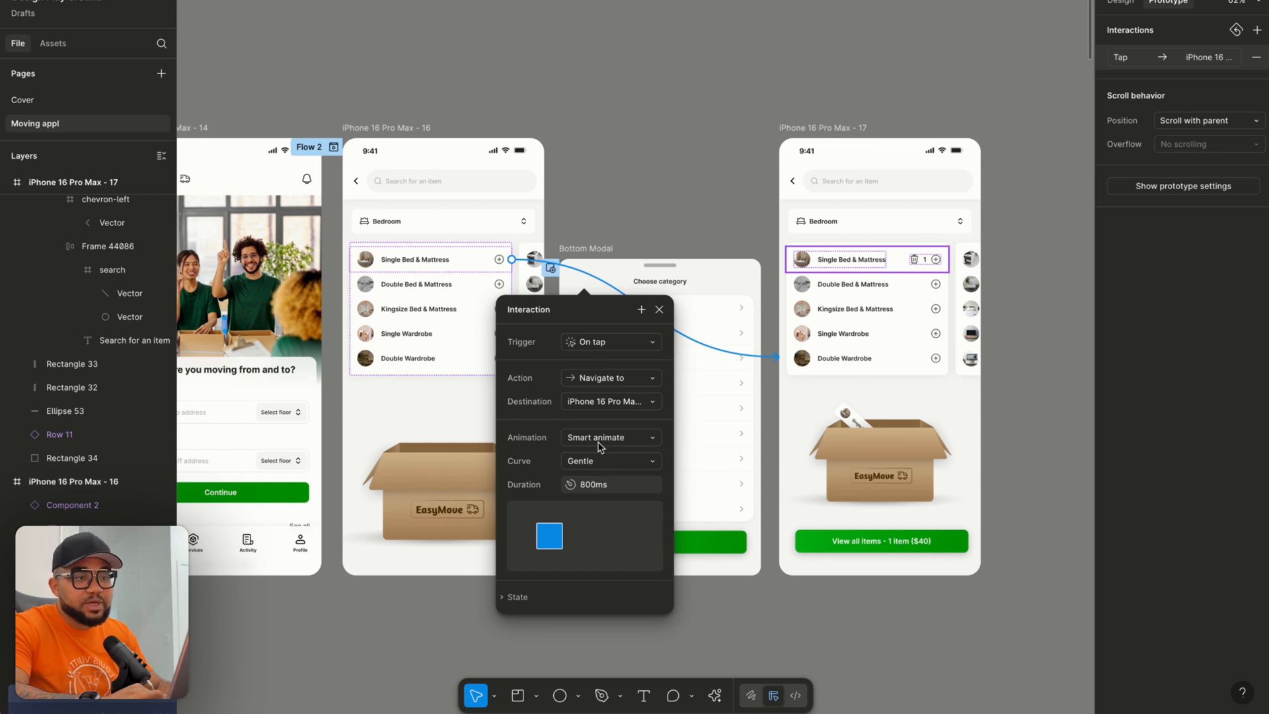
click(663, 309)
Preview Flow 2 from iPhone 16 Pro Max - 16 and tap Single Bed & Mattress to test the box animation.
click(370, 155)
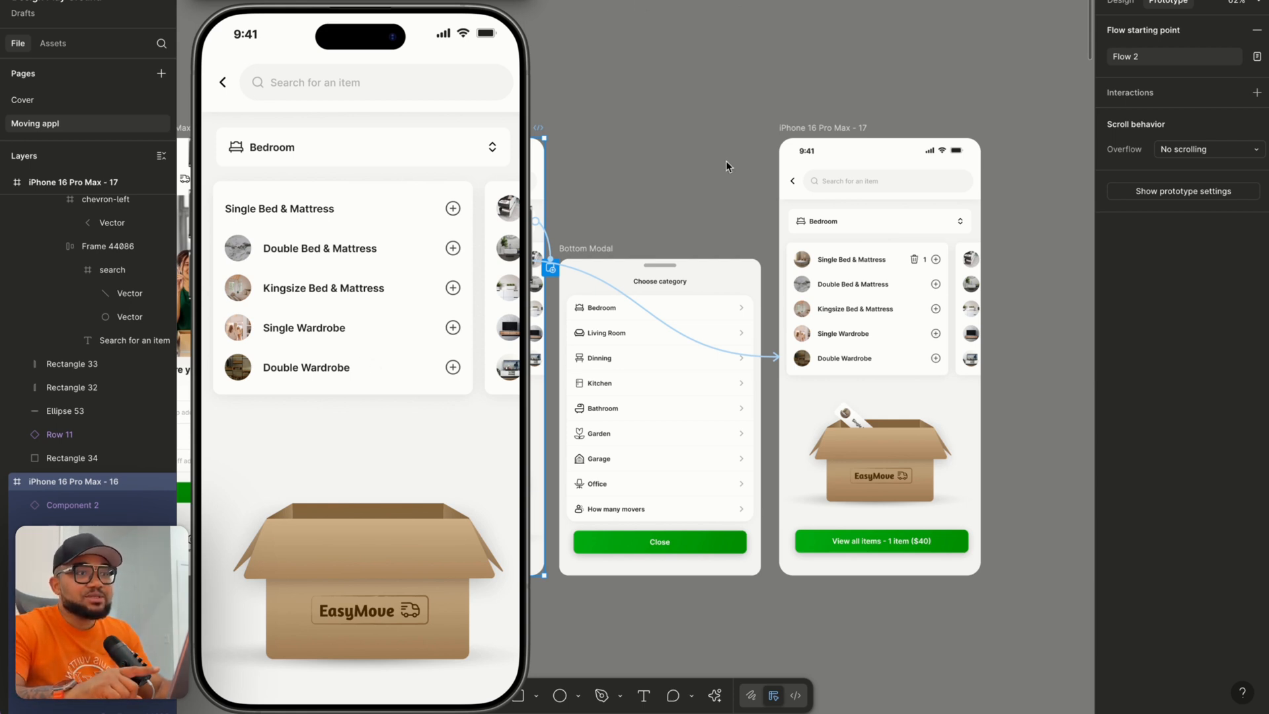
click(291, 247)
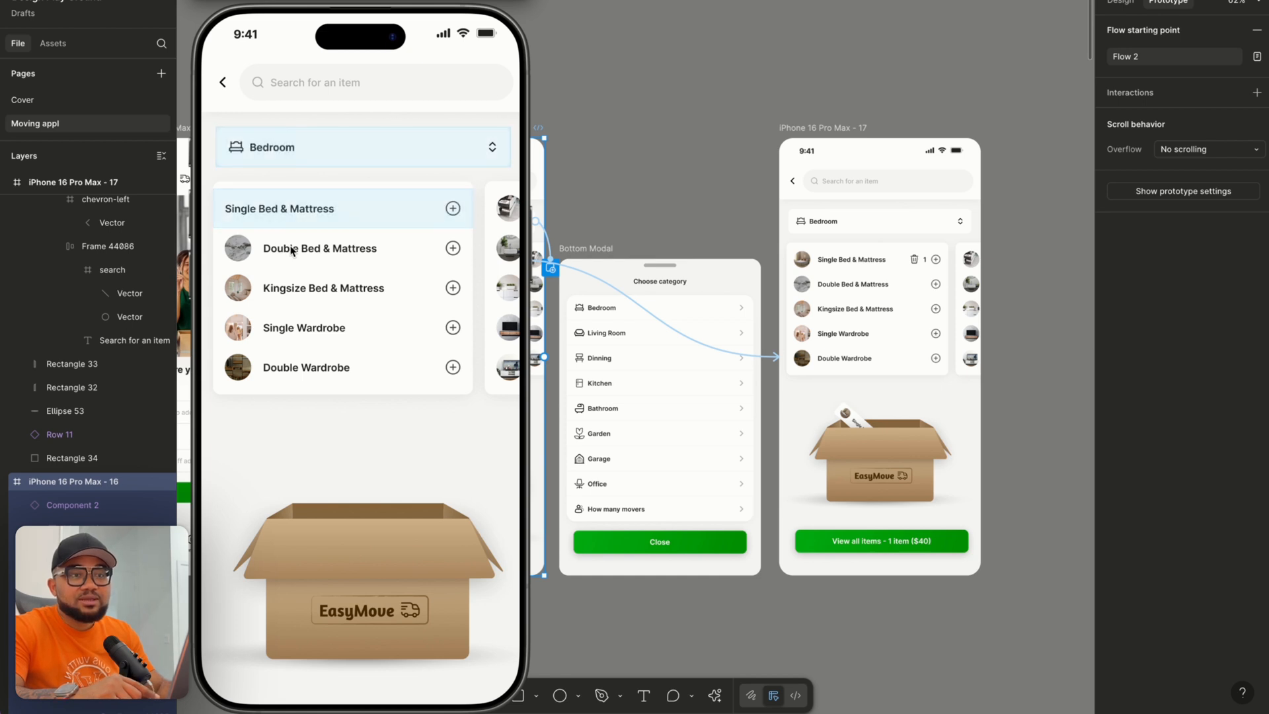
click(304, 213)
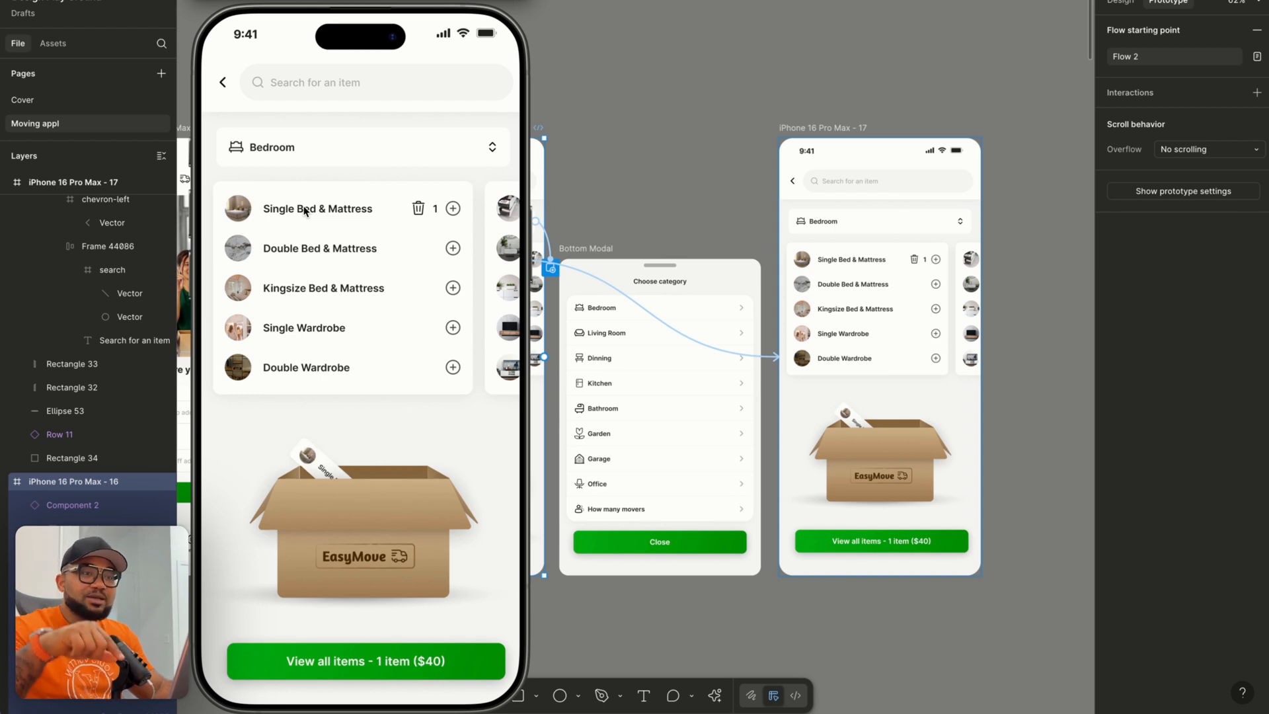
scroll(709, 295, left, 4)
scroll(707, 292, up, 1)
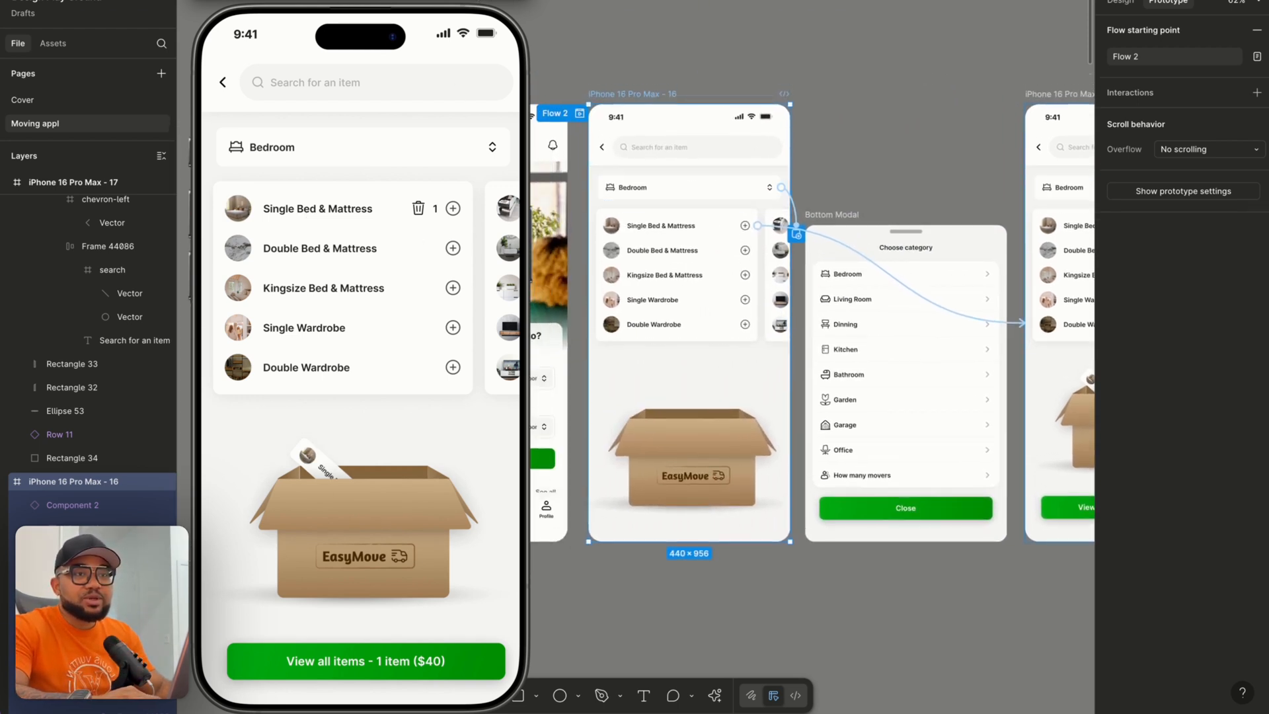
Restart the Flow 2 preview and tap Single Bed & Mattress again to replay the box animation.
key(r)
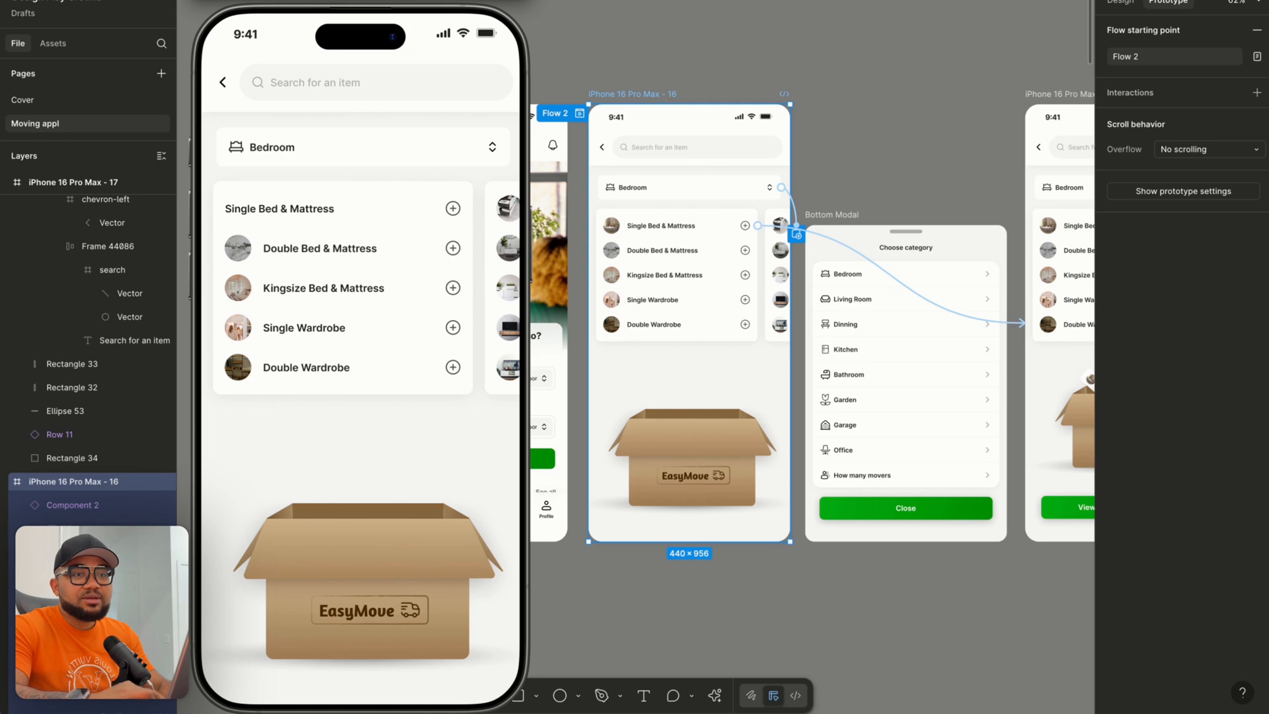
click(312, 210)
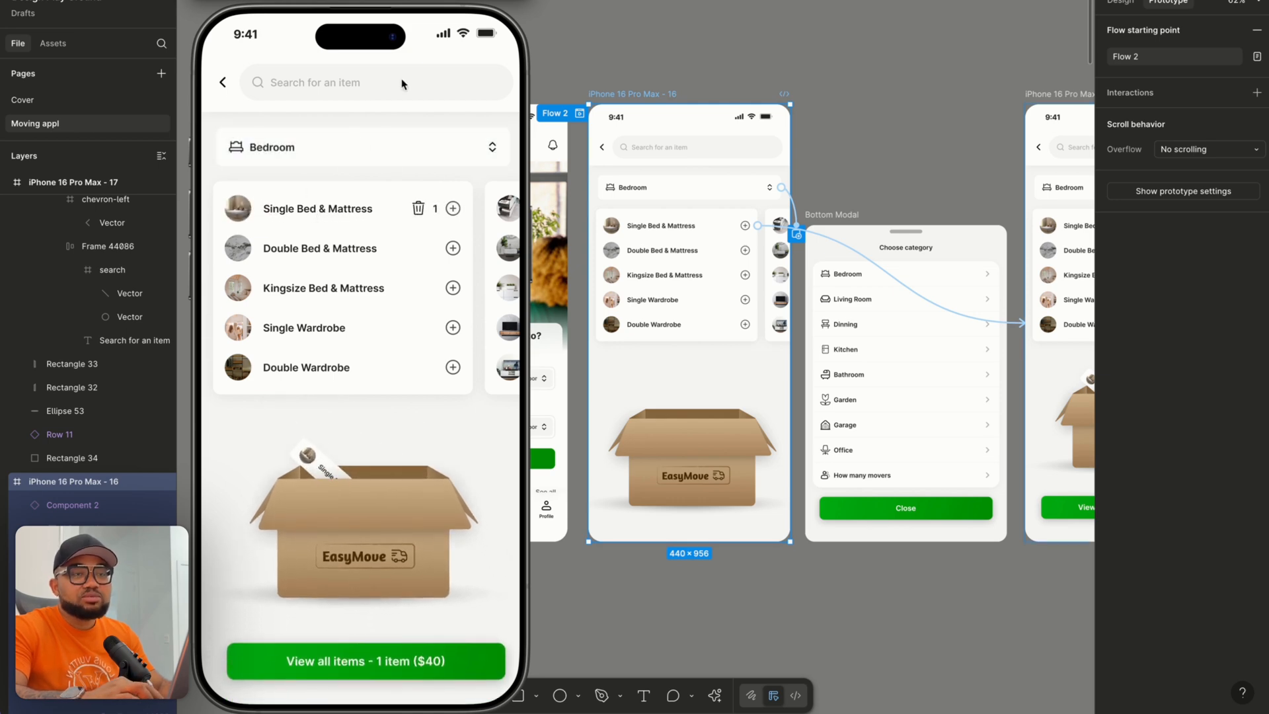
key(r)
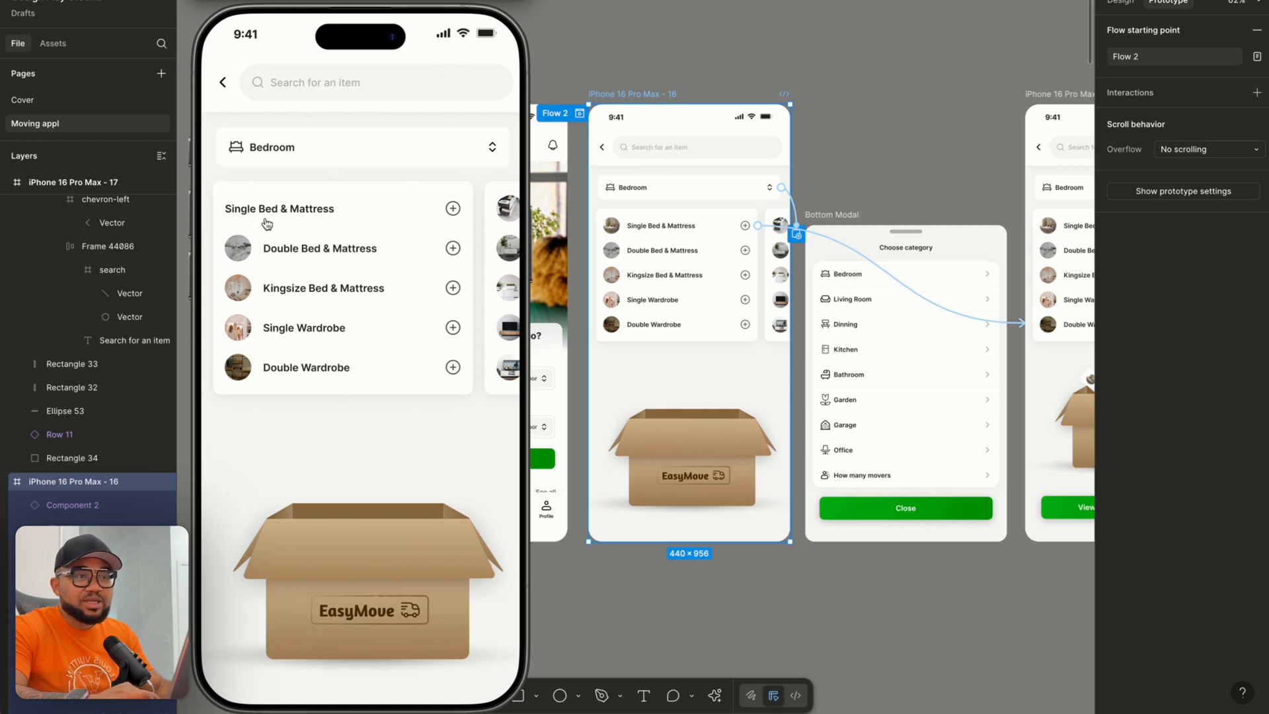
Compare the component properties of the Single Bed & Mattress row on iPhone 16 Pro Max - 16 and iPhone 16 Pro Max - 17.
click(709, 230)
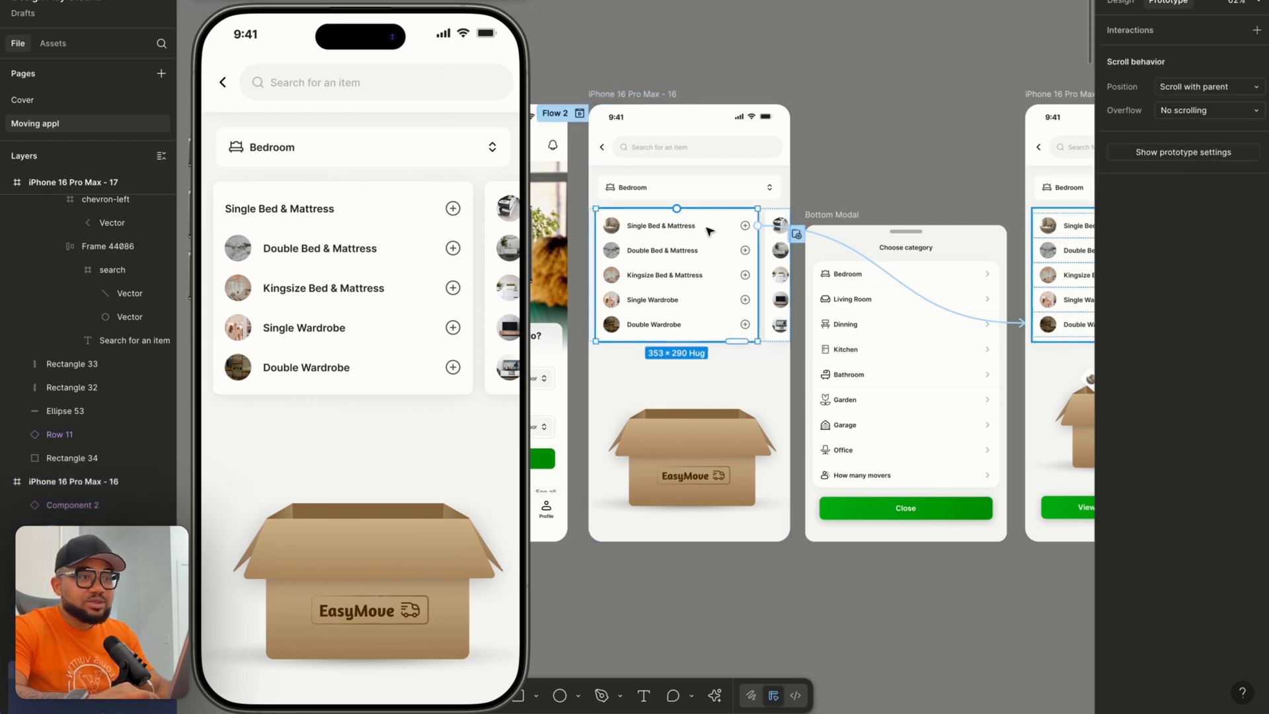
double_click(709, 228)
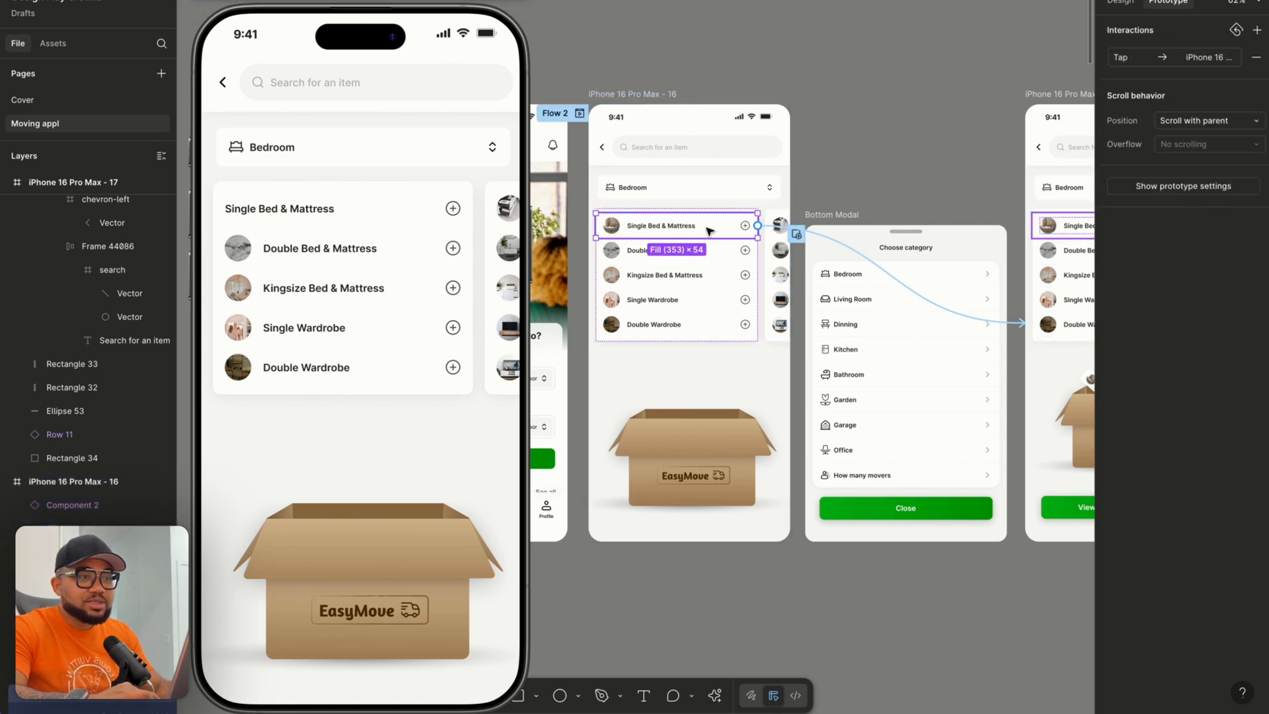
click(1121, 3)
scroll(991, 149, right, 3)
scroll(991, 150, down, 2)
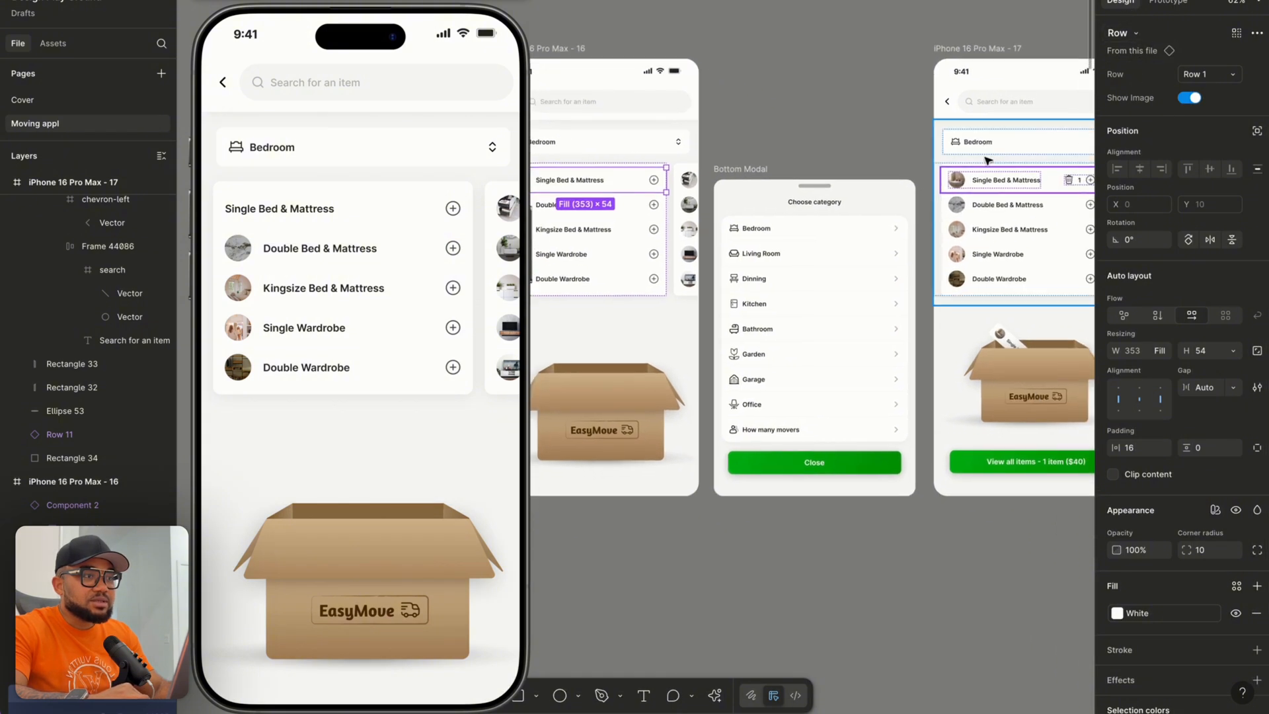
click(985, 182)
double_click(984, 181)
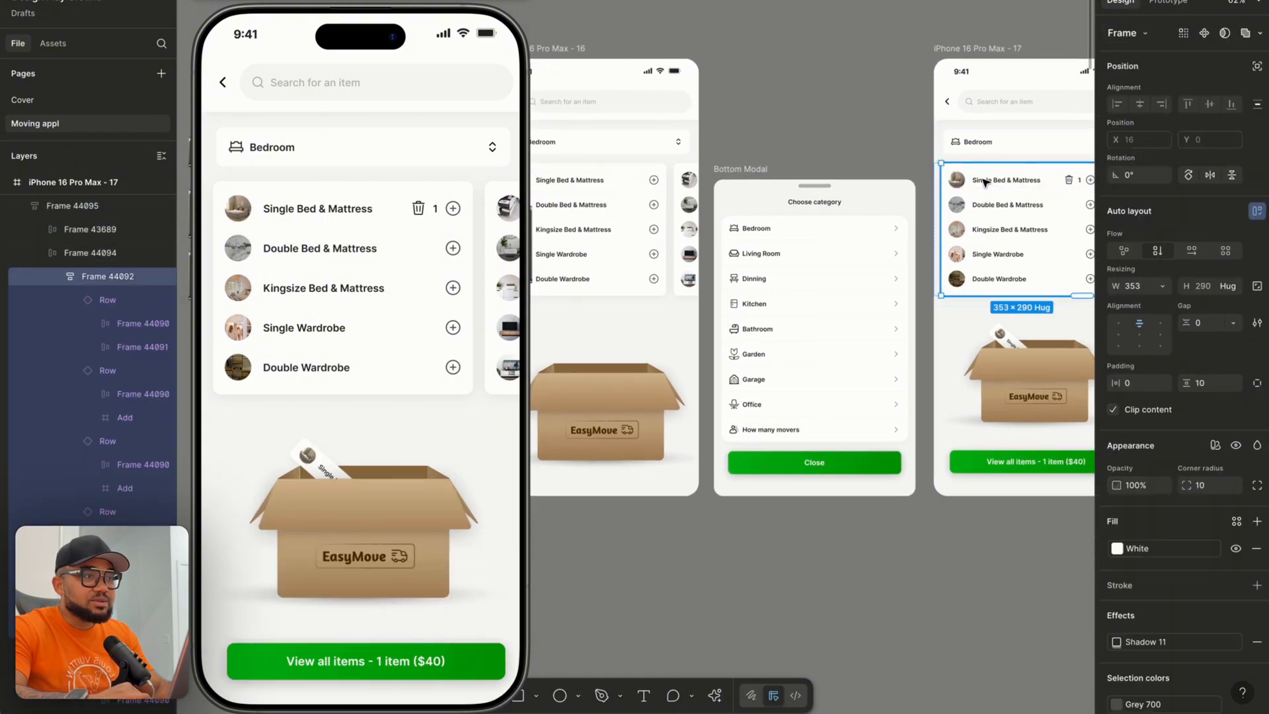
double_click(985, 182)
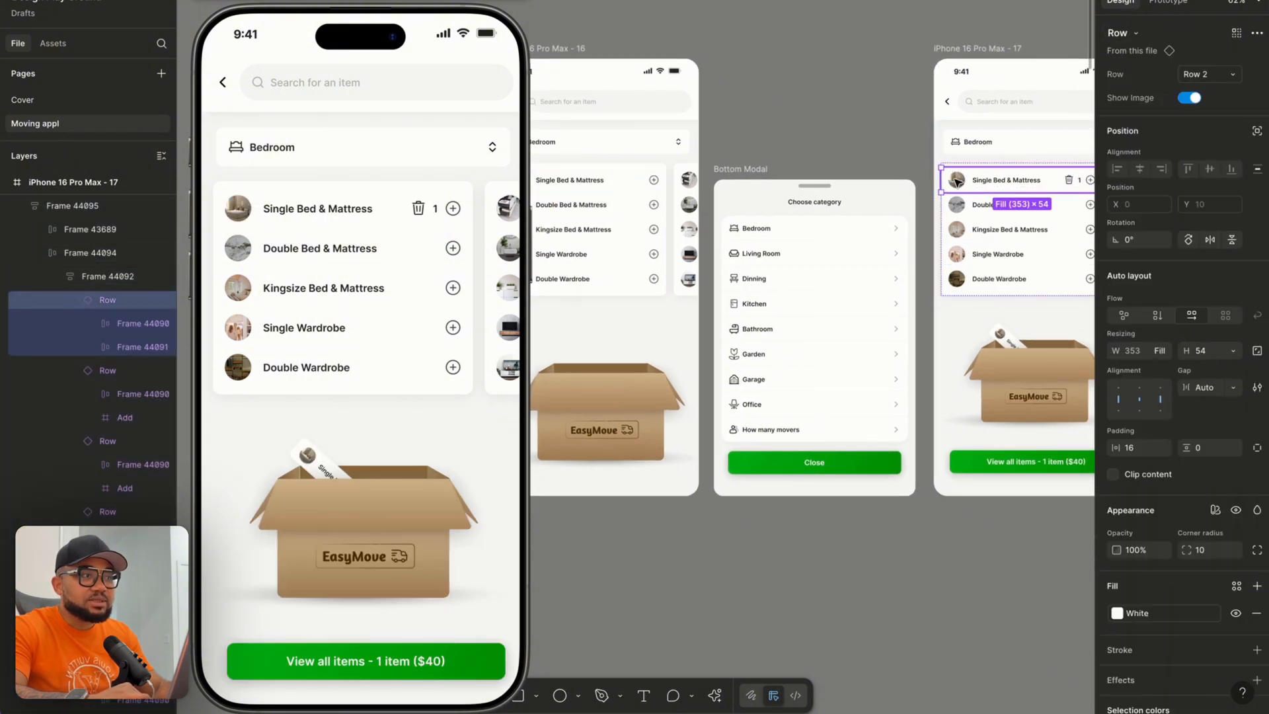
scroll(983, 182, left, 3)
click(744, 177)
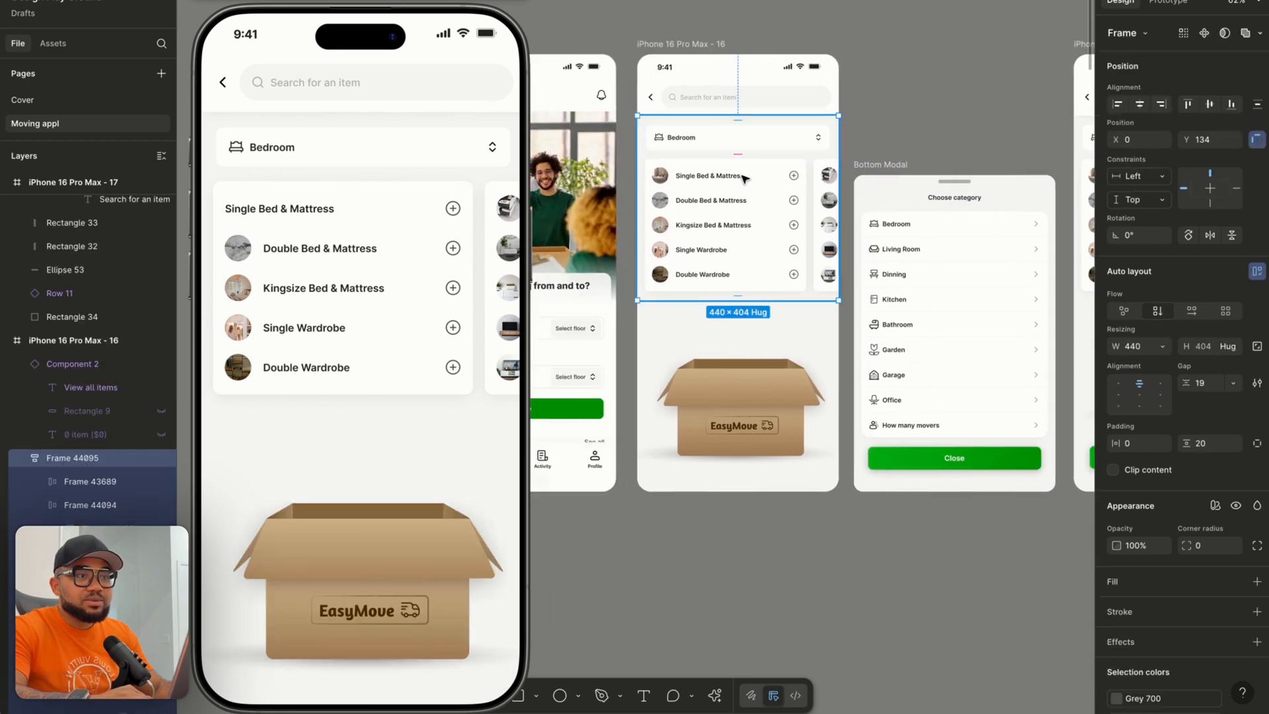
double_click(744, 177)
double_click(745, 177)
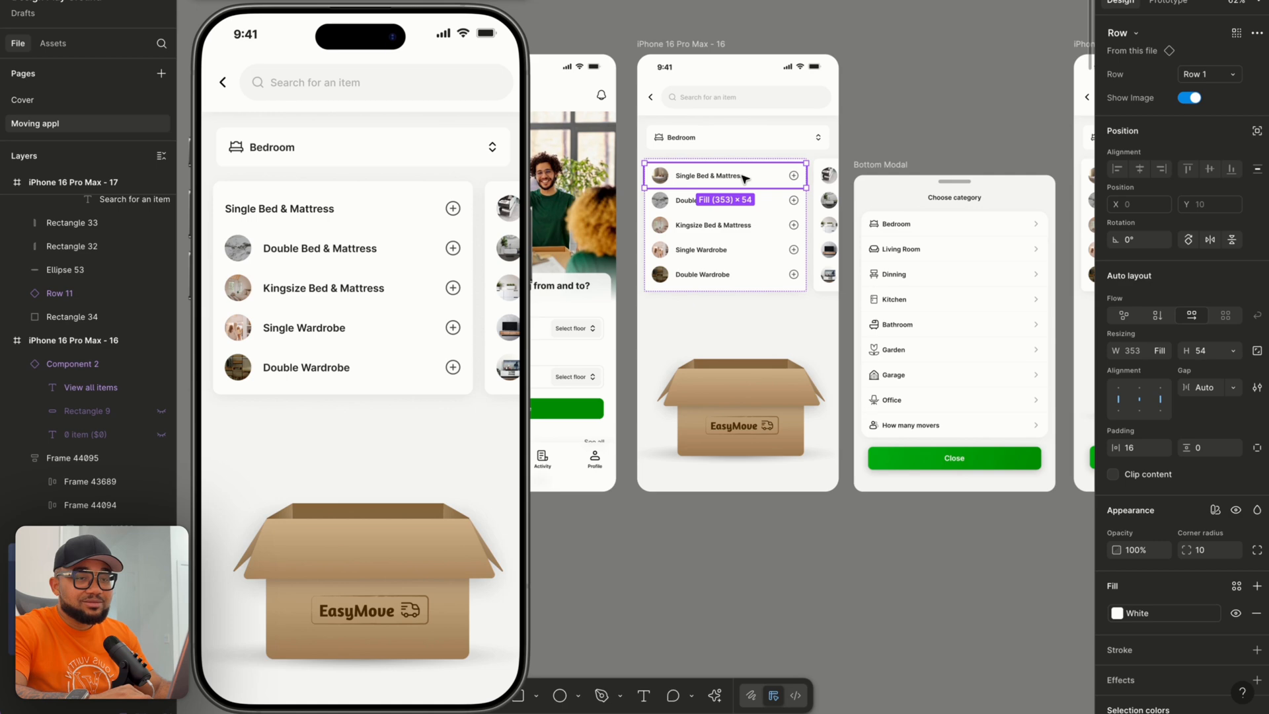
Test the Single Bed & Mattress tap in the preview and compare its row image with the one on iPhone 16 Pro Max - 16.
click(278, 212)
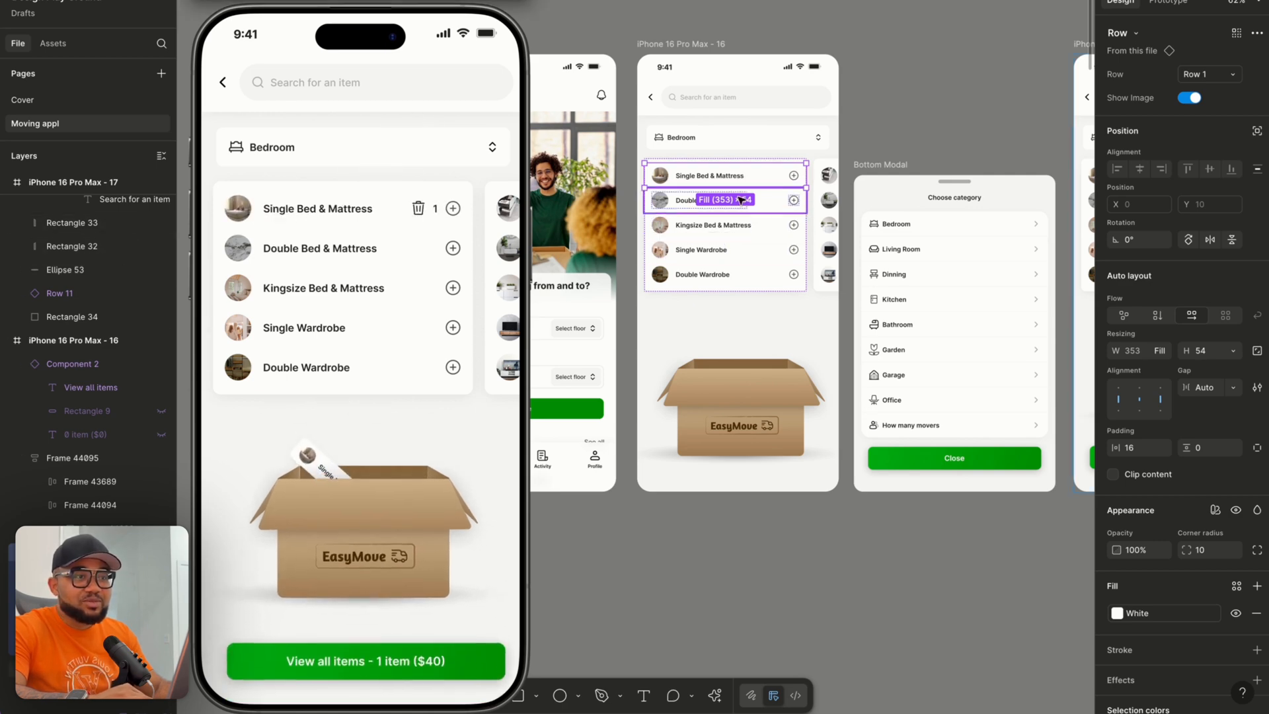
scroll(711, 168, up, 5)
scroll(712, 170, up, 1)
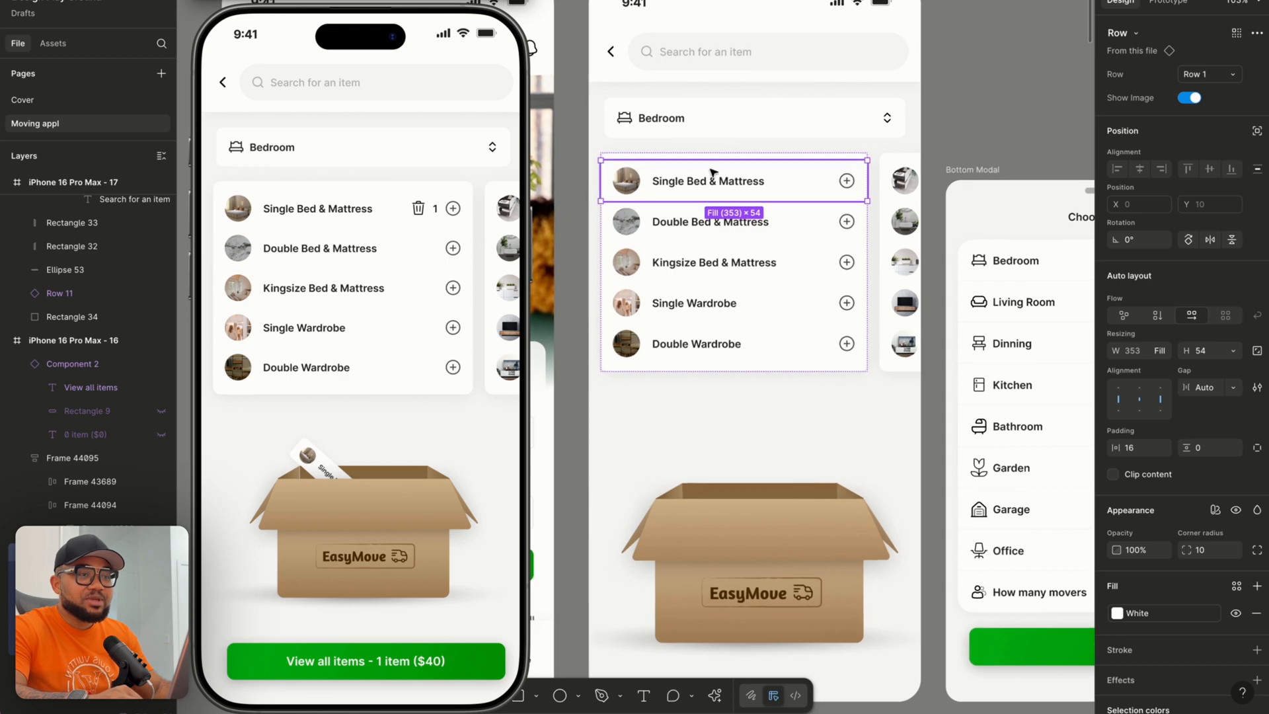
scroll(646, 11, left, 2)
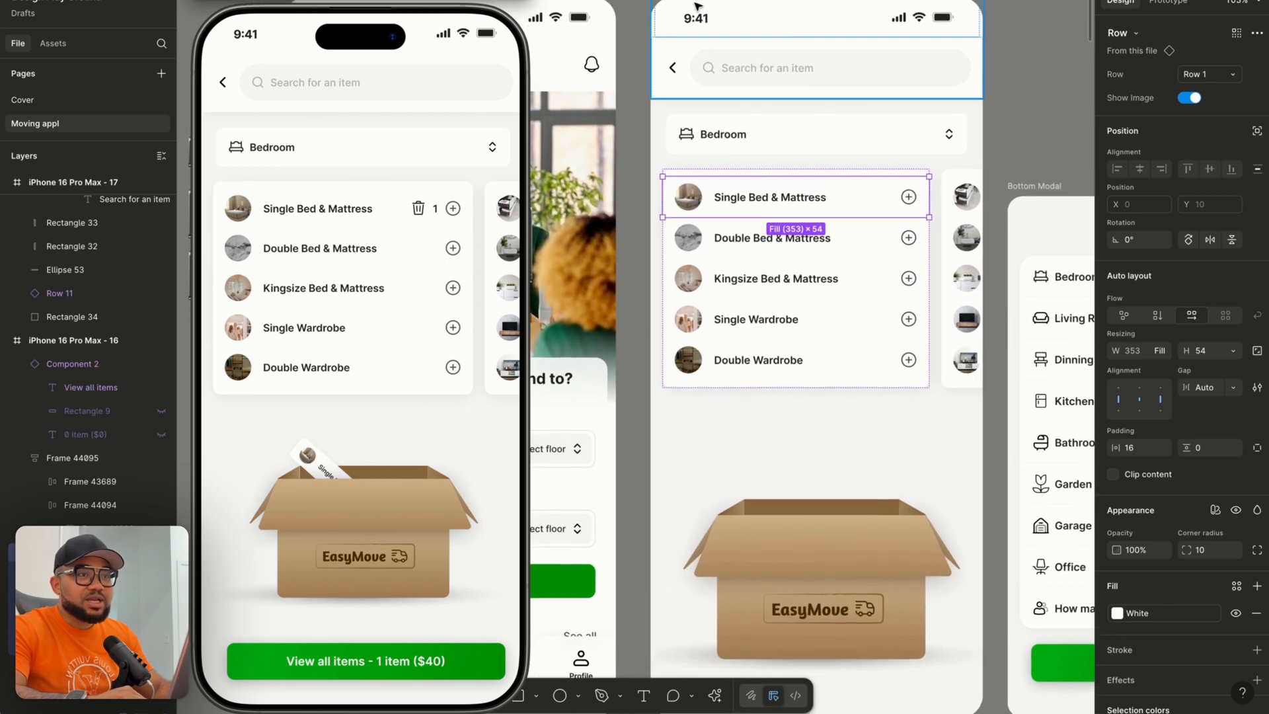
click(674, 1)
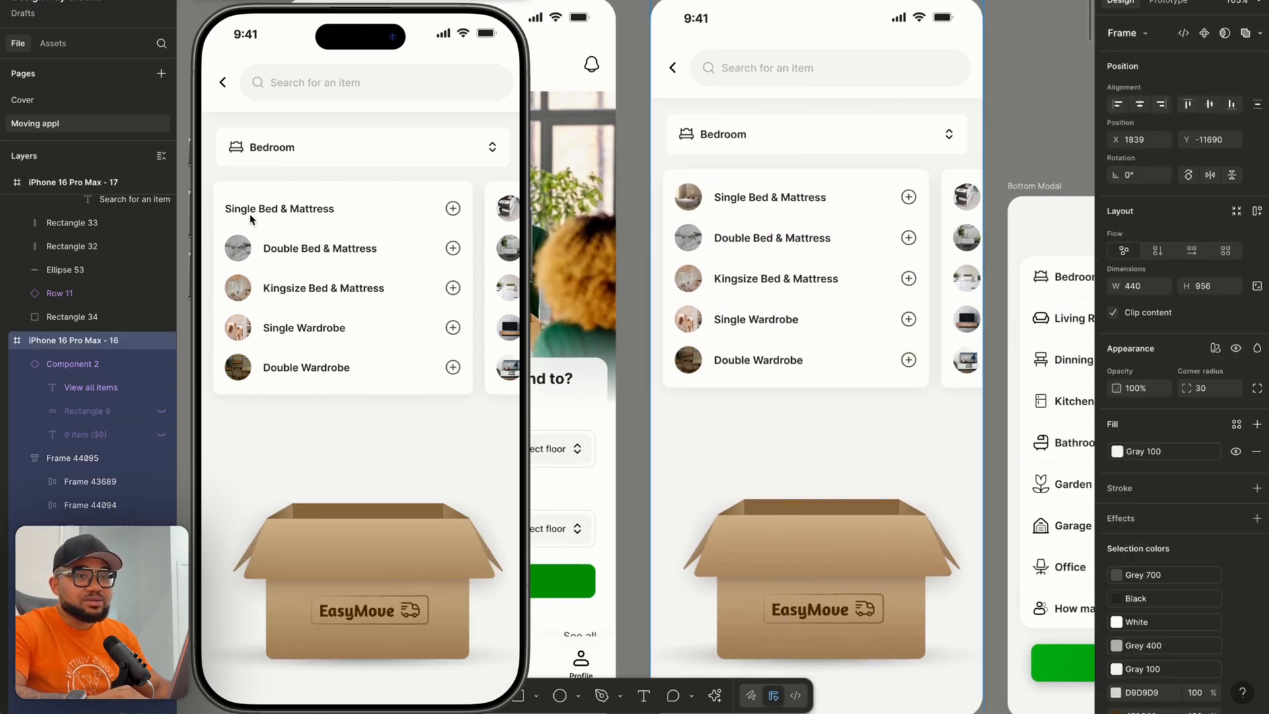
Try the Row 2 variant on screen 16's Single Bed & Mattress row, and return it to Row 1.
click(853, 213)
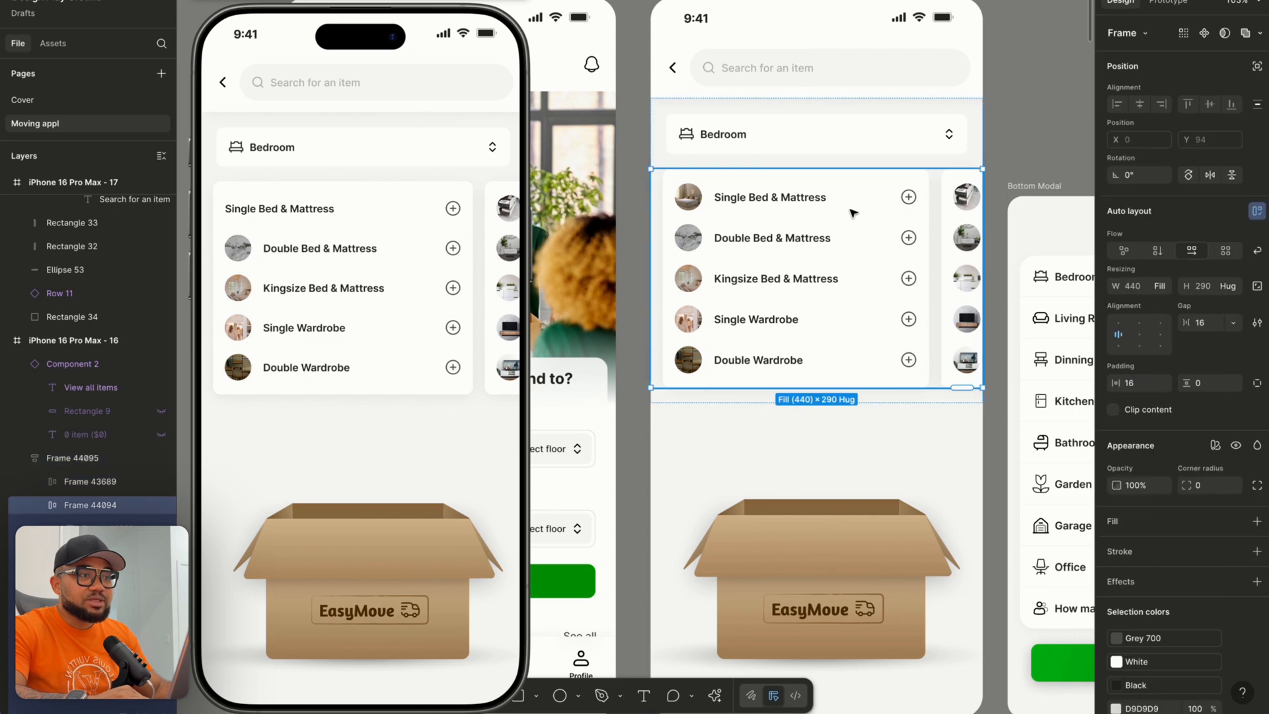
click(853, 213)
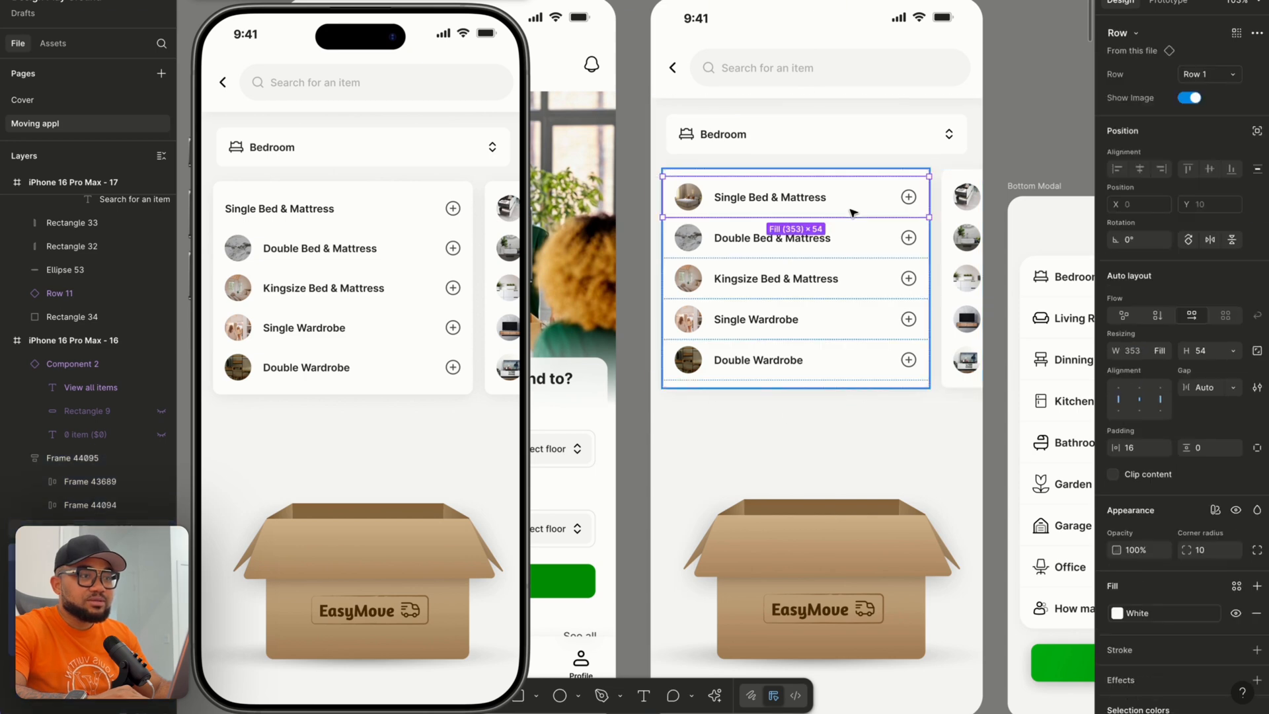
click(1201, 74)
click(1192, 91)
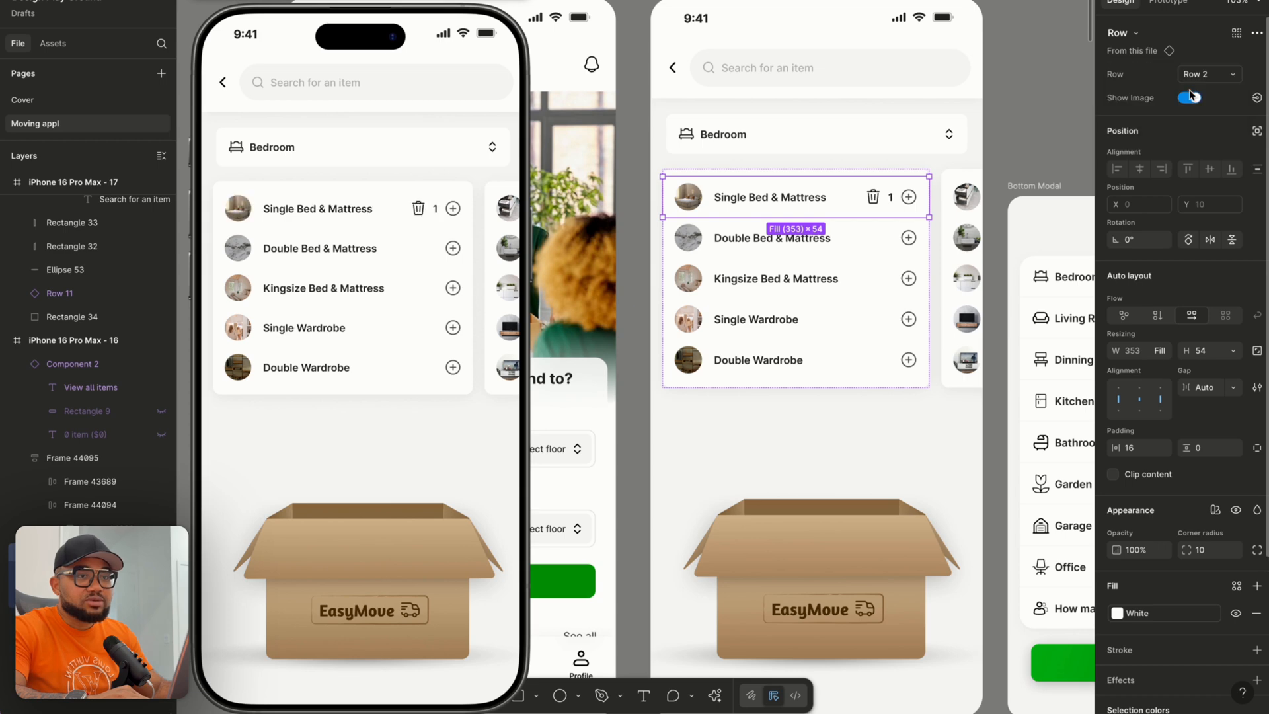
click(1194, 77)
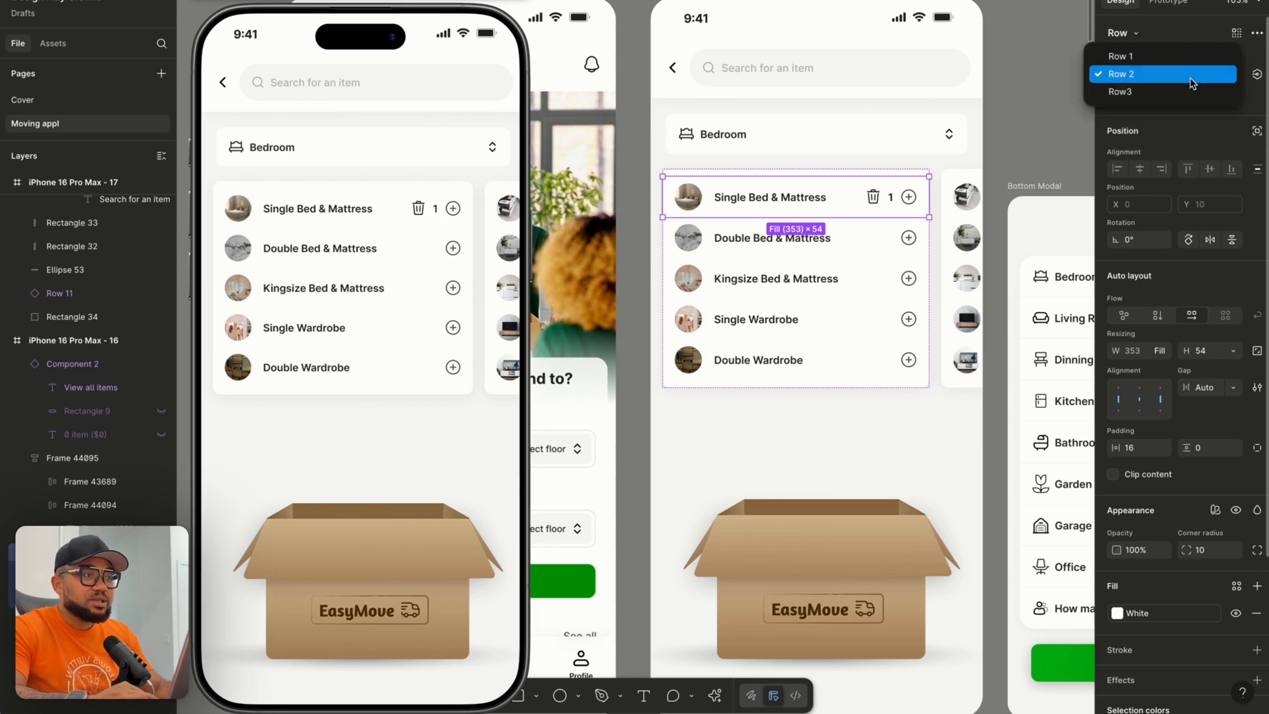
click(1188, 57)
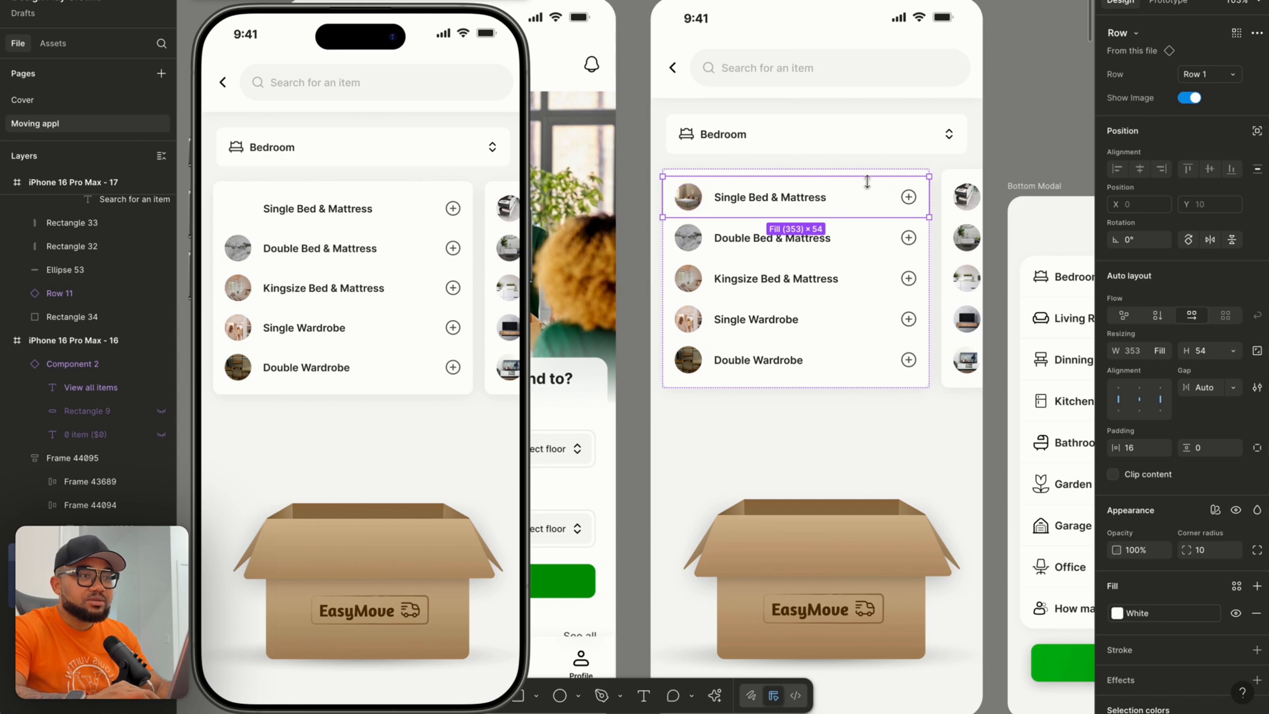
Replace the original Single Bed & Mattress row on screen 16 with a duplicated Double Bed & Mattress row relabelled Single Bed & Mattress.
click(724, 242)
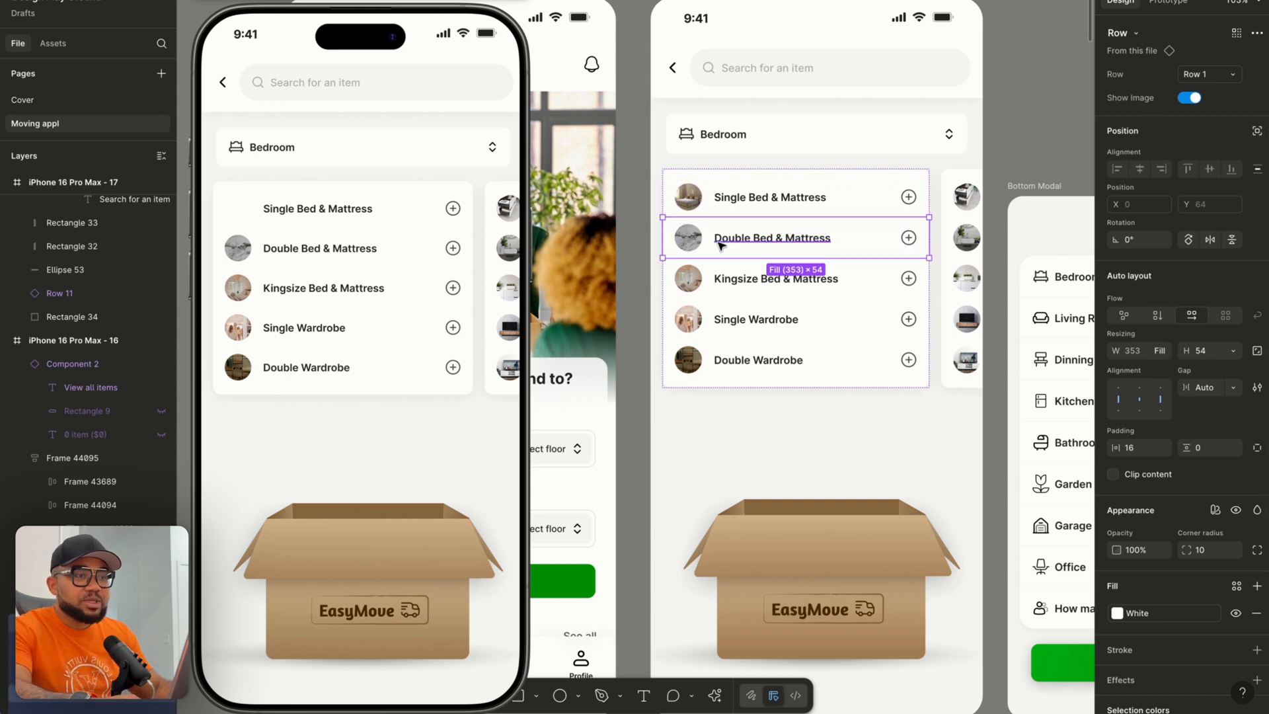
key(ctrl+d)
double_click(753, 197)
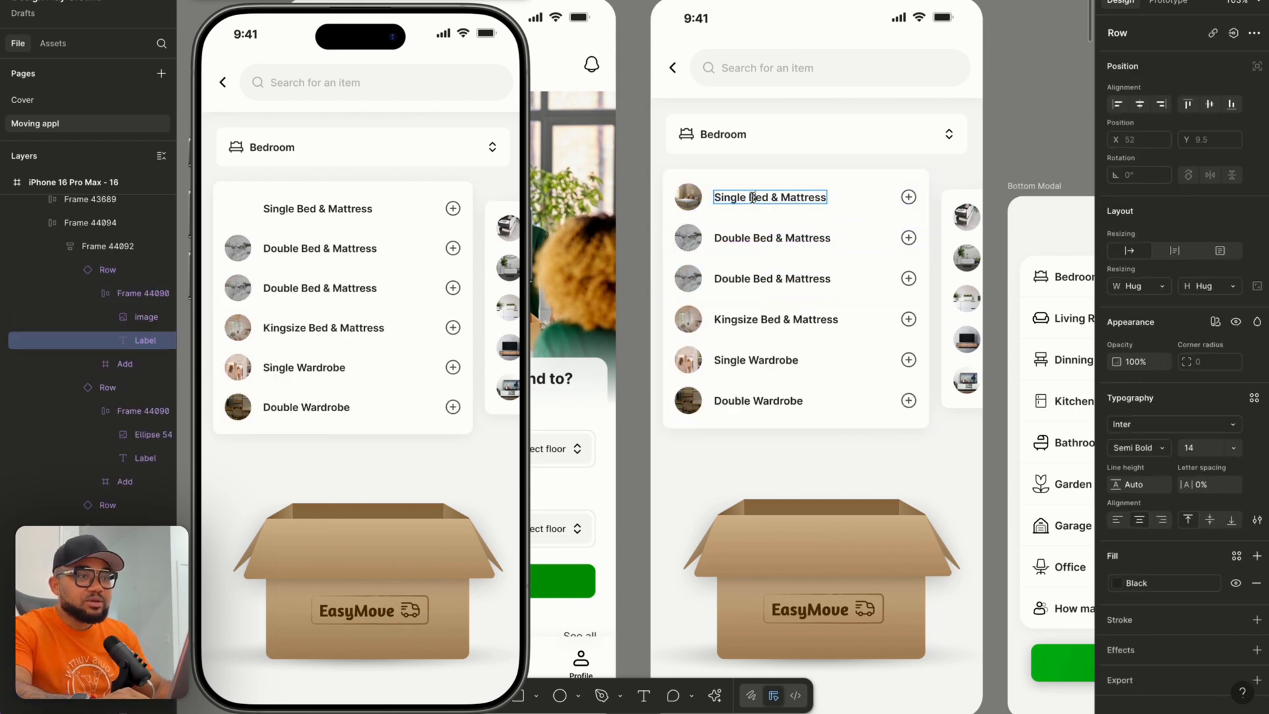
double_click(752, 197)
key(ctrl+c)
click(754, 239)
double_click(753, 239)
key(ctrl+v)
click(1000, 165)
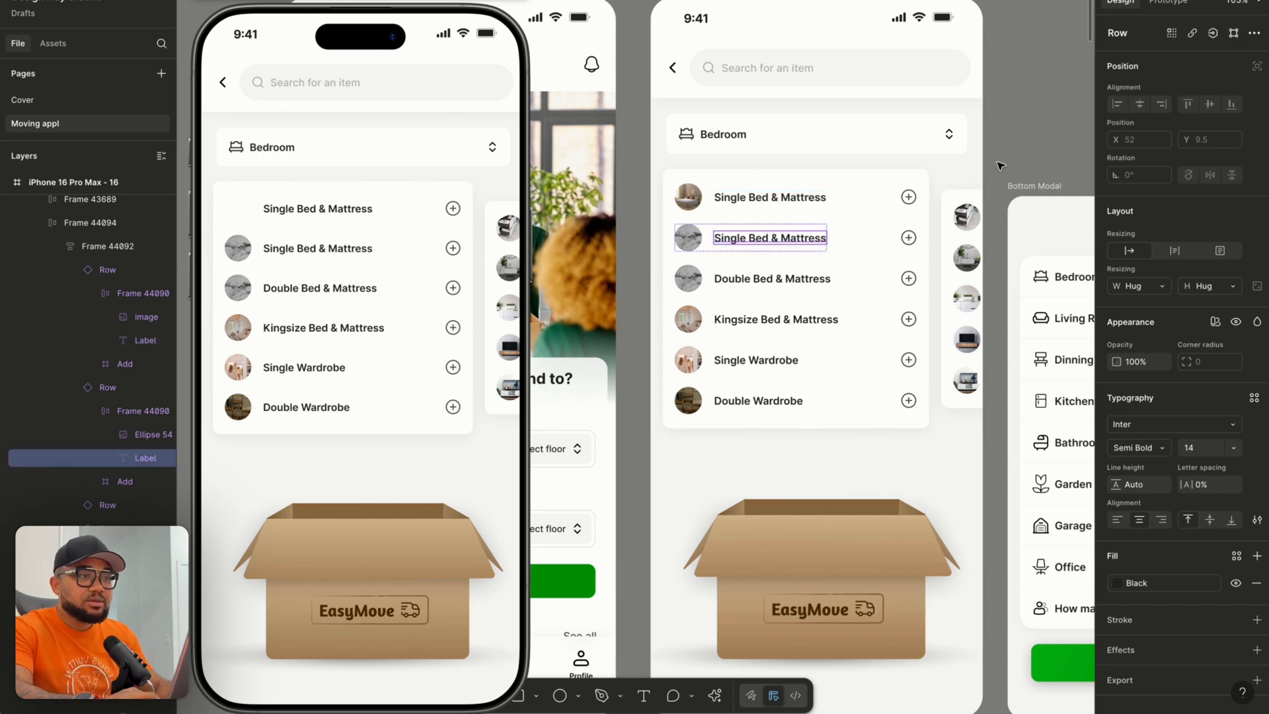
click(873, 200)
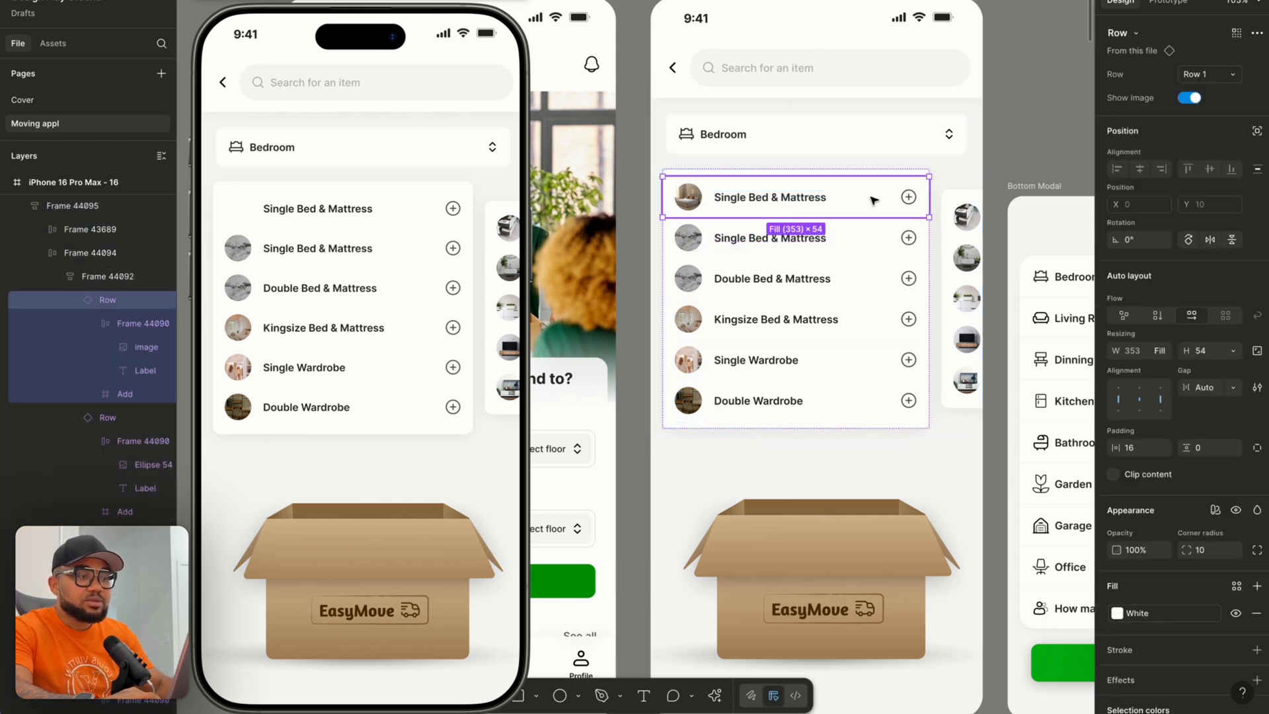
key(Delete)
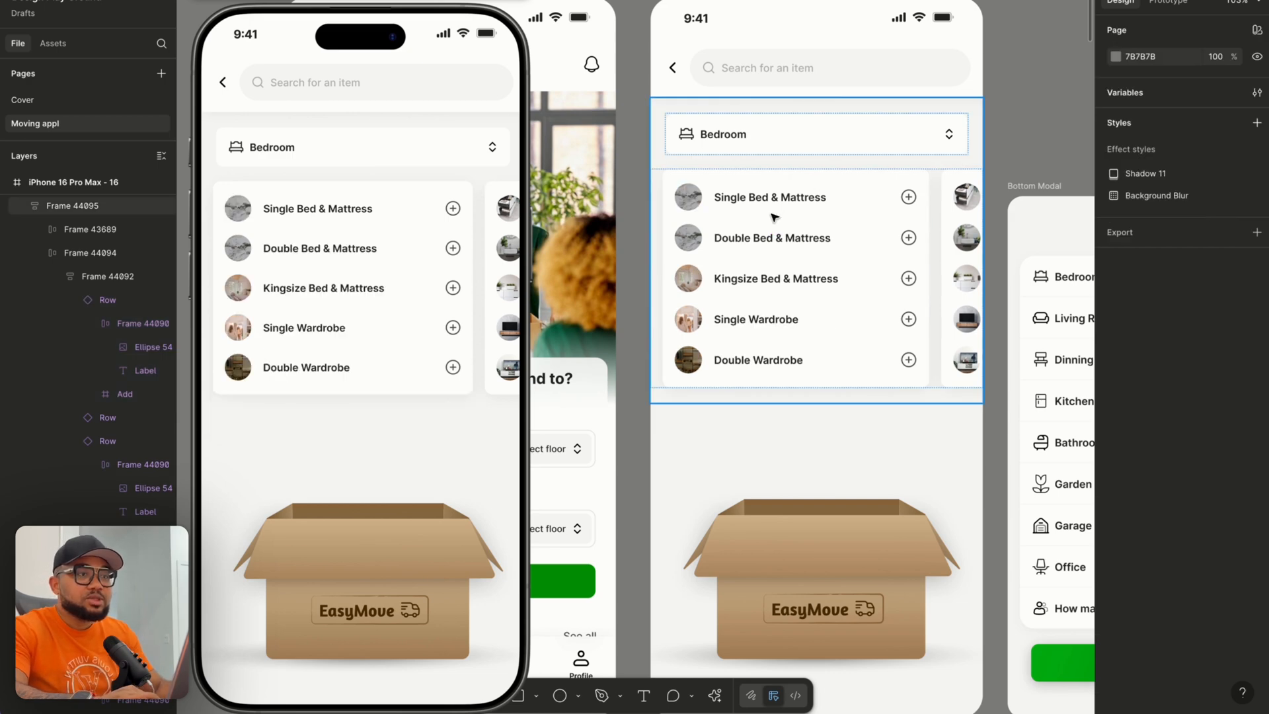
Link the replacement Single Bed & Mattress row to iPhone 16 Pro Max - 17 with an On tap, Navigate to interaction using Smart animate and Gentle.
click(773, 211)
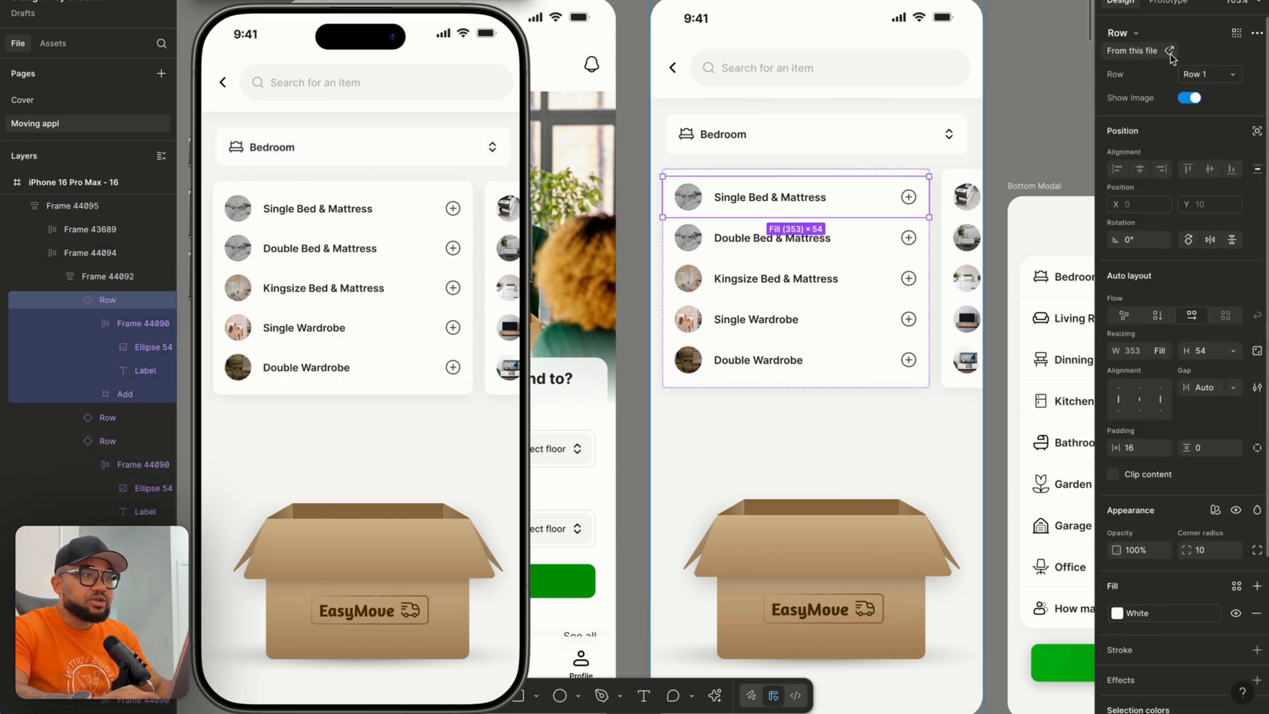
click(1168, 2)
scroll(986, 148, down, 3)
scroll(917, 193, right, 2)
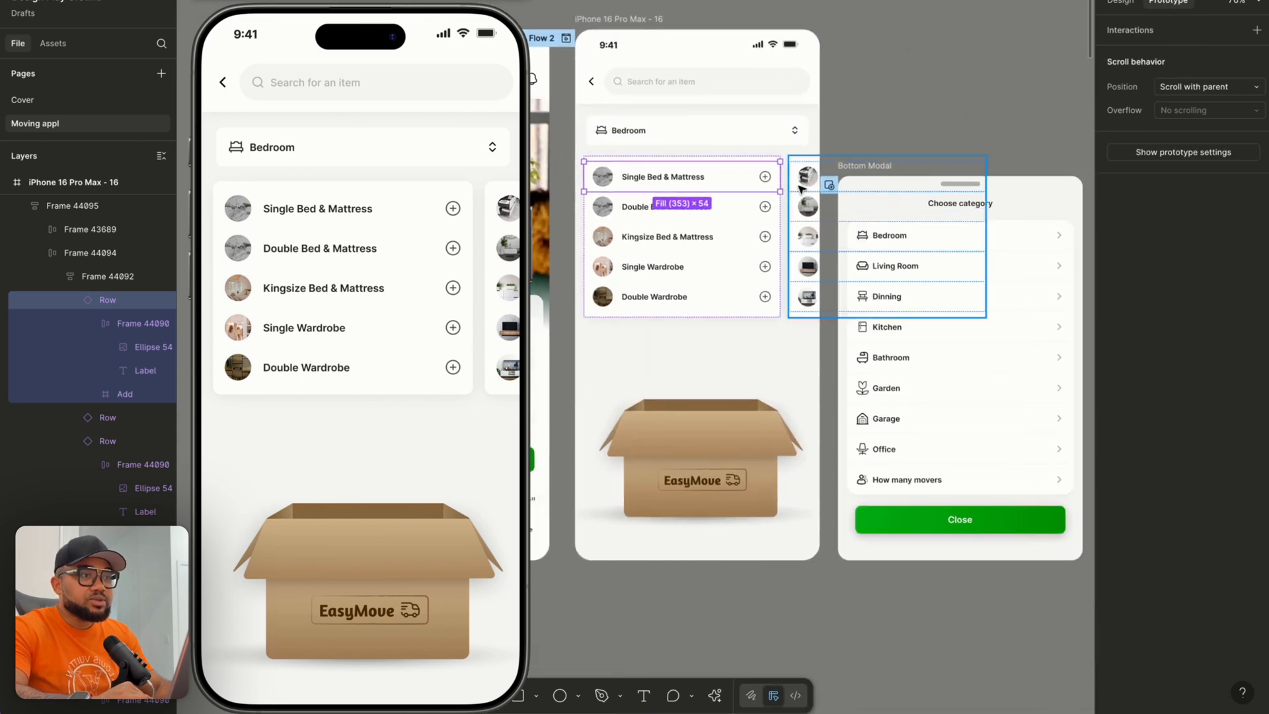
scroll(851, 158, right, 5)
drag(780, 176, 851, 167)
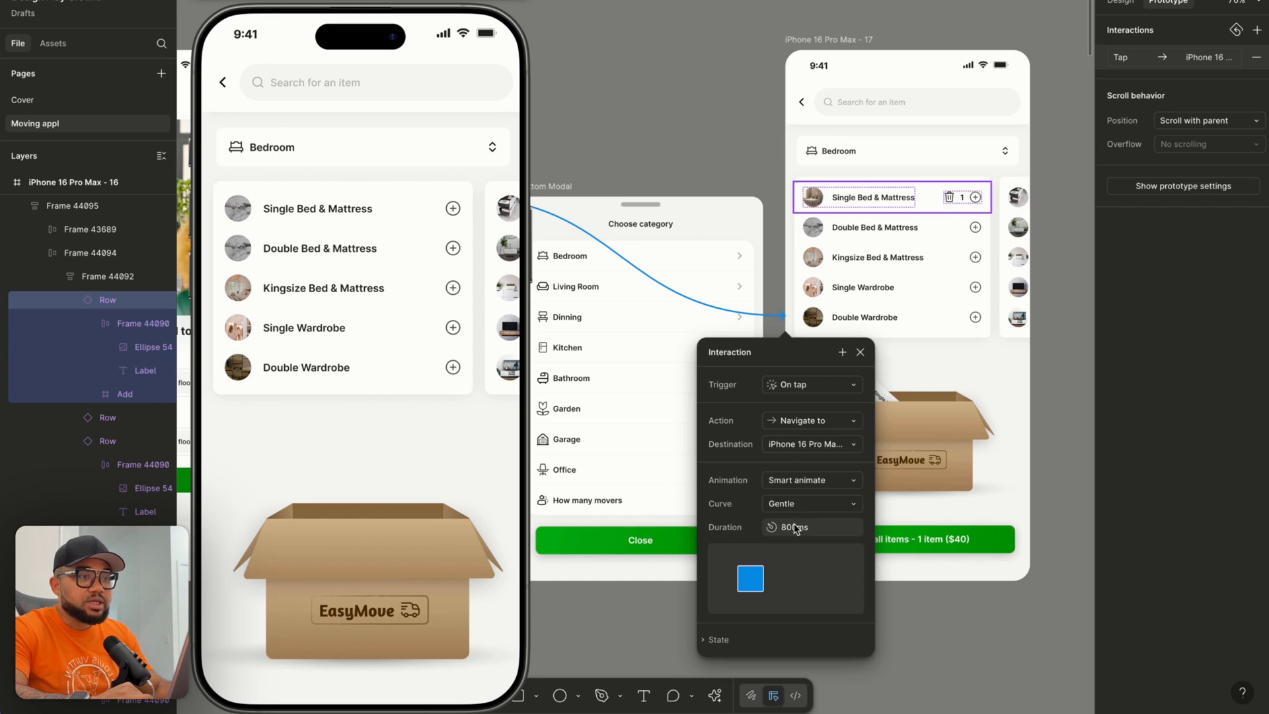
click(859, 348)
Test the replacement row by tapping Single Bed & Mattress in the preview, and close the preview.
scroll(660, 330, left, 5)
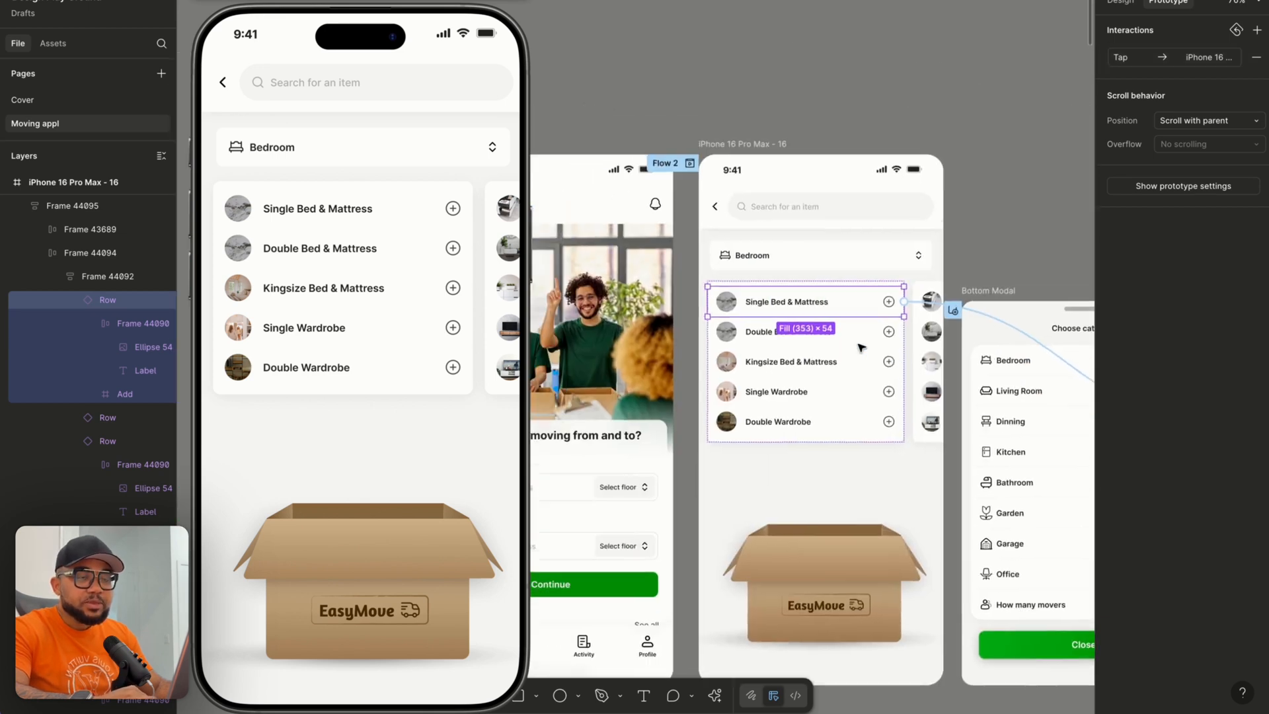
click(355, 216)
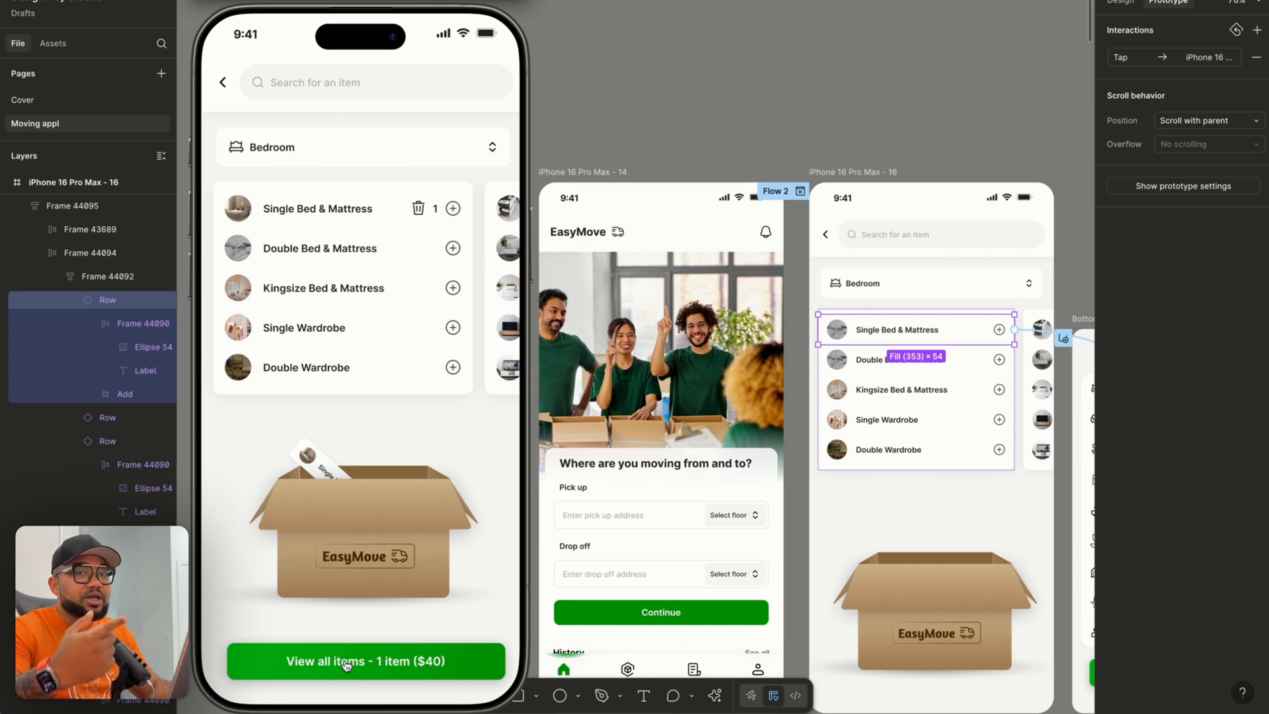
key(shift+space)
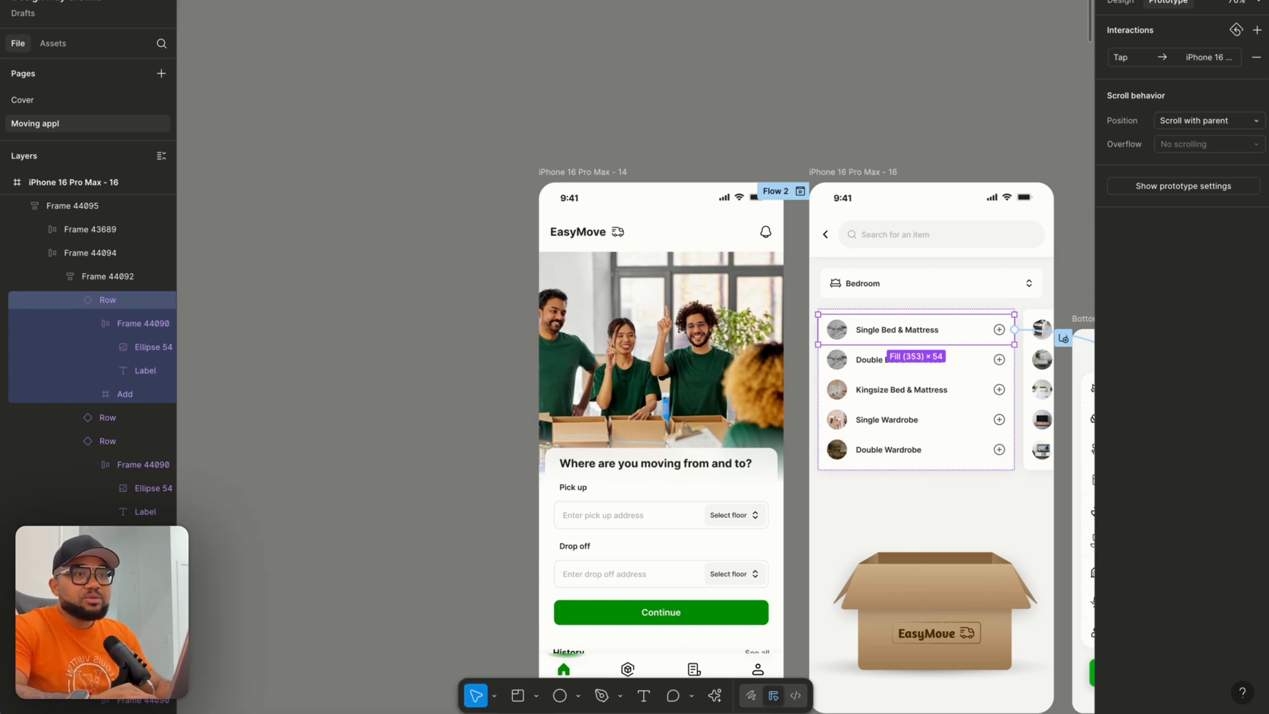
Turn off Clip content on the iPhone 16 Pro Max - 16 frame.
scroll(767, 133, down, 4)
scroll(767, 132, right, 2)
scroll(767, 132, up, 1)
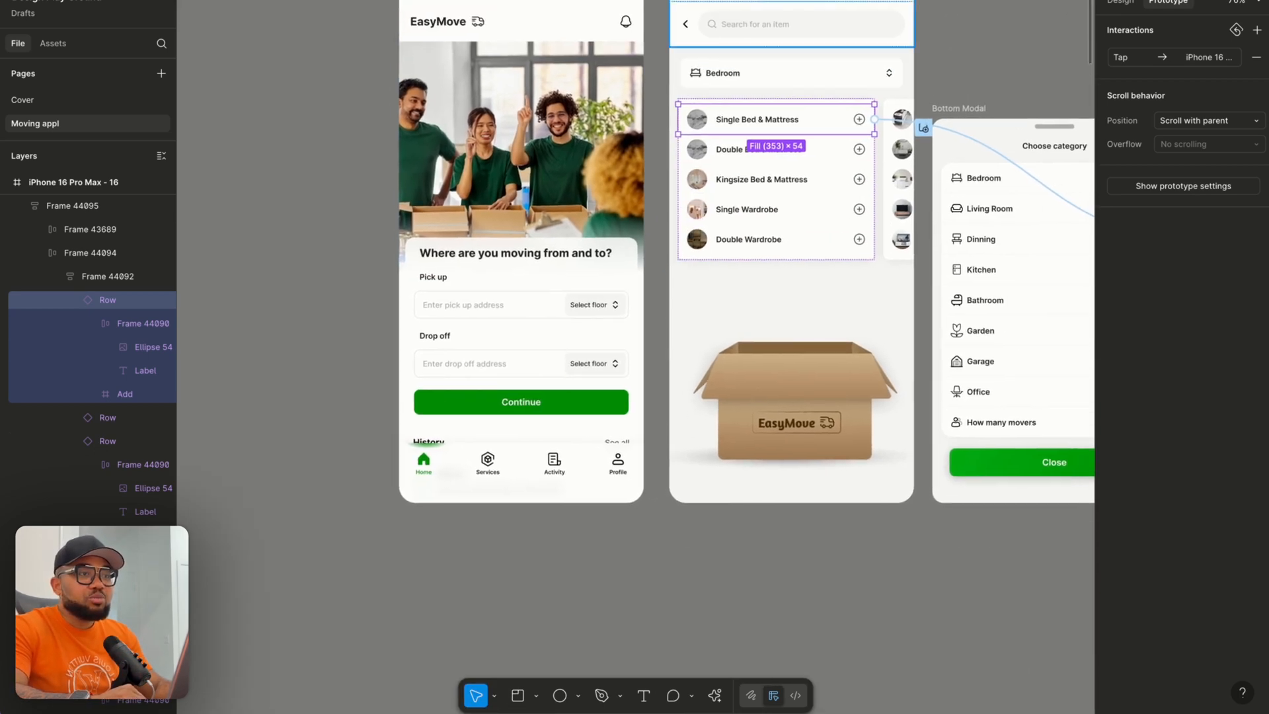
click(711, 1)
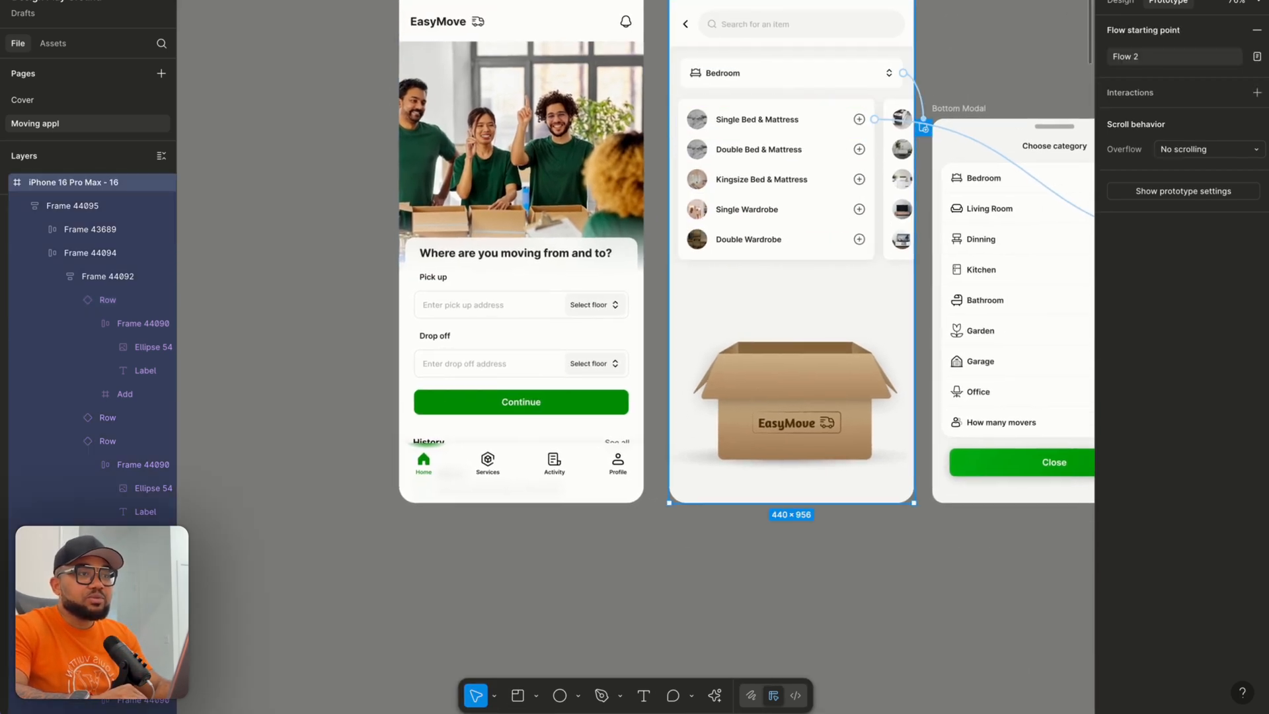
click(1122, 3)
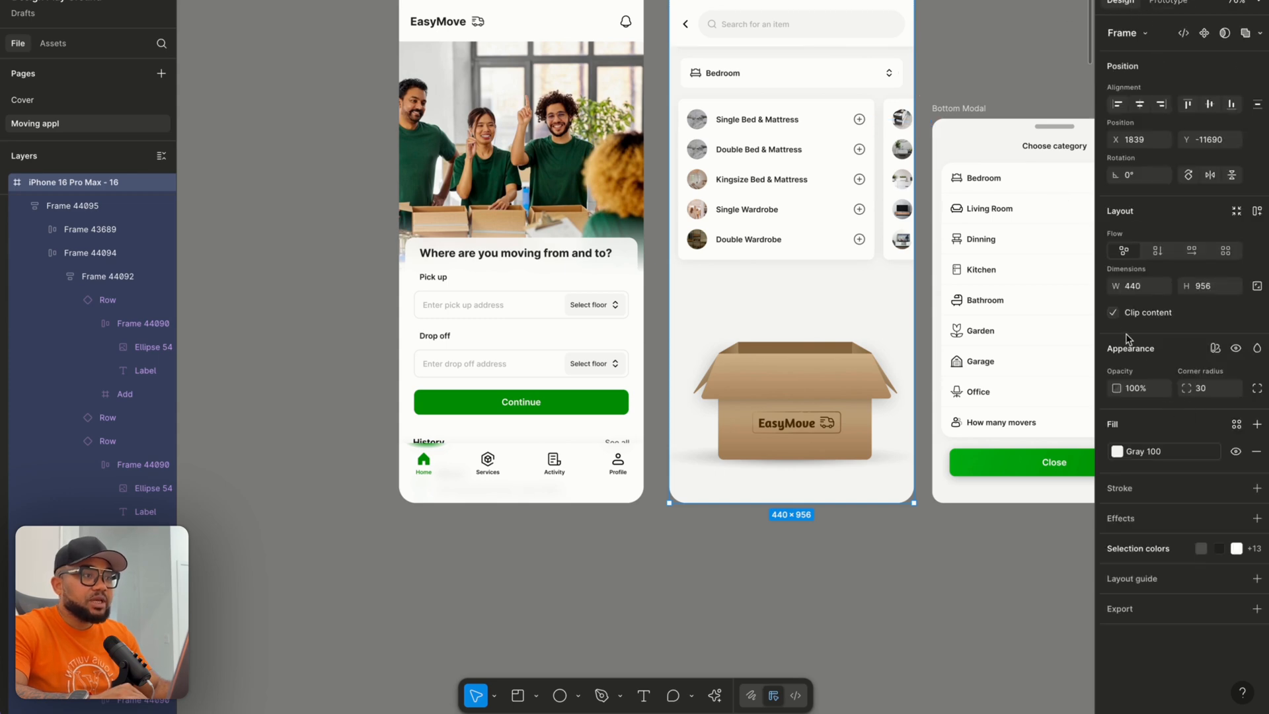
click(1113, 313)
Relabel the green button below the iPhone 16 Pro Max - 16 frame as View item - 1 item ($40).
scroll(735, 529, up, 5)
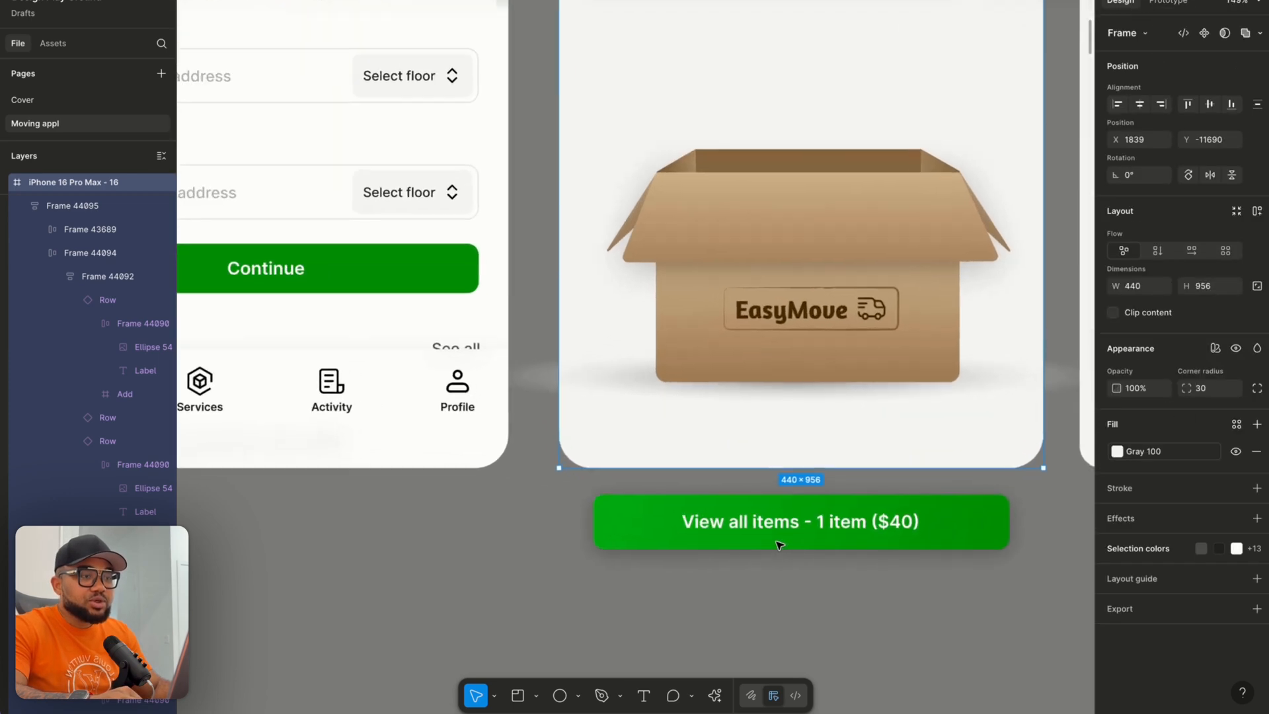
click(736, 528)
double_click(734, 527)
drag(726, 521, 769, 520)
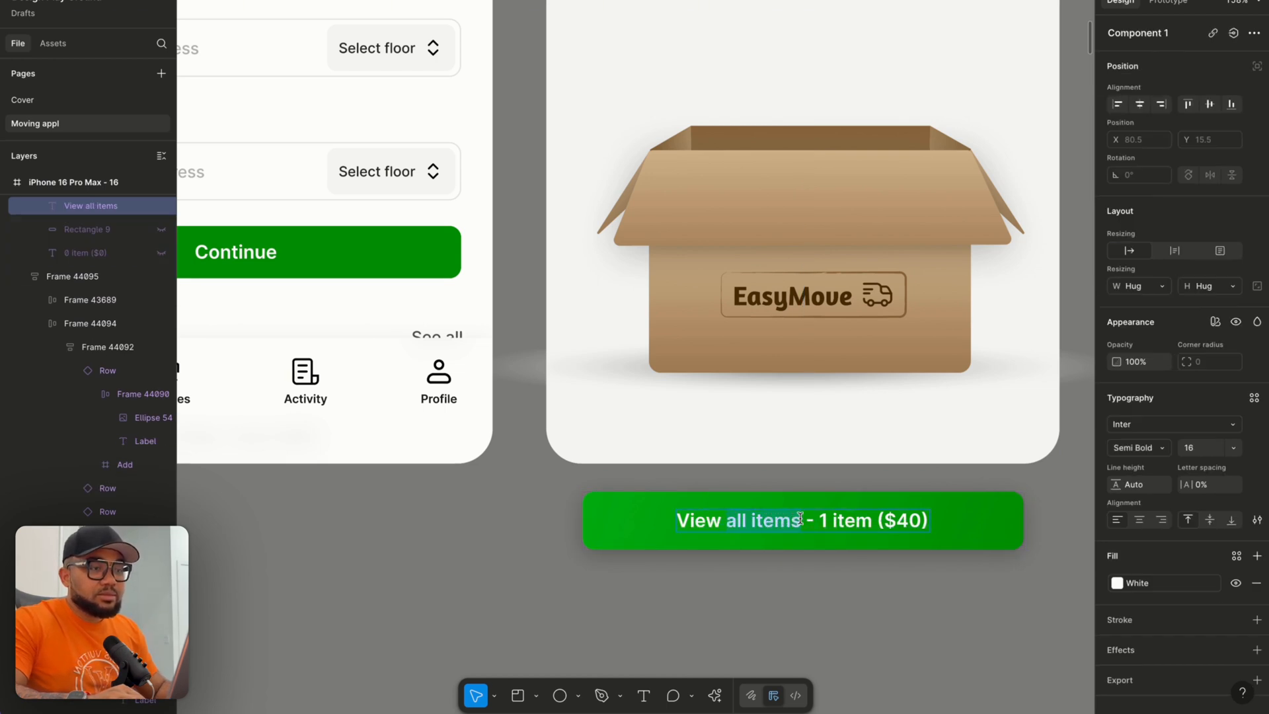
text(item)
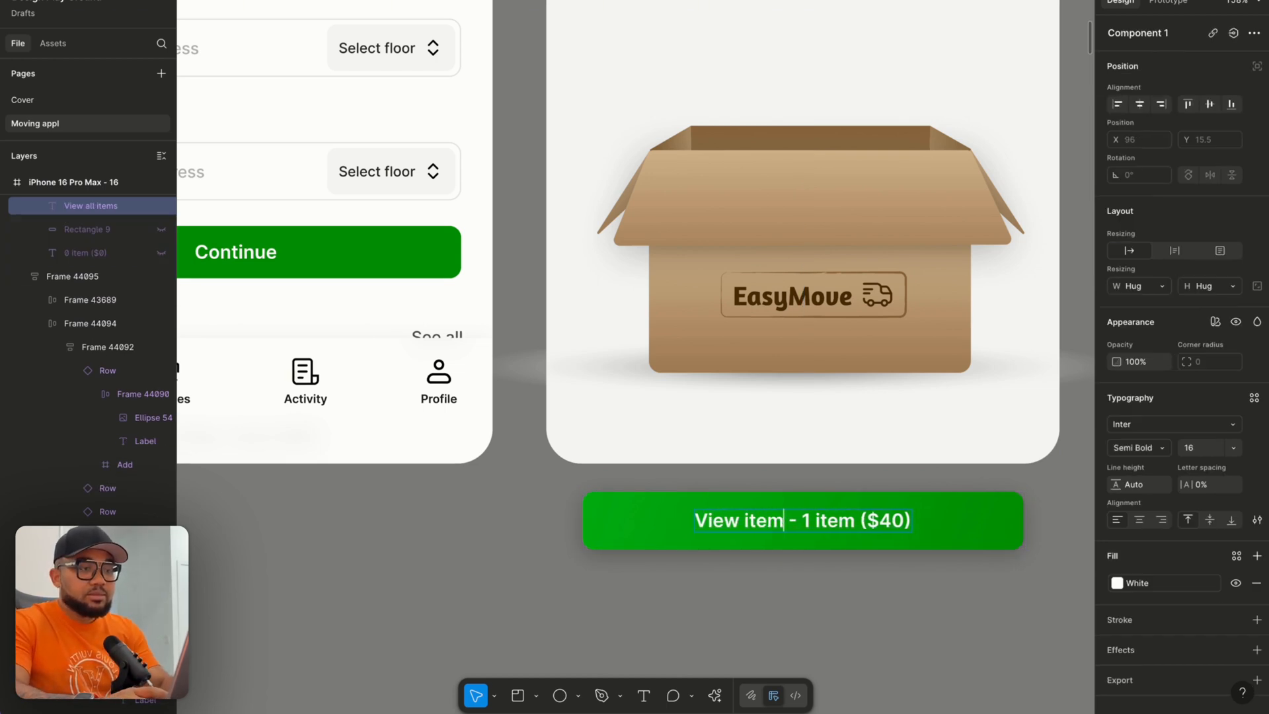
click(759, 611)
Turn Clip content back on for the iPhone 16 Pro Max - 16 frame.
scroll(758, 611, down, 5)
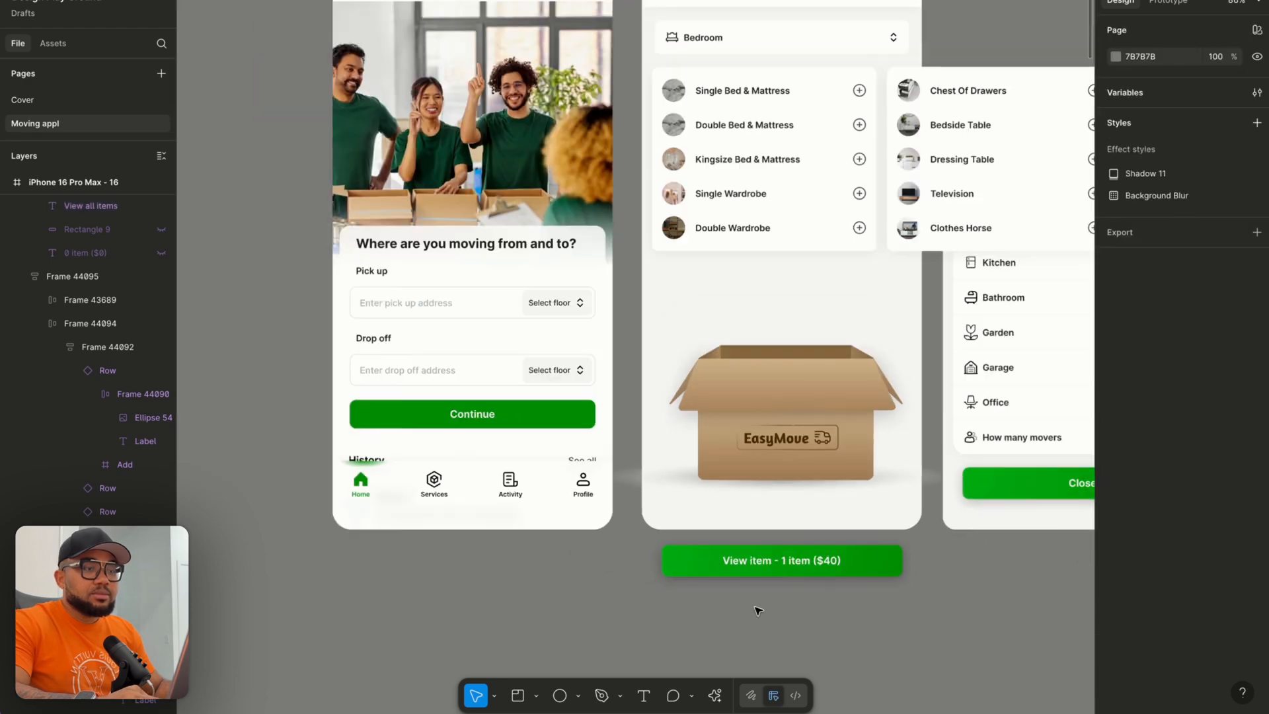
scroll(798, 586, up, 1)
scroll(811, 108, down, 4)
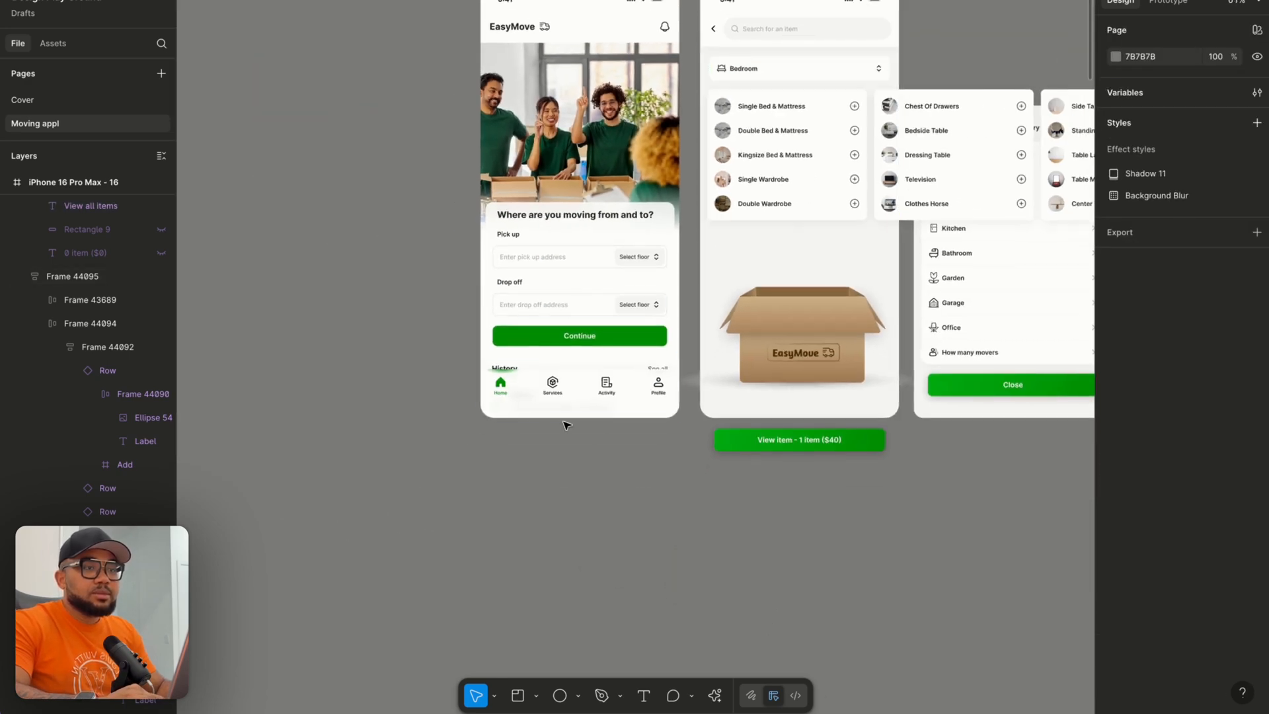
scroll(566, 425, up, 2)
click(775, 32)
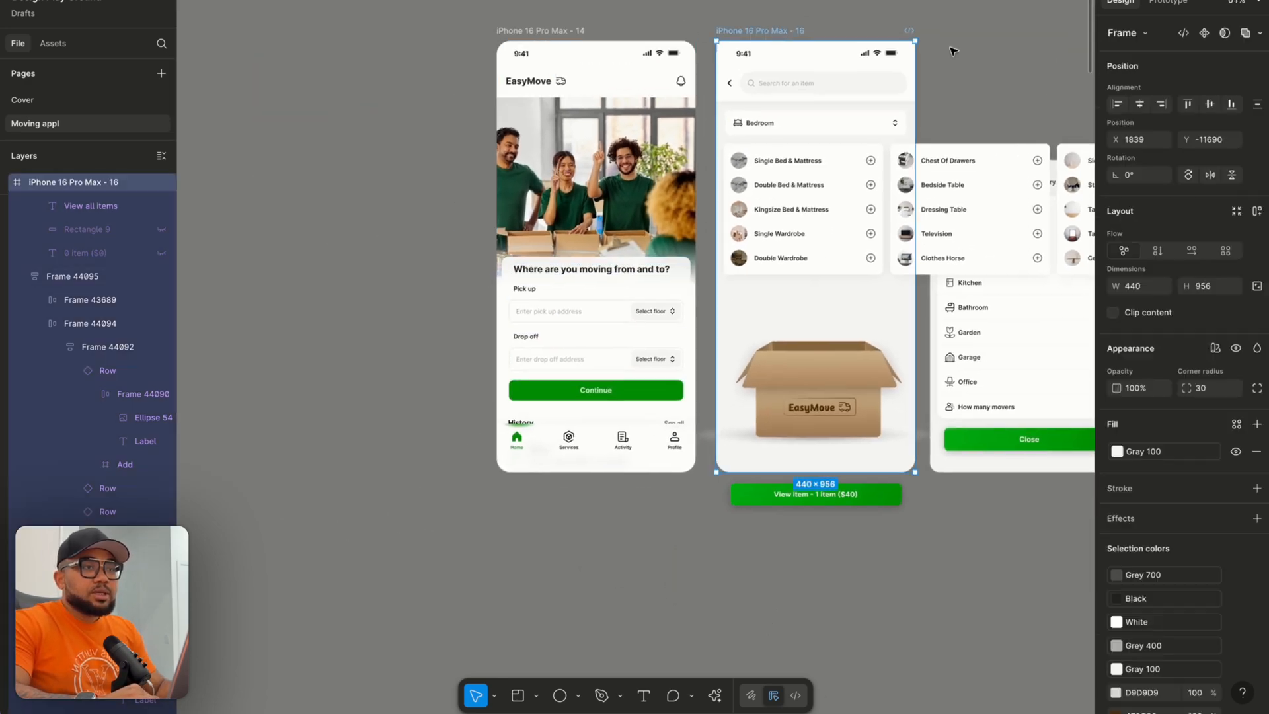
click(1114, 312)
Preview the iPhone 16 Pro Max - 16 screen and tap Single Bed & Mattress to test the button transition.
click(539, 30)
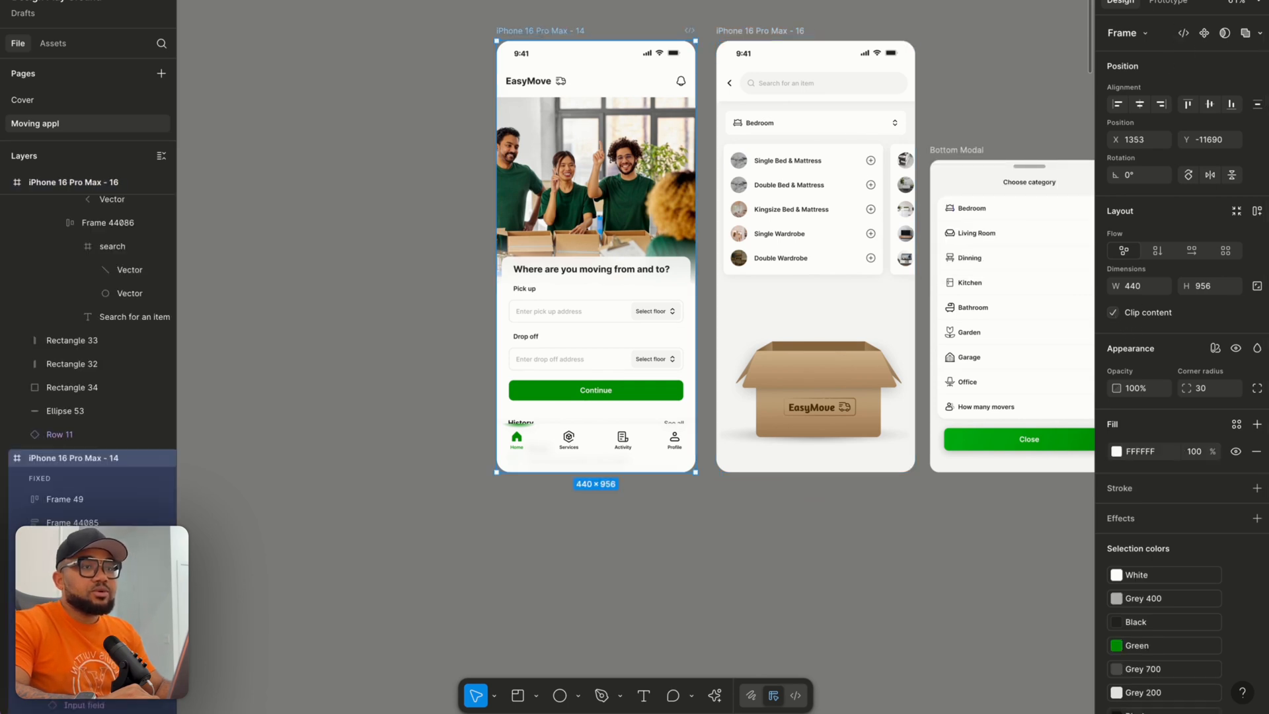
click(796, 31)
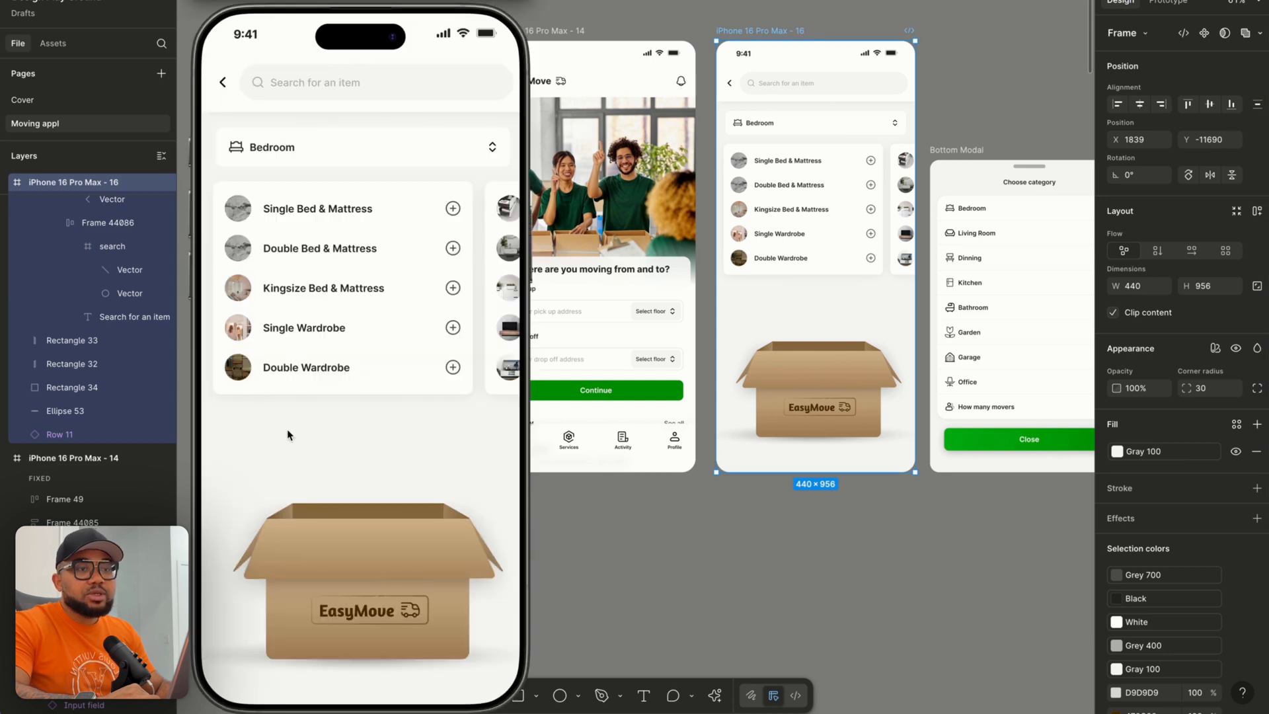
click(314, 444)
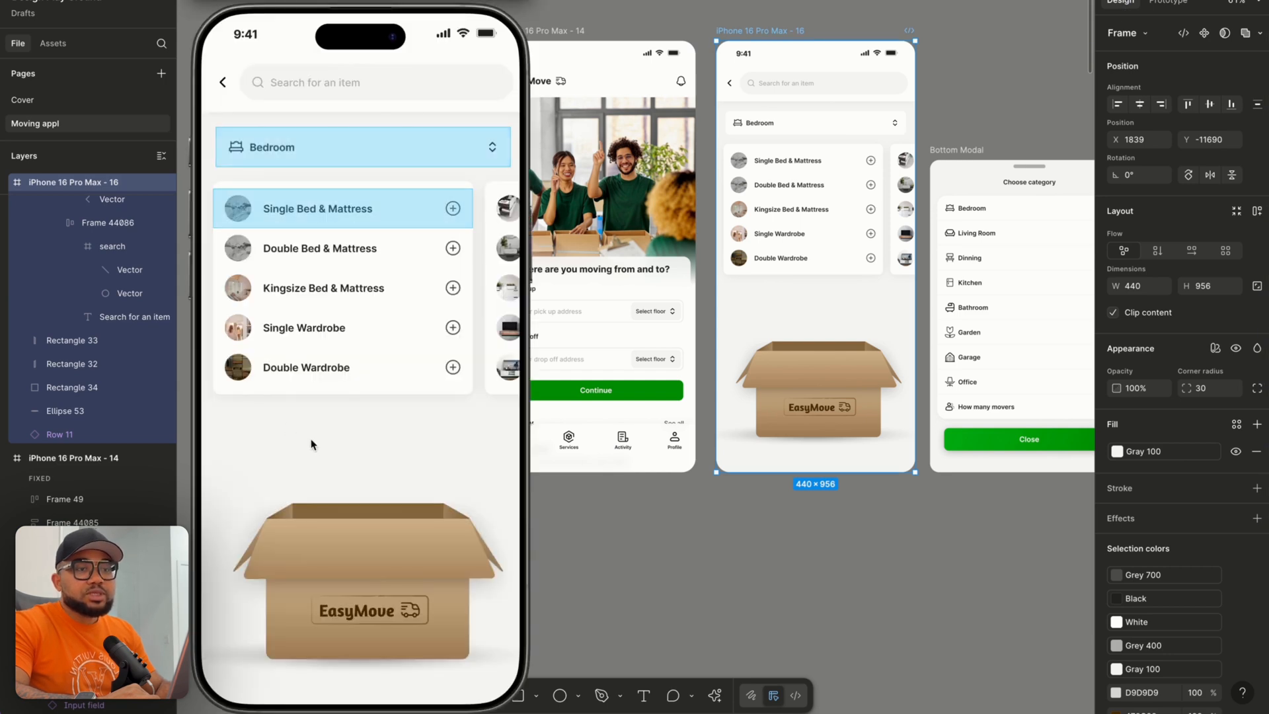
click(311, 215)
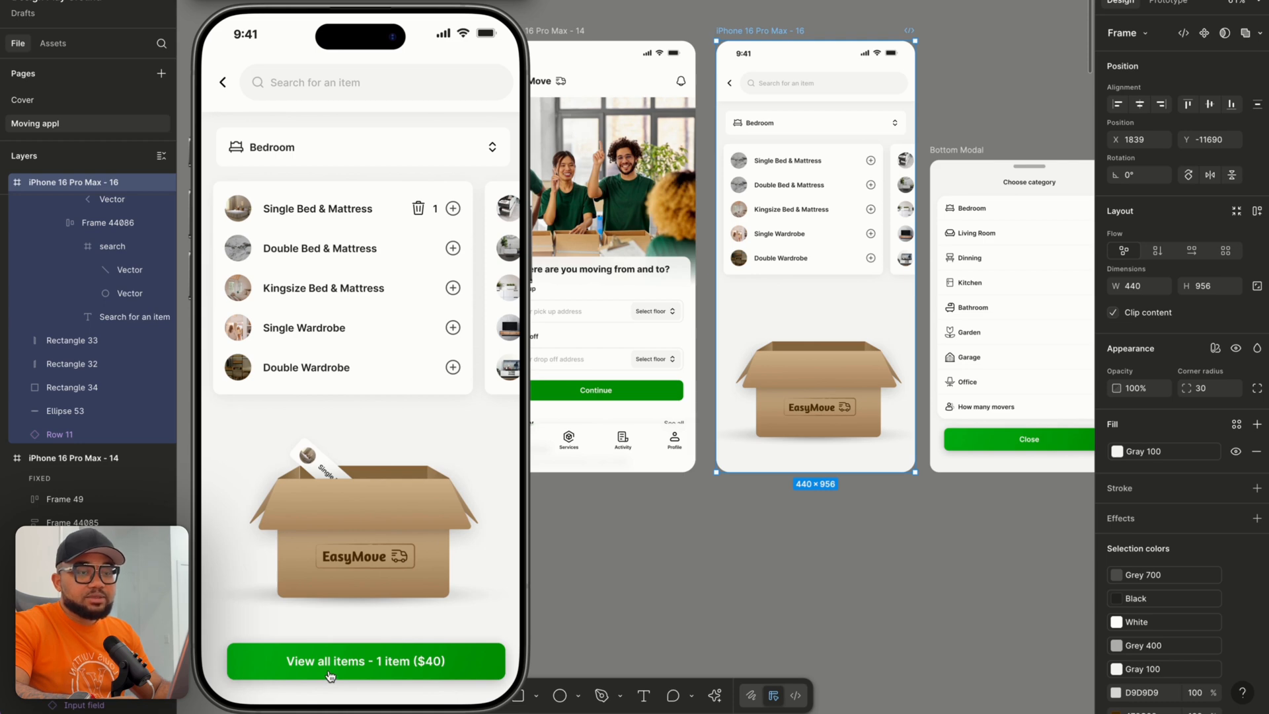
Turn off Clip content on the iPhone 16 Pro Max - 16 frame and select the View item button below it.
scroll(805, 481, left, 2)
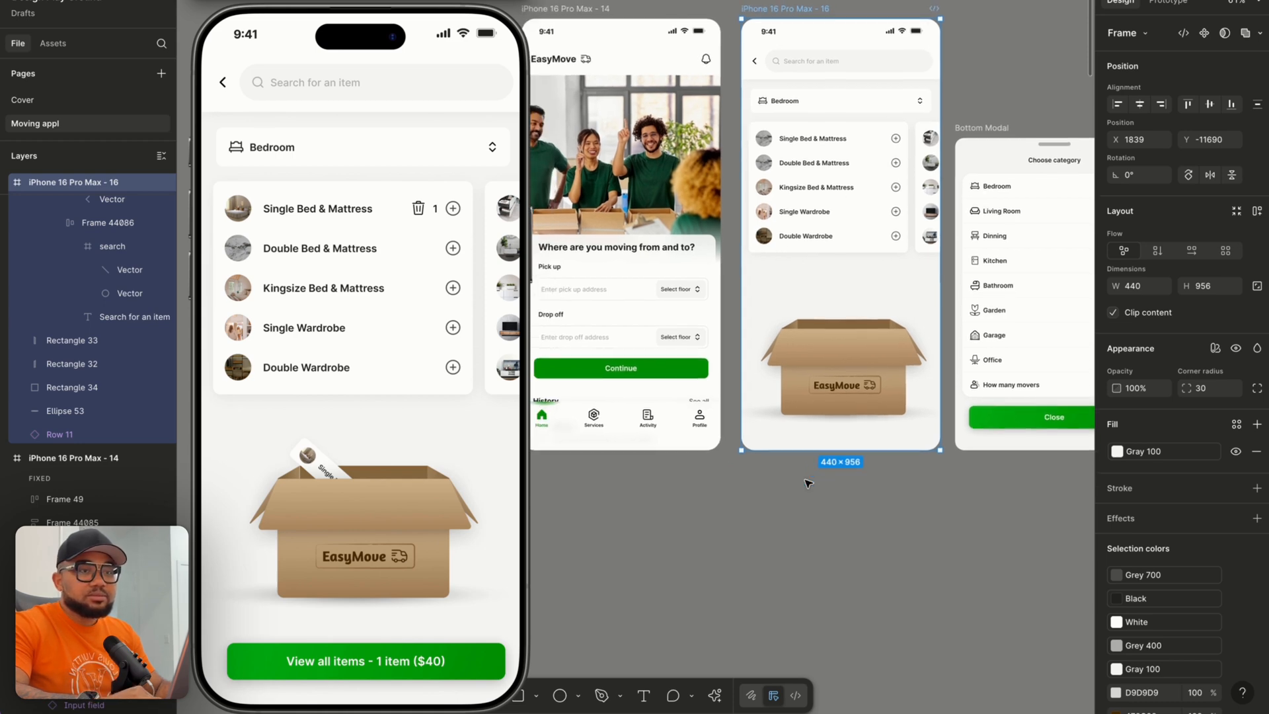
scroll(805, 480, up, 1)
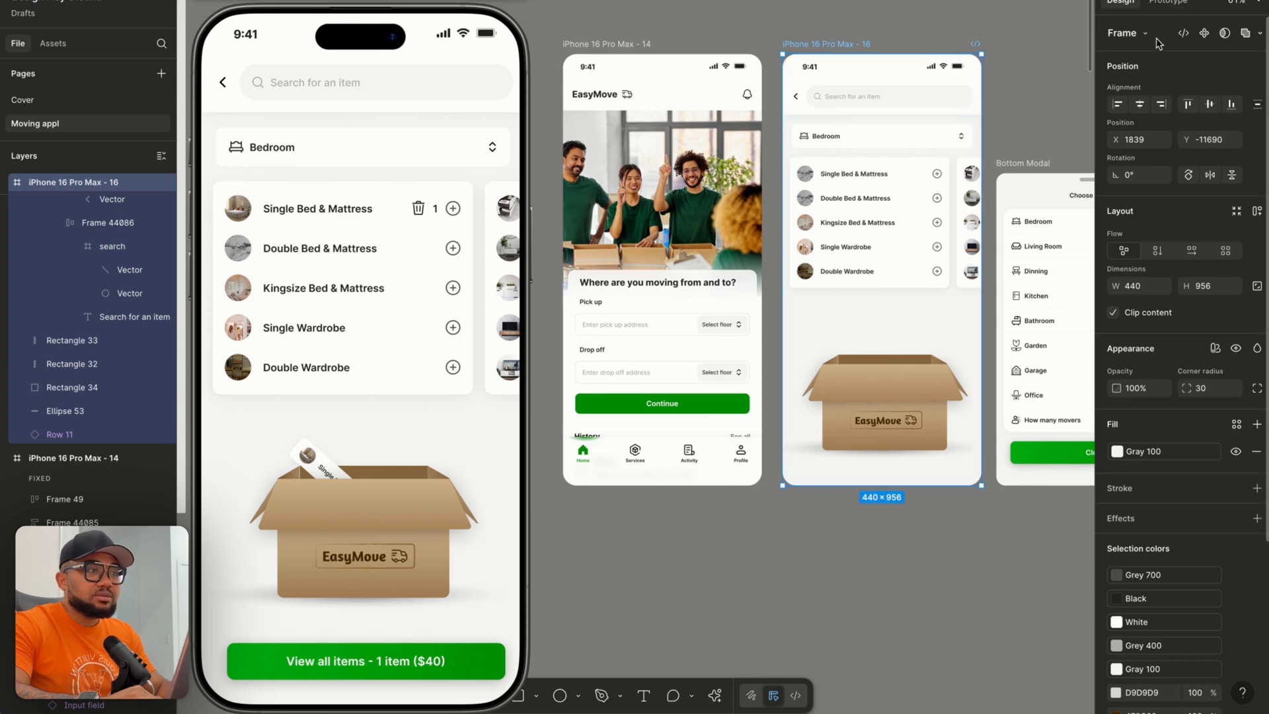
click(1114, 313)
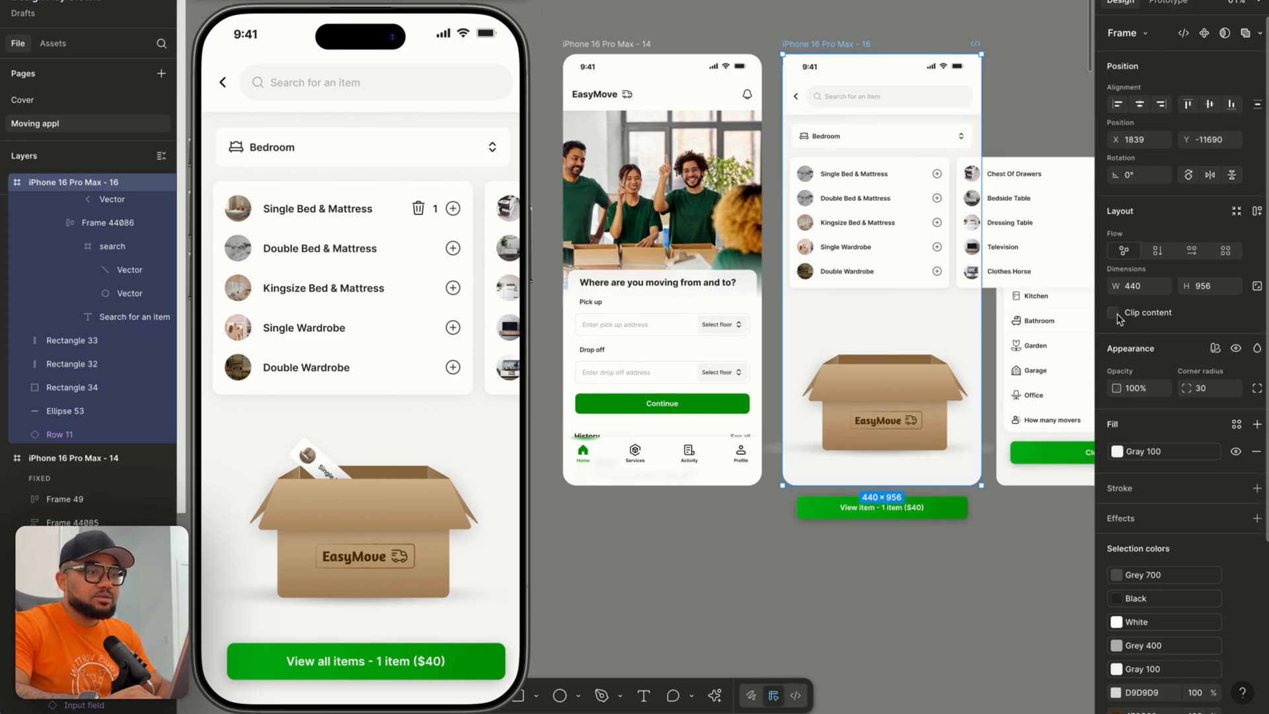
scroll(839, 515, up, 5)
click(834, 514)
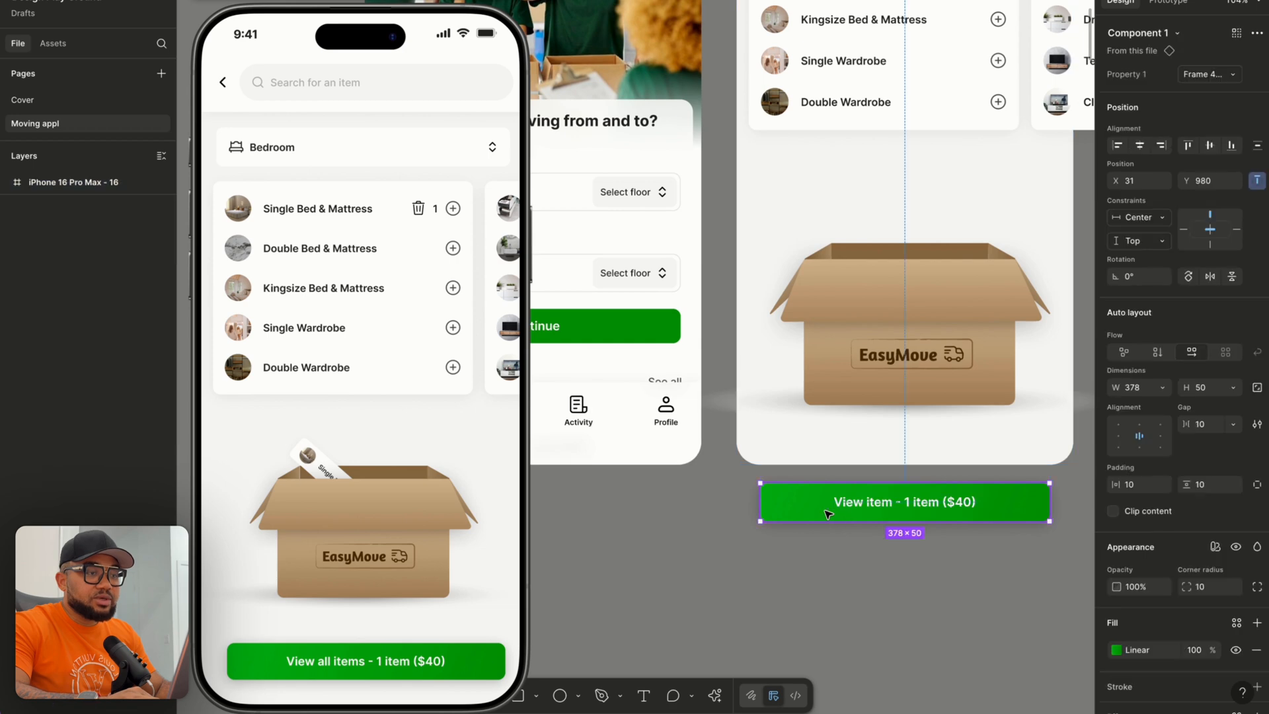
Shorten the button label on the iPhone 16 Pro Max - 17 screen to View items - 1 item ($40).
scroll(826, 513, down, 6)
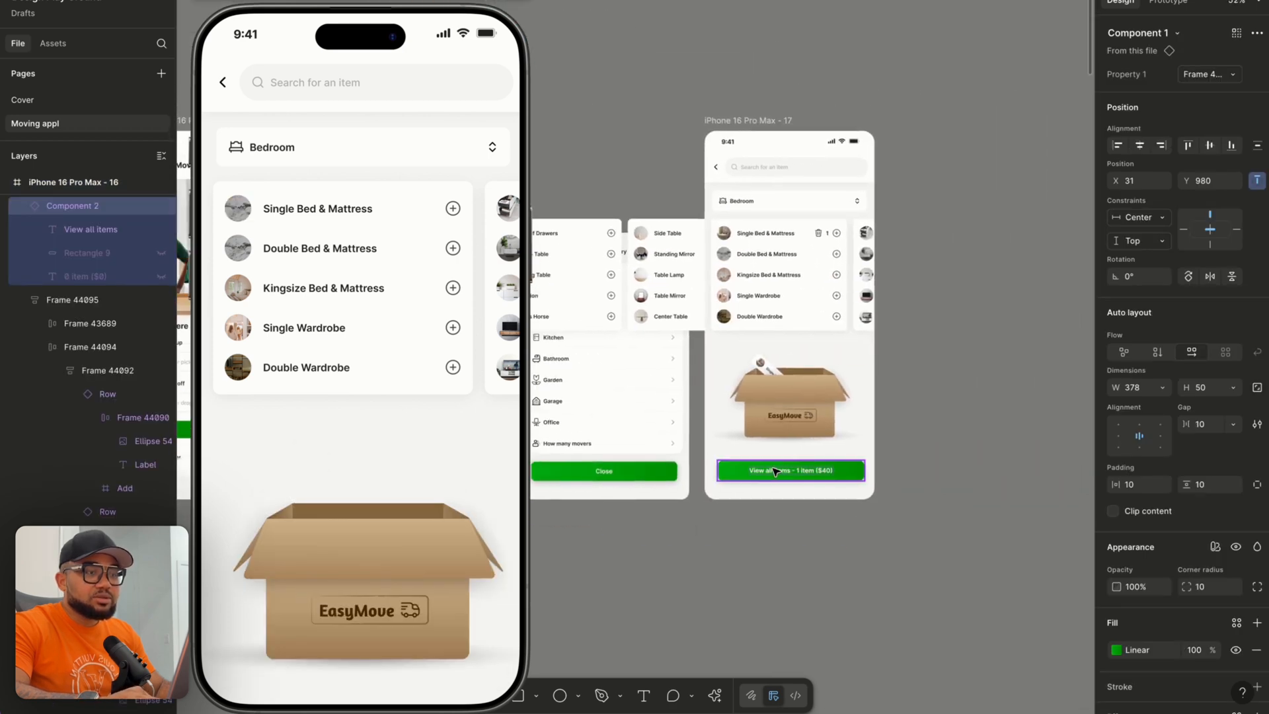
scroll(775, 471, up, 6)
double_click(772, 473)
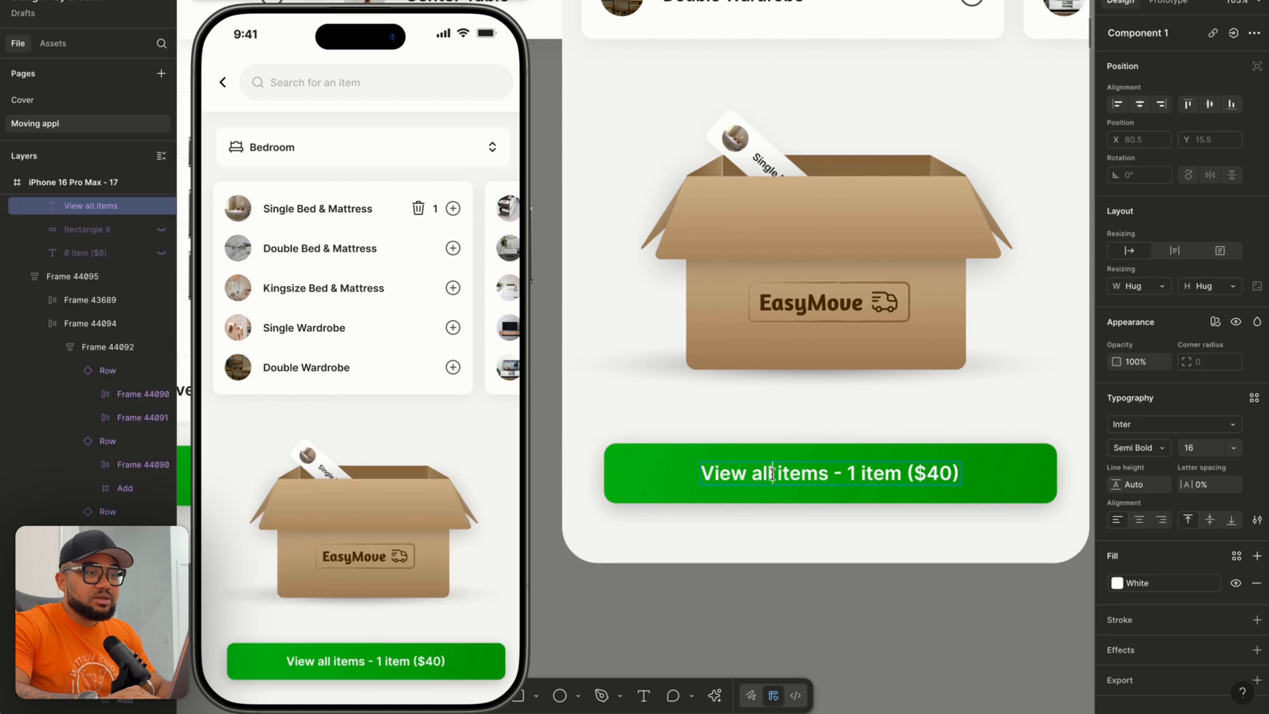
key(BackSpace)
key(BackSpace)
key(BackSpace)
key(BackSpace)
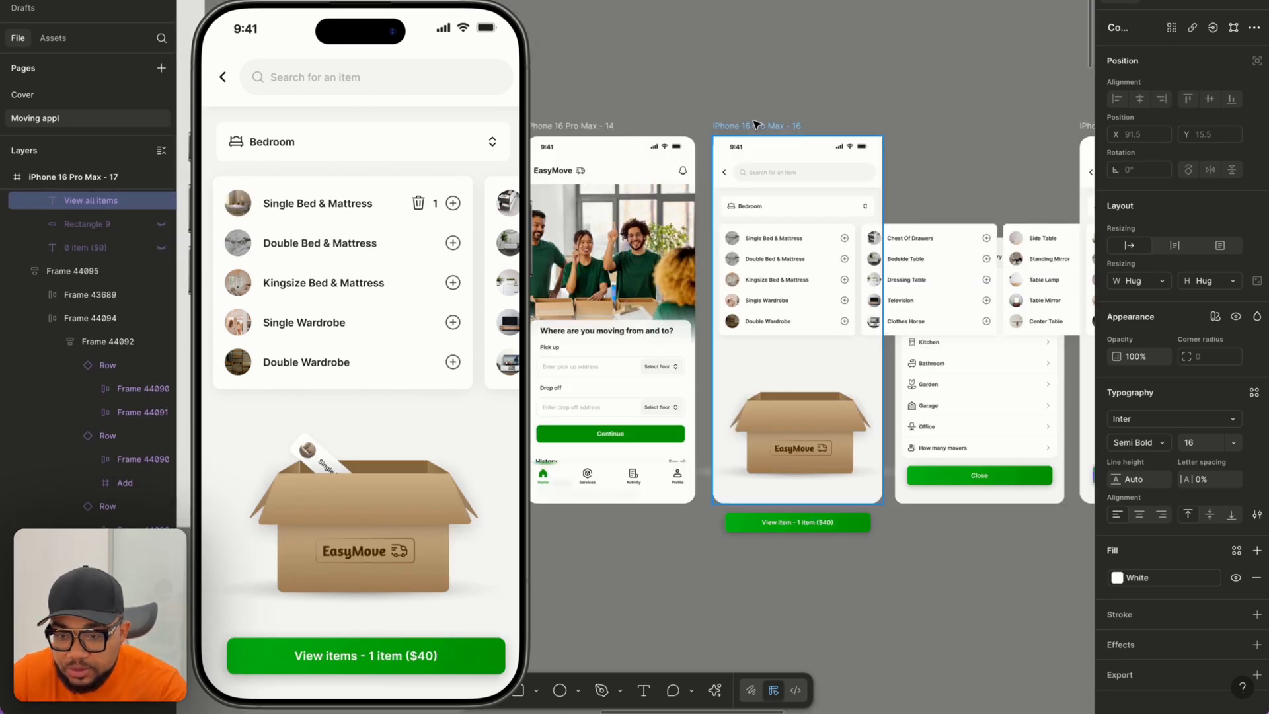
Re-enable Clip content on the iPhone 16 Pro Max - 16 frame.
click(755, 125)
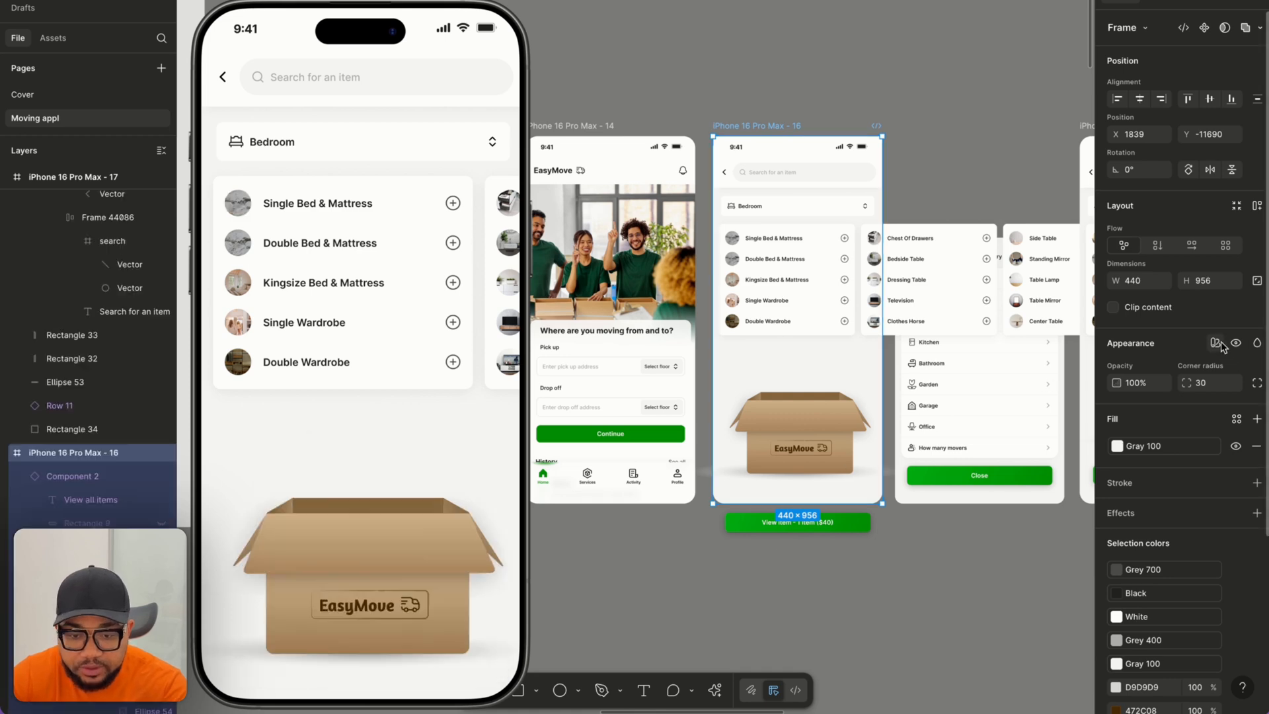
click(1114, 309)
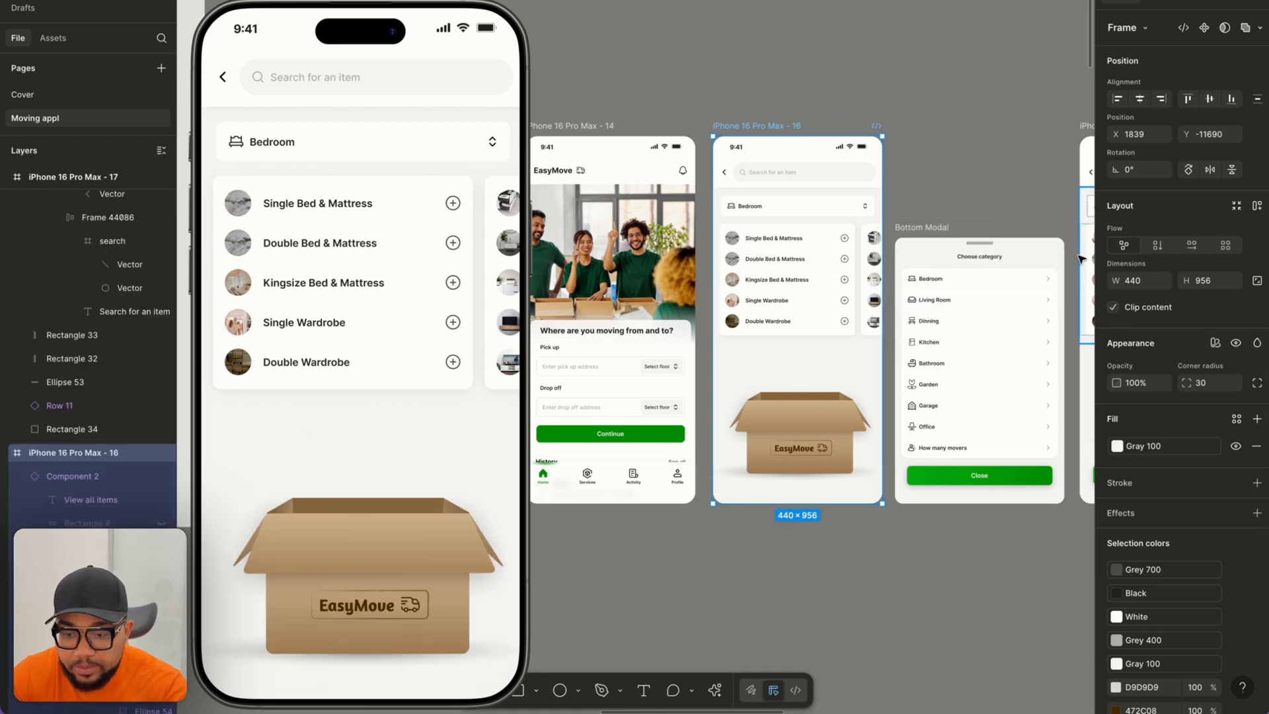
Compare the screens on the canvas and test adding Single Bed & Mattress in the preview.
scroll(956, 262, right, 5)
scroll(954, 259, left, 3)
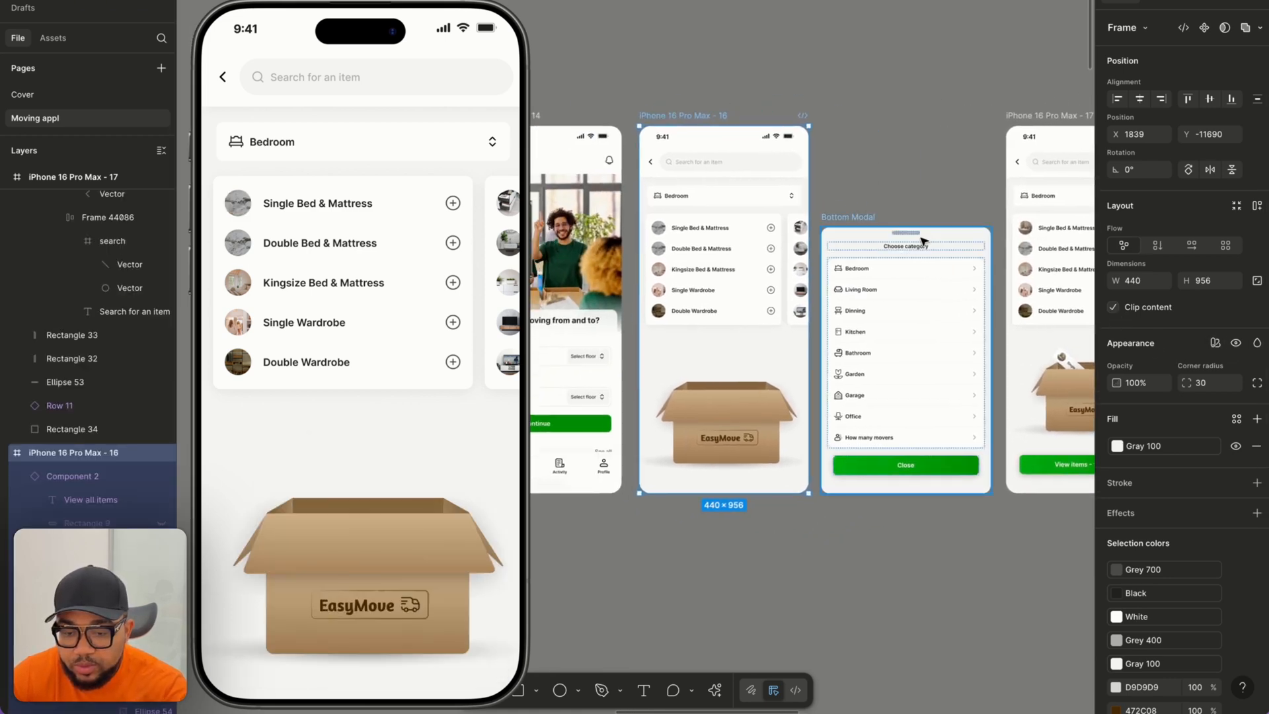
scroll(921, 245, right, 5)
scroll(918, 263, down, 3)
scroll(917, 345, up, 3)
scroll(921, 389, up, 2)
scroll(920, 387, down, 5)
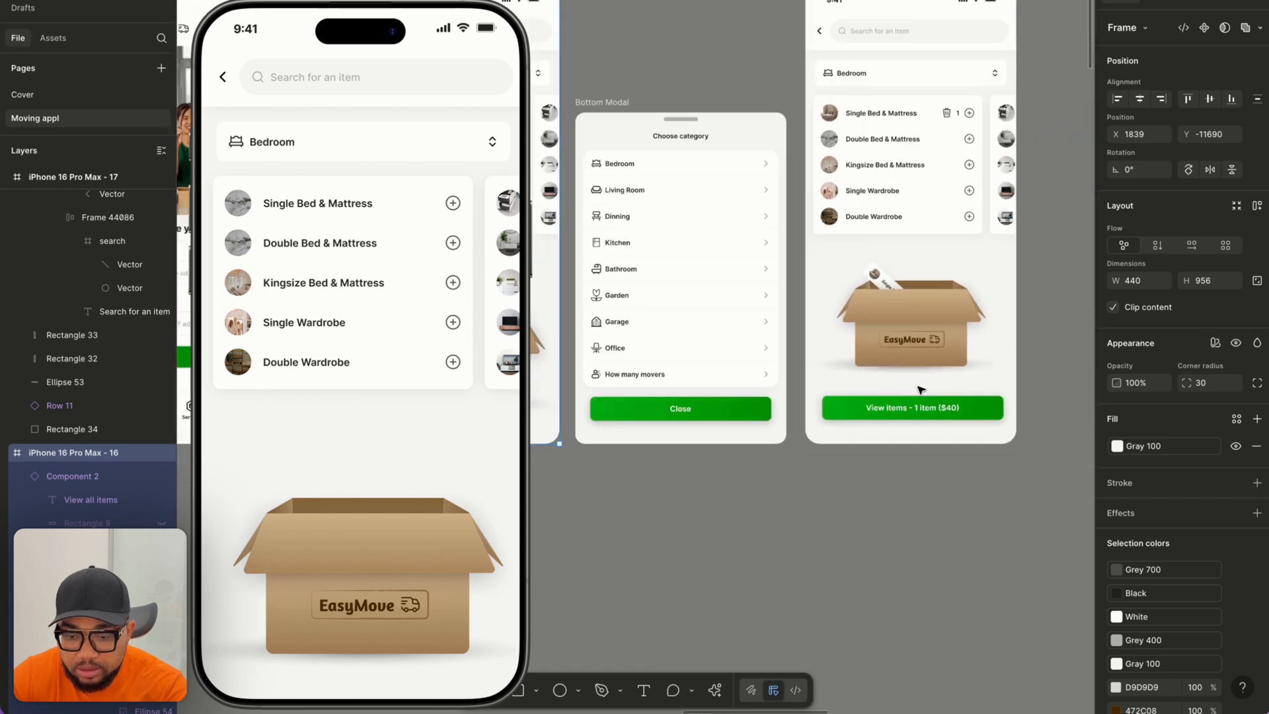
scroll(920, 388, left, 2)
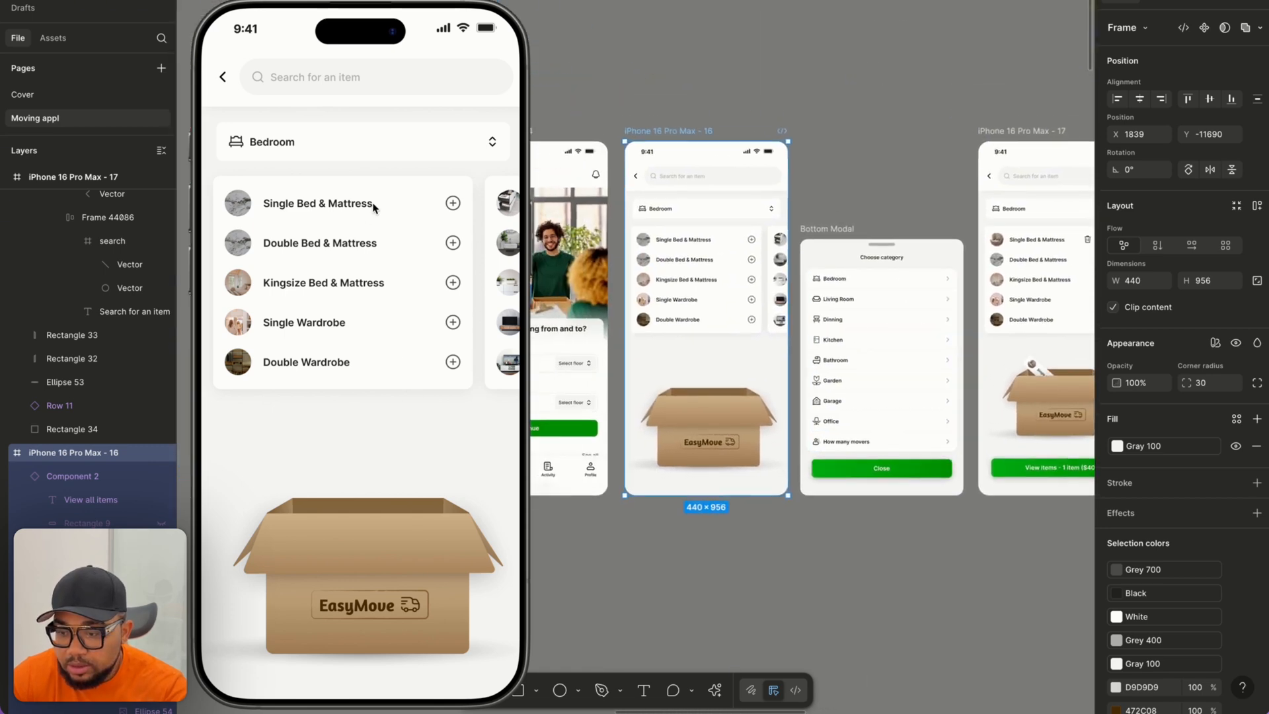
click(452, 204)
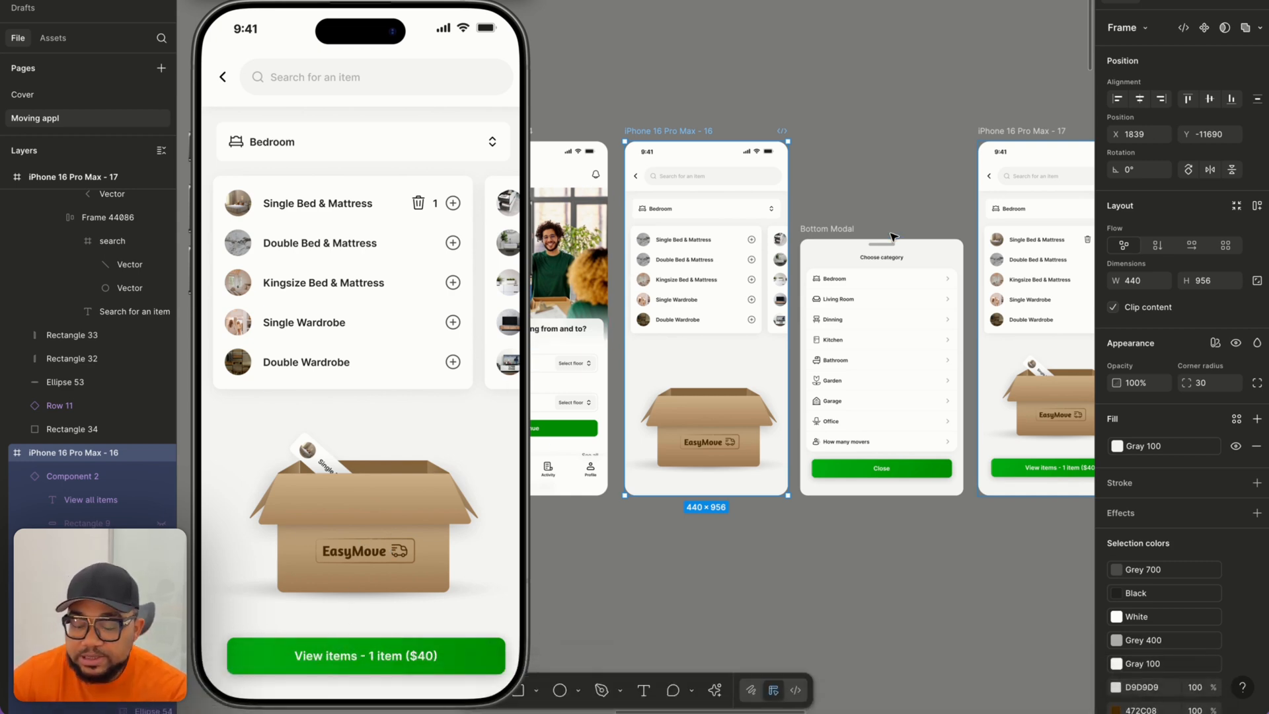
Close the preview and duplicate the iPhone 16 Pro Max - 17 frame.
scroll(892, 237, right, 5)
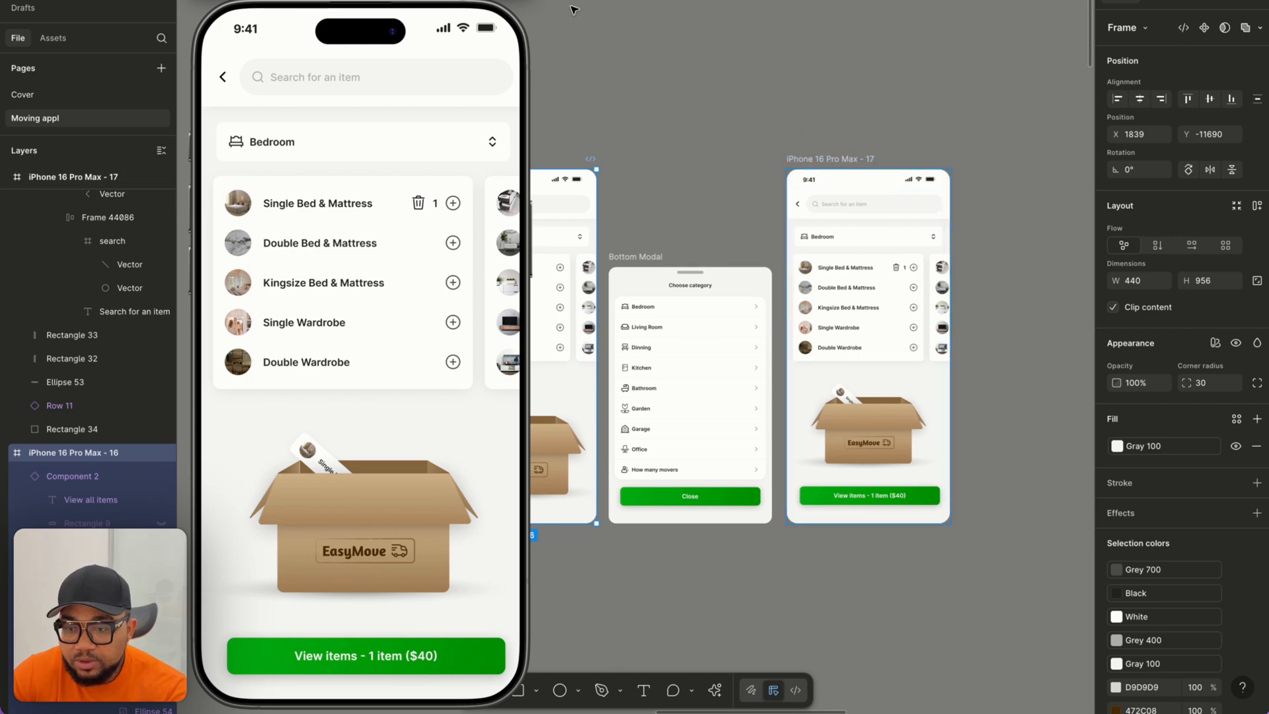
scroll(865, 189, up, 3)
scroll(862, 199, right, 1)
scroll(862, 198, down, 1)
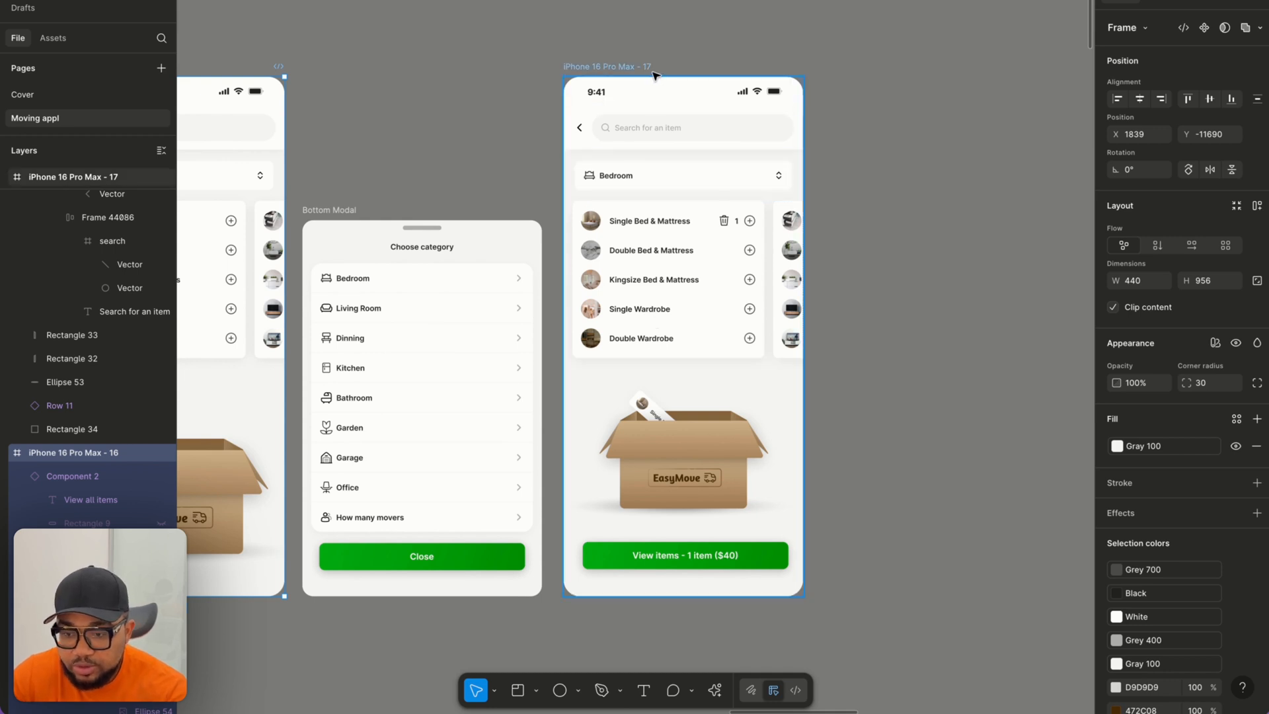
click(621, 67)
key(ctrl+d)
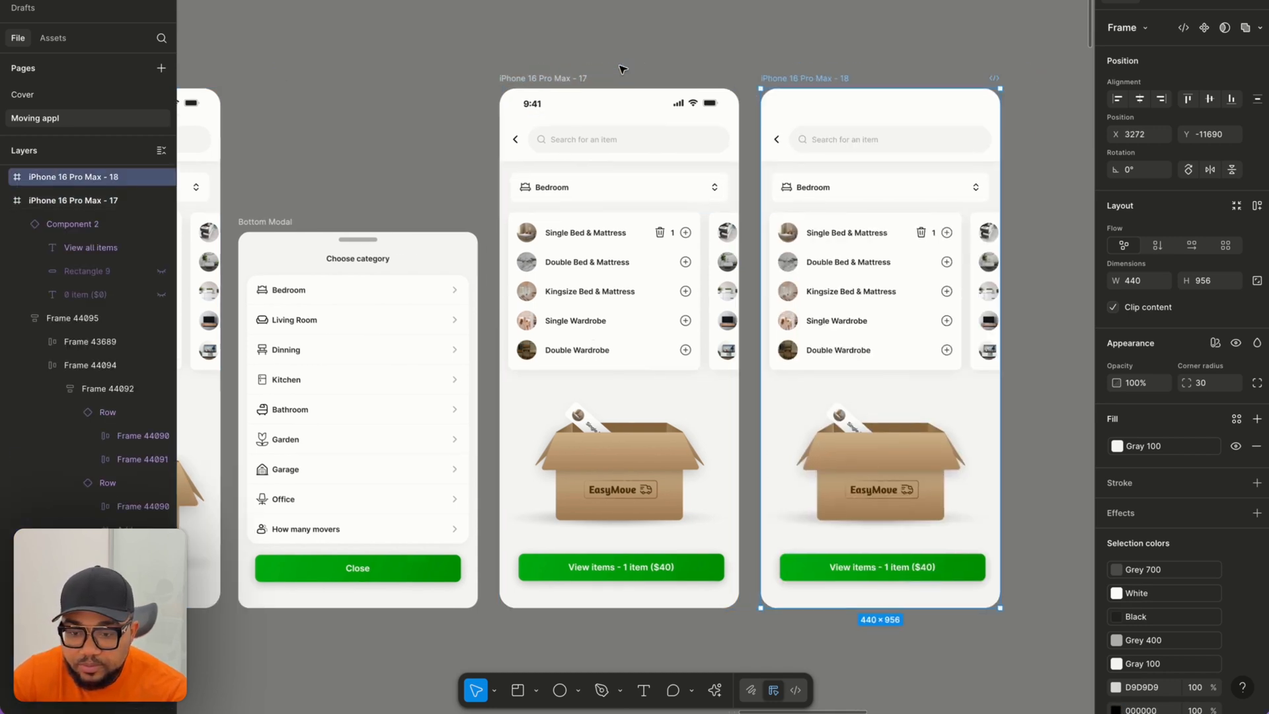
Copy the Single Wardrobe row from the iPhone 16 Pro Max - 18 list onto the empty canvas beside the frame.
scroll(727, 265, right, 4)
scroll(727, 264, down, 1)
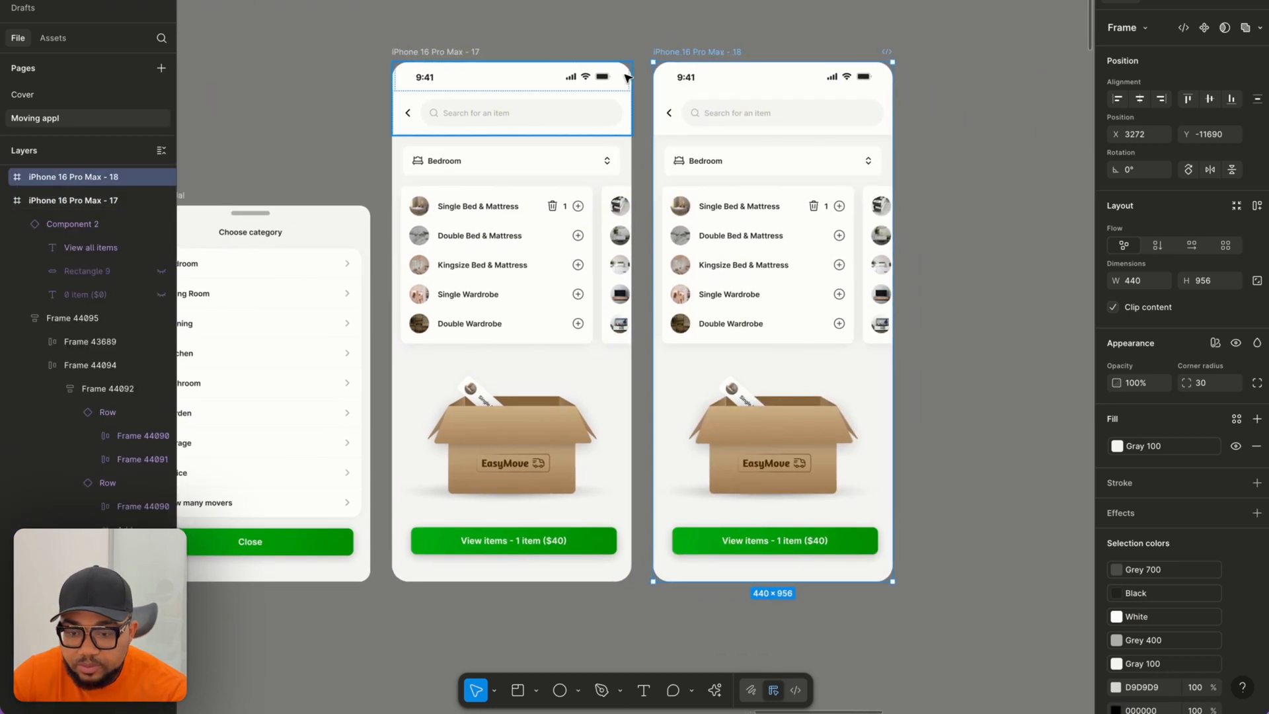
double_click(735, 302)
double_click(736, 302)
drag(736, 302, 982, 368)
scroll(41, 485, up, 5)
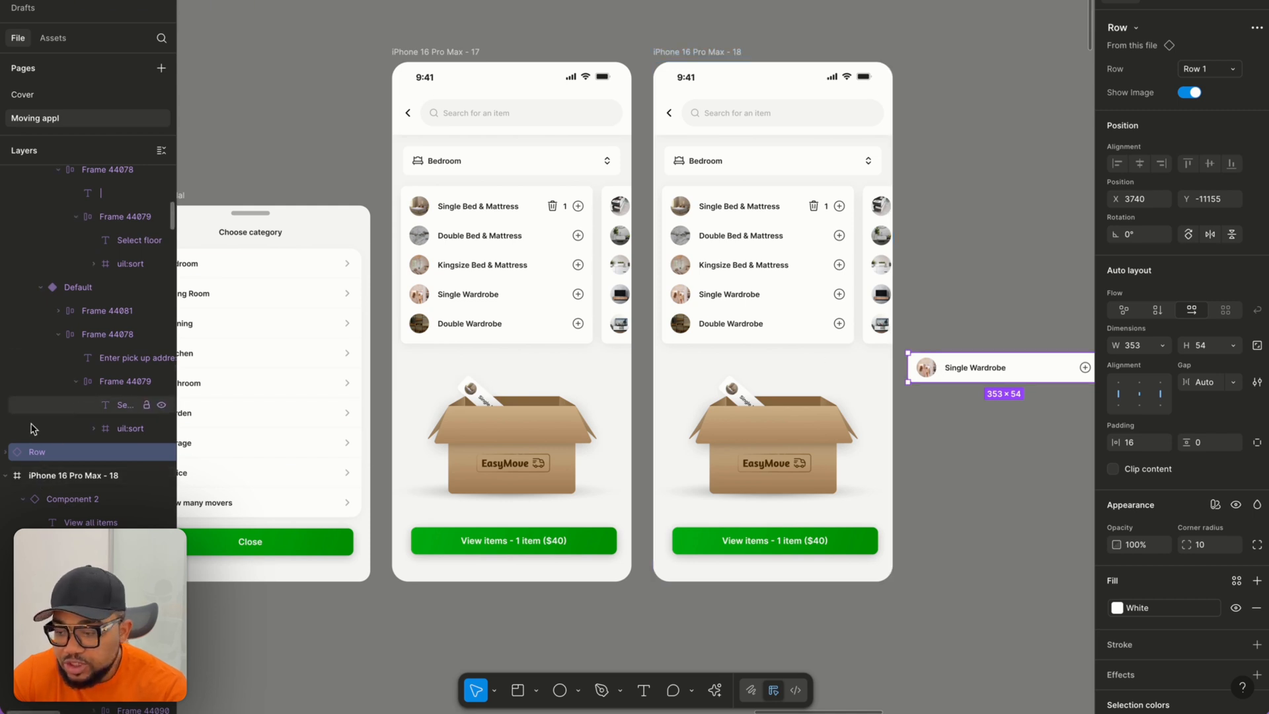
Rename the copied Single Wardrobe row's layer as Row 22.
double_click(51, 455)
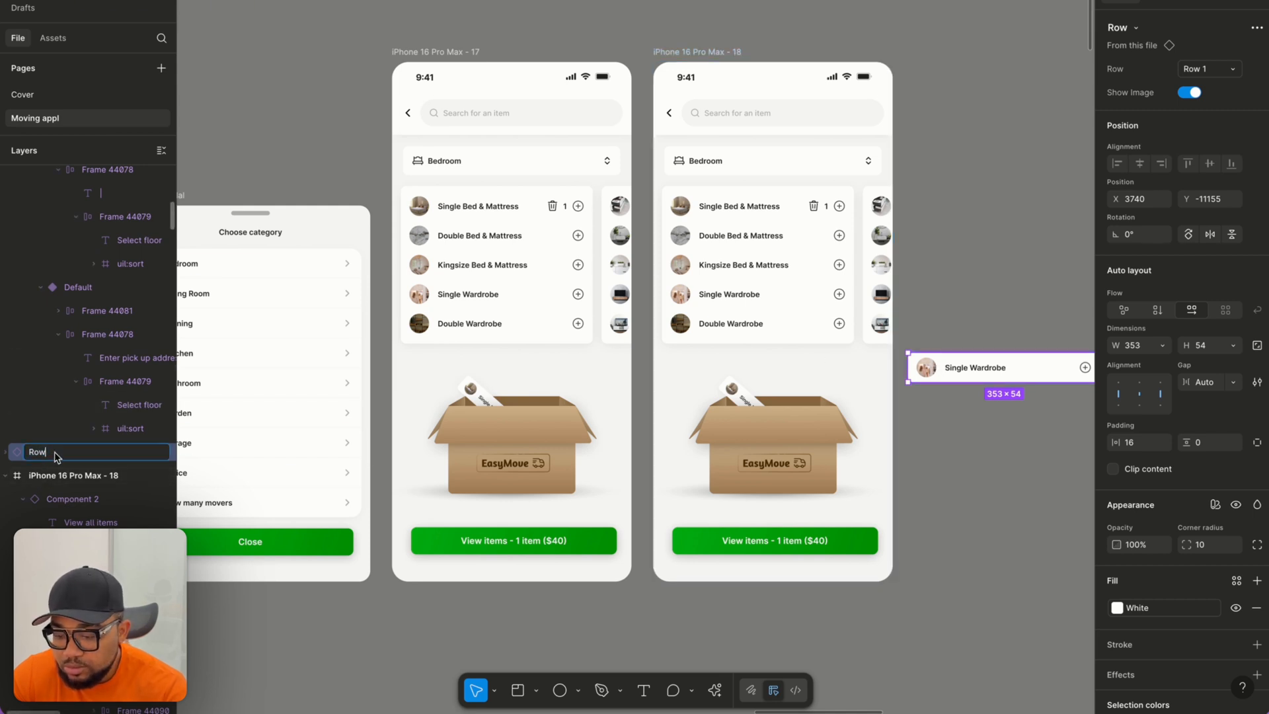
text(22)
key(Return)
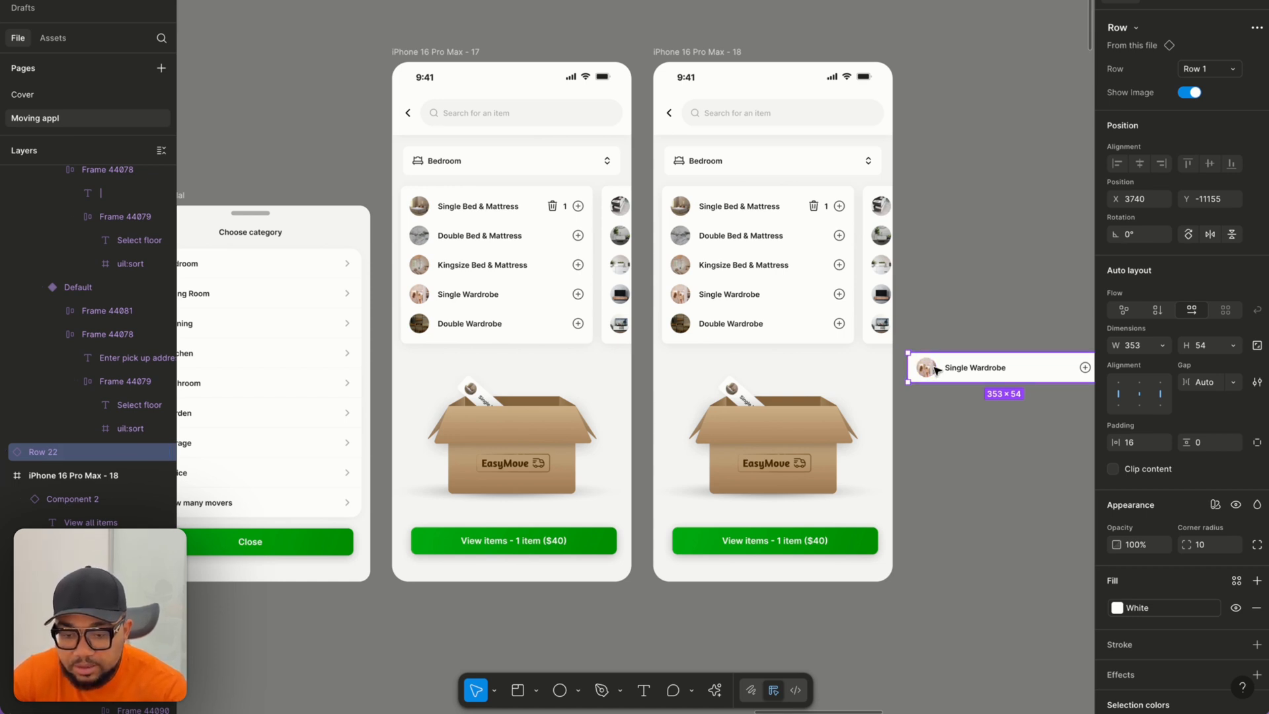
Cut Row 22 from the canvas and paste it into the iPhone 16 Pro Max - 17 frame.
key(Delete)
click(431, 54)
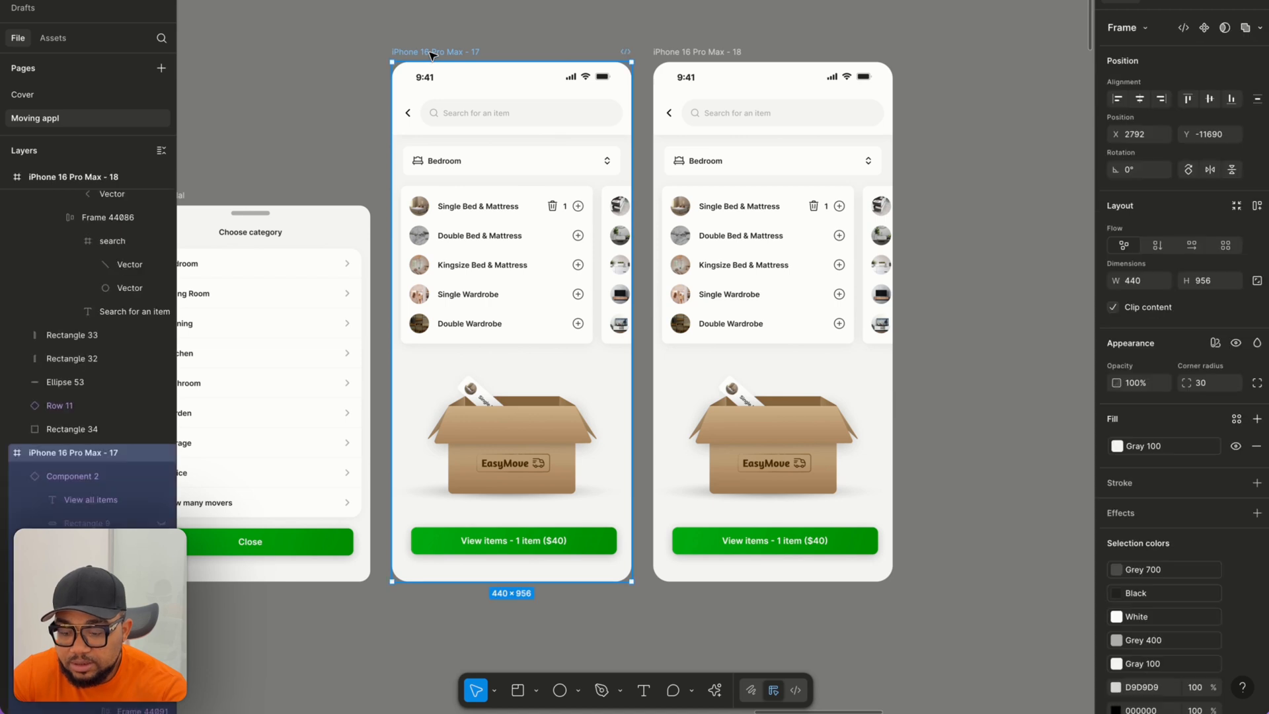
key(ctrl+z)
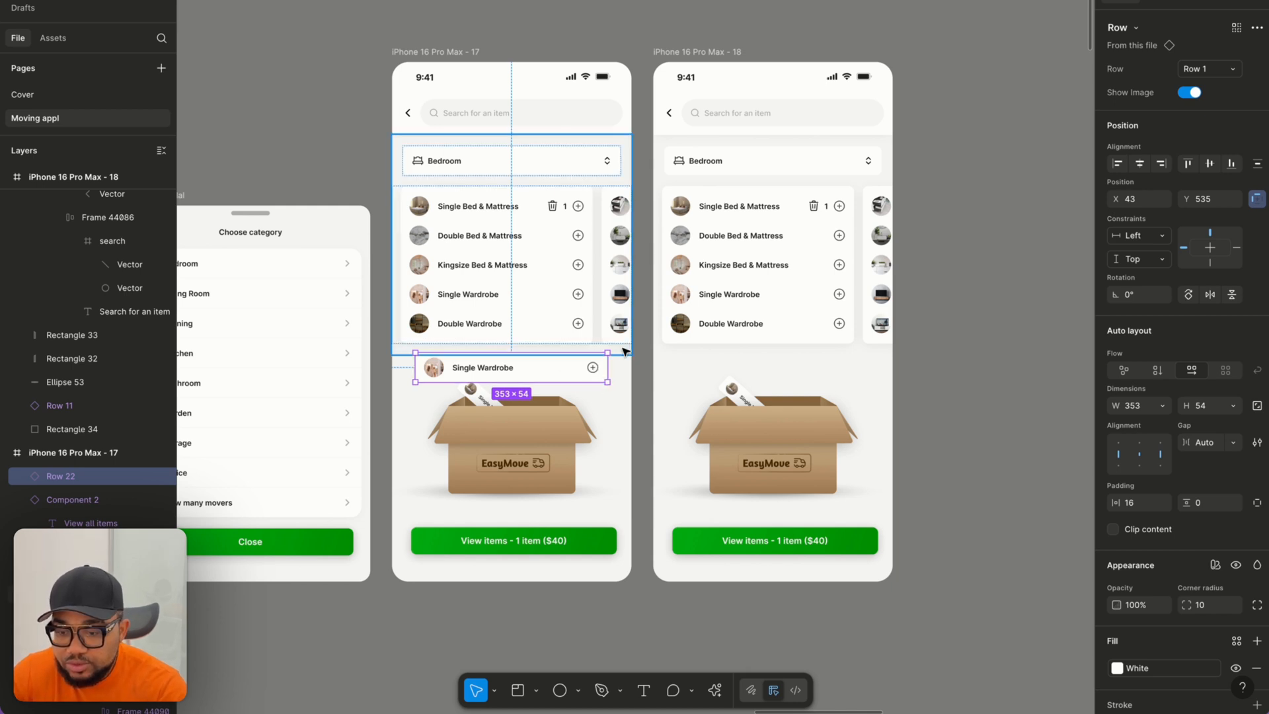
Rotate Row 22 to about -48.5° and place it at about X 227, Y 300 on screen 17.
drag(615, 349, 577, 266)
key(ctrl+z)
drag(567, 434, 616, 378)
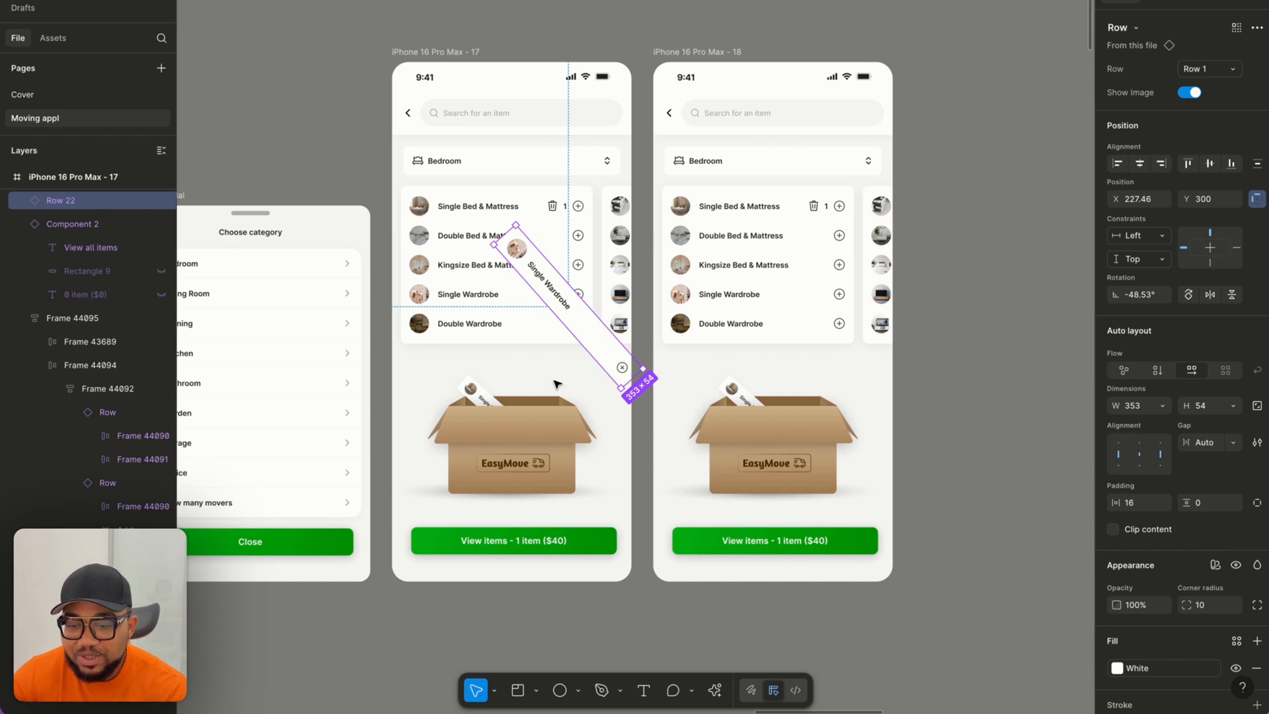
Move Row 22 straight up to Y 251 on the iPhone 16 Pro Max - 17 screen.
key(Up)
key(Up)
key(Up)
key(Up)
key(Up)
key(Up)
key(Up)
key(Up)
key(Up)
key(Up)
key(Up)
key(Up)
key(Up)
key(Up)
key(Up)
key(Up)
key(Up)
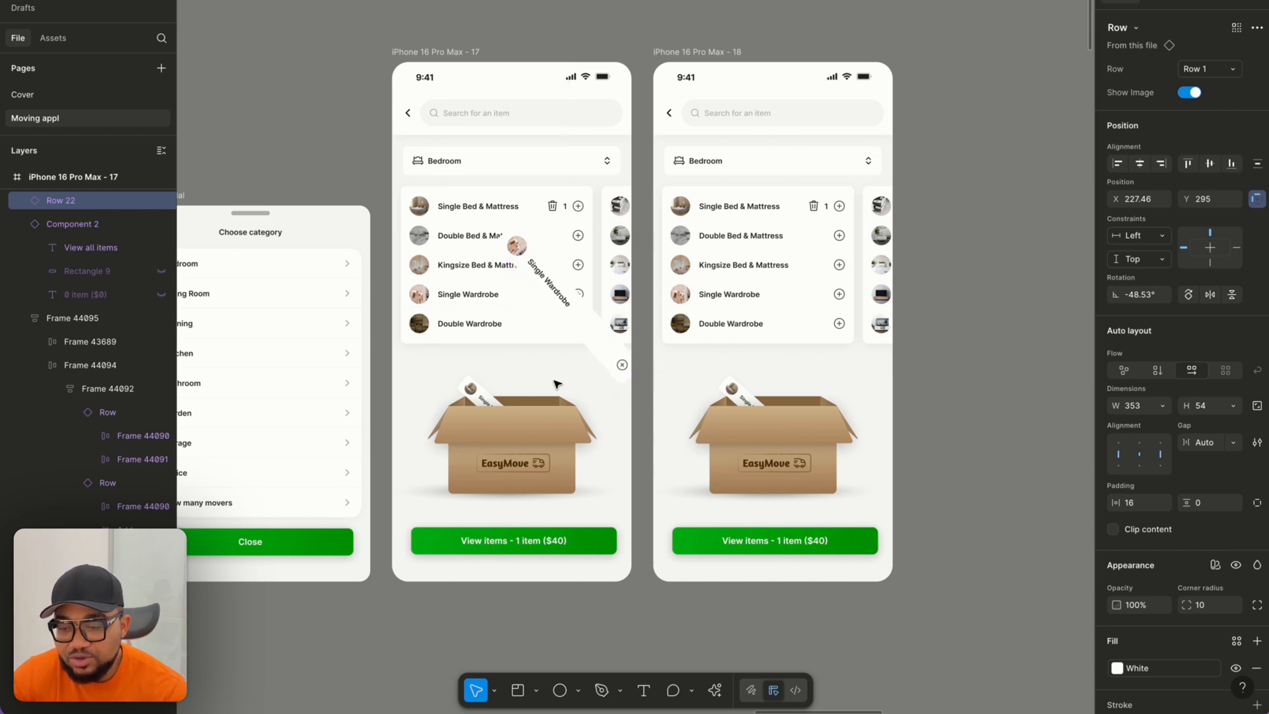
key(Up)
key(Up)
key(Up)
key(Up)
key(Up)
key(Up)
key(Up)
key(Up)
key(Up)
key(Up)
key(Up)
key(Up)
key(Up)
key(Up)
key(Up)
key(Up)
key(Up)
key(Up)
key(Up)
key(Up)
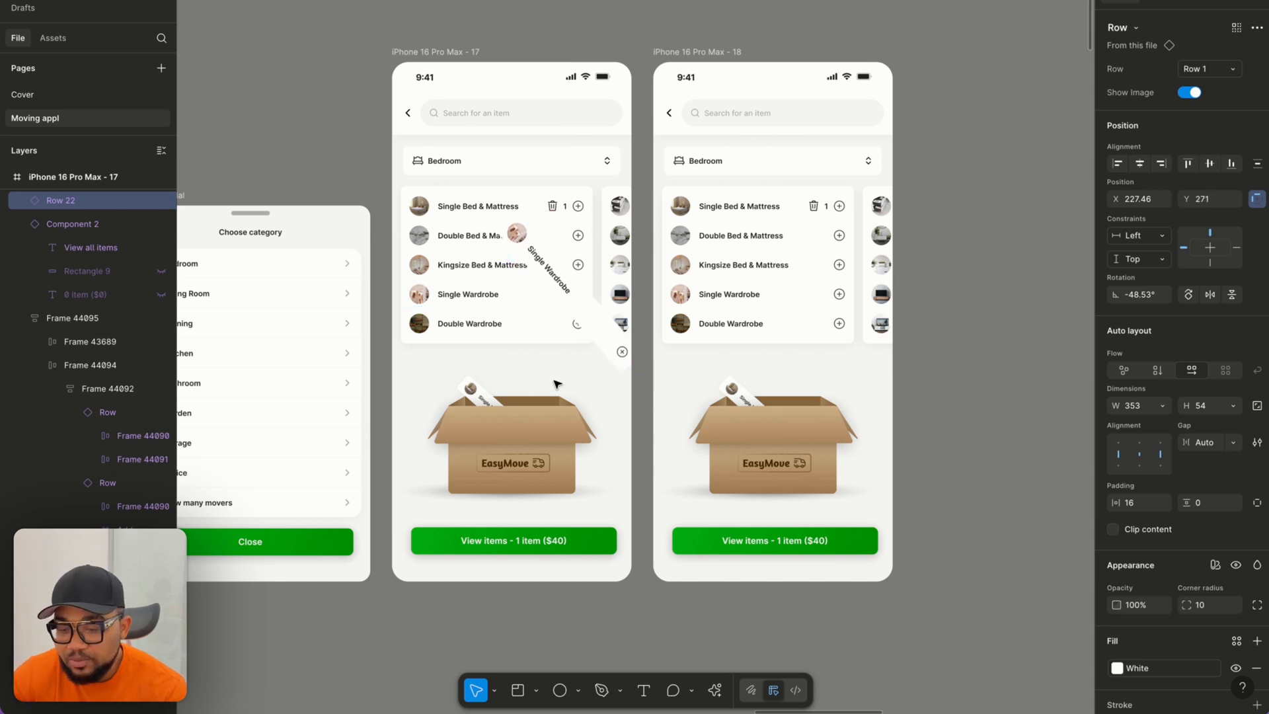
key(Up)
key(Up)
key(Up)
key(Up)
key(Up)
key(Up)
key(Up)
key(Up)
key(Up)
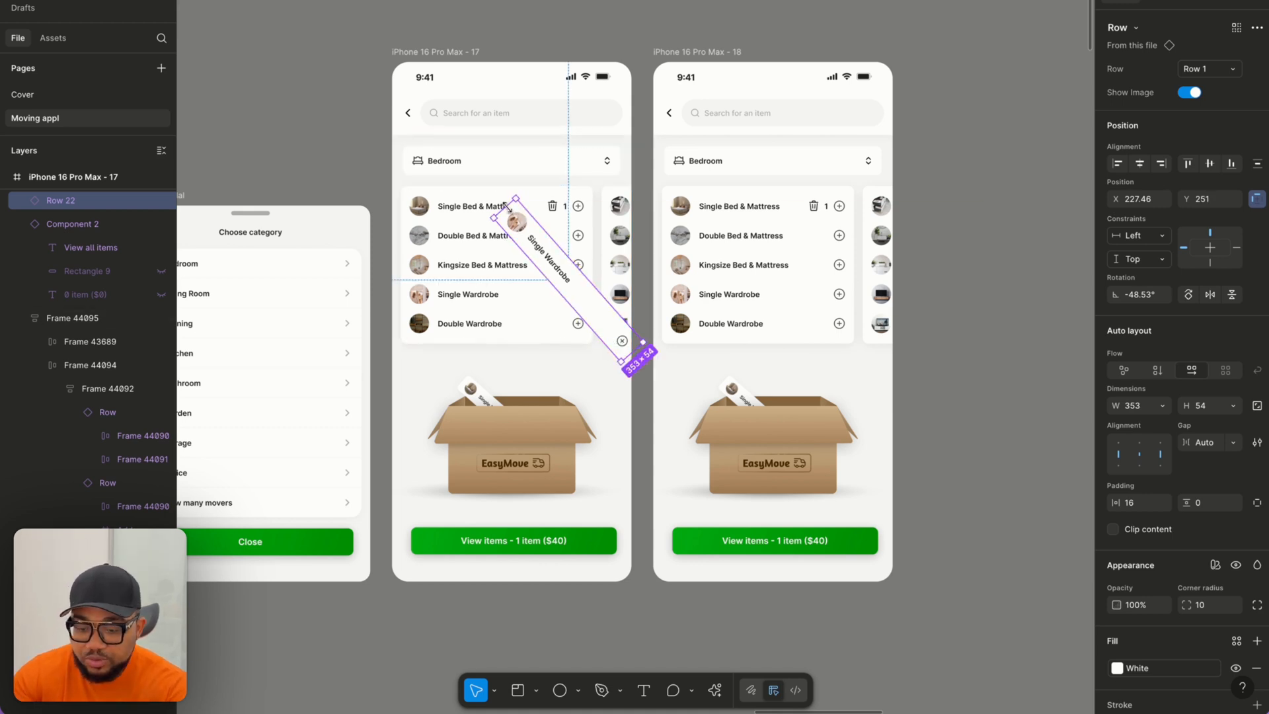
Scale Row 22 up to about 534 × 82 and move it up to about Y 40 on screen 17.
key(k)
drag(508, 207, 457, 118)
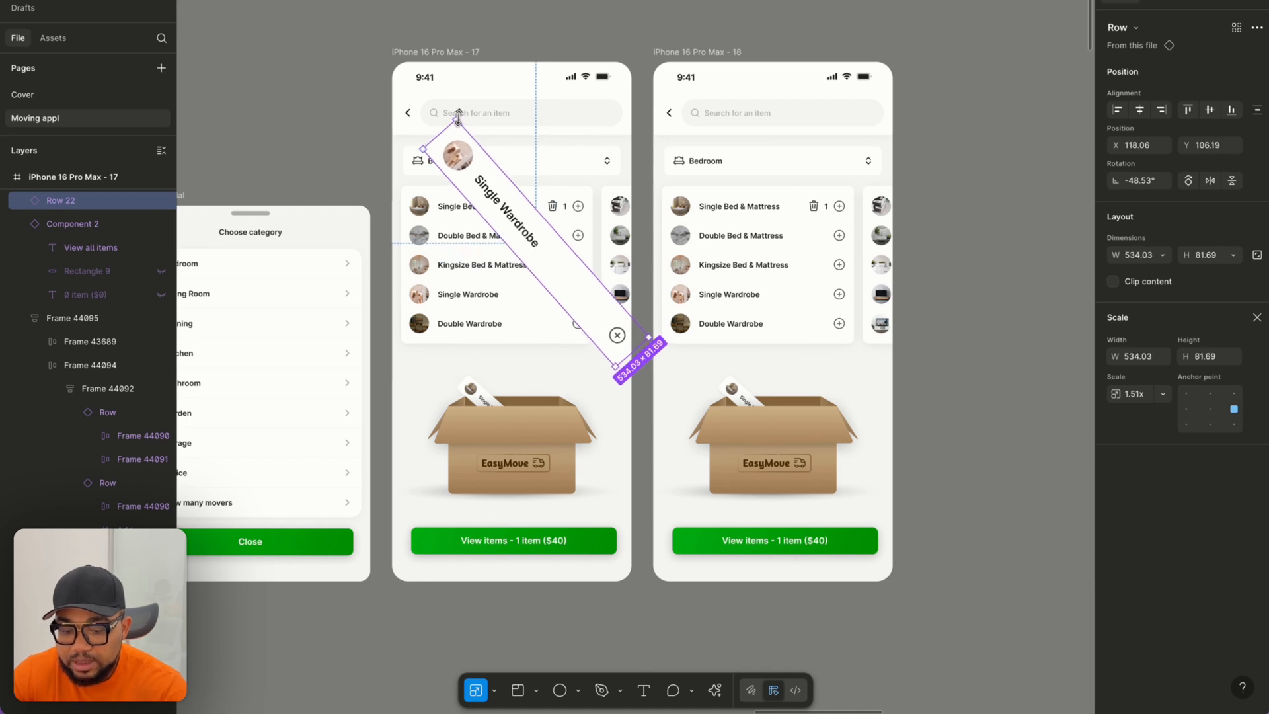
key(Up)
key(Up)
key(Up)
key(Up)
key(Up)
key(Up)
key(Up)
key(Up)
key(Up)
key(Up)
key(Up)
key(Up)
key(Up)
key(Up)
key(Up)
key(Up)
key(Up)
key(Up)
key(Up)
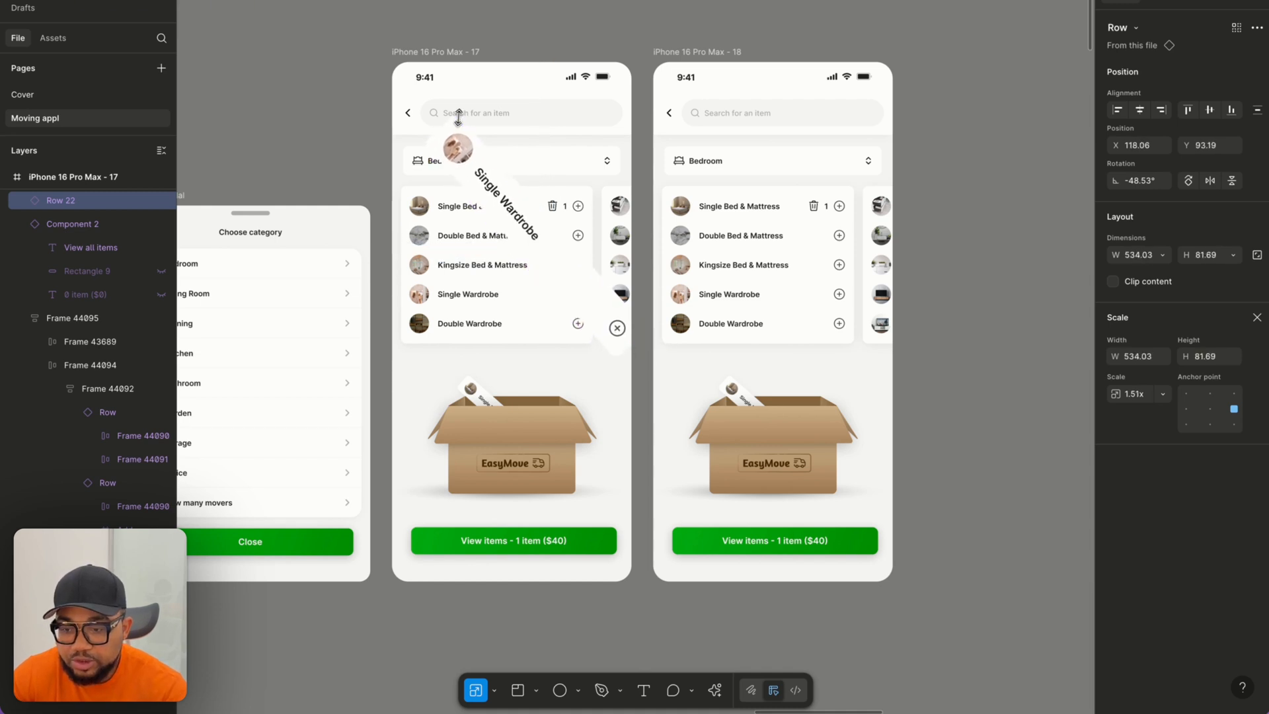
key(Up)
key(Up)
key(Up)
key(Up)
key(Up)
key(Up)
key(Up)
key(Up)
key(Up)
key(Up)
key(Up)
key(Up)
key(Up)
key(Up)
key(Up)
key(Up)
key(Up)
key(Up)
key(Up)
key(Up)
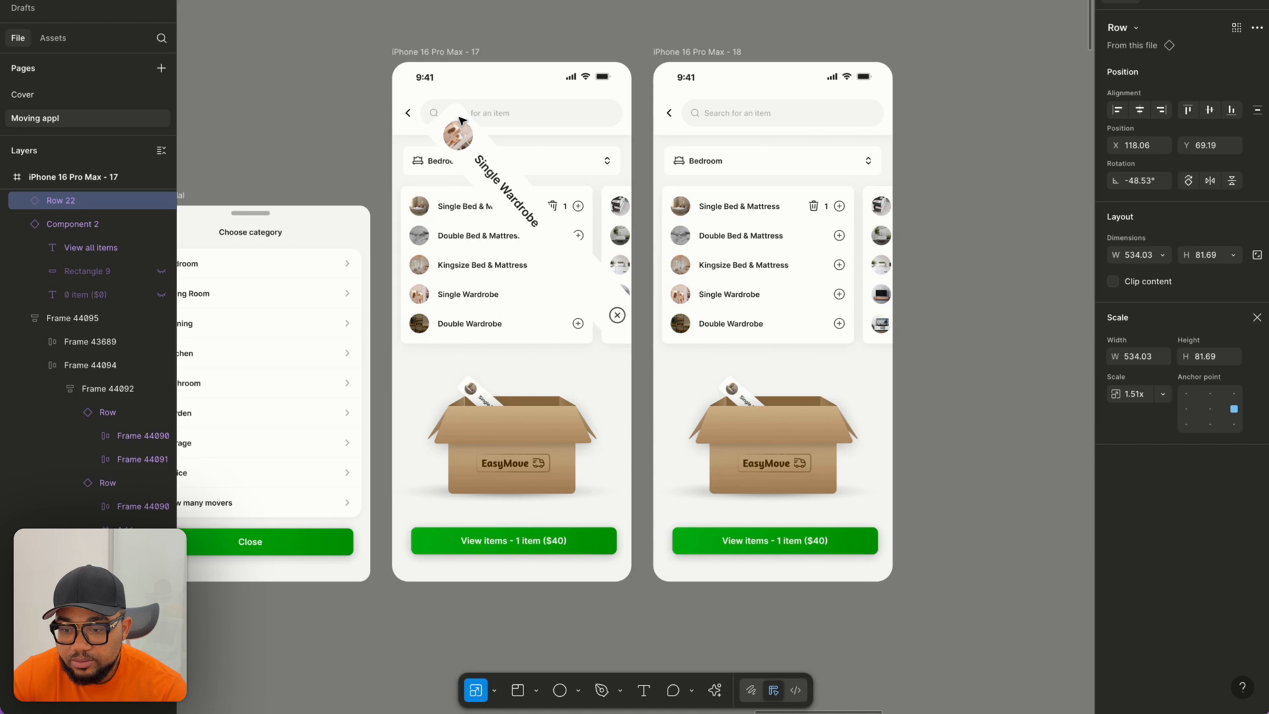
key(Up)
key(Up)
key(Up)
key(Up)
key(Up)
key(Up)
key(Up)
key(Up)
key(Up)
key(Up)
key(Up)
key(Up)
key(Up)
key(Up)
key(Up)
key(Up)
key(Up)
key(Up)
key(Up)
key(Up)
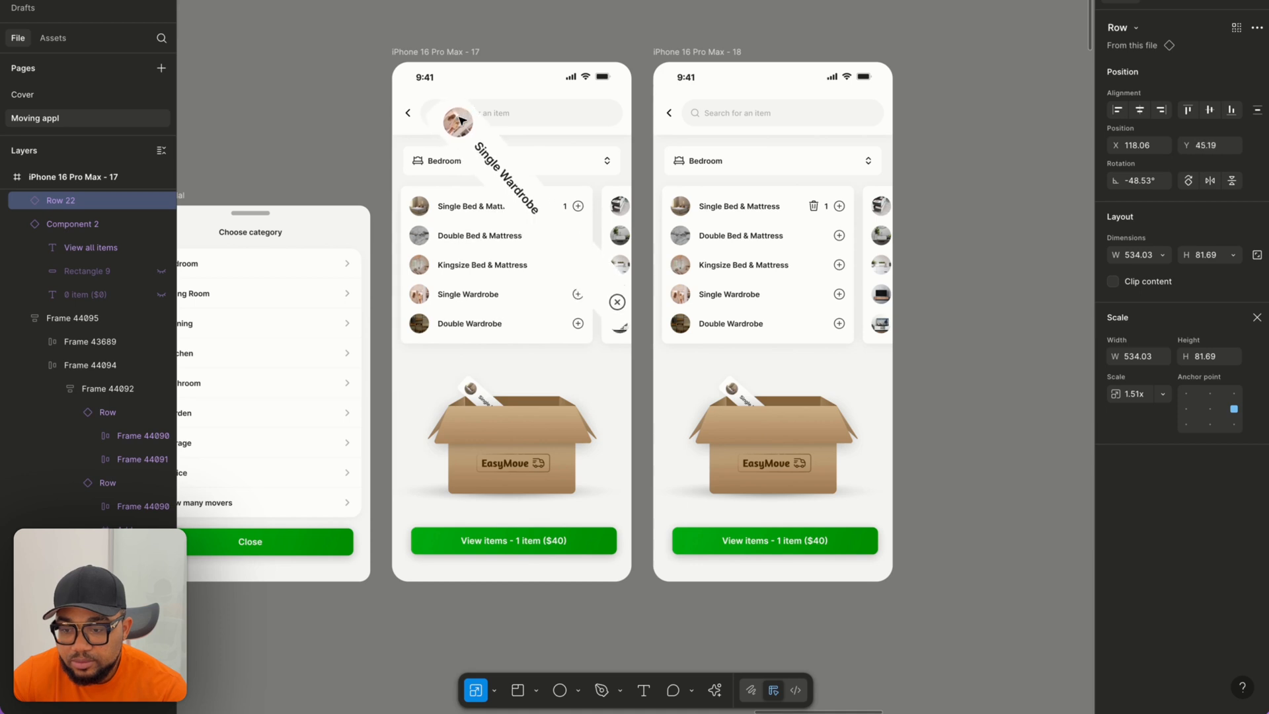
Send Row 22 behind all other layers of screen 17 and set its opacity to 0%.
key(bracketleft)
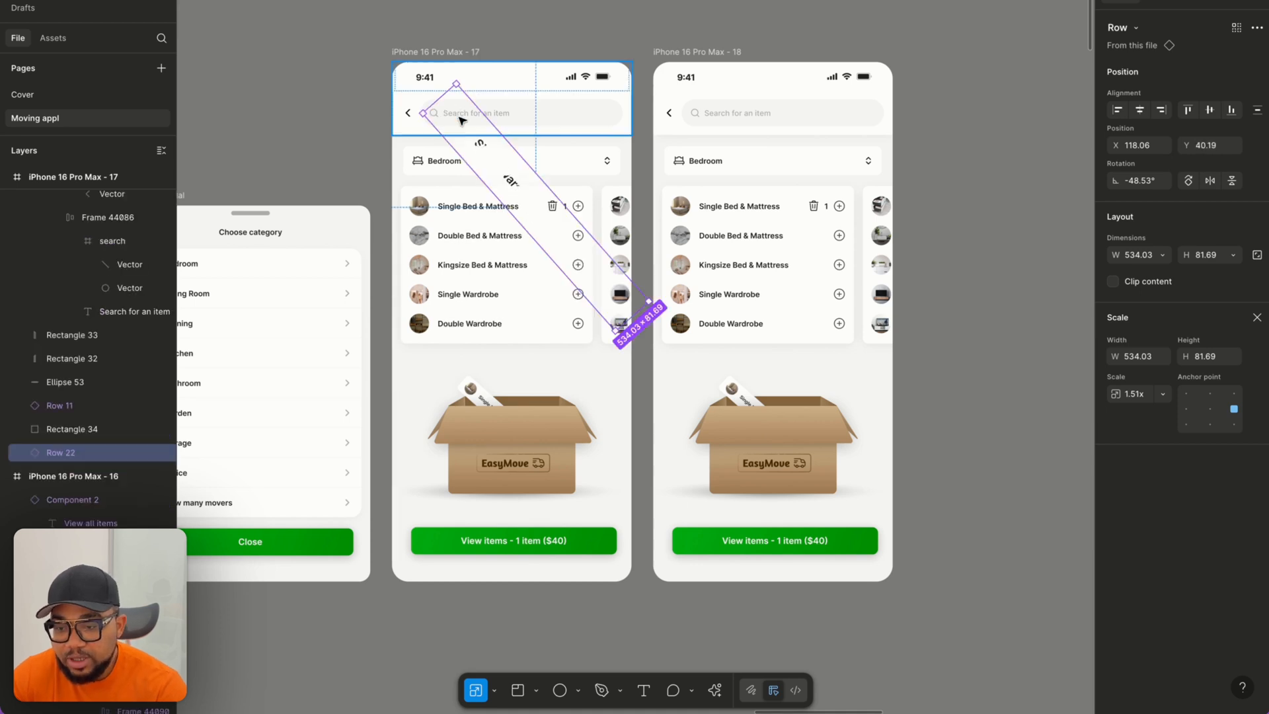
key(v)
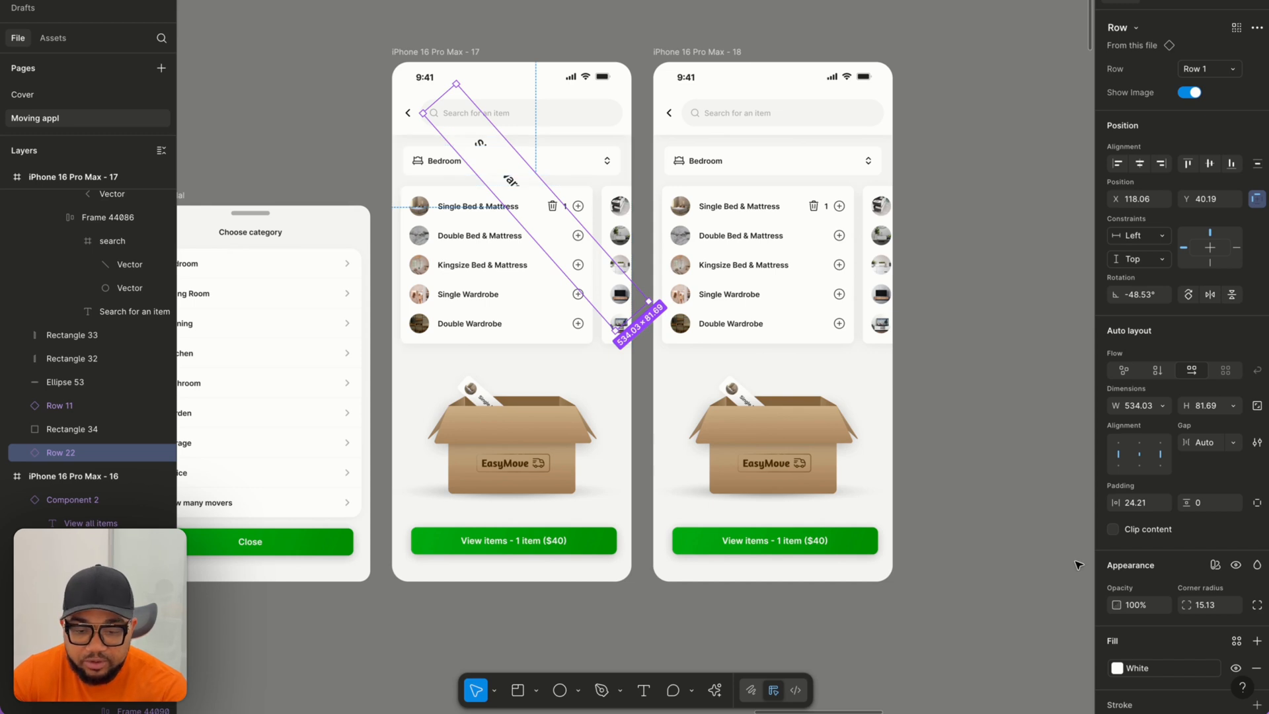
scroll(1162, 619, down, 2)
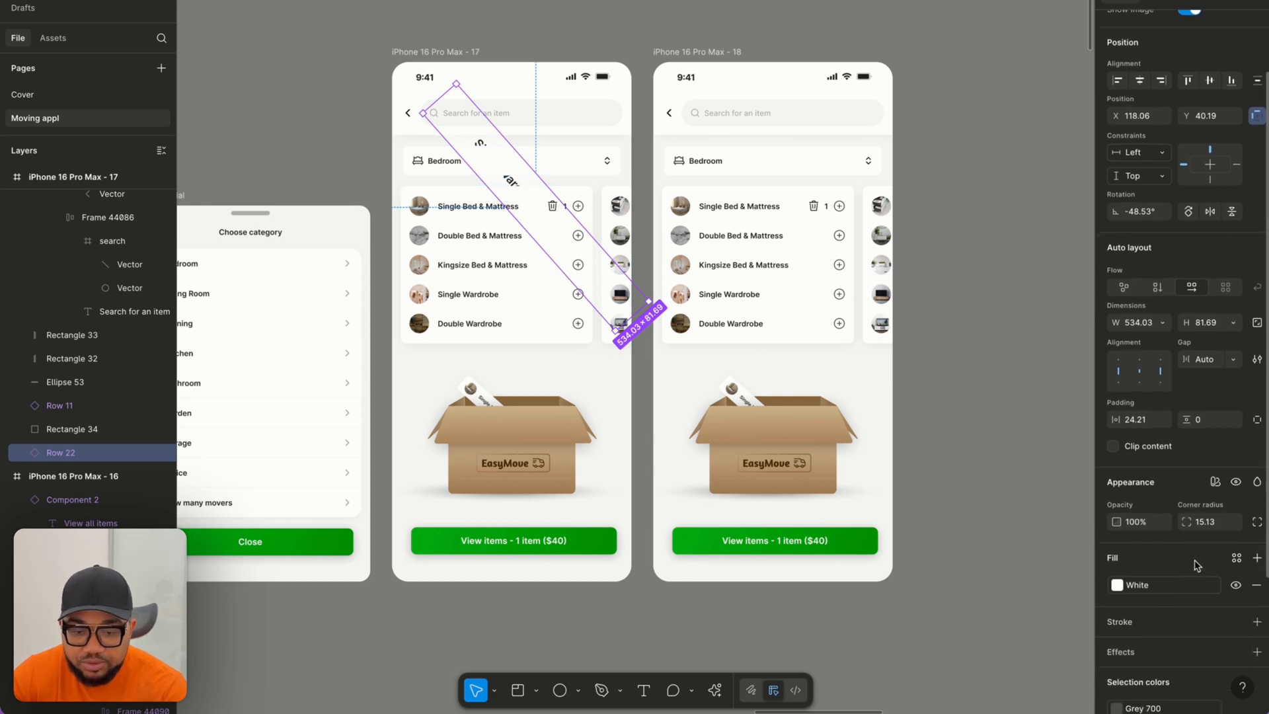
click(1136, 522)
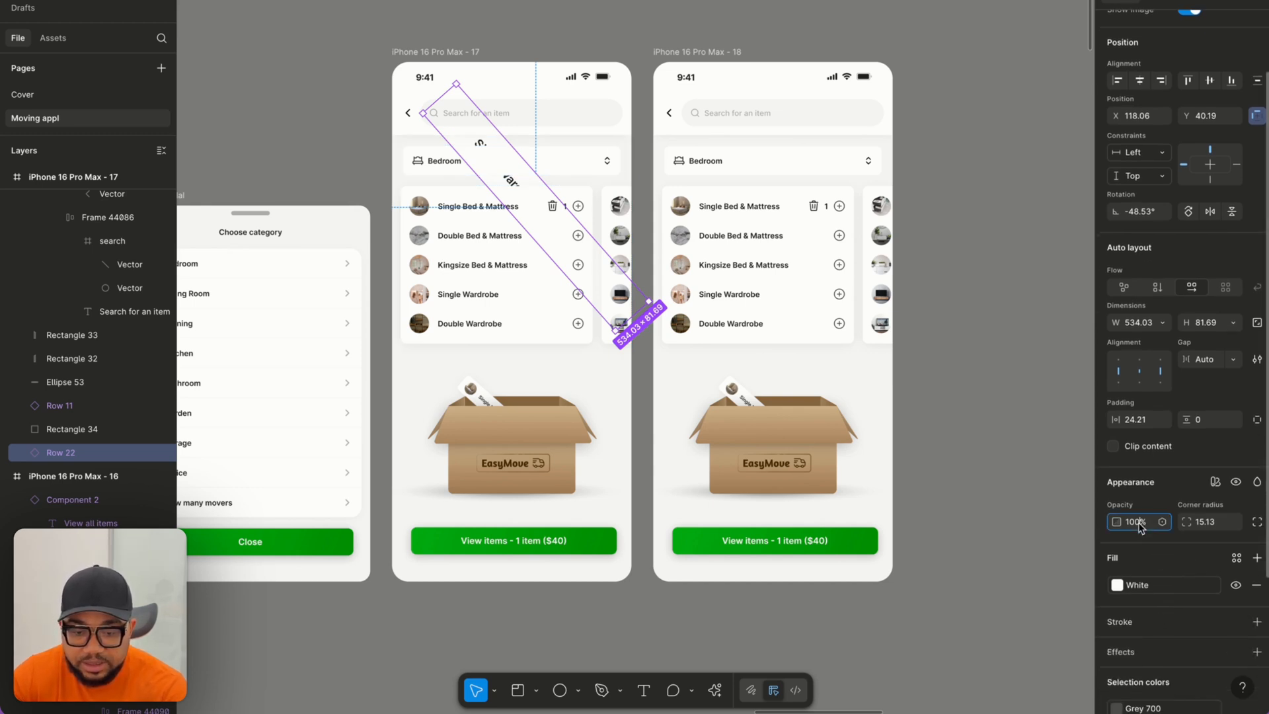
text(0)
key(Return)
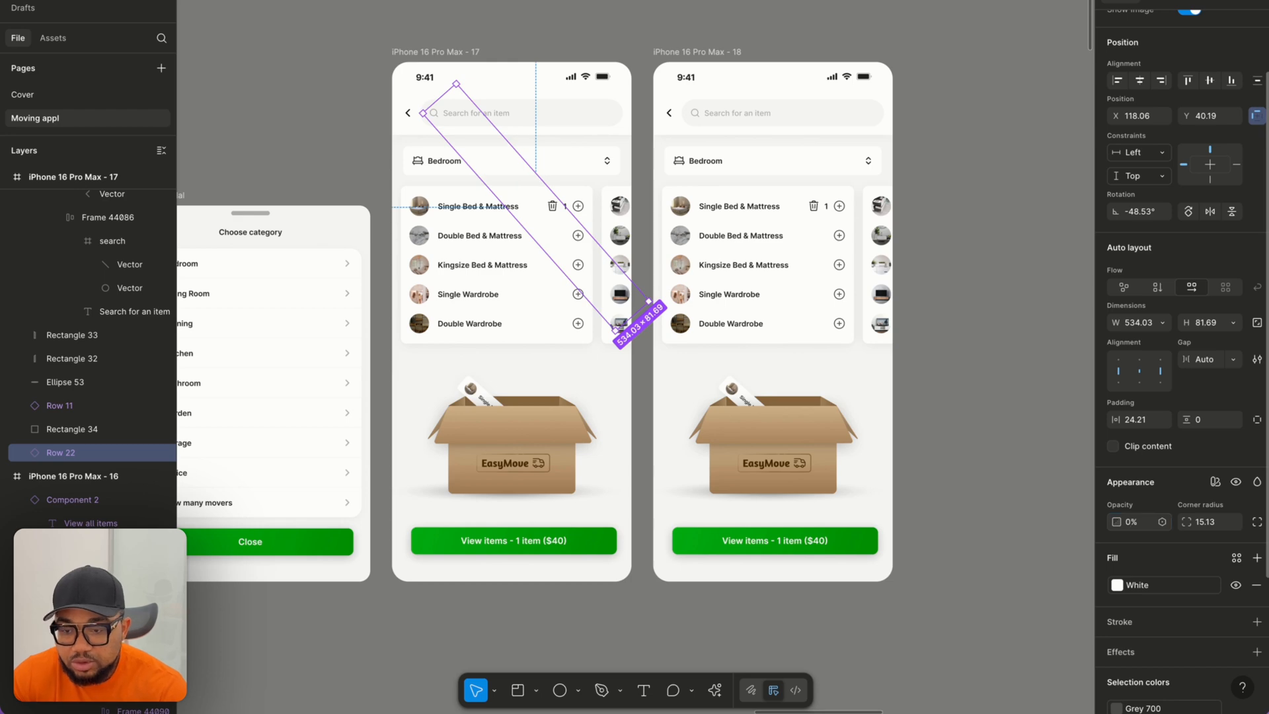
Paste Row 22 into the iPhone 16 Pro Max - 18 frame, narrow it to about 241 wide and rotate it to about 21.7°.
click(683, 51)
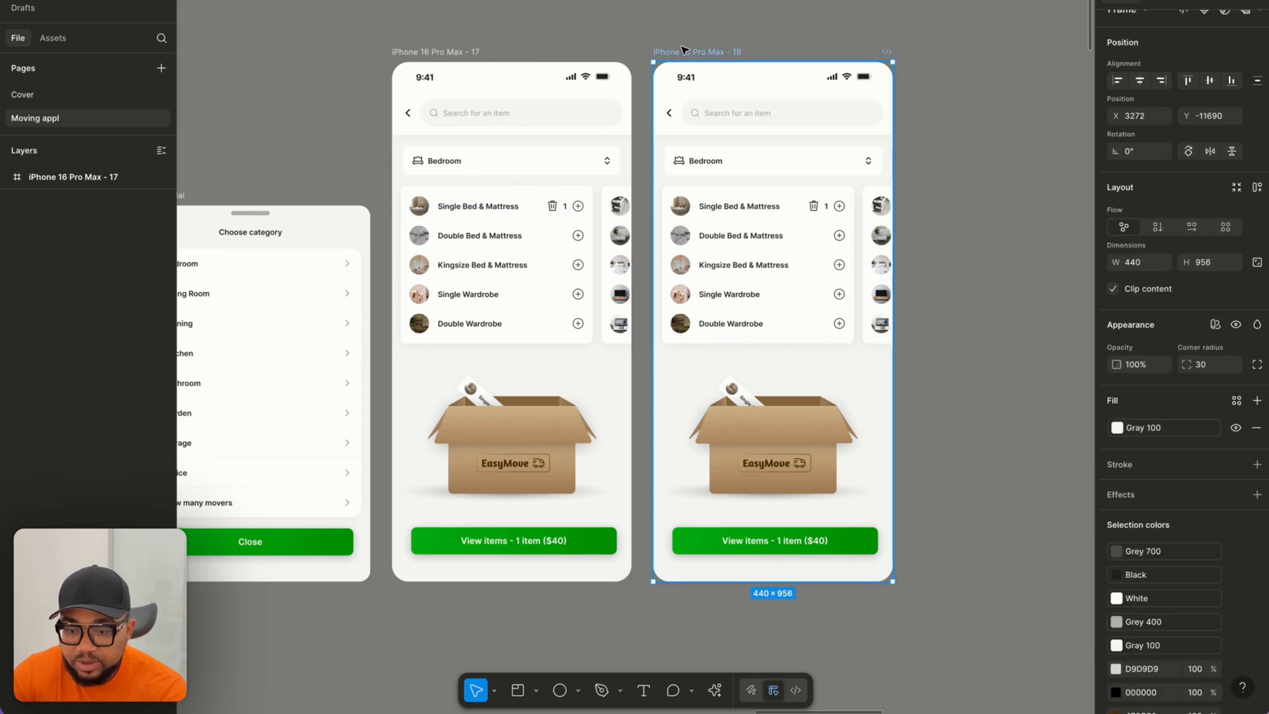
key(ctrl+v)
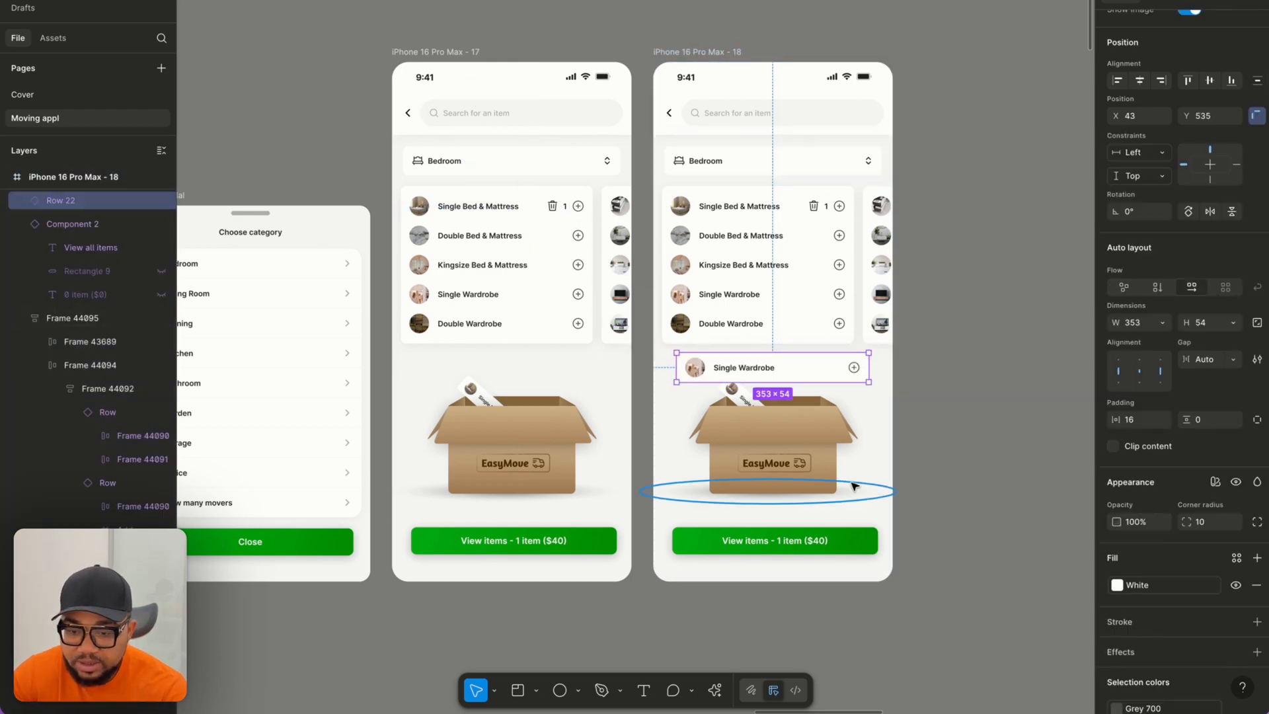
scroll(785, 396, up, 5)
scroll(785, 385, up, 2)
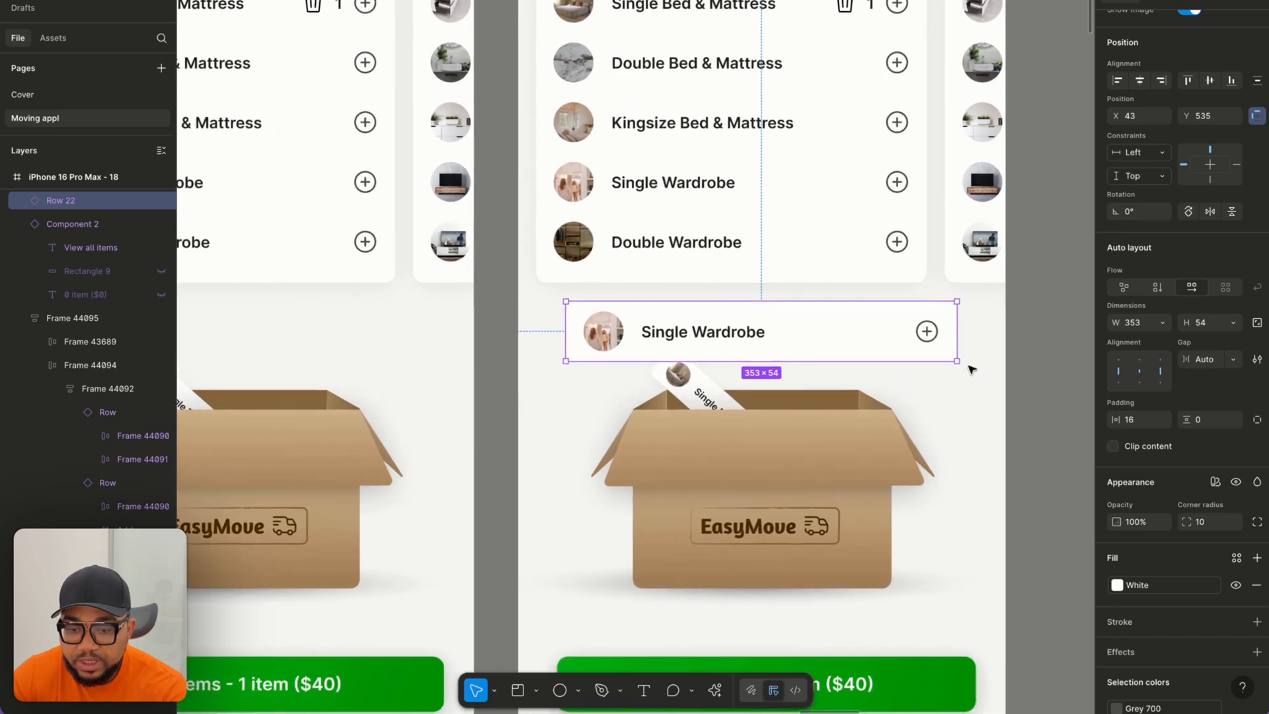
drag(957, 363, 826, 309)
scroll(743, 351, up, 1)
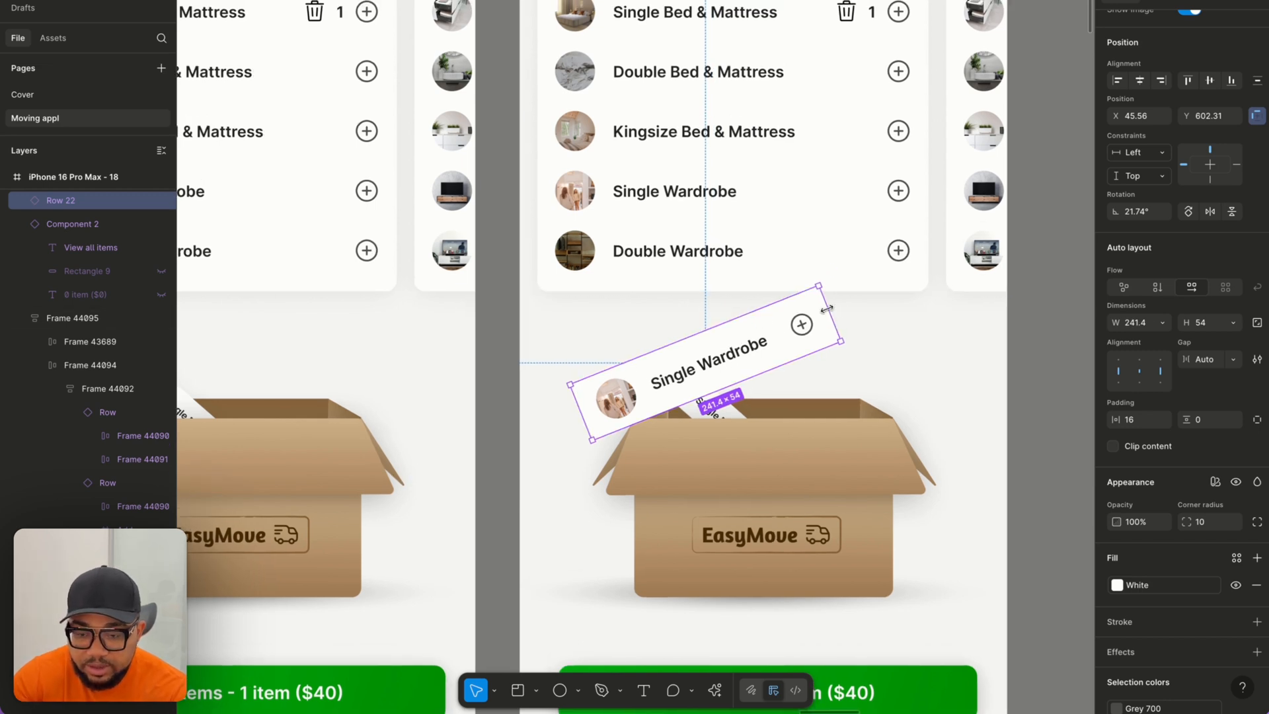
Scale Row 22 down to about 187 × 42 and place it over the box opening at about X 158, Y 641.
key(k)
drag(826, 308, 770, 345)
drag(703, 368, 825, 405)
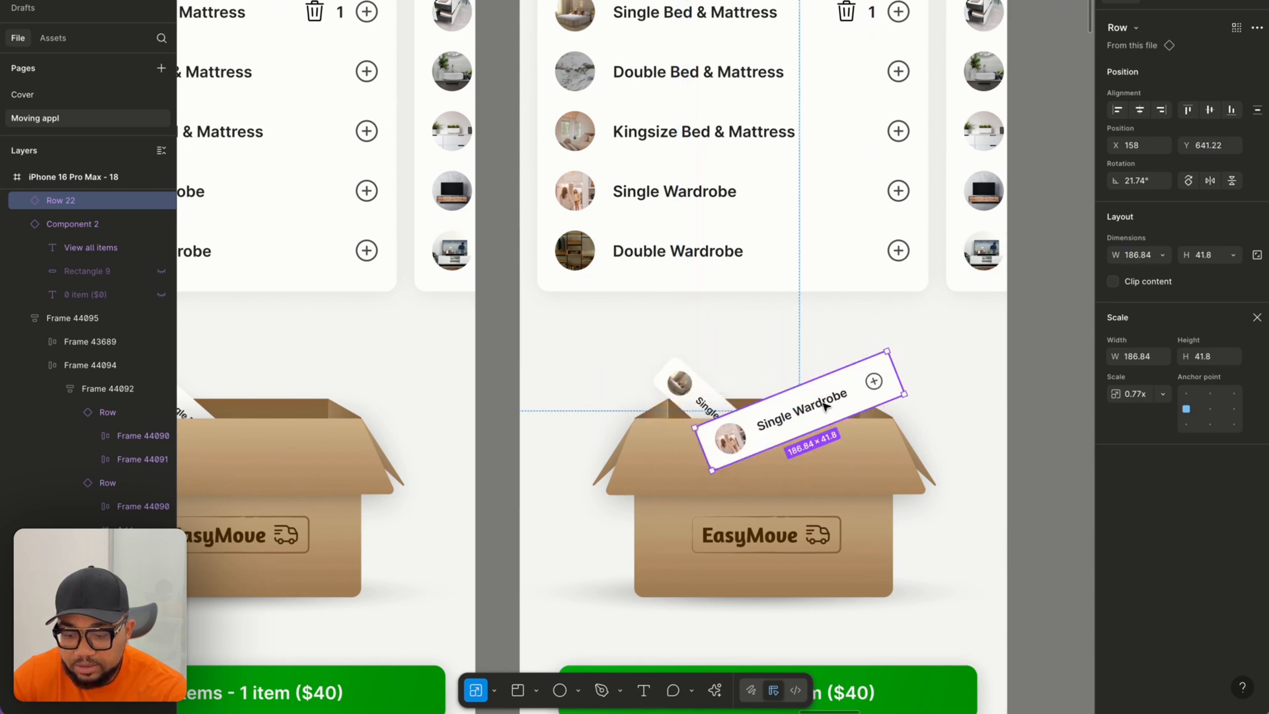
key(v)
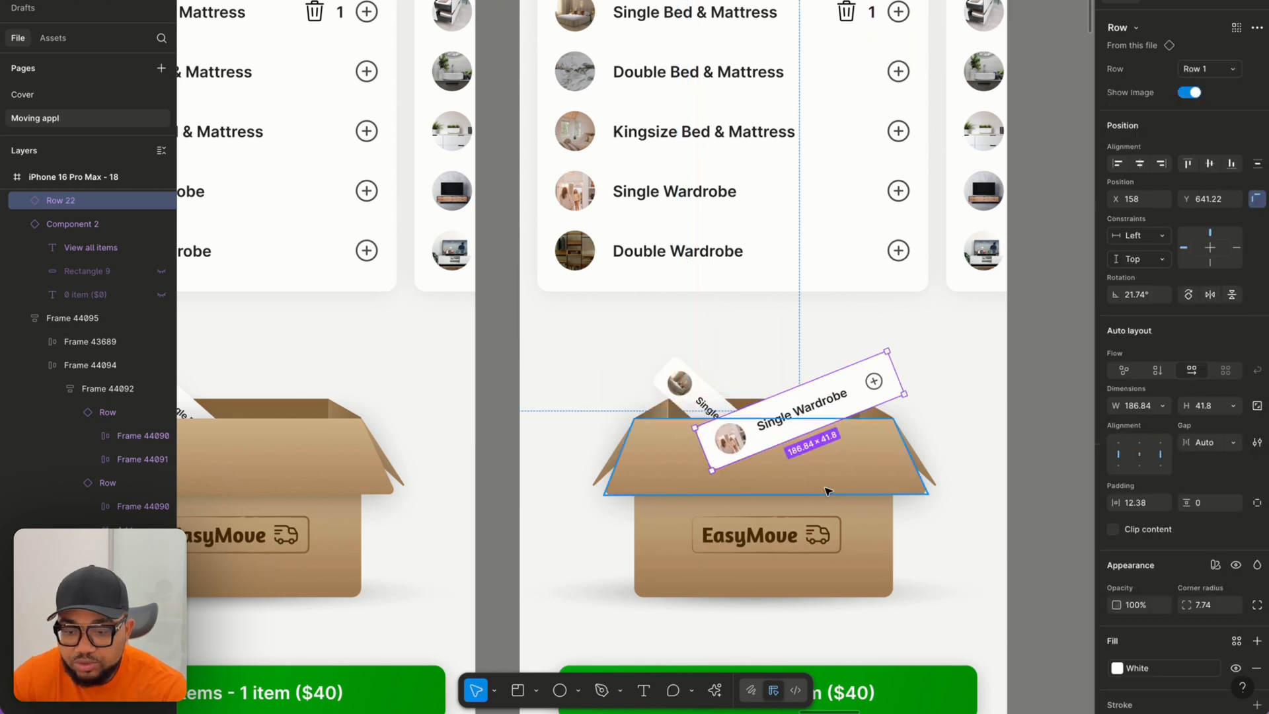
Wrap the box's EasyMove logo, front flap and front panel on screen 17 in one frame.
click(827, 491)
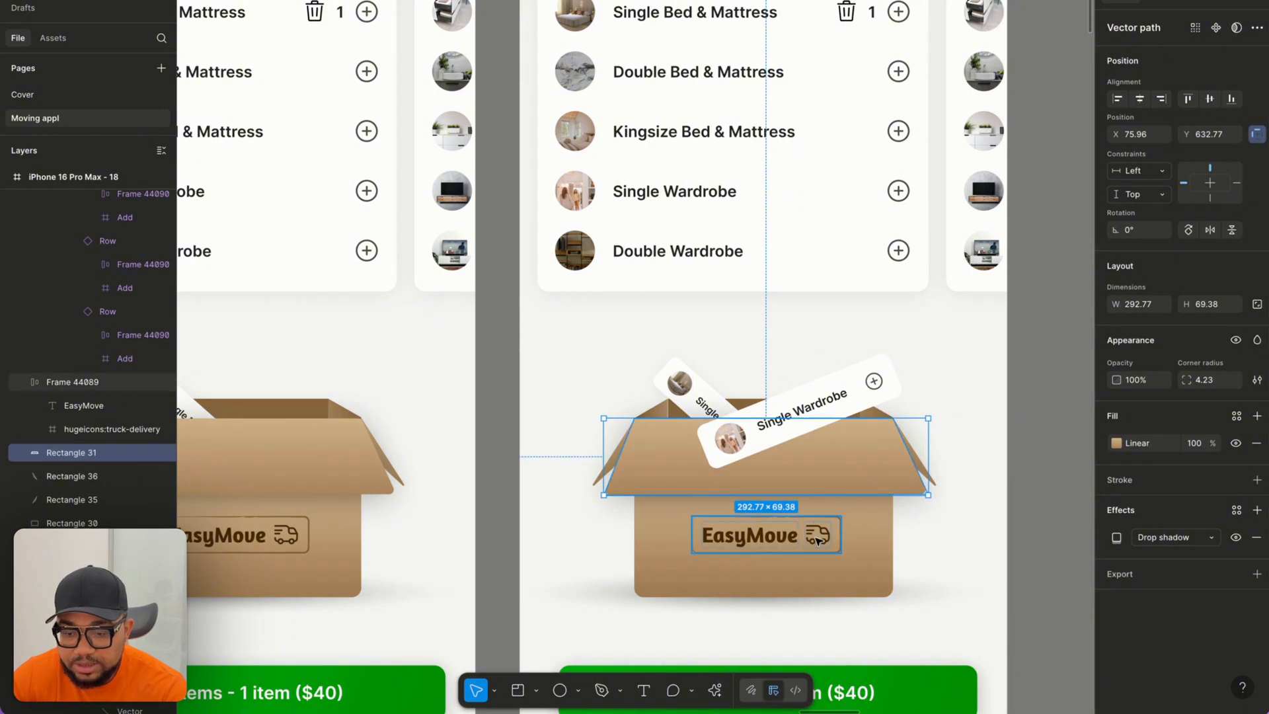
click(878, 572)
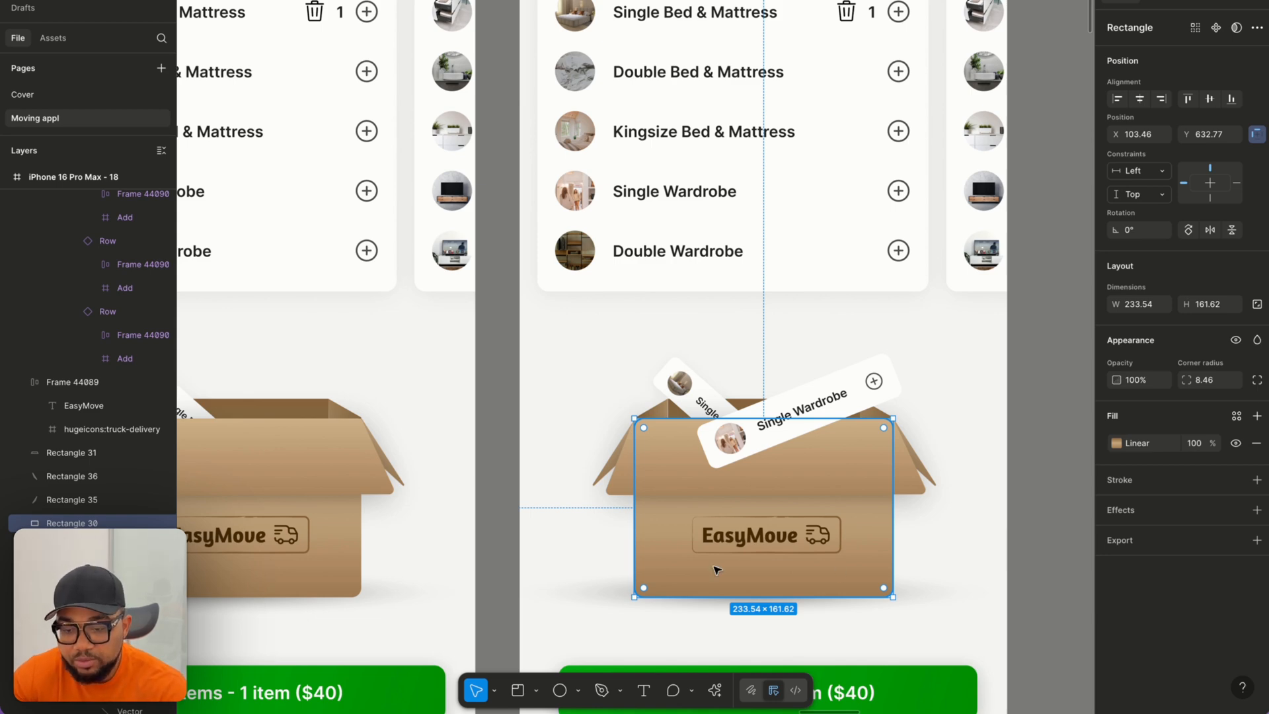
scroll(720, 570, left, 4)
scroll(720, 570, down, 3)
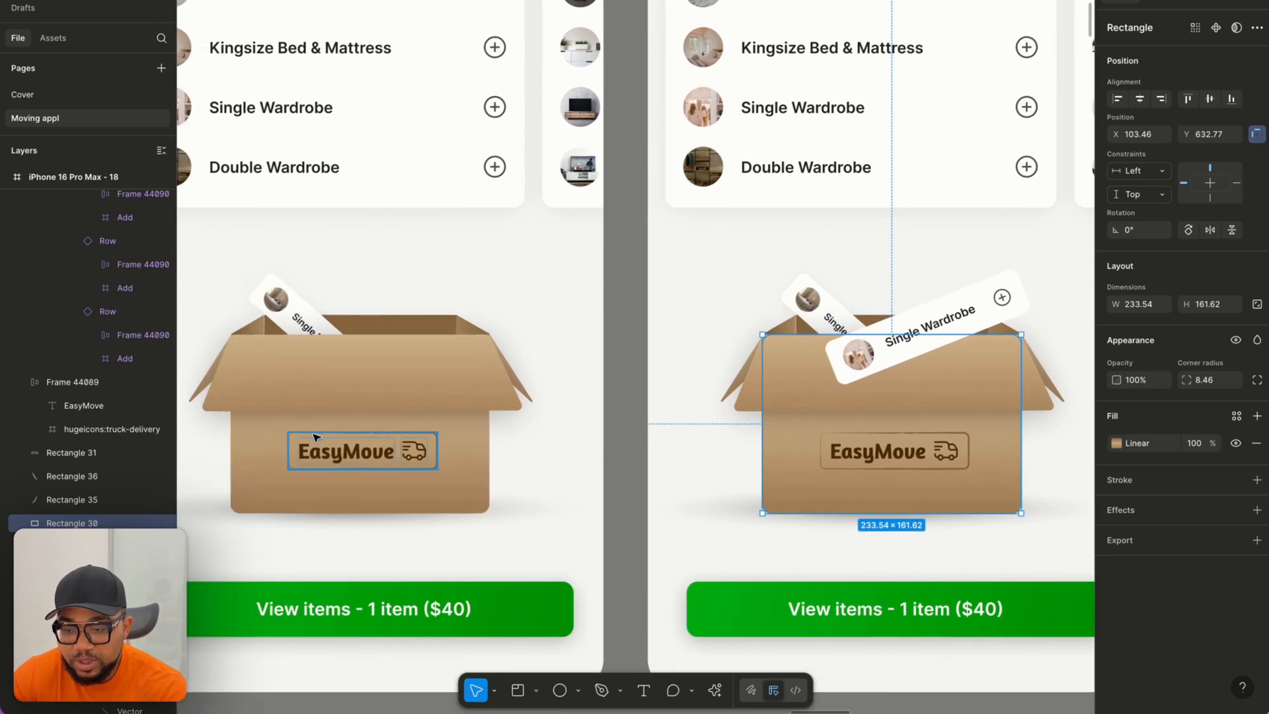
scroll(316, 436, left, 2)
scroll(315, 436, up, 1)
click(473, 420)
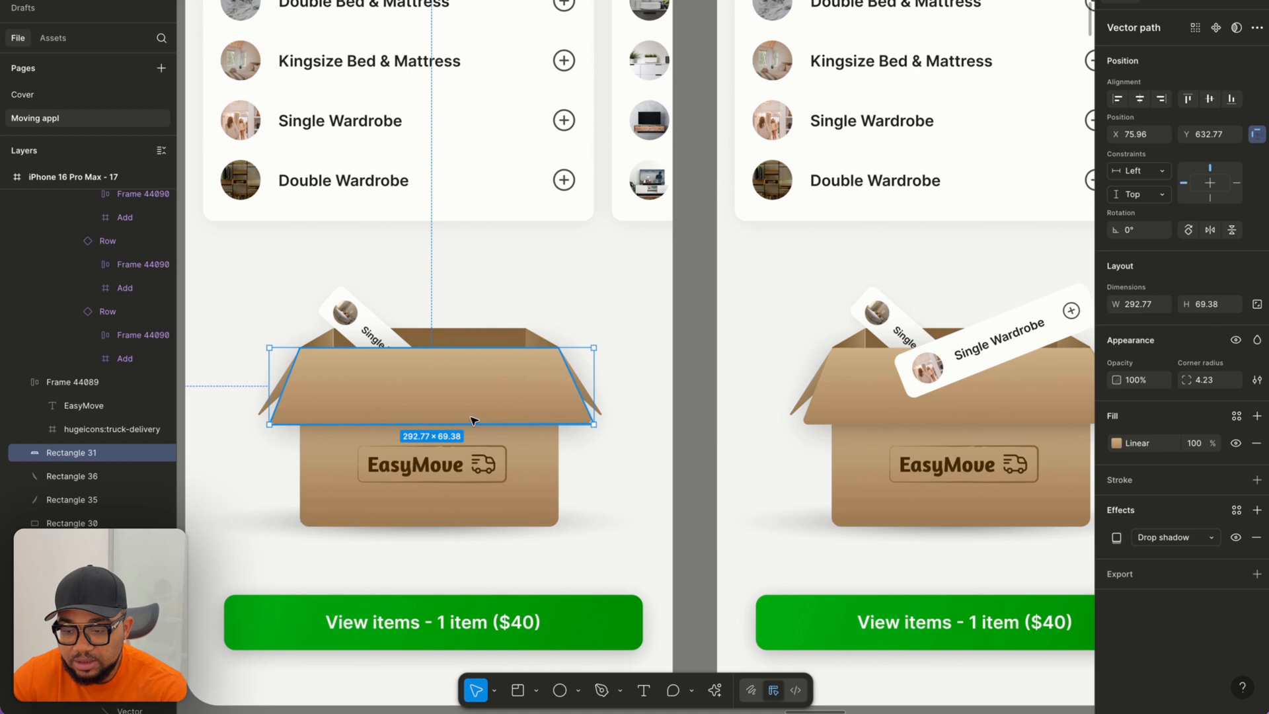
click(461, 480)
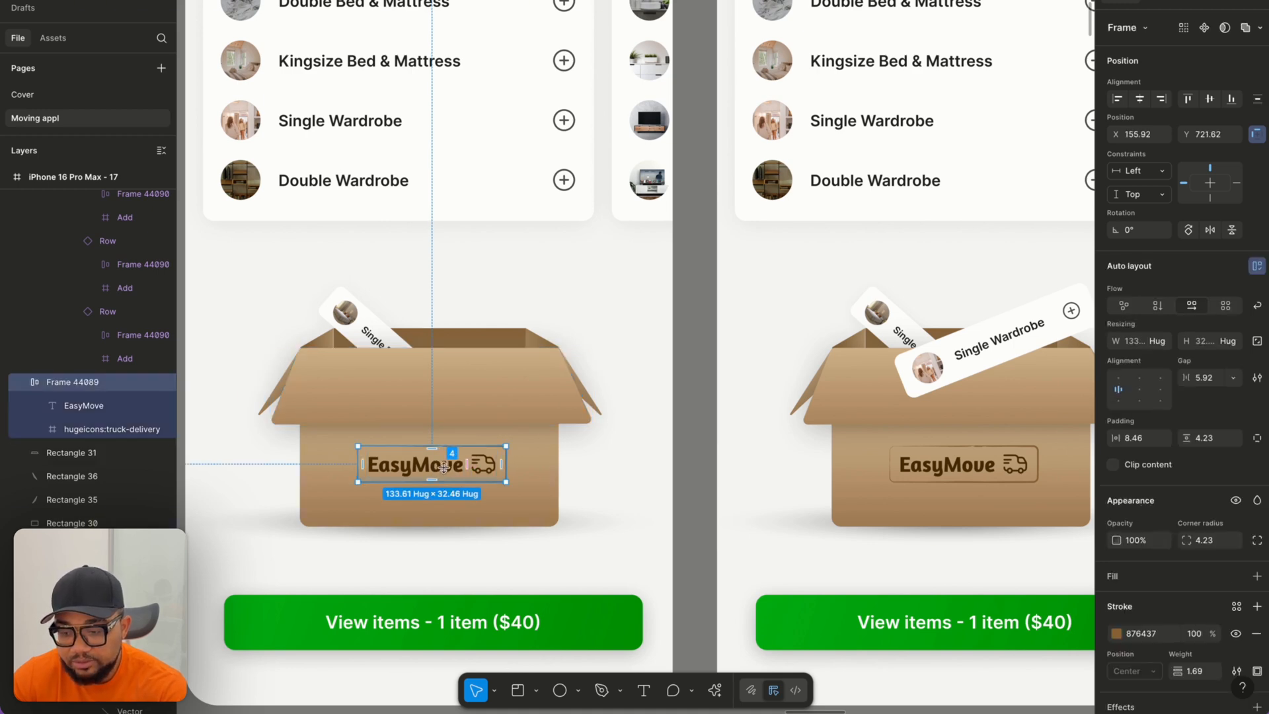
shift+click(481, 402)
shift+click(532, 517)
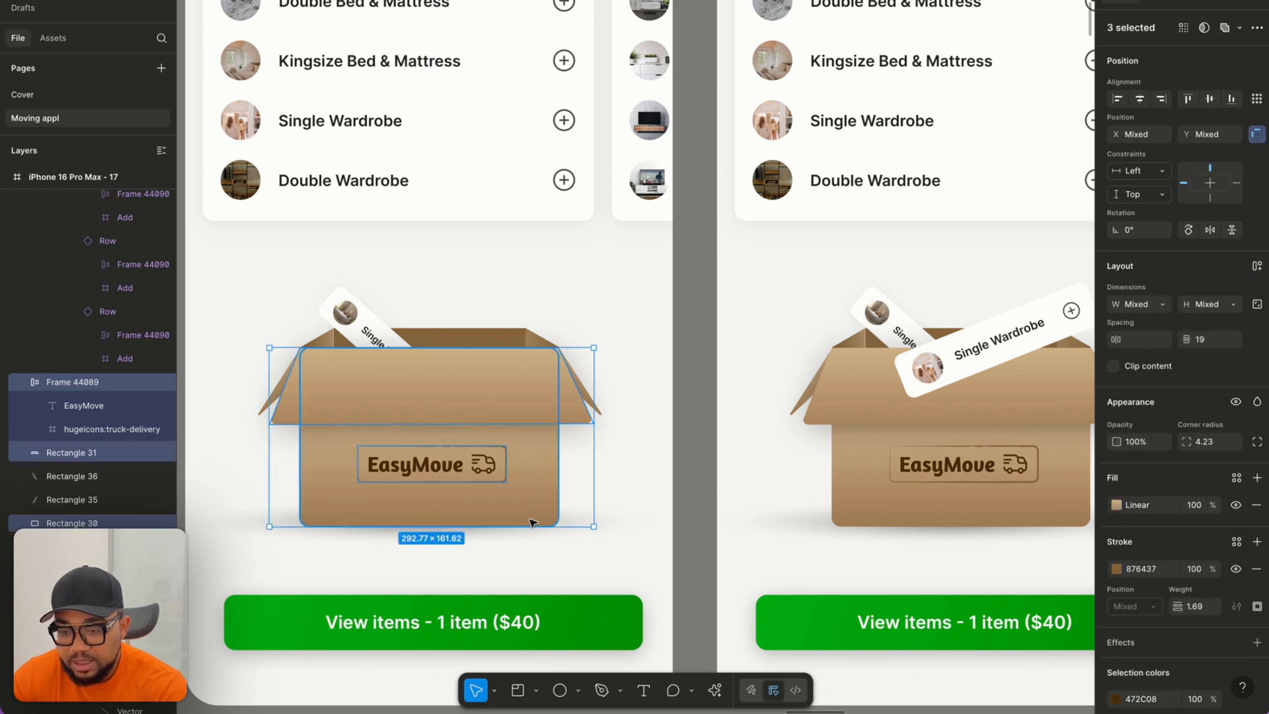
right_click(517, 477)
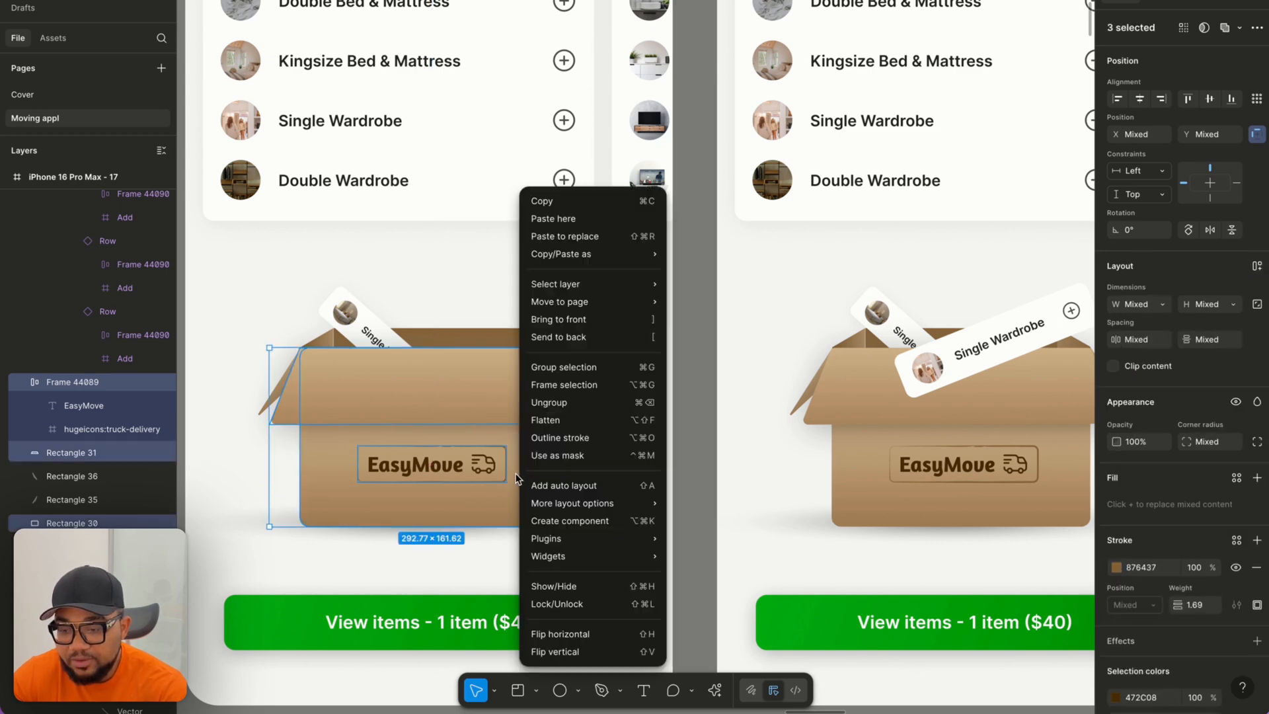
click(557, 386)
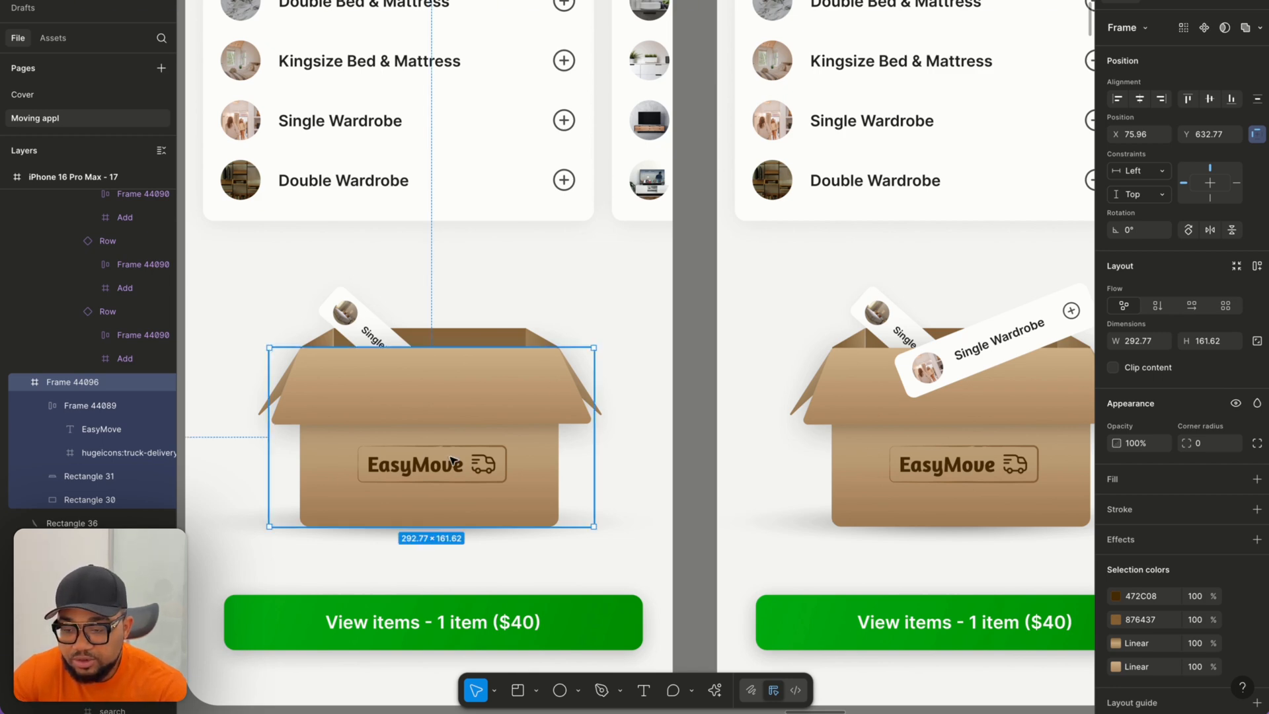
Delete the separate front panel, EasyMove logo and front flap from the box on screen 18.
click(1042, 496)
scroll(1040, 495, right, 5)
click(1039, 495)
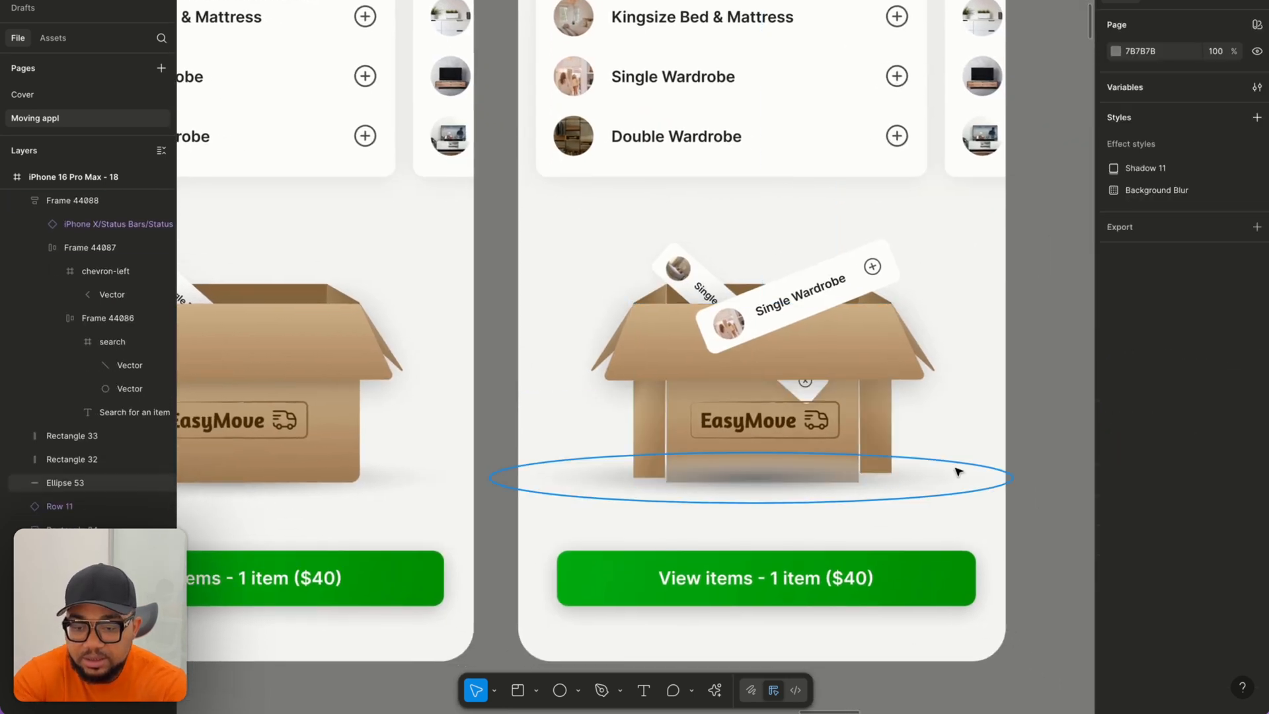
click(780, 429)
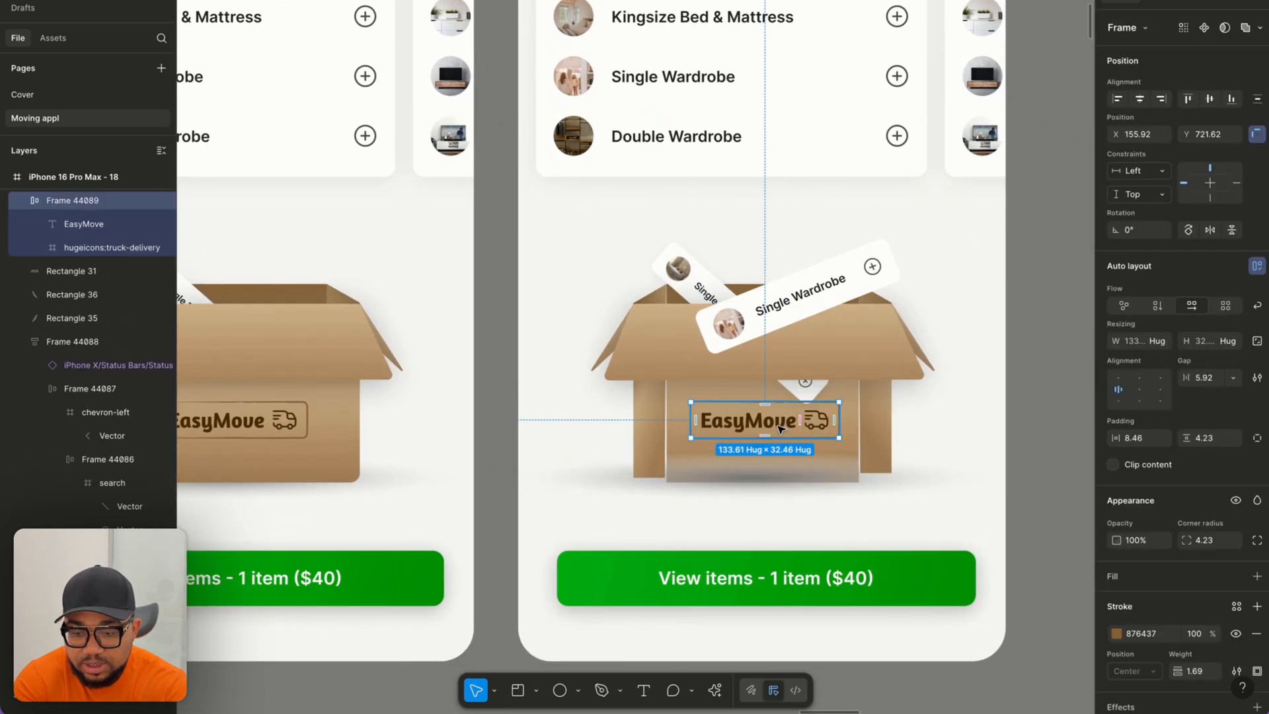
key(Delete)
click(833, 353)
key(Delete)
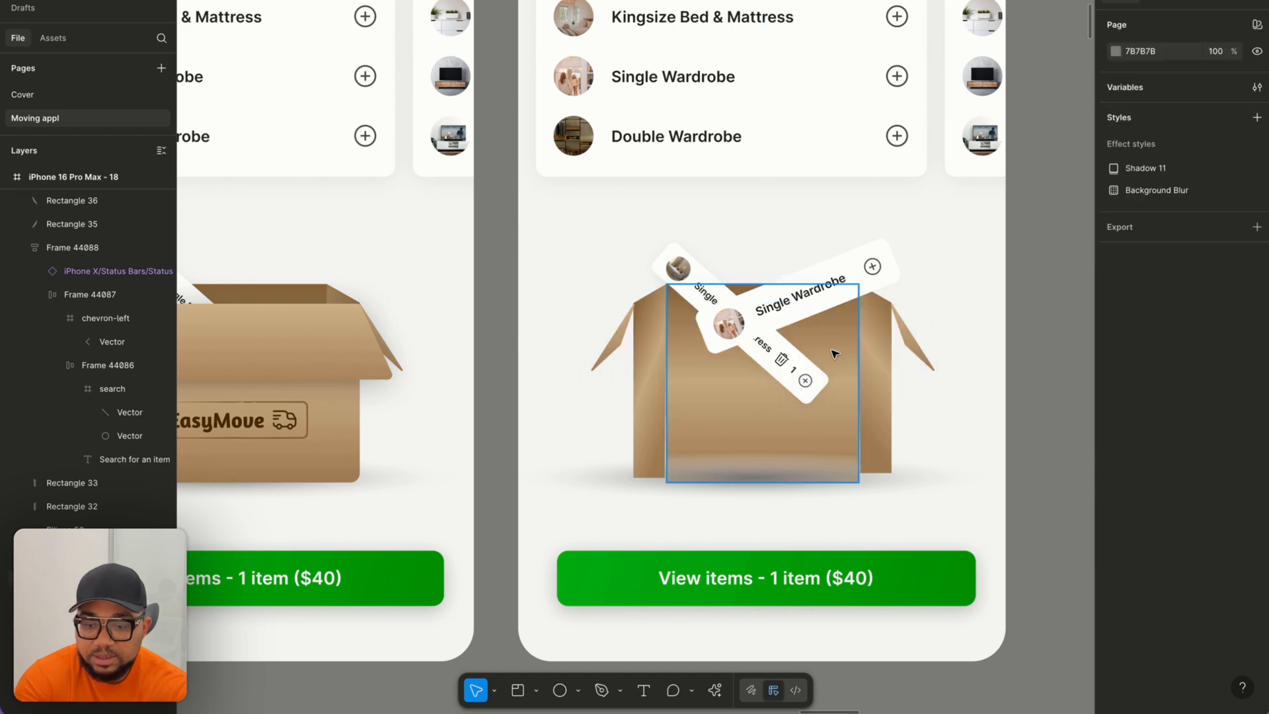
Paste the framed box front from screen 17 into iPhone 16 Pro Max - 18, above Row 22.
scroll(835, 354, down, 5)
scroll(833, 343, up, 3)
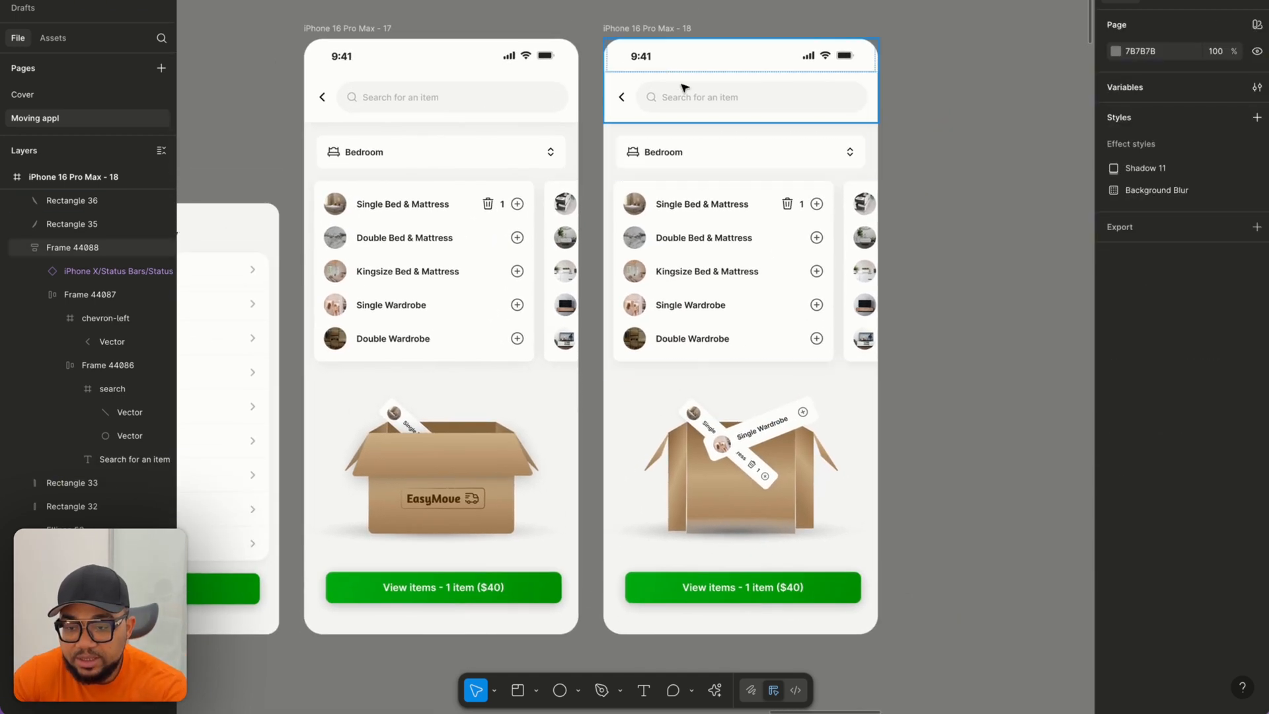
click(646, 30)
key(super+v)
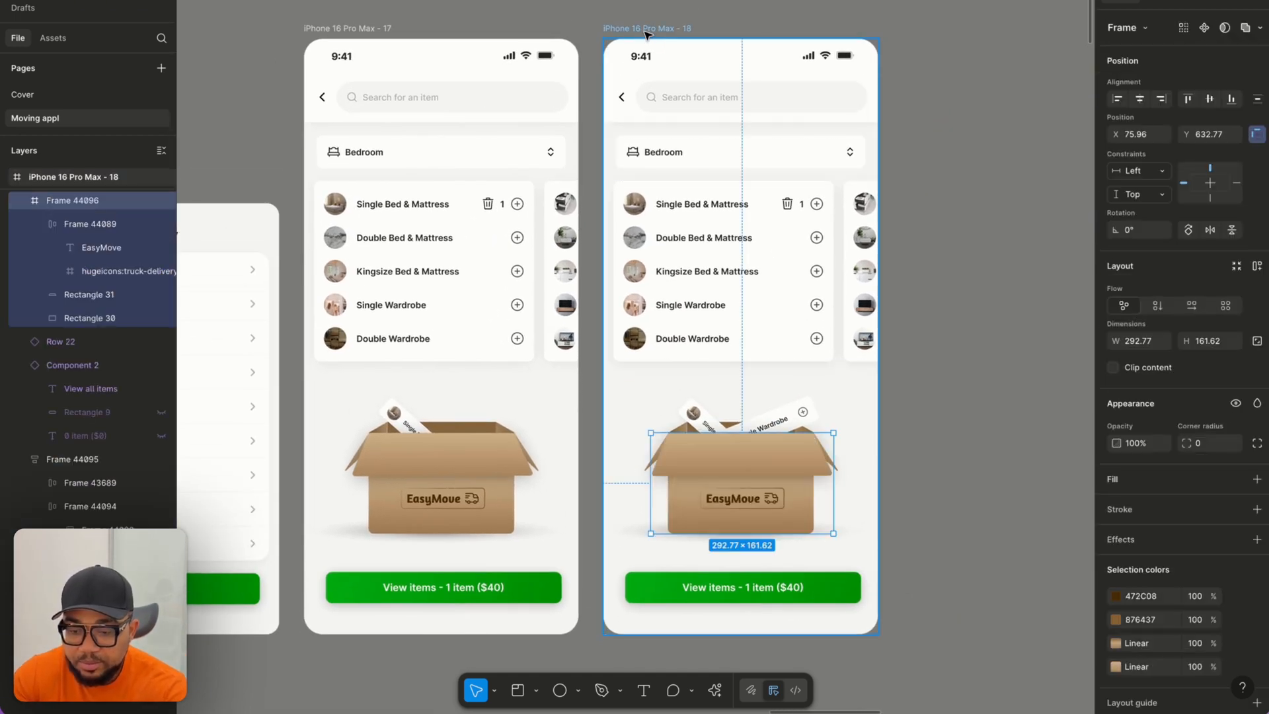
Rotate Row 22 on screen 18 to about 47.4° at about X 174, Y 718 so it stands inside the box, and keep it selected.
scroll(811, 502, up, 5)
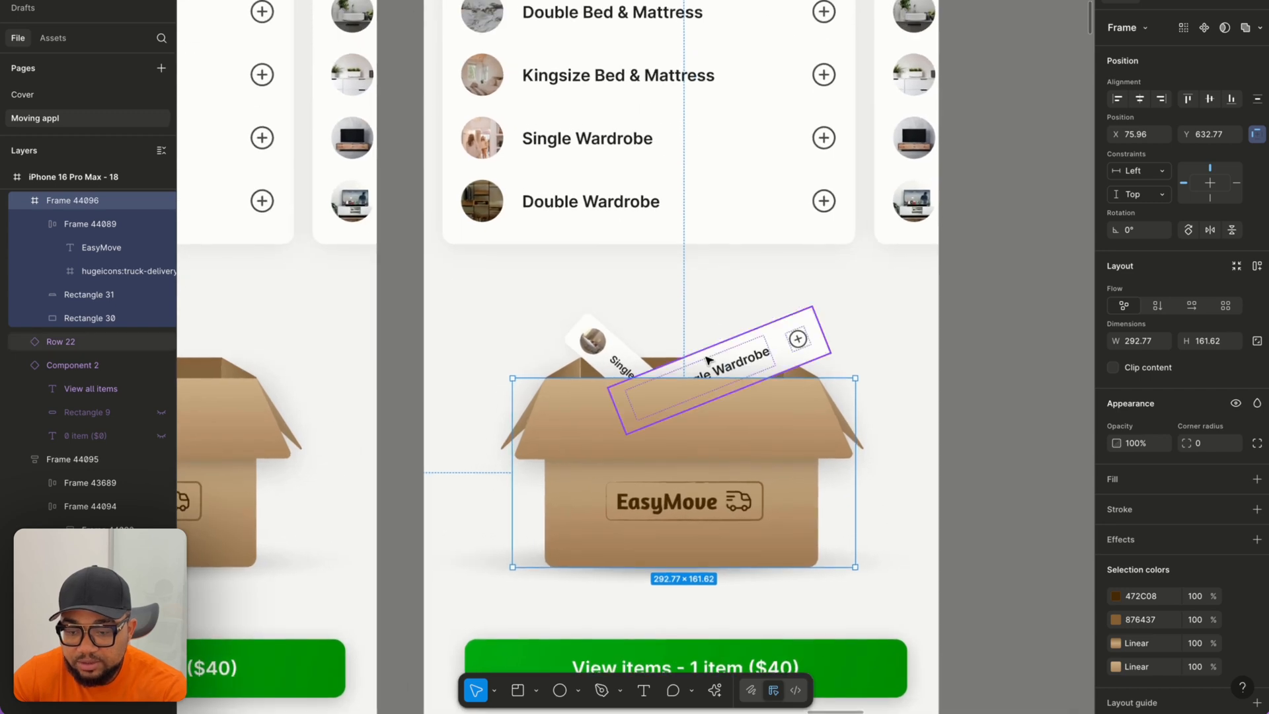
click(706, 359)
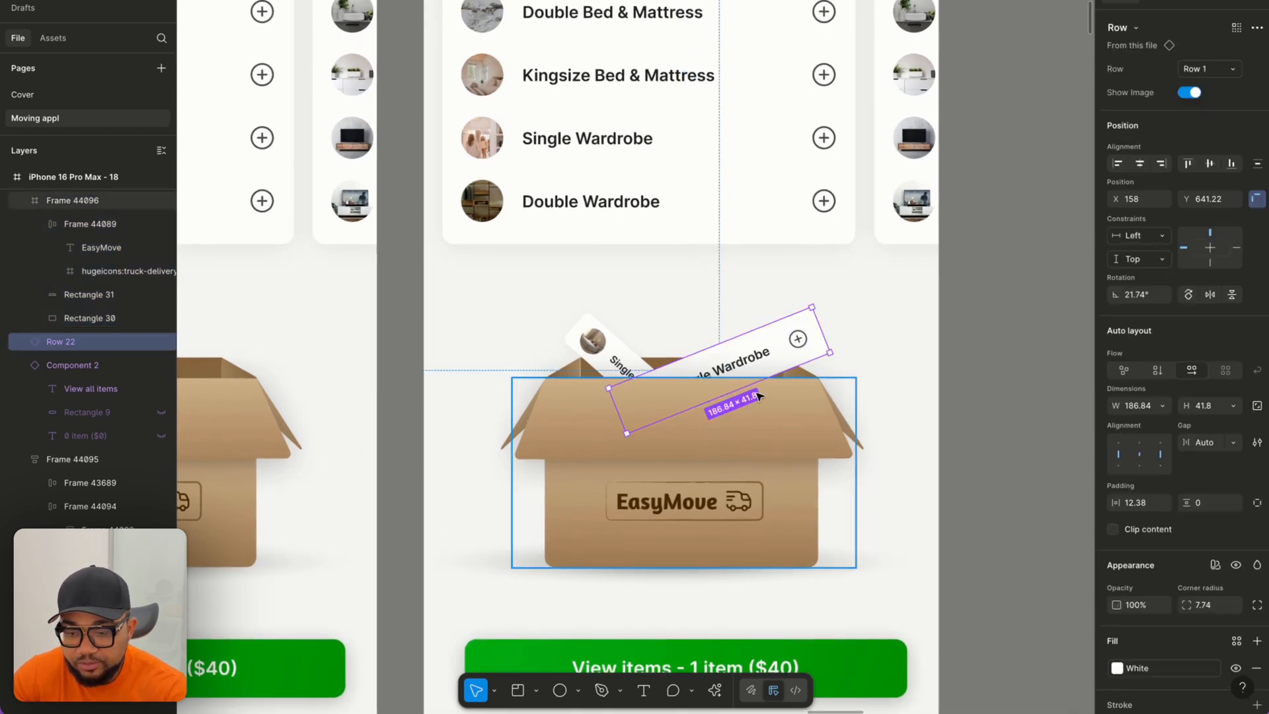
drag(836, 354, 764, 364)
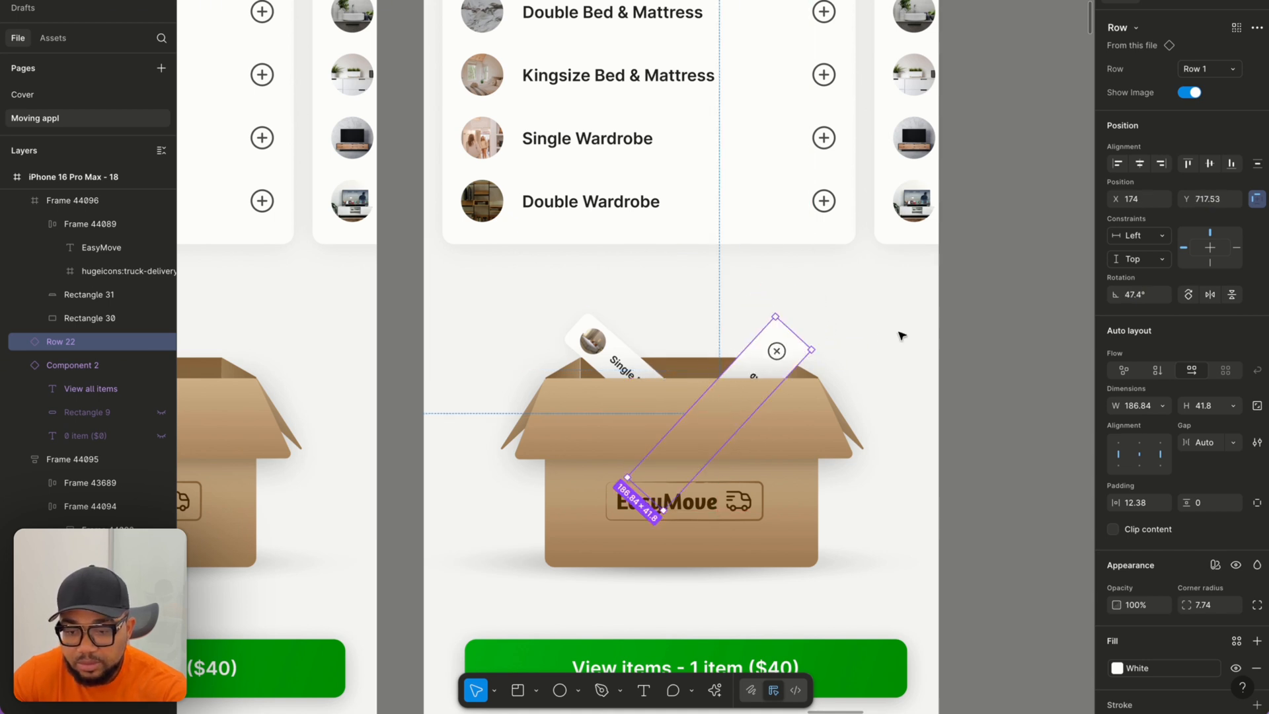
click(870, 340)
click(771, 351)
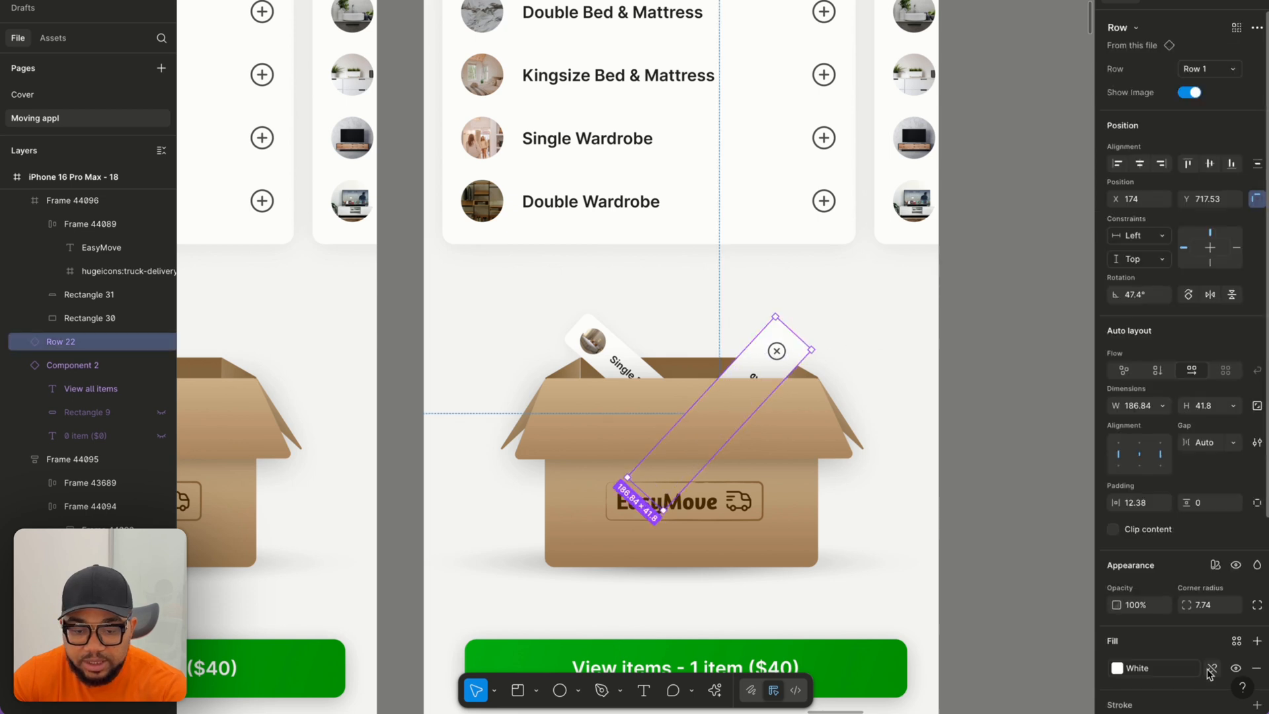
Apply the Shadow 11 effect style to Row 22, the tilted item card in screen 18's box.
scroll(1132, 427, down, 5)
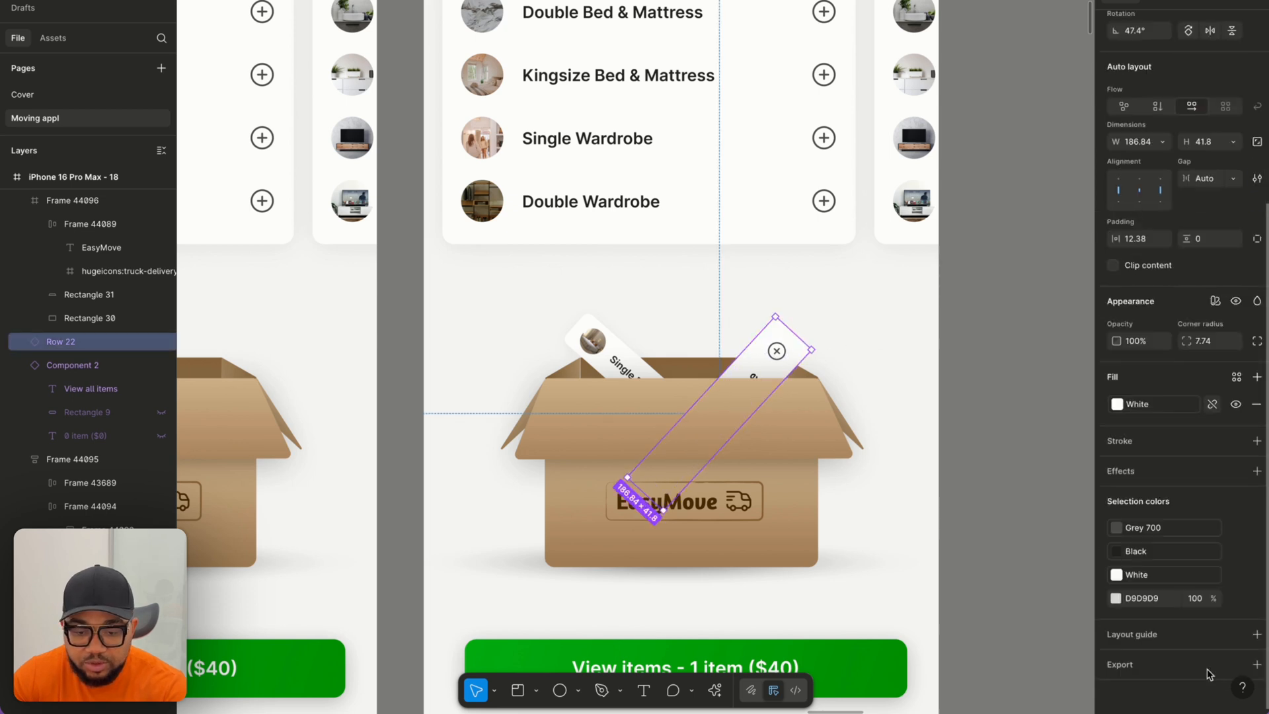
click(1147, 473)
click(1236, 470)
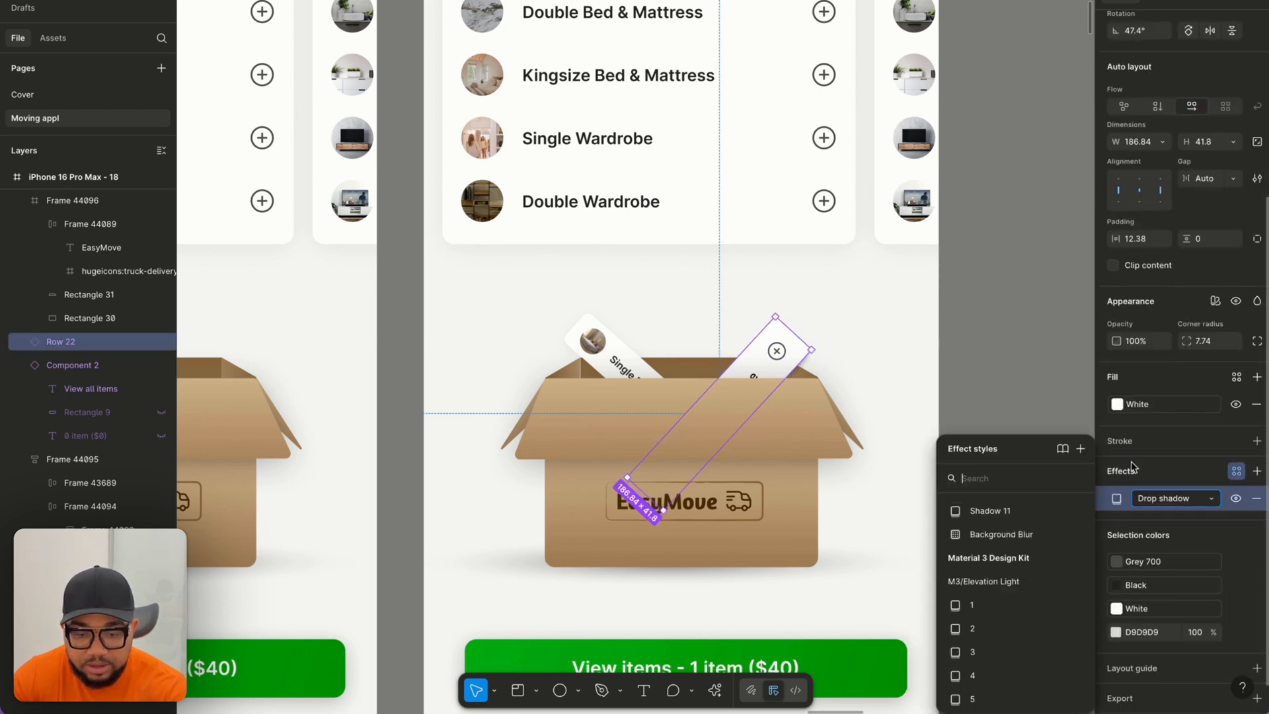
click(995, 513)
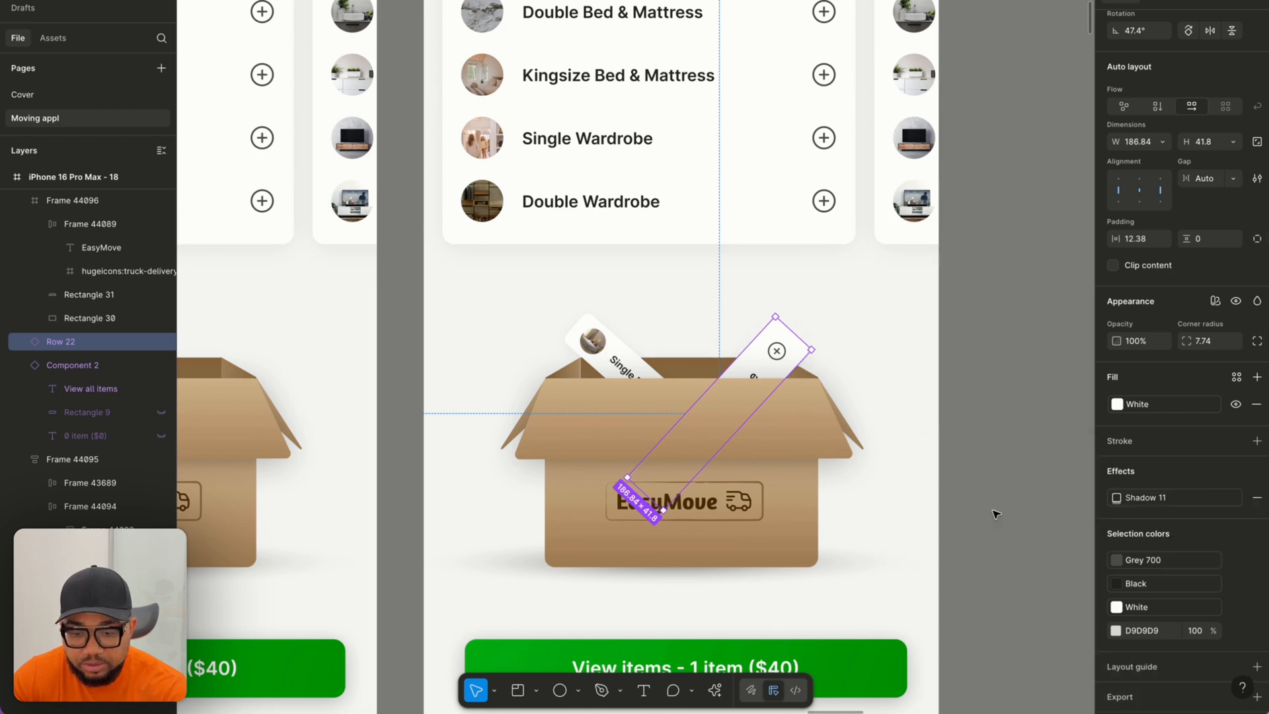
click(1015, 464)
Switch the Single Wardrobe row in screen 18's list to the Row 2 variant.
scroll(743, 333, down, 5)
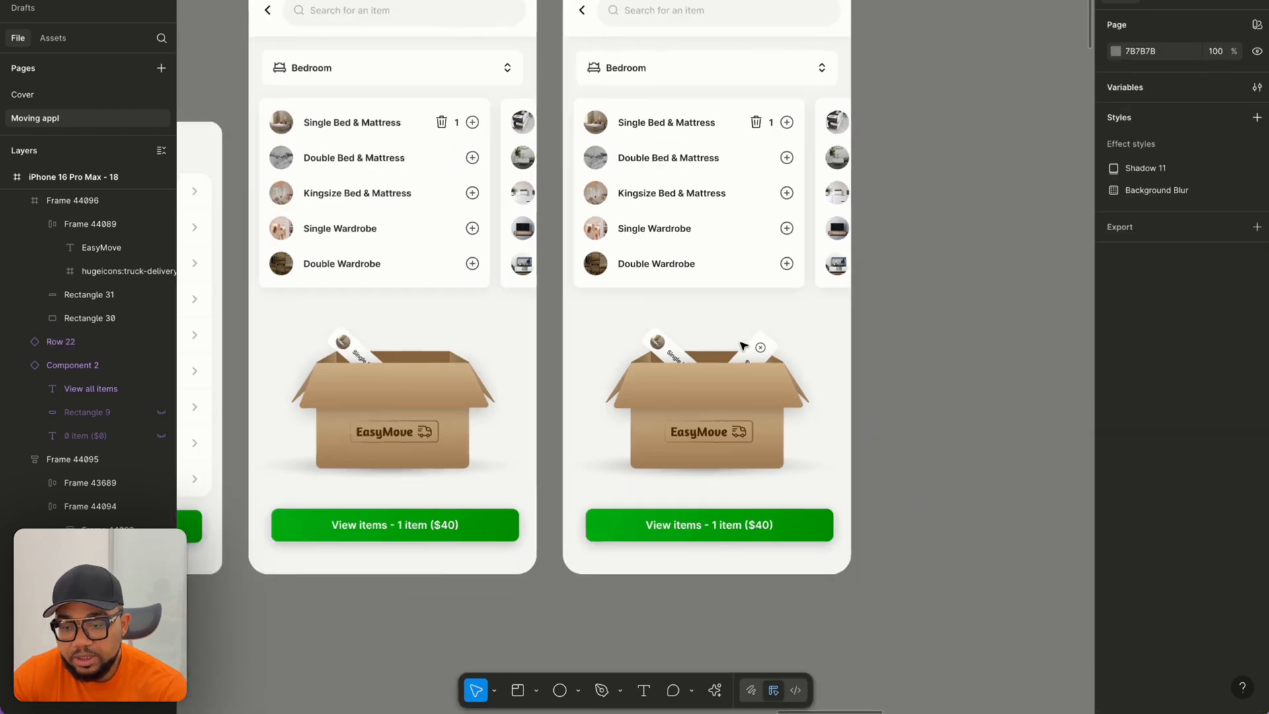
scroll(696, 287, left, 2)
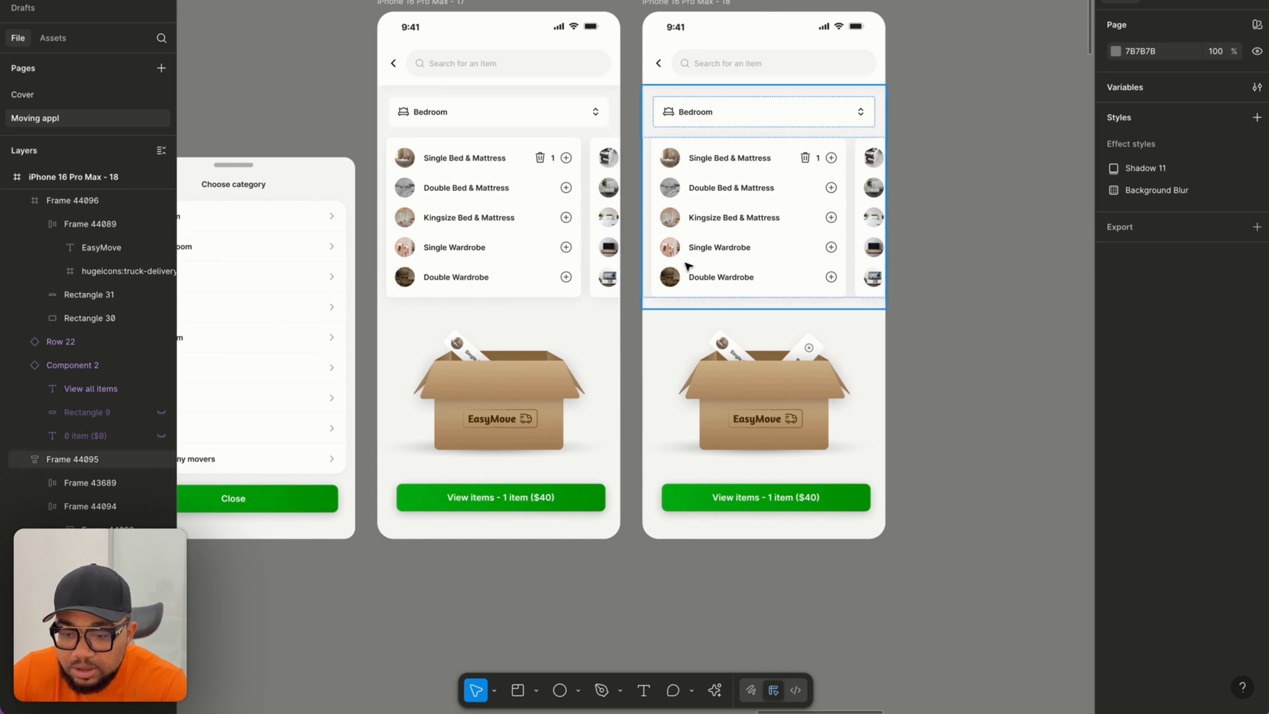
double_click(727, 256)
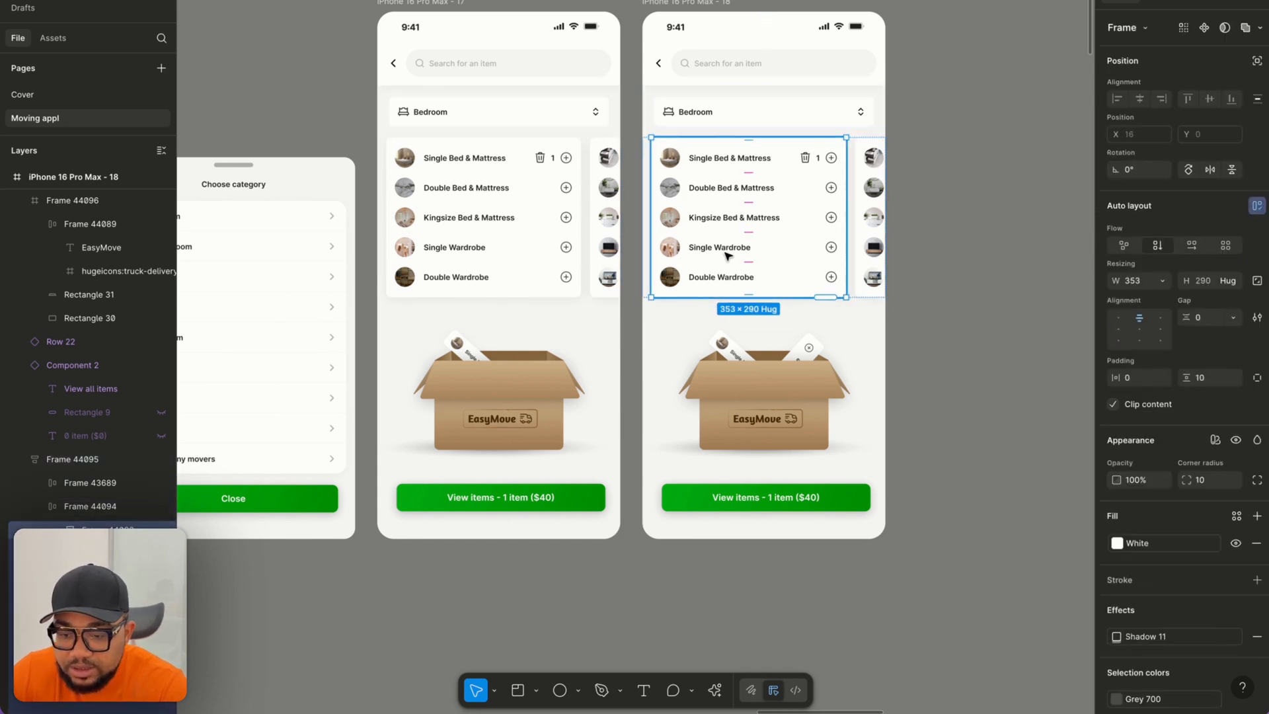
click(727, 255)
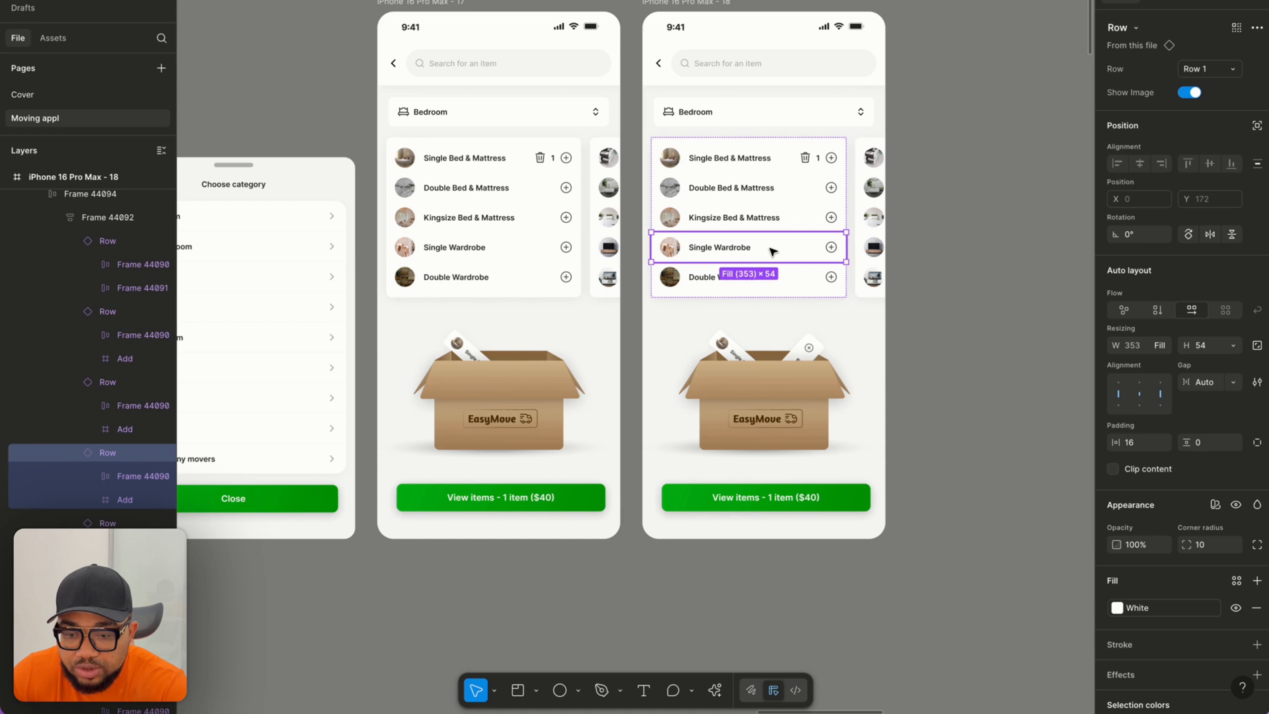
click(1219, 68)
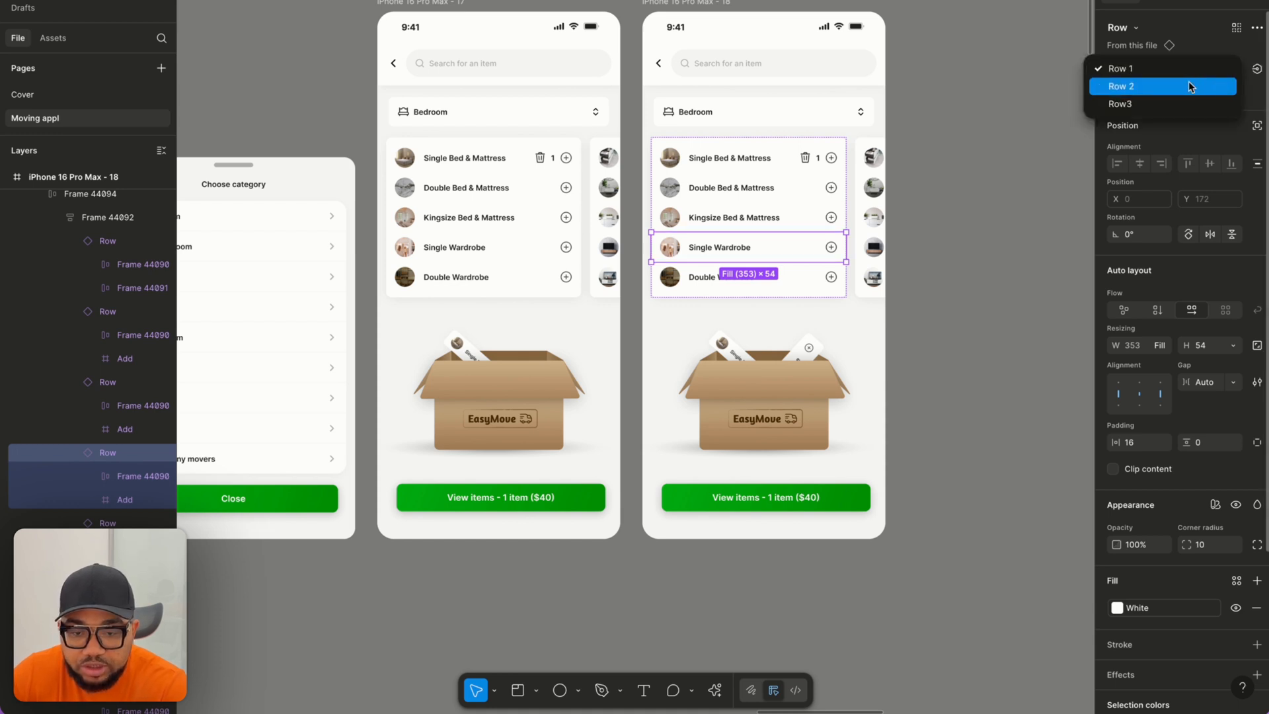
click(1187, 87)
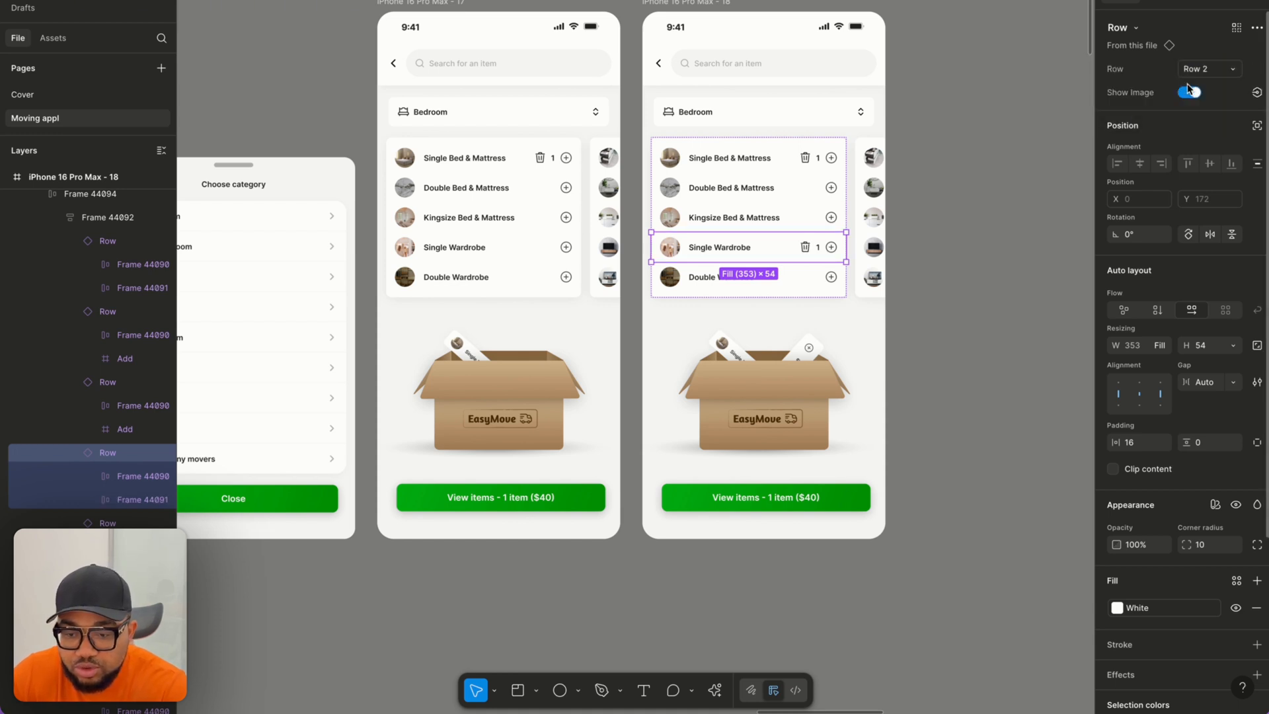
Link screen 17's Single Wardrobe row to screen 18 on tap, using Smart animate with a Gentle curve over 800ms.
click(518, 257)
double_click(517, 255)
double_click(517, 255)
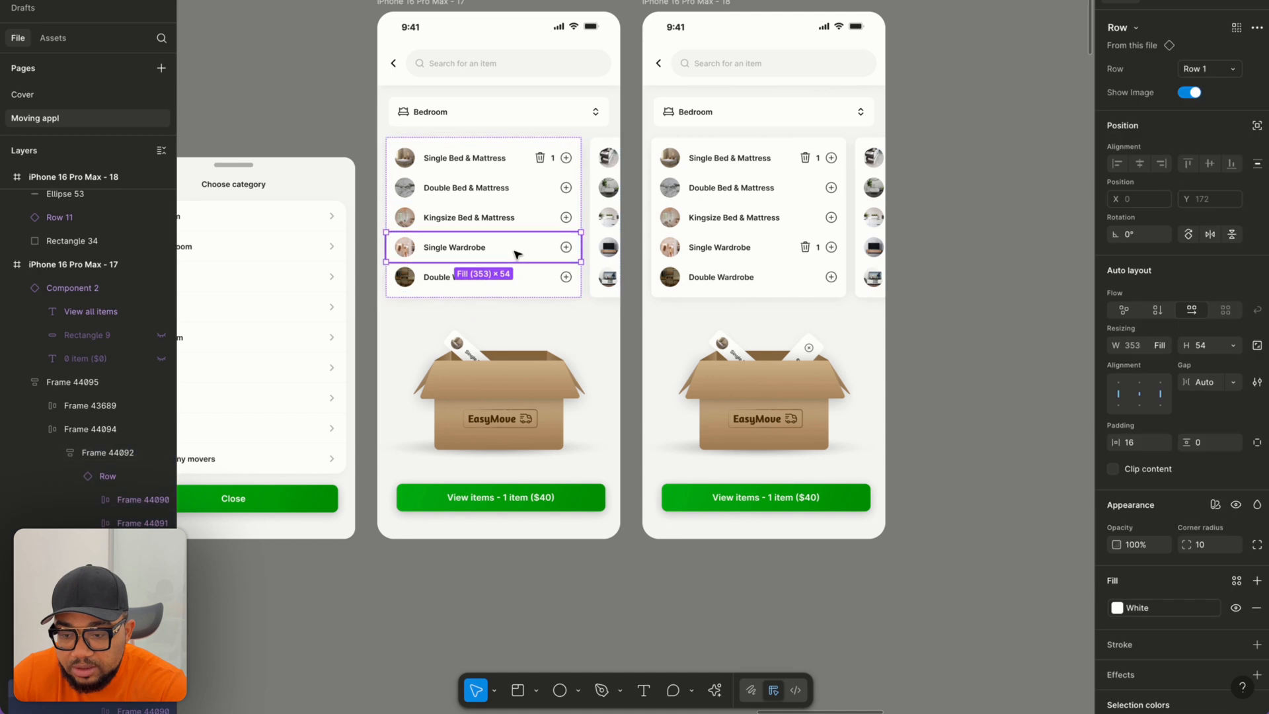
click(1166, 11)
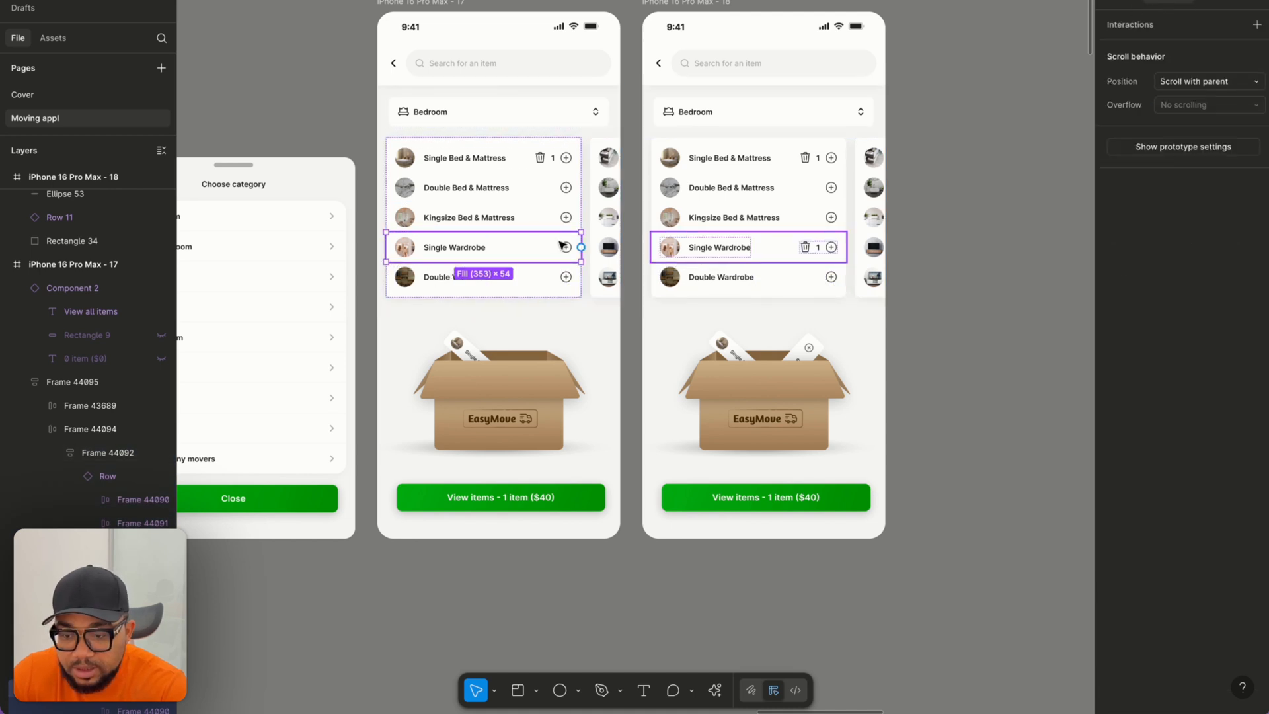
drag(580, 247, 721, 231)
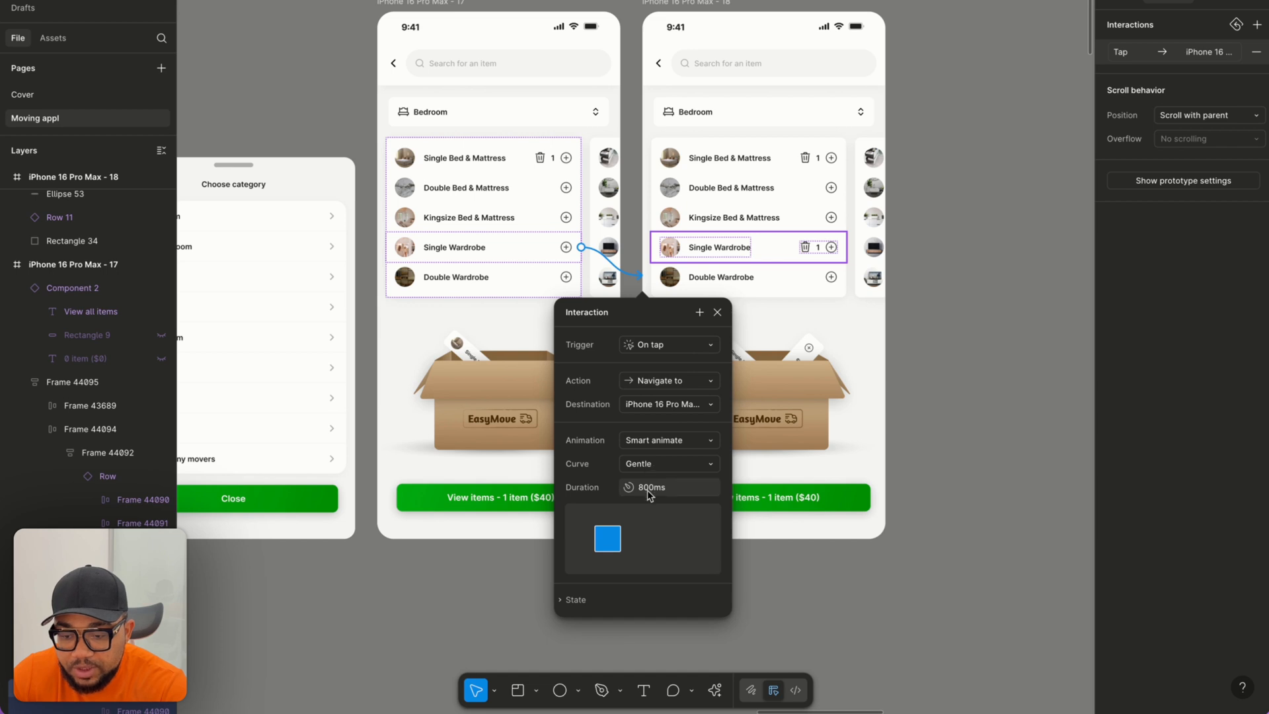
click(717, 312)
Preview Flow 2 from screen 16, adding Single Bed & Mattress to the box, and restart it to replay the animation.
scroll(716, 312, left, 6)
scroll(717, 316, down, 3)
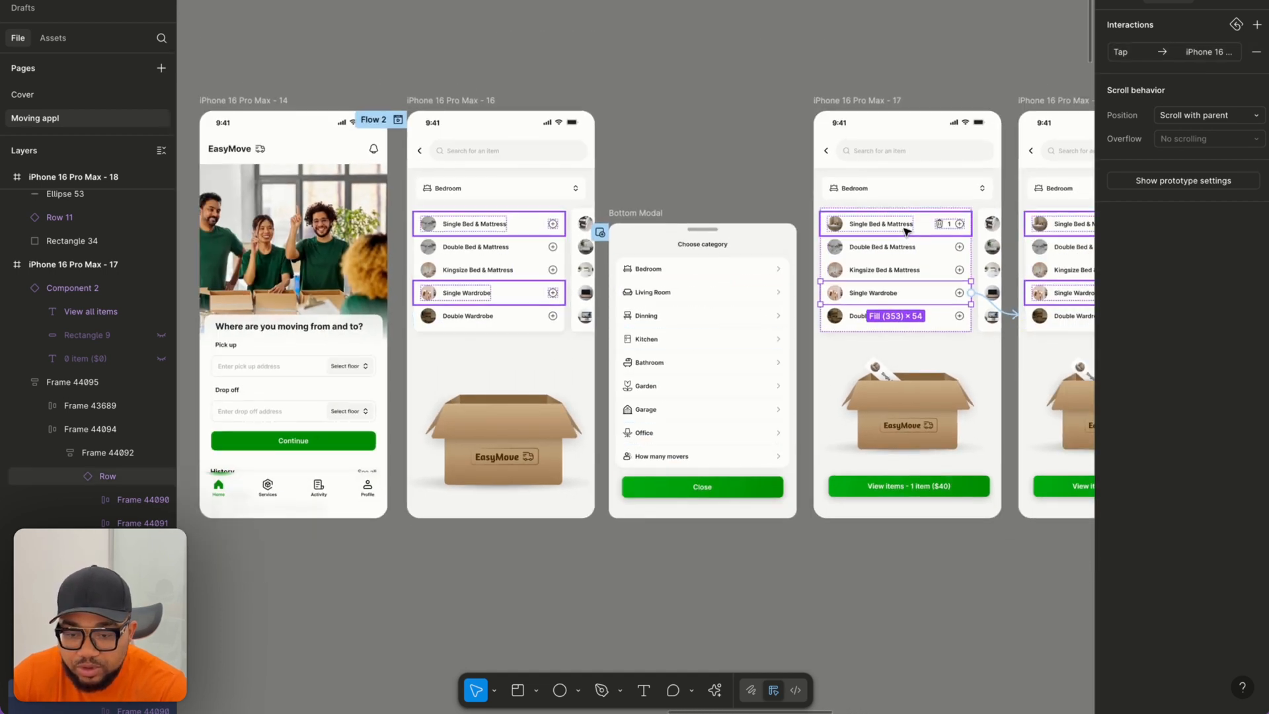
scroll(334, 109, left, 2)
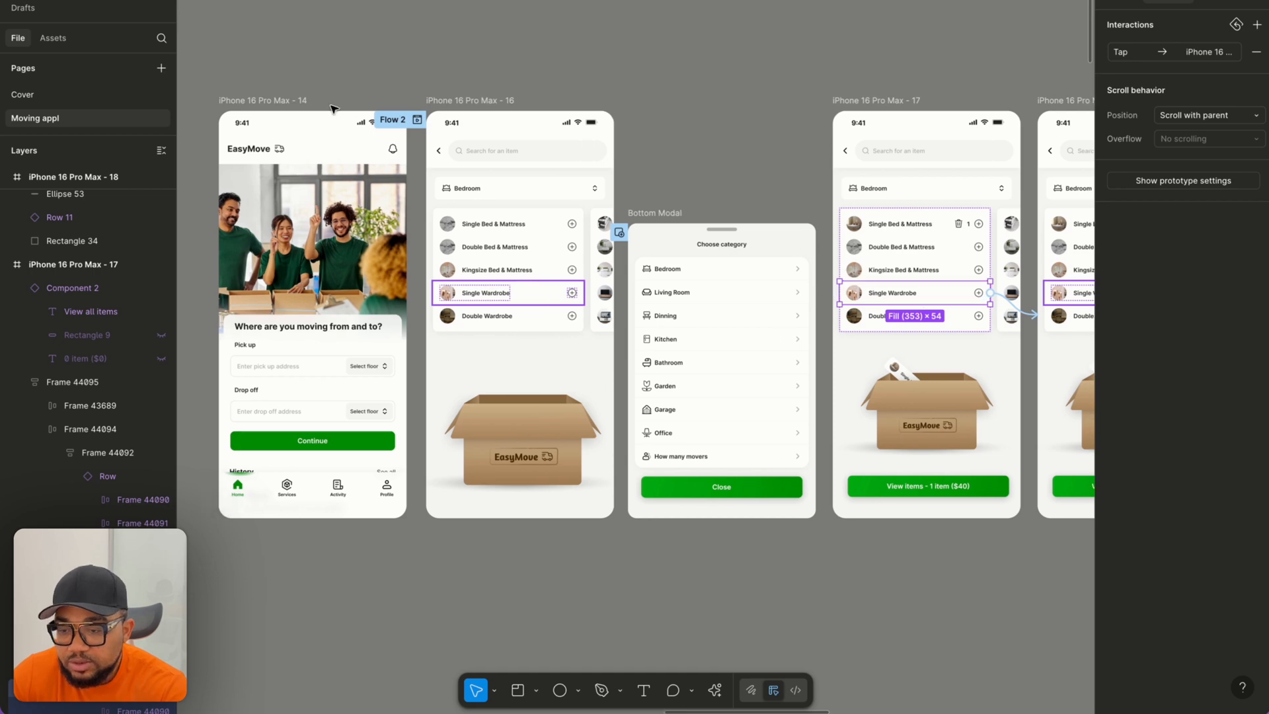
click(461, 119)
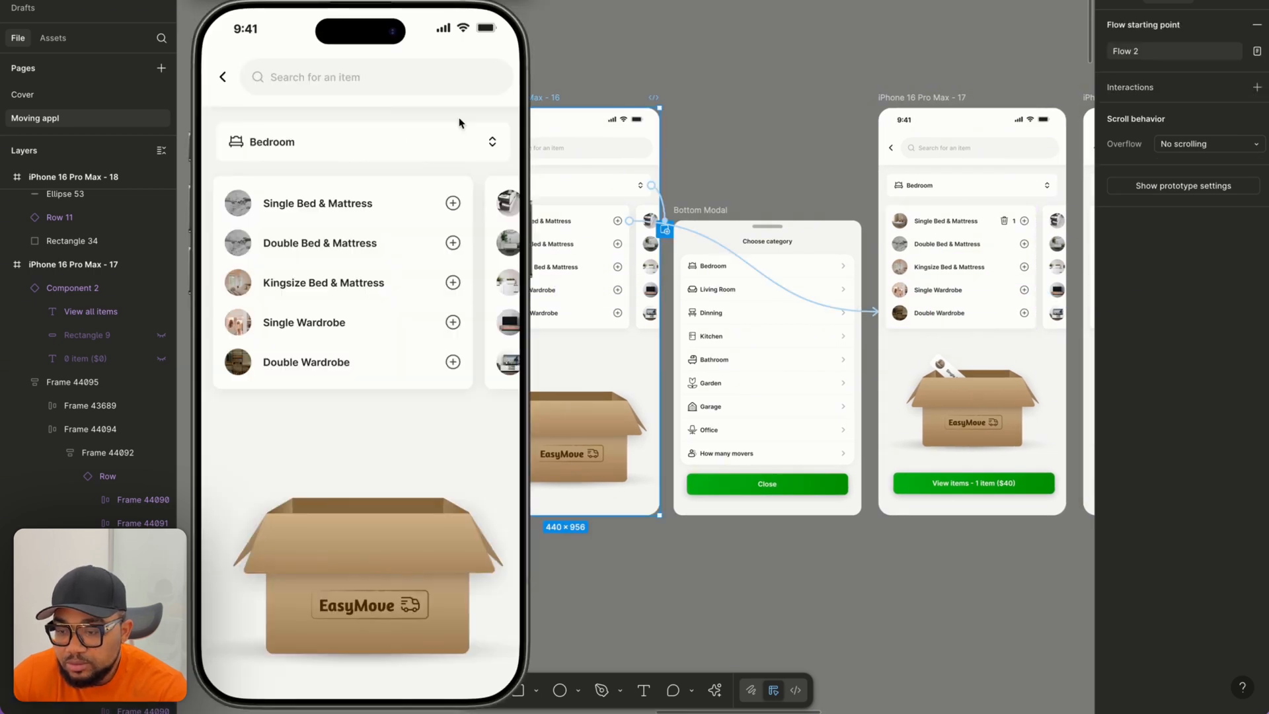
click(360, 459)
click(453, 202)
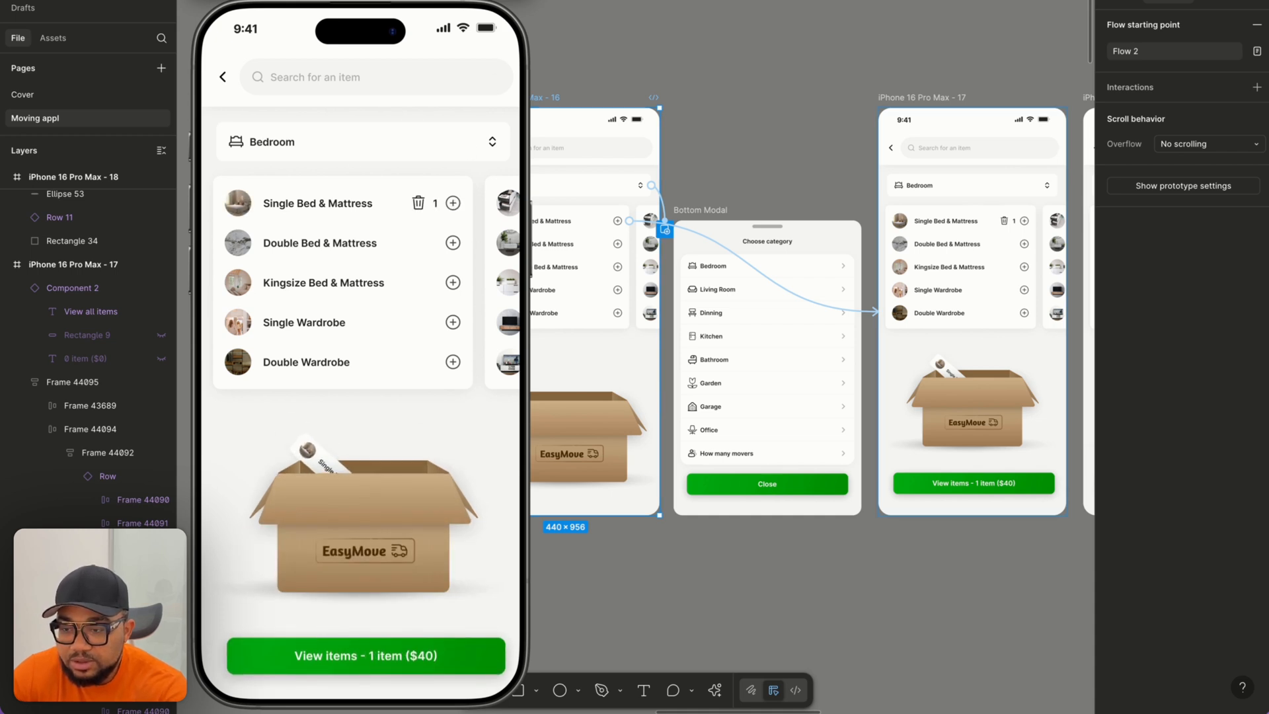
key(r)
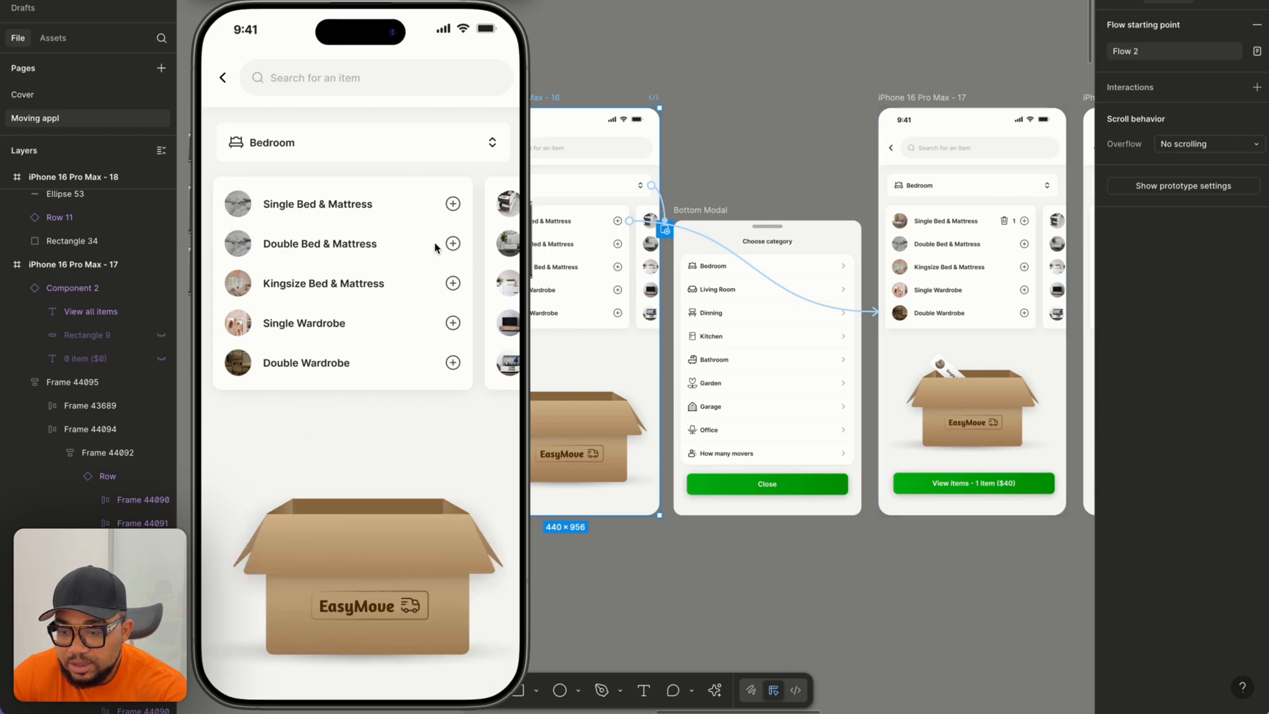
click(417, 208)
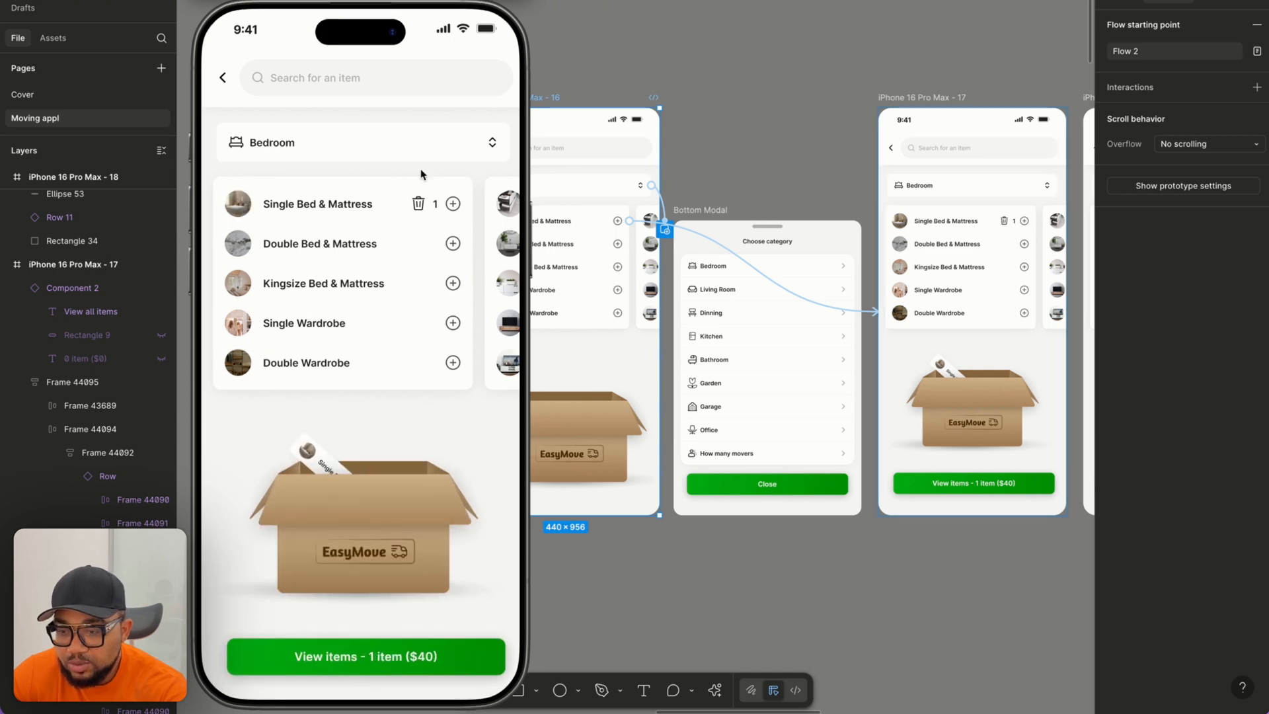
key(shift+space)
Copy the framed box front from iPhone 16 Pro Max - 17.
scroll(567, 291, right, 4)
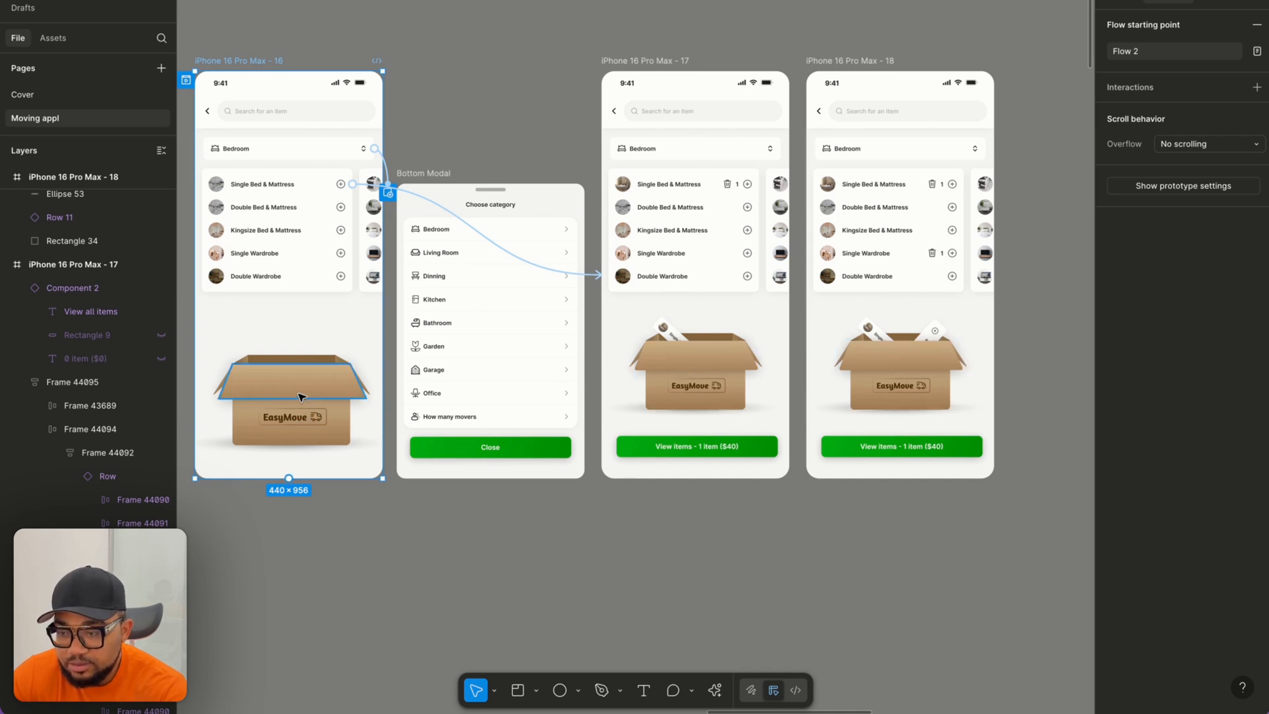
scroll(301, 396, left, 3)
click(711, 377)
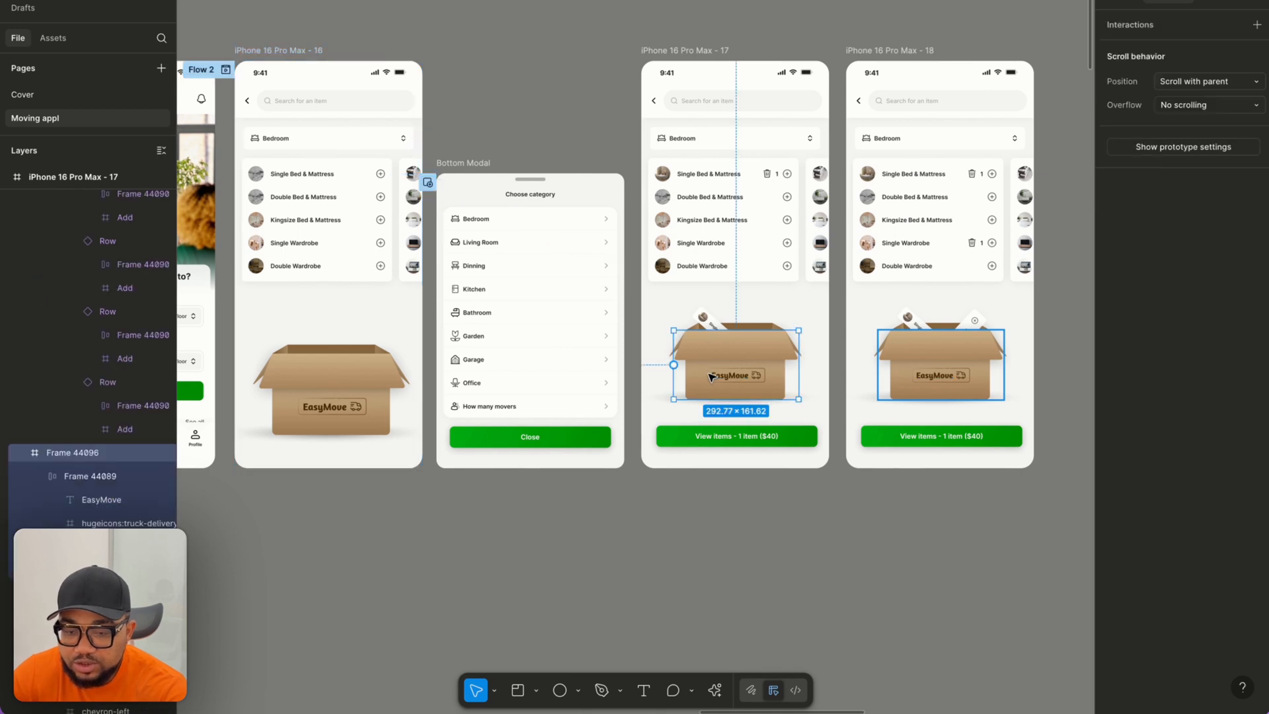
click(1126, 2)
scroll(566, 199, left, 3)
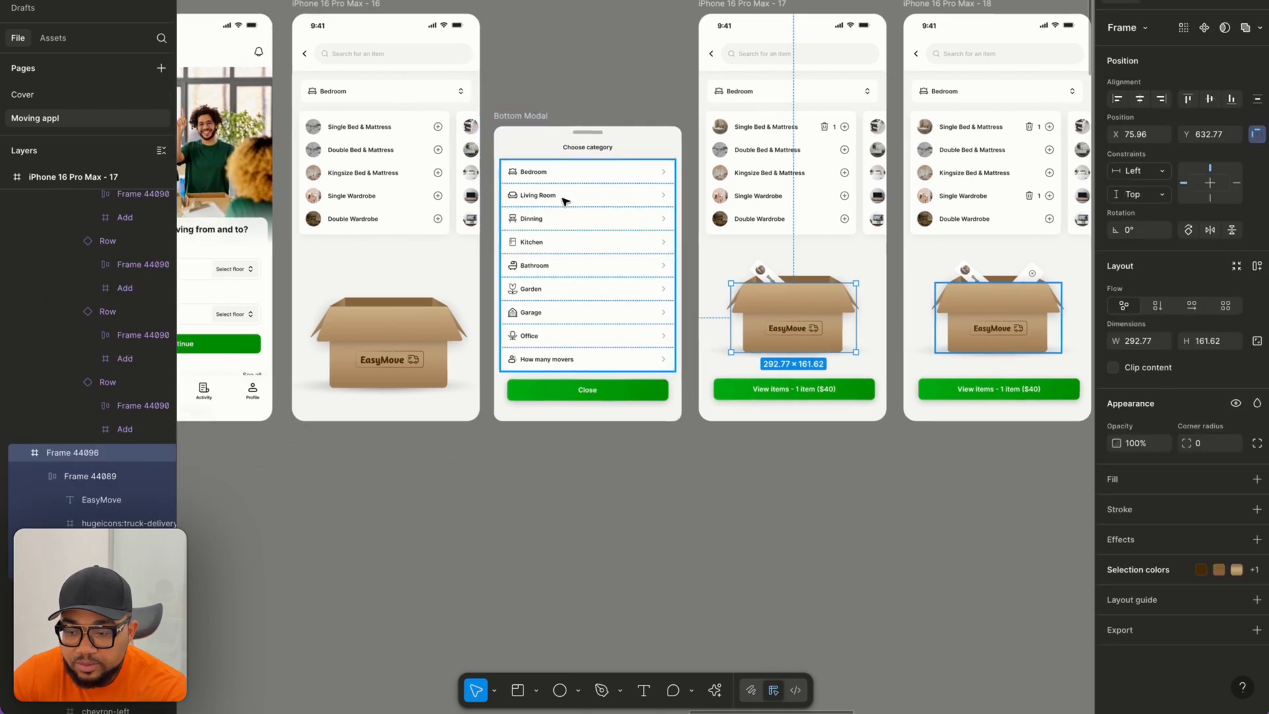
Delete the separate EasyMove logo, front flap and front panel from the box on screen 16.
scroll(492, 284, up, 5)
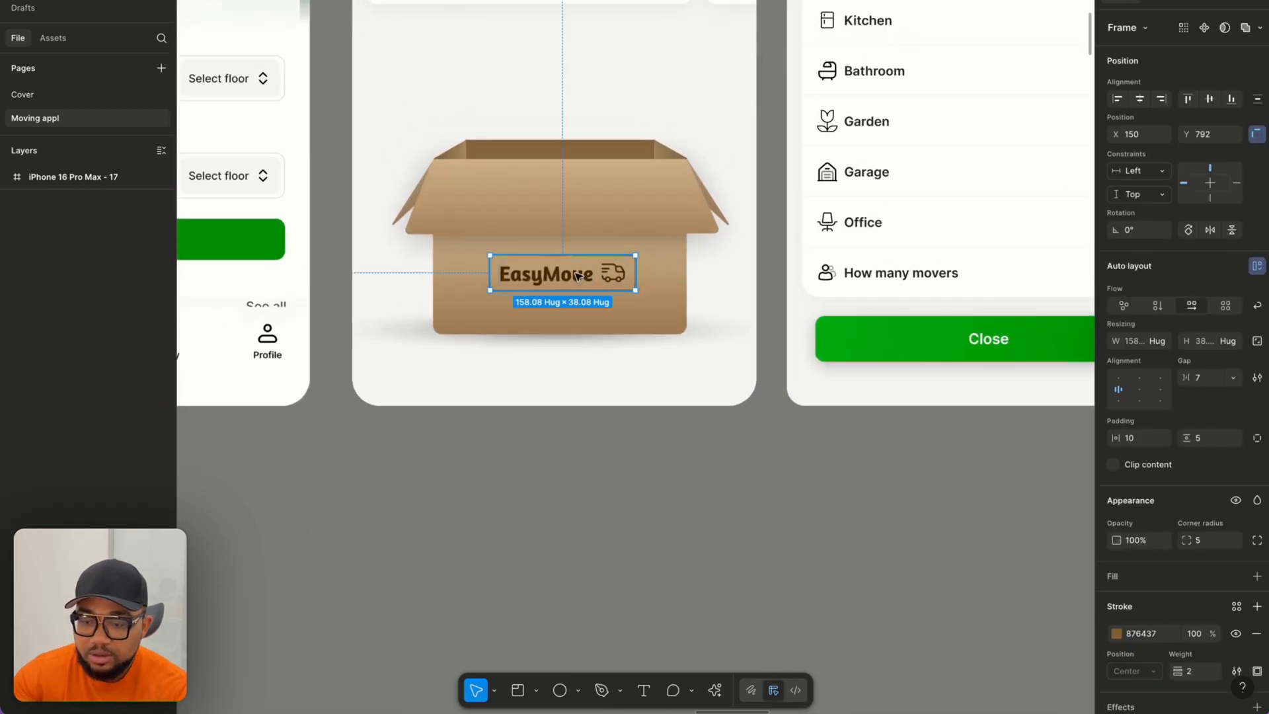
key(Delete)
click(579, 198)
key(Delete)
click(570, 254)
key(Delete)
Paste the framed box front into iPhone 16 Pro Max - 16 and move it over the box at X 60, Y 686.
scroll(566, 259, down, 5)
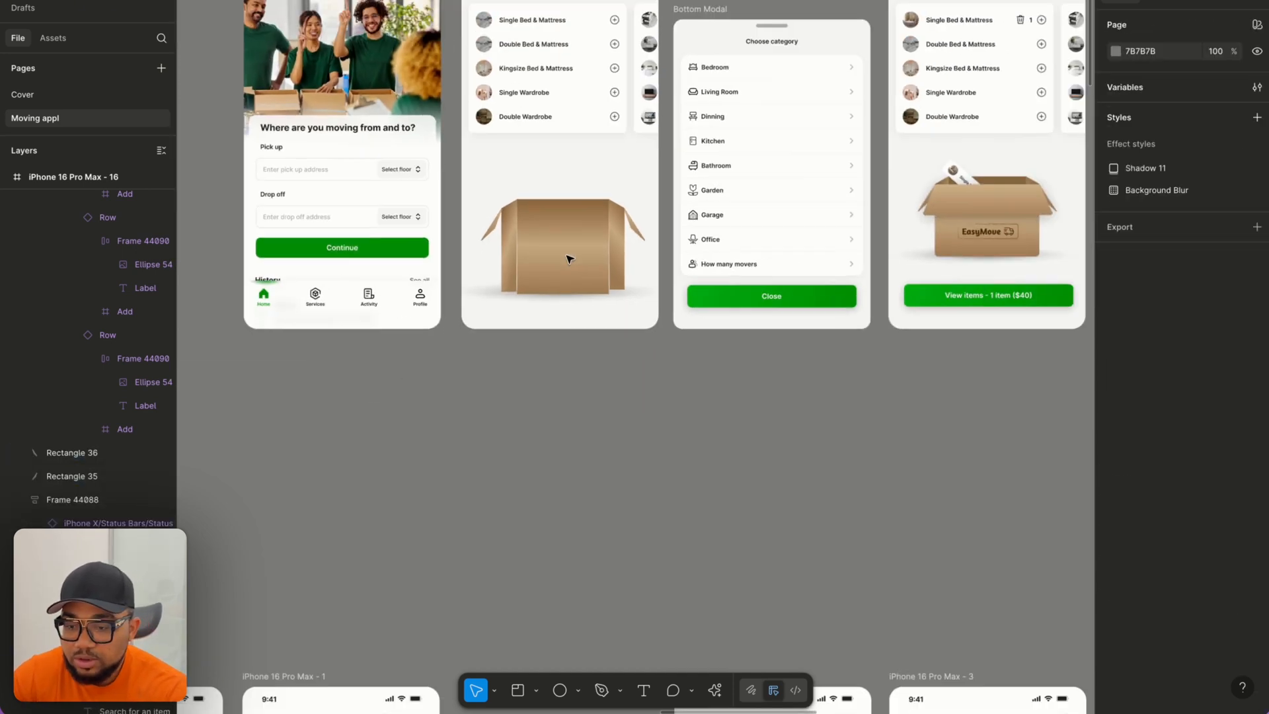
click(532, 4)
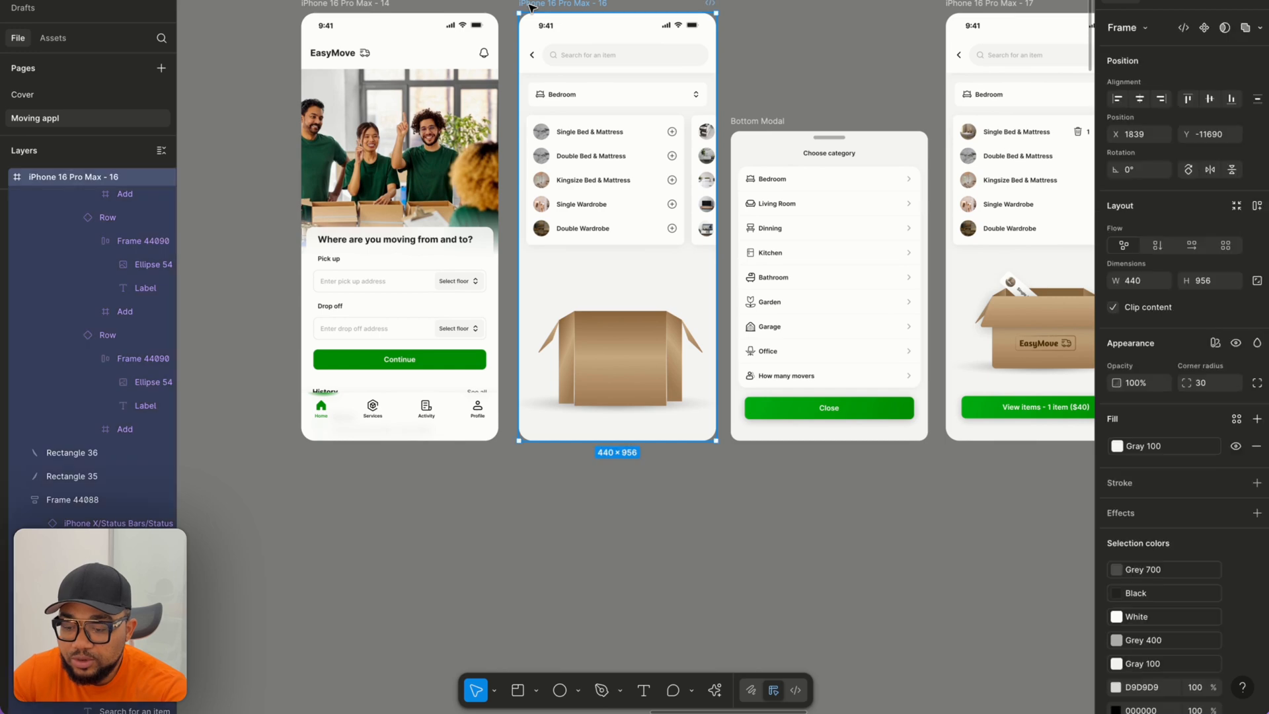
key(ctrl+v)
scroll(614, 370, up, 5)
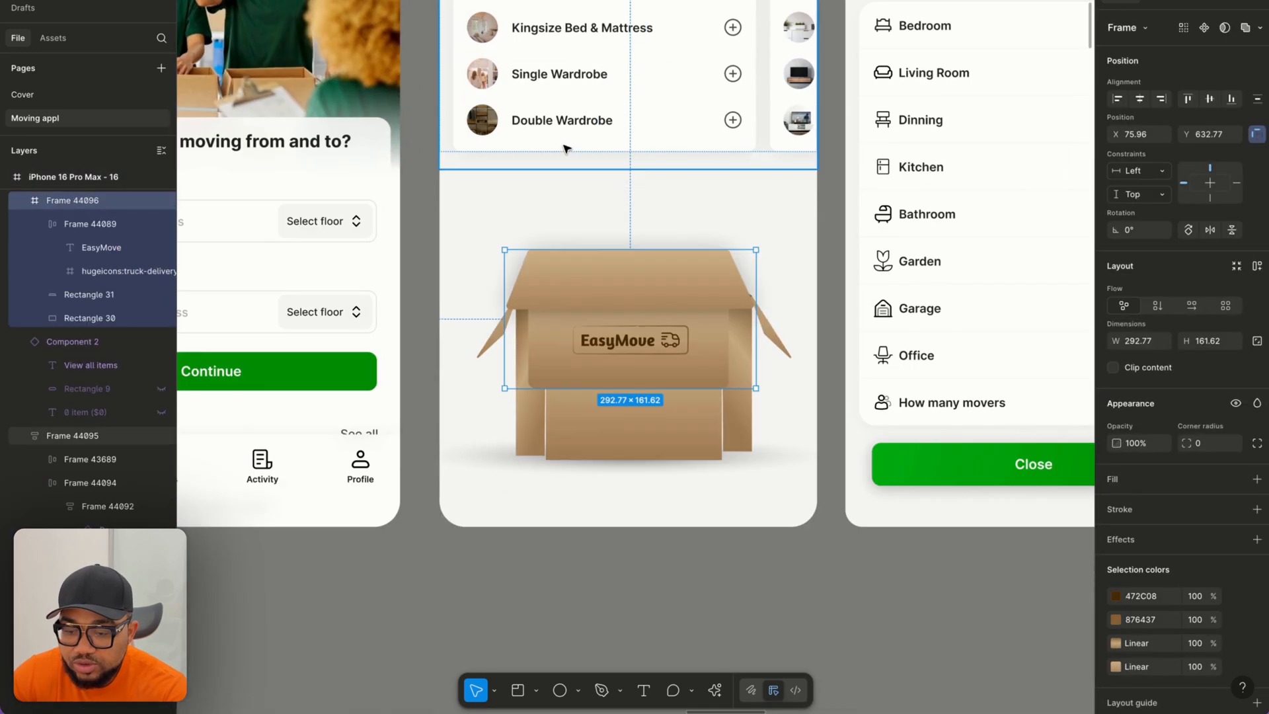
scroll(642, 397, right, 8)
scroll(901, 246, left, 9)
scroll(674, 238, up, 3)
drag(665, 240, 651, 301)
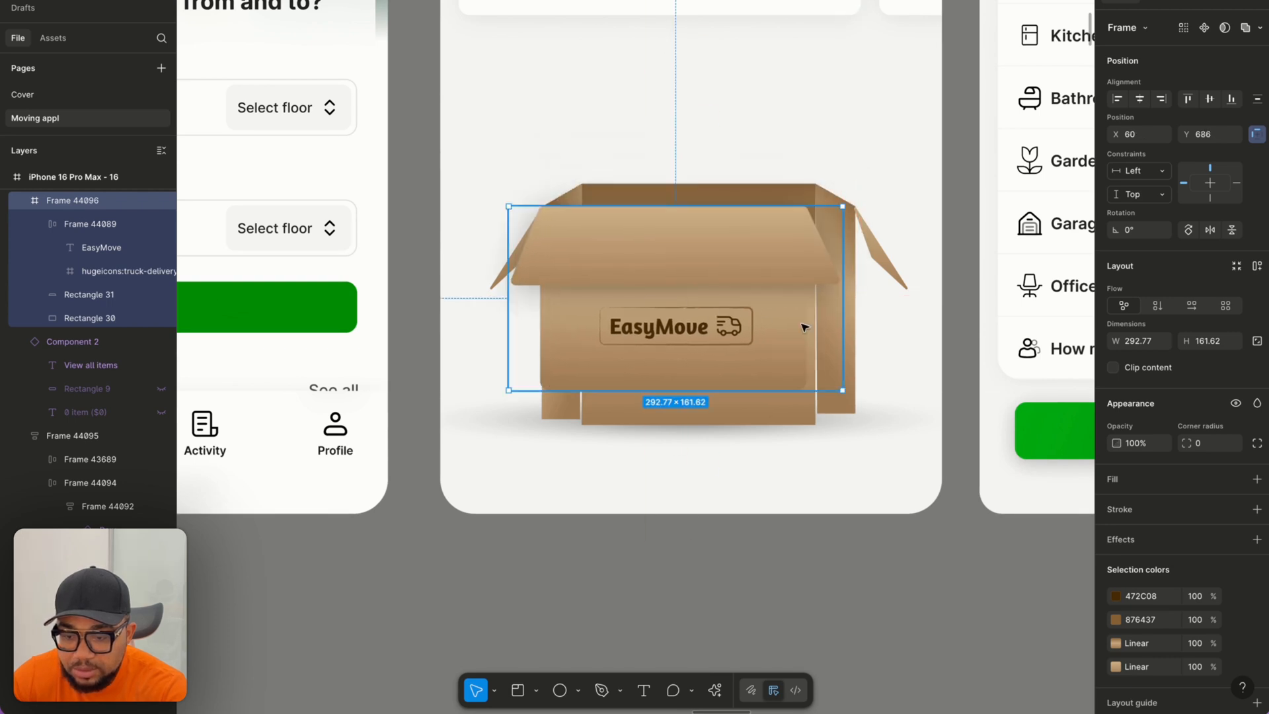
Scale the framed box front on screen 16 proportionally to about 342.59 × 189.12 so it fits the box.
key(k)
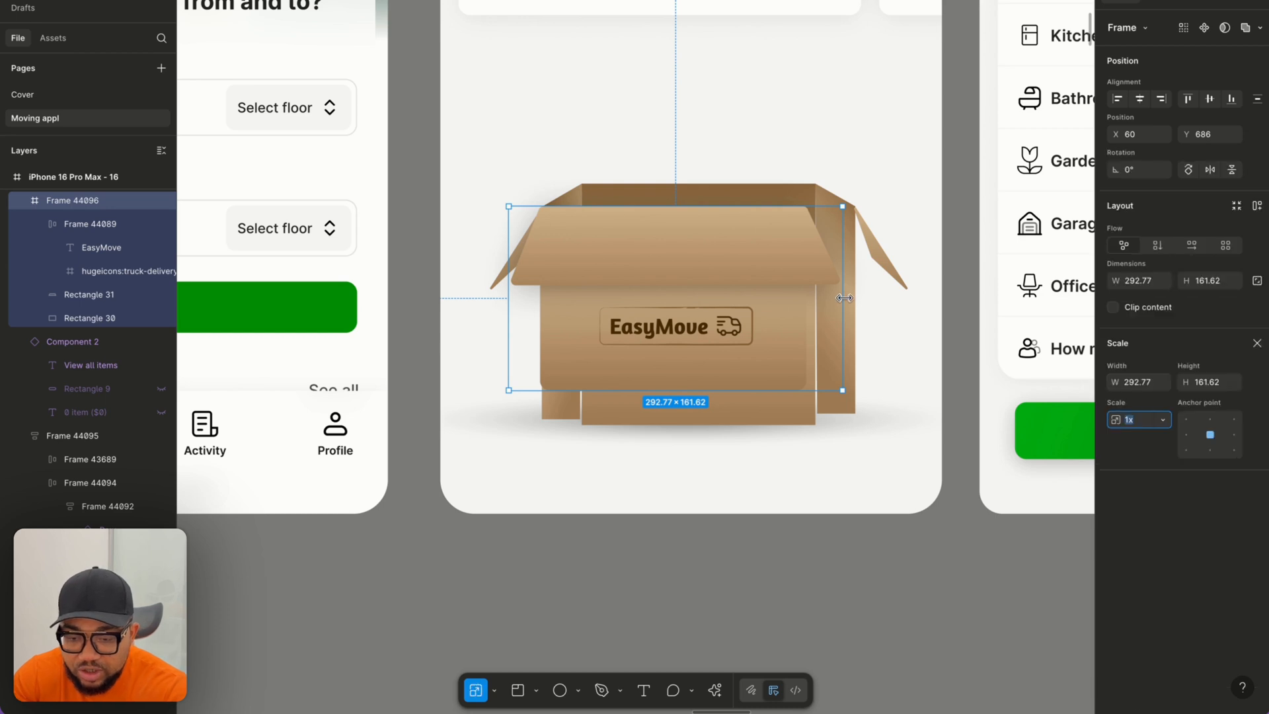
drag(843, 298, 893, 314)
mouse_move(731, 251)
mouse_down()
mouse_move(736, 283)
mouse_move(727, 265)
mouse_up()
scroll(776, 231, up, 2)
scroll(776, 232, up, 2)
drag(958, 231, 968, 232)
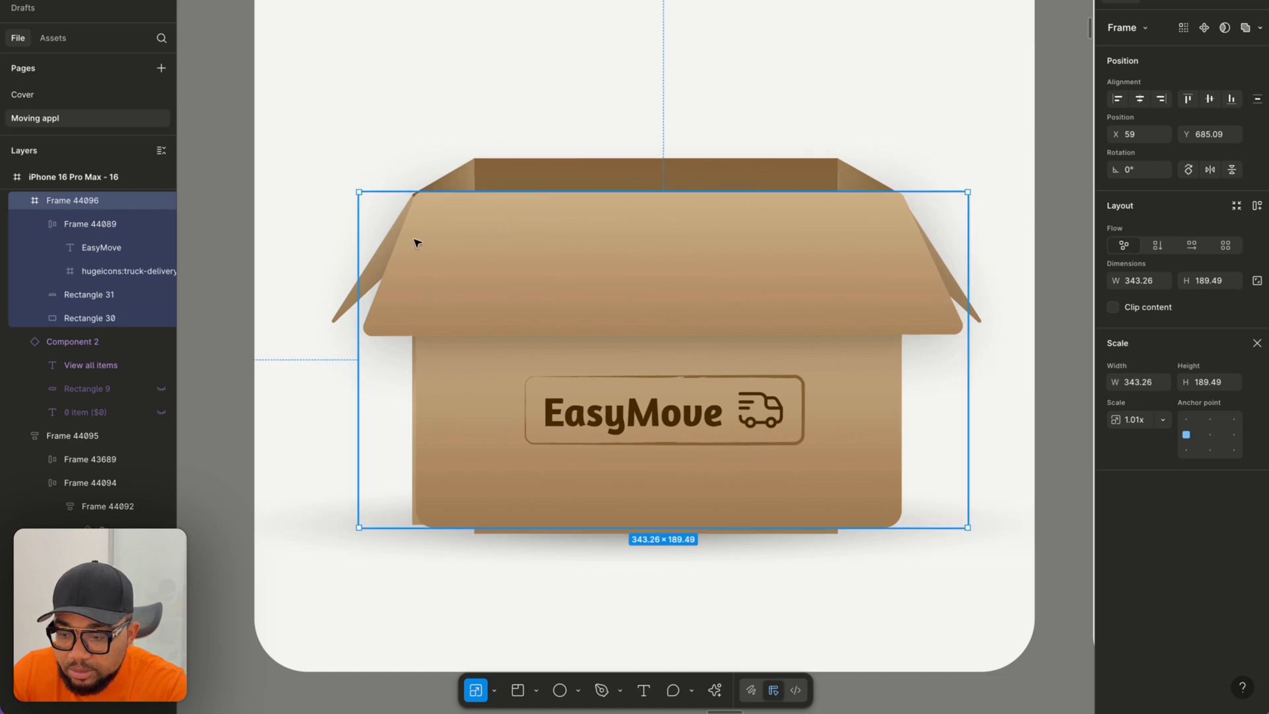
drag(357, 234, 356, 234)
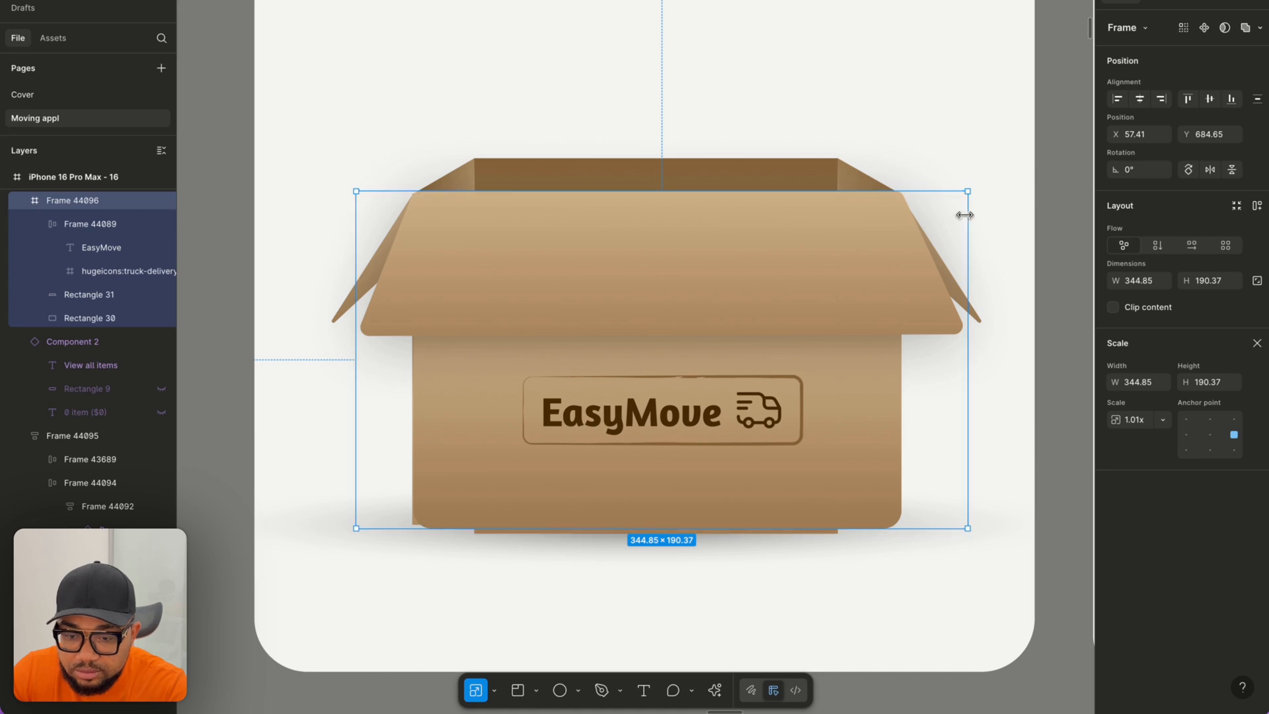
drag(965, 215, 963, 214)
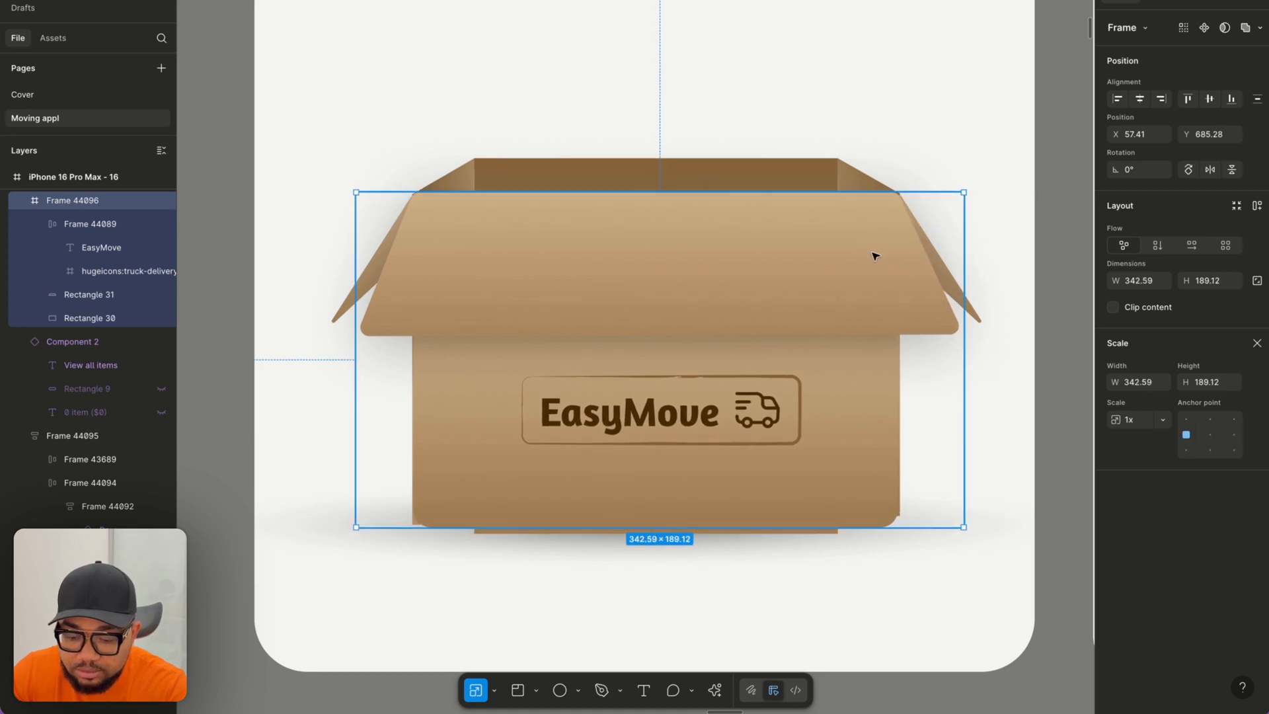
key(v)
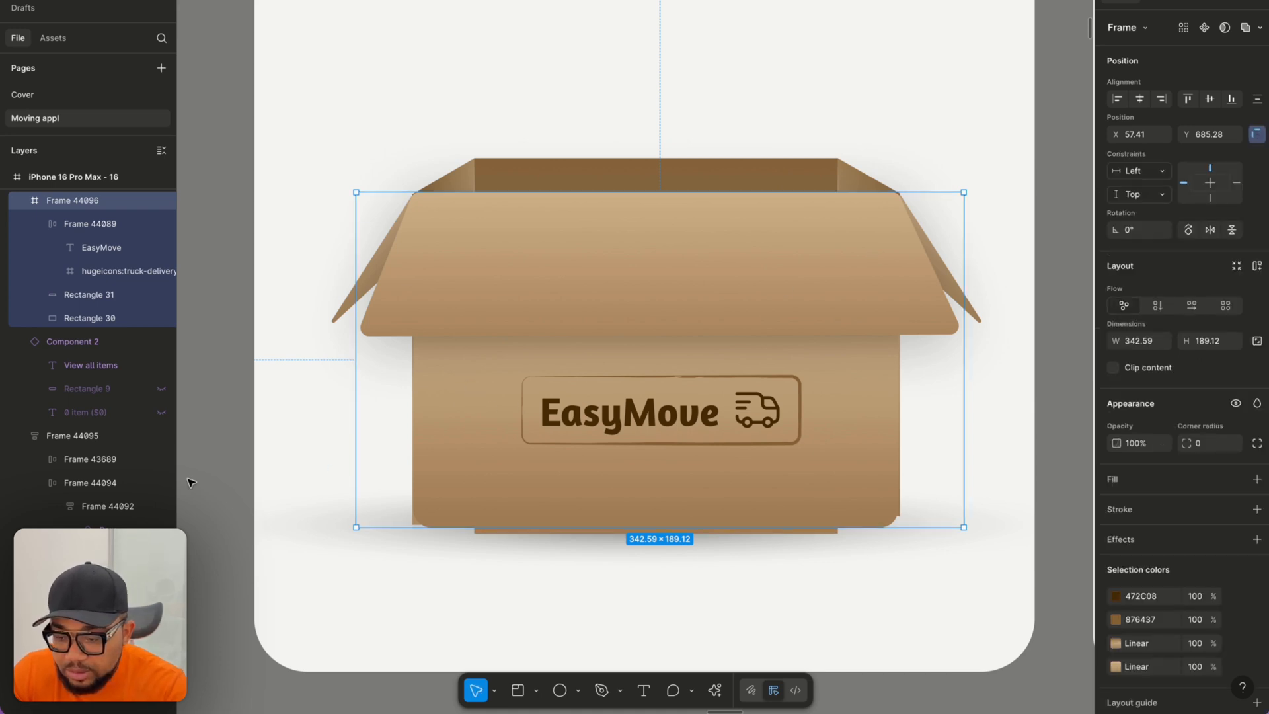
Align the framed front with screen 16's box by placing it at X 57, Y 685.
click(230, 445)
click(536, 455)
drag(577, 446, 557, 447)
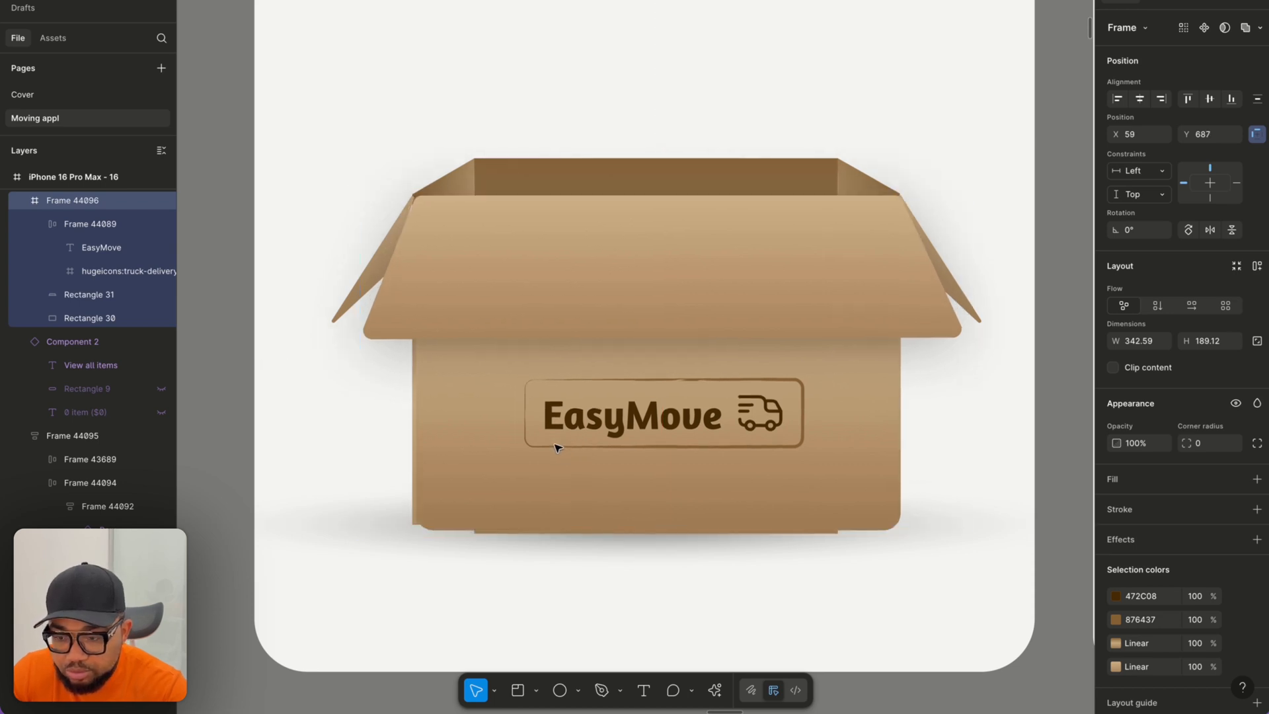
key(Left)
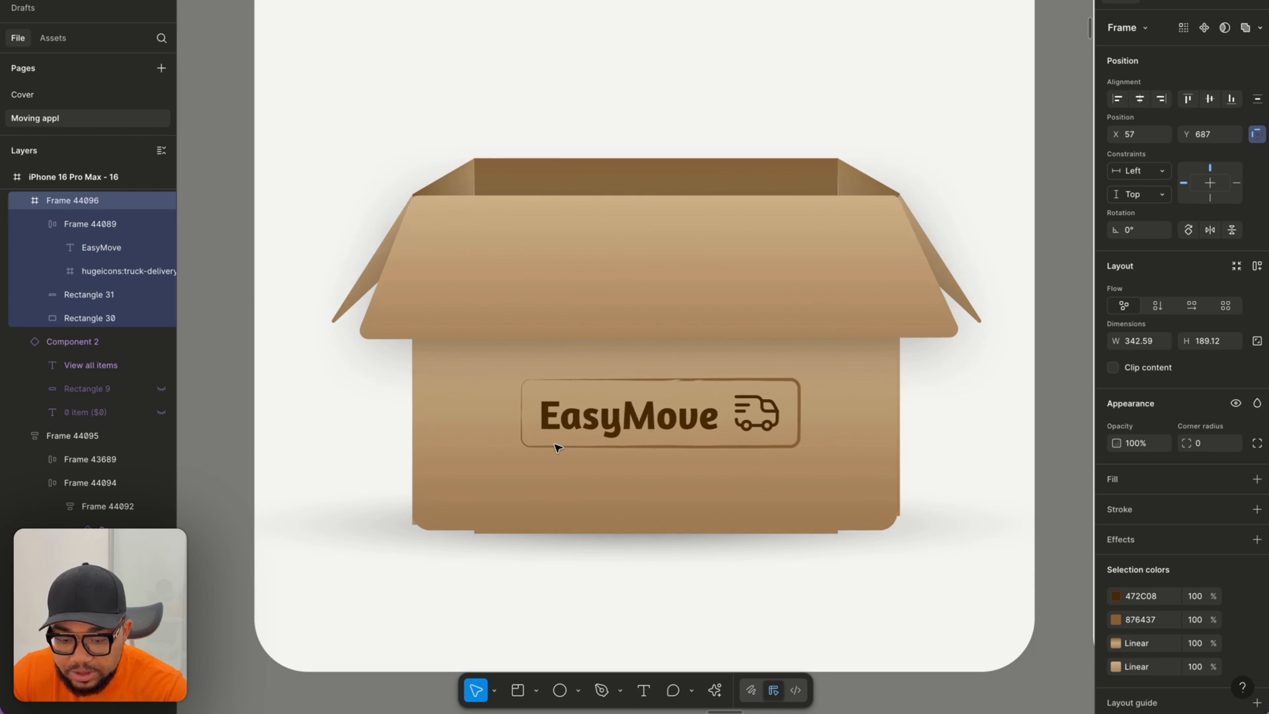
key(Up)
key(Up)
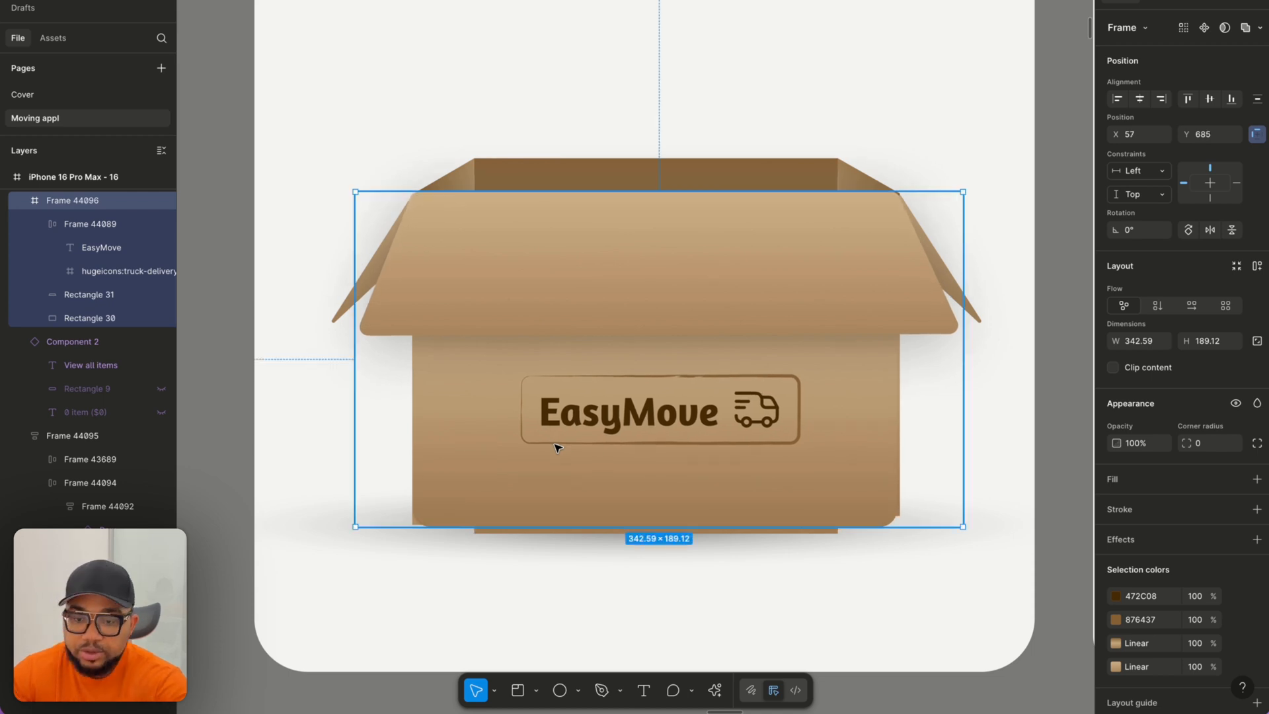
Shorten the back panel of screen 16's box to 205 × 198 so it no longer protrudes below the front.
click(525, 532)
drag(534, 533, 470, 510)
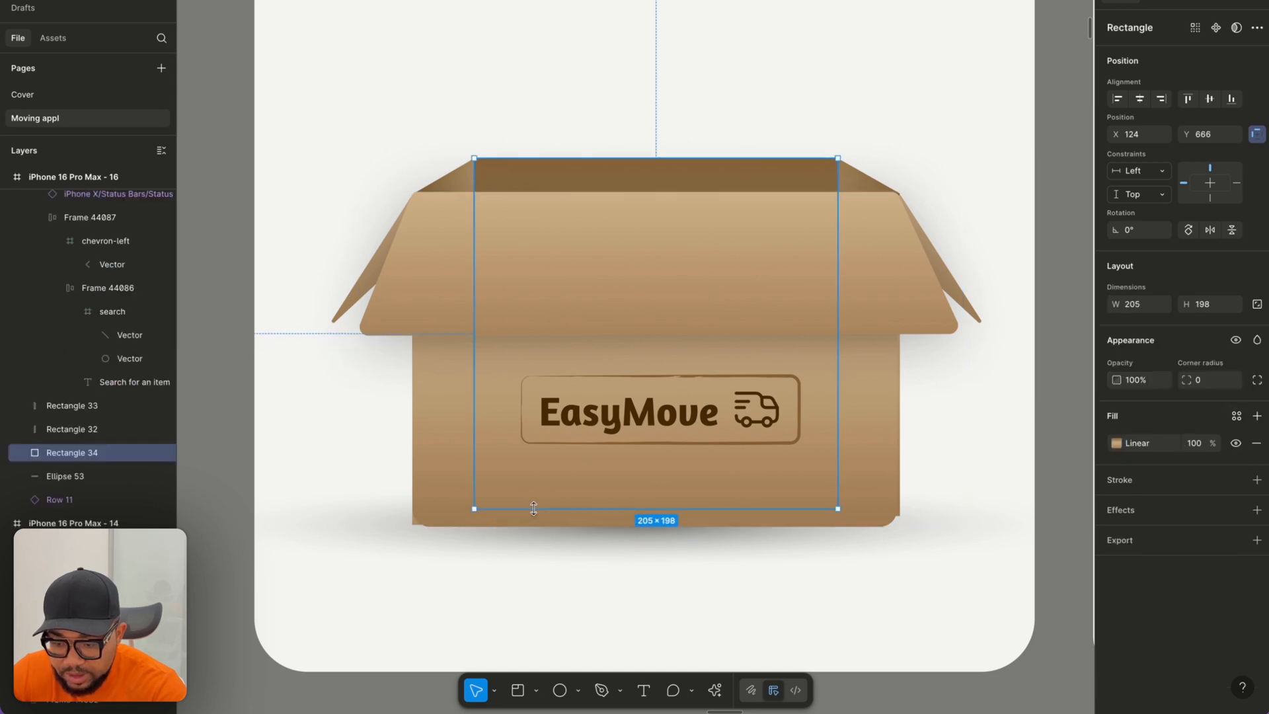
Enlarge the front panel of screen 16's box to 277 × 196 so it covers the side and bottom edges behind it.
click(445, 495)
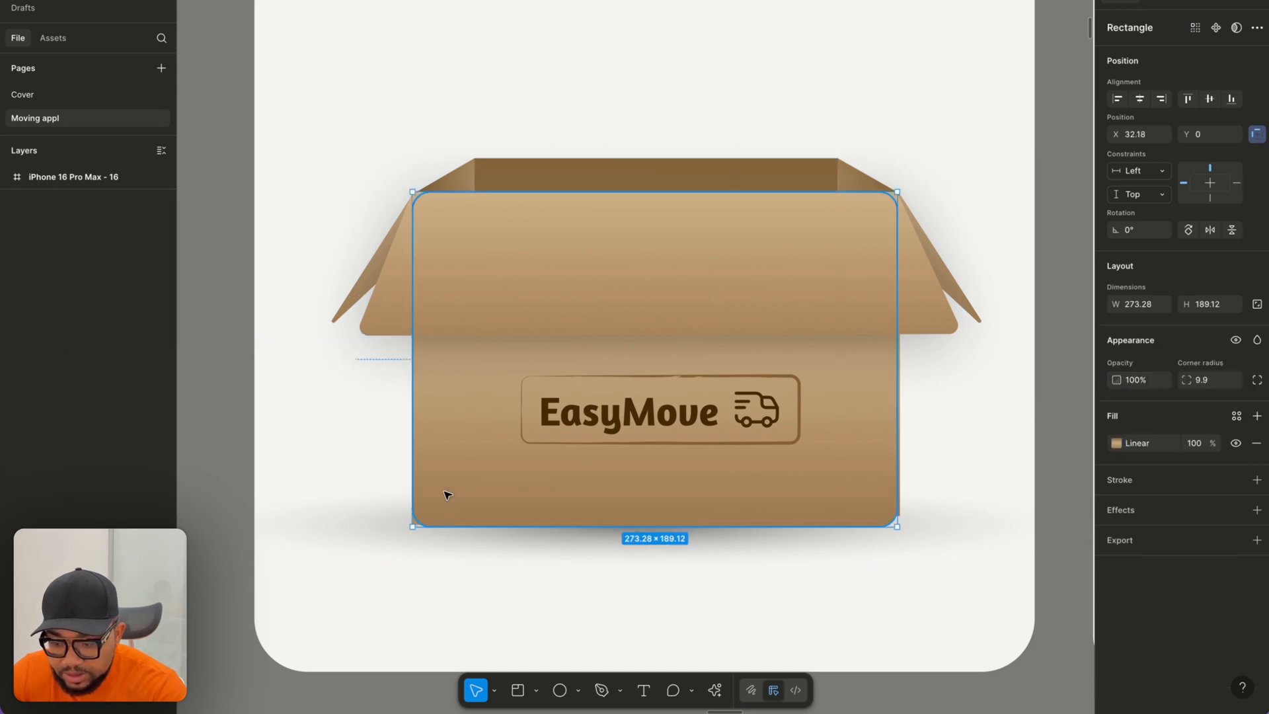
drag(457, 526, 457, 539)
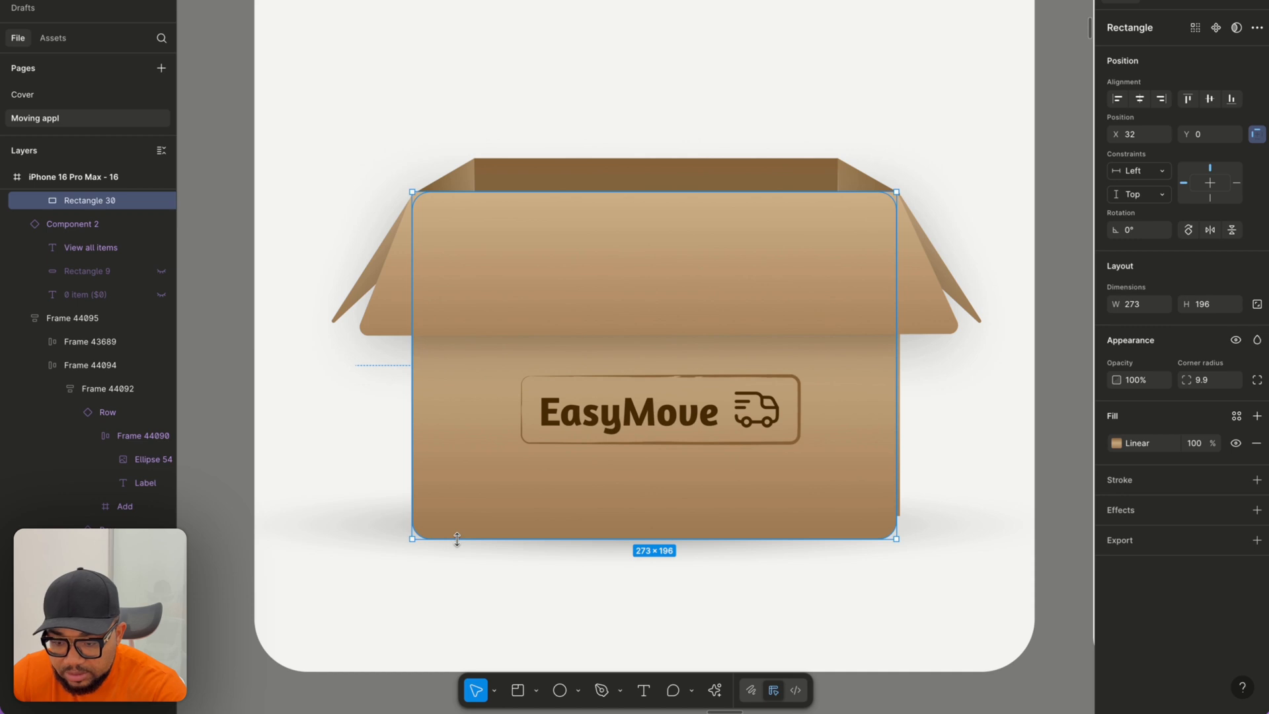
click(458, 594)
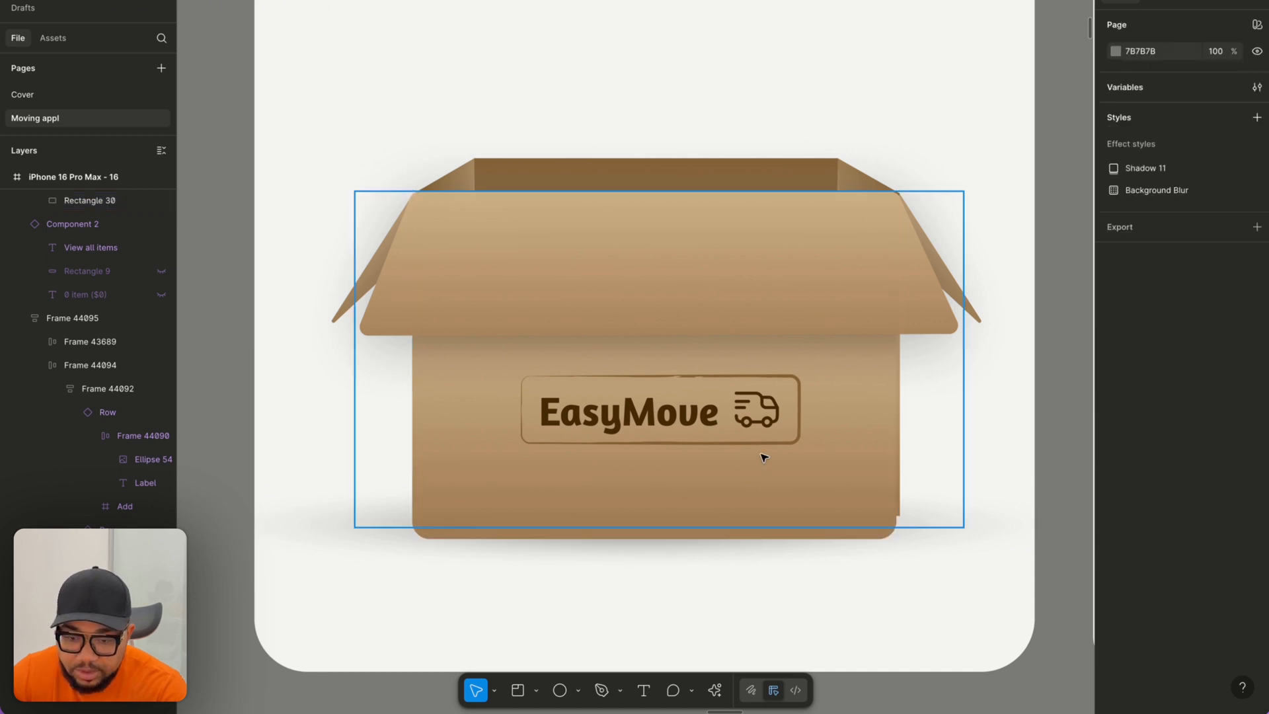
click(816, 445)
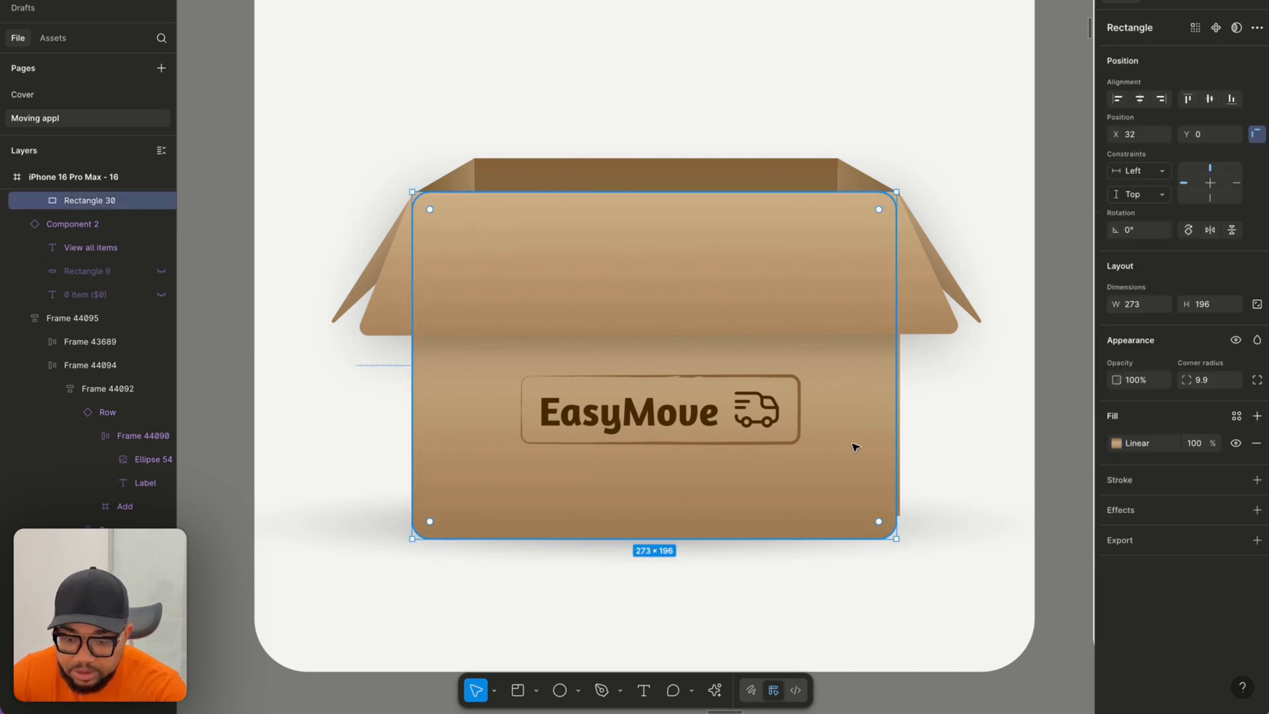
drag(890, 429, 902, 427)
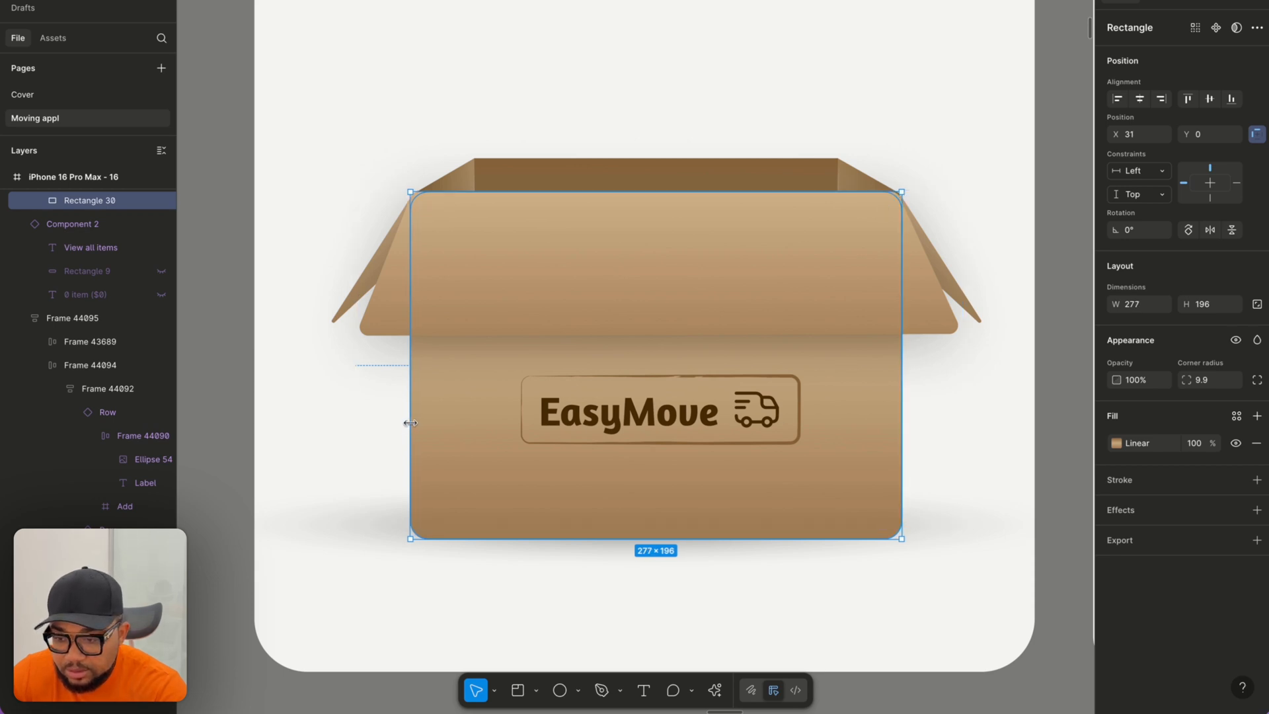
click(261, 562)
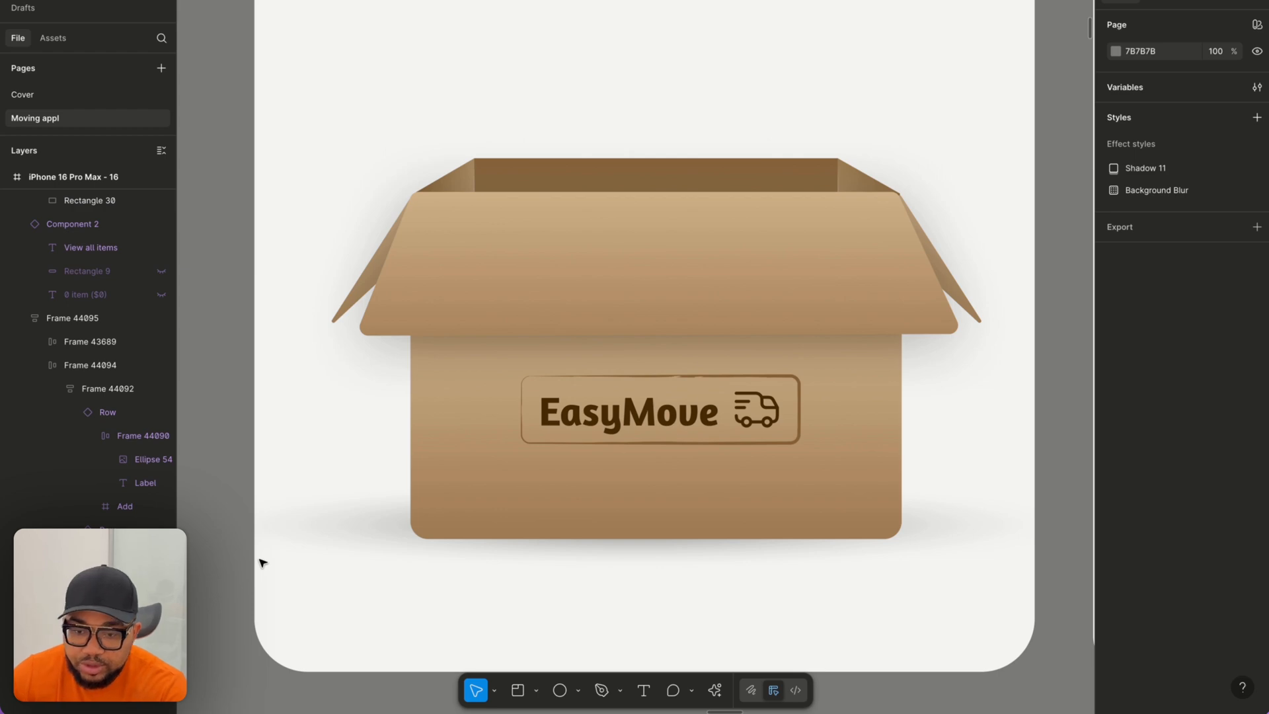
Preview the prototype from iPhone 16 Pro Max - 16, adding Single Bed & Mattress and Single Wardrobe to check the box animation.
scroll(263, 562, down, 5)
scroll(263, 562, down, 2)
scroll(264, 562, down, 2)
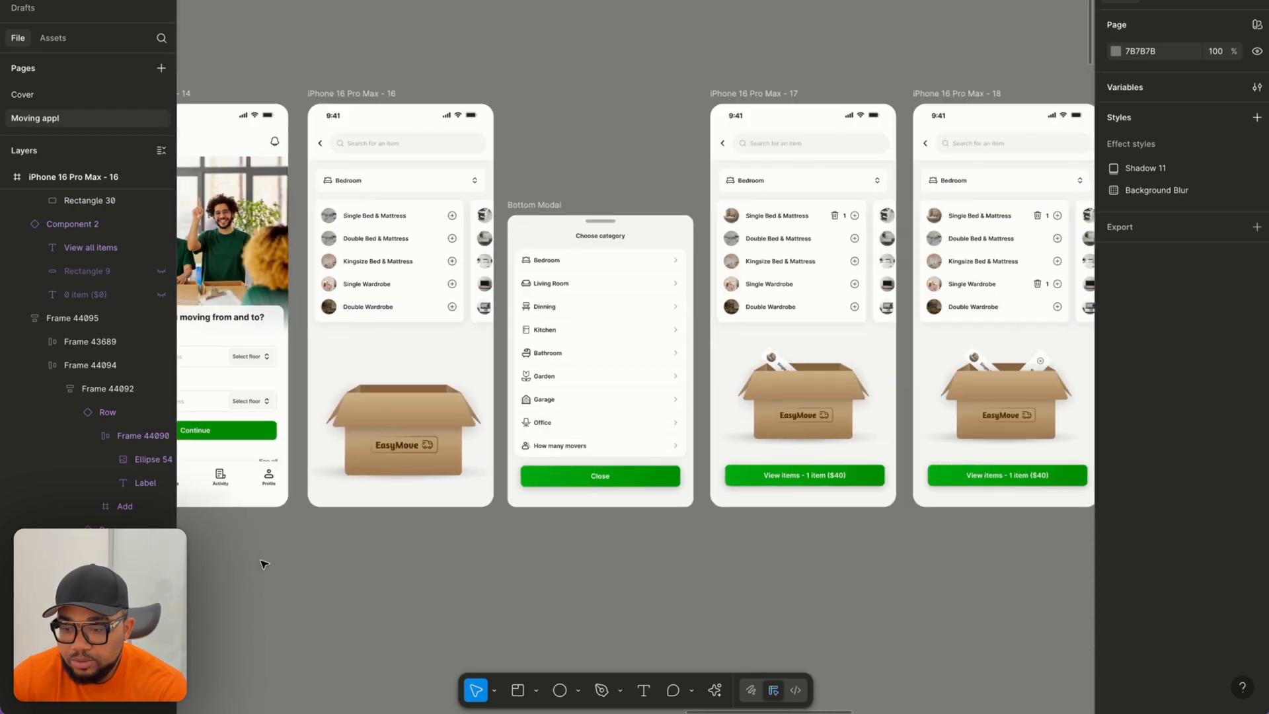
scroll(291, 562, left, 2)
scroll(357, 366, left, 2)
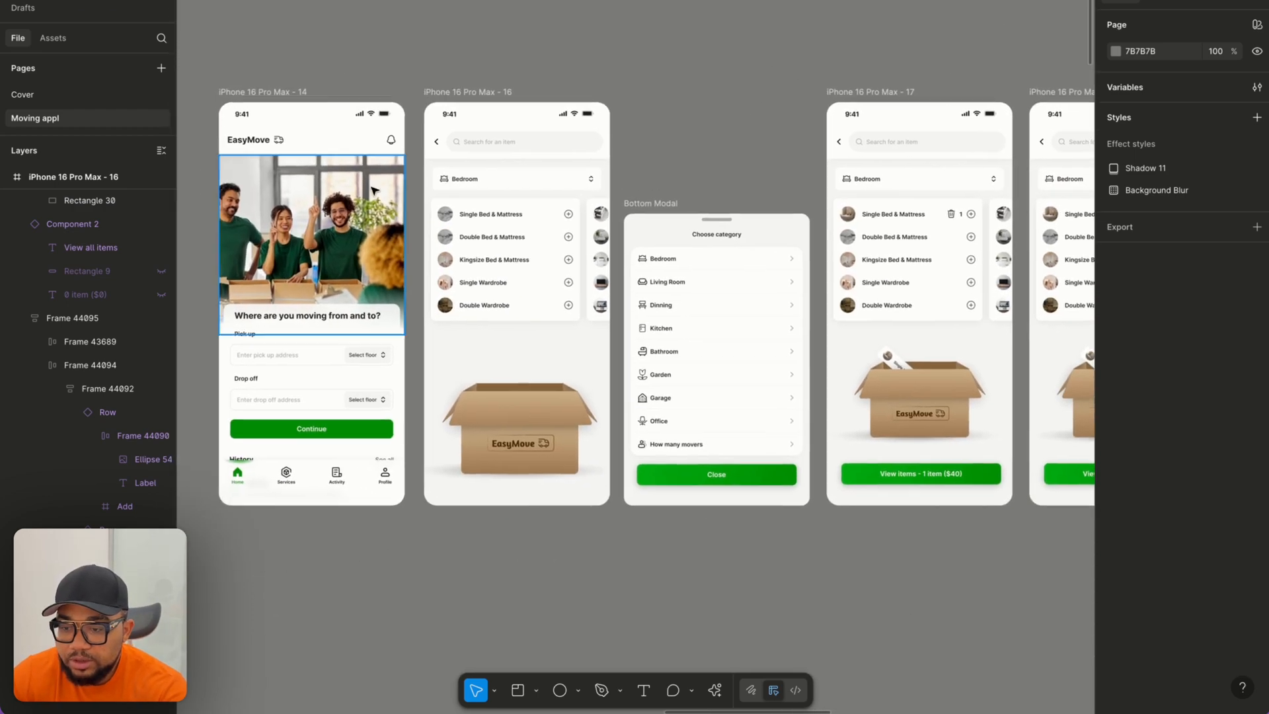
click(445, 95)
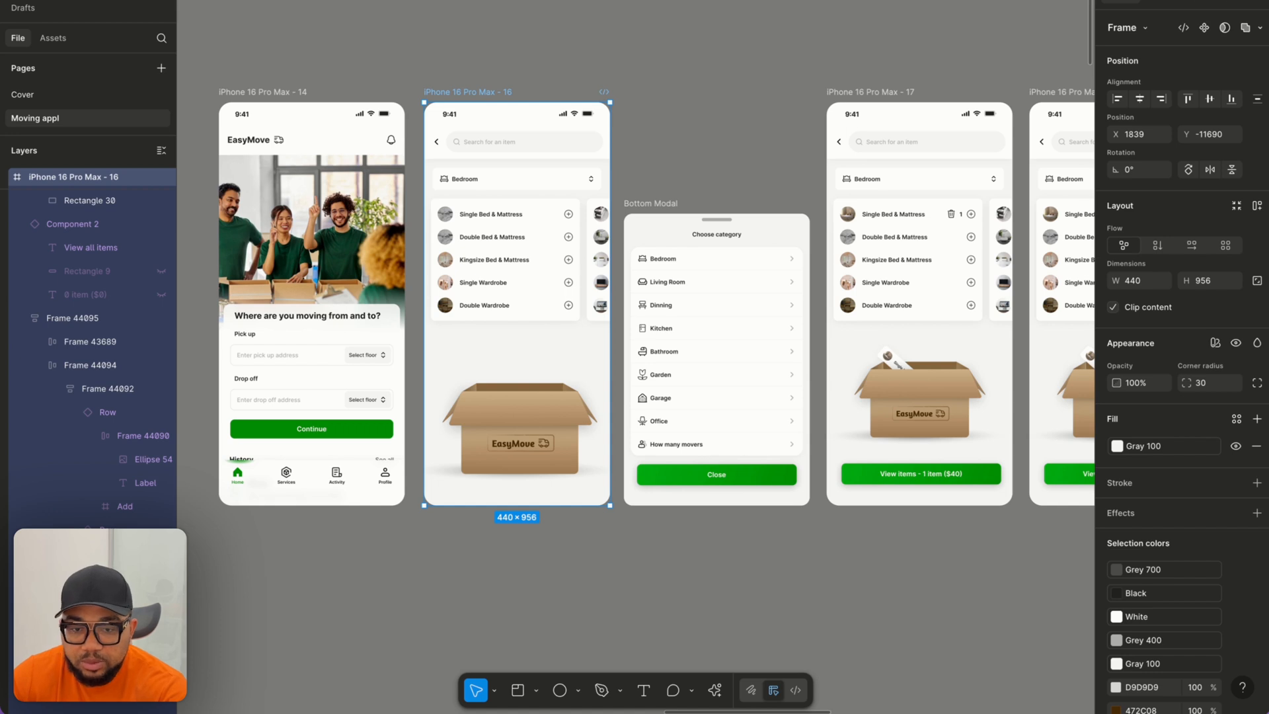
key(shift+space)
click(370, 446)
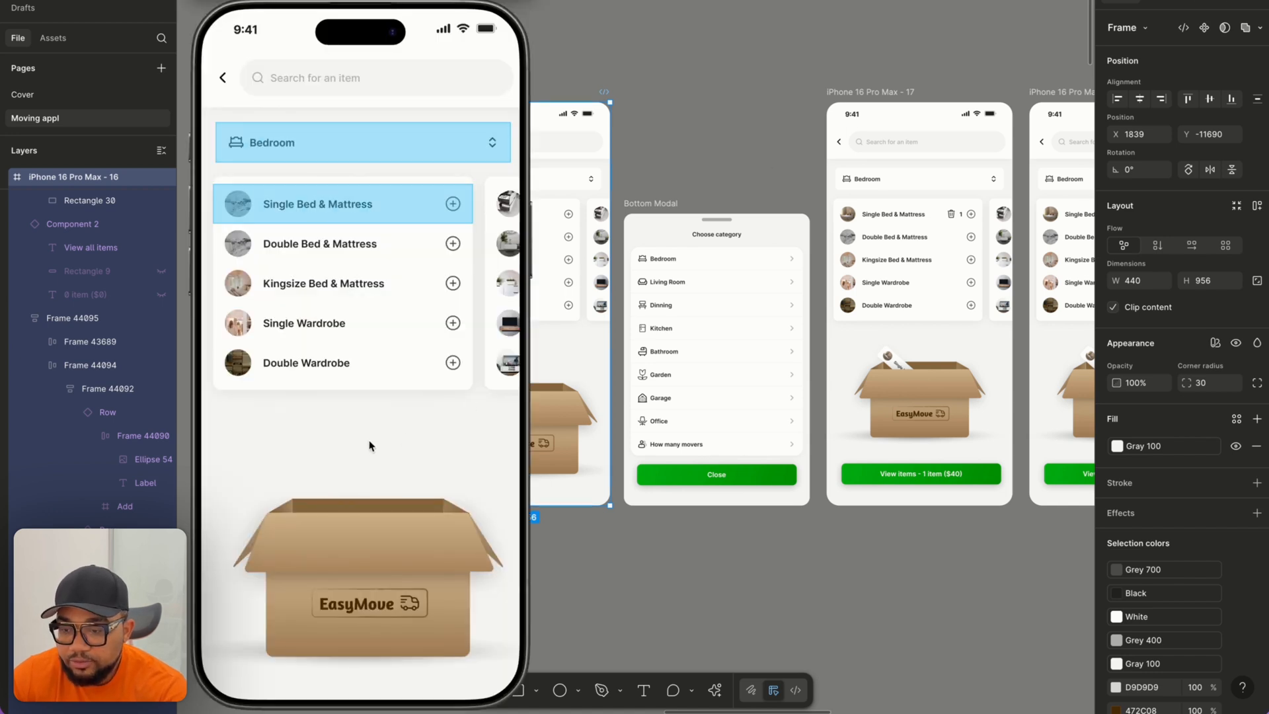
click(452, 204)
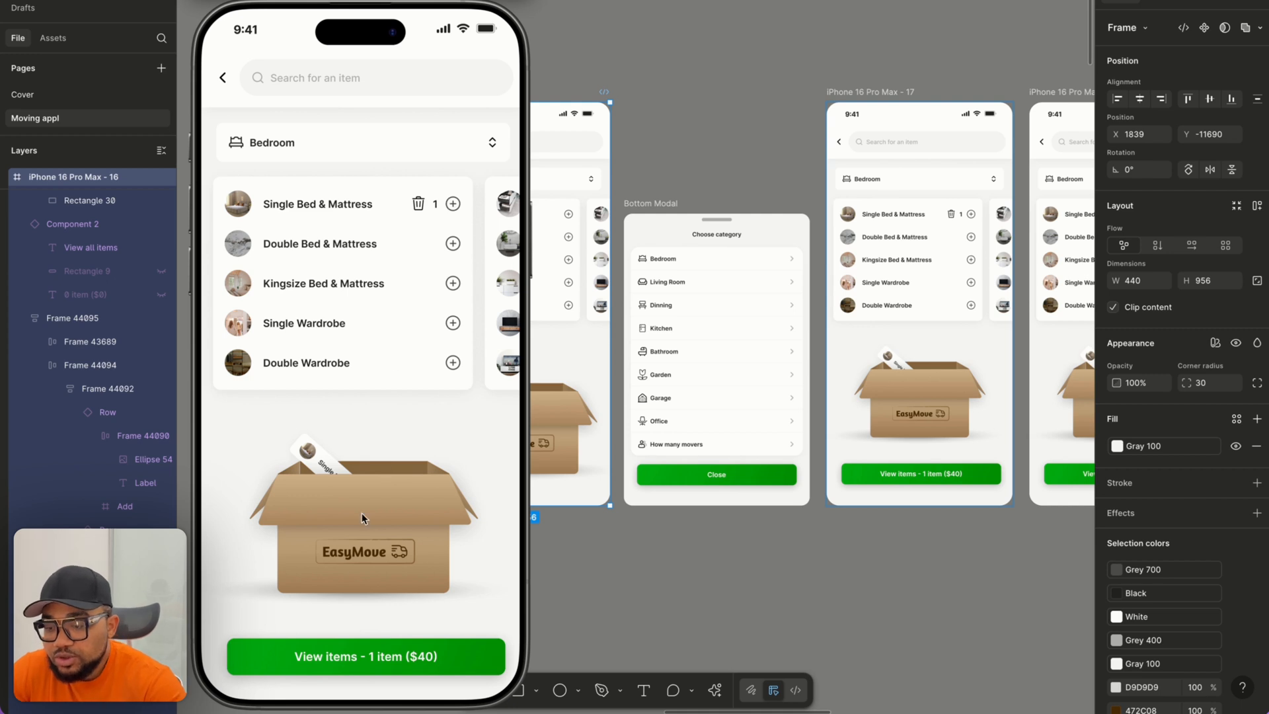
click(453, 323)
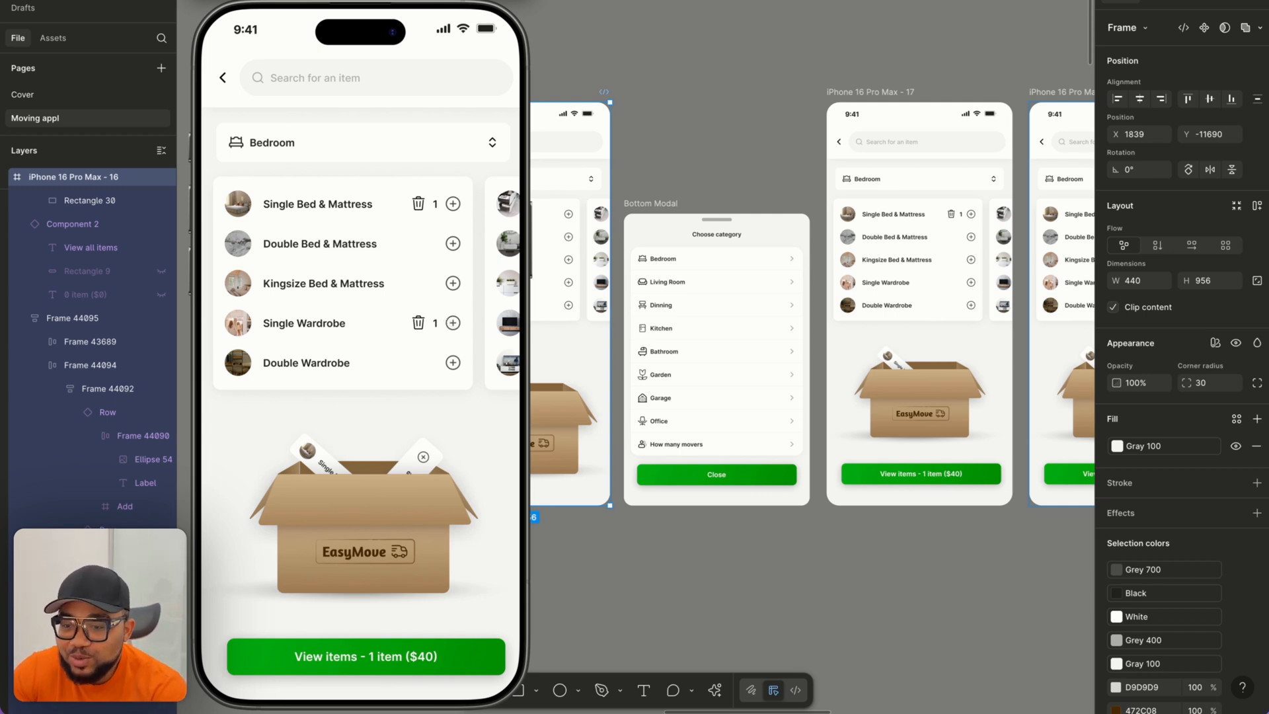
key(Escape)
Duplicate iPhone 16 Pro Max - 18 to create another screen beside it.
scroll(654, 198, right, 9)
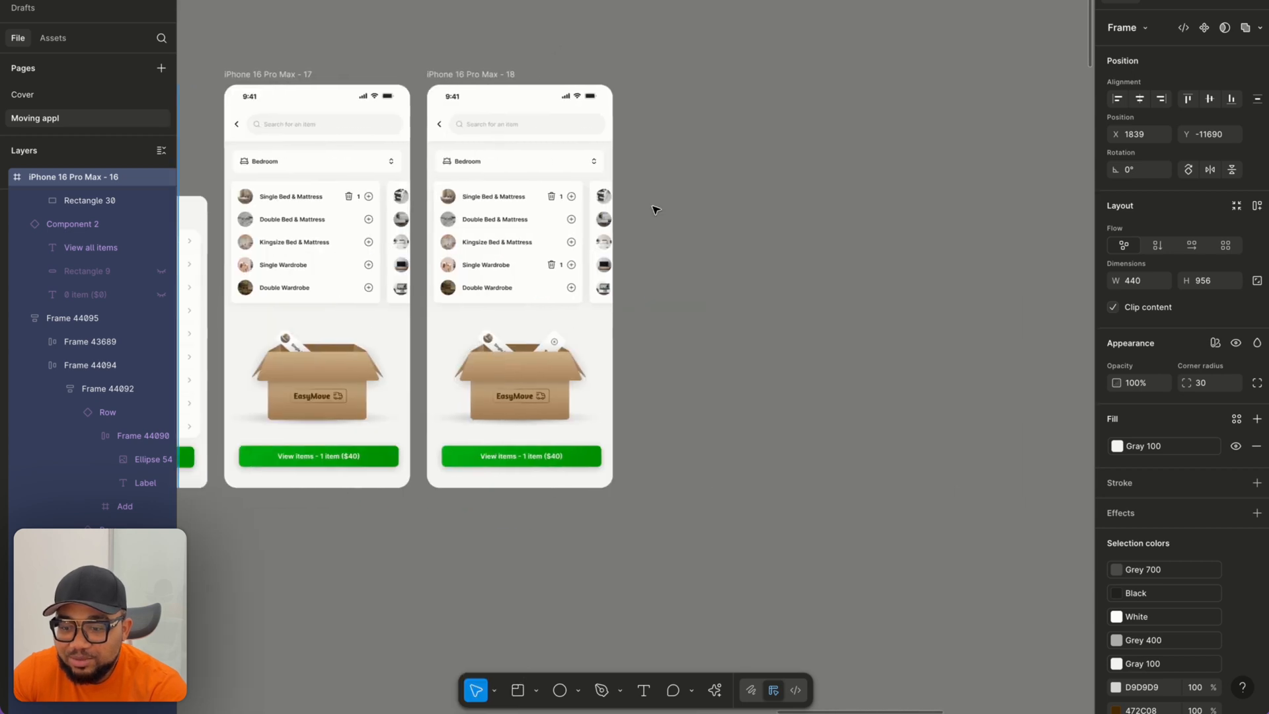
click(447, 73)
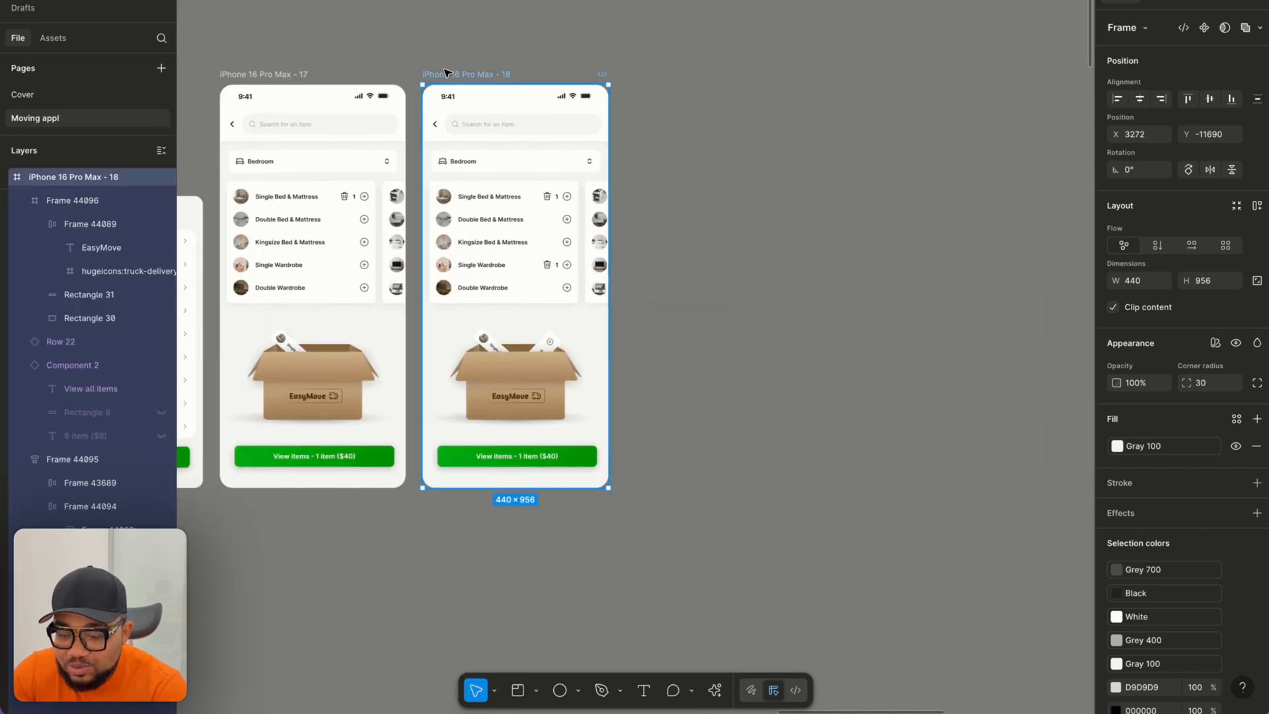
key(ctrl+d)
Centre the item cards' alignment on the duplicated screen 19 so the Chest Of Drawers card is in the middle.
scroll(826, 283, up, 5)
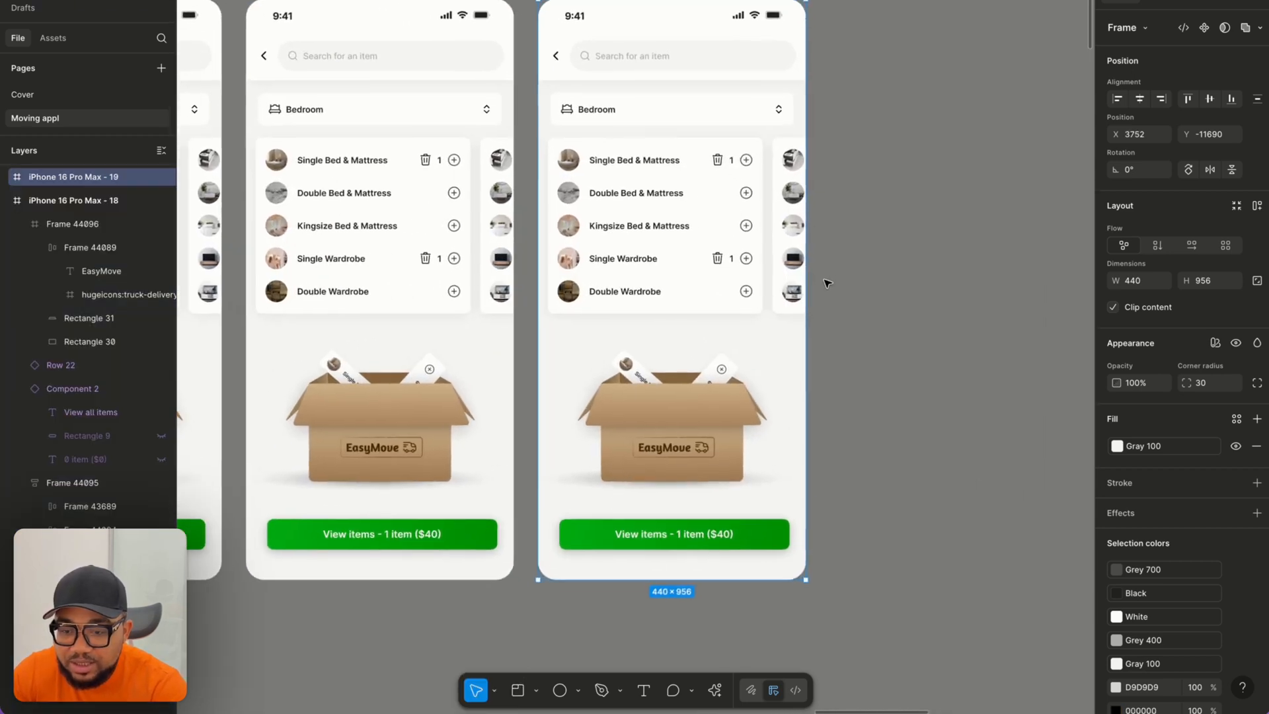
scroll(826, 282, left, 3)
scroll(489, 286, left, 8)
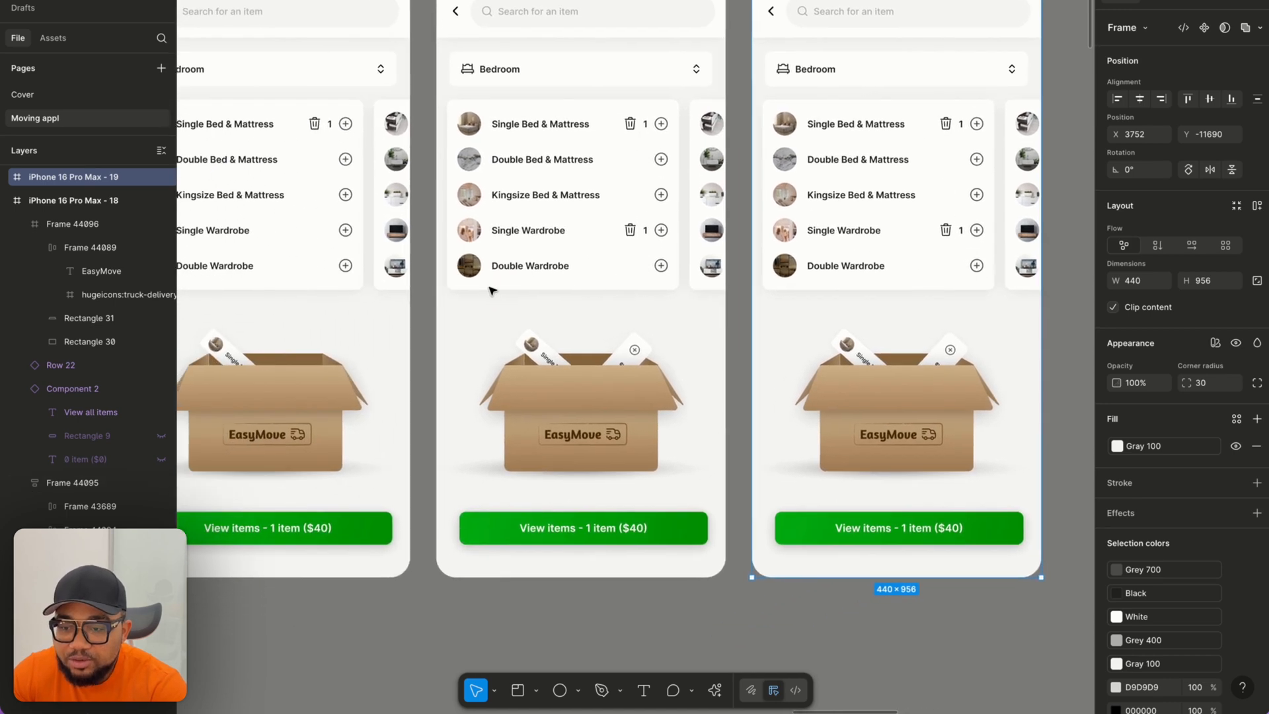
scroll(489, 288, left, 1)
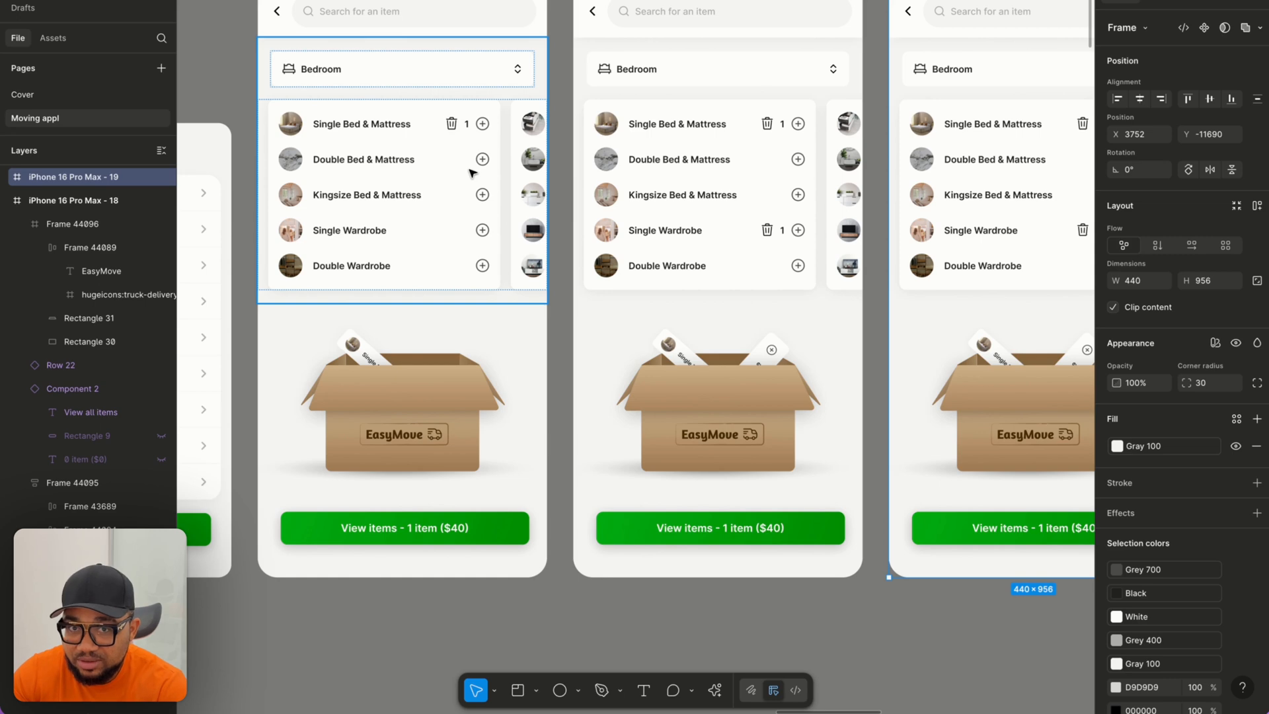
scroll(469, 185, right, 5)
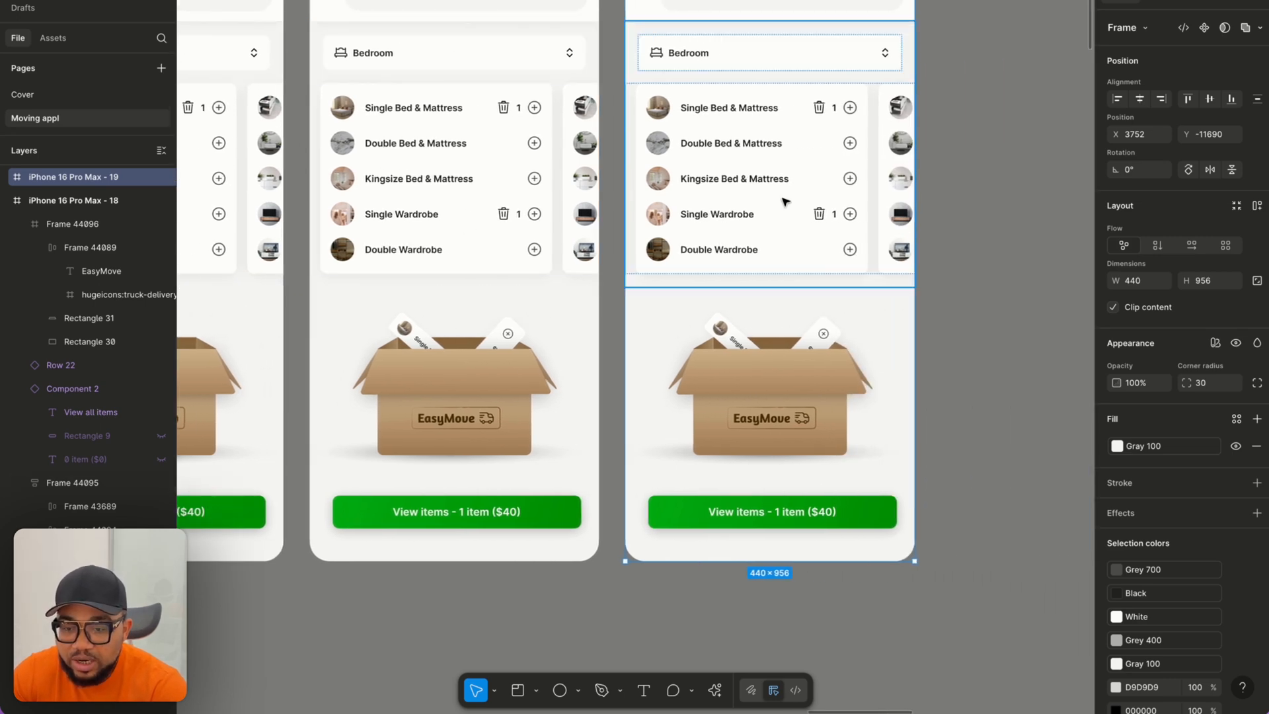
click(786, 181)
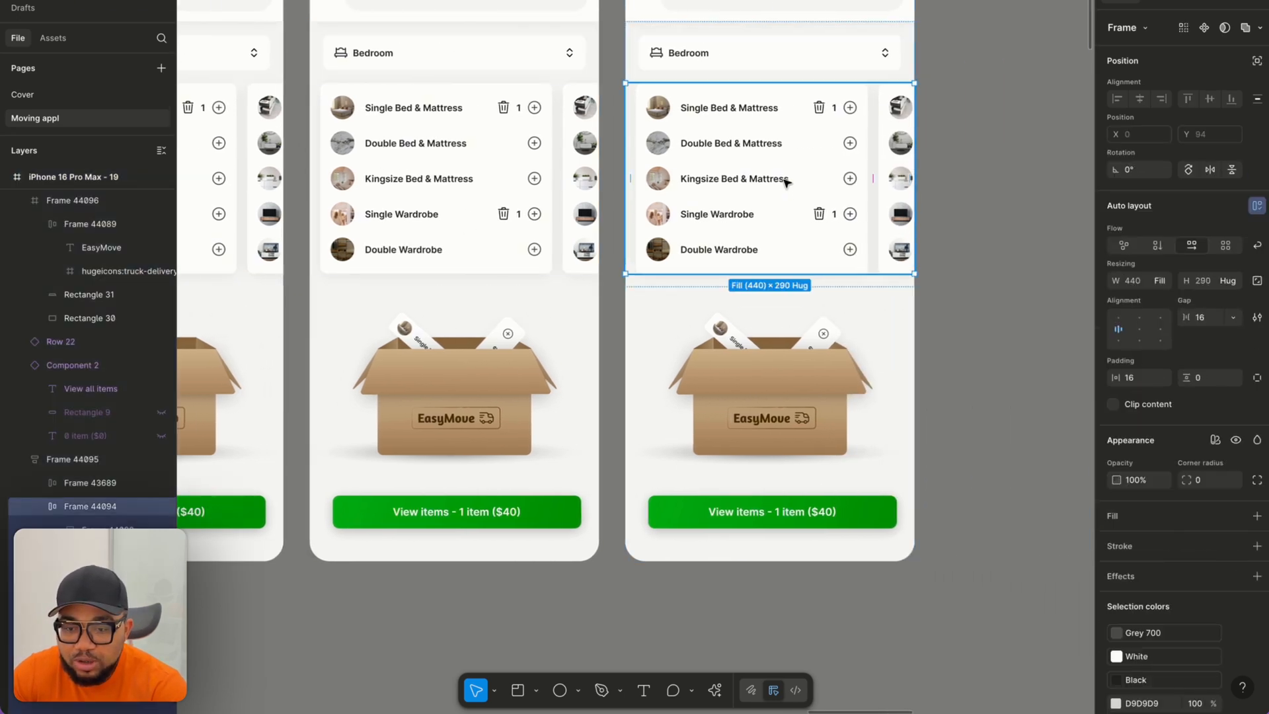
click(1140, 329)
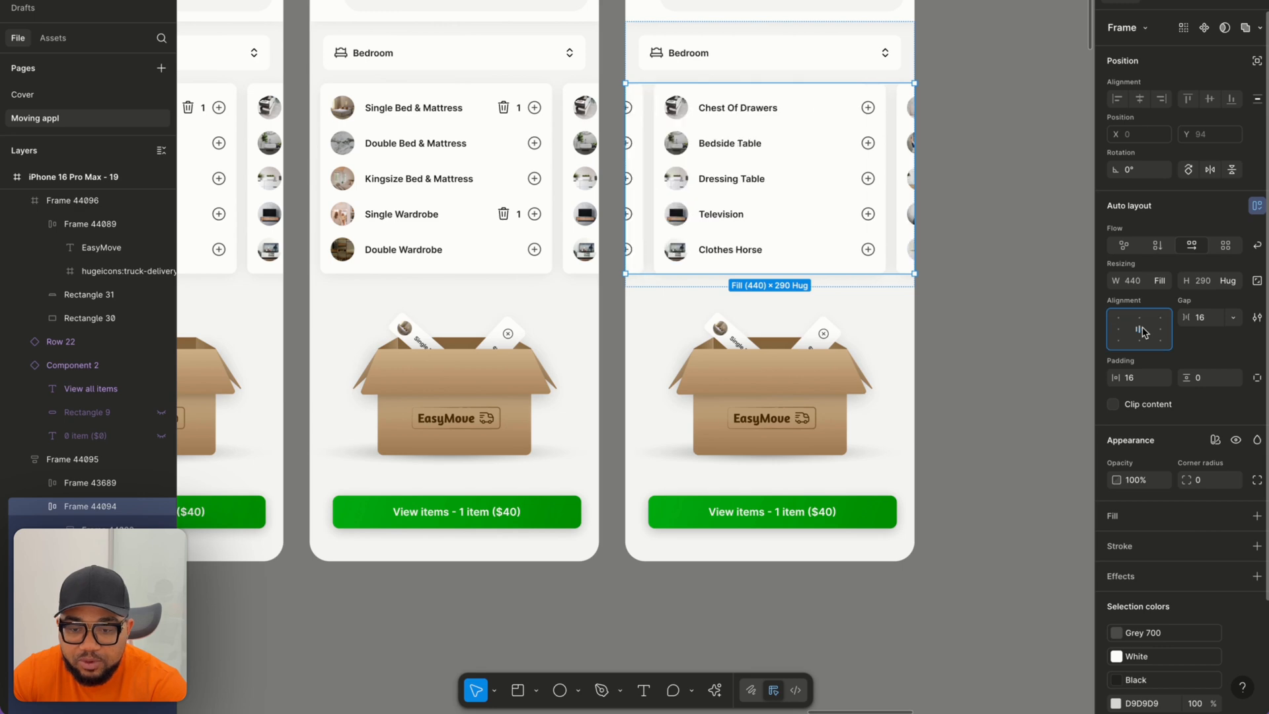
Place a copy of the Chest Of Drawers row on the canvas beside screen 19 and rename its layer "Chest Drawer".
click(748, 118)
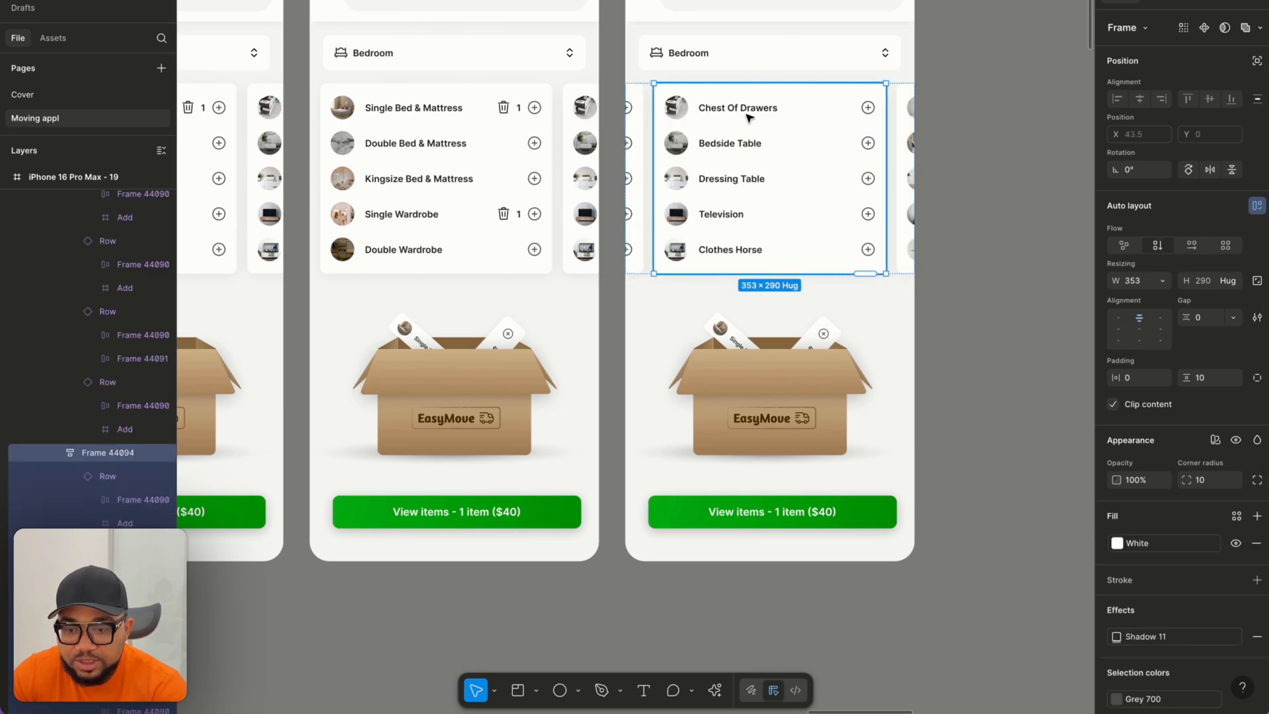
click(748, 118)
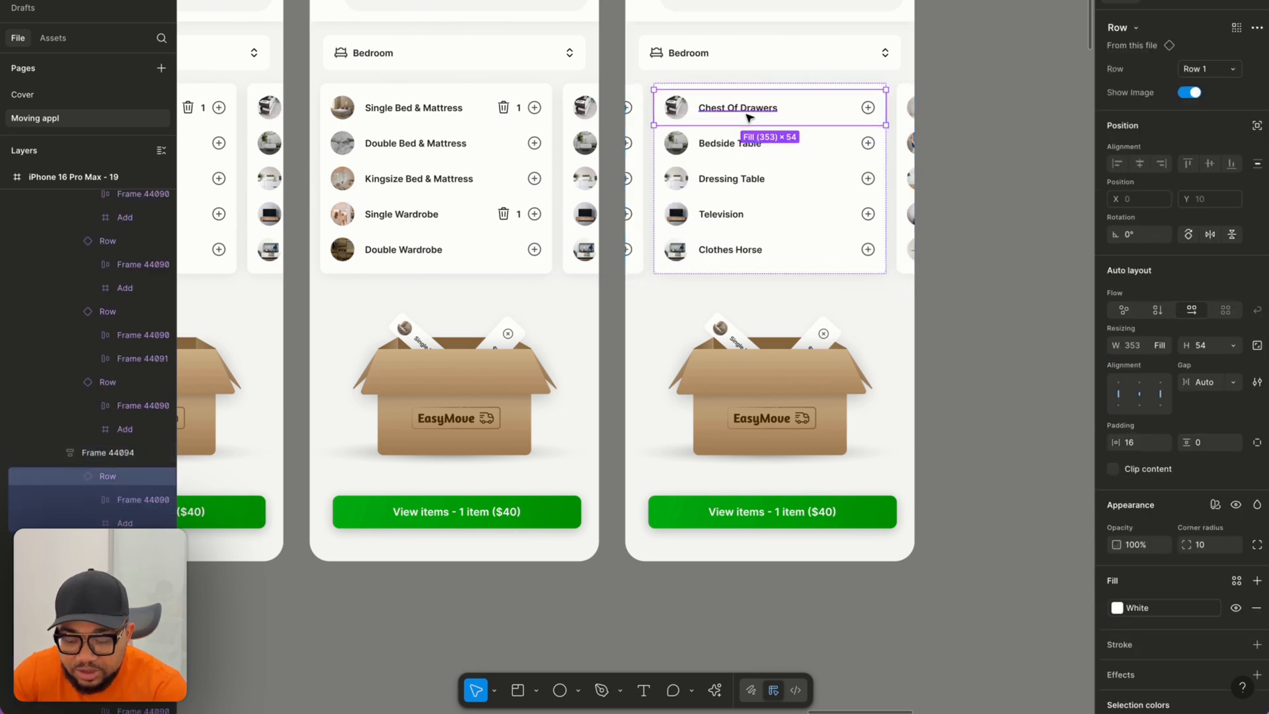
drag(749, 117, 1035, 439)
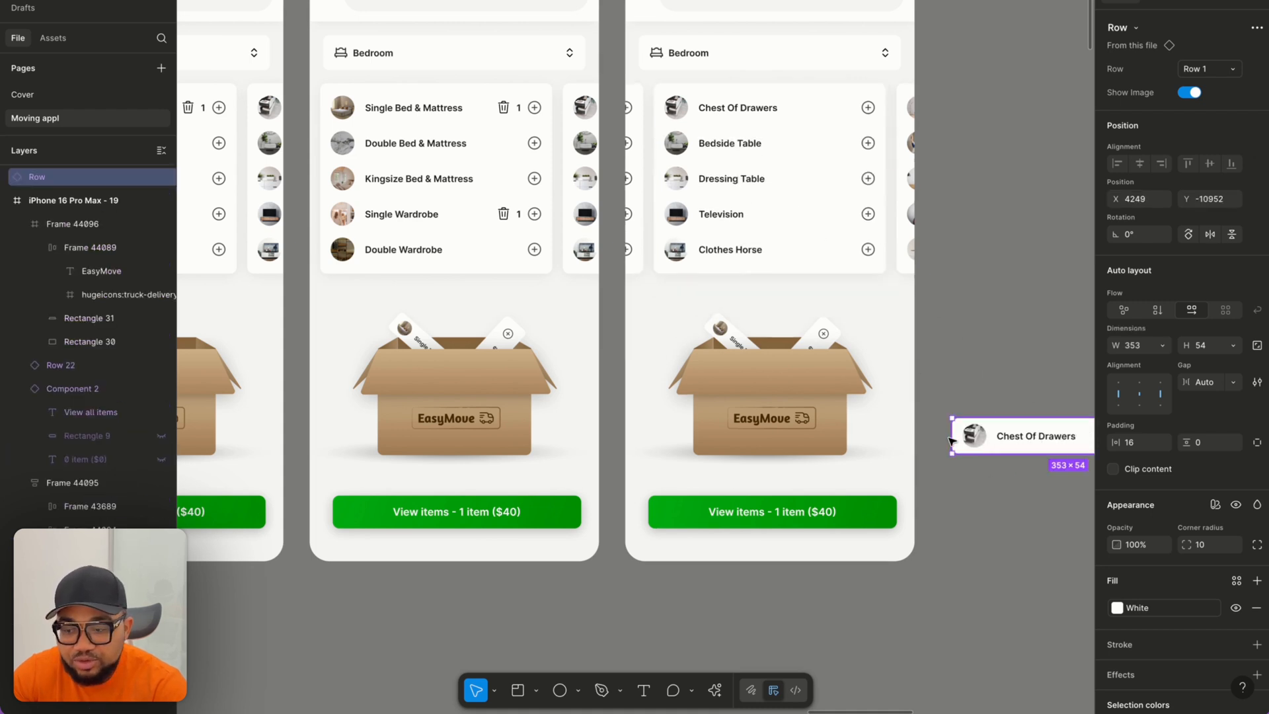
scroll(20, 370, up, 3)
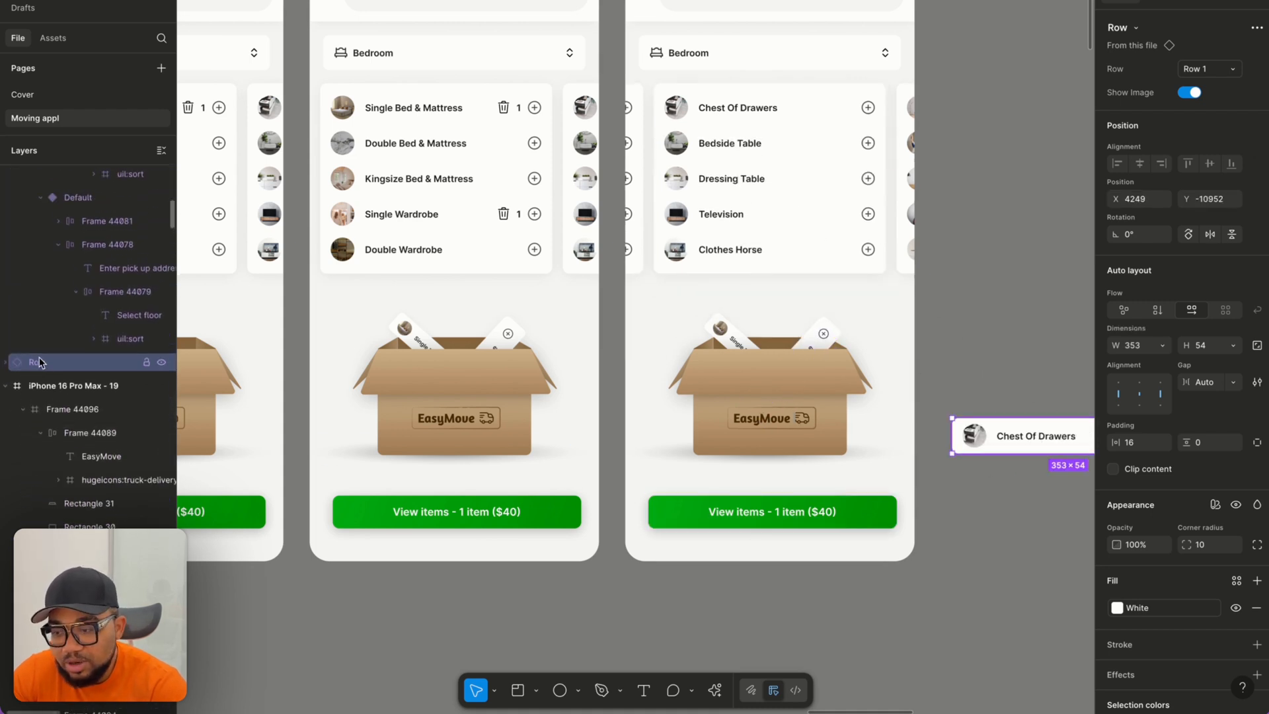
double_click(50, 362)
text(Chest)
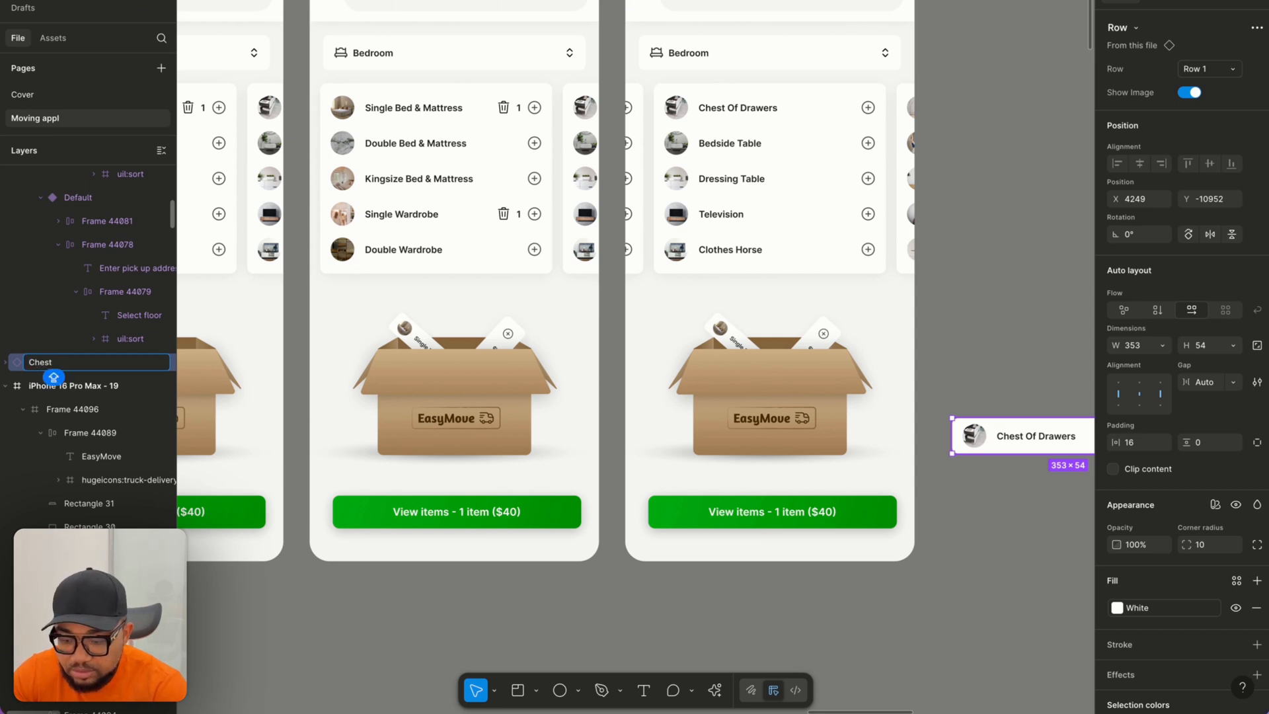
text( Drawer)
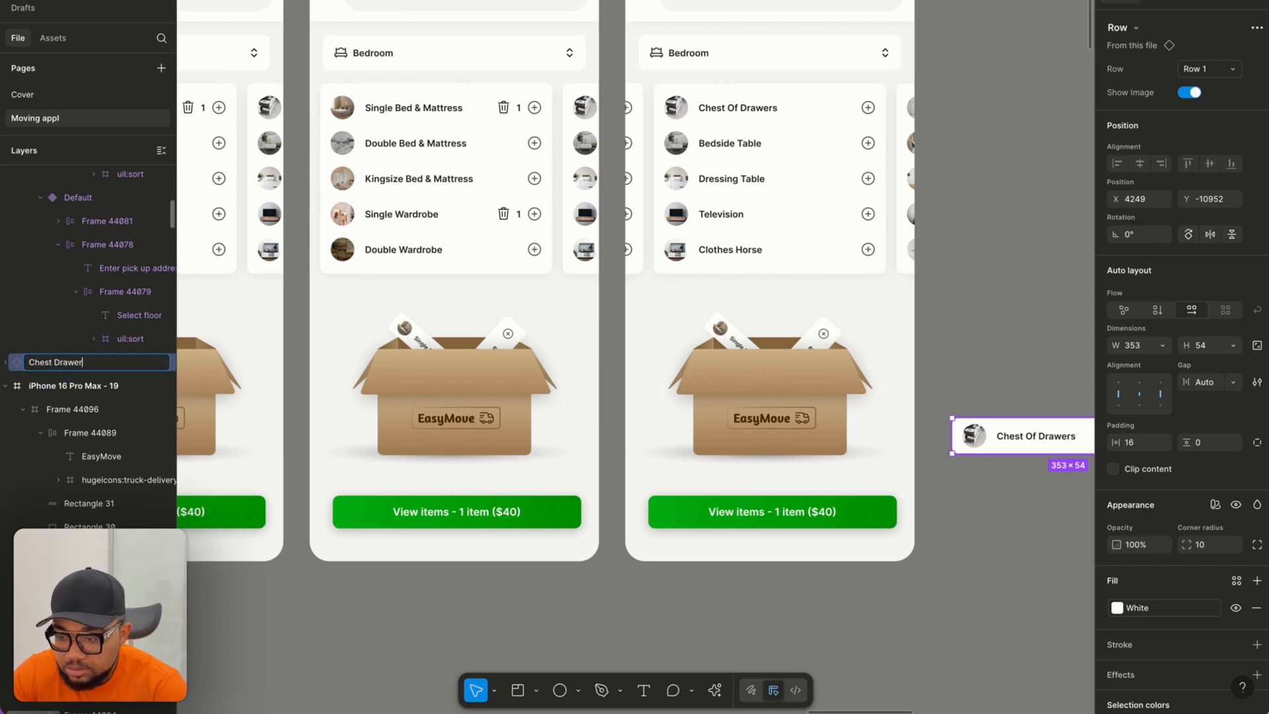
key(Return)
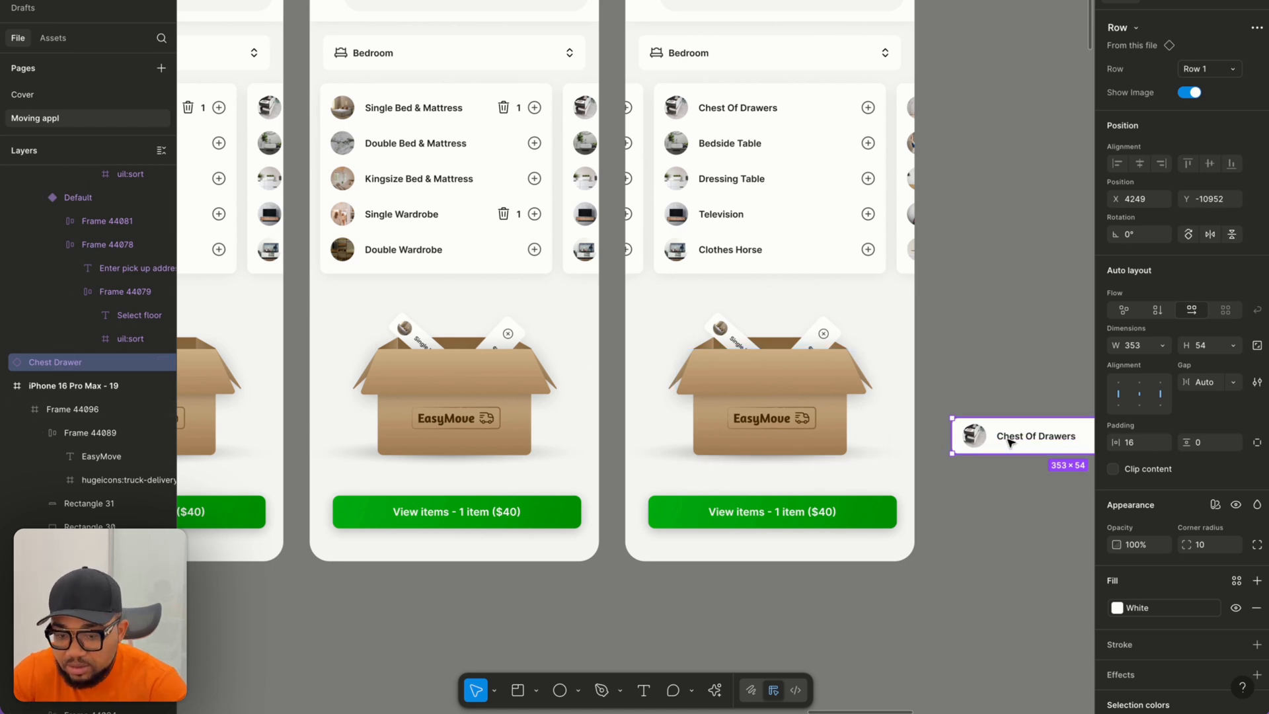
Move the Chest Drawer row into iPhone 16 Pro Max - 18, aligned to the frame's top at Y 0 and sent to the back.
key(Delete)
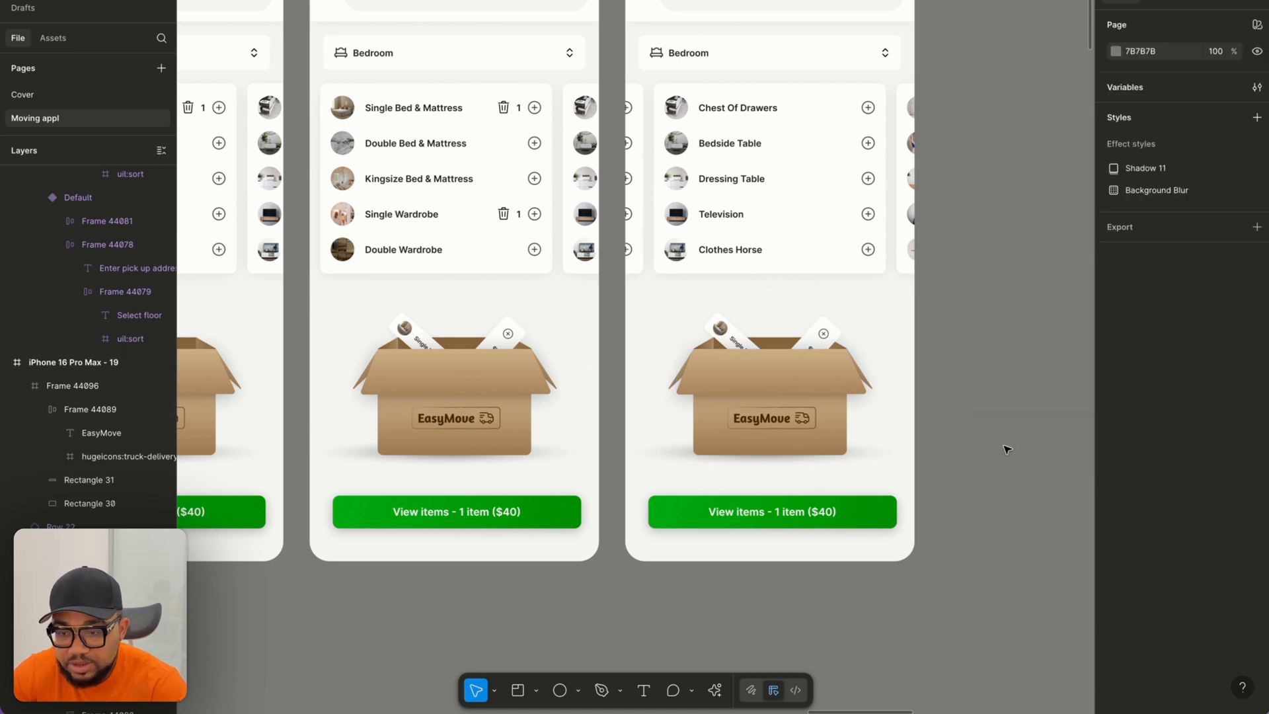
scroll(1007, 441, up, 2)
scroll(1008, 442, left, 2)
click(435, 1)
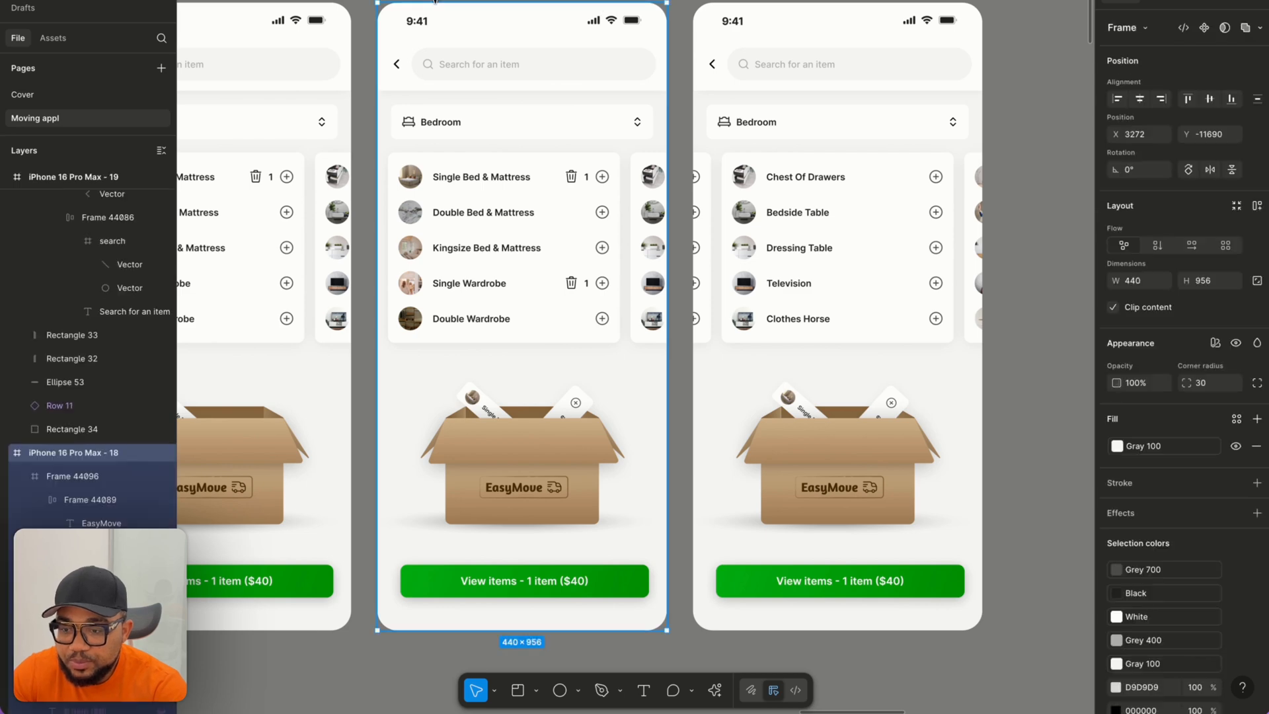
key(ctrl+v)
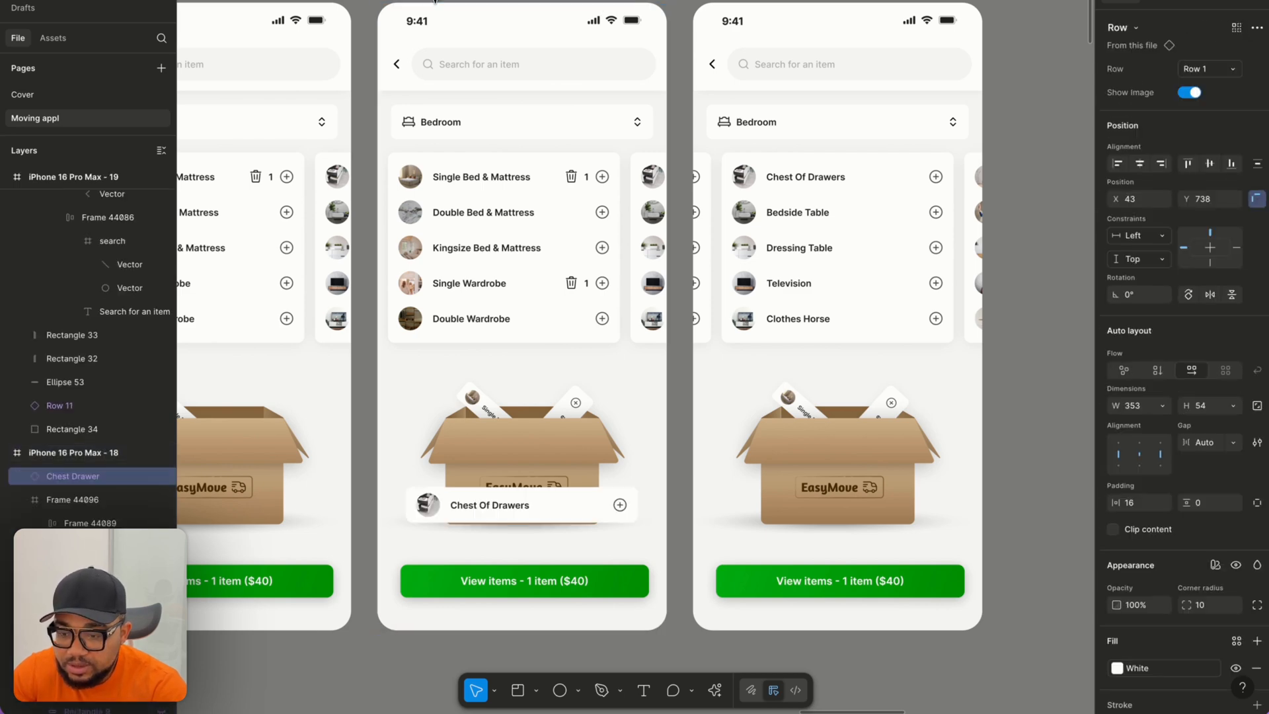
click(1188, 165)
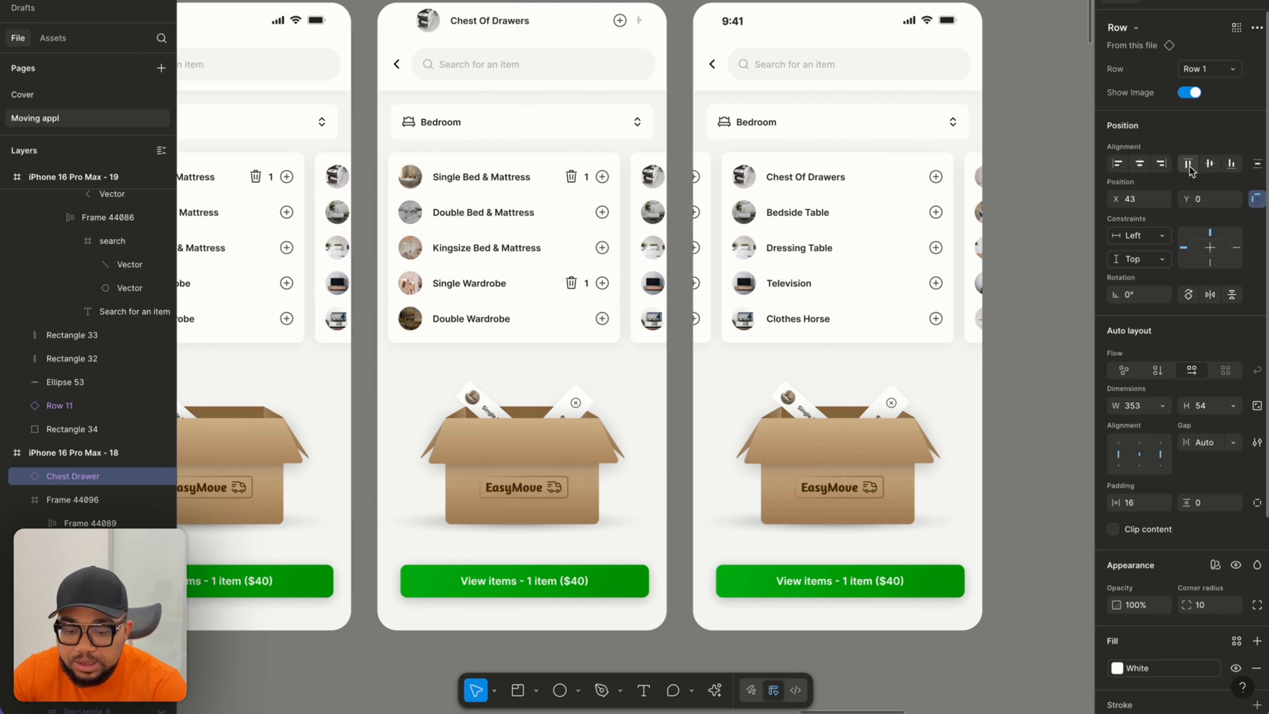
key(ctrl+shift+bracketleft)
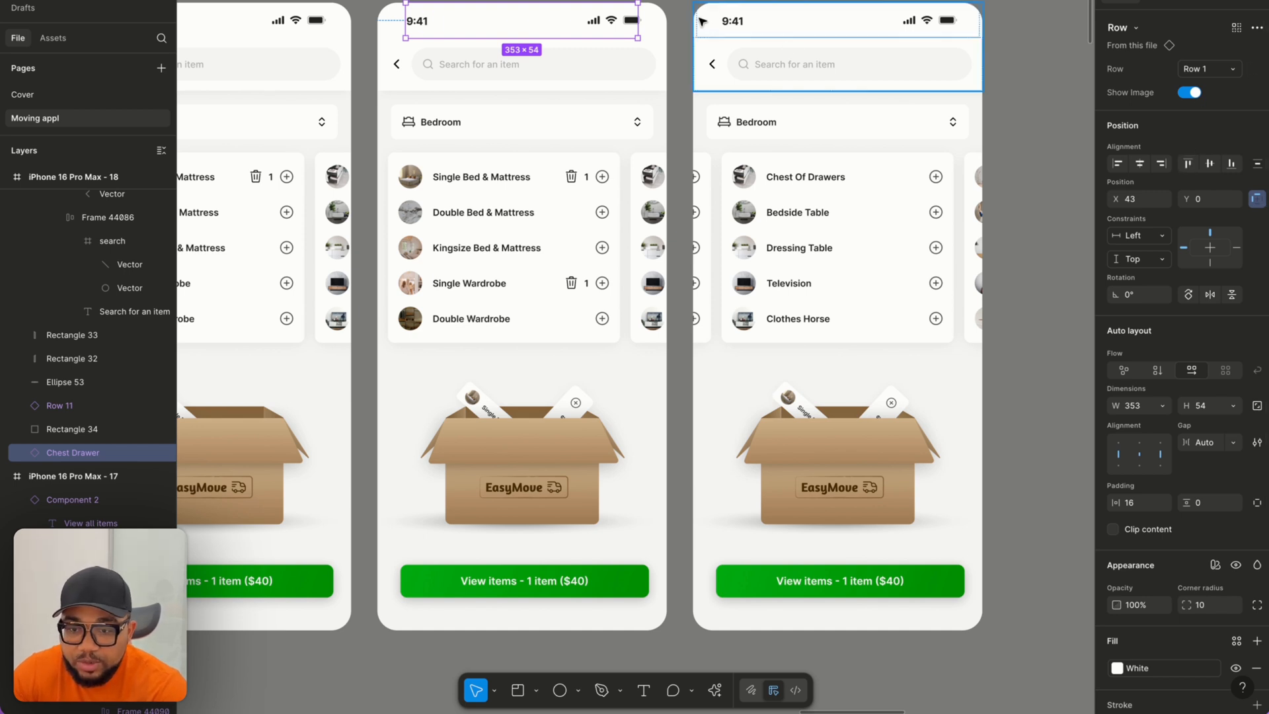
Paste the Chest Drawer row into iPhone 16 Pro Max - 19, narrow it to about 238 wide and rotate it to about -24.6°.
click(729, 2)
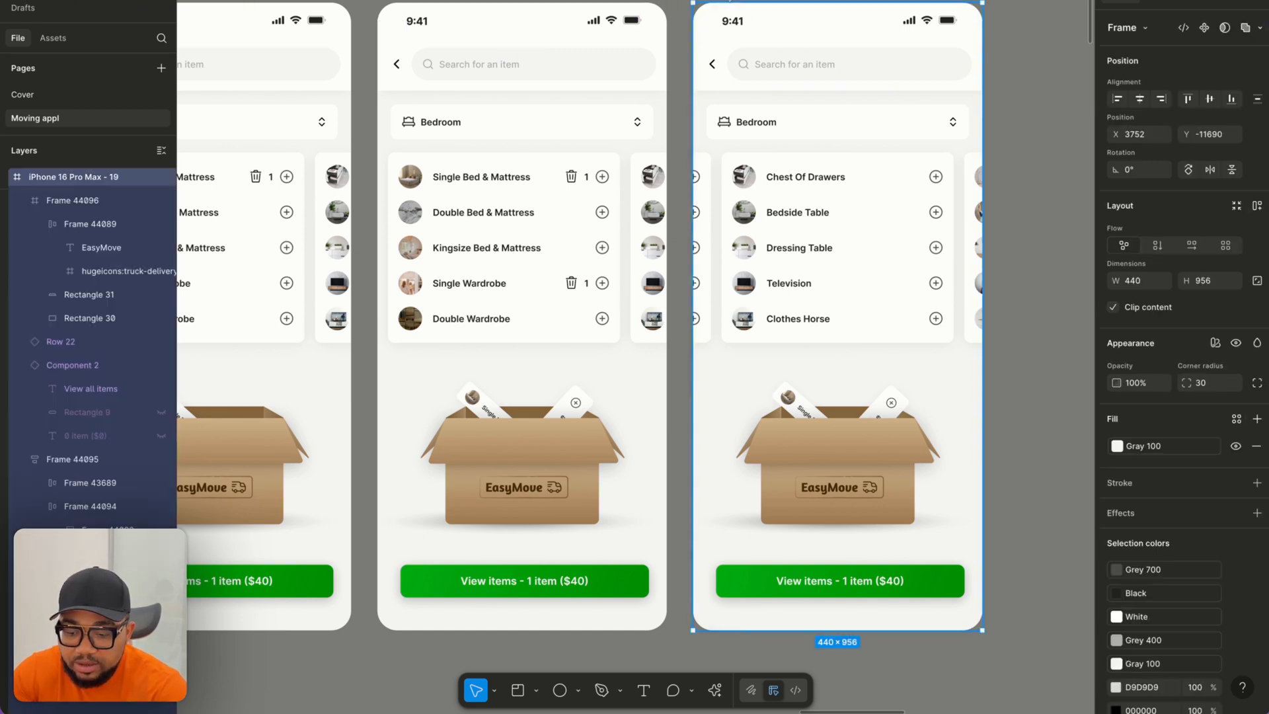
key(ctrl+v)
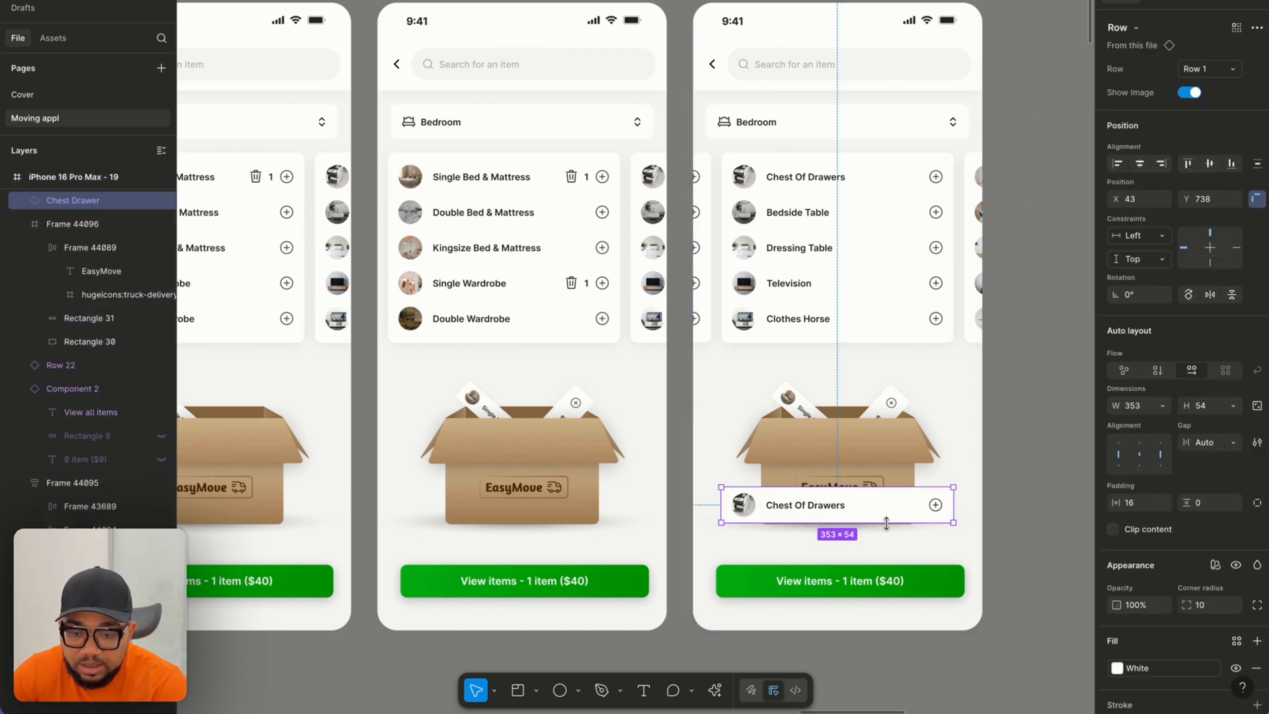
drag(957, 528, 874, 515)
scroll(885, 538, up, 3)
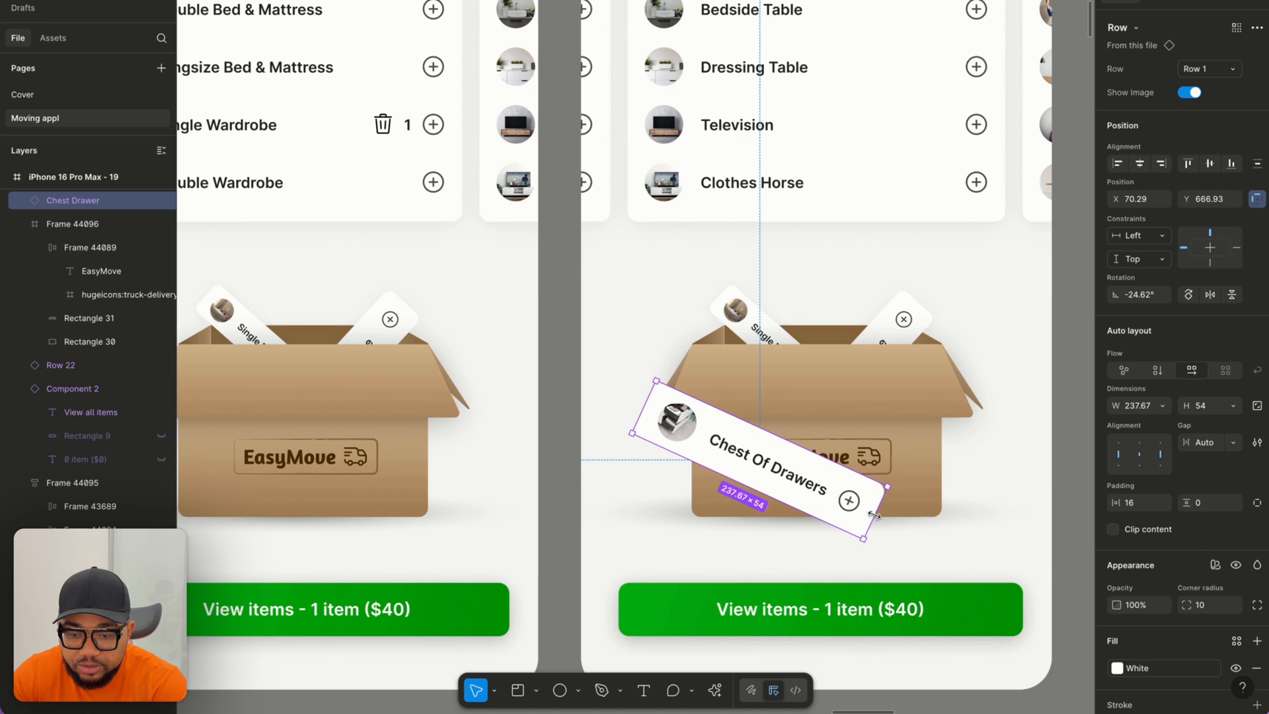
drag(698, 452, 739, 343)
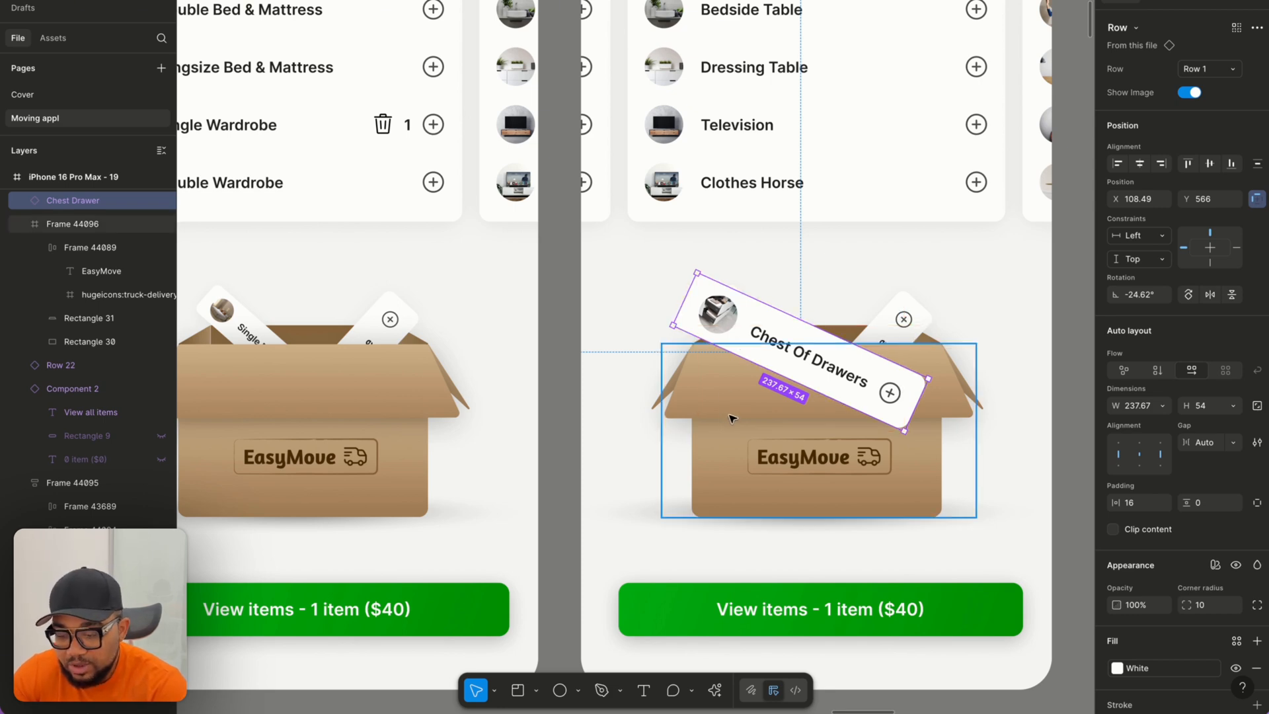
key(ctrl+z)
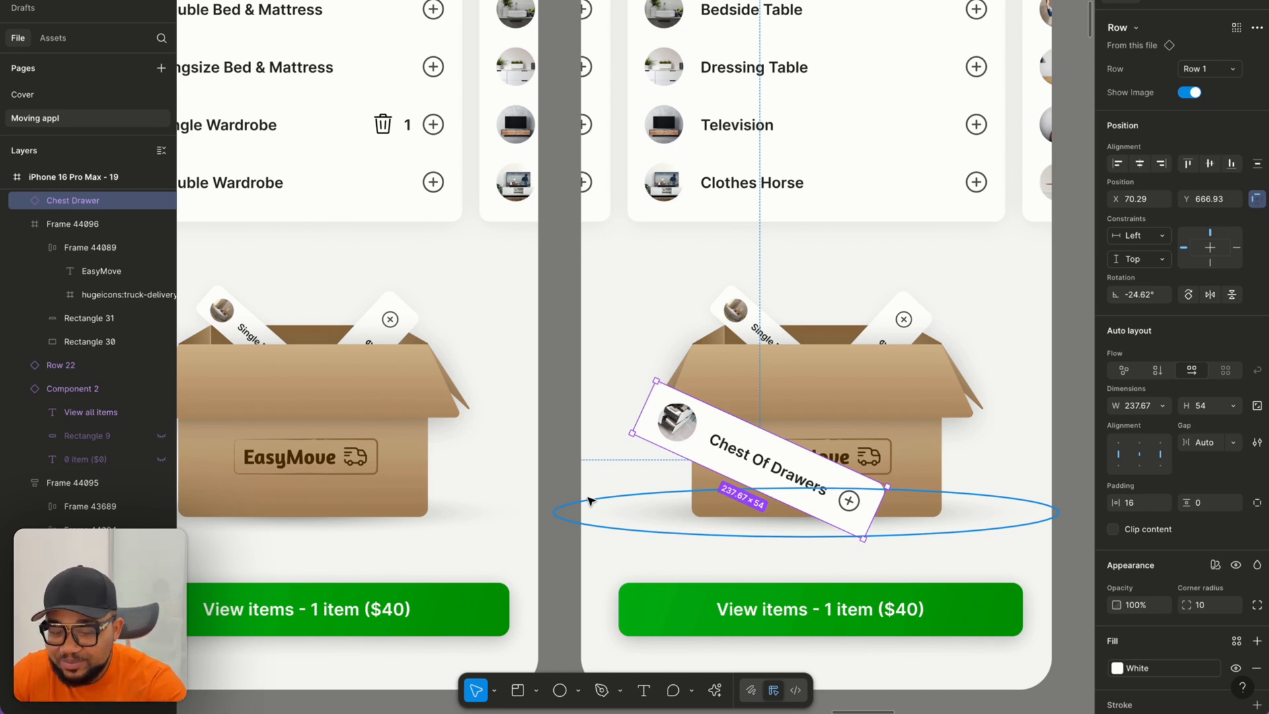
drag(714, 456, 651, 559)
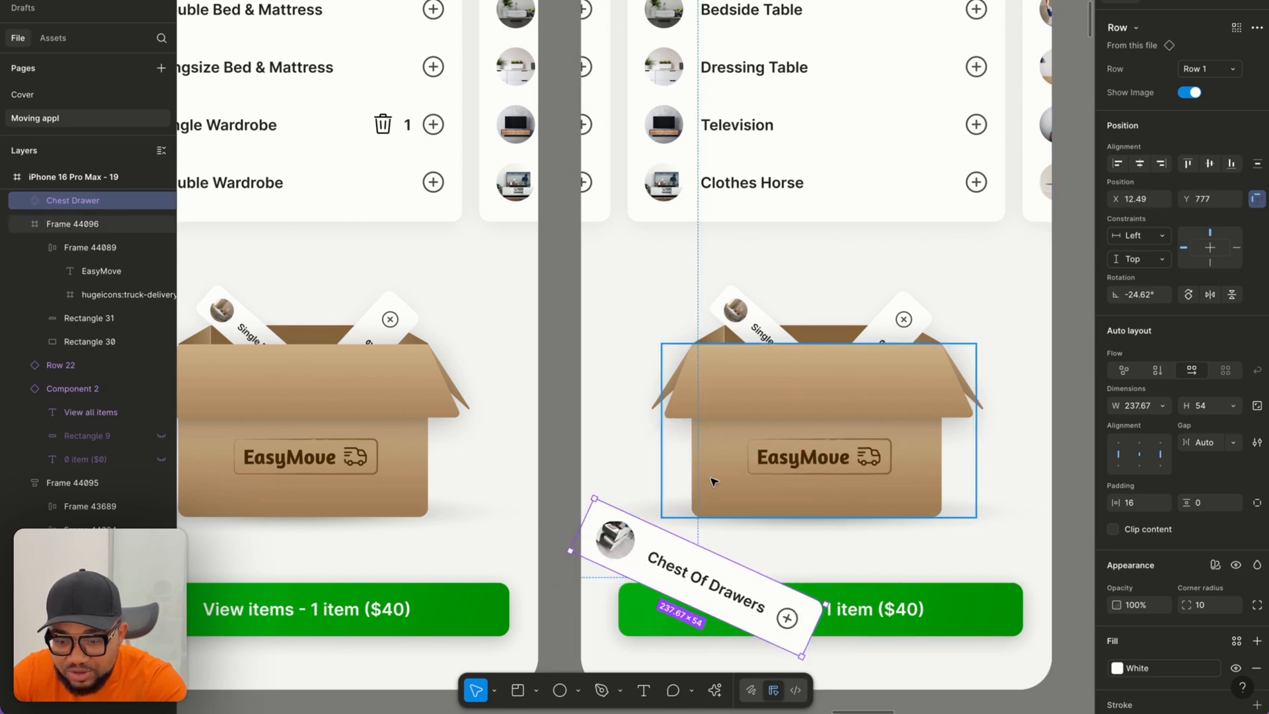
click(714, 481)
scroll(74, 463, up, 4)
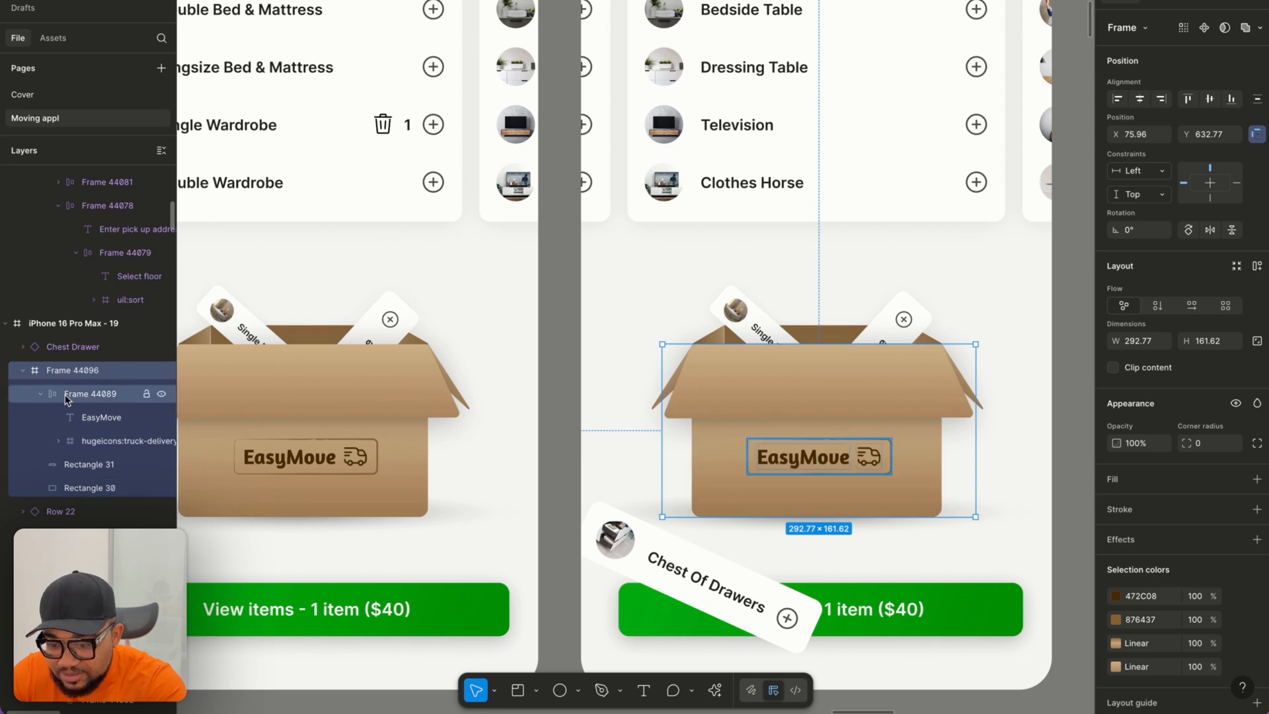
Move the tilted Chest Drawer row over the box opening on screen 19 and bring the box's front frame above it.
click(588, 567)
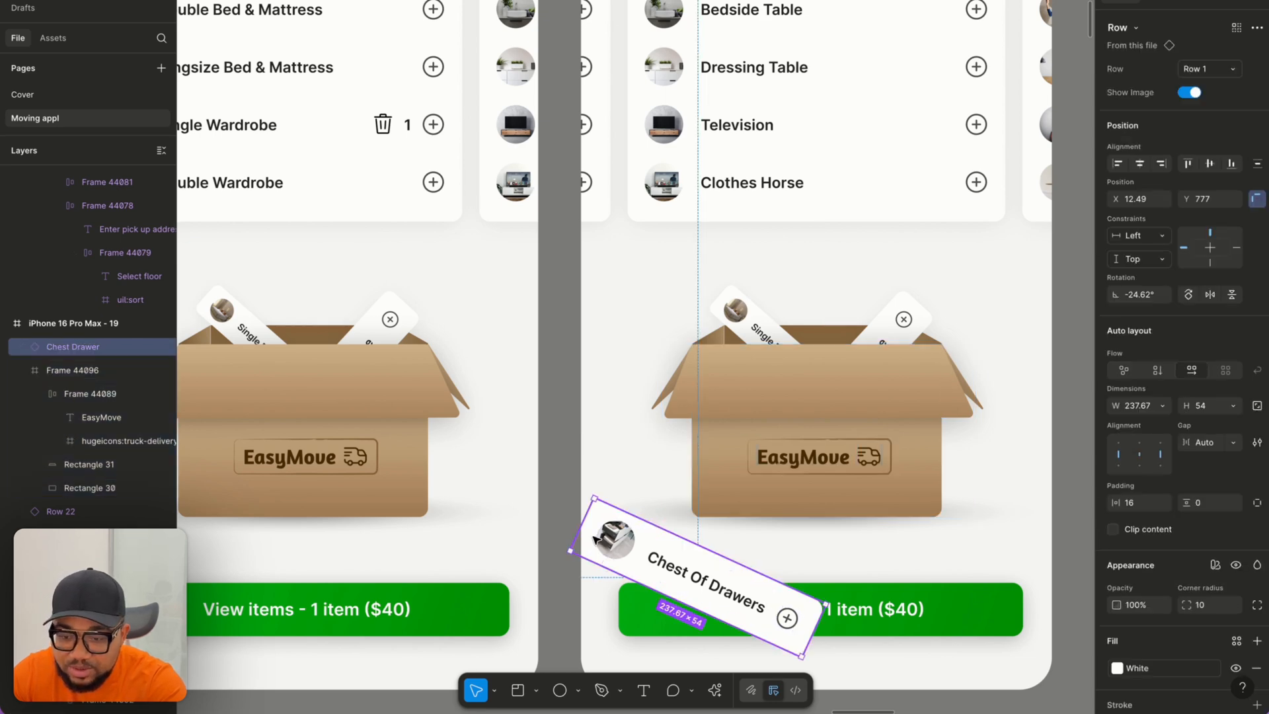
drag(590, 528, 680, 296)
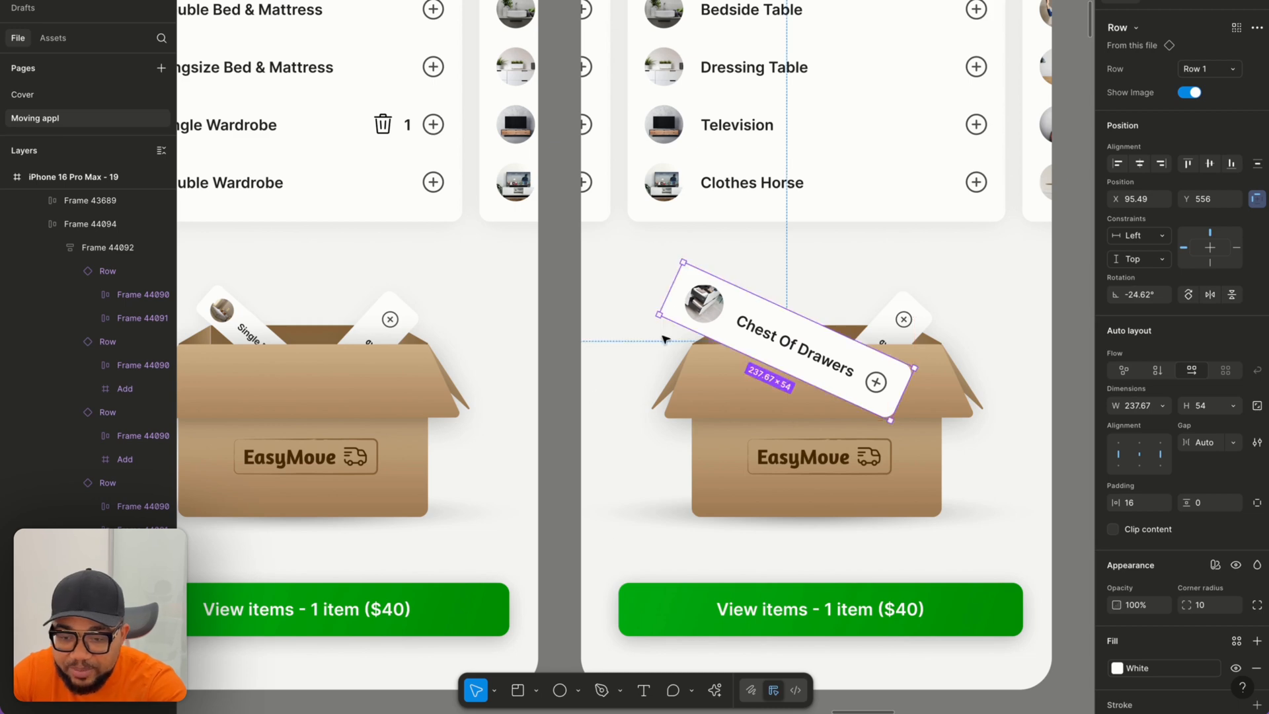
click(696, 378)
key(super+bracketright)
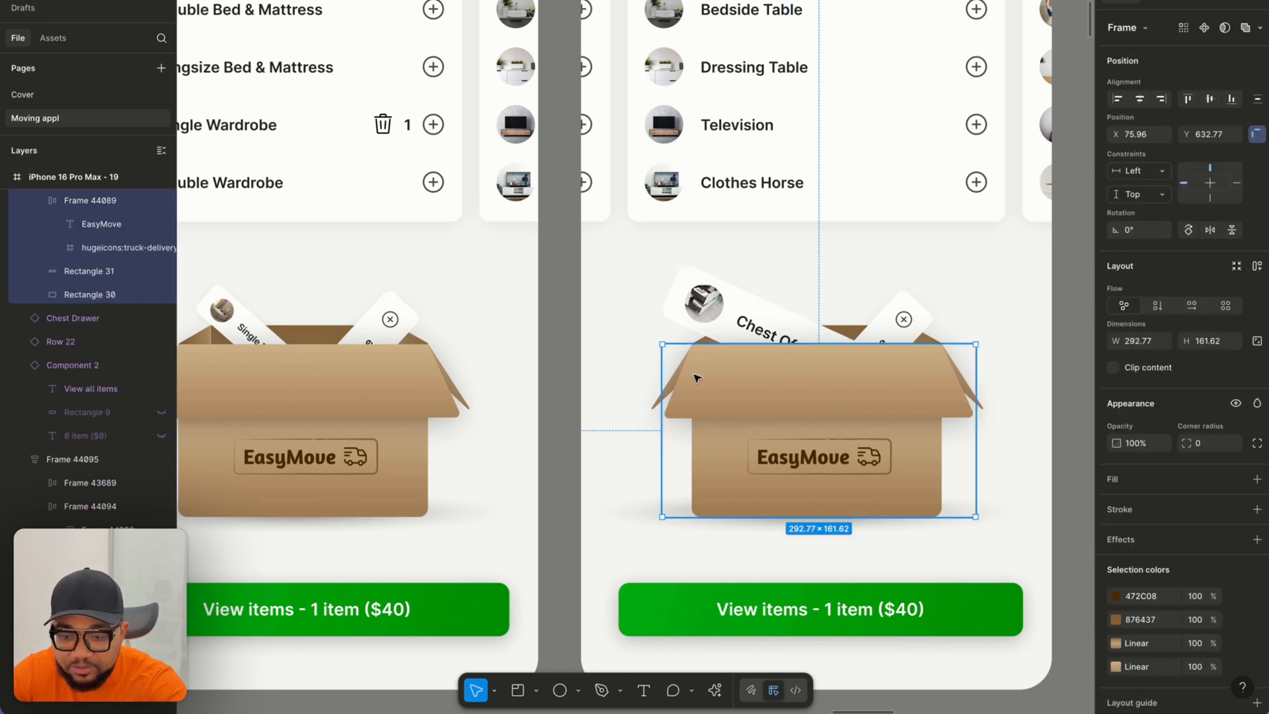
Scale the Chest Drawer row down to about 164 × 37 and tuck it into the box opening at a -16.3° rotation.
click(714, 310)
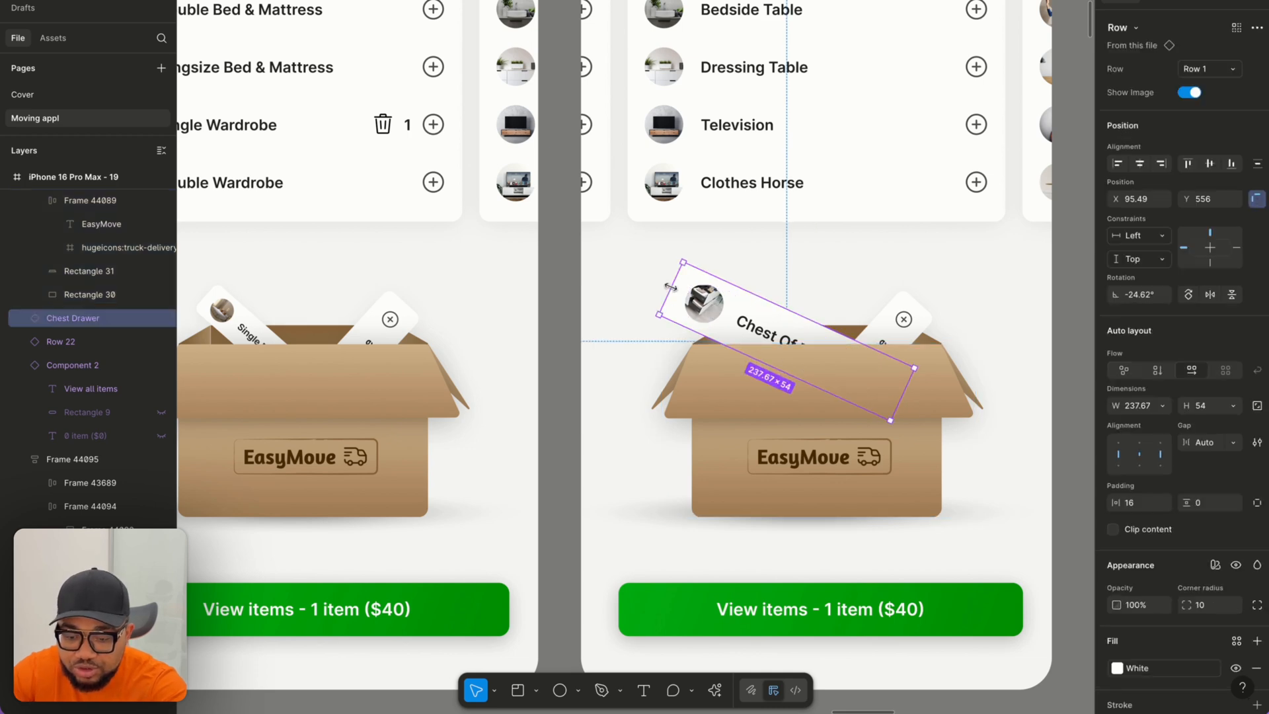
key(k)
drag(670, 287, 752, 337)
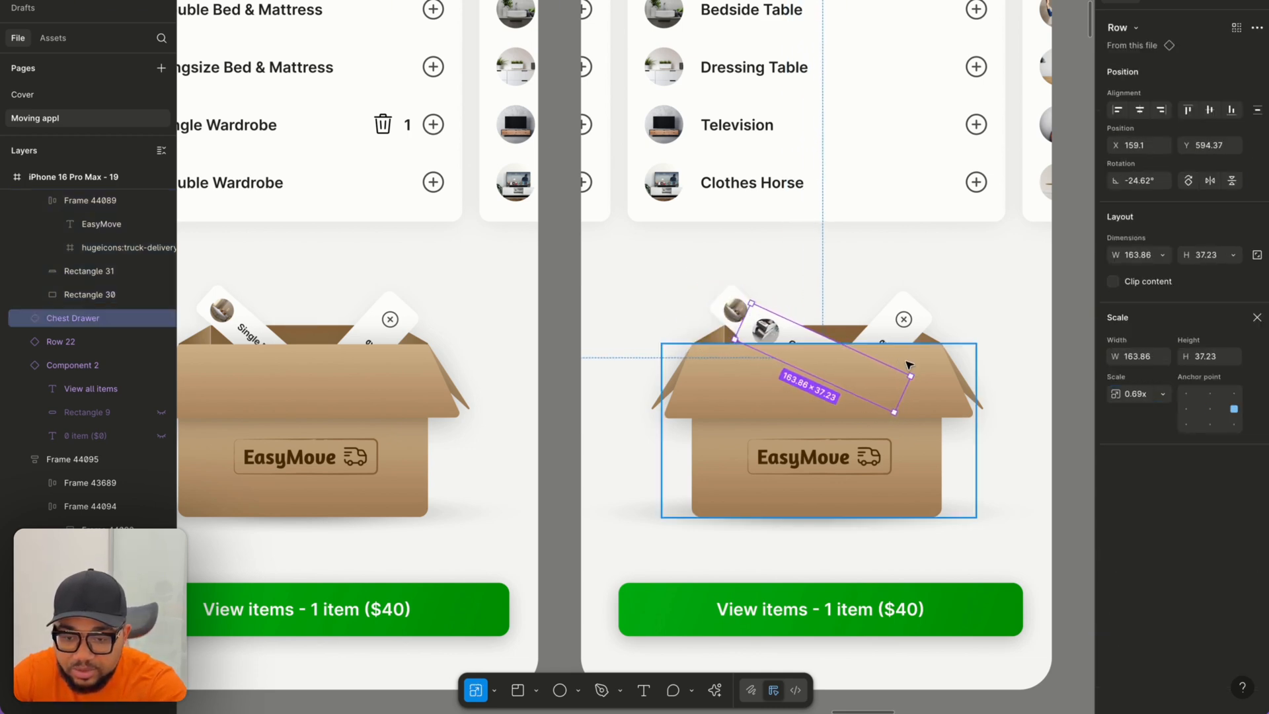
drag(914, 378, 913, 363)
drag(755, 335, 726, 327)
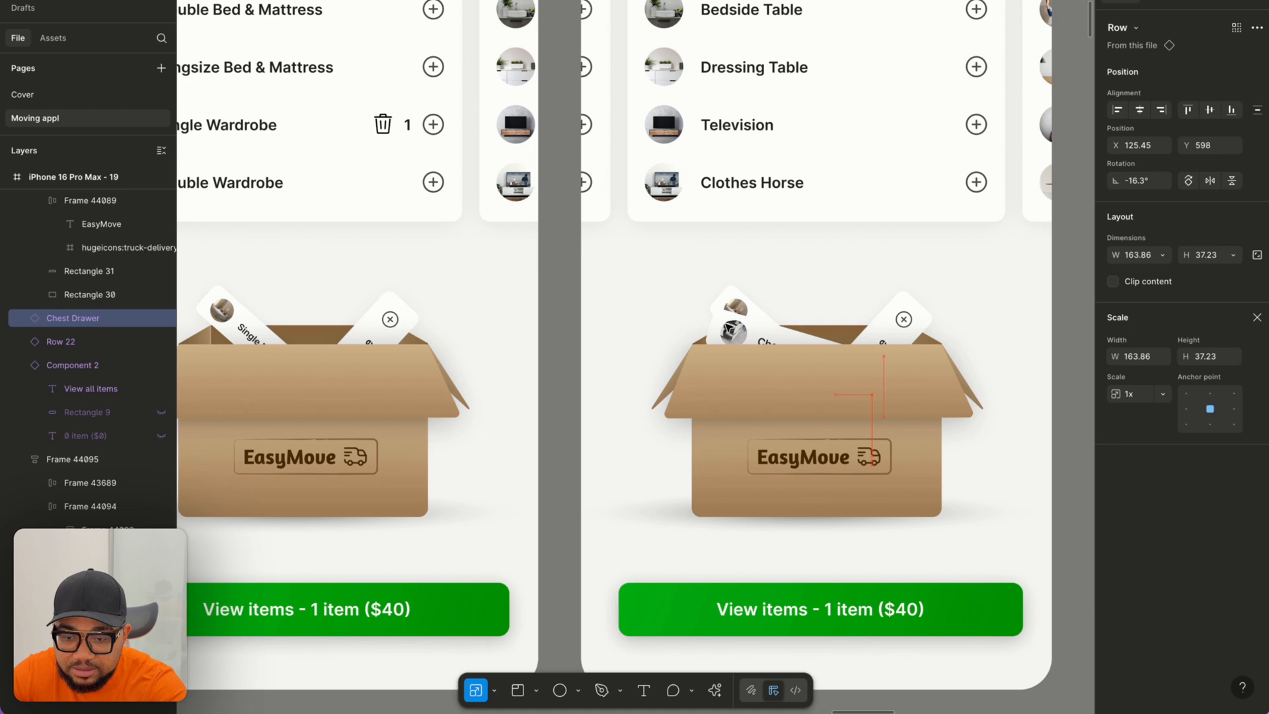
click(555, 334)
Centre the item cards' alignment on iPhone 16 Pro Max - 18 so the Chest Of Drawers card is in the middle.
scroll(556, 335, down, 5)
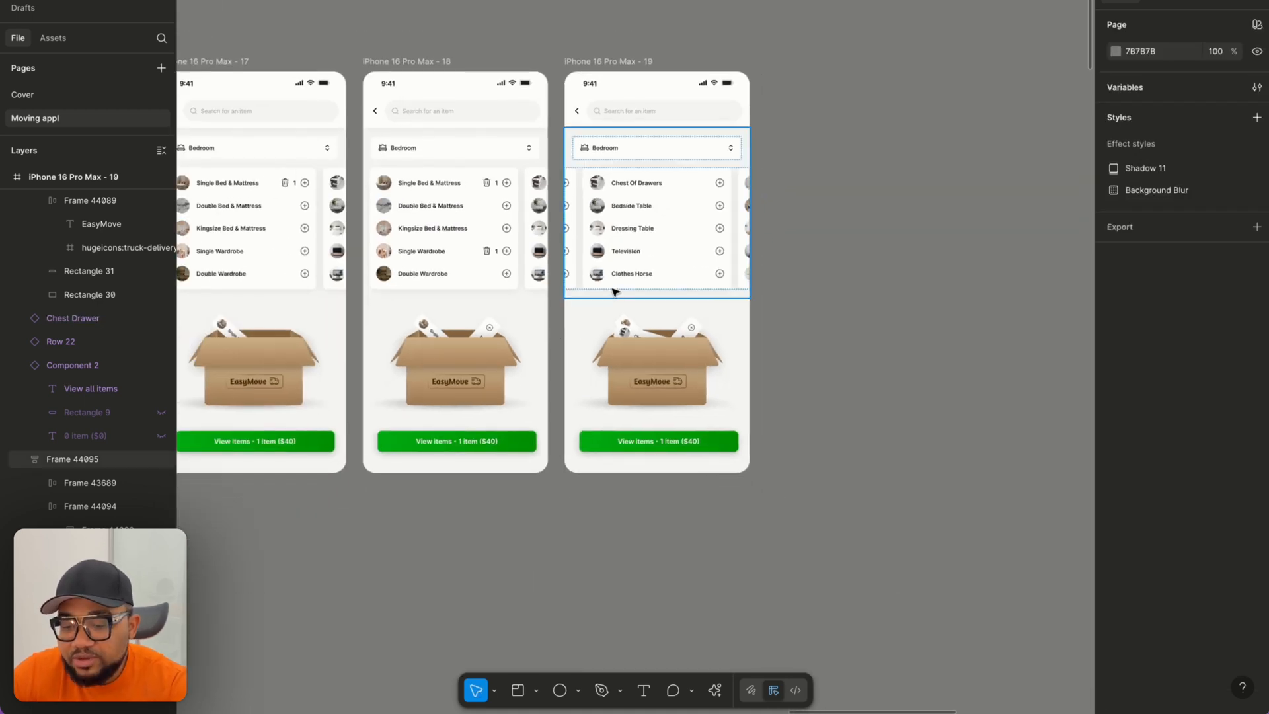
scroll(558, 210, left, 3)
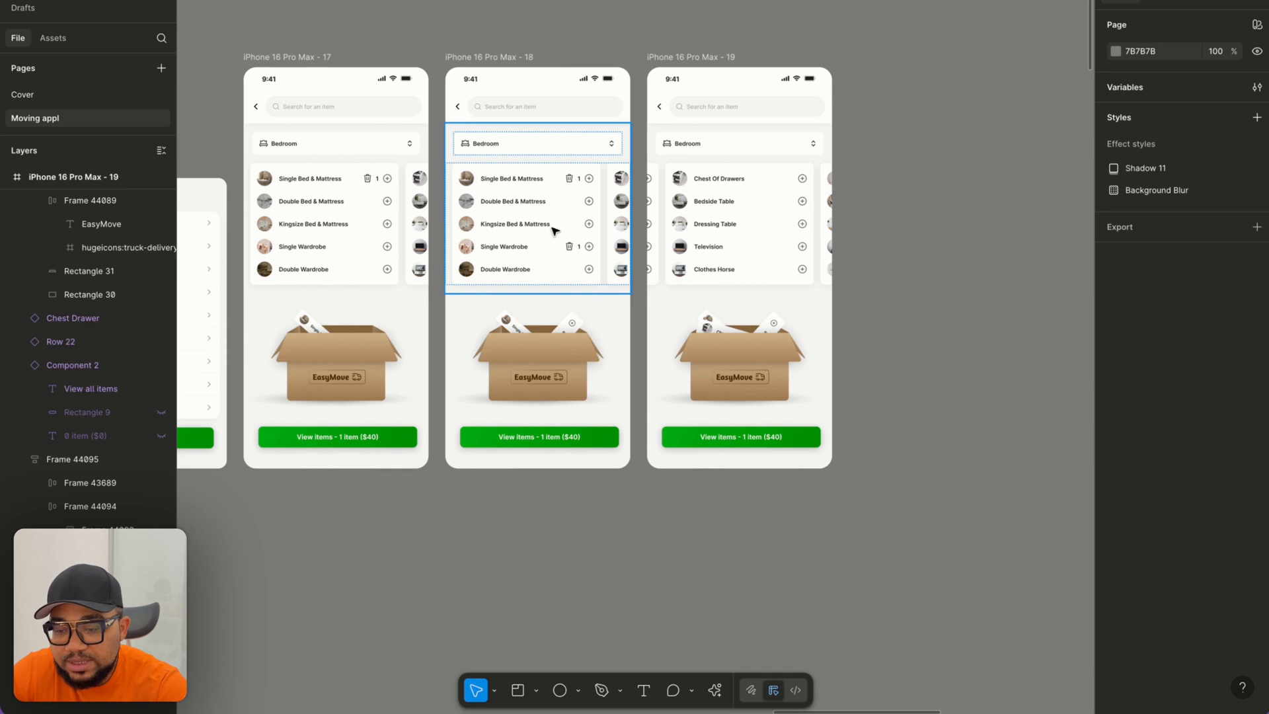
double_click(553, 228)
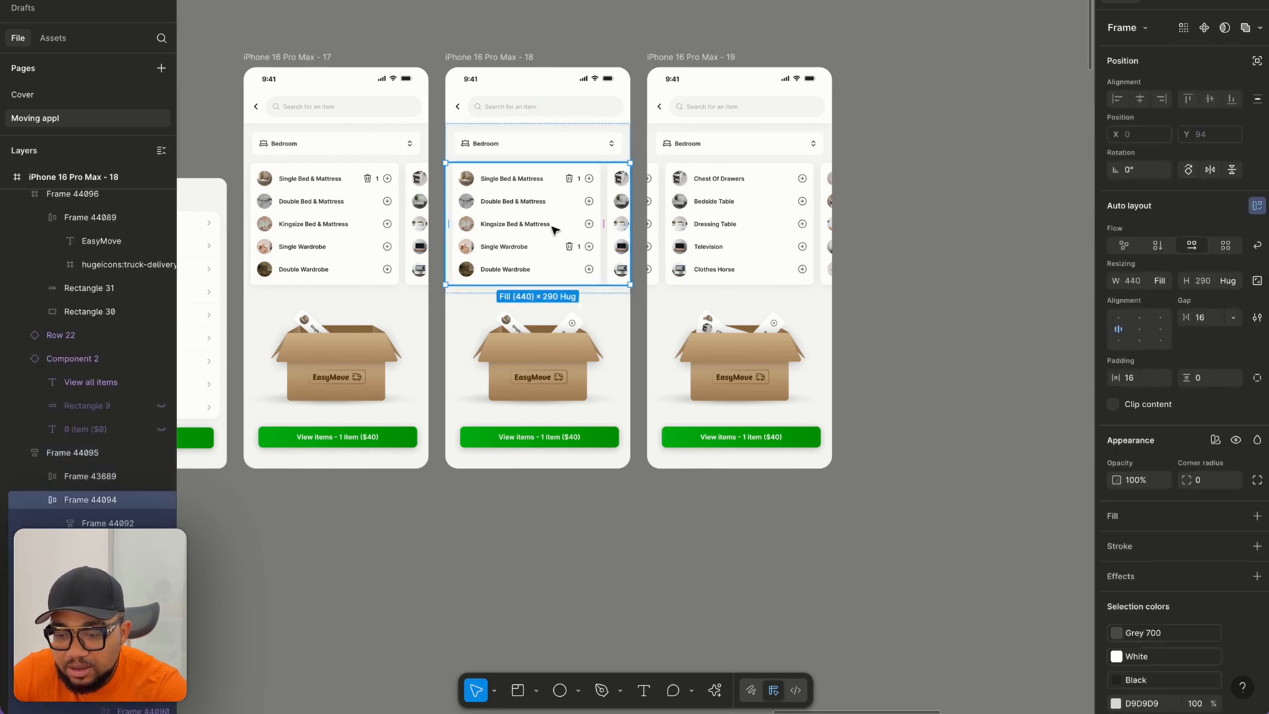
click(1138, 329)
Link the Chest Of Drawers row on screen 18 to iPhone 16 Pro Max - 19 on tap, with Smart animate, Gentle curve, 800 ms.
click(544, 184)
click(544, 184)
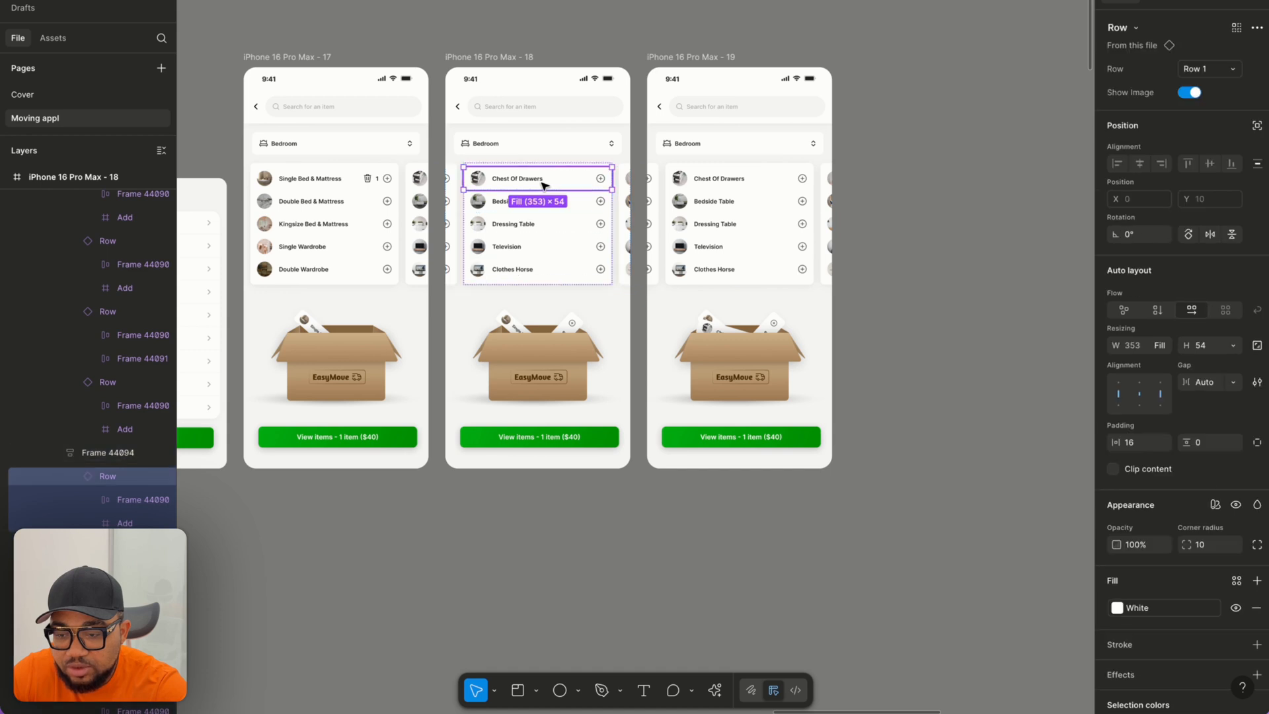
key(shift+e)
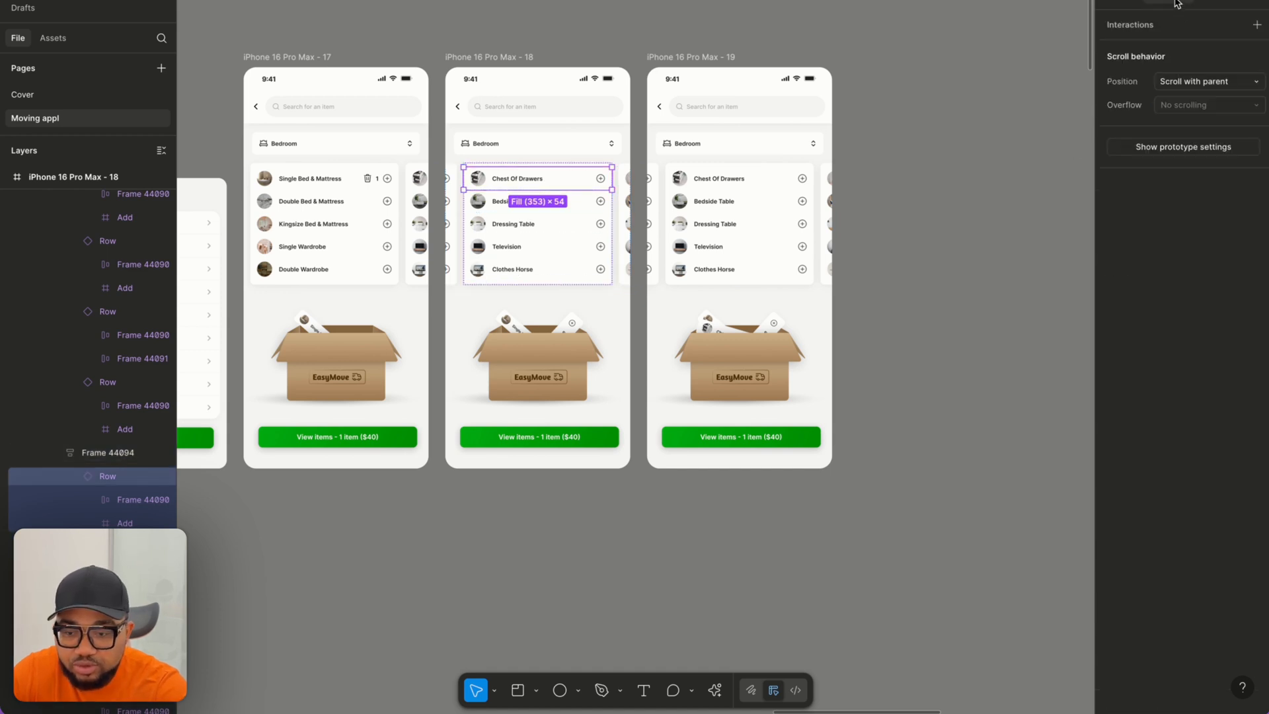
drag(612, 179, 705, 213)
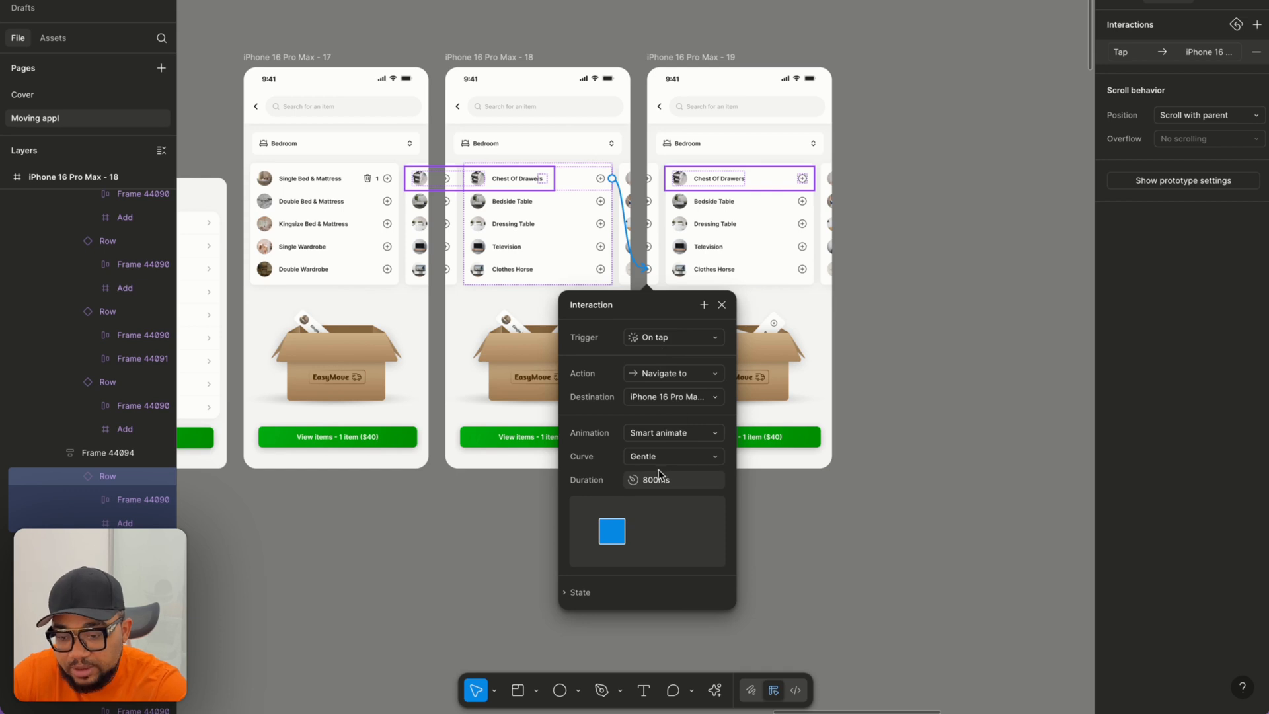
click(722, 304)
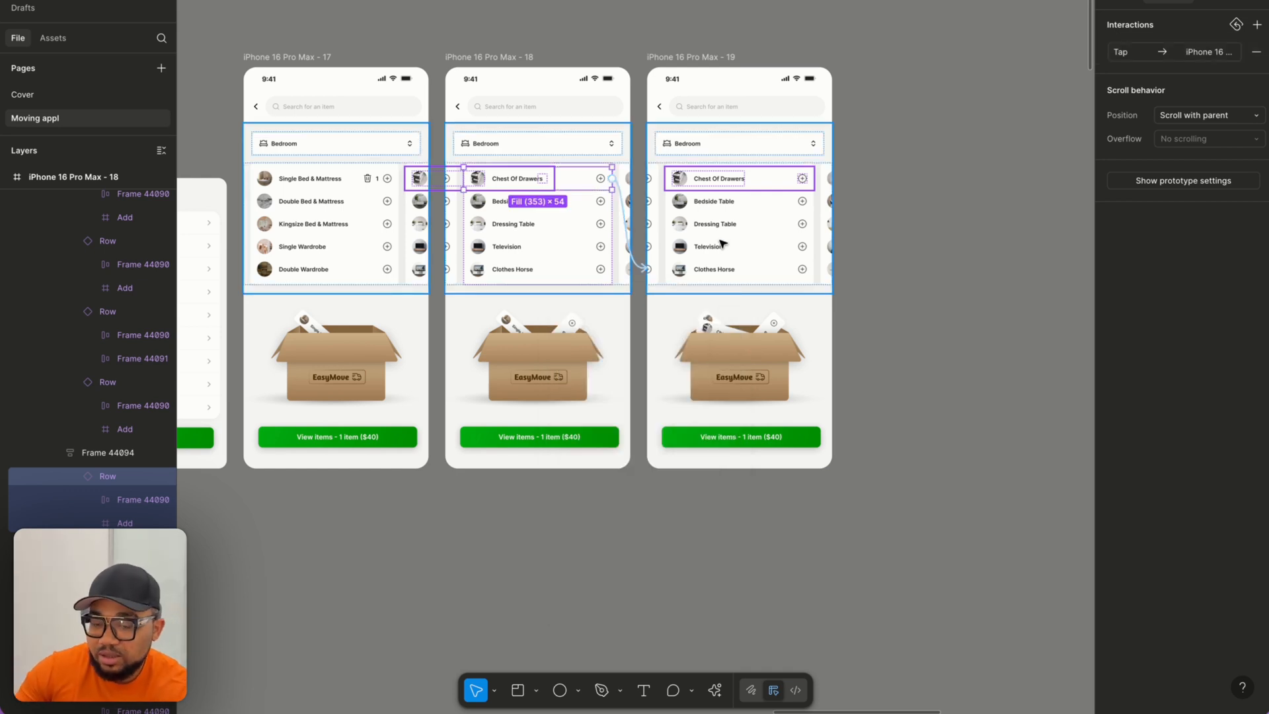
scroll(735, 193, up, 4)
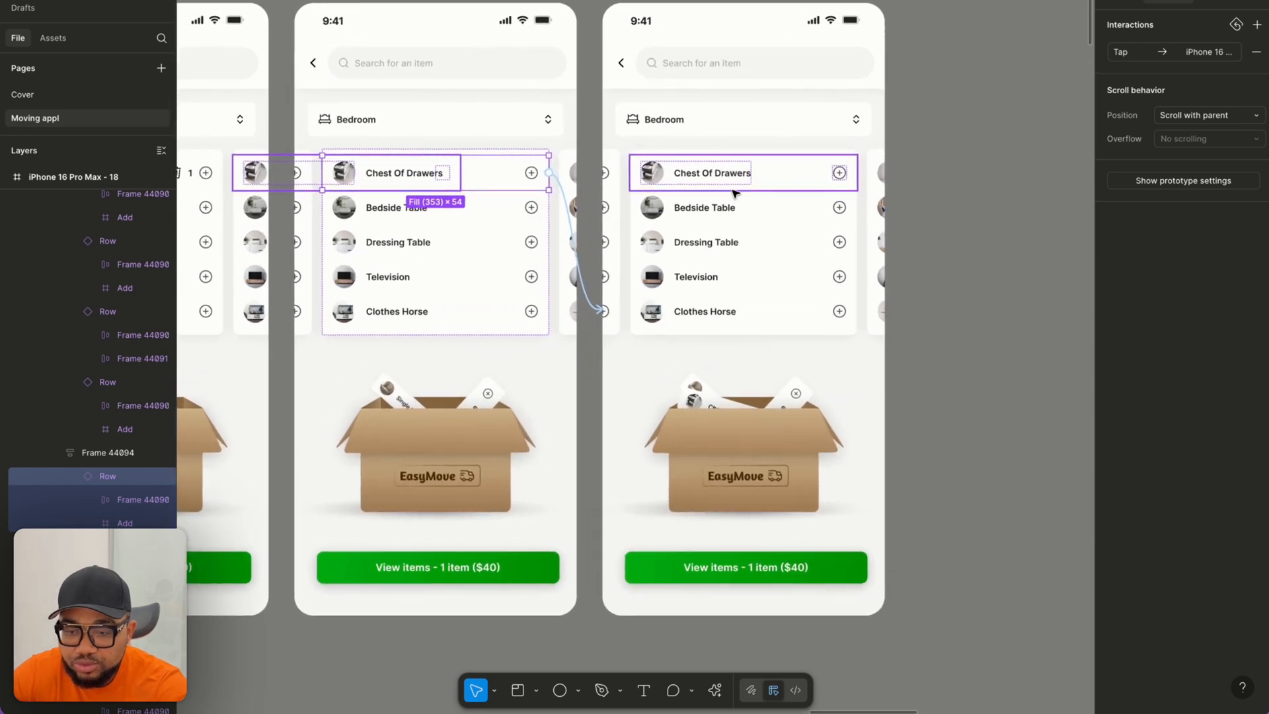
Switch the Chest Of Drawers row in the iPhone 16 Pro Max - 19 frame to the Row 2 variant.
click(786, 173)
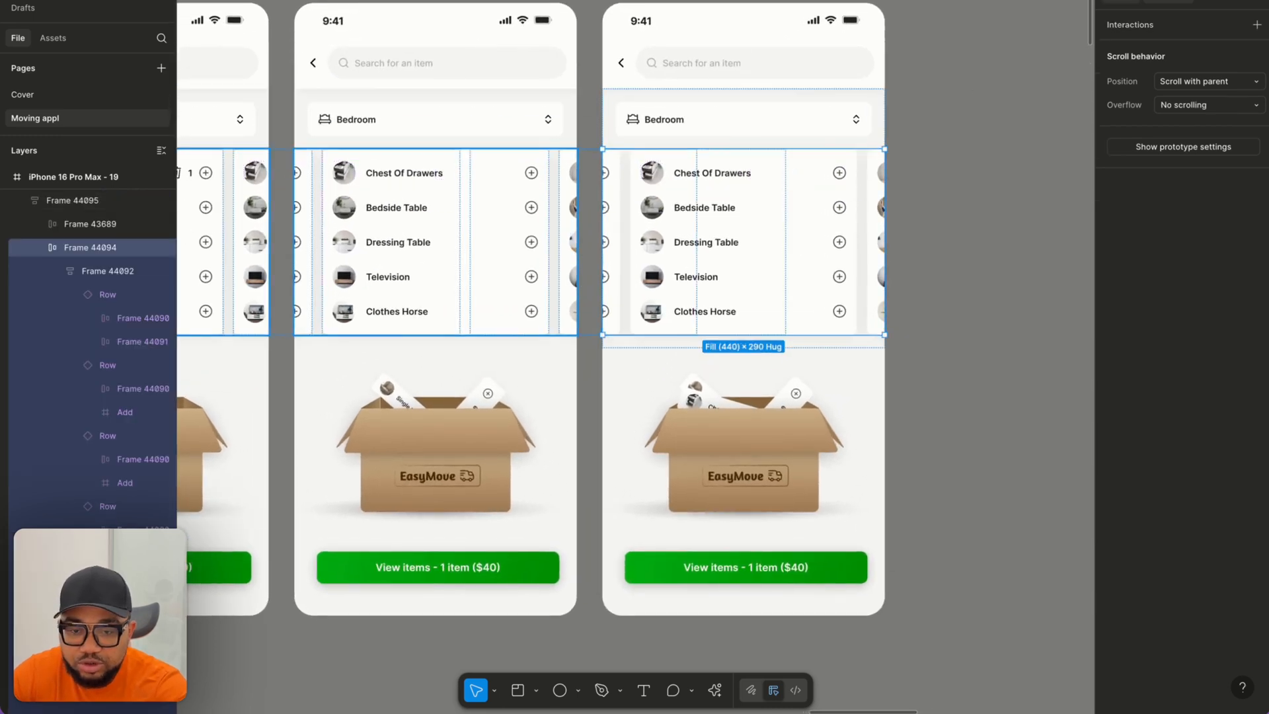
click(782, 173)
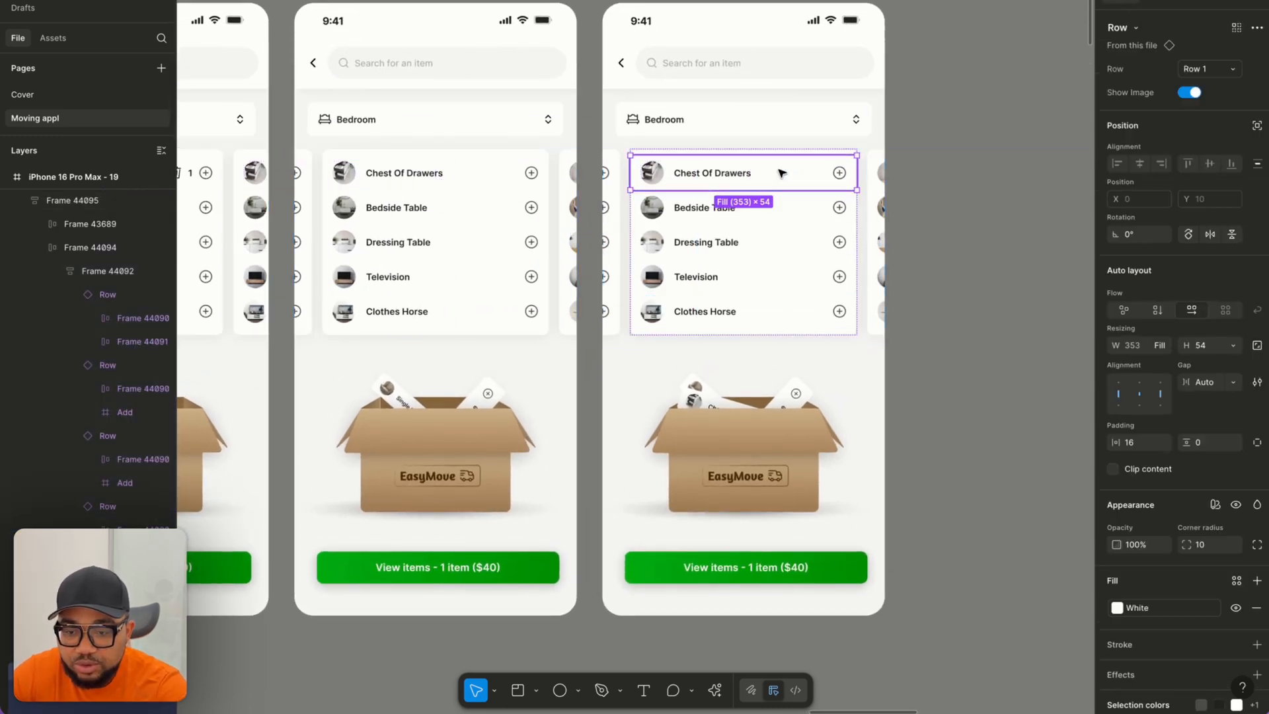
click(1214, 69)
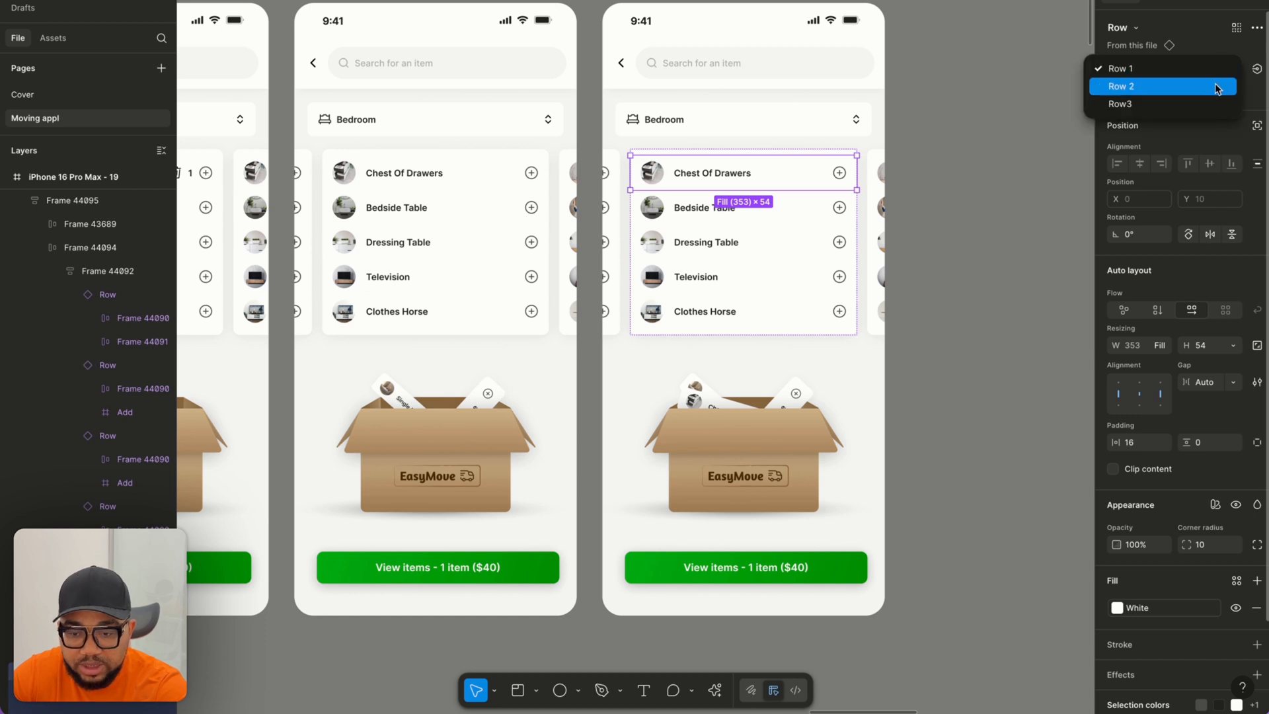
click(1214, 87)
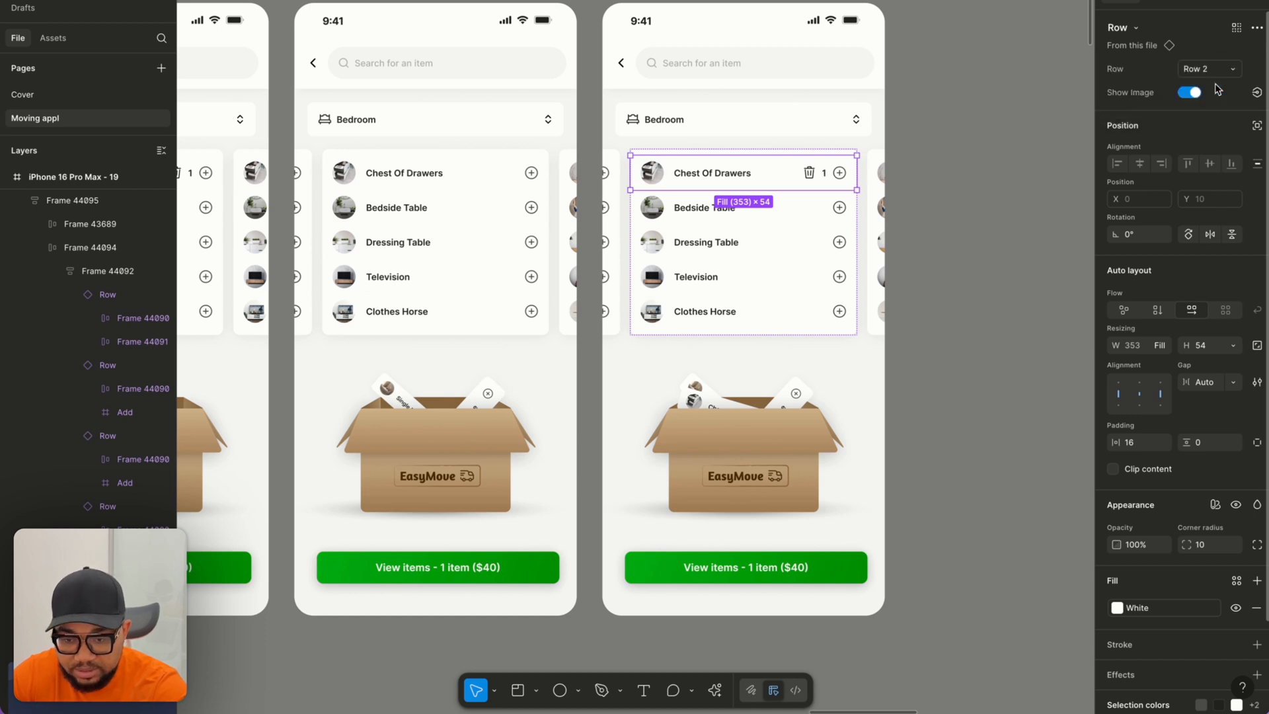
Select the trash icon in that Chest Of Drawers row and show its prototype settings.
double_click(807, 178)
double_click(806, 178)
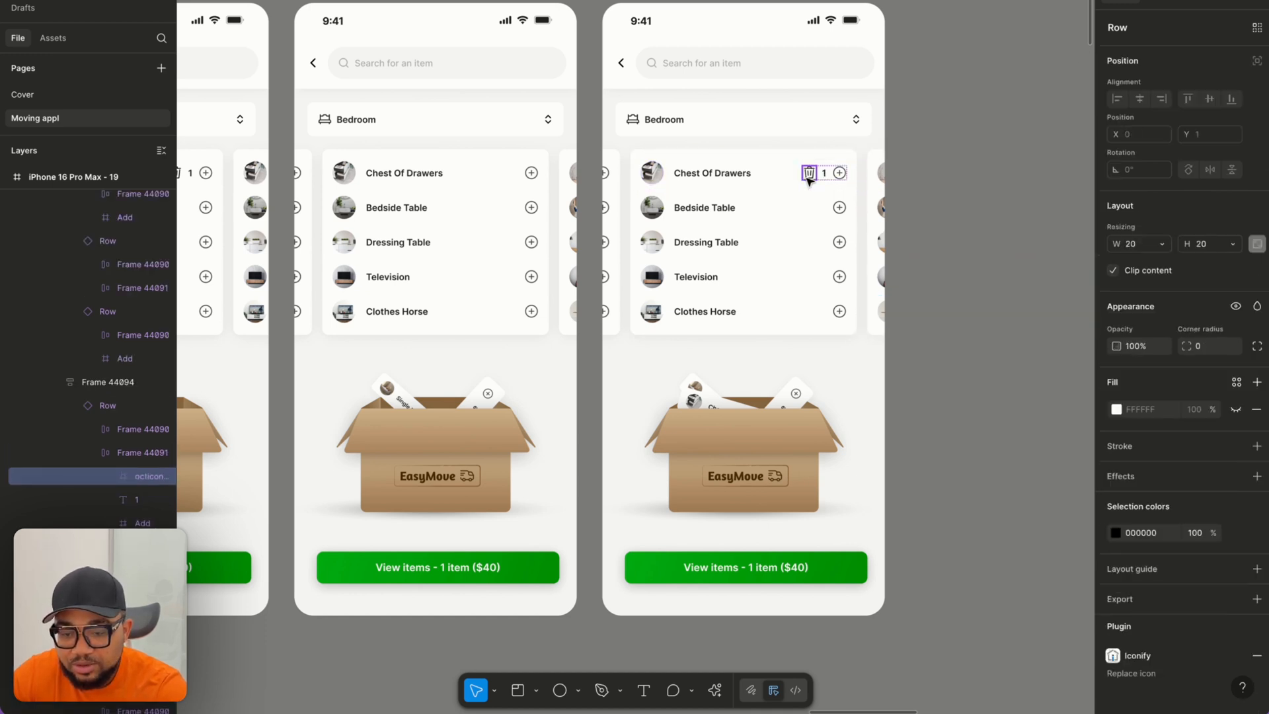
key(shift+e)
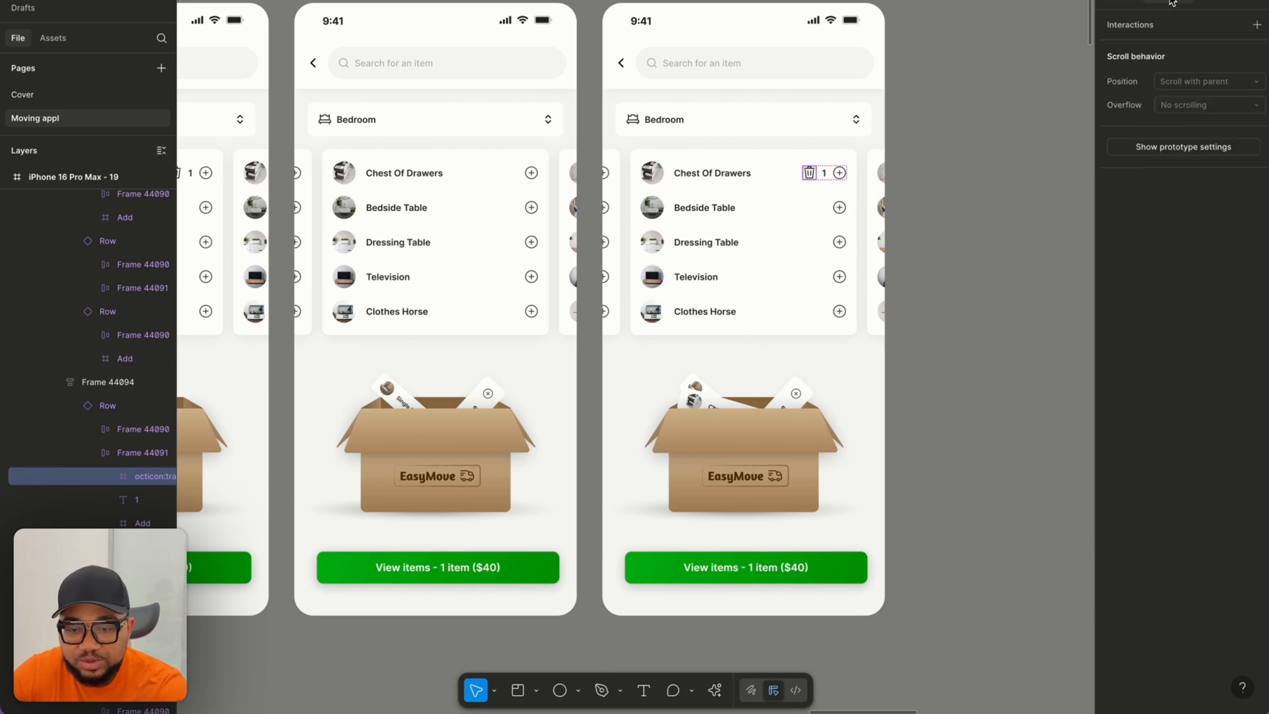
click(781, 182)
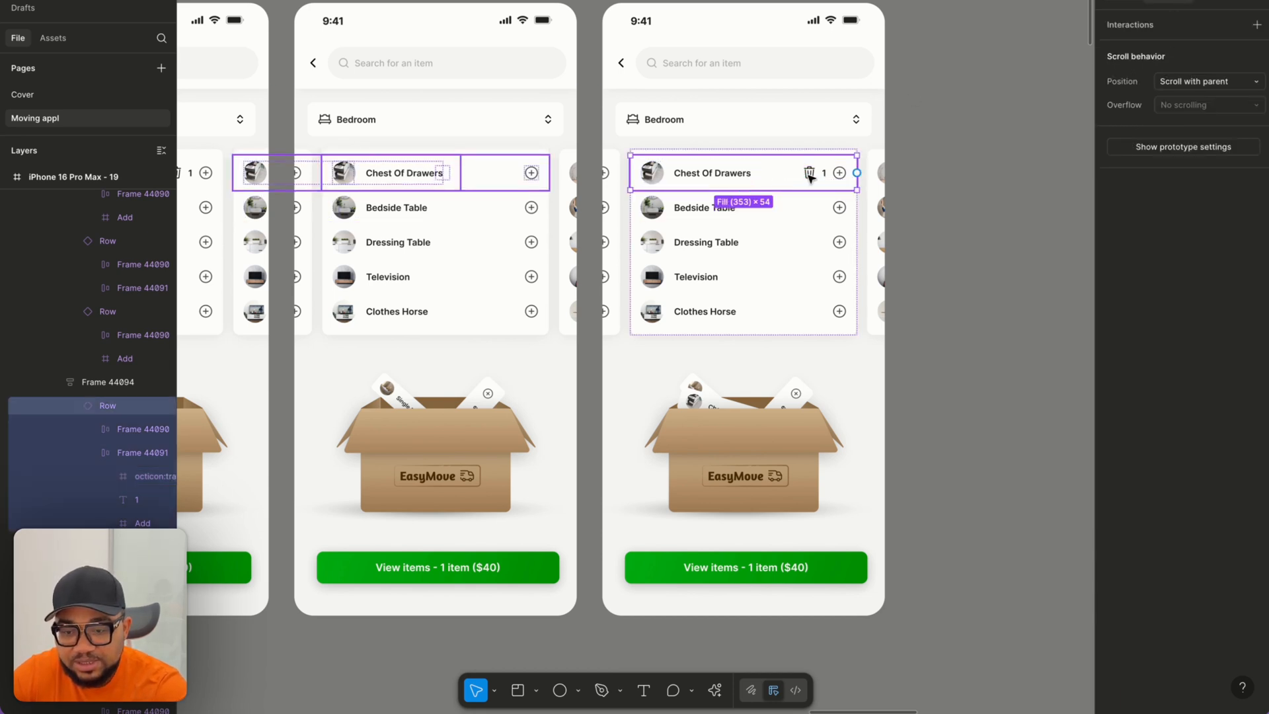
drag(857, 172, 476, 217)
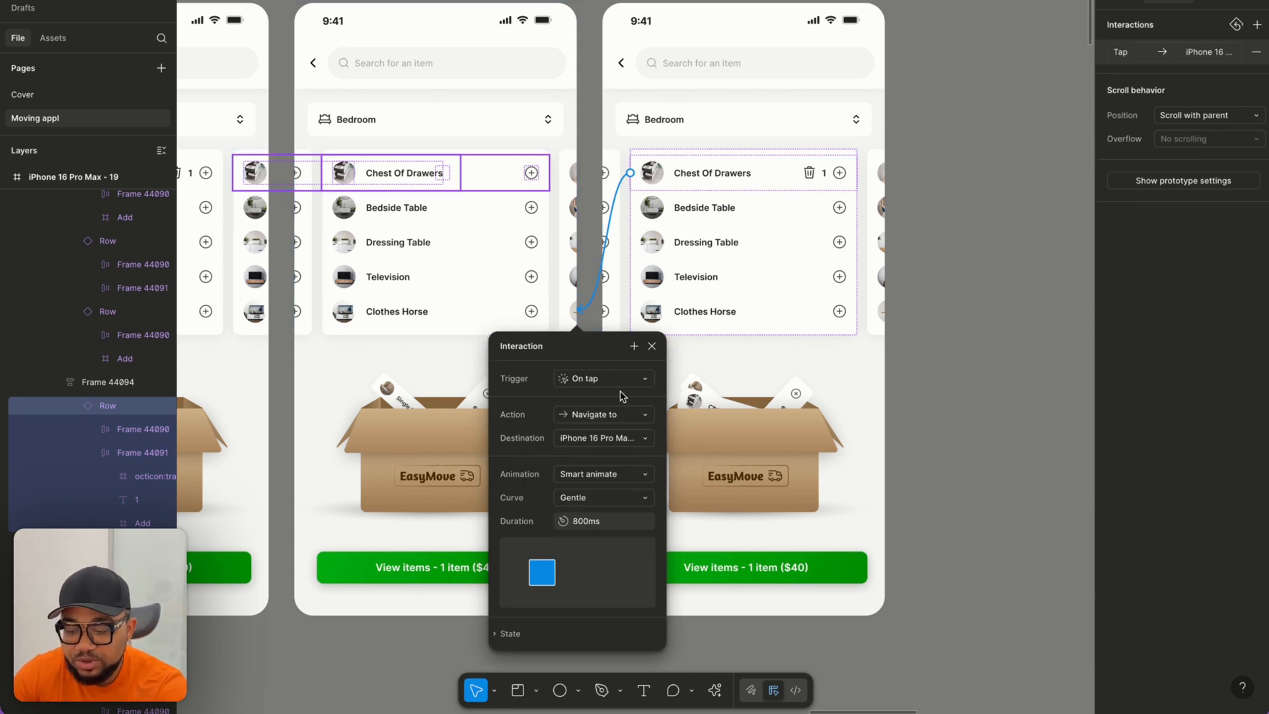
key(super+z)
Link the trash icon in the Chest Of Drawers row to iPhone 16 Pro Max - 18 with an On tap, Navigate to, Smart animate interaction.
click(807, 175)
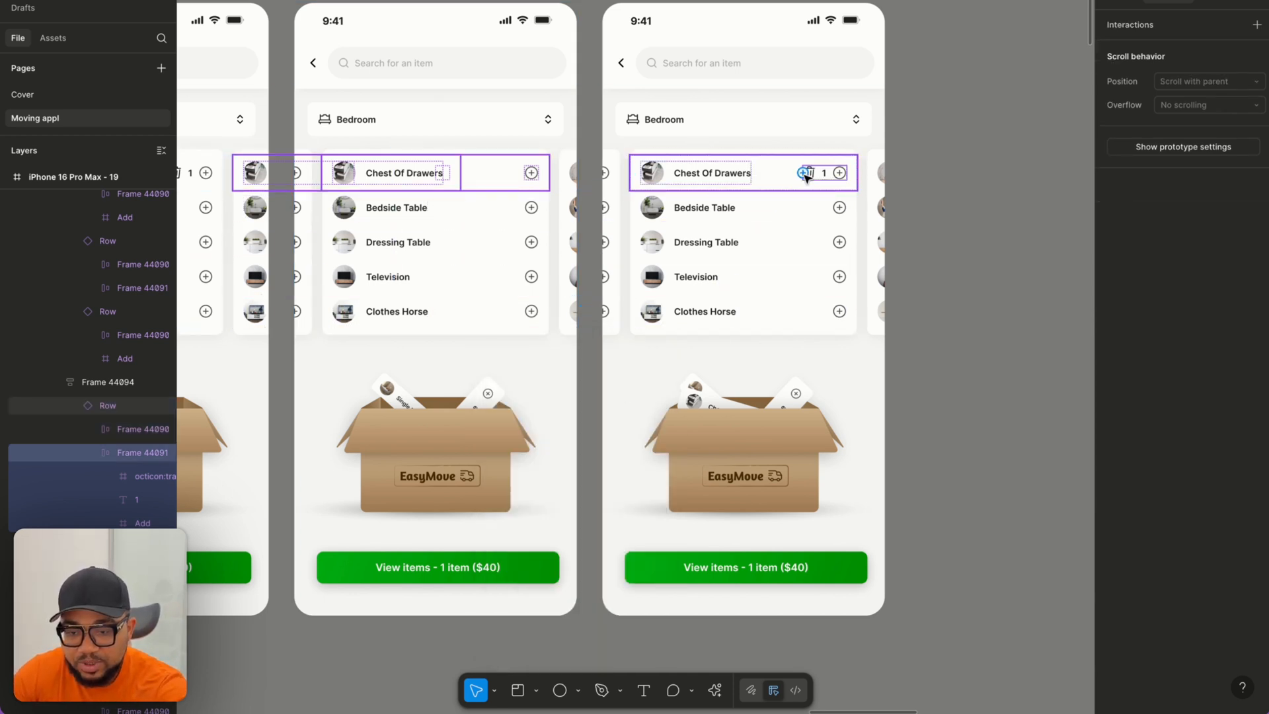
double_click(811, 174)
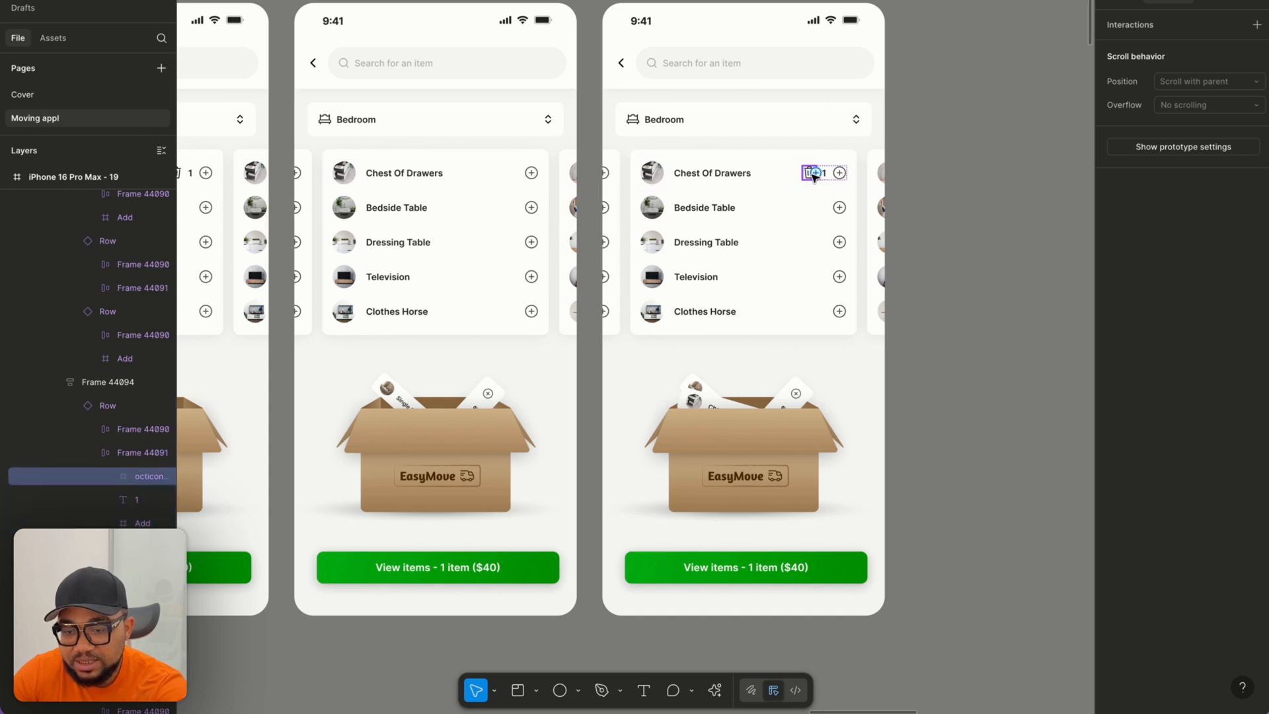
drag(814, 174, 553, 291)
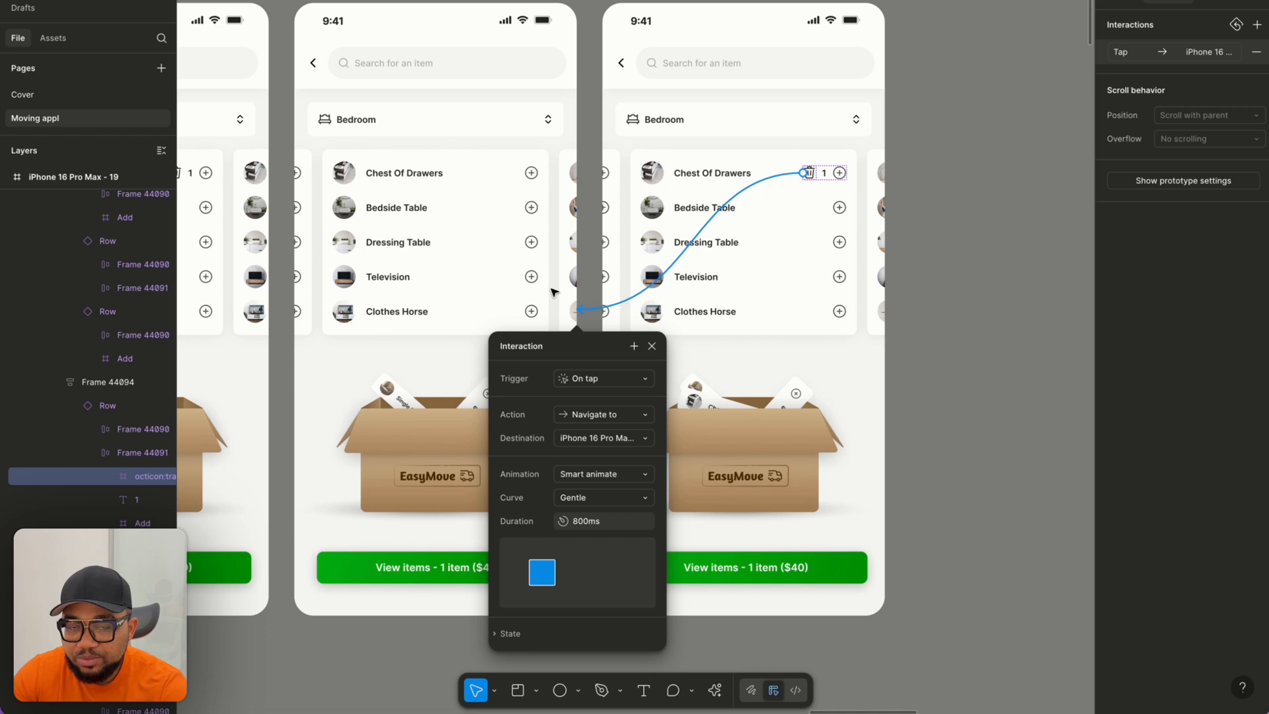
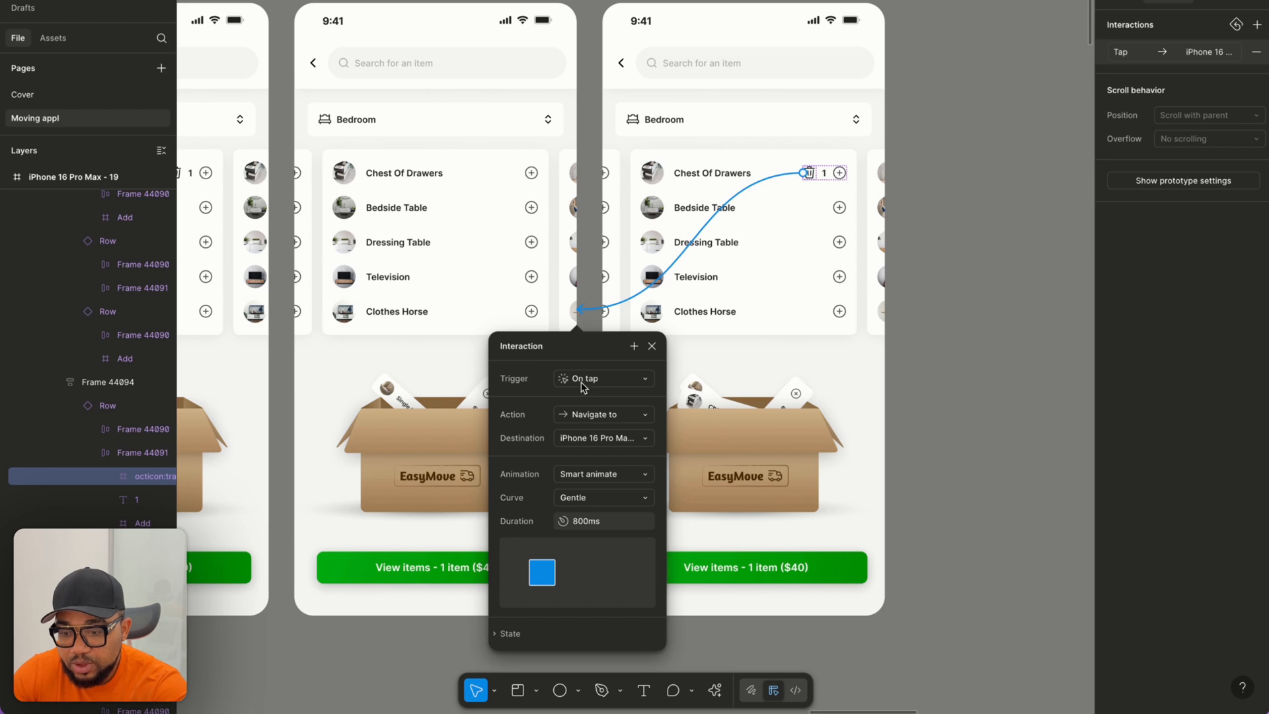
click(651, 349)
Open the inline prototype preview starting from the iPhone 16 Pro Max - 18 frame.
click(1121, 5)
click(364, 5)
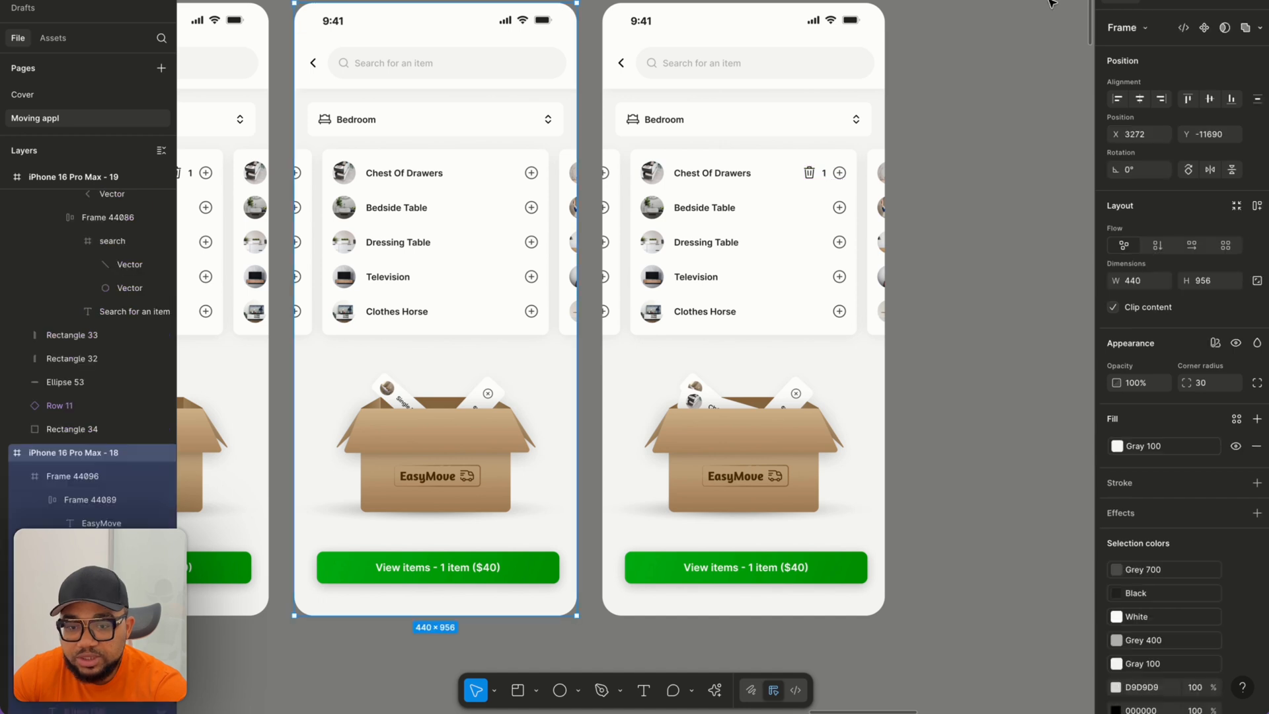
key(shift+space)
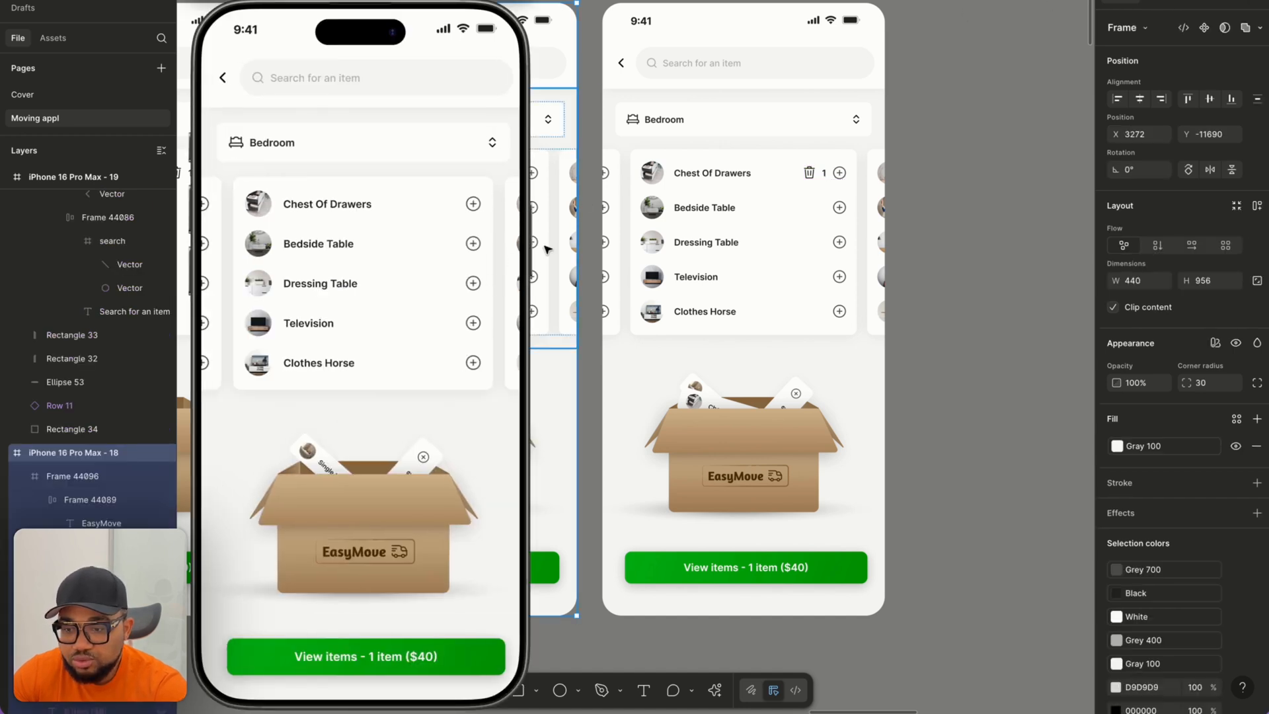
scroll(575, 249, left, 5)
scroll(575, 249, left, 1)
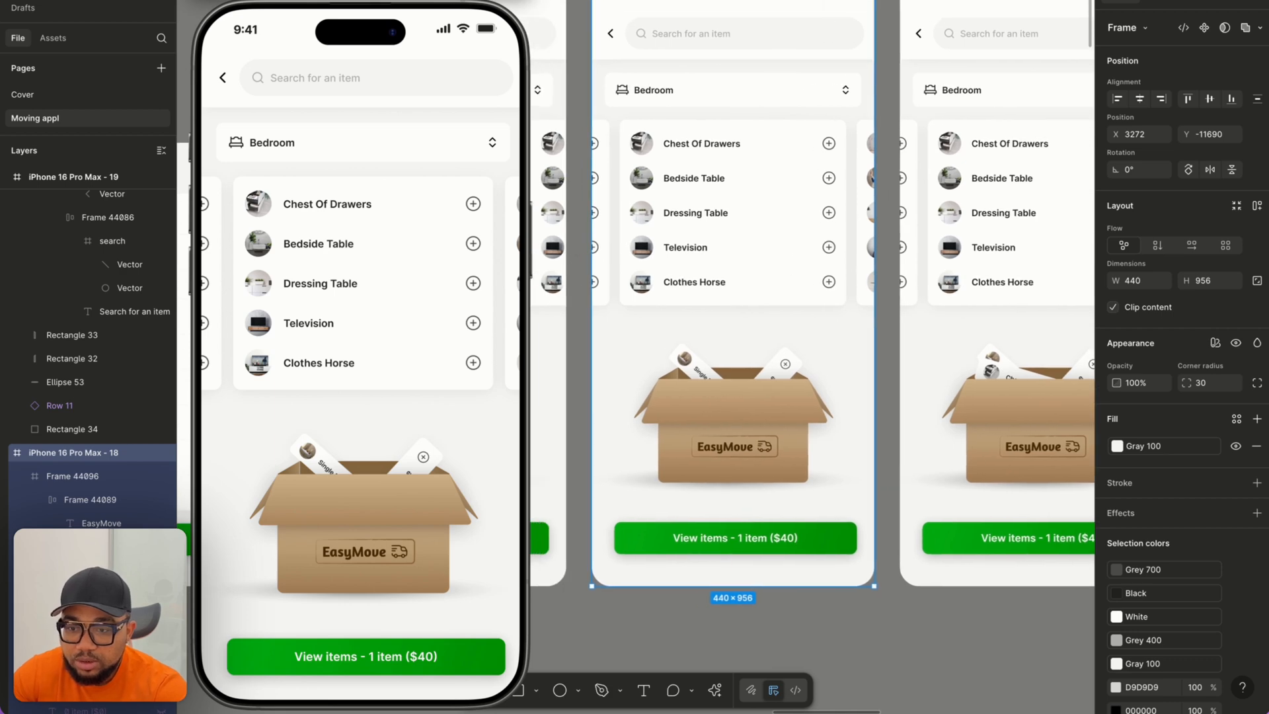
Set the overflow of the item list container in iPhone 16 Pro Max - 18 to Horizontal scrolling.
click(812, 174)
click(1170, 8)
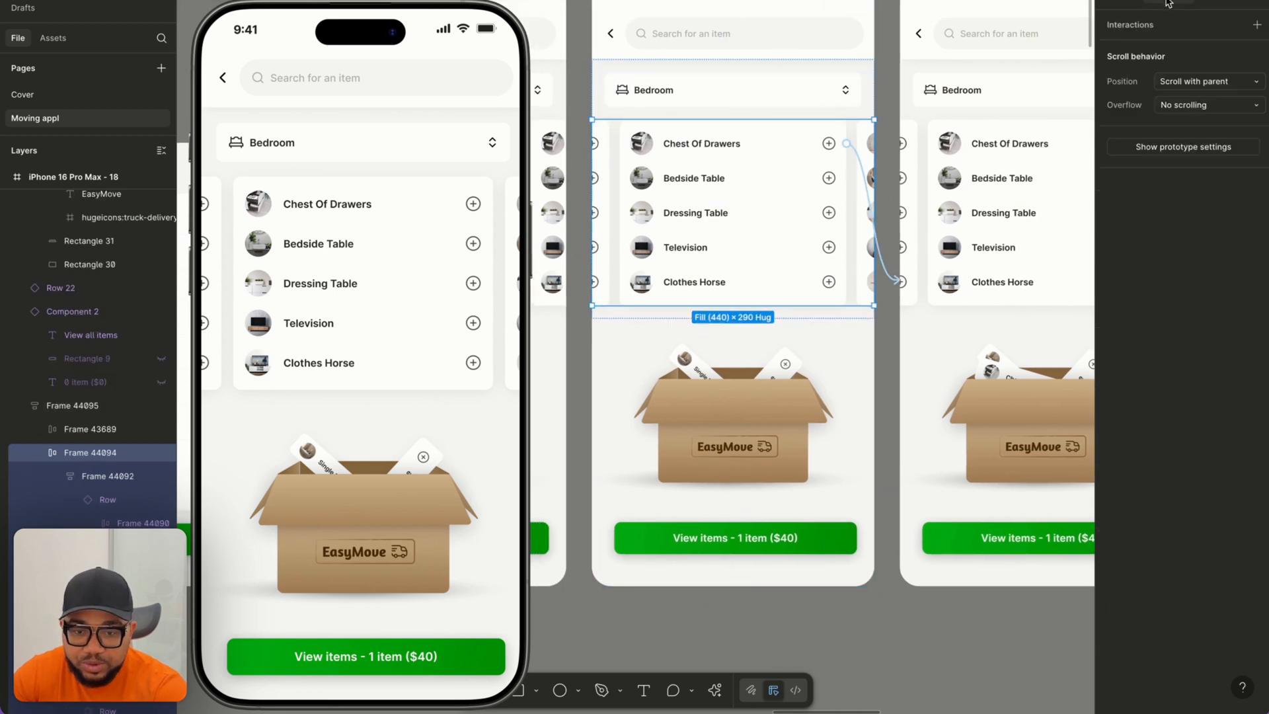
click(1176, 105)
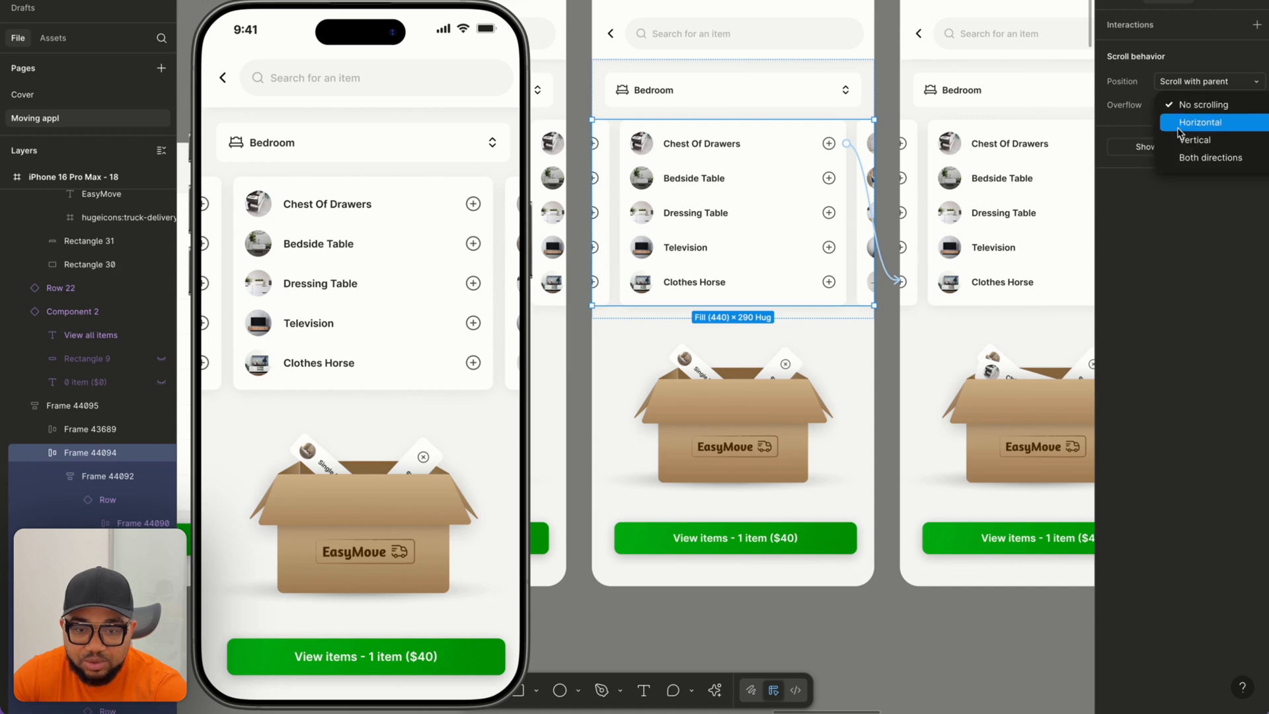
click(1180, 123)
click(1126, 8)
Set the overflow of the item list container in iPhone 16 Pro Max - 19 to Horizontal scrolling.
click(983, 192)
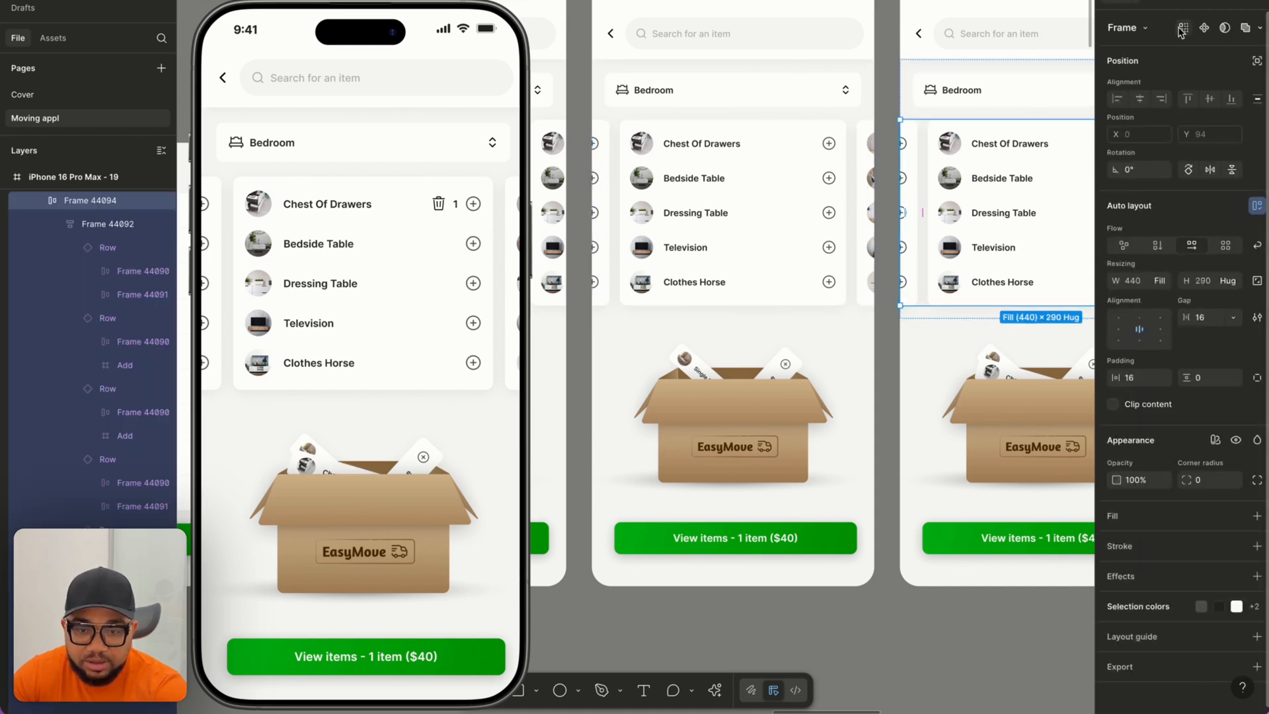
click(1168, 8)
click(1193, 105)
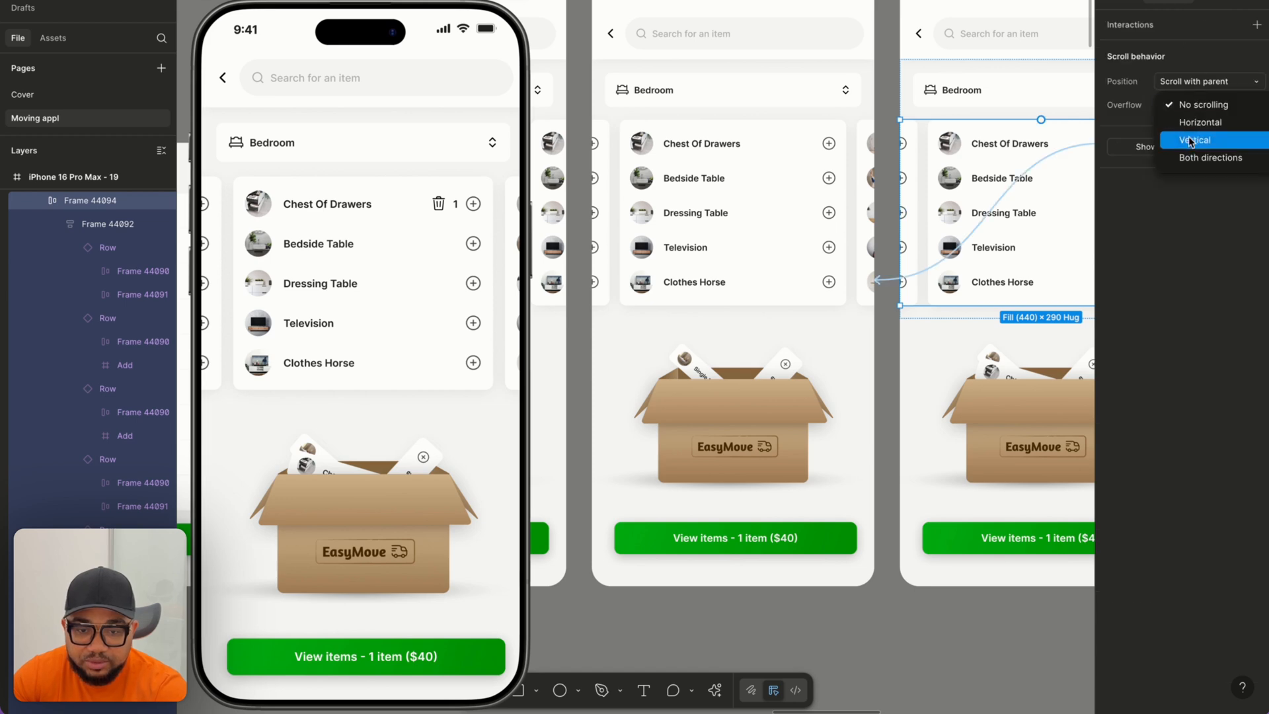
click(1191, 122)
click(1121, 3)
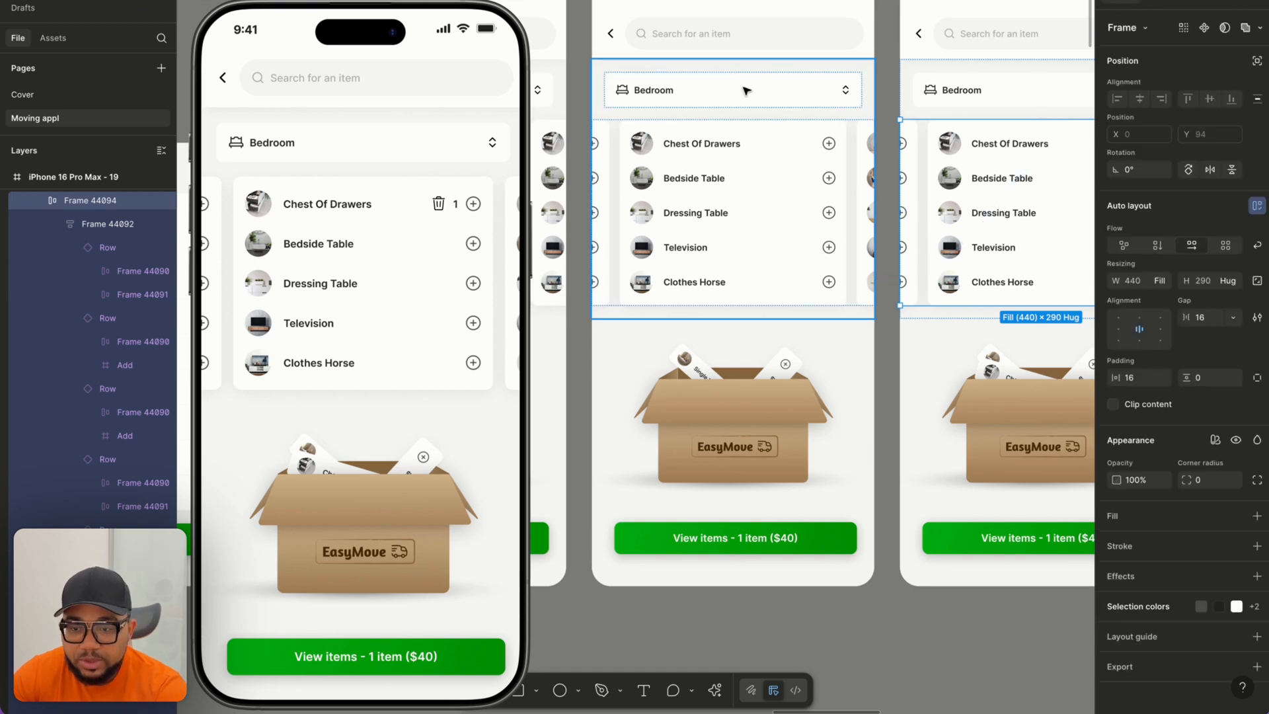
Test the horizontal scrolling of the Bedroom item lists in the prototype preview.
click(732, 175)
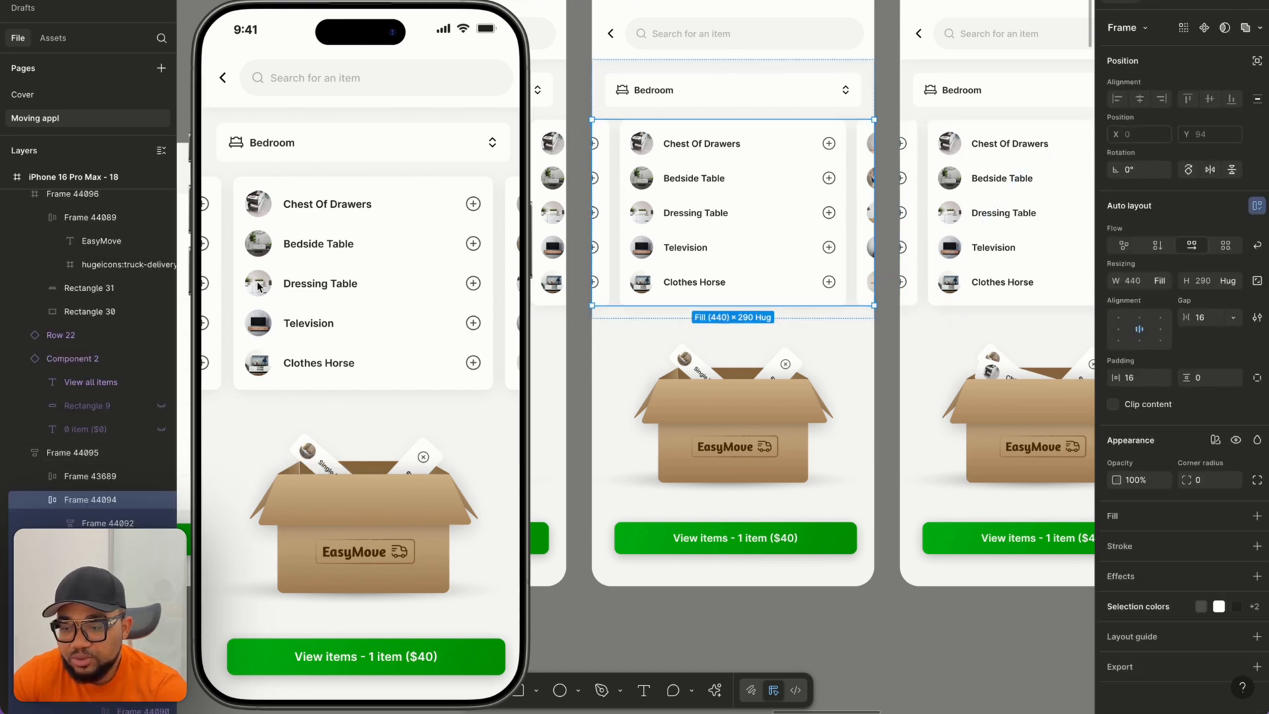
click(300, 285)
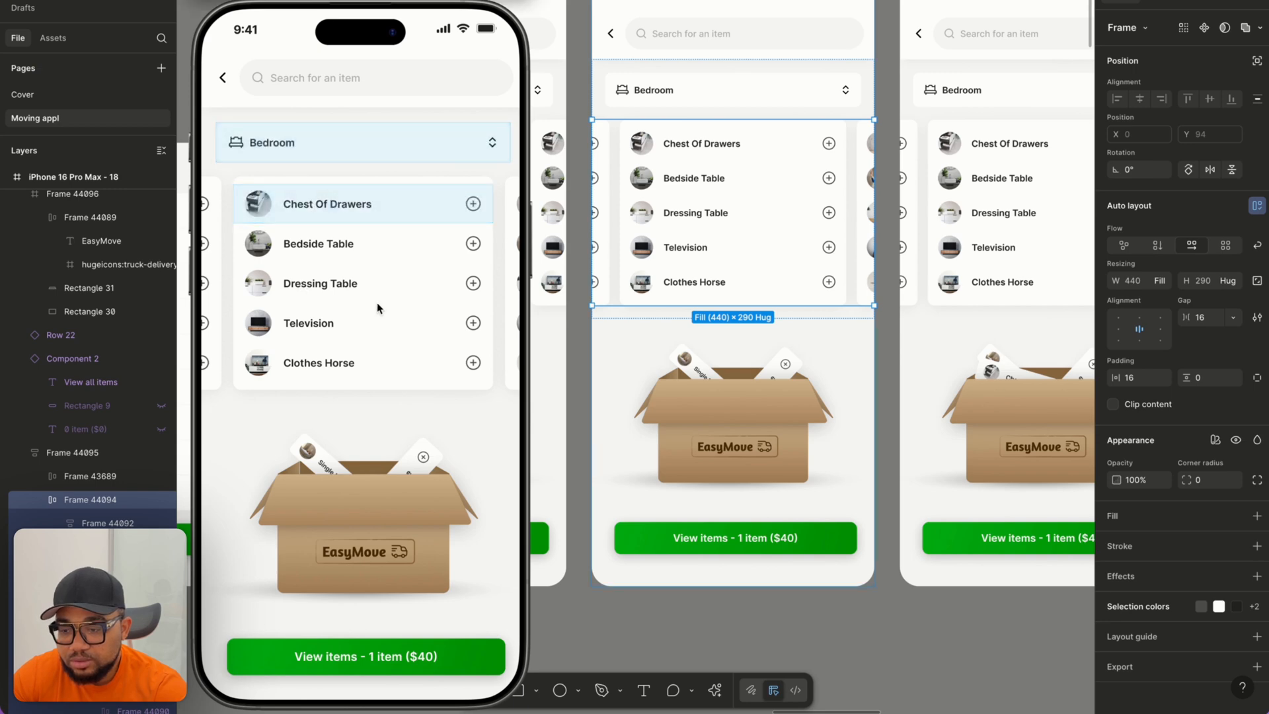
scroll(378, 306, right, 4)
scroll(377, 304, left, 3)
scroll(377, 306, left, 3)
scroll(377, 306, right, 6)
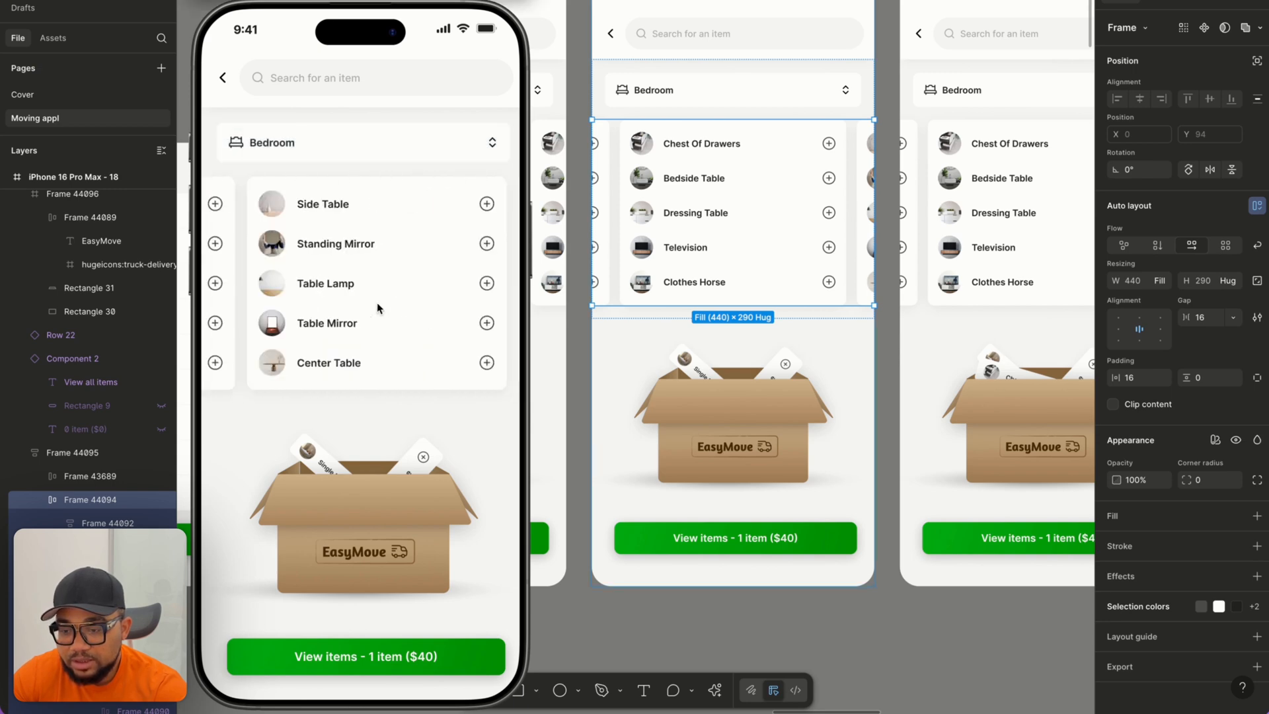
scroll(377, 306, left, 4)
scroll(378, 298, right, 3)
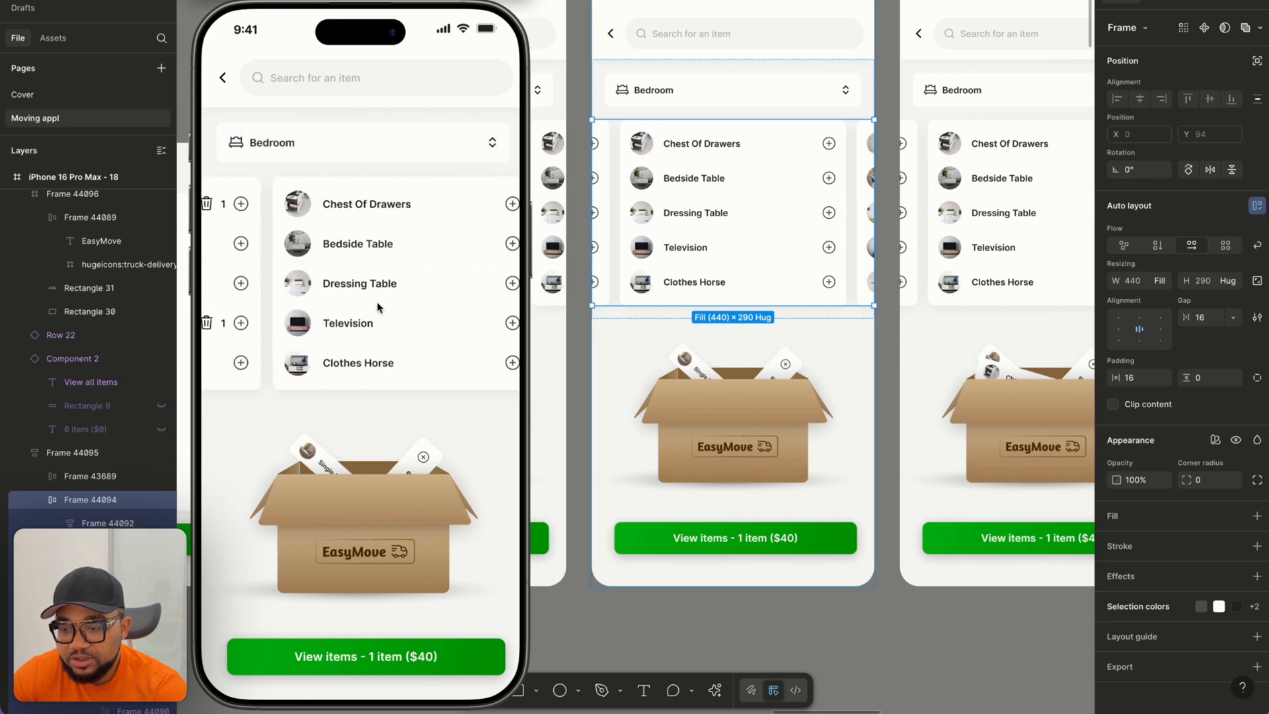
scroll(386, 239, down, 1)
scroll(387, 239, right, 2)
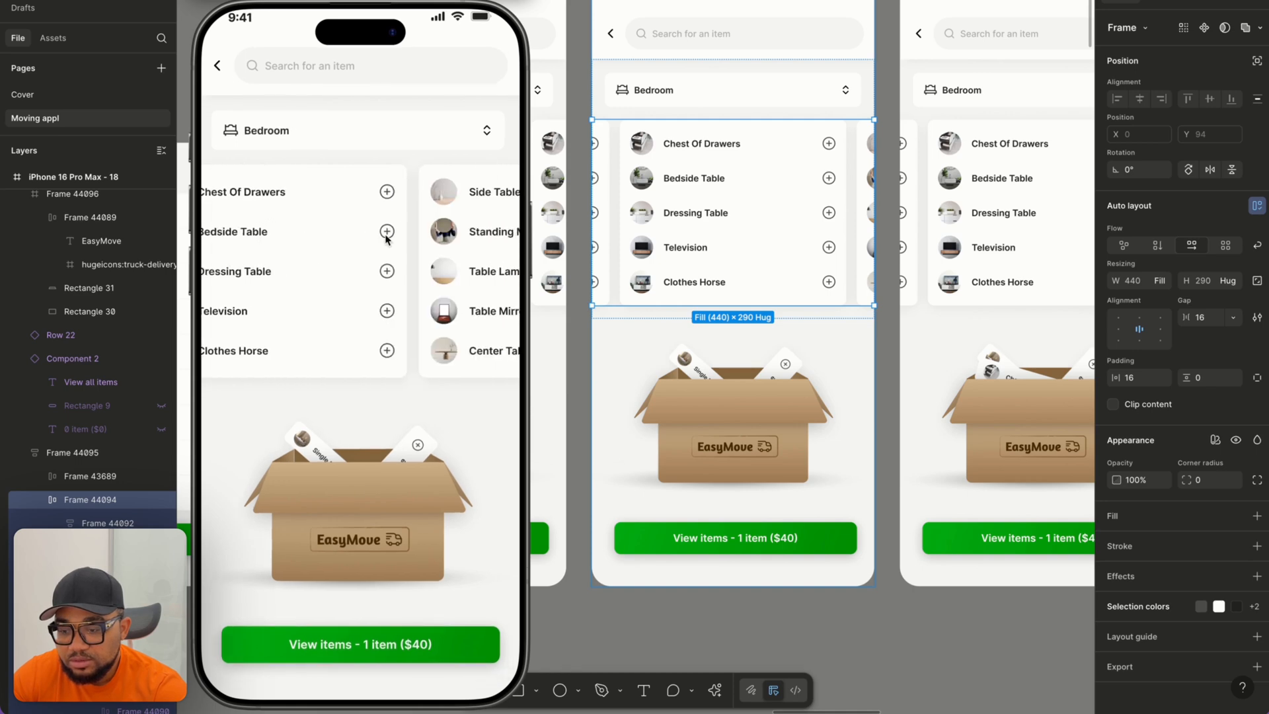
scroll(387, 239, left, 5)
scroll(386, 239, right, 2)
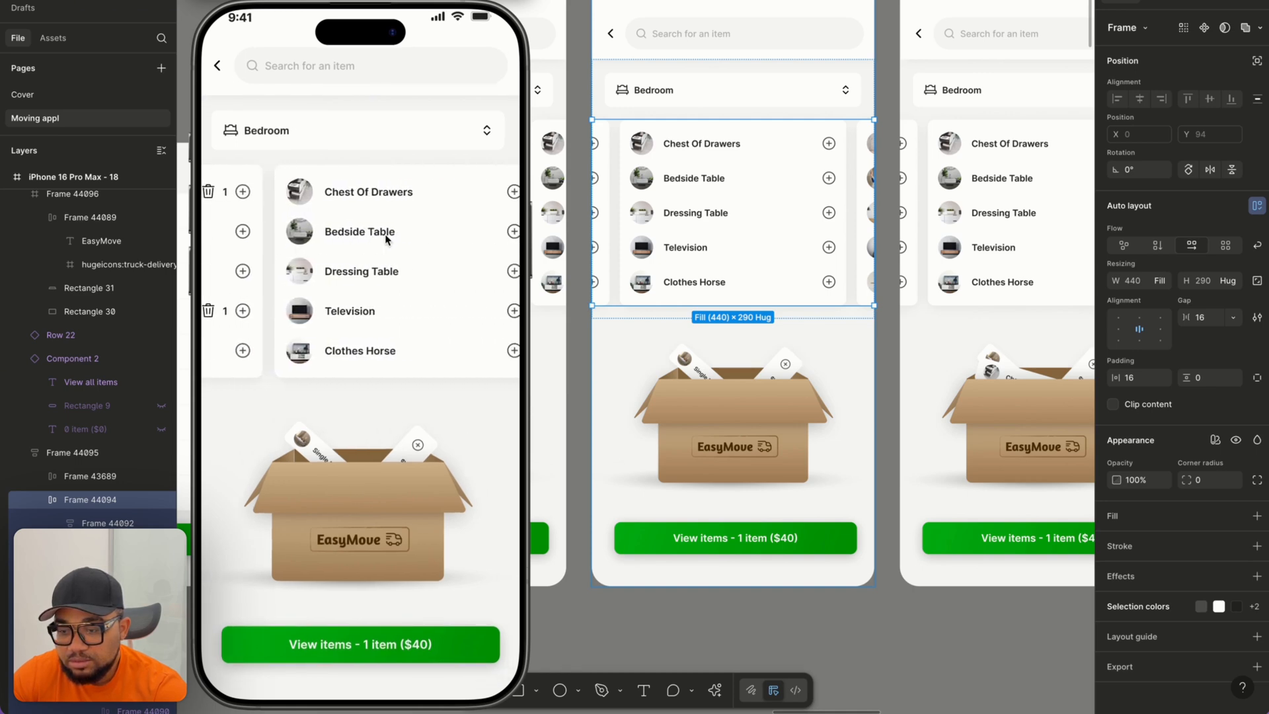
scroll(387, 239, right, 2)
Test adding and removing Chest Of Drawers repeatedly in the prototype preview.
click(462, 192)
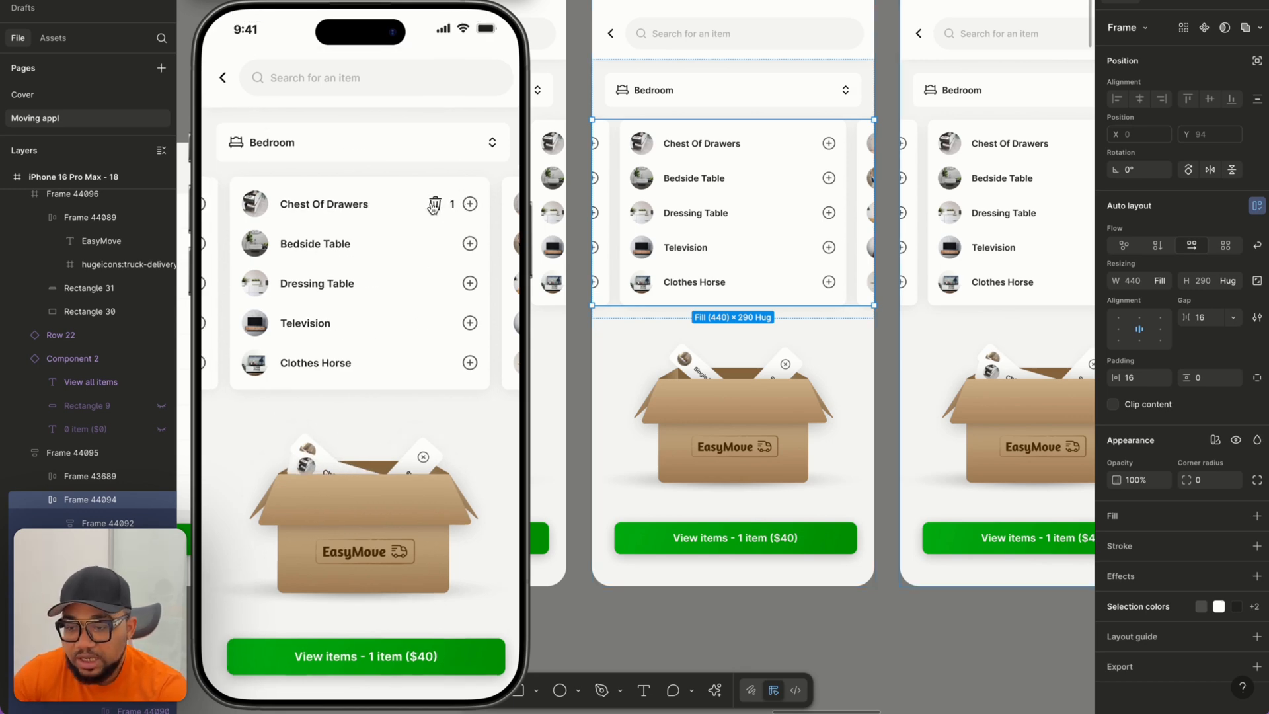
click(435, 206)
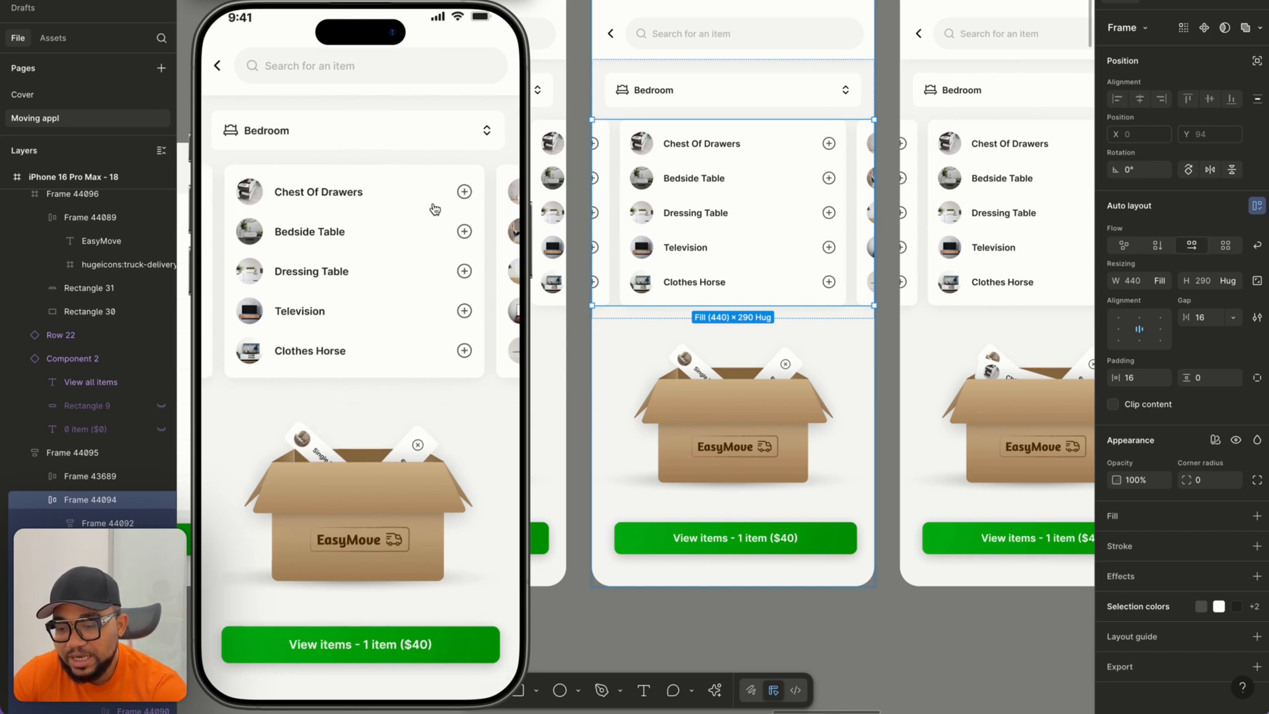
click(464, 192)
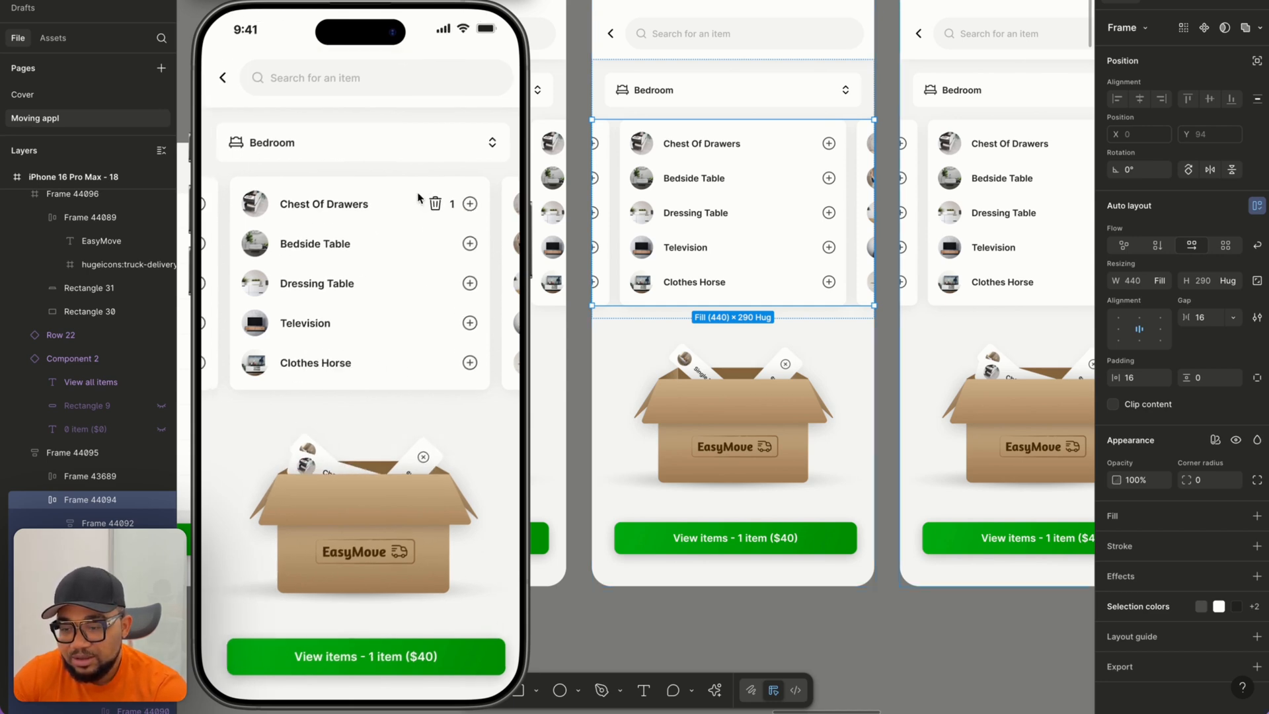
click(434, 204)
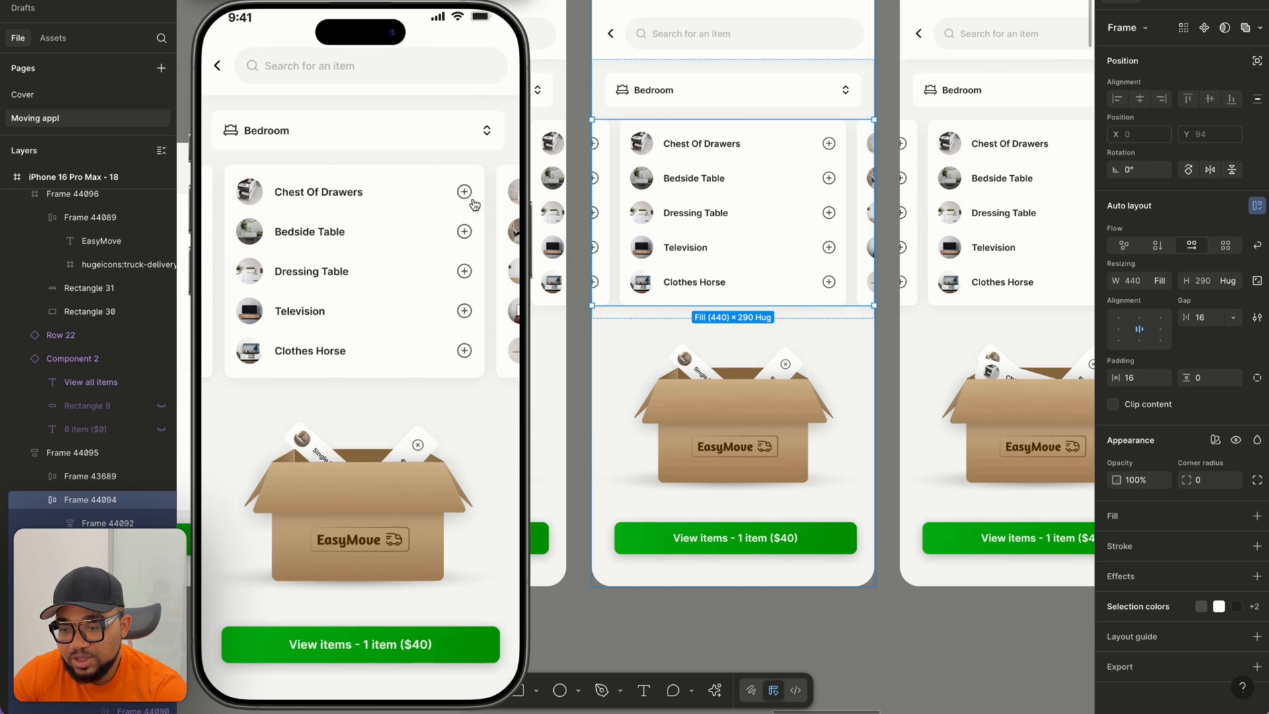
click(465, 192)
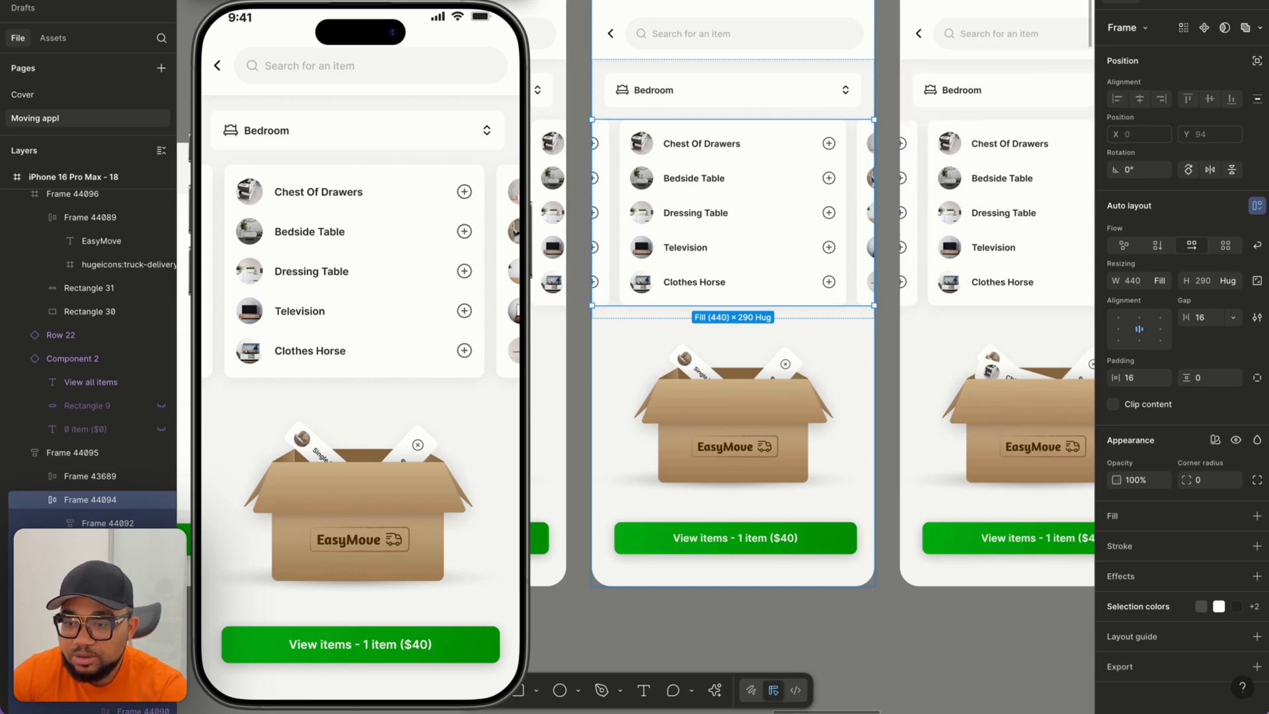
scroll(627, 93, down, 5)
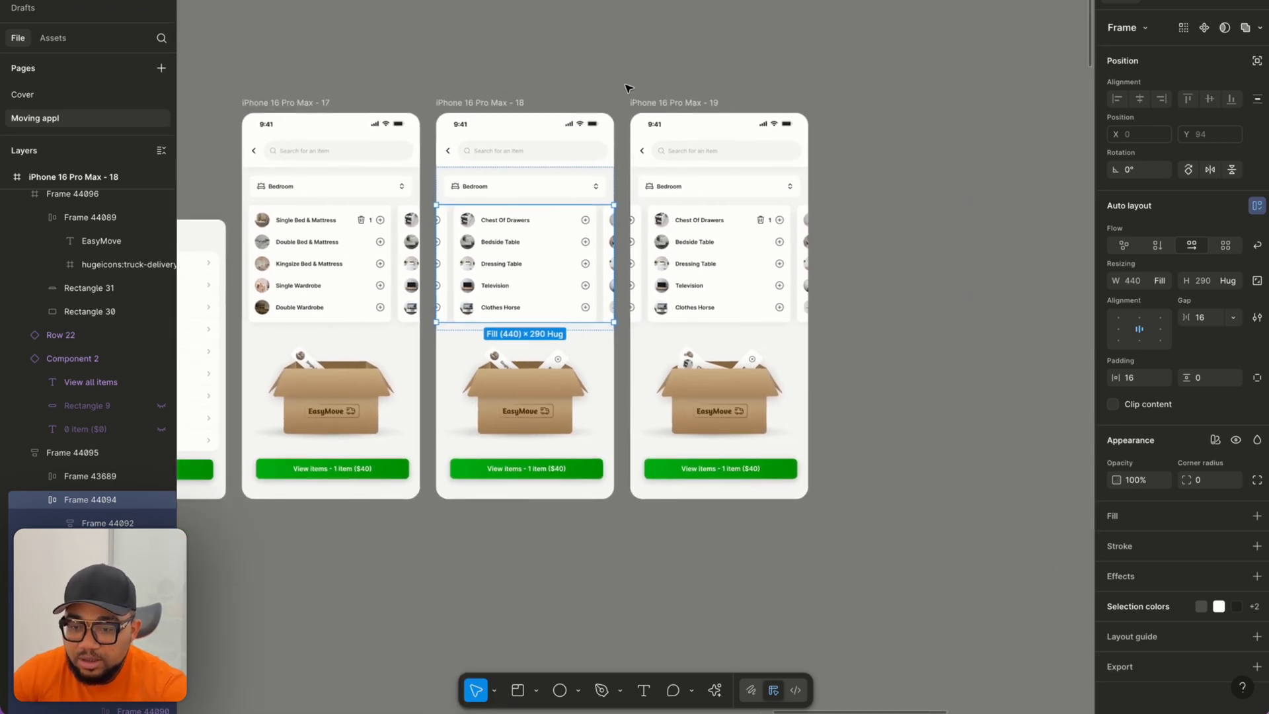
click(638, 65)
scroll(617, 150, up, 5)
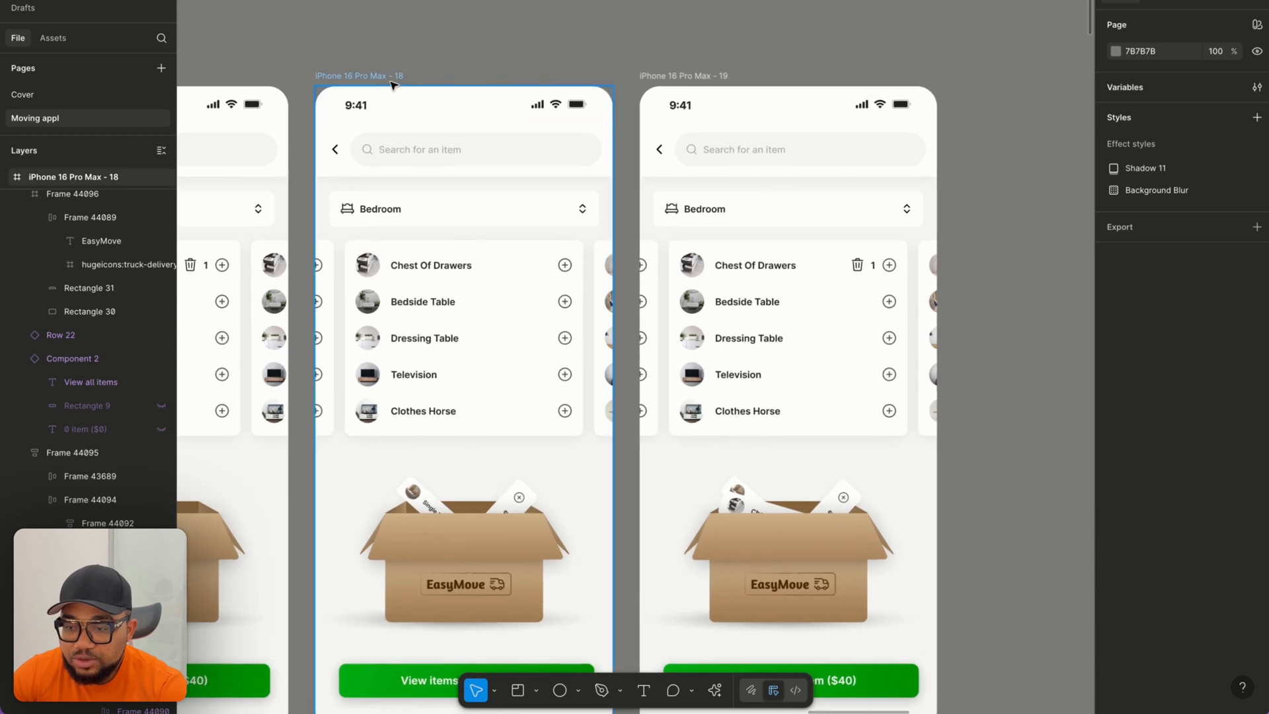
click(394, 82)
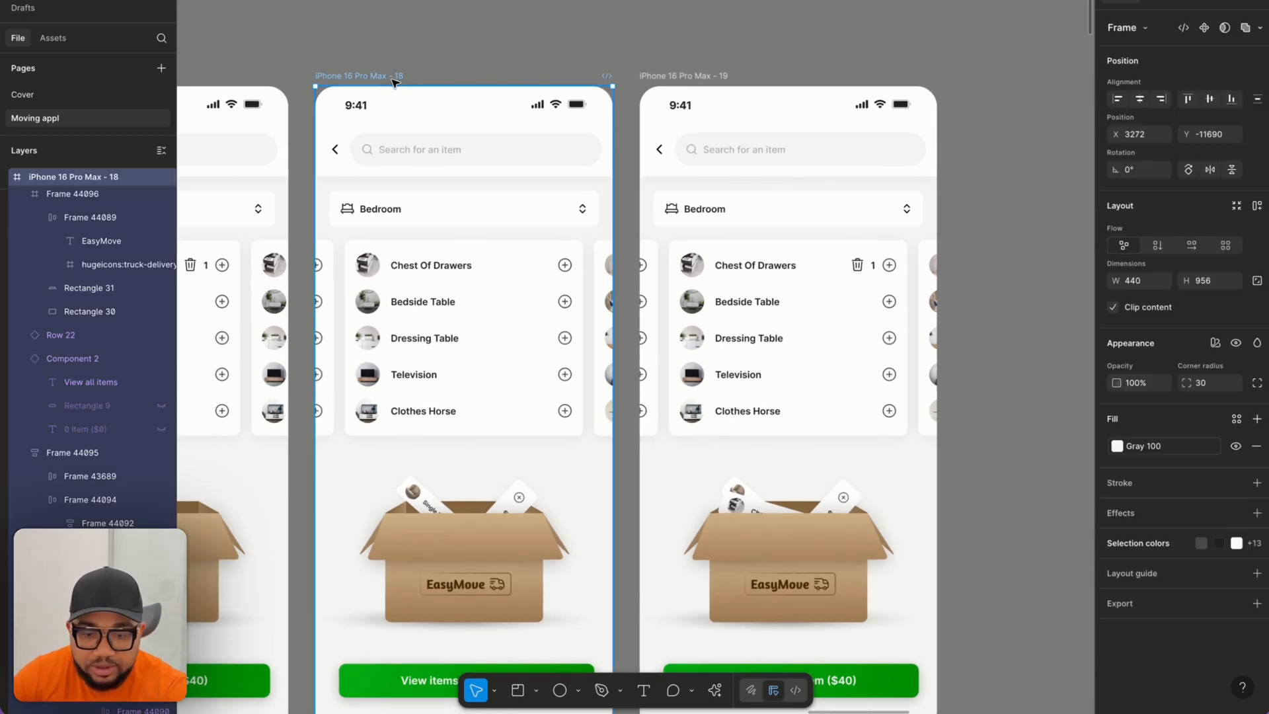
click(1005, 104)
scroll(1005, 105, right, 8)
scroll(1005, 104, down, 3)
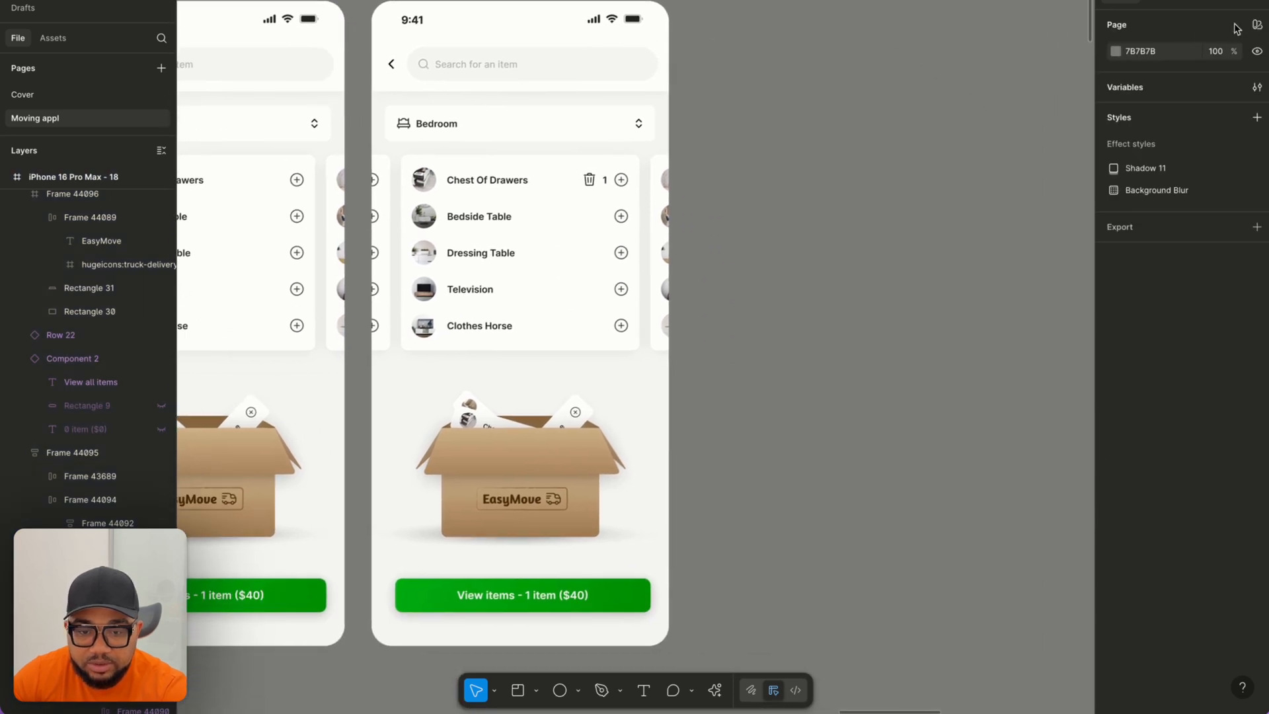
Look through the device presets in the prototype settings without changing the chosen device.
click(1170, 2)
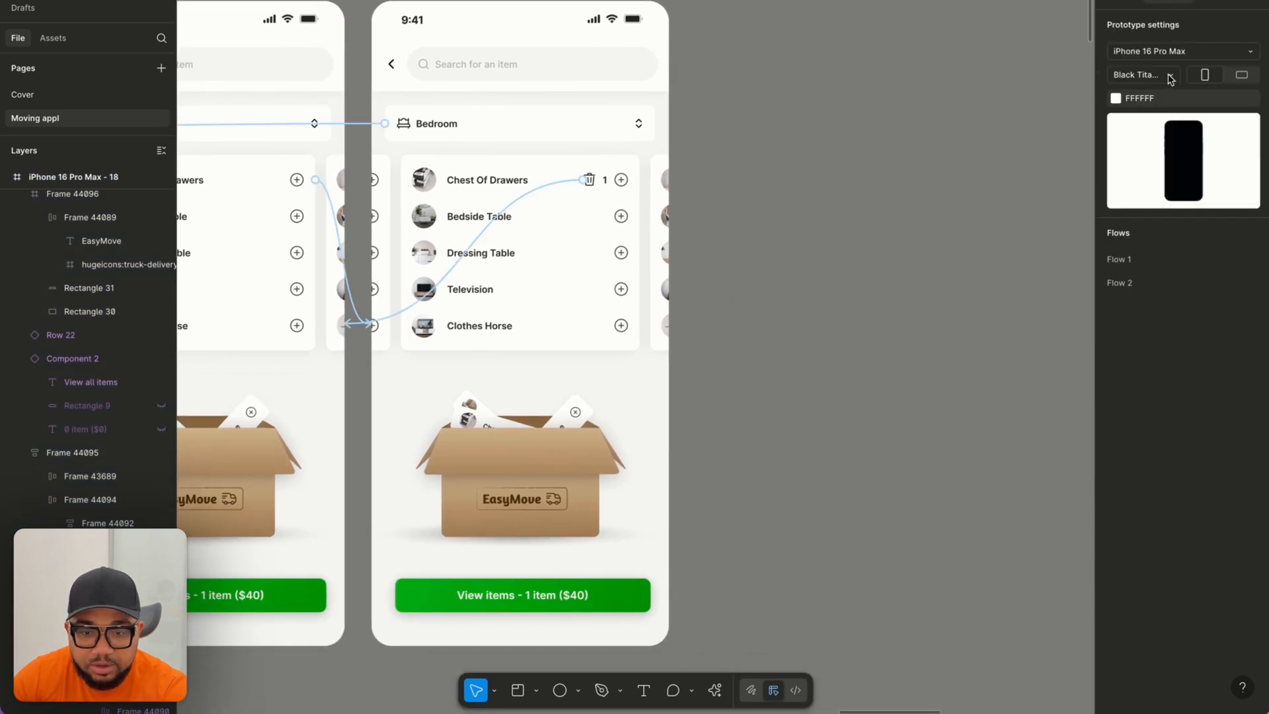
click(1169, 53)
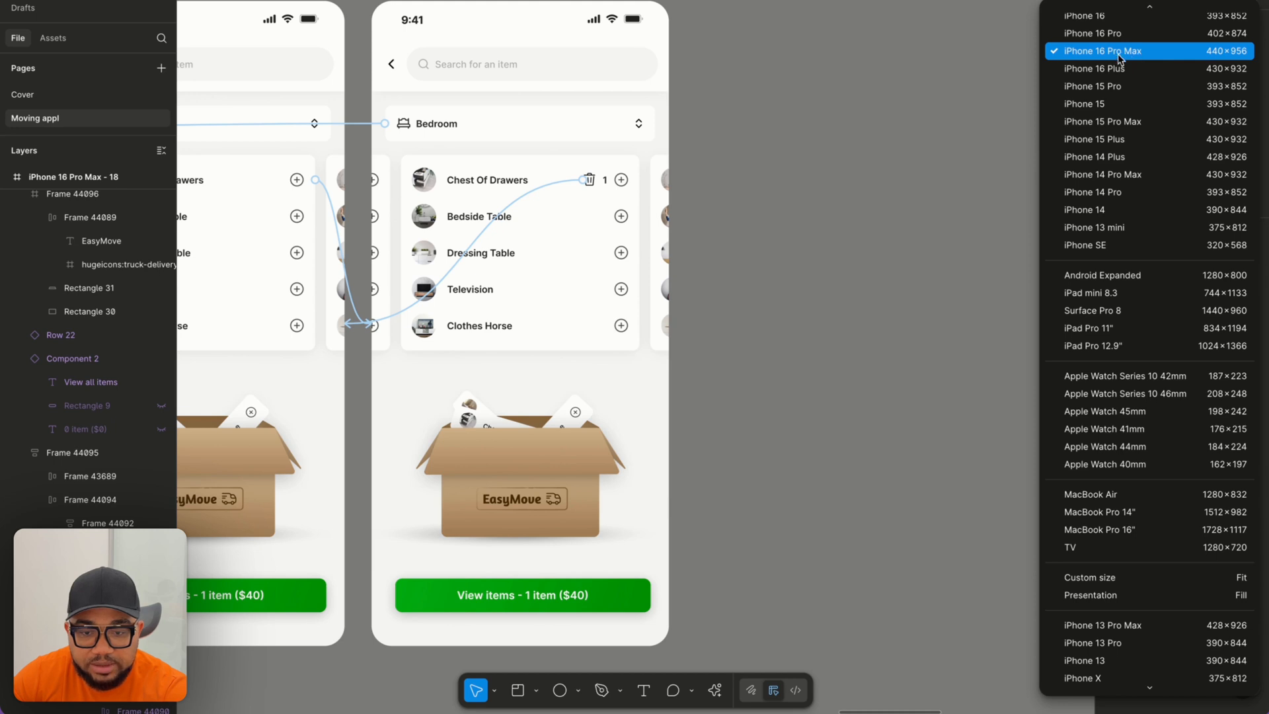
scroll(1108, 50, up, 3)
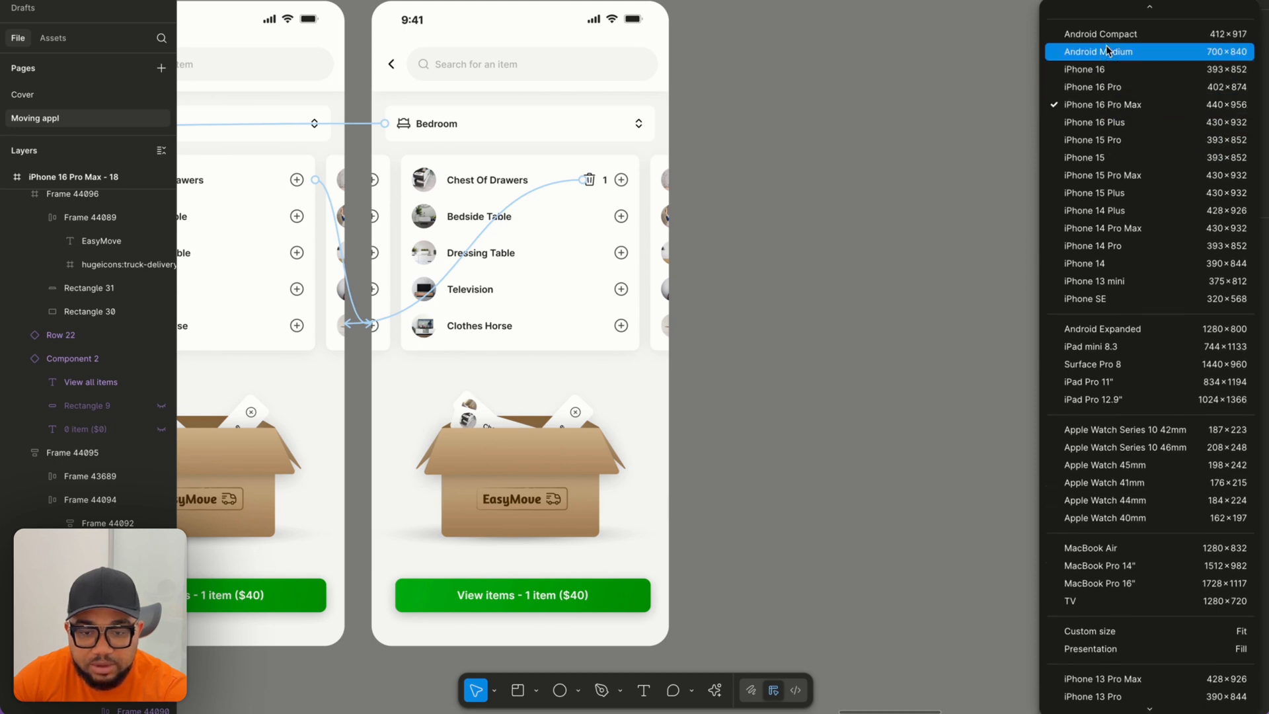
scroll(1108, 51, up, 1)
click(958, 73)
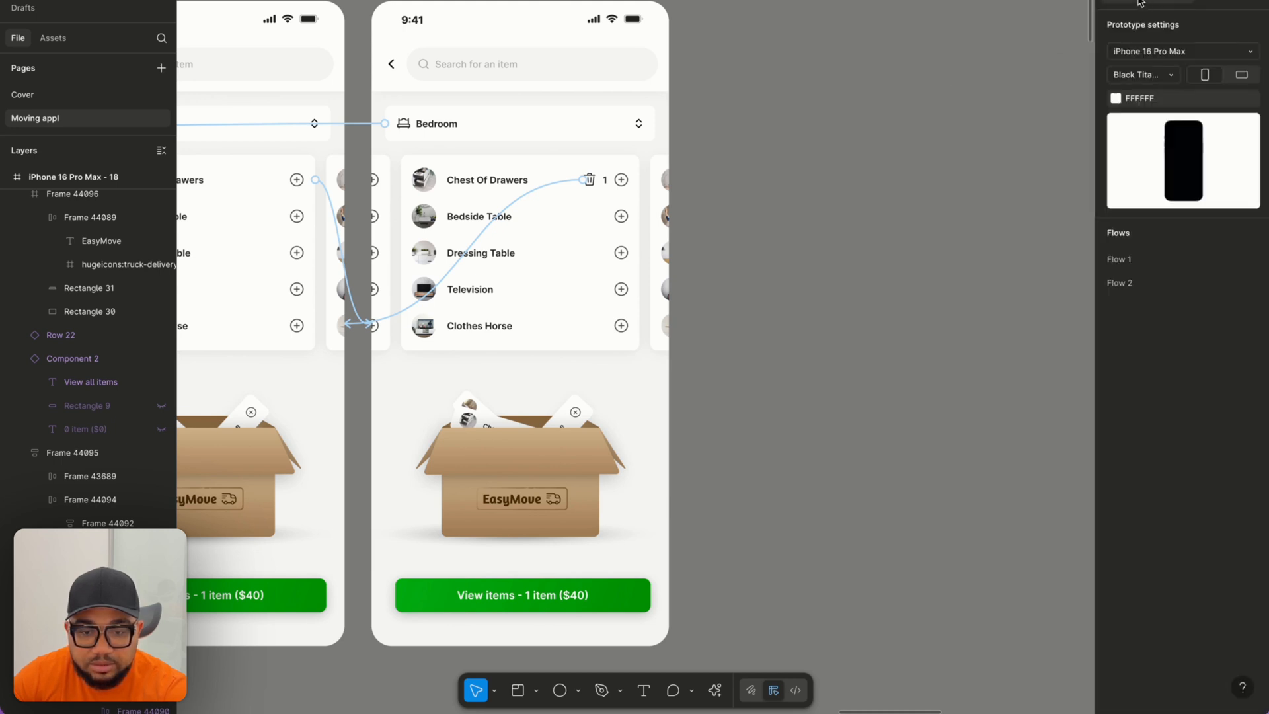
click(1118, 3)
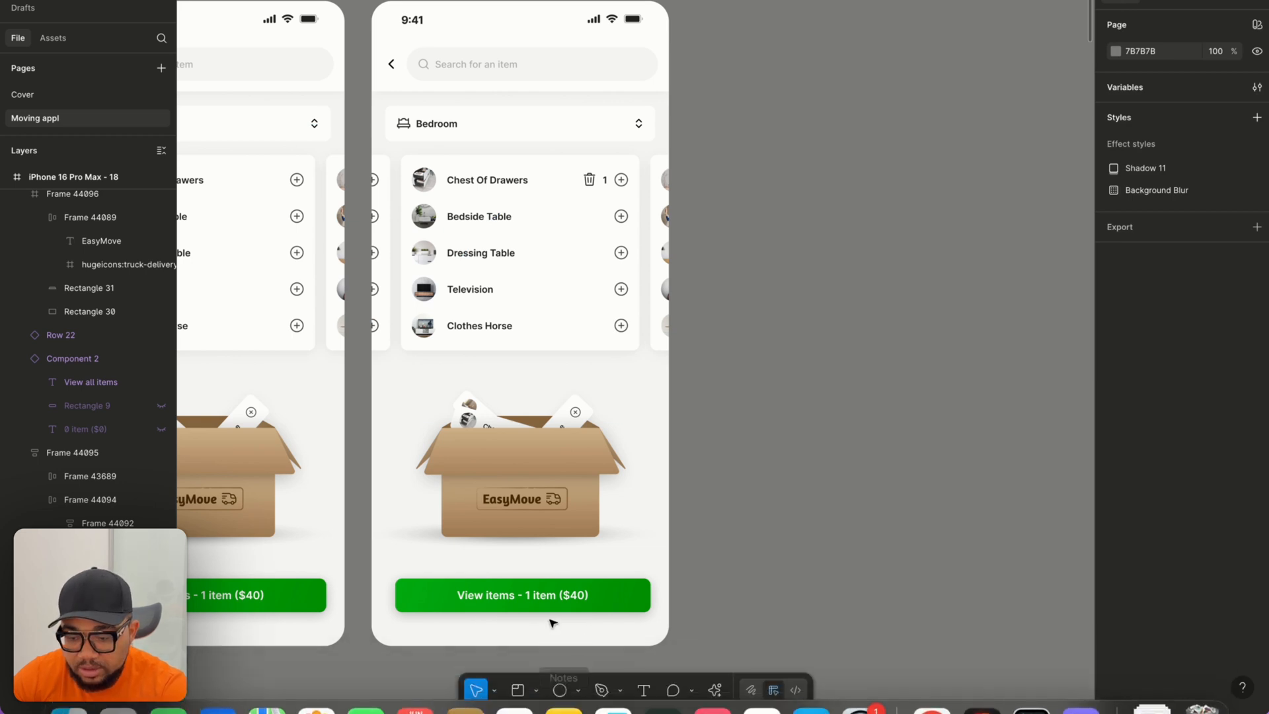
click(535, 689)
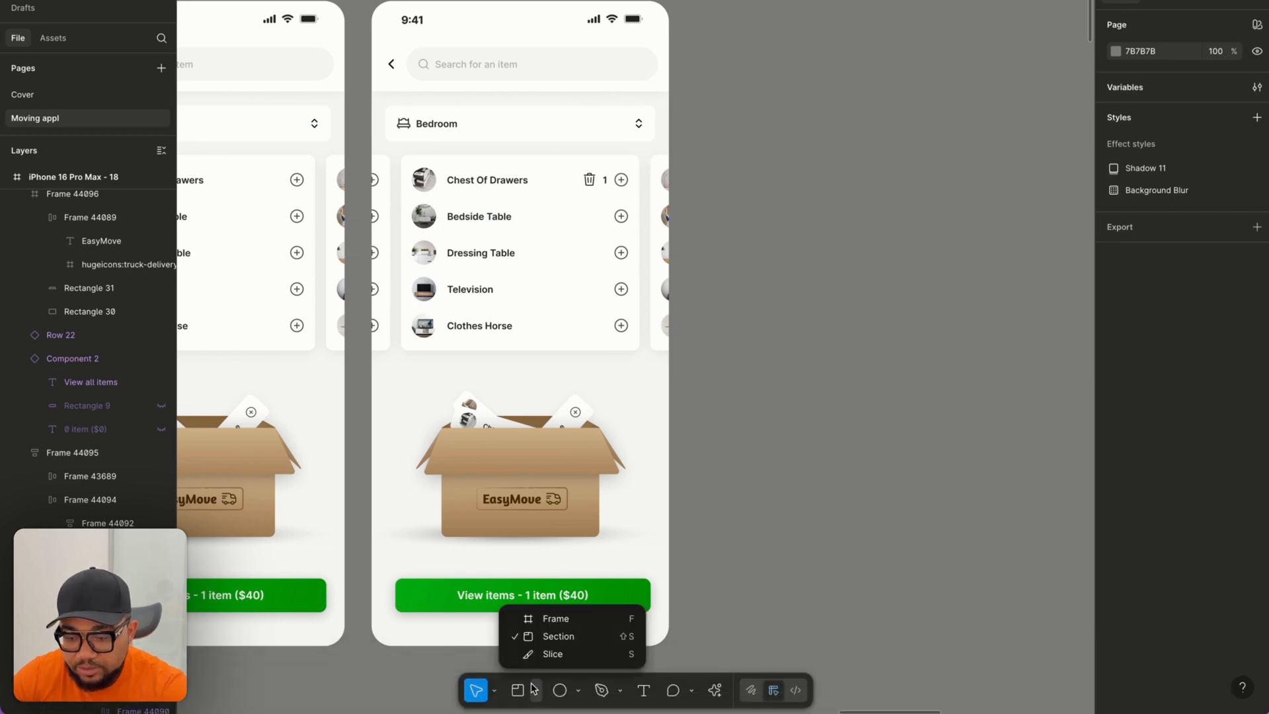
click(536, 620)
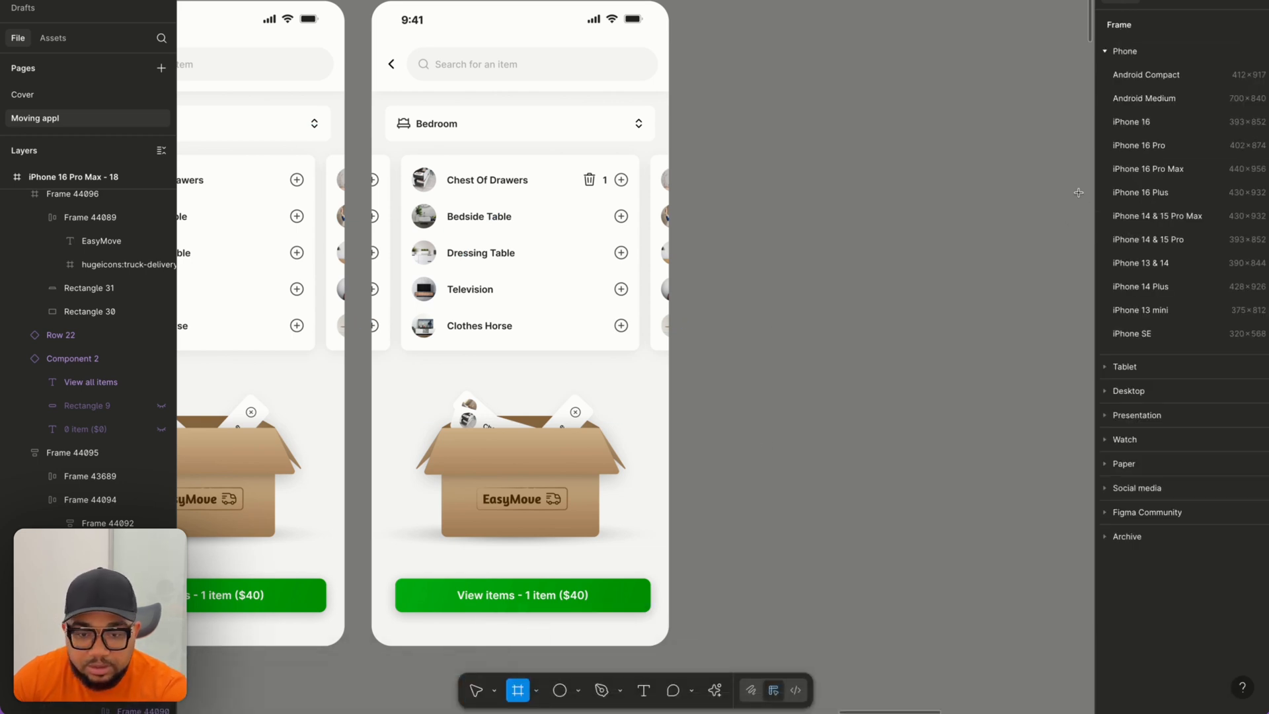
click(1123, 173)
drag(754, 289, 753, 285)
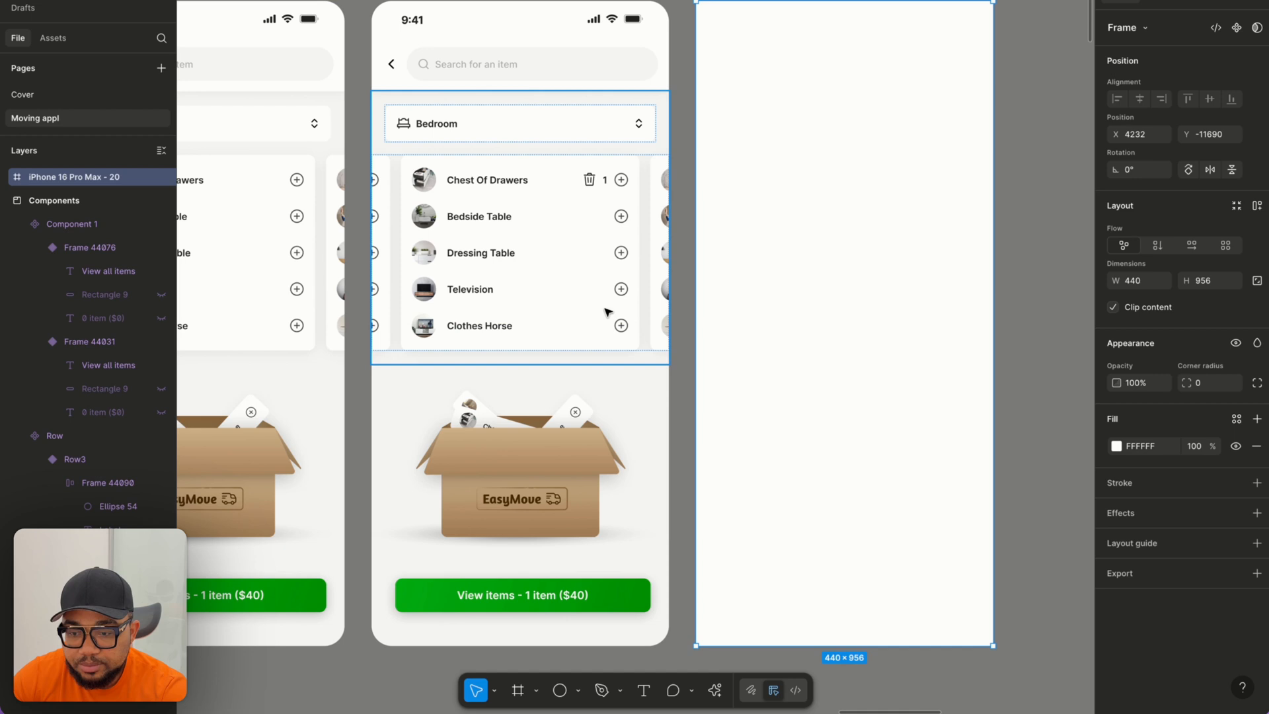
click(438, 1)
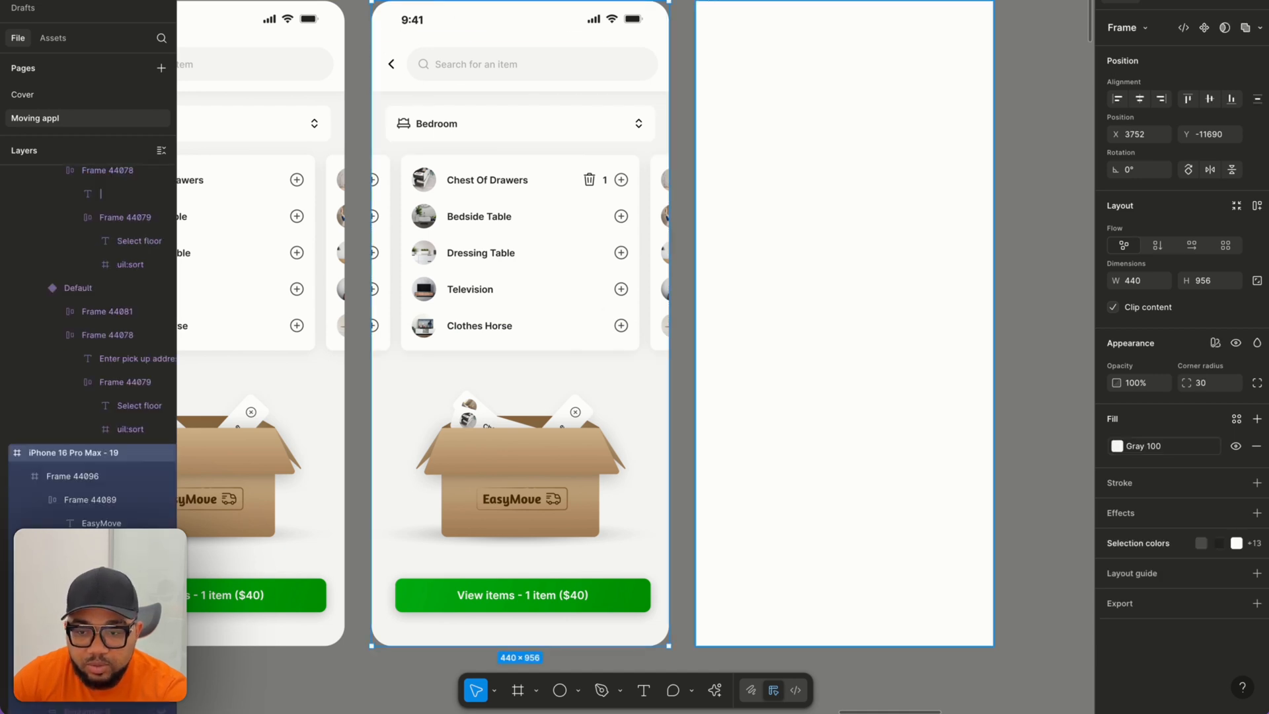
click(724, 2)
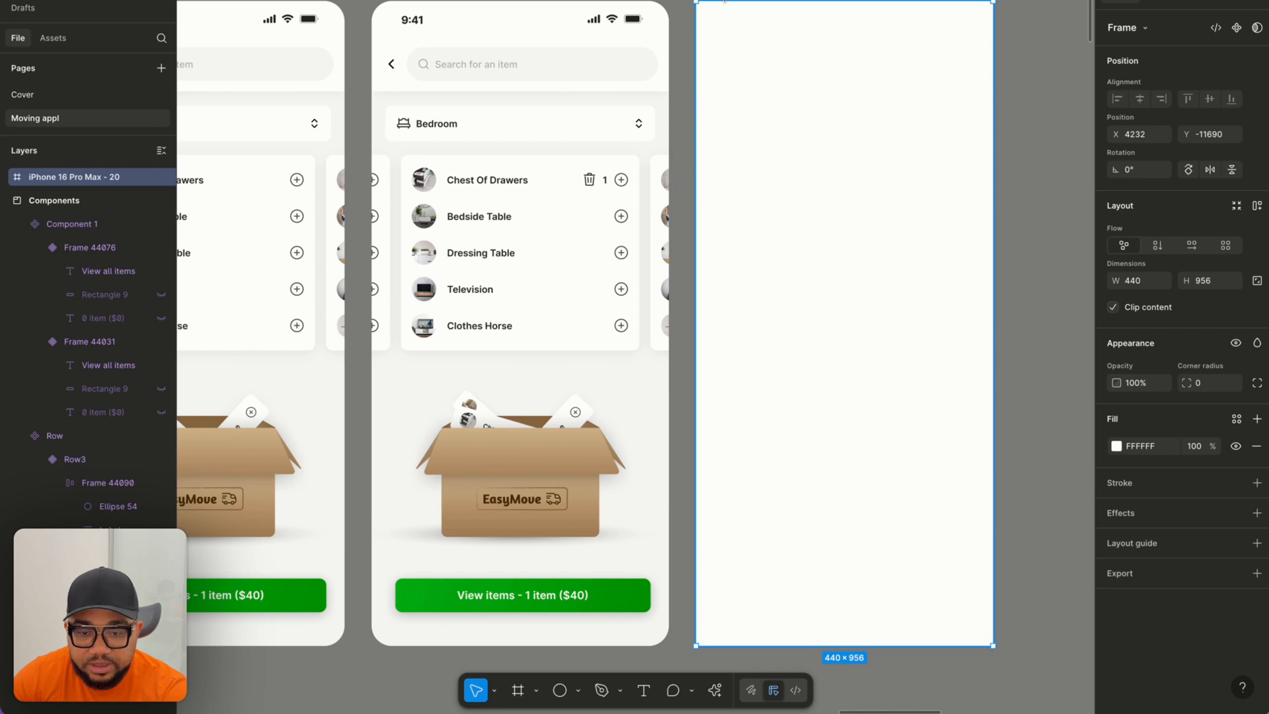
key(Delete)
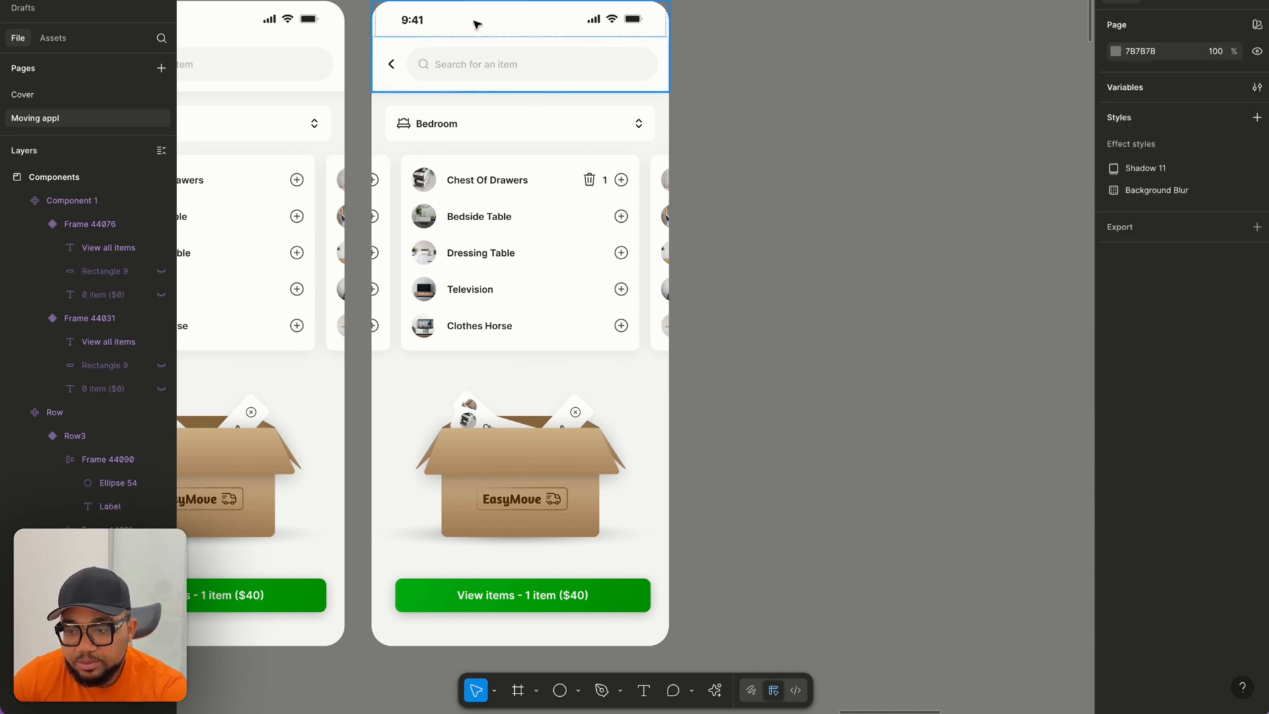
Duplicate the iPhone 16 Pro Max - 19 screen beside the original.
click(434, 2)
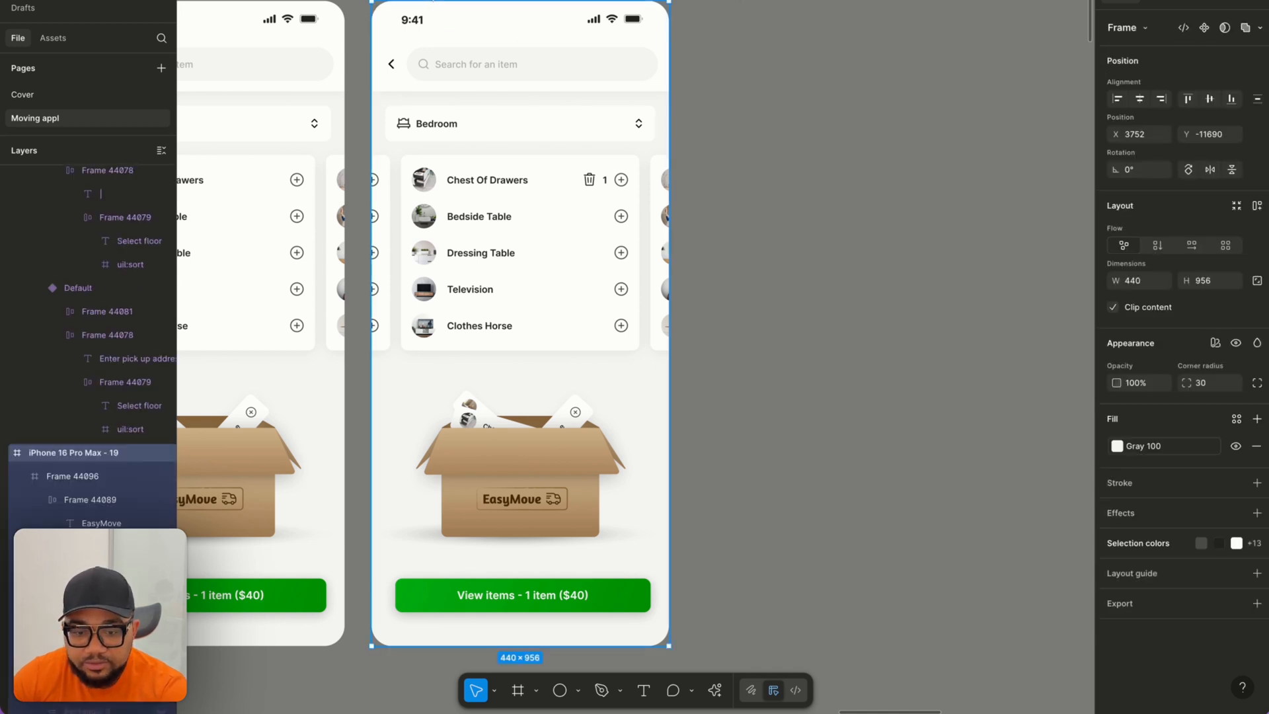
click(818, 196)
click(480, 220)
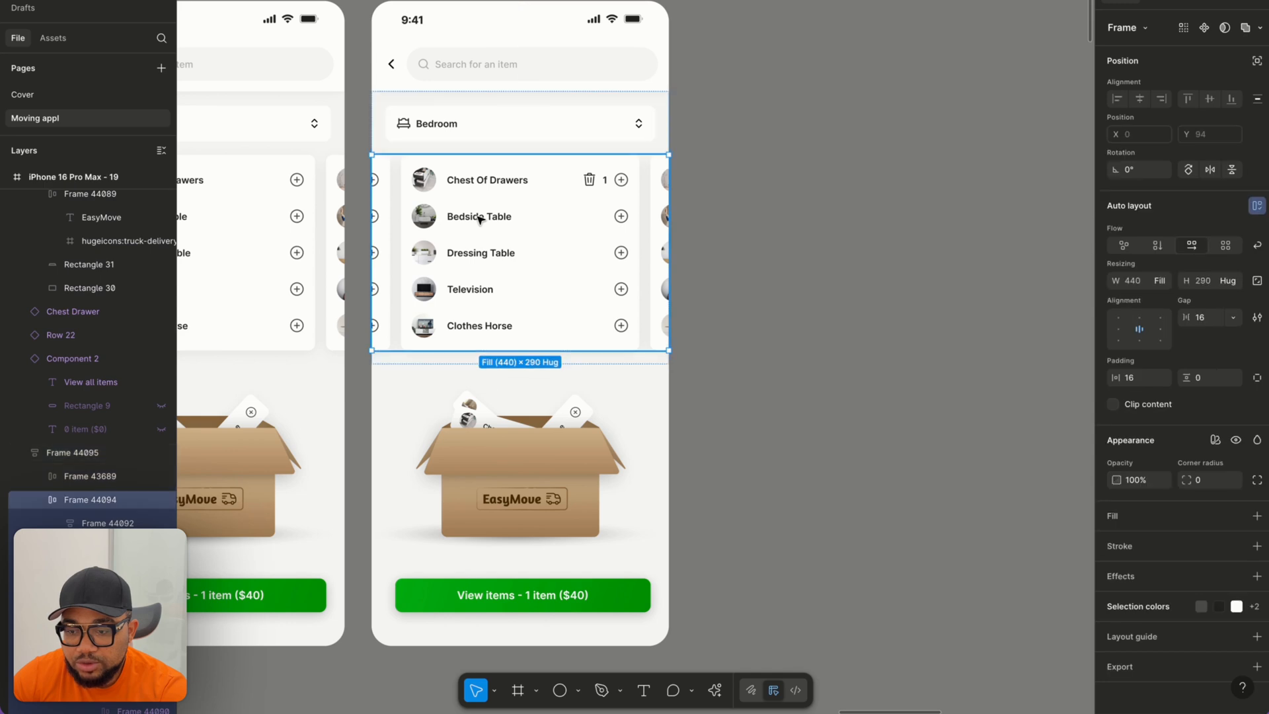
scroll(479, 220, left, 3)
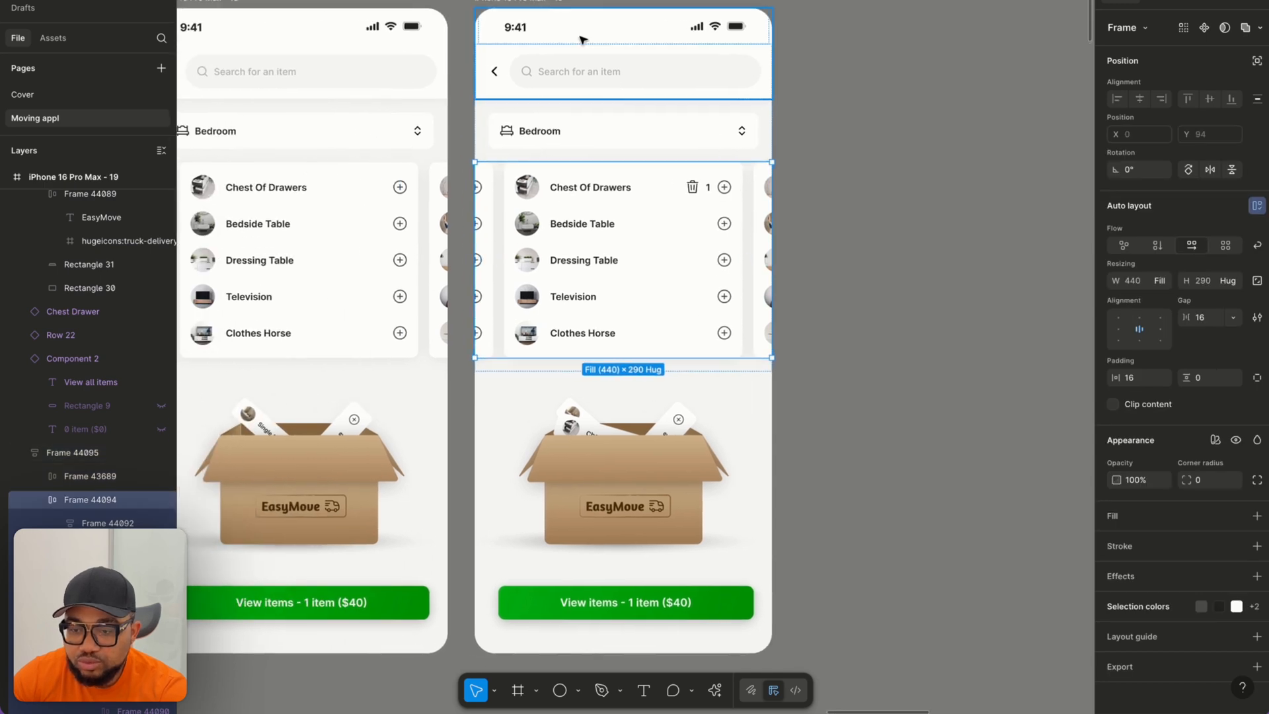
click(497, 5)
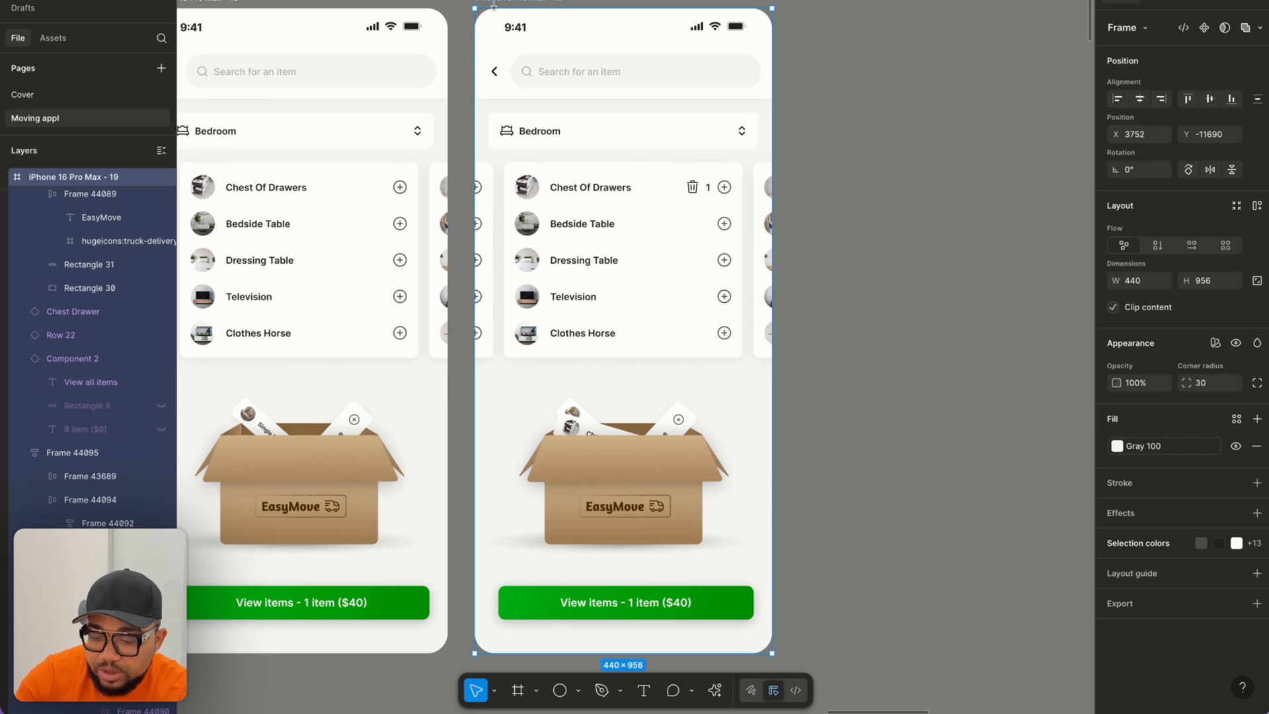
key(ctrl+d)
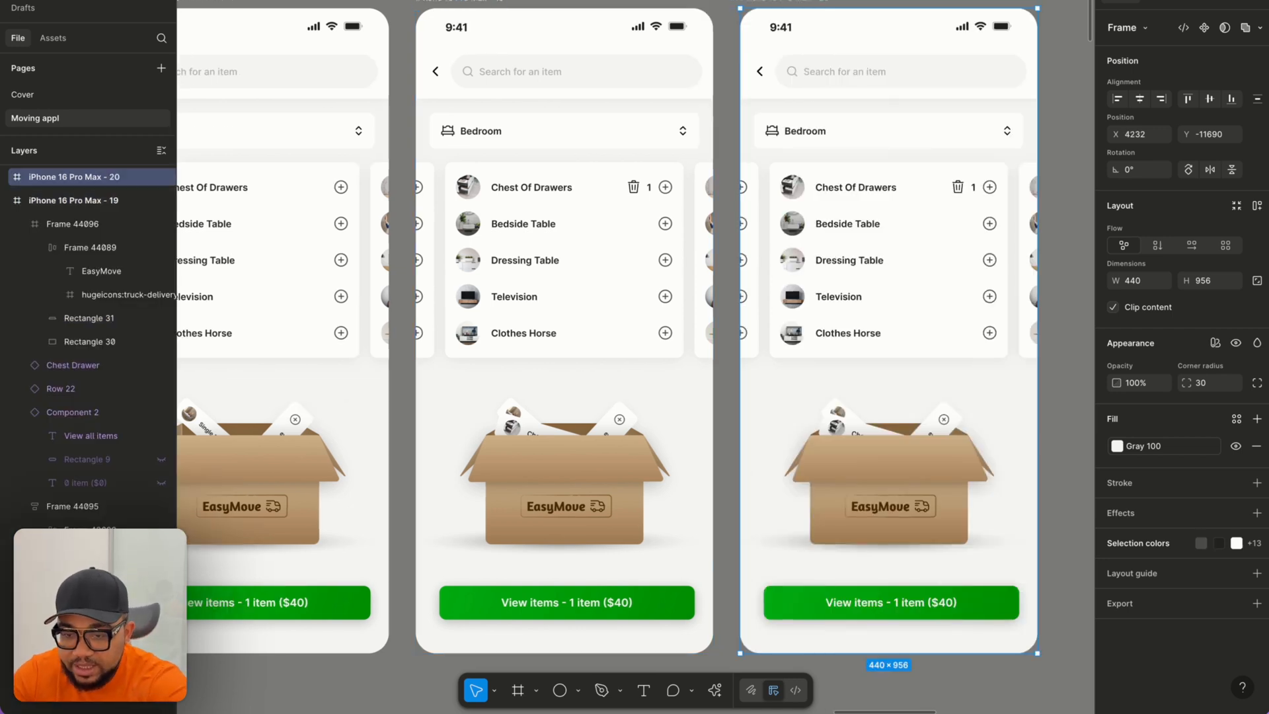
Set the Chest Of Drawers quantity to 2 in iPhone 16 Pro Max - 20.
click(980, 194)
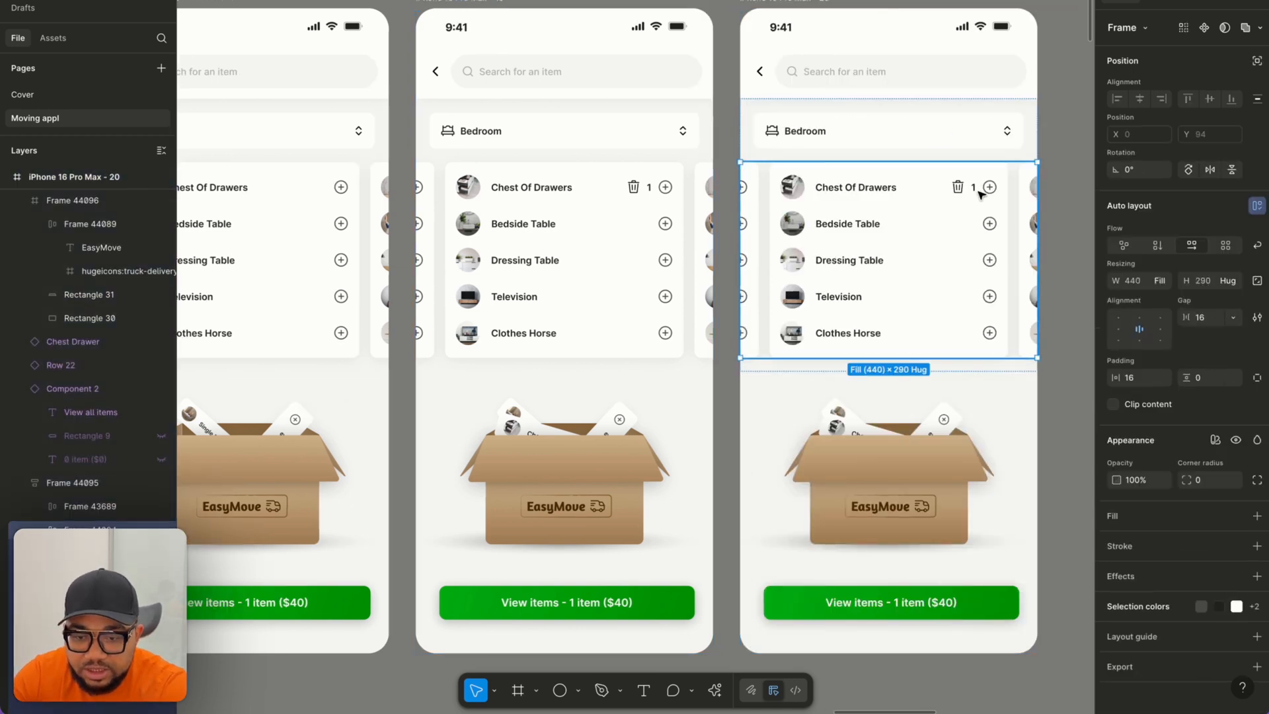
double_click(980, 194)
double_click(980, 194)
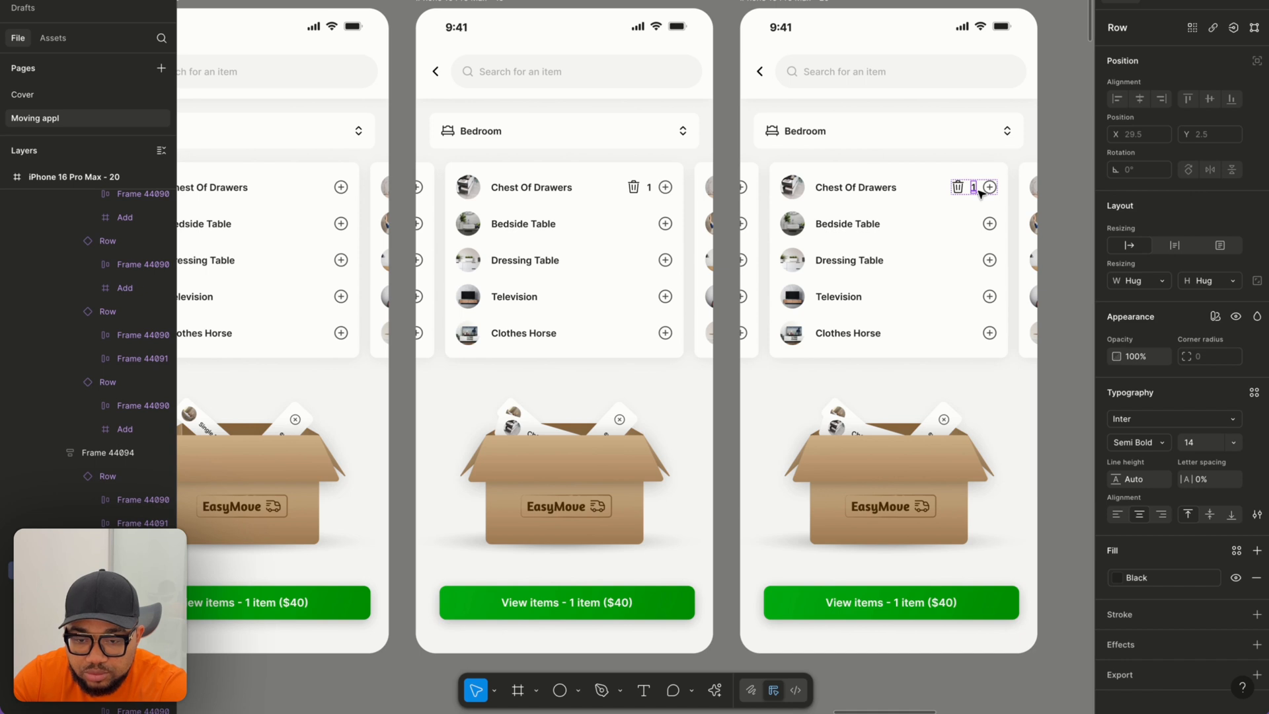
double_click(974, 188)
text(2)
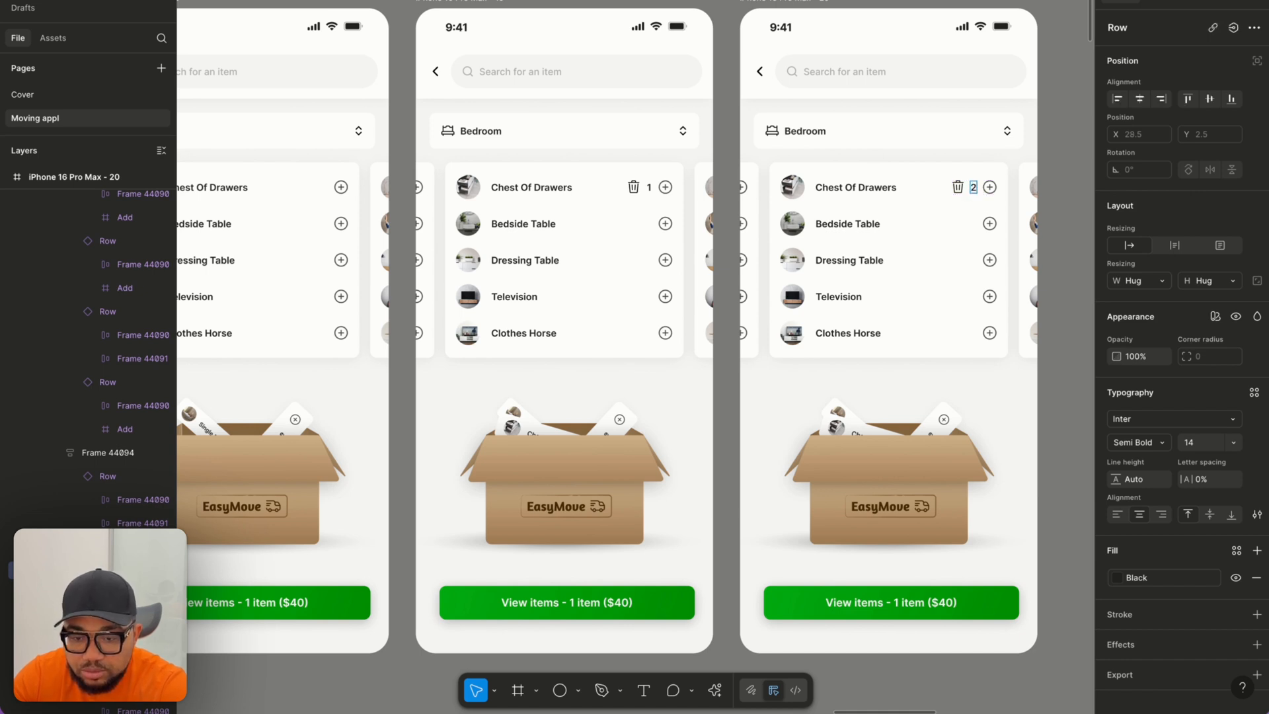
key(Escape)
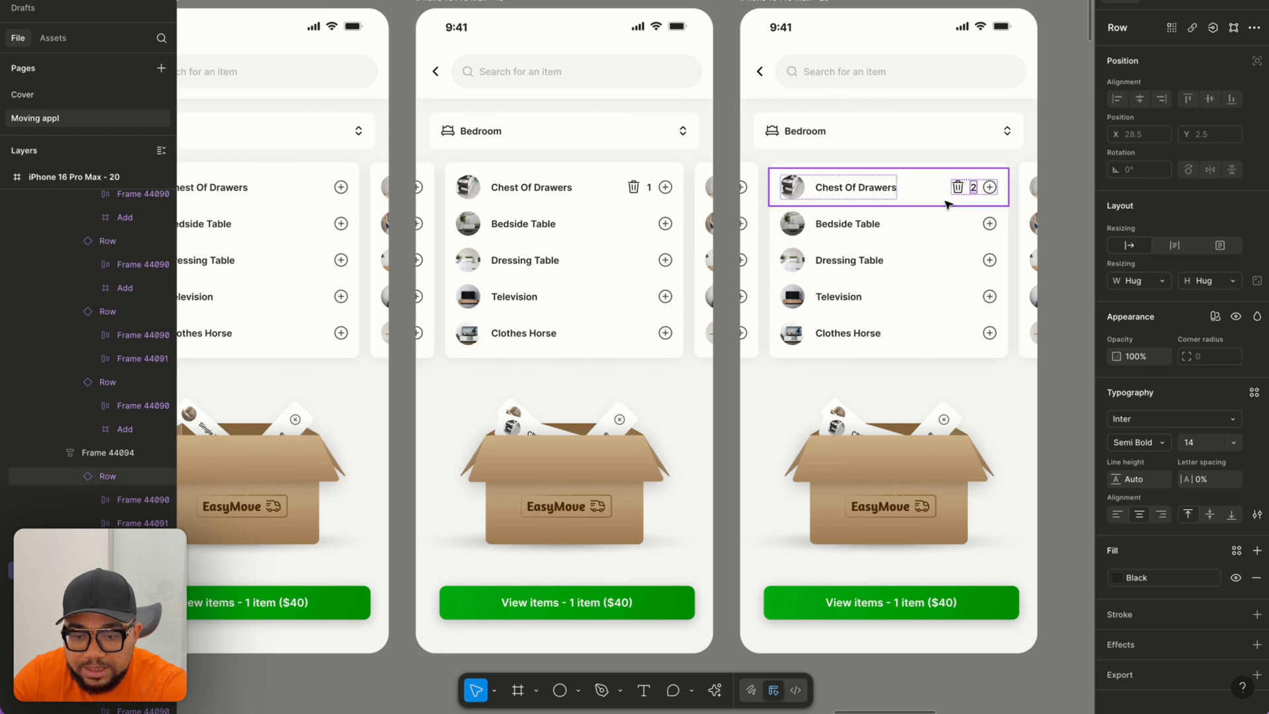
Switch the Chest Of Drawers row in iPhone 16 Pro Max - 20 to the Row3 variant.
key(Escape)
click(1232, 71)
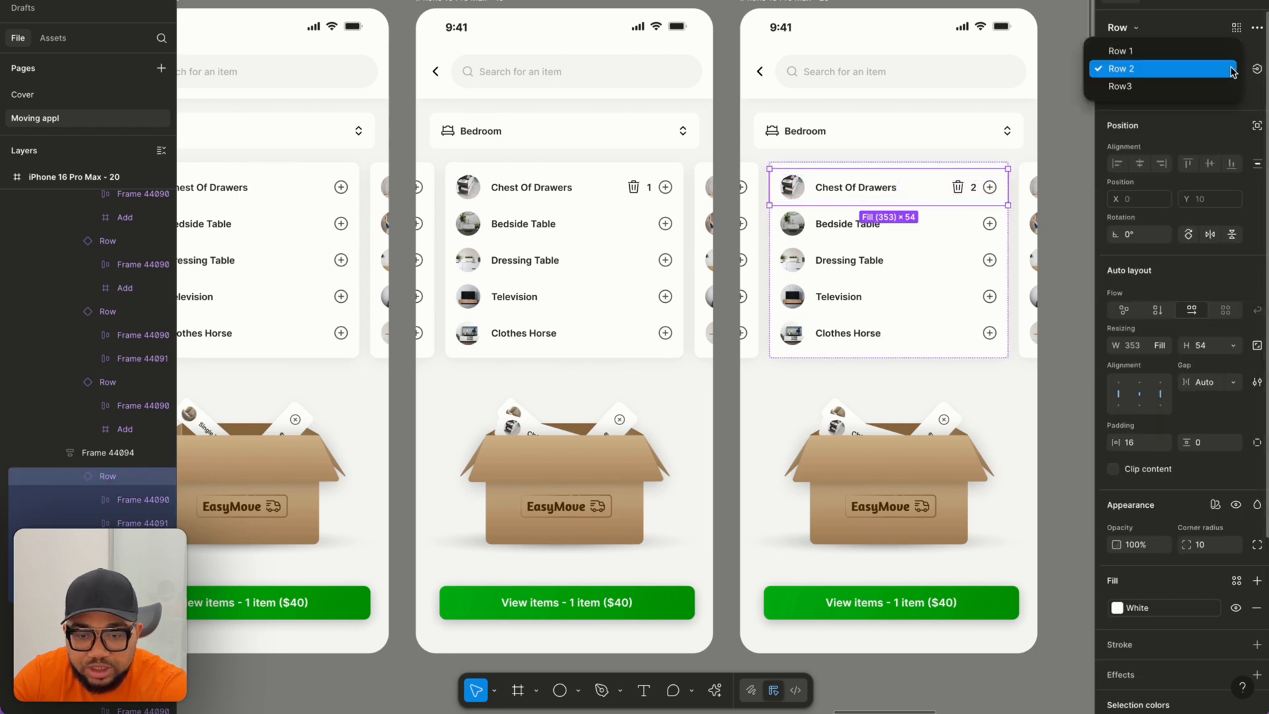
click(1192, 86)
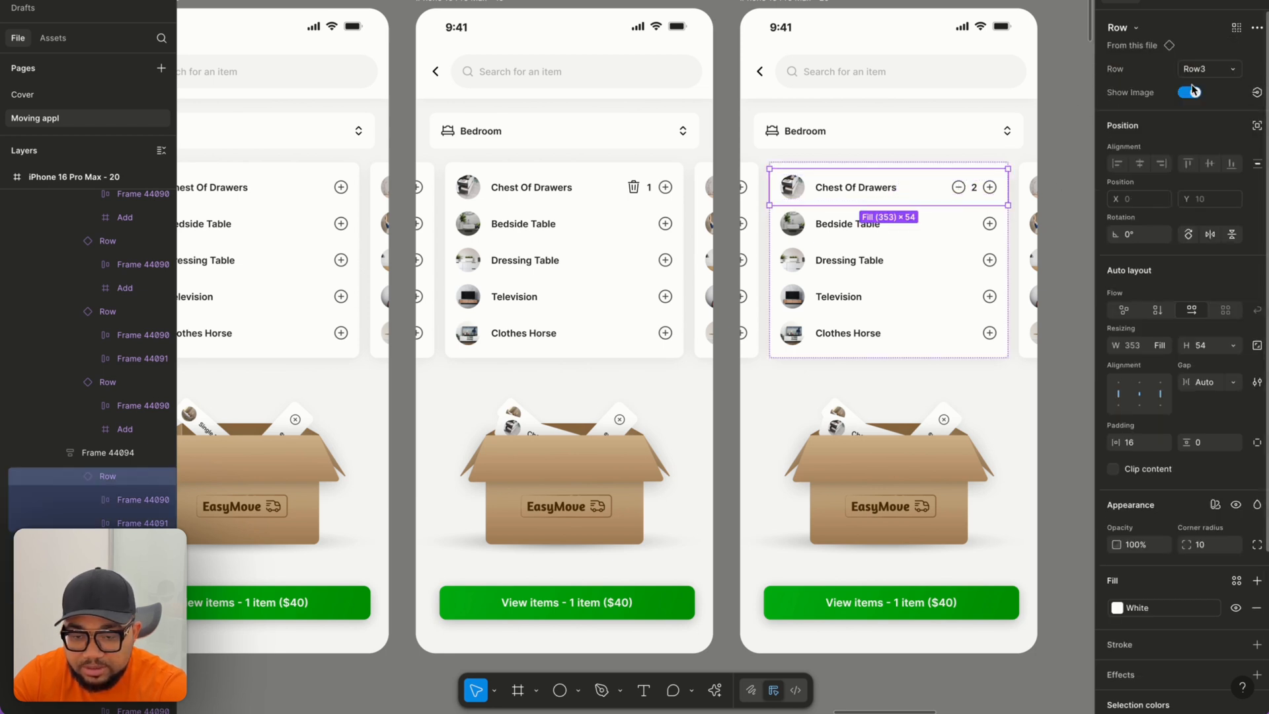
click(951, 4)
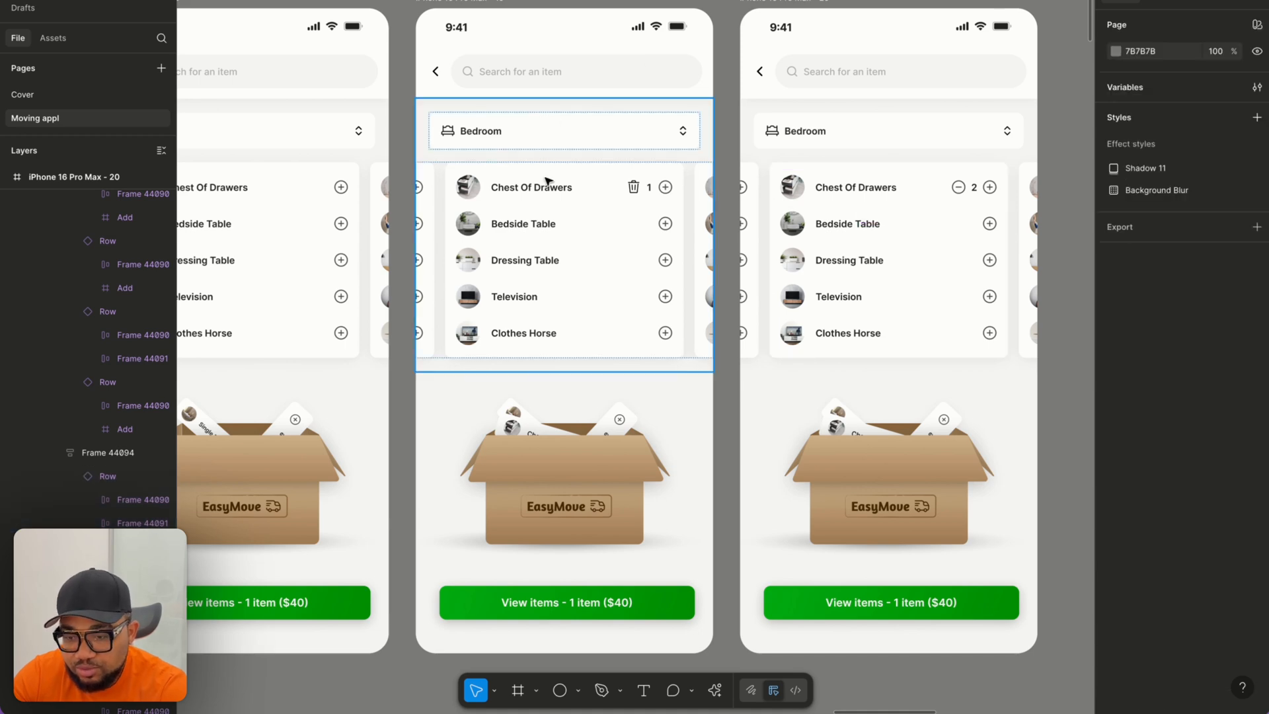
Link the plus icon of Chest Of Drawers in iPhone 16 Pro Max - 19 to iPhone 16 Pro Max - 20, navigating on tap with Smart animate.
click(561, 199)
click(561, 195)
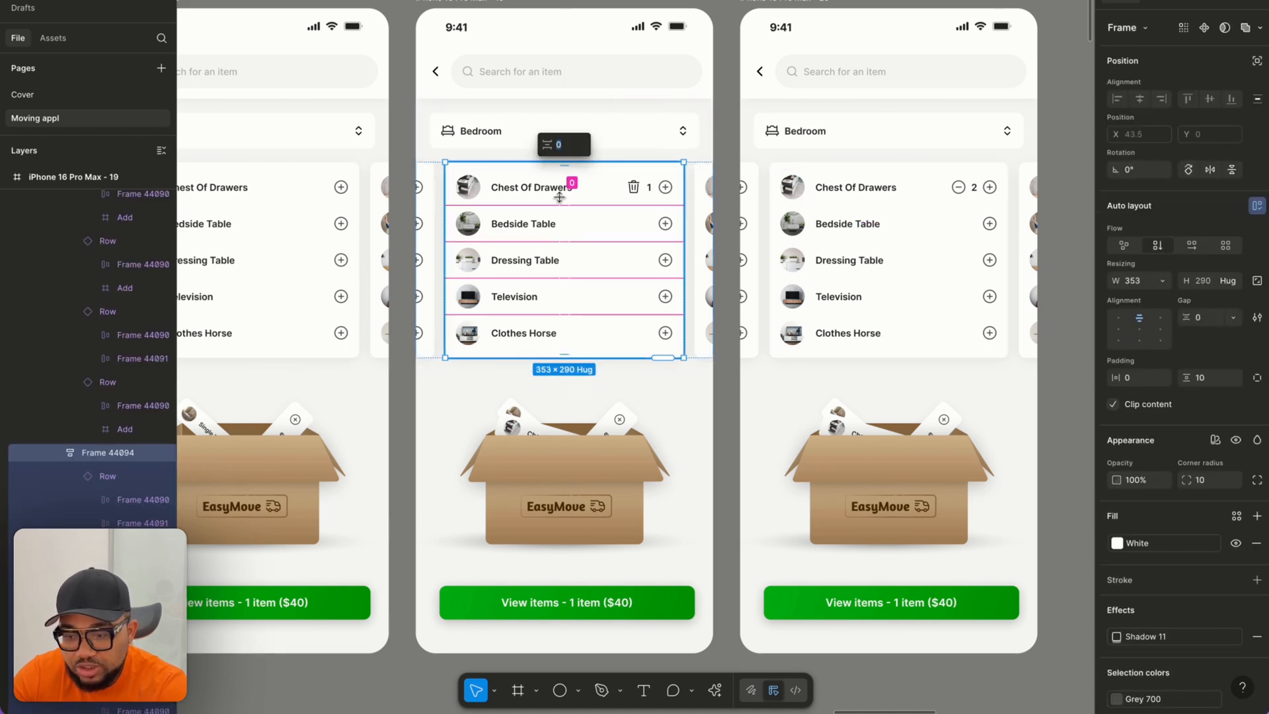
click(590, 194)
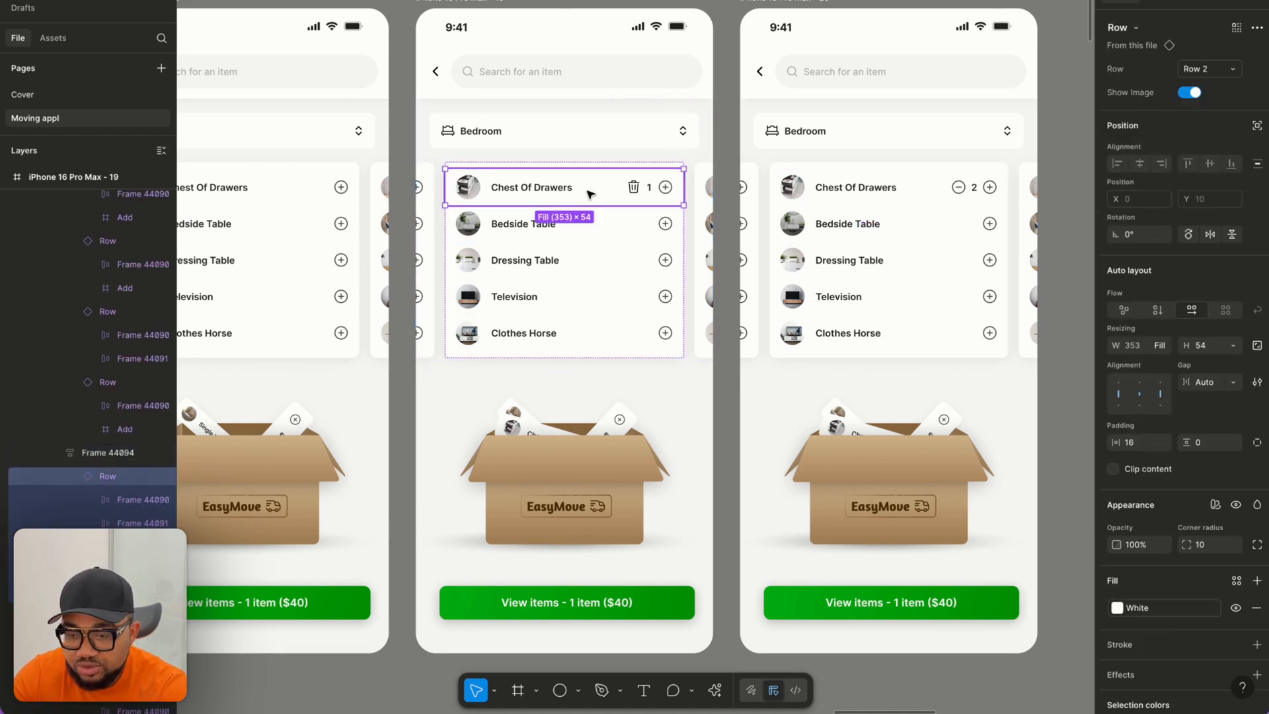
scroll(623, 177, down, 3)
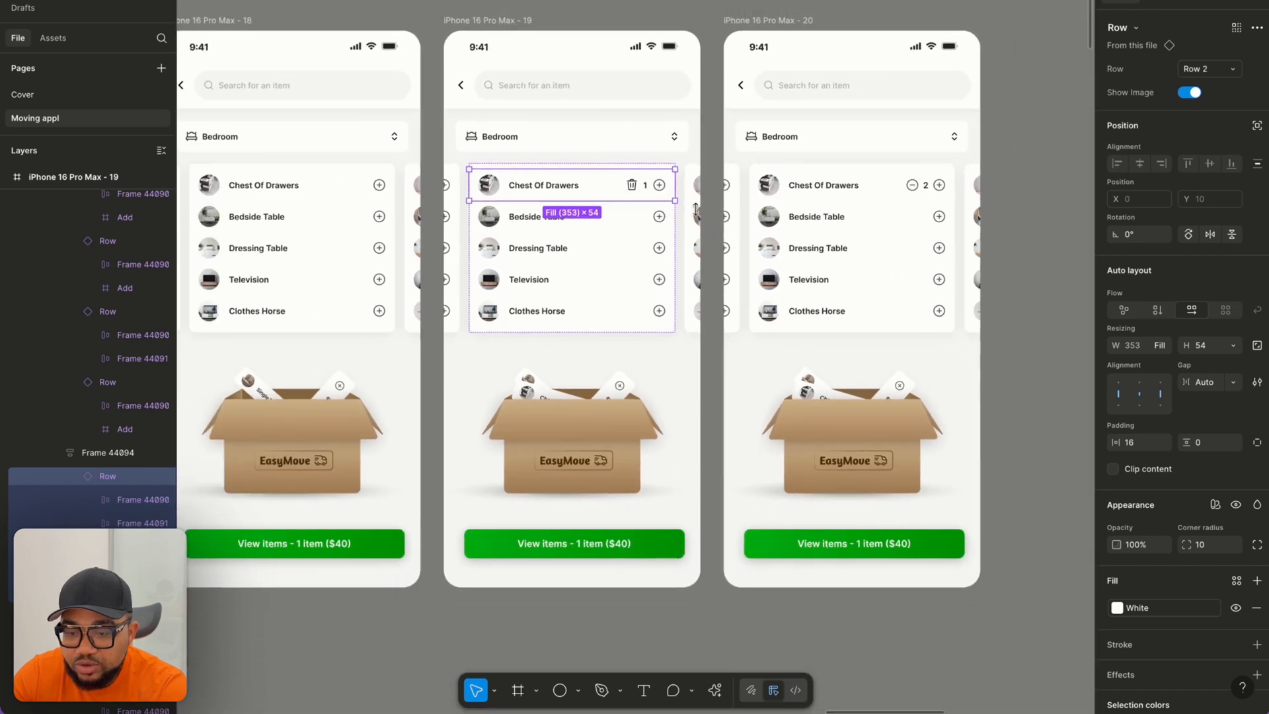
key(shift+e)
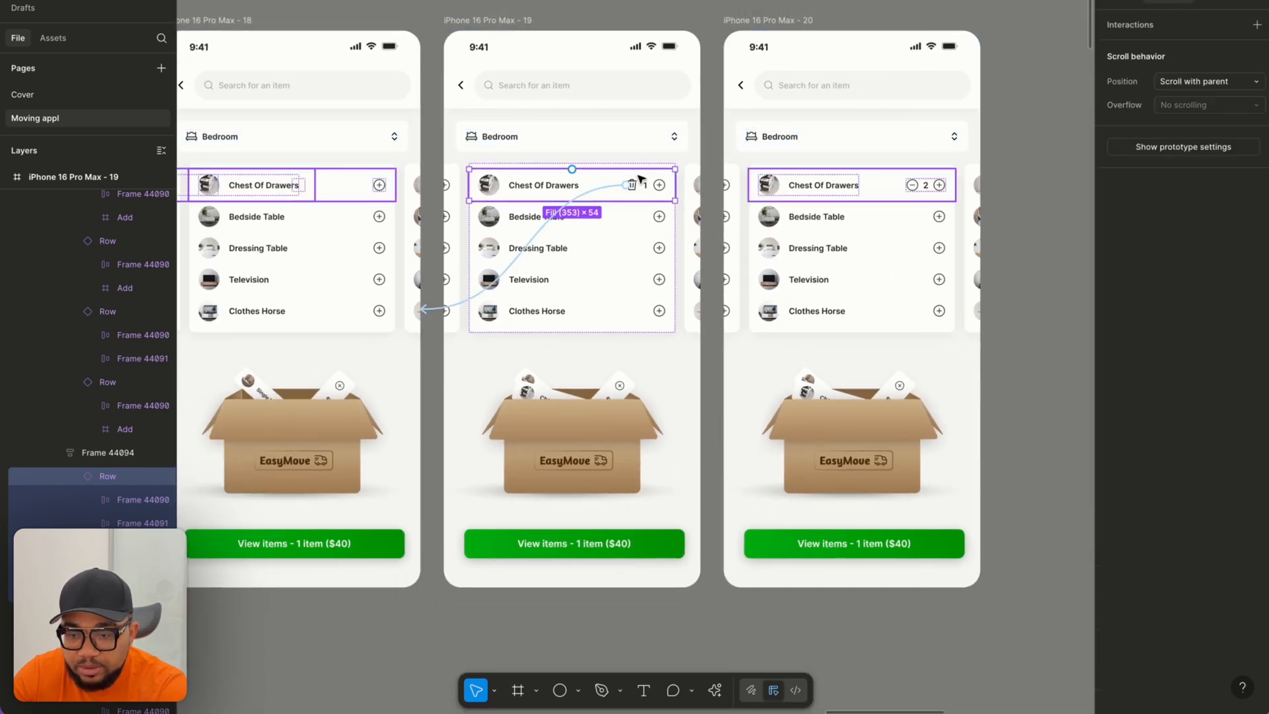
click(660, 192)
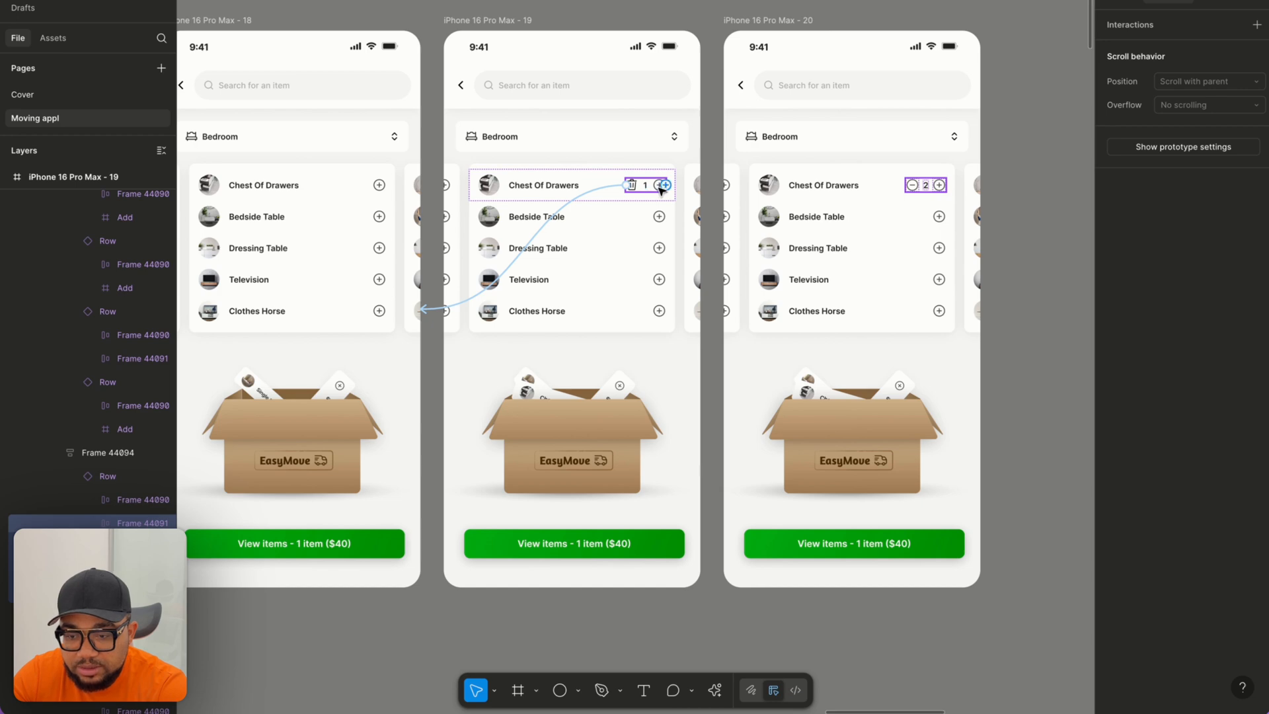
scroll(660, 189, up, 5)
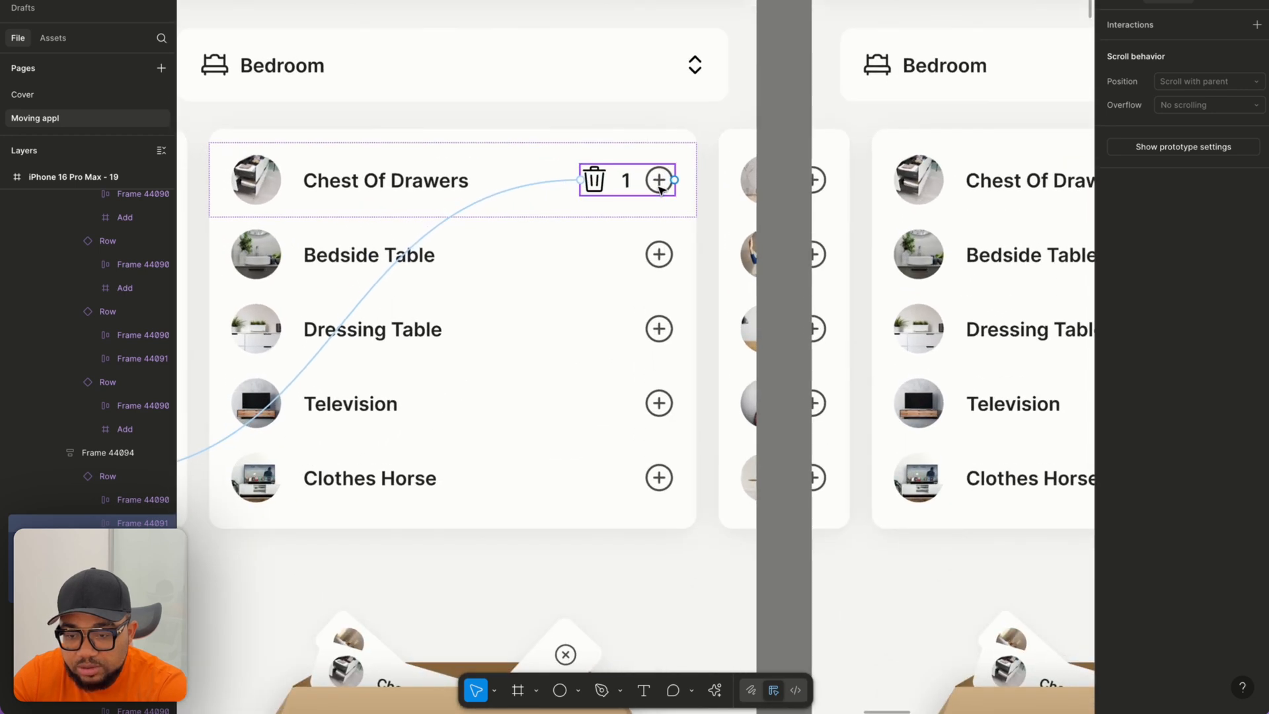
click(660, 190)
drag(658, 194, 759, 476)
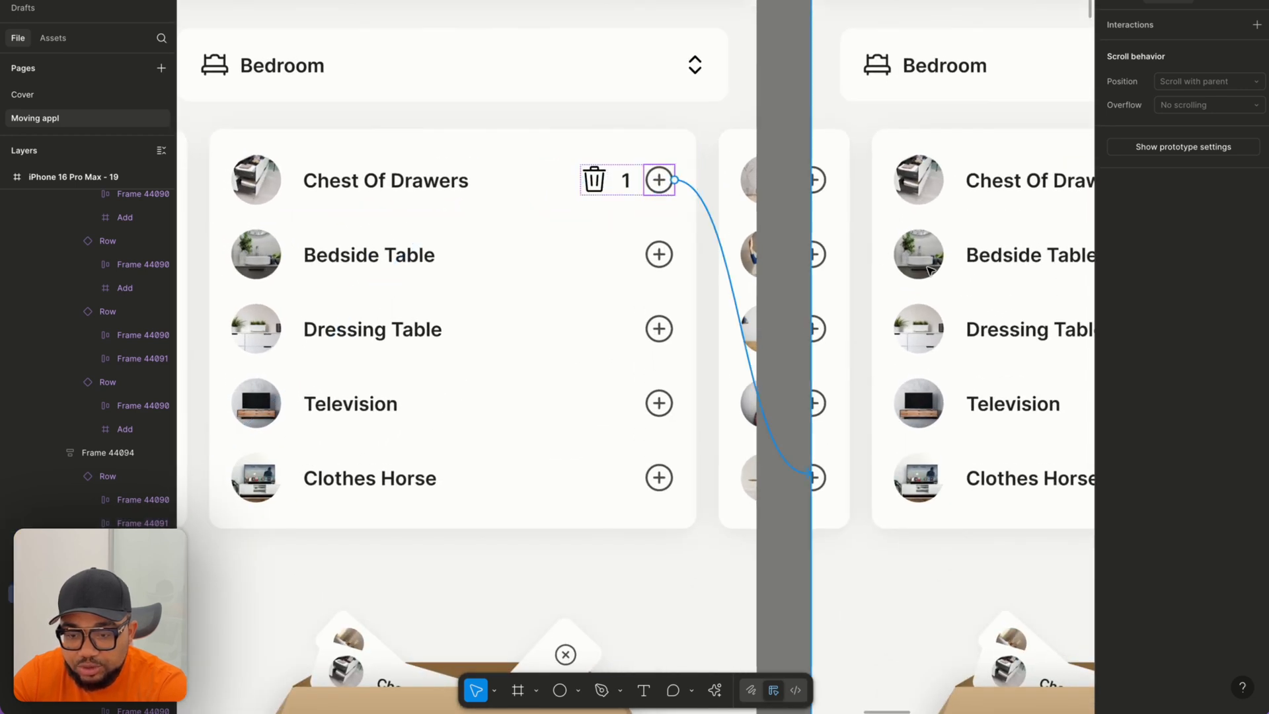
scroll(819, 522, down, 2)
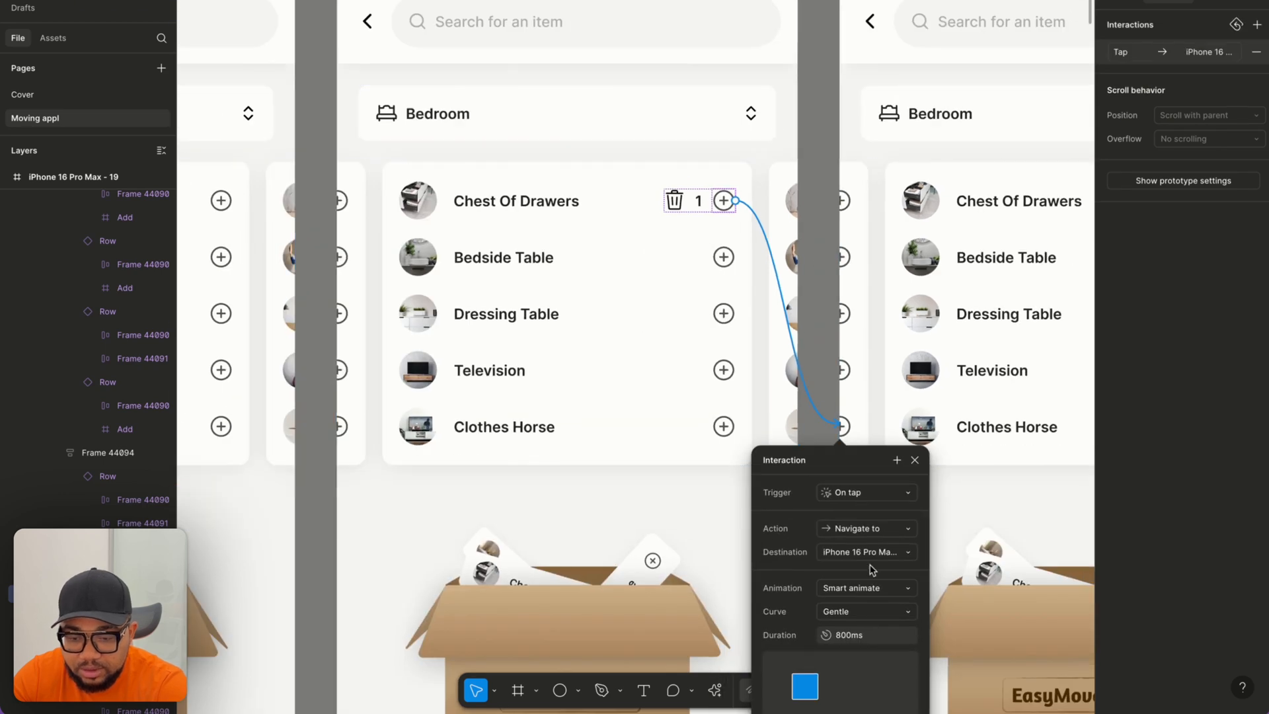
click(915, 460)
Return to the design properties and examine the layer structure of the iPhone 16 Pro Max - 18 screen.
scroll(859, 463, down, 3)
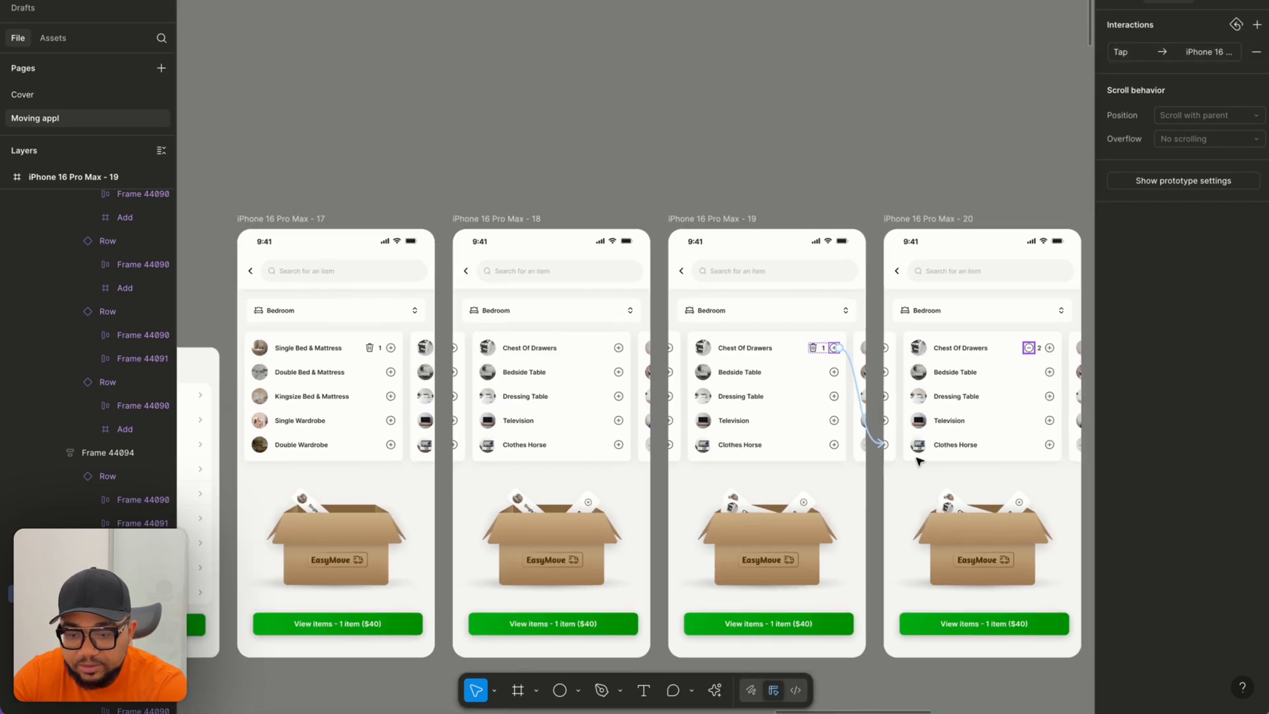
scroll(656, 370, up, 3)
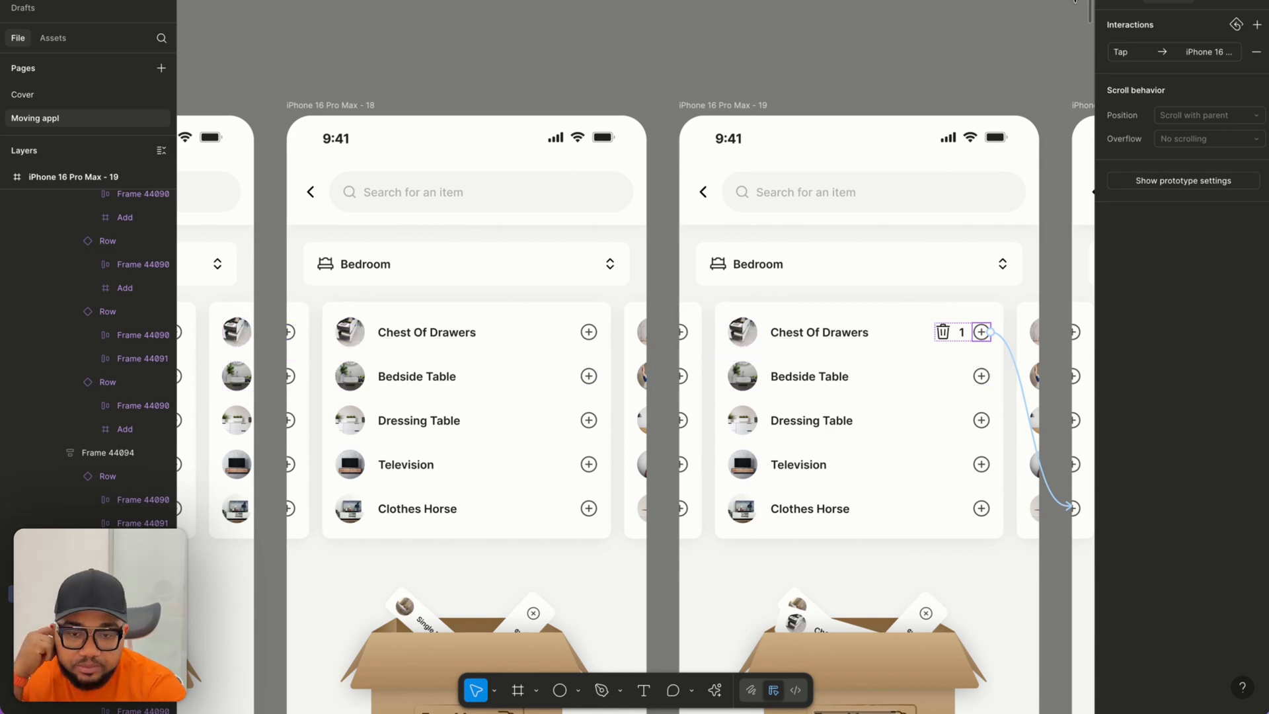
click(1115, 2)
scroll(414, 267, down, 3)
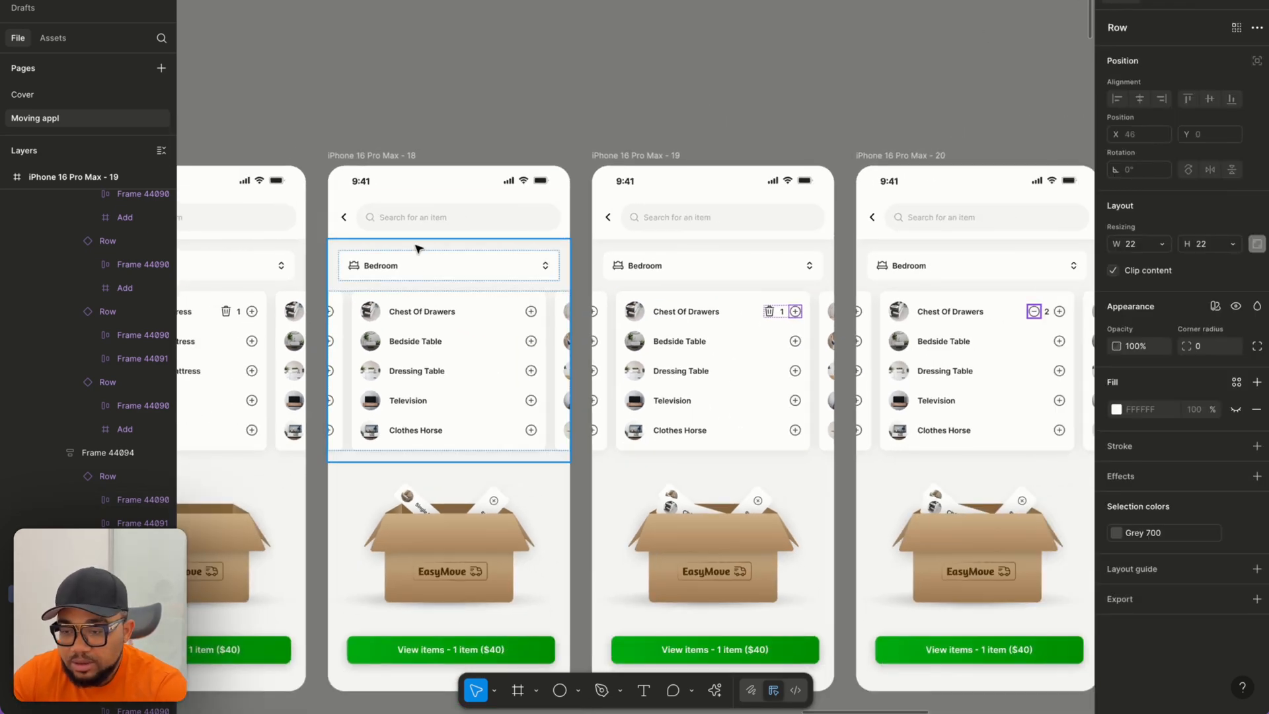
click(383, 158)
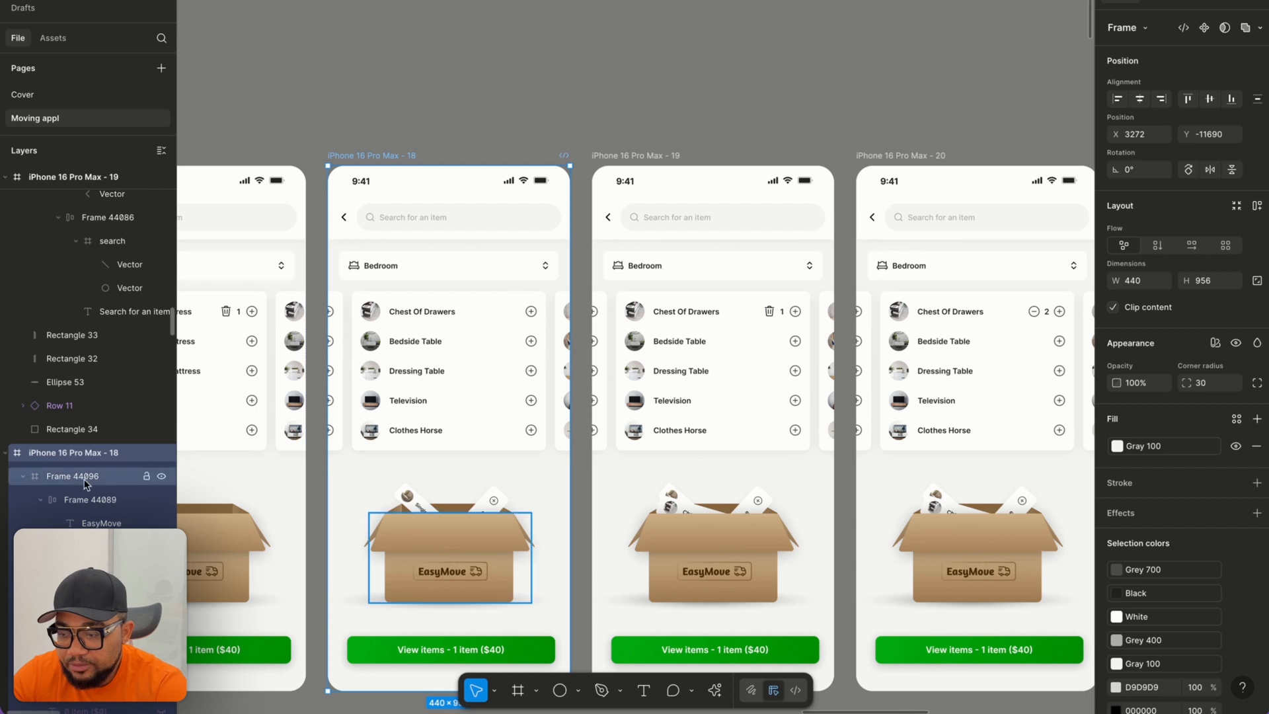
scroll(82, 481, down, 8)
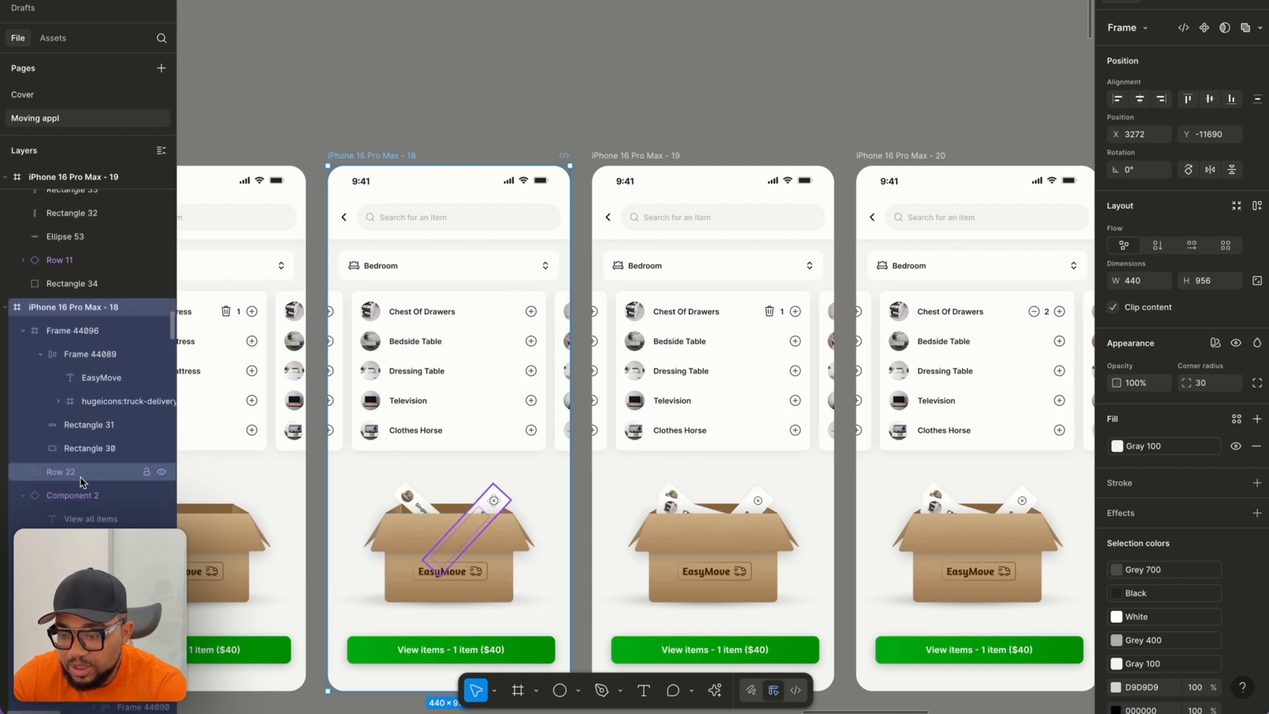
scroll(83, 481, down, 10)
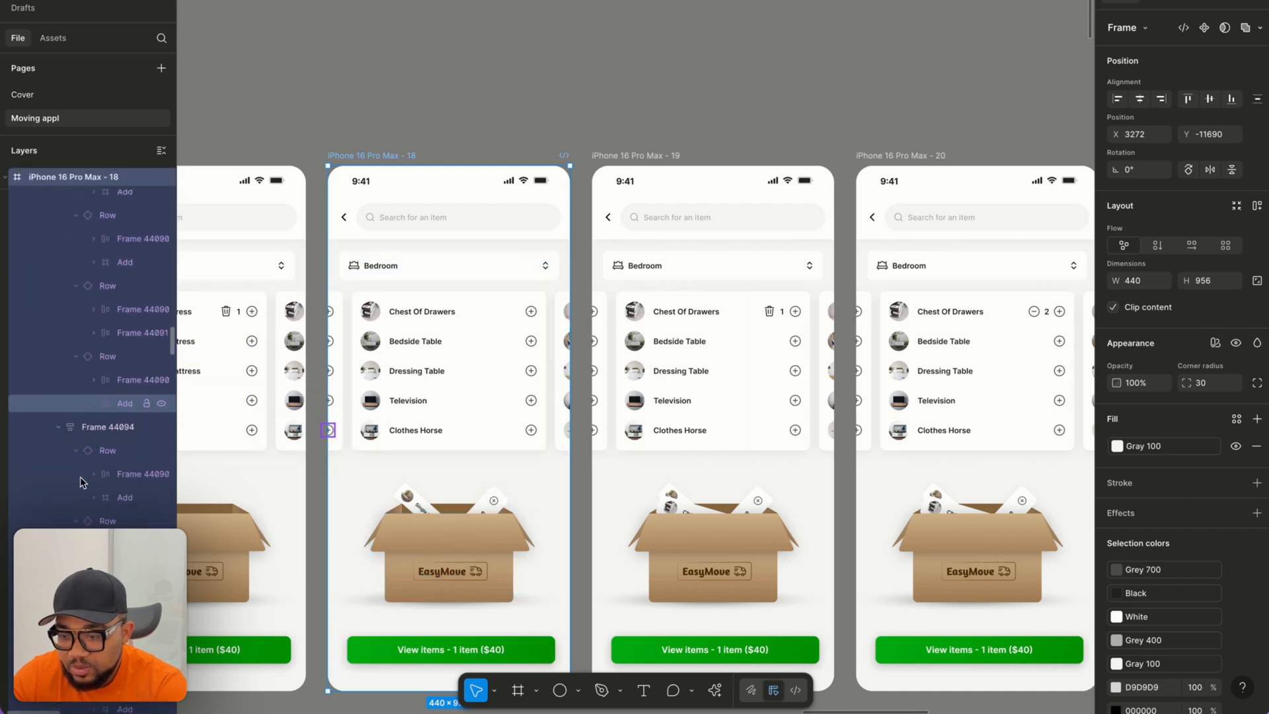
scroll(83, 481, down, 10)
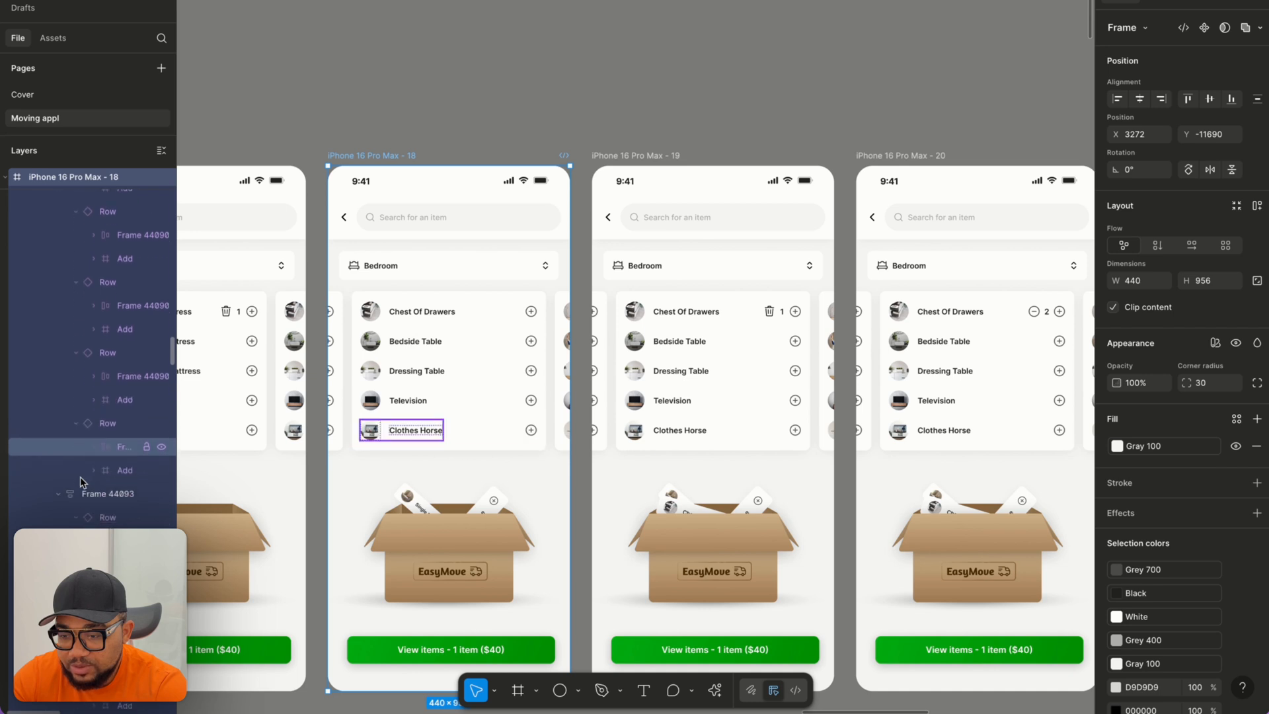
scroll(83, 481, down, 8)
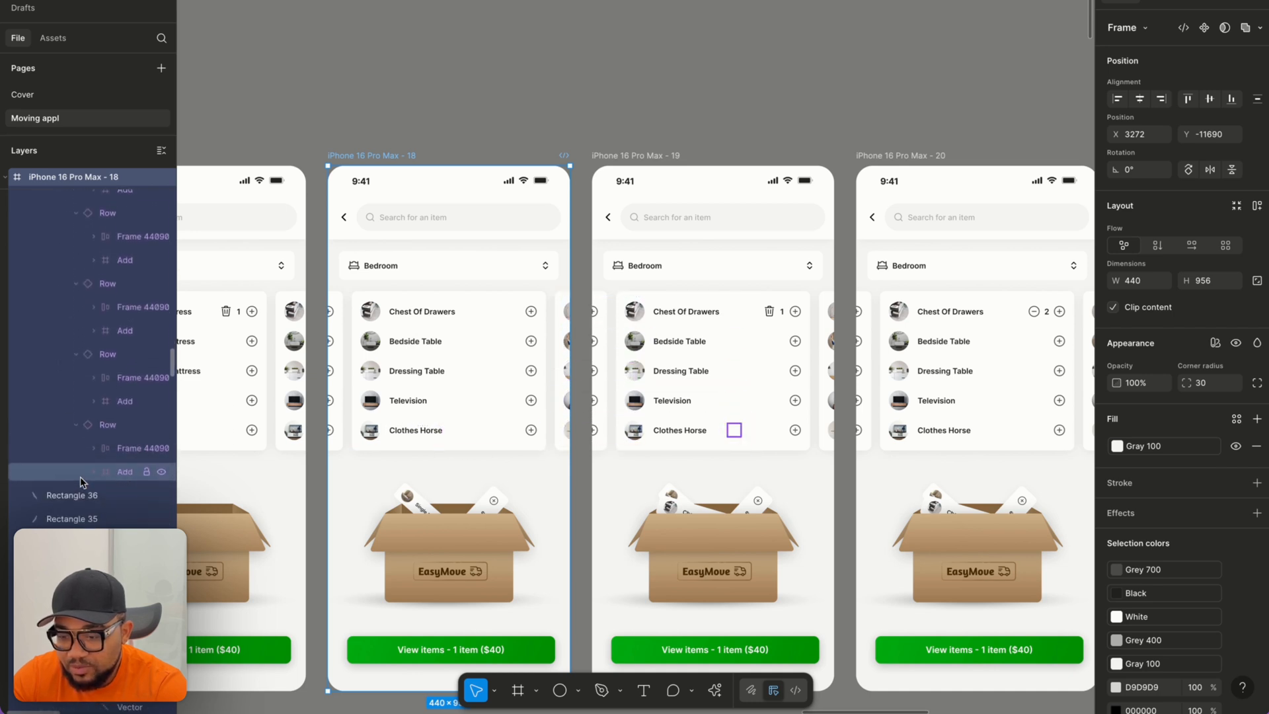
scroll(83, 481, down, 8)
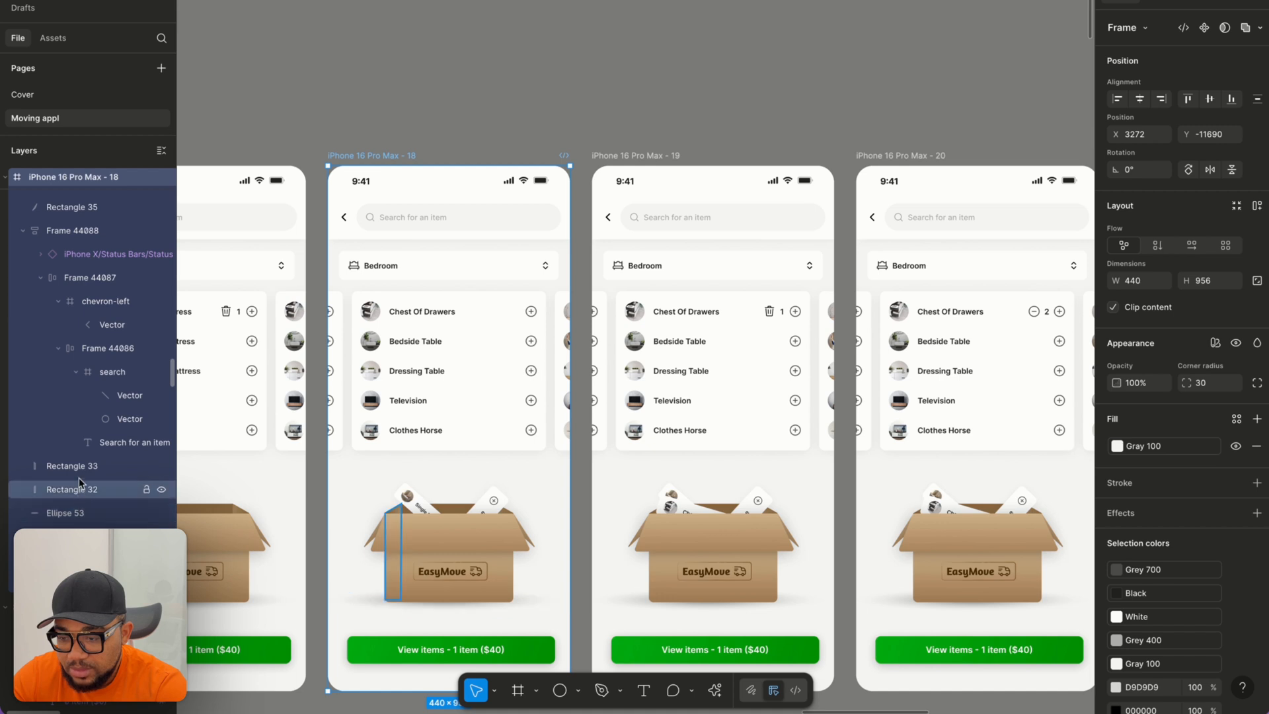
scroll(77, 502, up, 5)
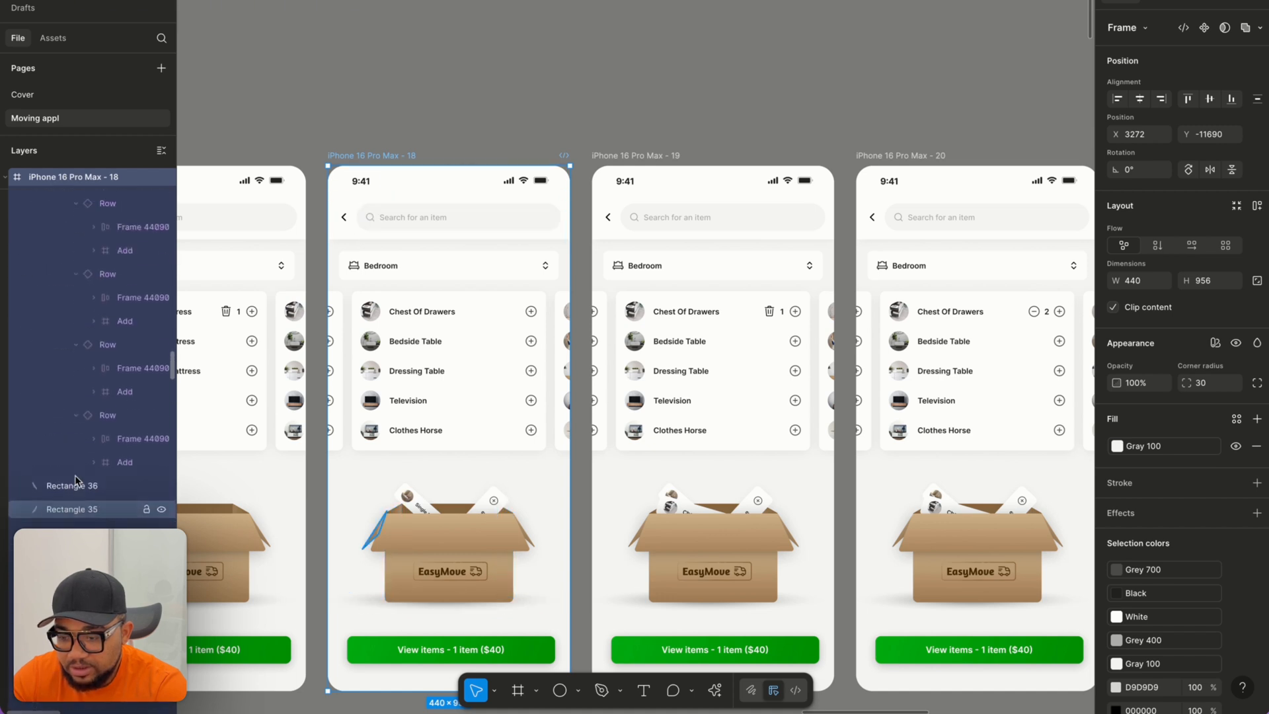
scroll(74, 487, down, 1)
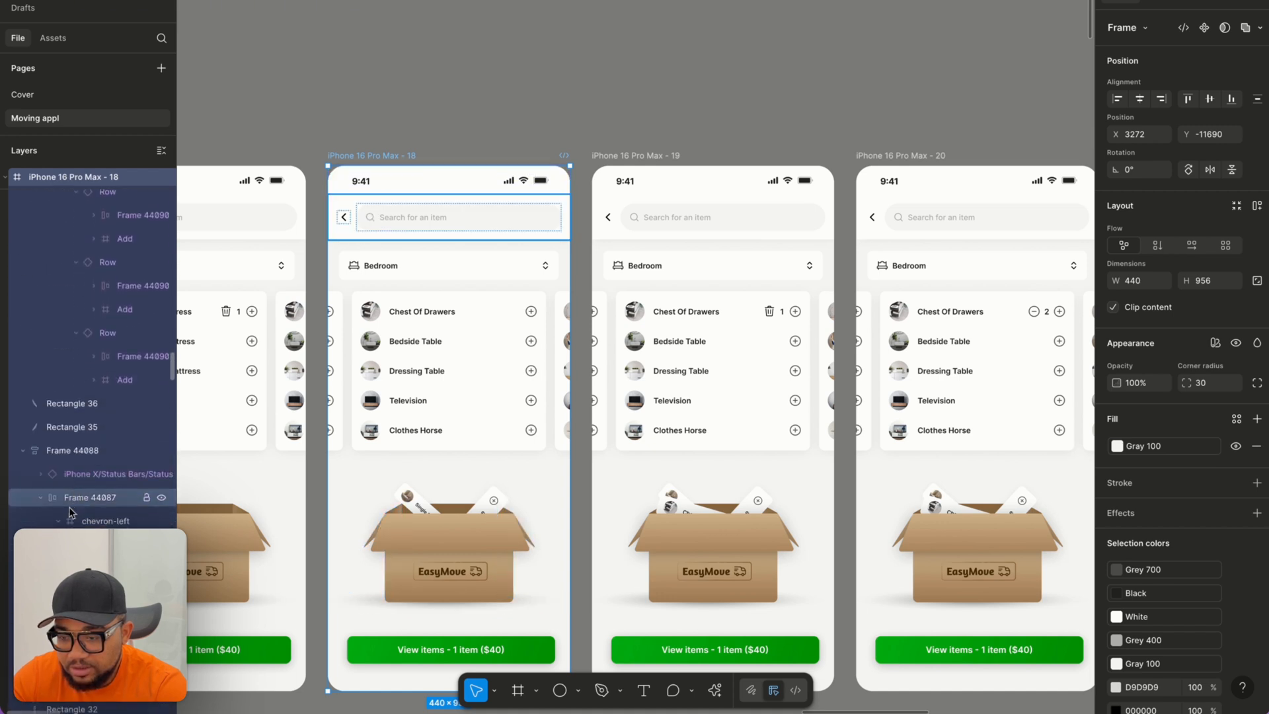
scroll(72, 448, up, 6)
scroll(72, 448, down, 5)
scroll(72, 448, up, 15)
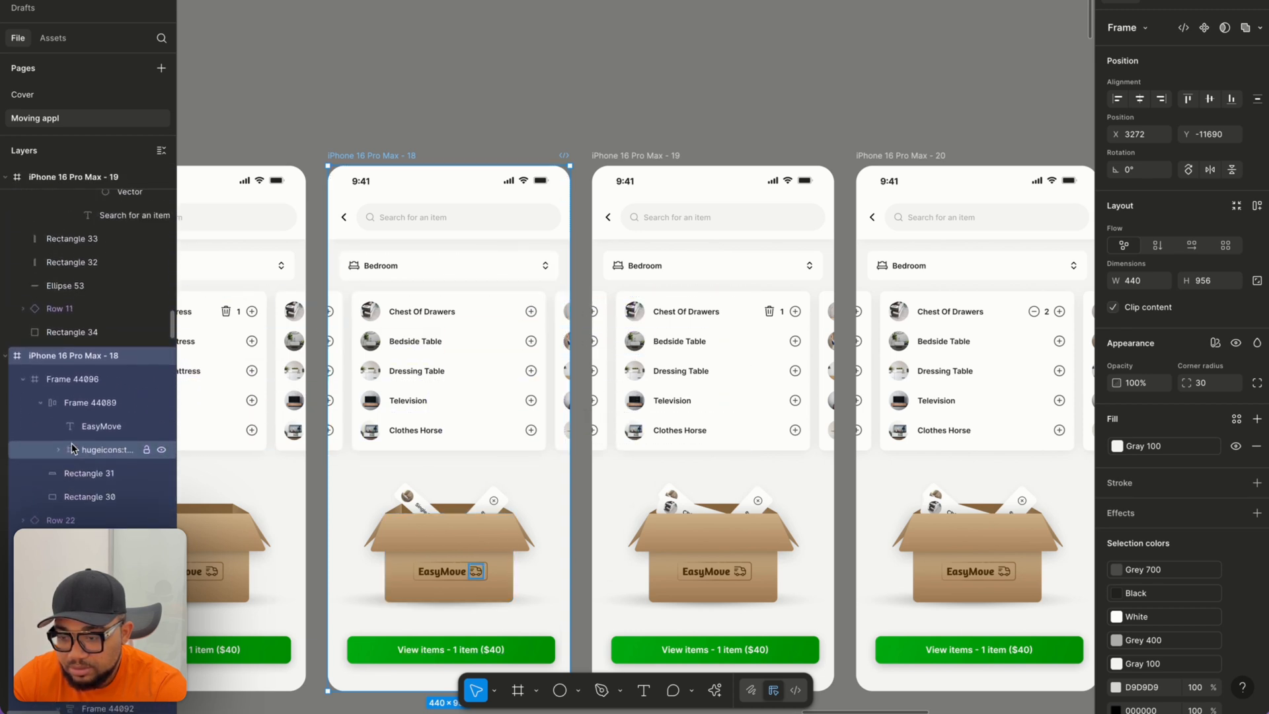
scroll(73, 448, up, 4)
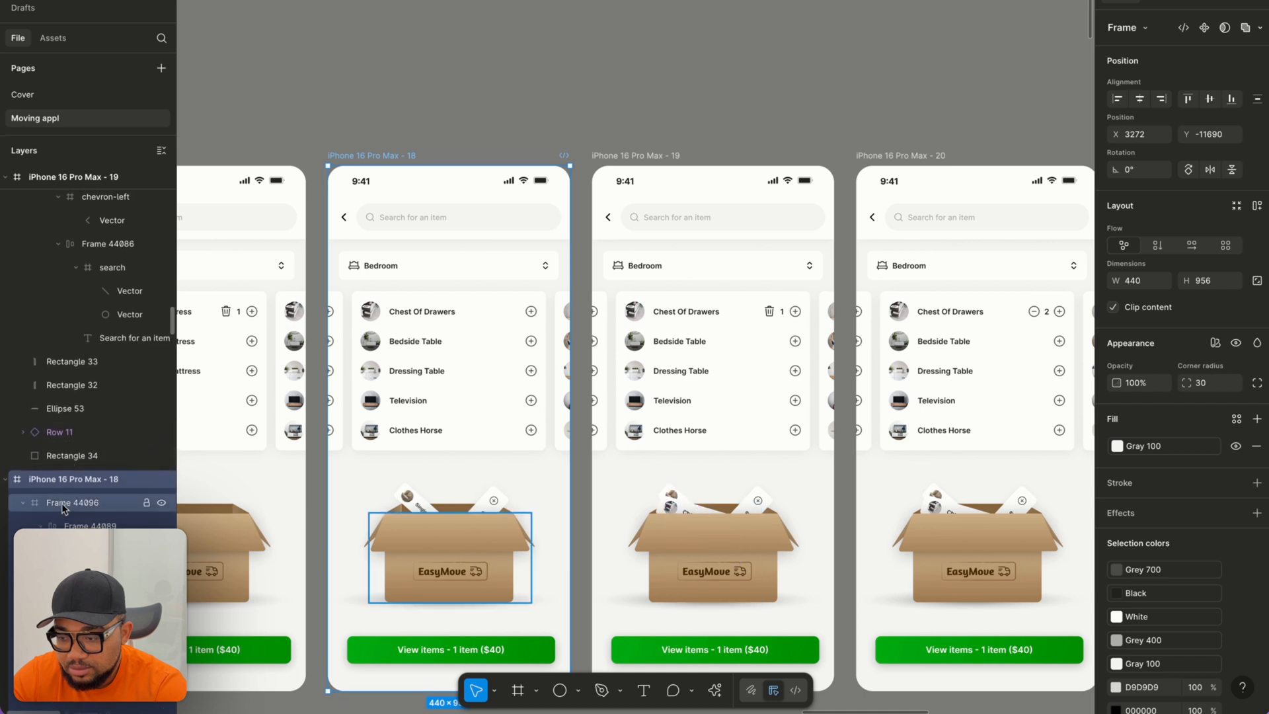
scroll(64, 508, down, 2)
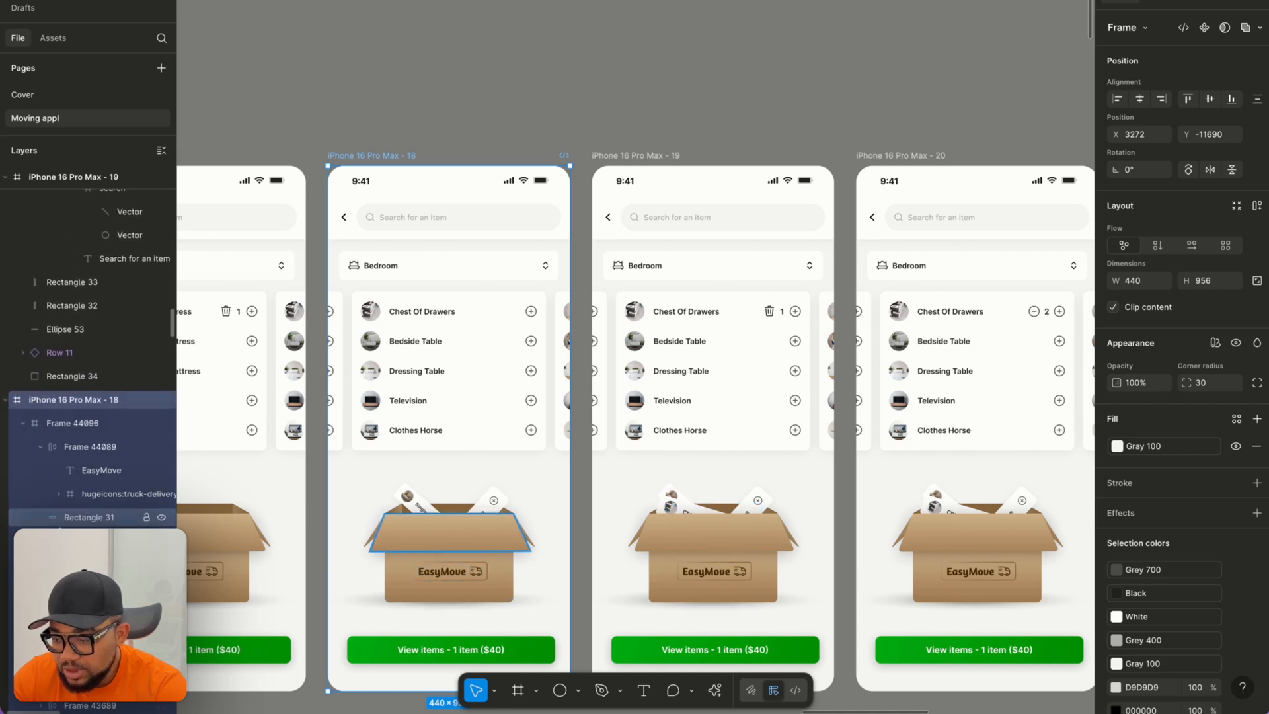
Inspect the tilted item cards in the EasyMove box on iPhone 16 Pro Max - 18 and 19 and their layers.
click(466, 528)
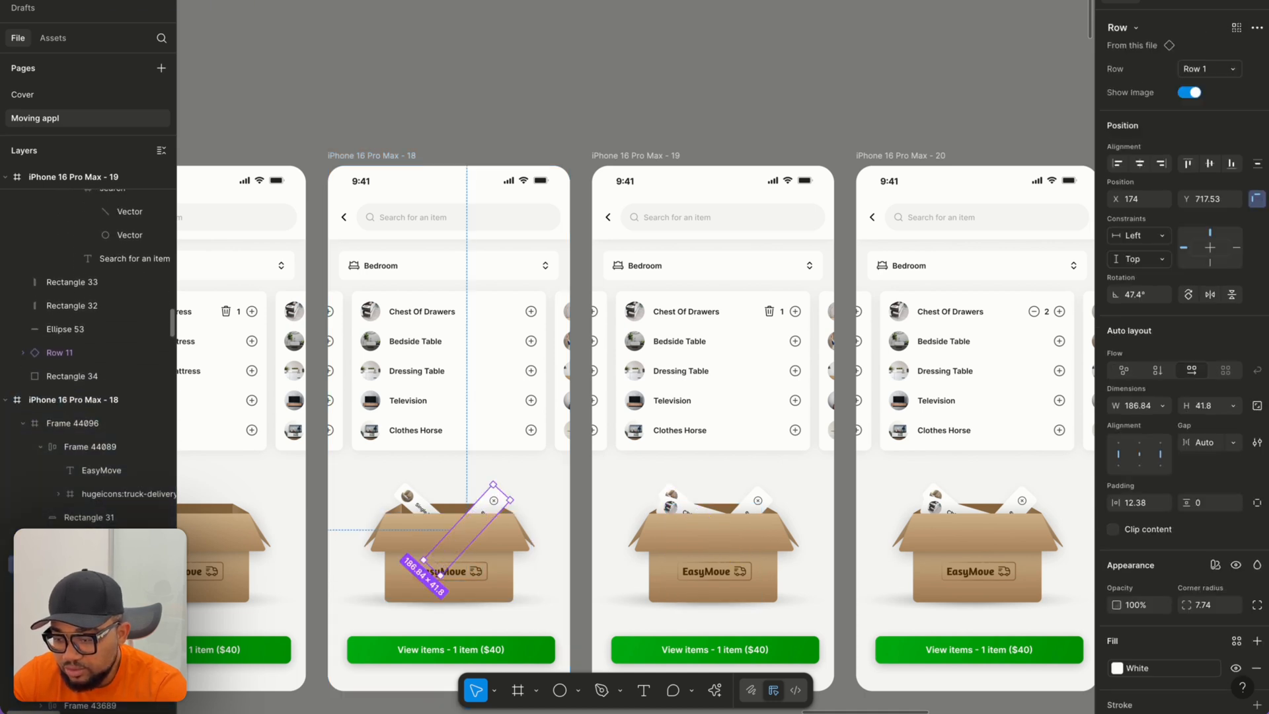
scroll(89, 450, down, 3)
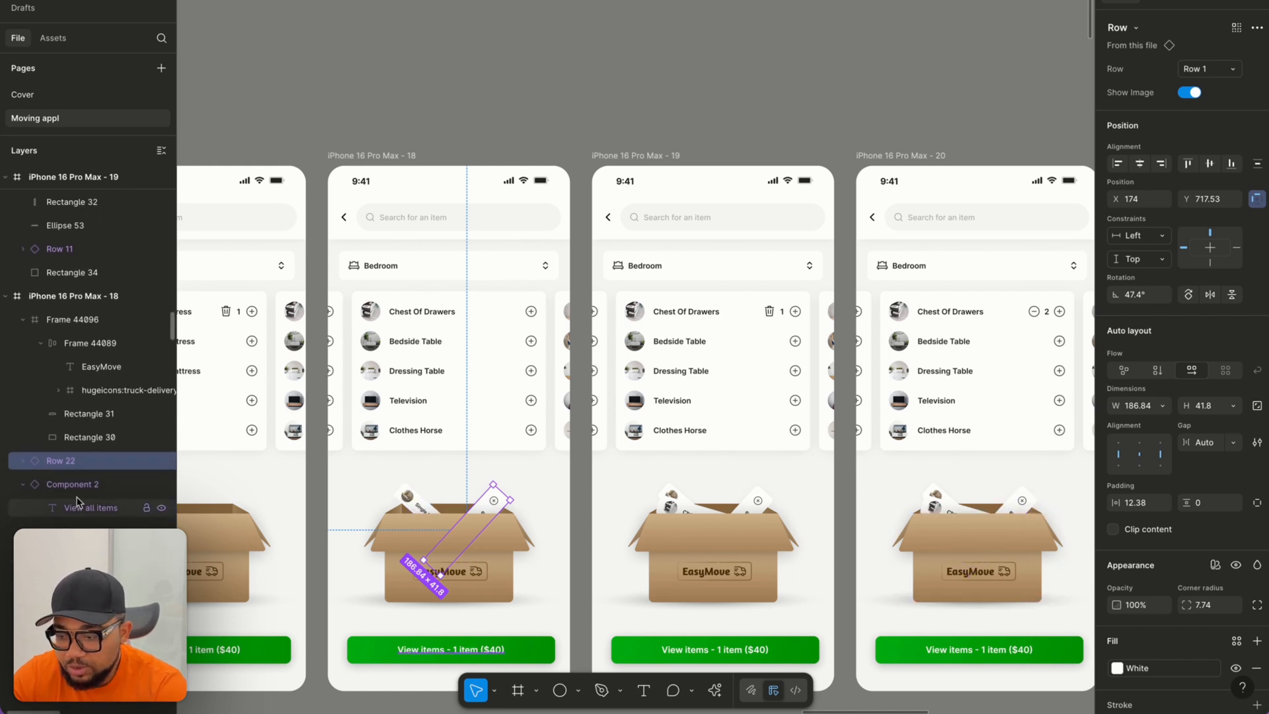
scroll(77, 492, down, 1)
scroll(78, 492, down, 2)
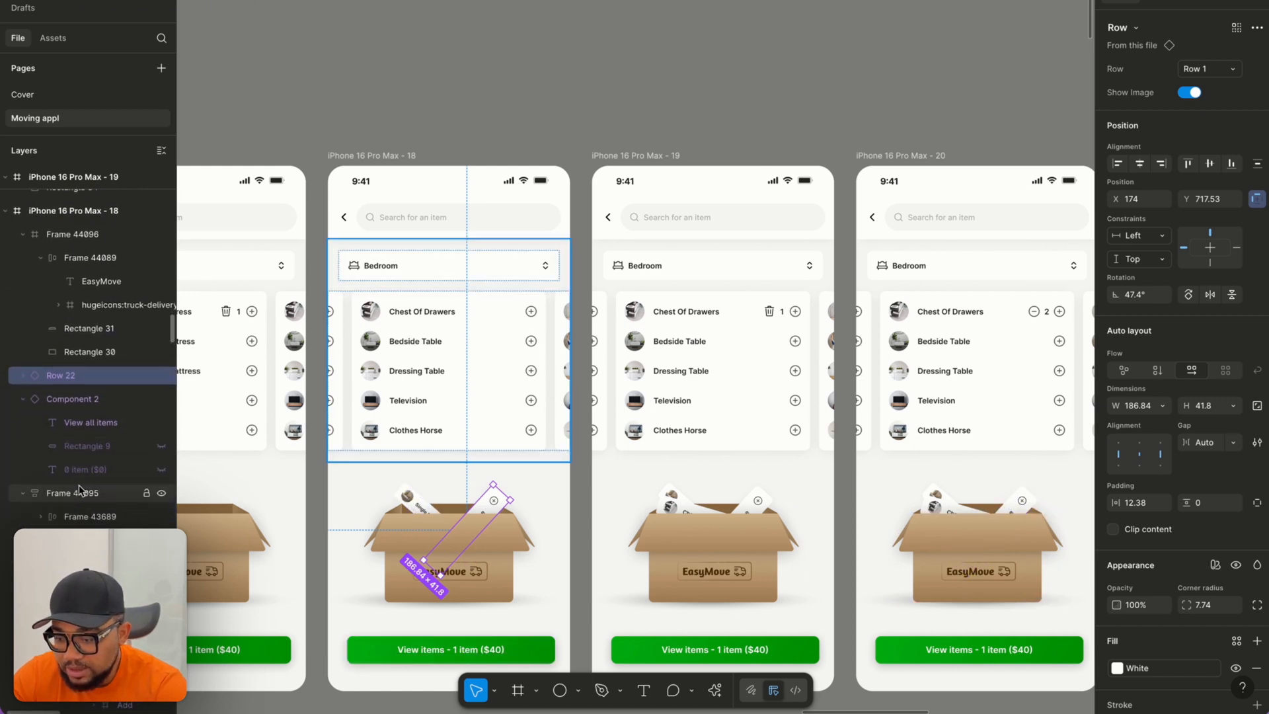
scroll(756, 454, left, 8)
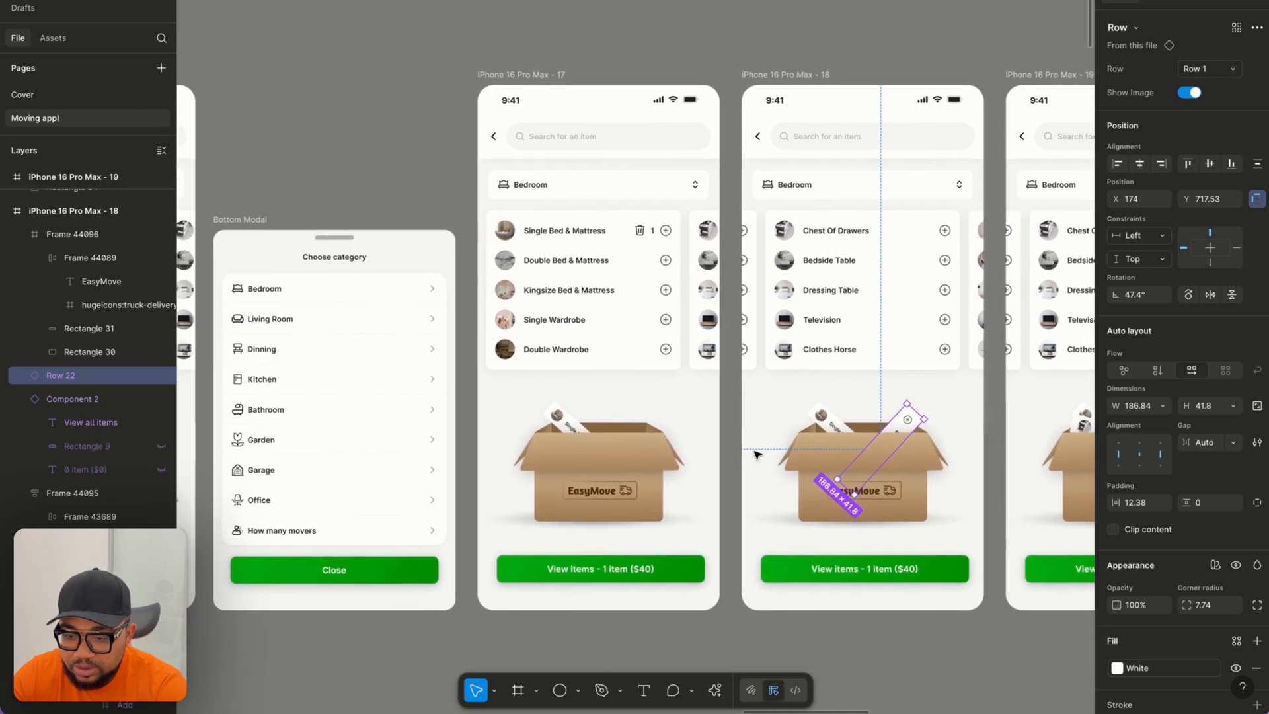
scroll(757, 454, right, 8)
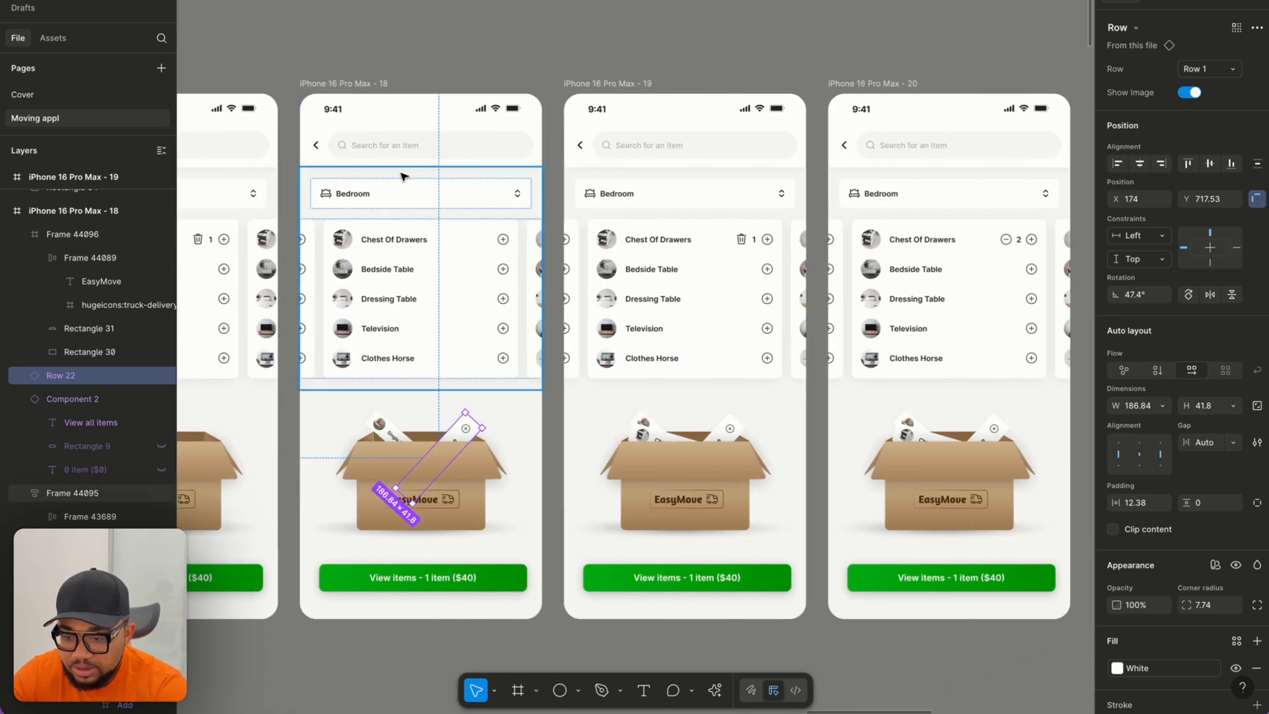
scroll(36, 470, down, 5)
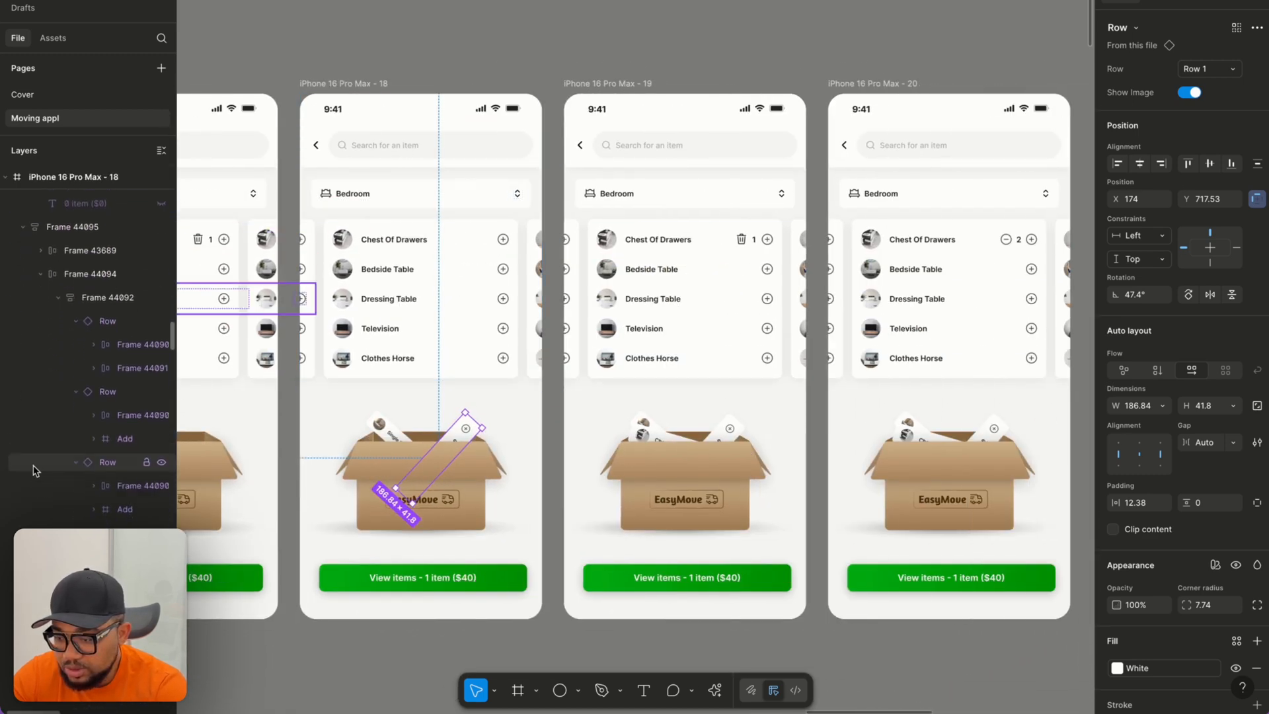
scroll(39, 483, down, 3)
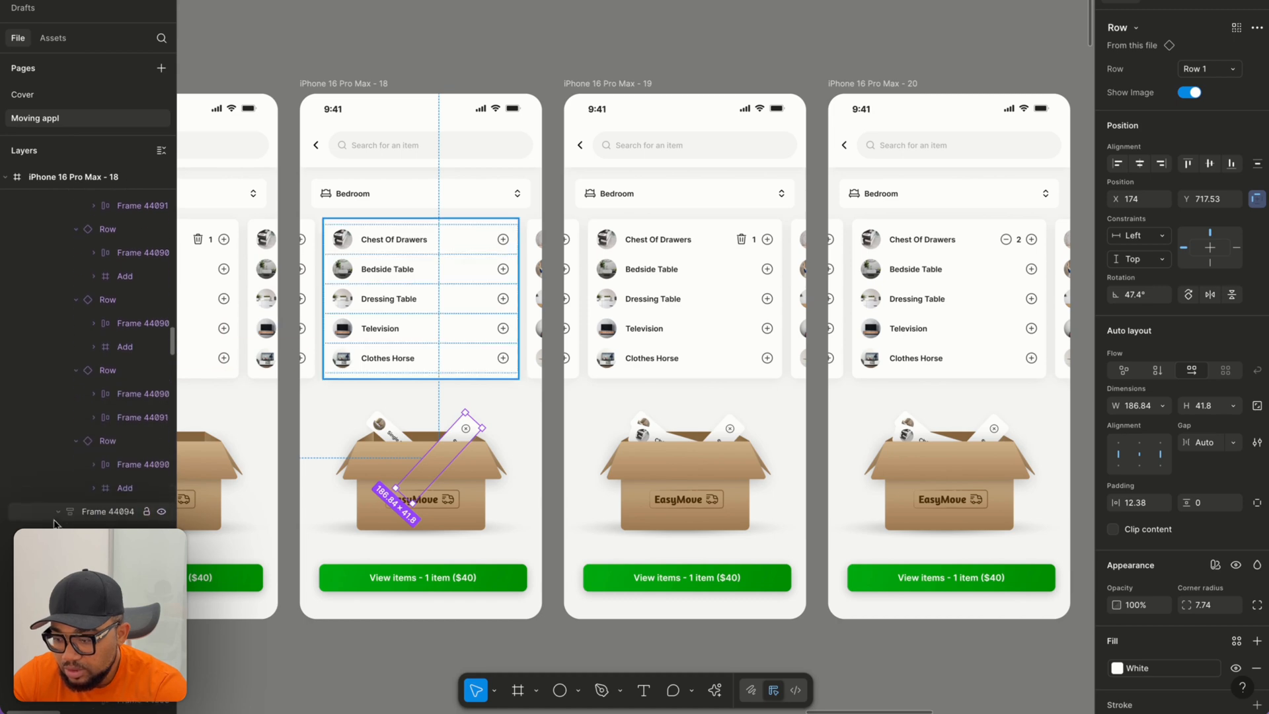
click(723, 423)
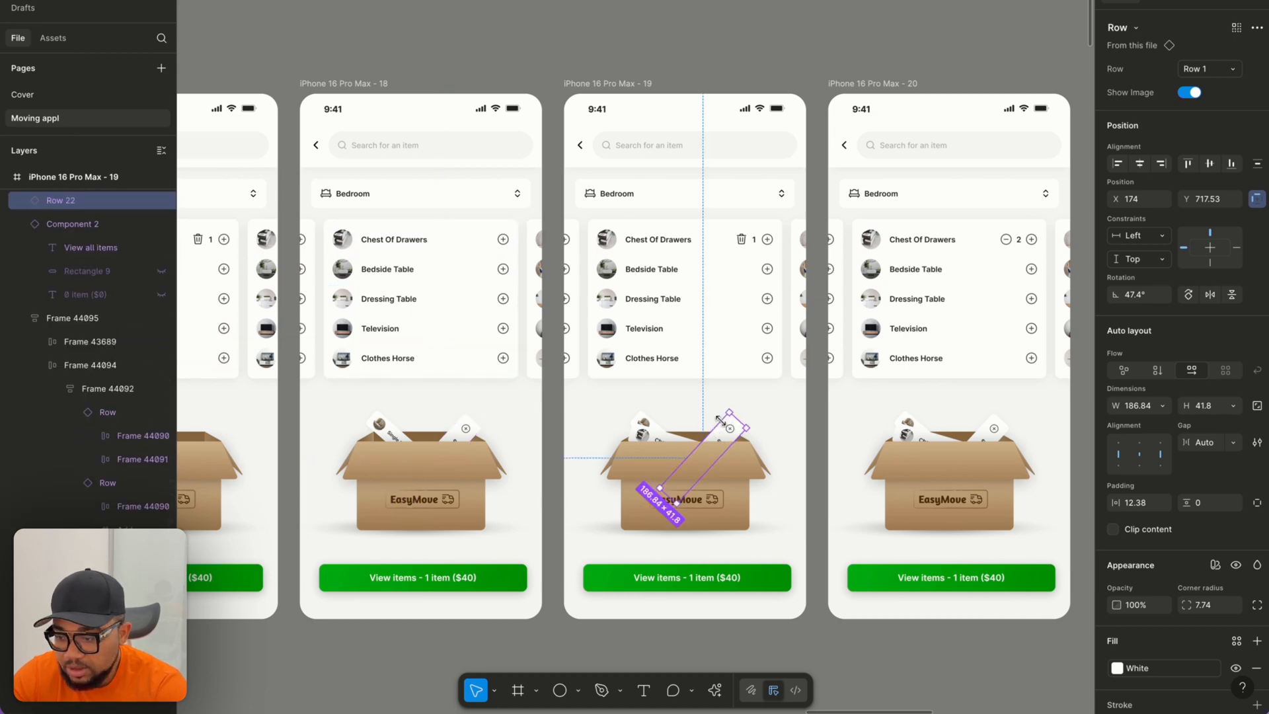
scroll(92, 456, up, 6)
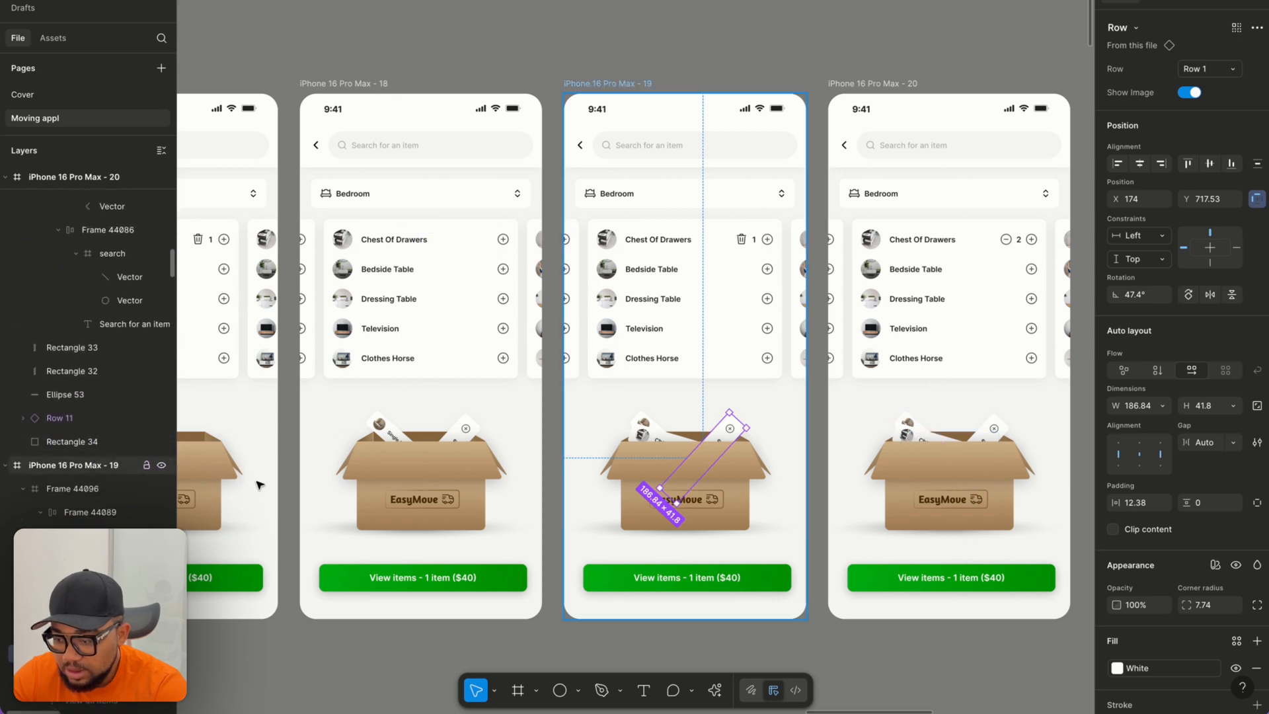
click(640, 435)
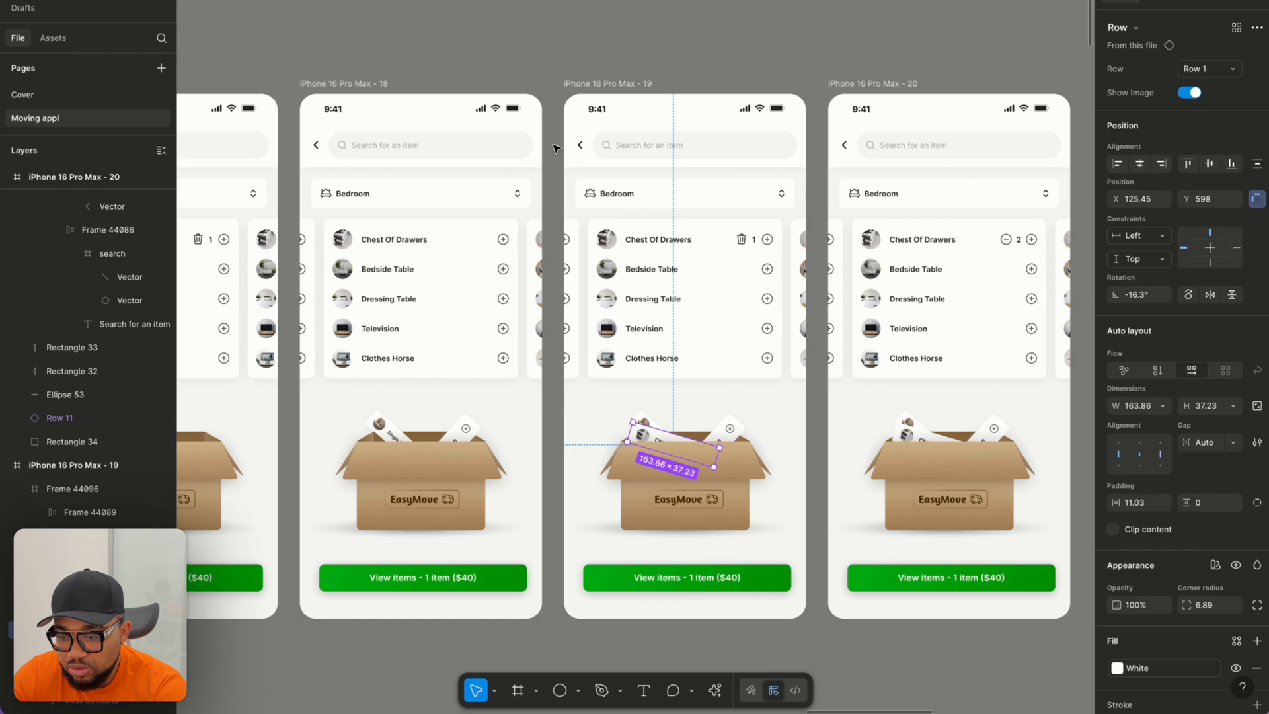
Look through the item rows and box shapes in the iPhone 16 Pro Max - 18 layer list again.
click(527, 97)
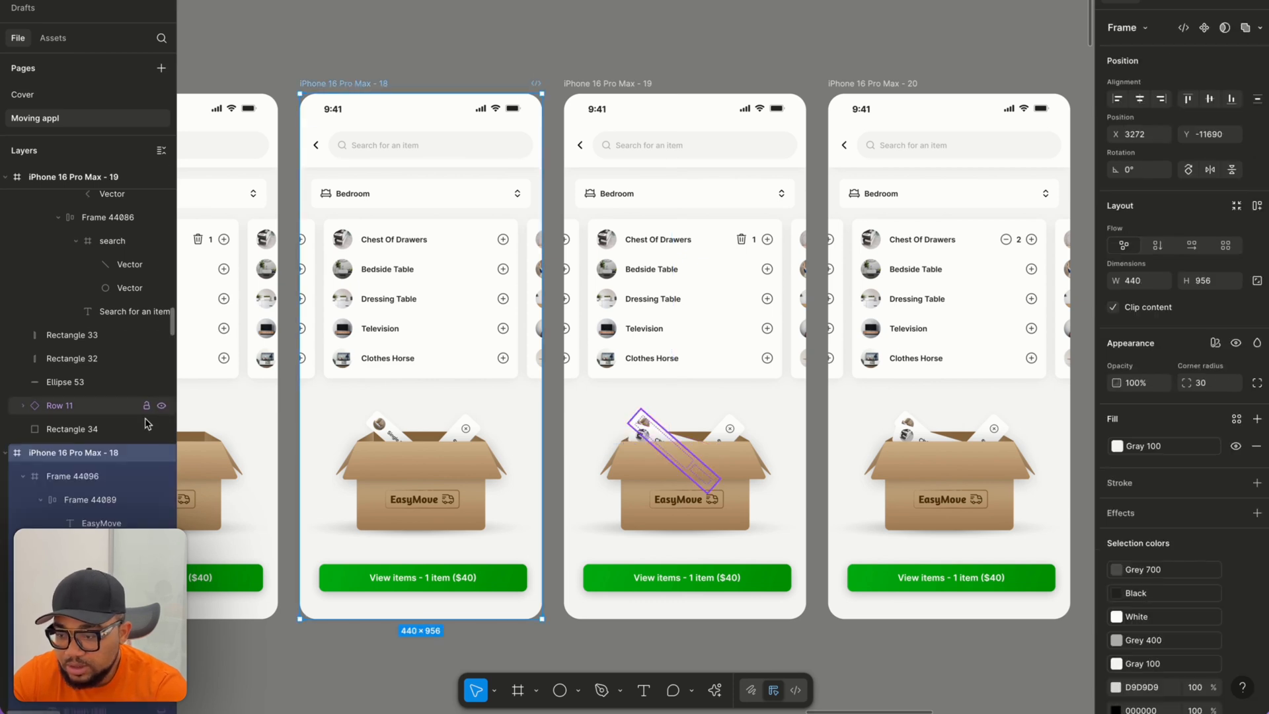
scroll(77, 489, down, 8)
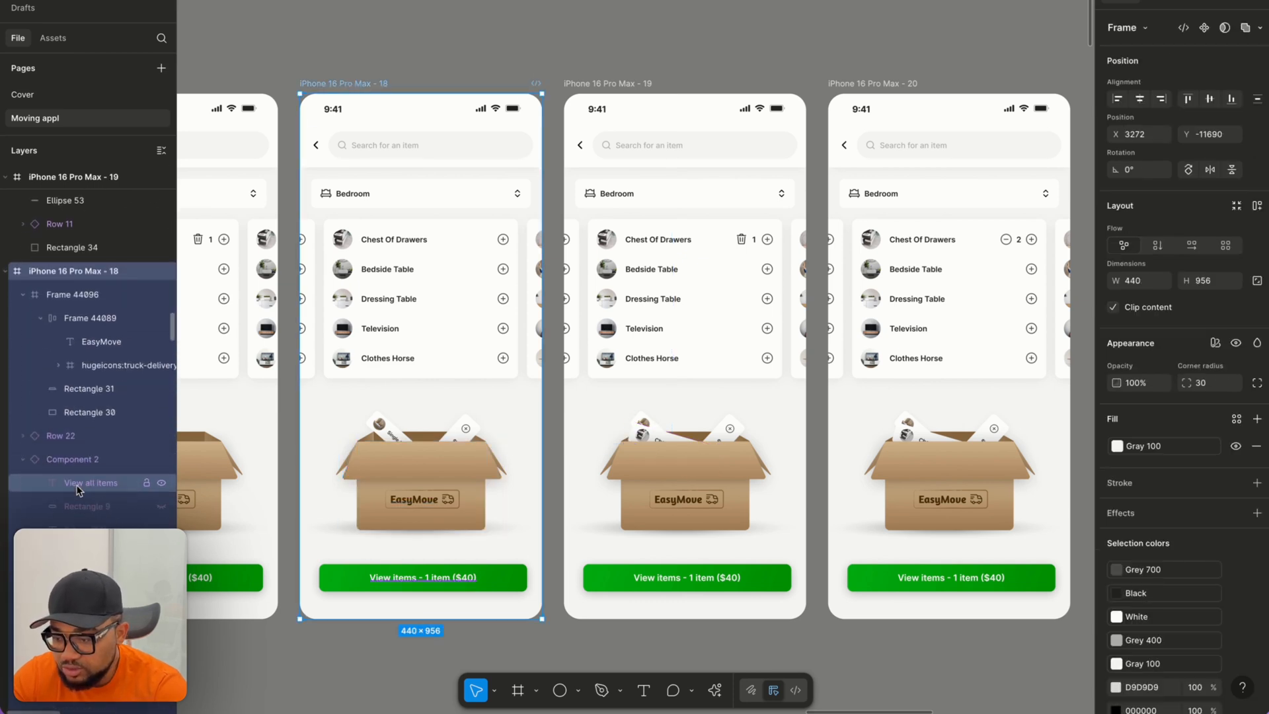
scroll(77, 489, down, 10)
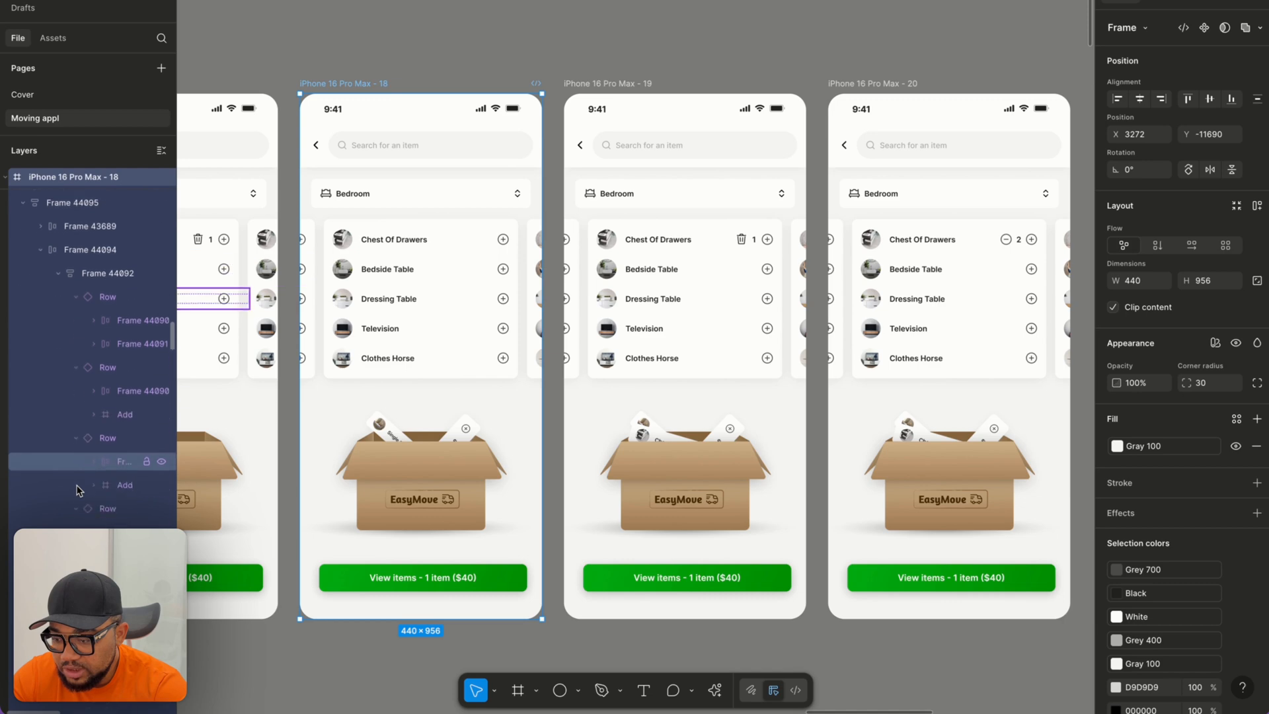
scroll(77, 489, down, 5)
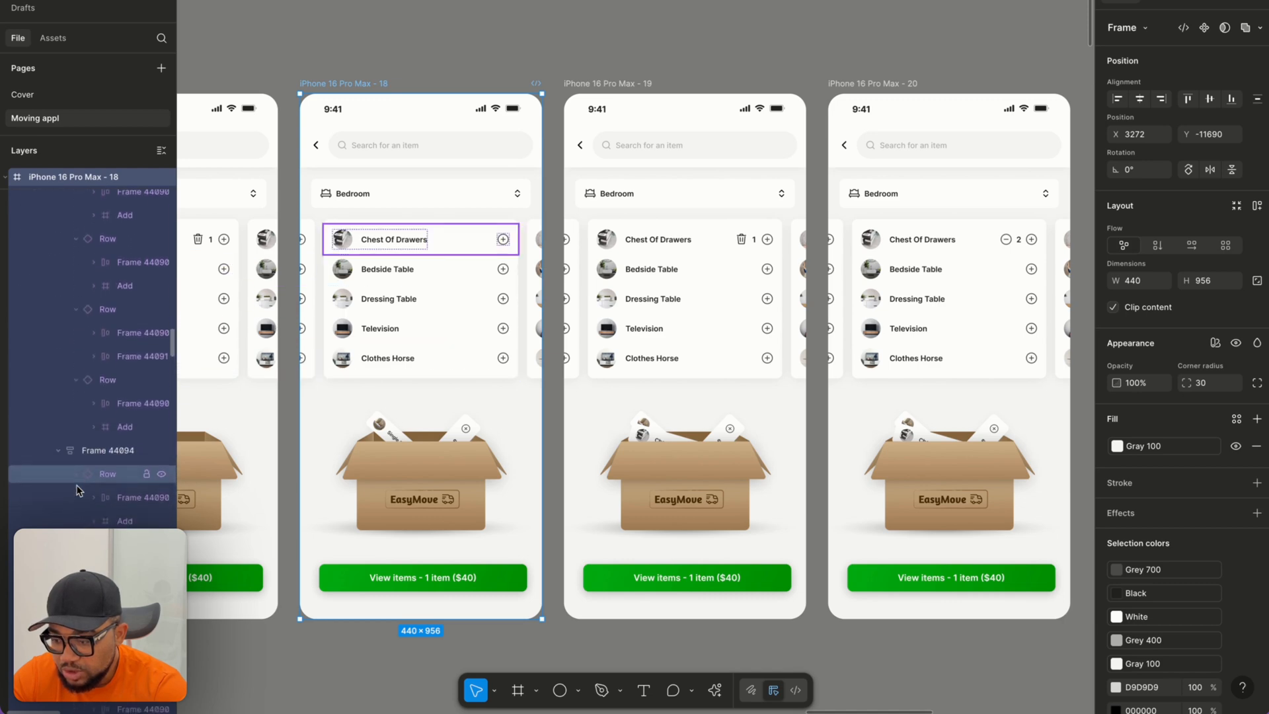
scroll(77, 489, down, 6)
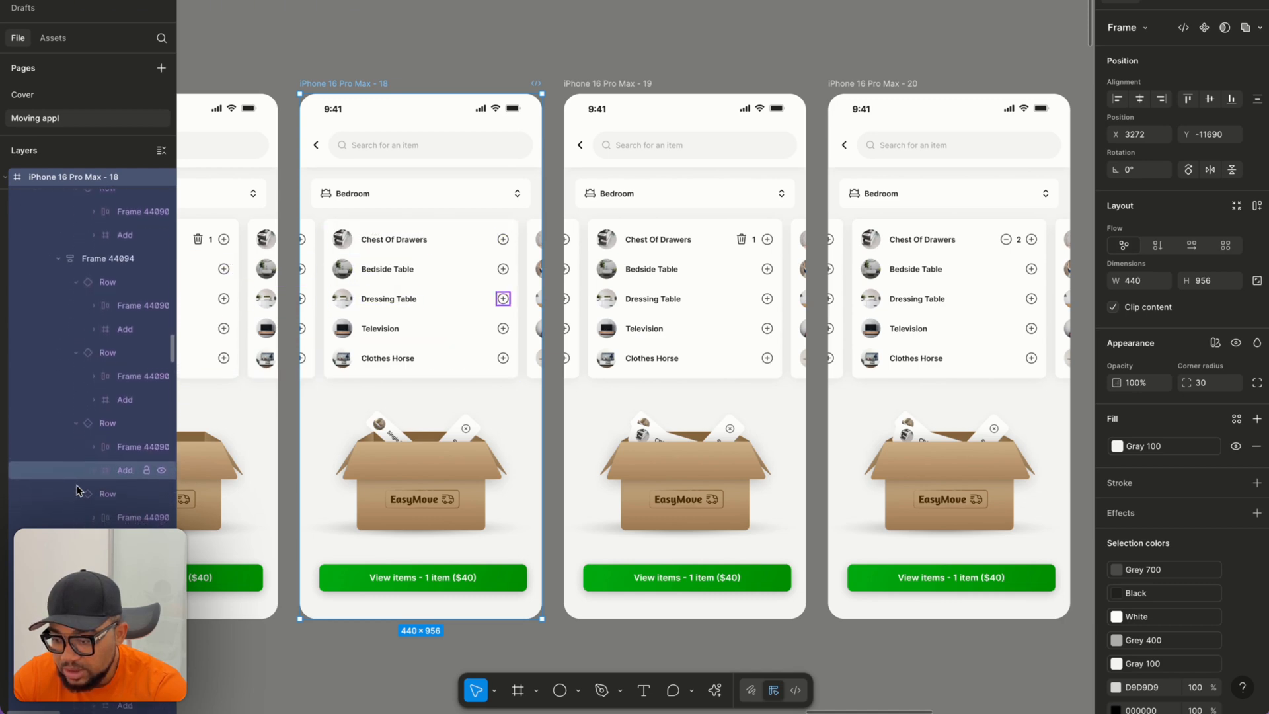
scroll(78, 489, down, 6)
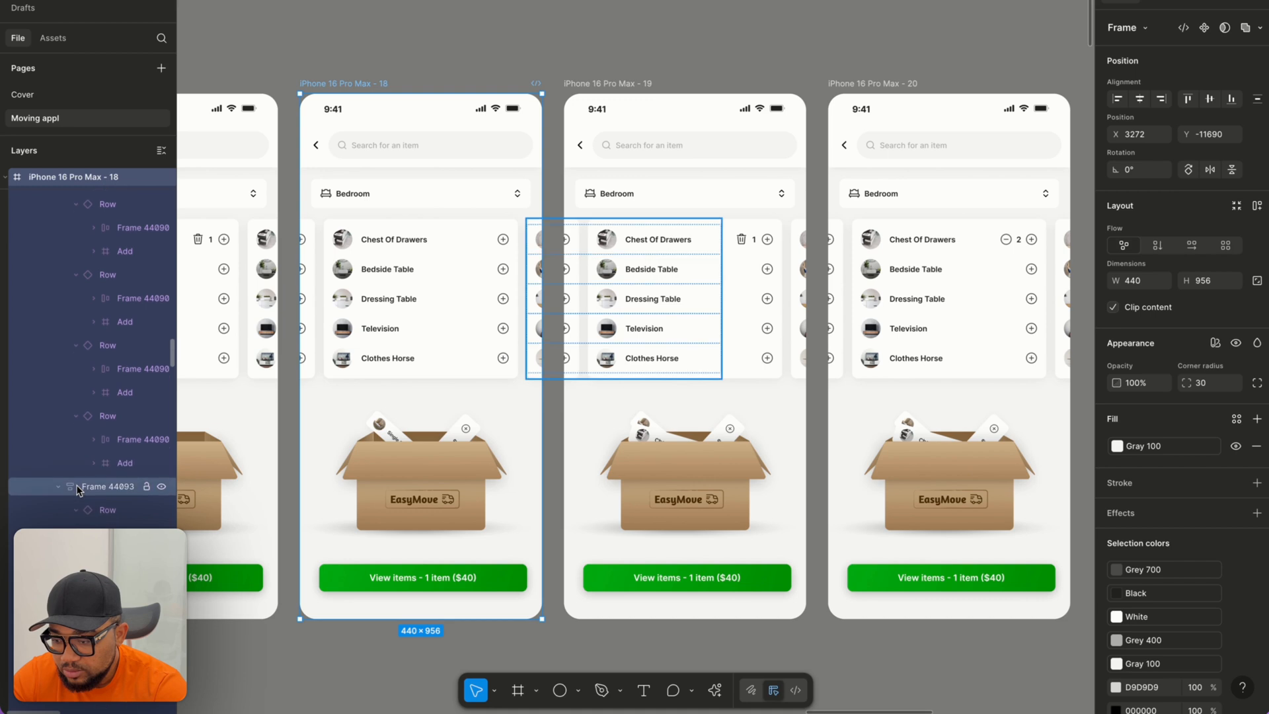
scroll(77, 489, down, 8)
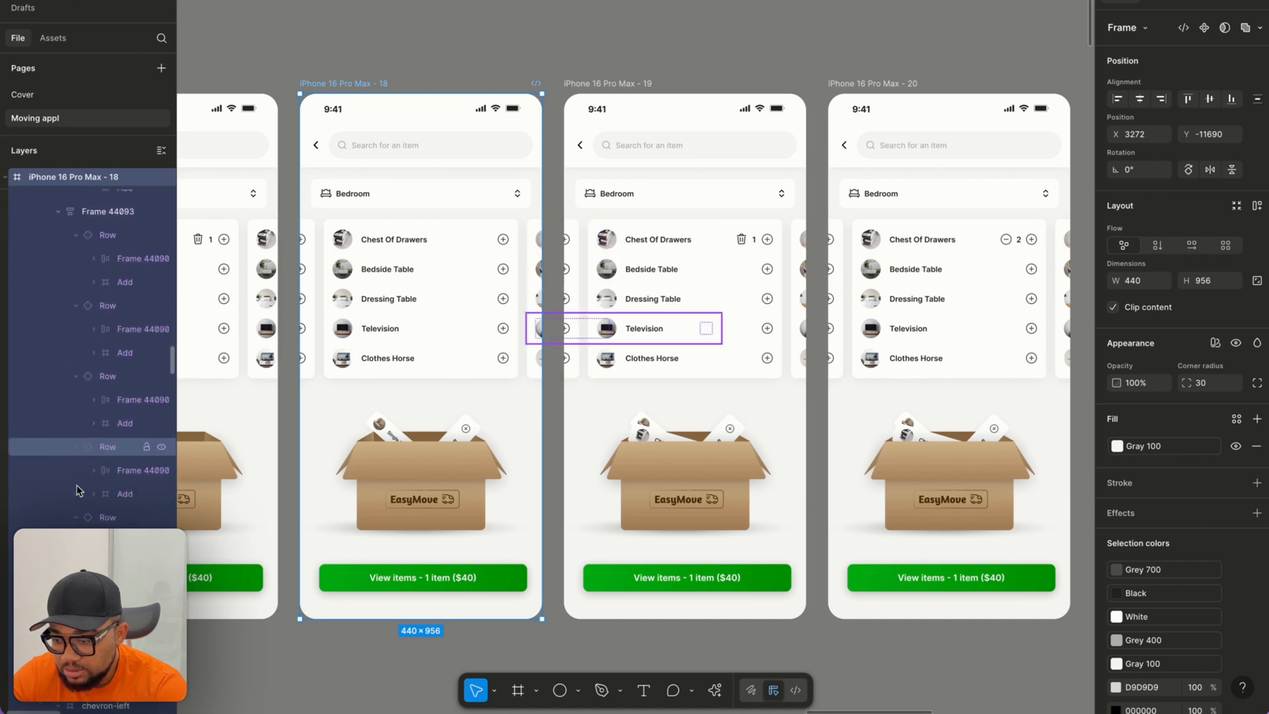
scroll(77, 489, down, 4)
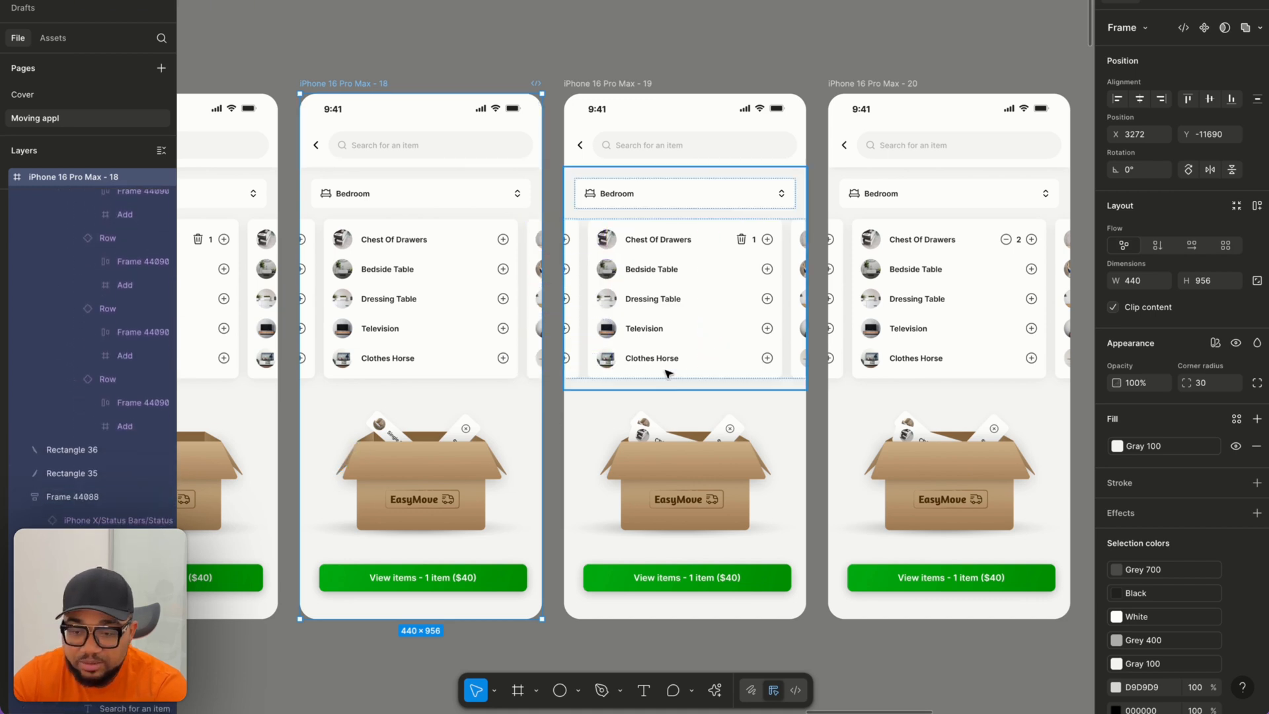
Duplicate the Chest Of Drawers row with quantity 2 in the iPhone 16 Pro Max - 20 screen.
scroll(671, 336, right, 3)
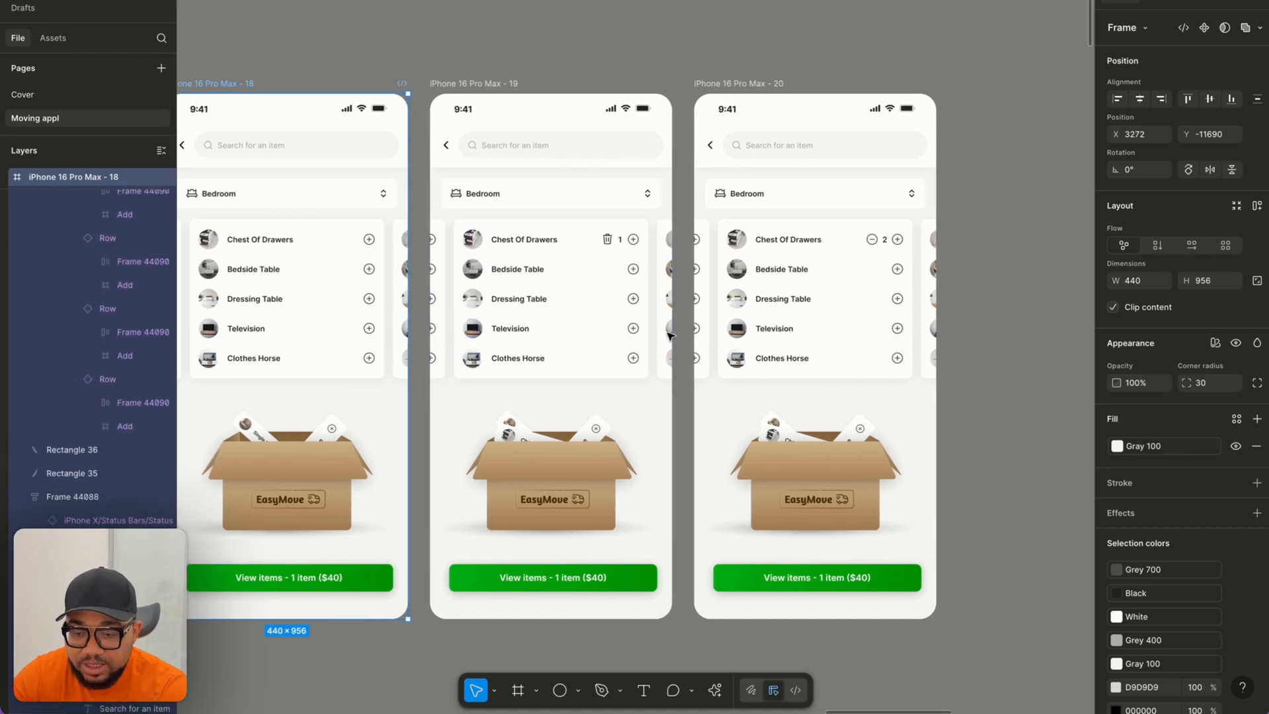
click(812, 253)
click(819, 252)
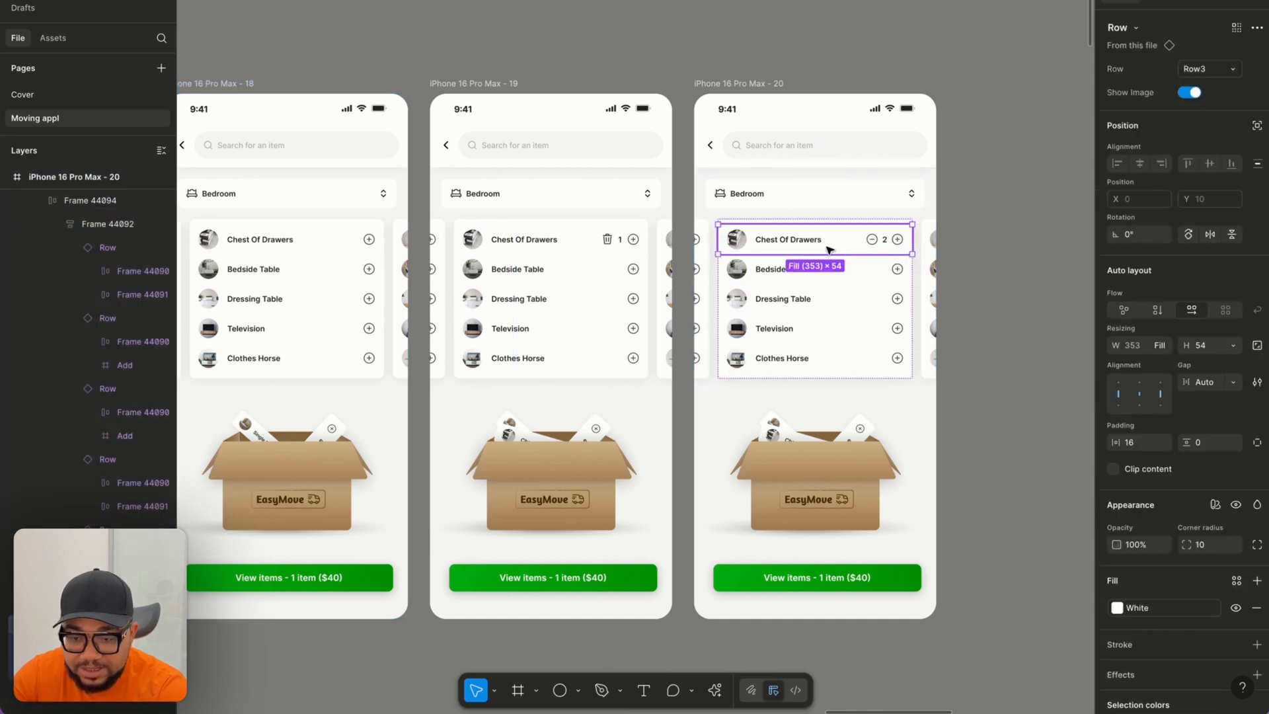
key(ctrl+d)
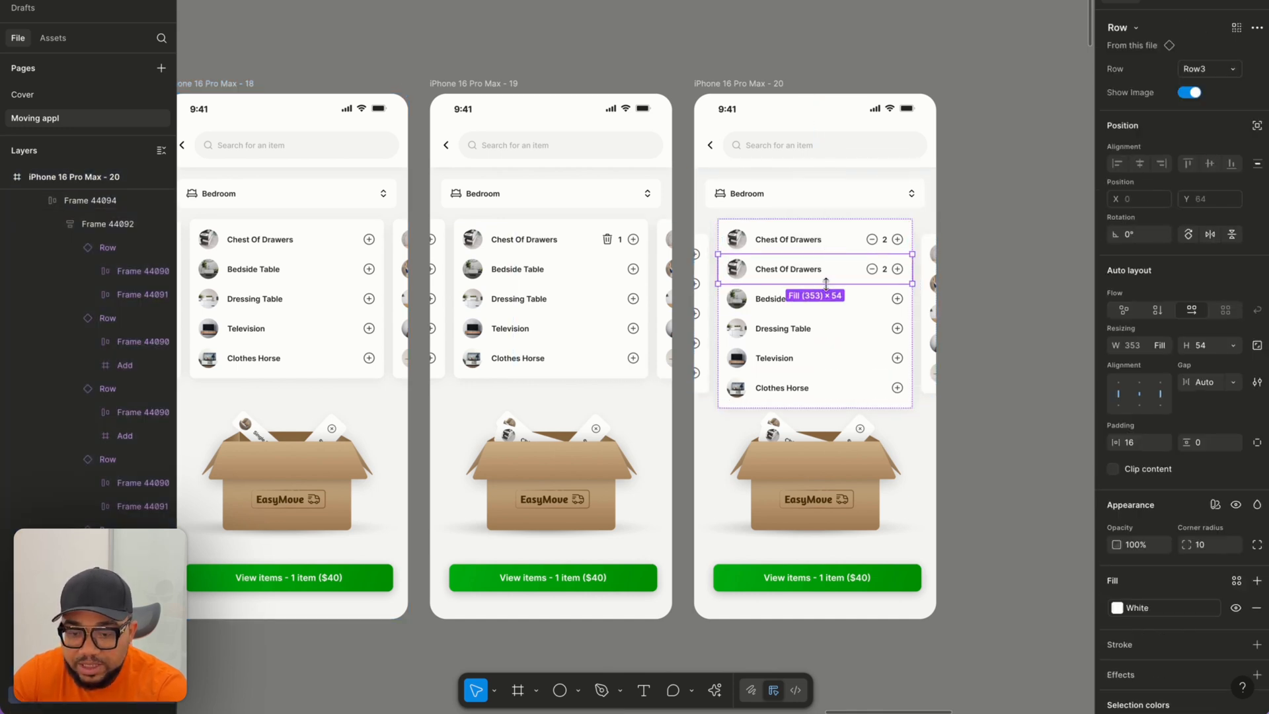
Take the duplicate Chest Of Drawers row out of the iPhone 16 Pro Max - 20 list and paste it into iPhone 16 Pro Max - 19.
scroll(912, 386, down, 2)
scroll(912, 387, right, 2)
drag(819, 274, 930, 393)
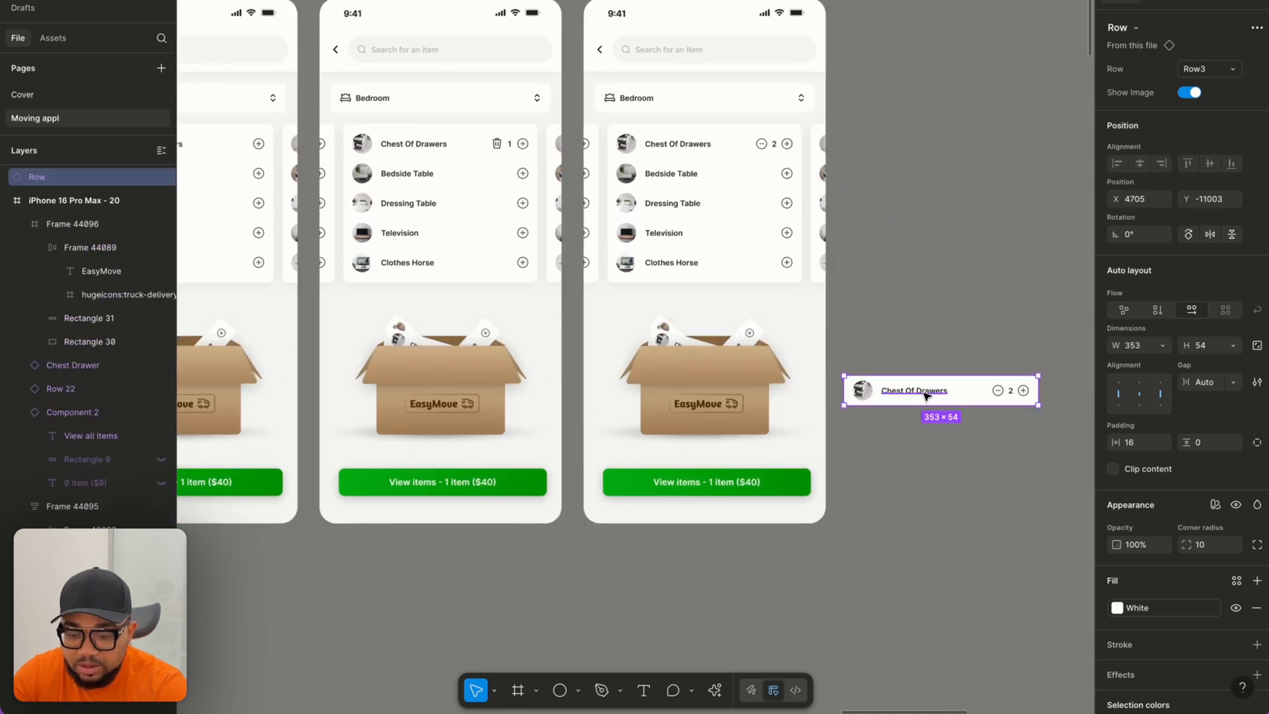
key(Delete)
scroll(925, 395, up, 2)
scroll(925, 395, left, 3)
click(541, 33)
key(ctrl+v)
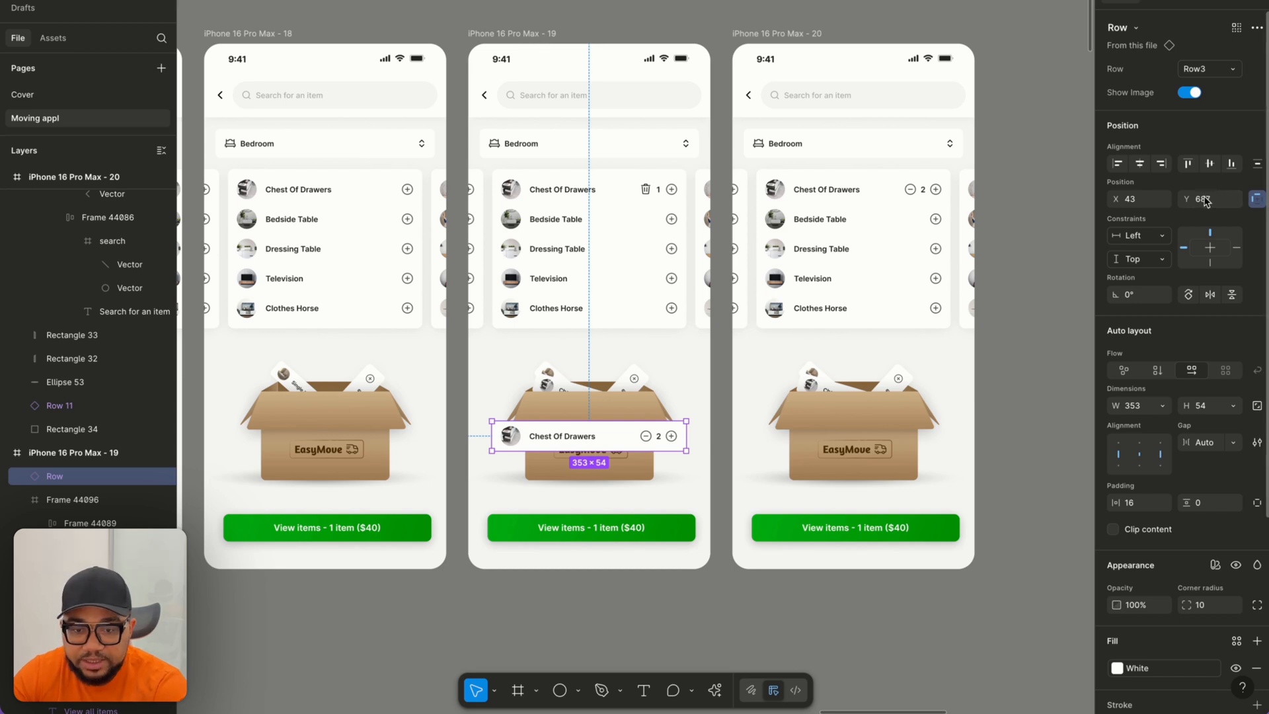
Align the pasted row to the top of iPhone 16 Pro Max - 19, send it to the back and set its opacity to 0%.
click(1189, 164)
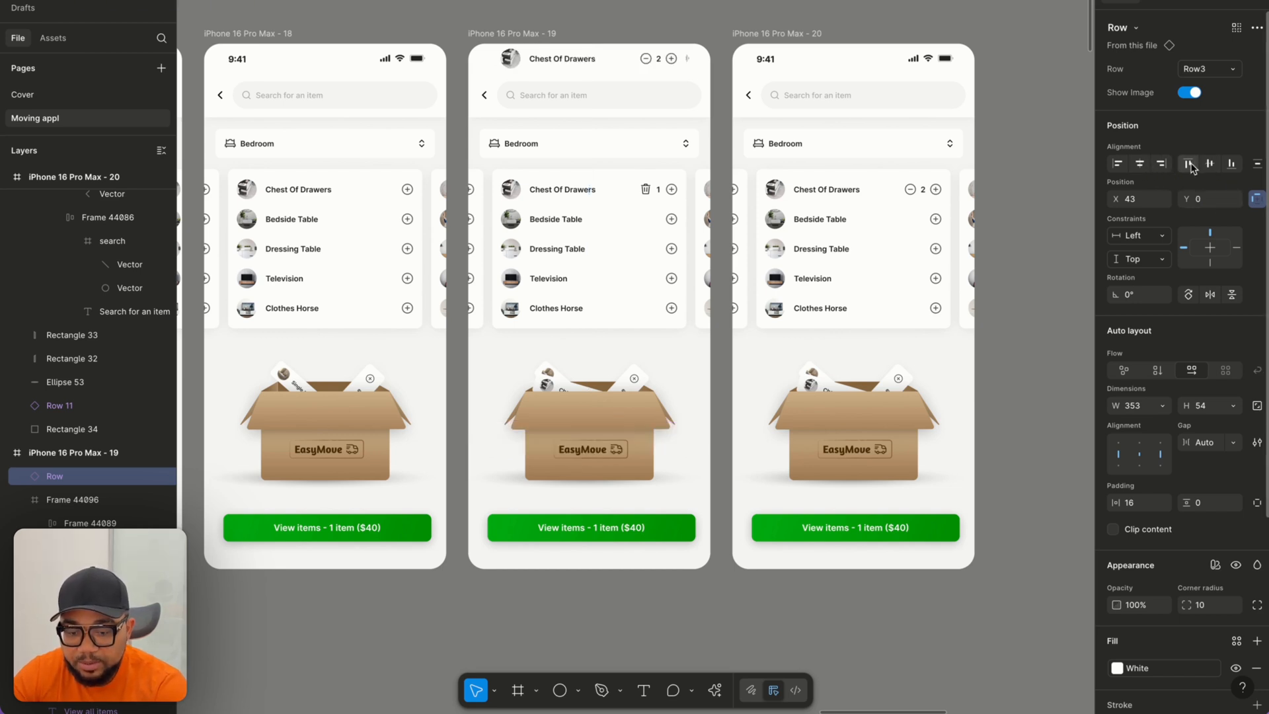
key(bracketleft)
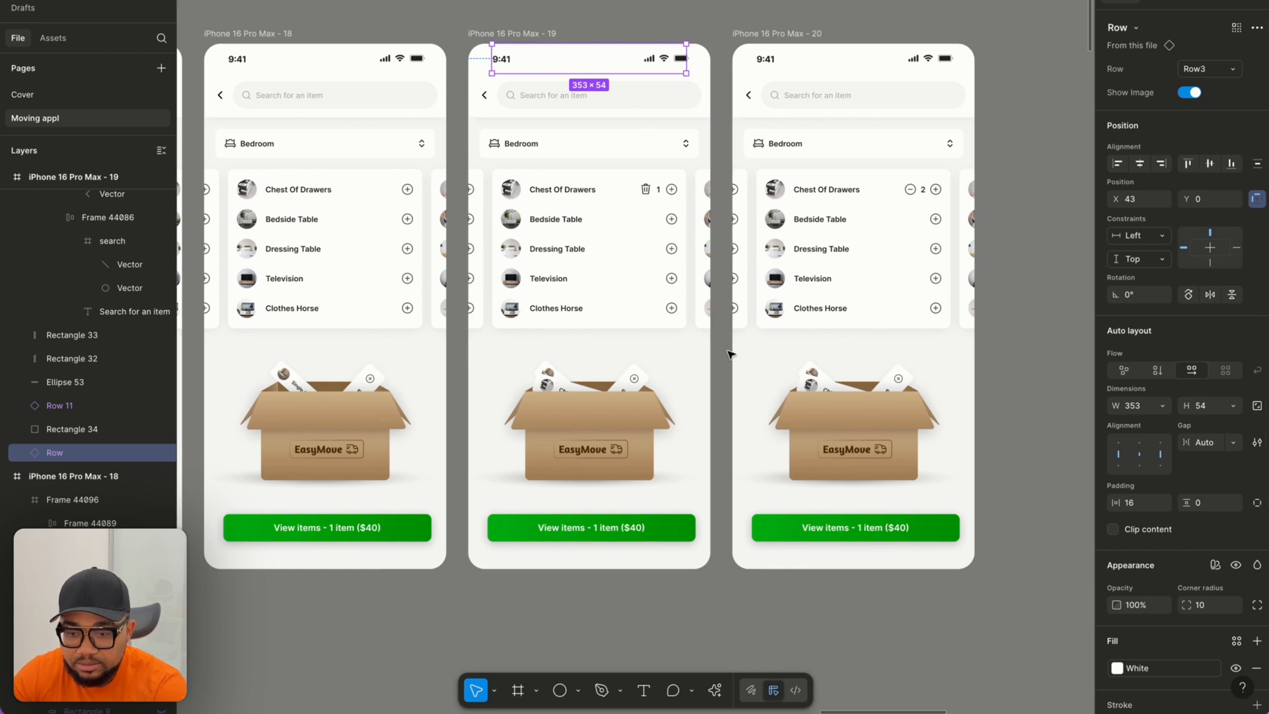
click(1137, 607)
text(0)
key(Return)
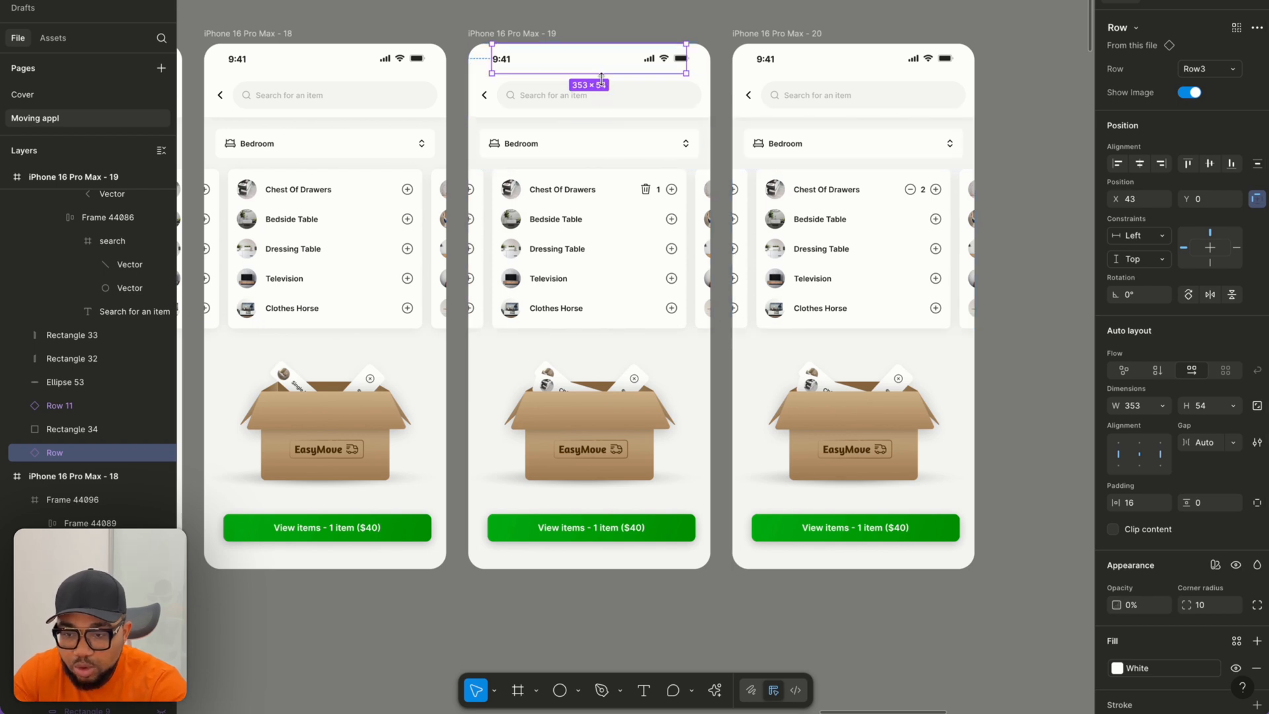
Copy the hidden Chest Of Drawers row into iPhone 16 Pro Max - 20 and set its opacity to 100%.
click(795, 35)
key(ctrl+v)
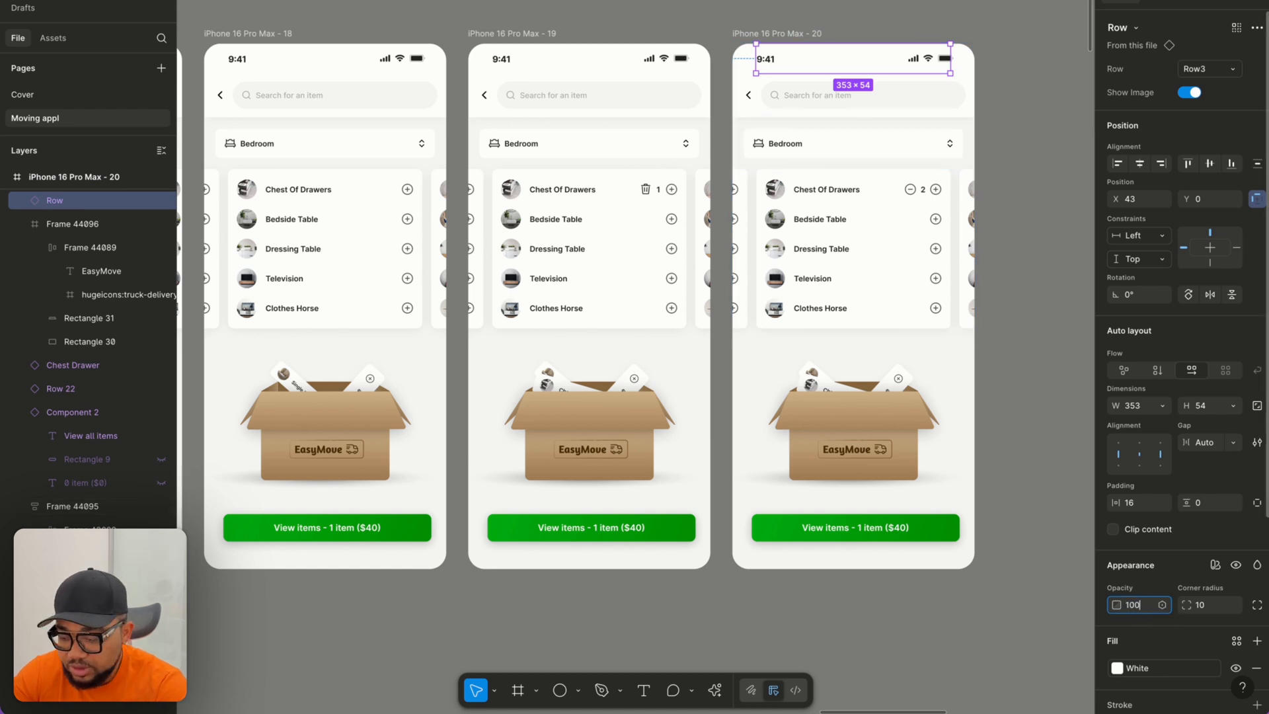
text(100)
key(Return)
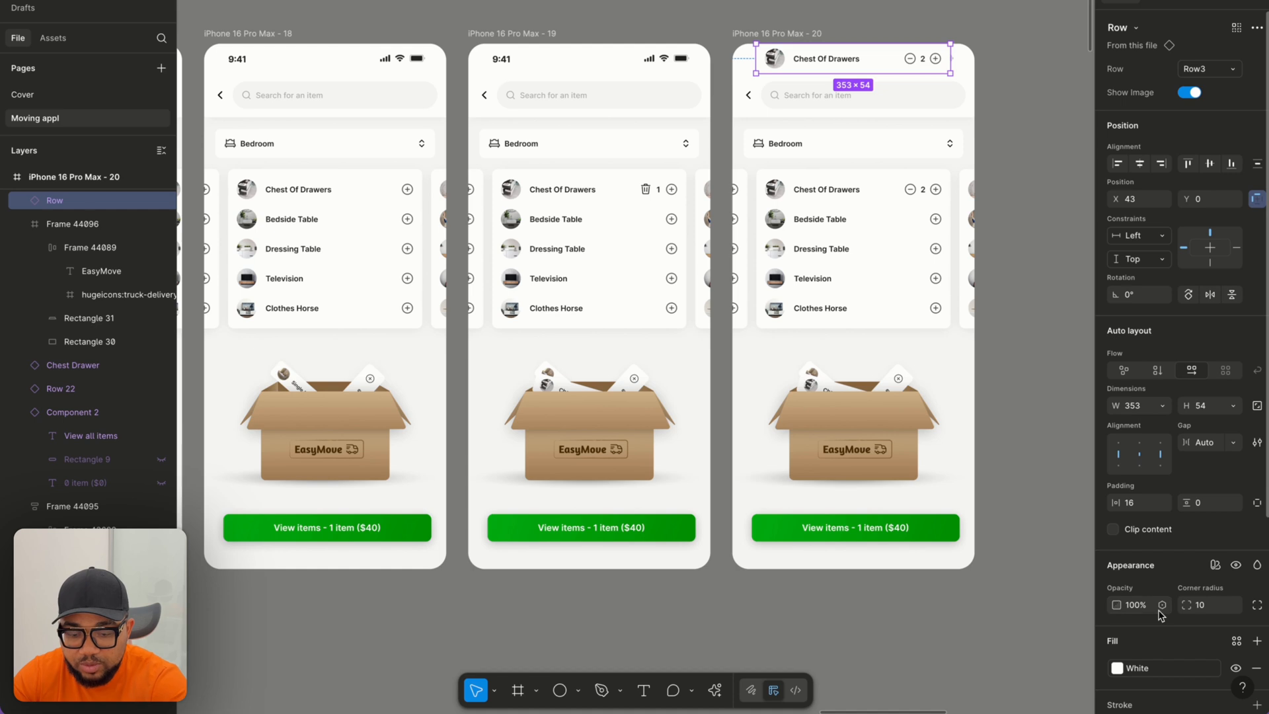
Move the copied row just below the item list on iPhone 16 Pro Max - 20 and narrow it to about 292 px.
click(1209, 164)
scroll(761, 363, up, 2)
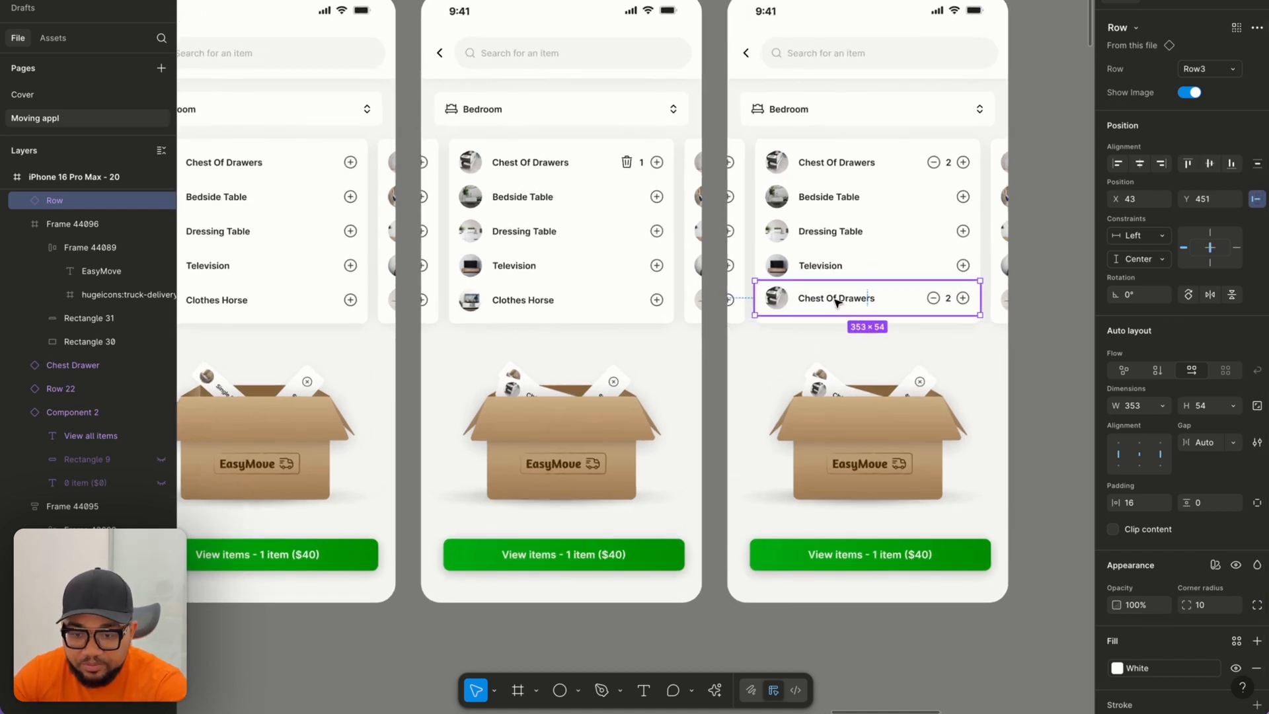
drag(836, 308, 836, 336)
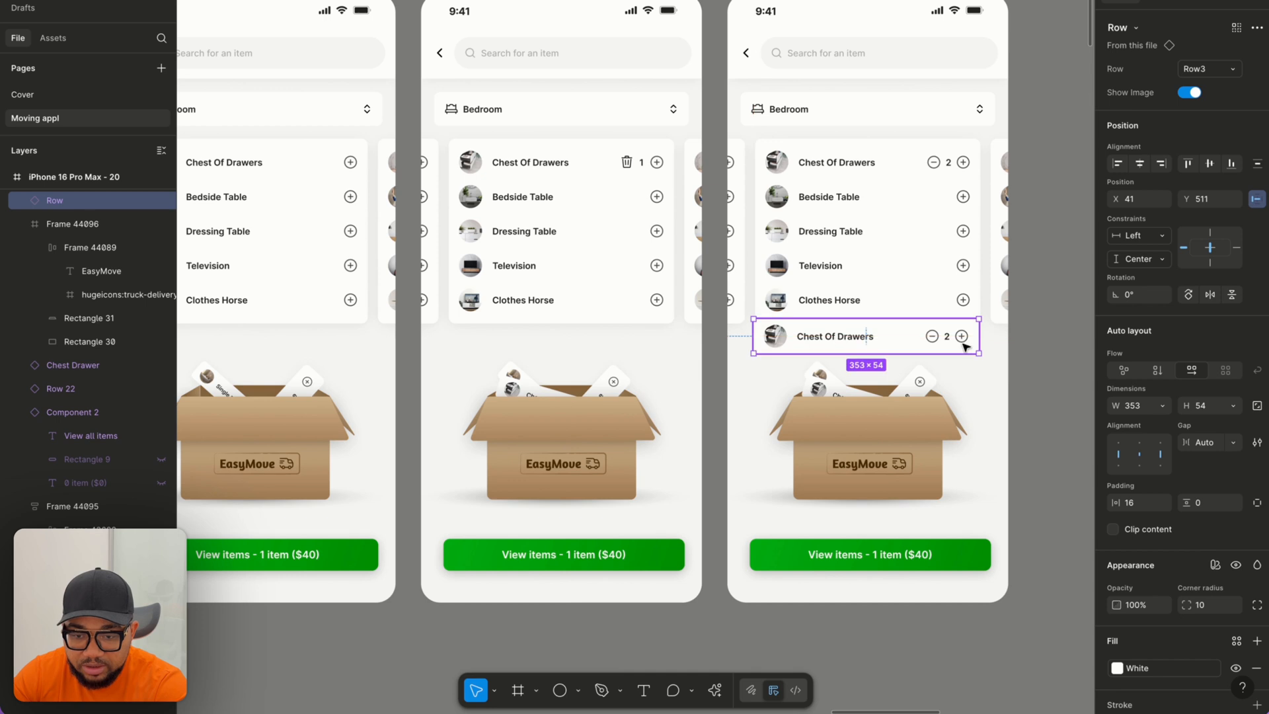
drag(977, 340, 938, 341)
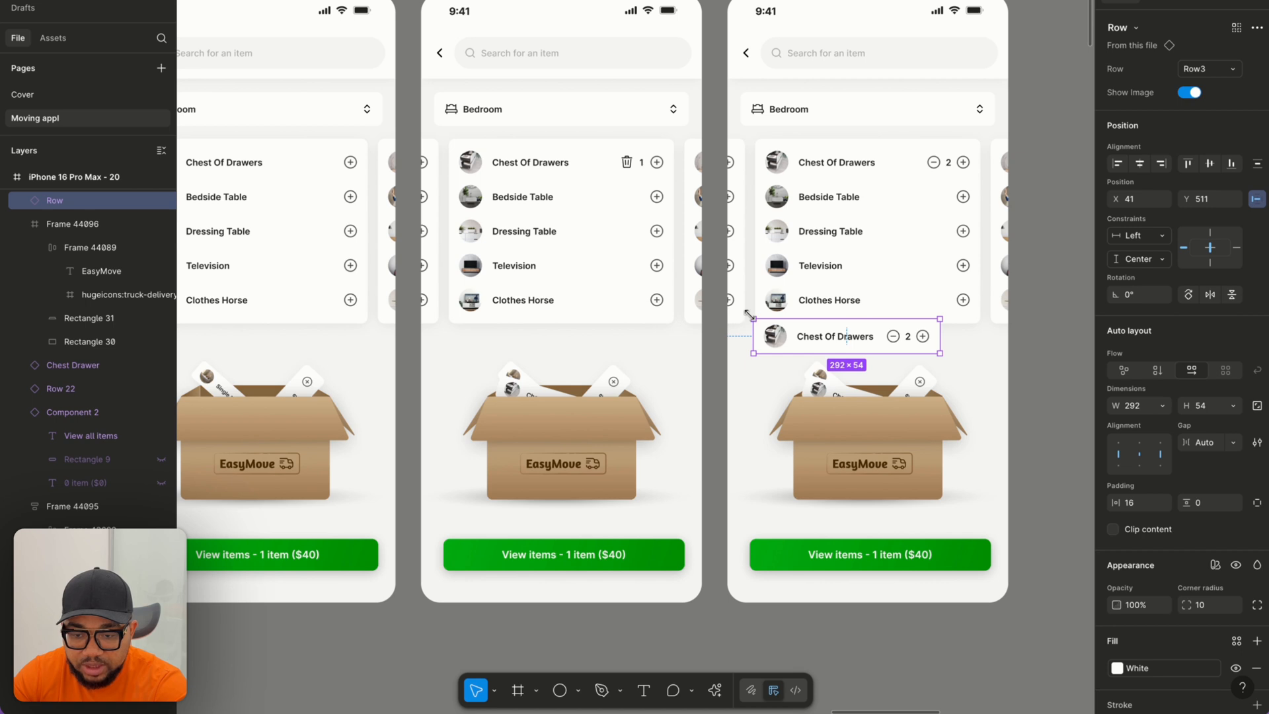
Rotate the row about 32°, scale it to about 0.55x and place it over the opening of the EasyMove box.
drag(748, 318, 752, 372)
key(k)
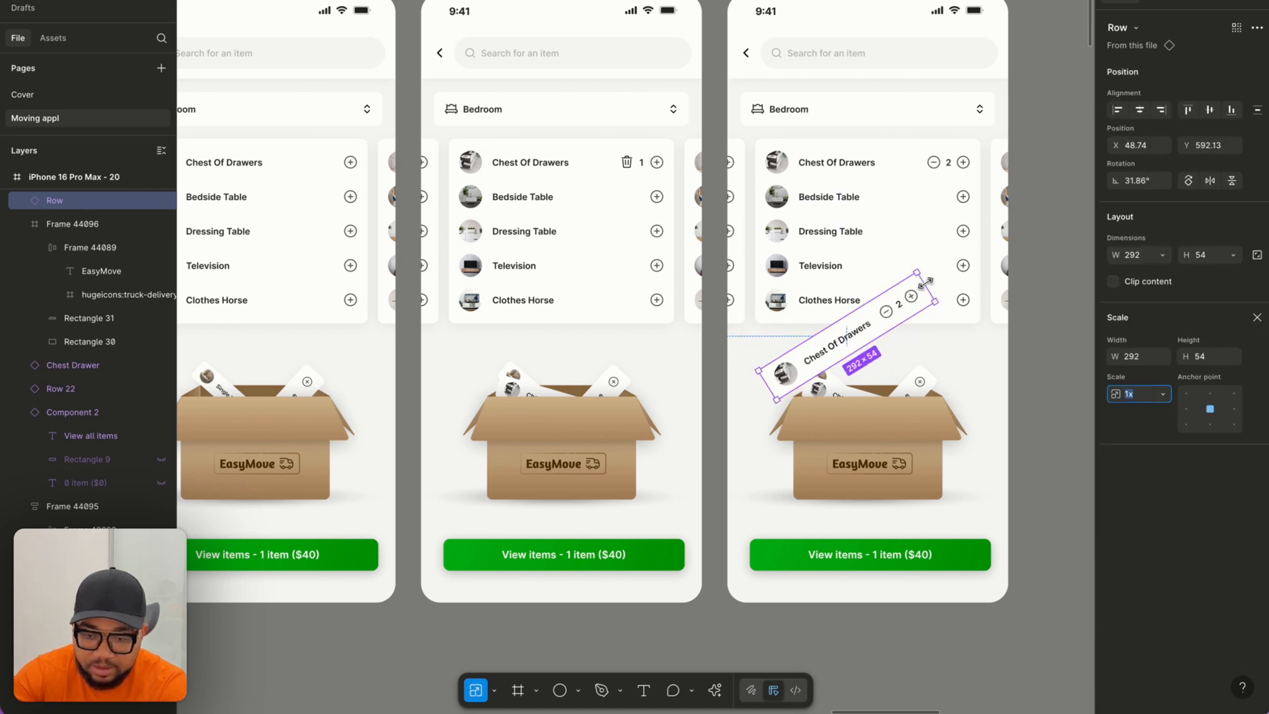
drag(925, 283, 917, 373)
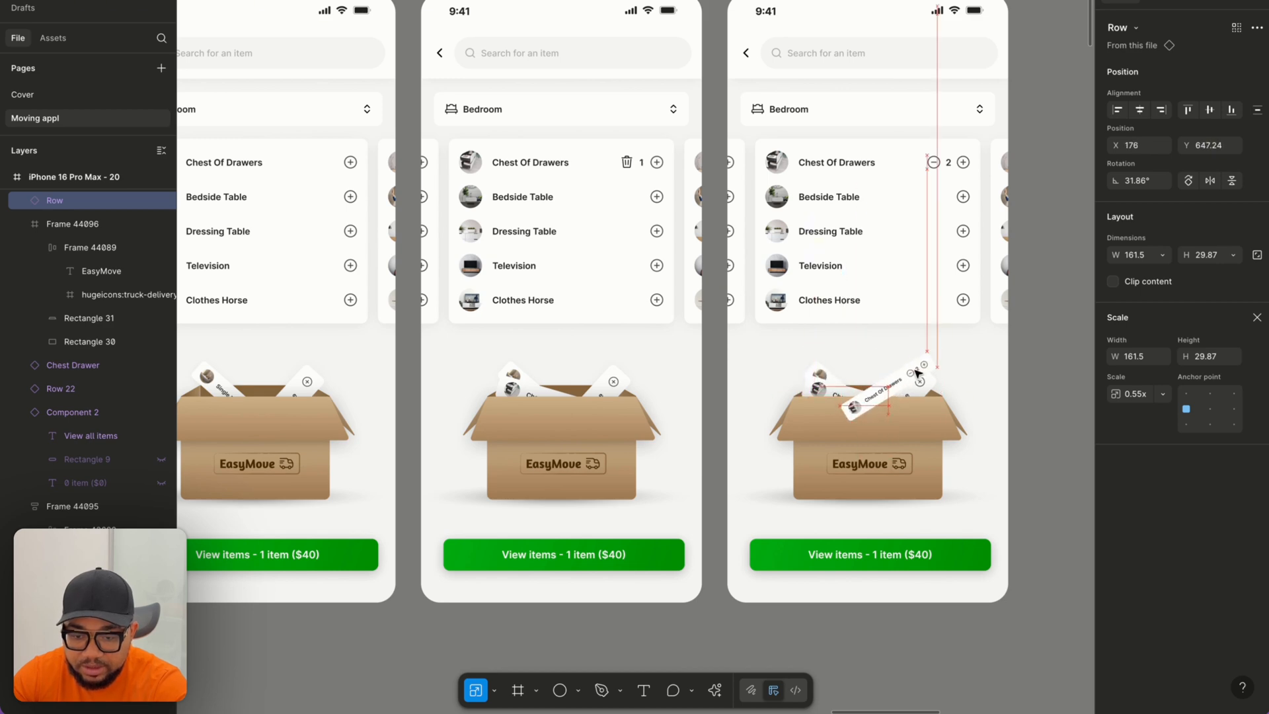
Bring the front of the EasyMove box forward so it covers the lower part of the tilted row.
scroll(917, 373, up, 5)
click(912, 524)
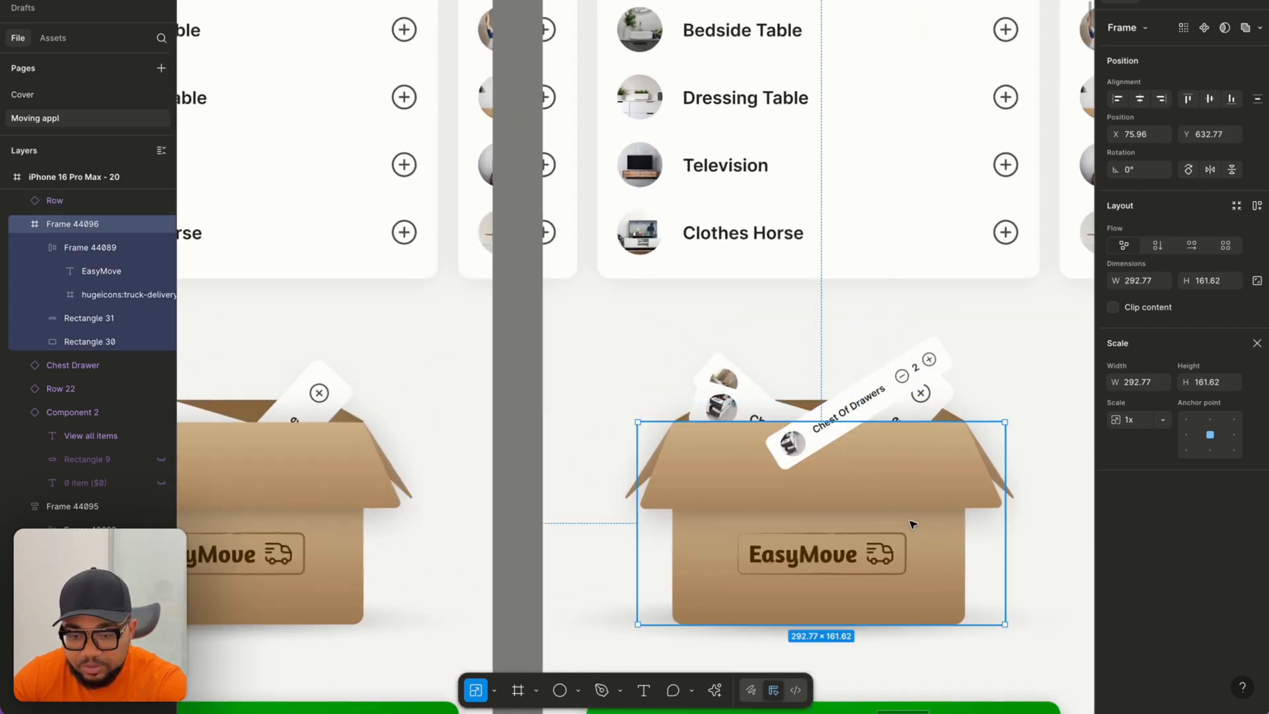
key(ctrl+bracketright)
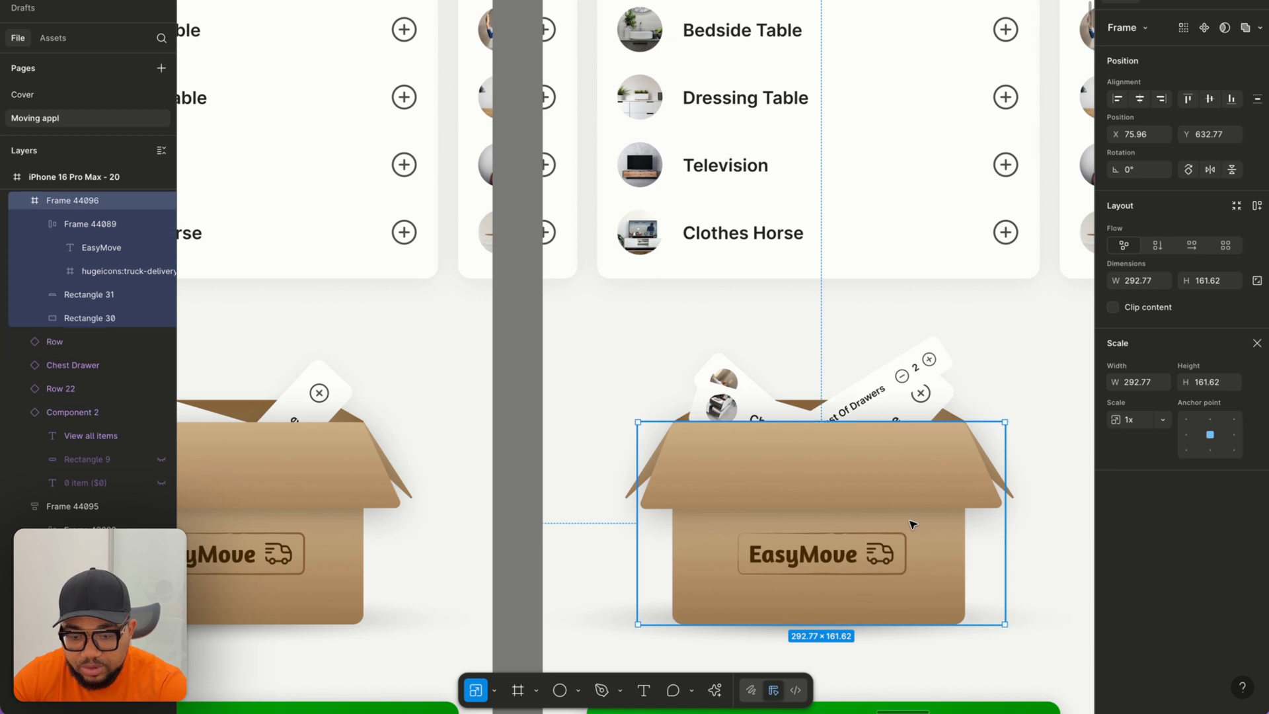
Apply the Shadow 11 effect style to the tilted Chest Of Drawers row in the box.
click(922, 375)
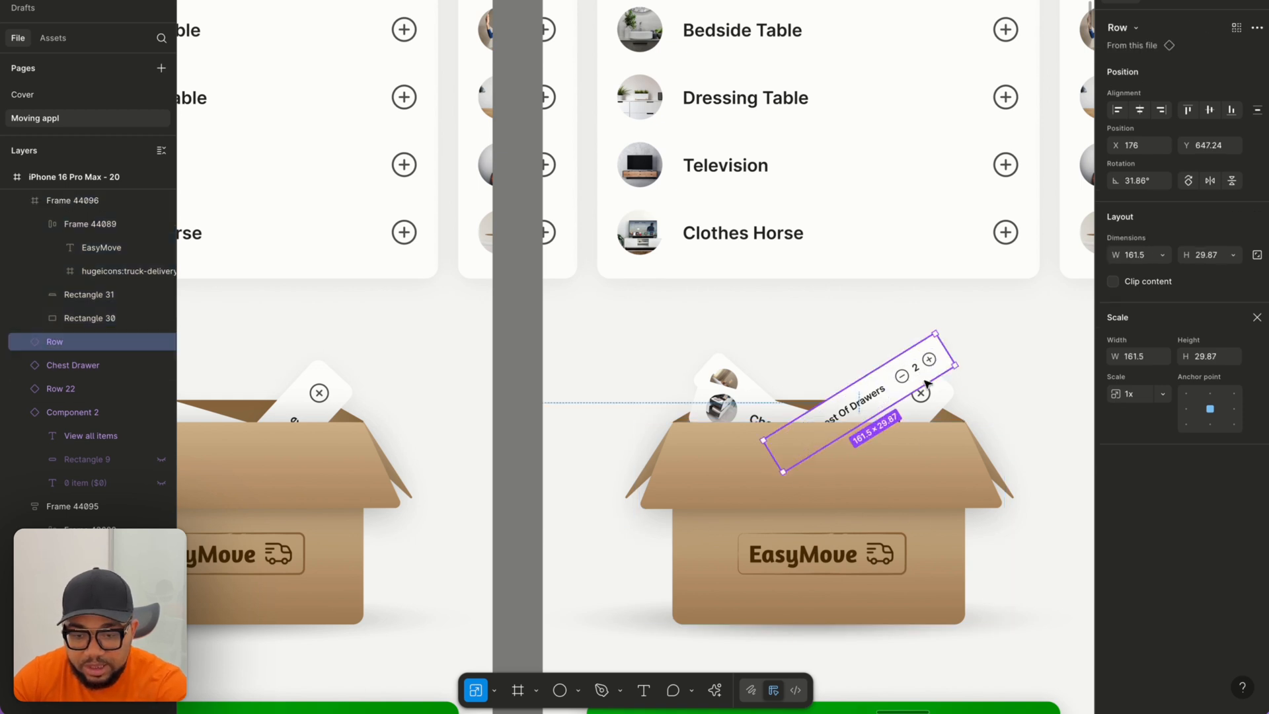
scroll(1192, 627, down, 5)
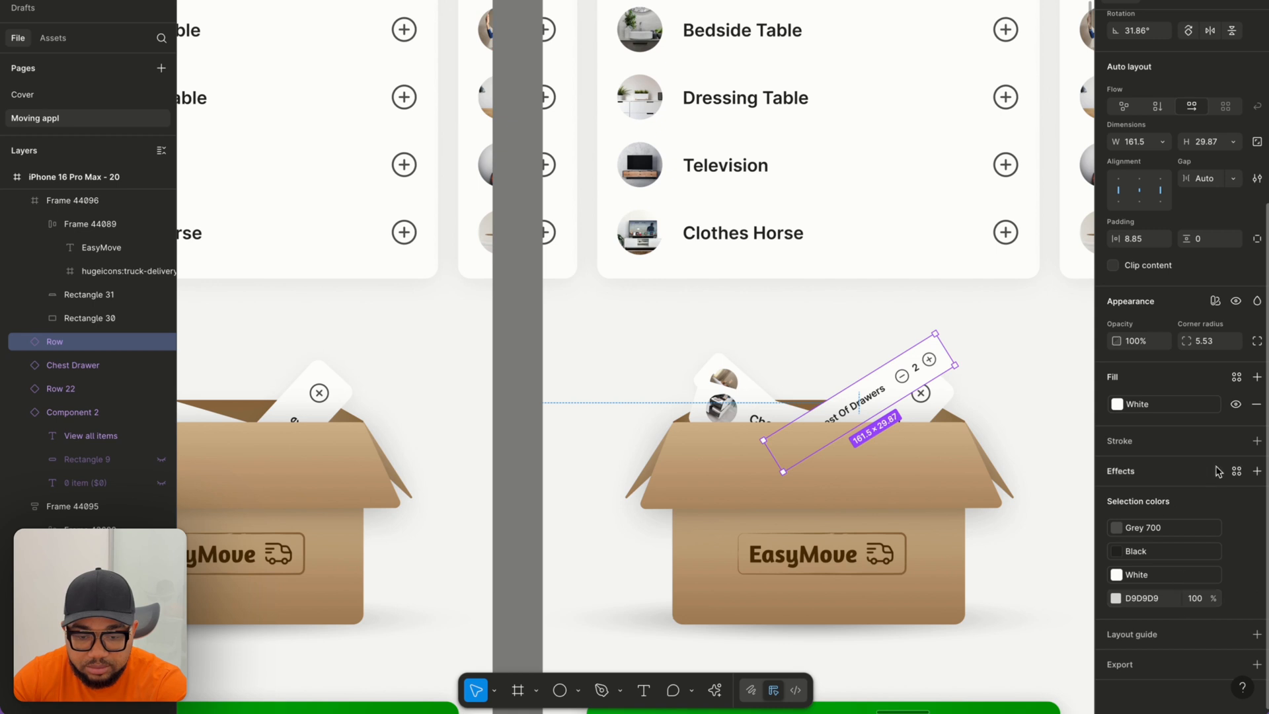
click(1234, 474)
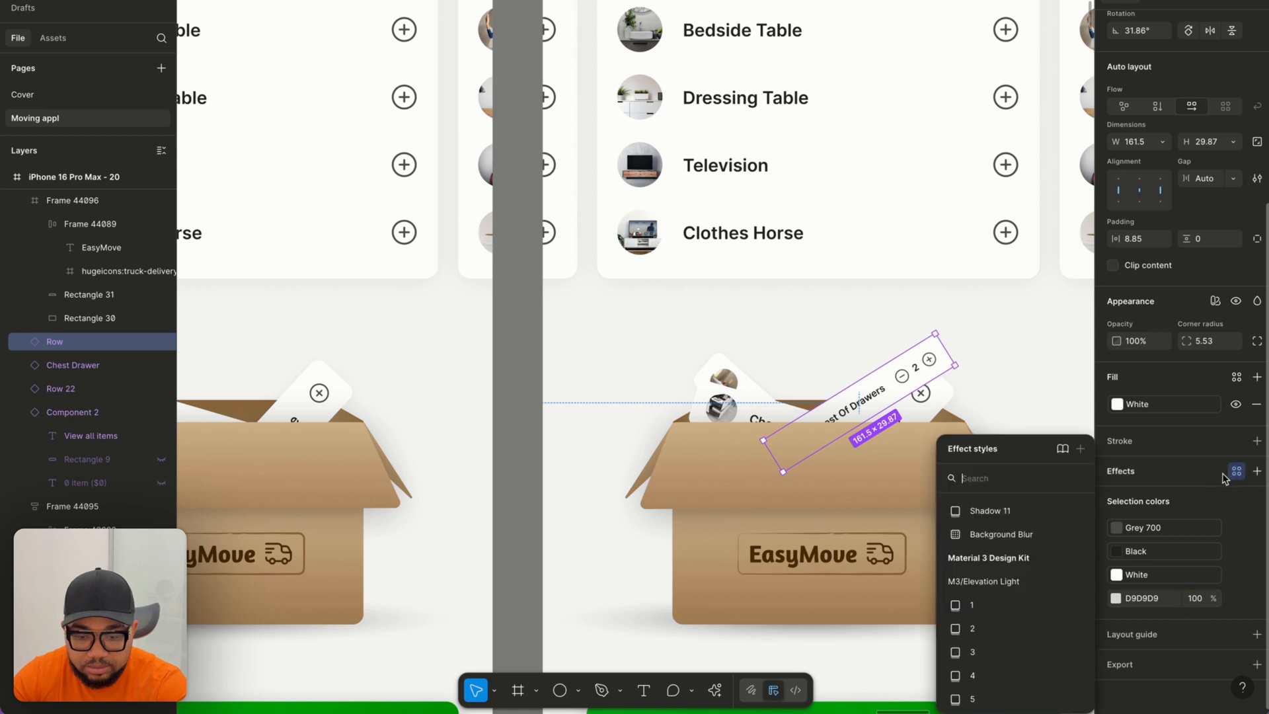
click(988, 510)
click(1003, 358)
Rotate the row to about 56°, increase its height to about 37 px and settle it between the other cards in the box.
click(934, 357)
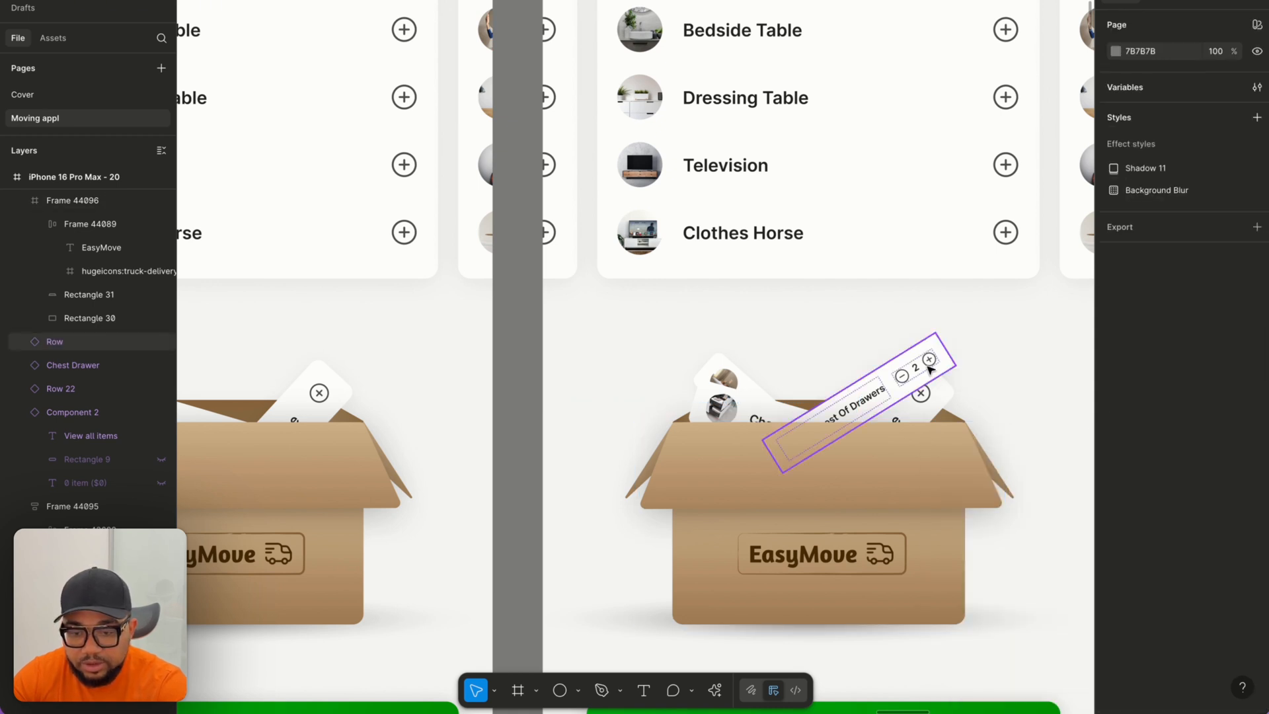
drag(962, 367, 892, 365)
drag(889, 365, 879, 363)
click(1003, 348)
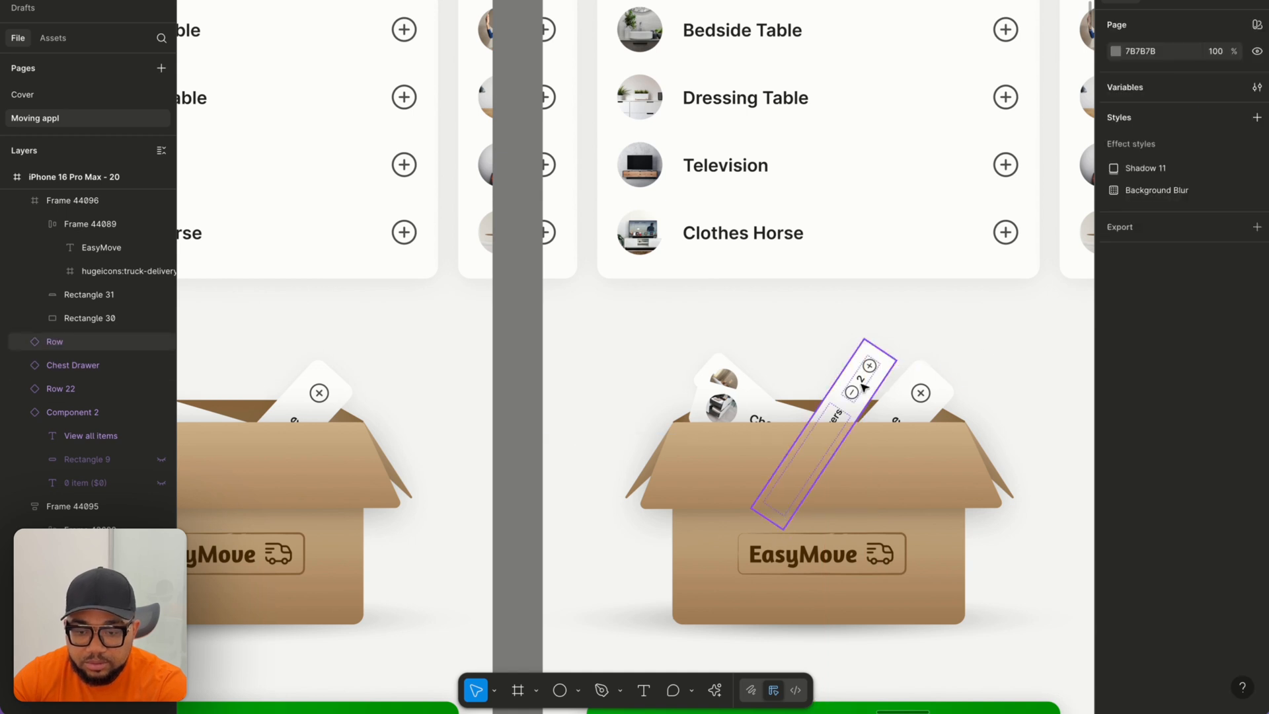
click(837, 397)
drag(816, 394, 818, 394)
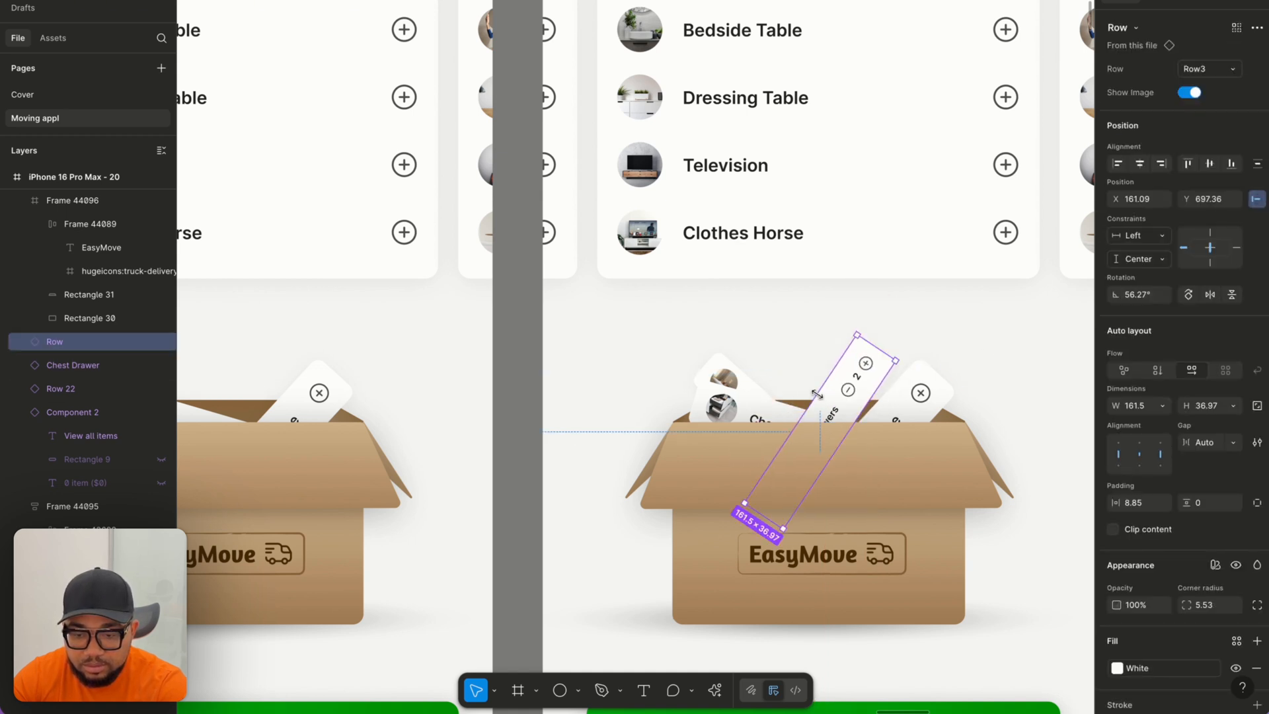
click(1026, 350)
Switch the tilted Chest Of Drawers row in the box to the Row 1 variant.
scroll(1003, 361, down, 5)
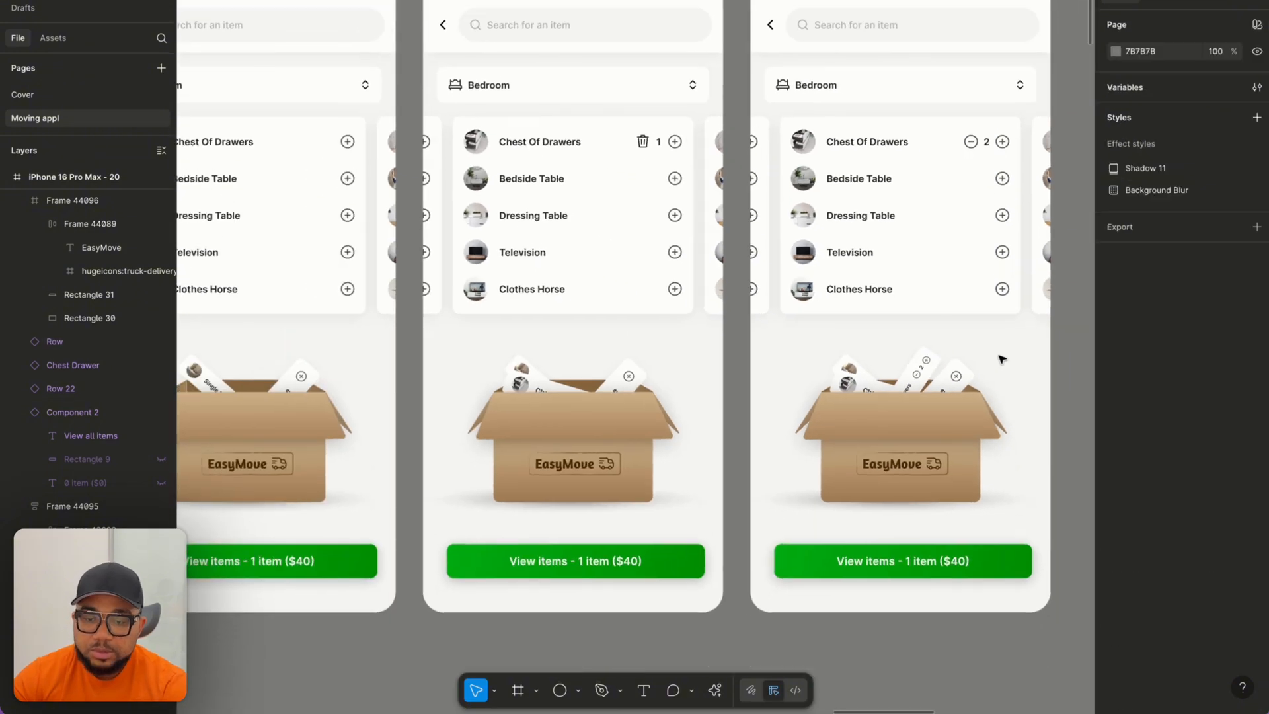
scroll(968, 364, up, 5)
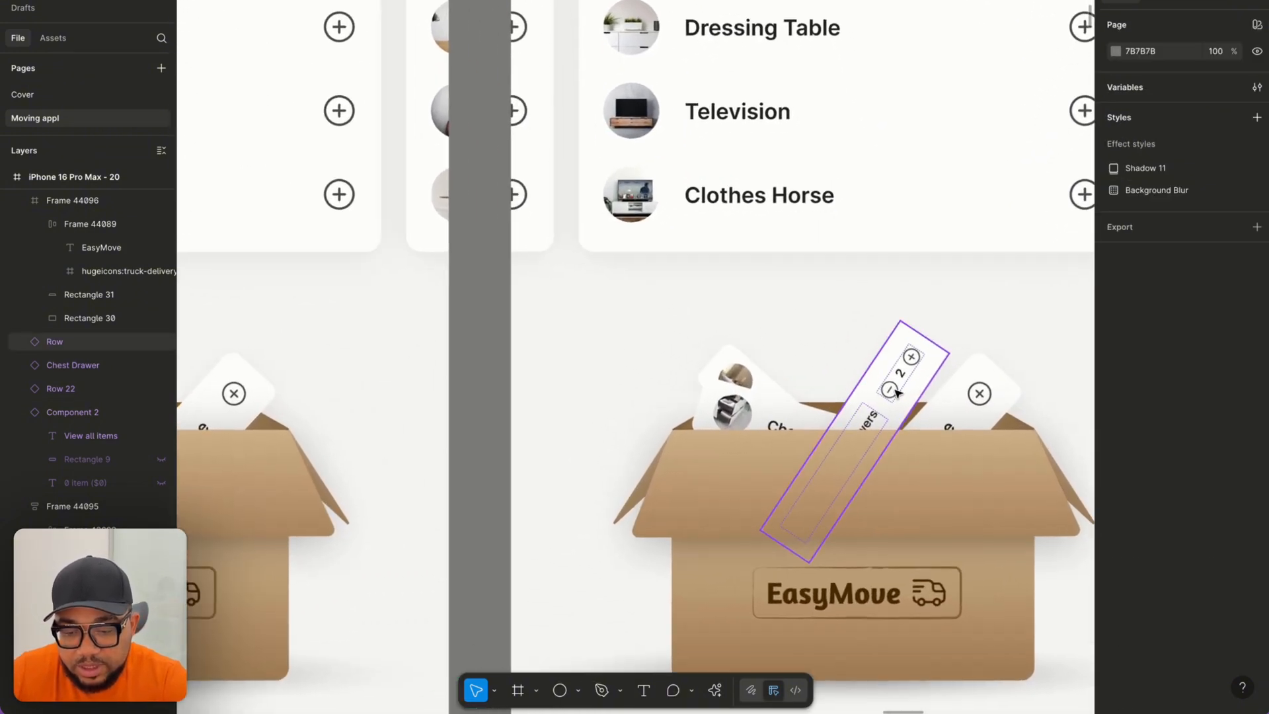
click(897, 392)
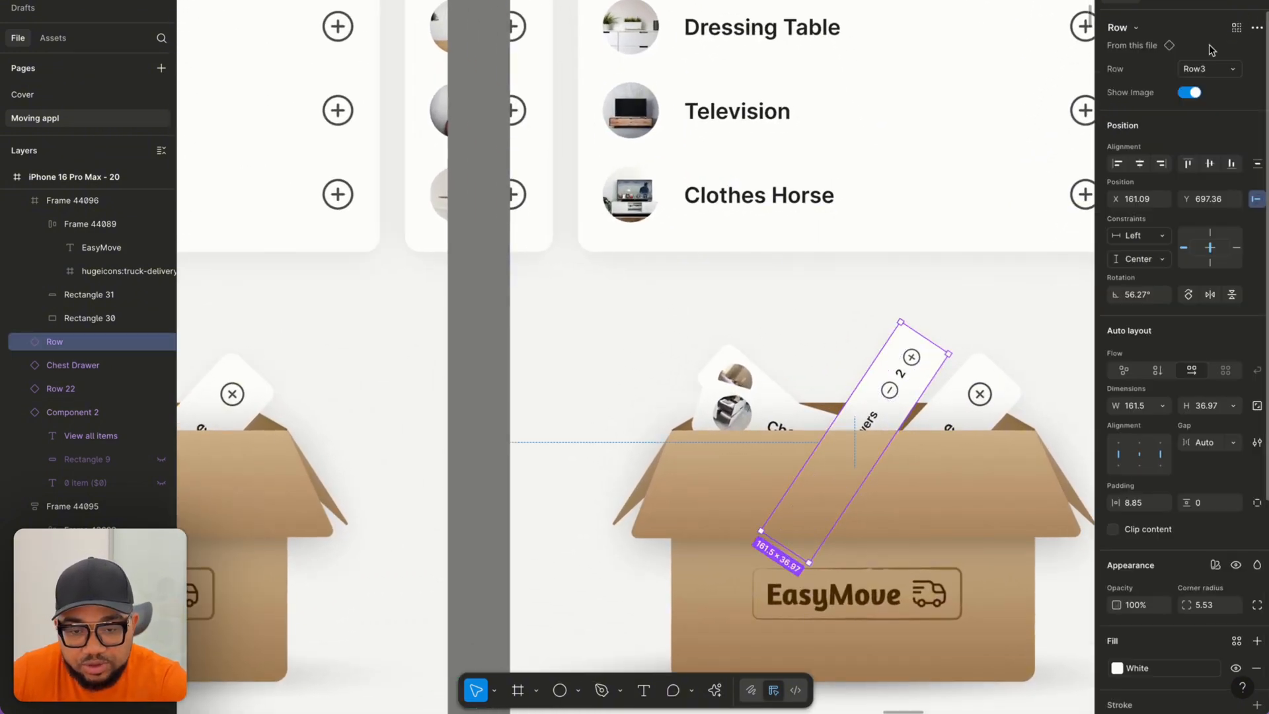
click(1212, 69)
click(1168, 33)
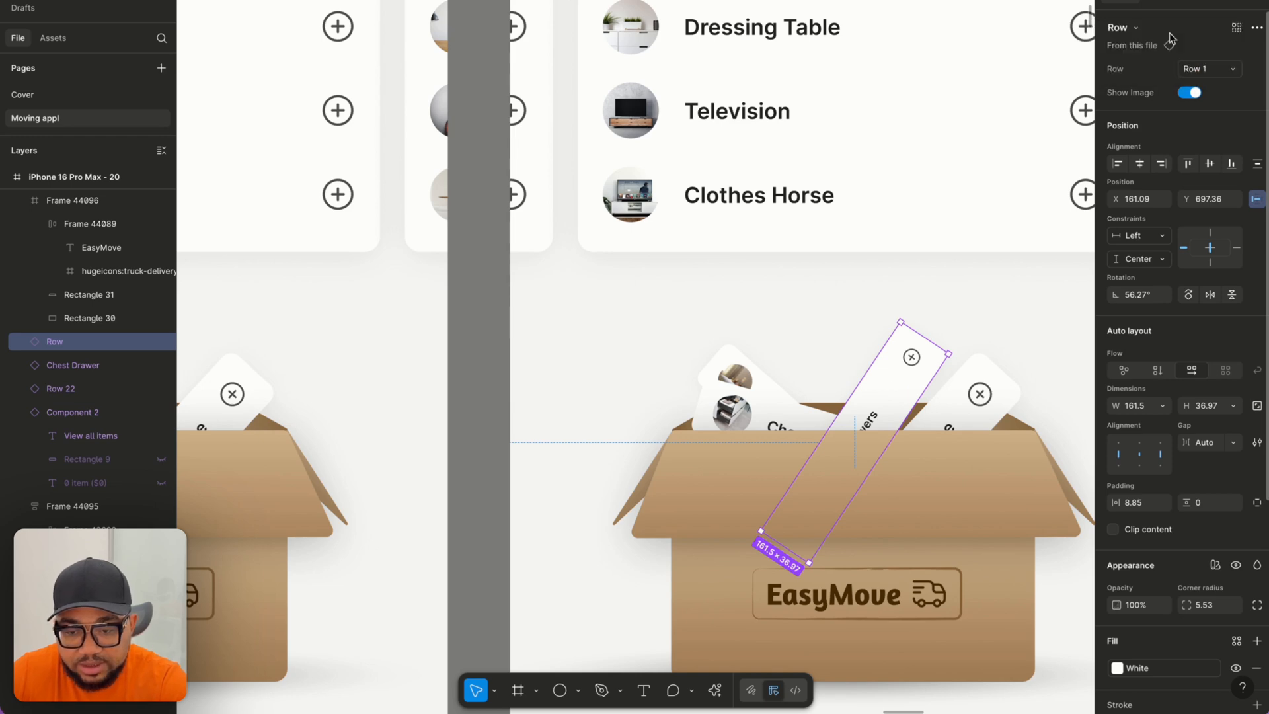
click(948, 333)
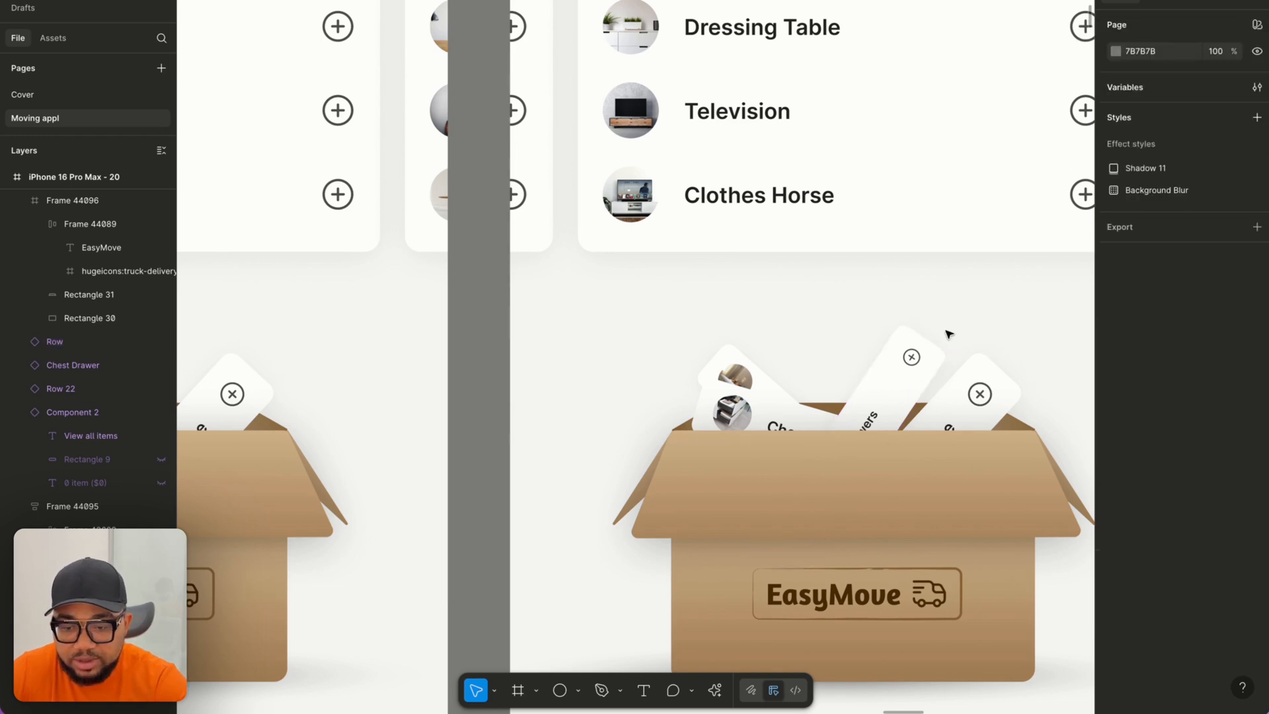
click(897, 374)
scroll(896, 377, down, 2)
scroll(895, 377, down, 1)
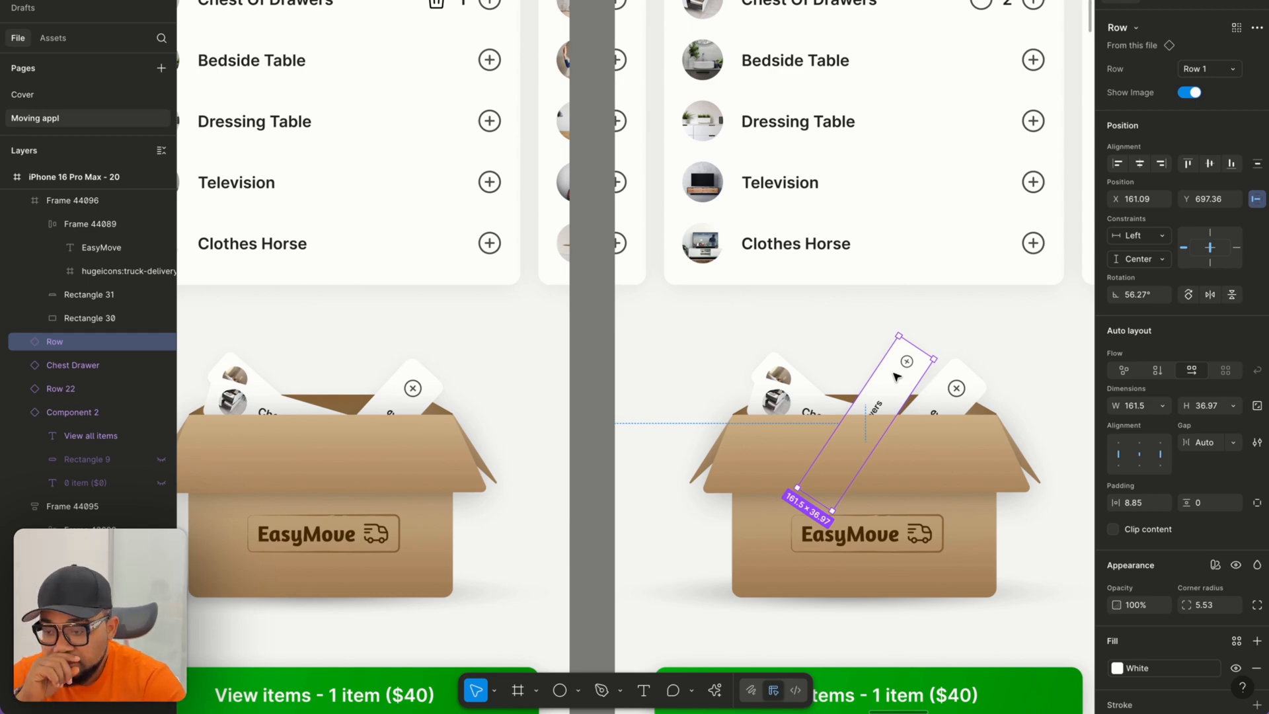
scroll(127, 410, up, 2)
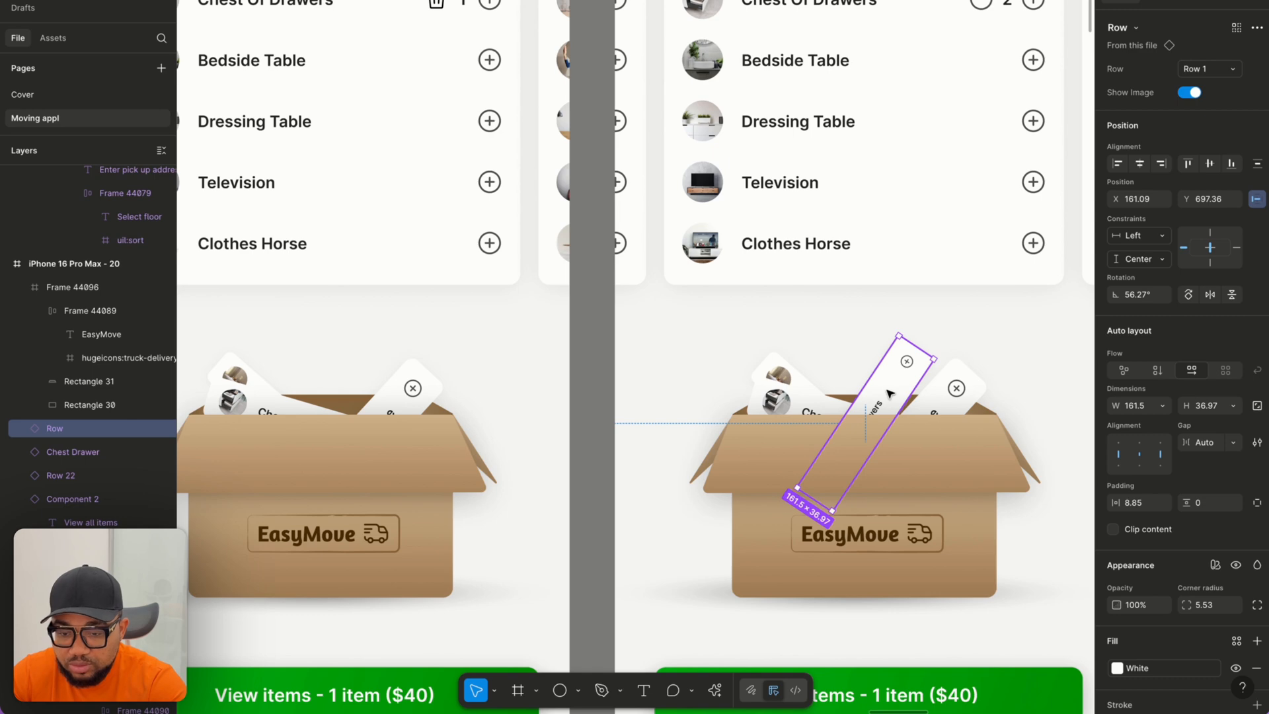
scroll(878, 390, down, 5)
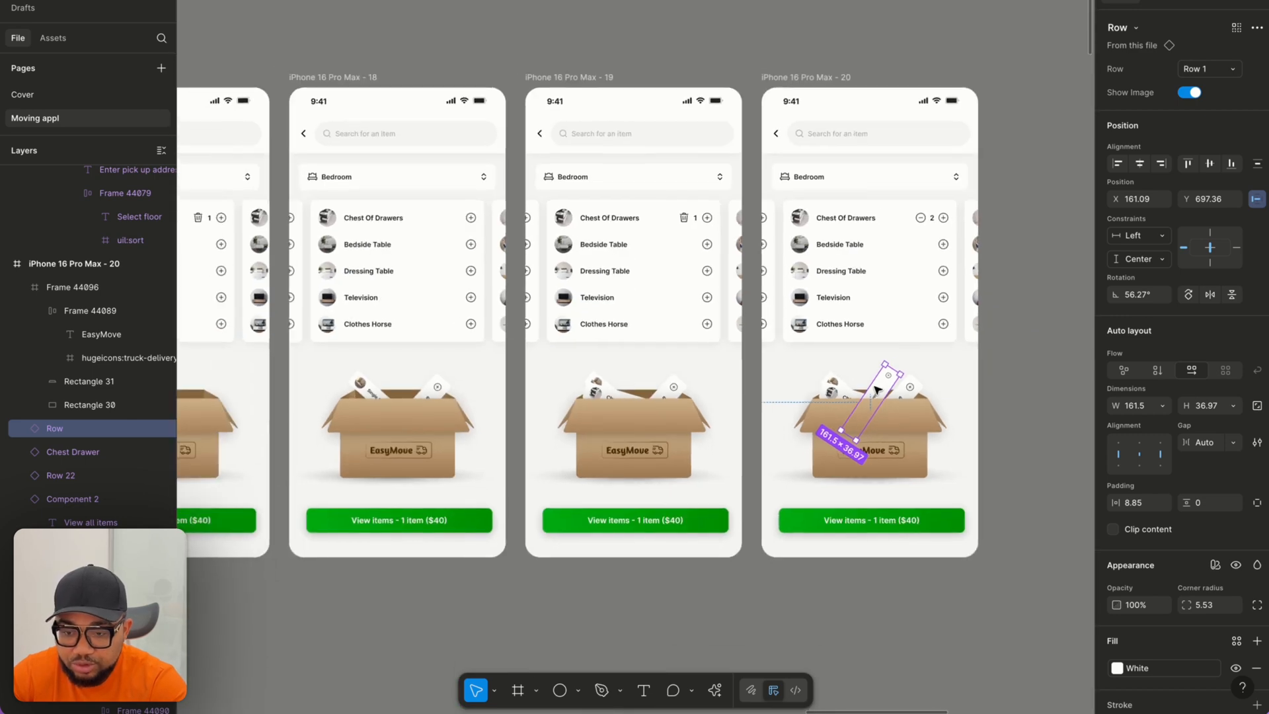
Preview the prototype from iPhone 16 Pro Max - 19 and increase the Chest Of Drawers quantity to 2.
click(584, 82)
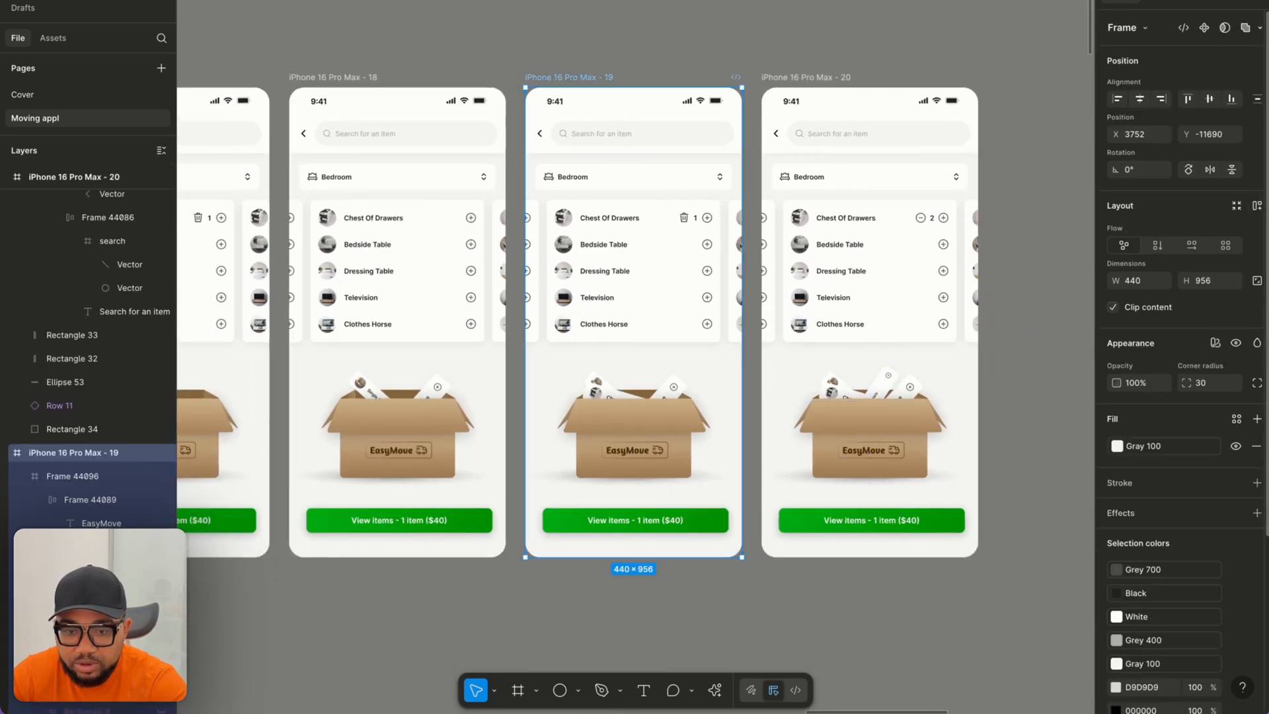
click(1175, 1)
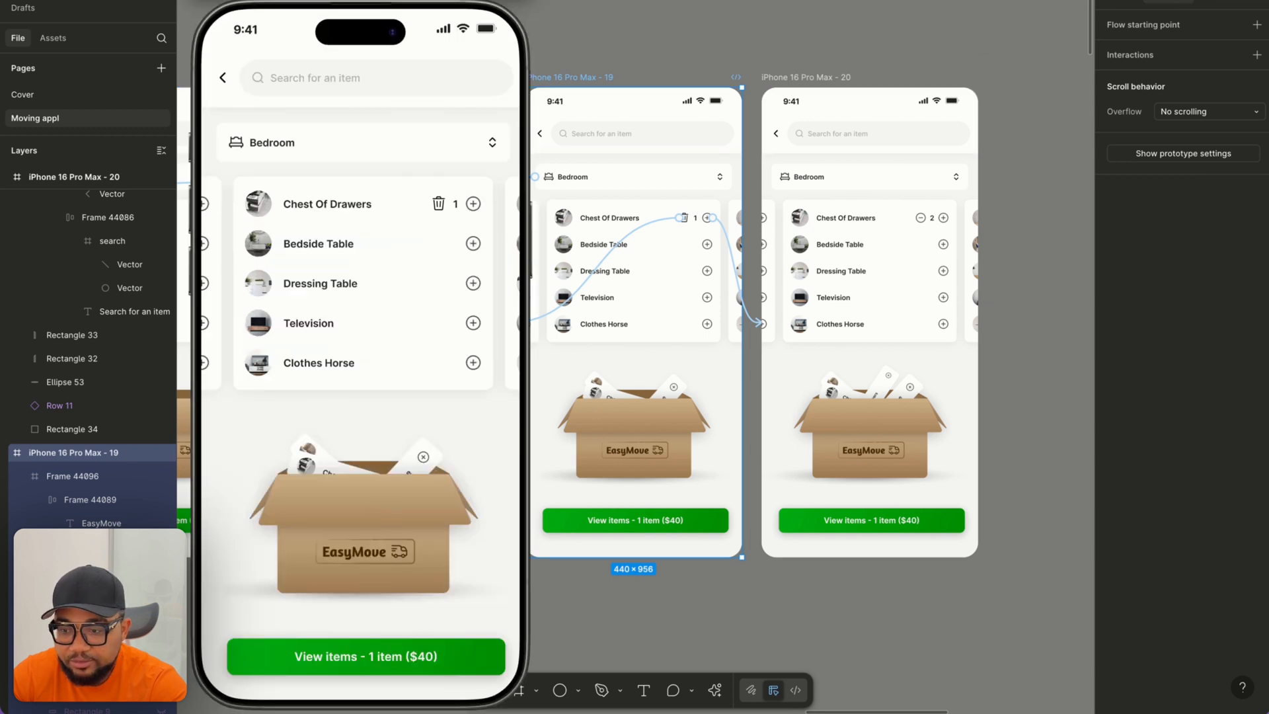
click(417, 243)
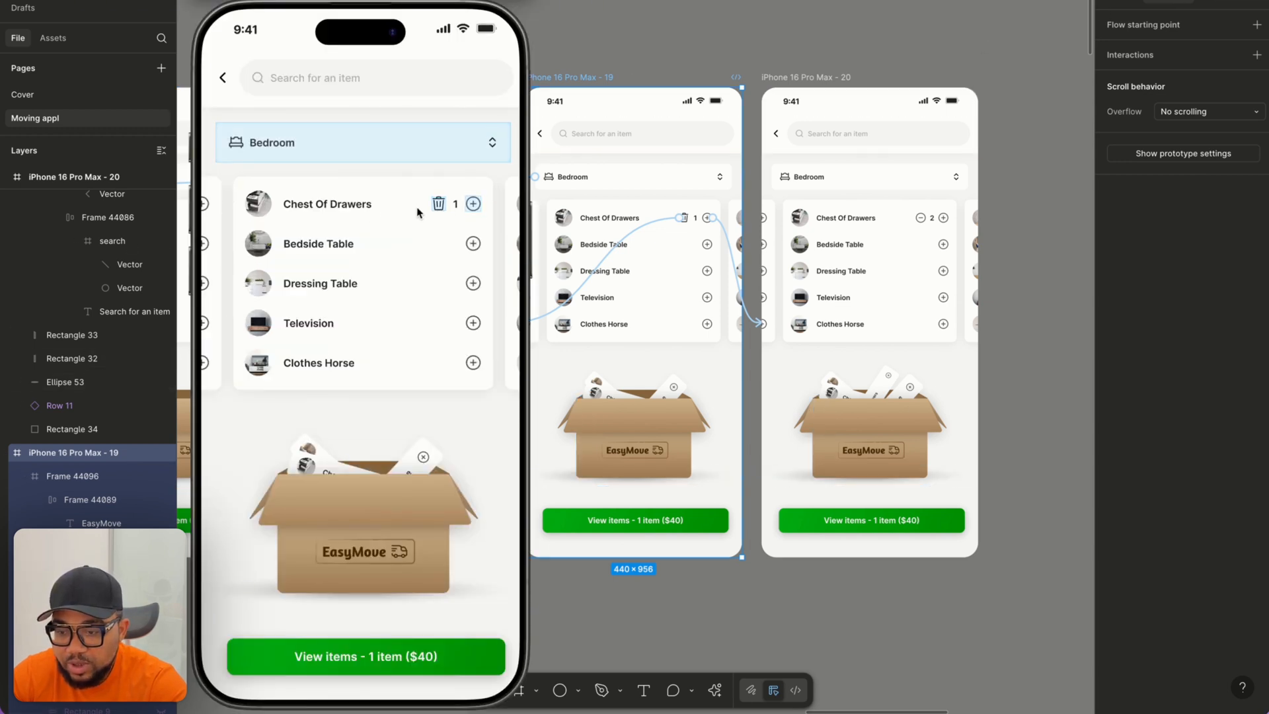
click(474, 205)
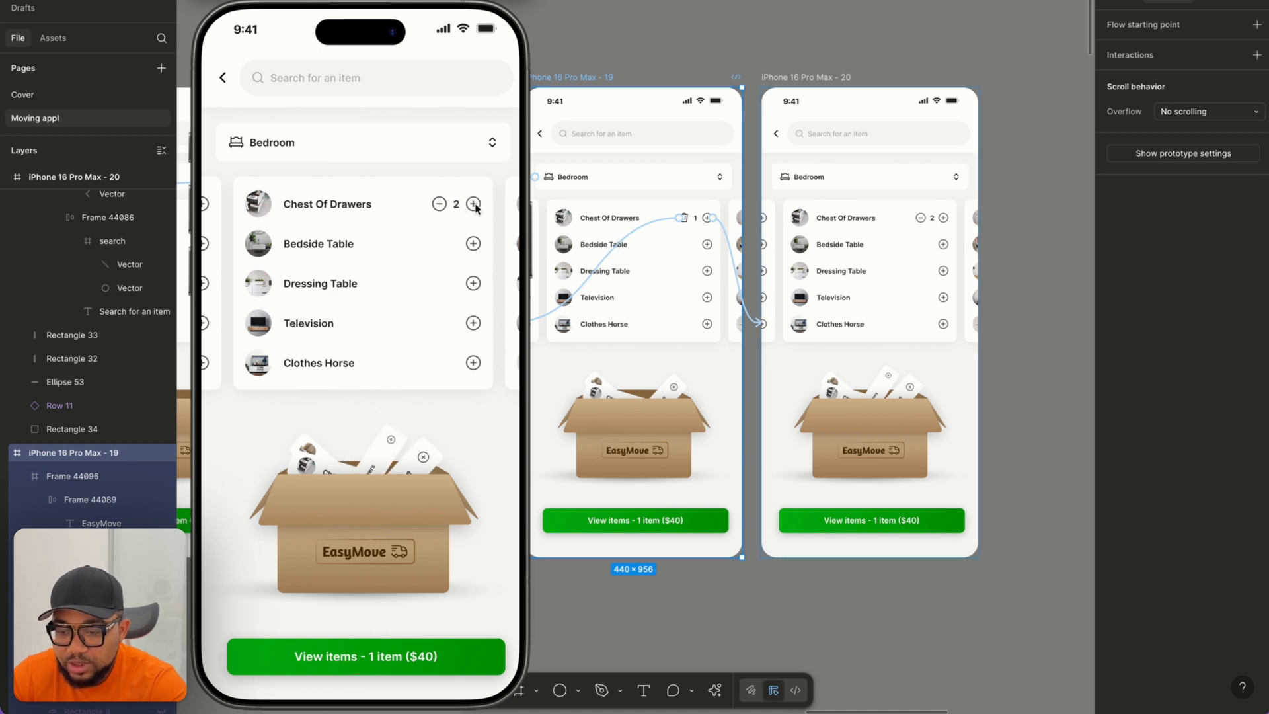
Link the minus control of Chest Of Drawers on iPhone 16 Pro Max - 20 back to iPhone 16 Pro Max - 19 on tap.
scroll(727, 235, left, 5)
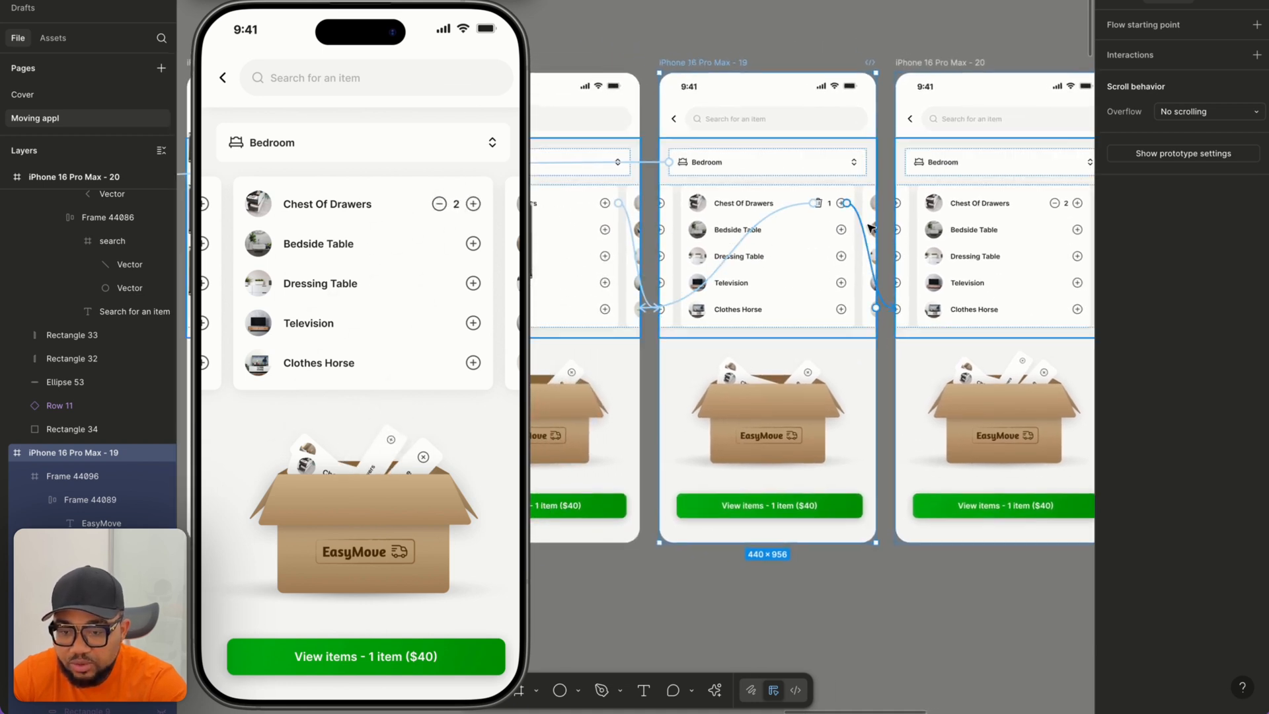
scroll(819, 162, right, 6)
click(764, 79)
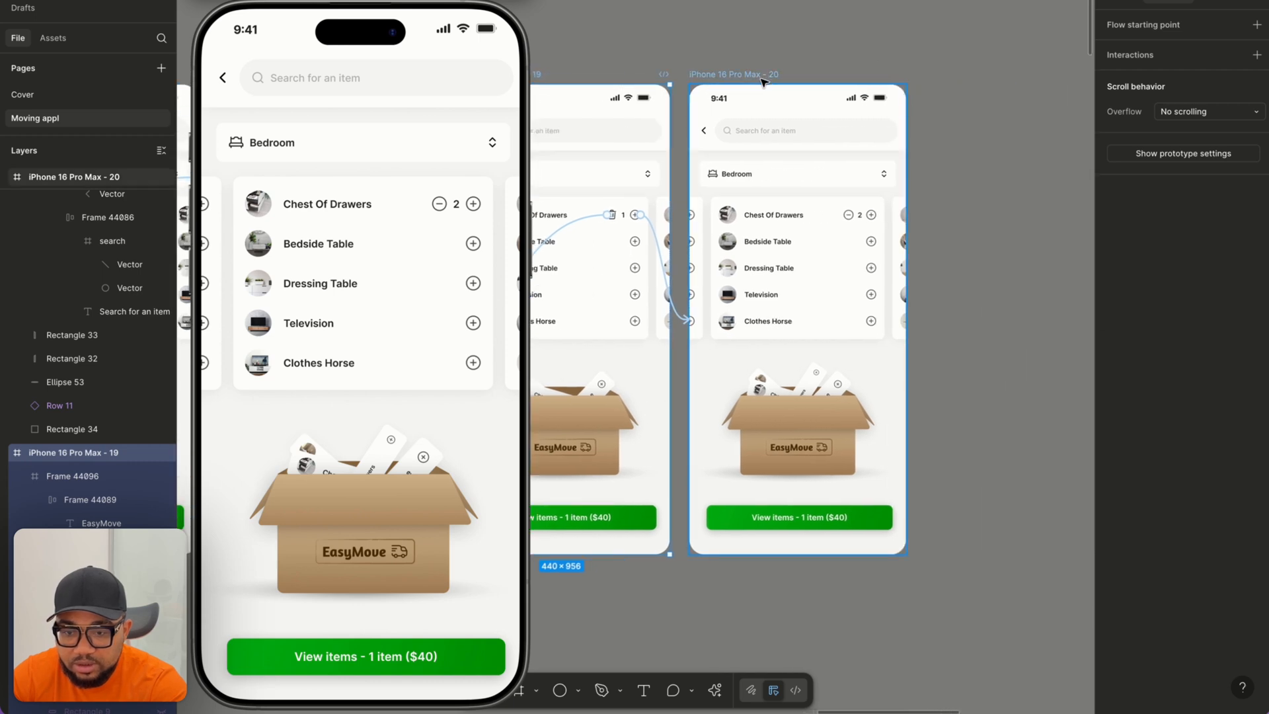
click(763, 79)
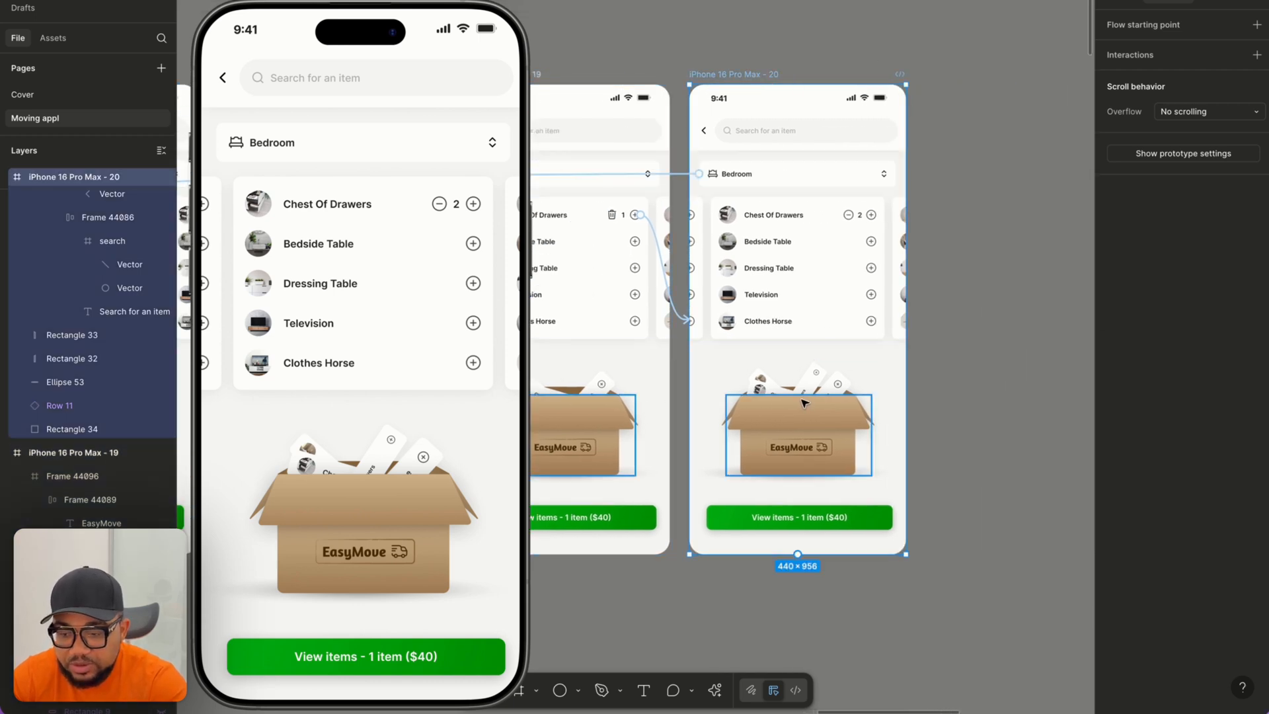
scroll(804, 401, left, 5)
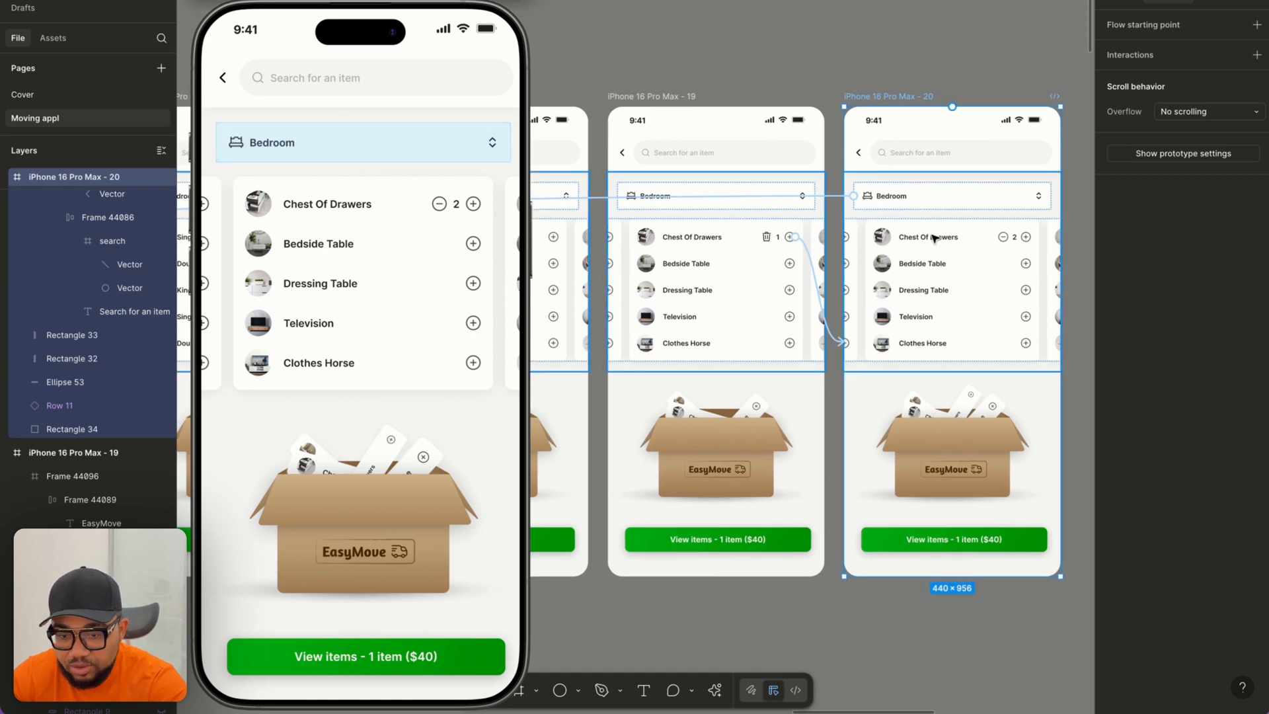
double_click(1002, 242)
double_click(1002, 241)
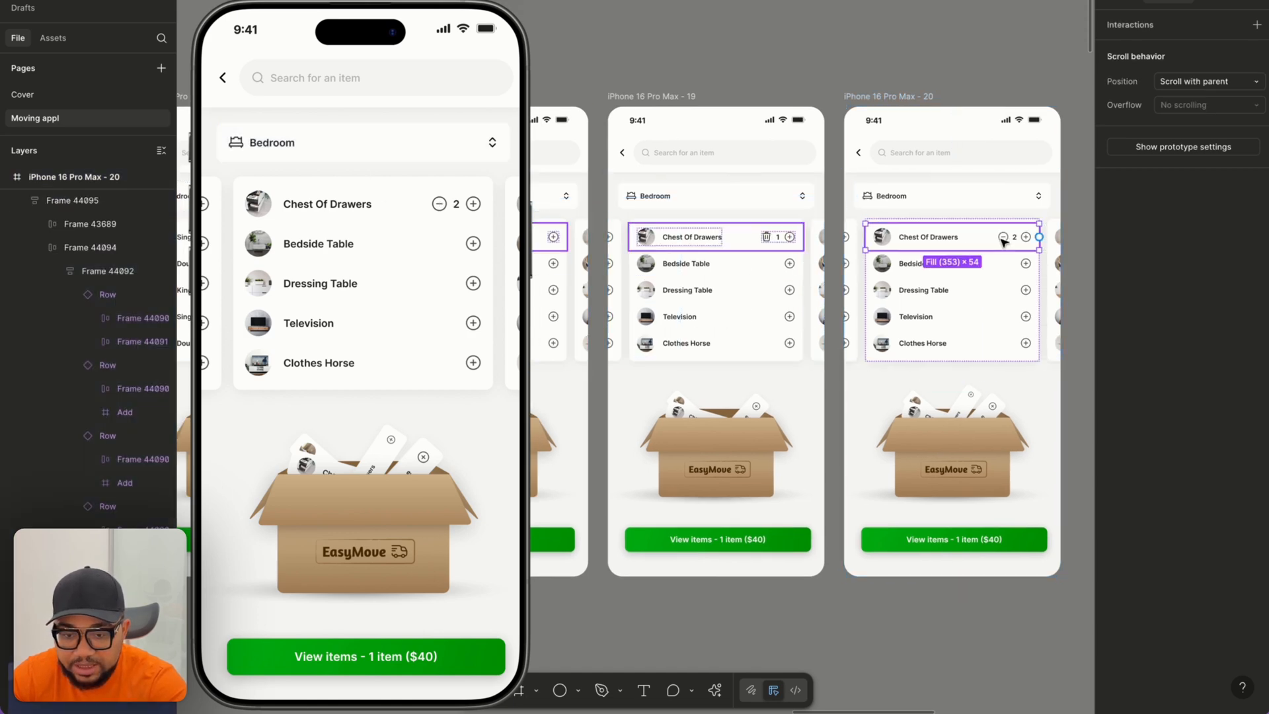
double_click(1003, 242)
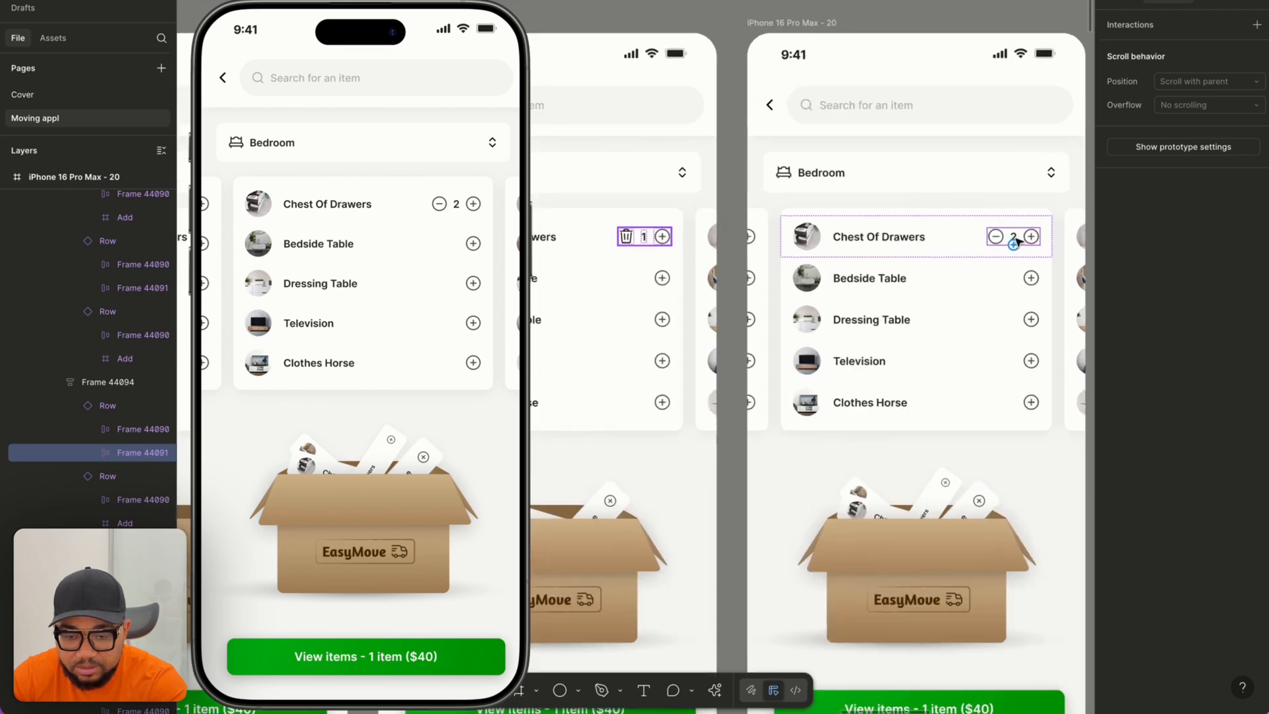
scroll(1006, 242, up, 5)
double_click(997, 240)
drag(1000, 236, 604, 526)
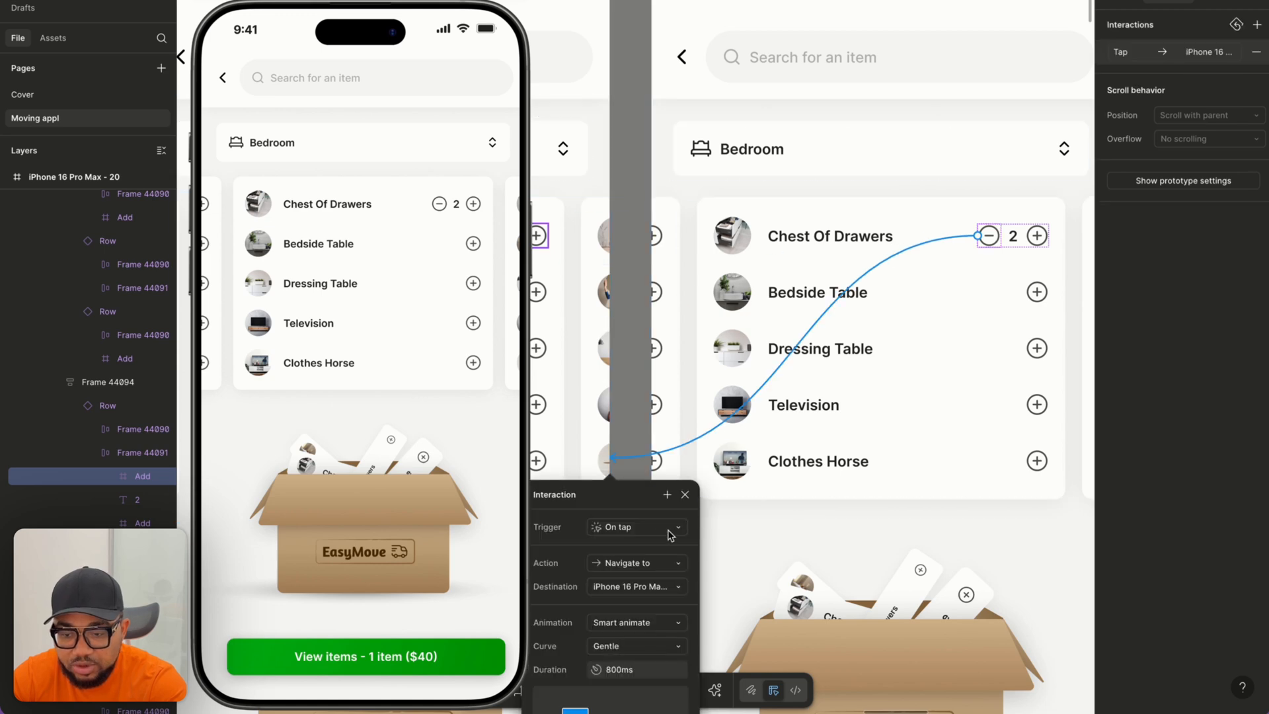
click(685, 494)
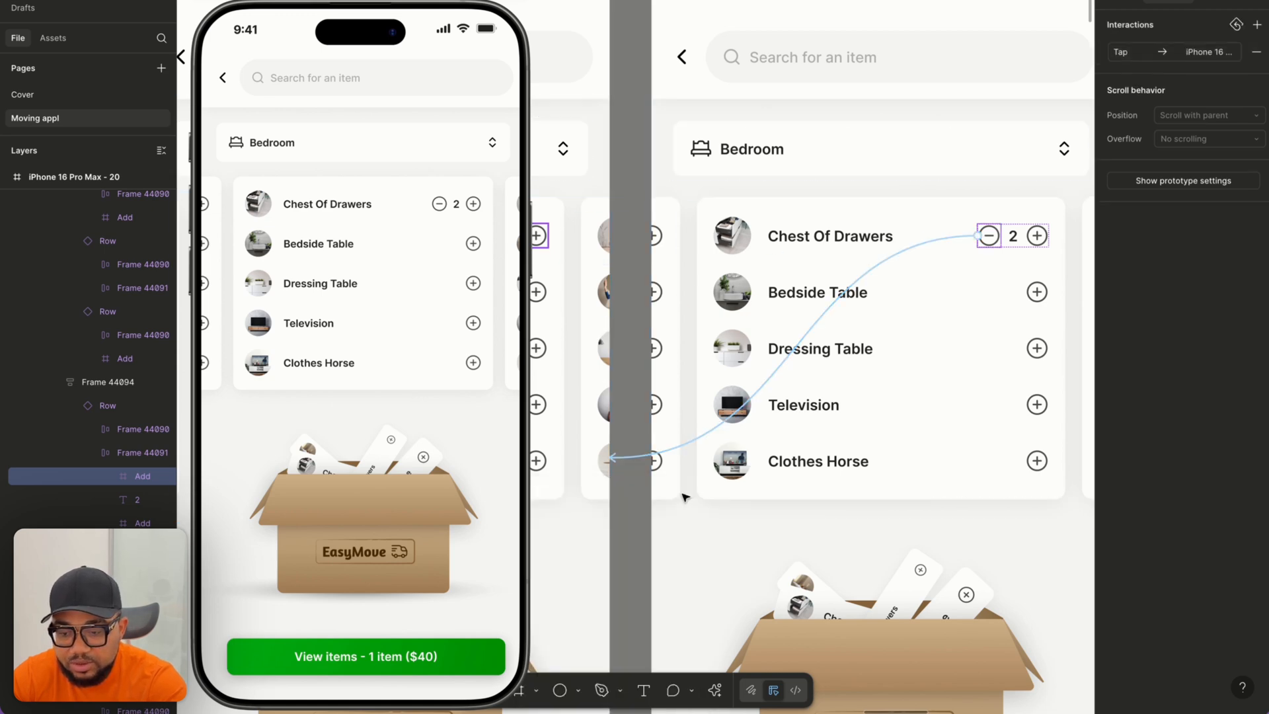
Test the preview by reducing Chest Of Drawers to 1, removing it, and adding it again up to 2.
scroll(660, 450, down, 5)
click(440, 204)
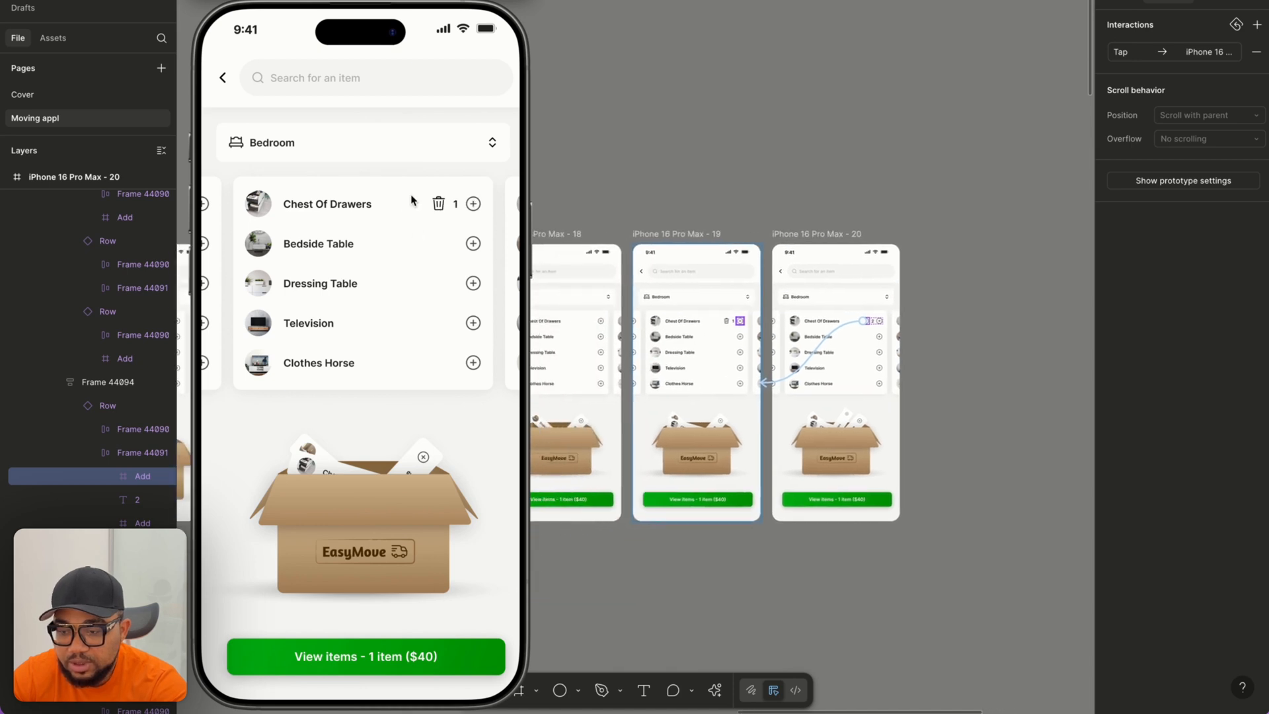
click(439, 206)
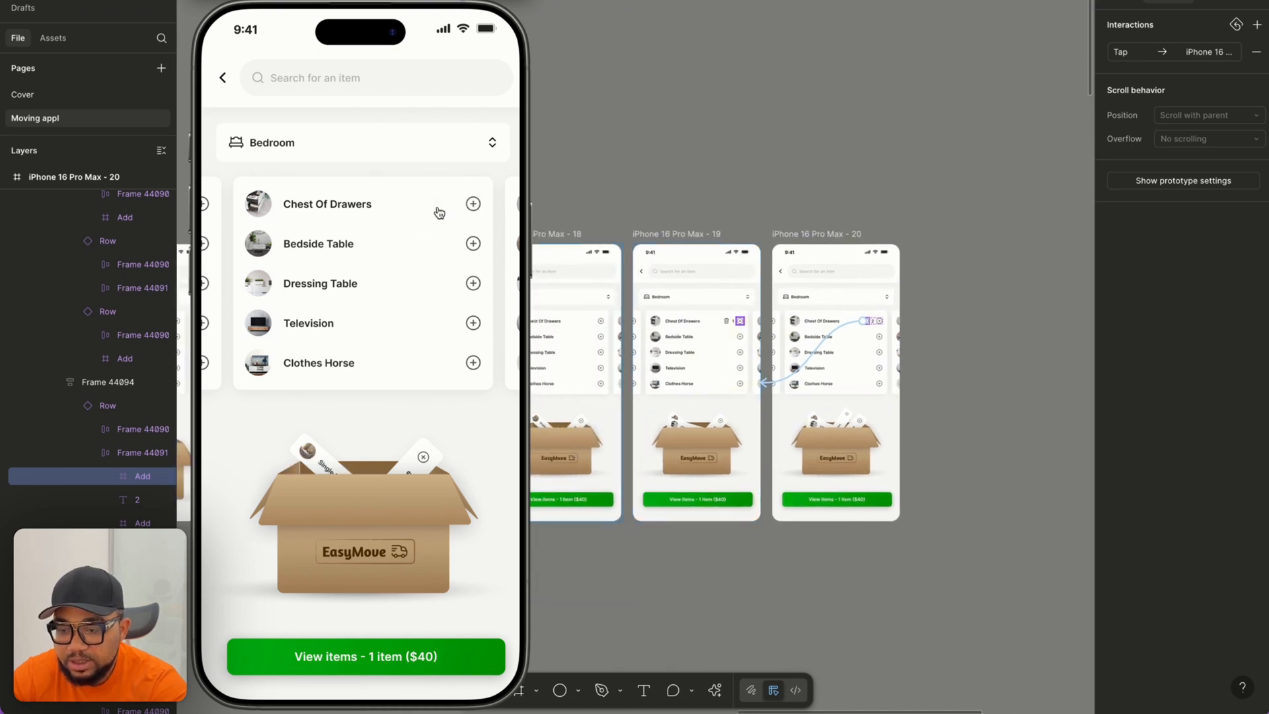
click(473, 204)
click(473, 203)
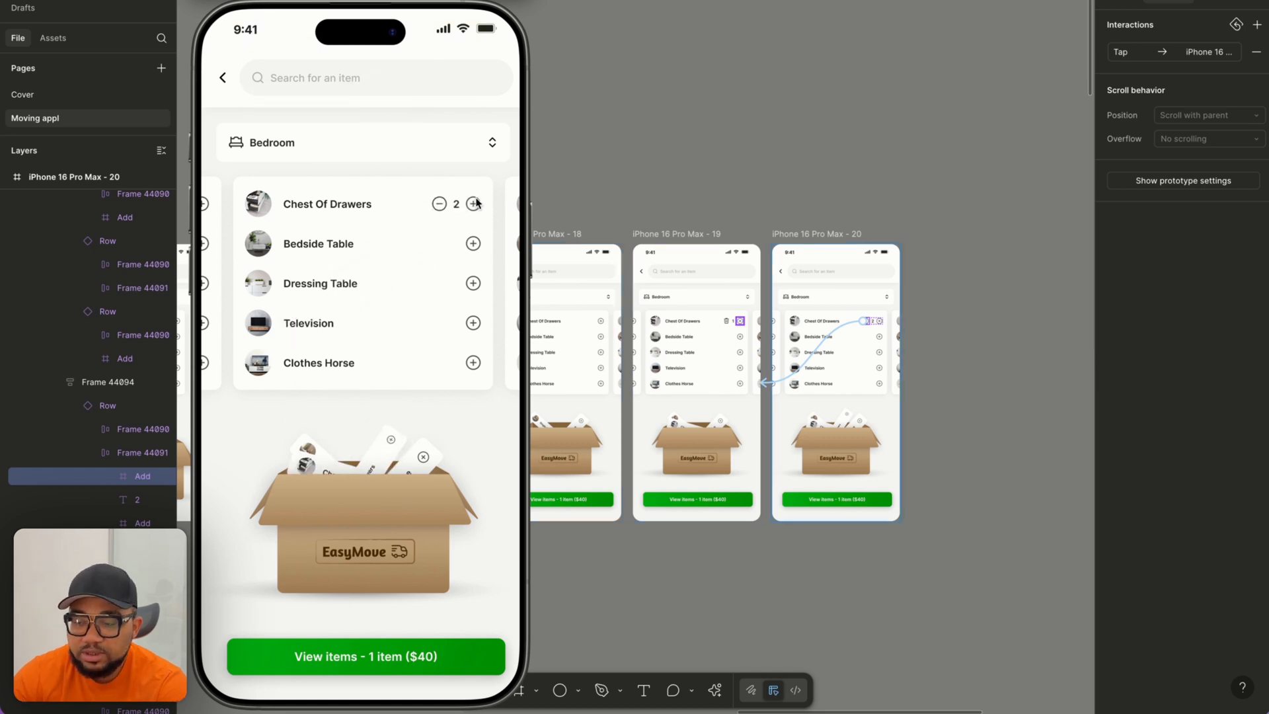
Duplicate the iPhone 16 Pro Max - 20 screen beside the original.
click(1118, 6)
scroll(789, 282, down, 4)
scroll(796, 310, right, 4)
scroll(859, 584, up, 5)
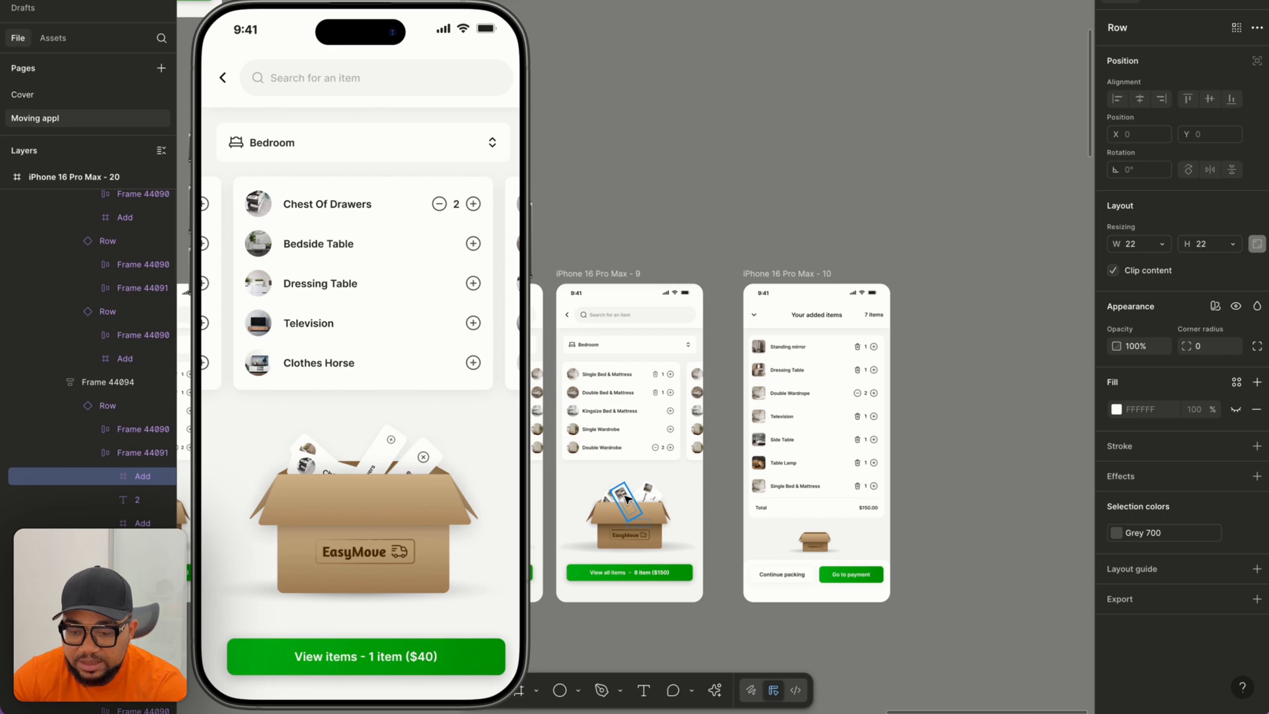
scroll(625, 498, left, 6)
scroll(625, 499, up, 7)
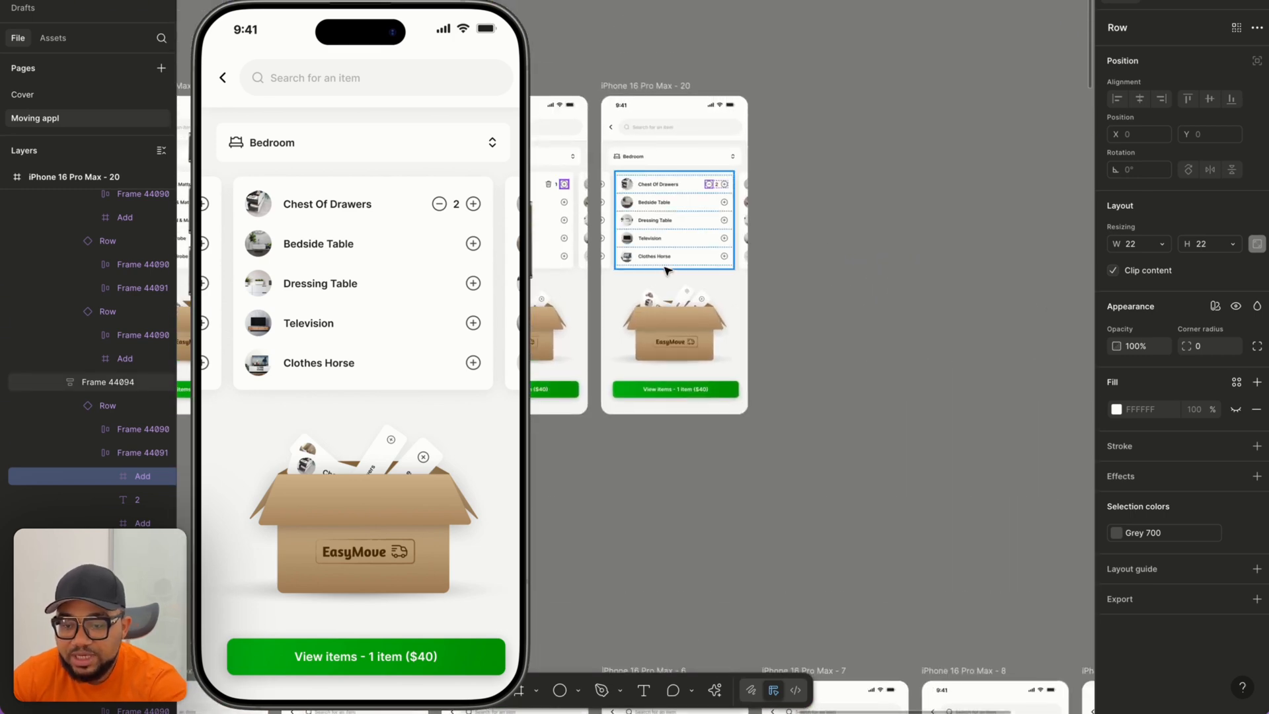
scroll(661, 271, up, 3)
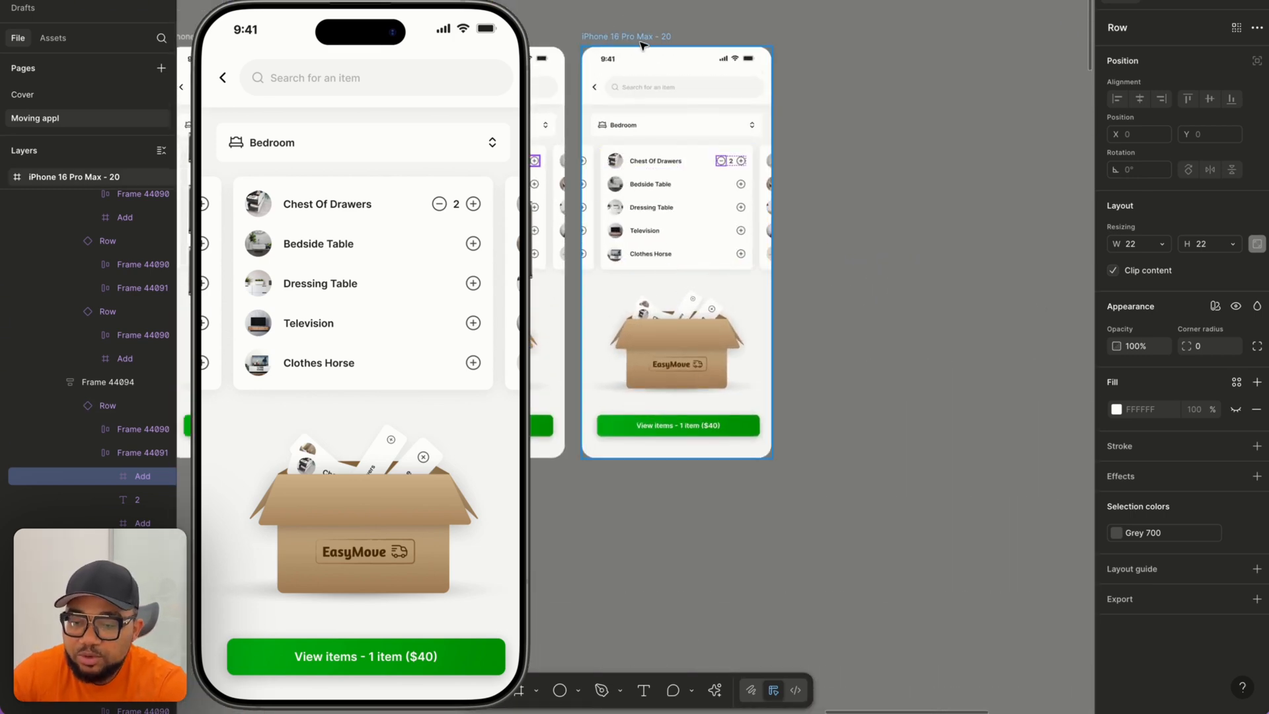
click(644, 38)
key(ctrl+d)
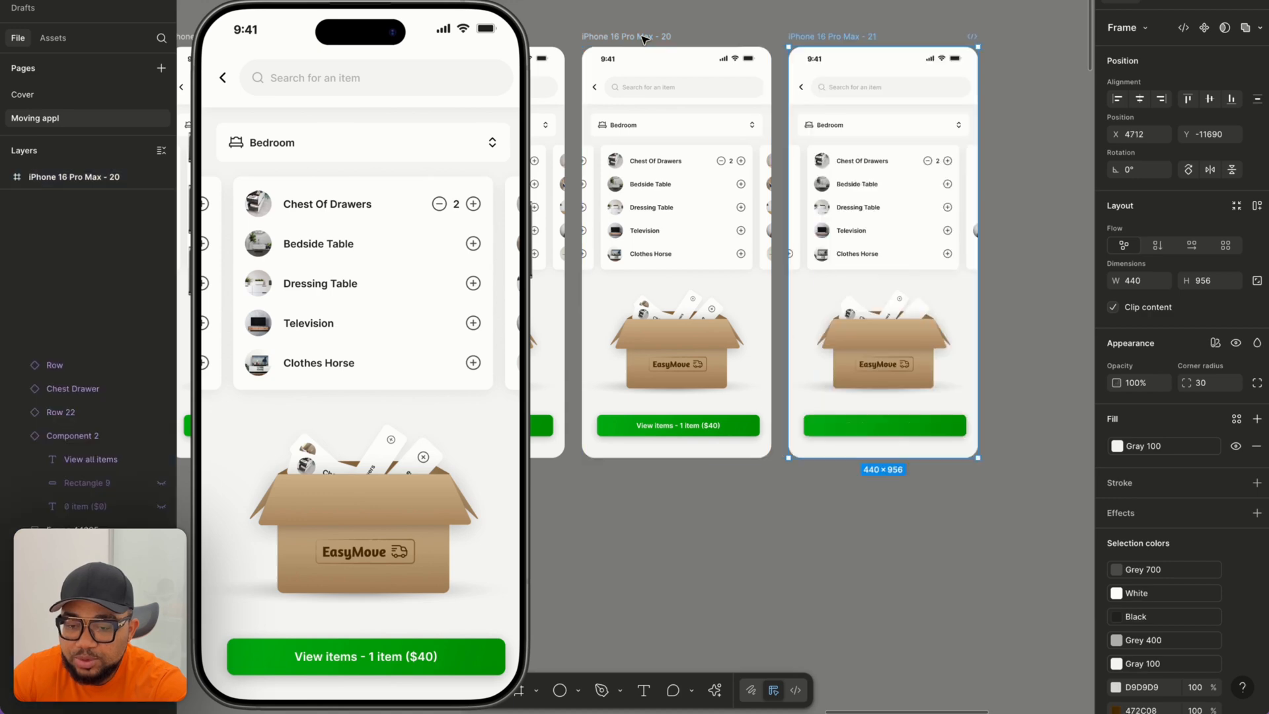
Set the opacity of the Bedroom selector and item list frame on the duplicated screen to 0%.
scroll(644, 37, right, 3)
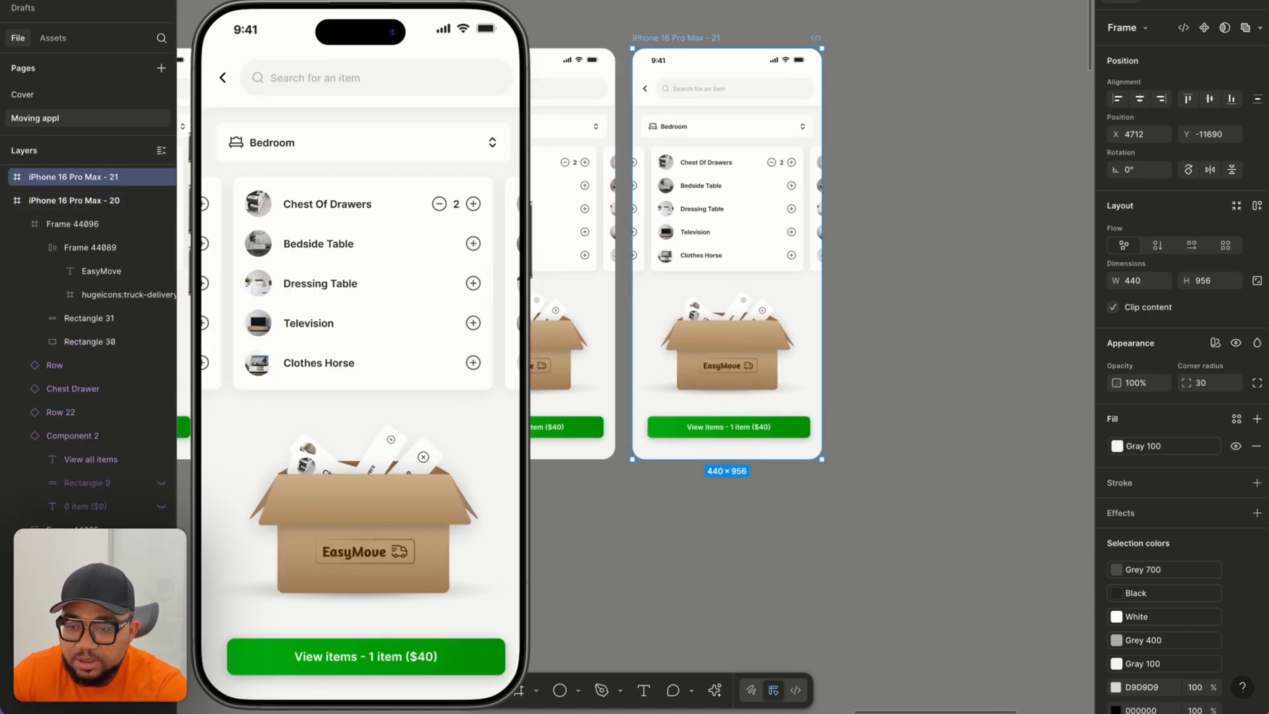
scroll(723, 245, up, 5)
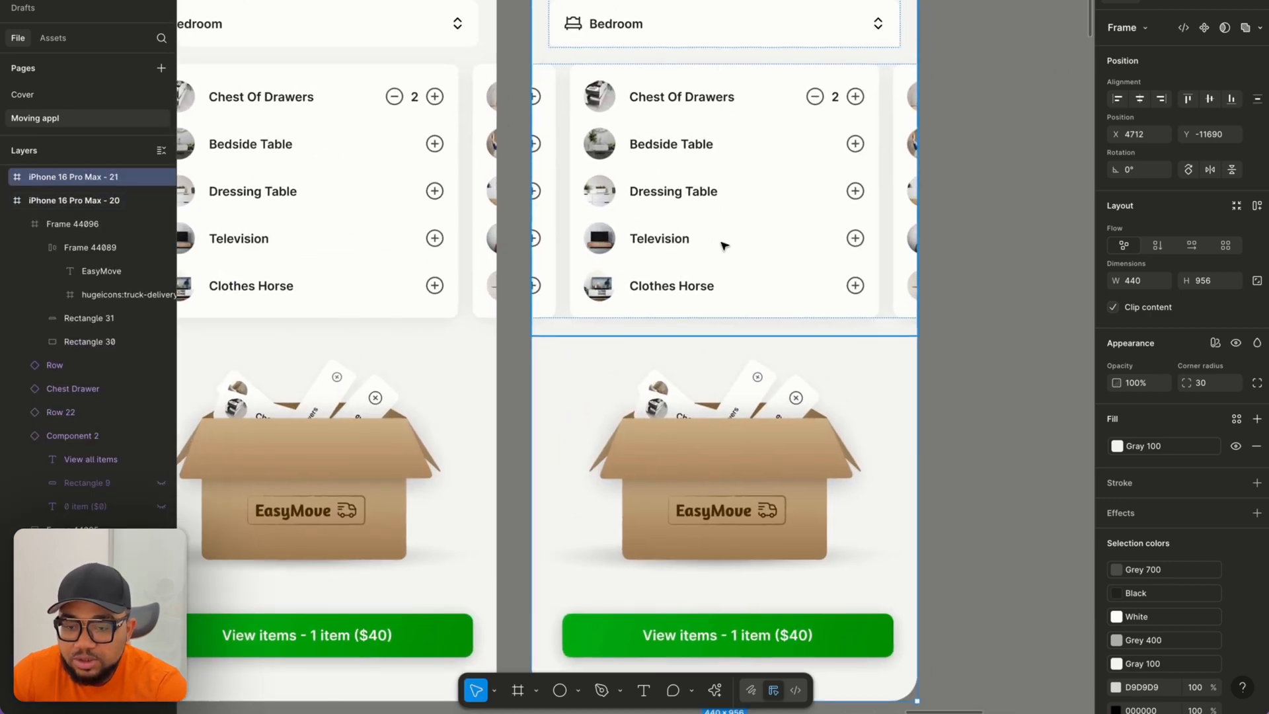
scroll(724, 244, down, 2)
click(713, 232)
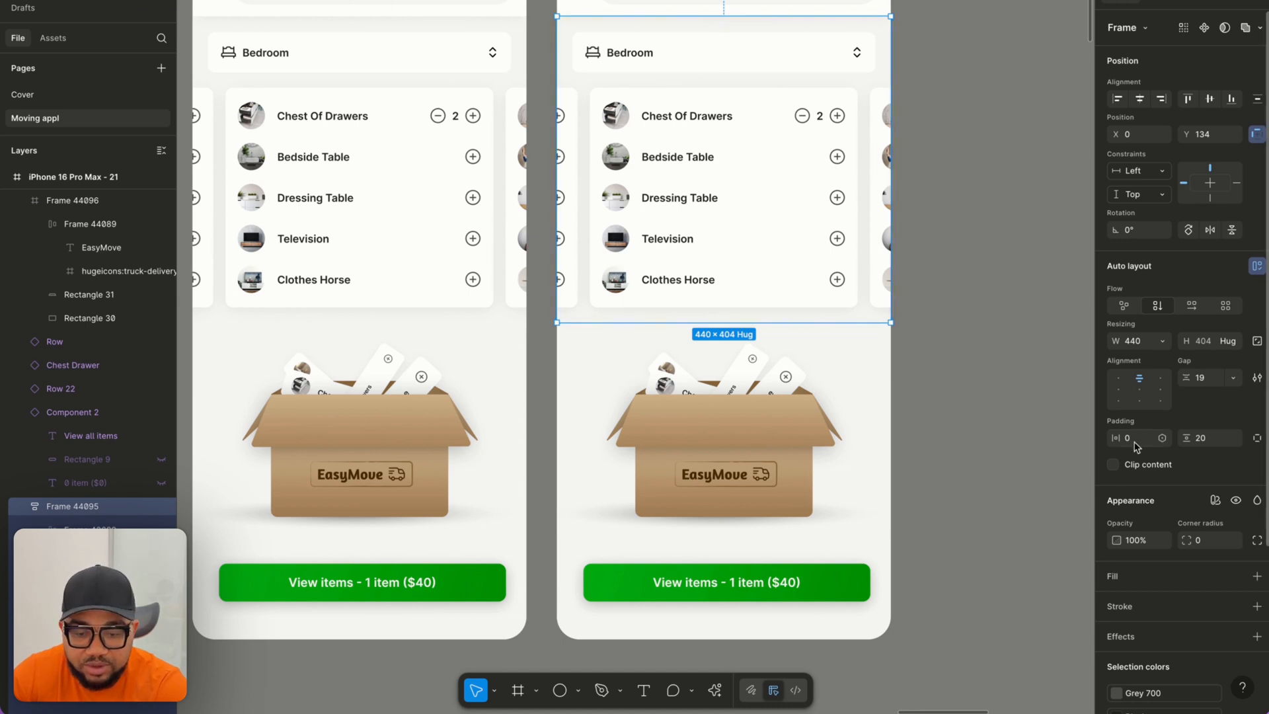
click(1131, 543)
text(0)
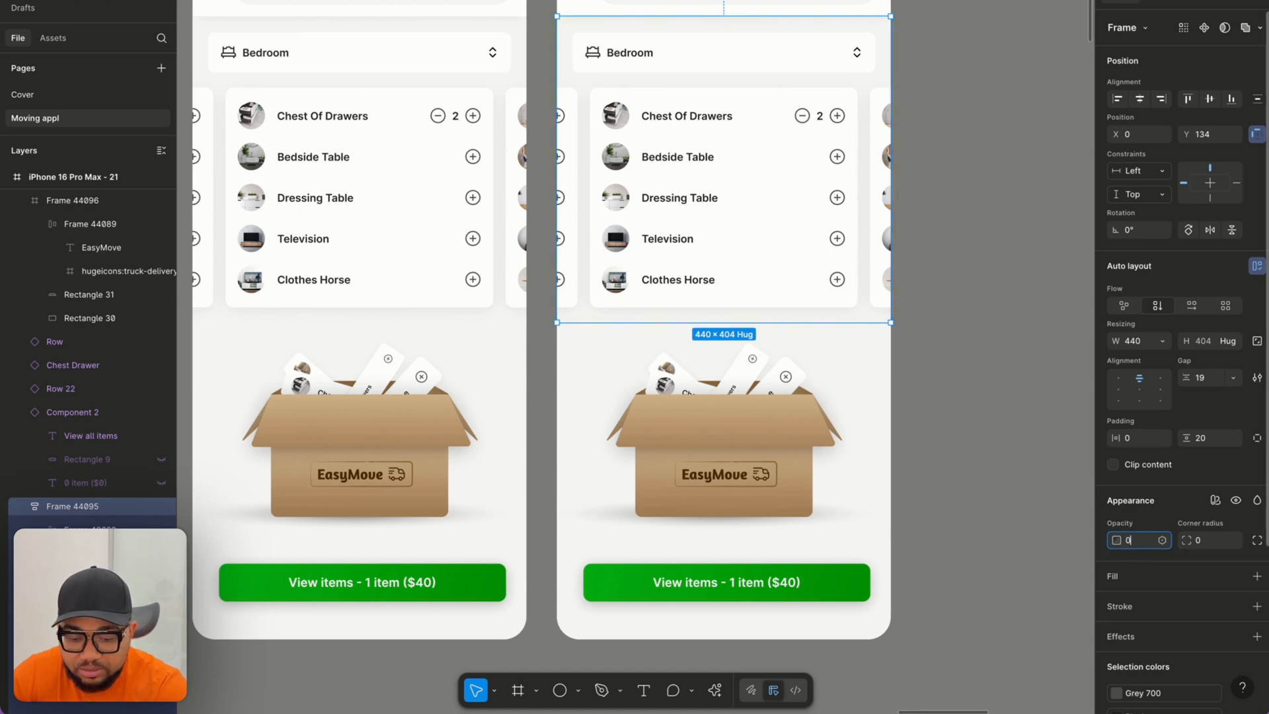
key(Return)
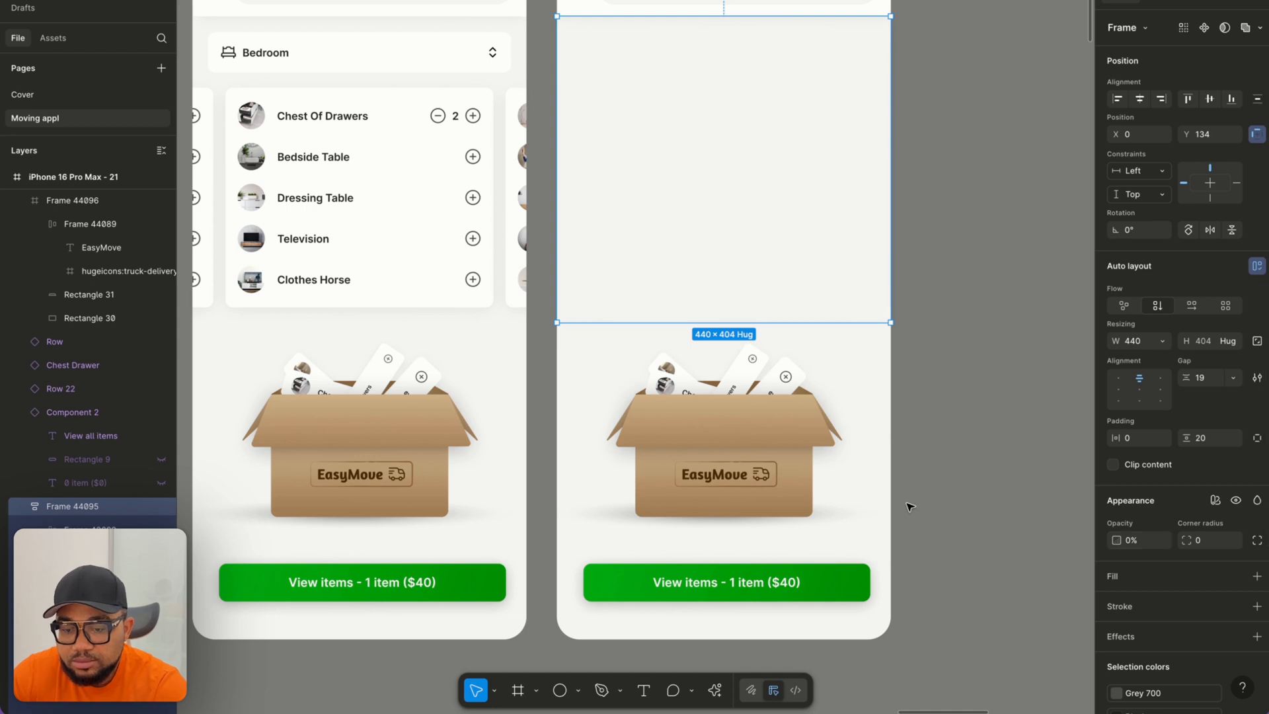
key(Escape)
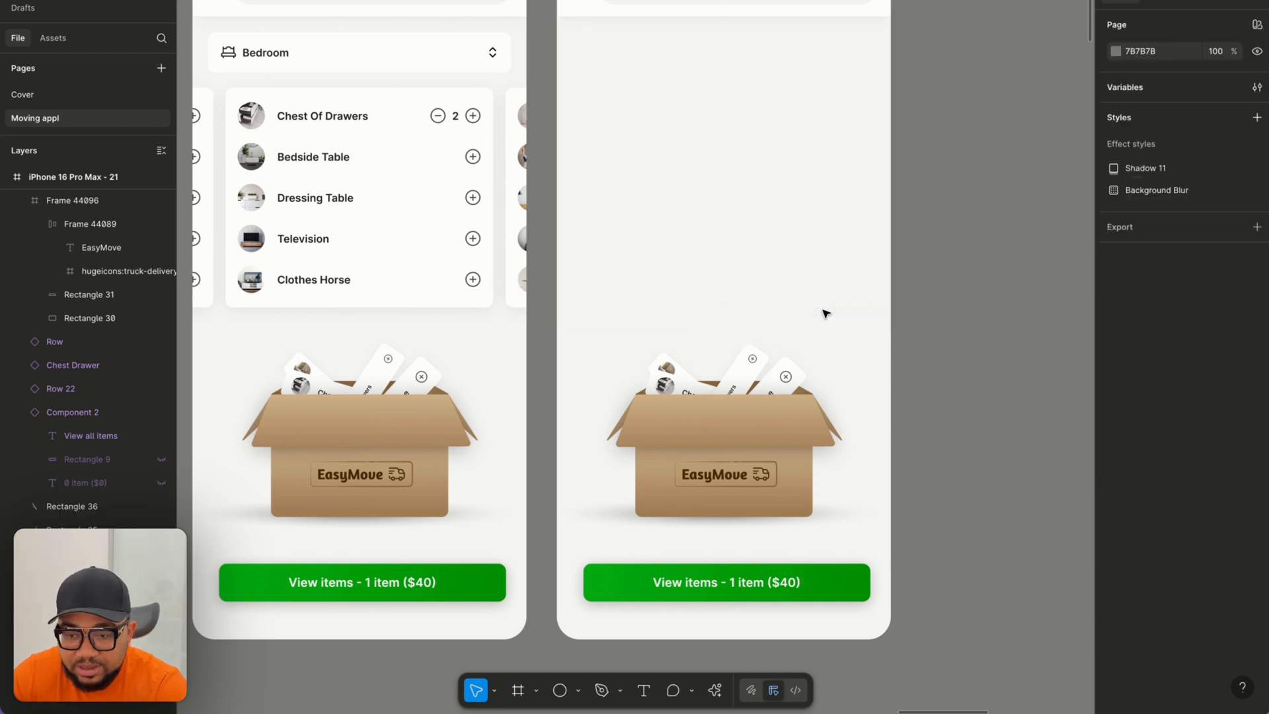
Move the four item cards out of the EasyMove box into the empty area above it on iPhone 16 Pro Max - 21.
click(756, 361)
drag(746, 338, 732, 132)
click(773, 376)
drag(775, 375, 773, 217)
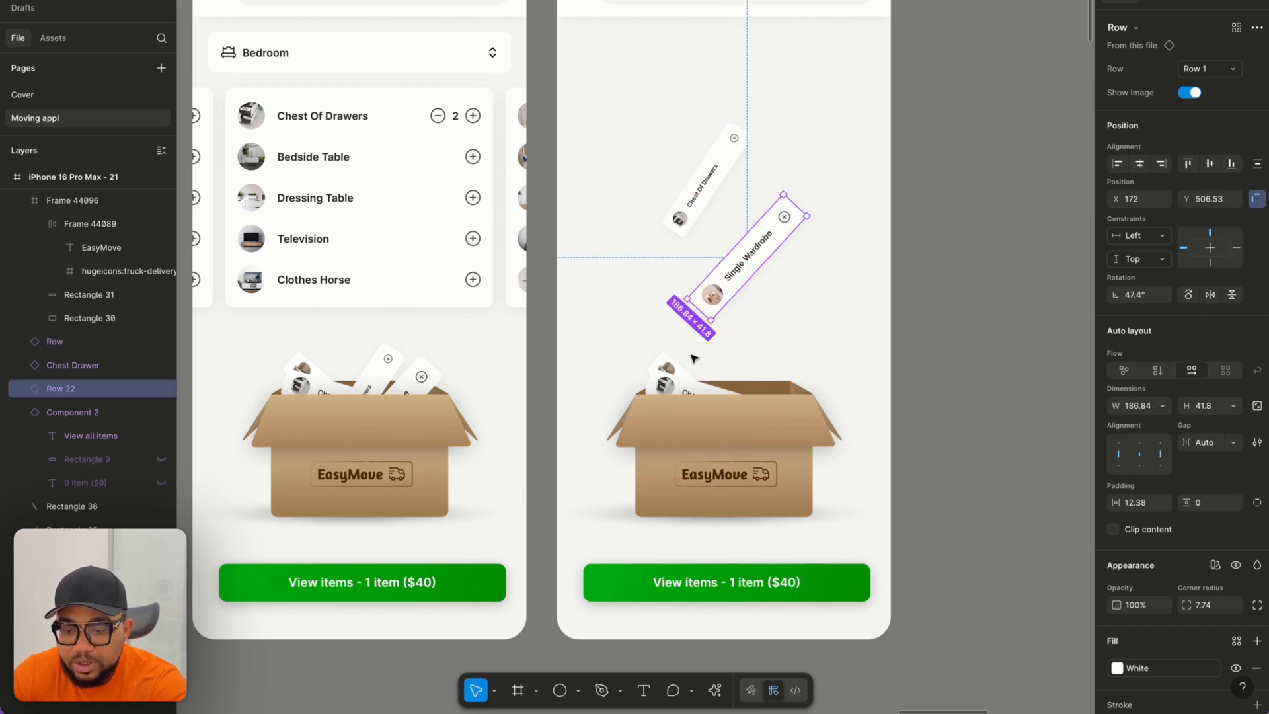
drag(678, 370, 648, 274)
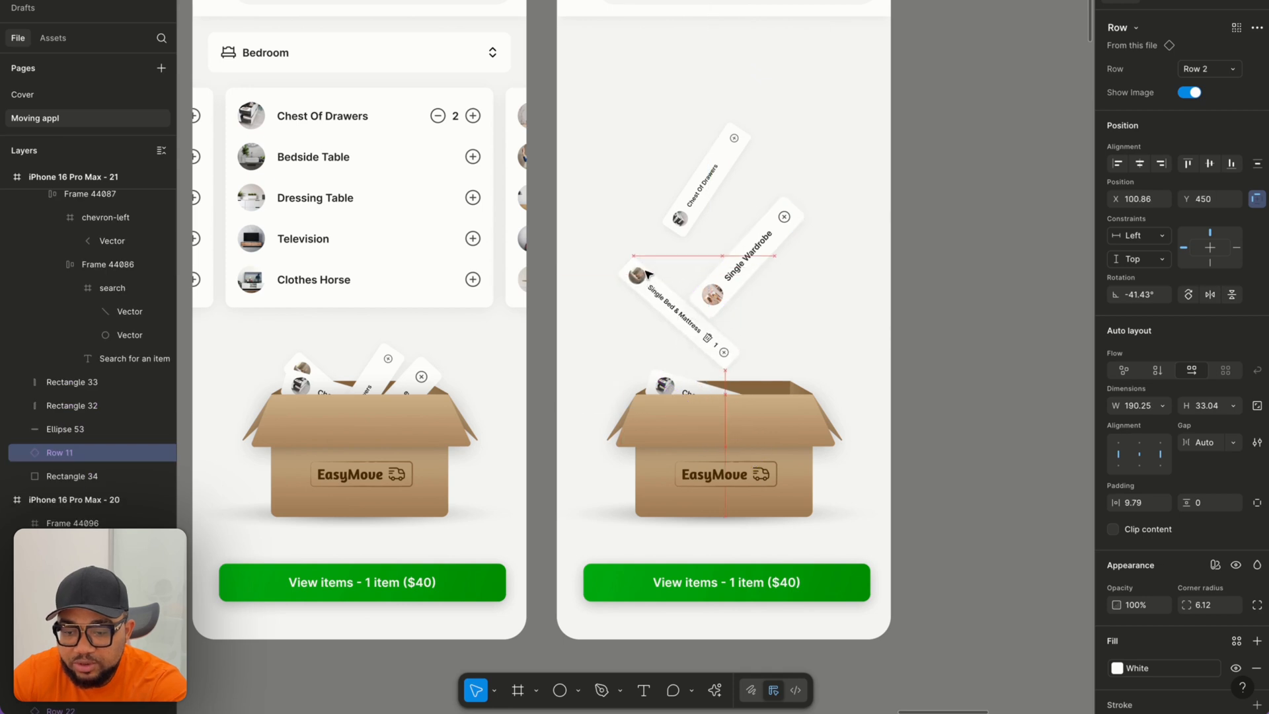
drag(667, 386, 662, 170)
Straighten both Chest Of Drawers cards above the box by setting their rotation to 0°.
scroll(662, 171, up, 5)
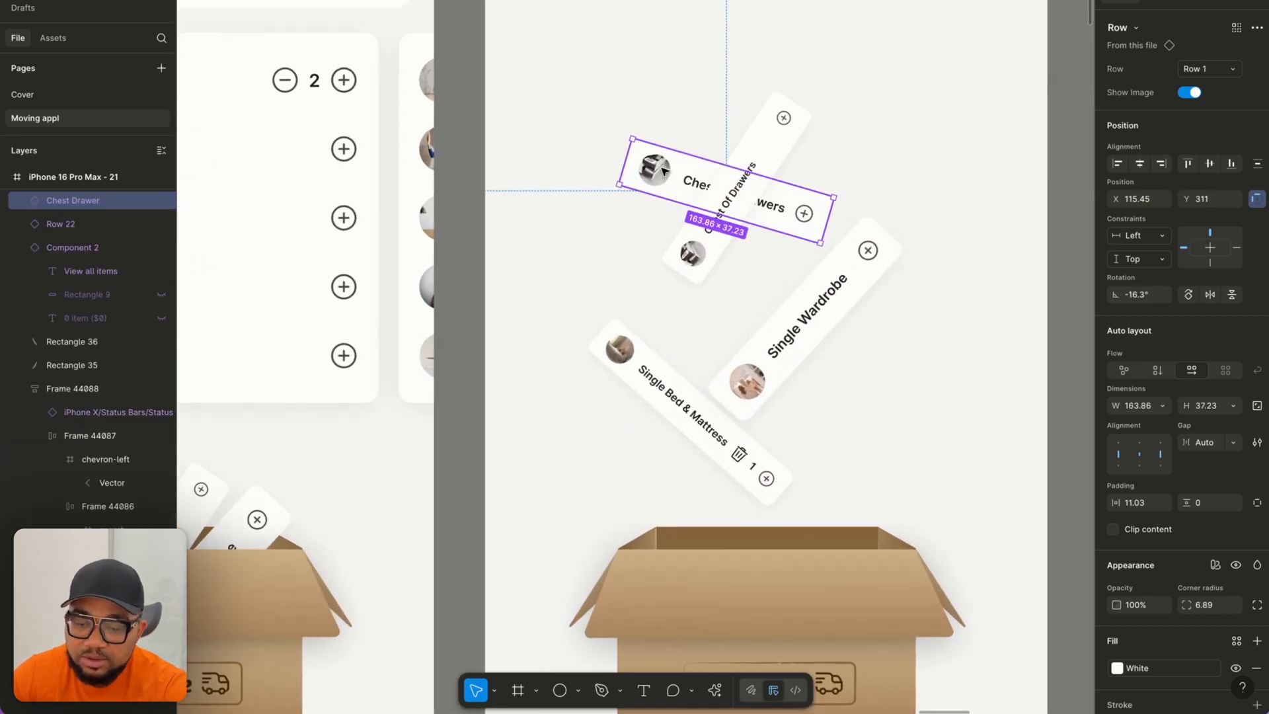
click(1138, 294)
text(0)
key(Return)
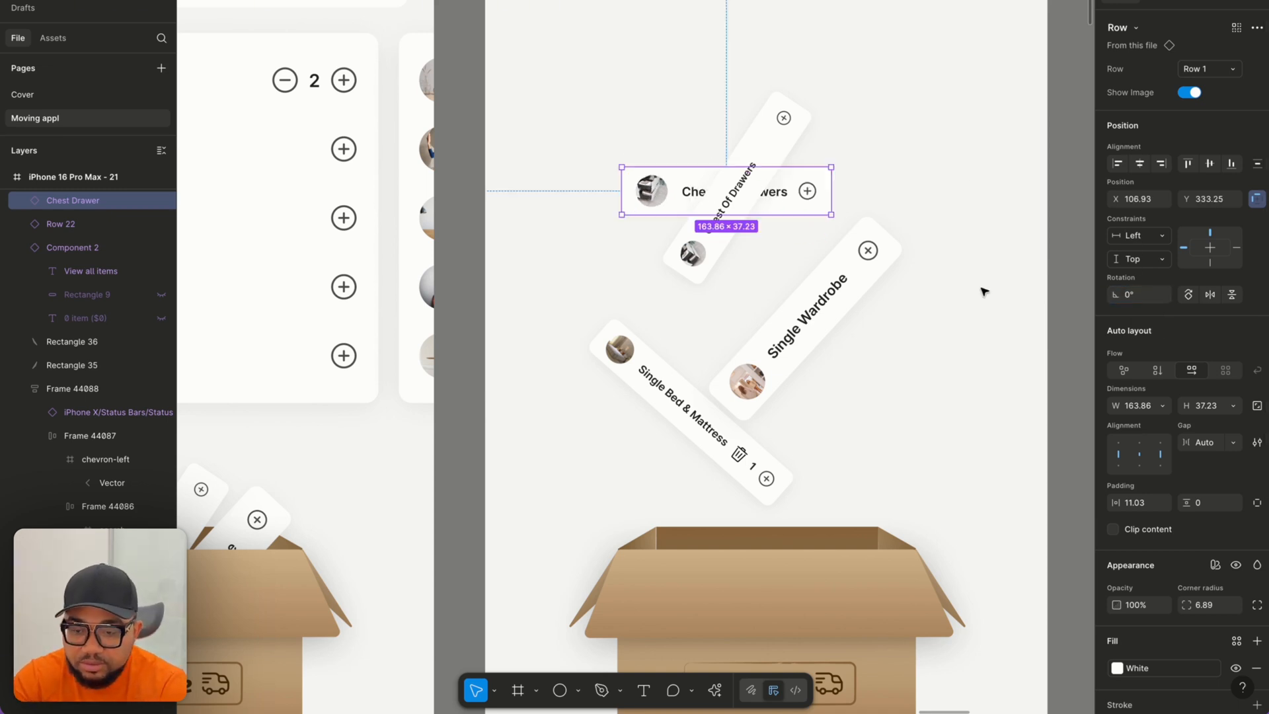
click(680, 261)
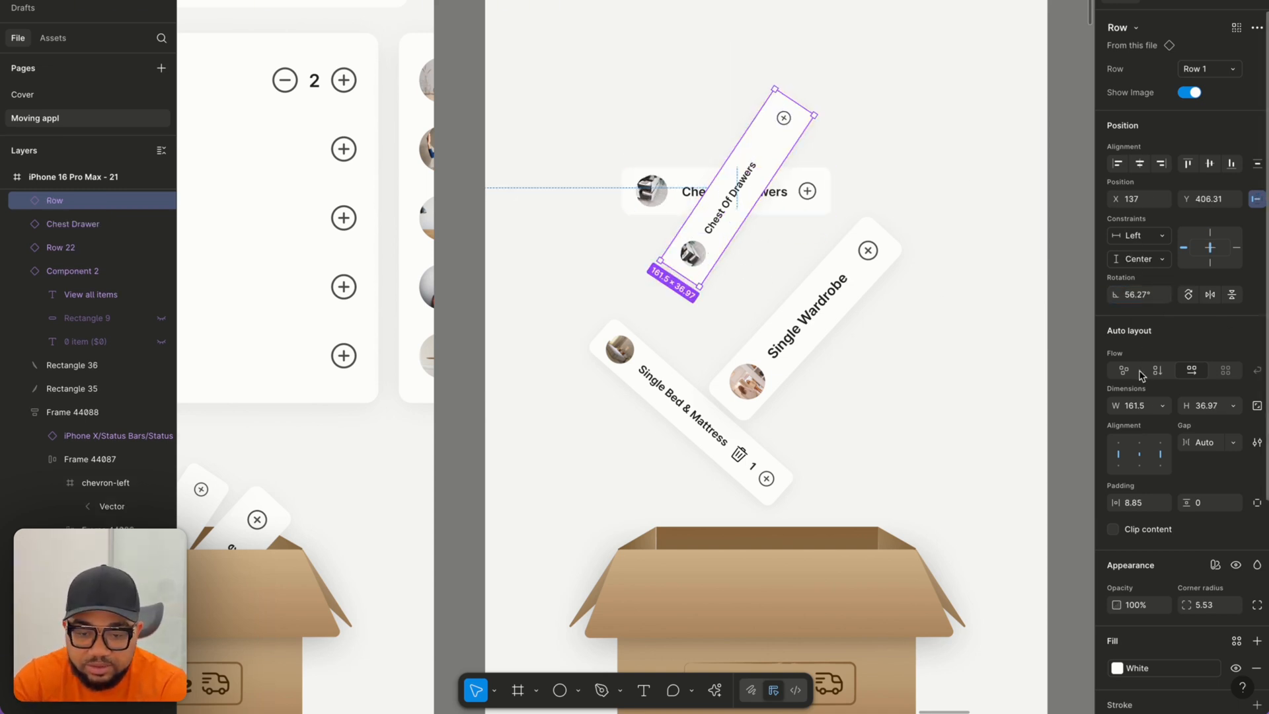
click(1132, 293)
text(0)
key(Return)
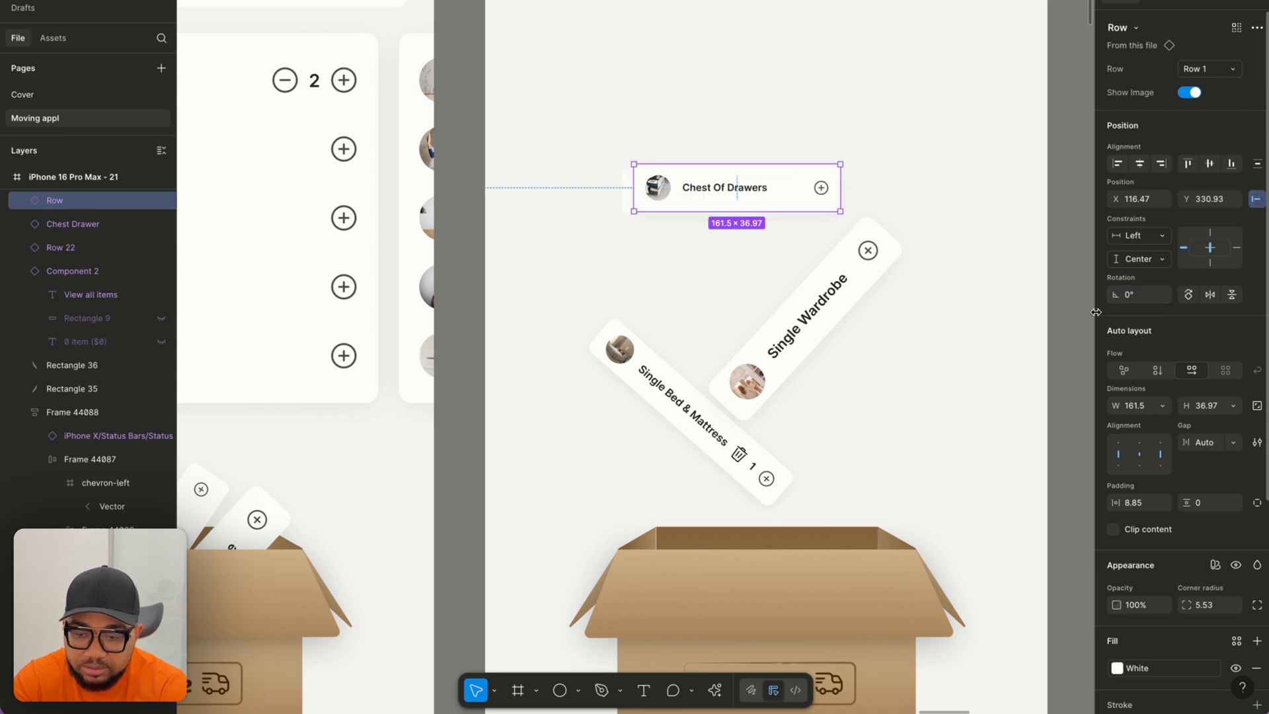
Set the rotation of the Single Wardrobe and Single Bed & Mattress cards to 0°.
click(779, 308)
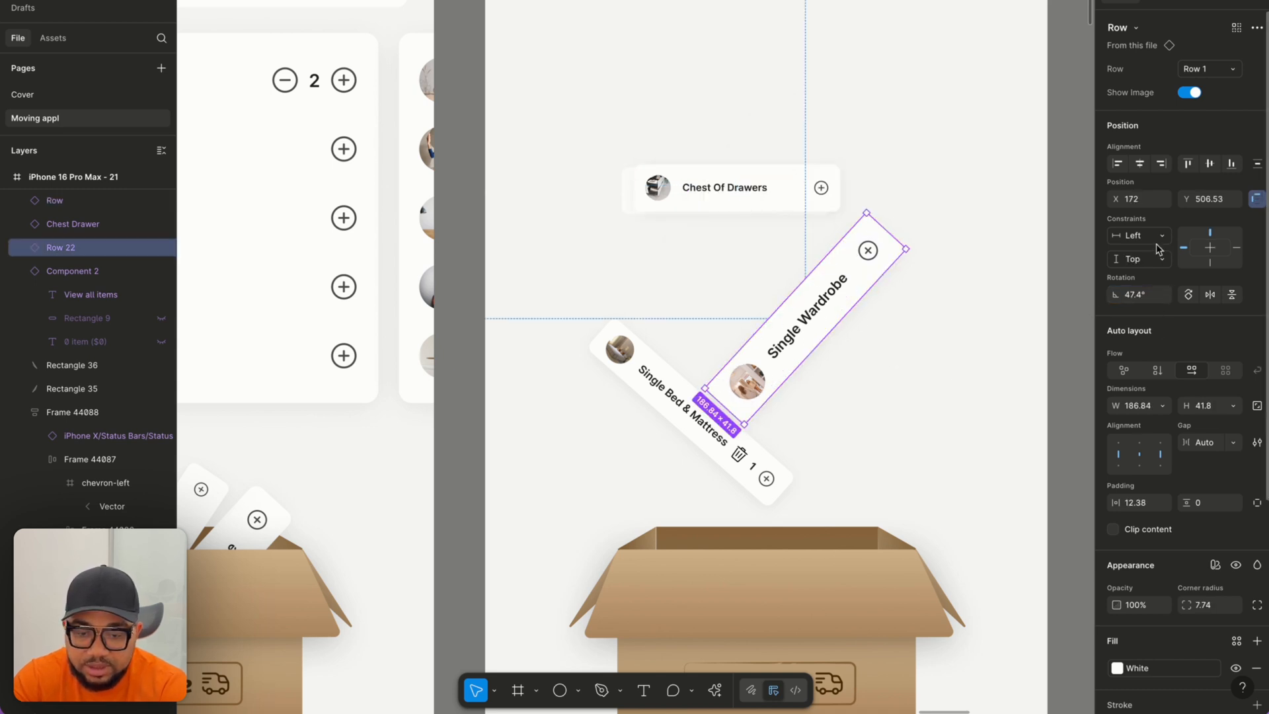
click(1132, 294)
text(0)
key(Return)
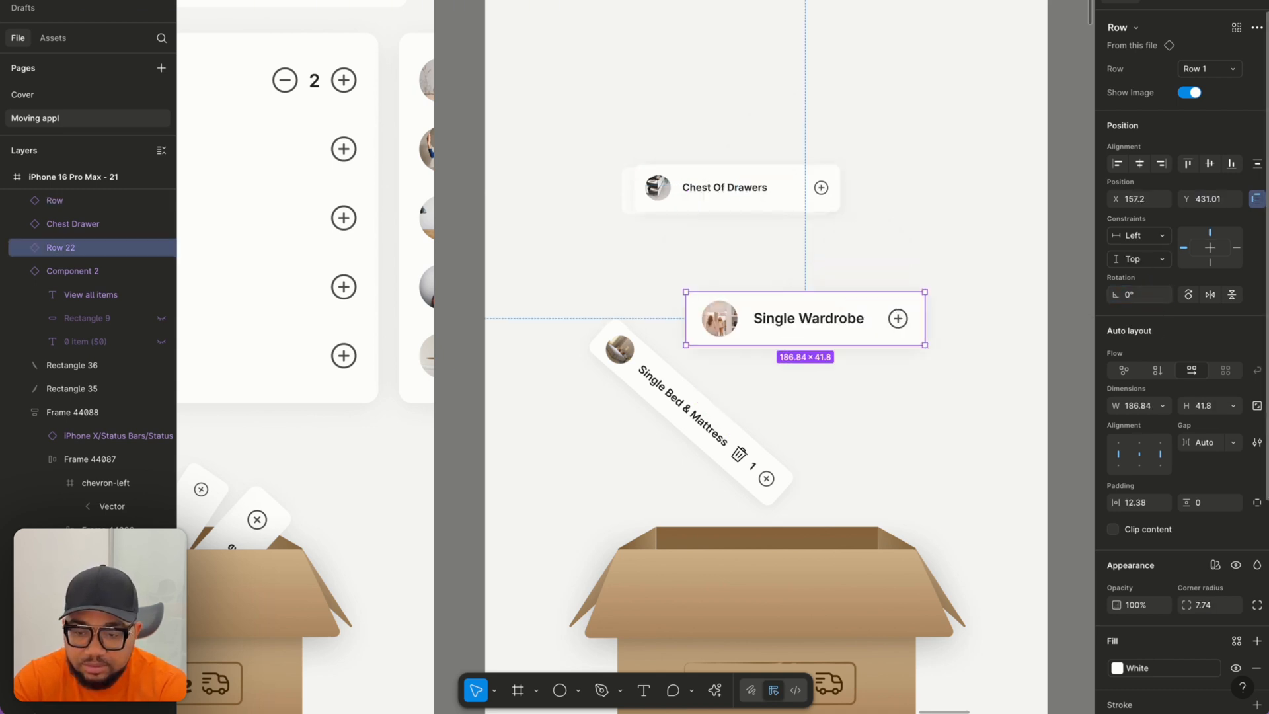
click(679, 386)
click(1148, 296)
text(0)
key(Return)
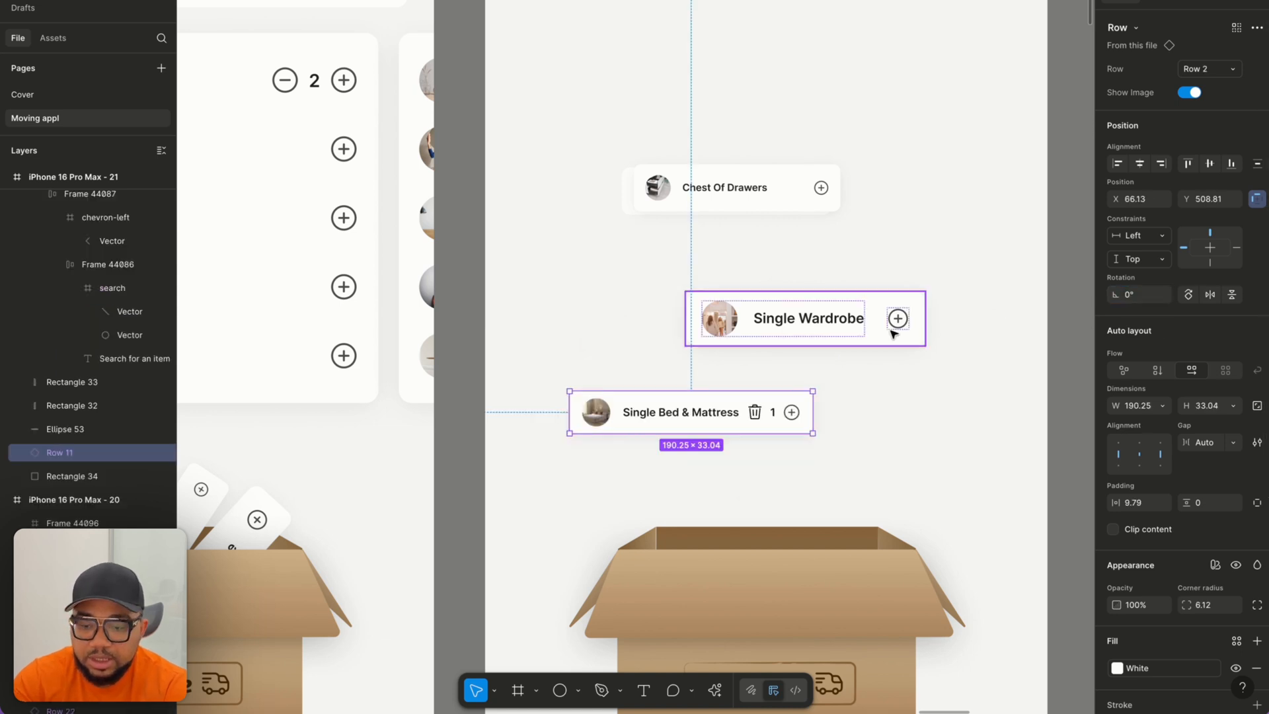
click(841, 402)
Wrap the four item cards in an auto layout frame with vertical flow.
scroll(842, 401, down, 3)
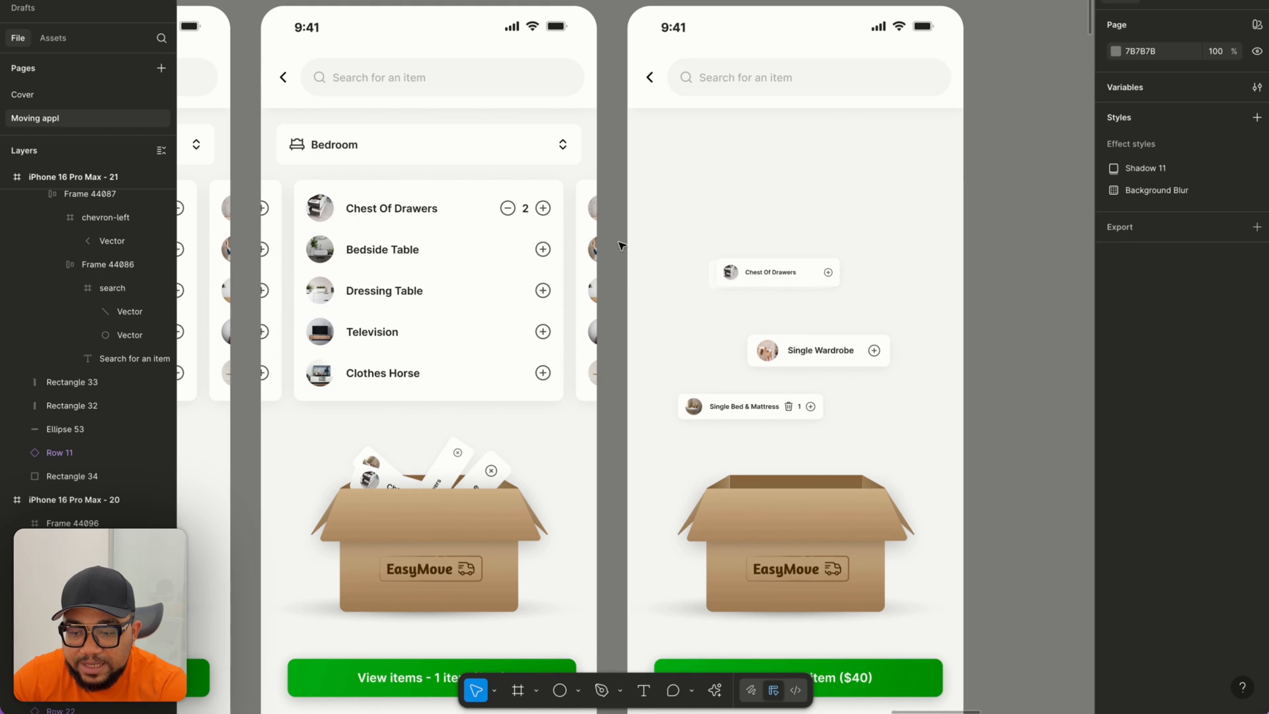
drag(627, 215, 950, 485)
key(shift+a)
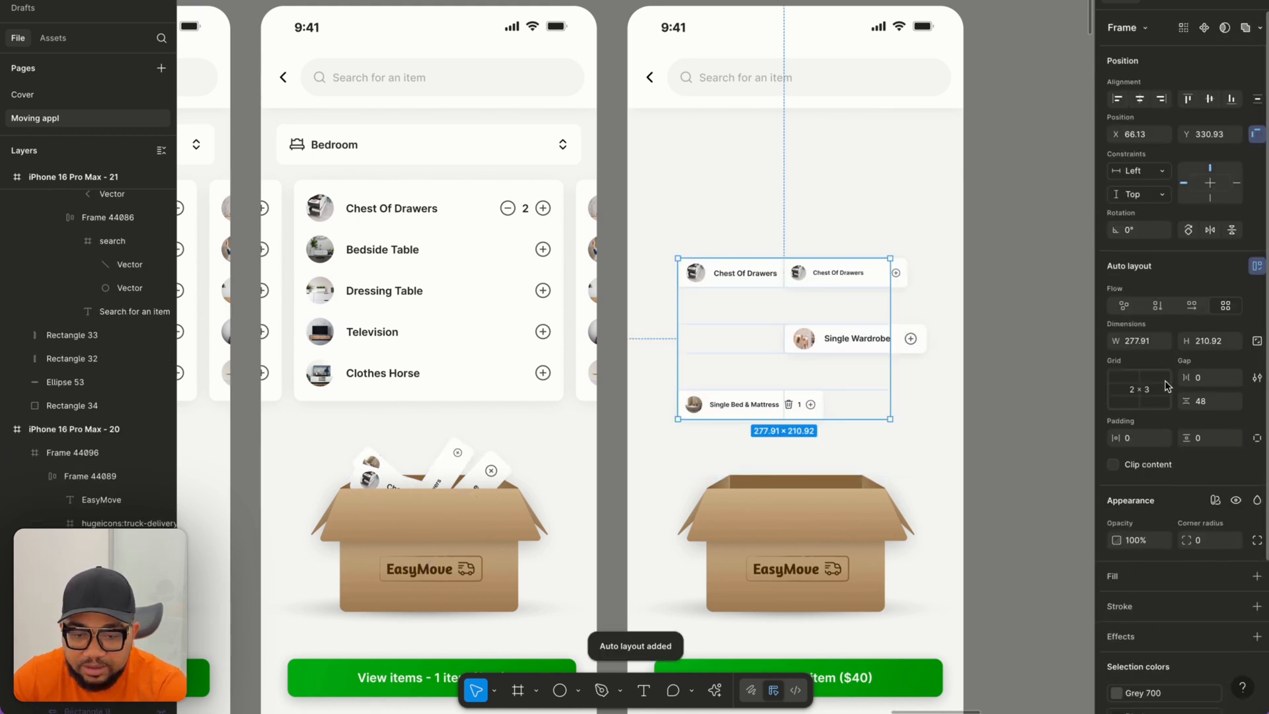
click(1158, 306)
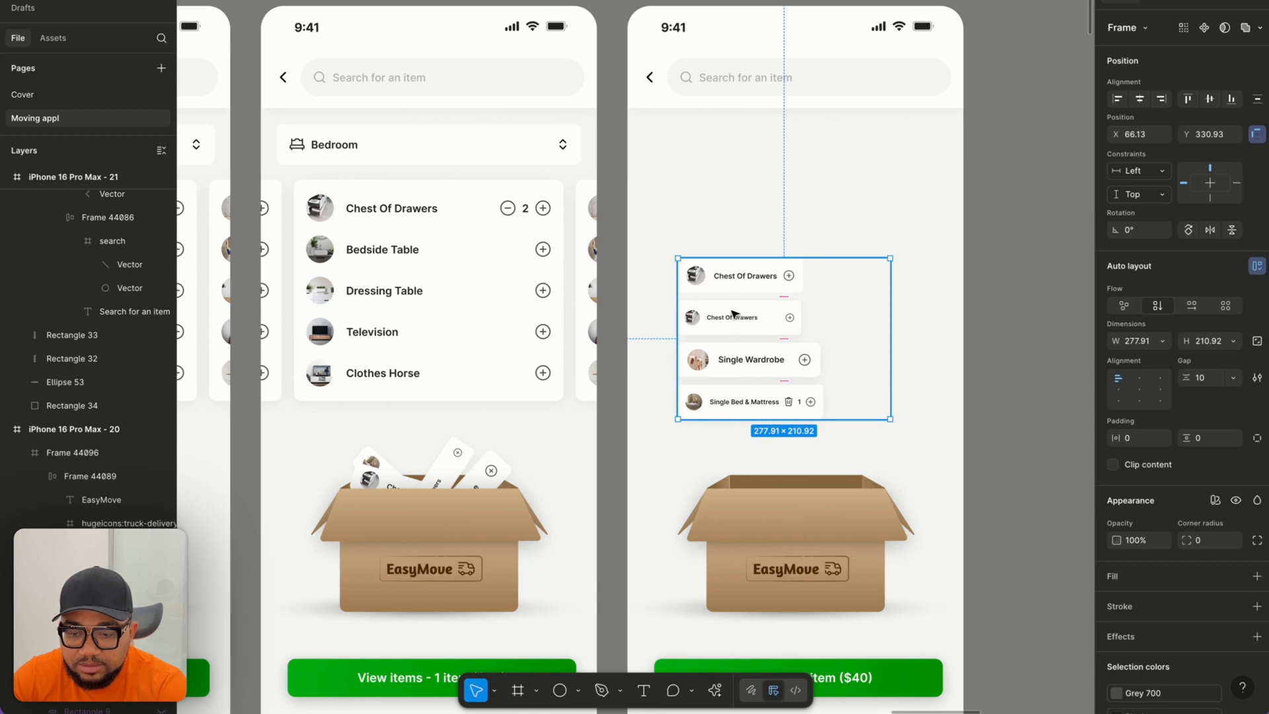
Move the stacked item cards frame off the phone screen onto the empty canvas beside it.
scroll(741, 291, up, 3)
scroll(740, 291, down, 3)
drag(698, 275, 881, 292)
scroll(892, 288, right, 3)
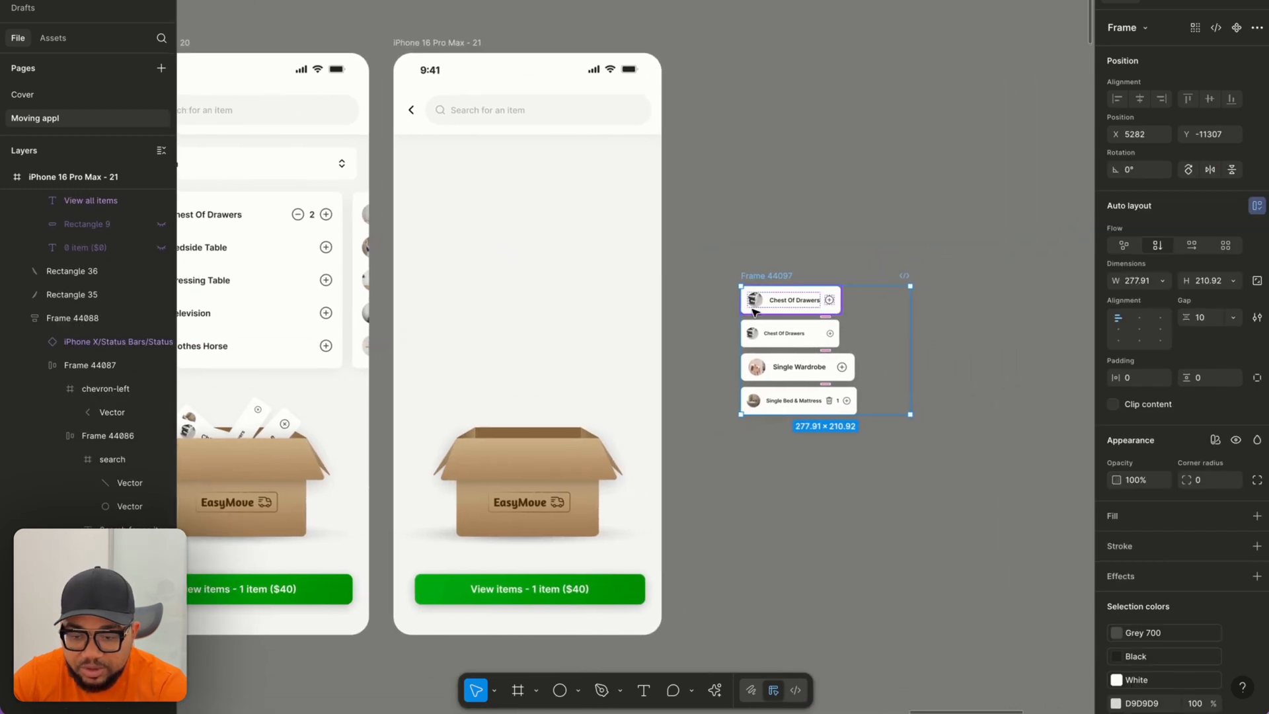
Try to make the four stacked item cards fill the width of their container.
scroll(750, 305, up, 3)
click(824, 252)
drag(824, 253, 857, 523)
click(1163, 346)
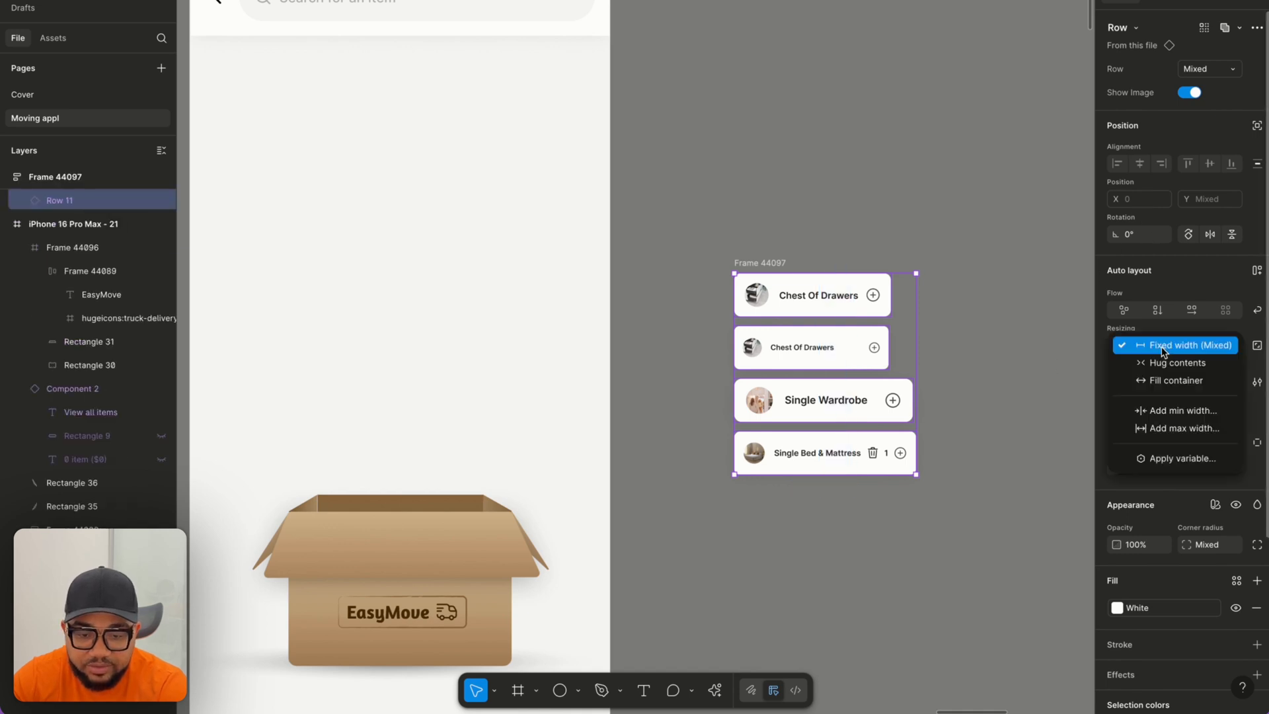
click(1161, 379)
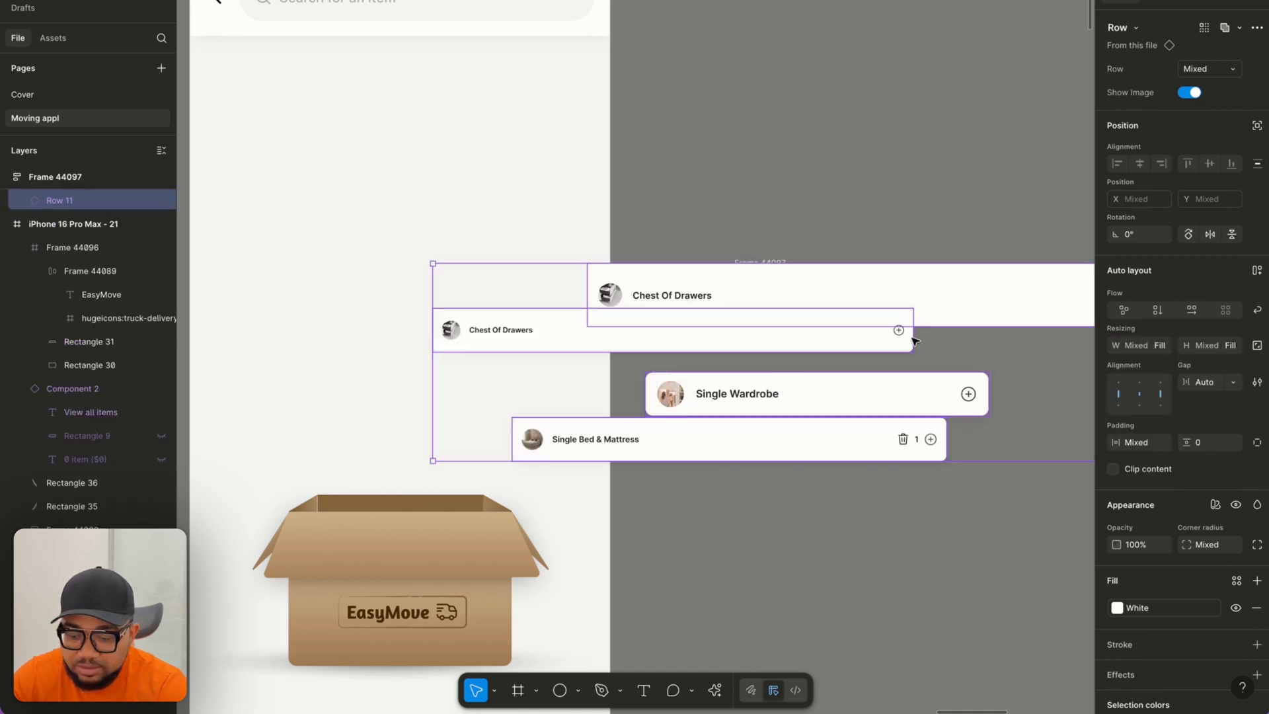
key(ctrl+z)
click(741, 202)
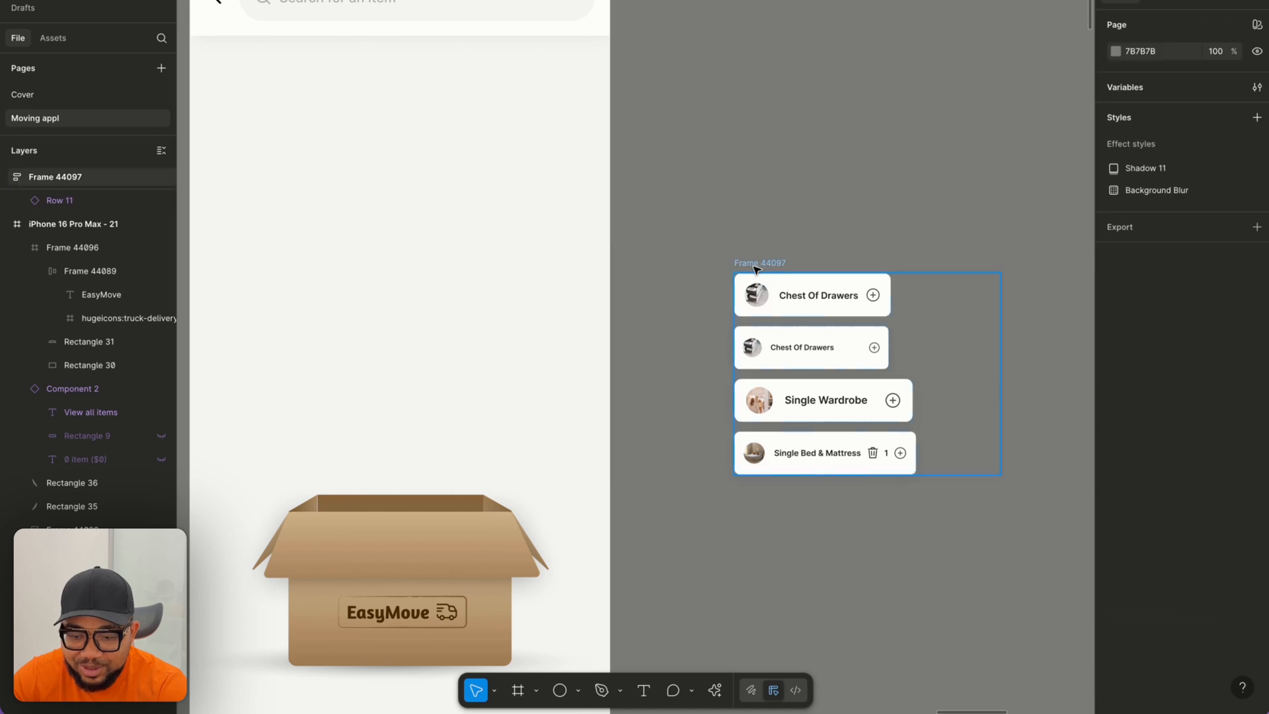
Widen the auto layout frame around the four item cards to 363.
click(757, 262)
scroll(876, 285, right, 5)
scroll(877, 285, down, 2)
drag(845, 287, 923, 287)
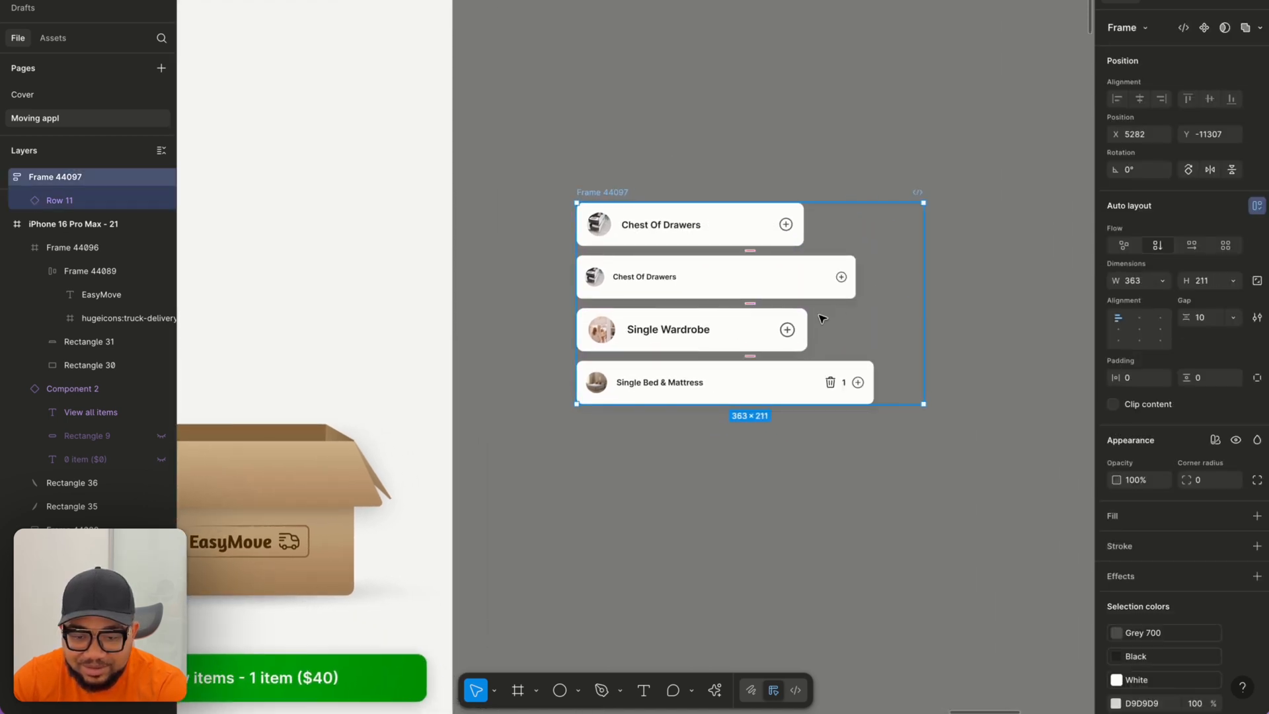
double_click(786, 329)
click(833, 329)
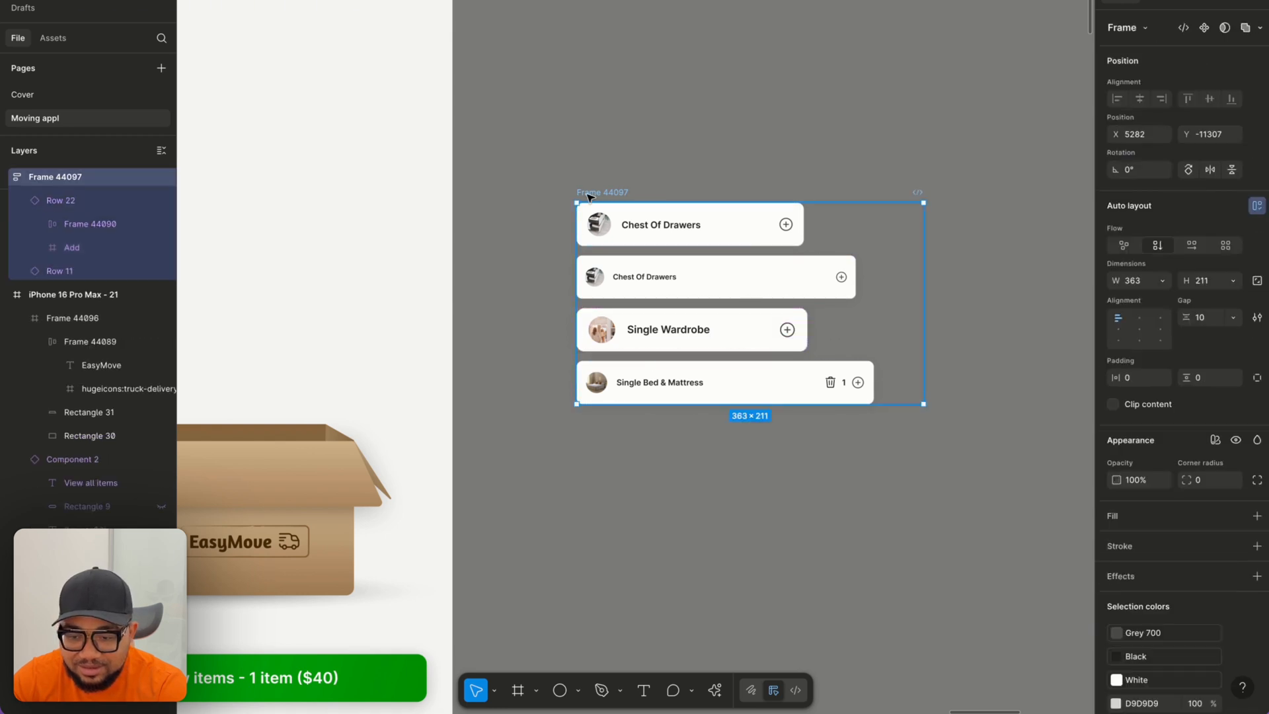
Try stretching the item cards frame upward to a height of 277.
drag(690, 206, 692, 139)
scroll(691, 139, down, 3)
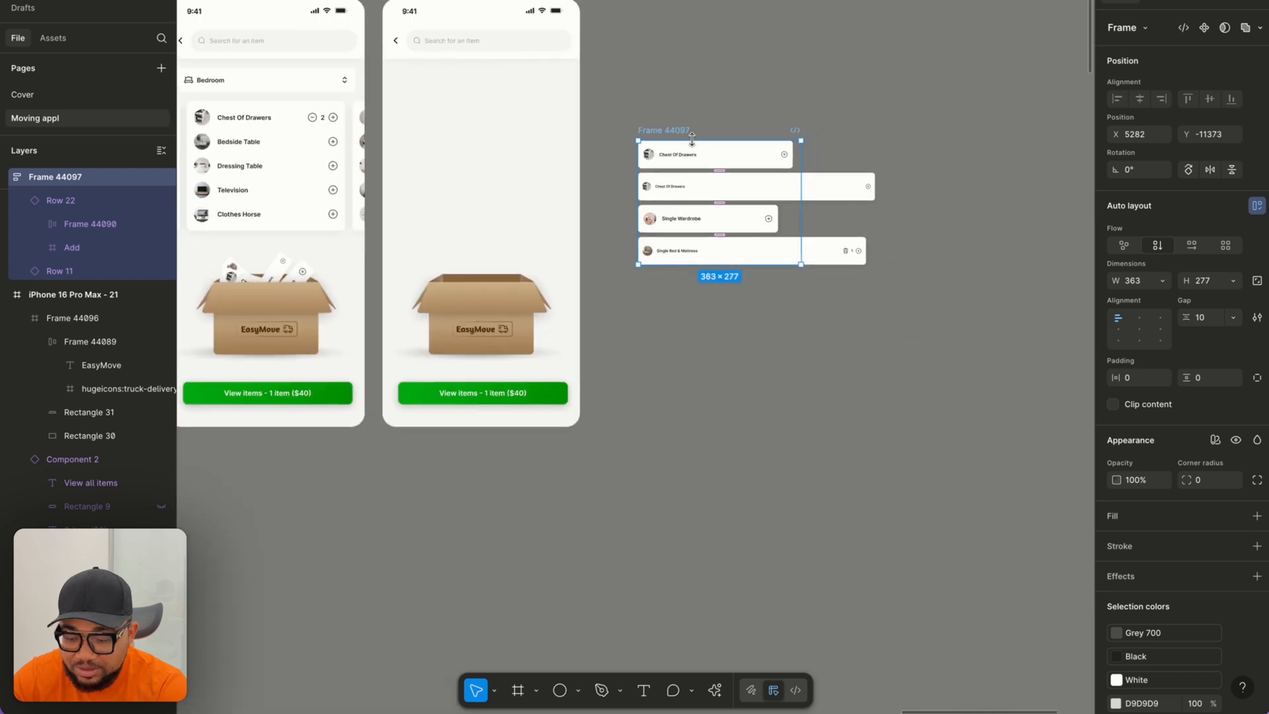
key(ctrl+z)
scroll(693, 142, up, 4)
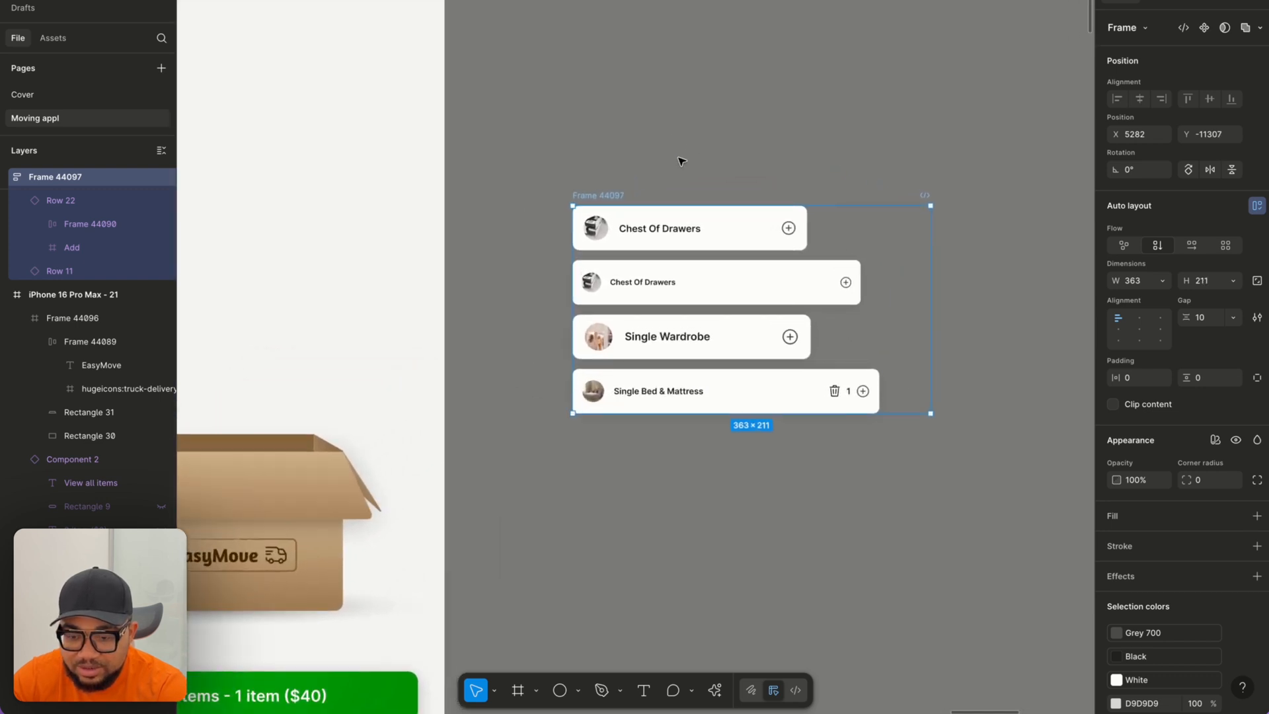
Ungroup the auto layout frame so the four item cards stand directly on the canvas.
right_click(597, 194)
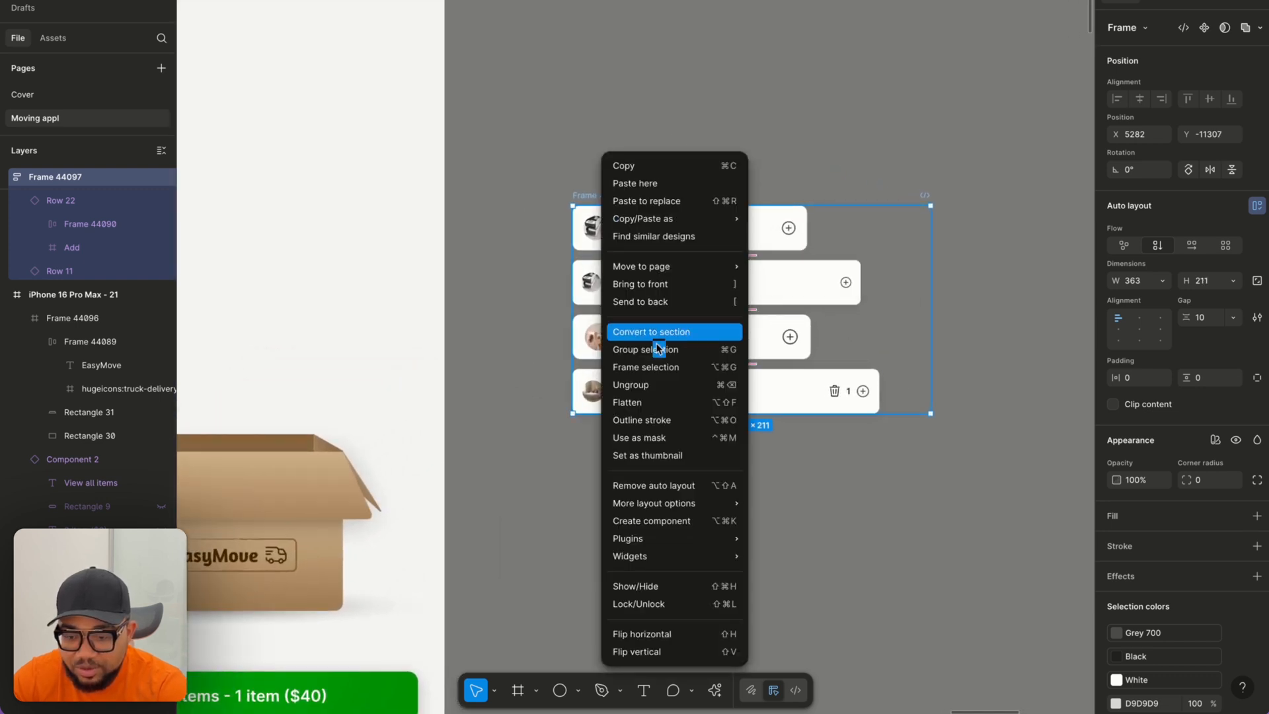
click(660, 383)
click(523, 241)
Resize the first Chest Of Drawers, Single Wardrobe and Single Bed & Mattress cards to a width of 292.
click(690, 271)
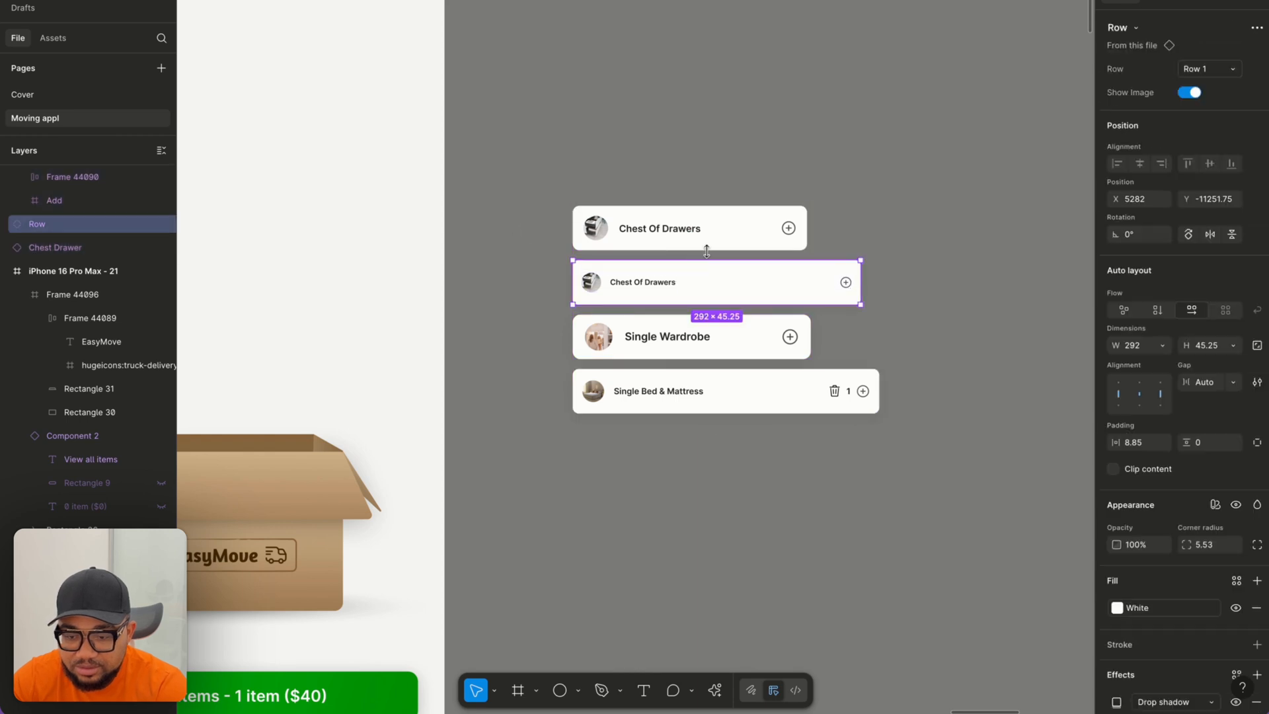
click(733, 231)
drag(840, 230, 860, 229)
click(775, 350)
drag(808, 348, 861, 348)
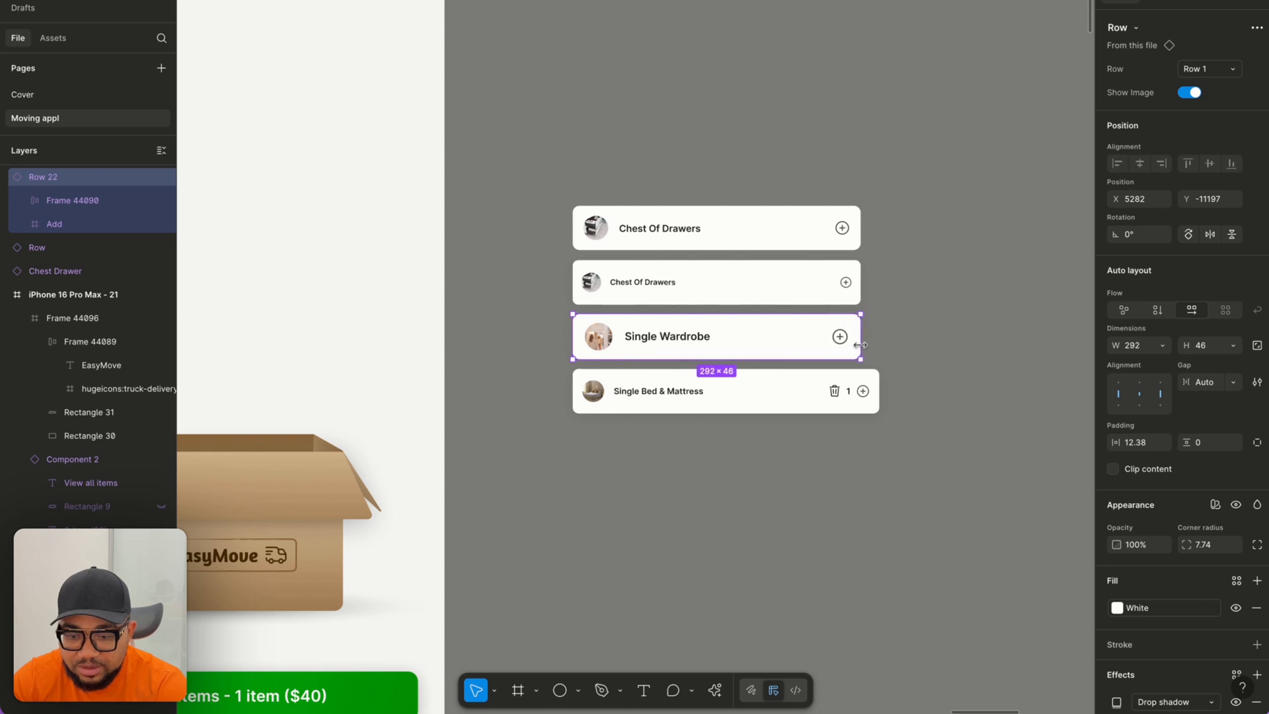
click(806, 401)
drag(879, 393, 859, 393)
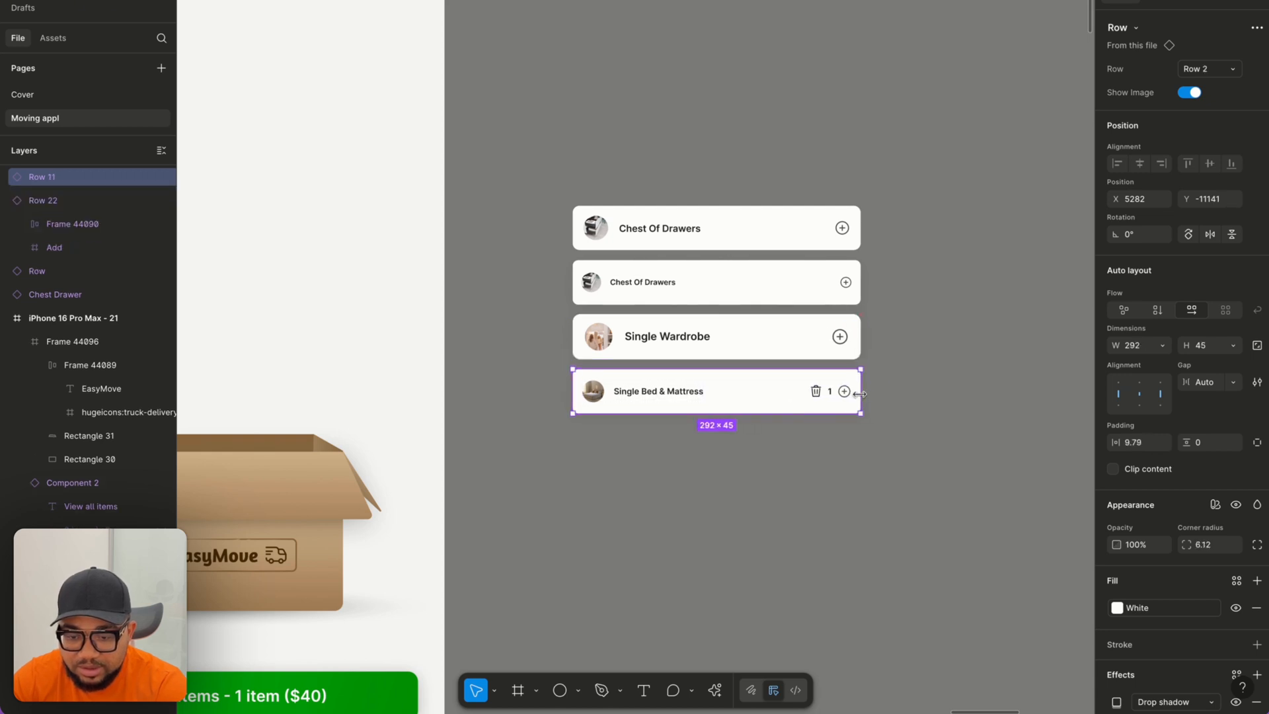
Switch the second Chest Of Drawers card to the Row3 variant.
click(687, 277)
click(1215, 77)
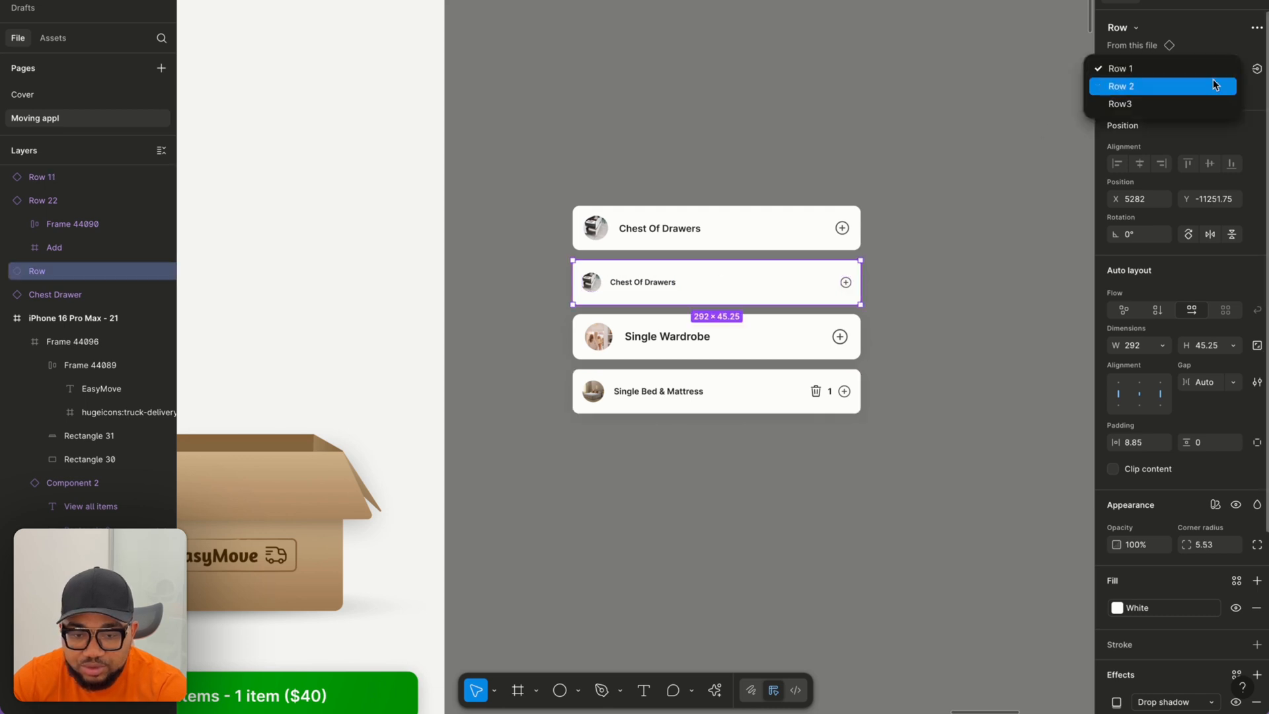
click(1206, 104)
click(986, 227)
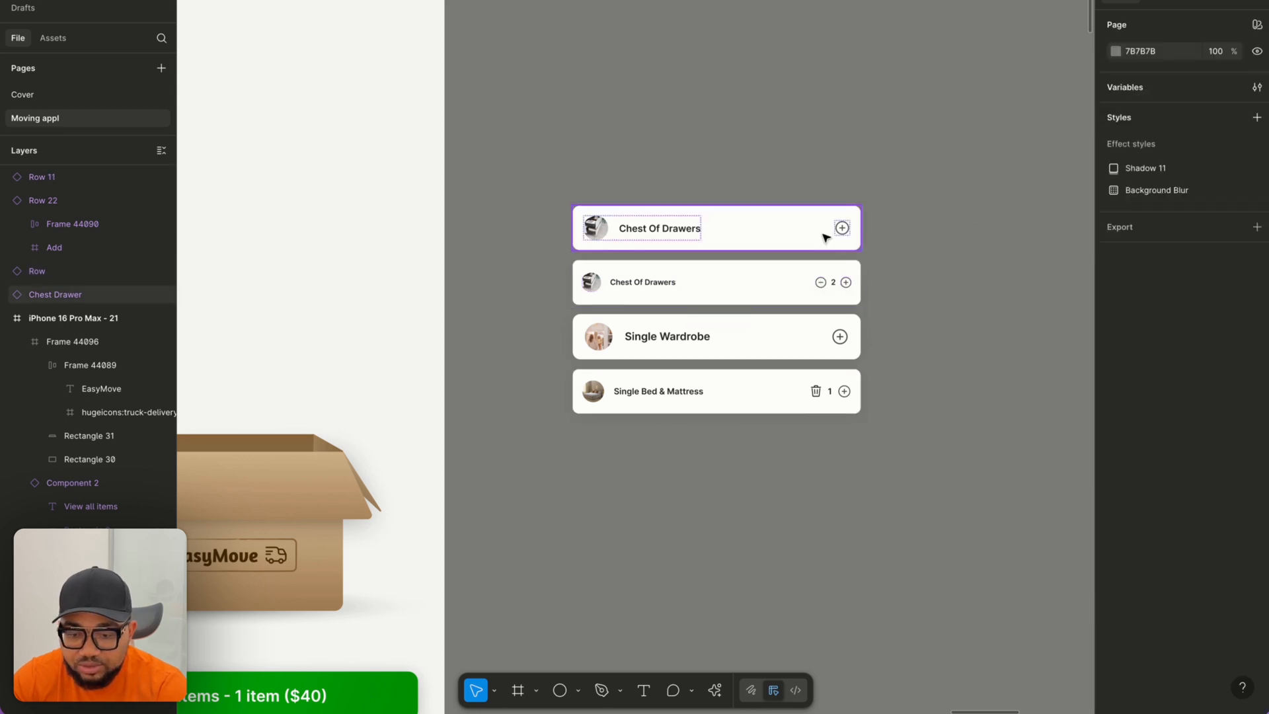
Switch the first Chest Of Drawers card and the Single Wardrobe card to the Row 2 variant.
click(827, 232)
click(1212, 71)
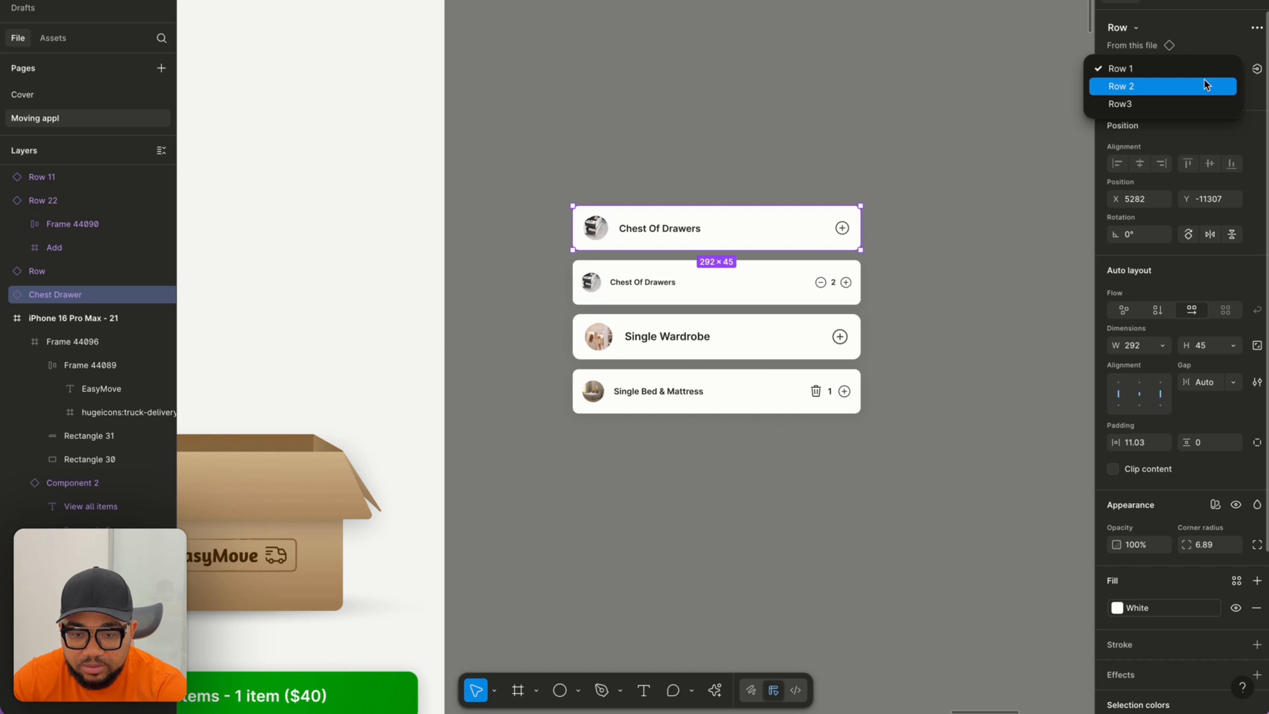
click(1202, 86)
click(834, 337)
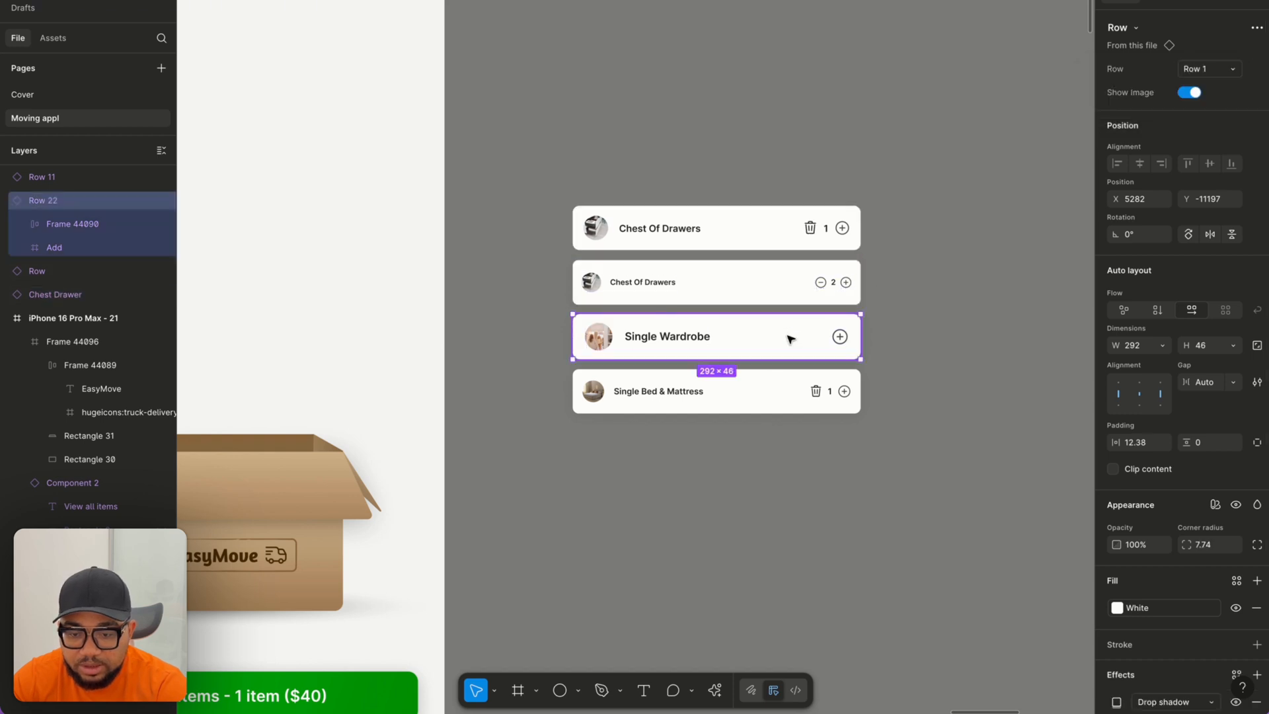
click(1221, 73)
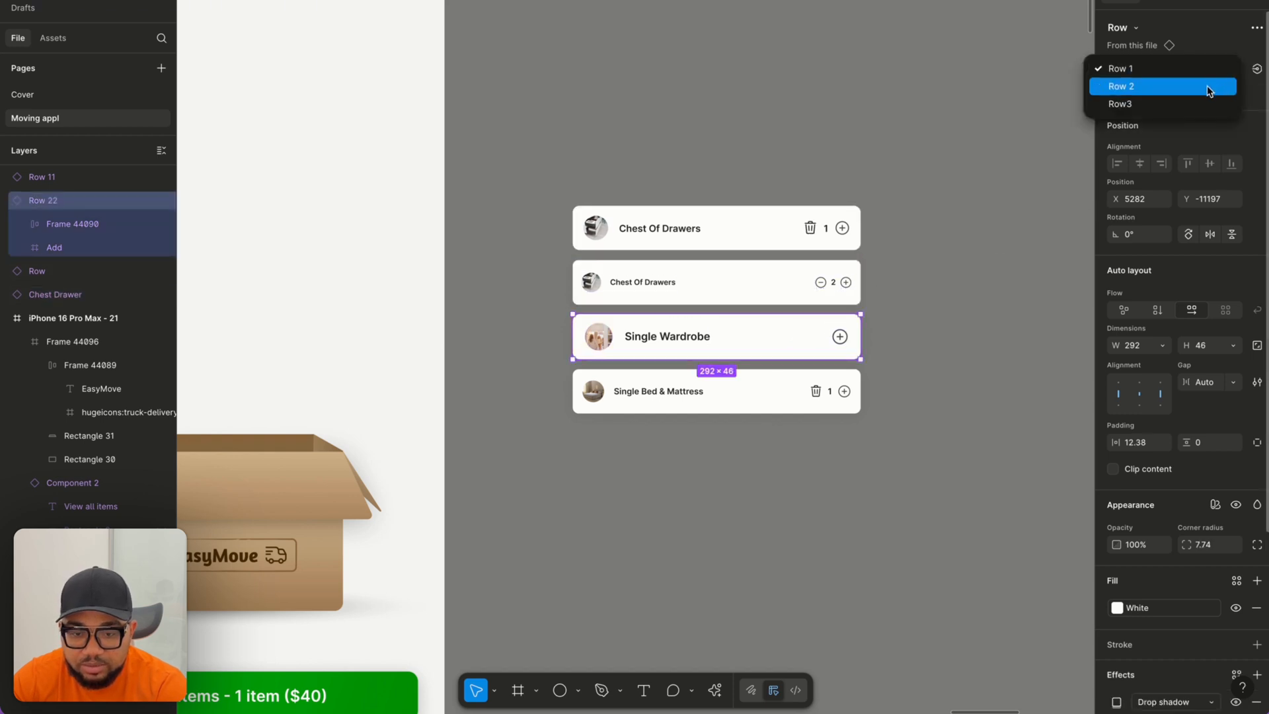
click(1208, 86)
click(958, 257)
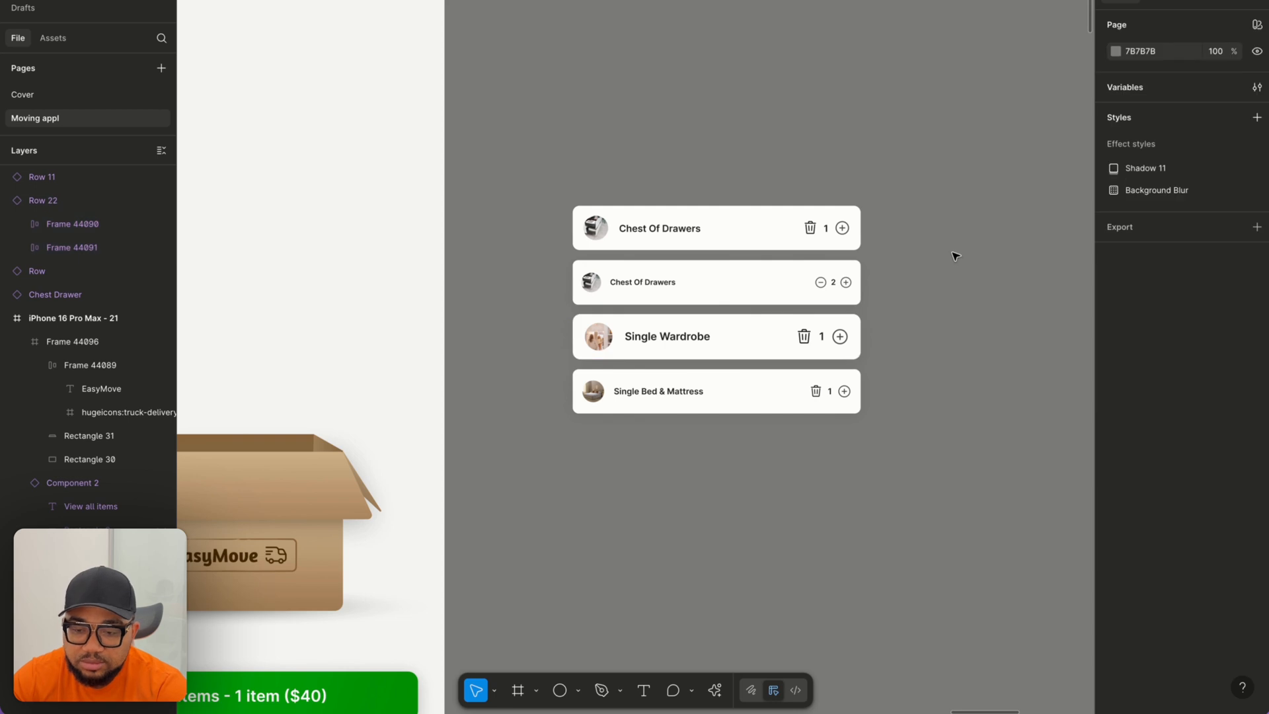
scroll(955, 256, down, 1)
scroll(955, 255, left, 1)
click(802, 237)
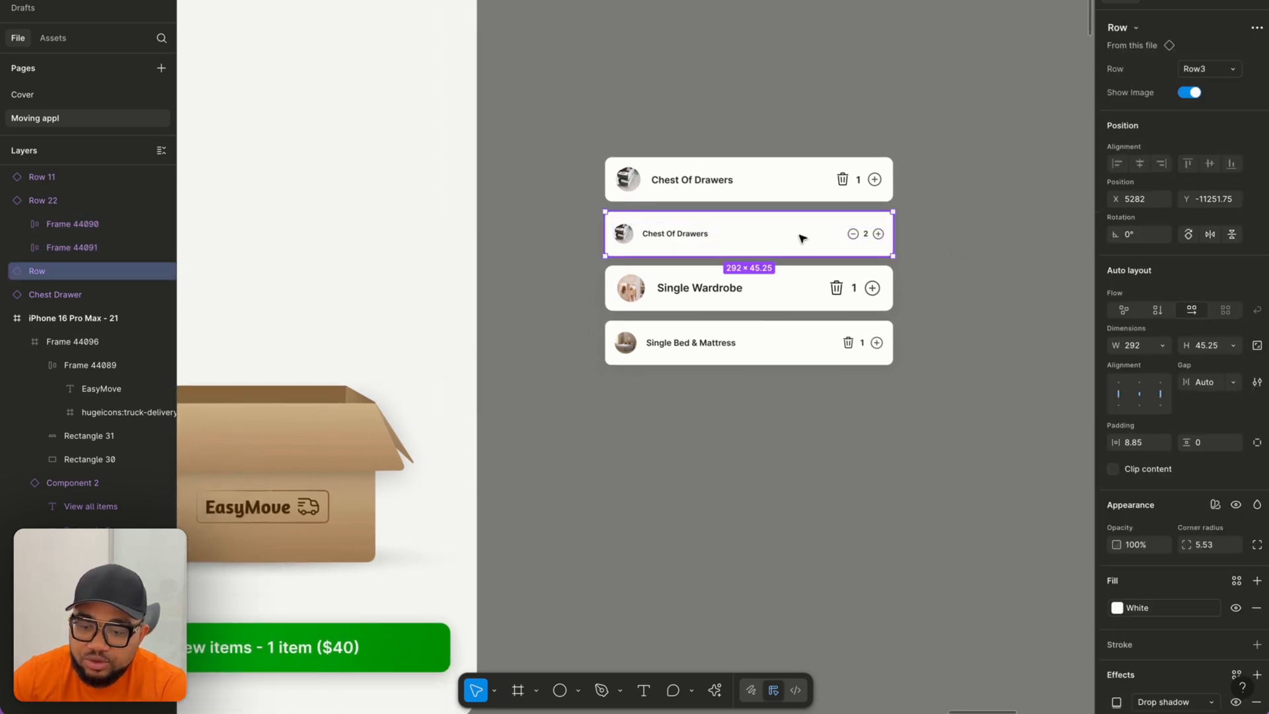
double_click(681, 235)
double_click(679, 235)
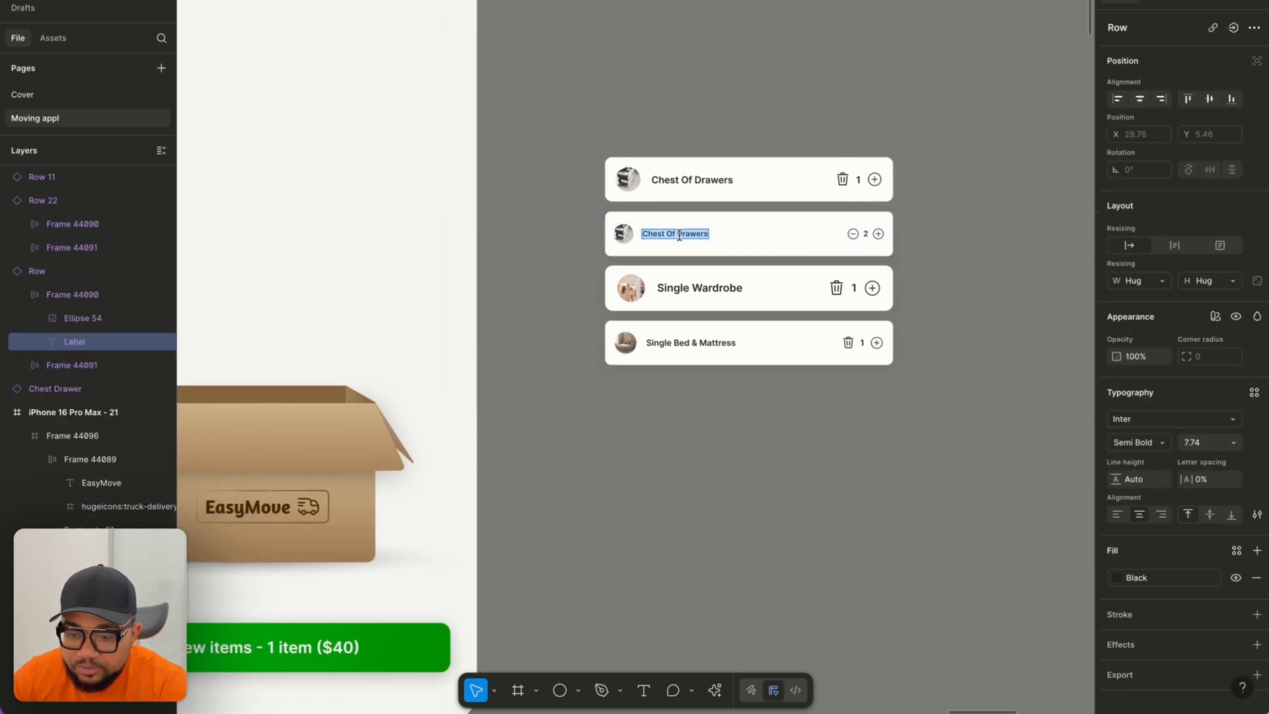
shift+click(684, 180)
shift+click(696, 342)
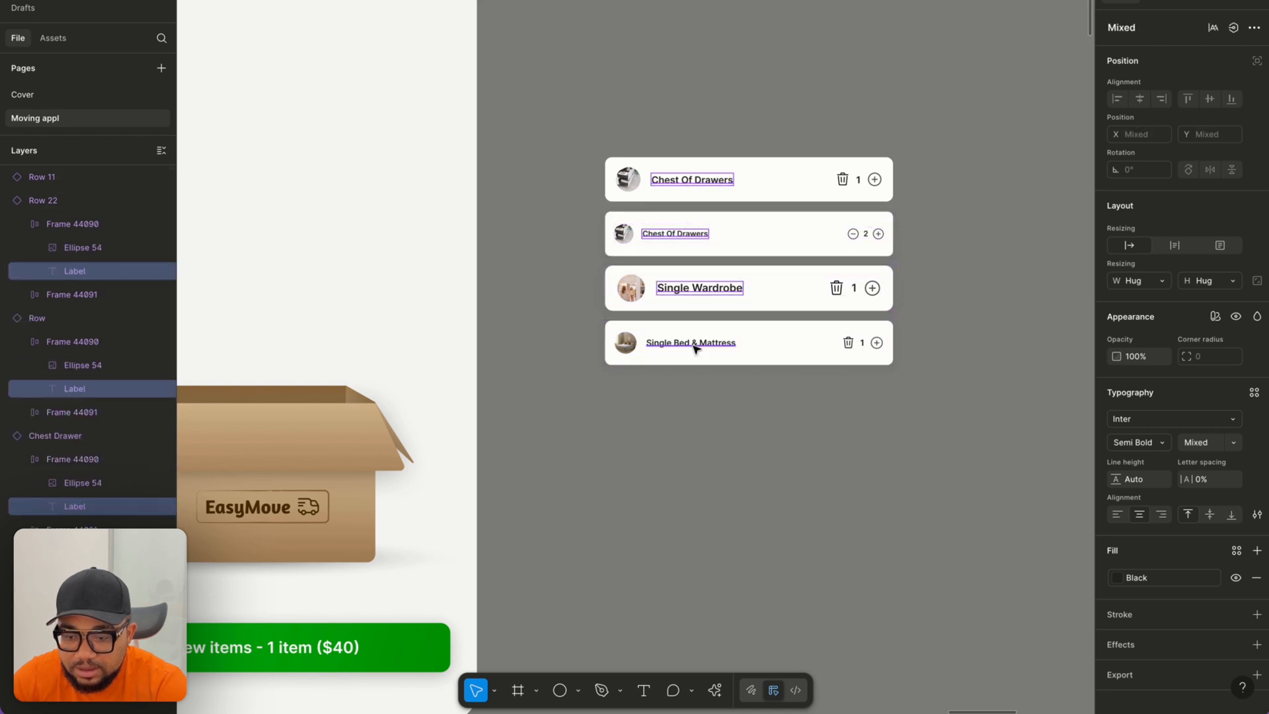
Delete the first Chest Of Drawers card, the Row 2 variant, from the stack.
click(743, 247)
click(747, 194)
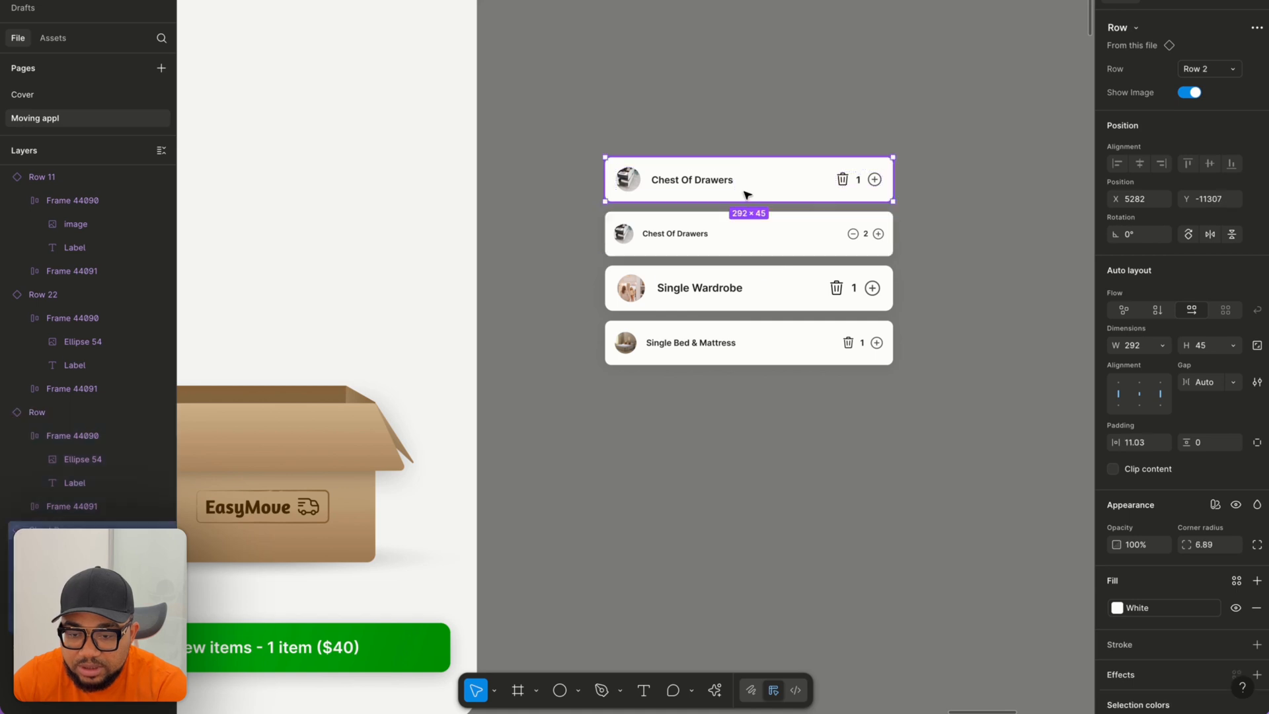
key(Delete)
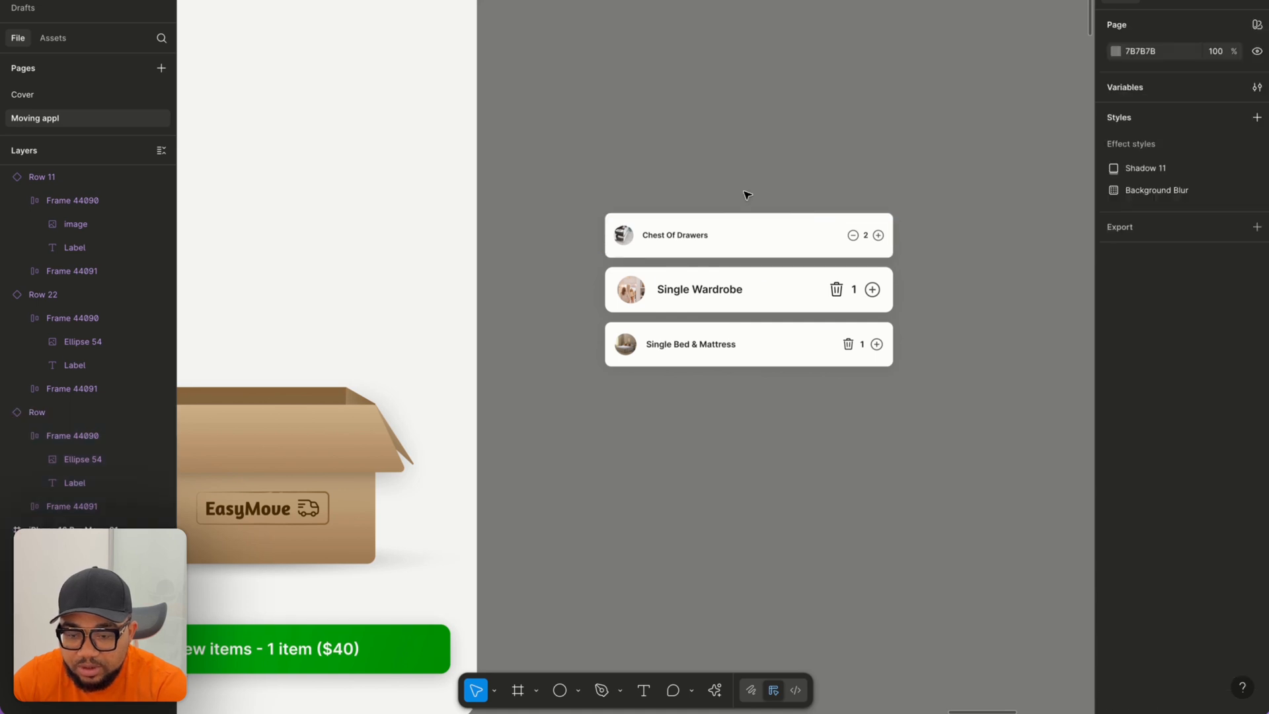
Set the font size of the labels on the three remaining item cards to 14.
click(681, 236)
shift+click(716, 288)
shift+click(712, 344)
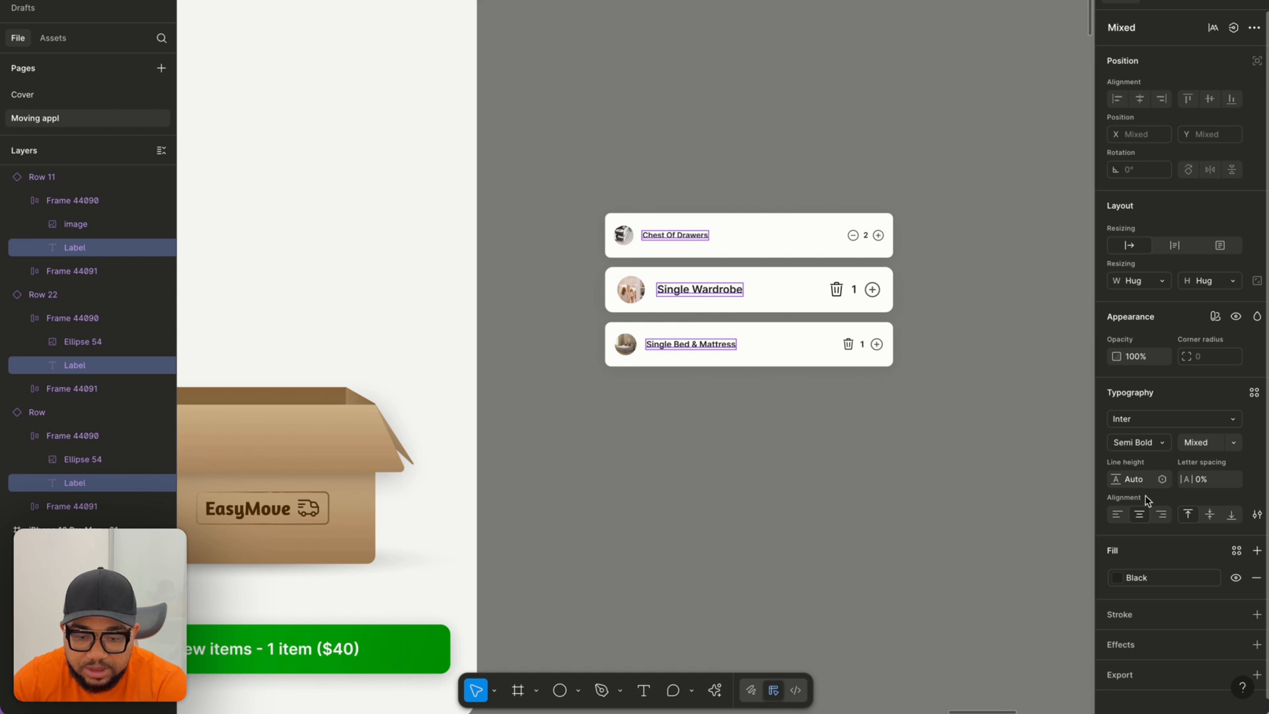
click(1231, 448)
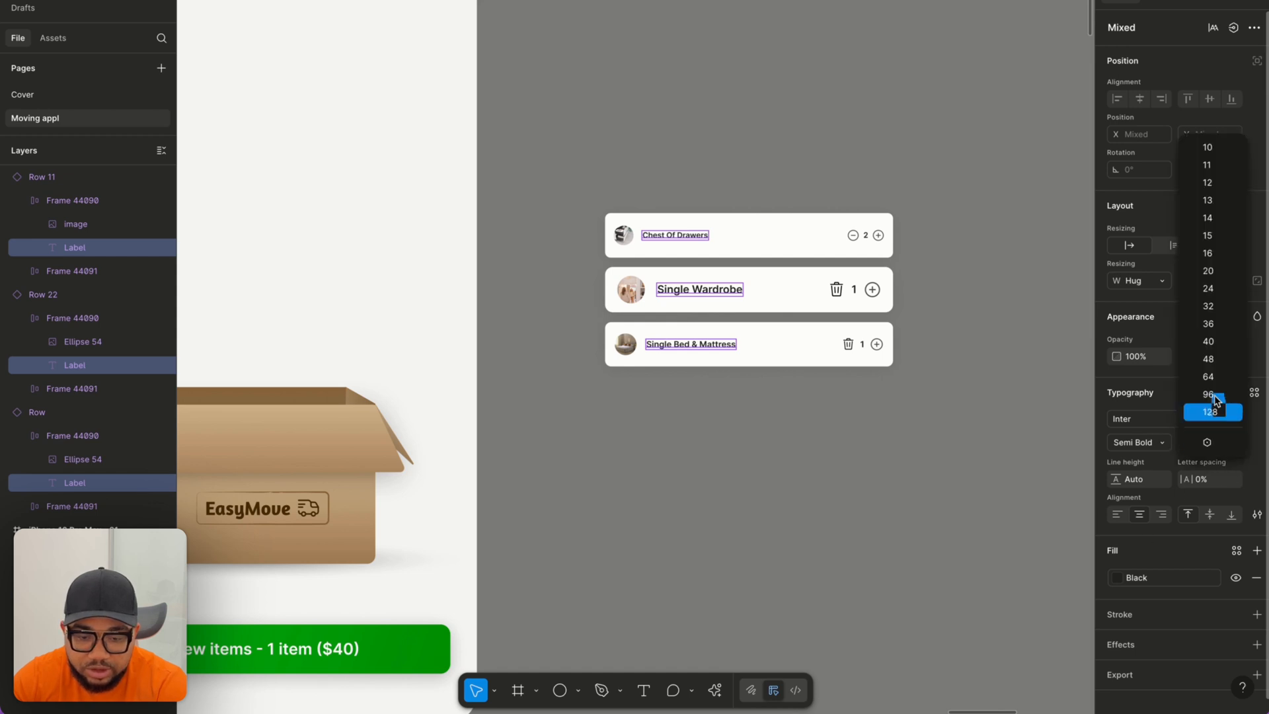
click(1214, 220)
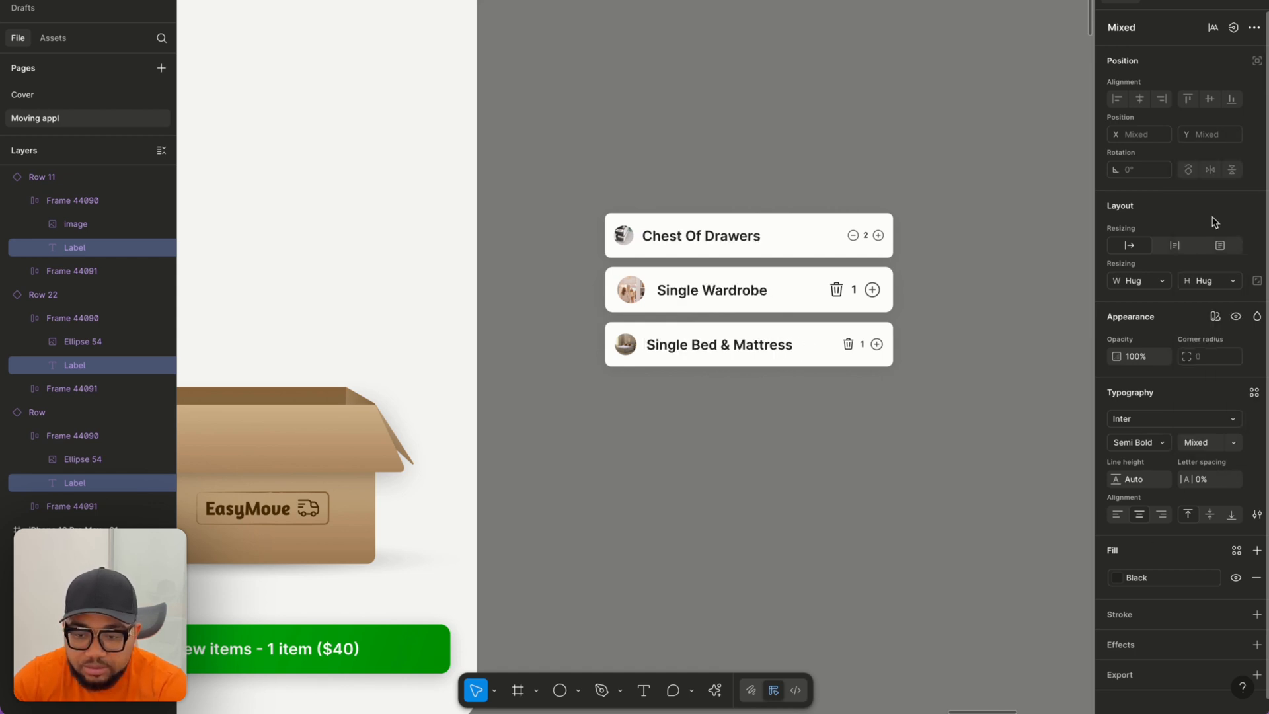
click(661, 166)
click(625, 236)
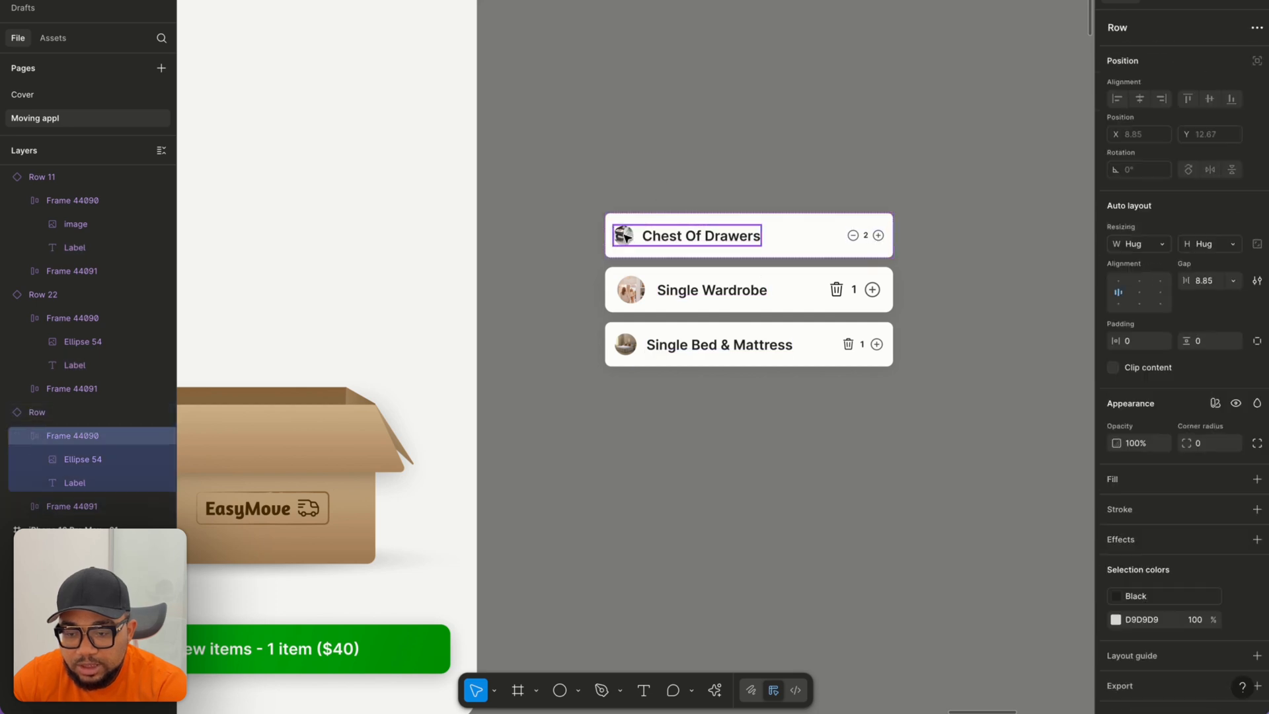
click(624, 237)
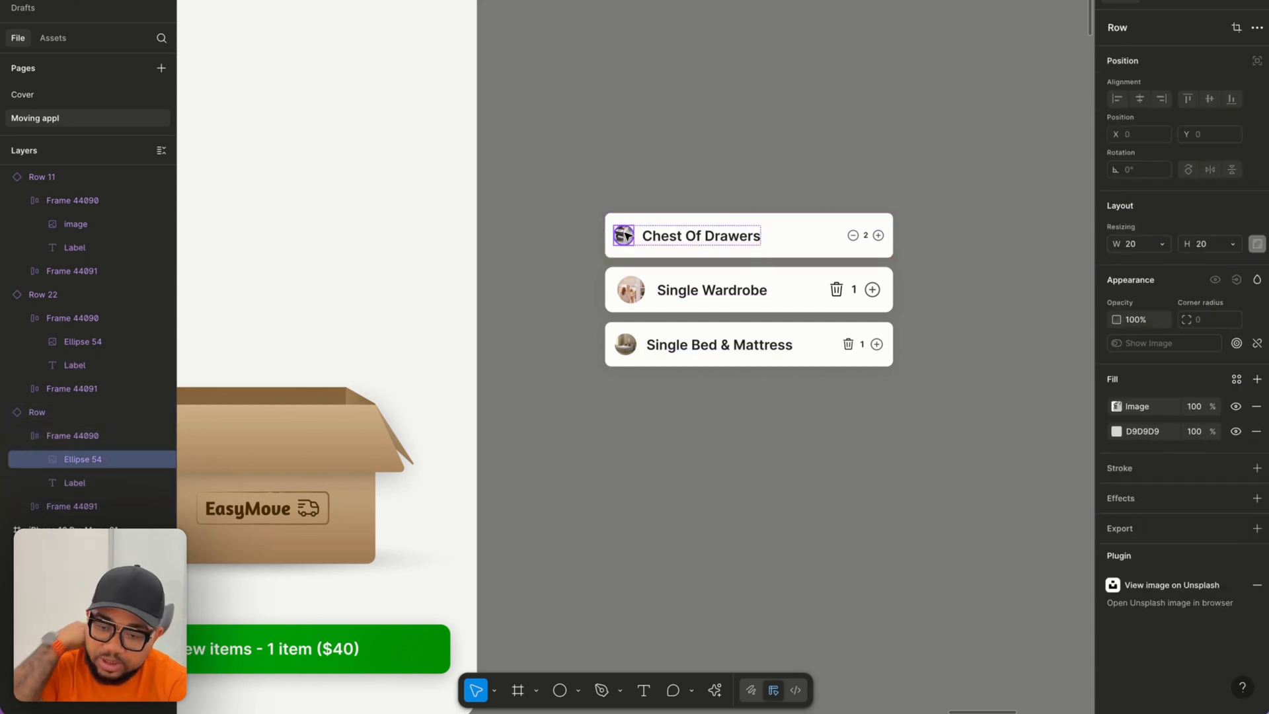
click(594, 209)
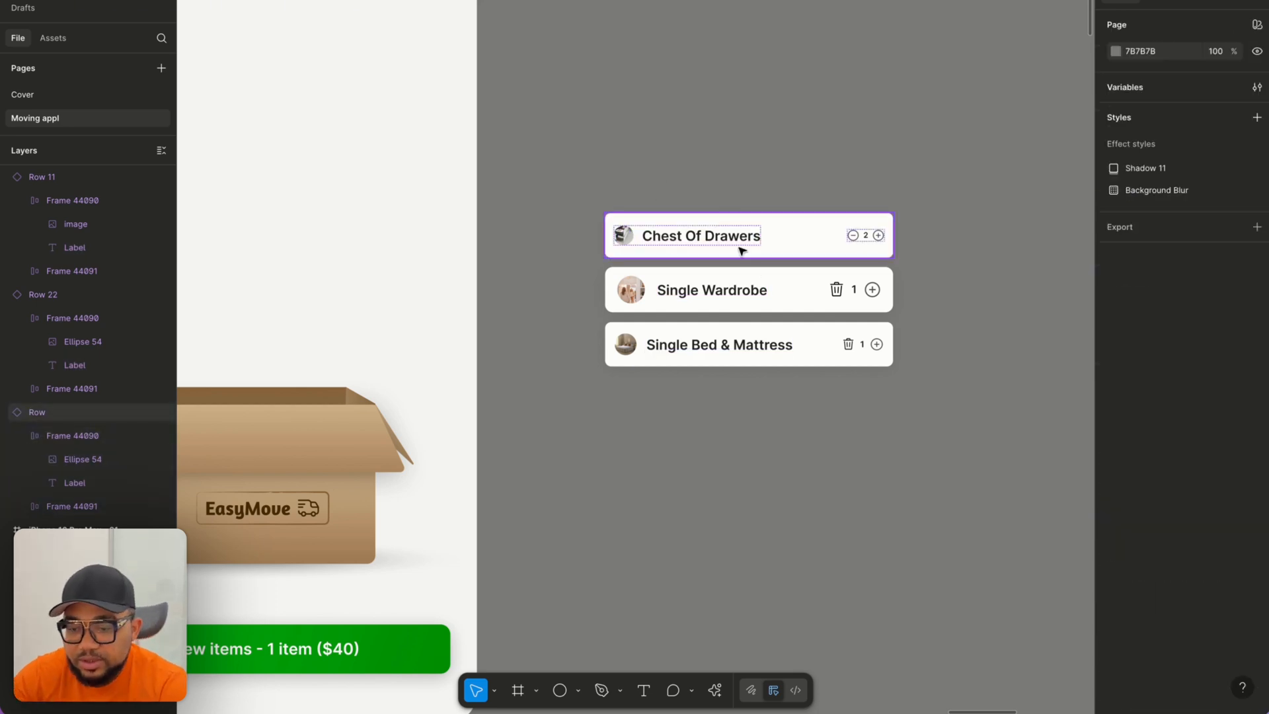
Try resetting the Chest Of Drawers card instance to its component defaults.
click(793, 246)
right_click(792, 246)
mouse_move(827, 456)
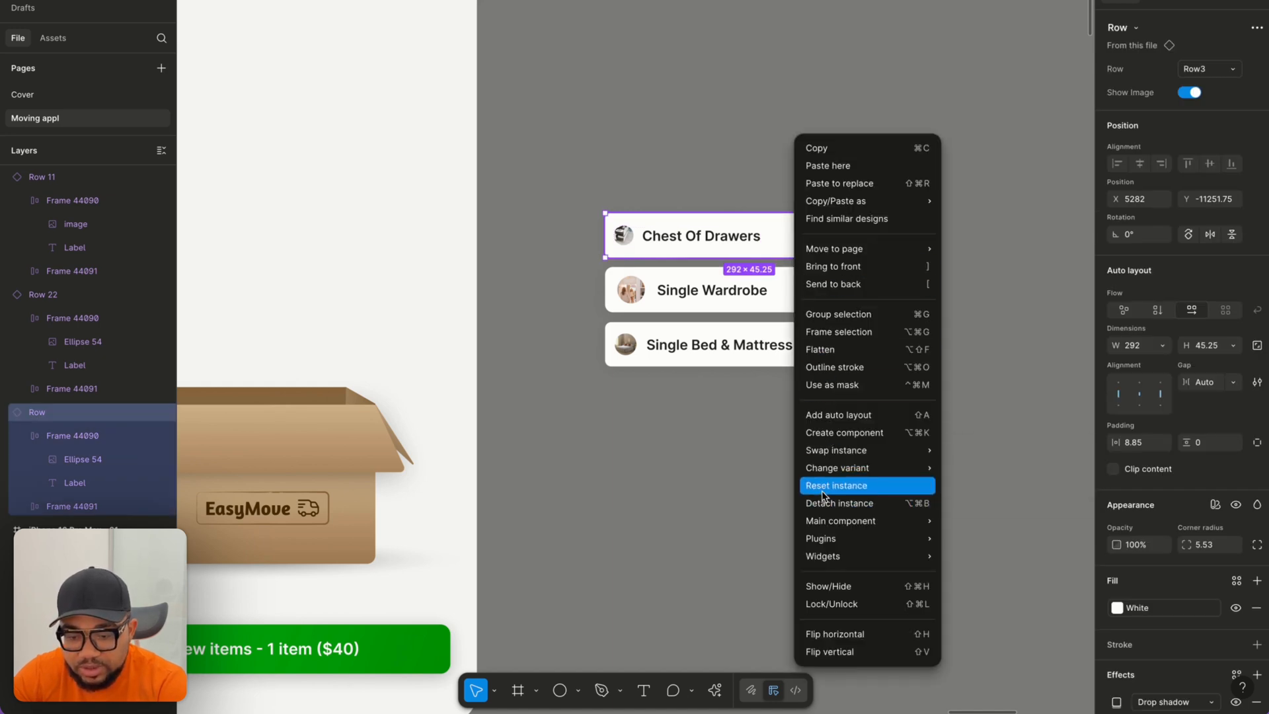
click(821, 490)
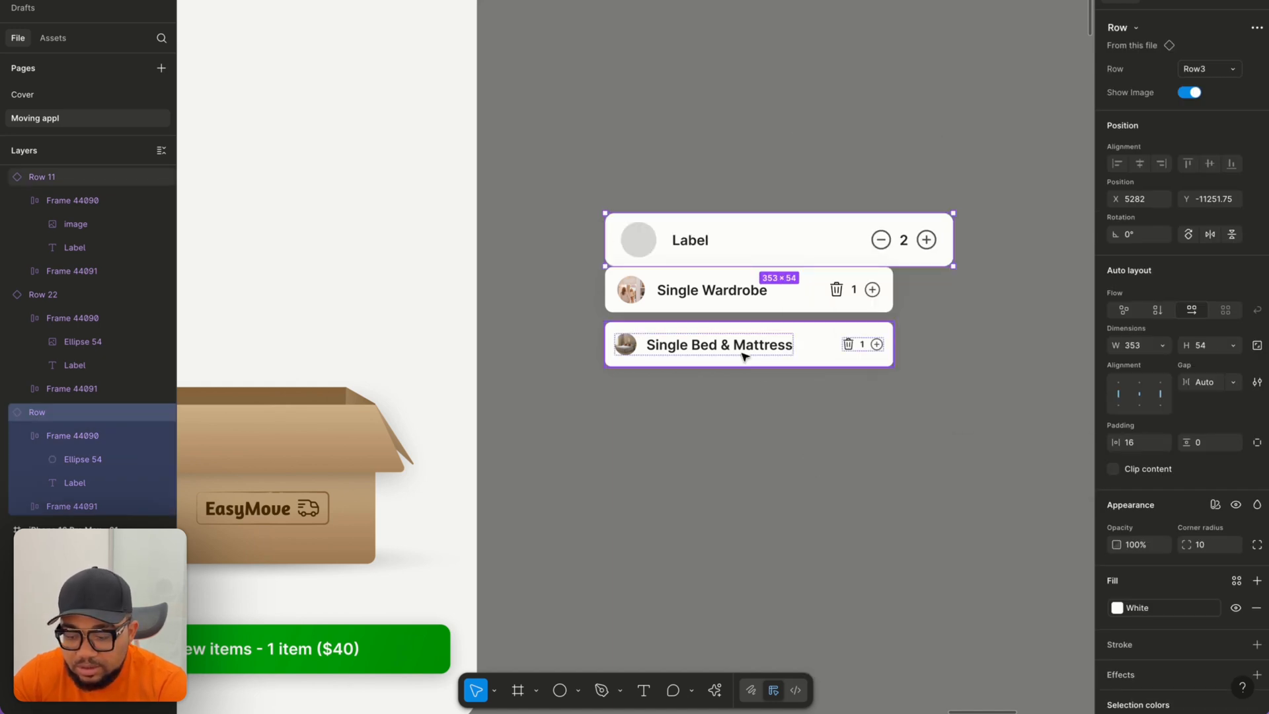
key(super+z)
Reset the Chest Of Drawers and Single Wardrobe card instances to their component defaults.
right_click(709, 236)
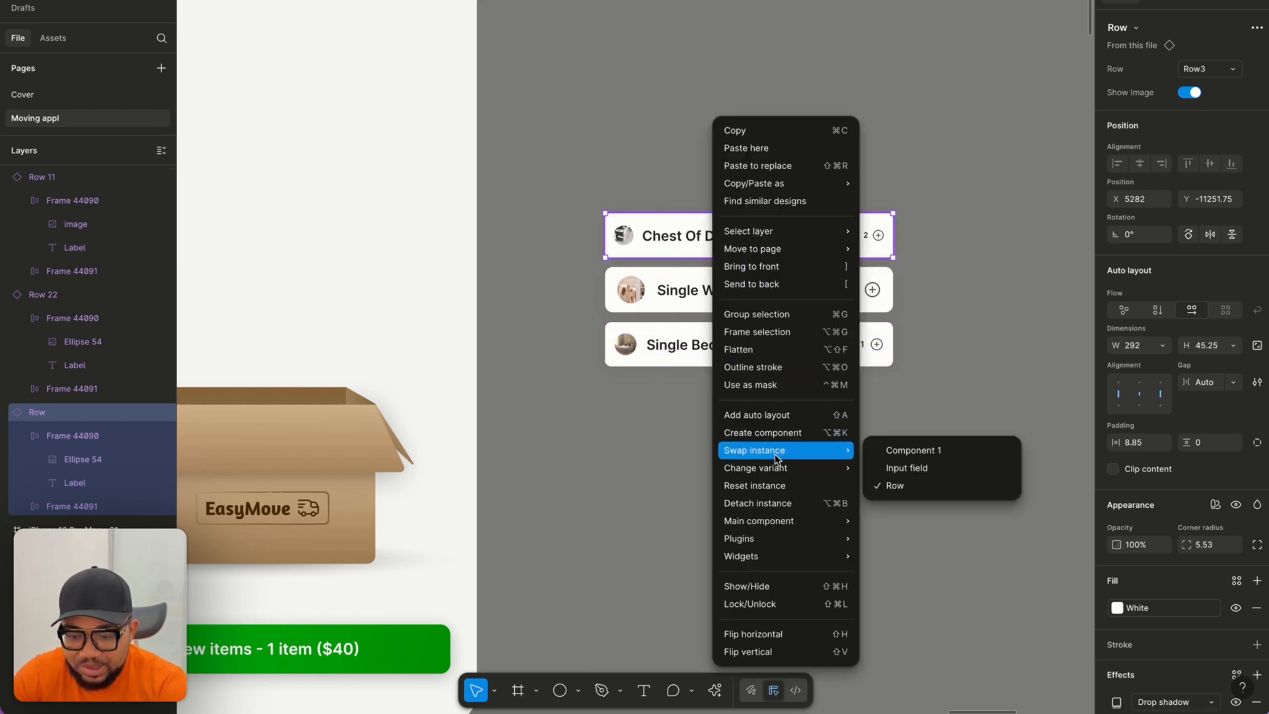
click(762, 487)
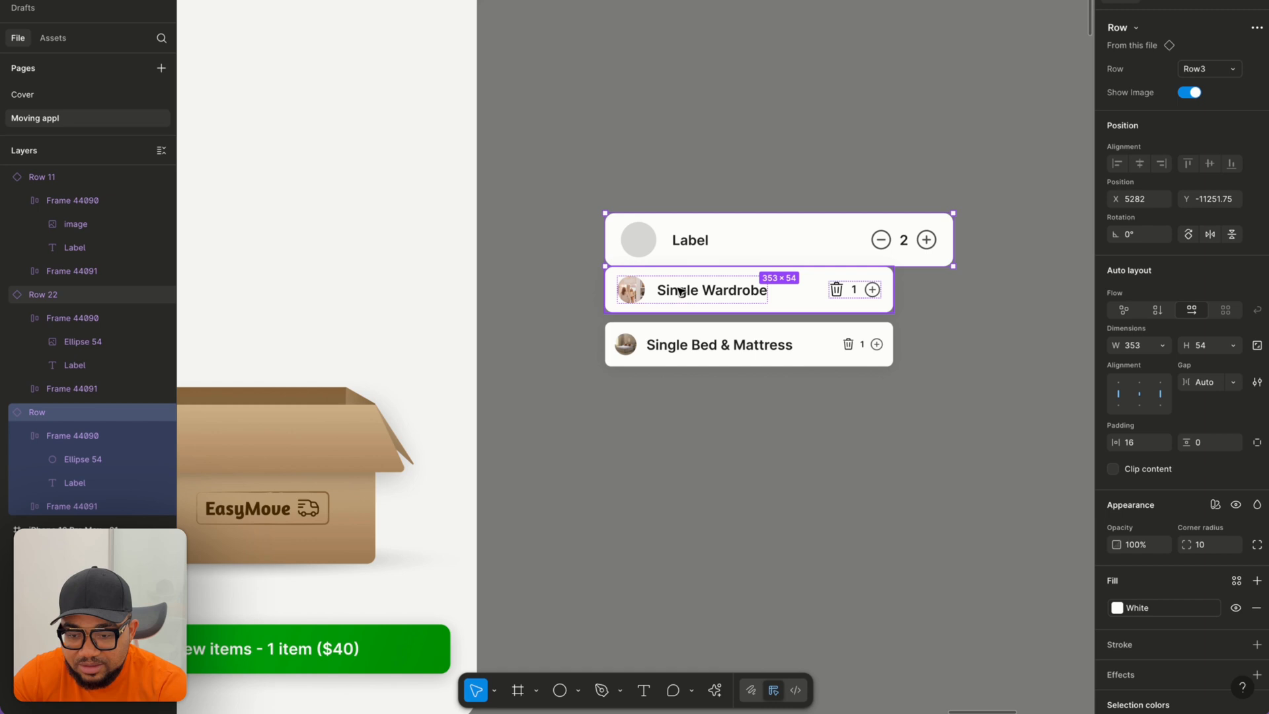
click(684, 299)
right_click(680, 294)
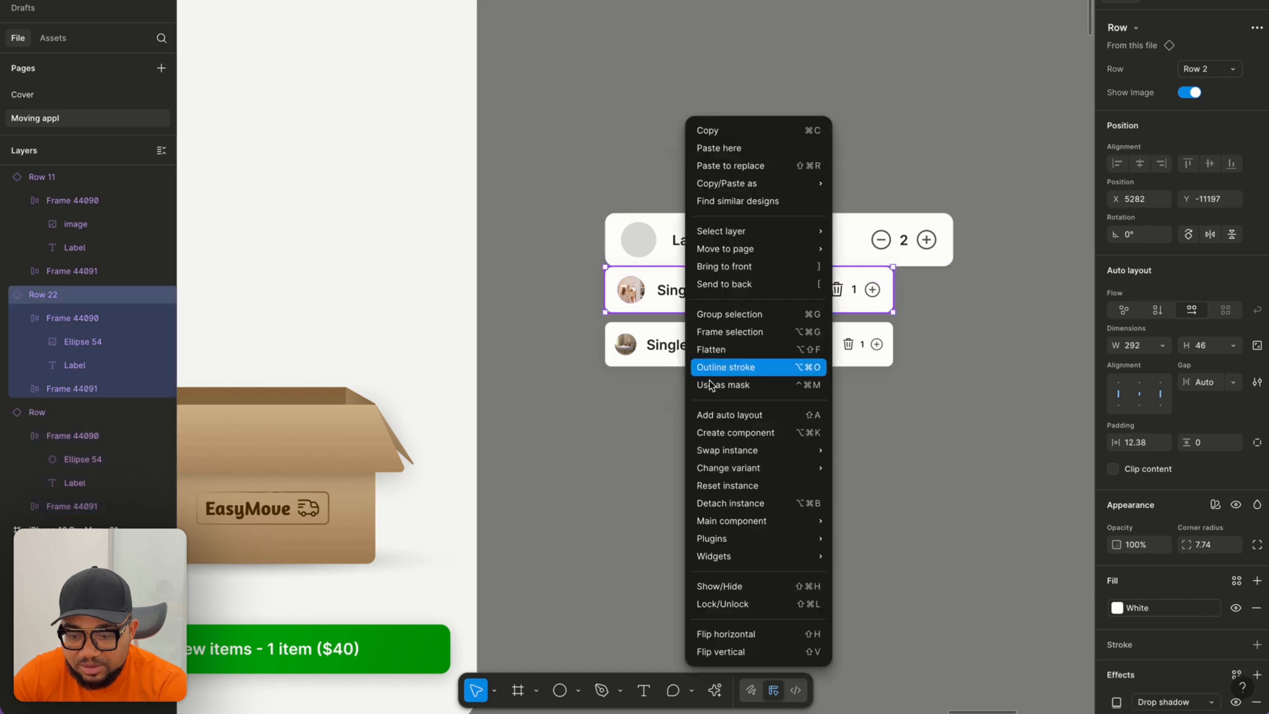
click(725, 487)
Try detaching the Single Bed & Mattress card from its component.
click(667, 348)
right_click(667, 347)
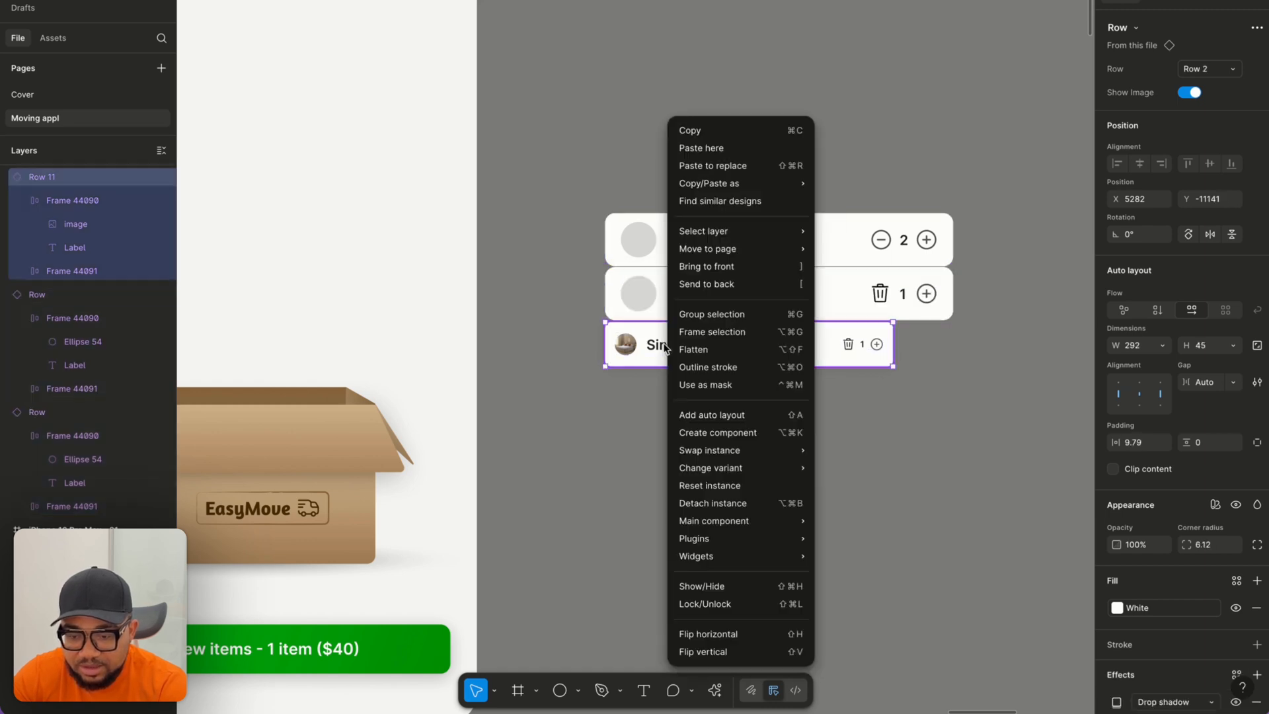
click(706, 502)
key(super+z)
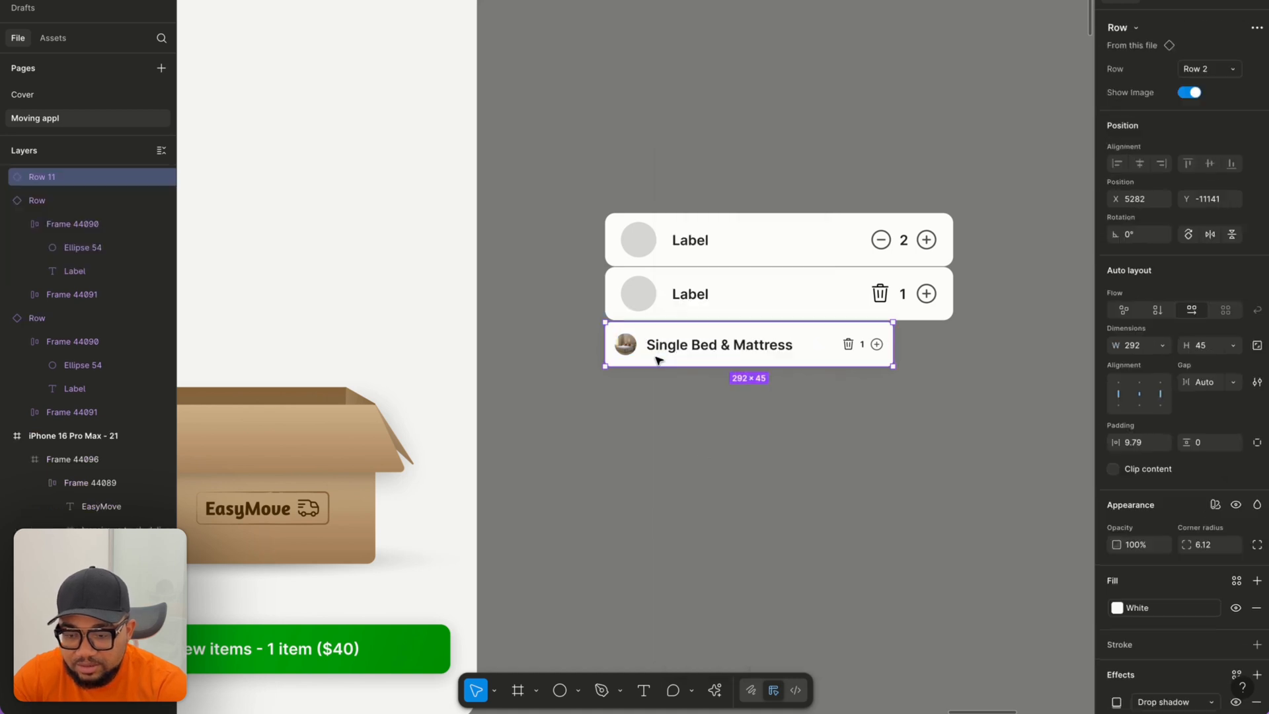
Reset the Single Bed & Mattress card instance to its component defaults and combine the three cards in a vertical auto layout.
right_click(671, 347)
click(716, 485)
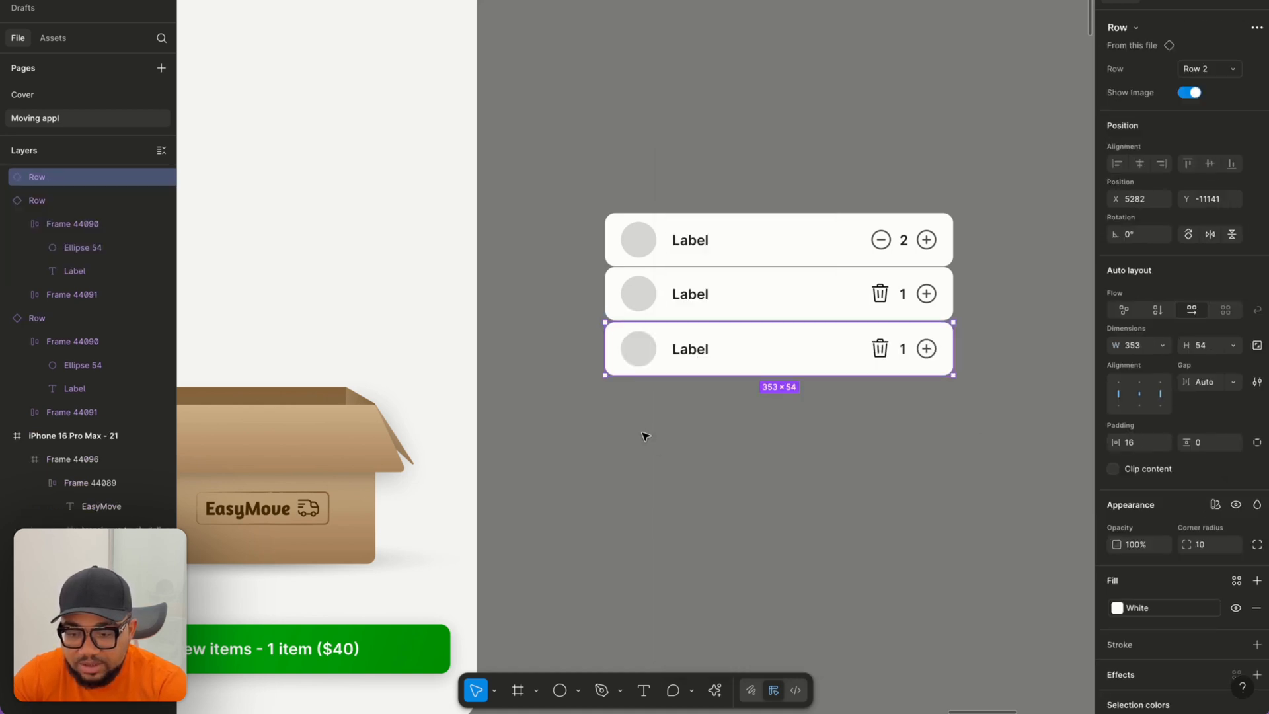
click(644, 433)
drag(582, 165, 976, 481)
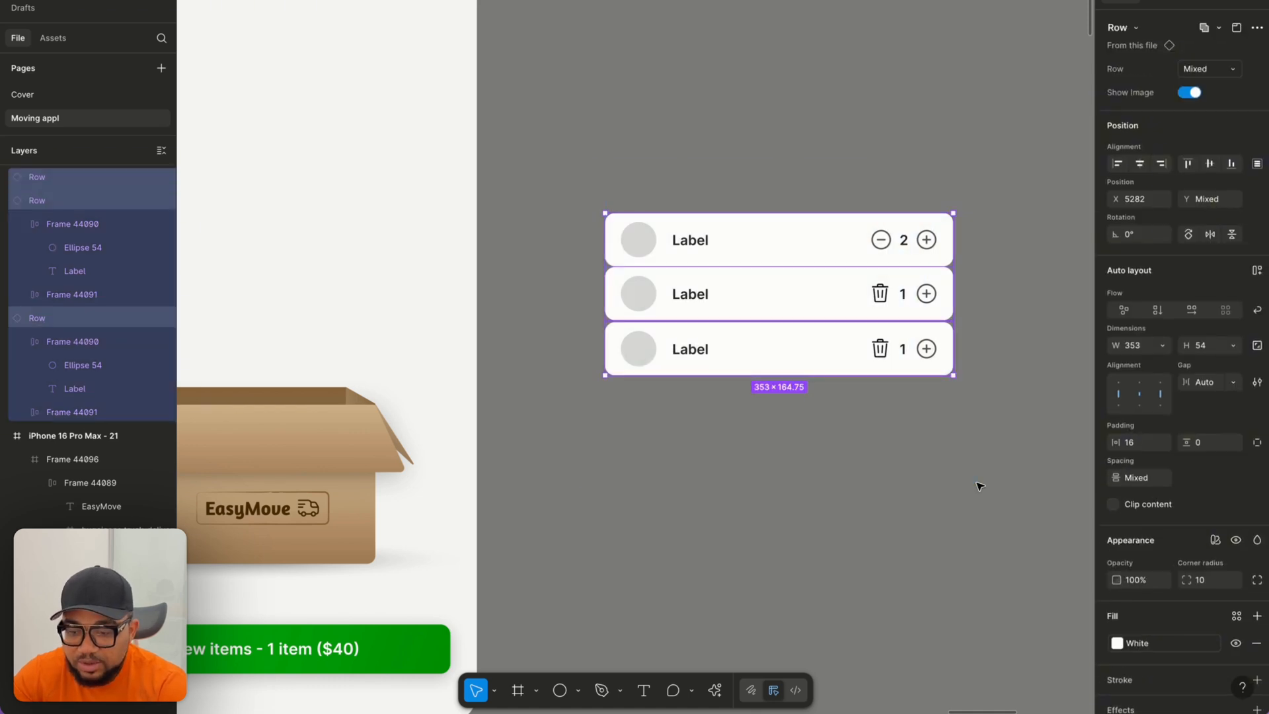
key(shift+a)
Move the card stack below the search bar on the iPhone 16 Pro Max - 21 screen and resize it to 407 × 170.
drag(652, 203, 493, 122)
scroll(707, 185, down, 3)
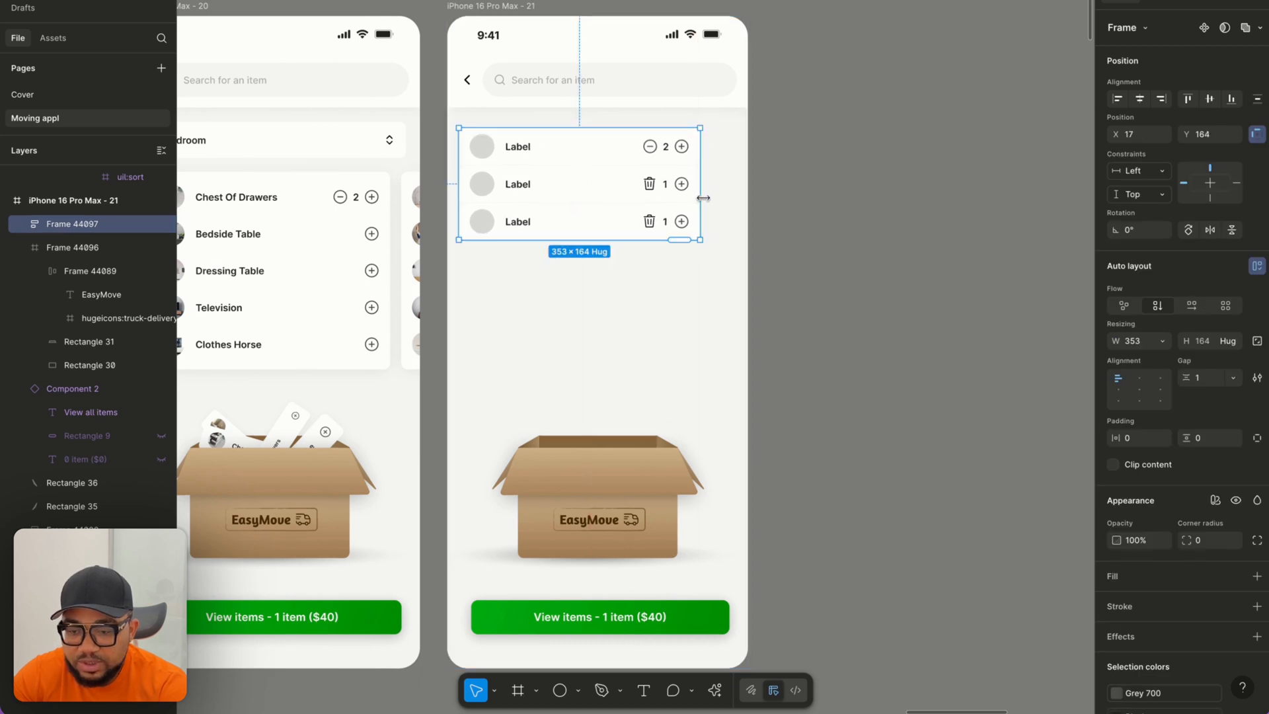
drag(706, 198, 735, 199)
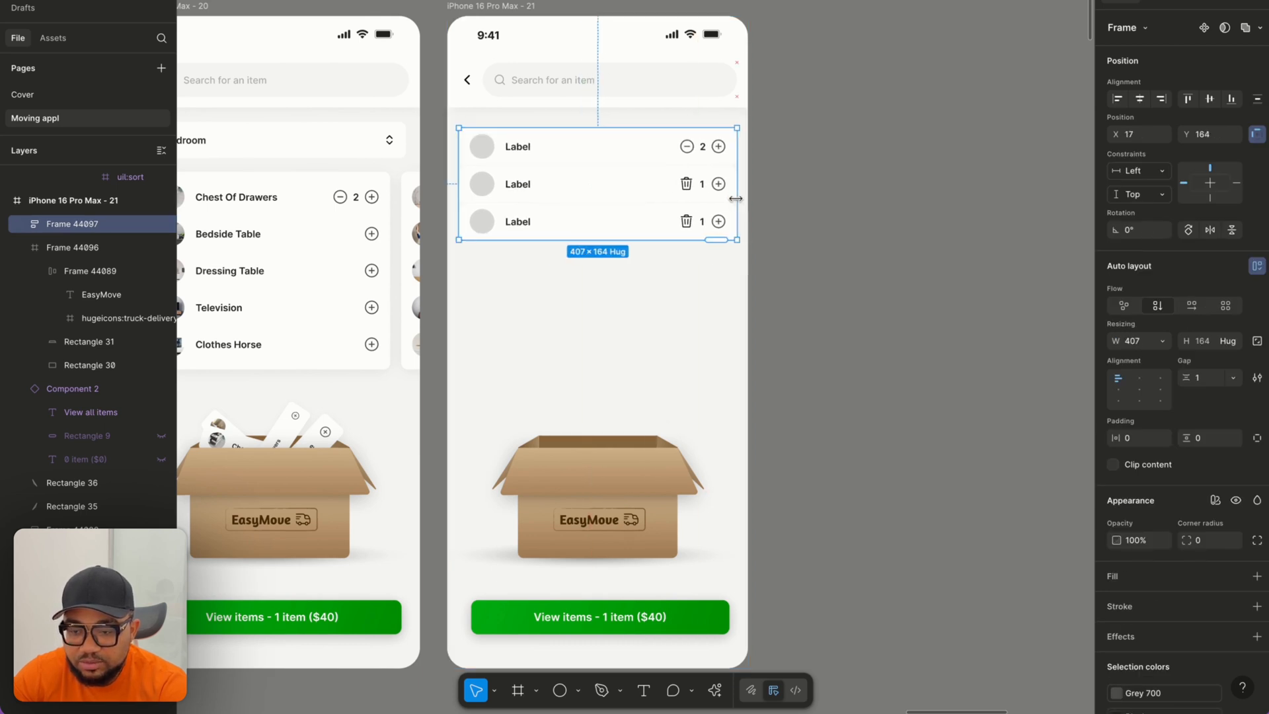
drag(603, 240, 603, 244)
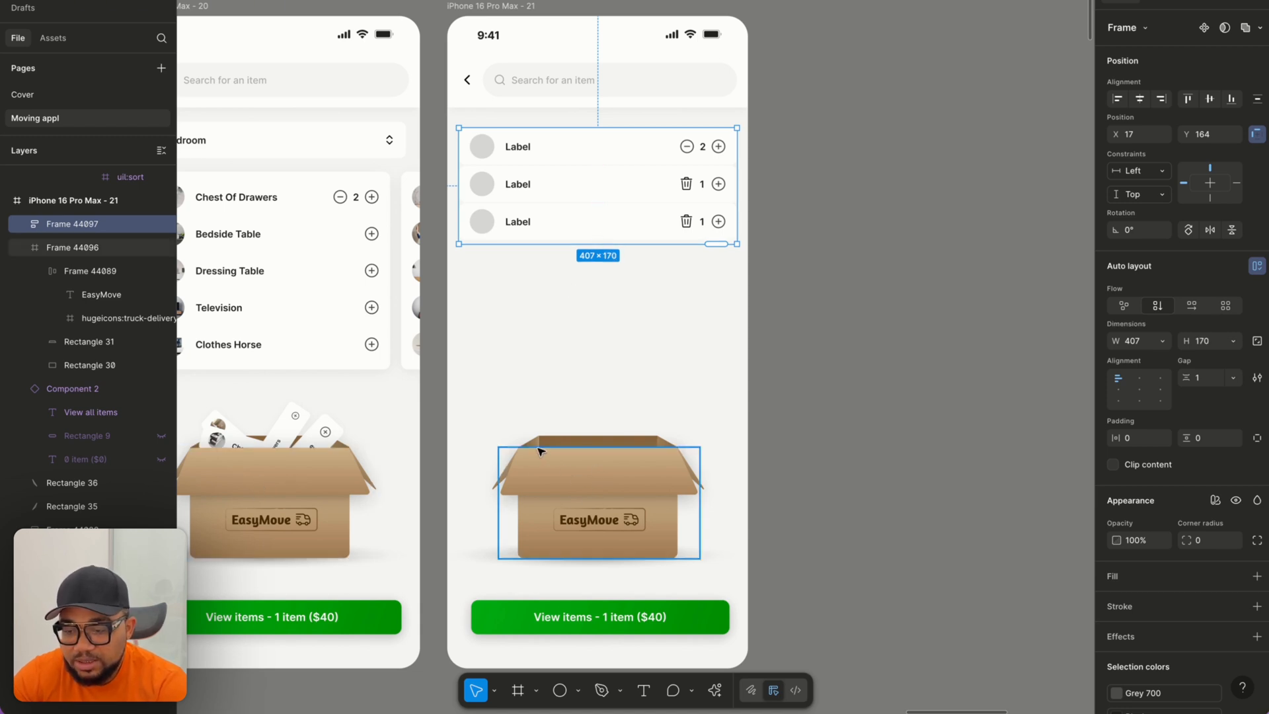
Scale the whole EasyMove box illustration on the iPhone 16 Pro Max - 21 screen to about 0.51x, keeping it above the green button.
drag(444, 423, 750, 582)
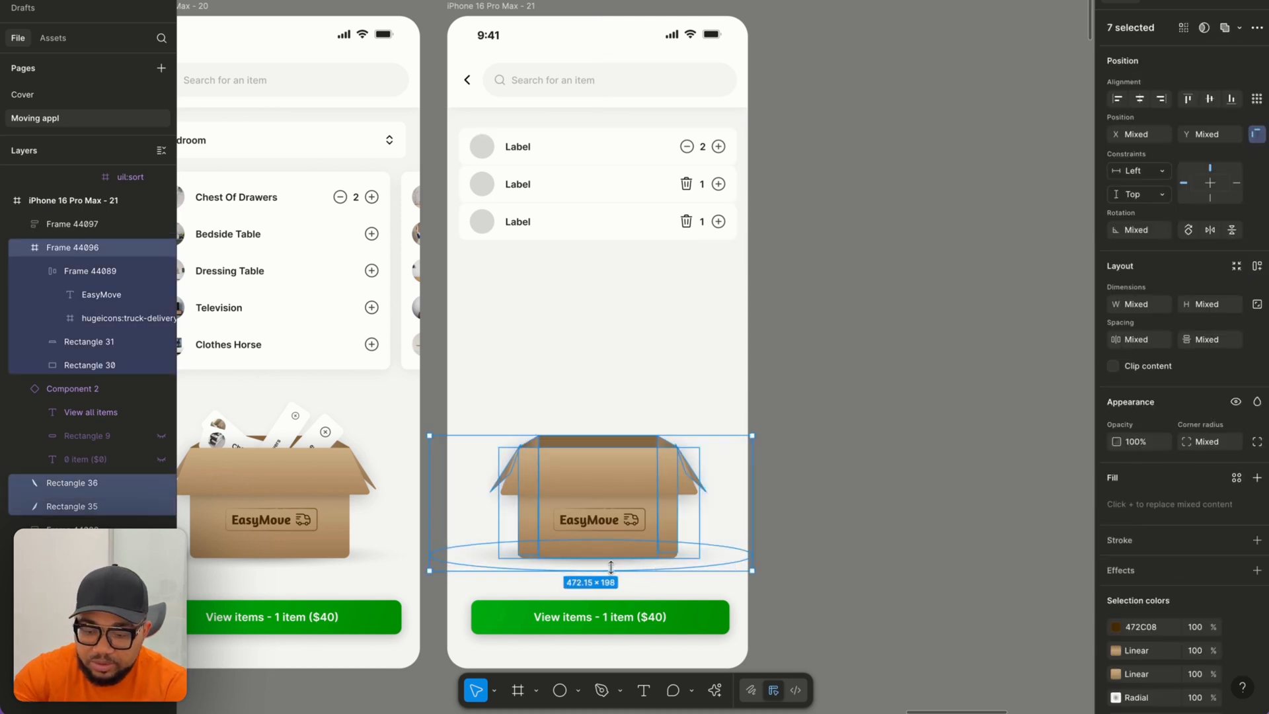
key(k)
drag(610, 567, 606, 528)
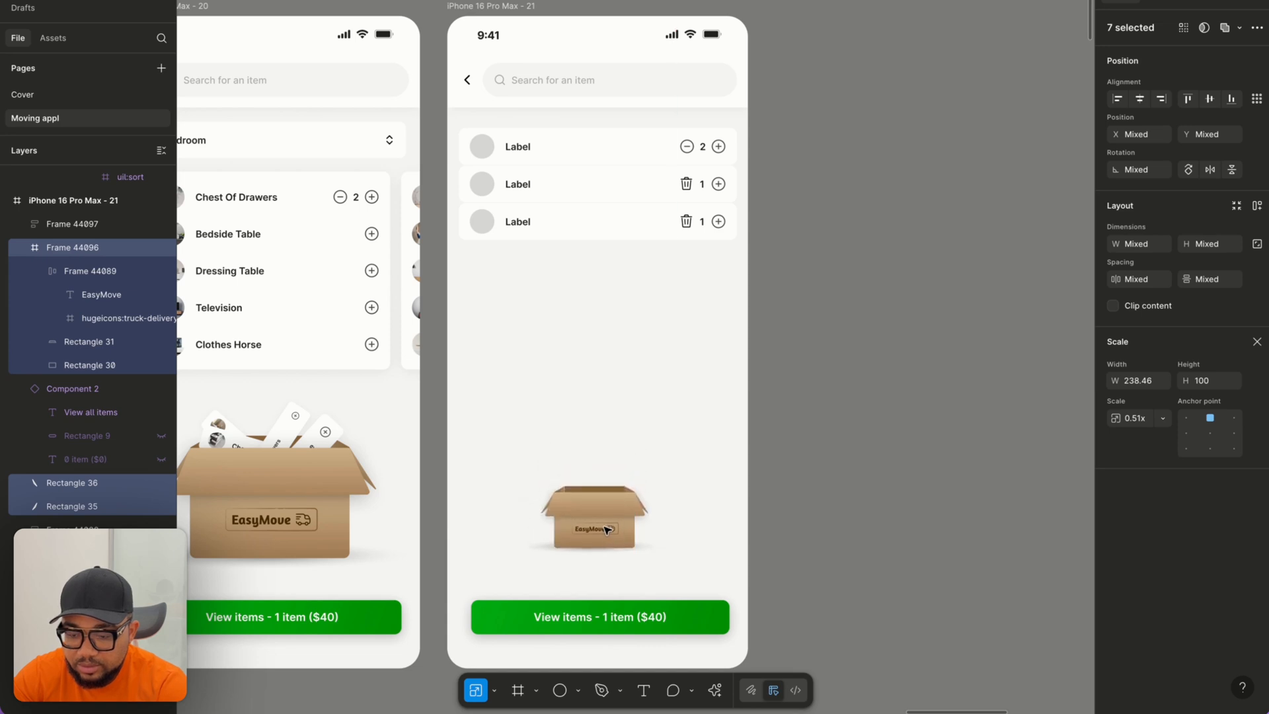
key(v)
Try ungrouping the three-card stack on the iPhone 16 Pro Max - 21 screen.
click(614, 221)
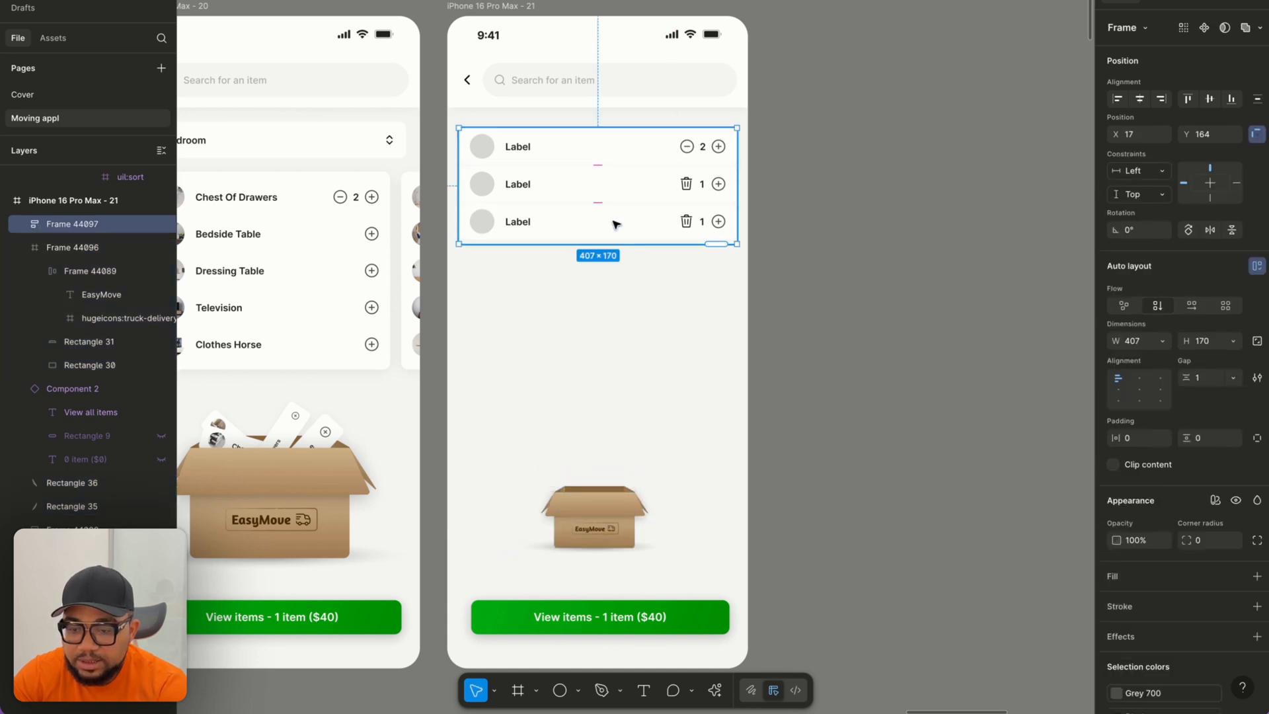
right_click(614, 222)
click(689, 385)
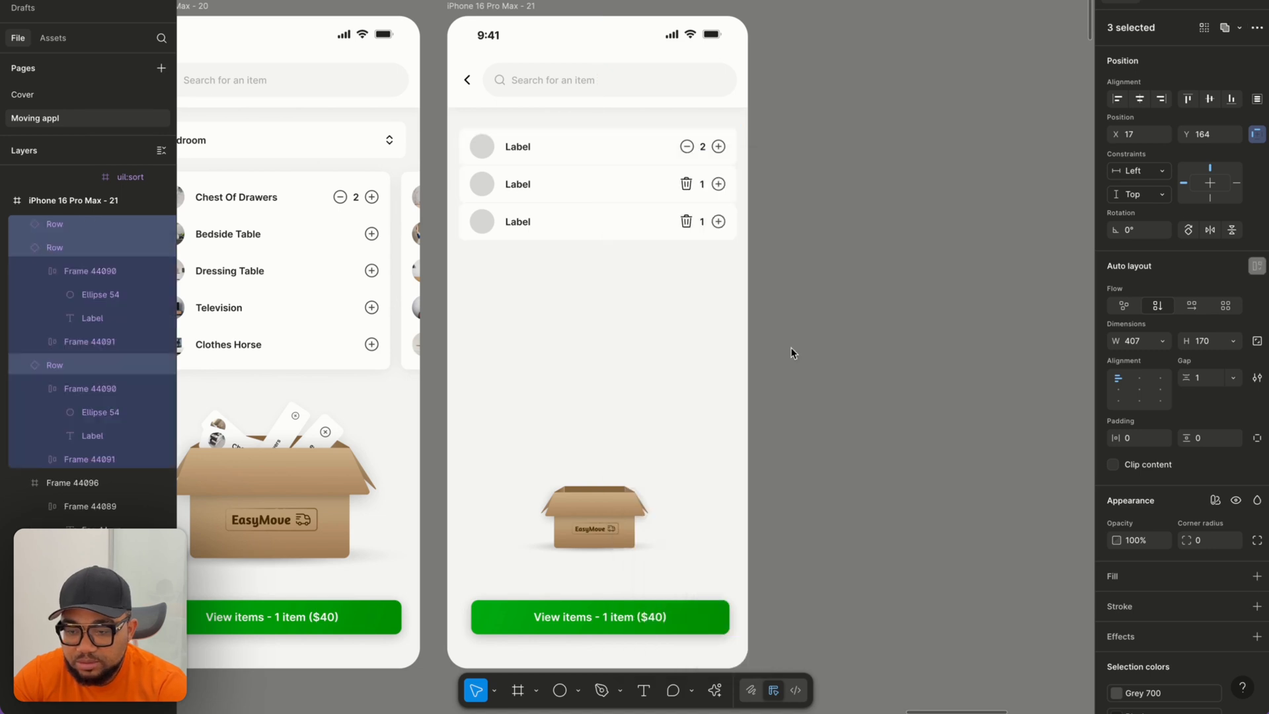
click(830, 345)
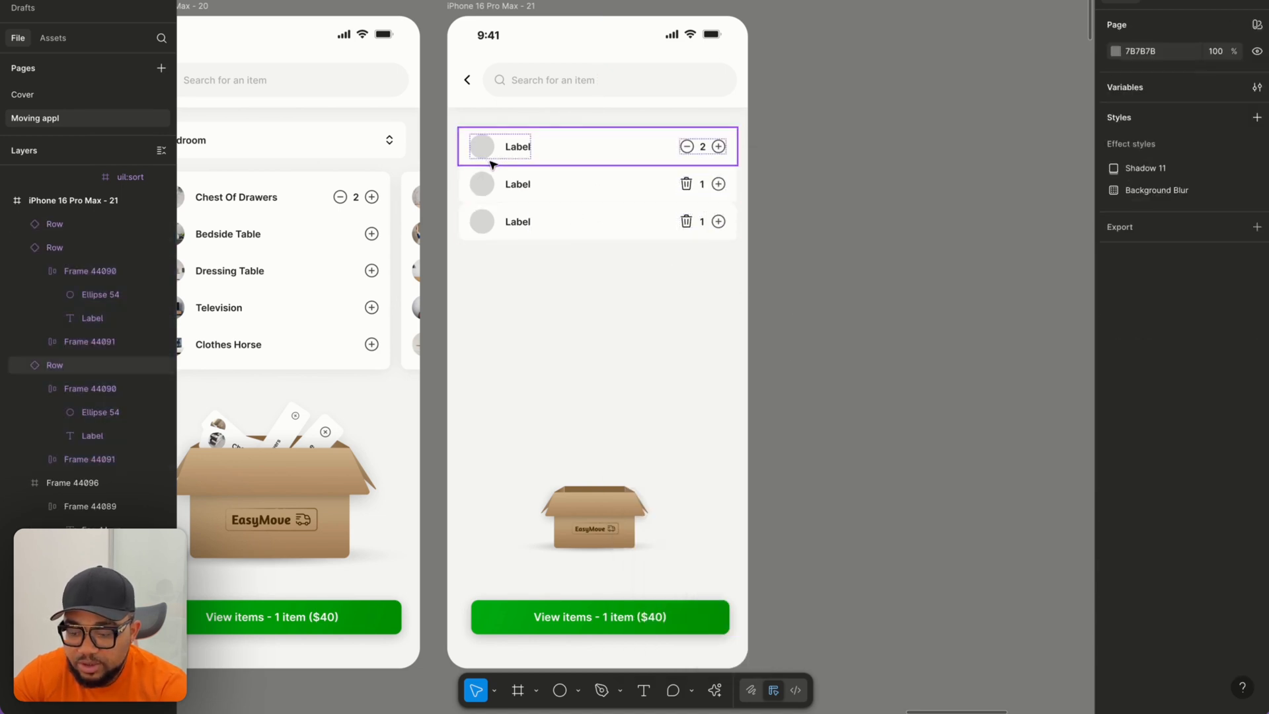
key(super+z)
key(super+z)
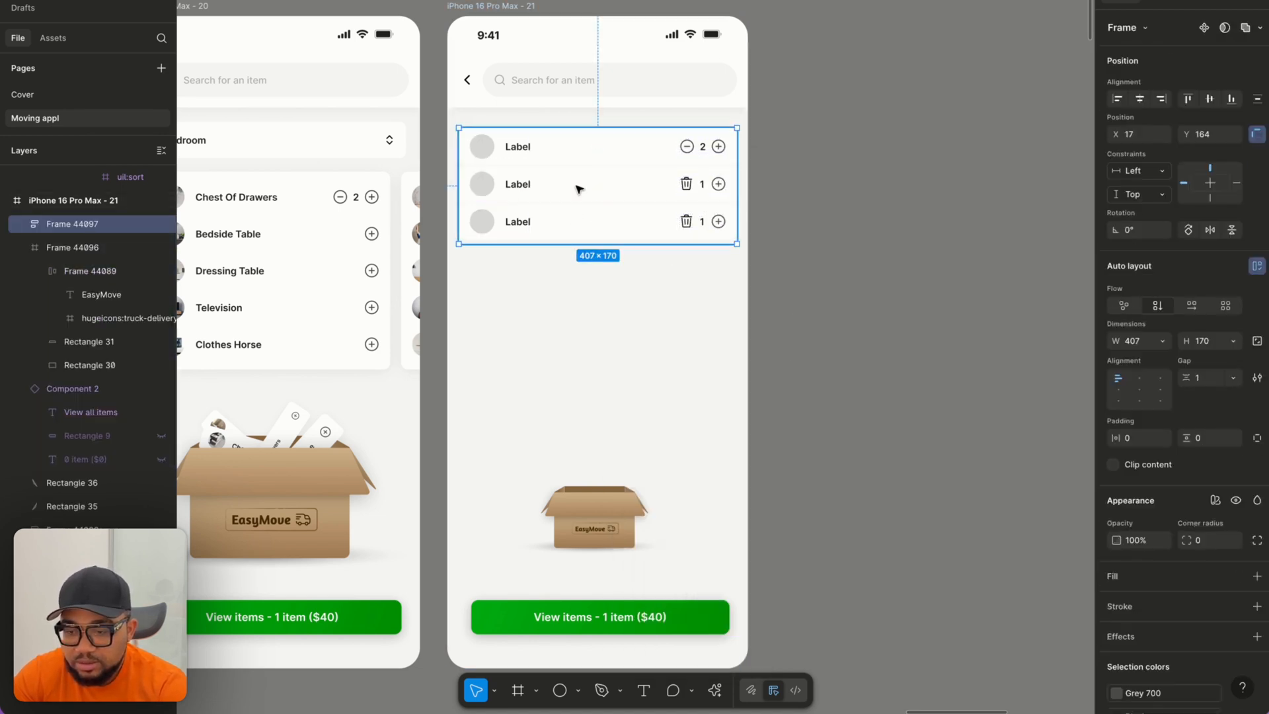
Set the gap between the three stacked cards to 11 and ungroup their auto layout frame.
drag(601, 163, 600, 170)
click(707, 297)
right_click(618, 210)
click(642, 301)
right_click(596, 199)
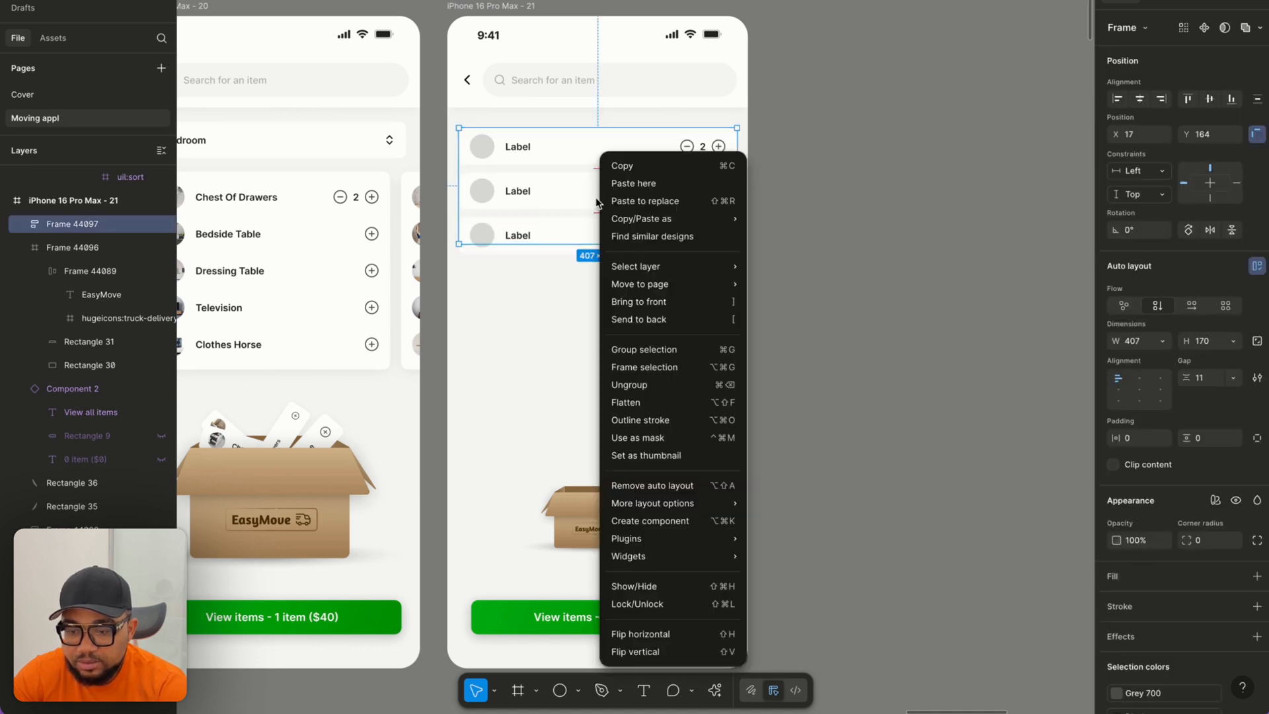
click(636, 385)
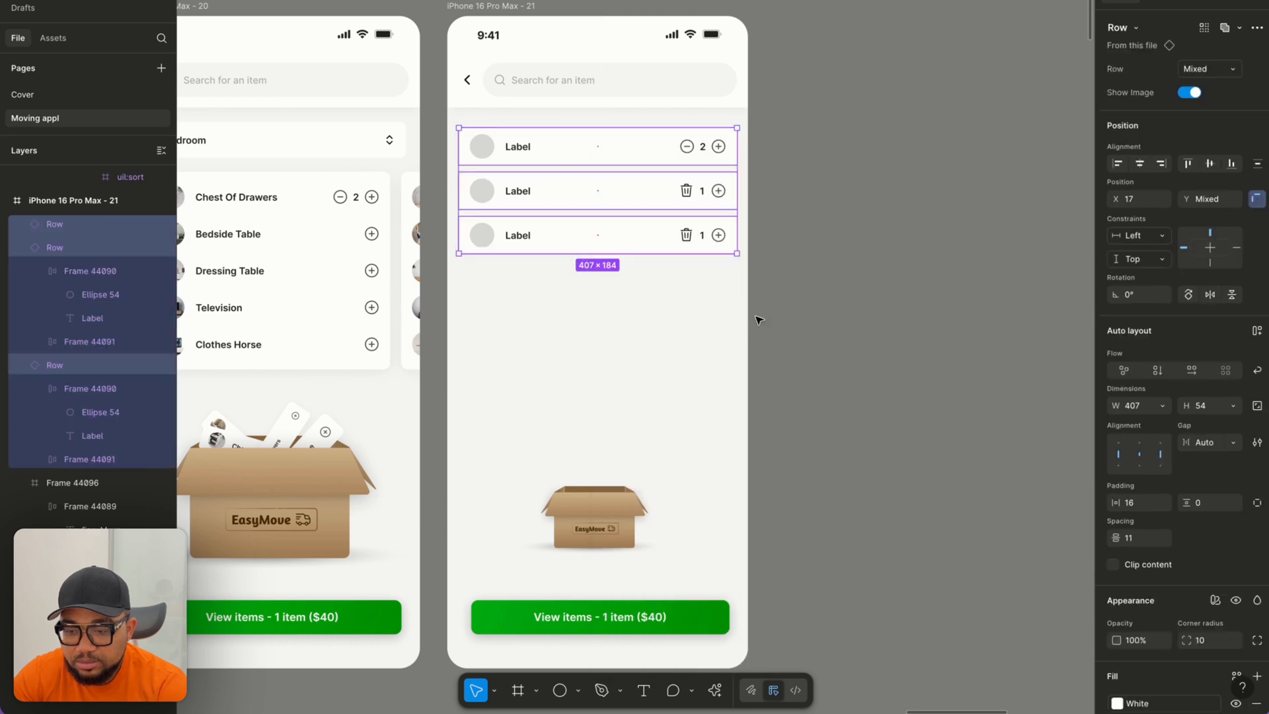
click(832, 267)
Change the item count on the iPhone 16 Pro Max - 18 screen's View items button to 2.
scroll(831, 266, left, 6)
scroll(831, 266, down, 2)
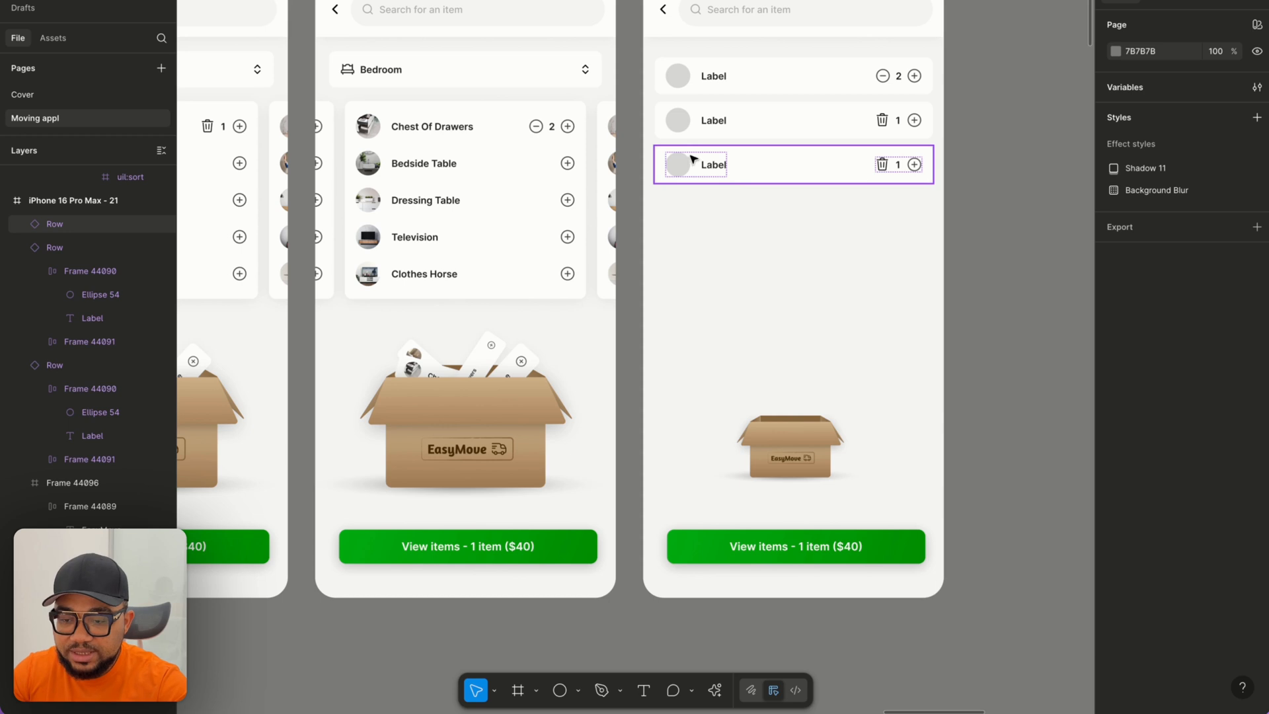
scroll(580, 430, left, 5)
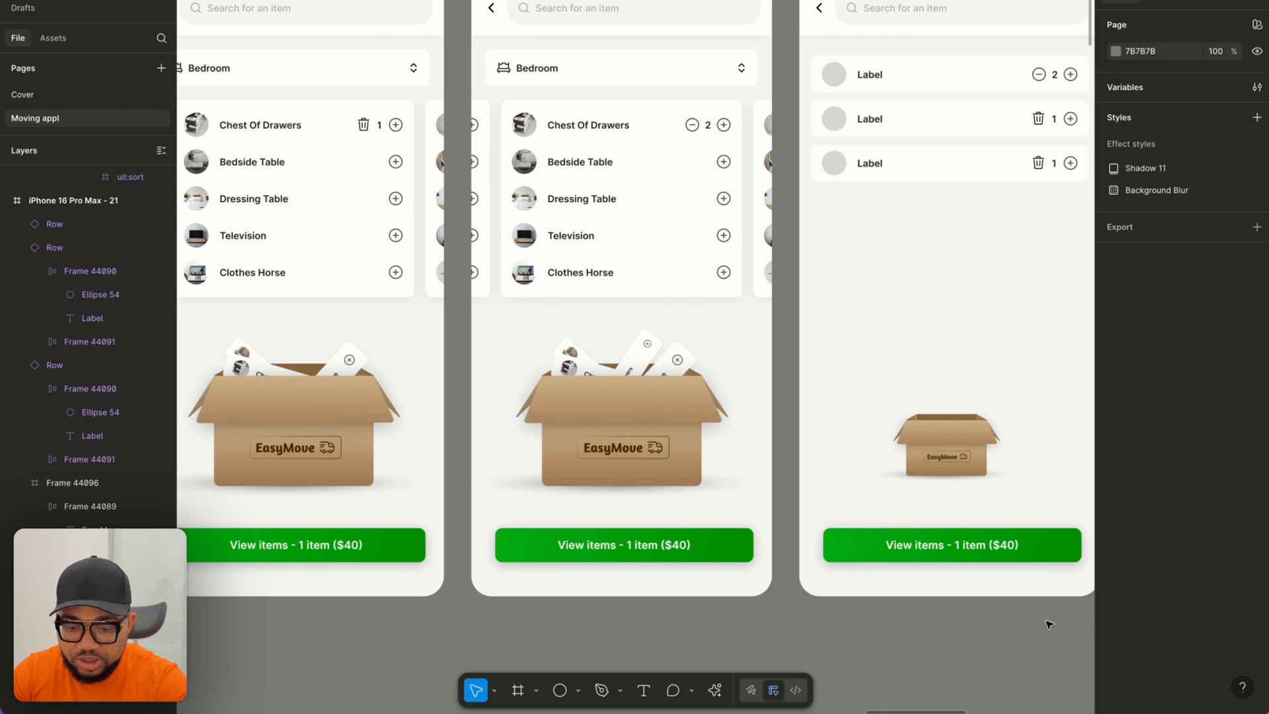
scroll(803, 569, left, 10)
scroll(802, 569, left, 10)
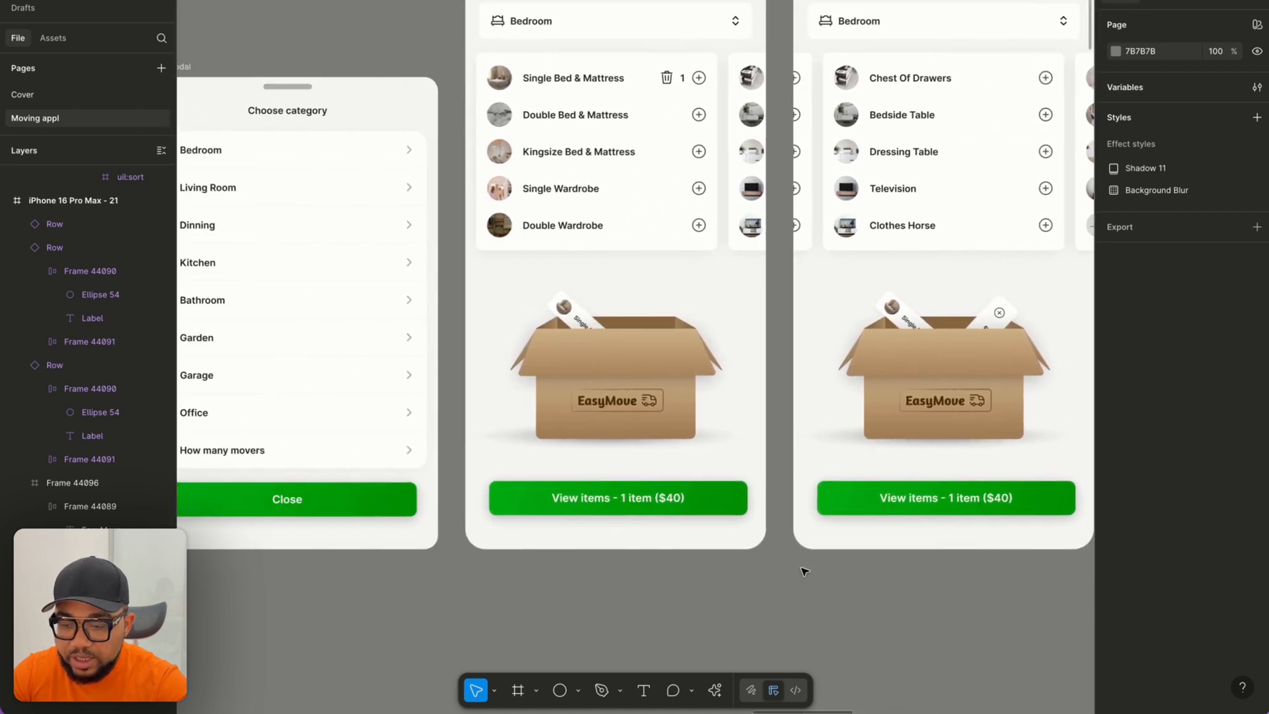
scroll(802, 569, down, 5)
scroll(829, 549, up, 10)
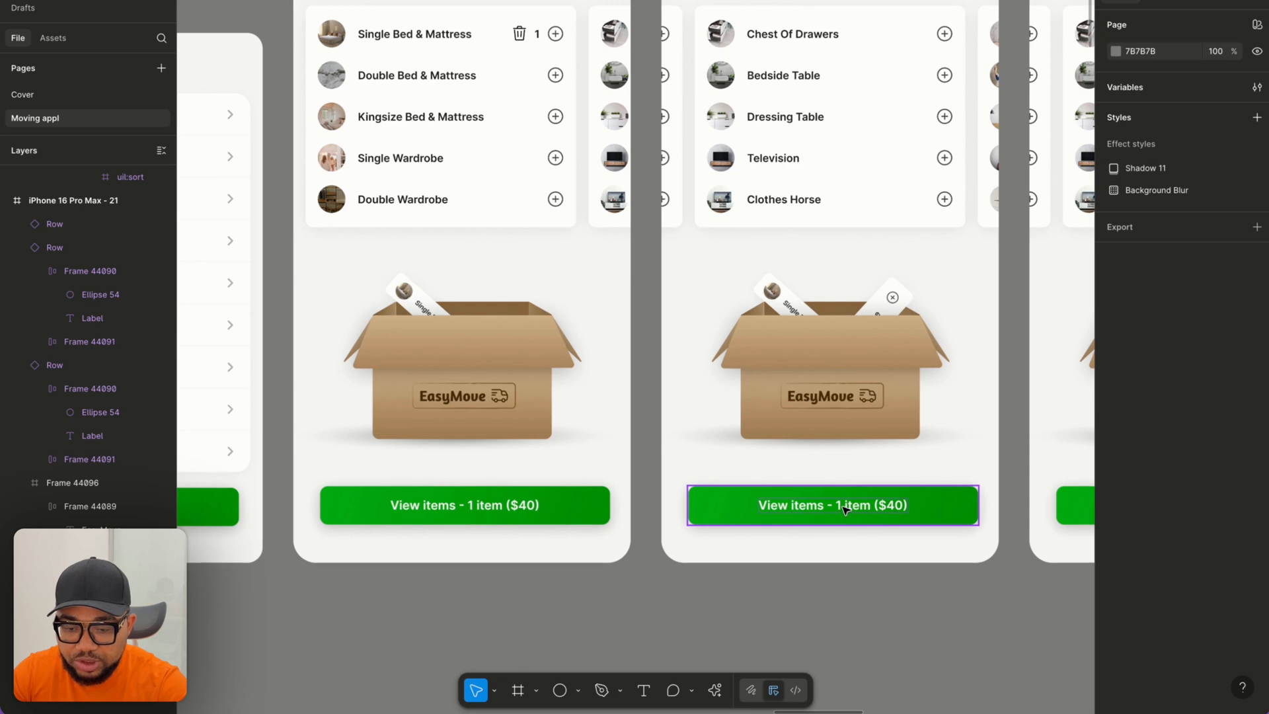
double_click(843, 508)
key(BackSpace)
text(2)
Change the item count on the iPhone 16 Pro Max - 19 screen's View items button to 3.
scroll(845, 505, right, 5)
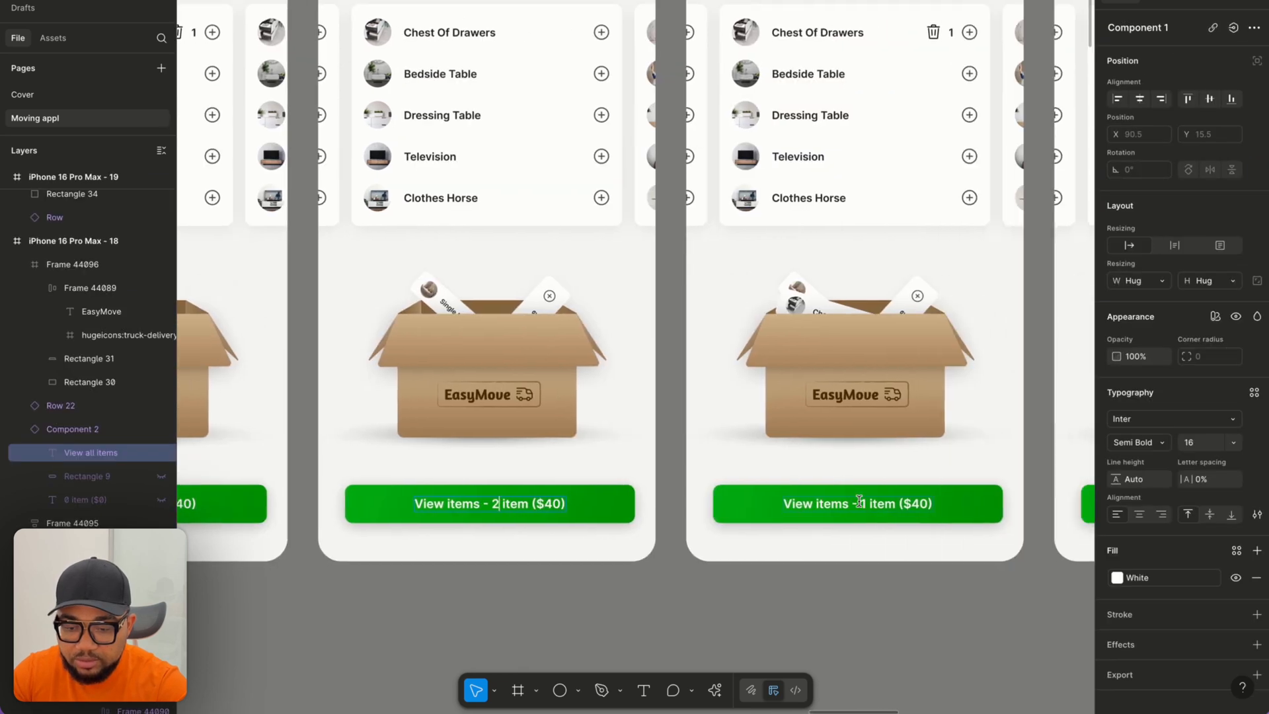
double_click(867, 500)
key(BackSpace)
text(3)
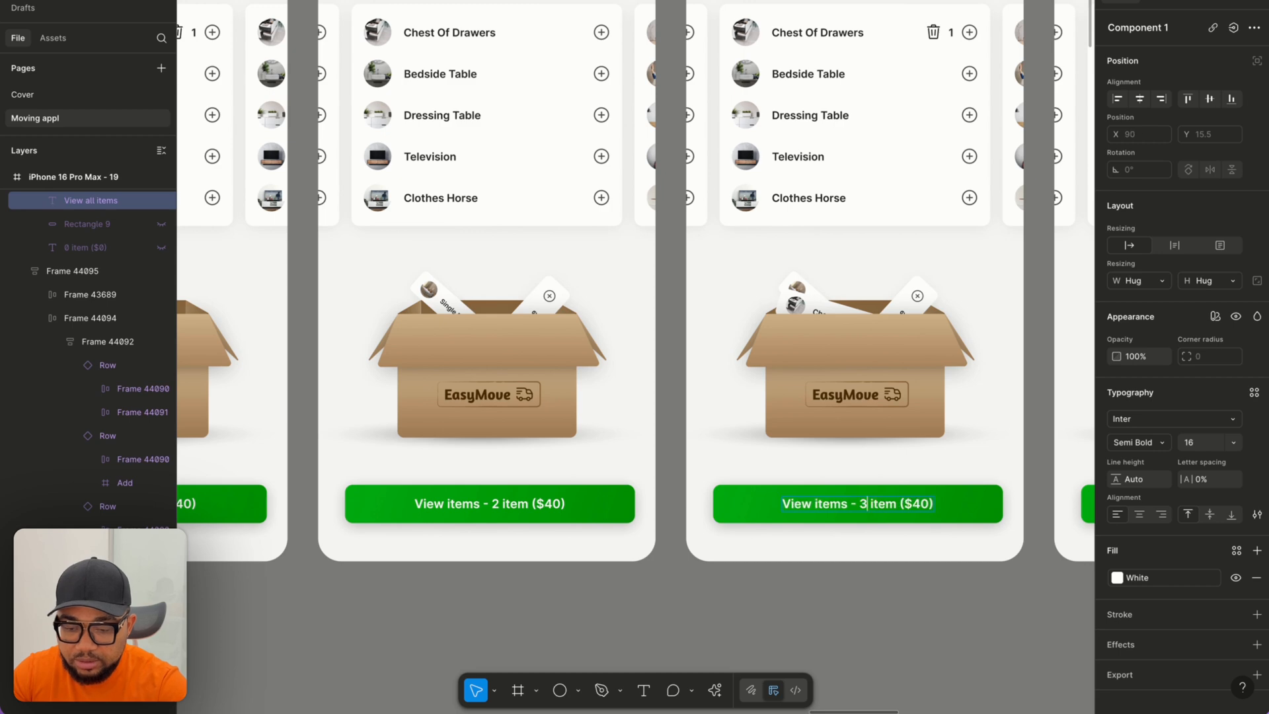
Change the item count on the View items buttons of the iPhone 16 Pro Max - 20 and 21 screens to 4.
scroll(865, 501, right, 4)
scroll(866, 501, right, 2)
double_click(798, 502)
key(BackSpace)
text(4)
scroll(798, 502, right, 2)
scroll(861, 507, right, 2)
double_click(880, 488)
key(BackSpace)
text(4 item ($40)
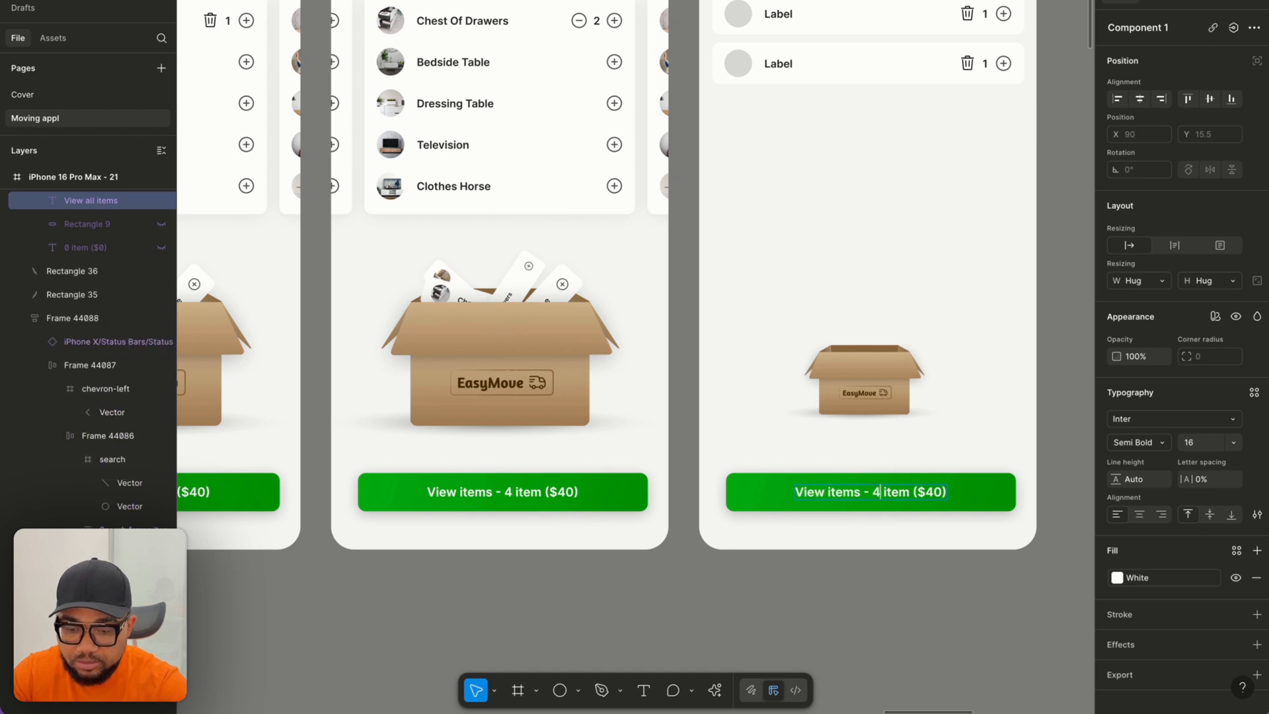
Set the View items button price to $80 on the iPhone 16 Pro Max - 21 screen and $70 on the 20 screen.
click(935, 495)
key(BackSpace)
text(8)
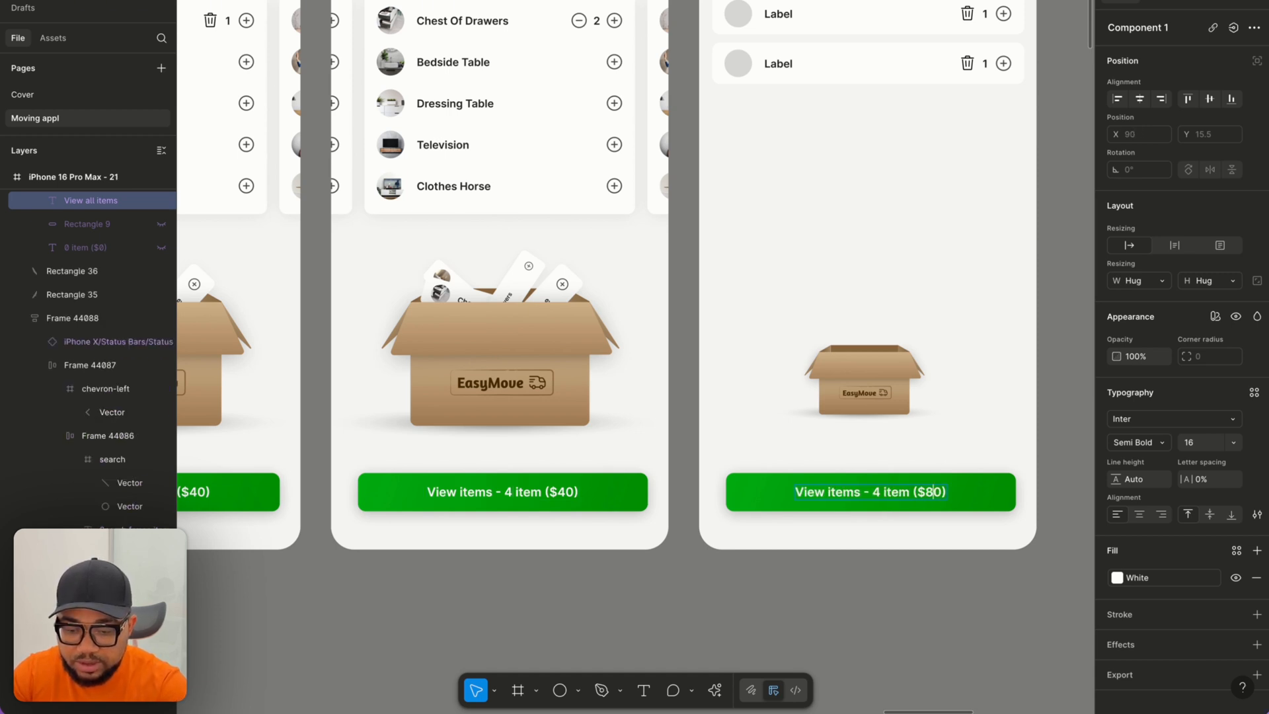
double_click(567, 491)
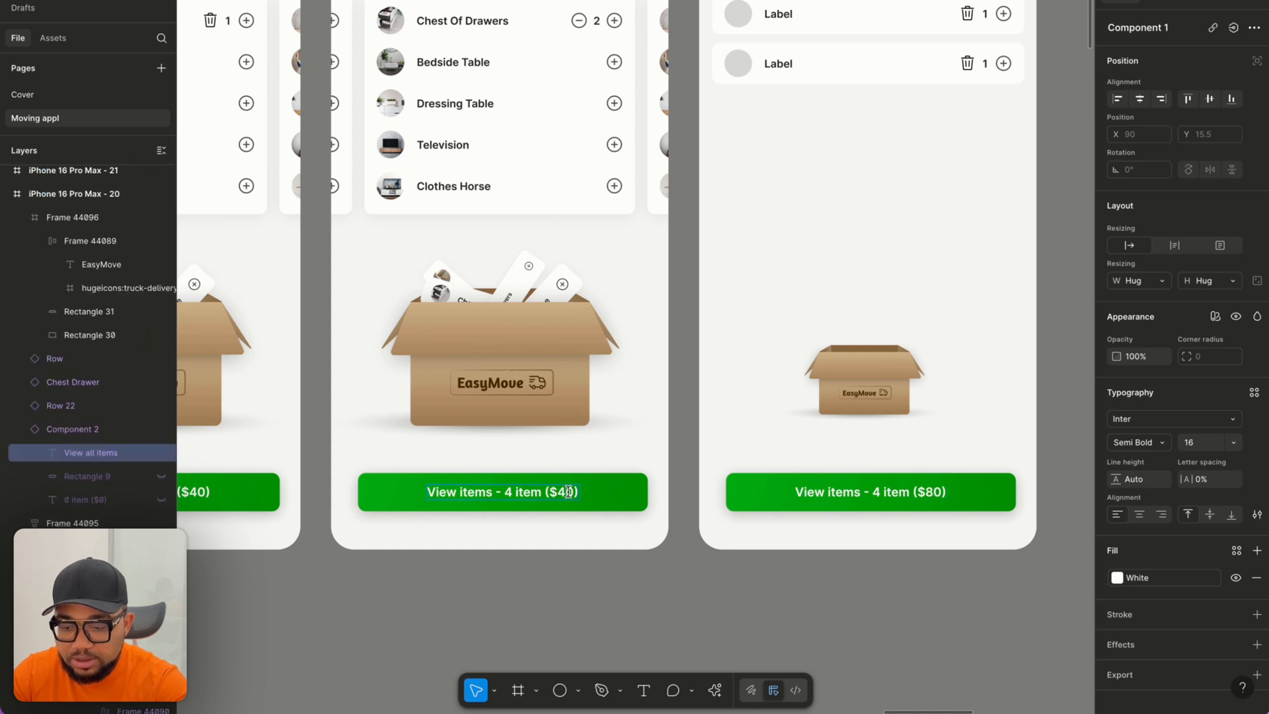
key(BackSpace)
text(7)
Set the View items button price to $60 on the iPhone 16 Pro Max - 19 screen and $50 on the 18 screen.
scroll(461, 490, left, 6)
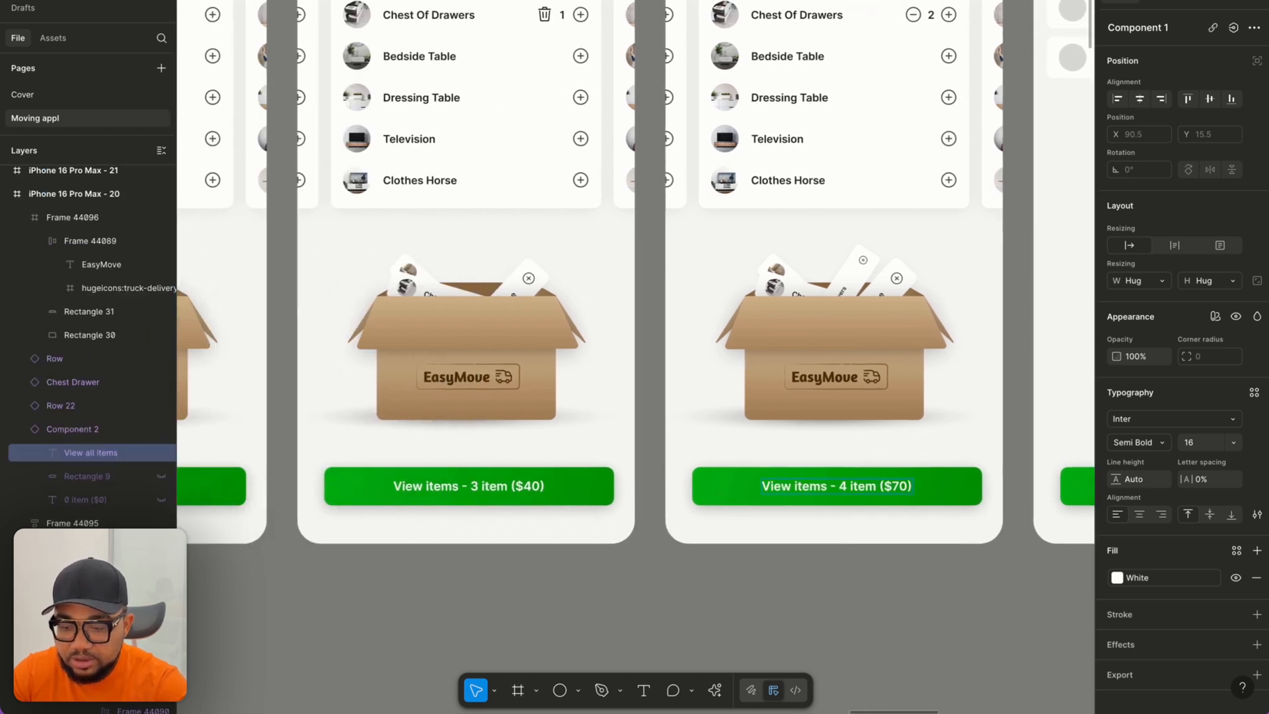
double_click(567, 483)
key(BackSpace)
text(6)
scroll(579, 489, left, 6)
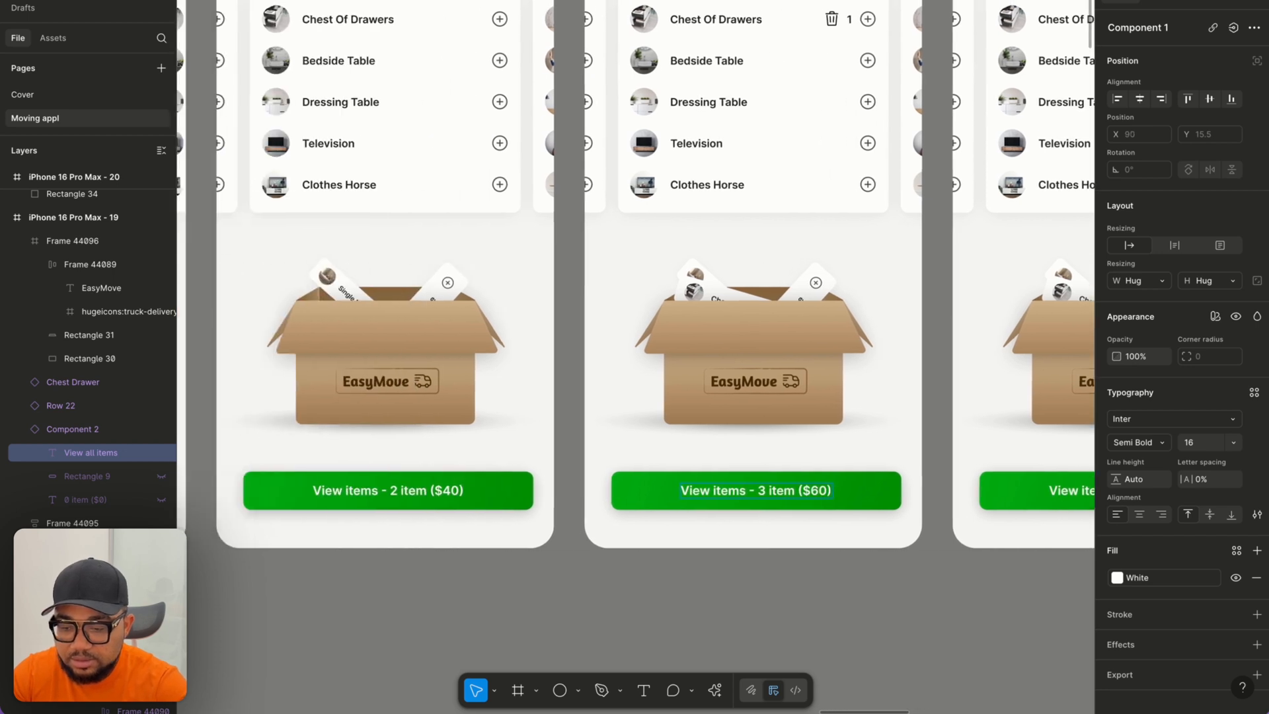
scroll(578, 489, left, 1)
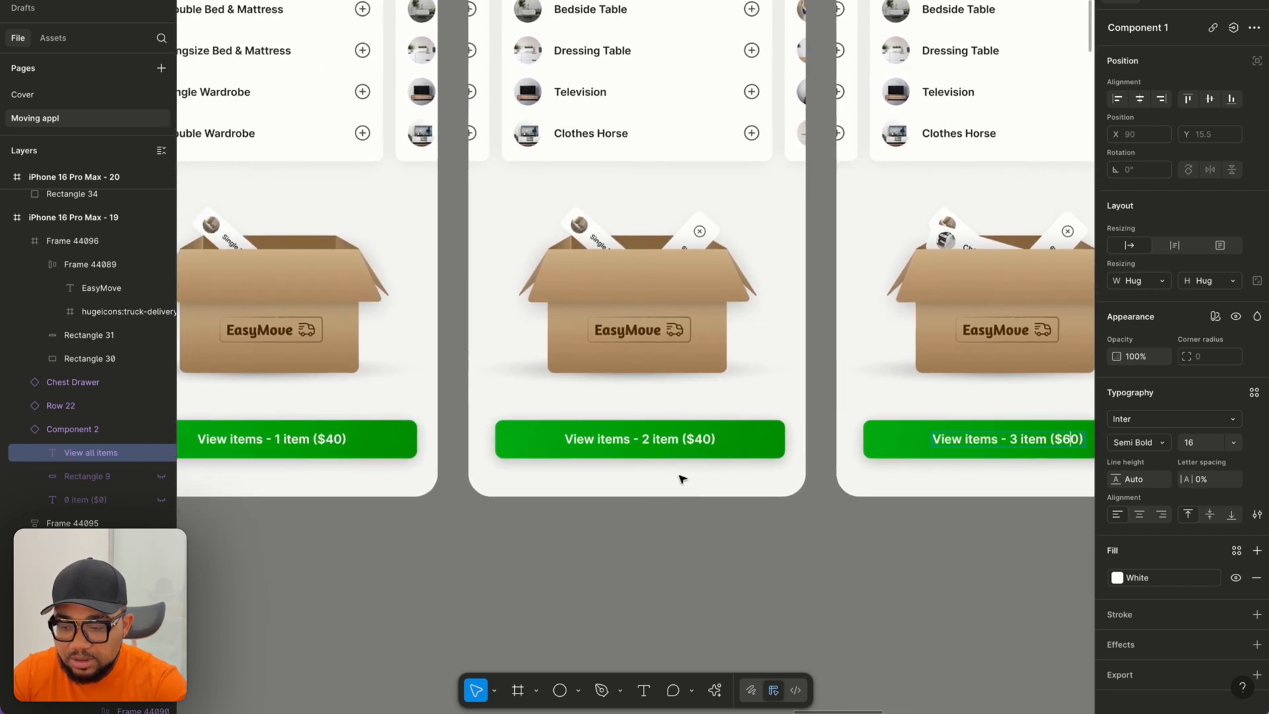
double_click(700, 437)
key(BackSpace)
text(5)
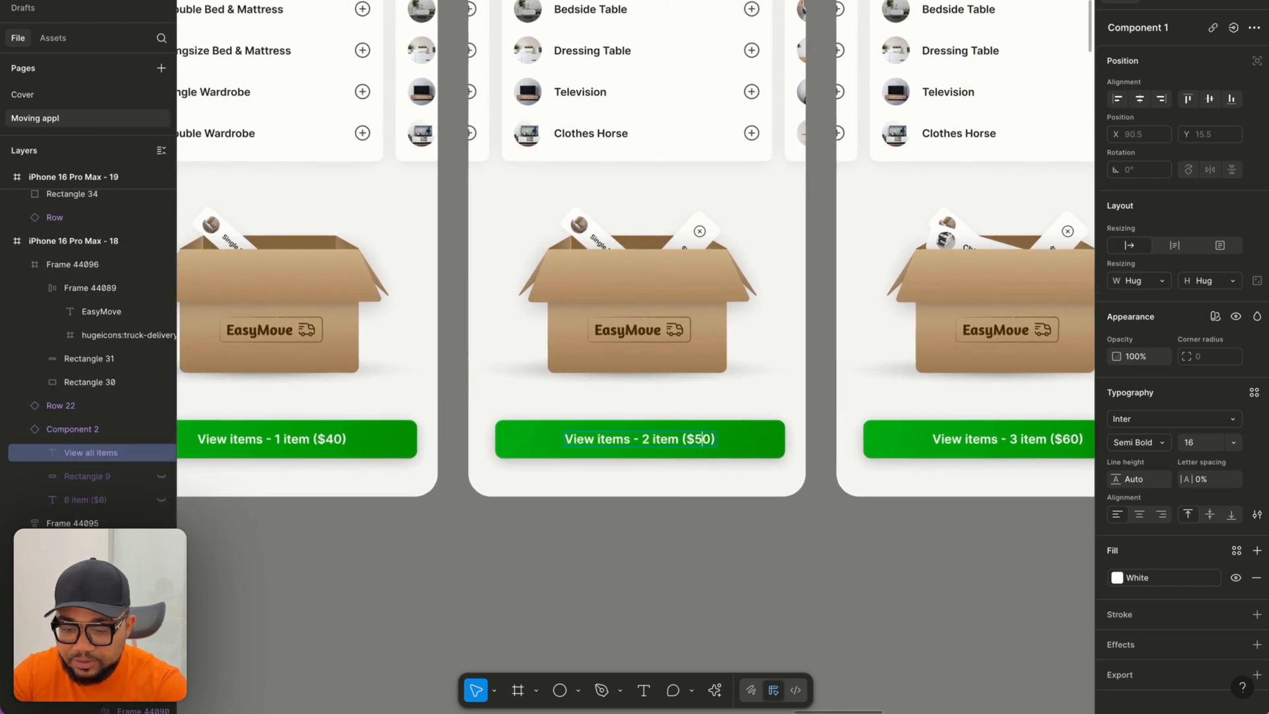
Link the View items button on iPhone 16 Pro Max - 20 to navigate on tap to screen 21 with Smart animate, Gentle, 800ms.
scroll(634, 264, left, 10)
click(666, 561)
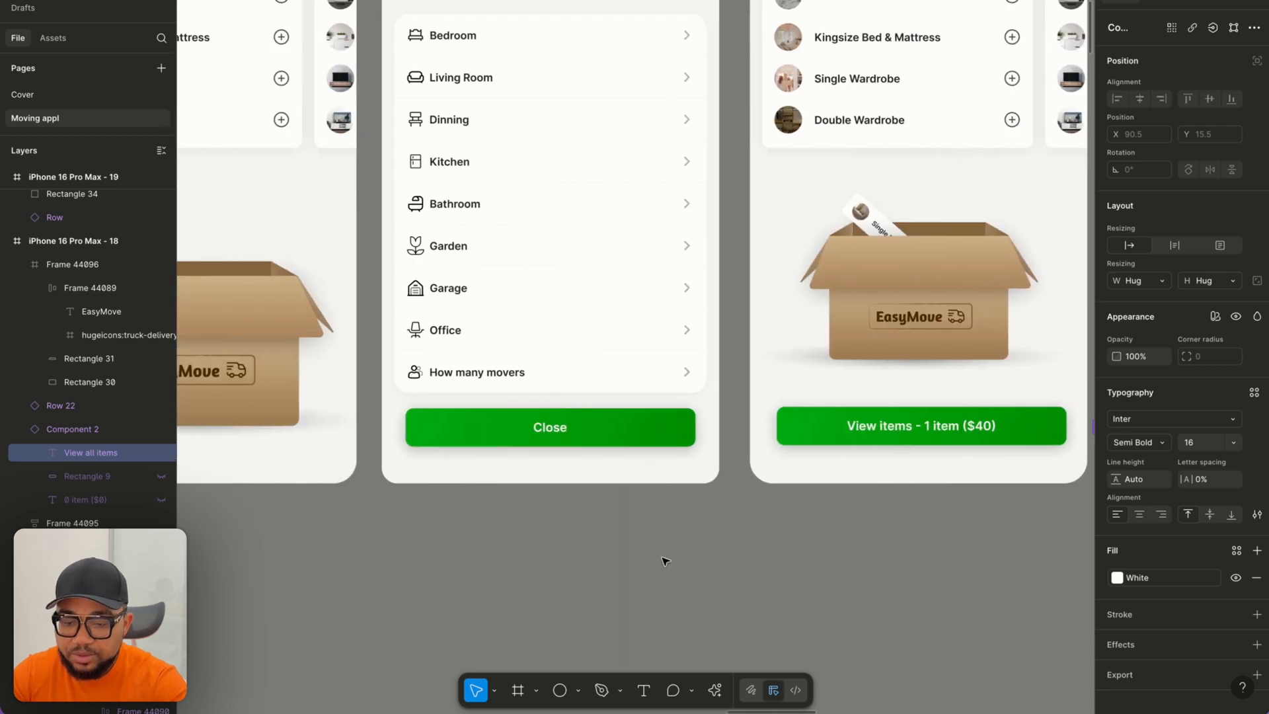
scroll(666, 561, down, 5)
scroll(666, 561, up, 2)
scroll(886, 331, up, 6)
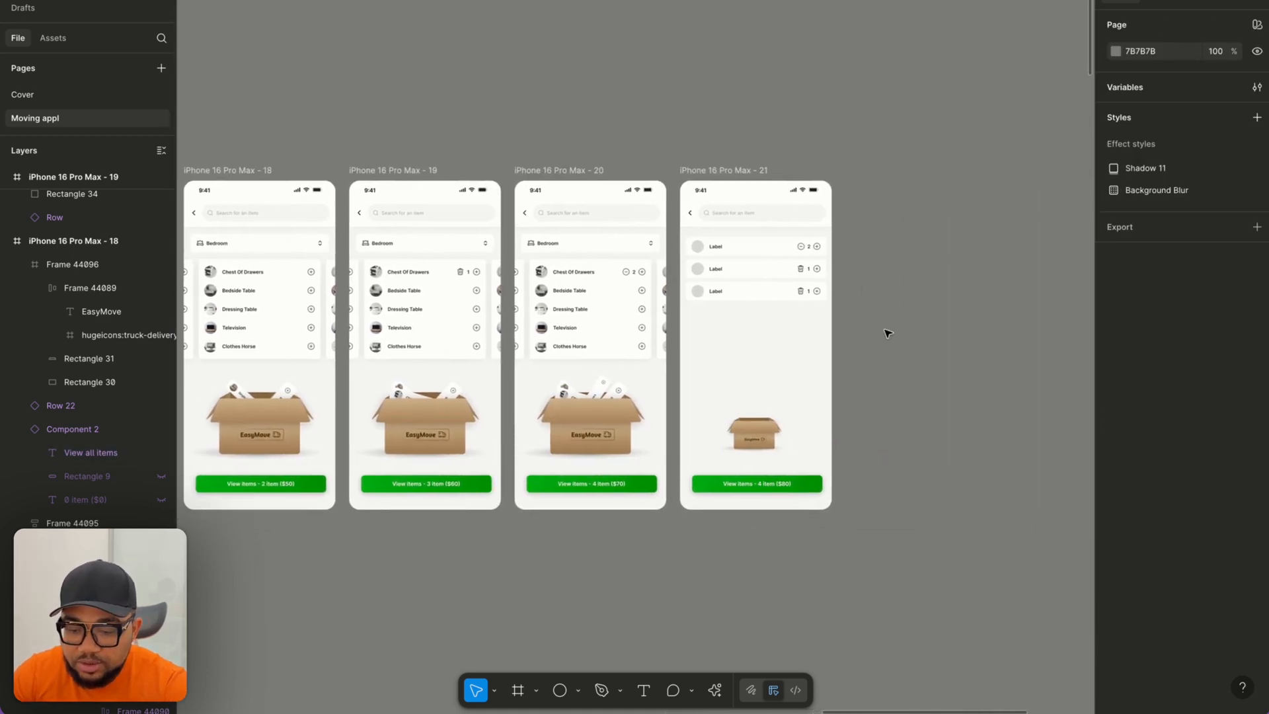
scroll(573, 60, down, 1)
scroll(573, 60, left, 1)
key(shift+e)
click(524, 533)
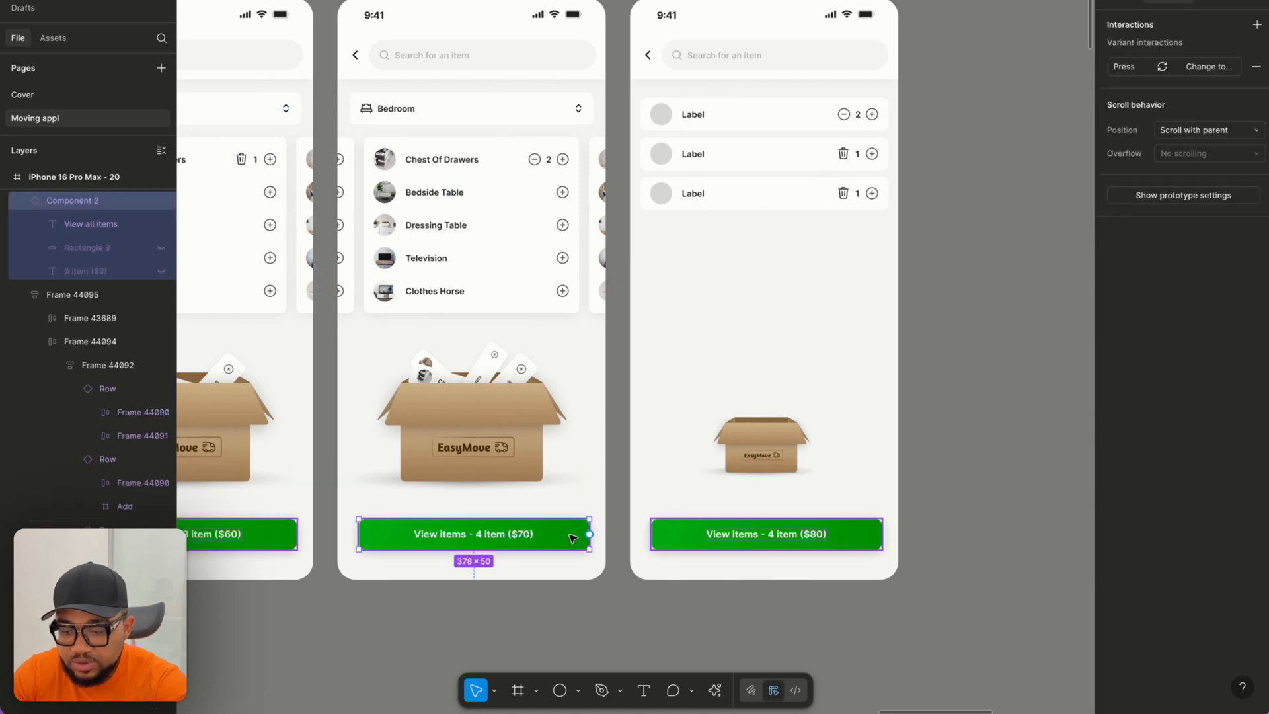
drag(588, 534, 773, 330)
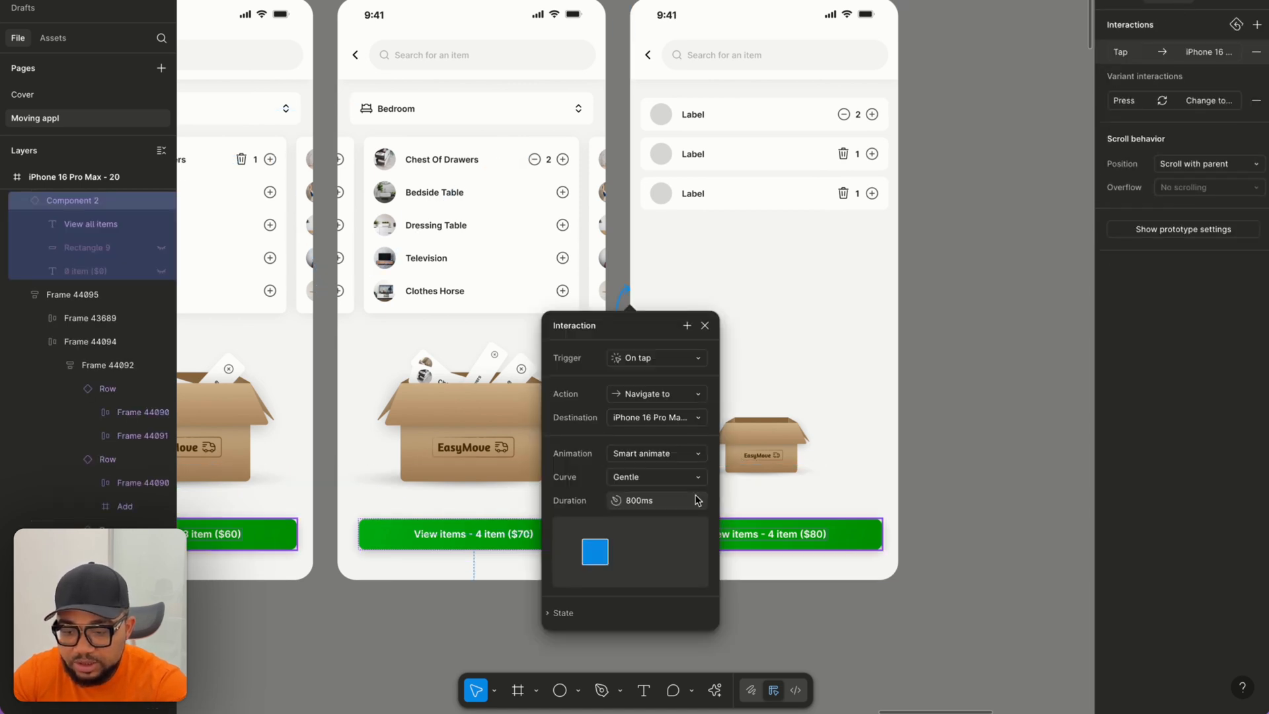
click(704, 325)
Preview the prototype from the iPhone 16 Pro Max - 20 screen and test its View items button.
click(730, 542)
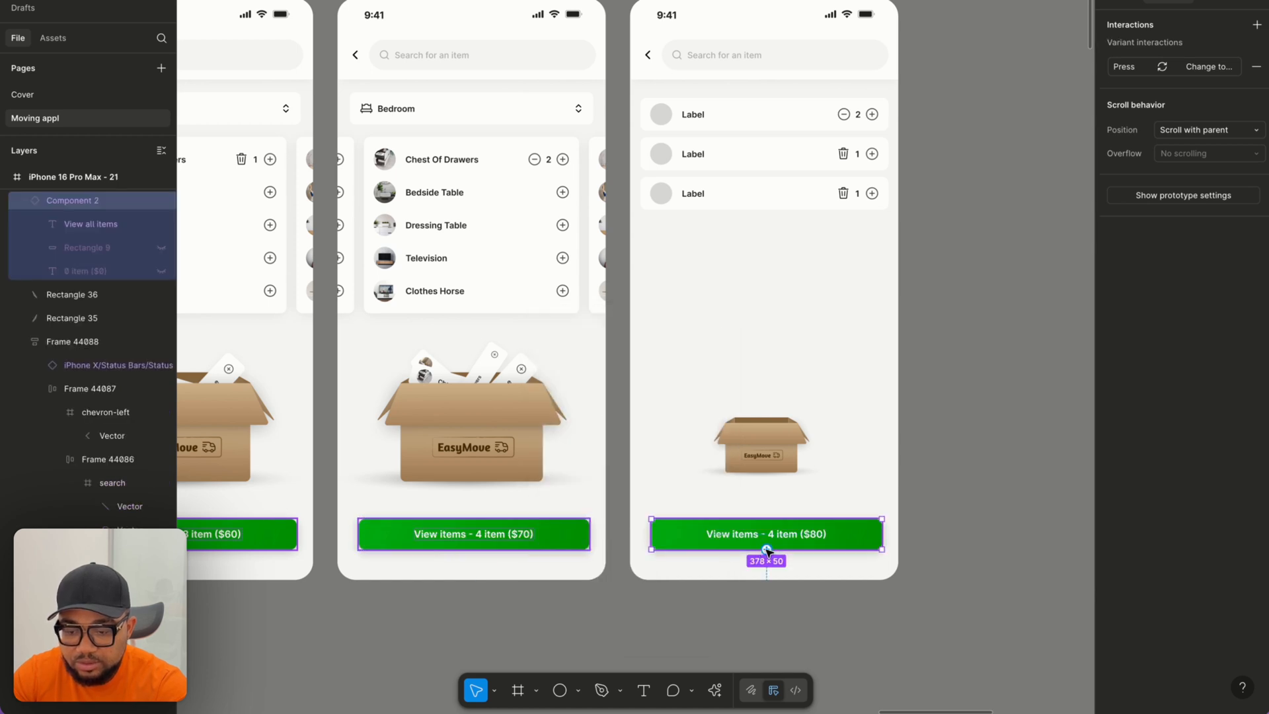
click(1120, 4)
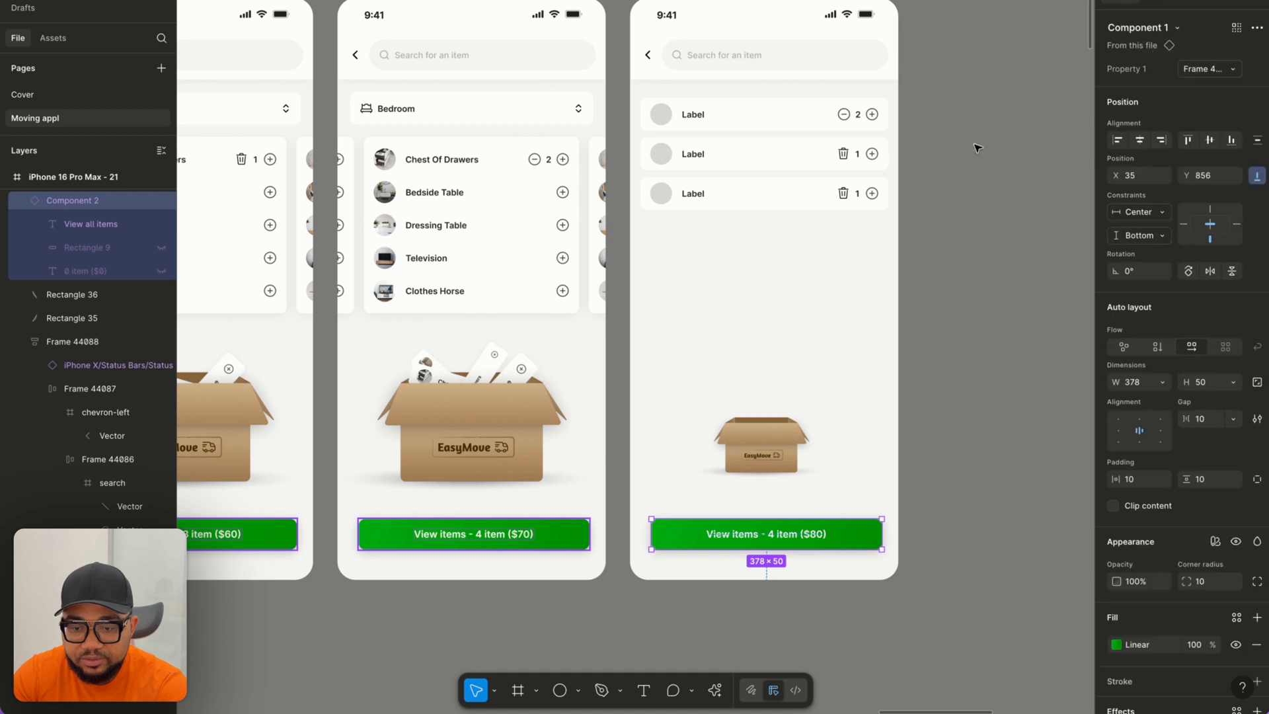
click(904, 272)
scroll(903, 273, down, 3)
click(575, 79)
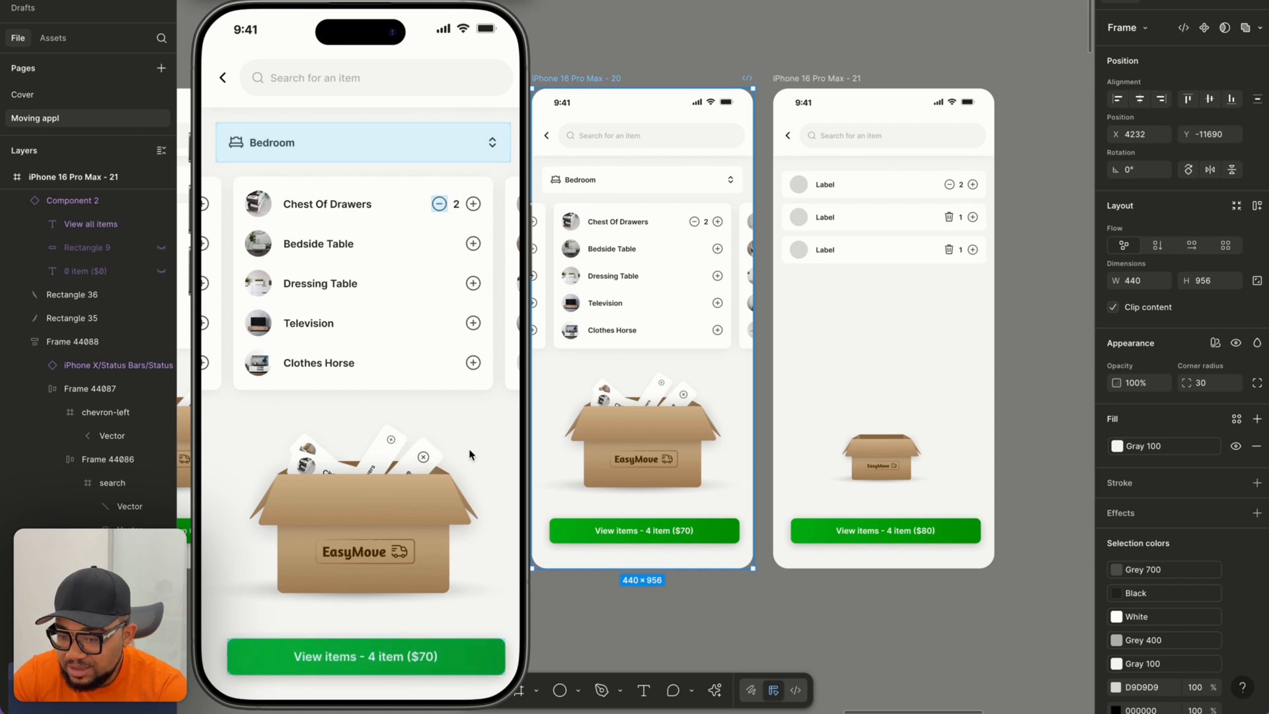
click(373, 664)
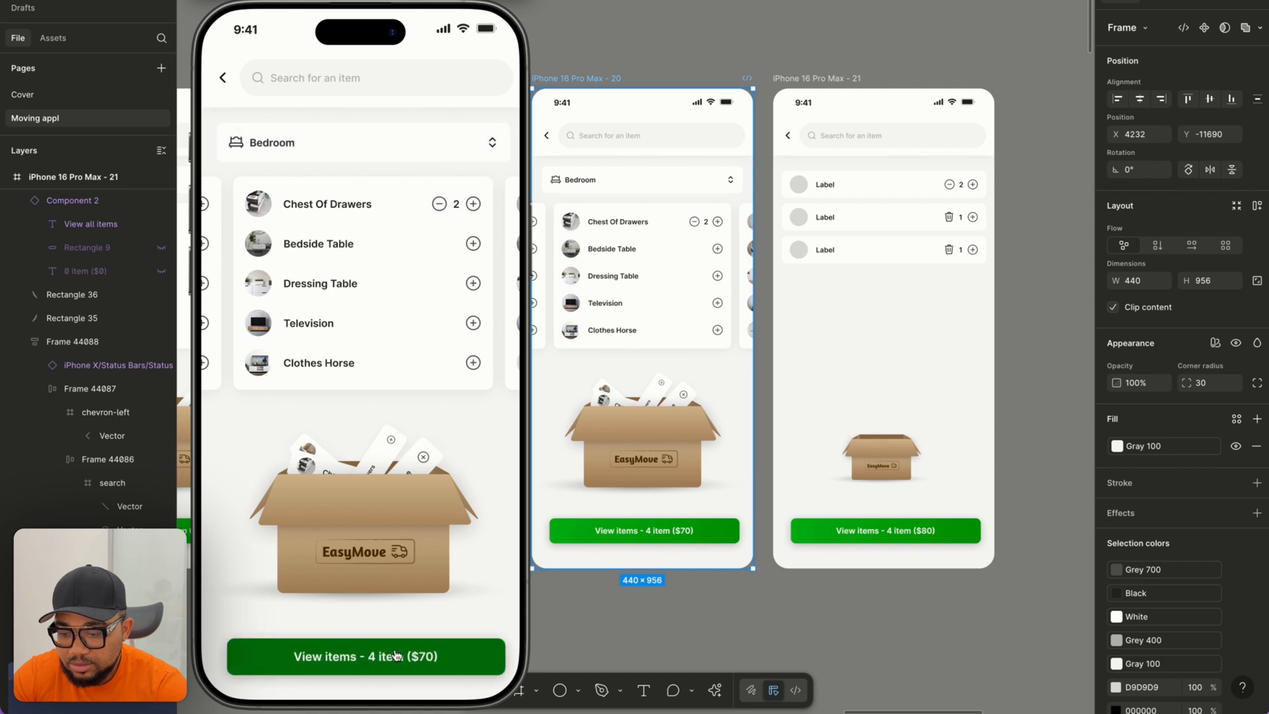
Review the tap interaction of the View items button on iPhone 16 Pro Max - 20 and retest the screen in the preview.
click(595, 528)
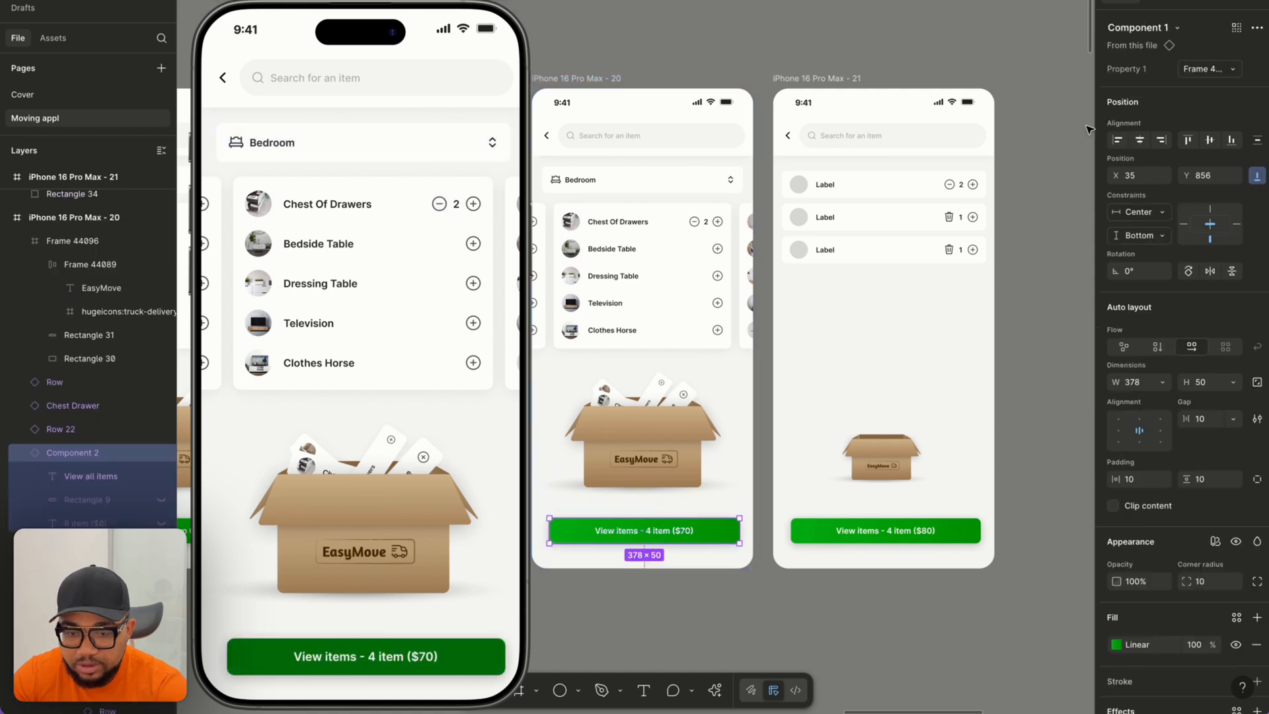
click(1181, 2)
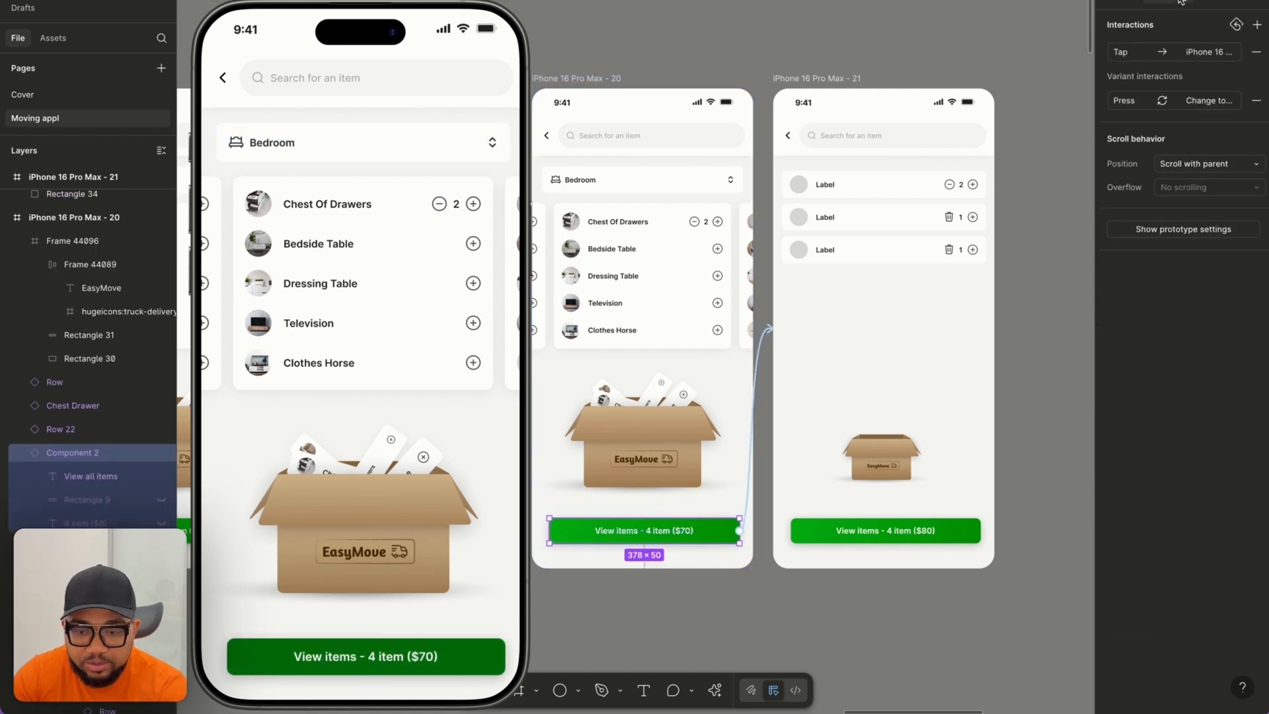
click(764, 333)
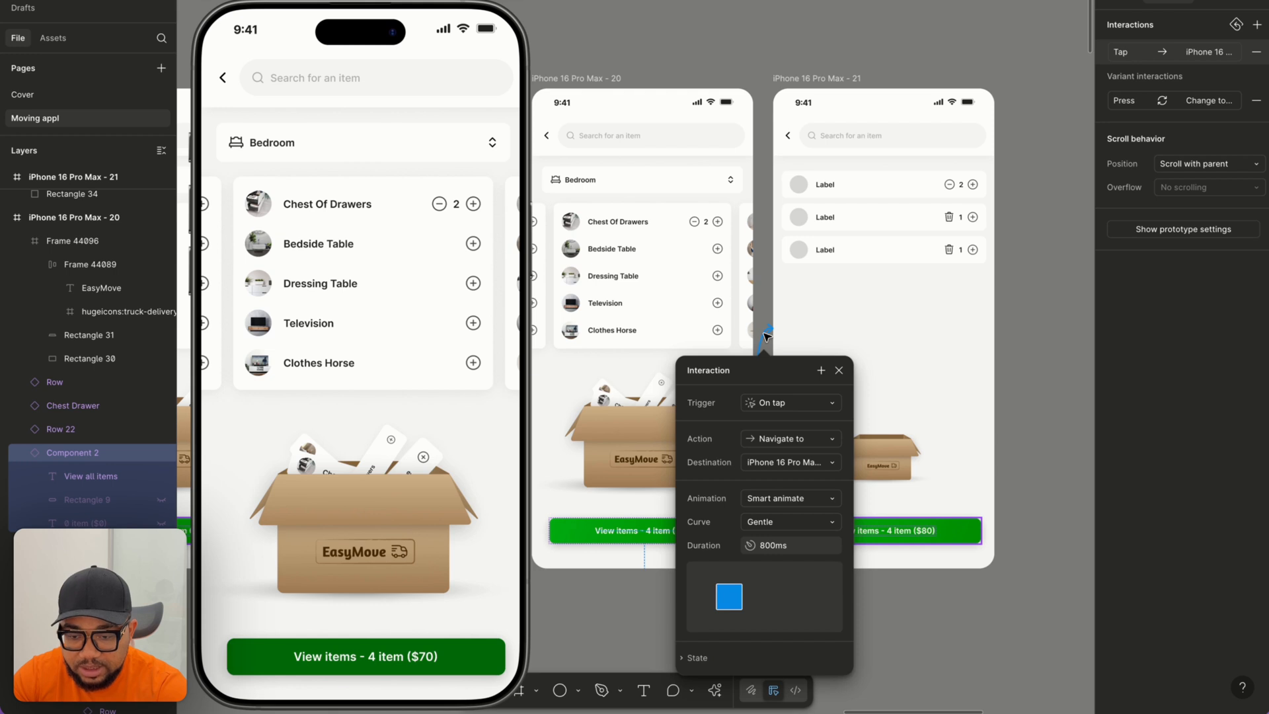
click(592, 81)
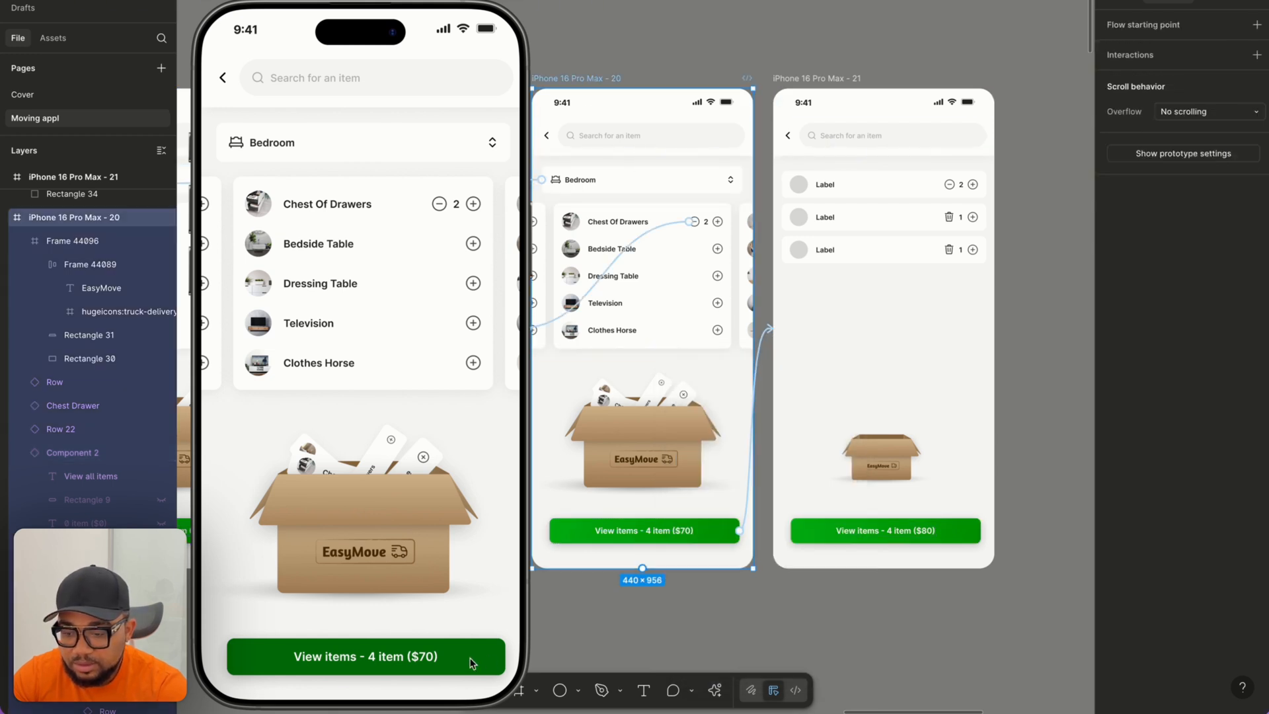
click(454, 577)
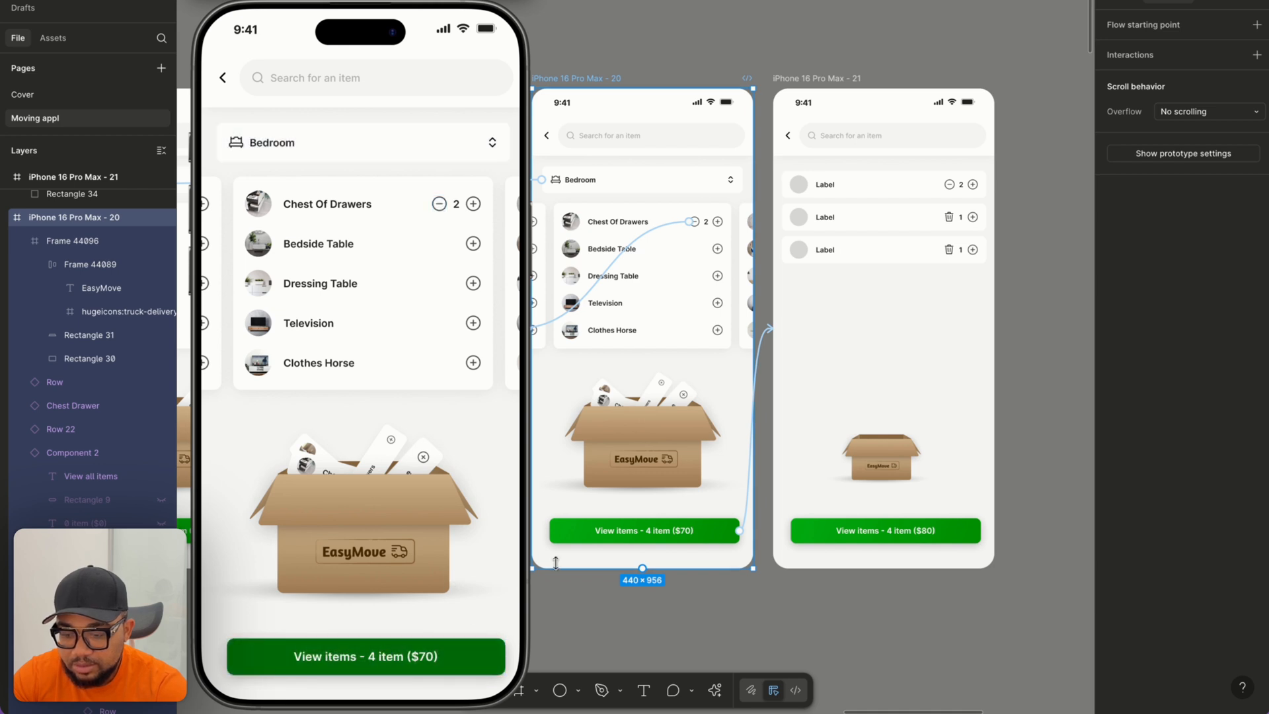
Remove the tap interaction from the View items button on iPhone 16 Pro Max - 20 and preview that screen.
click(621, 534)
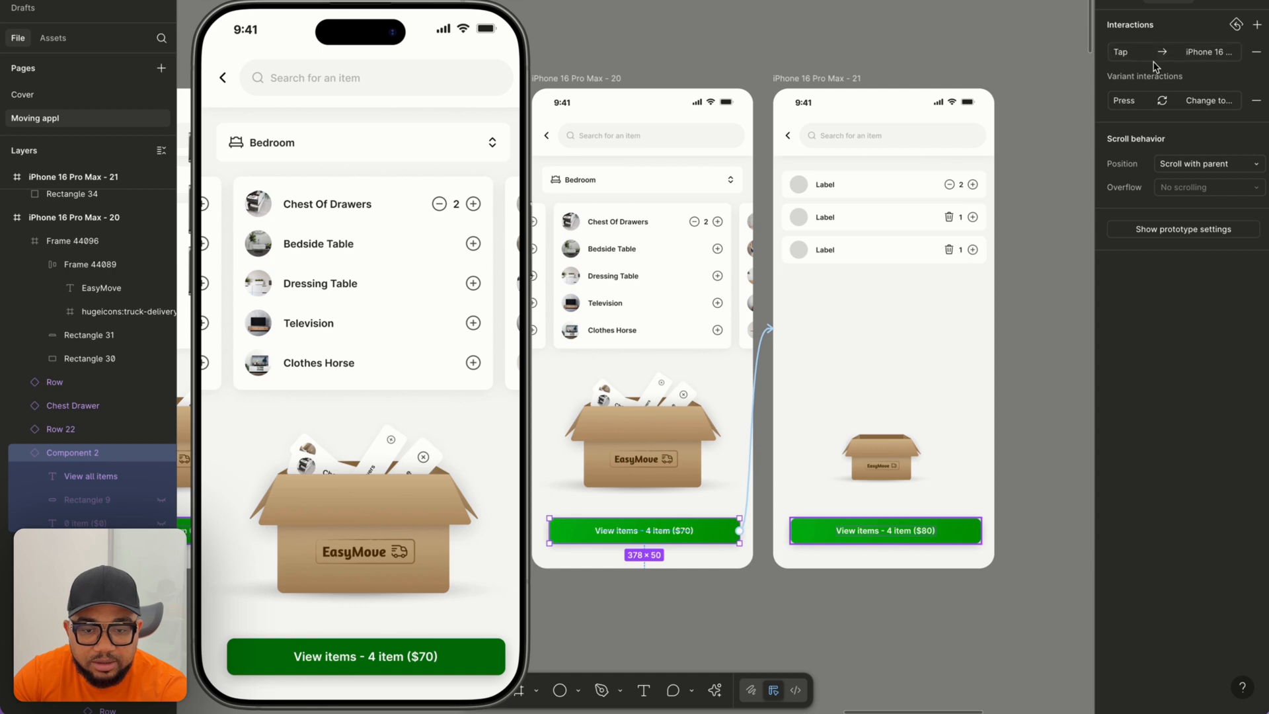
click(1256, 51)
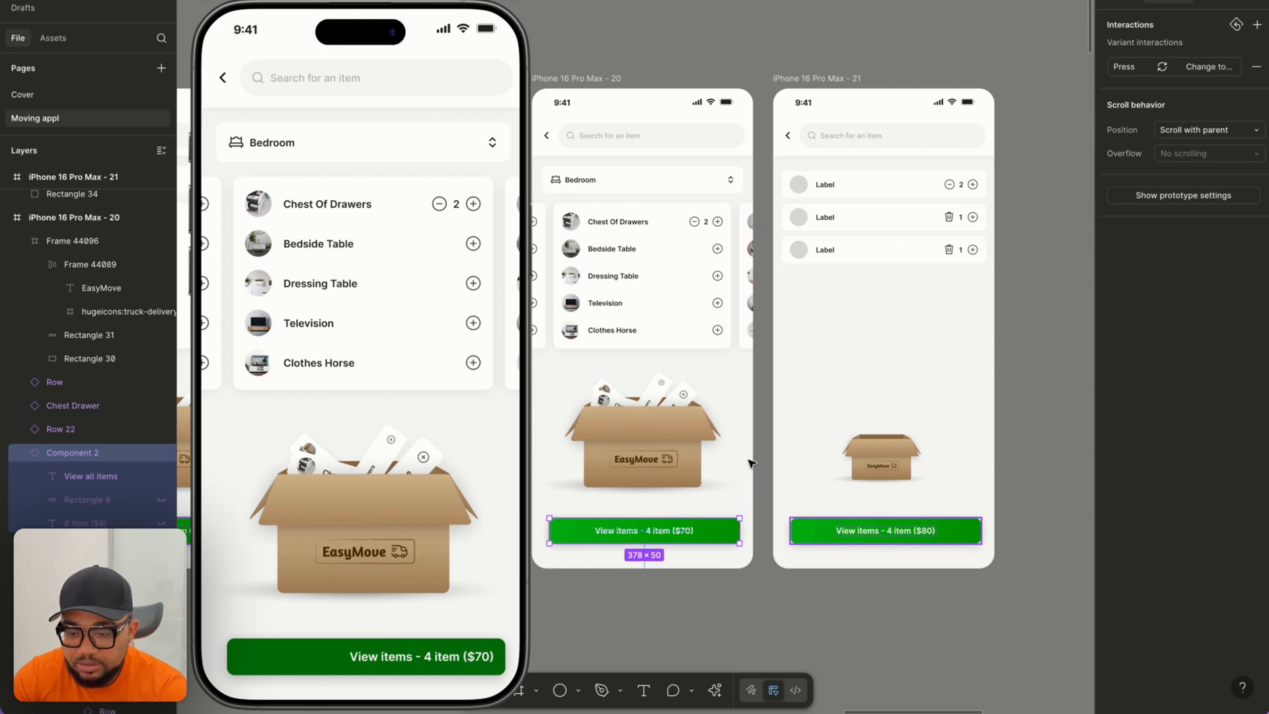
click(563, 79)
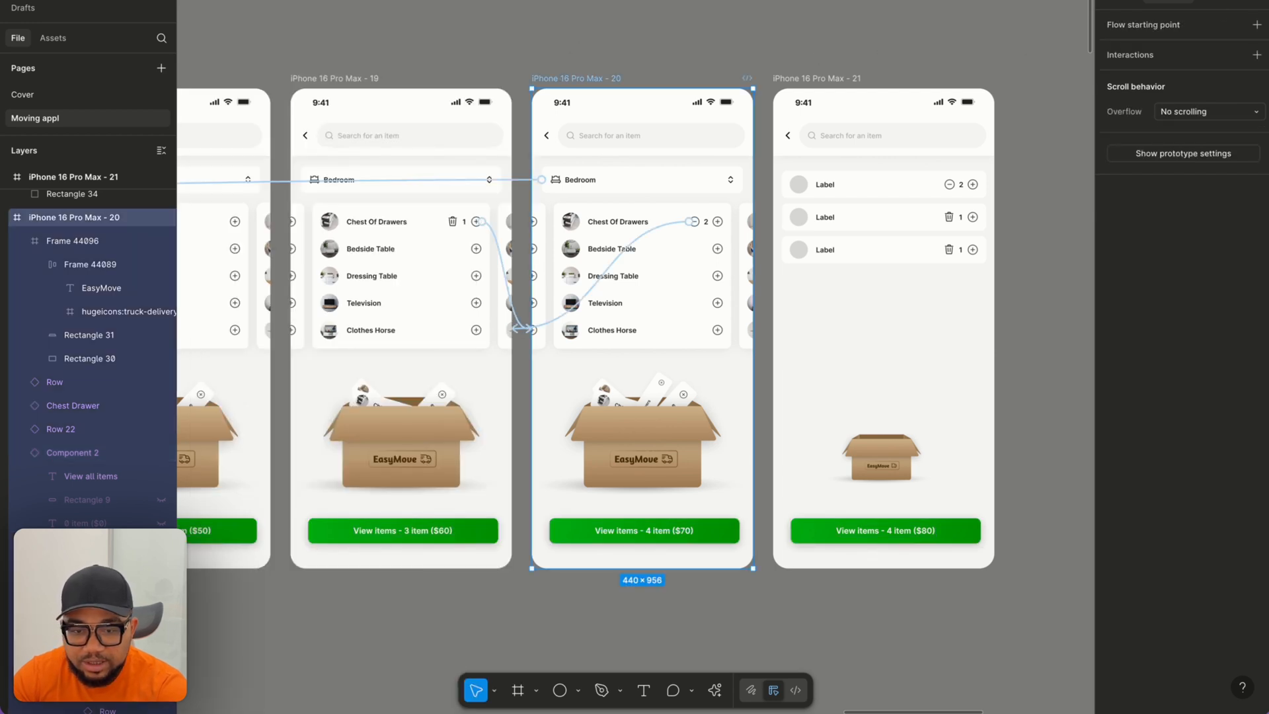
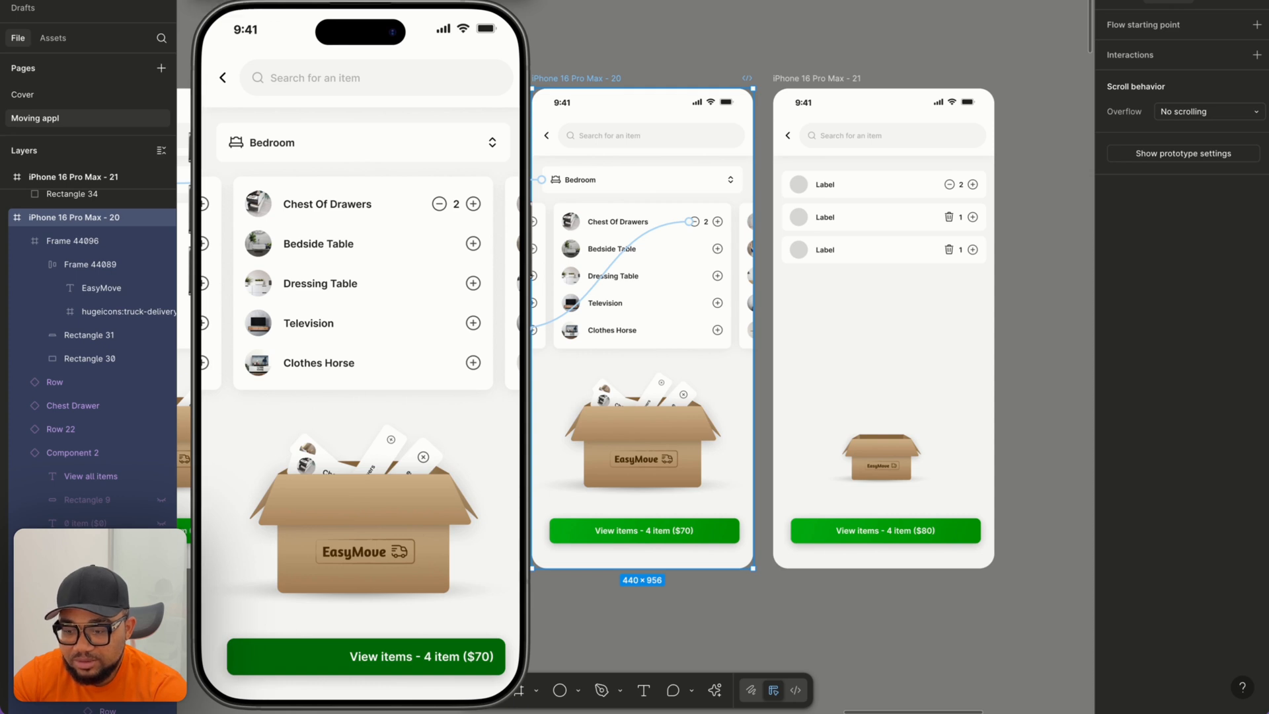
Detach the View items button on iPhone 16 Pro Max - 20 from its component and preview the screen.
click(1126, 4)
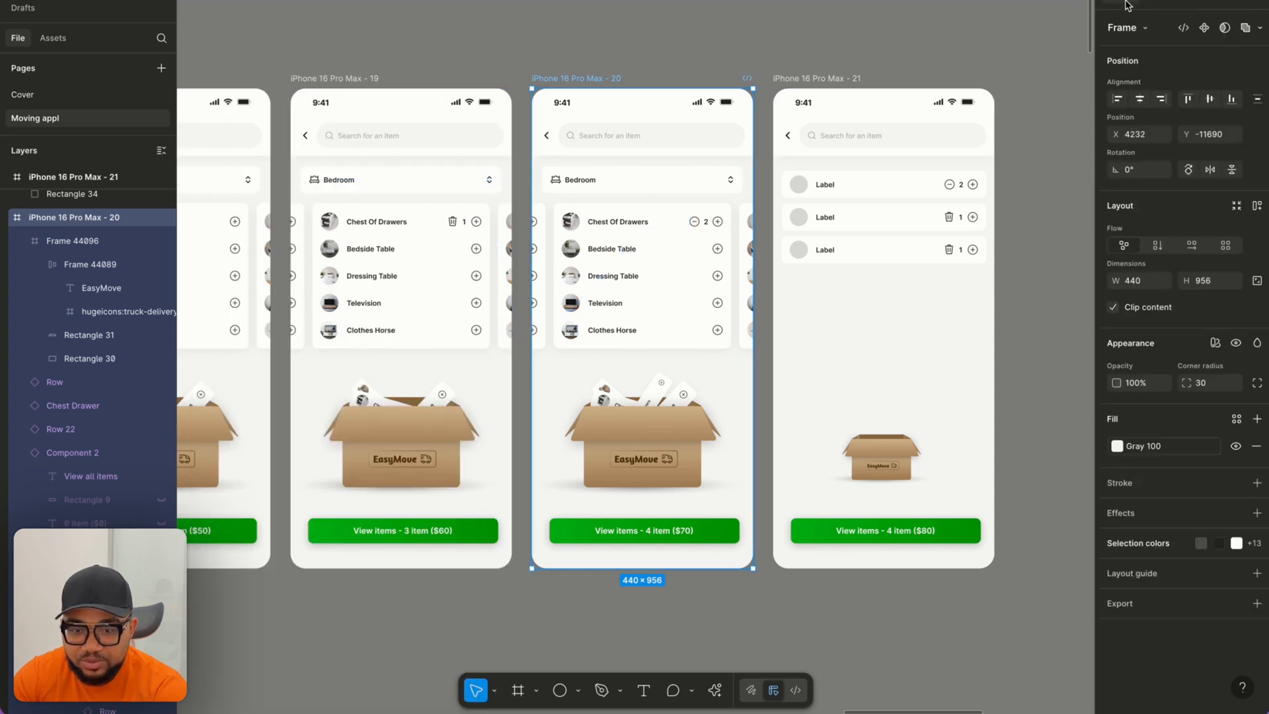
click(693, 541)
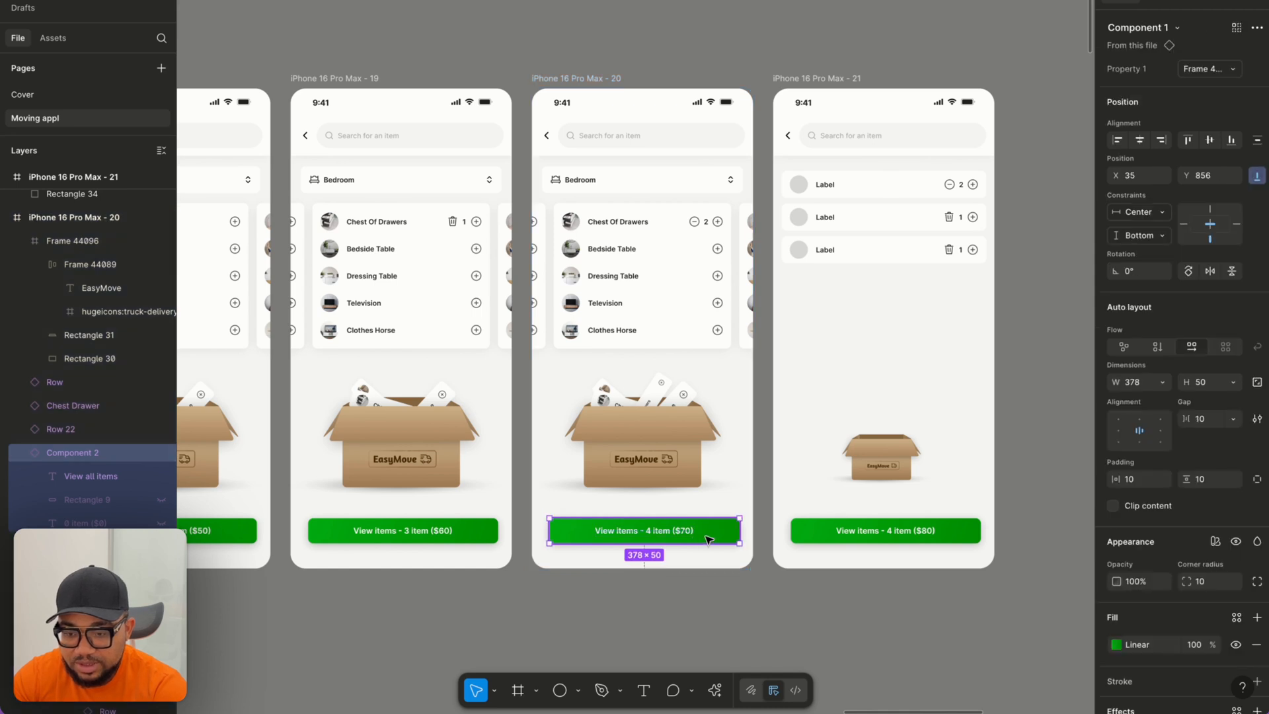
right_click(707, 538)
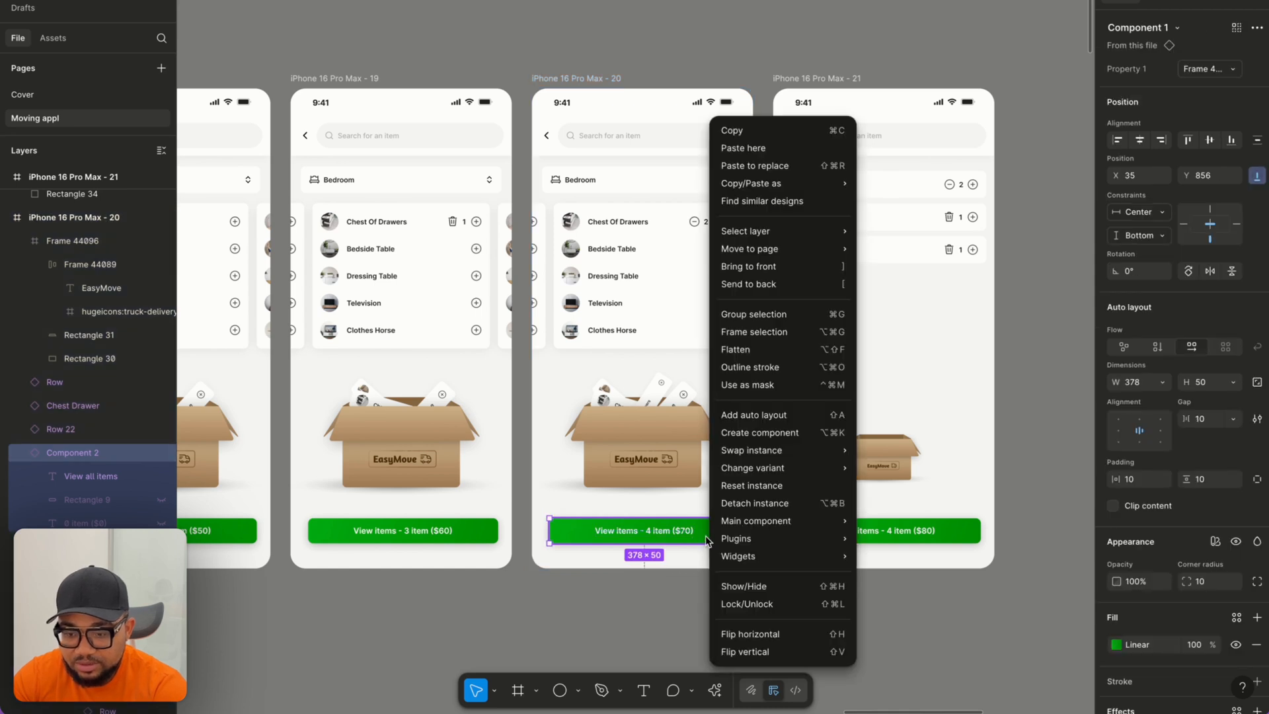
click(745, 504)
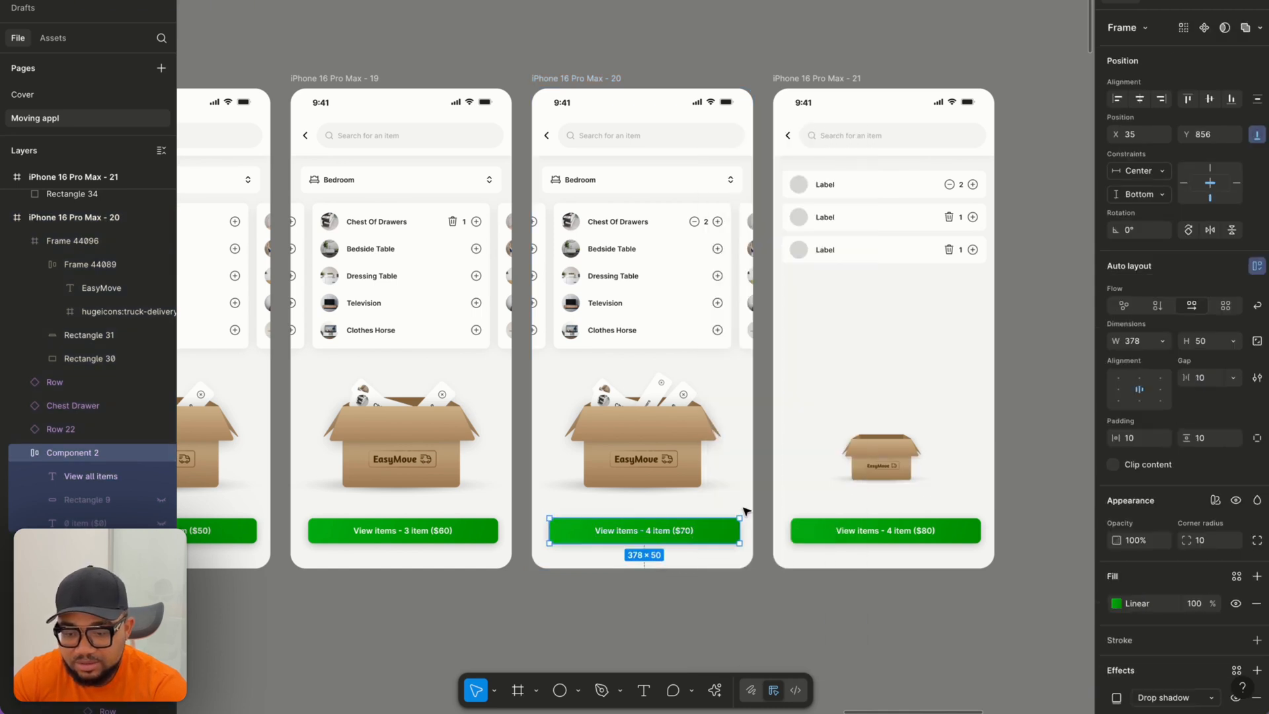
click(584, 80)
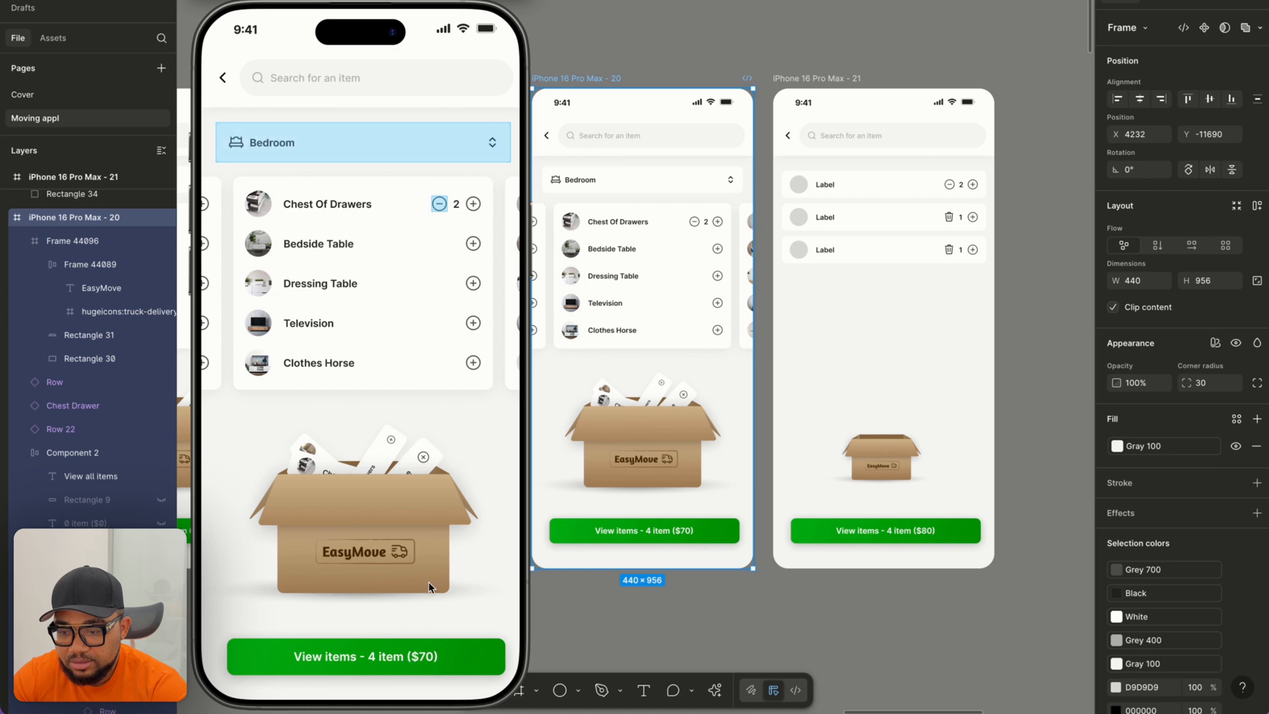
Link the detached View items button on screen 20 to navigate on tap to screen 21 with Smart animate, Gentle, 800ms.
click(678, 532)
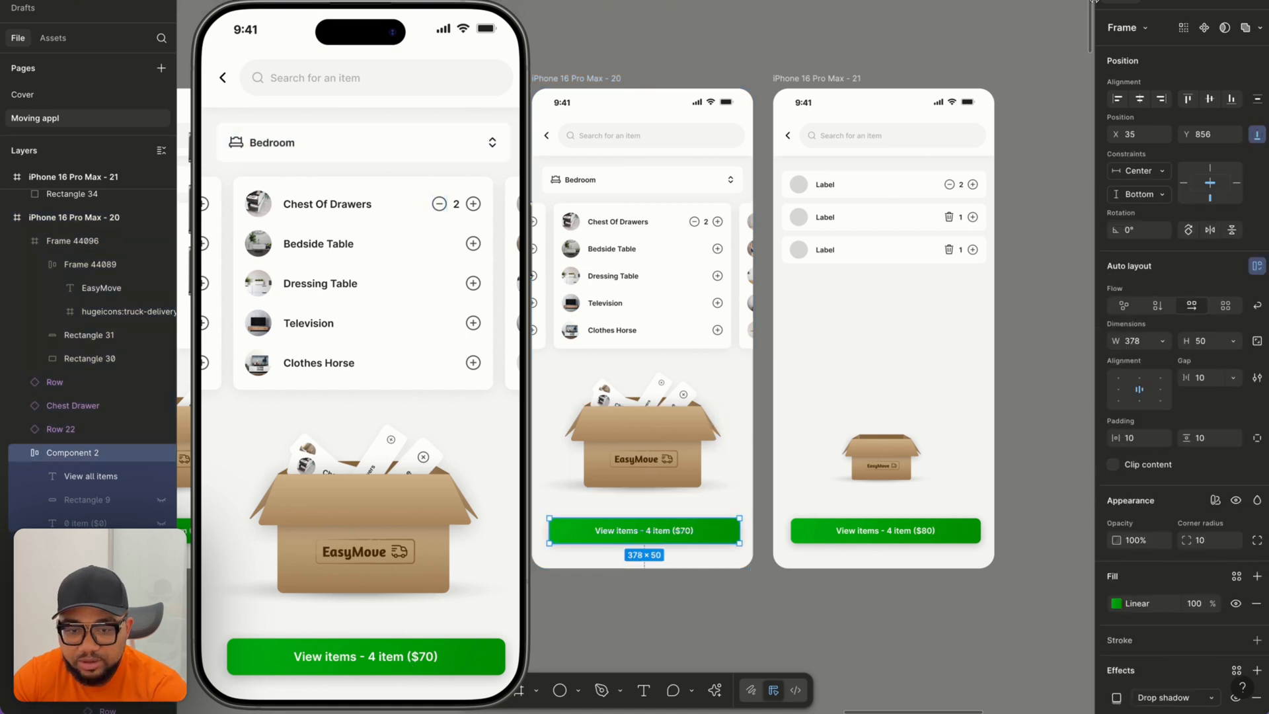
click(1161, 2)
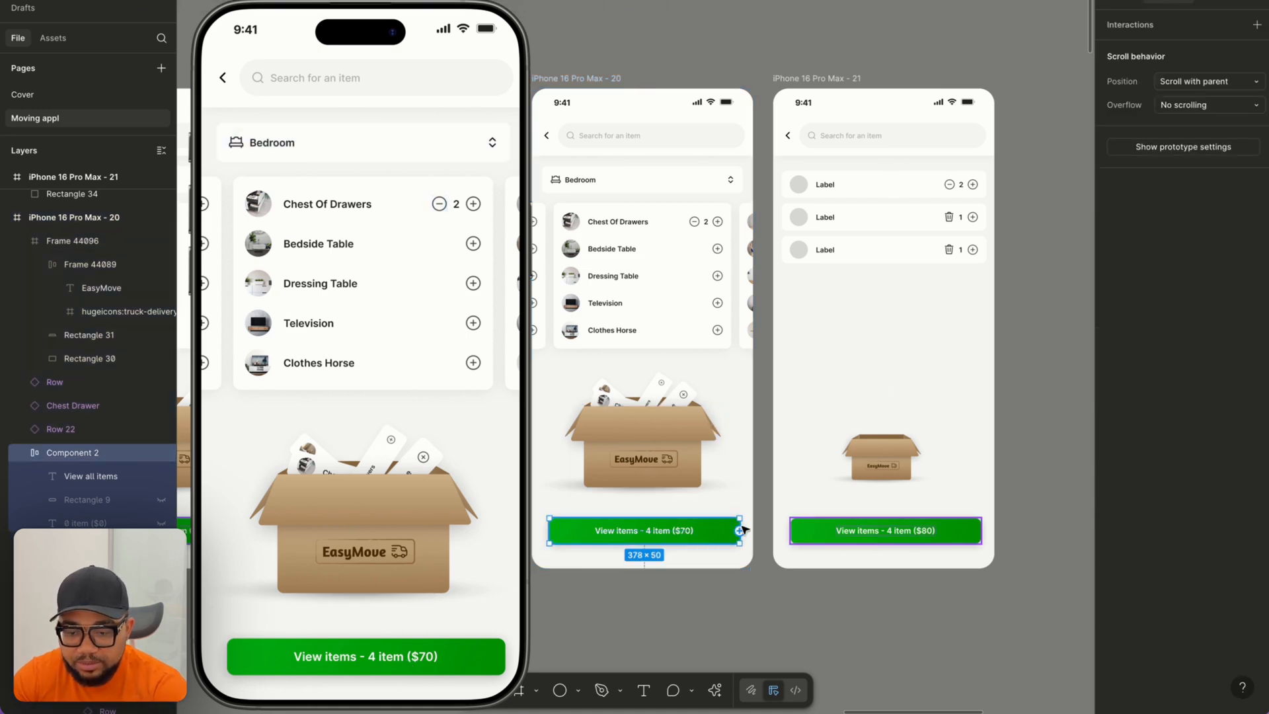
drag(740, 530, 828, 418)
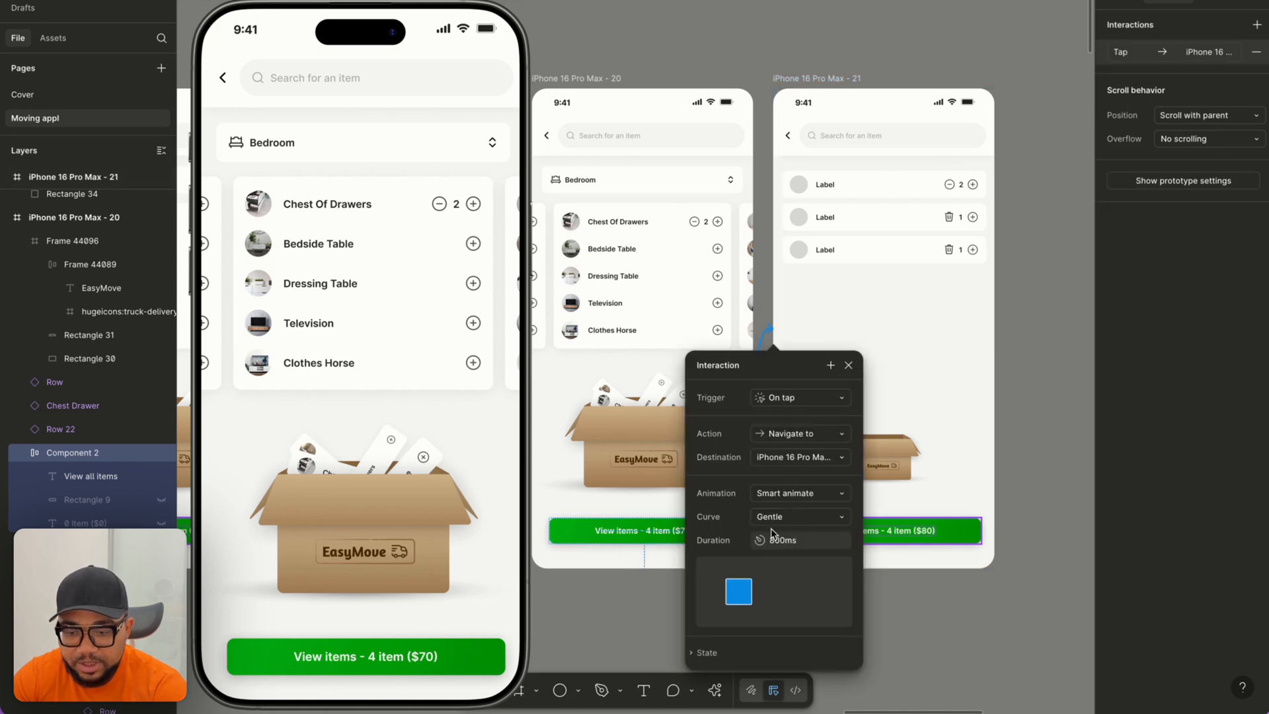
click(848, 365)
Test the View items transition from screen 20 to screen 21 twice in the preview, and close the preview.
click(582, 78)
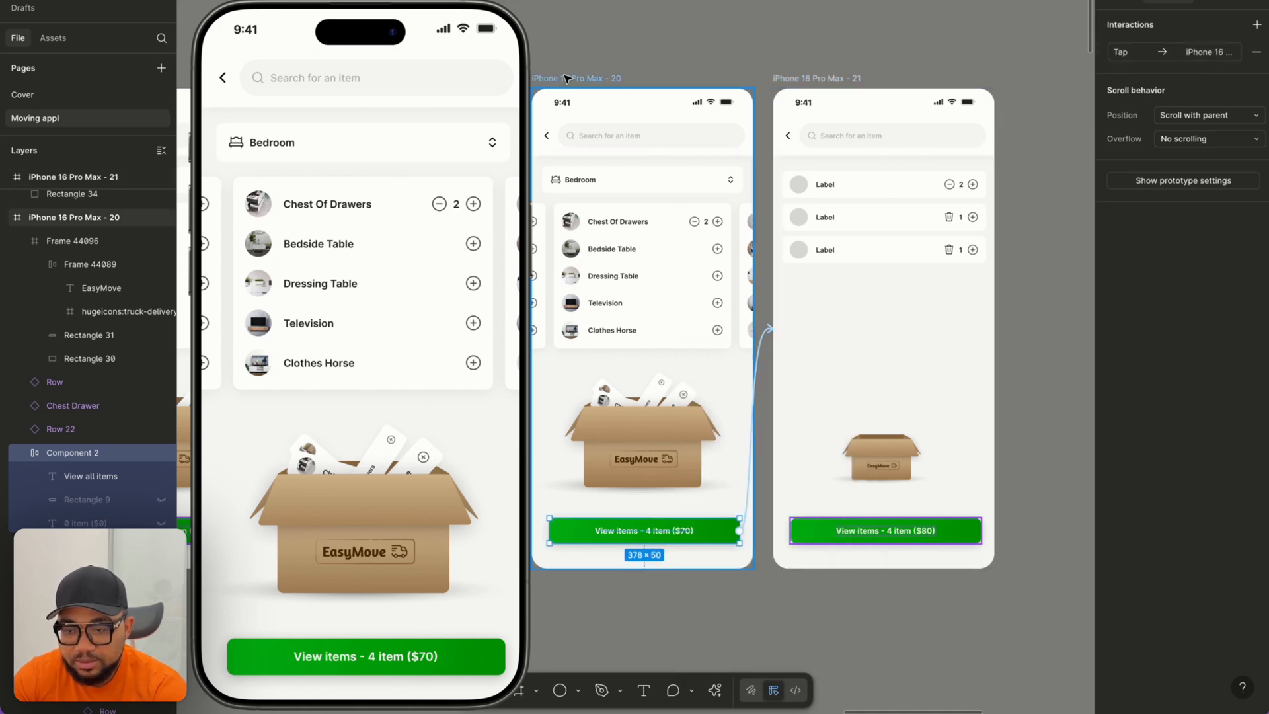
click(487, 600)
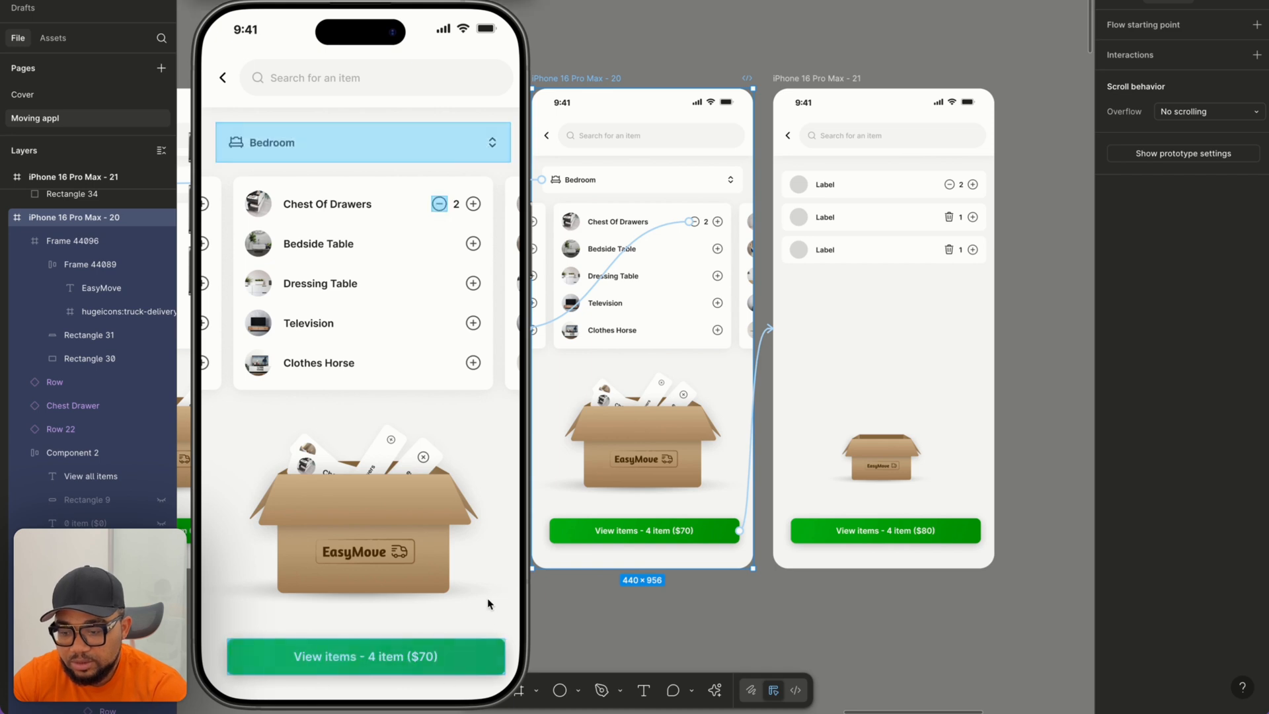
click(386, 657)
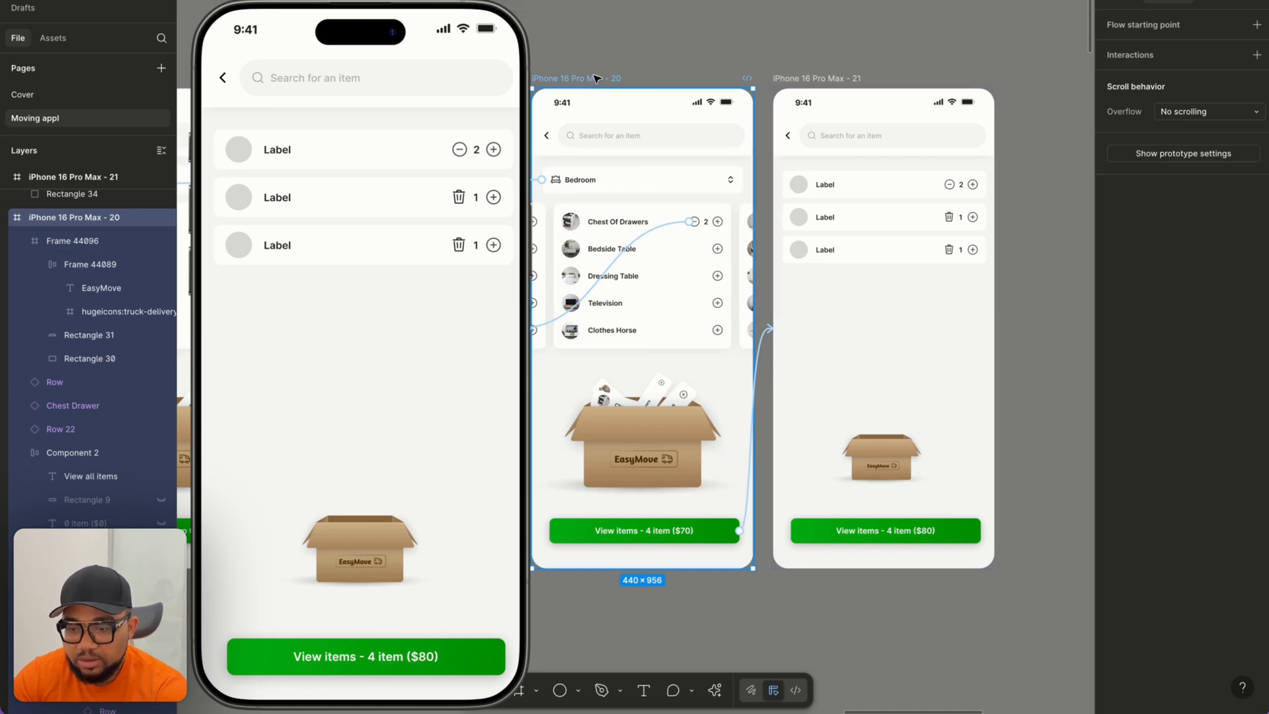
click(638, 59)
click(607, 80)
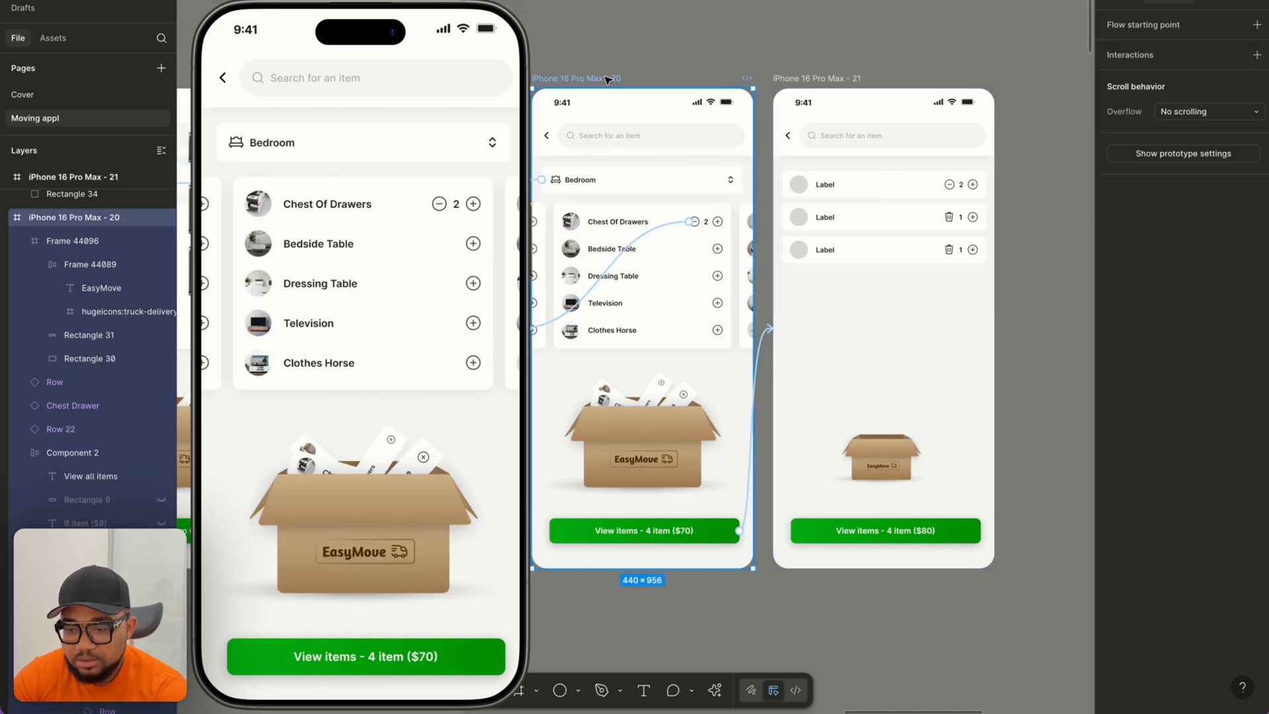
click(305, 661)
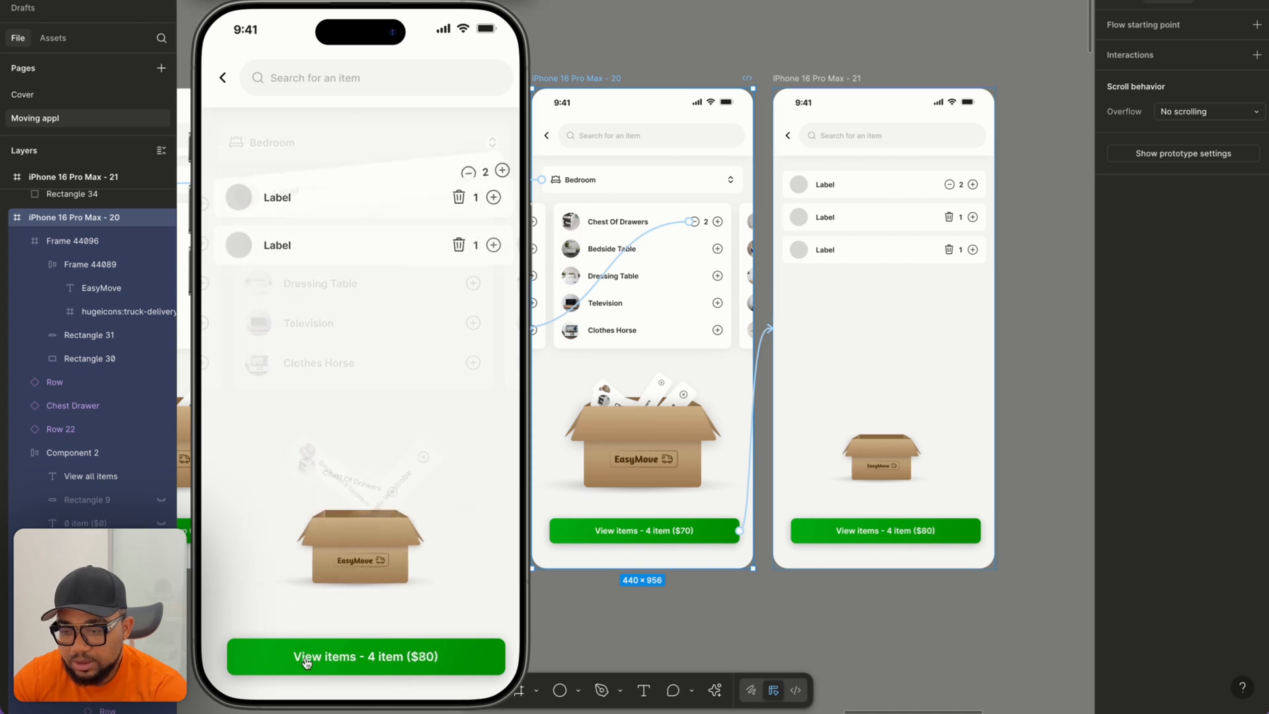
click(515, 2)
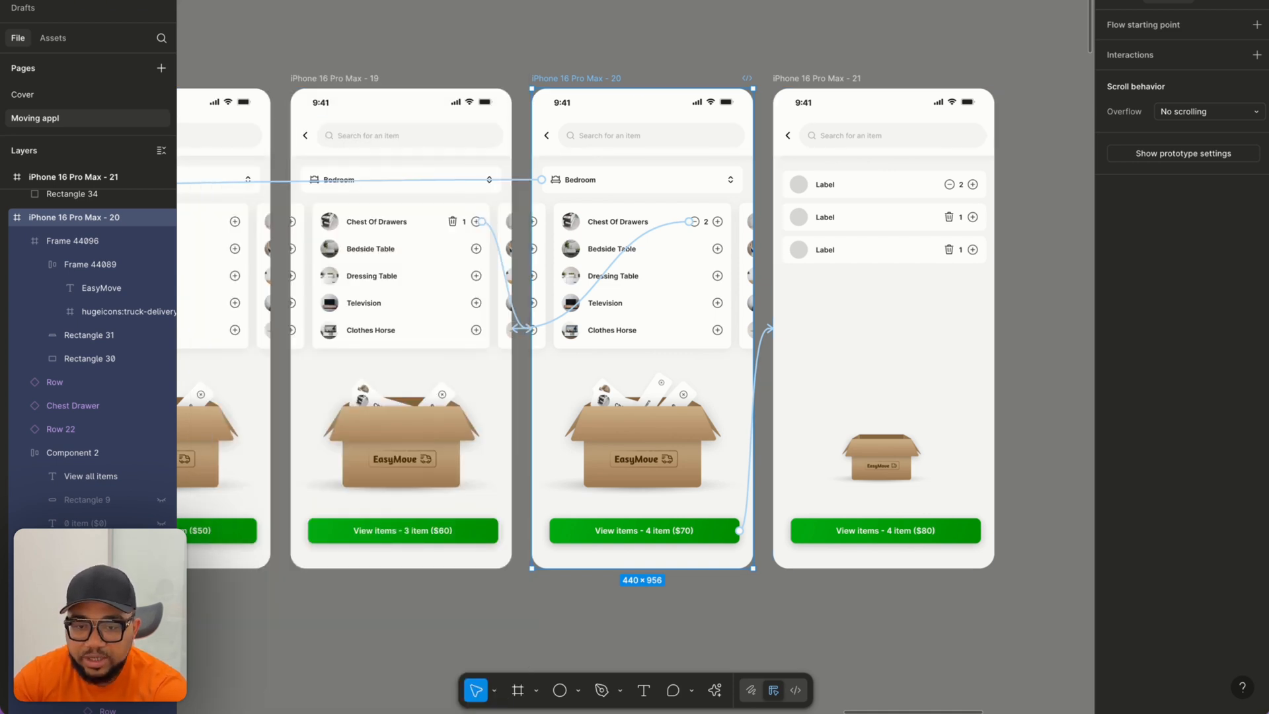
Compare the layer names of the three item rows on screen 21 with those of the cards in screen 20's box.
click(1116, 4)
scroll(966, 215, up, 3)
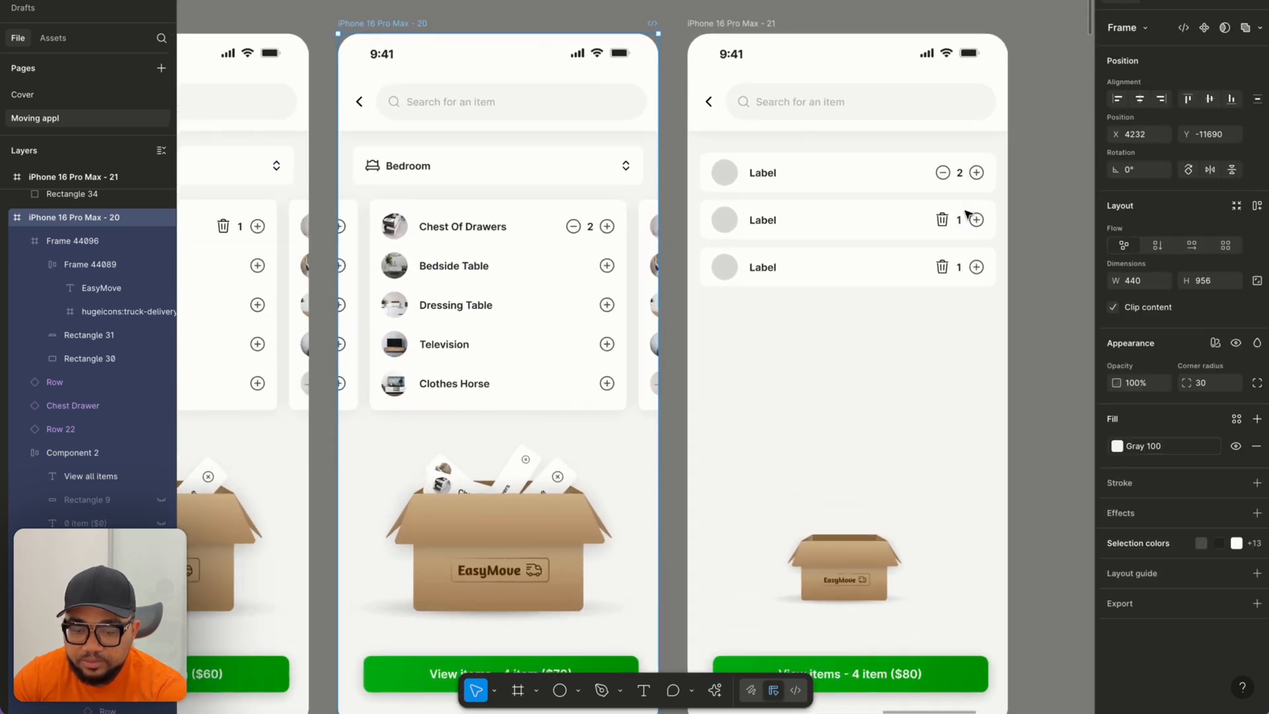
click(876, 180)
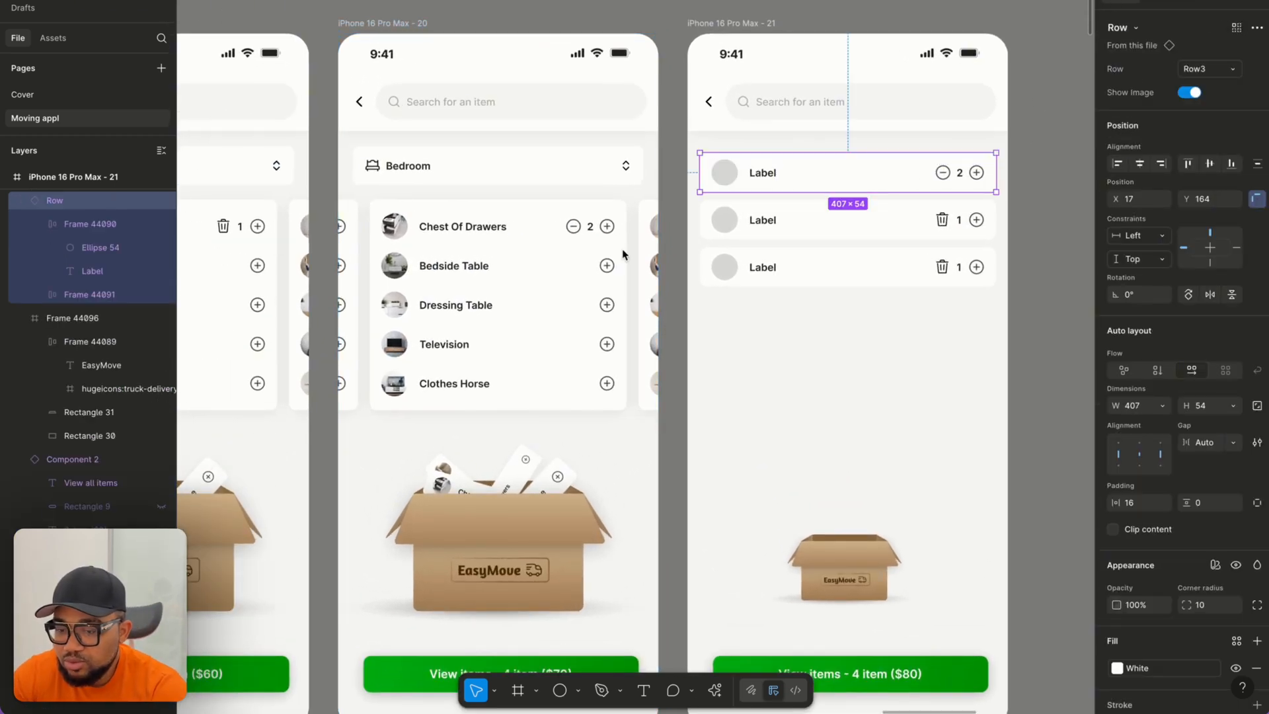
click(887, 225)
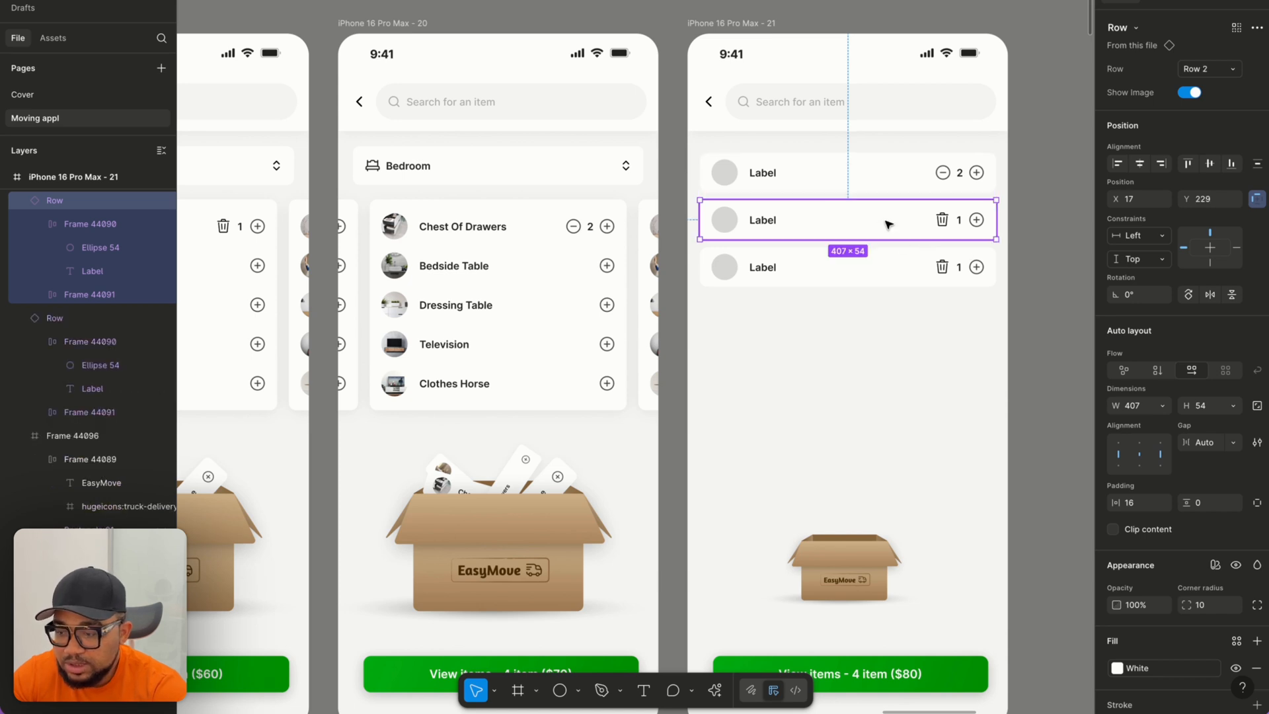
click(892, 275)
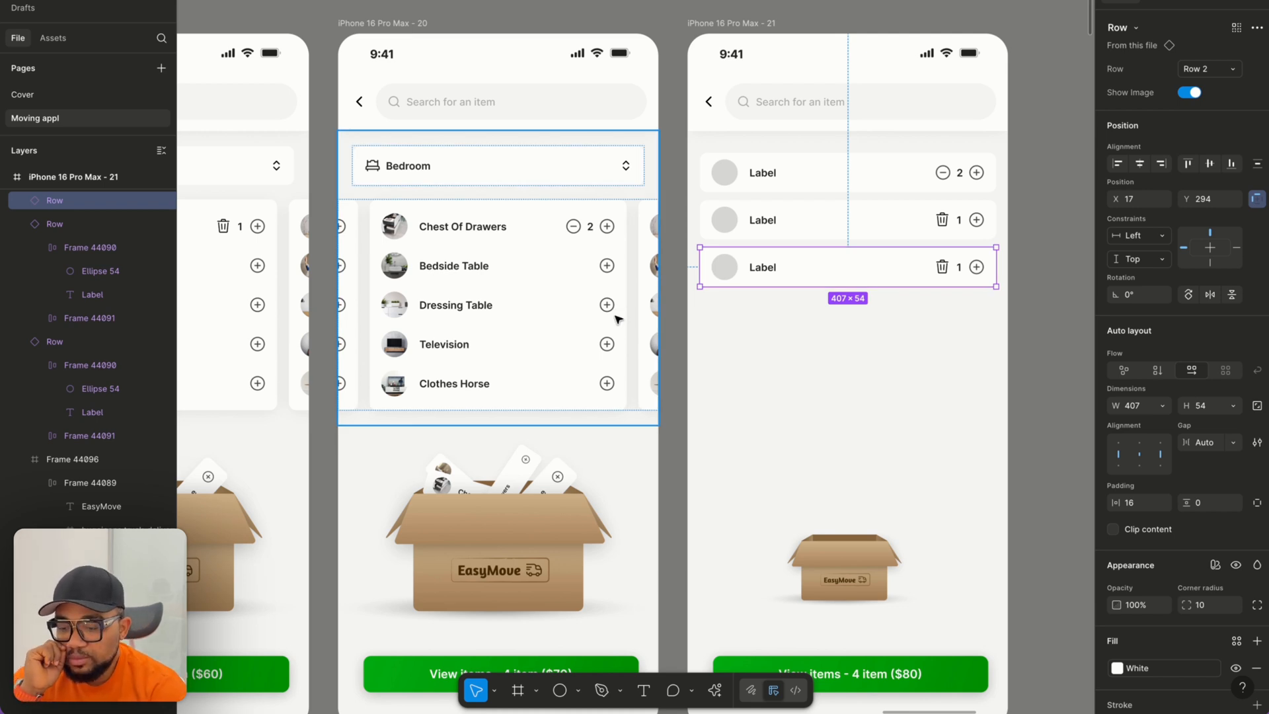
click(514, 482)
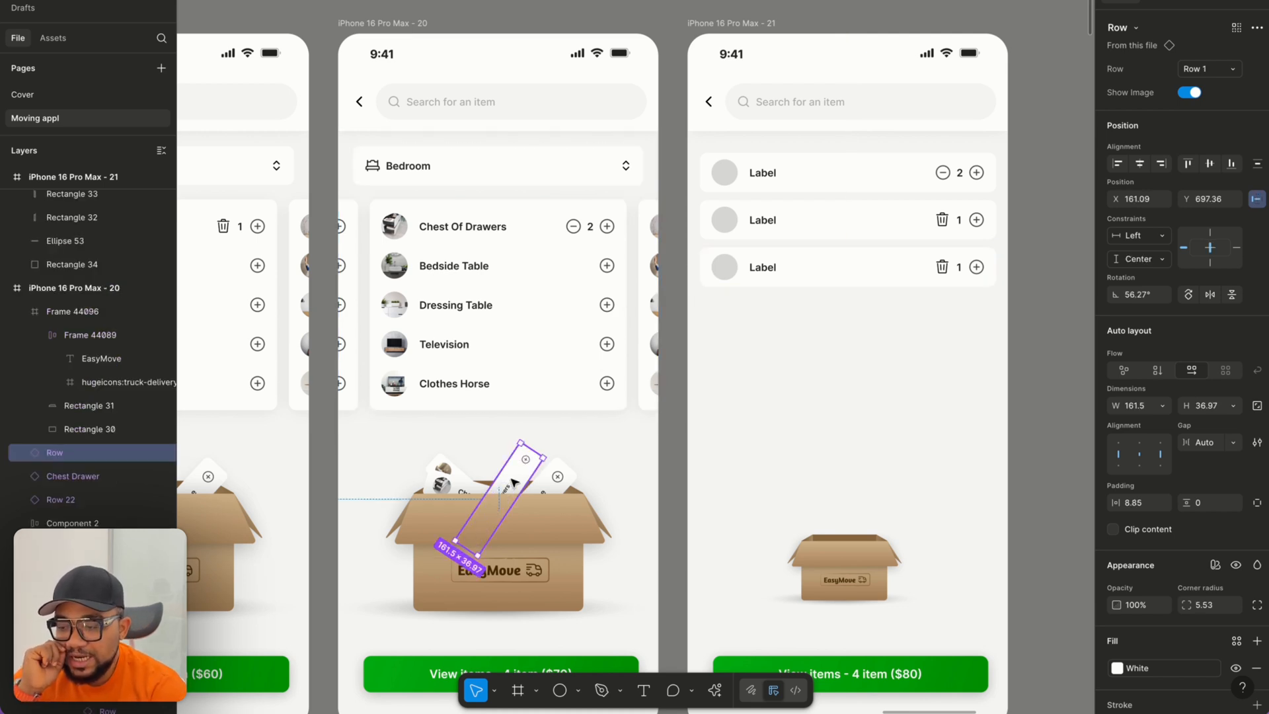
scroll(55, 248, down, 5)
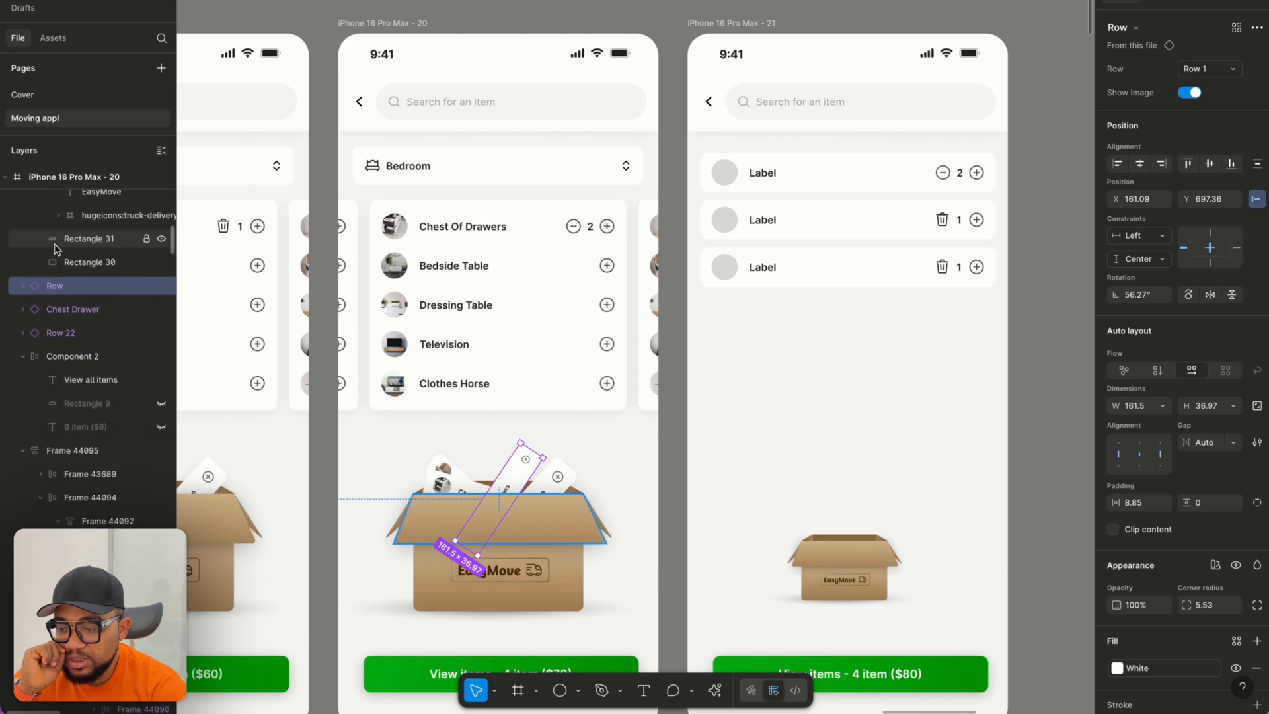
scroll(55, 247, down, 1)
click(575, 483)
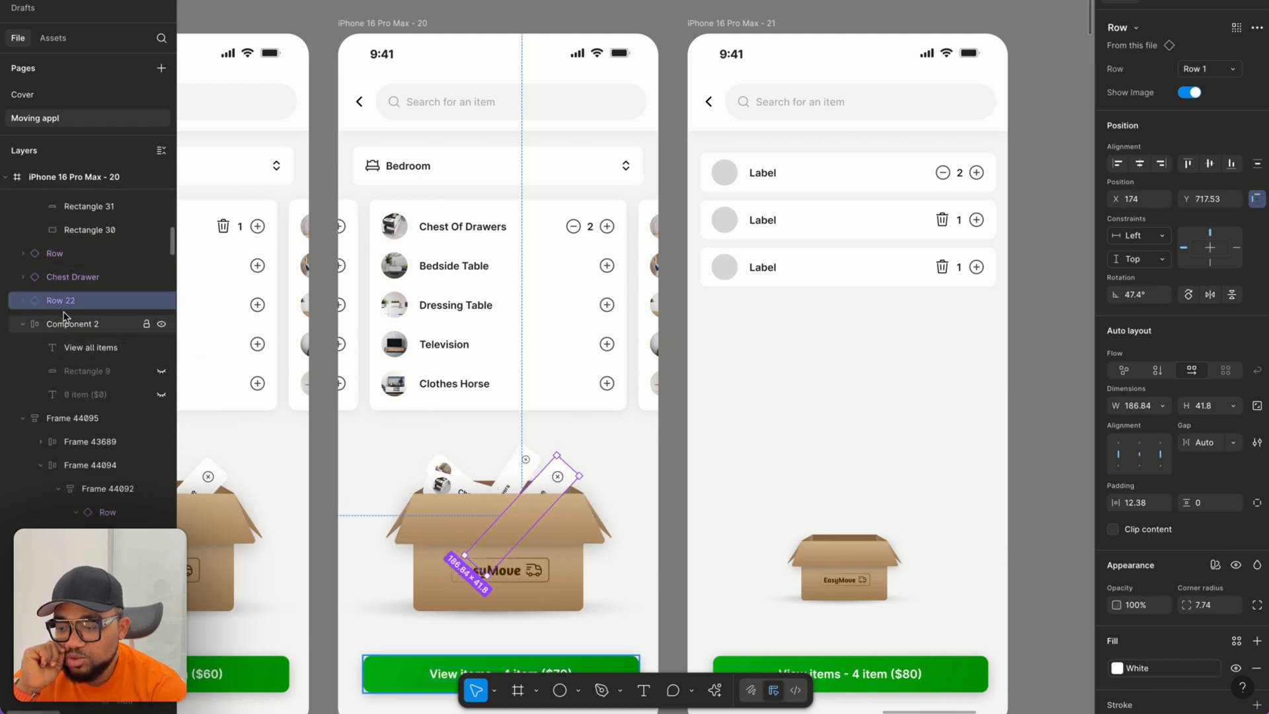
Rename the layer of the second item row on iPhone 16 Pro Max - 21 to Row 22.
click(905, 226)
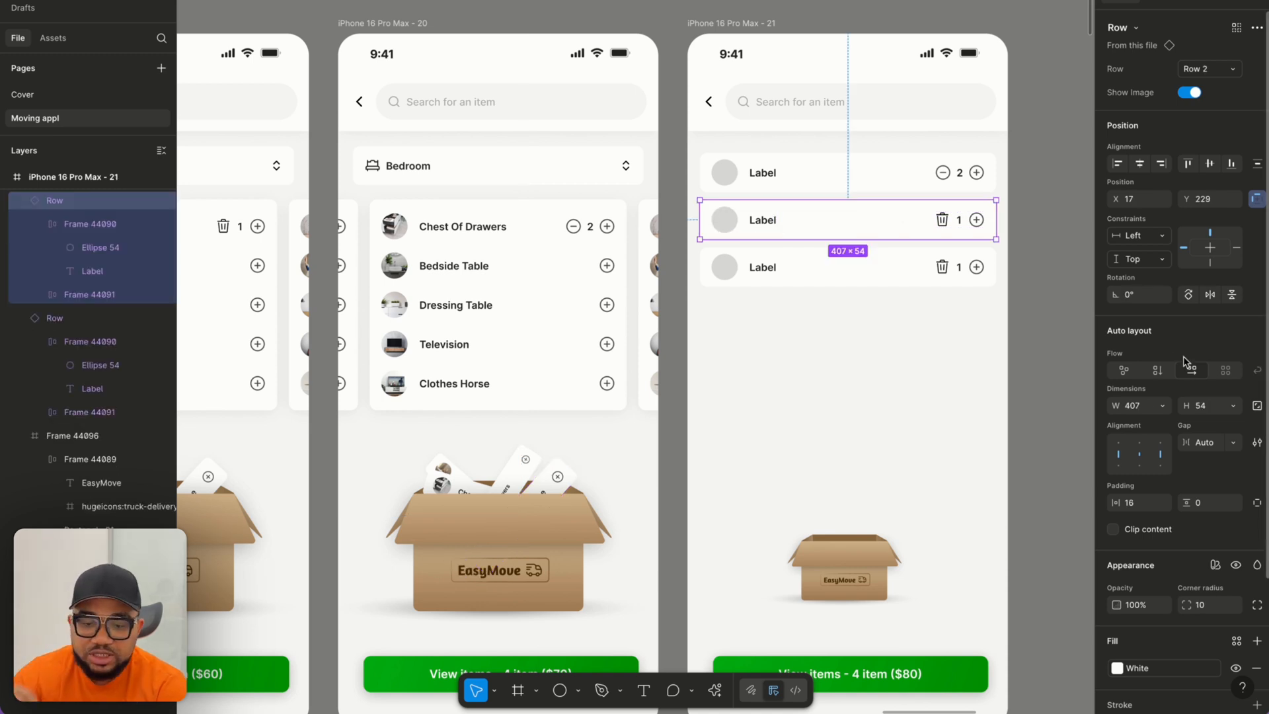
double_click(70, 205)
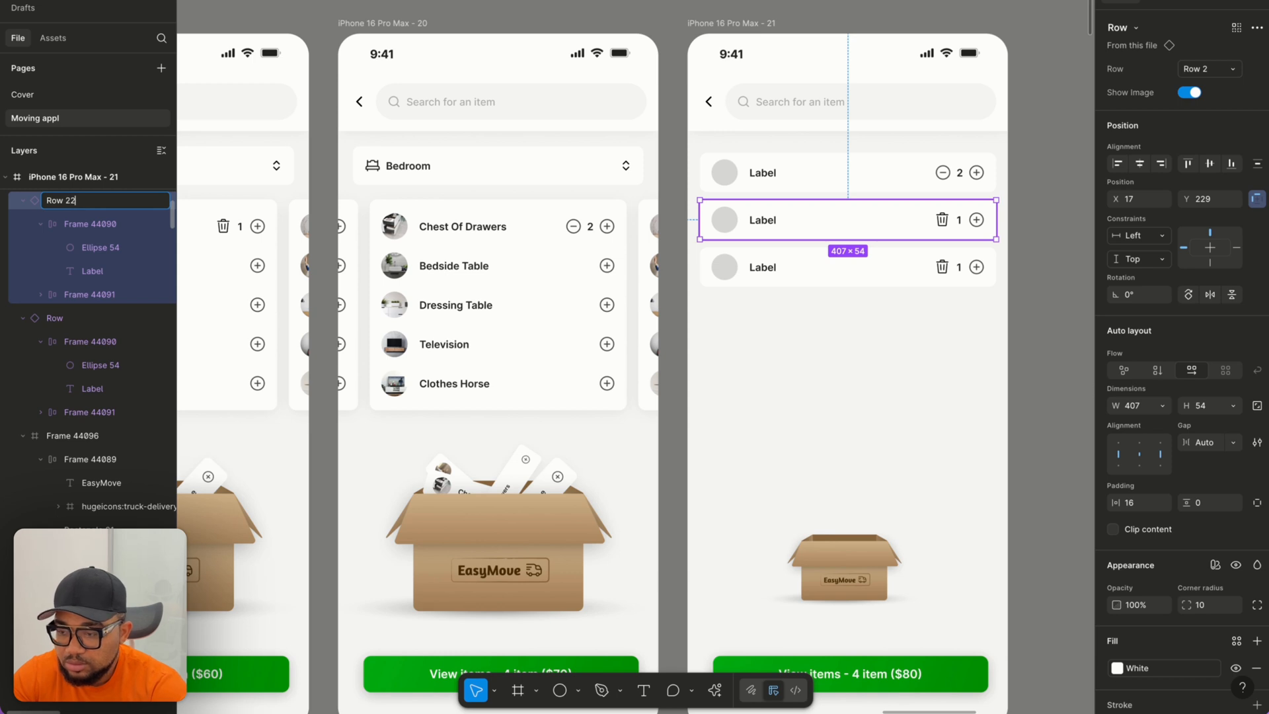
key(Return)
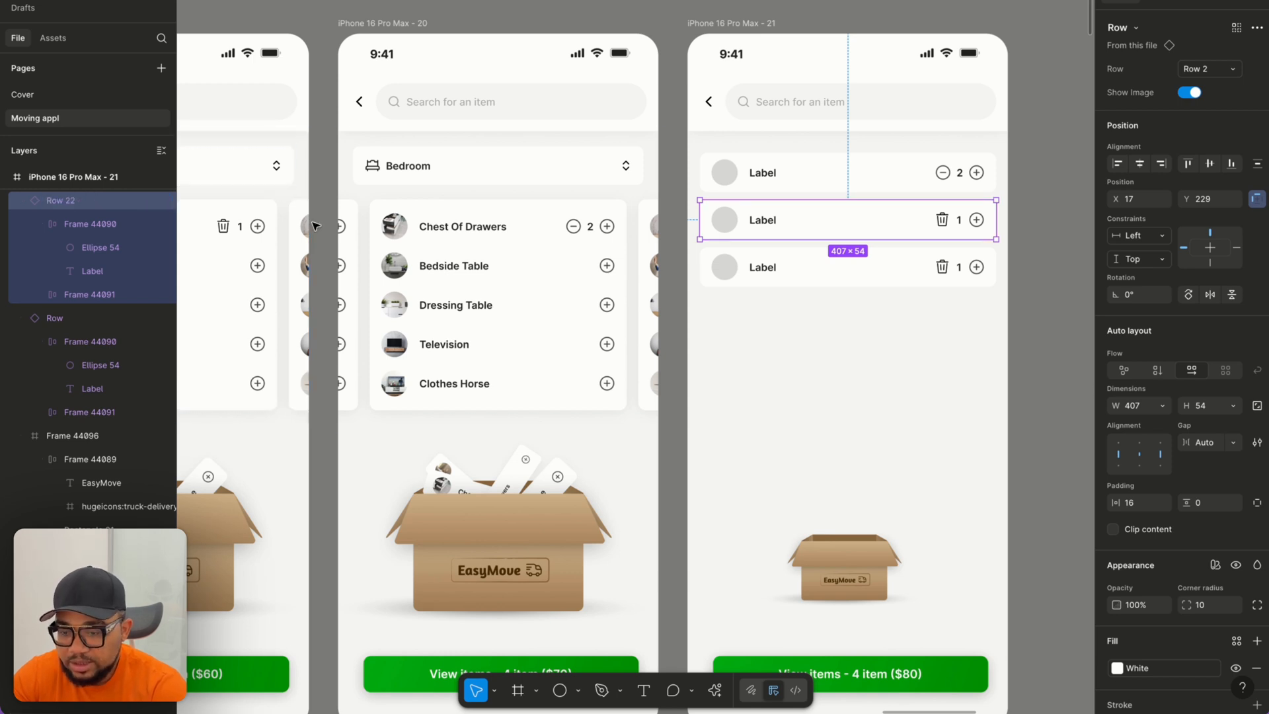
Check the layer name of the left card in screen 20's box, and rename screen 21's third item row to Row 11.
click(449, 470)
scroll(86, 277, down, 3)
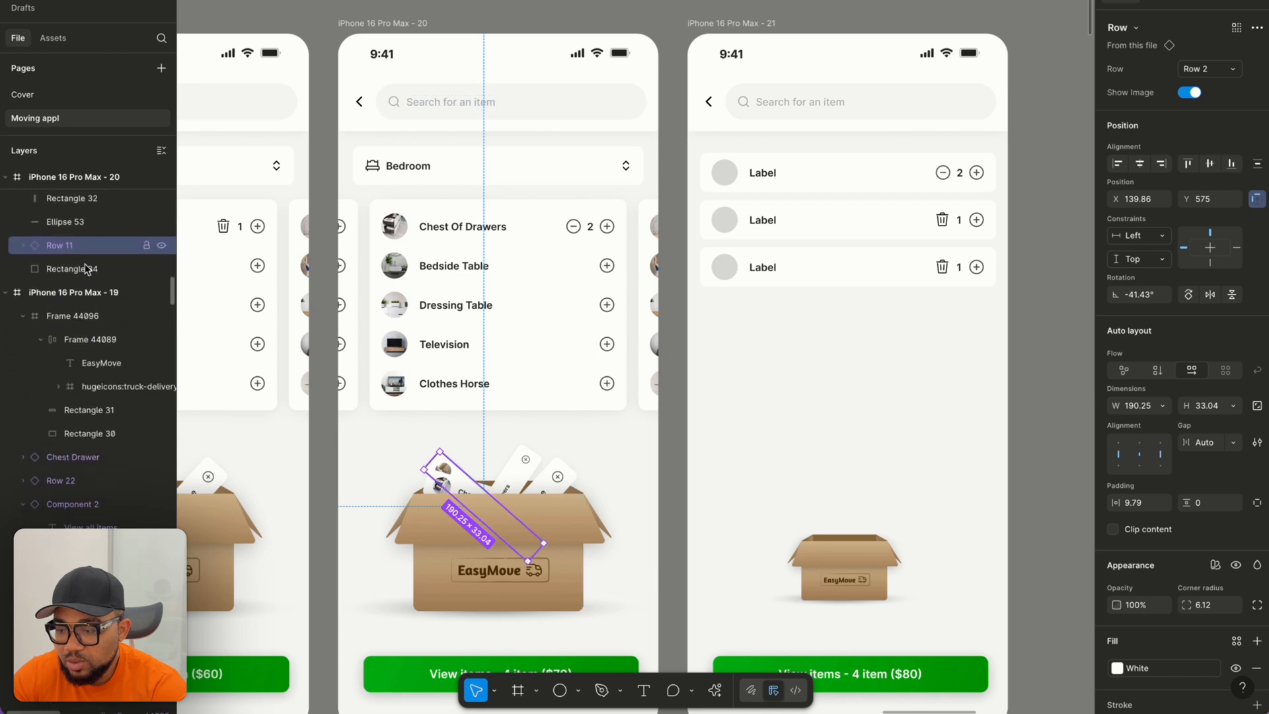
click(808, 280)
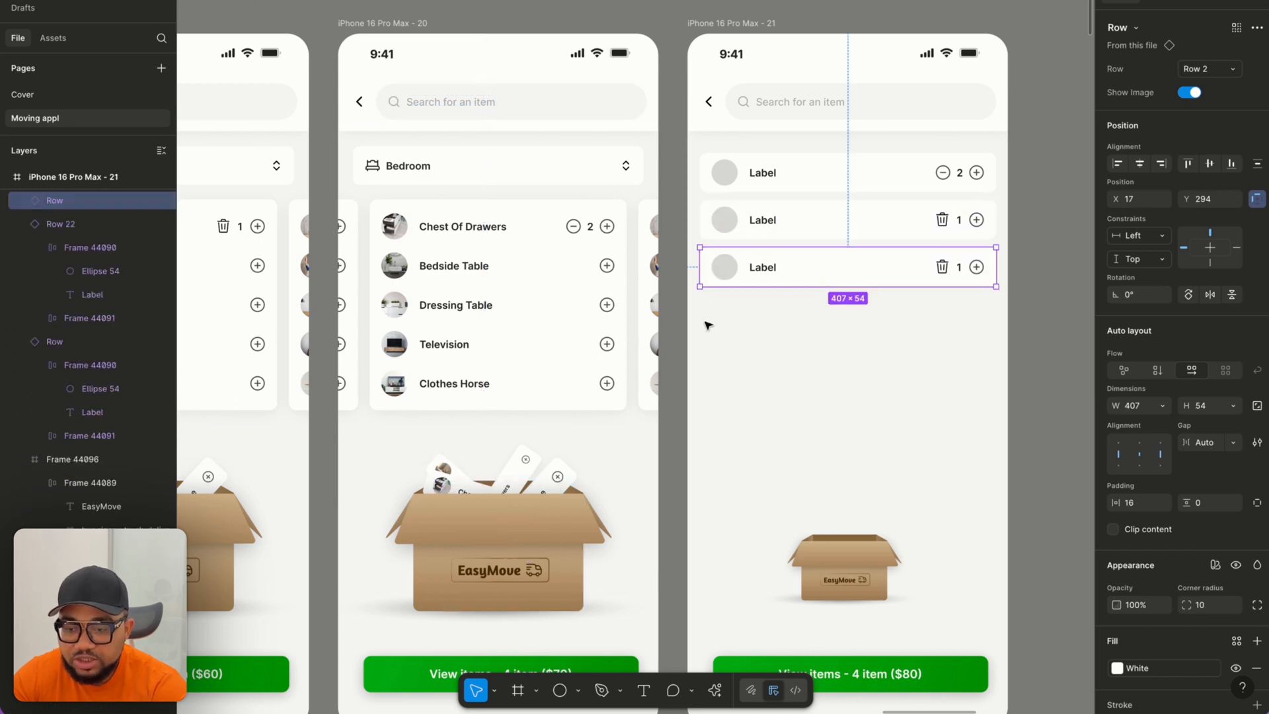
double_click(78, 201)
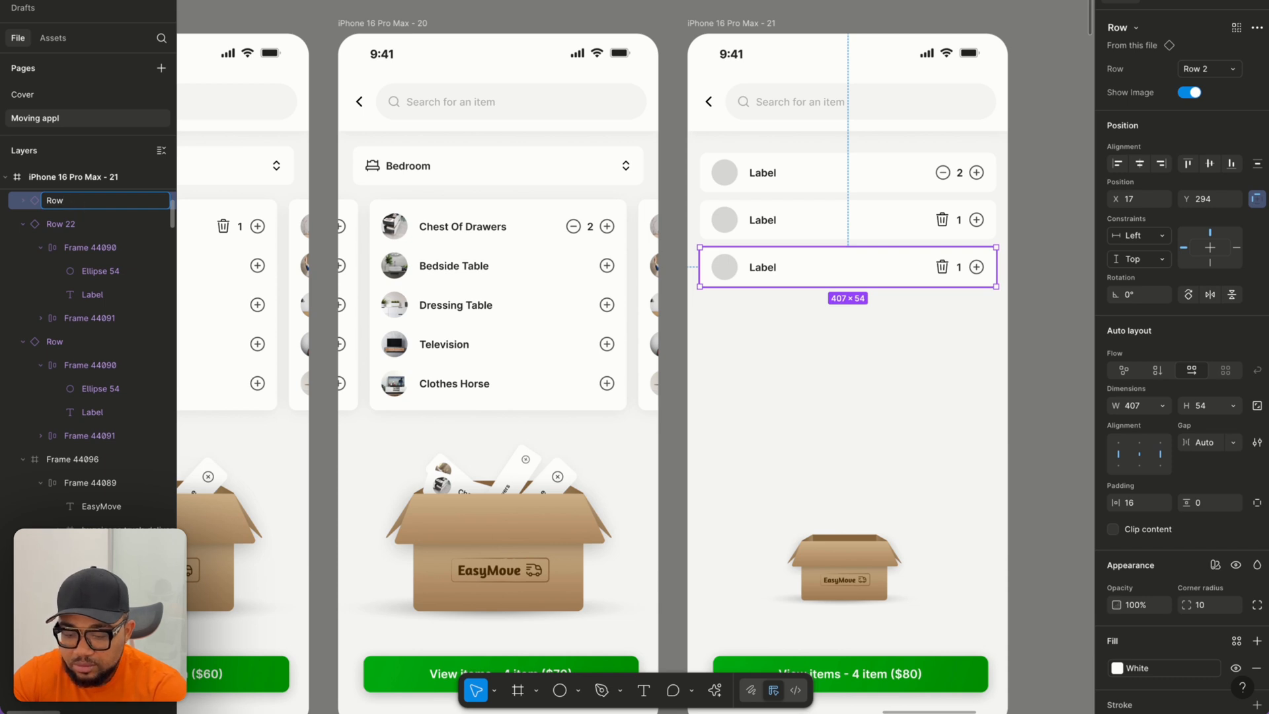
key(Return)
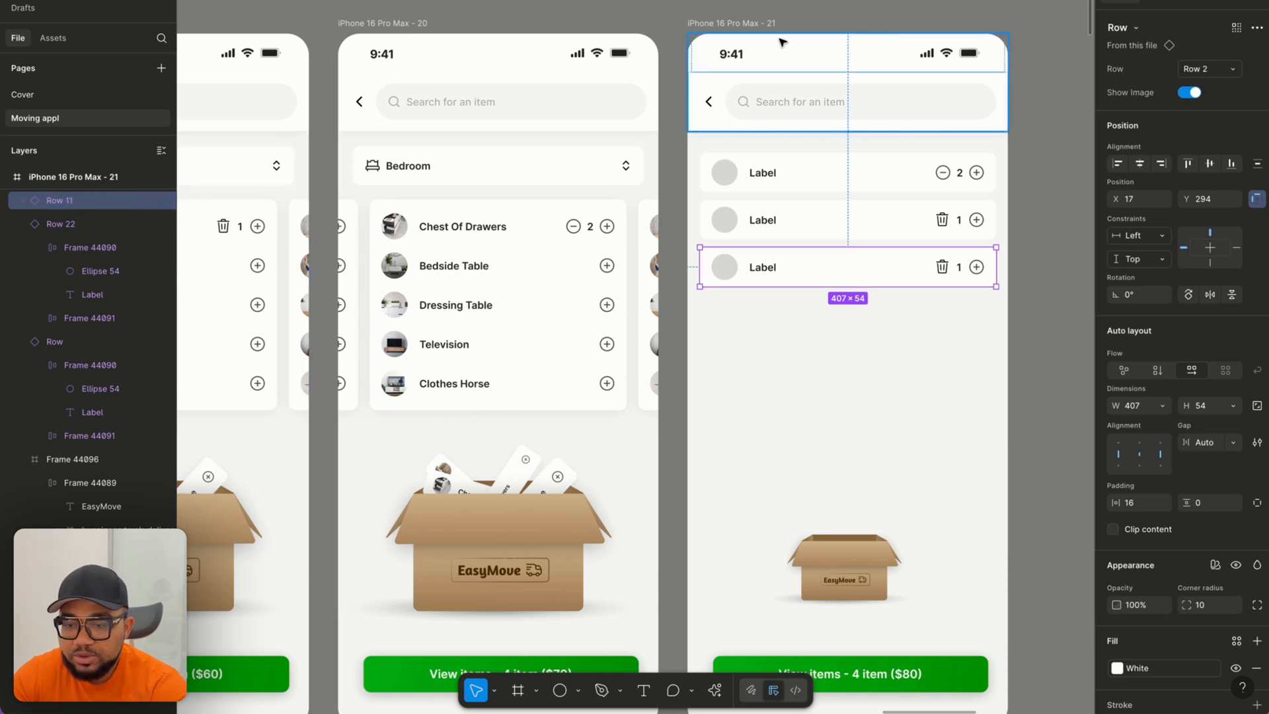
Preview the prototype from screen 20 and run the View items transition to screen 21.
click(738, 30)
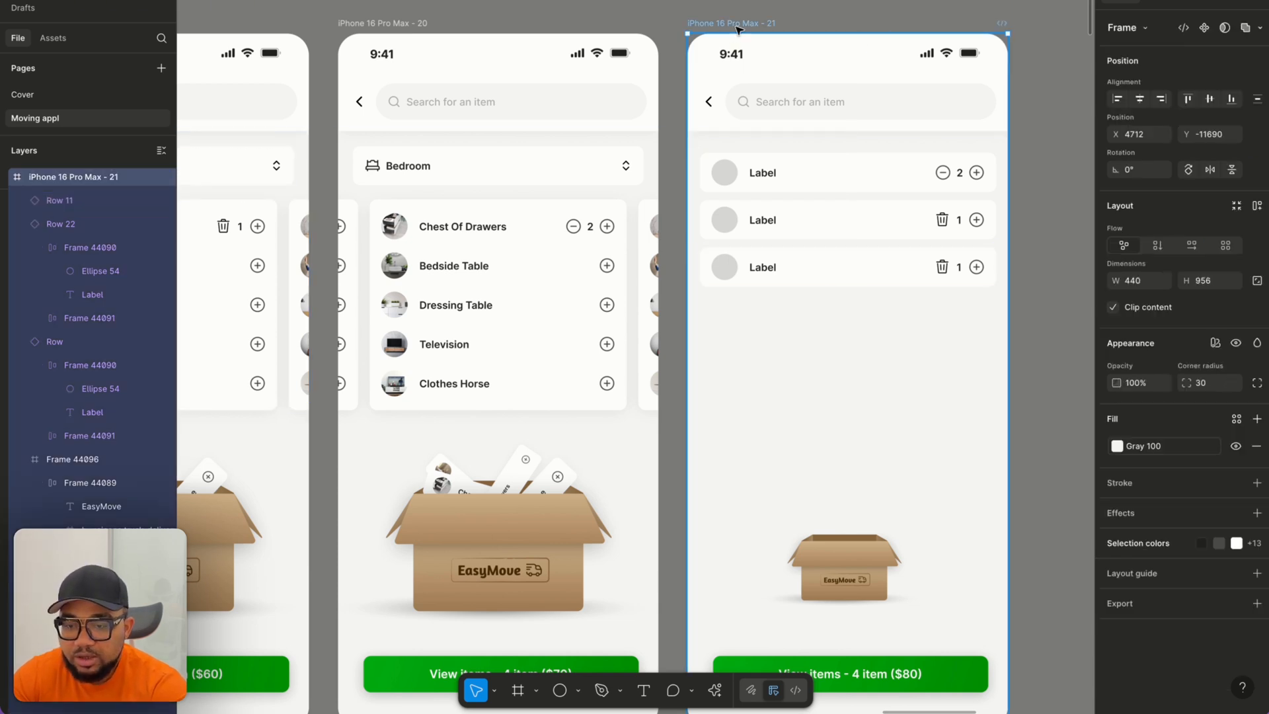
click(410, 24)
key(shift+space)
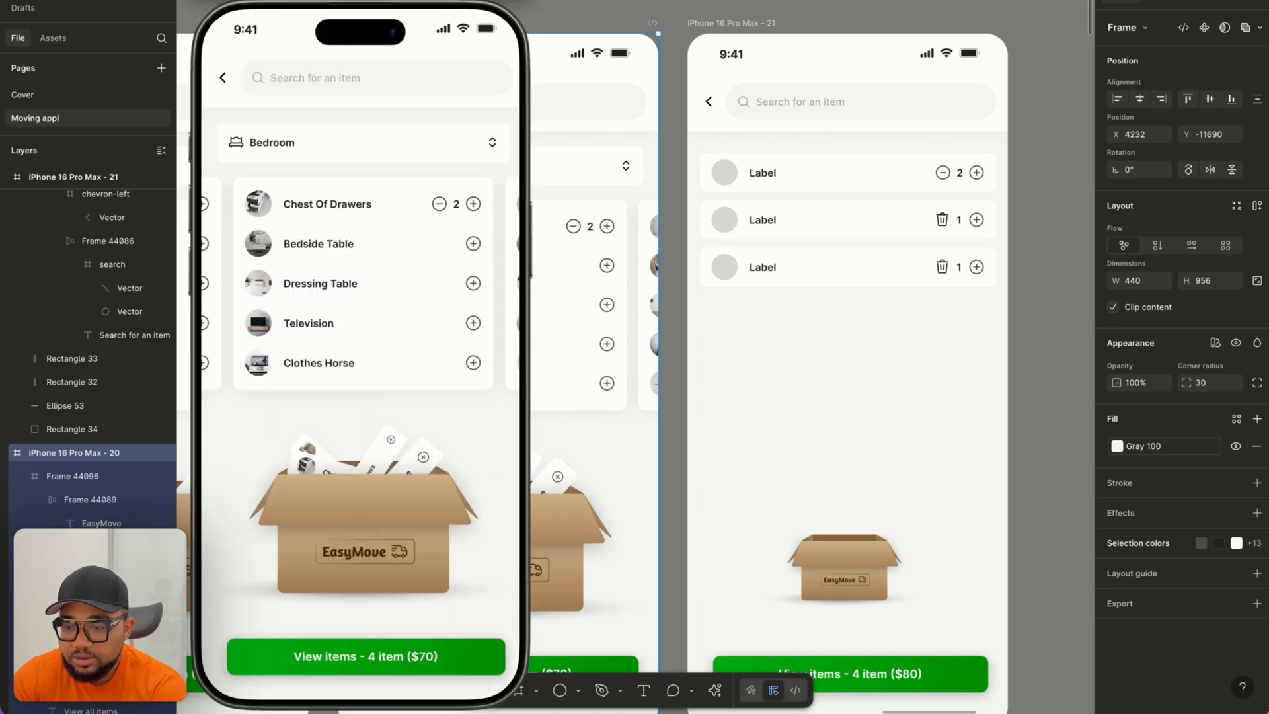
click(403, 670)
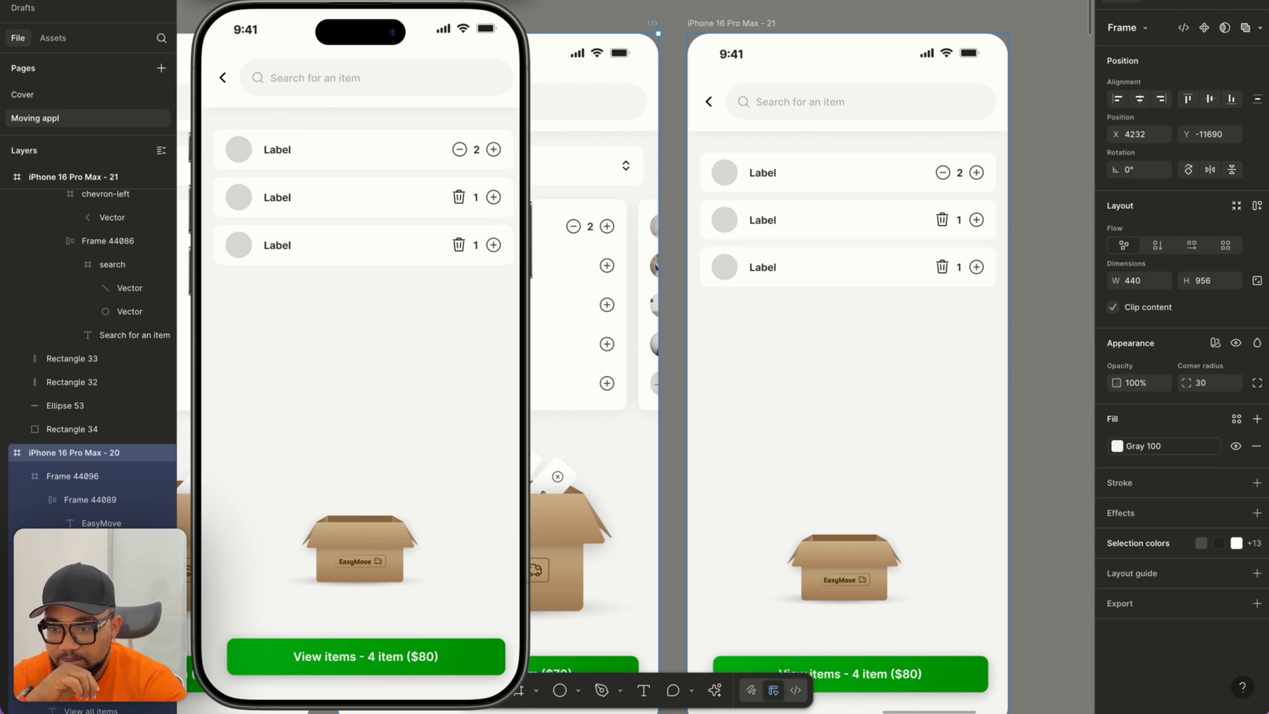
Copy the Malone kingsize ottoman bed image from Pinterest into the first row's image circle on screen 21 in Figma, and return to Pinterest.
key(ctrl+Right)
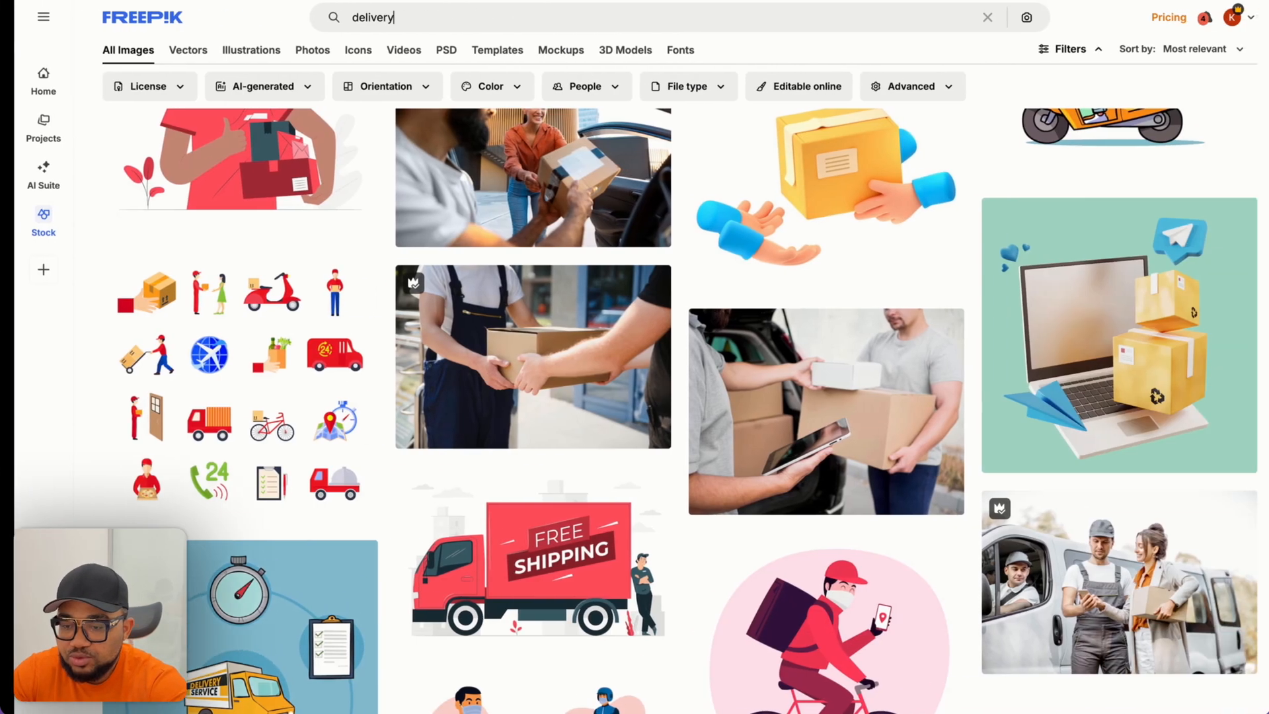
key(ctrl+Right)
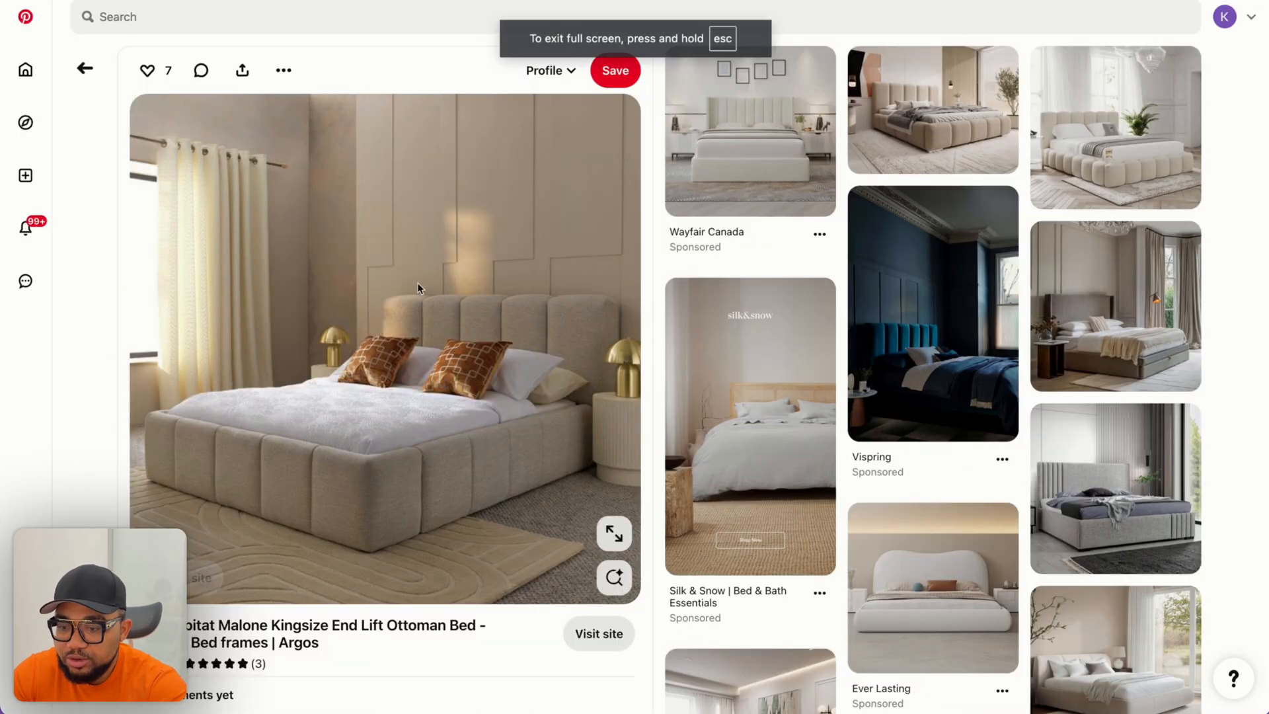
right_click(469, 371)
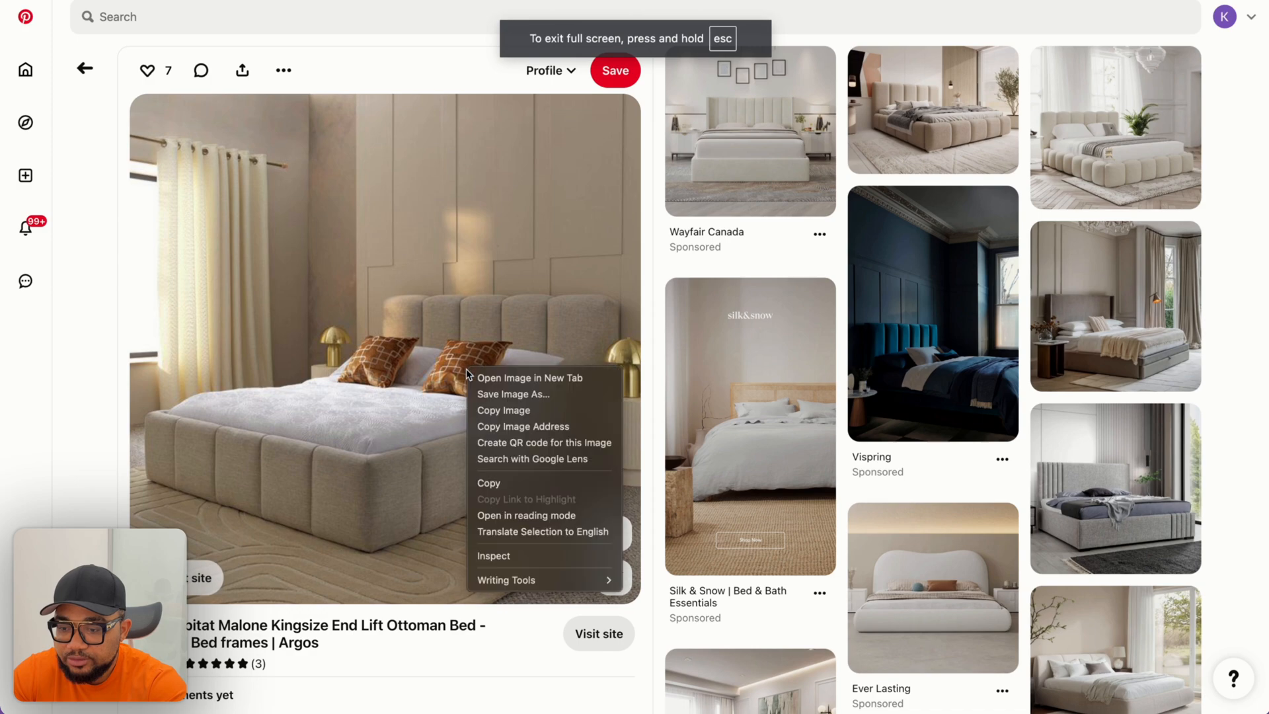
click(505, 411)
key(ctrl+Left)
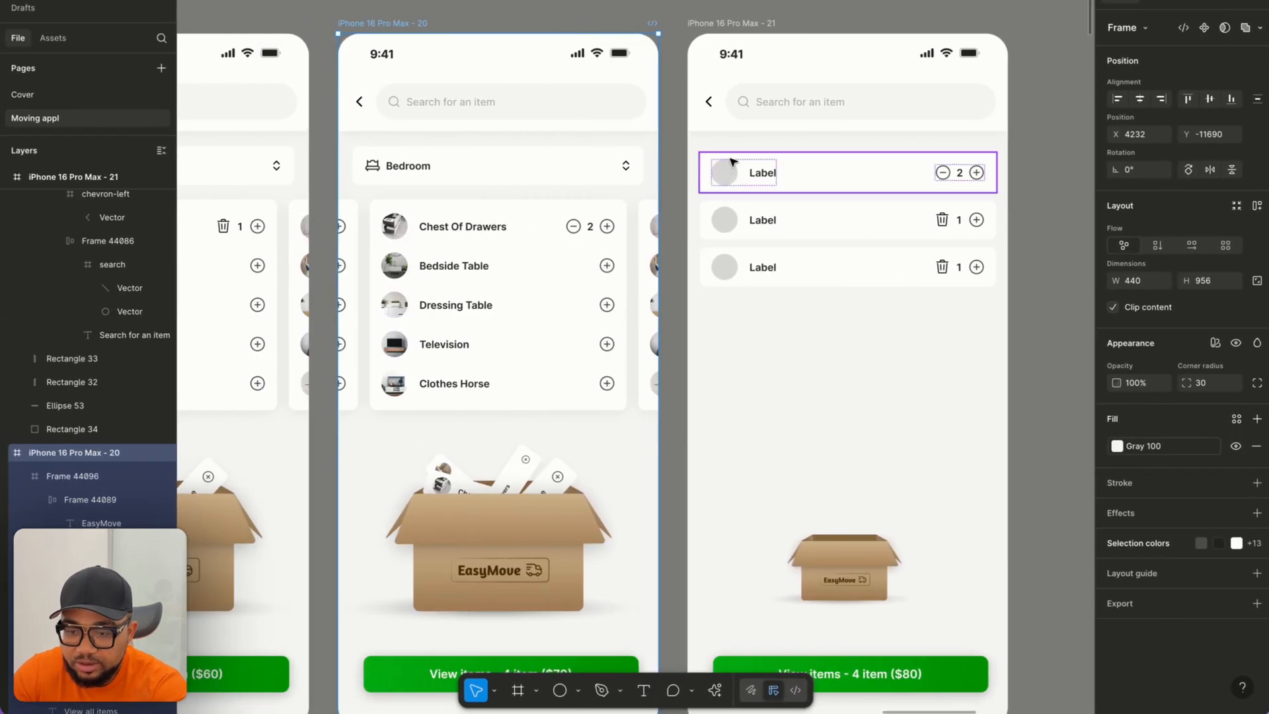
double_click(733, 175)
key(super+v)
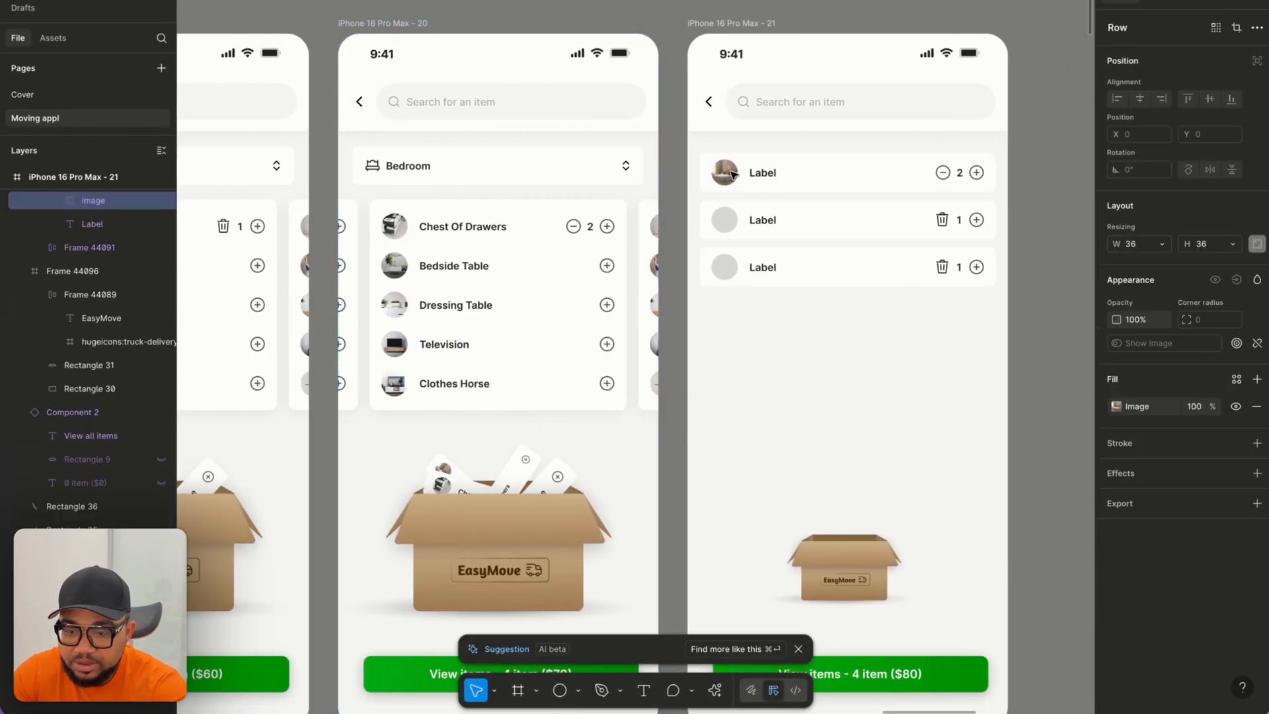
key(ctrl+Right)
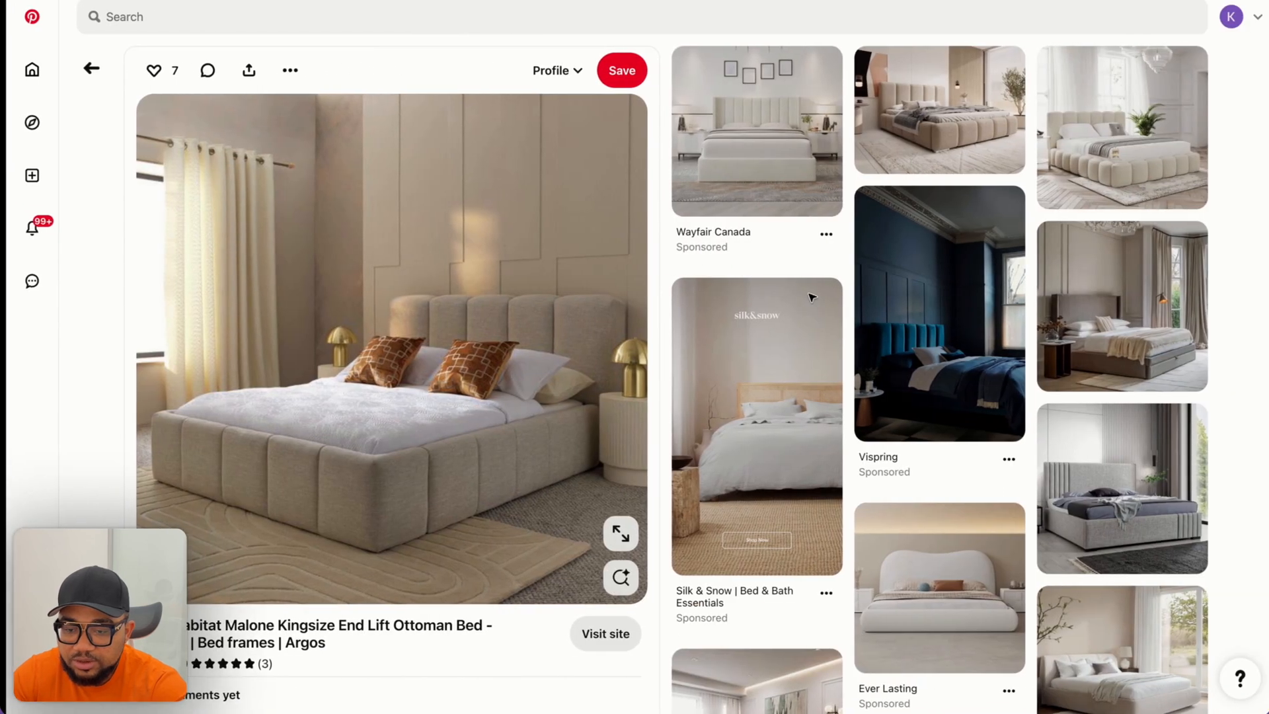
right_click(917, 356)
click(910, 323)
click(910, 323)
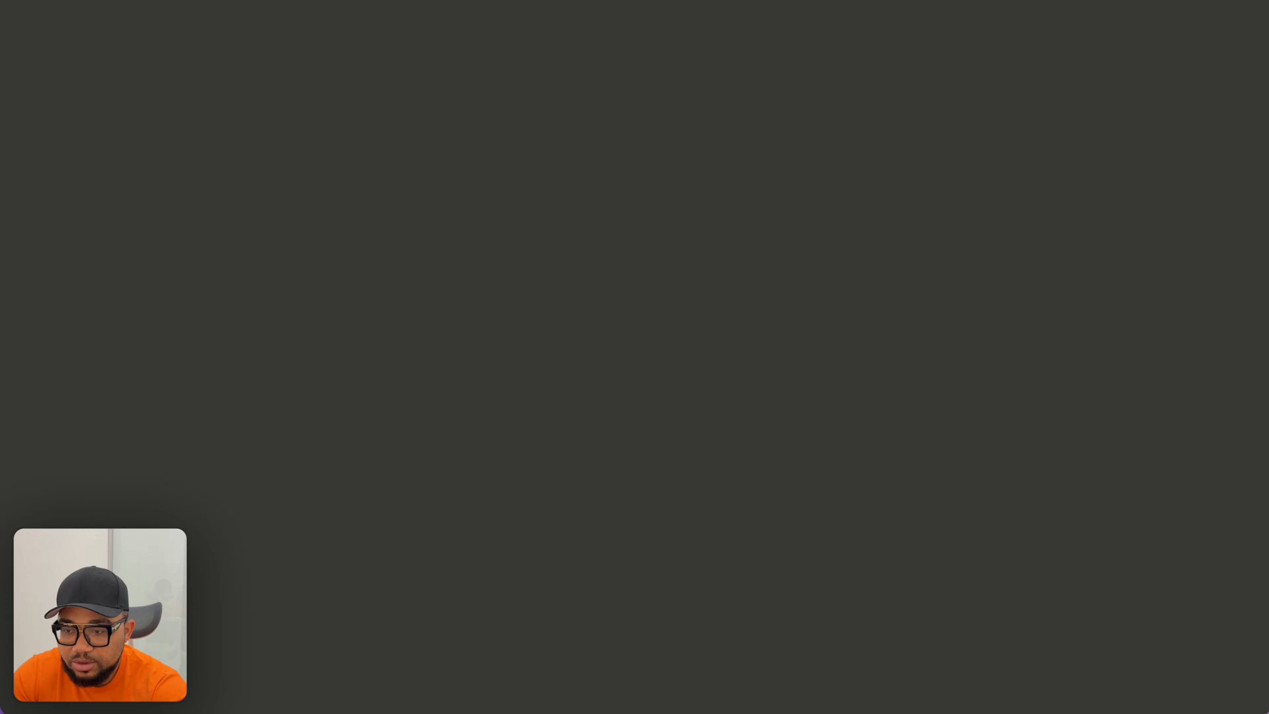
key(super+w)
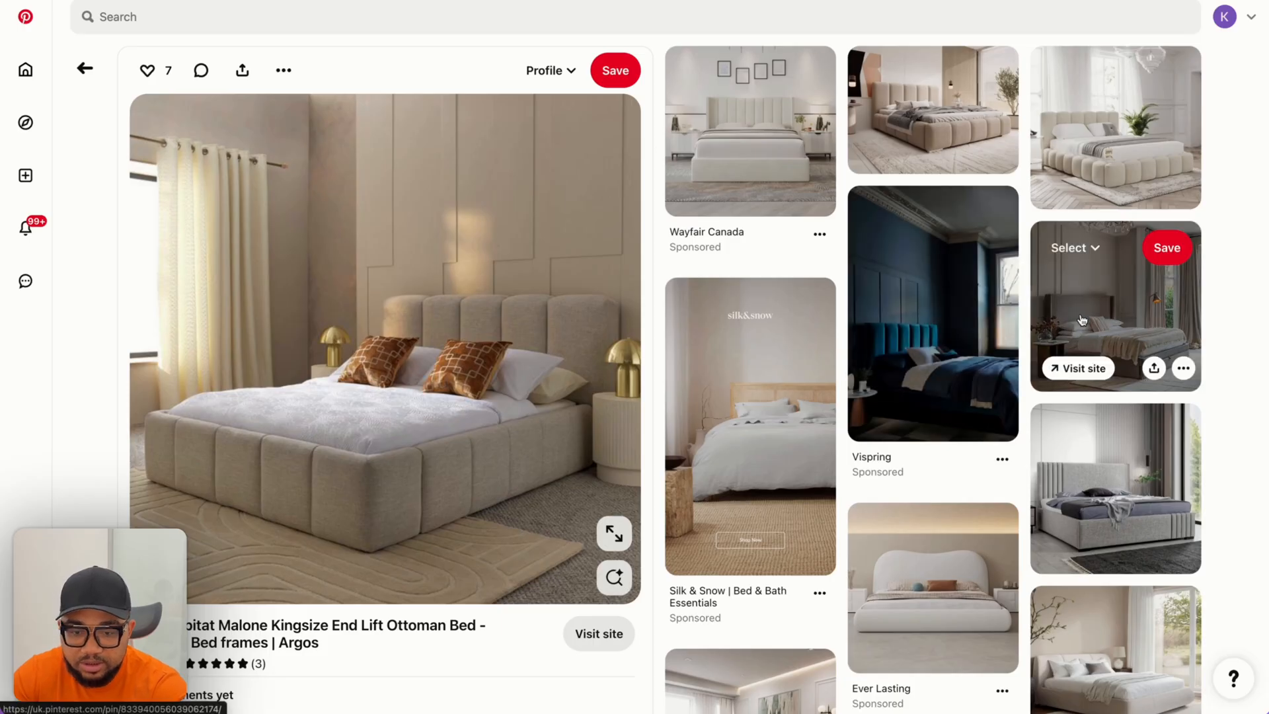
Copy the Hale Double Bed Taupe image from its Pinterest pin, and paste it into the second row's image circle on screen 21 in Figma.
click(1081, 320)
right_click(339, 295)
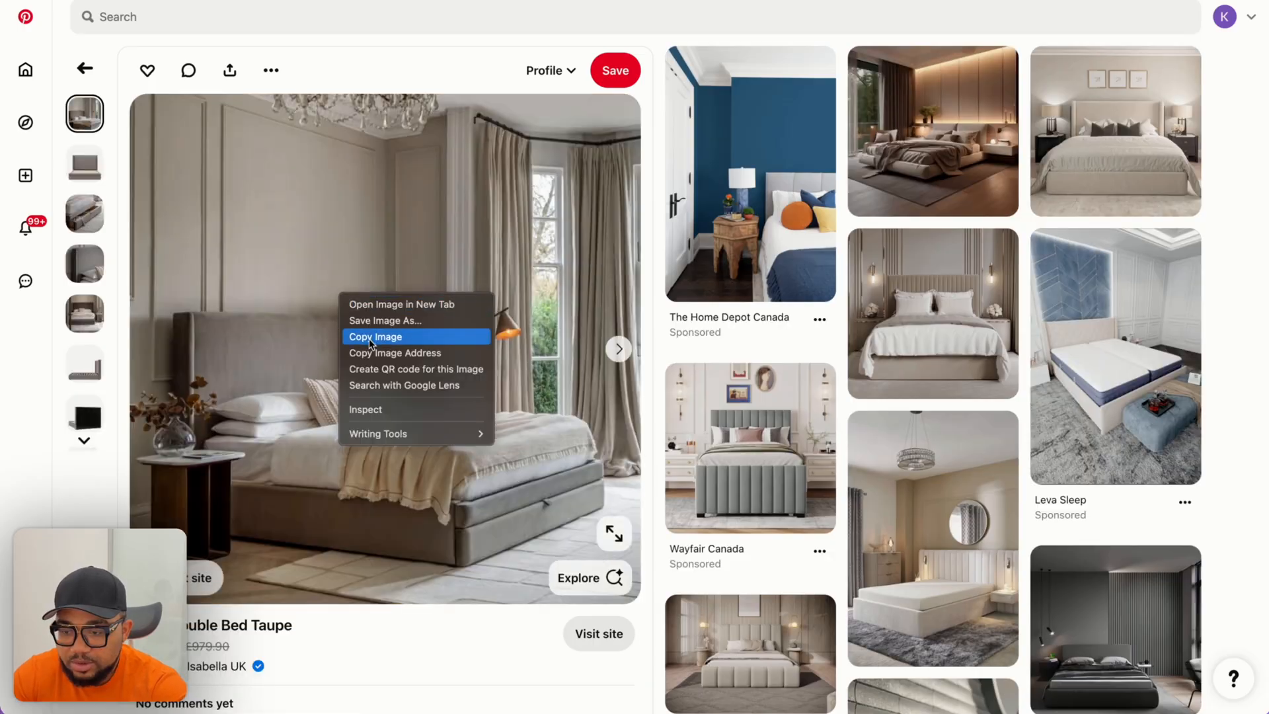
click(369, 337)
key(ctrl+Left)
super+click(725, 228)
key(super+v)
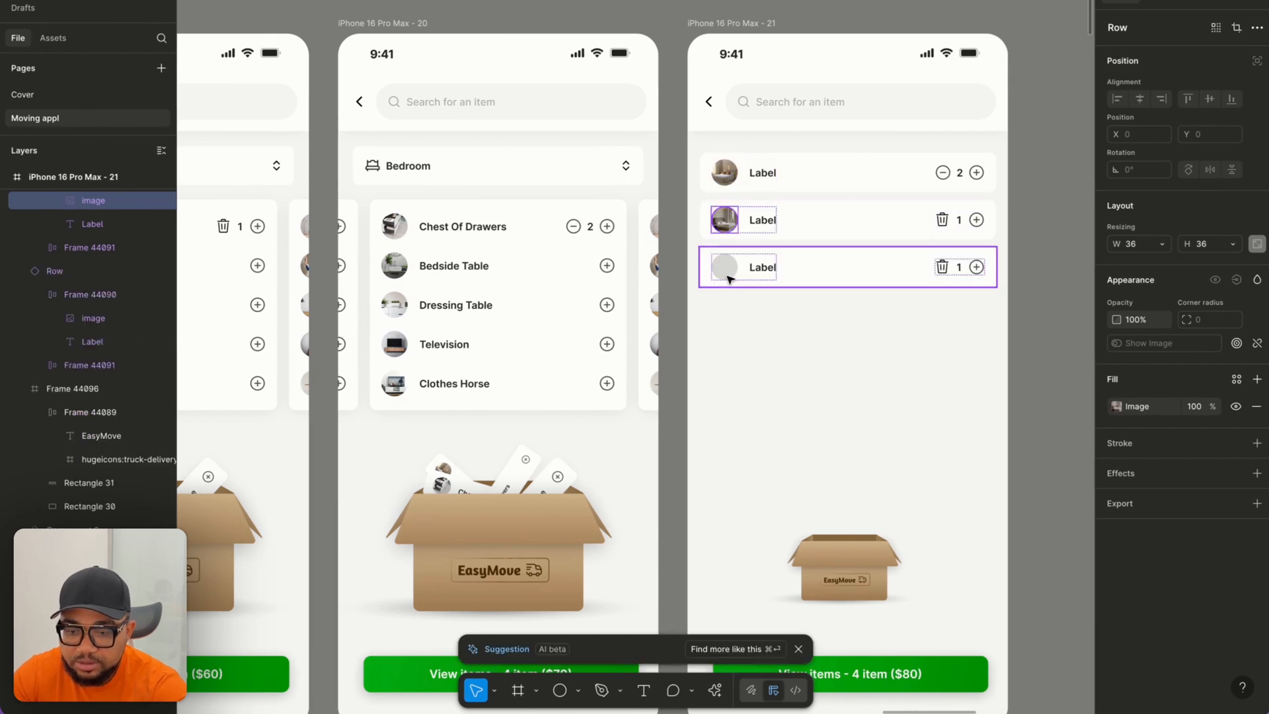
Copy the Oyster Mayfair upholstered bed image from Pinterest, and paste it into the third row's image circle on screen 21 in Figma.
key(ctrl+Right)
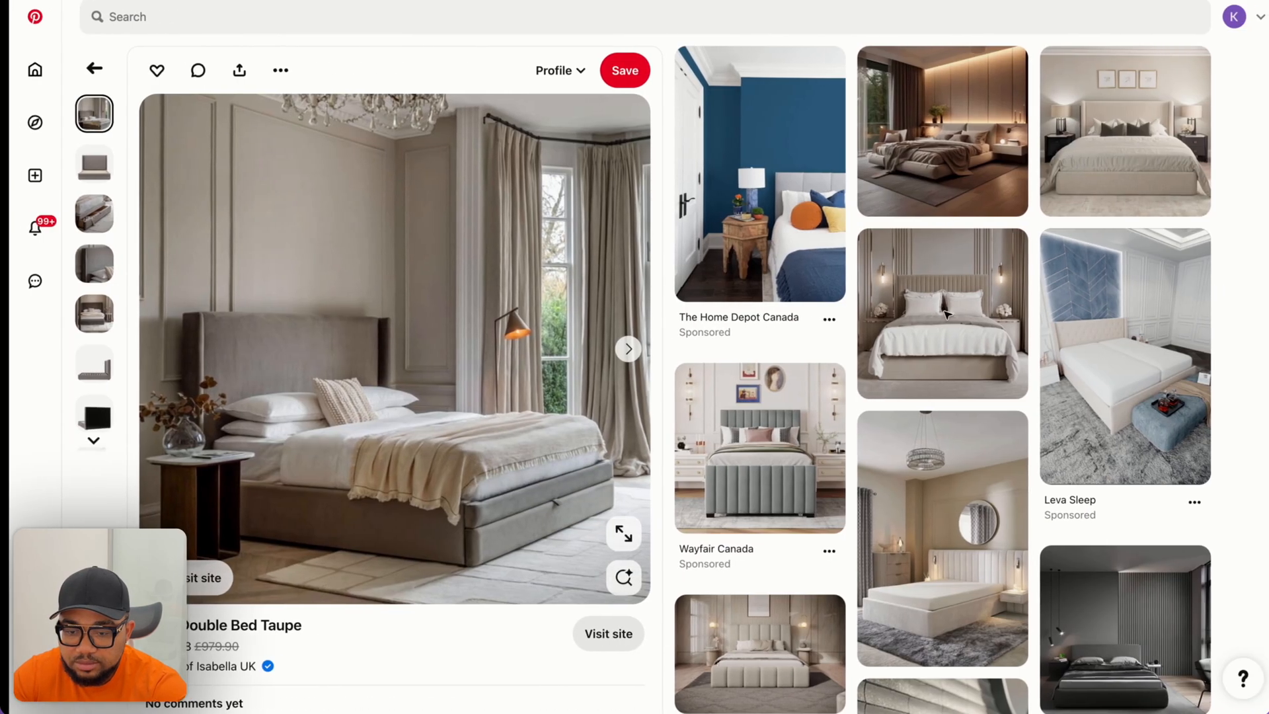
scroll(1057, 515, down, 3)
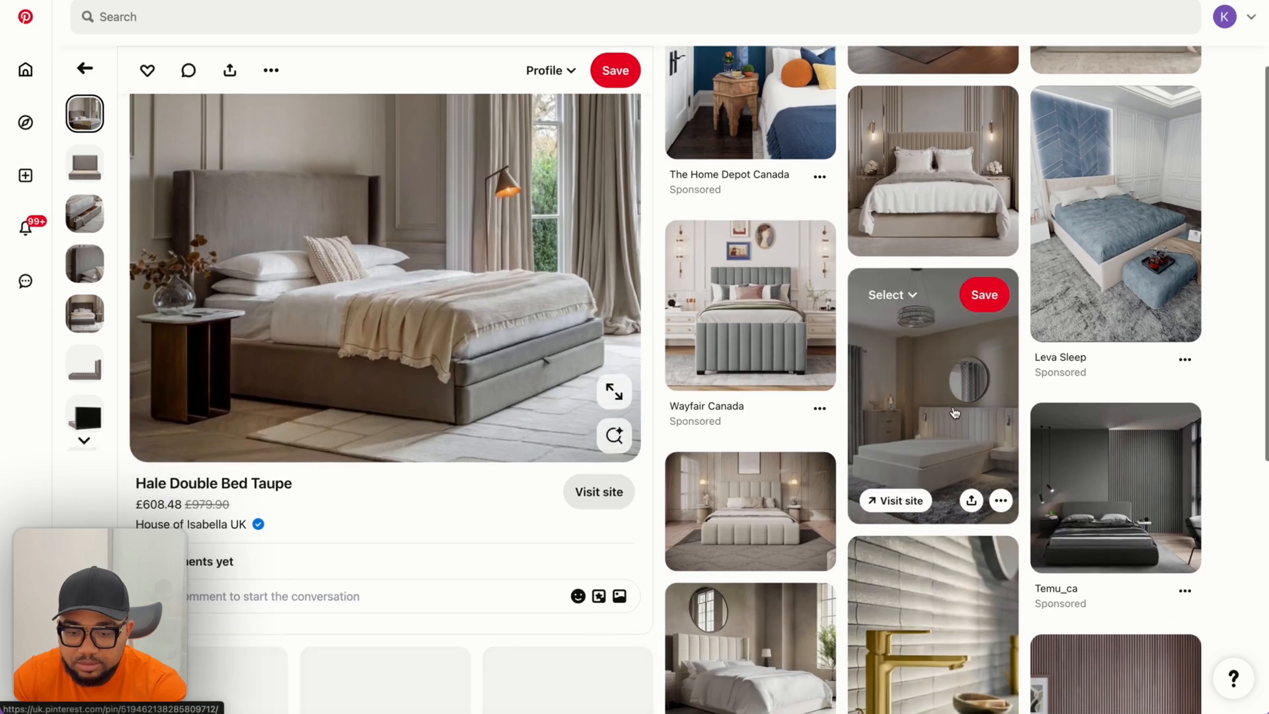
click(938, 370)
right_click(385, 323)
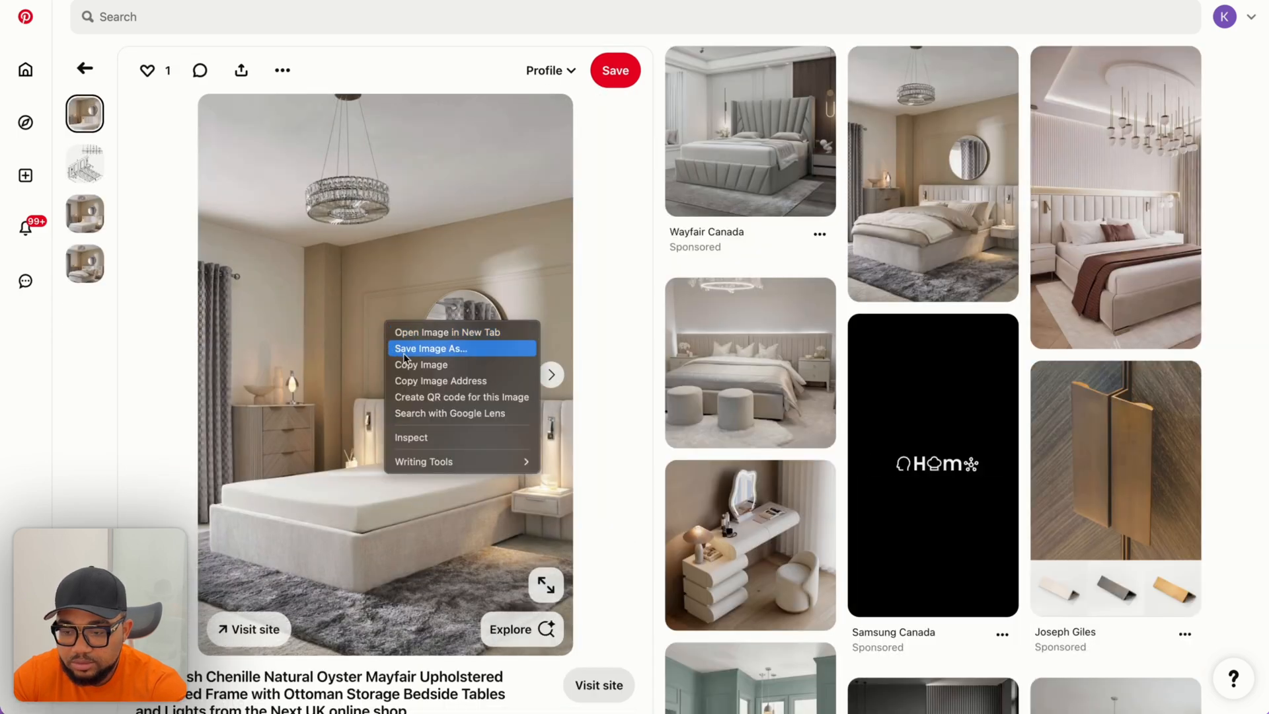
click(406, 363)
key(ctrl+Left)
click(727, 268)
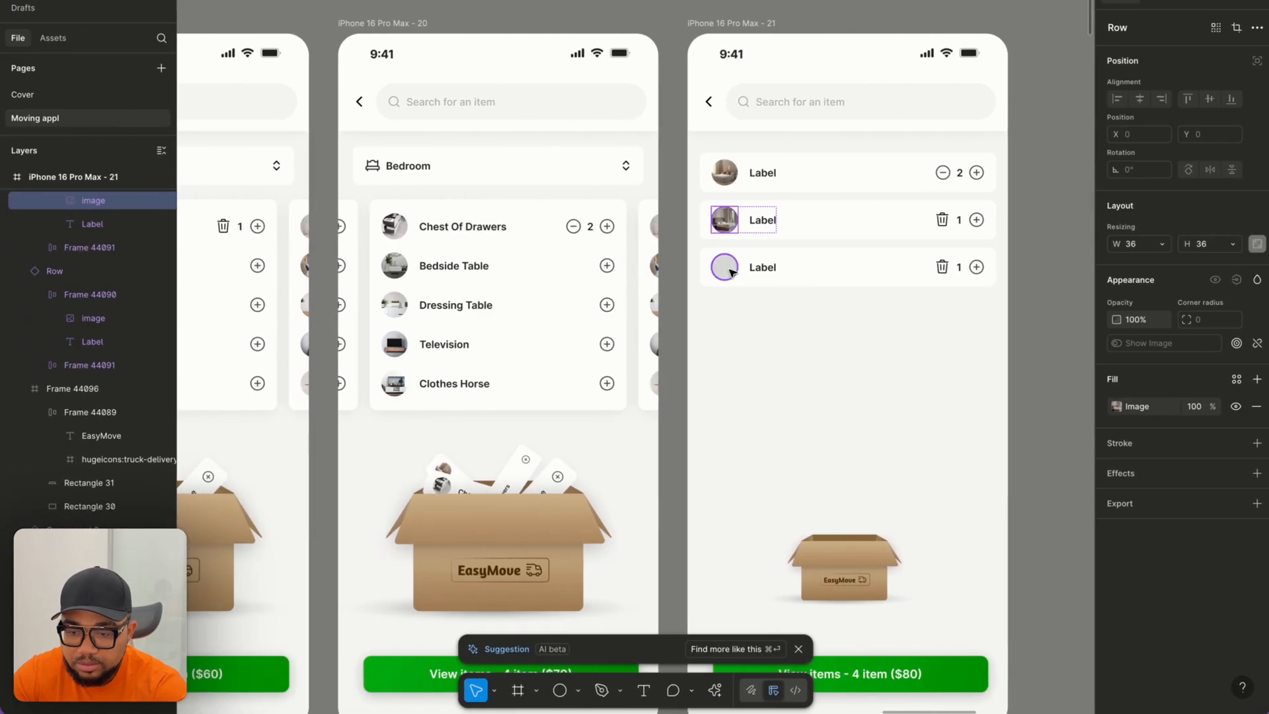
key(ctrl+v)
Copy the Chest Of Drawers label from screen 20's Bedroom list and paste it over the first row's label on screen 21.
scroll(732, 271, left, 10)
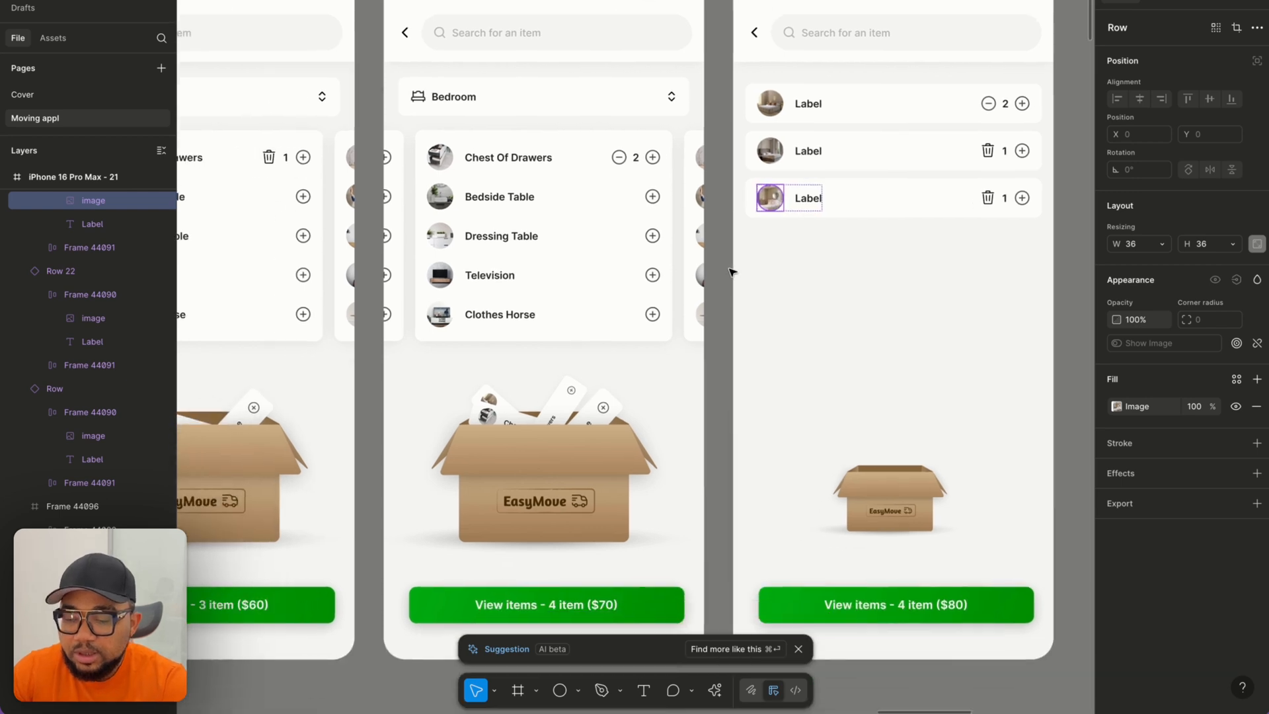
scroll(732, 271, down, 2)
scroll(730, 271, left, 9)
scroll(731, 271, down, 1)
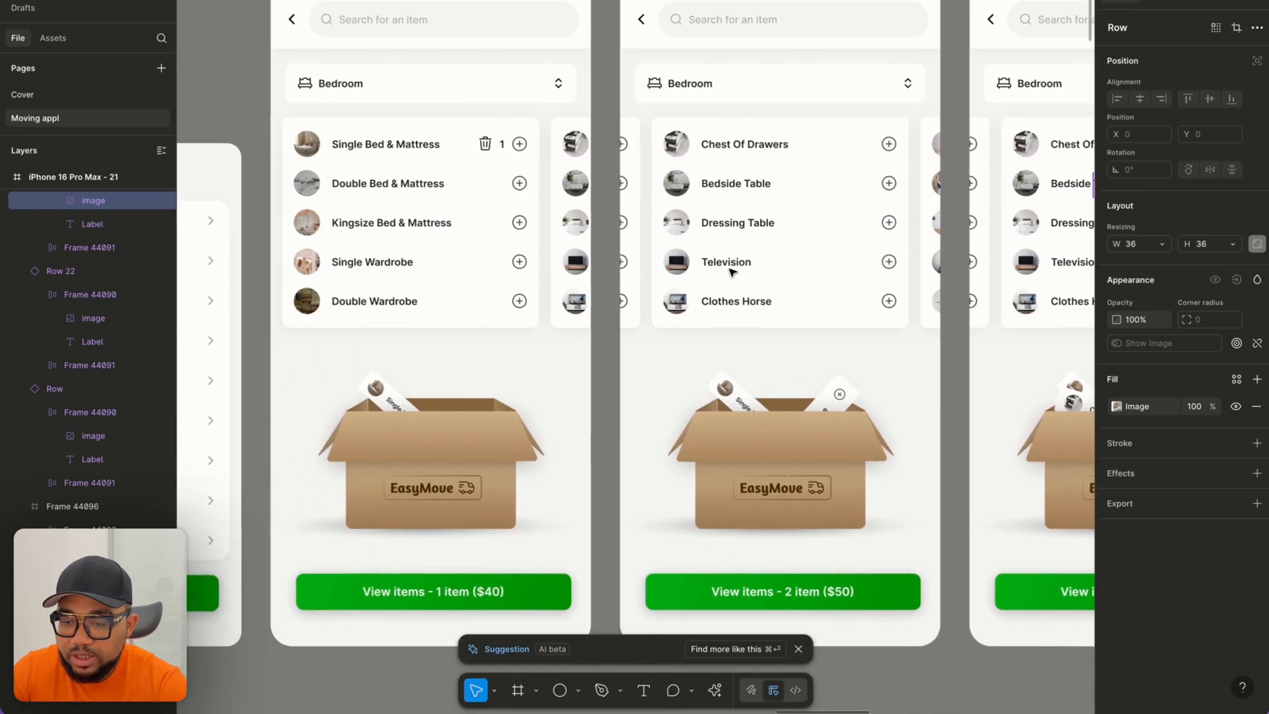
scroll(730, 271, right, 10)
scroll(730, 271, right, 11)
scroll(730, 271, up, 1)
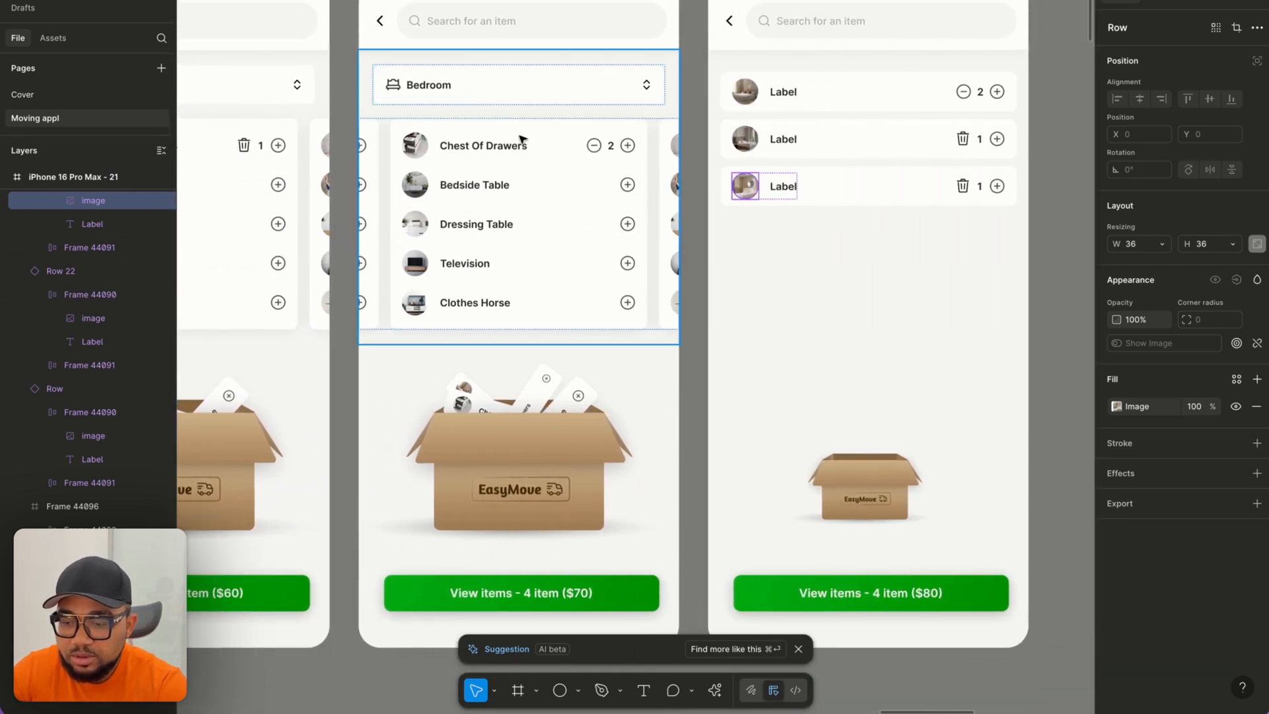
click(512, 149)
double_click(512, 149)
double_click(512, 150)
double_click(512, 149)
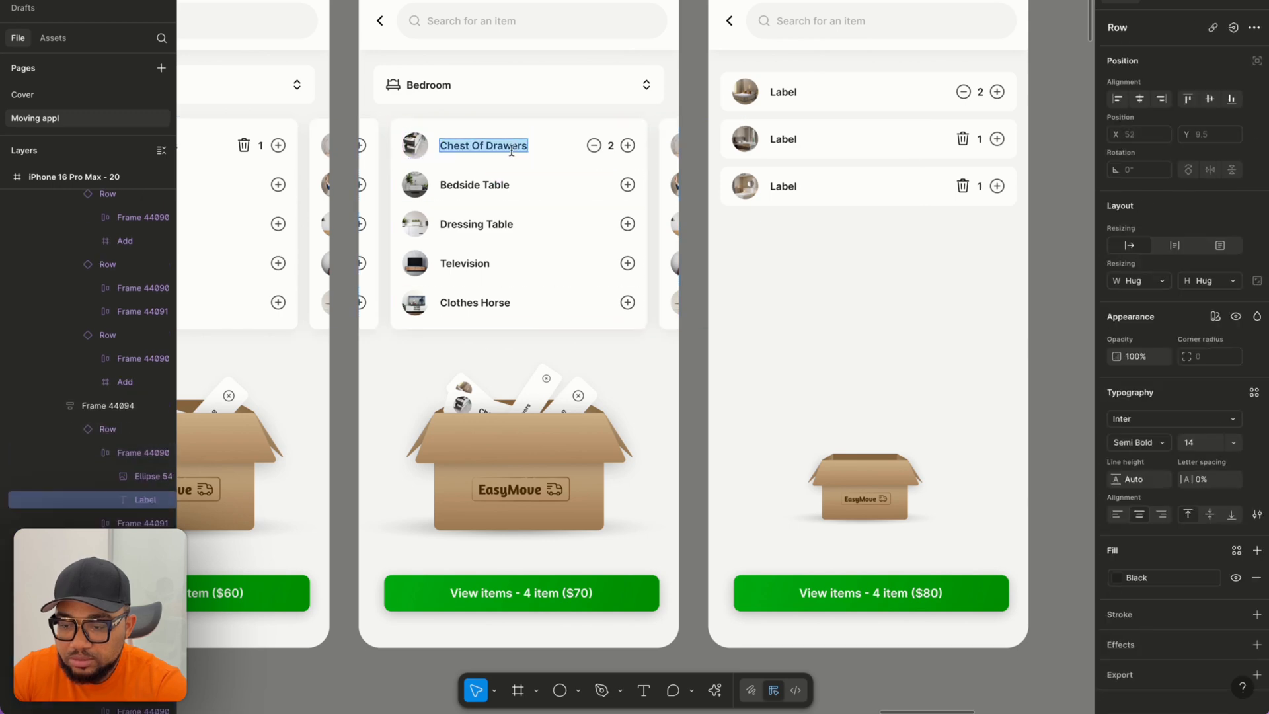
double_click(789, 186)
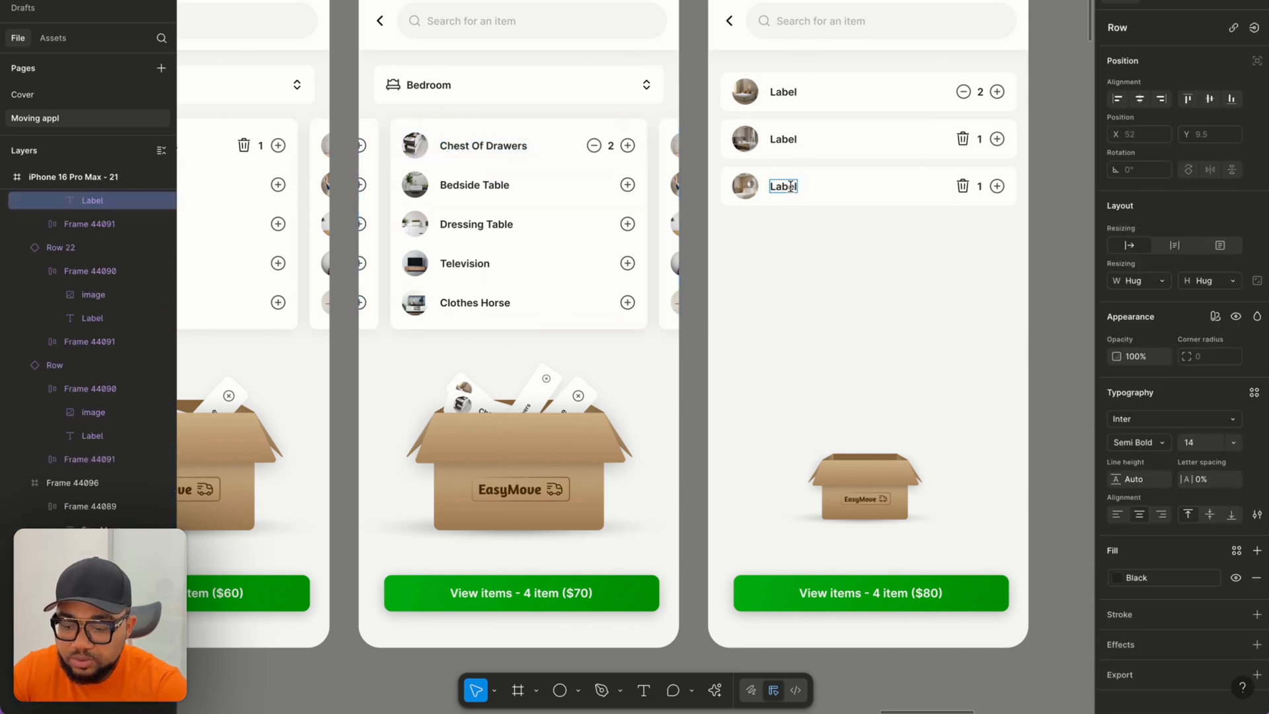
double_click(786, 92)
key(ctrl+v)
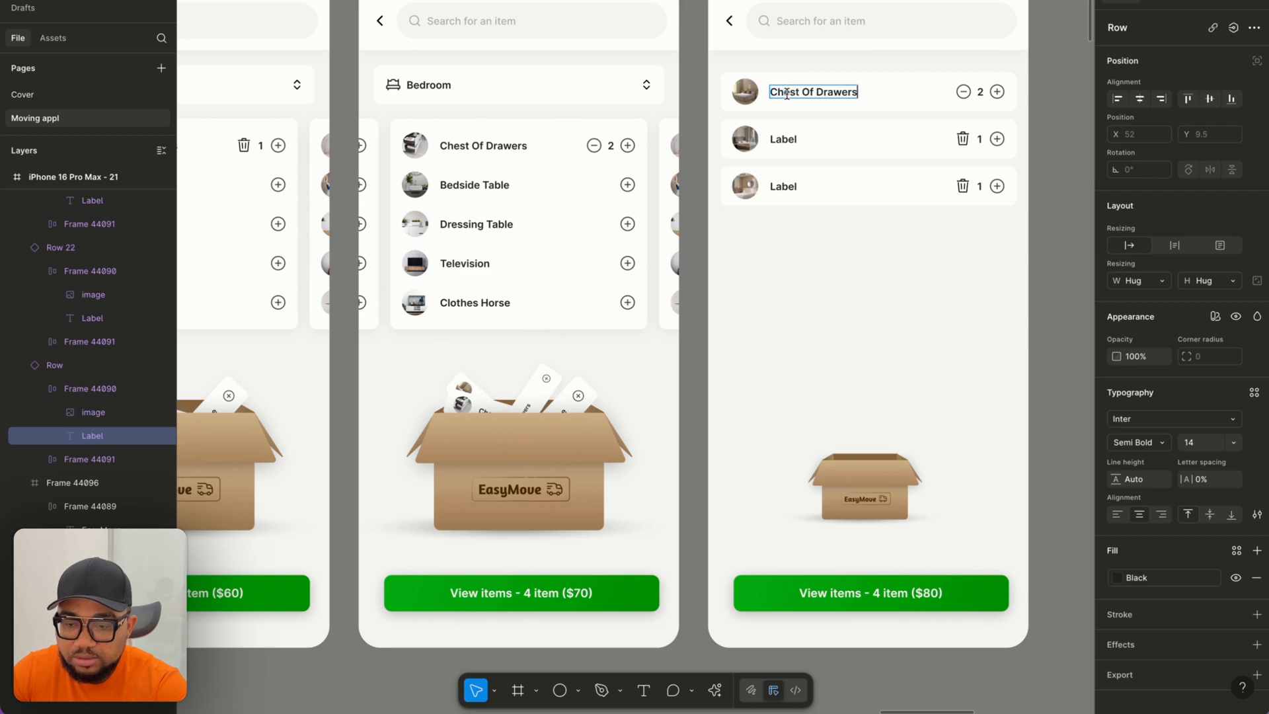
Copy the Single Bed & Mattress label from screen 17 and paste it over the second row's label on screen 21.
scroll(786, 99, right, 15)
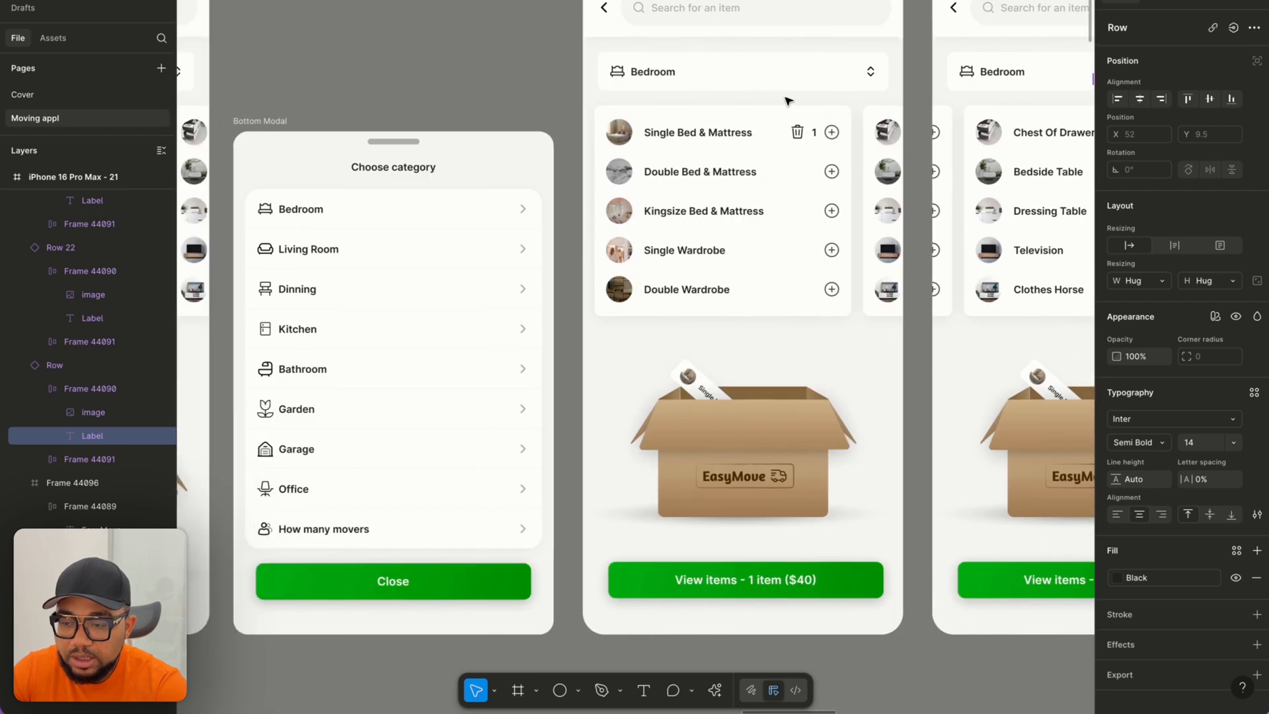
scroll(786, 99, left, 5)
scroll(787, 99, right, 3)
double_click(783, 115)
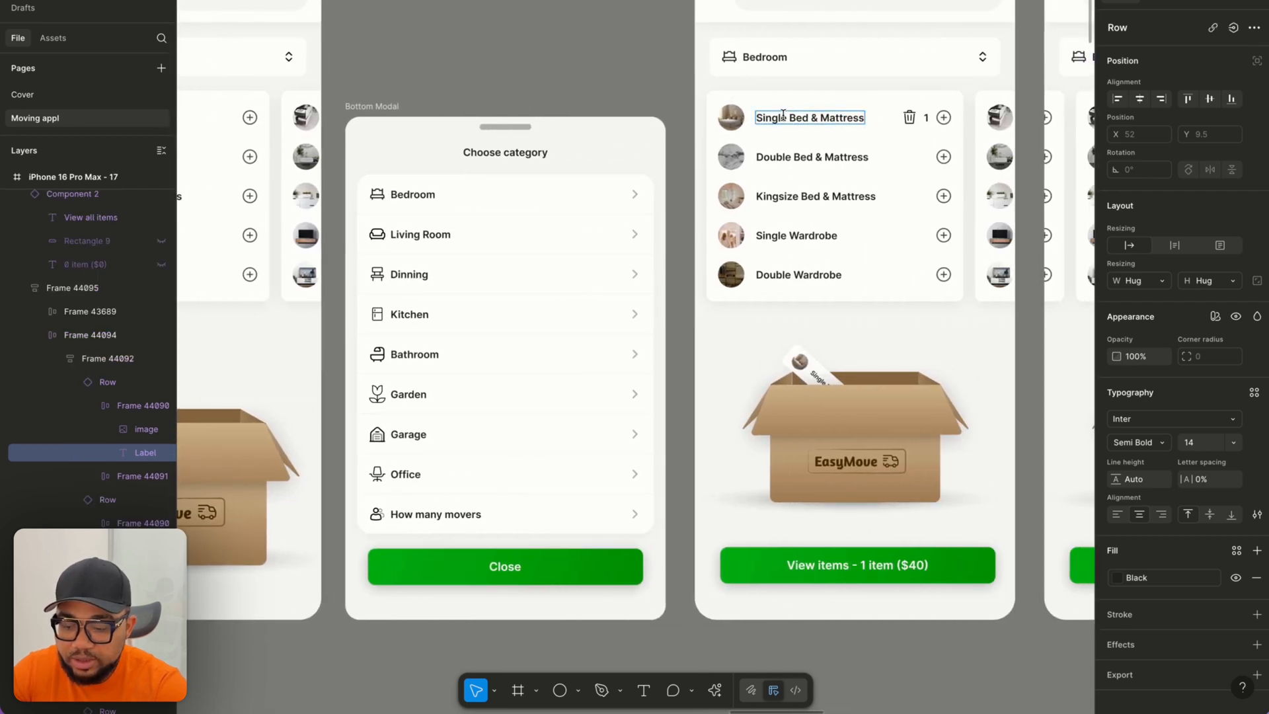
scroll(783, 115, right, 10)
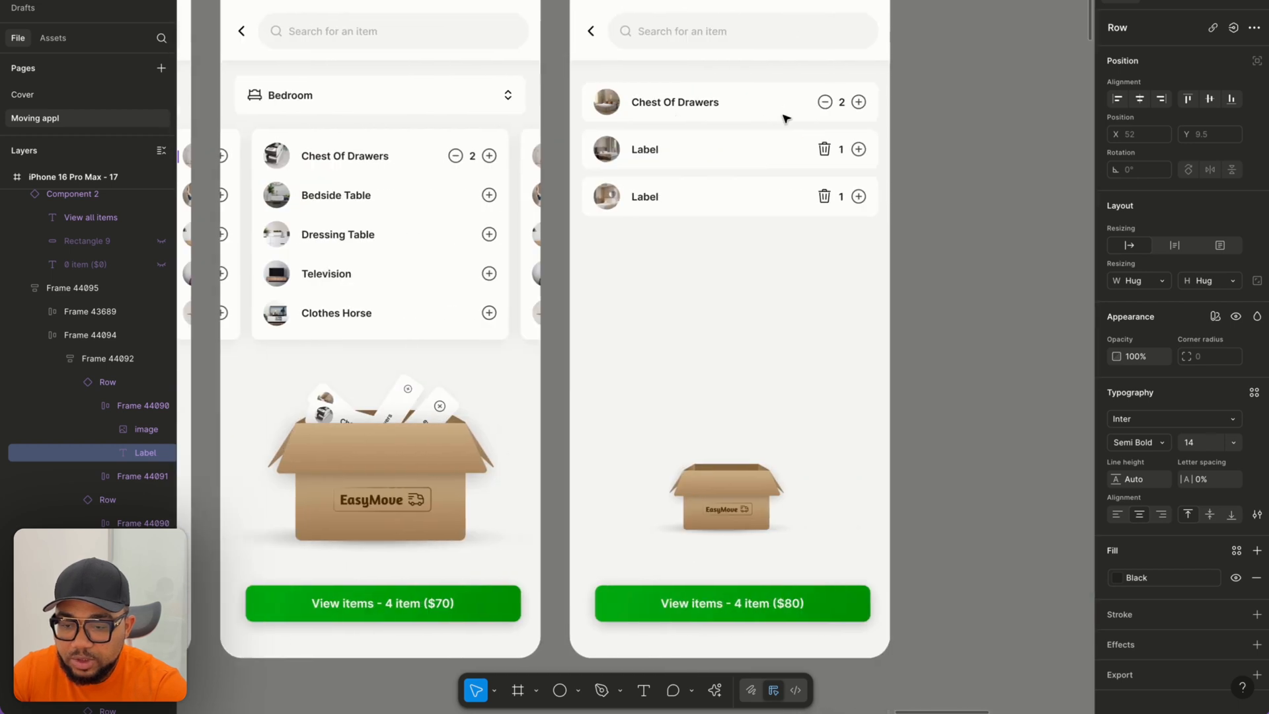
double_click(634, 150)
key(ctrl+v)
Align the Bedroom category cards on screen 18 to the left so its first card is in view.
scroll(650, 153, left, 3)
scroll(650, 152, left, 10)
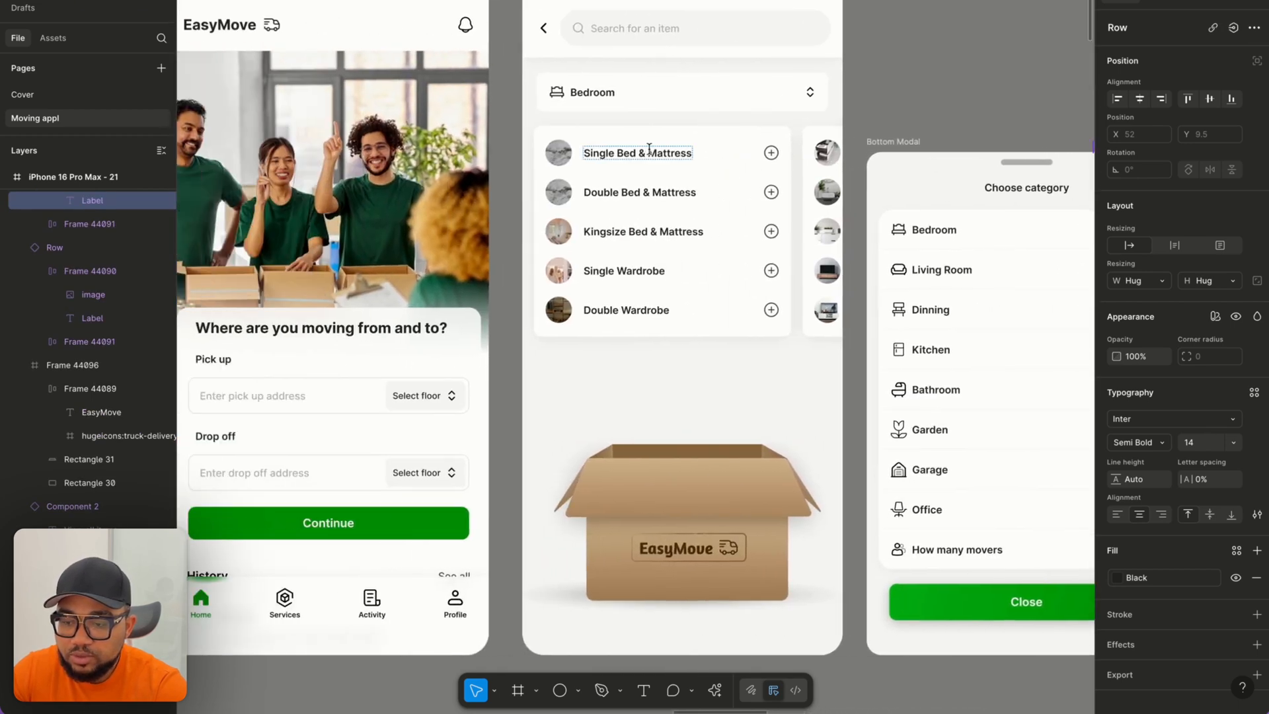
scroll(651, 152, right, 4)
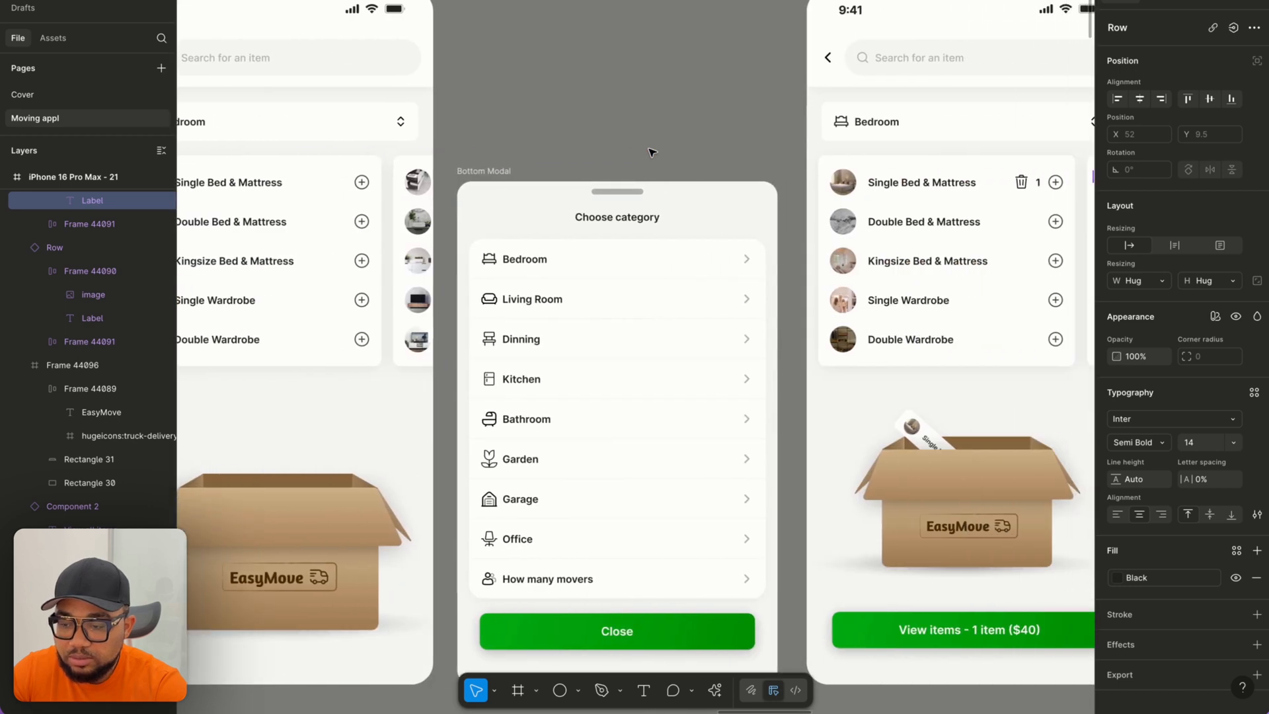
scroll(651, 152, down, 2)
scroll(651, 153, right, 12)
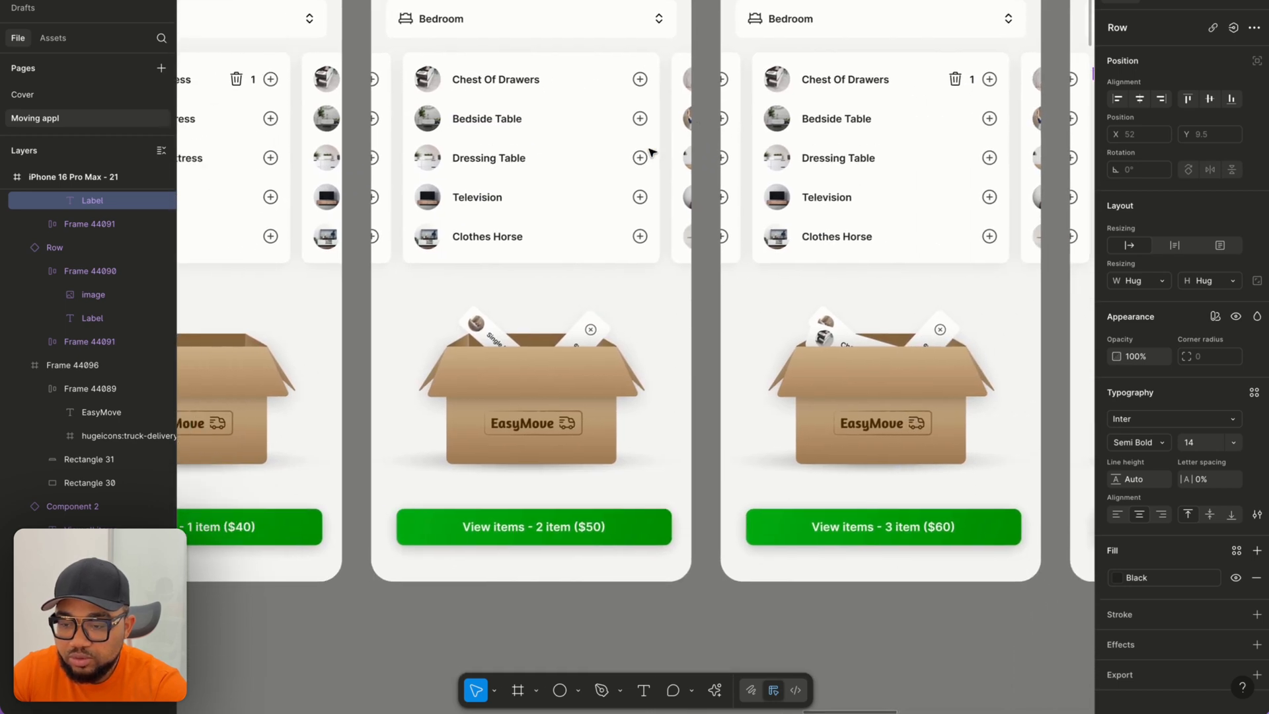
scroll(651, 153, up, 1)
scroll(651, 153, right, 2)
scroll(651, 152, down, 4)
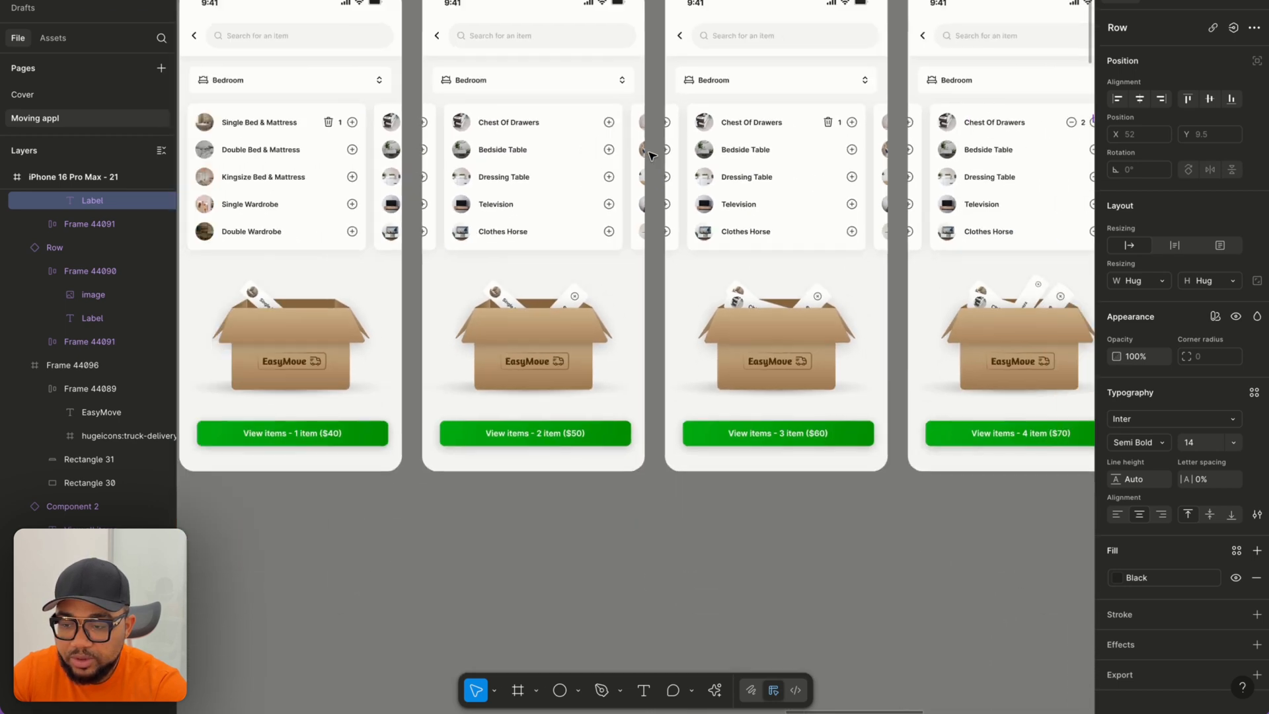
scroll(648, 155, left, 2)
super+click(596, 177)
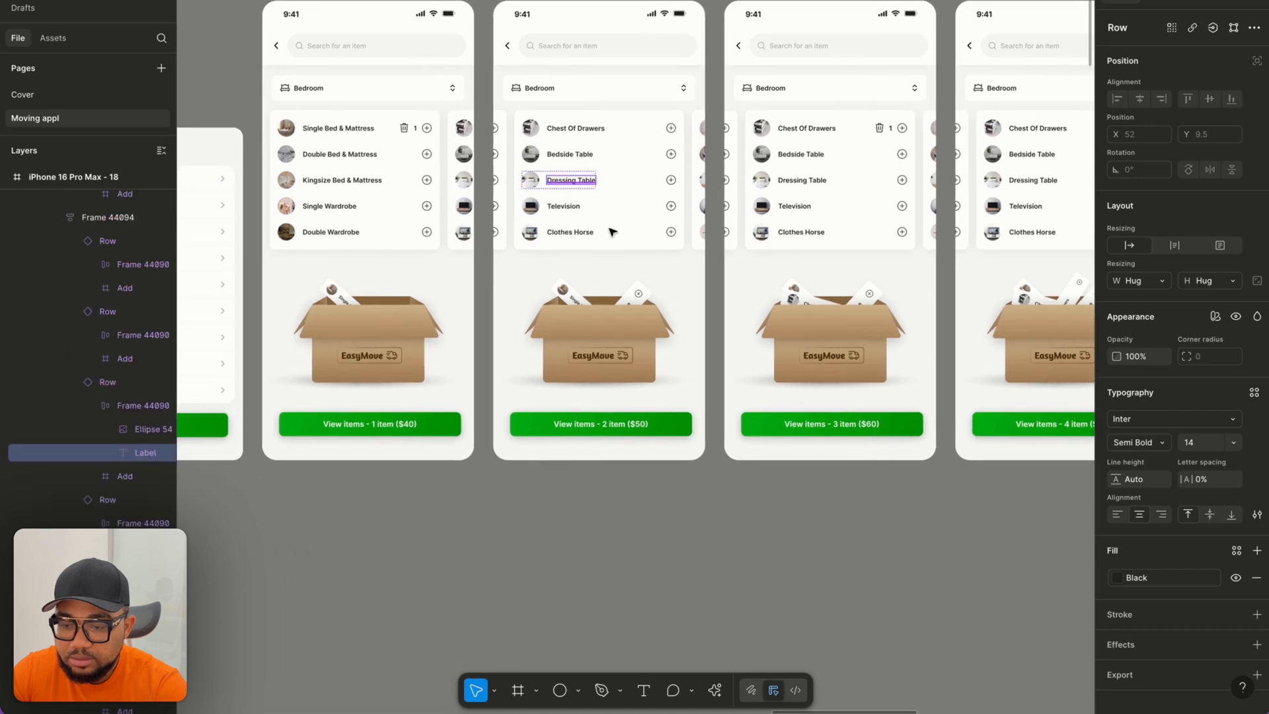
click(622, 247)
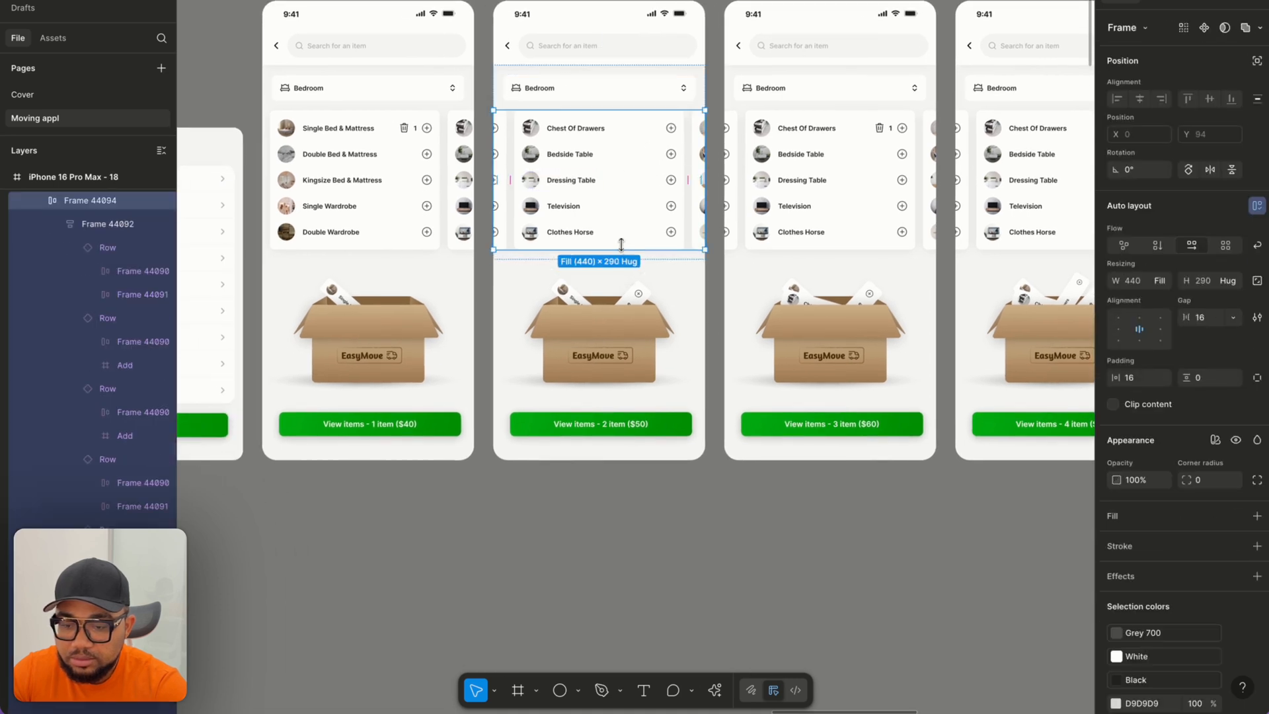
scroll(764, 249, down, 2)
scroll(764, 249, right, 5)
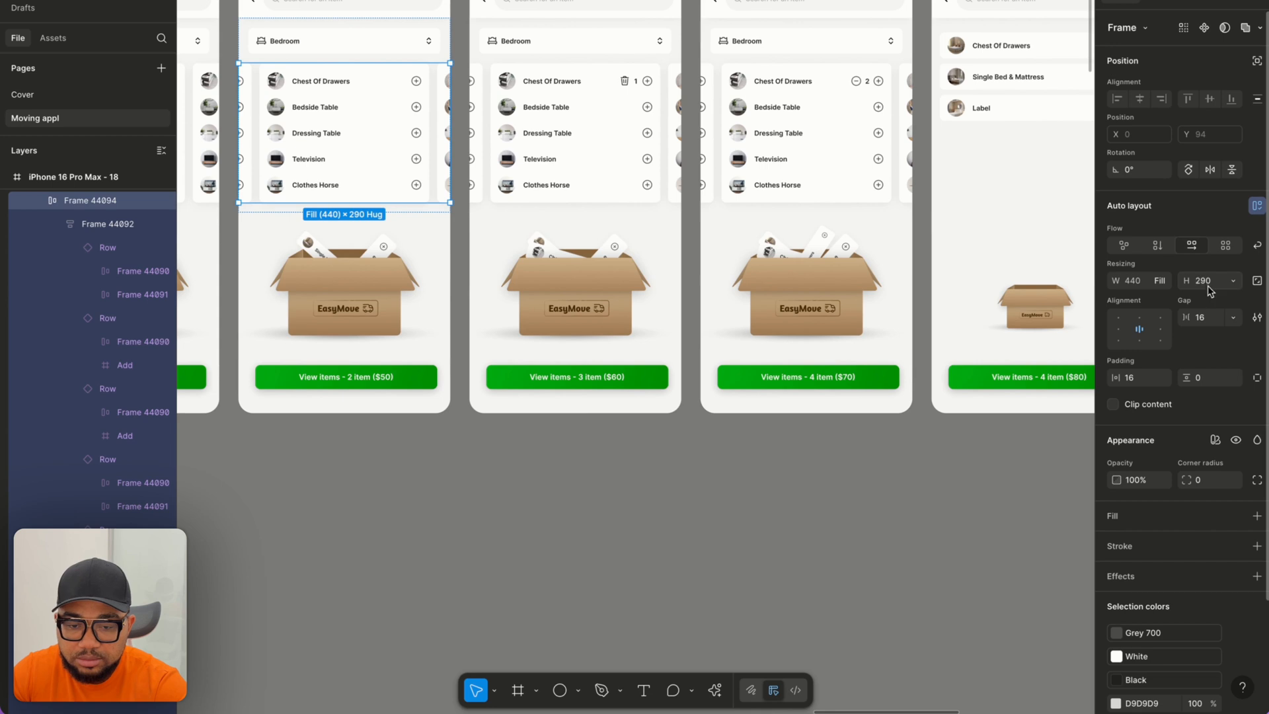
click(1118, 328)
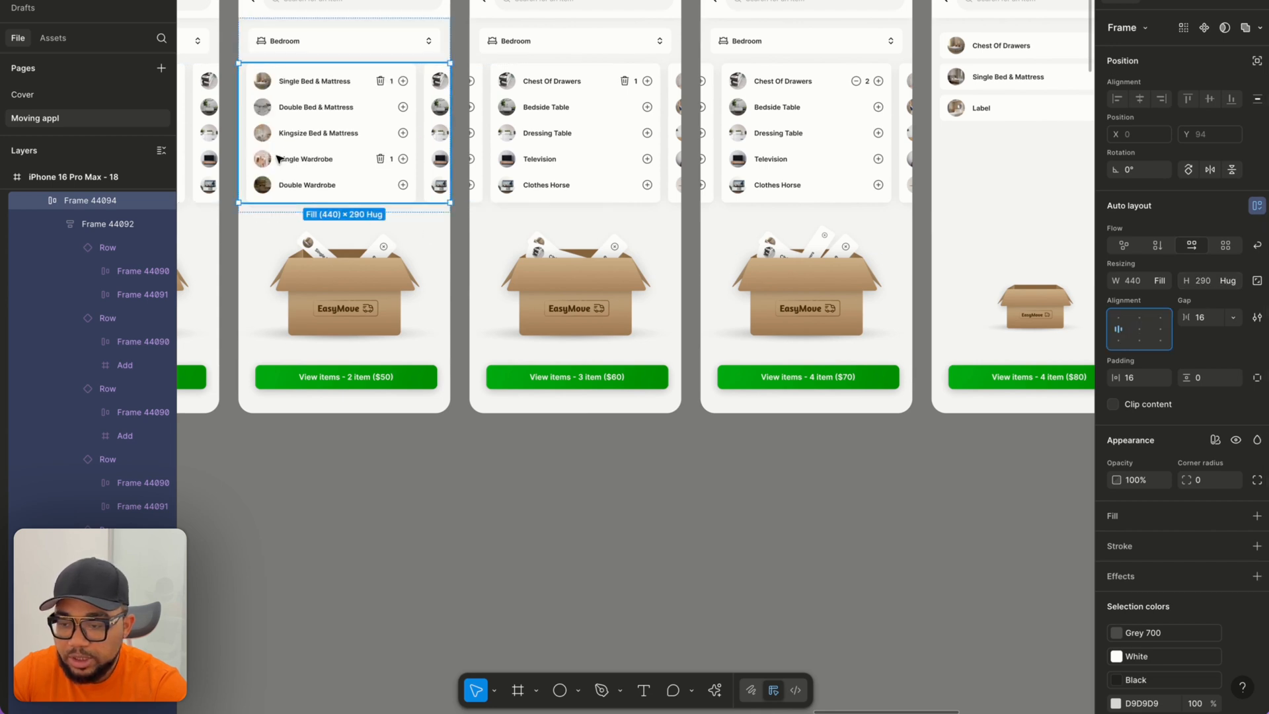
Copy the Single Wardrobe label from screen 18 and paste it over the third row's label on screen 21.
double_click(302, 163)
double_click(301, 162)
double_click(303, 160)
key(ctrl+c)
scroll(303, 162, right, 8)
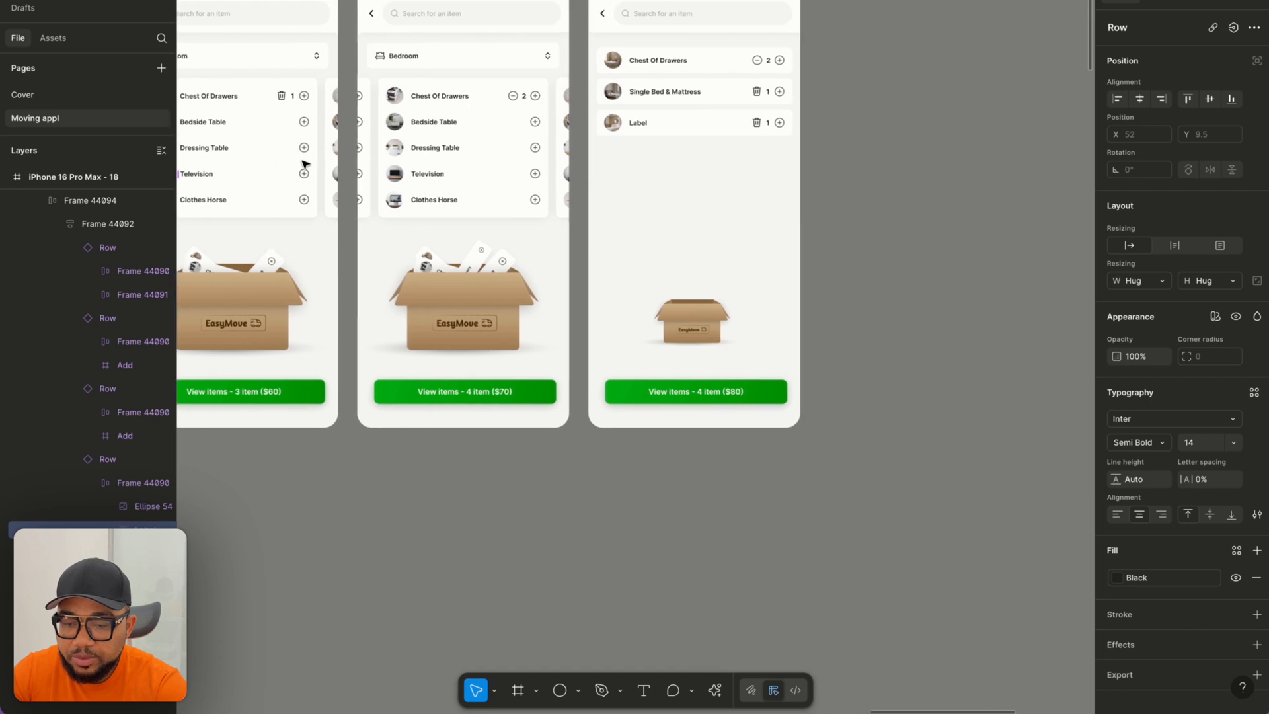
scroll(525, 127, up, 3)
click(557, 121)
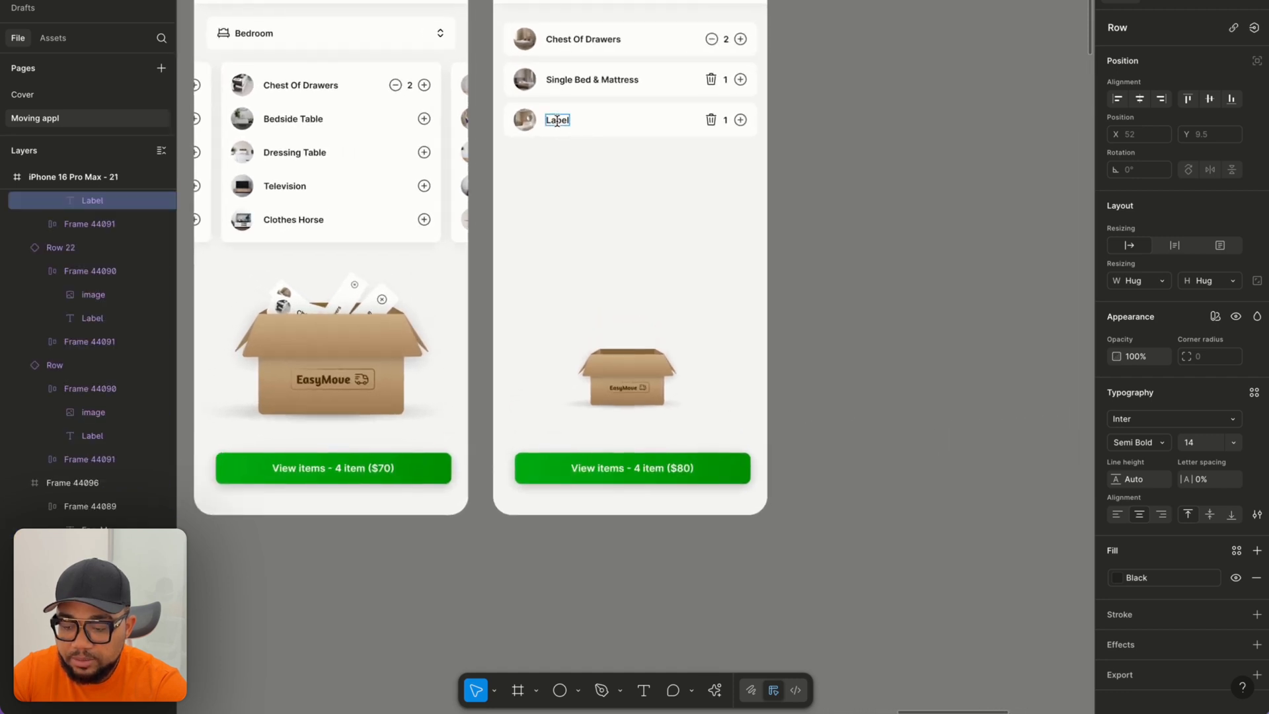
key(ctrl+v)
click(874, 160)
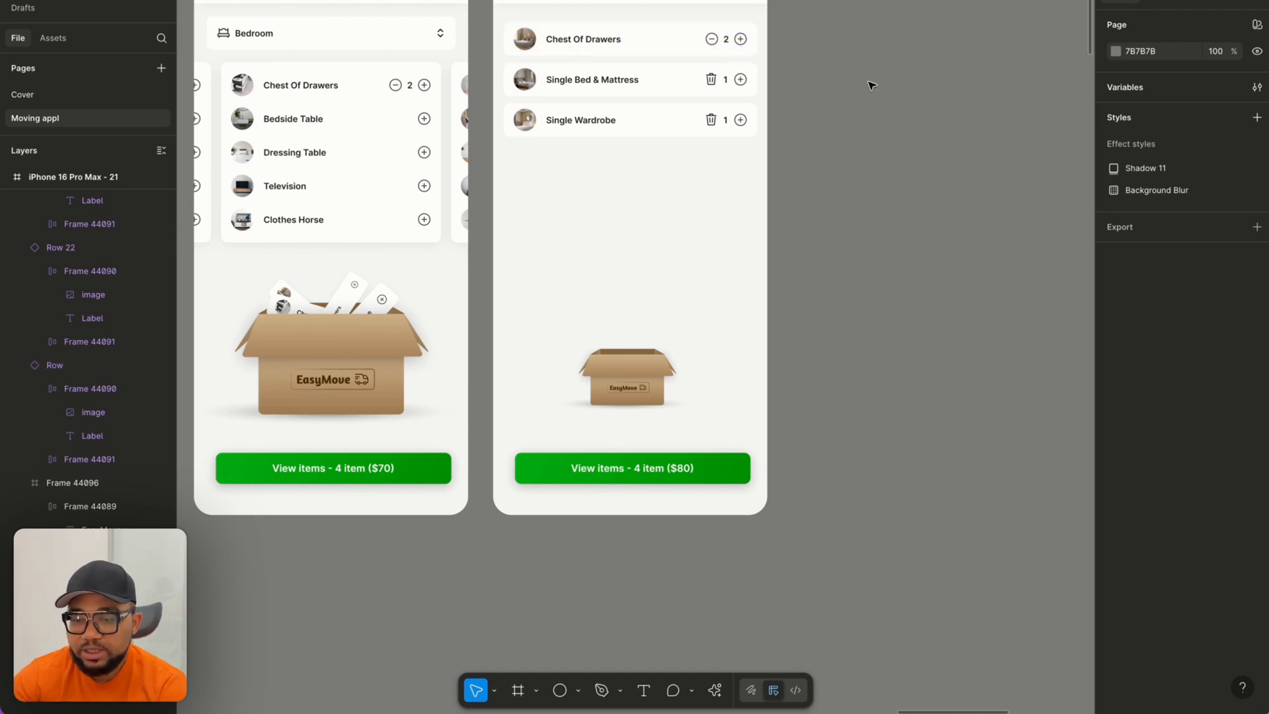
Copy the bottom bar holding the Continue packing and Go to payment buttons from the "Your added items" screen.
scroll(866, 85, down, 6)
scroll(866, 86, down, 5)
scroll(878, 165, right, 4)
scroll(800, 460, up, 2)
scroll(800, 461, up, 4)
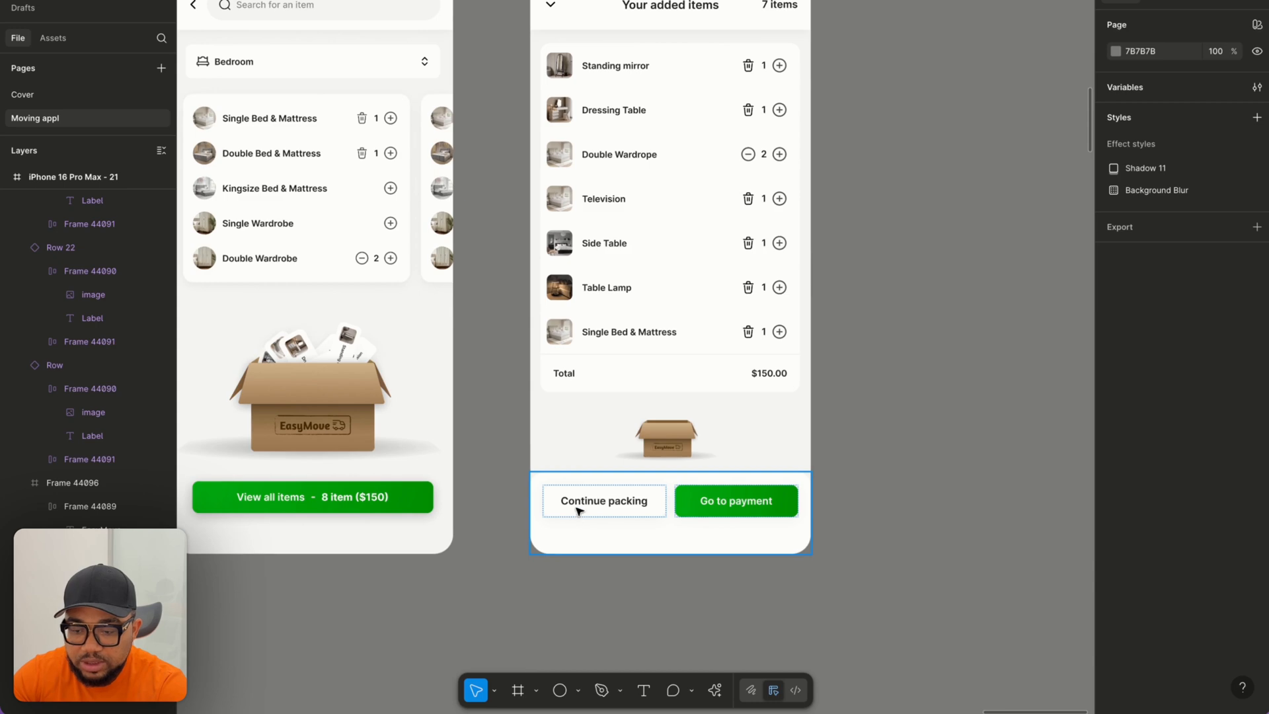
click(618, 538)
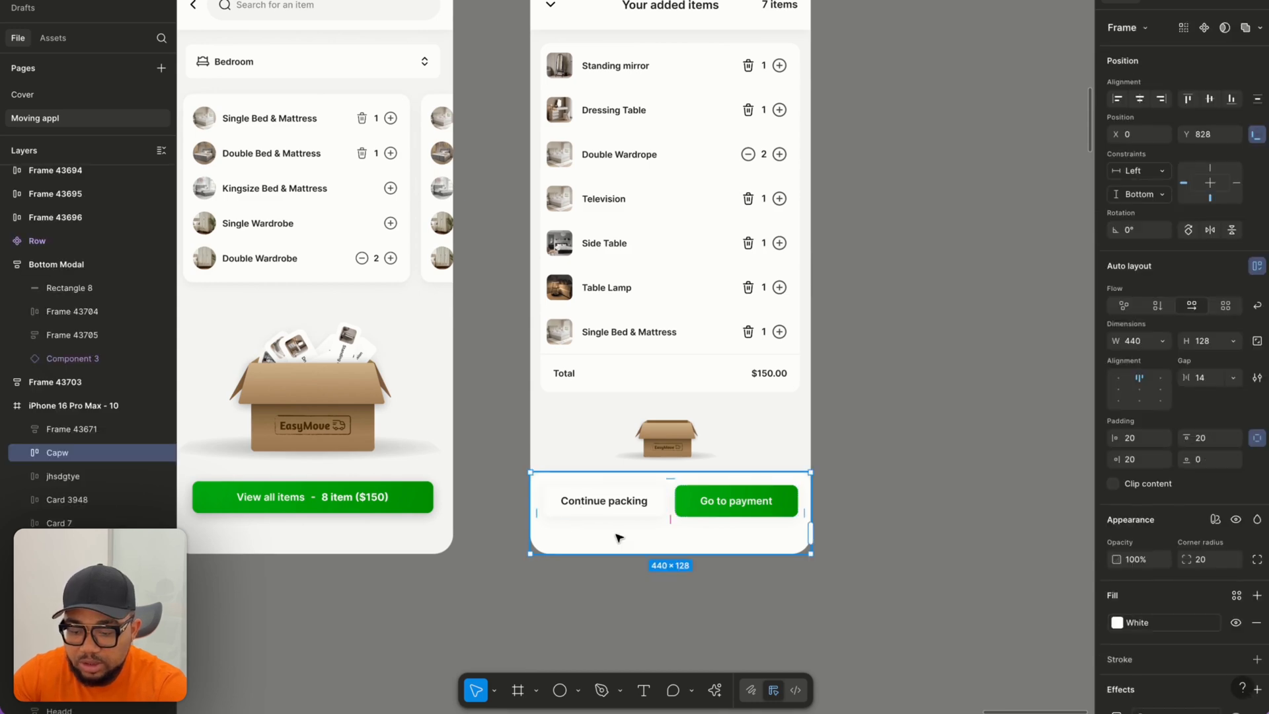
Move the View items button on screen 21 straight down out of the frame to Y 976.
scroll(617, 532, down, 4)
scroll(617, 532, right, 4)
scroll(764, 405, up, 3)
click(763, 455)
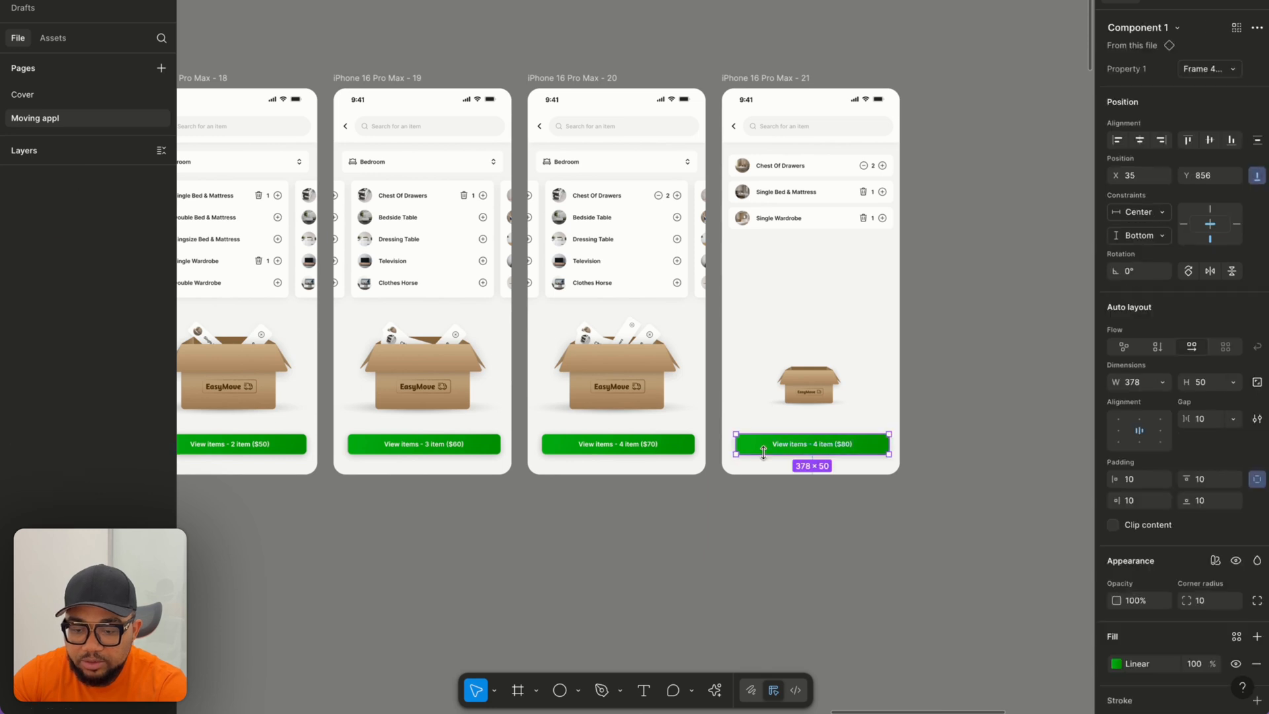
scroll(765, 456, down, 2)
scroll(765, 456, right, 3)
scroll(699, 428, up, 3)
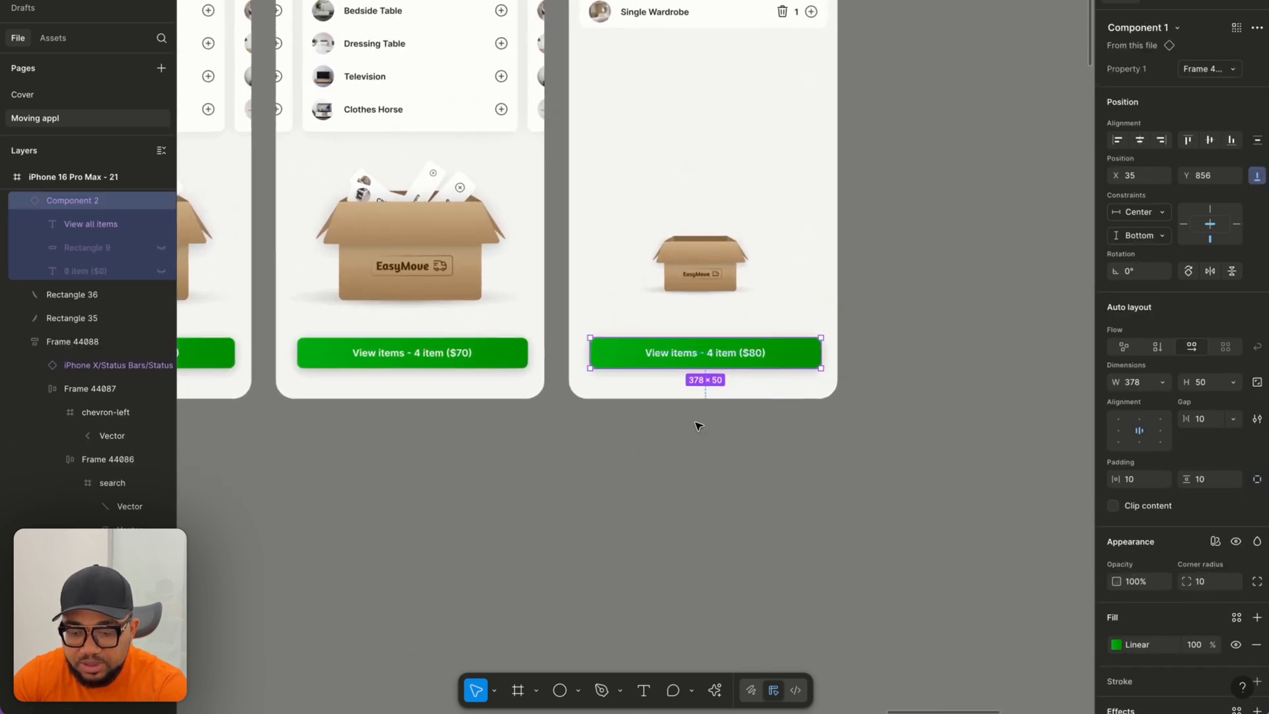
key(Down)
key(Down)
key(Down)
key(Down)
key(Down)
key(Down)
key(Down)
key(Down)
key(Down)
key(Down)
key(Down)
key(Down)
key(Down)
key(Down)
key(Down)
key(Down)
key(Down)
key(Down)
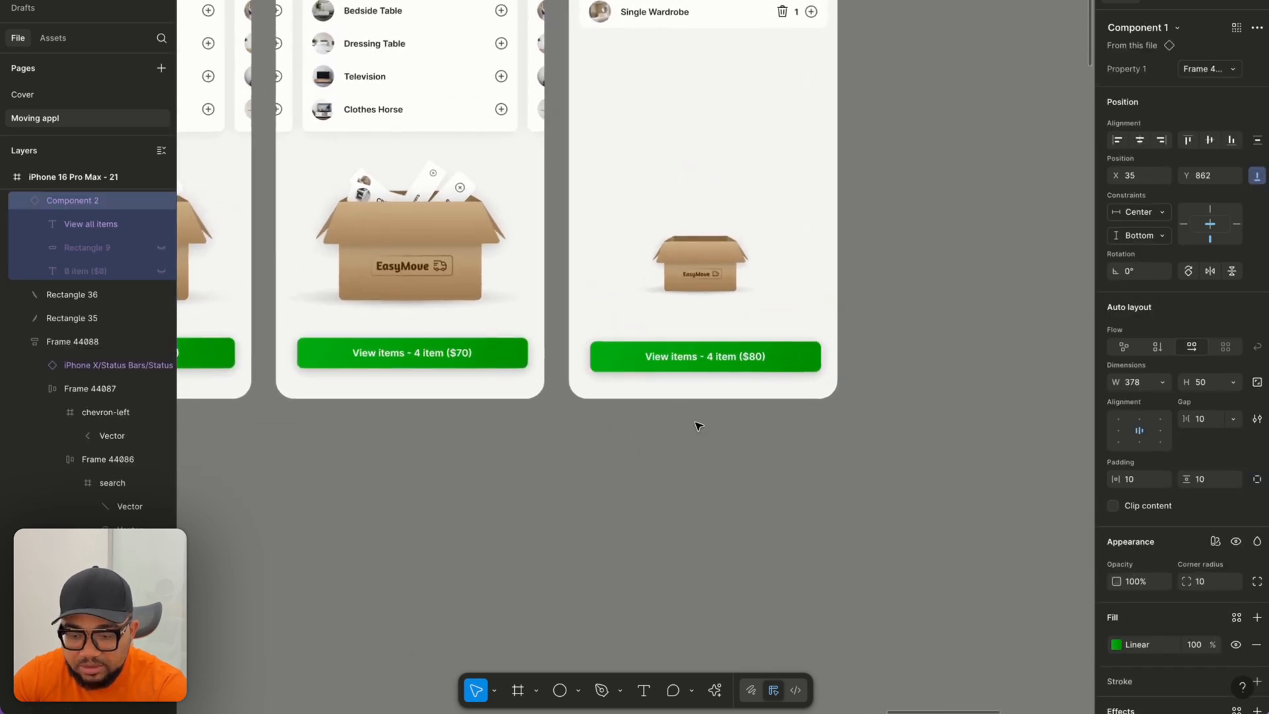
key(Down)
key(Down)
key(Down)
key(Down)
key(Down)
key(Down)
key(Down)
key(Down)
key(Down)
key(Down)
key(Down)
key(Down)
key(Down)
key(Down)
key(Down)
key(Down)
key(Down)
key(Down)
key(Down)
key(Down)
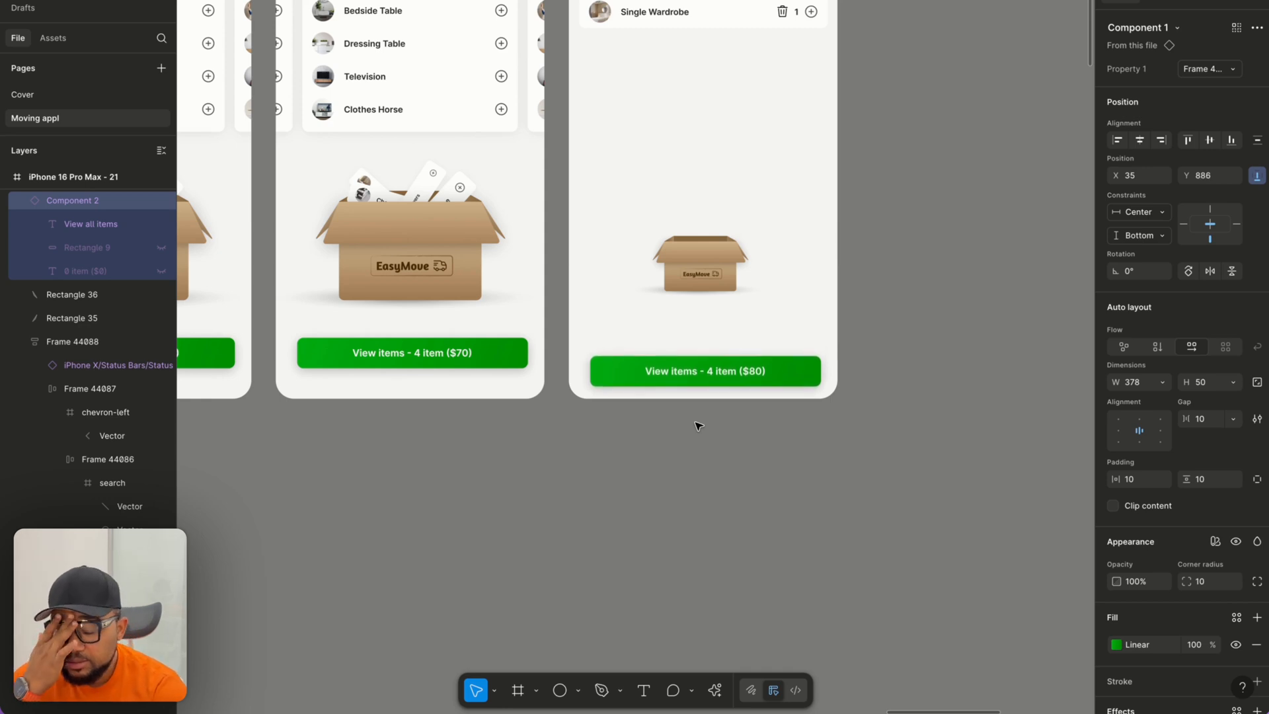
key(Down)
key(Down)
key(Down)
key(Down)
key(Down)
key(Down)
key(Down)
key(Down)
key(Down)
key(Down)
key(Down)
key(Down)
key(Down)
key(Down)
key(Down)
key(Down)
key(Down)
key(Down)
key(Down)
key(Down)
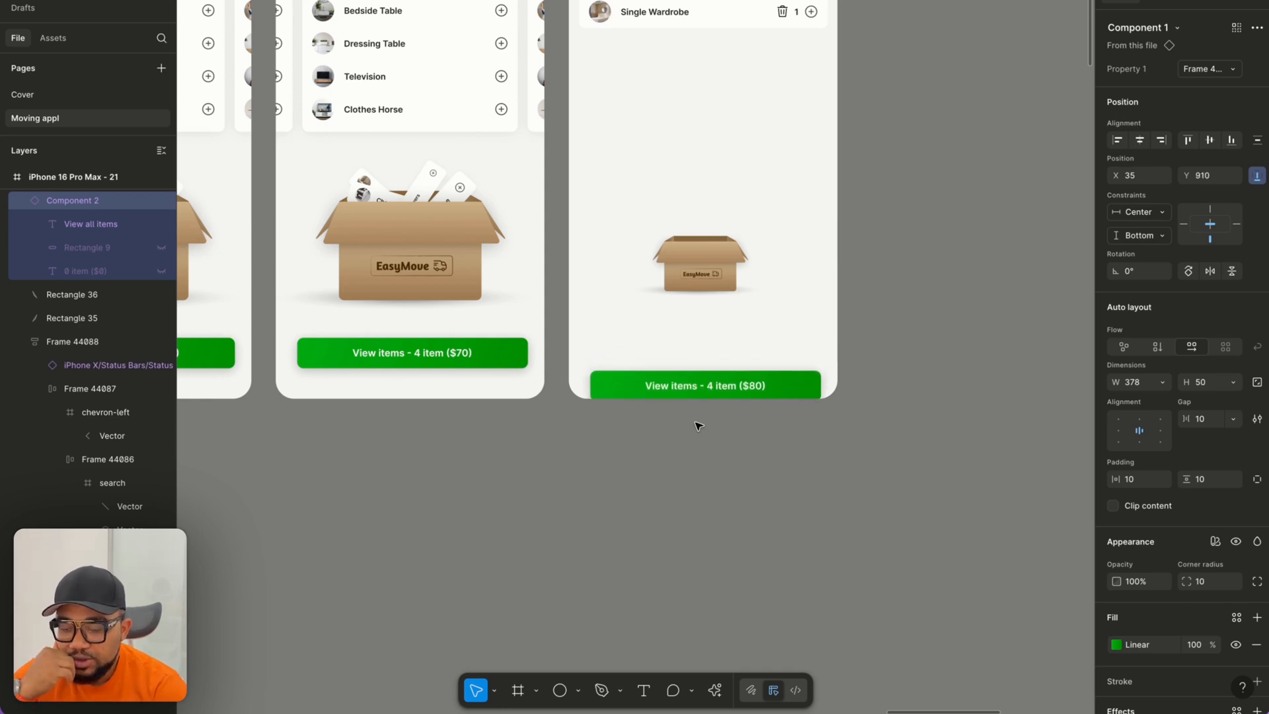
key(Down)
key(Down)
key(Down)
key(Down)
key(Down)
key(Down)
key(Down)
key(Down)
key(Down)
key(Down)
key(Down)
key(Down)
key(Down)
key(Down)
key(Down)
key(Down)
key(Down)
key(Down)
key(Down)
key(Down)
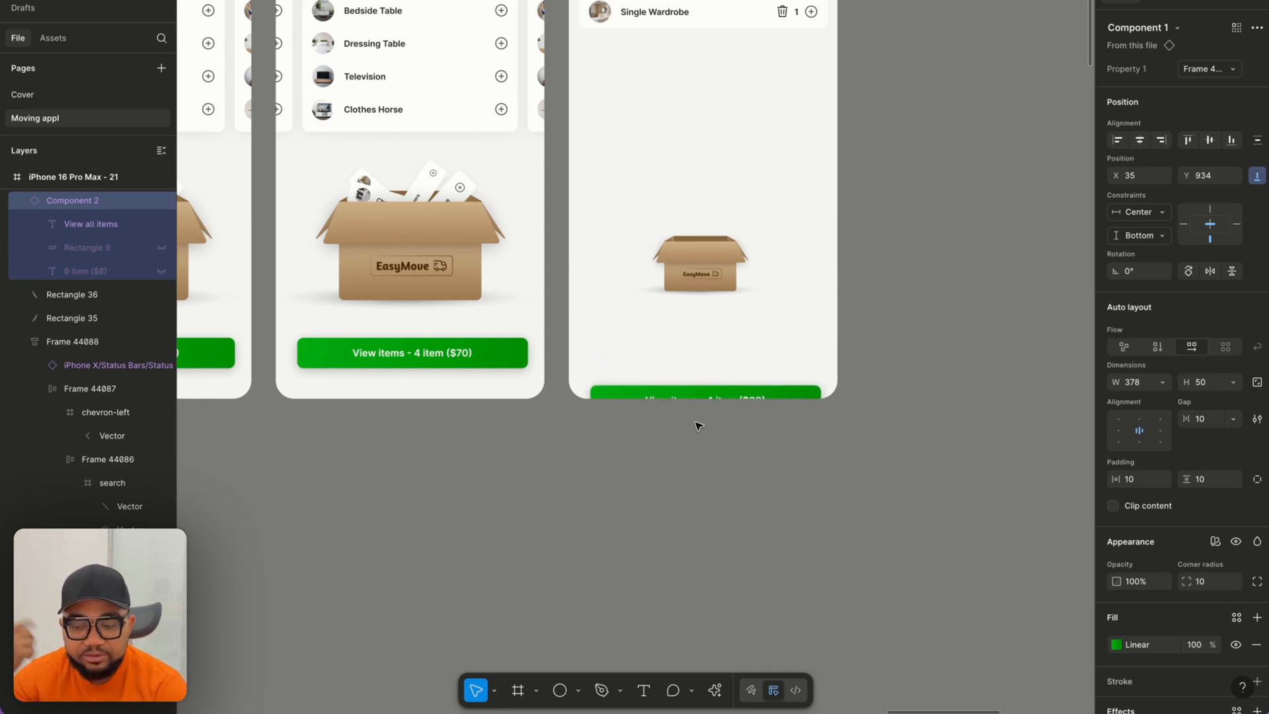
key(Down)
key(Down)
key(Down)
key(Down)
key(Down)
key(Down)
key(Down)
key(Down)
key(Down)
key(Down)
key(Down)
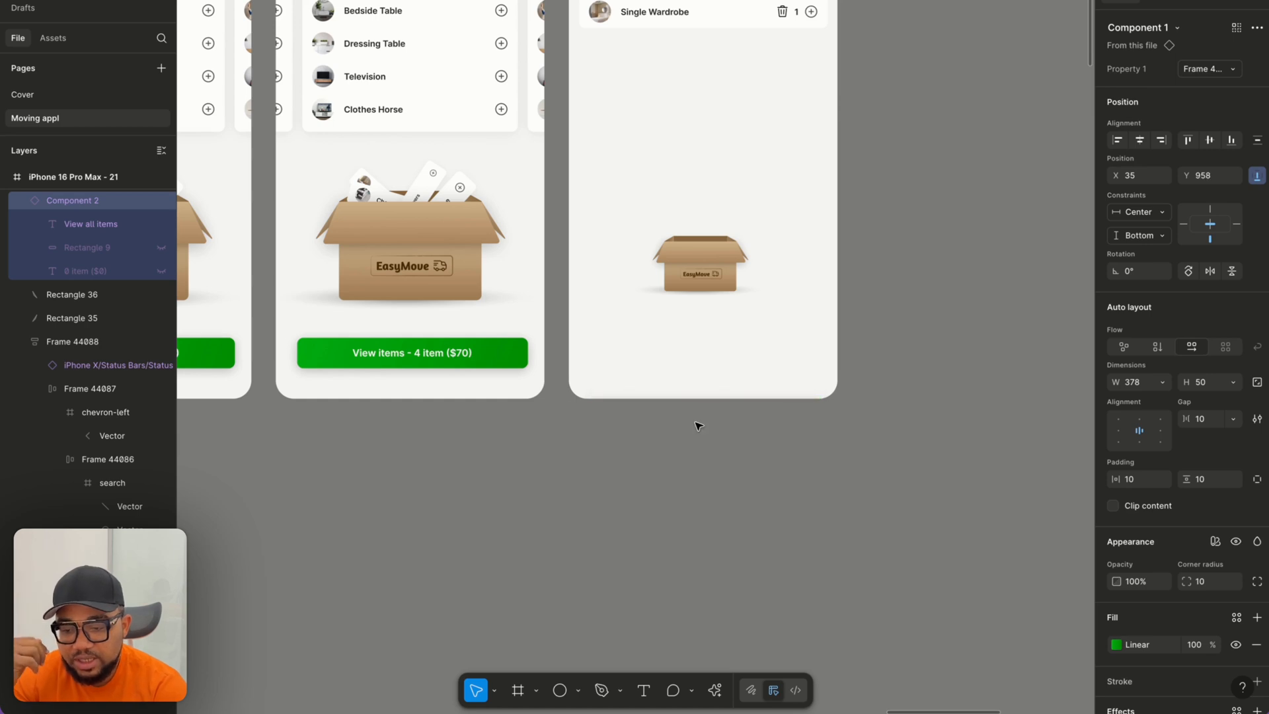
Paste the Continue packing and Go to payment bar into the screen 21 frame.
scroll(697, 426, down, 4)
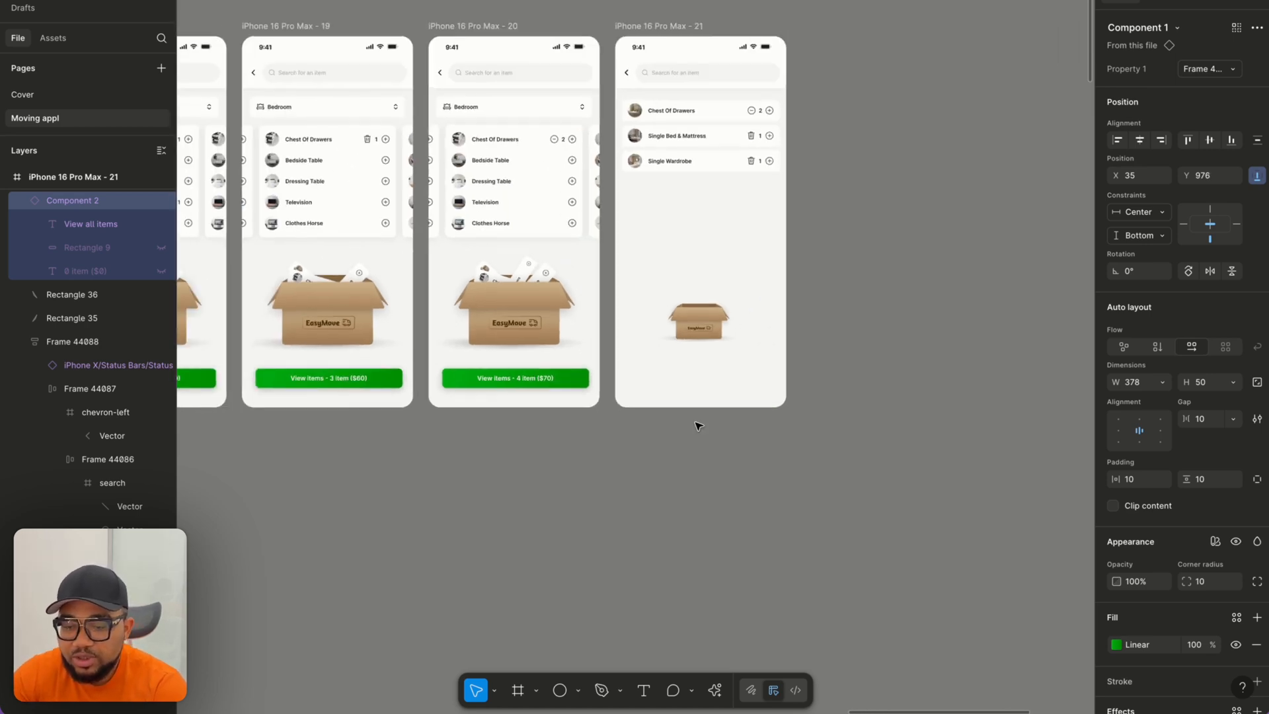
scroll(697, 425, up, 1)
click(629, 49)
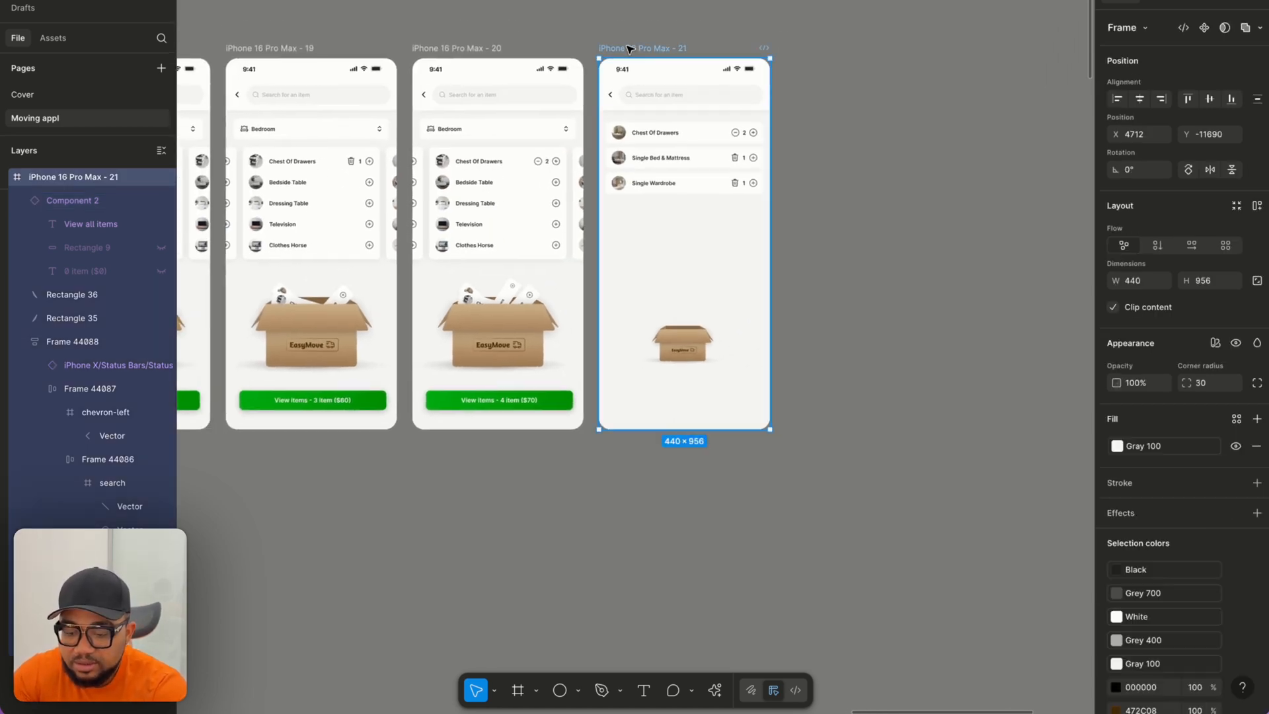
key(ctrl+v)
scroll(670, 482, up, 5)
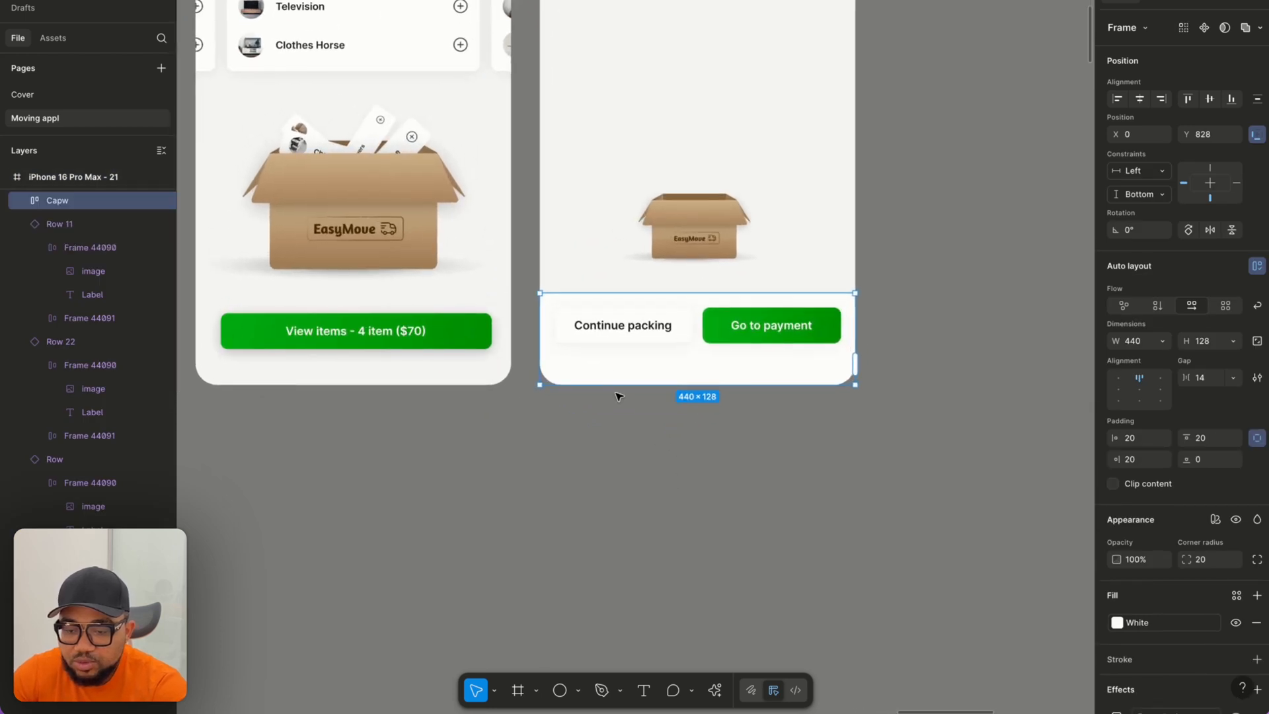
Redirect the Continue packing button's tap interaction on screen 21 to navigate to screen 20.
double_click(619, 330)
key(shift+e)
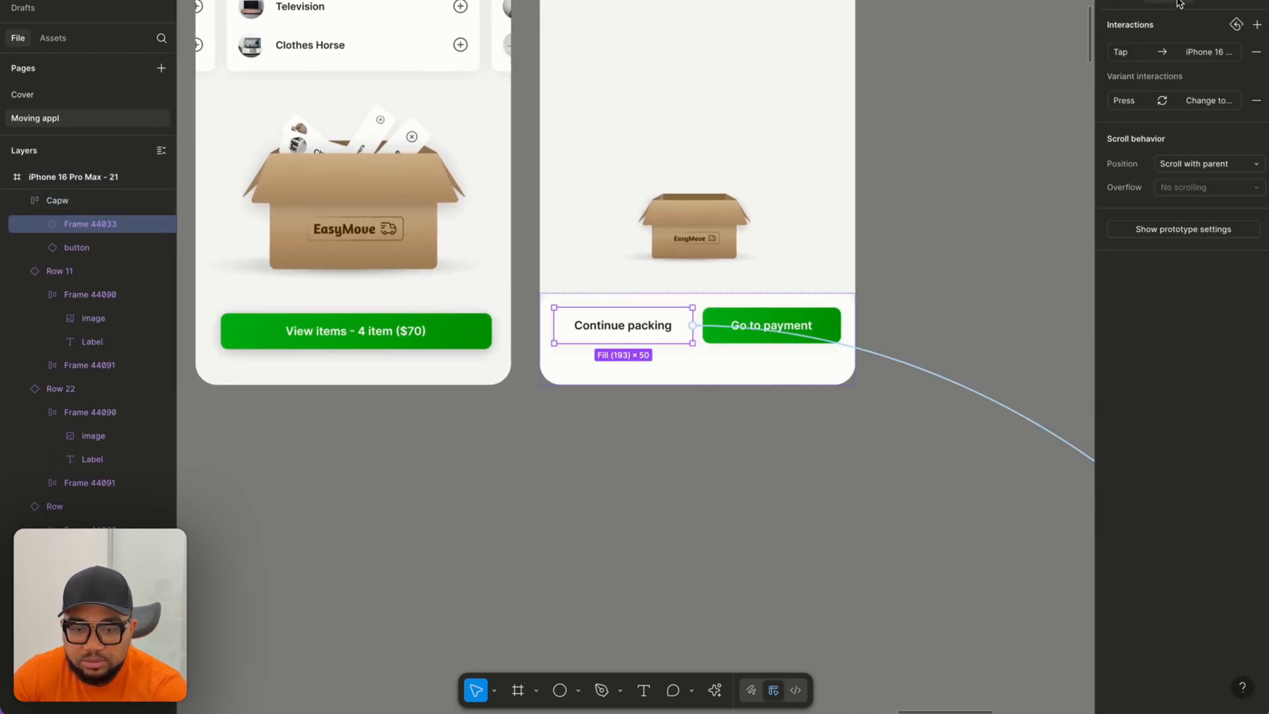
scroll(837, 177, down, 2)
drag(946, 275, 652, 14)
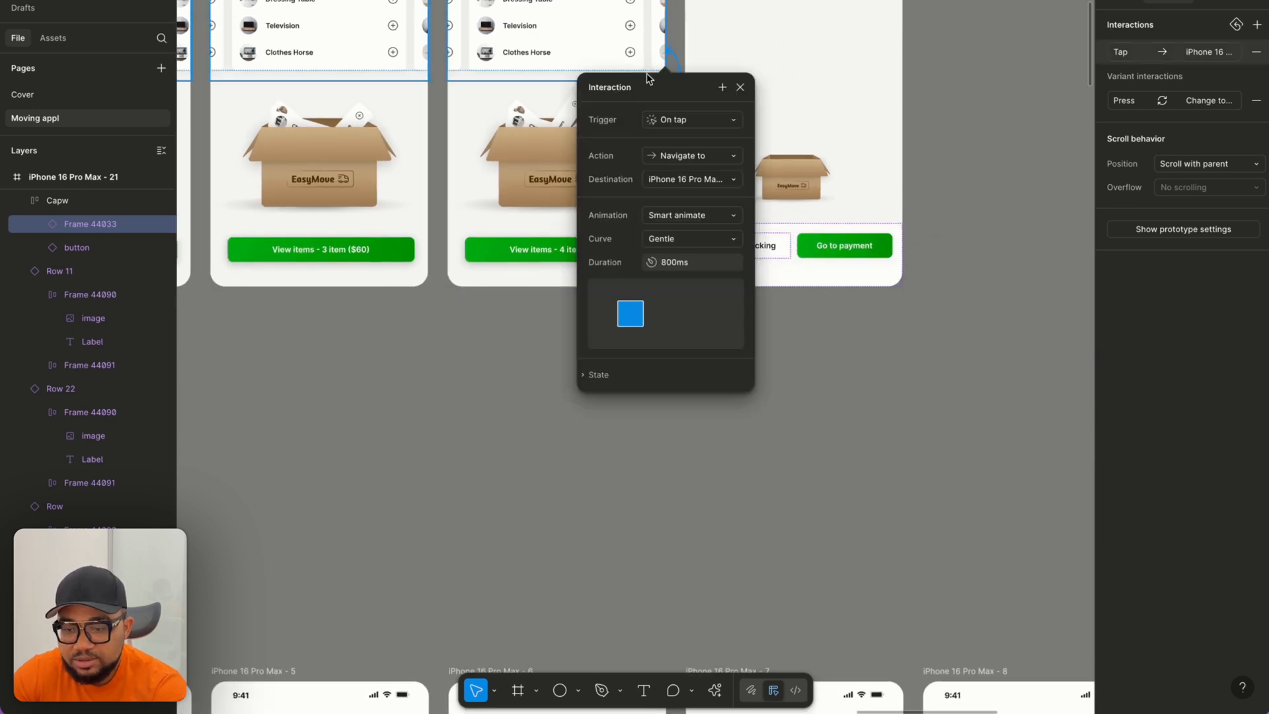
click(746, 87)
Remove the tap interaction from the View items button on screen 20.
click(849, 246)
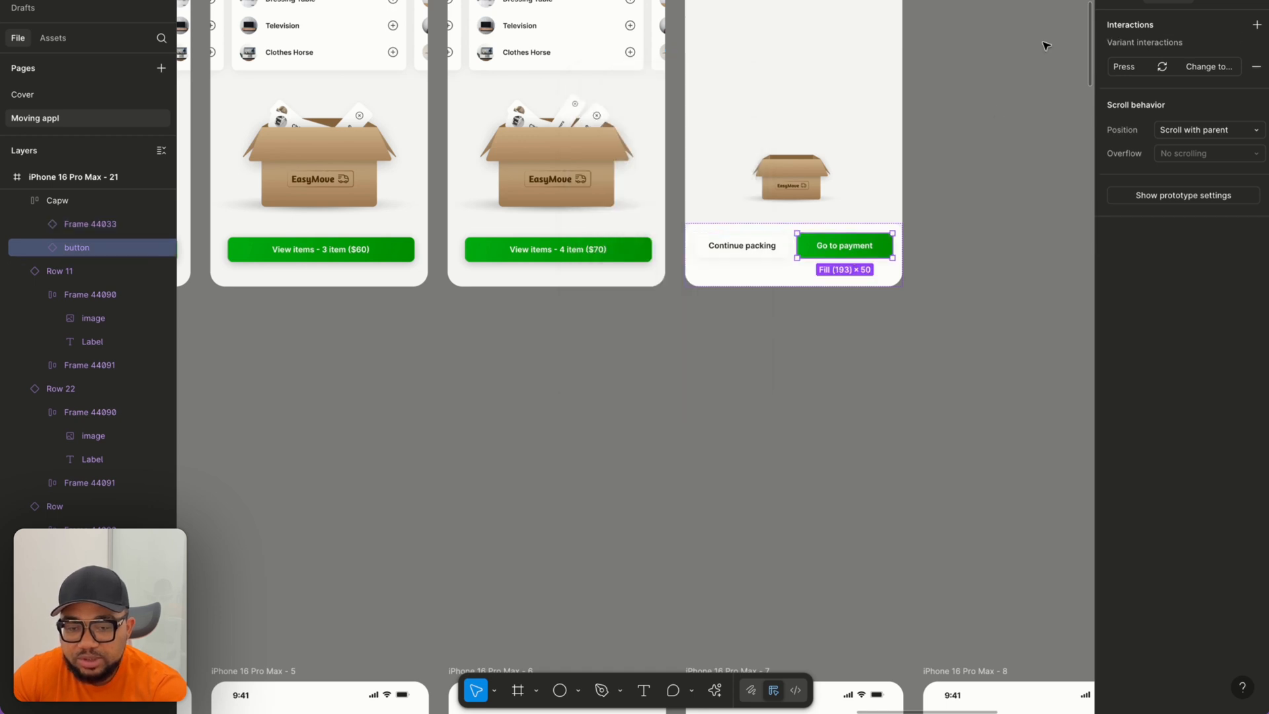
click(1127, 1)
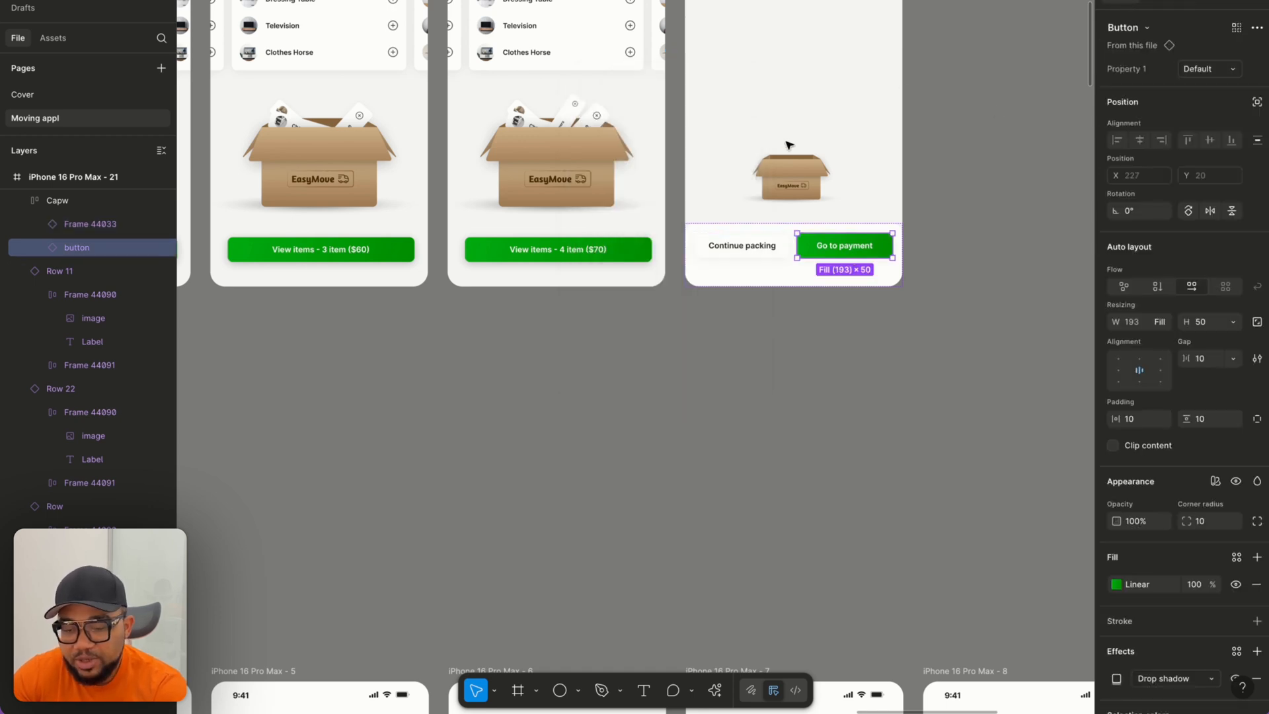
scroll(771, 170, up, 5)
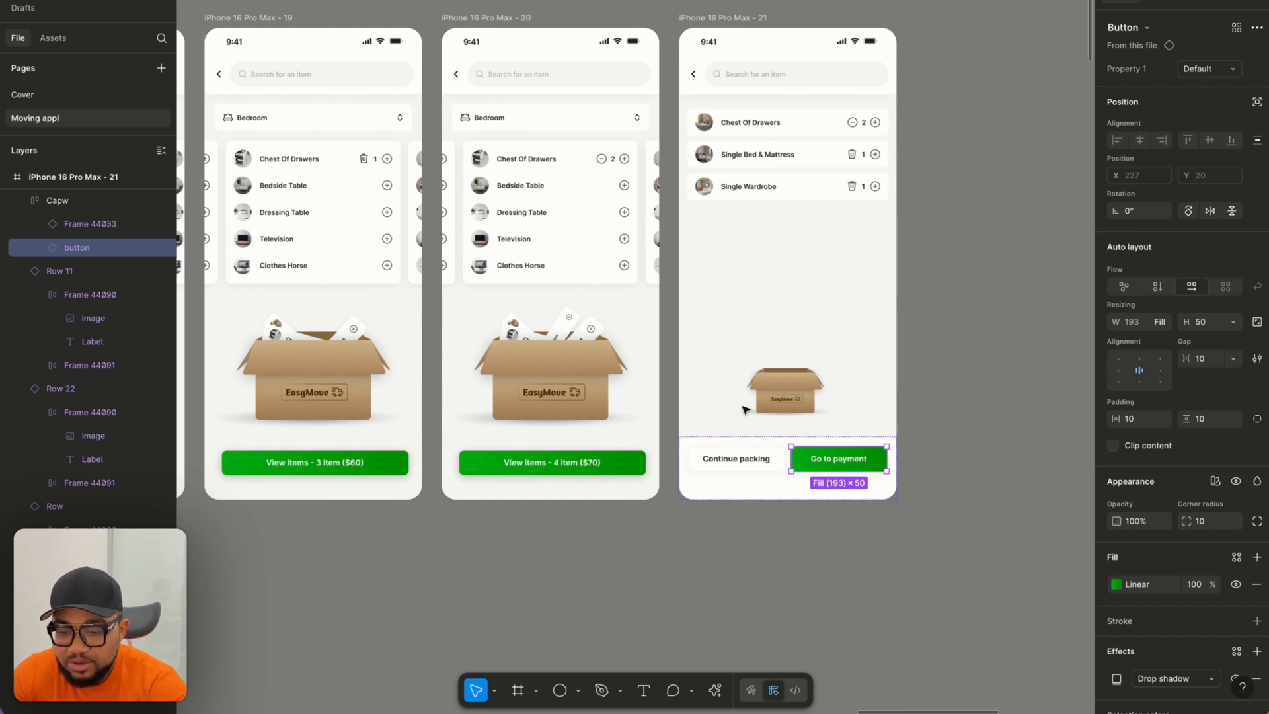
click(626, 471)
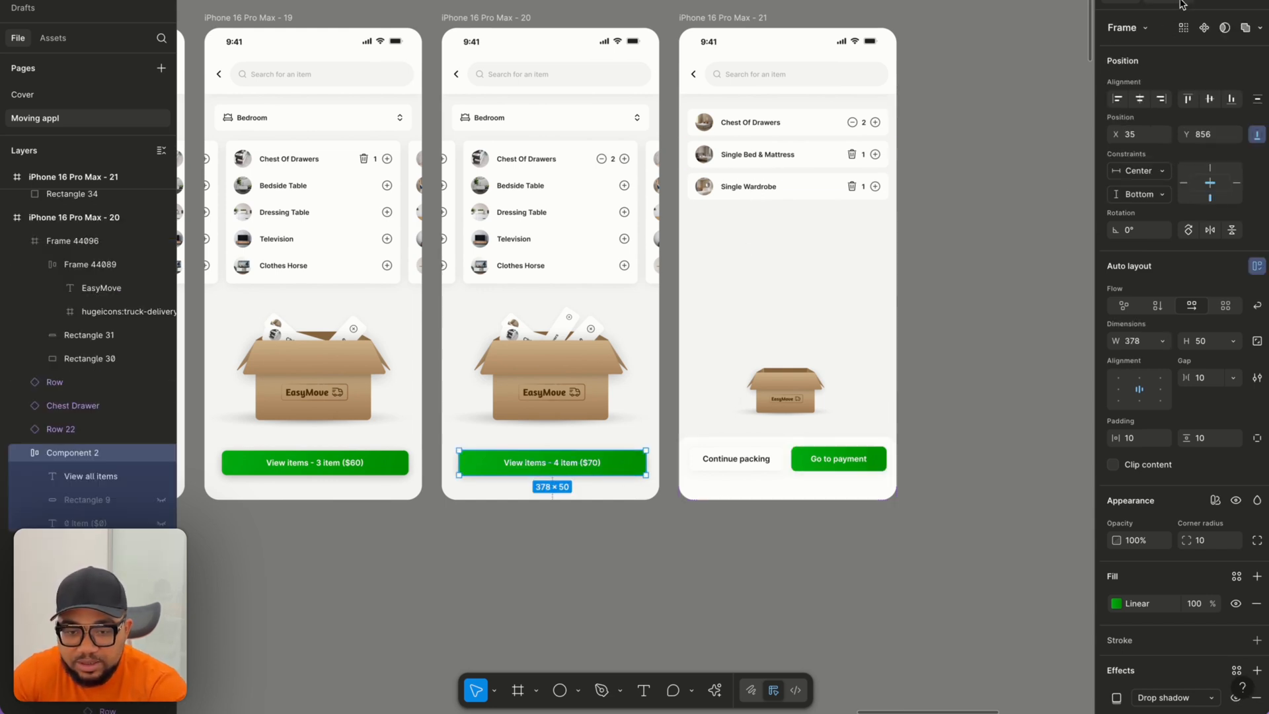
click(1181, 3)
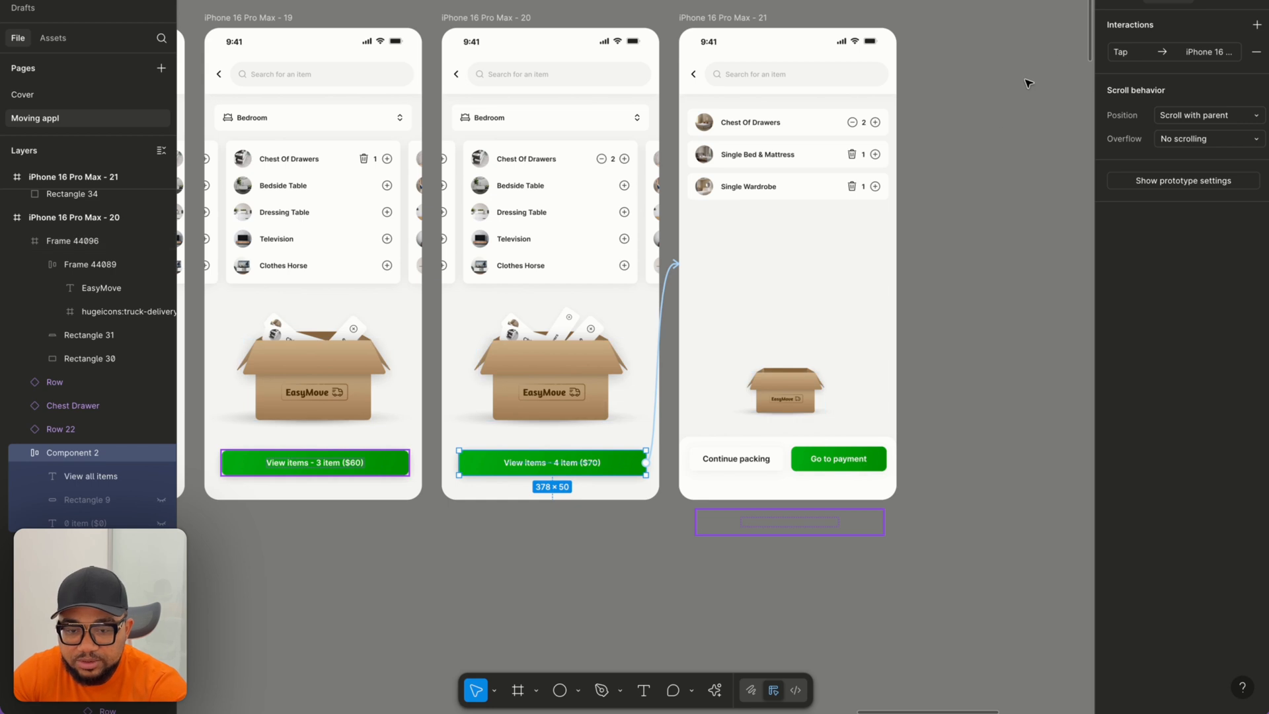
click(1123, 5)
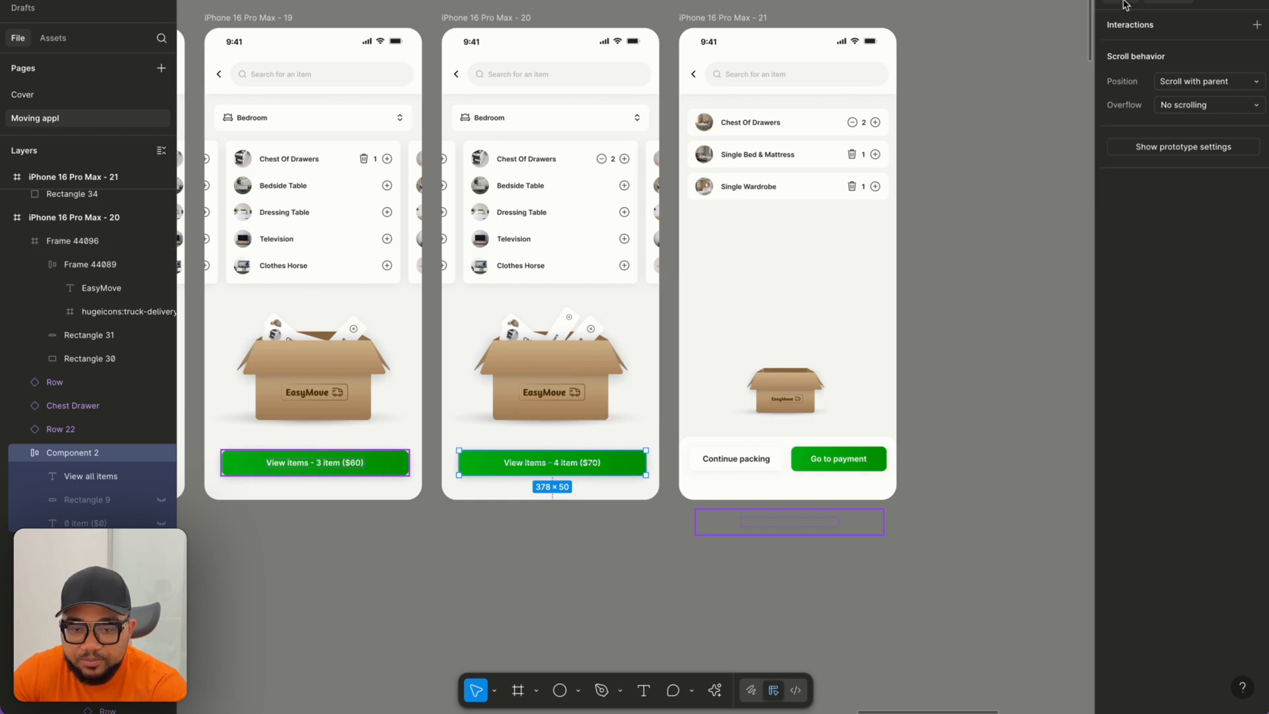
Copy the Continue packing and Go to payment bar from screen 21 into the screen 20 frame.
click(816, 472)
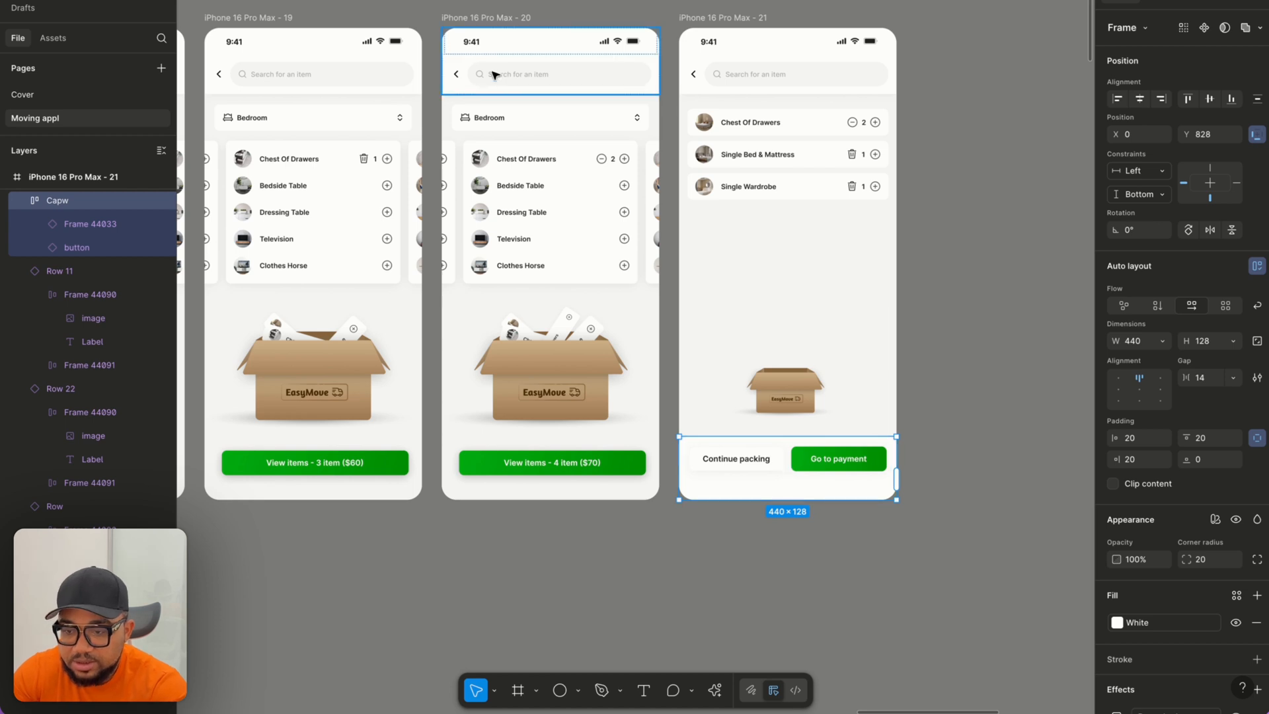
click(497, 22)
key(ctrl+v)
Move the Continue packing and Go to payment bar on screen 20 straight down out of the frame to Y 977.
key(Down)
key(Down)
key(Down)
key(Down)
key(Down)
key(Down)
key(Down)
key(Down)
key(Down)
key(Down)
key(Down)
key(Down)
key(Down)
key(Down)
key(Down)
key(Down)
key(Down)
key(Down)
key(Down)
key(Down)
key(Down)
key(Down)
key(Down)
key(Down)
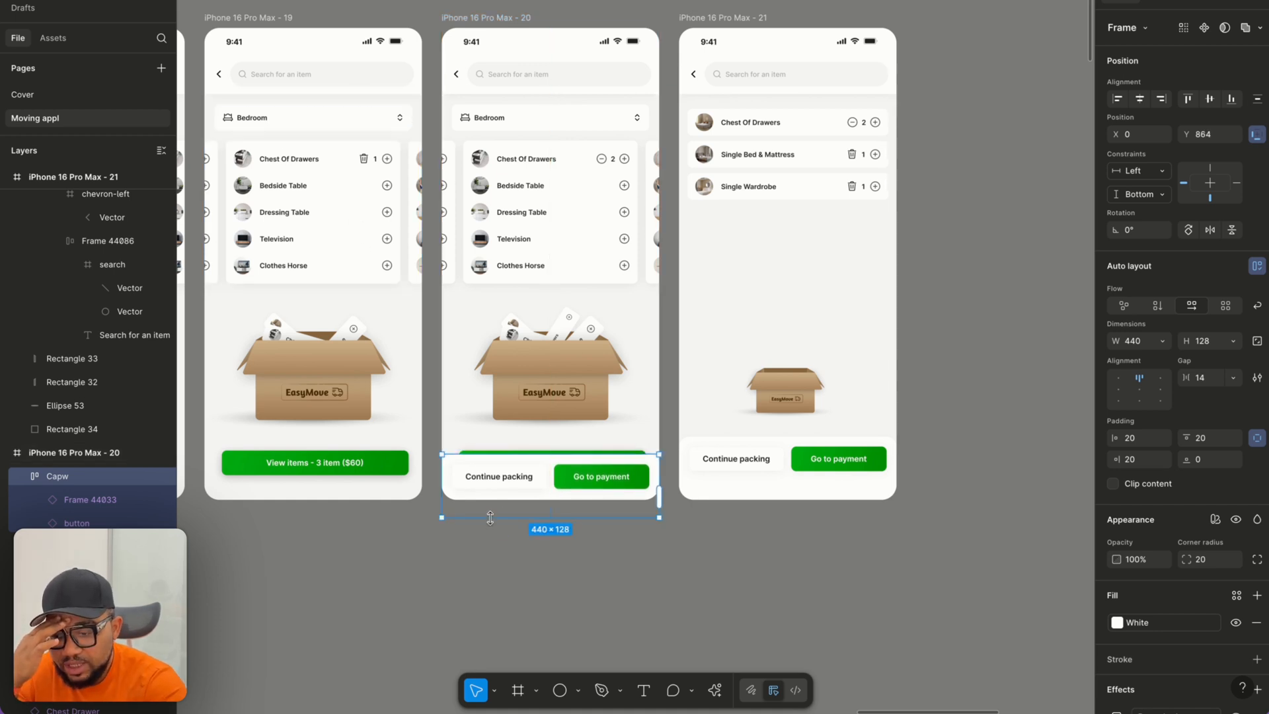
drag(497, 512, 498, 566)
scroll(802, 49, down, 3)
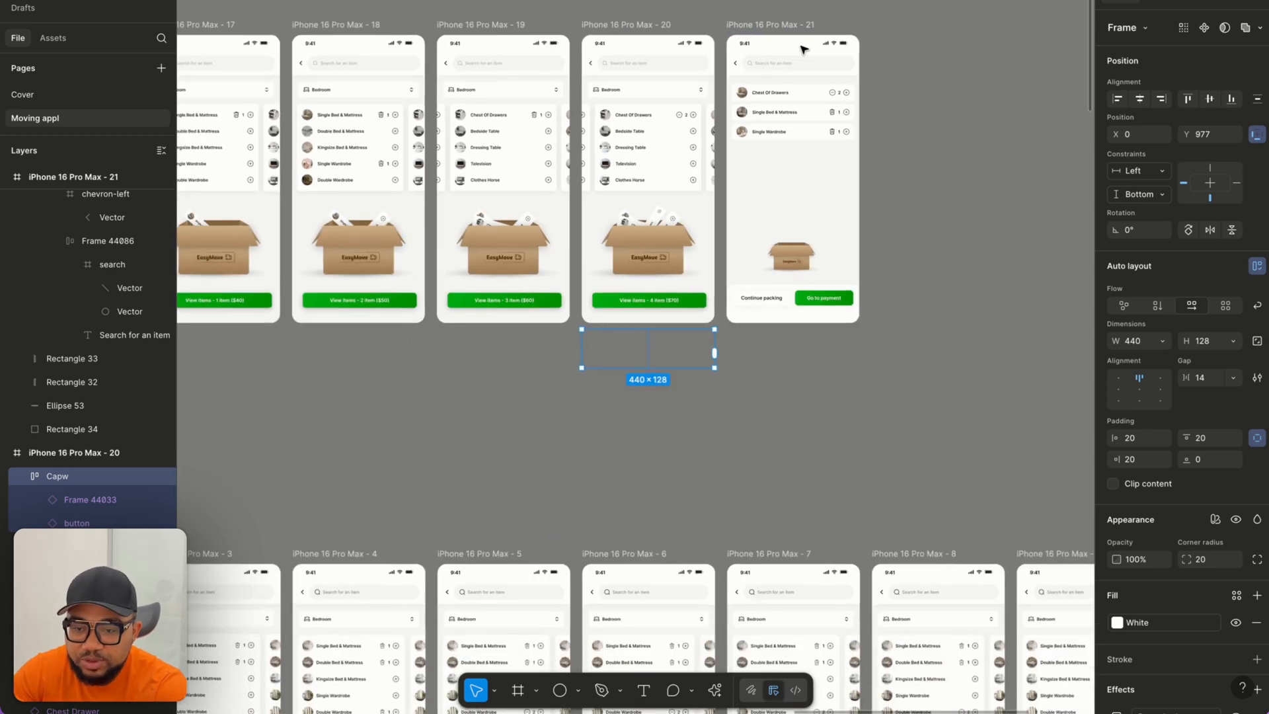
Copy the "Your added items" header from the iPhone 16 Pro Max - 10 screen.
scroll(803, 50, down, 5)
scroll(803, 50, right, 5)
scroll(859, 218, up, 5)
click(808, 196)
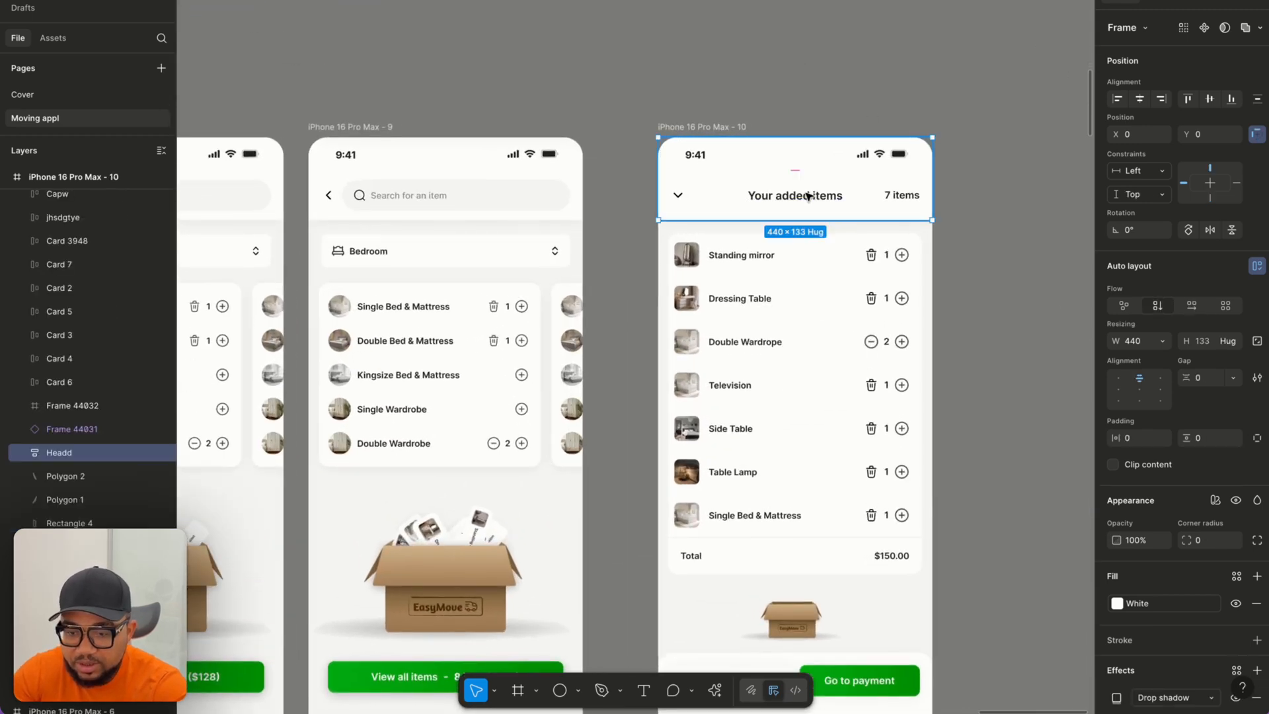
Move the search header on screen 21 up out of the frame to about Y -145.
scroll(807, 196, down, 3)
scroll(807, 196, right, 10)
scroll(592, 430, up, 5)
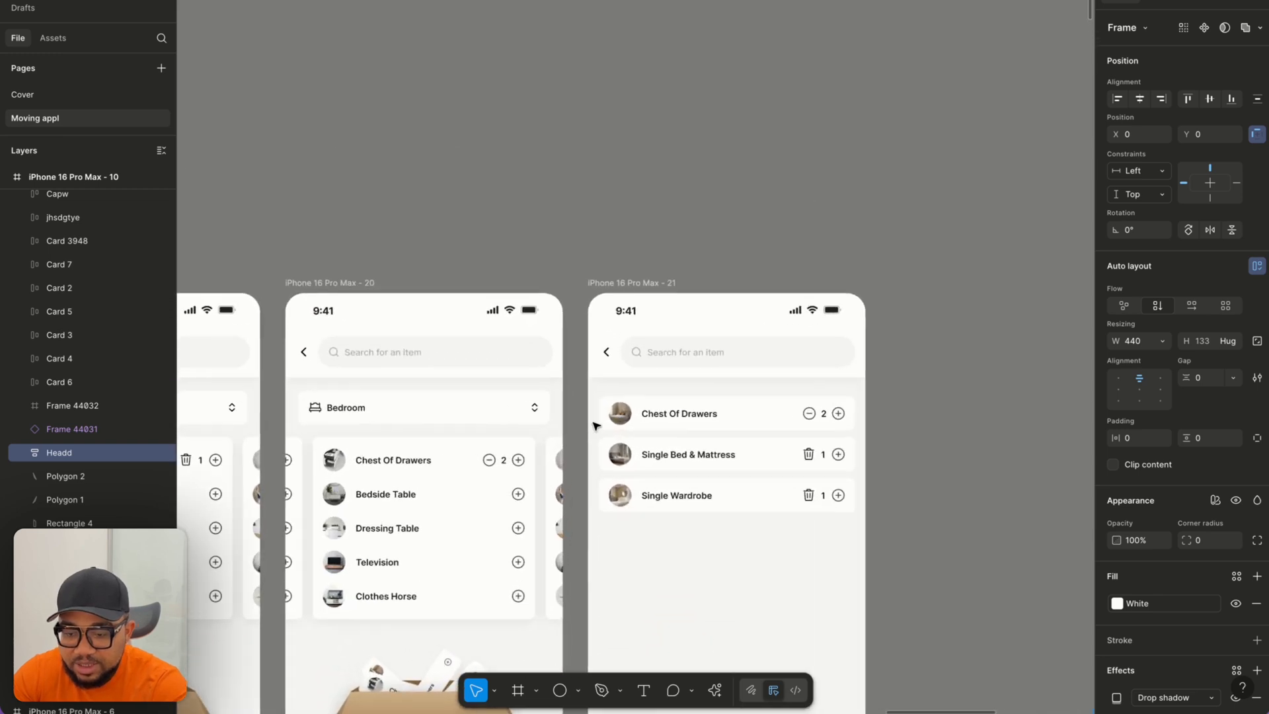
scroll(624, 330, down, 2)
click(647, 133)
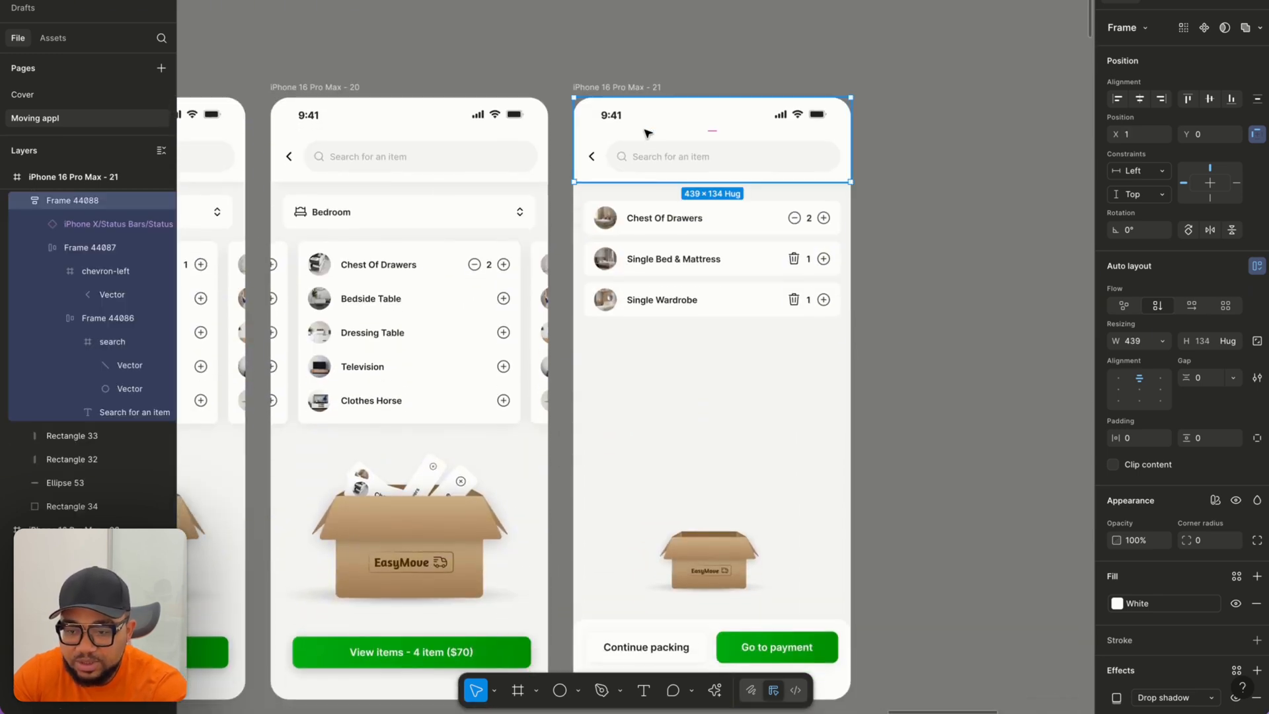
key(Up)
key(Up)
key(Up)
key(Up)
key(Up)
key(Up)
key(Up)
key(Up)
key(Up)
key(Up)
key(Up)
key(Up)
key(Up)
key(Up)
key(Up)
key(Up)
key(Up)
key(Up)
key(Up)
key(Up)
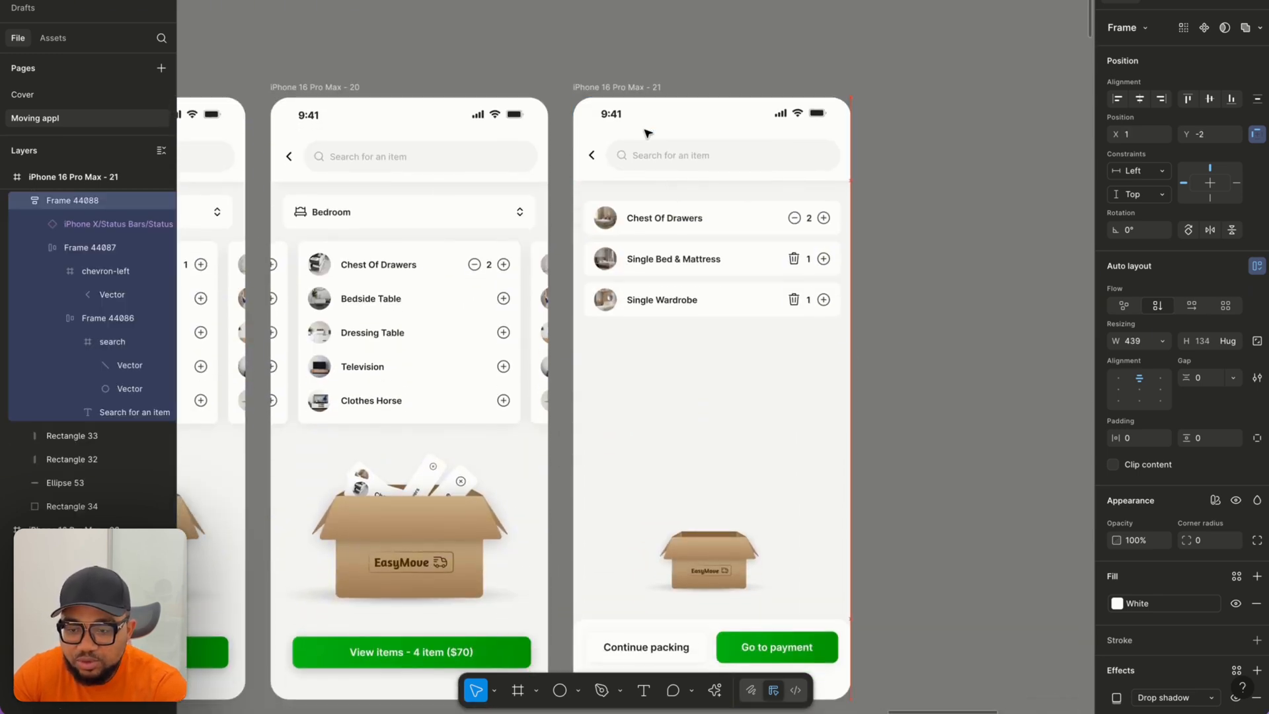
key(Up)
key(Up)
key(Up)
key(Up)
key(Up)
key(Up)
key(Up)
key(Up)
key(Up)
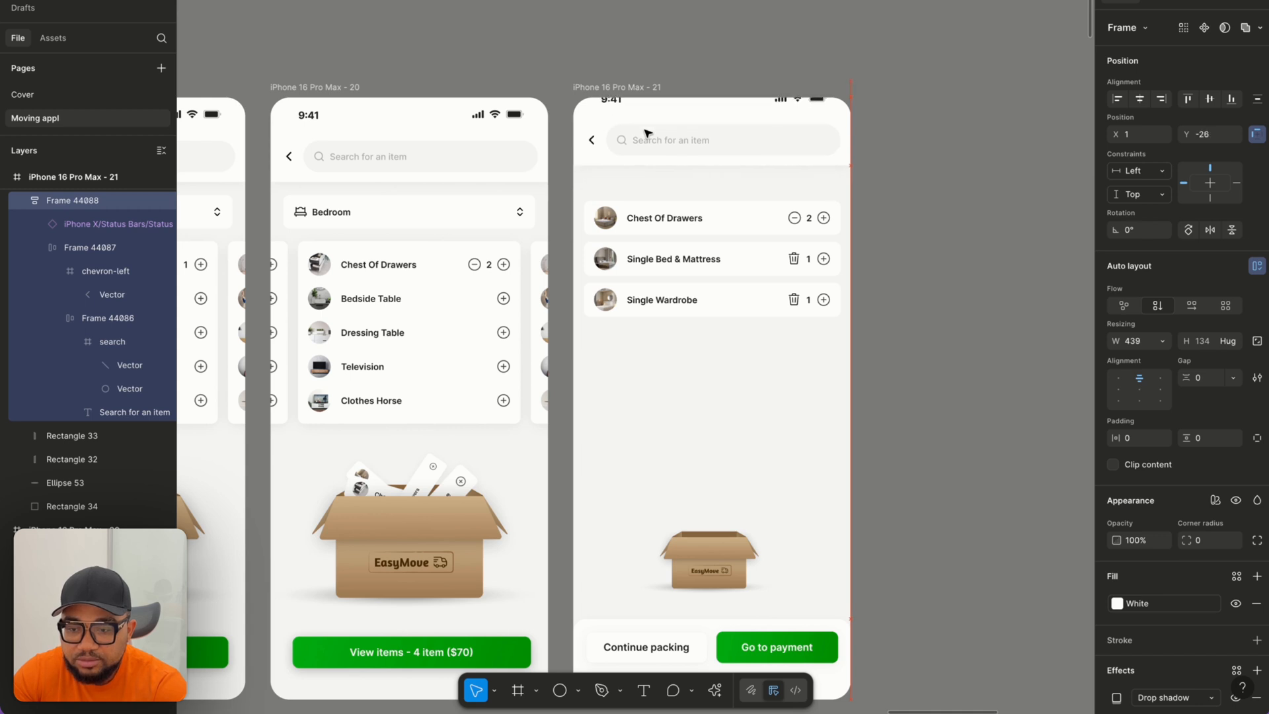
drag(708, 88, 685, 66)
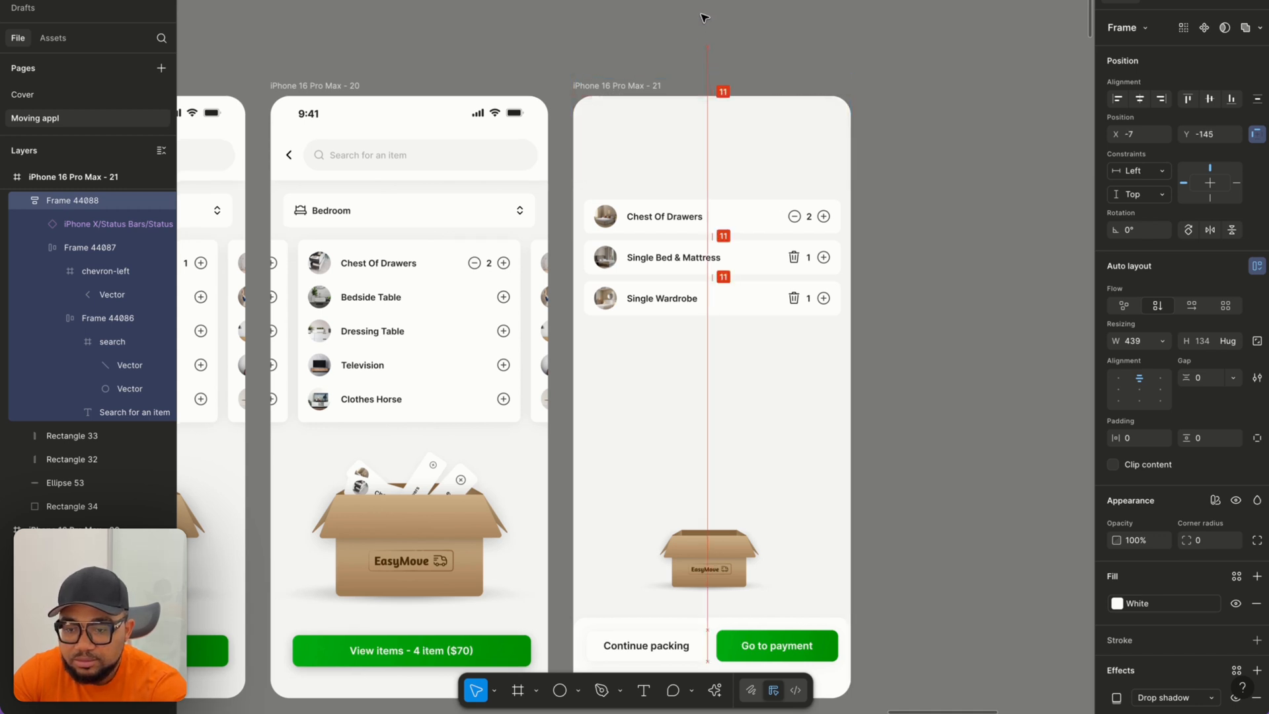
Paste the "Your added items" header into the top of the screen 21 frame.
click(503, 73)
click(587, 86)
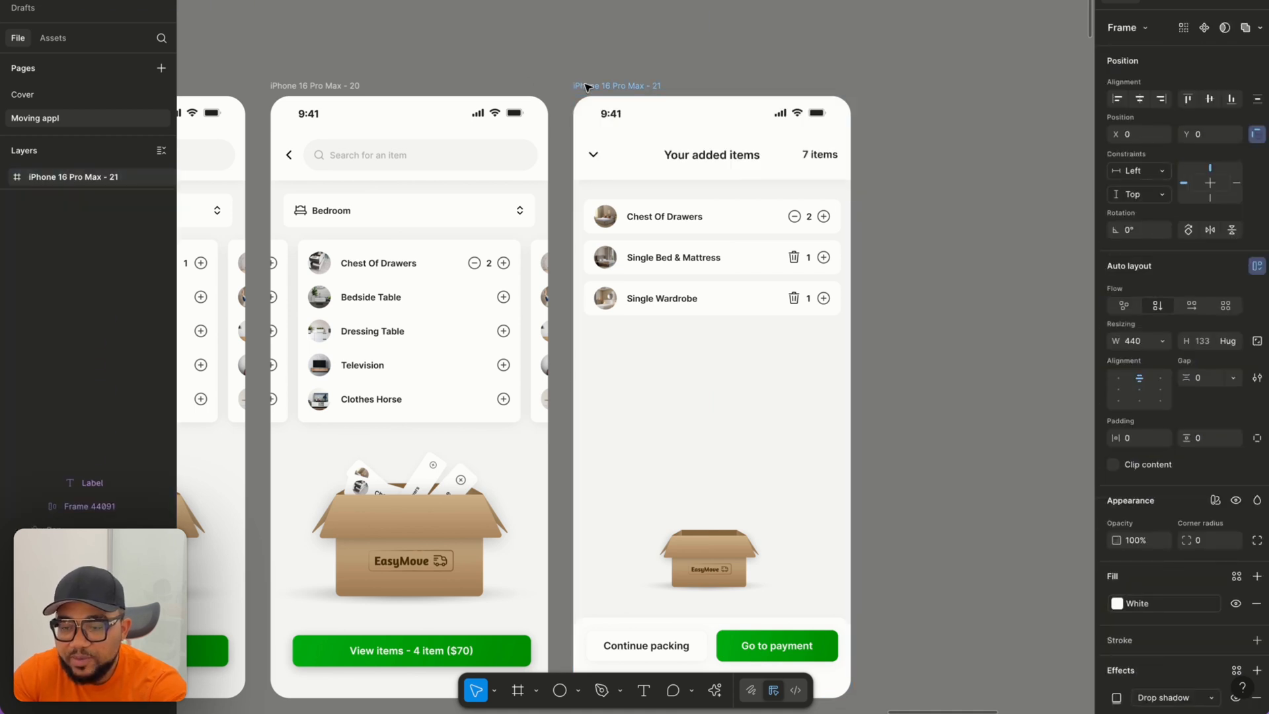
click(661, 148)
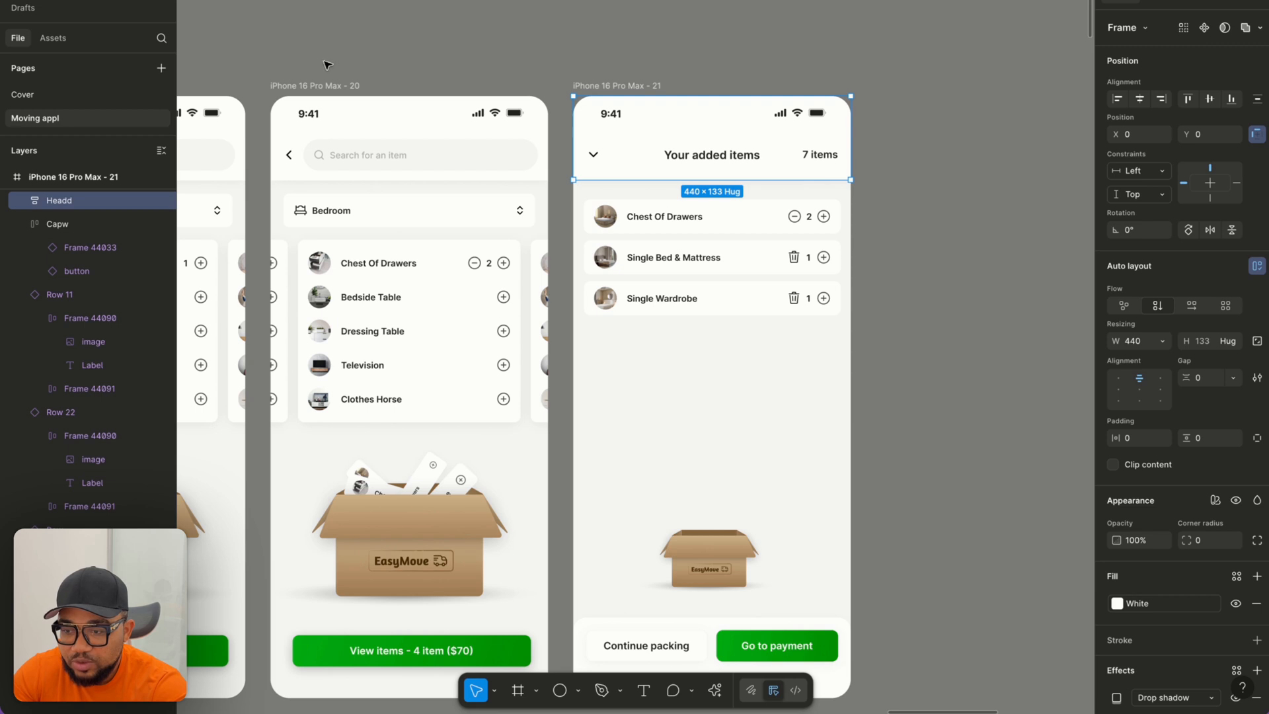
Paste the "Your added items" header into screen 20 and move it straight up out of the frame.
click(320, 86)
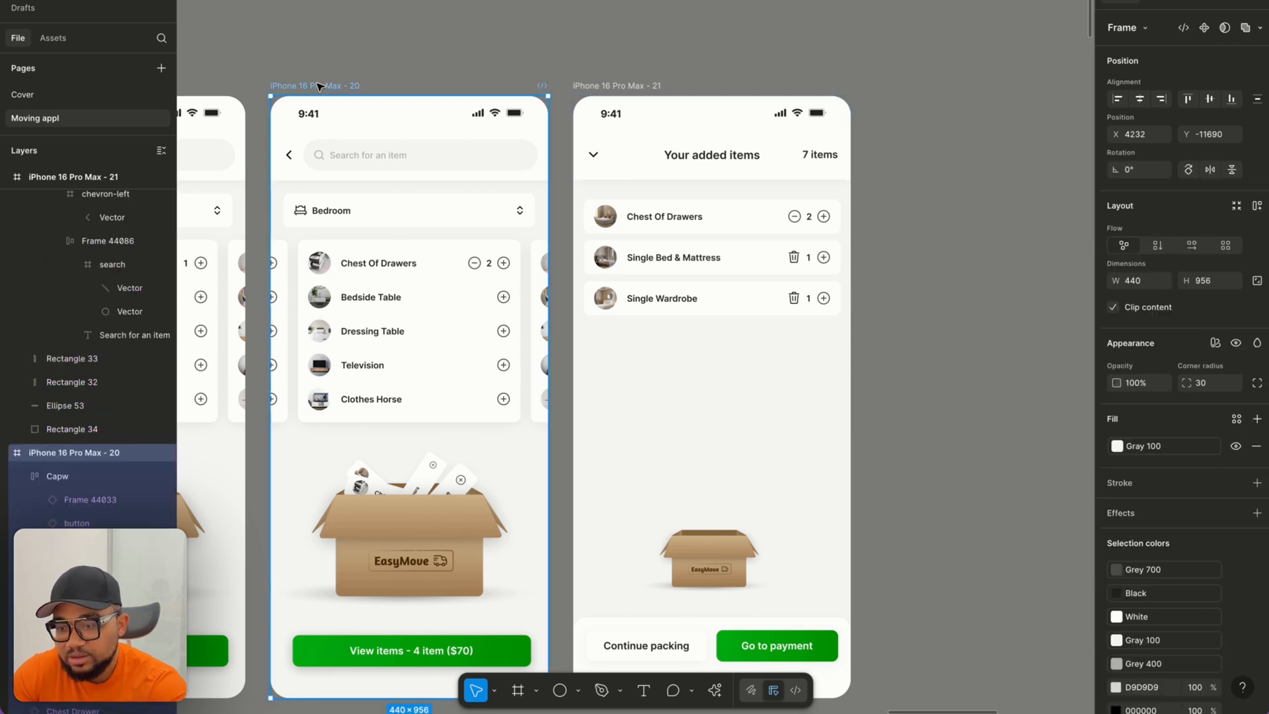
key(ctrl+v)
key(Up)
key(Up)
key(Up)
key(Up)
key(Up)
key(Up)
key(Up)
key(Up)
key(Up)
key(Up)
key(Up)
key(Up)
key(Up)
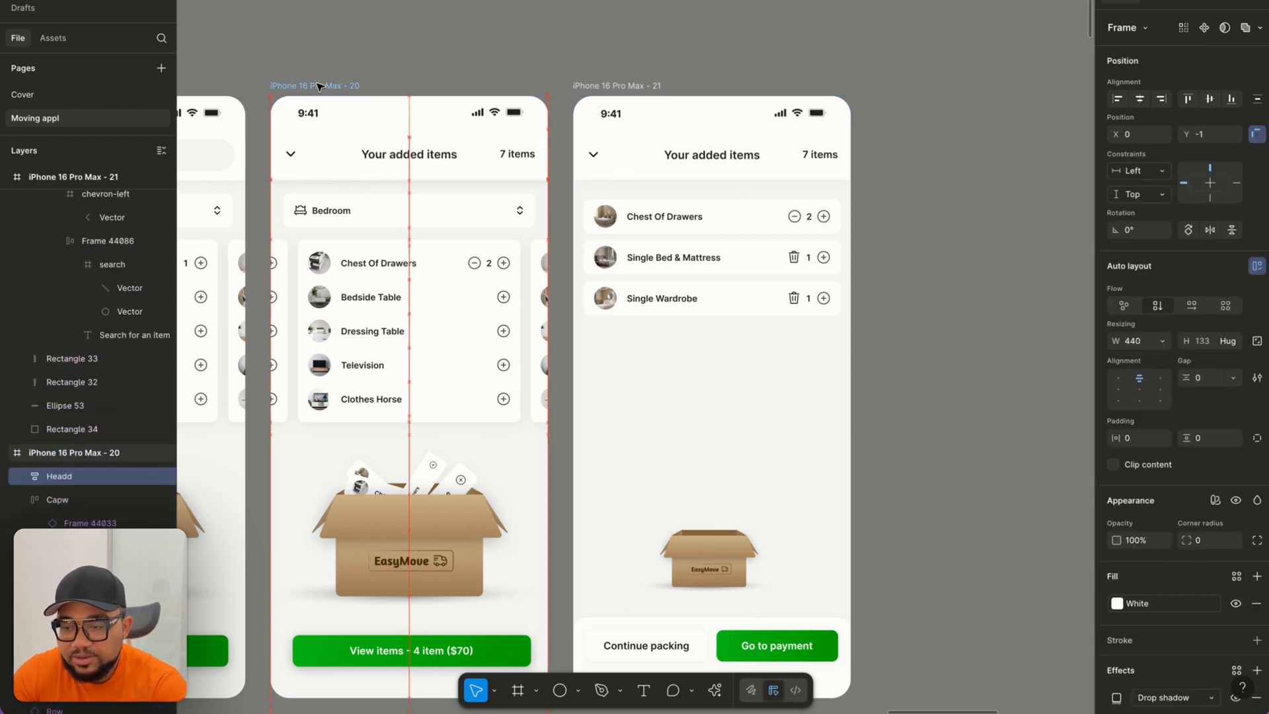
key(Up)
key(Up)
key(Up)
key(Up)
key(Up)
key(Up)
key(Up)
key(Up)
key(Up)
key(Up)
key(Up)
key(Up)
key(Up)
key(Up)
key(Up)
key(Up)
key(Up)
key(Up)
key(Up)
key(Up)
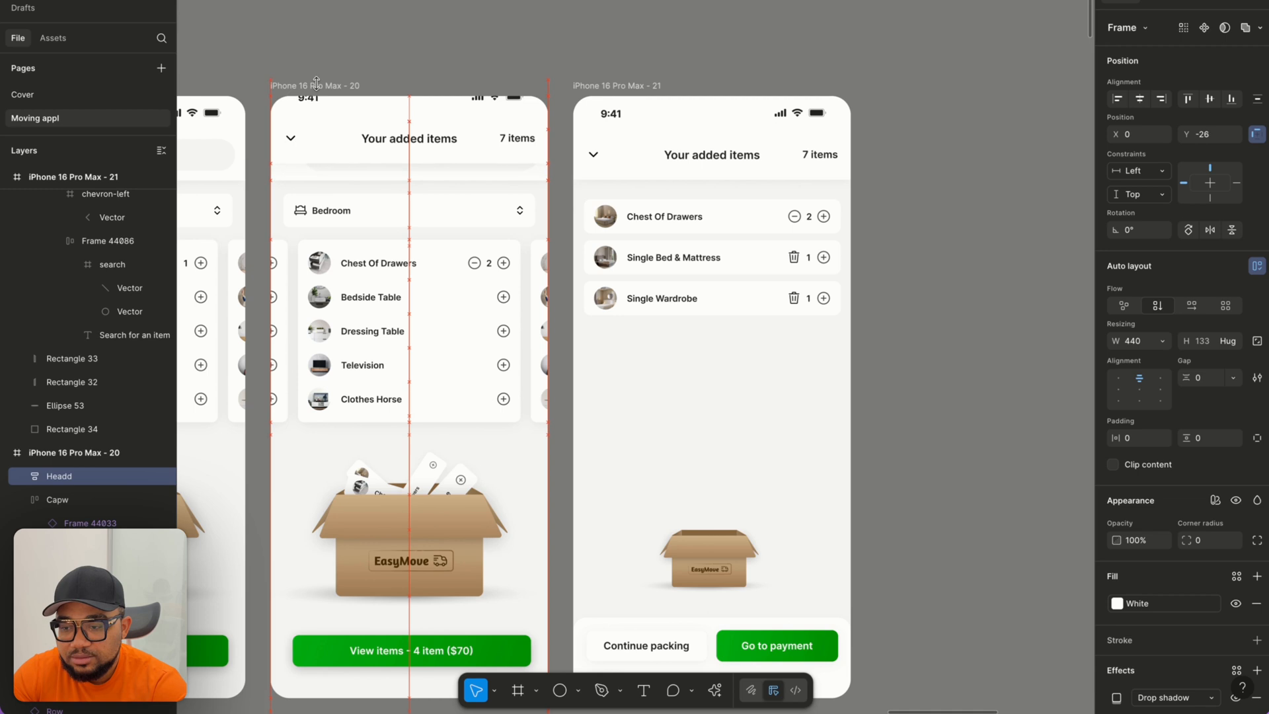
key(Up)
key(Up)
key(Up)
key(Up)
key(Up)
key(Up)
key(Up)
key(Up)
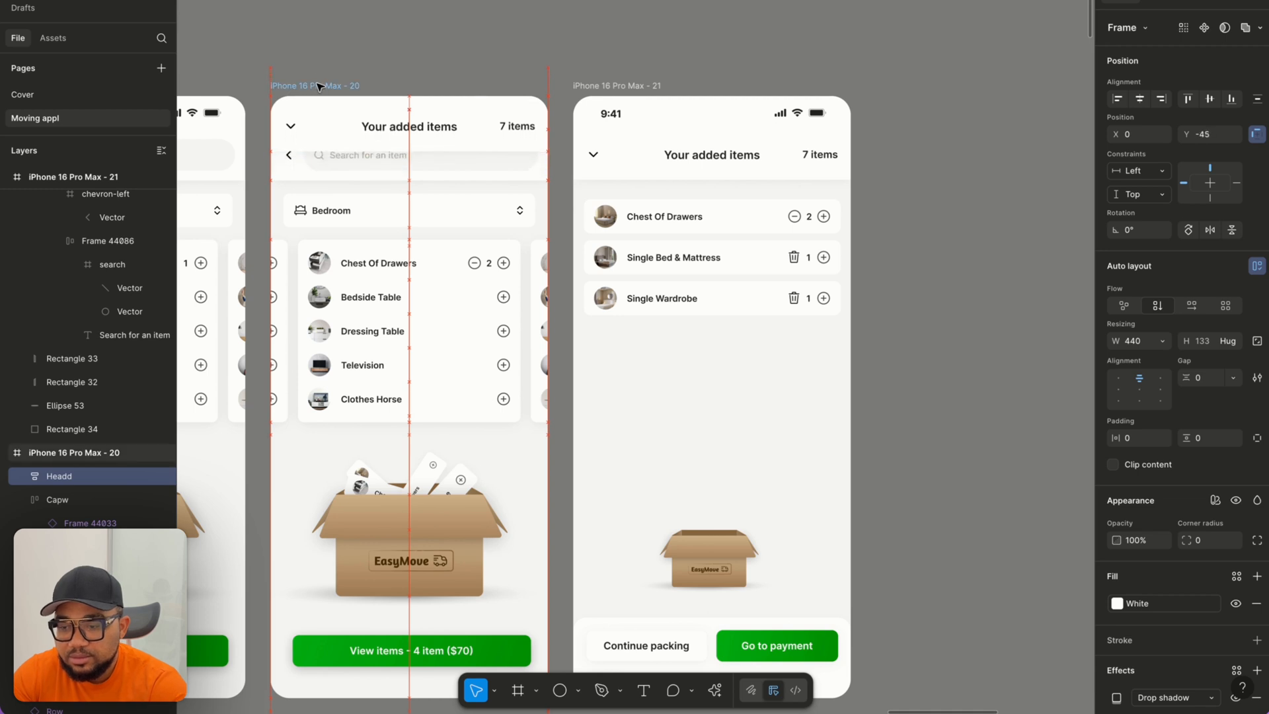
drag(406, 87, 404, 20)
Preview the prototype from screen 20 and test the transition in both directions with View items and Continue packing.
scroll(872, 303, down, 2)
click(872, 303)
scroll(872, 303, down, 2)
scroll(872, 303, left, 3)
click(508, 38)
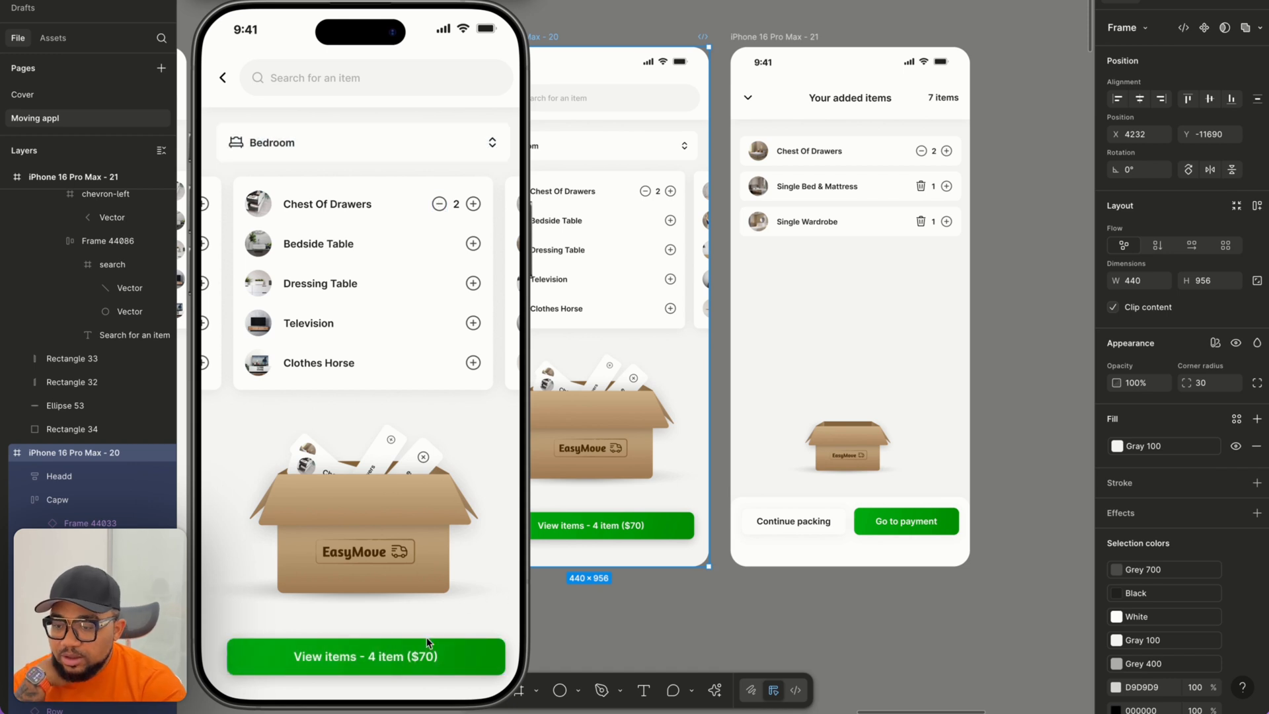
click(390, 663)
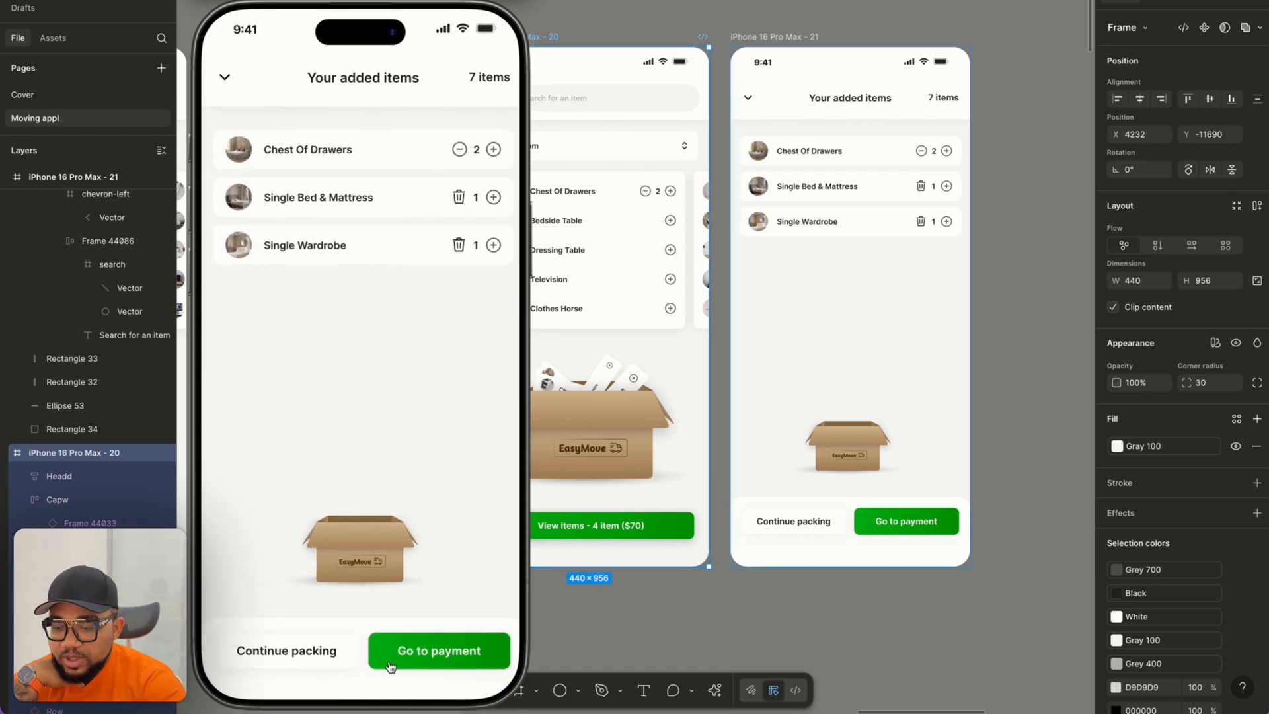
click(324, 657)
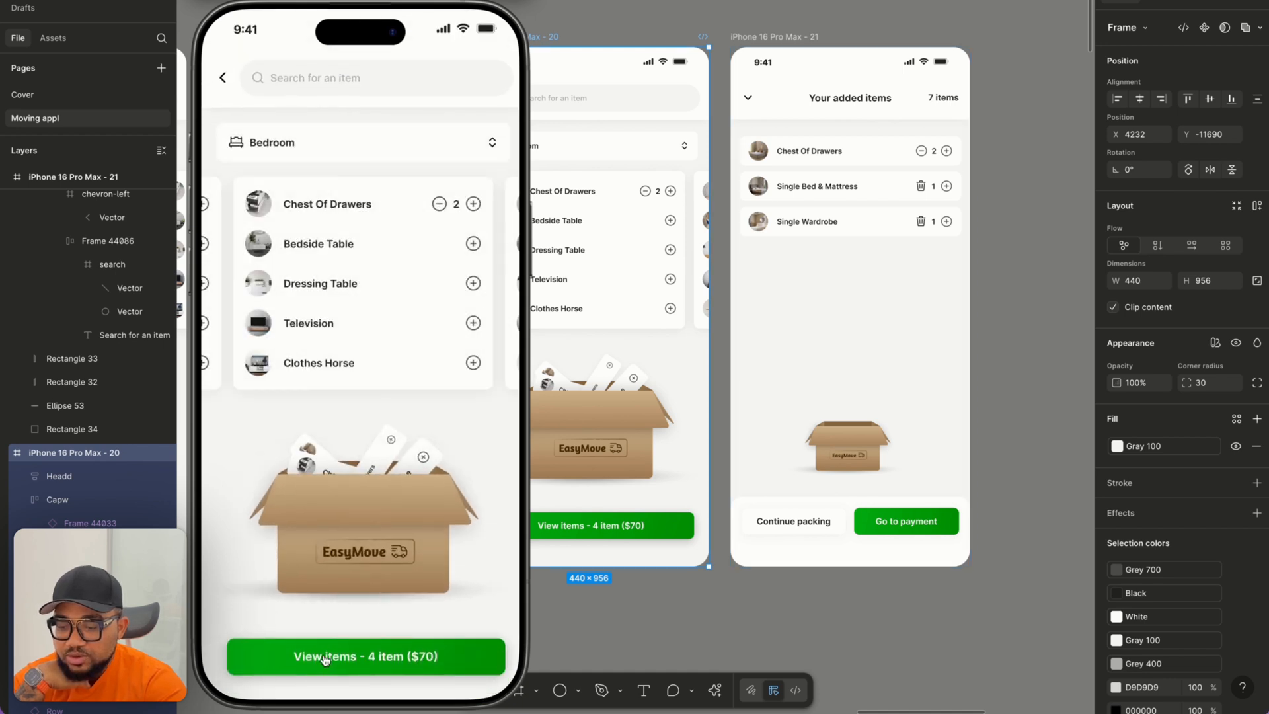
click(337, 664)
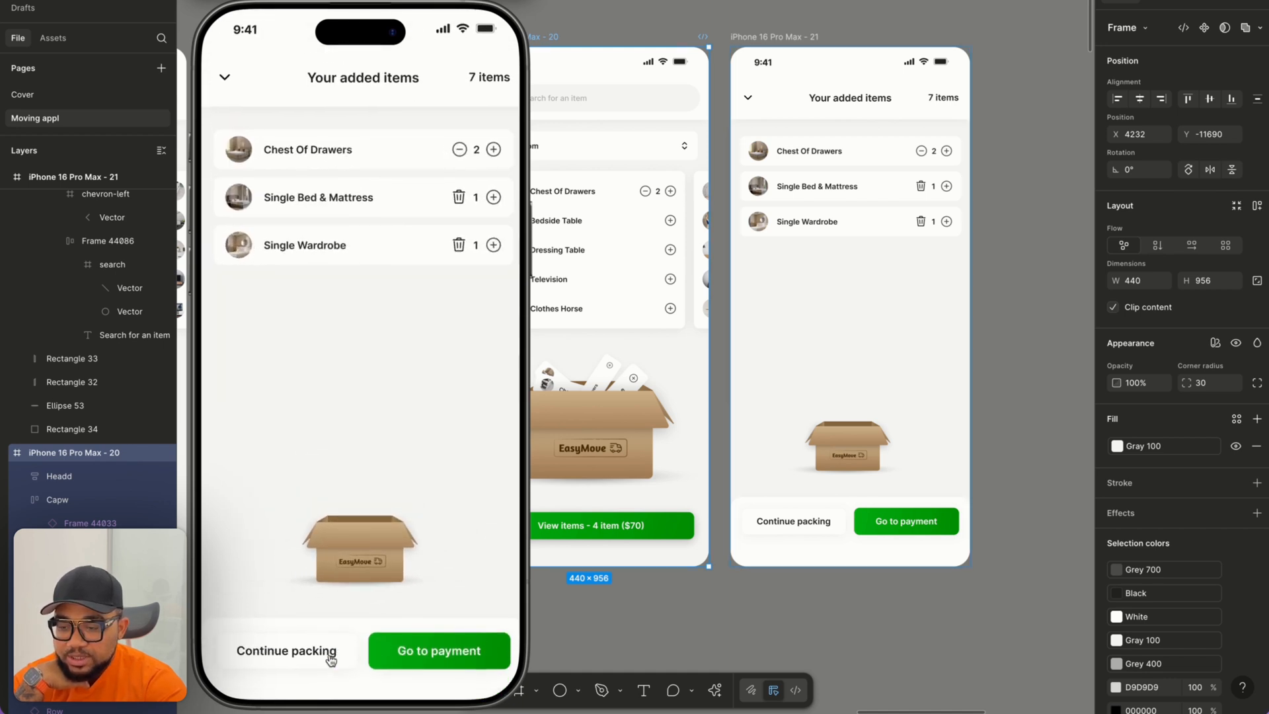
click(325, 657)
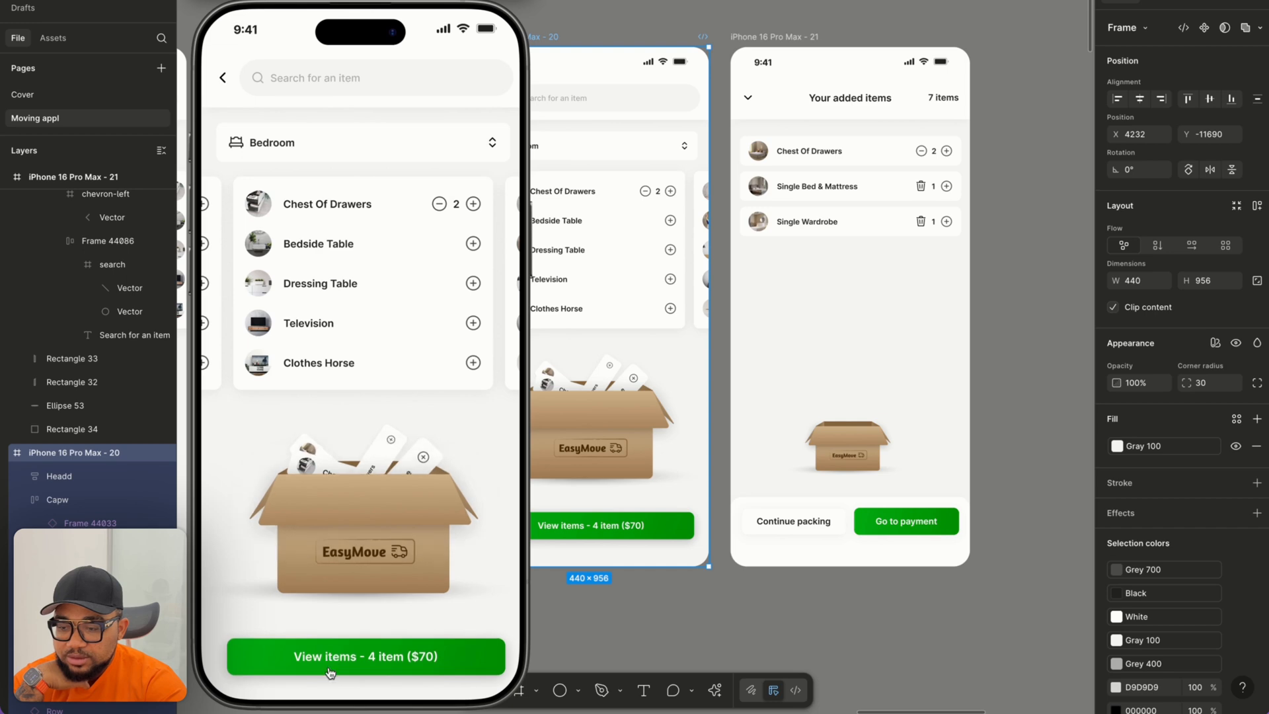
click(330, 672)
click(325, 653)
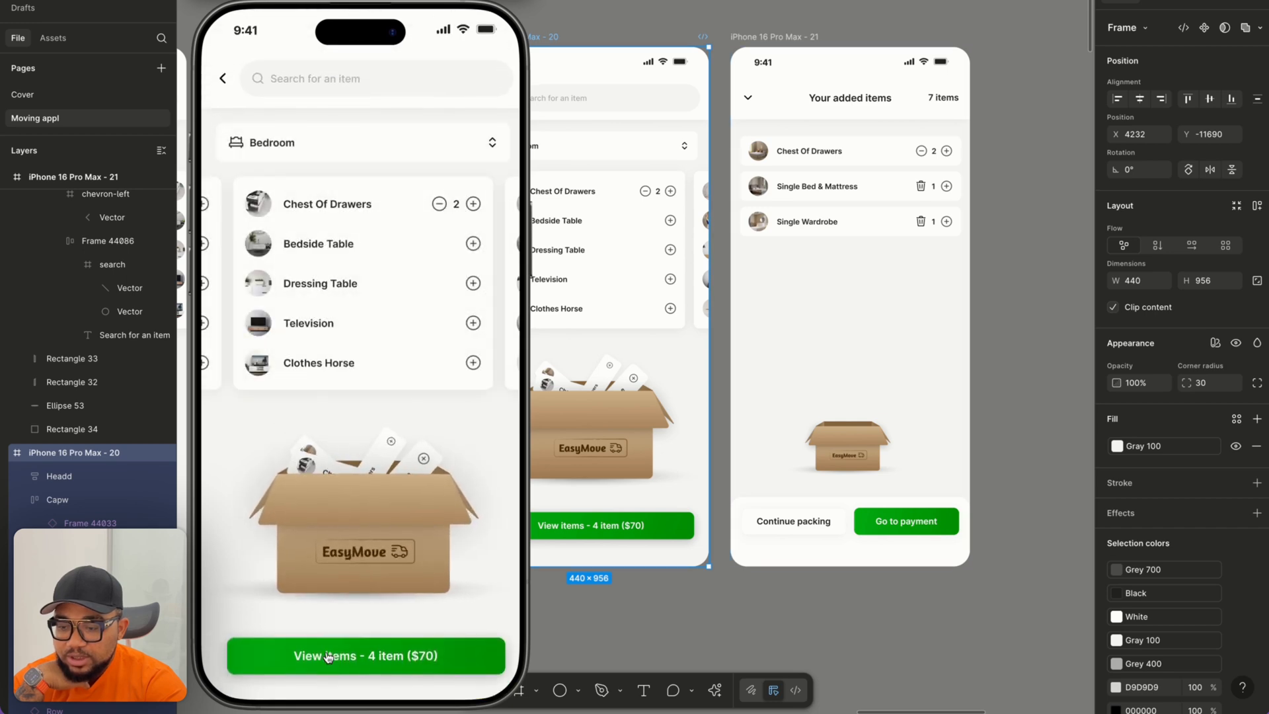
click(326, 654)
click(323, 650)
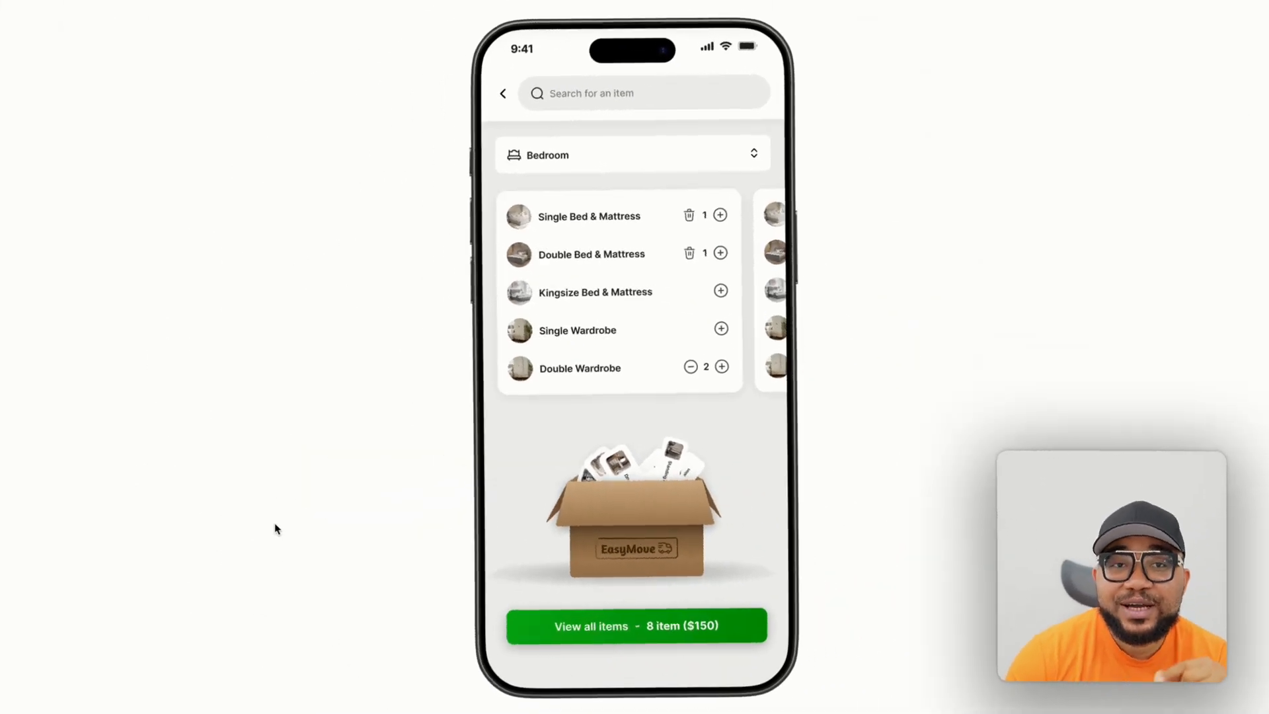